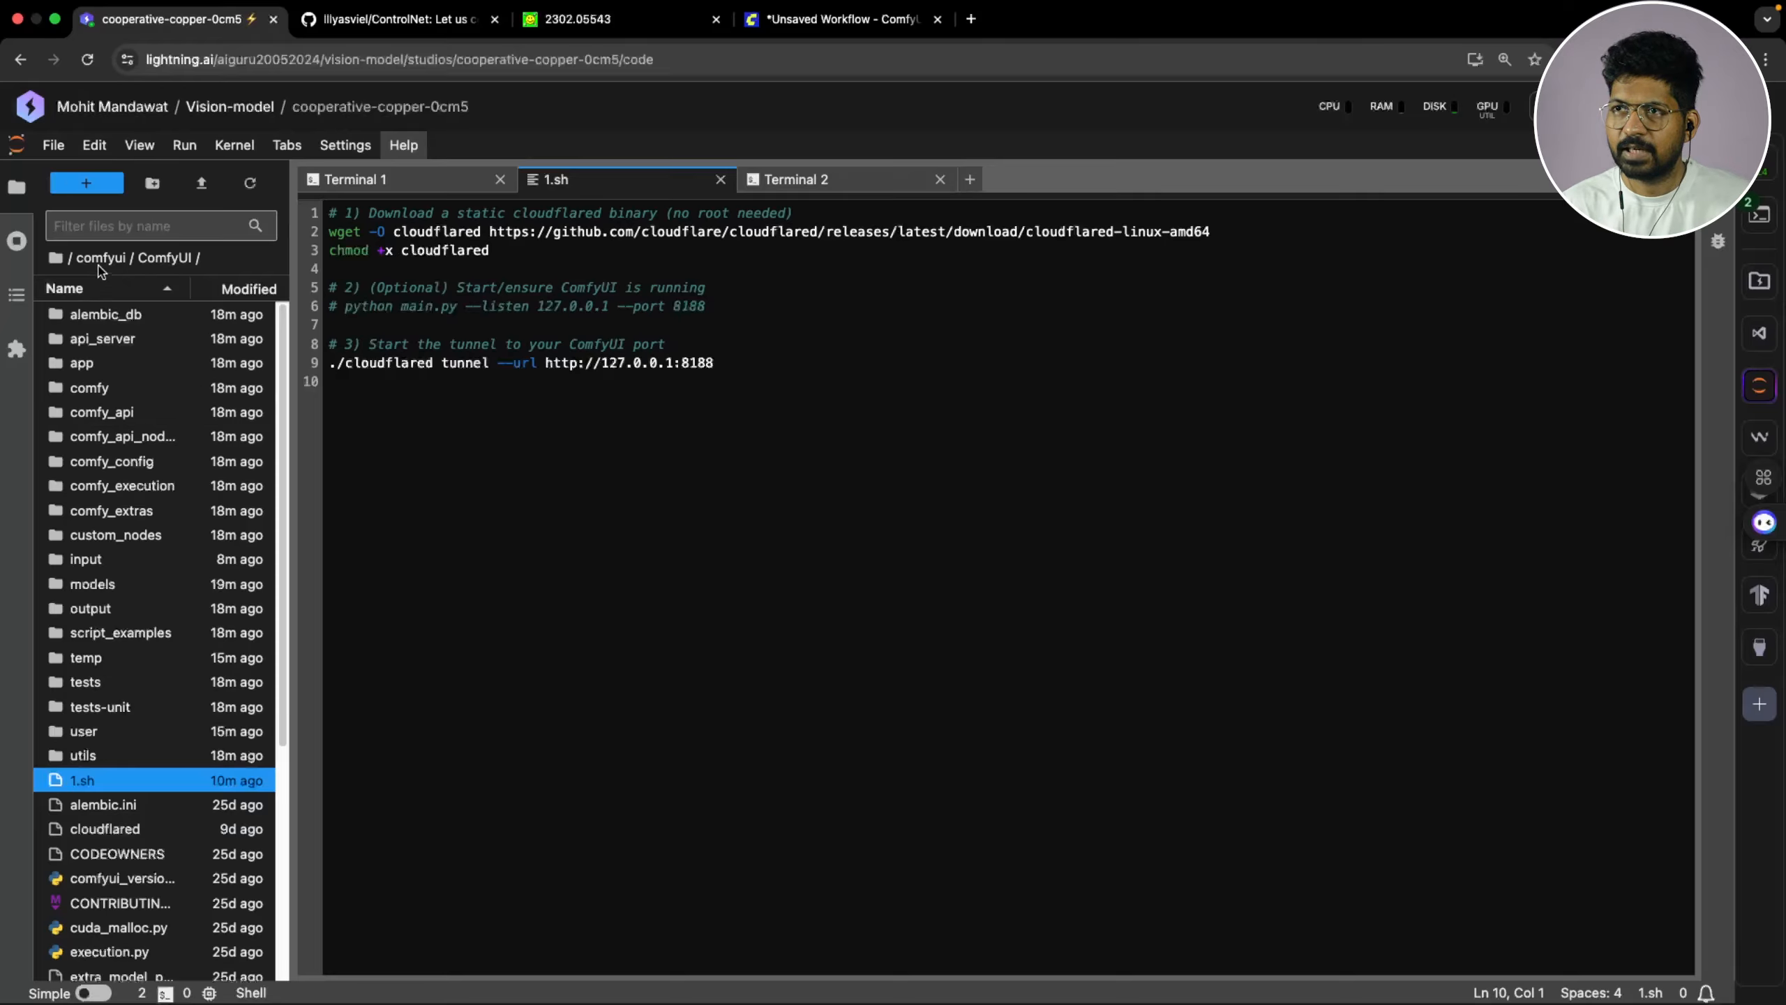
Switch to ComfyUI, create a new blank workflow and close the original unsaved workflow
click(837, 18)
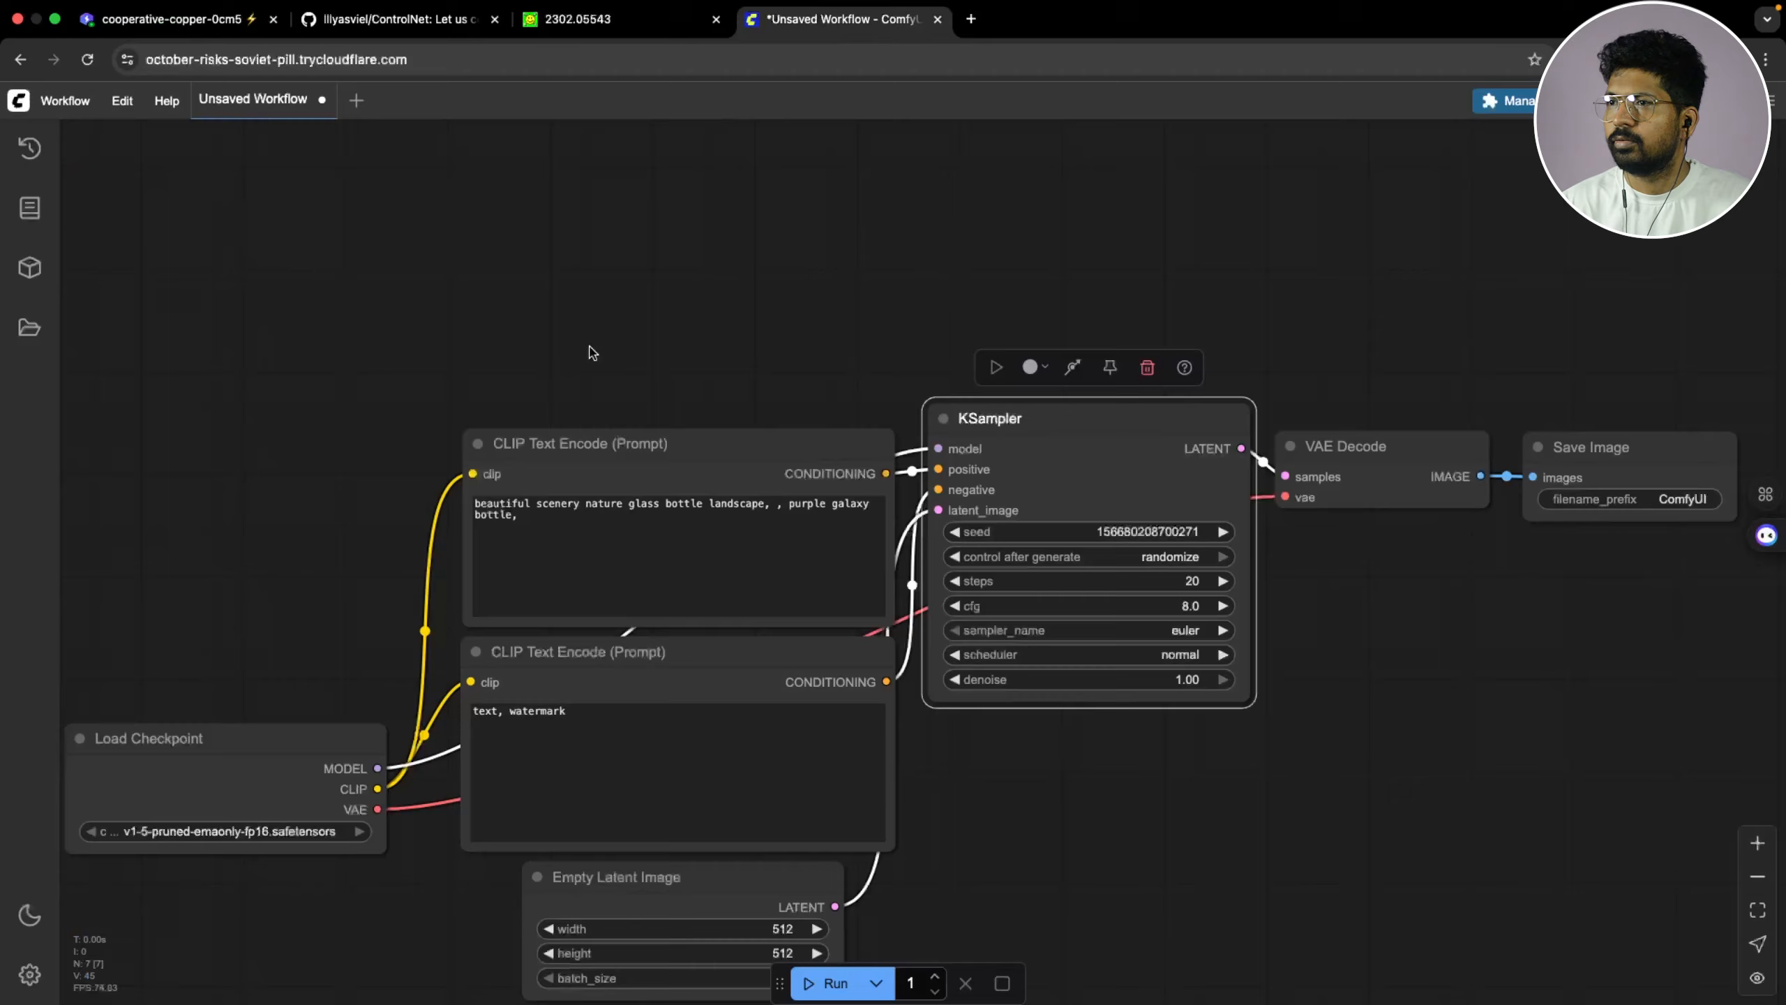
drag(680, 342, 846, 290)
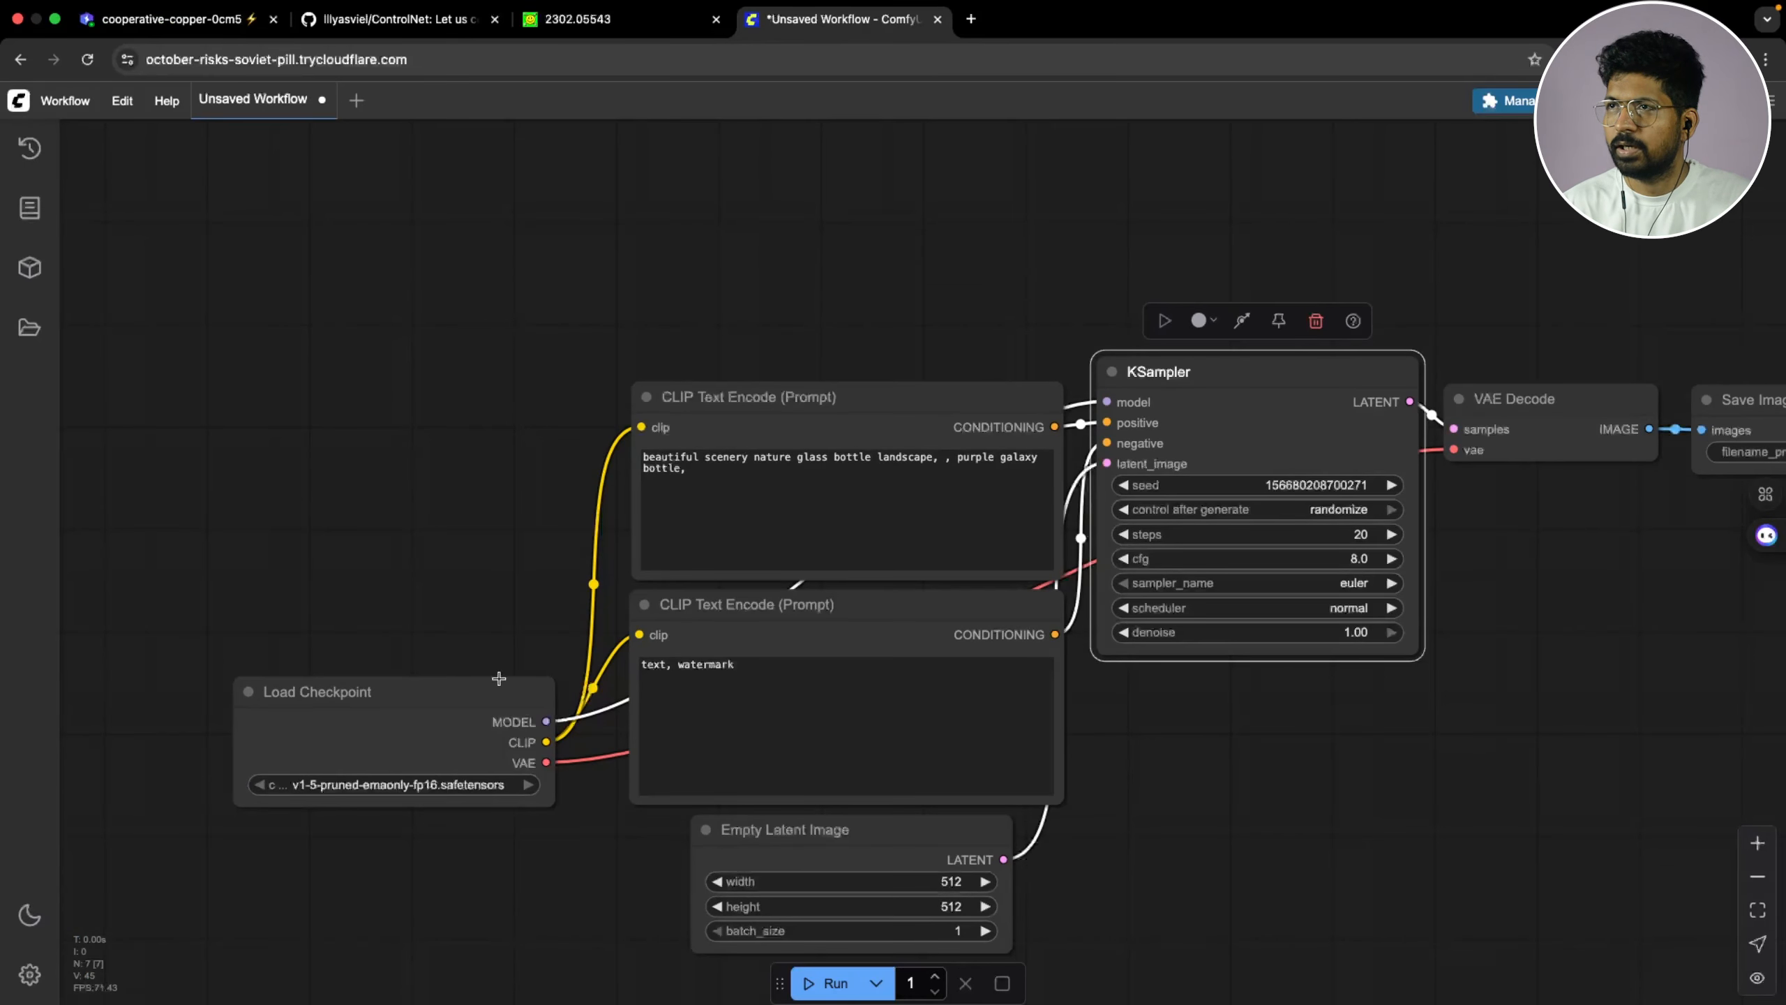
scroll(961, 247, down, 3)
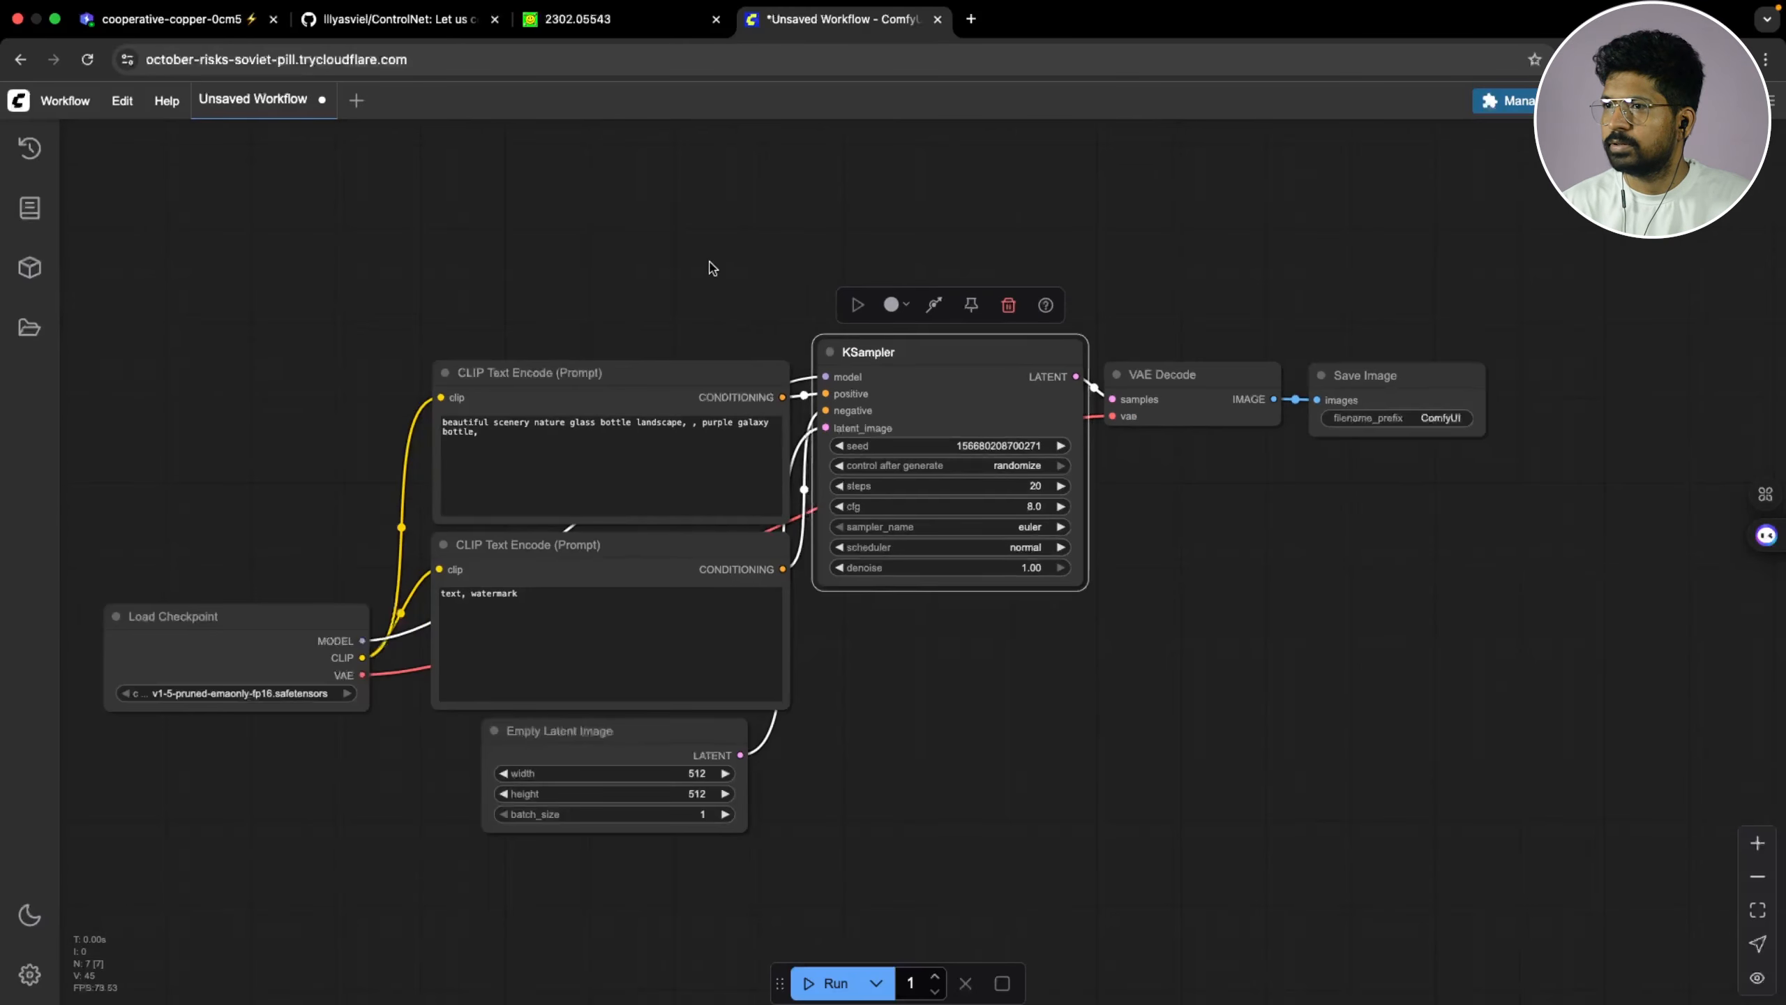
click(356, 101)
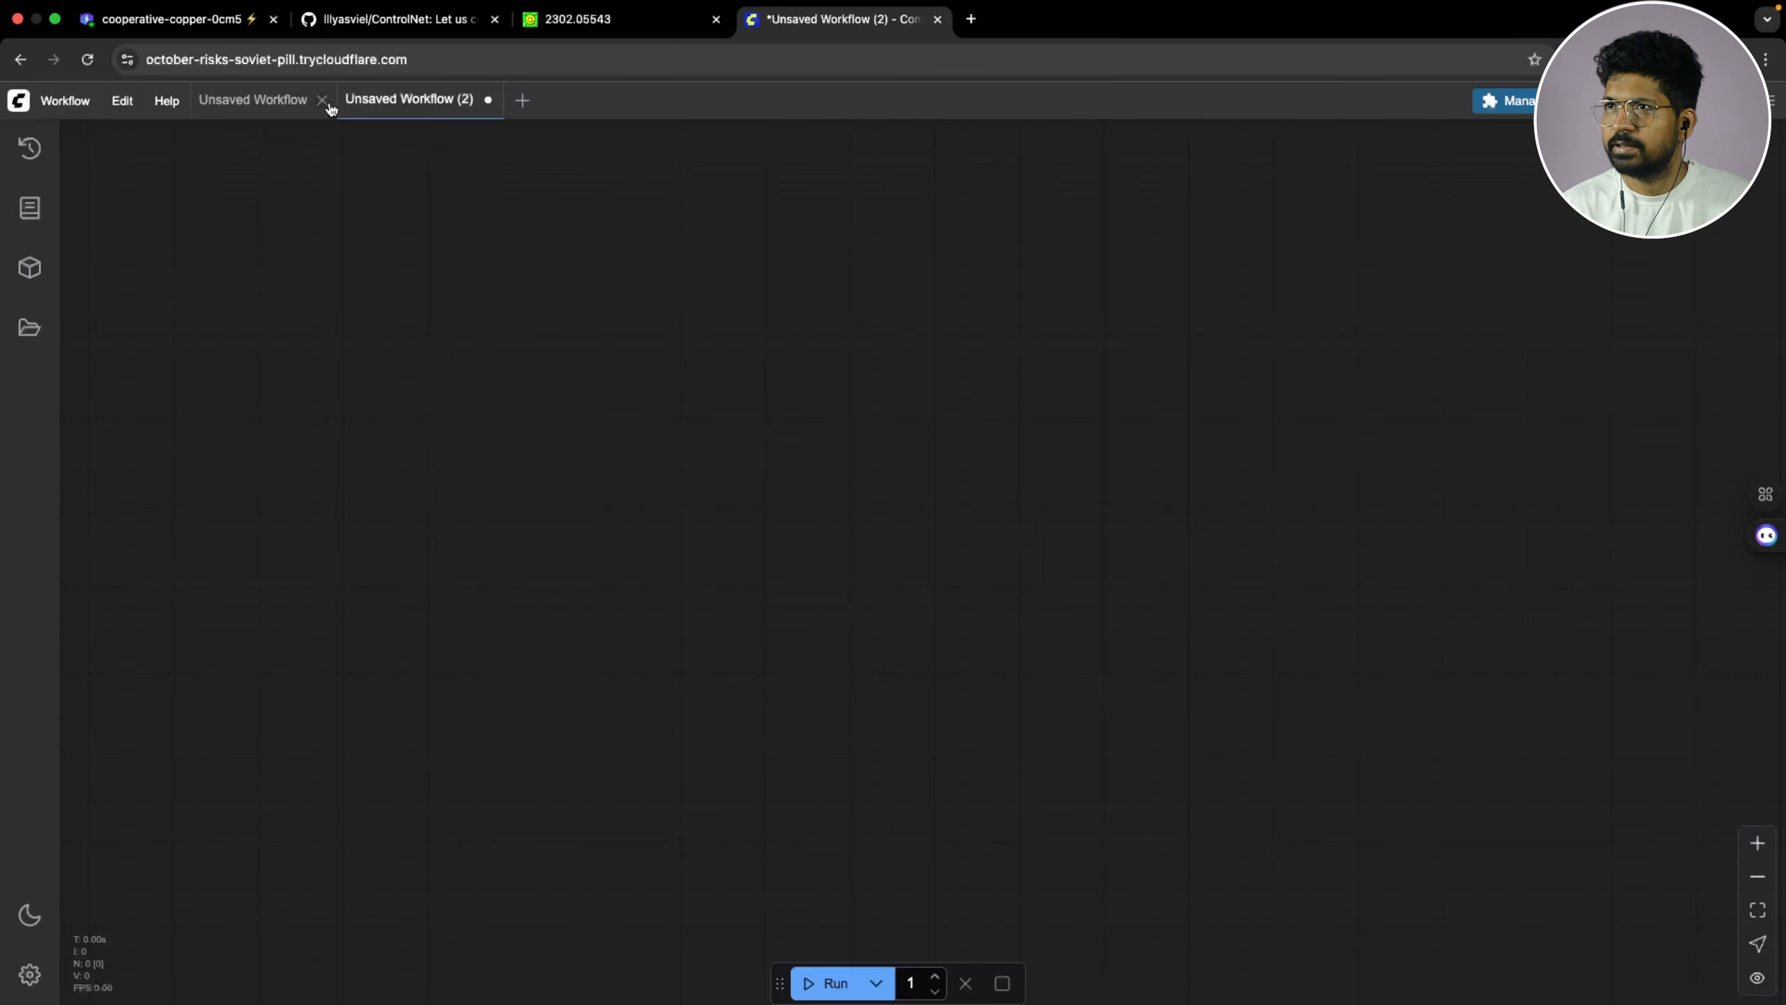
click(321, 103)
click(1028, 632)
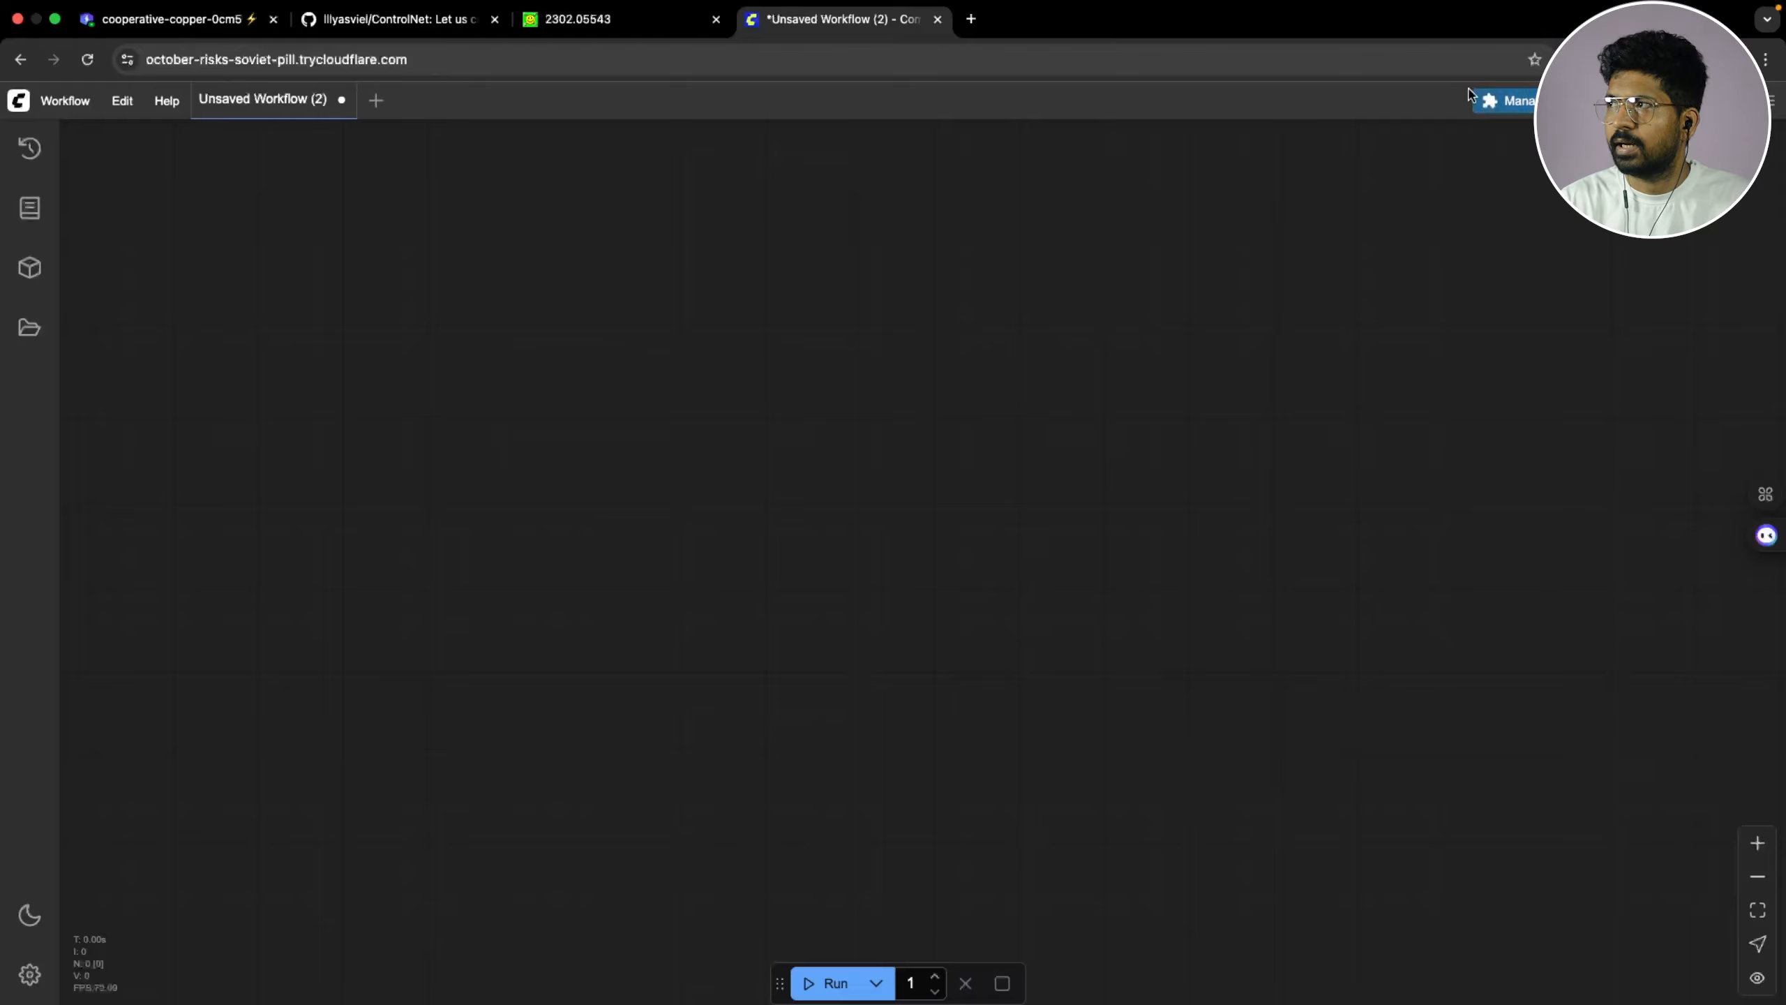
Open the Model Manager in ComfyUI Manager and search its models for "sdxl"
click(1512, 104)
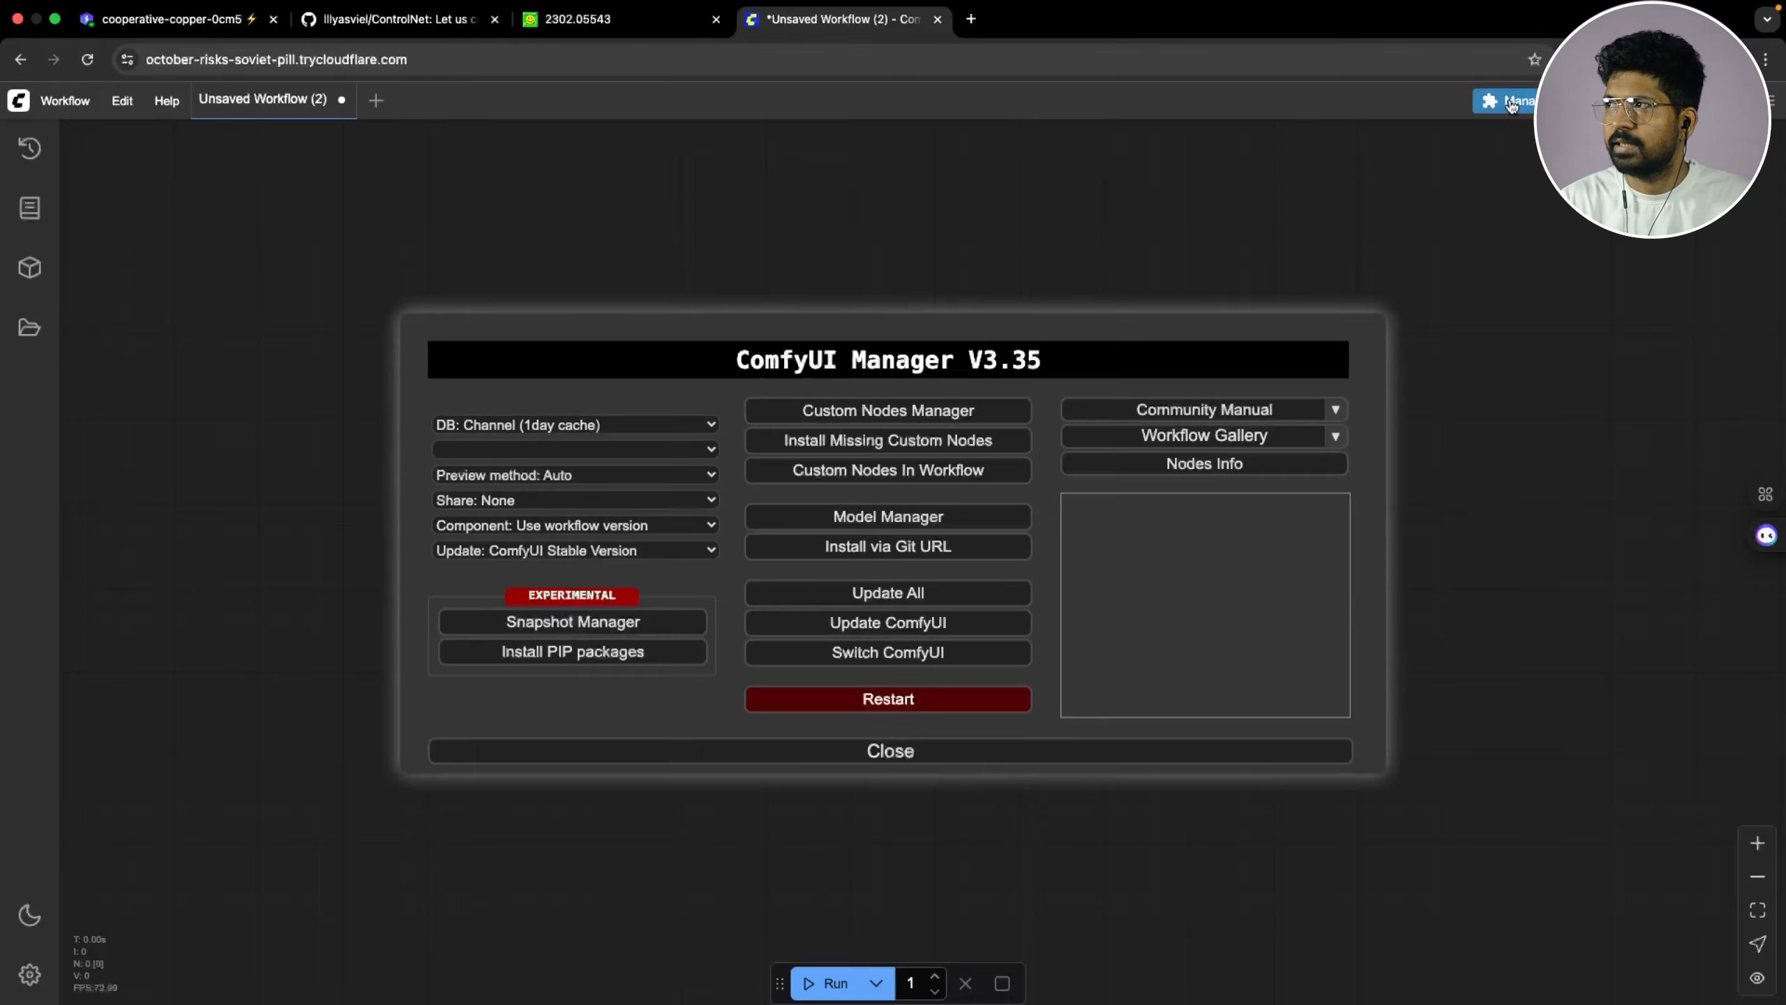
click(901, 524)
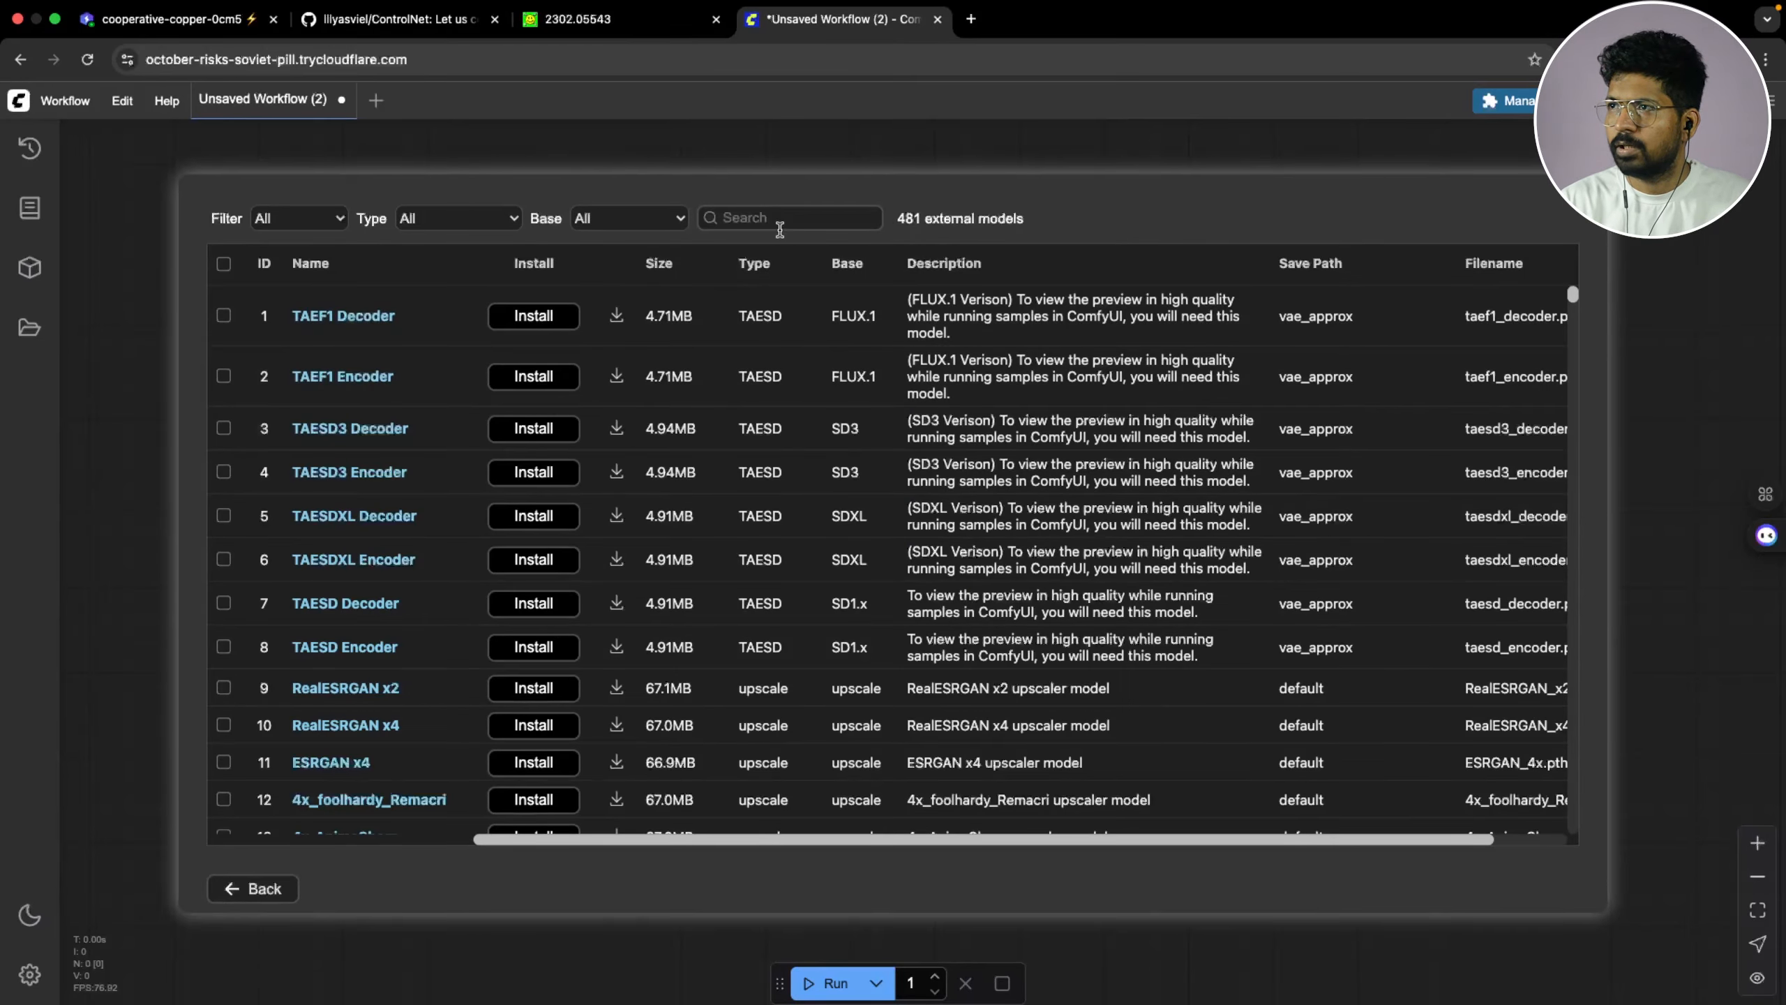
click(780, 224)
text(sdxl)
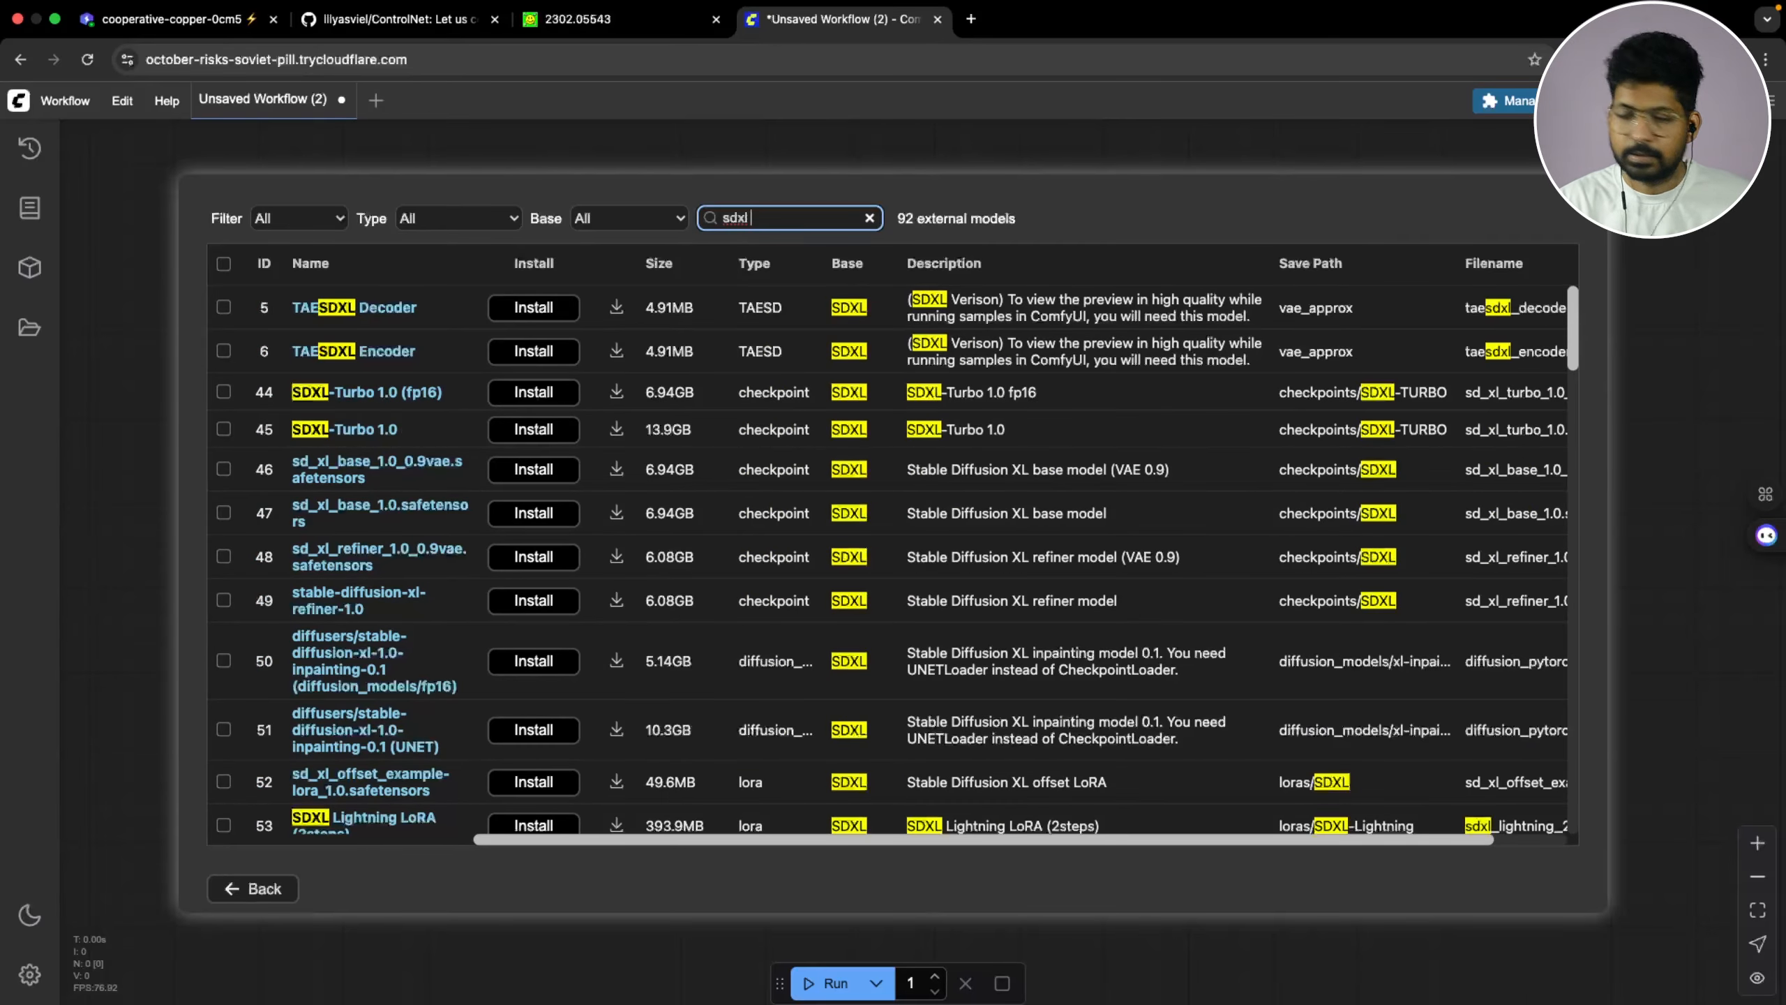
text( ch)
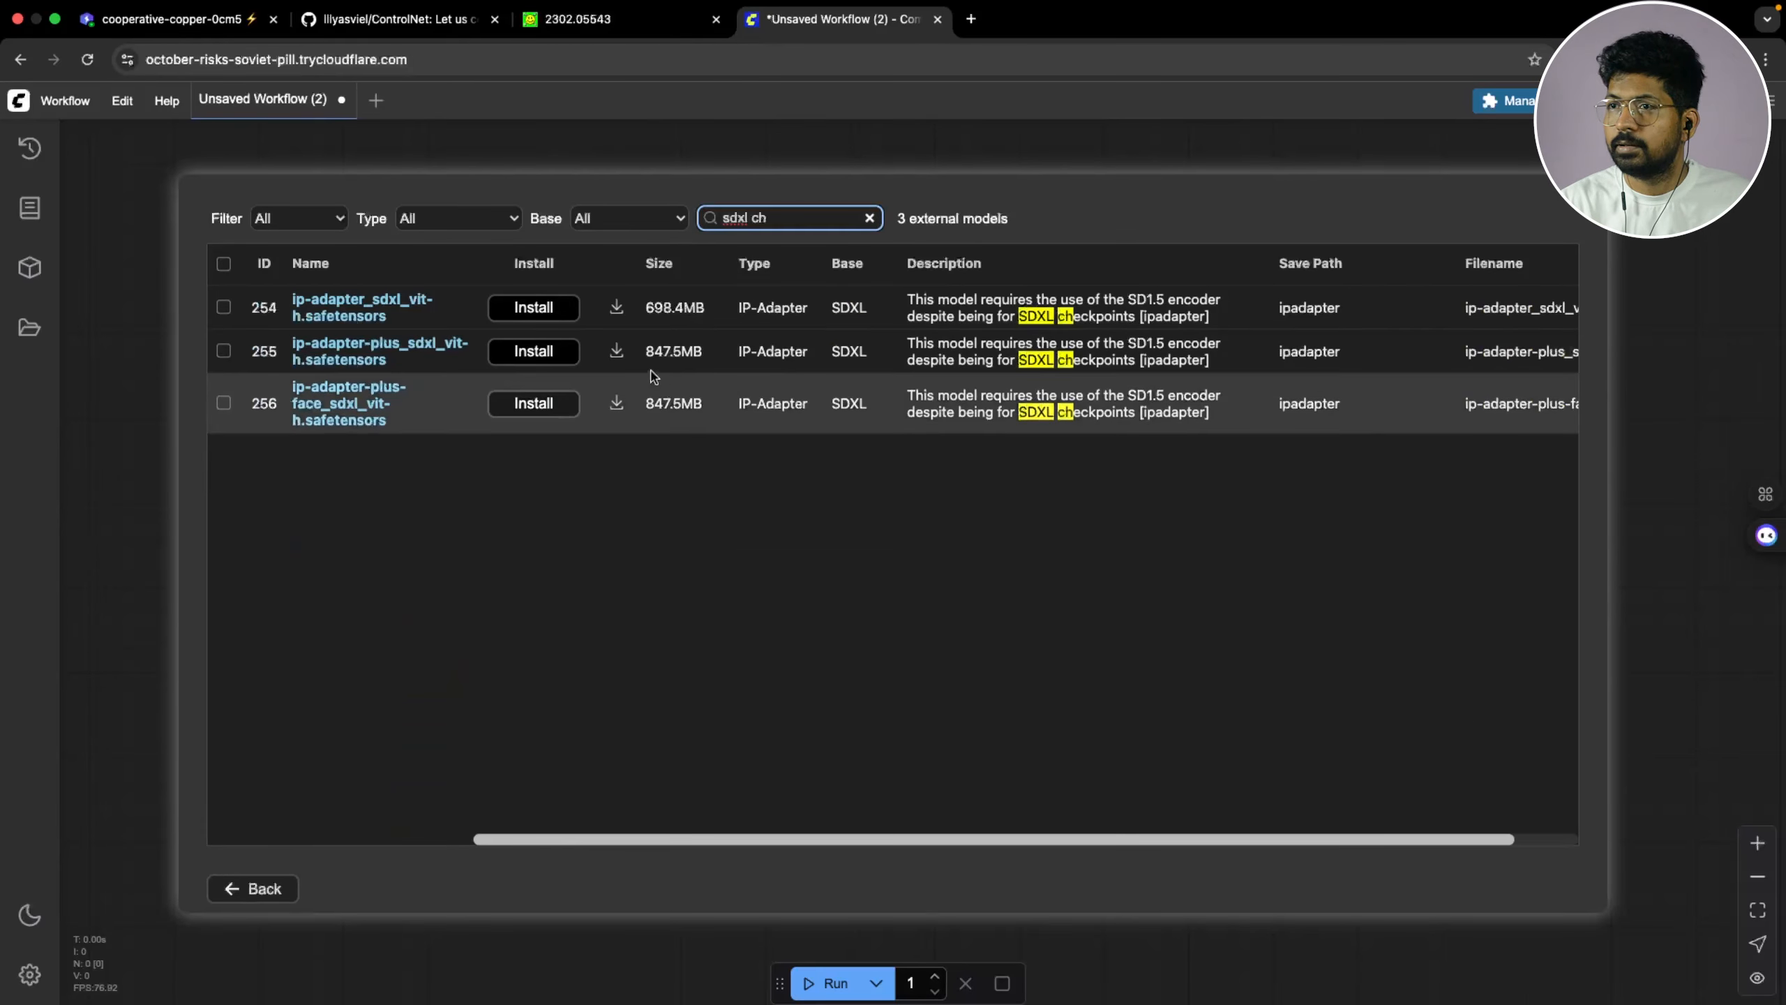
key(BackSpace)
key(BackSpace)
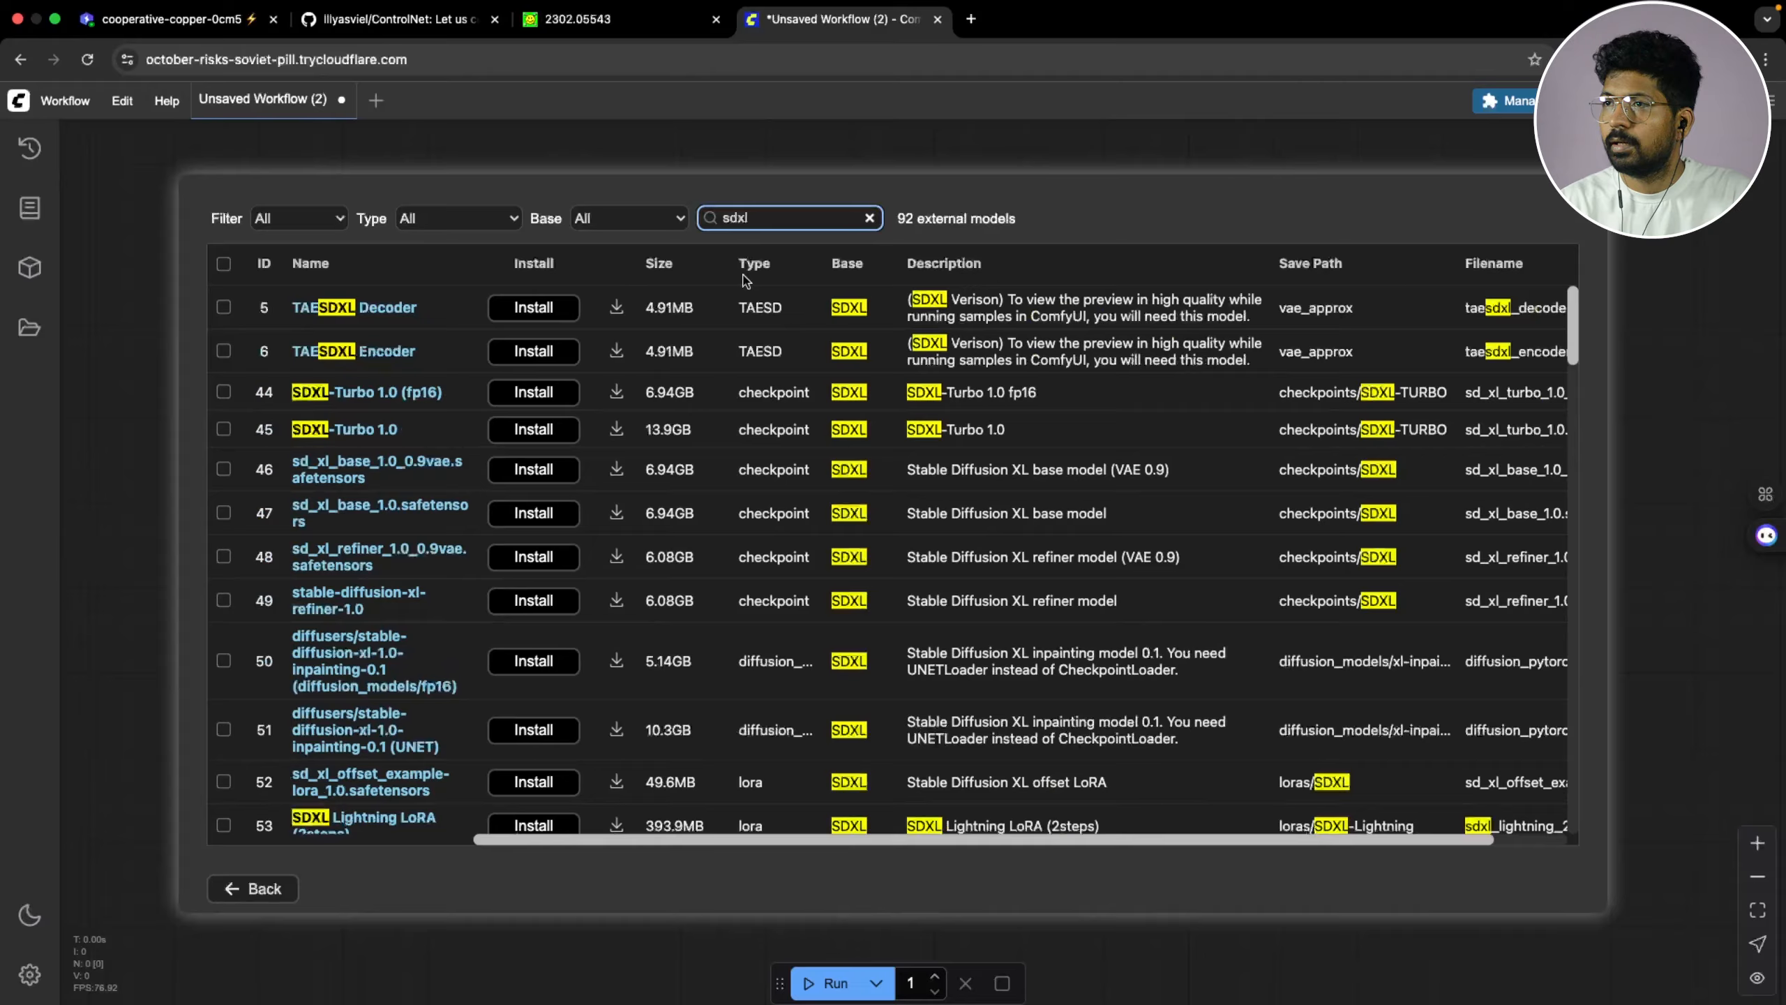
Filter the SDXL models to the checkpoint type and install sd_xl_refiner_1.0_0.9vae.safetensors
click(603, 219)
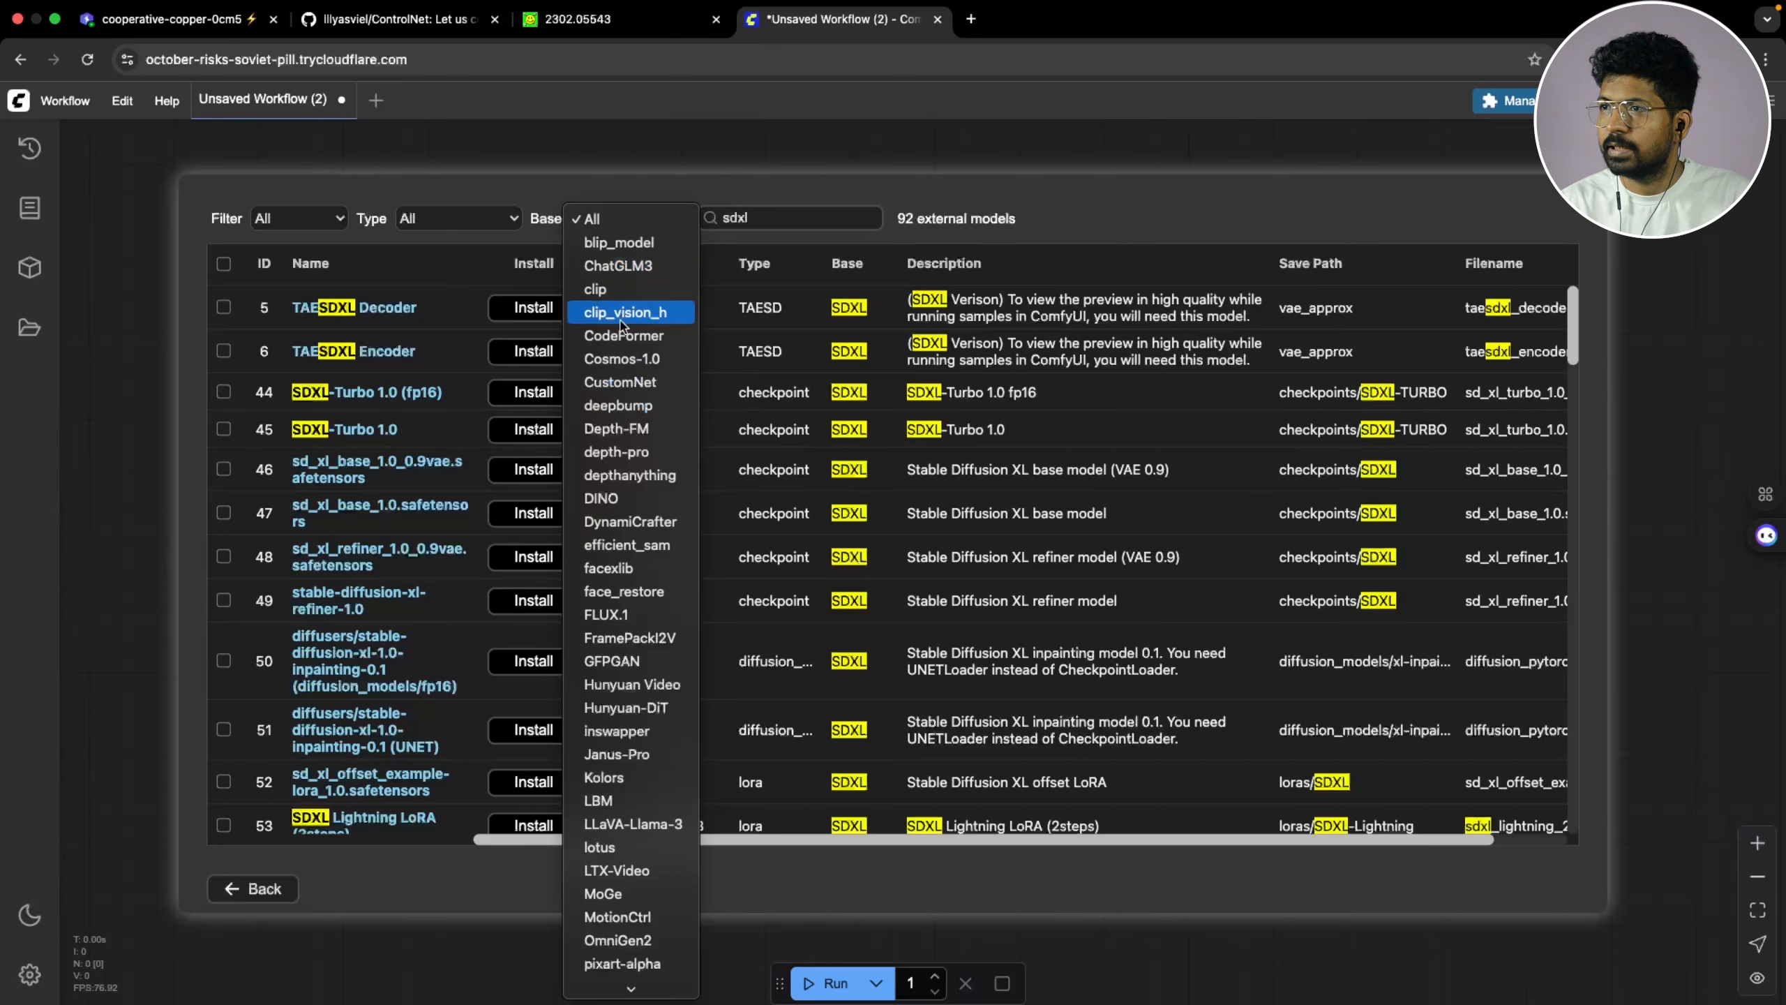
click(467, 226)
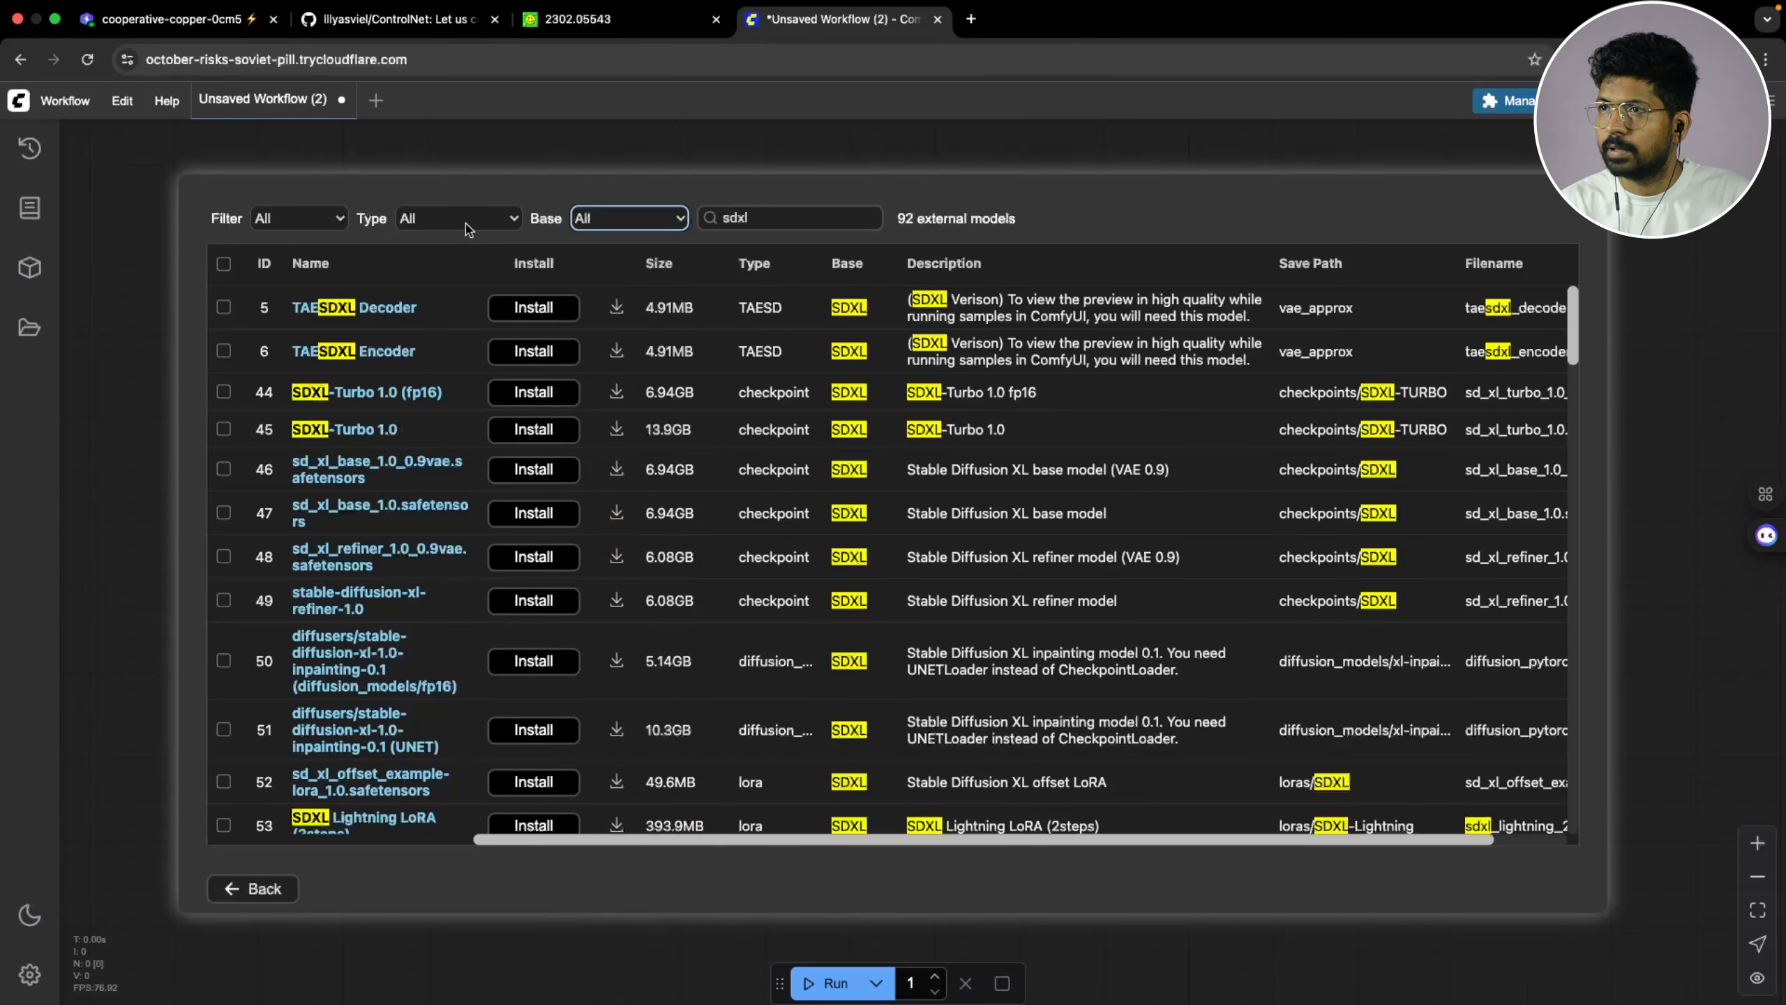
click(466, 226)
click(461, 315)
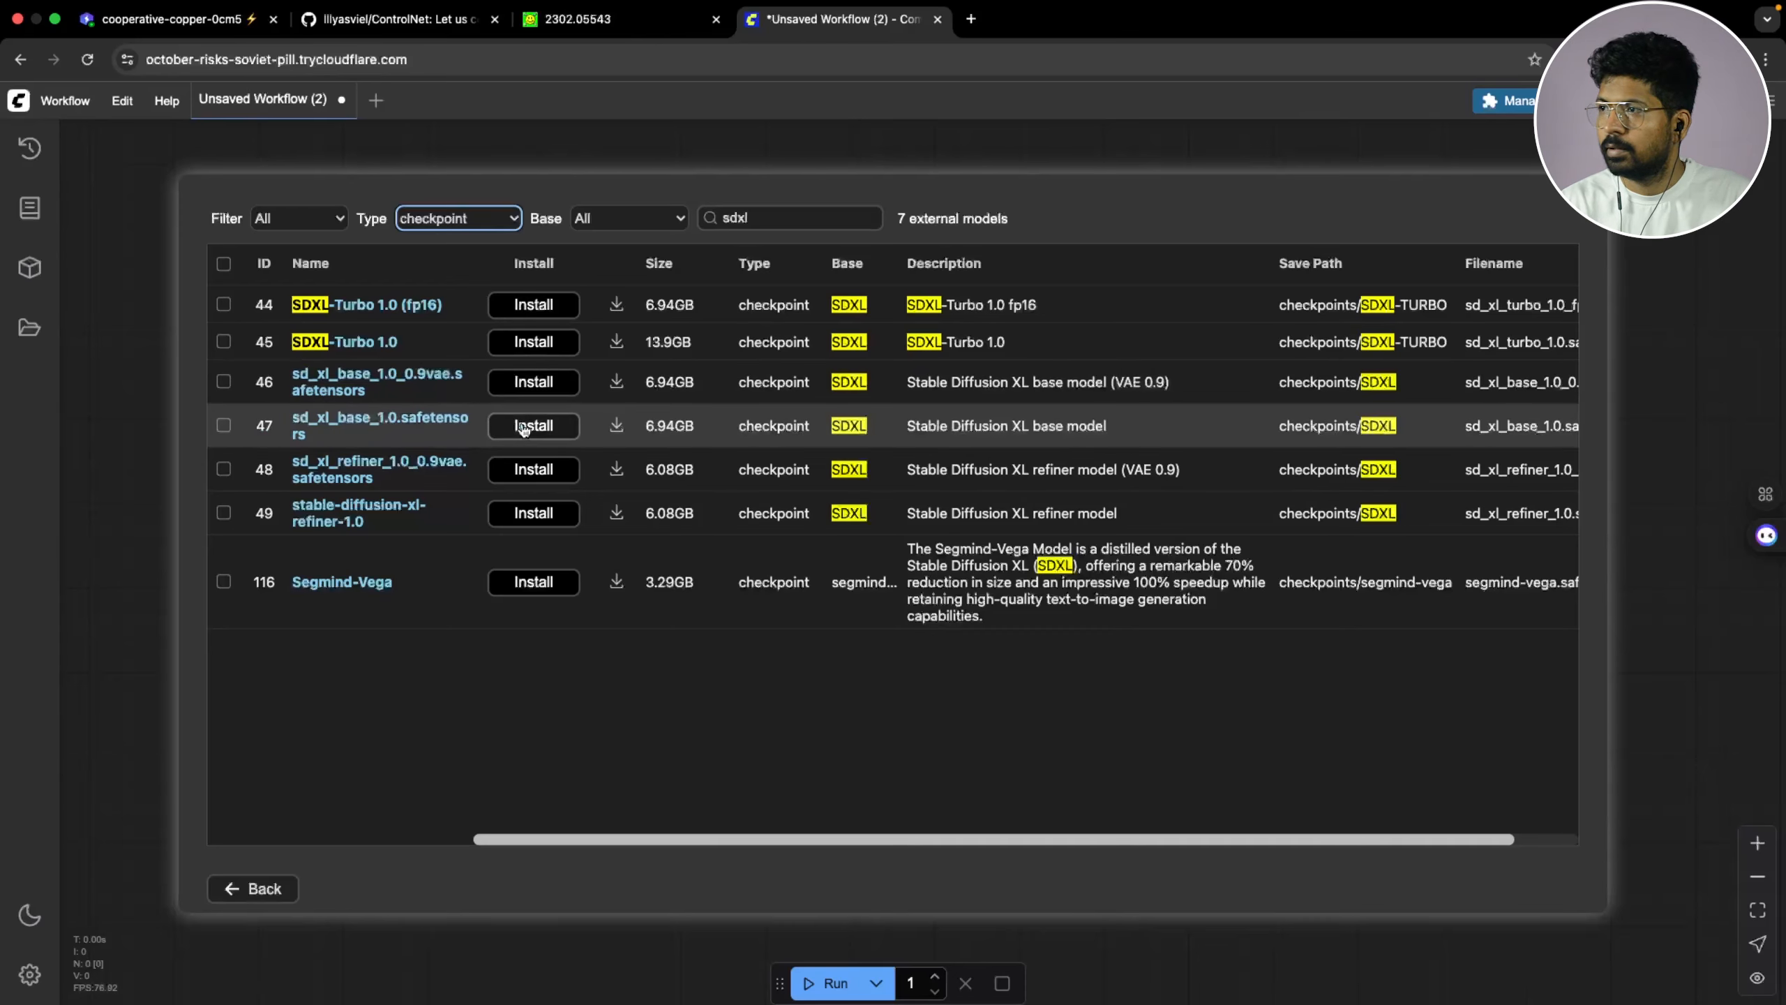
click(543, 478)
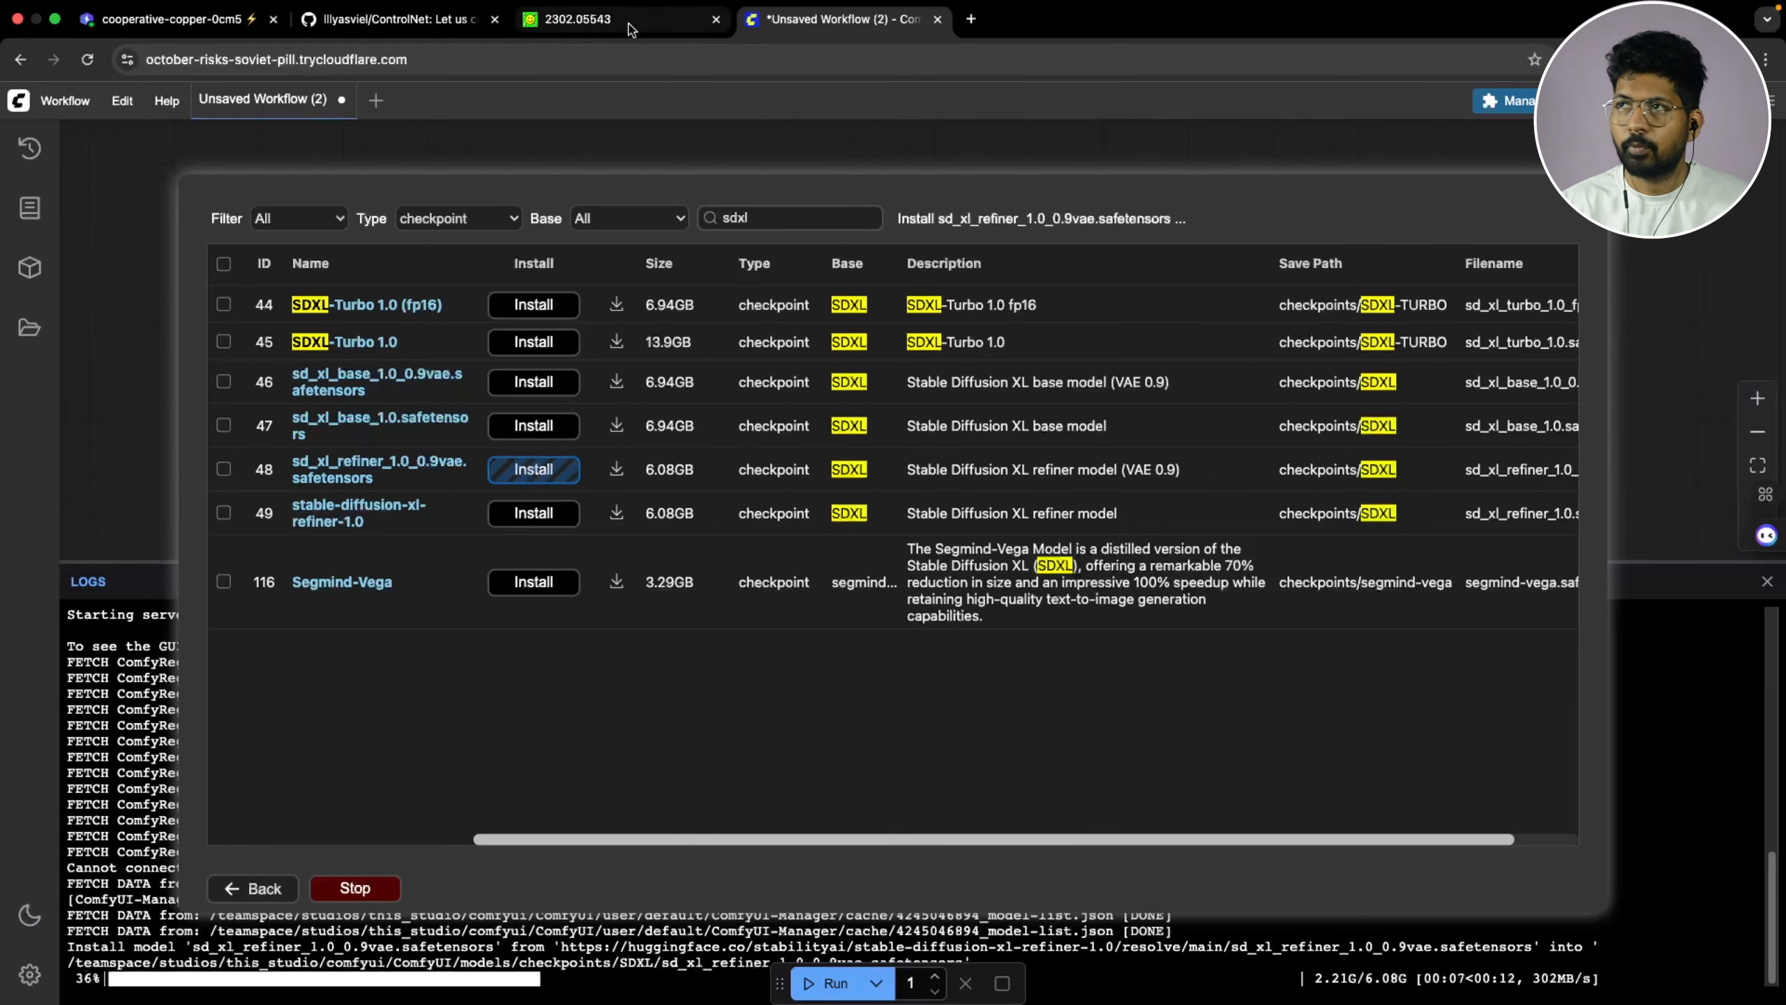
Switch to the Lightning AI studio, go into ComfyUI's models folder and start a new terminal there
click(169, 19)
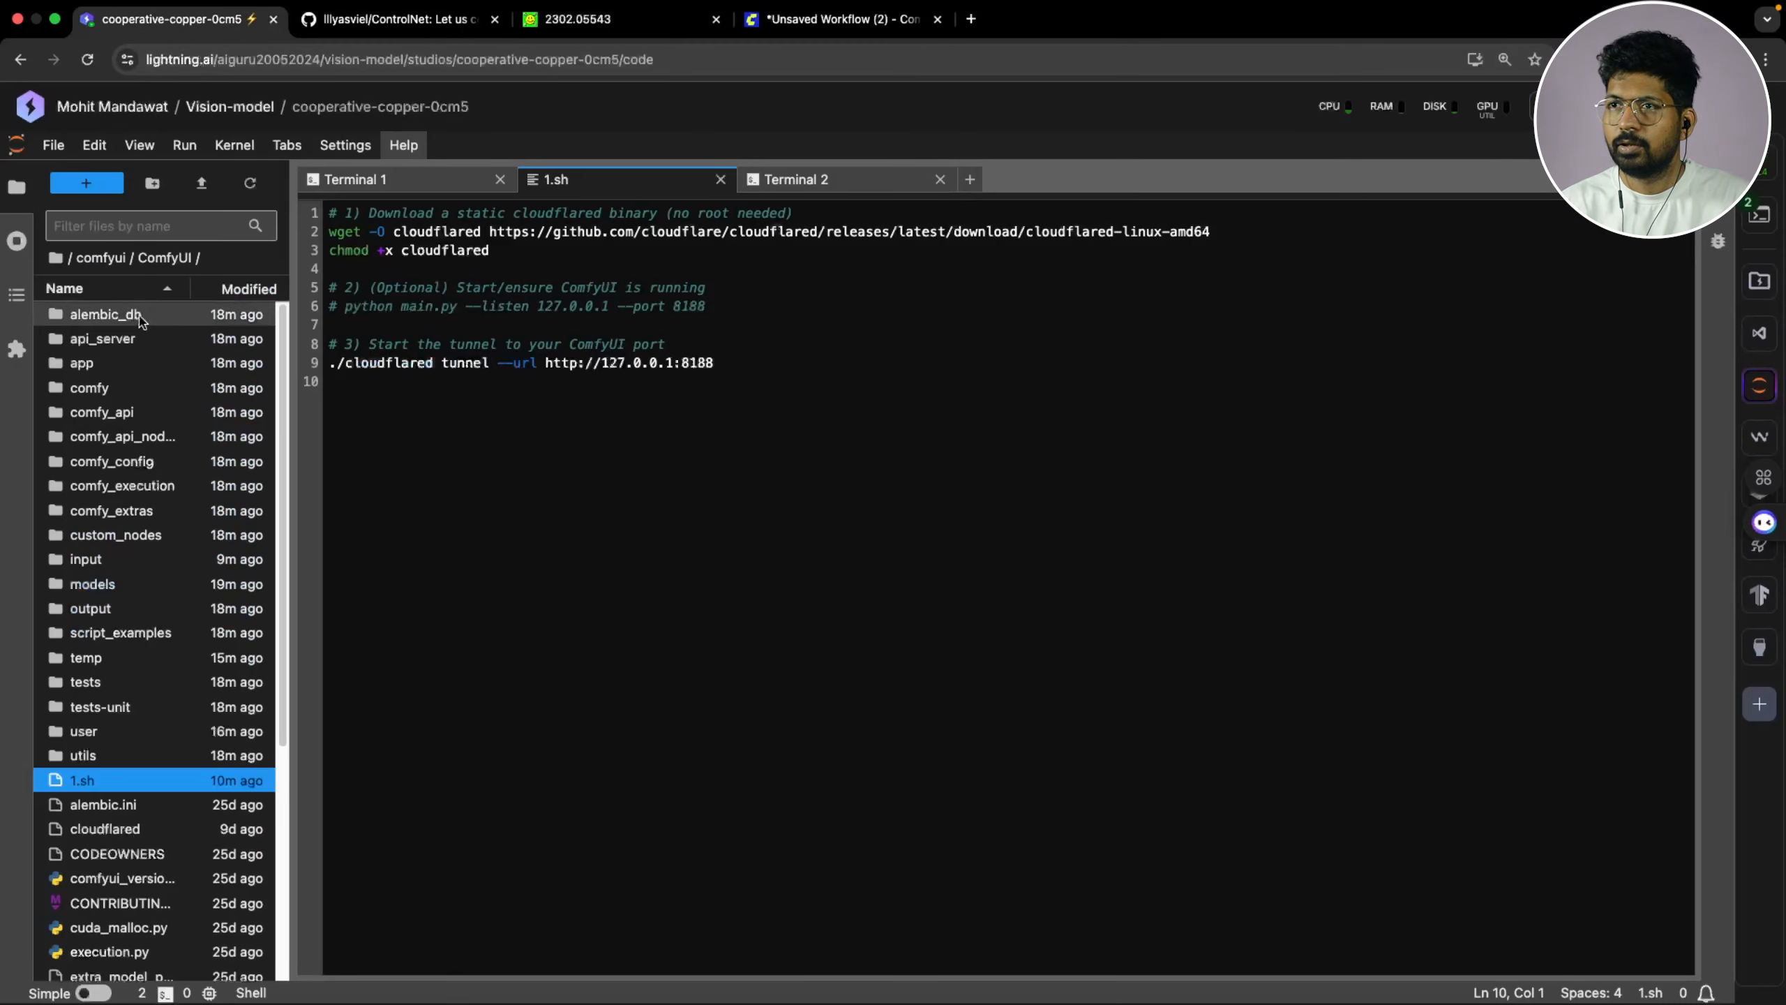
double_click(93, 584)
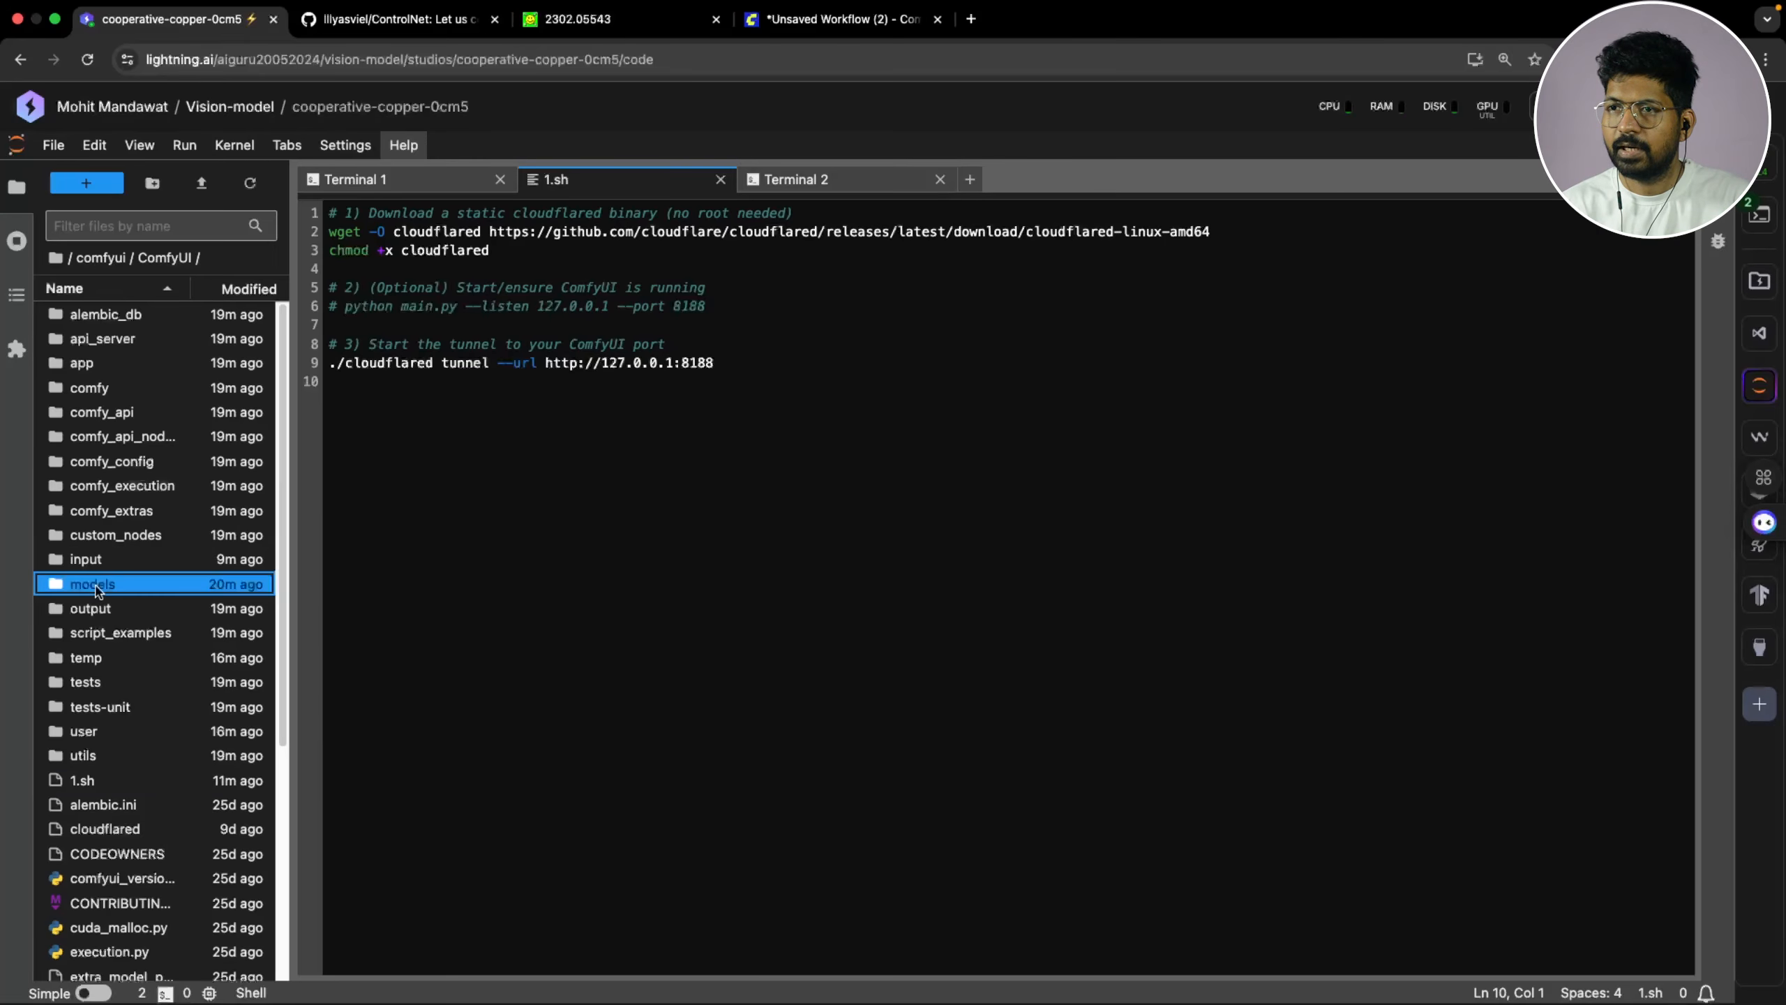
click(102, 314)
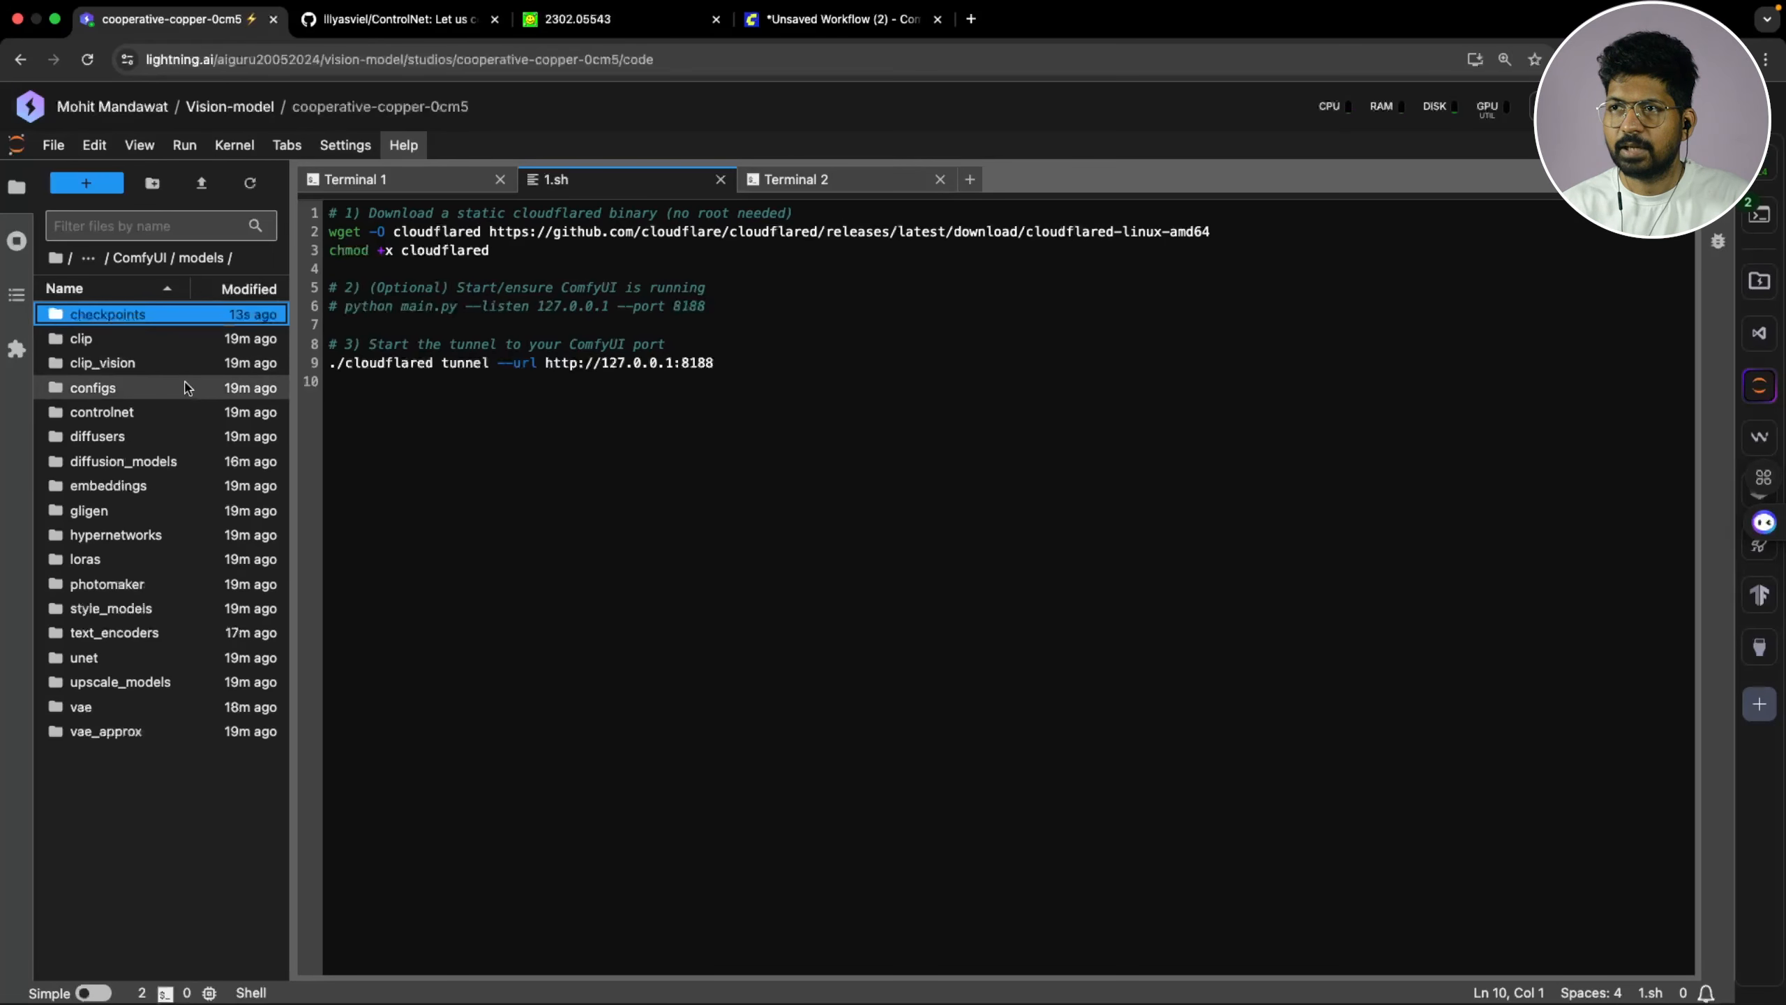
drag(291, 422, 319, 422)
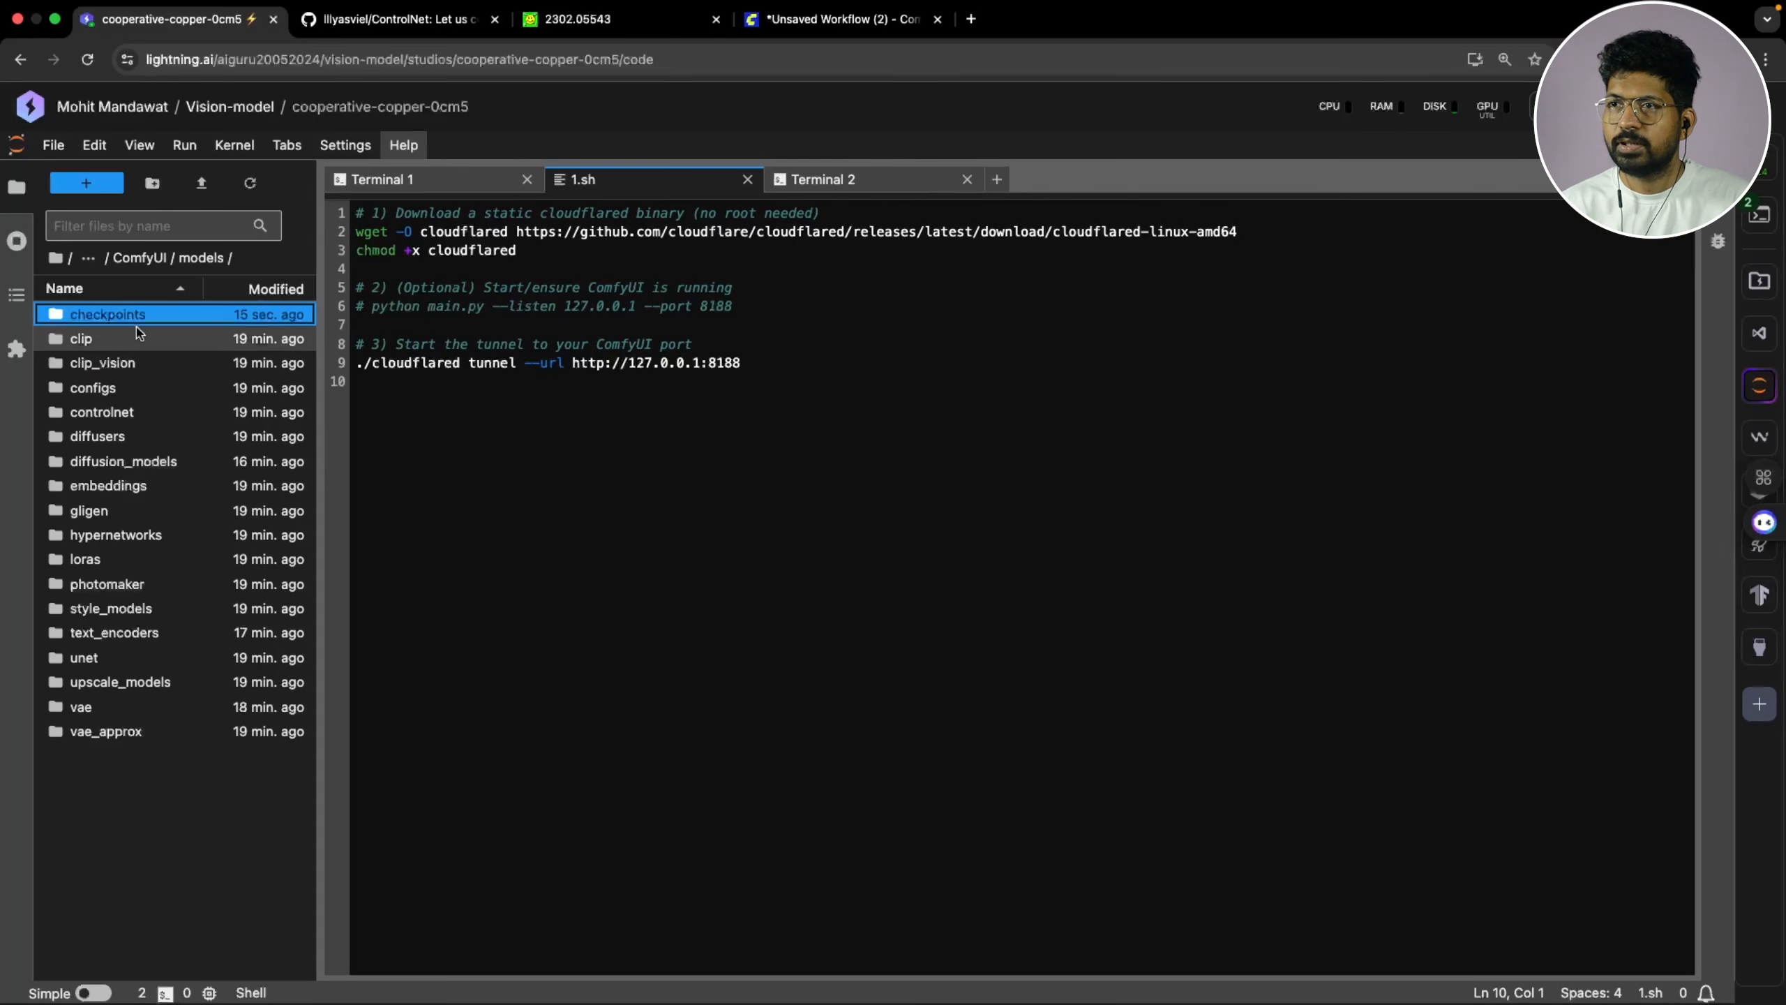
click(829, 182)
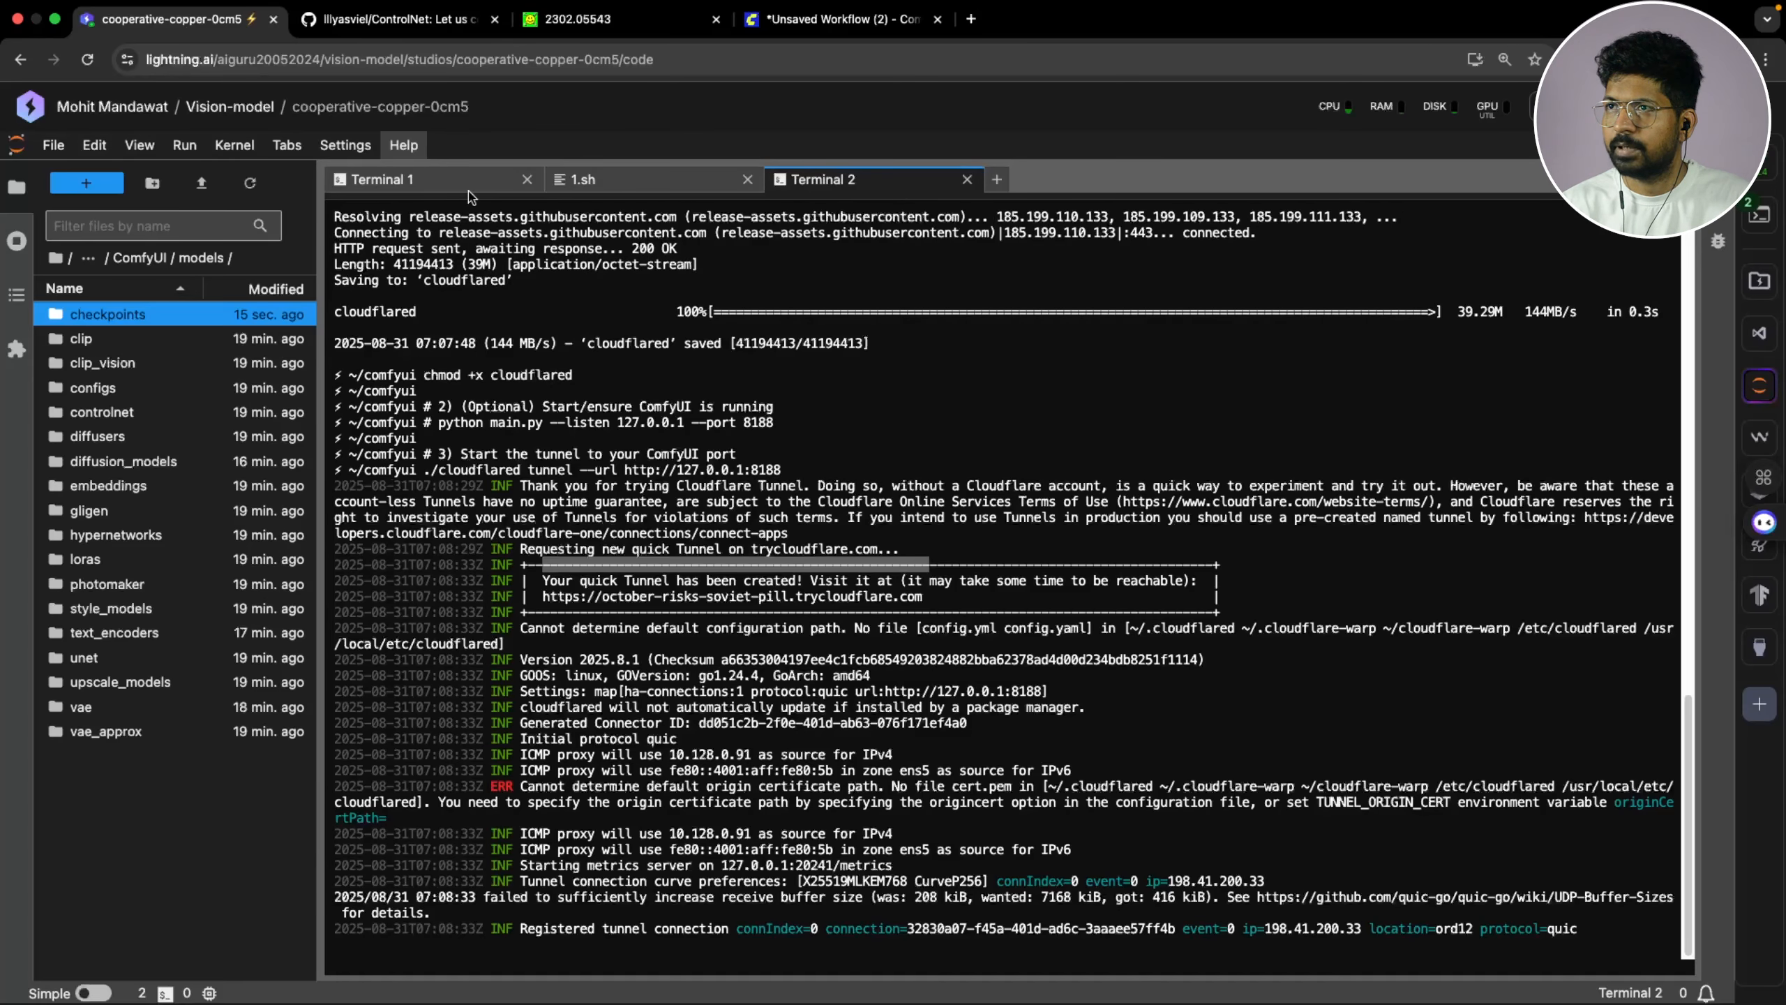
click(997, 179)
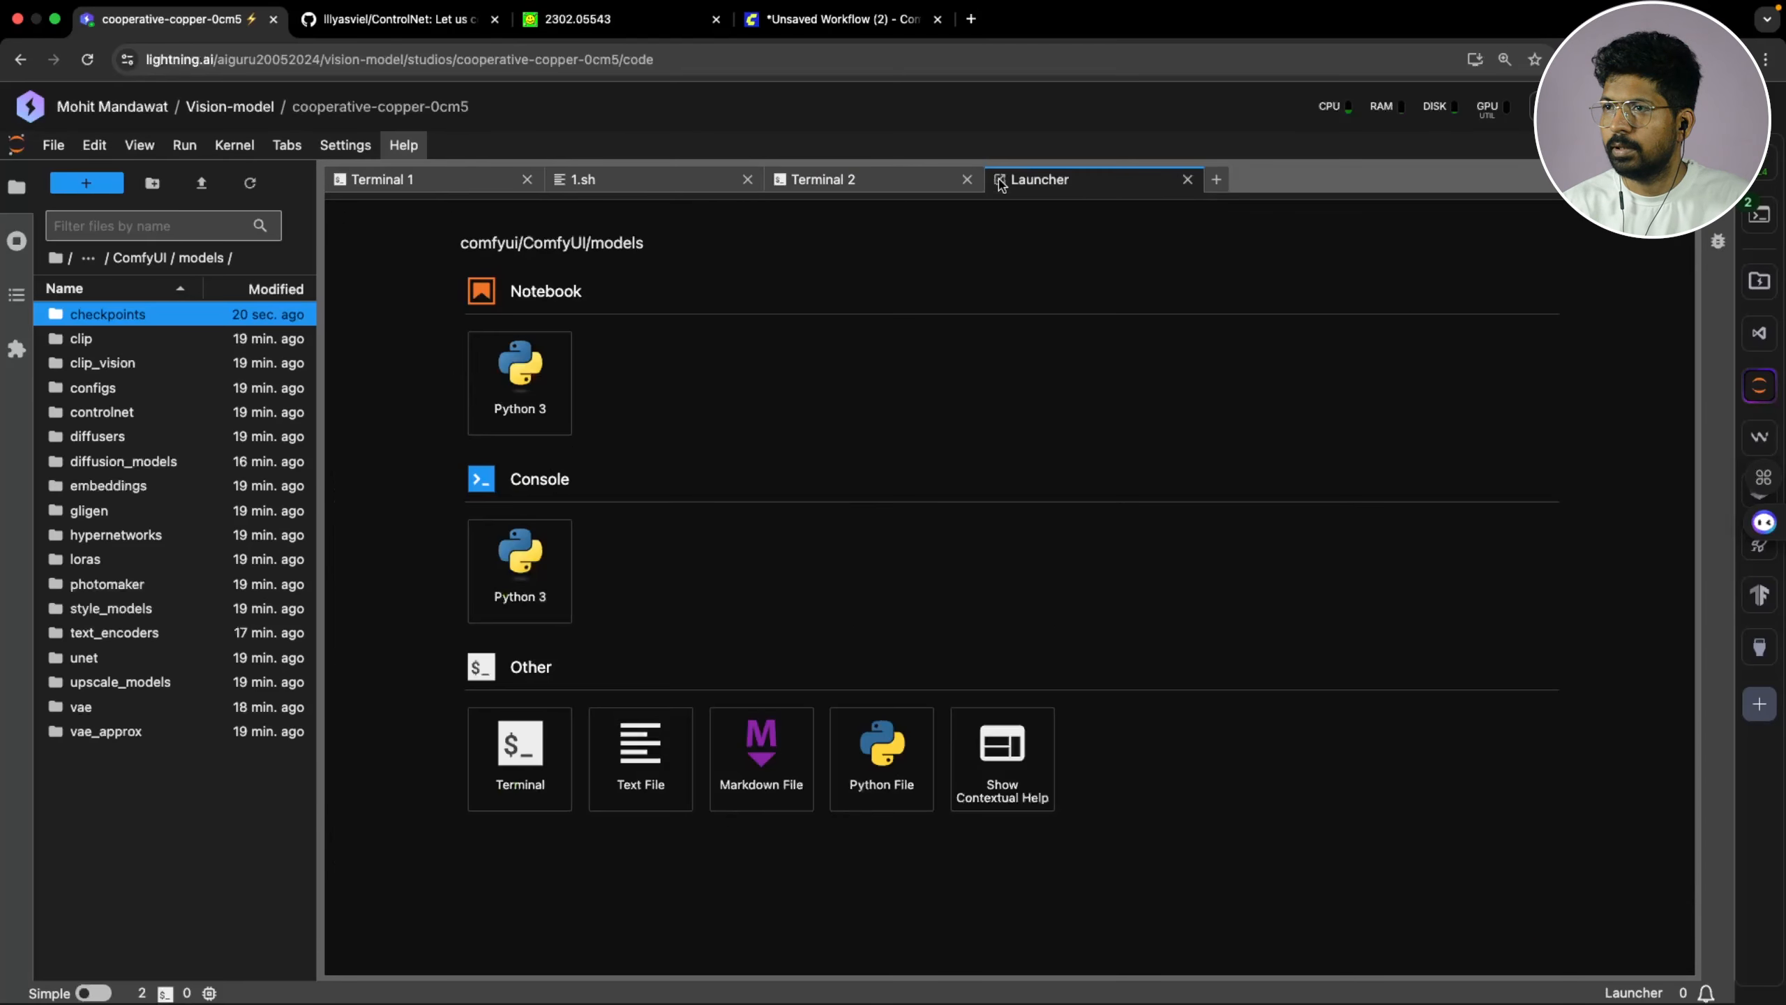
click(524, 773)
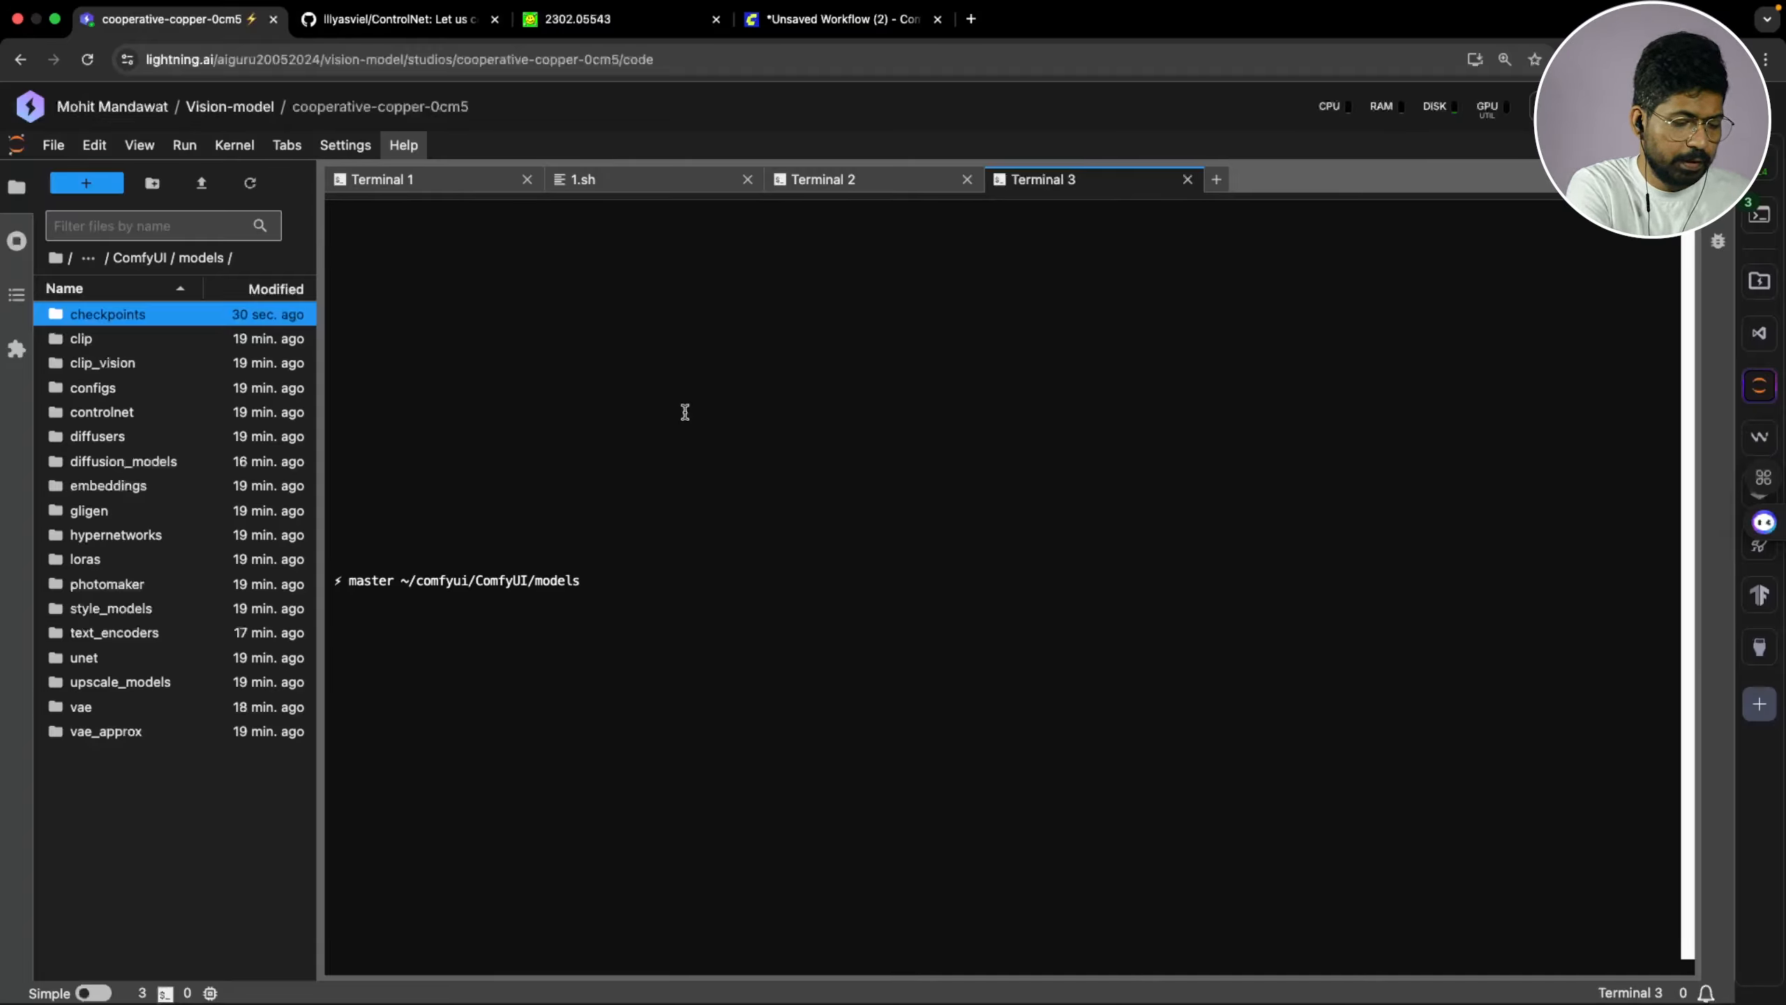
Change the terminal's directory to checkpoints and list its contents
text(d )
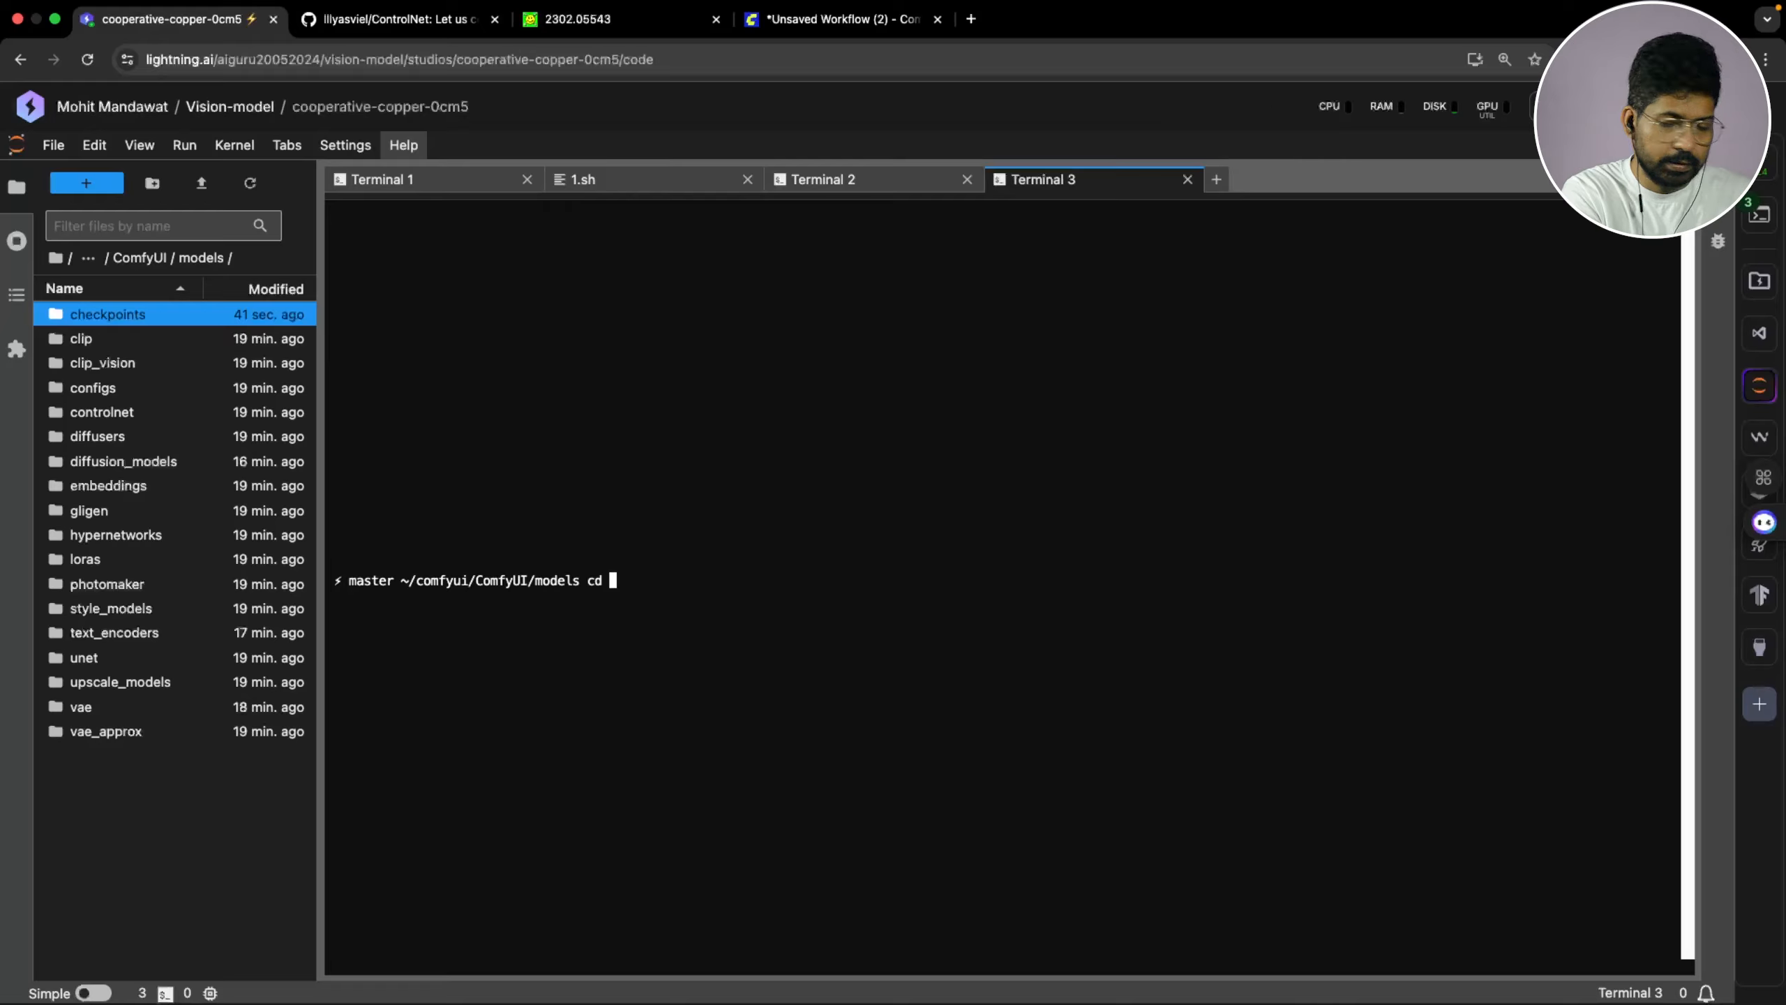
text(CH)
key(Tab)
key(Return)
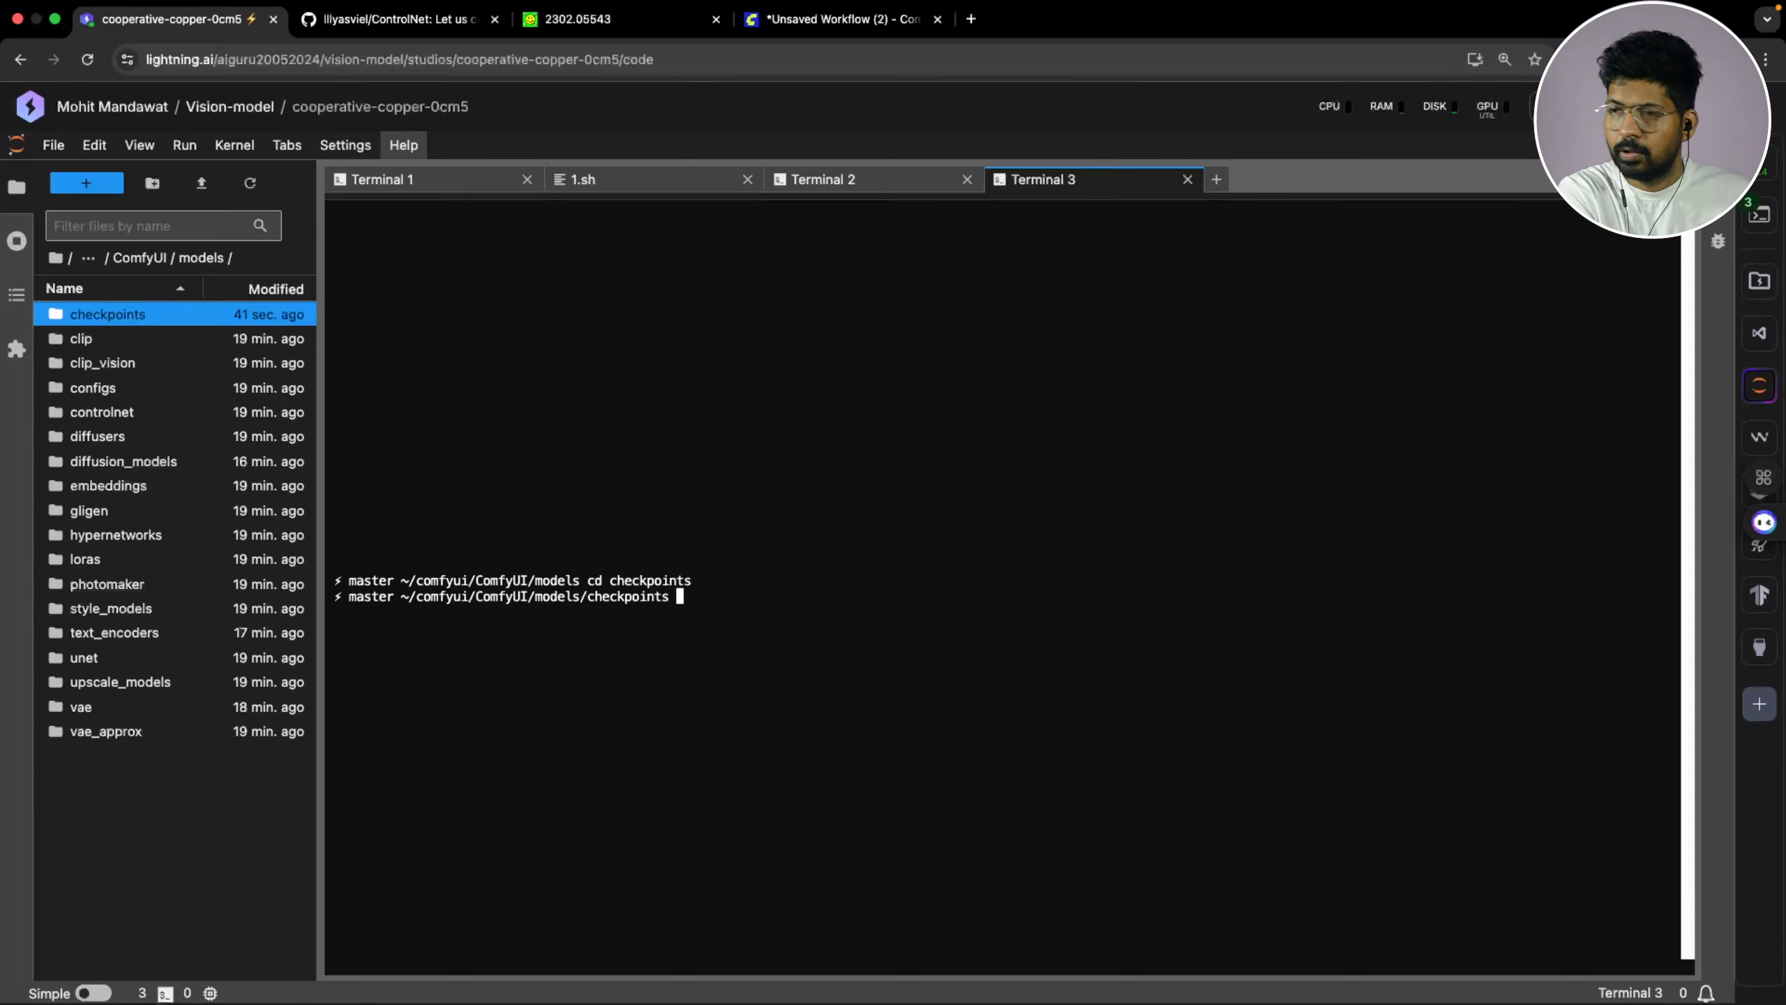
text(ls)
key(Return)
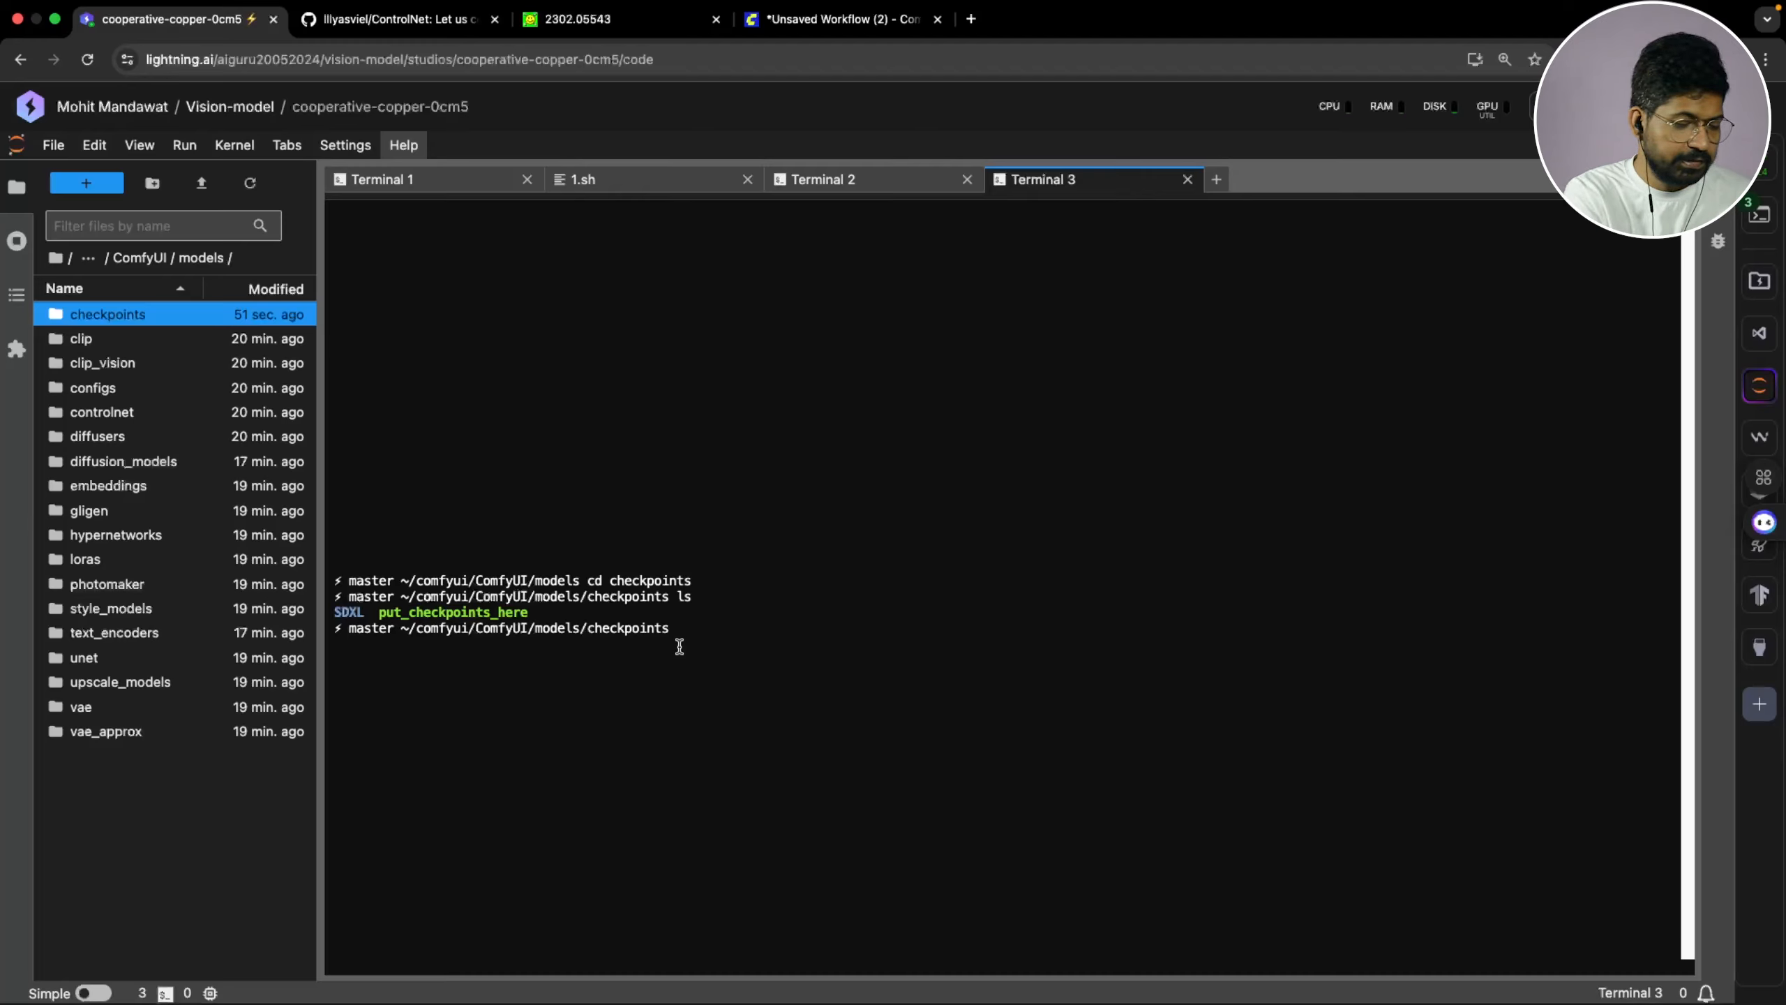
Change into the SDXL subfolder, list its files and highlight the refiner checkpoint's file name
text(SDXL/)
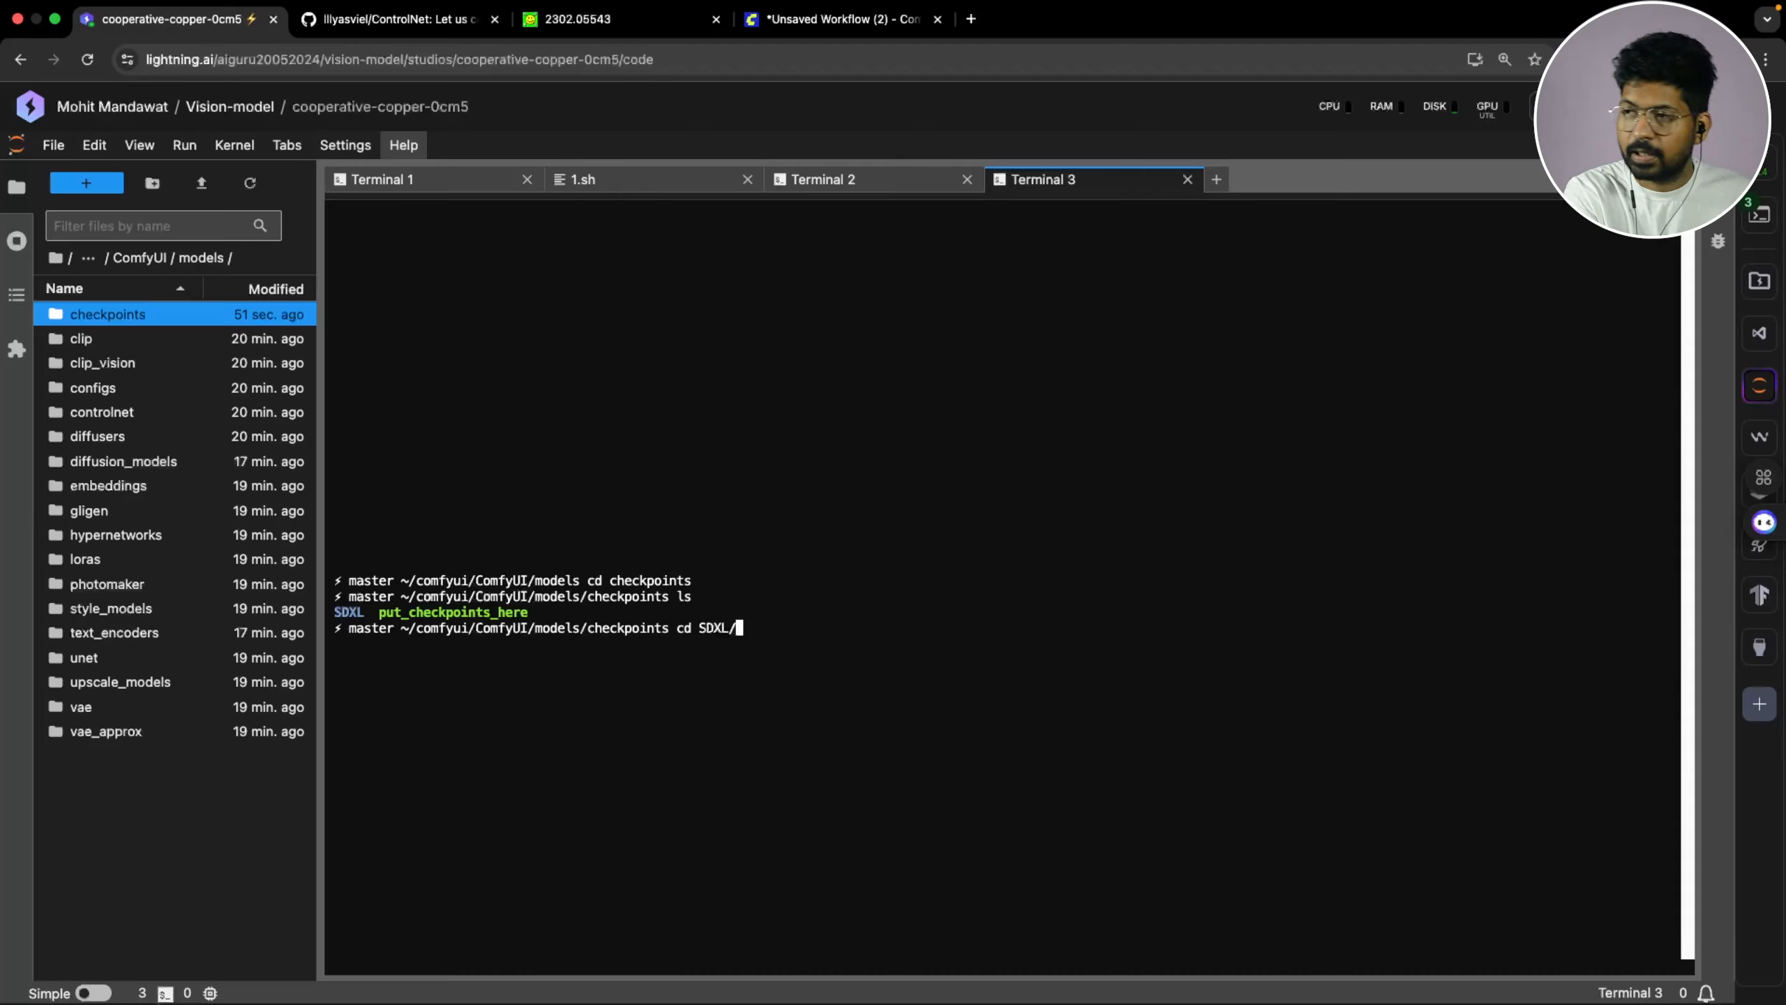
key(Return)
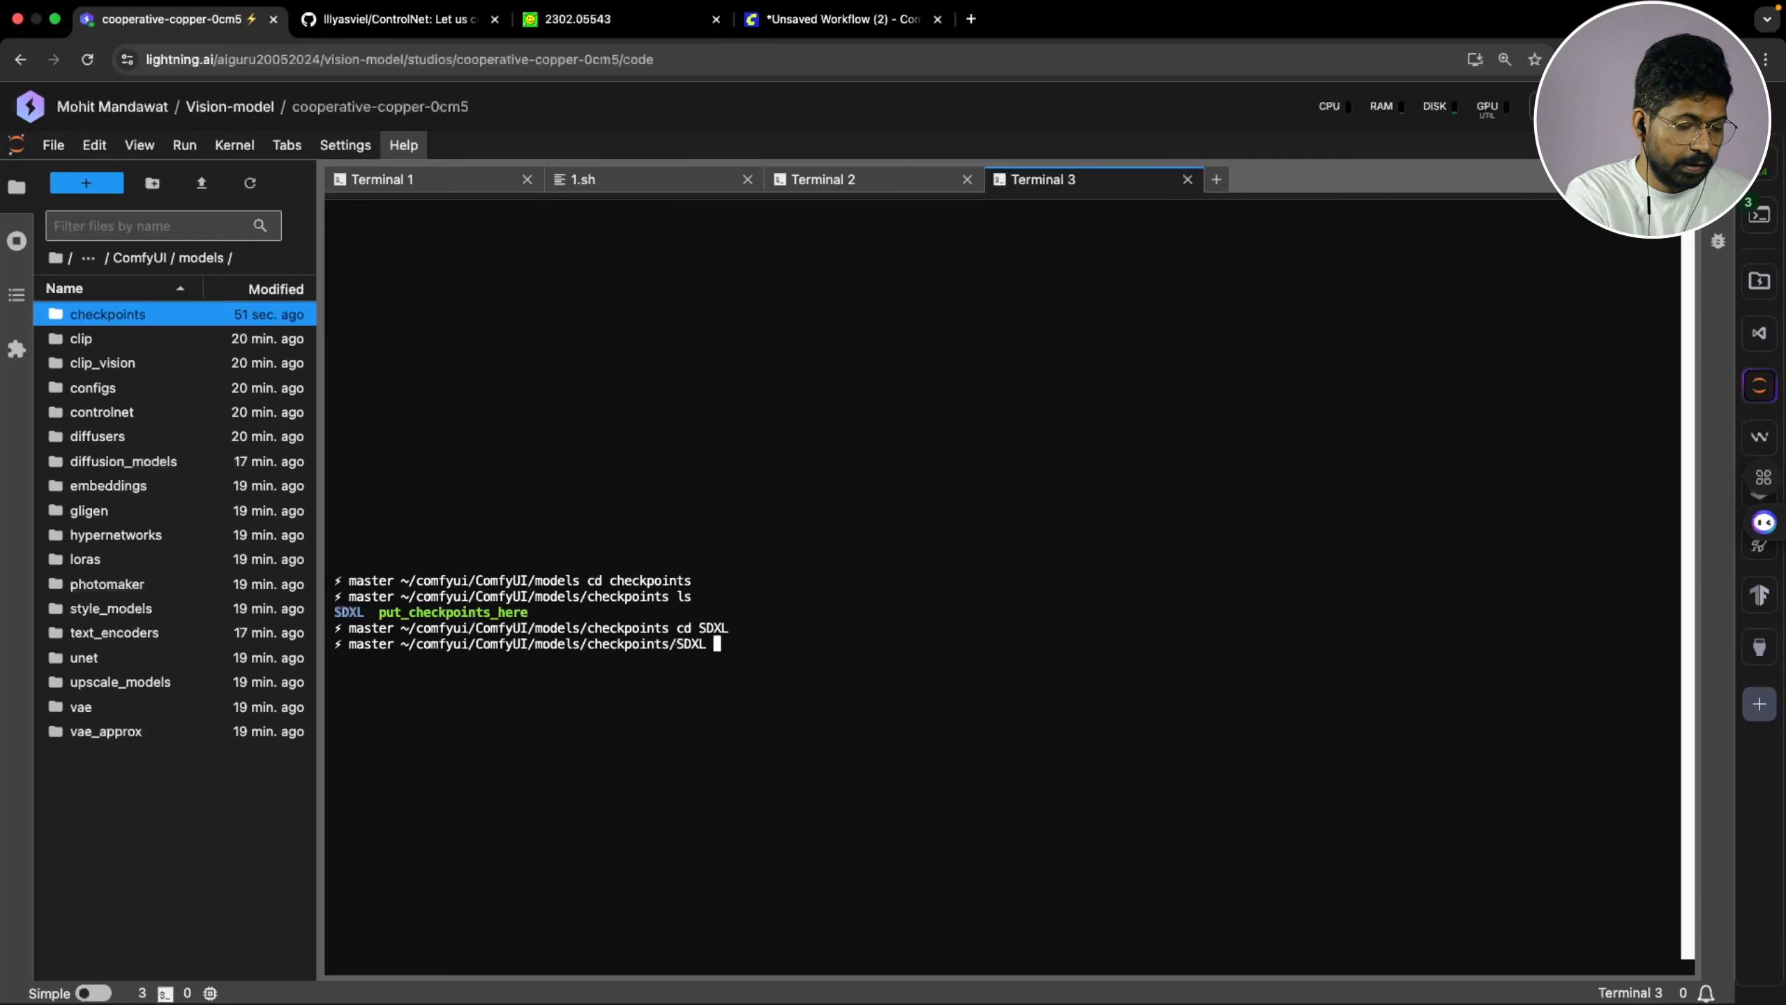
text(ls)
key(Return)
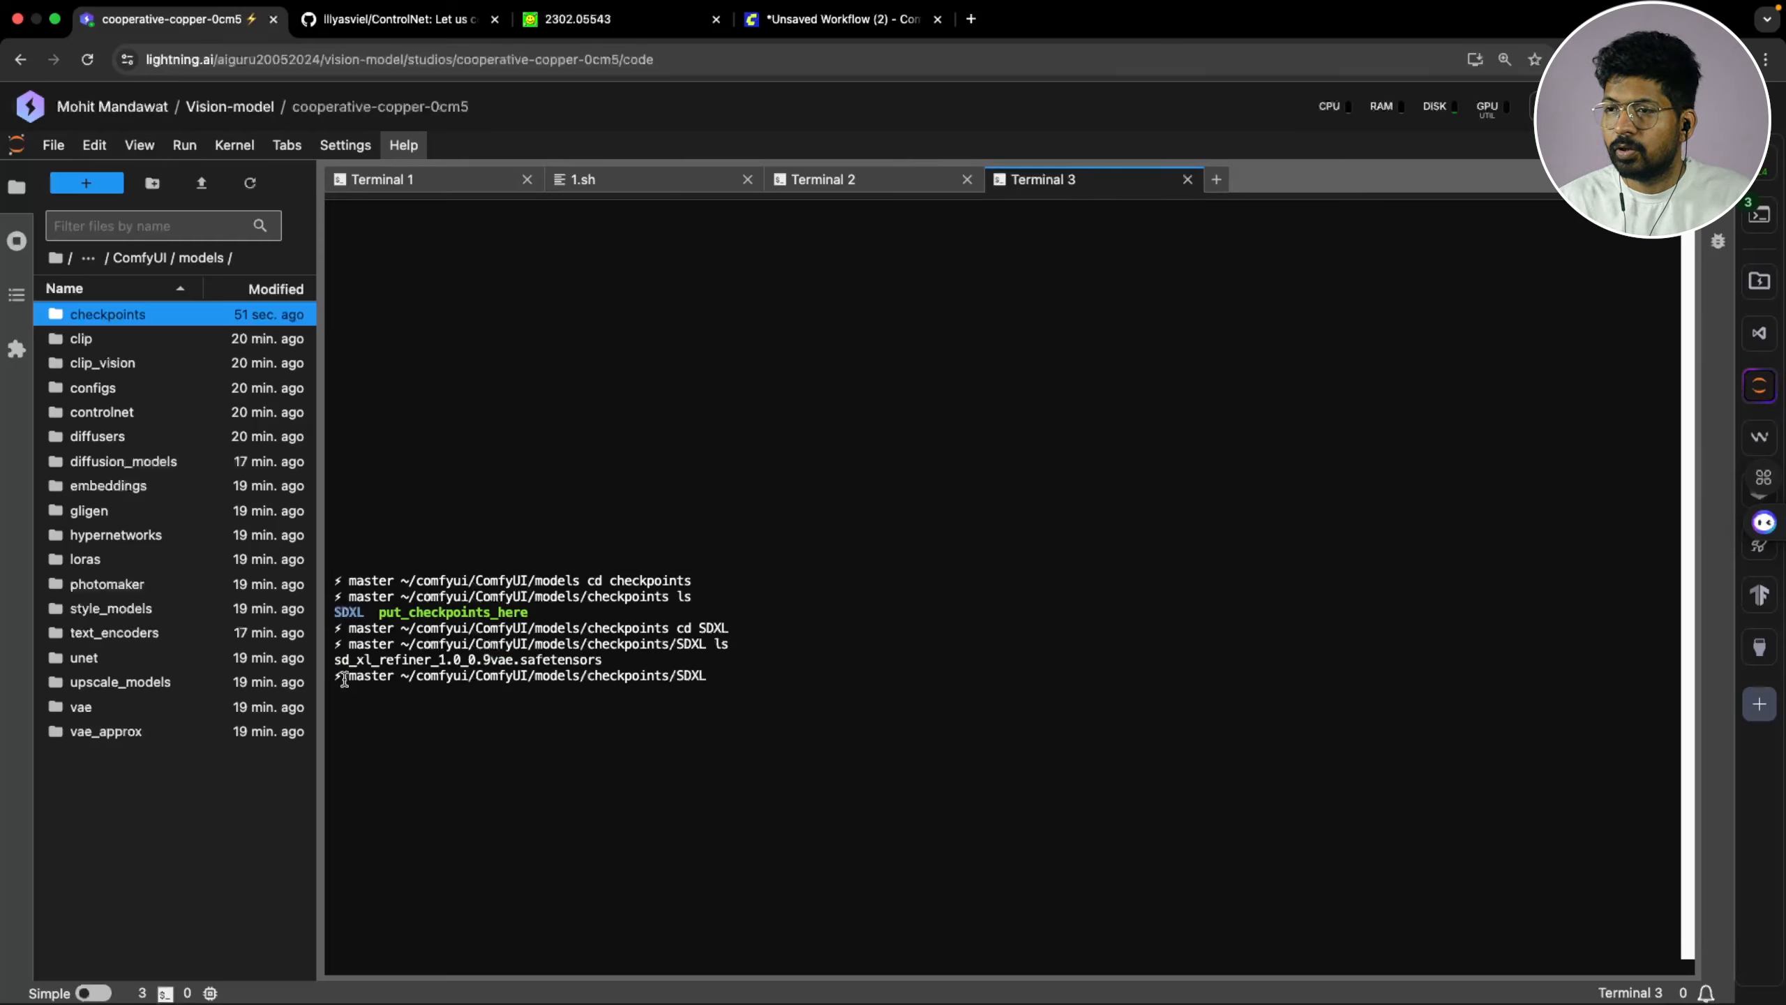
drag(331, 659, 616, 661)
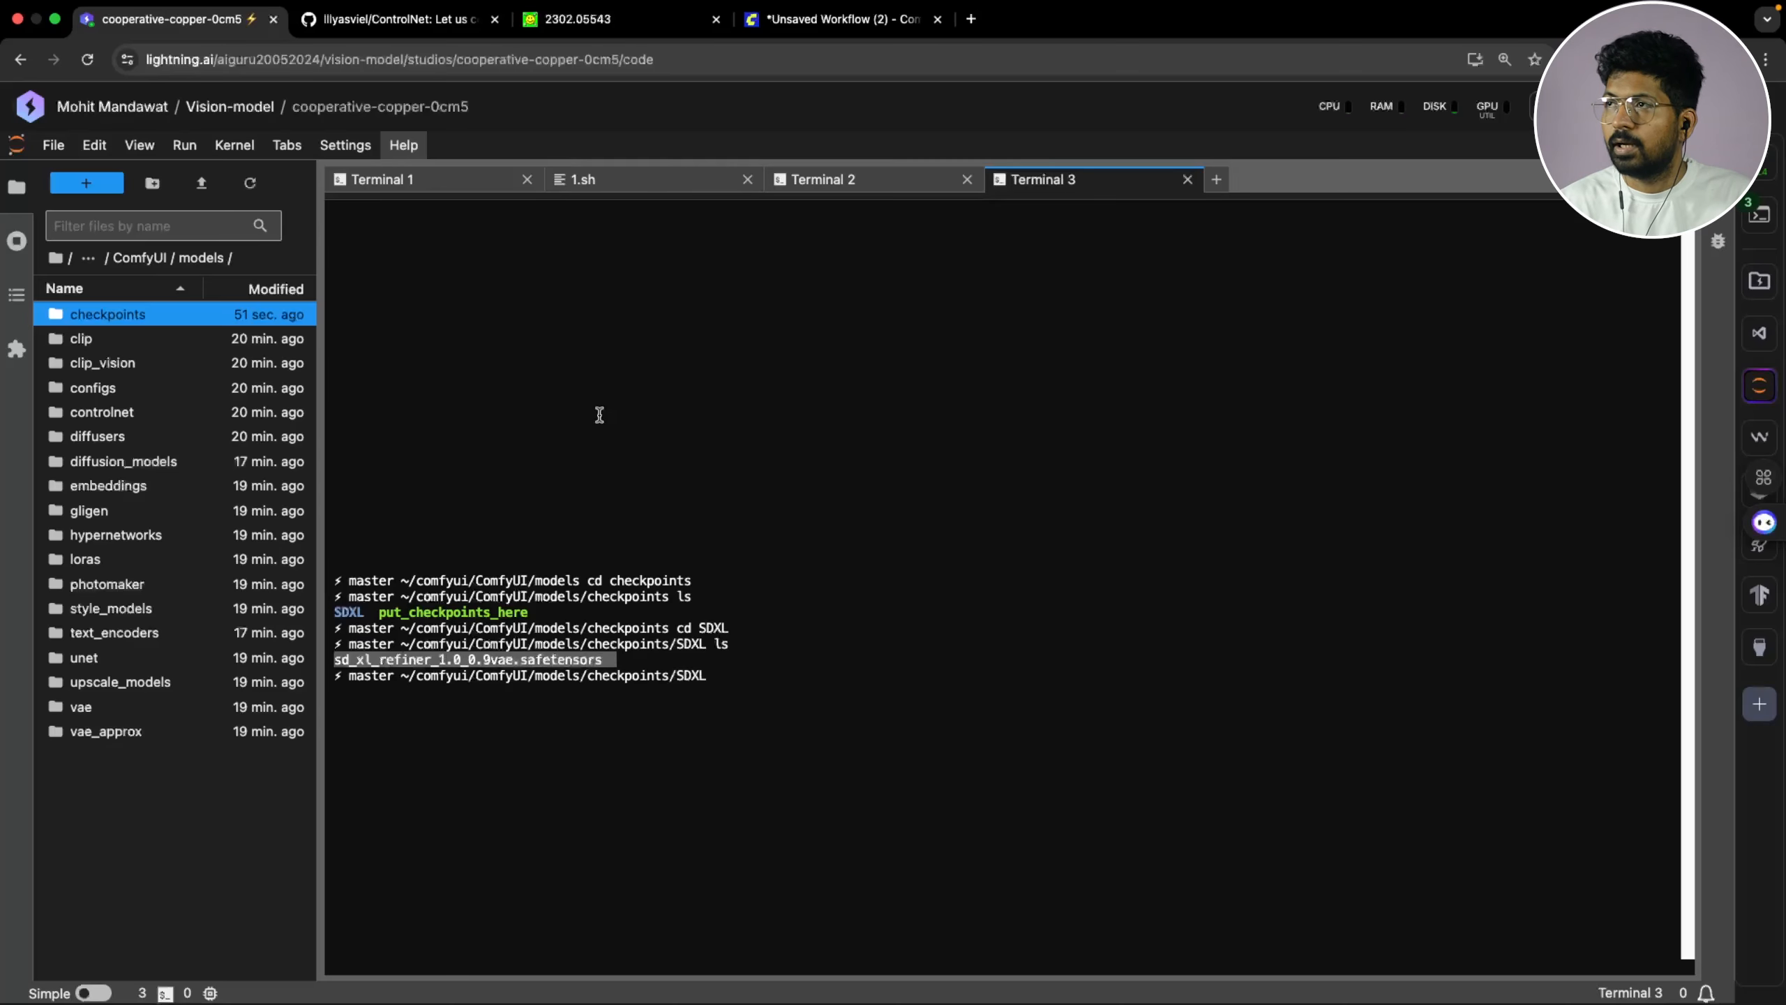
Return to ComfyUI, refresh to apply the installed checkpoint and close ComfyUI Manager
click(816, 20)
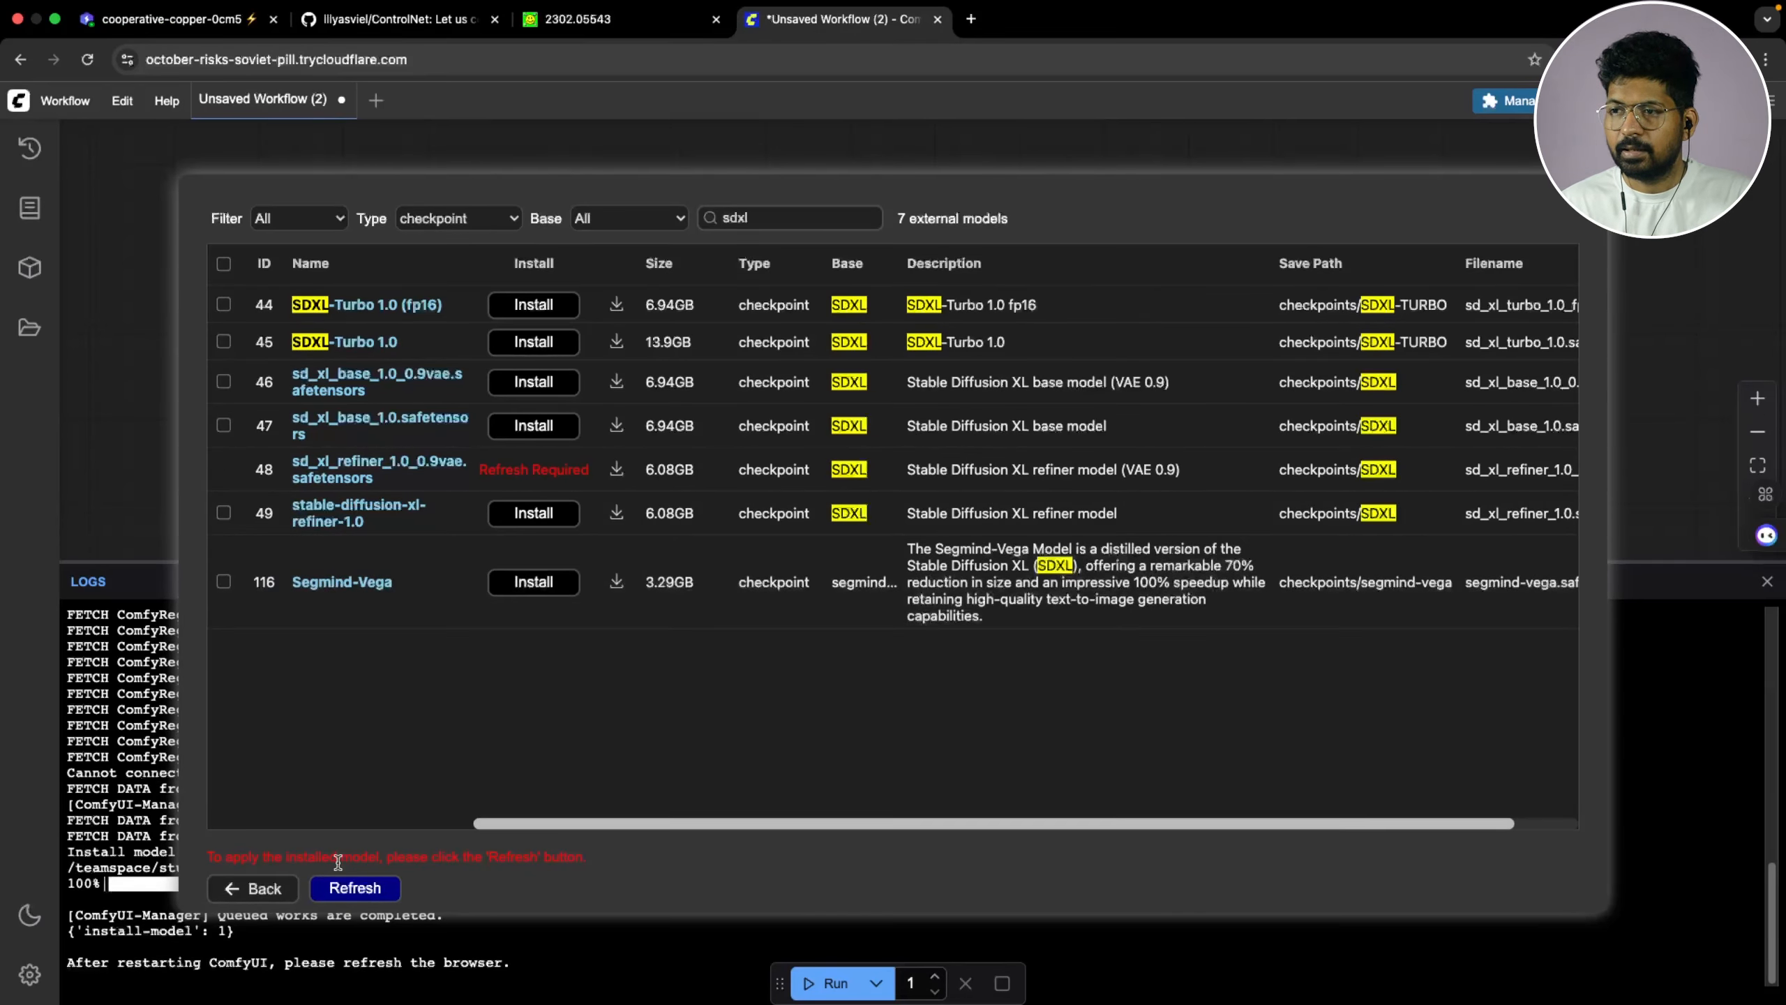
click(355, 889)
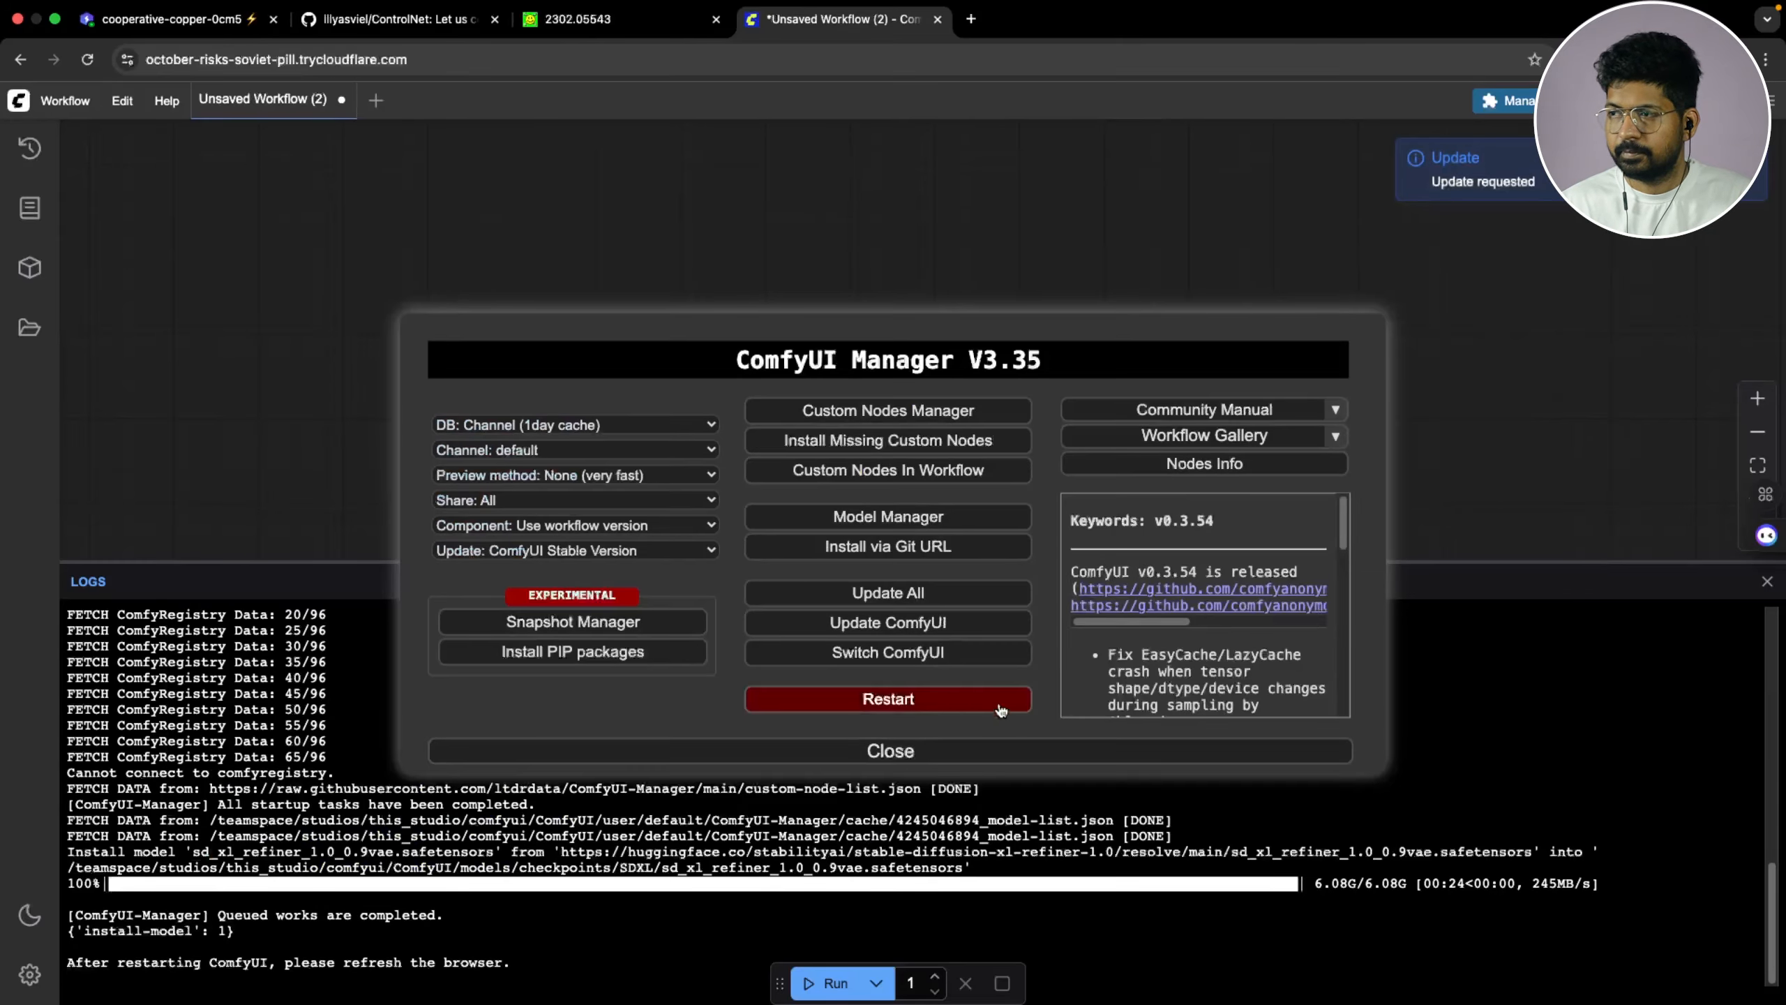
click(888, 751)
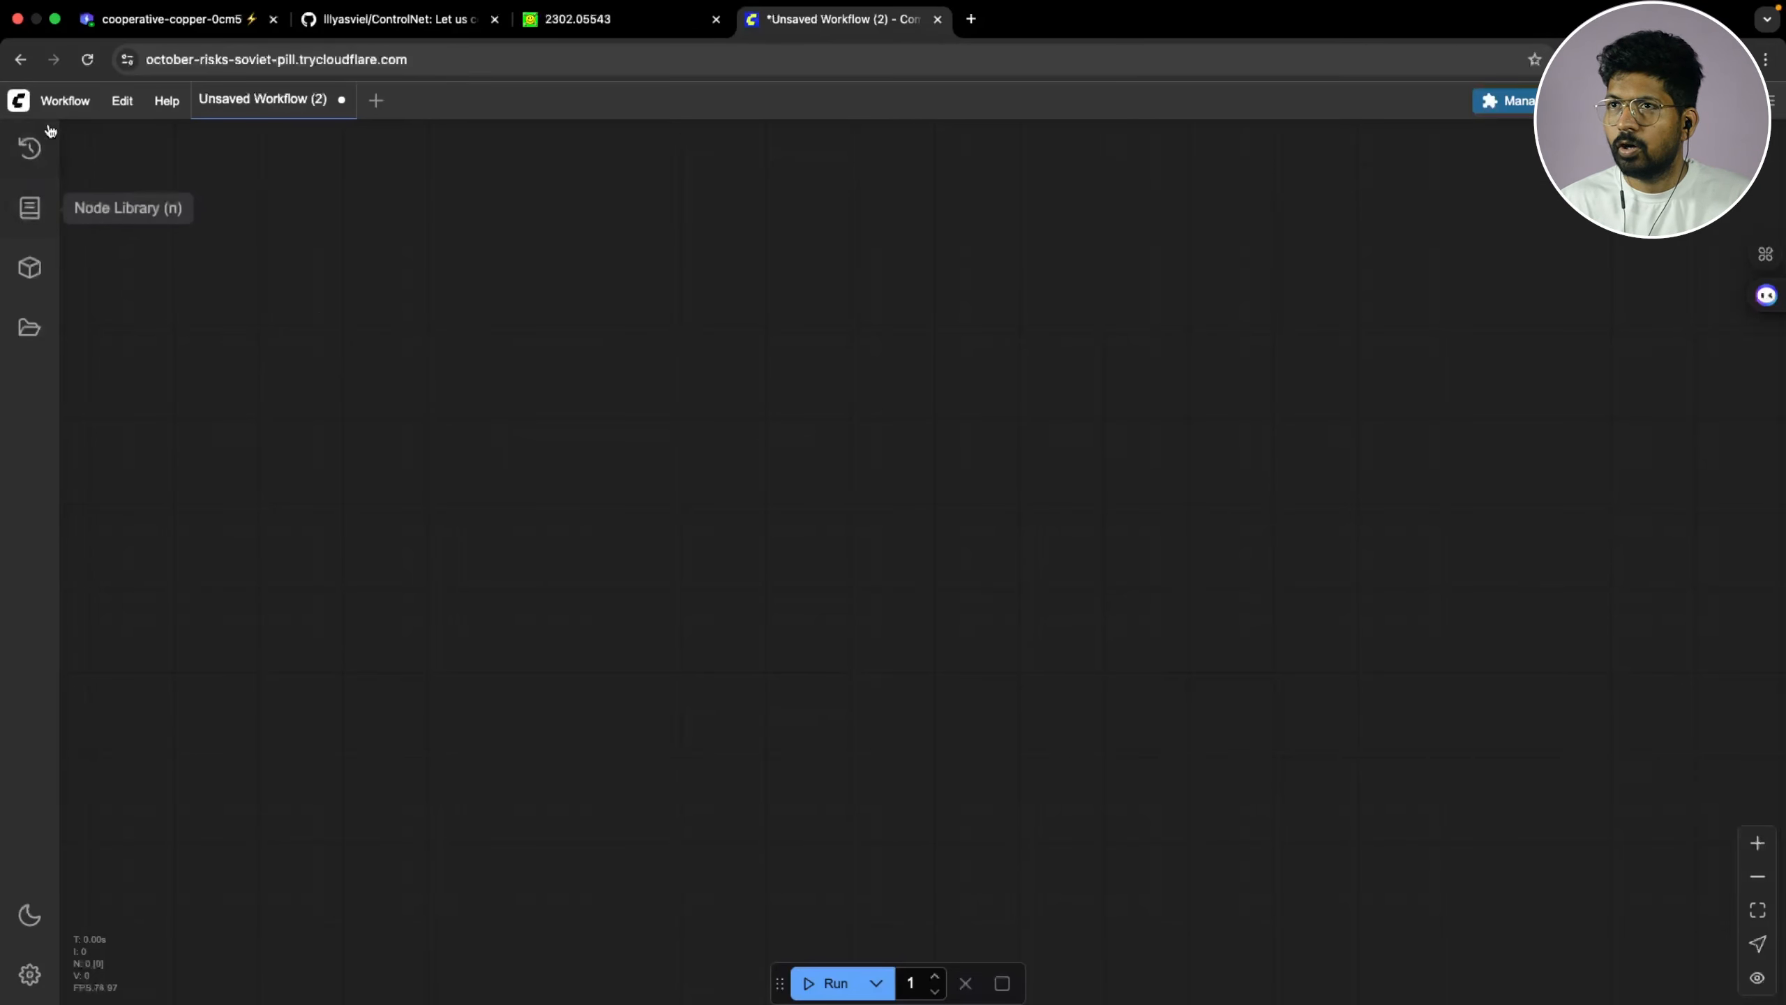
Load the Image Generation template from the workflow templates and dismiss the missing models notice
click(65, 101)
click(99, 207)
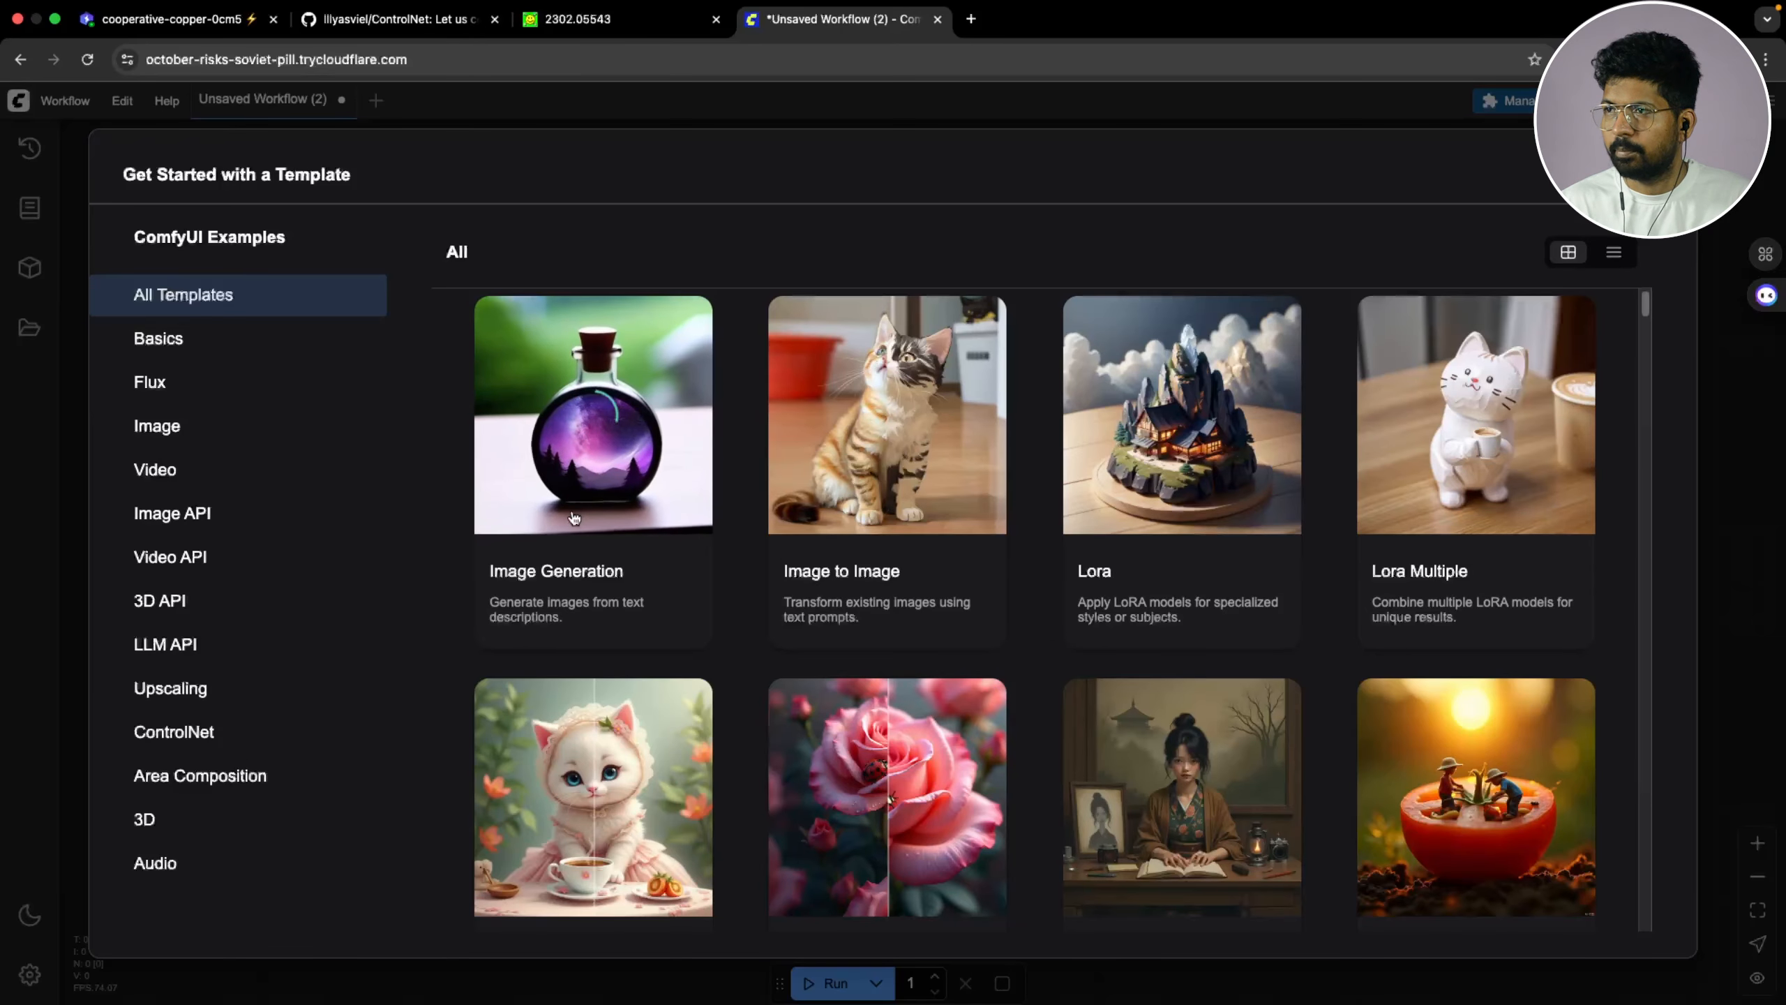
click(573, 580)
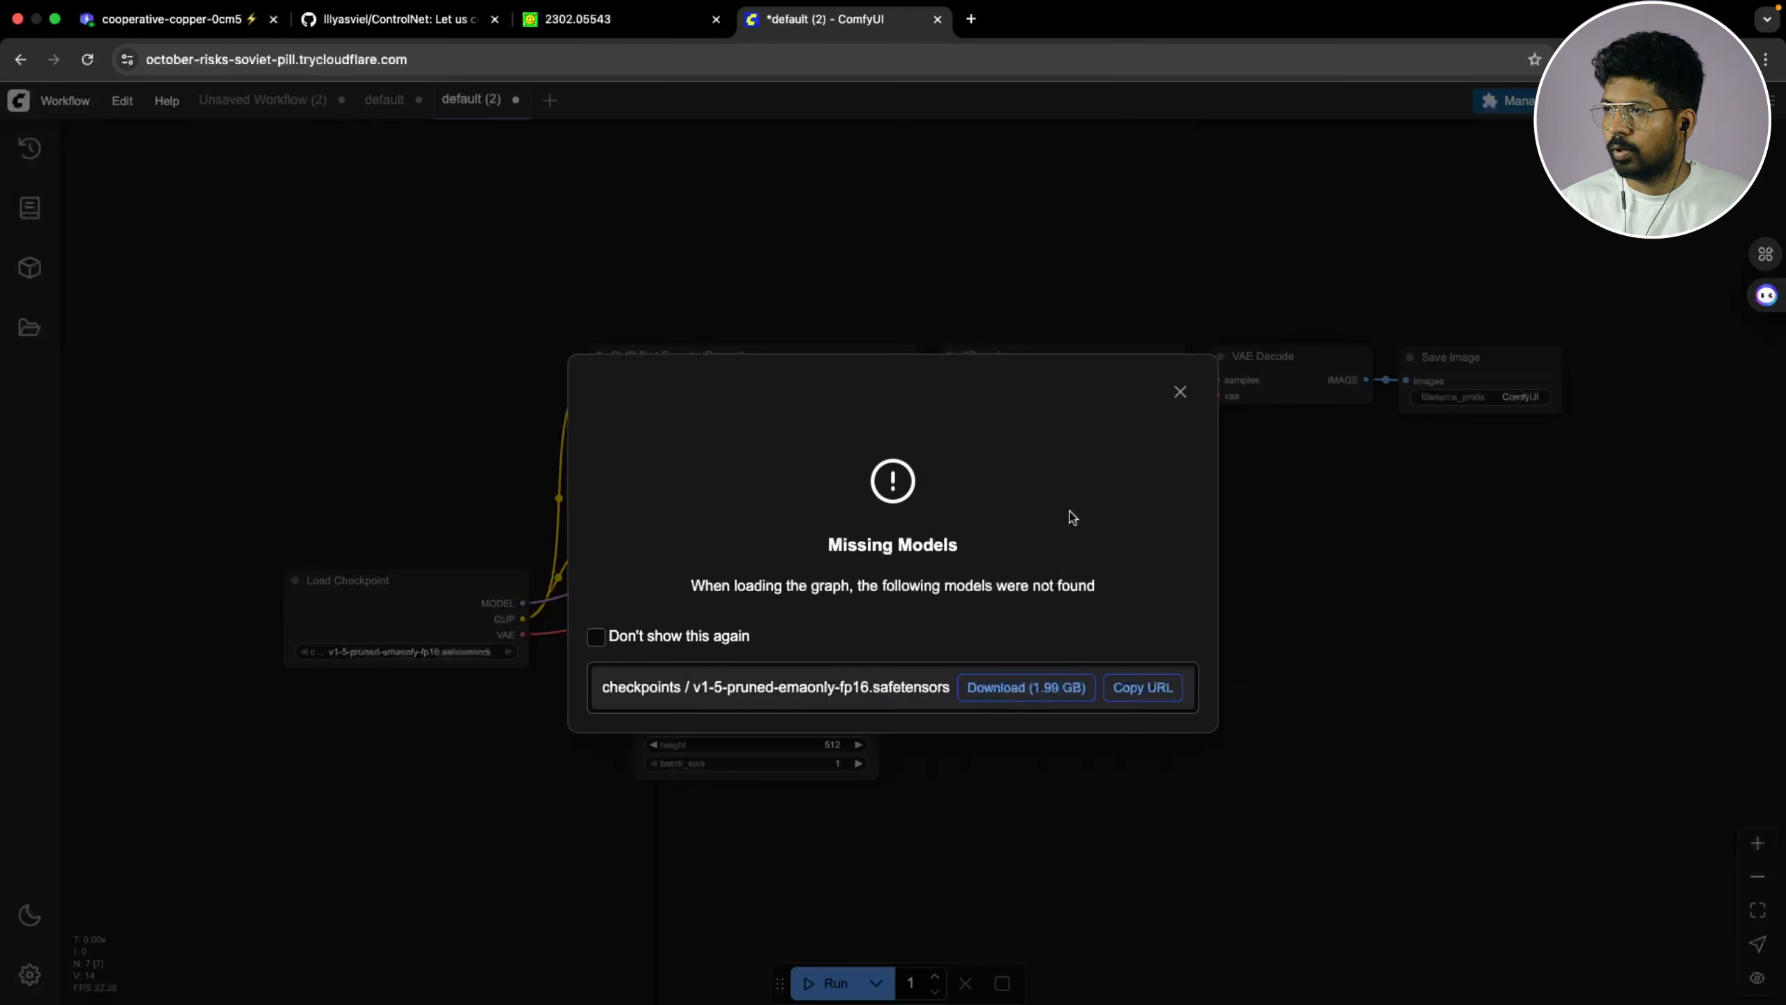
click(1180, 391)
Set the Load Checkpoint node's checkpoint to SDXL/sd_xl_refiner_1.0_0.9vae.safetensors
scroll(436, 415, up, 5)
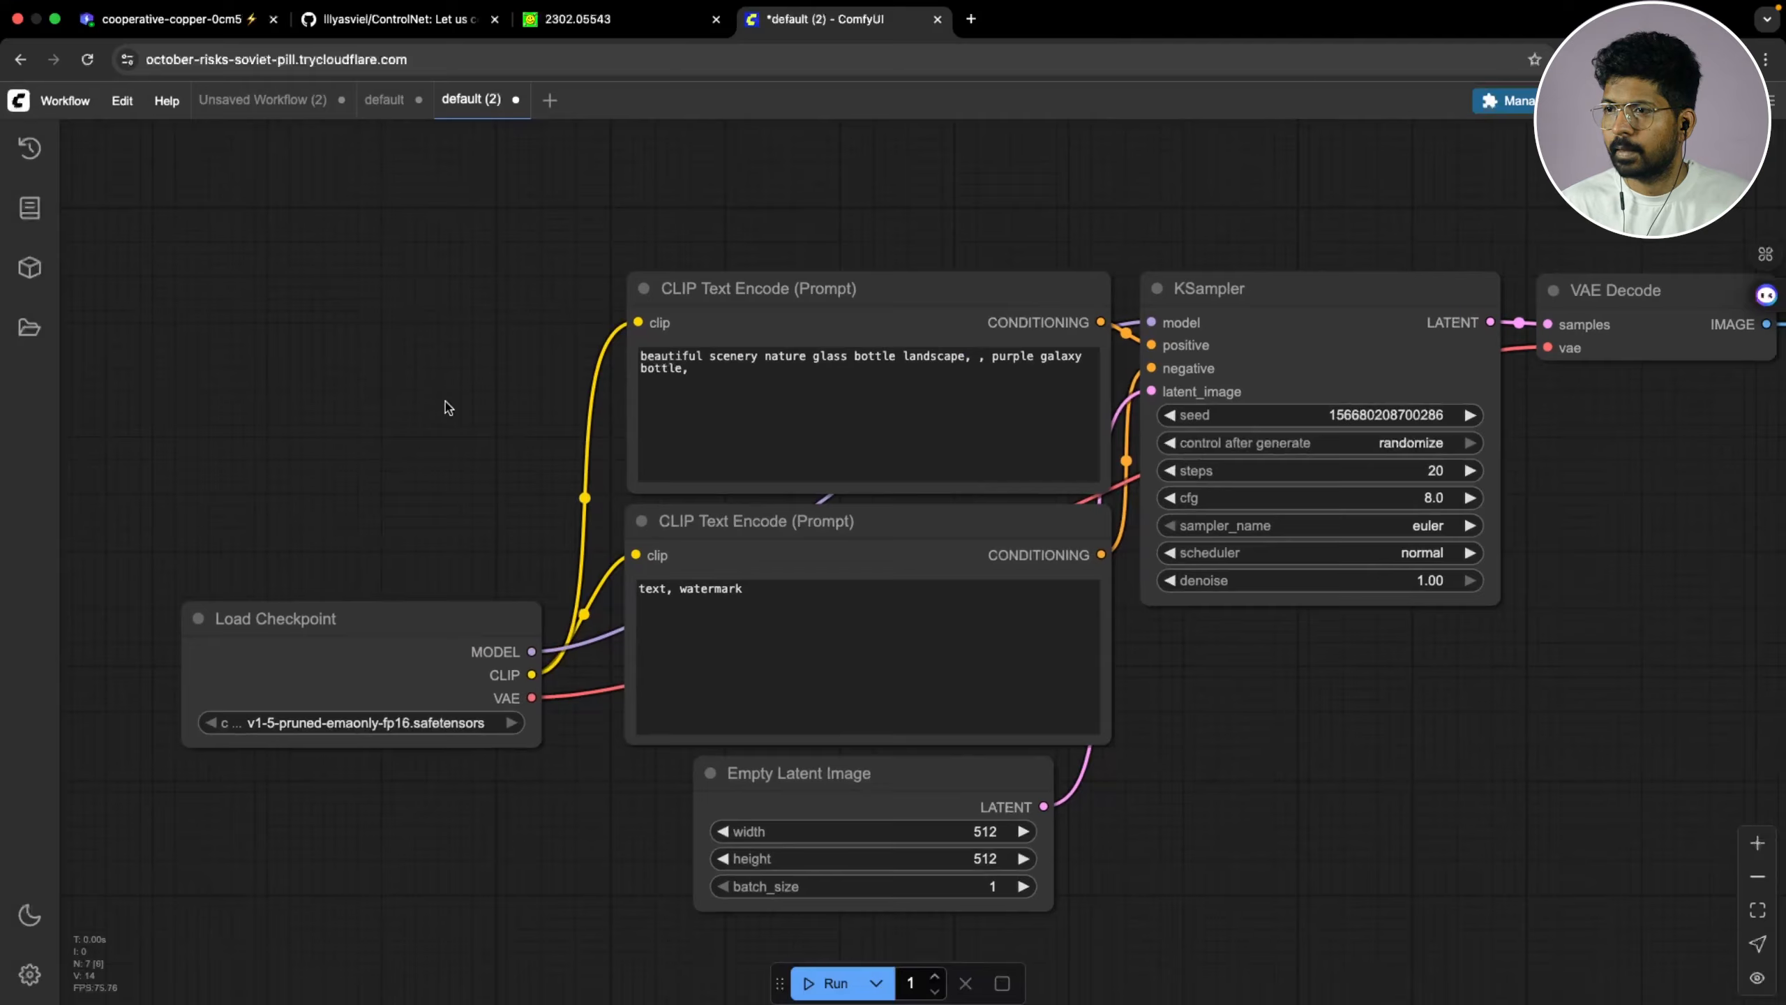
click(381, 727)
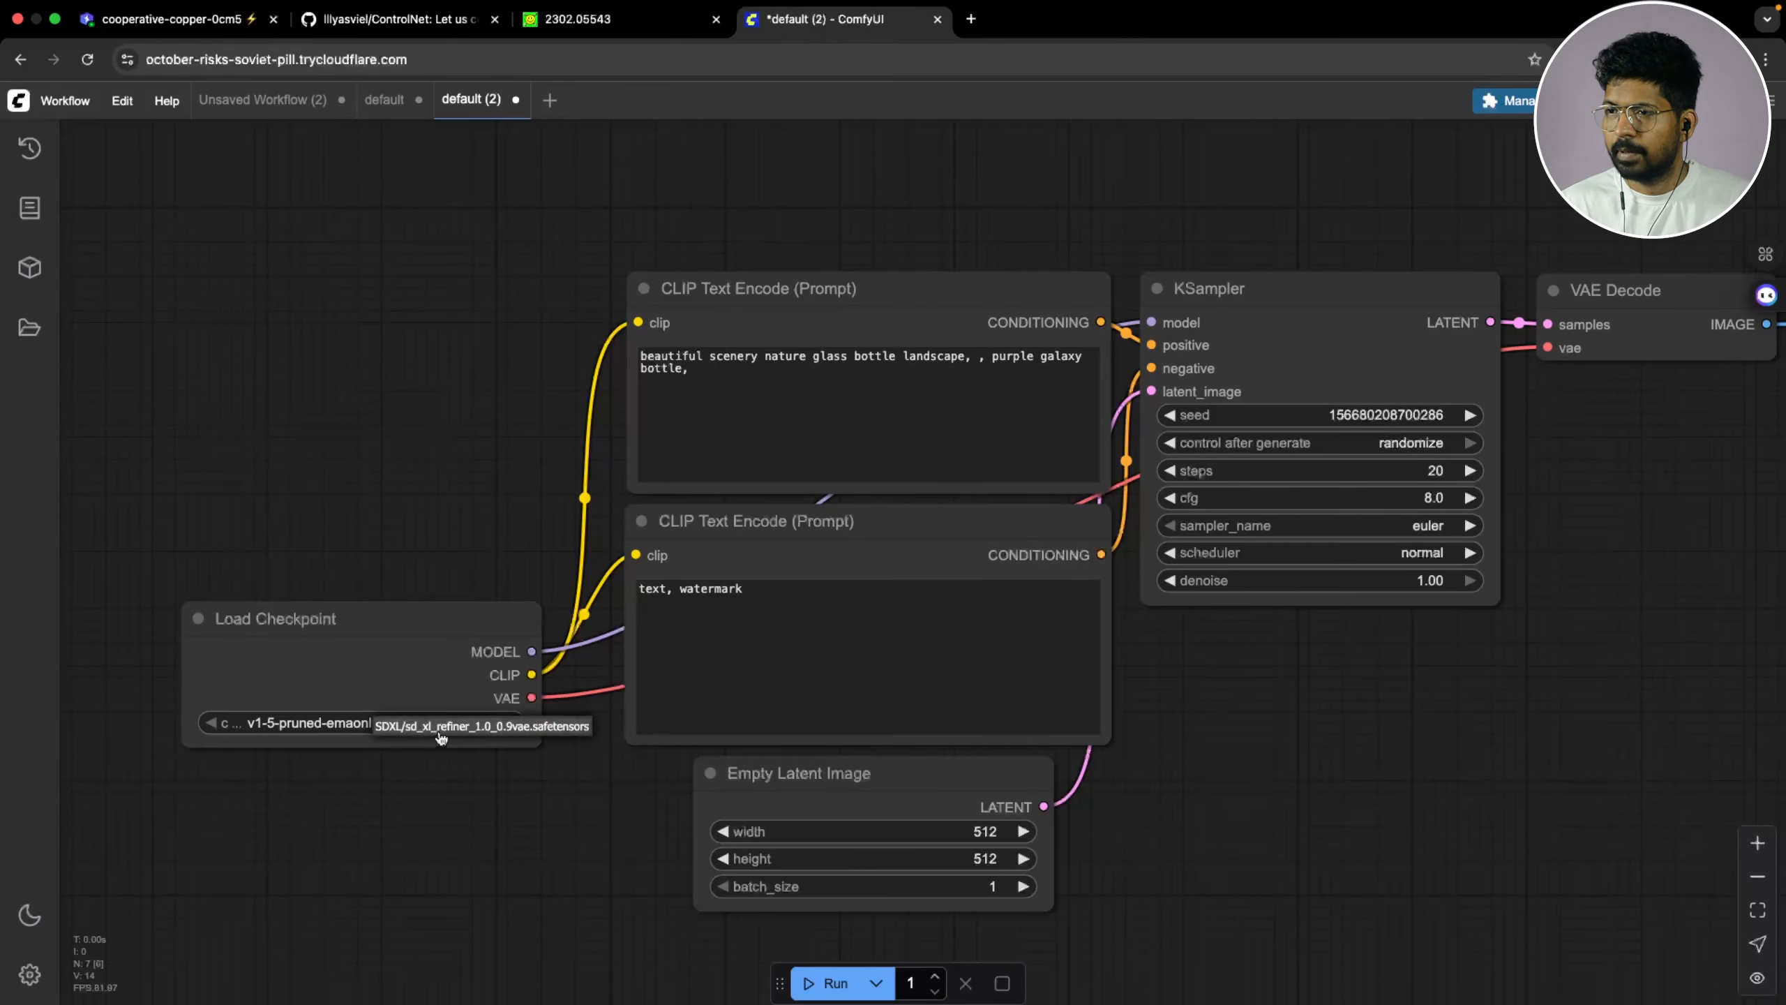
click(442, 739)
Move the Load Checkpoint node away from the prompt nodes and widen it to fit the full checkpoint name
drag(296, 611, 228, 541)
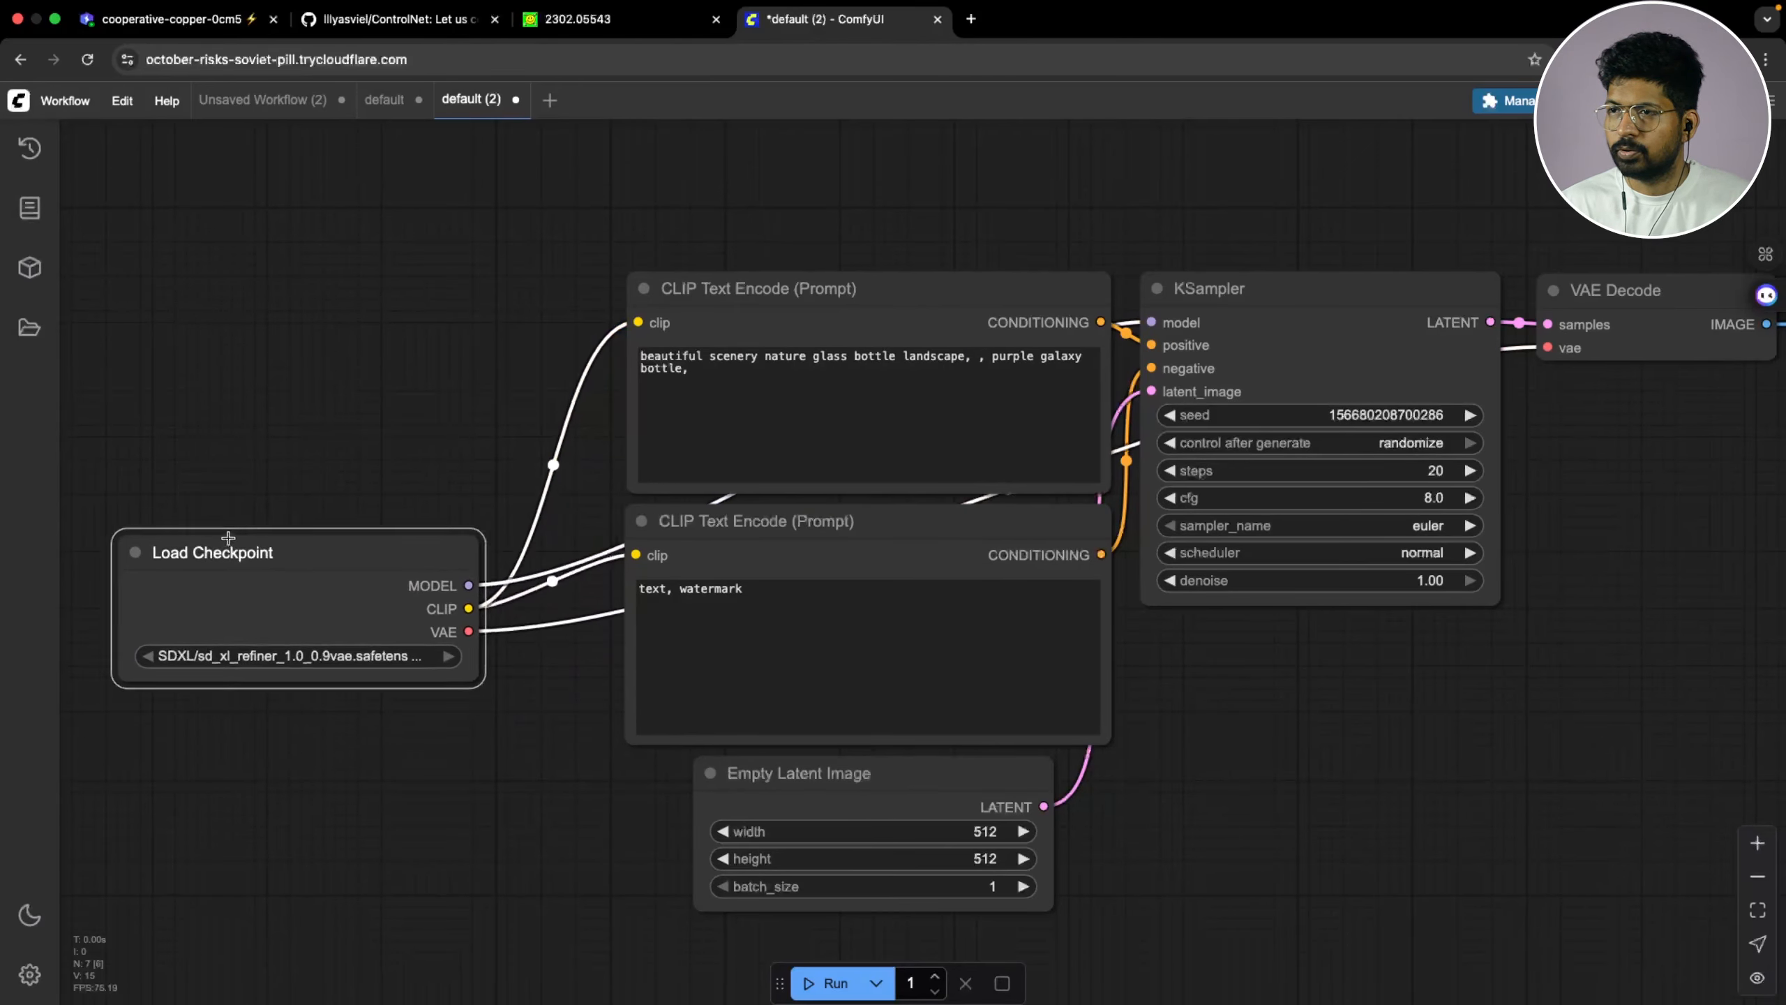
drag(469, 672, 521, 697)
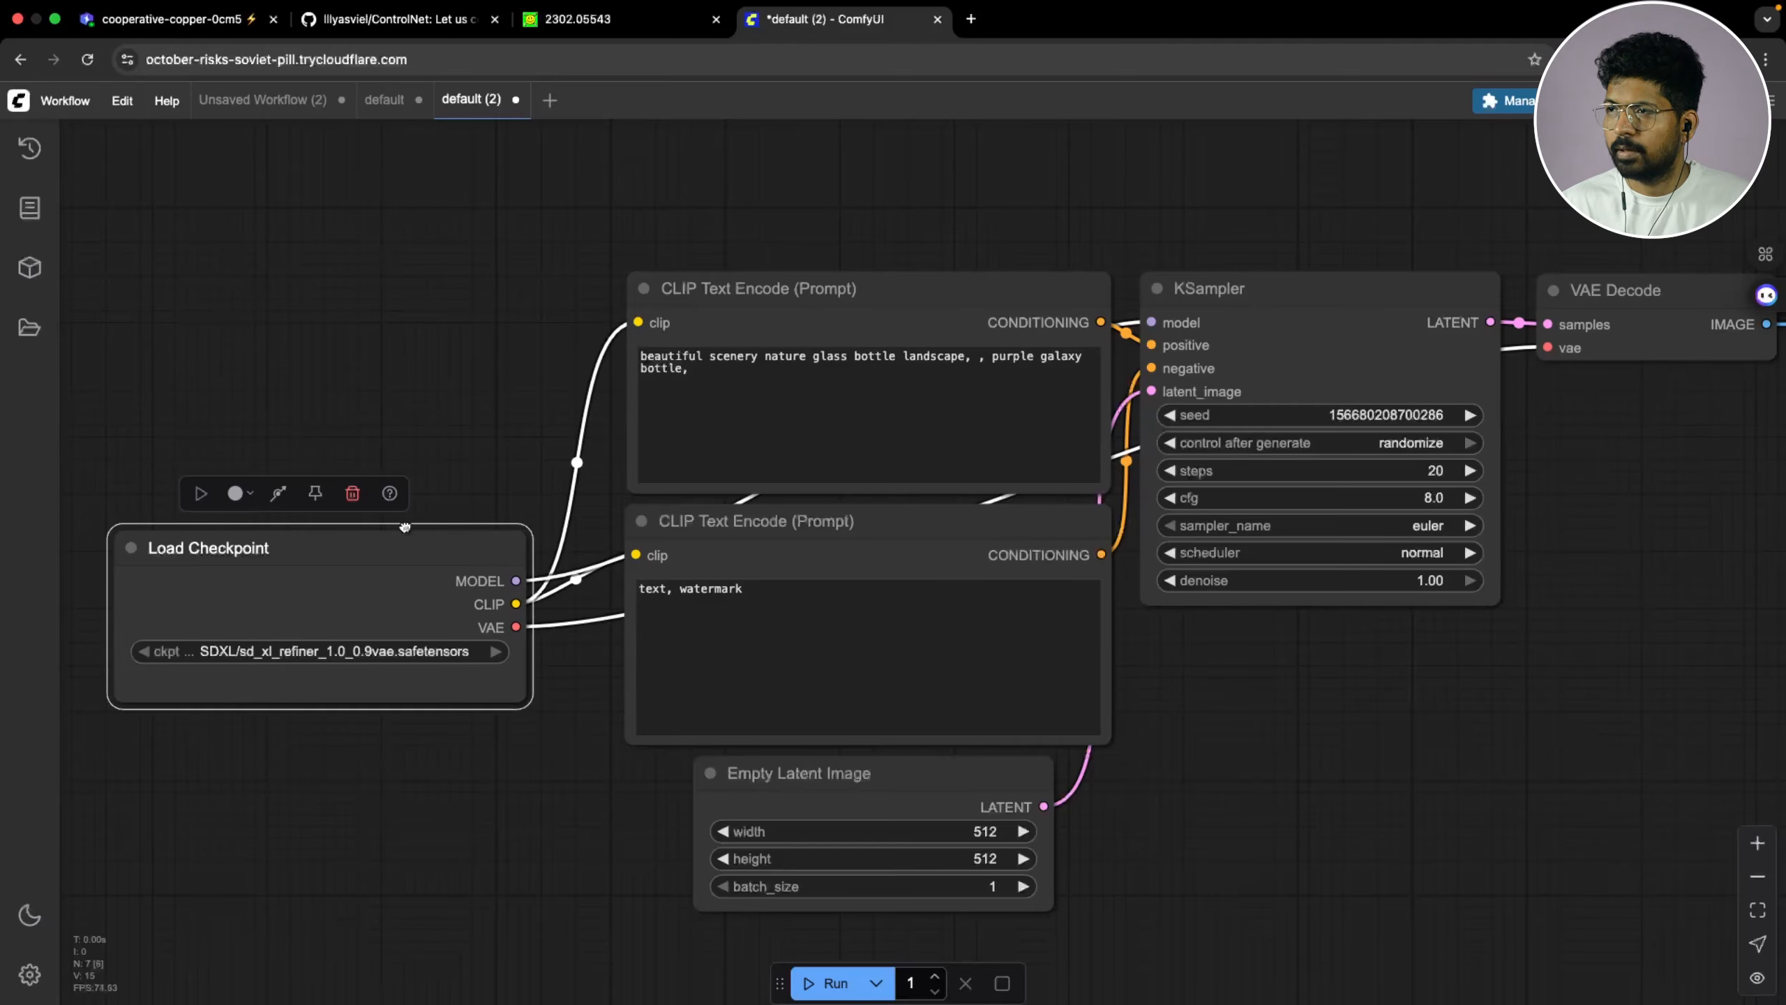
drag(406, 527, 417, 491)
drag(526, 366, 427, 458)
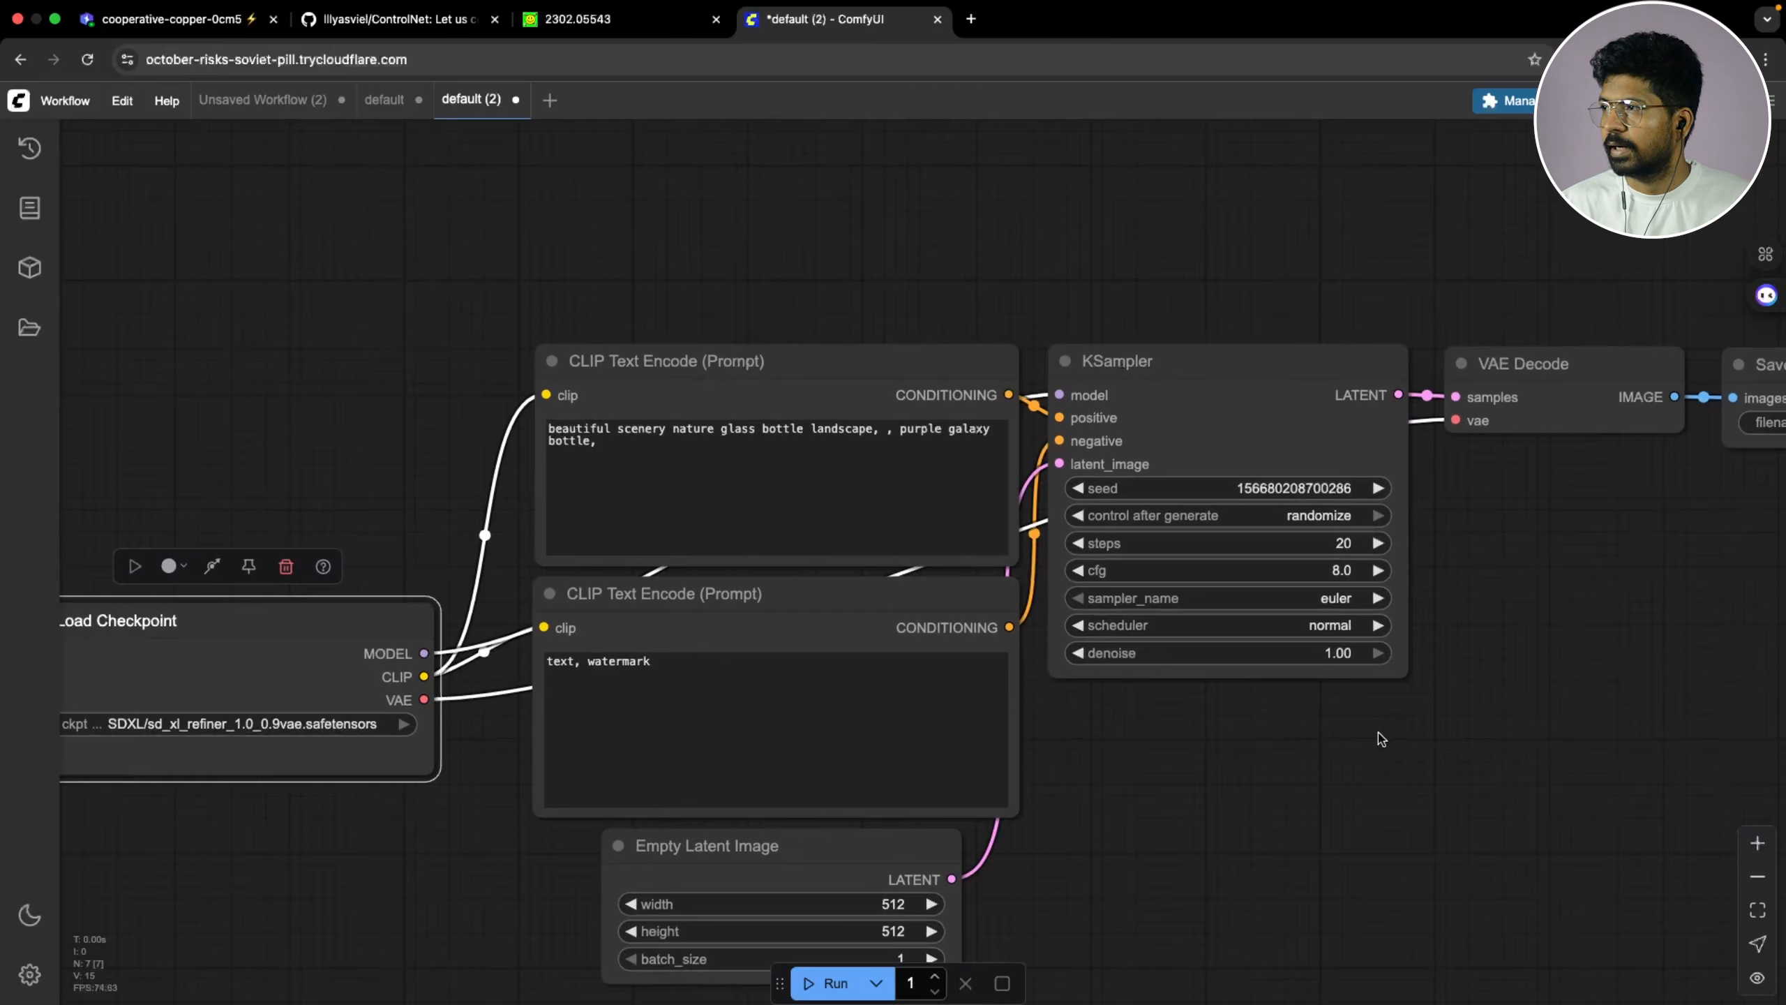
Replace the Save Image node with a Preview Image node connected to the VAE Decode image output
scroll(1380, 739, down, 2)
click(1579, 387)
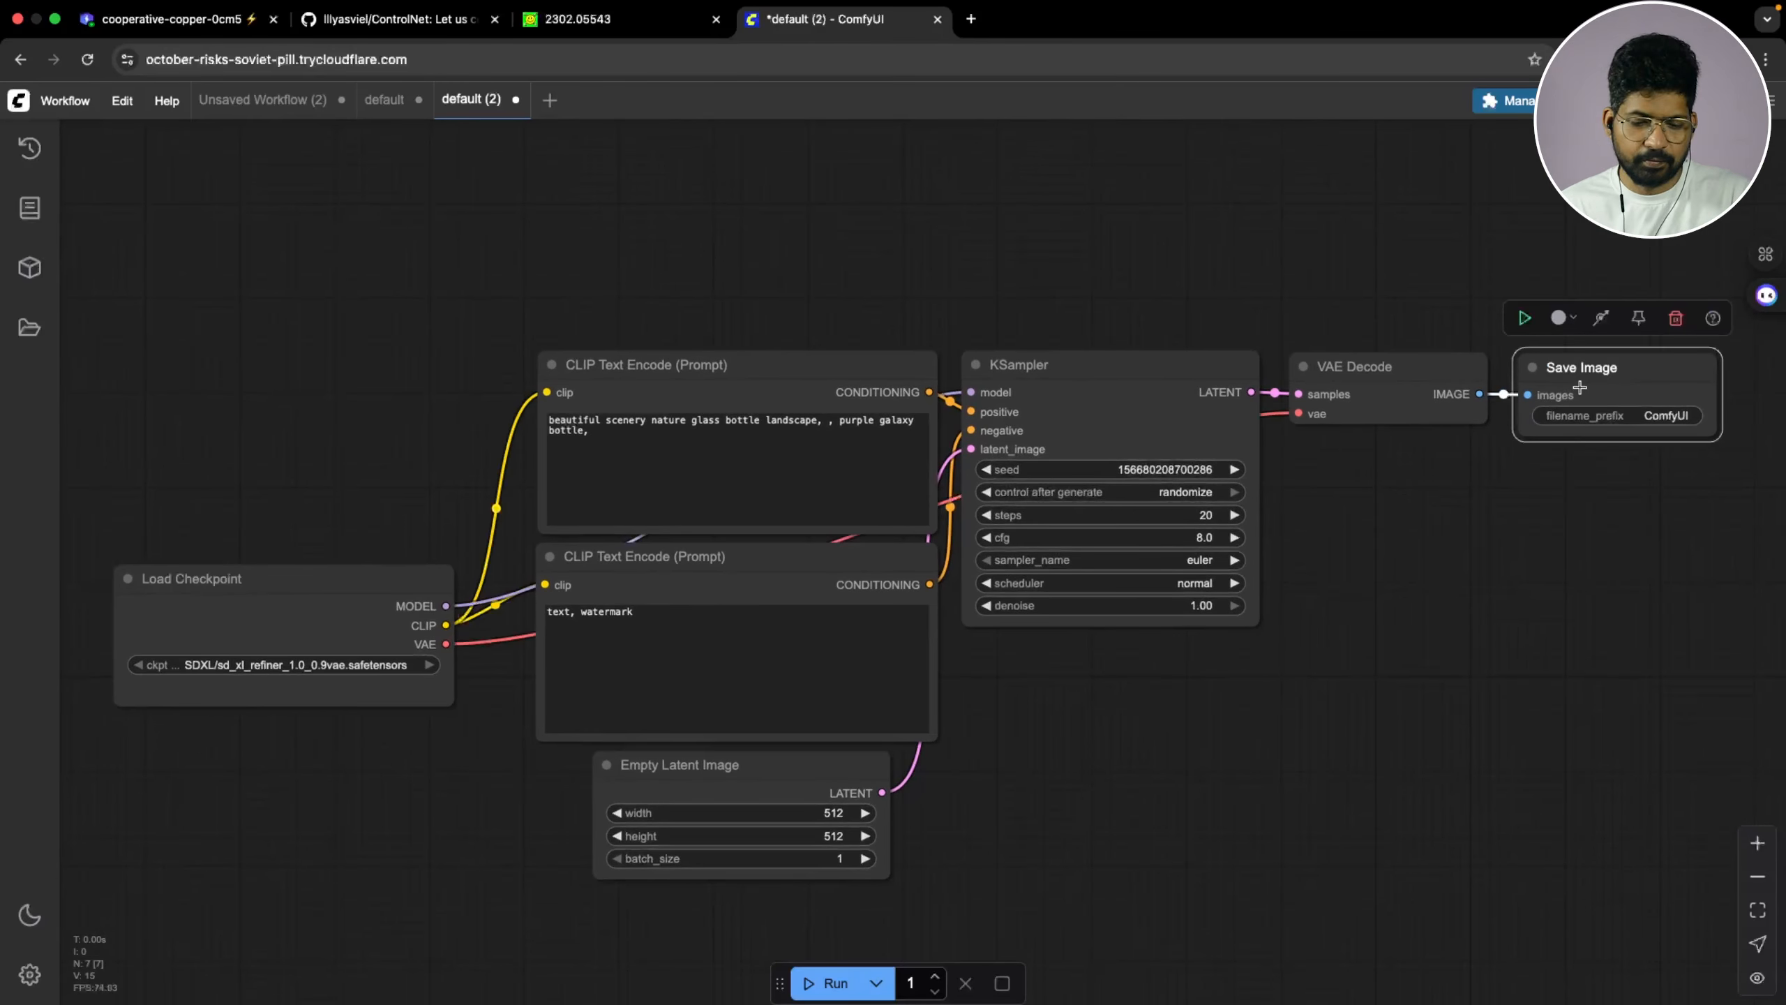
key(Delete)
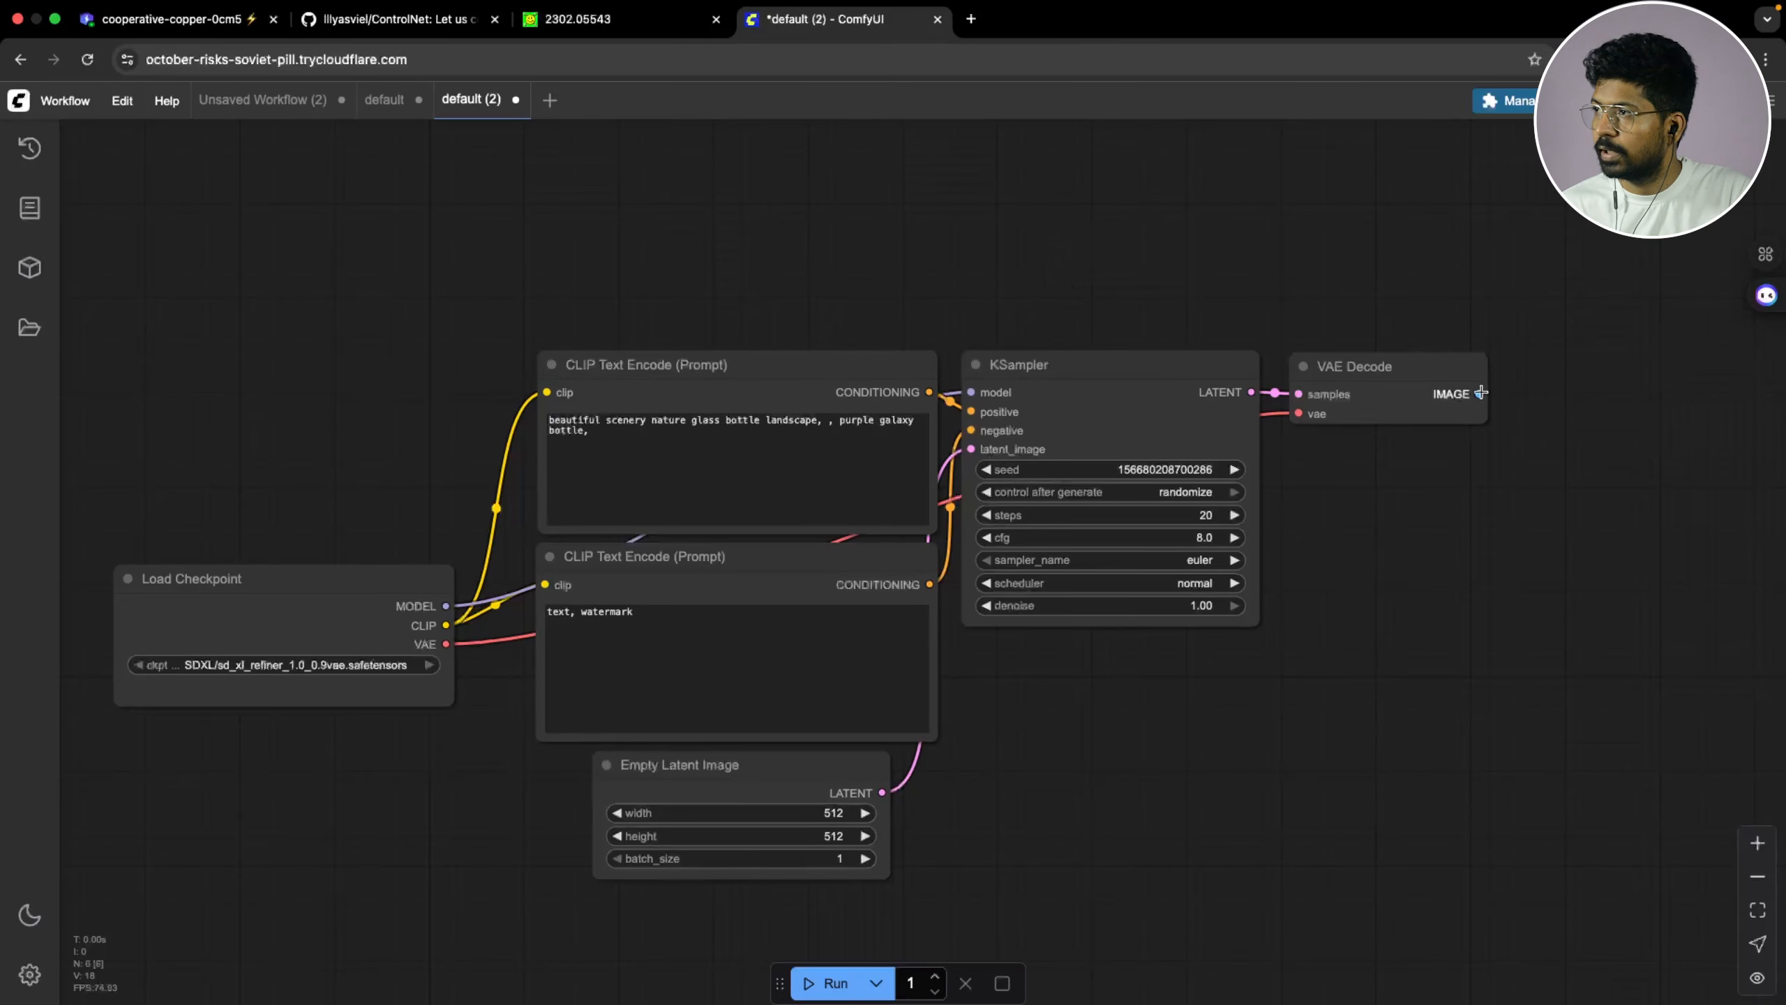
drag(1480, 394, 1558, 415)
click(1588, 563)
scroll(1055, 574, right, 2)
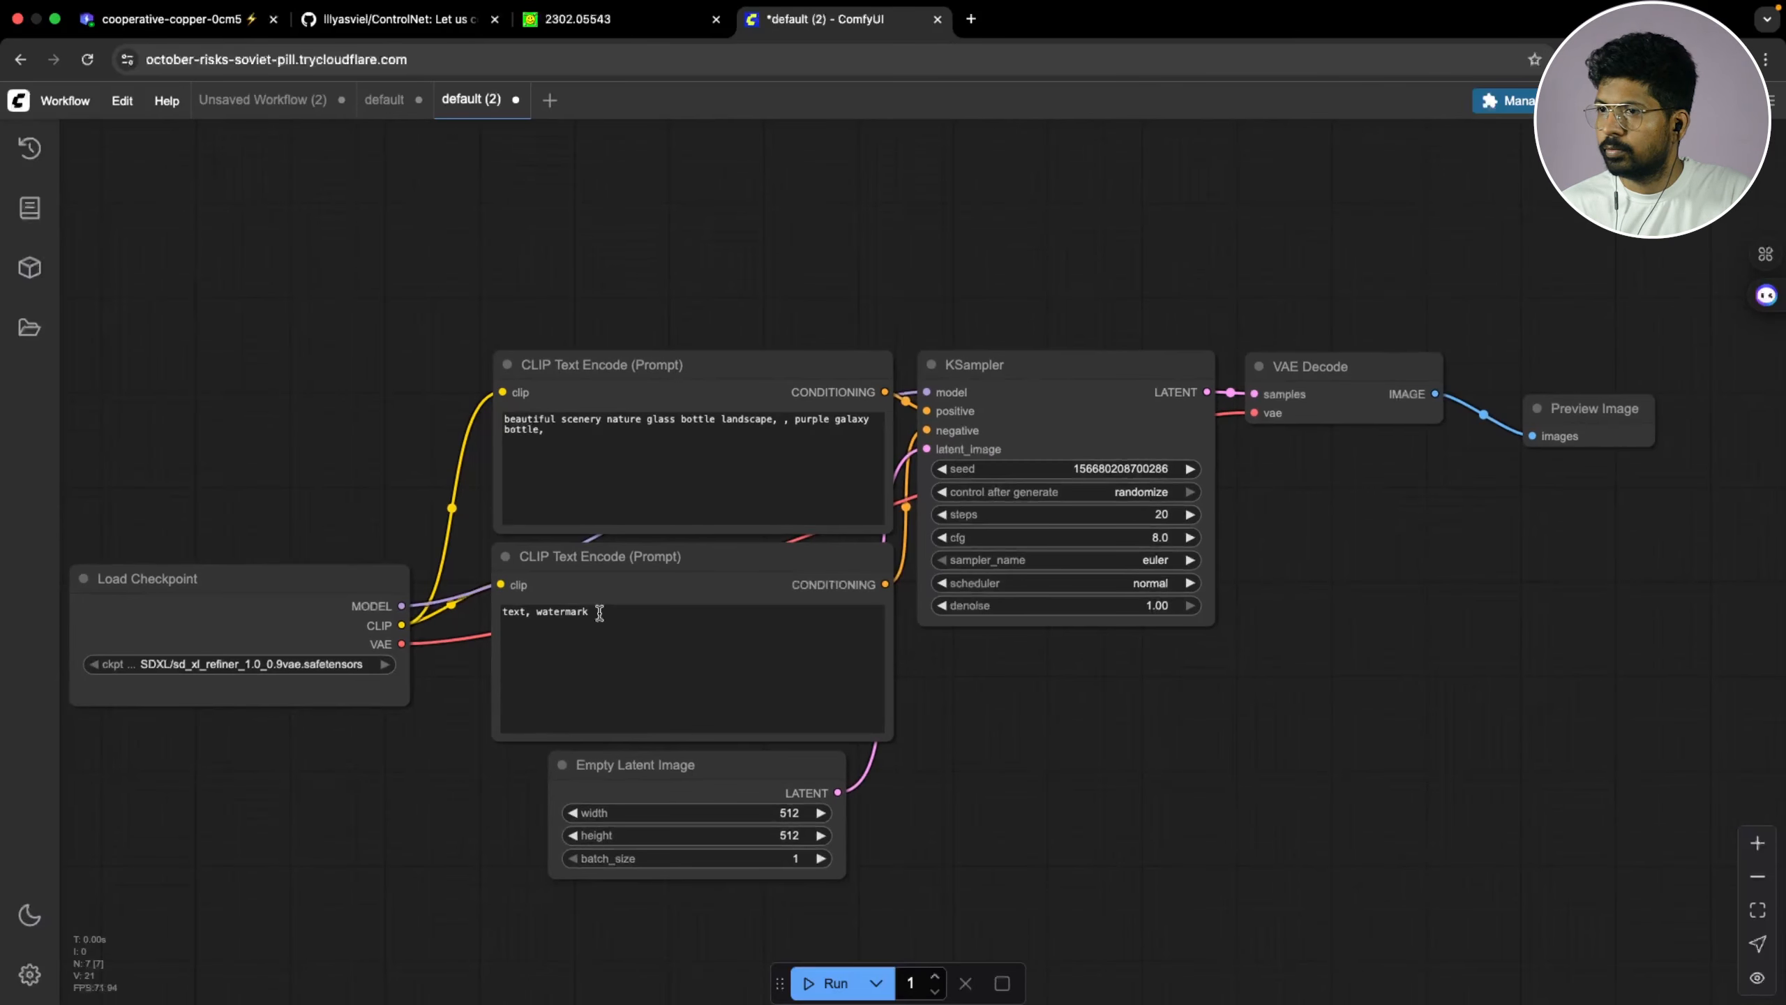
Move the Load Checkpoint node up beside the prompt nodes and run the workflow
drag(341, 594, 355, 441)
scroll(440, 683, left, 2)
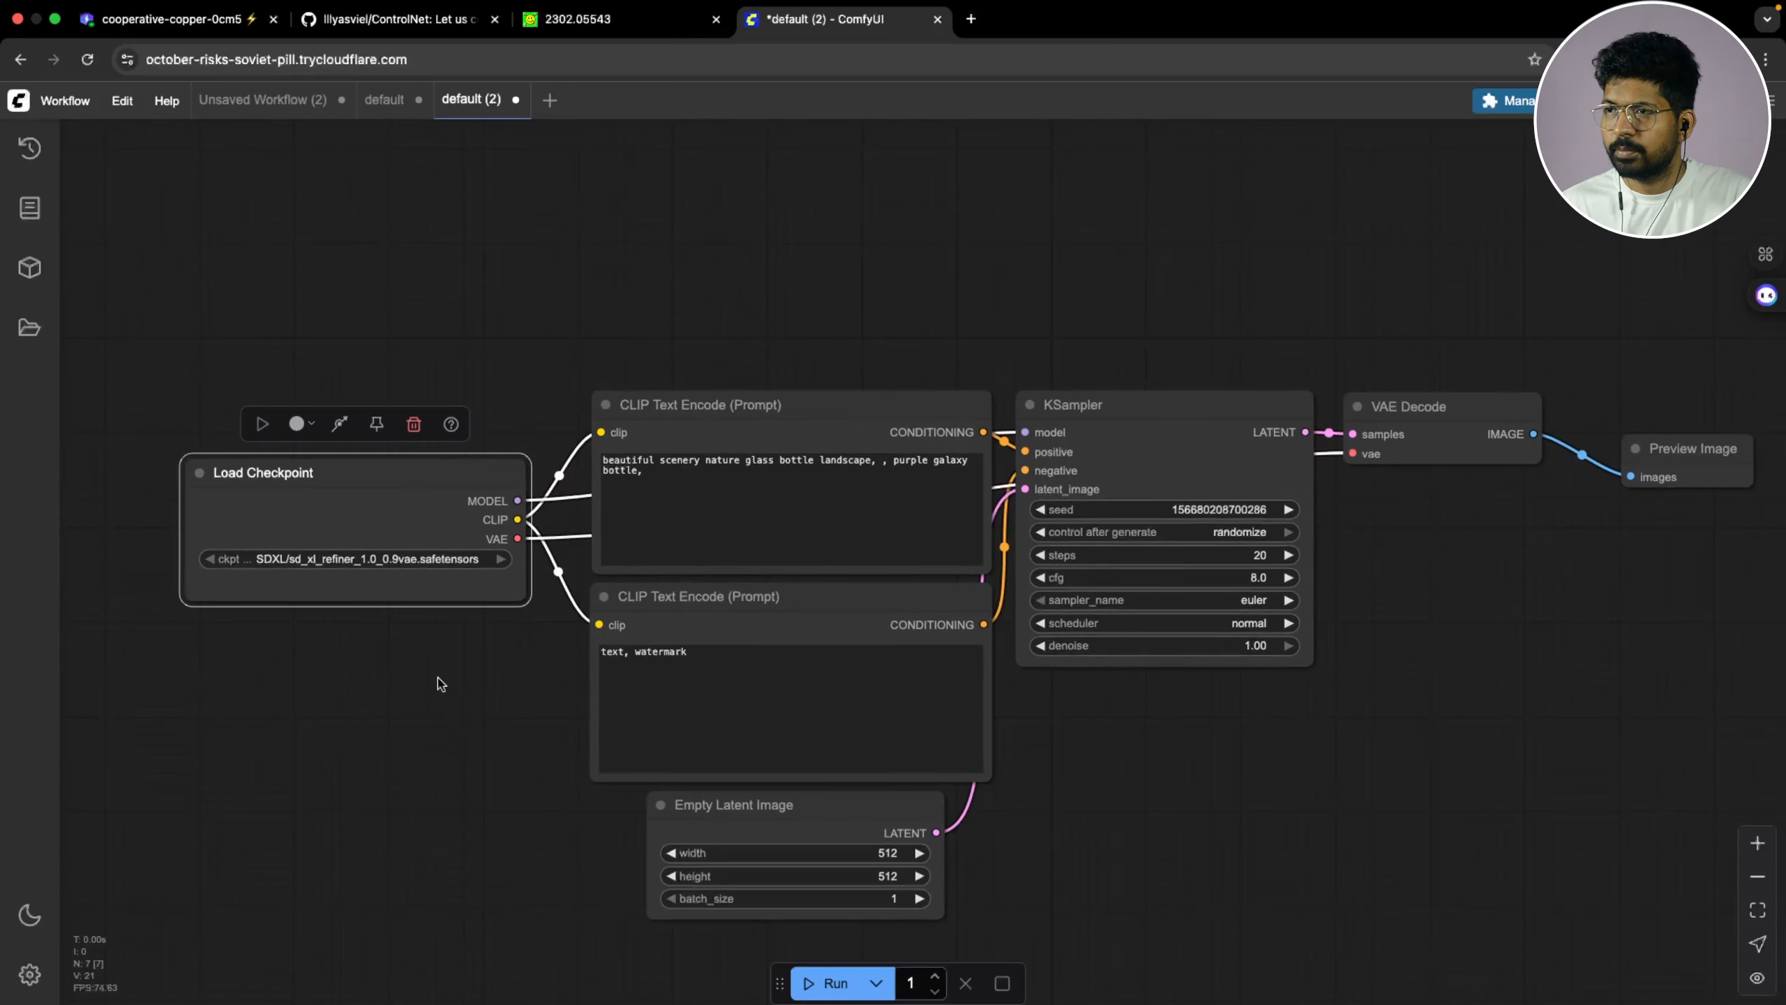
click(829, 983)
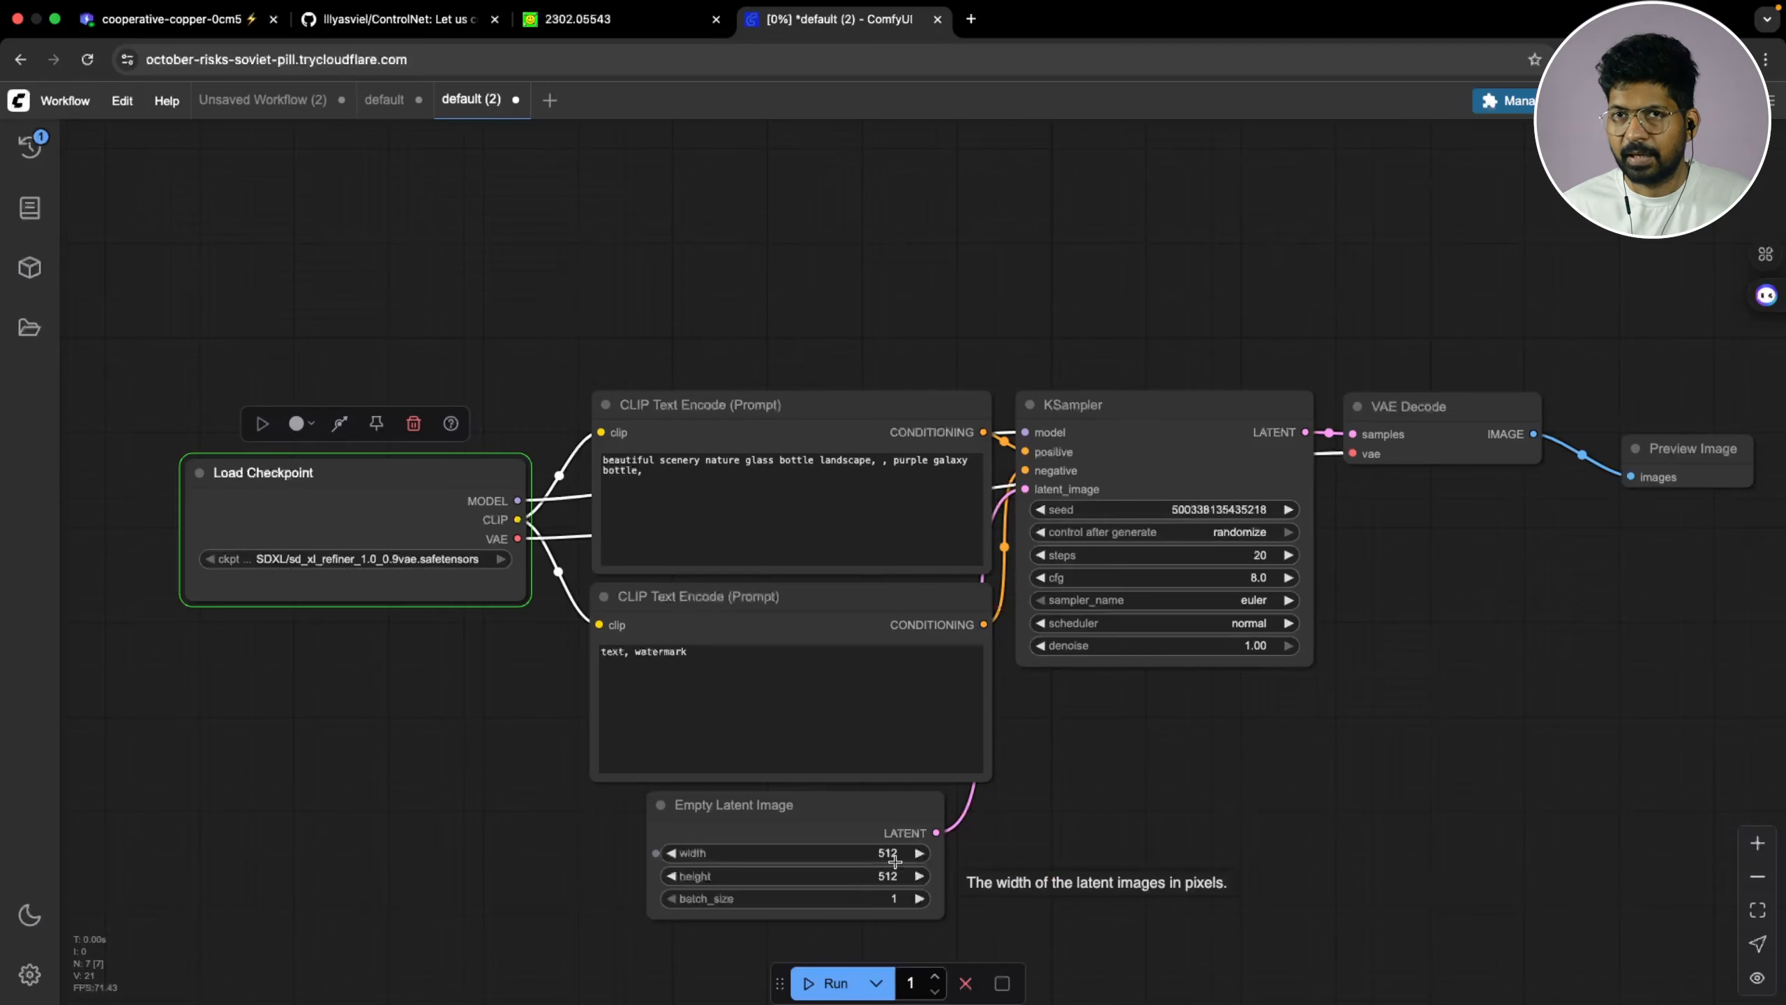
drag(1120, 837, 1081, 818)
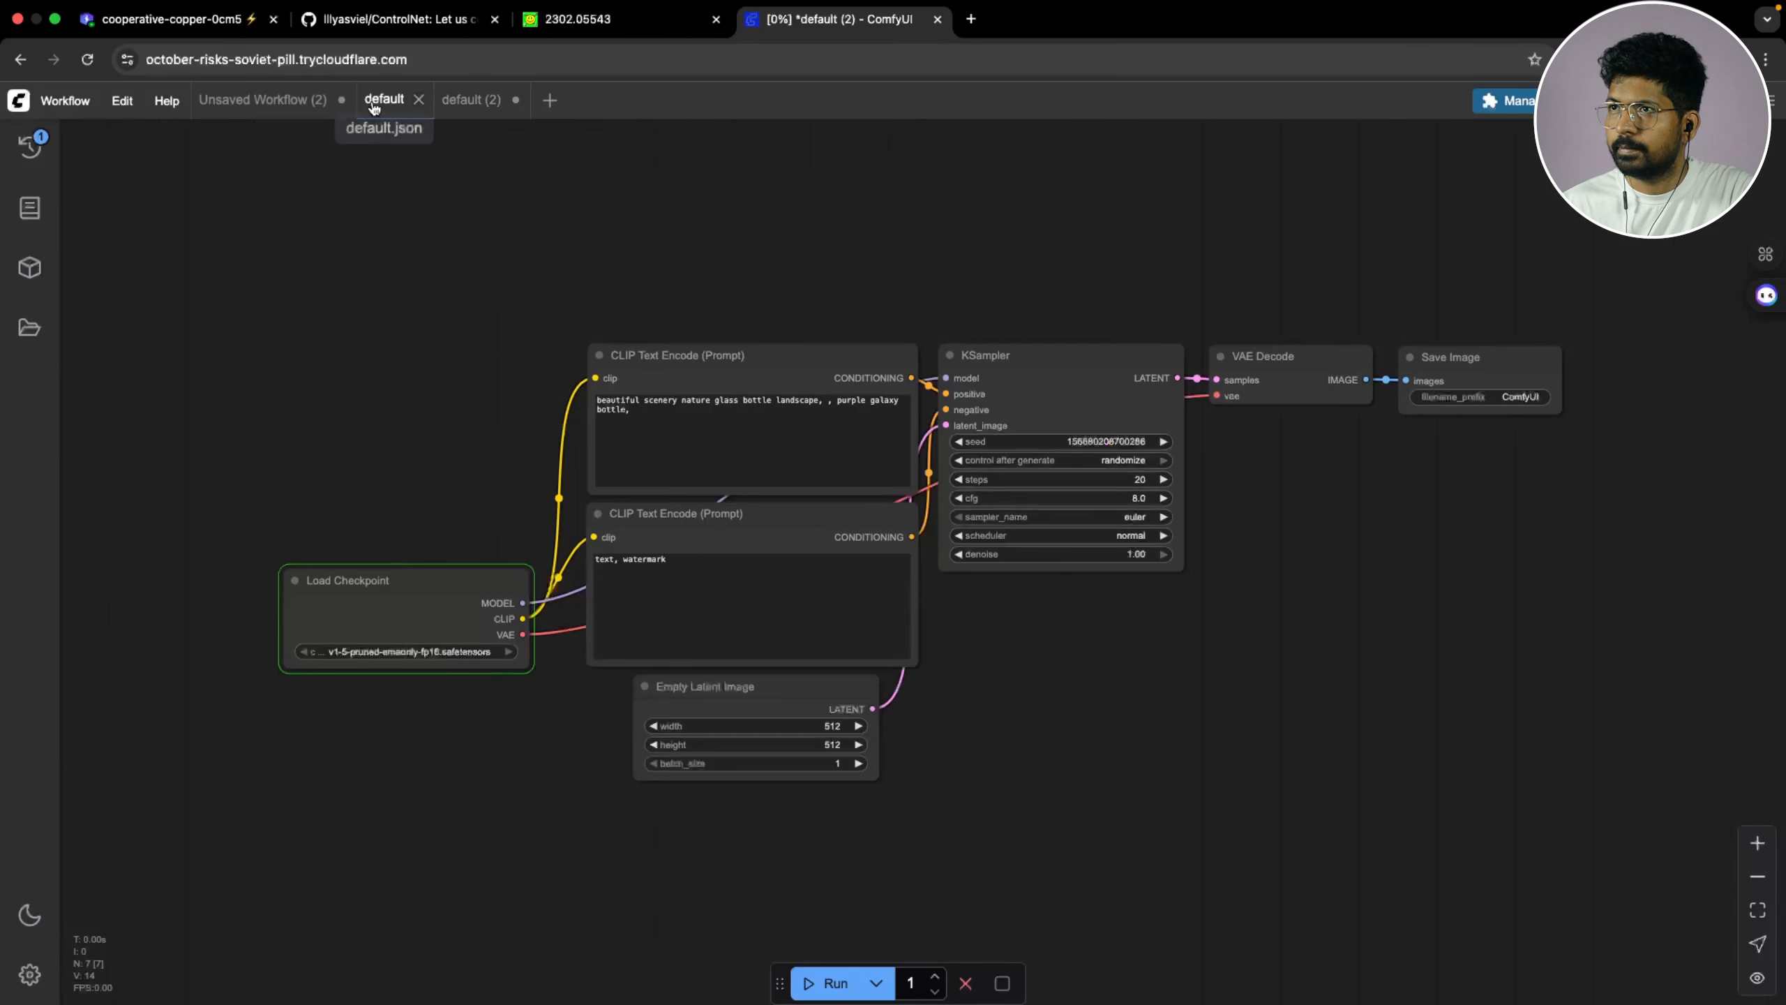
Close the default and Unsaved Workflow (2) workflows, keeping only default (2) open
click(501, 104)
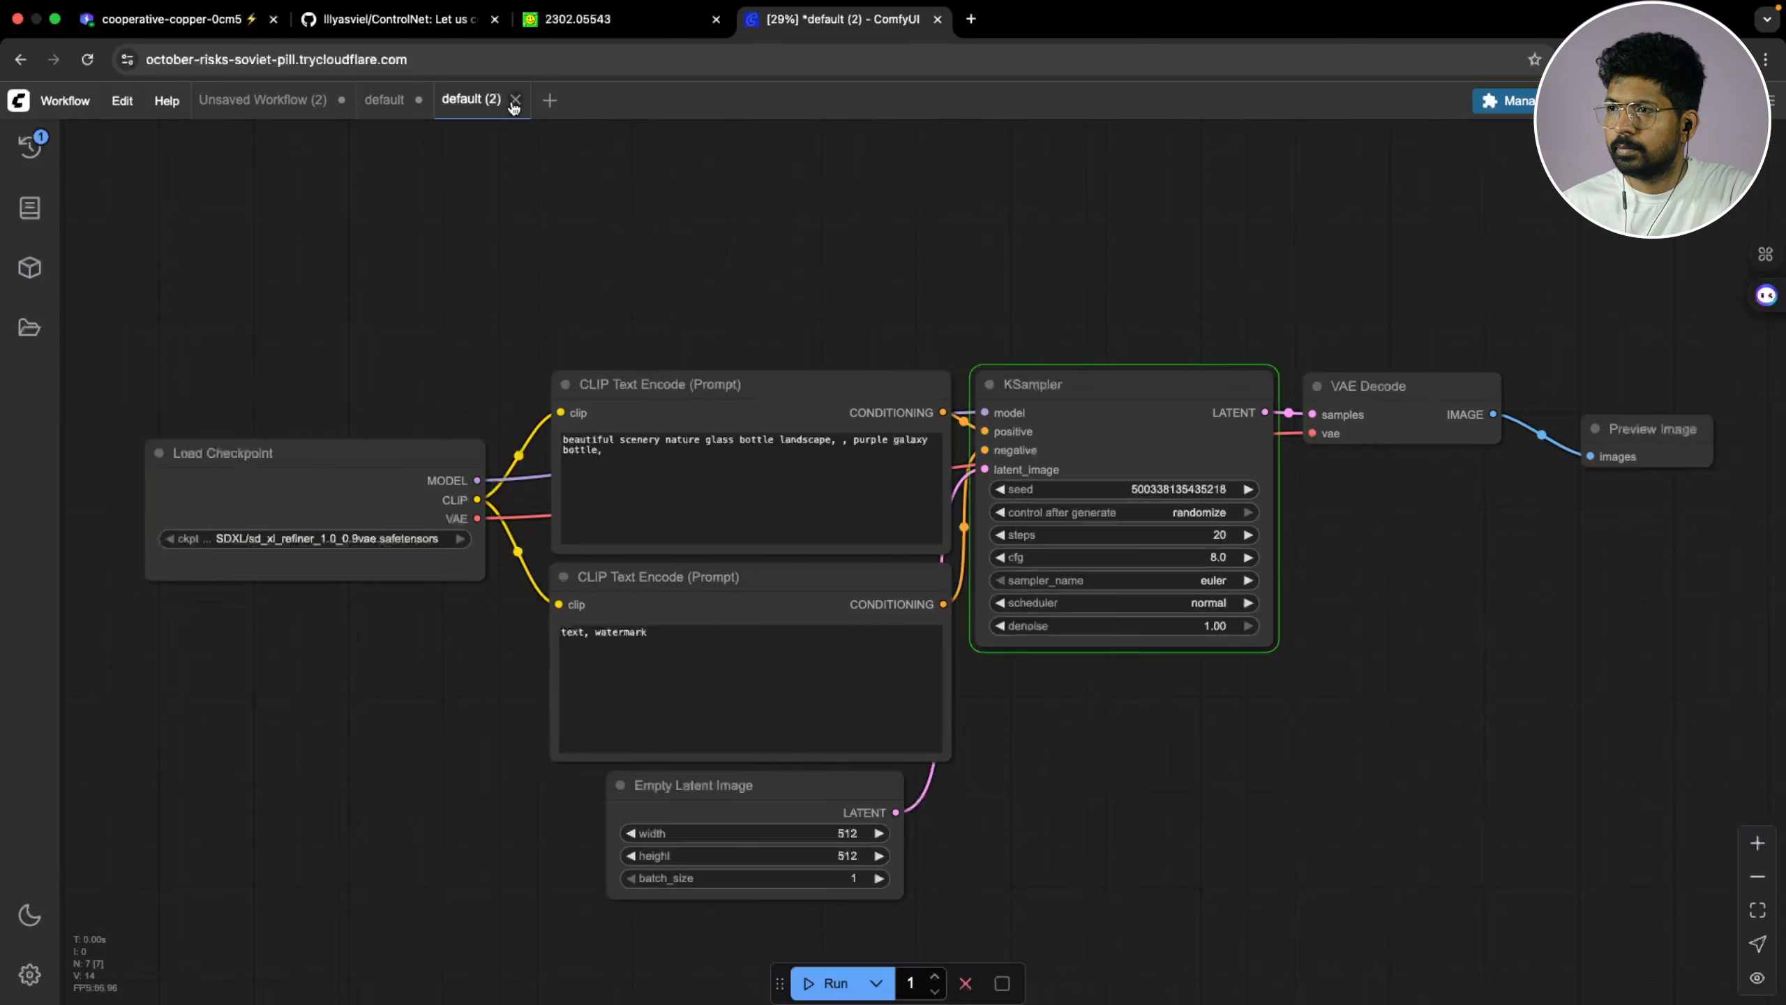
click(418, 101)
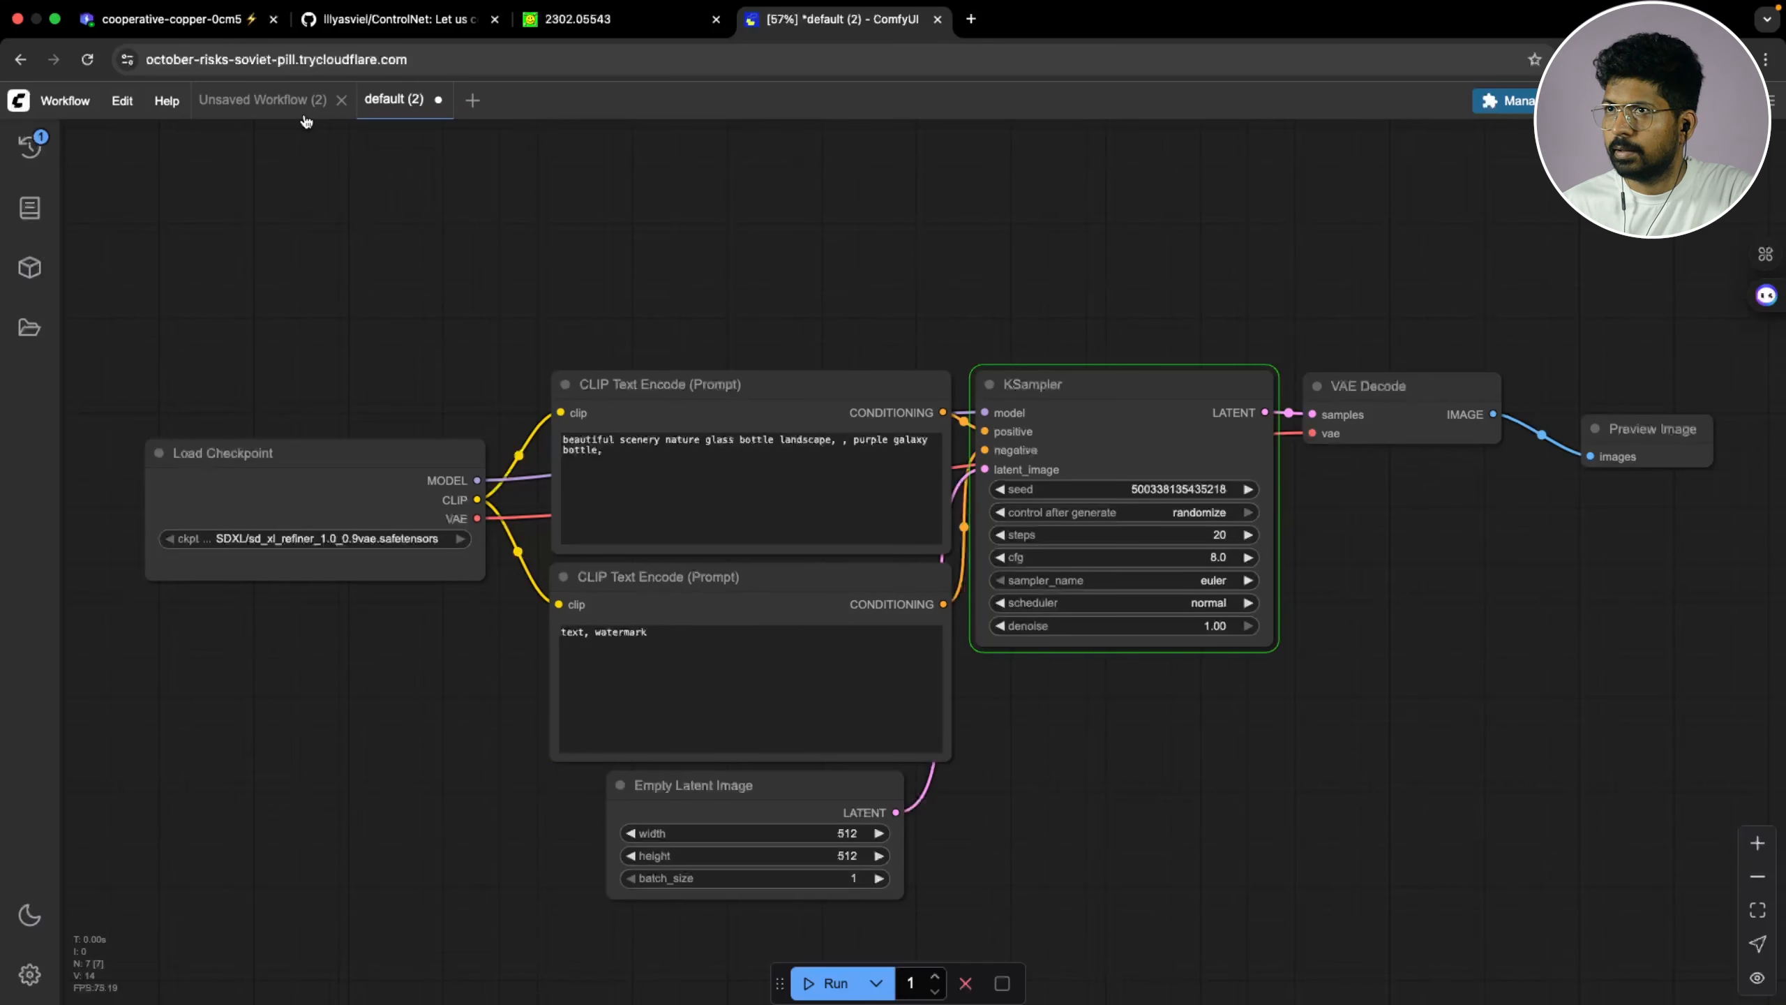
click(305, 116)
click(343, 100)
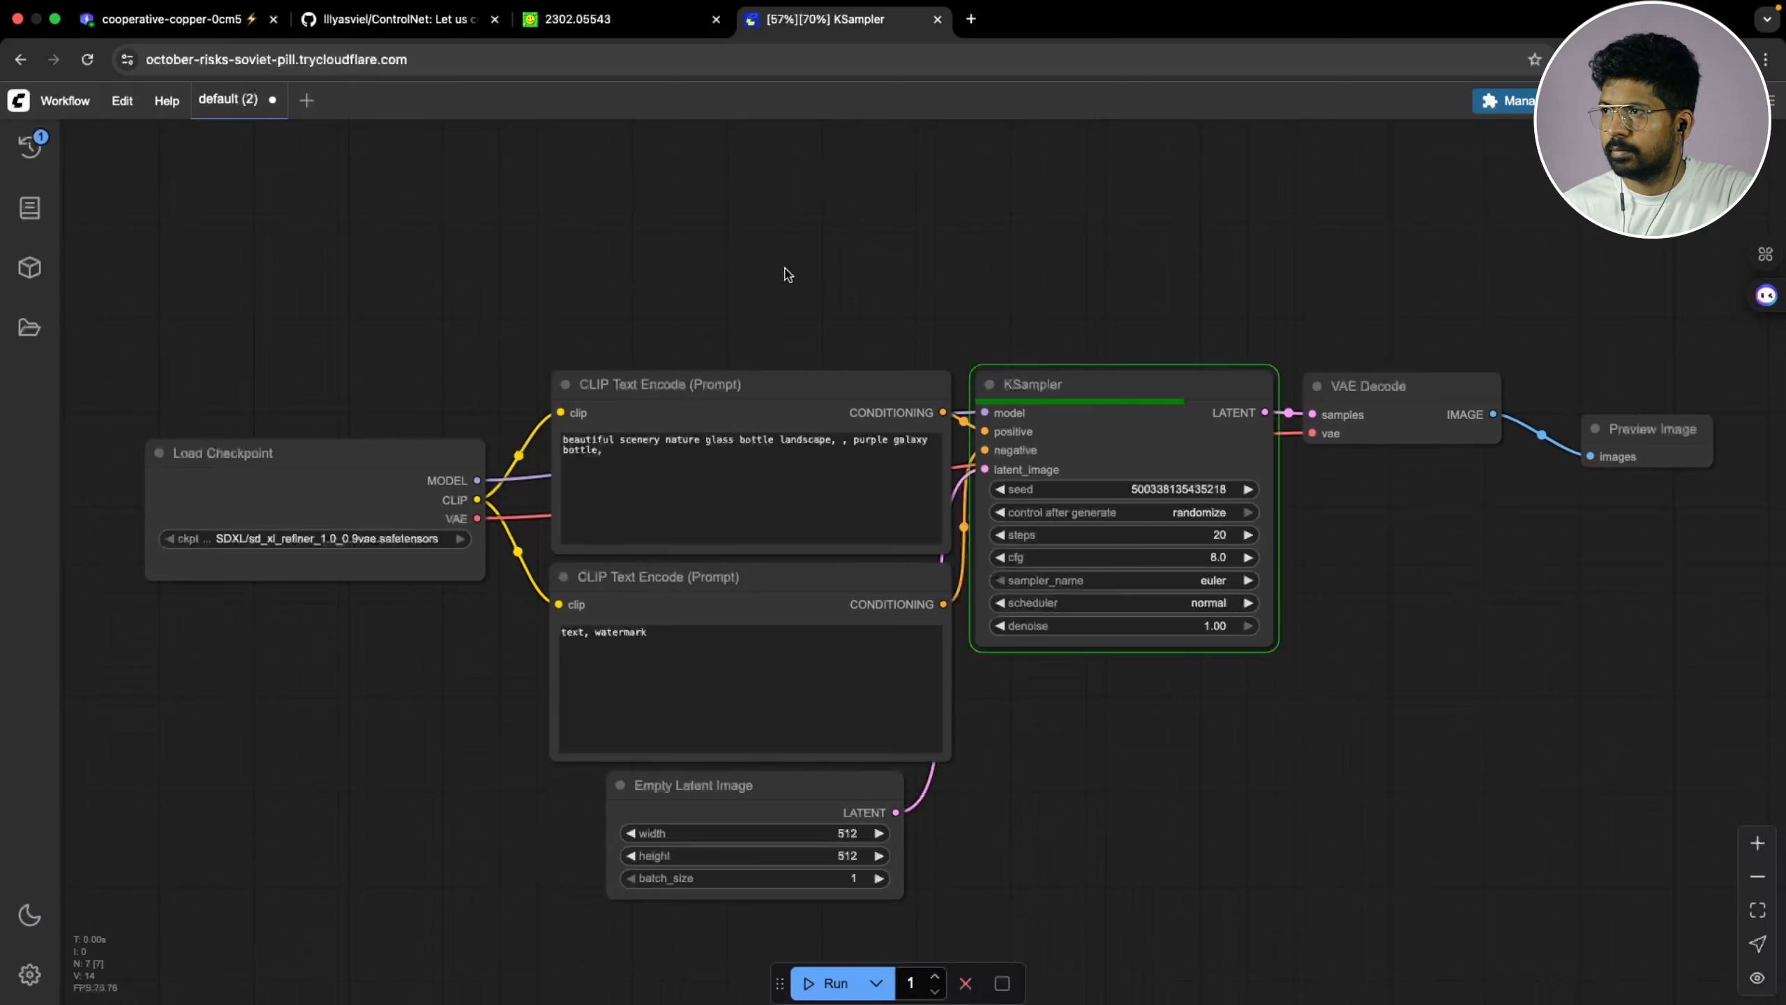
Enlarge the Preview Image node to show the generated image at a bigger size
drag(787, 274, 719, 284)
scroll(644, 274, down, 2)
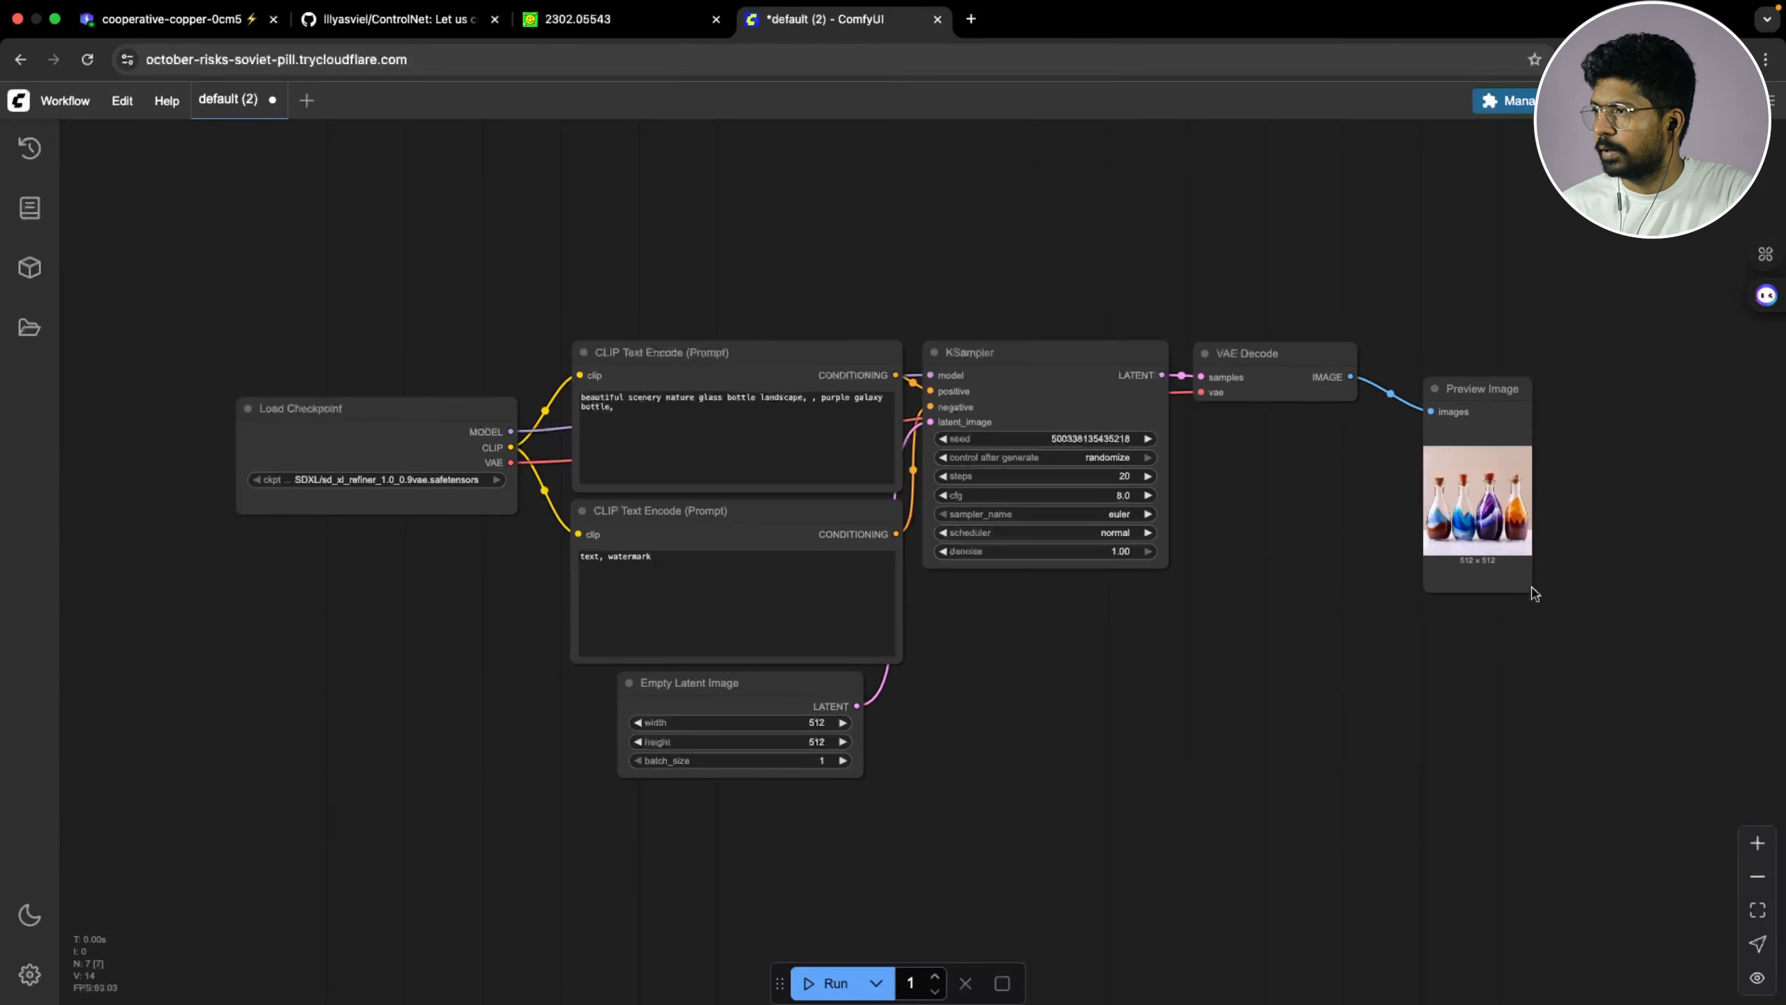
drag(1526, 587, 1717, 715)
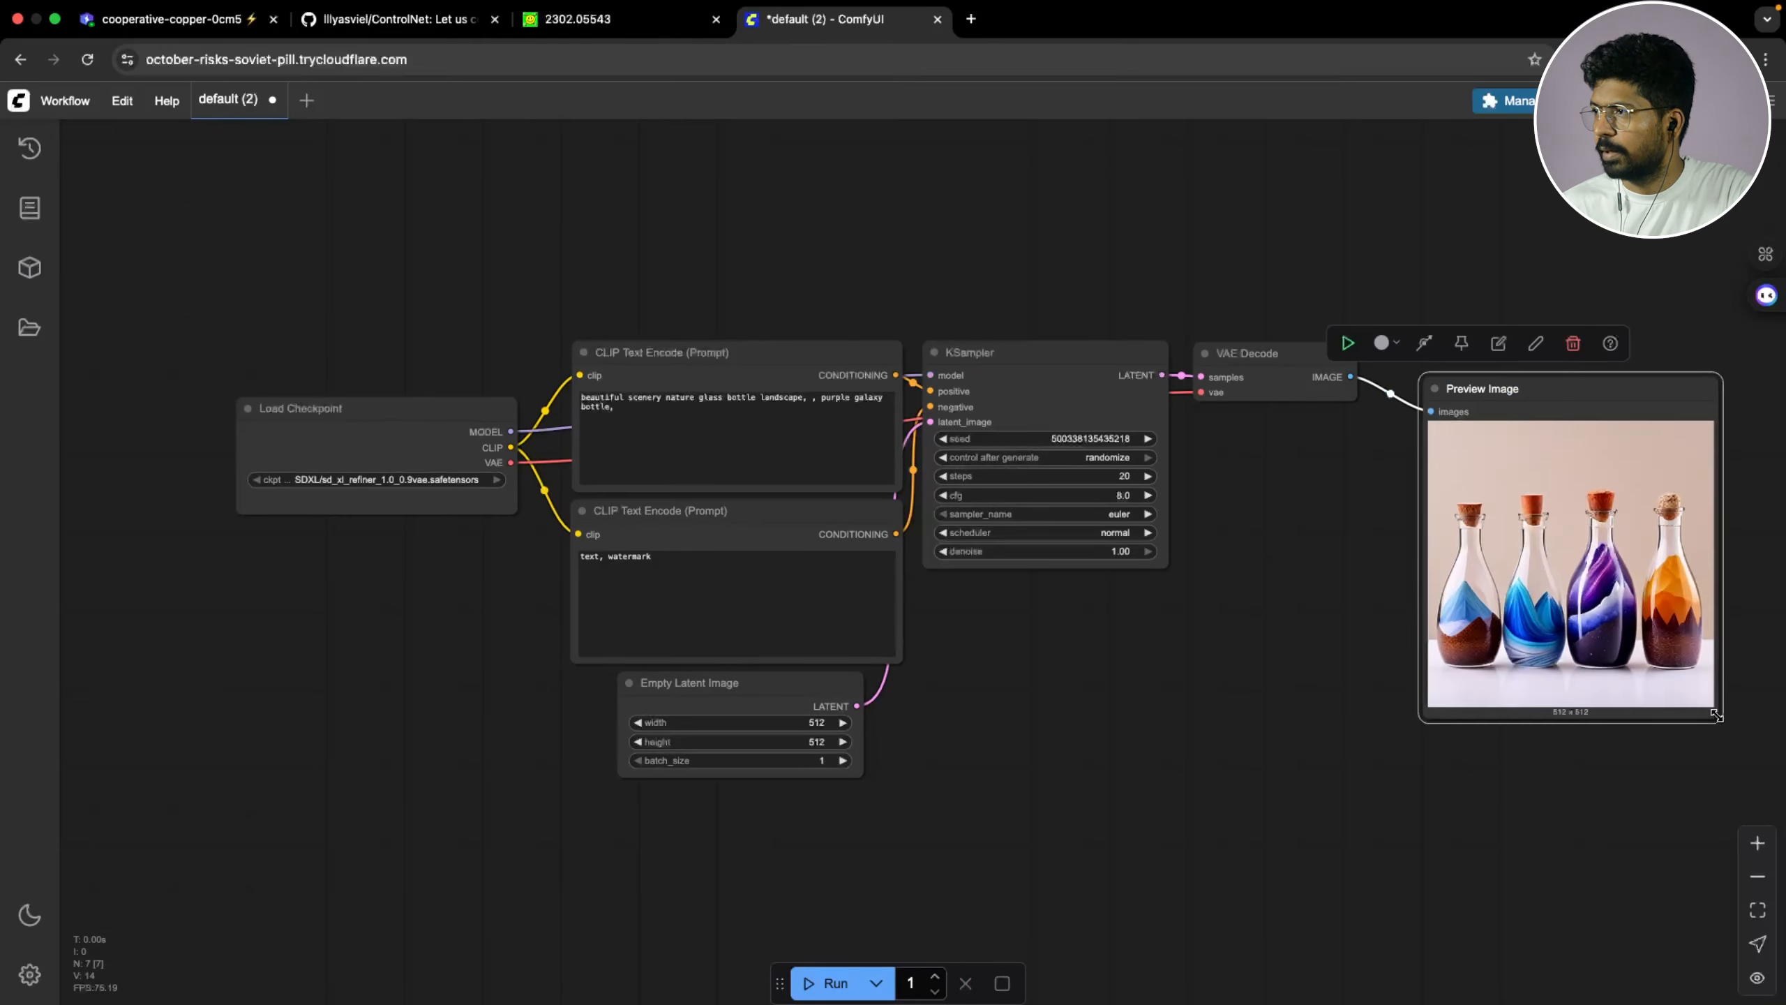
Set the Empty Latent Image node's width and height to 1024
click(817, 727)
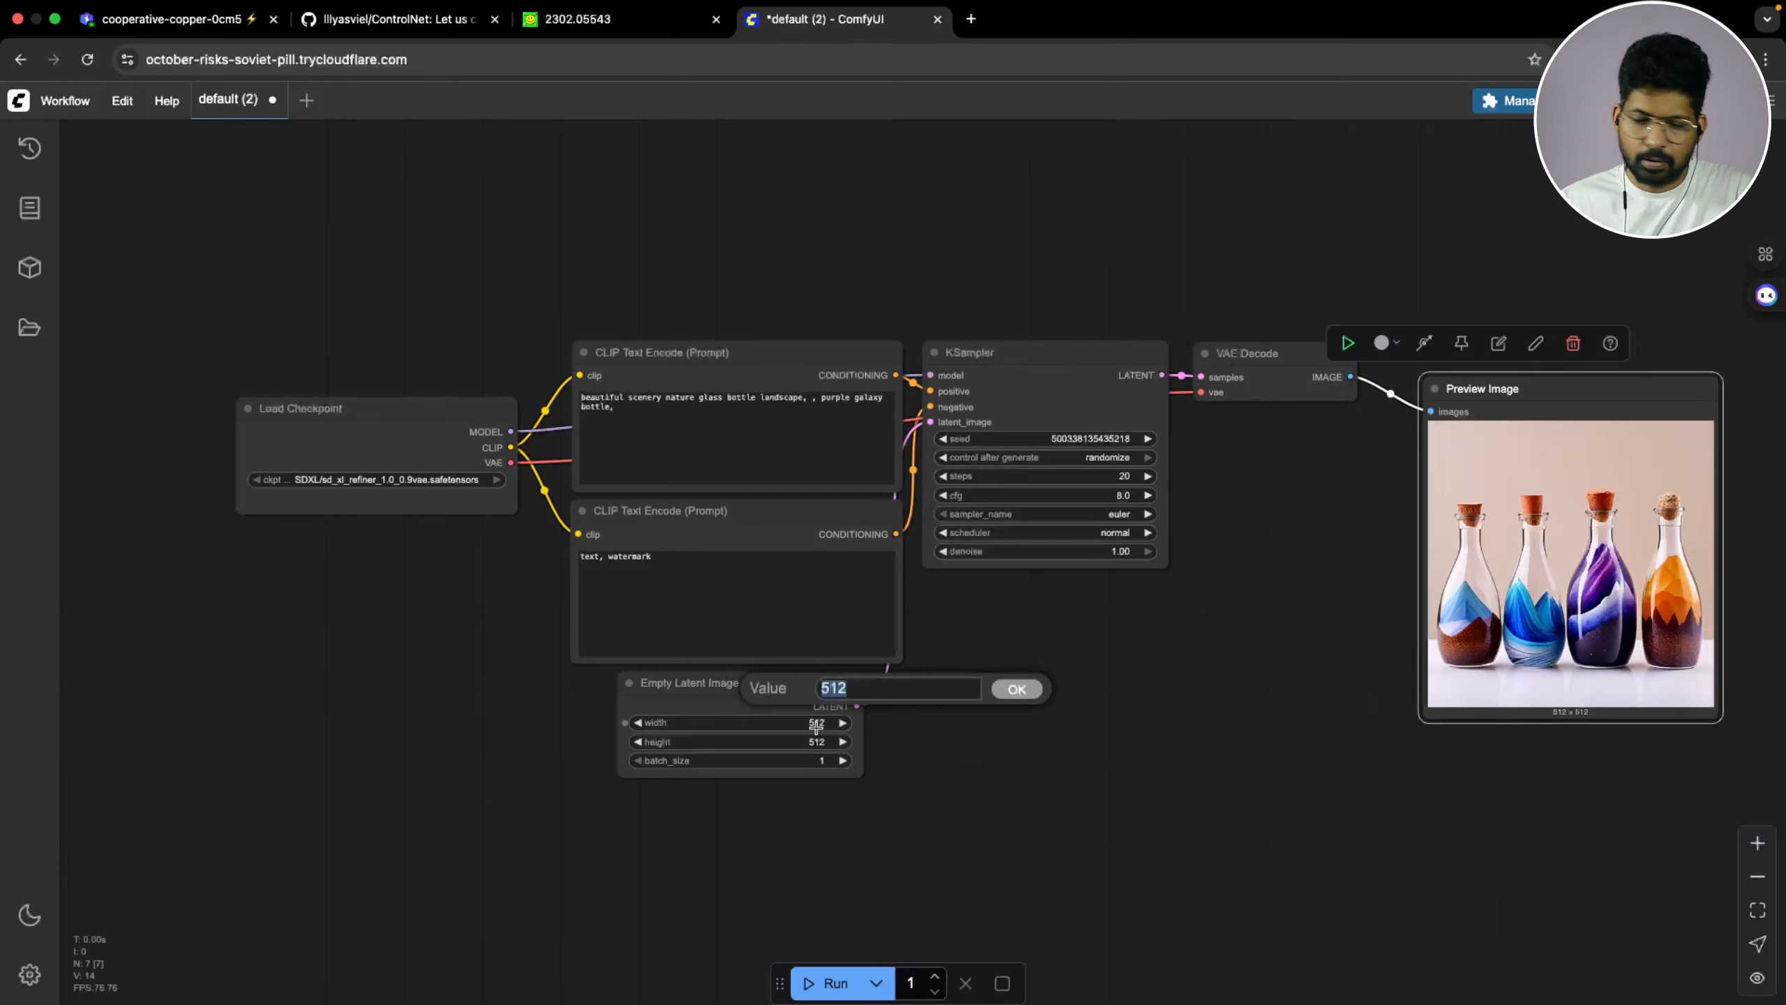
text(10)
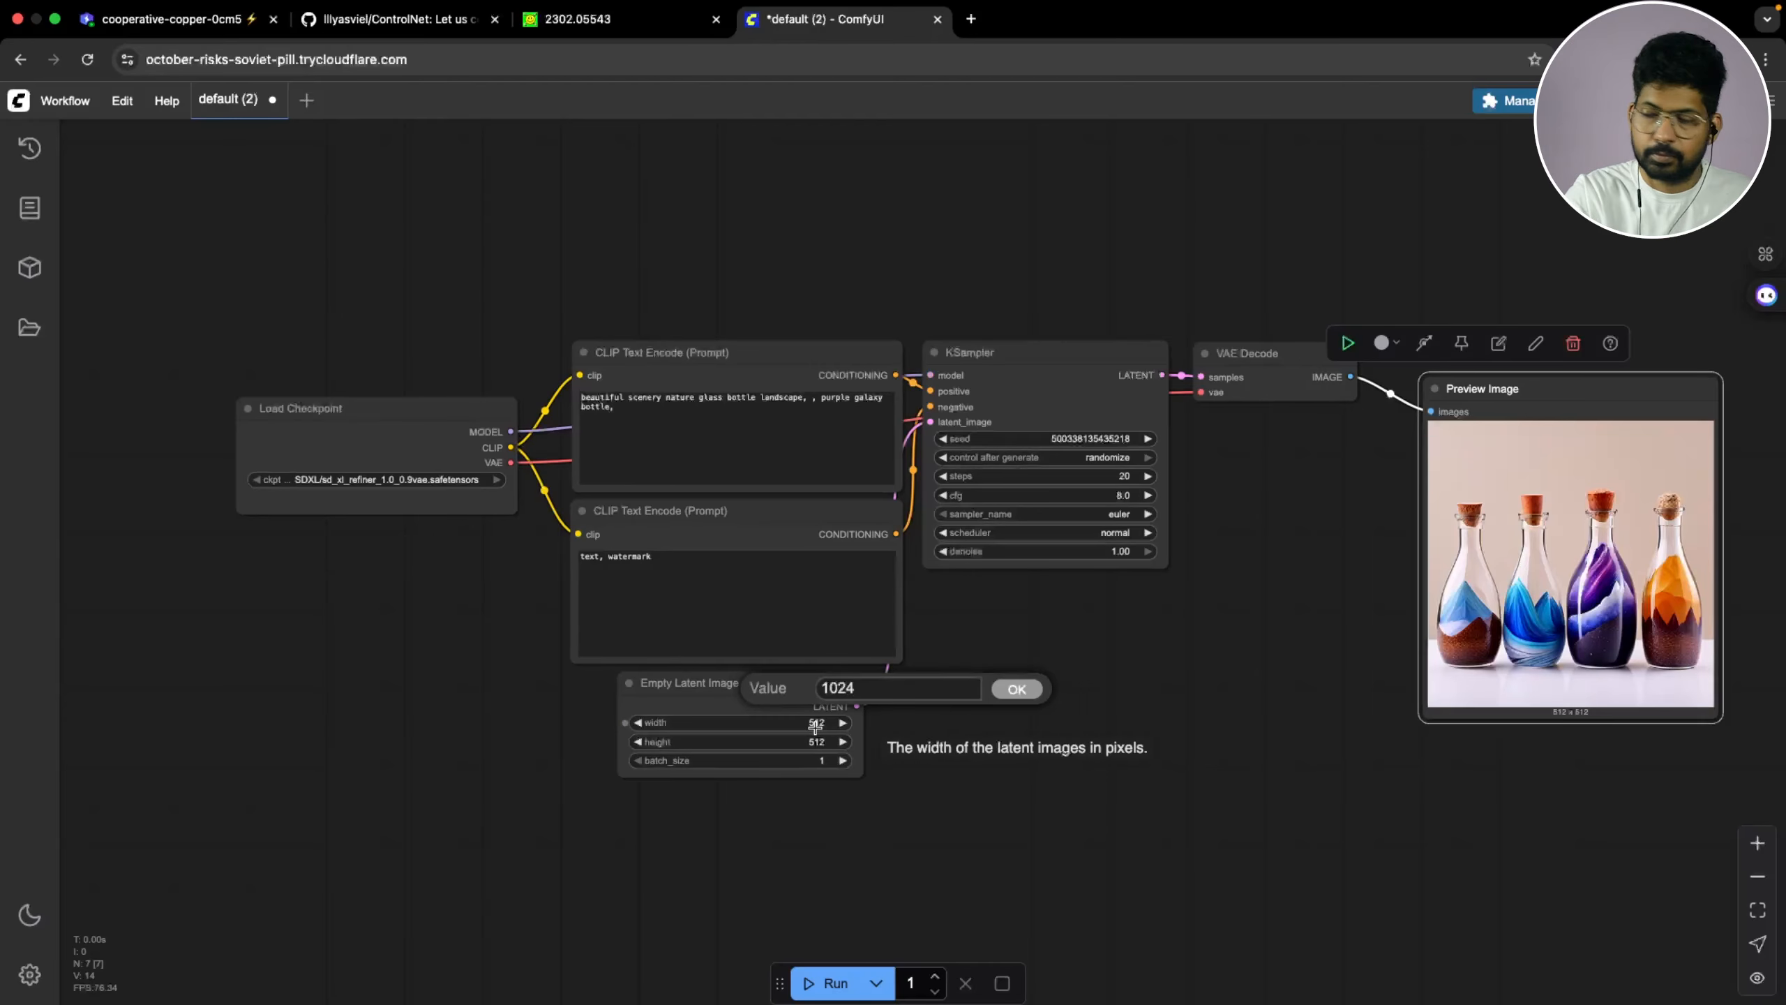
text(24)
click(1017, 689)
click(812, 741)
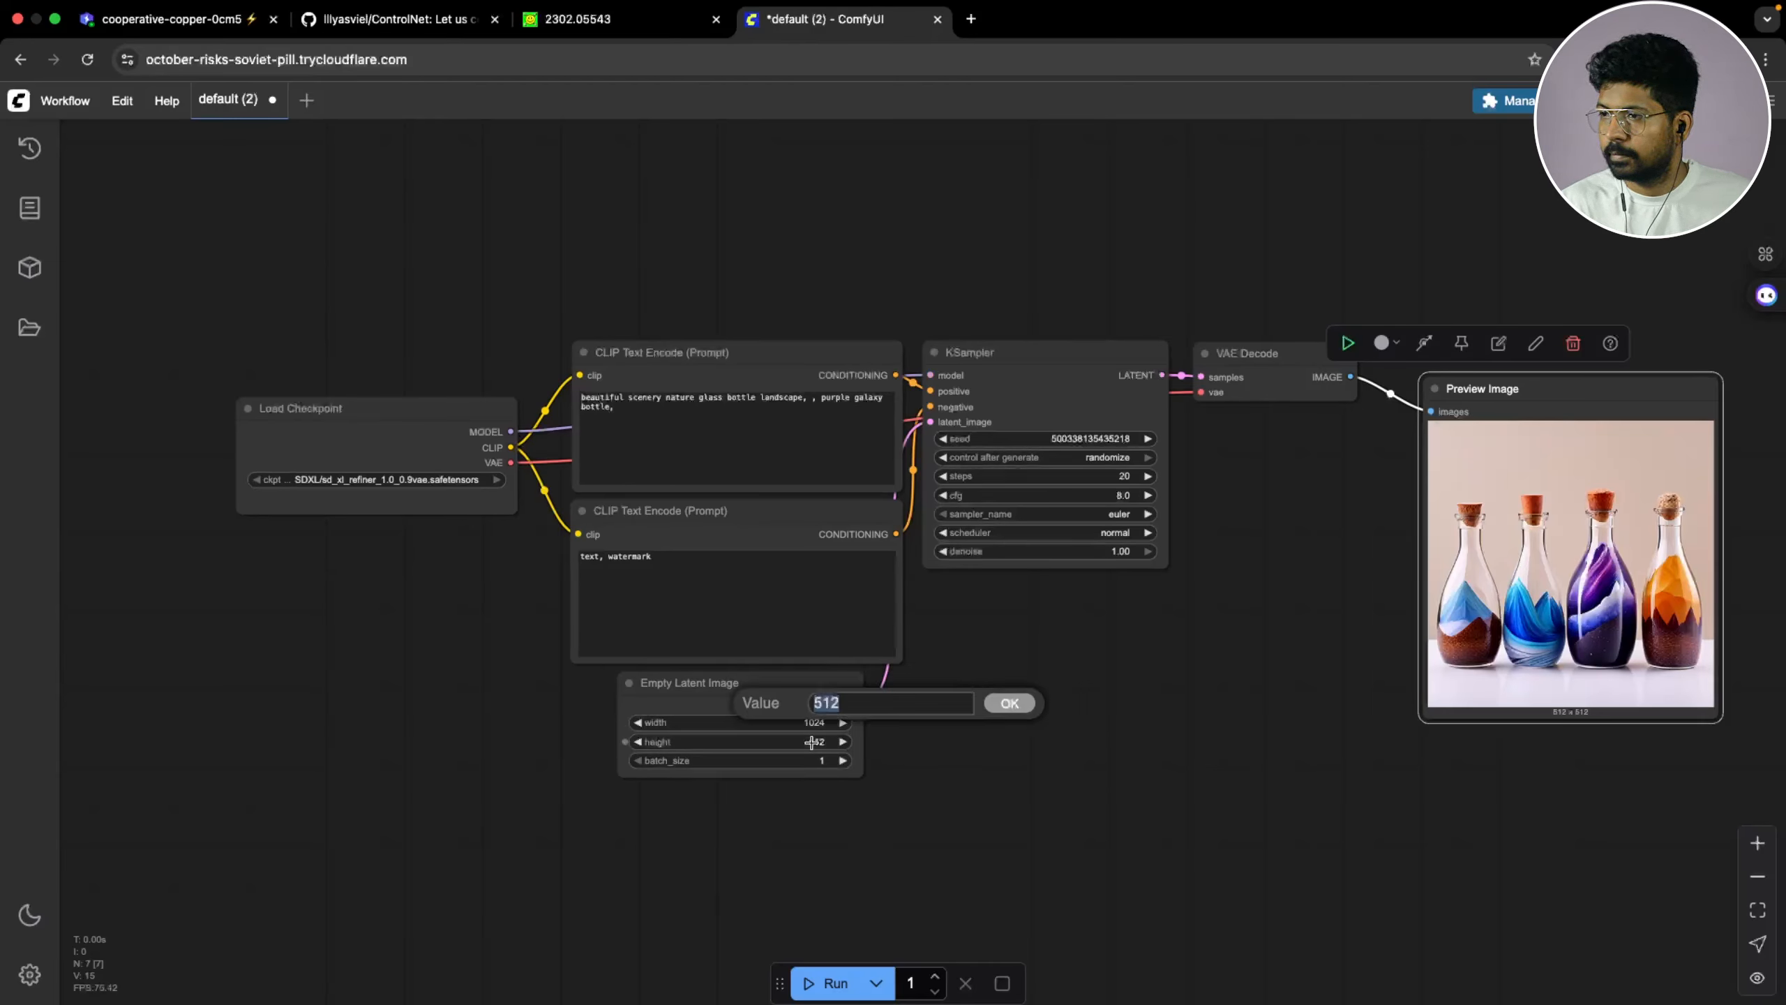
text(1024)
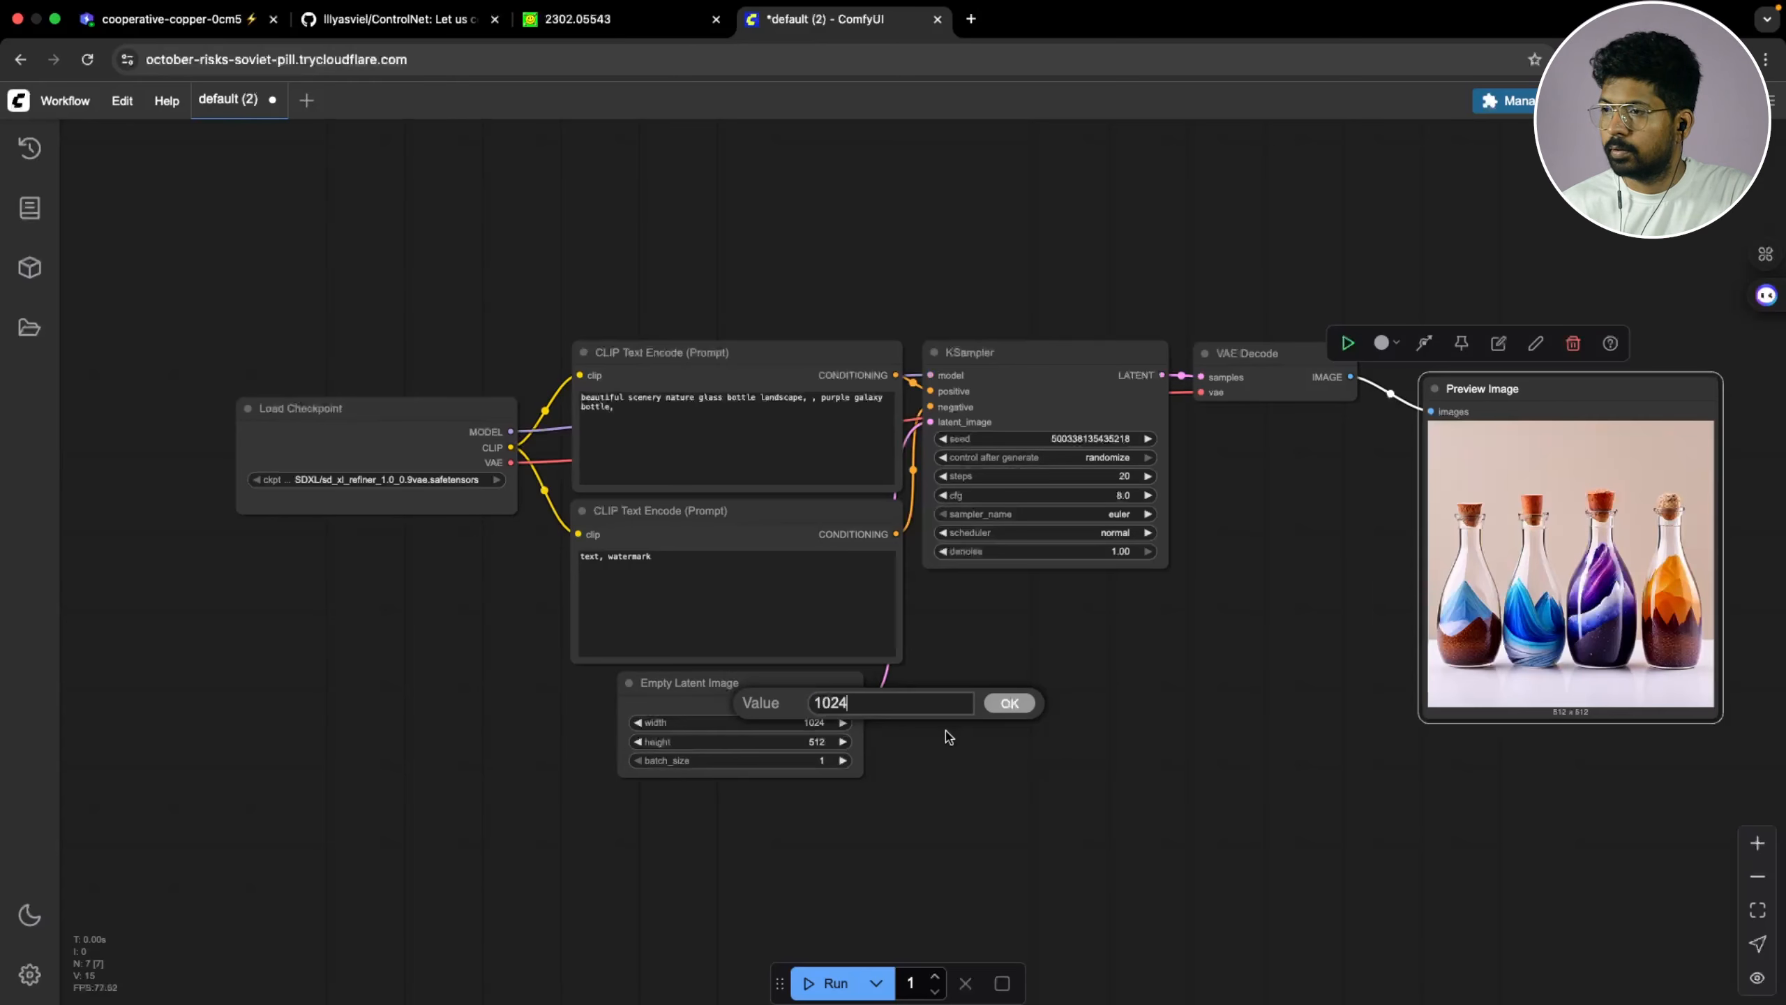
click(1014, 709)
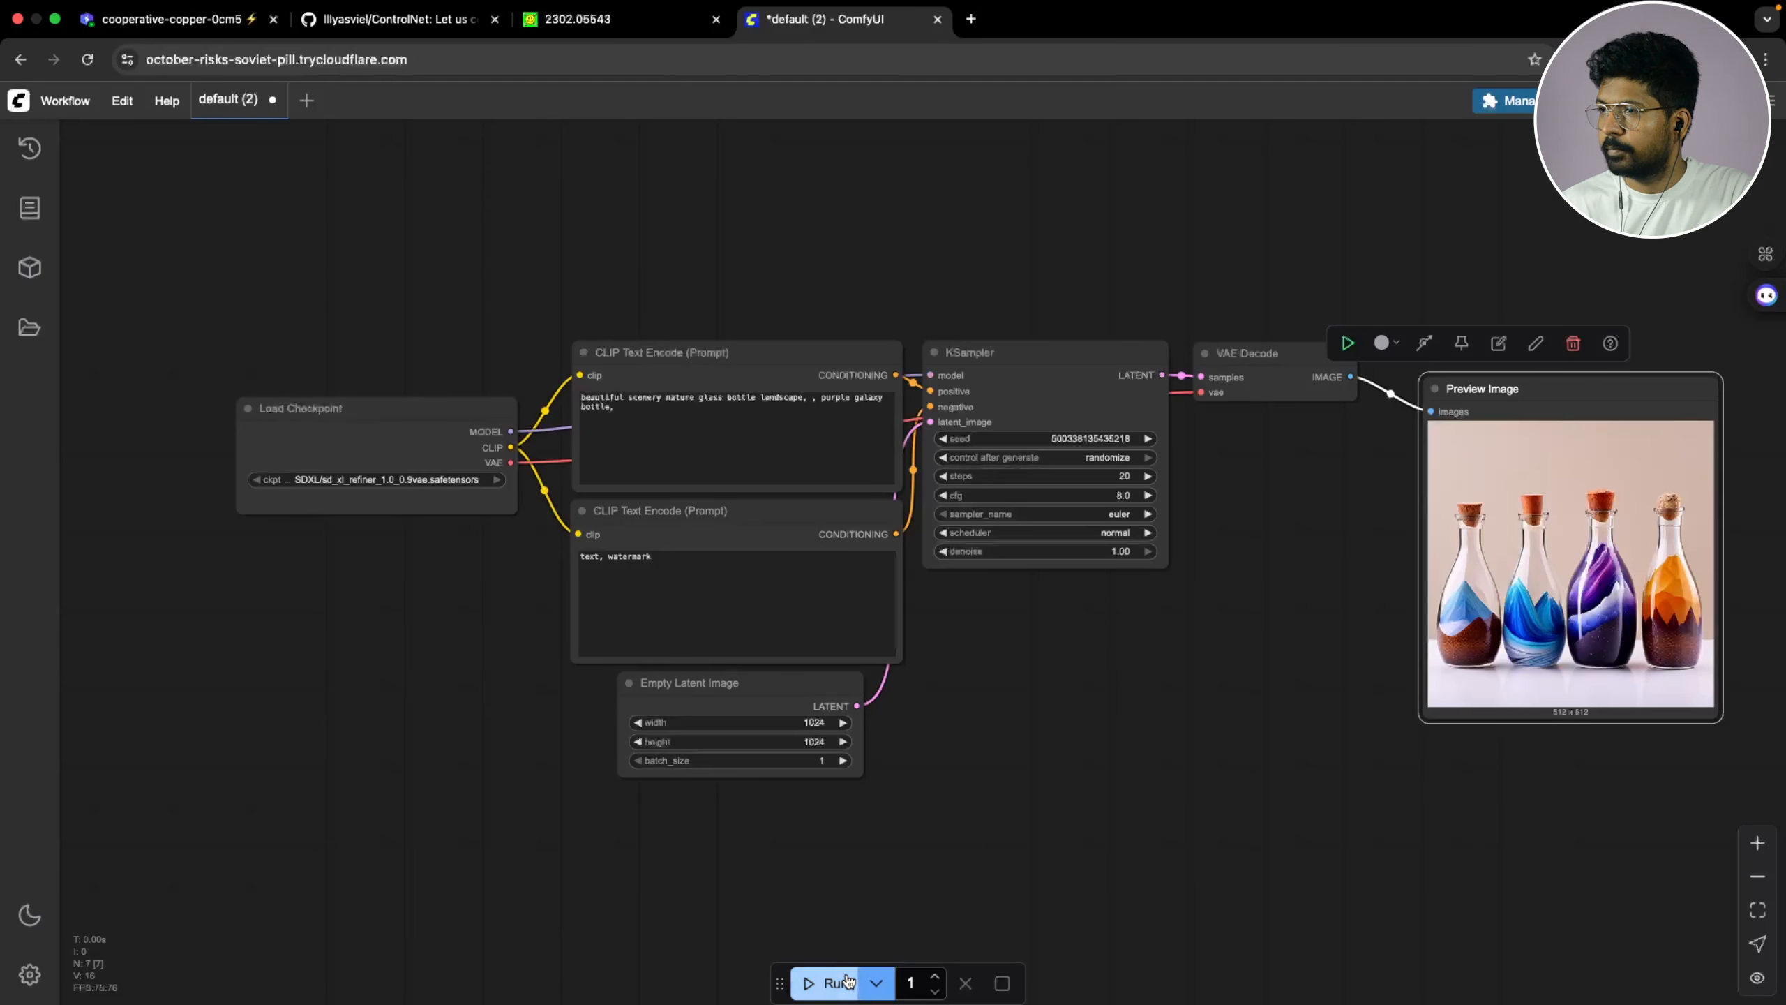
Run the workflow at the new image size and align the Preview Image node with the VAE Decode node
click(826, 983)
drag(1029, 666, 961, 793)
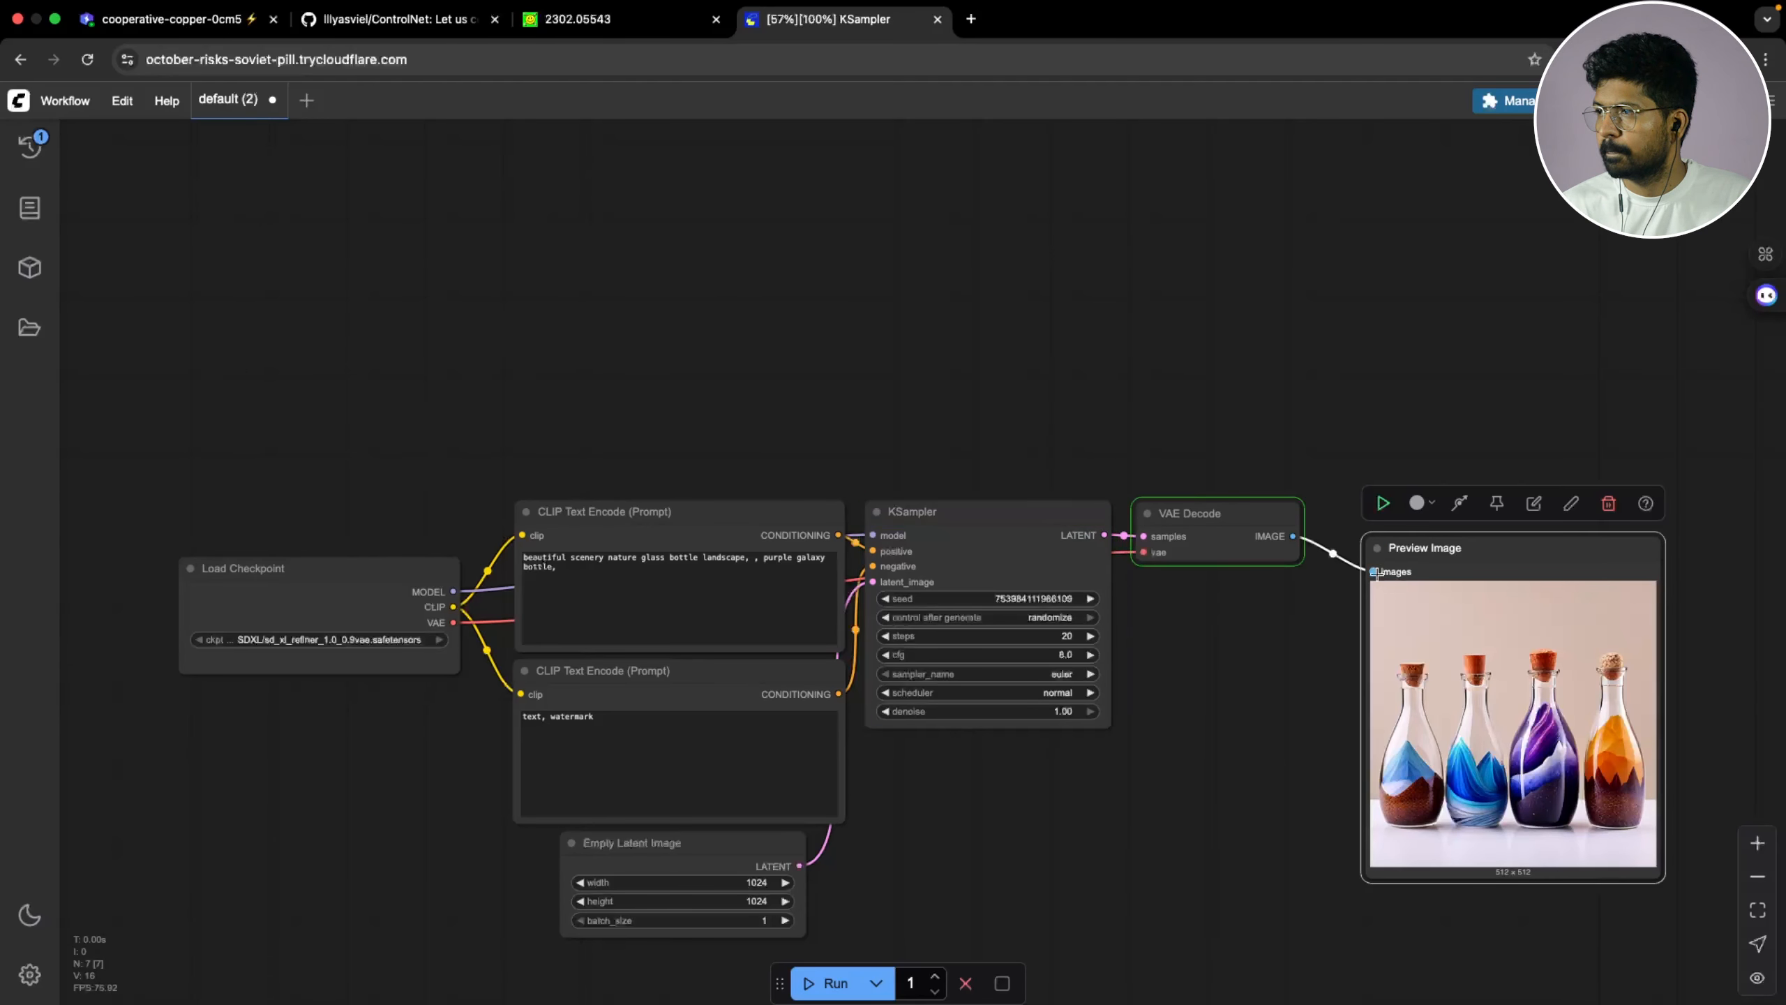
drag(1251, 681, 1207, 610)
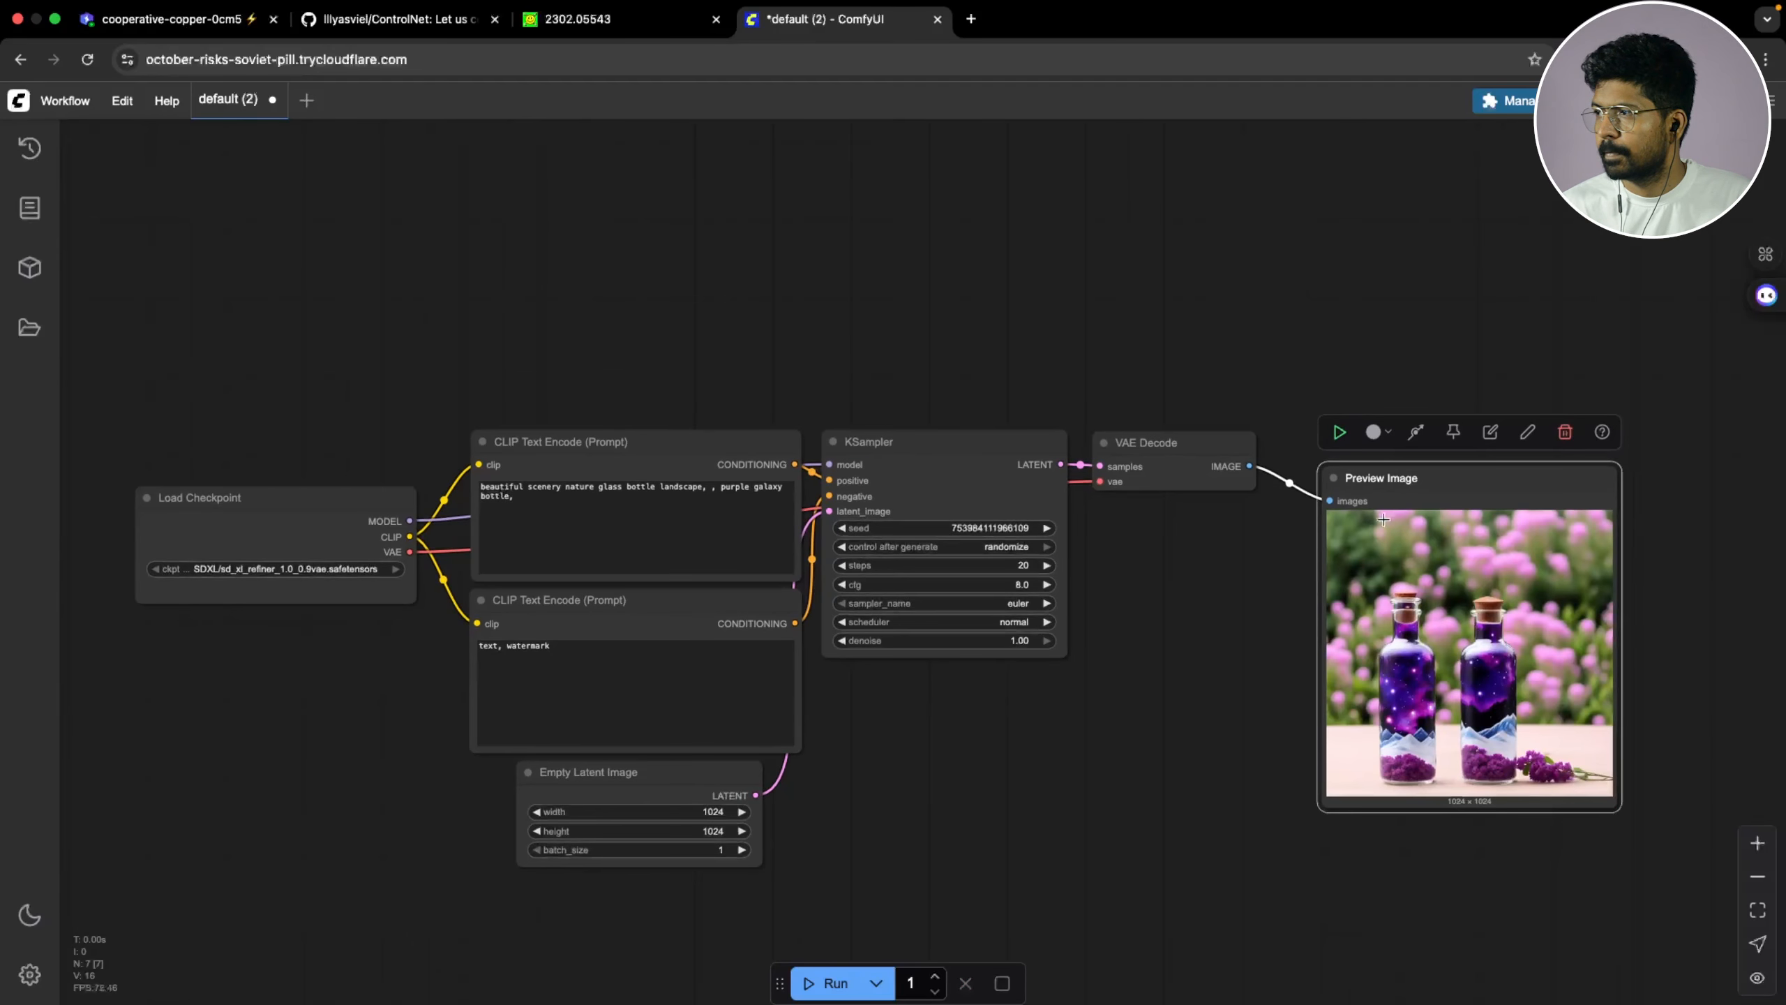
click(1391, 443)
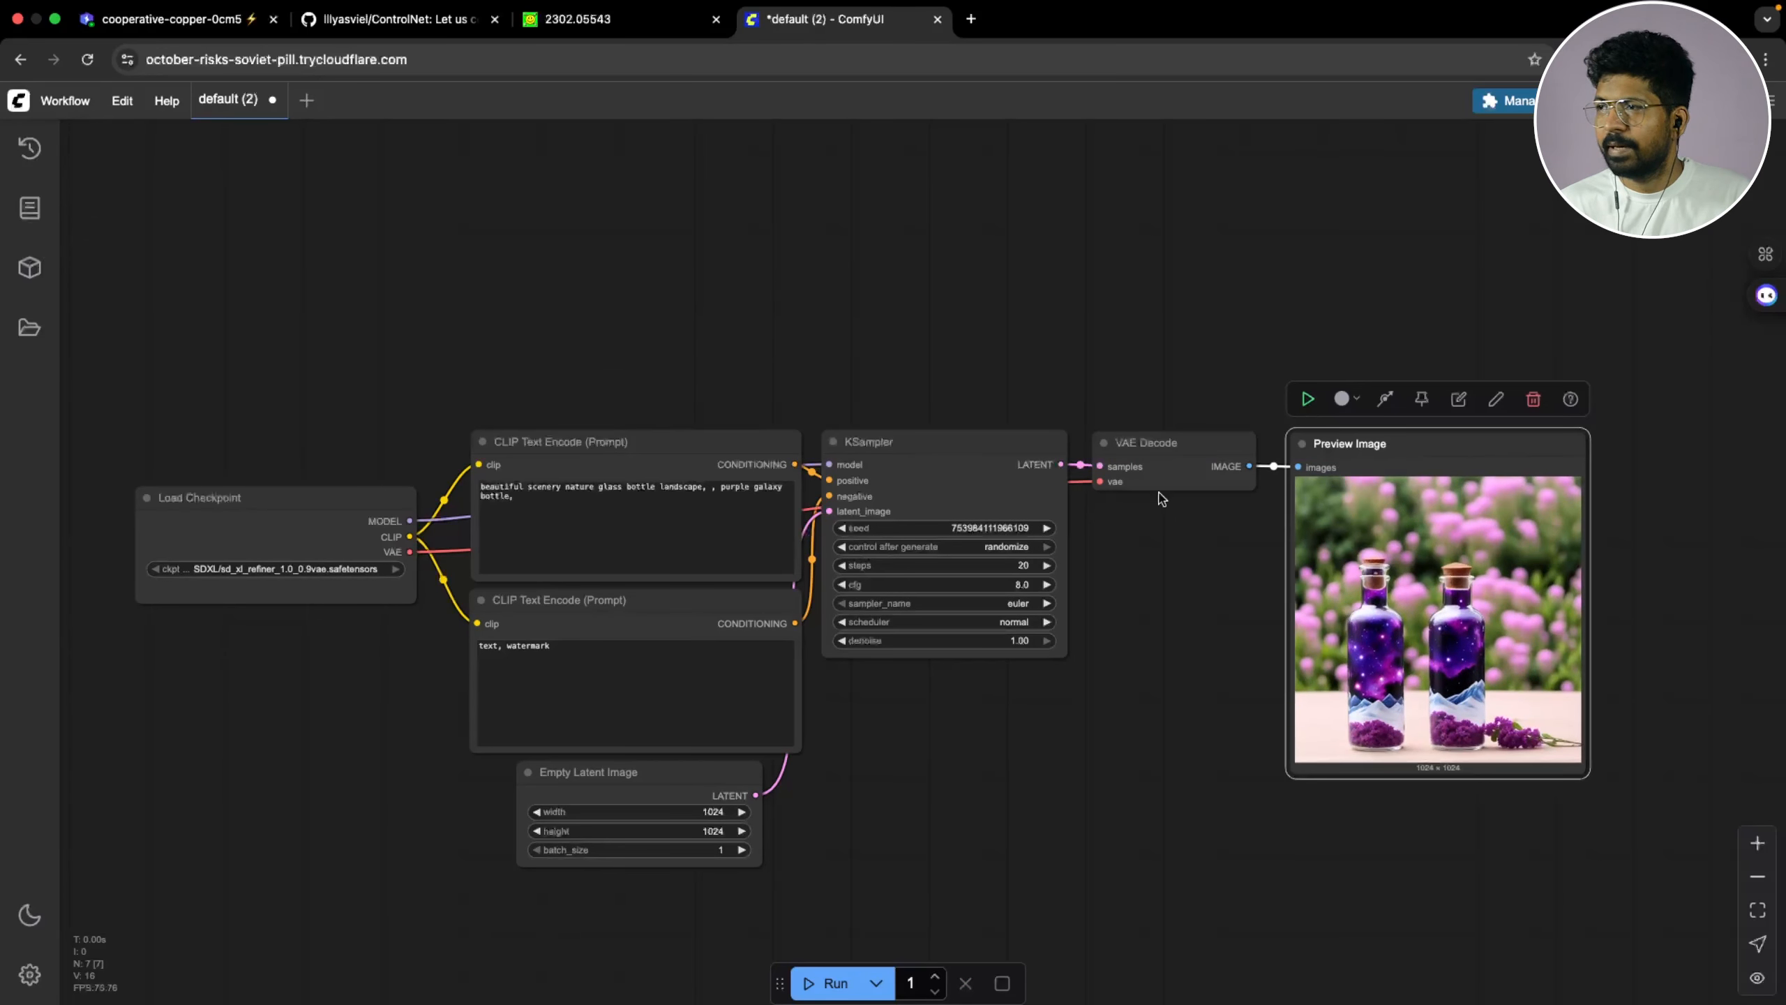
drag(889, 786, 954, 700)
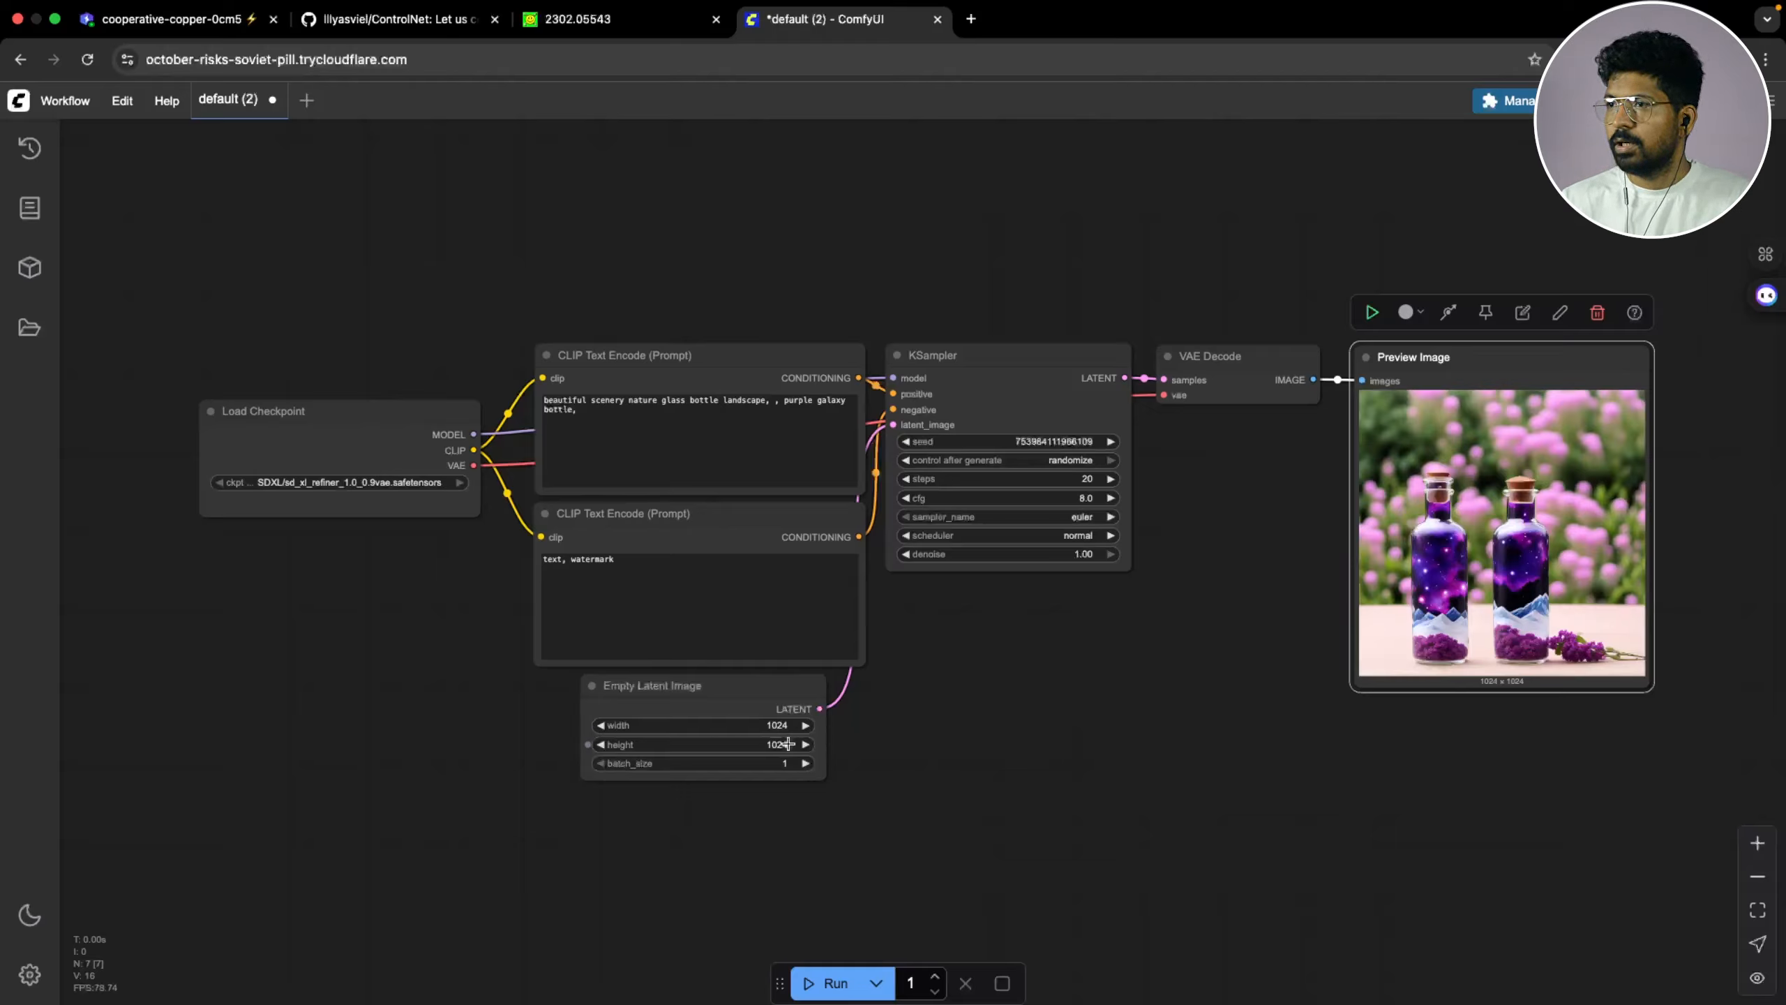
Move the Empty Latent Image node clear of the prompt nodes and shift the KSampler node slightly
drag(711, 698, 764, 757)
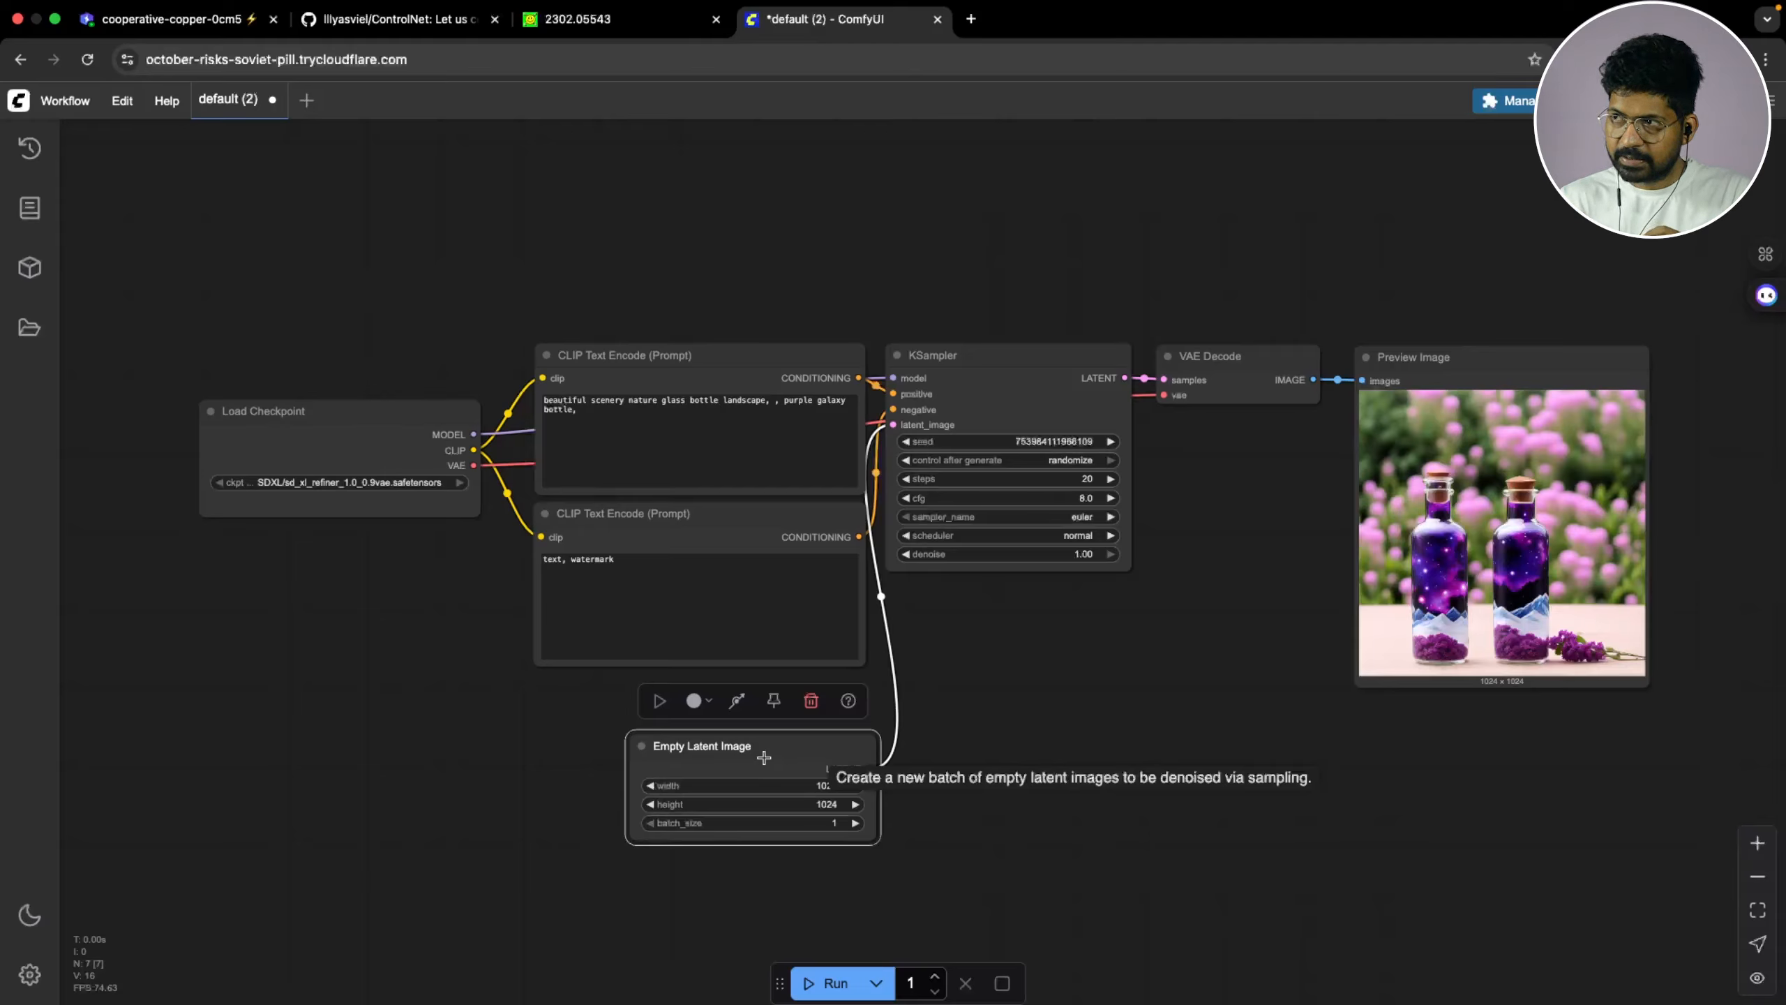
drag(1004, 387, 1001, 395)
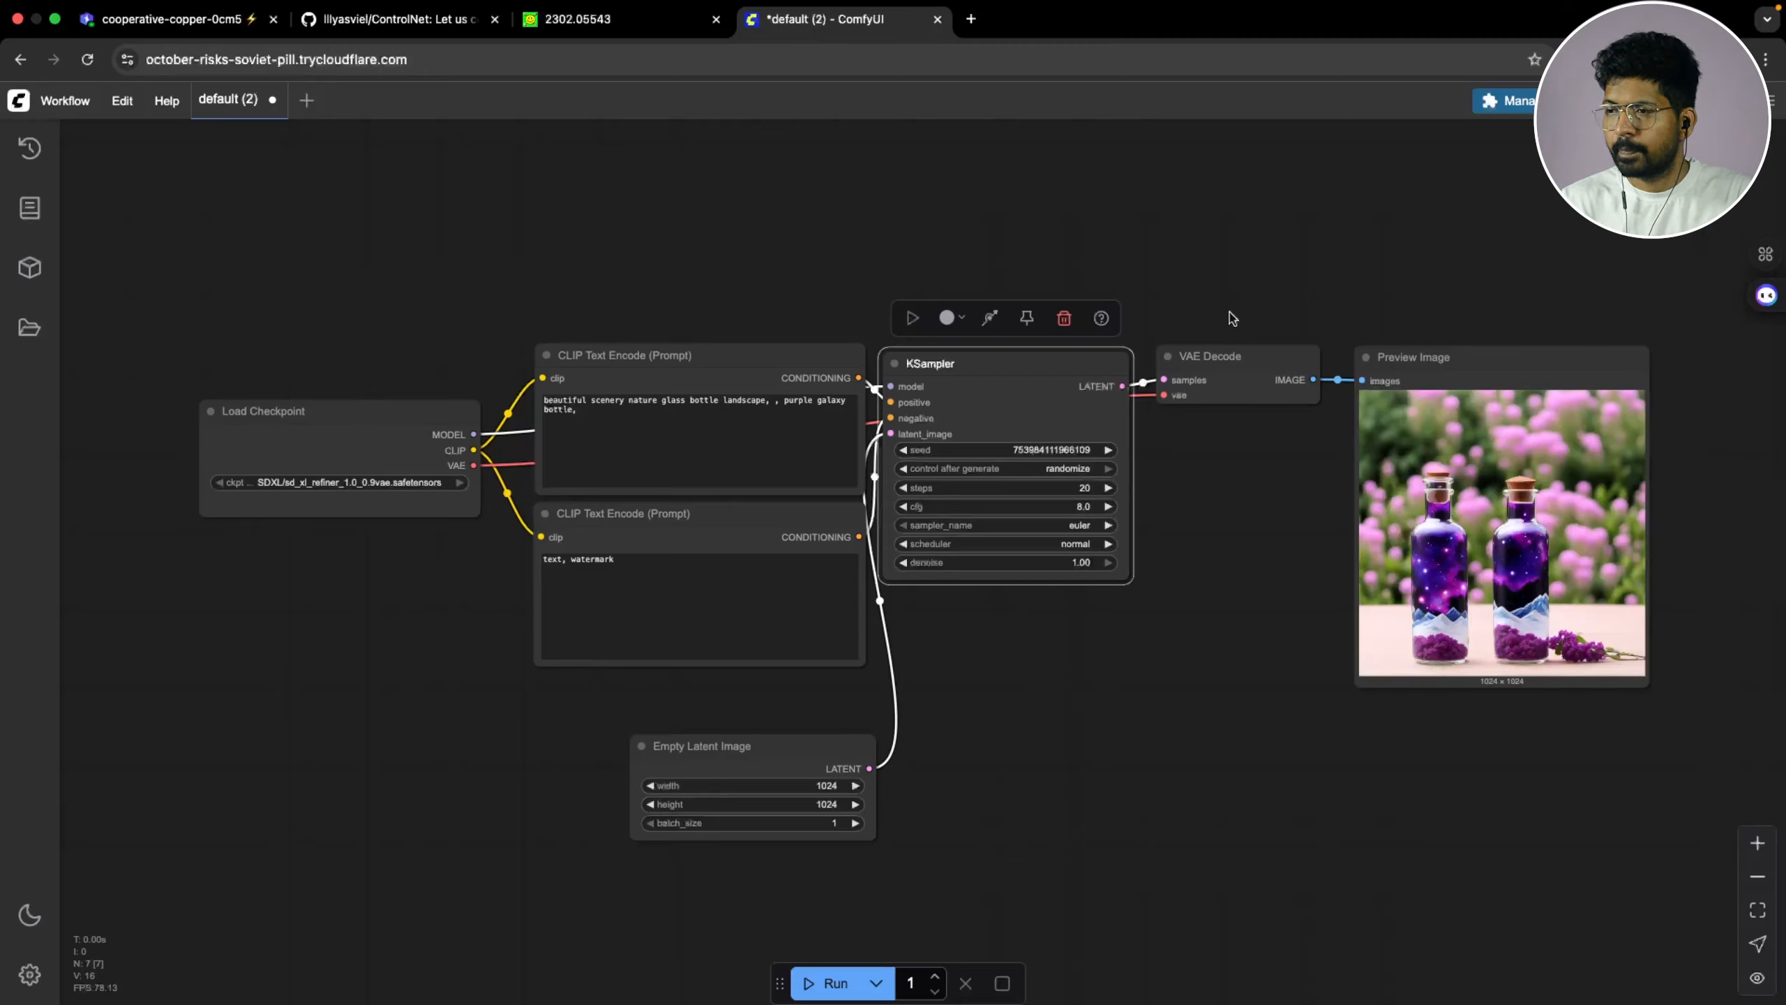
click(752, 748)
drag(1013, 786, 1058, 716)
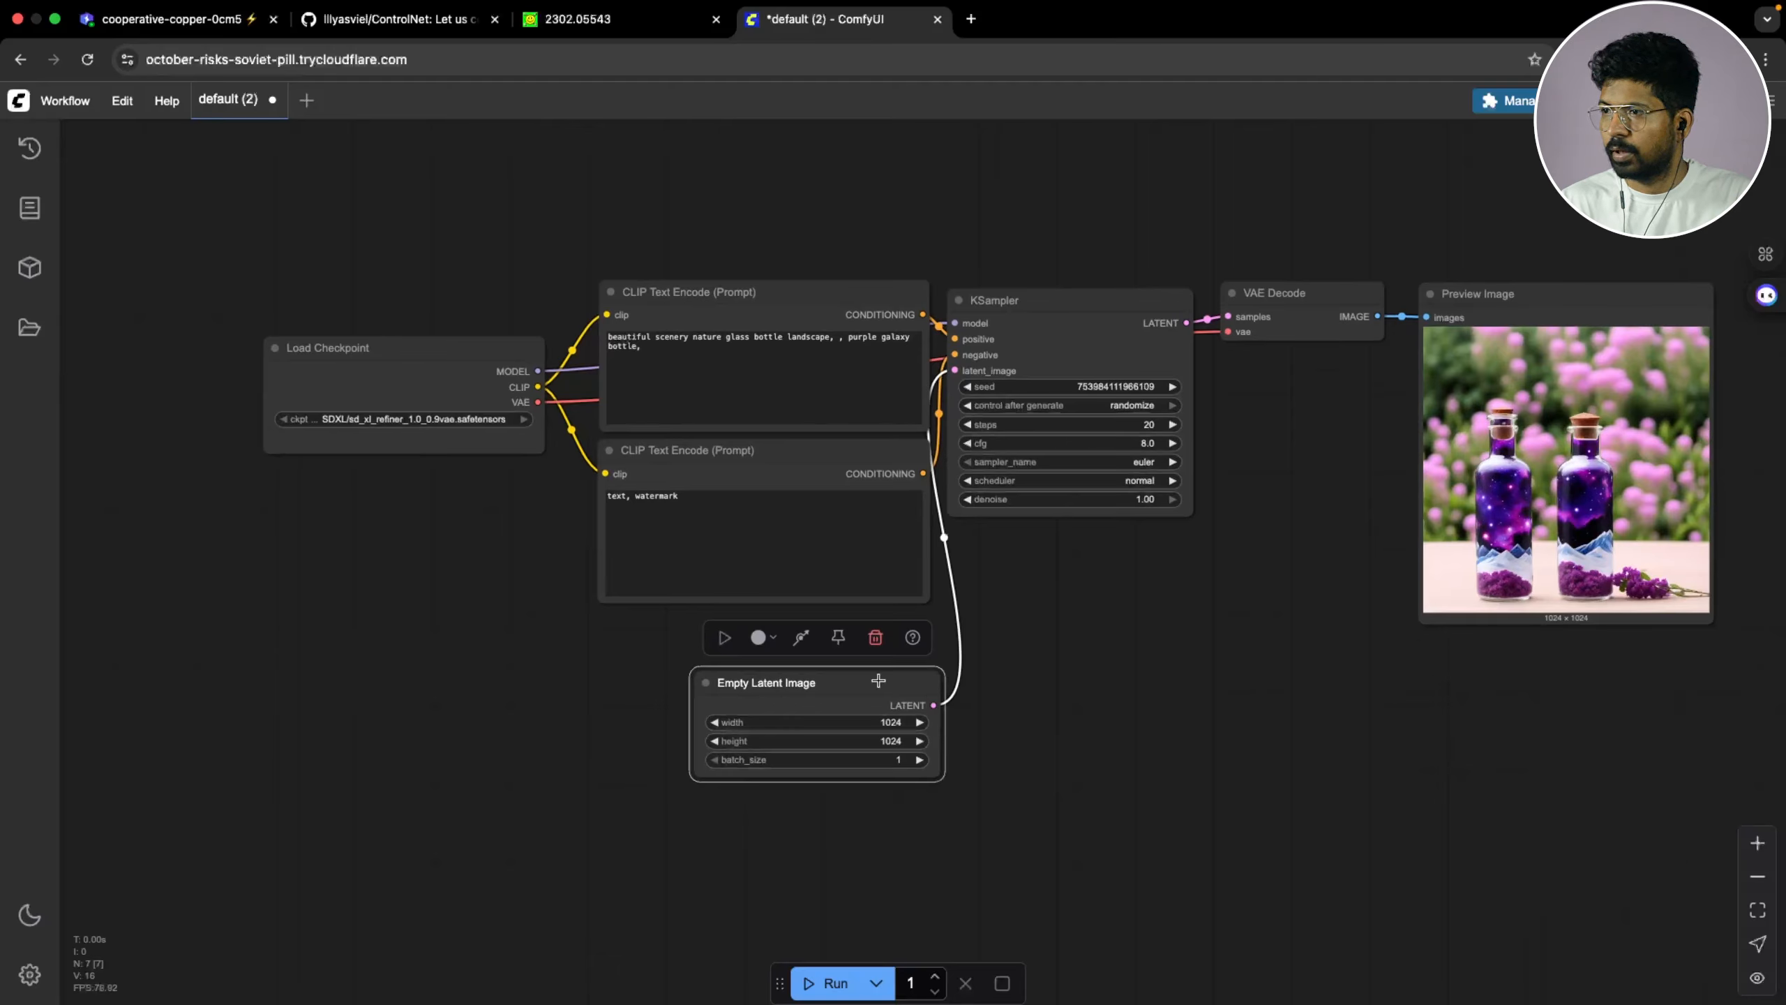
drag(878, 681, 879, 672)
Replace the positive prompt with "a woman portrait, standing facing camera"
drag(676, 380, 595, 336)
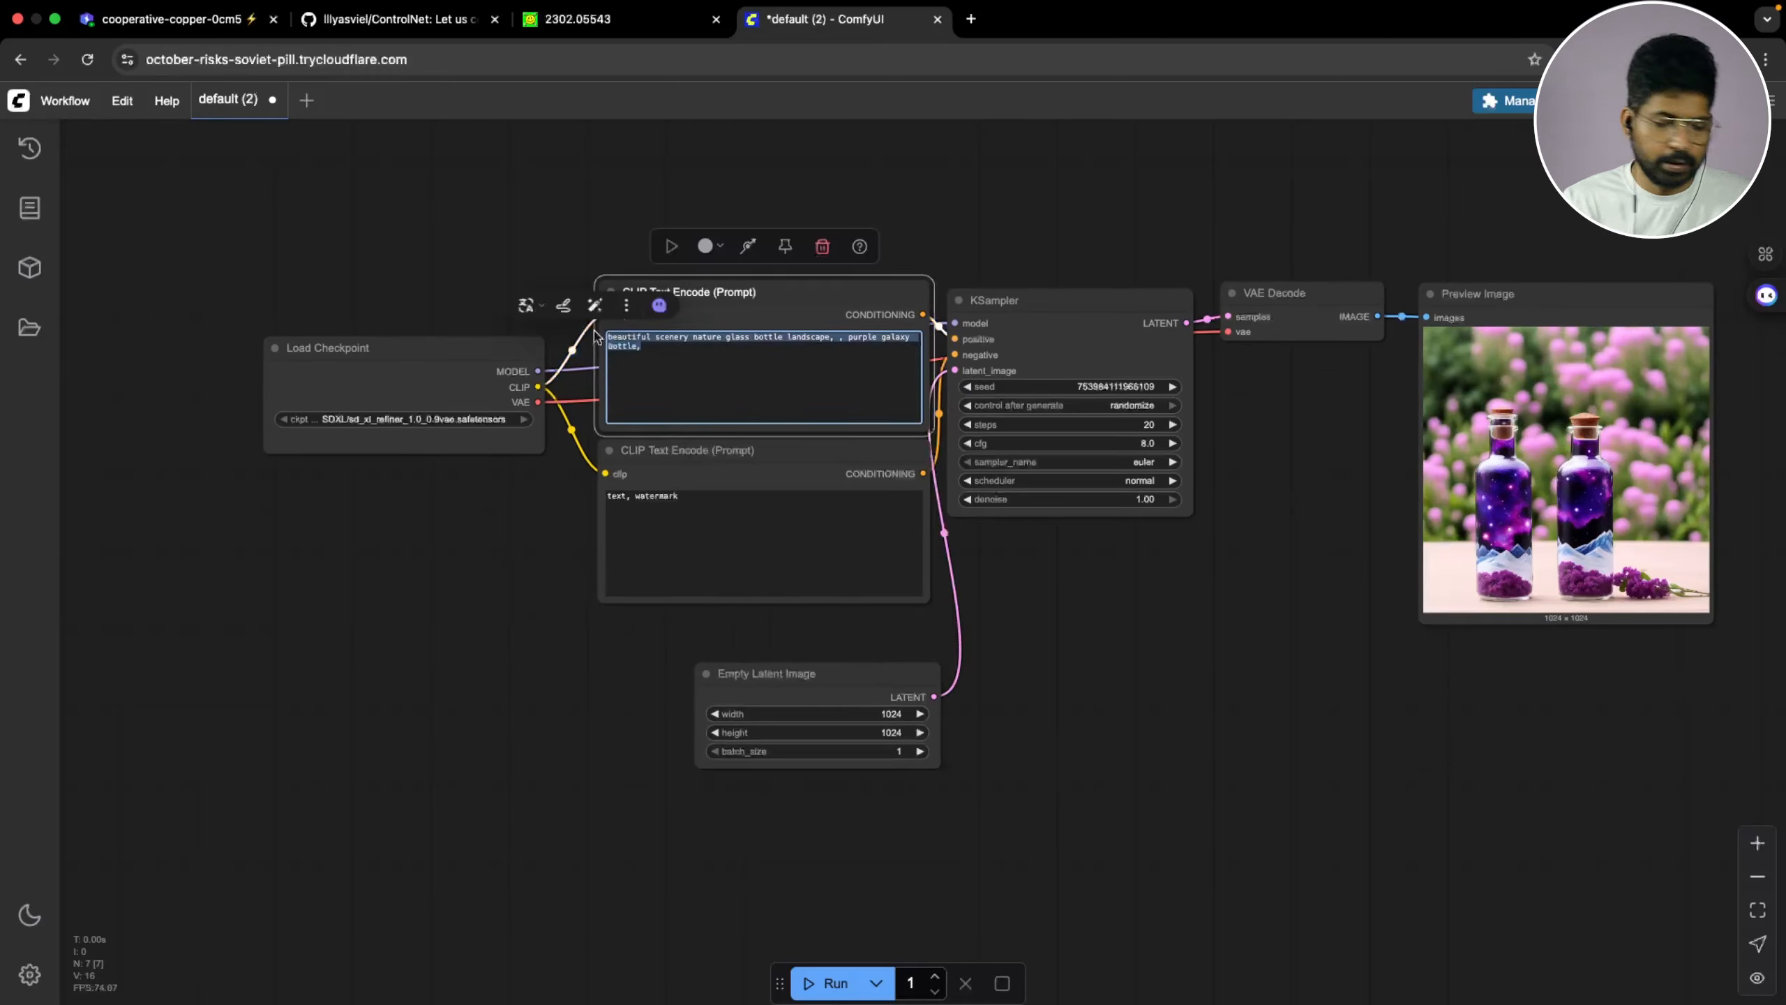
key(BackSpace)
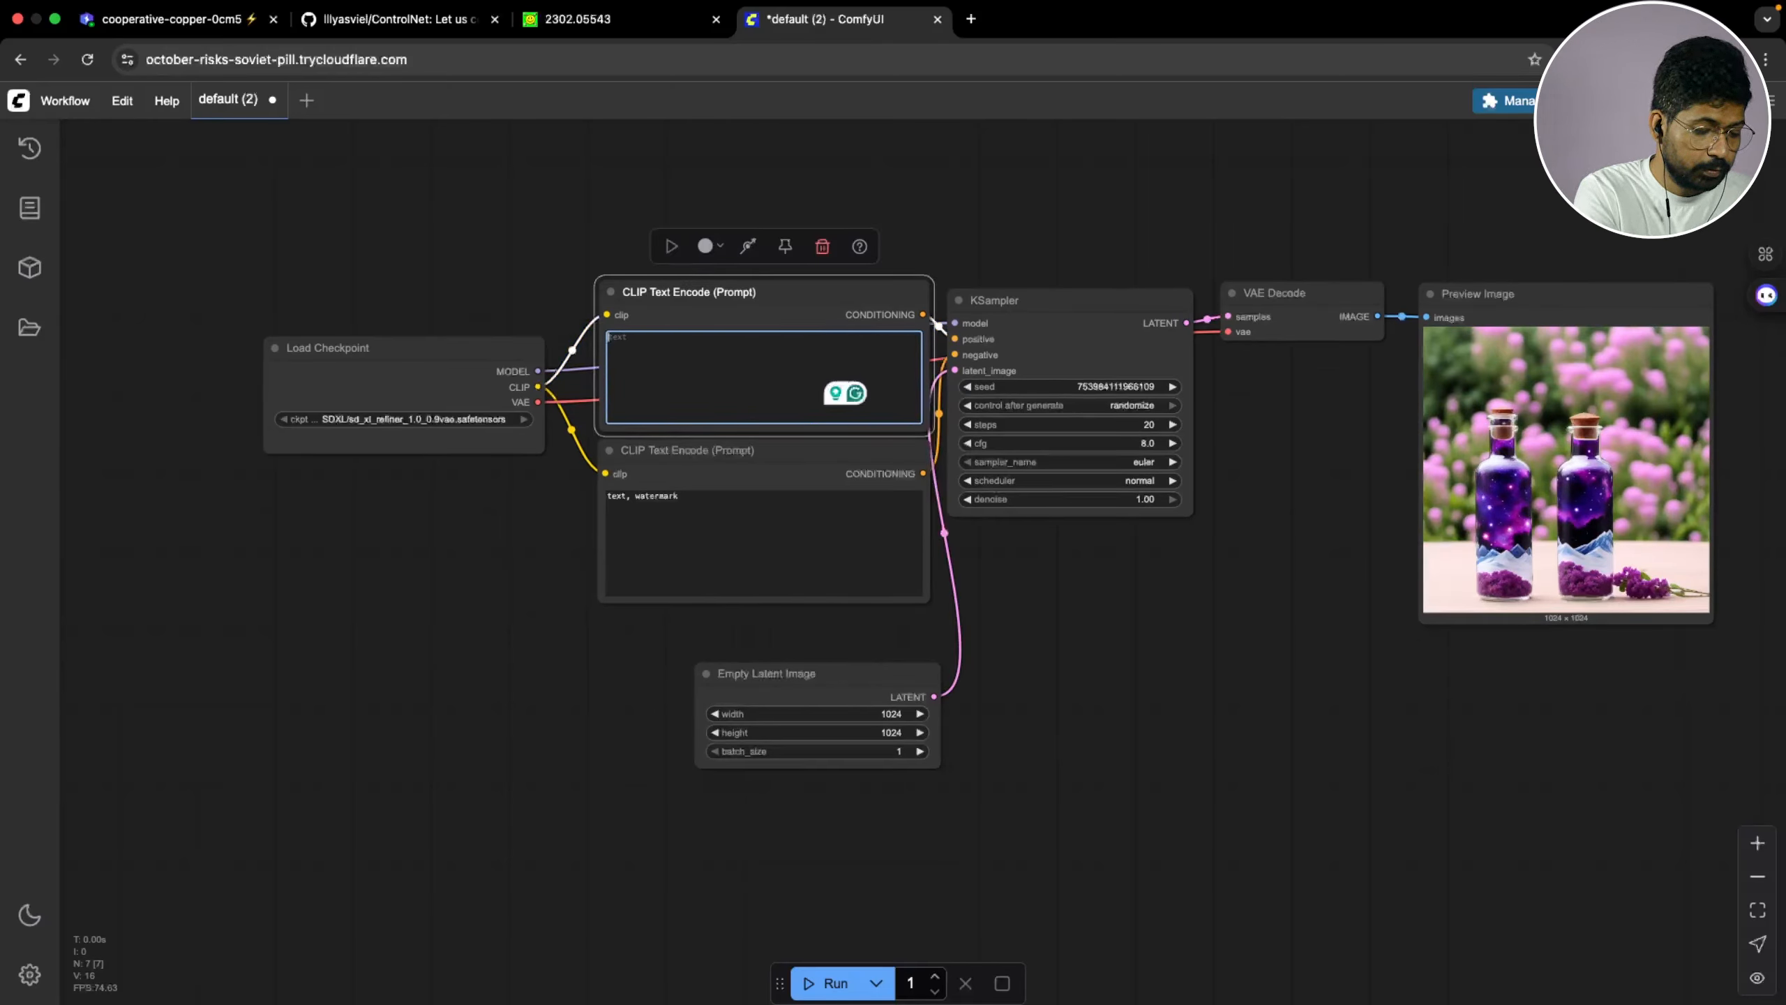
text(a)
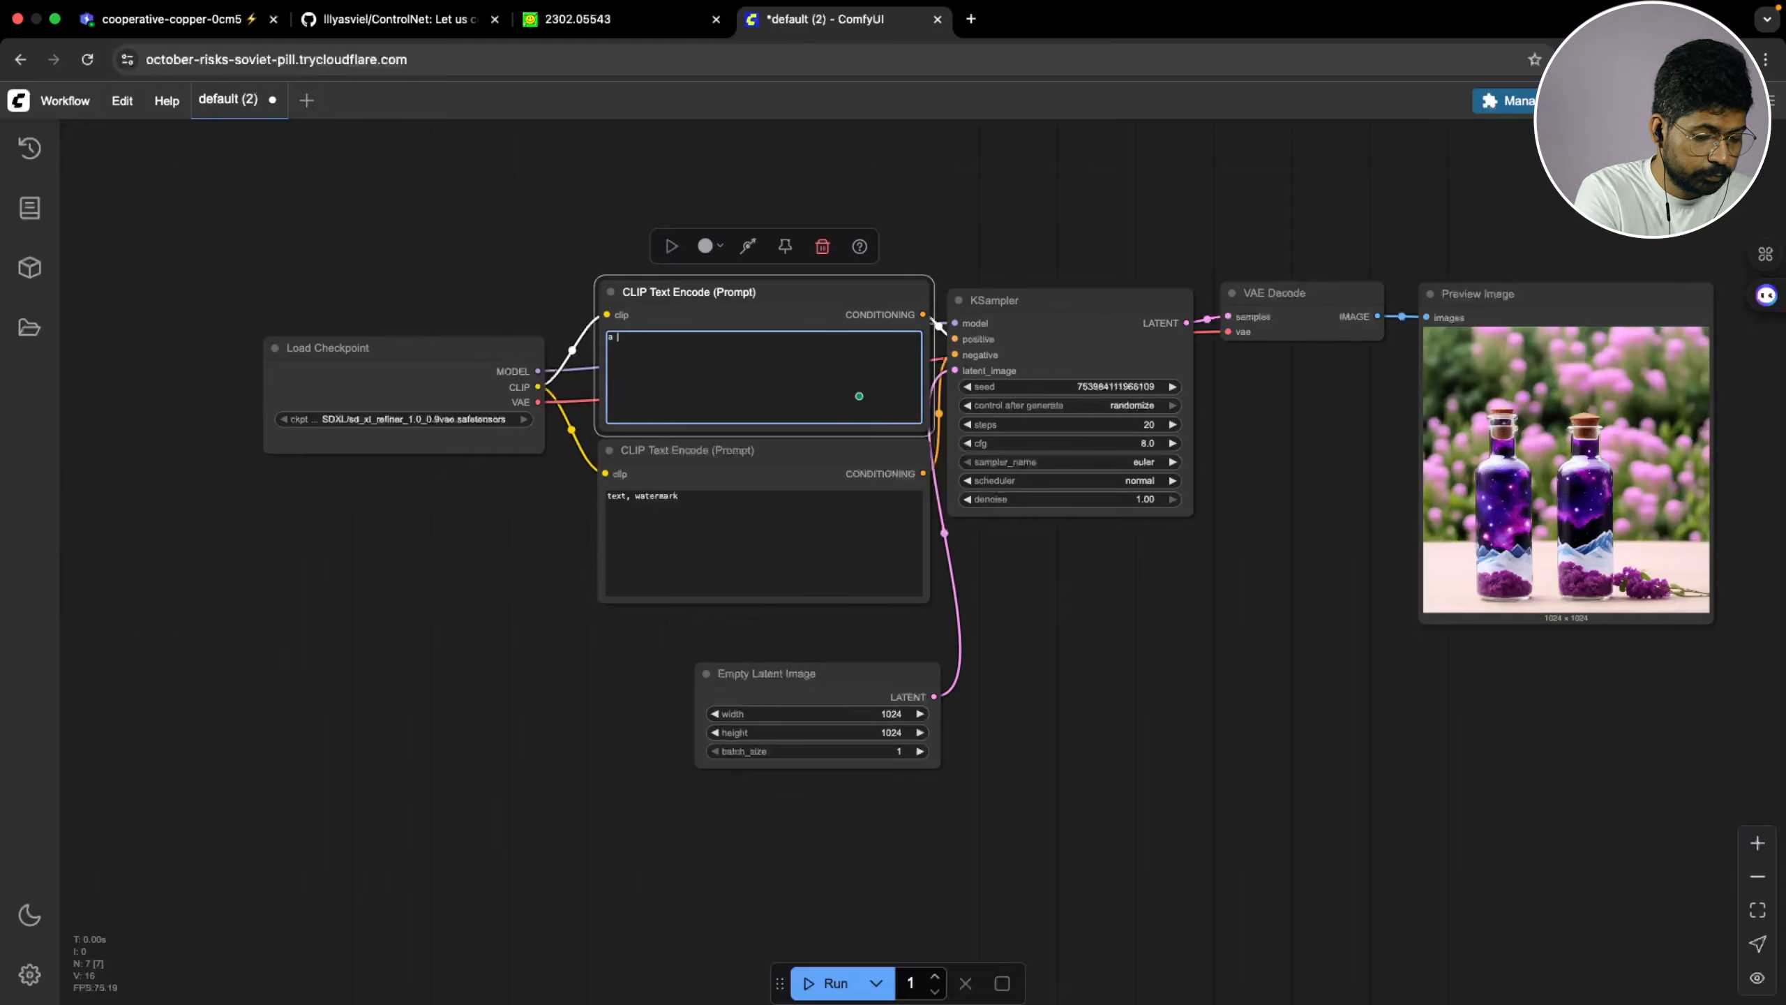
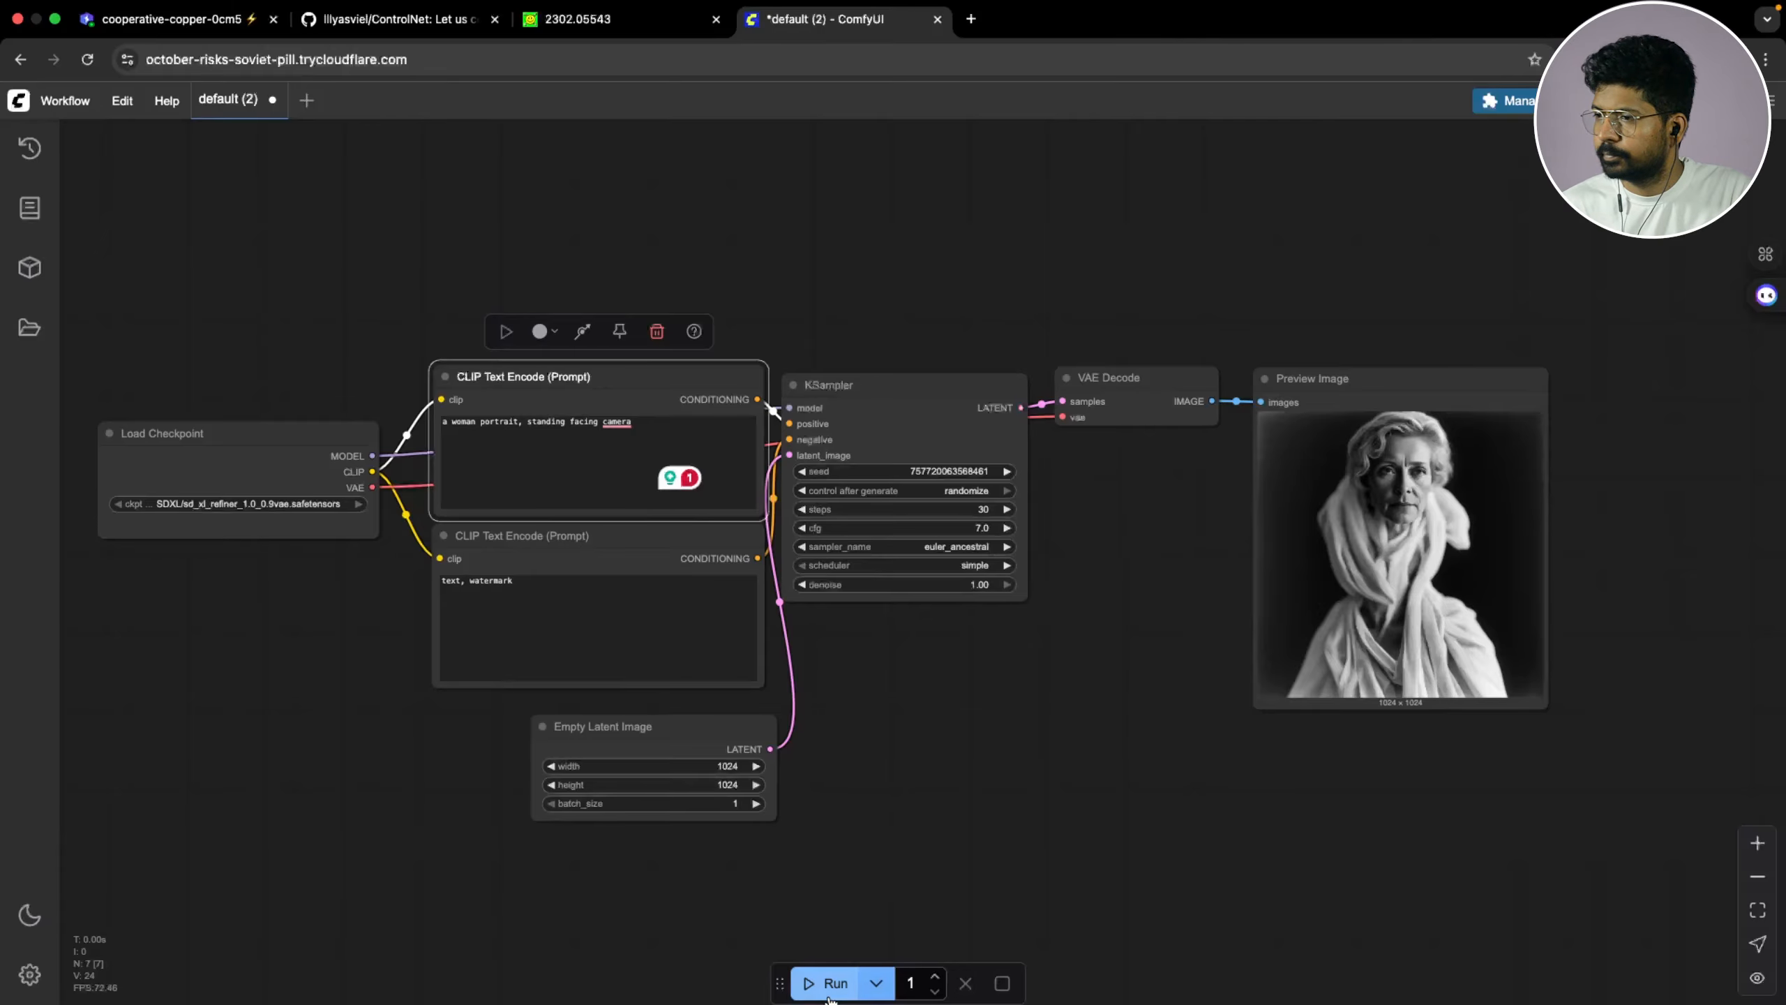
Run the workflow with the woman portrait prompt to generate a new preview image
click(822, 983)
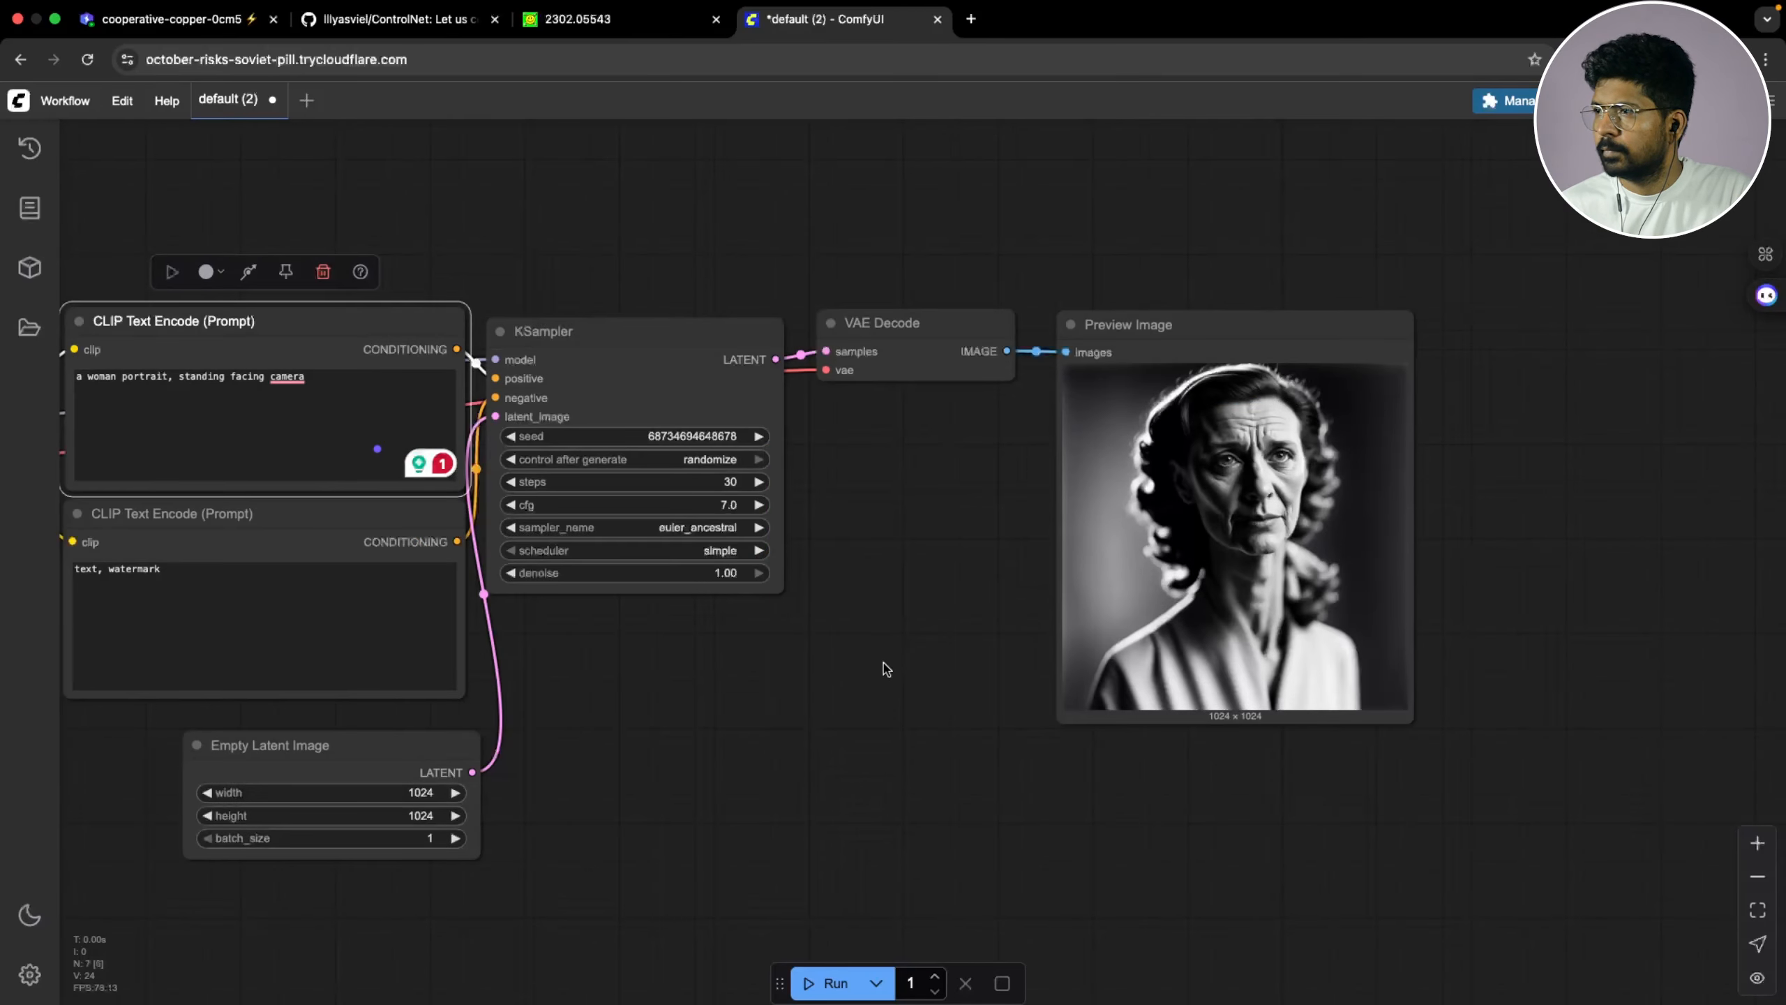
drag(884, 669, 1158, 717)
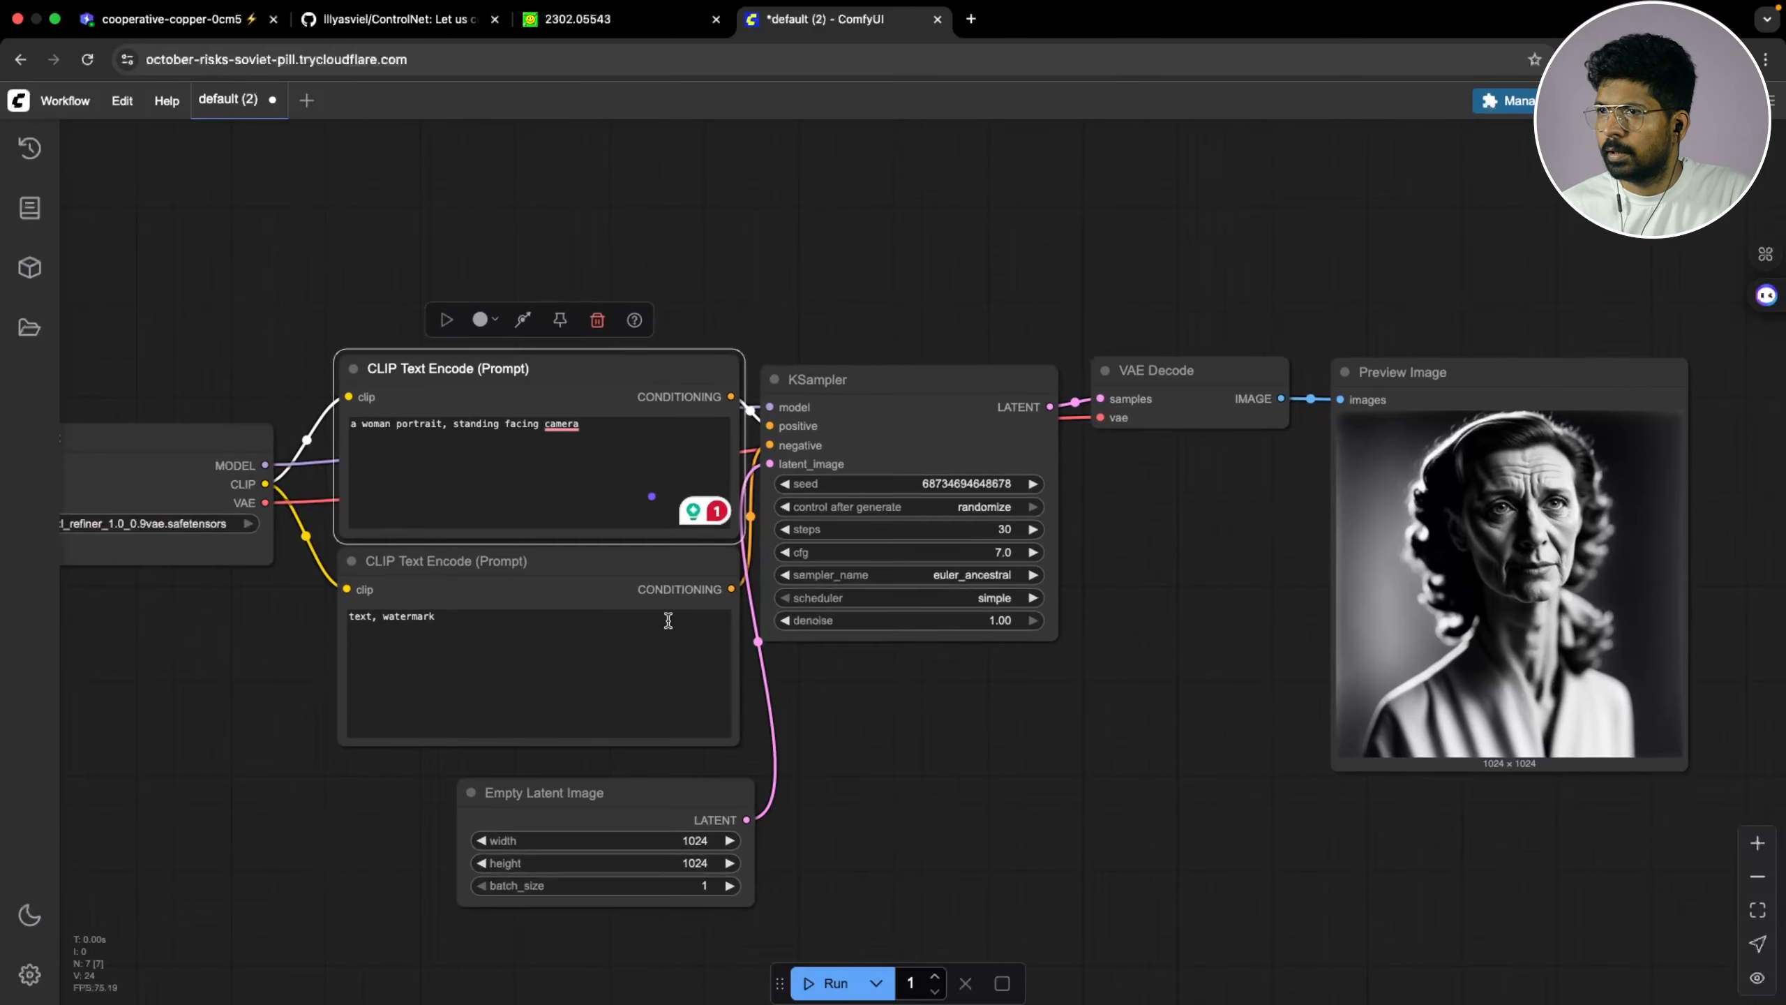
Change the positive prompt to "a 25-year-old European woman portrait, standing facing the camera"
click(362, 426)
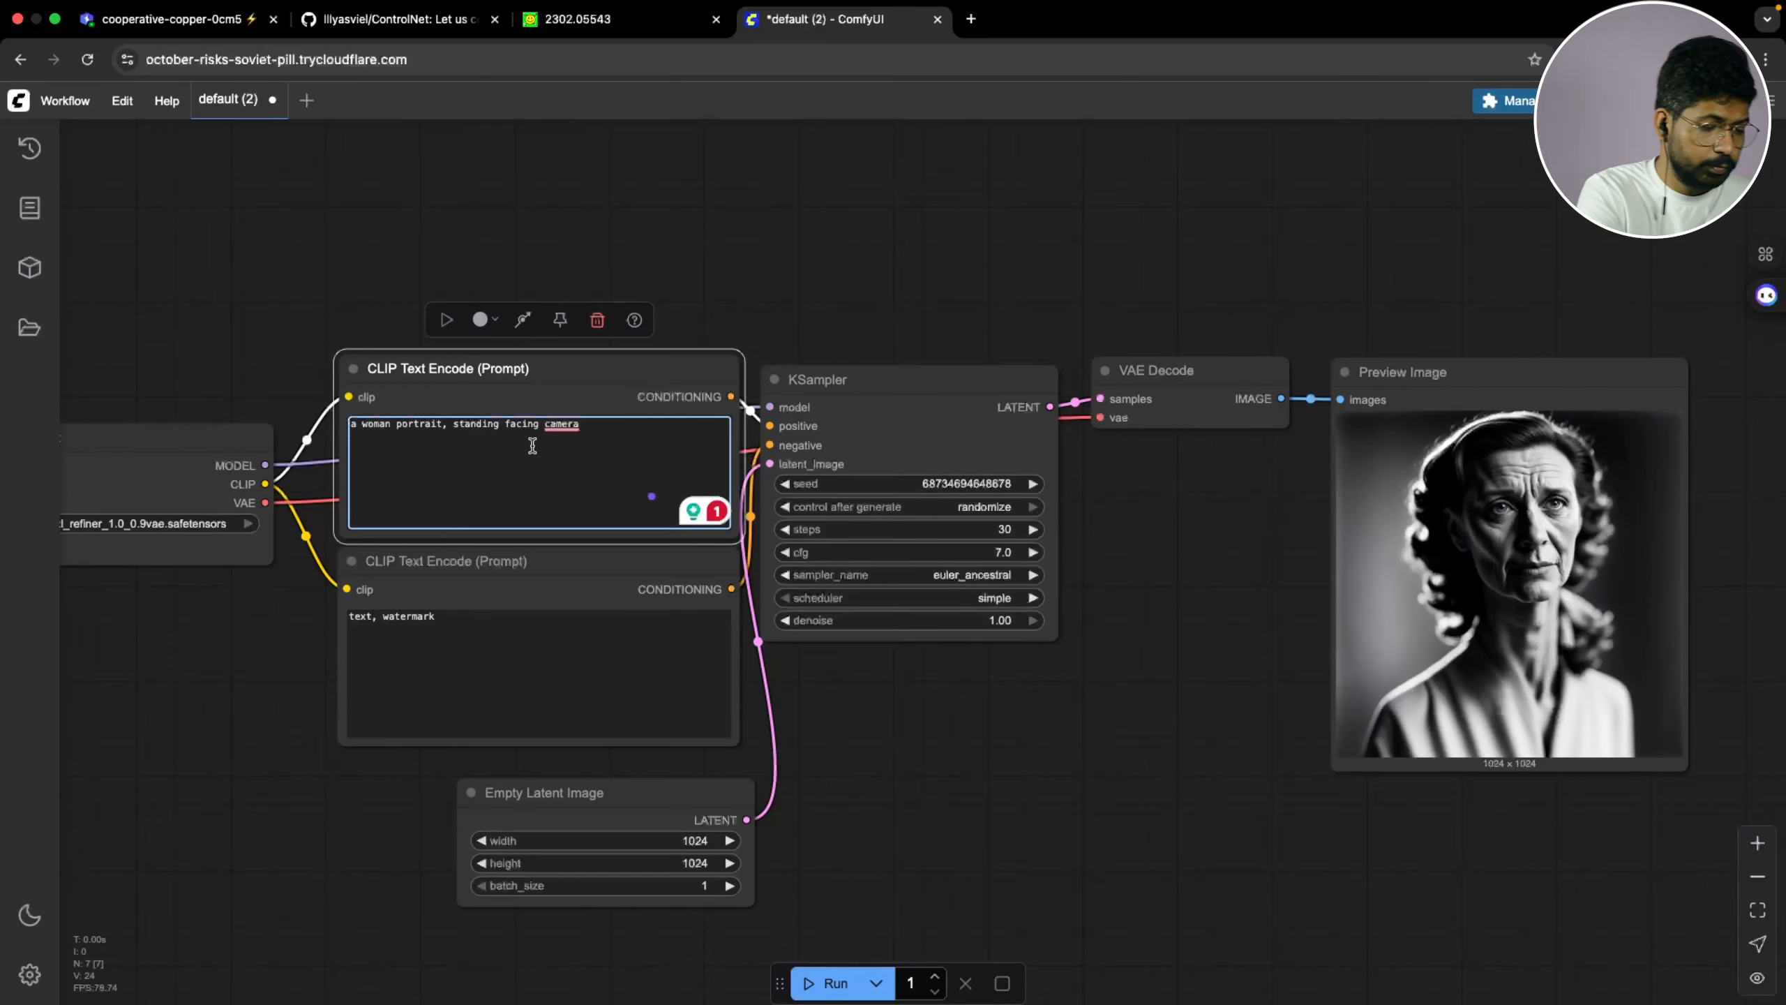
text(25 year )
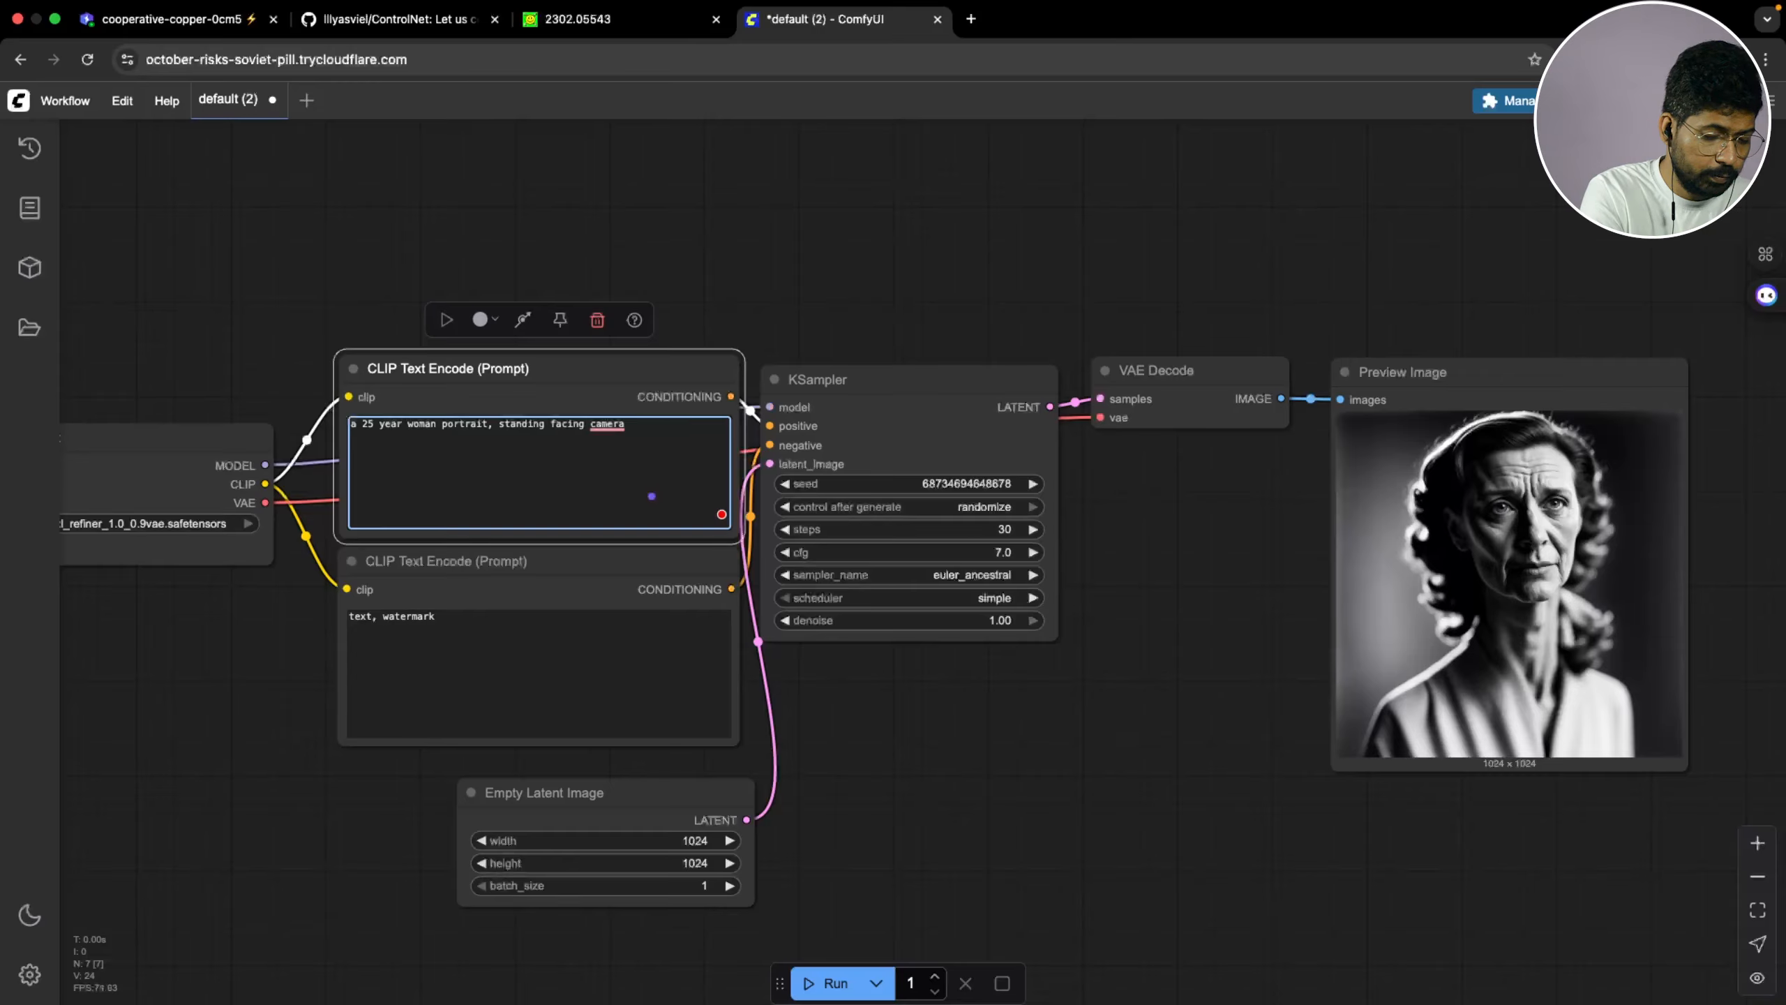
text(old)
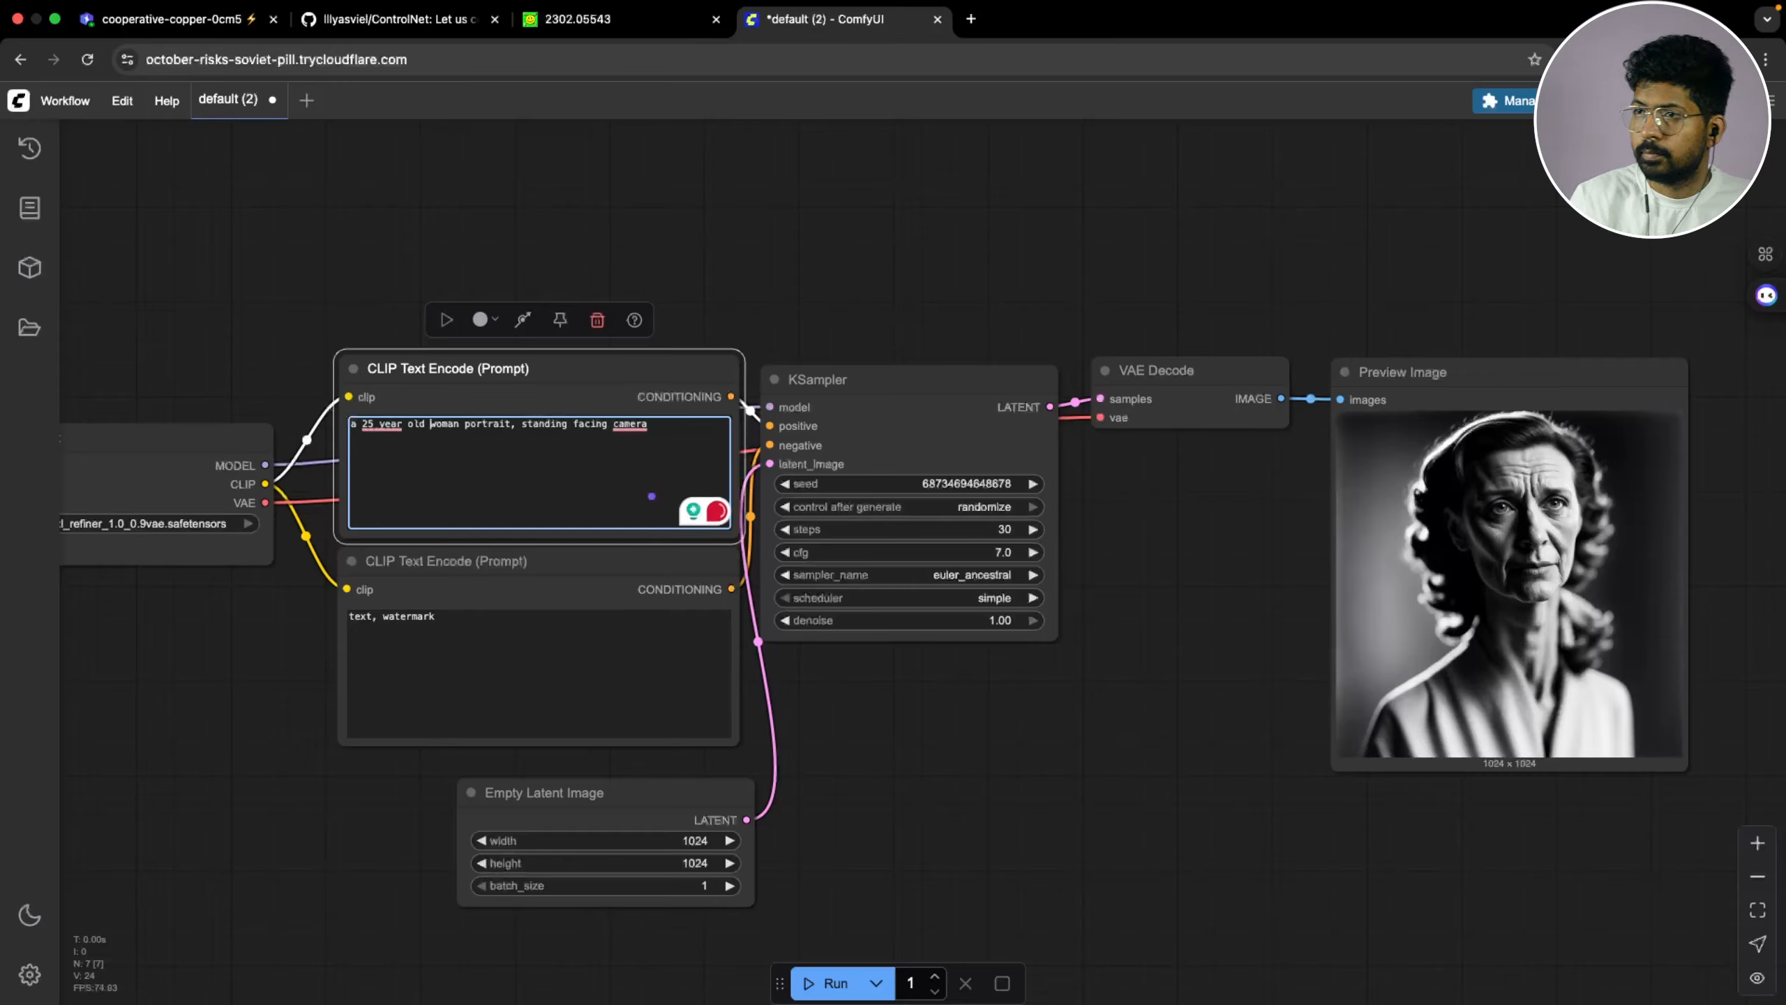
mouse_move(403, 419)
click(380, 479)
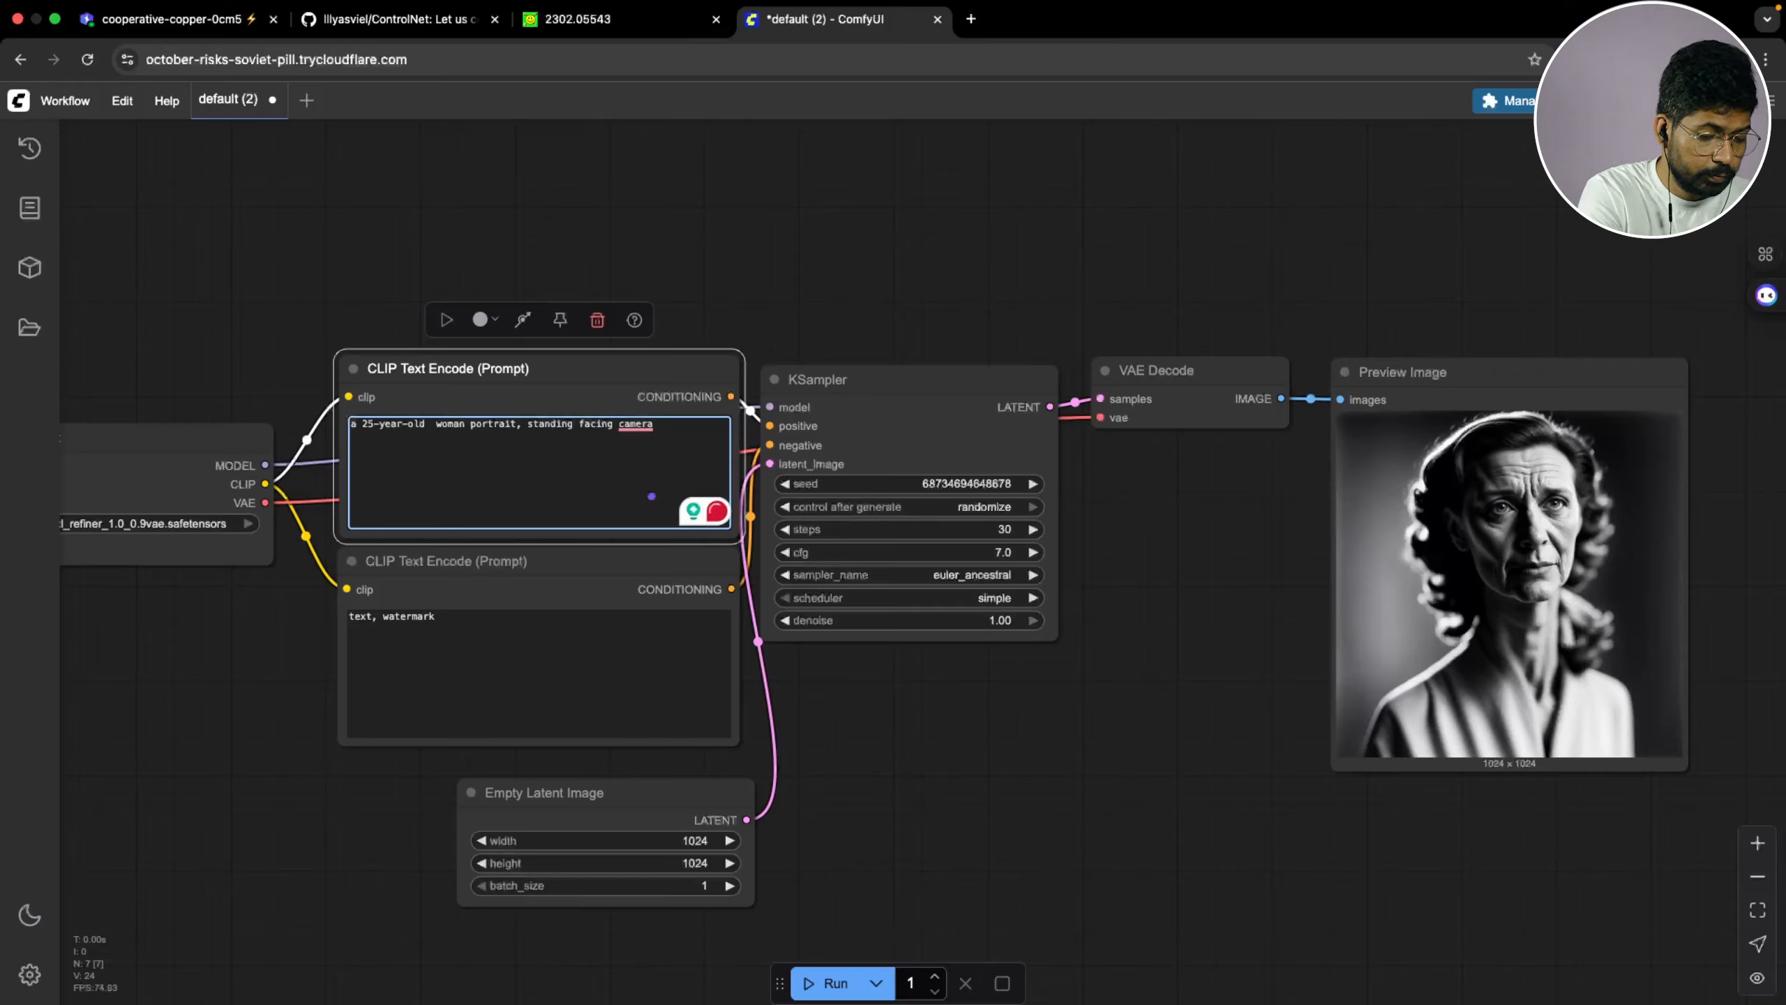
text(europeo)
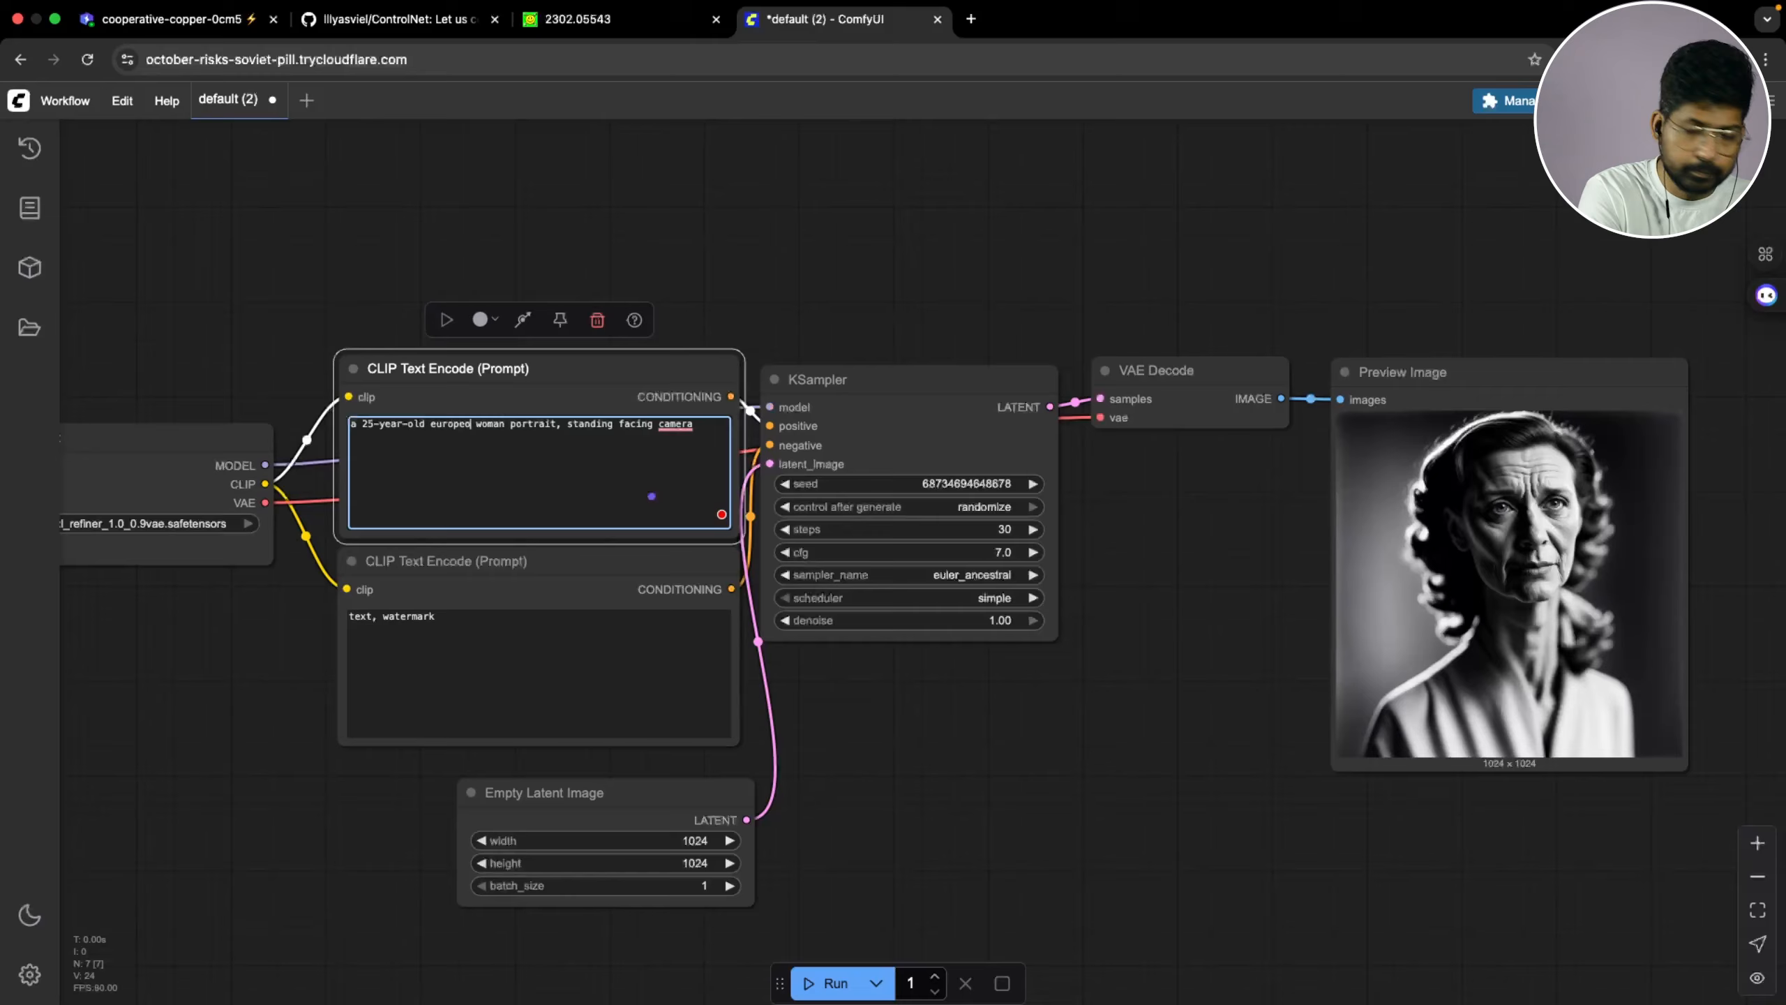
text(n)
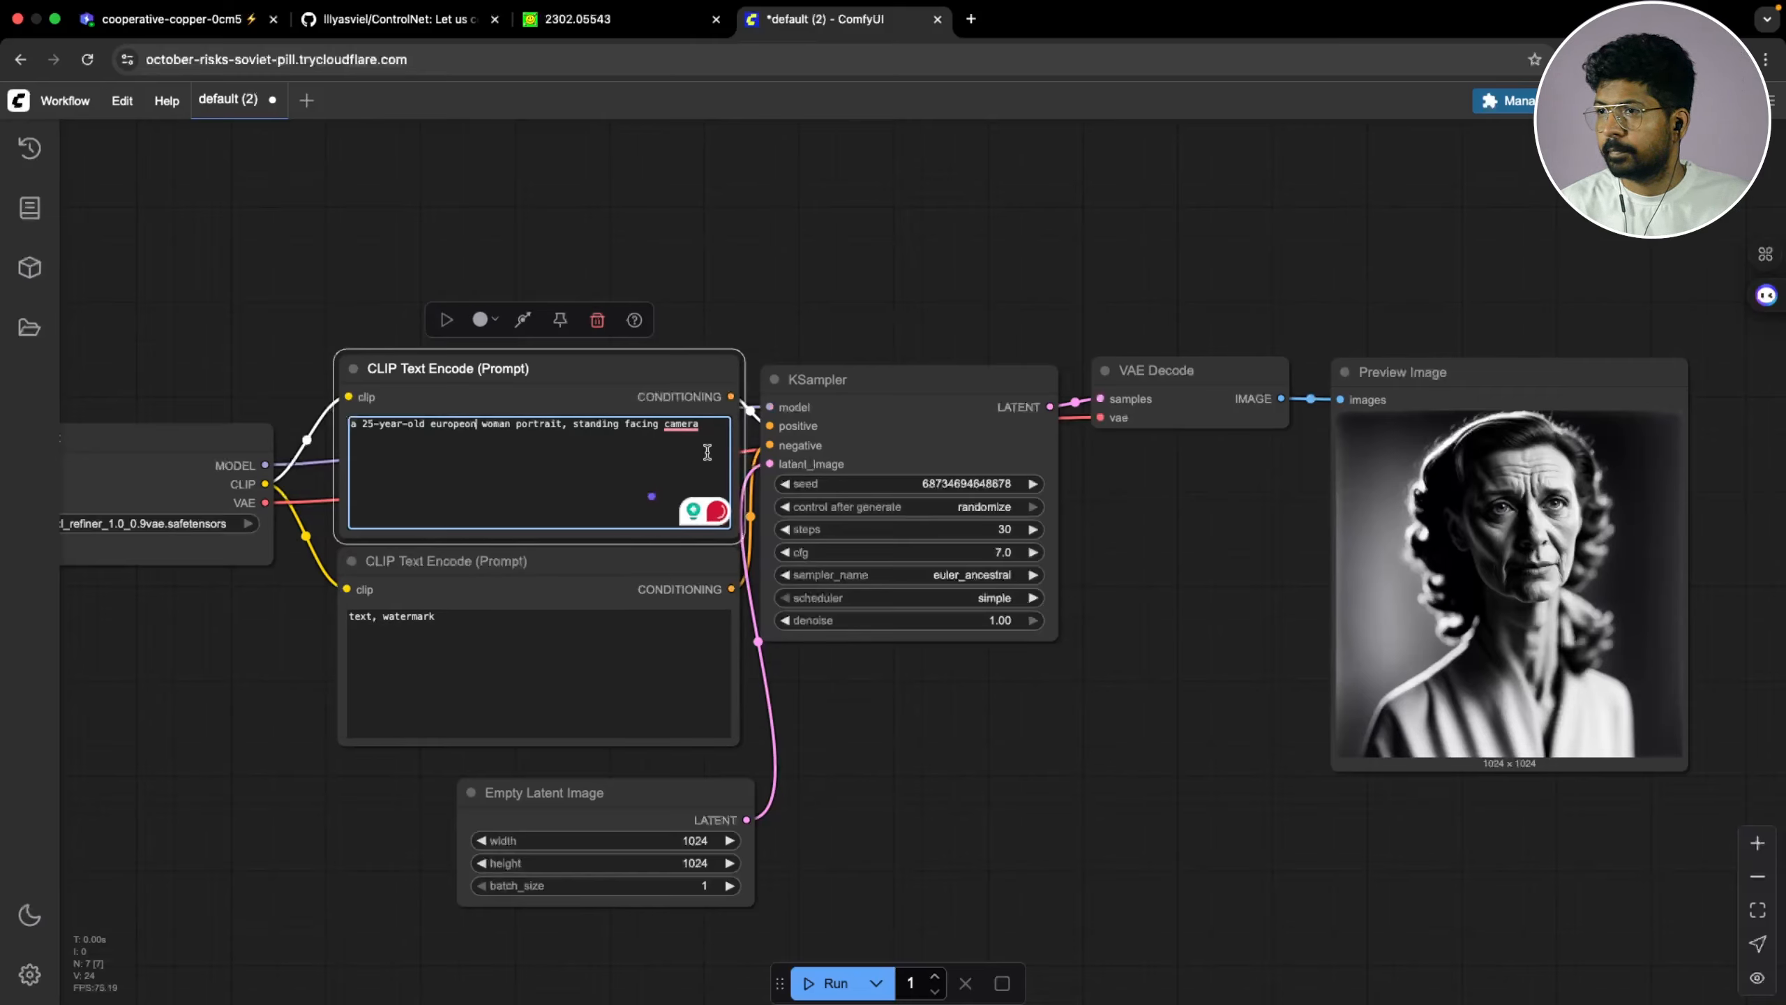
mouse_move(691, 425)
click(712, 475)
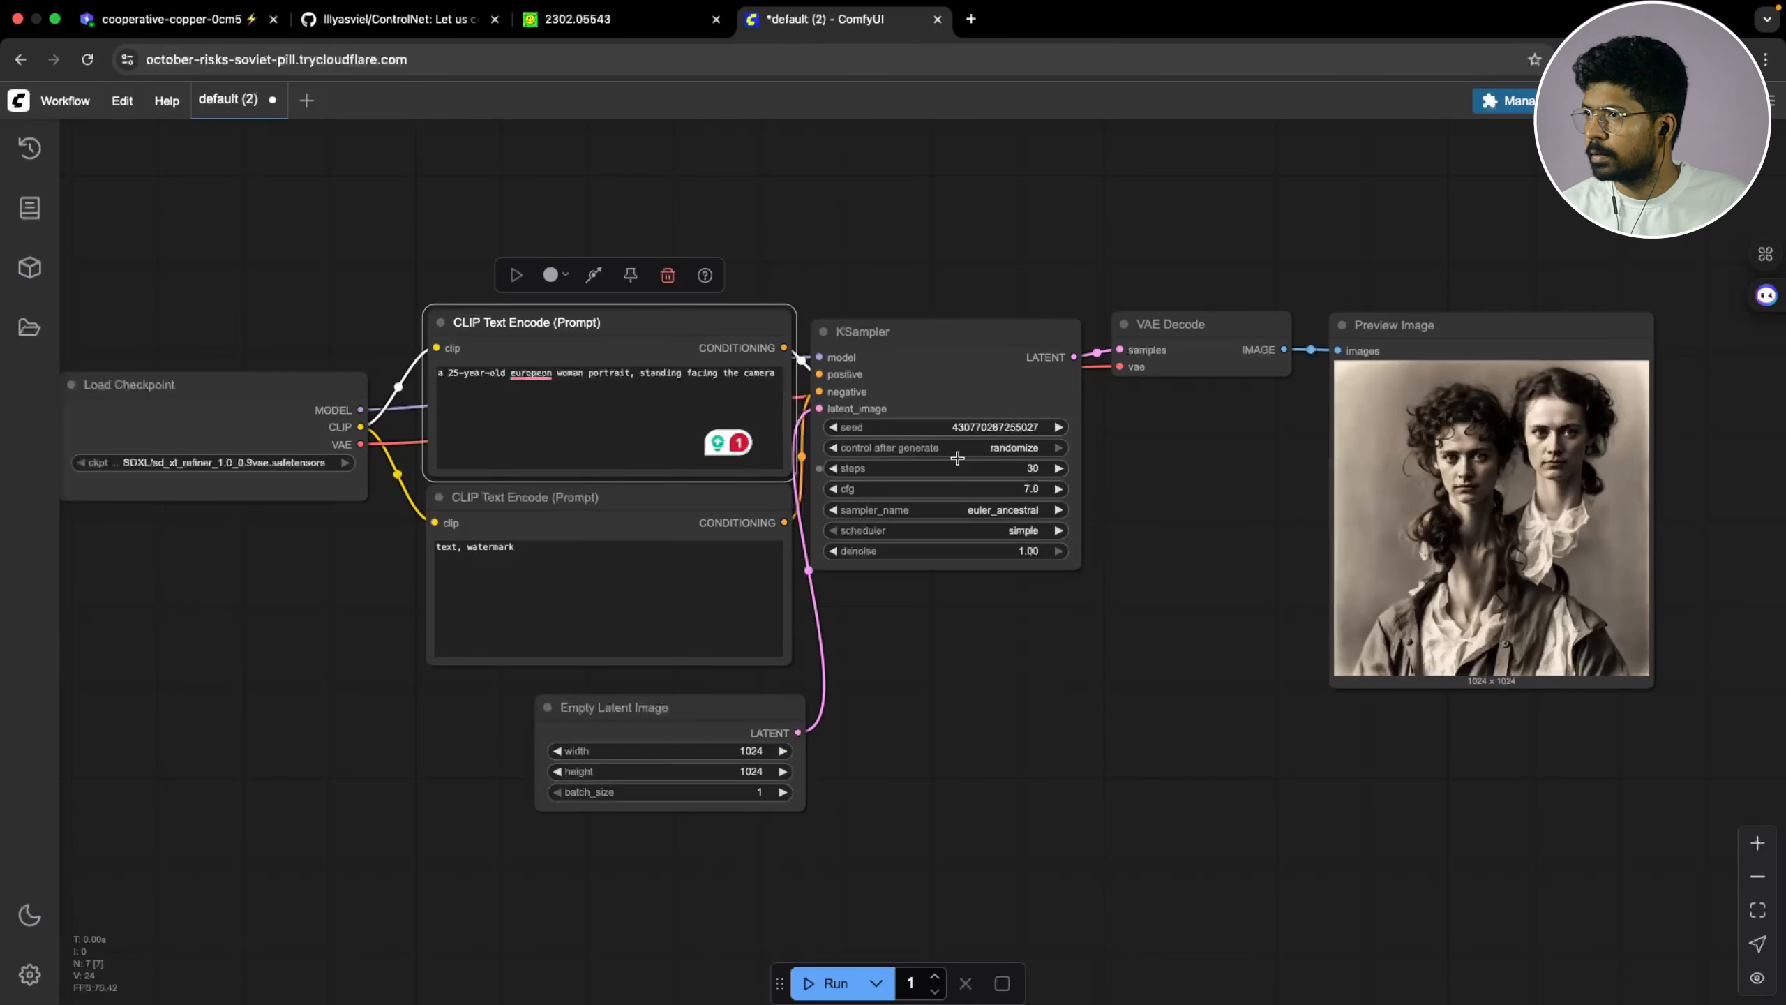
click(658, 572)
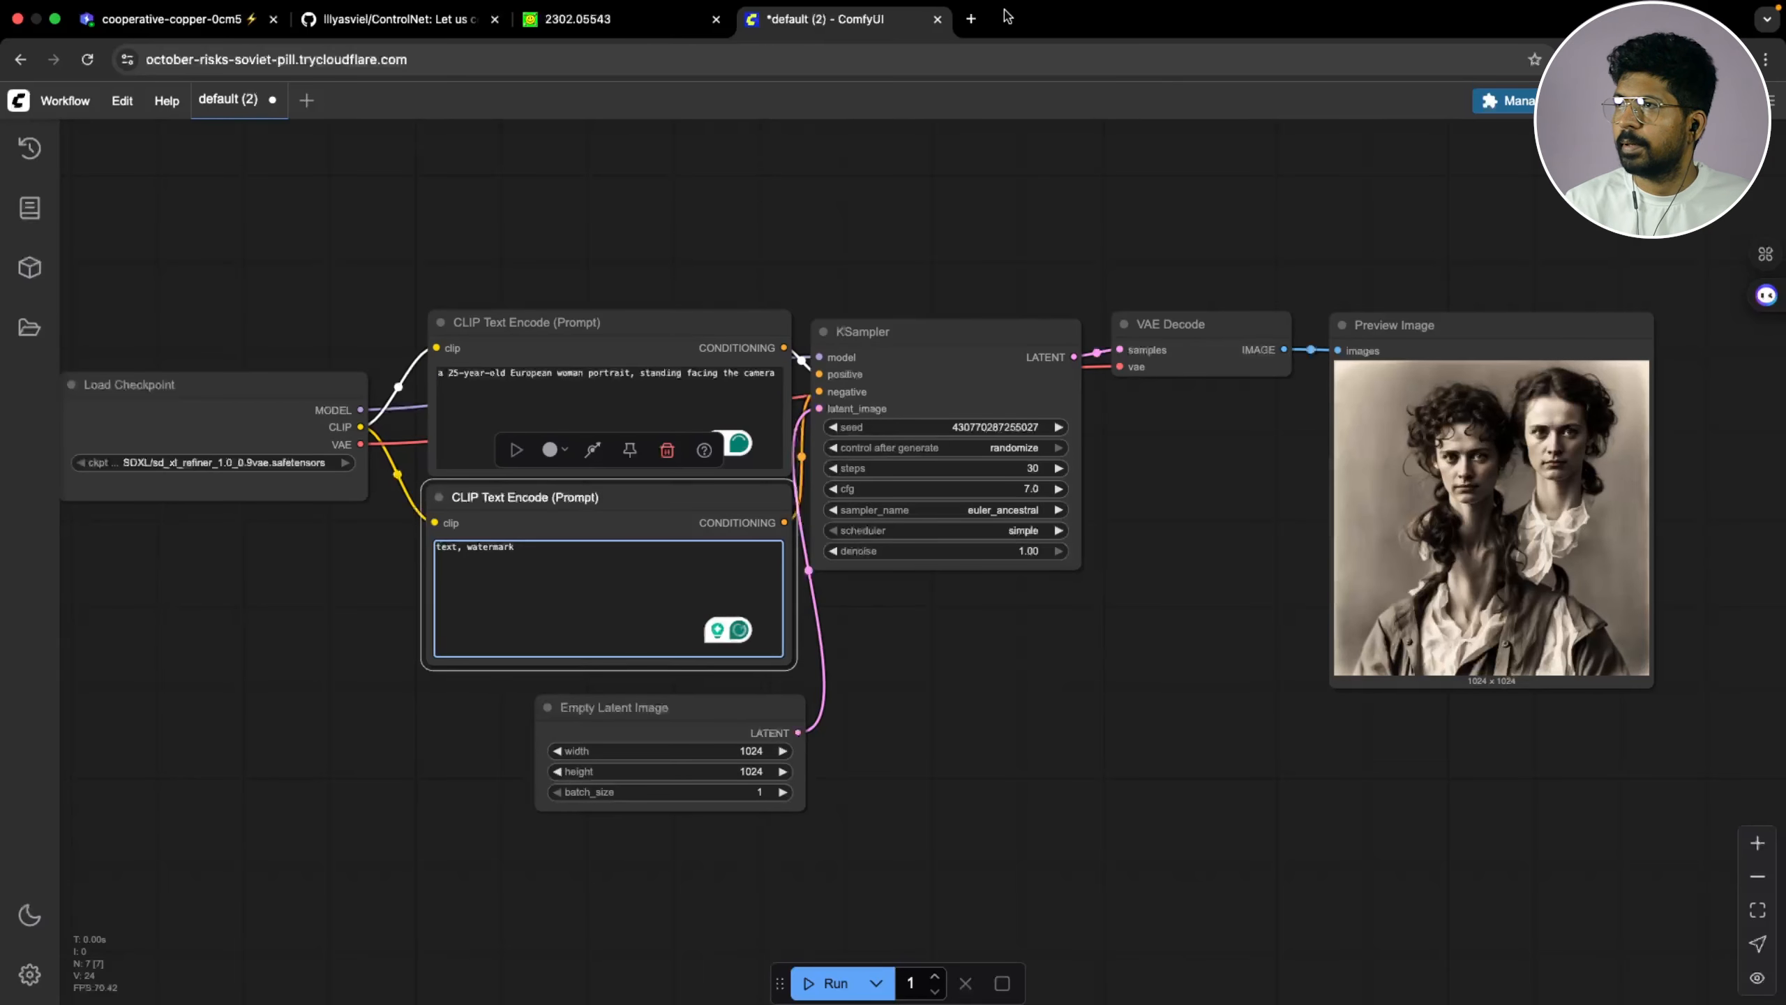
Search the web for "civit ai" in a new browser tab and open the Civitai home page
click(971, 19)
text(ci)
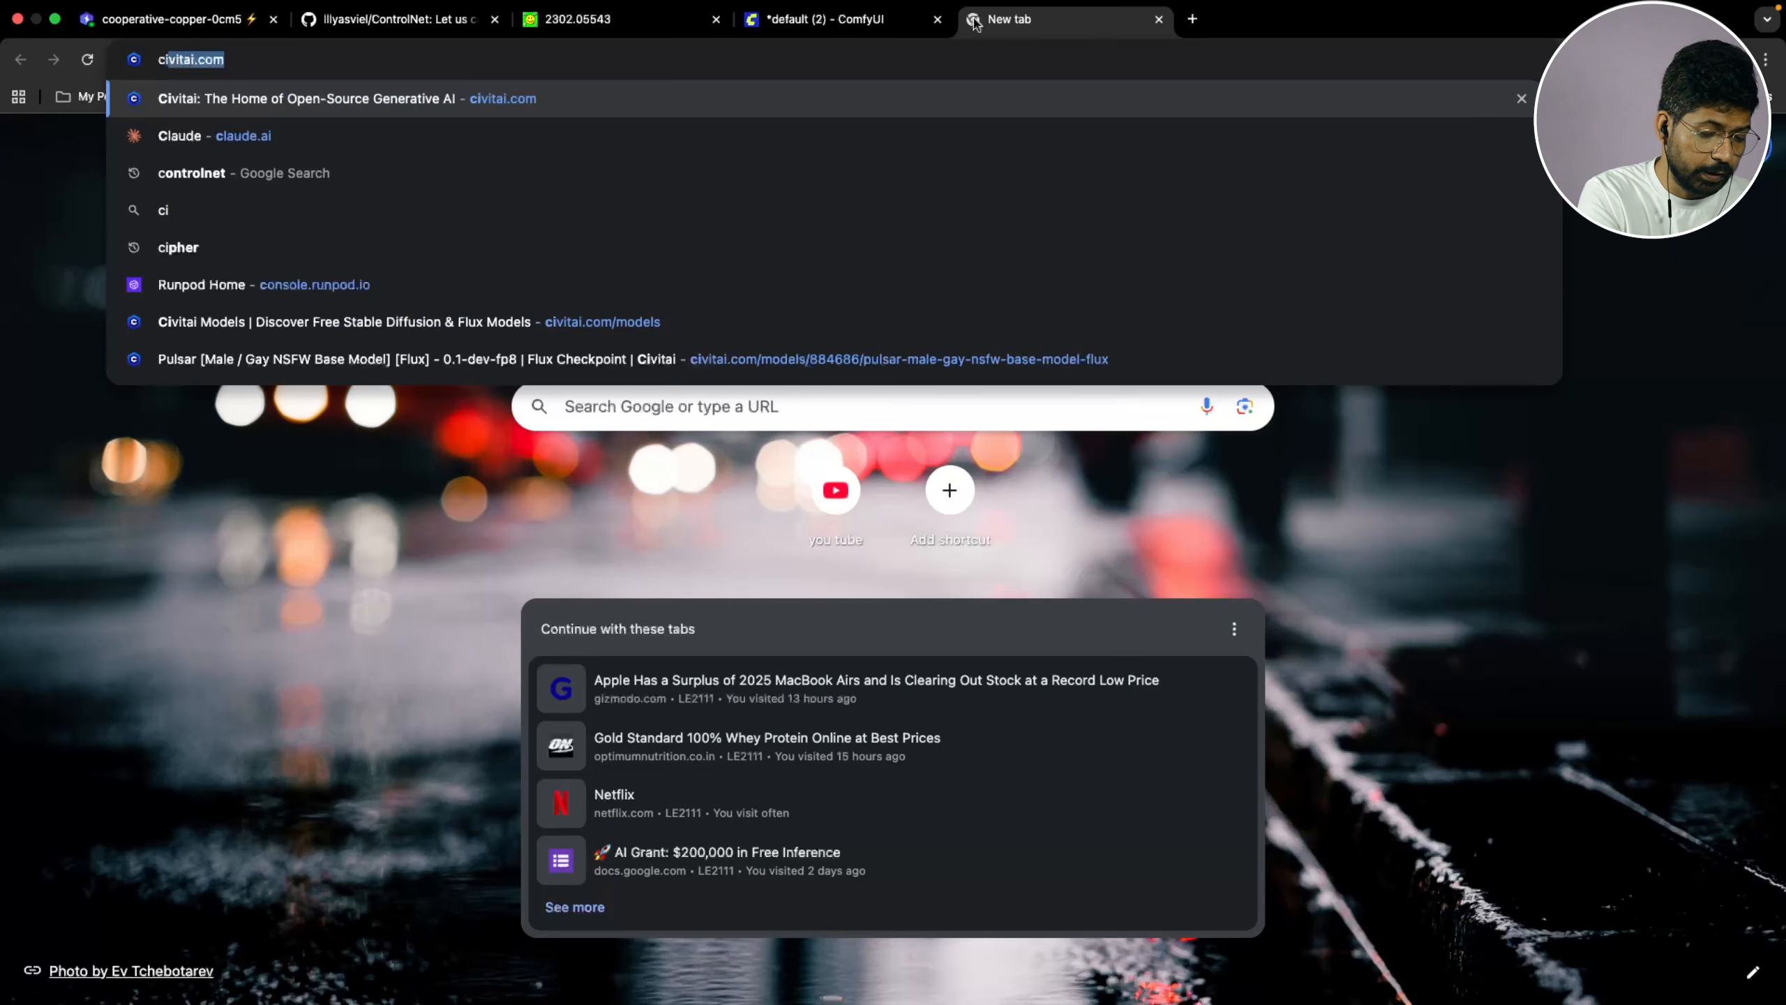
text(vit ai)
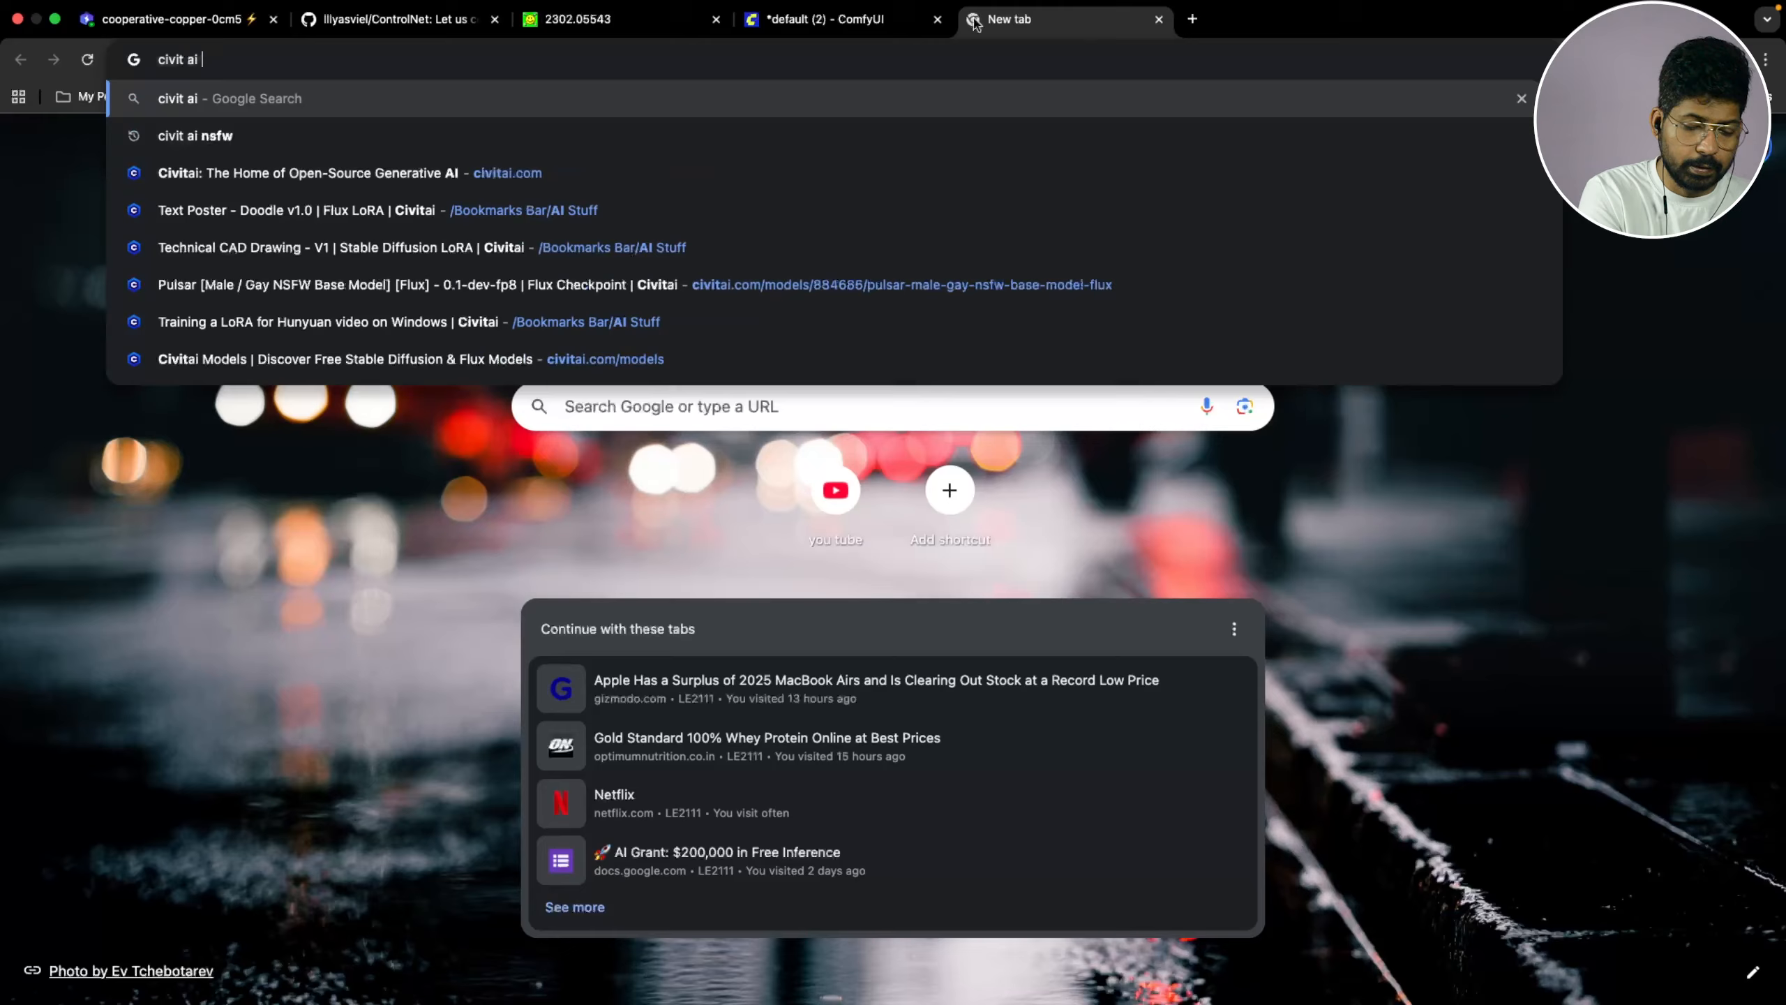
key(Return)
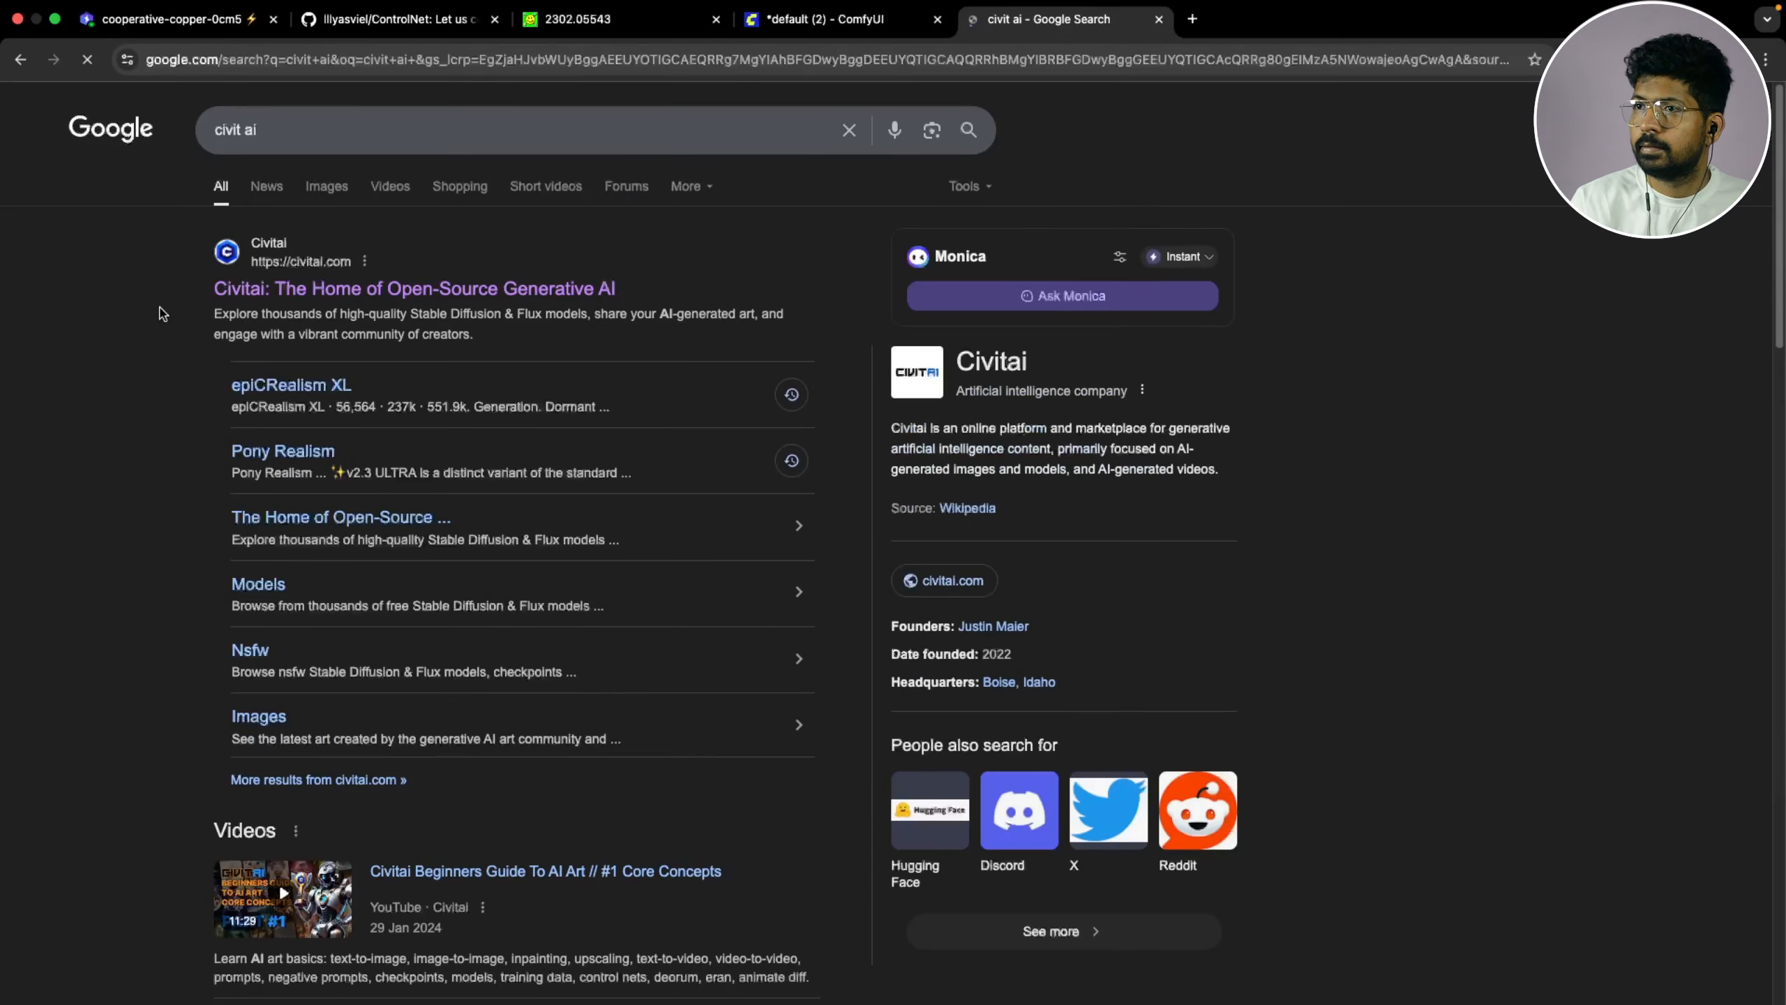
click(380, 290)
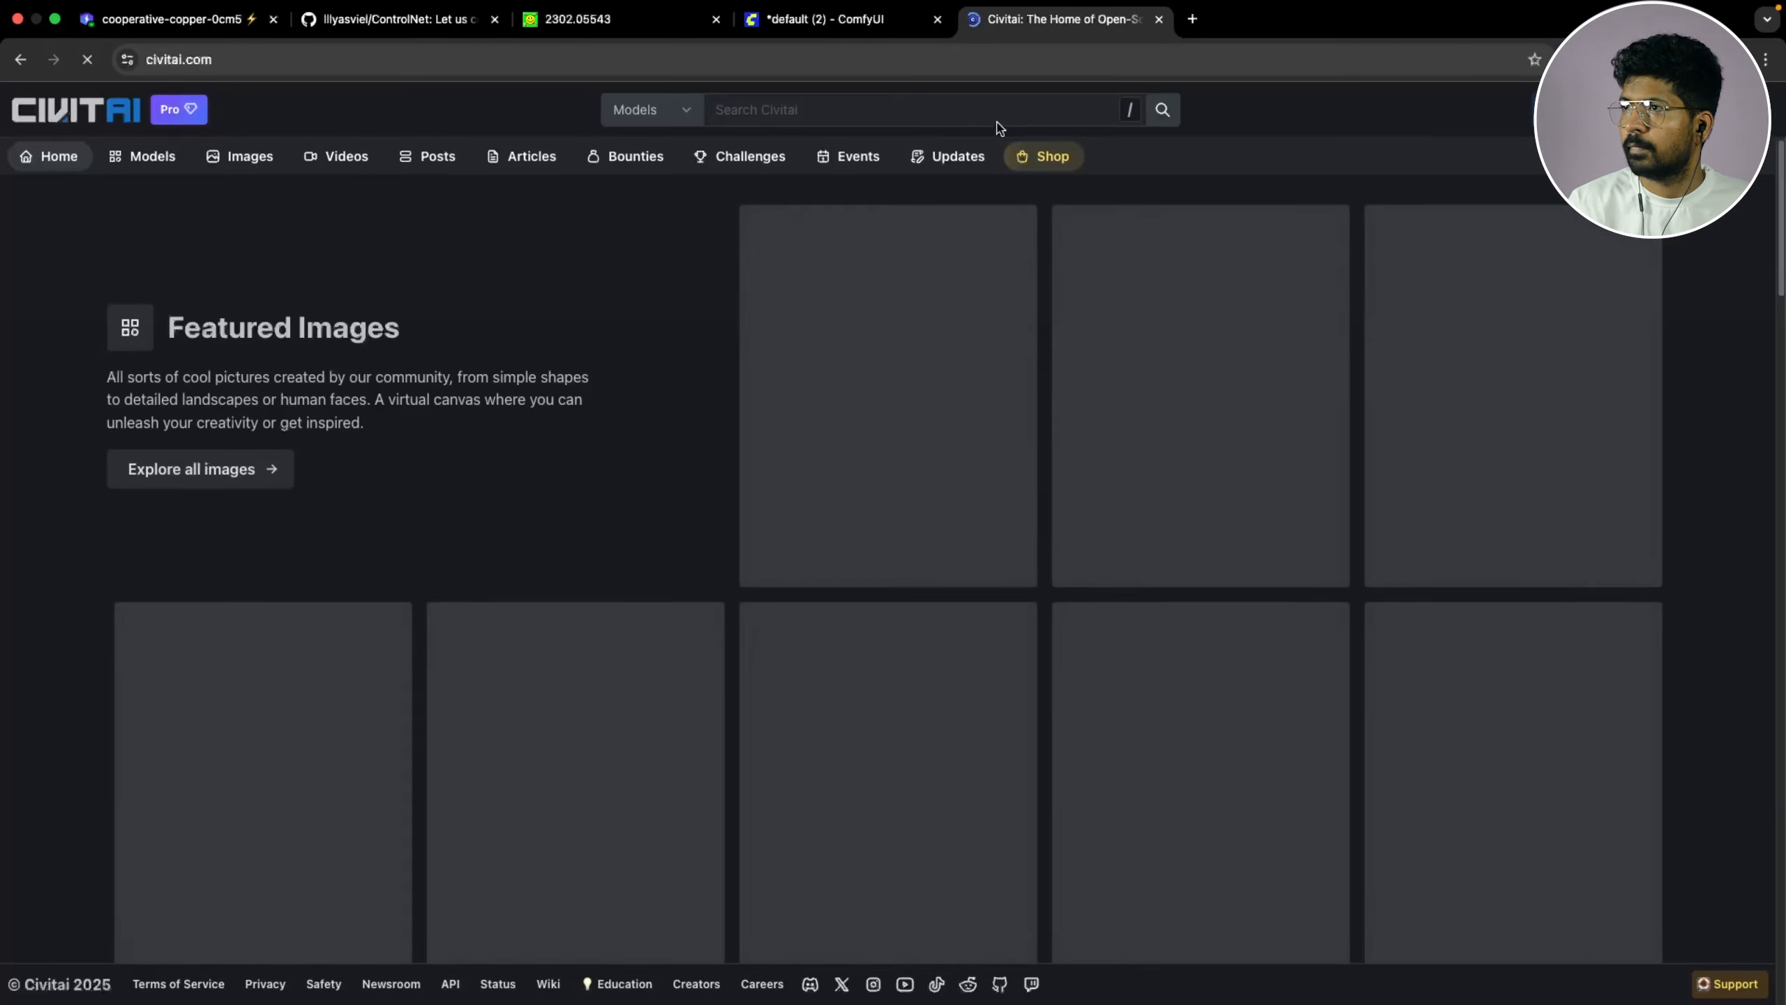
Search Civitai for "sdxl refiner" and look at the FP32 SDXL/FLUX Refiner & CLIP-G-Large FP32 (Pruned) model page
click(859, 115)
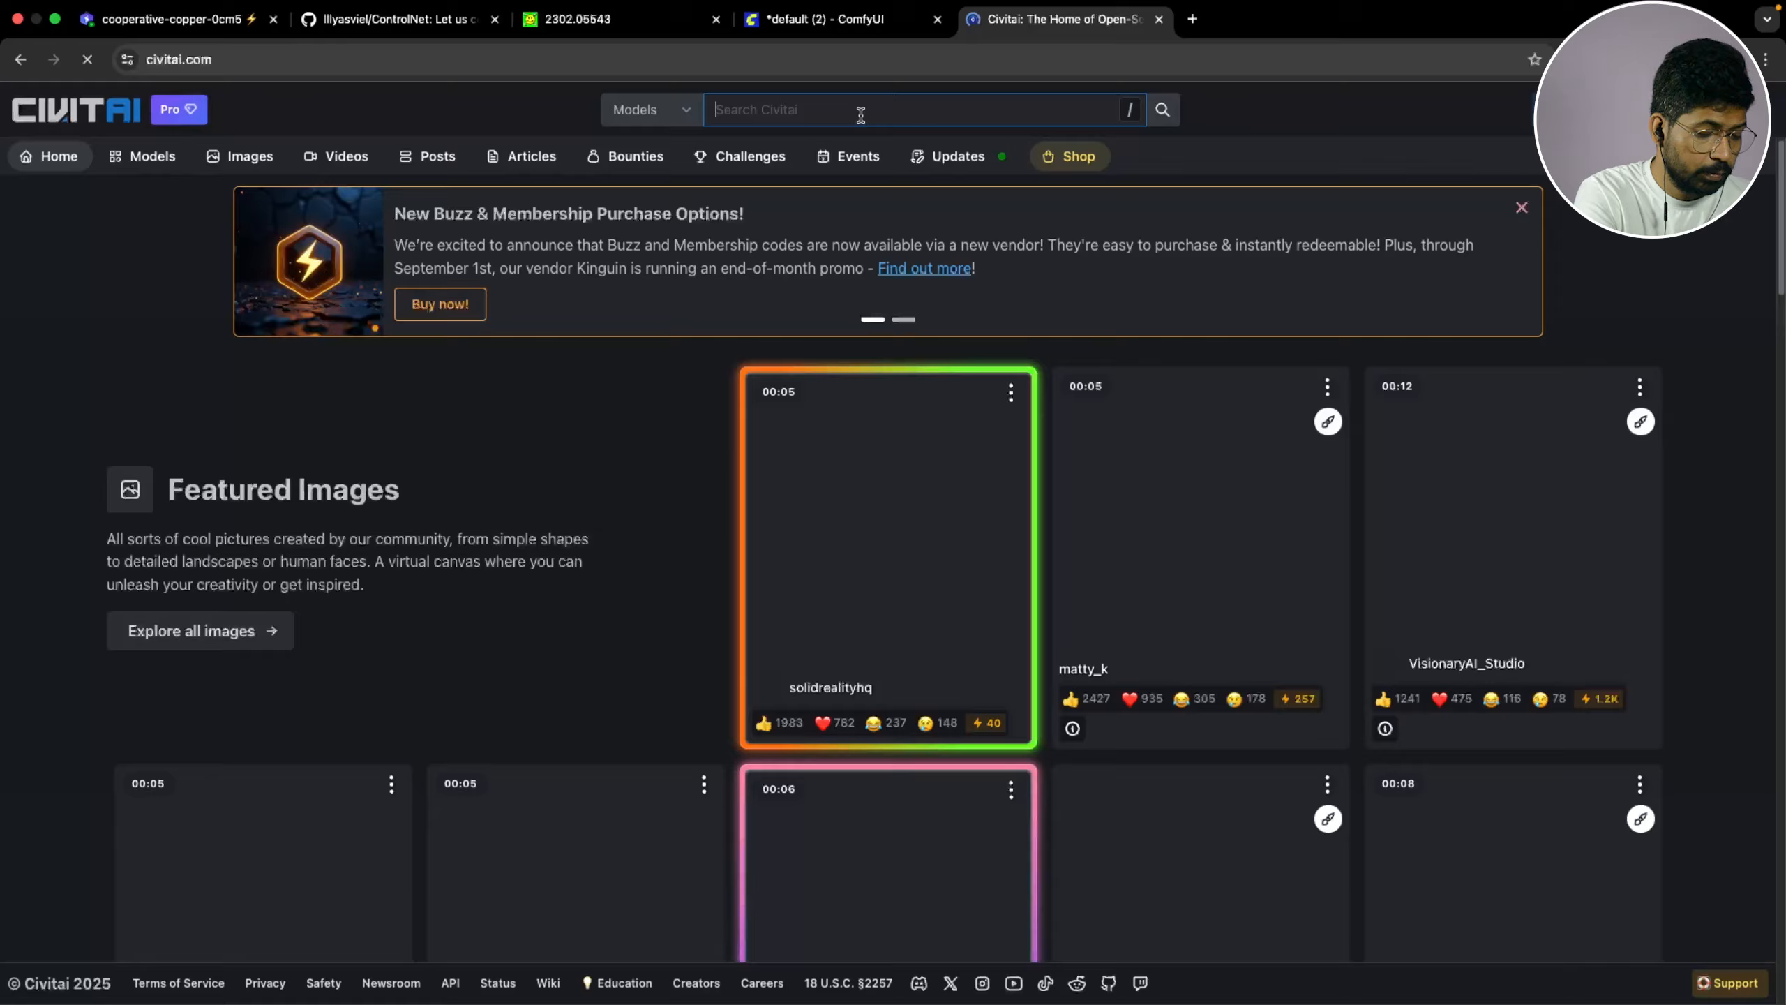
text(sdxl re)
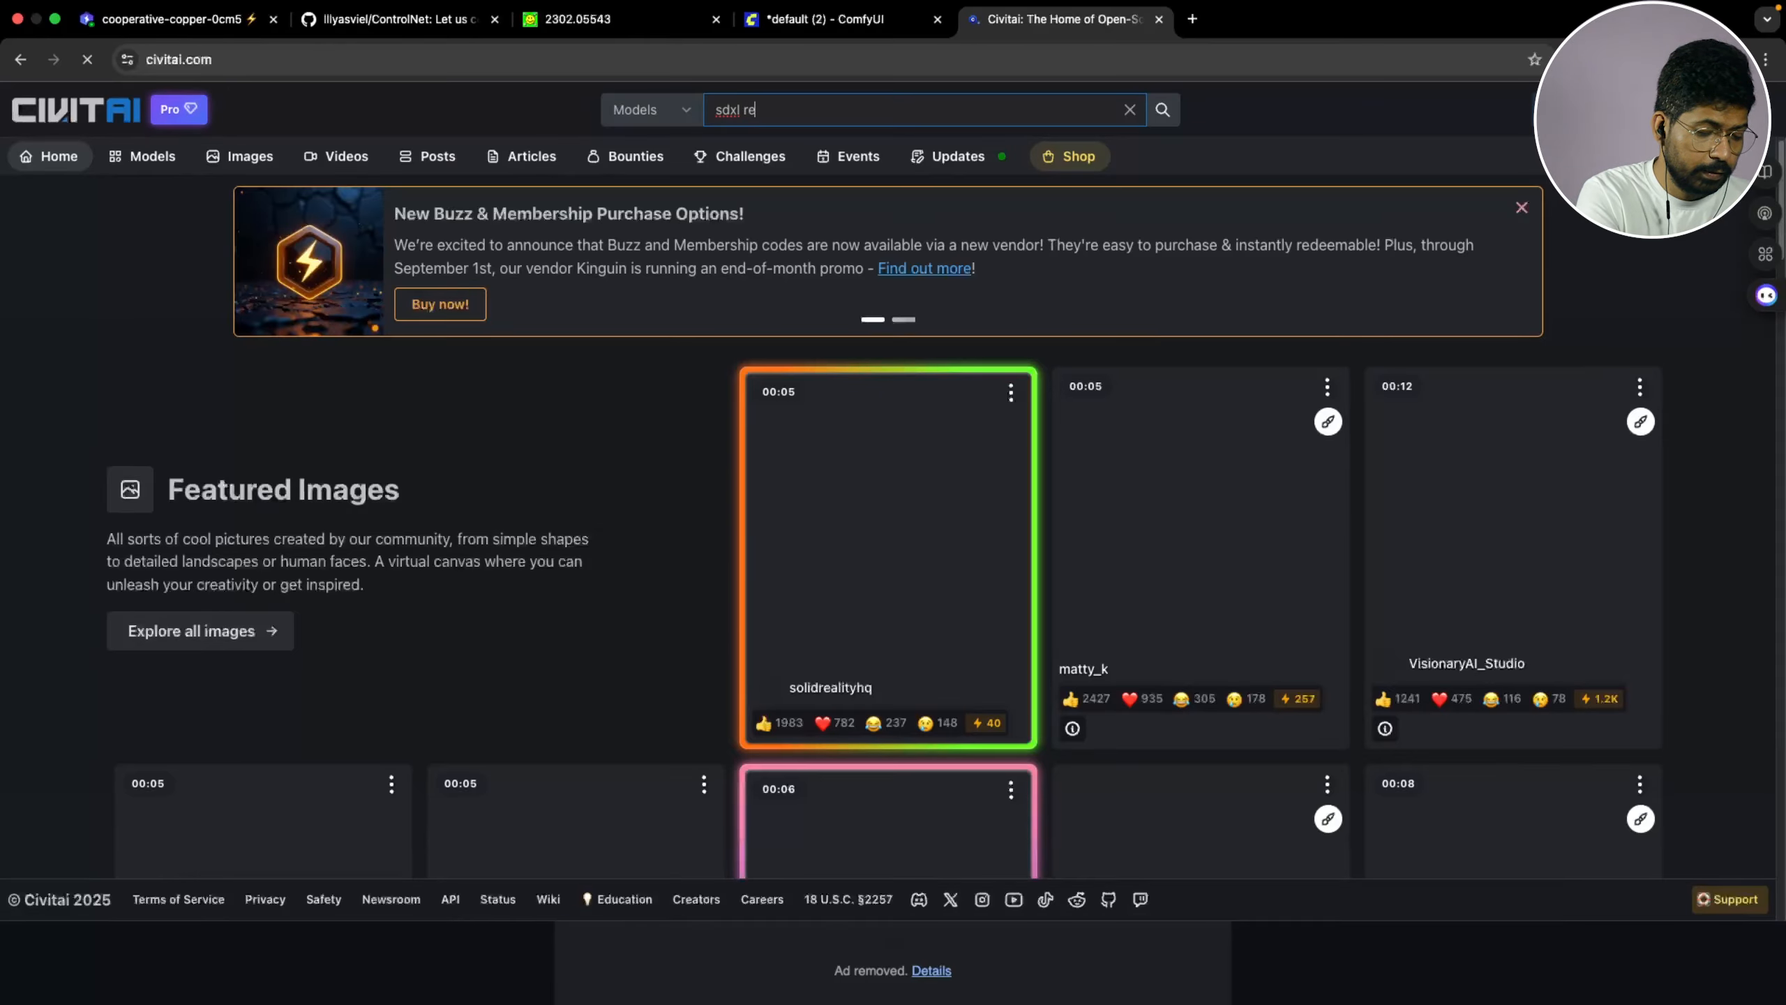
text(finer)
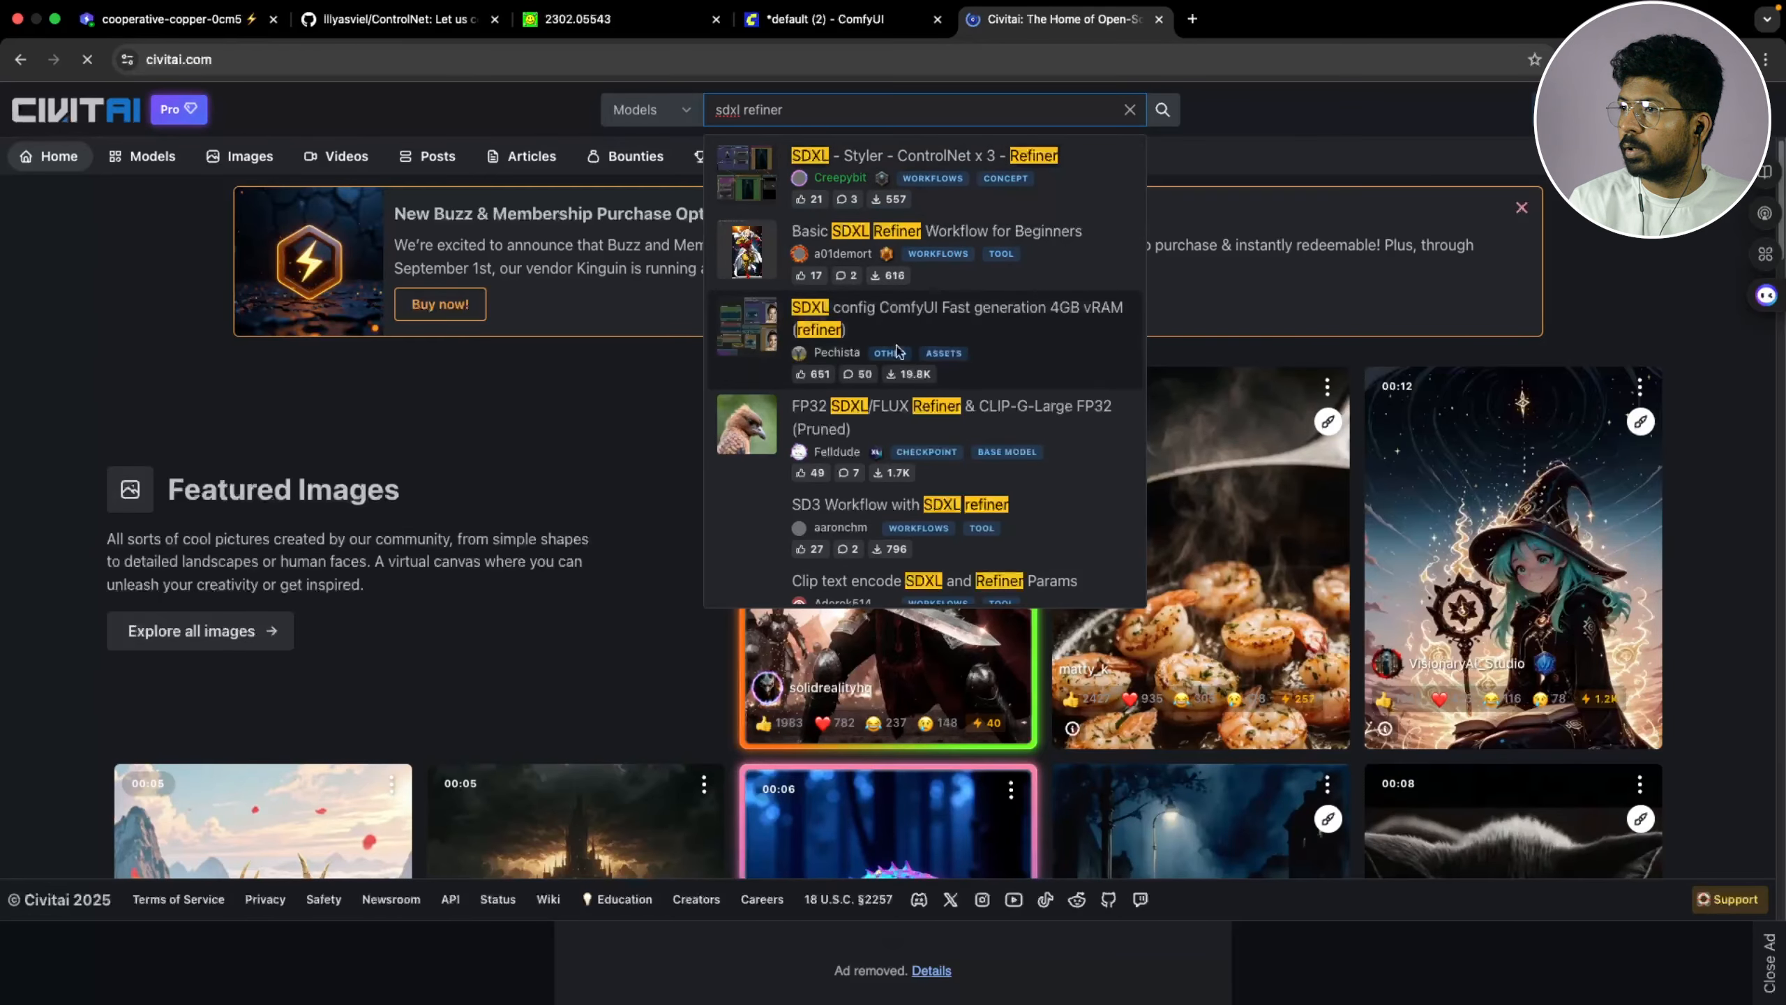
click(1006, 445)
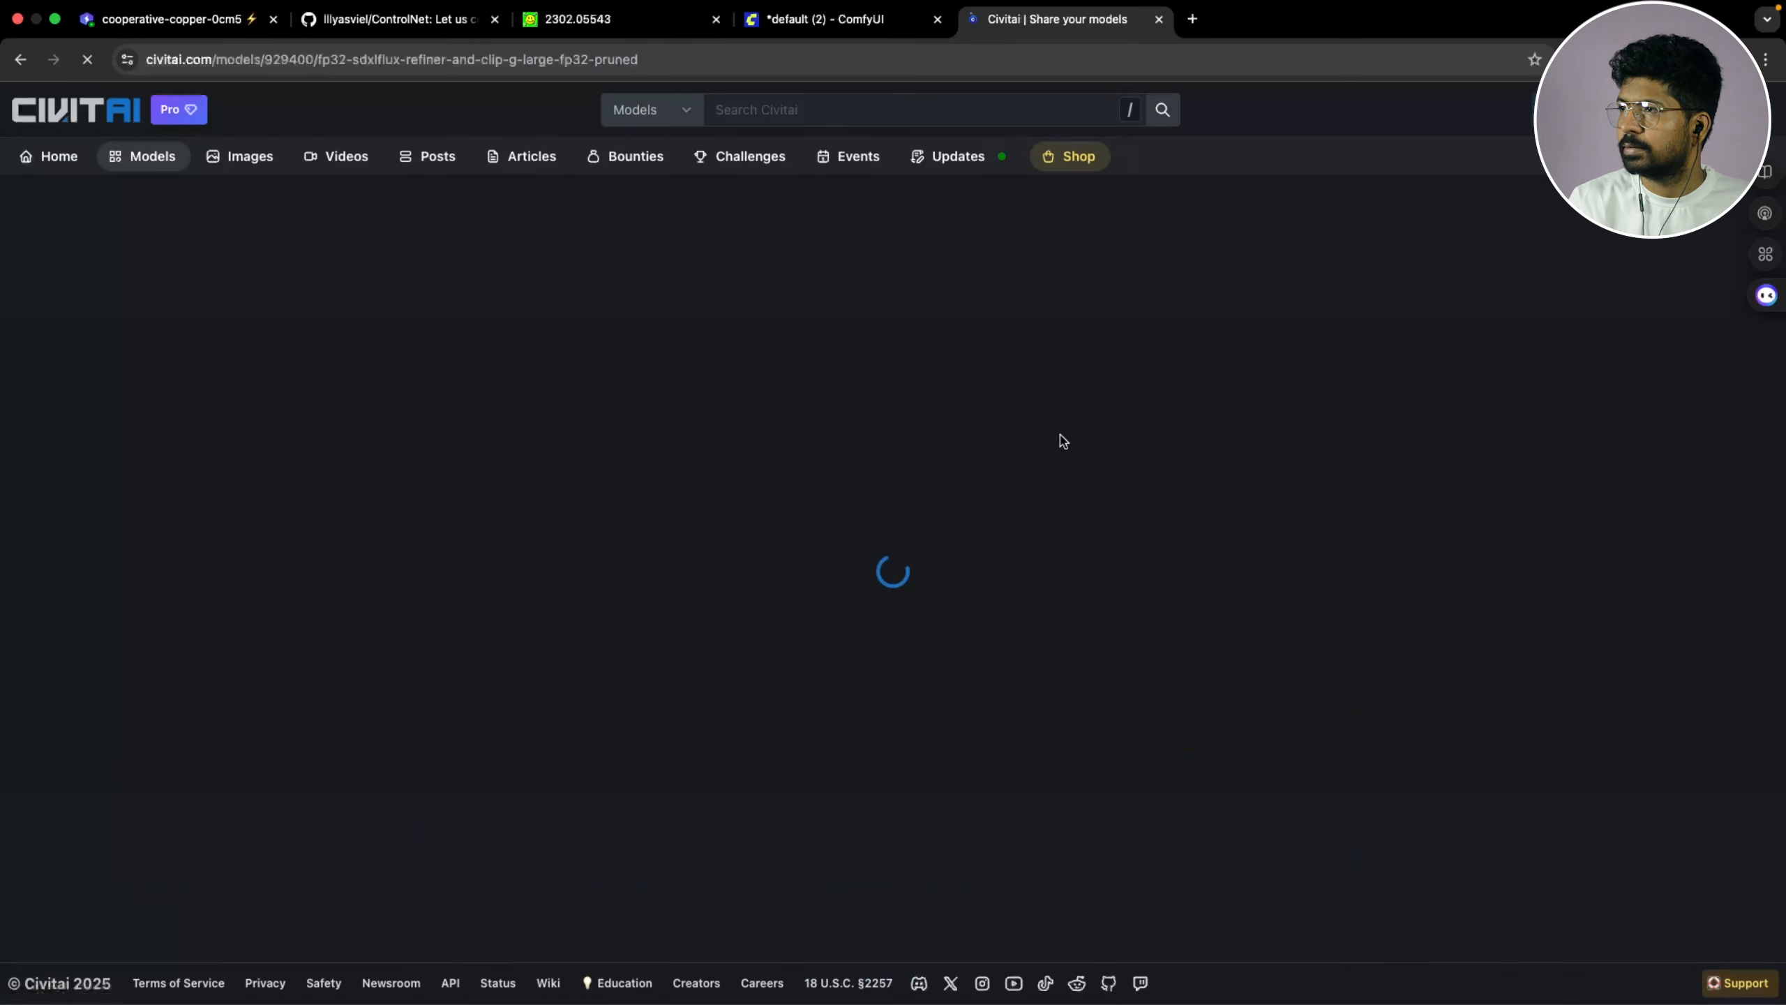
click(1041, 571)
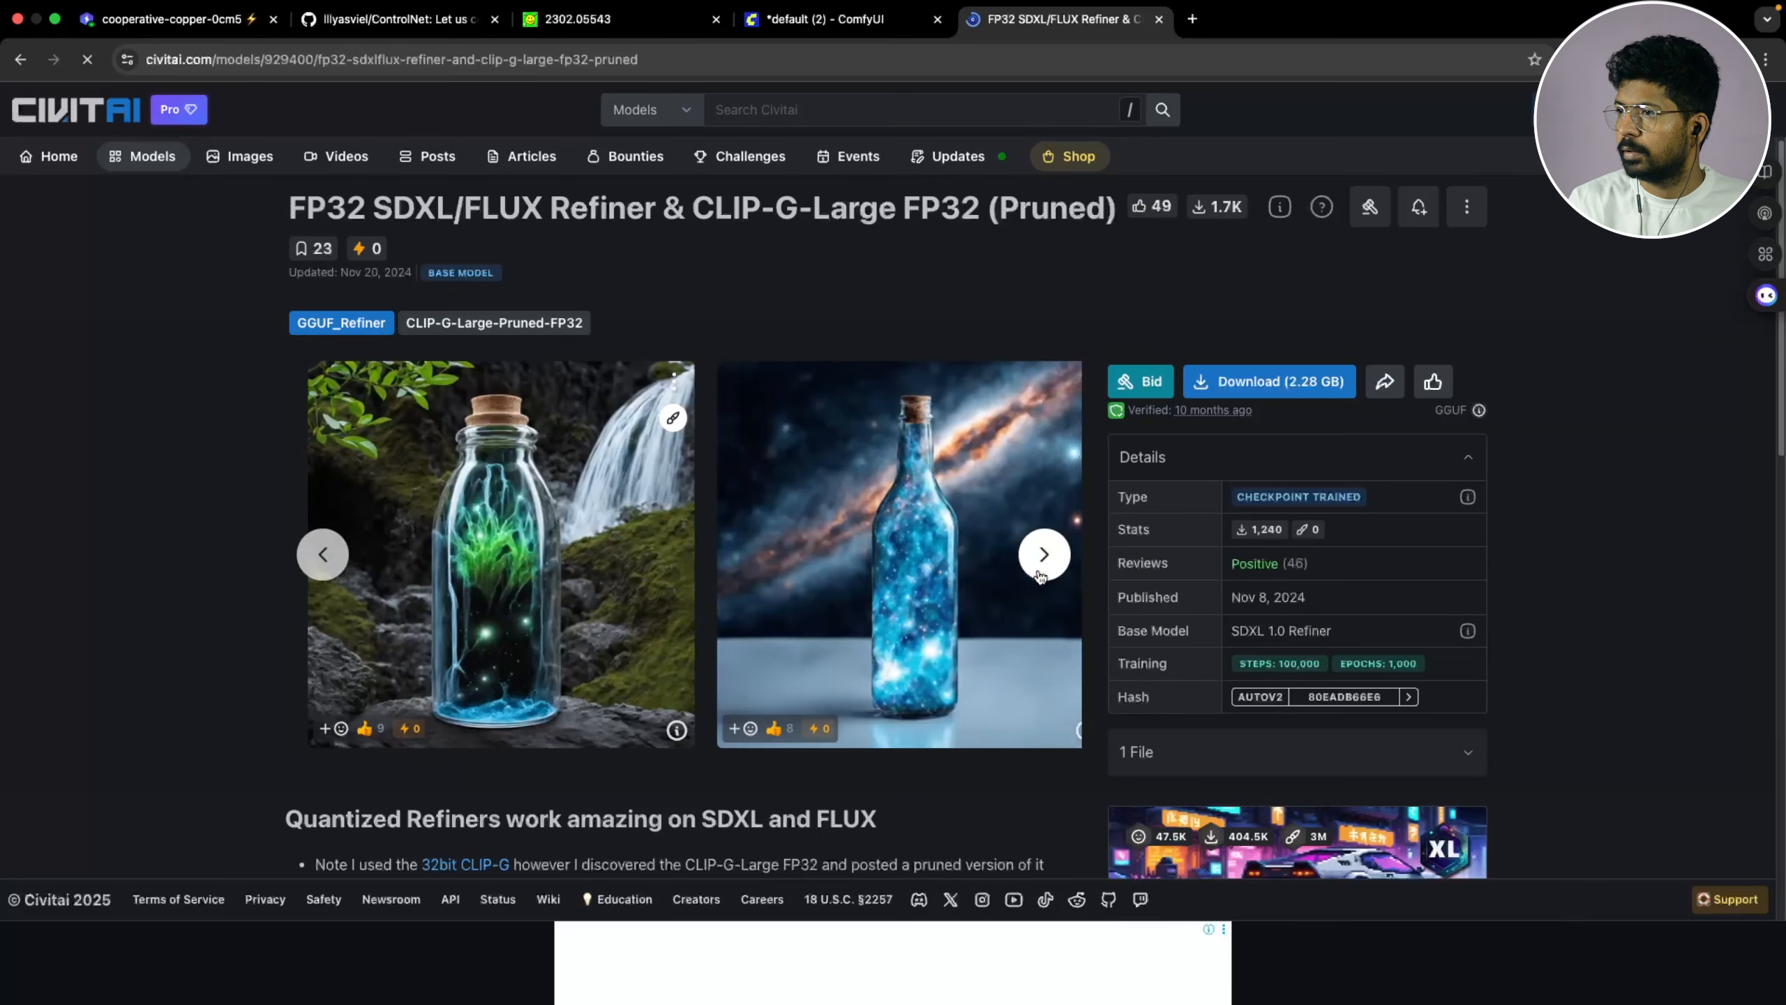
click(1041, 572)
Browse the Civitai models, open the Real Dream SDXL 7 checkpoint, and open its redhead portrait's generation data
click(123, 102)
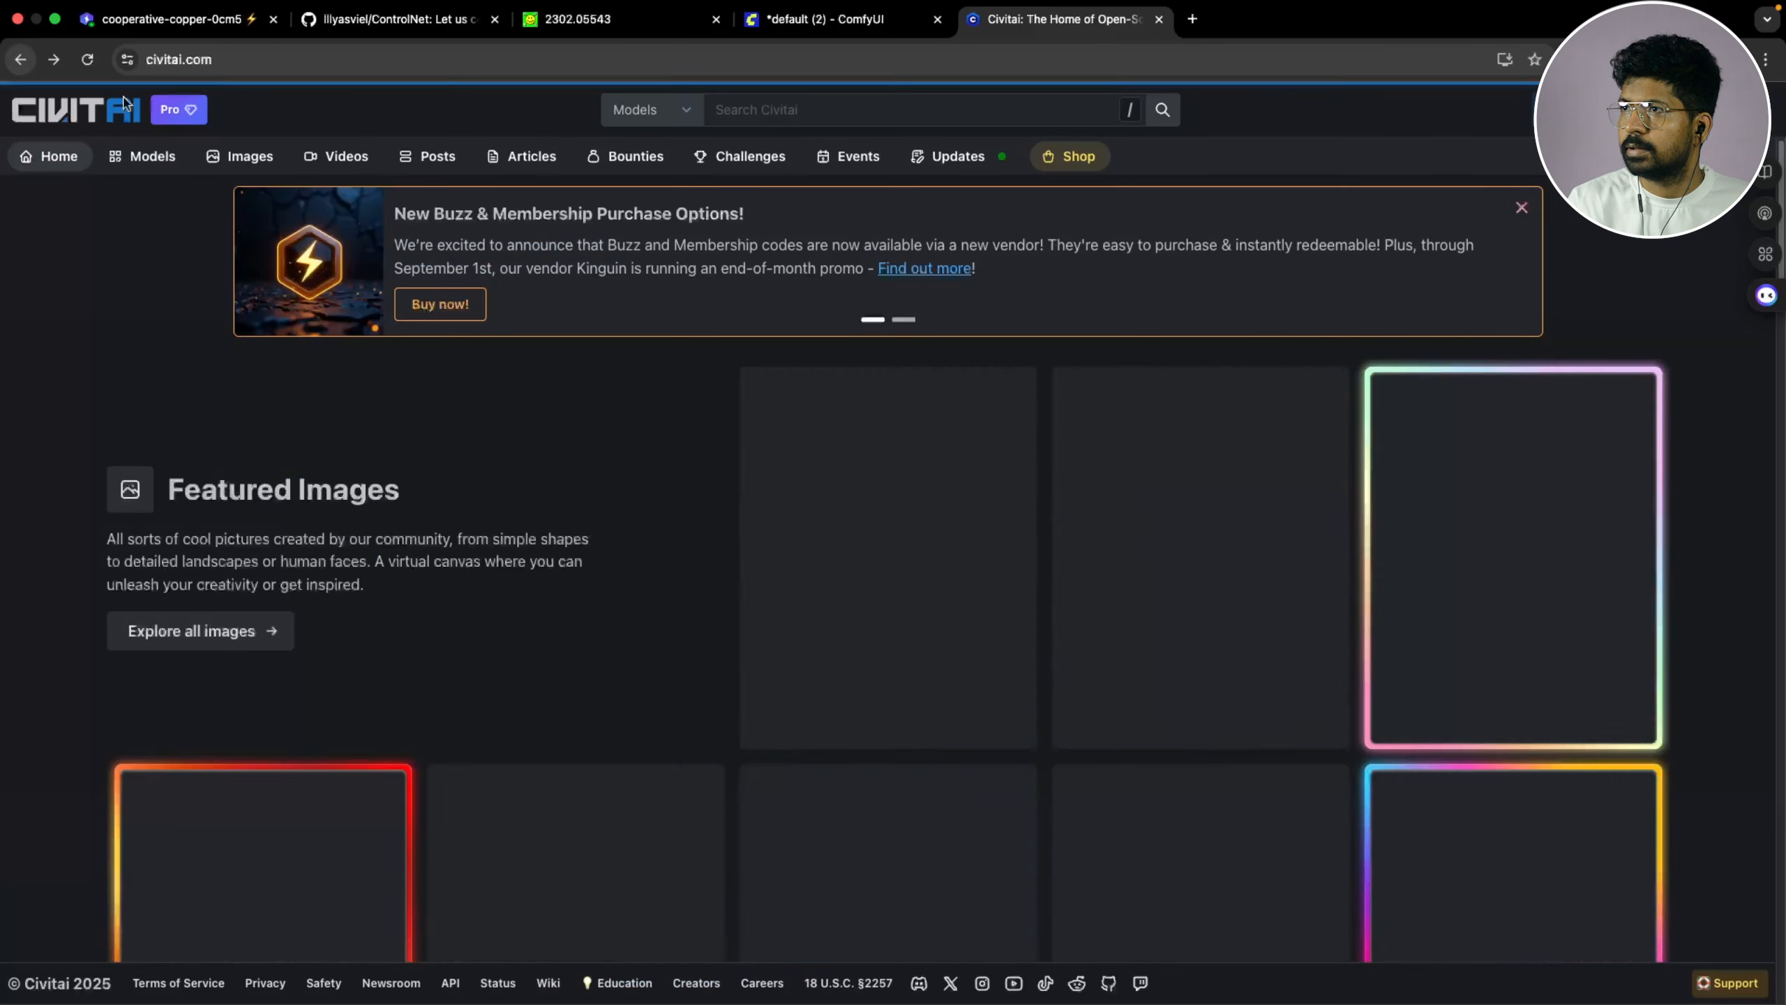
click(143, 155)
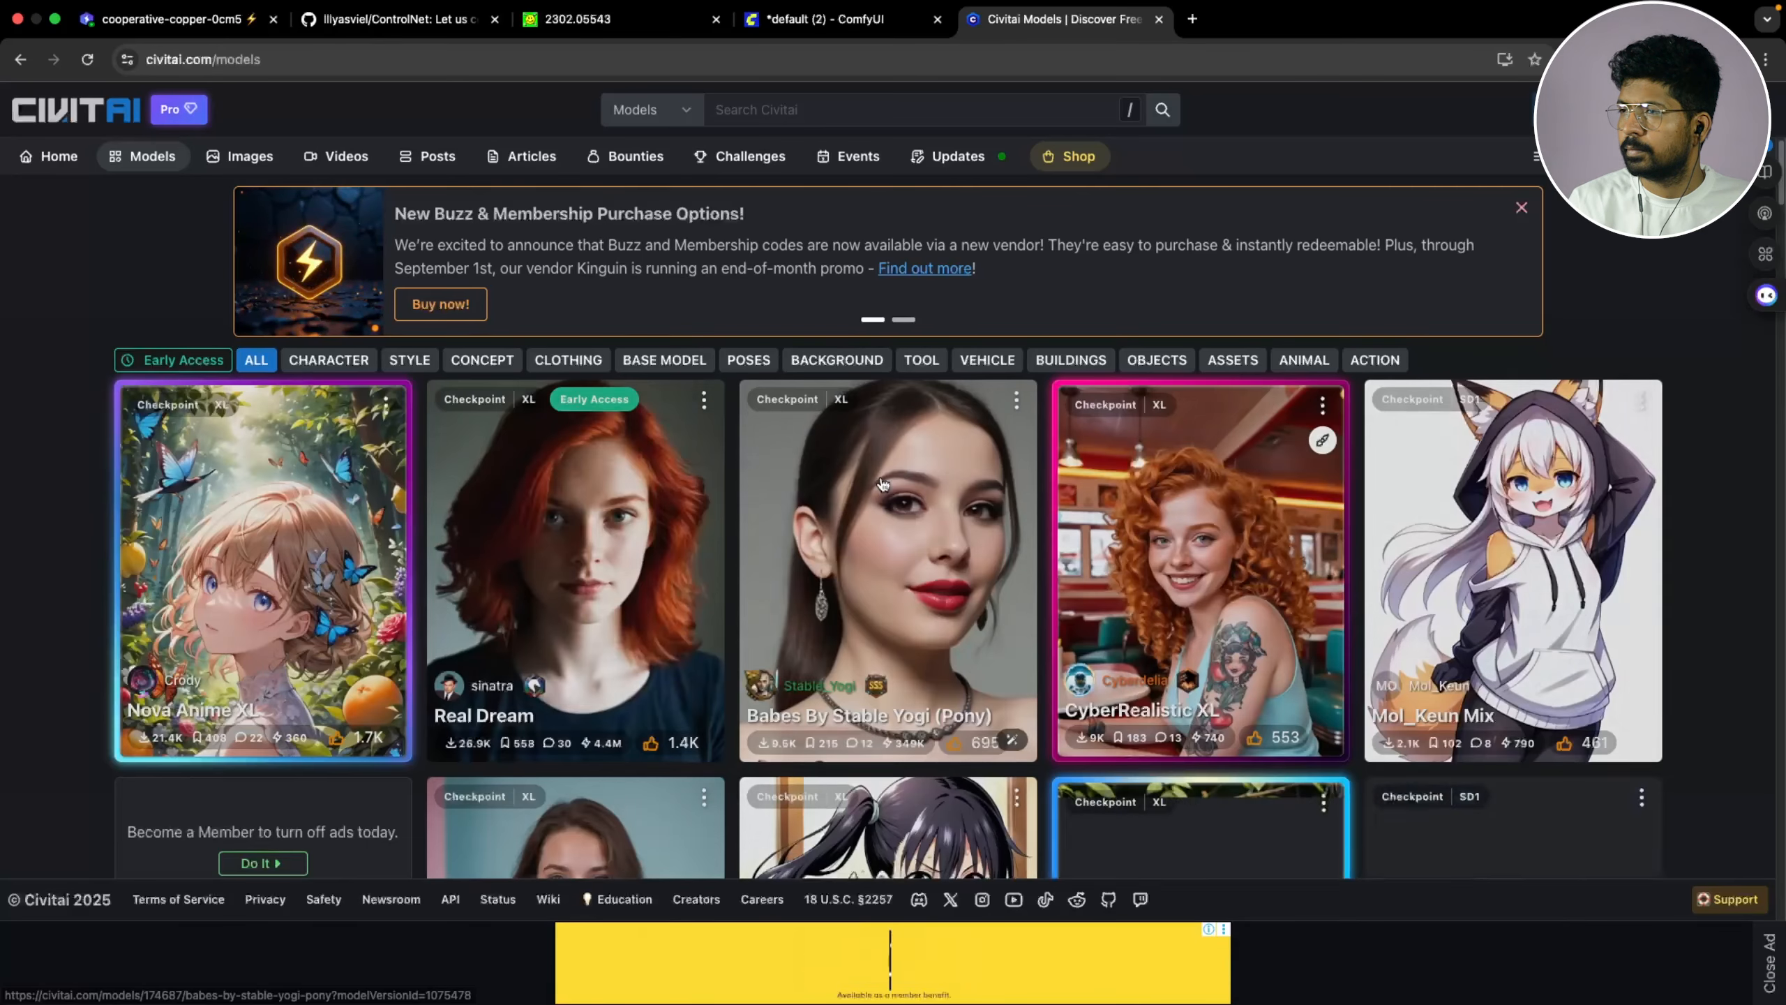
click(869, 469)
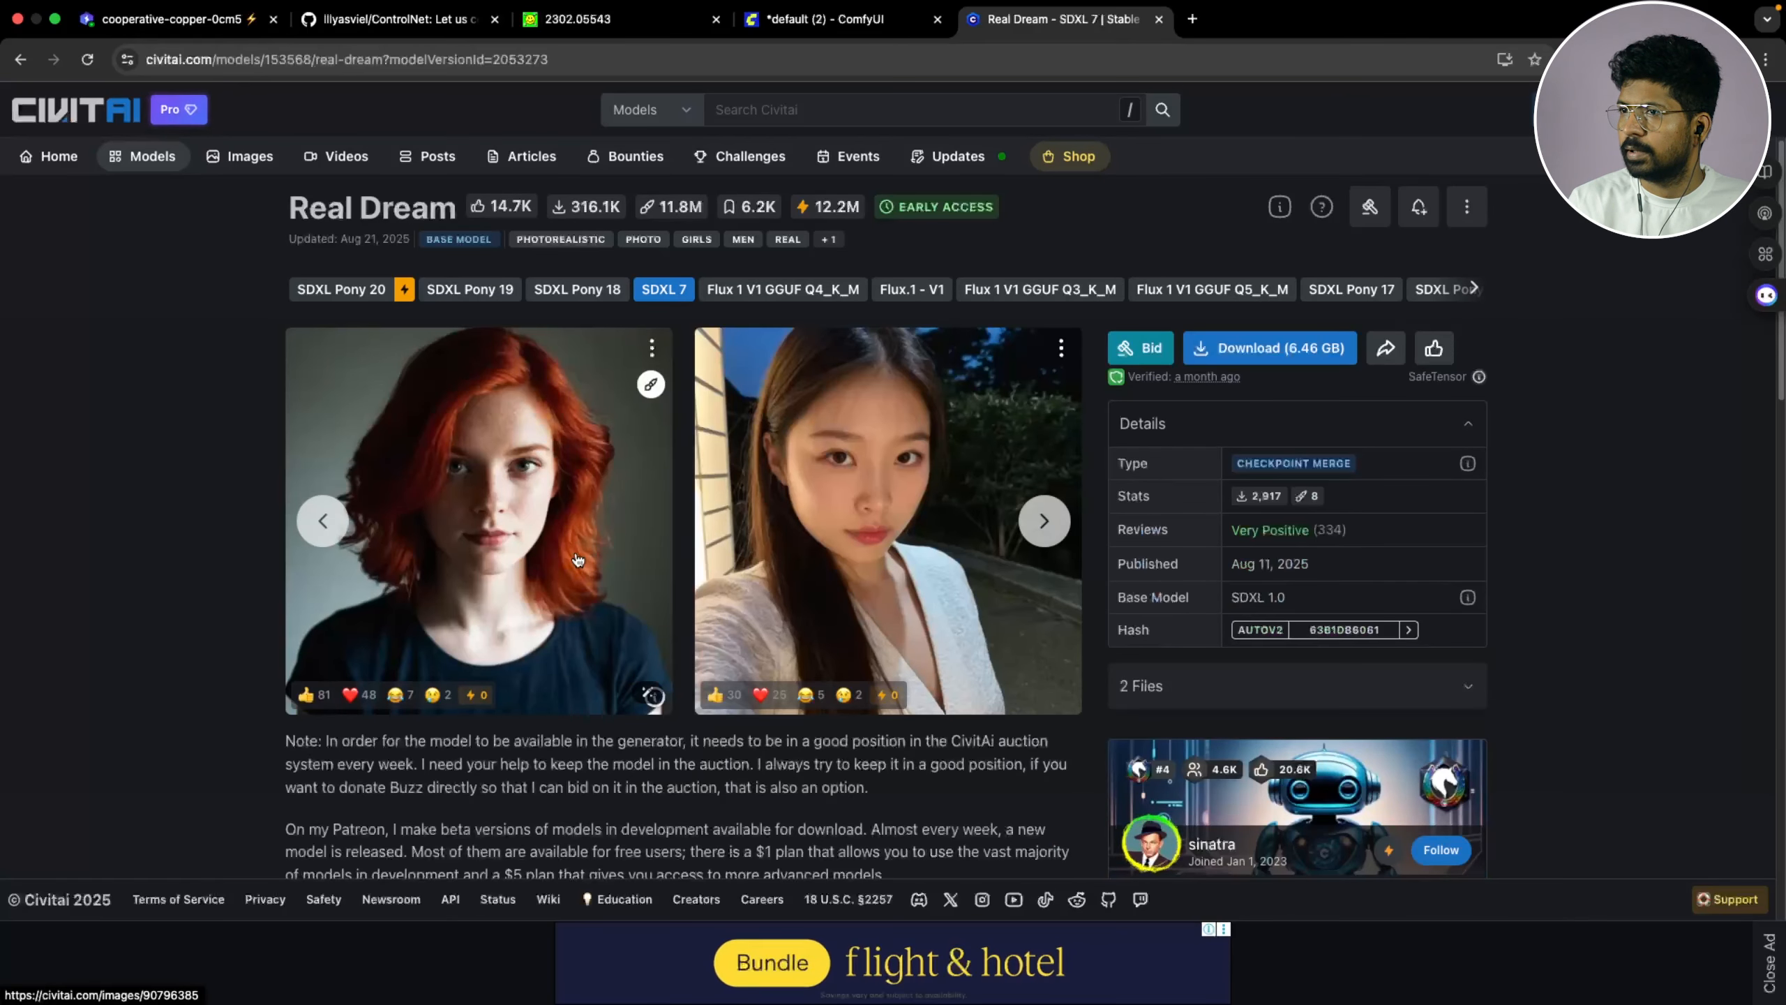
click(576, 560)
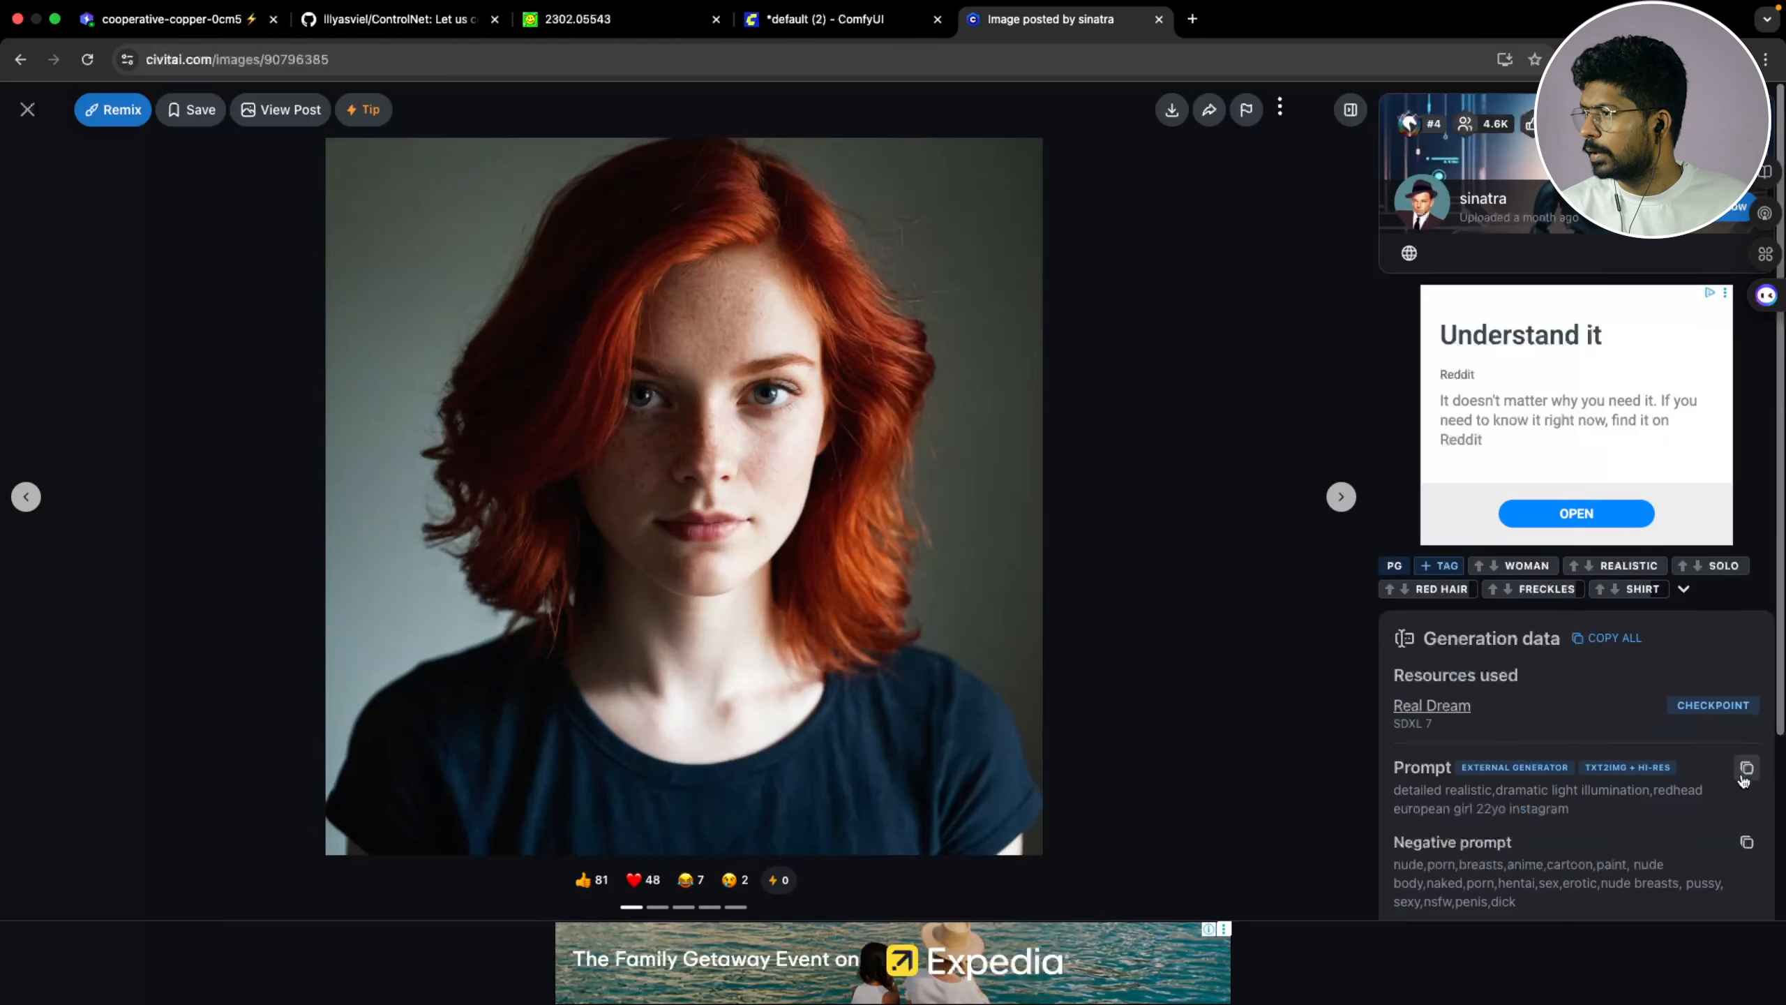
Copy the redhead portrait's prompt and paste it into ComfyUI's positive prompt node in place of the existing text
click(1745, 770)
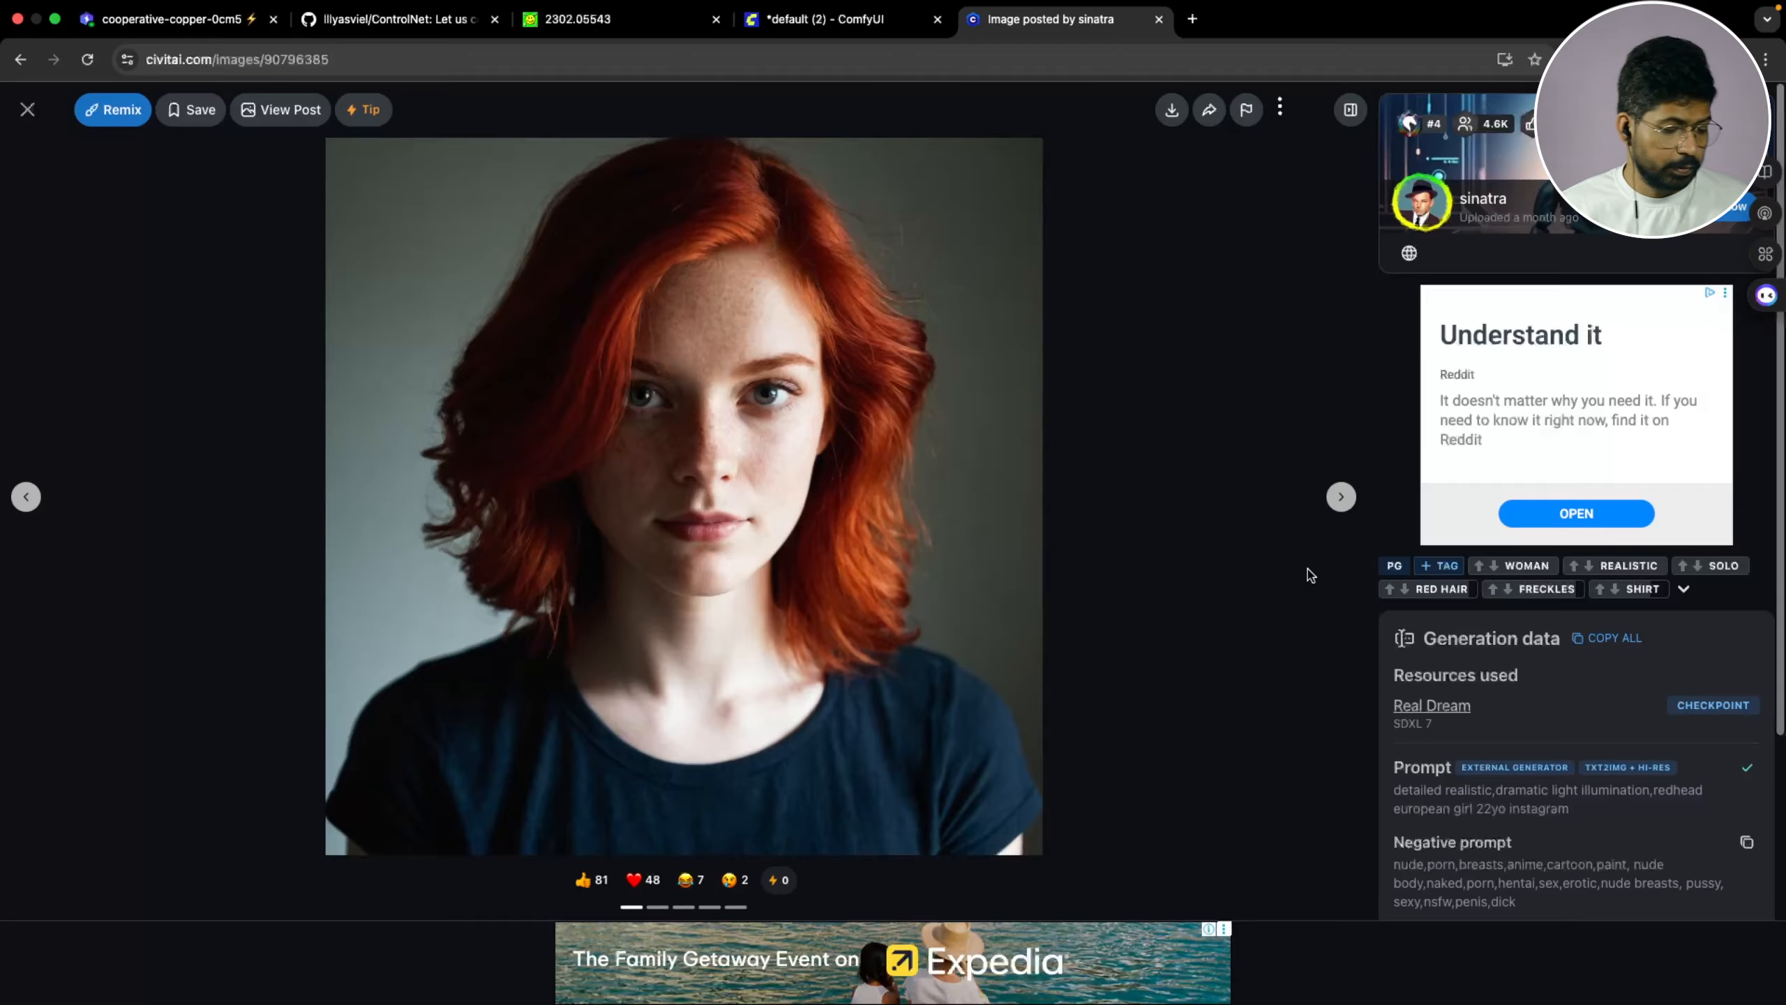
key(super+Tab)
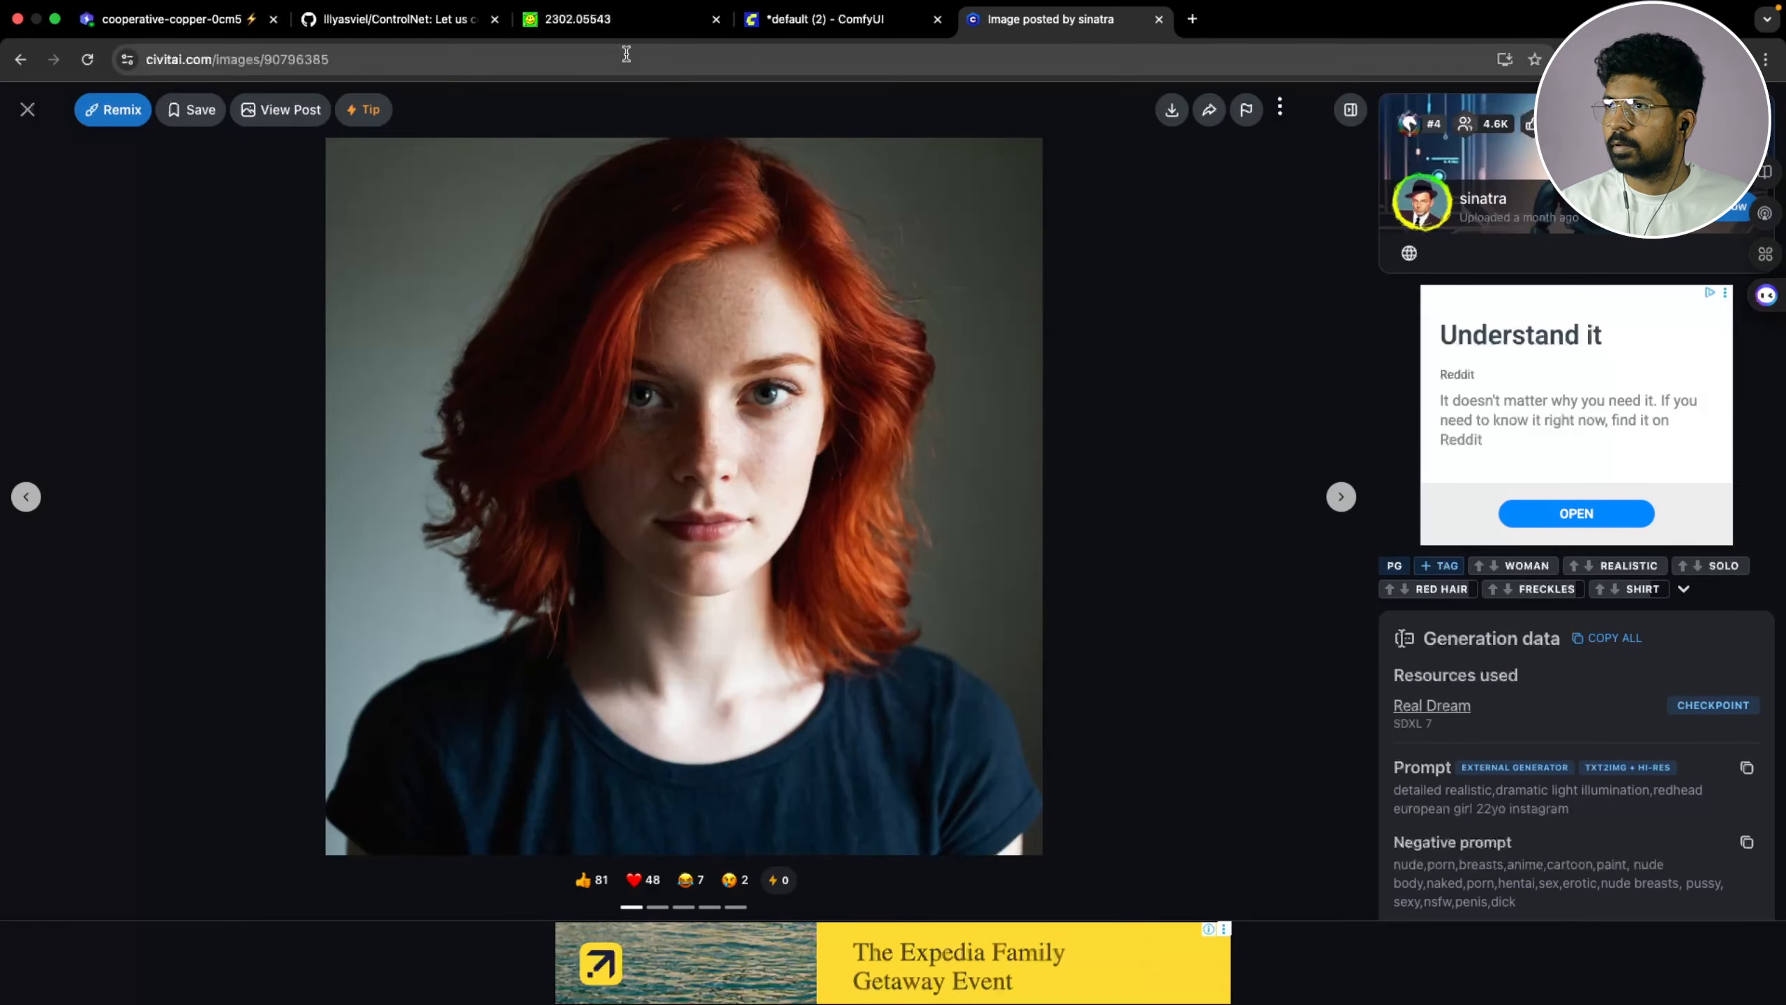
click(819, 25)
click(766, 388)
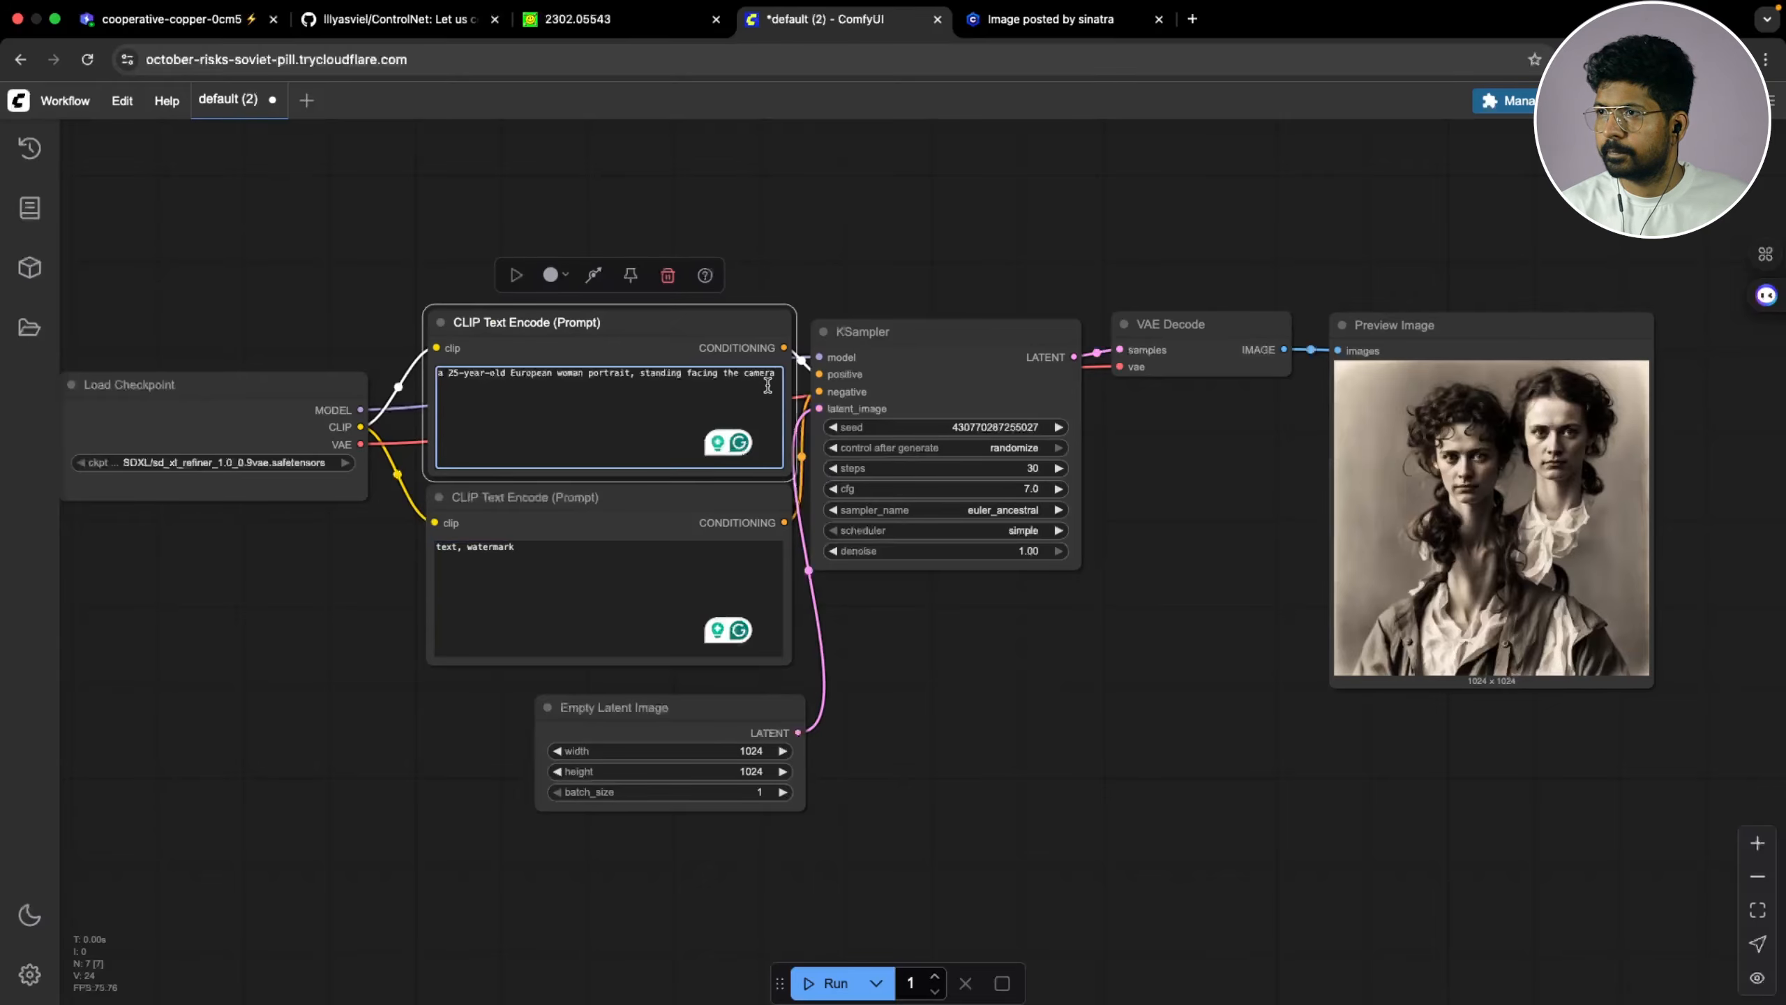
drag(767, 386, 395, 373)
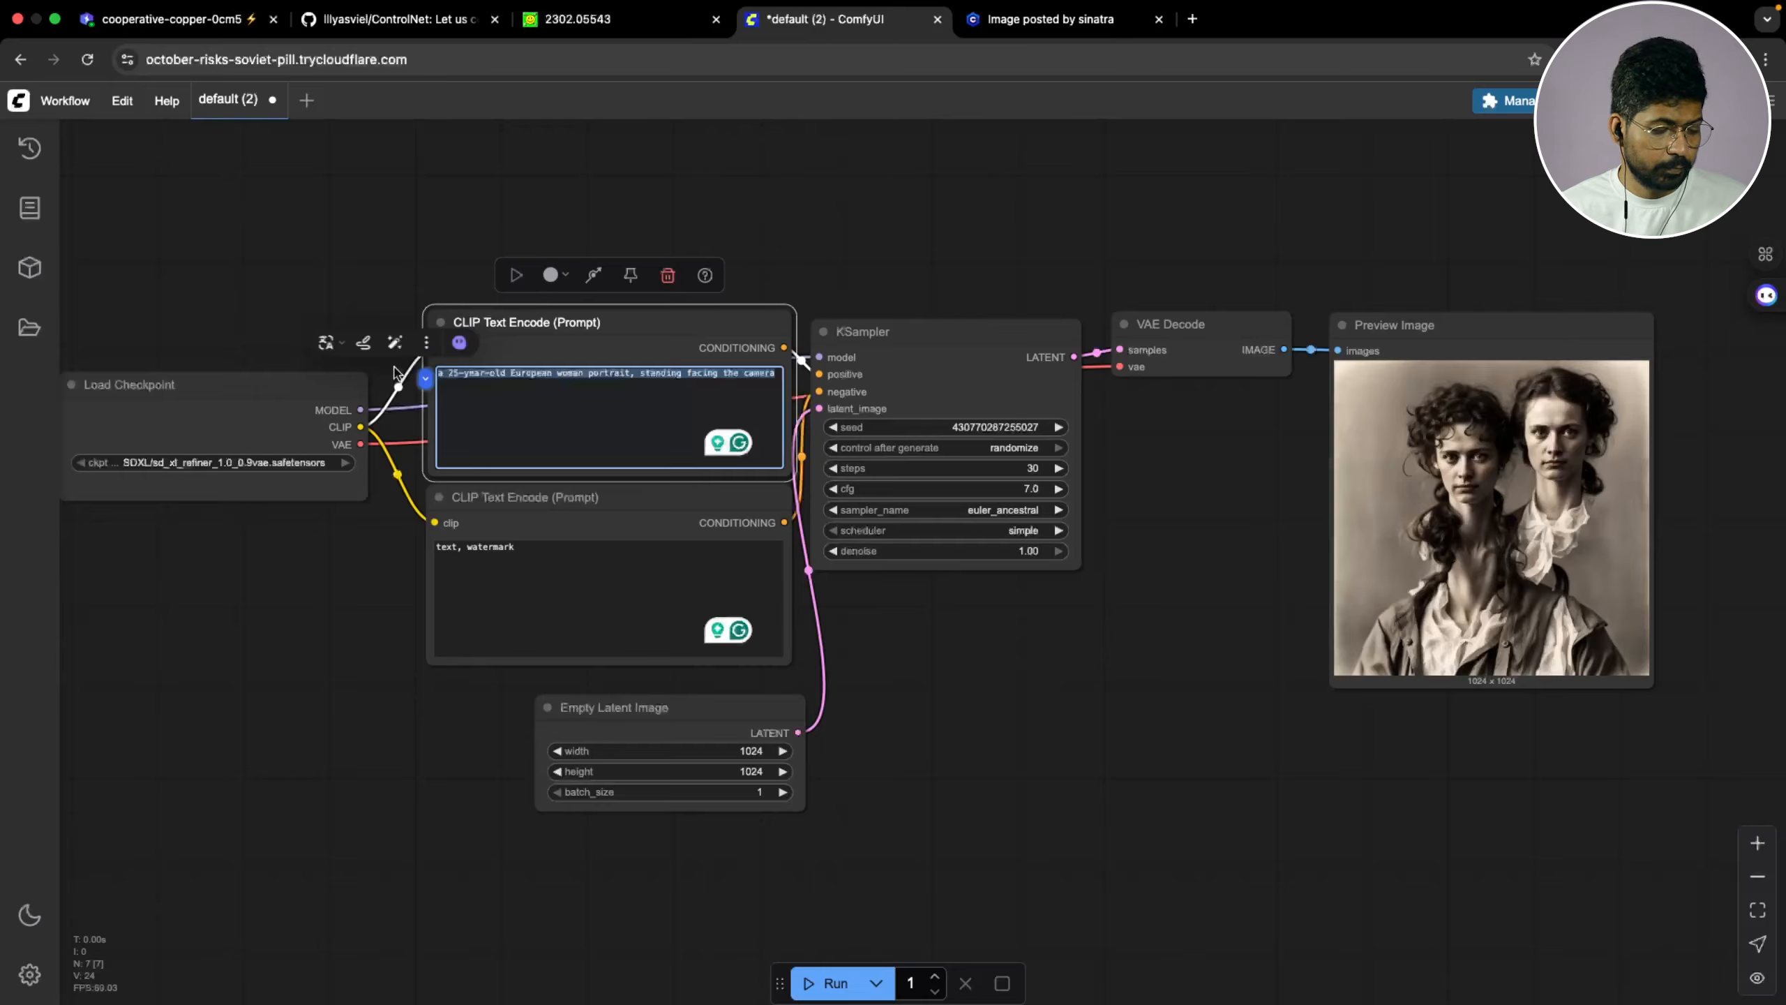
key(super+v)
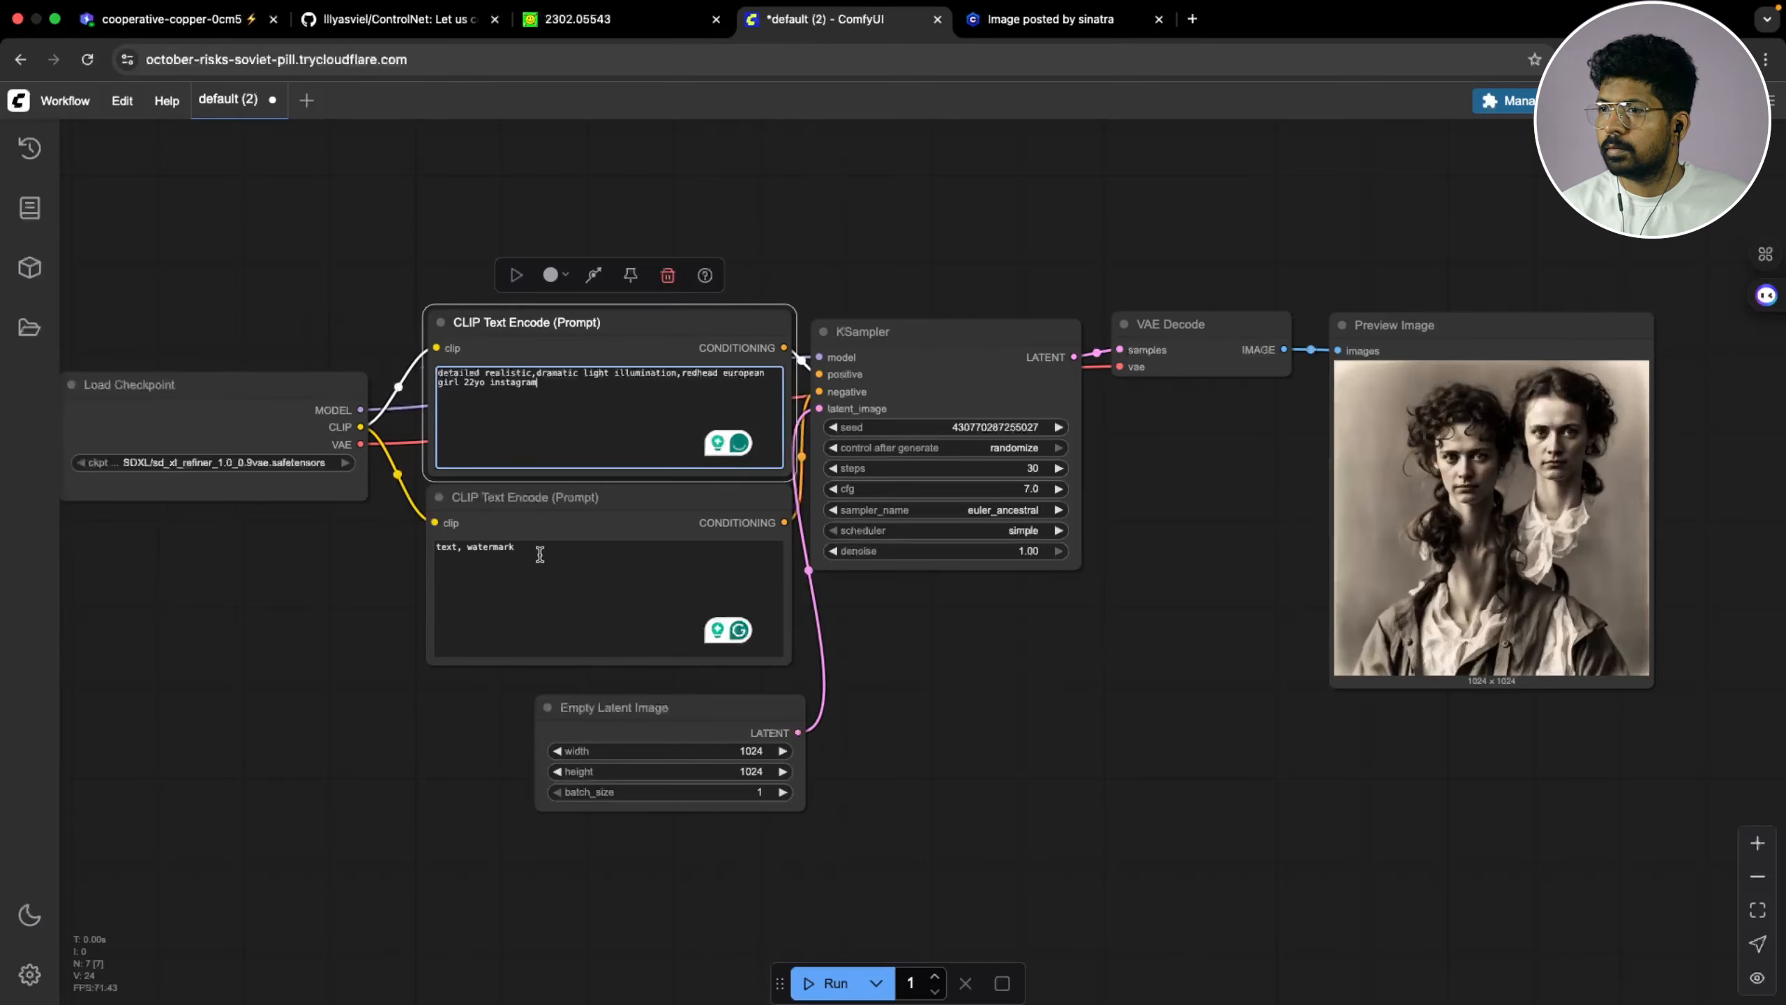
Replace "text, watermark" in the negative prompt node with the Civitai portrait's negative prompt and run the workflow
drag(540, 555, 405, 539)
click(1051, 19)
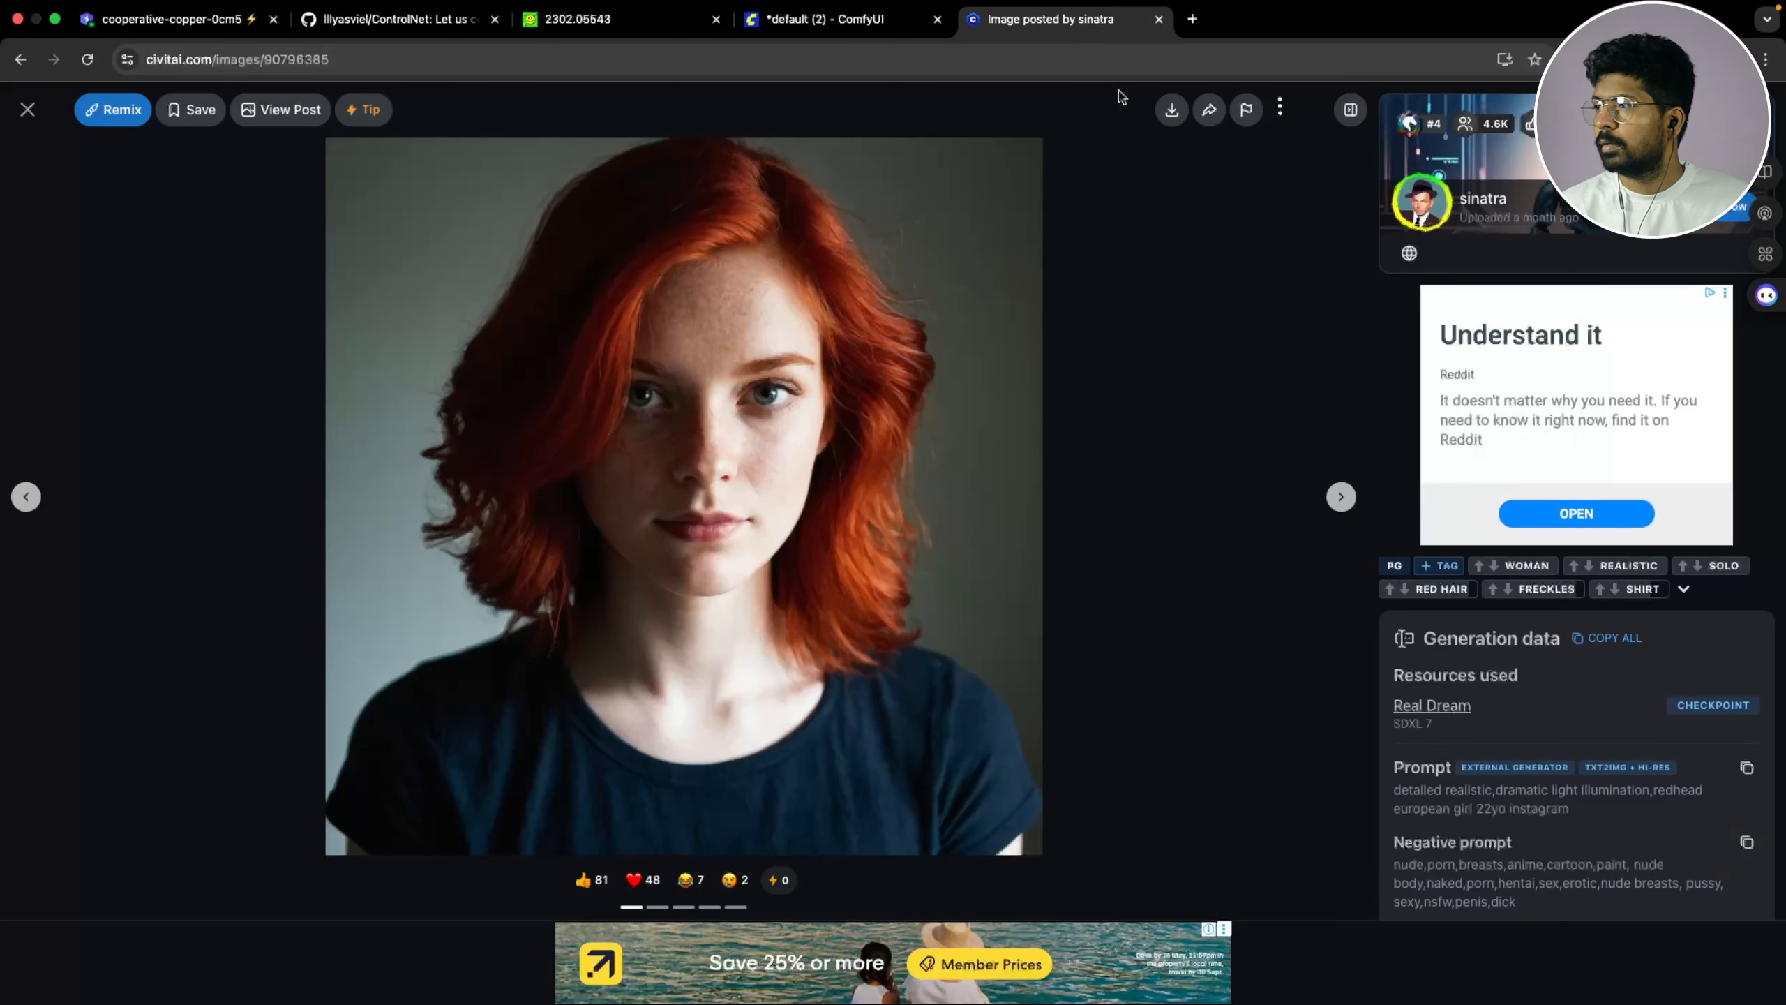
scroll(1536, 688, down, 3)
drag(1537, 688, 1391, 626)
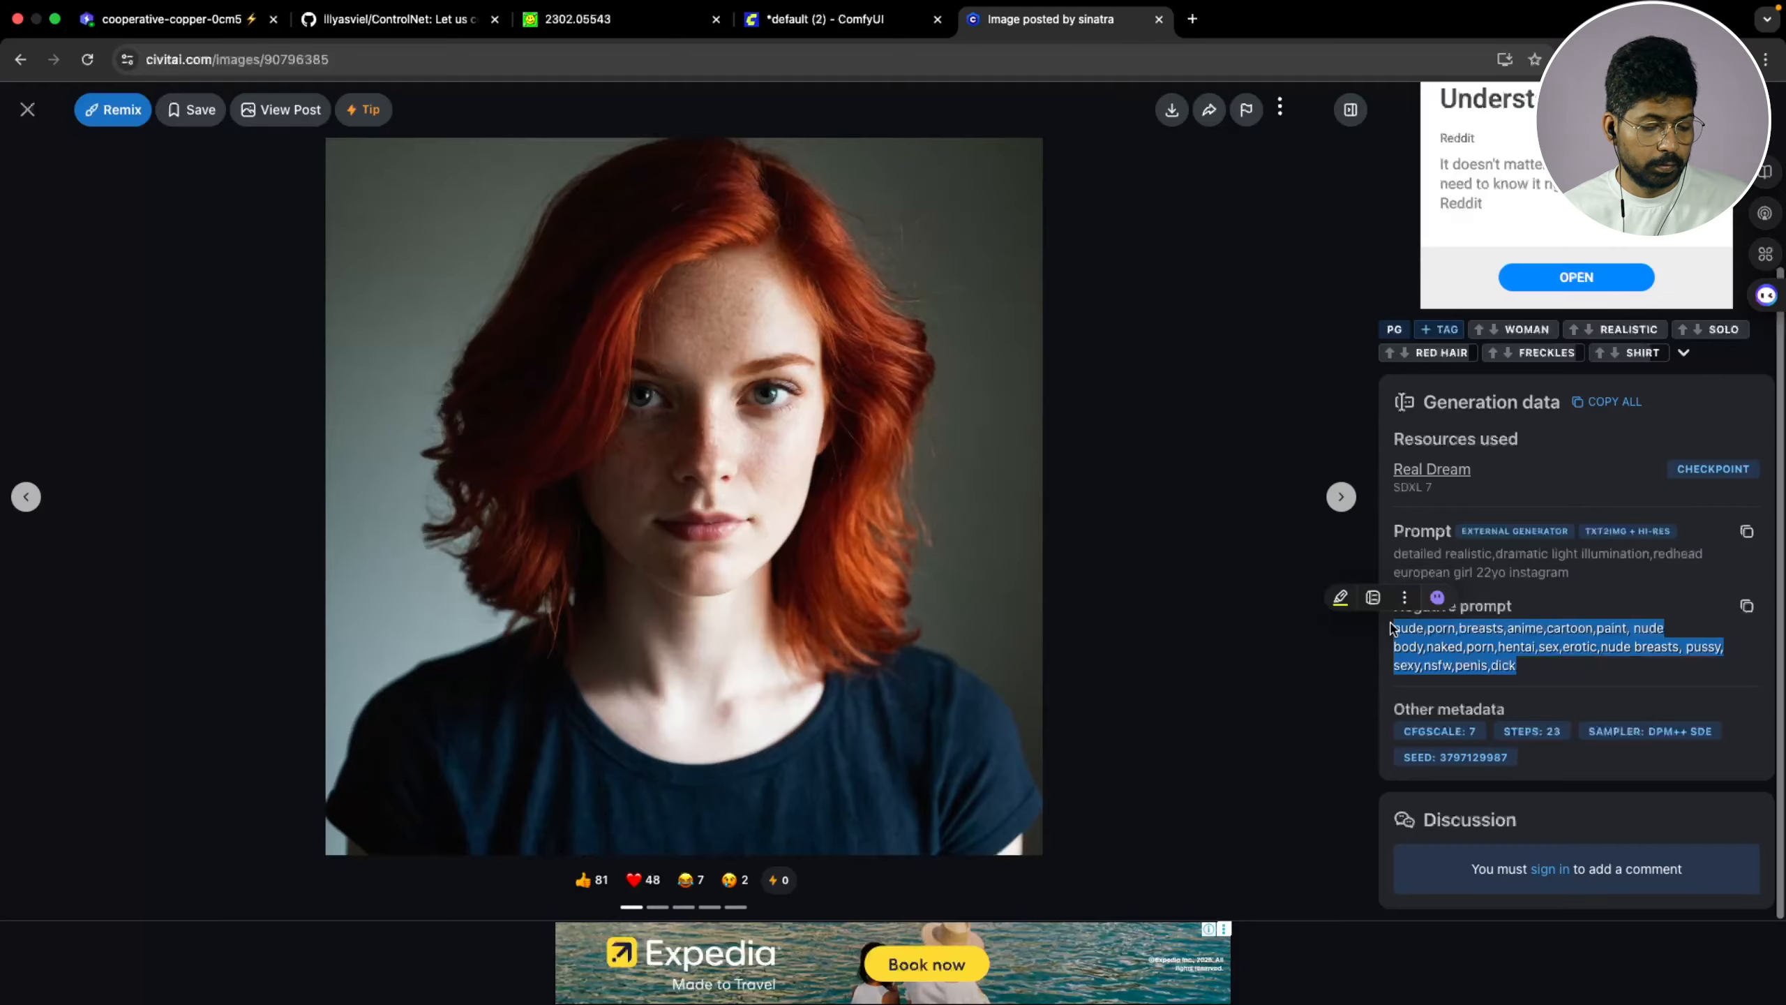
click(823, 41)
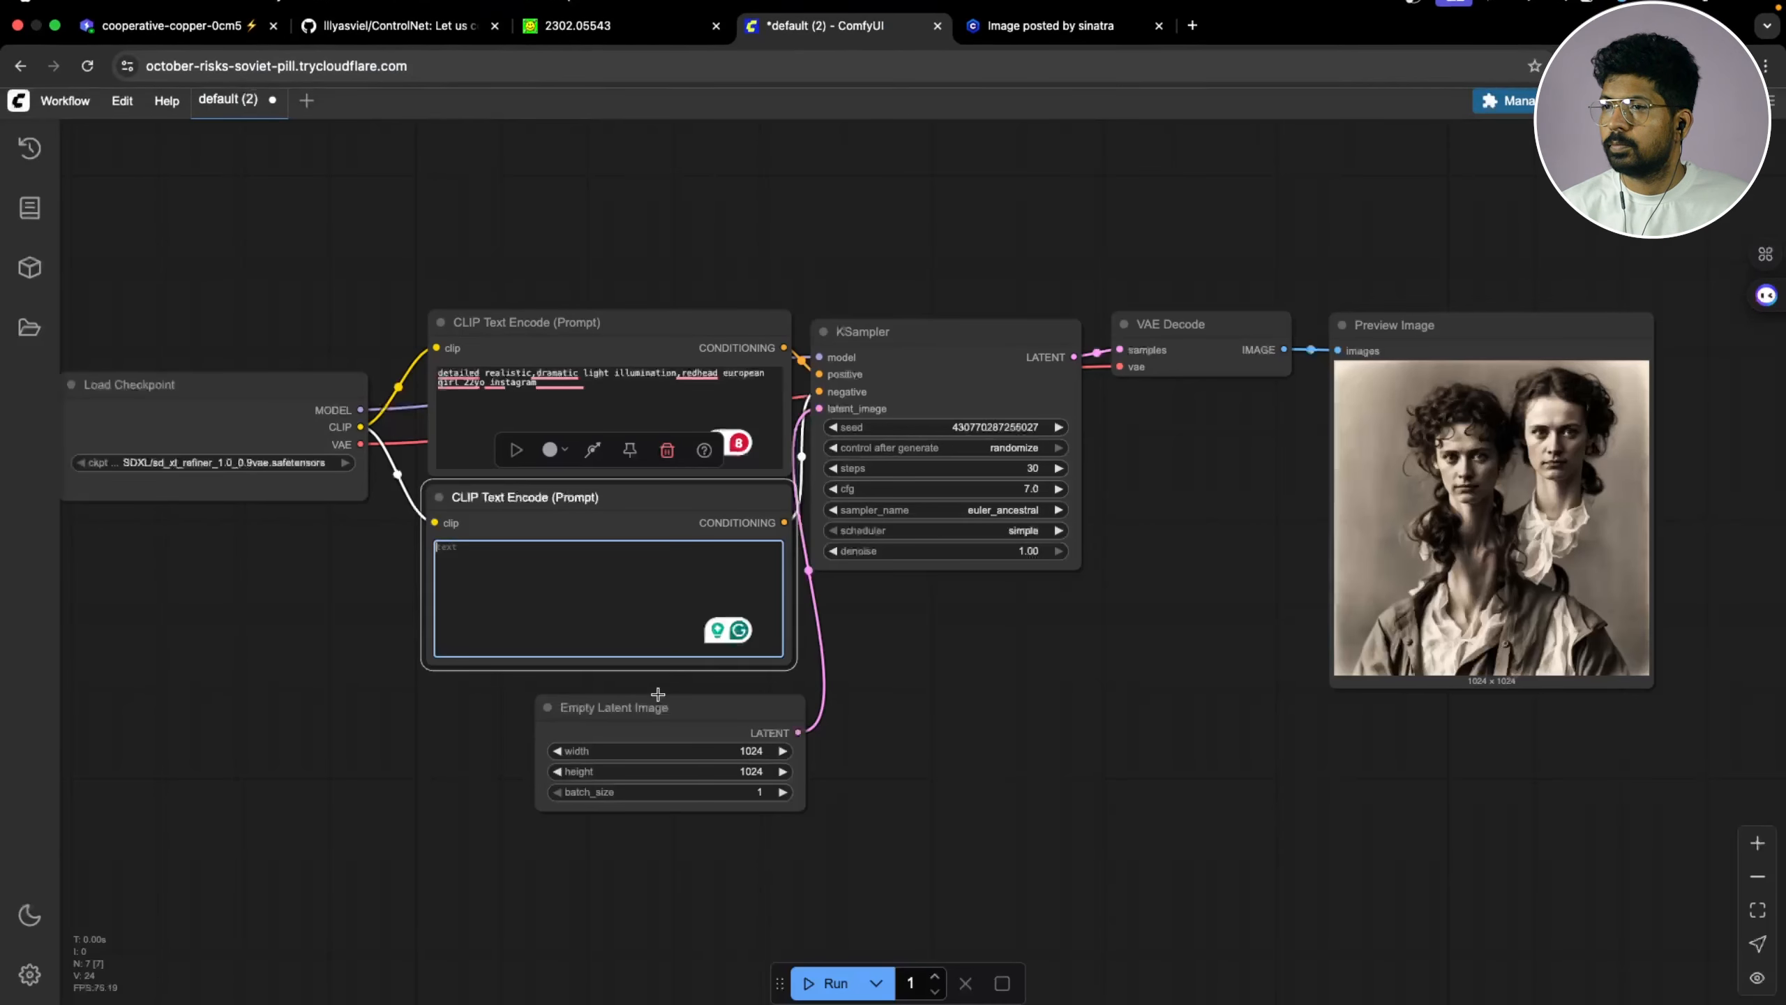
key(super+v)
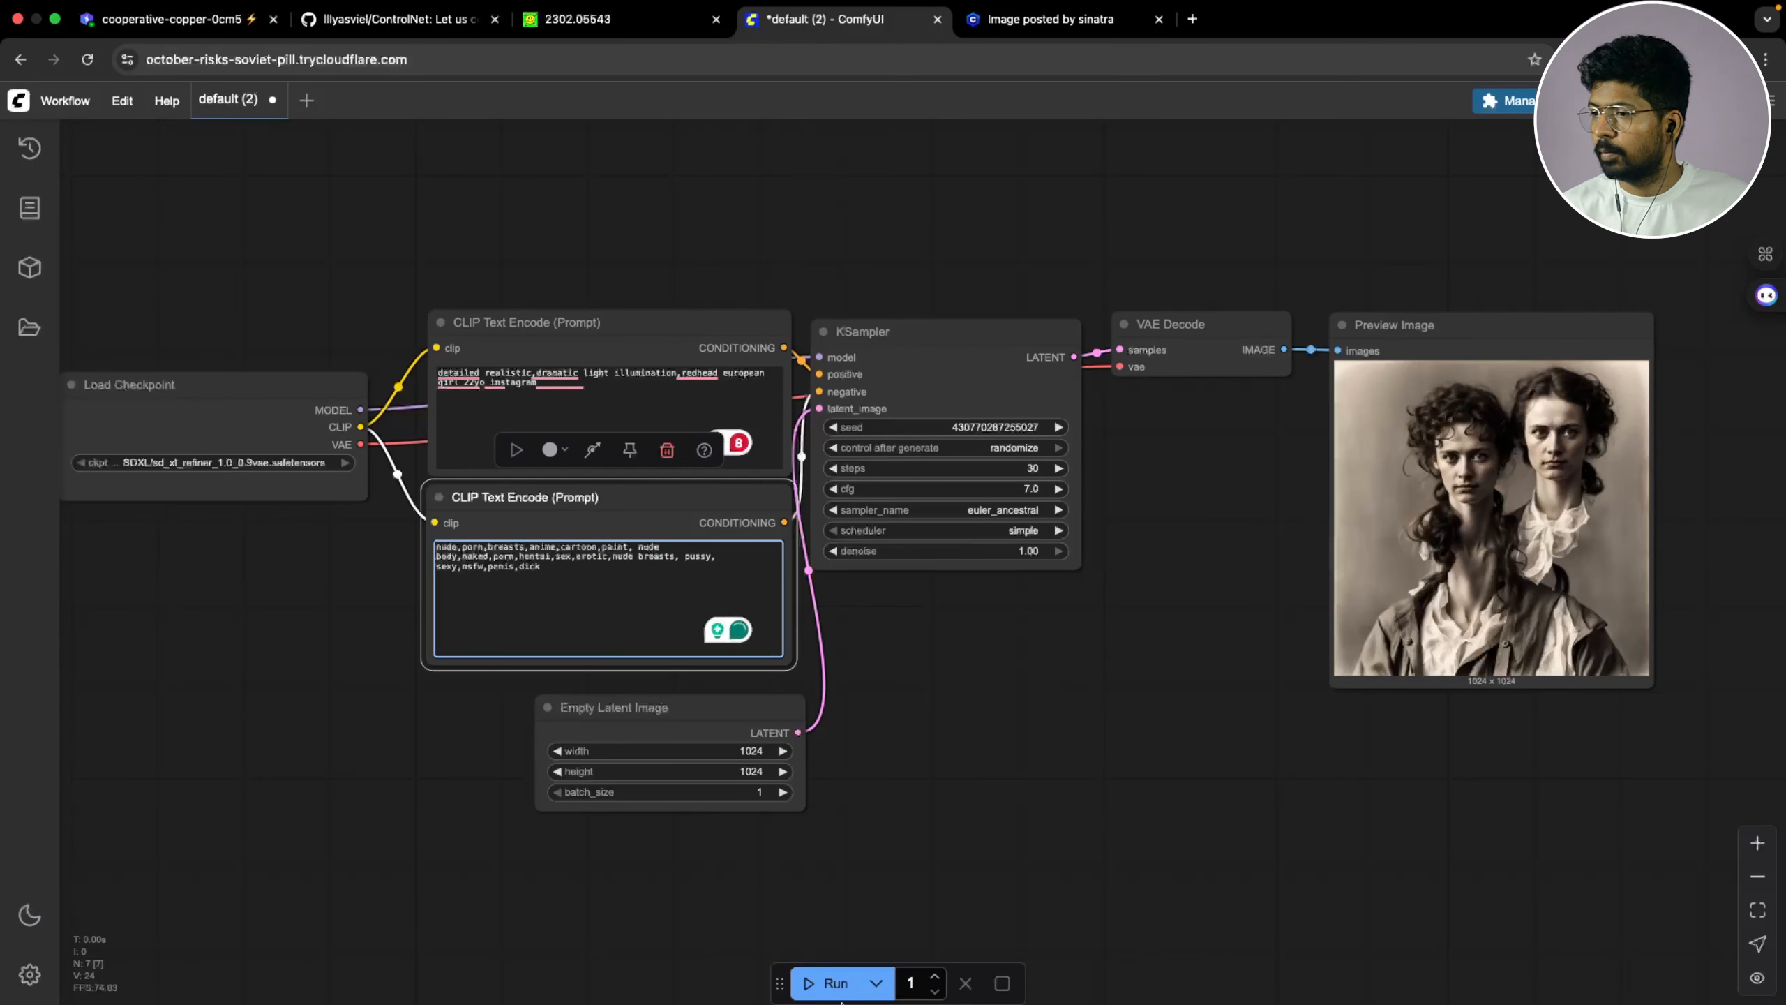
click(996, 739)
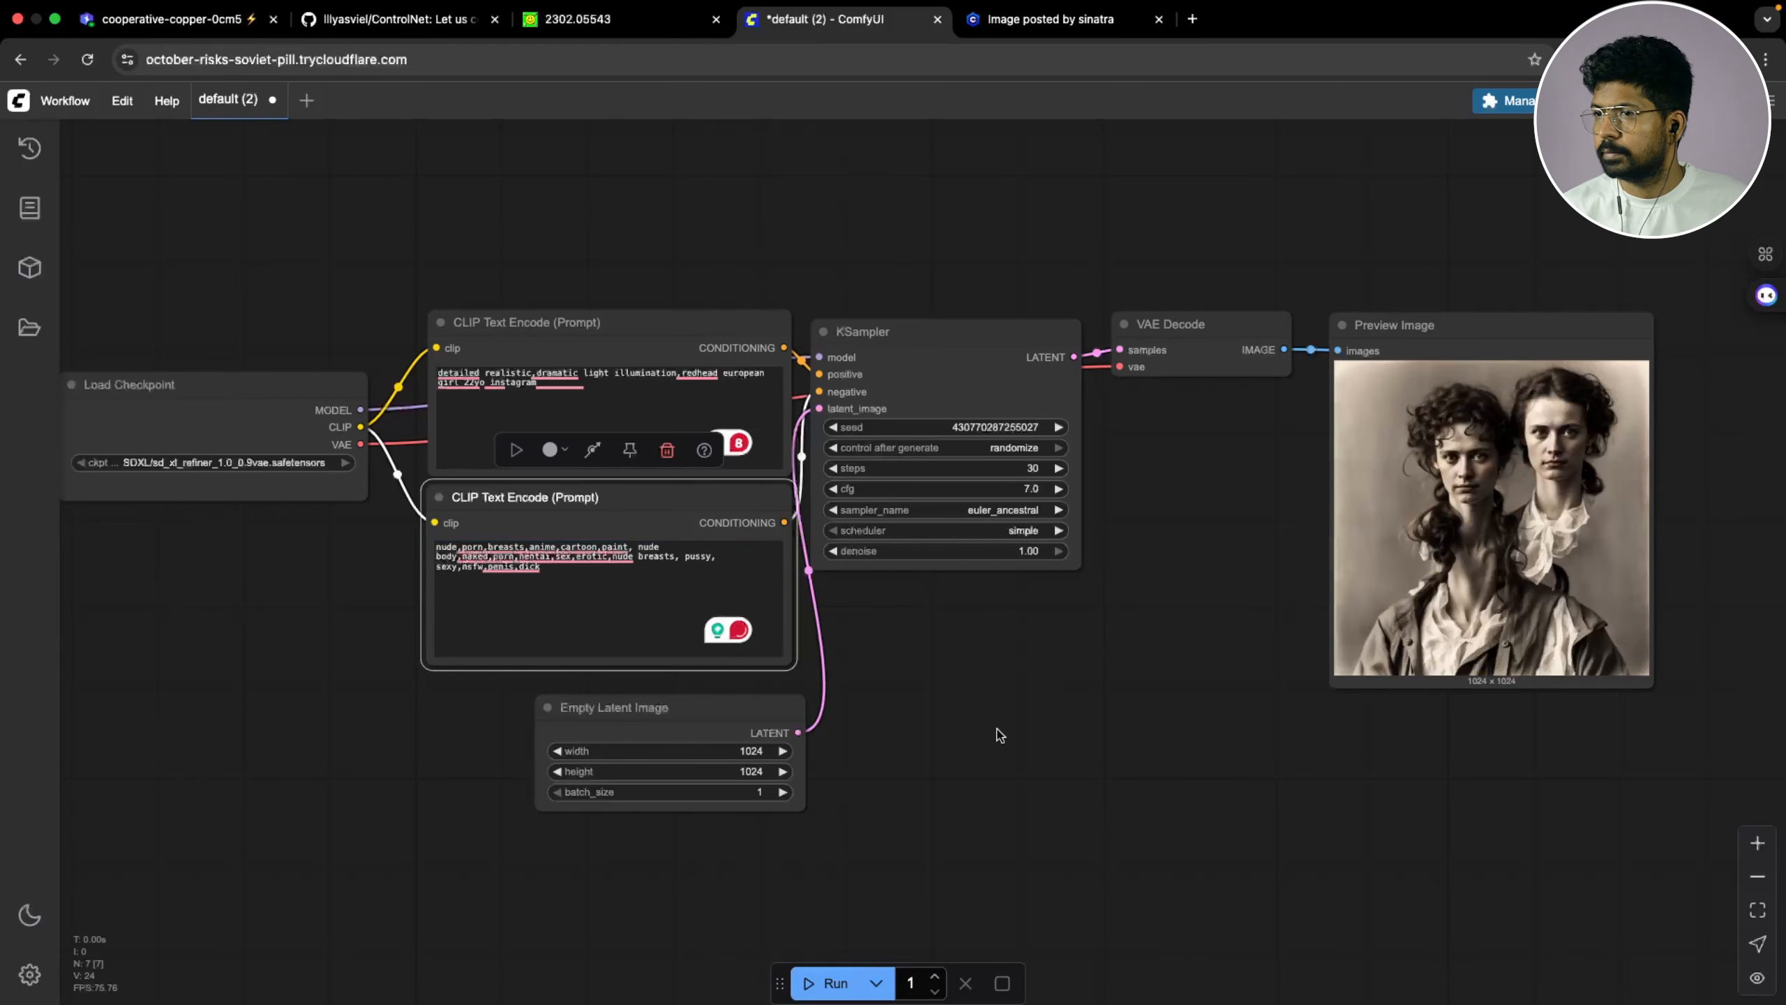
key(ctrl+Return)
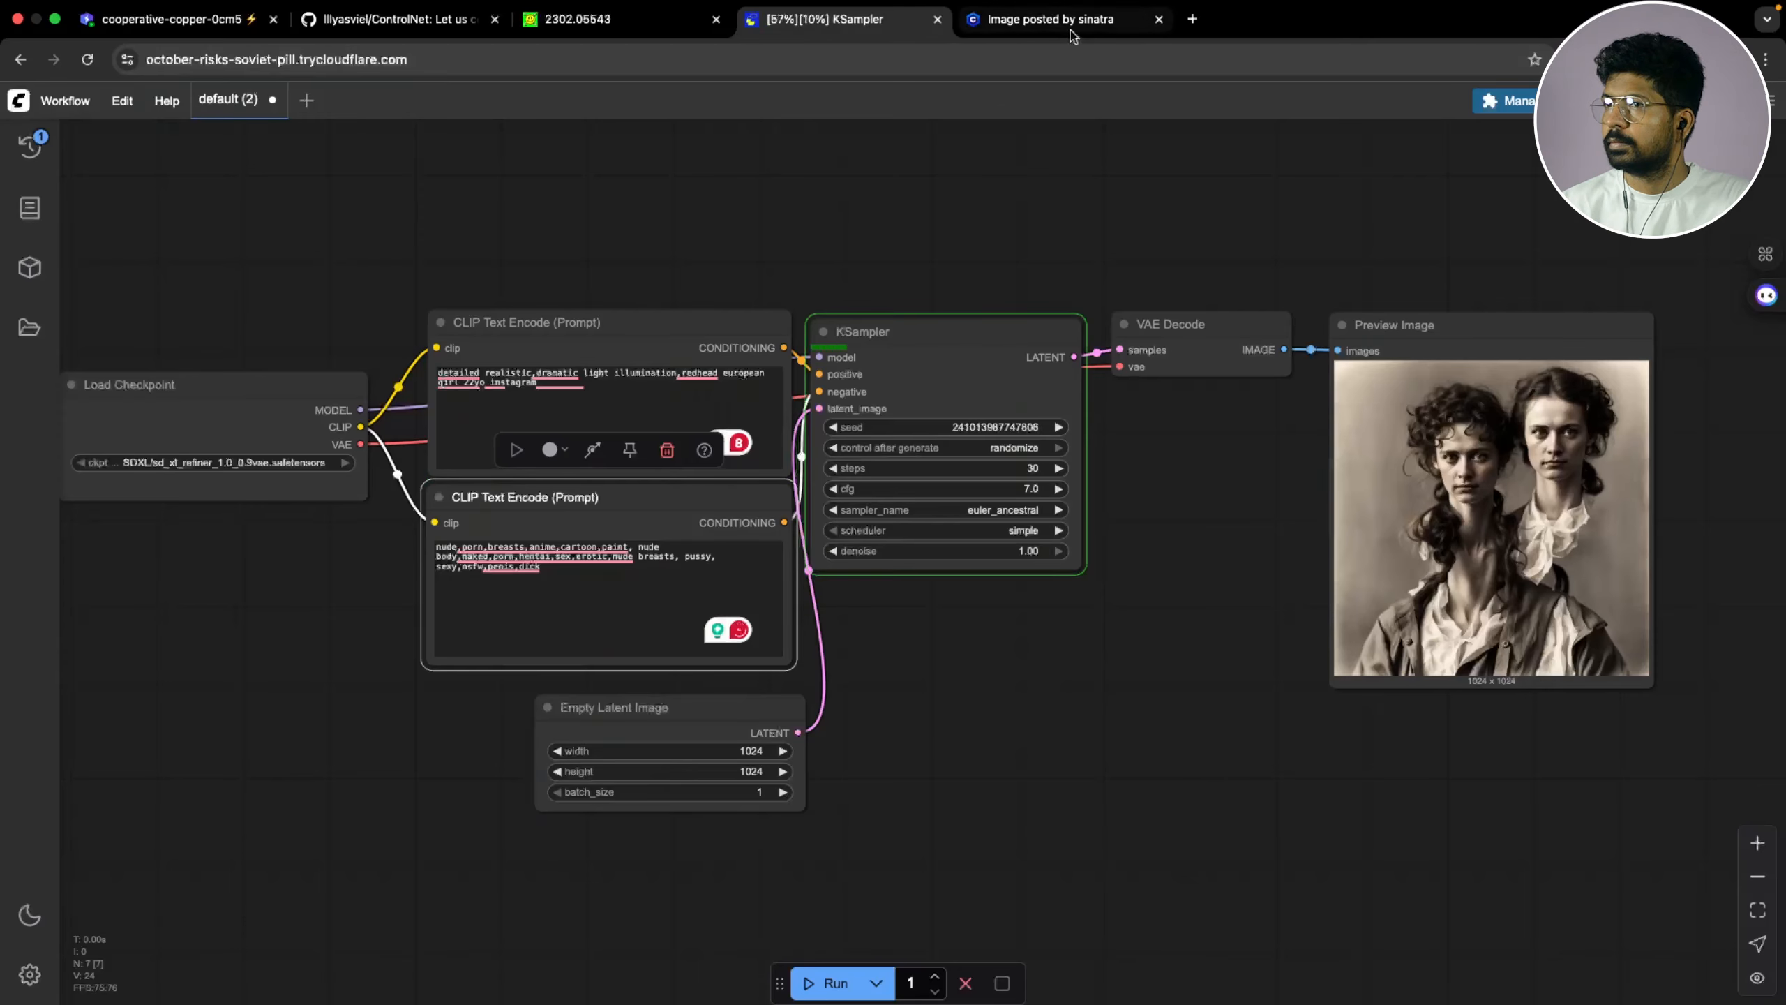
Return to the Real Dream SDXL 7 model page on Civitai and look through its description and sample images
click(1055, 19)
click(28, 109)
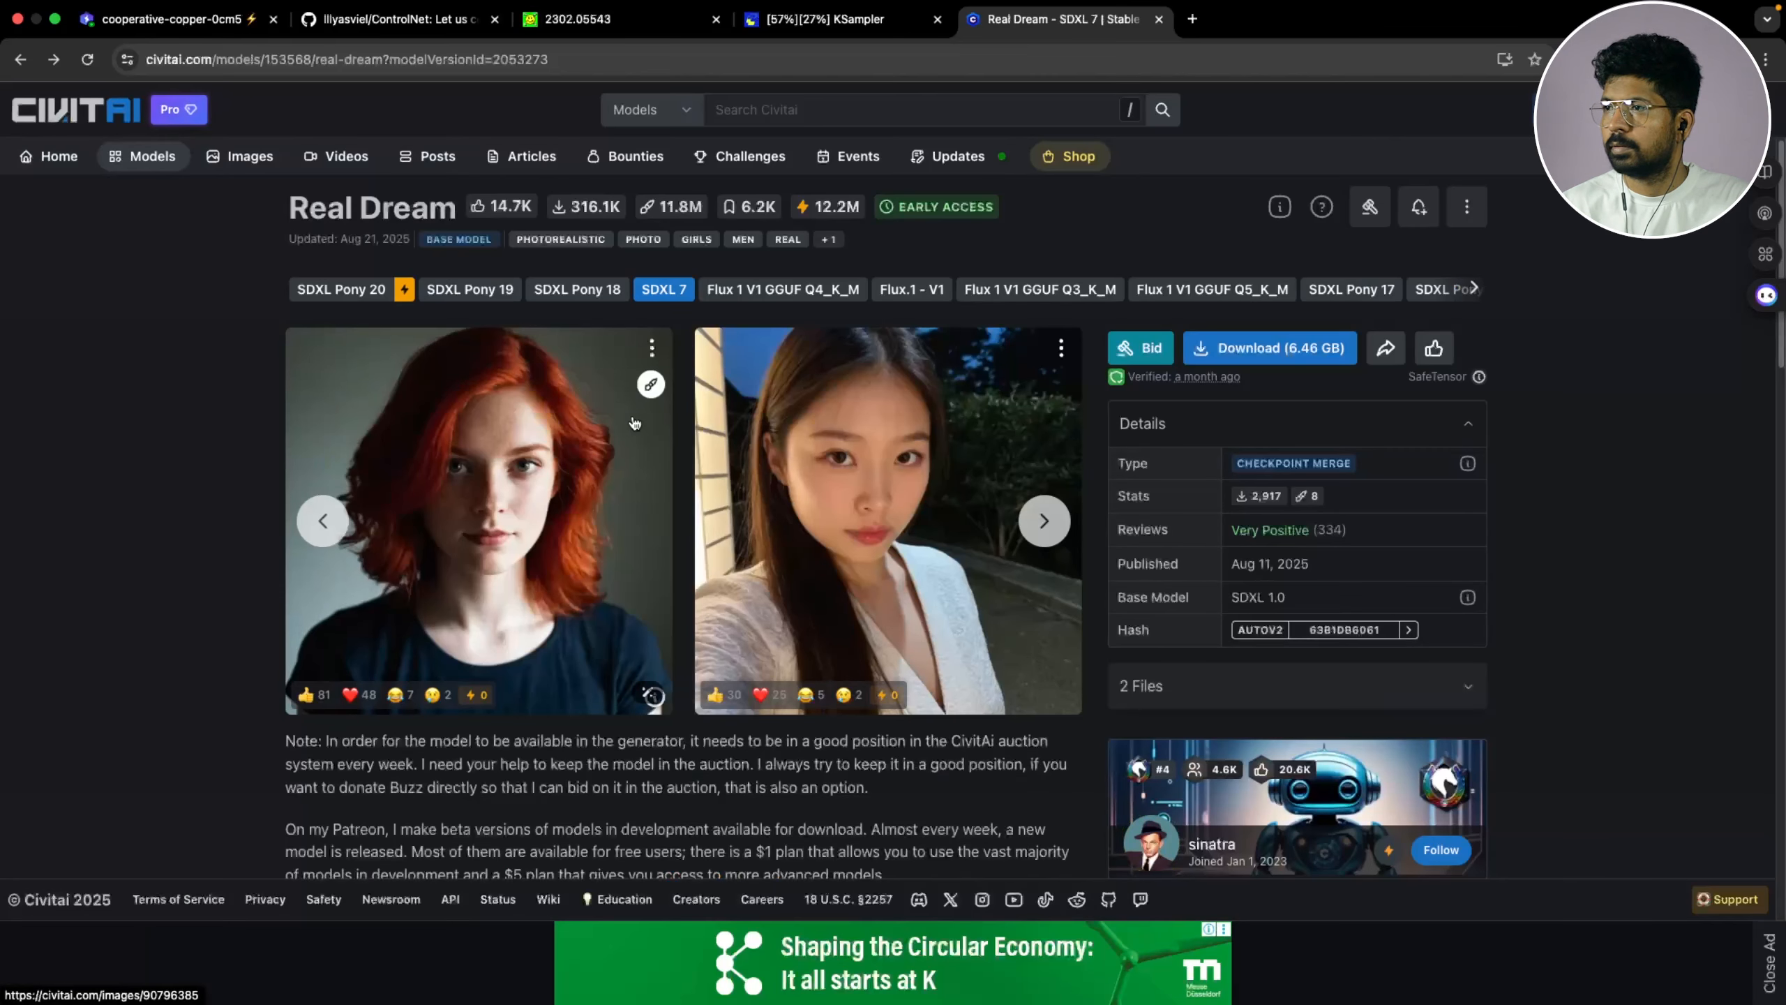
scroll(626, 493, down, 8)
scroll(622, 458, up, 6)
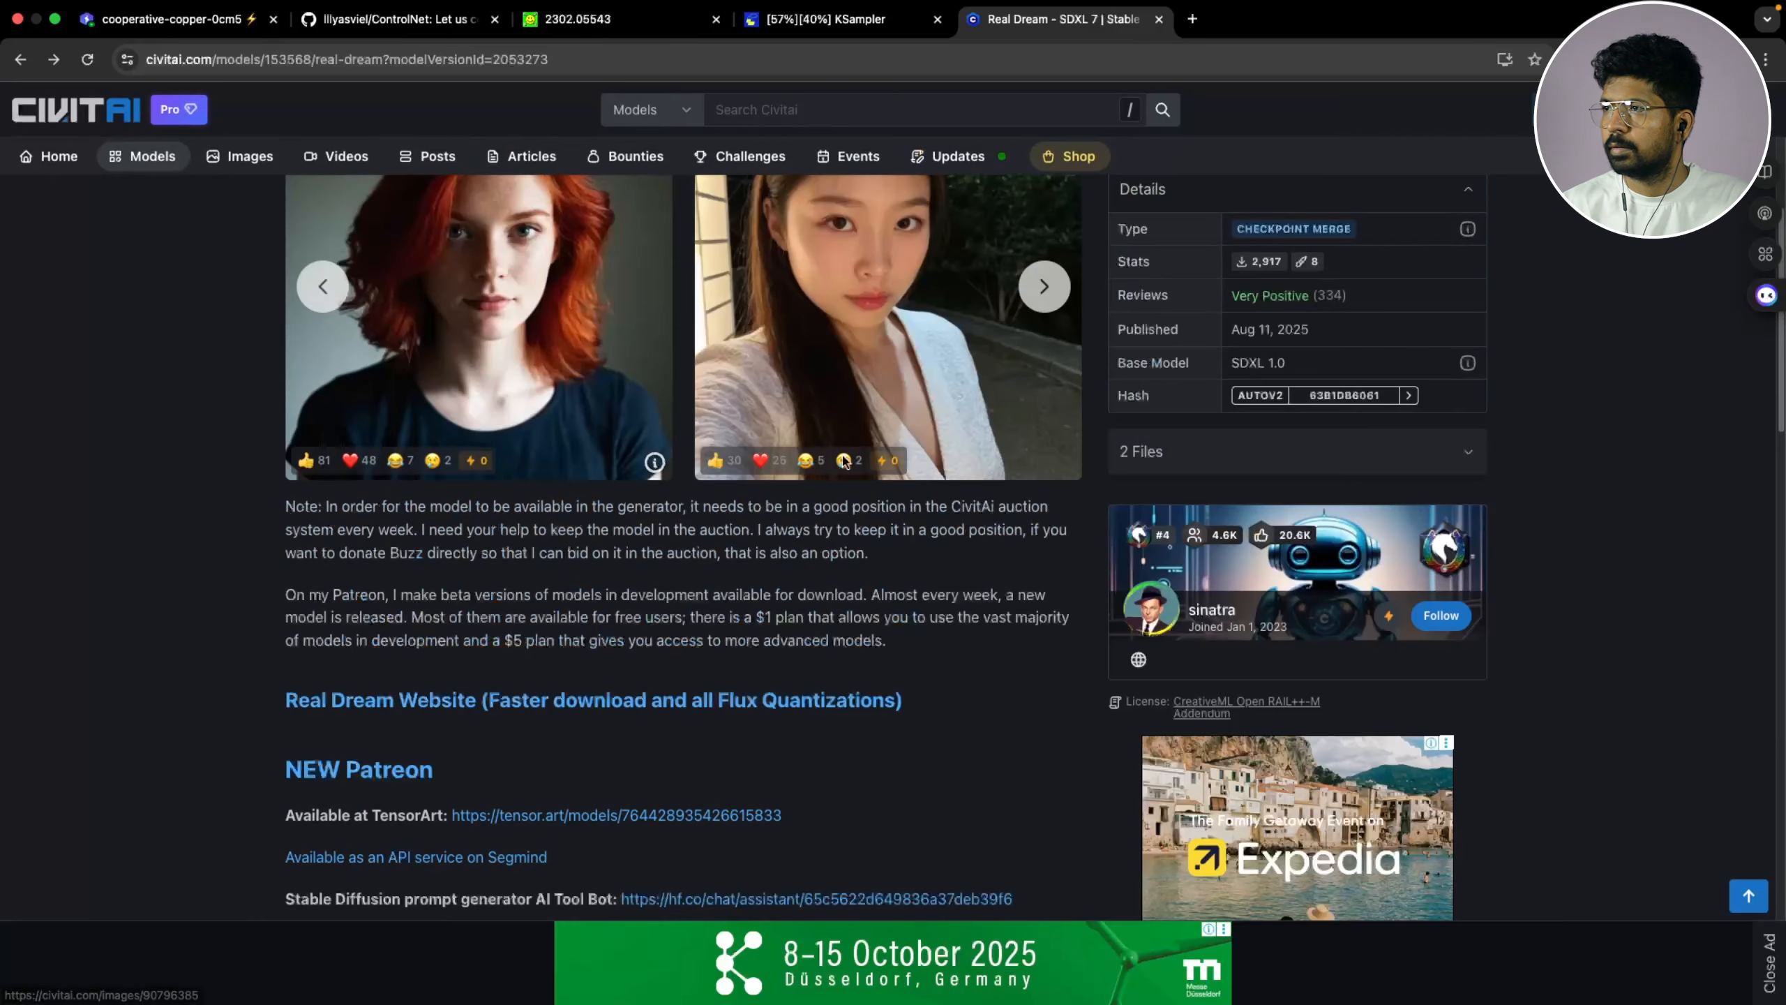
click(1045, 286)
scroll(799, 363, up, 1)
scroll(798, 363, up, 3)
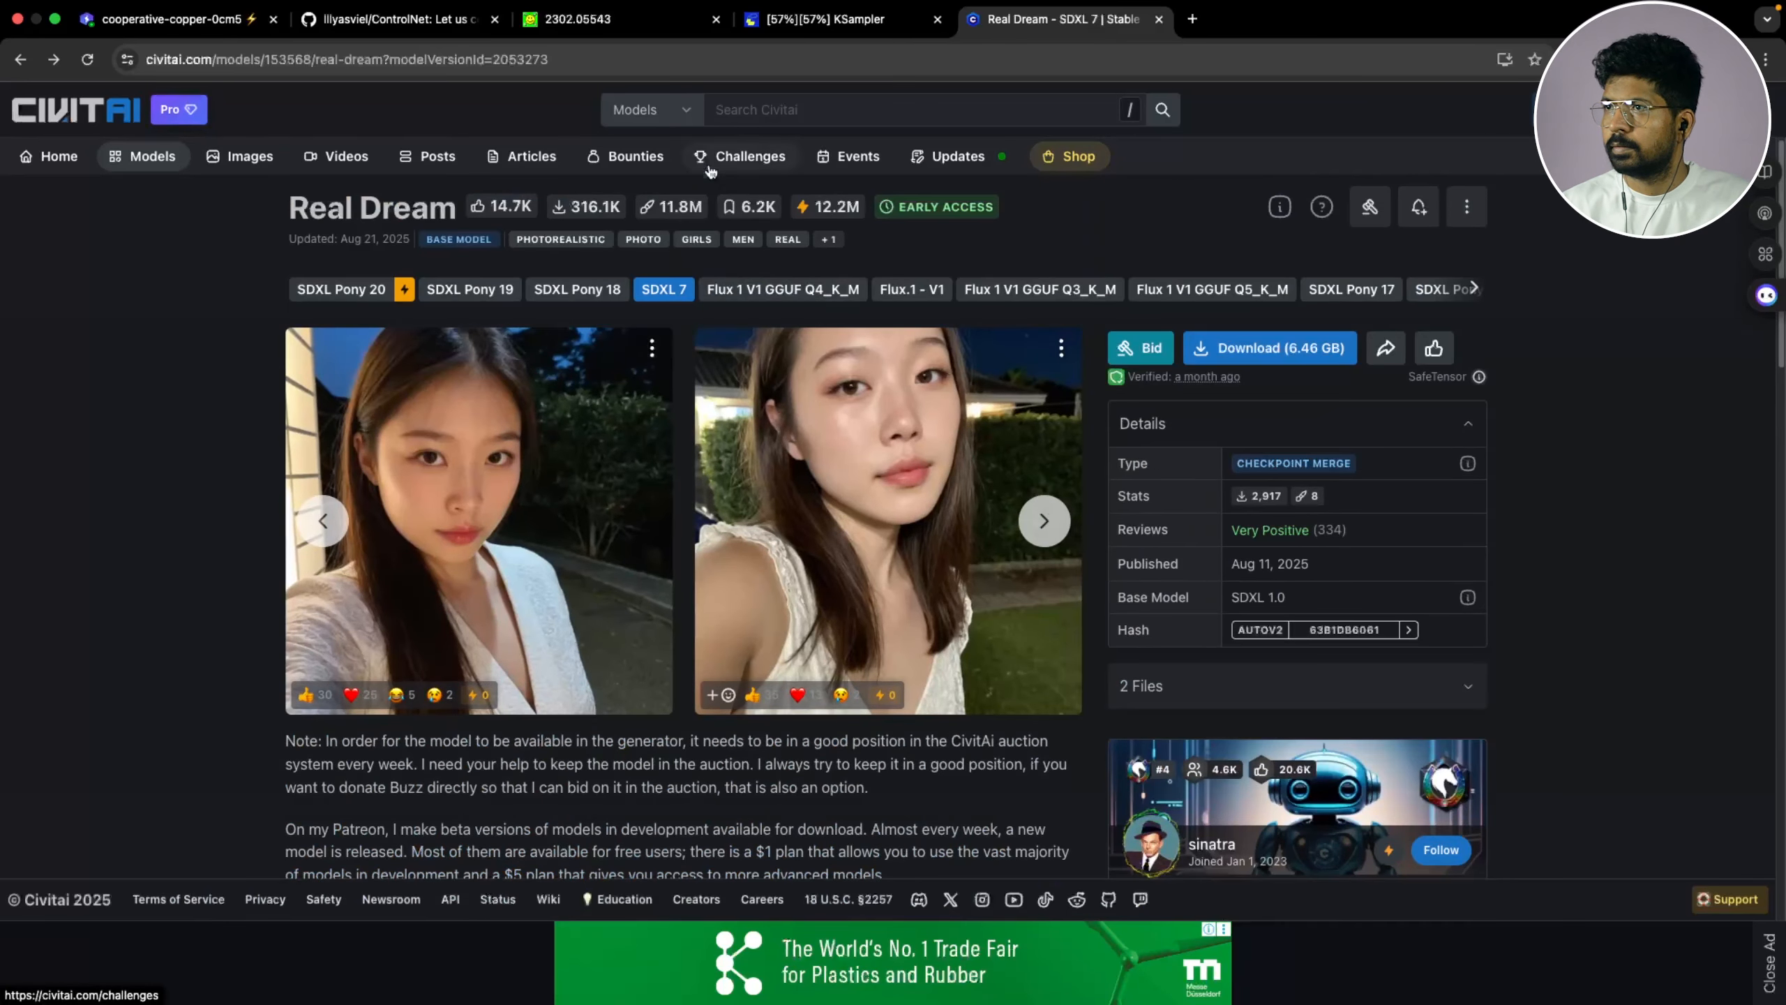
Search Civitai for the Juggernaut XL checkpoint, open its model page and look through the sample images
click(753, 109)
text(jgganua)
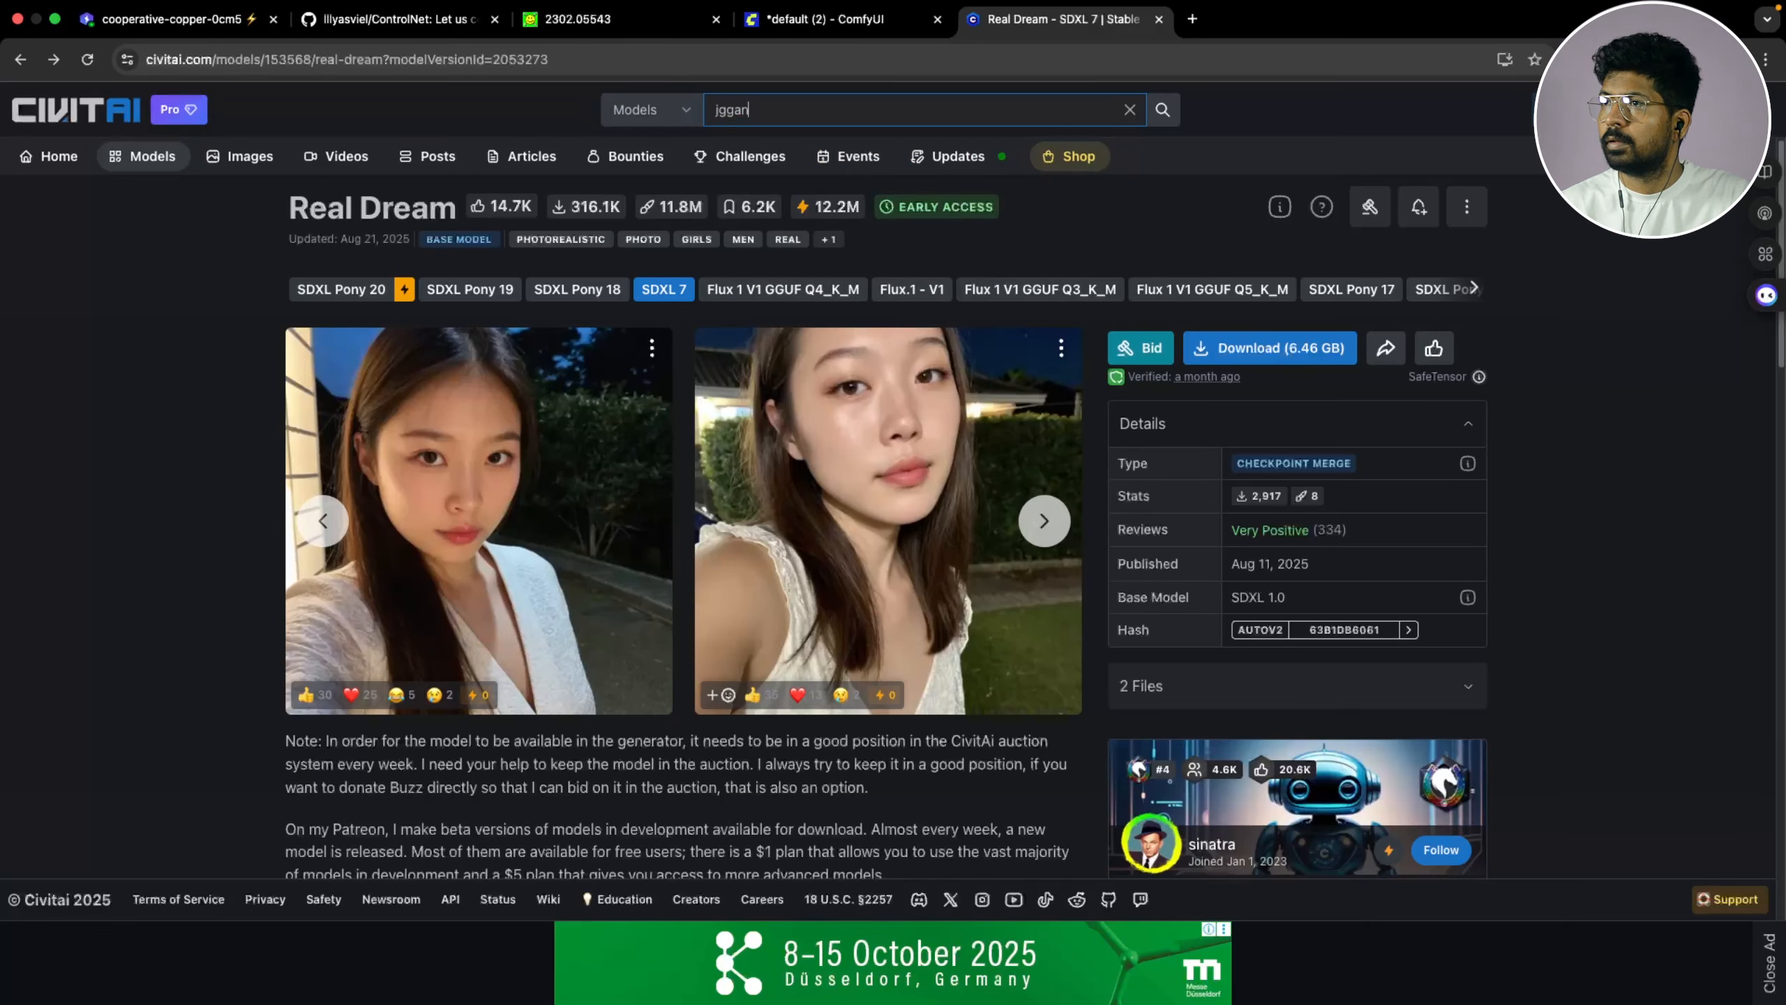
key(BackSpace)
key(BackSpace)
key(BackSpace)
key(BackSpace)
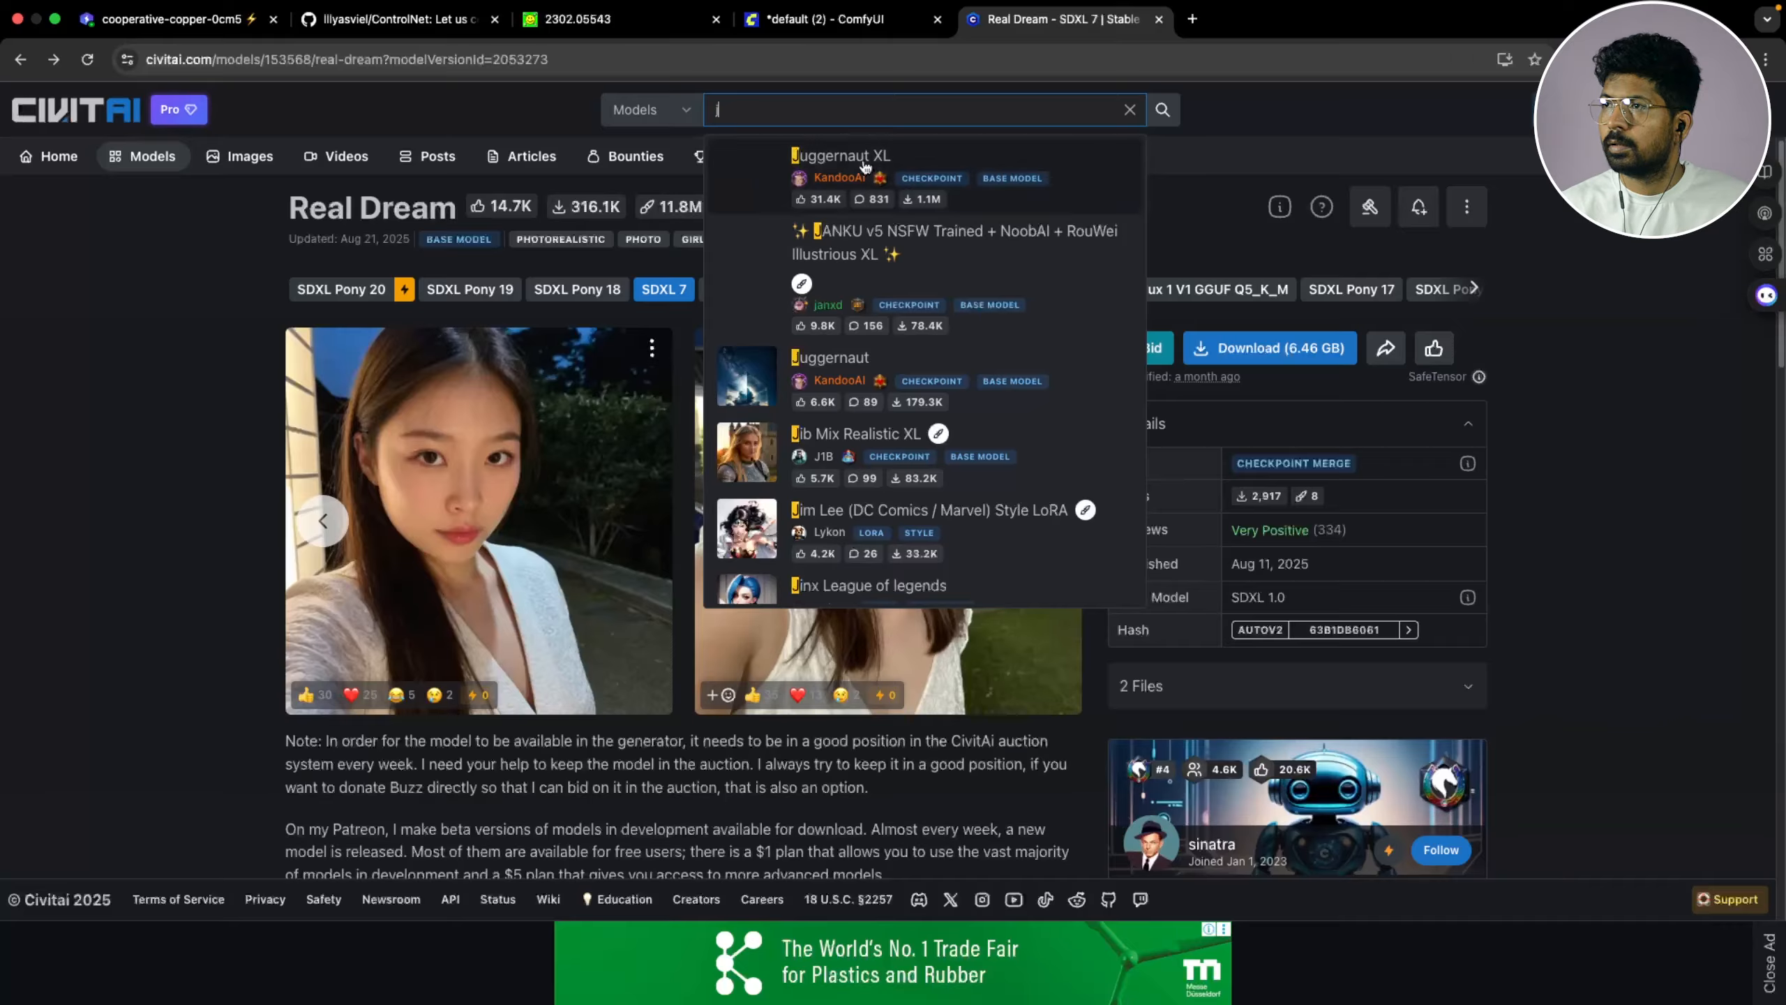
click(865, 166)
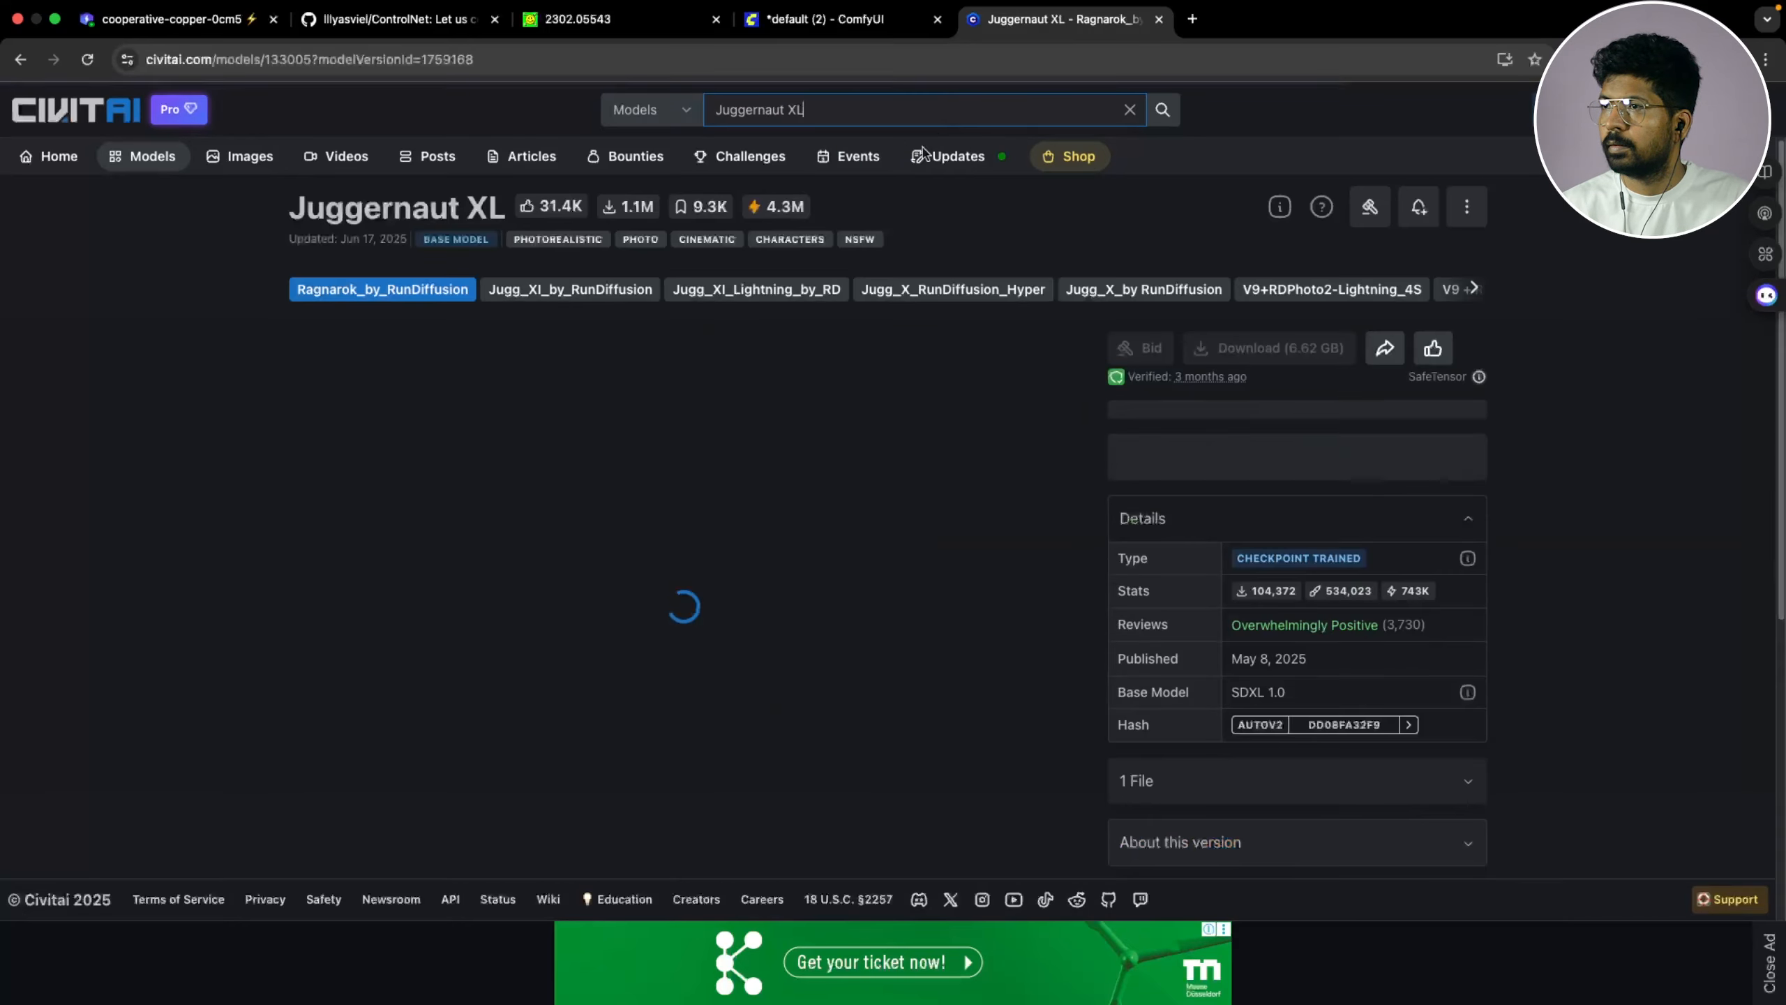
click(1046, 577)
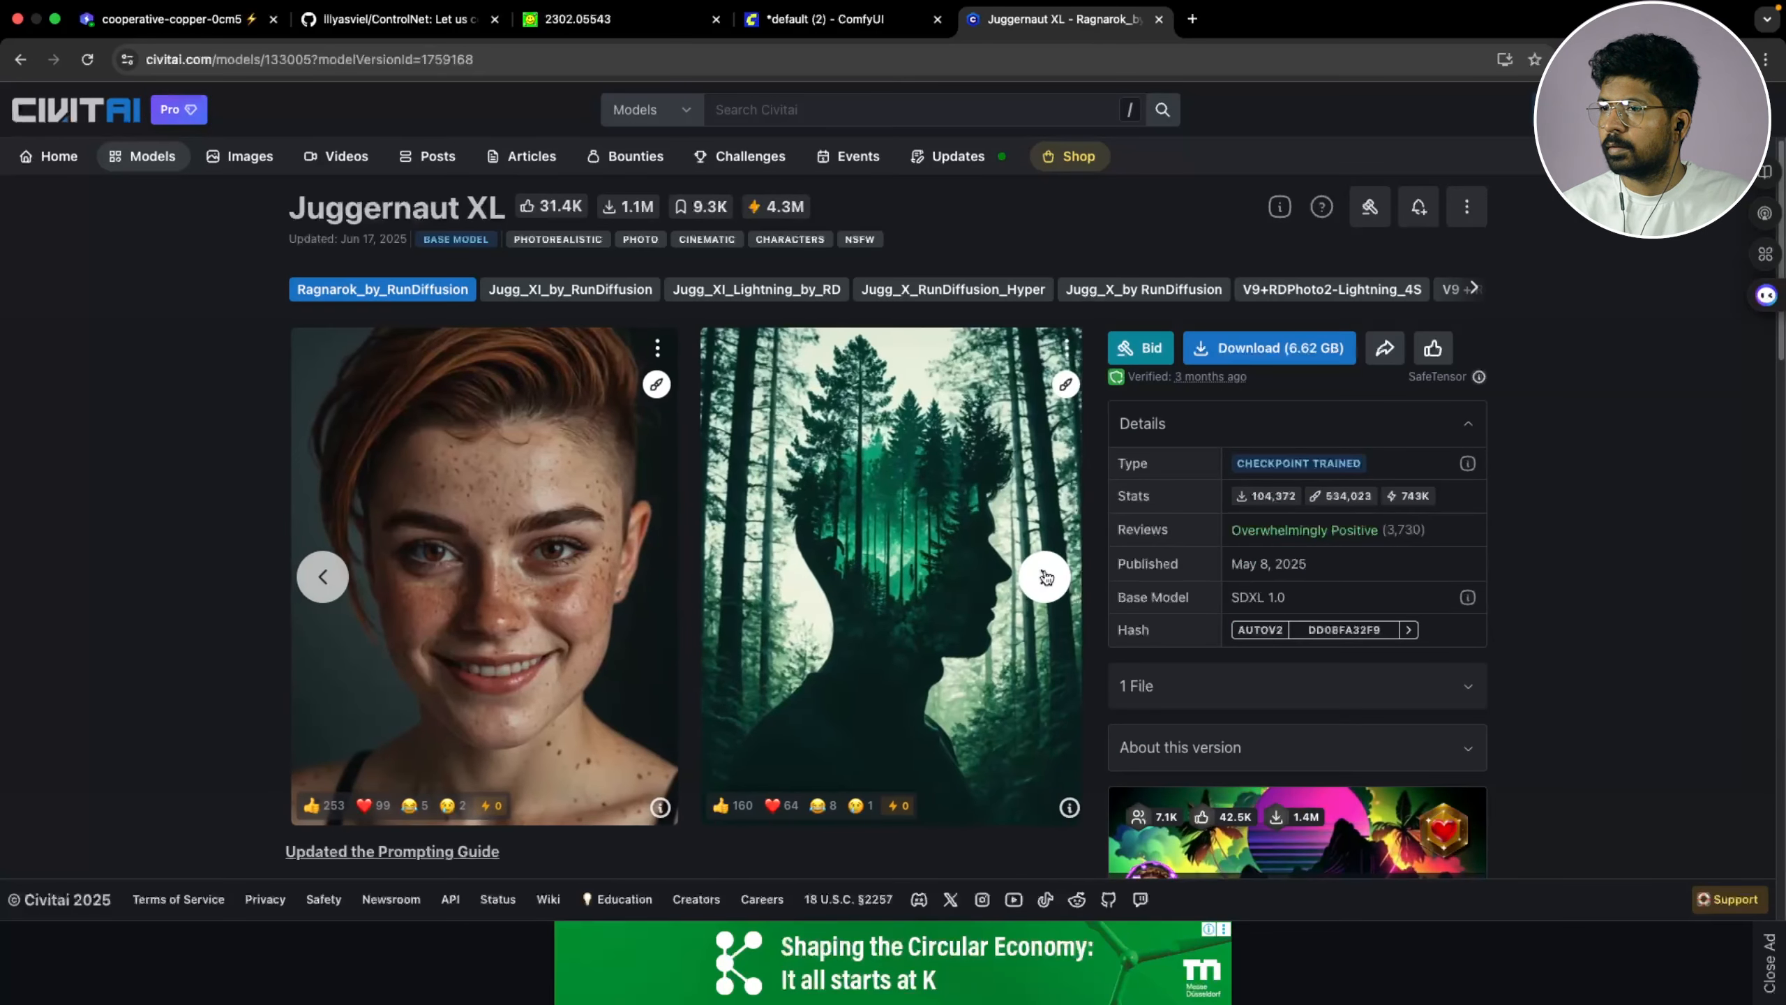
click(1046, 577)
Switch back to ComfyUI and clear all the text from the negative prompt node
click(840, 18)
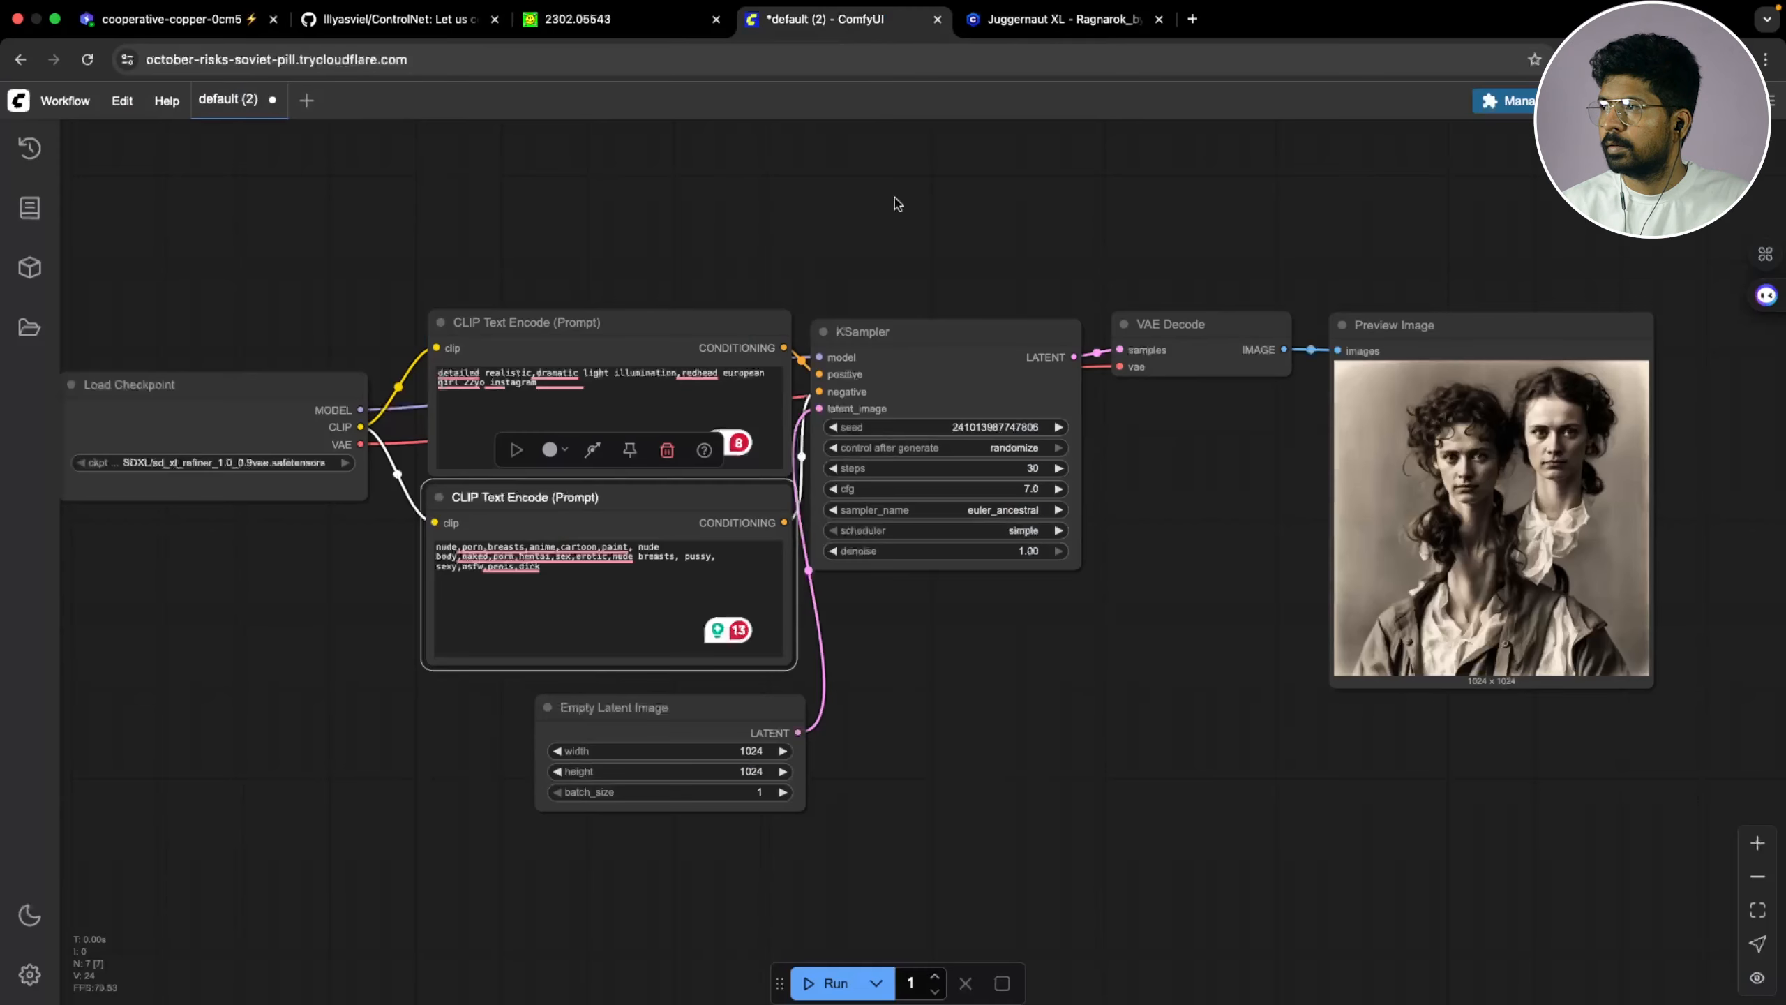
scroll(1178, 644, right, 2)
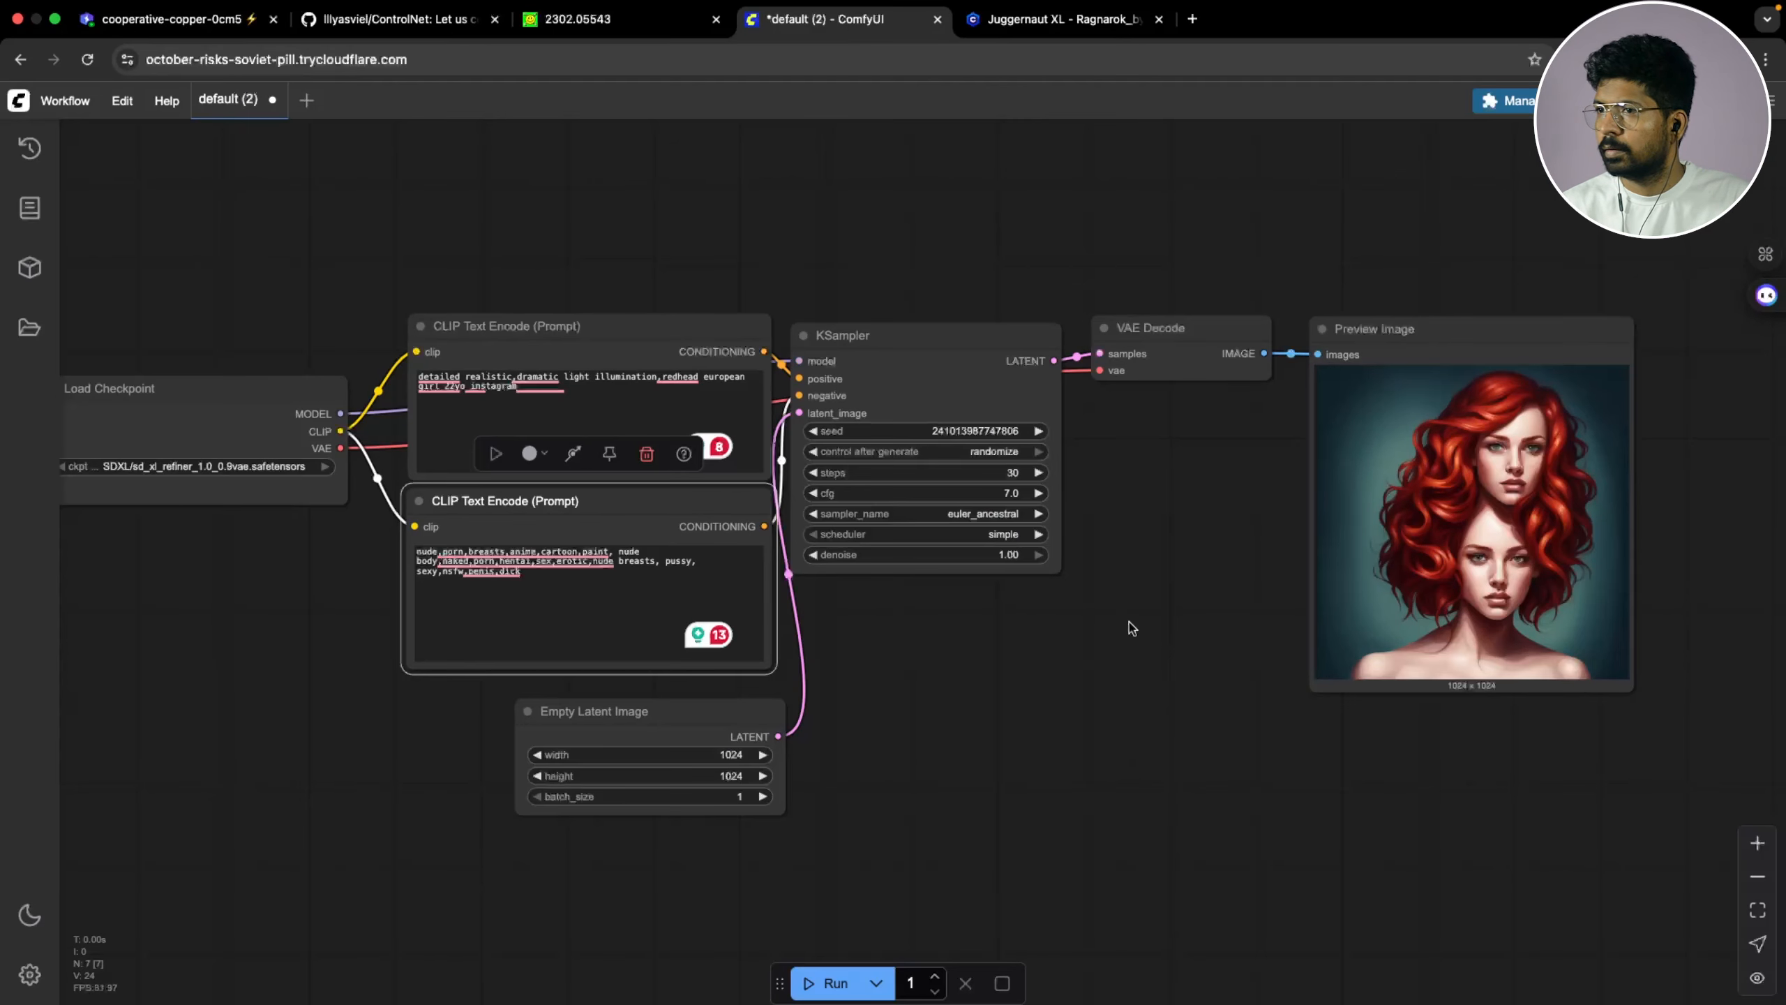
click(518, 592)
key(ctrl+a)
key(BackSpace)
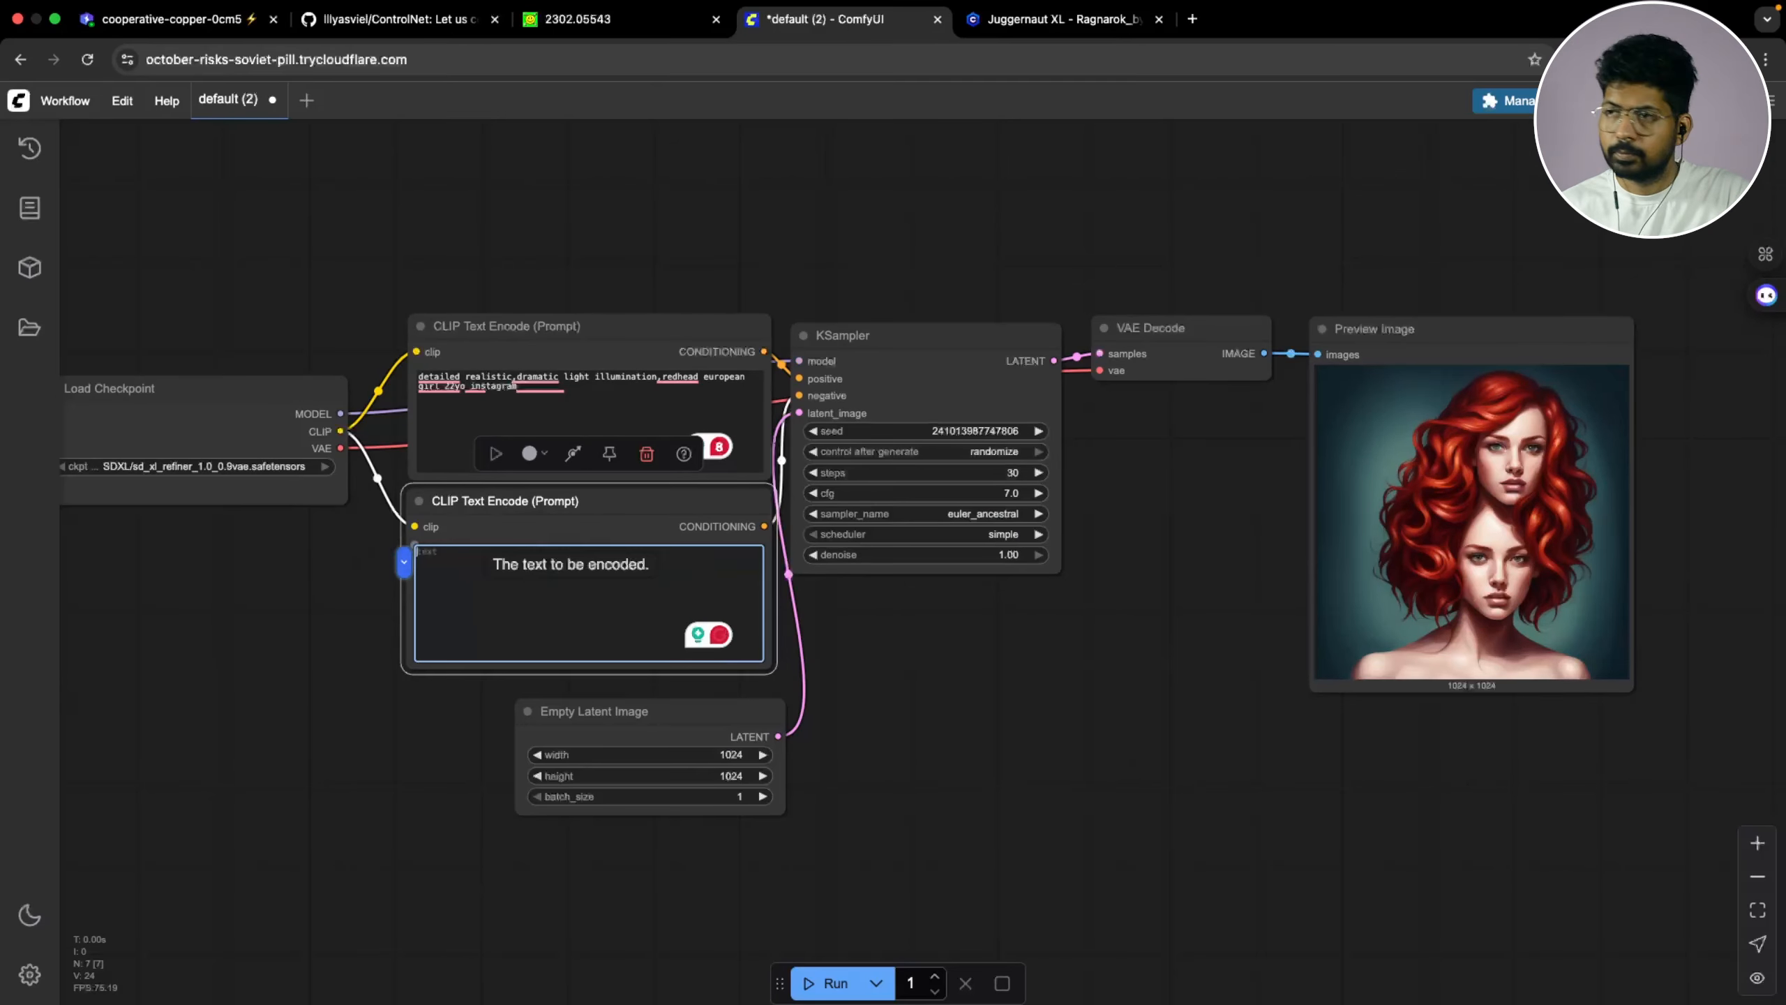
click(973, 665)
Correct the start of the positive prompt's punctuation and spacing to read "detailed, realistic, dramatic light illumination"
scroll(585, 316, up, 5)
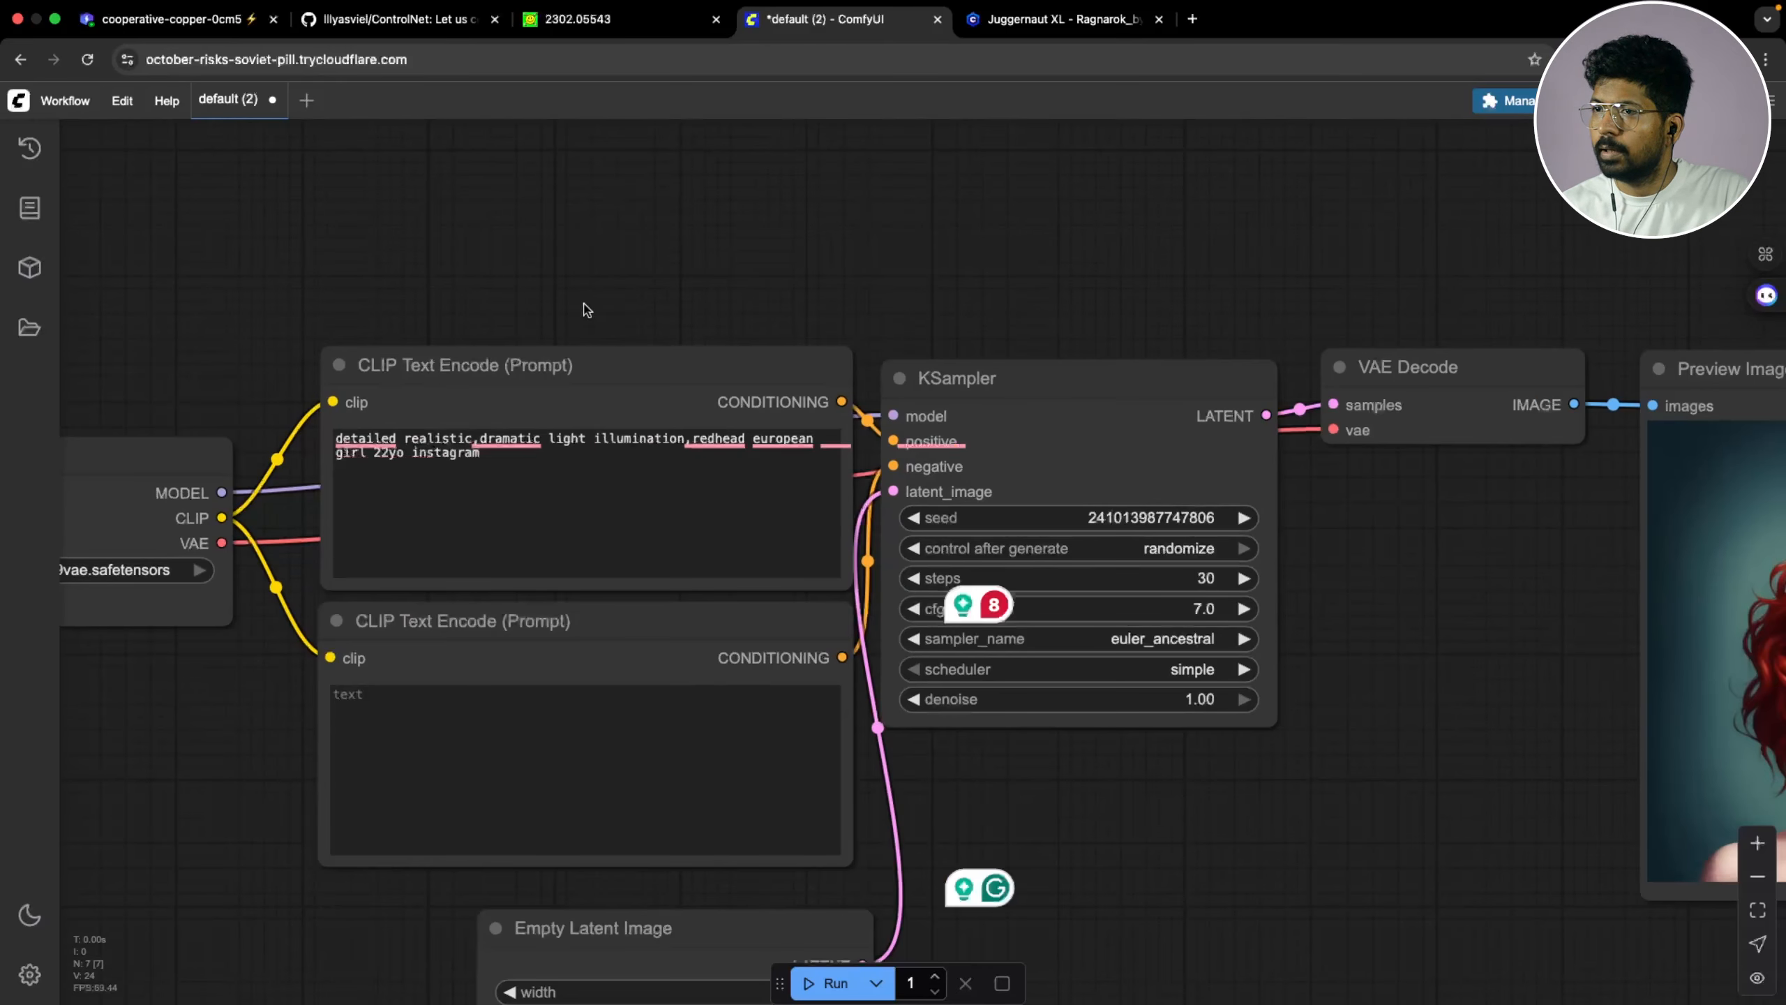
mouse_move(532, 392)
click(545, 448)
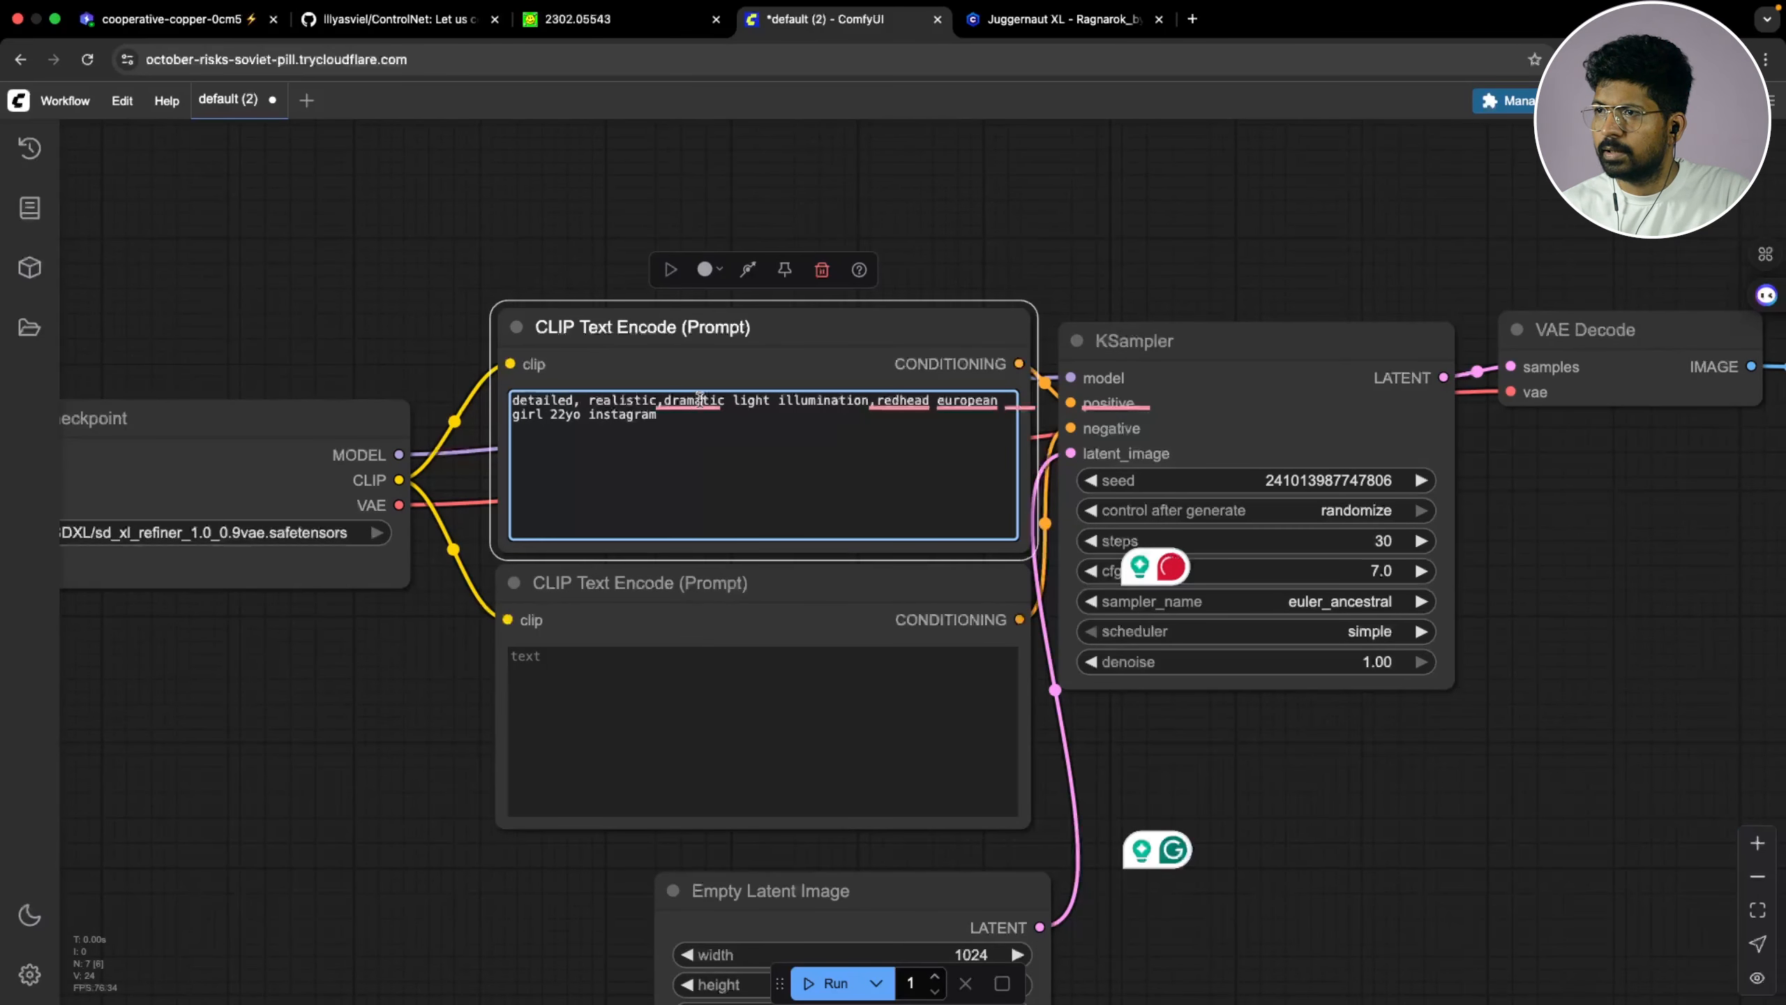
drag(259, 687, 484, 683)
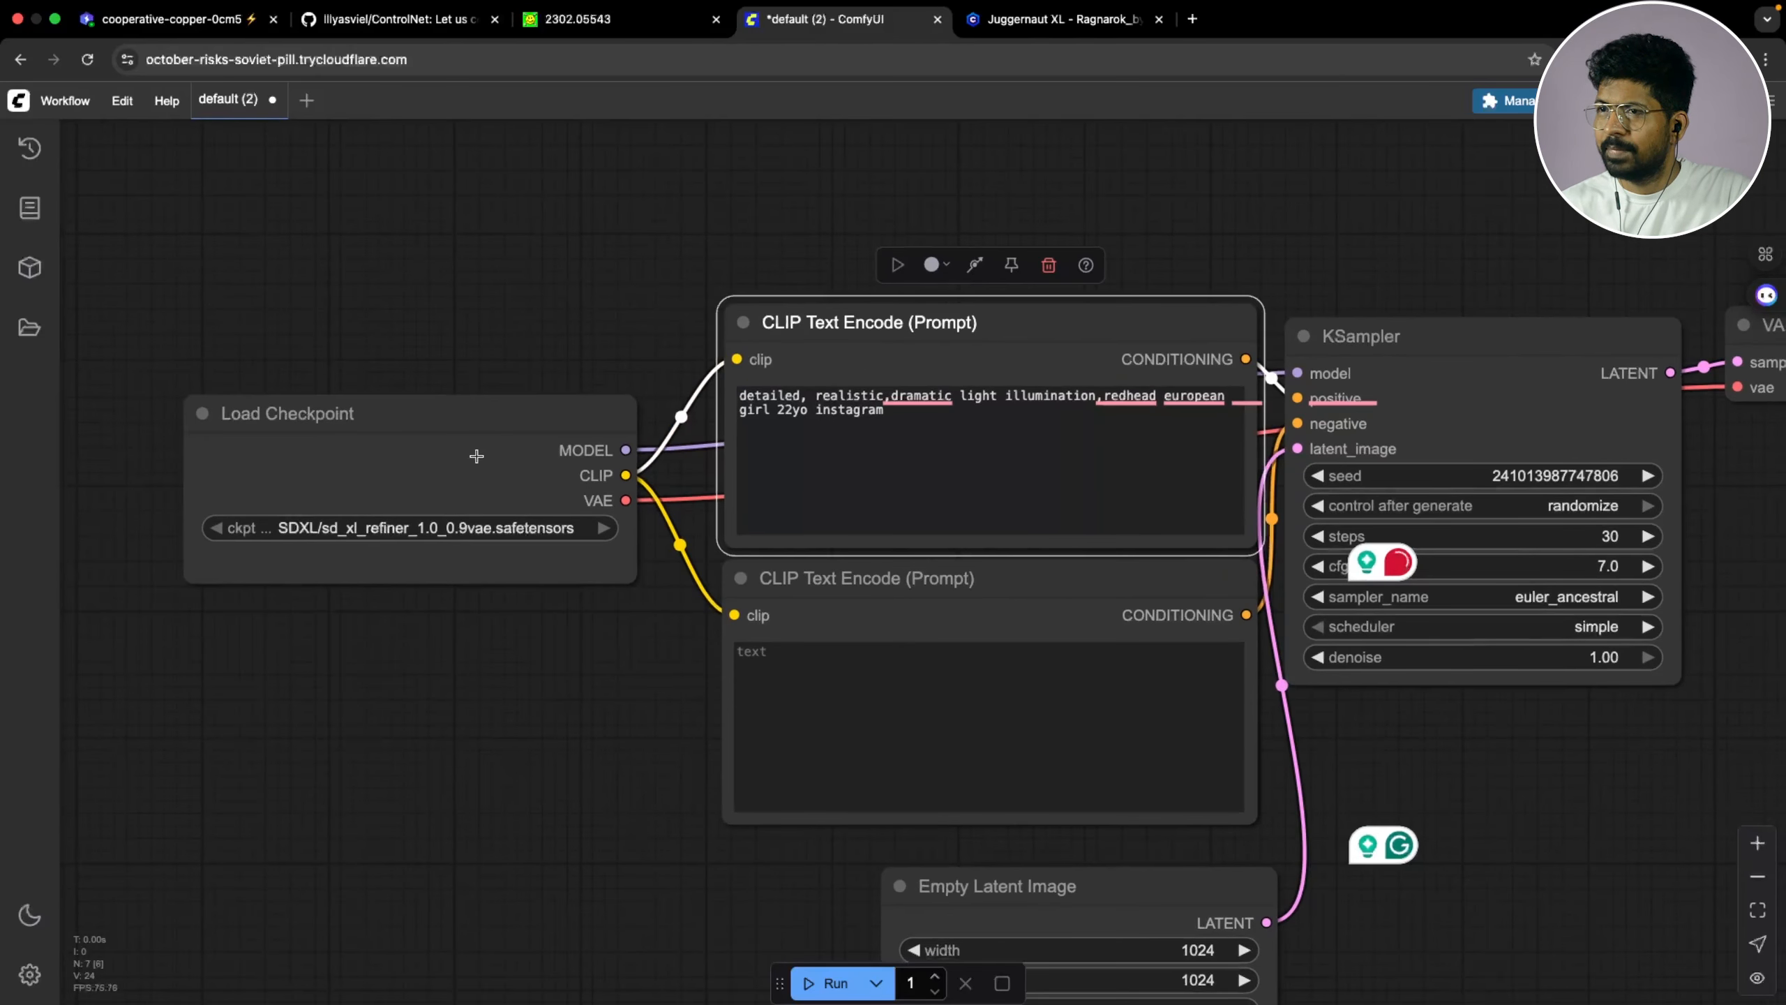
click(919, 419)
mouse_move(921, 397)
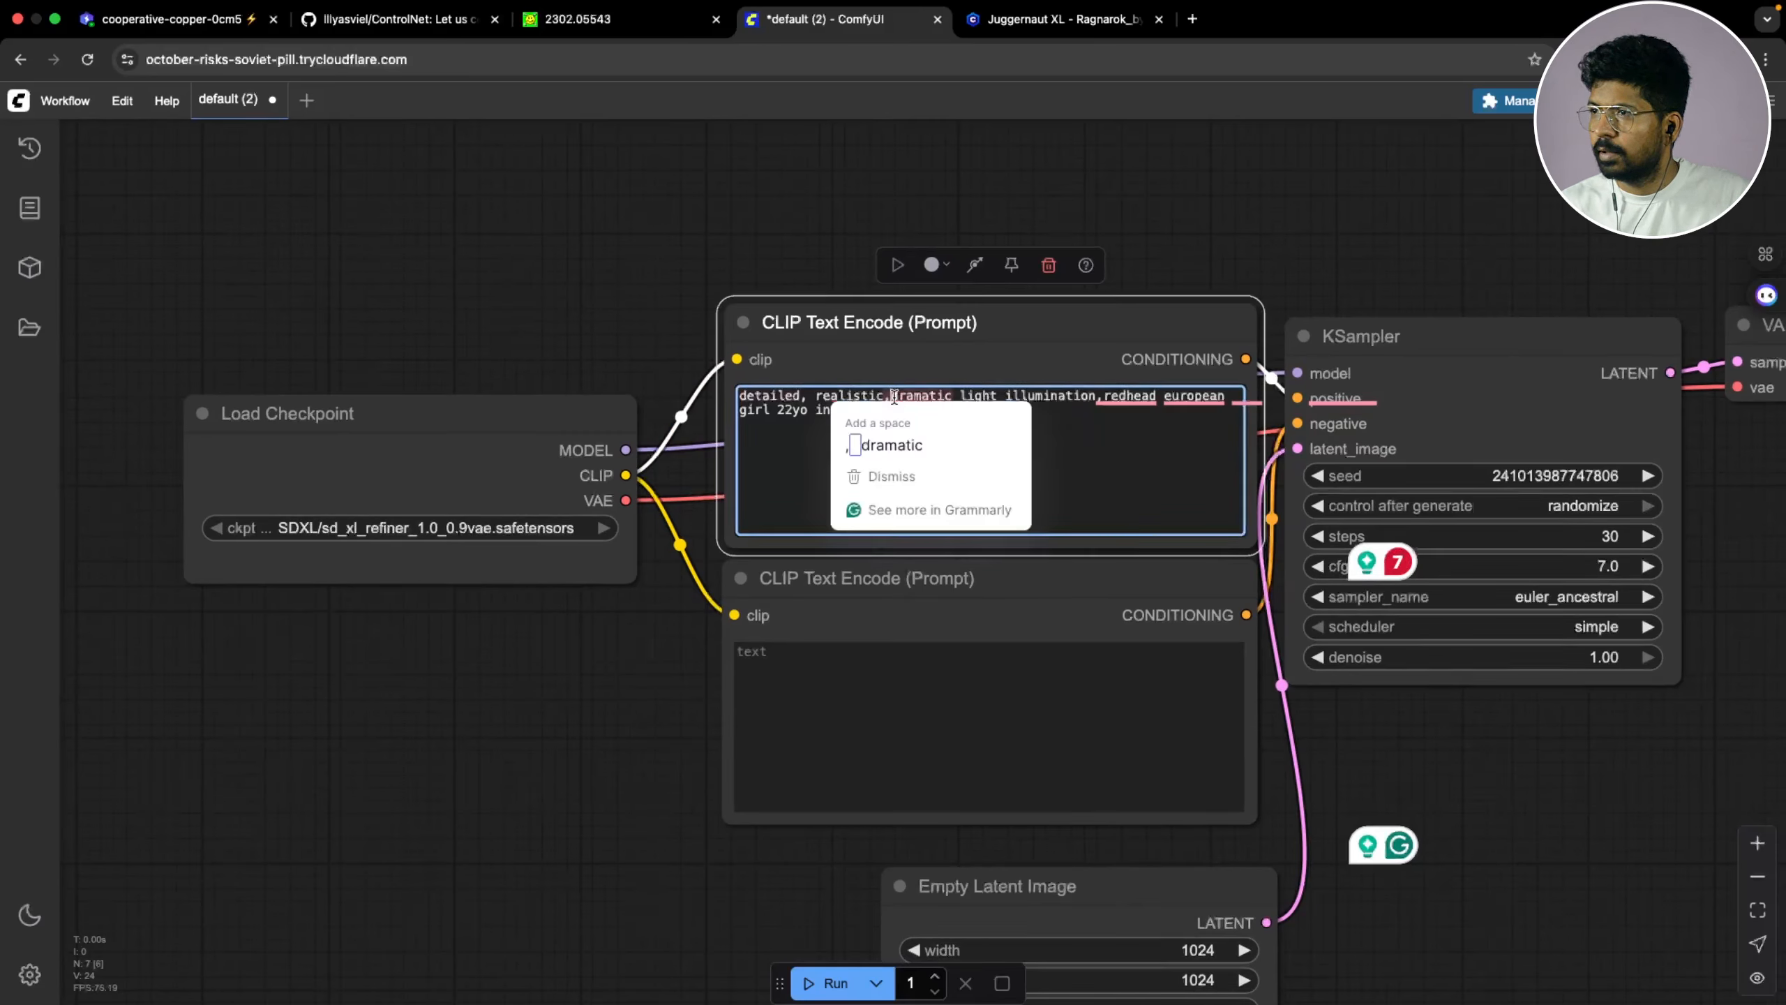
click(944, 428)
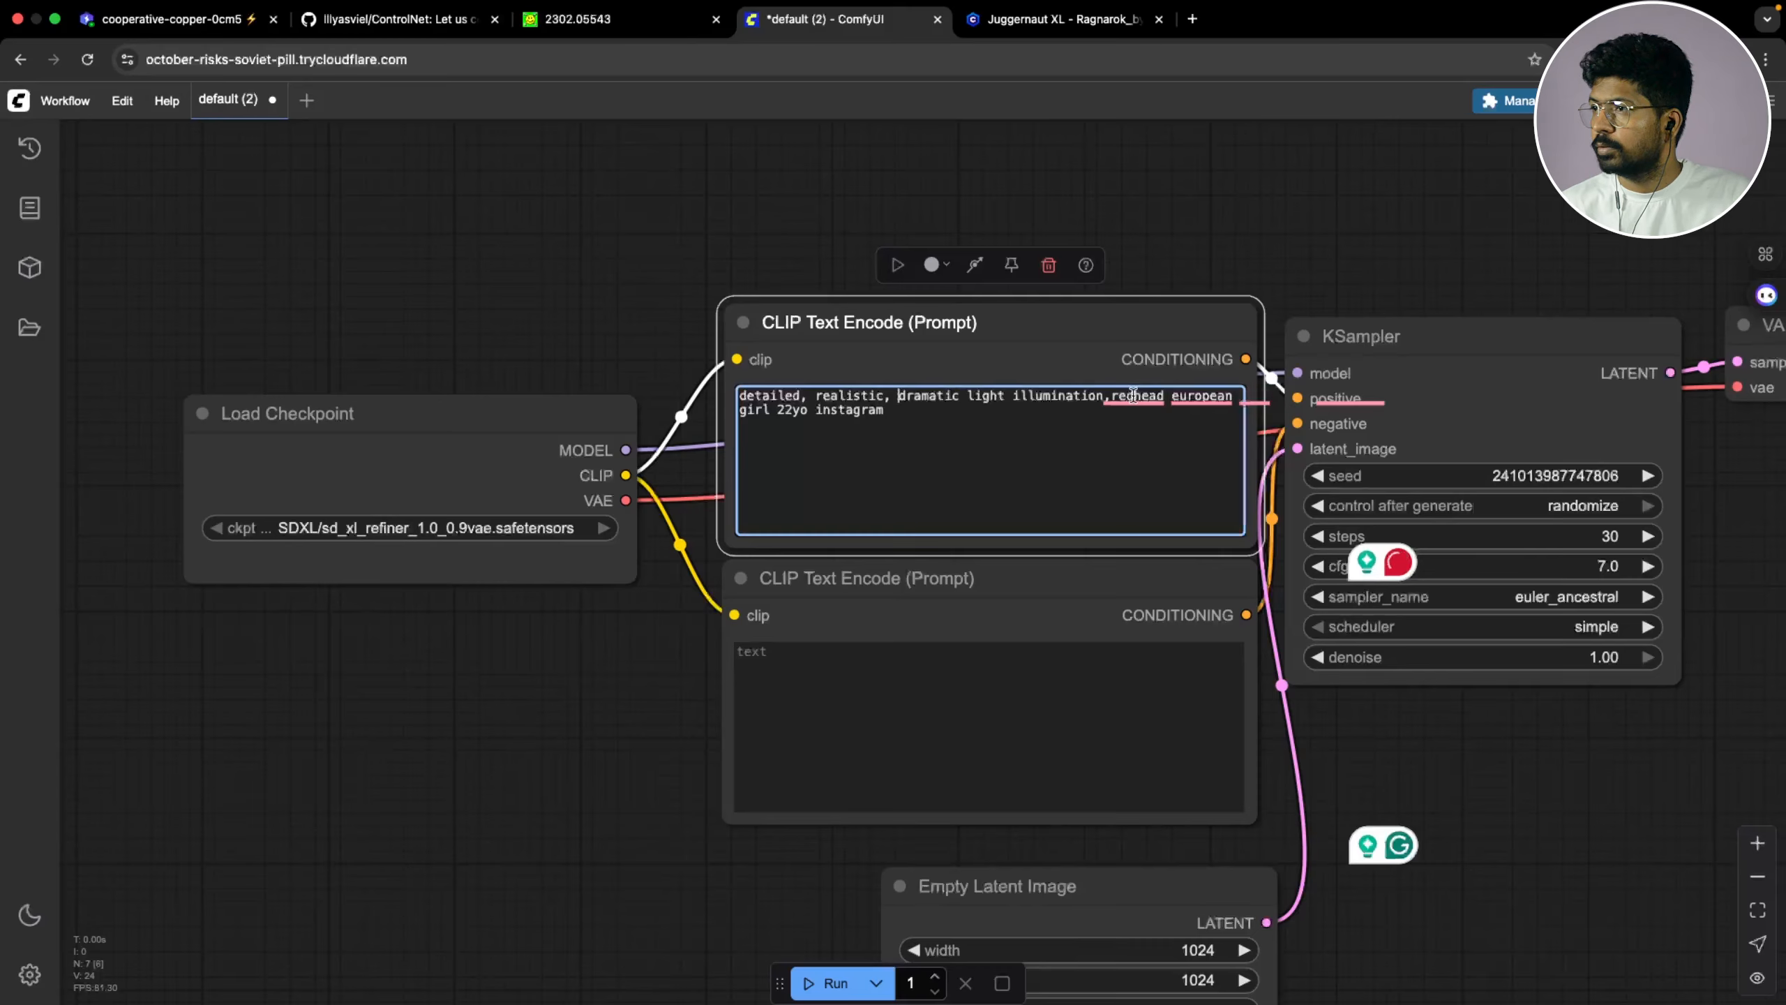
Clear all the text from the positive prompt node
triple_click(893, 422)
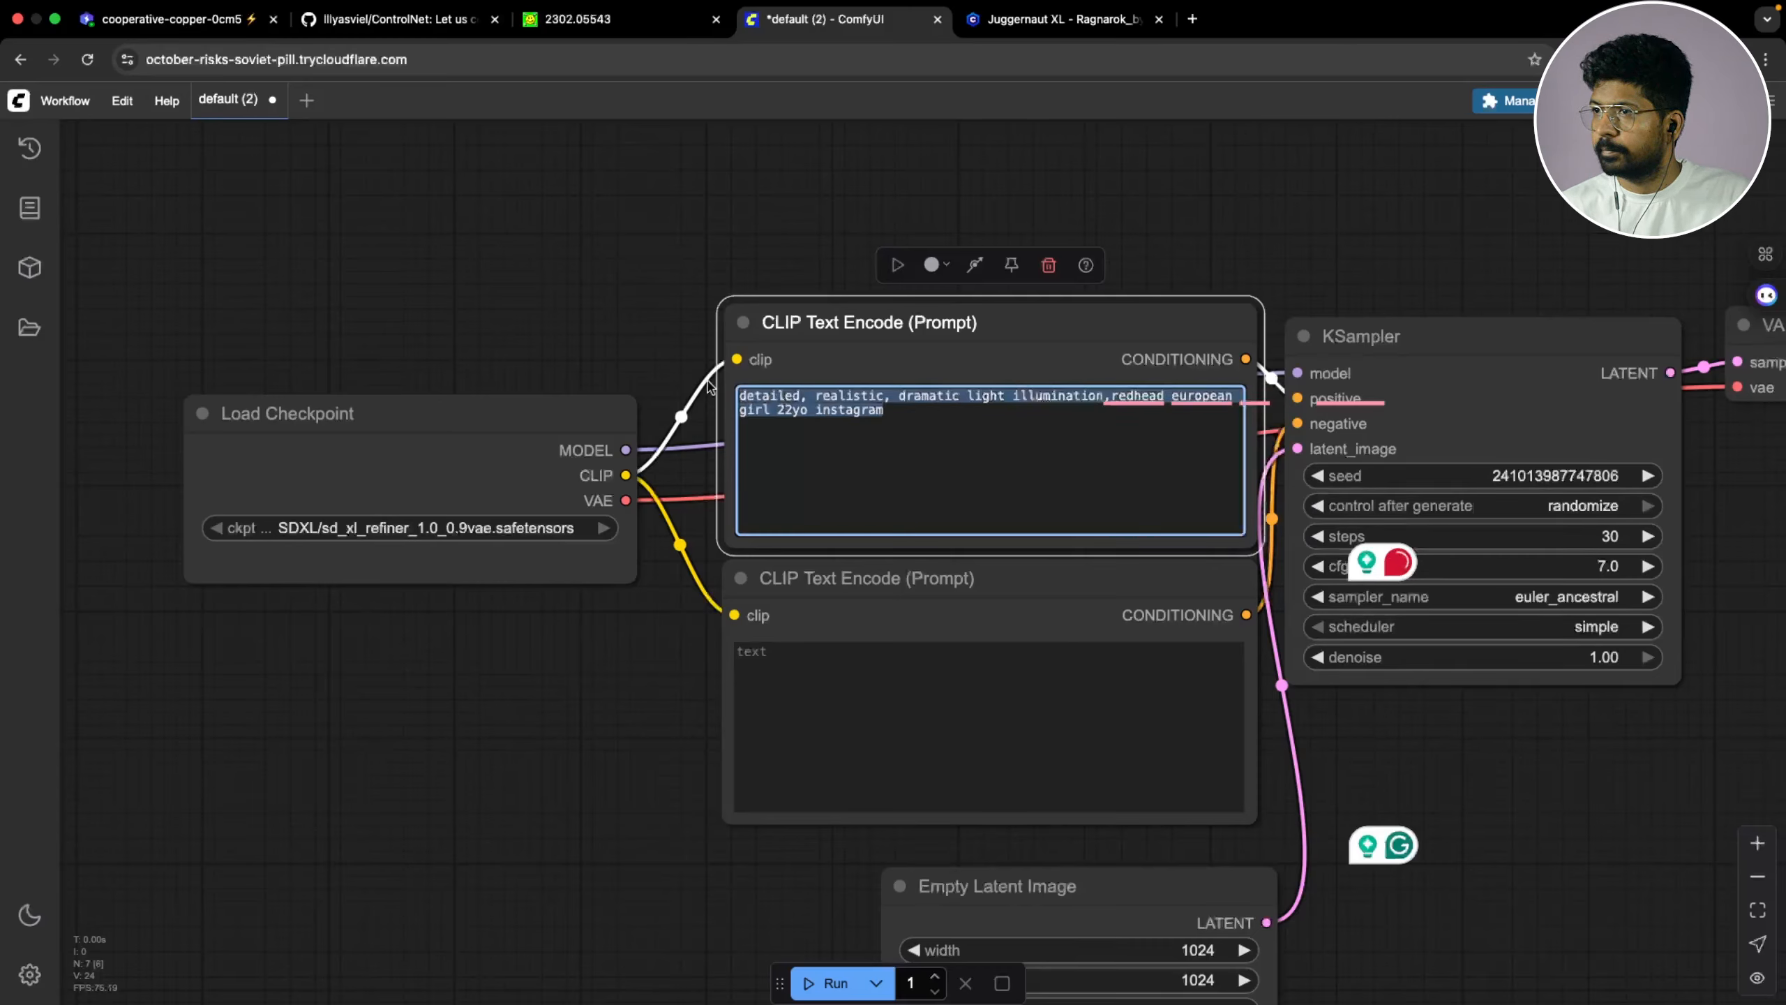
key(BackSpace)
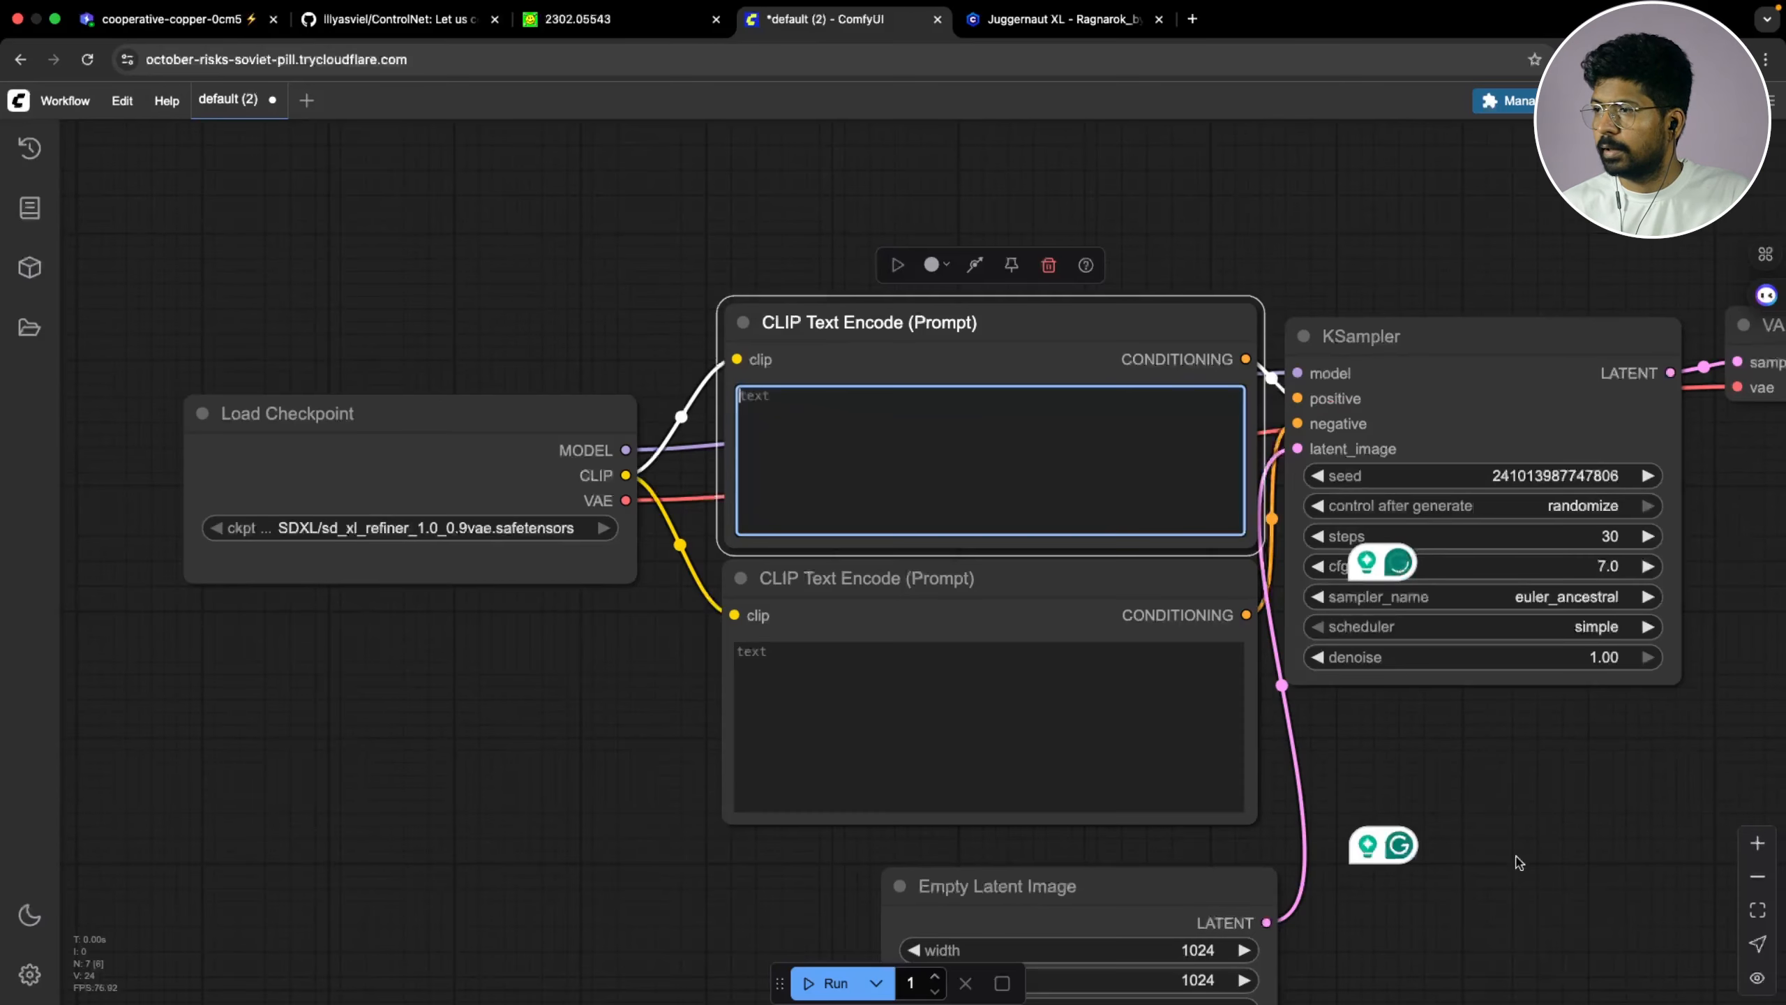
Add a Load Image node and place it in the empty area beneath the Load Checkpoint node
scroll(1371, 619, down, 3)
scroll(1208, 621, down, 5)
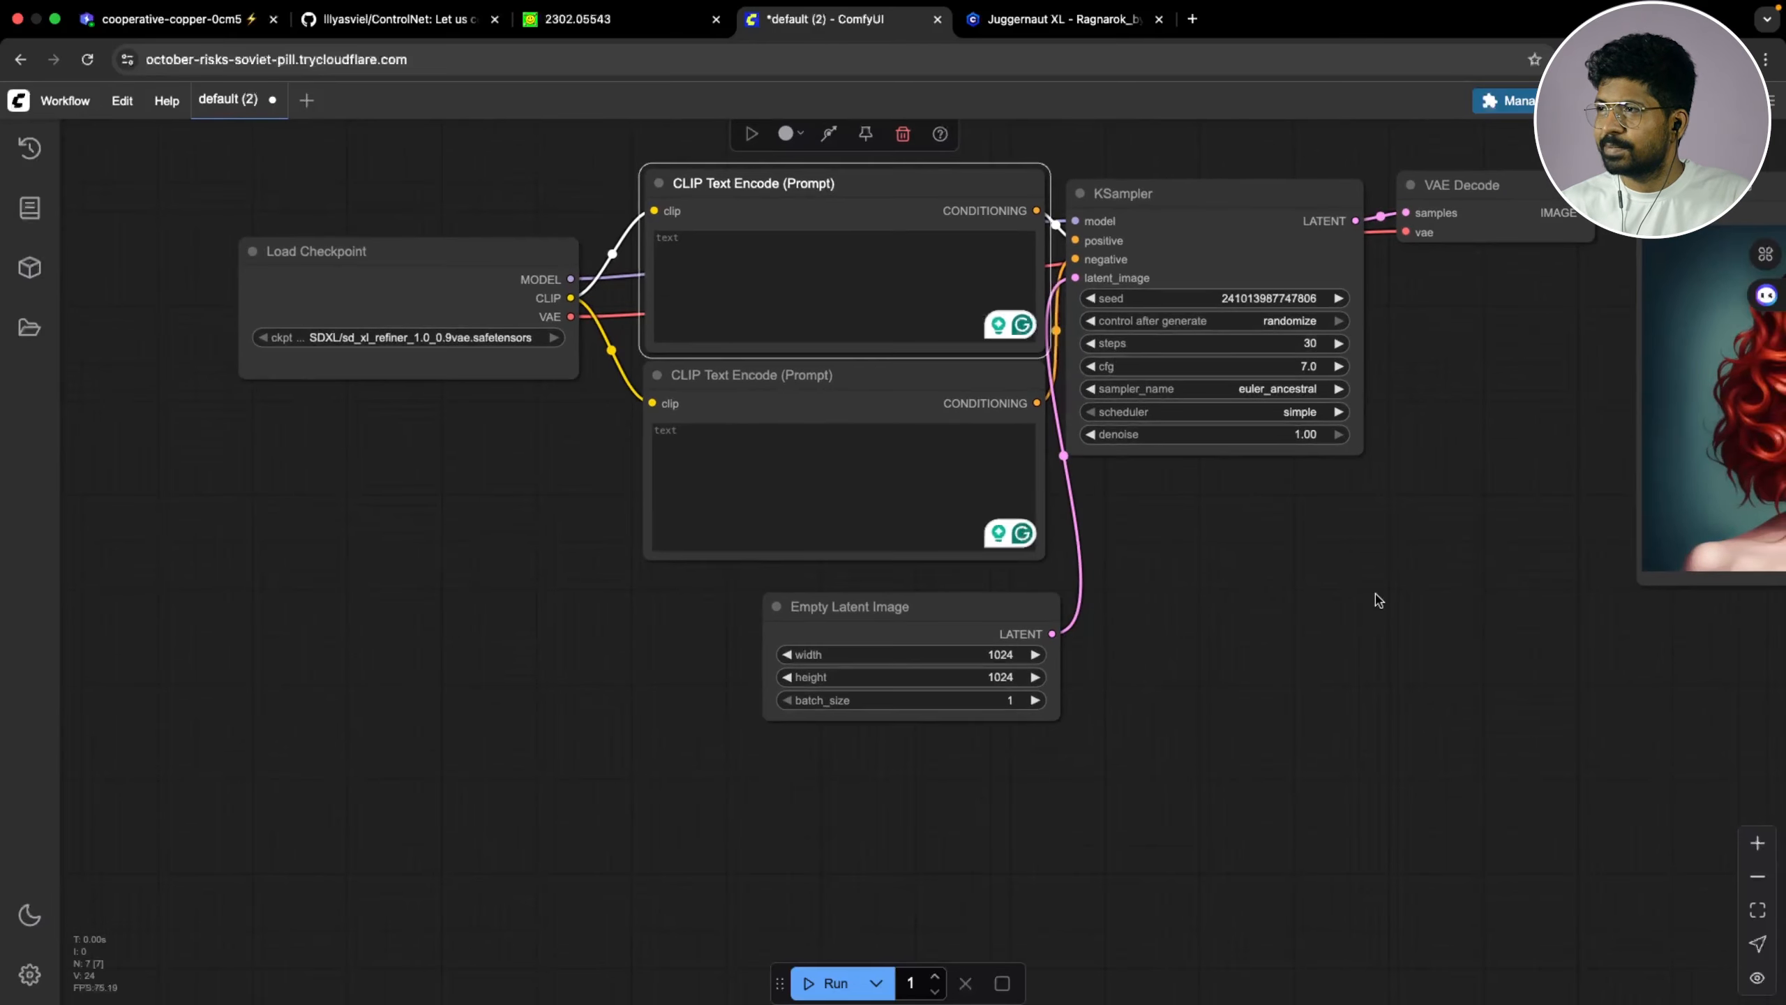
drag(927, 737, 1067, 700)
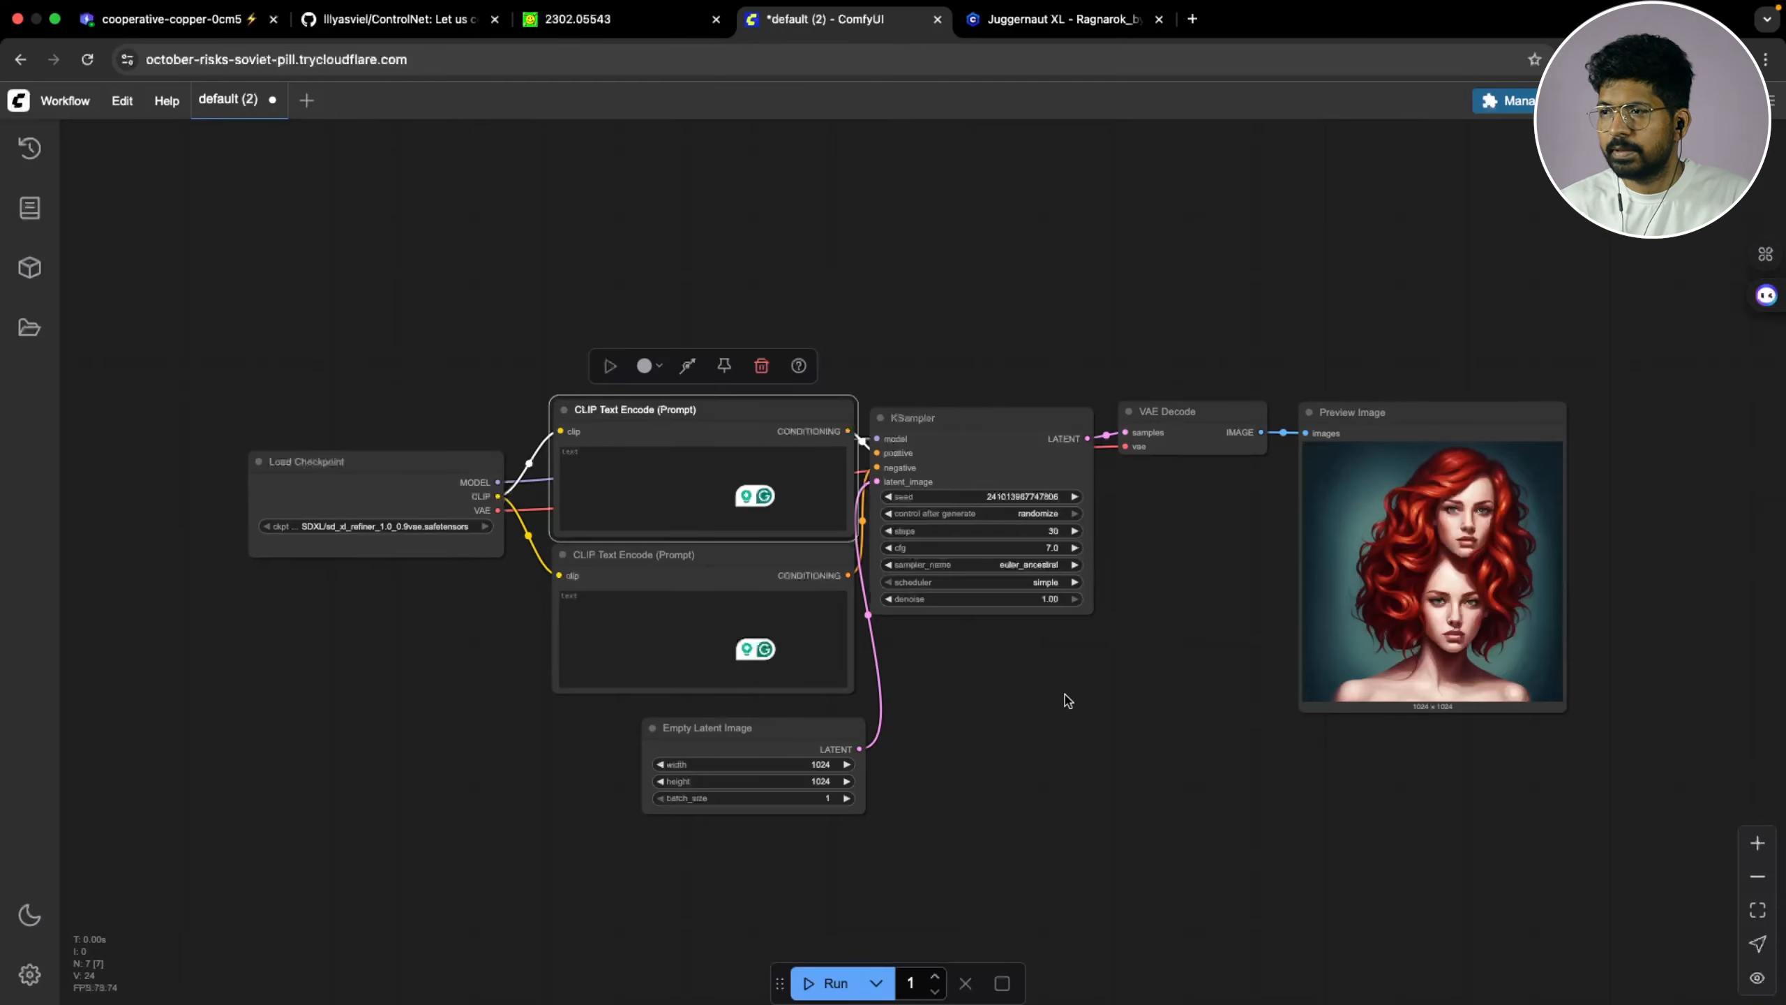
double_click(521, 784)
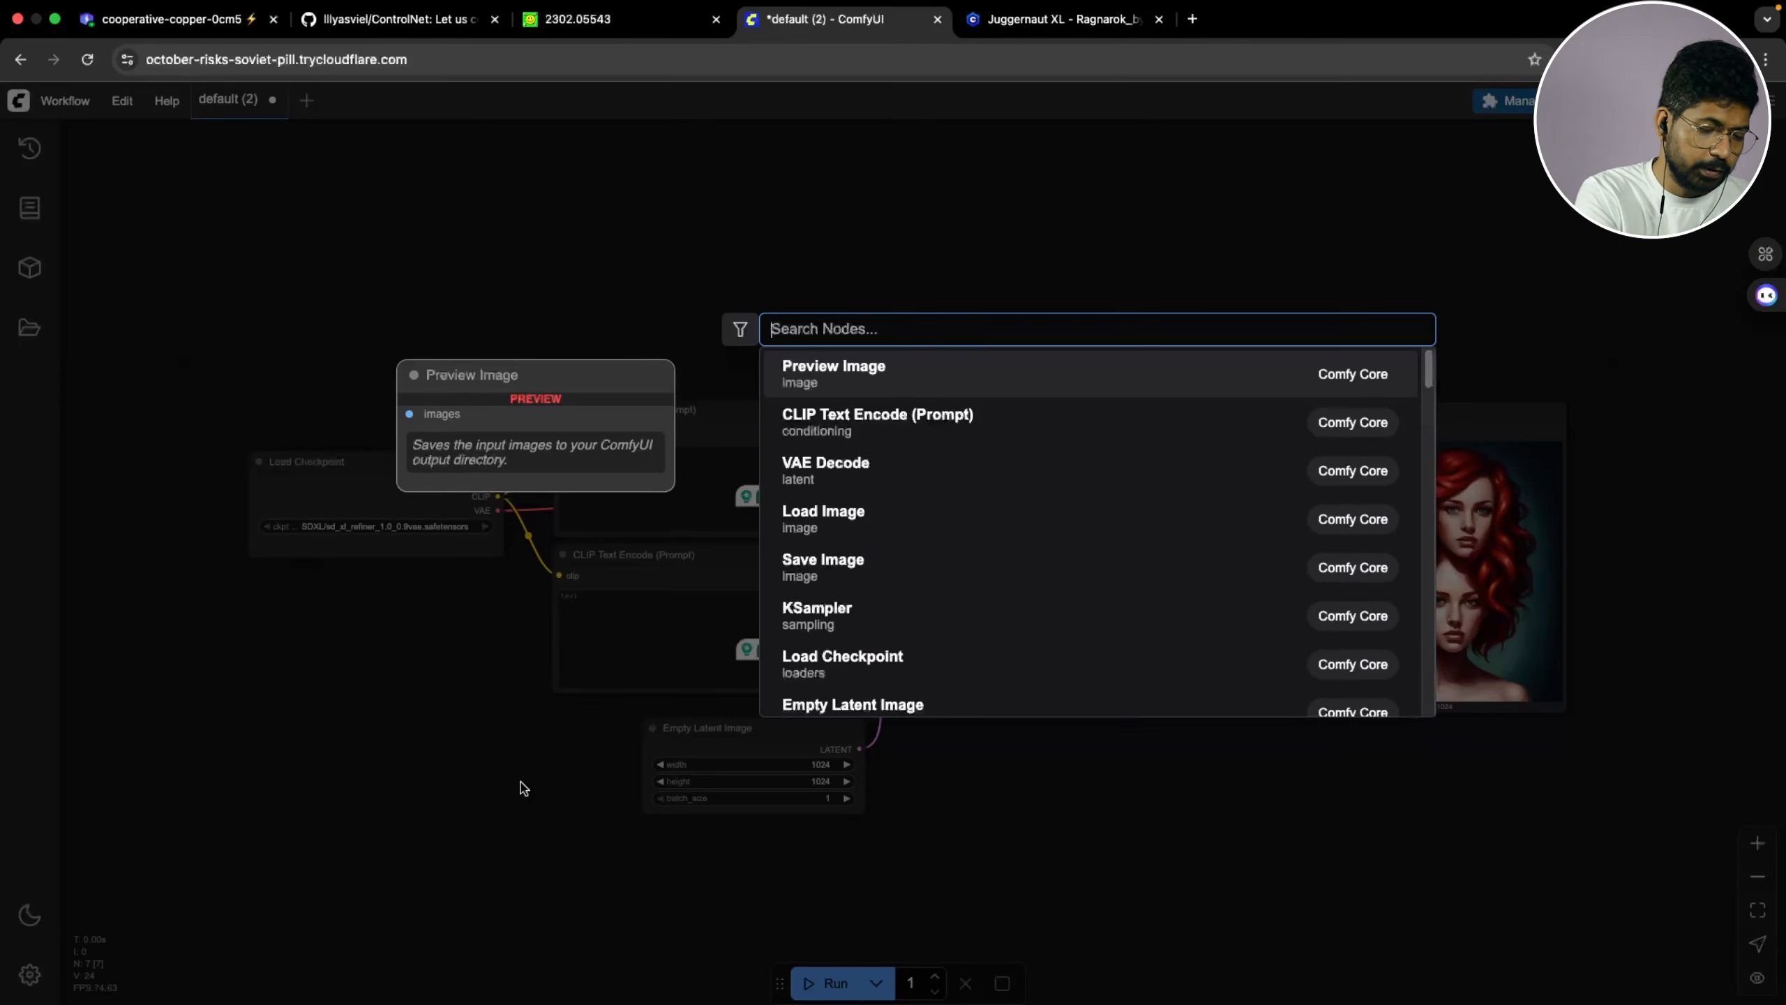
text(load)
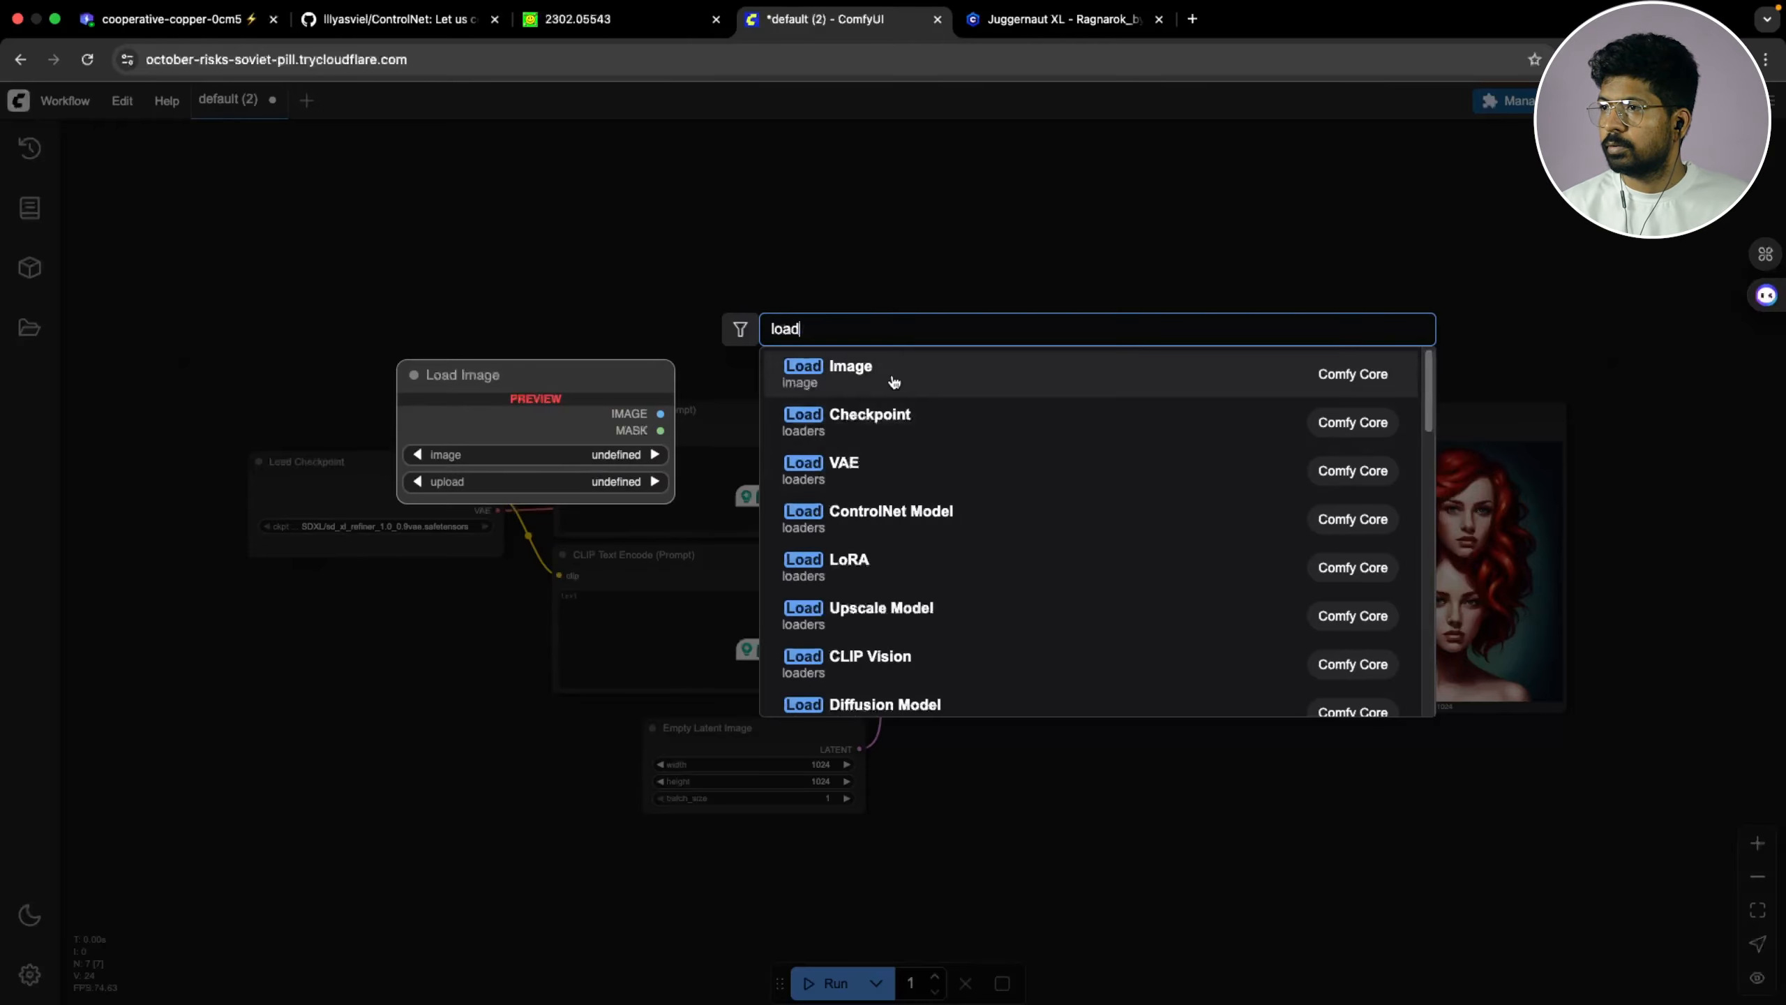
click(893, 381)
drag(631, 797, 385, 716)
drag(552, 718, 619, 679)
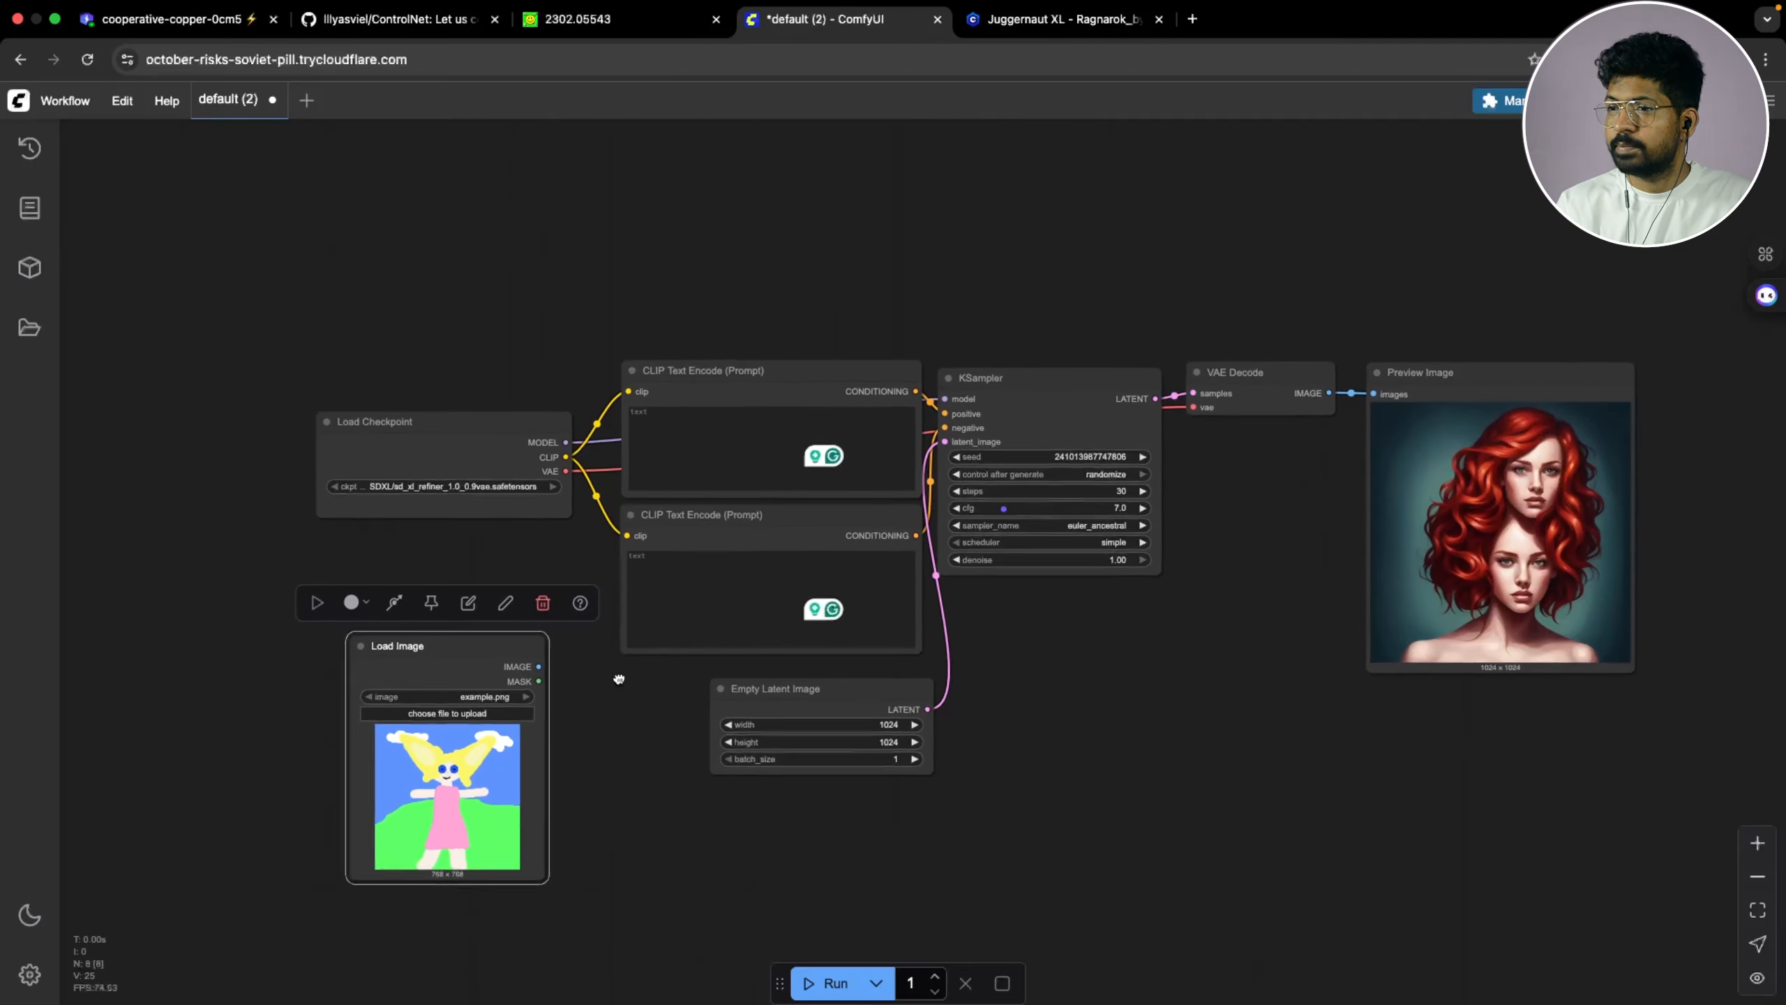
Upload "WhatsApp Image 2025-05-15 at 19.34.49.jpeg" from the Downloads folder into the Load Image node
scroll(619, 679, up, 3)
scroll(509, 742, up, 1)
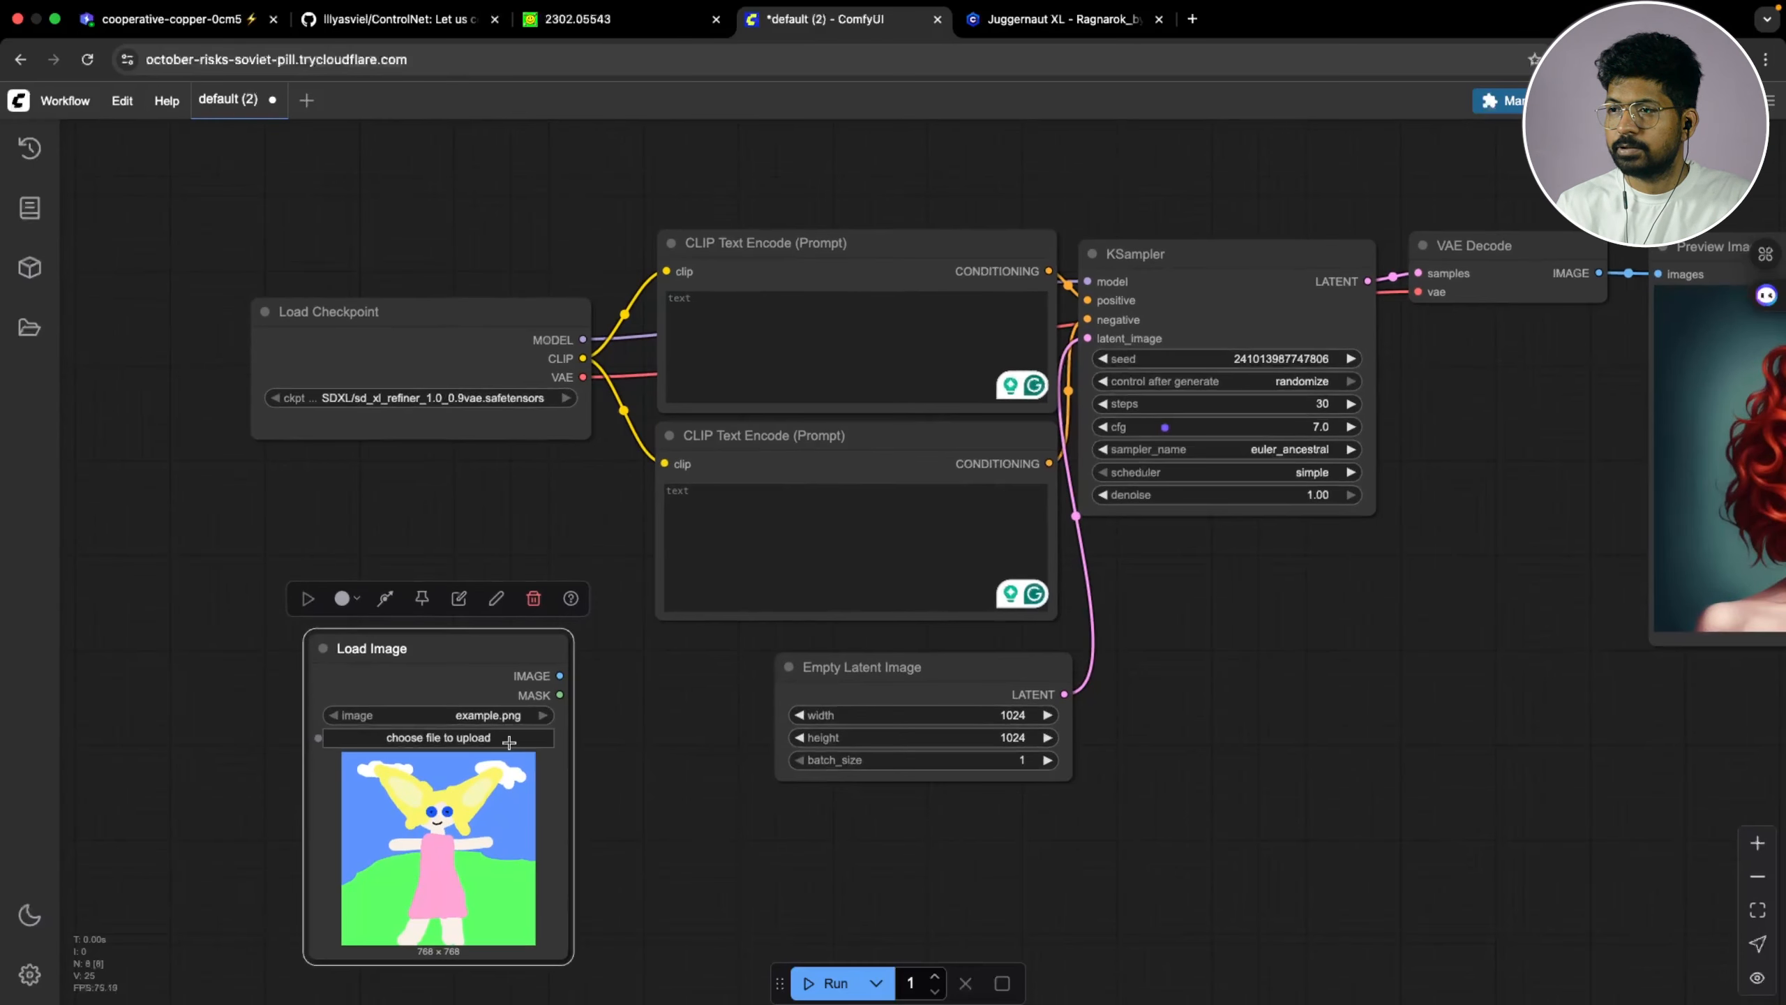
click(475, 744)
scroll(776, 540, down, 10)
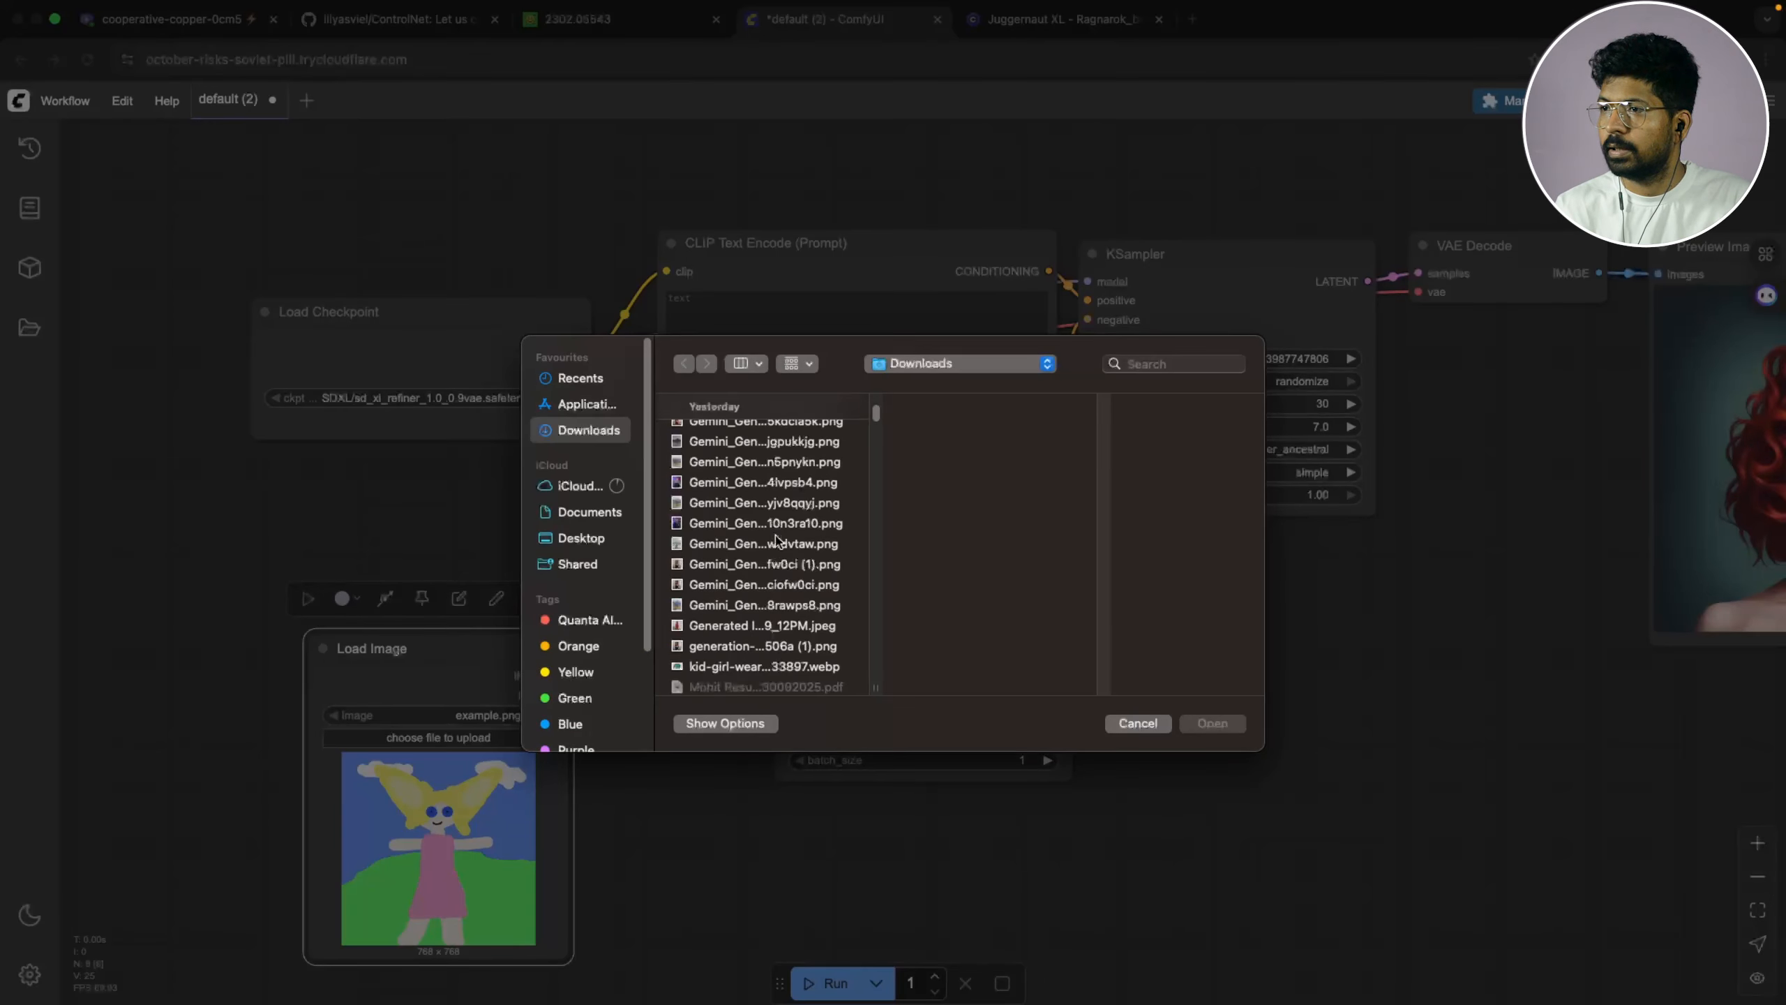
scroll(776, 540, down, 5)
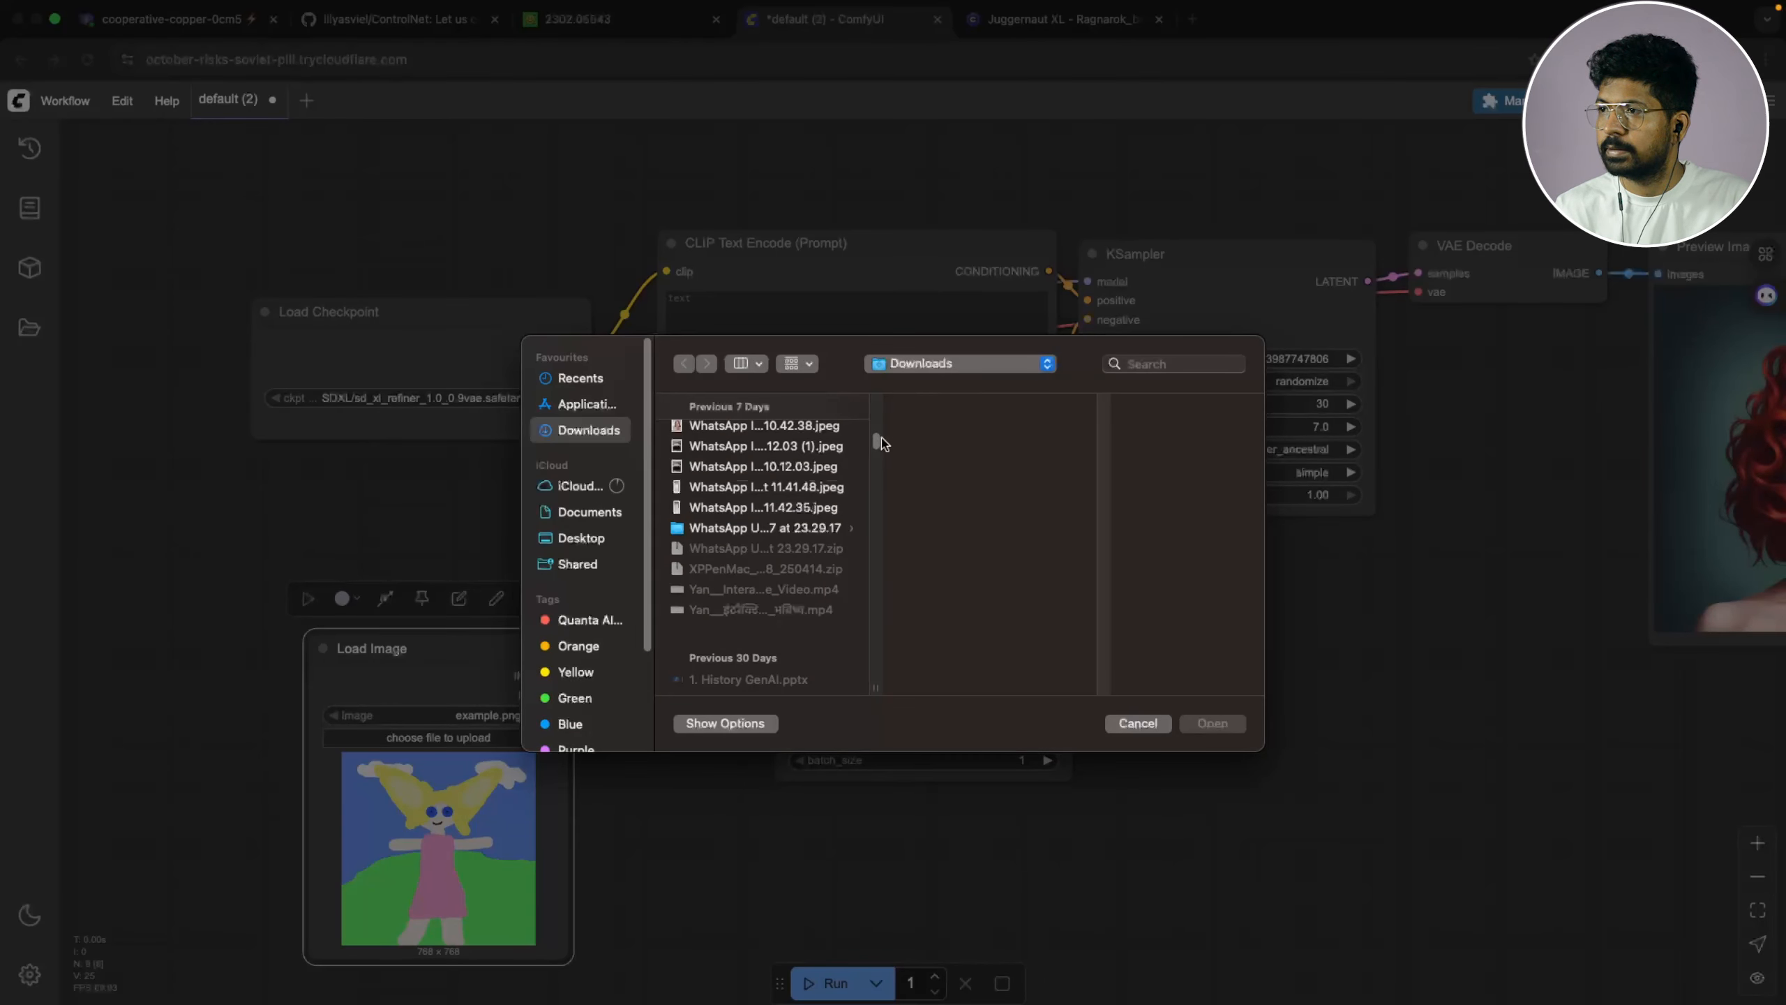
drag(878, 441, 876, 667)
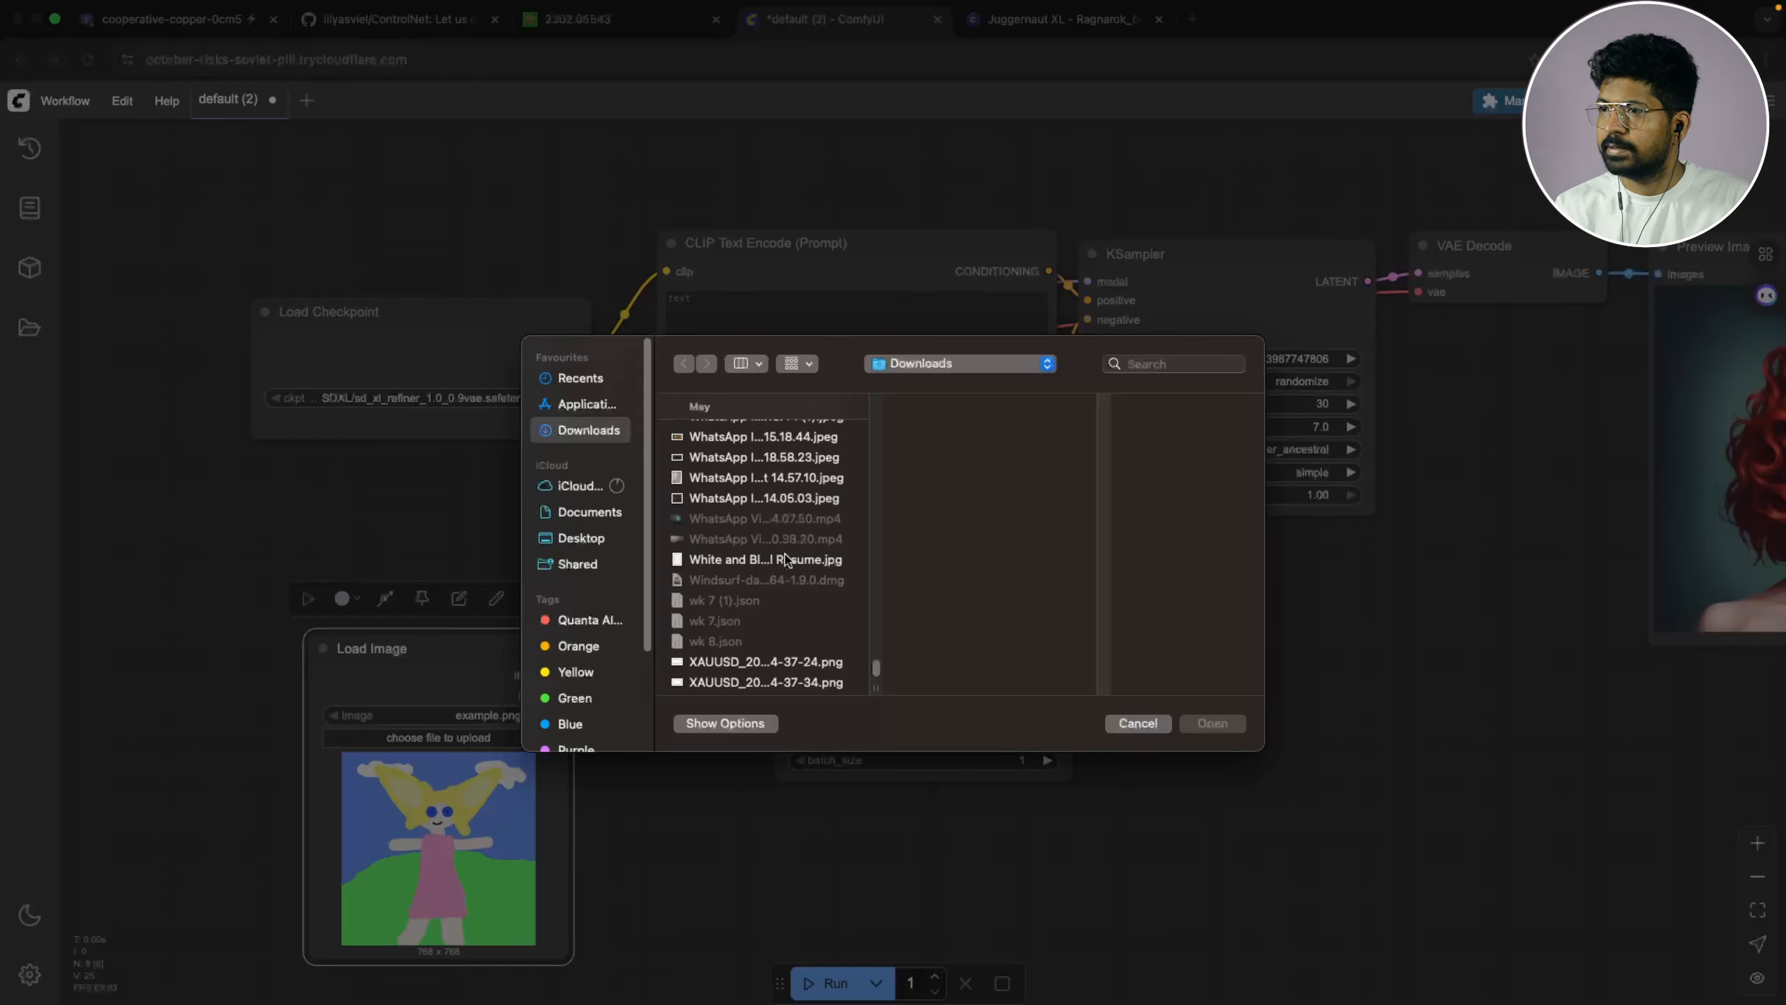
scroll(785, 559, up, 5)
click(725, 564)
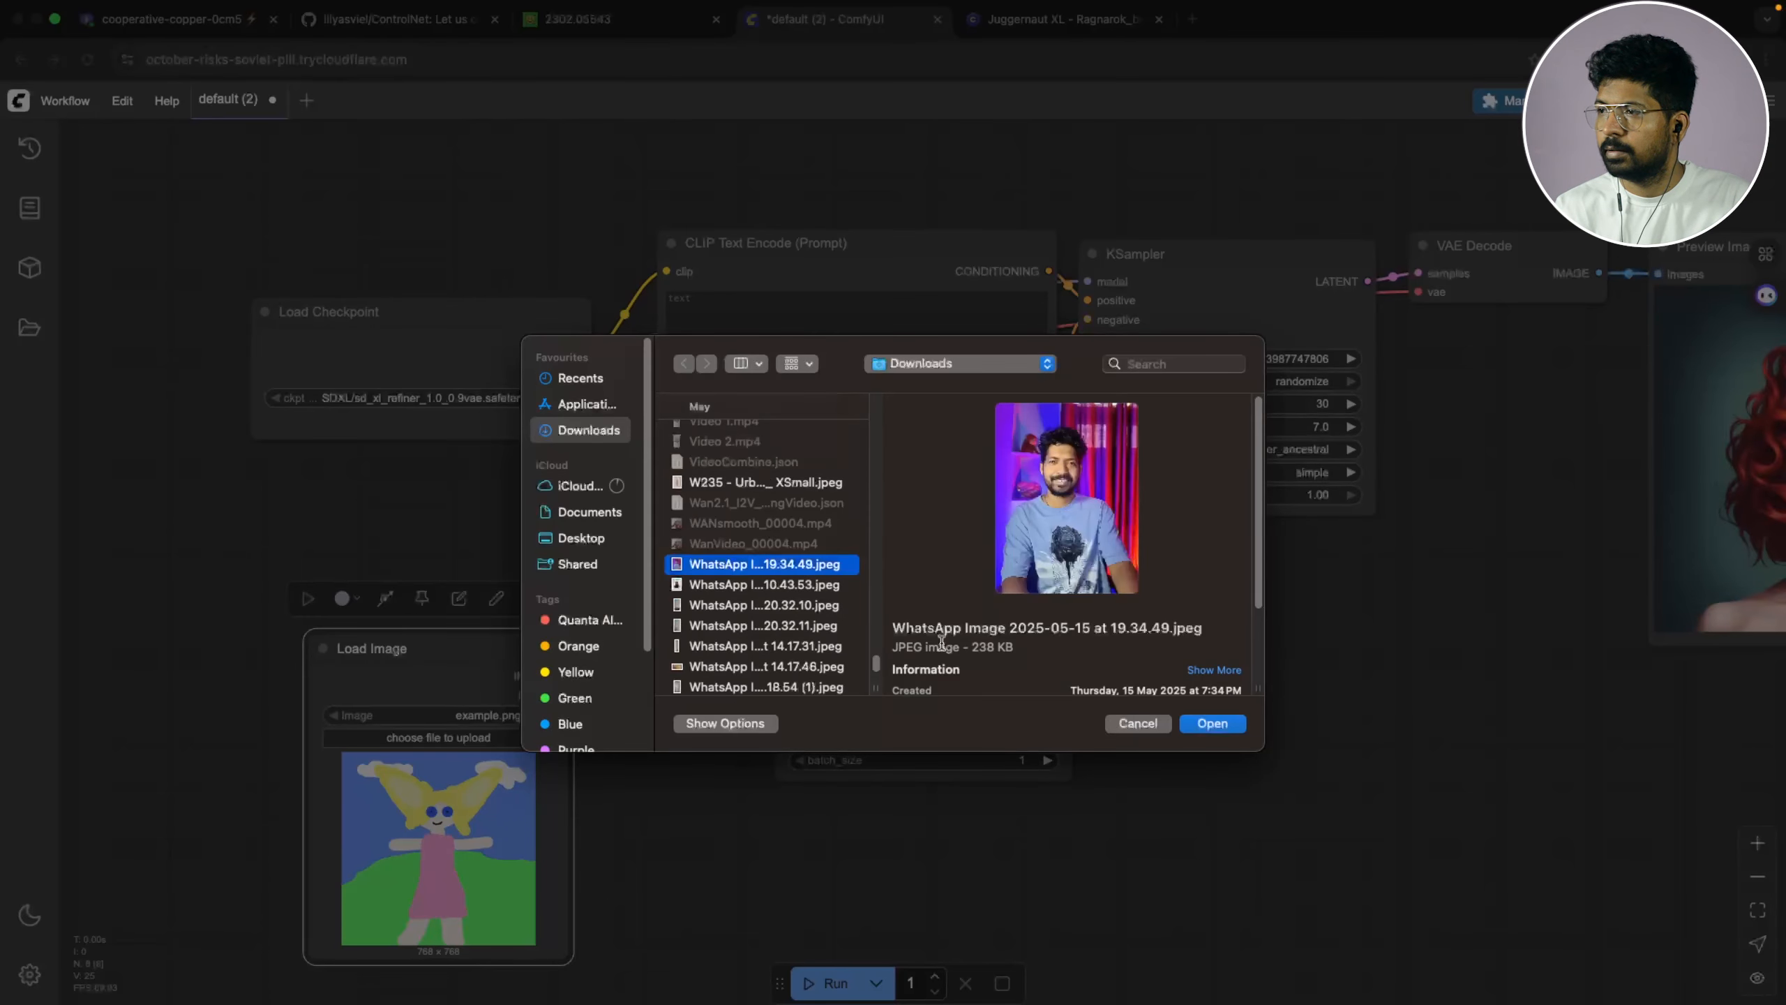
click(1212, 724)
Shift the Load Image node slightly and move the Empty Latent Image node beneath the KSampler to free space between them
scroll(609, 781, down, 3)
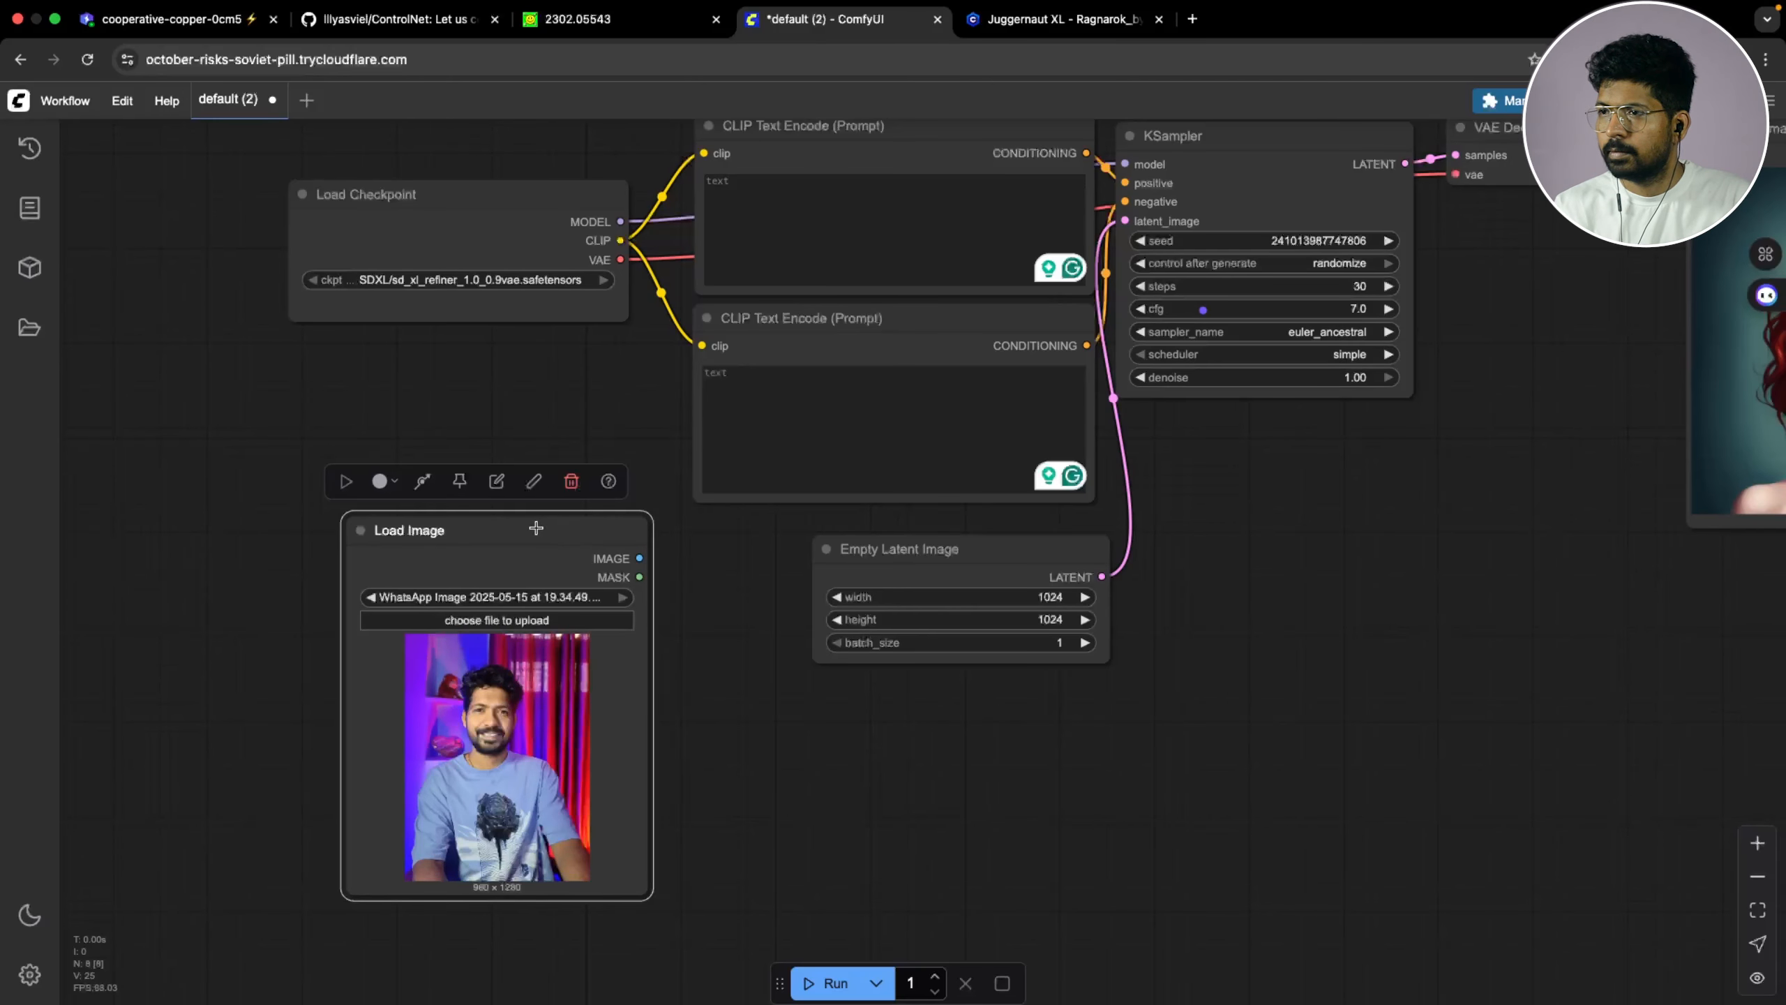
drag(777, 643, 712, 697)
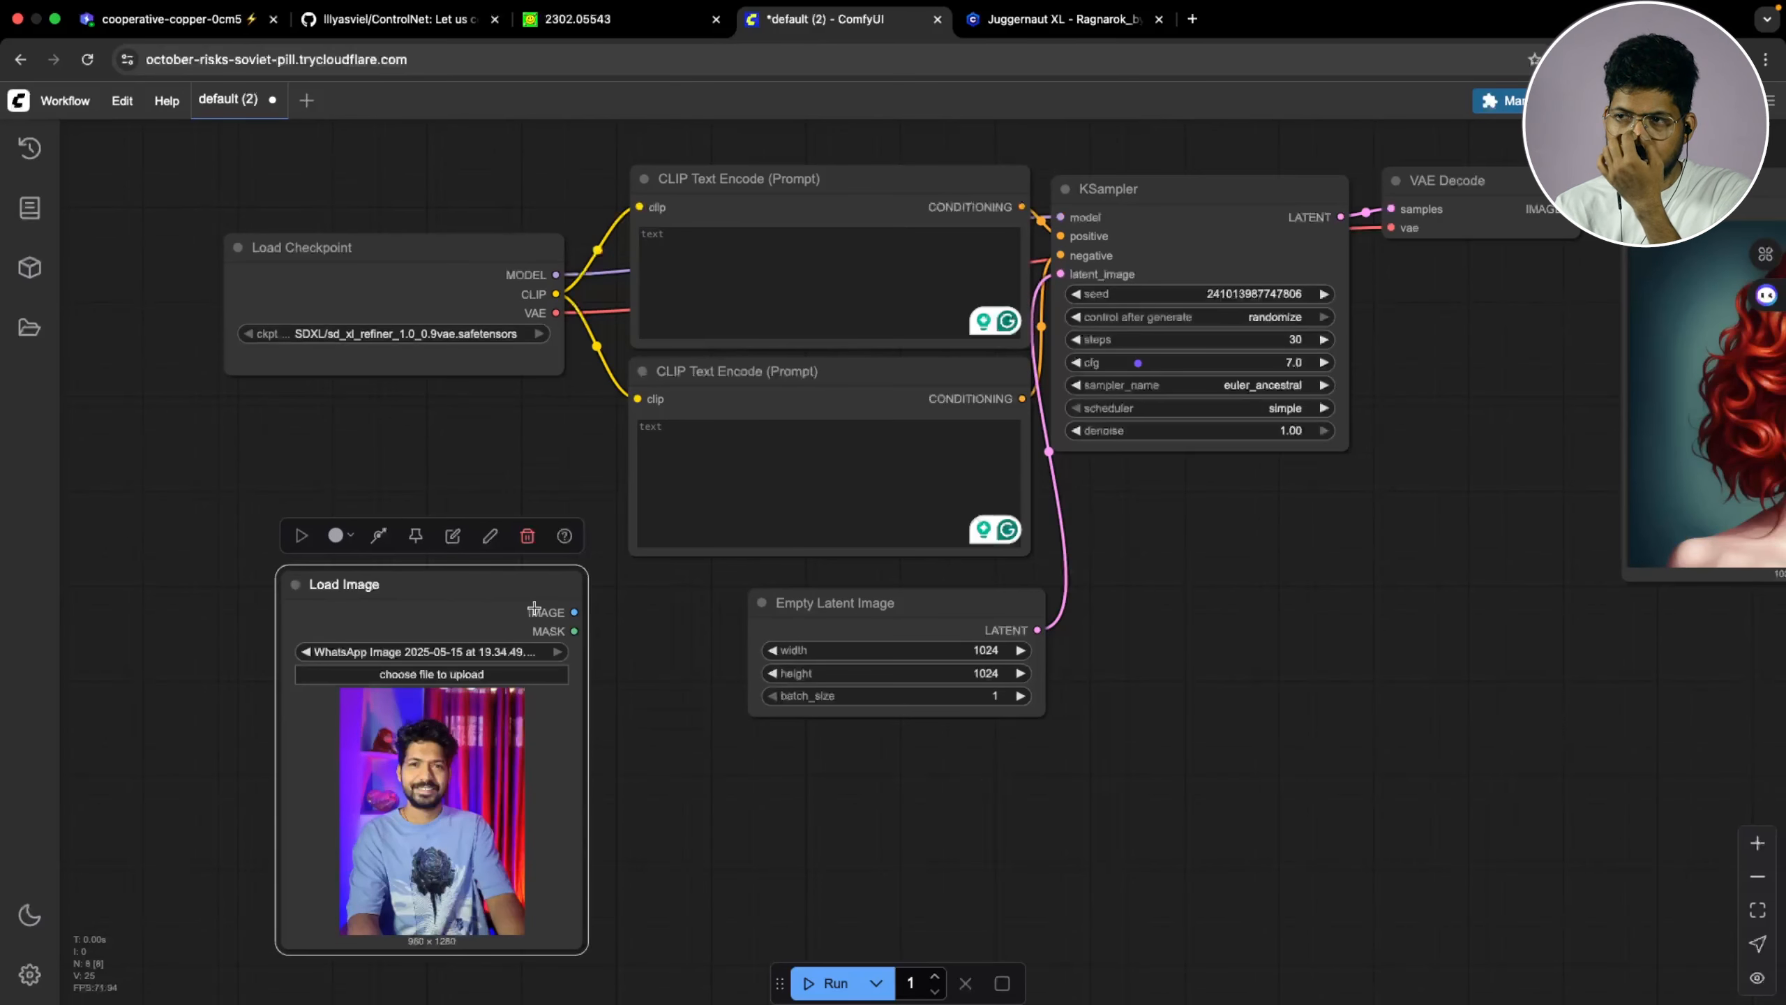
mouse_move(456, 622)
mouse_down()
mouse_move(476, 637)
mouse_move(480, 620)
mouse_up()
drag(679, 759, 733, 691)
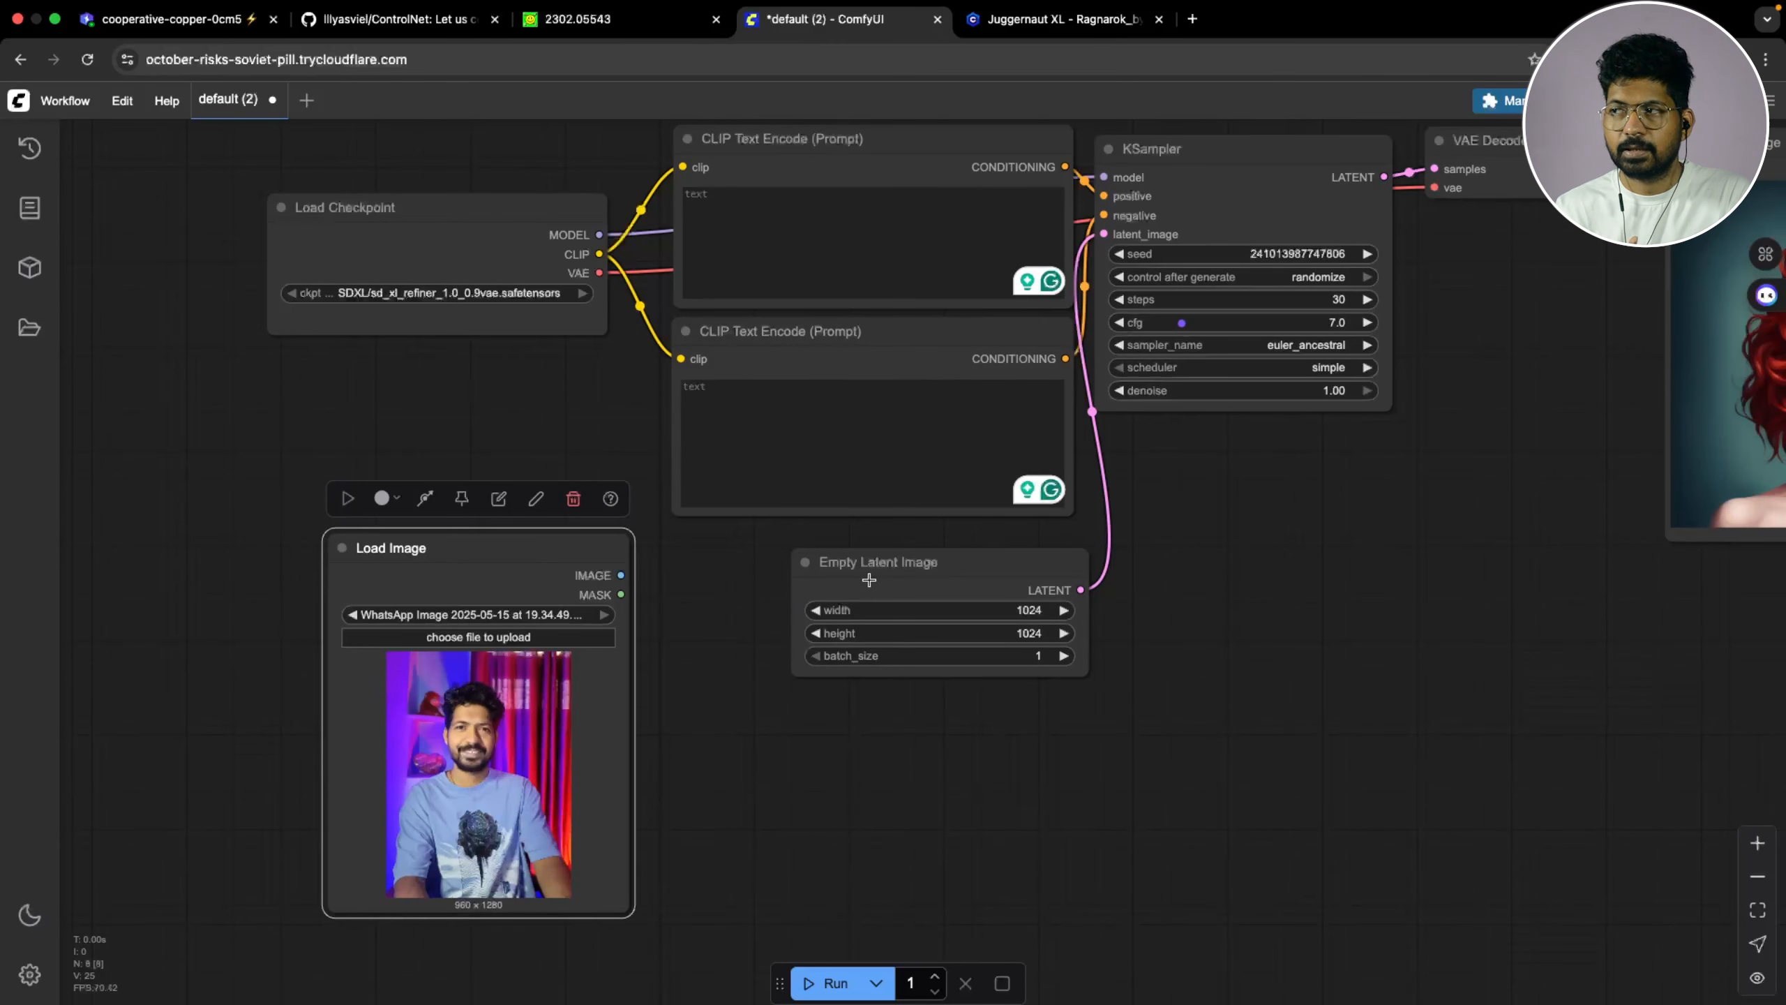
drag(875, 577, 1110, 558)
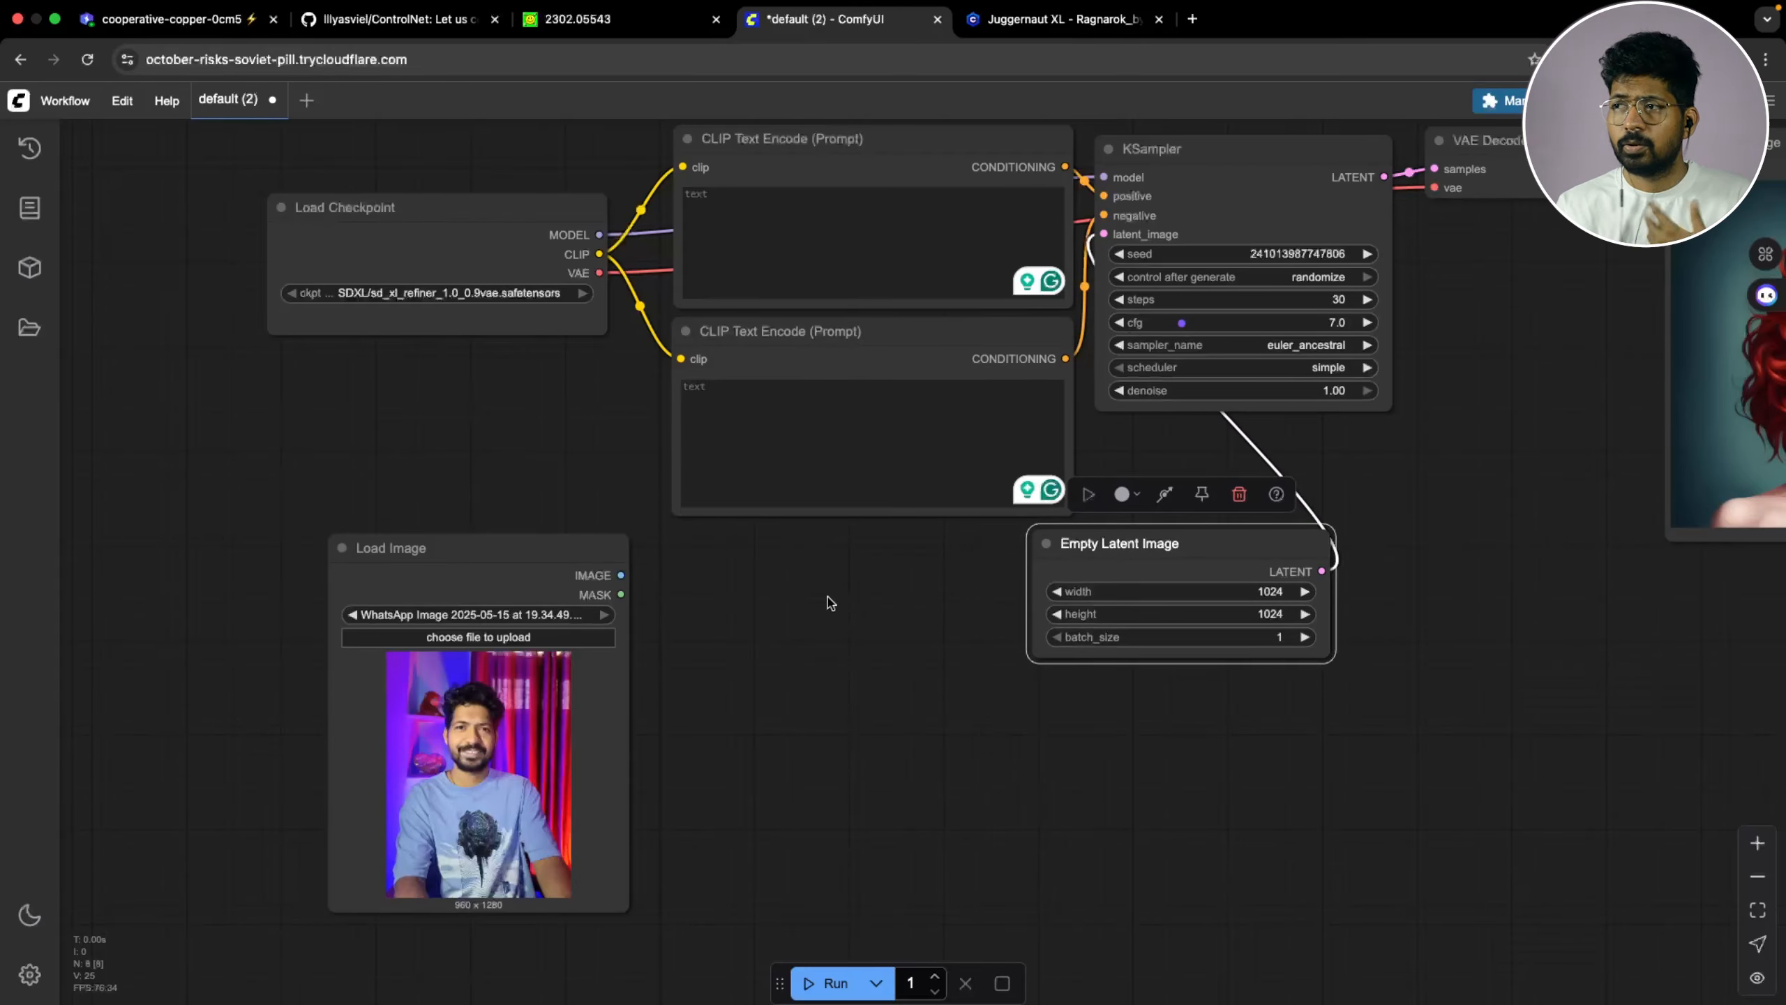
Add a VAE Encode node in the gap between the Load Image and Empty Latent Image nodes
double_click(829, 601)
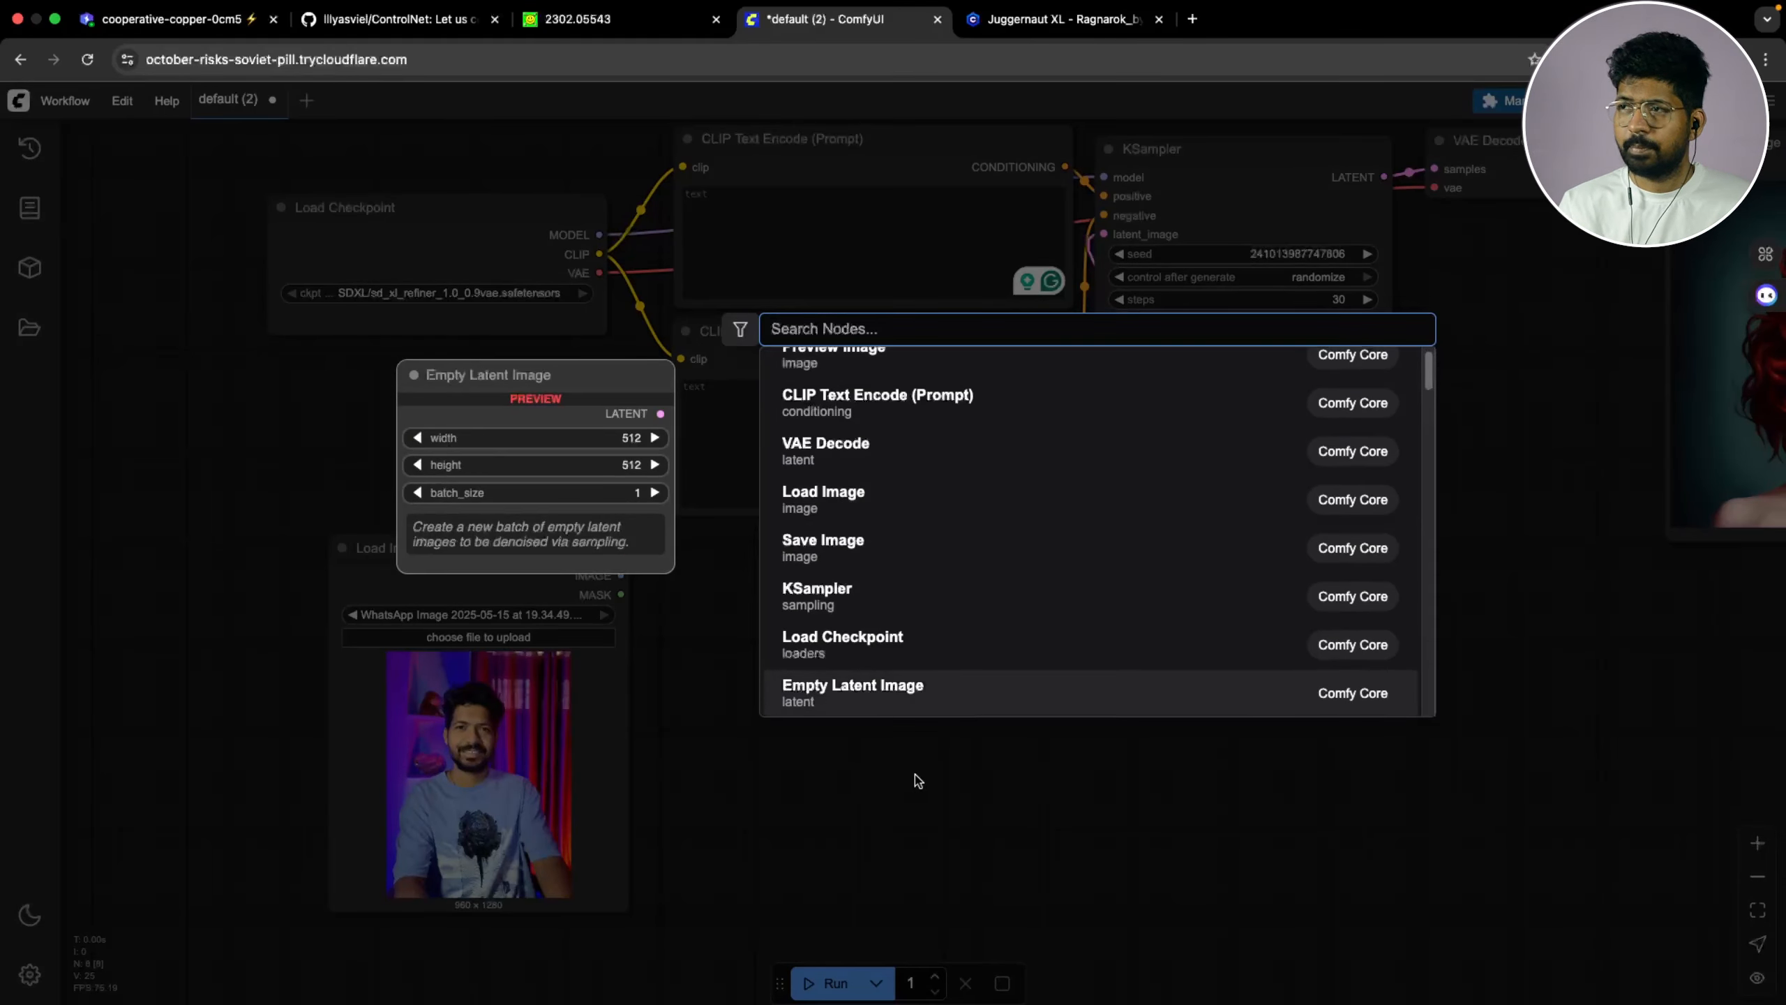
text(vae)
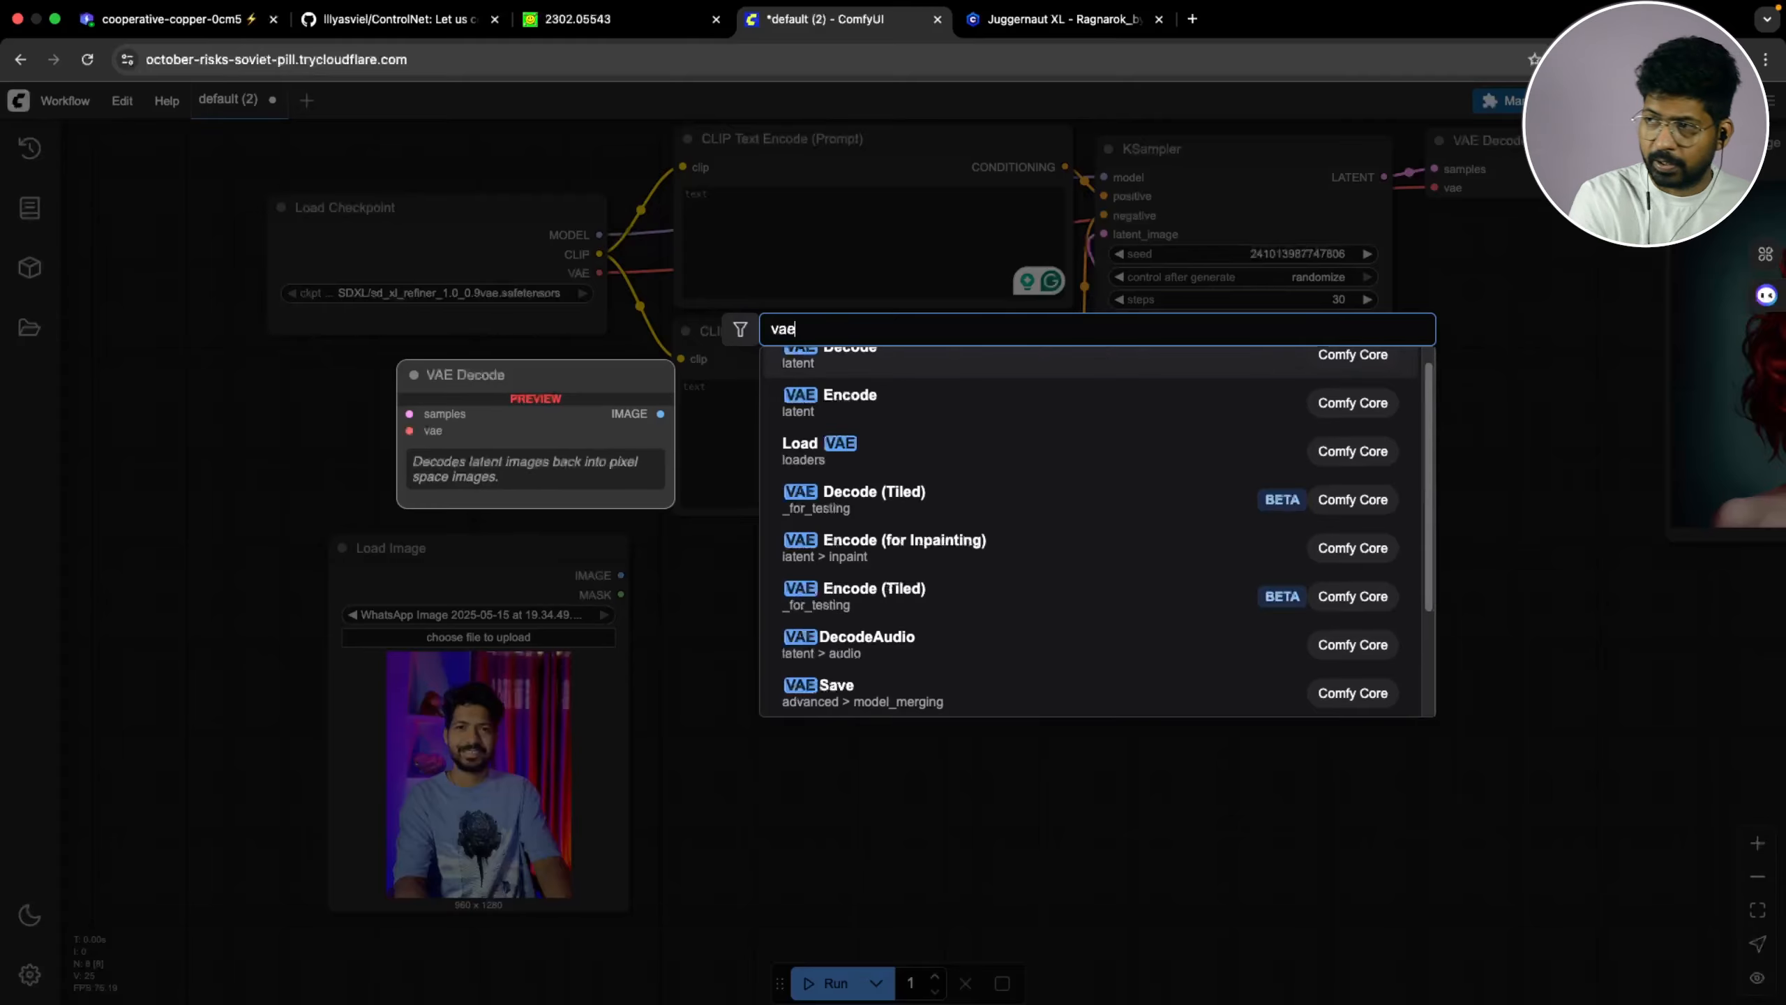
scroll(977, 519, up, 1)
click(878, 420)
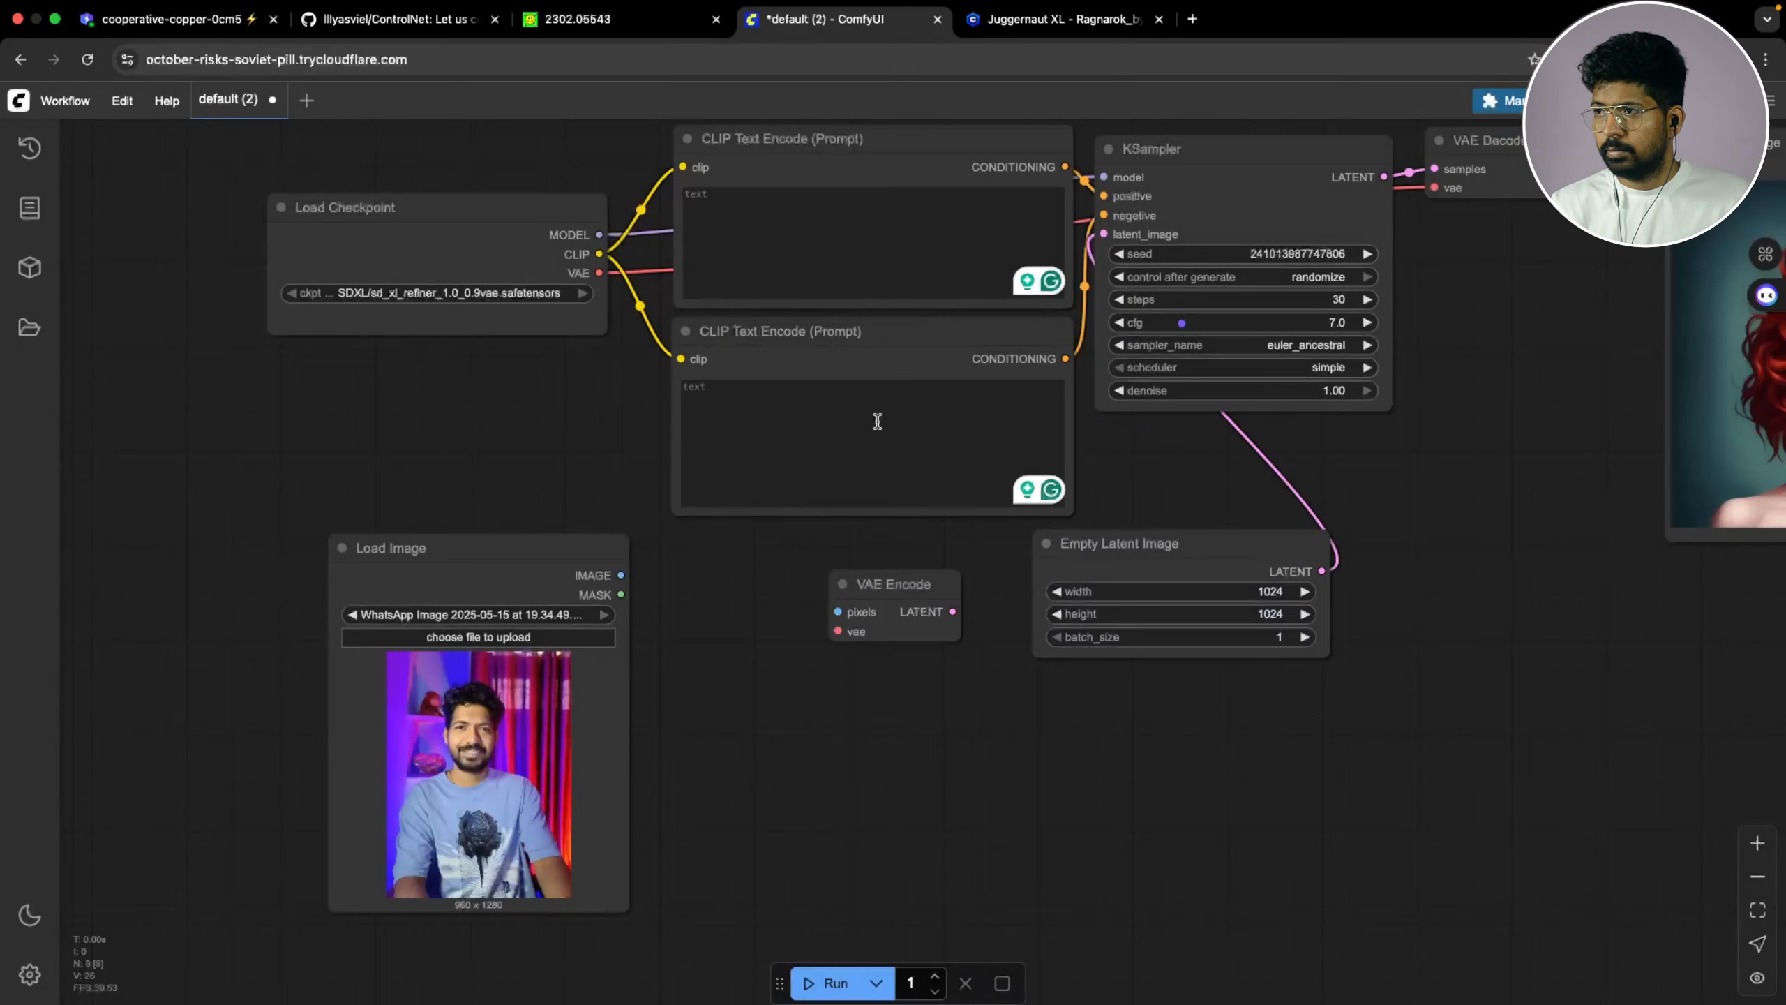
click(894, 600)
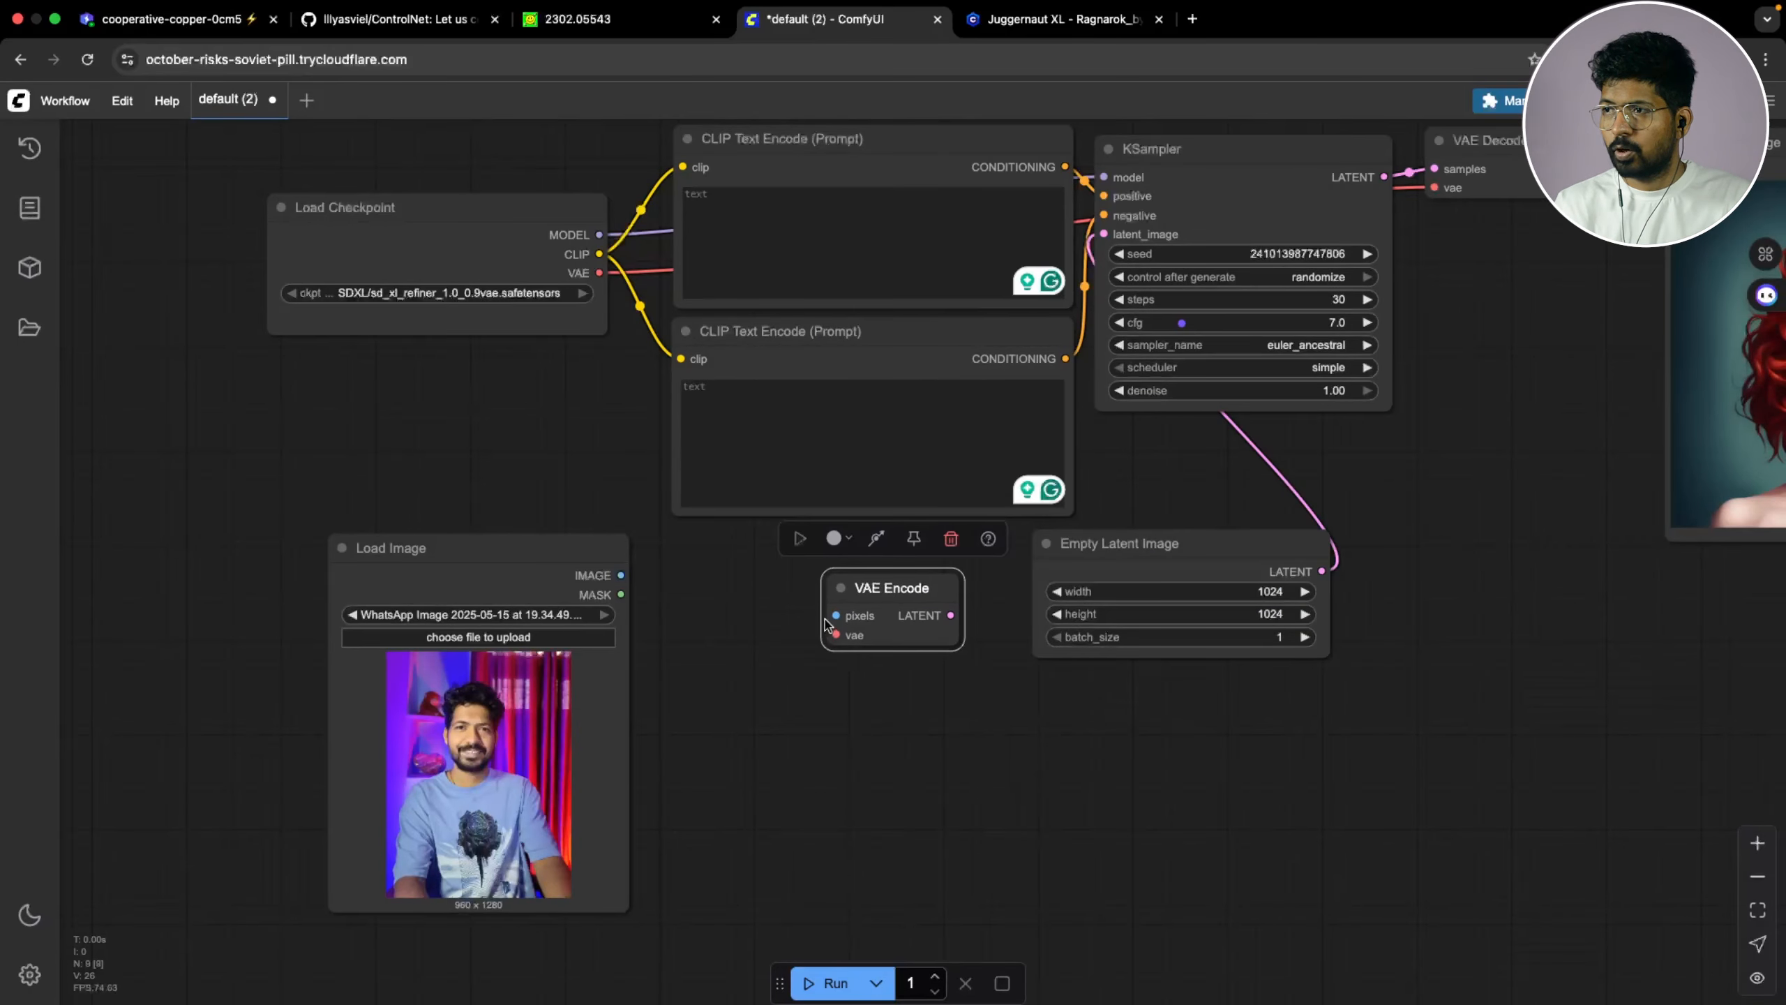
Connect the Load Image IMAGE output to the VAE Encode pixels input, and the VAE Encode LATENT output to the KSampler latent_image input
drag(621, 575, 834, 646)
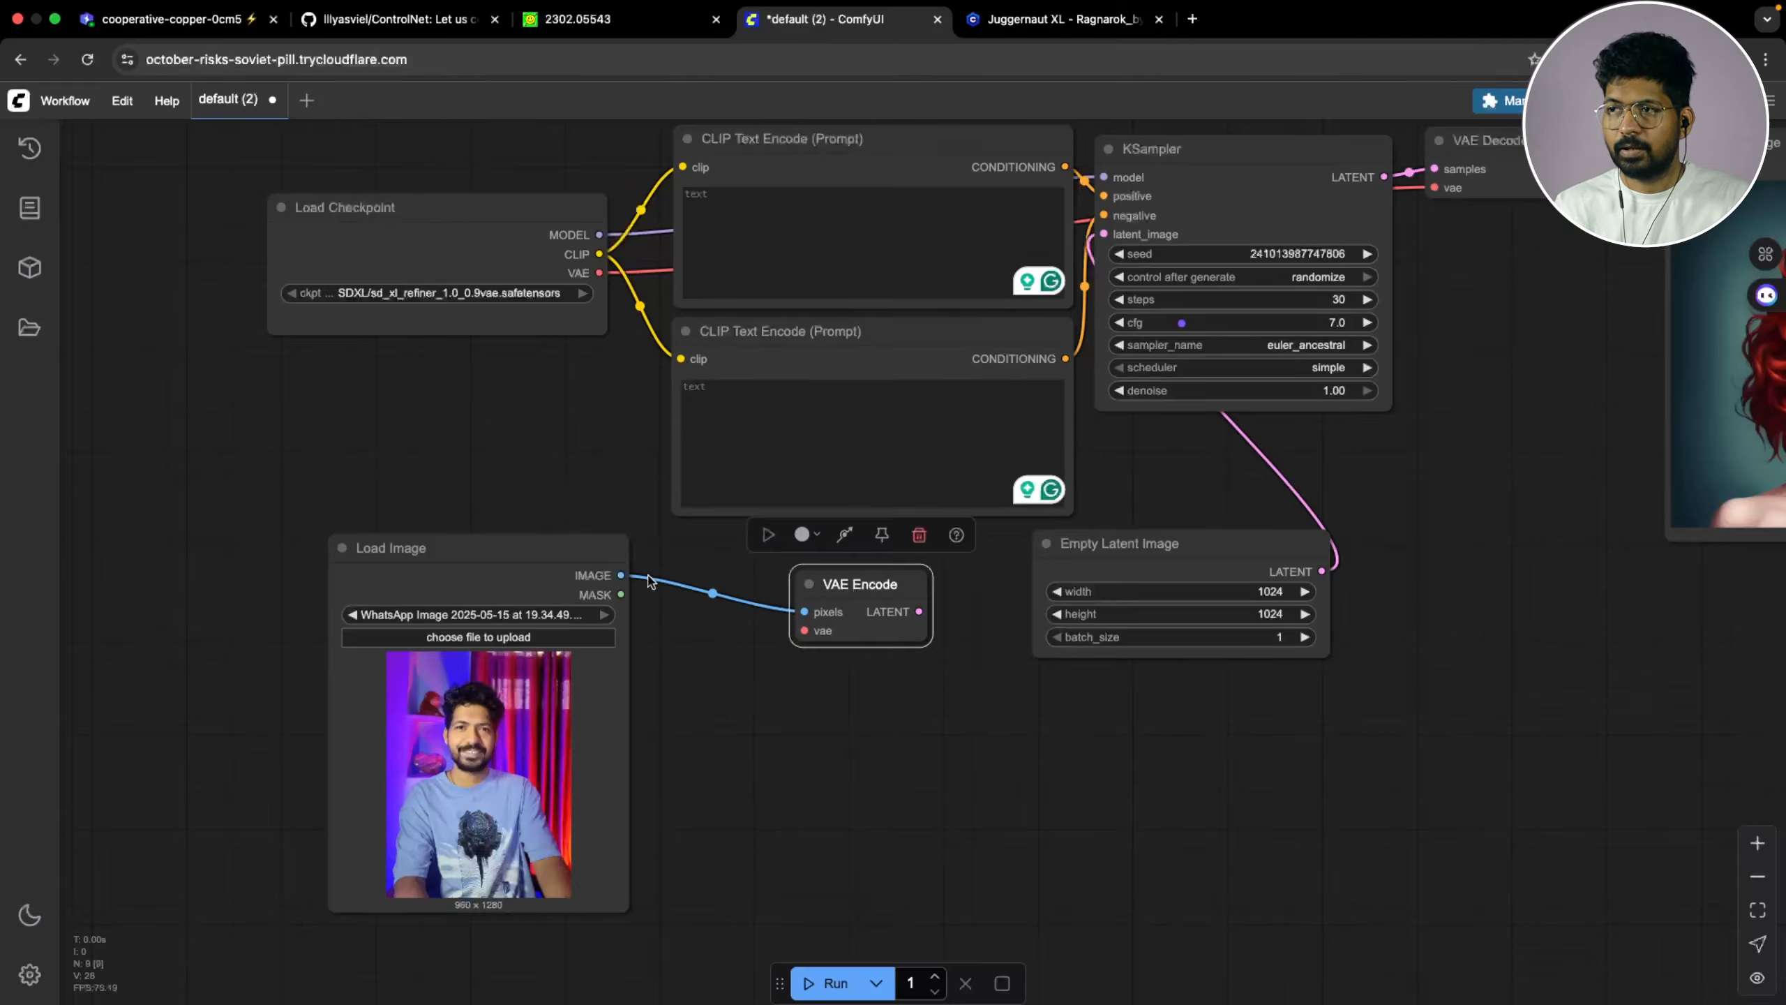
scroll(928, 742, right, 5)
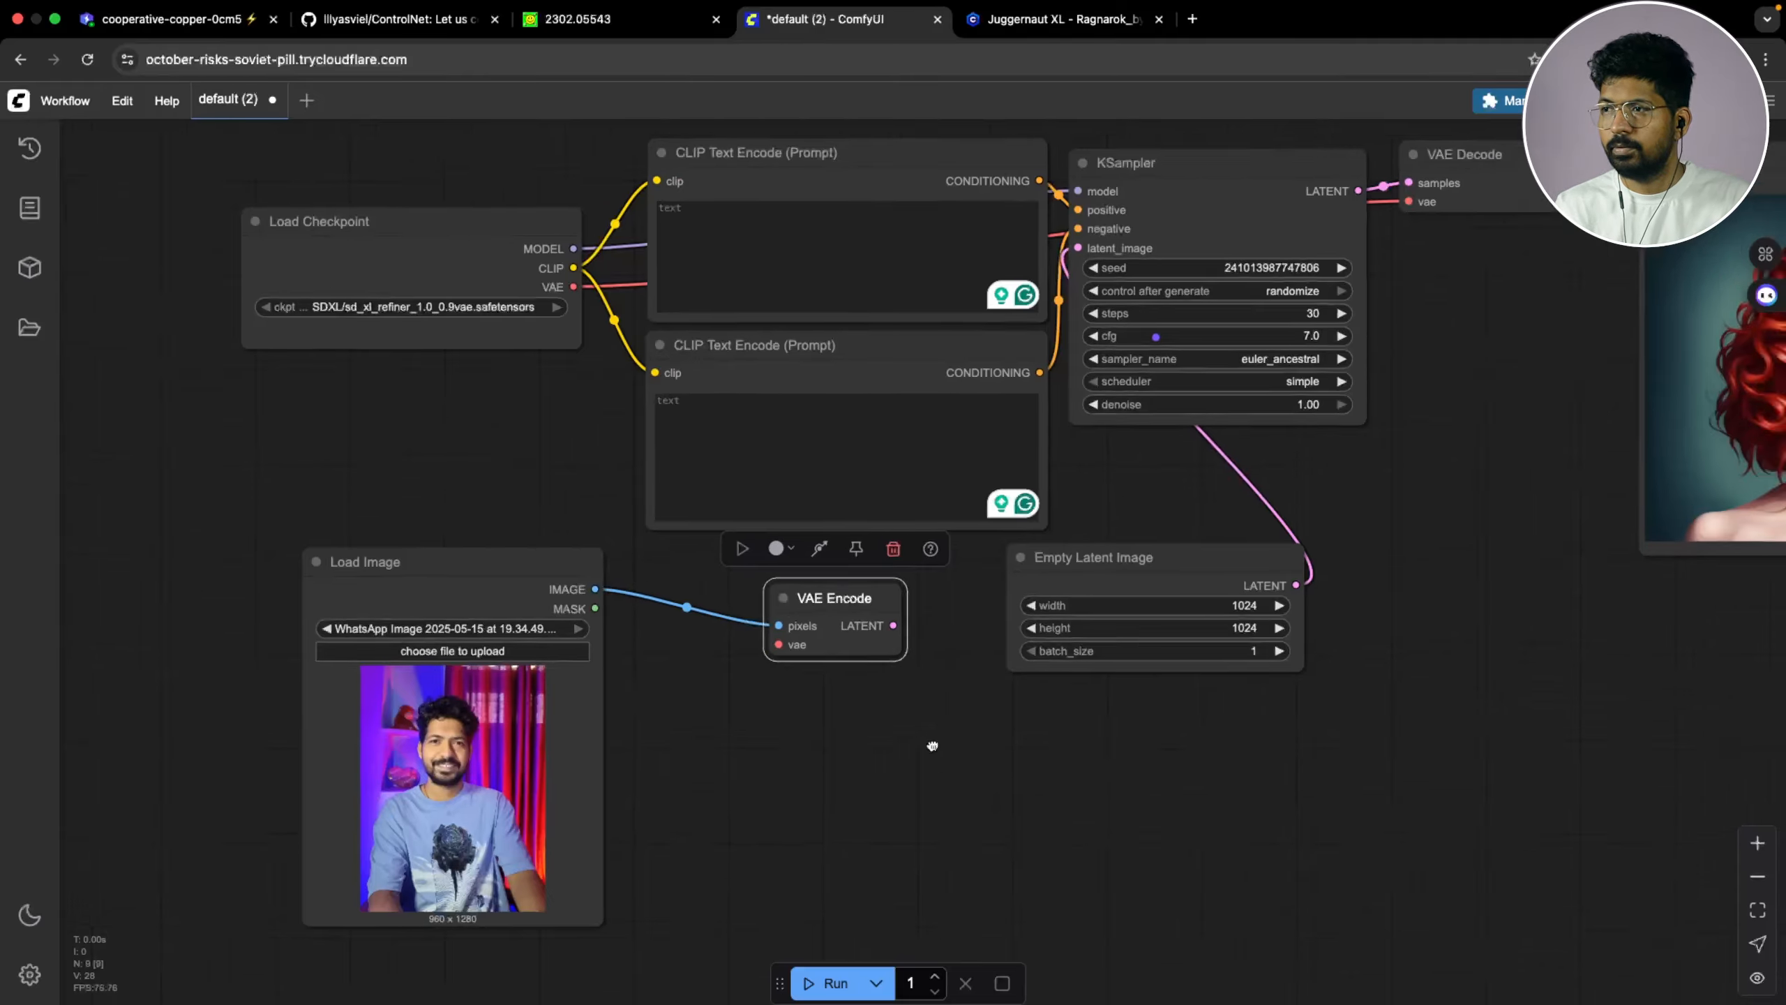
drag(681, 715, 877, 338)
Delete the Empty Latent Image node and place the Load Image and VAE Encode nodes close together beneath the text prompts and KSampler
drag(950, 663, 1009, 710)
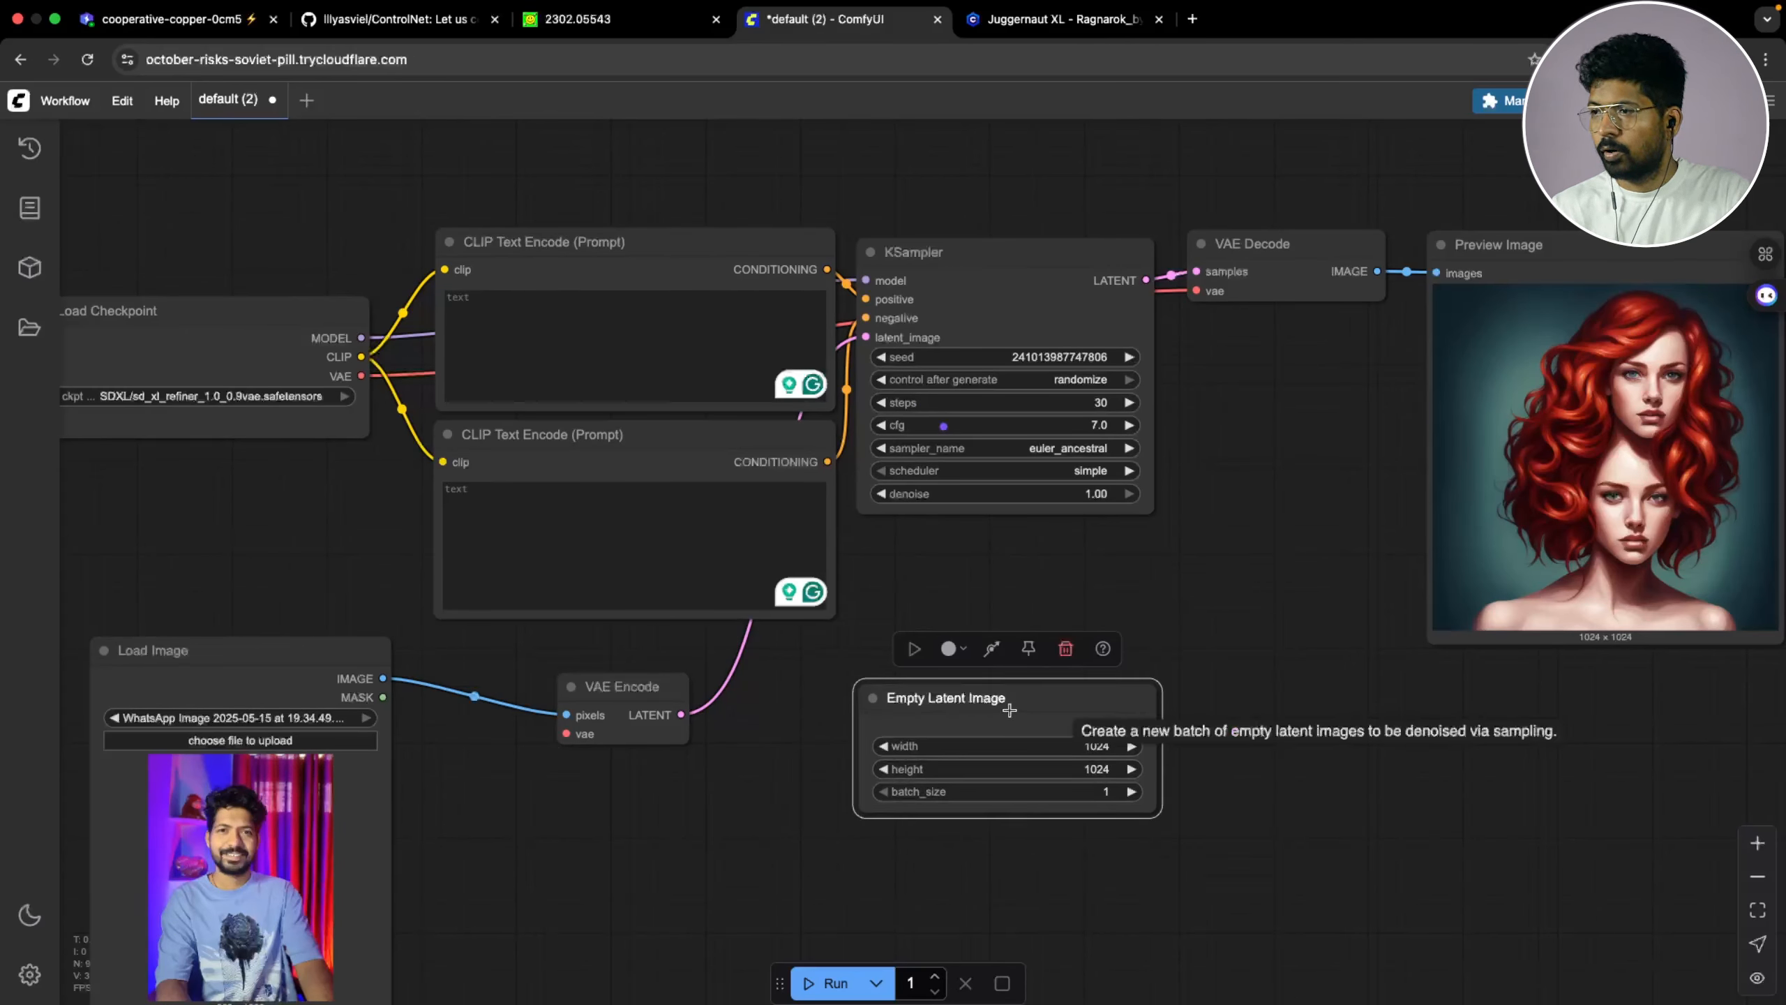
key(Delete)
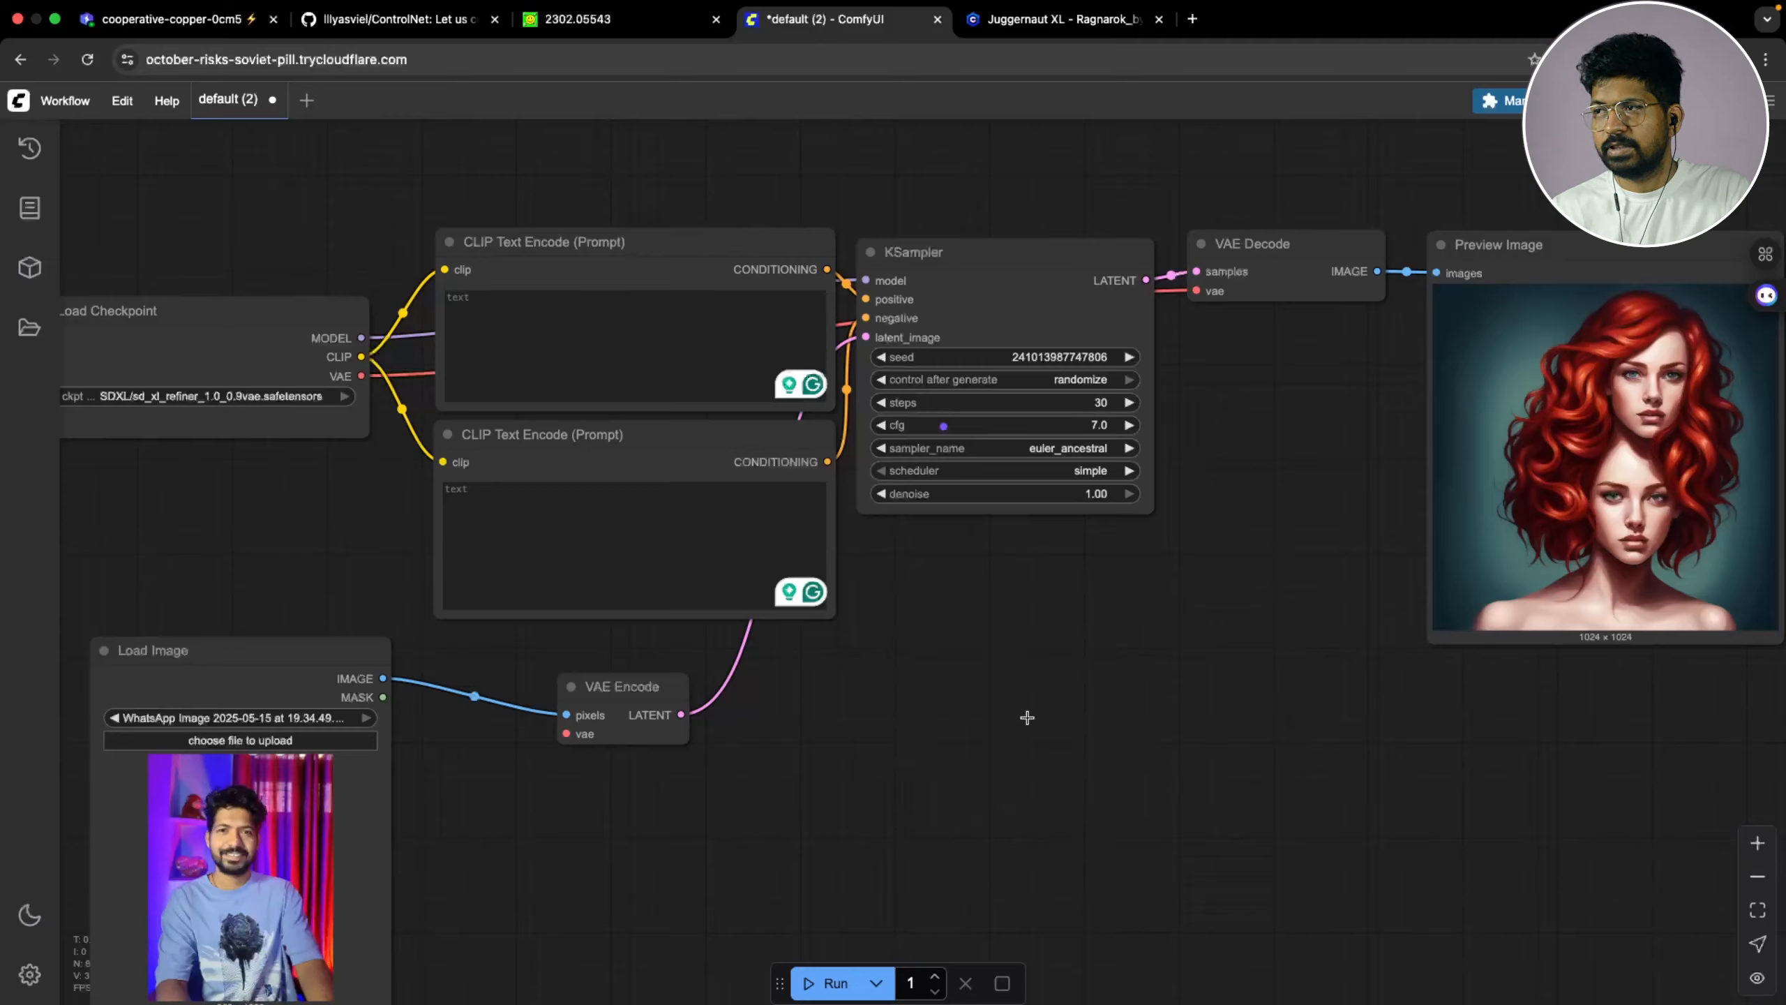
scroll(984, 678, left, 2)
drag(703, 707, 986, 709)
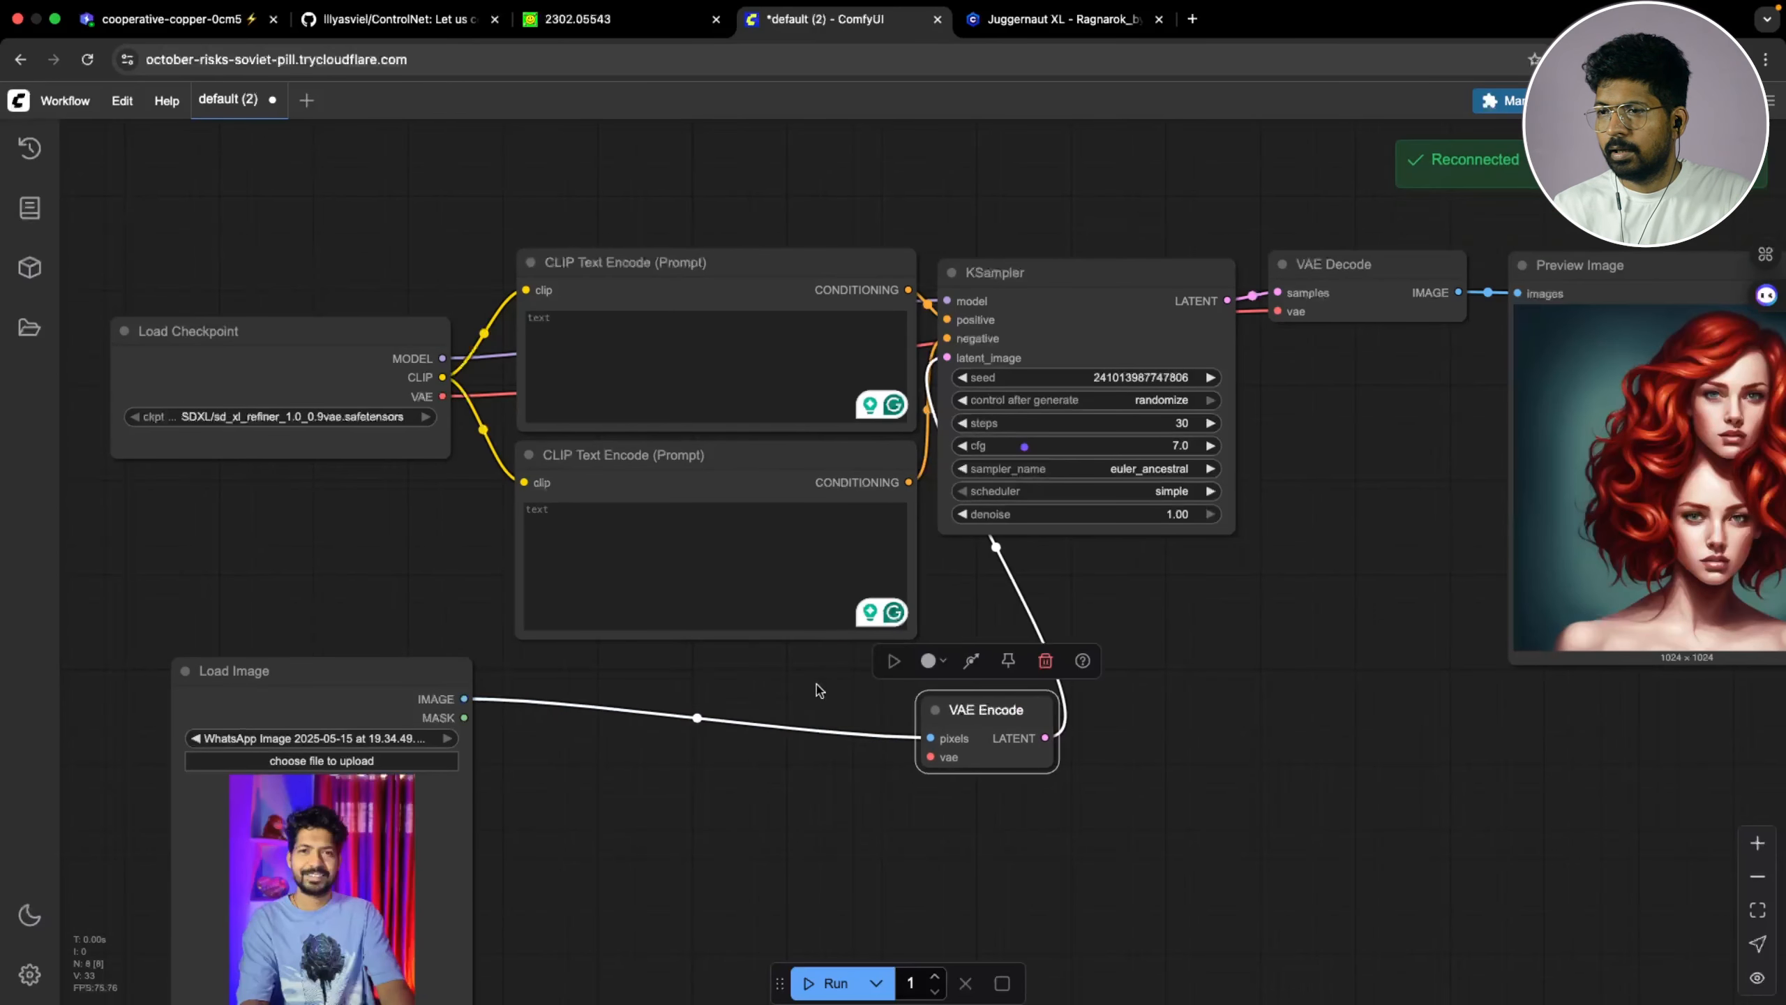
drag(439, 707, 790, 744)
scroll(790, 745, right, 3)
scroll(789, 744, down, 2)
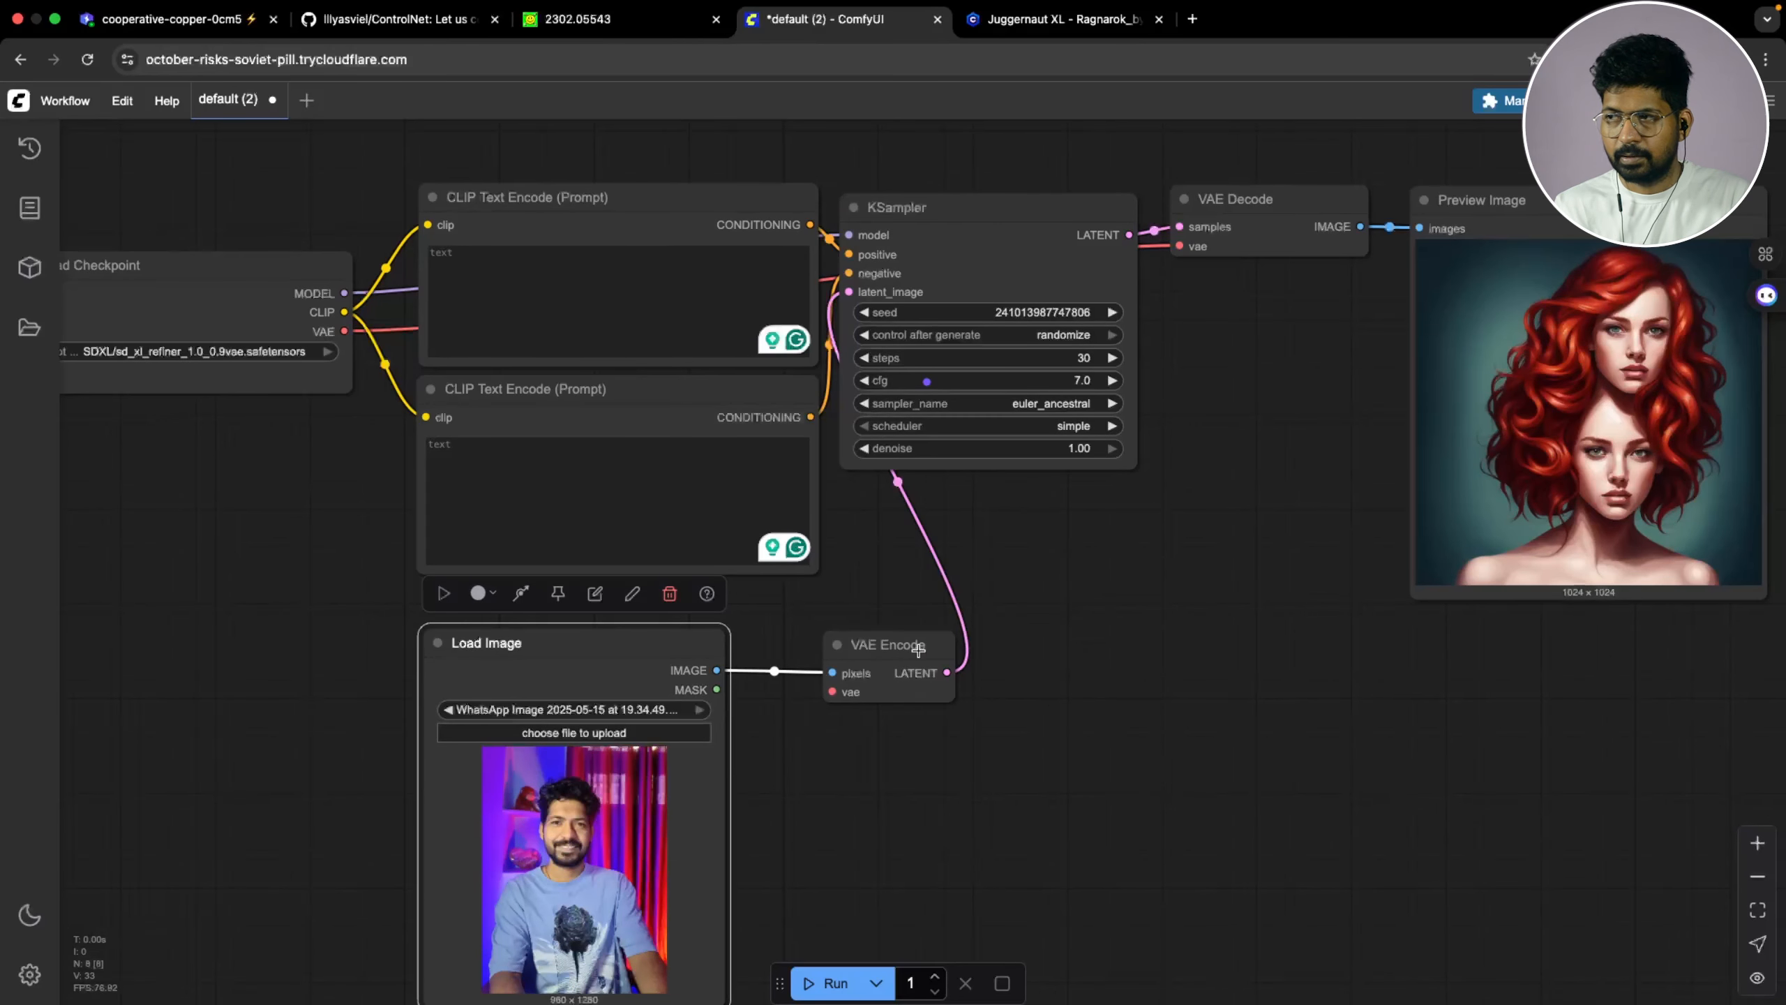
drag(910, 657, 893, 655)
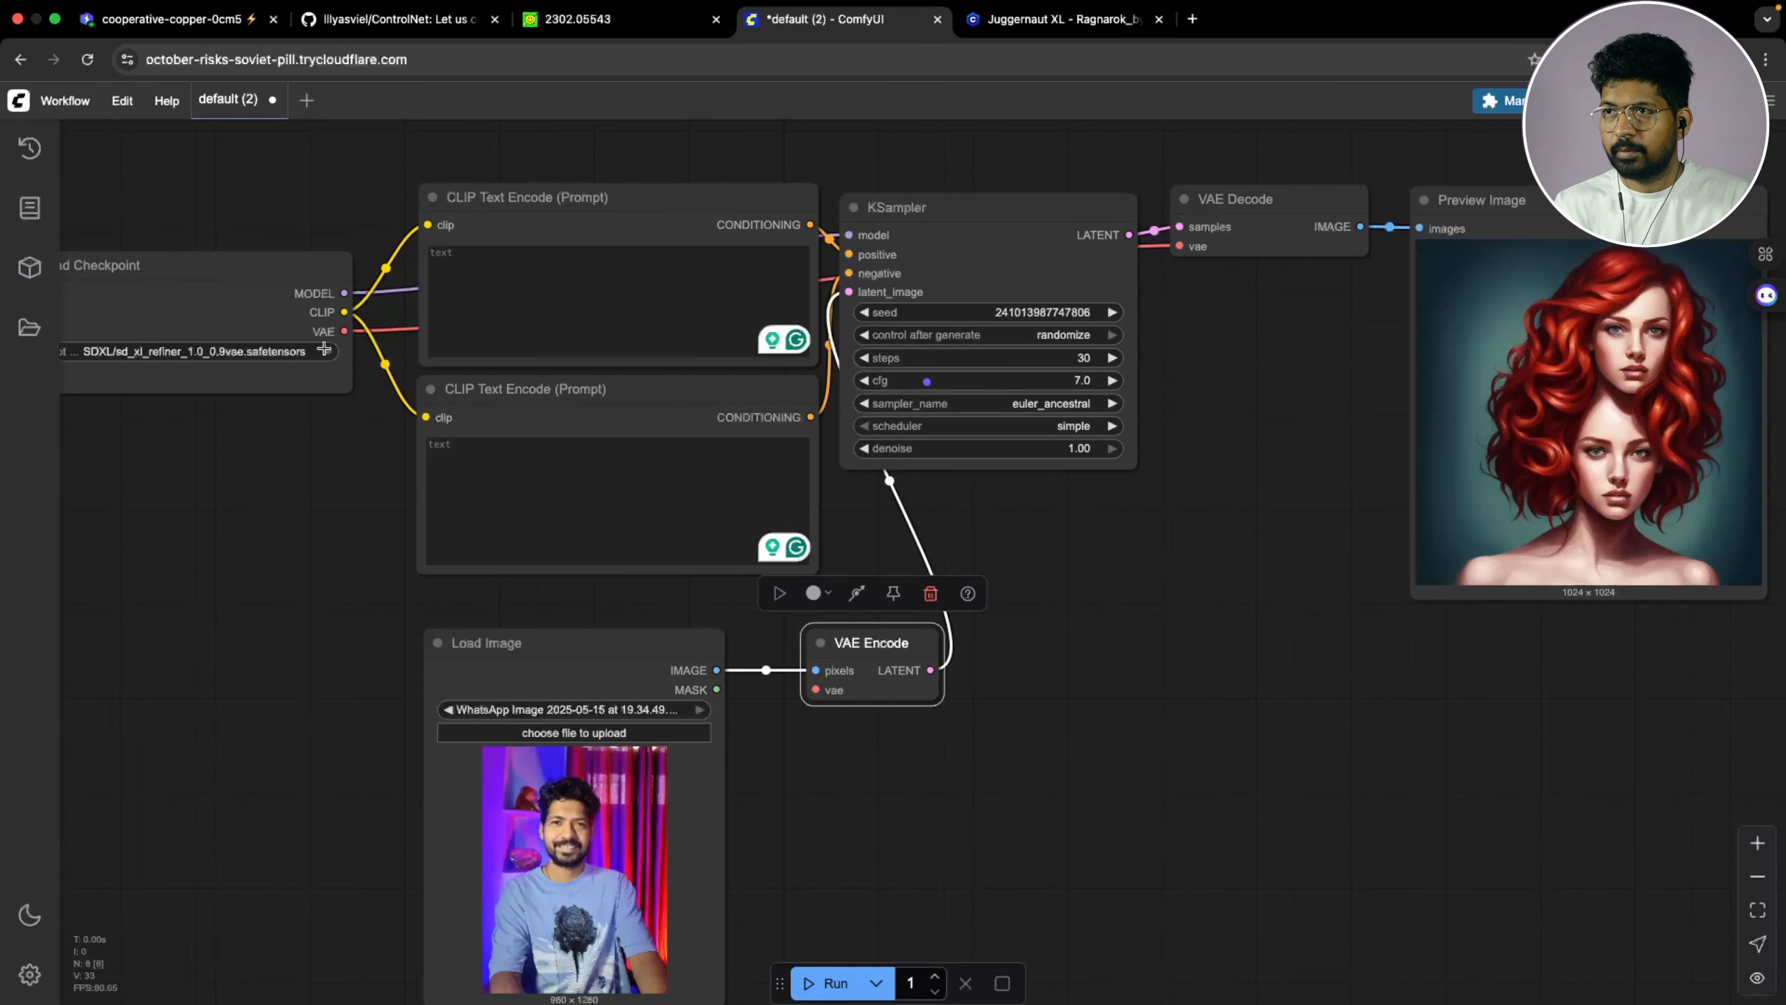
Connect the Load Checkpoint VAE output to the VAE Encode vae input and slightly reposition the surrounding nodes
drag(342, 333, 813, 690)
drag(207, 444, 338, 485)
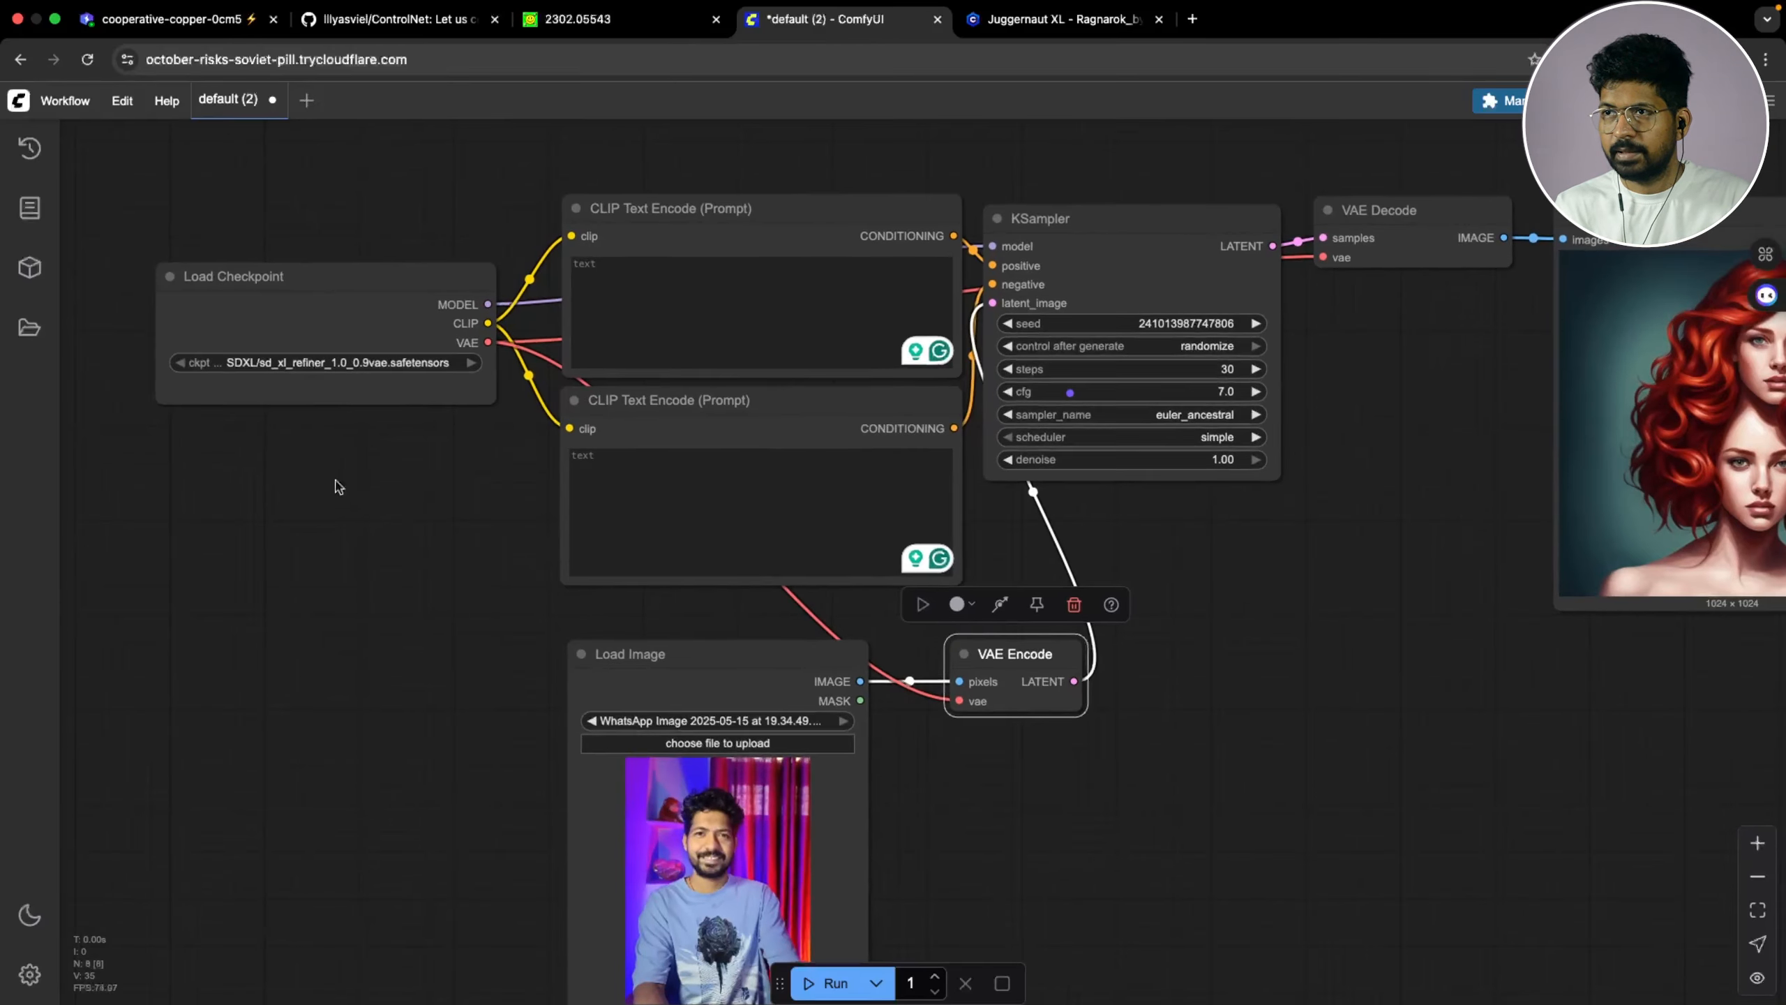
drag(288, 302, 254, 287)
drag(1146, 793, 1074, 783)
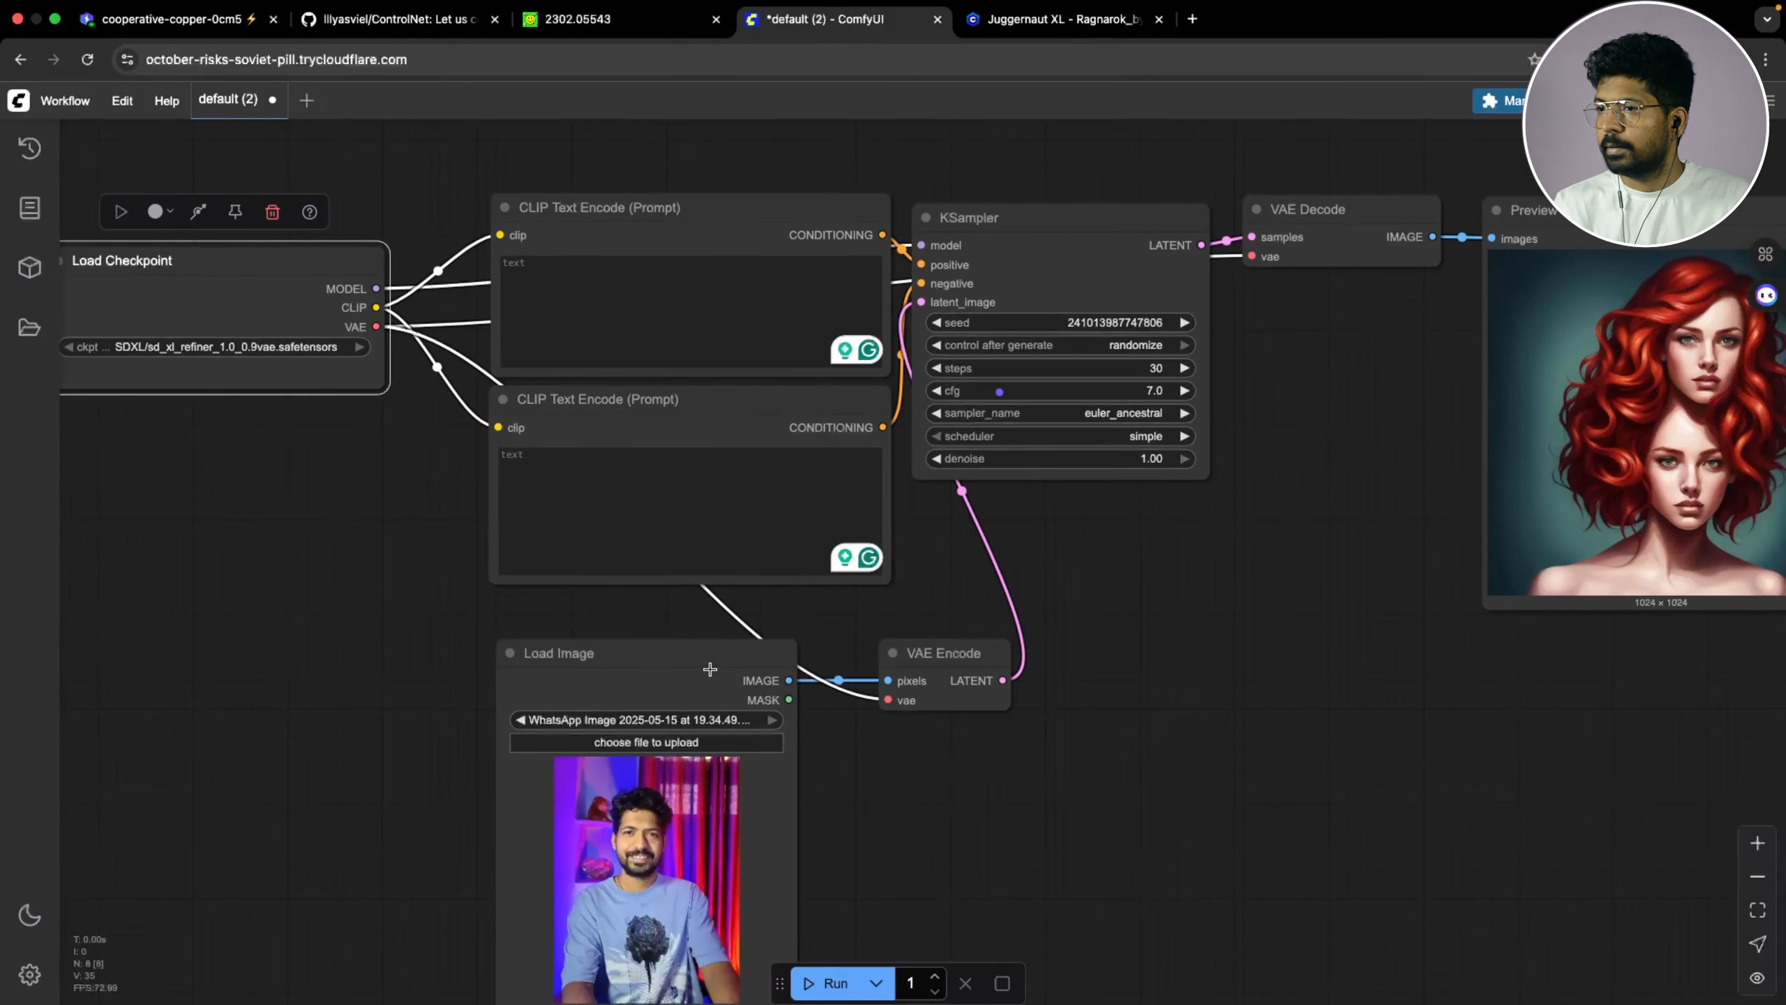
drag(710, 669, 664, 660)
scroll(752, 672, right, 3)
click(831, 682)
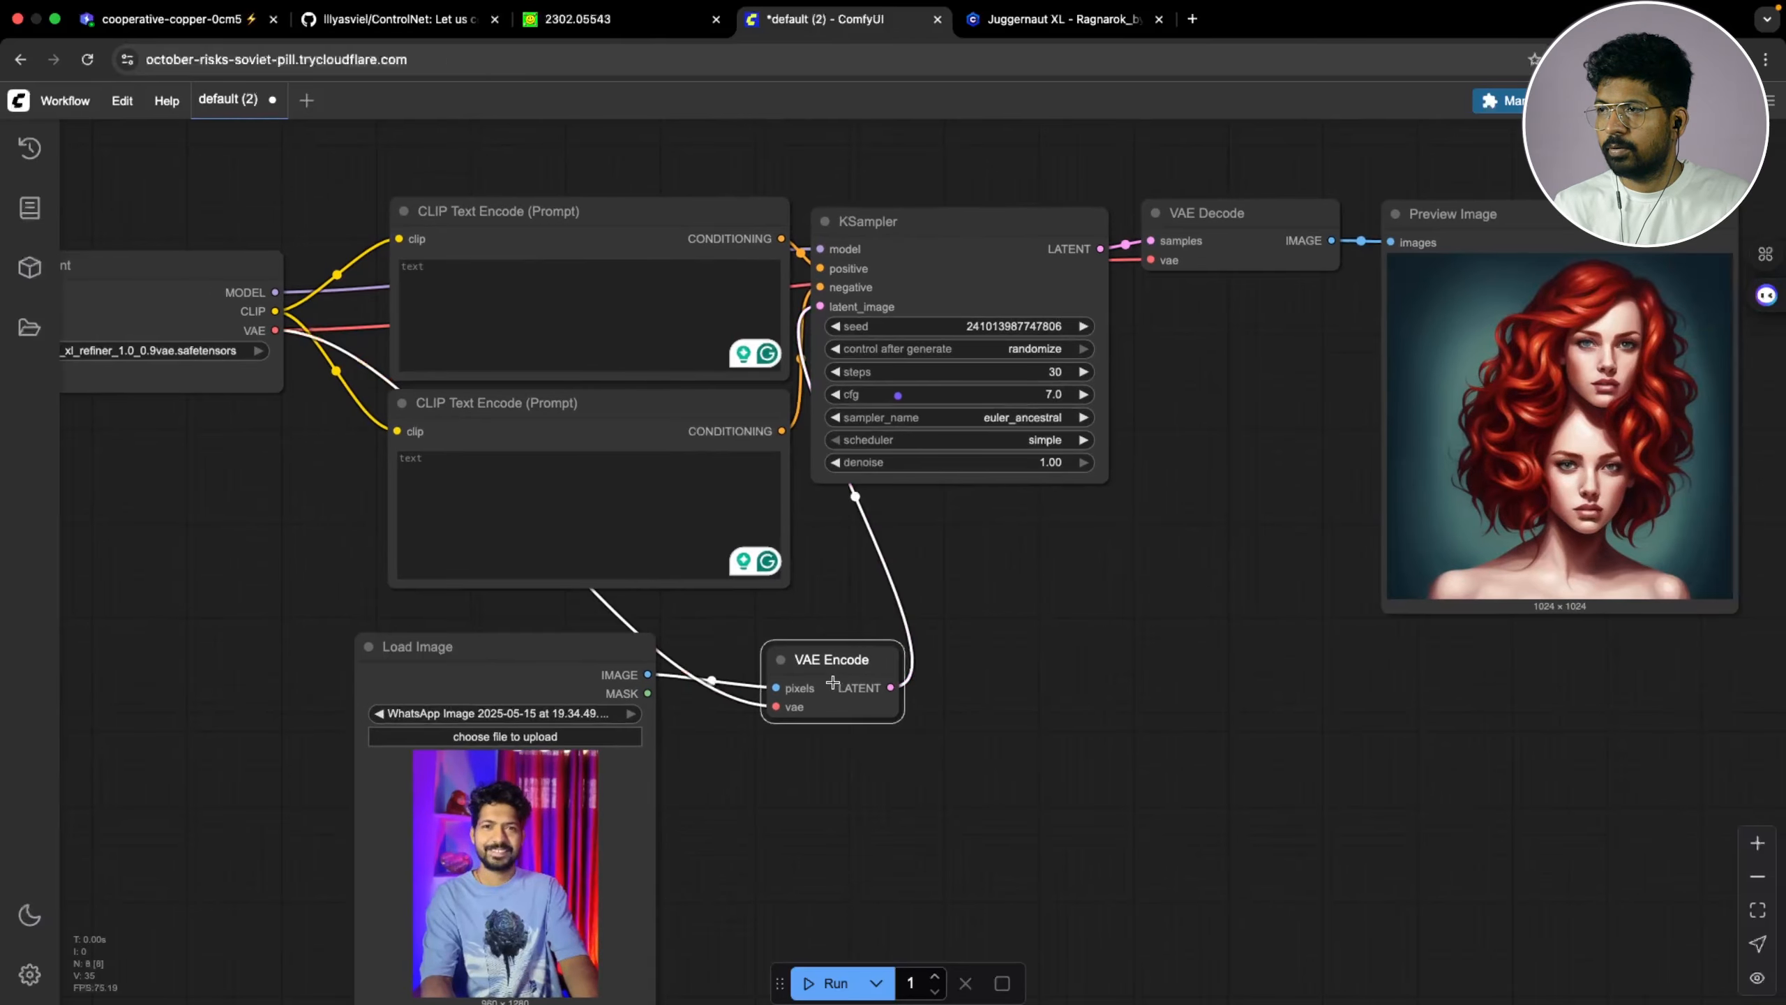
drag(965, 259, 967, 235)
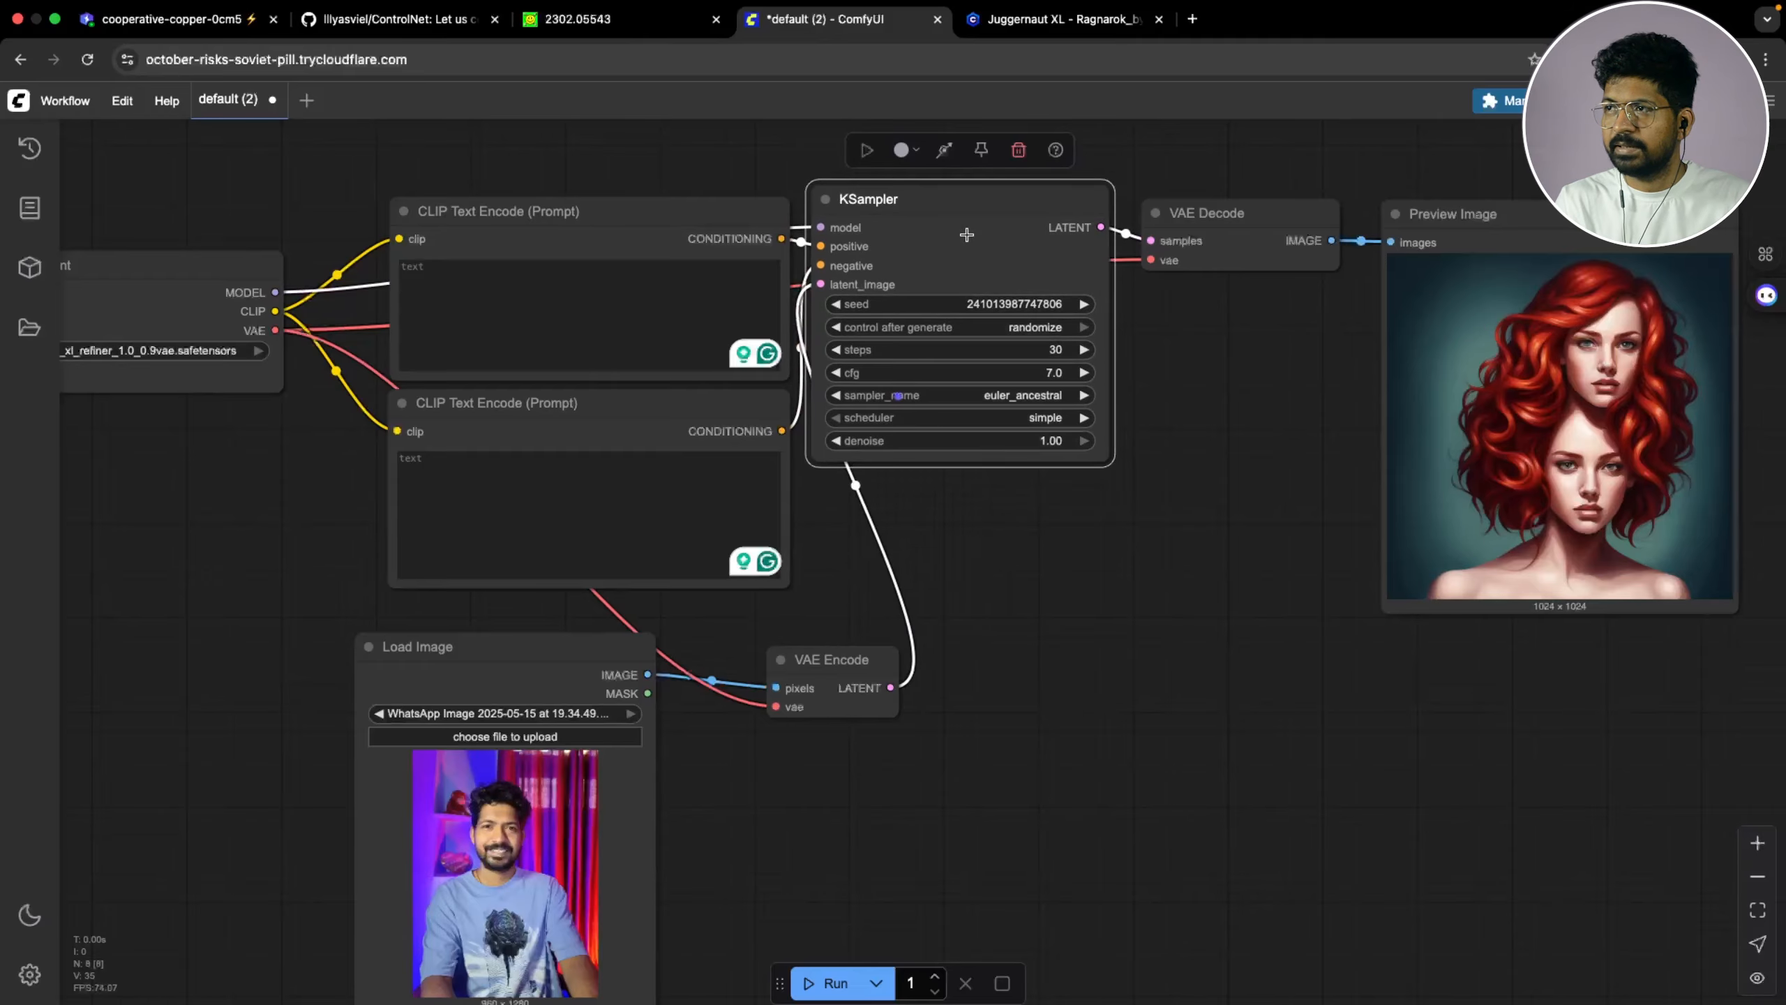
scroll(1007, 353, up, 3)
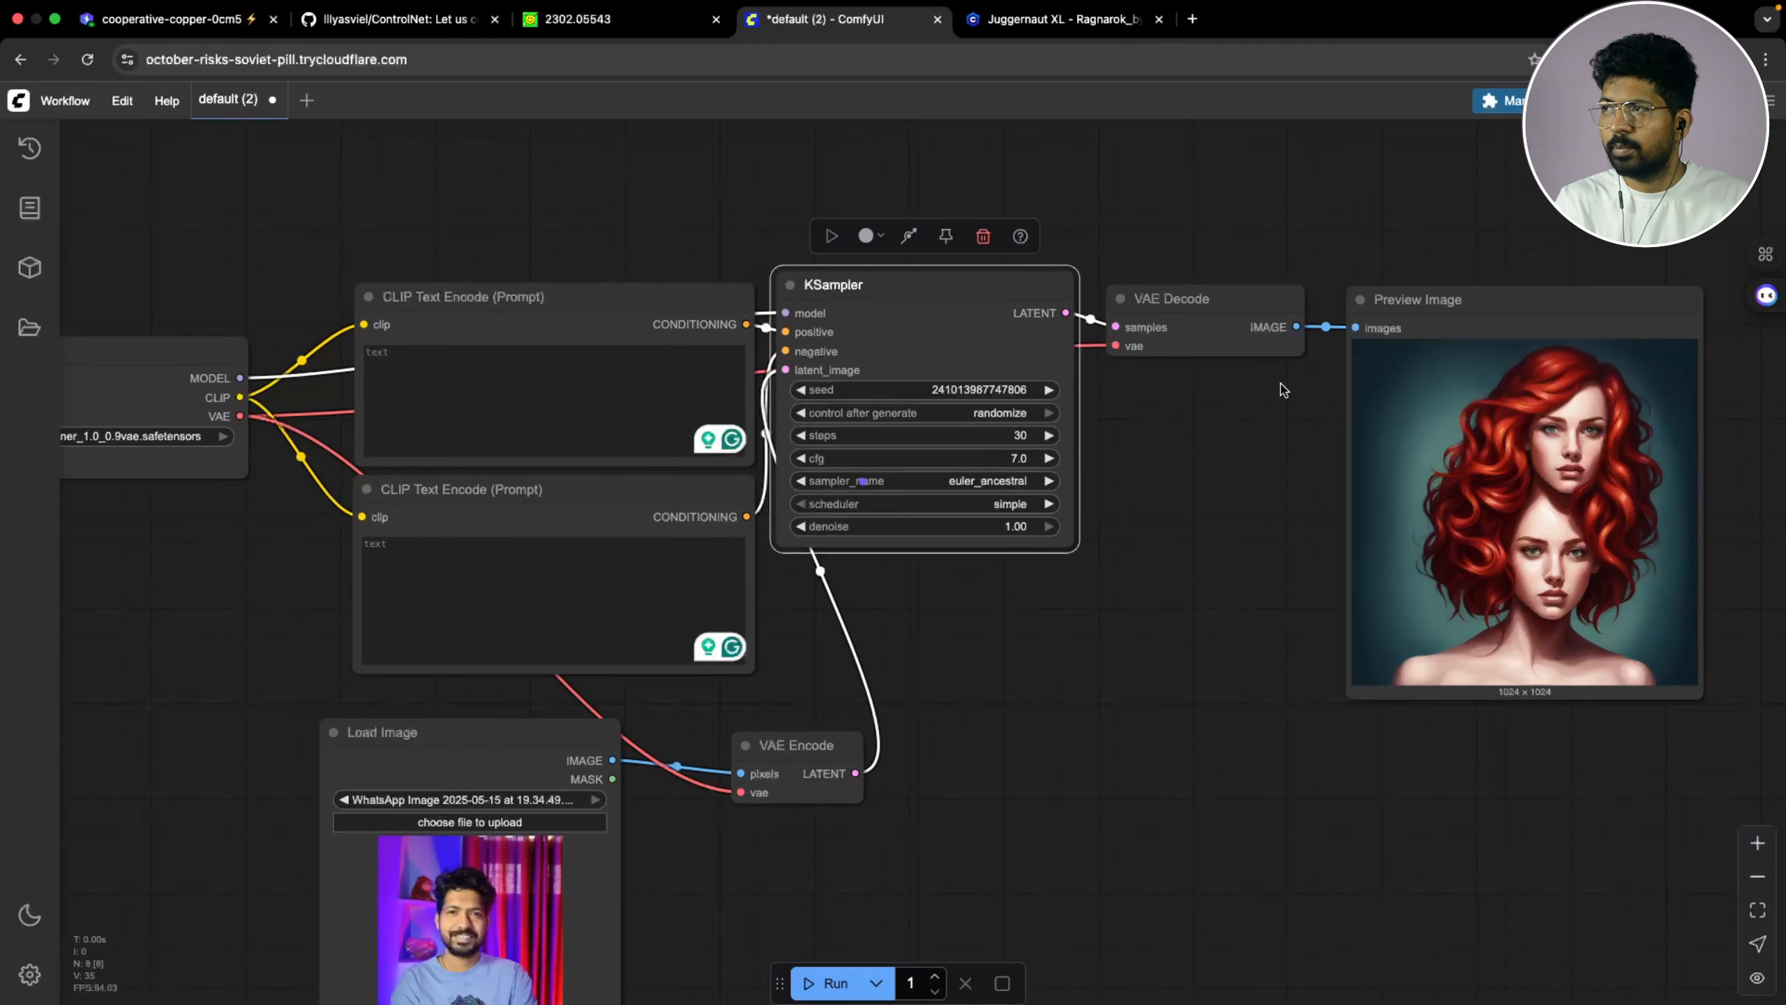
scroll(1017, 482, left, 8)
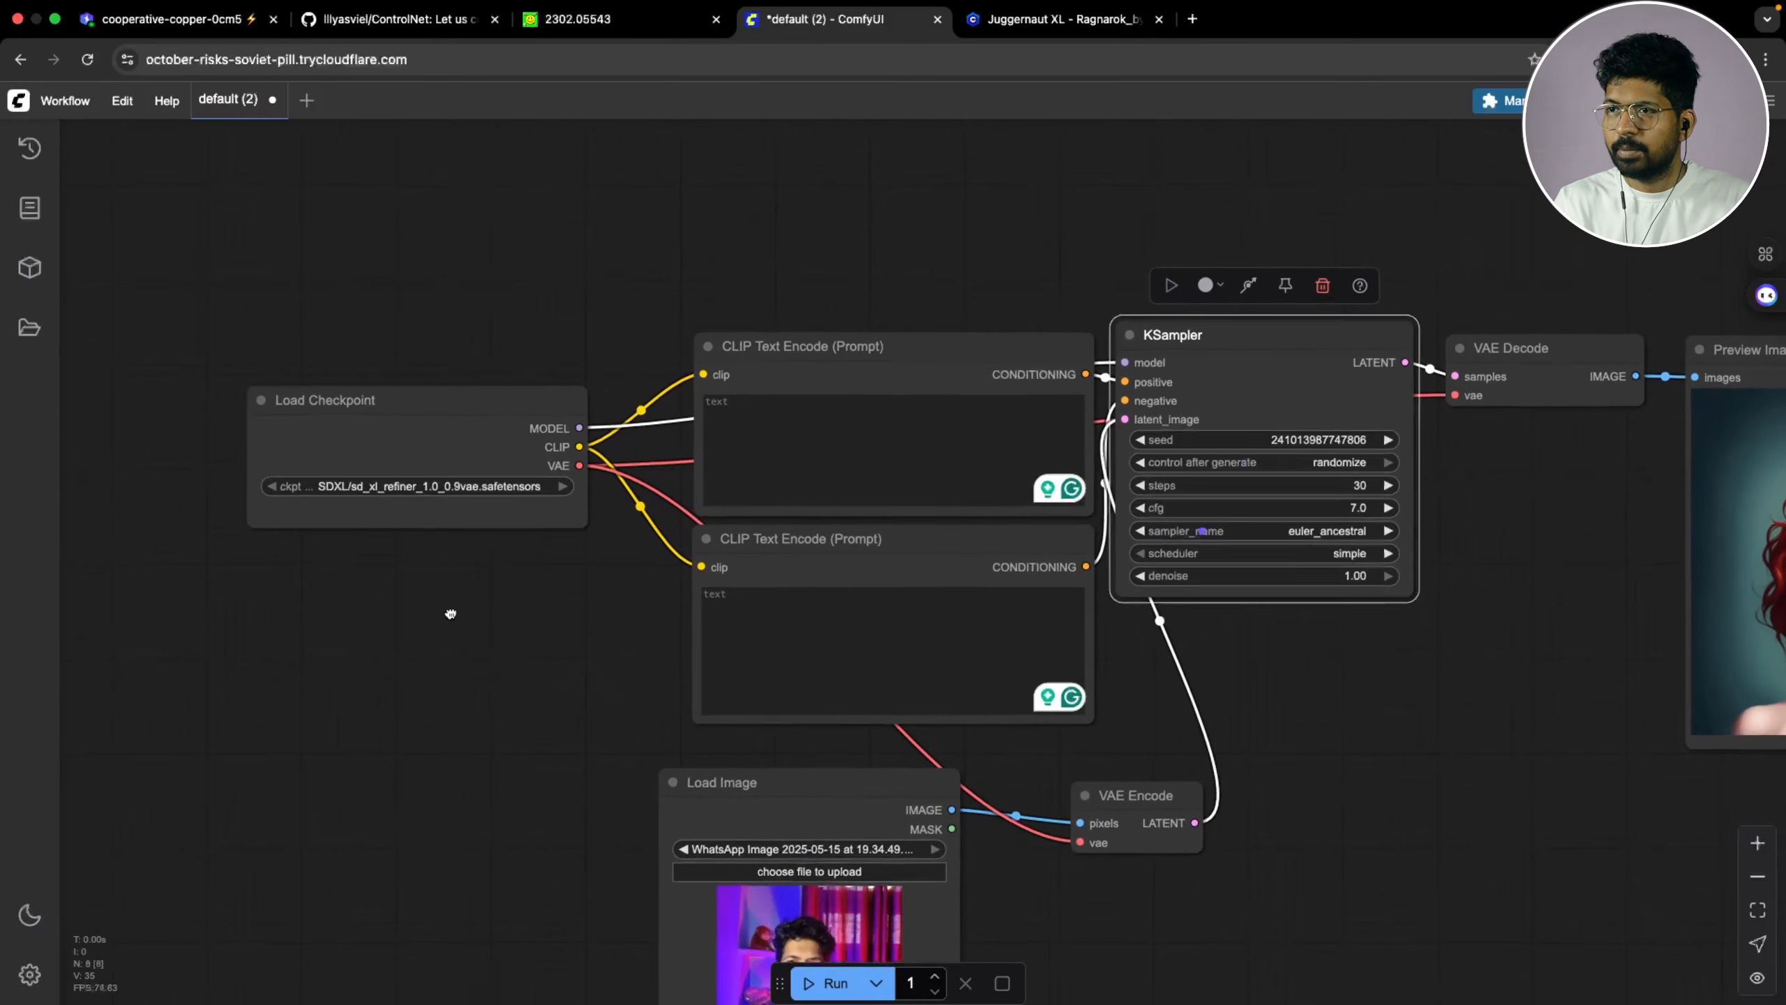
scroll(377, 489, up, 3)
scroll(376, 489, up, 1)
scroll(386, 489, down, 4)
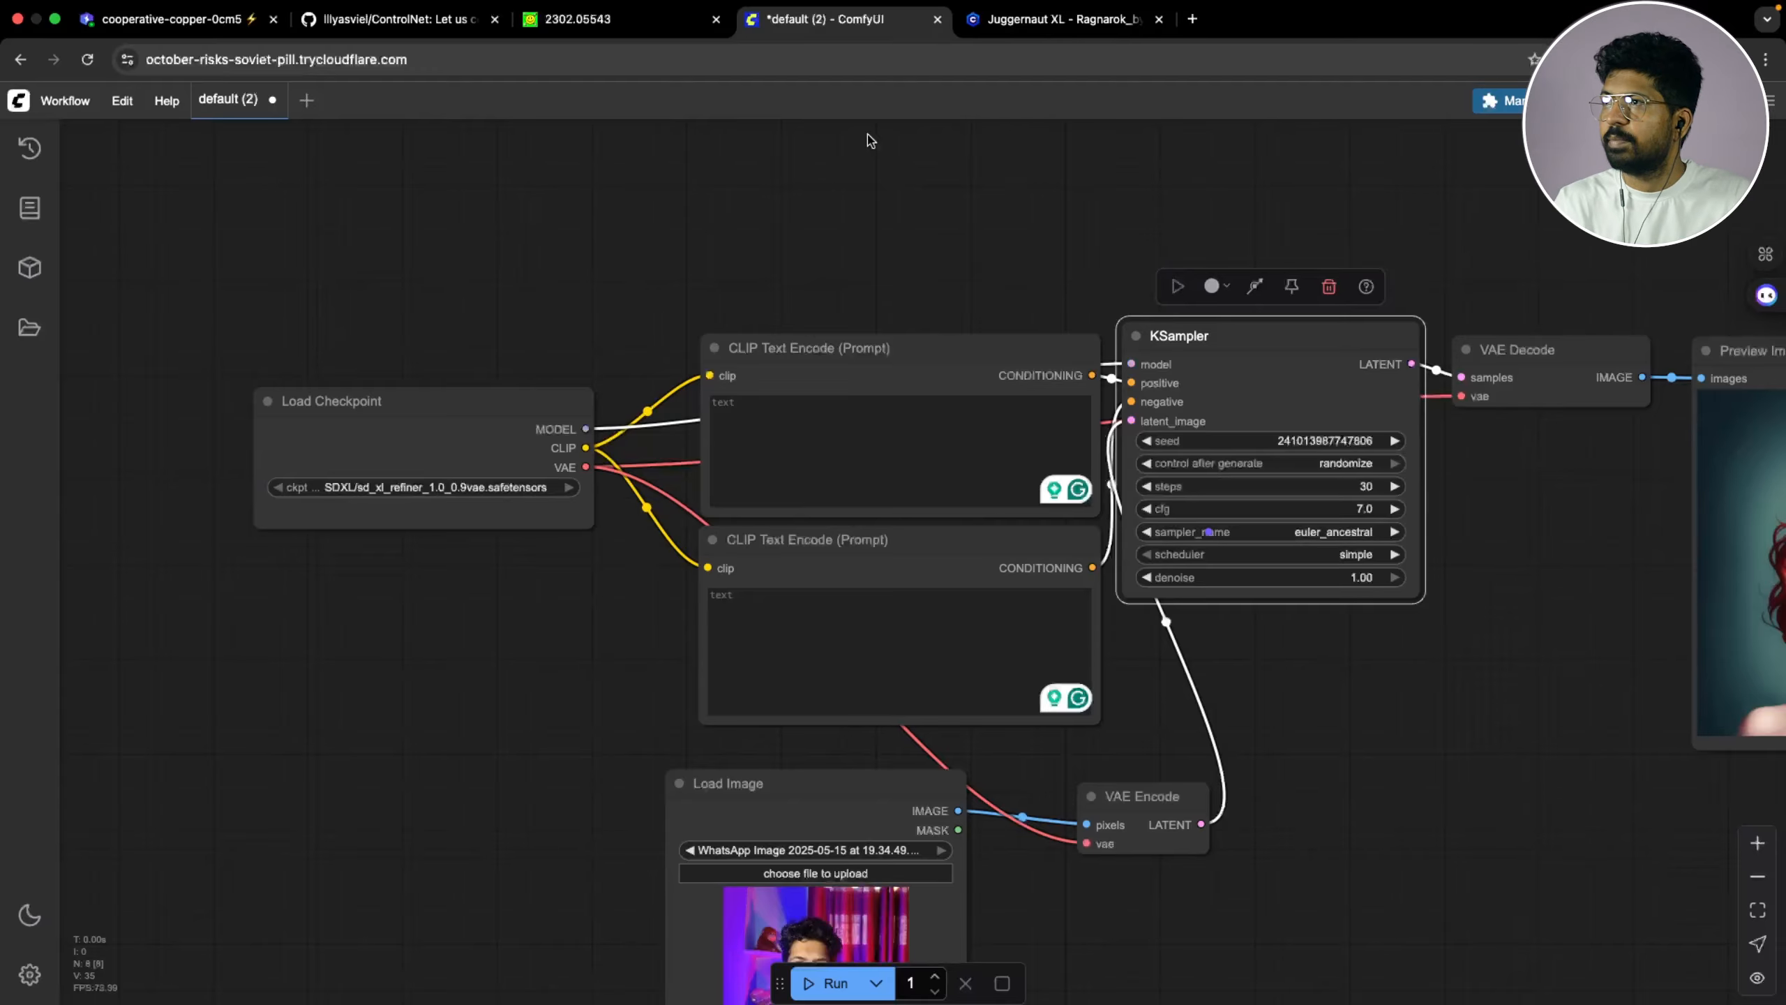
Switch to the Civitai Juggernaut XL page and examine the sample images of the Ragnarok_by_RunDiffusion version
click(1062, 19)
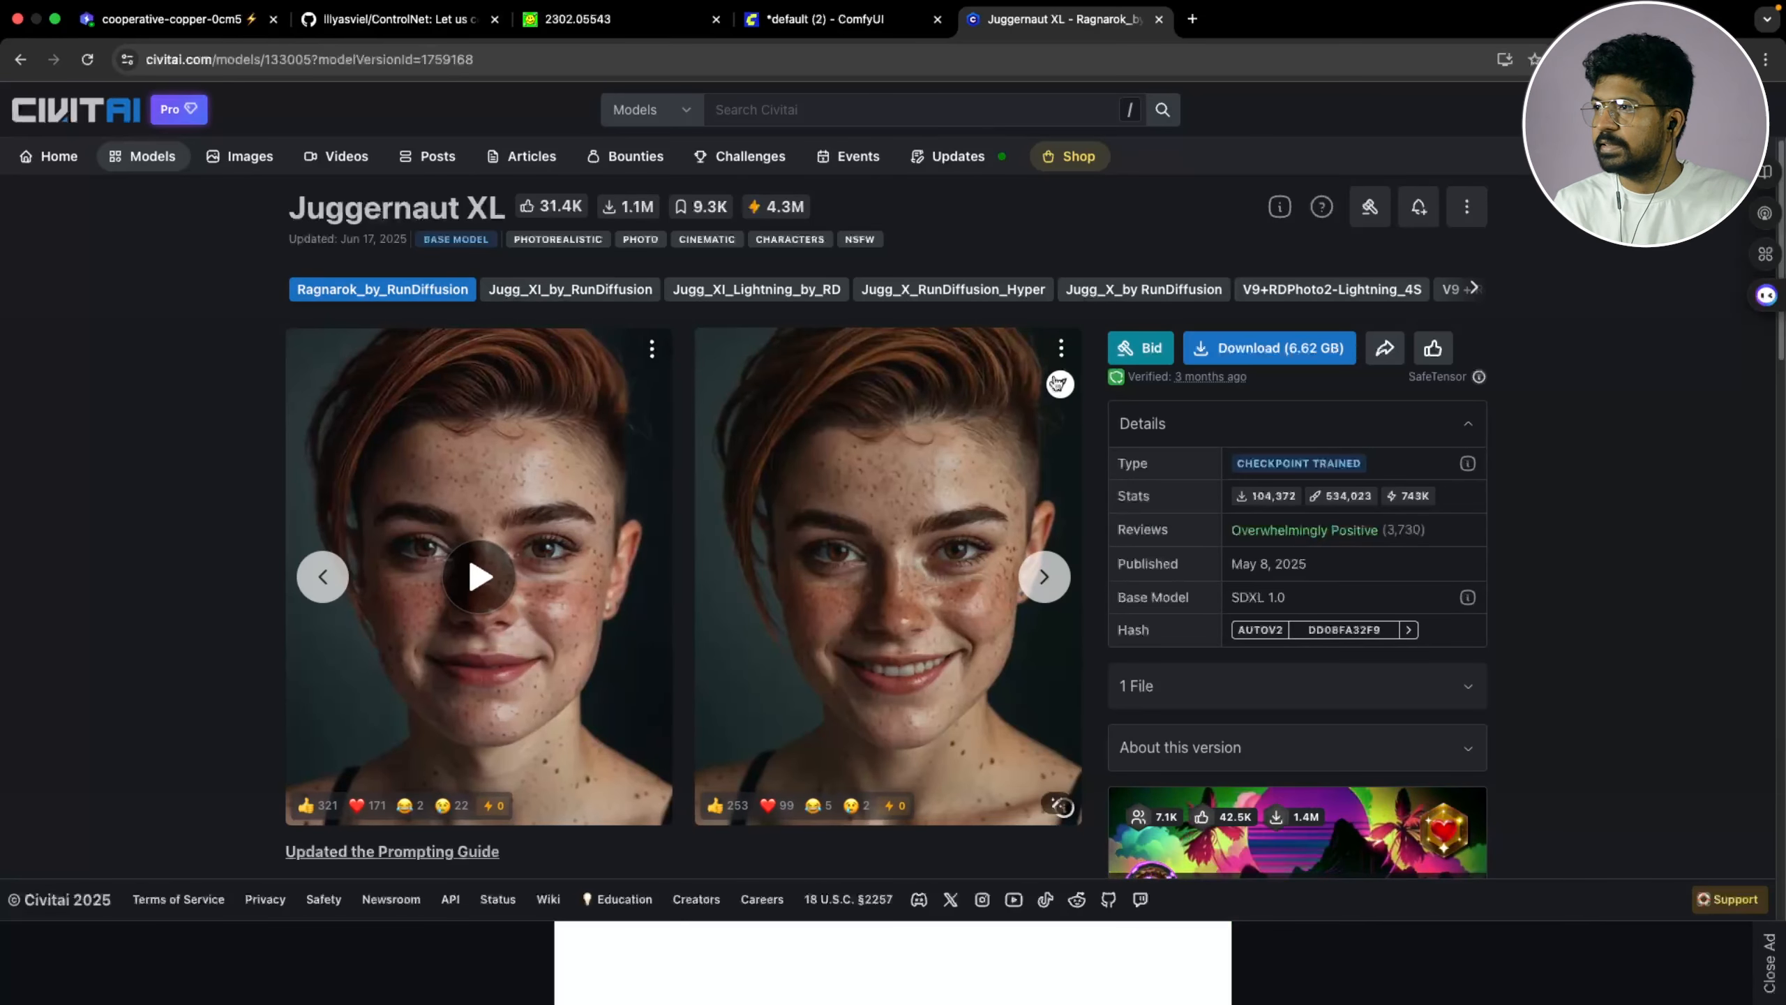
click(492, 289)
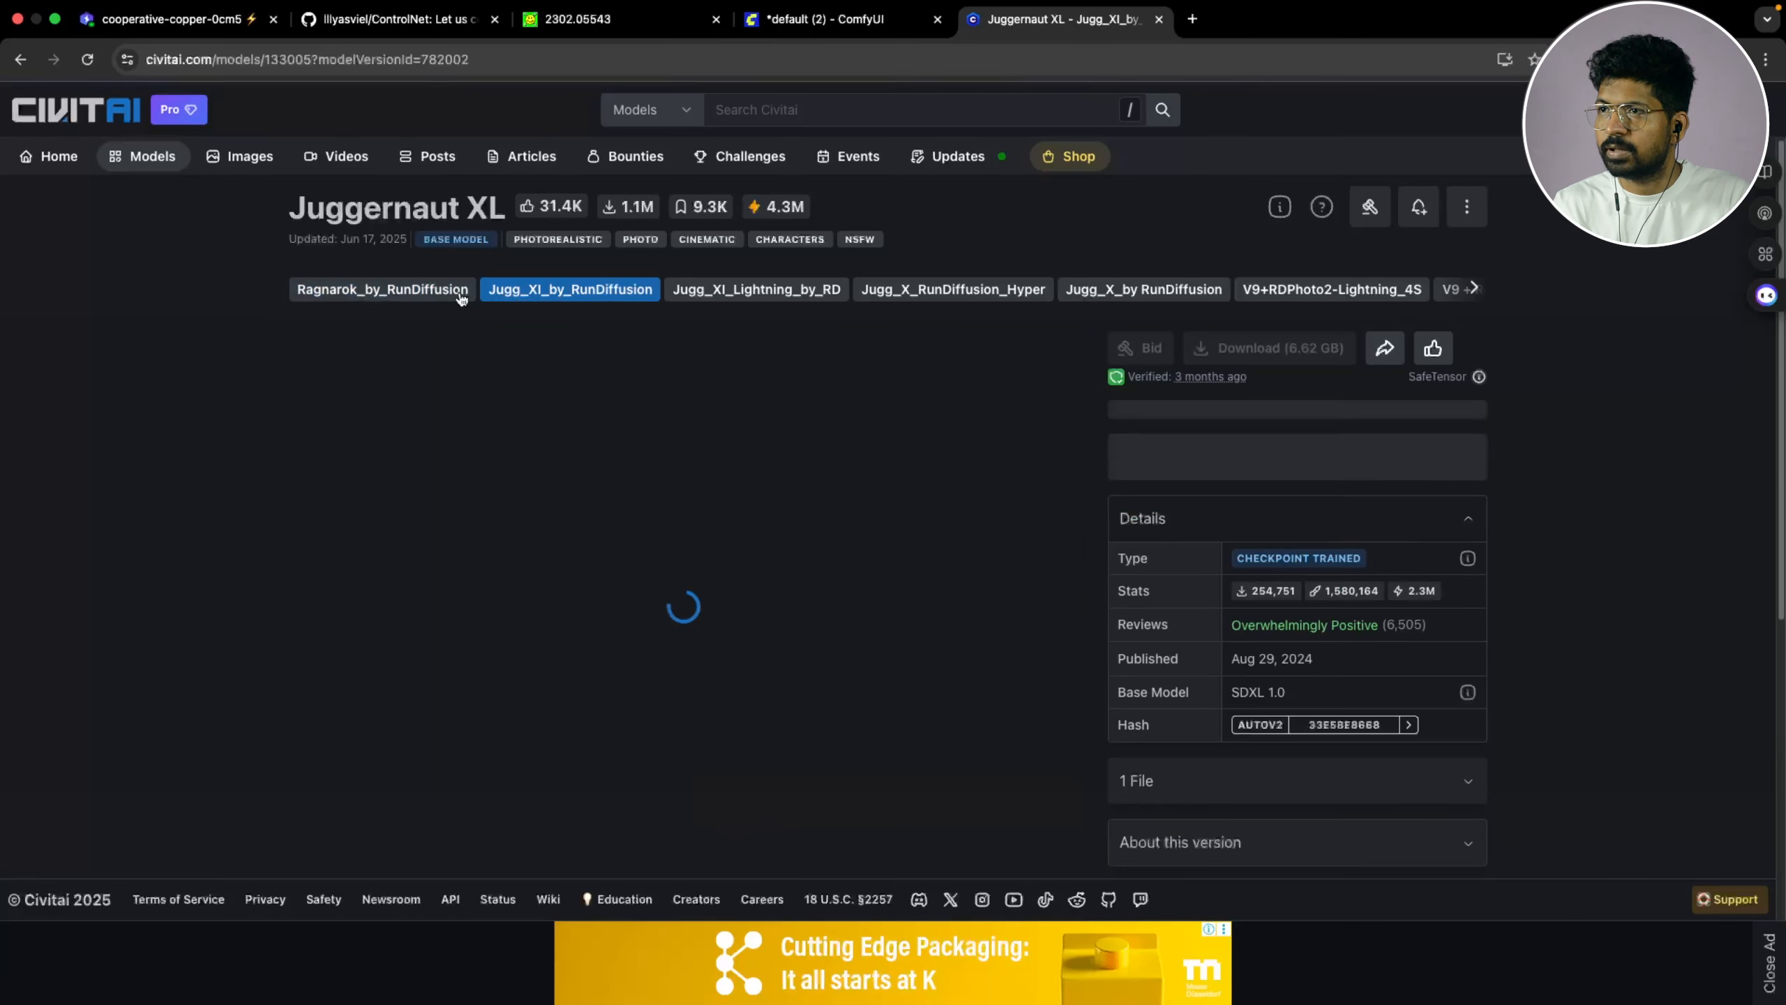
click(417, 295)
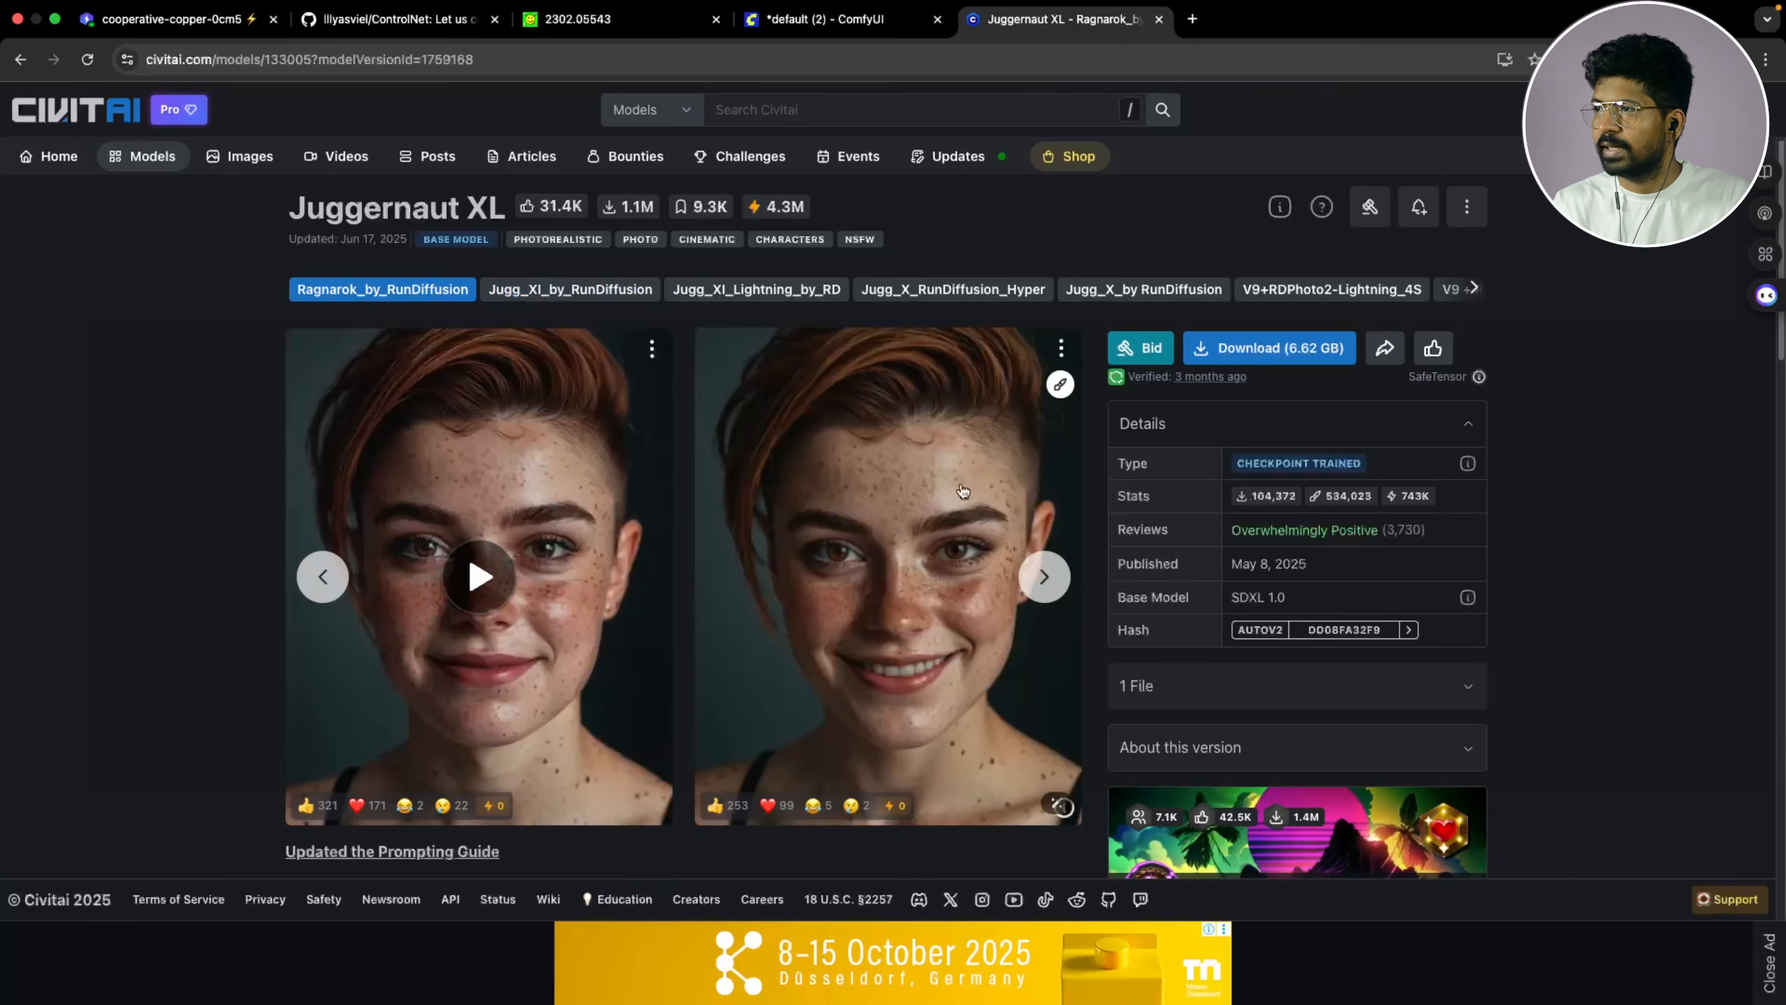
click(1044, 578)
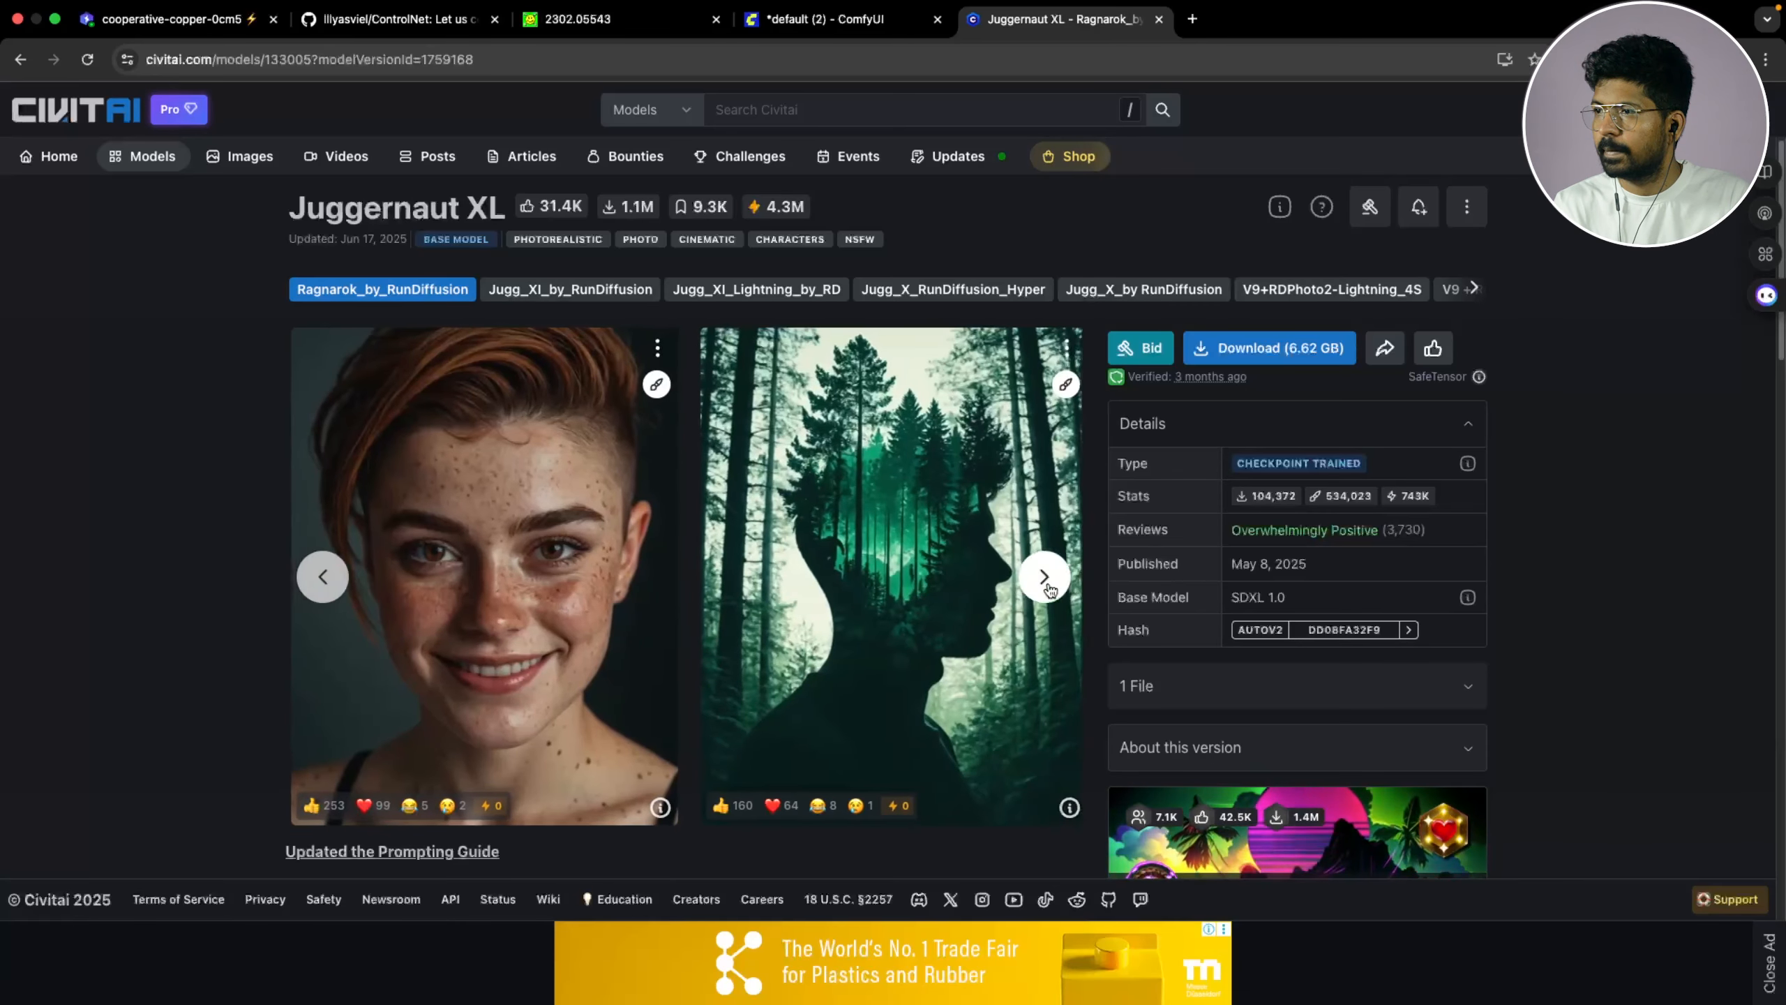
click(1045, 580)
click(1047, 583)
click(1046, 581)
click(1046, 580)
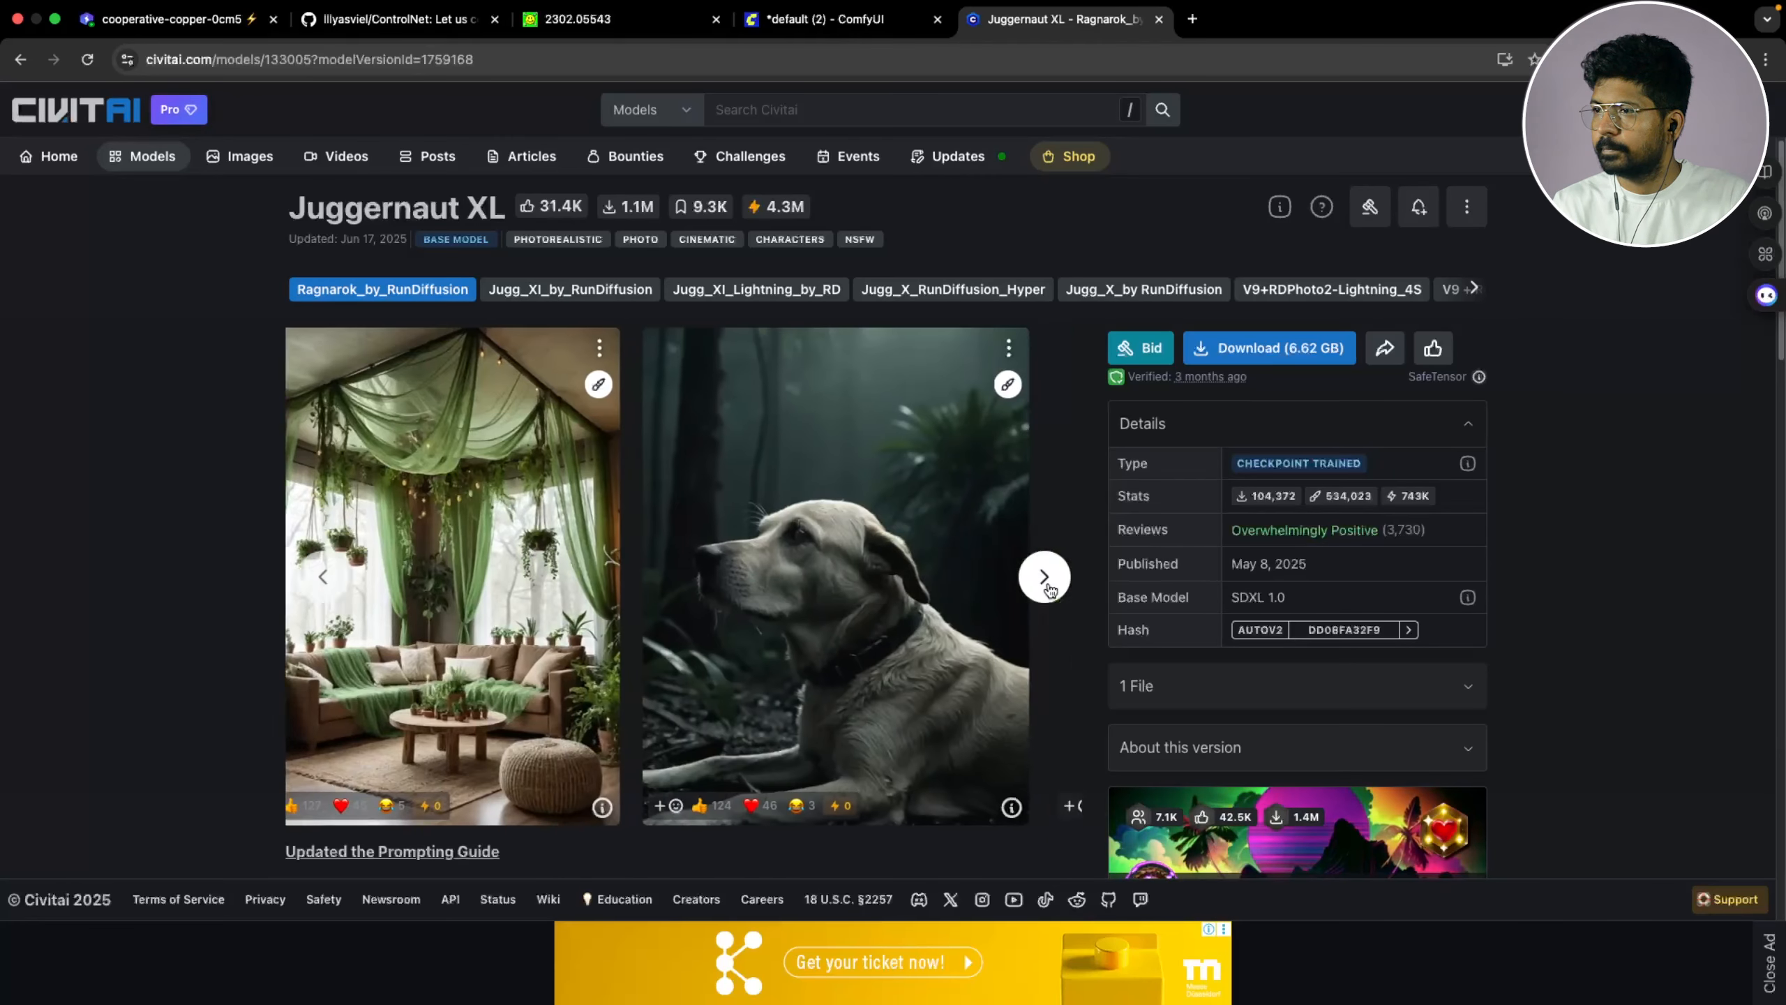
click(1046, 580)
click(1046, 581)
click(1046, 580)
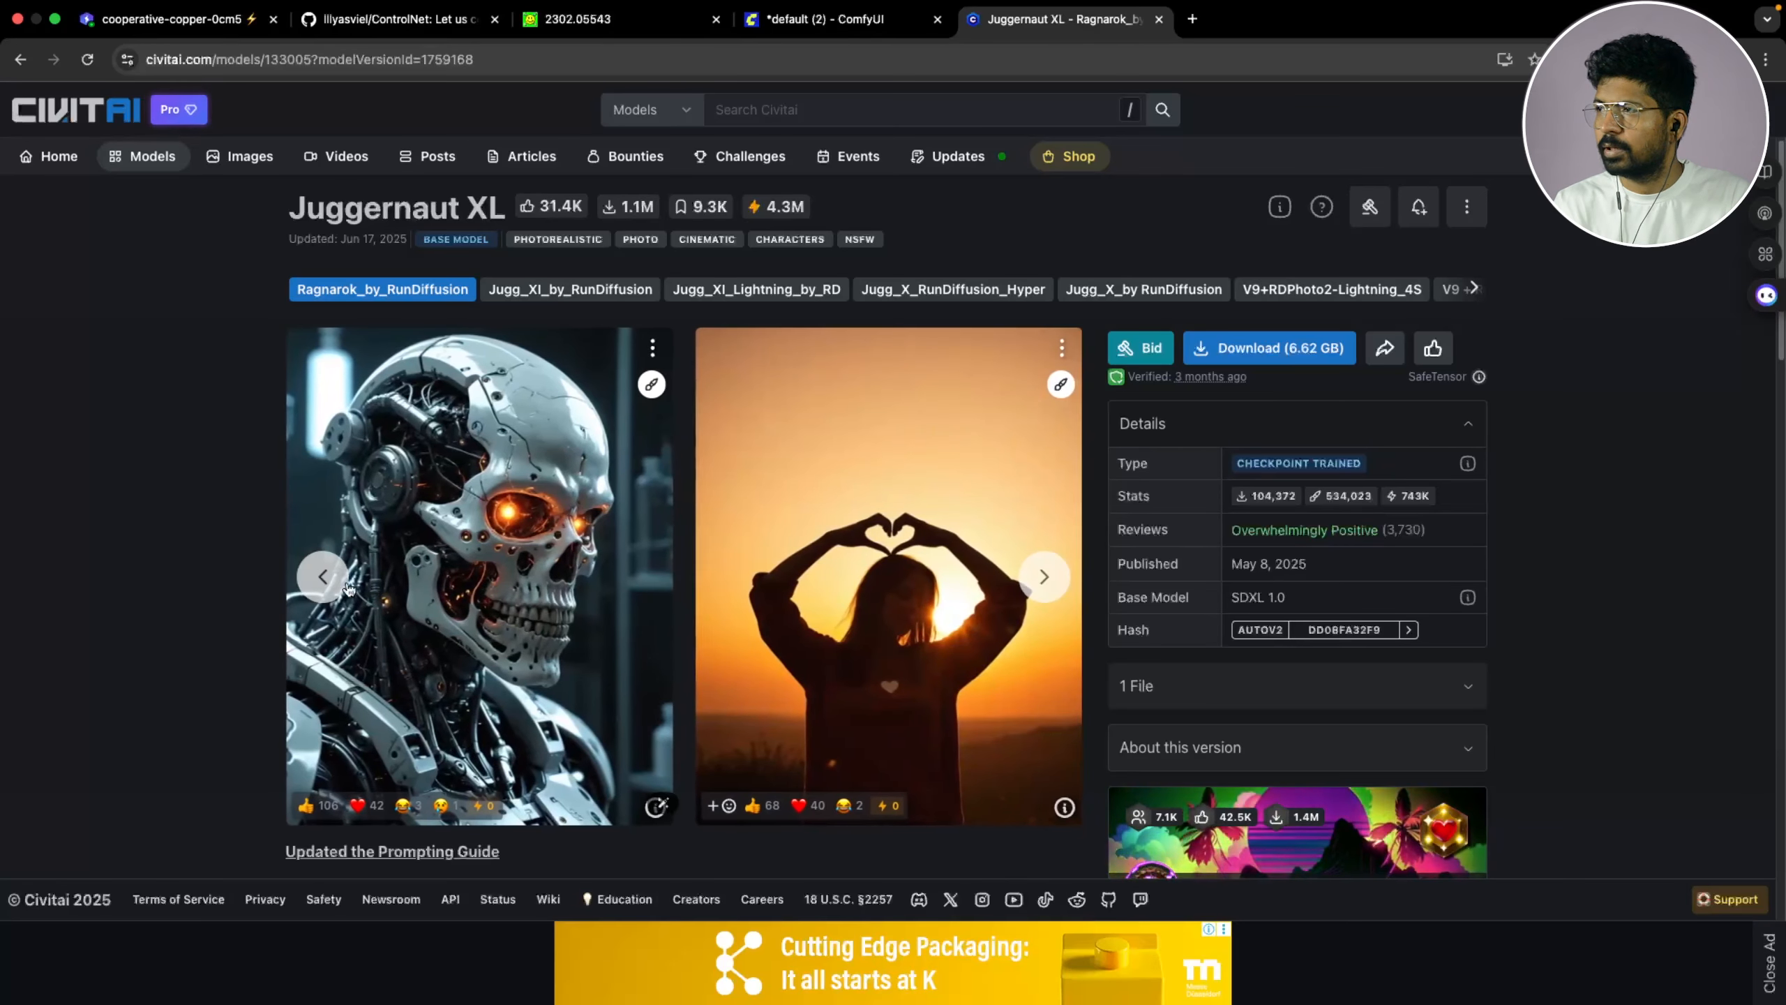
Copy the download link address of Juggernaut XL's Ragnarok_by_RunDiffusion version
drag(1048, 584, 1332, 341)
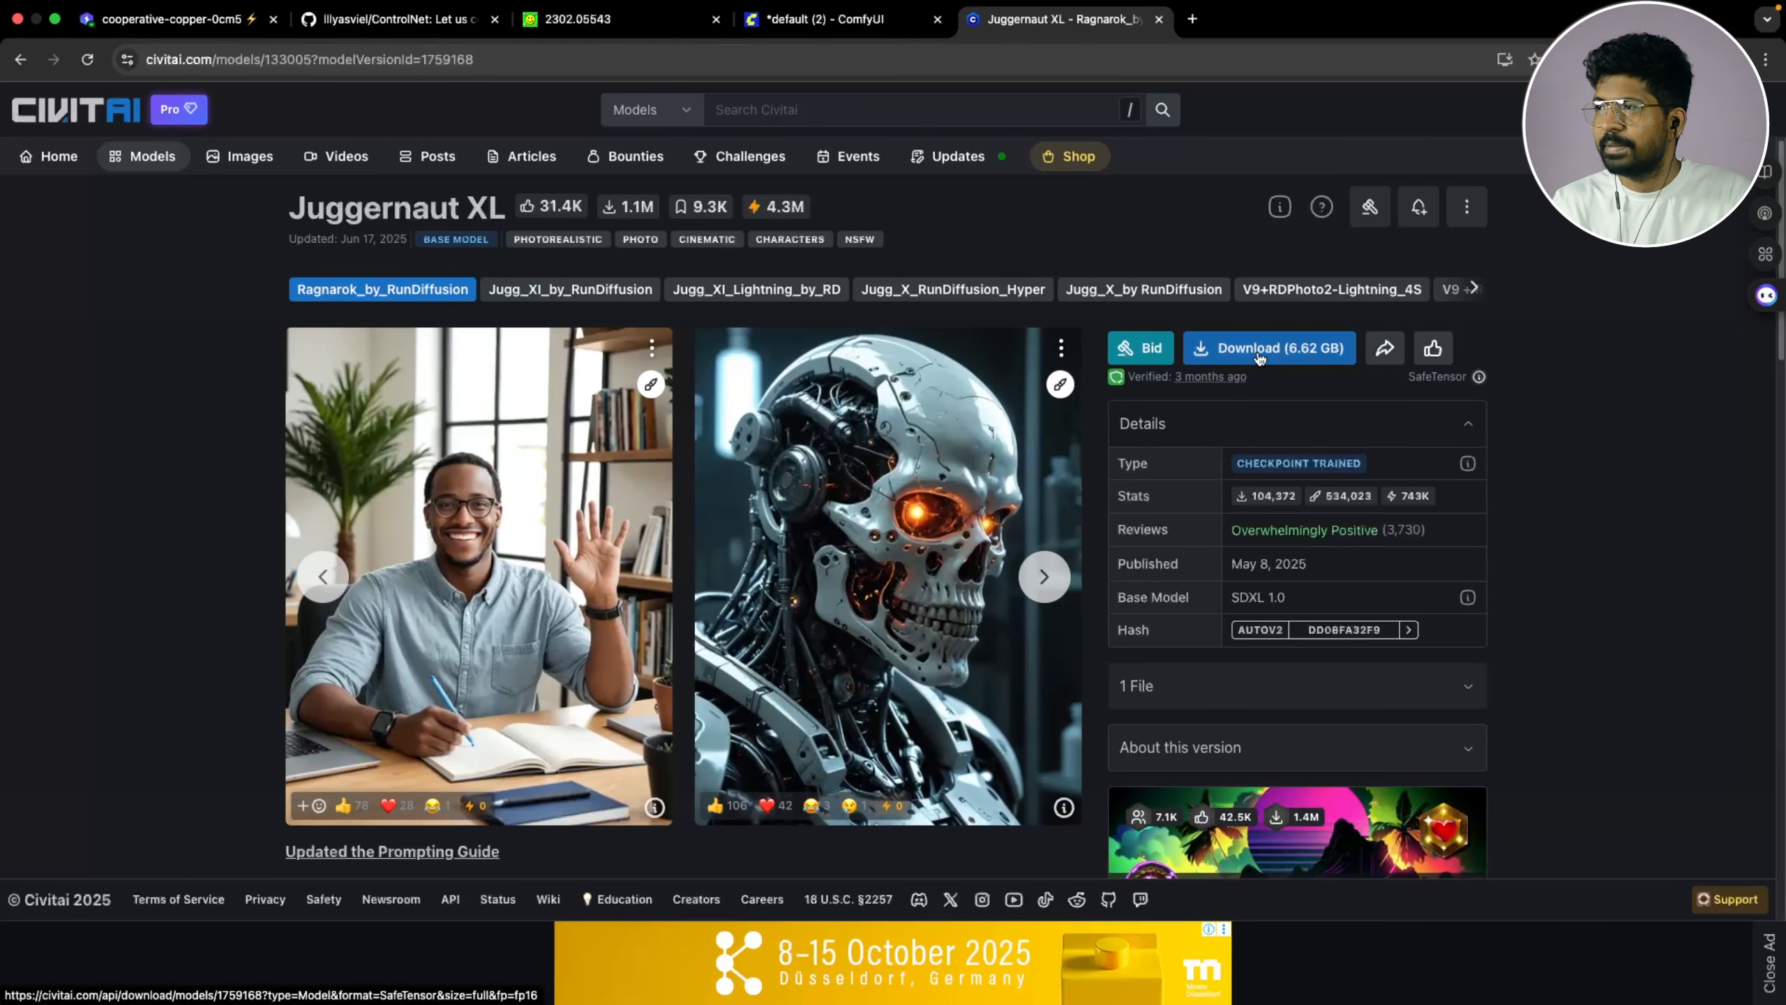
scroll(766, 455, down, 10)
scroll(789, 474, up, 10)
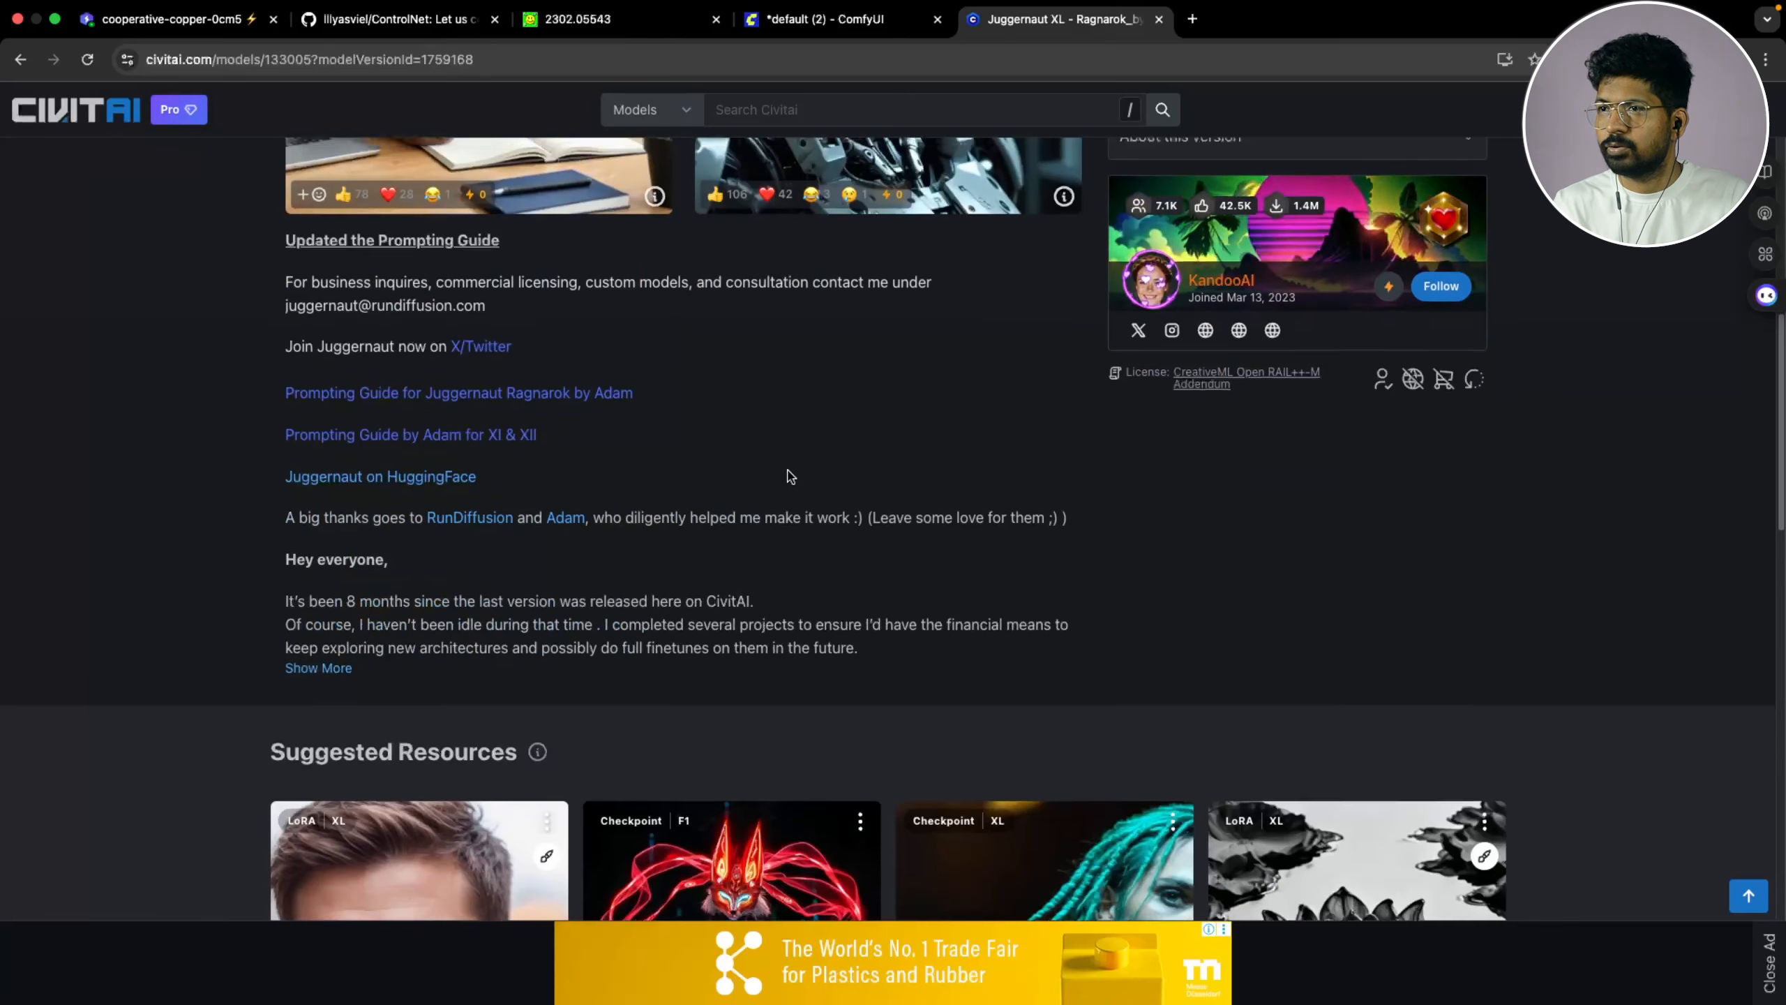
right_click(1261, 347)
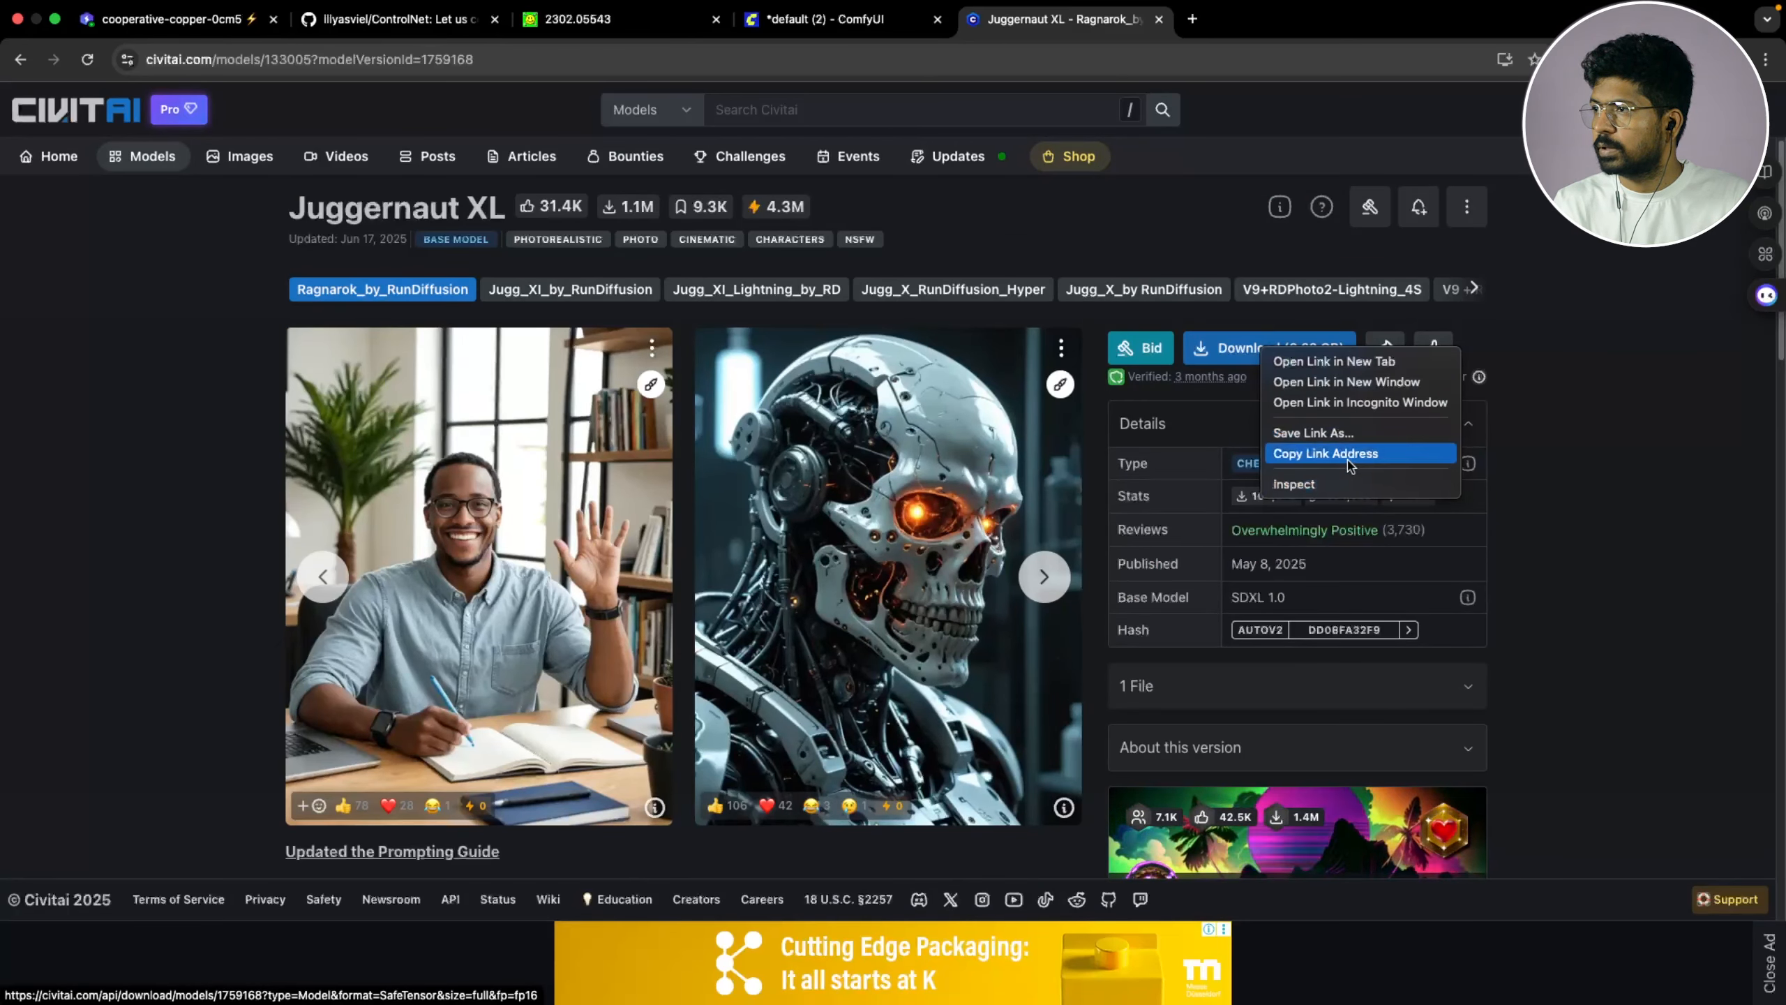
click(1326, 453)
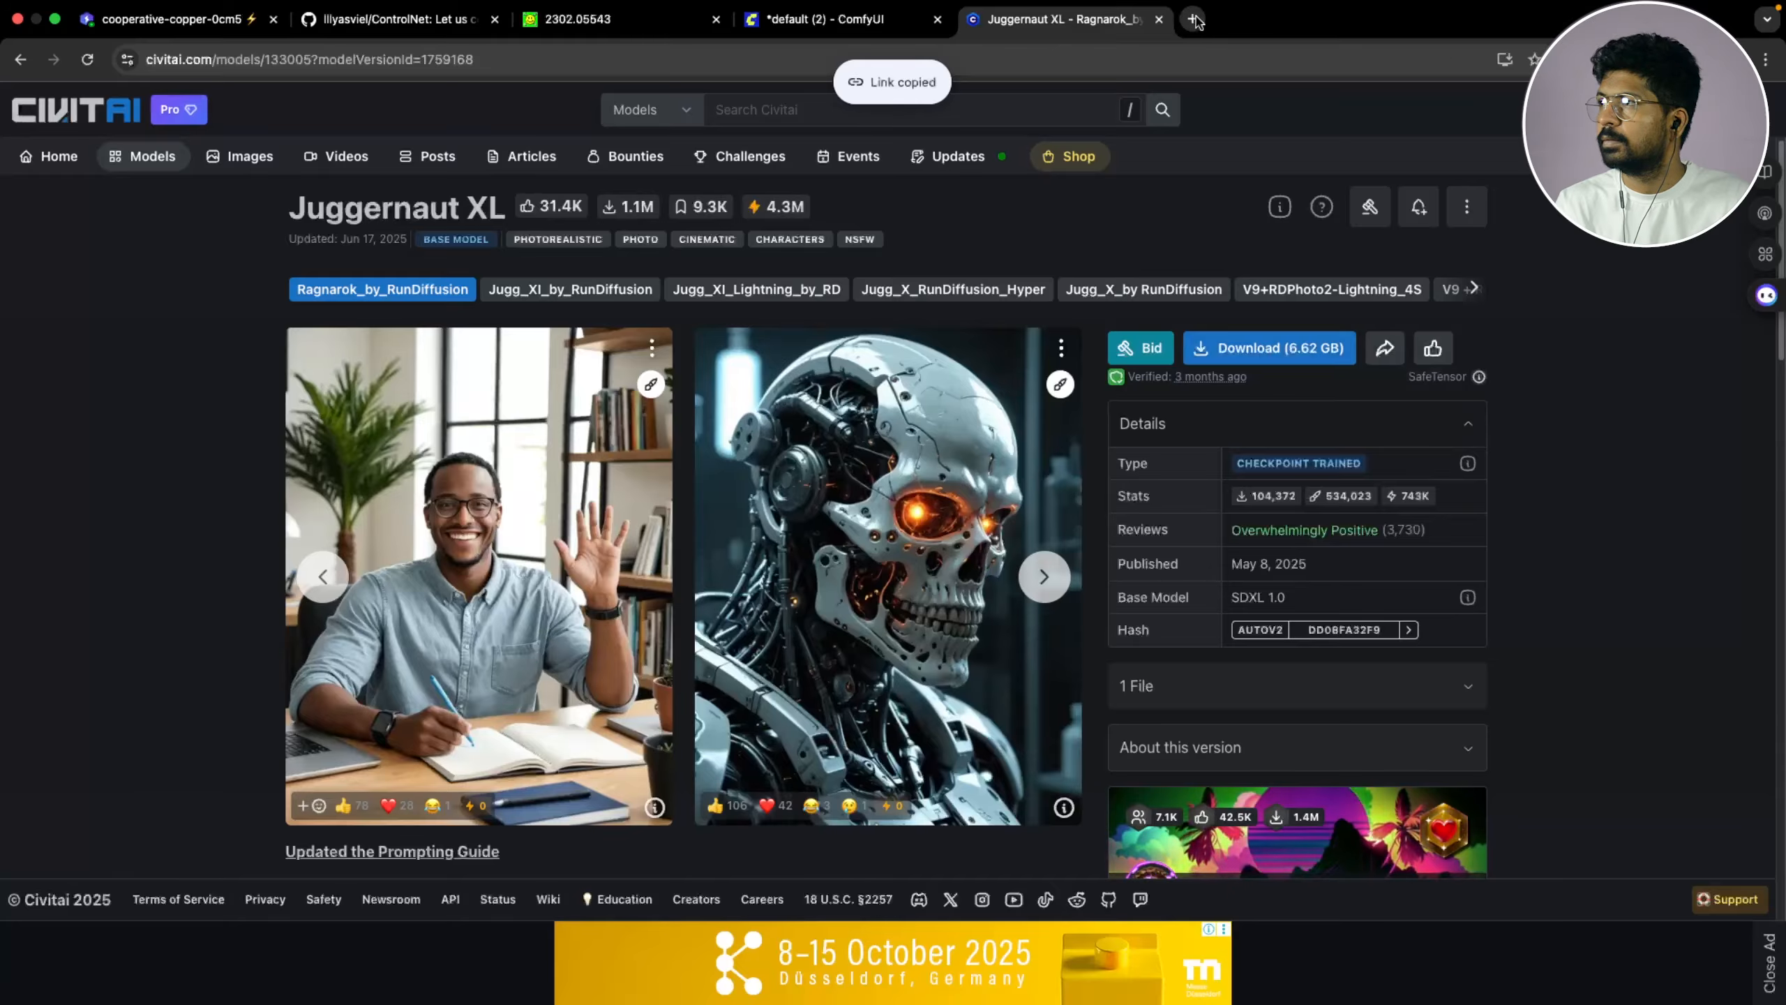
Request the model download, sign in to Civitai with Google, trying a second account, and open the model listing
click(1269, 347)
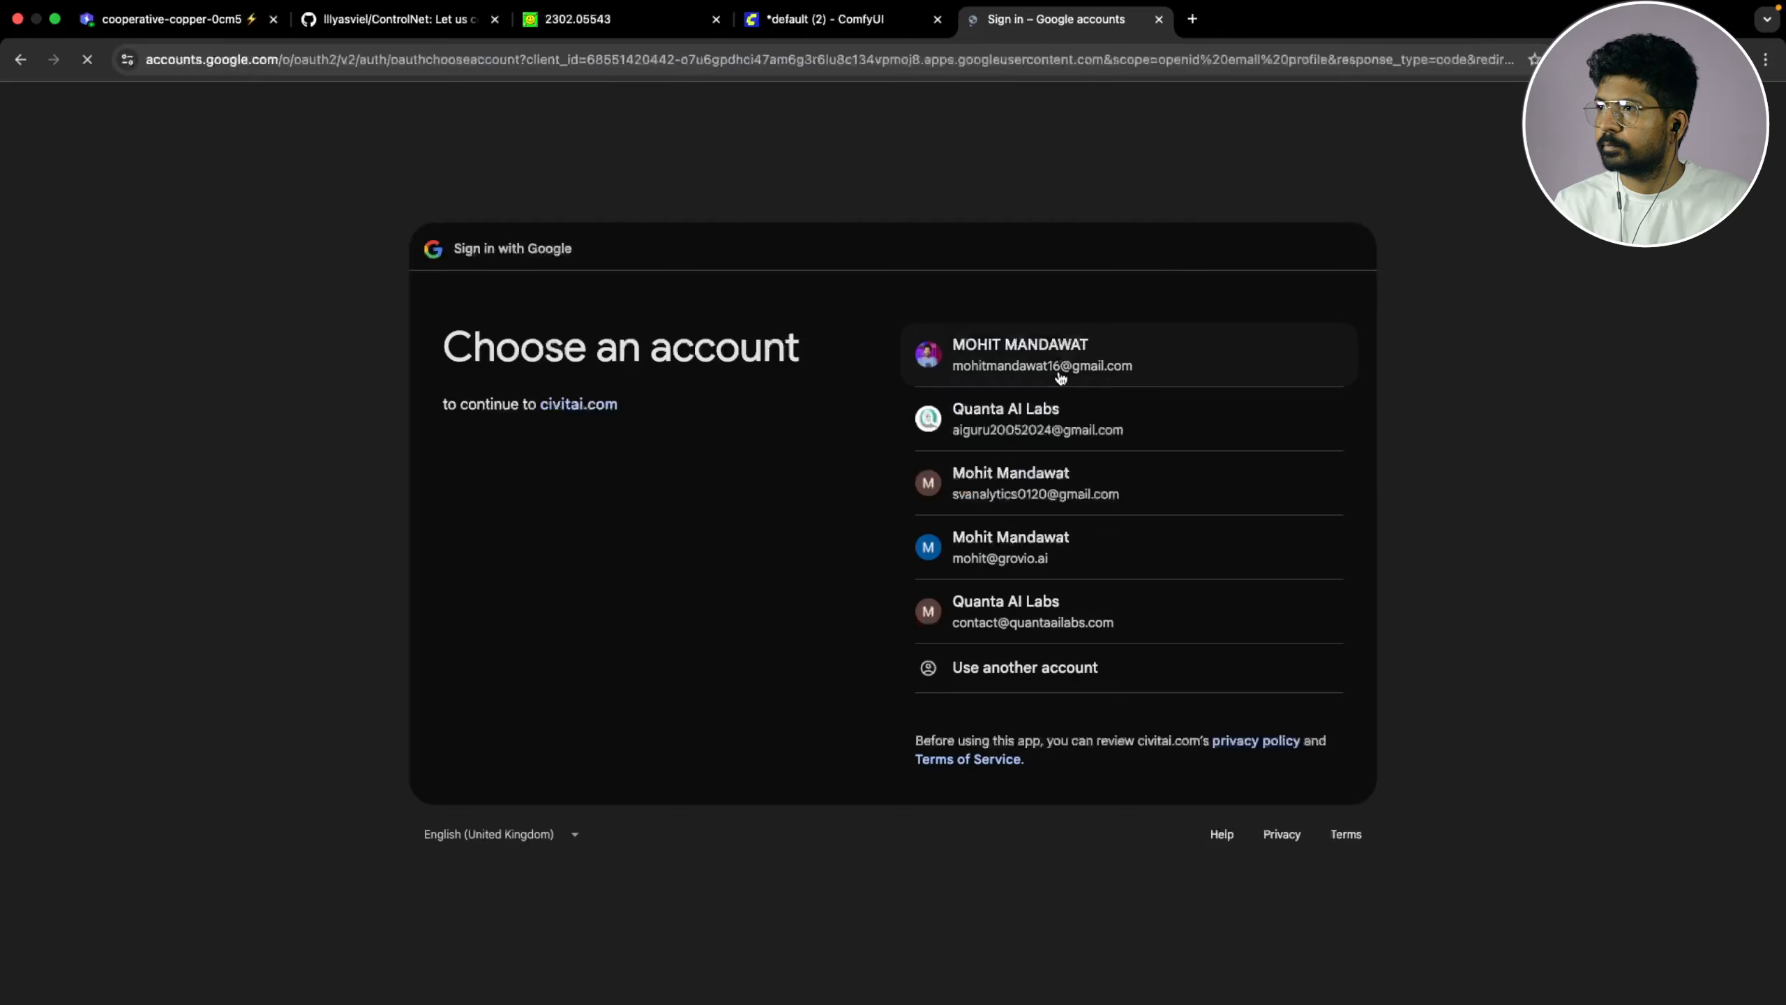
click(1073, 367)
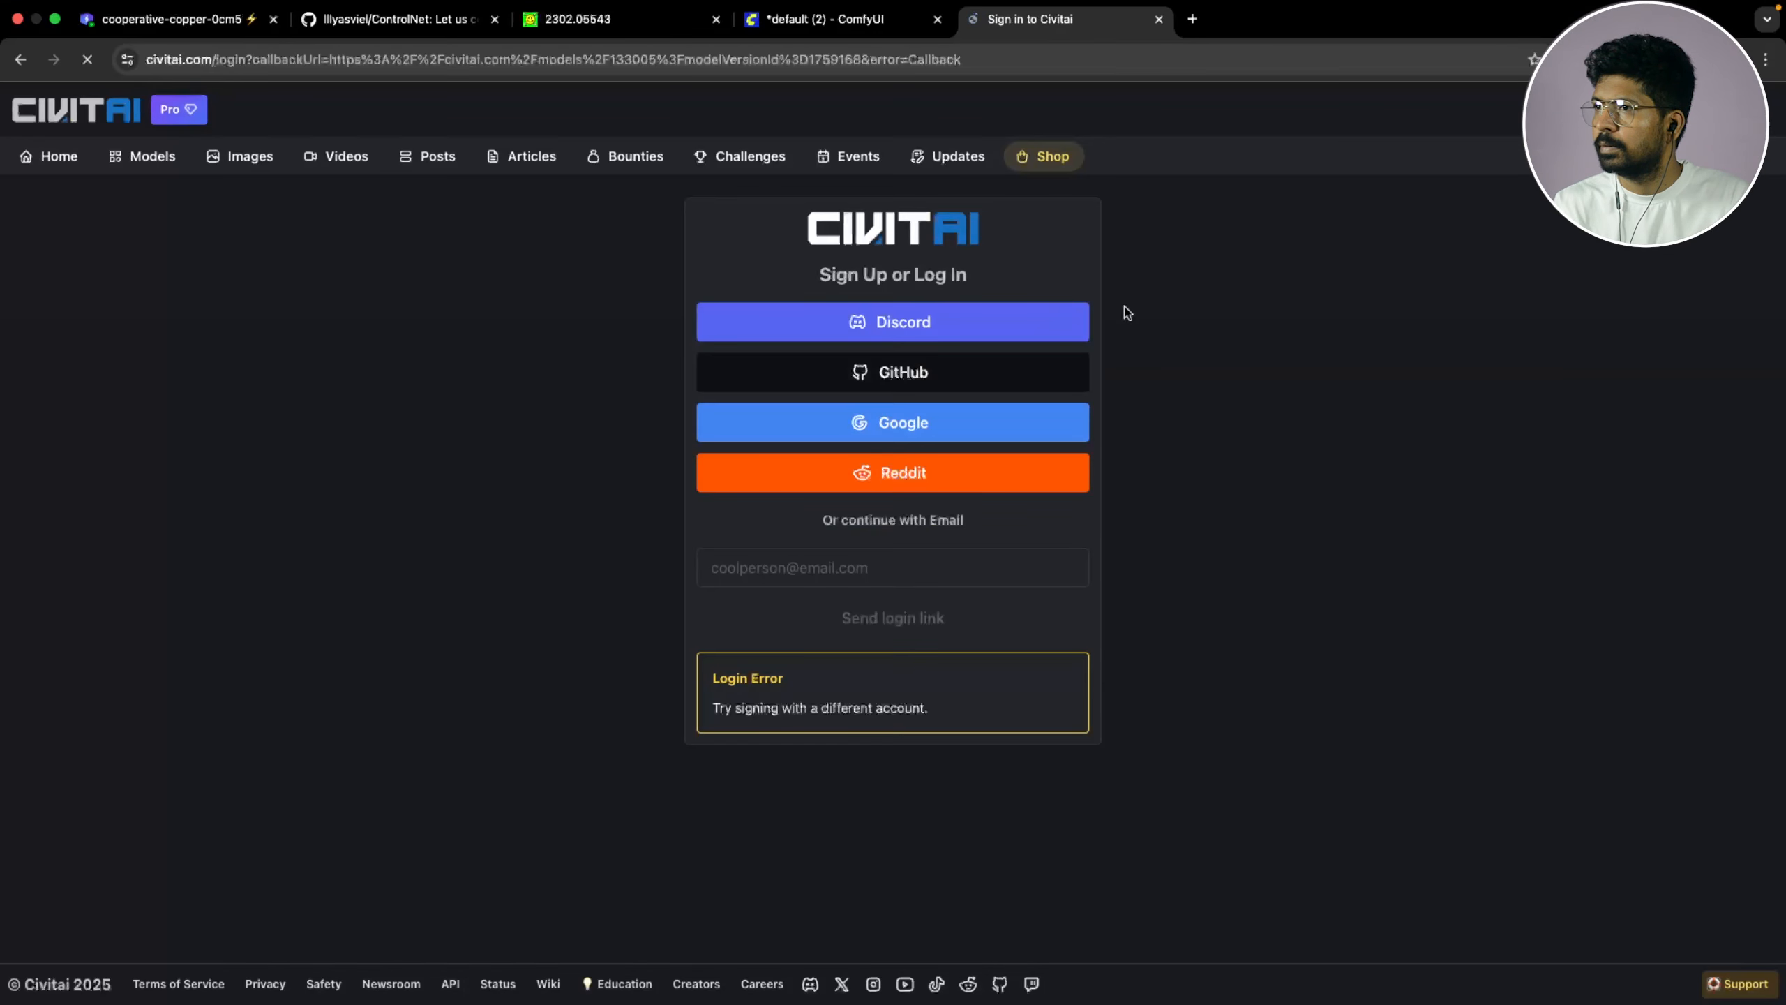
click(912, 419)
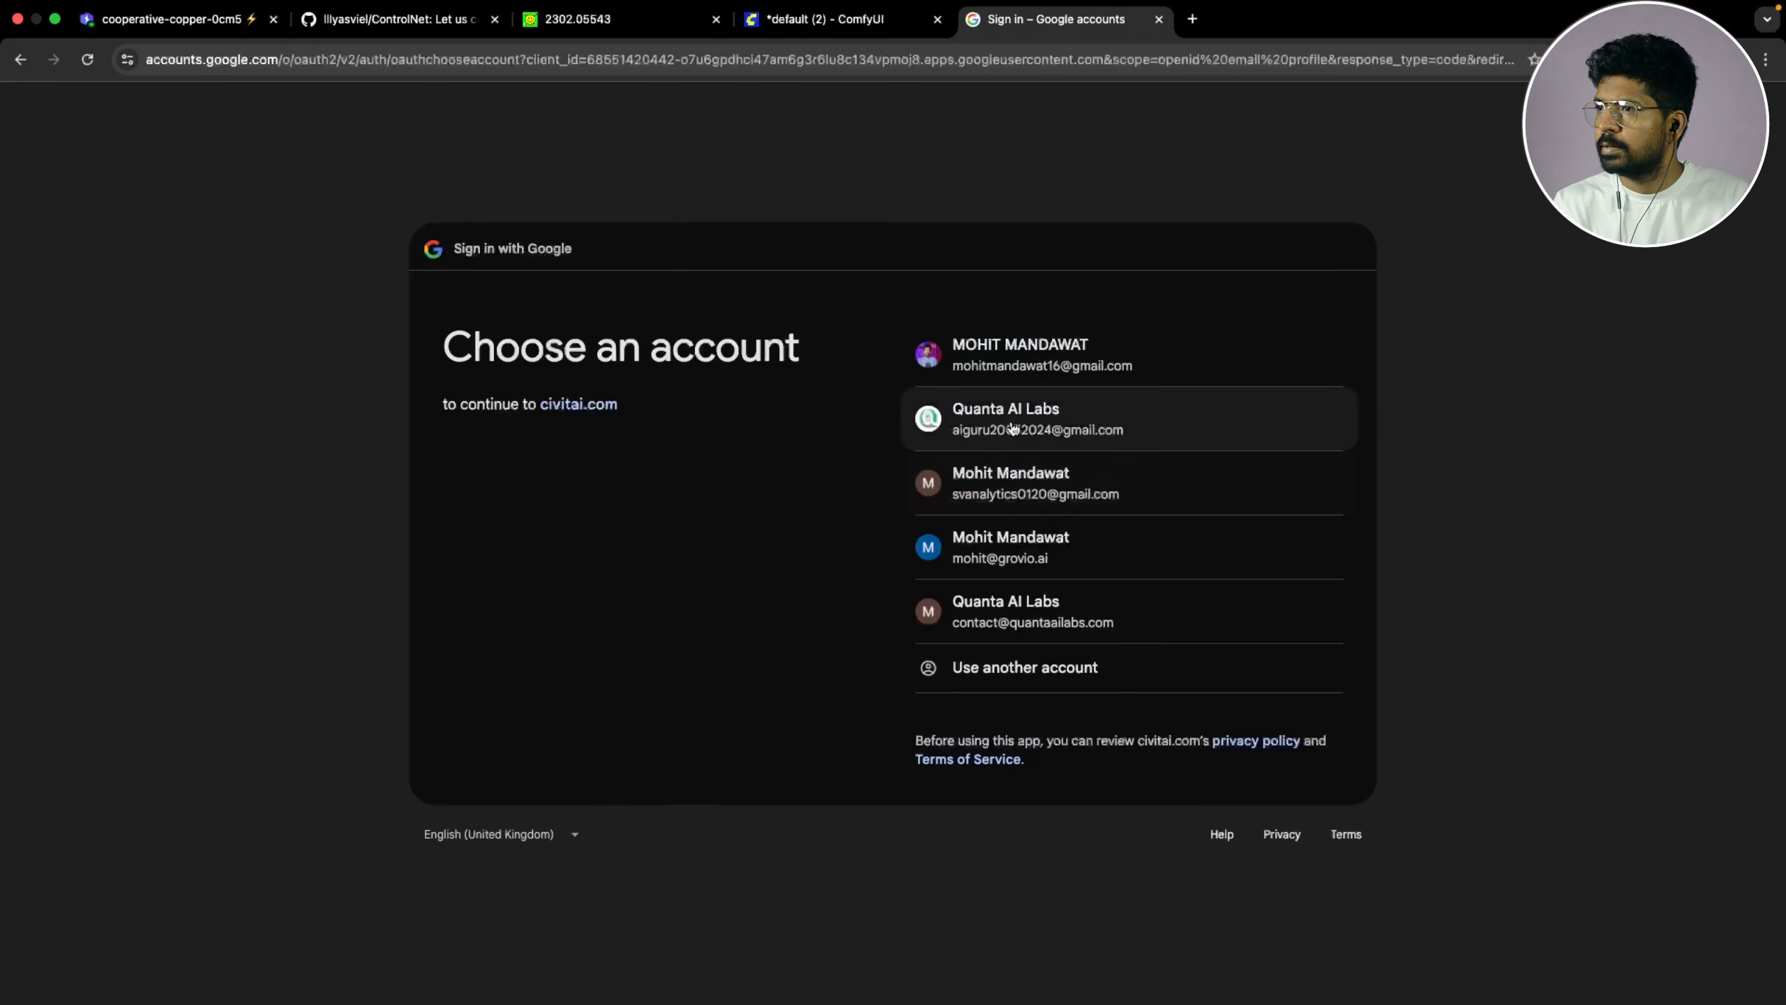
click(1093, 417)
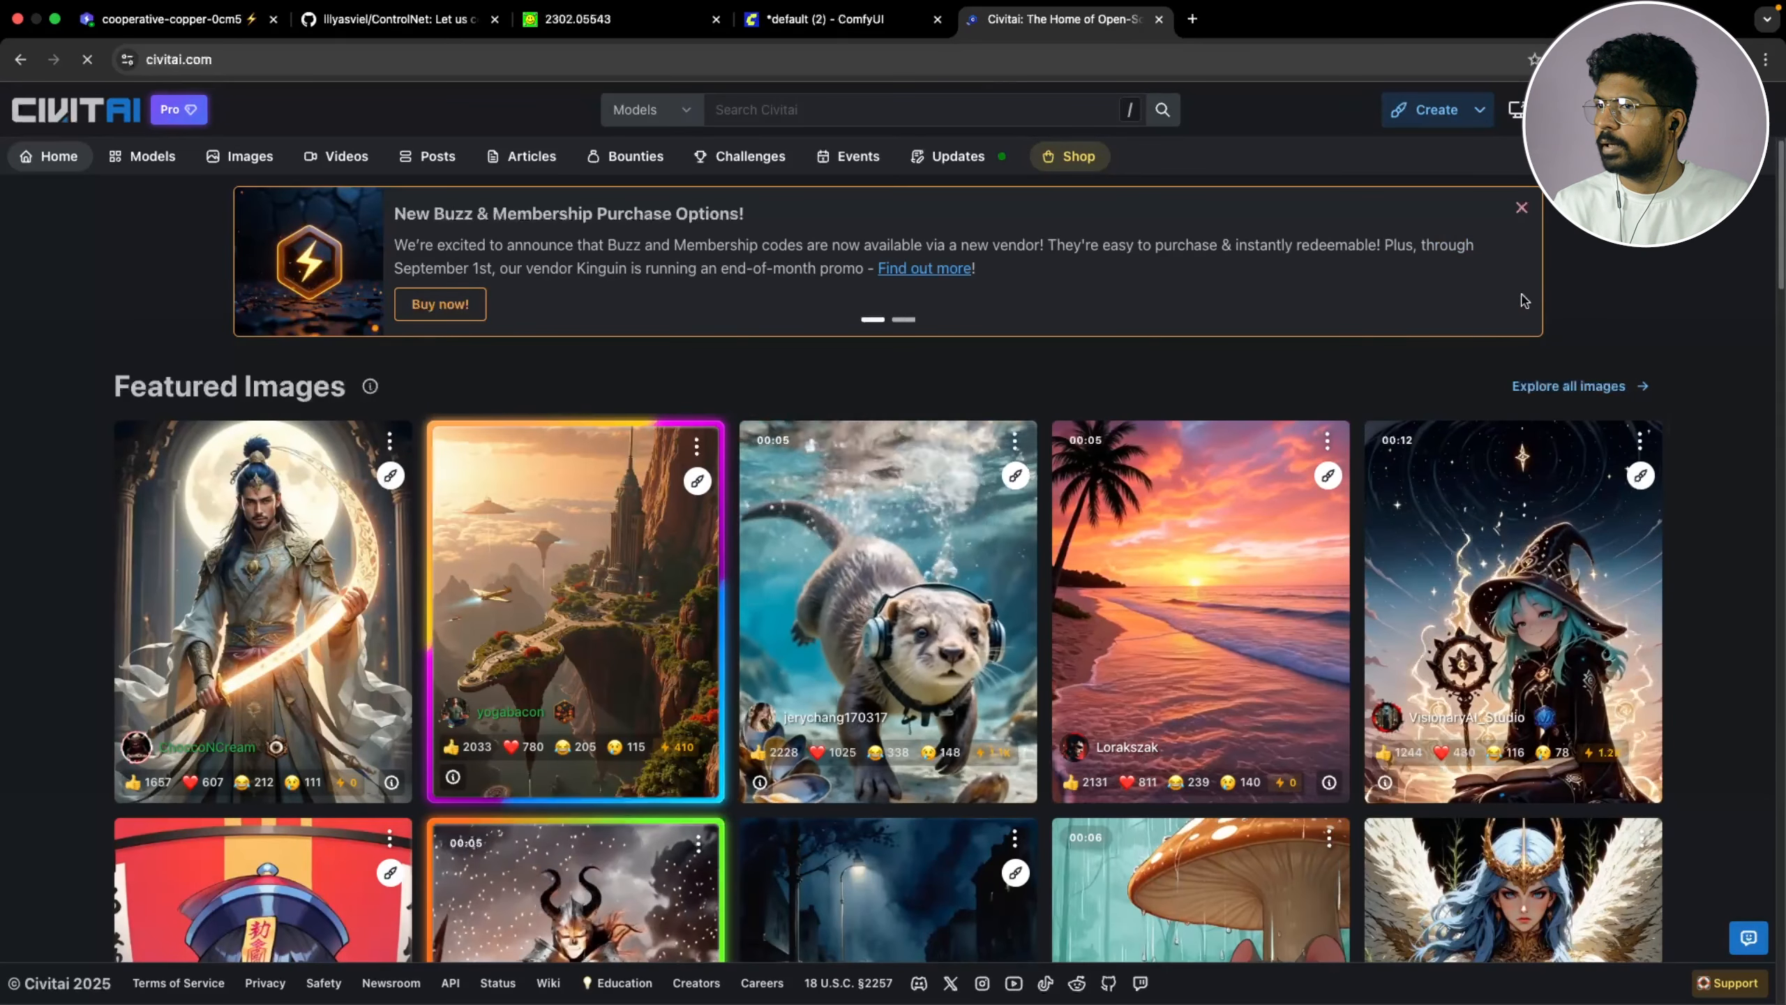
click(147, 156)
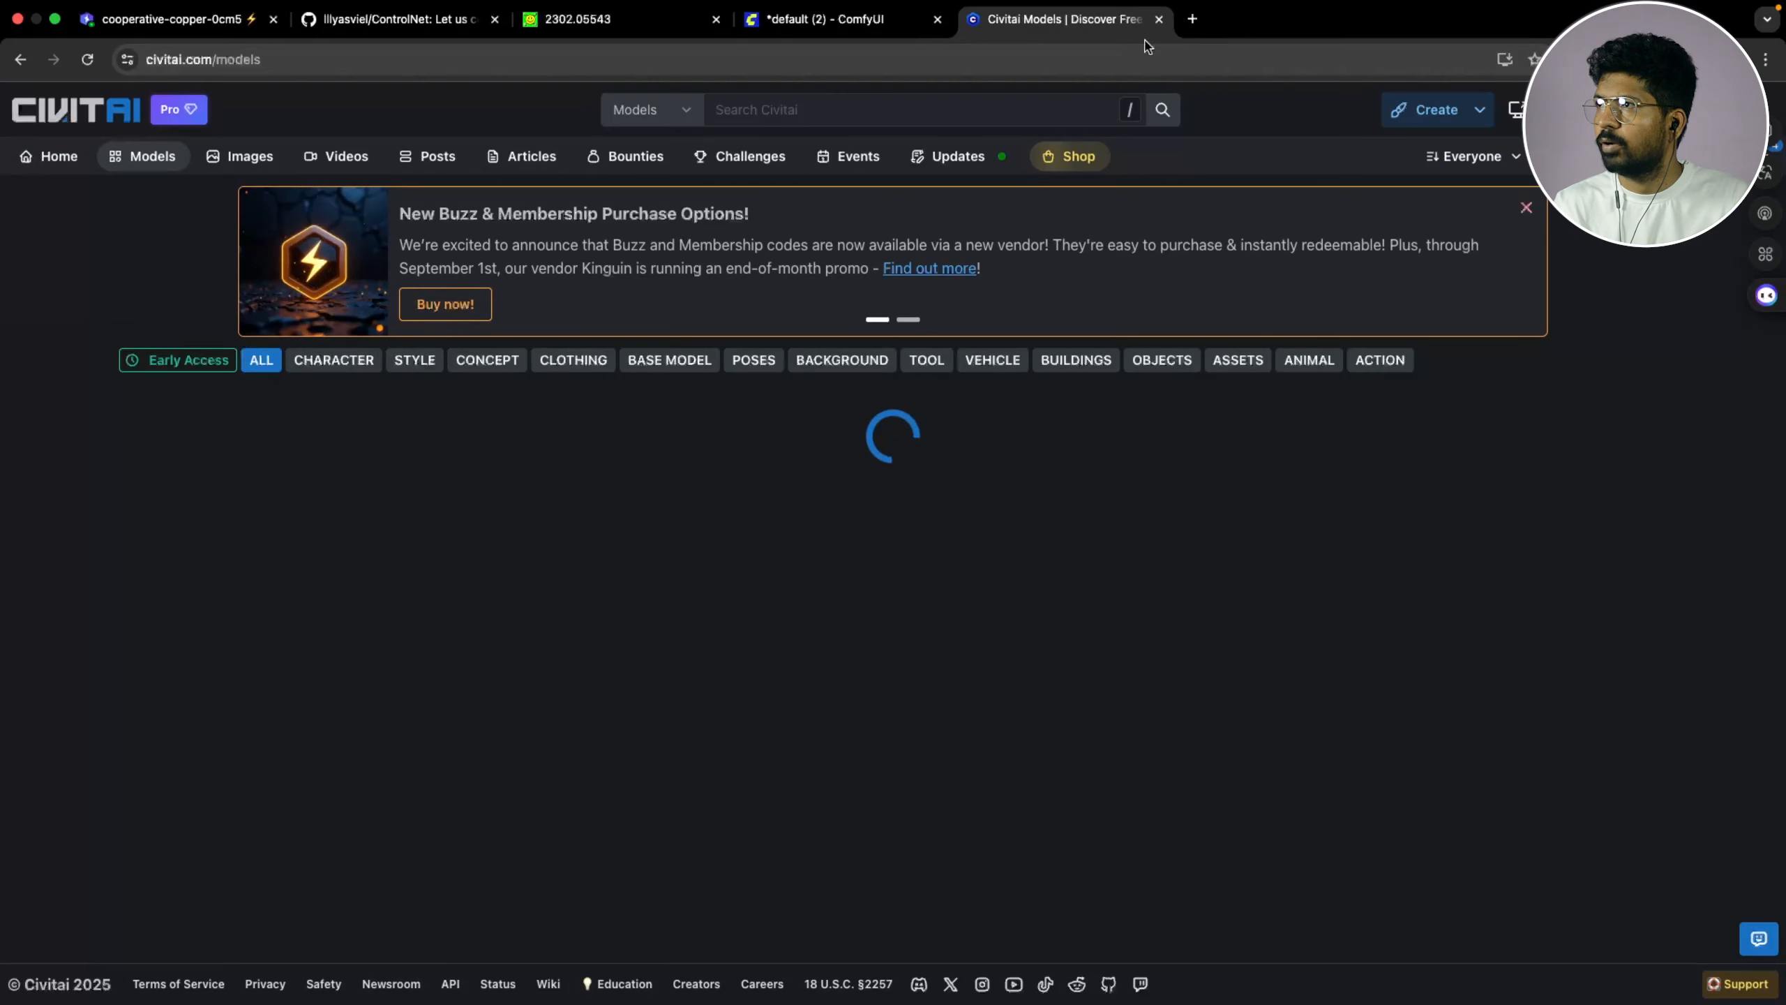
Open ChatGPT in a new tab and paste the copied Civitai model download link into a new message
click(1192, 19)
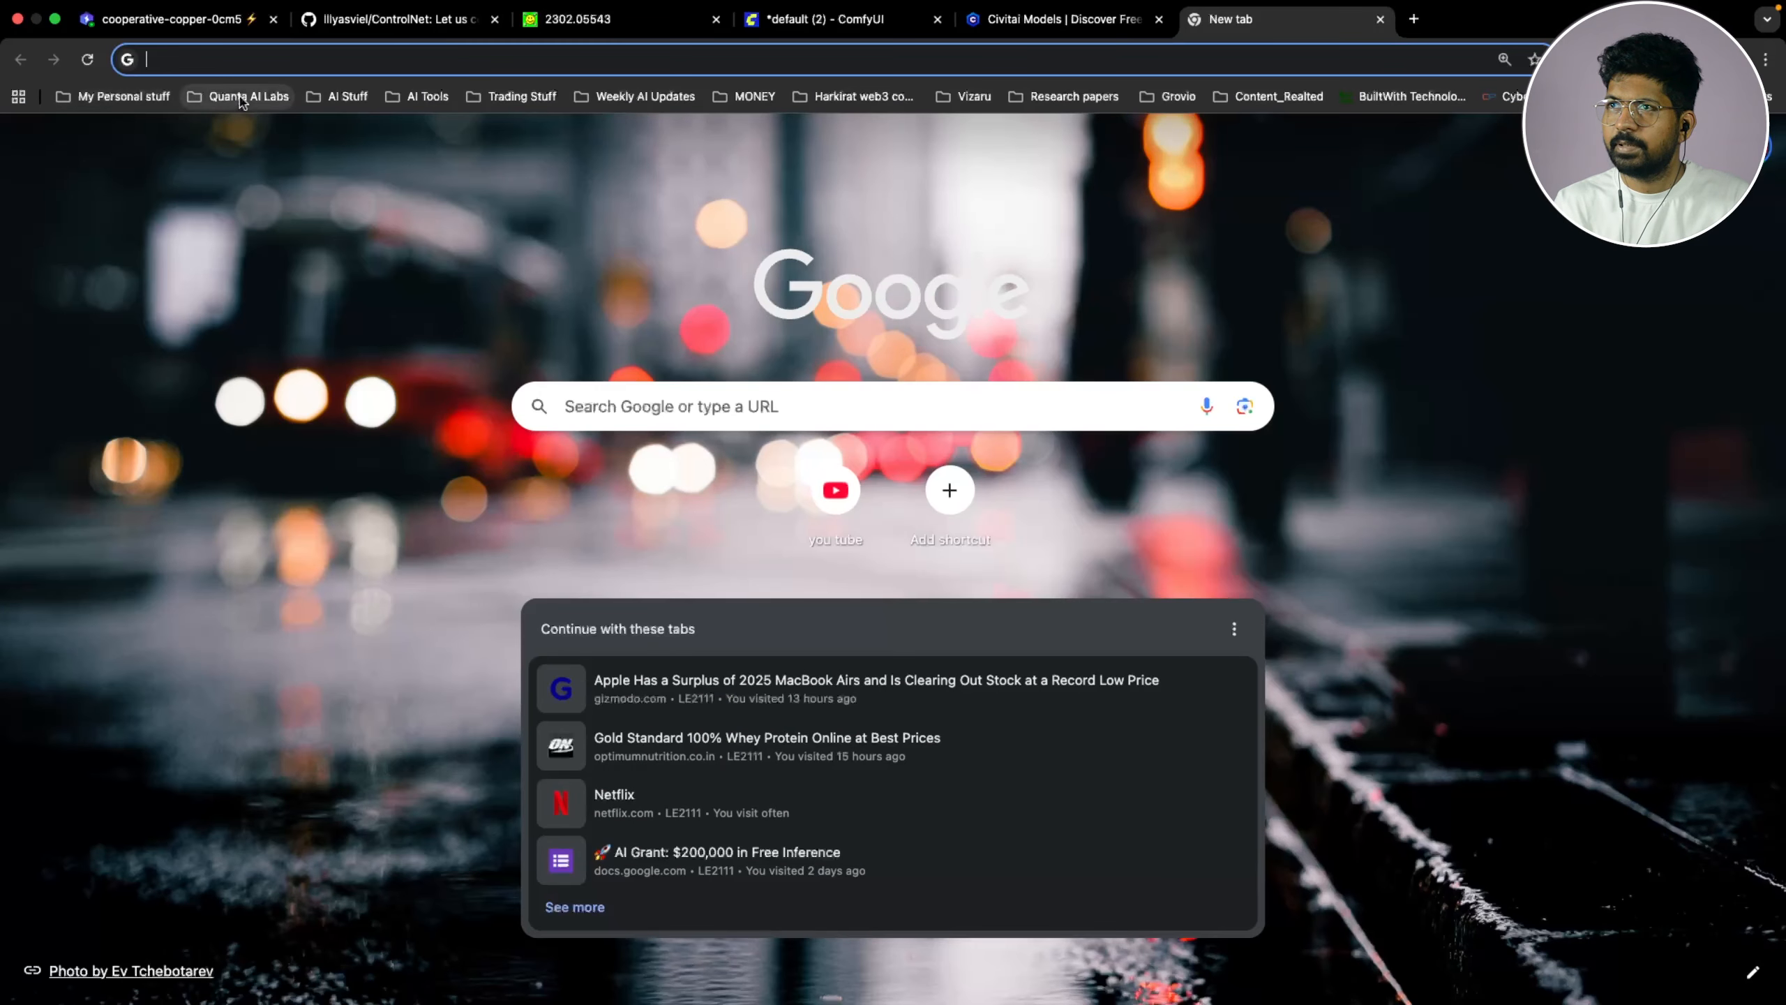
click(341, 97)
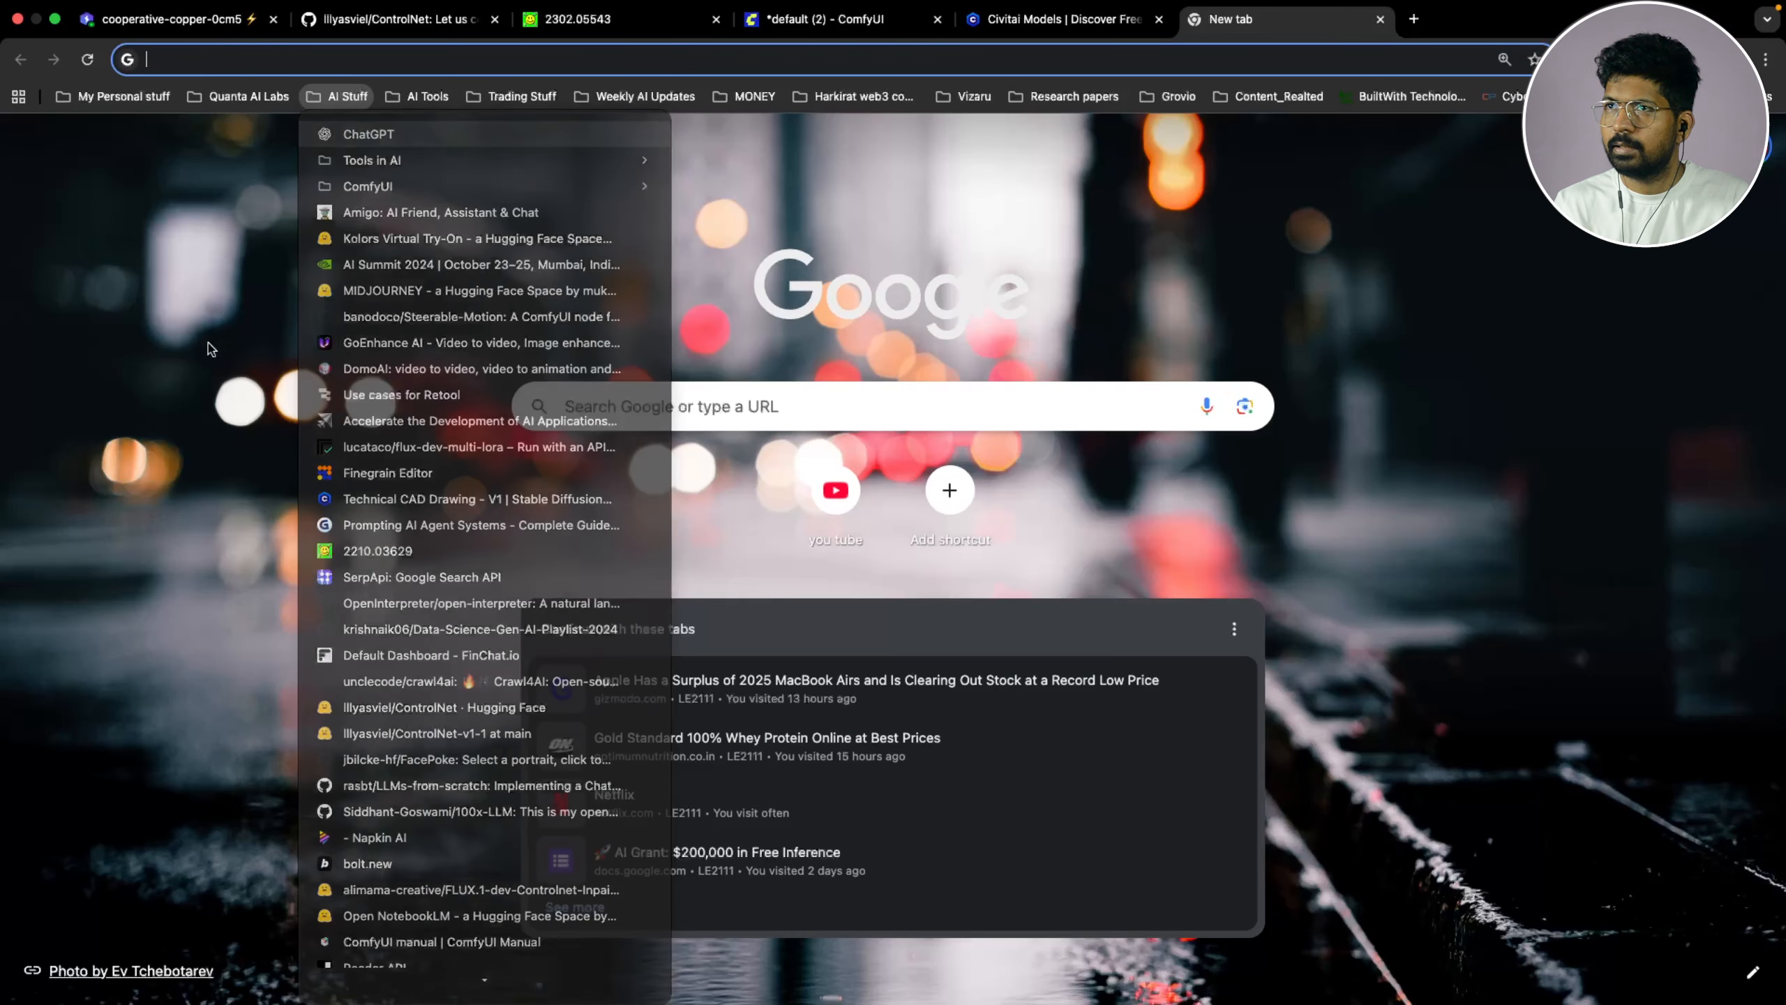
click(369, 134)
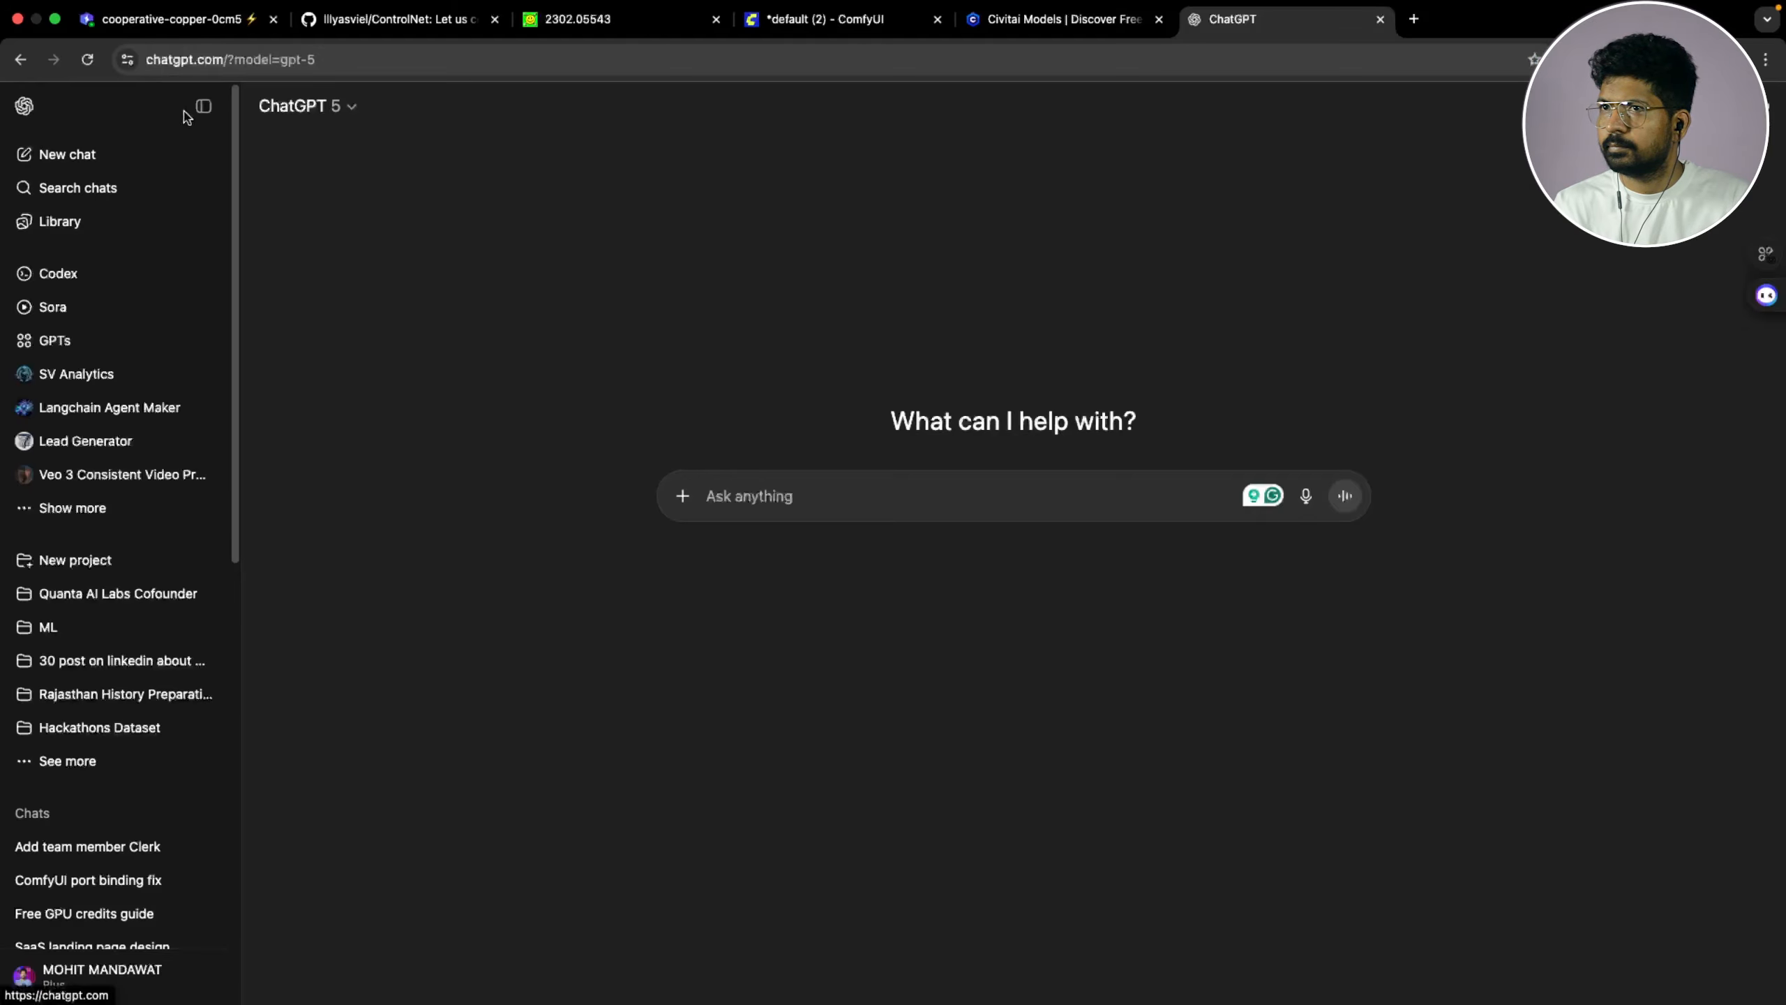
click(203, 106)
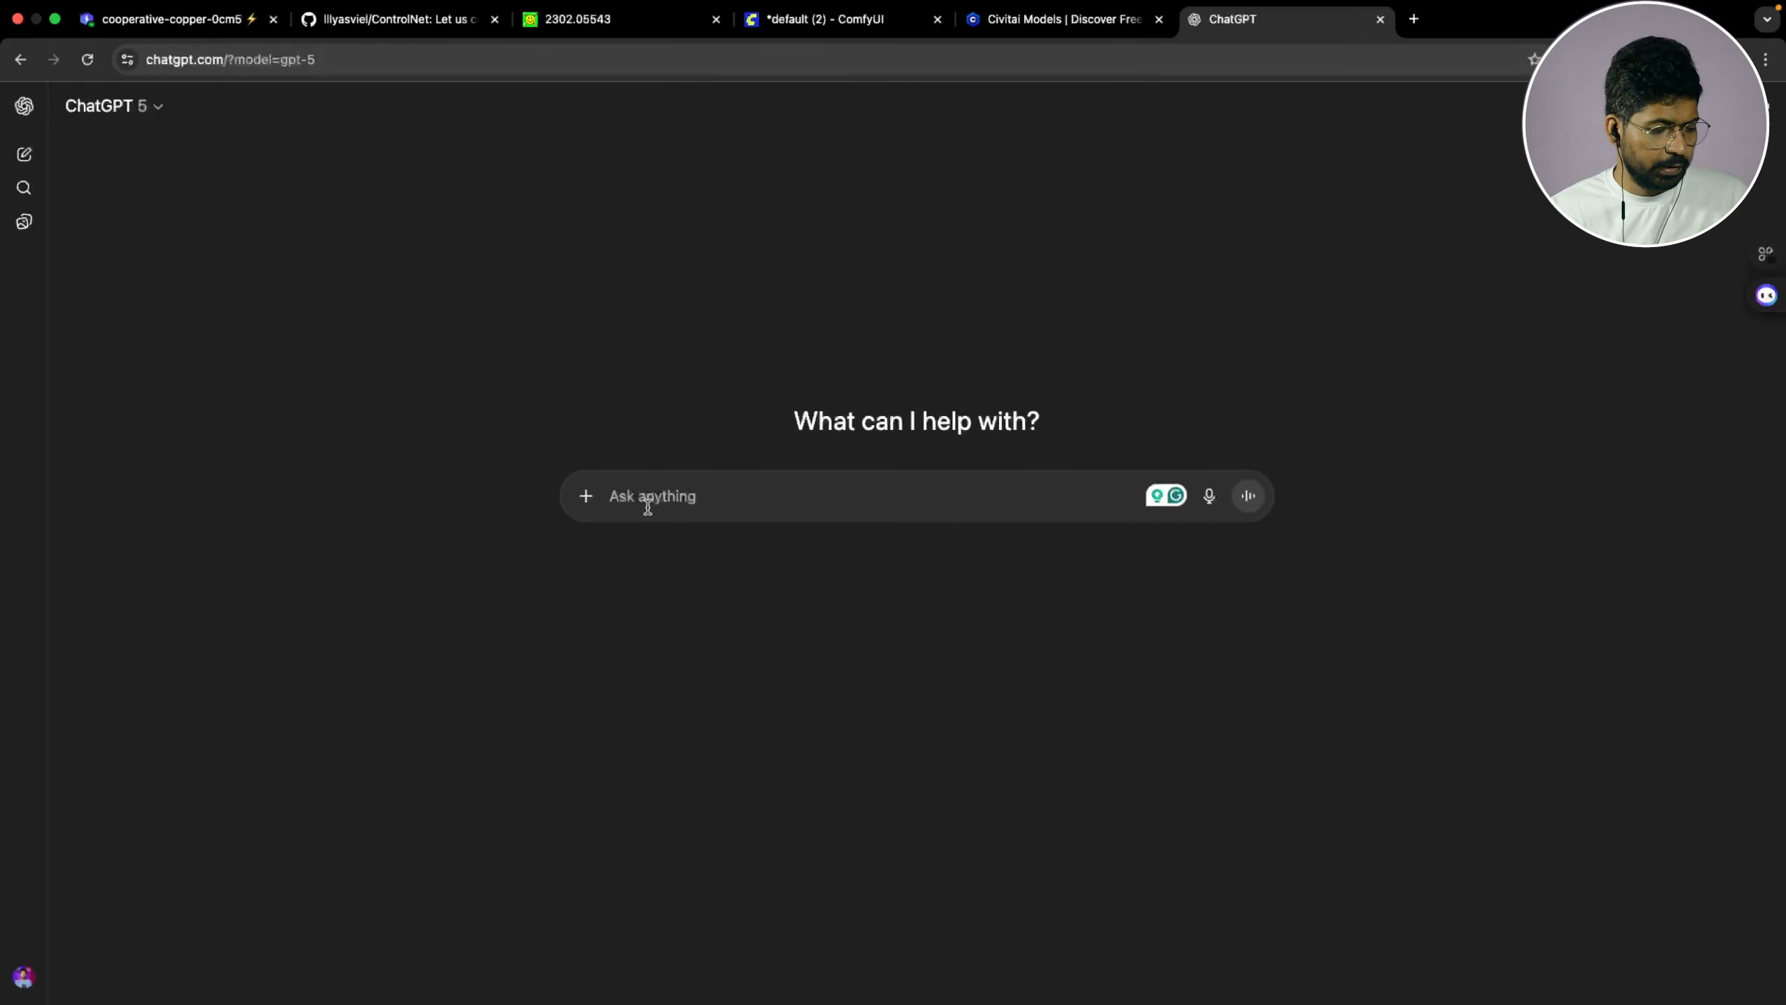
text(https://civitai.com/api/download/models/1759168?type=Model&format=SafeTensor&size=full&fp=fp16)
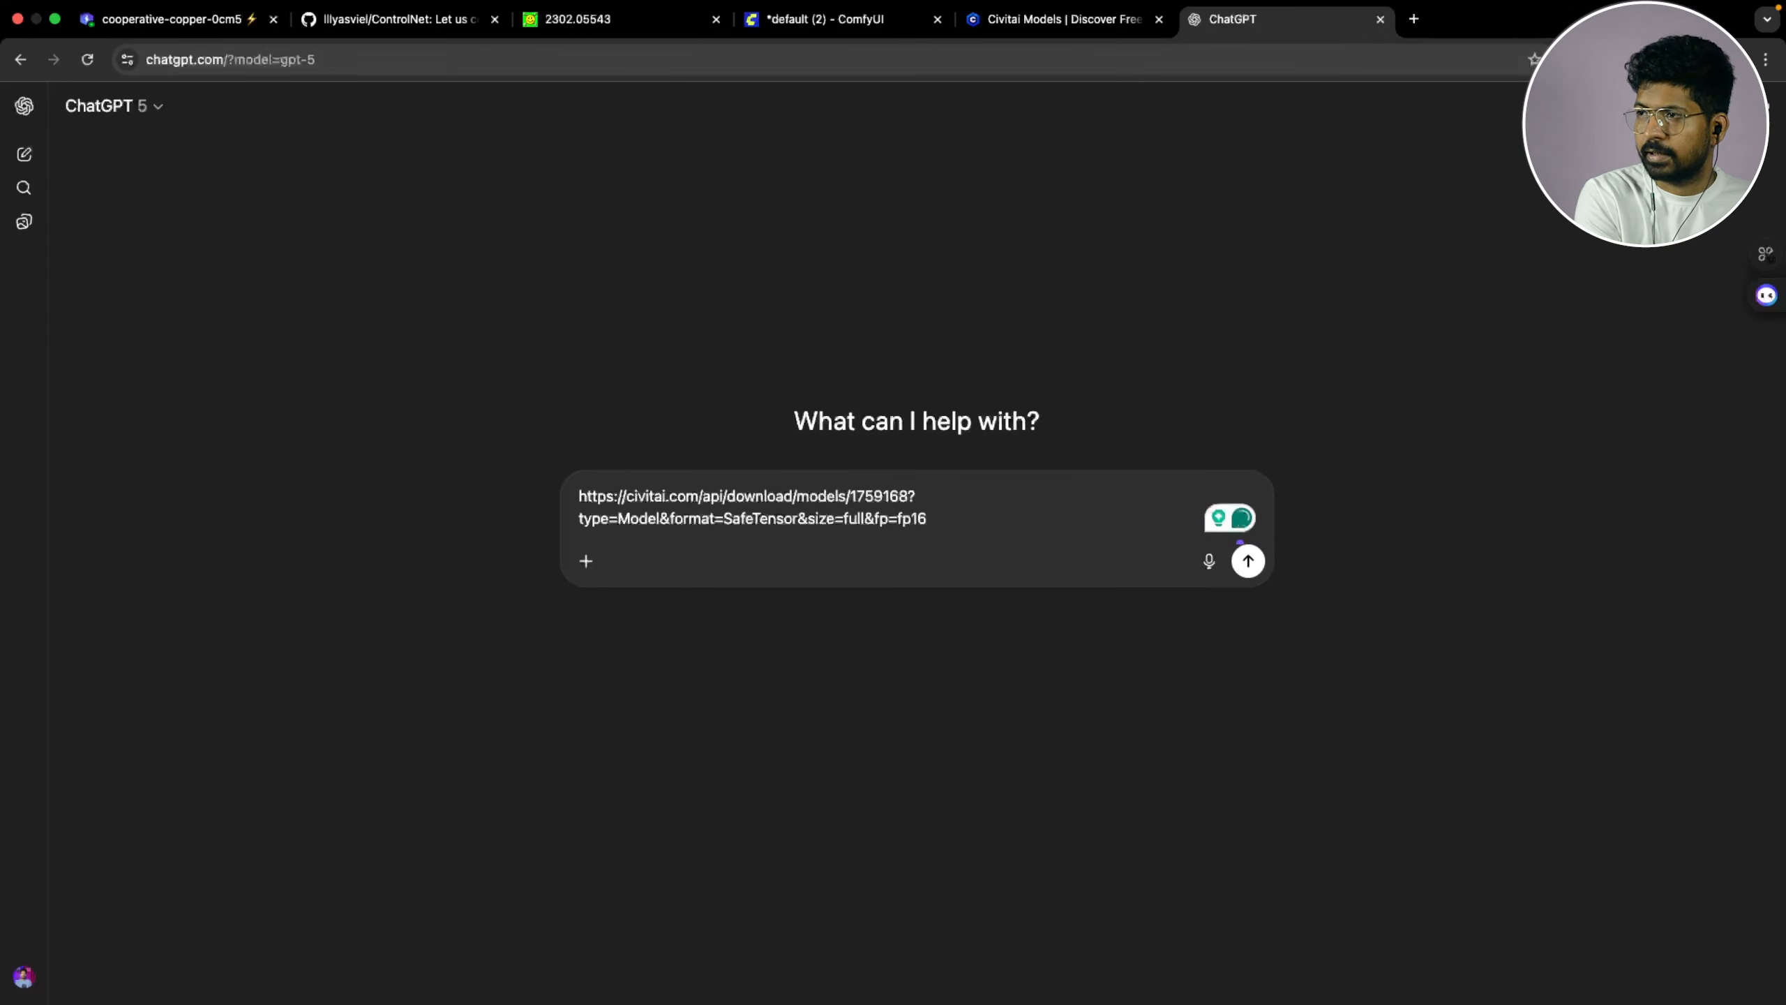
Add the line "provide me curl command to download this model with authorisation" below the link in the message
key(shift+Return)
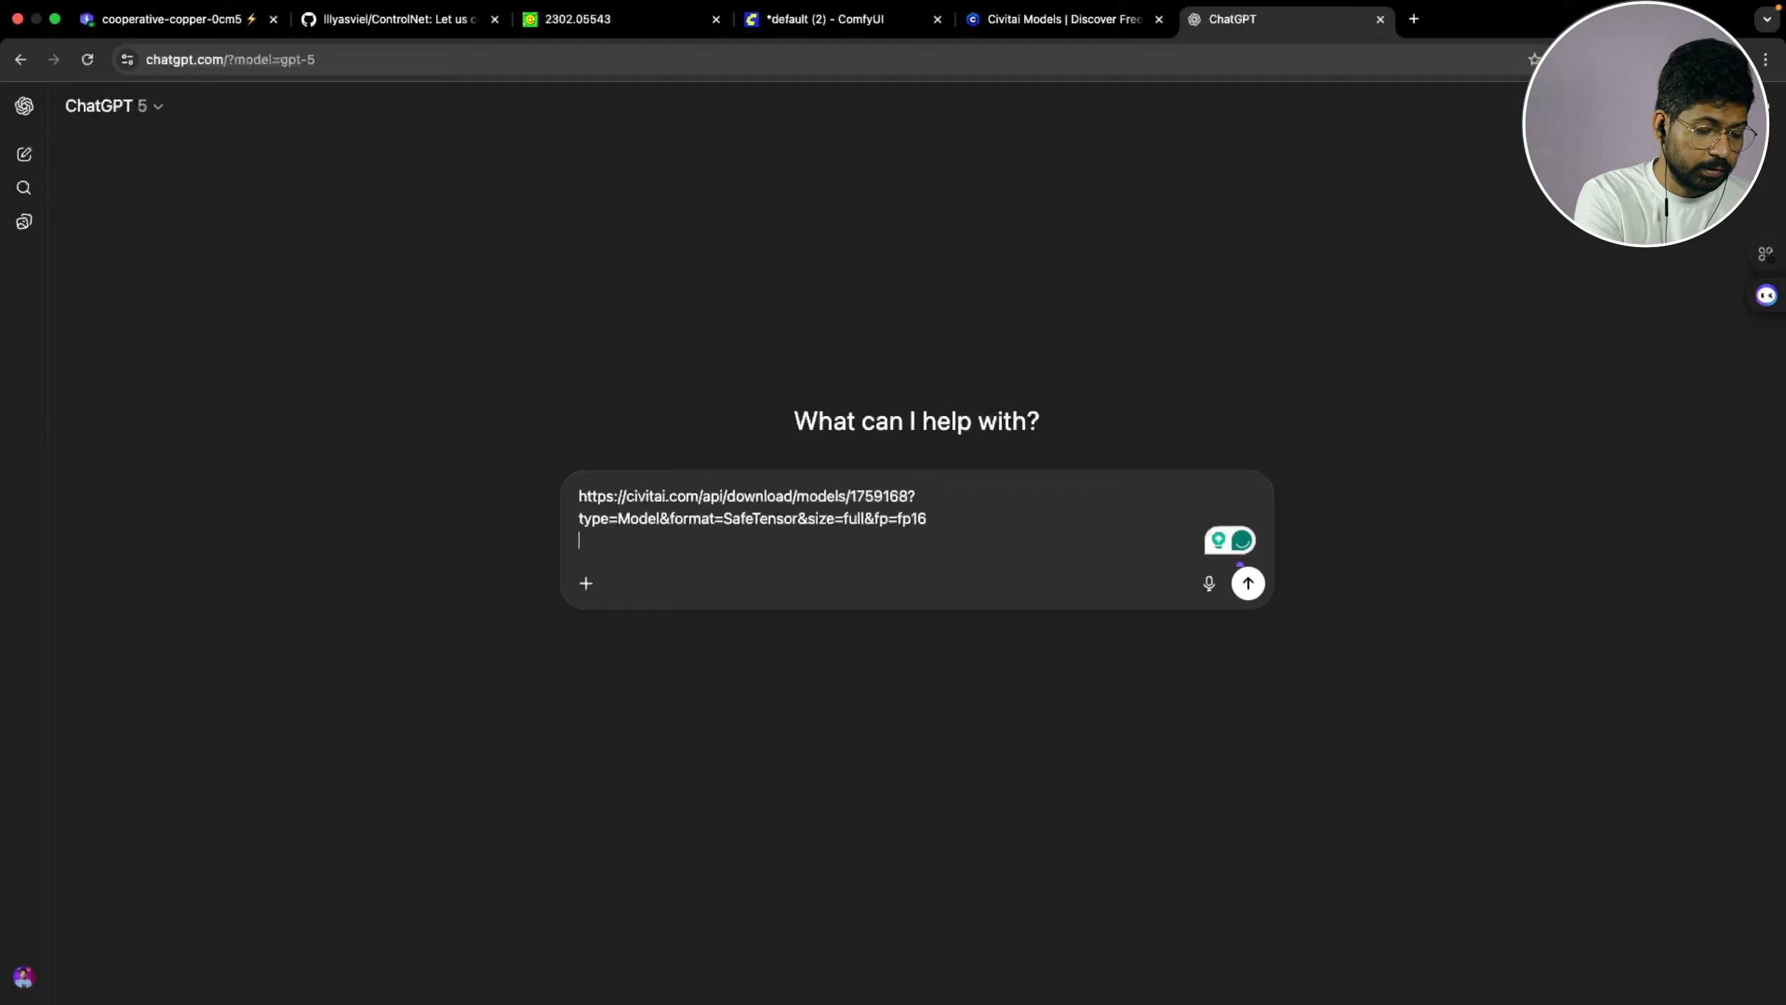
key(BackSpace)
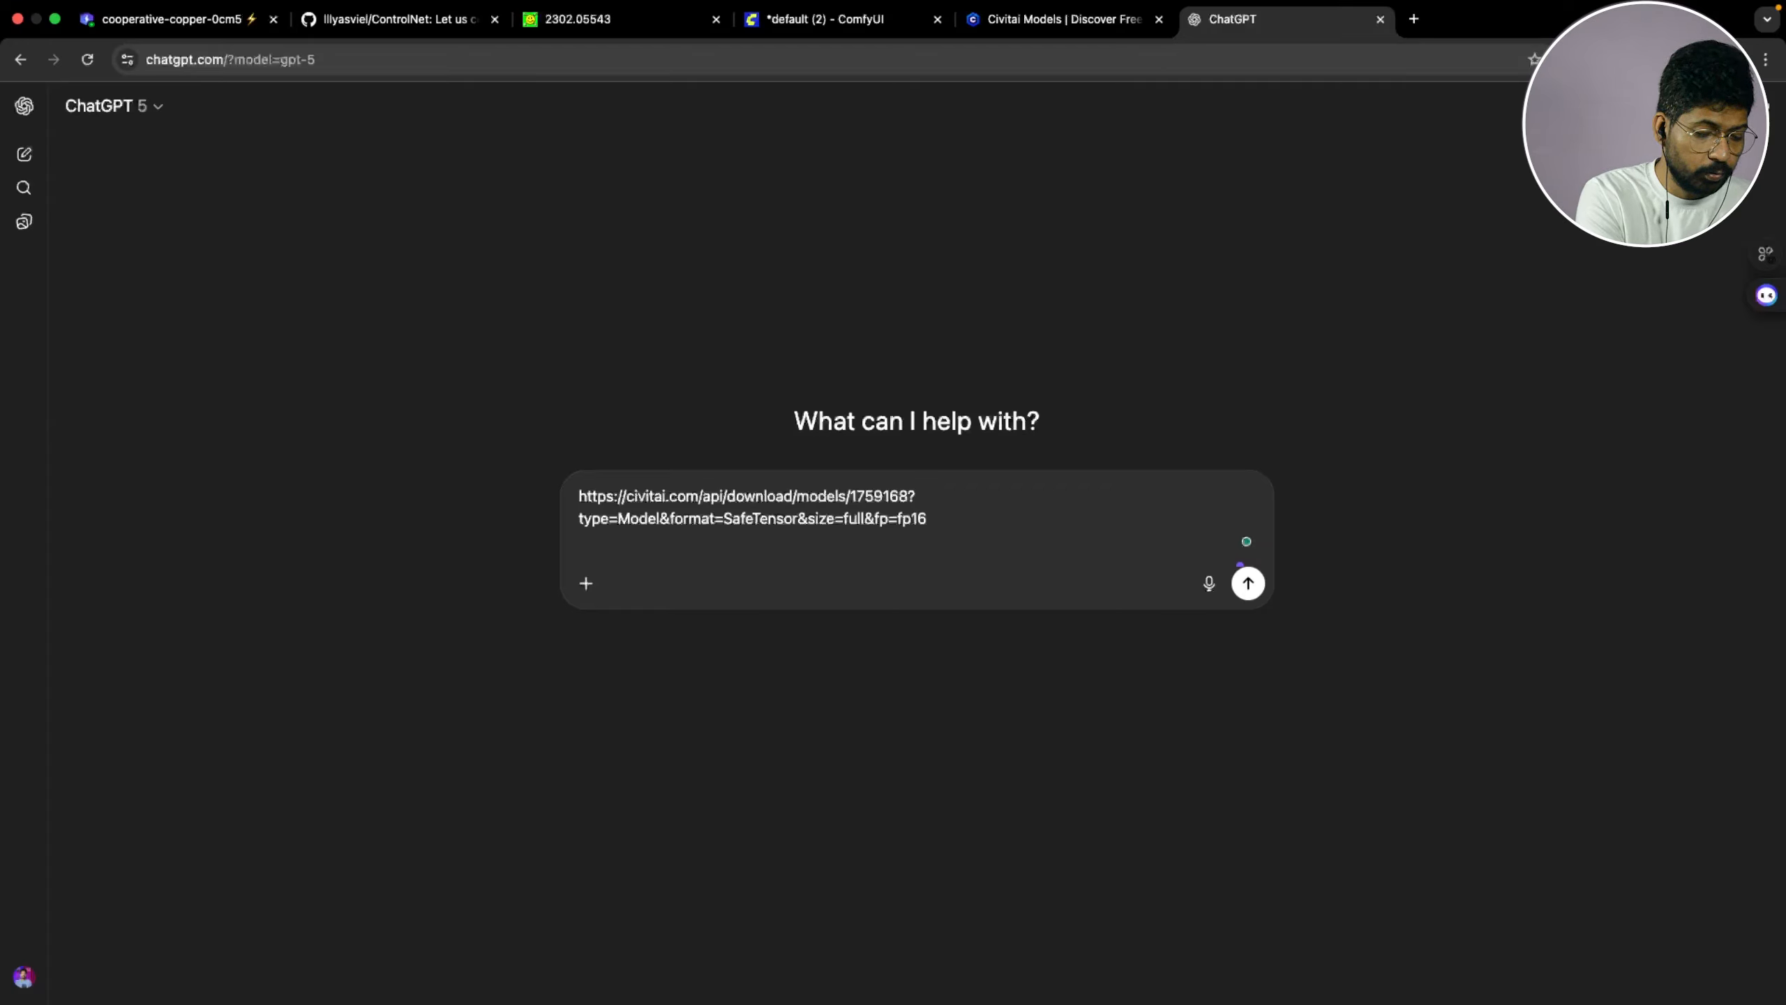
text(provide me curl command to)
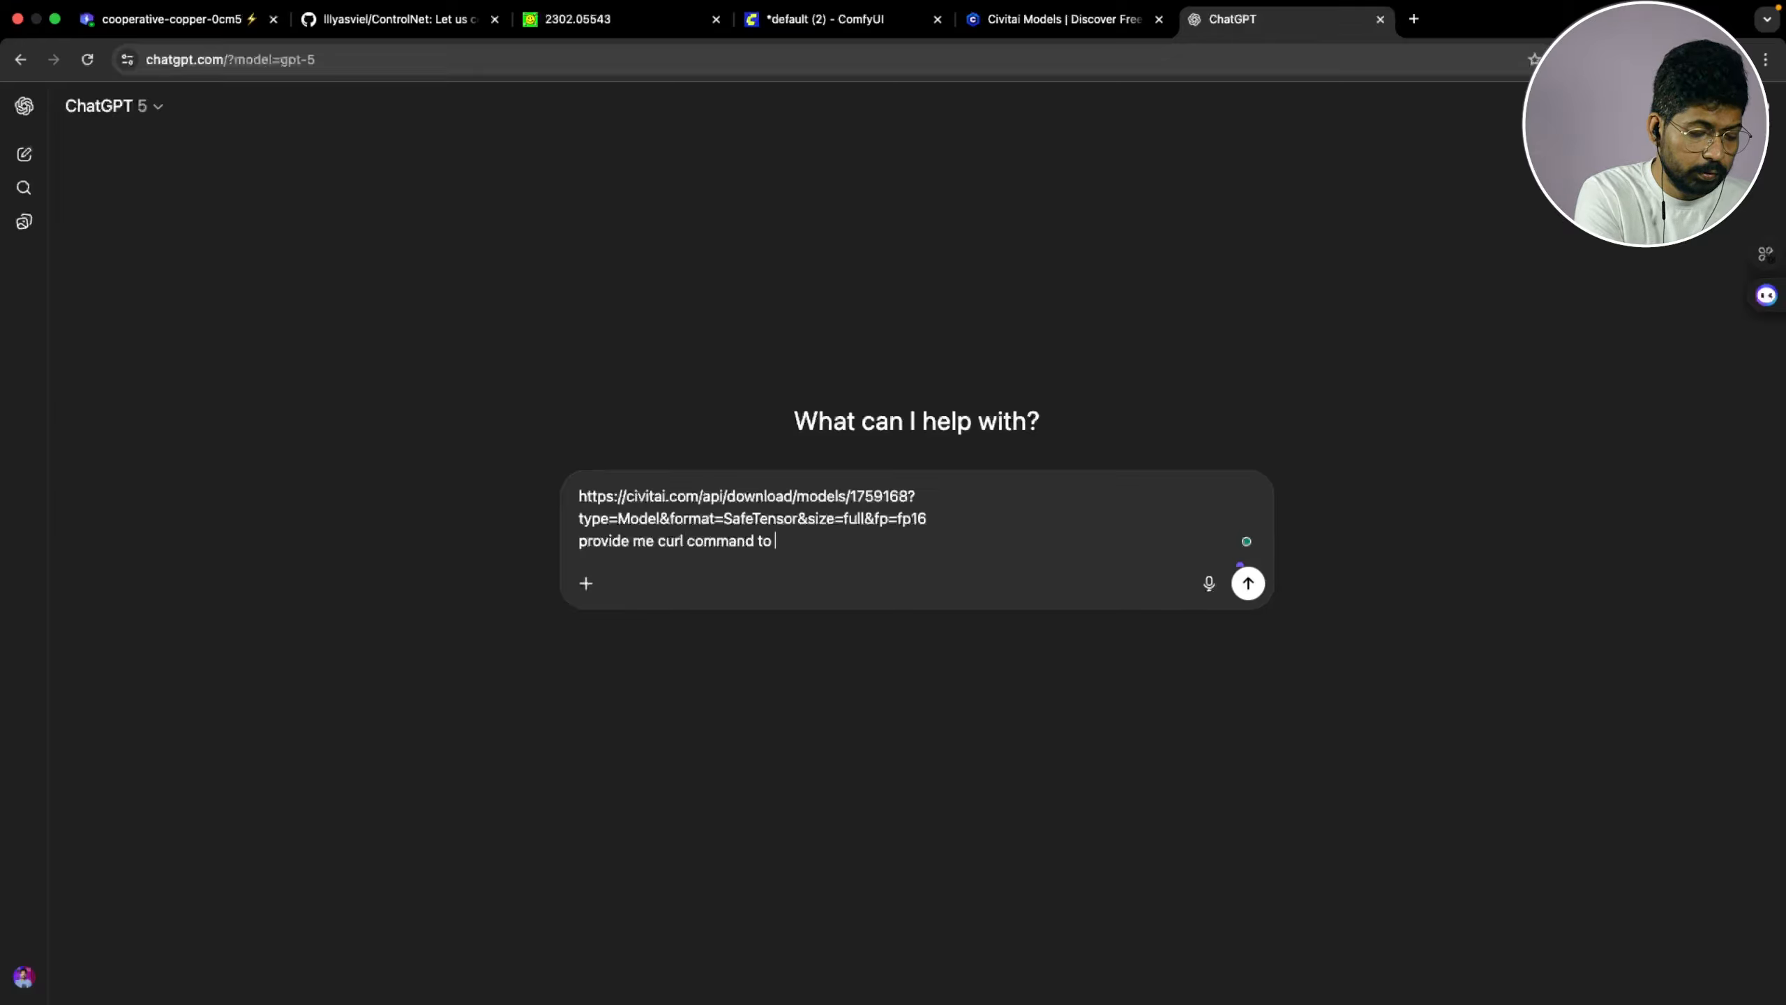
text(download this model)
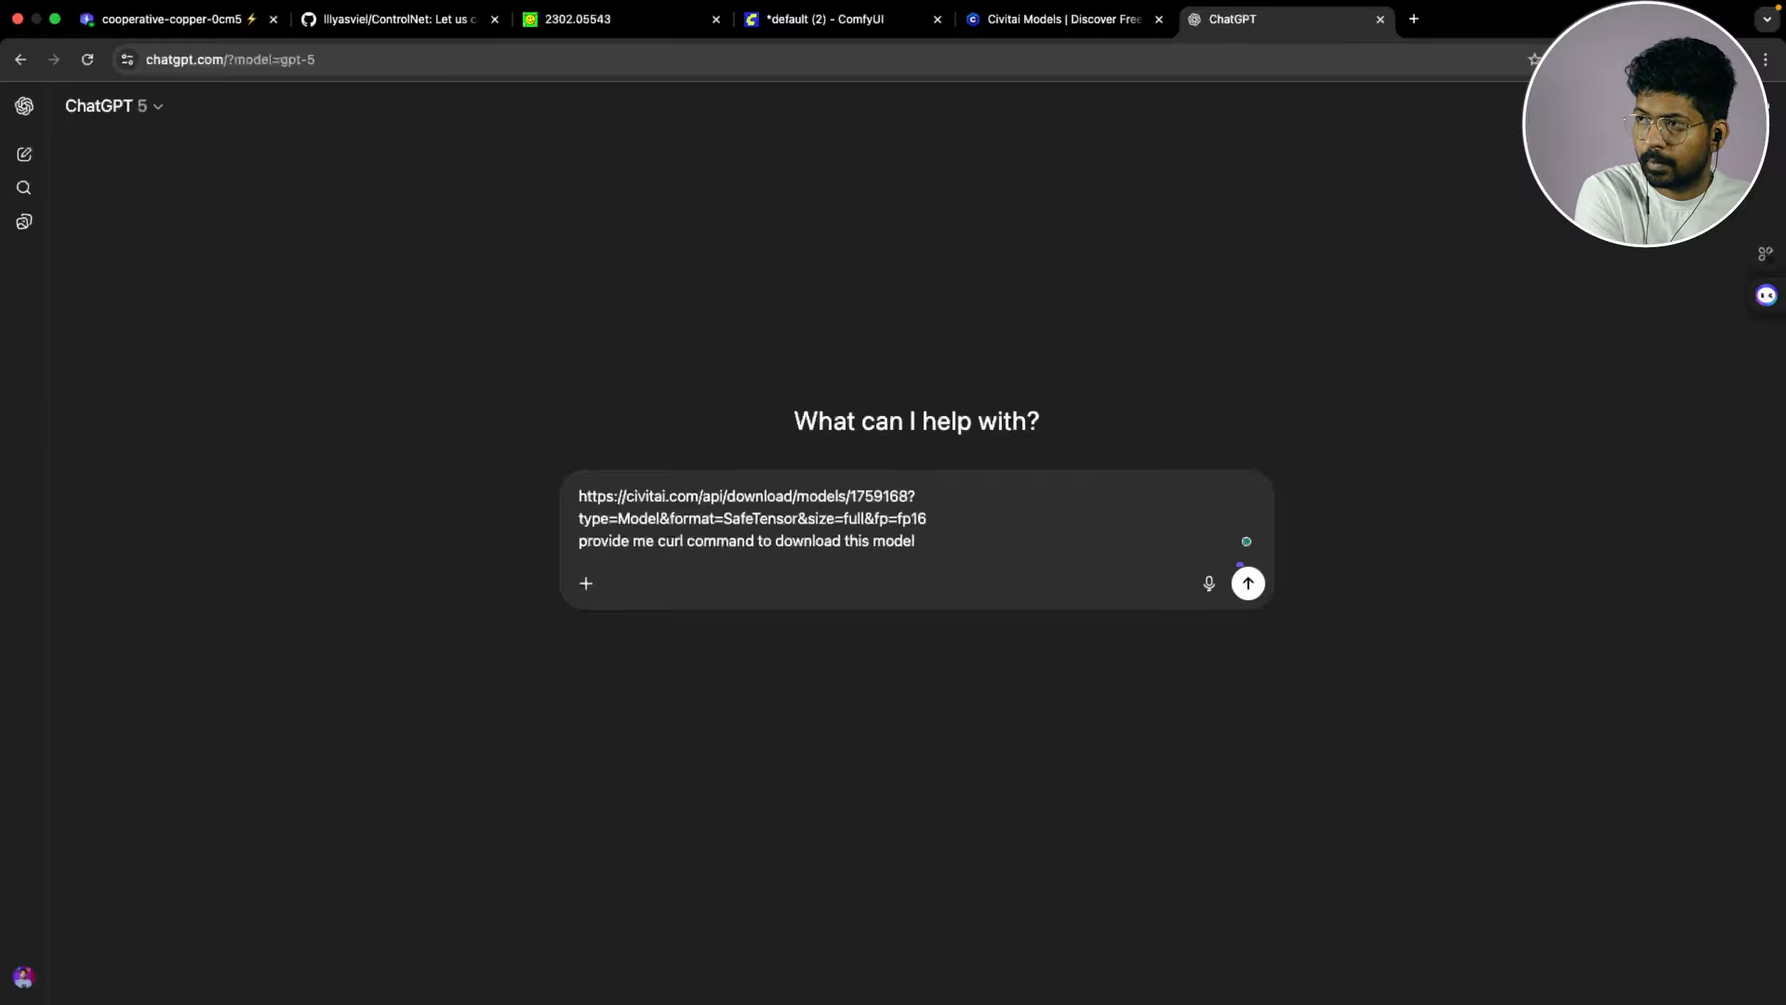
text( with authrix)
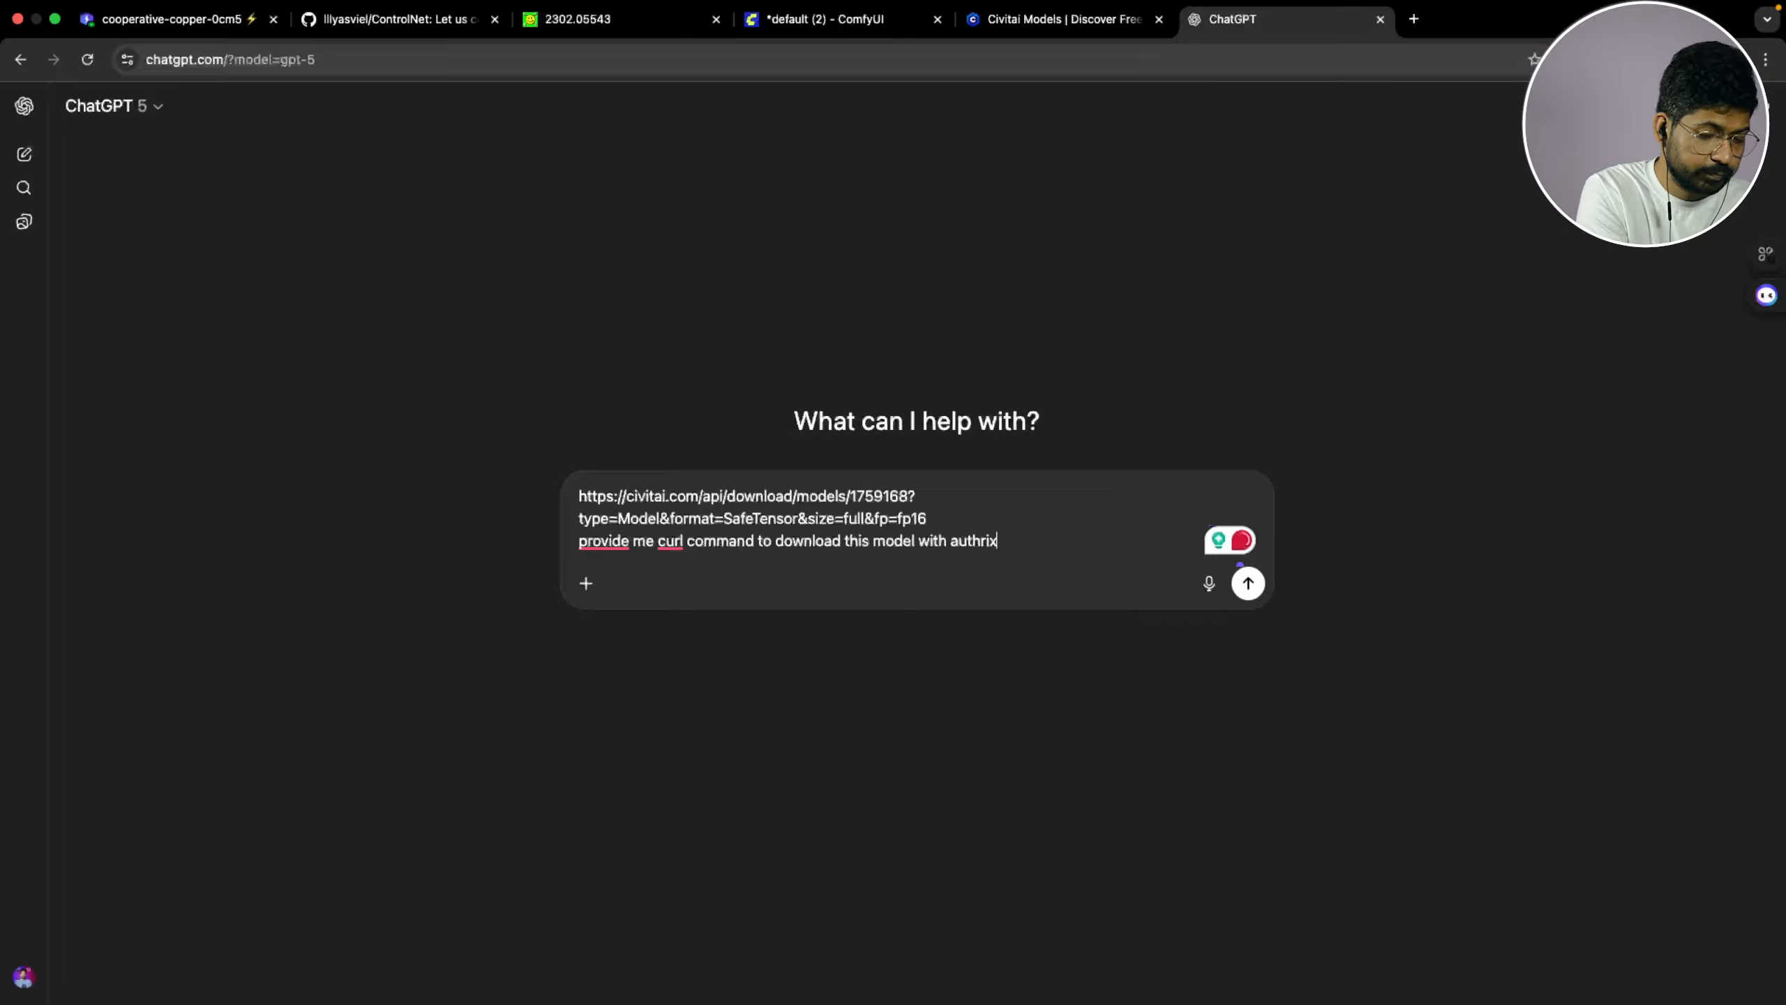
key(BackSpace)
text(zation)
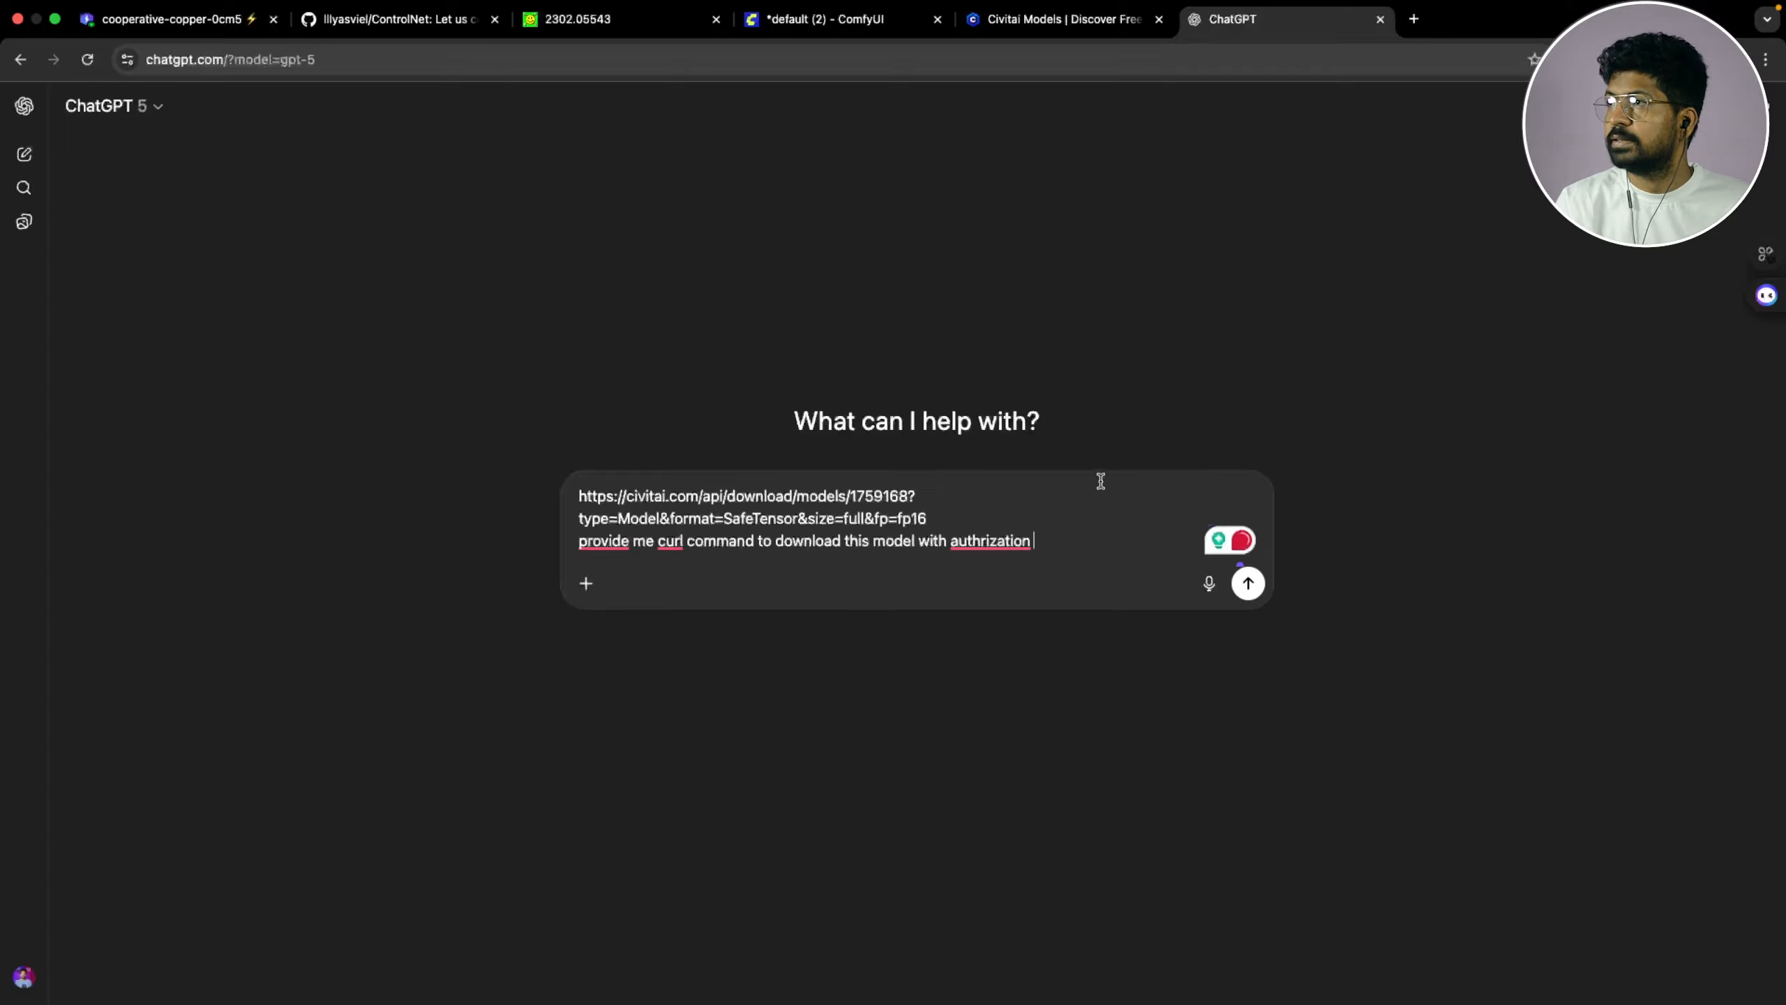
mouse_move(1020, 551)
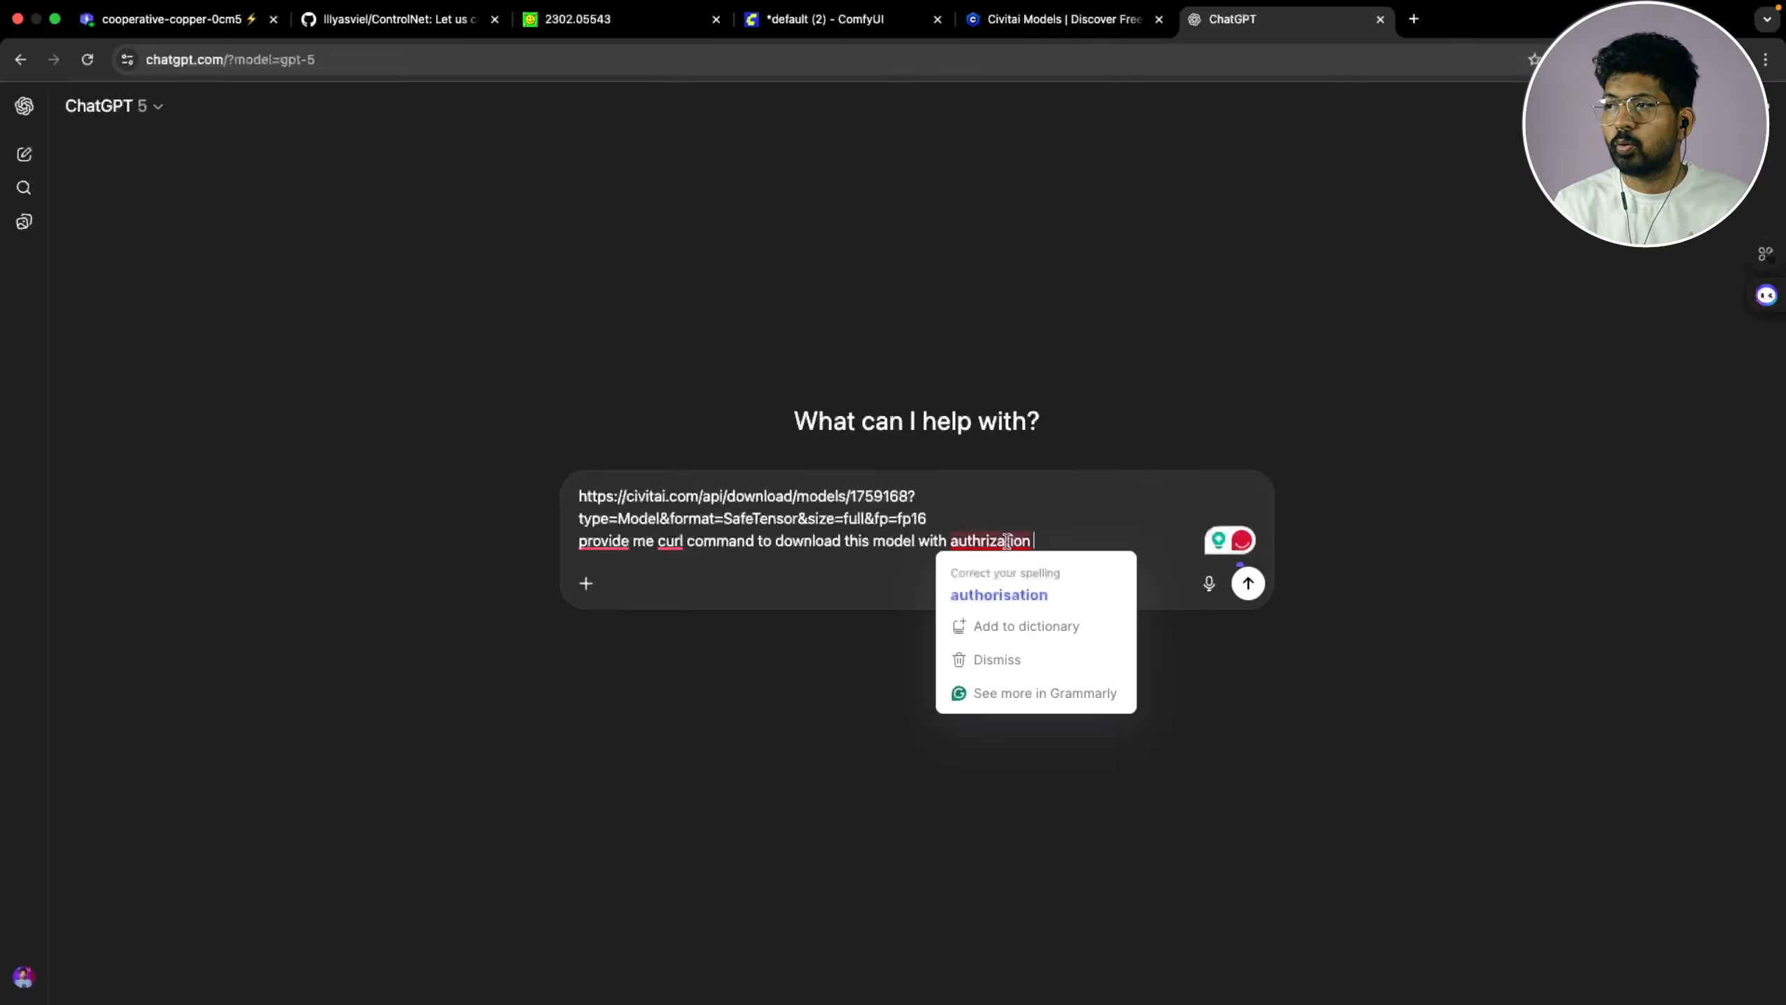
click(1027, 591)
Switch to Civitai and open the API Keys section of the account settings
click(1103, 21)
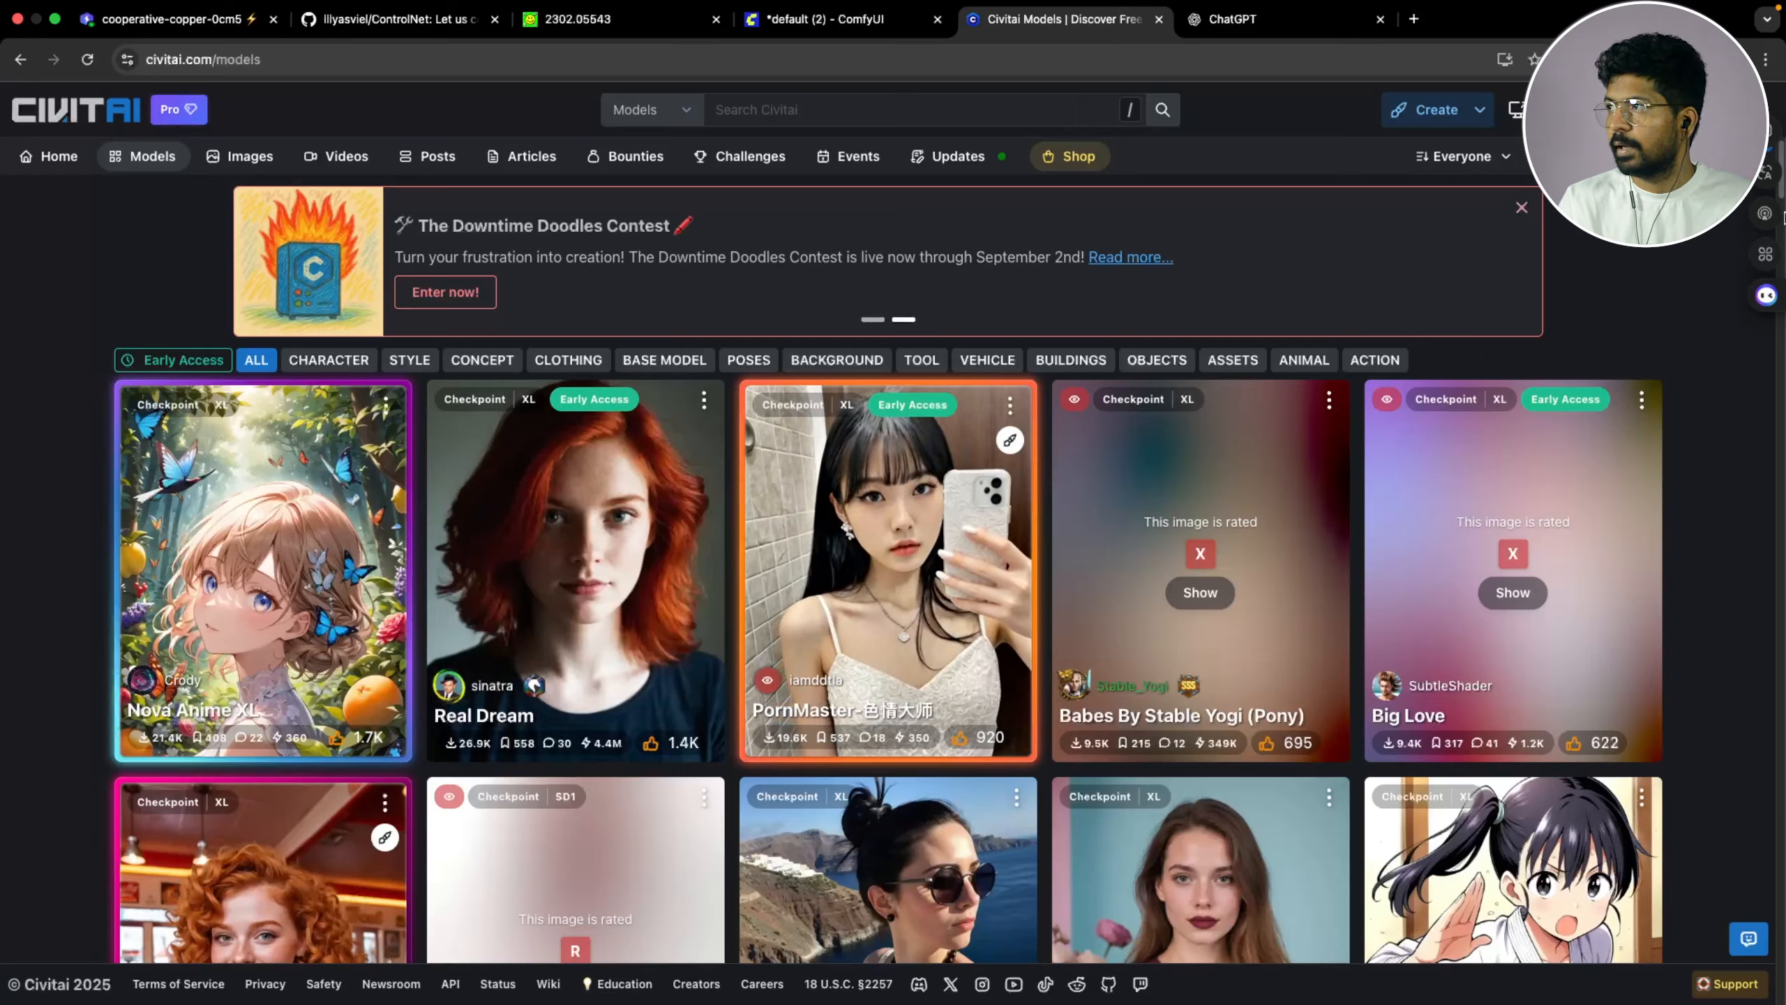
click(1744, 110)
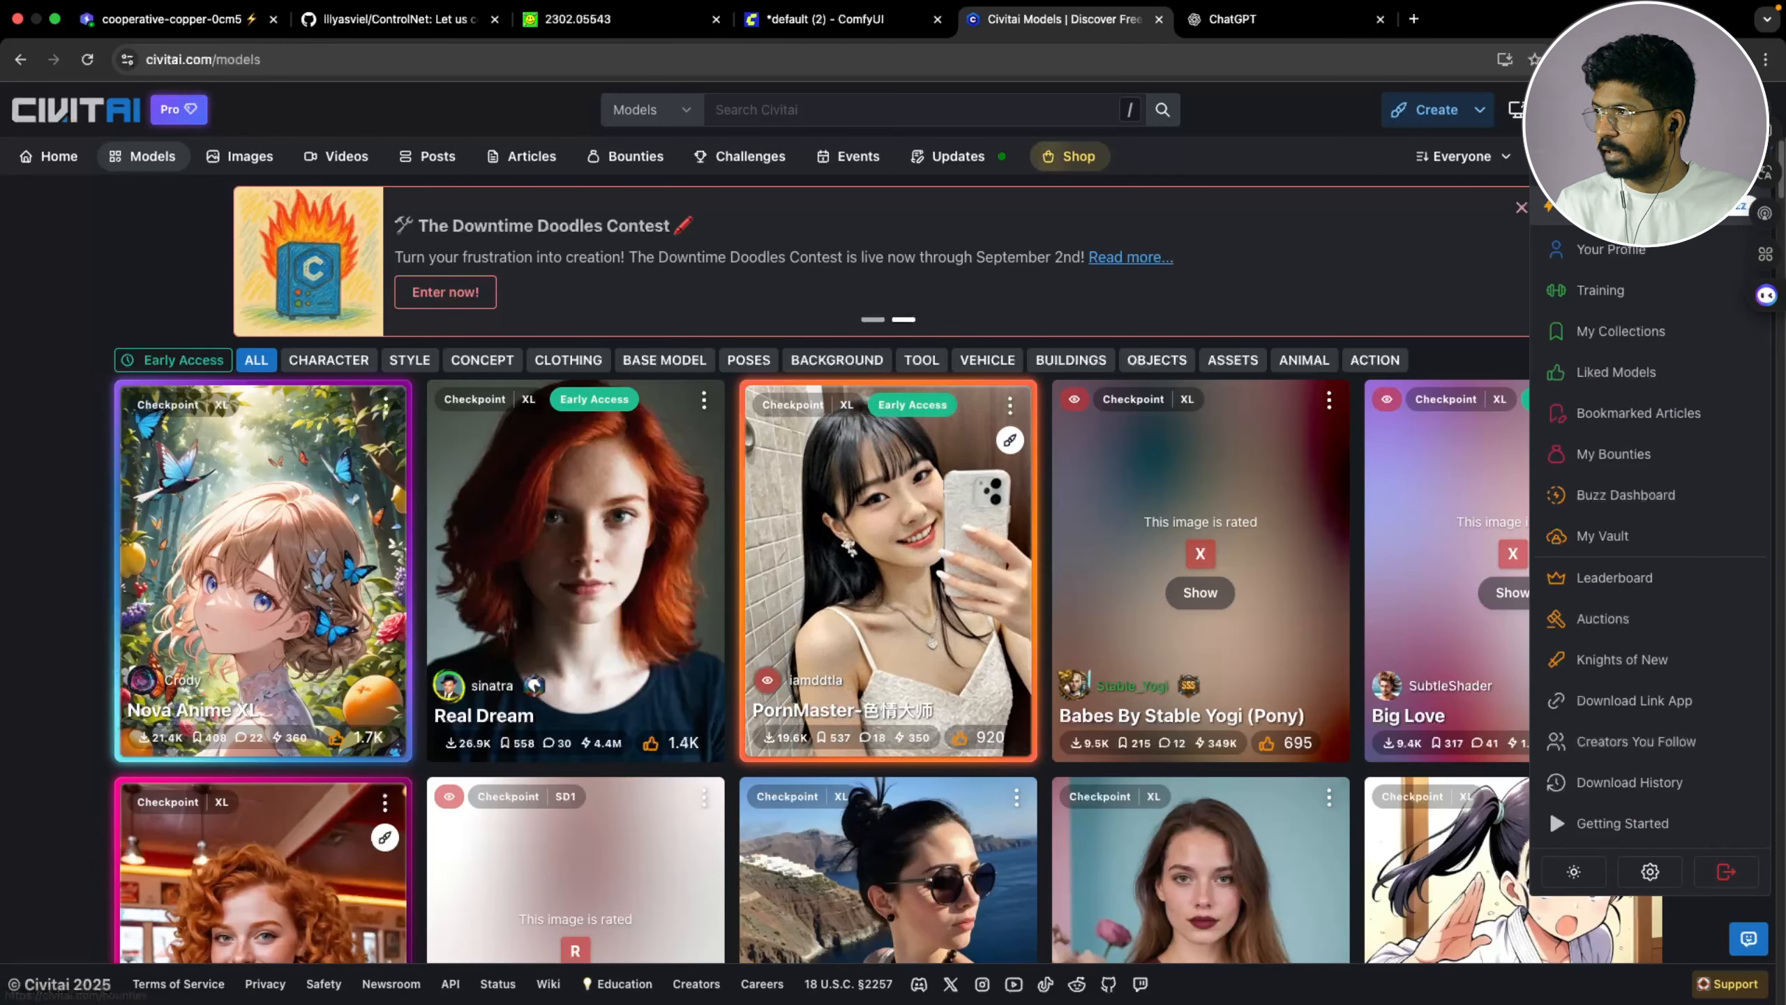
click(1650, 871)
scroll(916, 493, down, 20)
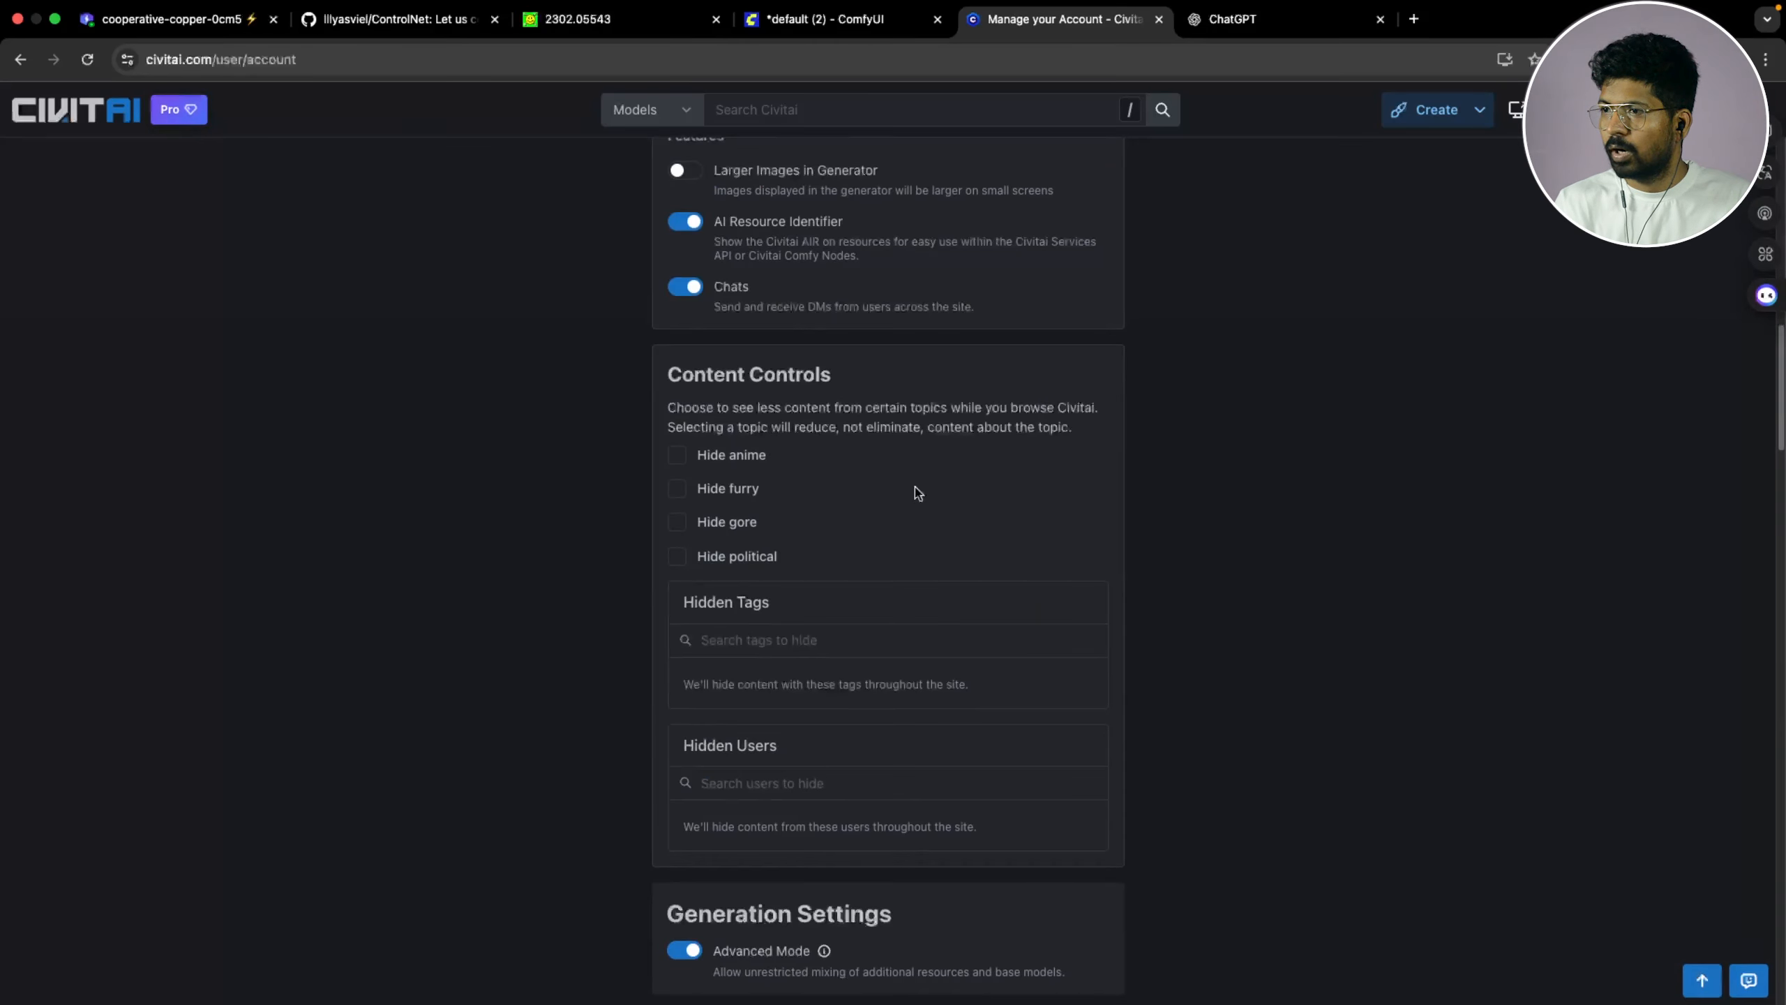
scroll(916, 490, down, 20)
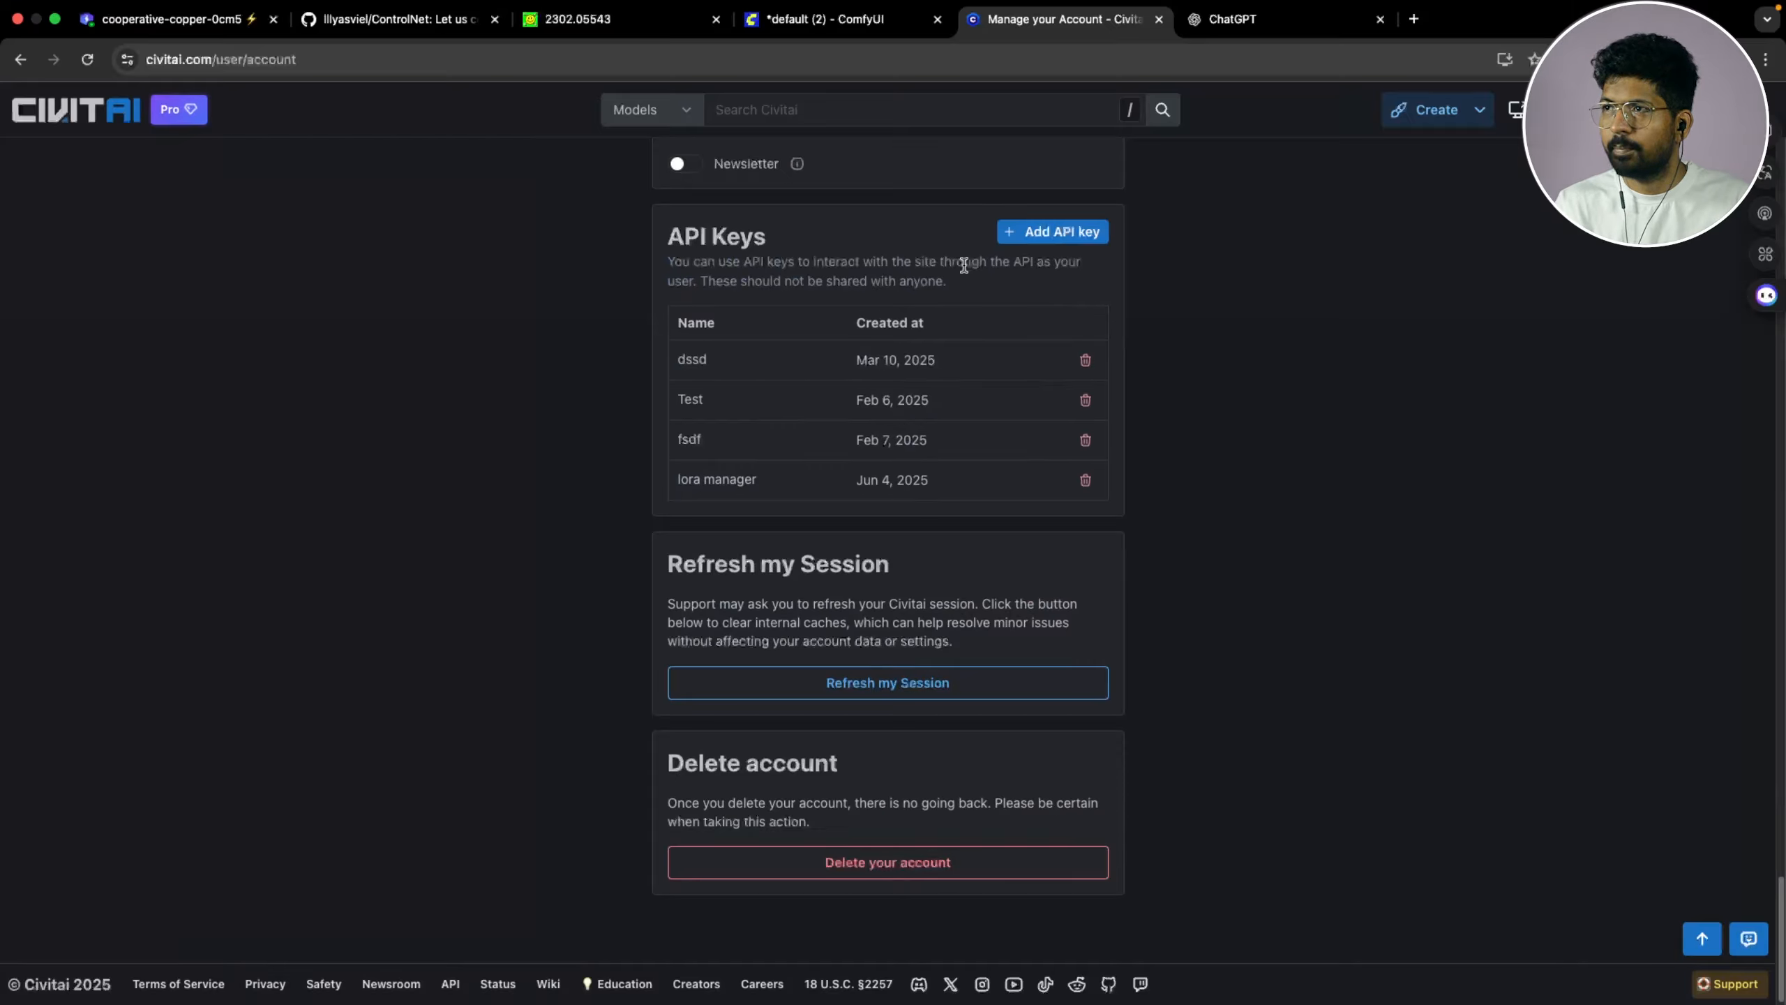
Create an API key named "Comfyui course" and copy it
click(1061, 236)
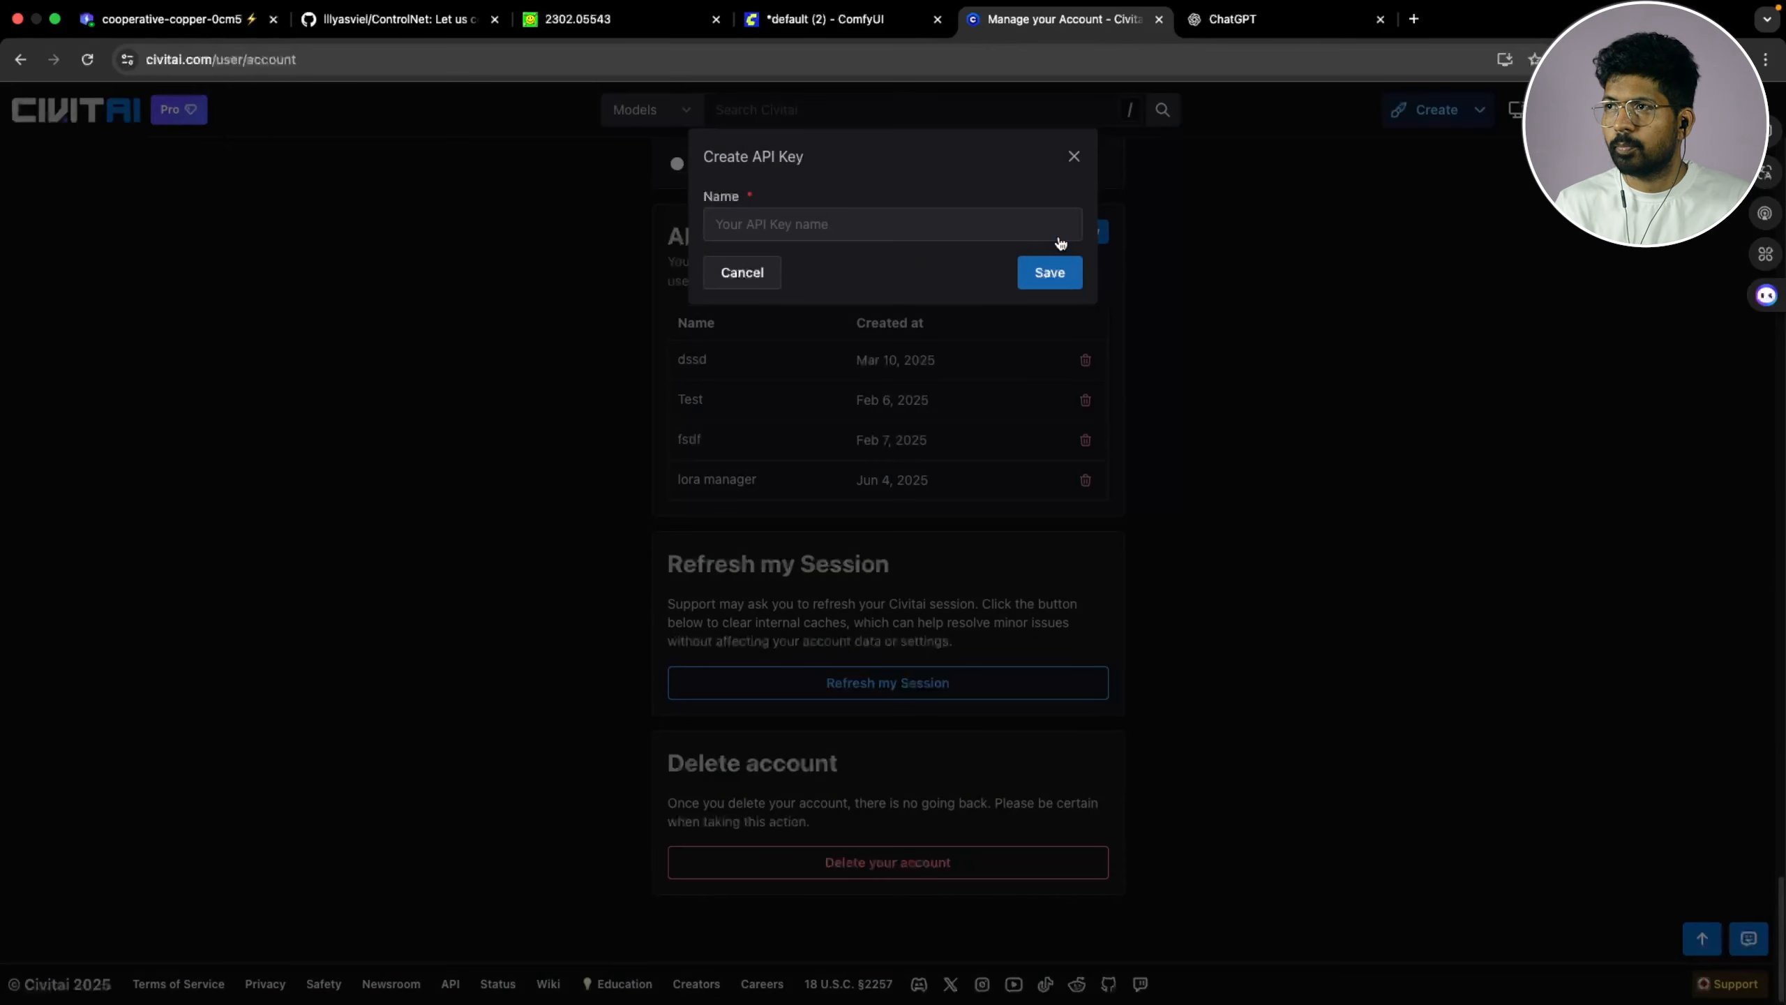
click(935, 227)
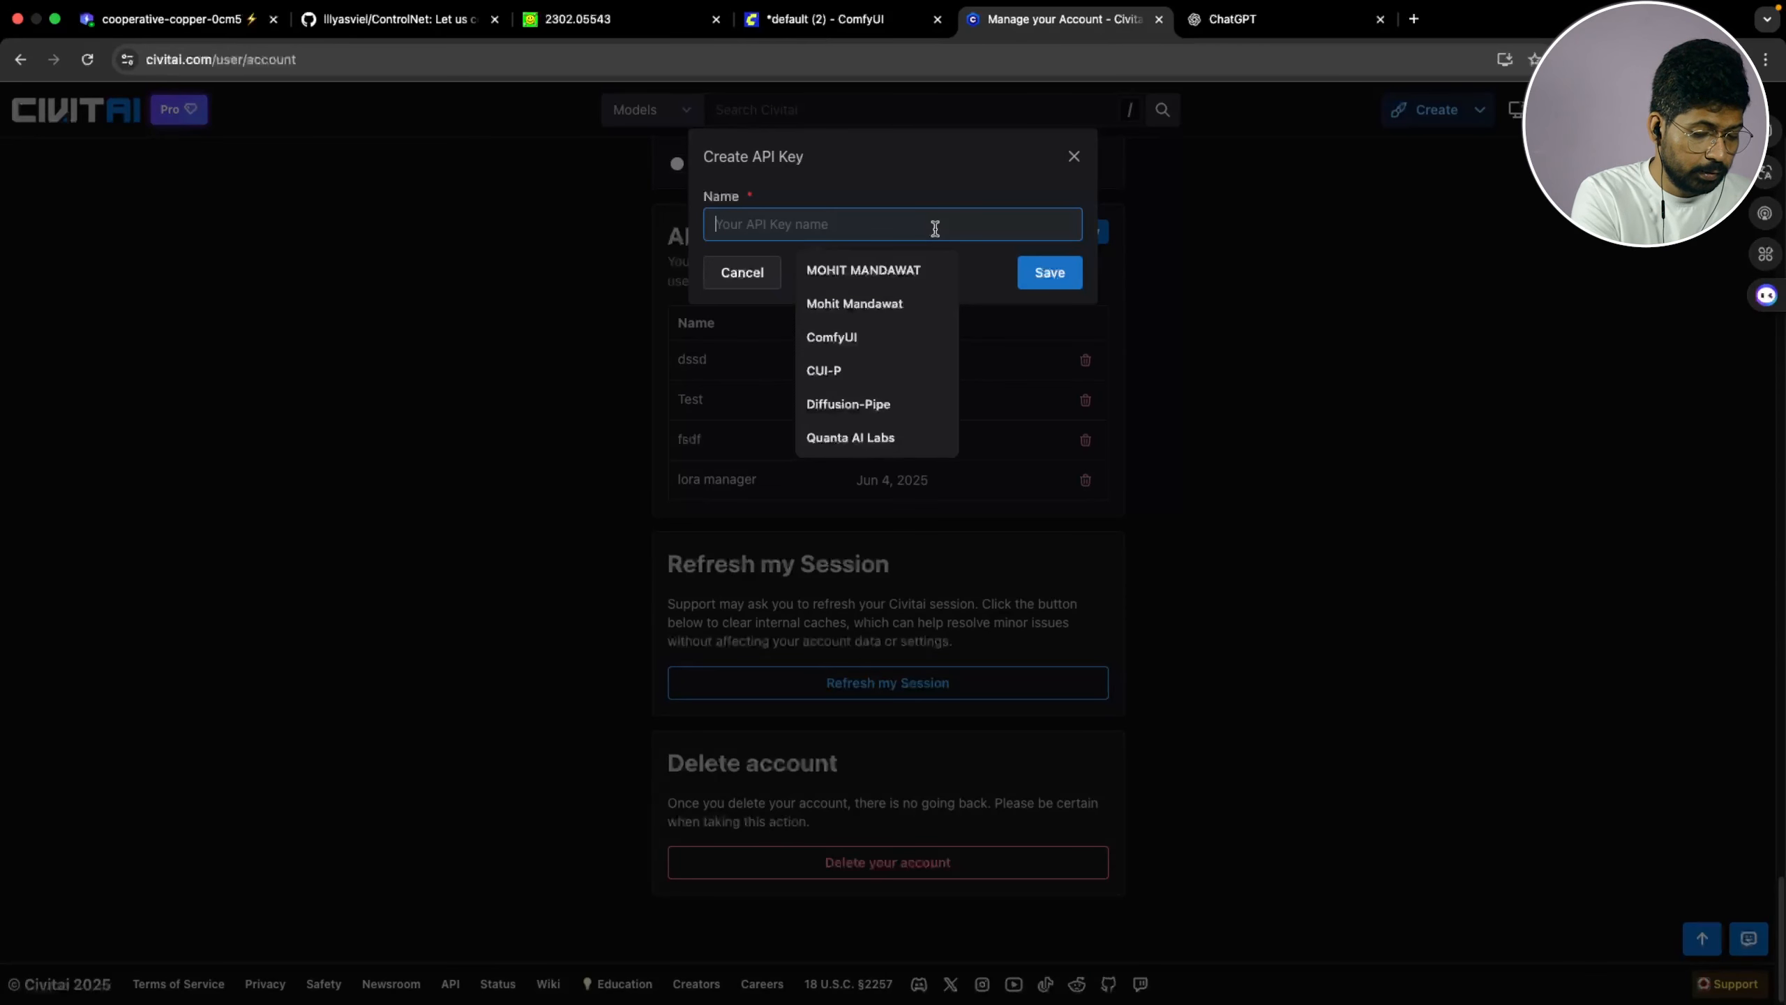
text(Comfyui course)
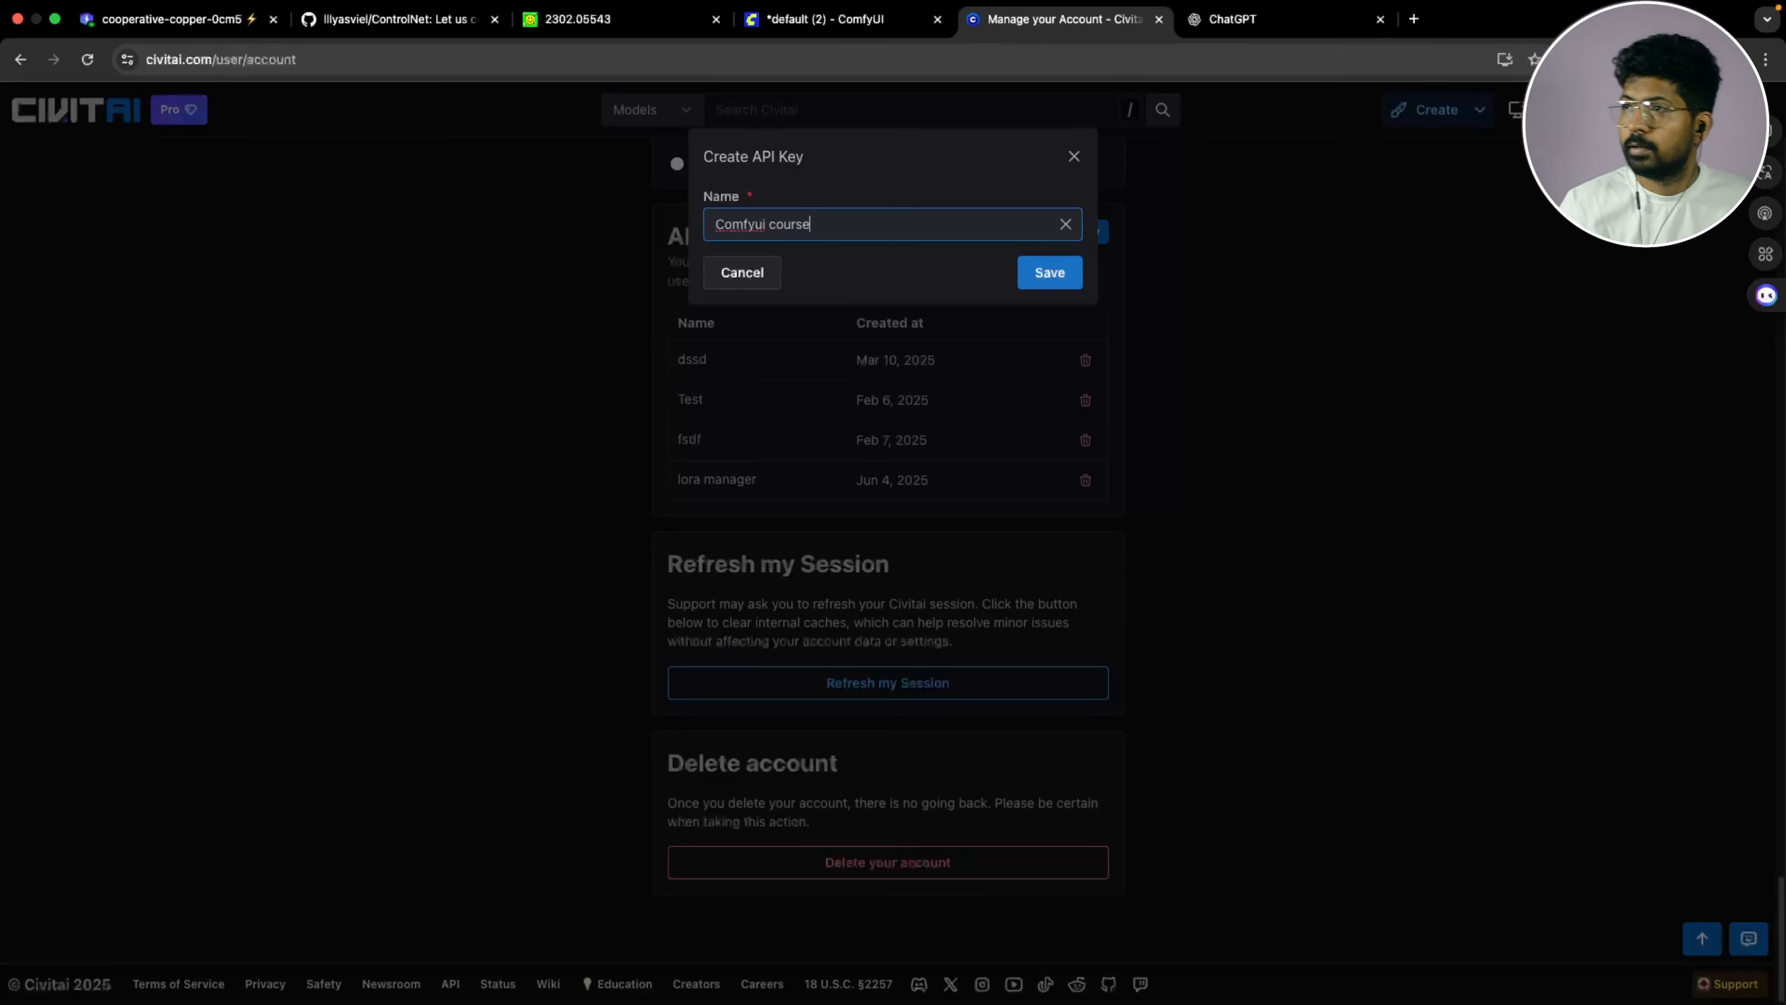
click(1048, 281)
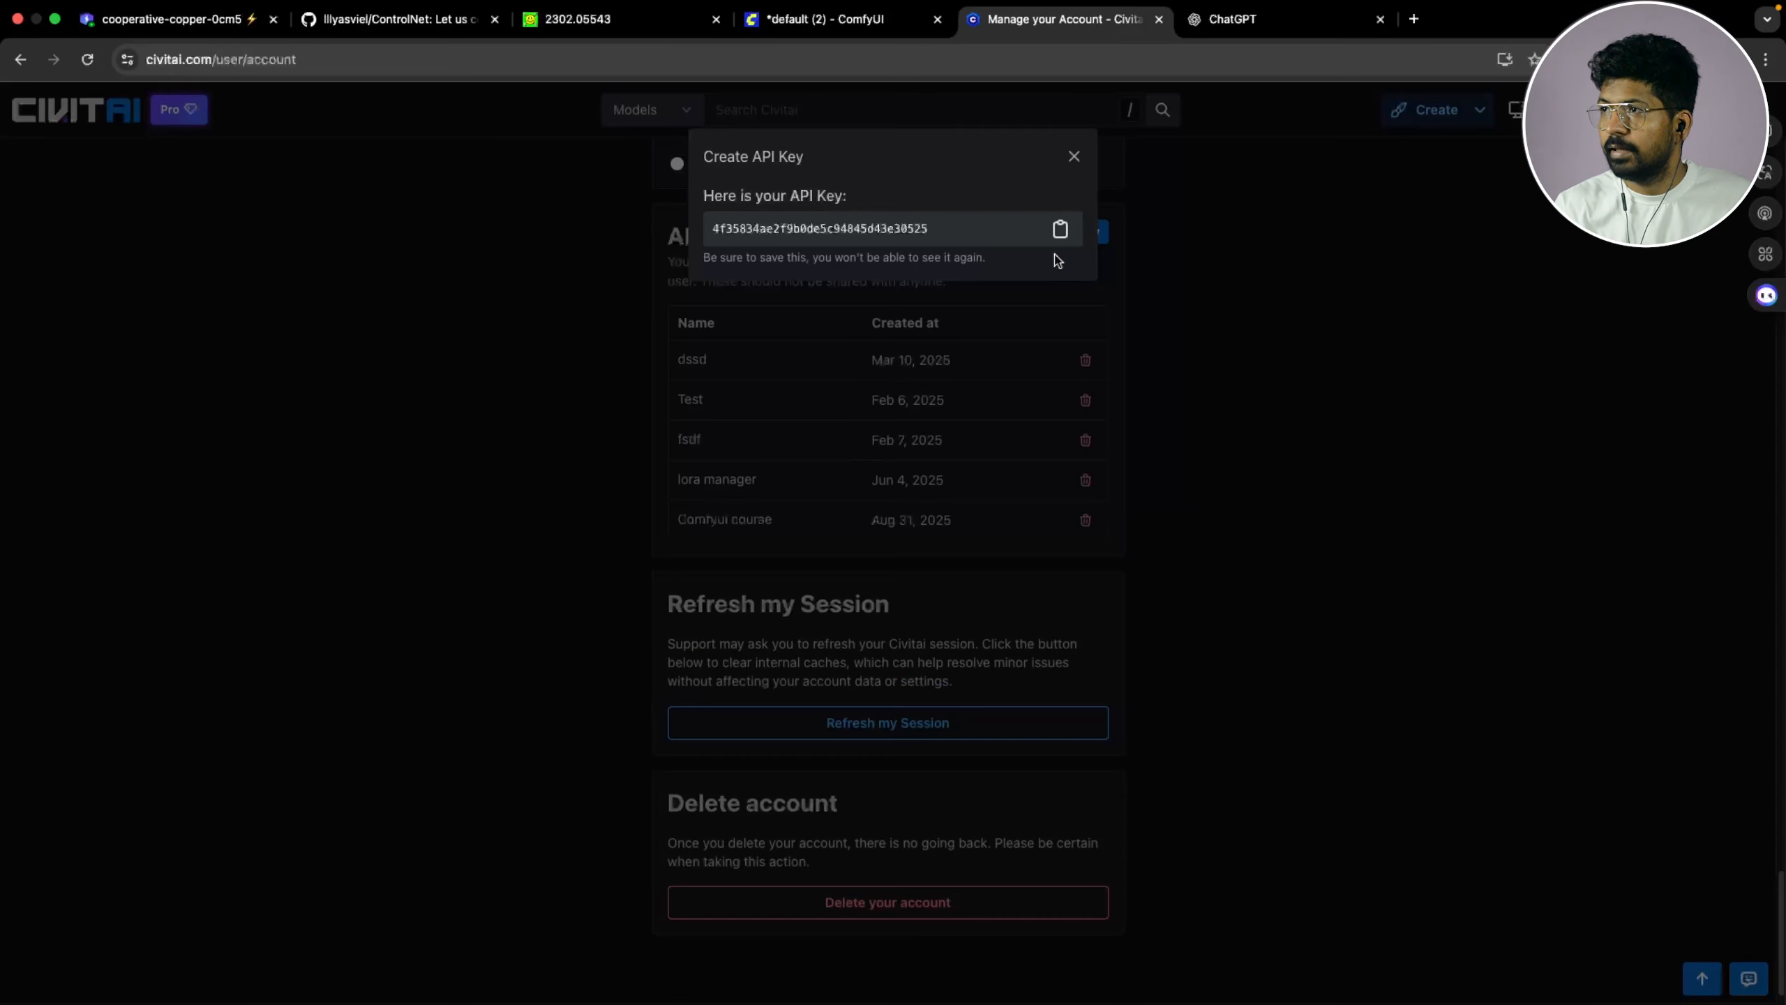
click(1058, 229)
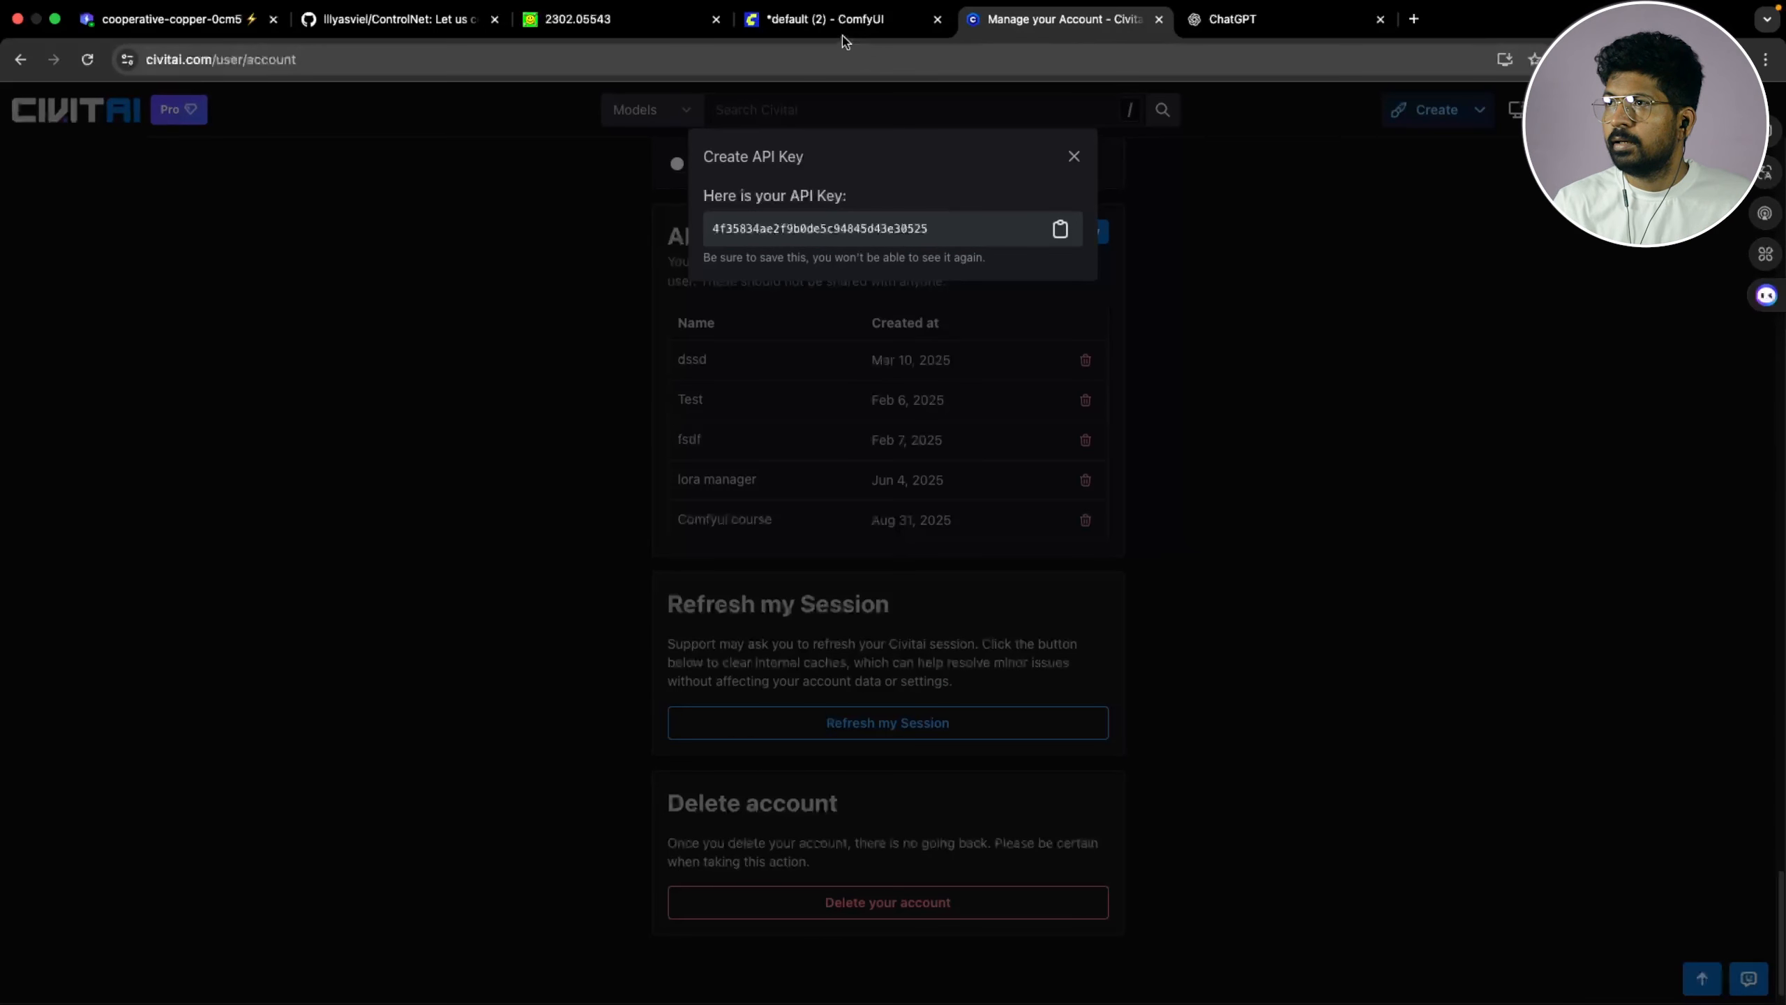
Switch to ChatGPT, paste the Civitai API key on a new line after the authorisation text and send the message
click(1209, 21)
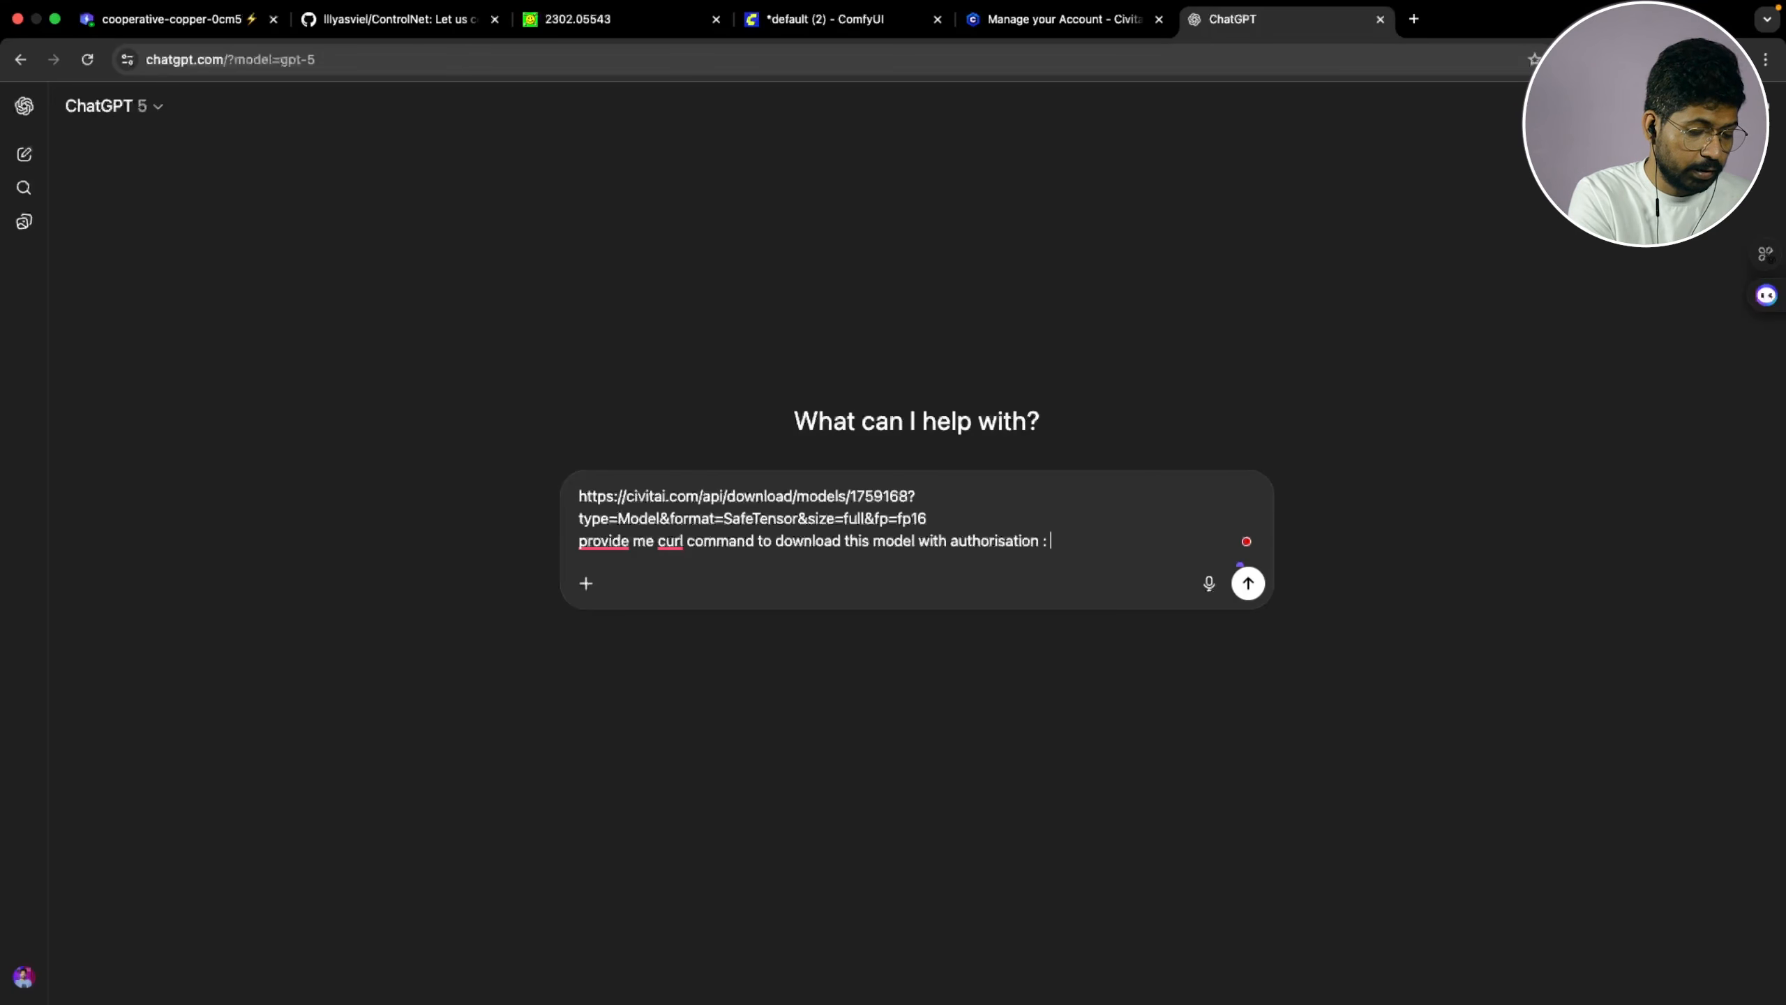
key(shift+Return)
key(super+v)
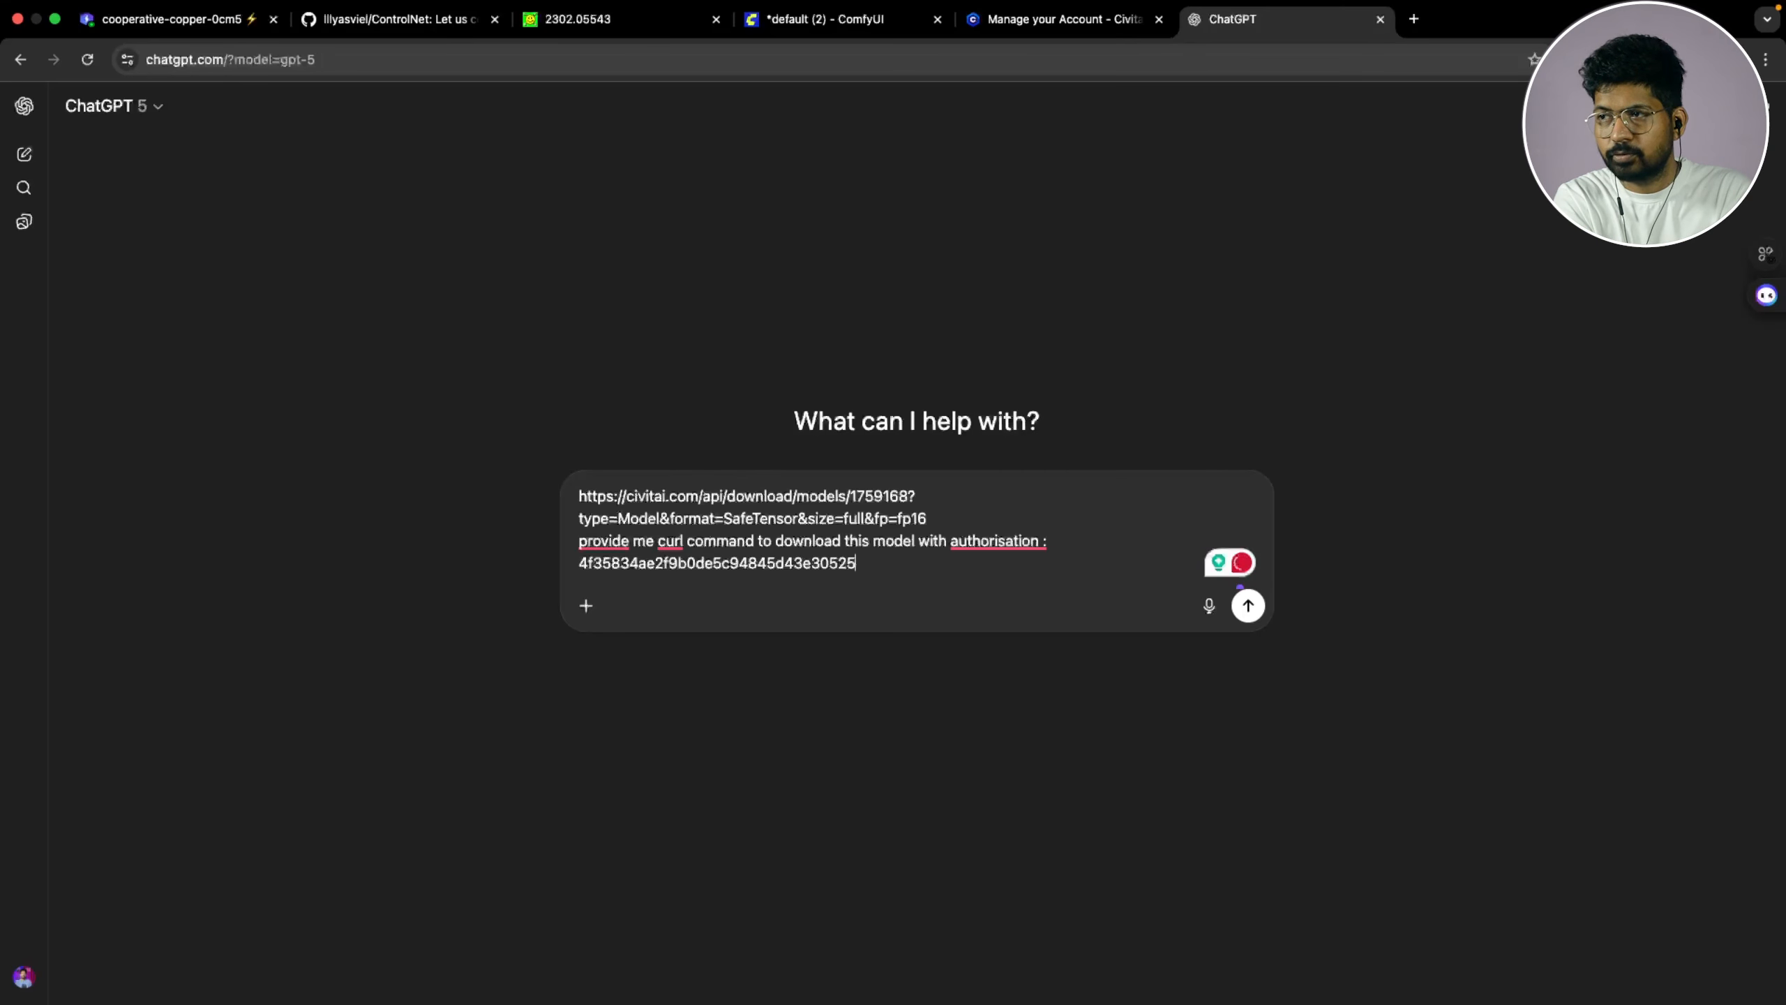
key(Return)
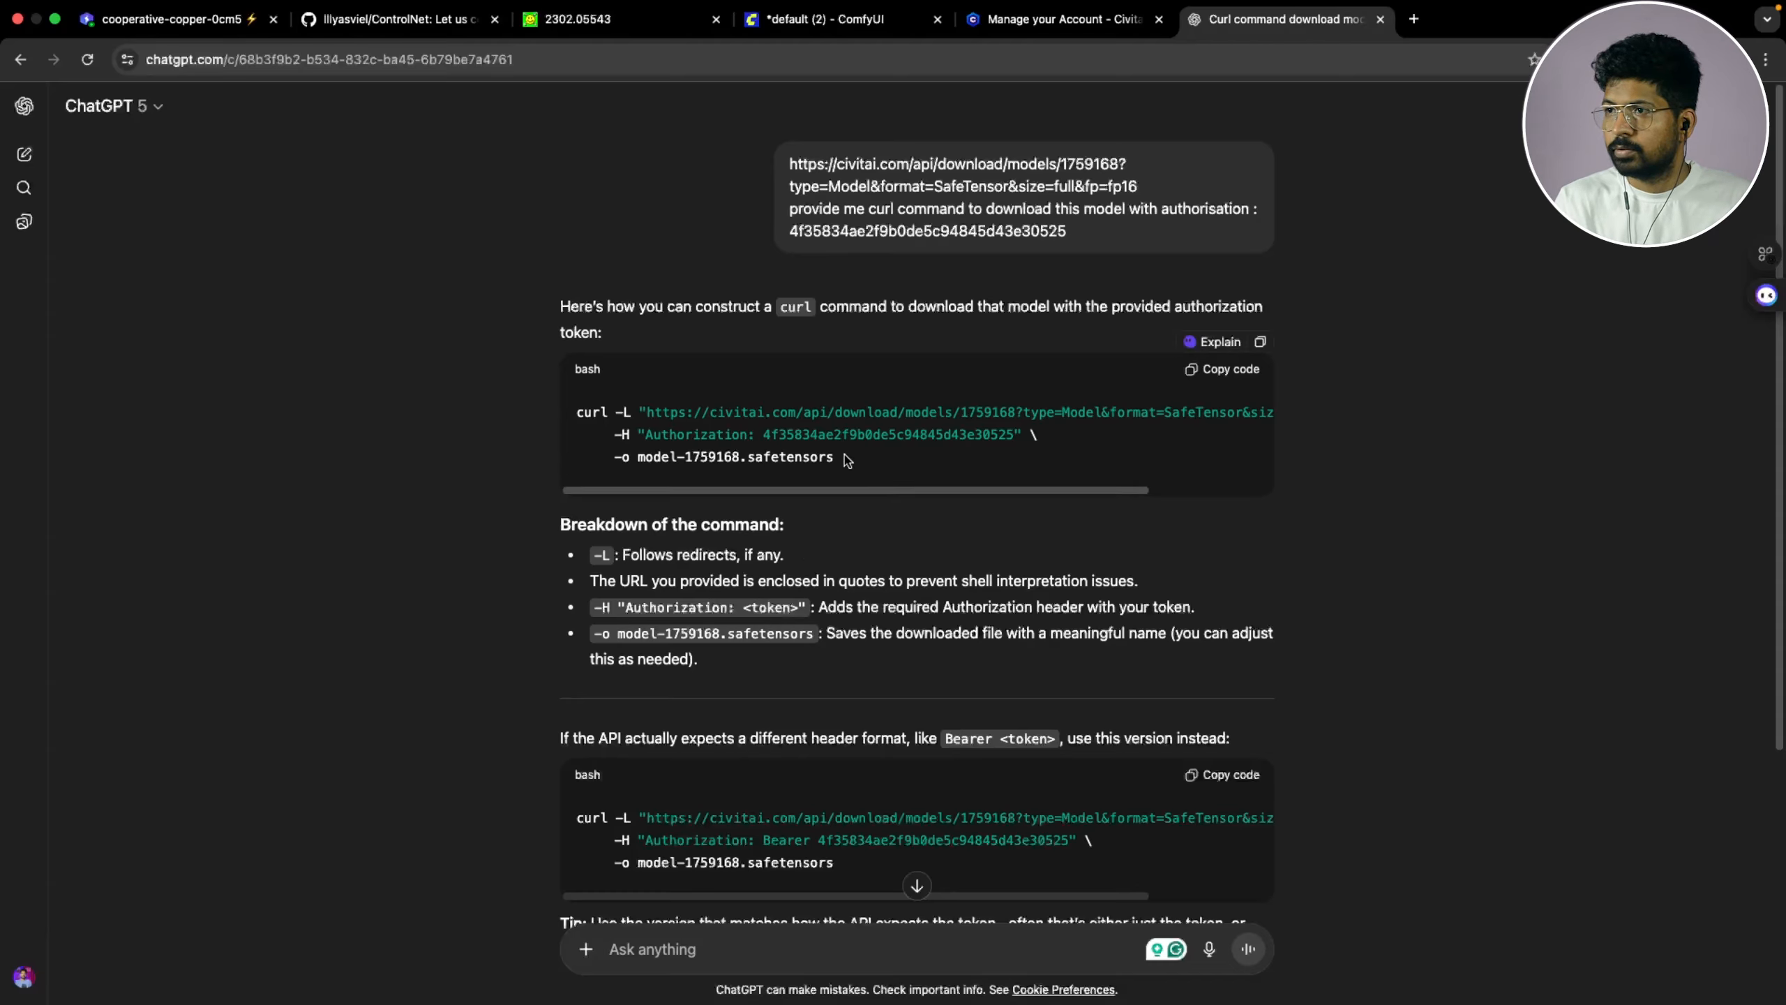
Copy the first generated curl command, the version with the plain Authorization header
drag(847, 460, 573, 409)
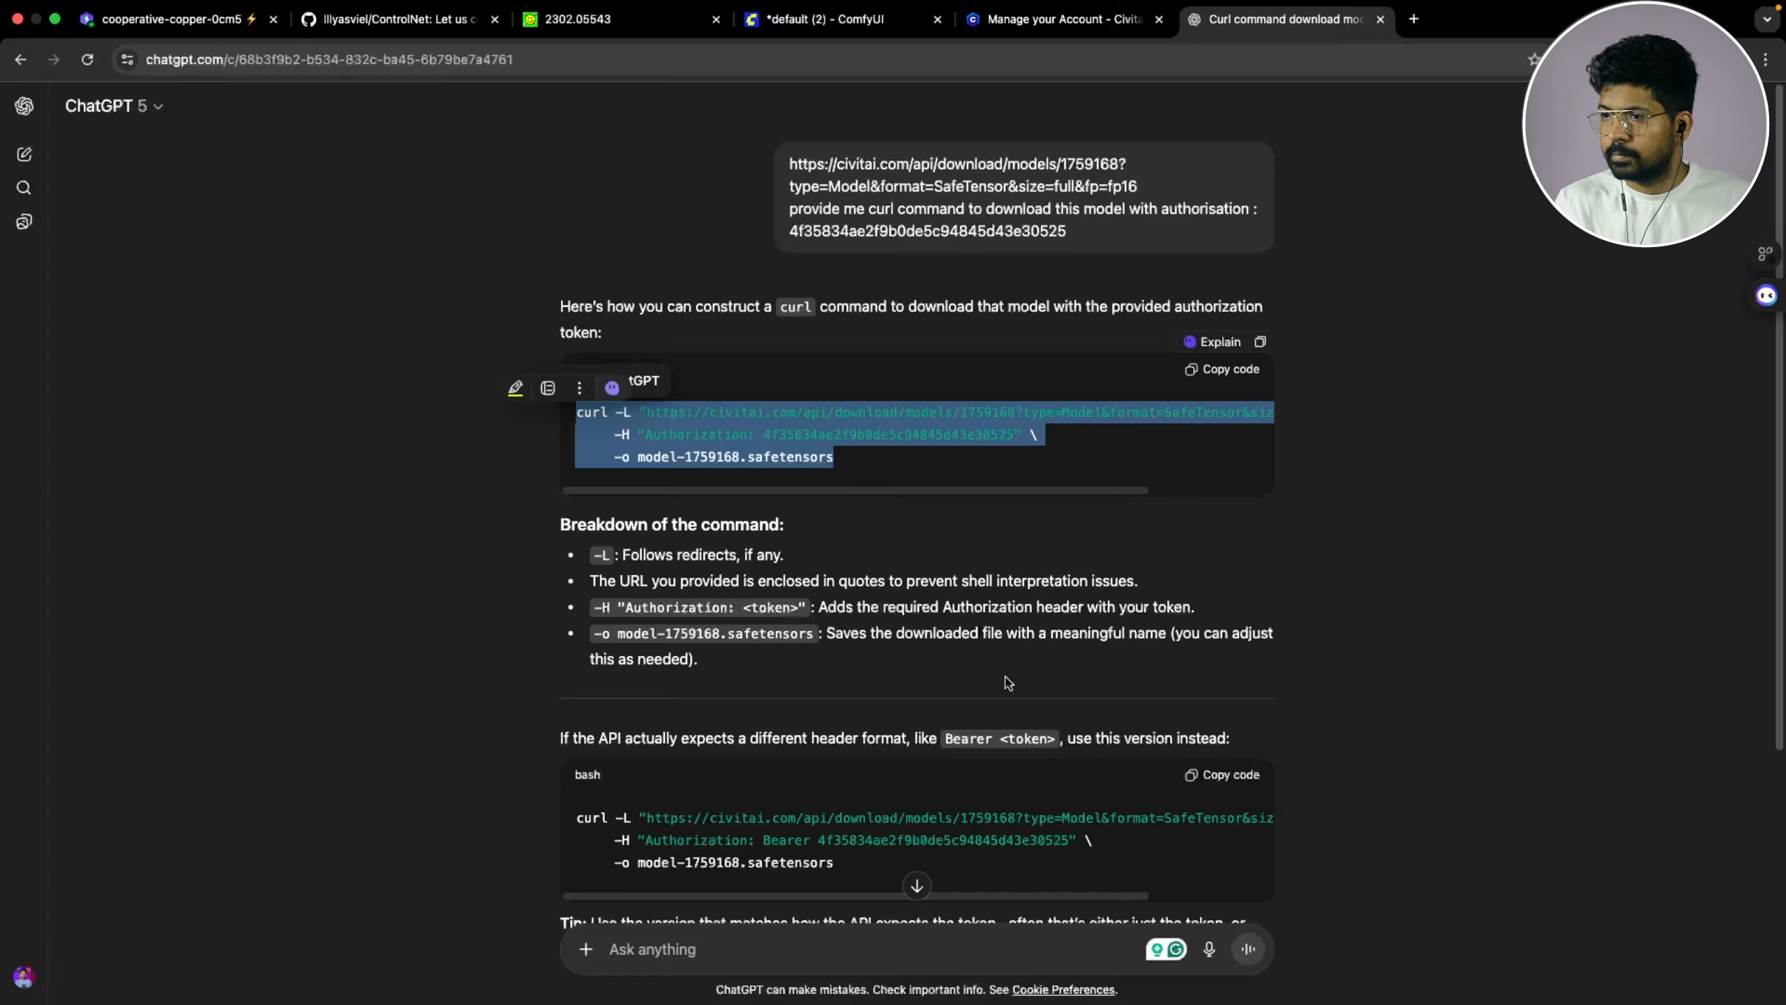
scroll(999, 524, down, 3)
scroll(985, 526, up, 3)
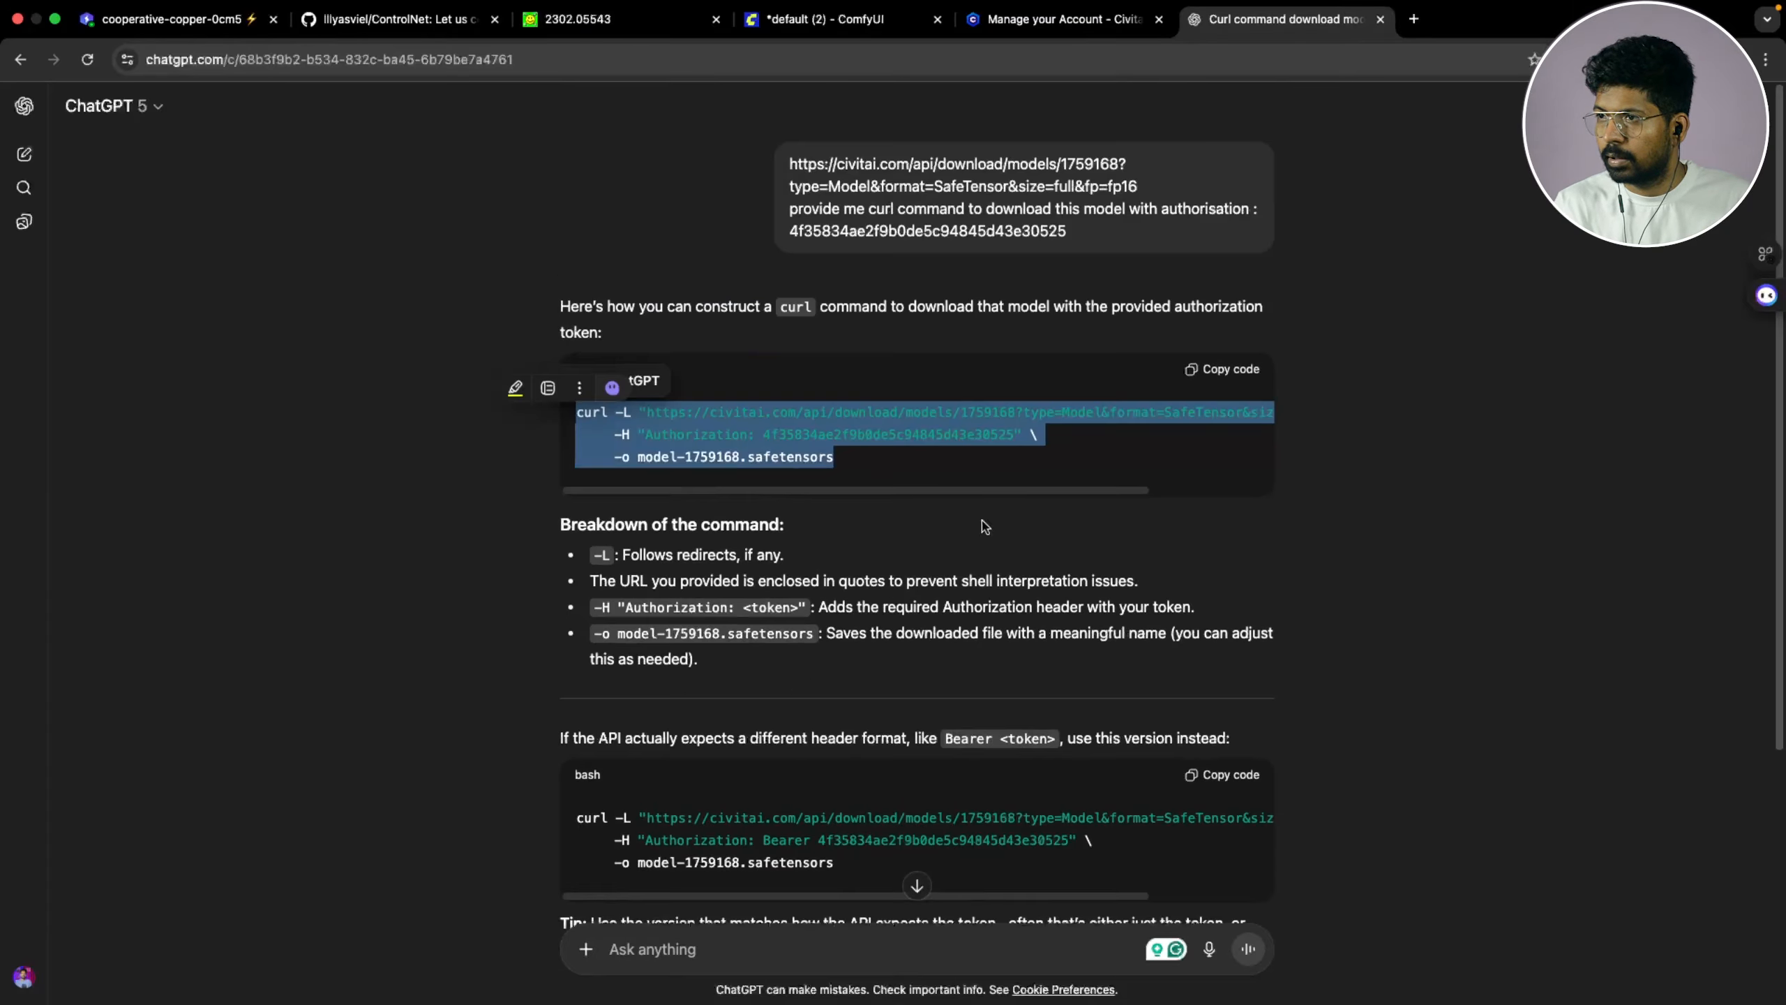
drag(866, 466, 573, 402)
key(super+c)
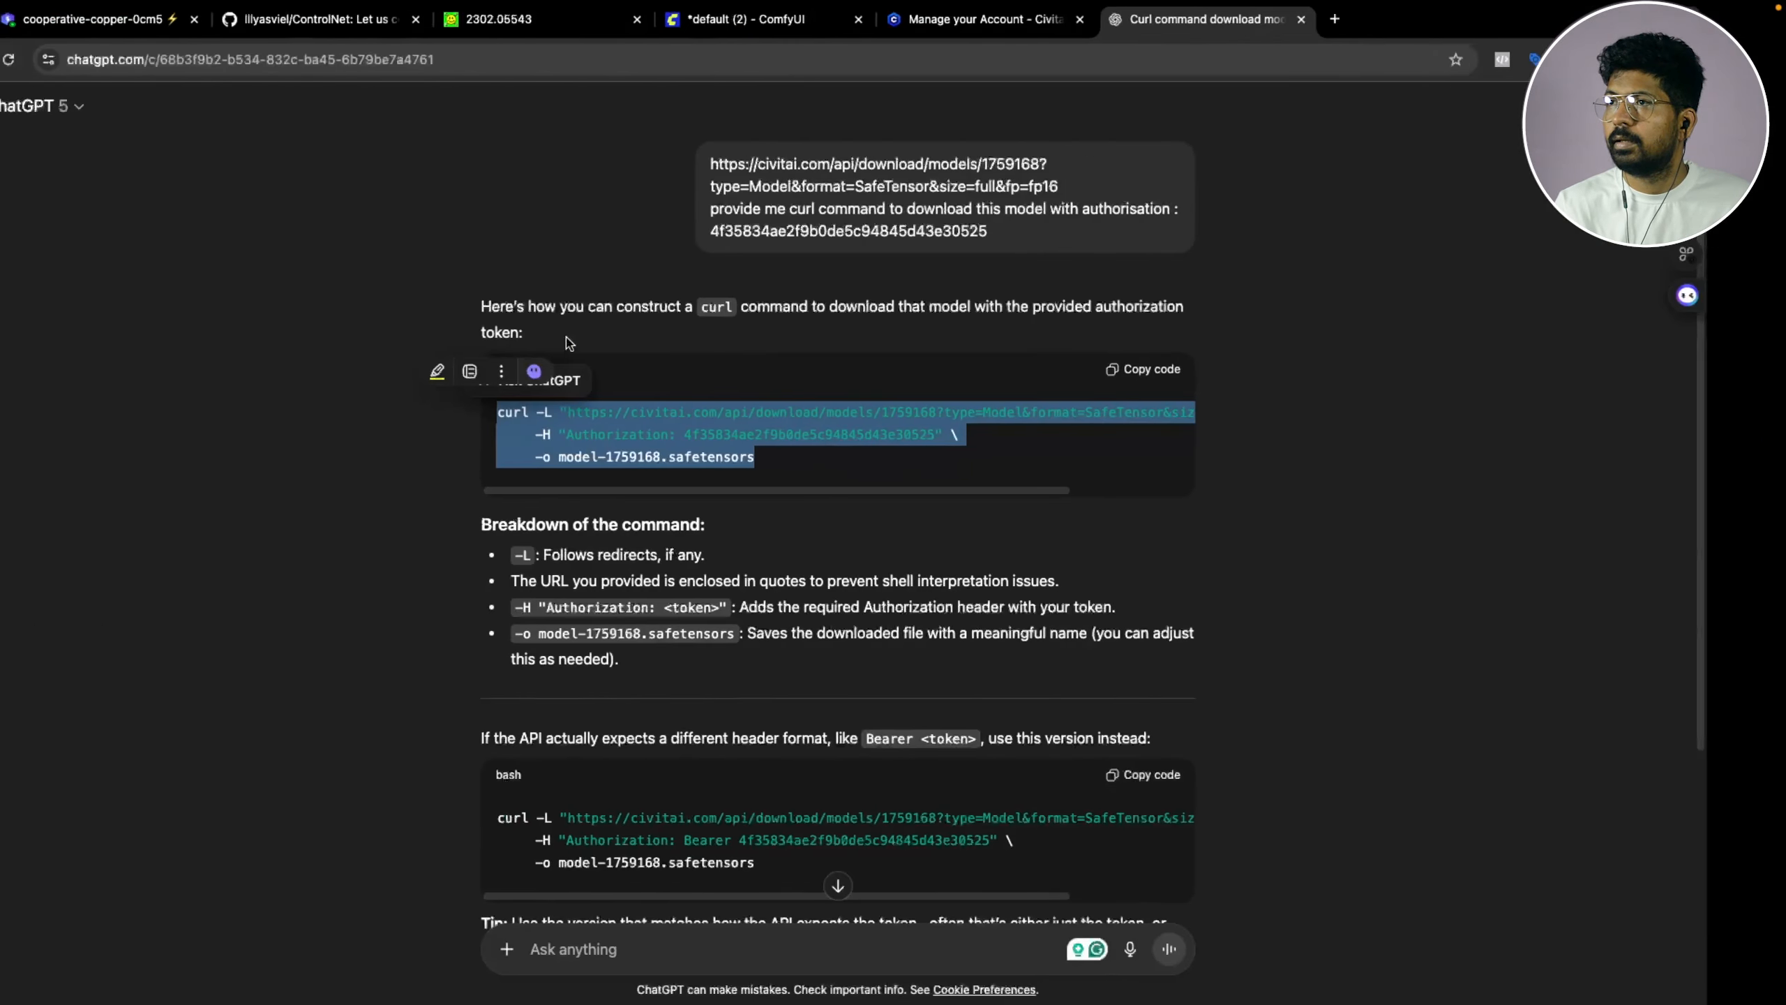
Switch to the Lightning AI studio and paste the curl command with its API key into Terminal 3 at the checkpoints/SDXL prompt
click(373, 28)
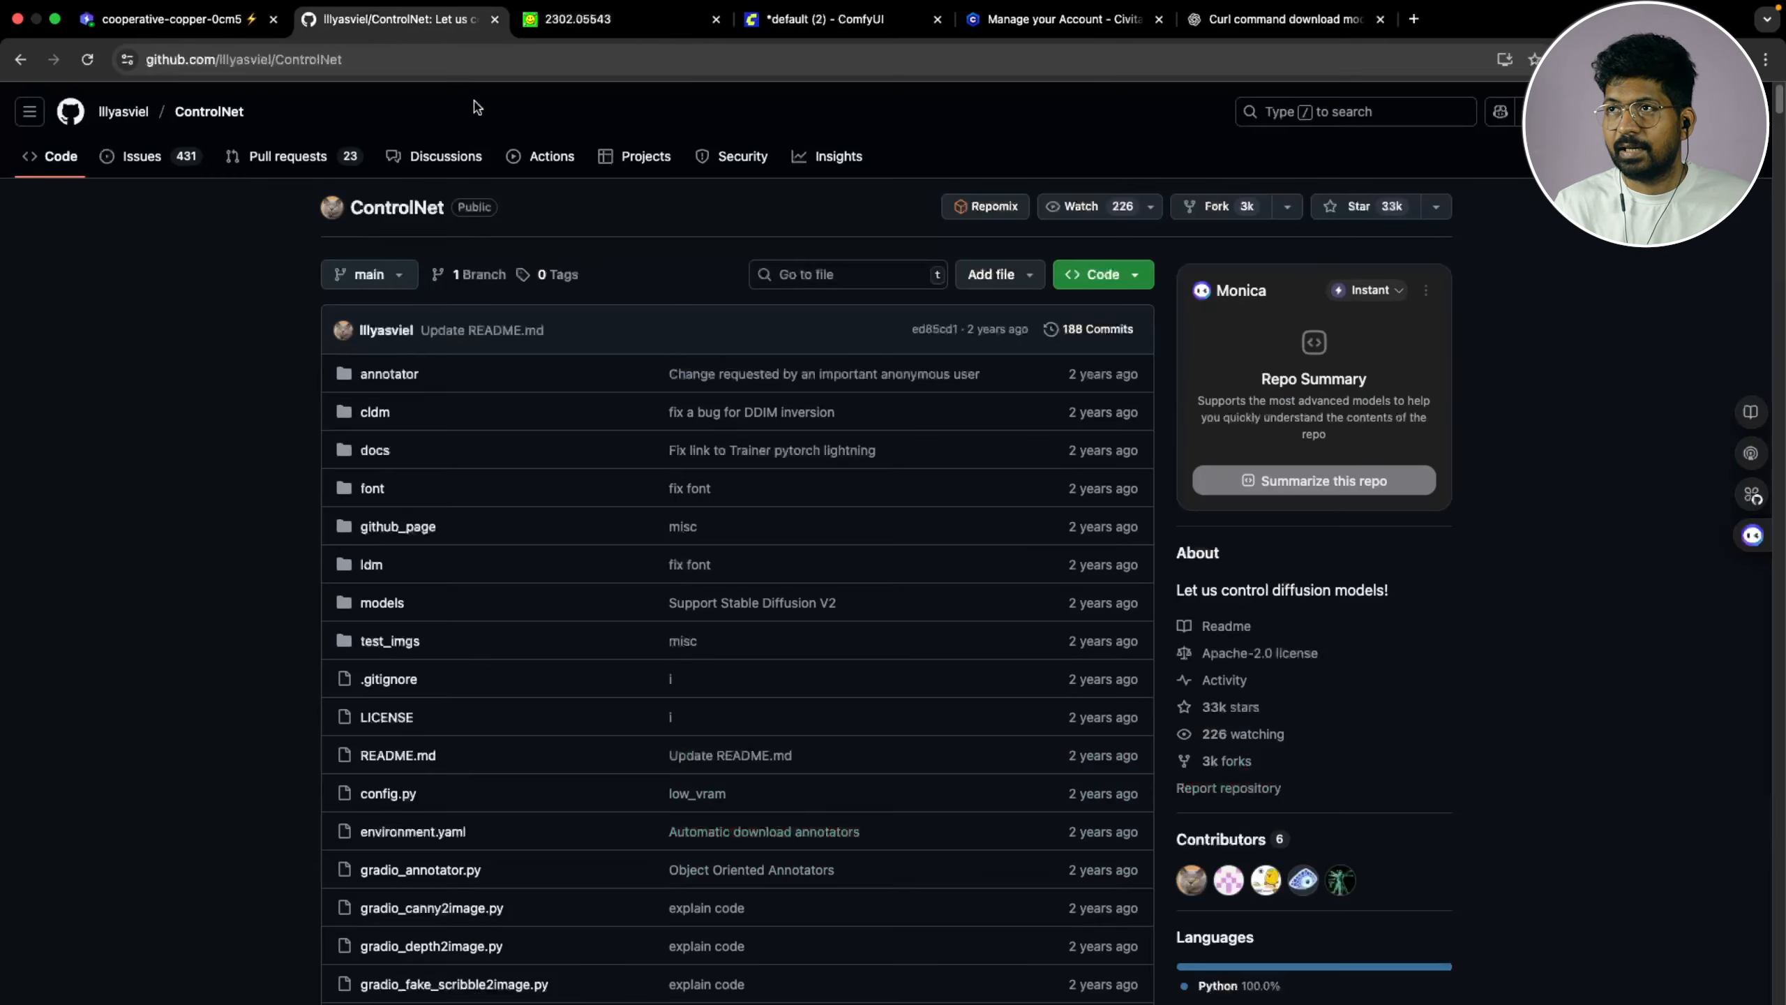
click(837, 19)
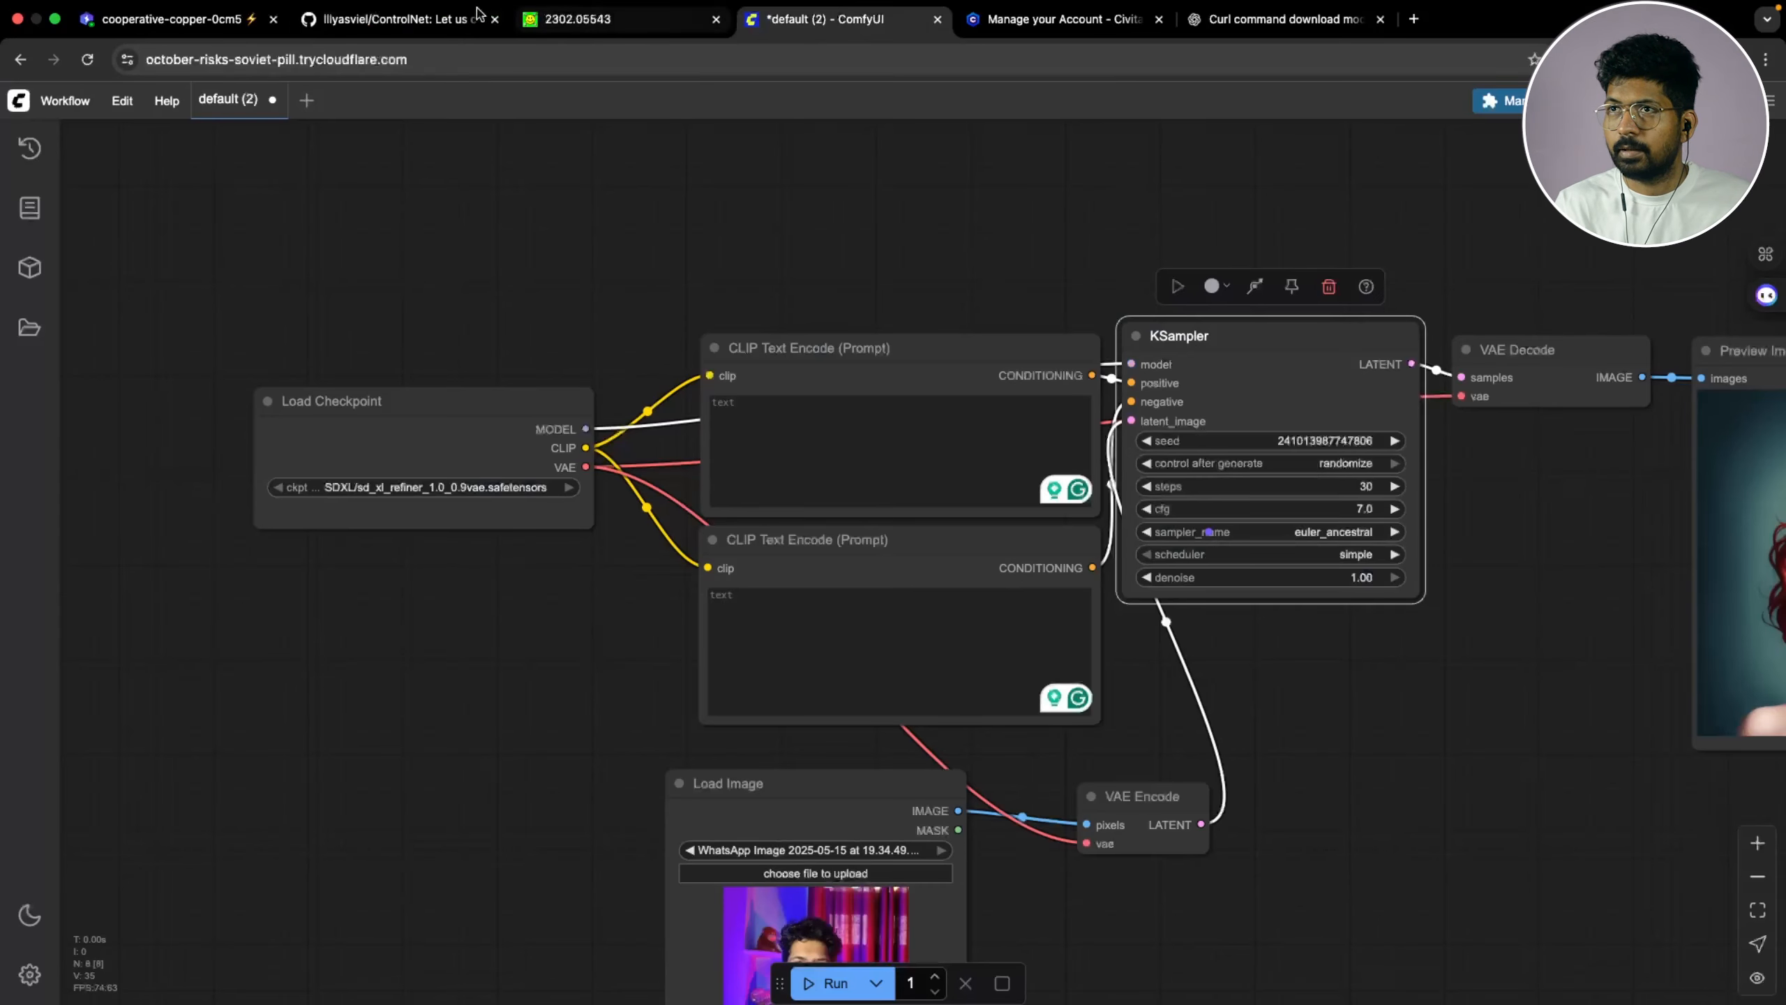
click(176, 19)
click(850, 691)
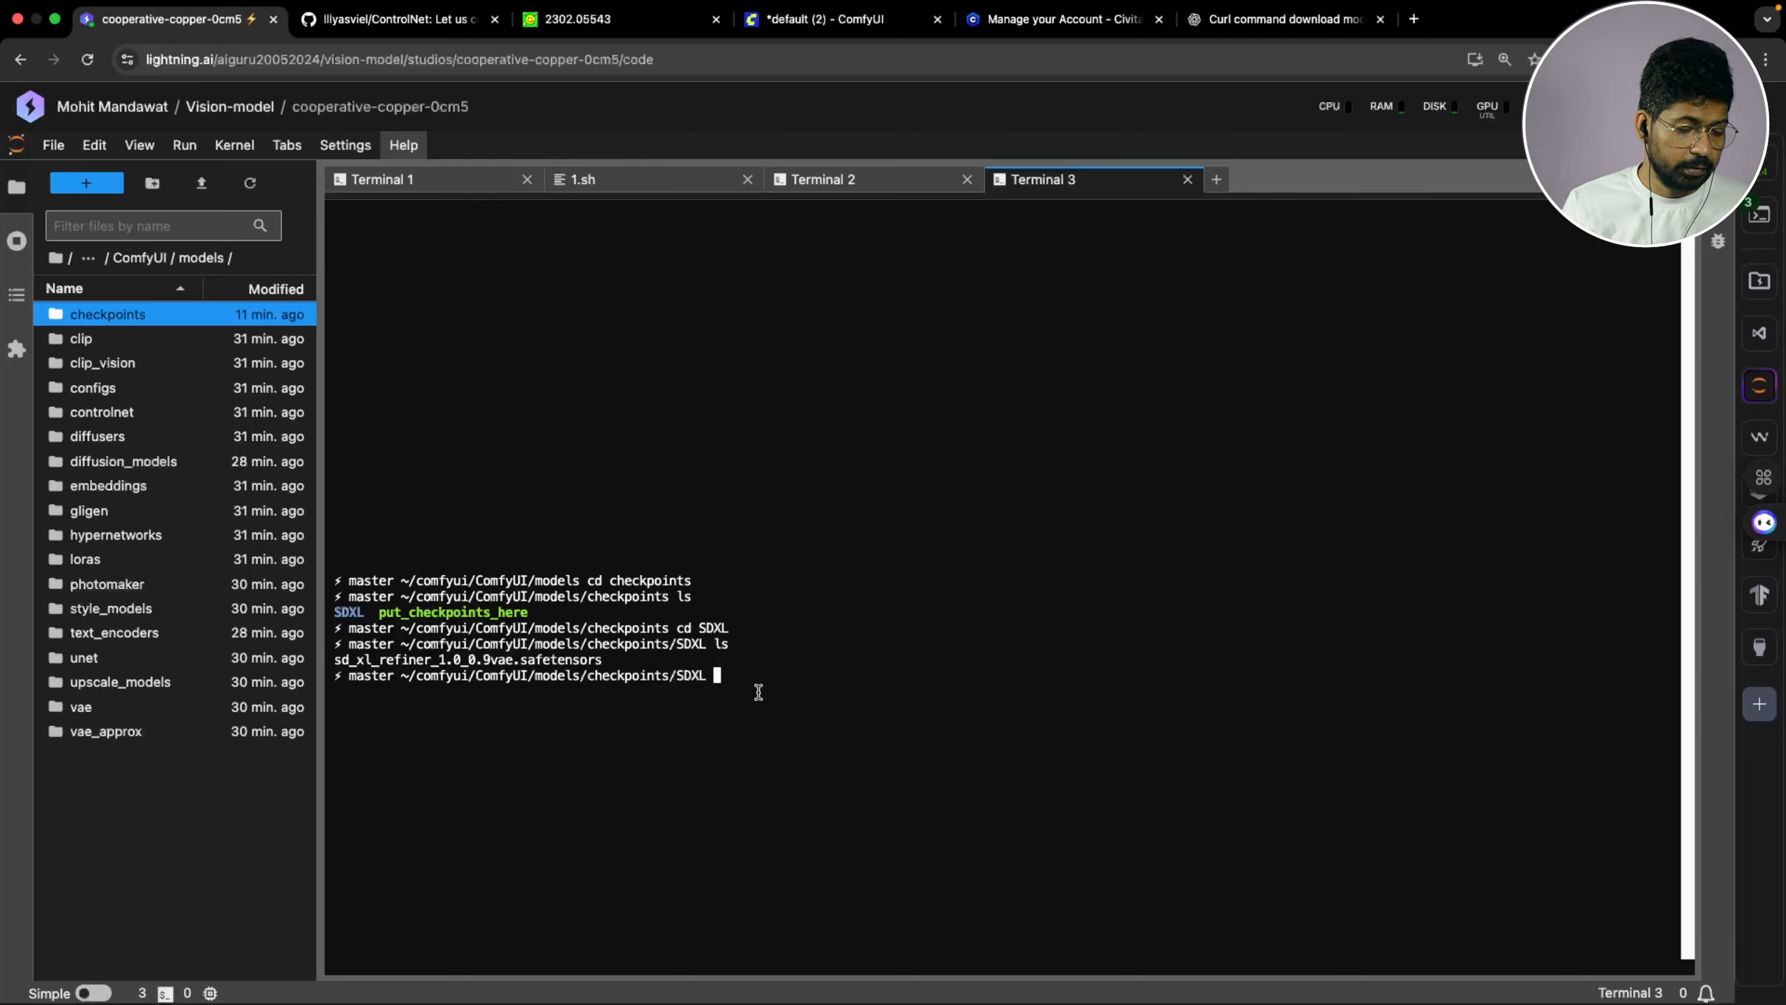
key(super+v)
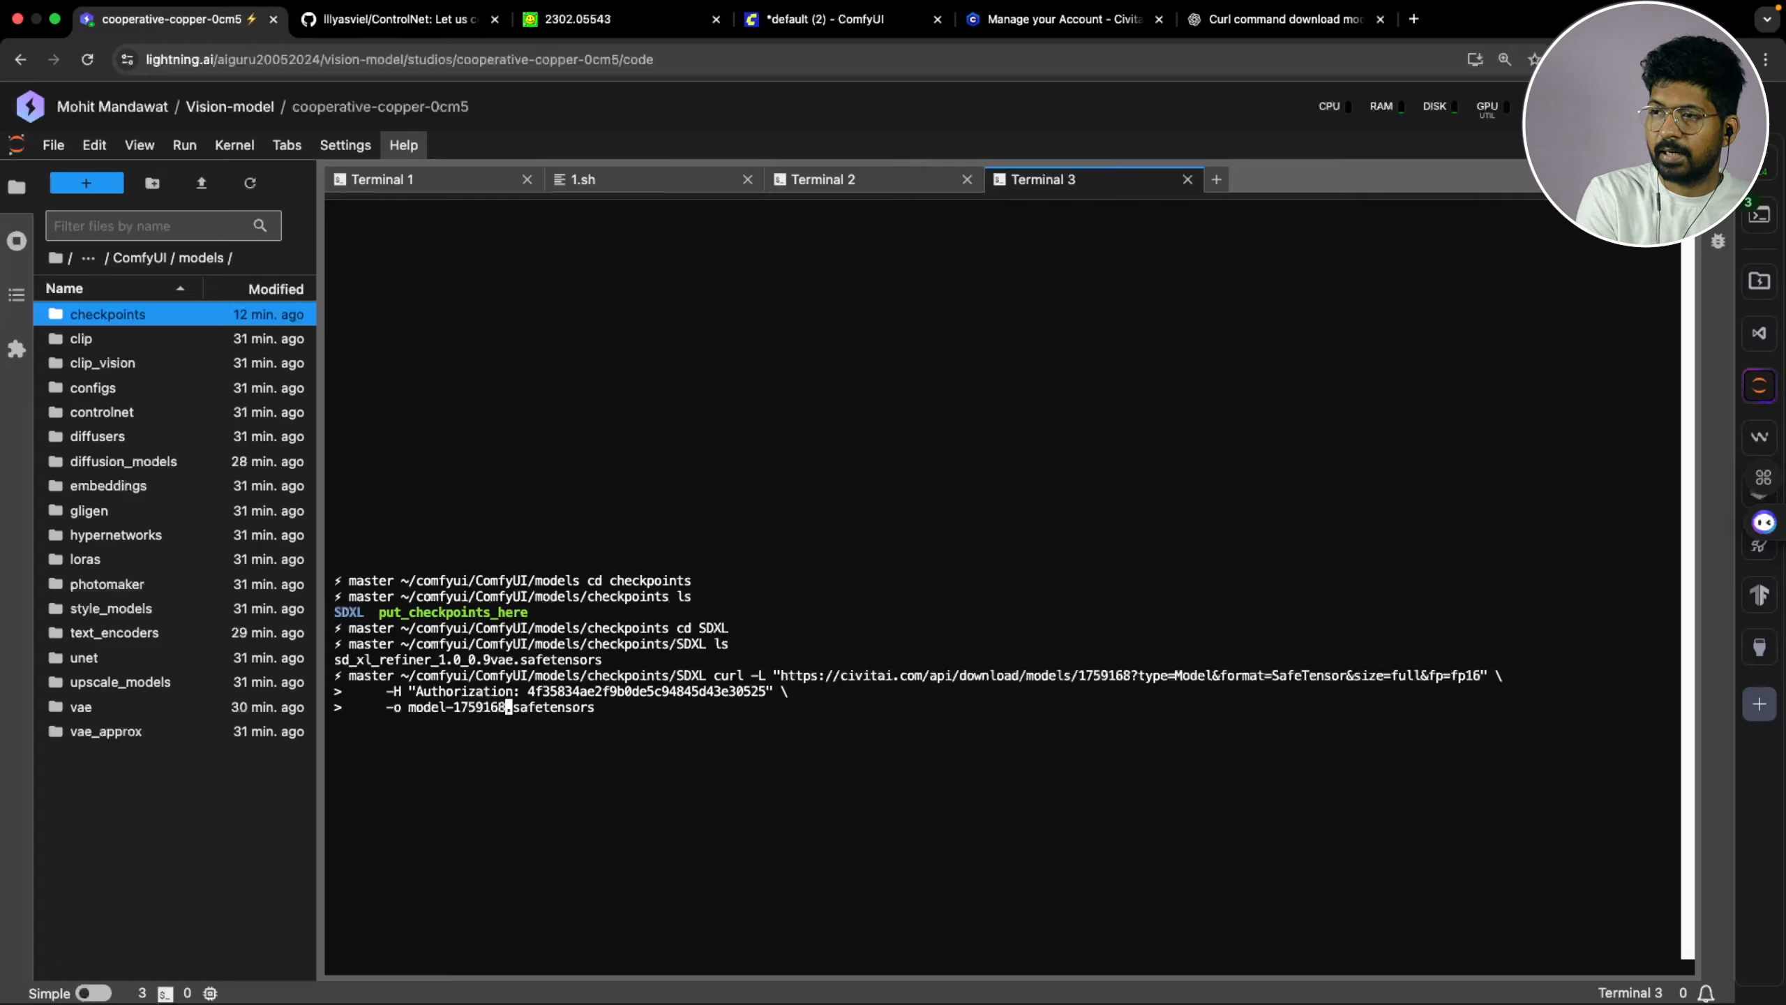
Delete the output file name model-1759168 from the curl command, keeping only the .safetensors extension
key(BackSpace)
key(BackSpace)
key(BackSpace)
key(BackSpace)
key(BackSpace)
key(BackSpace)
key(BackSpace)
key(BackSpace)
key(BackSpace)
key(BackSpace)
key(BackSpace)
key(BackSpace)
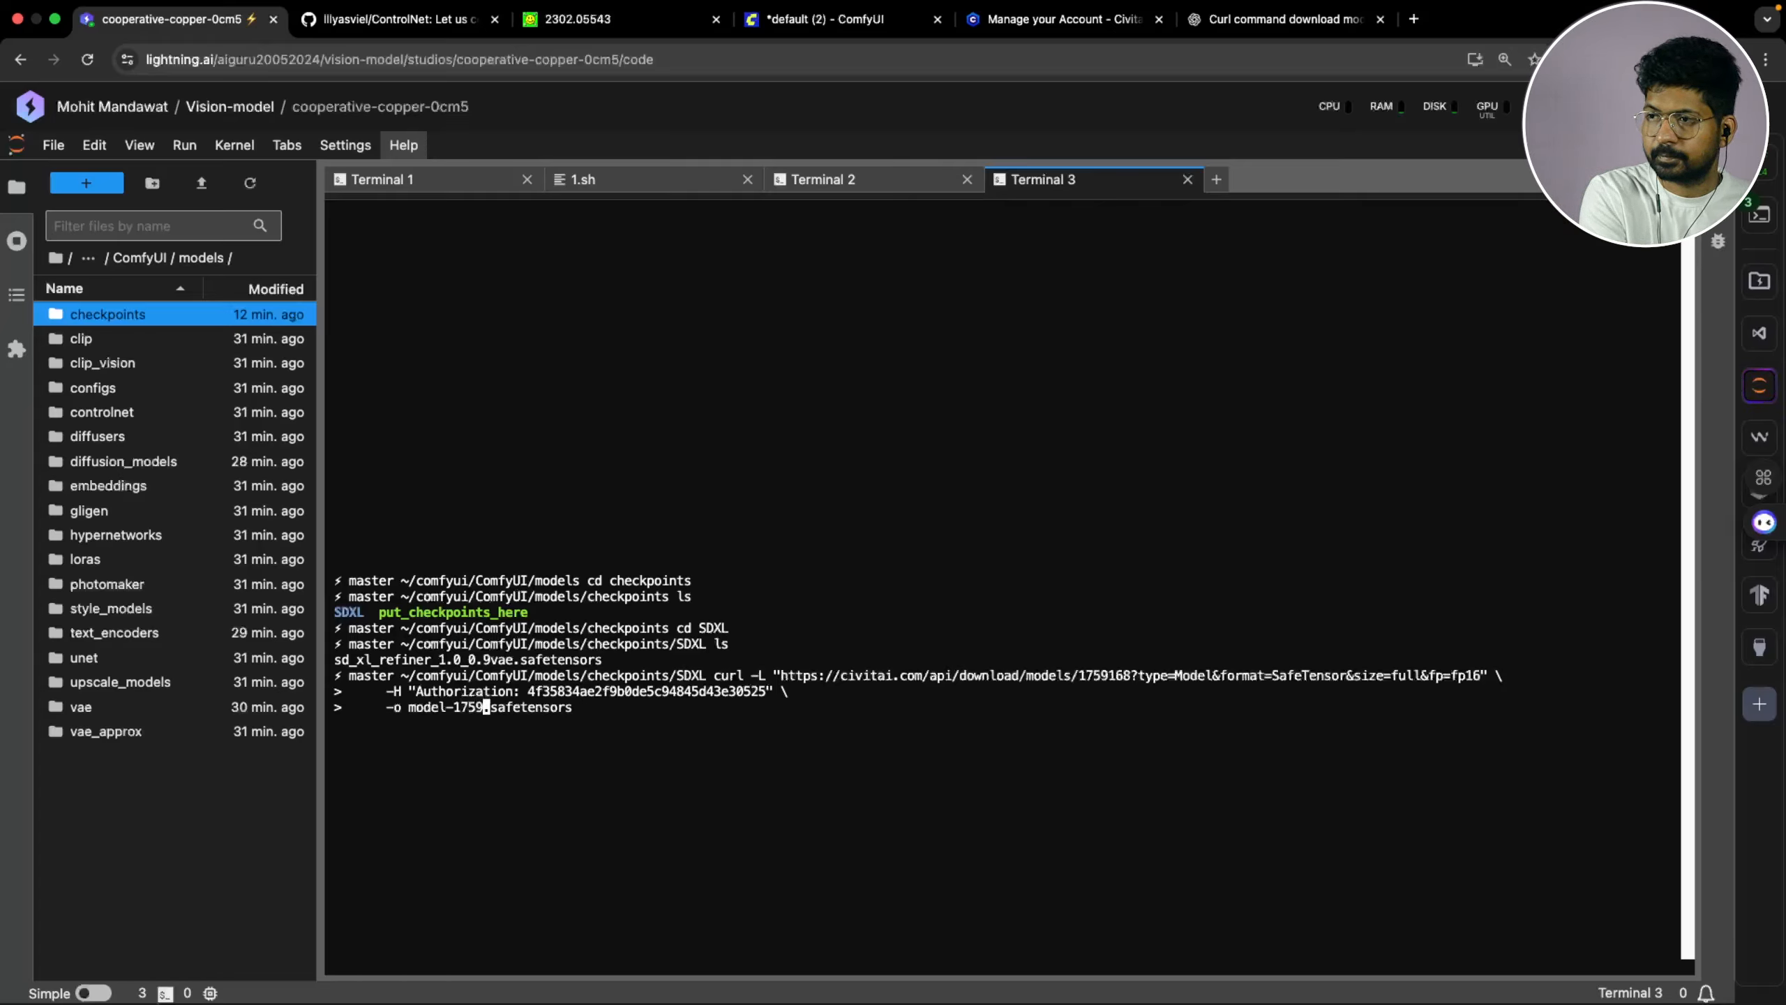
key(BackSpace)
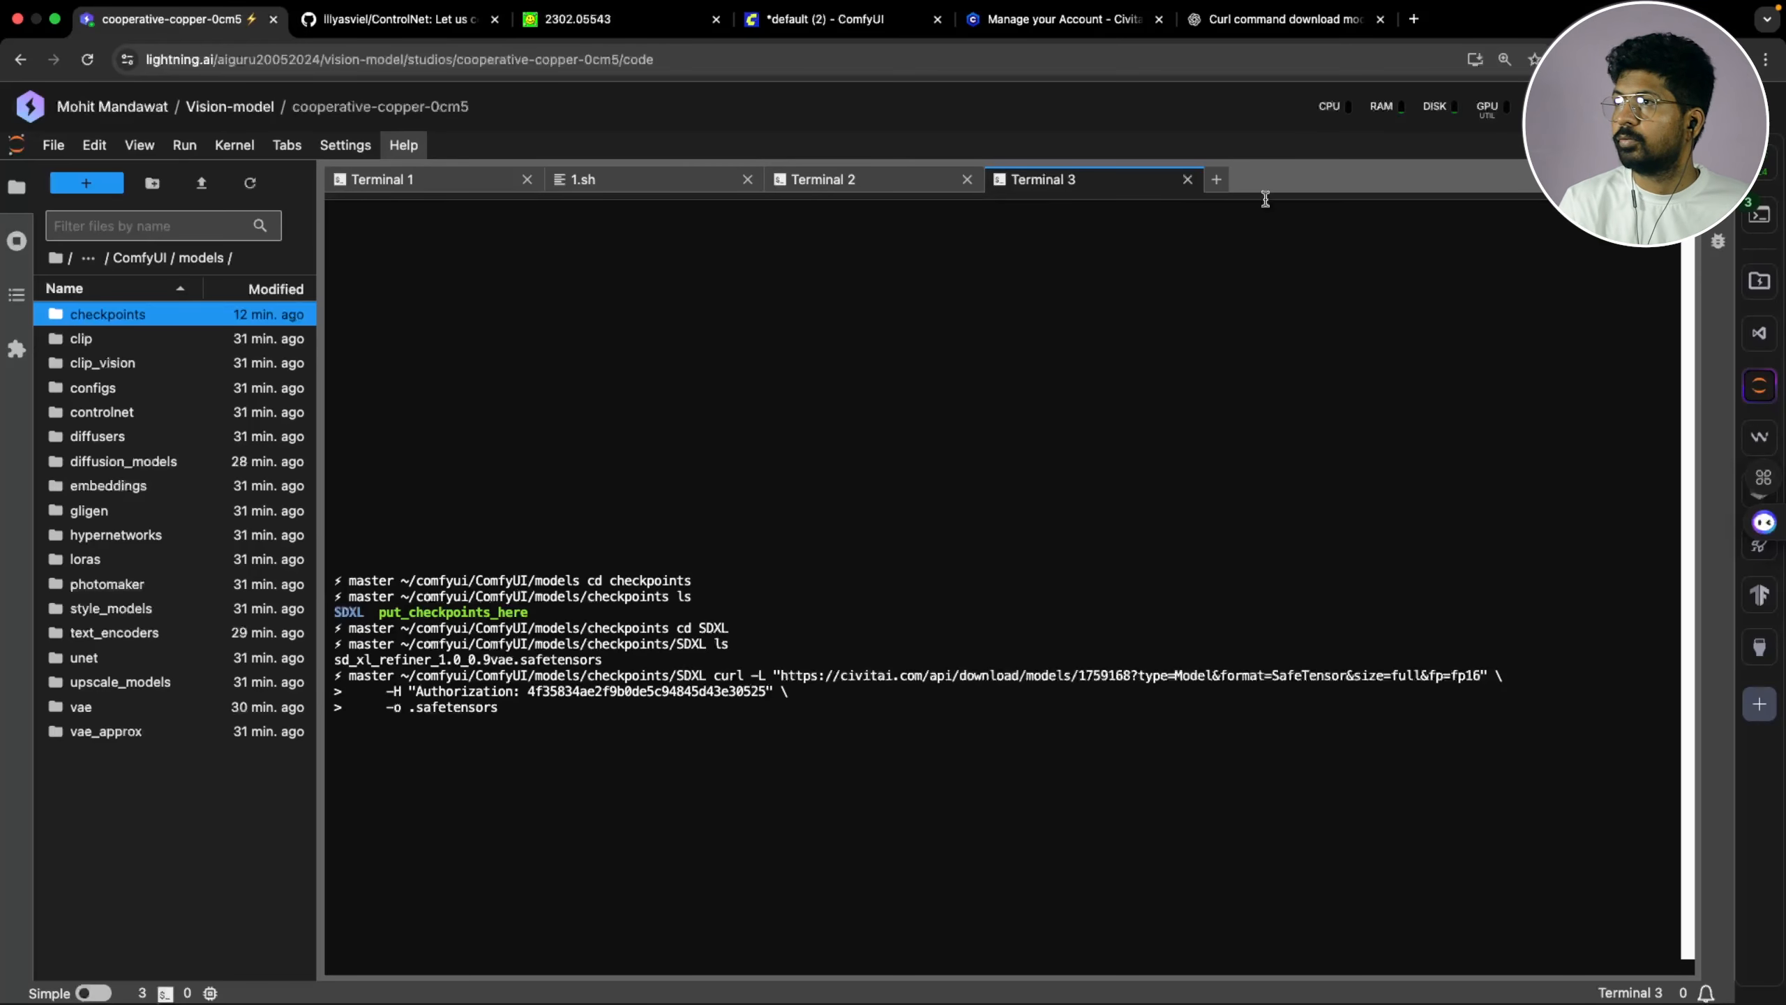
Switch to Civitai, search the models for "jaggnaut xl" and look through the base model filters
click(1013, 22)
click(21, 60)
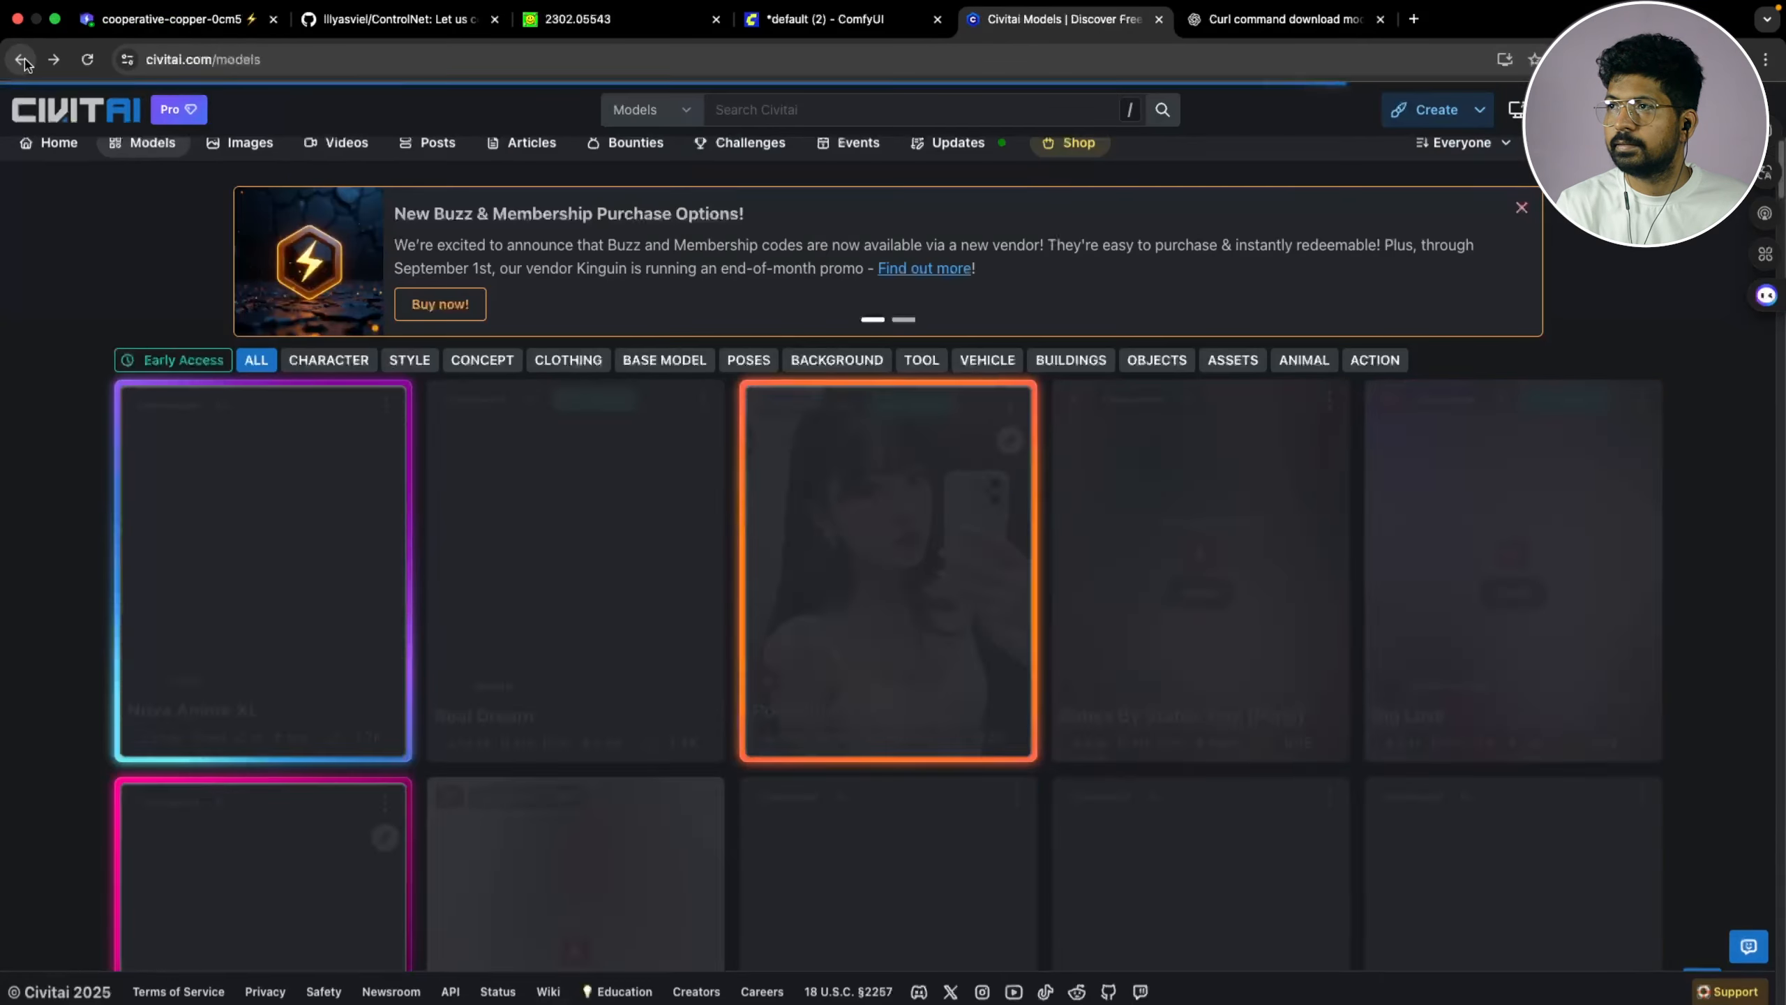
click(809, 112)
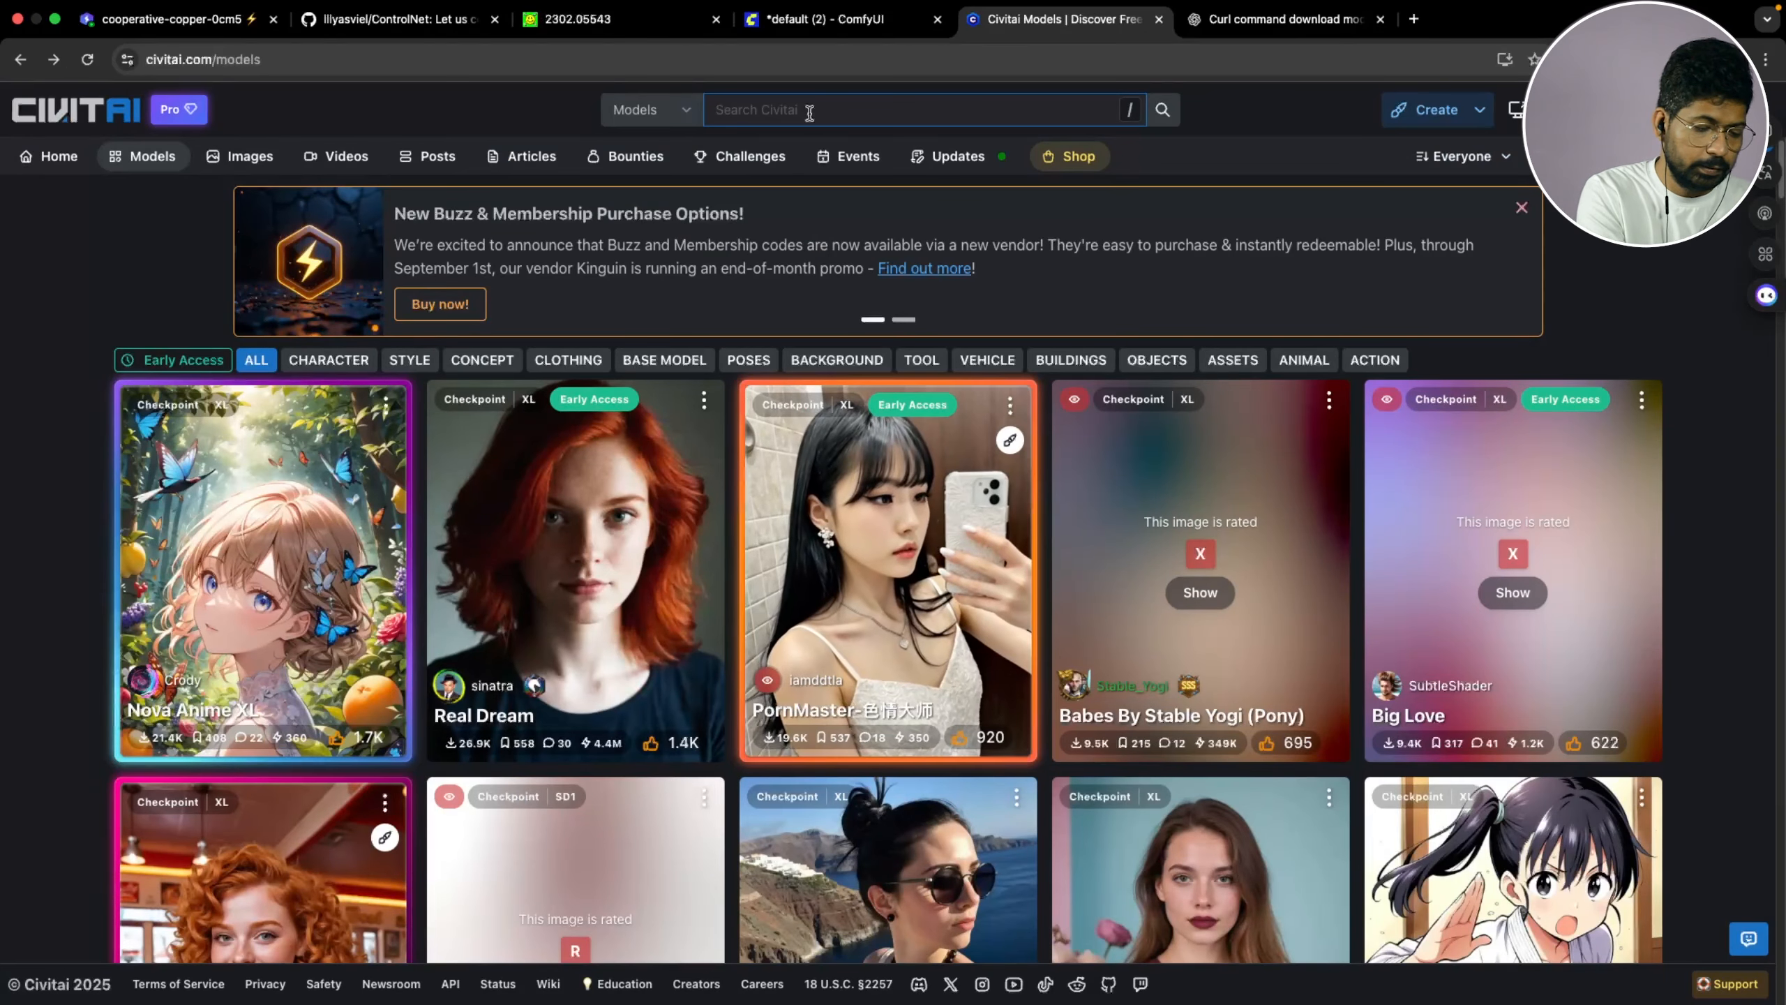
text(jaa)
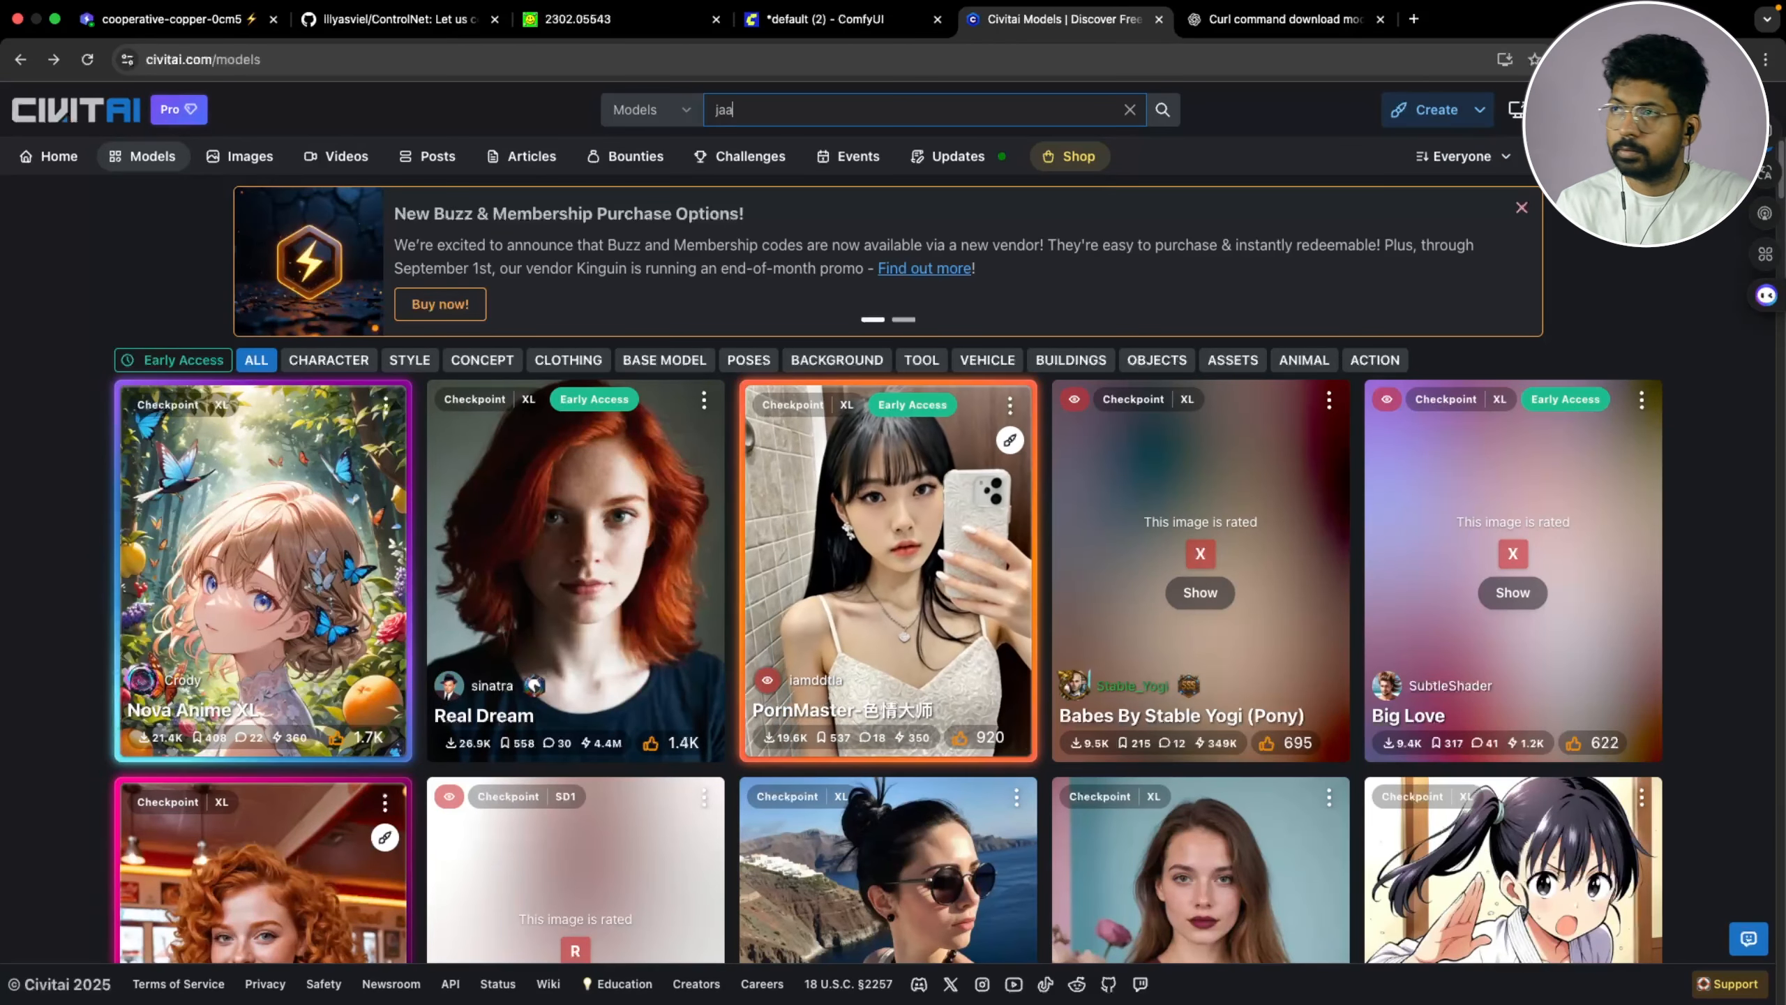
key(BackSpace)
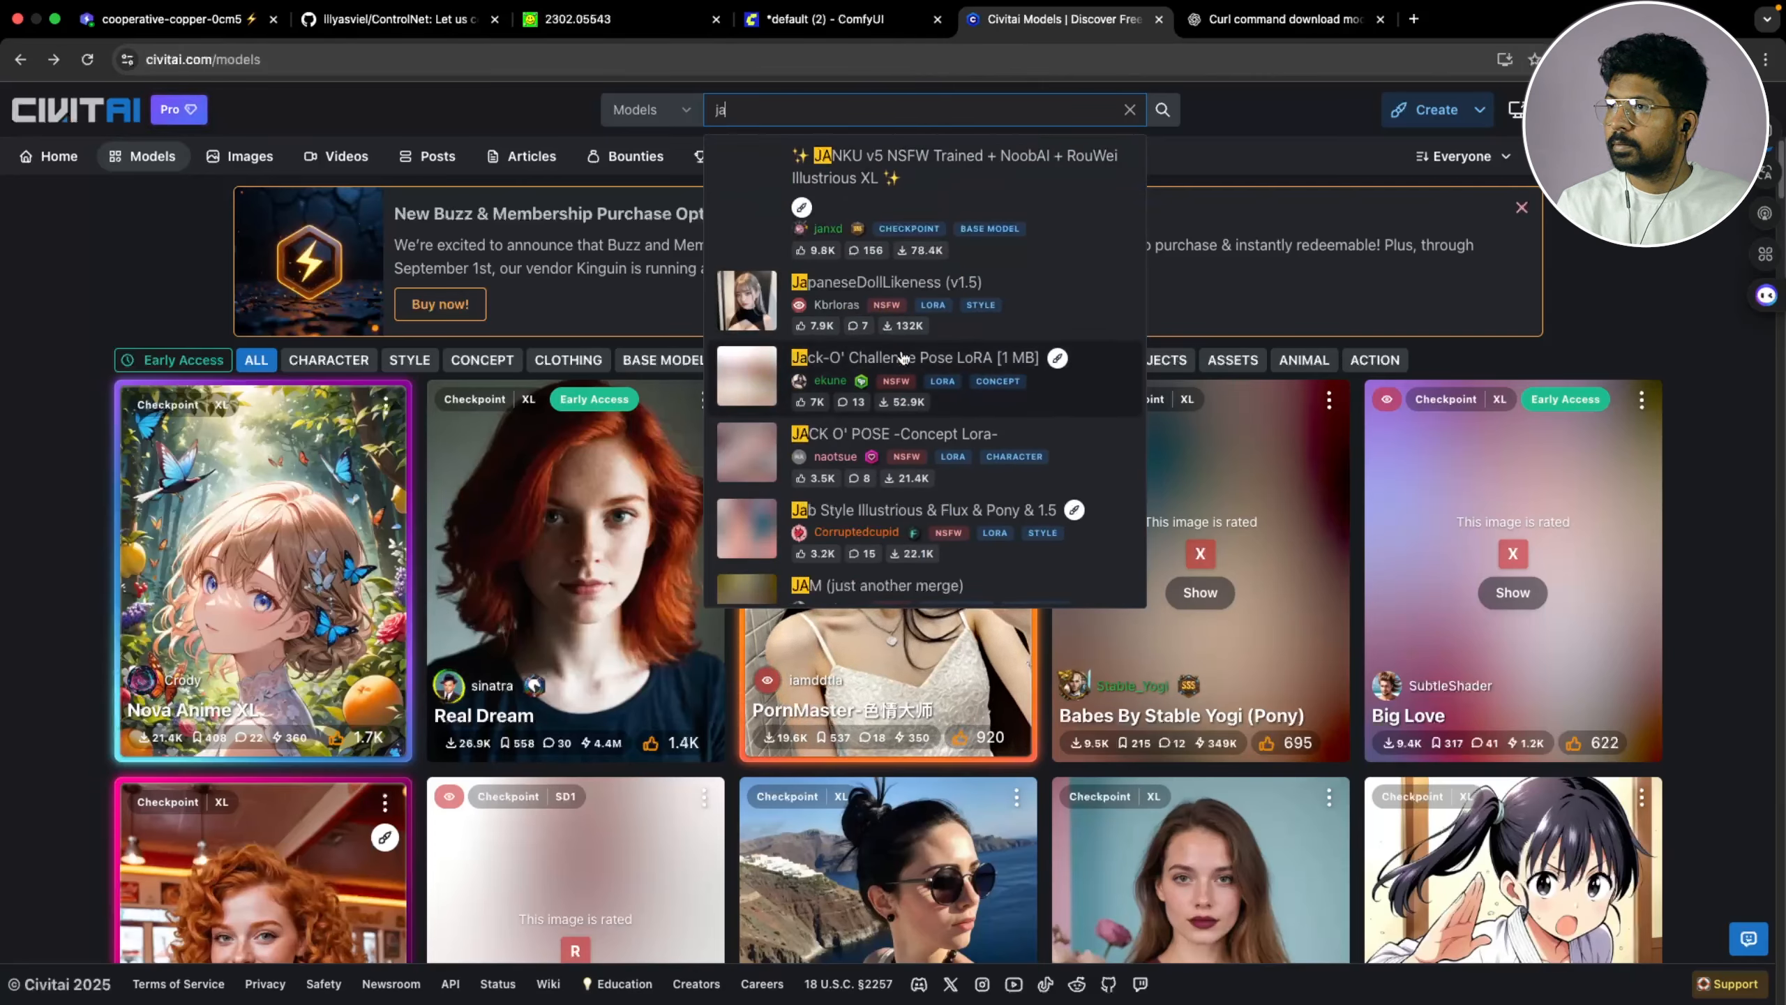
text(gg)
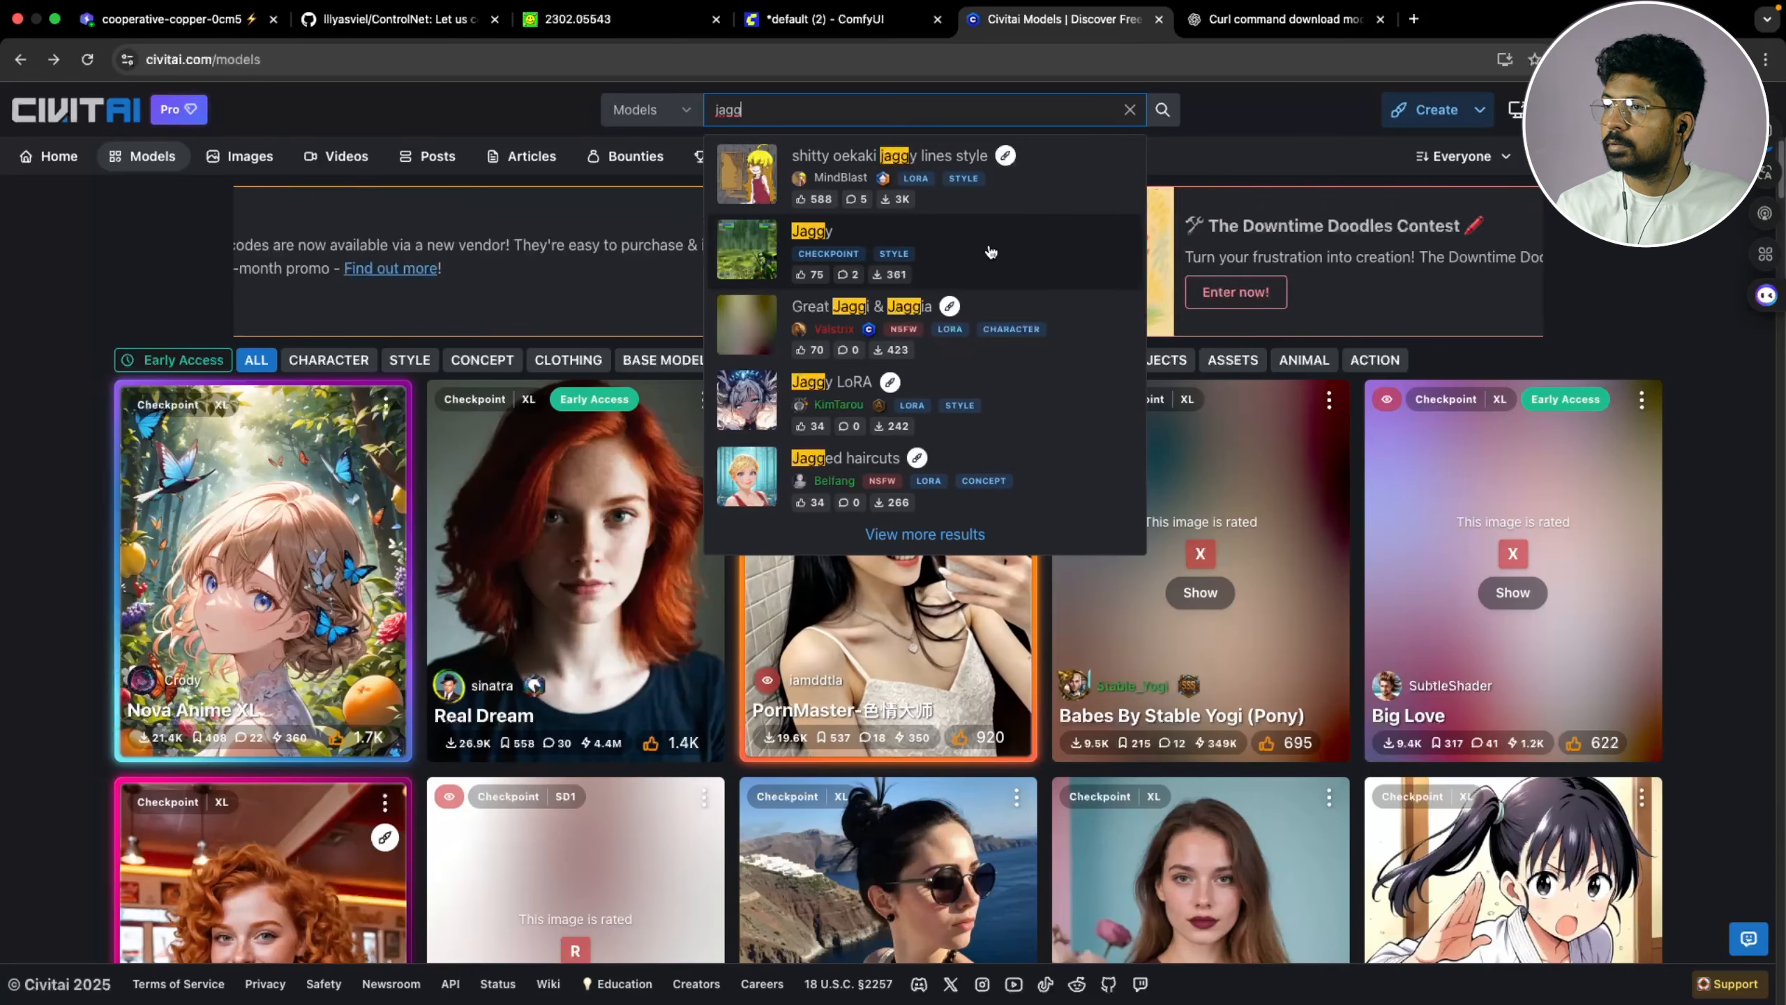
text(na)
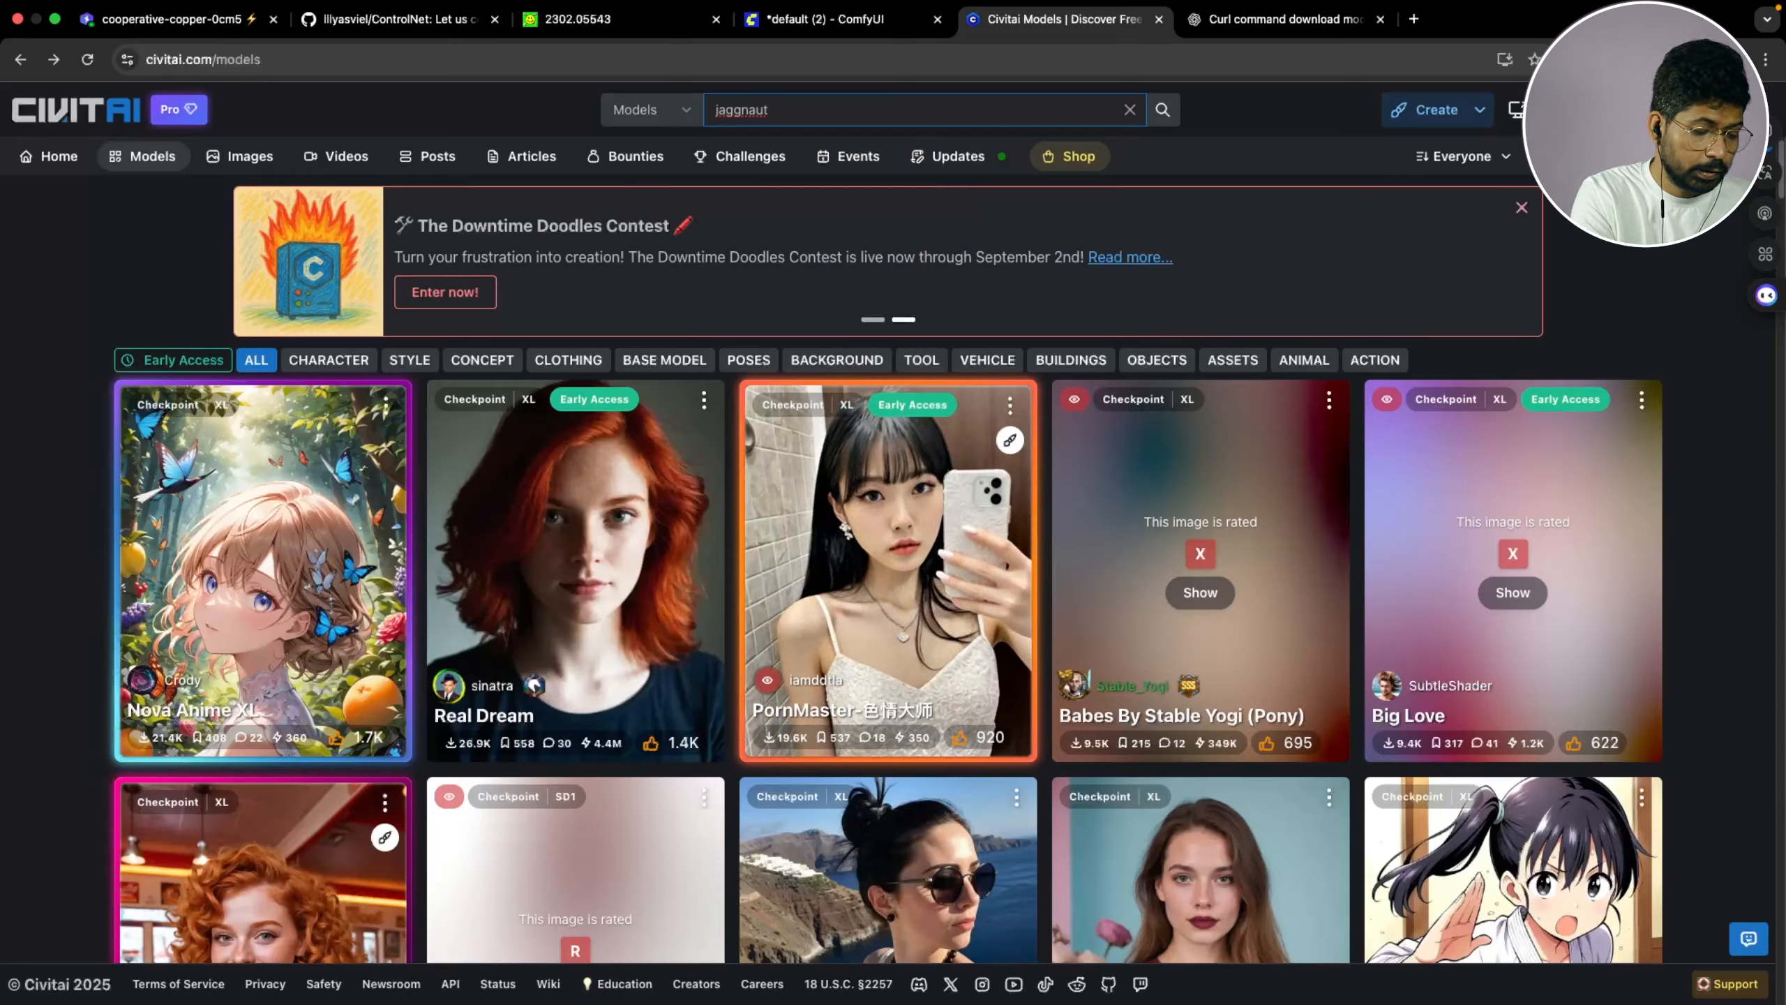
text(ut xl)
key(Return)
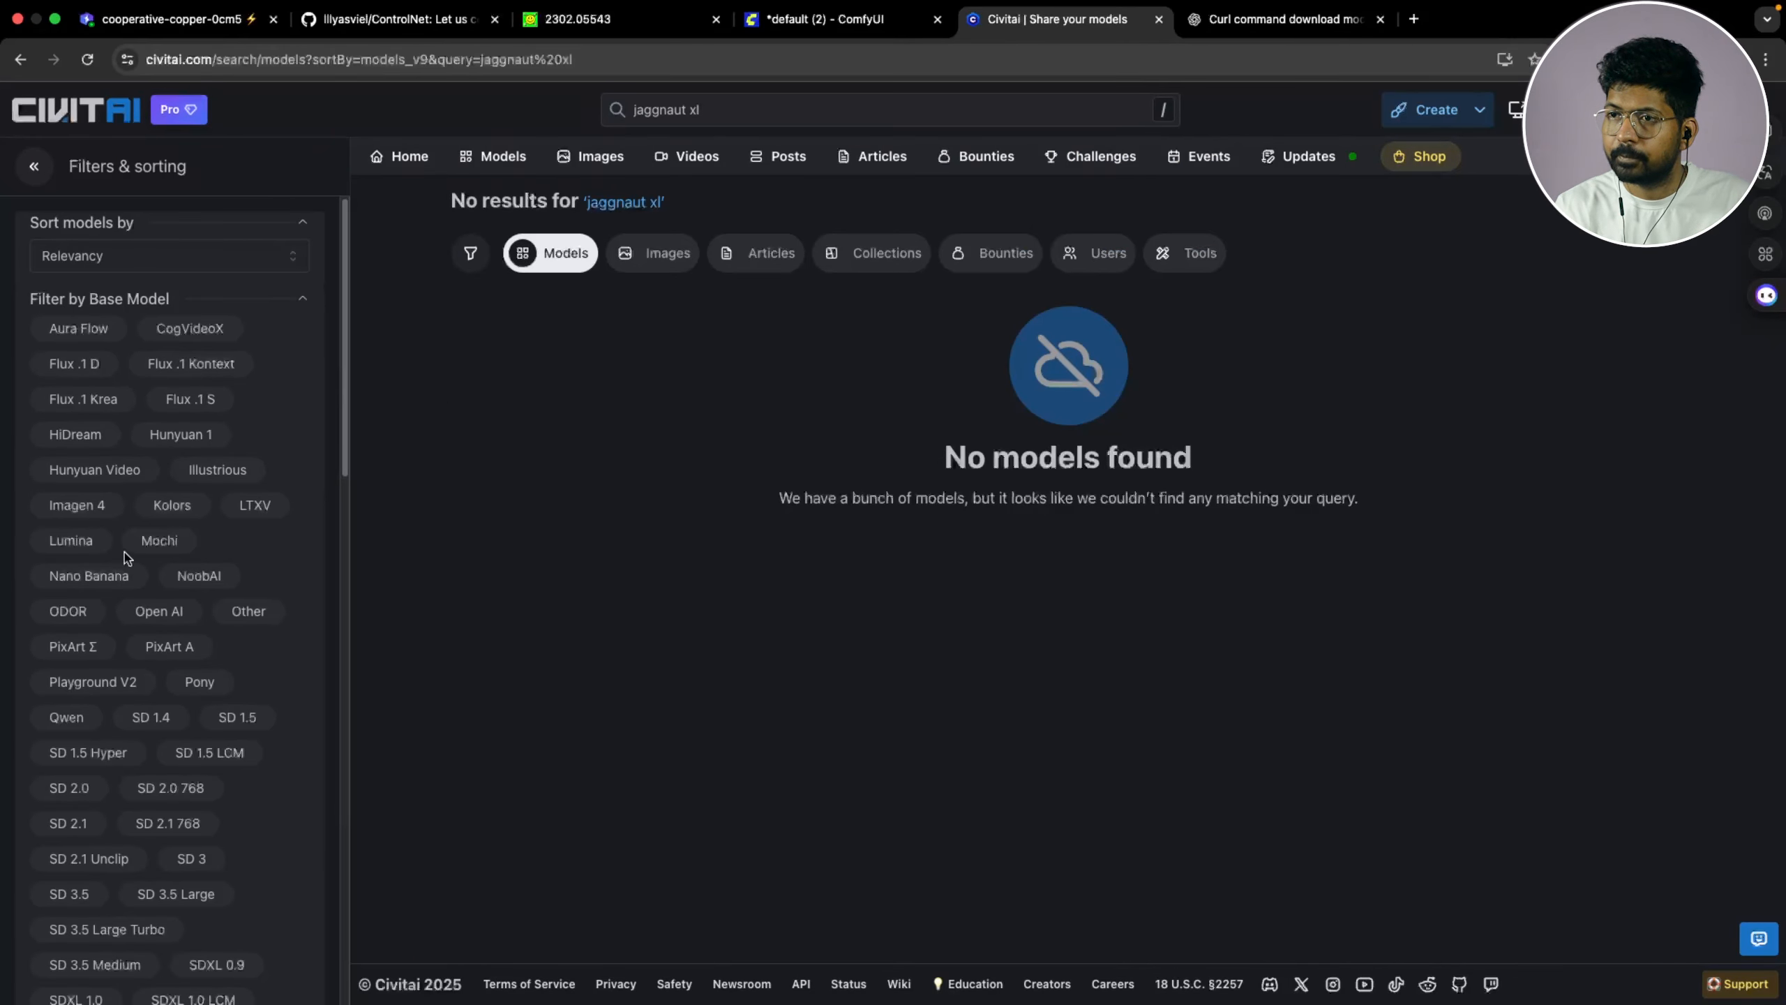
scroll(141, 549, down, 1)
scroll(151, 634, down, 6)
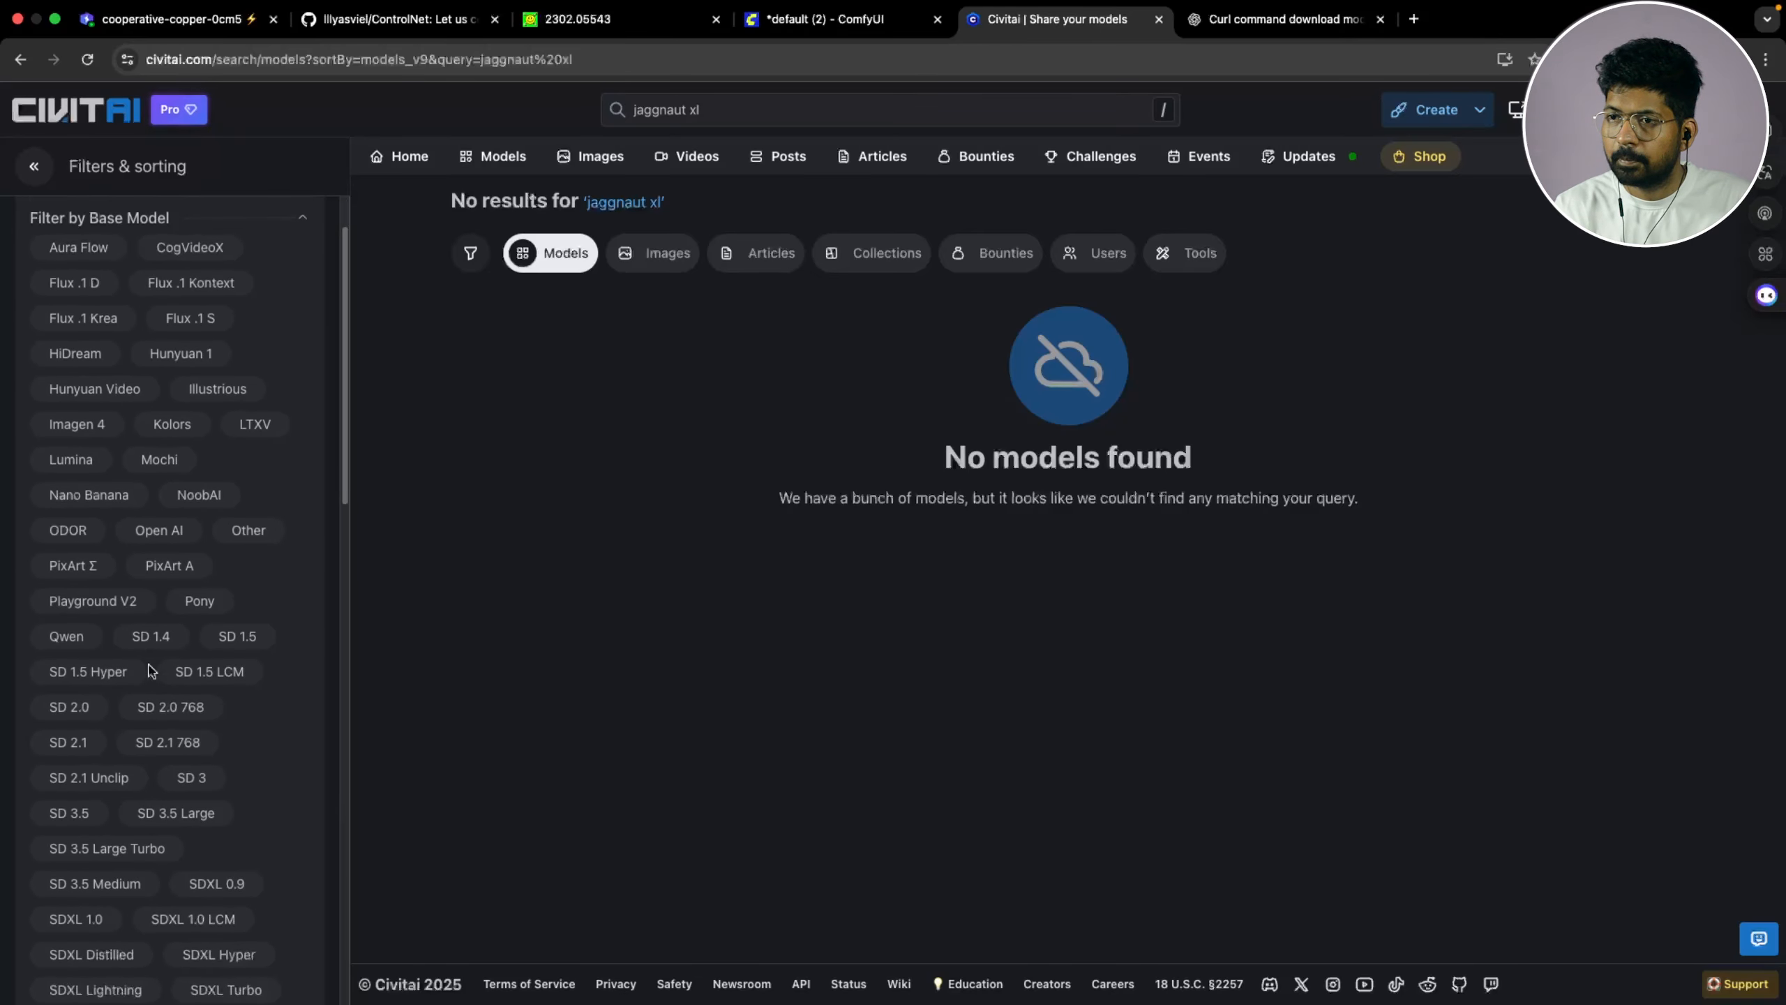
scroll(144, 549, up, 6)
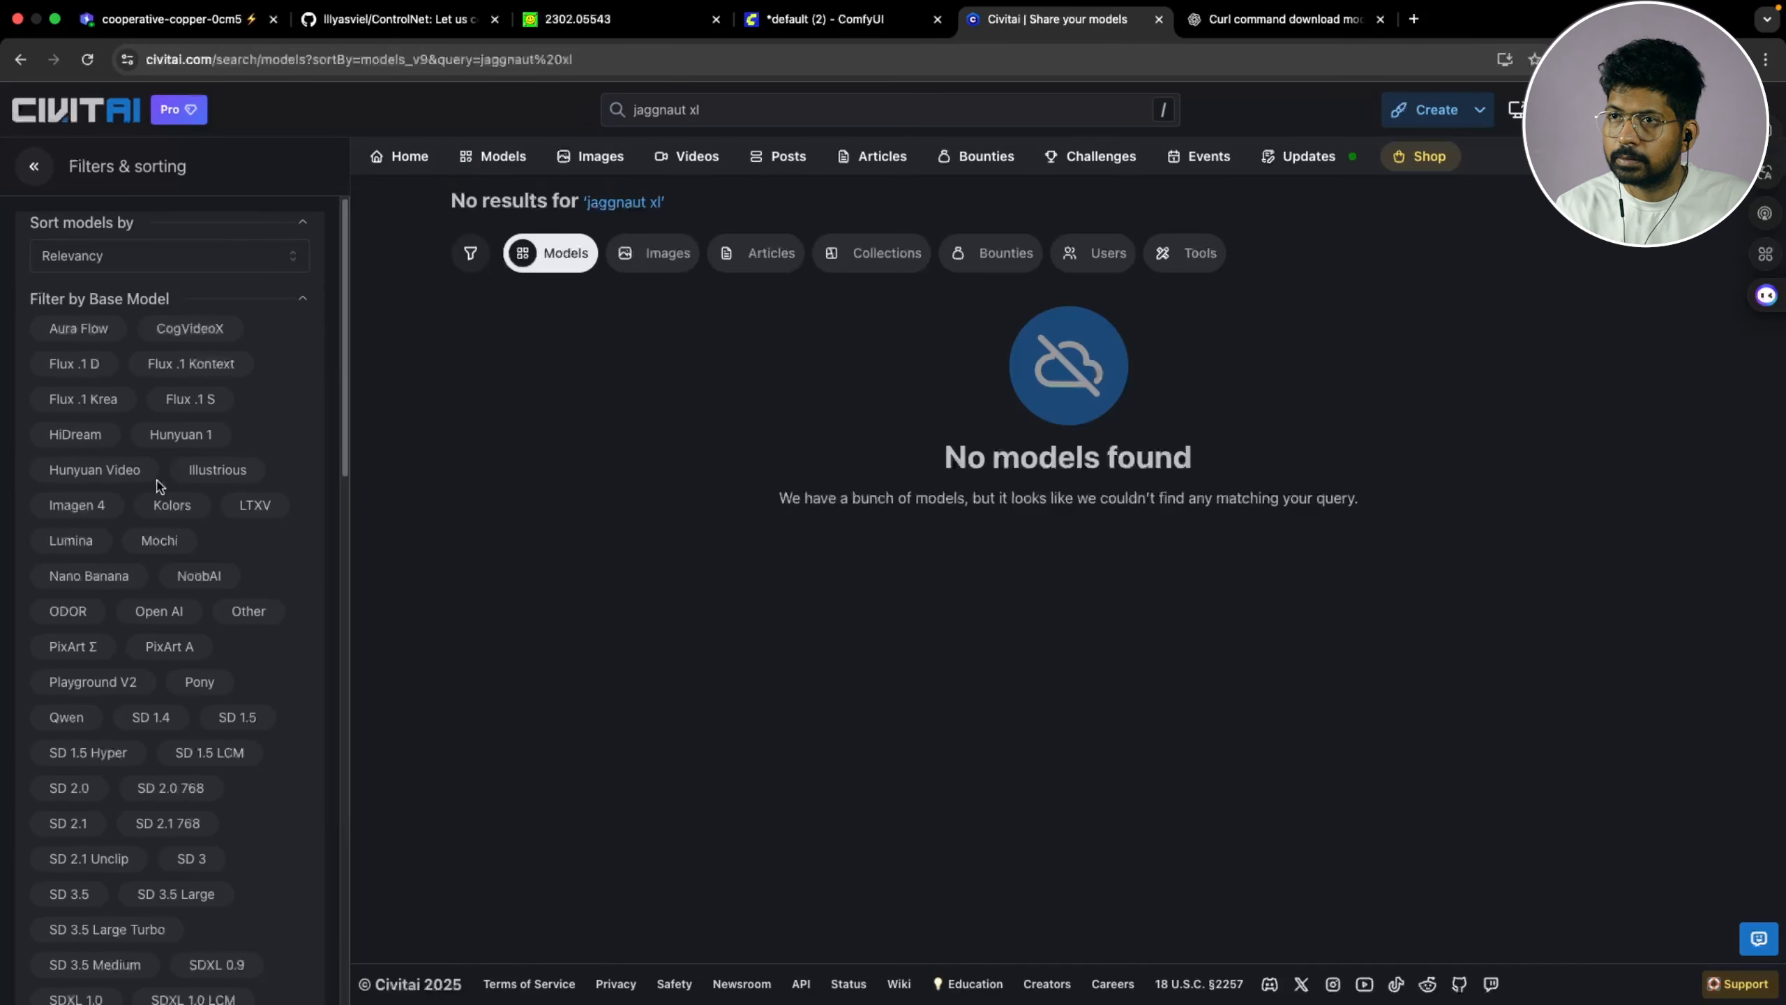
scroll(157, 483, down, 2)
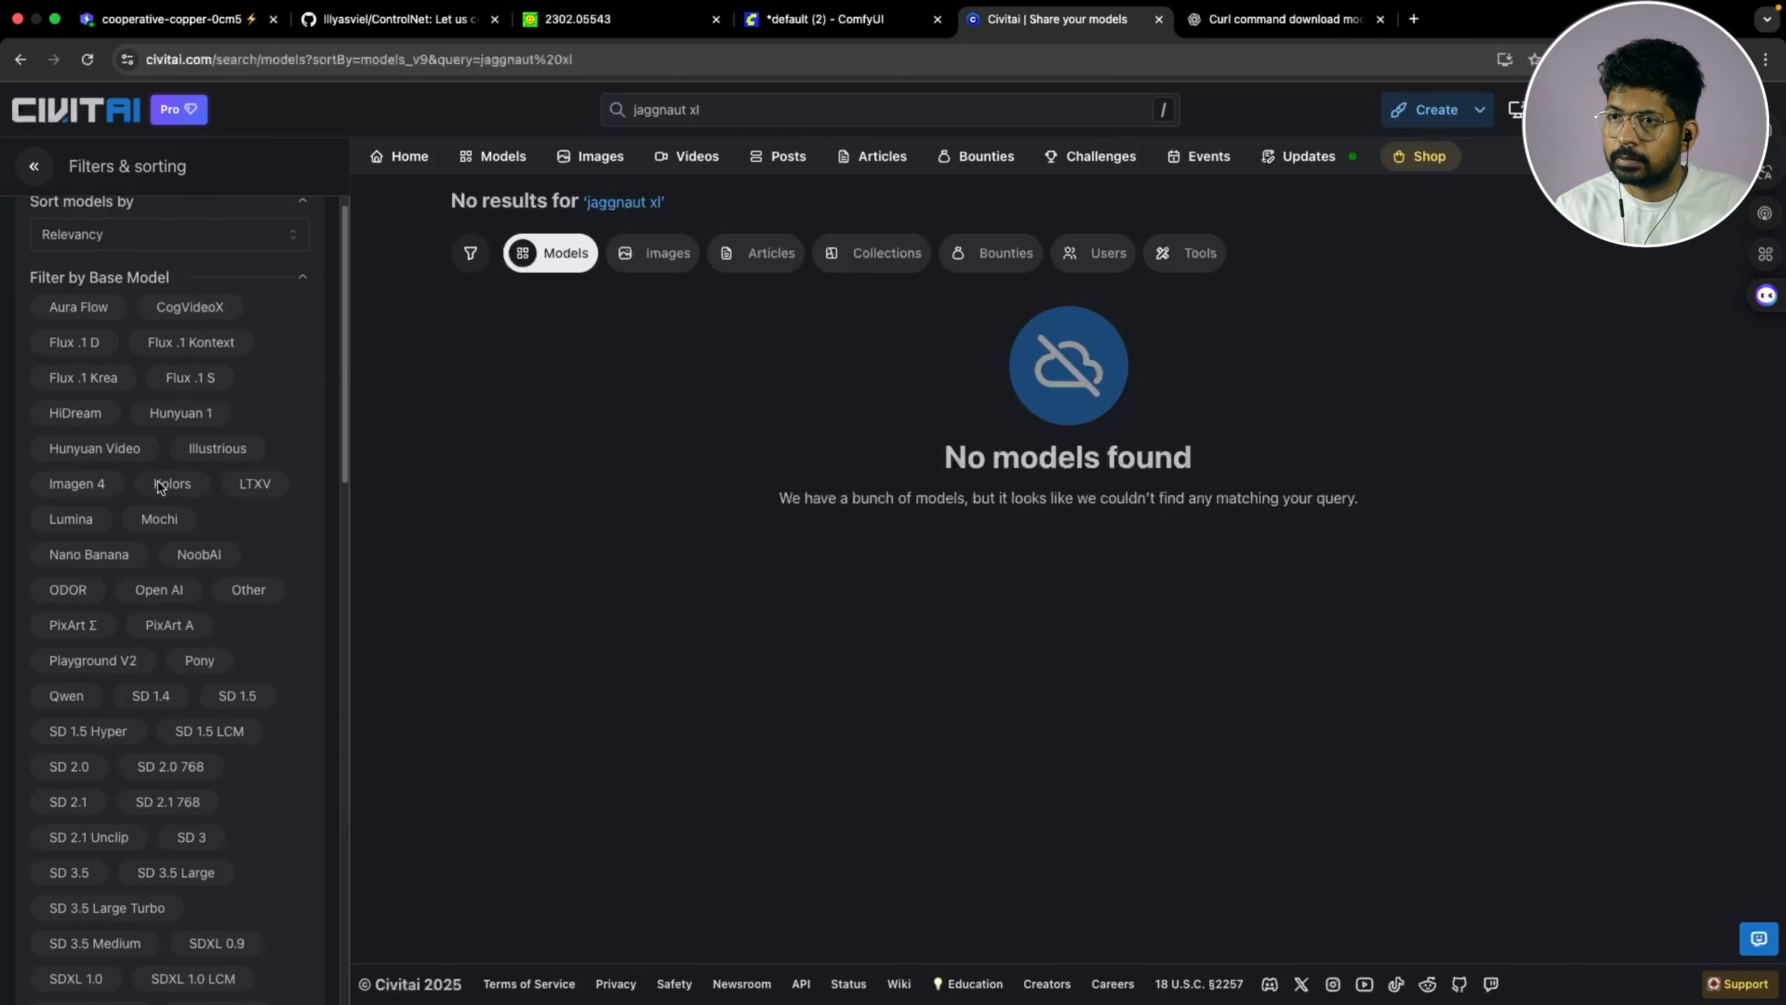
Shorten the model search to "jag" to look through the matching models, and clear the search text
click(732, 120)
key(BackSpace)
key(BackSpace)
key(BackSpace)
key(BackSpace)
key(BackSpace)
key(BackSpace)
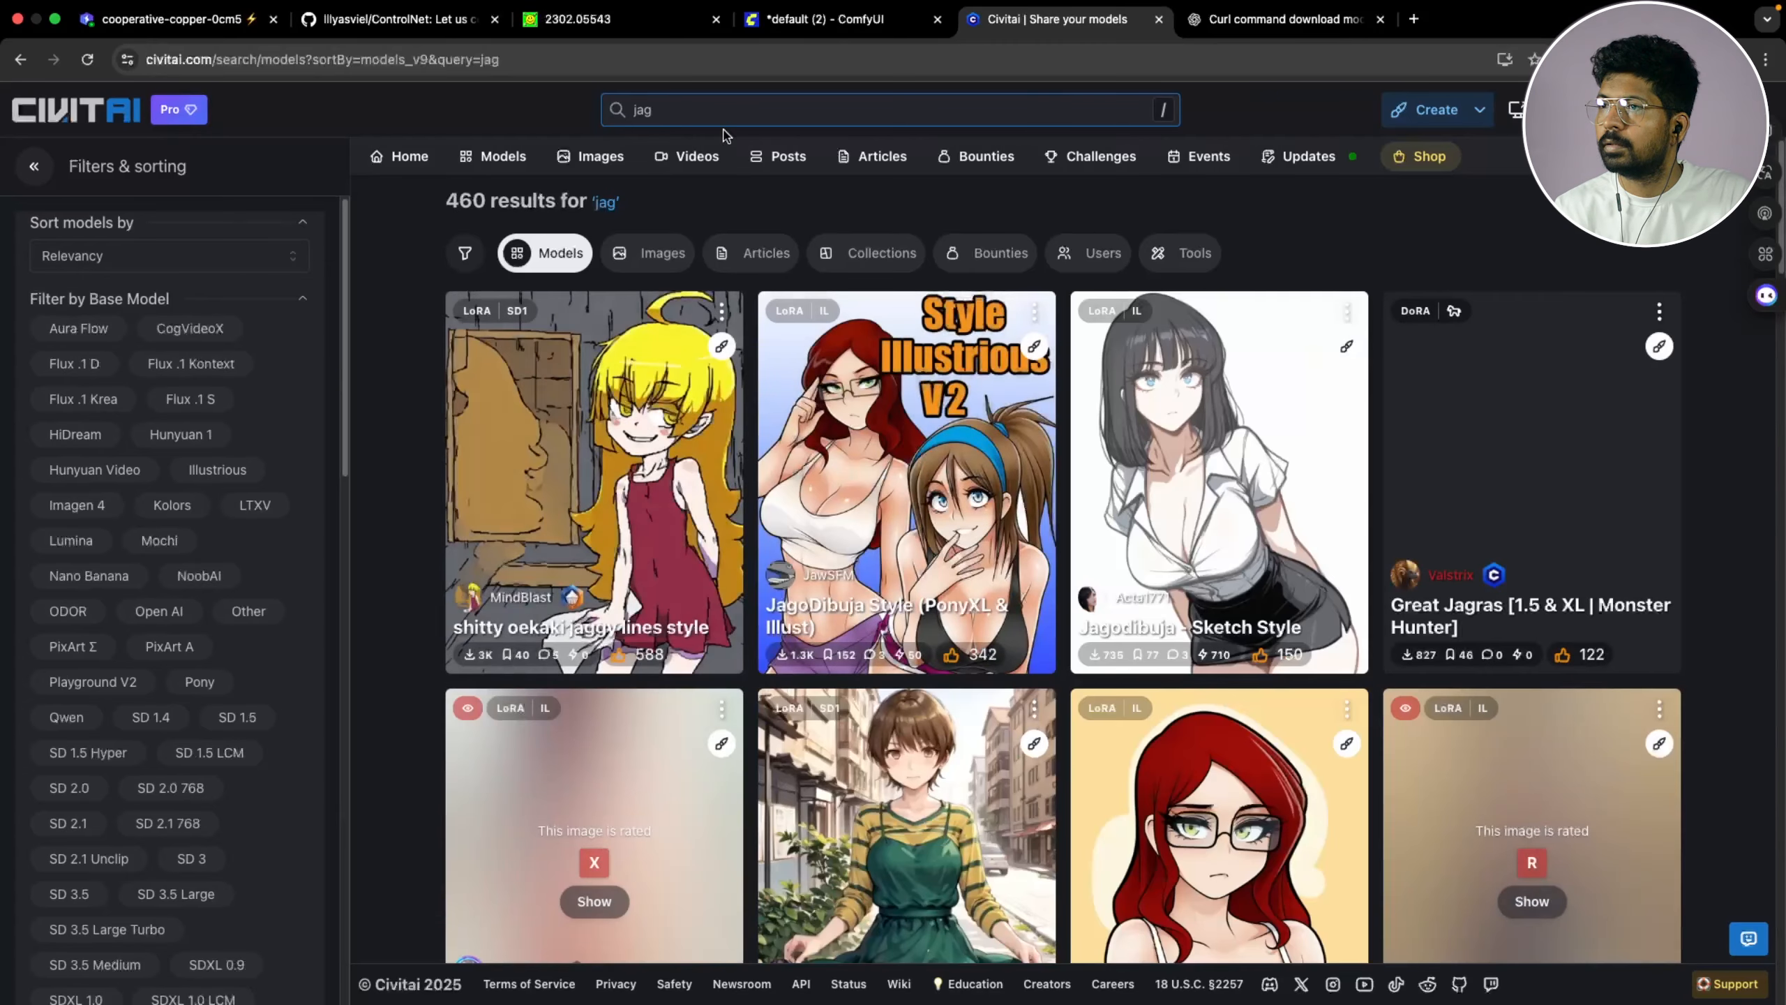
scroll(1059, 486, down, 10)
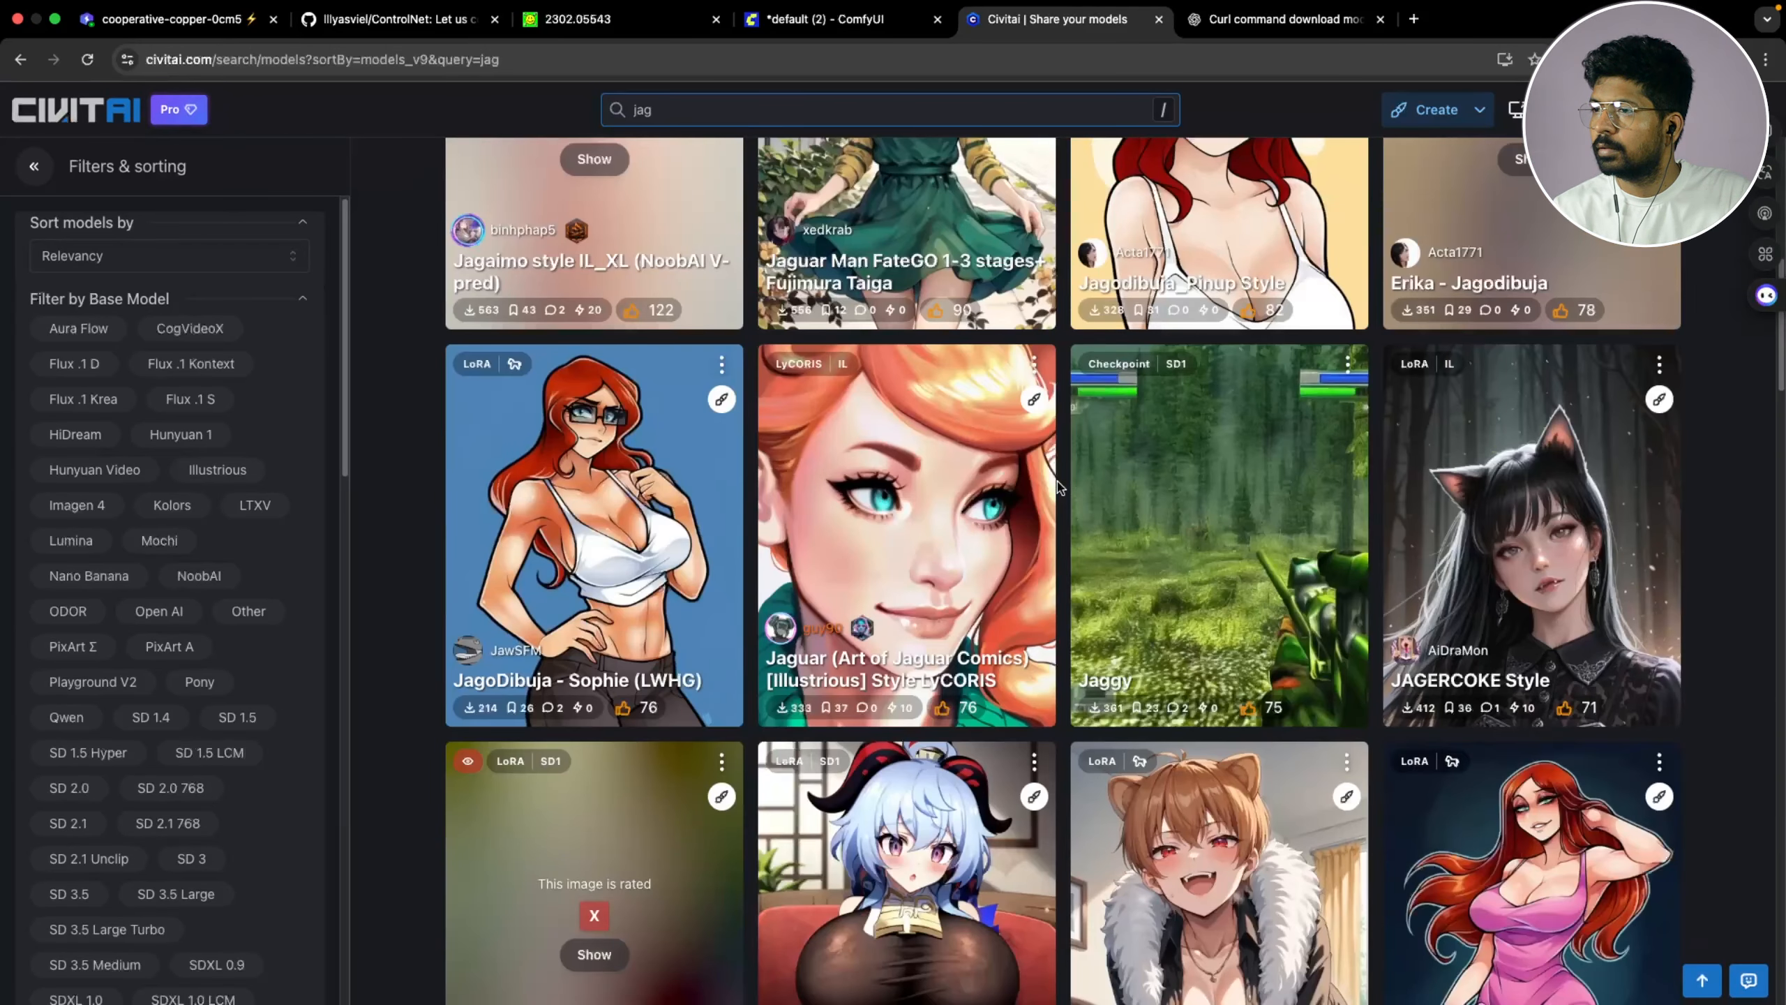
key(BackSpace)
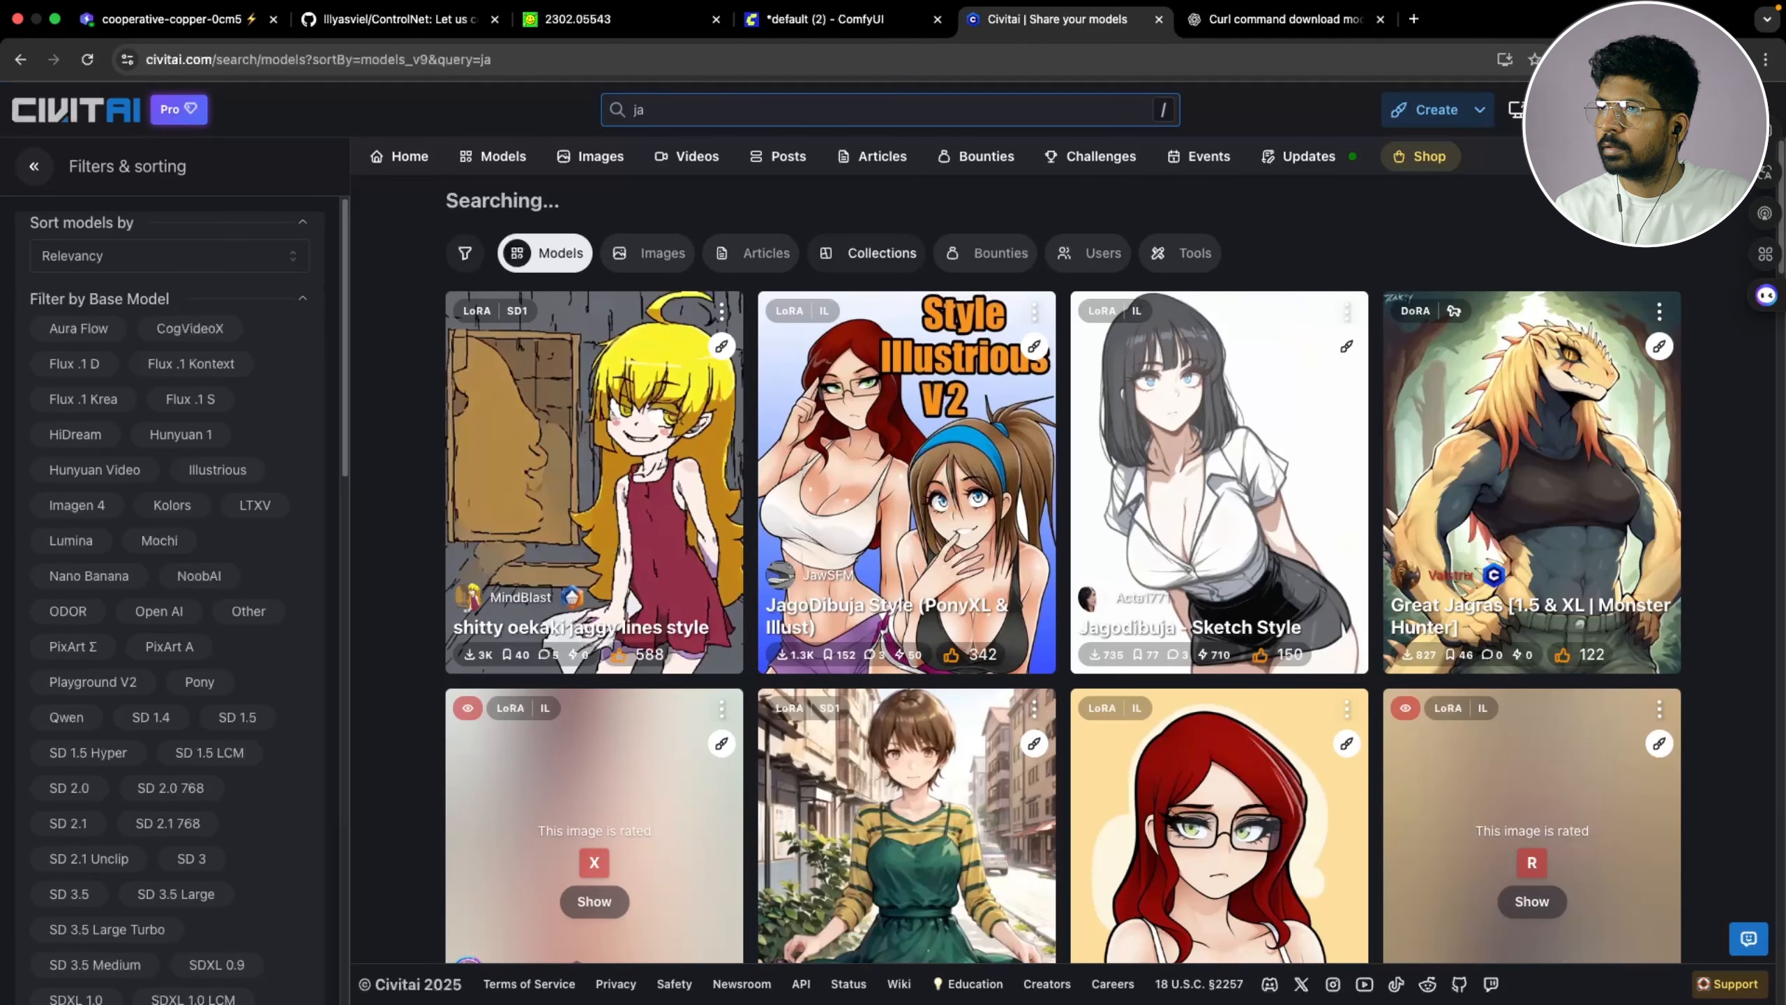
key(BackSpace)
key(BackSpace)
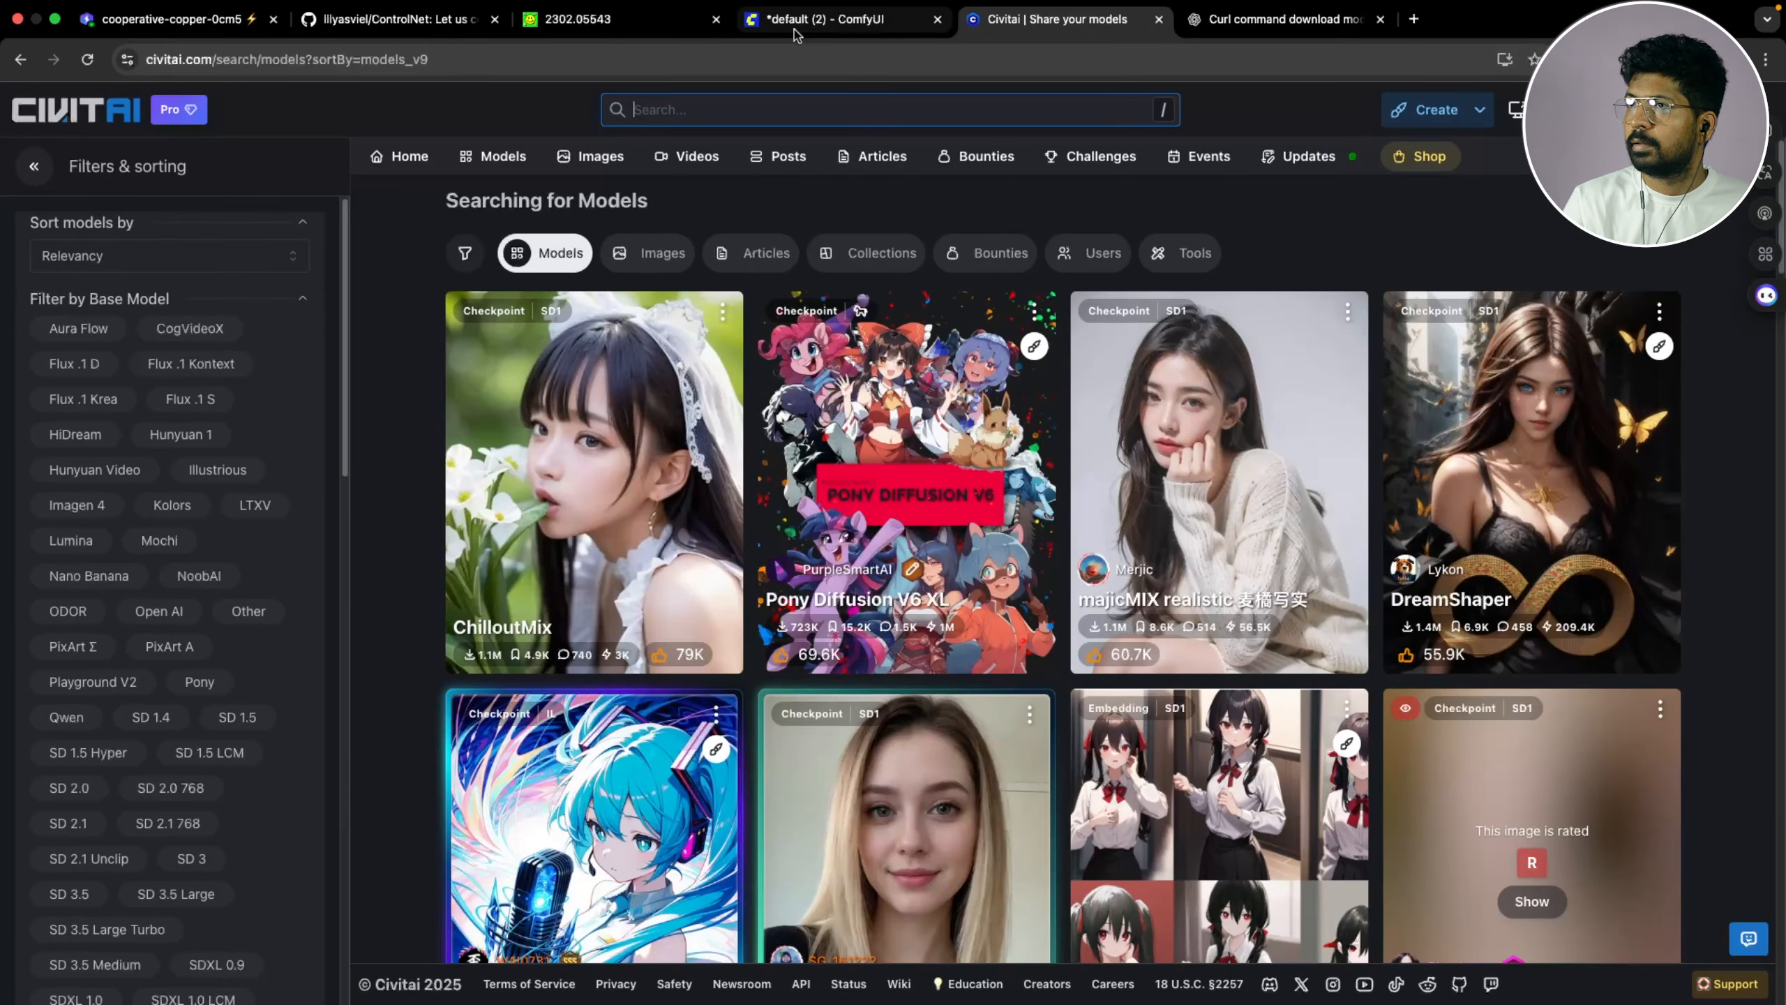
Switch to the Lightning AI studio, name the curl output file jaggaunat_XL.safetensors and run the download in Terminal 3
click(173, 19)
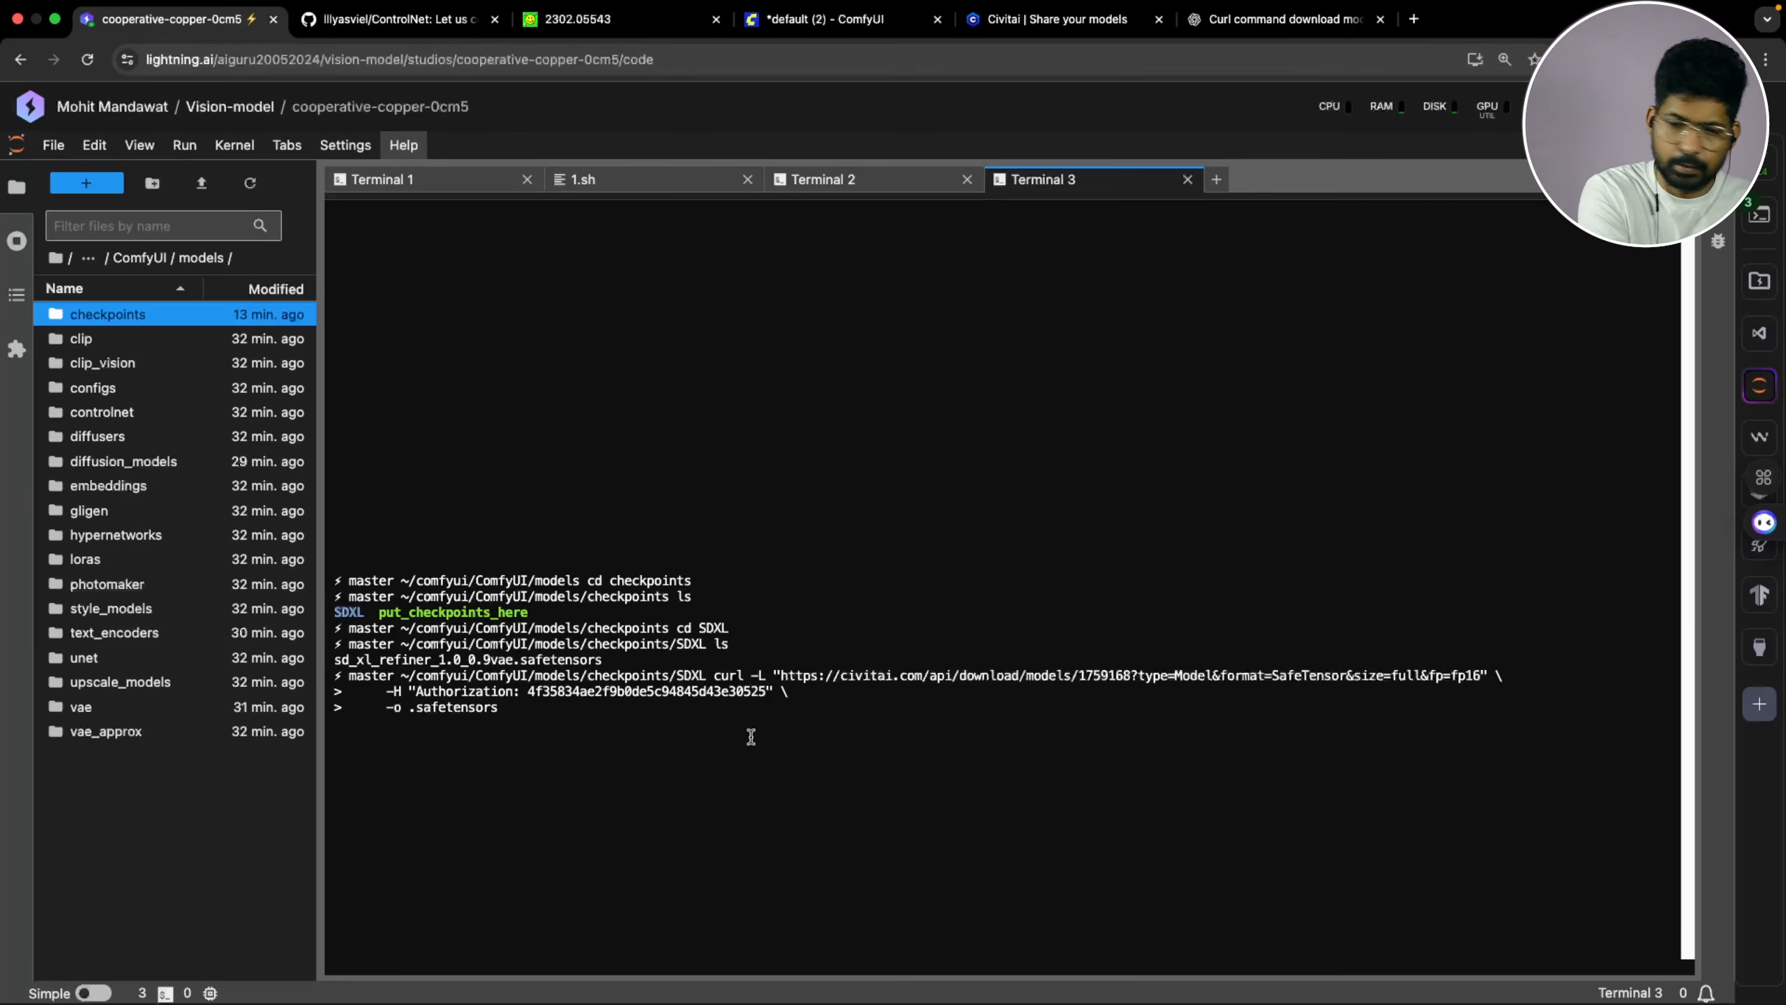
text(jaggau)
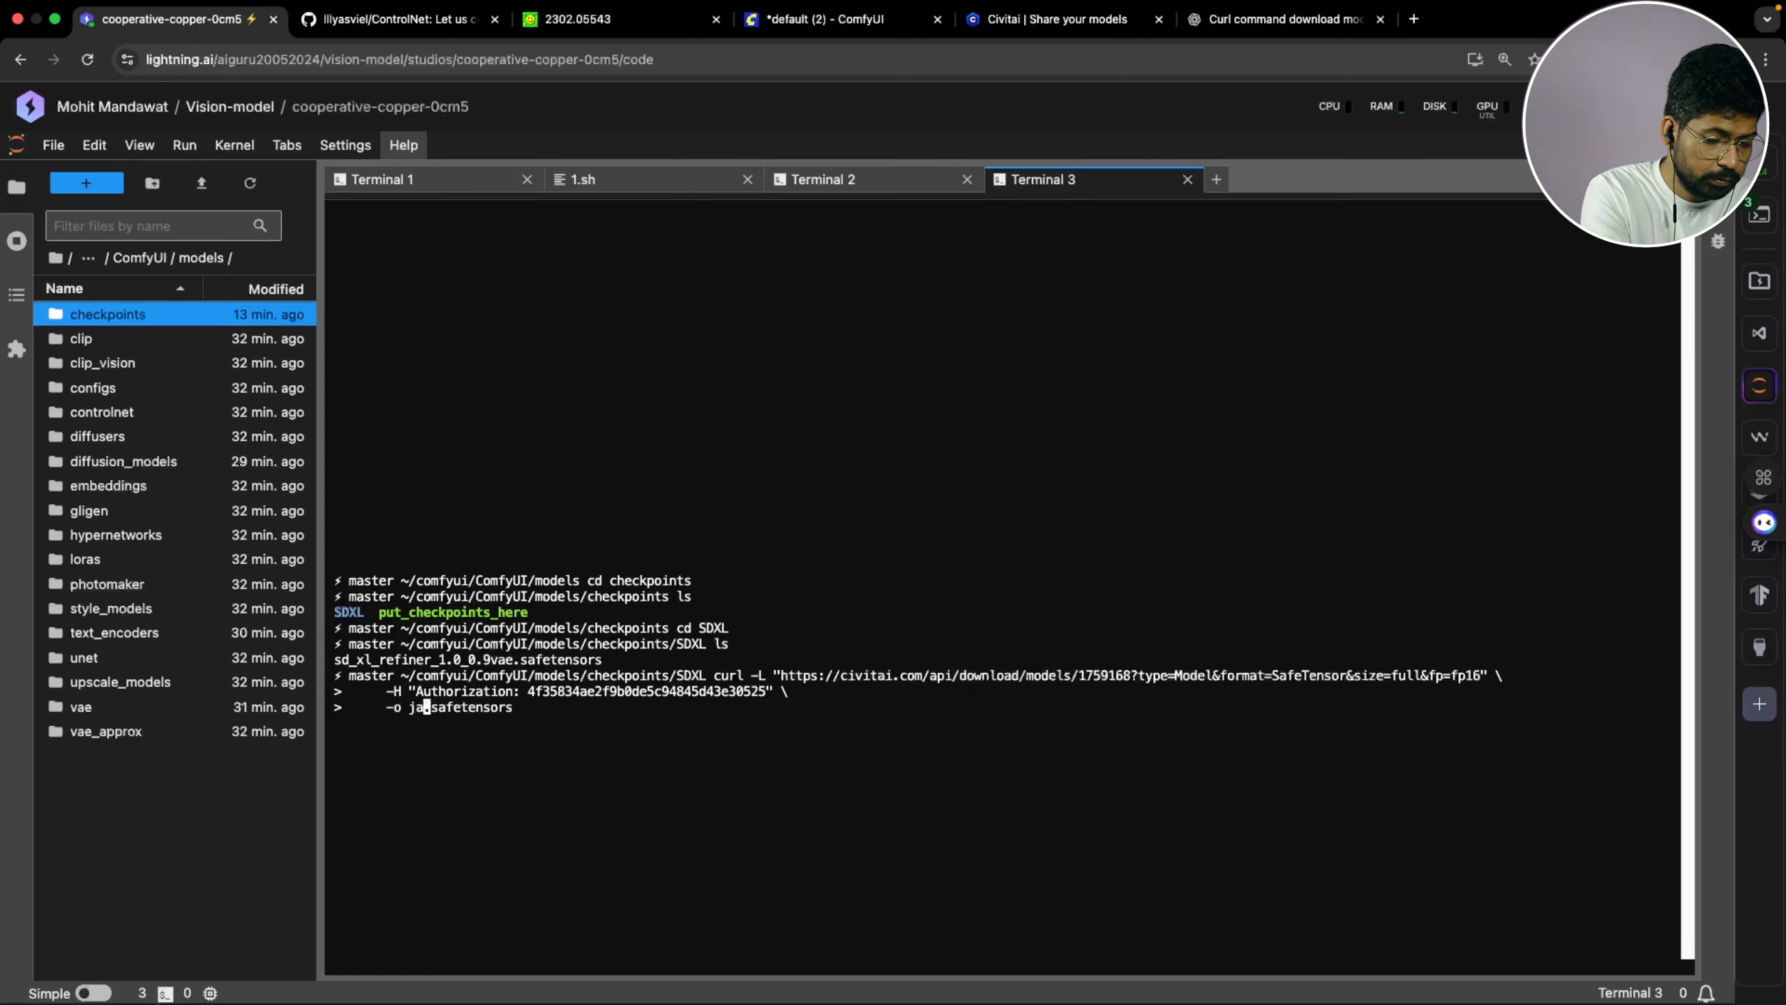
text(nat)
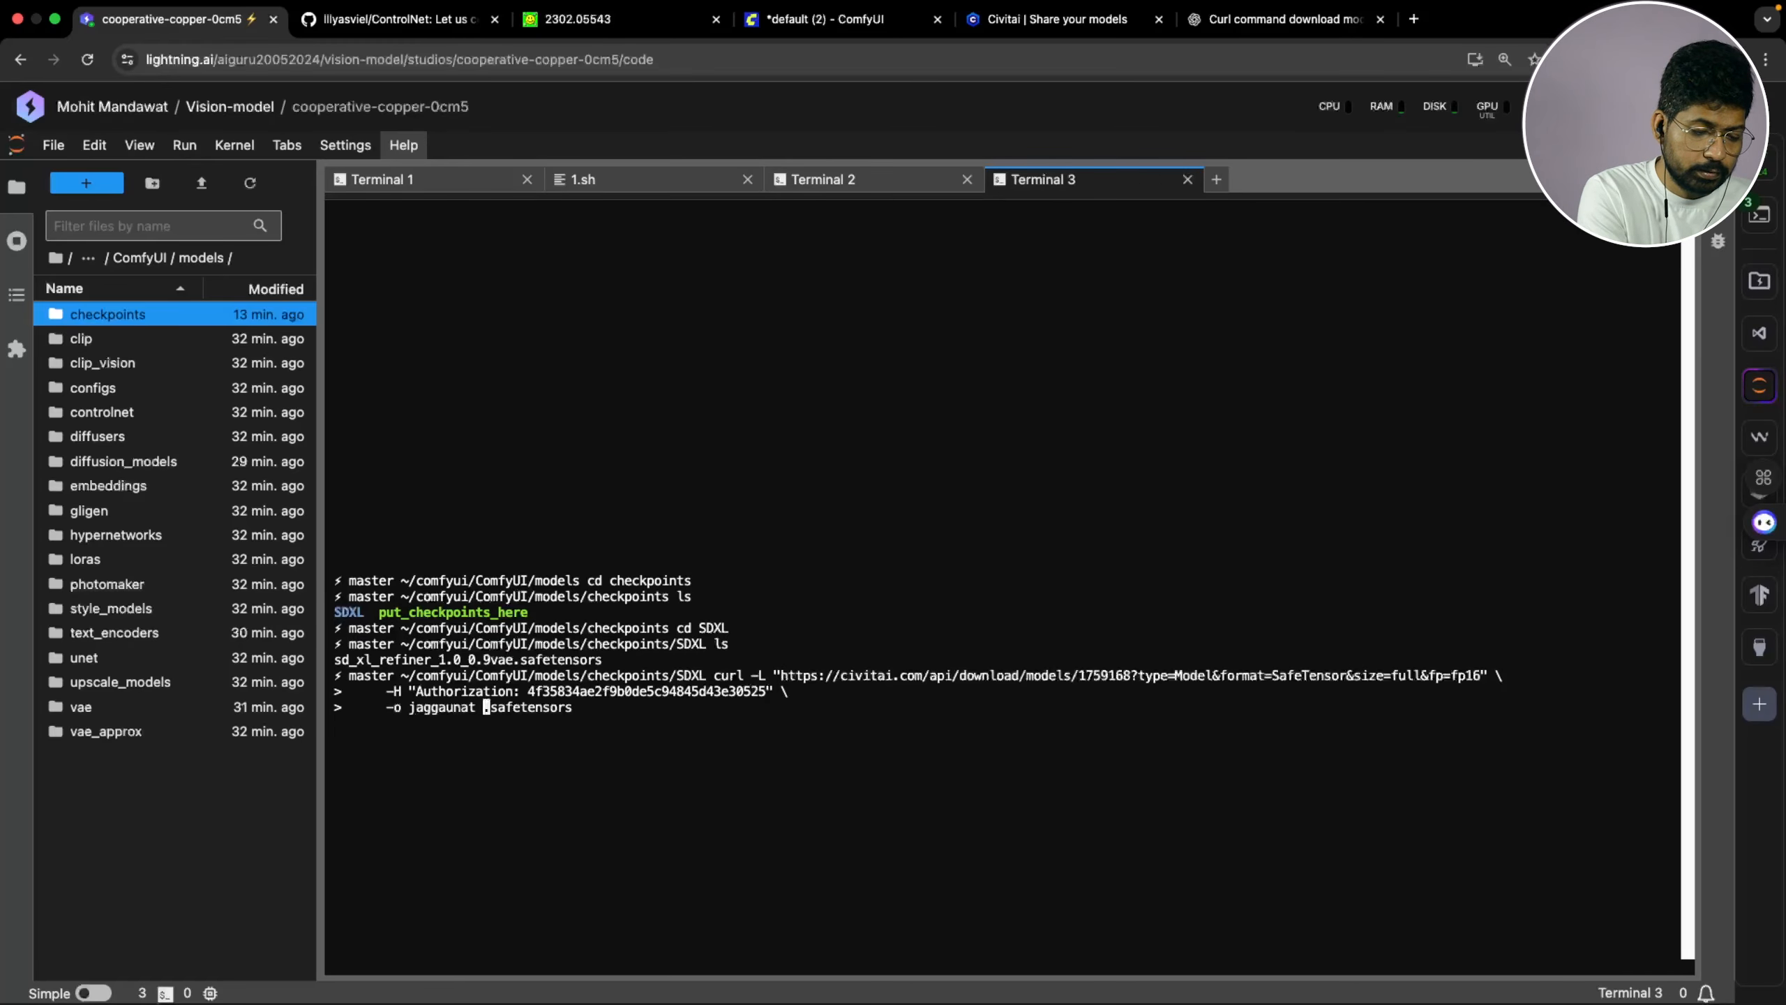
key(BackSpace)
text(_XL)
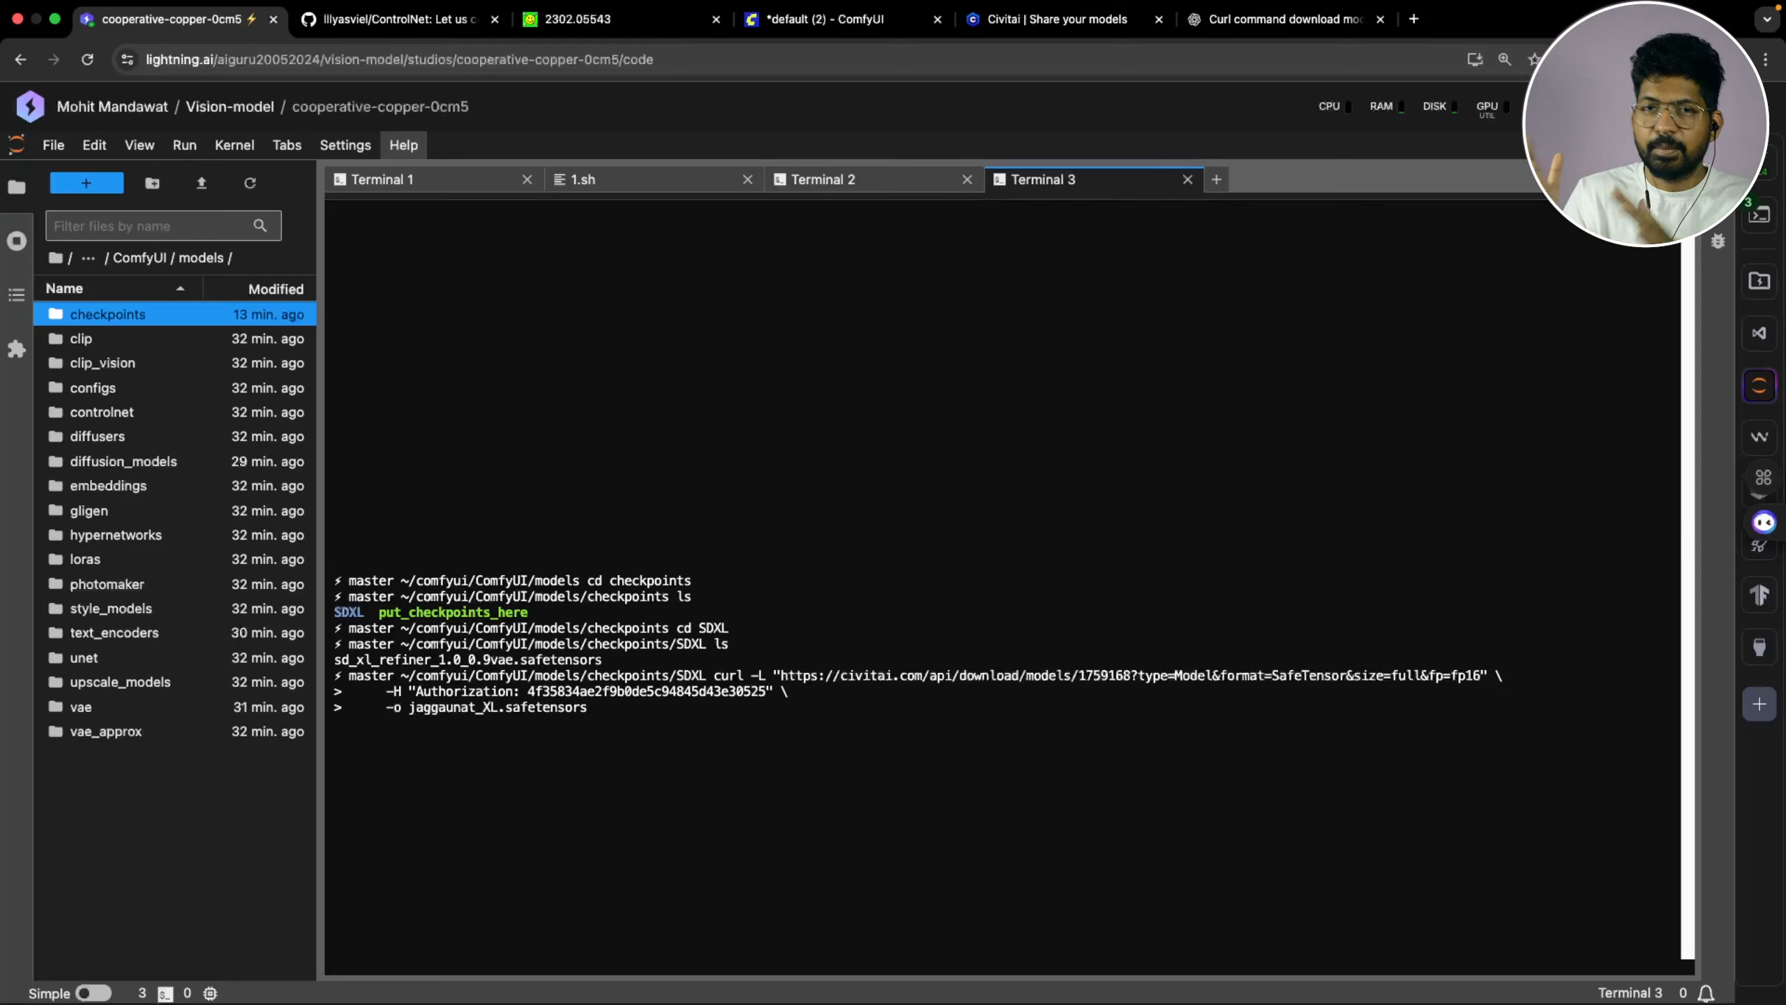
key(Return)
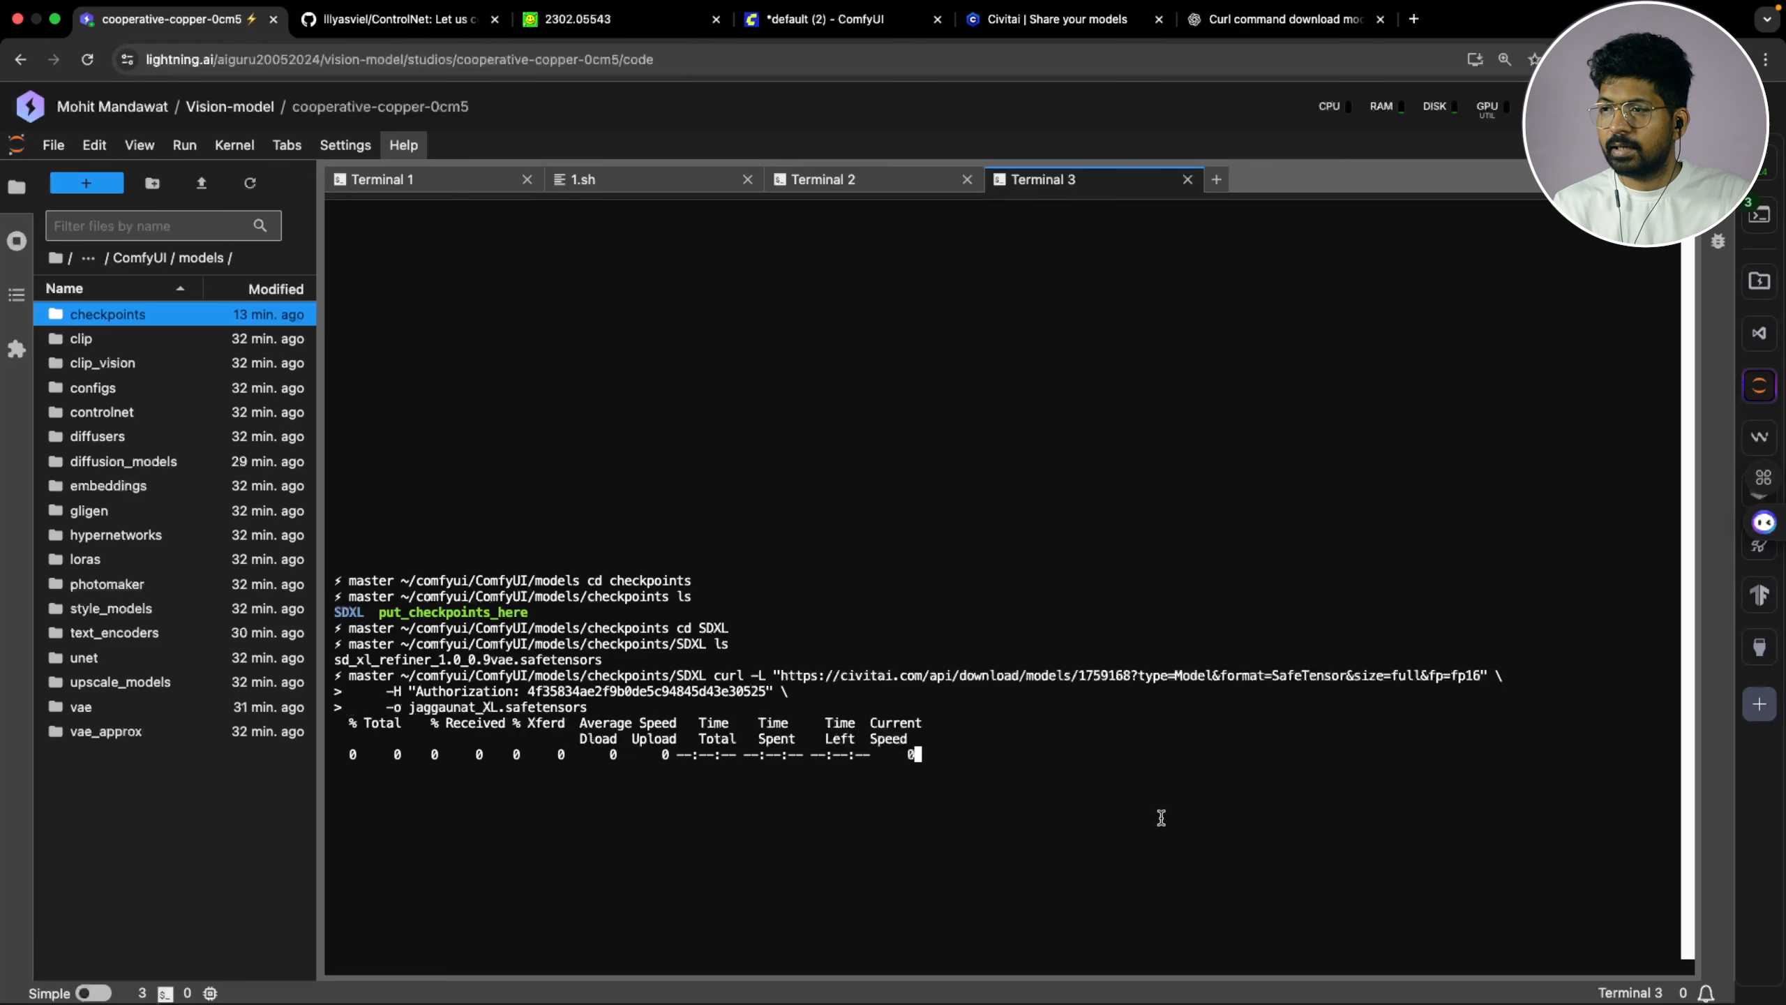
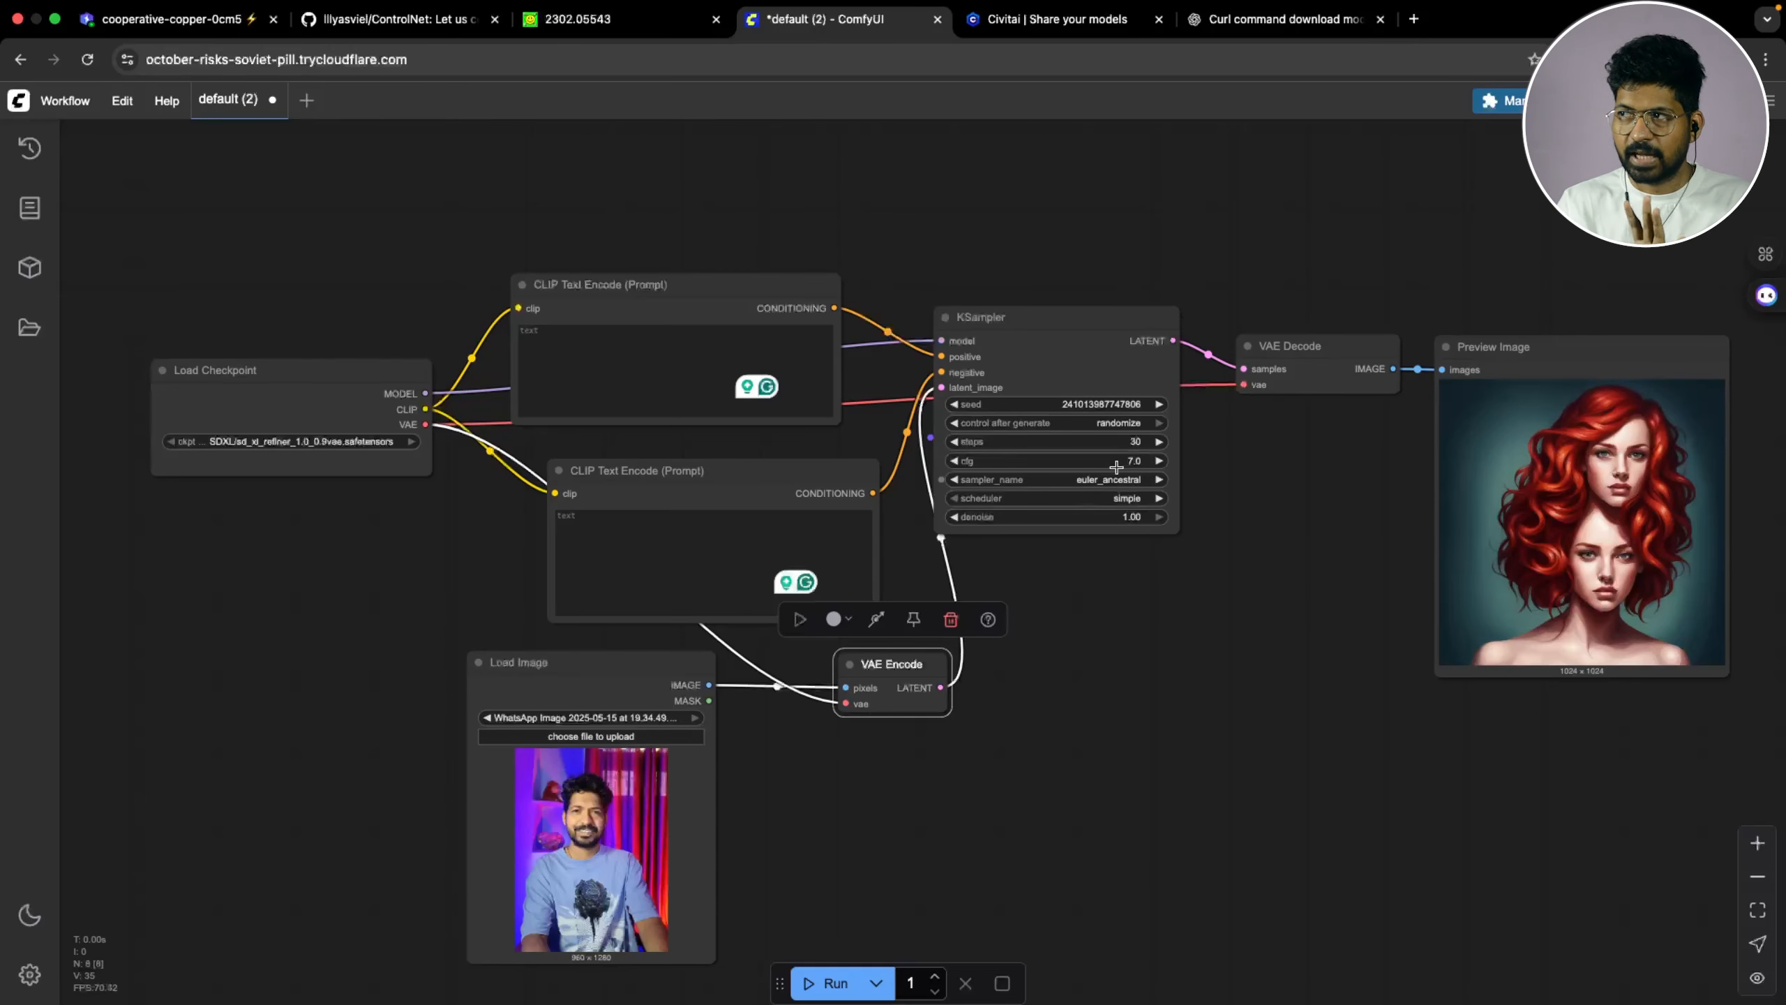
In the ComfyUI workflow, set the KSampler's denoise to 0.5
scroll(1236, 471, up, 2)
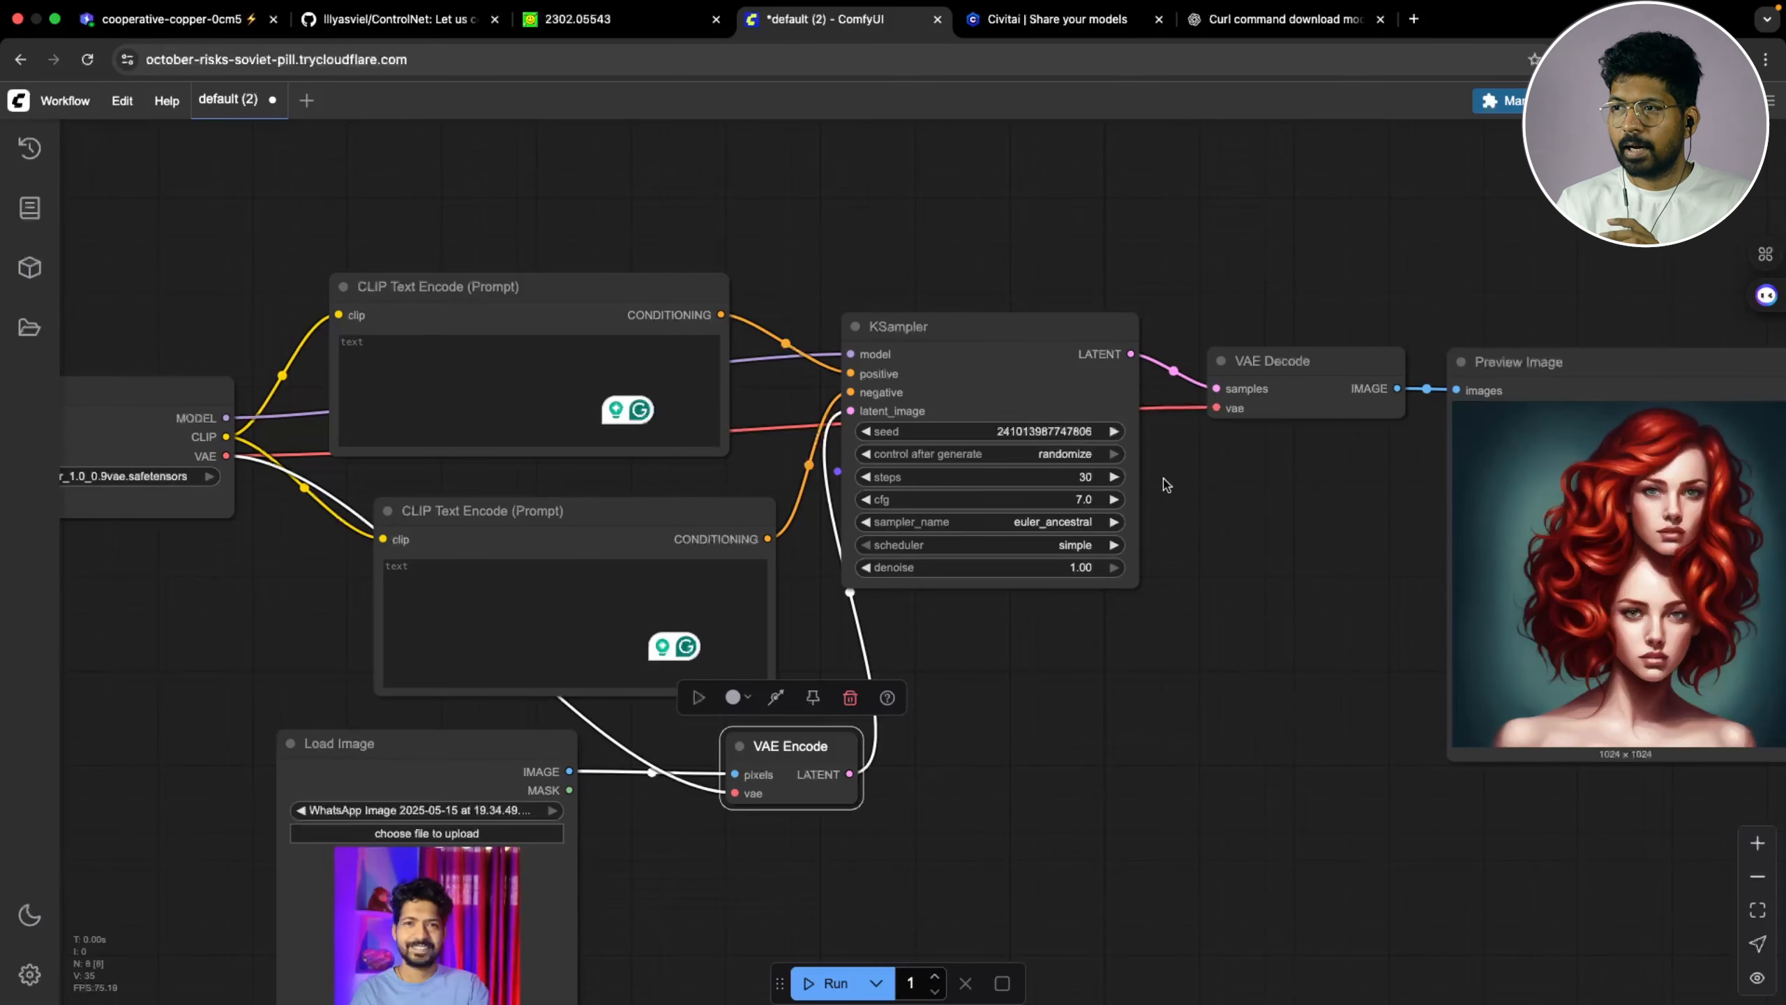
drag(964, 813, 887, 818)
scroll(935, 704, up, 2)
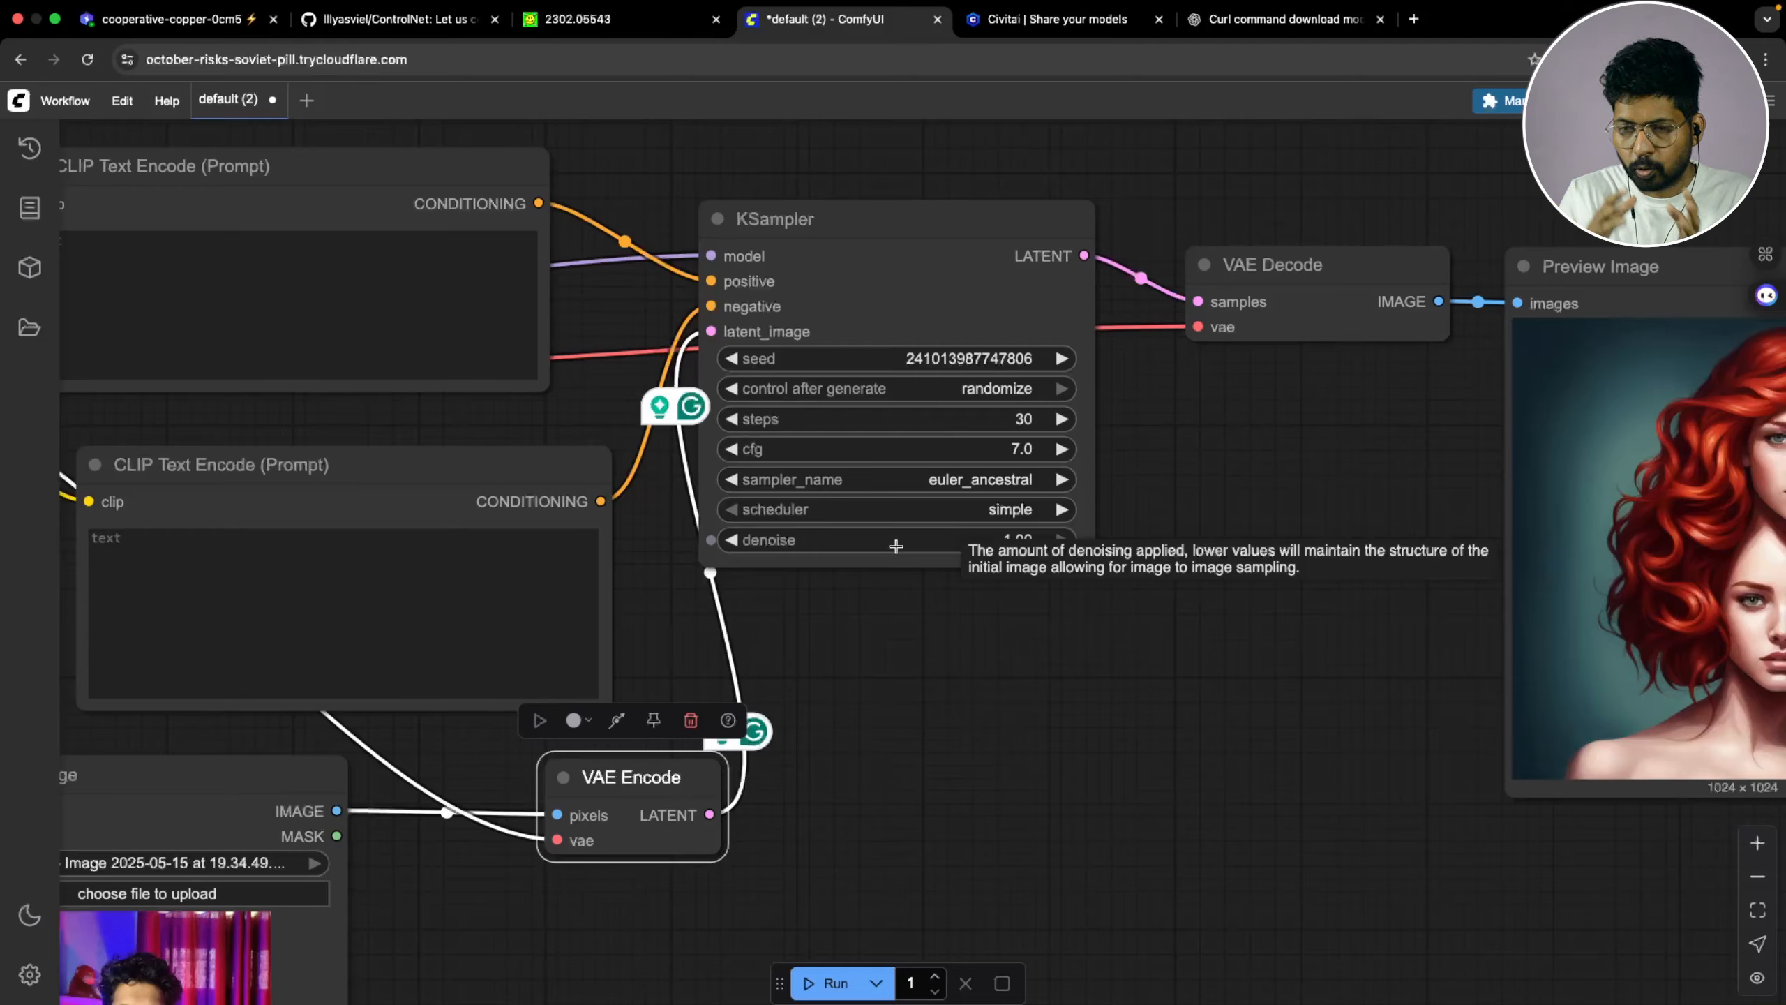
scroll(896, 546, down, 3)
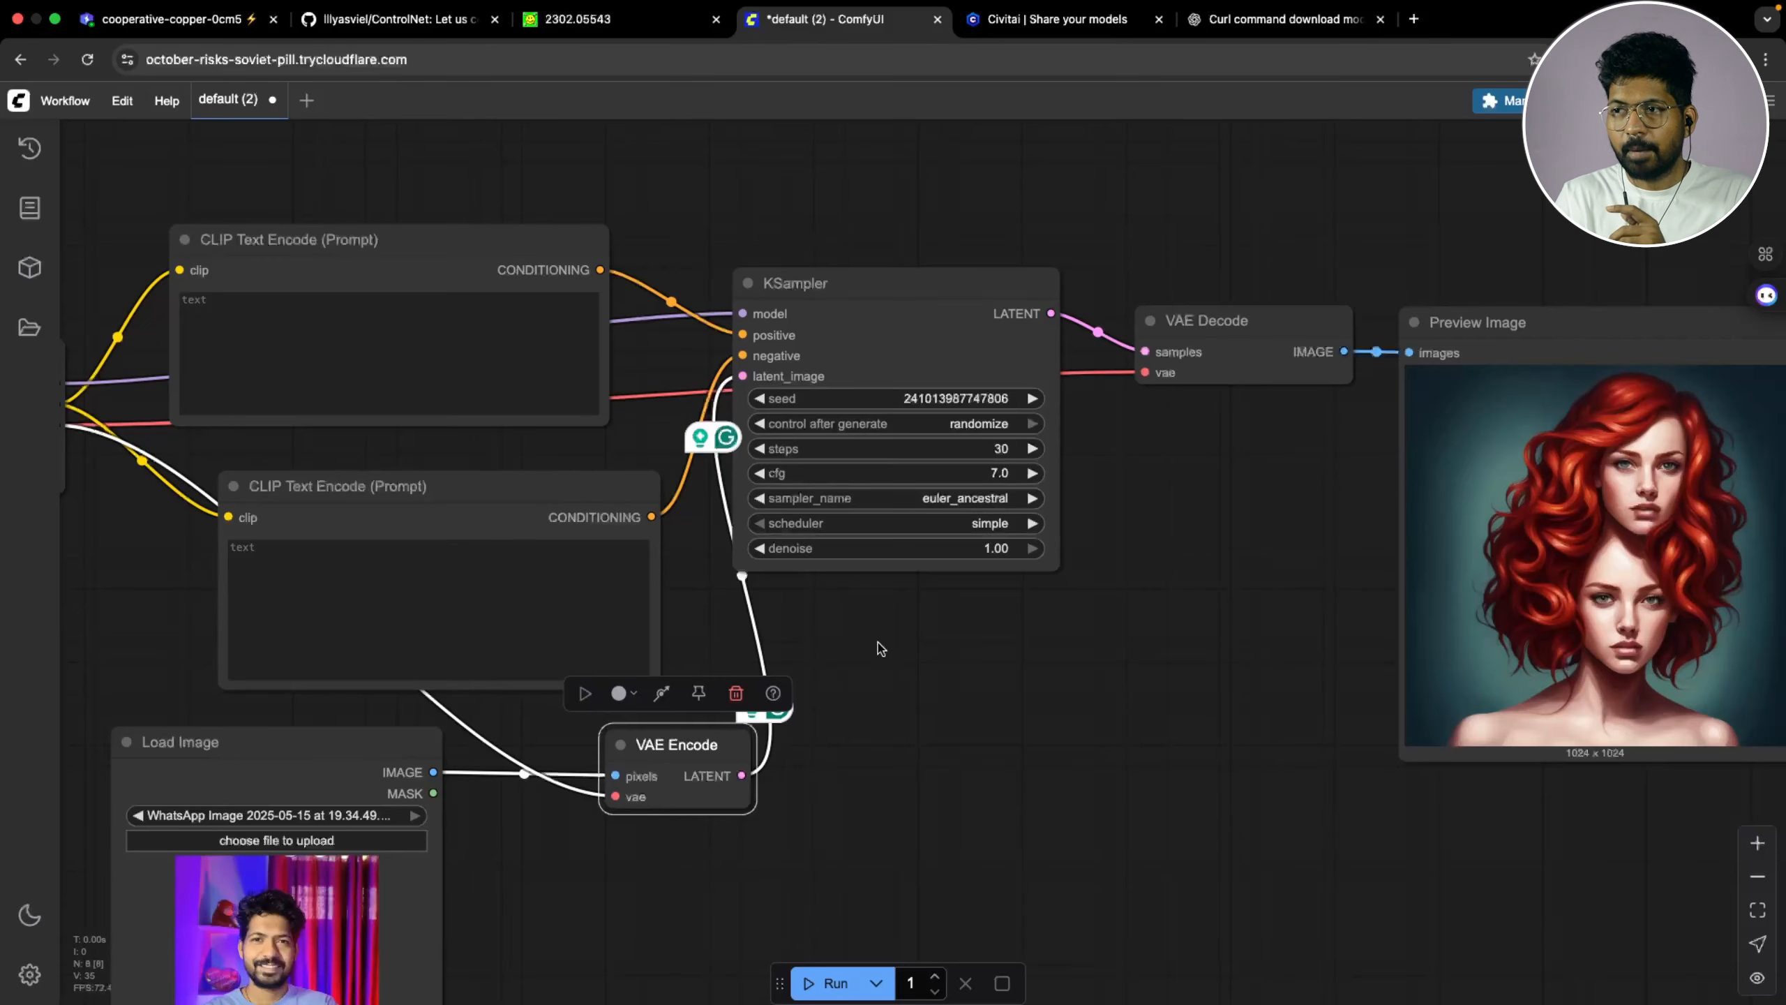
scroll(493, 739, left, 2)
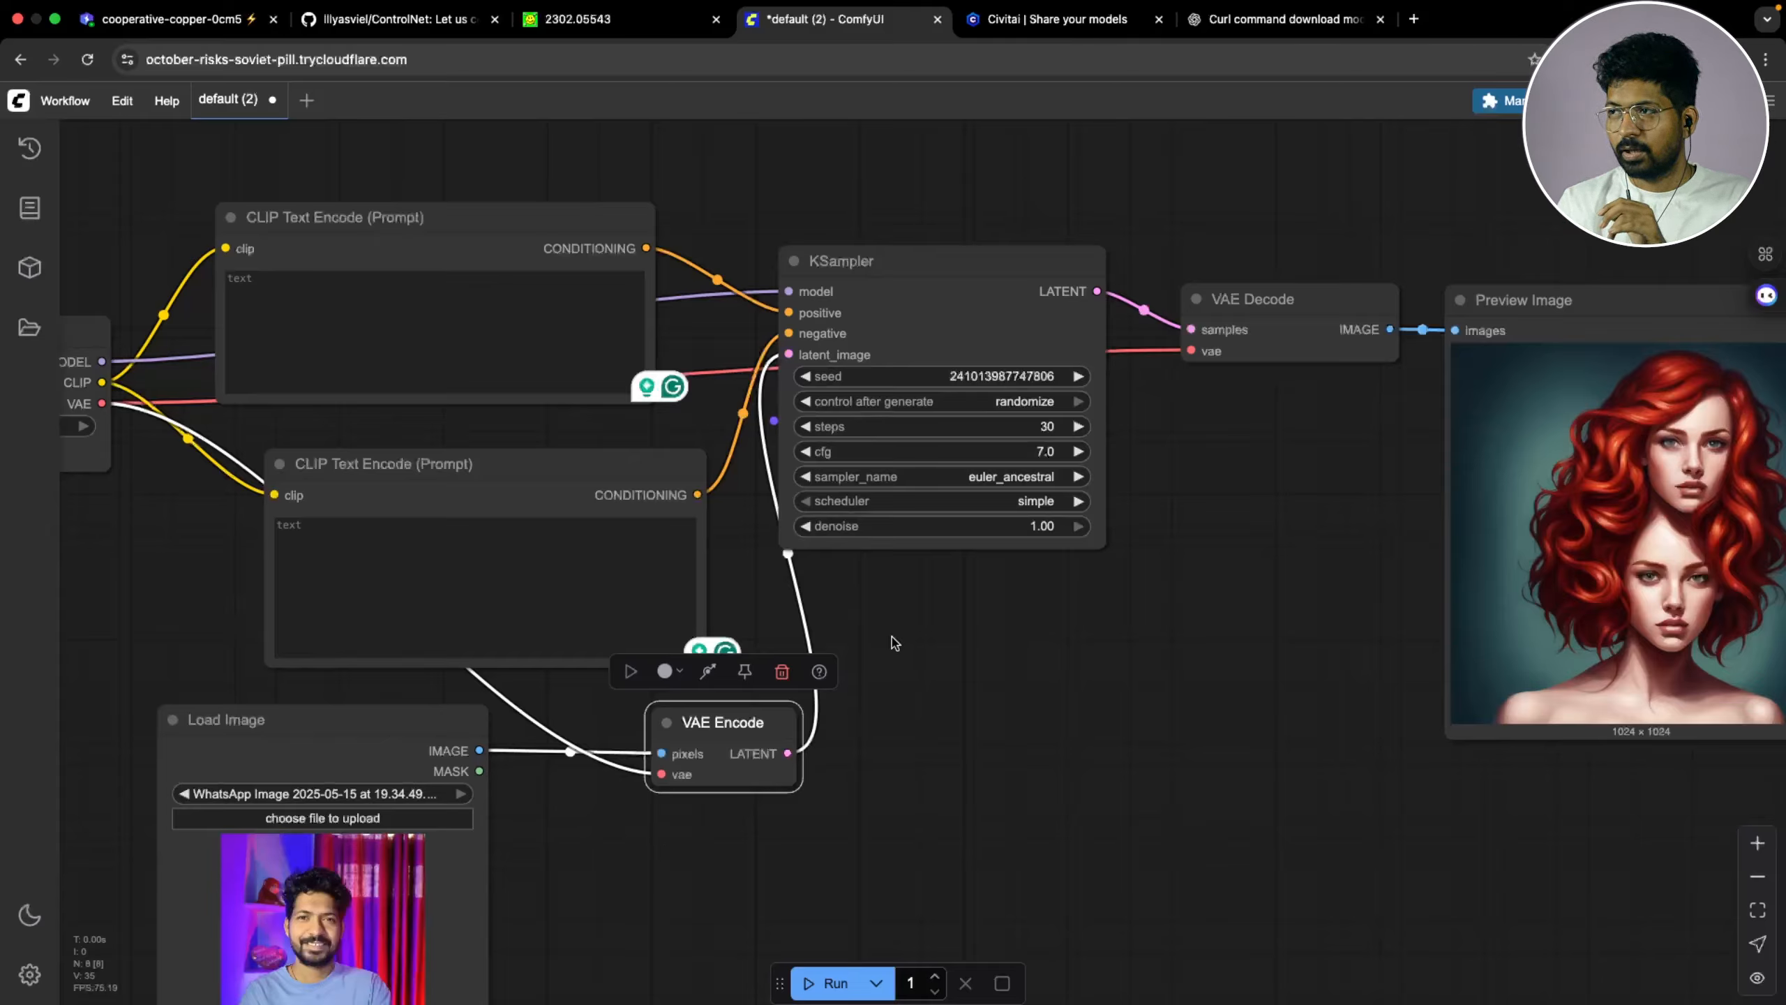
click(1042, 528)
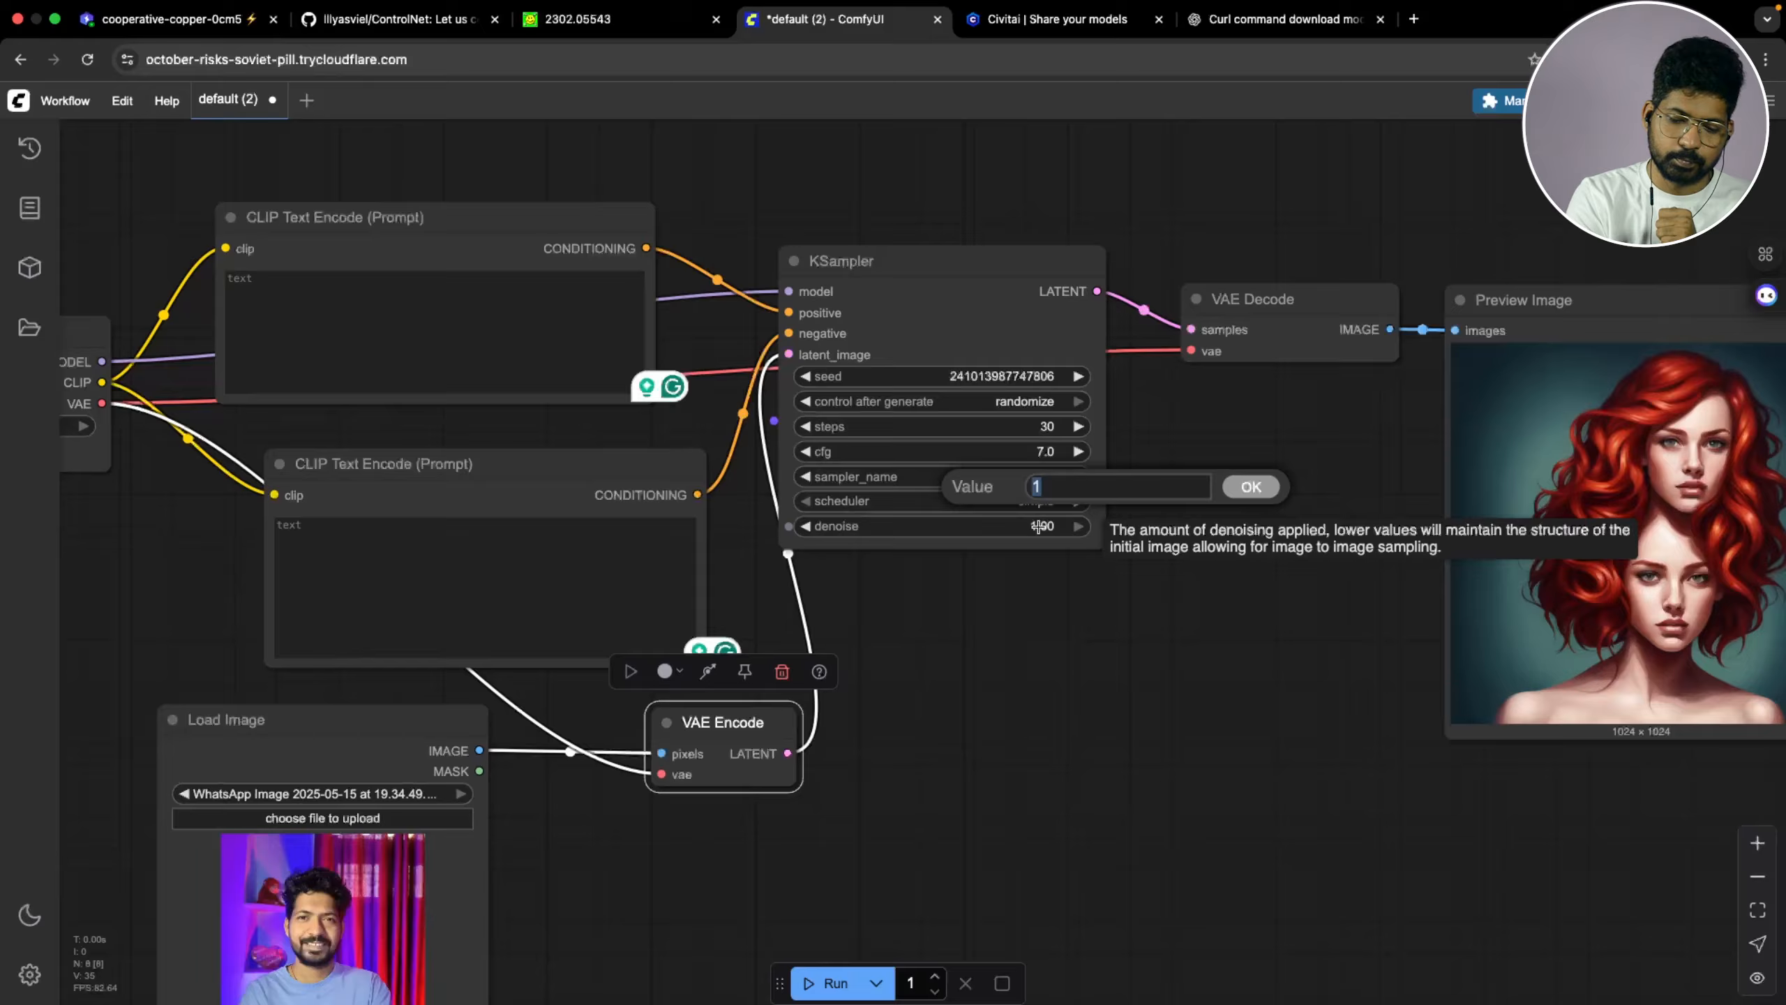
text(0.5)
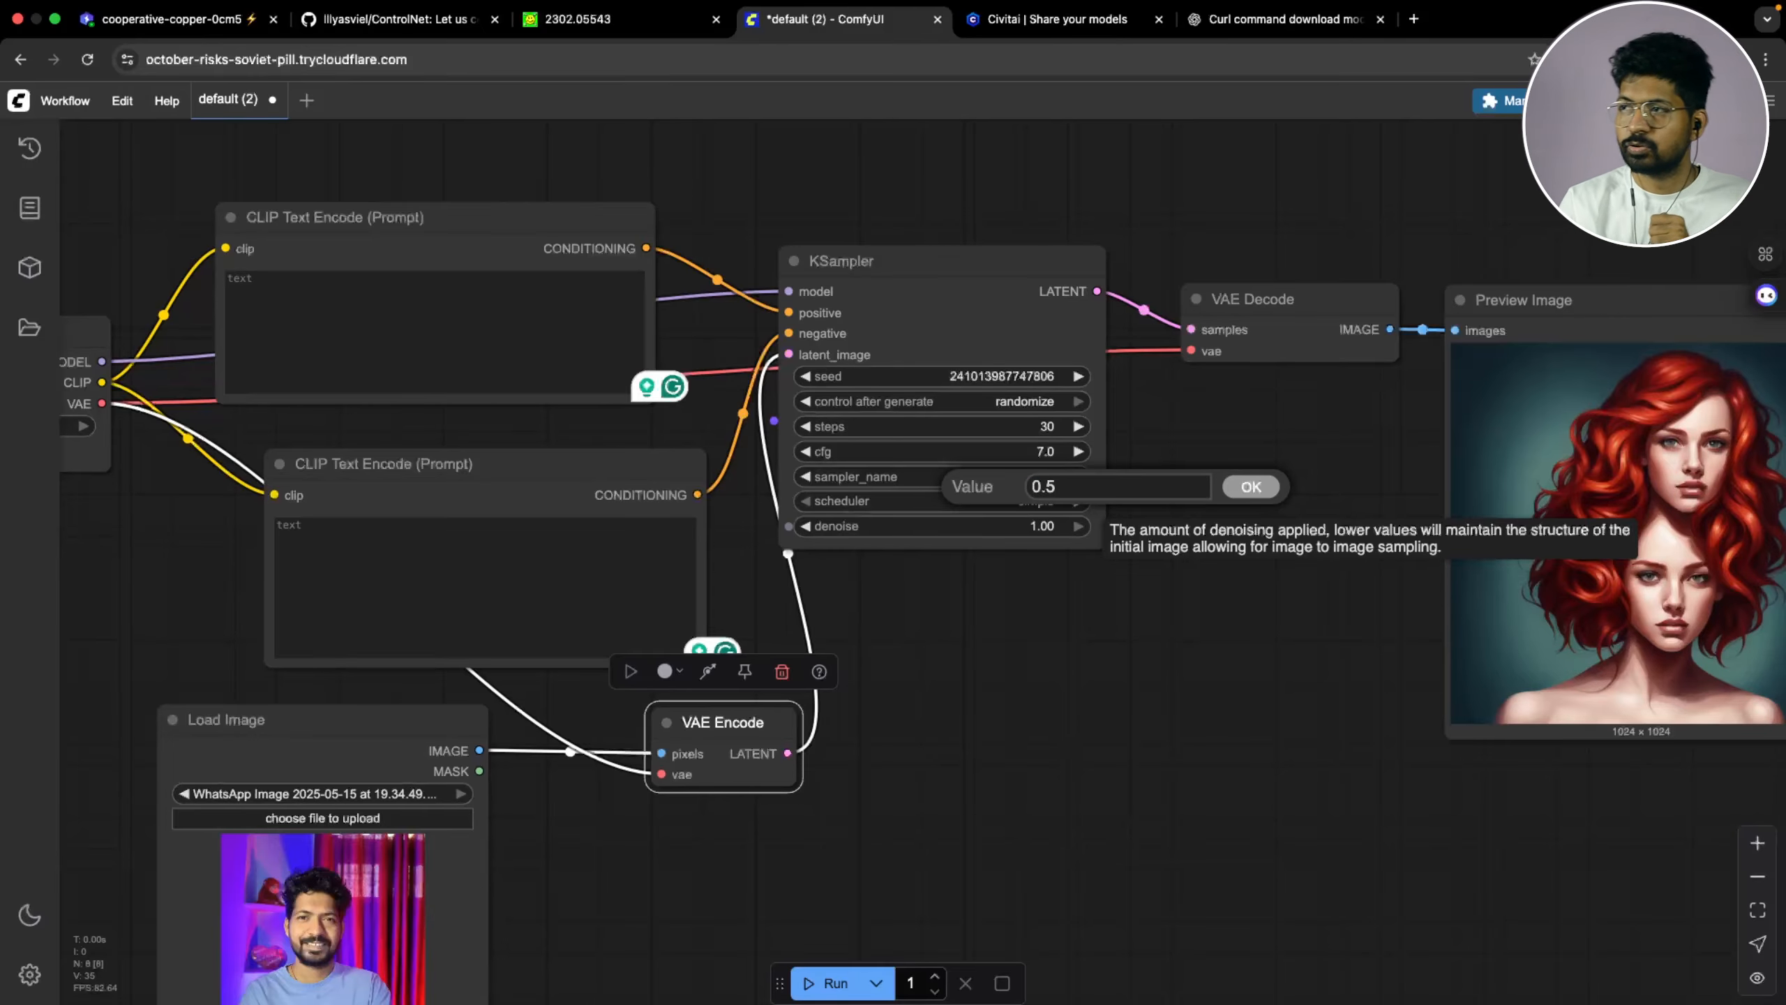
click(1251, 487)
Switch to the Lightning AI studio and check the checkpoint download in Terminal 3
drag(884, 740, 1054, 758)
drag(618, 496, 591, 473)
click(446, 319)
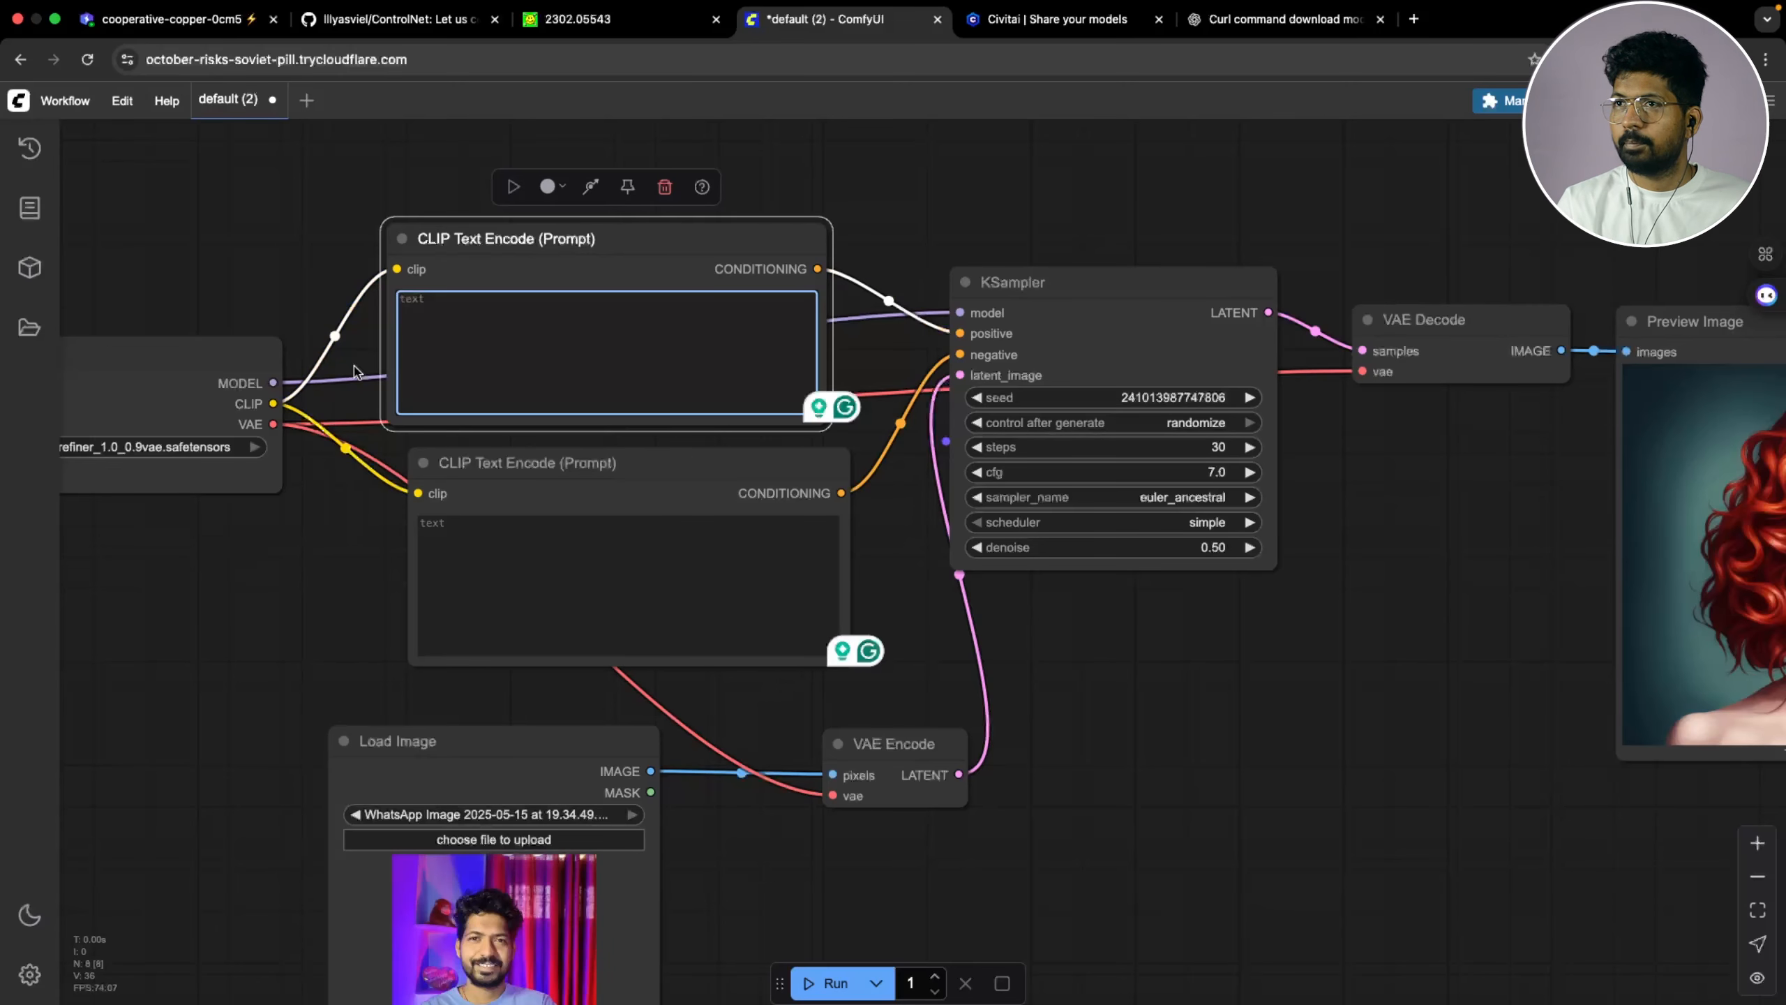
drag(218, 193, 301, 177)
click(188, 21)
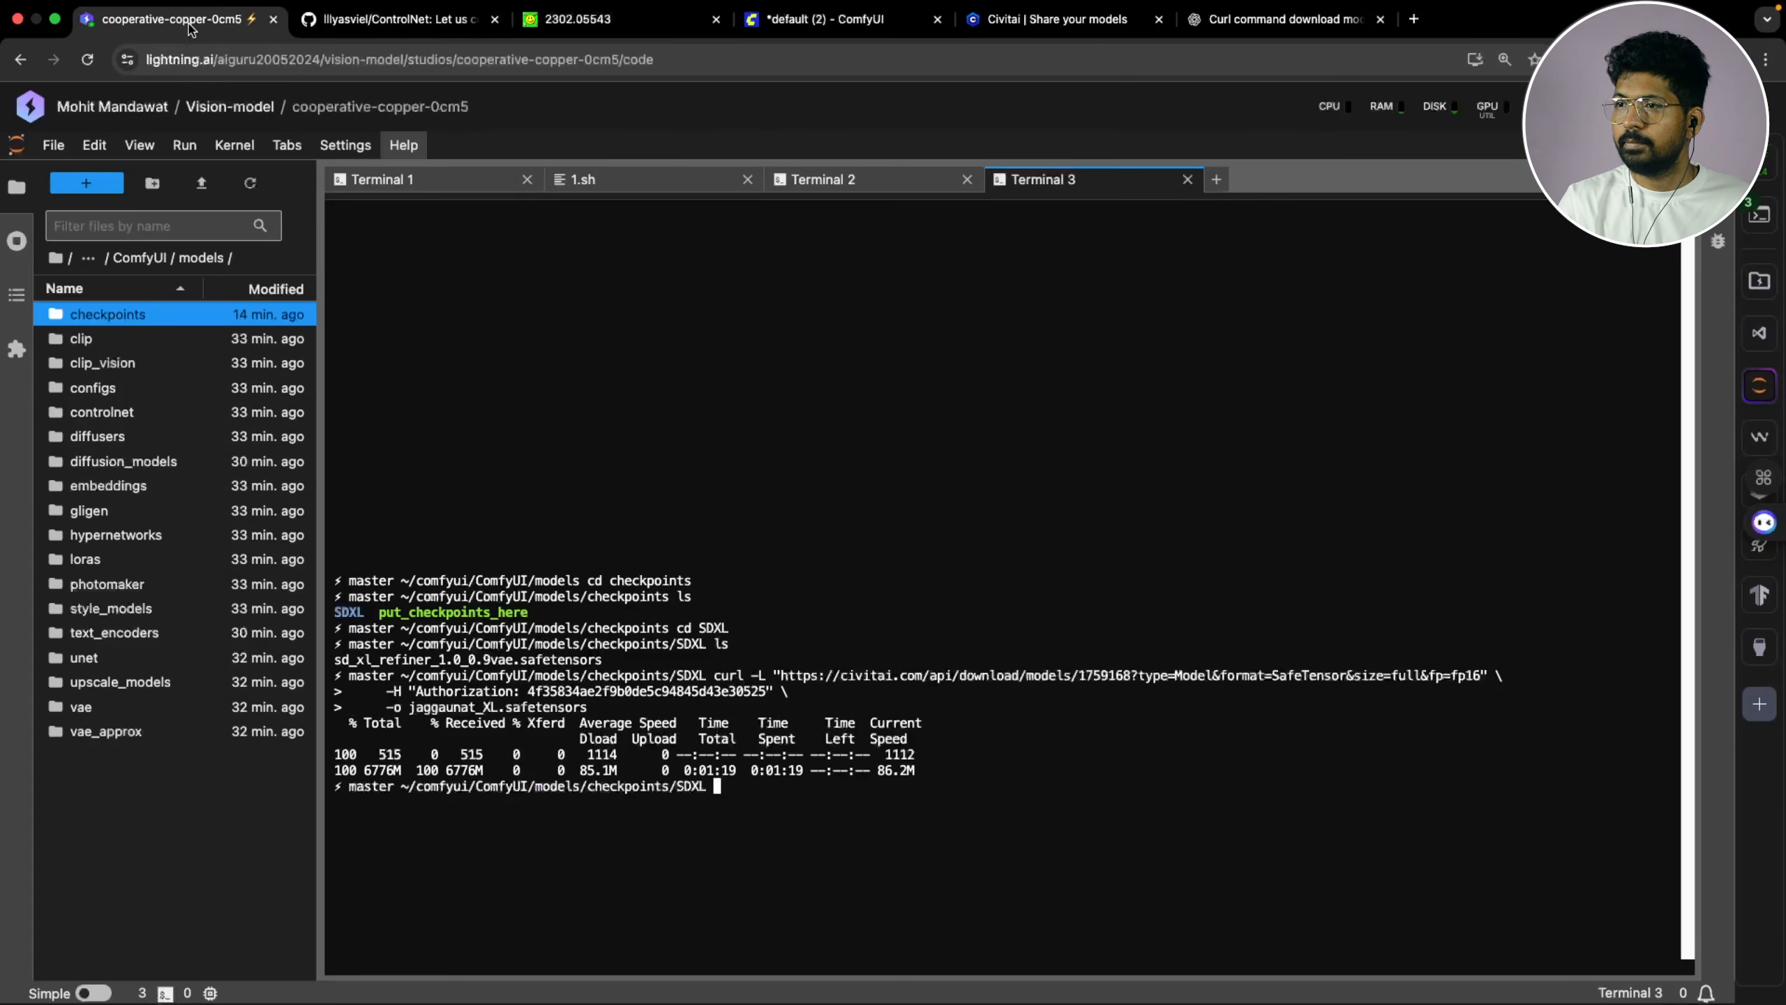
Return to ComfyUI and refresh the node definitions
click(865, 20)
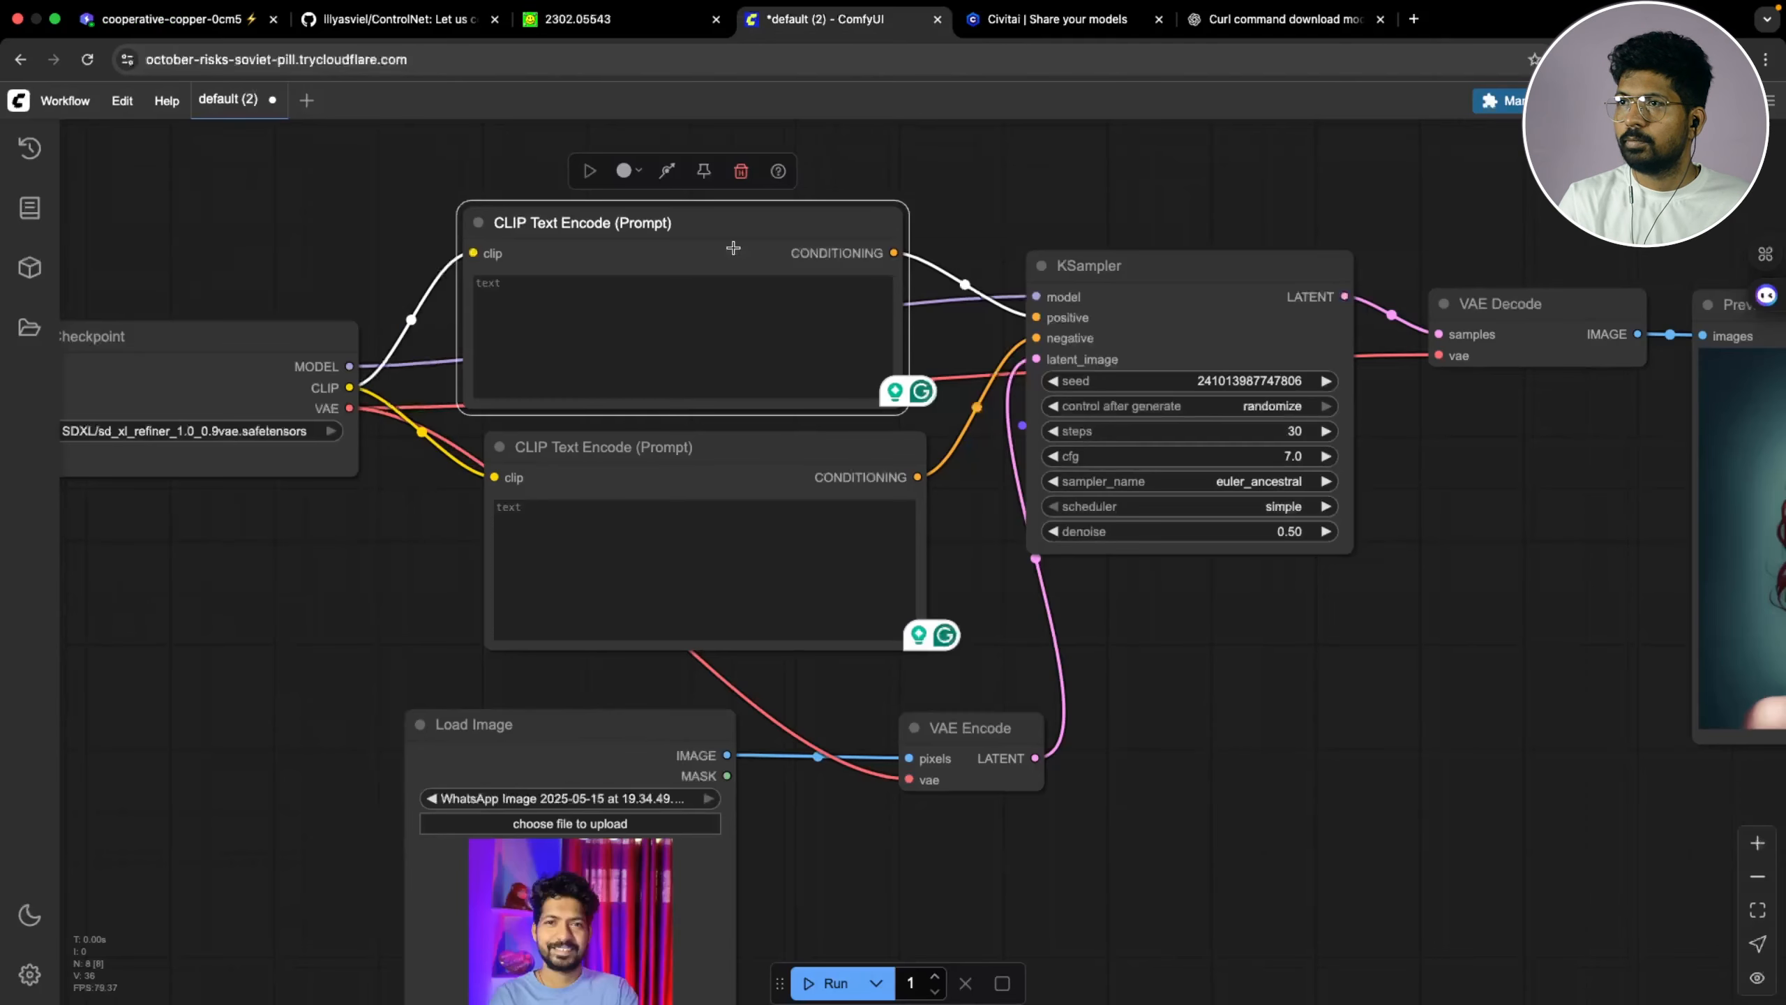
click(70, 105)
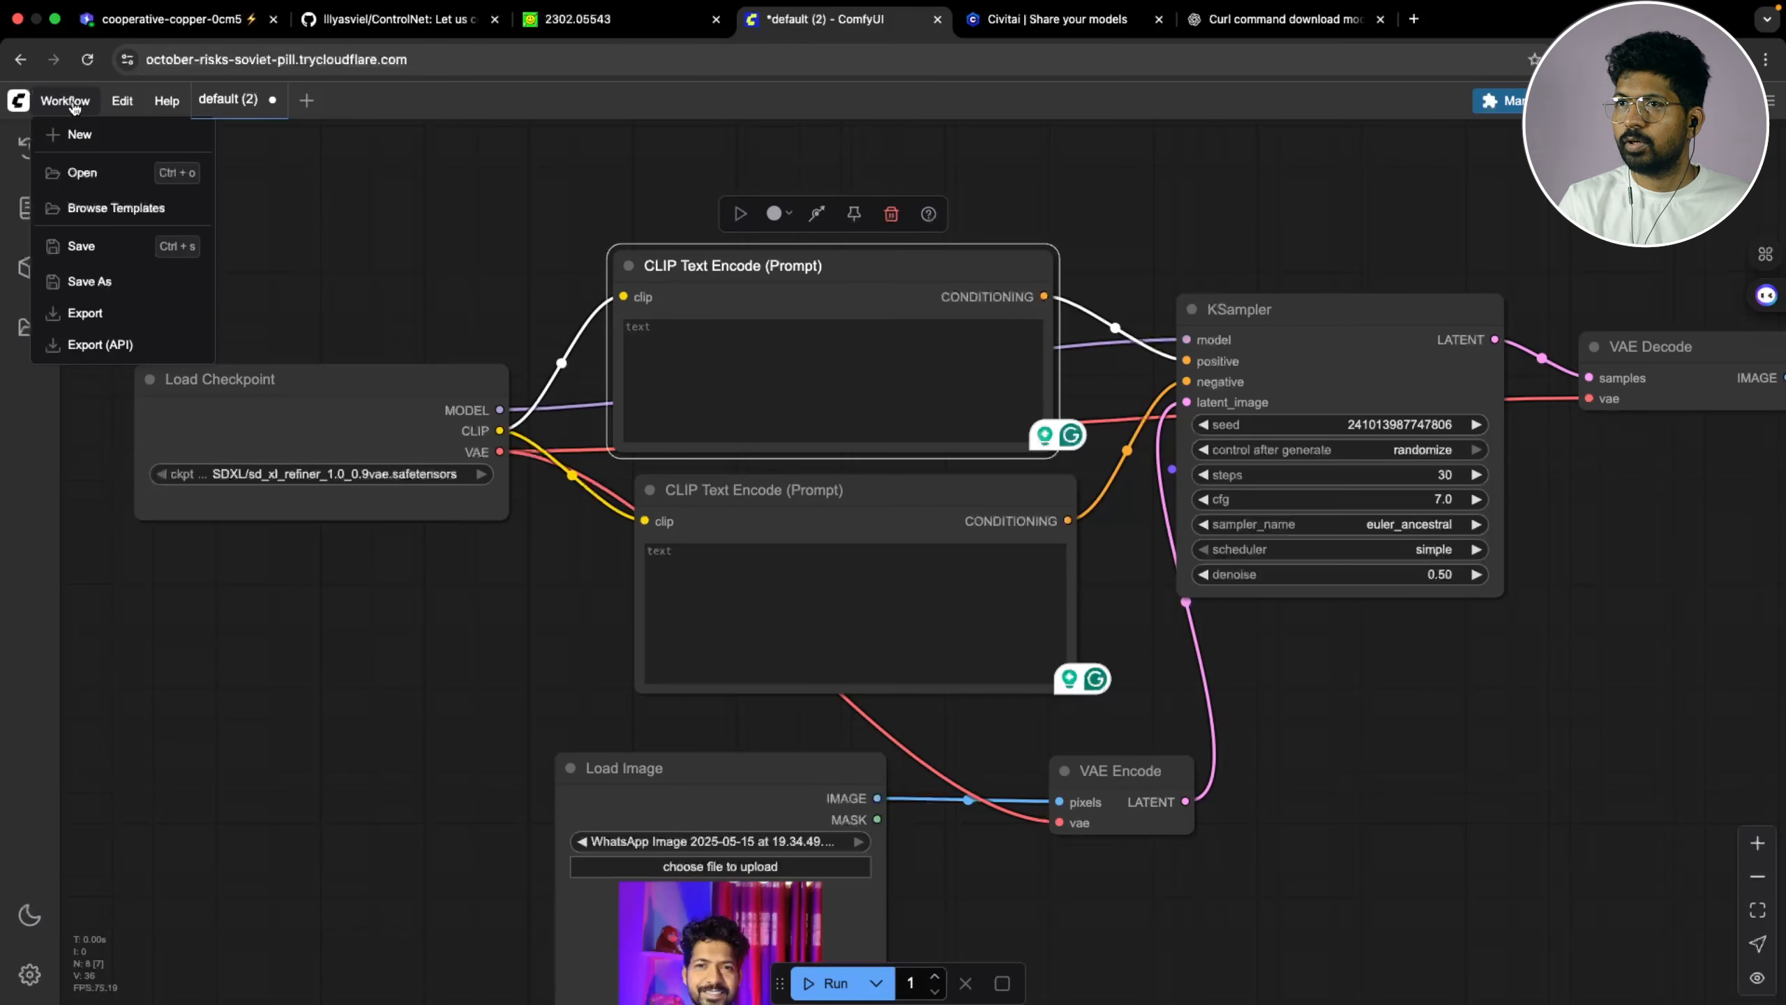
click(126, 105)
click(129, 112)
click(126, 113)
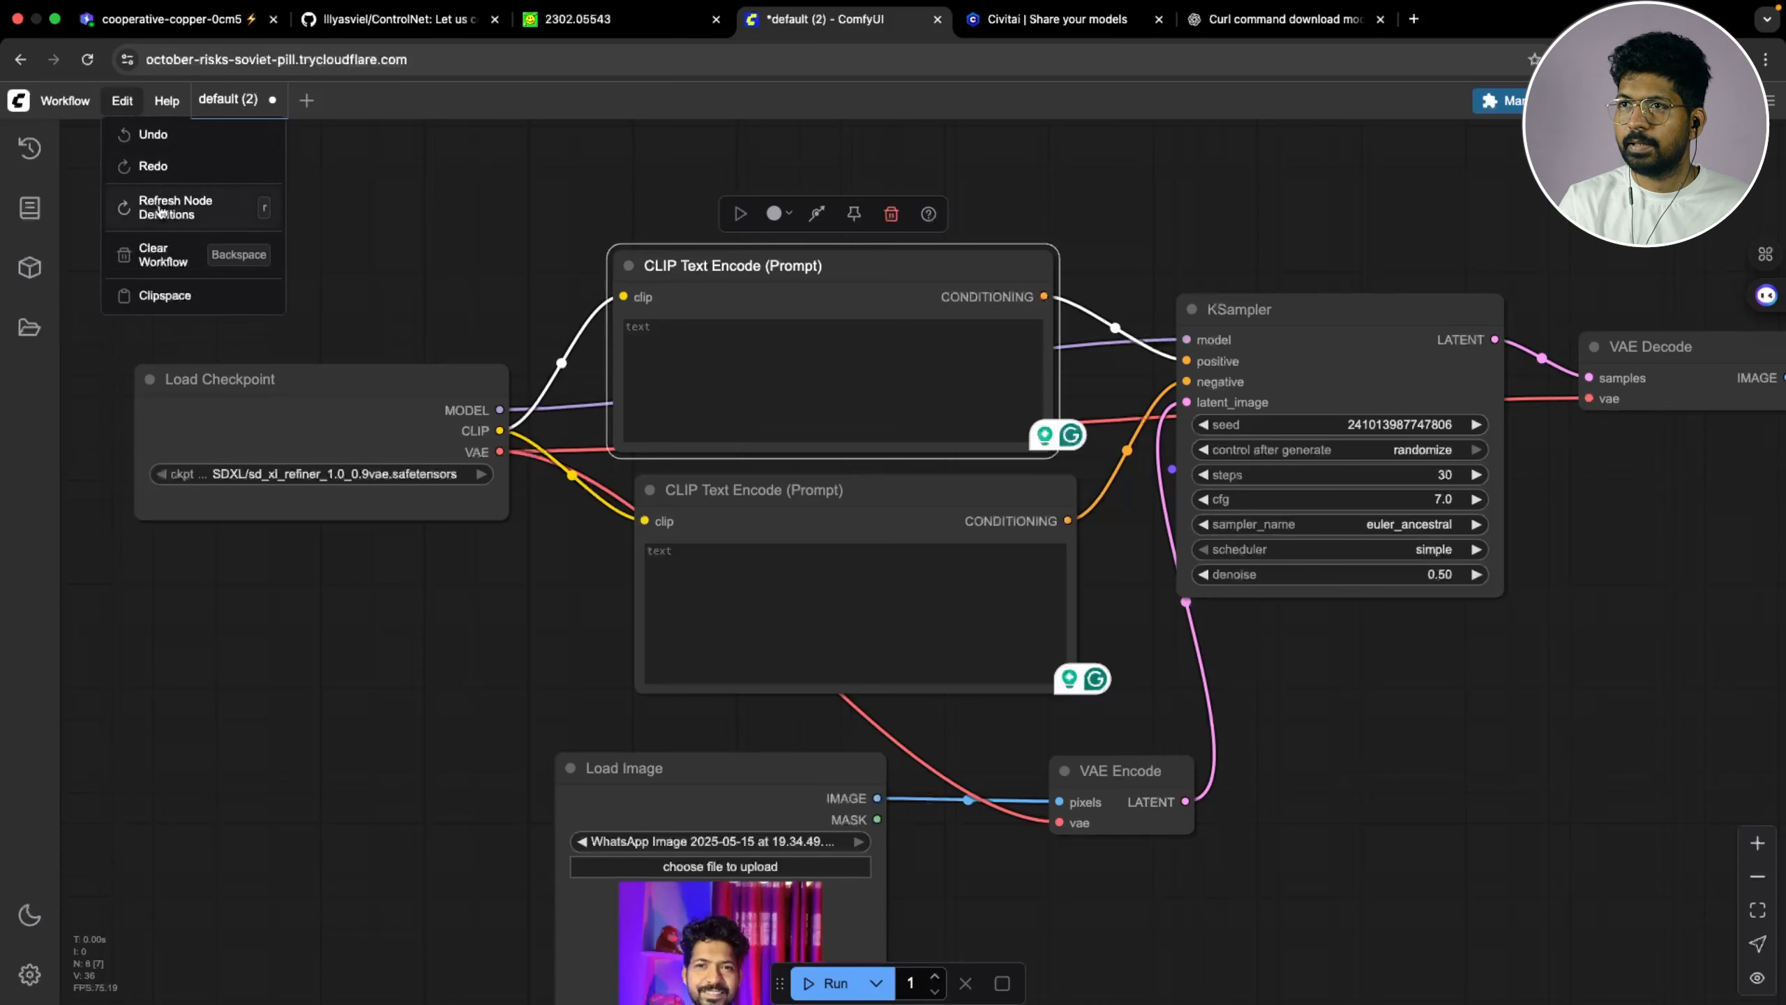
click(169, 210)
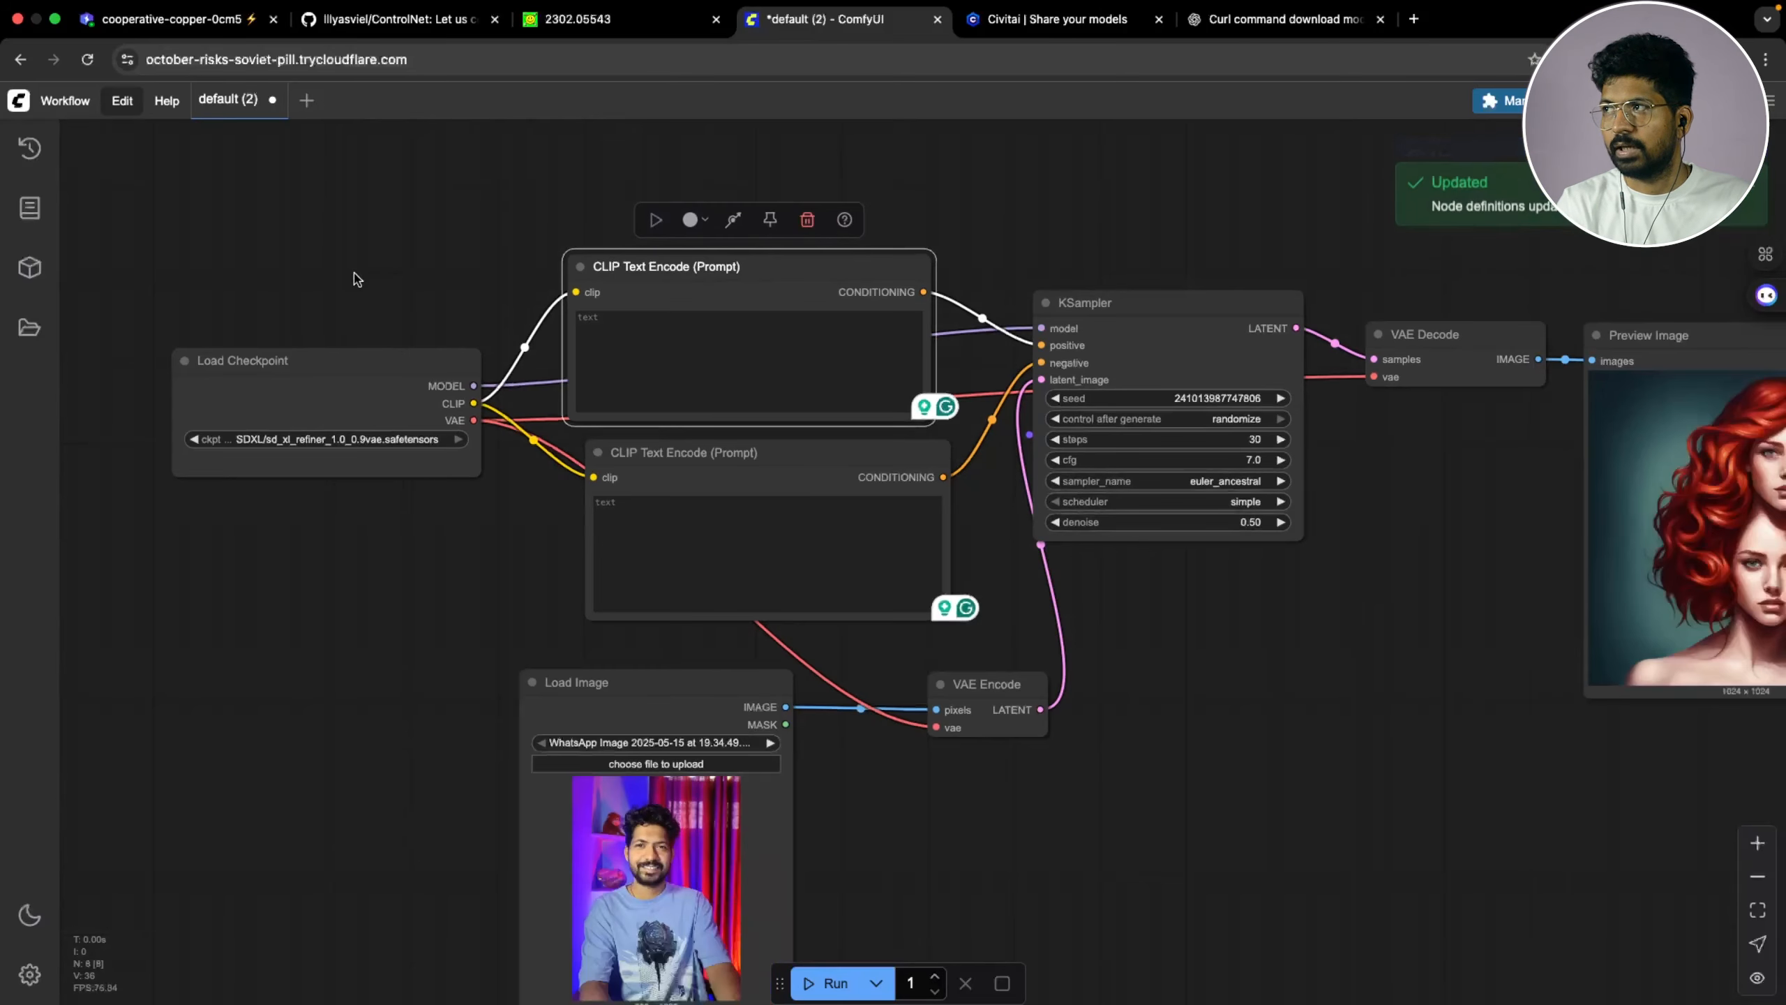
Set the Load Checkpoint node's model to SDXL/jaggaunat_XL.safetensors
scroll(351, 279, down, 2)
click(385, 439)
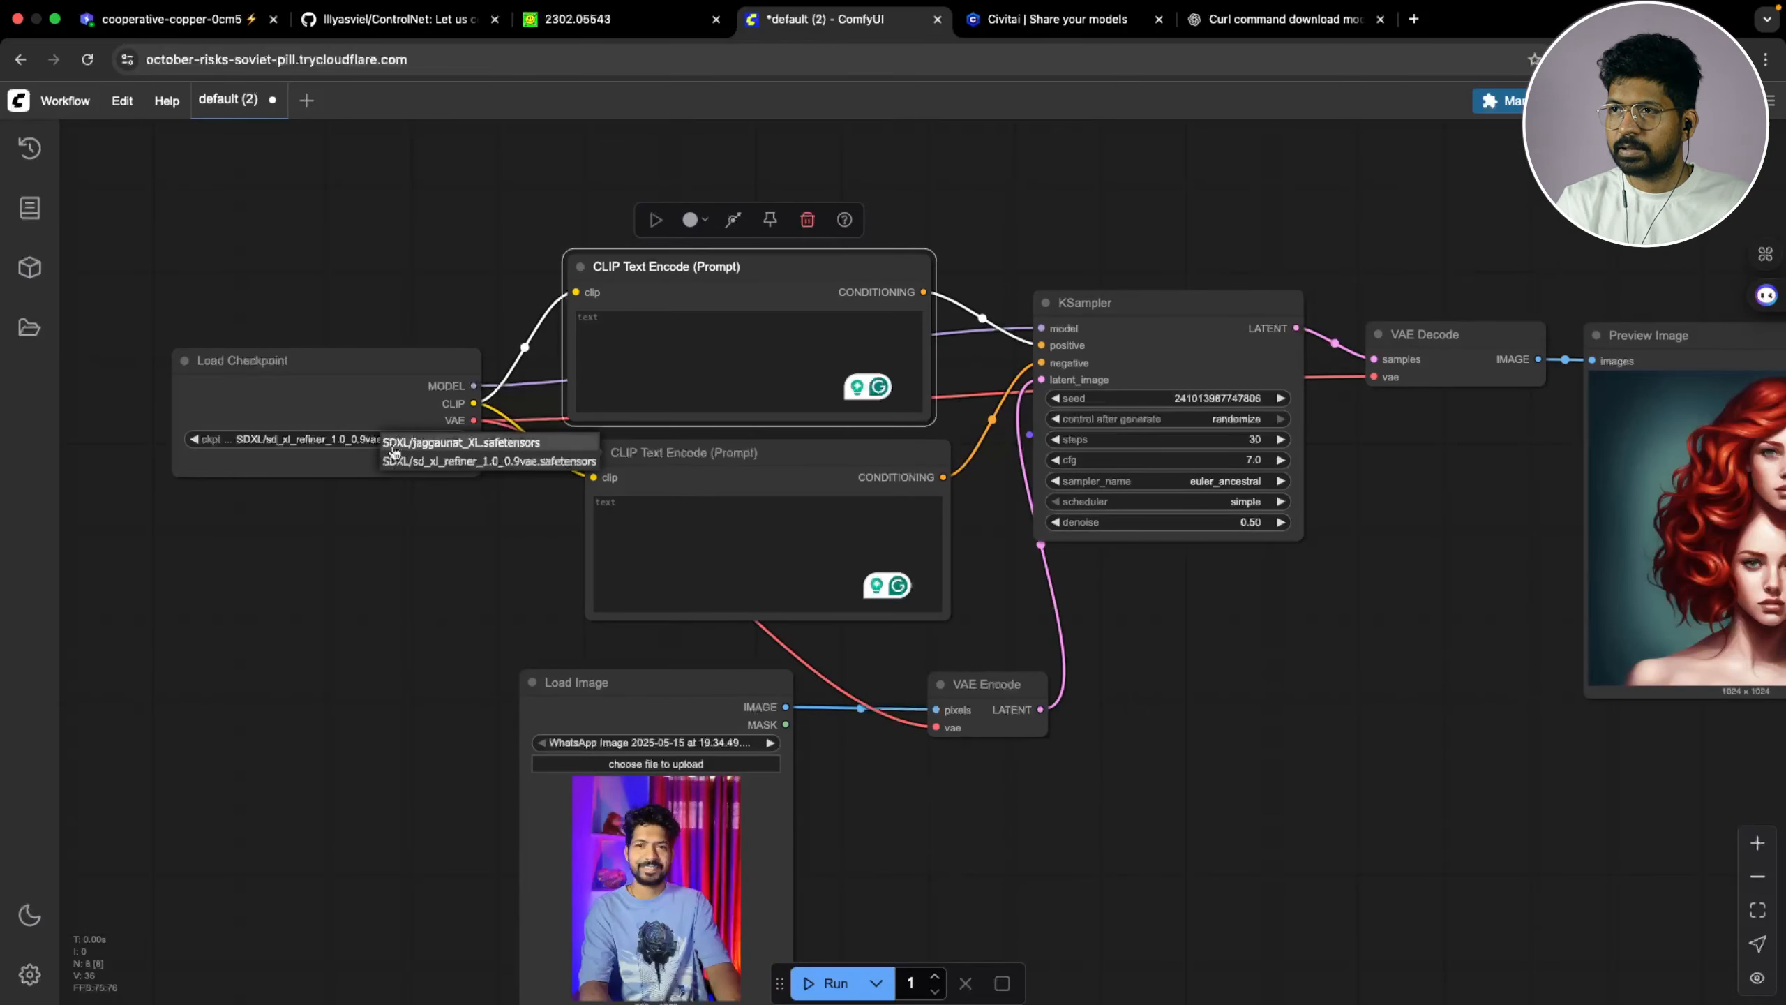
click(473, 443)
Enter "change this to anime style" as the positive prompt in the upper CLIP Text Encode node and run the workflow
scroll(633, 483, up, 4)
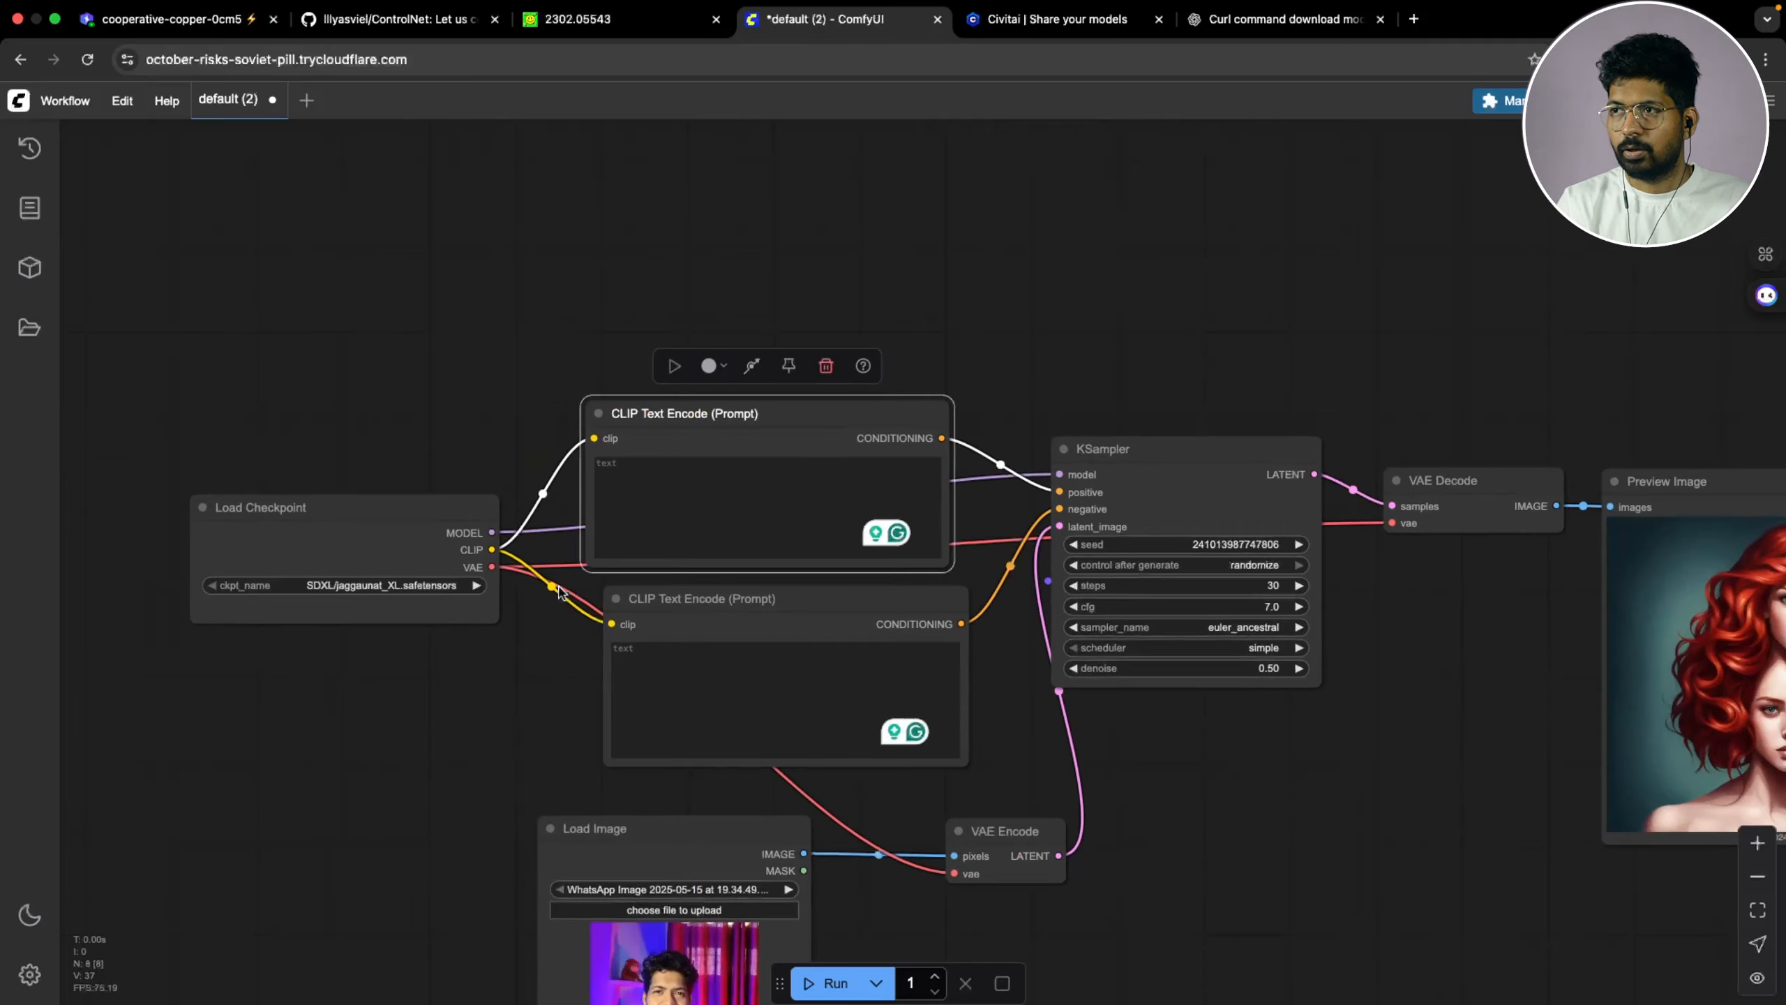
click(681, 484)
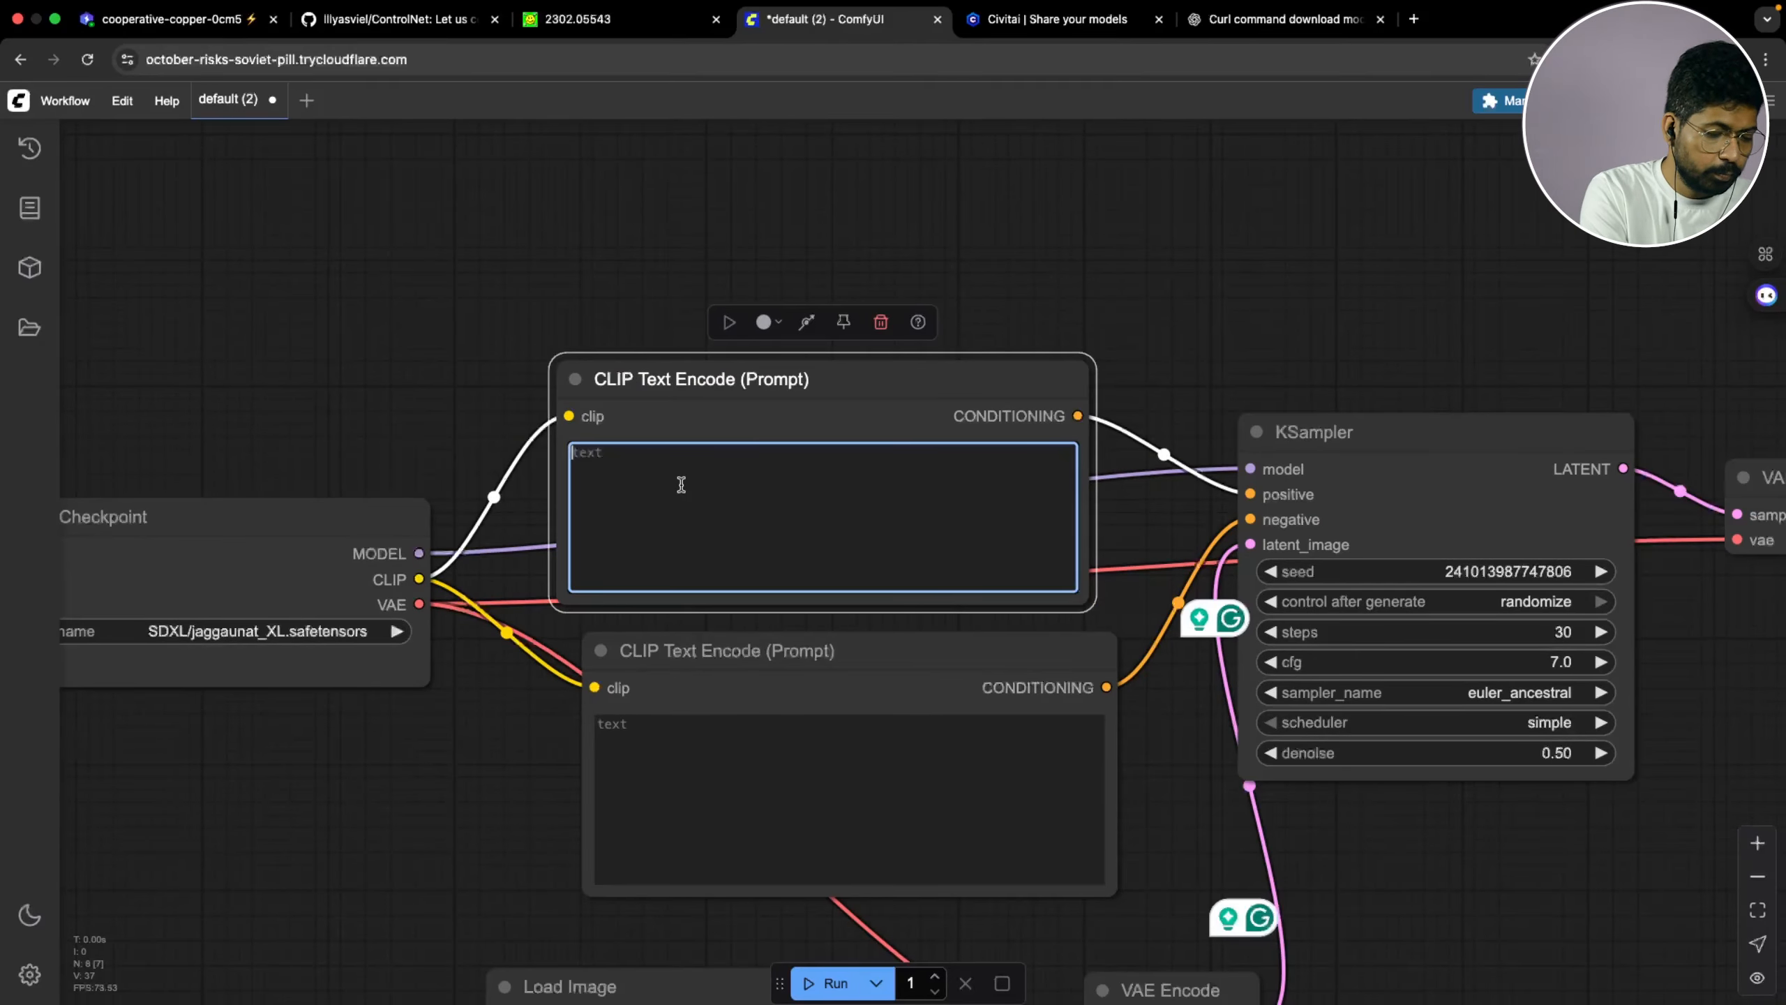
text(cl)
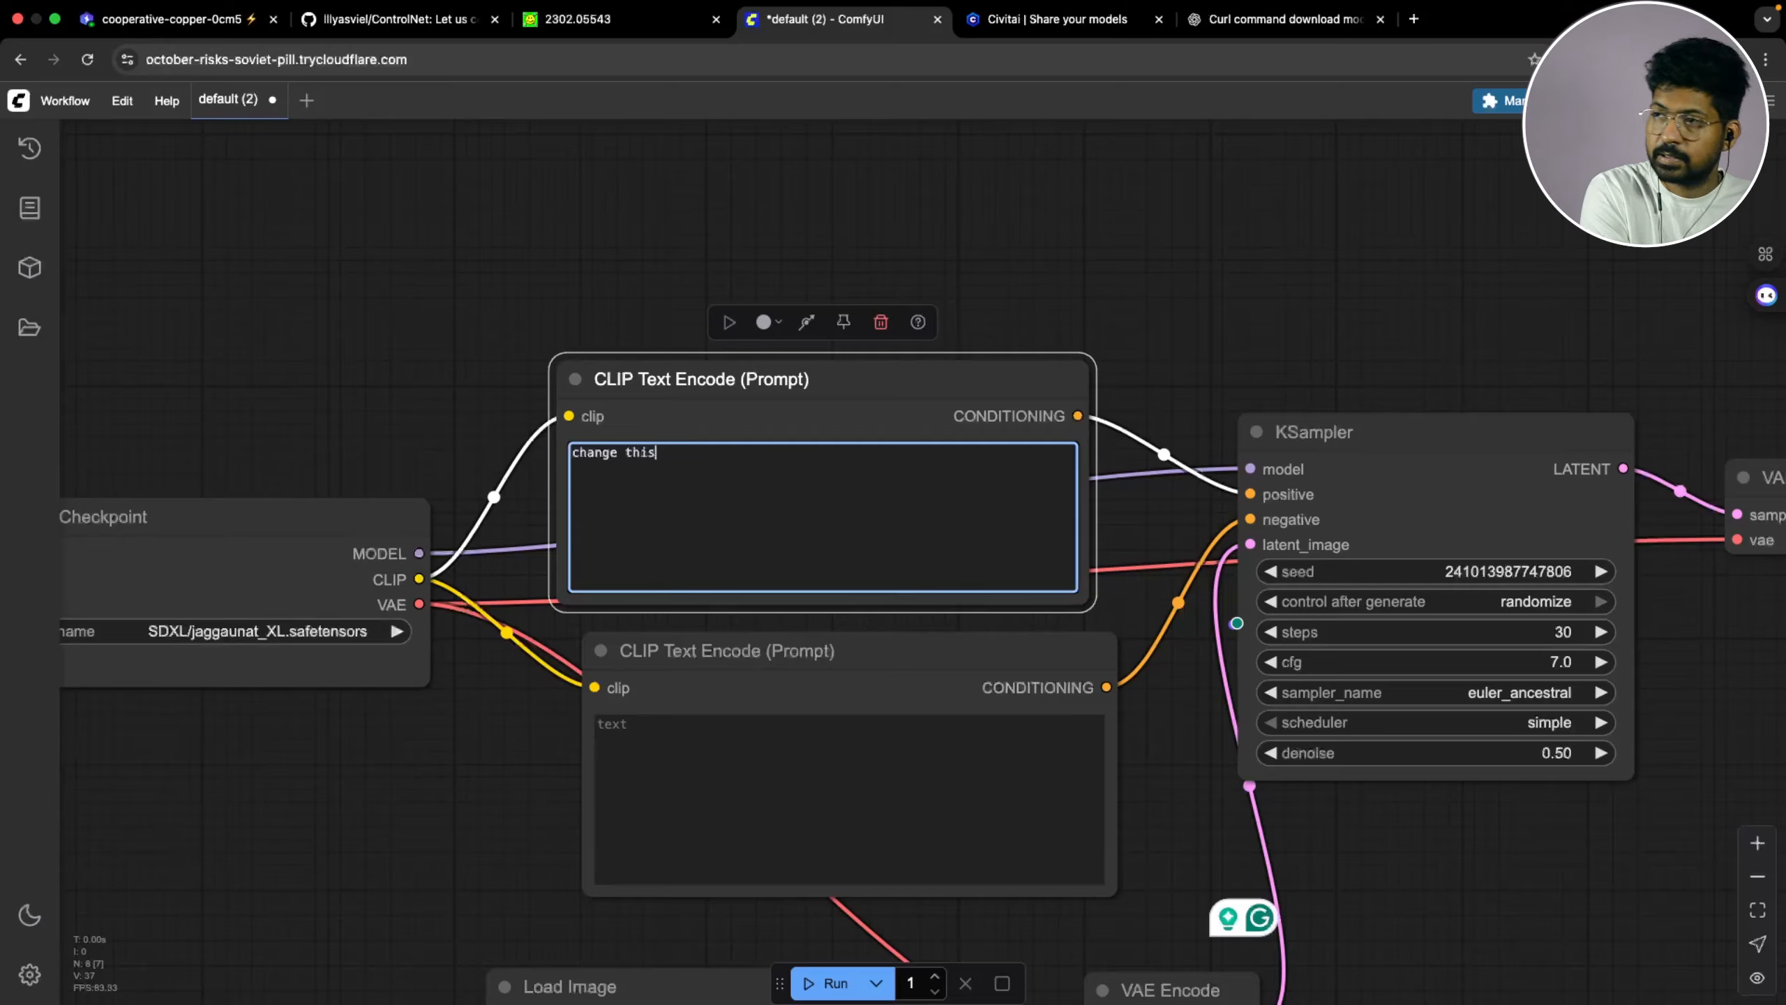
text( t)
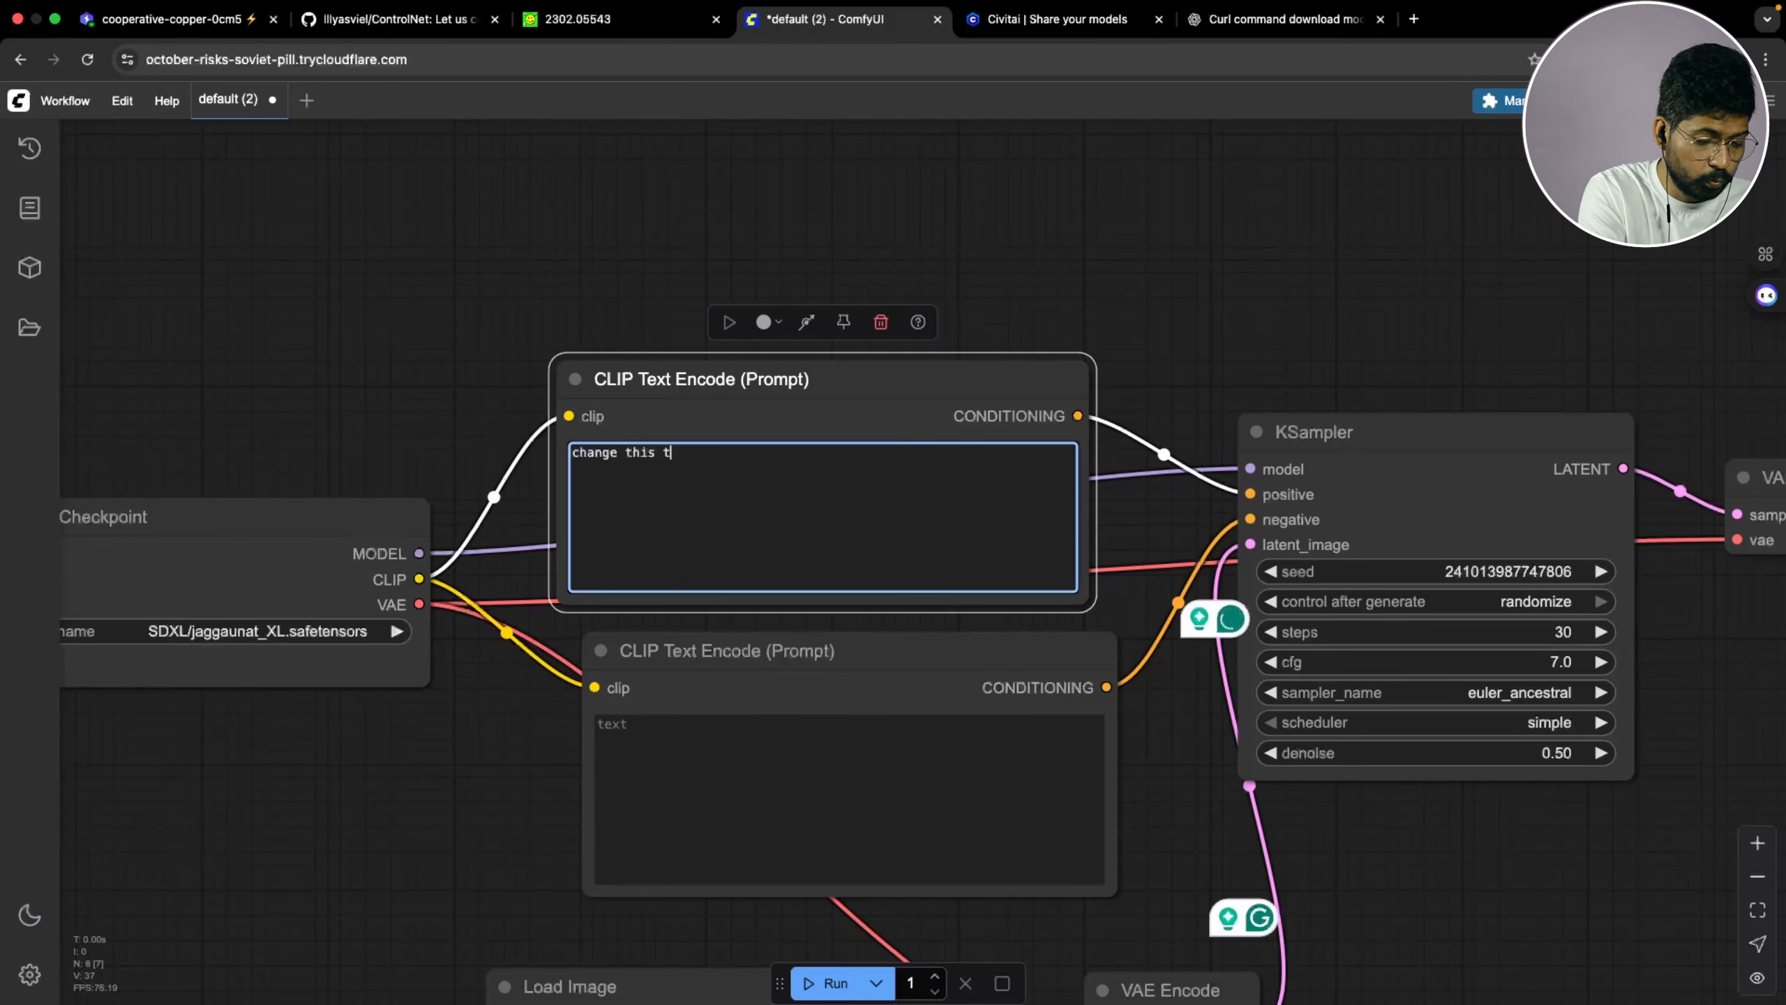
text(o a)
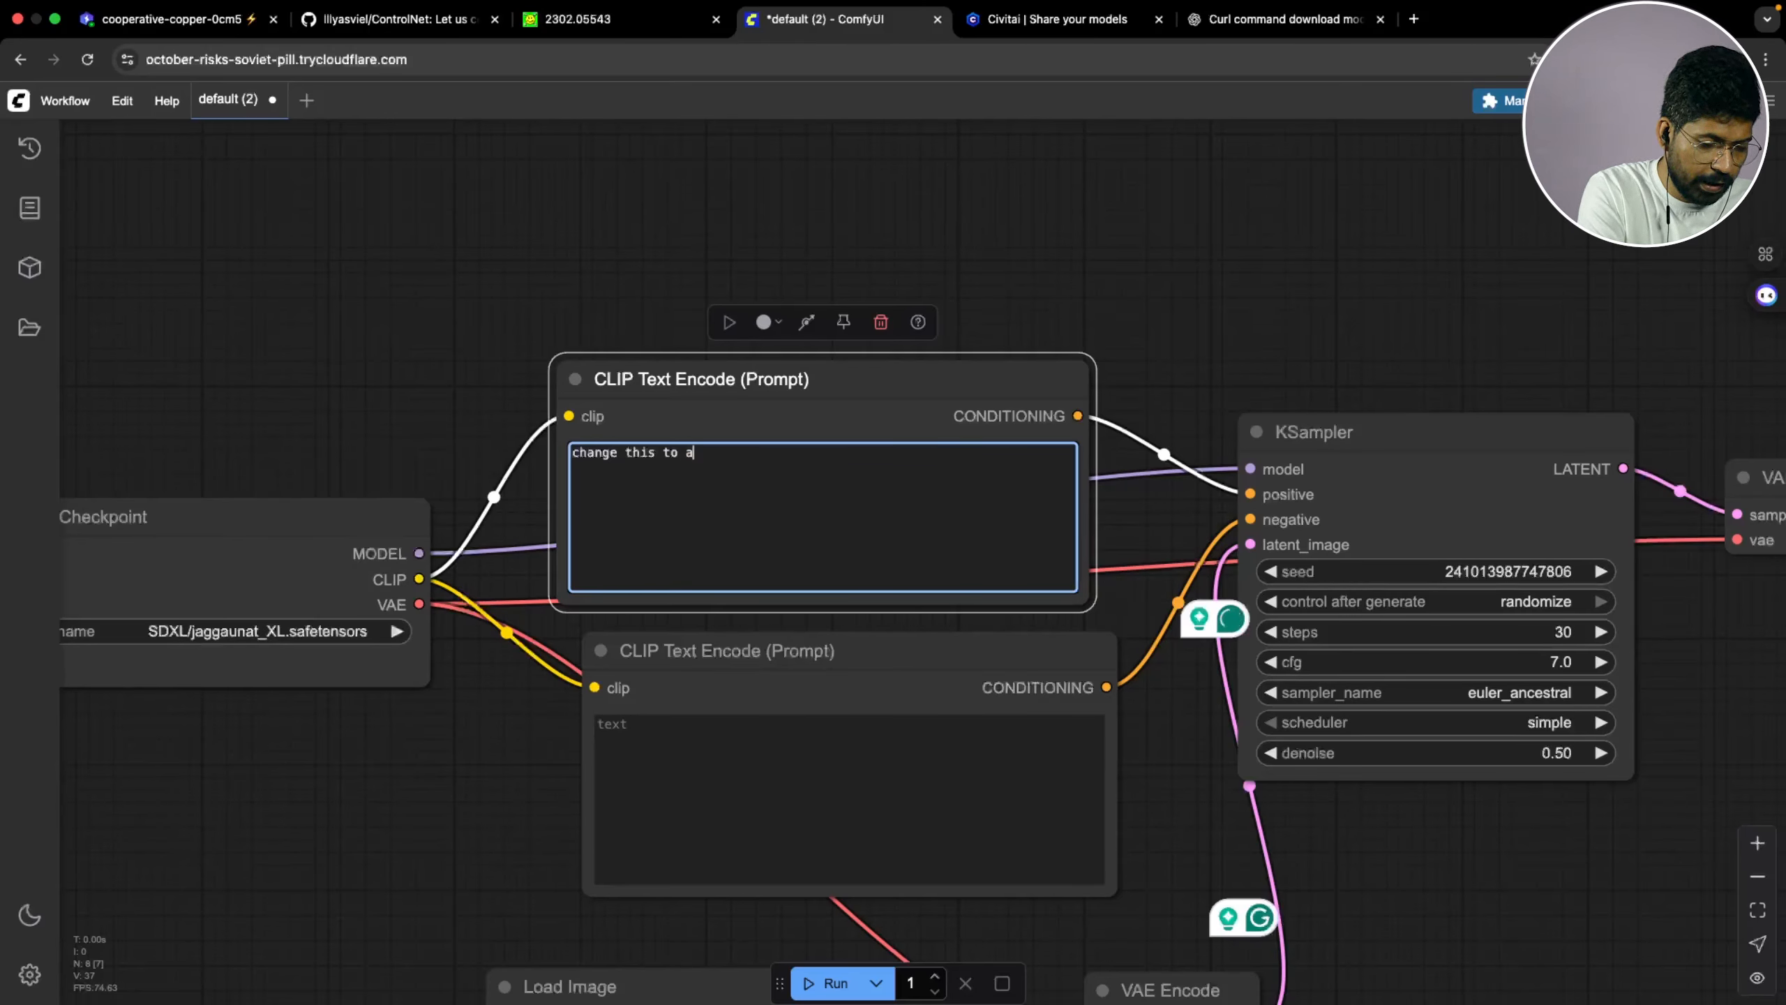
text(nime style)
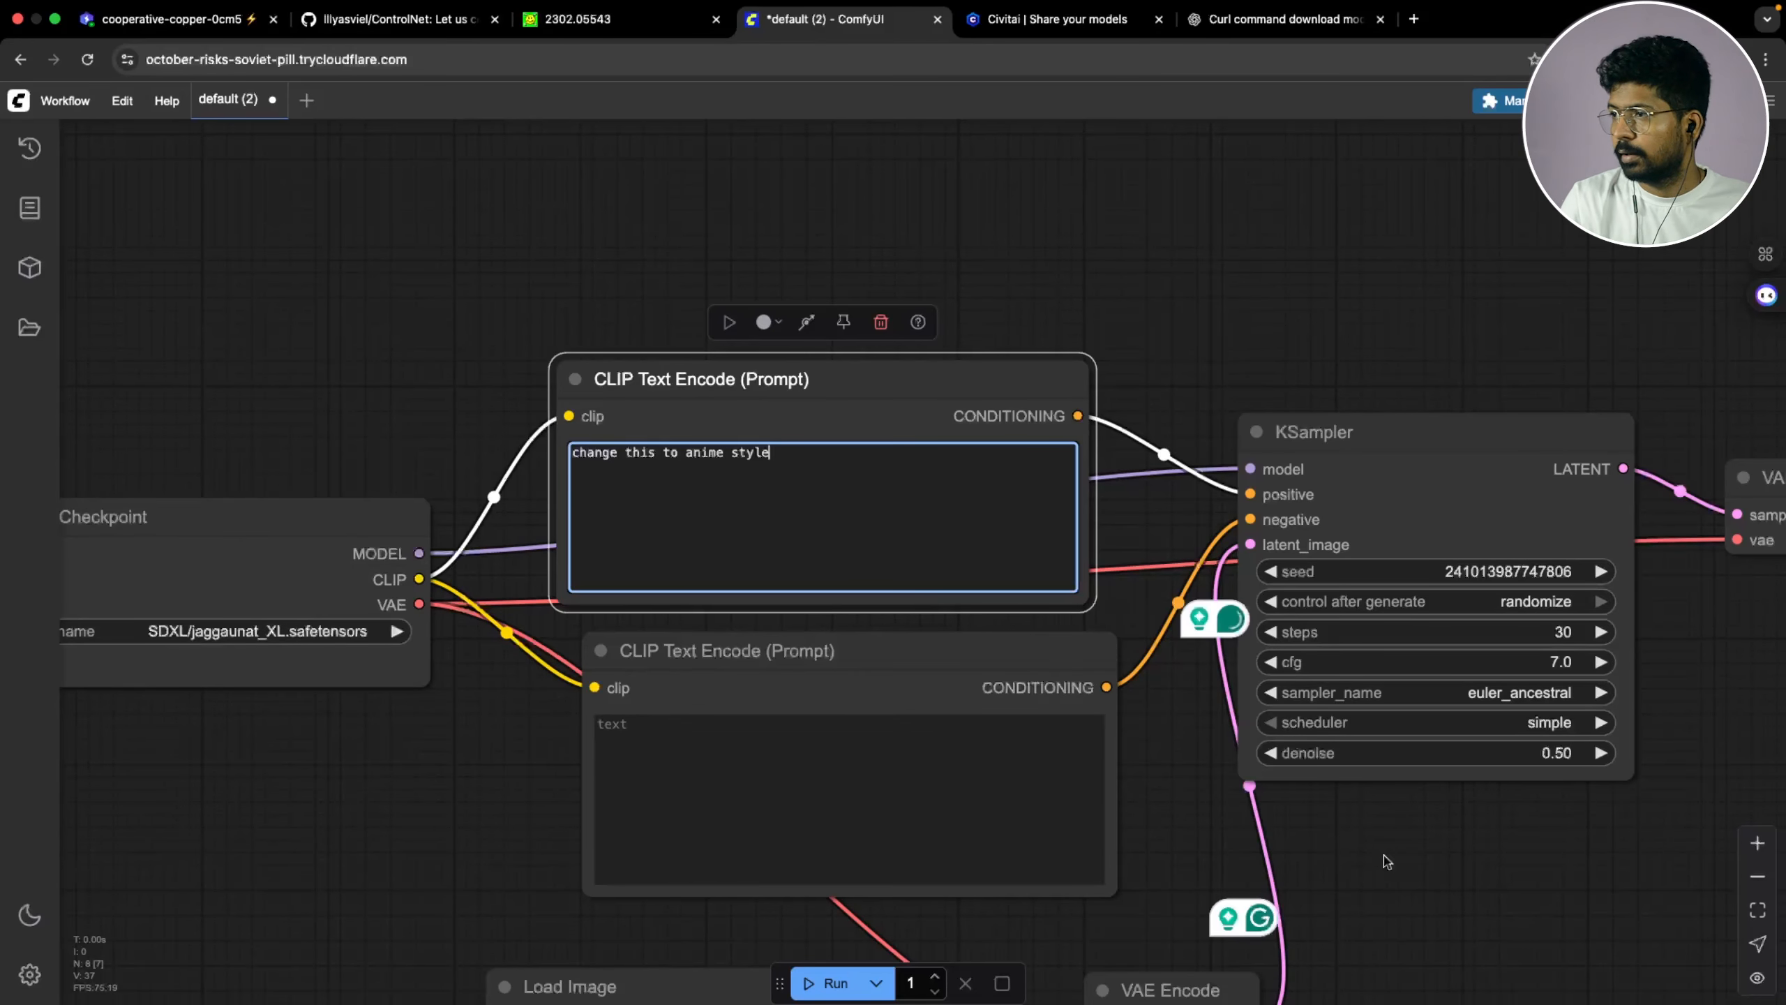
scroll(1434, 977, down, 5)
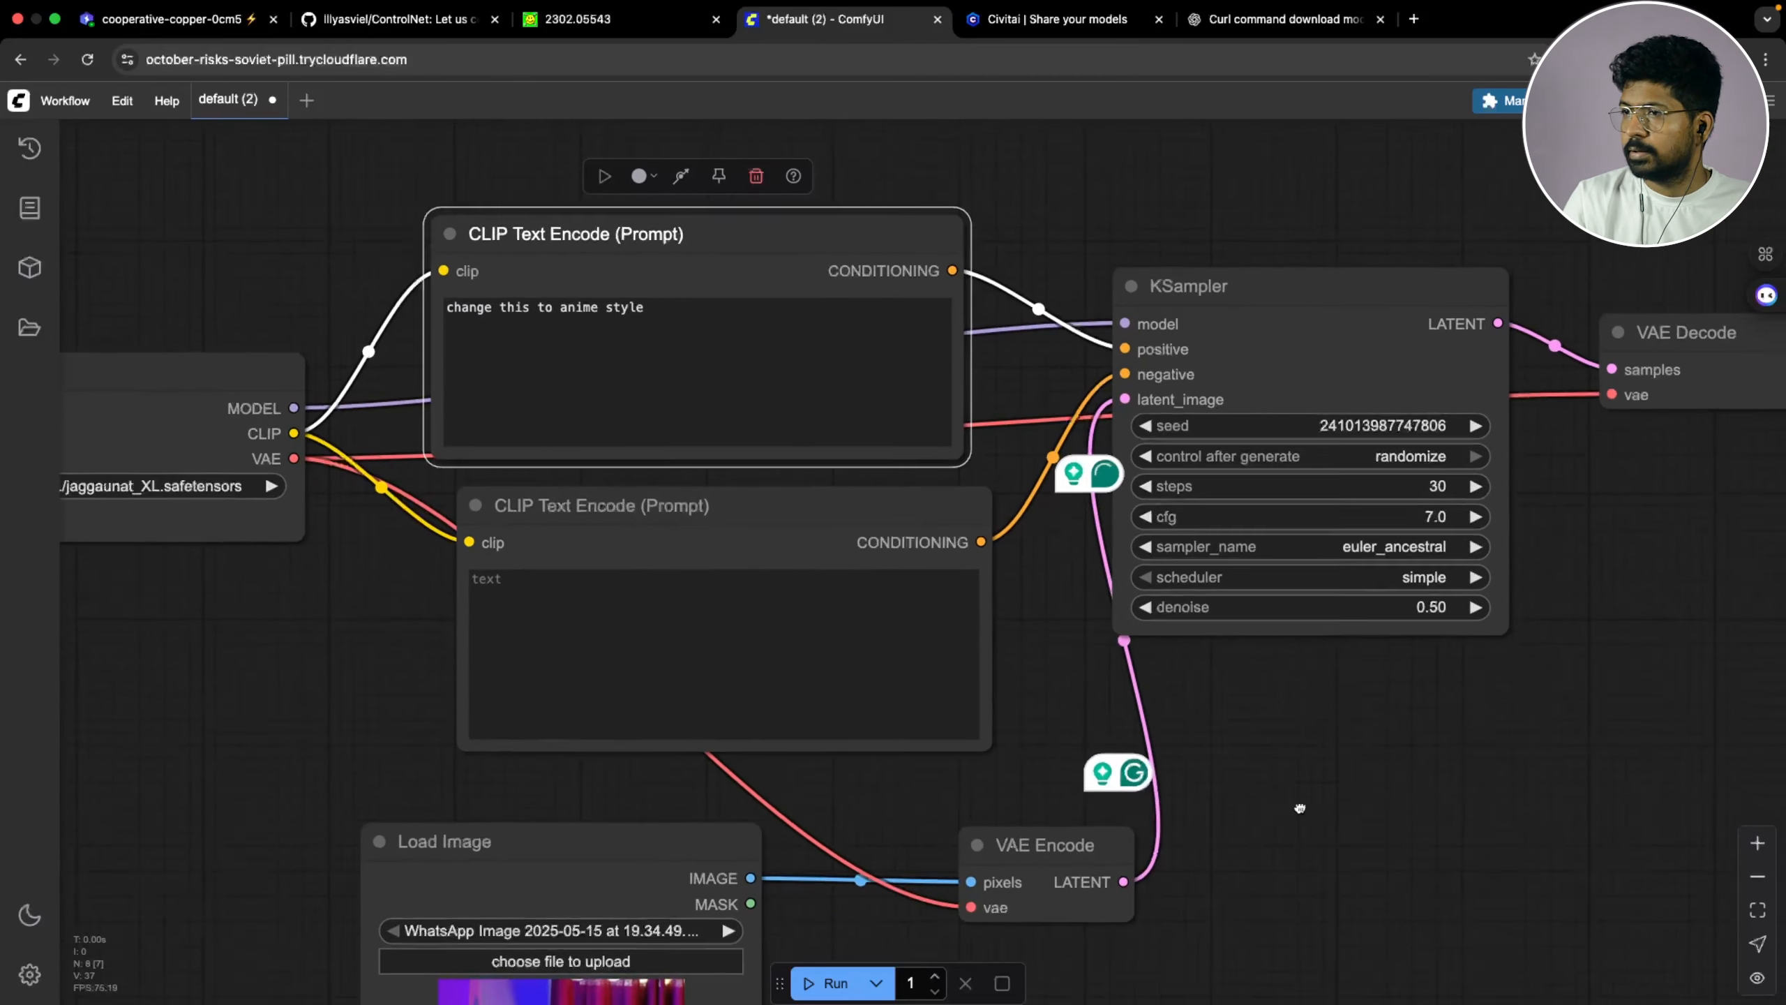
key(ctrl+Return)
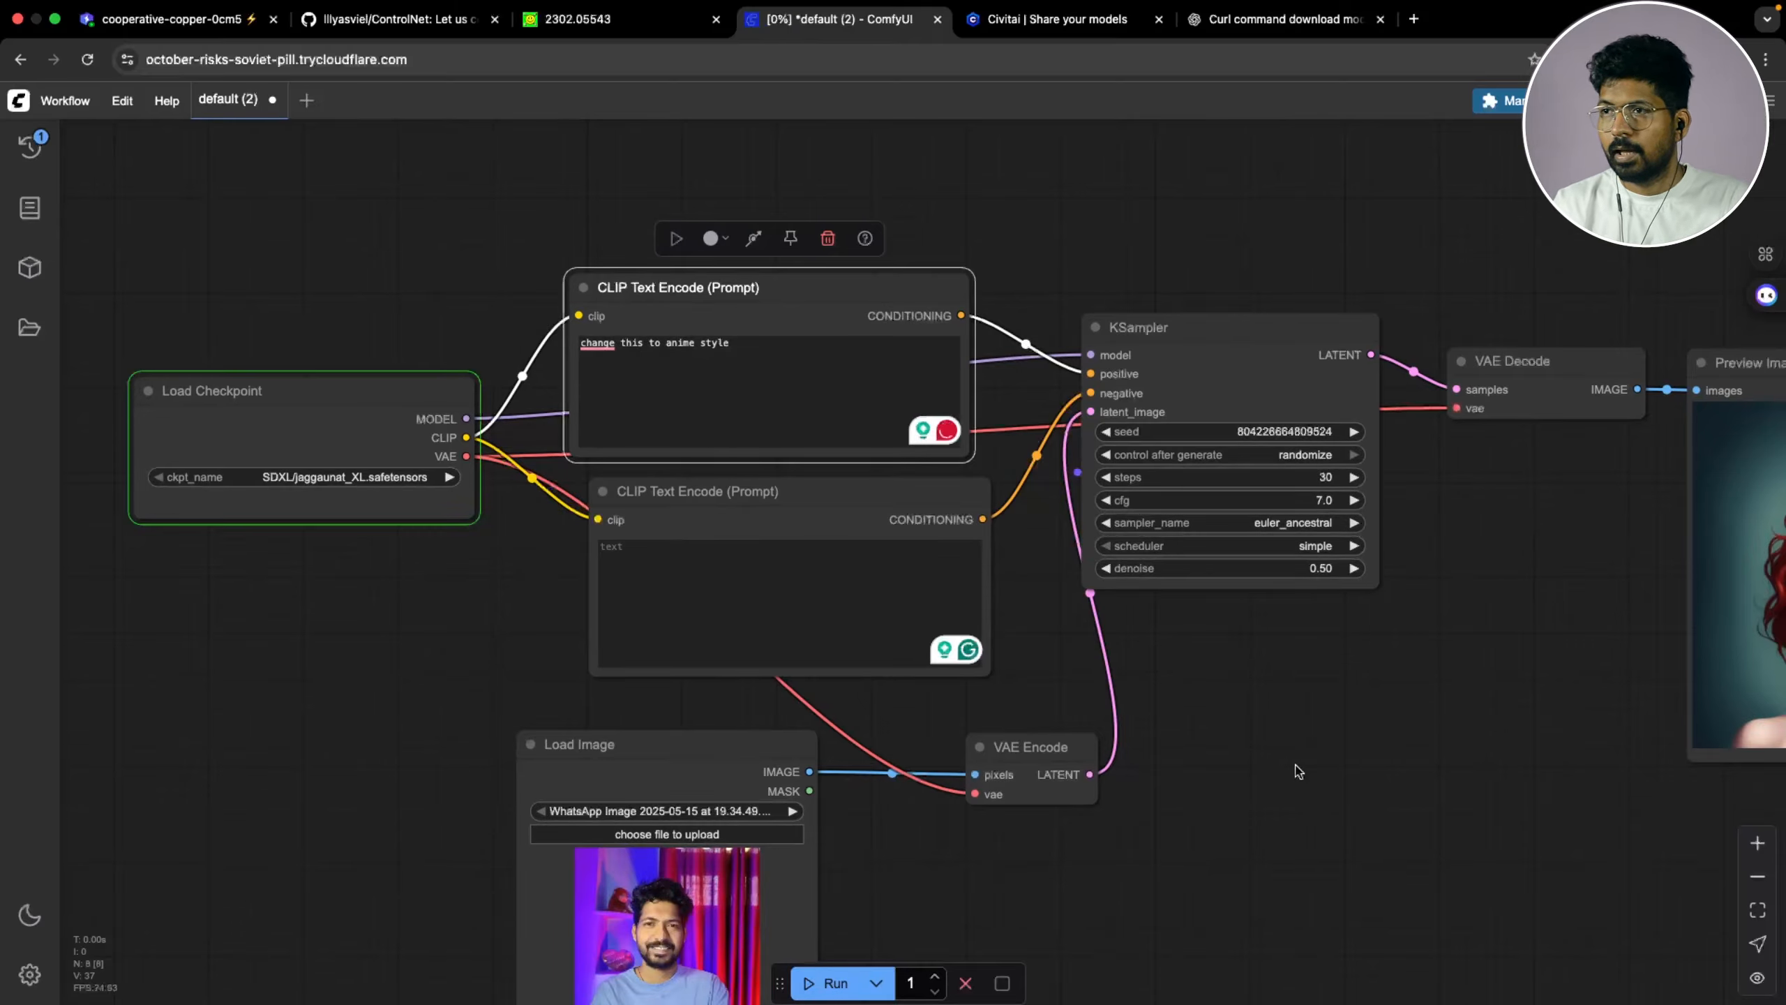
Shift the VAE Encode and Load Image nodes slightly to tidy their layout beneath the prompt nodes
scroll(980, 721, down, 2)
drag(979, 721, 955, 694)
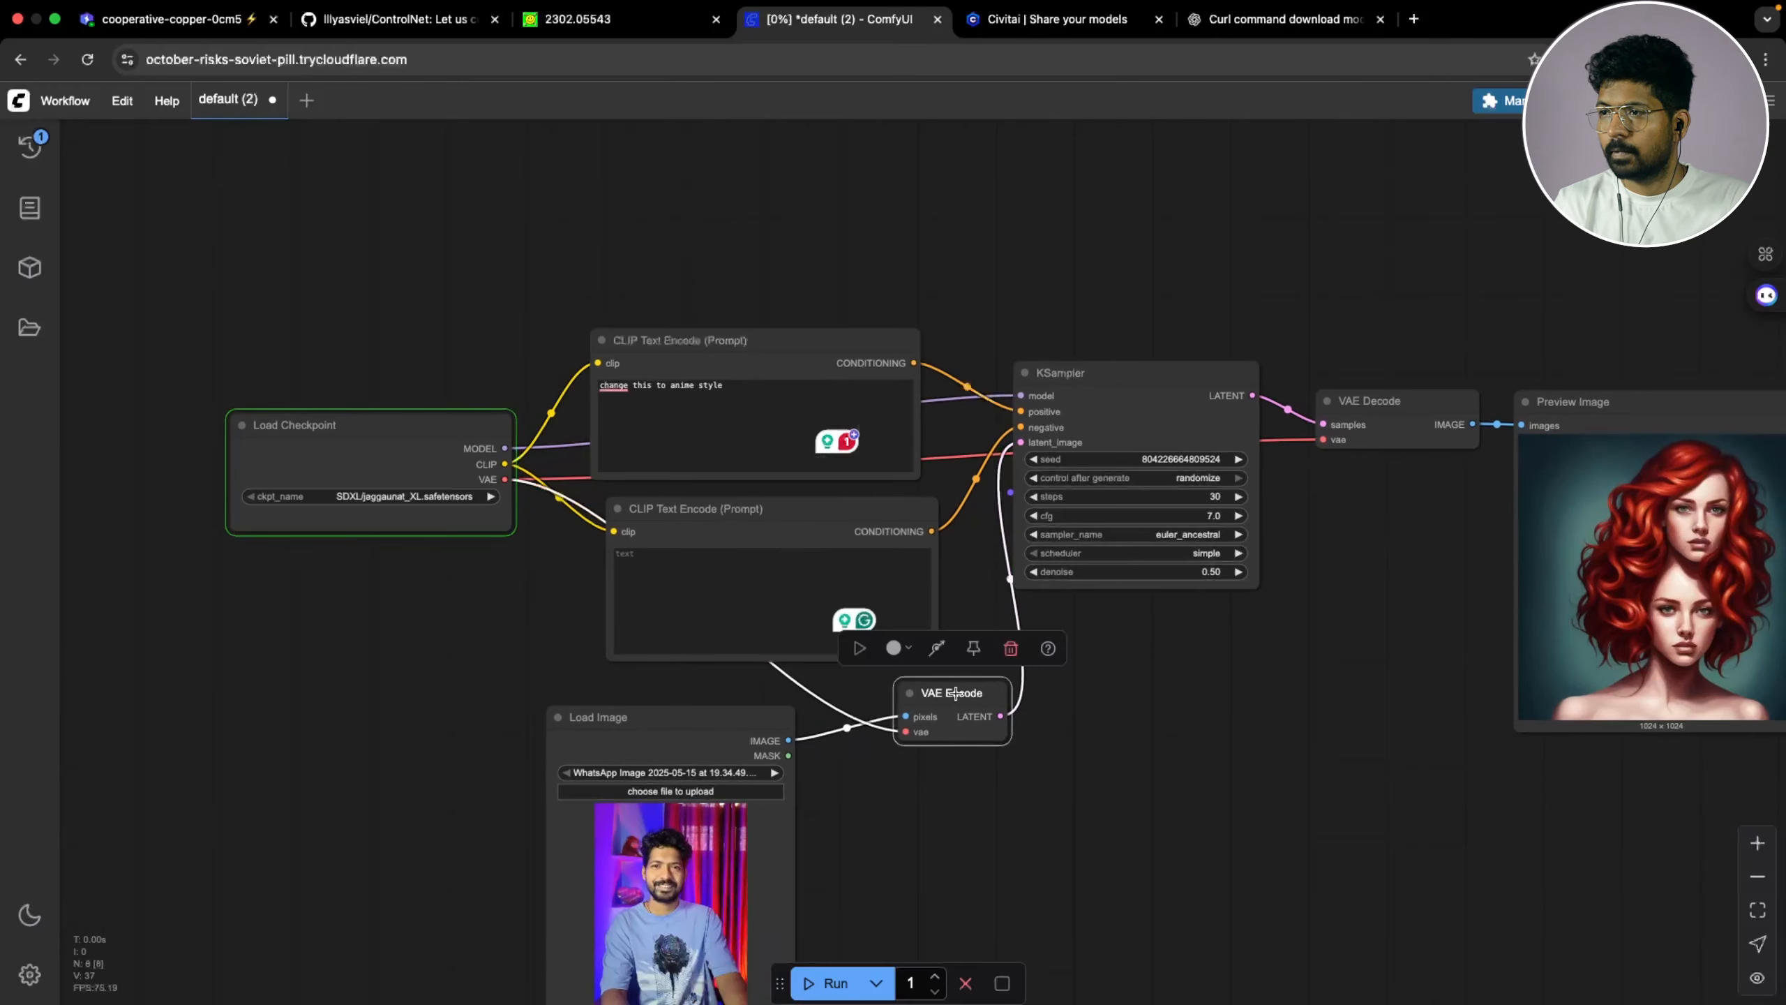
drag(732, 722, 701, 709)
drag(1023, 852, 981, 836)
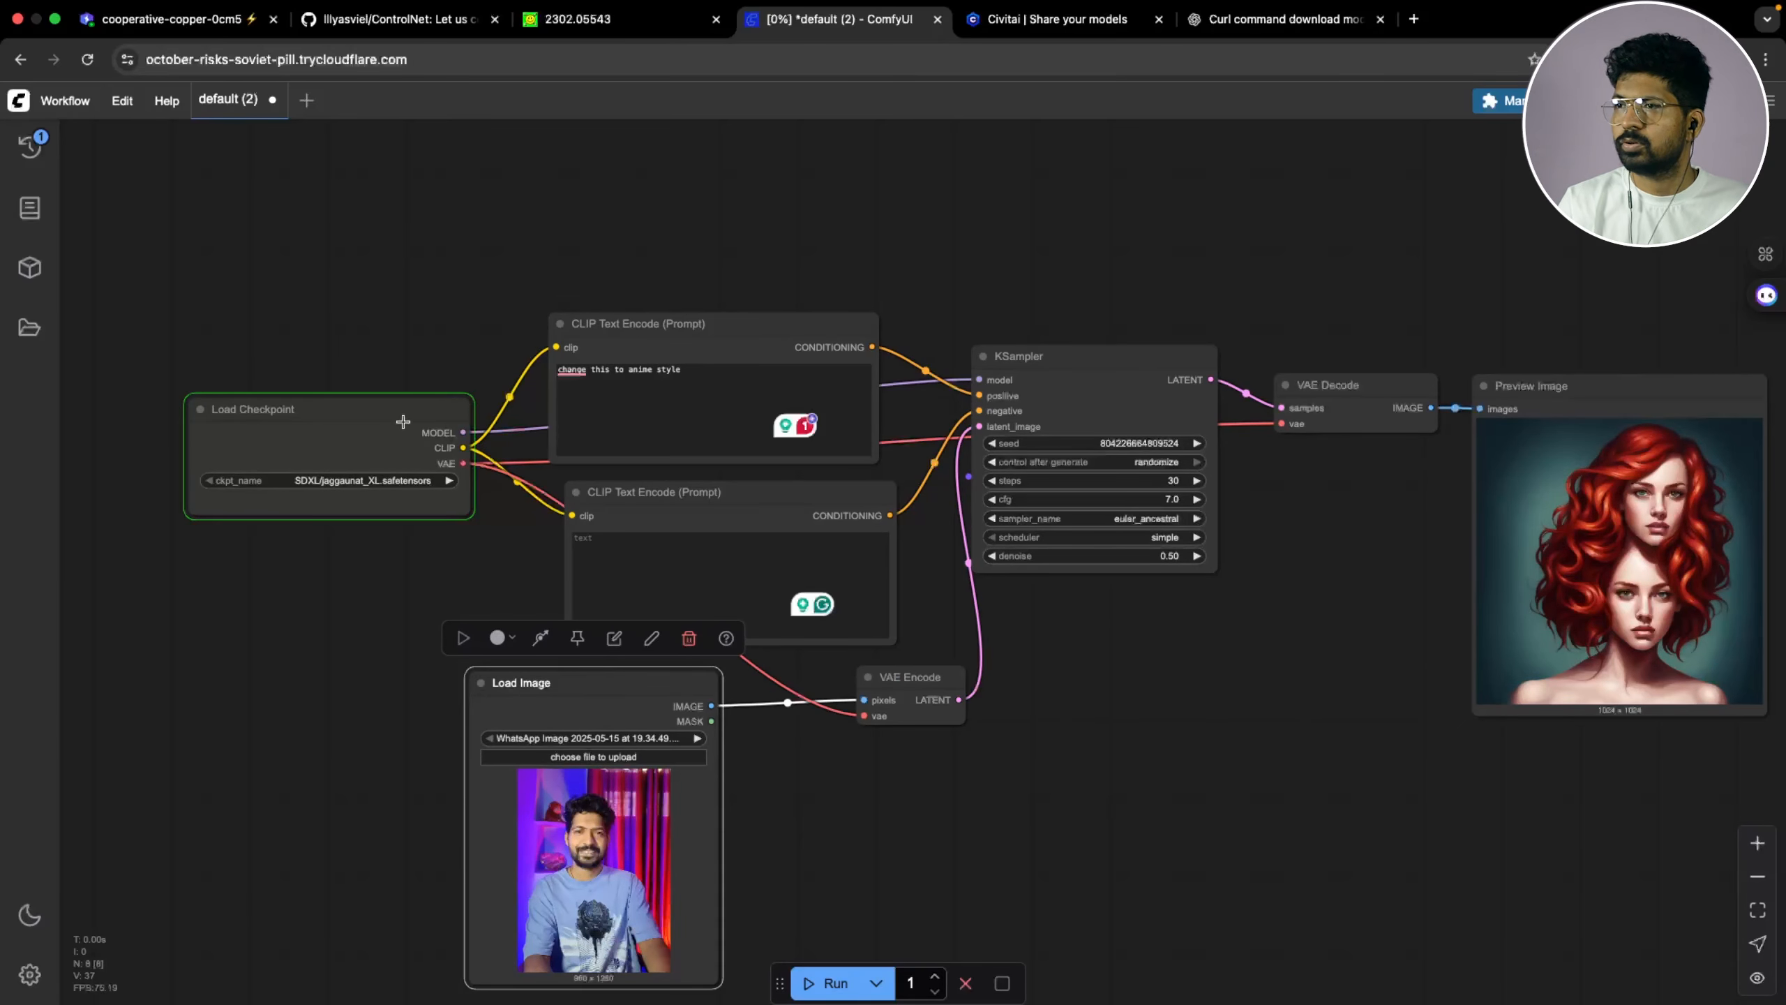
mouse_move(574, 370)
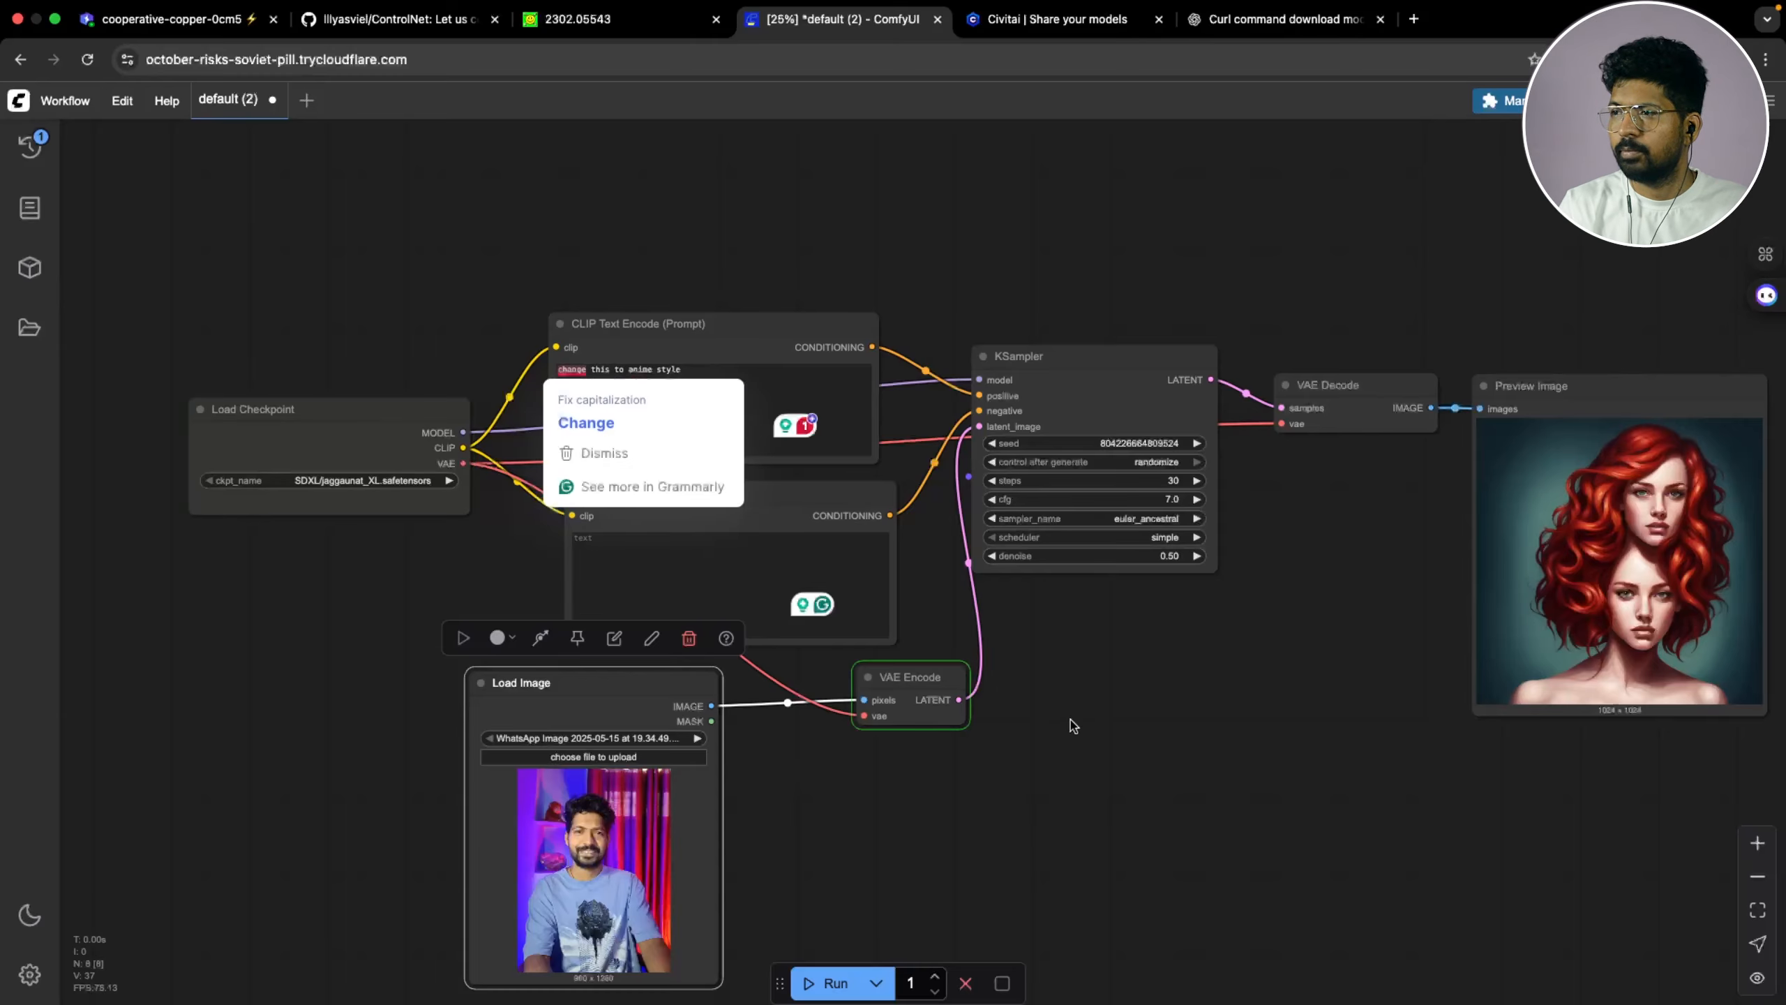
drag(906, 687, 892, 691)
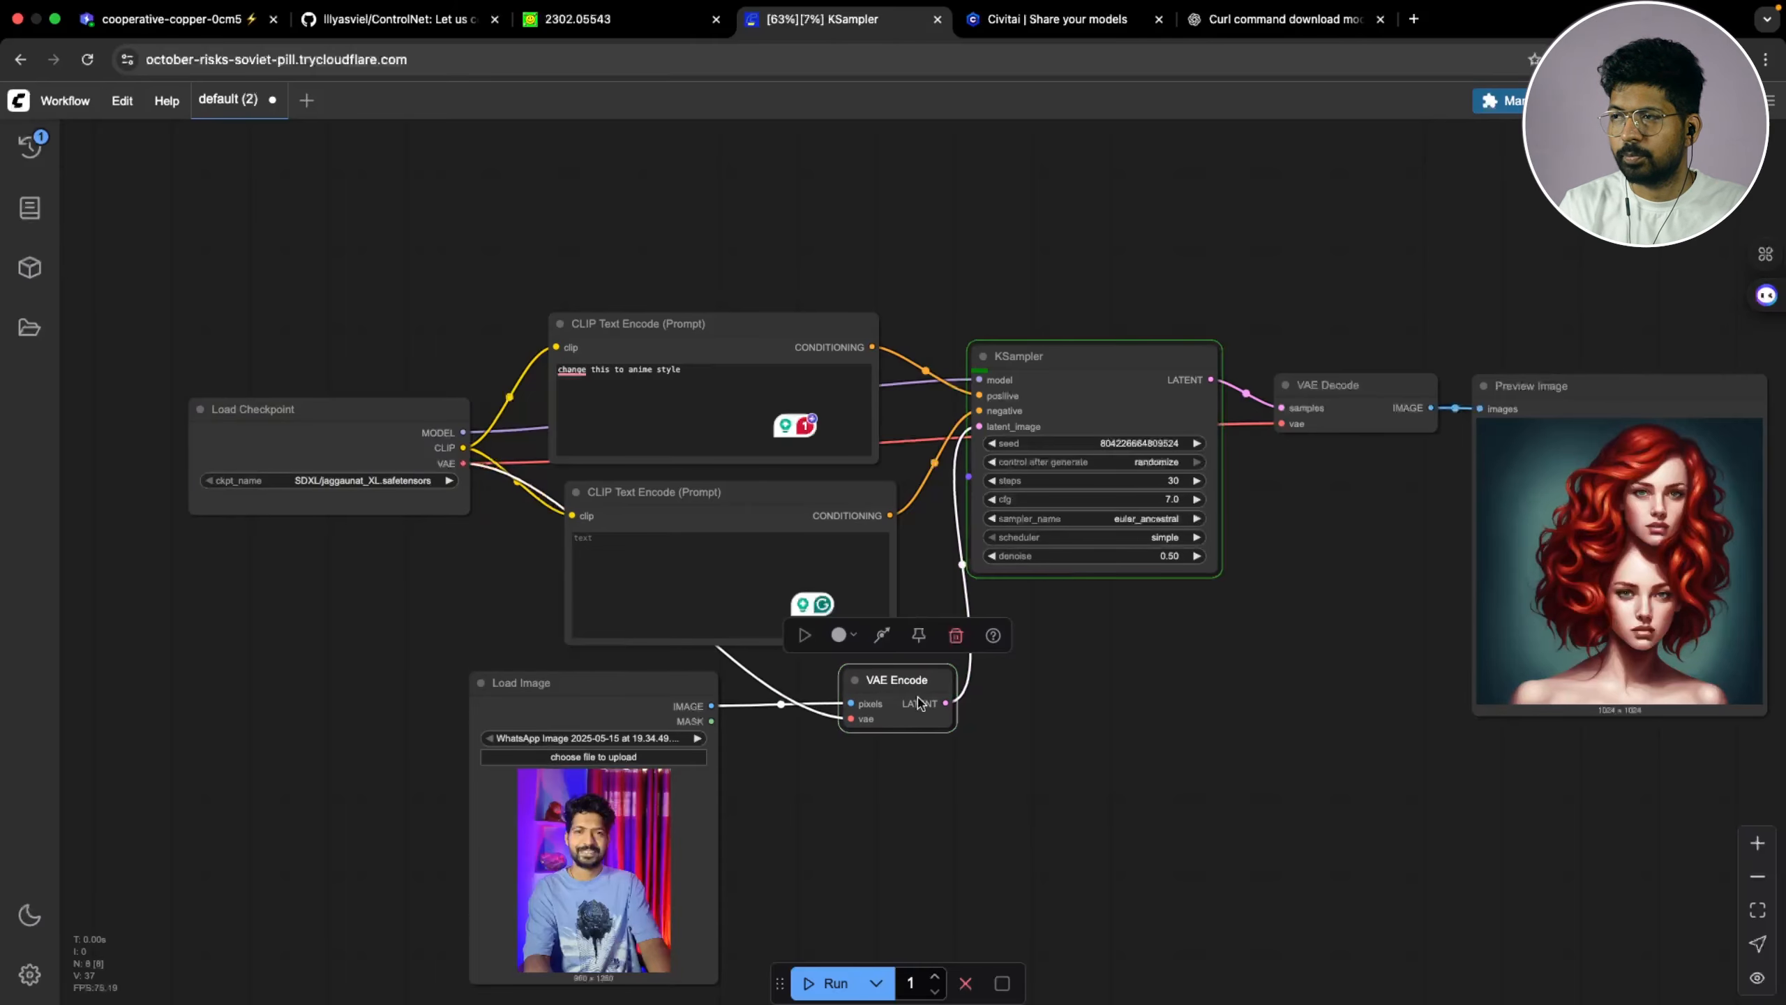
scroll(1005, 471, right, 2)
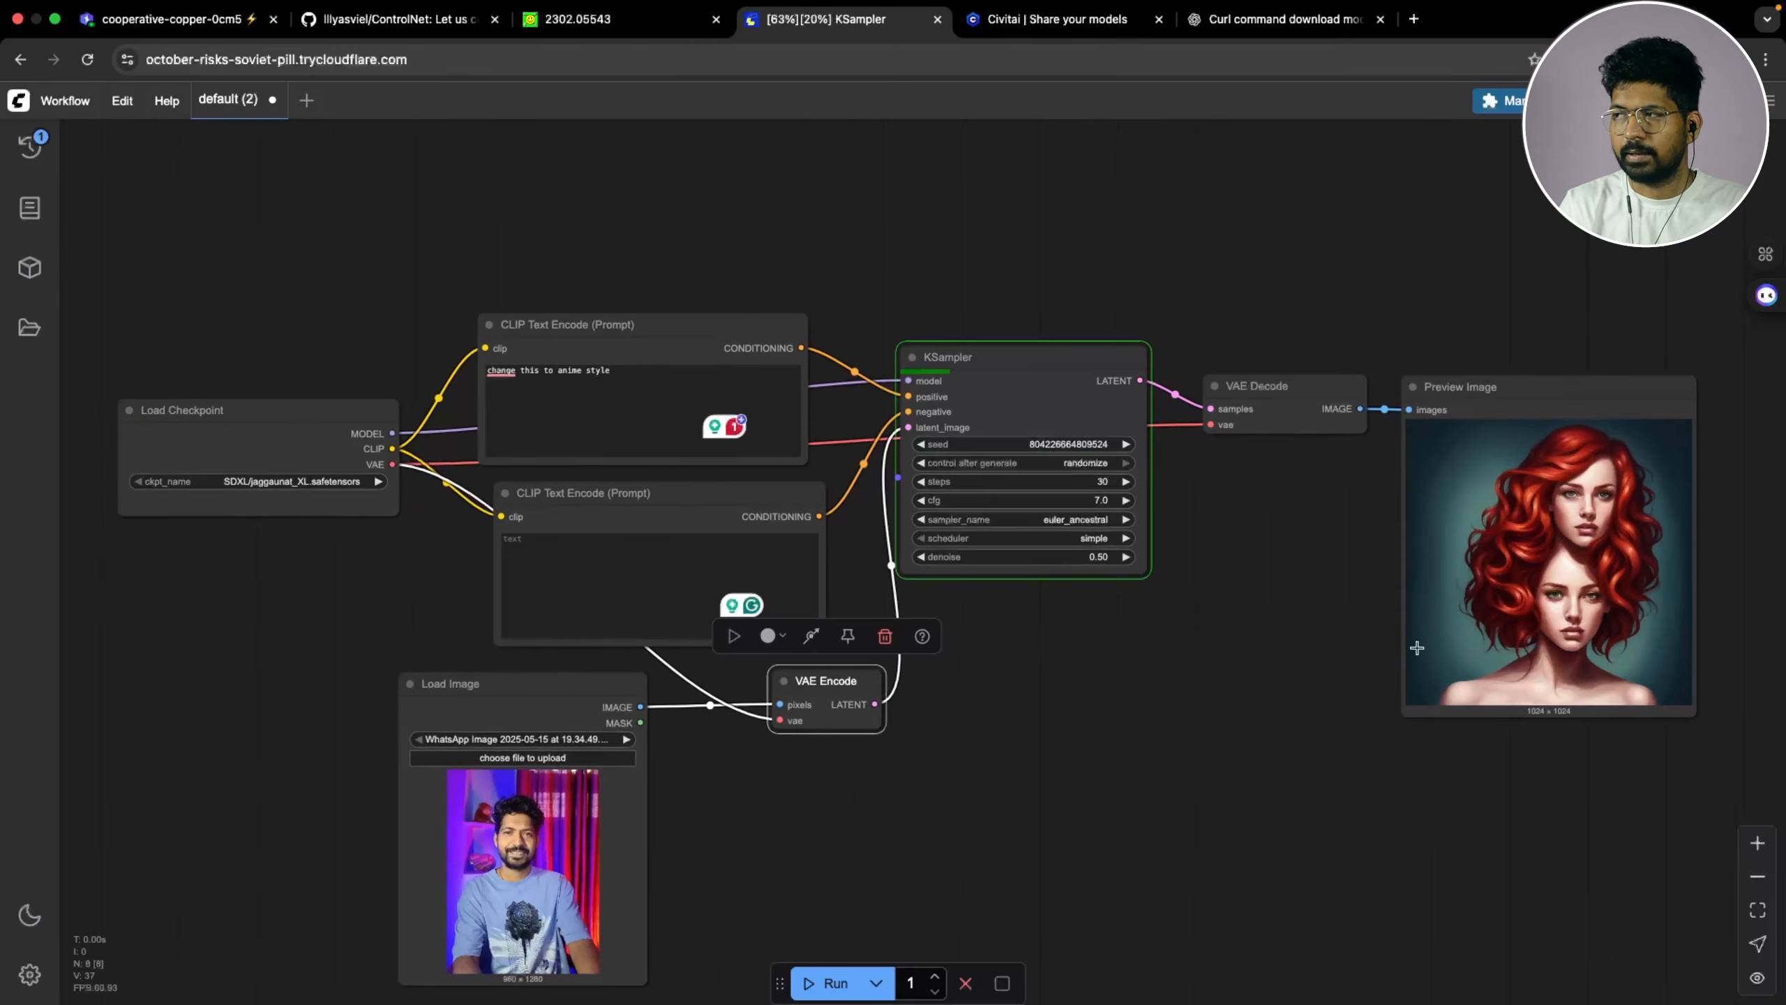
drag(1025, 794, 954, 791)
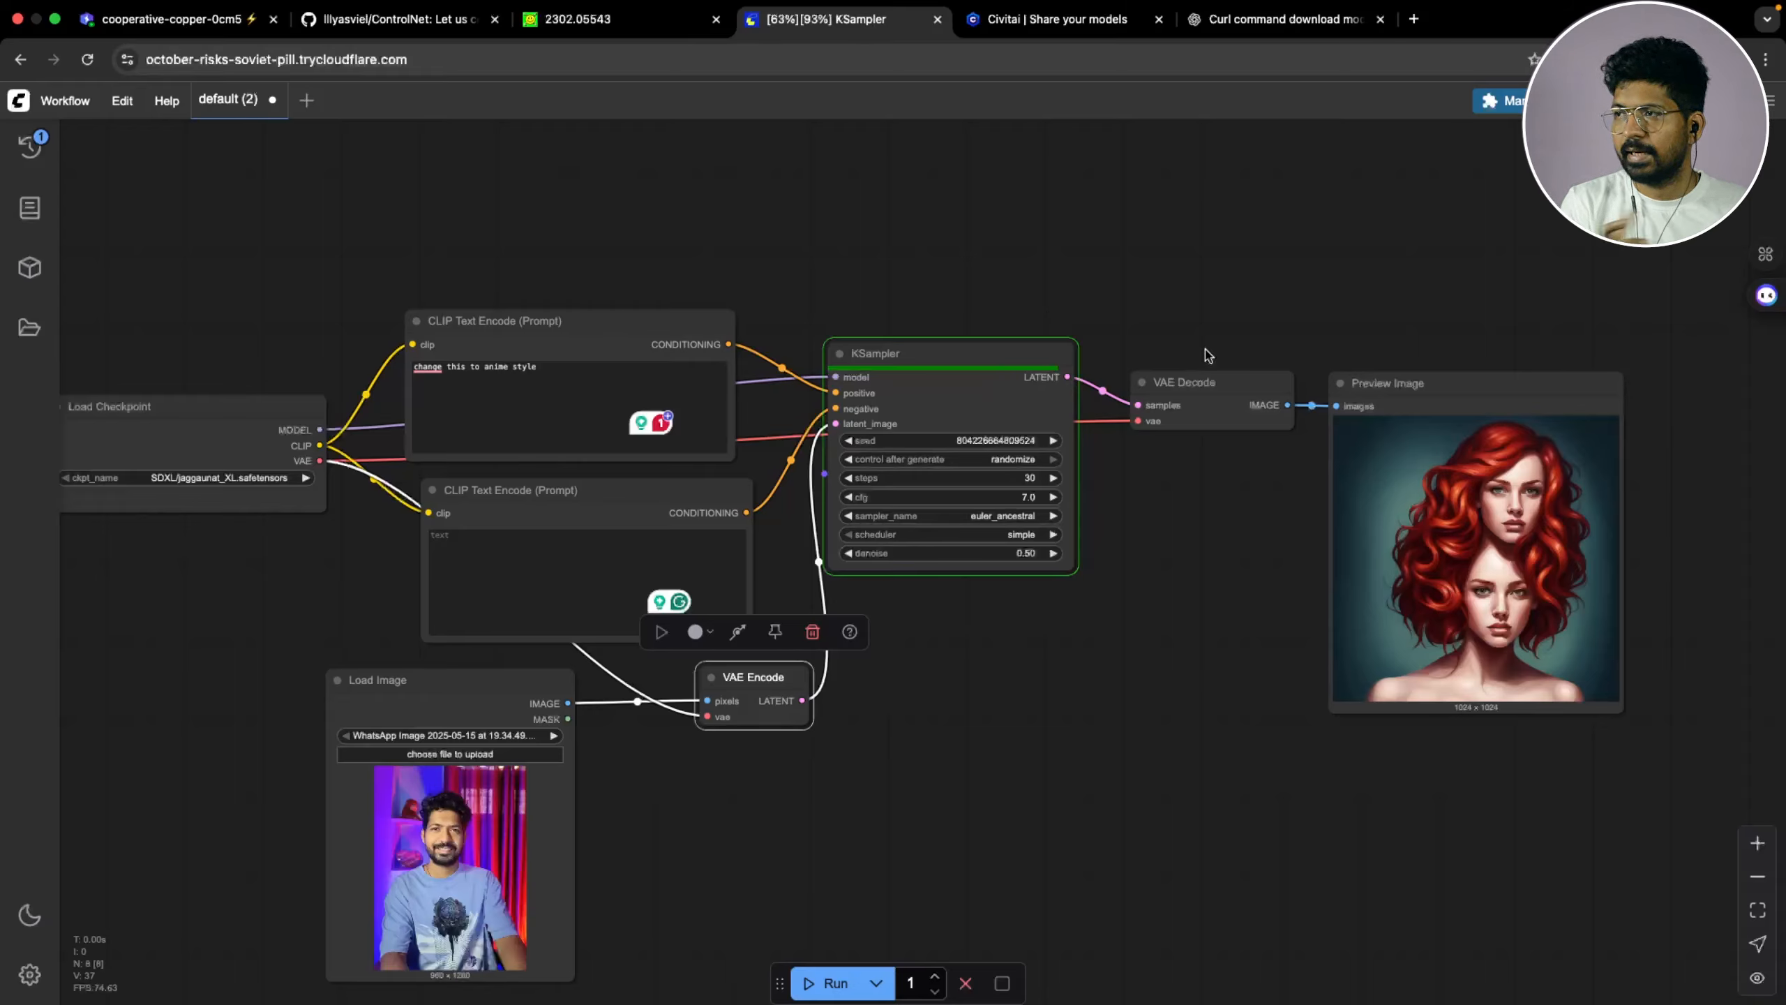
drag(1195, 561, 1082, 554)
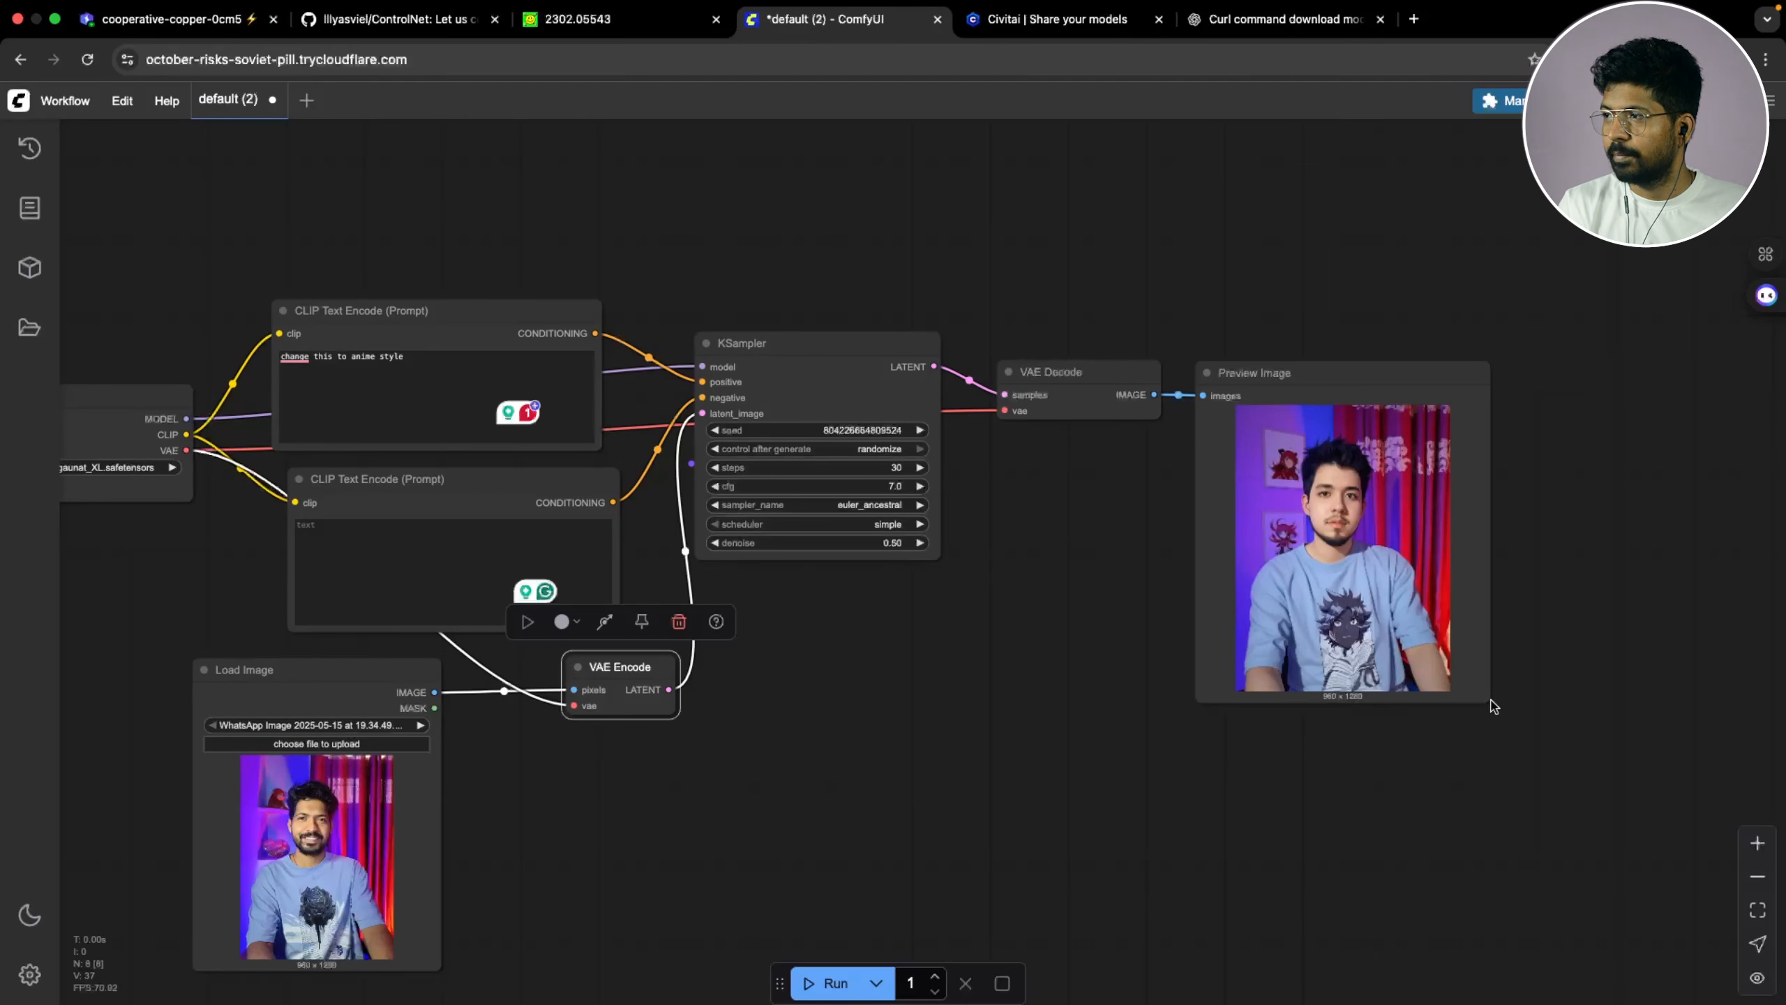
Enlarge the Preview Image node and inspect the generated image against the loaded photo
drag(1489, 699, 1632, 949)
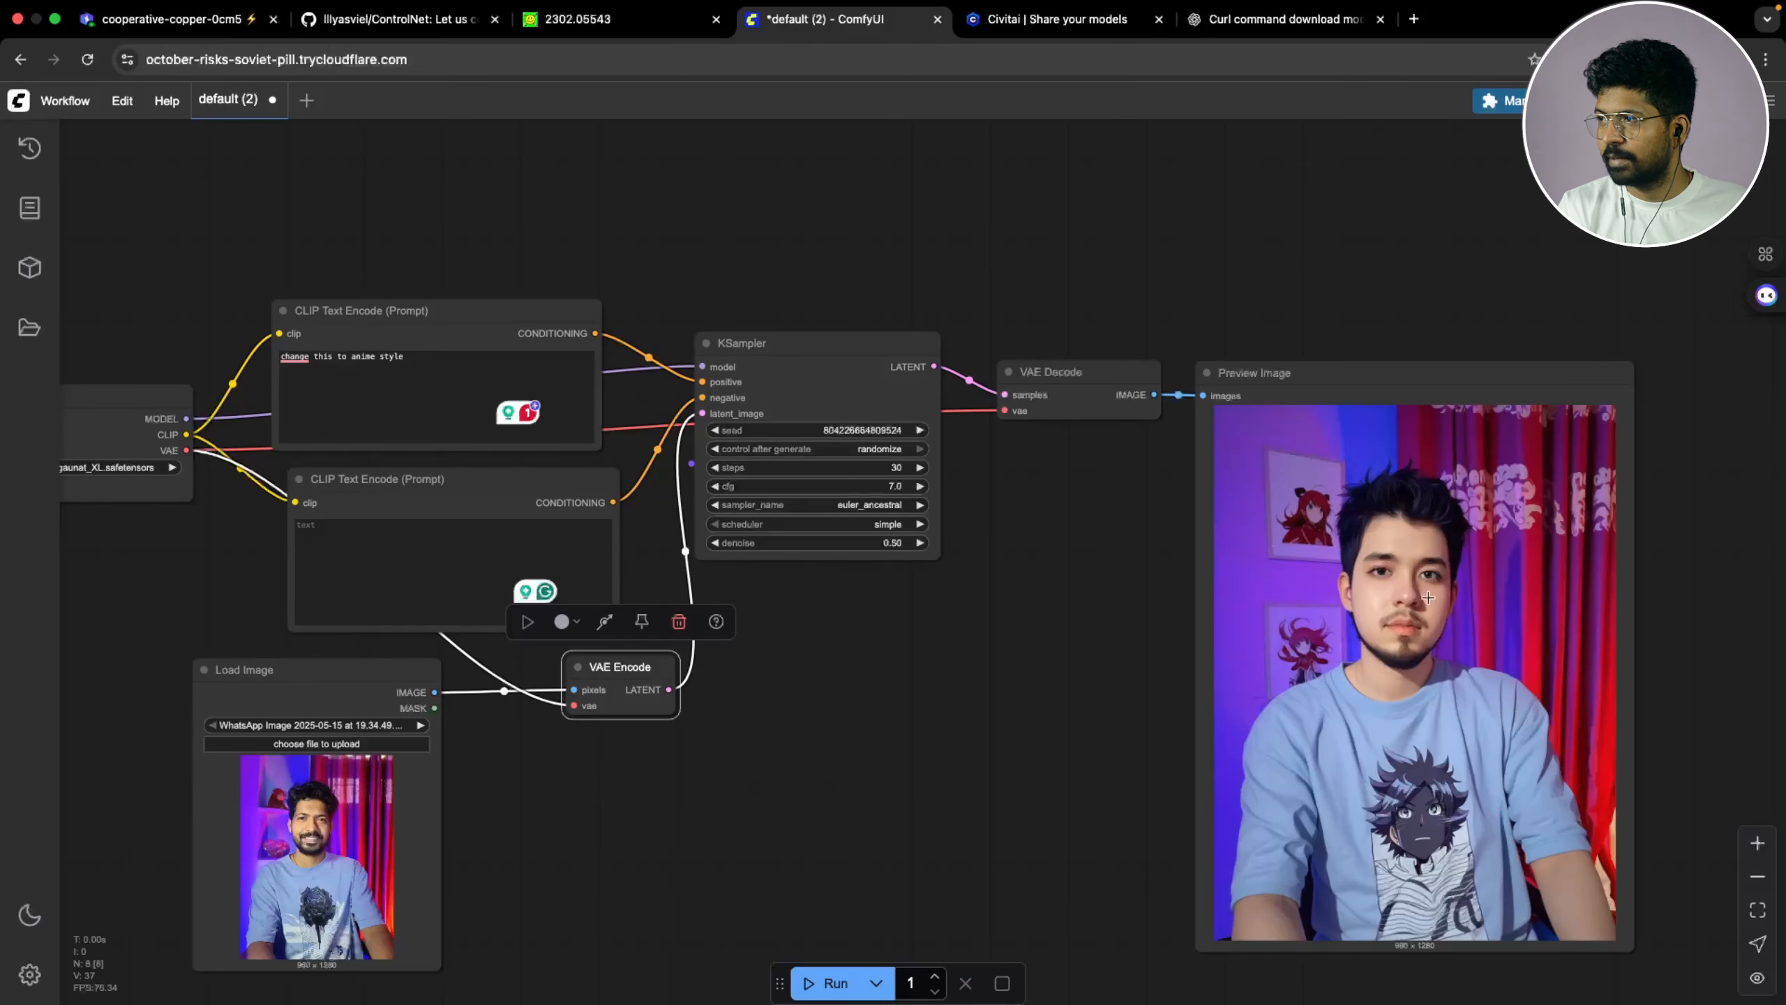
scroll(1428, 597, up, 5)
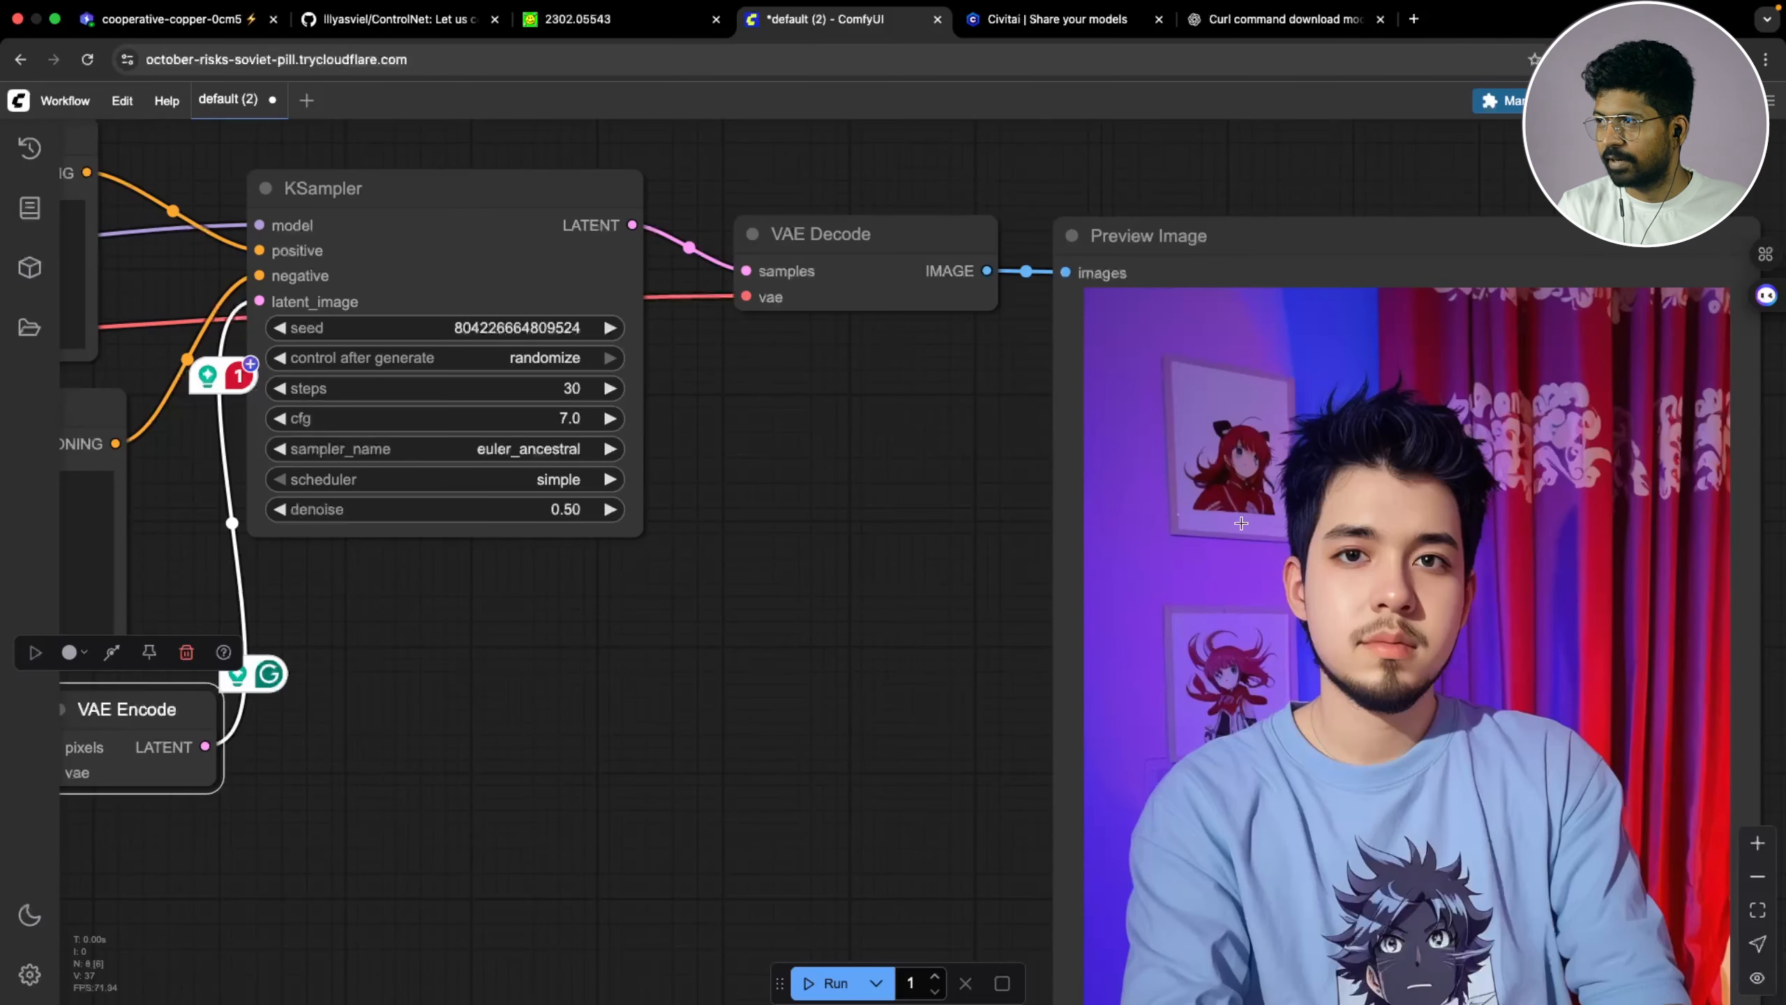
scroll(1452, 473, down, 4)
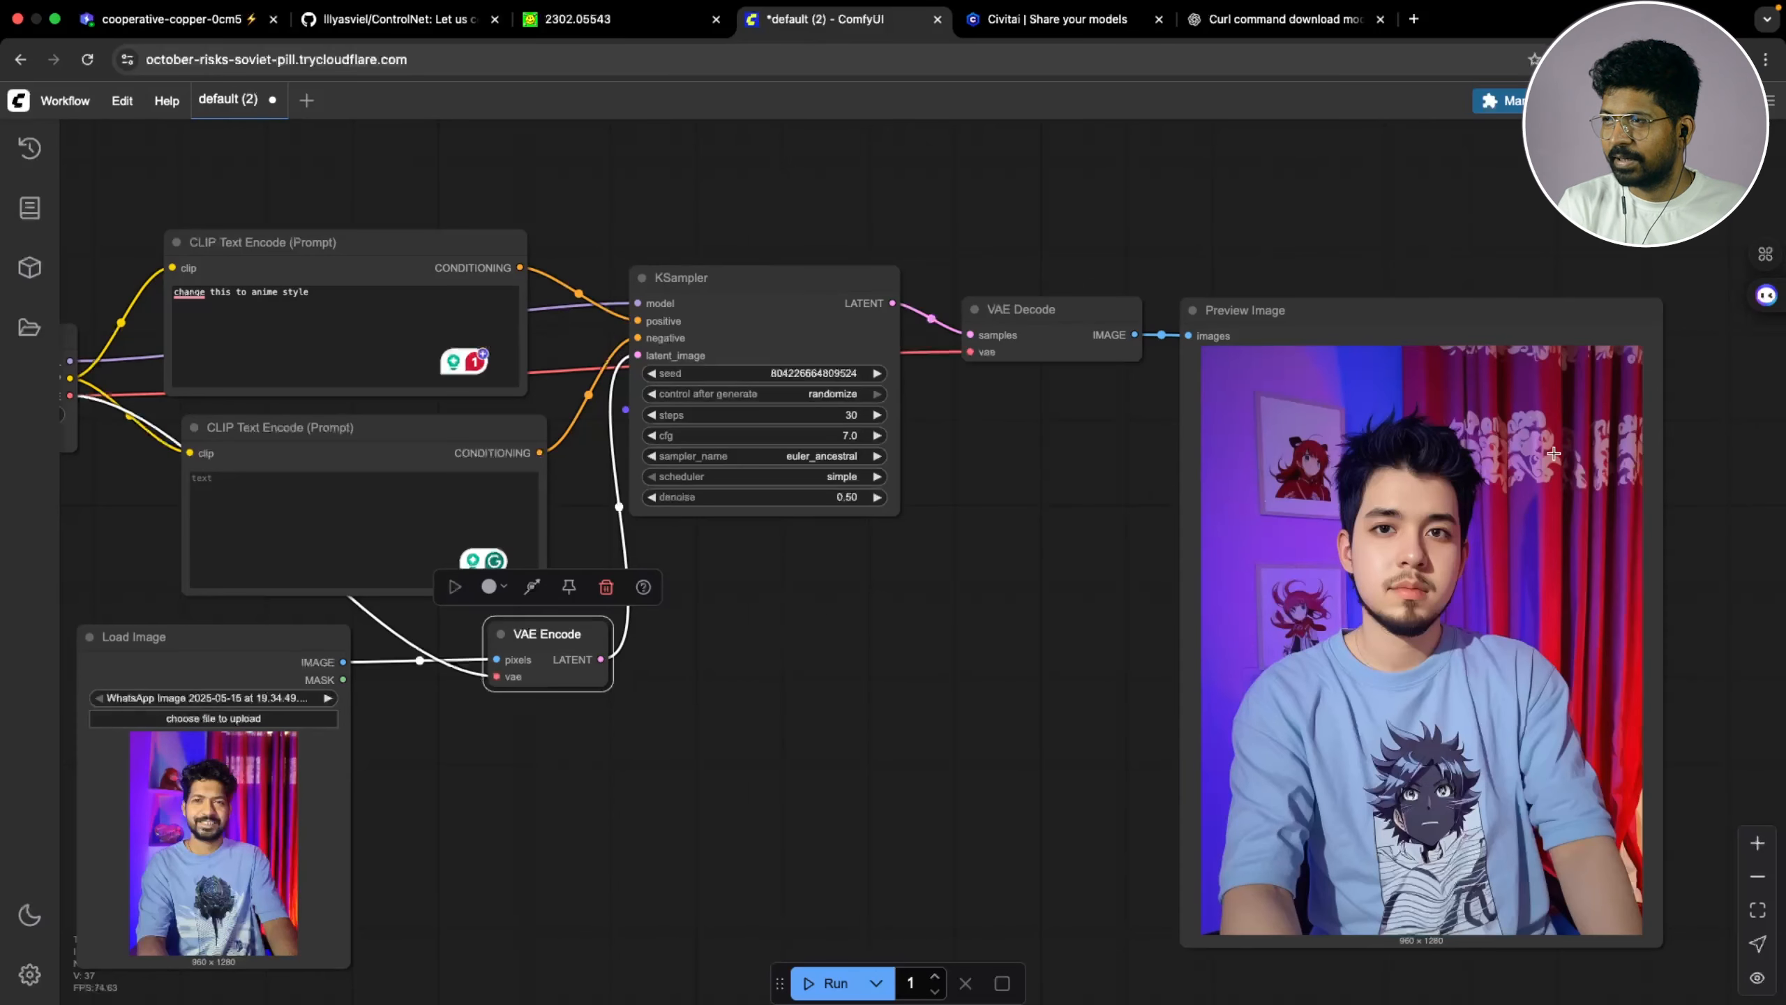
drag(960, 539, 1068, 556)
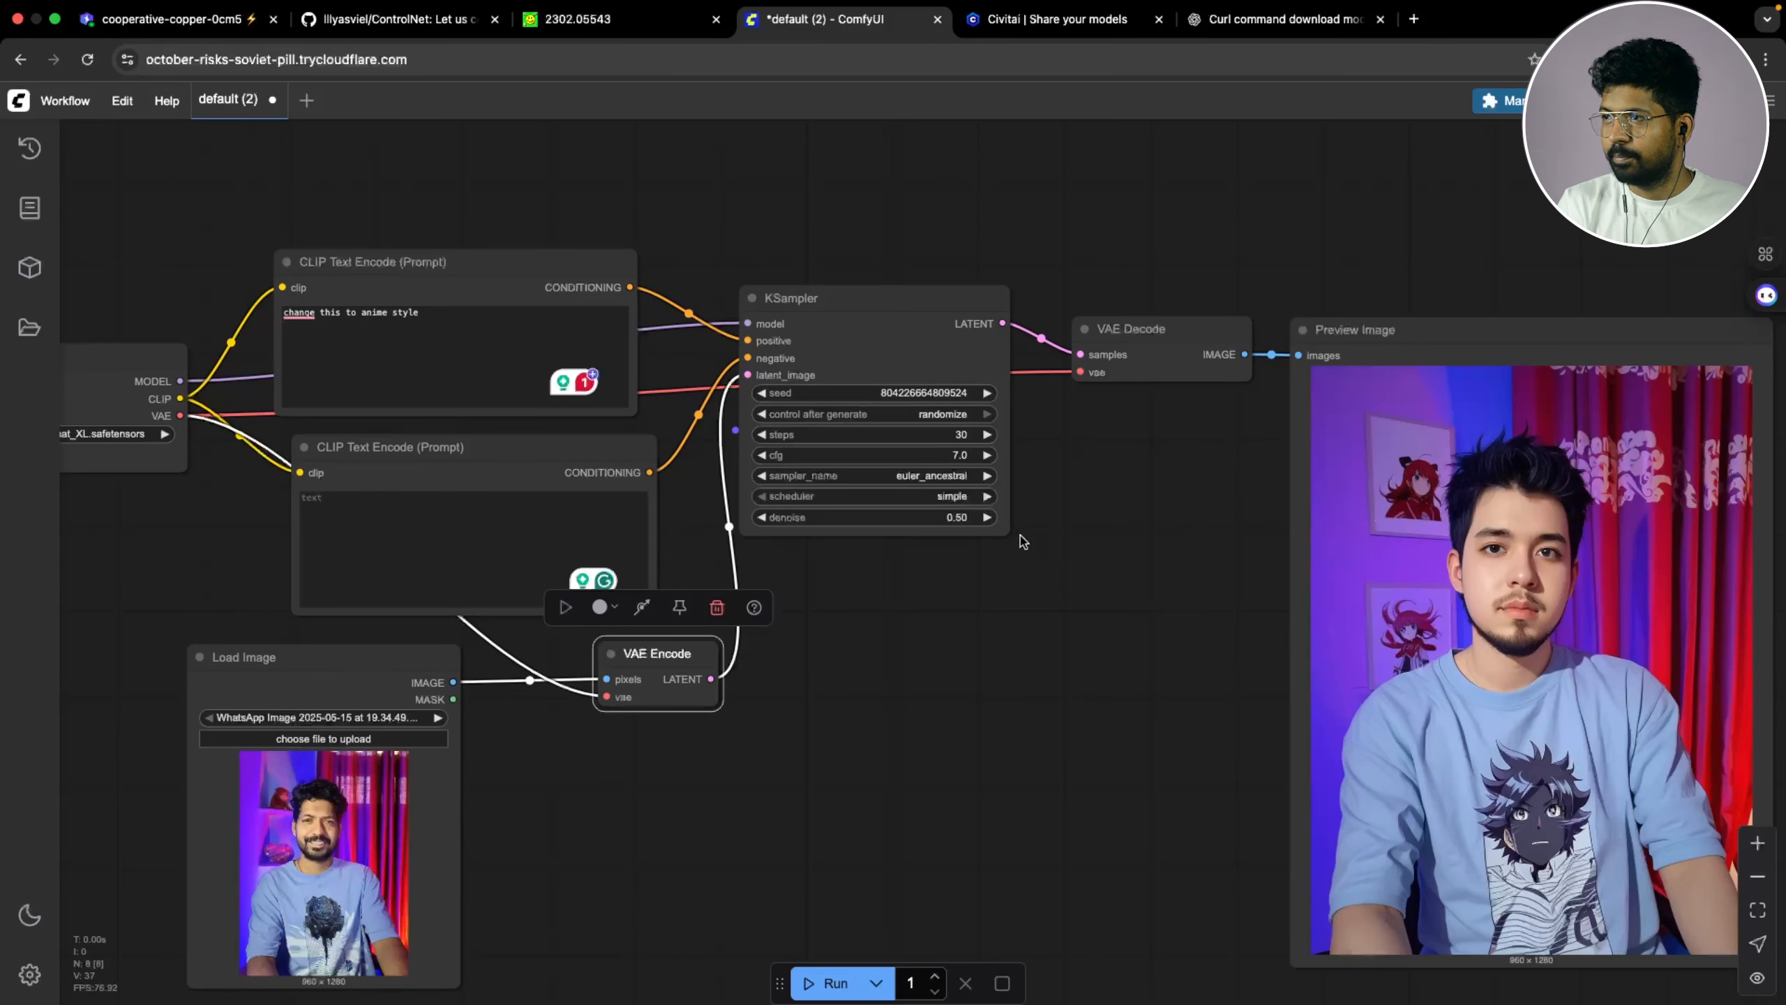
Set the KSampler's denoise to 0.1
scroll(1023, 594, up, 4)
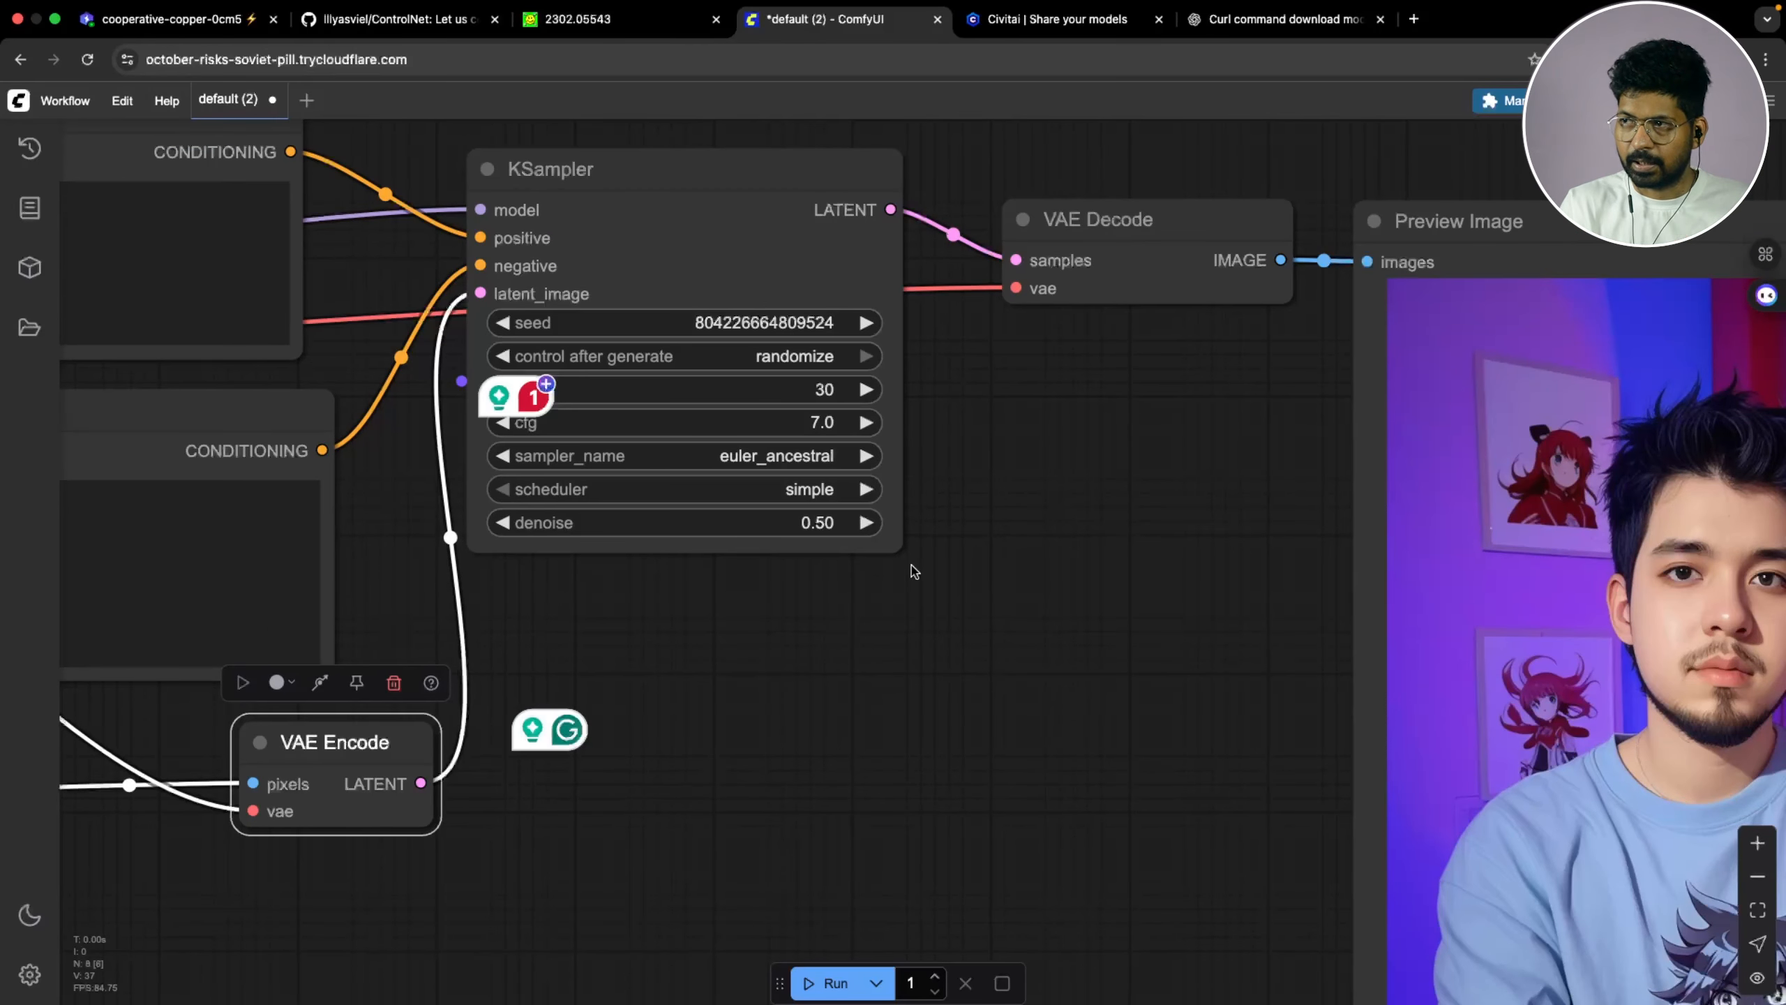
click(820, 526)
text(0.)
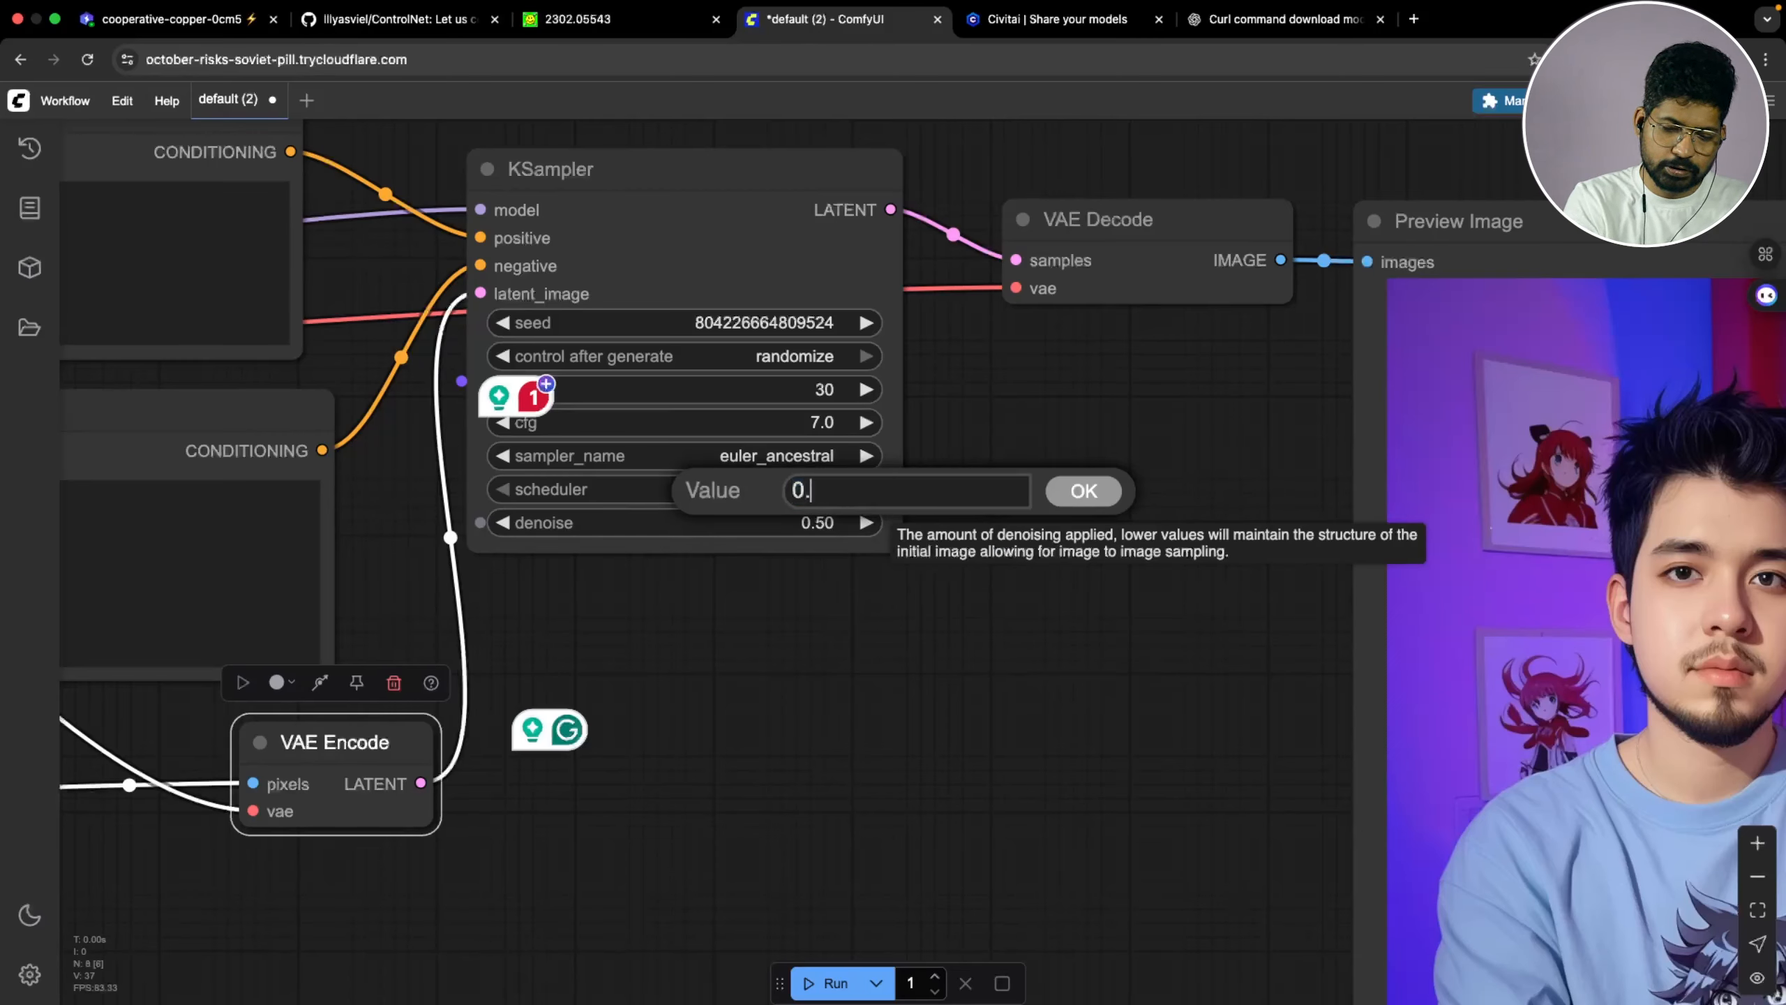
text(1)
click(1068, 505)
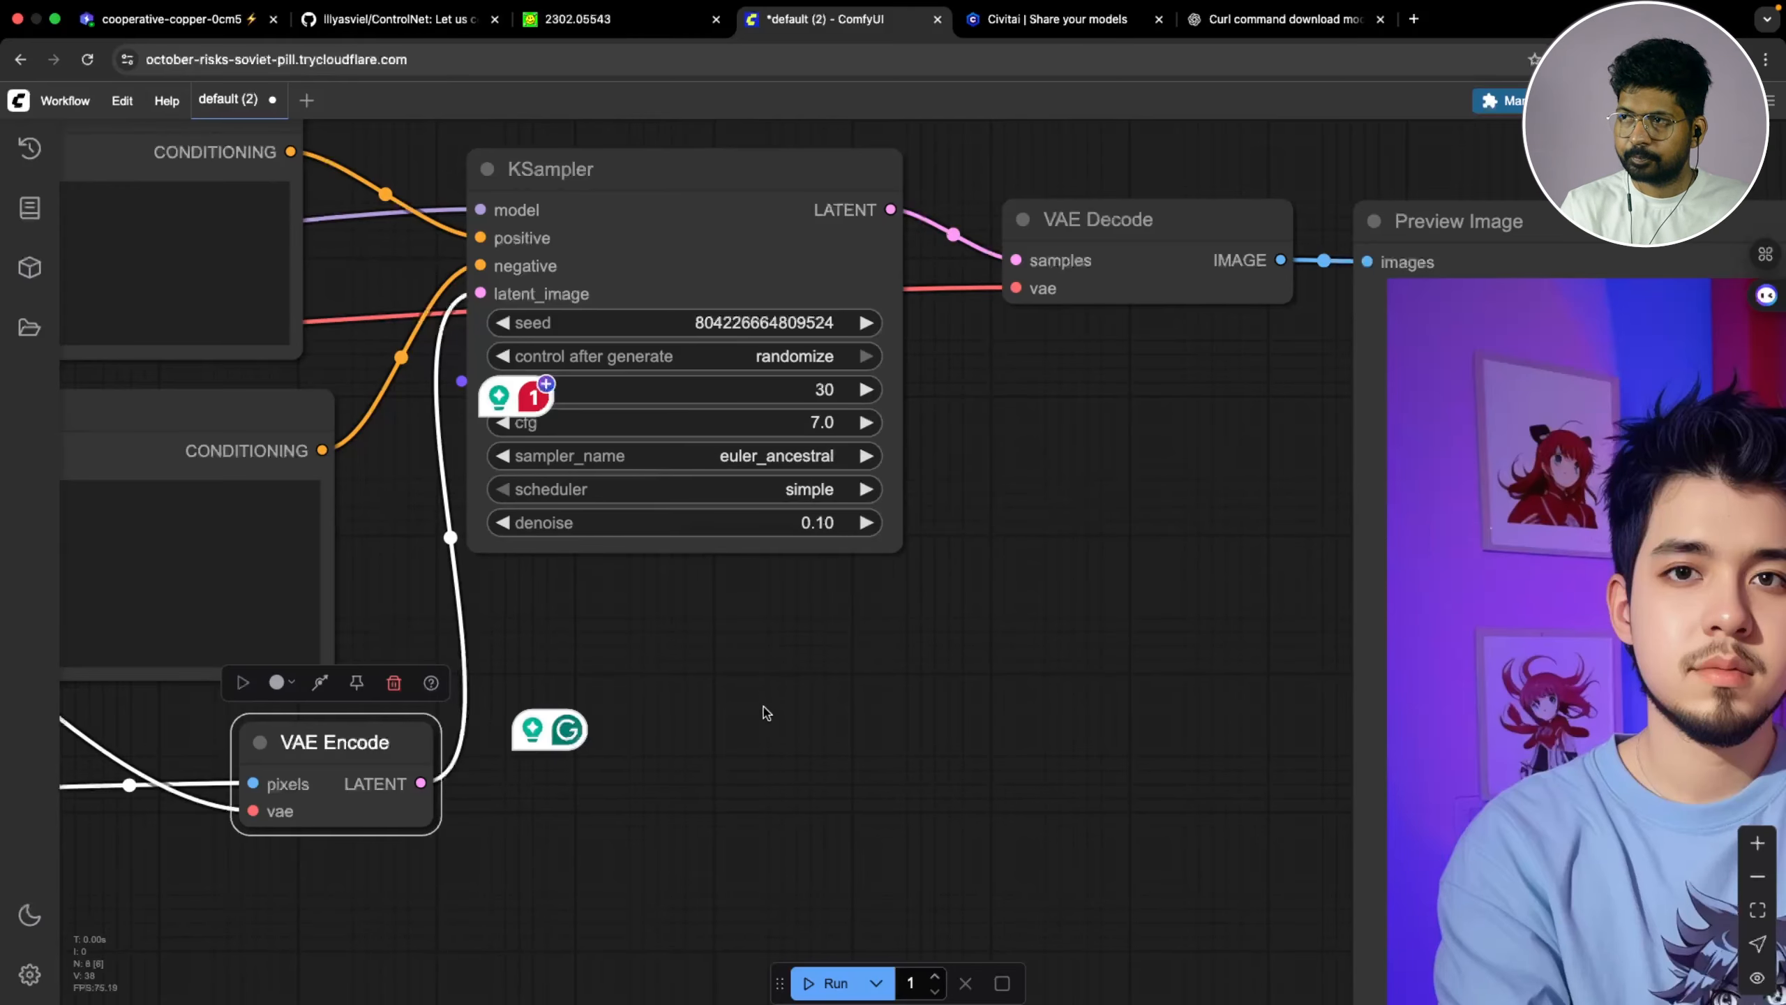
Set the KSampler's control after generate to fixed and run the workflow
scroll(766, 713, down, 2)
click(791, 443)
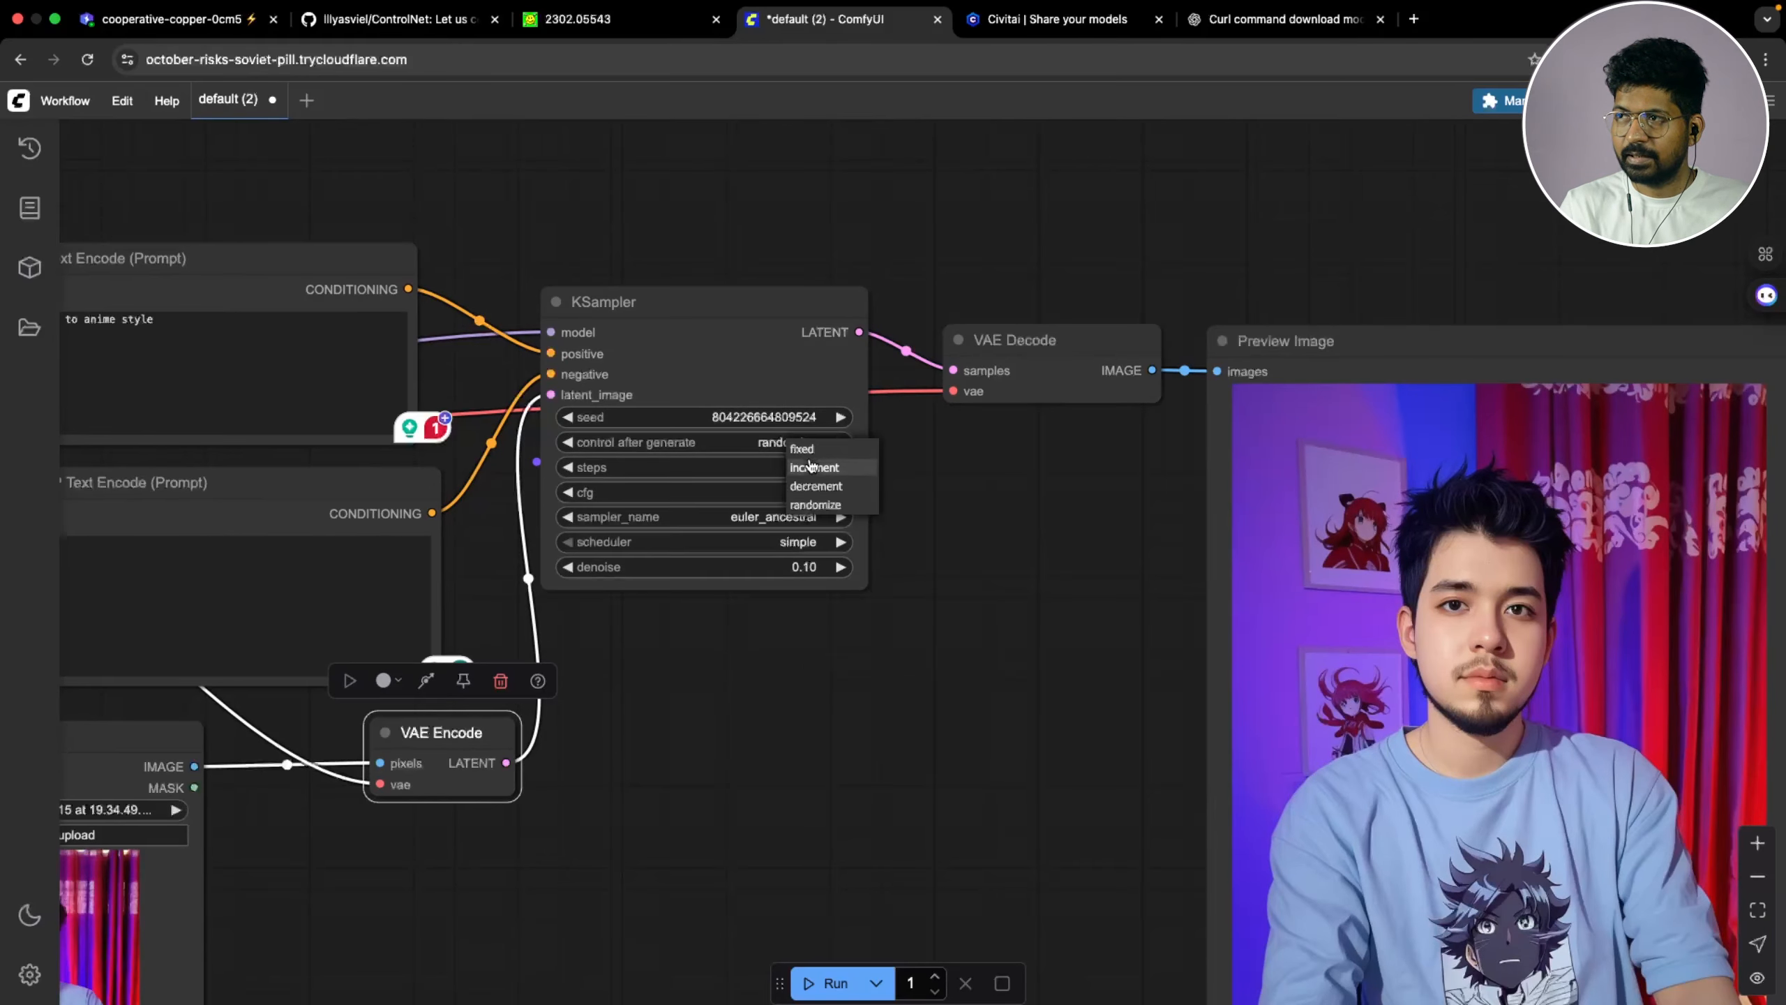
click(801, 448)
drag(828, 646, 955, 644)
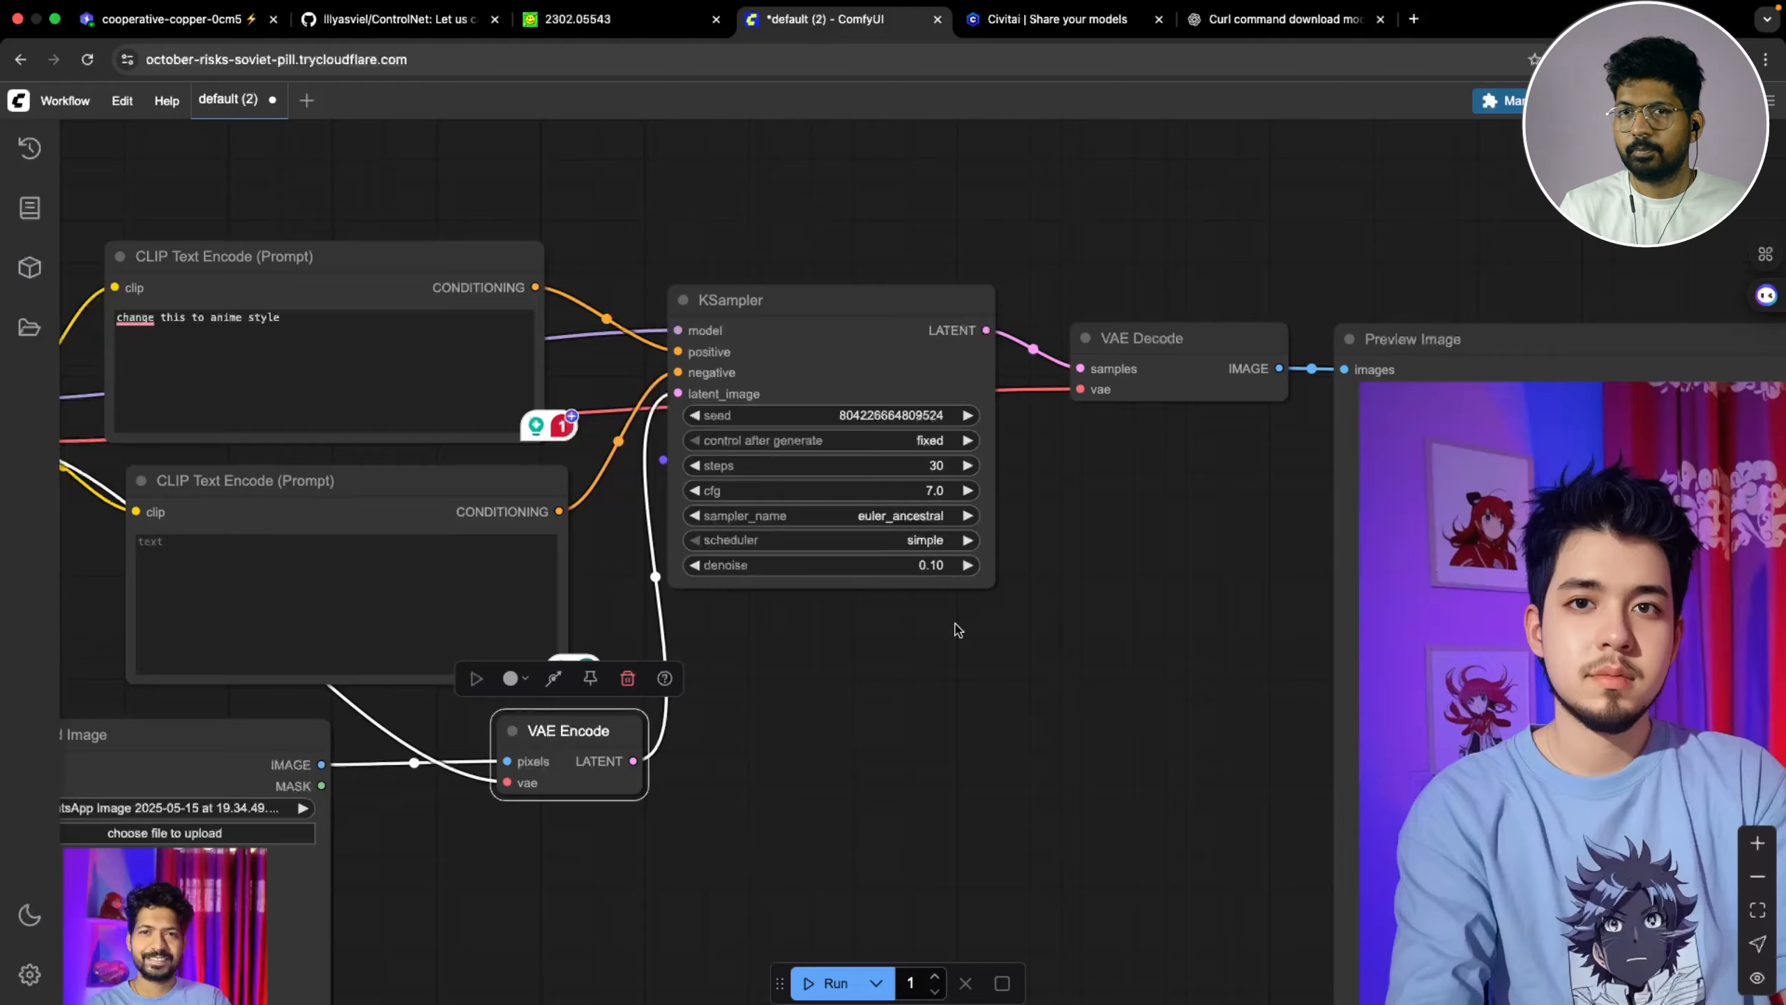
click(816, 984)
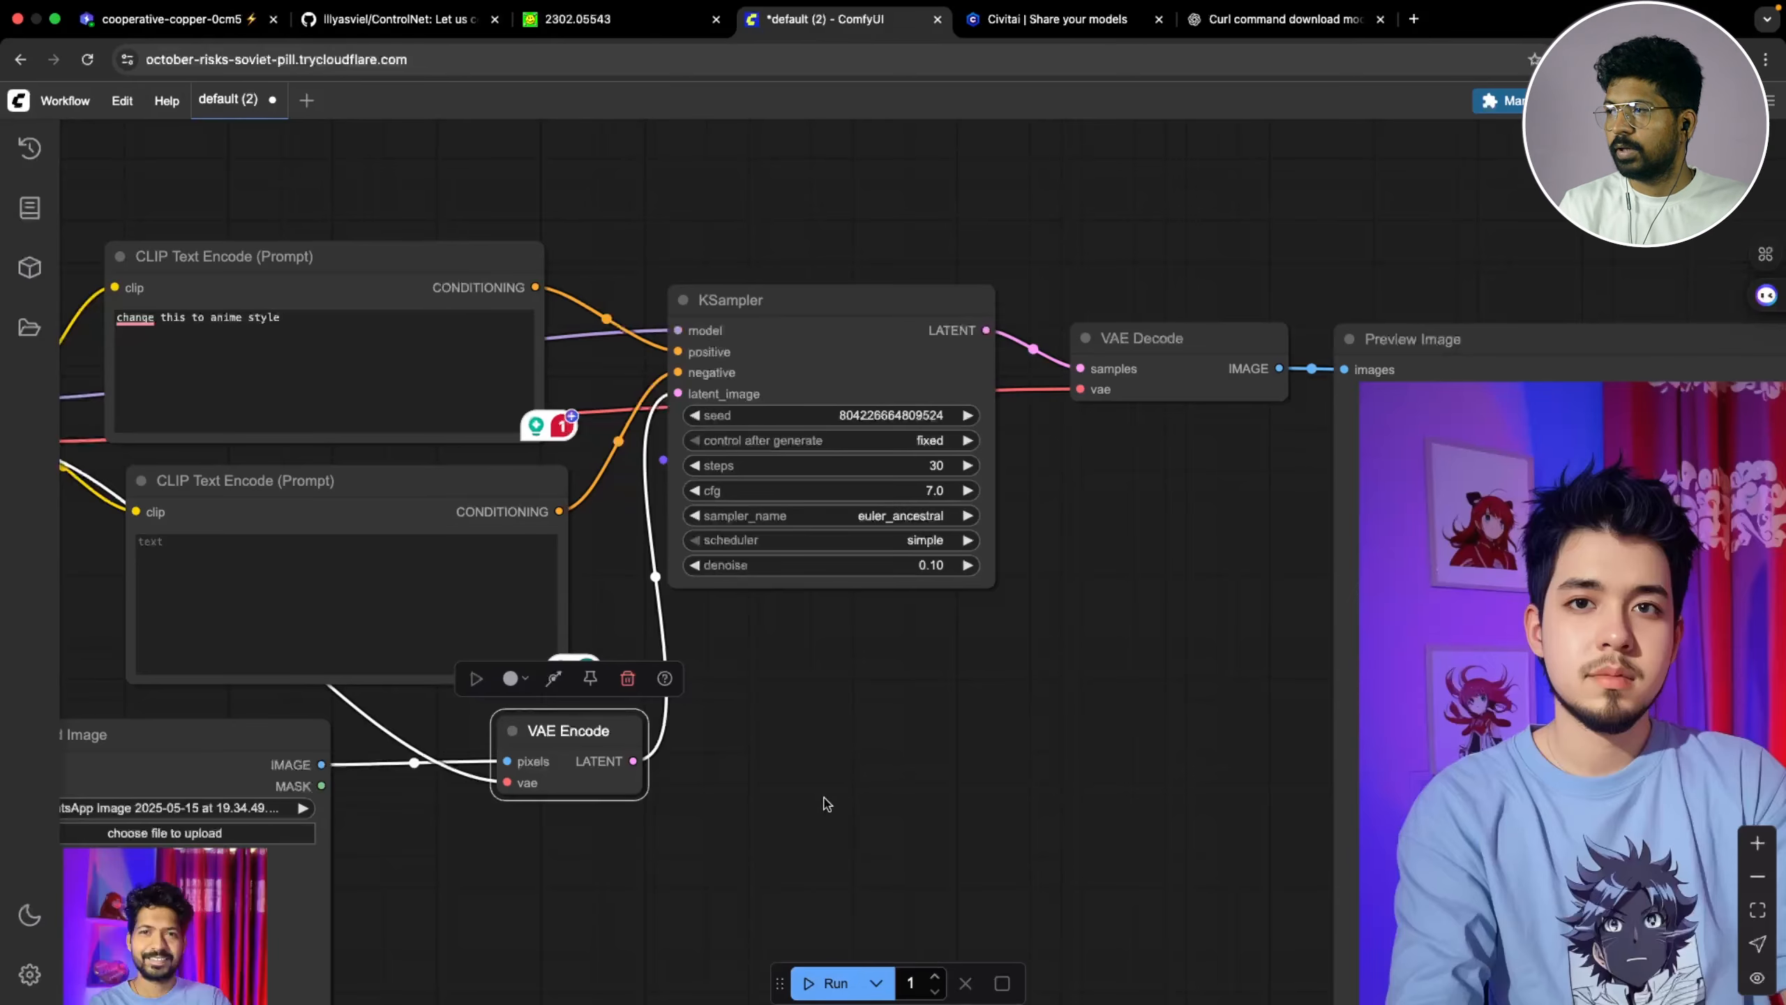
Narrow the Preview Image node to fit its picture and examine the image generated with 0.1 denoise
scroll(898, 782, down, 4)
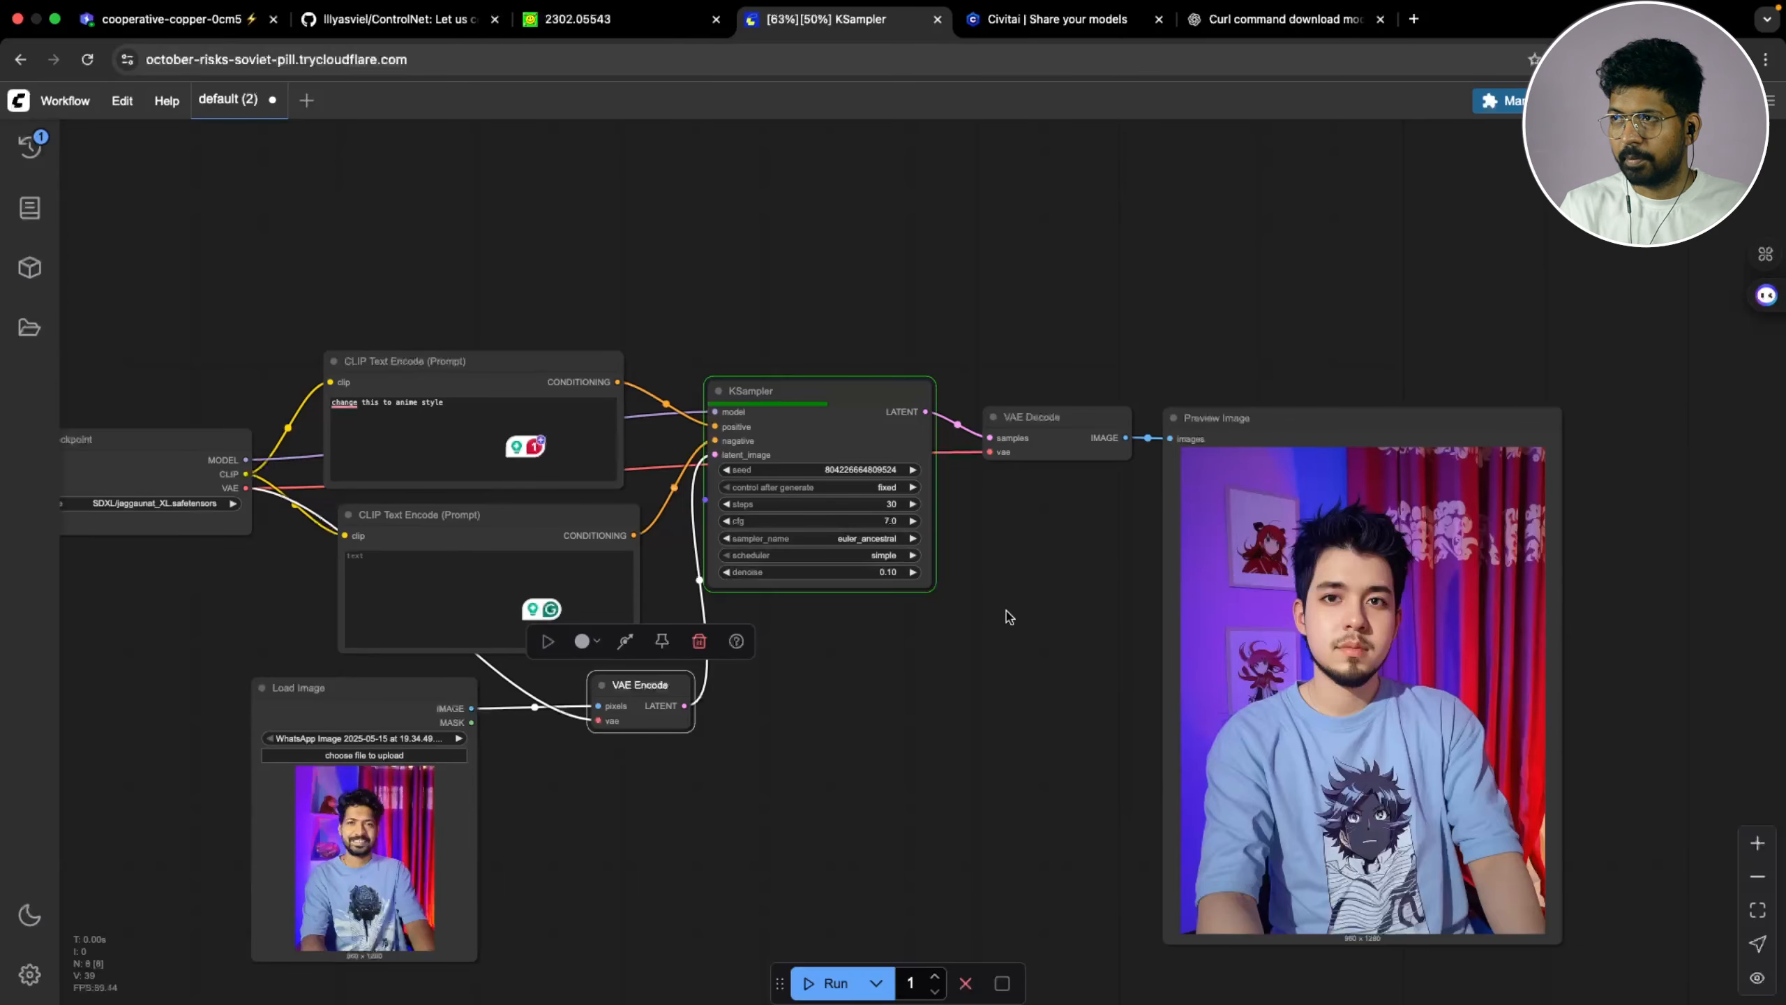
mouse_move(1023, 634)
mouse_down()
mouse_move(953, 631)
mouse_move(1003, 621)
mouse_up()
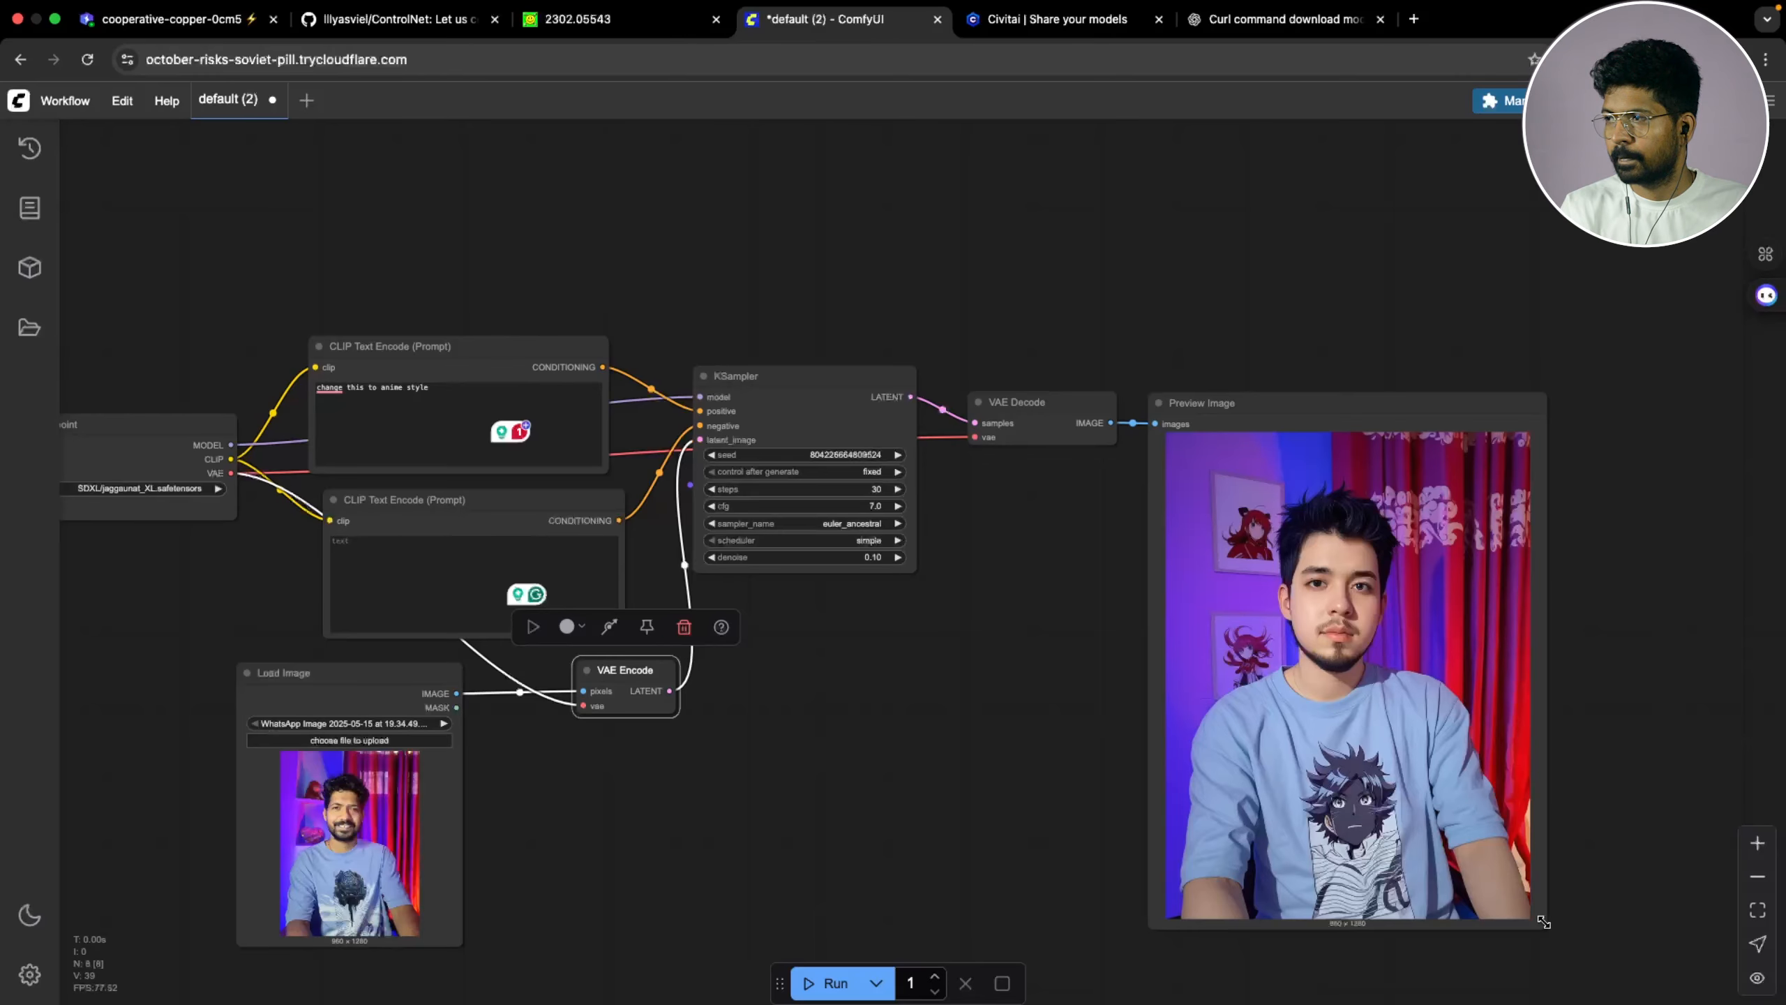
mouse_move(1544, 924)
mouse_down()
mouse_move(1529, 783)
mouse_move(1504, 801)
mouse_move(1490, 874)
mouse_move(1521, 927)
mouse_up()
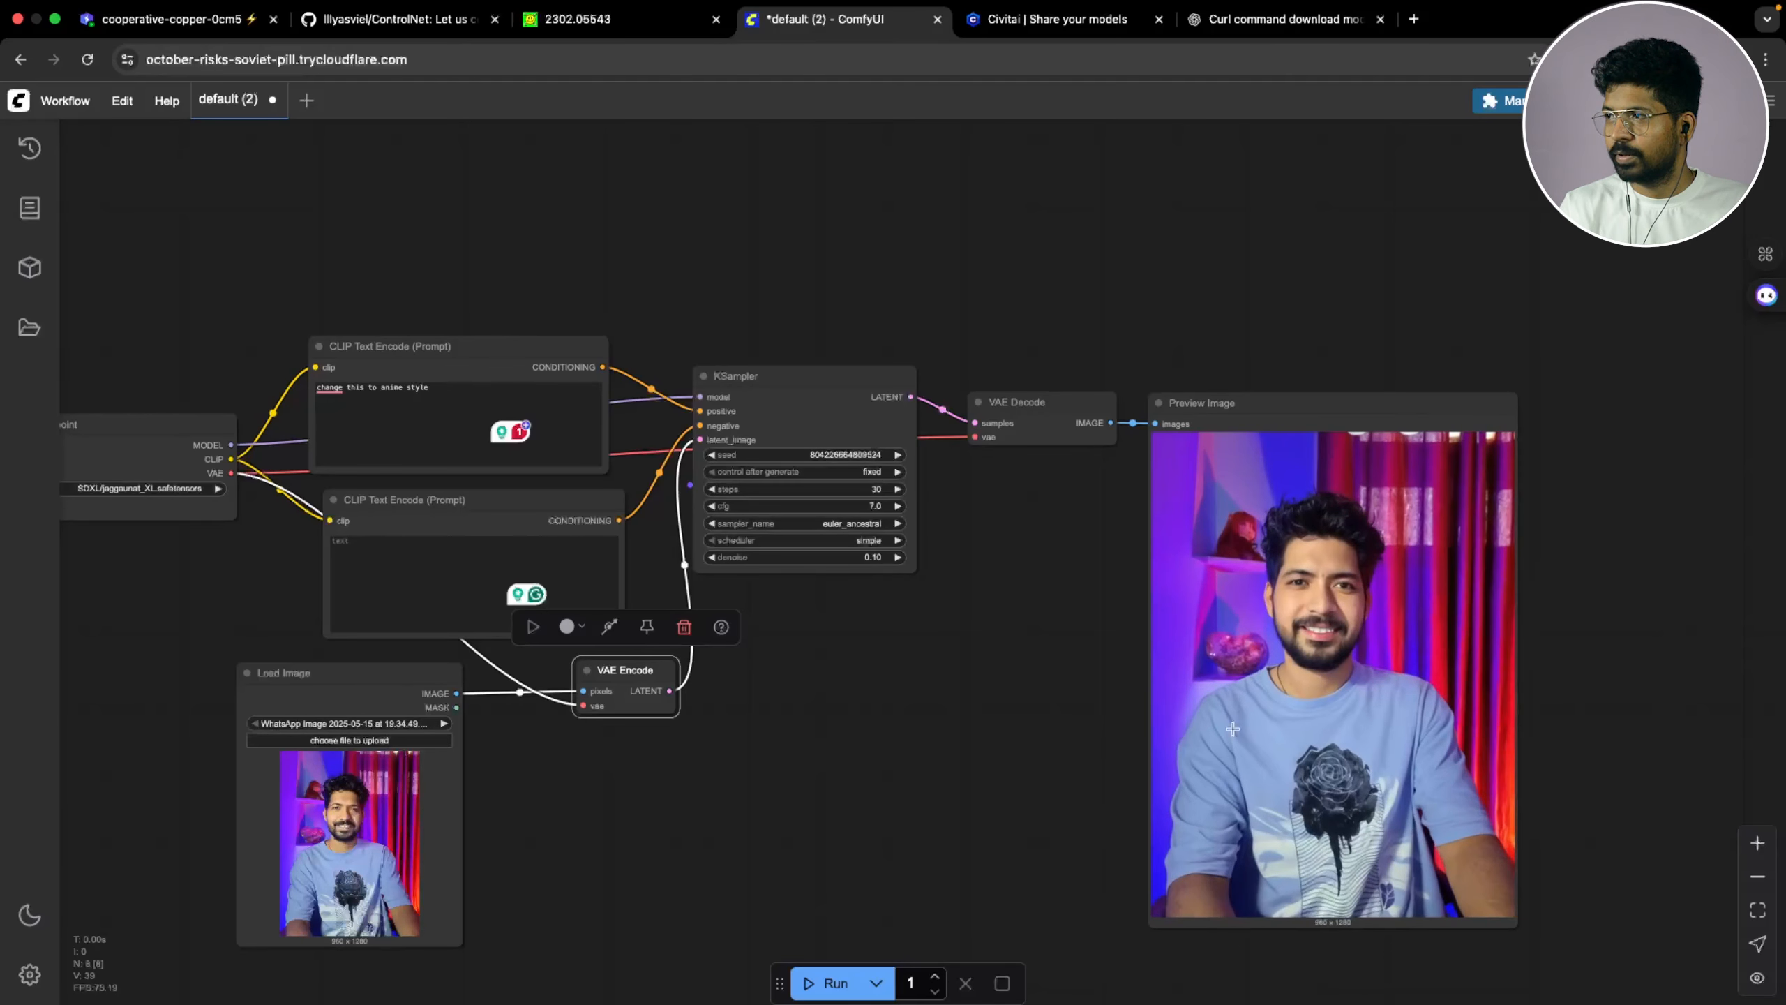
scroll(1308, 591, up, 4)
scroll(1383, 629, down, 3)
drag(1021, 754, 1056, 663)
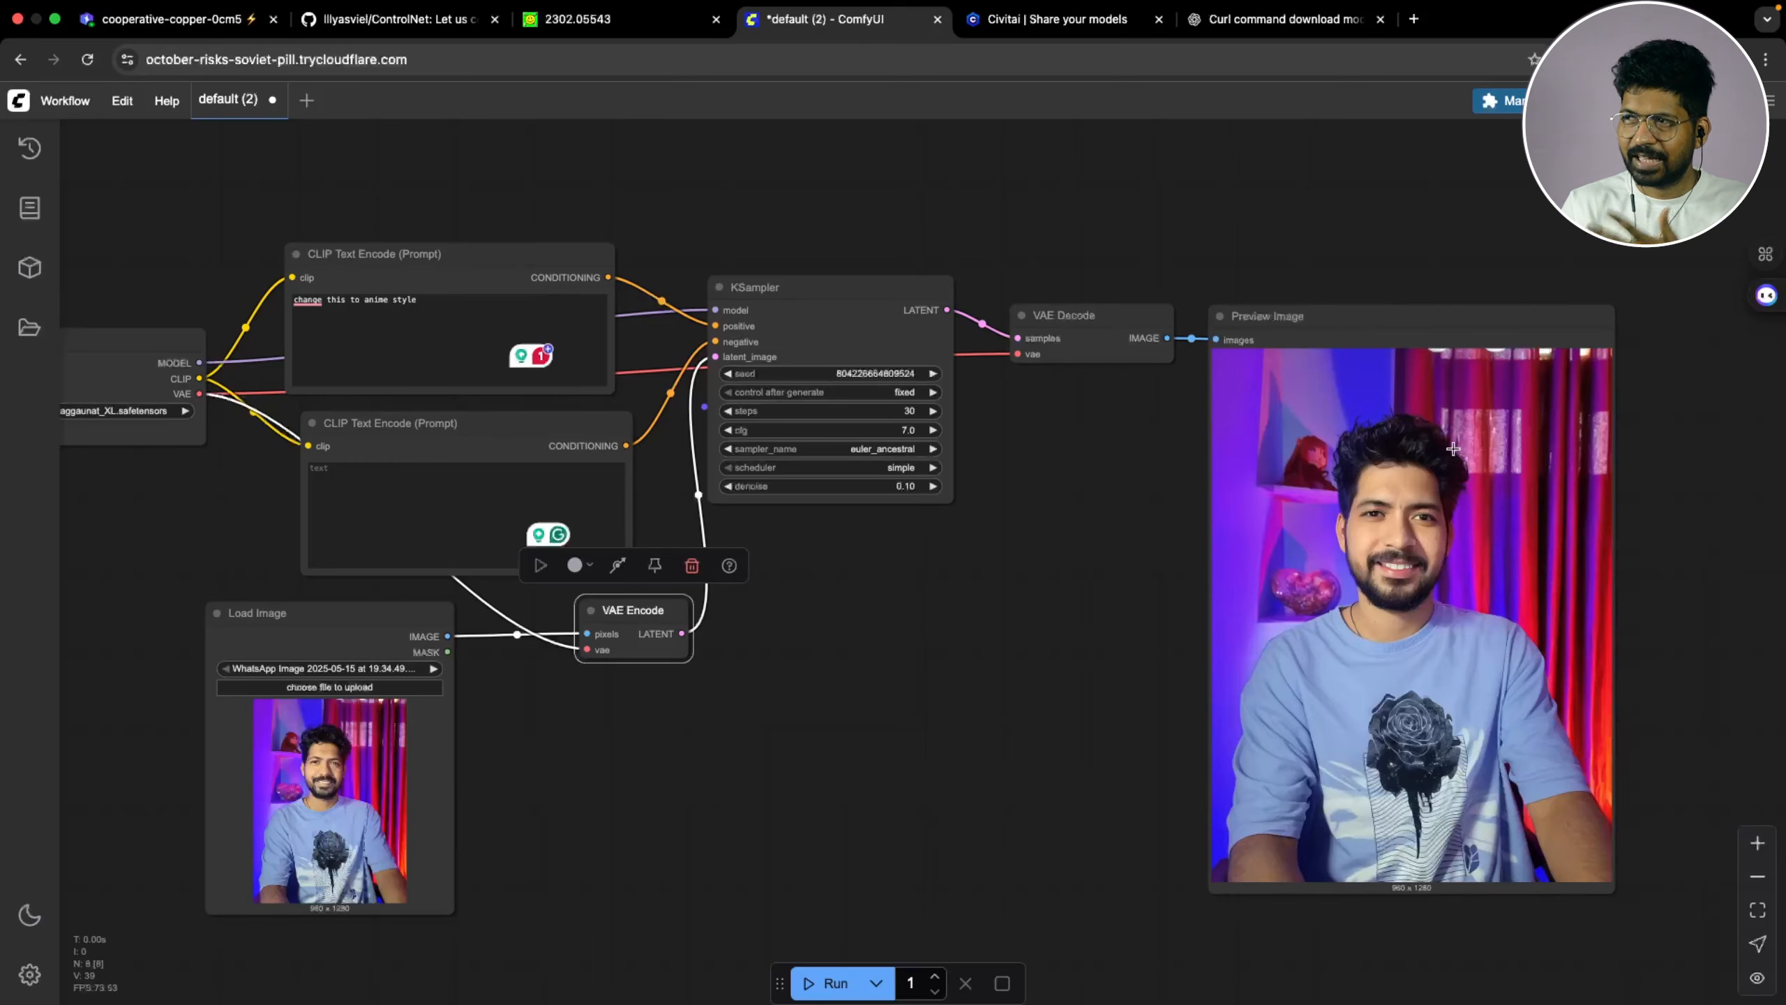
Set the KSampler's denoise to 0.3 and run the workflow with the same seed
scroll(921, 517, up, 2)
click(922, 480)
key(BackSpace)
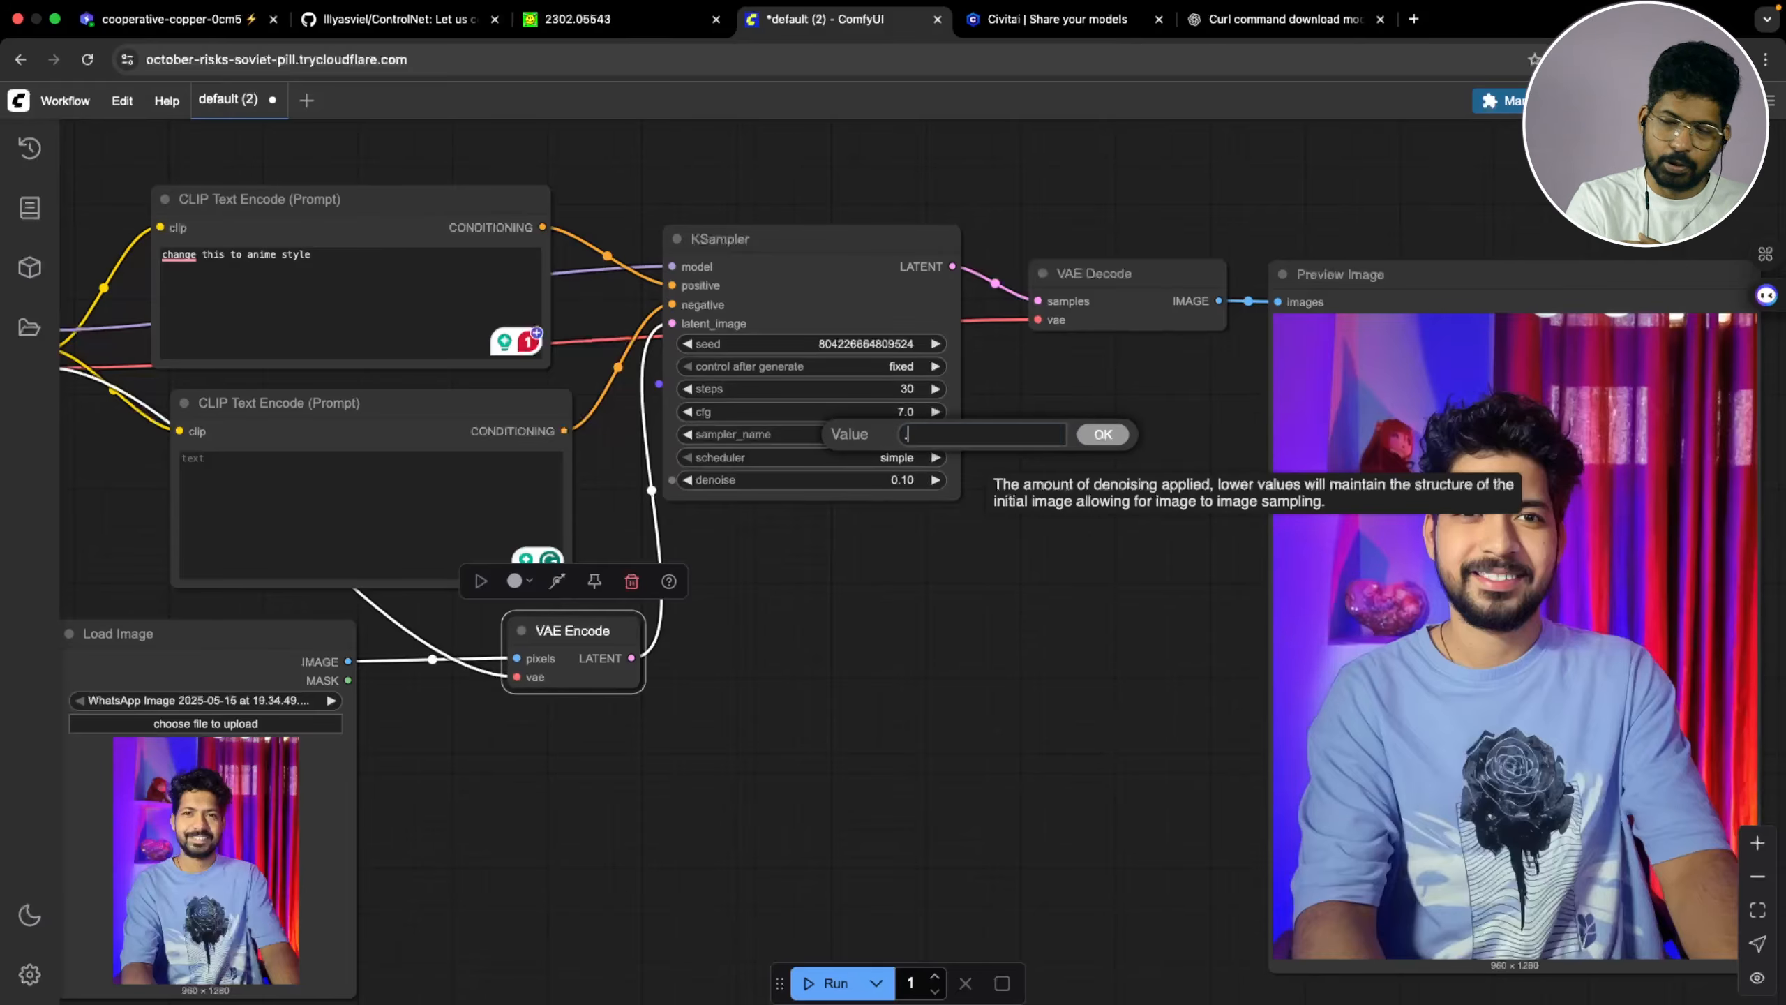
text(.3)
click(1115, 436)
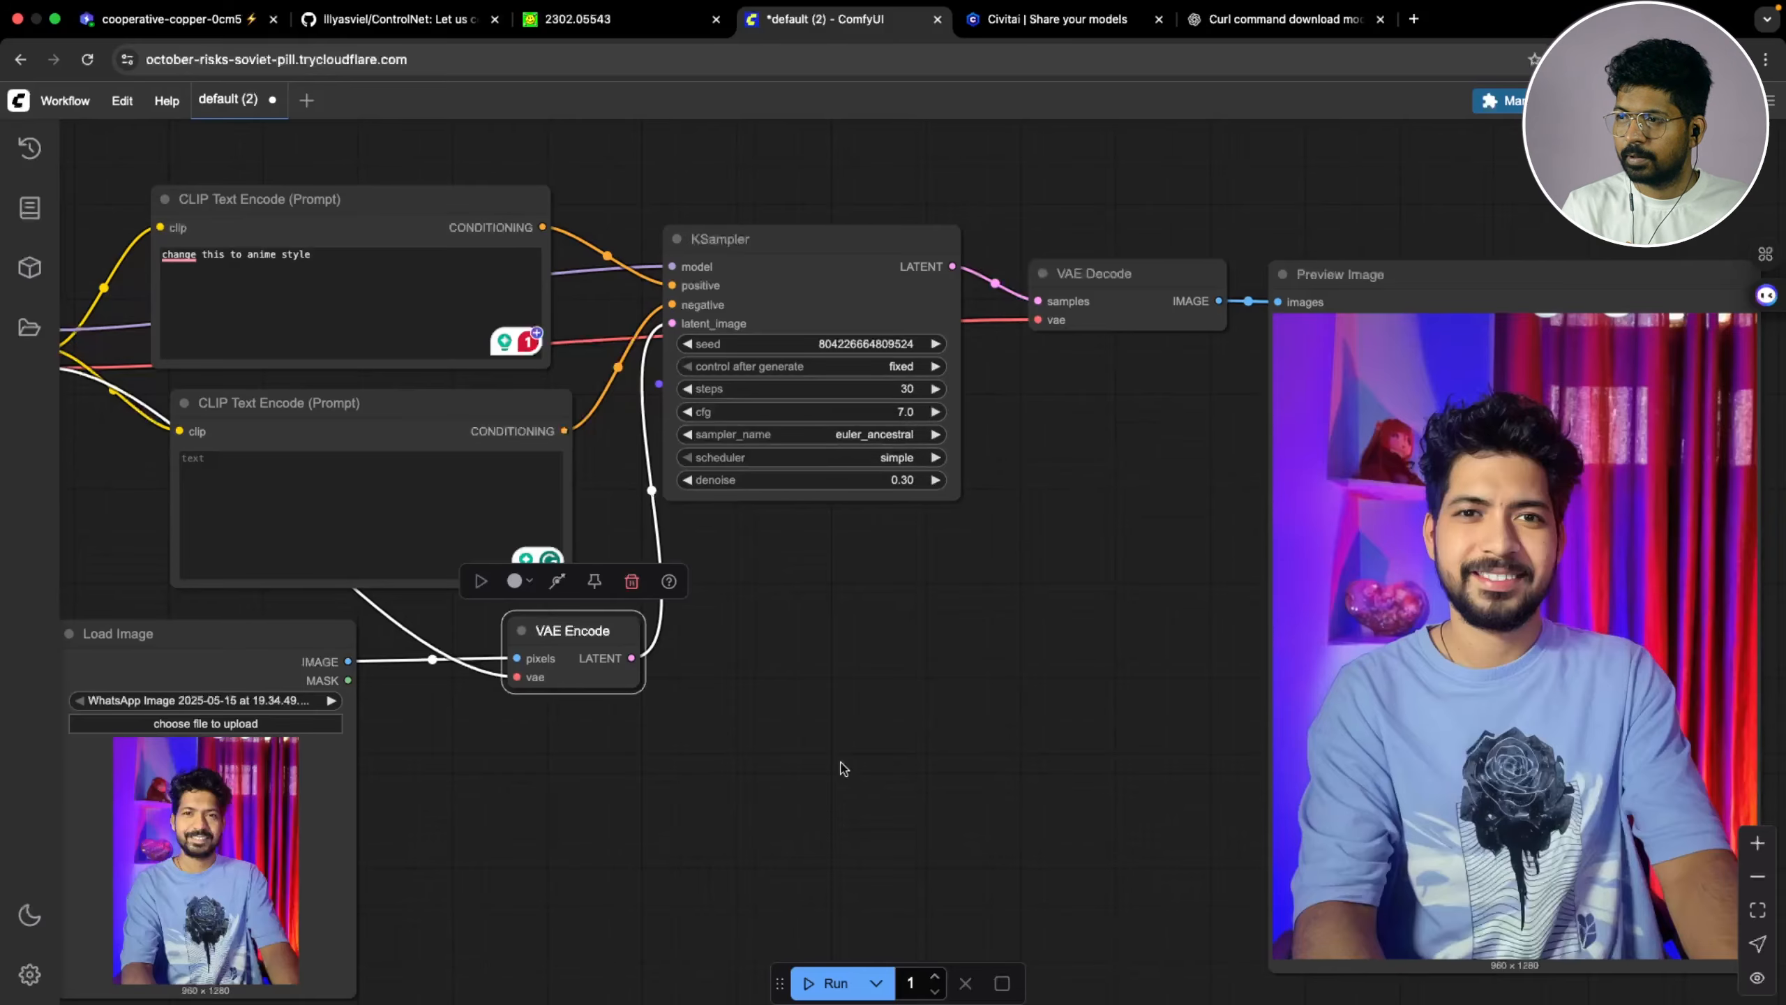
click(837, 984)
Move the Load Checkpoint node slightly toward the prompt nodes and inspect the image generated with 0.3 denoise
scroll(978, 623, down, 2)
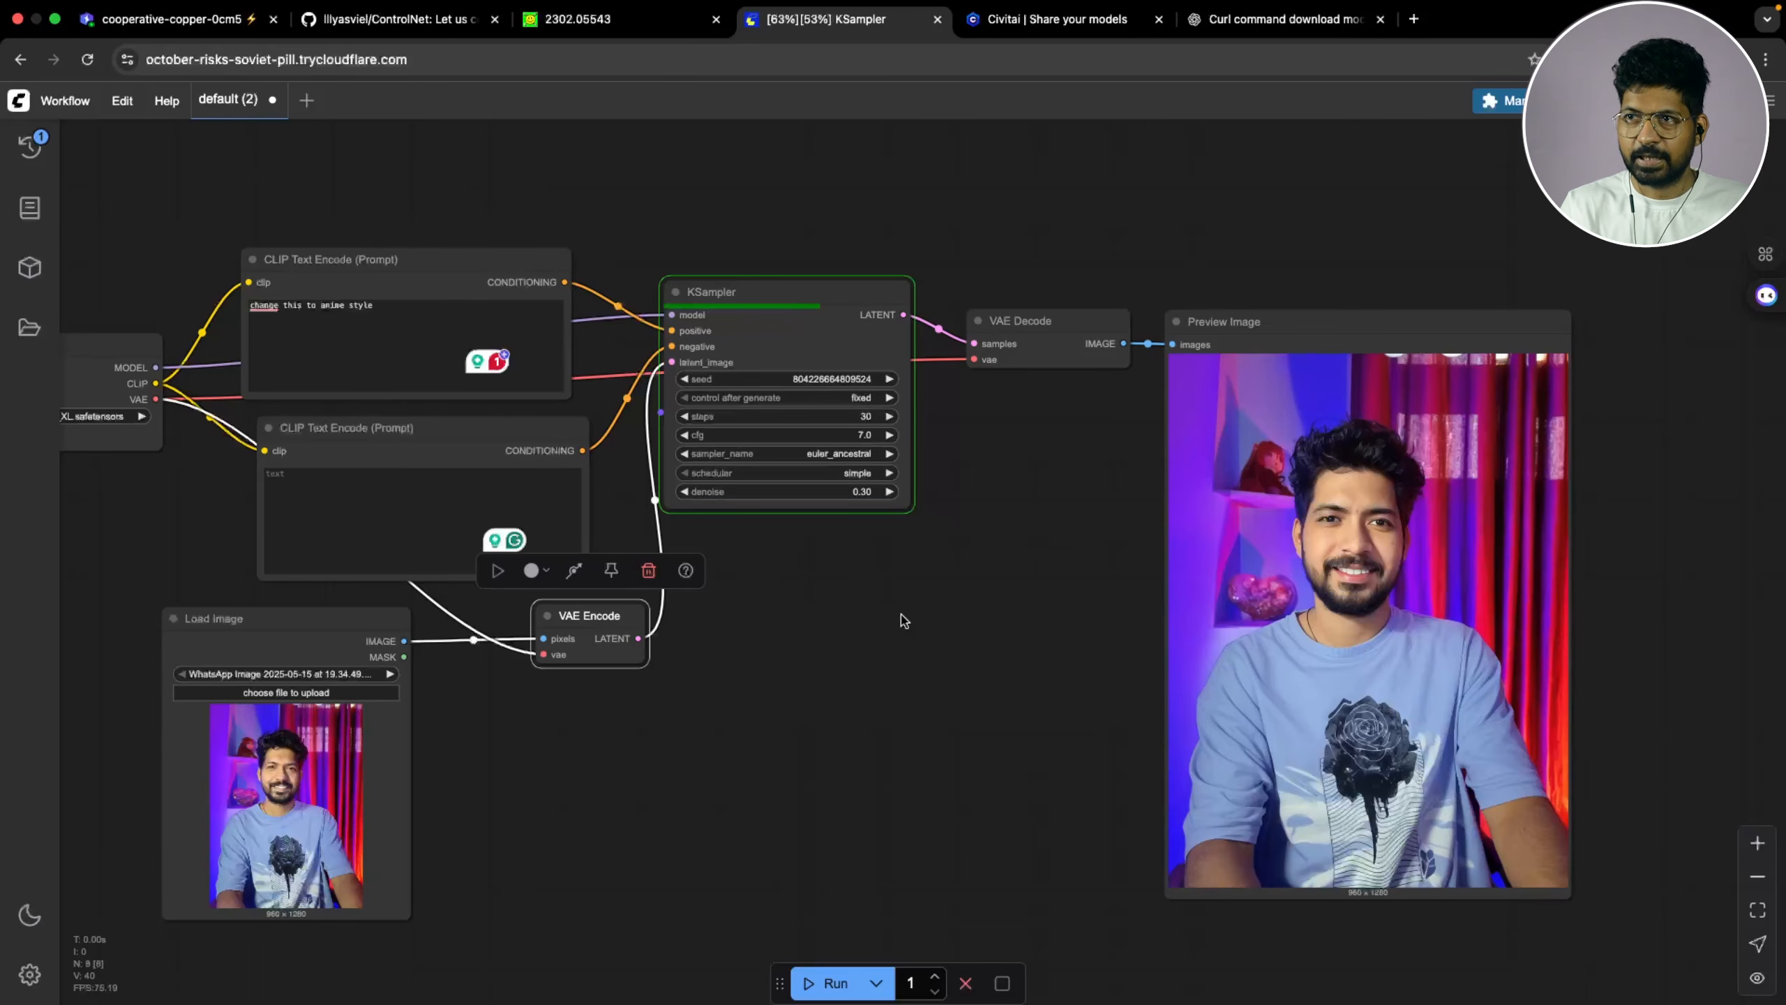
scroll(168, 491, left, 5)
drag(131, 354, 165, 343)
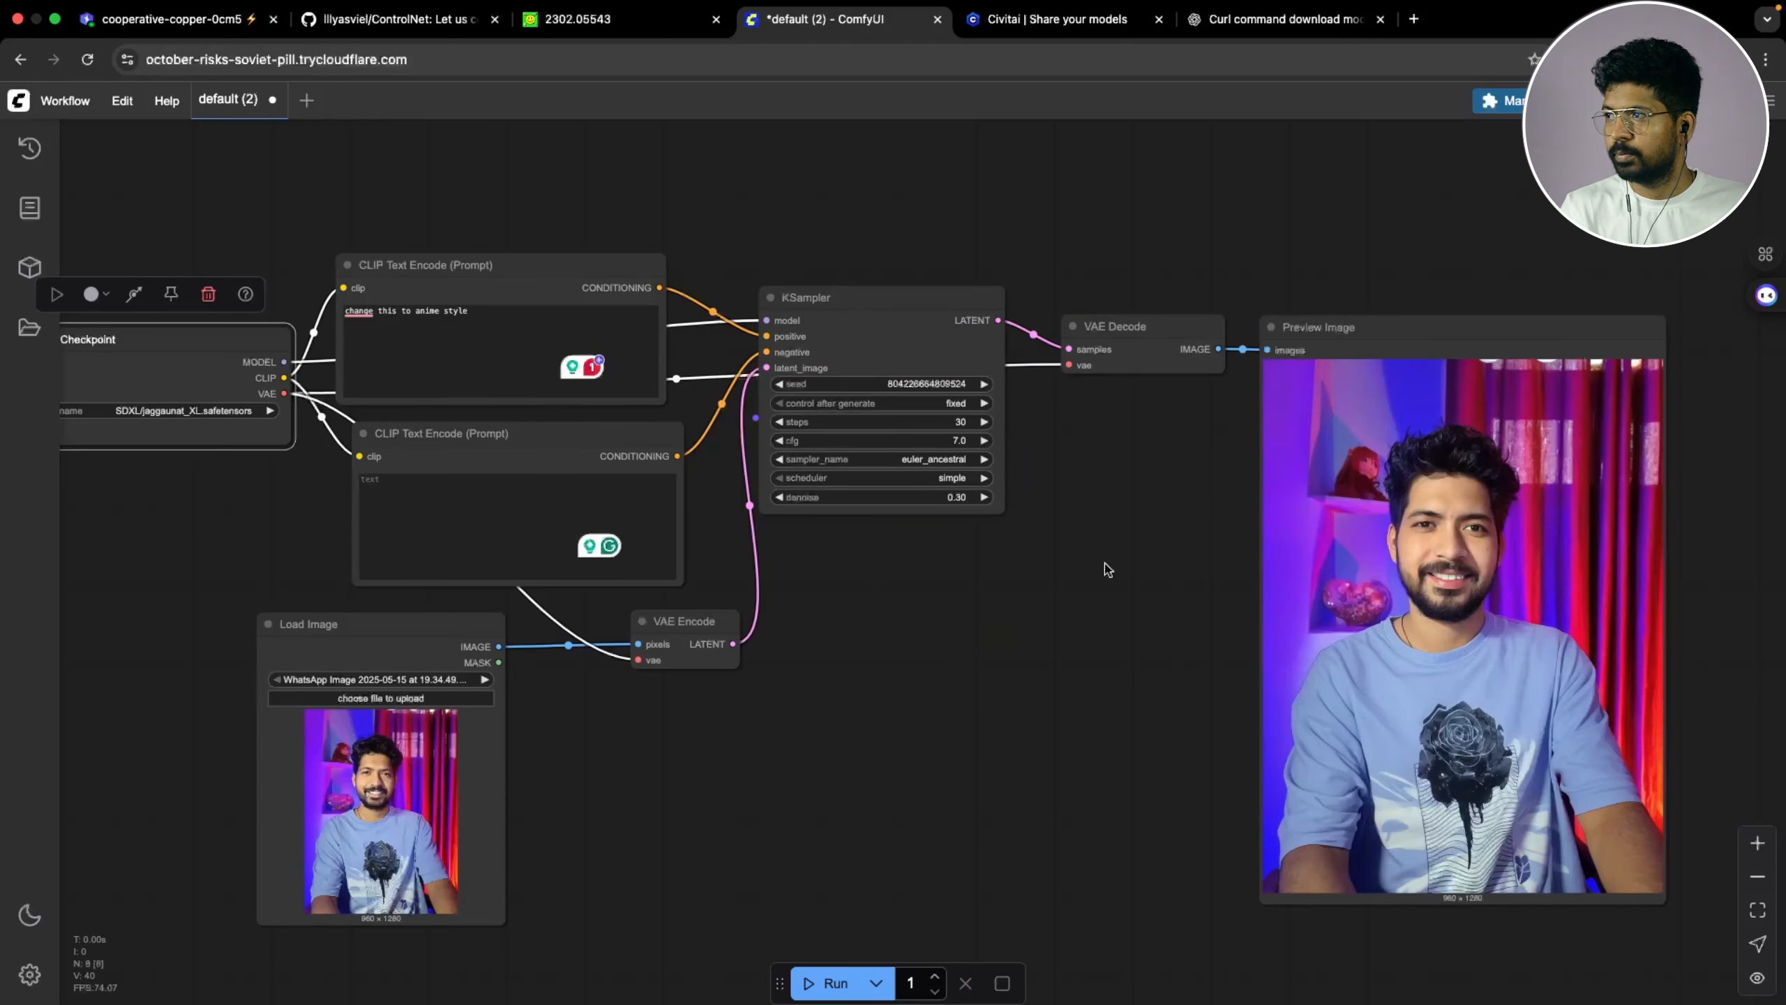
scroll(1110, 569, right, 3)
scroll(1435, 565, right, 4)
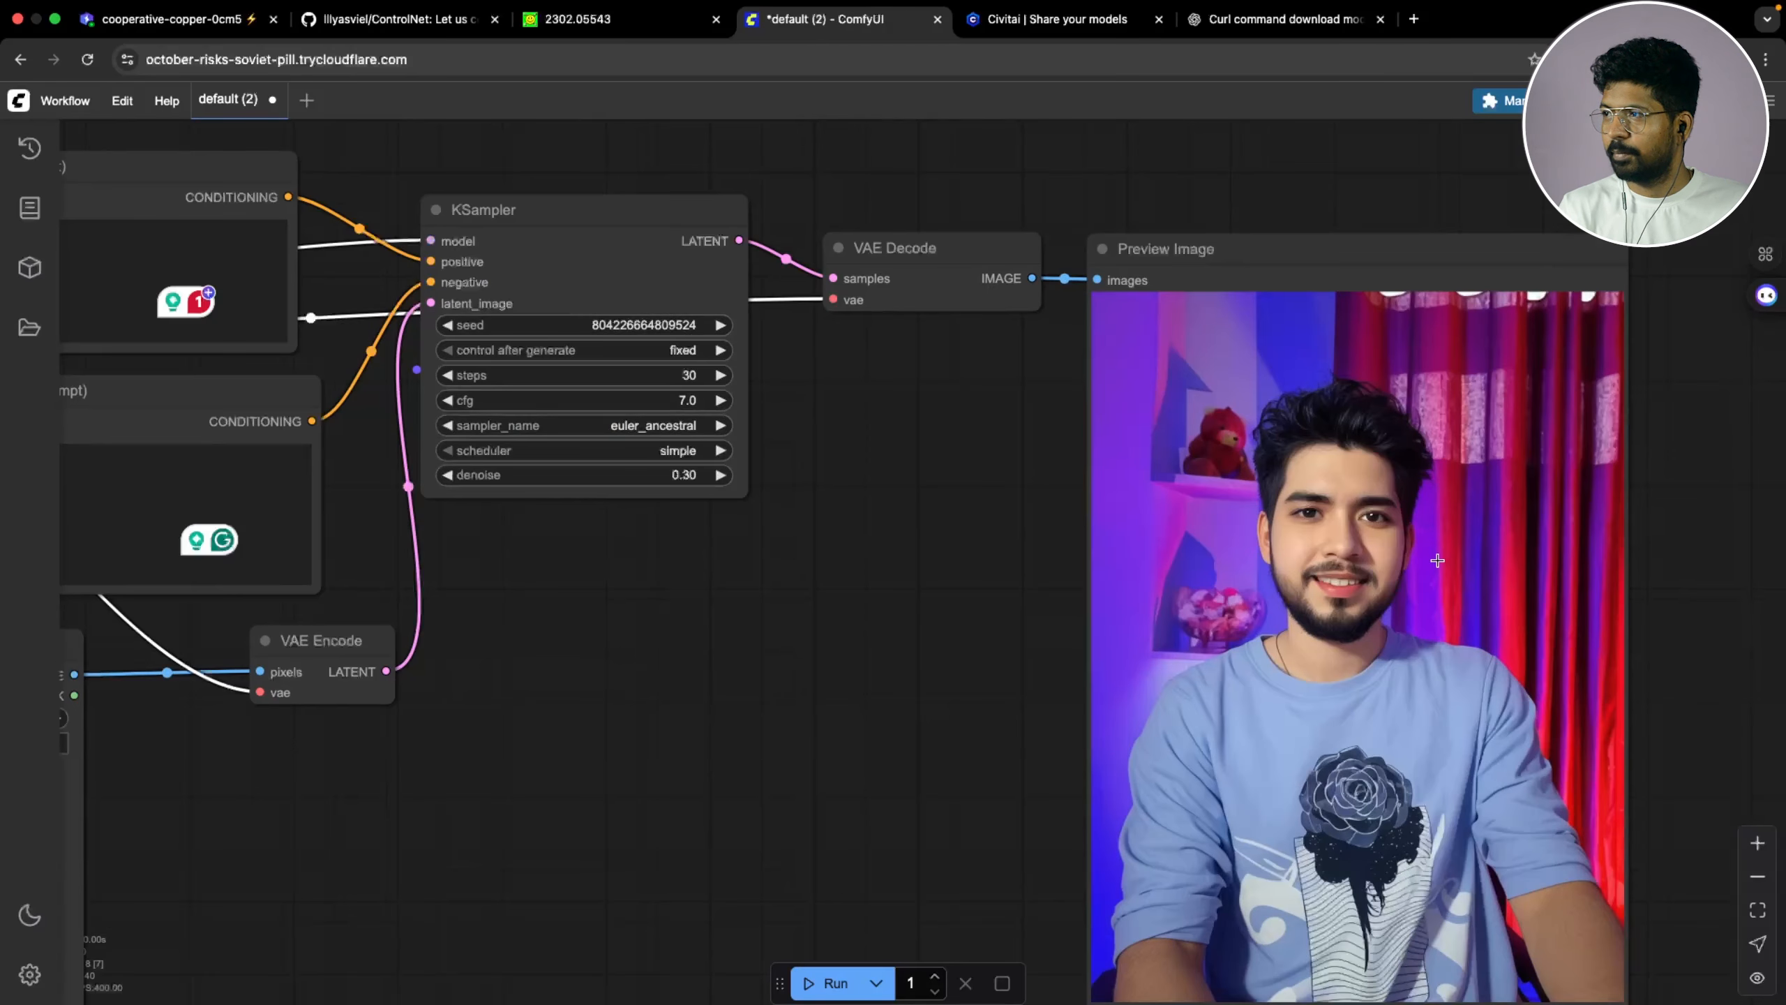
scroll(1287, 493, up, 3)
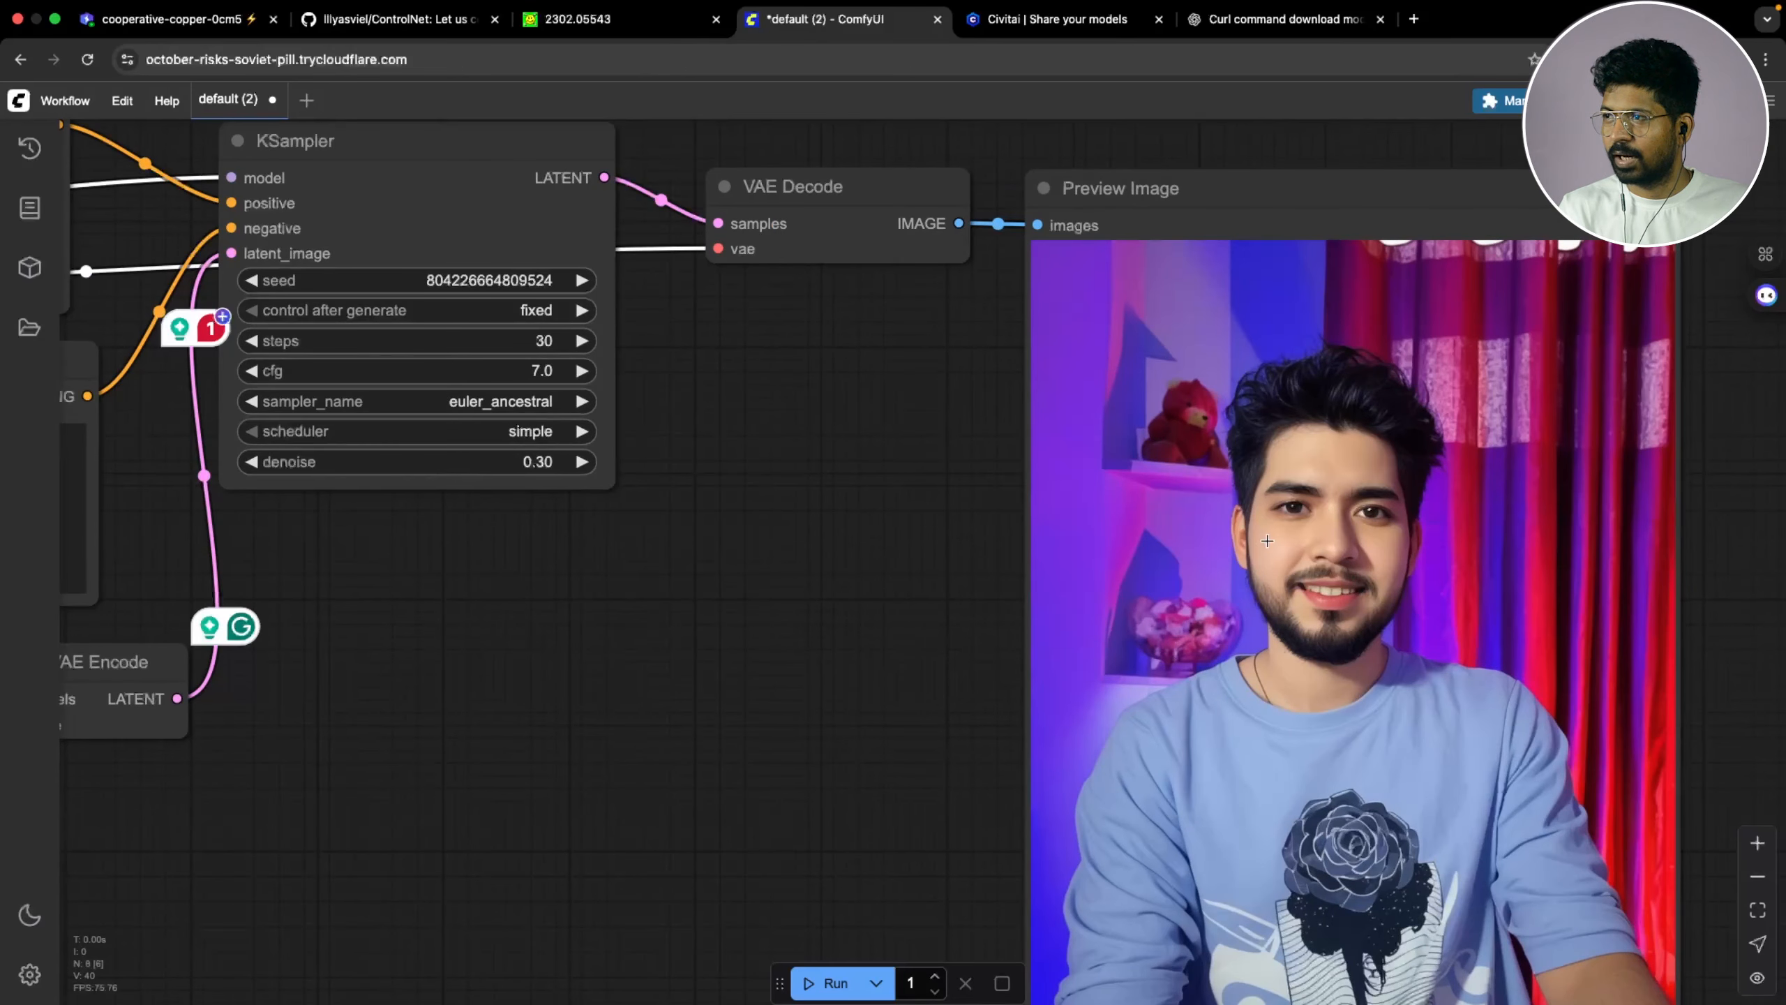
scroll(1267, 540, down, 3)
Set the KSampler's denoise back to 0.5, rerun the workflow and examine the generated image in the preview
scroll(836, 590, left, 3)
click(860, 485)
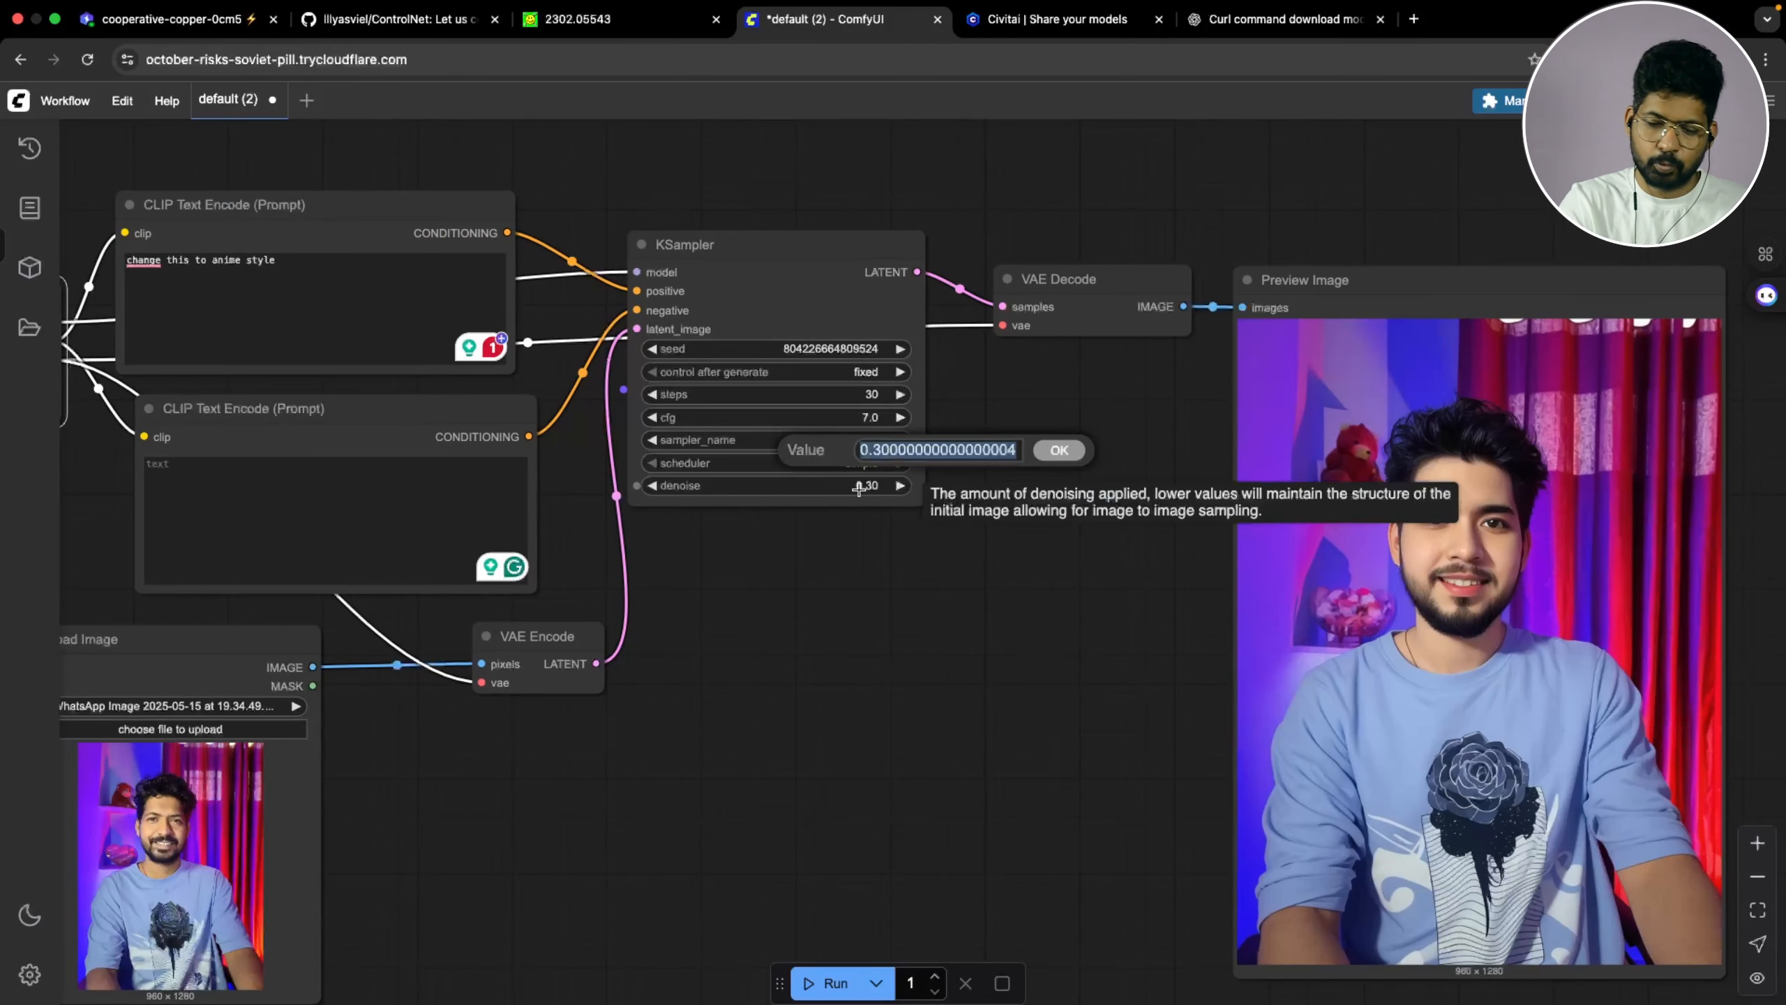
text(0.5)
key(Return)
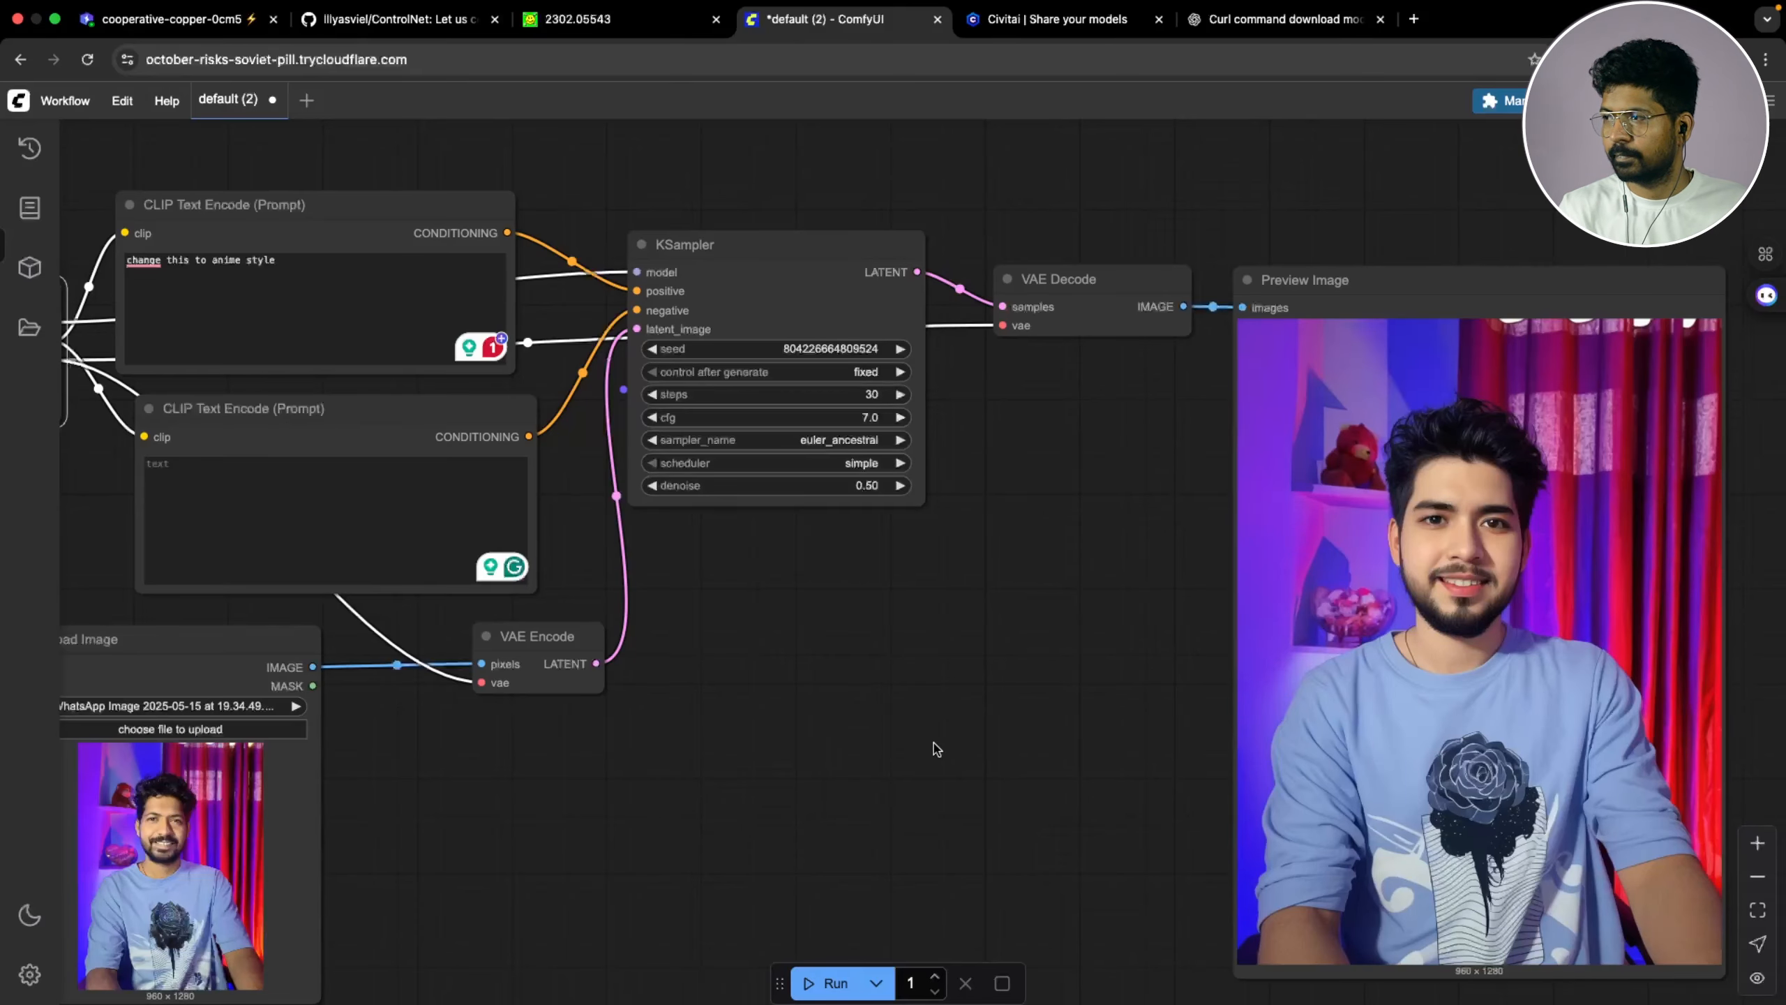
key(ctrl+Return)
scroll(936, 748, down, 3)
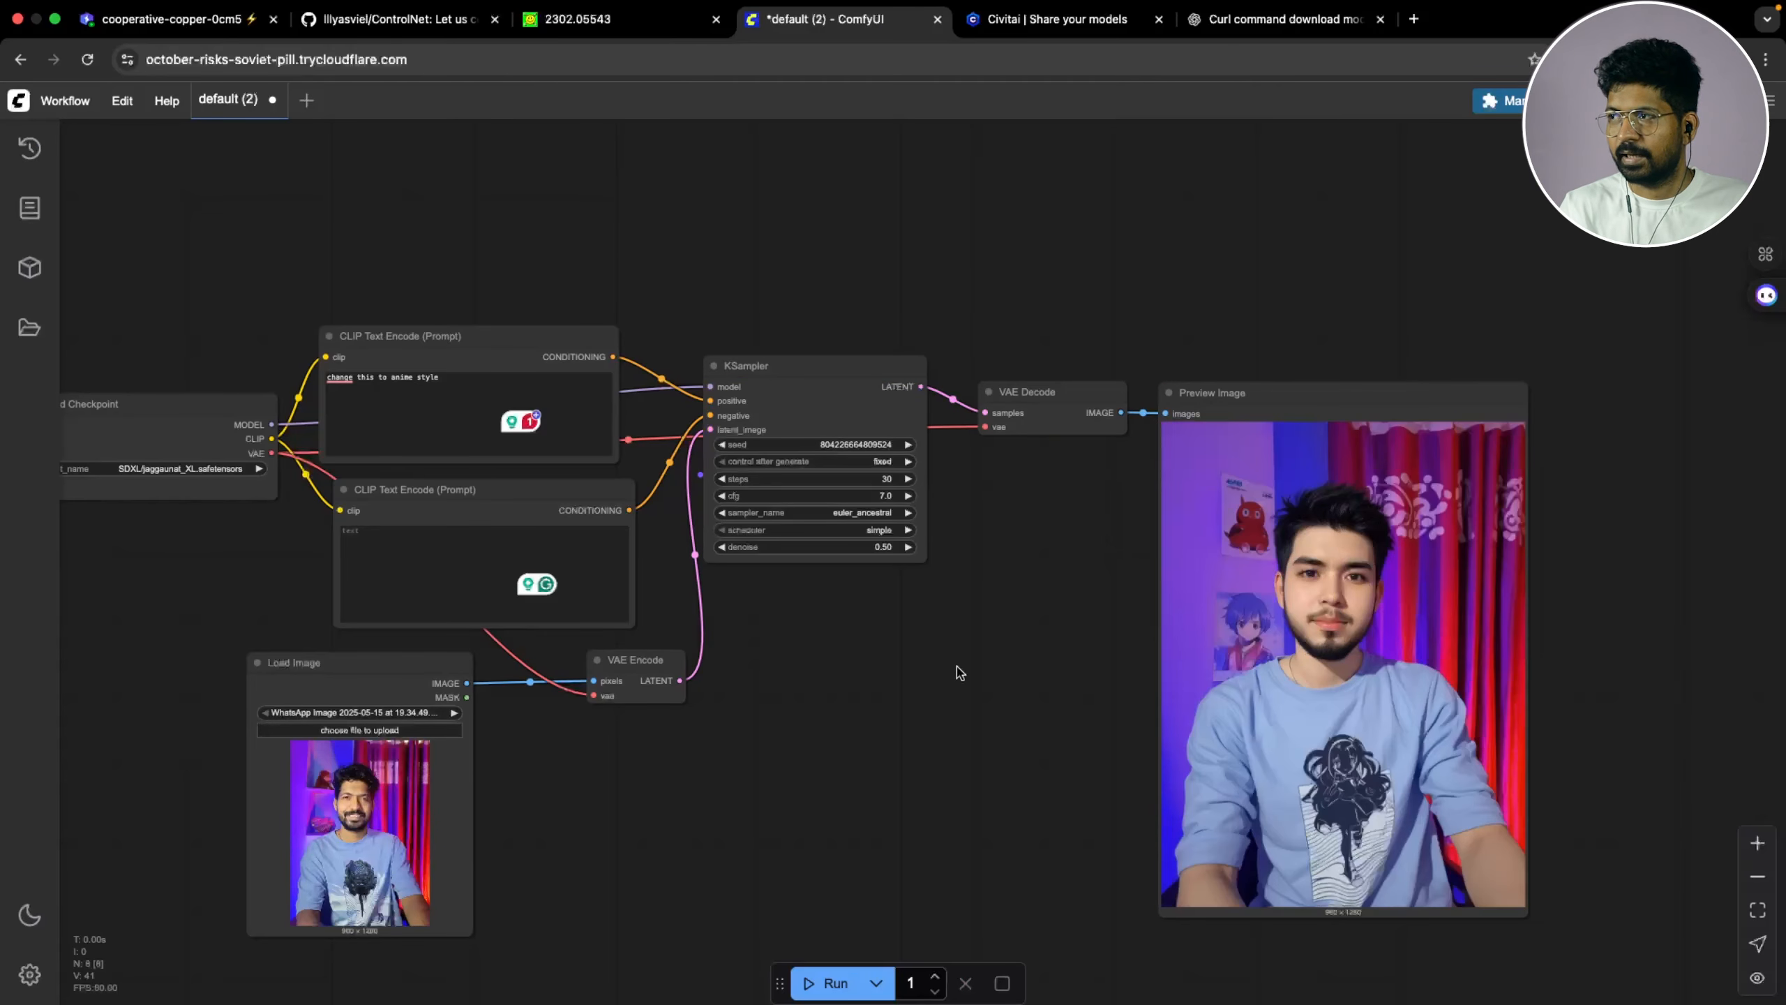
scroll(1411, 619, up, 3)
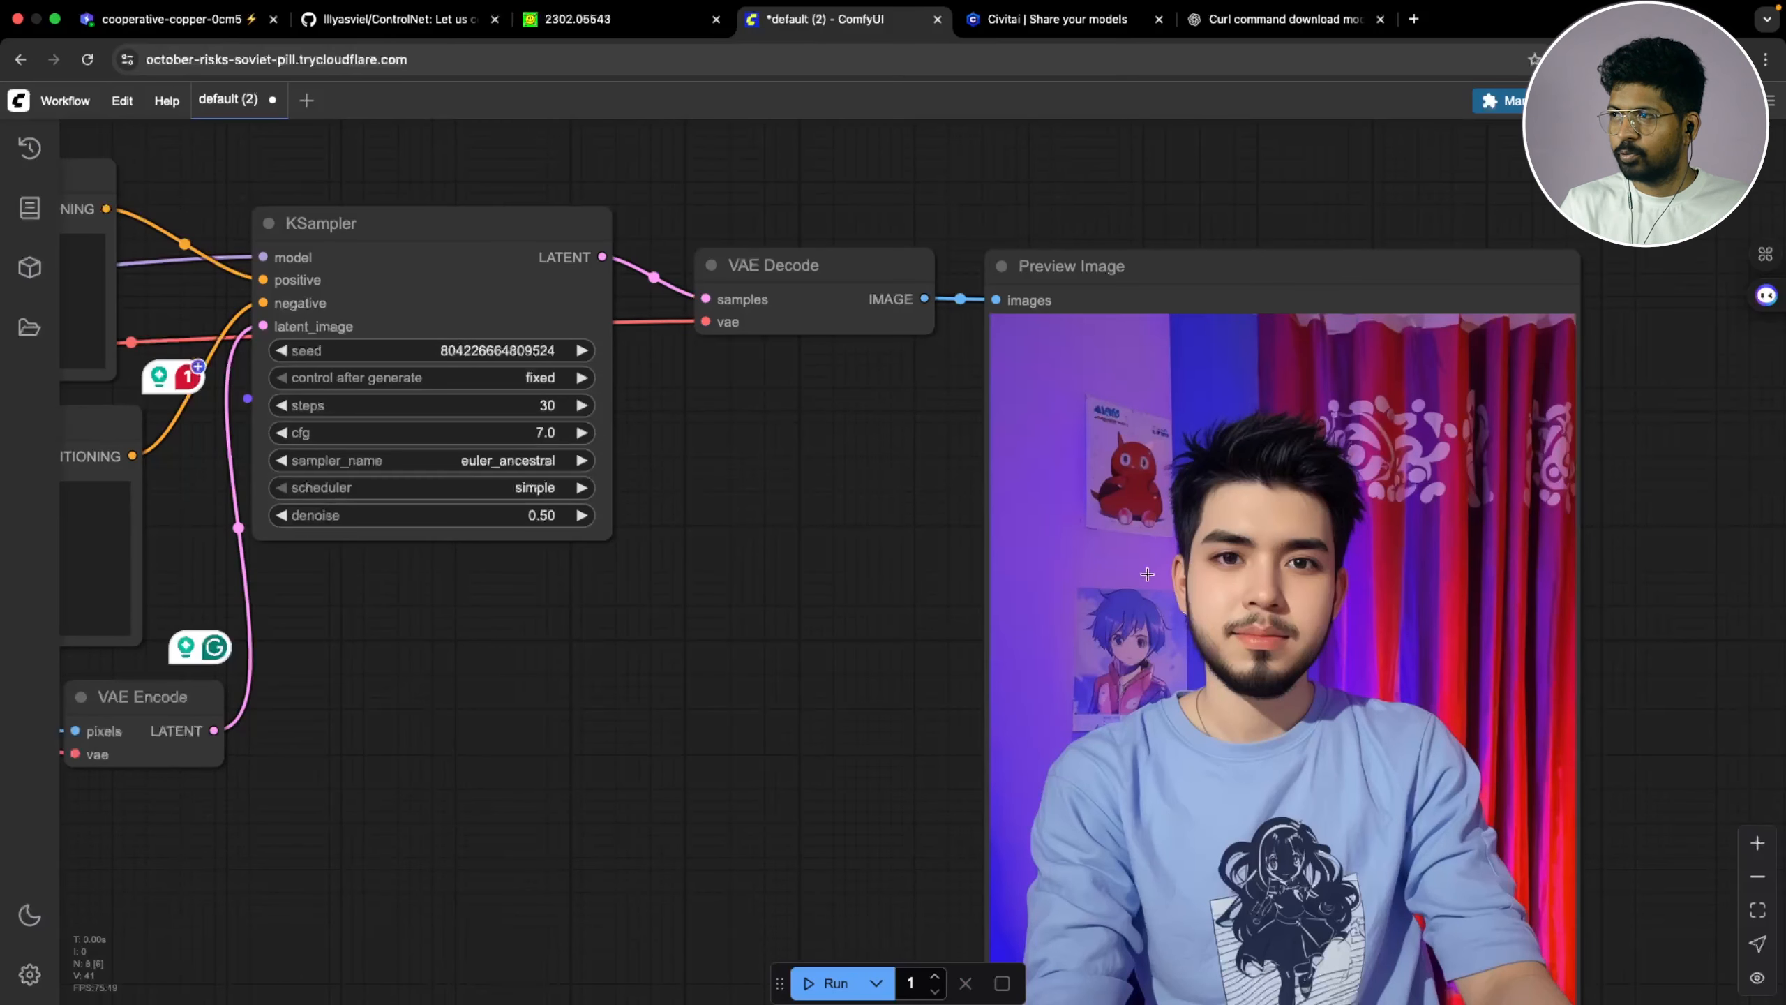
Set the KSampler denoise to 0.7 and run the workflow to generate a new image
scroll(738, 559, left, 5)
click(696, 545)
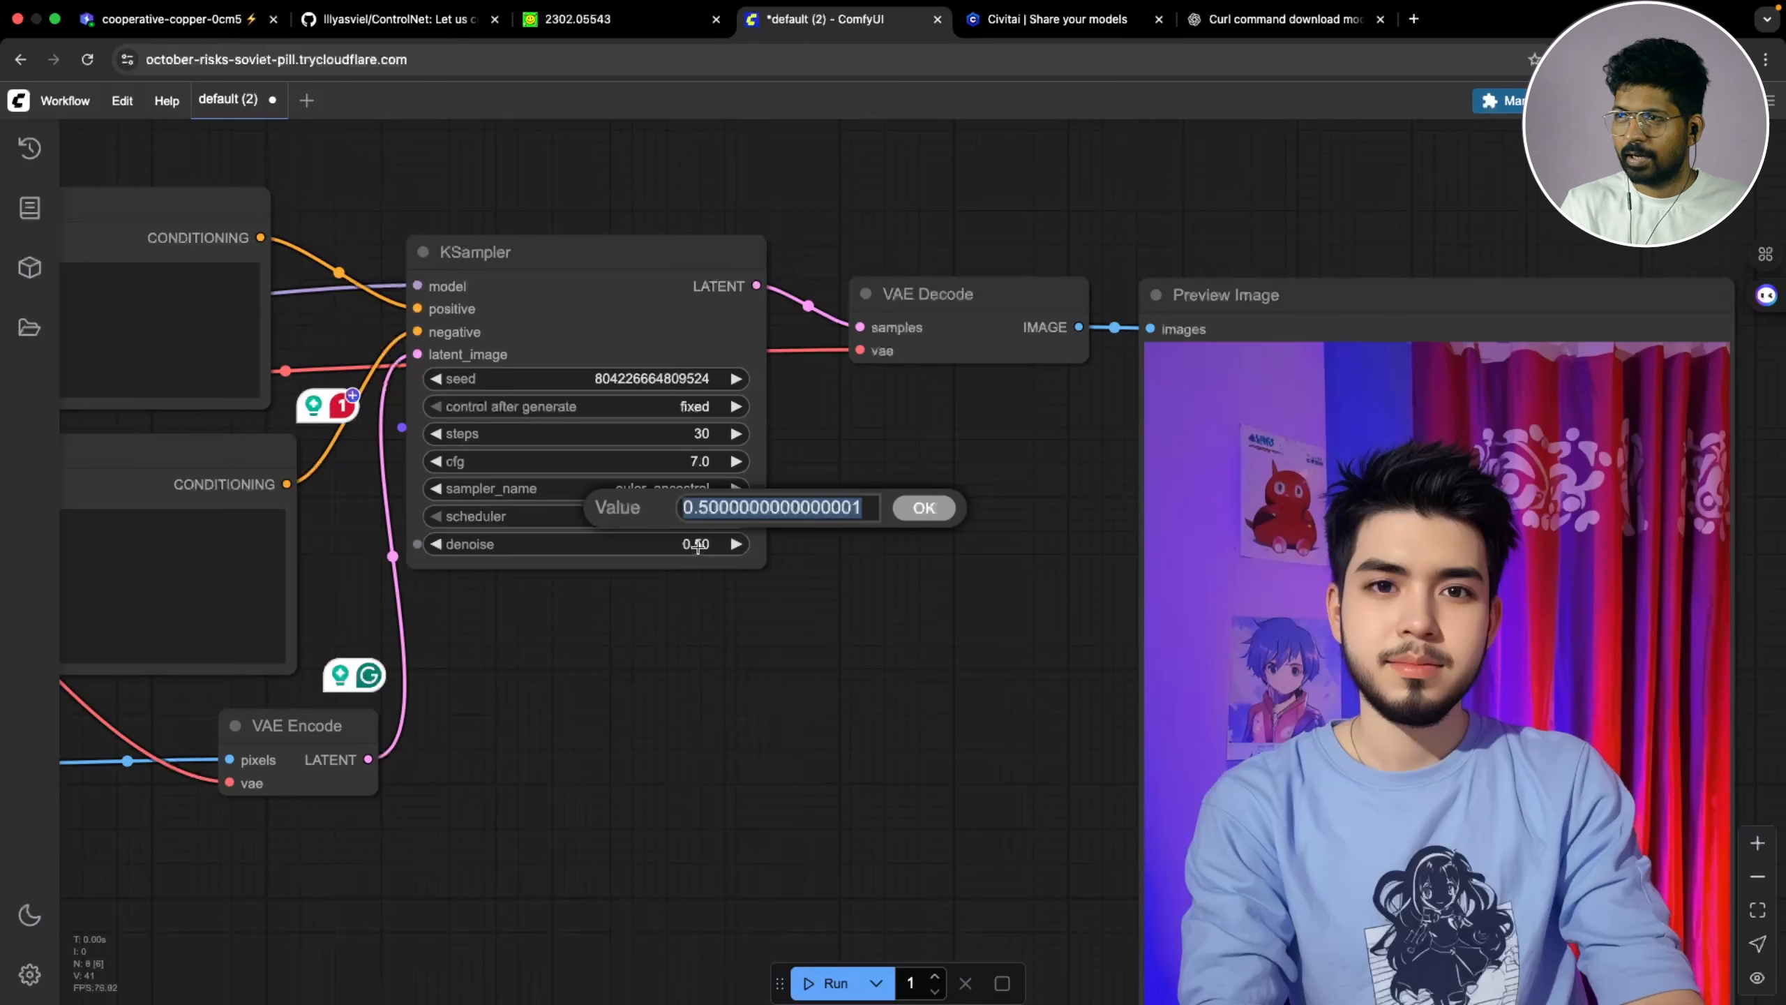
text(0.7)
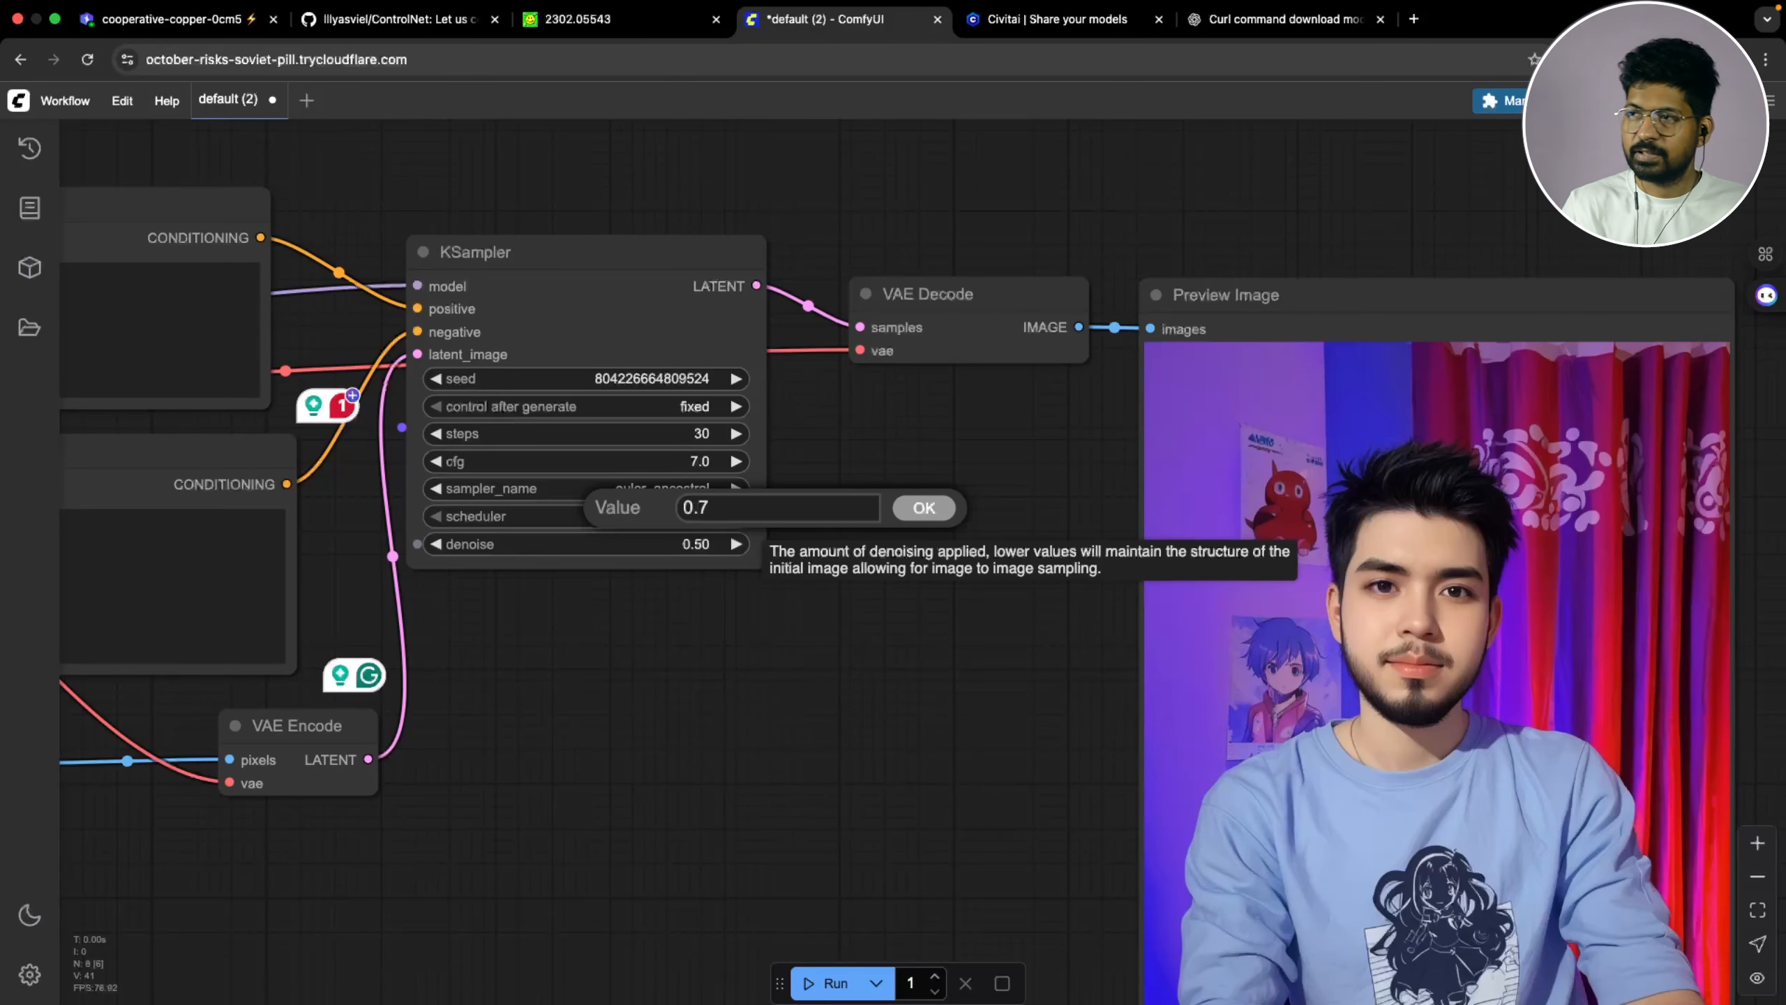
click(912, 514)
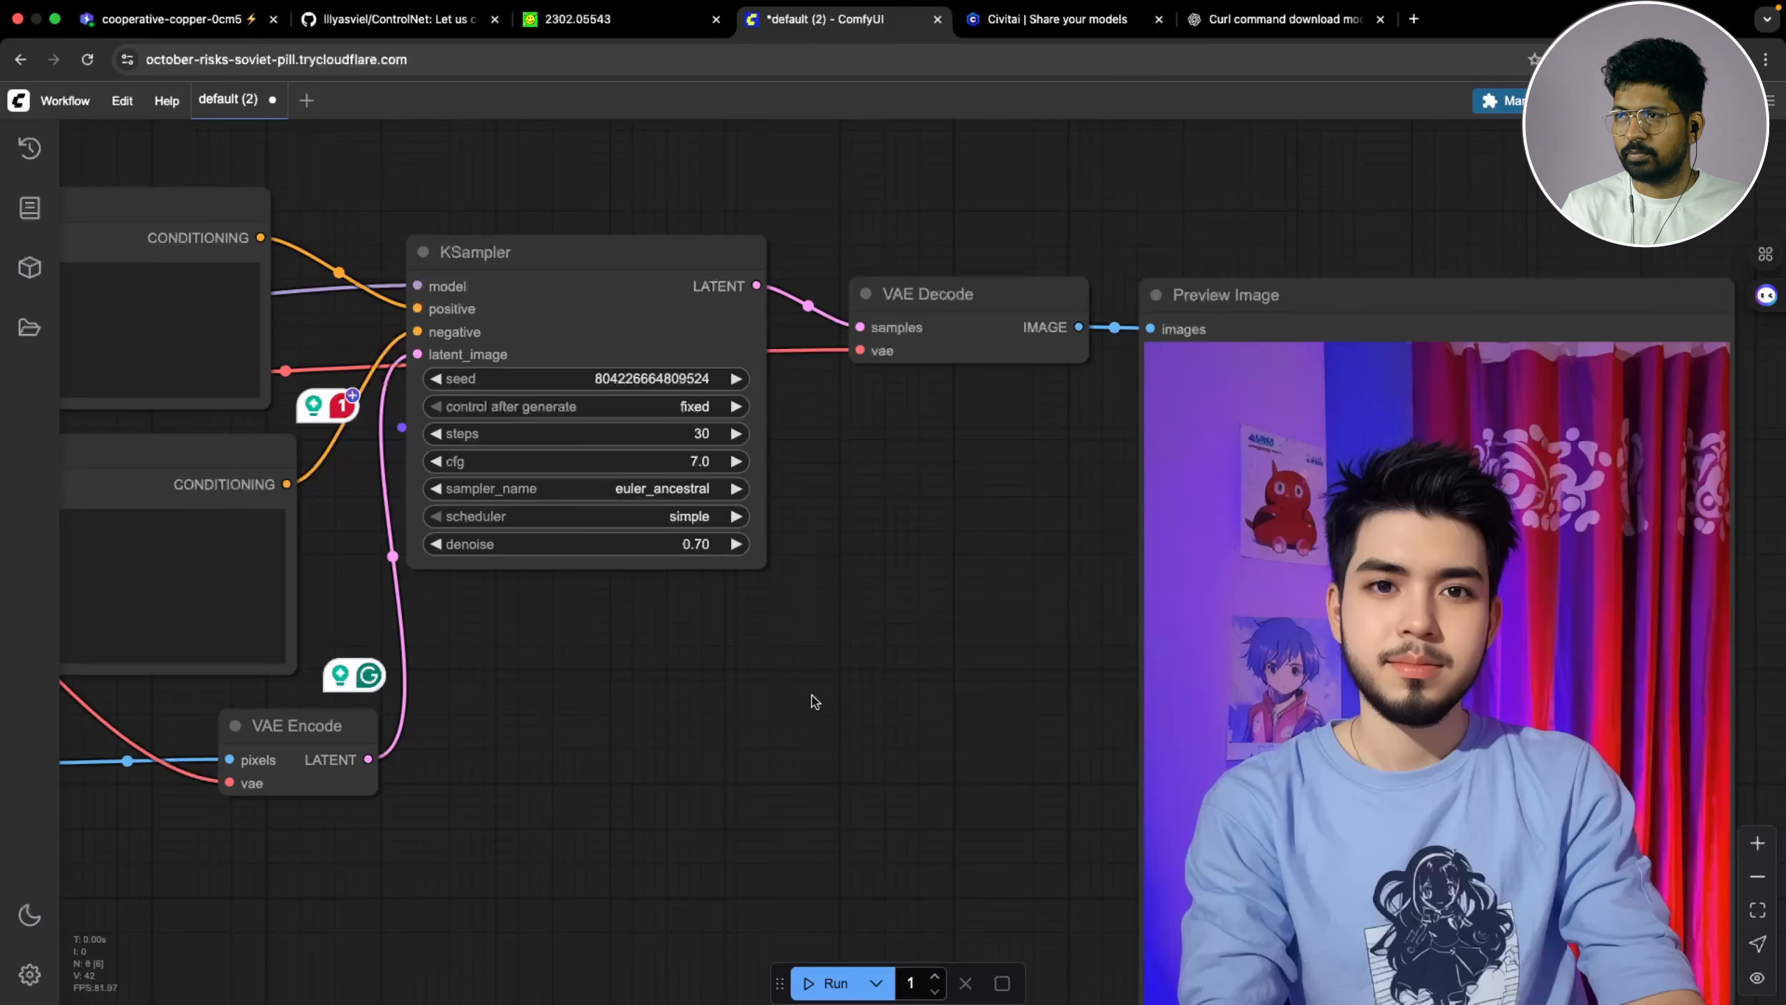
click(828, 985)
Compare the preview image's face, background and shirt print with the loaded source photo as the generation runs and finishes
scroll(837, 739, down, 3)
scroll(838, 742, down, 3)
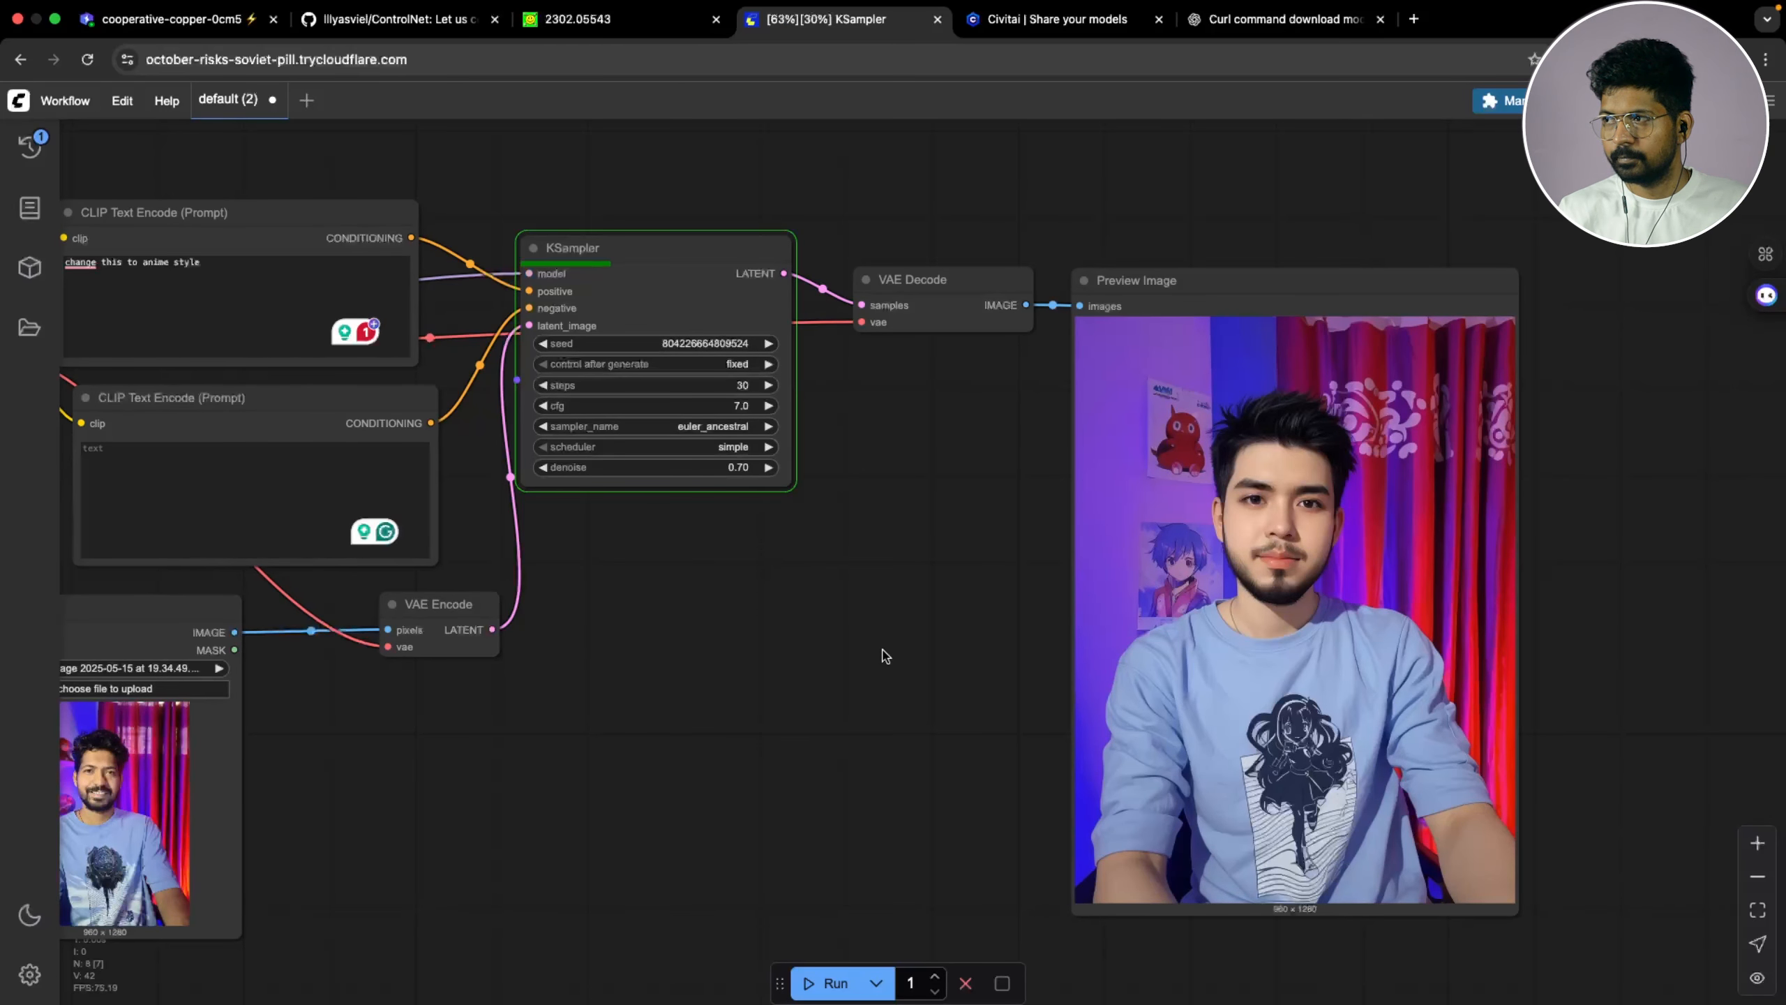
scroll(865, 679, left, 2)
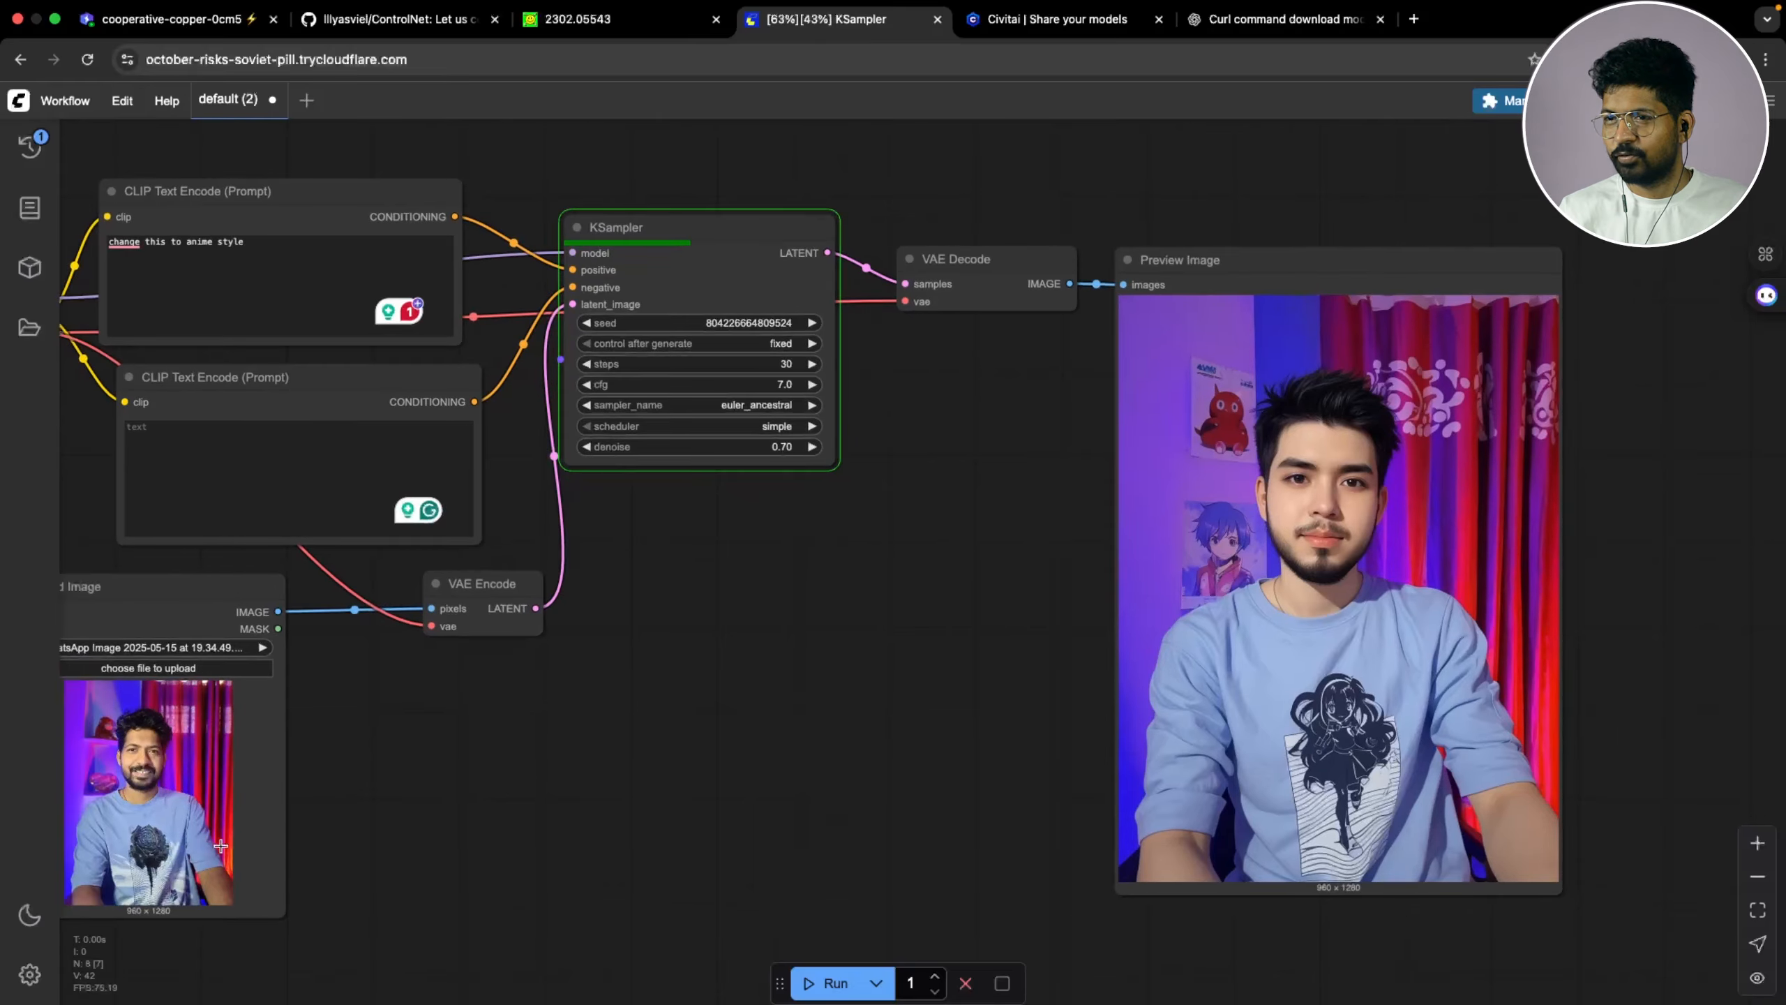
scroll(1350, 696, up, 5)
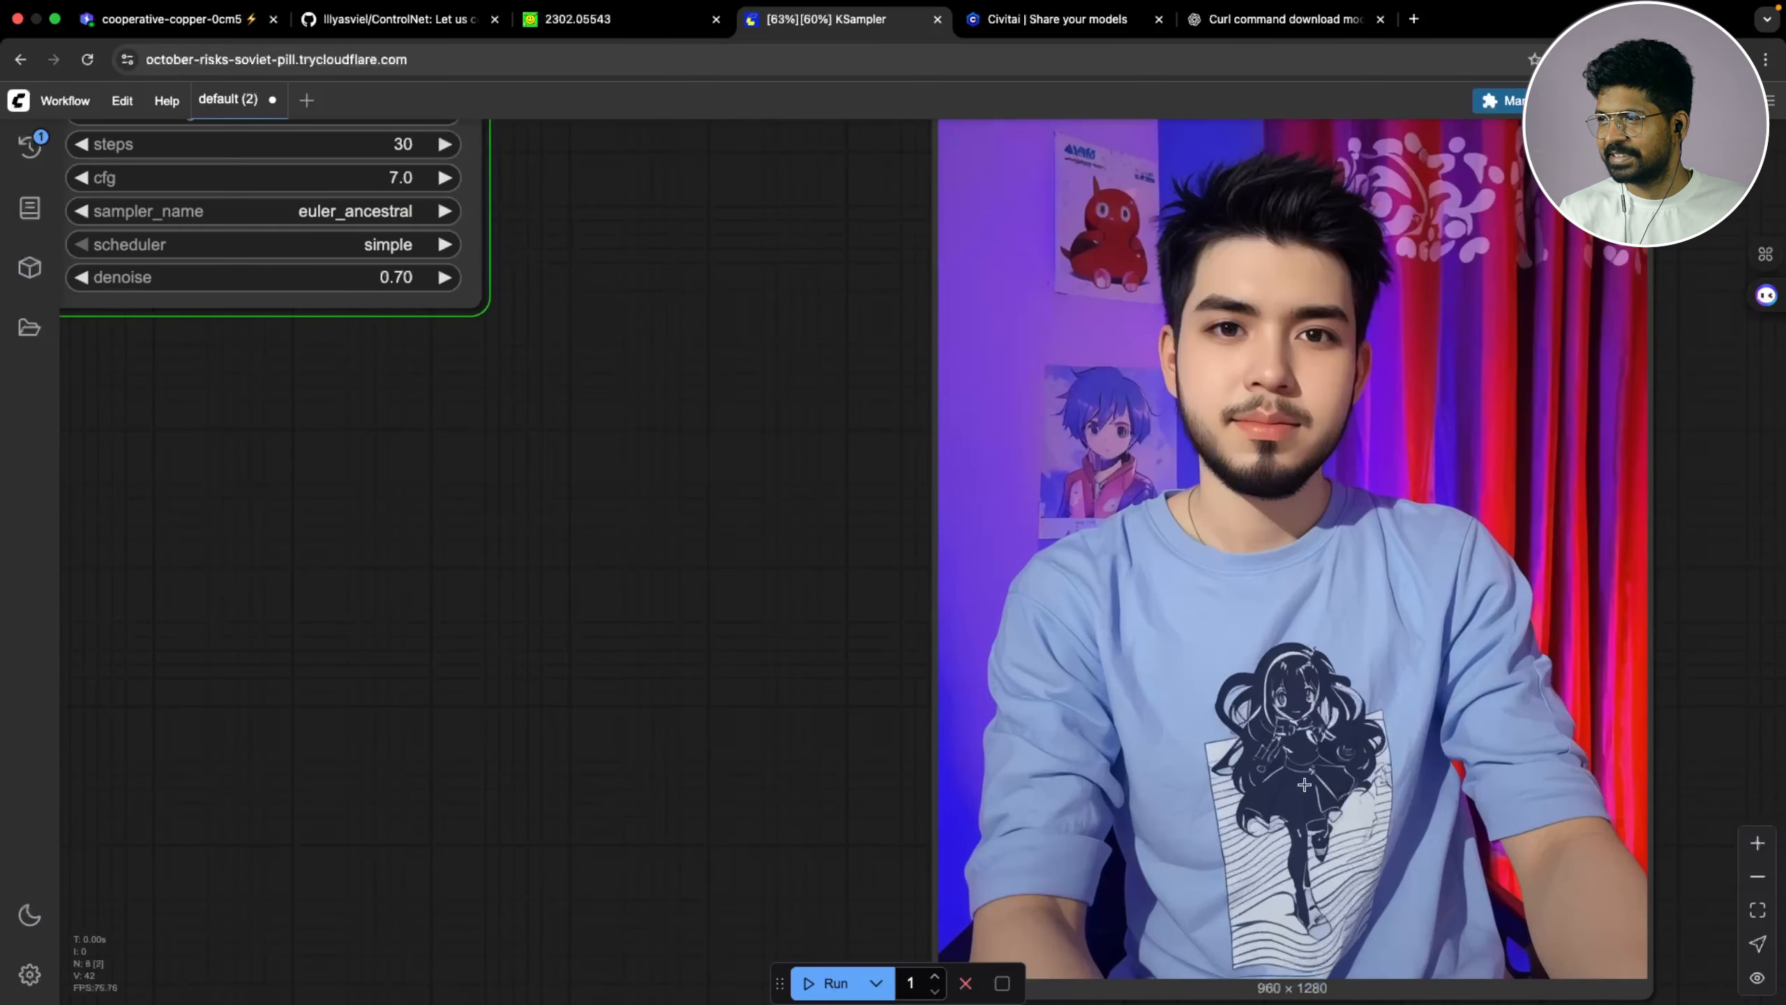
scroll(1280, 774, down, 2)
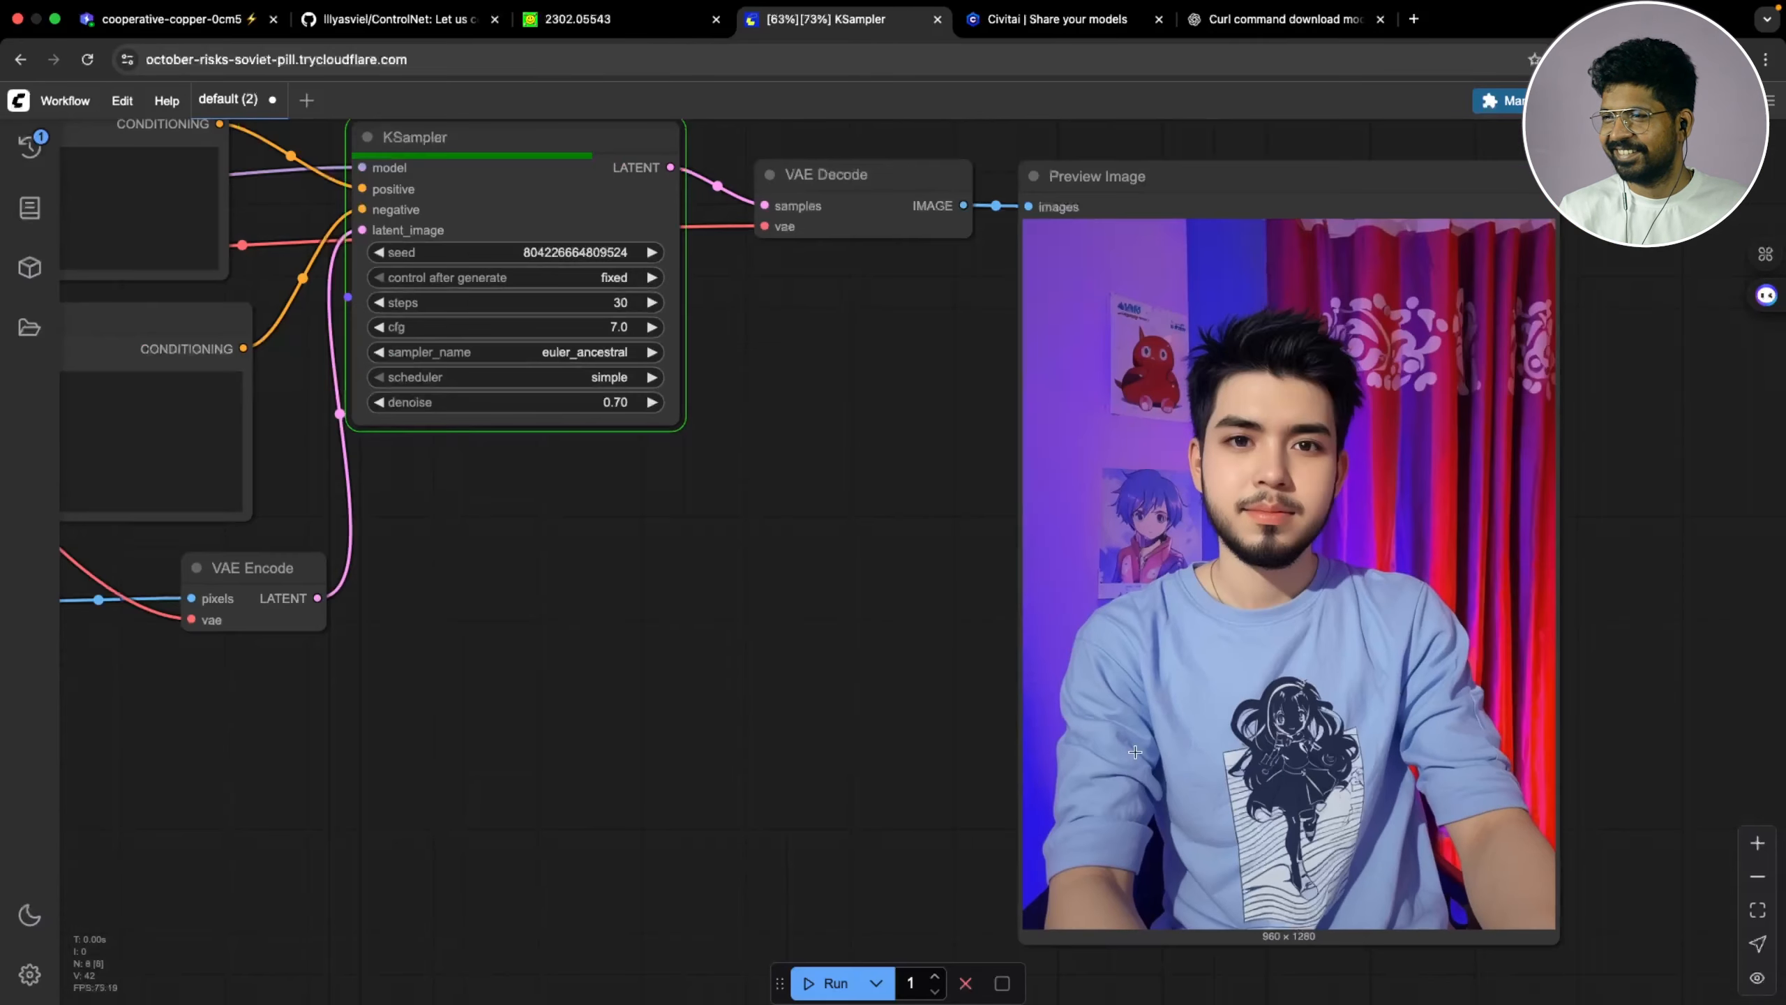
drag(762, 731, 948, 719)
scroll(964, 693, down, 3)
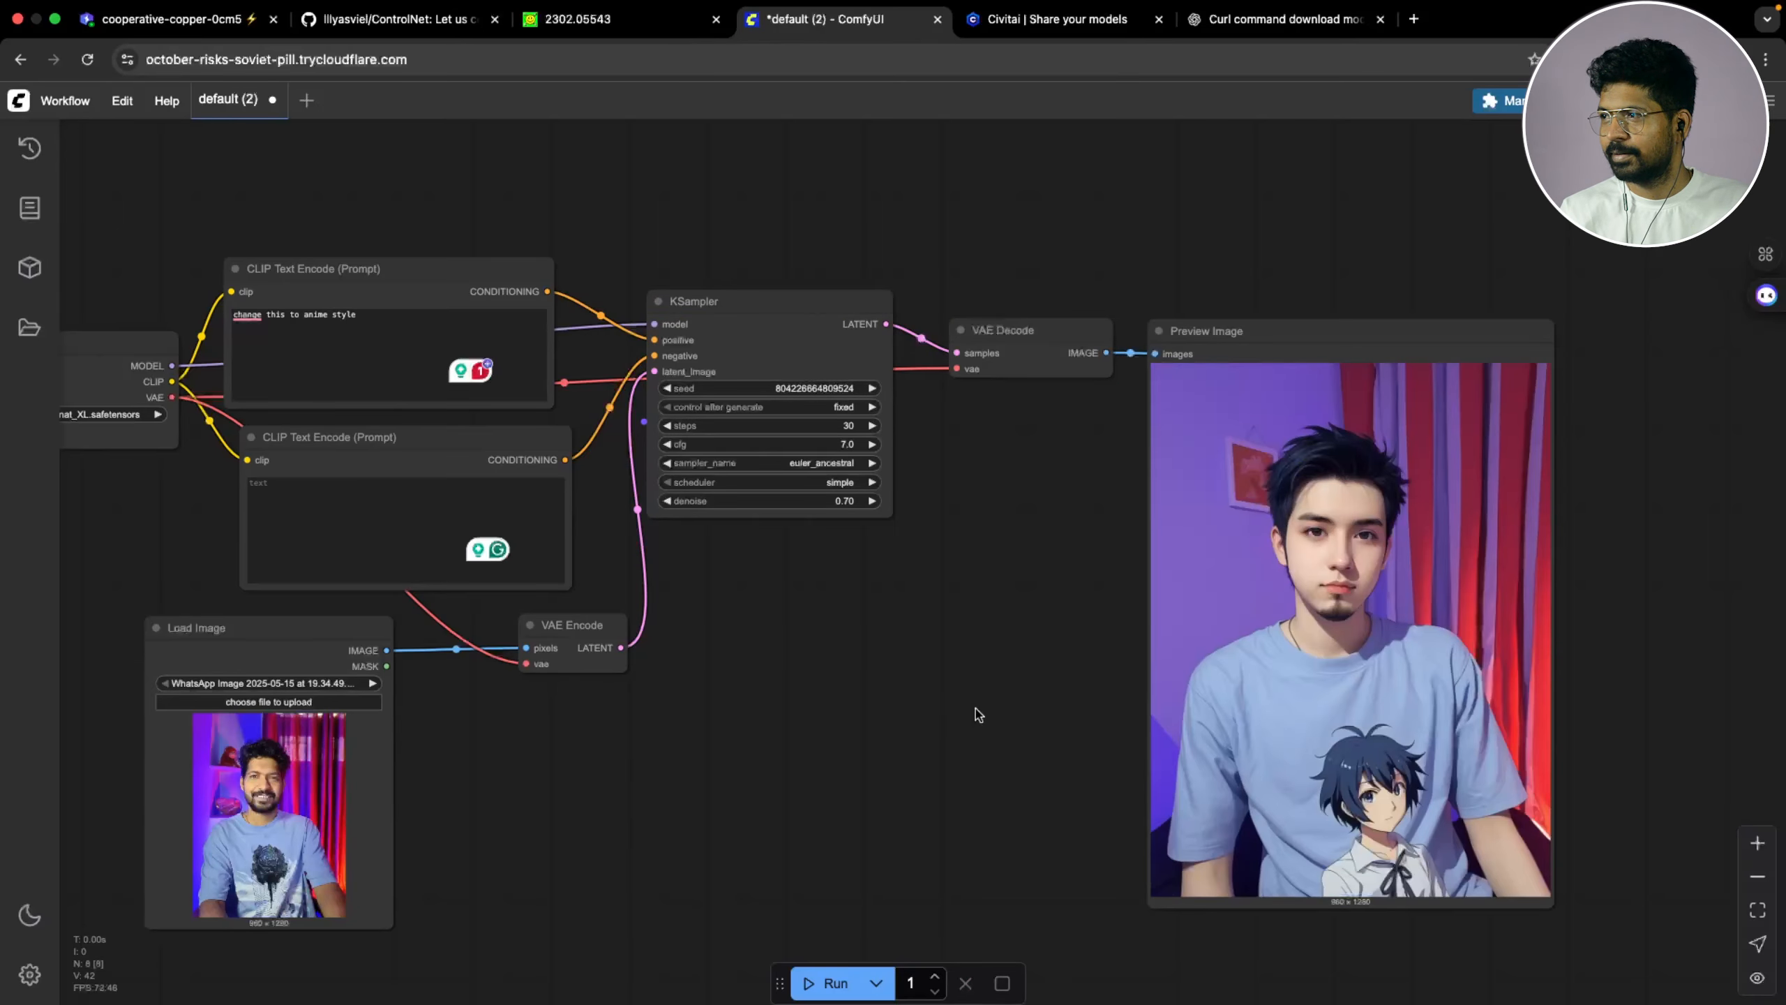
scroll(977, 712, up, 3)
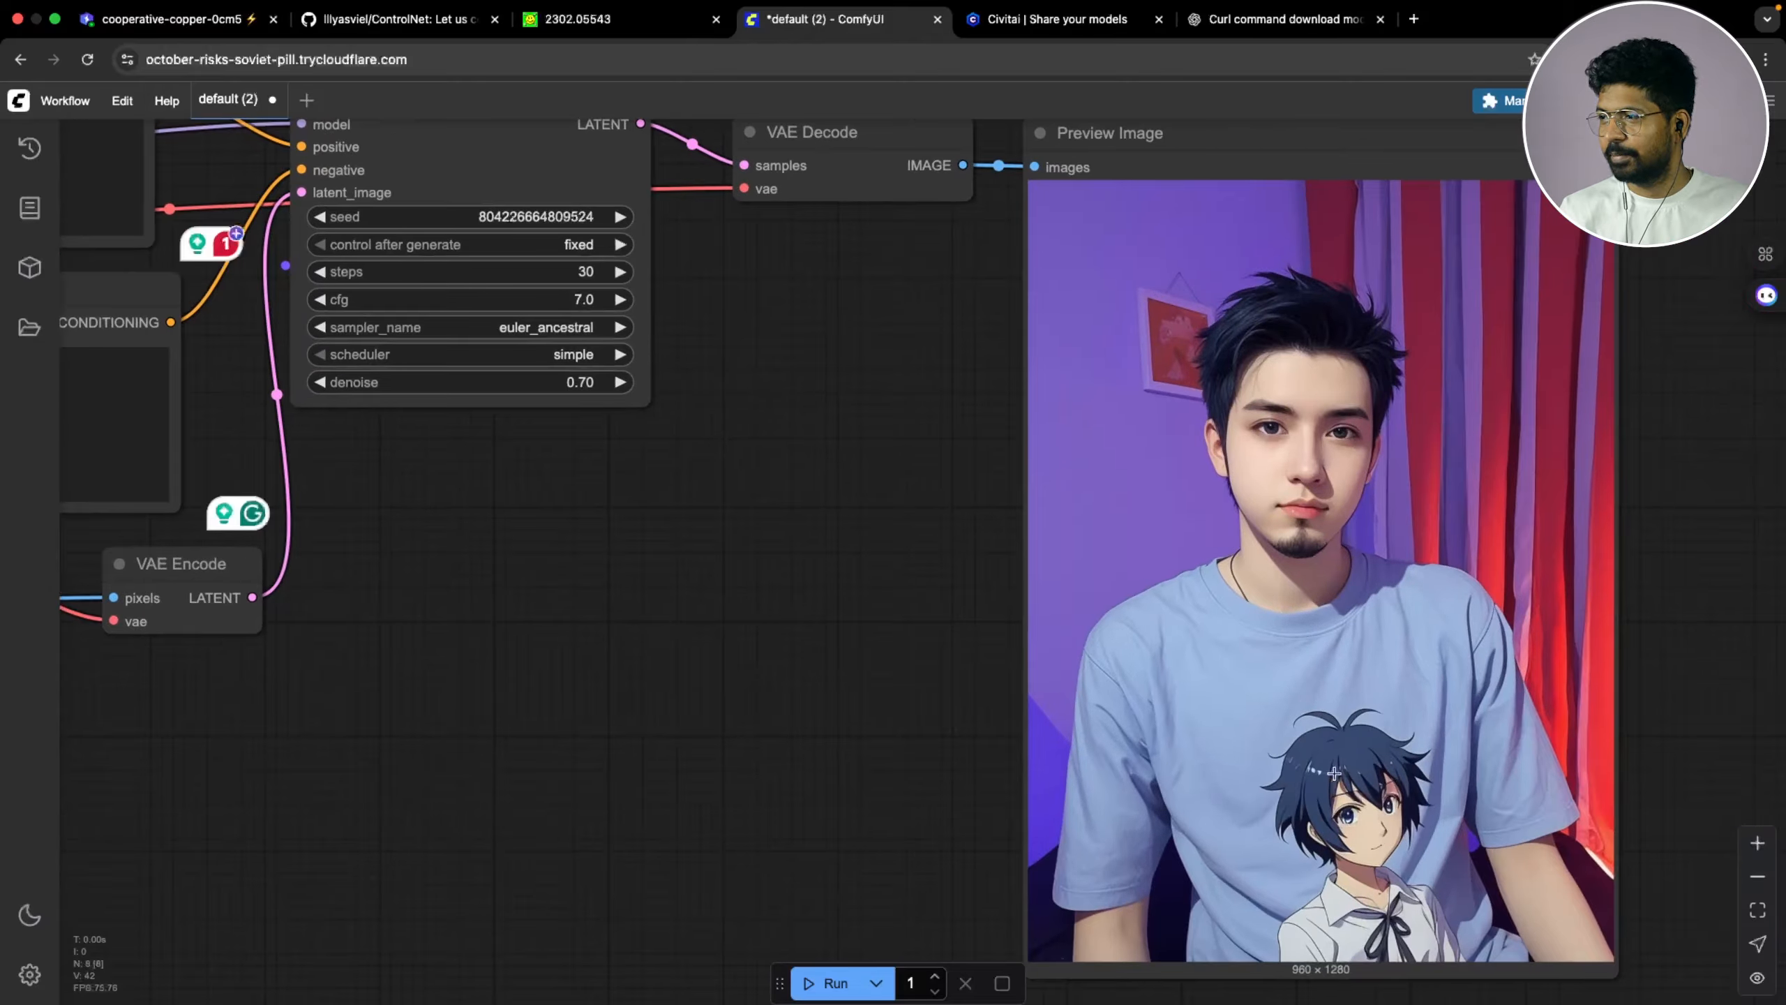
scroll(1341, 787, down, 3)
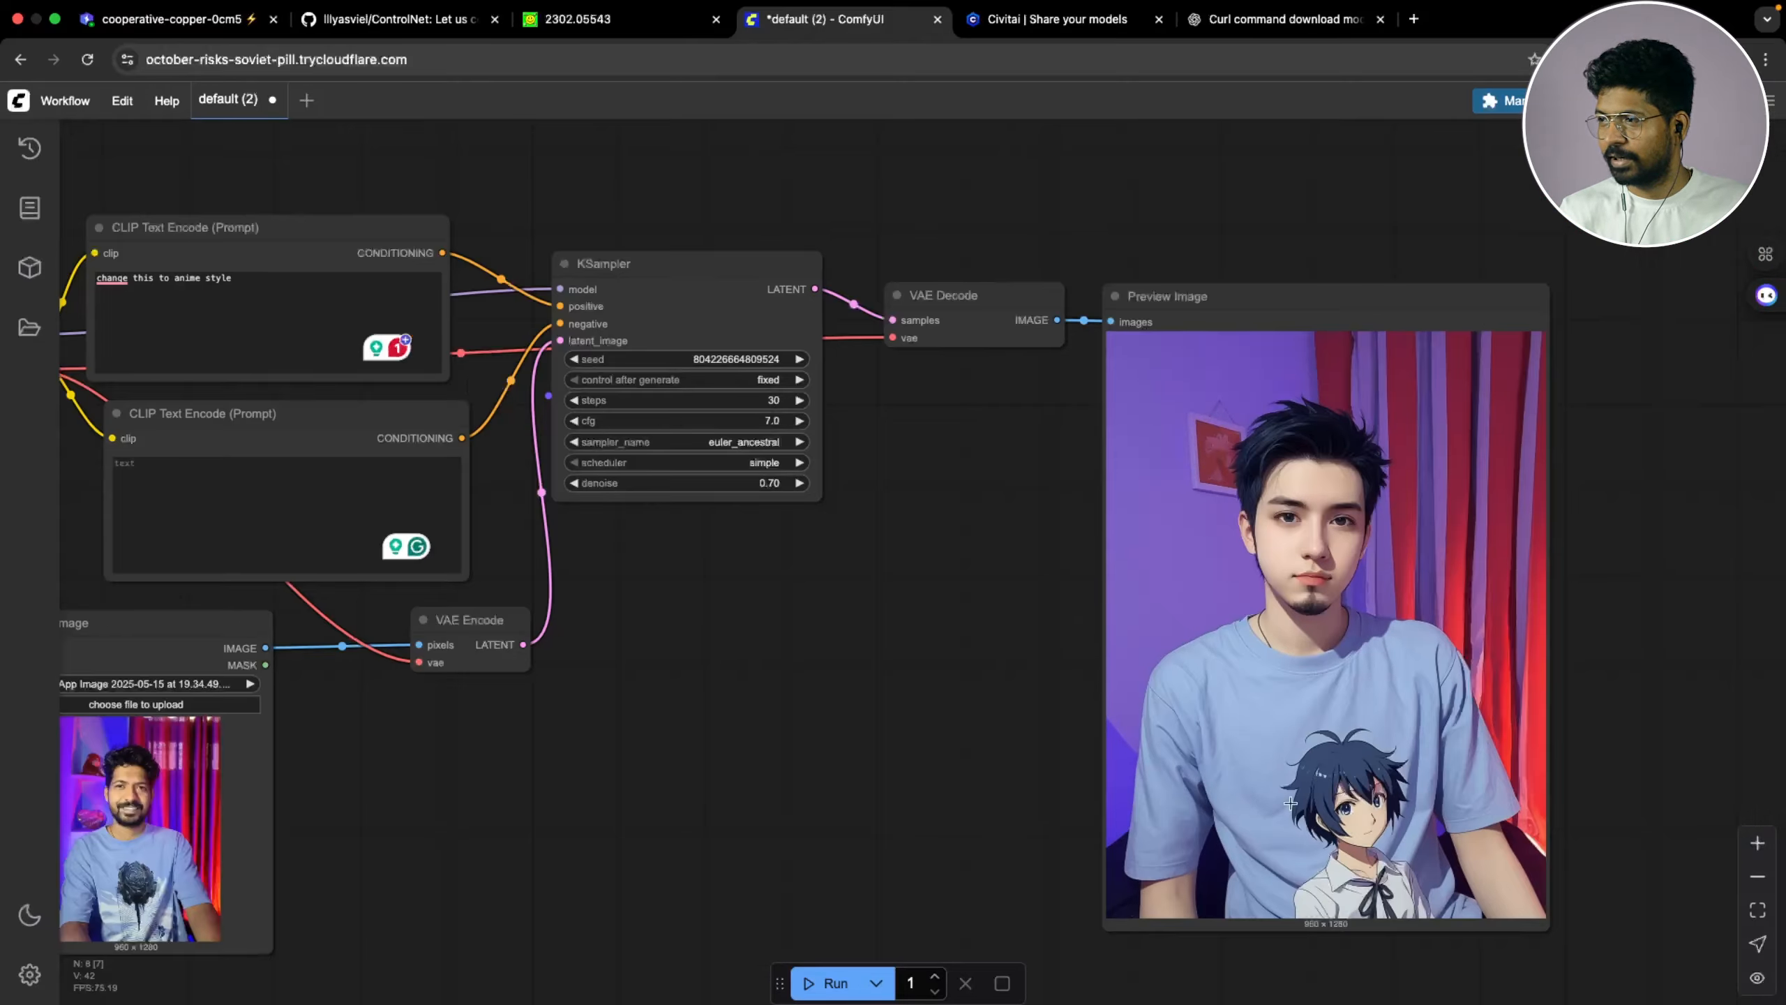
Set the KSampler denoise to 1 and run the workflow again, bringing the whole node graph and preview into view
drag(961, 676, 1052, 764)
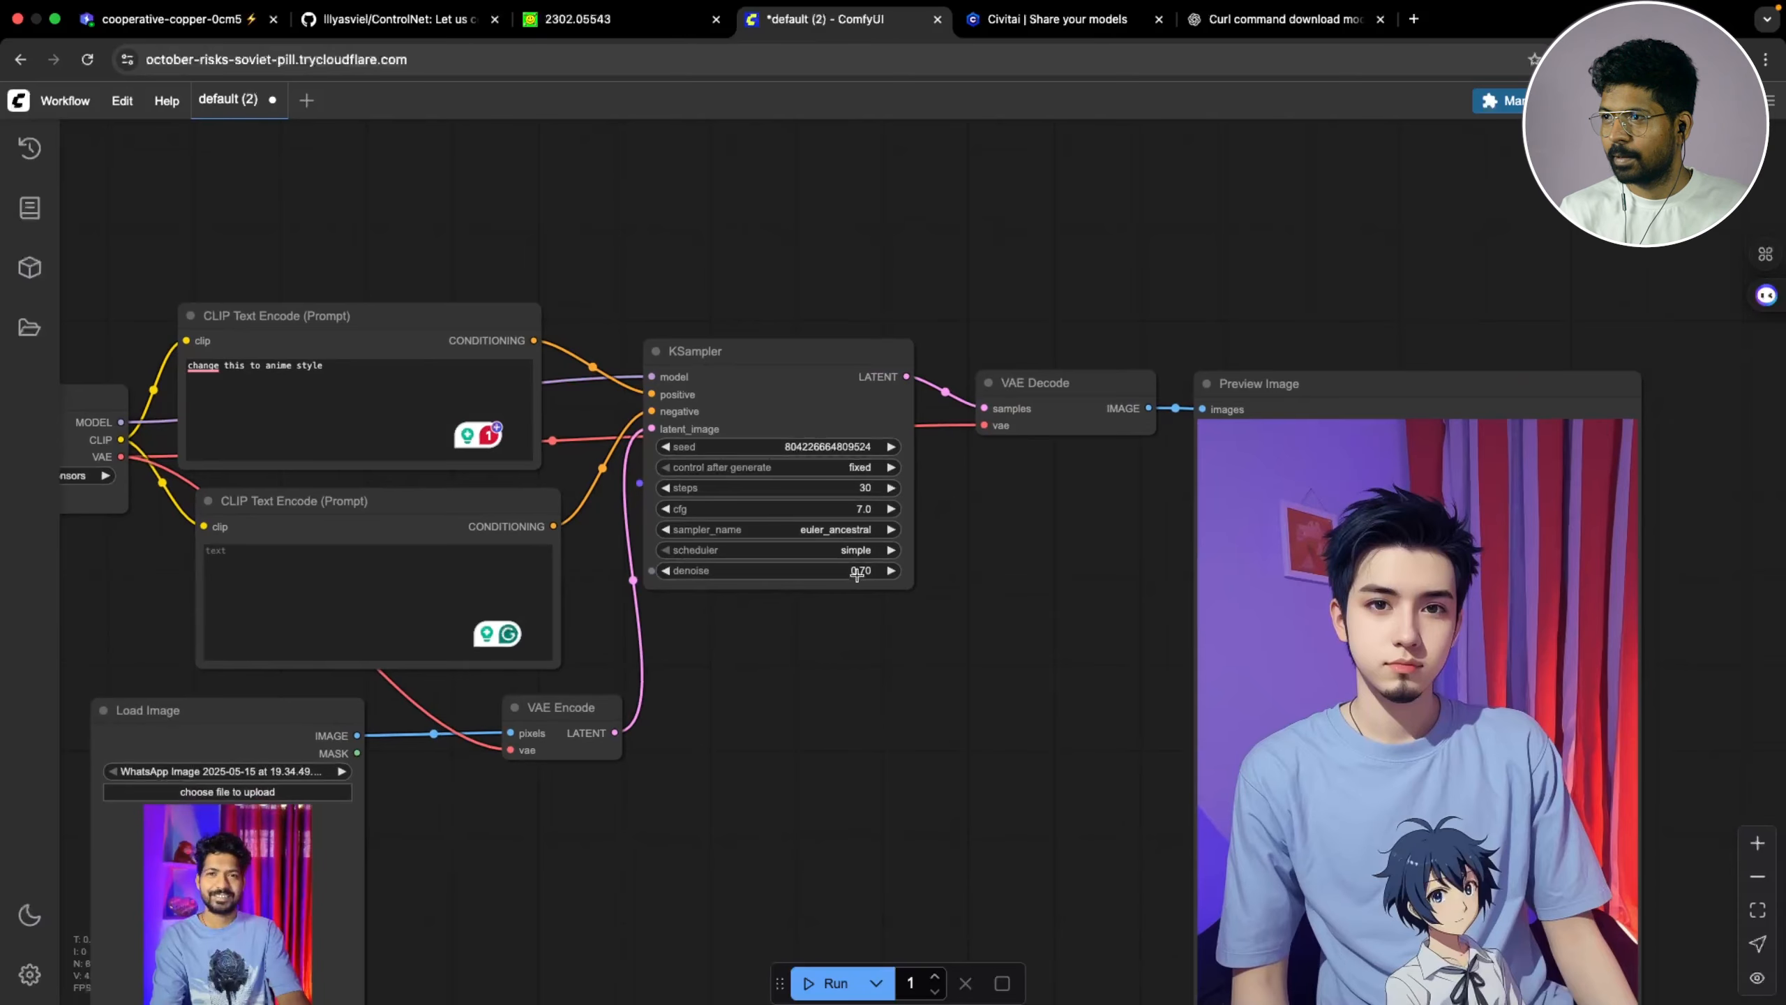
click(857, 574)
text(1)
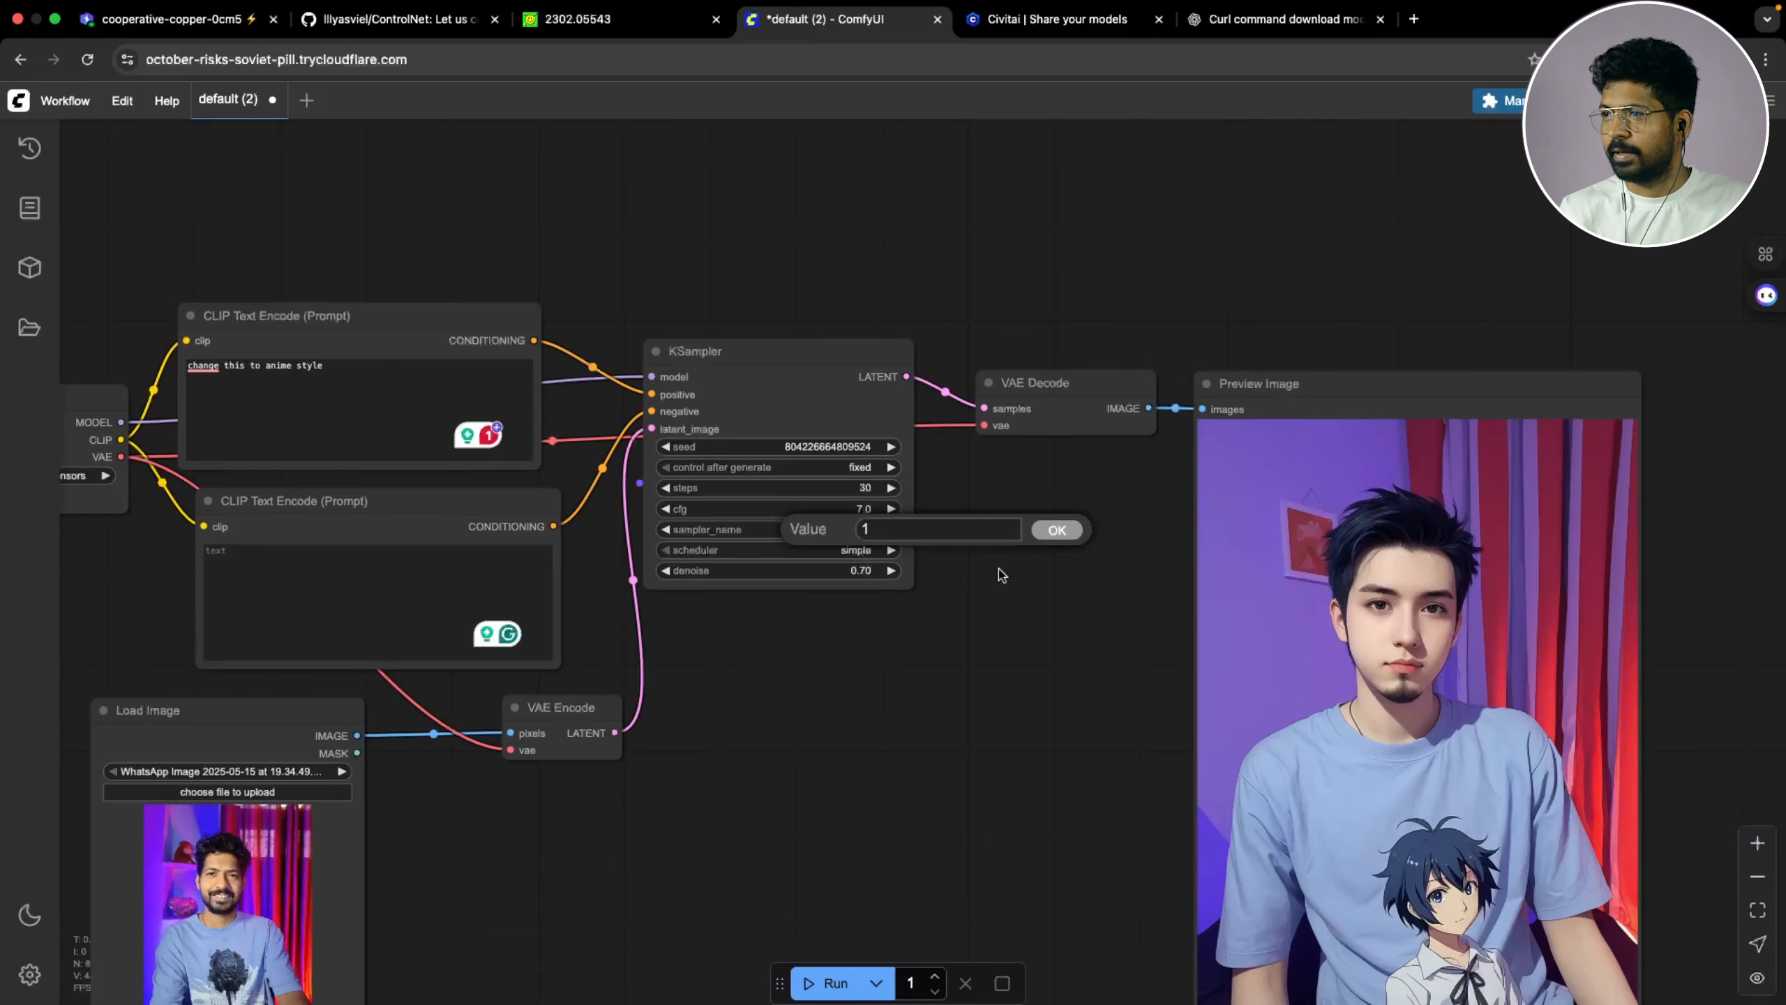
click(1052, 536)
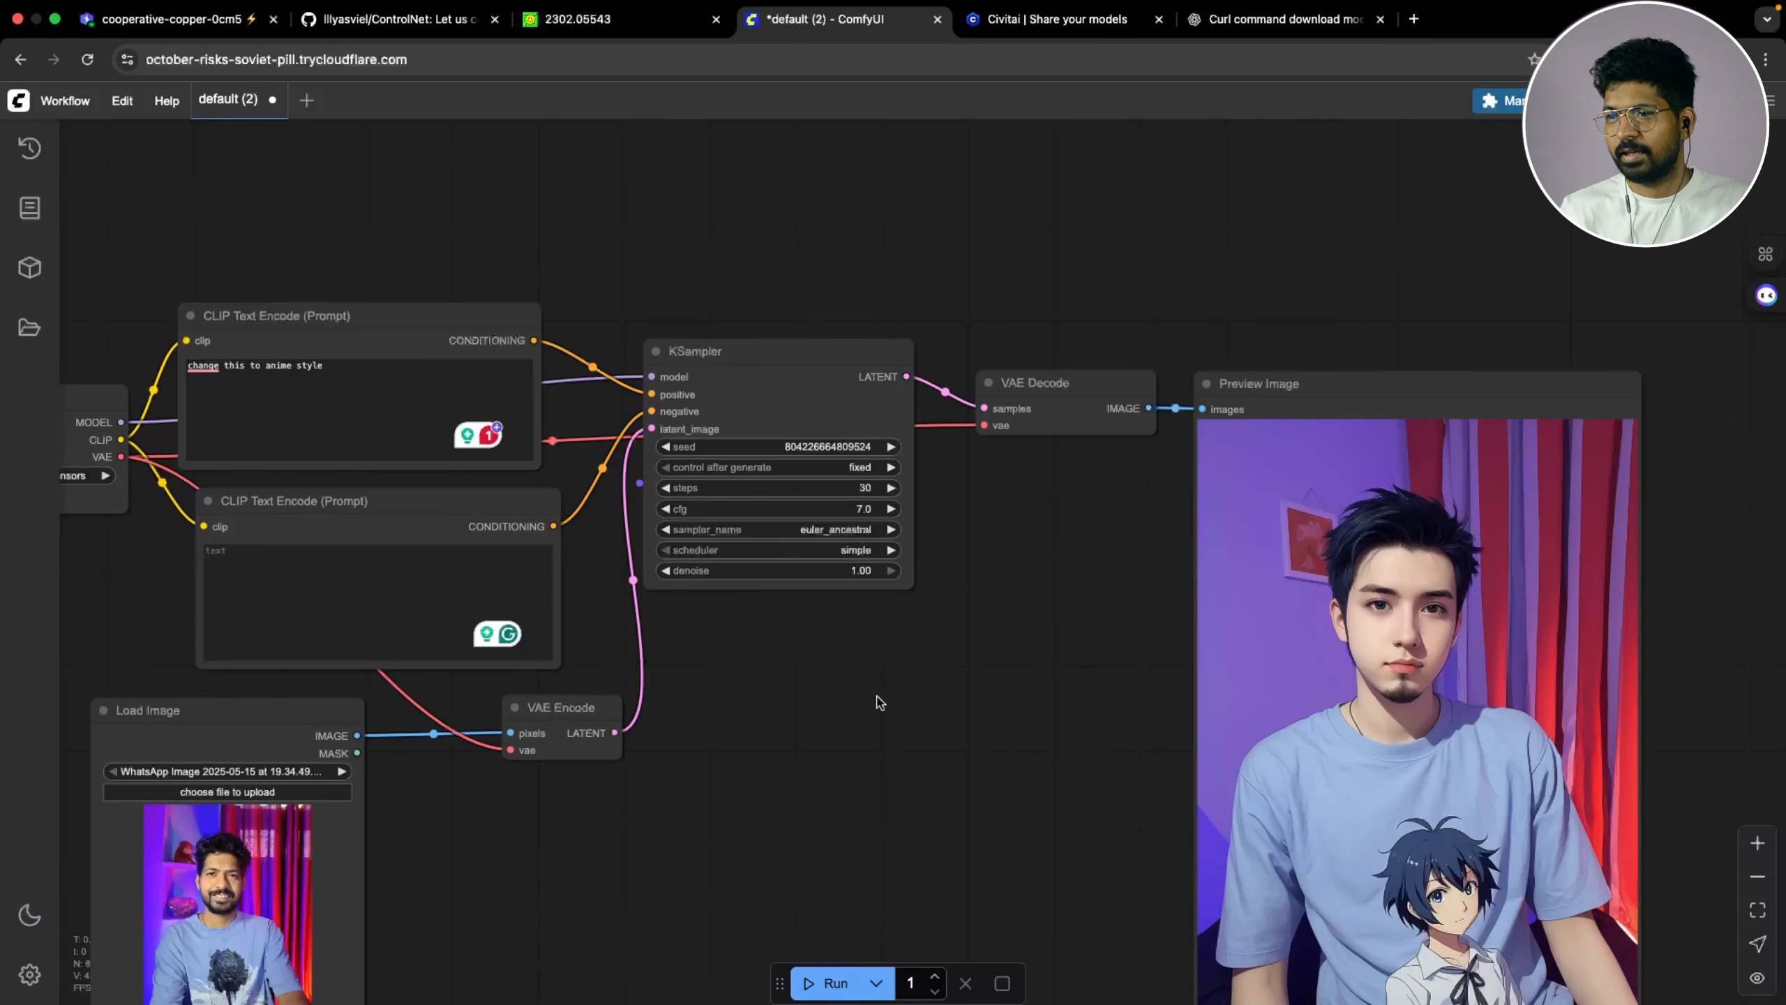
click(833, 983)
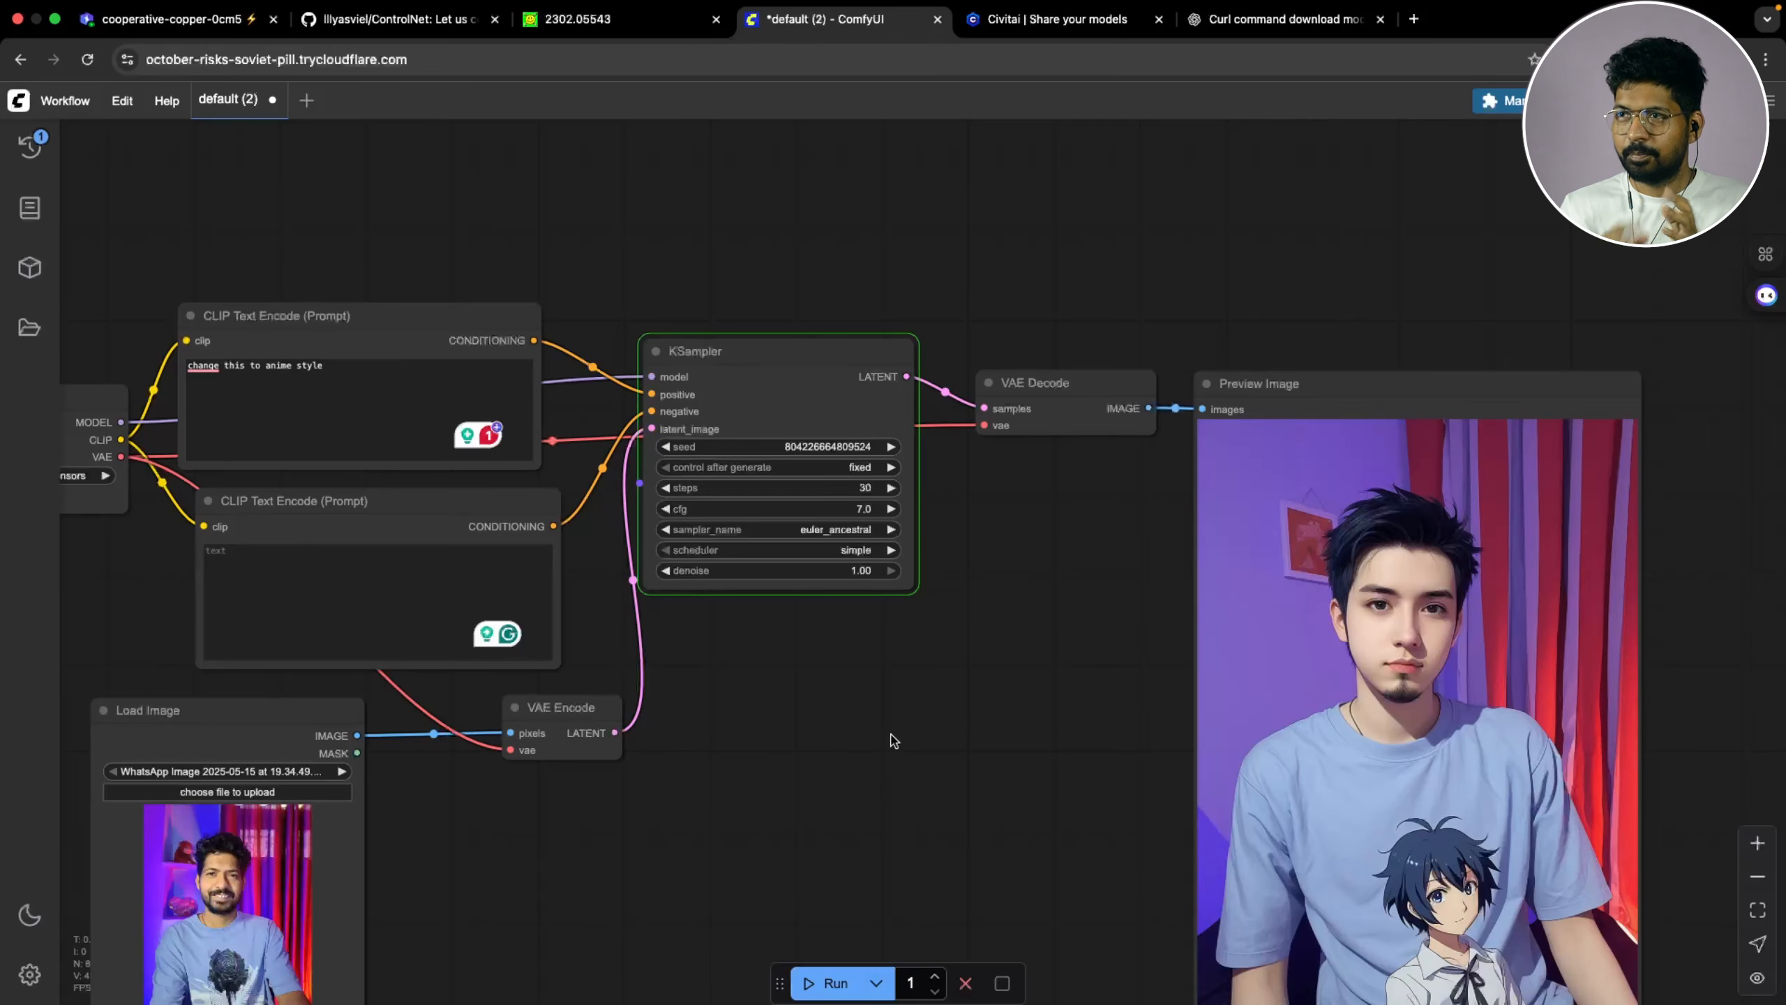
drag(894, 740, 1006, 713)
scroll(1007, 712, down, 3)
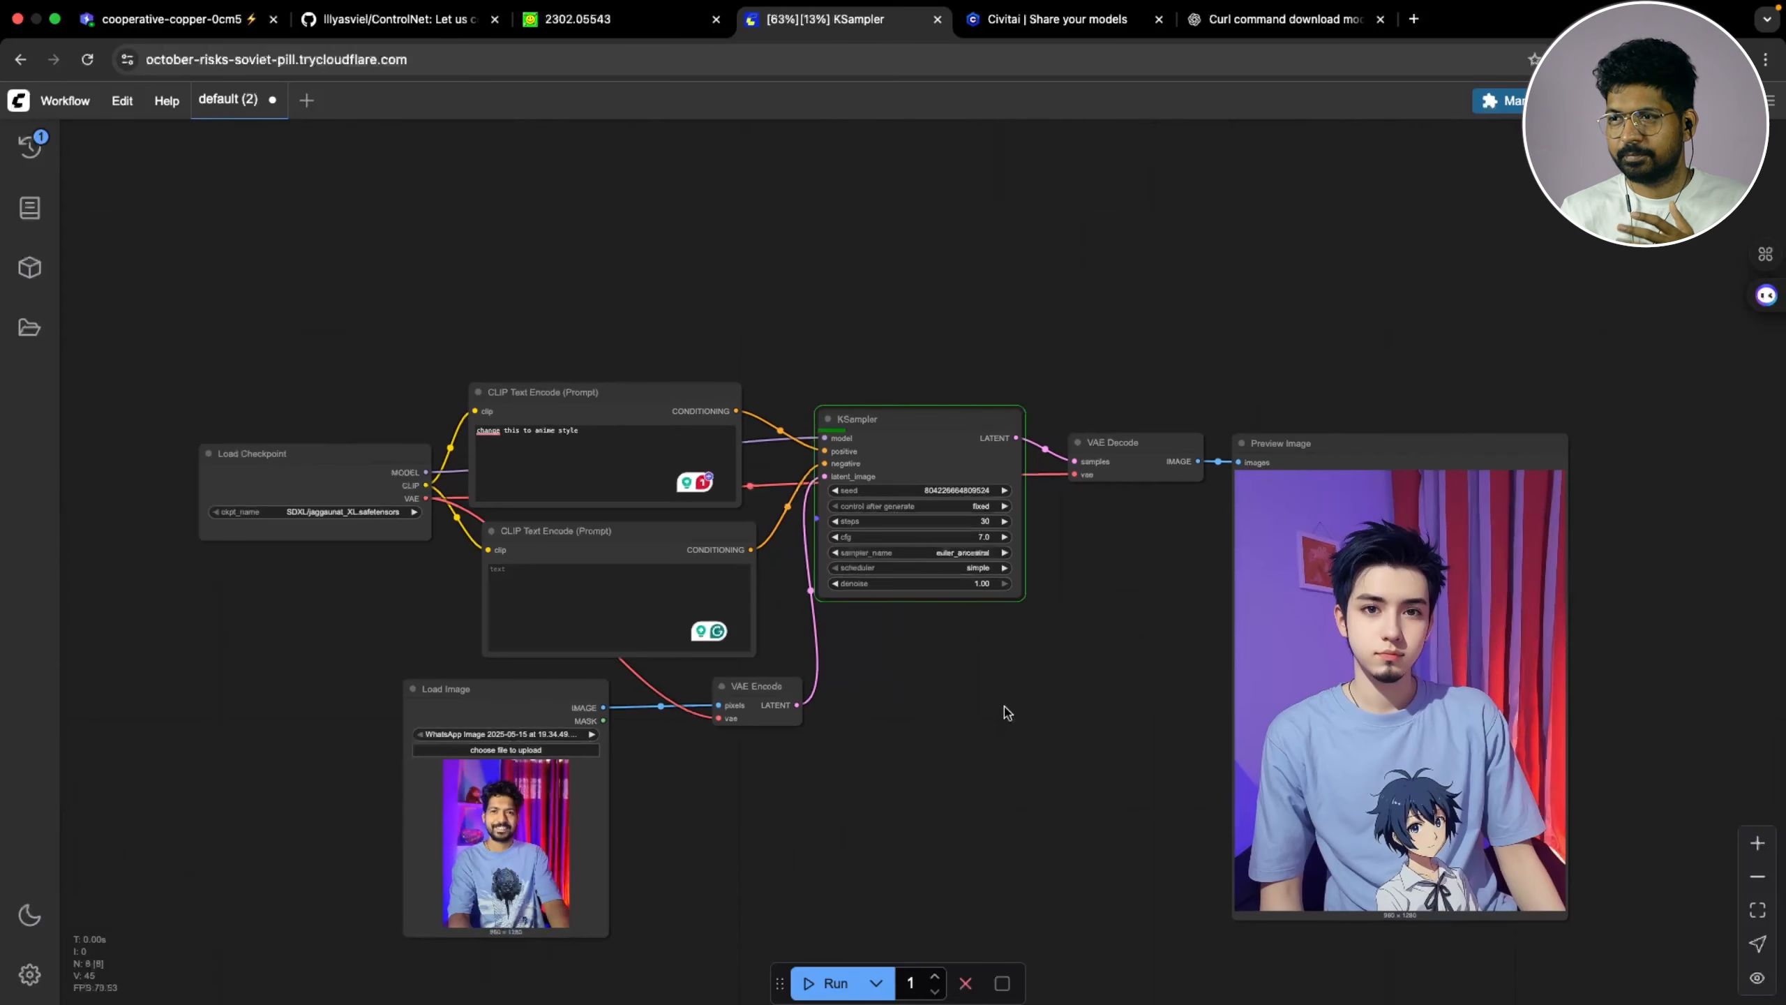
drag(855, 767, 794, 773)
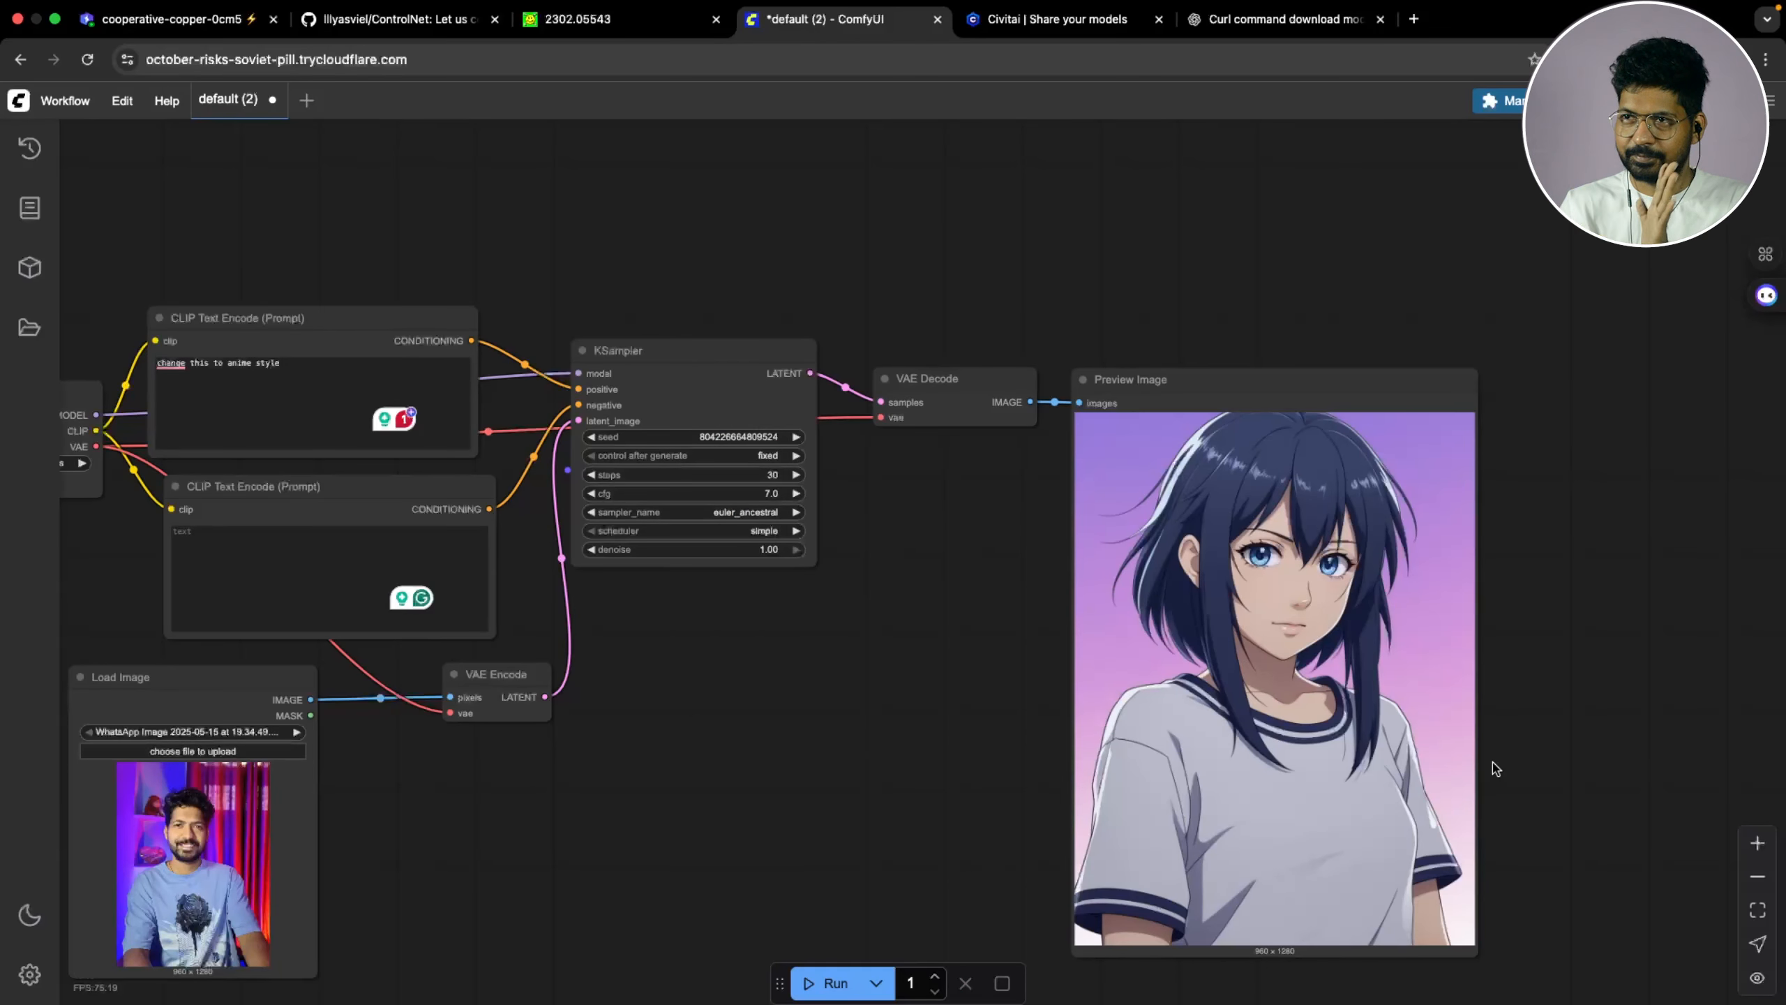
Accept the capitalization fix in the positive prompt so it reads "Change this to anime style"
mouse_move(165, 363)
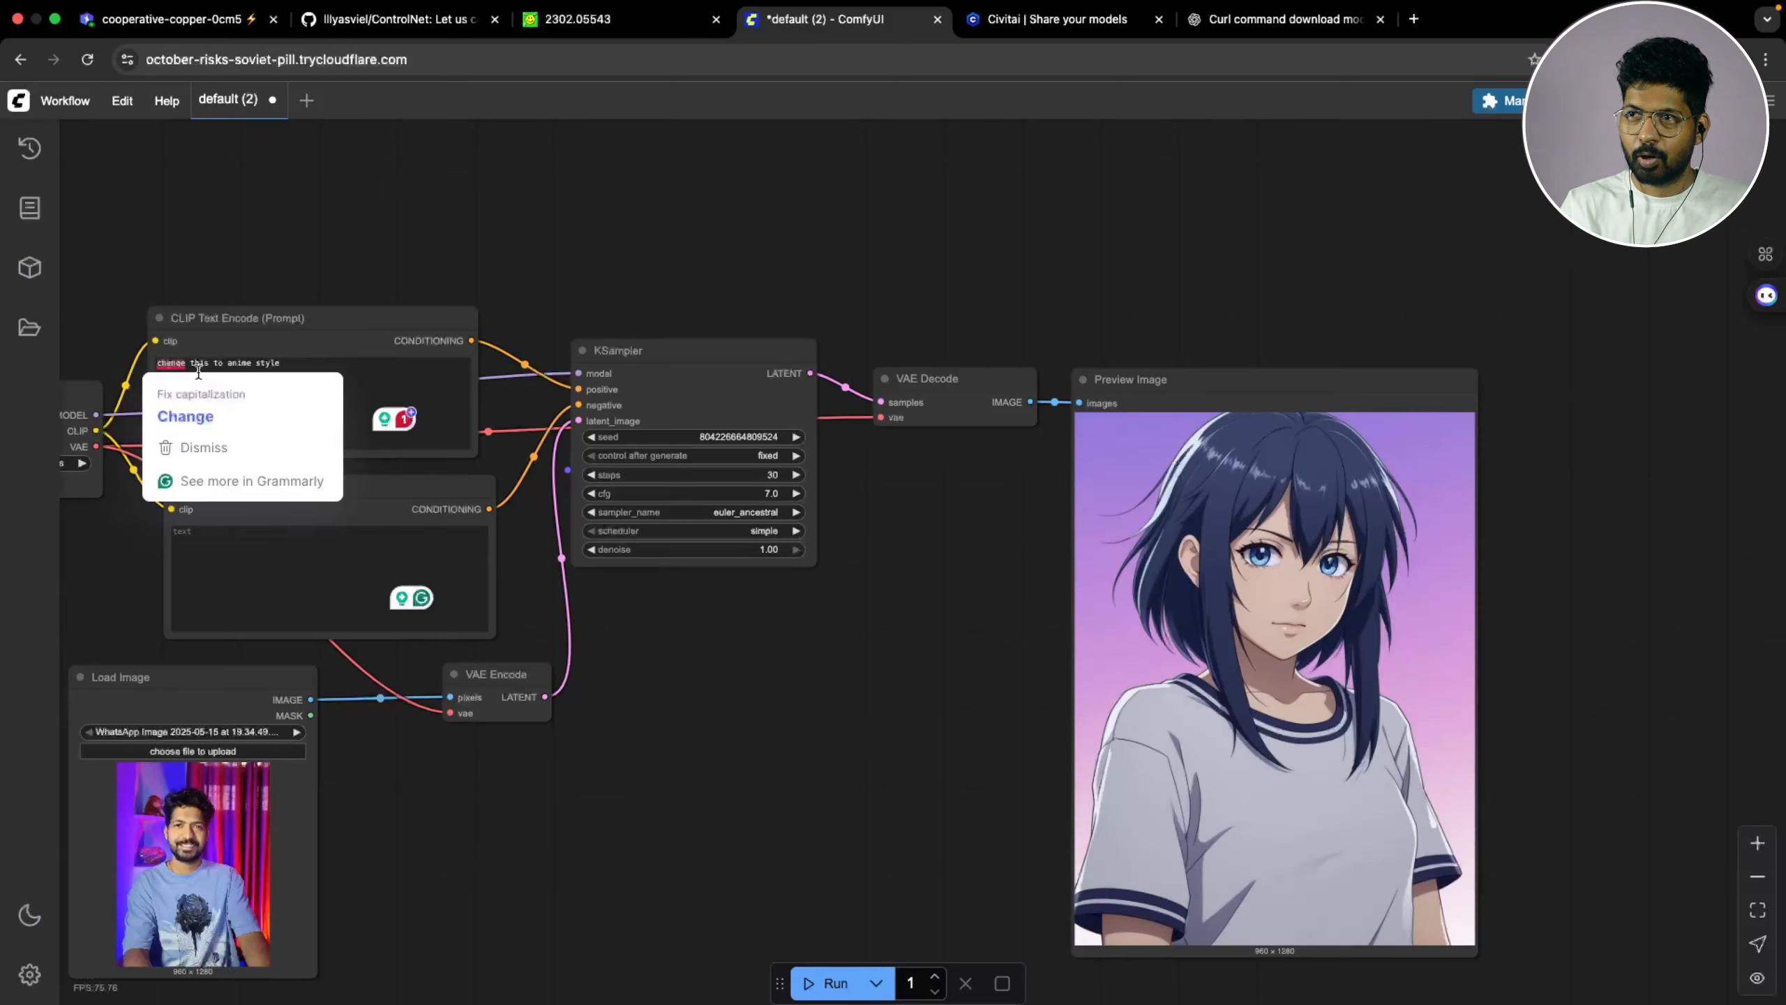
click(185, 416)
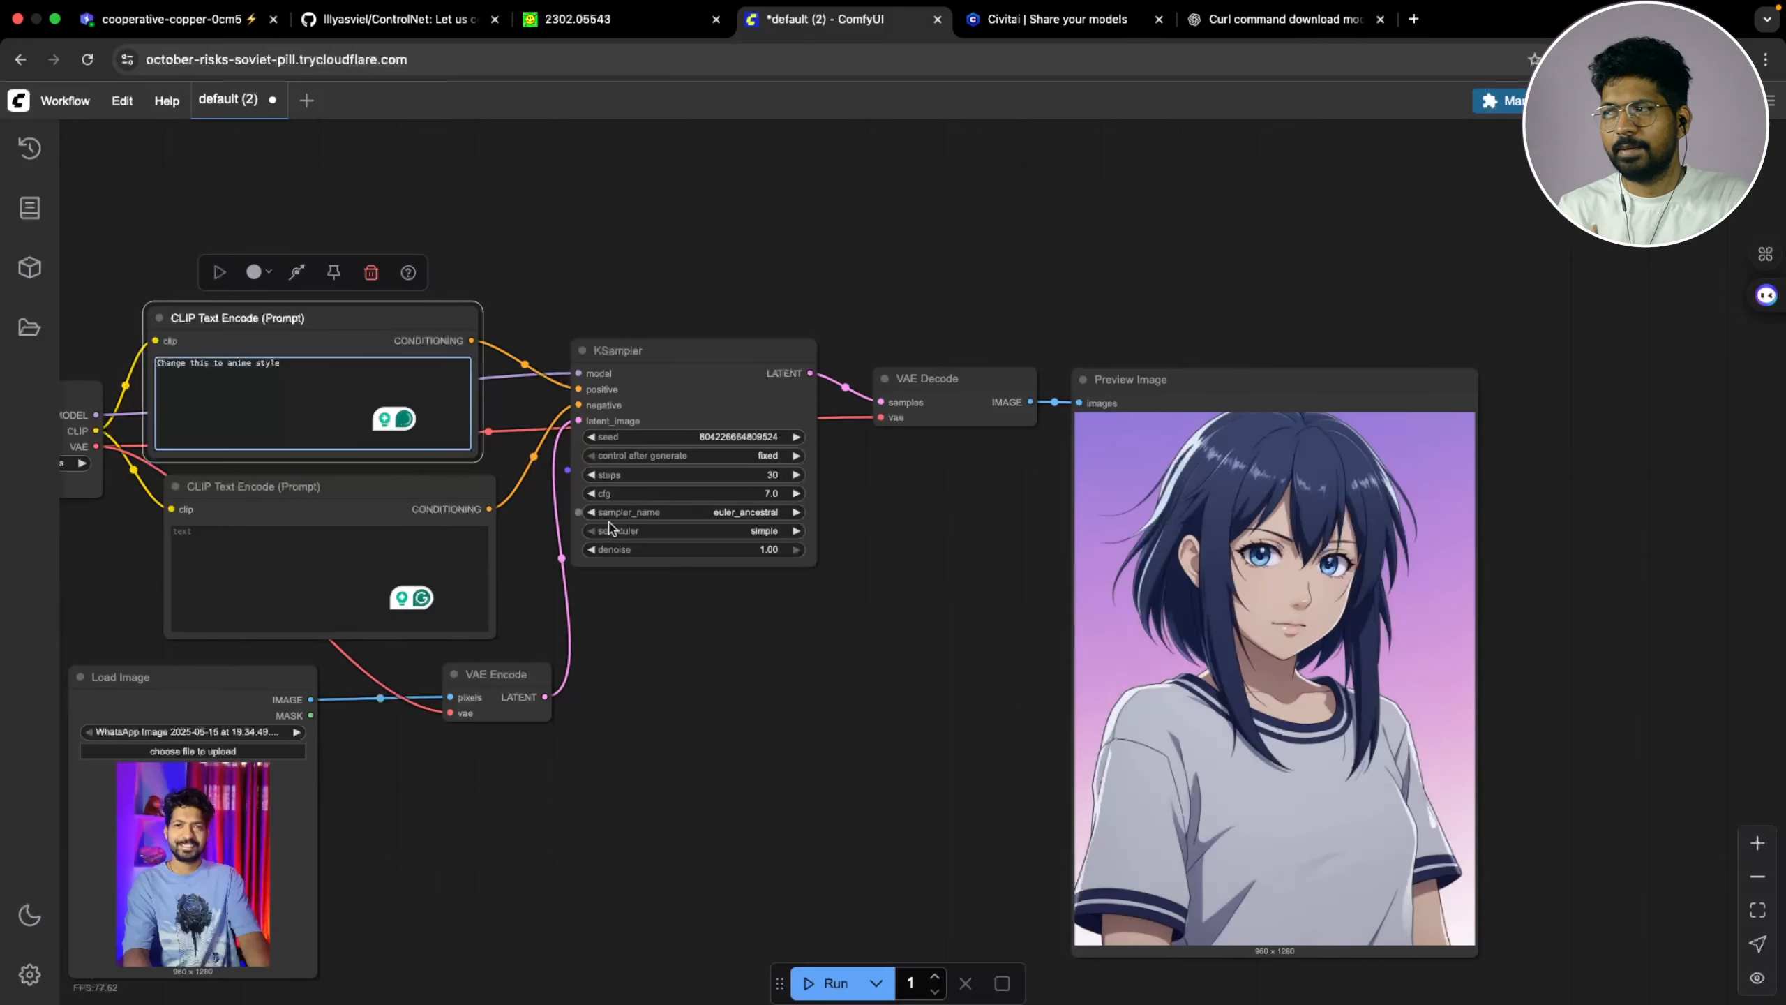
drag(969, 752, 894, 737)
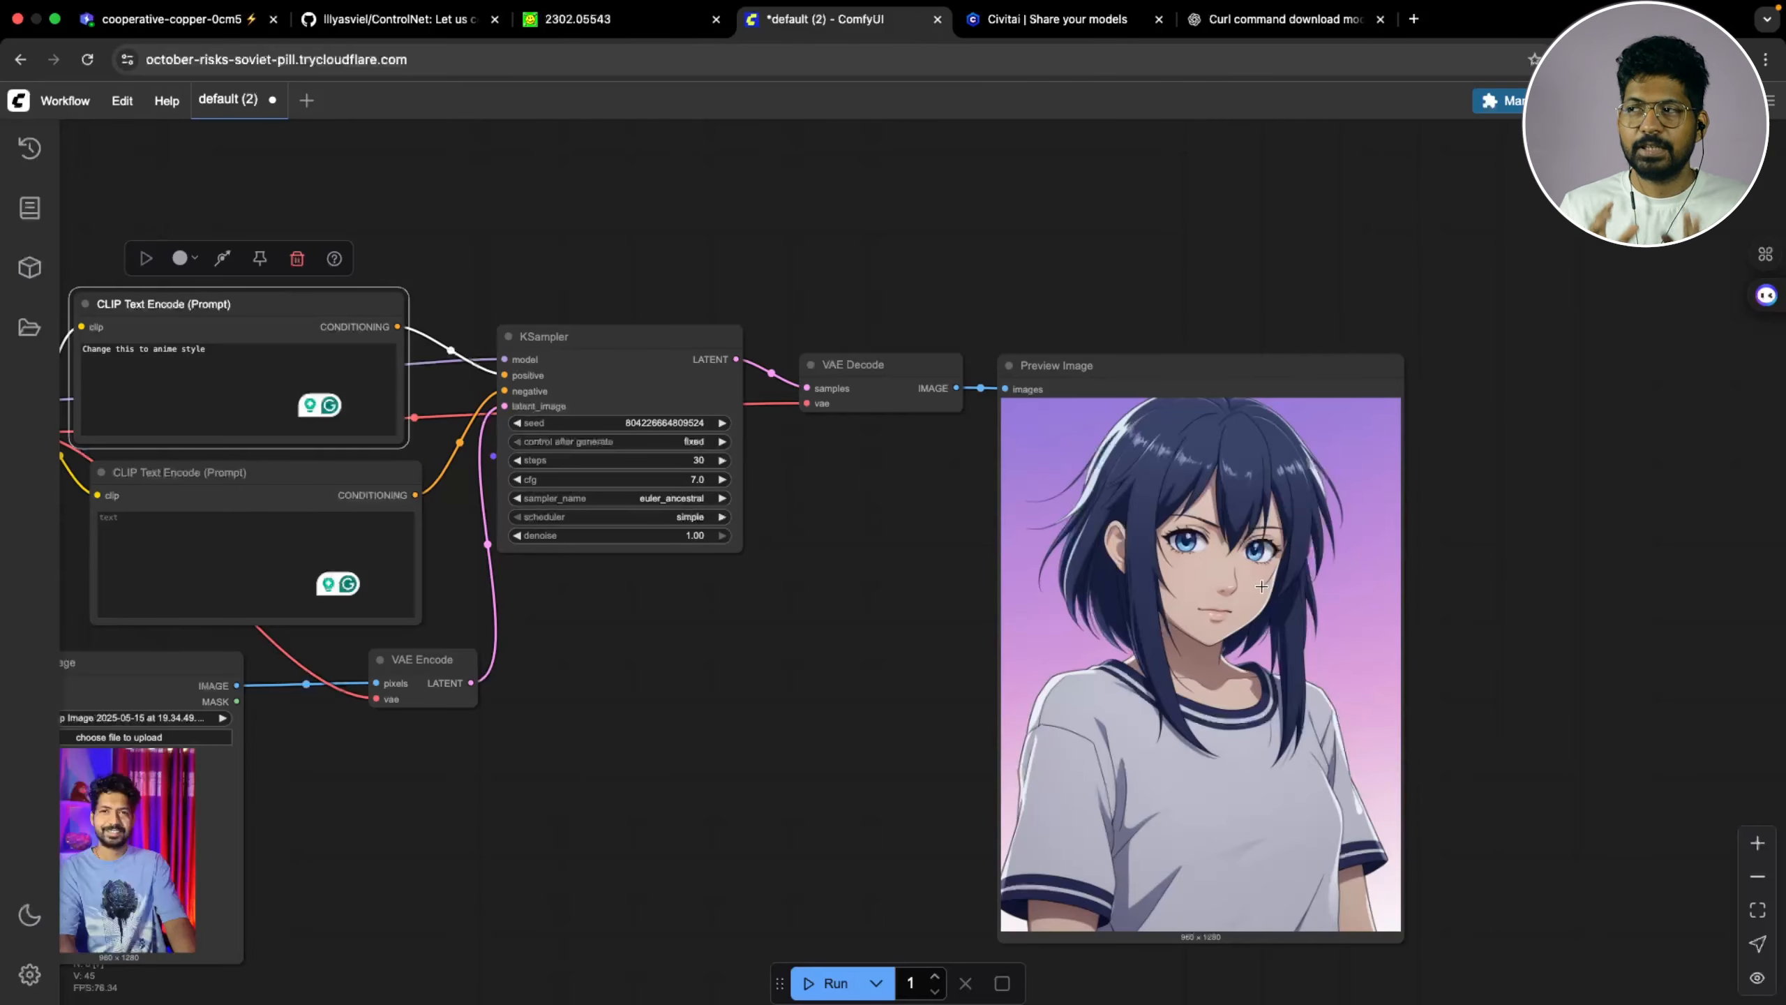
drag(786, 773, 920, 729)
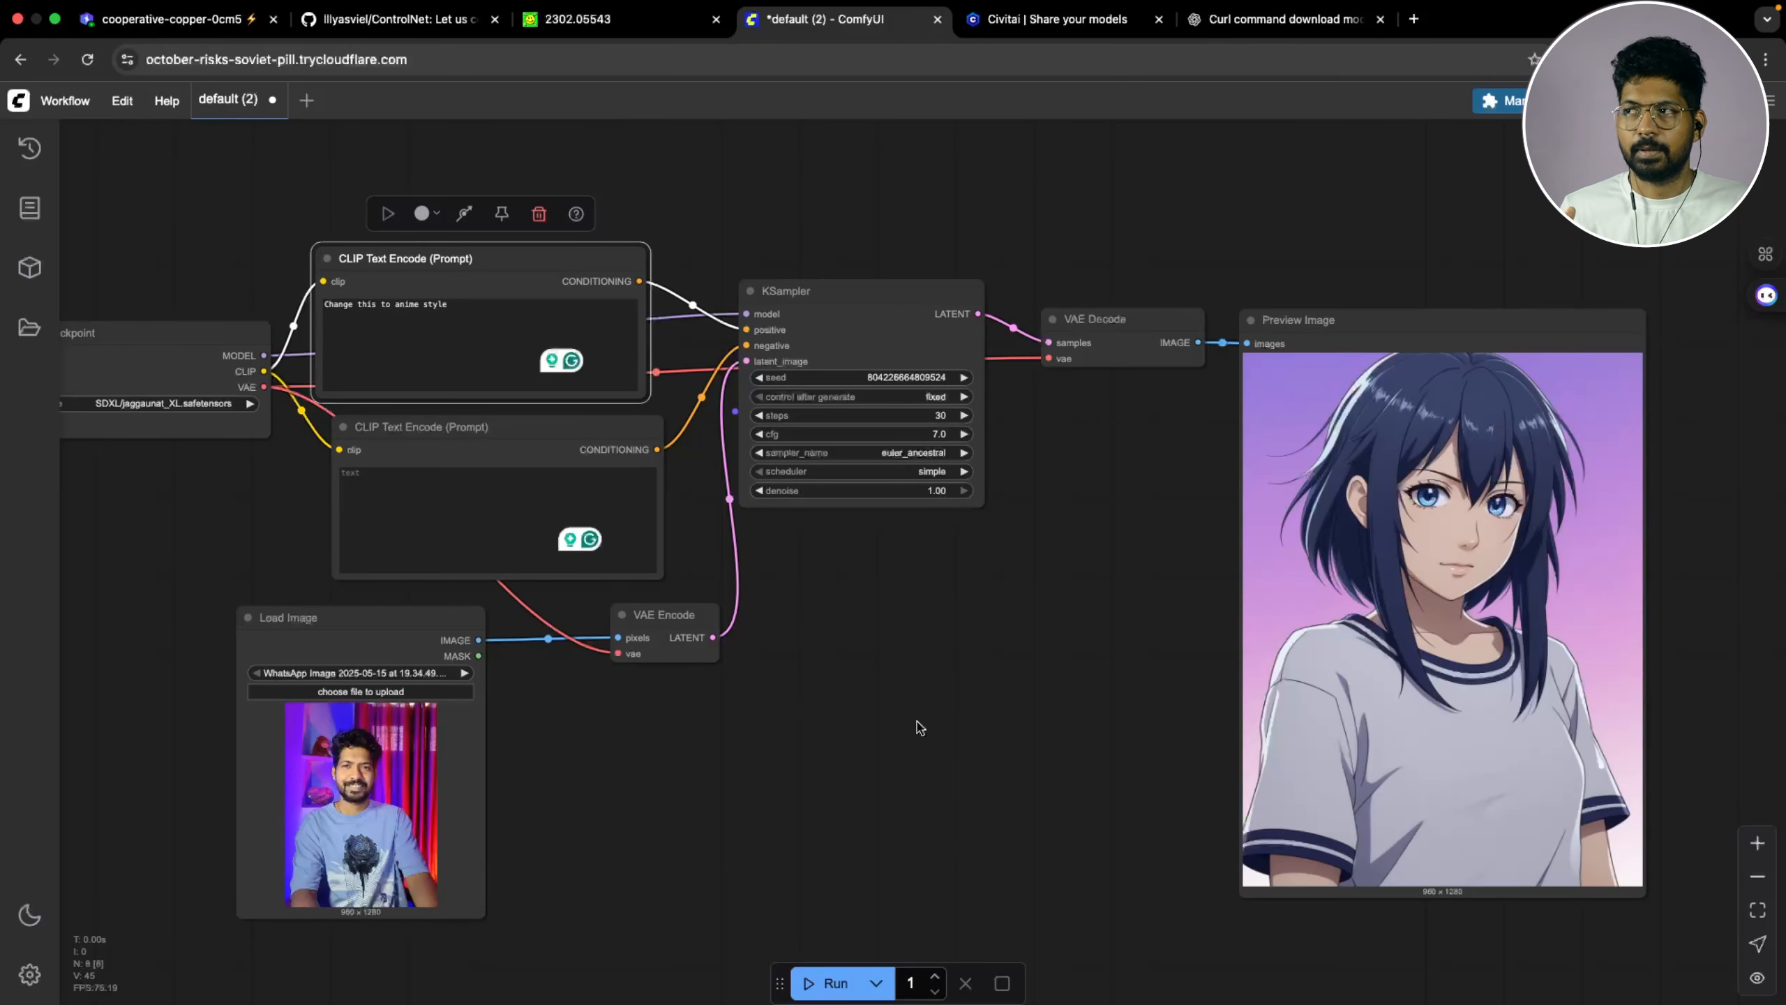
scroll(1076, 649, down, 3)
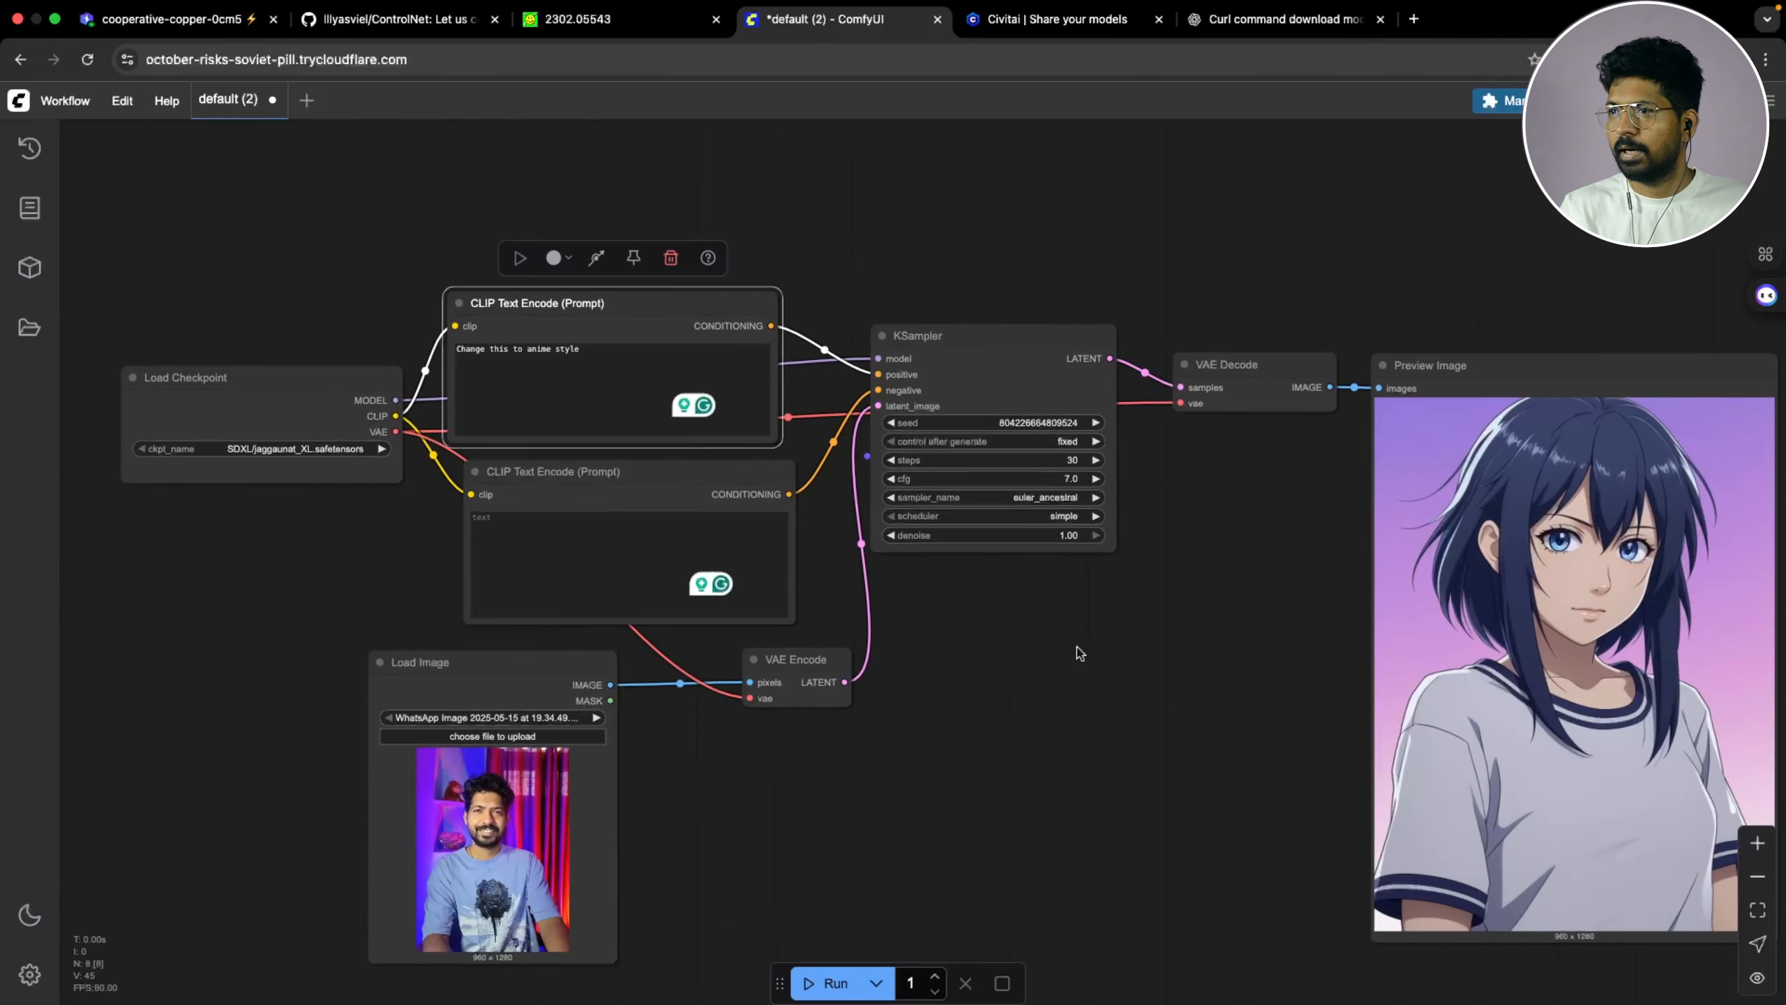
drag(1089, 657, 1012, 631)
scroll(1093, 638, up, 3)
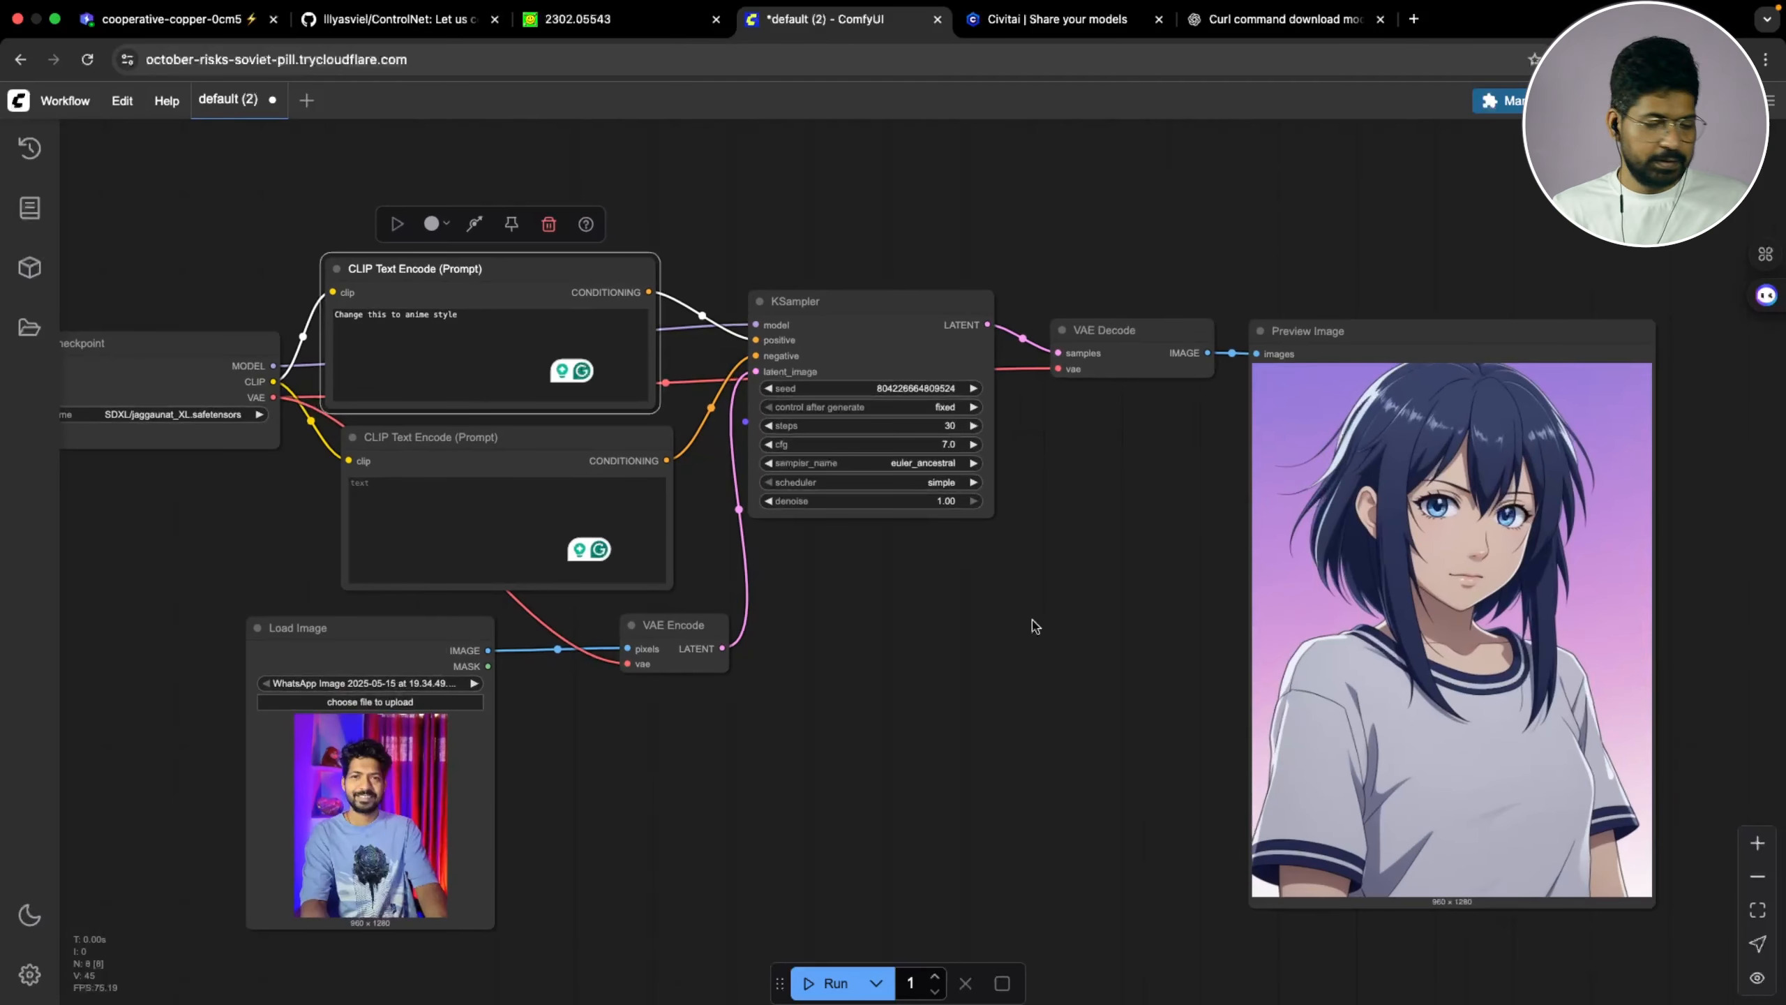
Switch to the presentation, advance to the "Complete the Workflow Step by Step" slide, and review the matching nodes in the ComfyUI workflow
key(super+Tab)
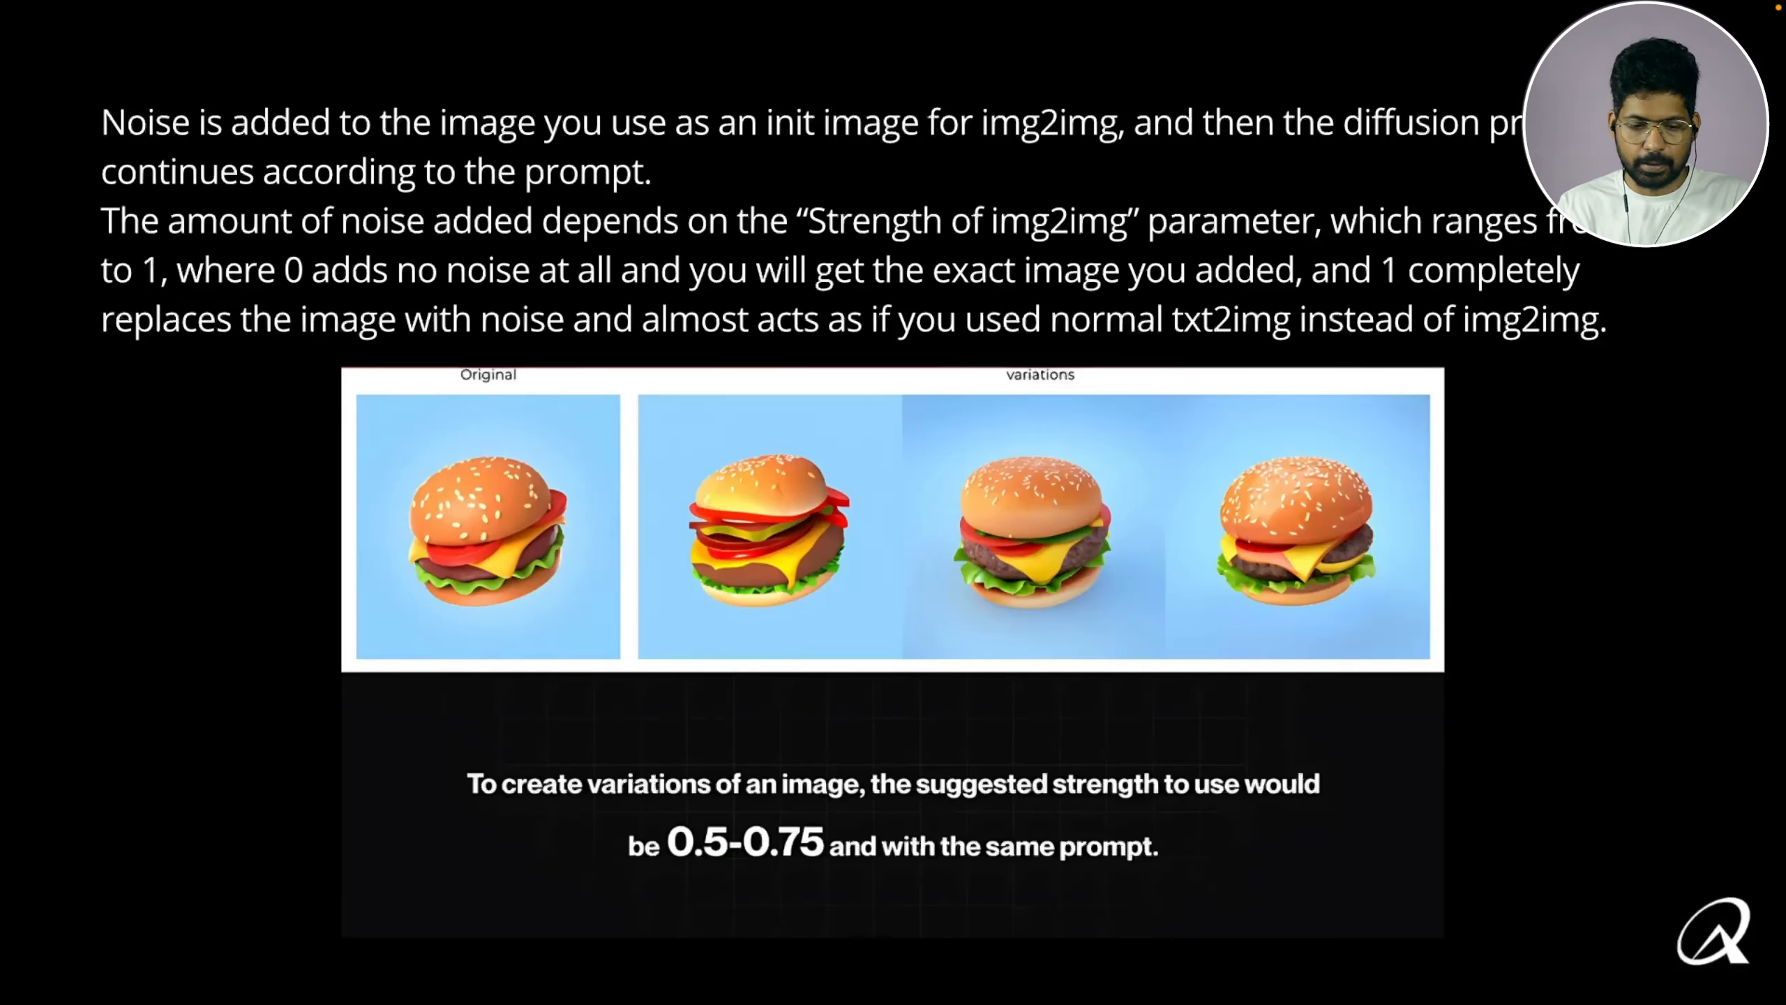
key(Right)
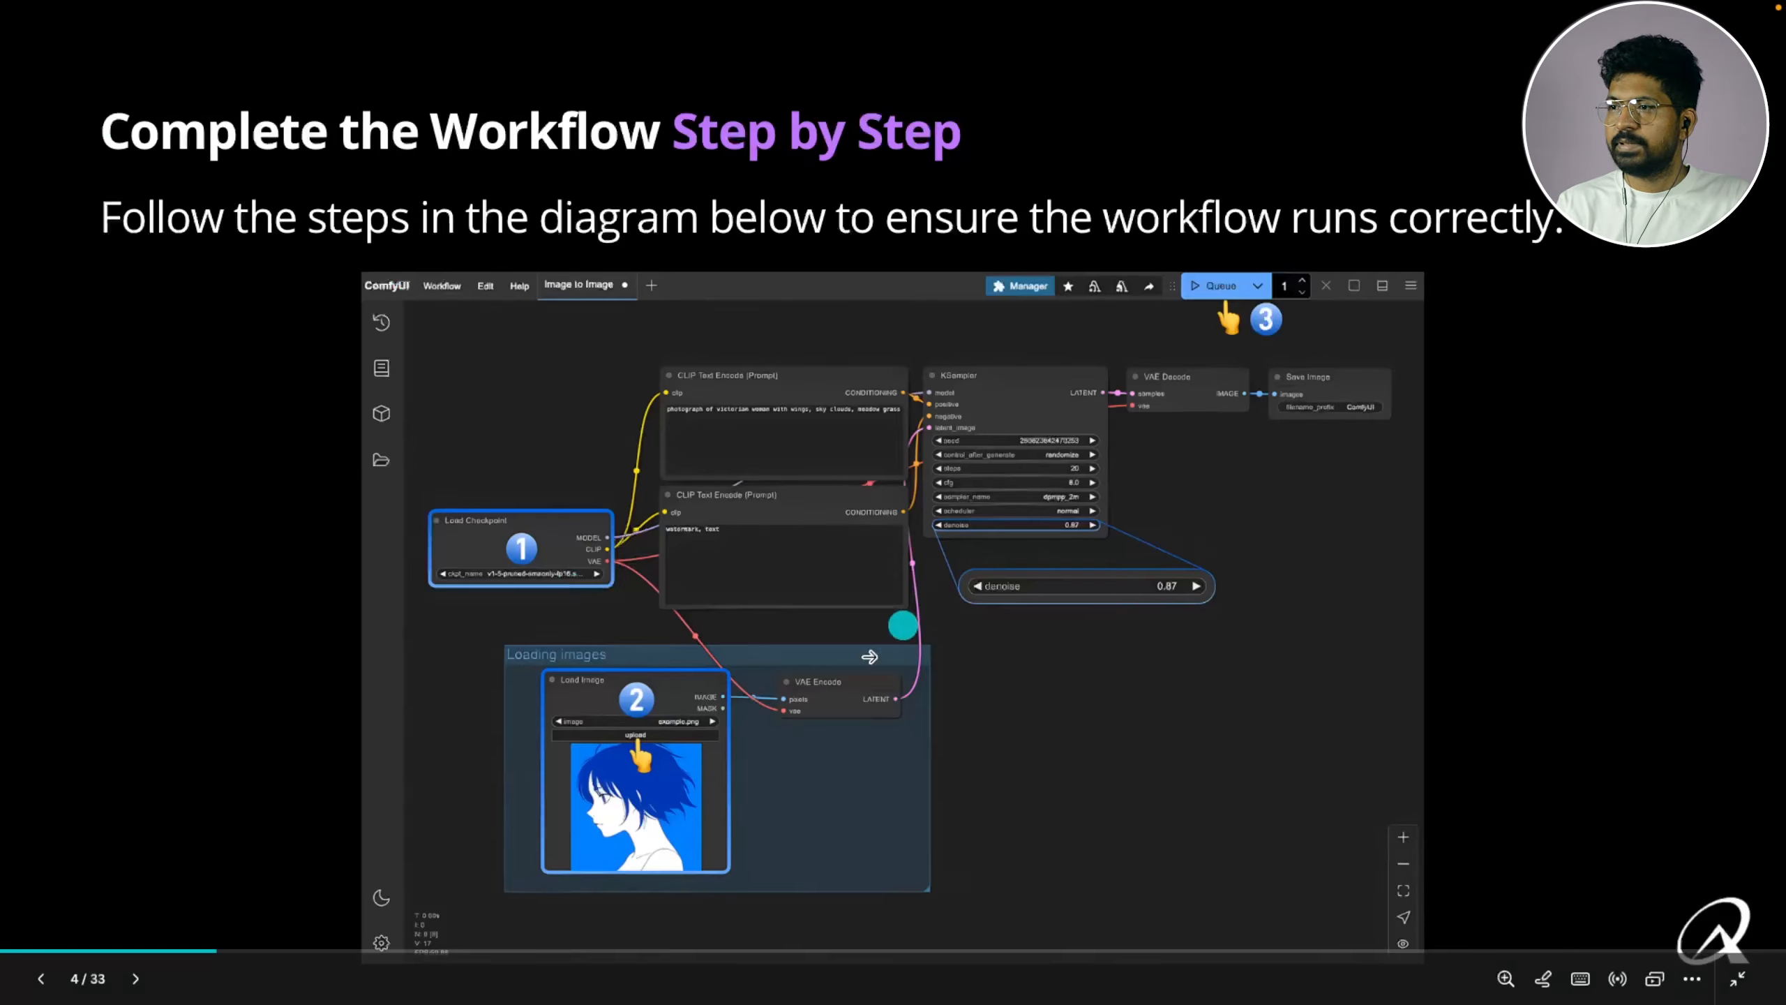
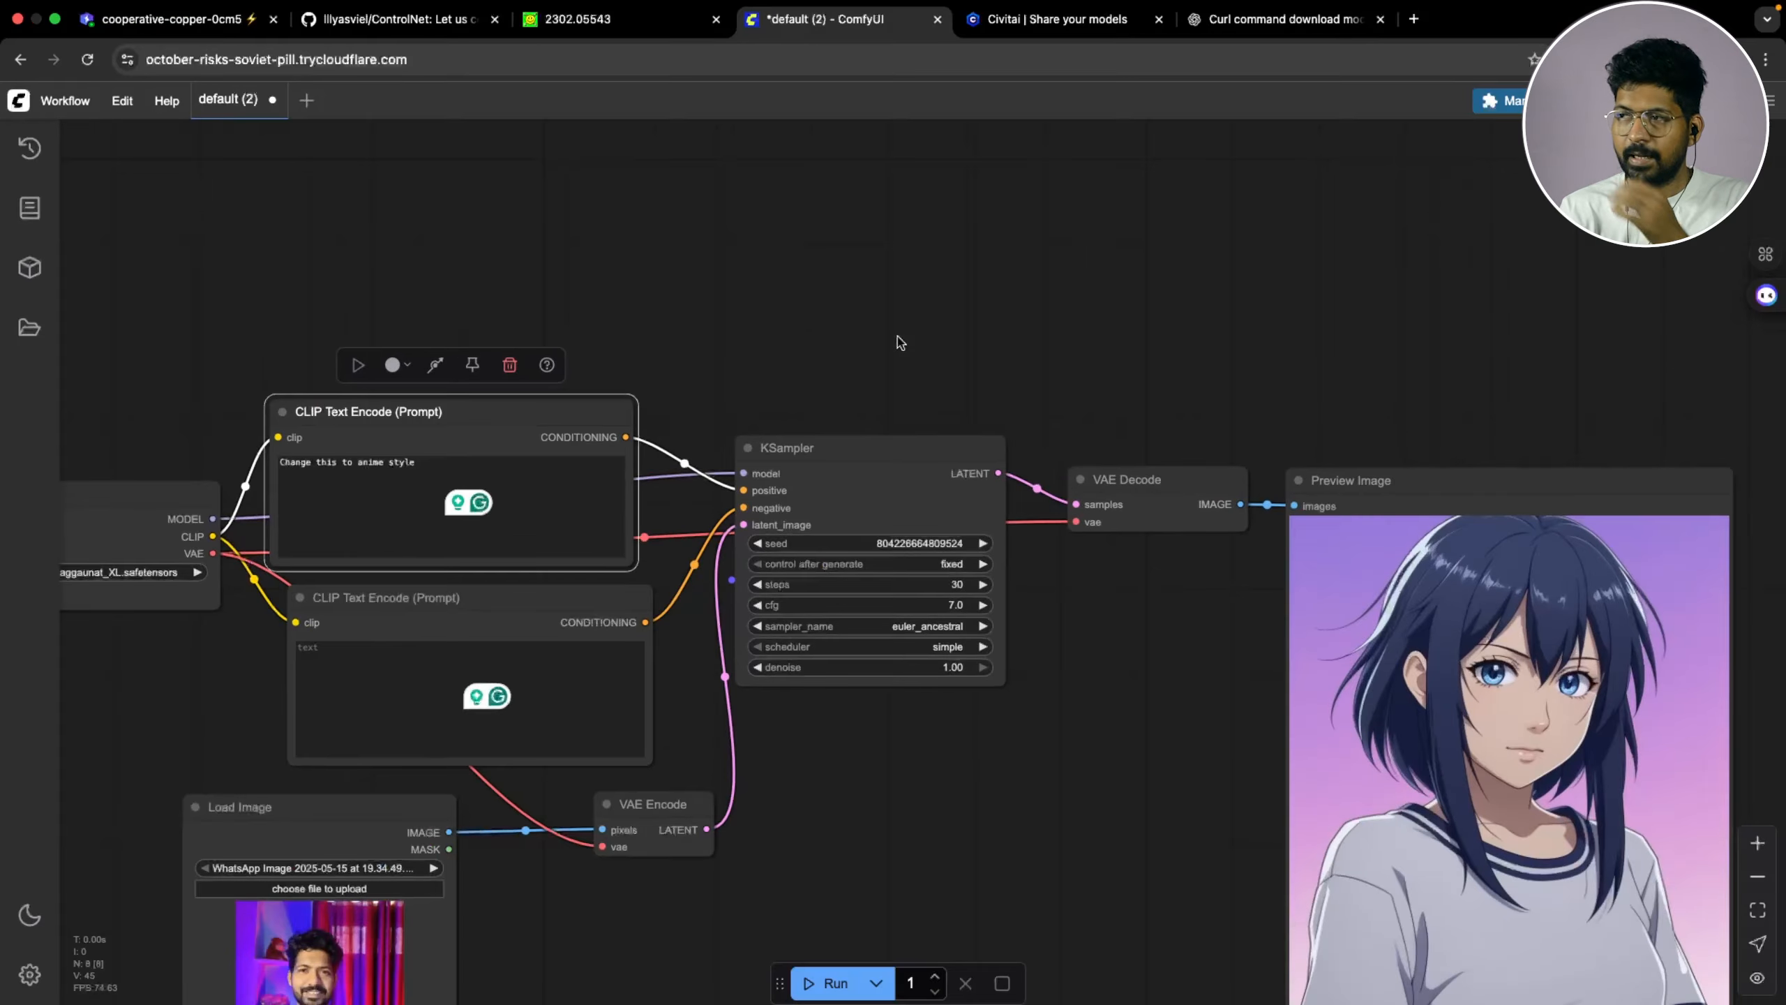
scroll(969, 441, down, 3)
drag(1031, 606, 1010, 600)
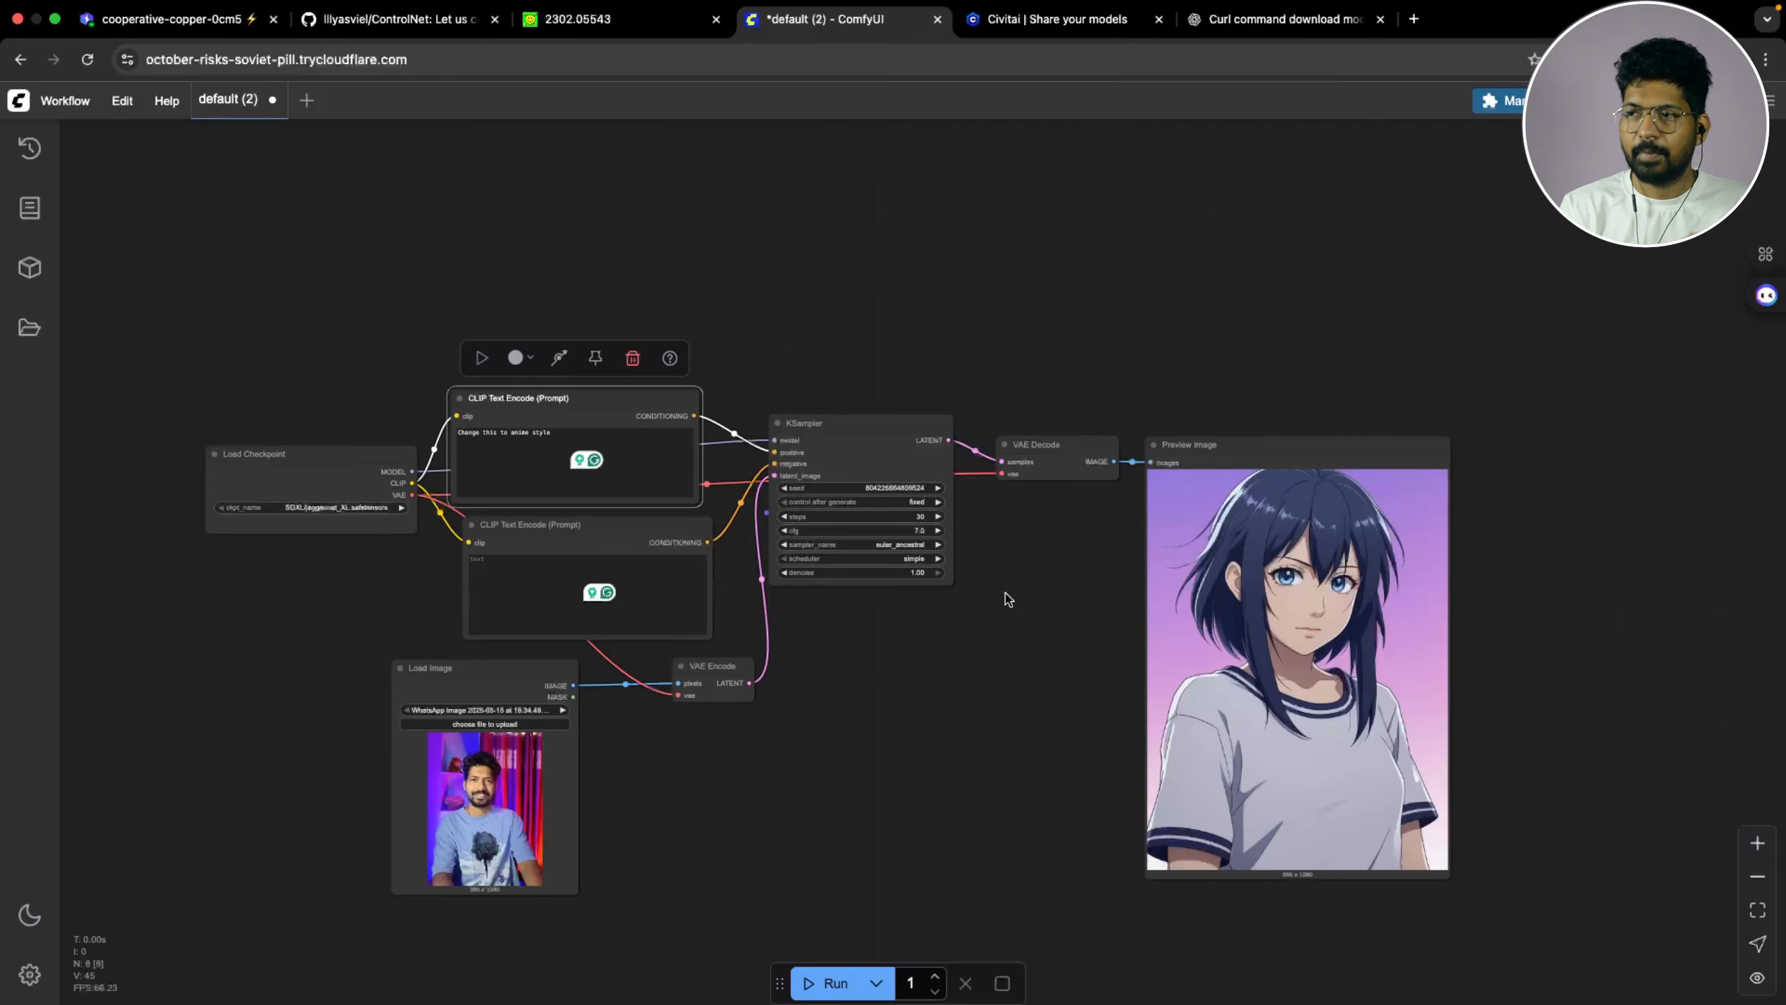
scroll(493, 801, up, 5)
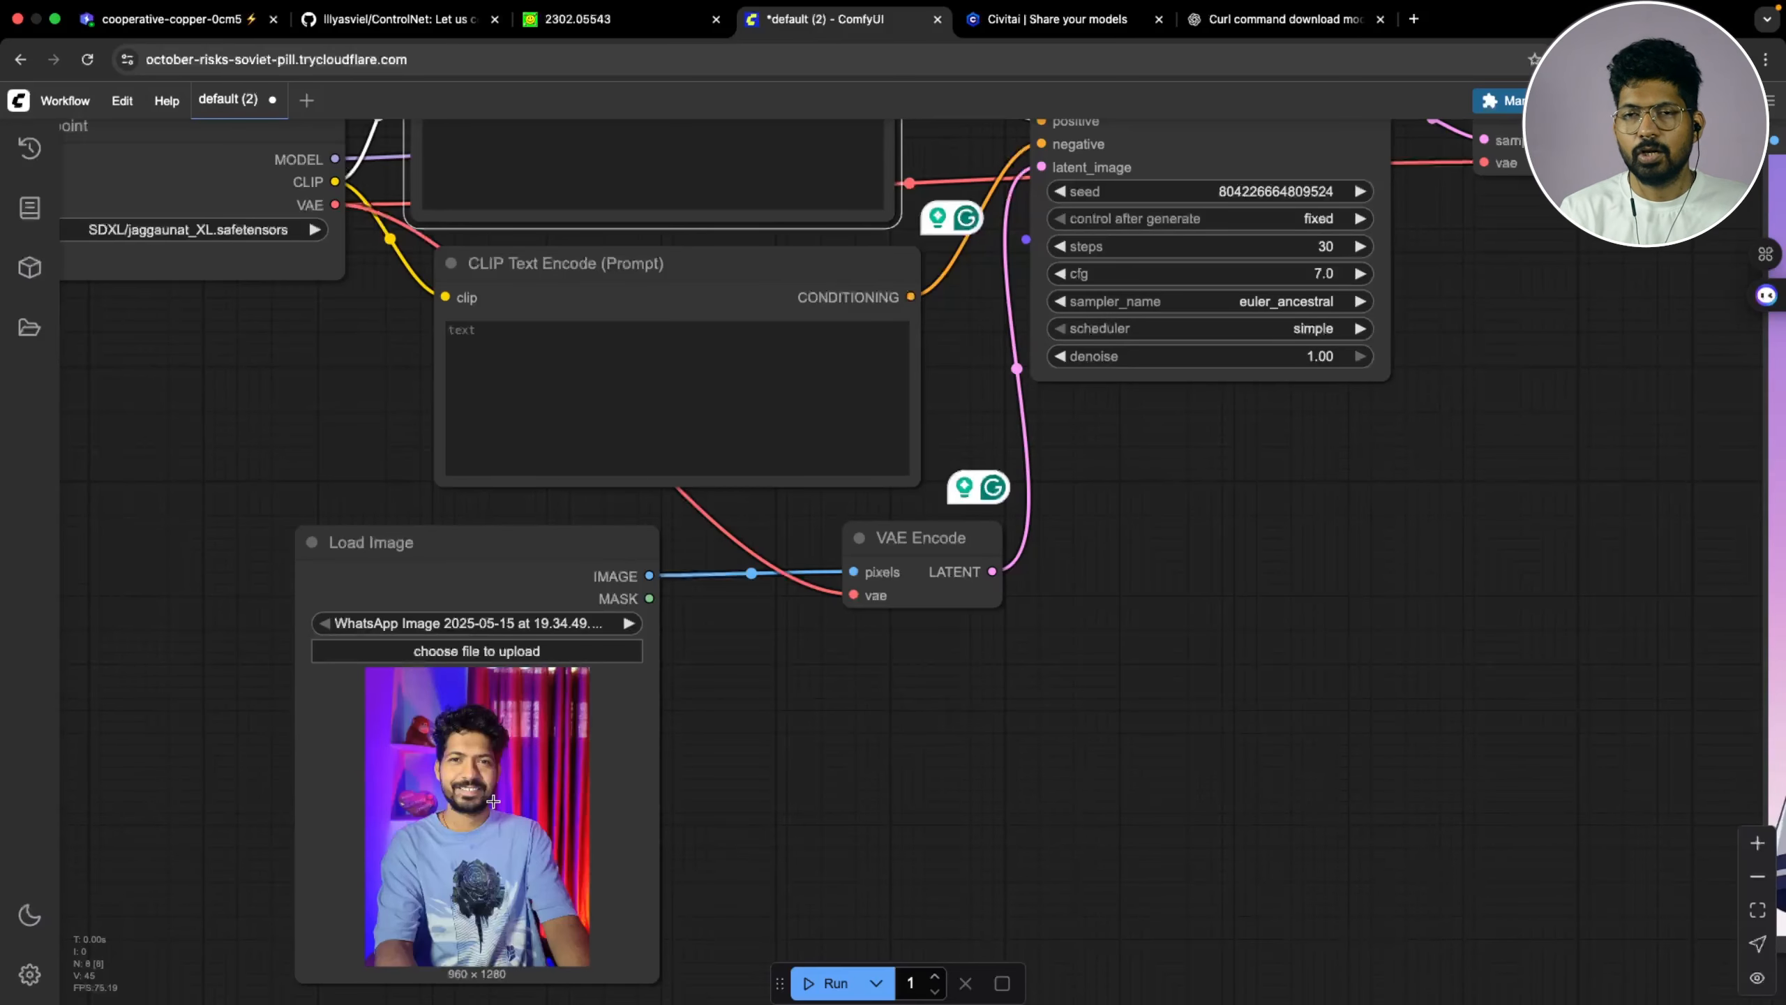
scroll(872, 658, down, 3)
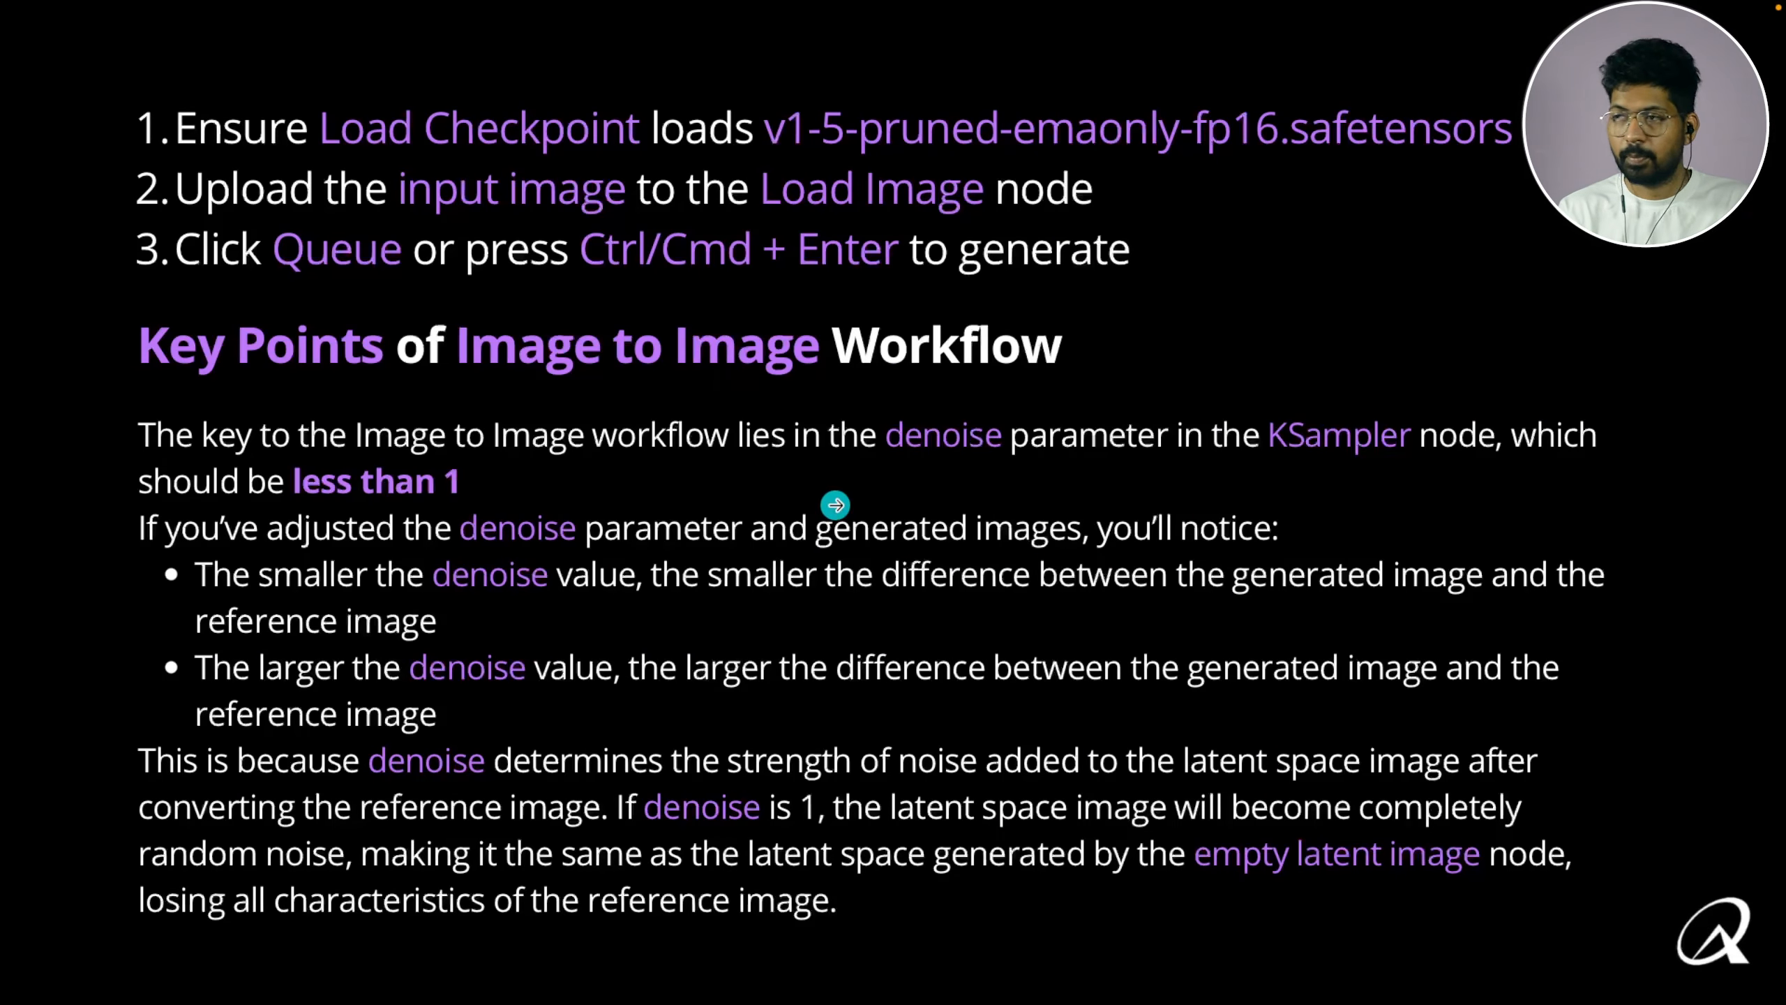
Open the arXiv paper 2302.05543 in the browser and highlight its title, "Adding Conditional Control to Text-to-Image Diffusion Models"
key(Right)
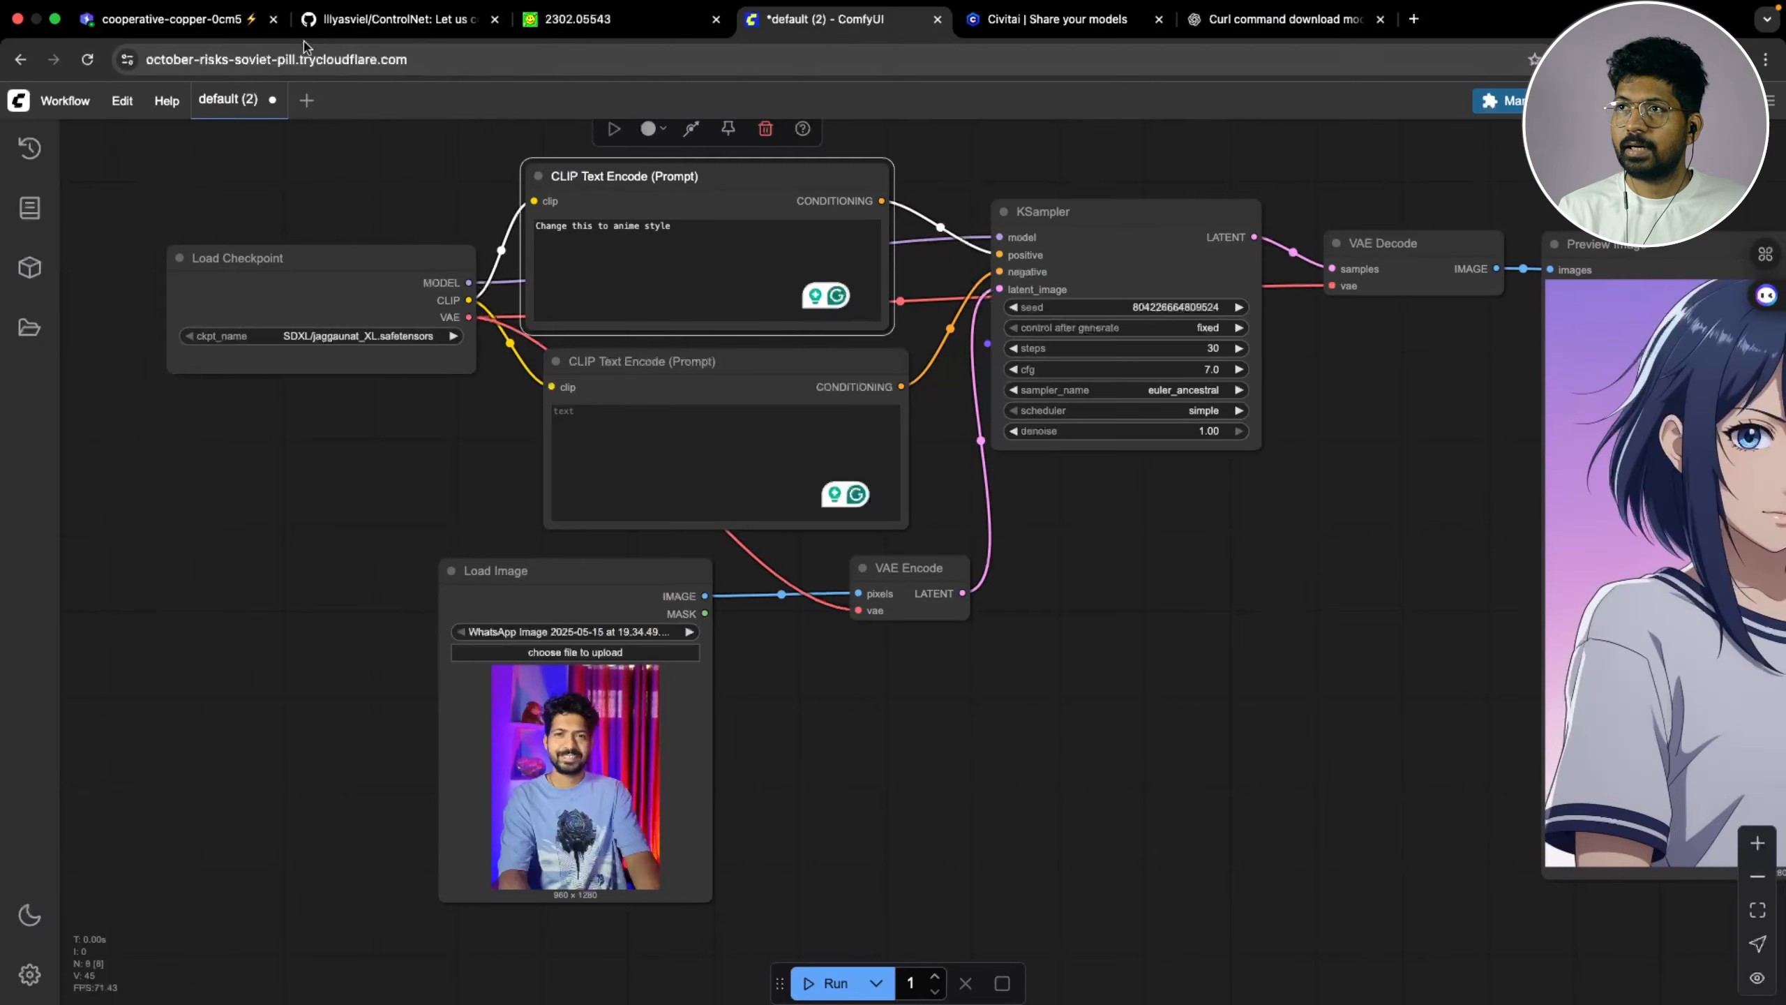
click(373, 21)
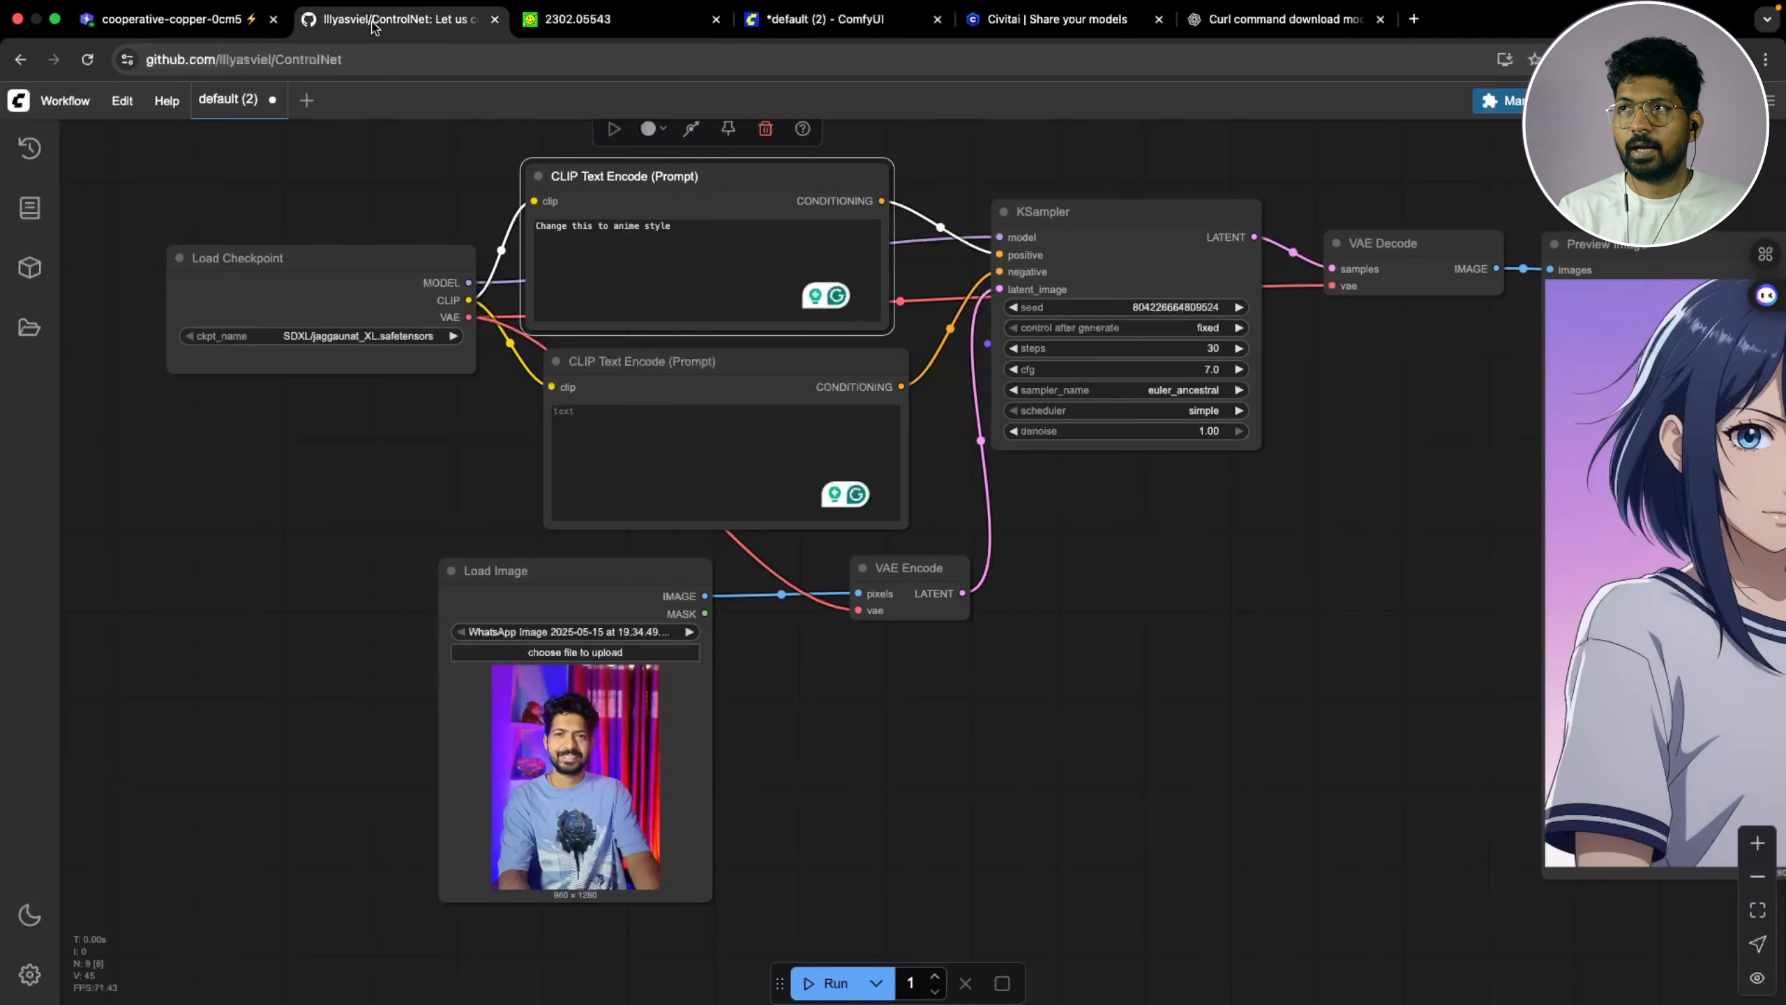
click(605, 20)
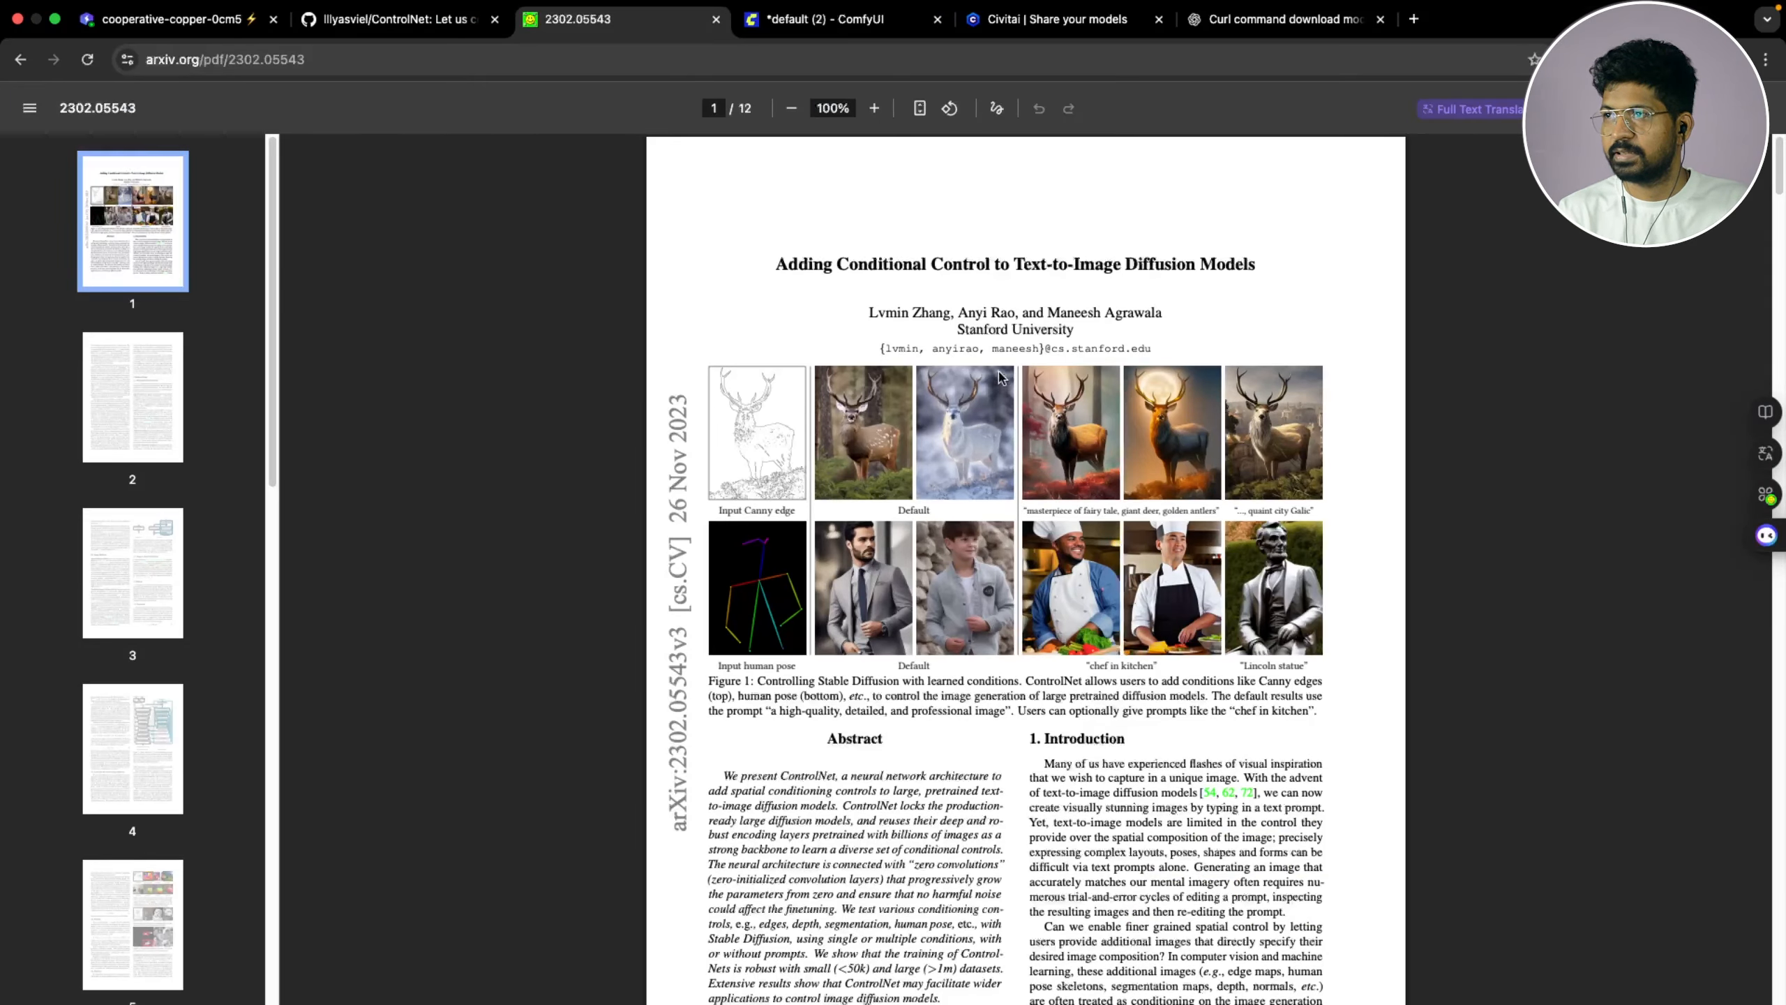
drag(776, 263, 1253, 263)
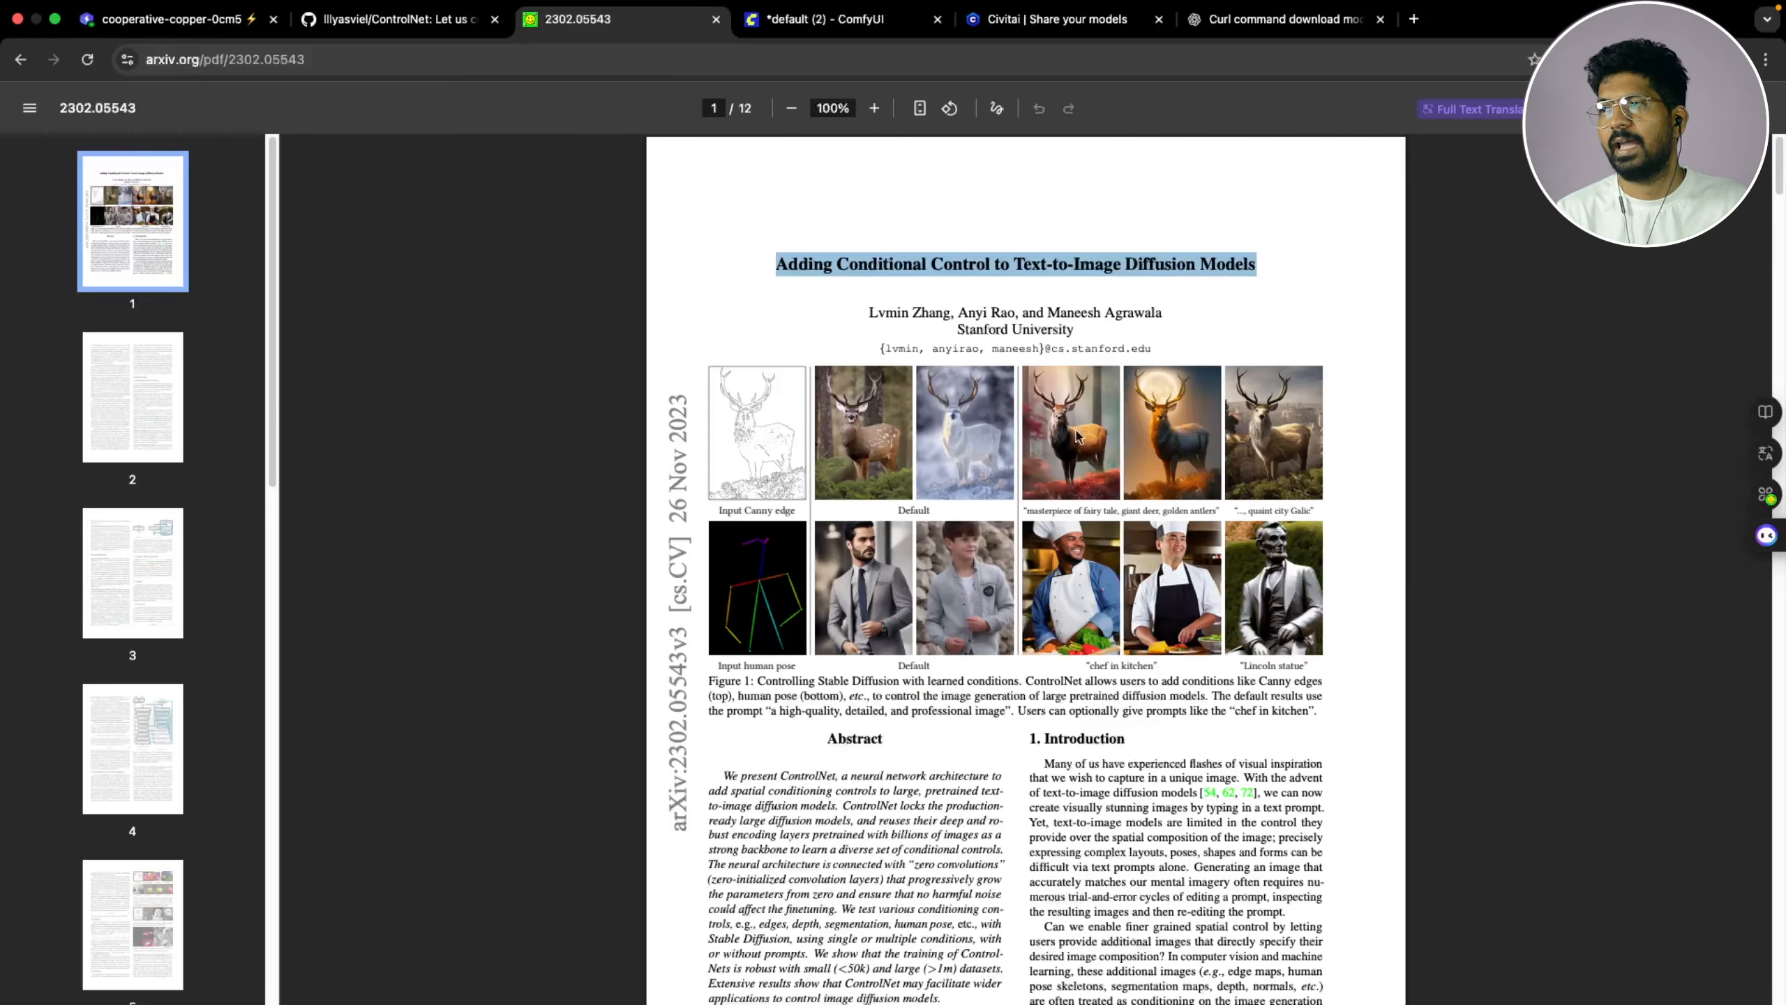
click(1224, 325)
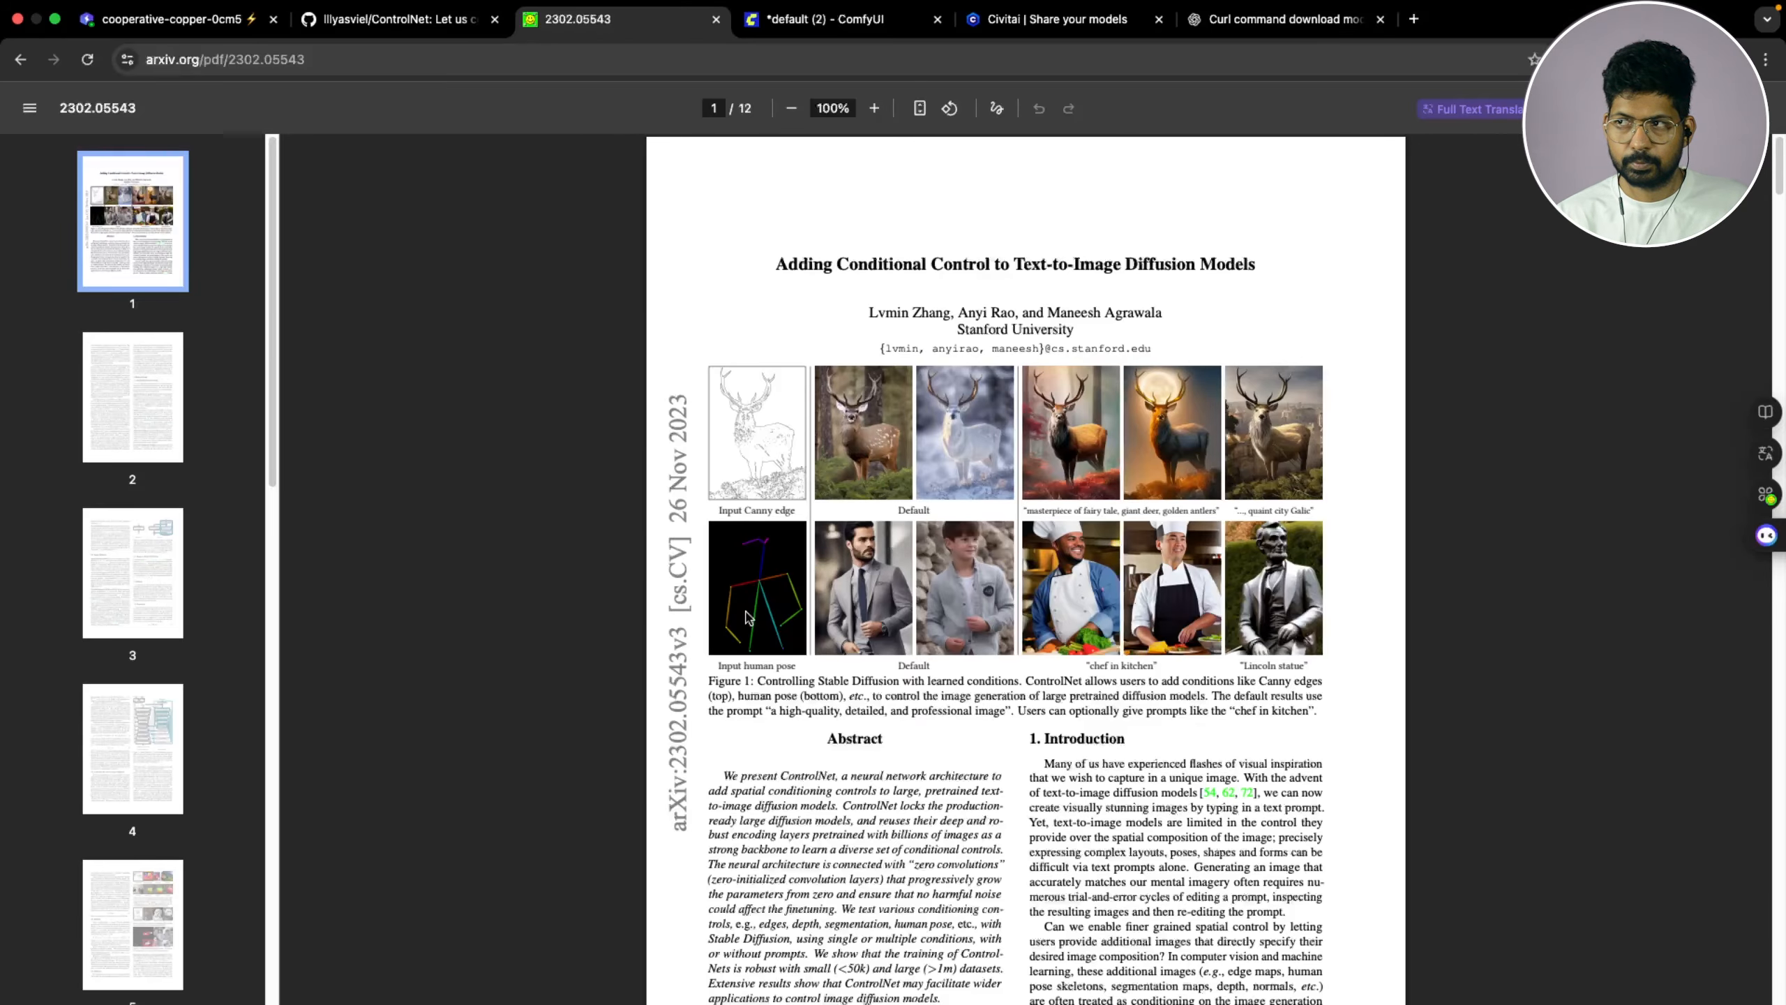
key(super+Tab)
key(super+Tab)
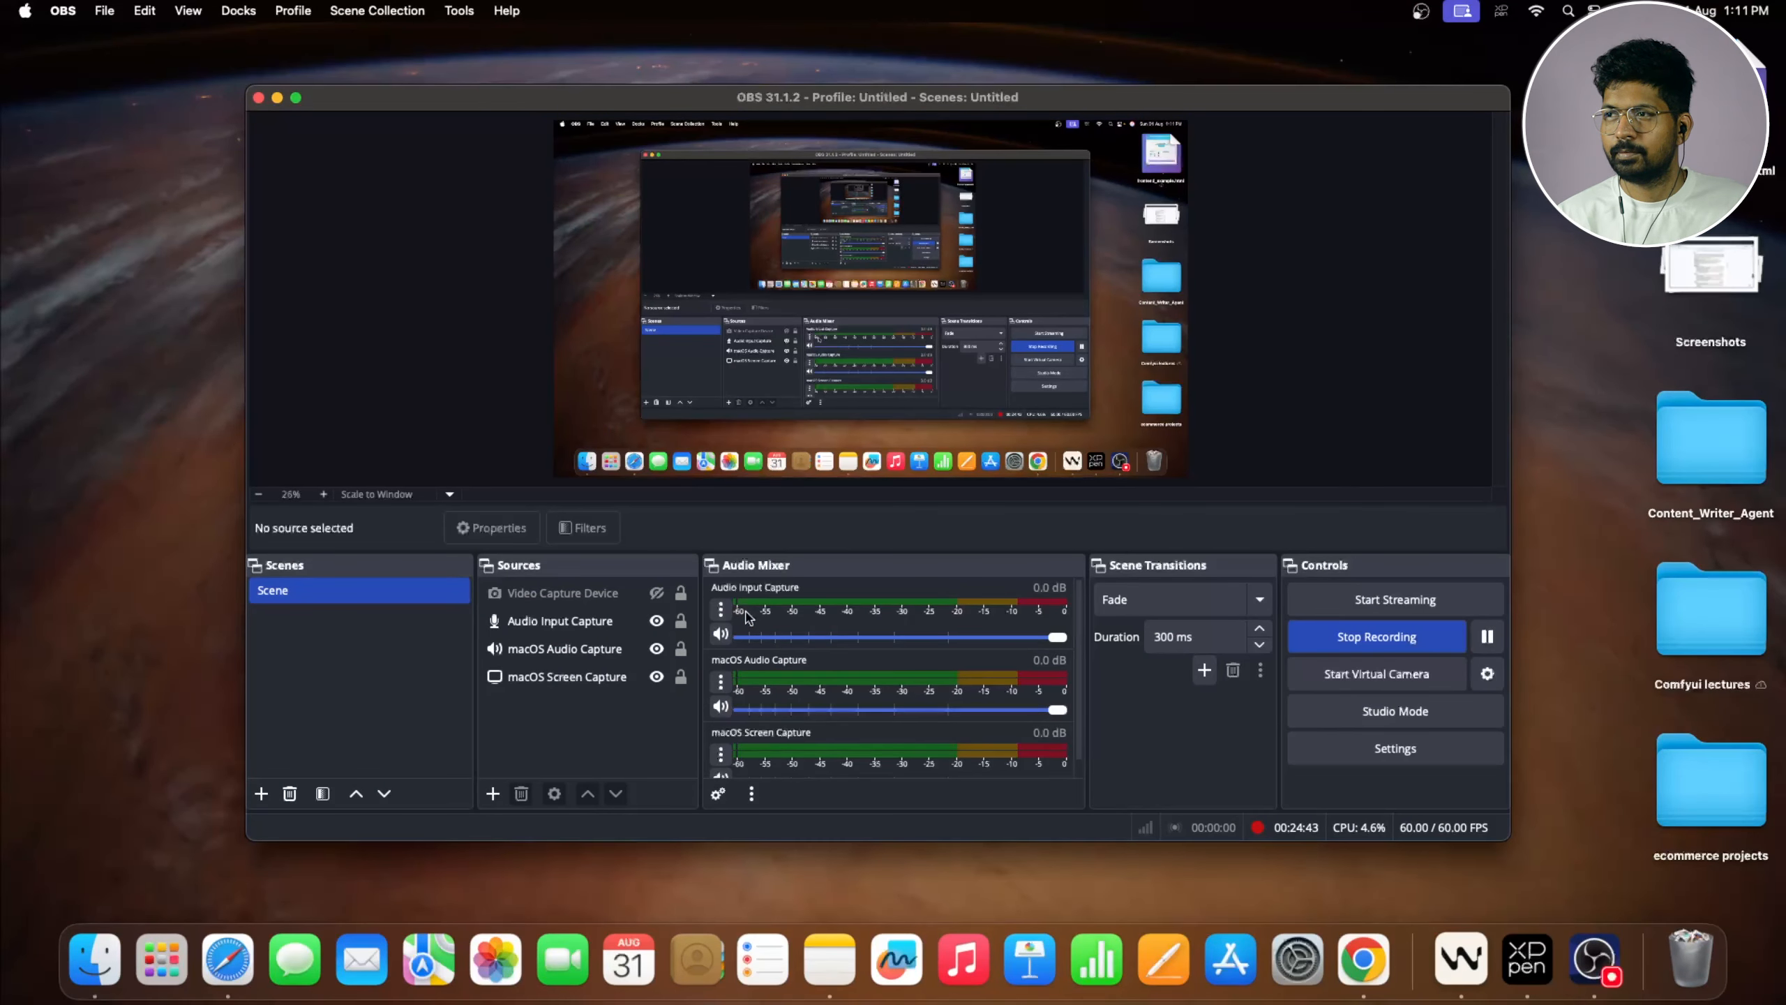
key(ctrl+Right)
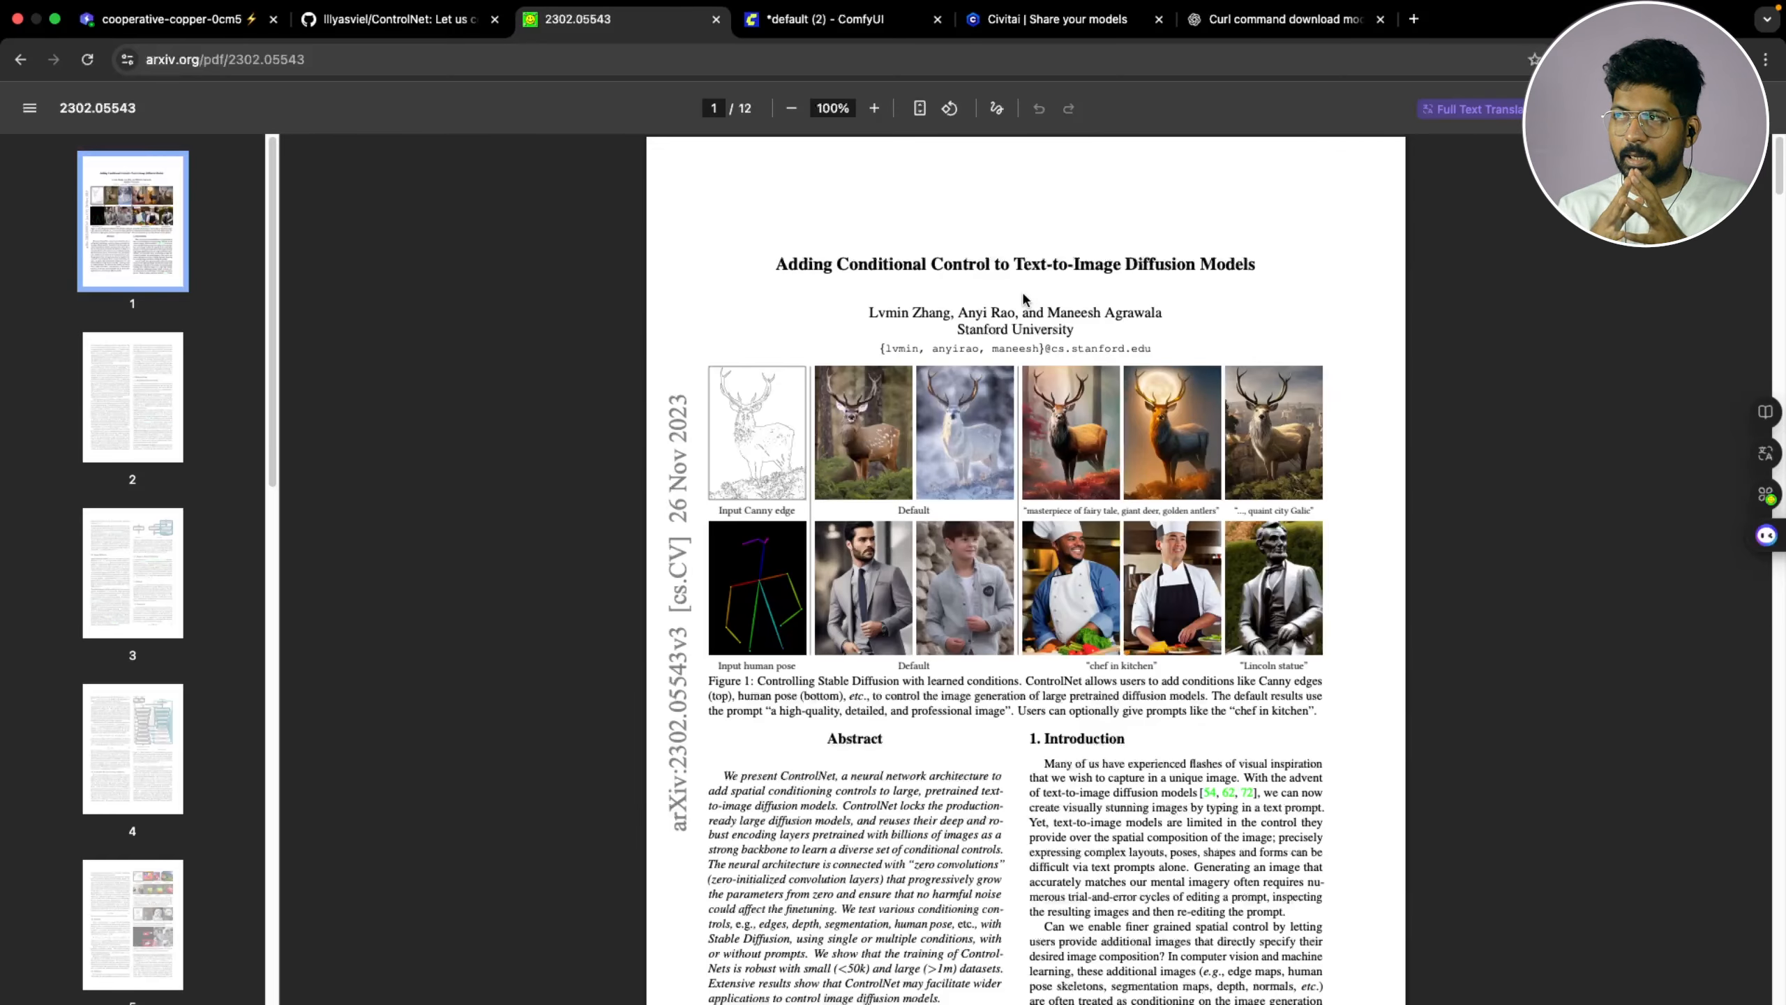
Skim the ControlNet paper's architecture diagrams, method sections and example results, and return to the Figure 1 examples on page 1
scroll(907, 489, down, 20)
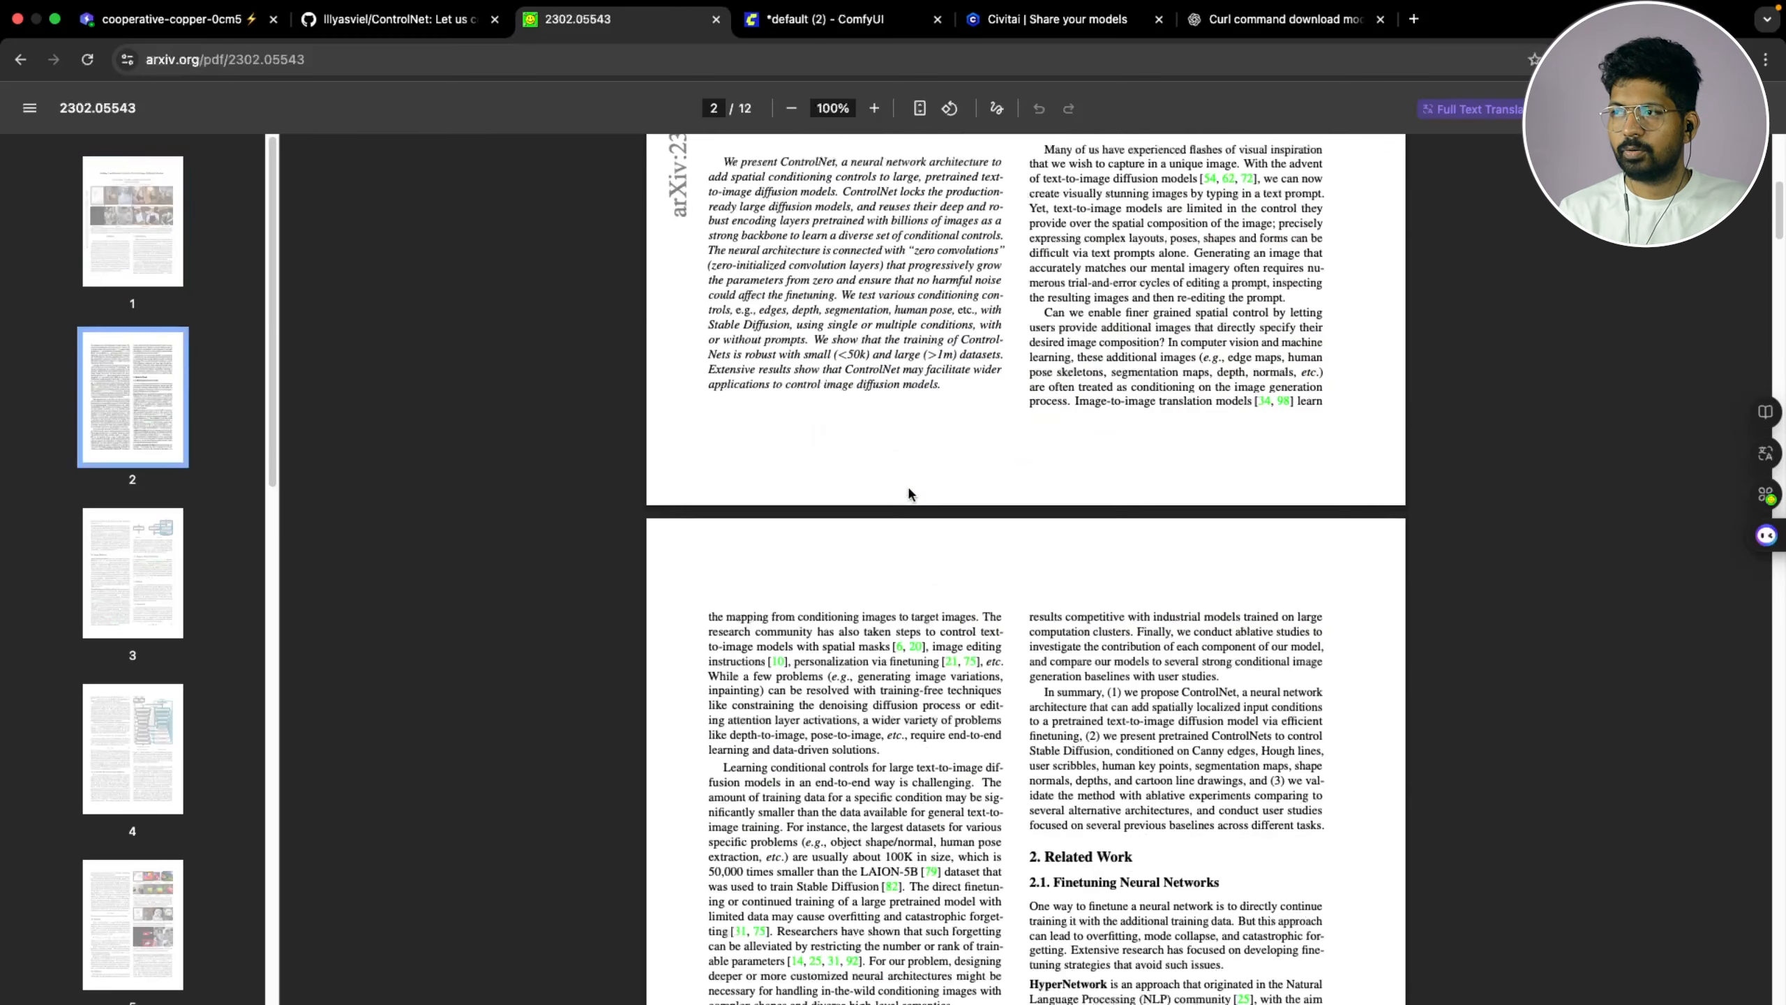
scroll(907, 493, down, 10)
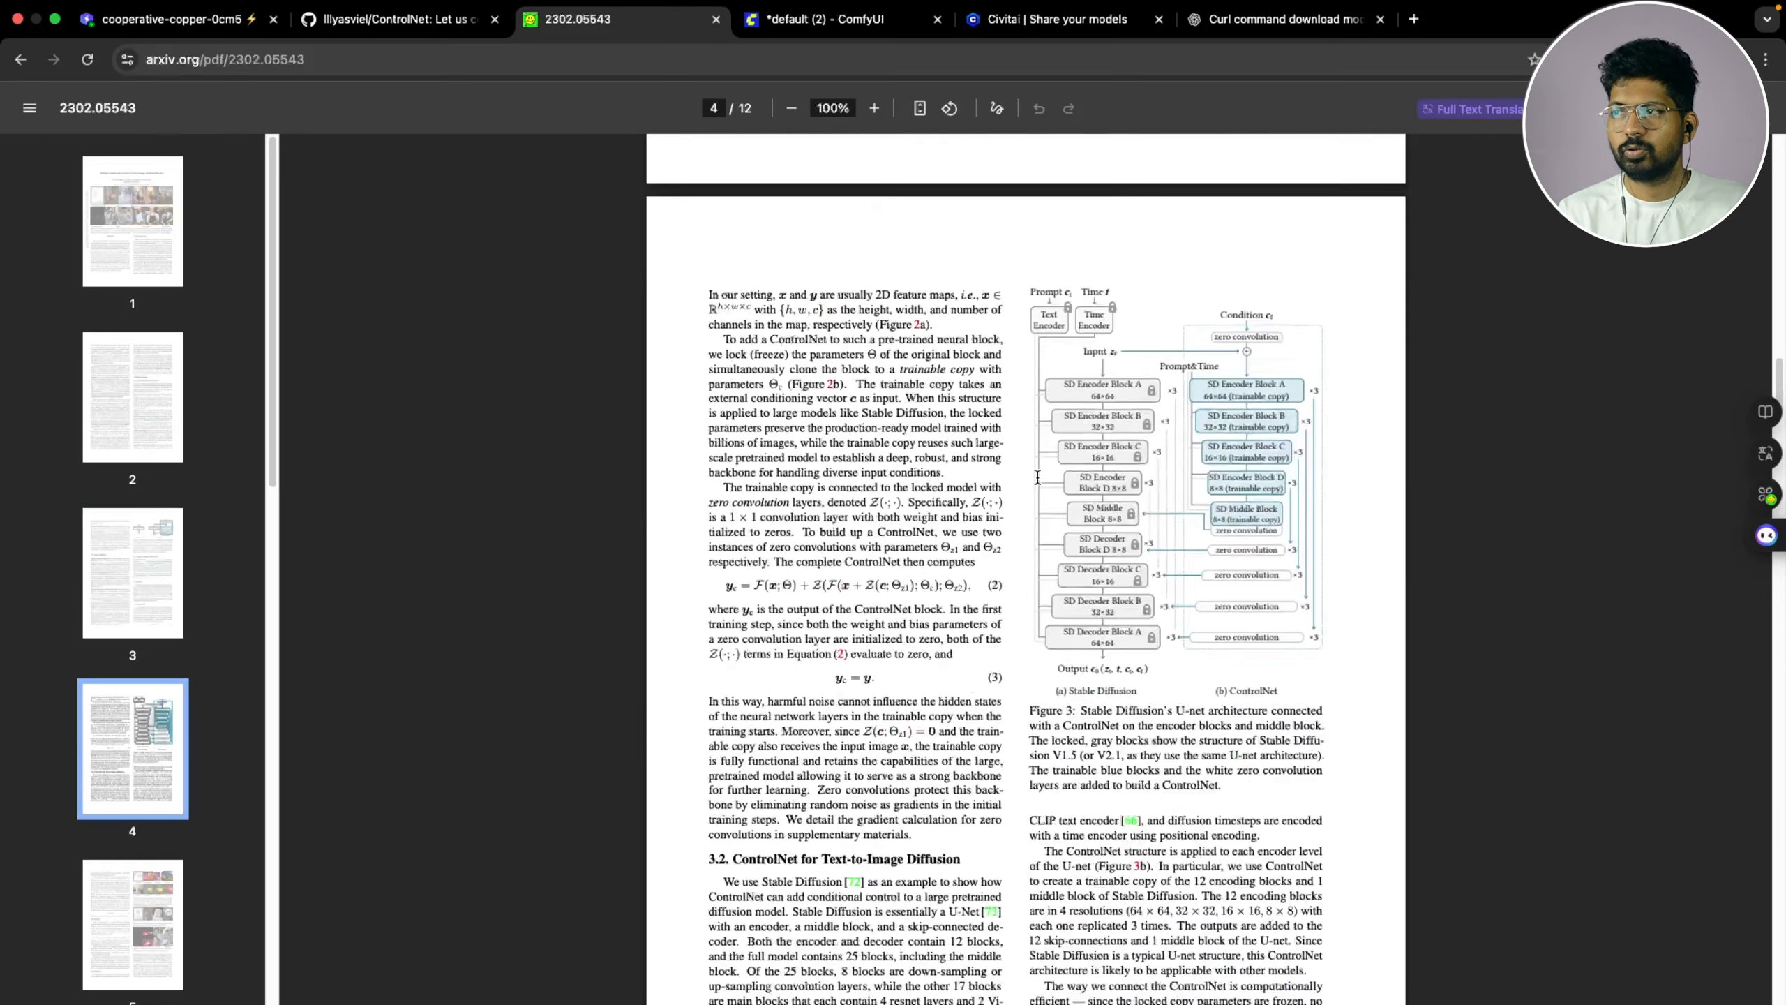
scroll(1037, 477, down, 8)
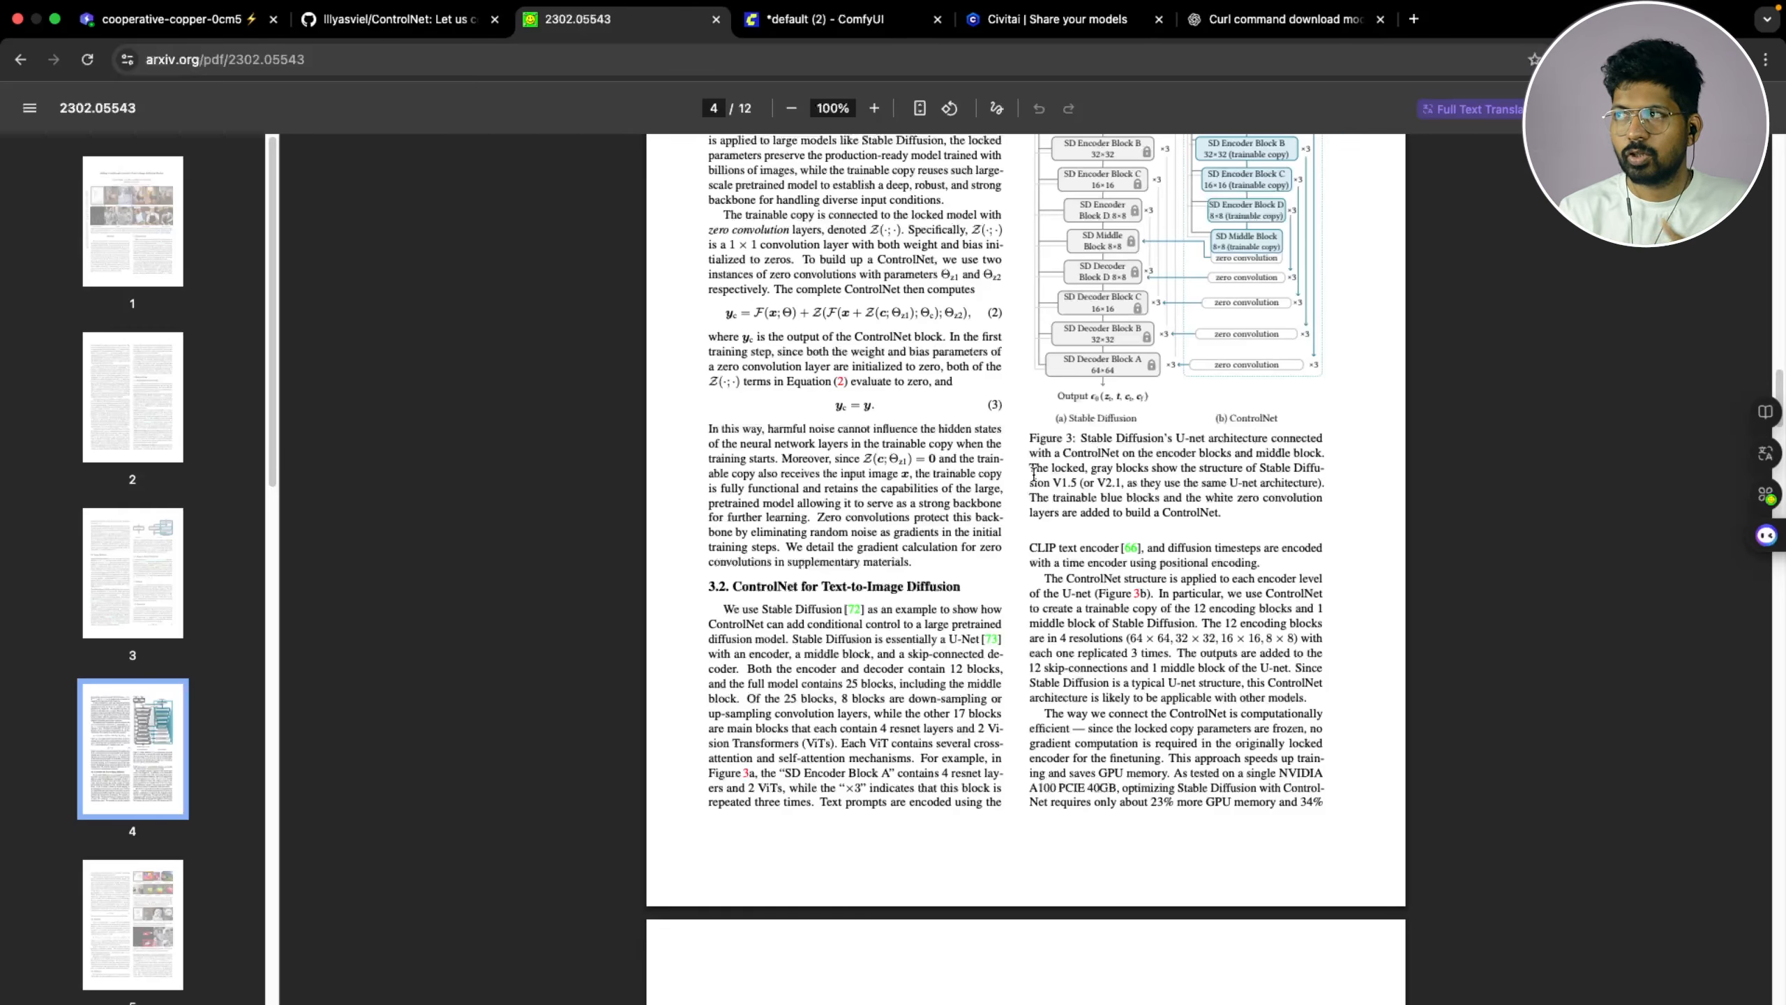
scroll(1028, 417, up, 3)
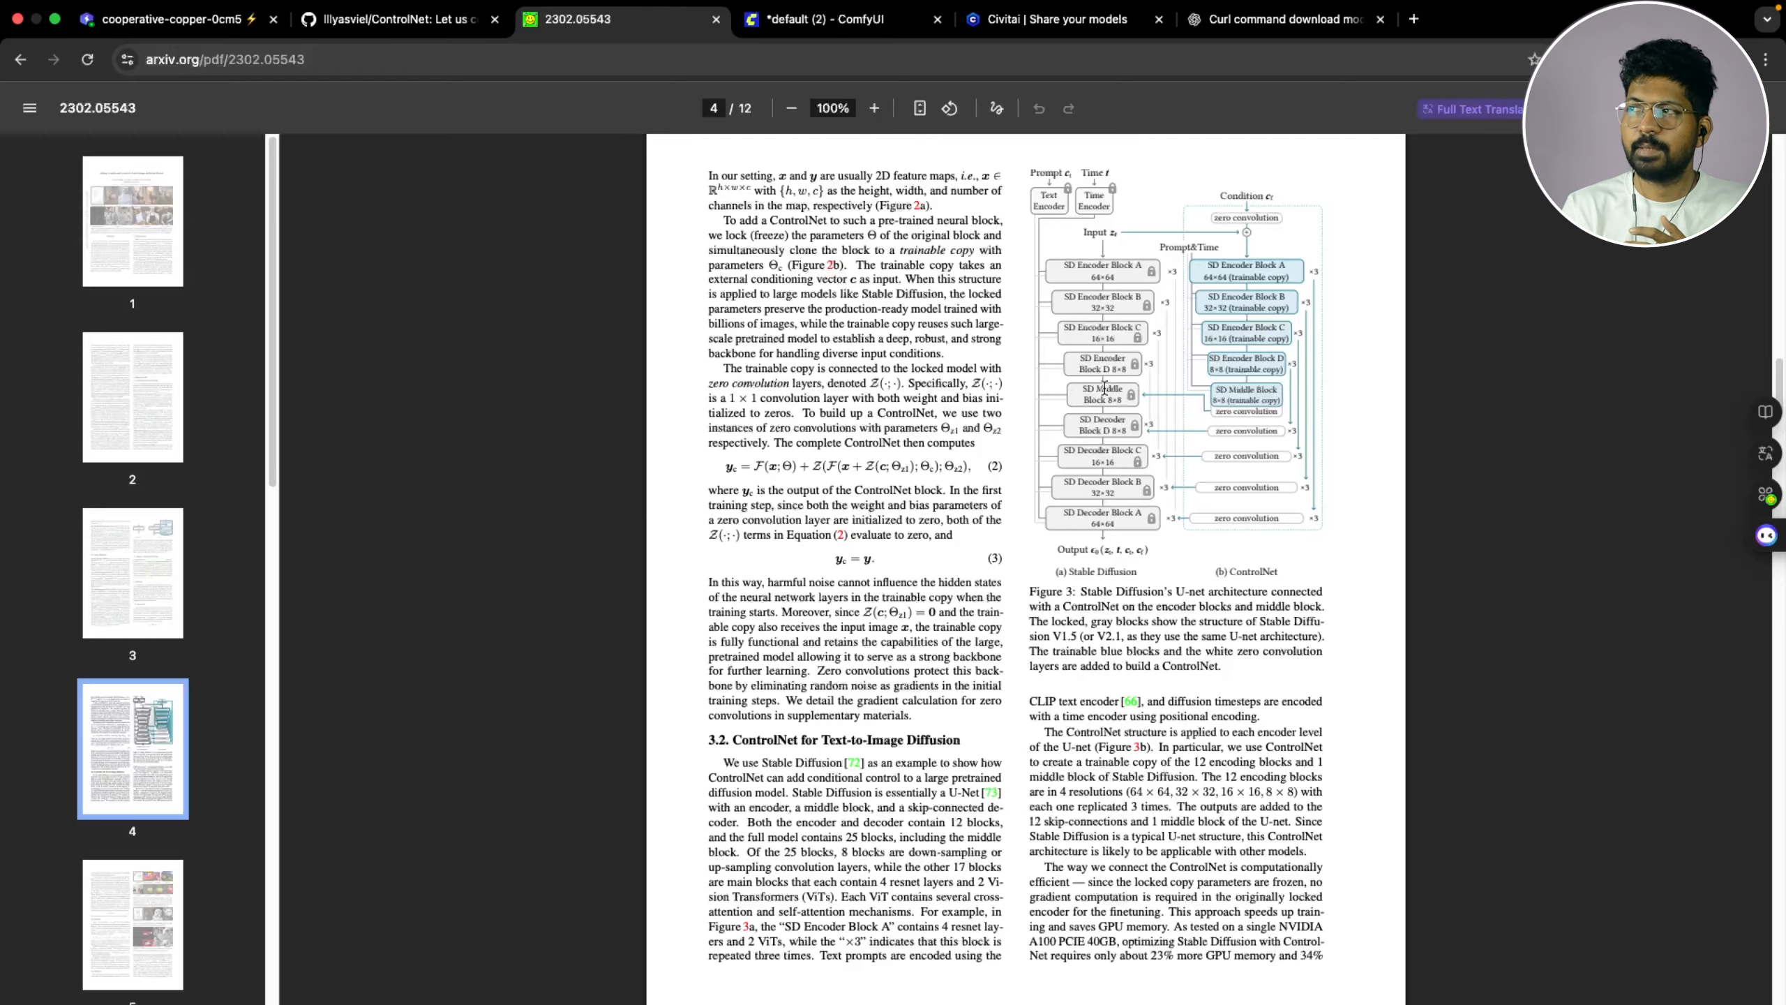
scroll(895, 488, down, 8)
scroll(985, 563, up, 20)
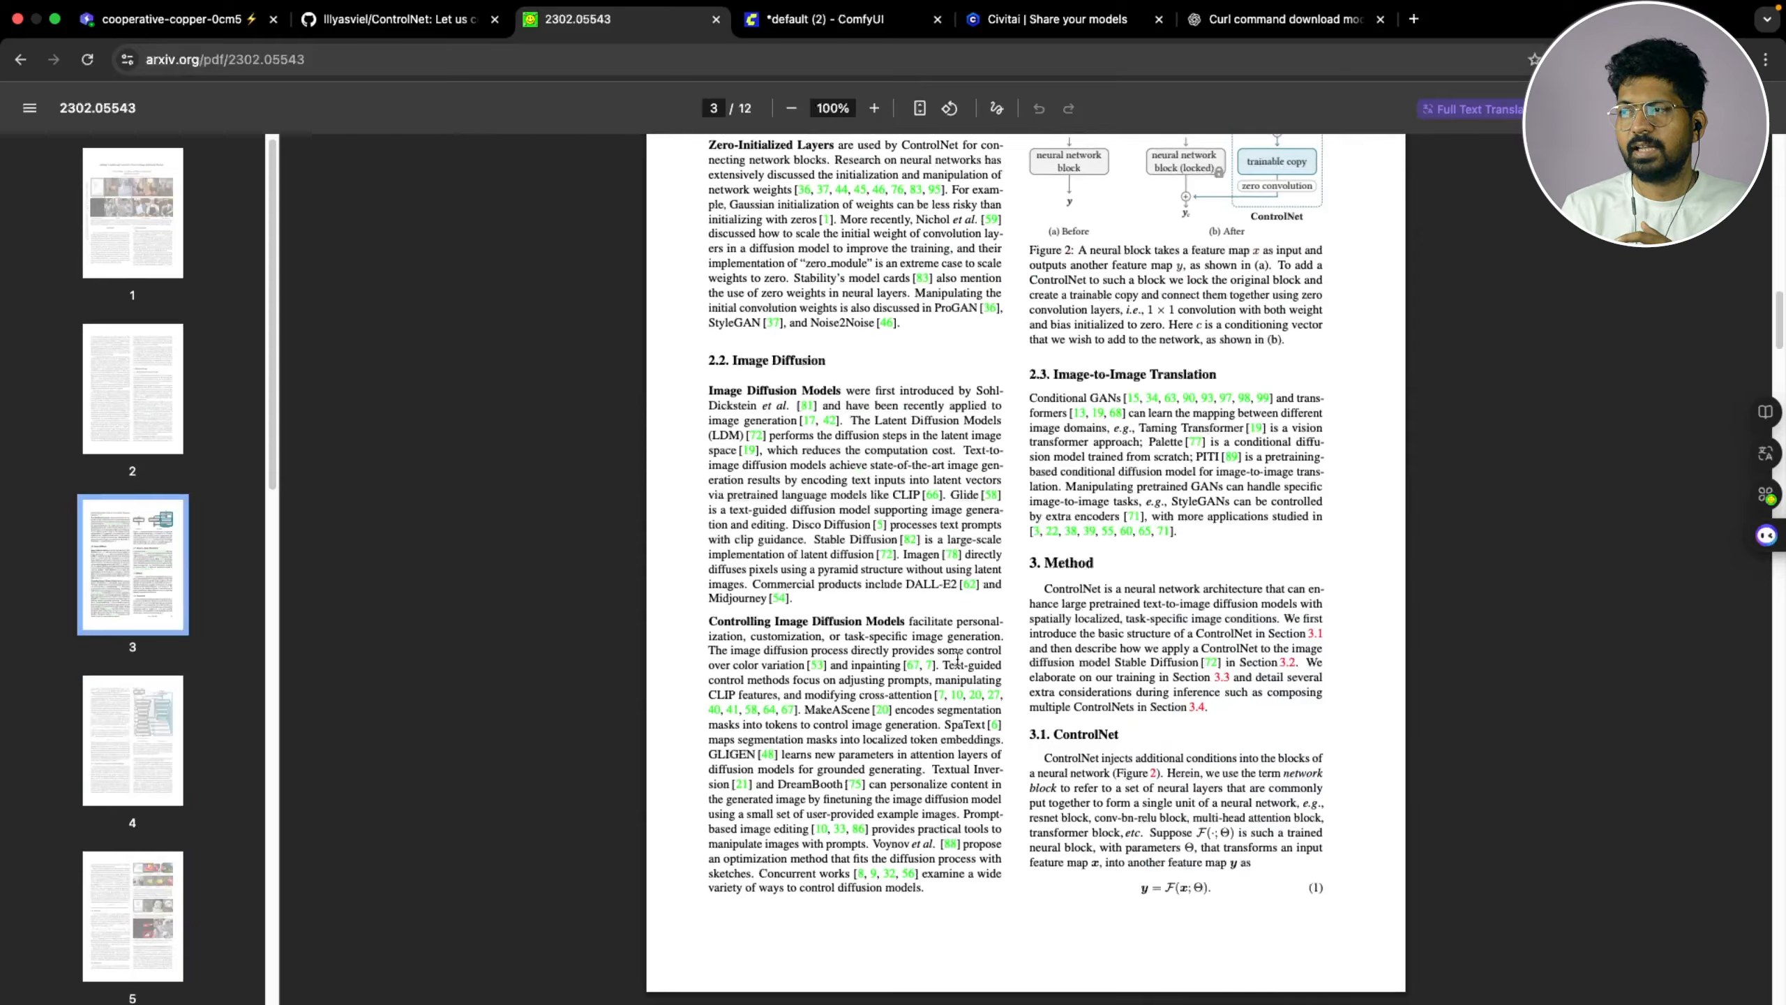
scroll(1036, 645, down, 6)
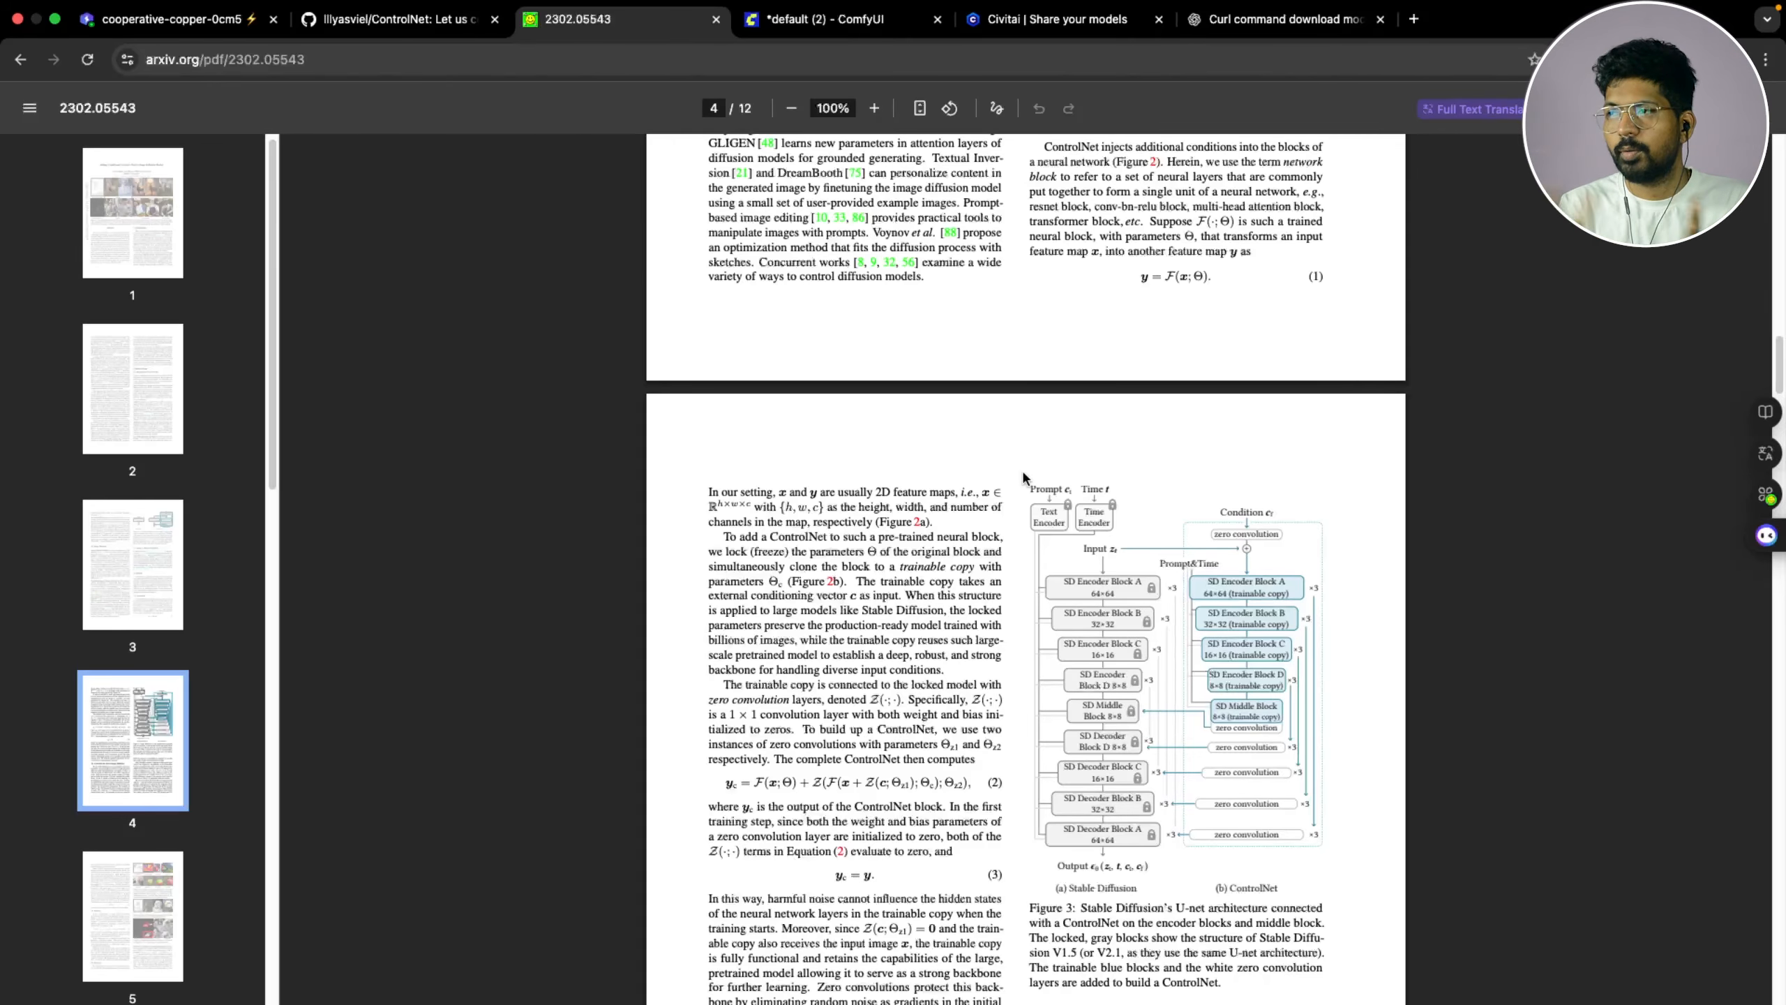
scroll(1022, 479, down, 20)
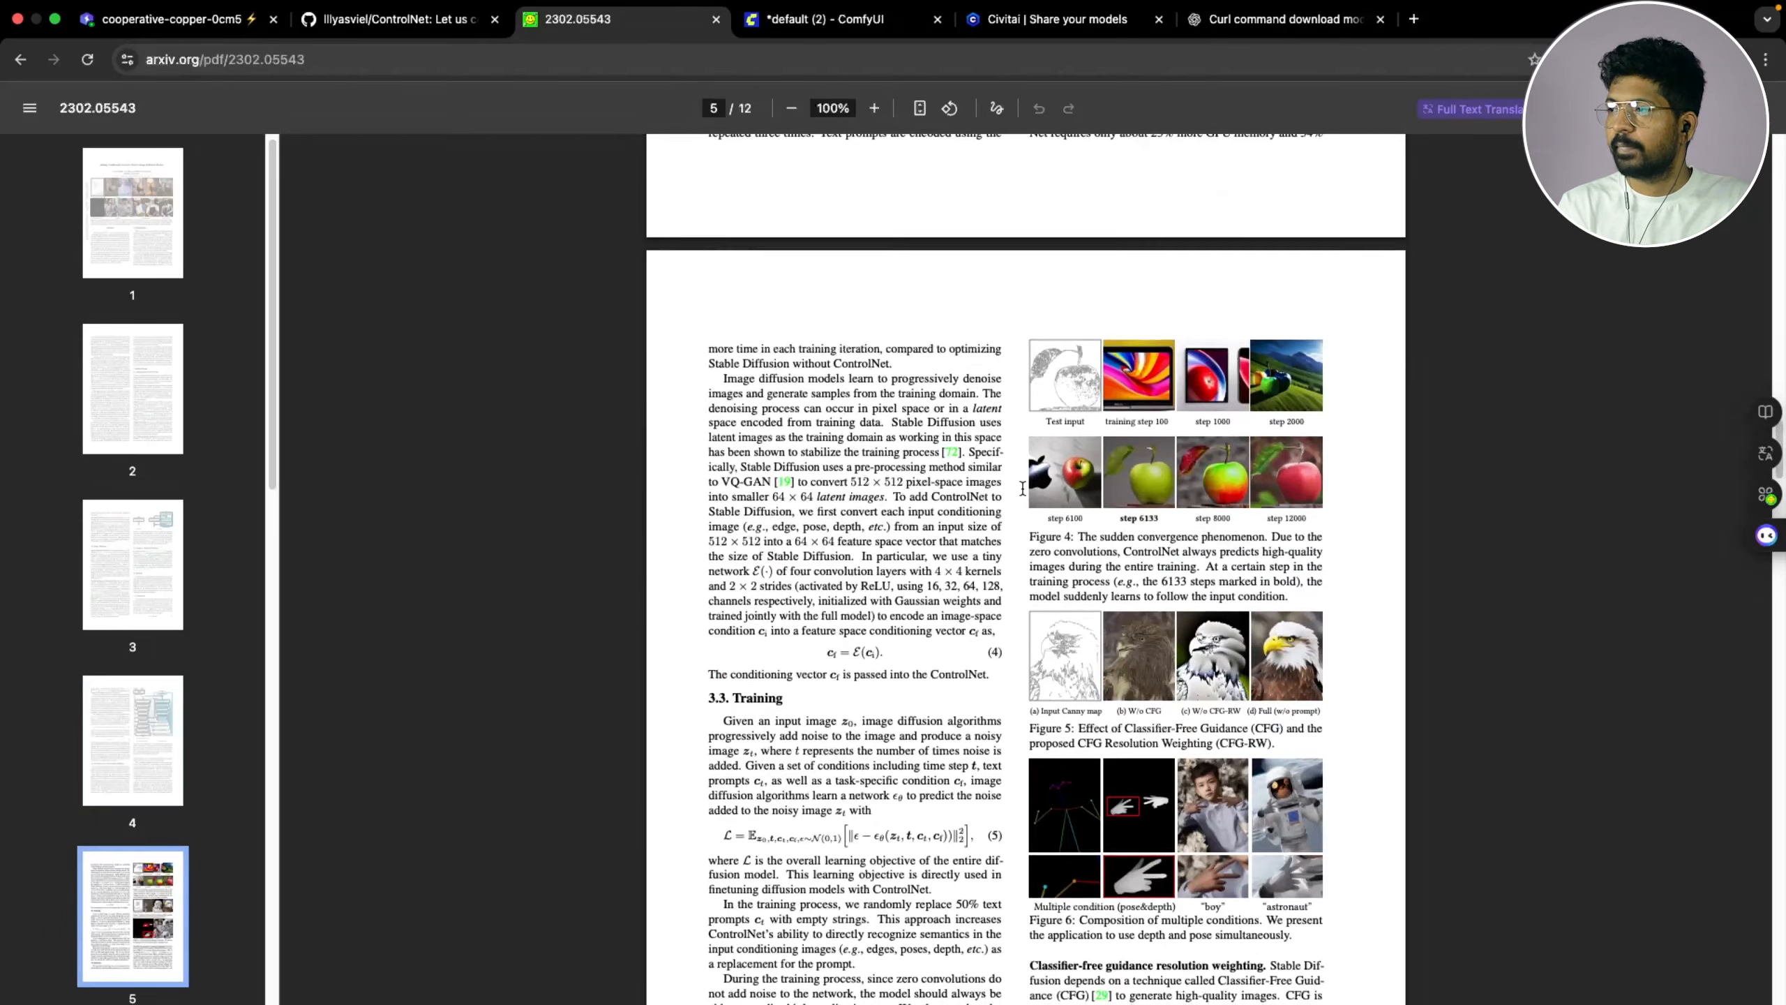
scroll(1023, 489, up, 20)
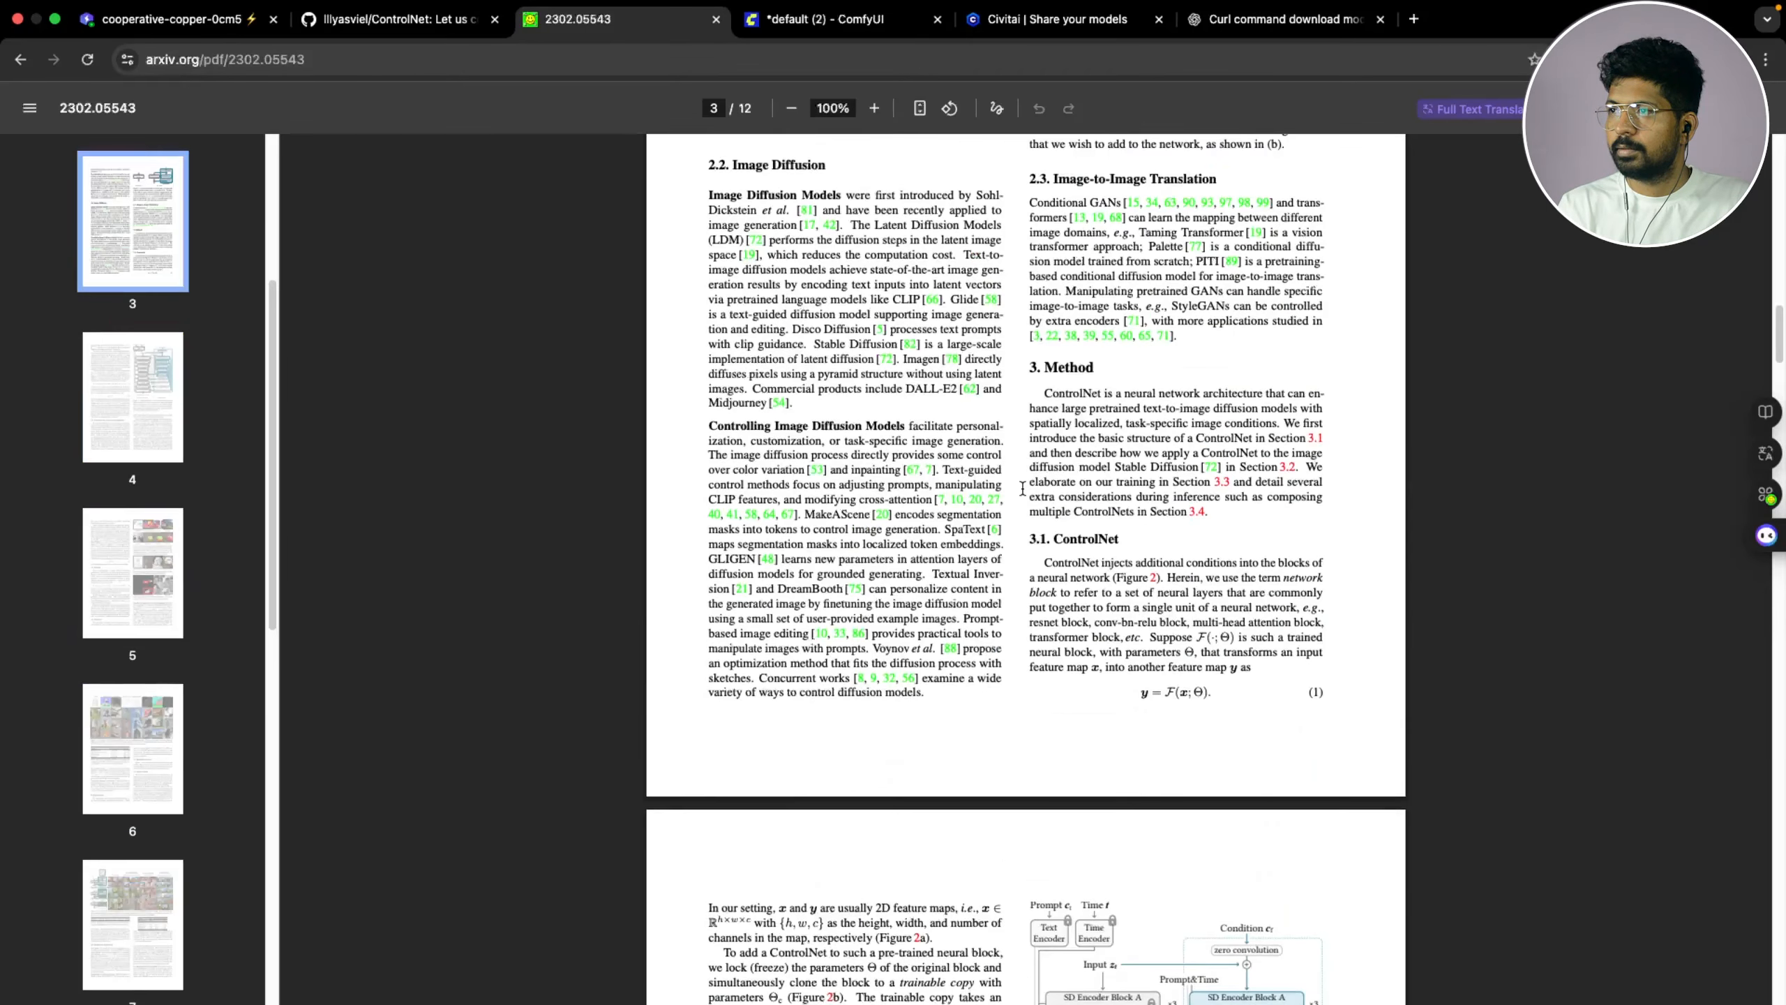
scroll(1021, 487, up, 1)
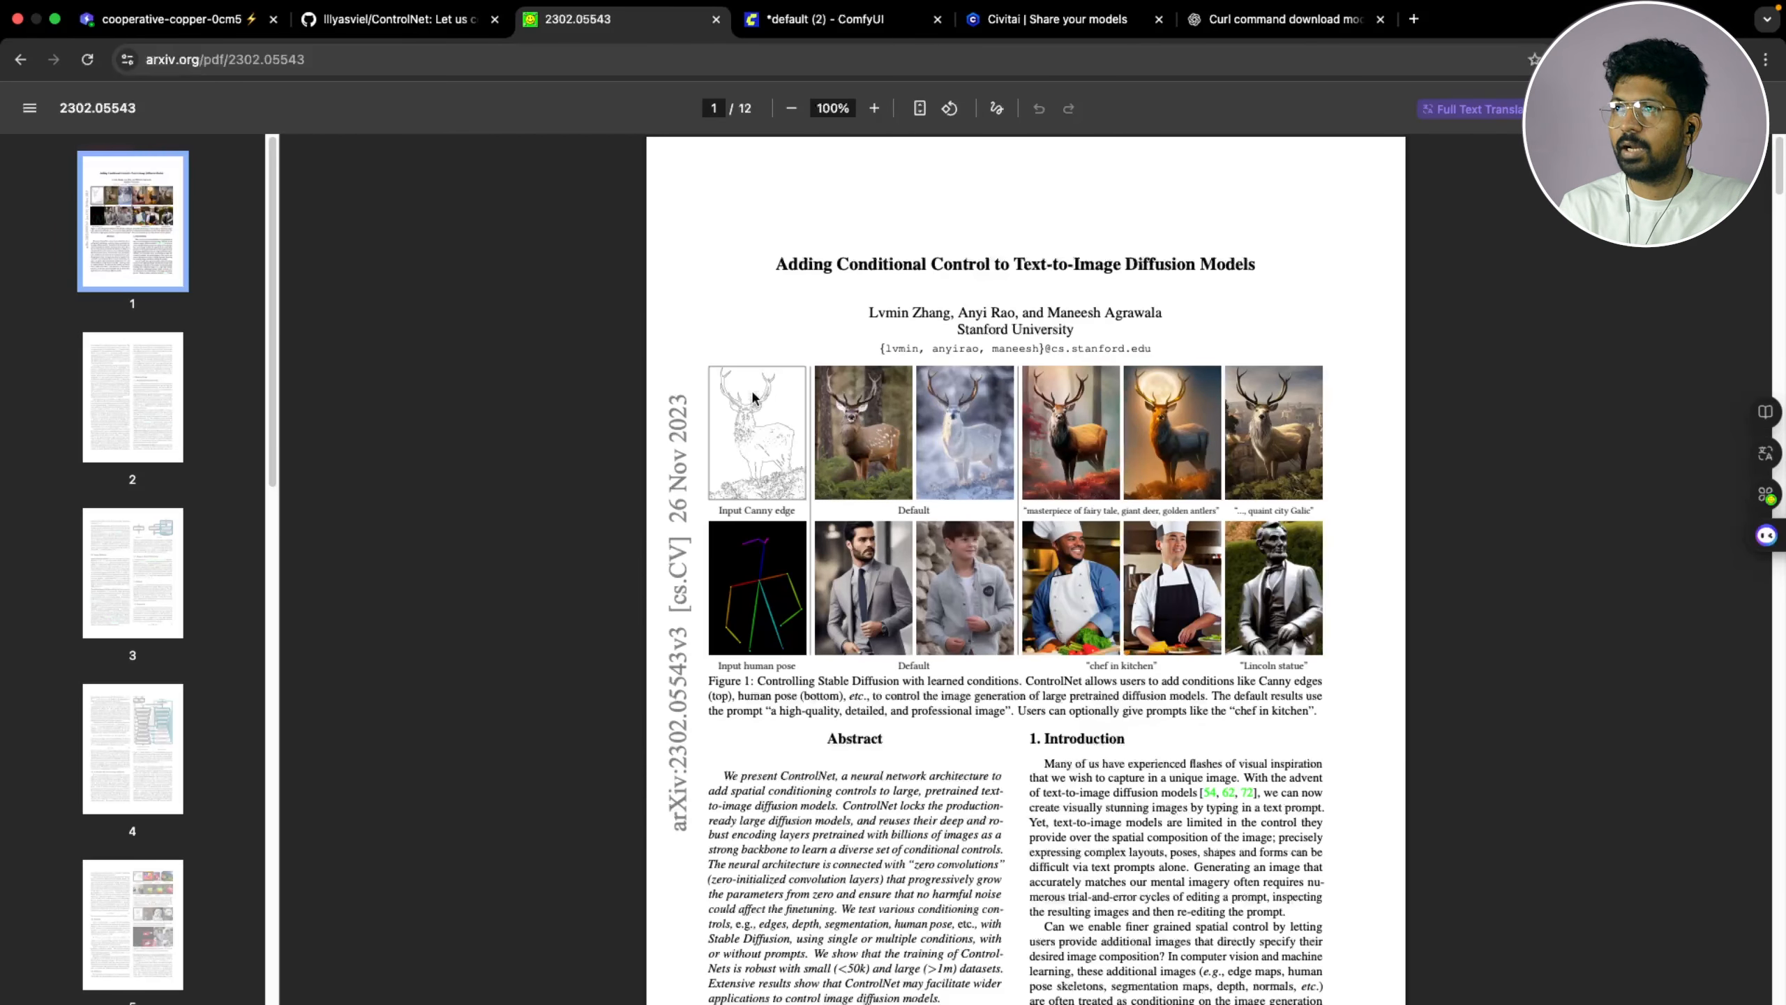
Open the ControlNet GitHub repository and examine its file list and the README's explanation of locked and trainable network copies
click(415, 19)
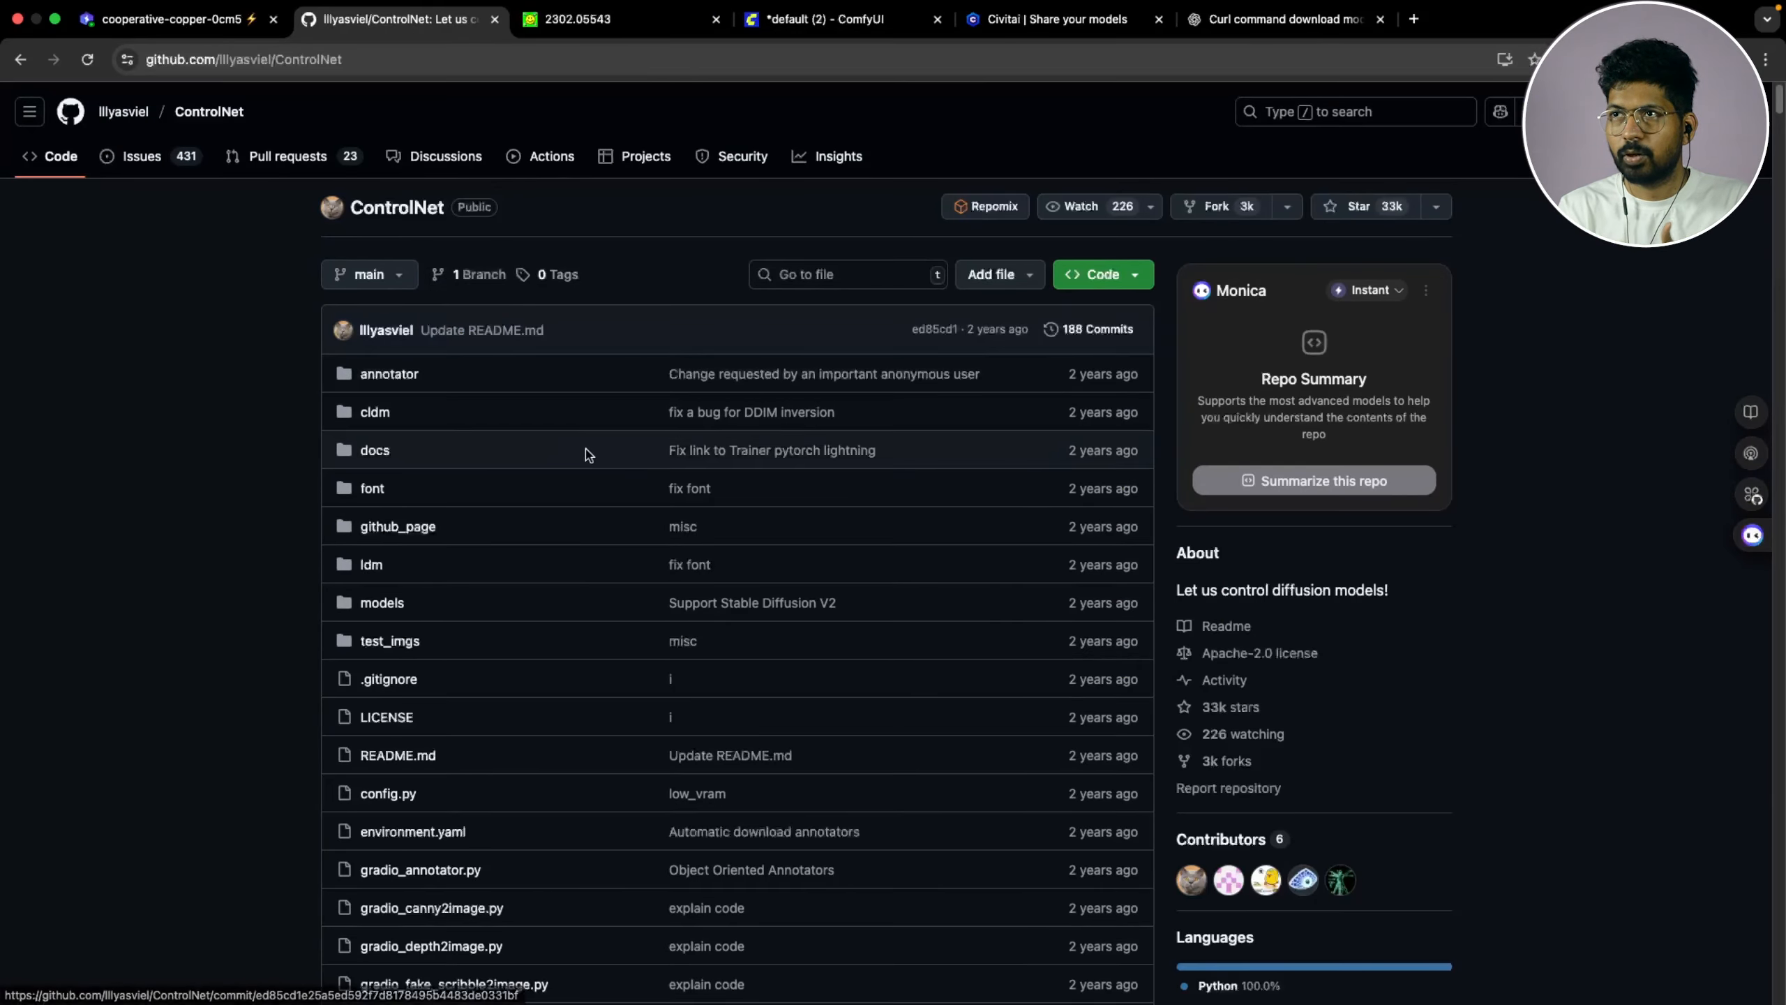
scroll(468, 308, down, 7)
scroll(468, 308, down, 20)
scroll(781, 401, up, 20)
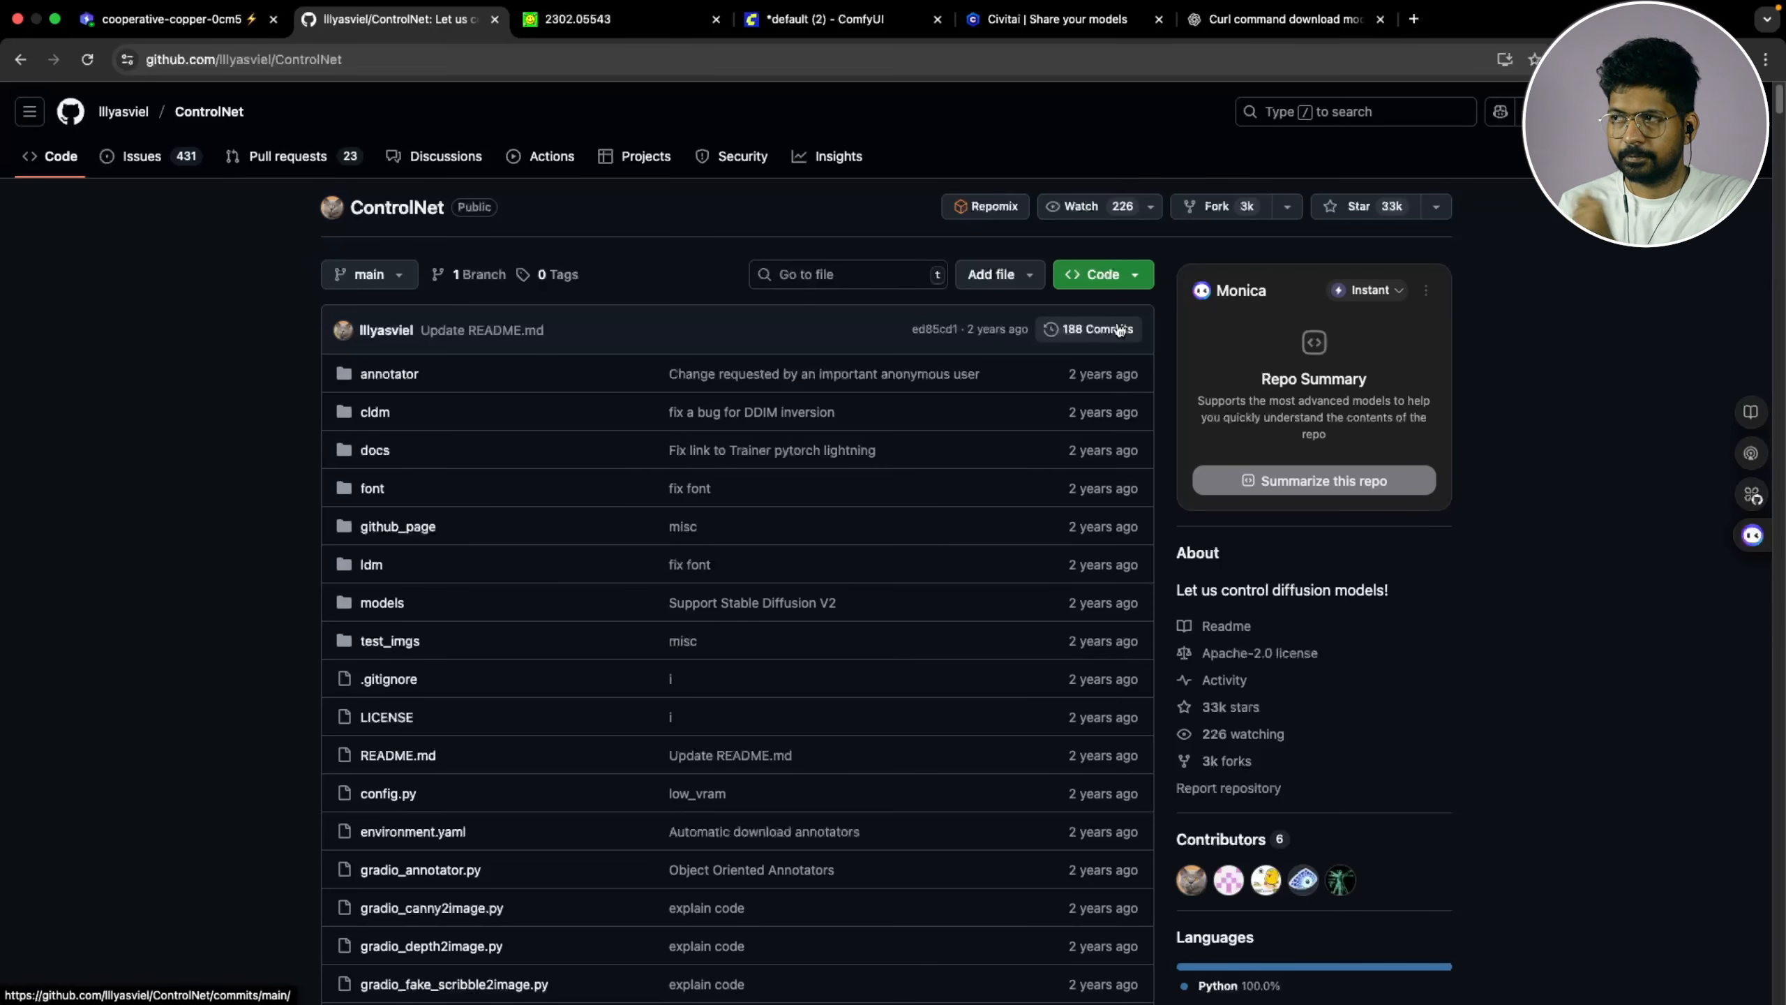
scroll(883, 501, down, 15)
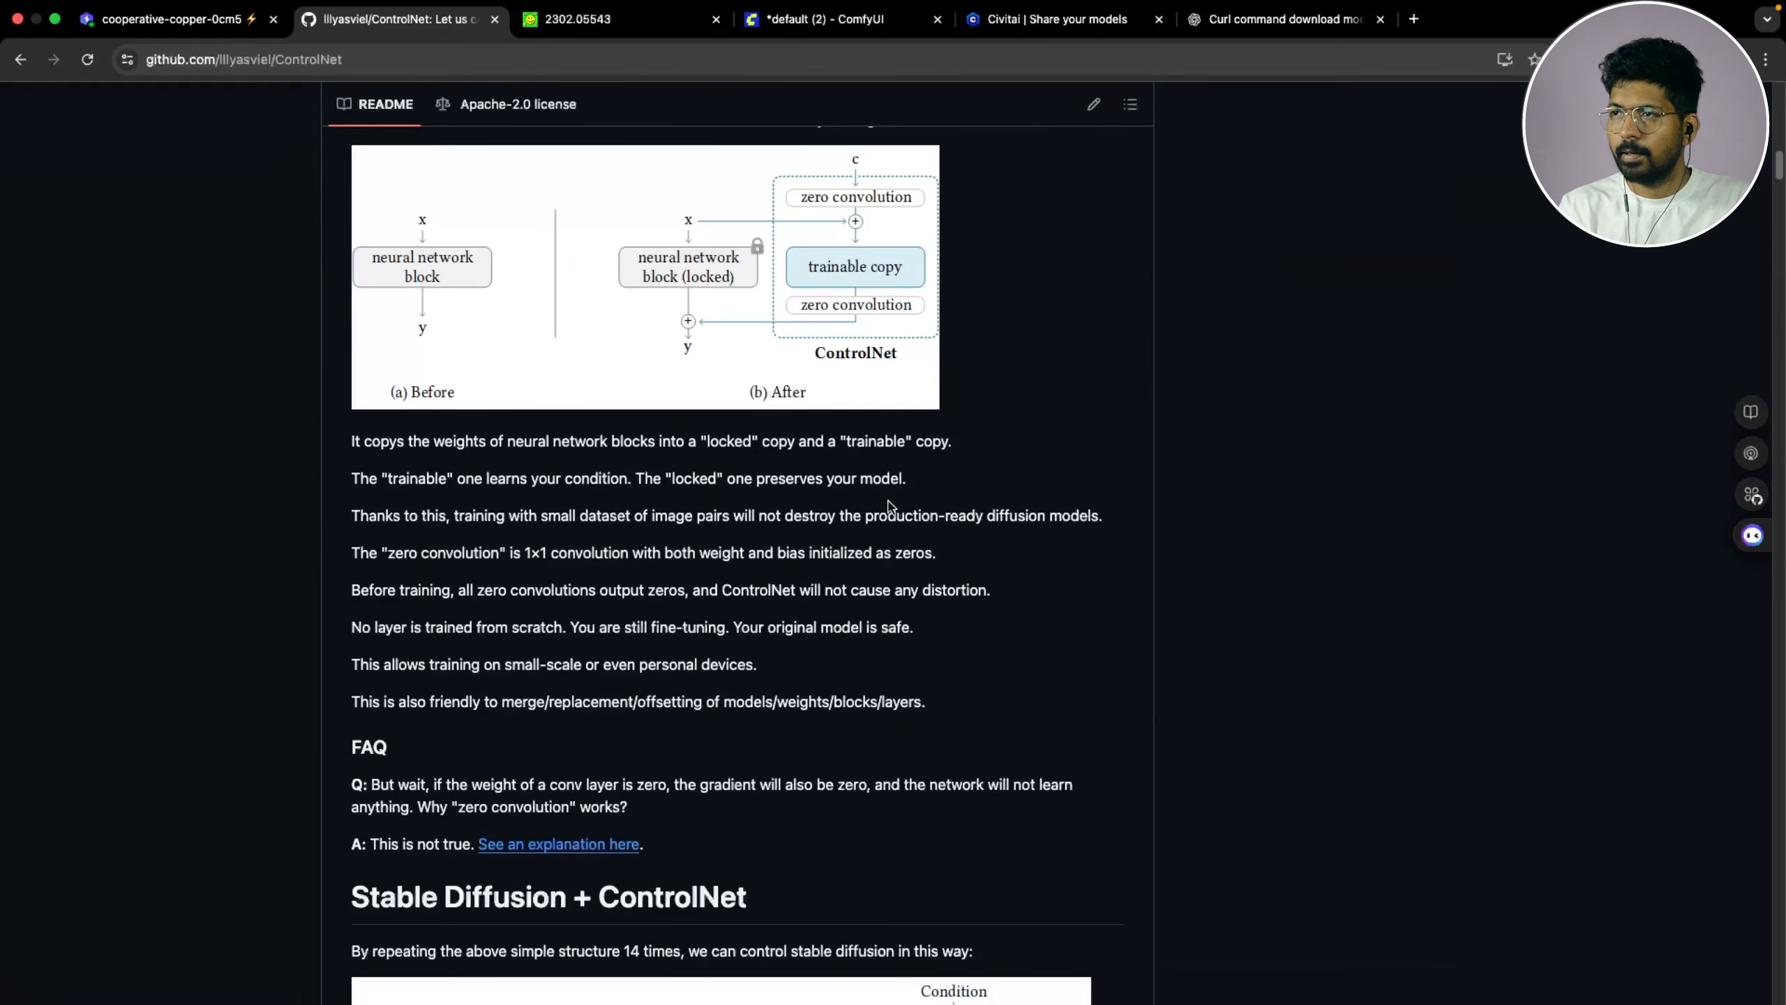
scroll(668, 556, up, 5)
scroll(666, 558, up, 3)
scroll(667, 564, down, 15)
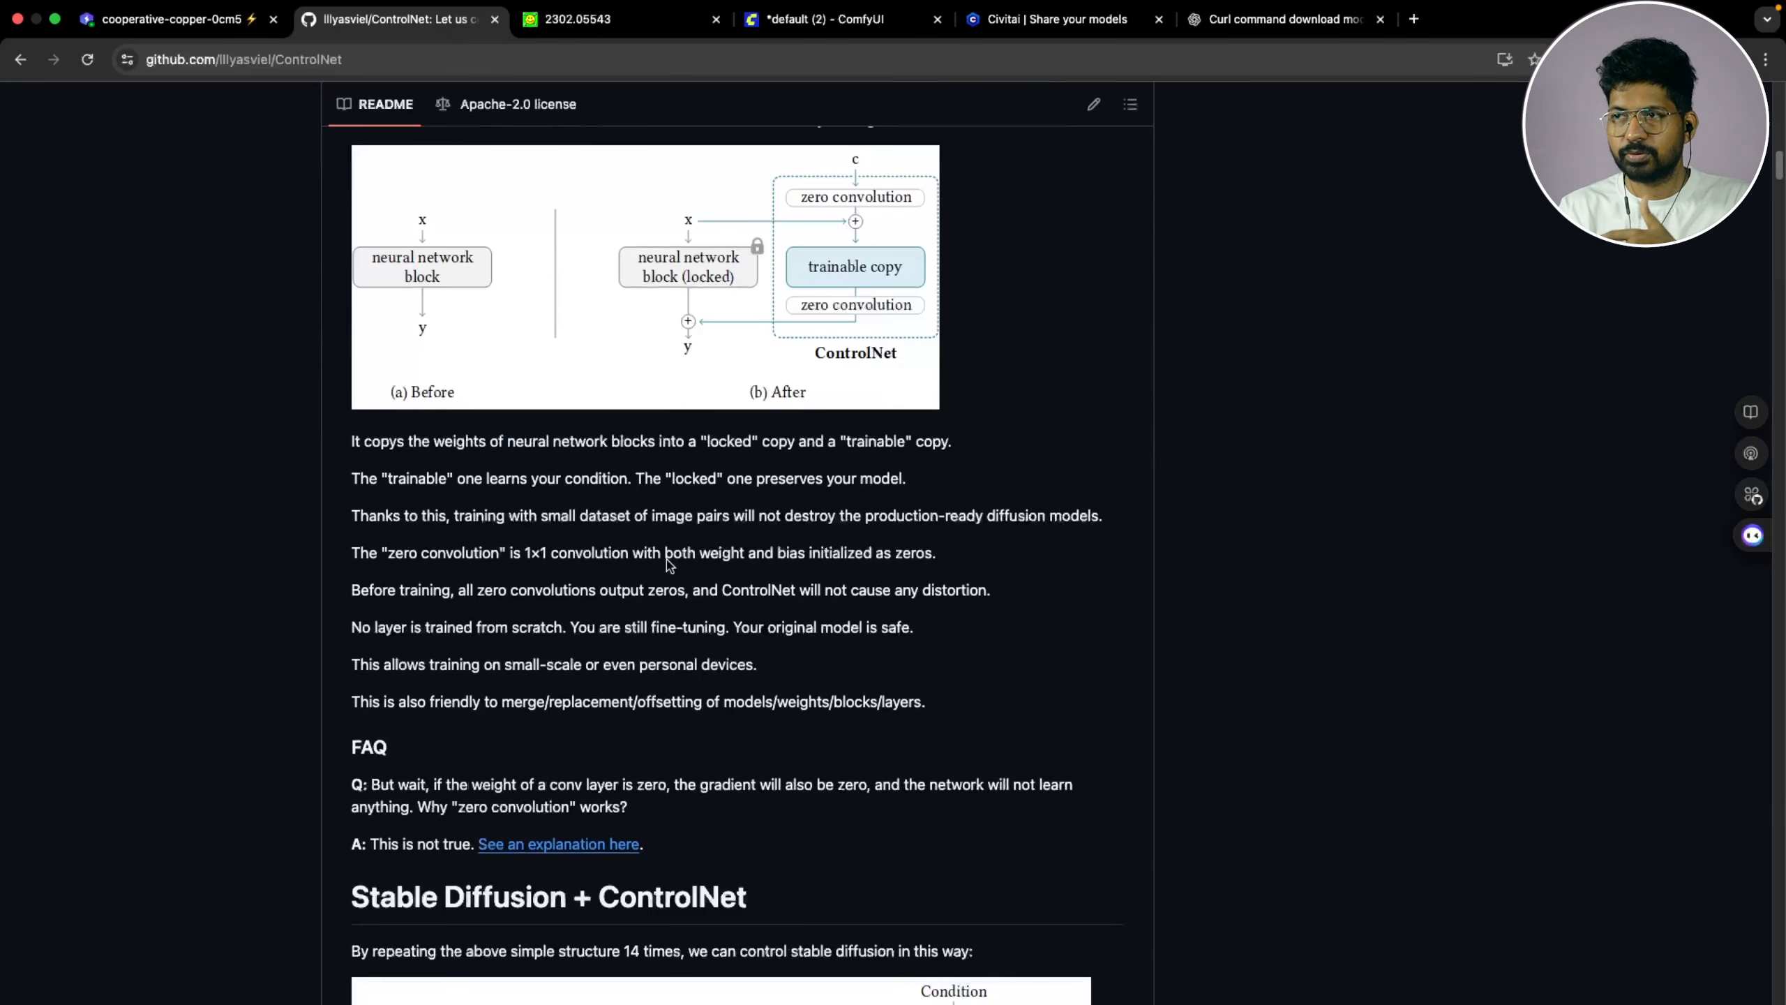
scroll(774, 493, up, 20)
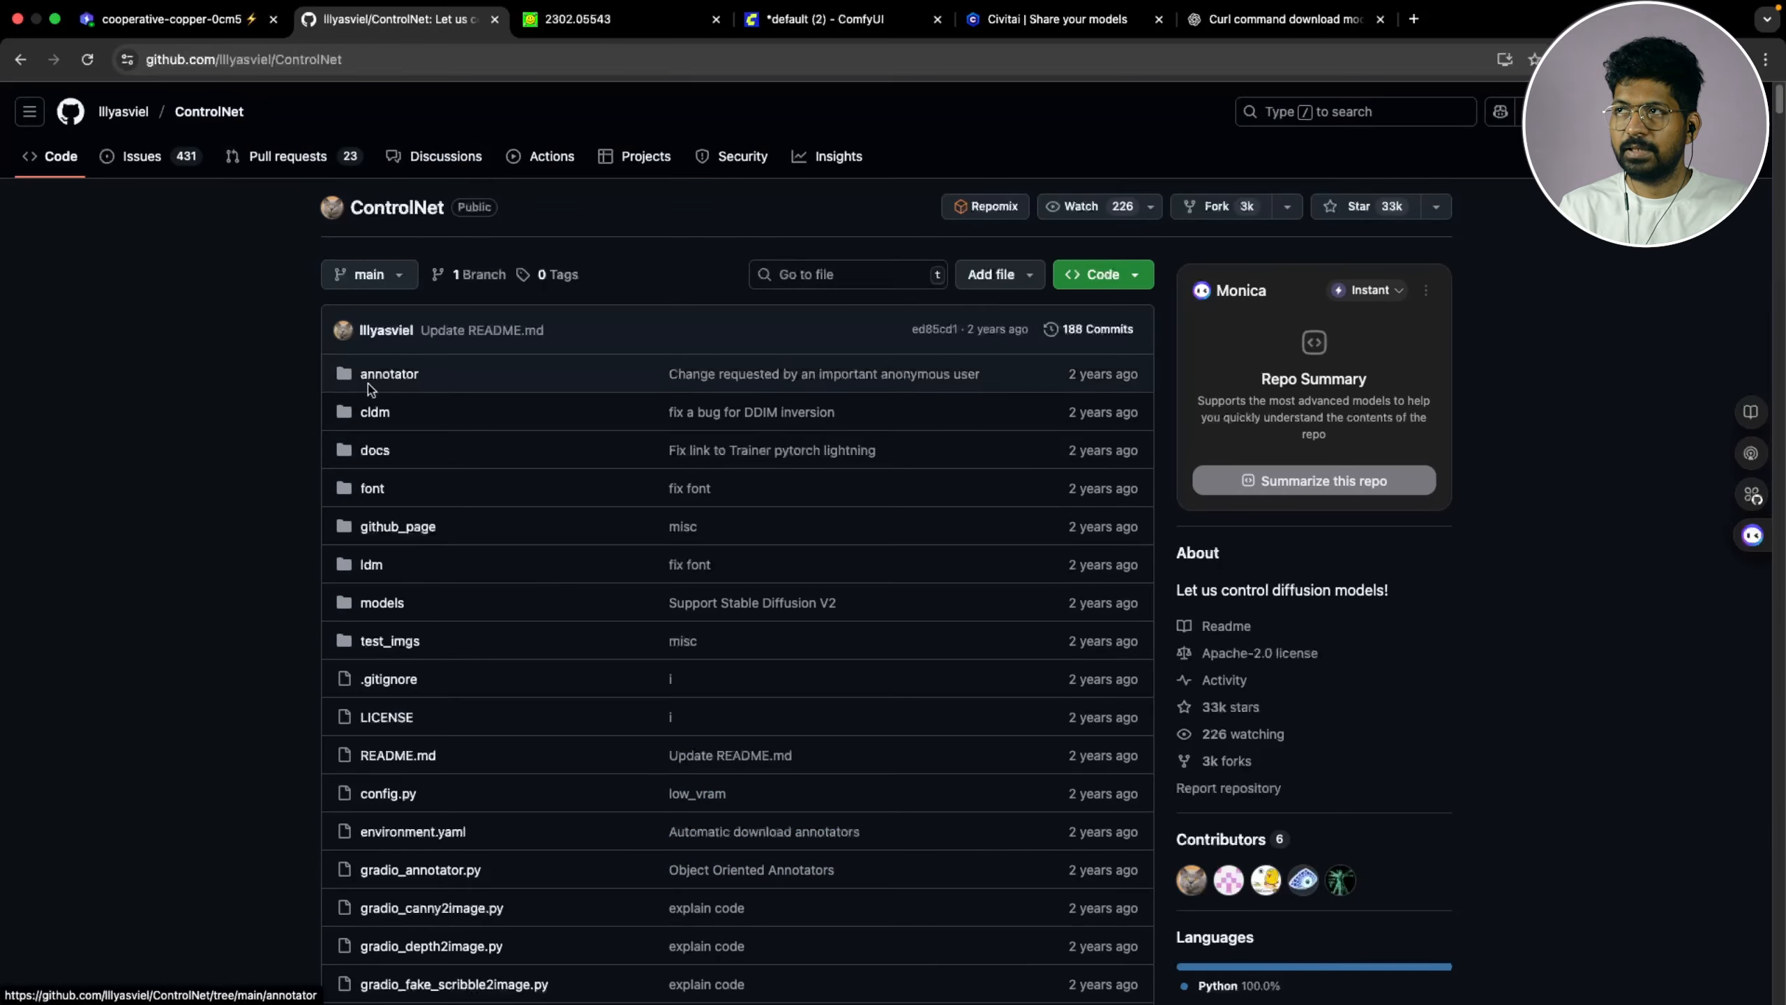
scroll(203, 392, down, 6)
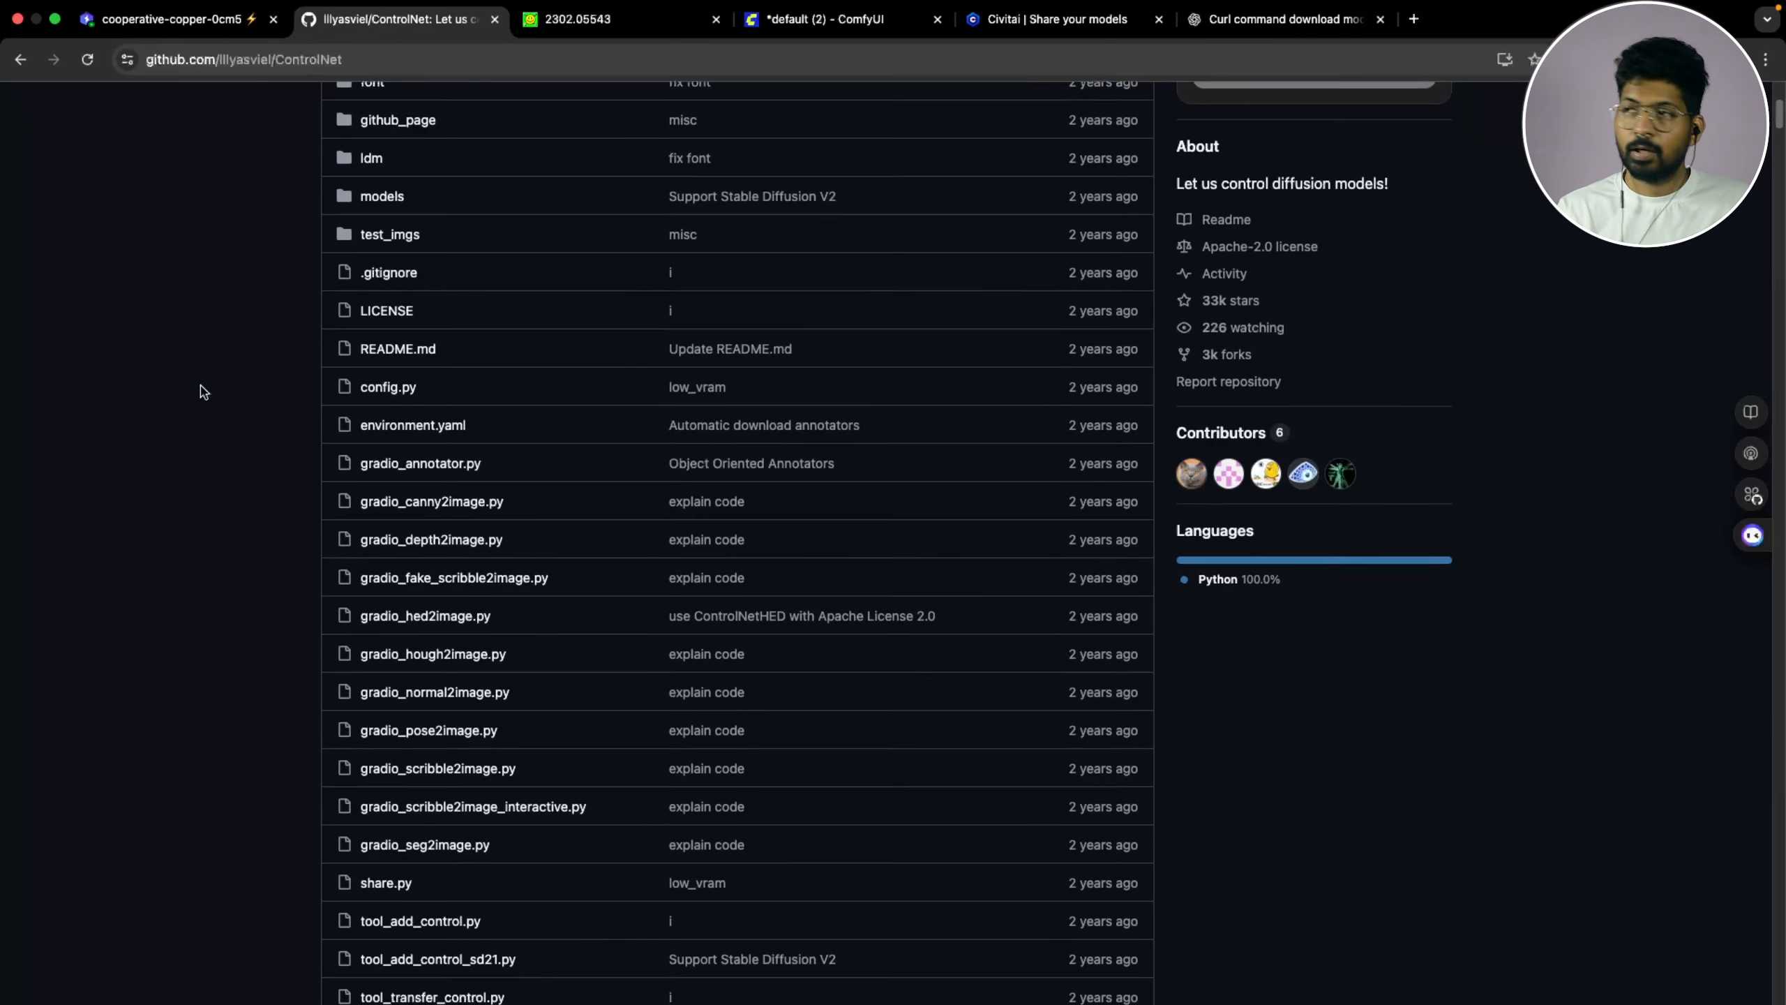
Switch to the Lightning AI studio and view the ComfyUI models folder and the checkpoint download terminal
key(ctrl+Left)
key(ctrl+Right)
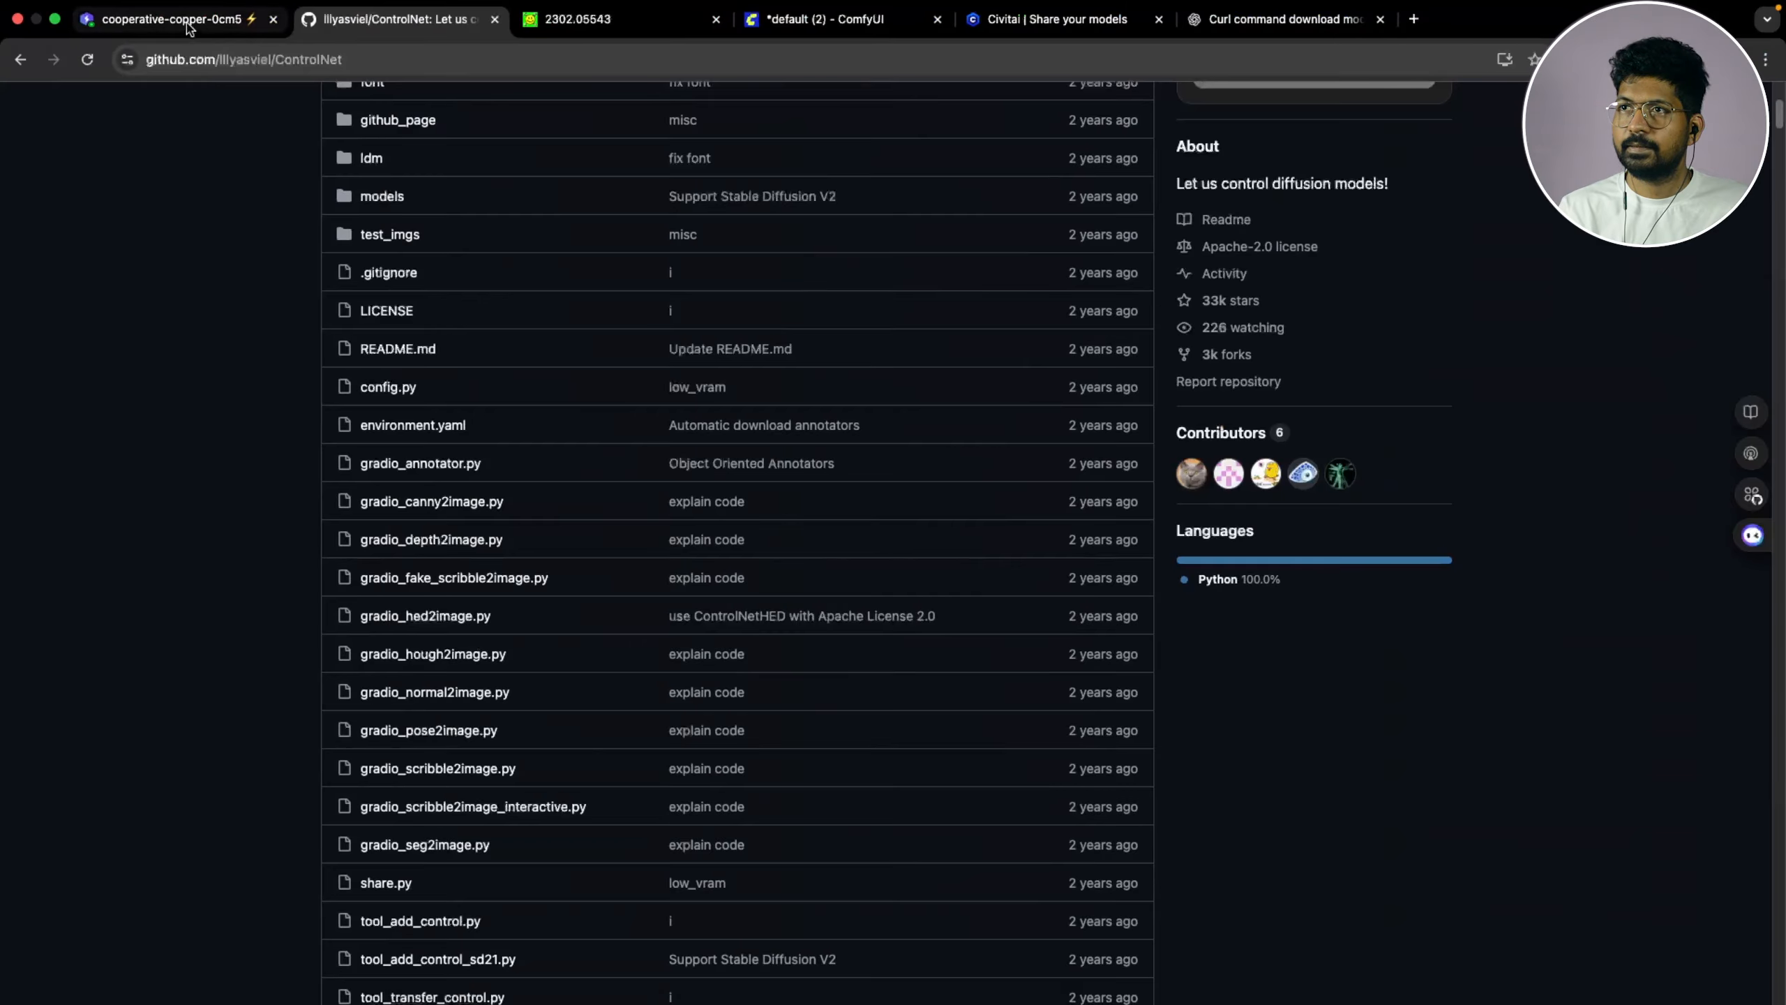
click(189, 25)
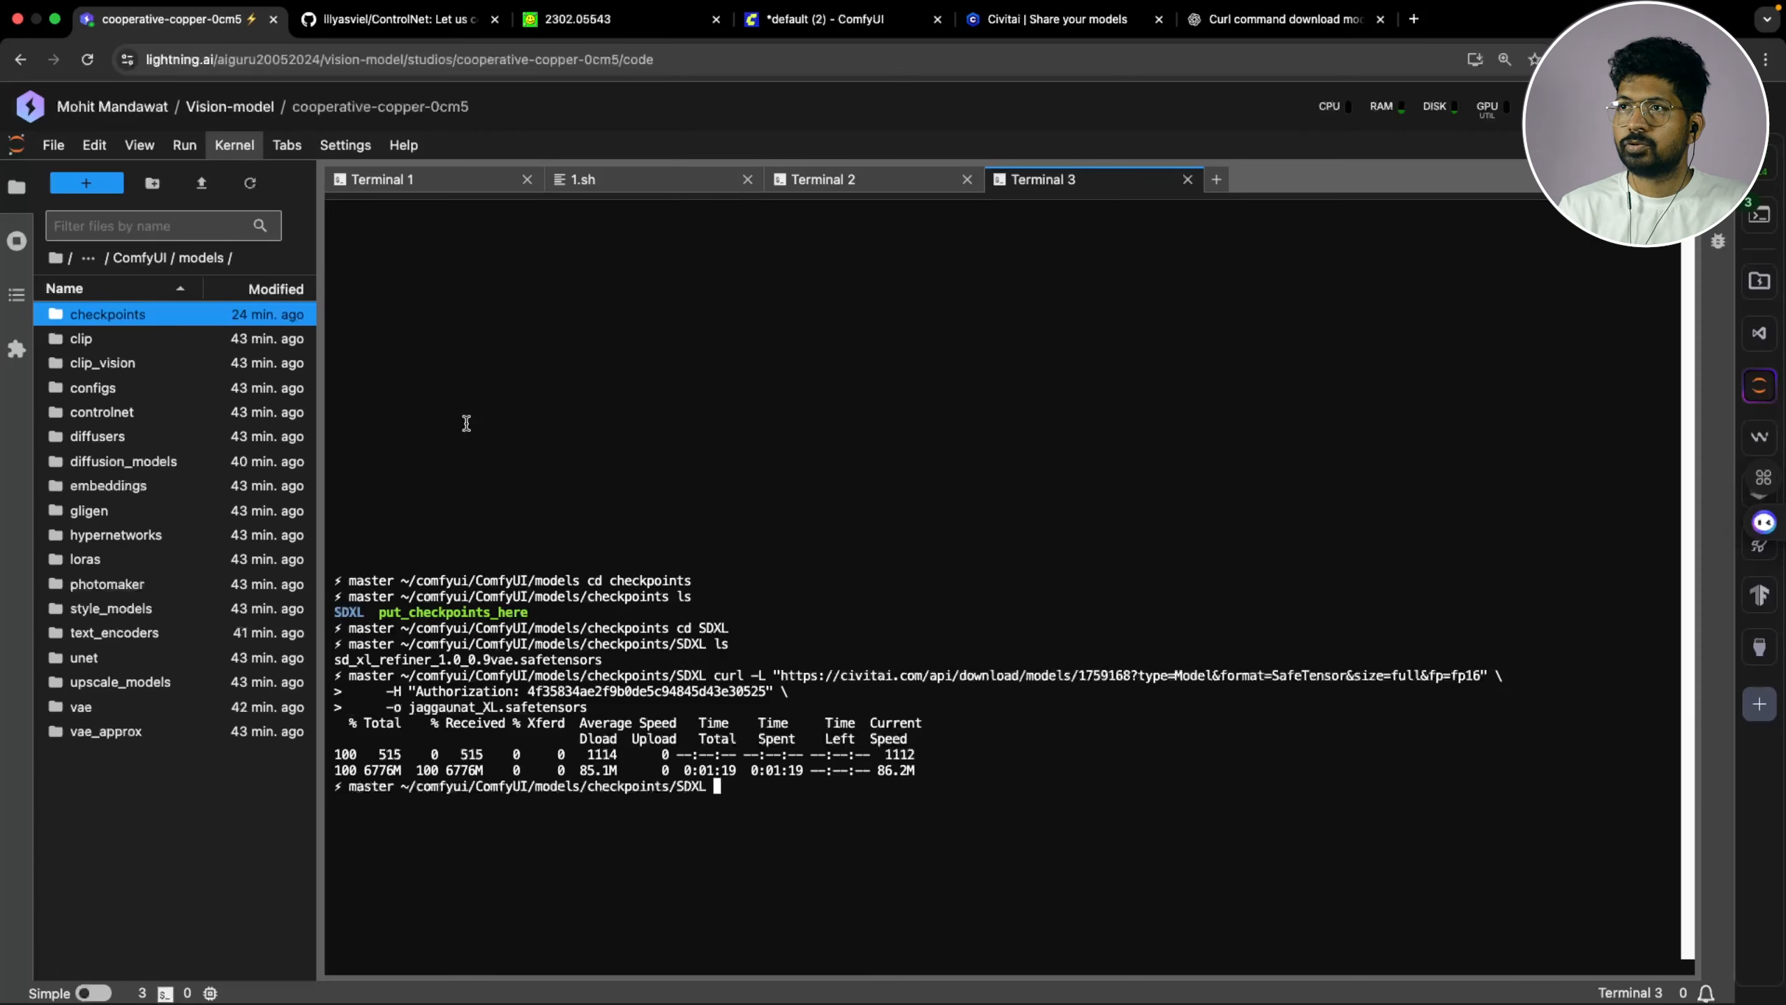
Return to the ComfyUI workflow and delete the VAE Encode and Load Image nodes
click(820, 20)
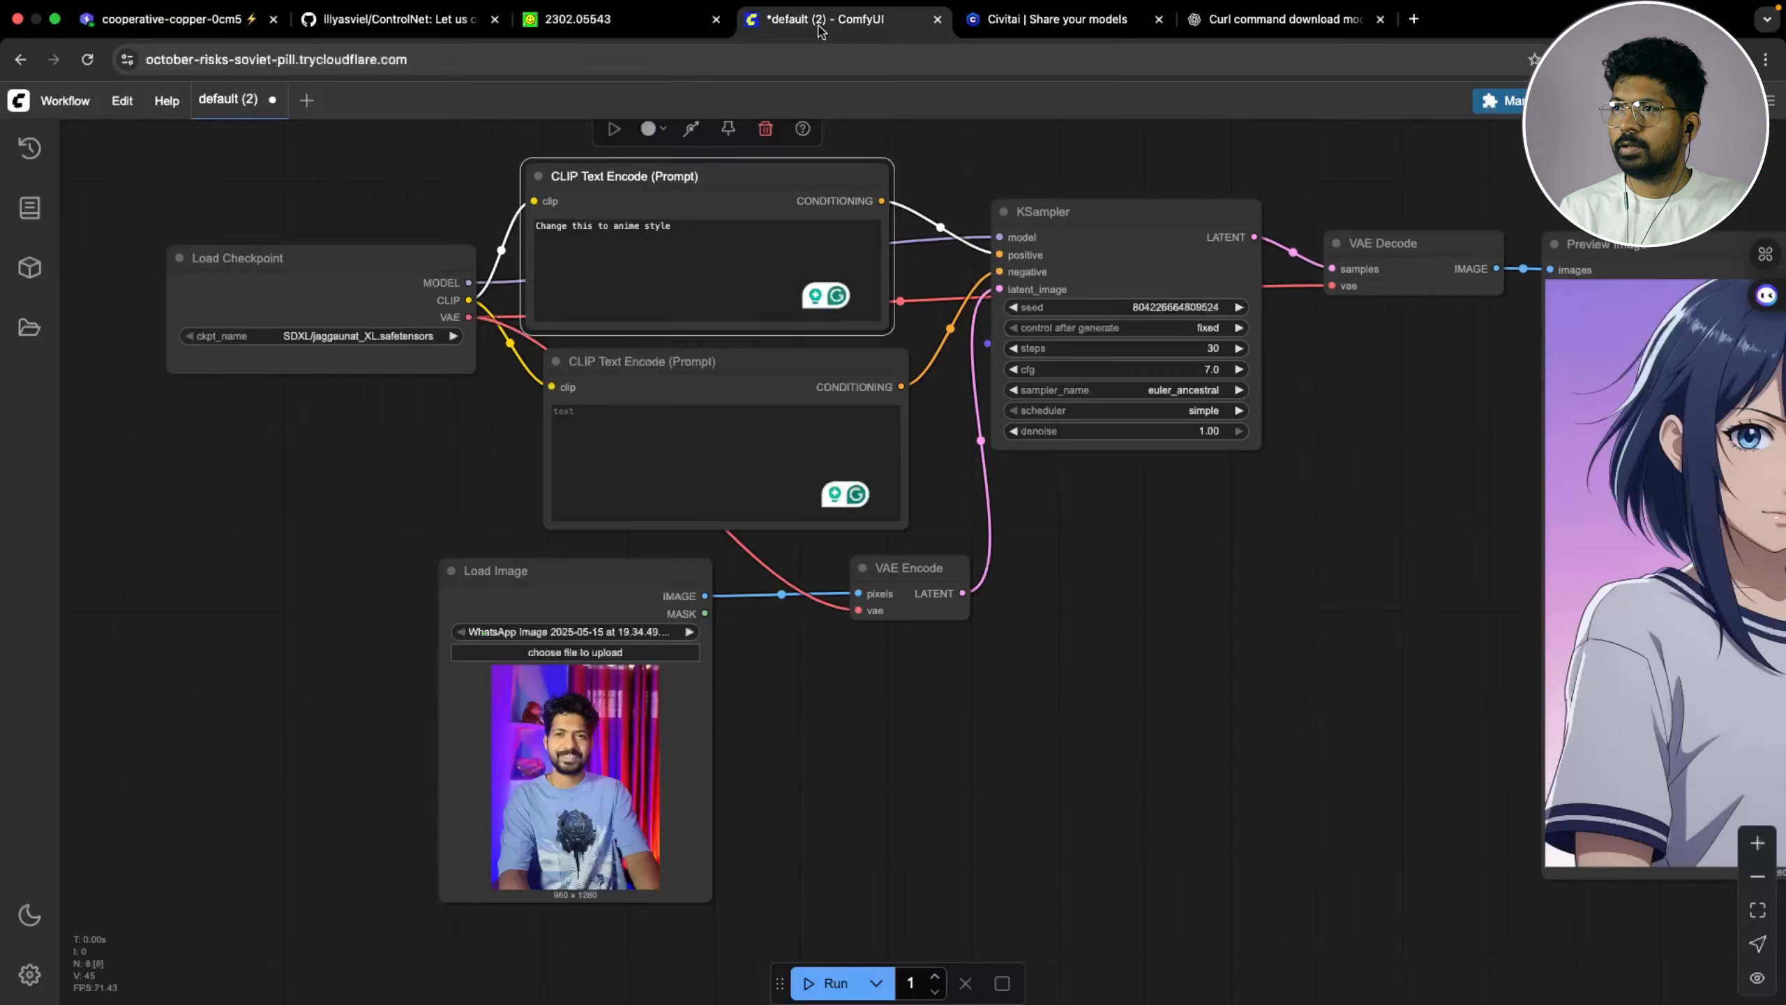
drag(1028, 642, 849, 686)
drag(975, 676, 941, 686)
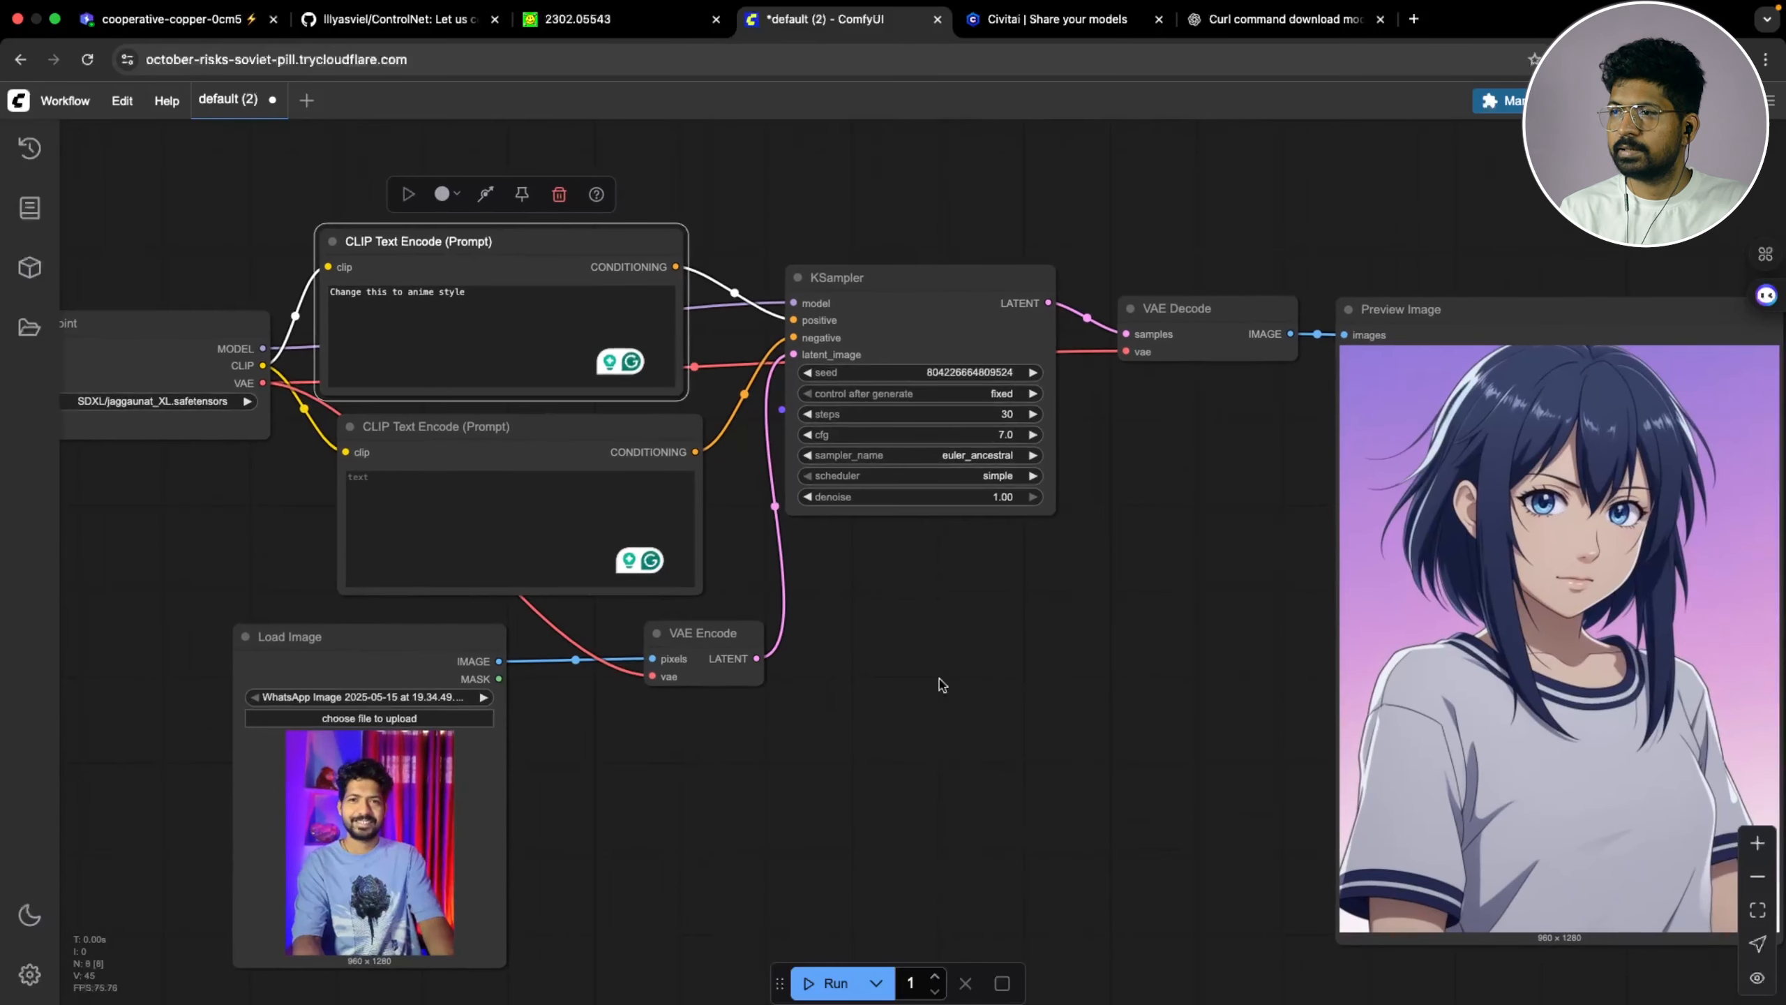
click(708, 648)
key(Delete)
click(429, 641)
key(Delete)
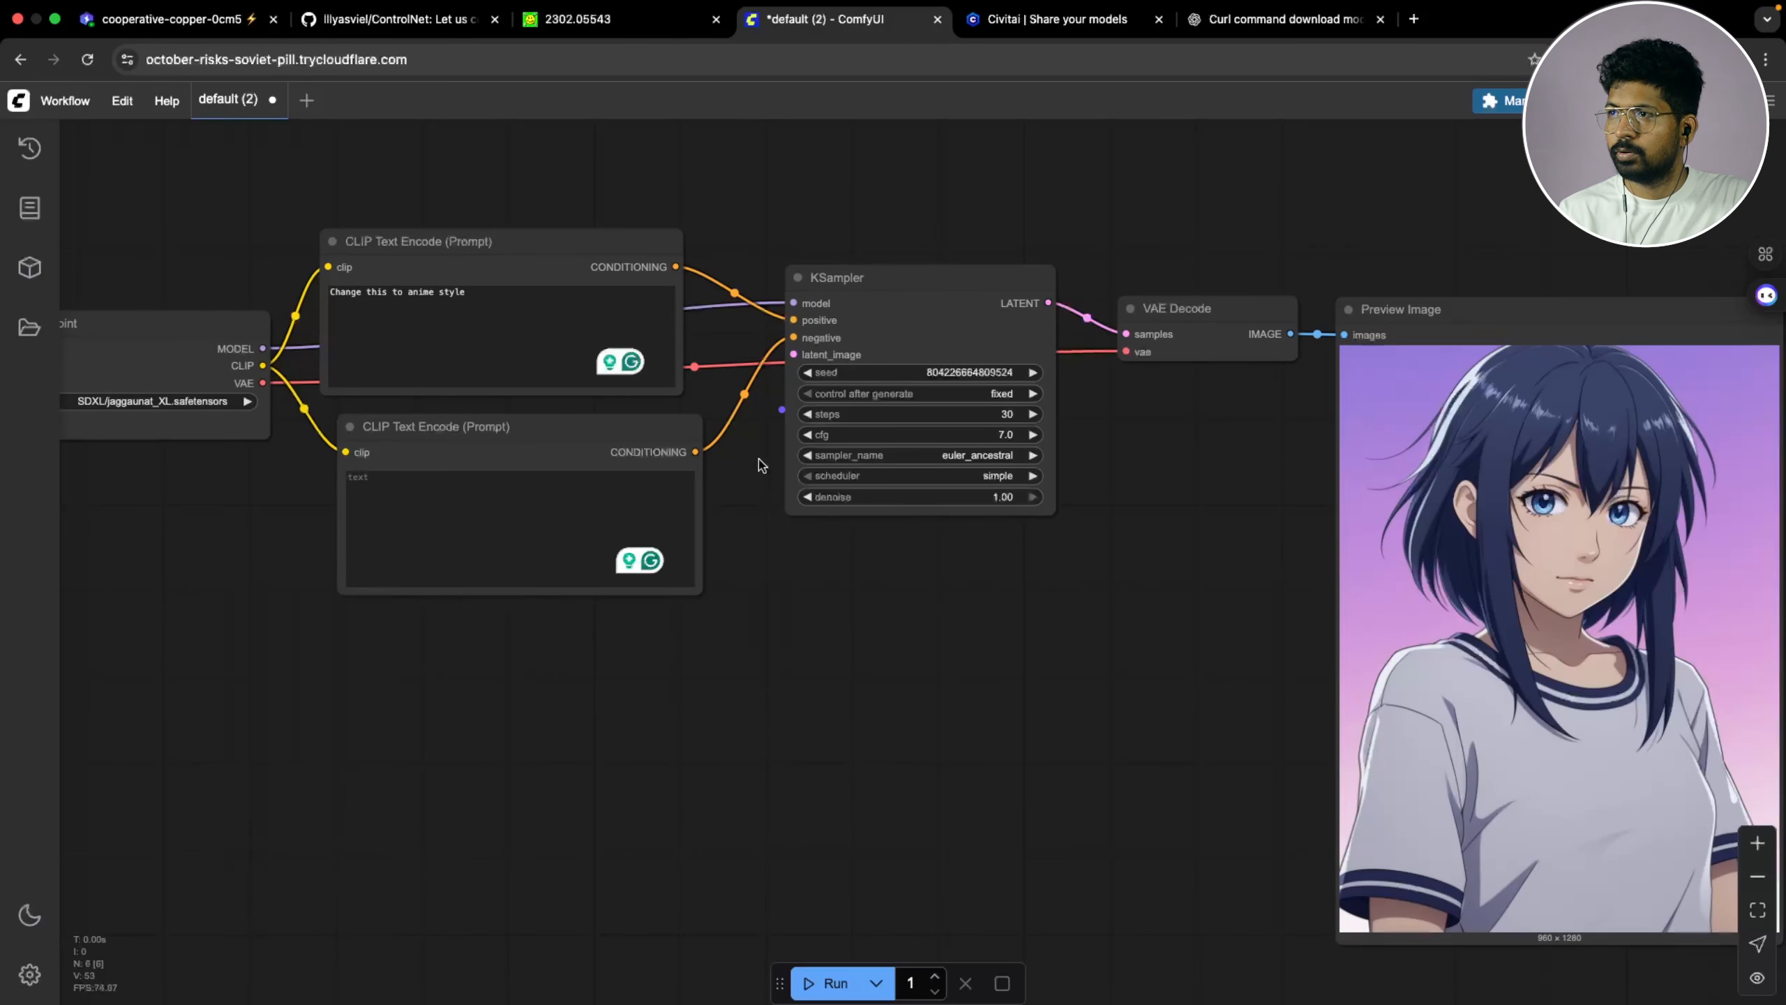
Add an Empty Latent Image node linked to the KSampler's latent_image input and place it below the negative prompt node
drag(799, 351, 637, 773)
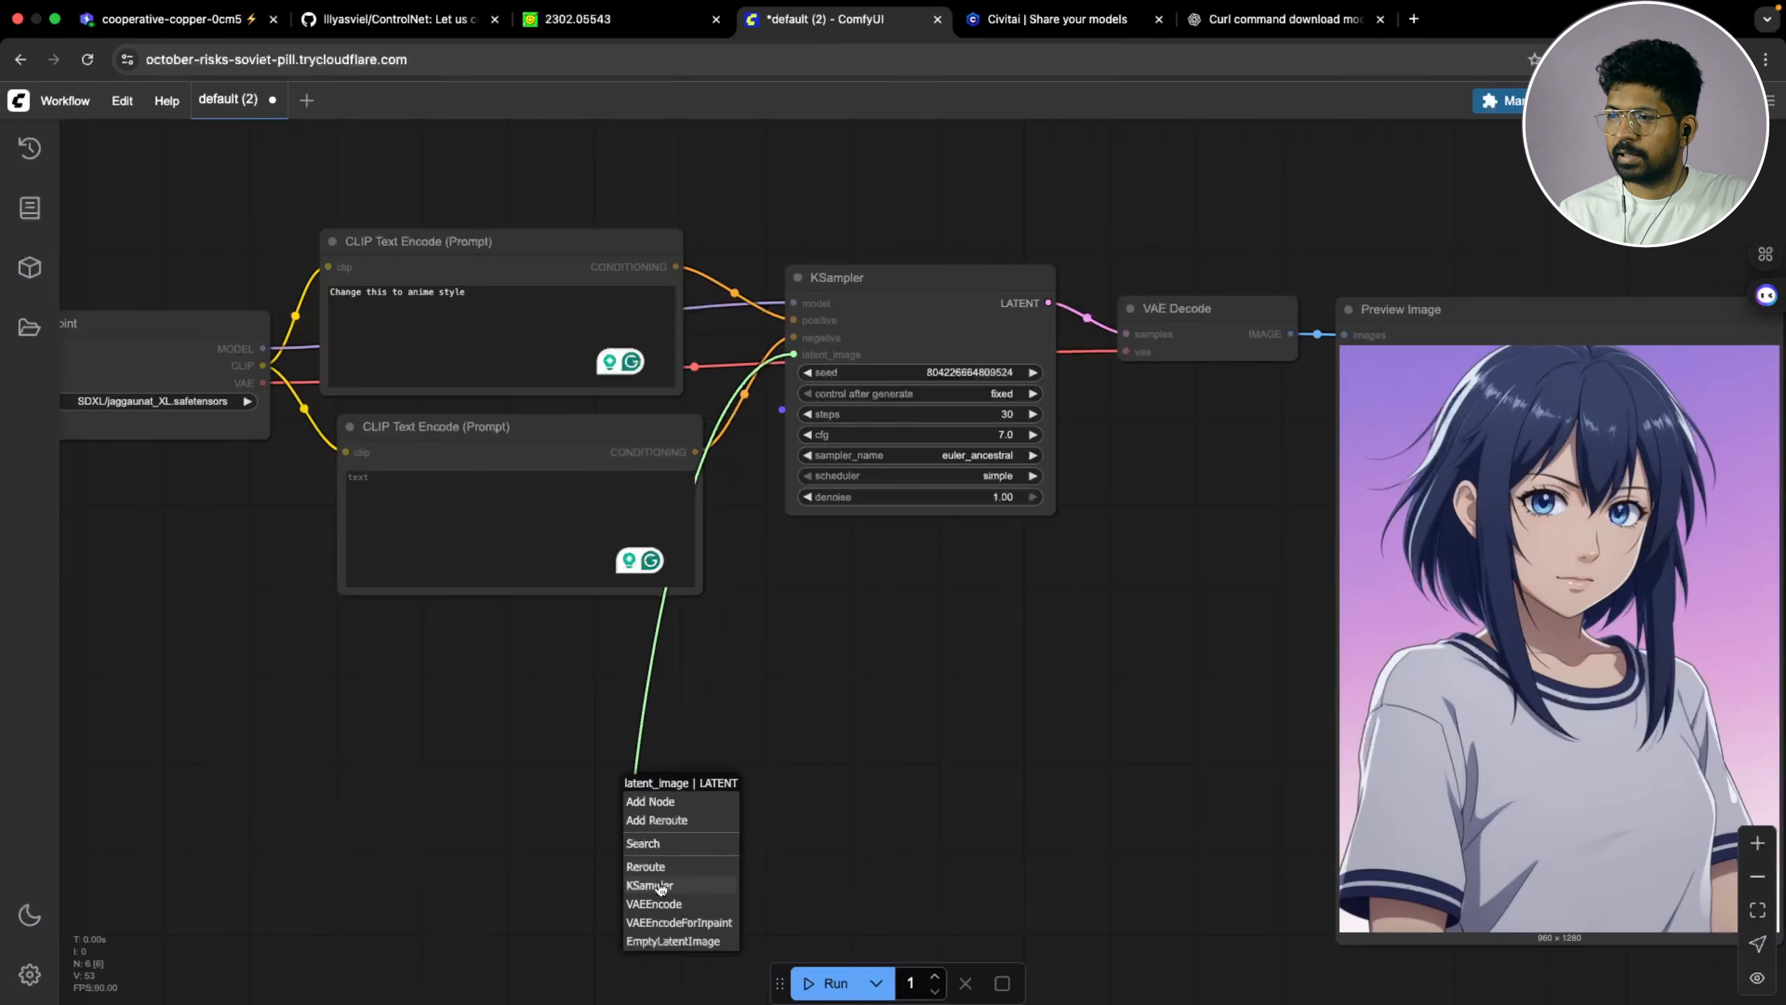
click(674, 940)
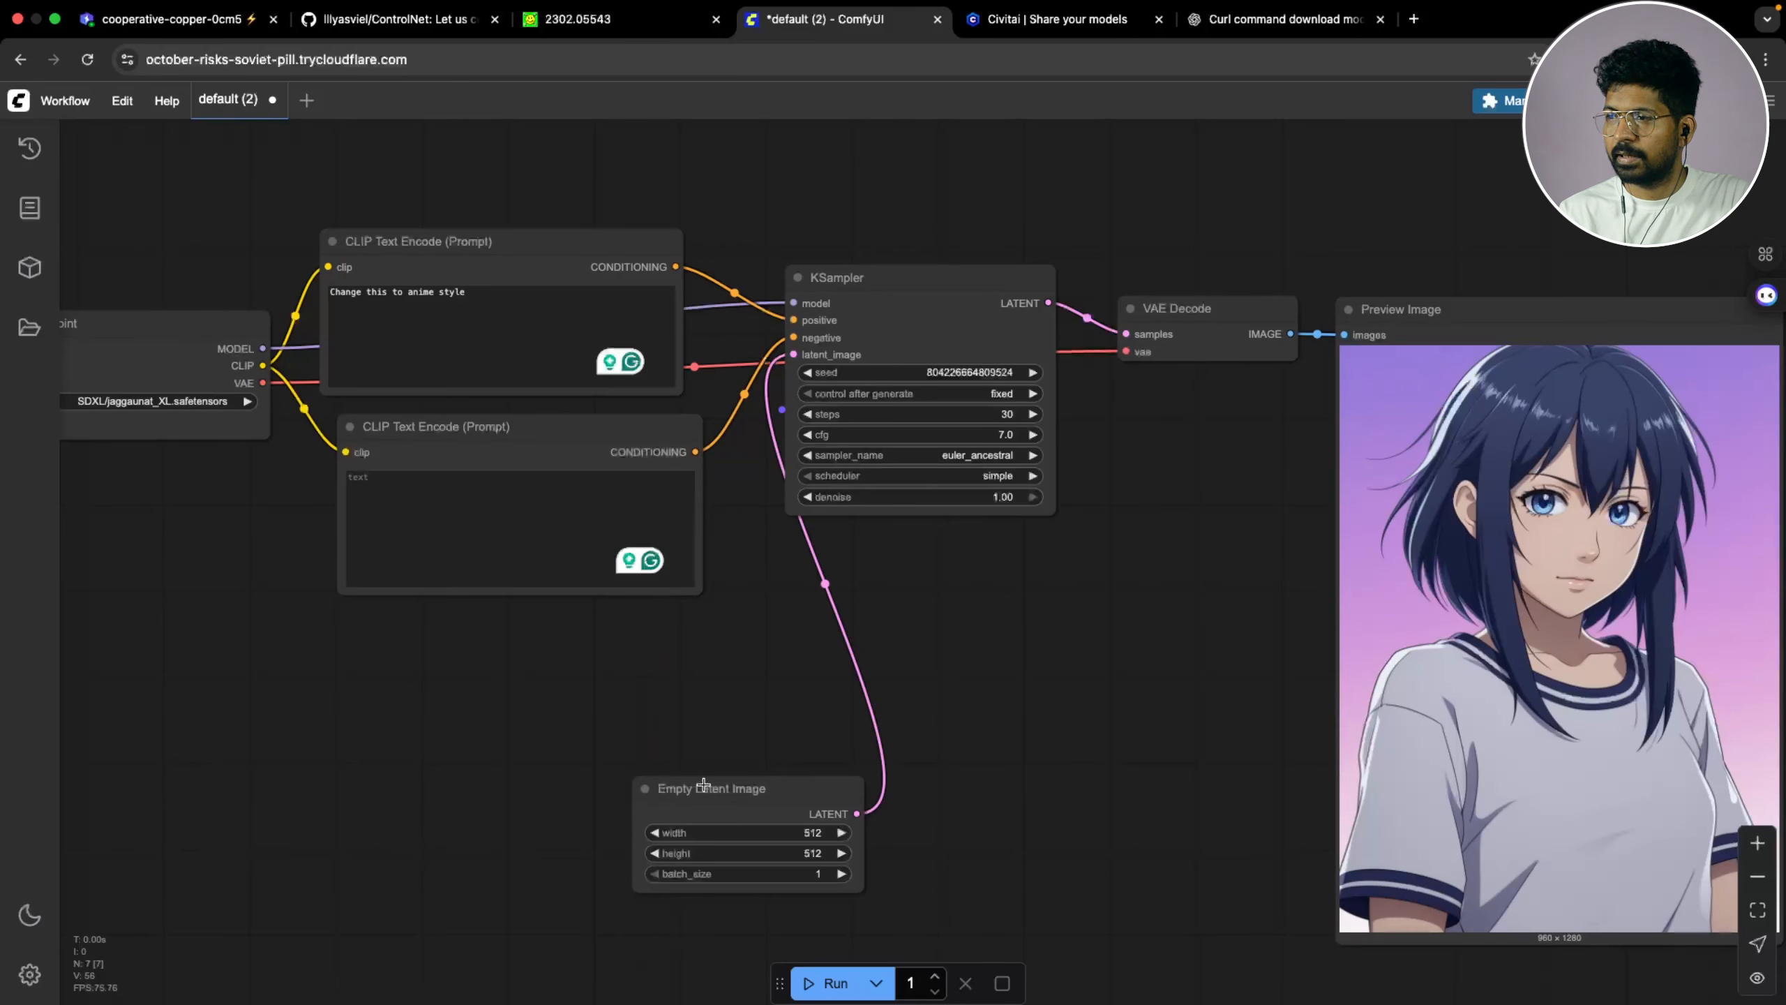
drag(700, 786, 447, 664)
Set the Empty Latent Image node's width and height both to 1024
click(547, 714)
text(1)
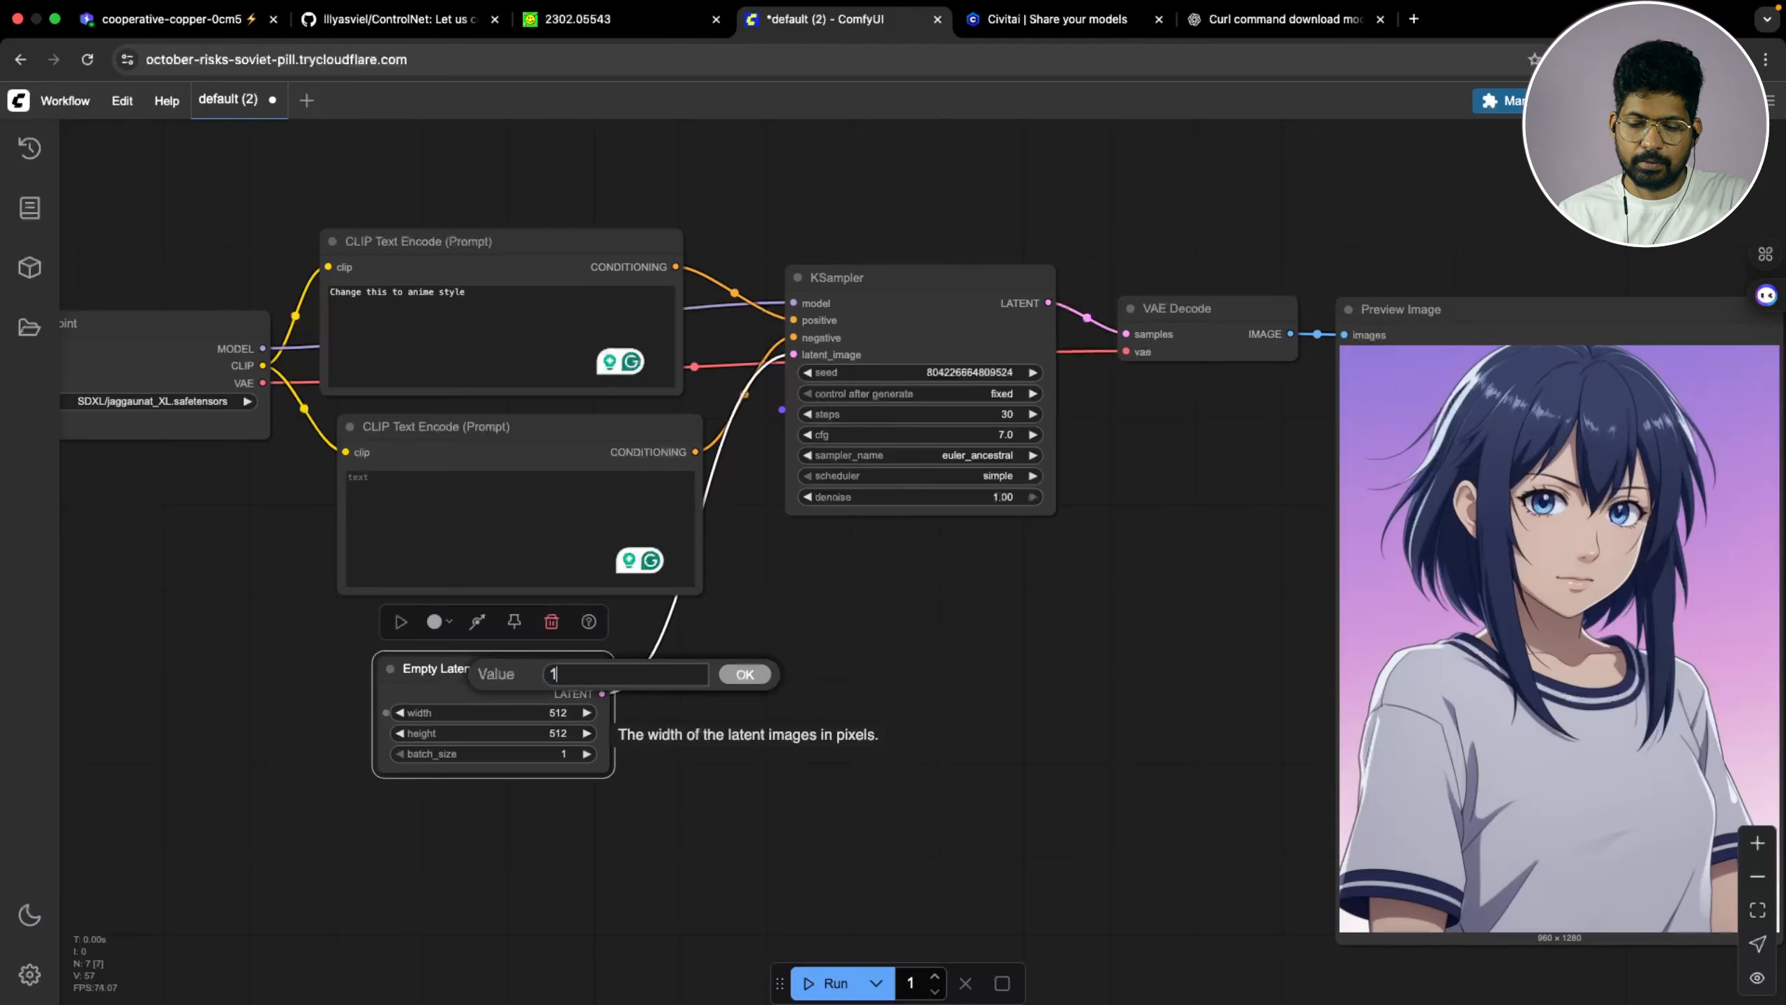
text(024)
key(Return)
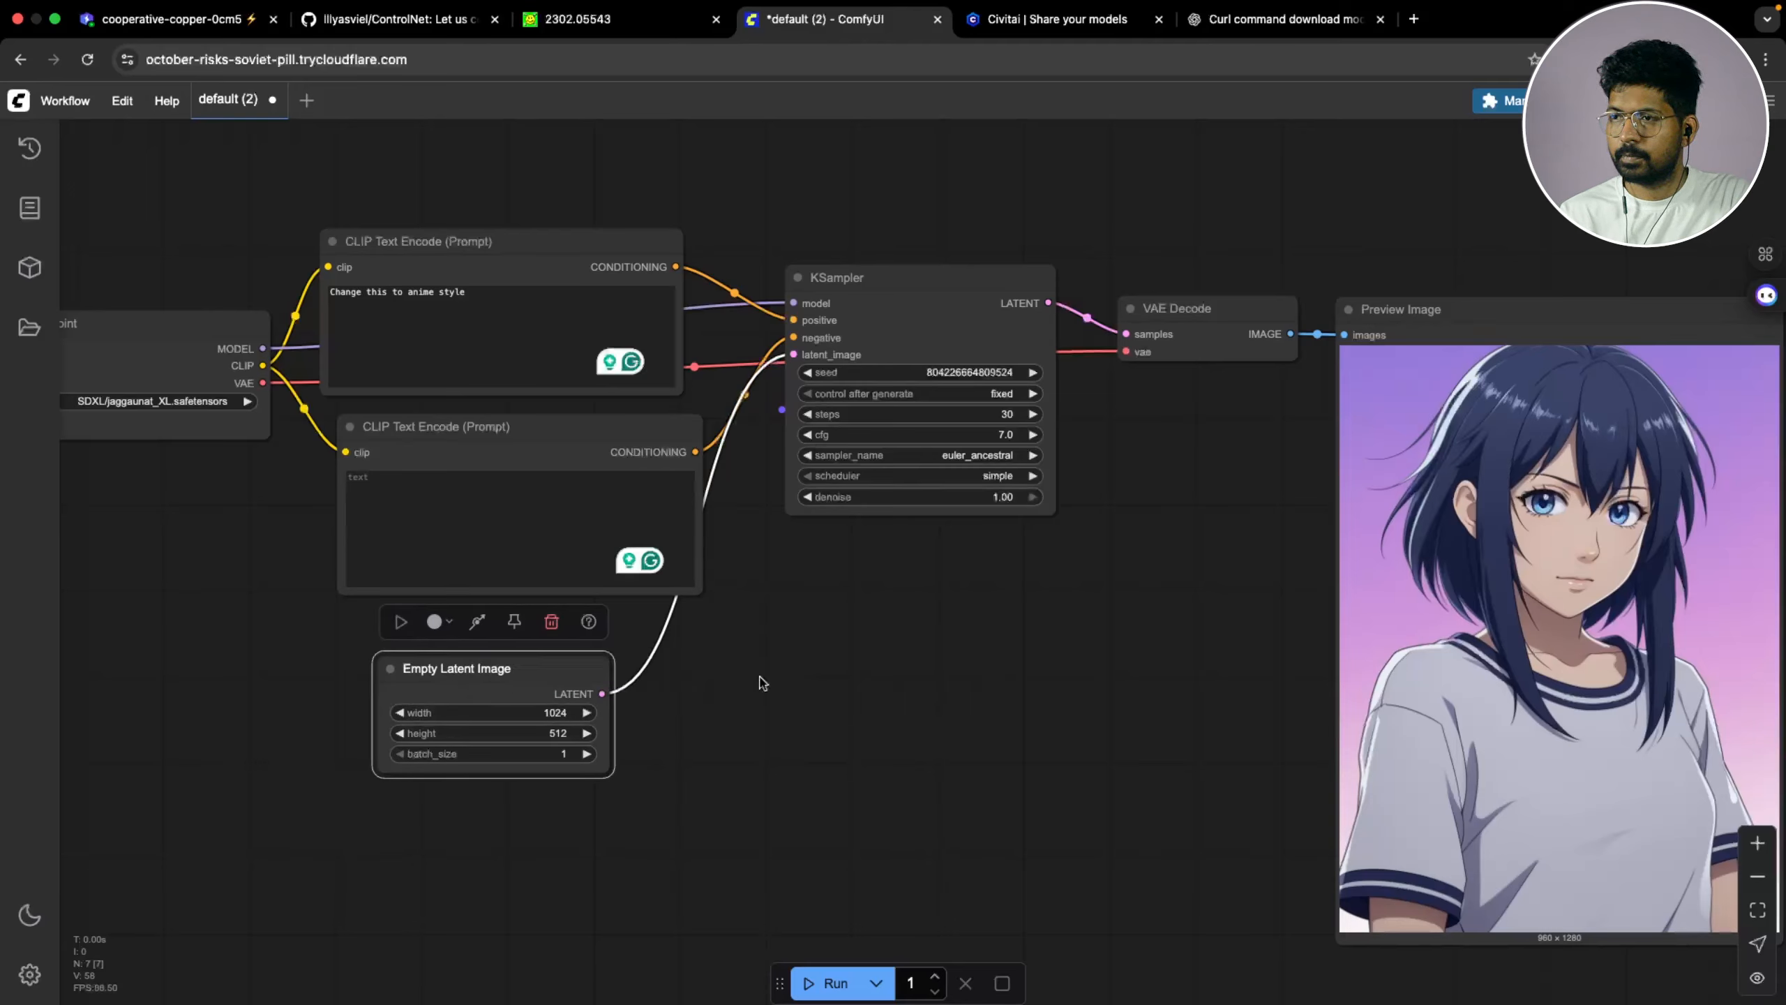
click(557, 733)
text(102)
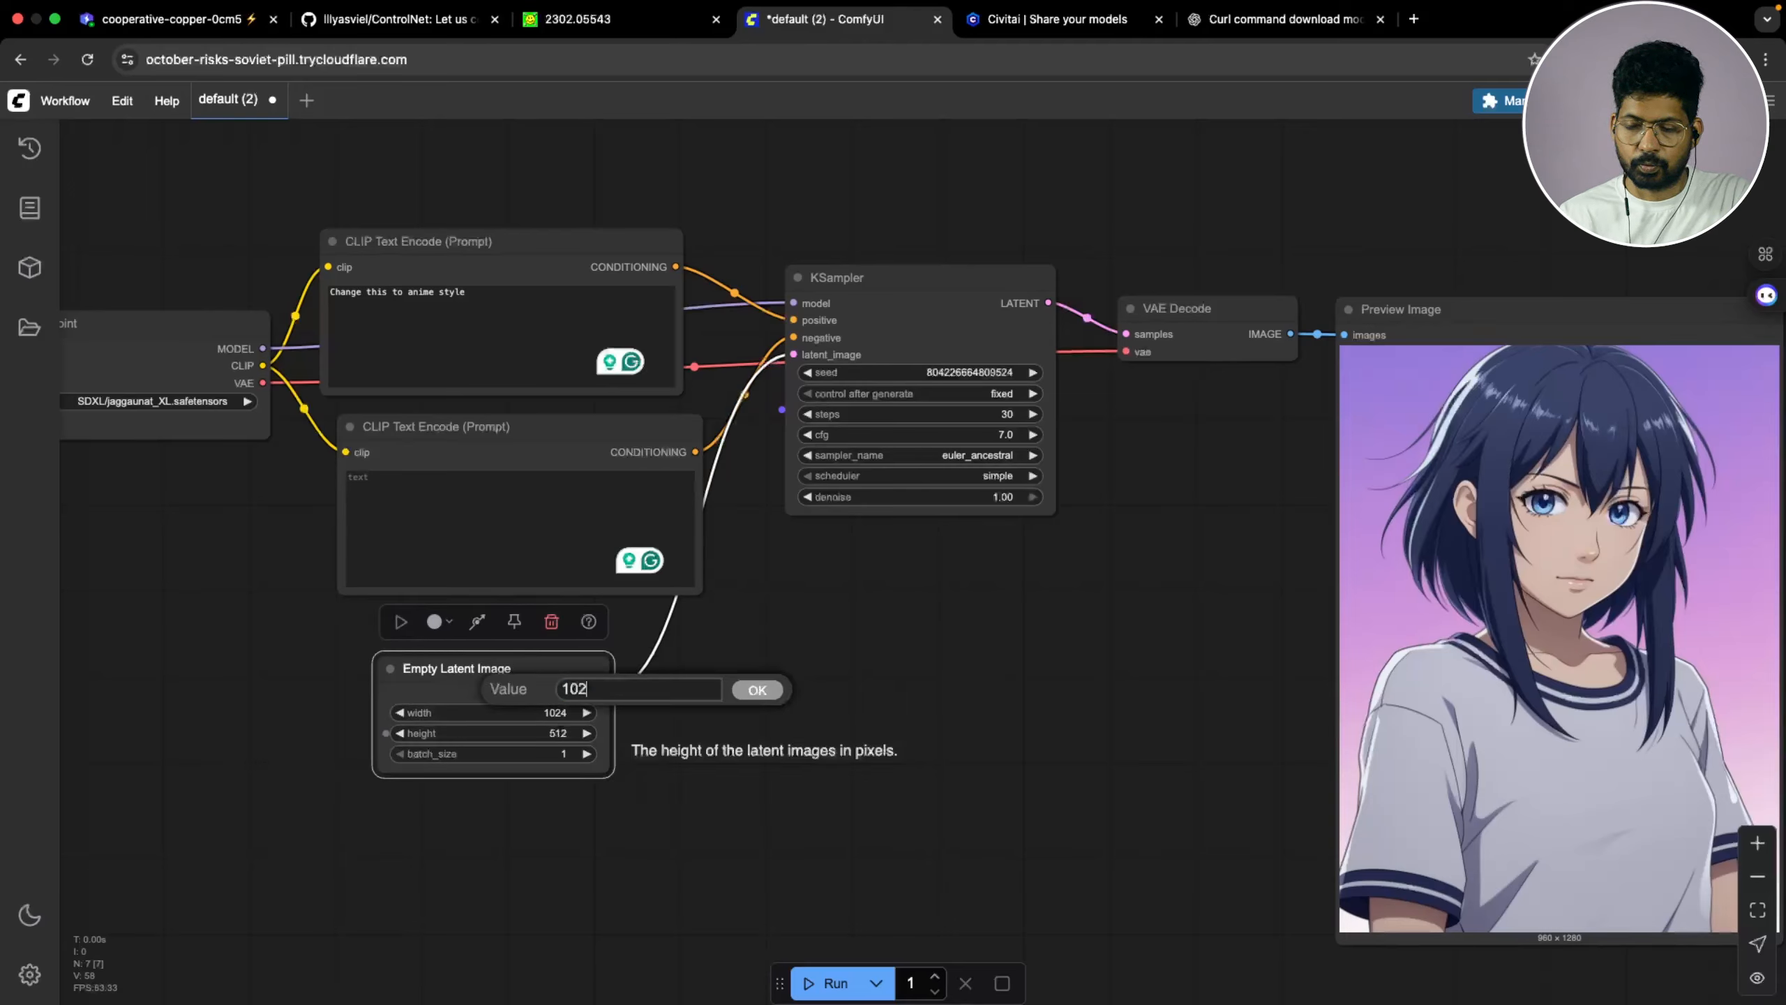
text(4)
key(Return)
drag(821, 717, 869, 803)
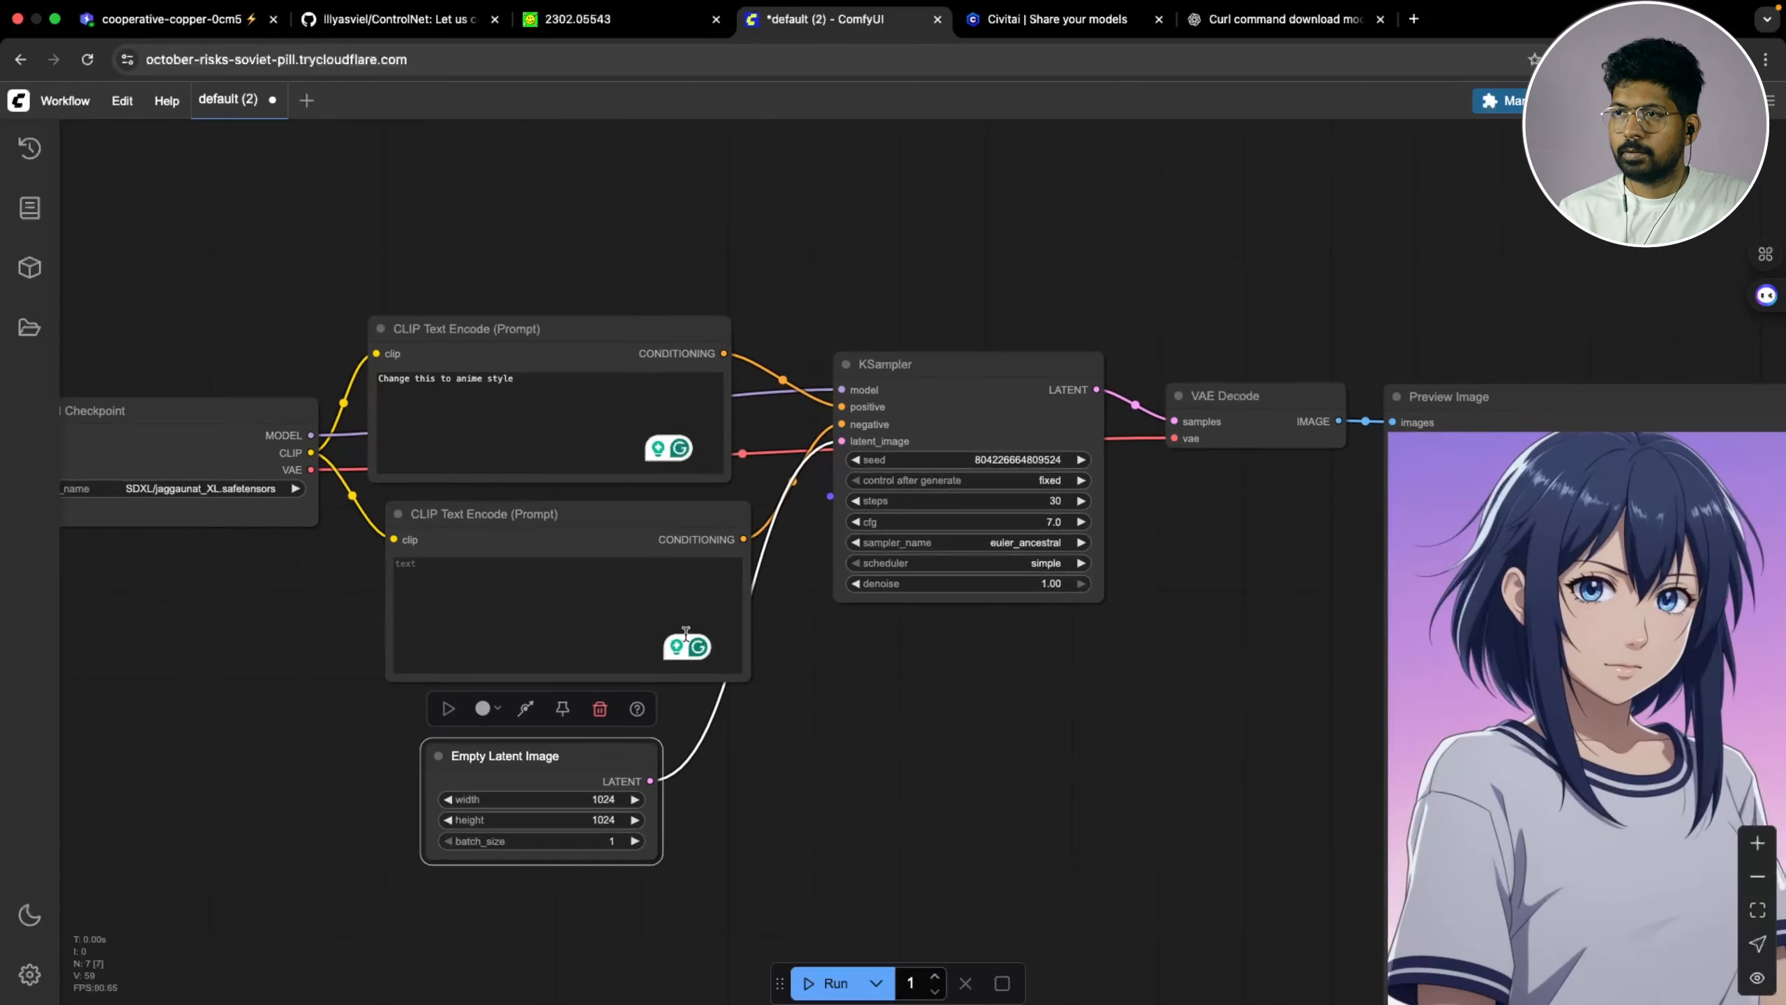
Open the Custom Nodes Manager from ComfyUI Manager to view the available custom node packs
scroll(577, 387, down, 4)
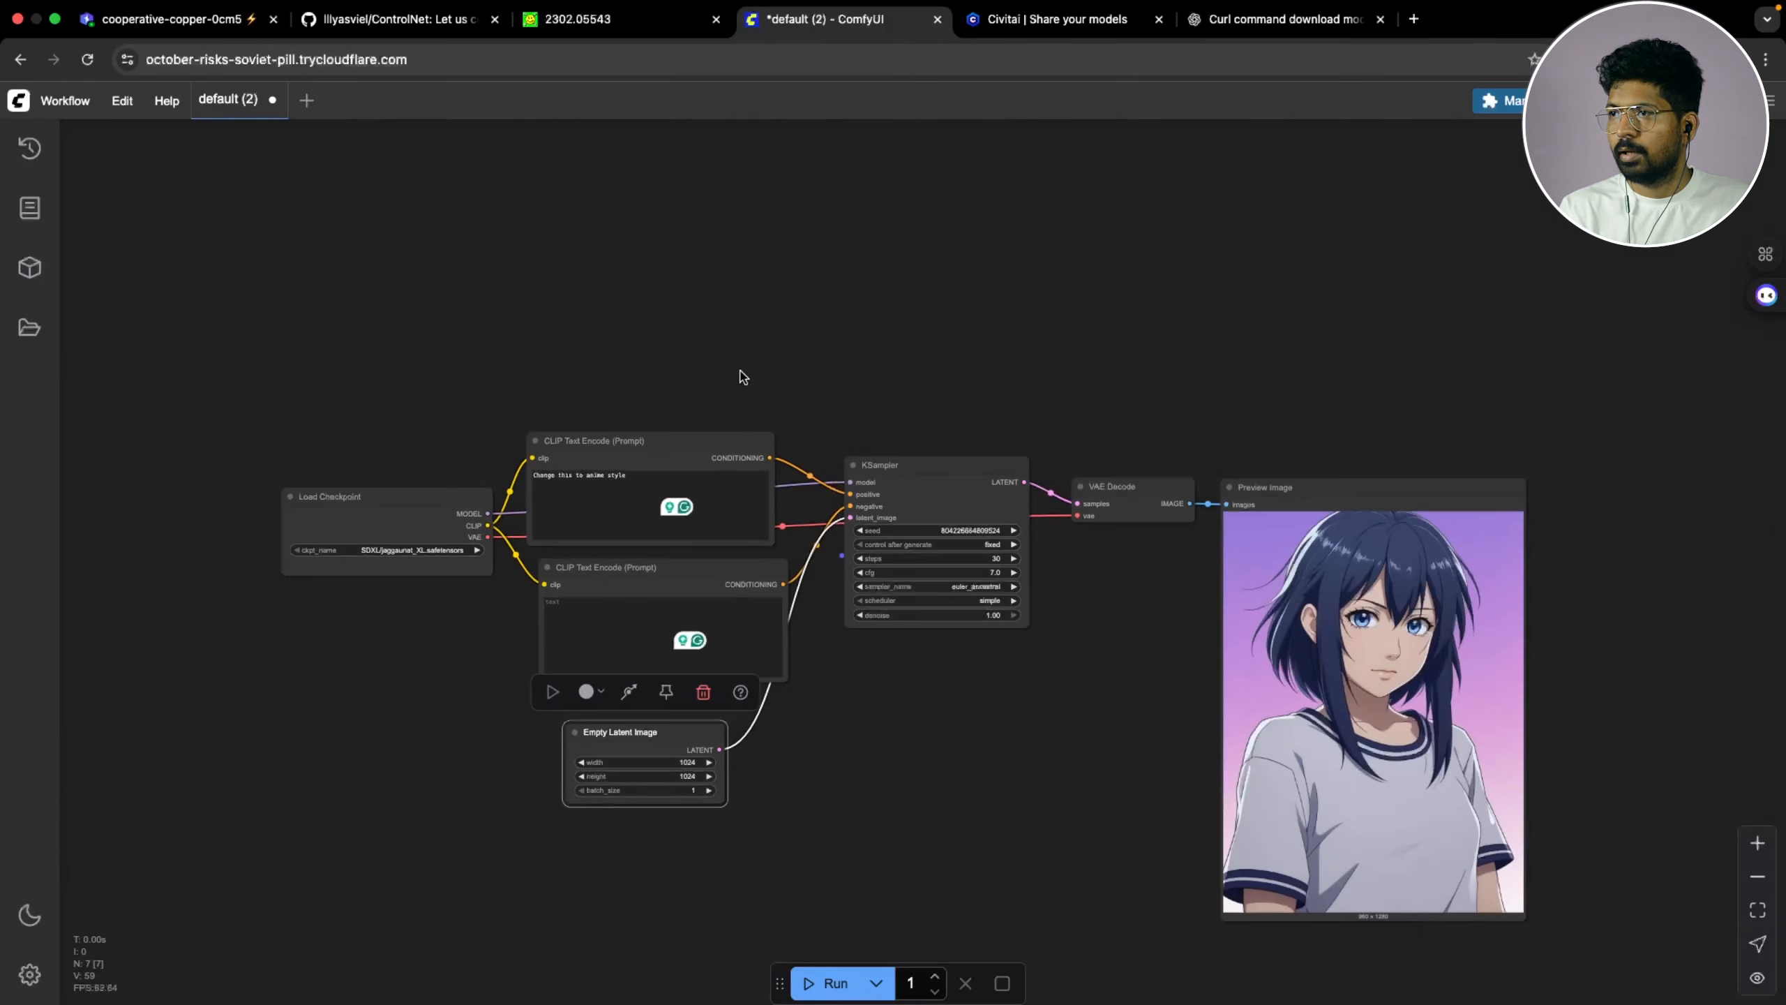
scroll(668, 396, up, 3)
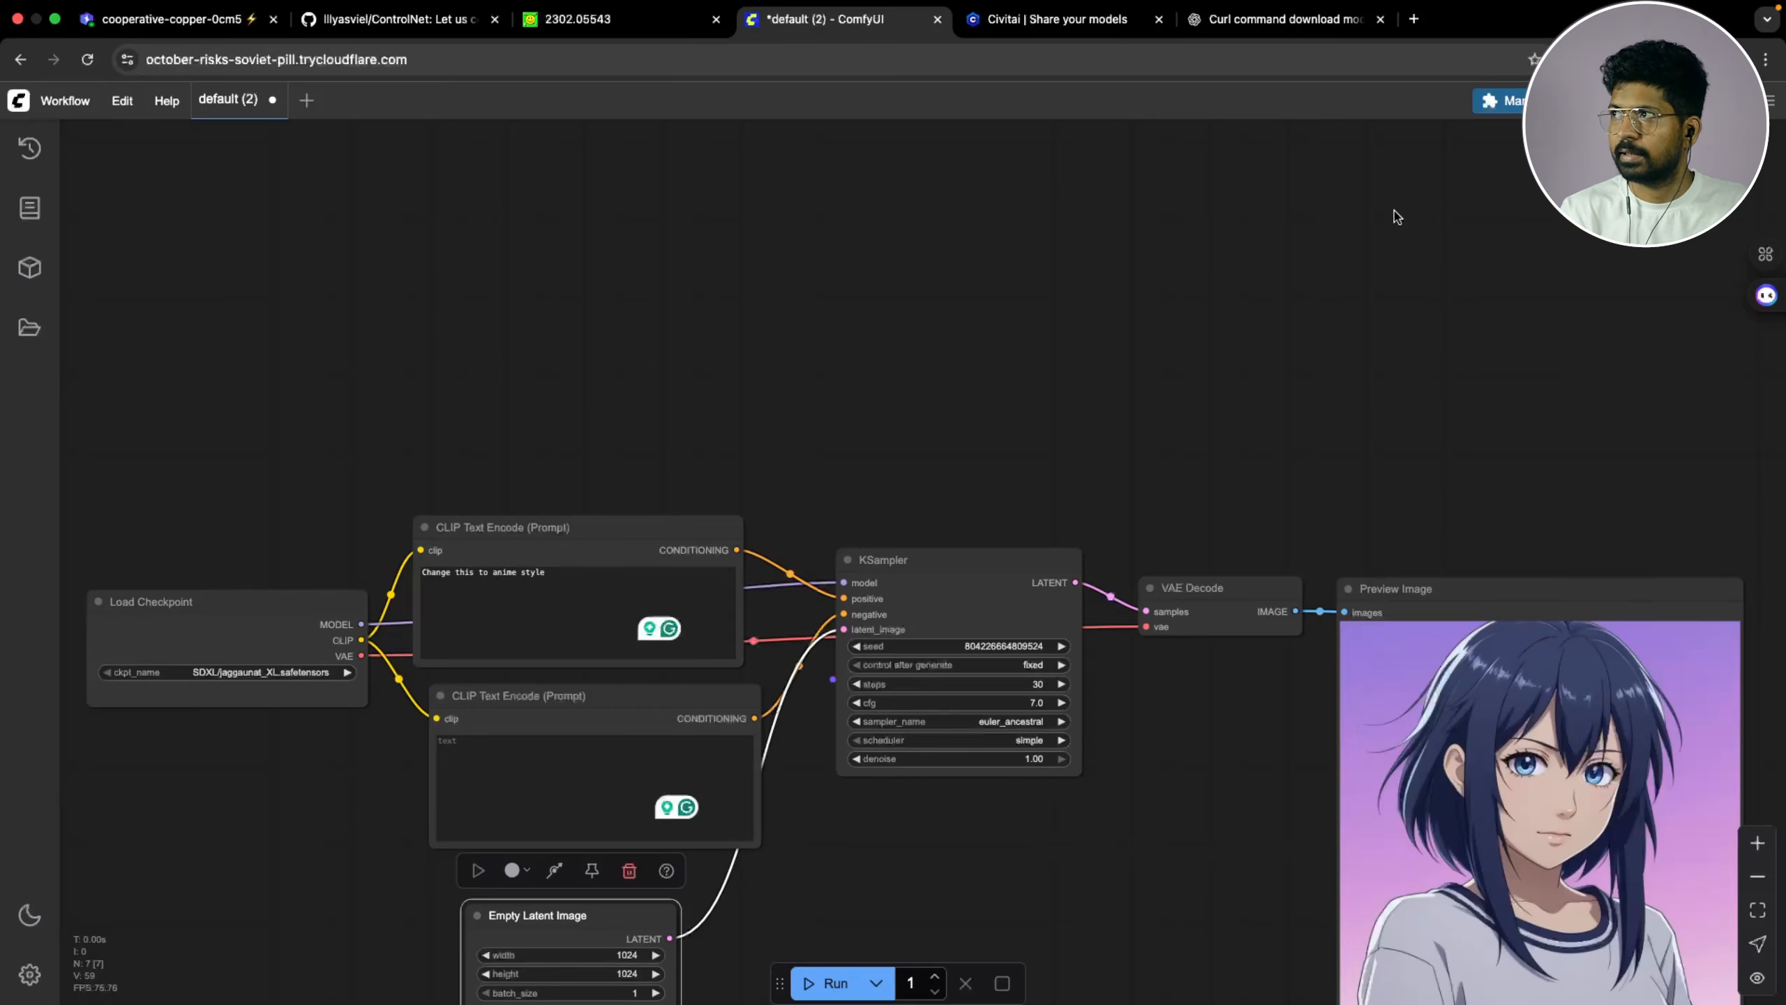
click(1498, 100)
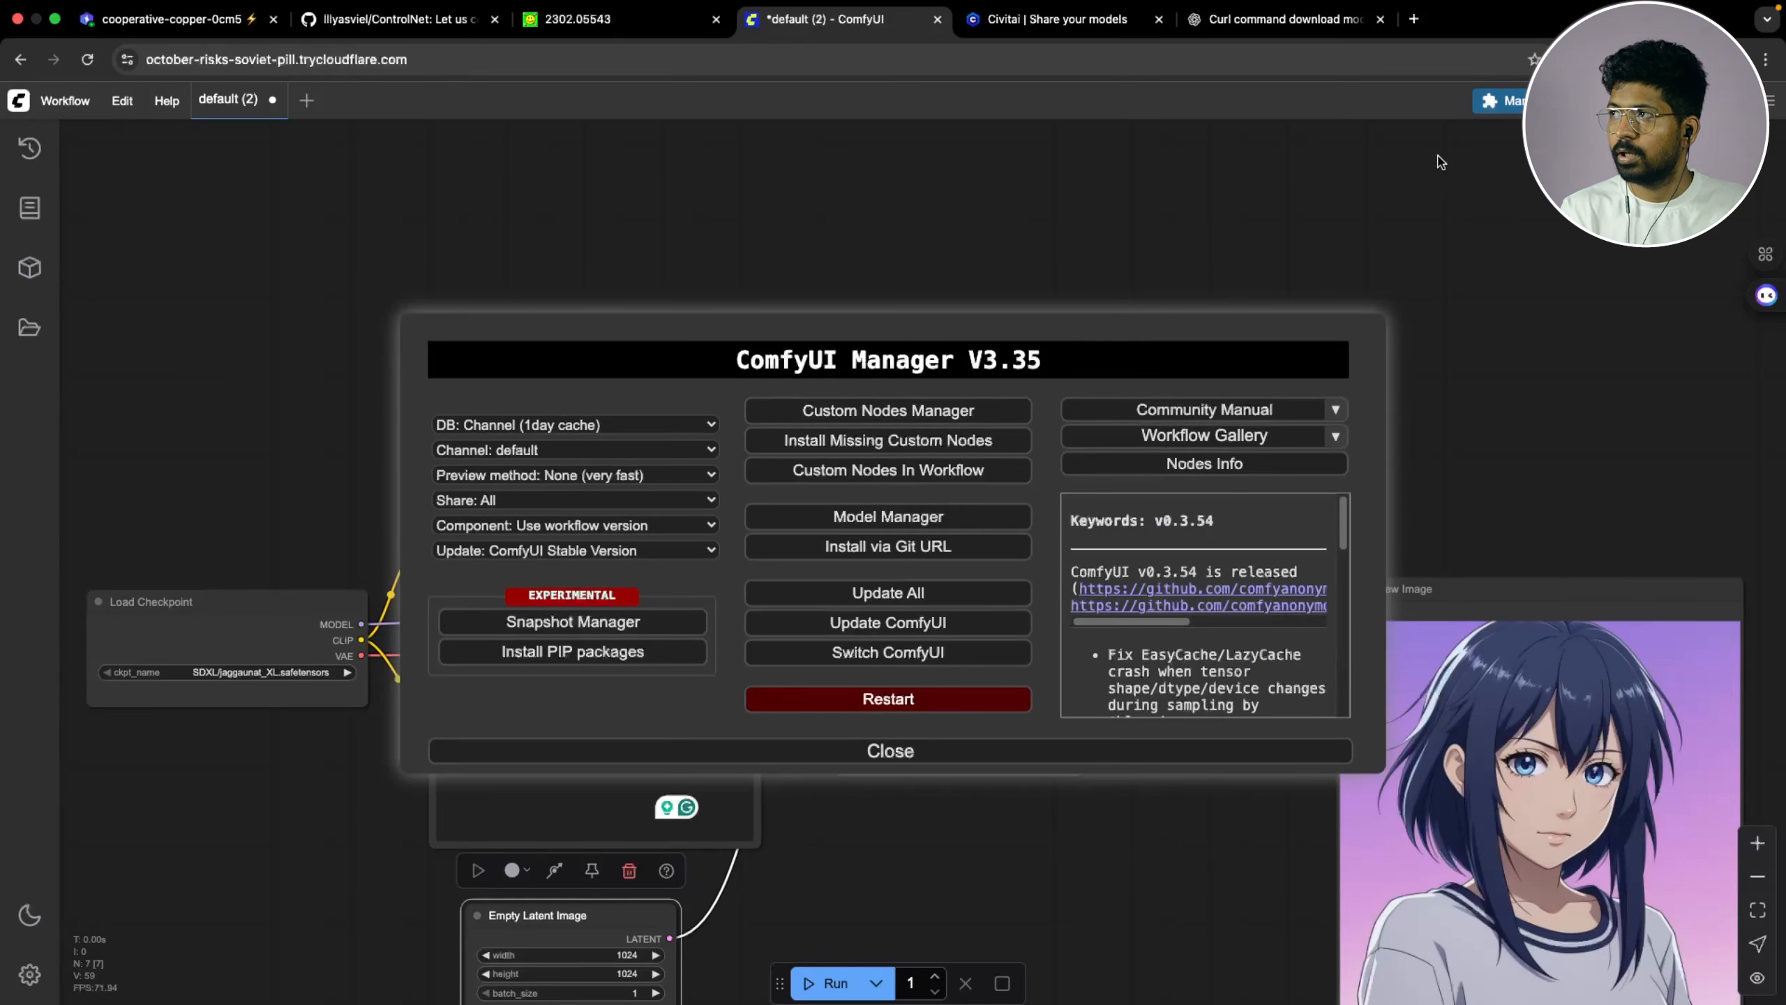
click(884, 413)
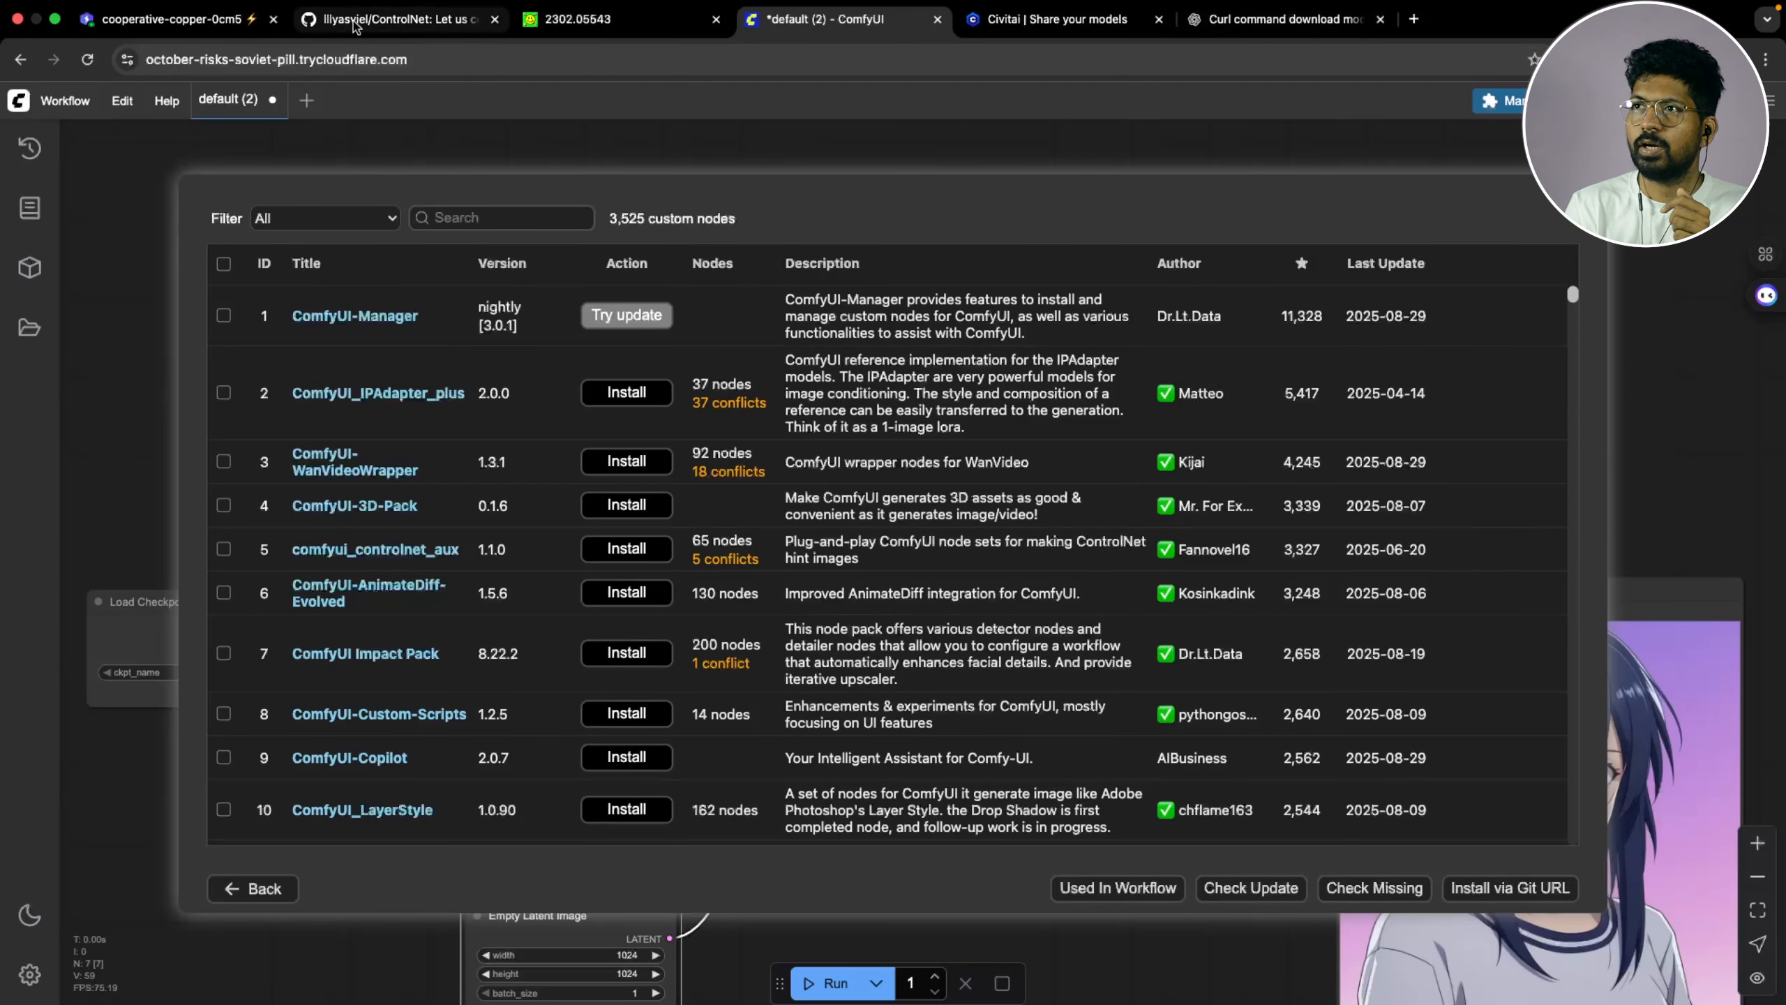
Revisit the top of the ControlNet GitHub page, search Google for "comfyui github", and look through the ComfyUI repository
click(330, 21)
scroll(425, 199, up, 6)
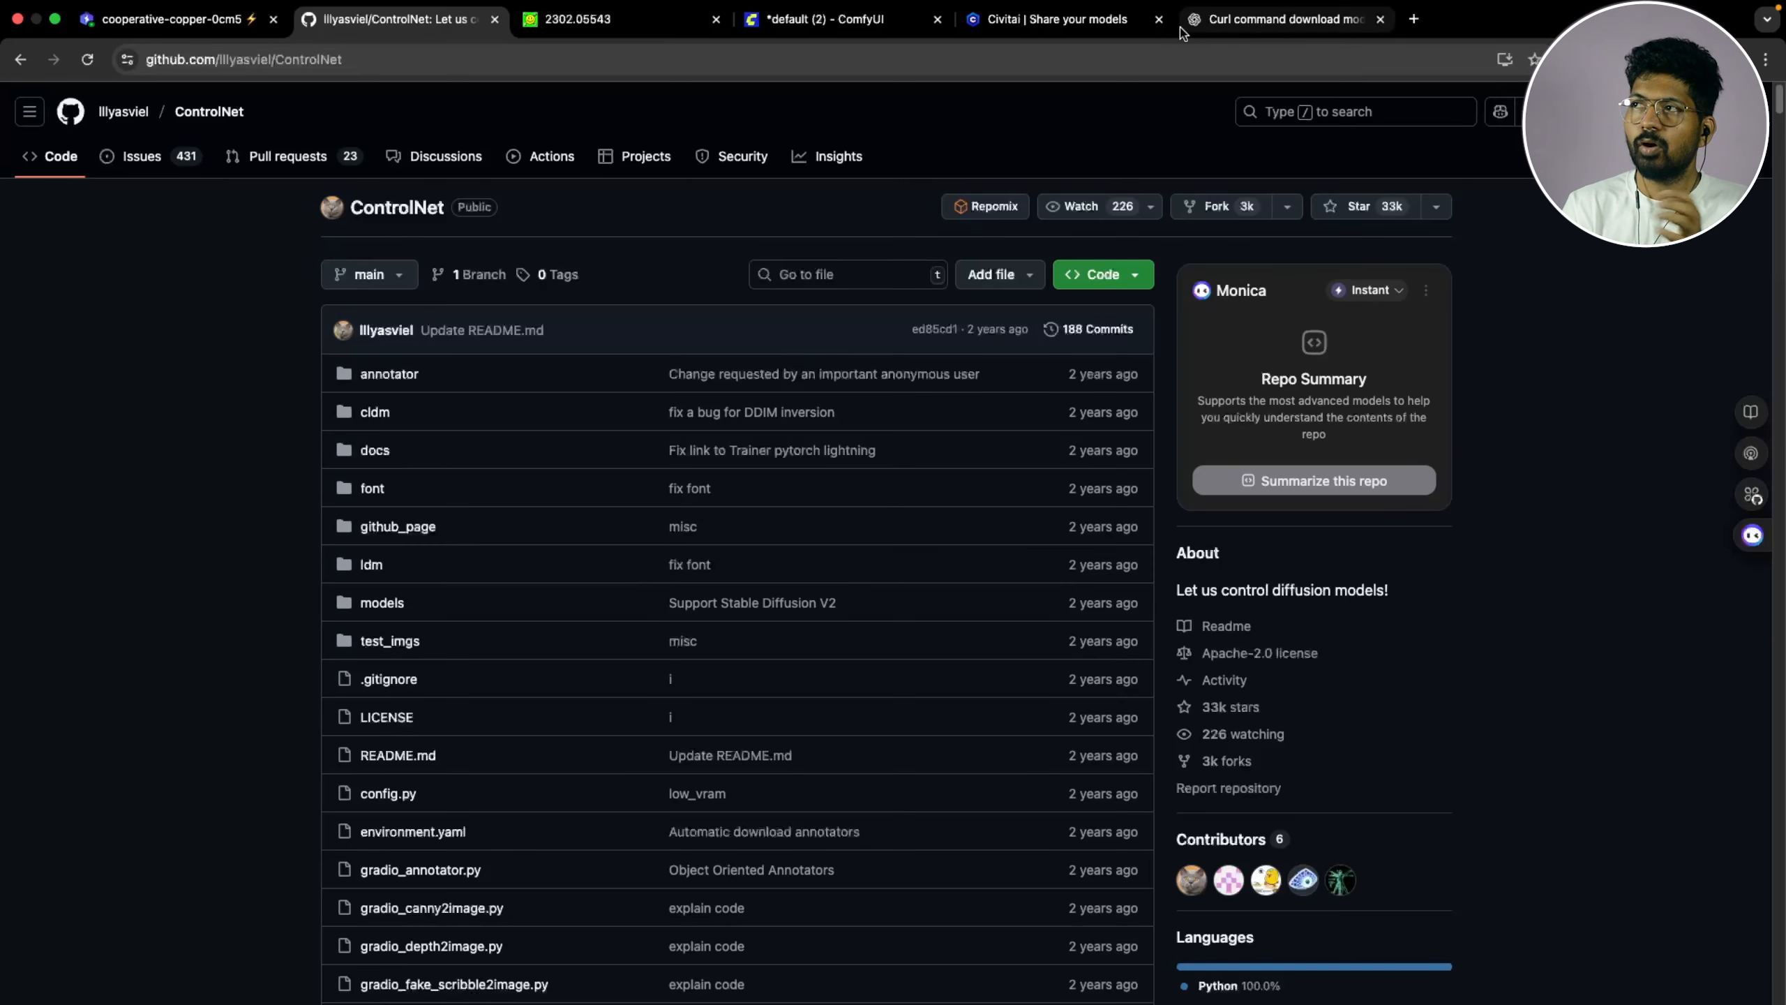
click(1413, 19)
text(fyui)
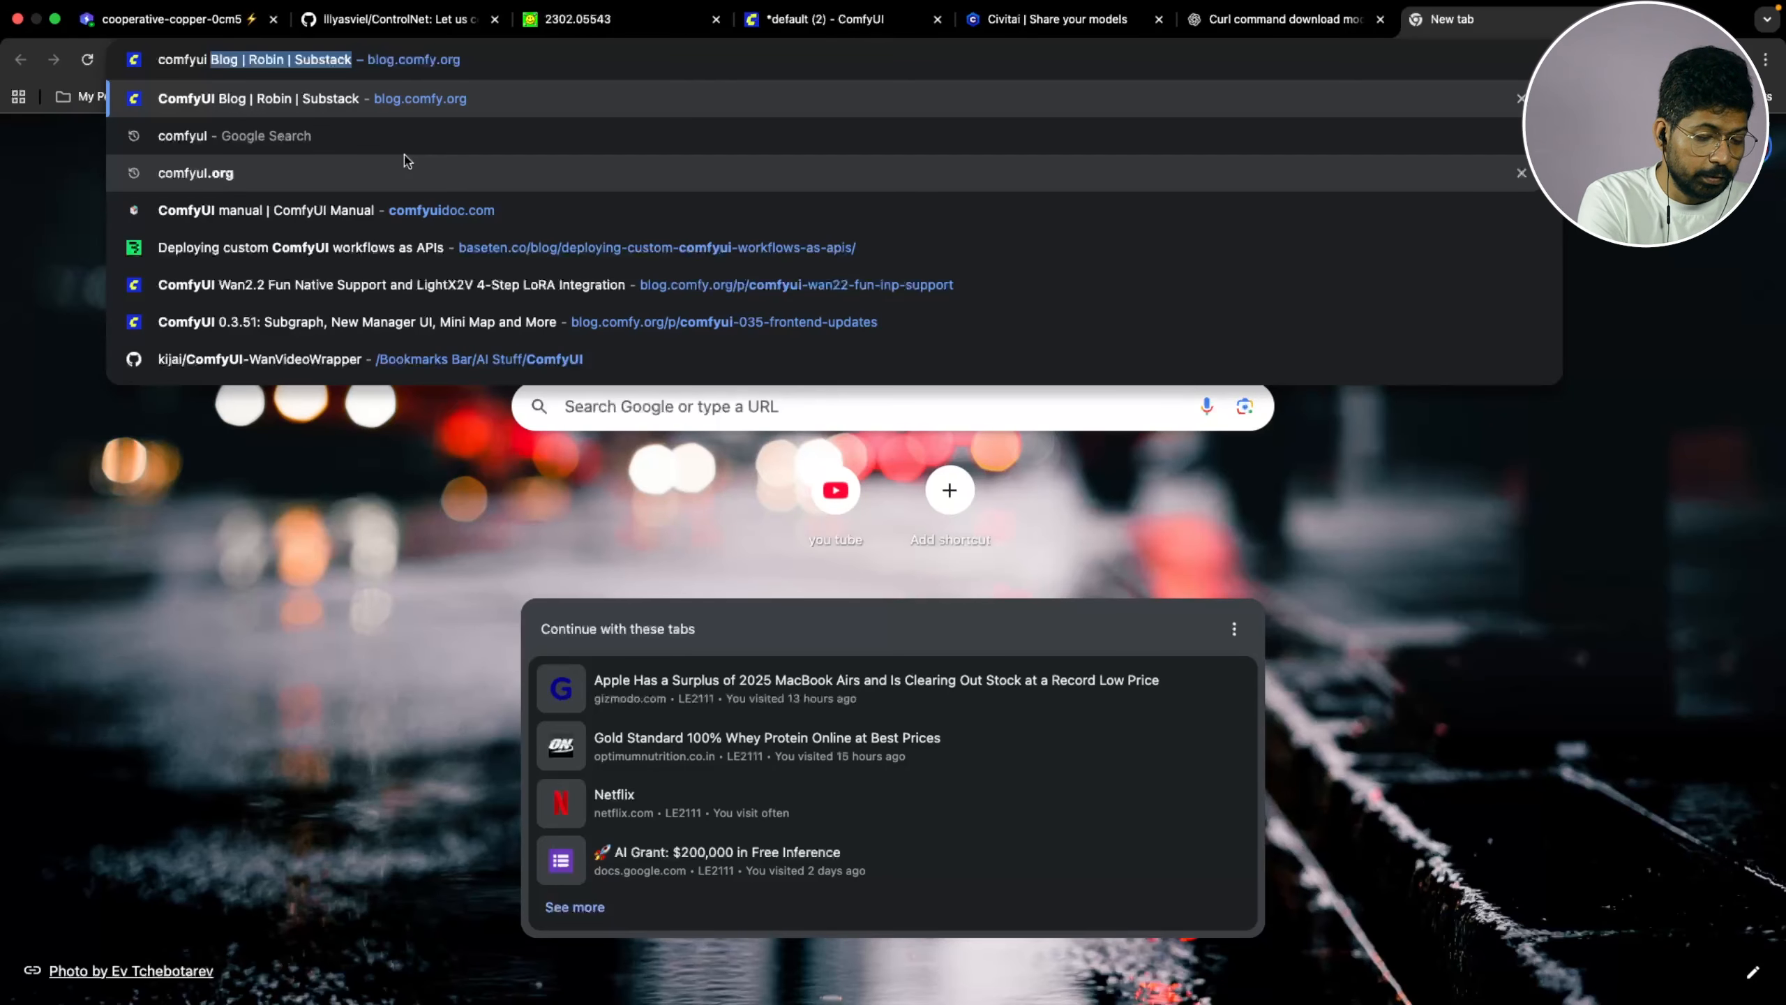
text(github)
key(Return)
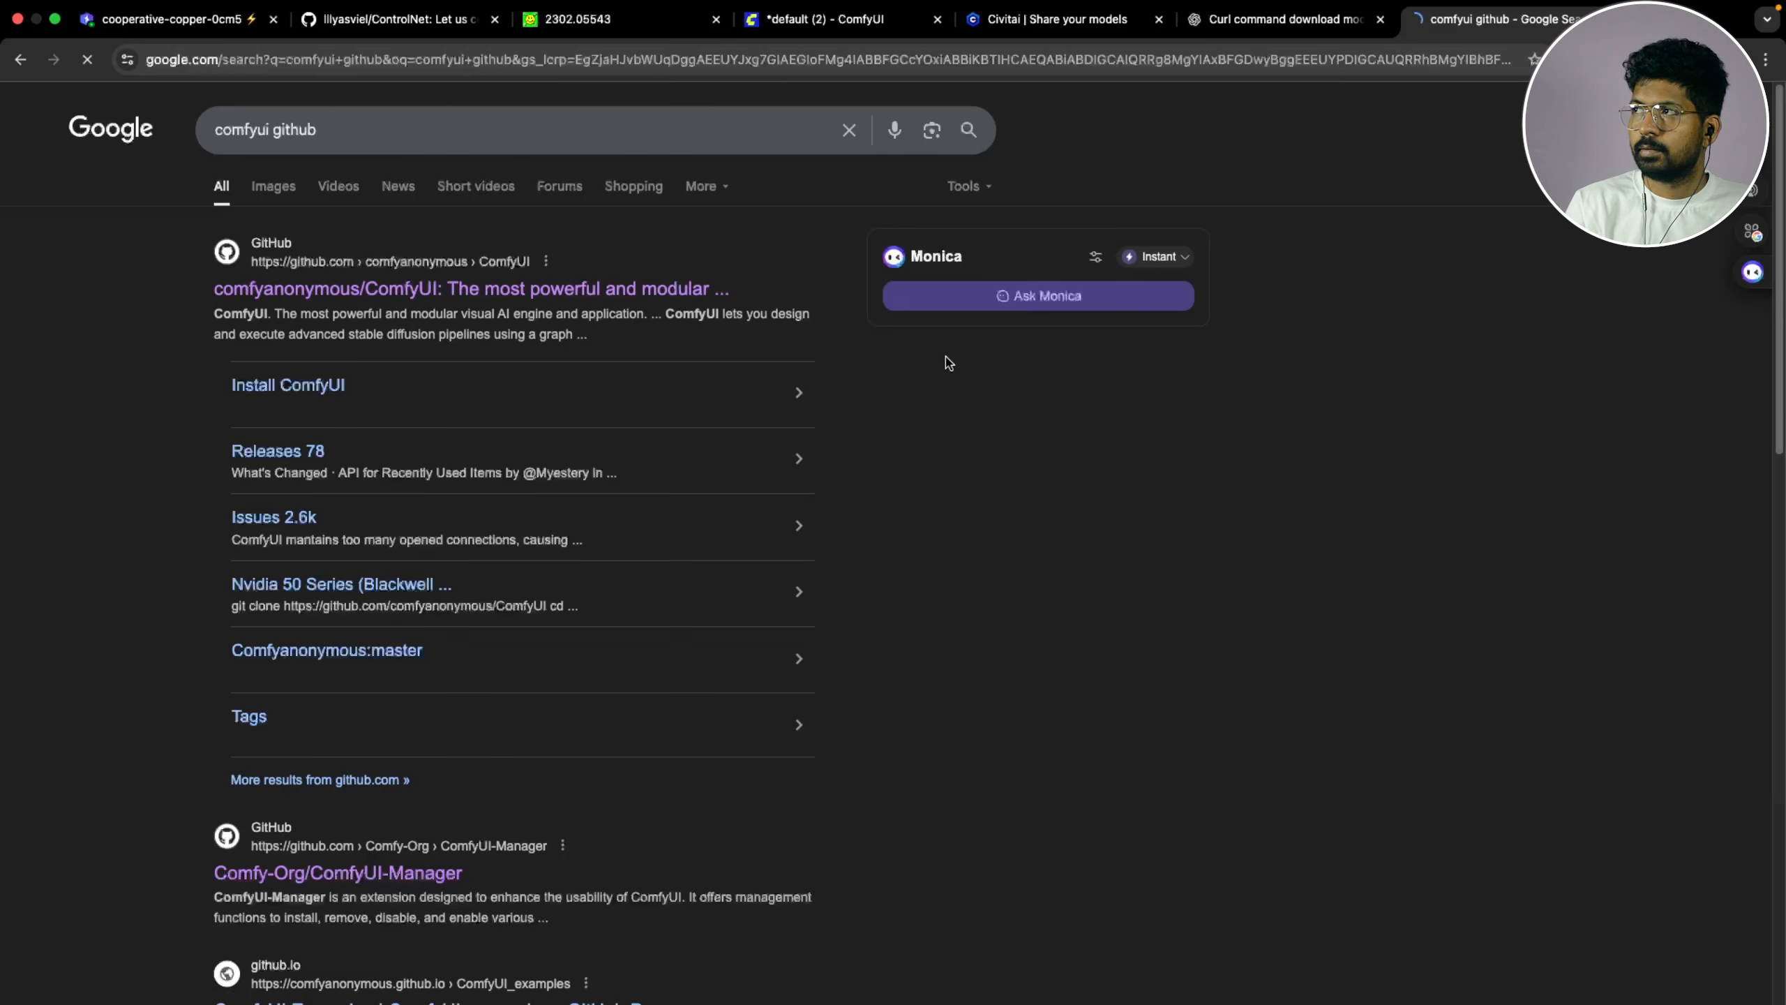
scroll(694, 366, down, 10)
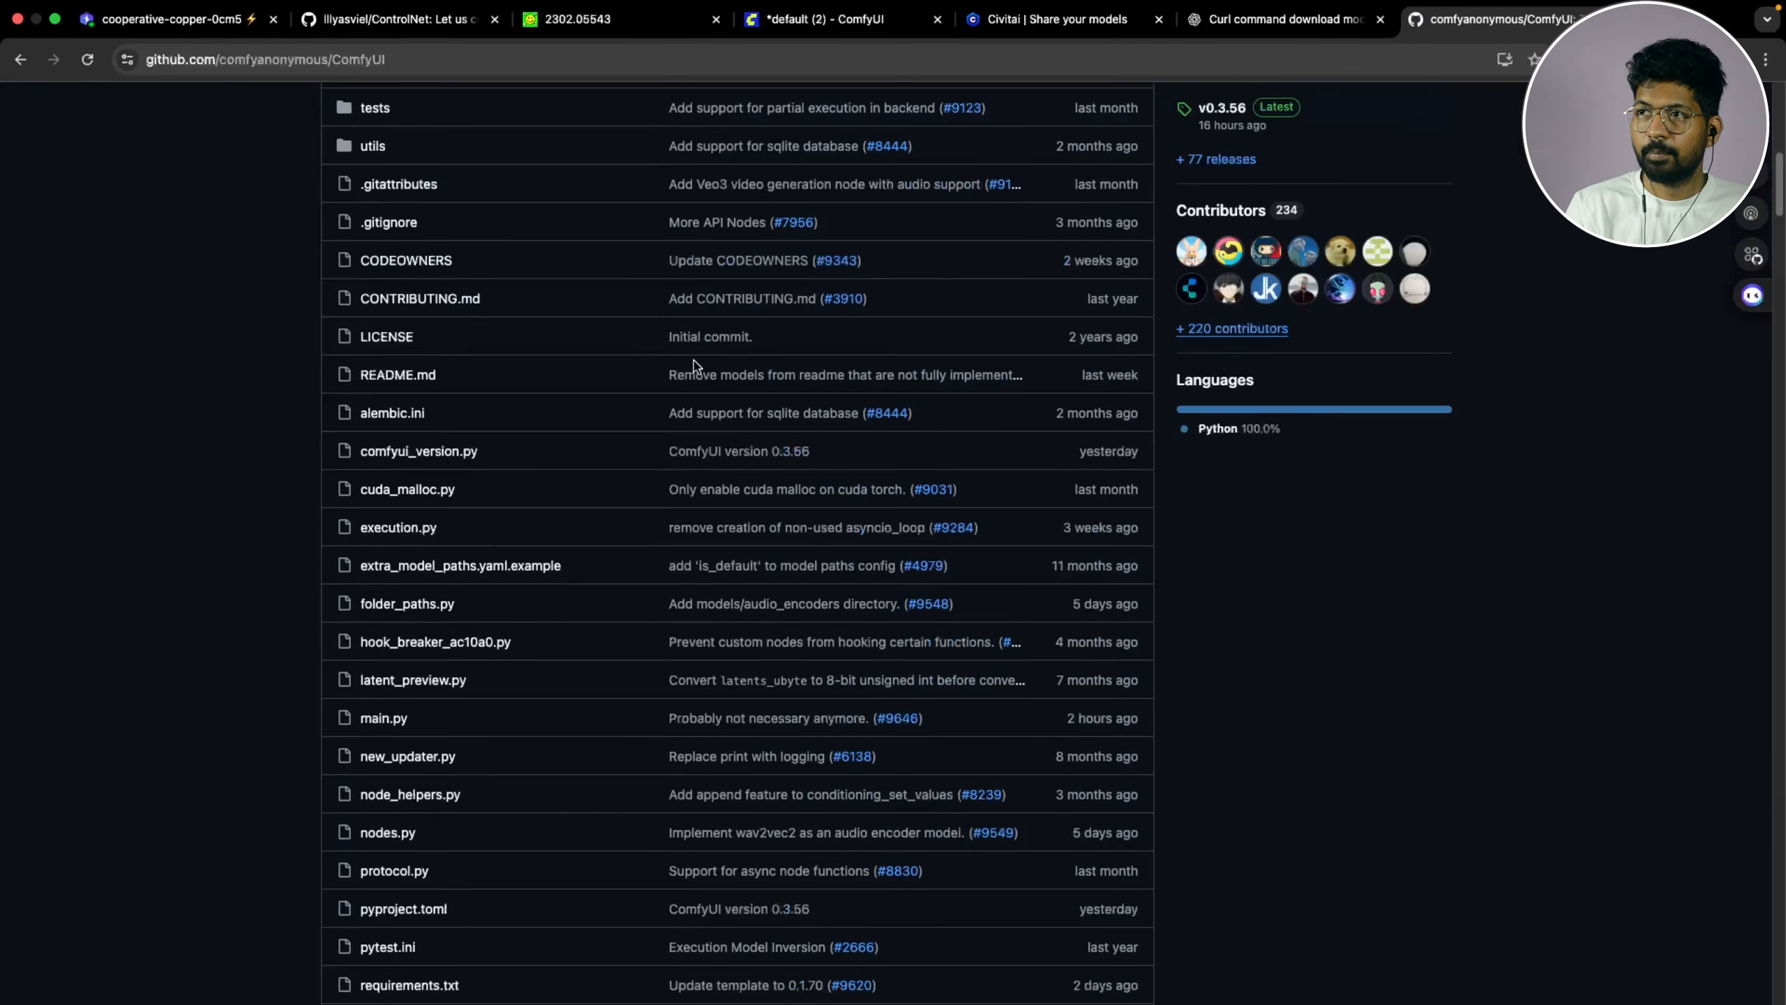
scroll(694, 366, up, 10)
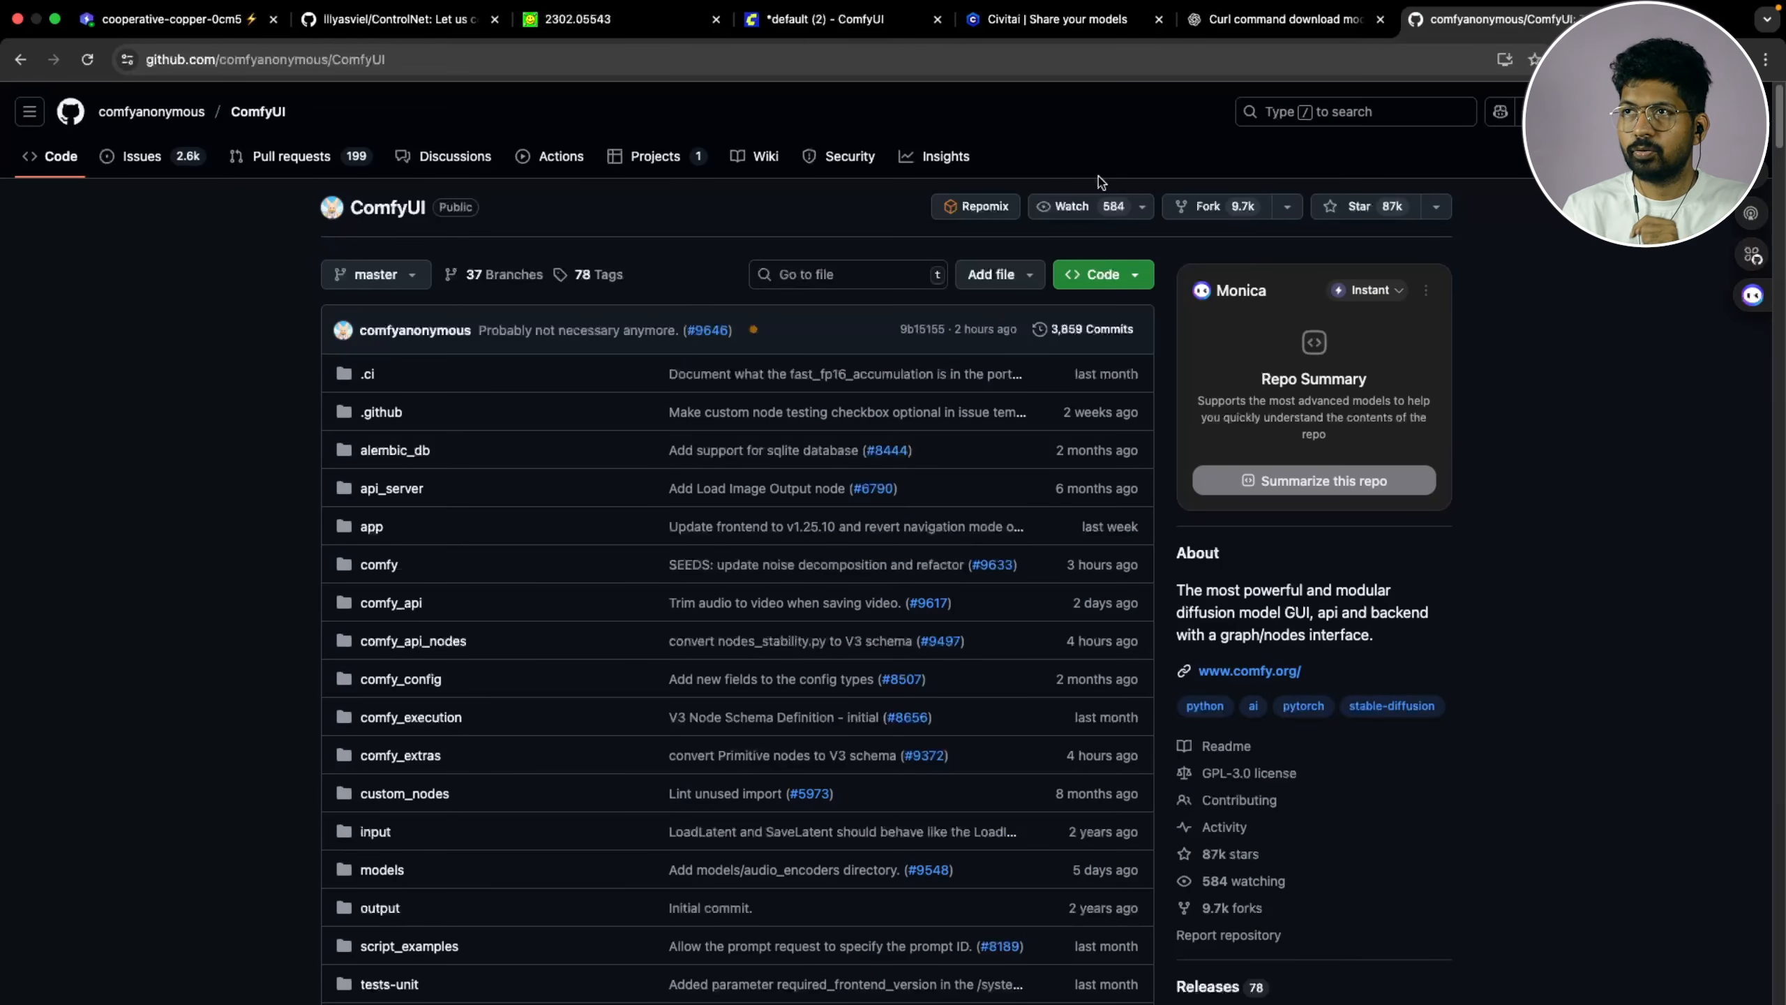
Compare the ControlNet and ComfyUI GitHub repository pages, looking down through the ComfyUI page
click(443, 21)
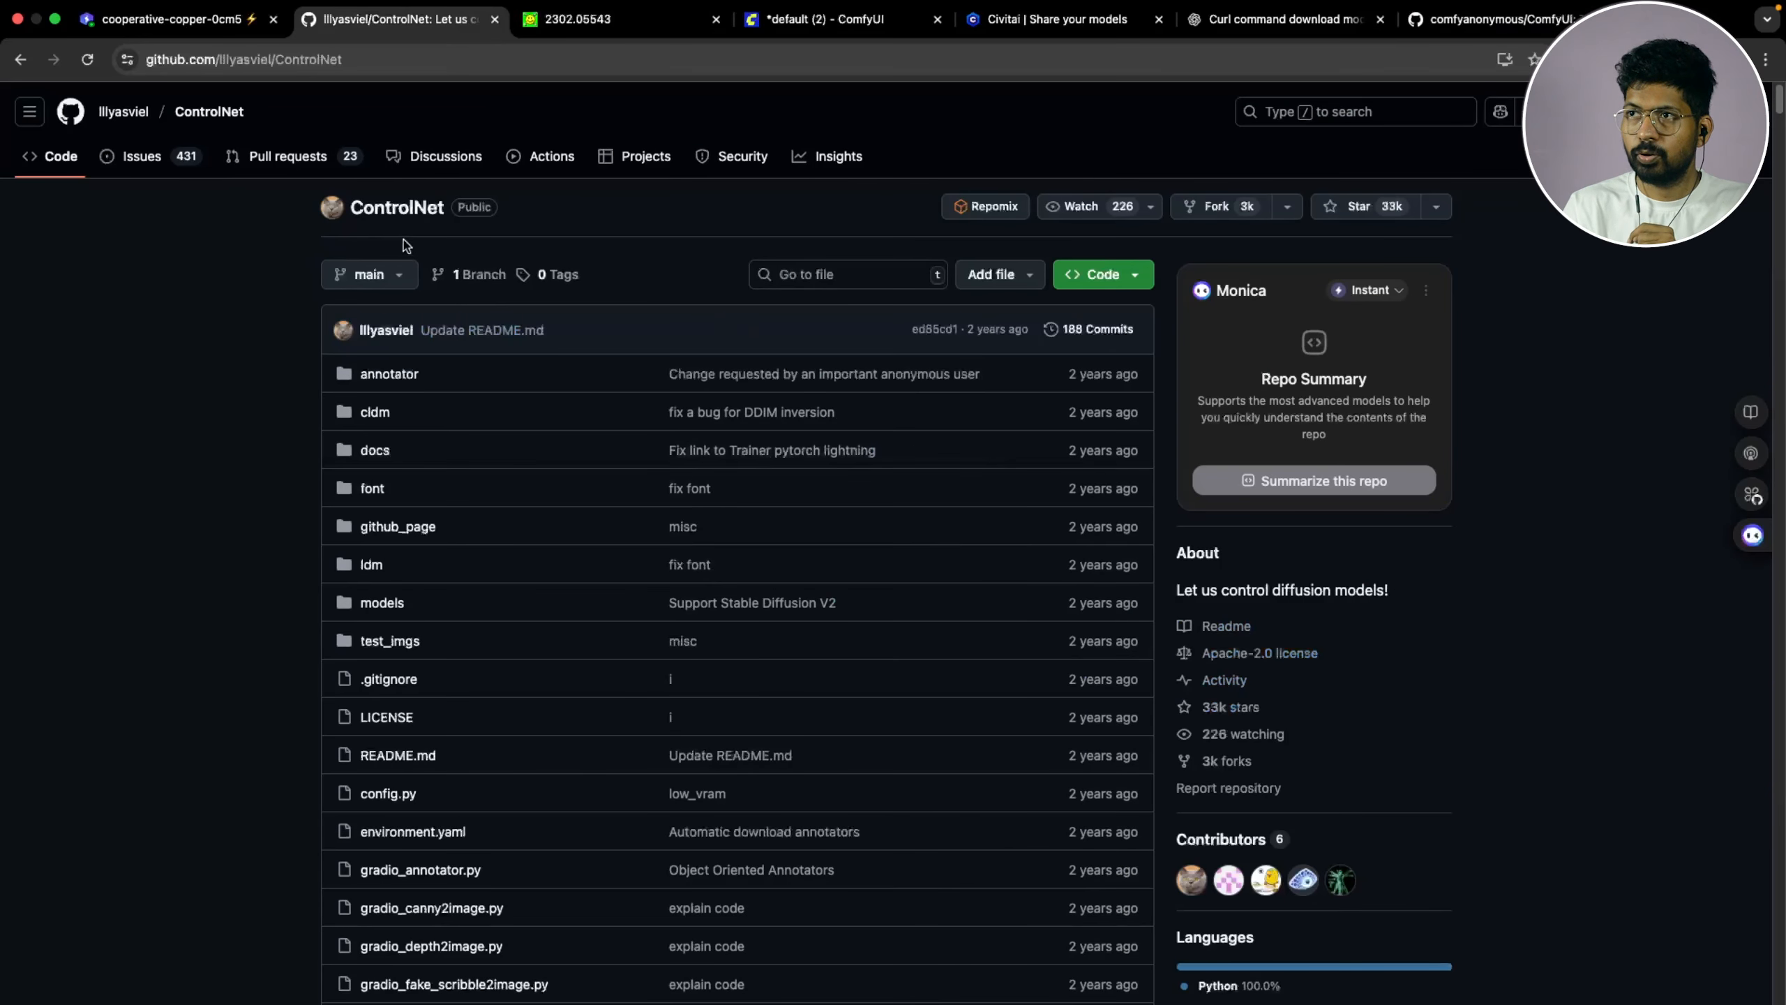
key(super+9)
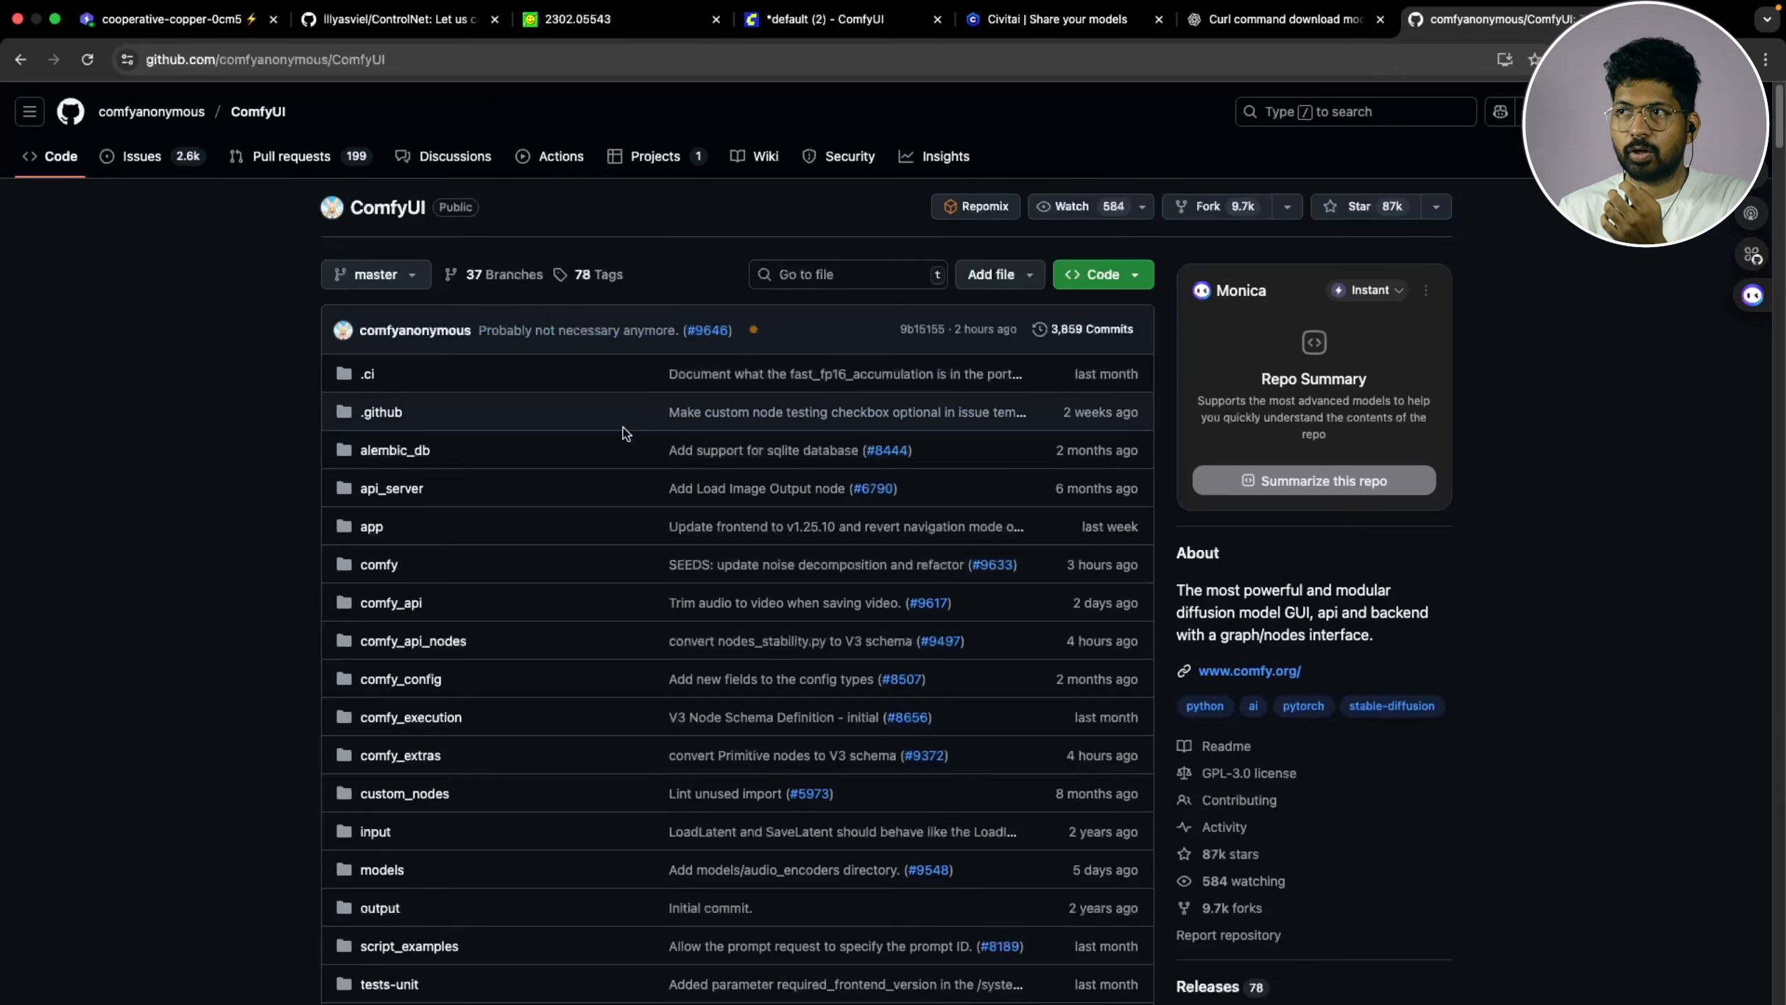
scroll(622, 426, down, 15)
scroll(706, 533, down, 10)
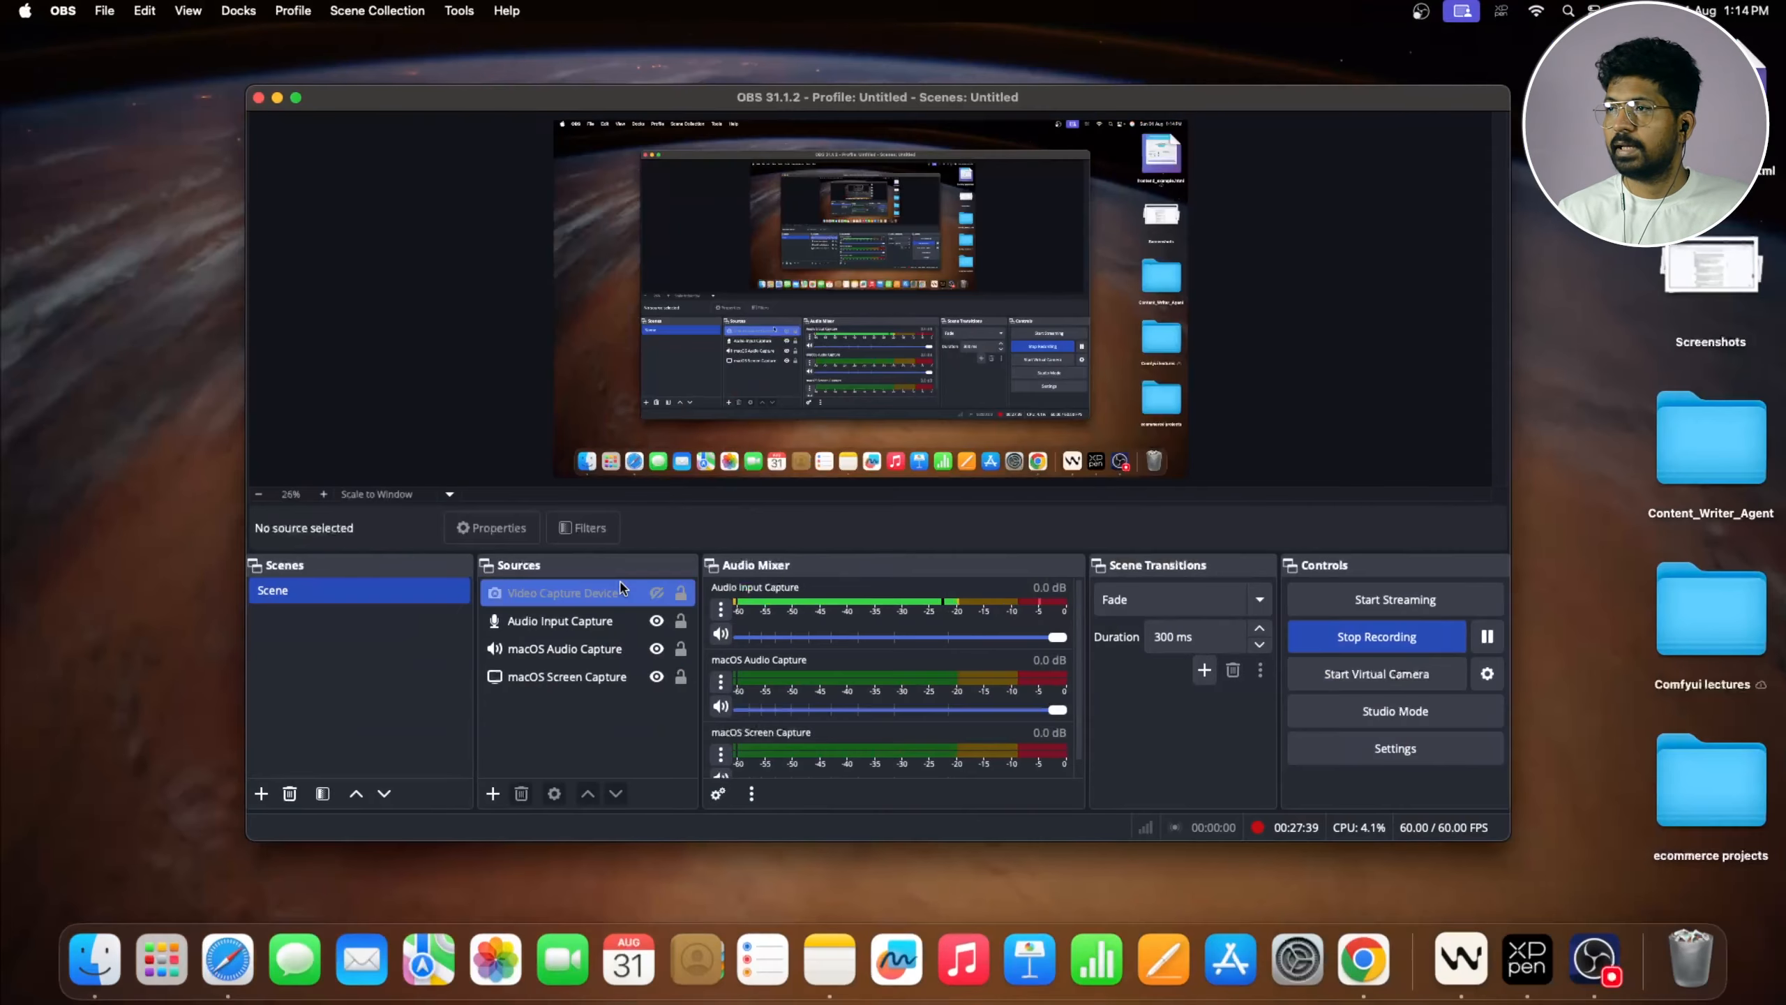
key(ctrl+Right)
click(429, 21)
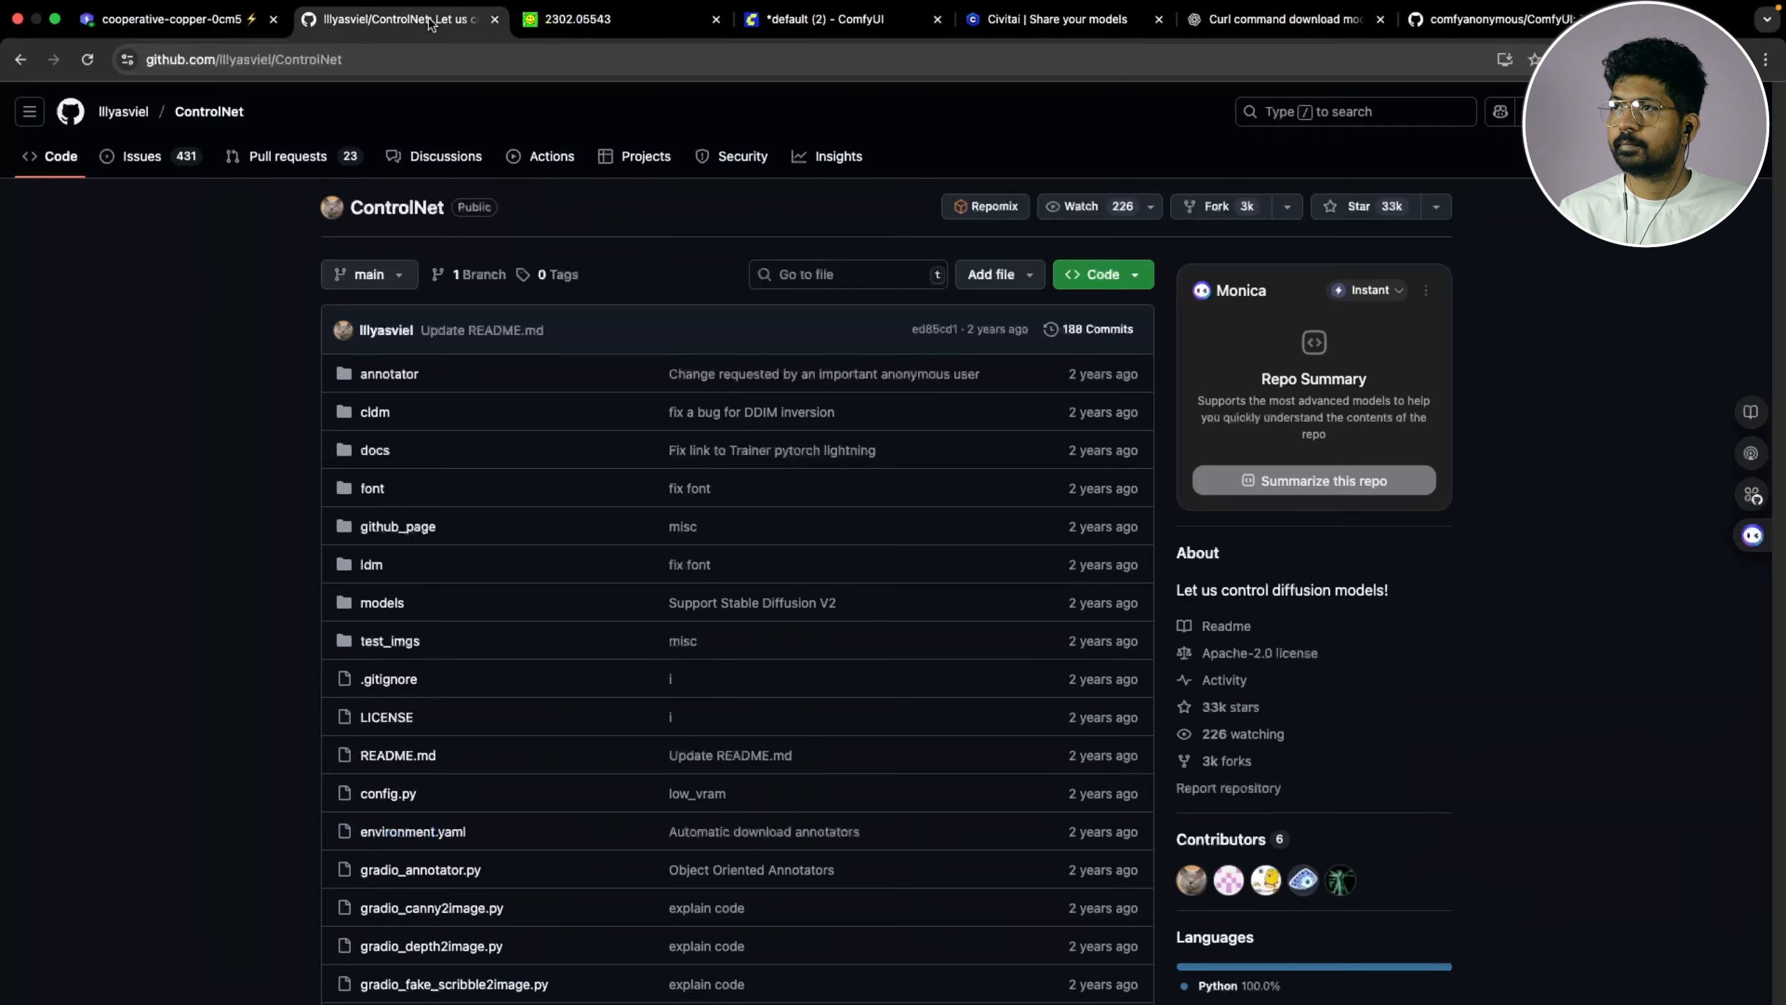
Search the custom node packs in ComfyUI for "control" and install the latest version of comfyui_controlnet_aux
click(821, 21)
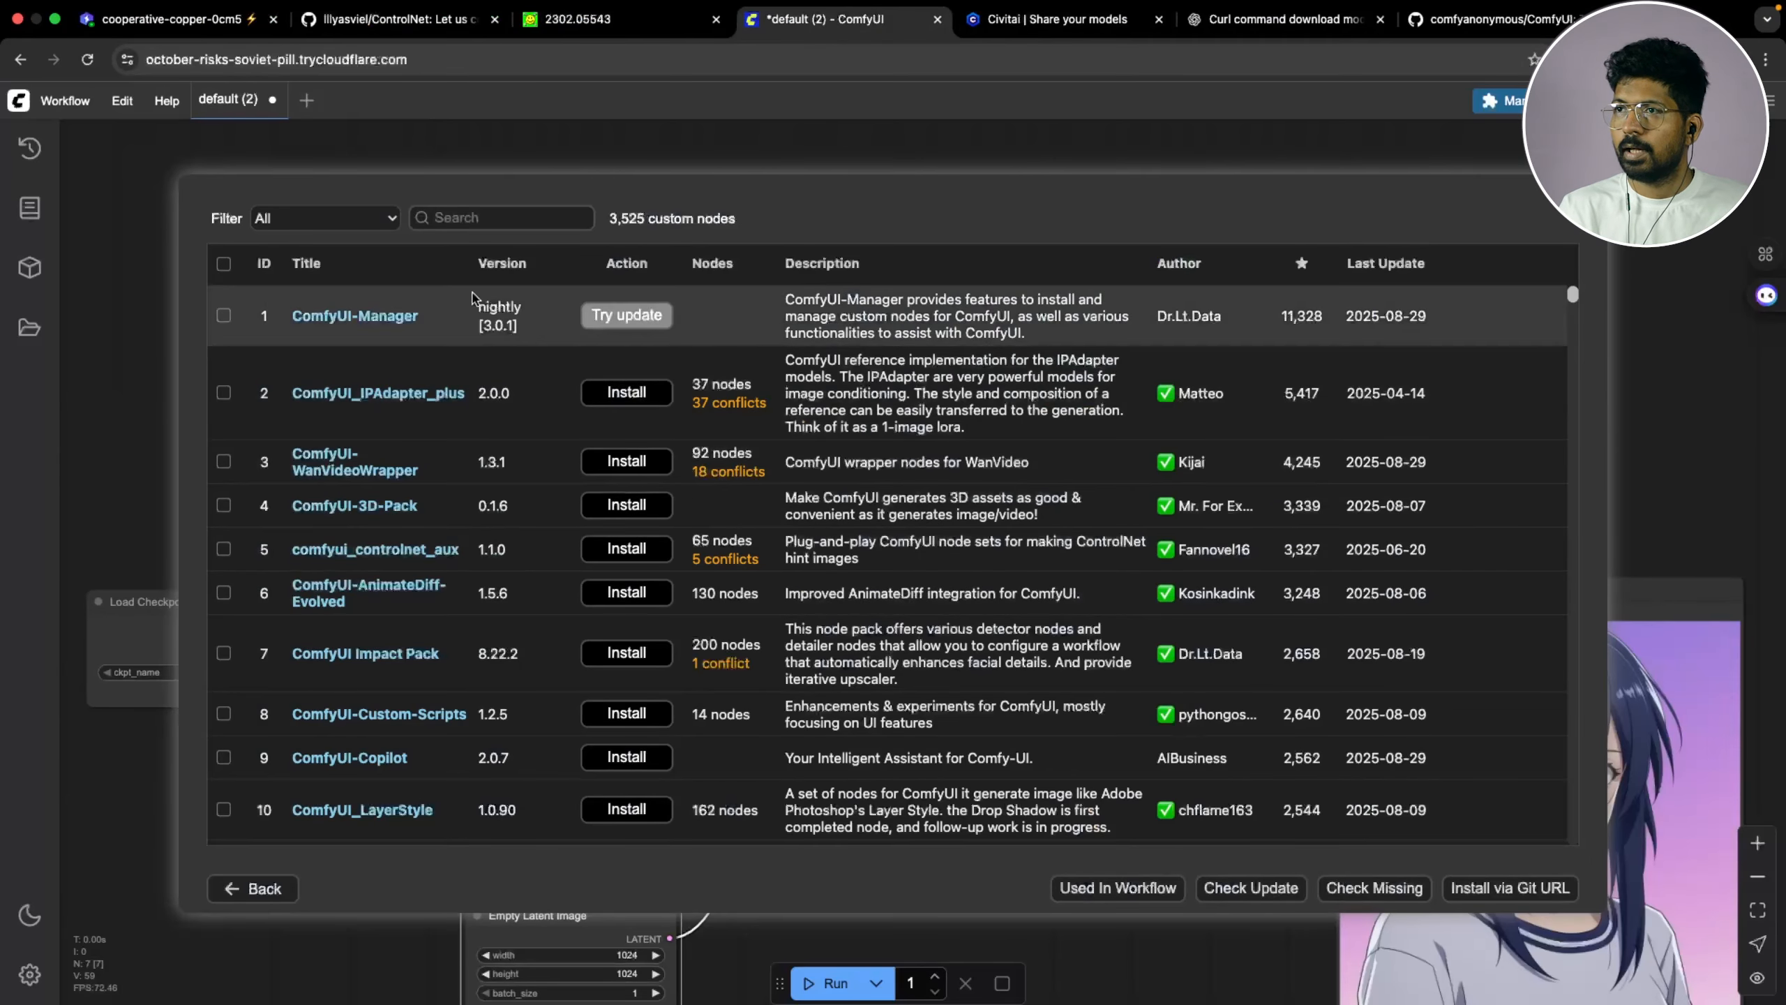
click(486, 222)
text(control)
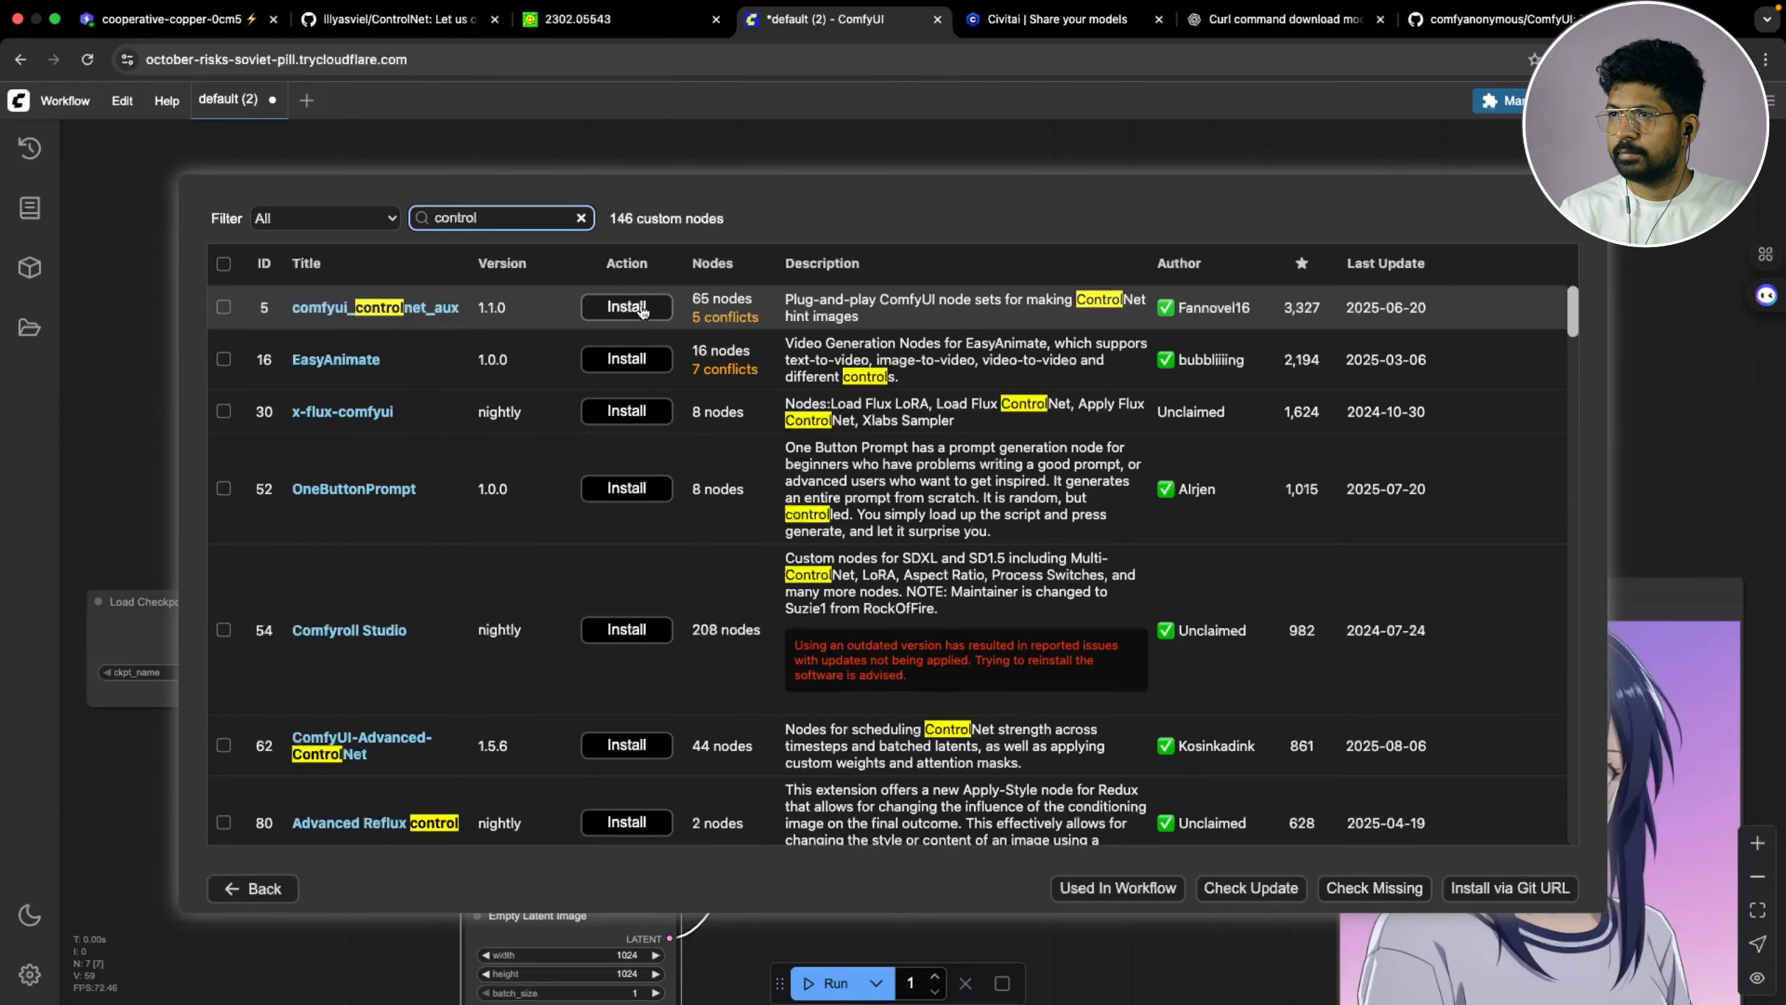
mouse_move(1224, 313)
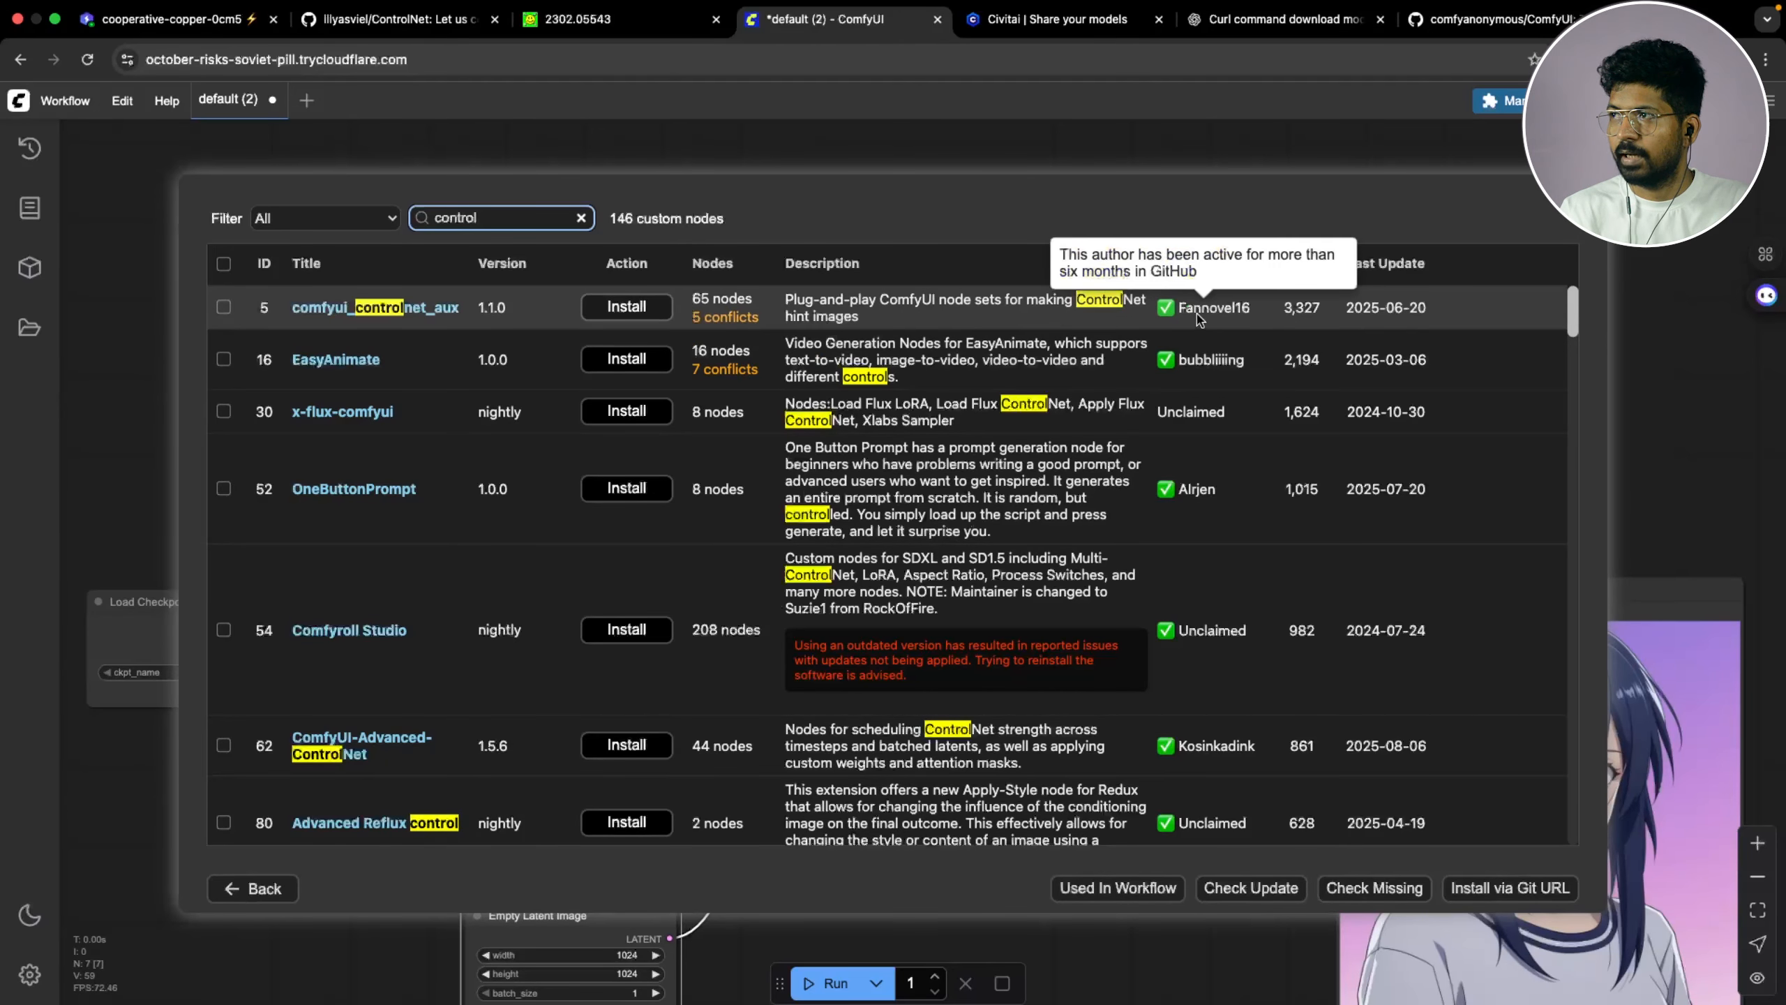
click(622, 310)
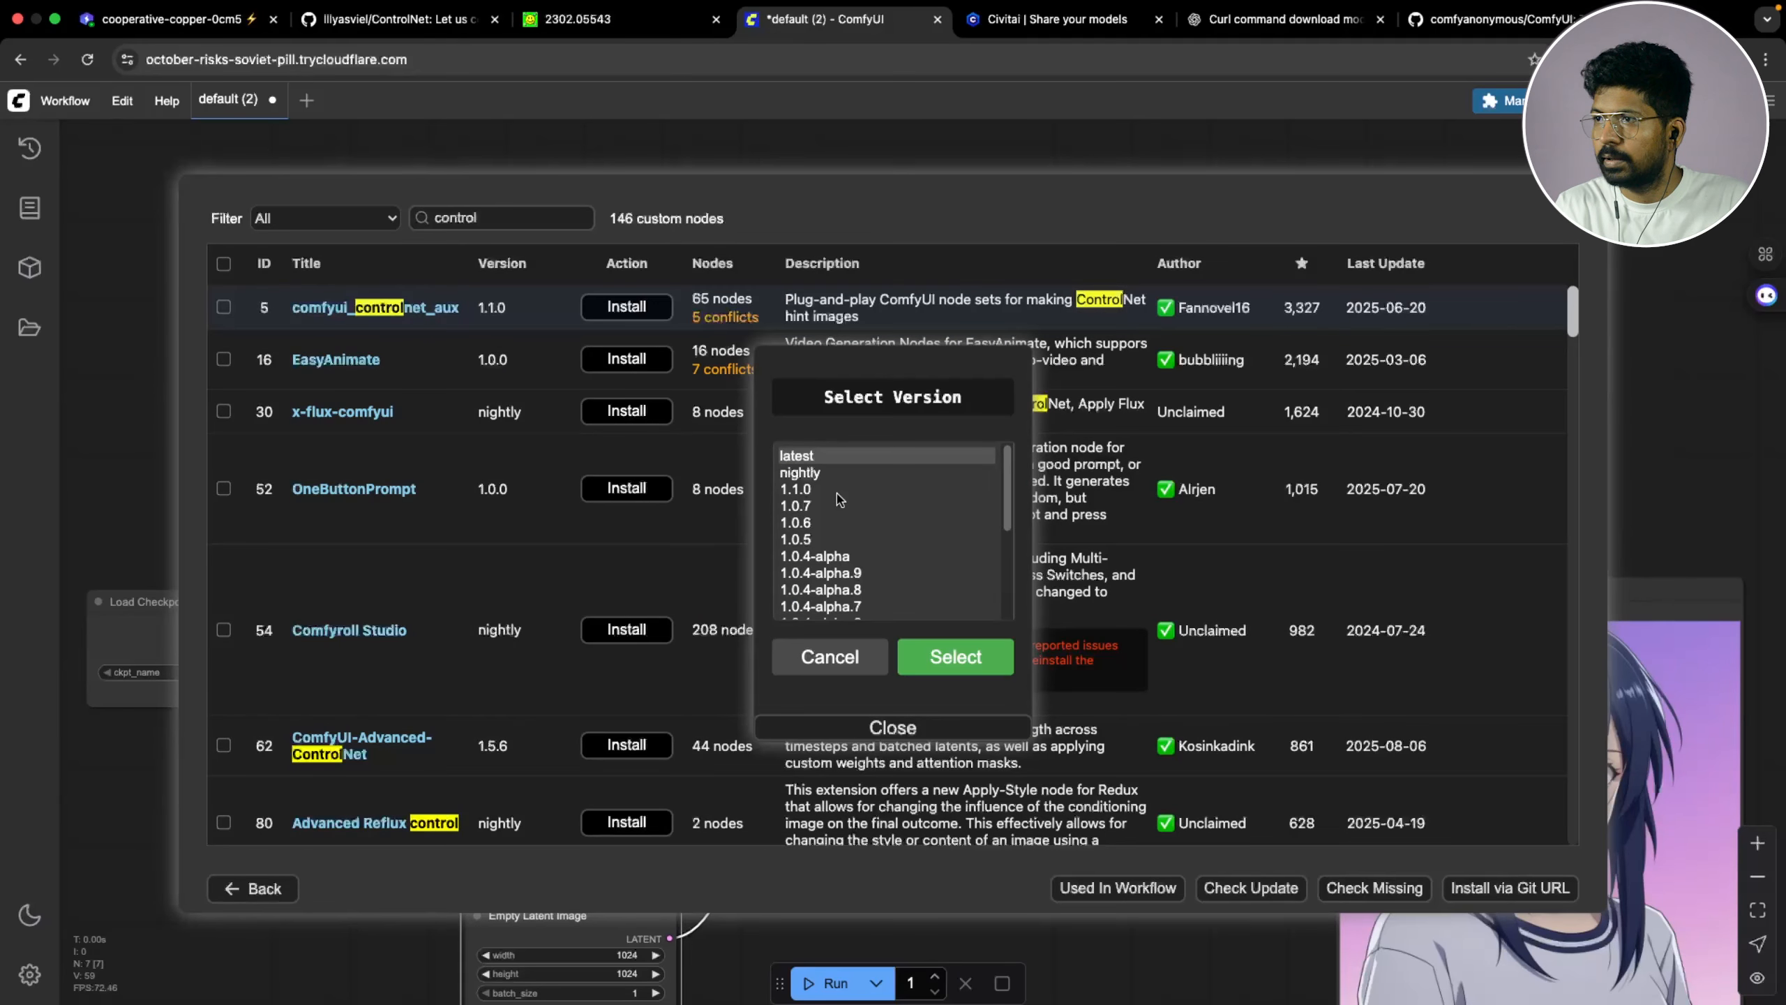
click(965, 658)
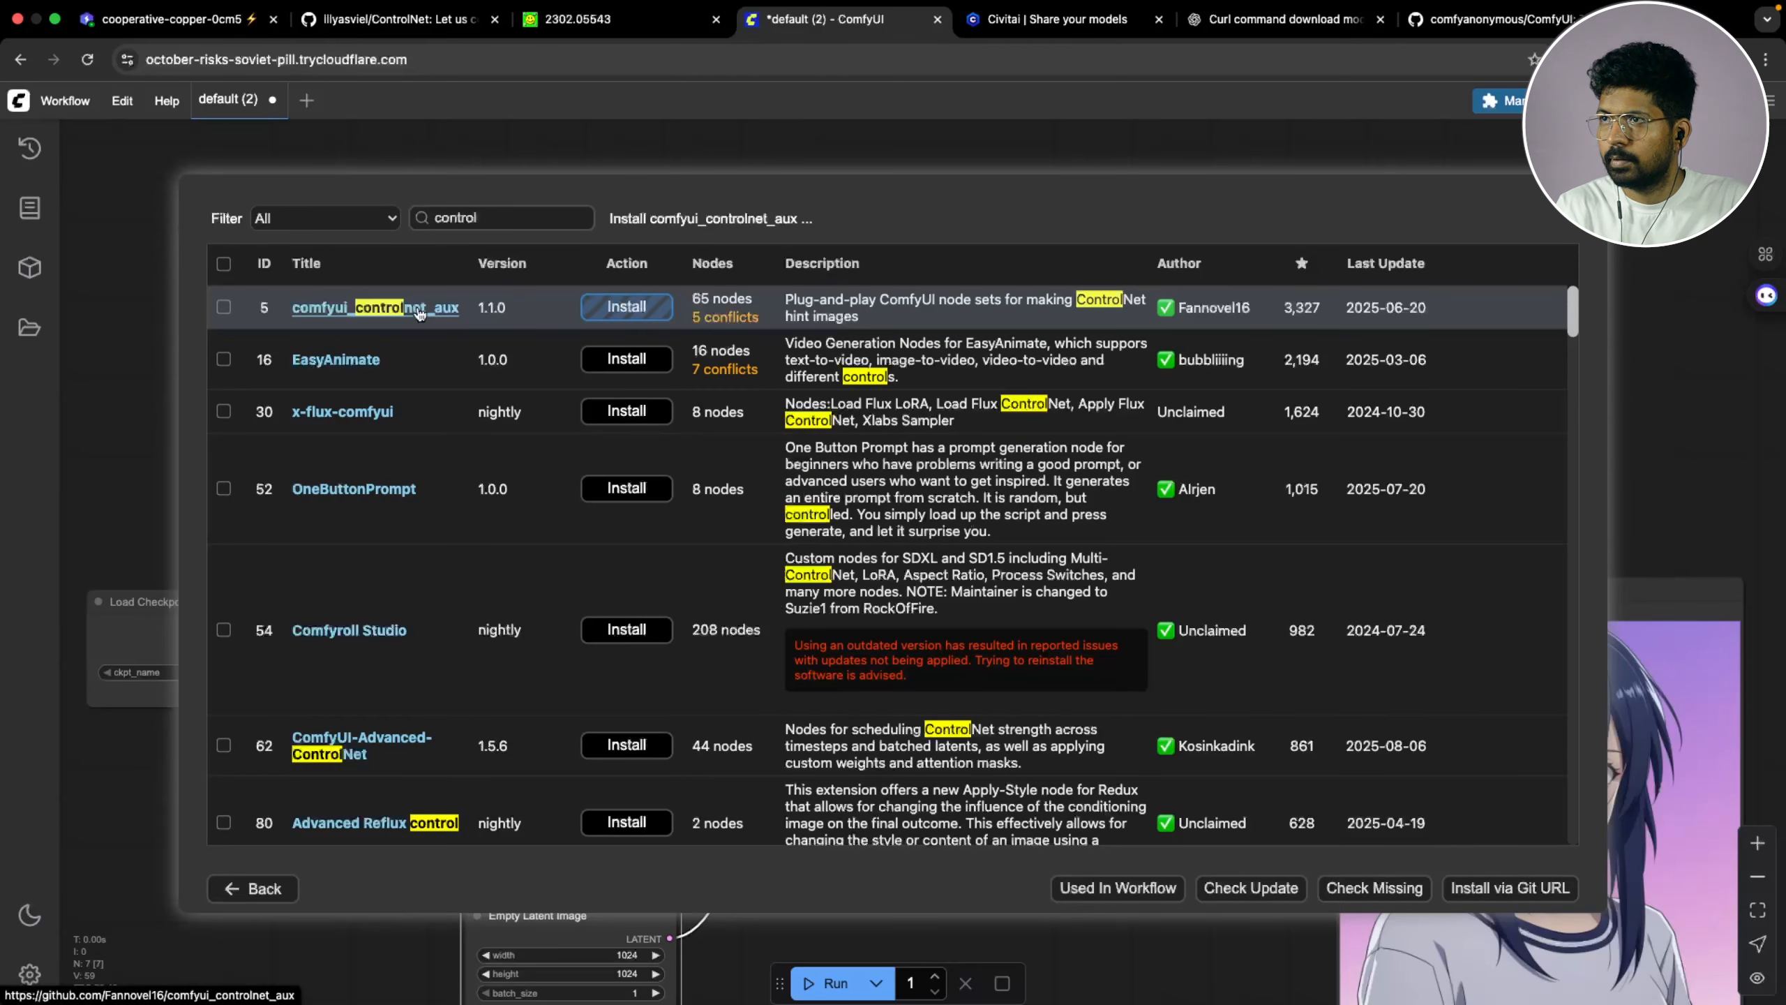
Open the comfyui_controlnet_aux GitHub repository, compare it with the original ControlNet repository, and examine the preprocessor examples in its README
click(419, 310)
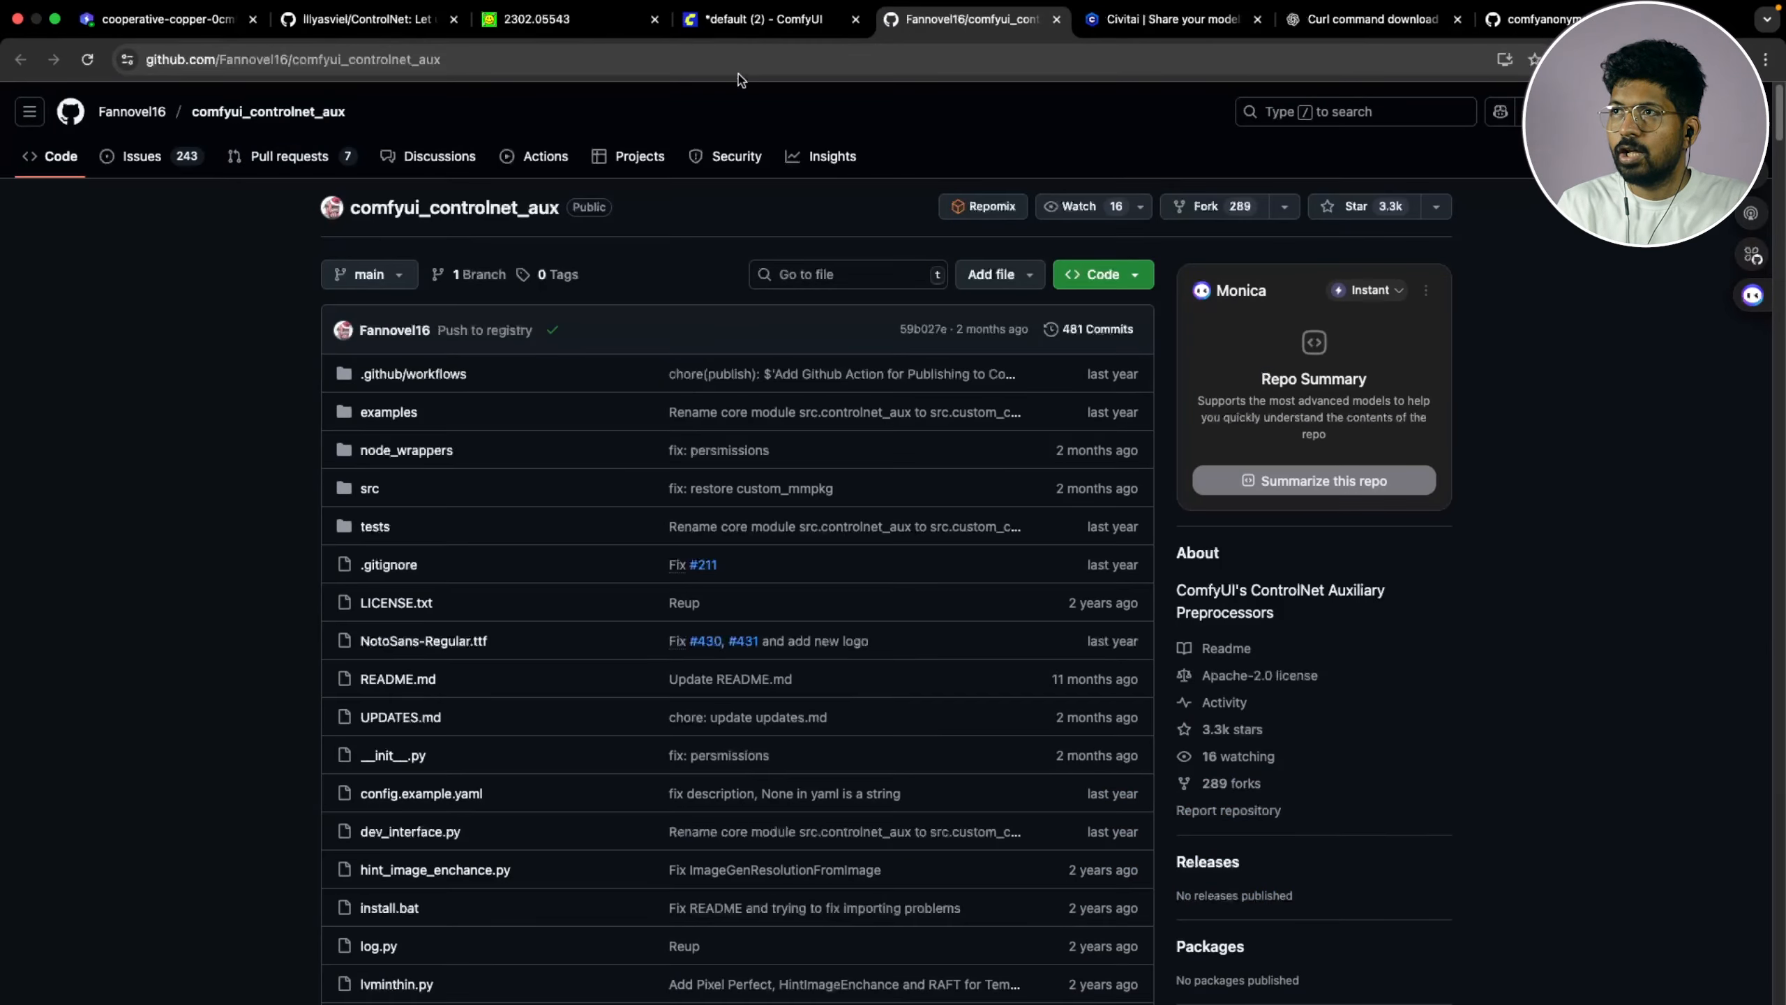
click(369, 21)
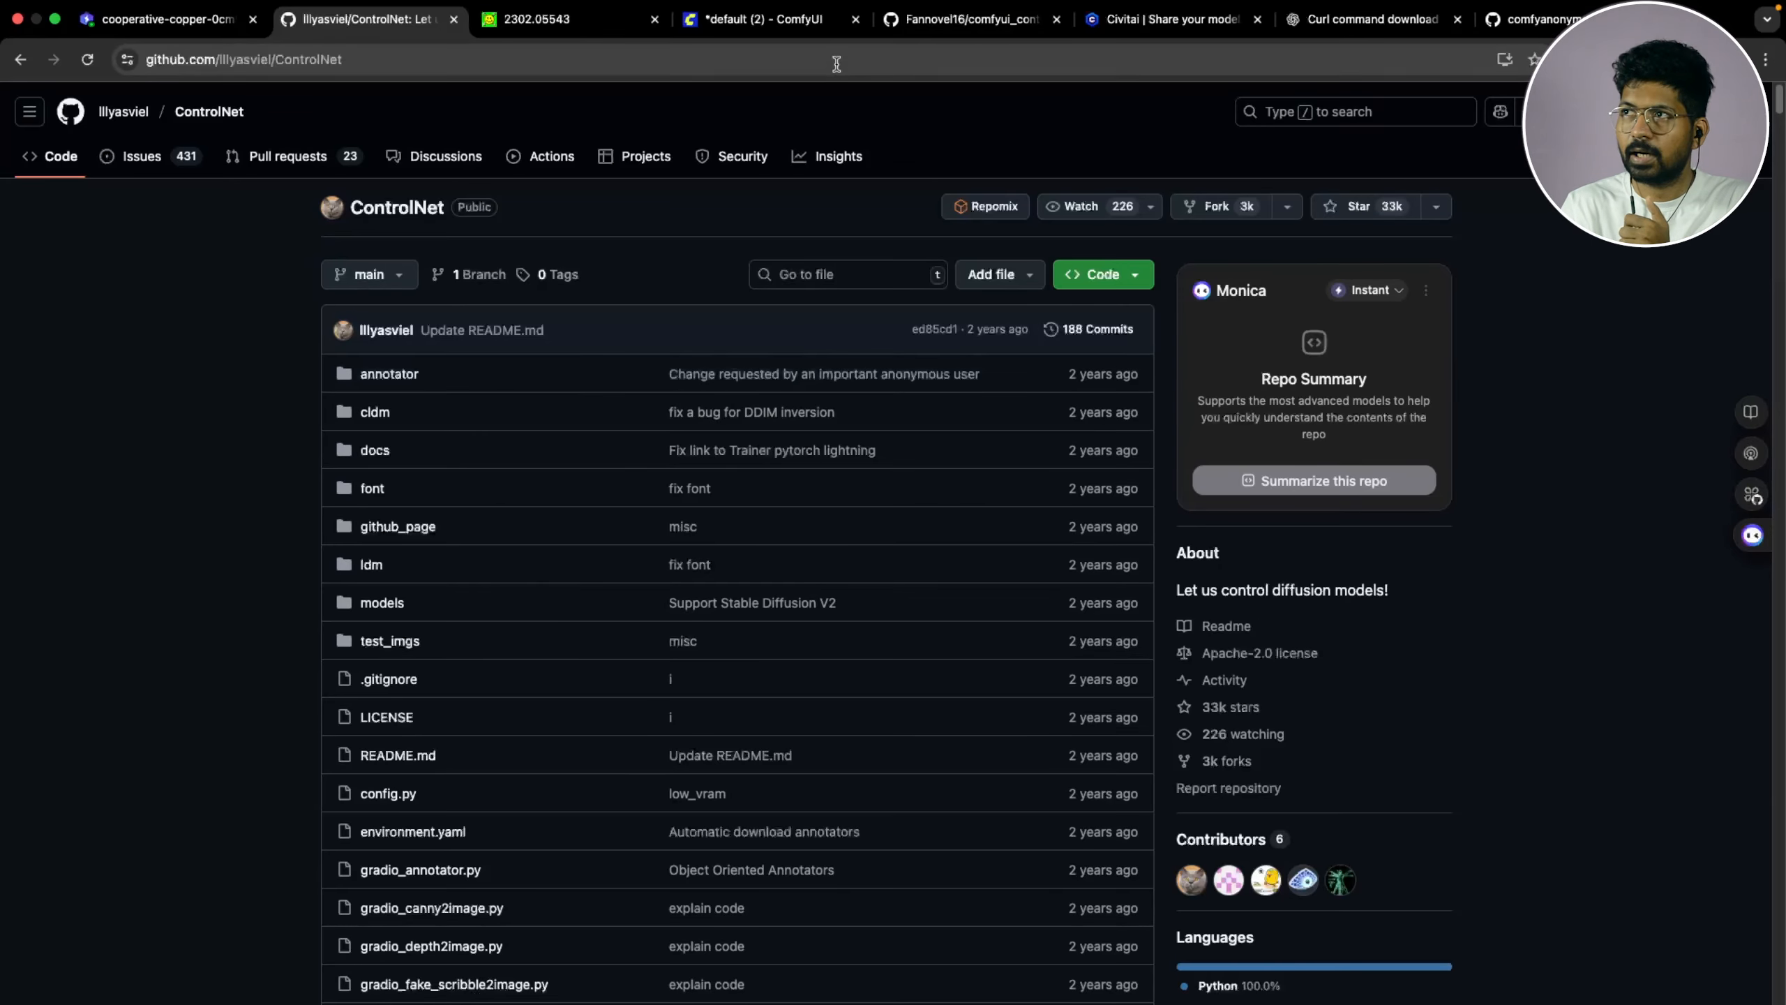
click(971, 19)
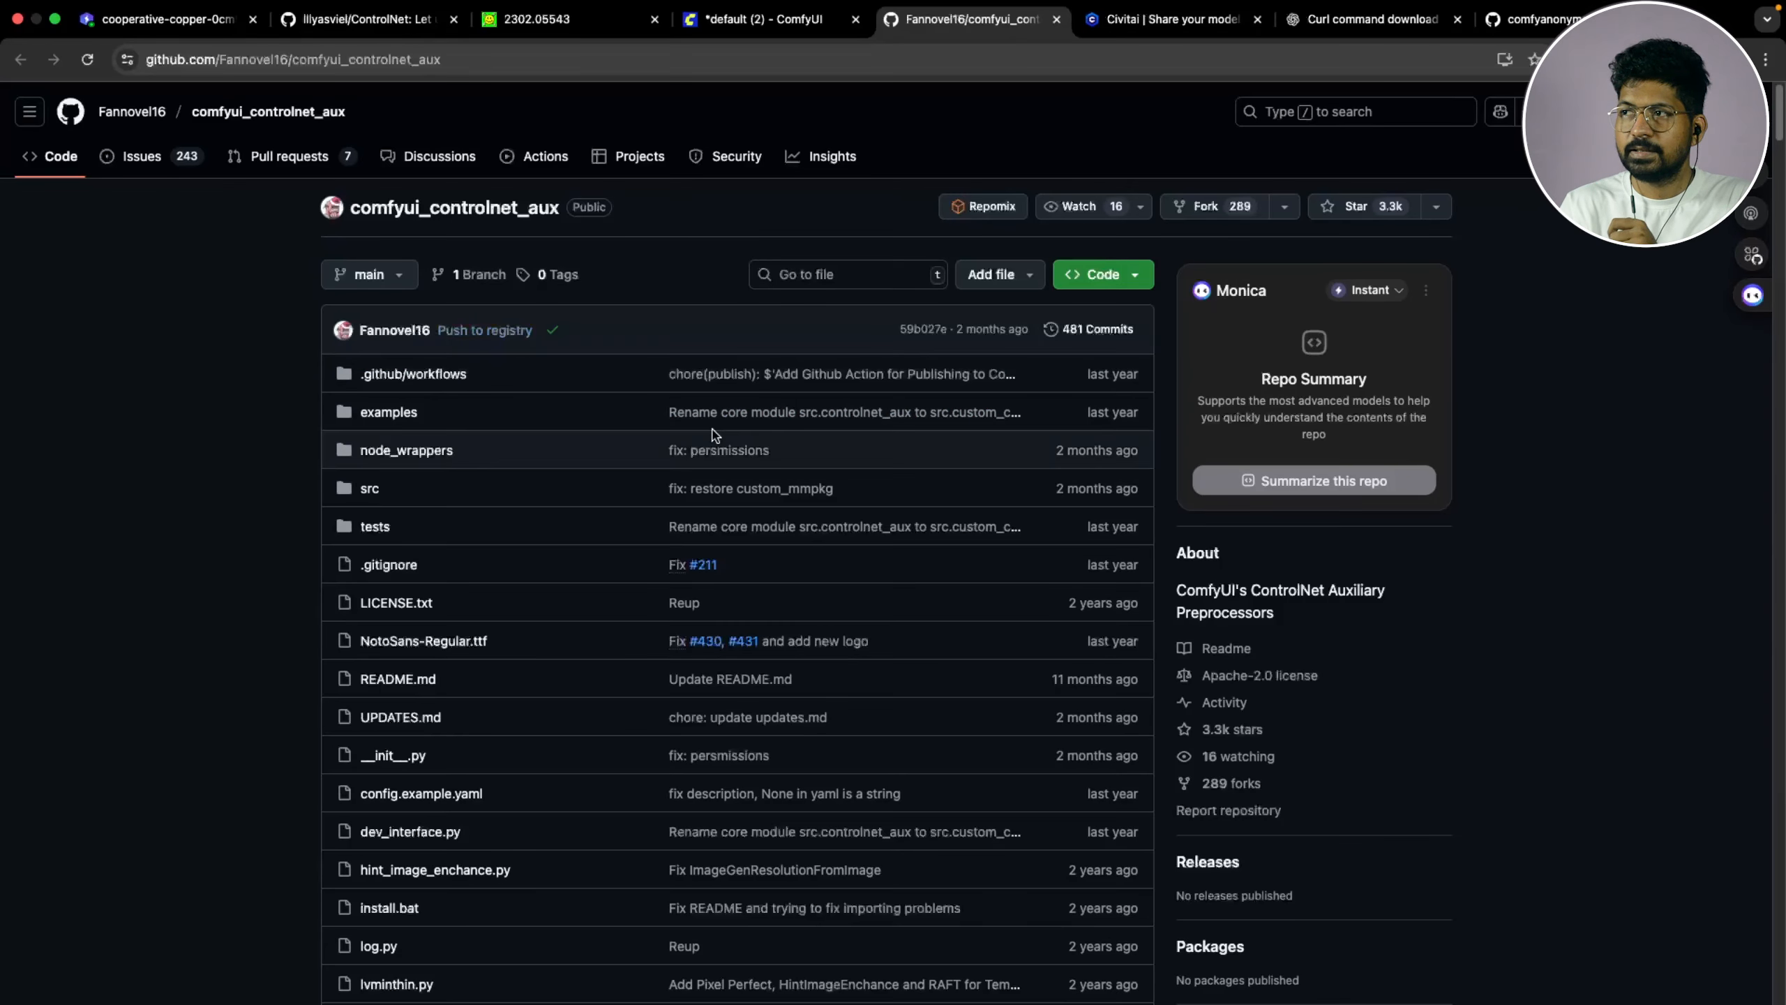
scroll(714, 434, down, 15)
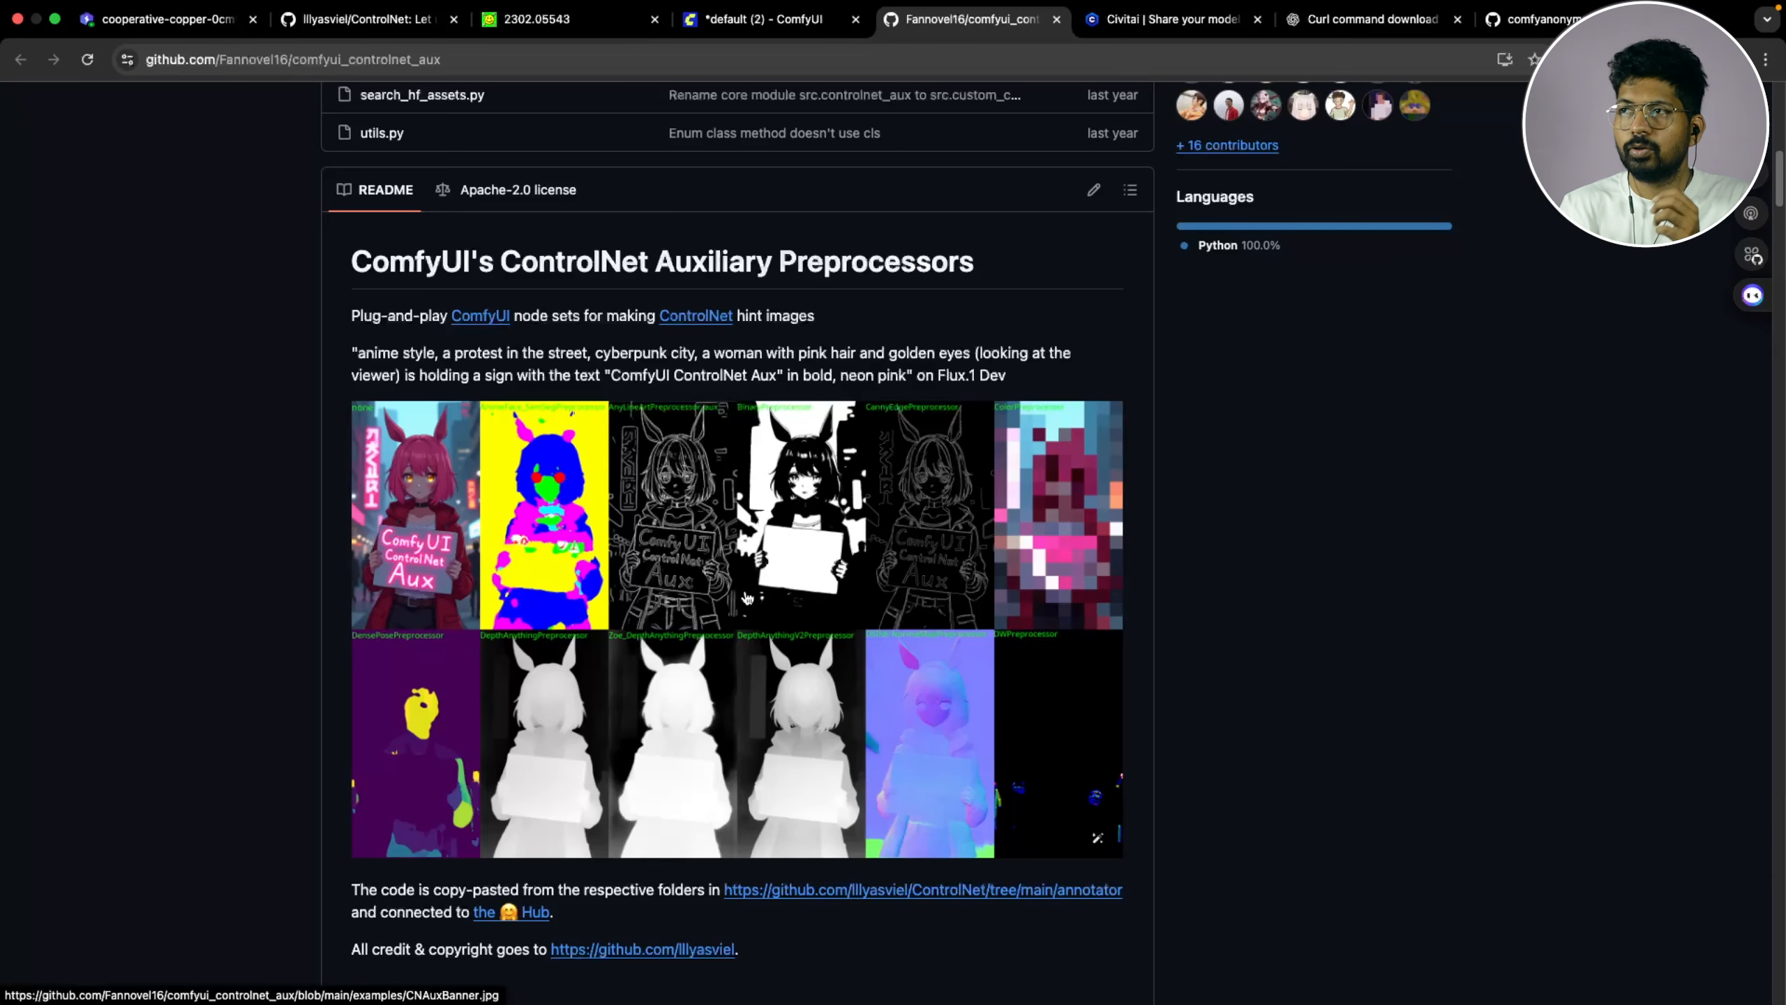
scroll(746, 598, up, 15)
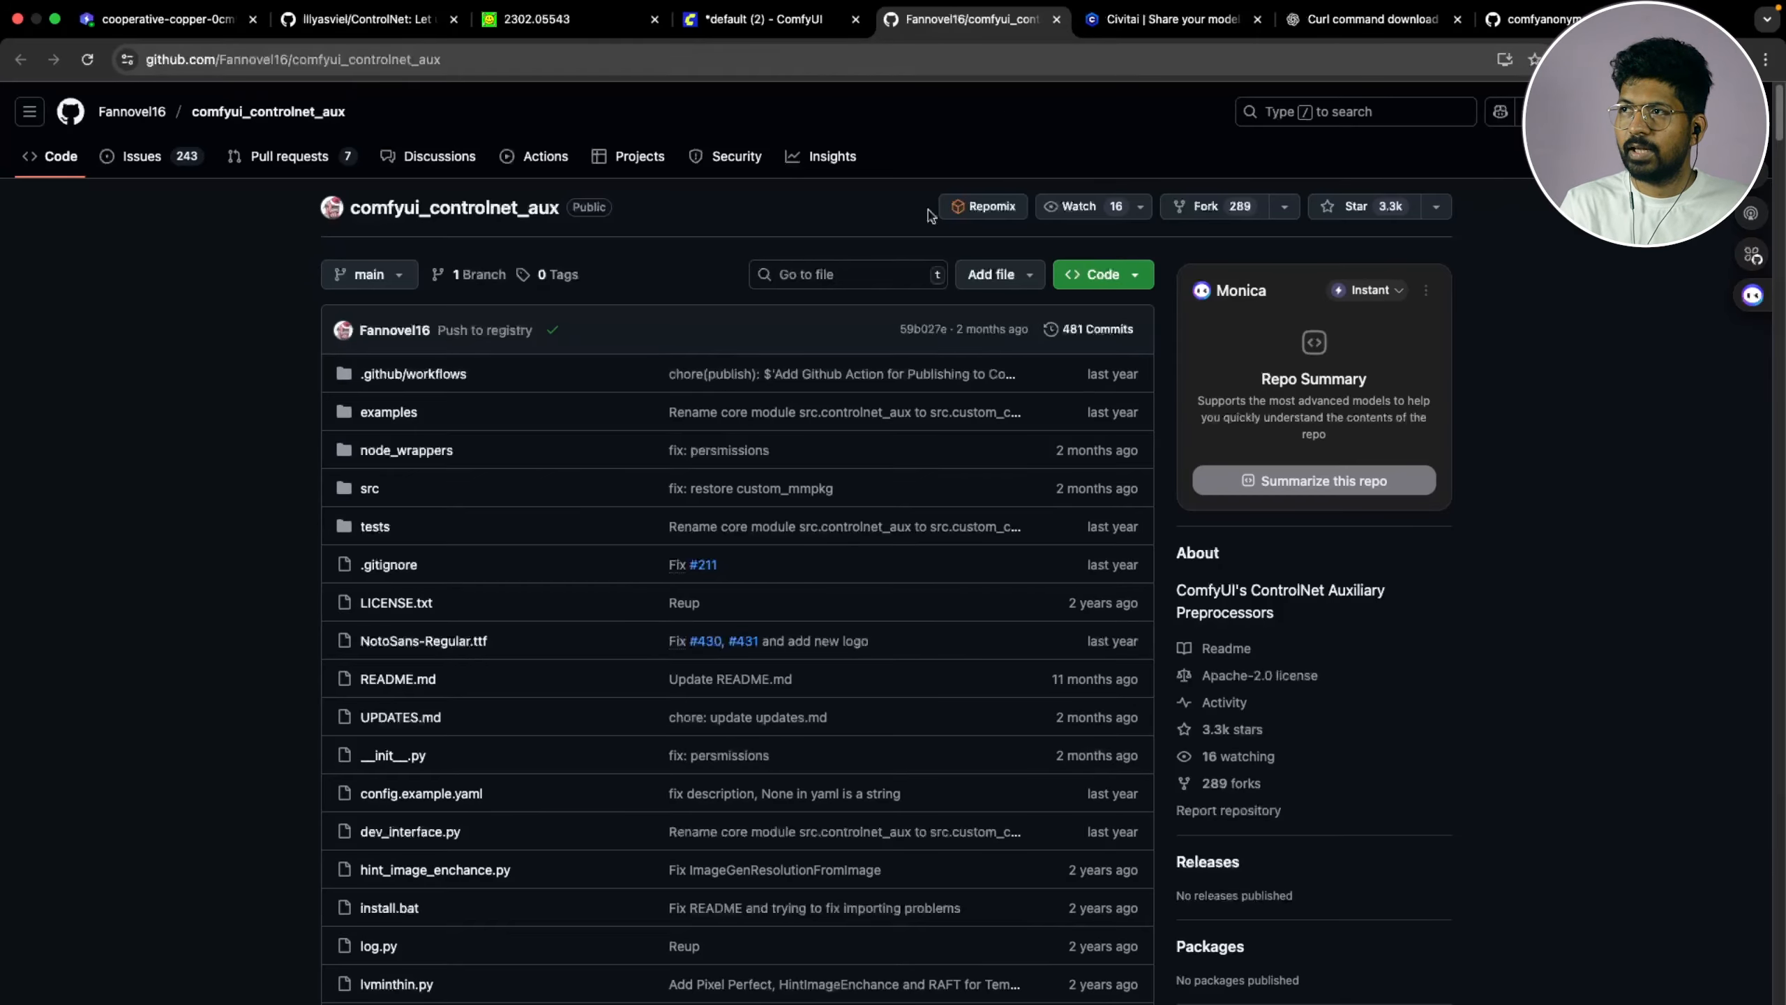
click(229, 22)
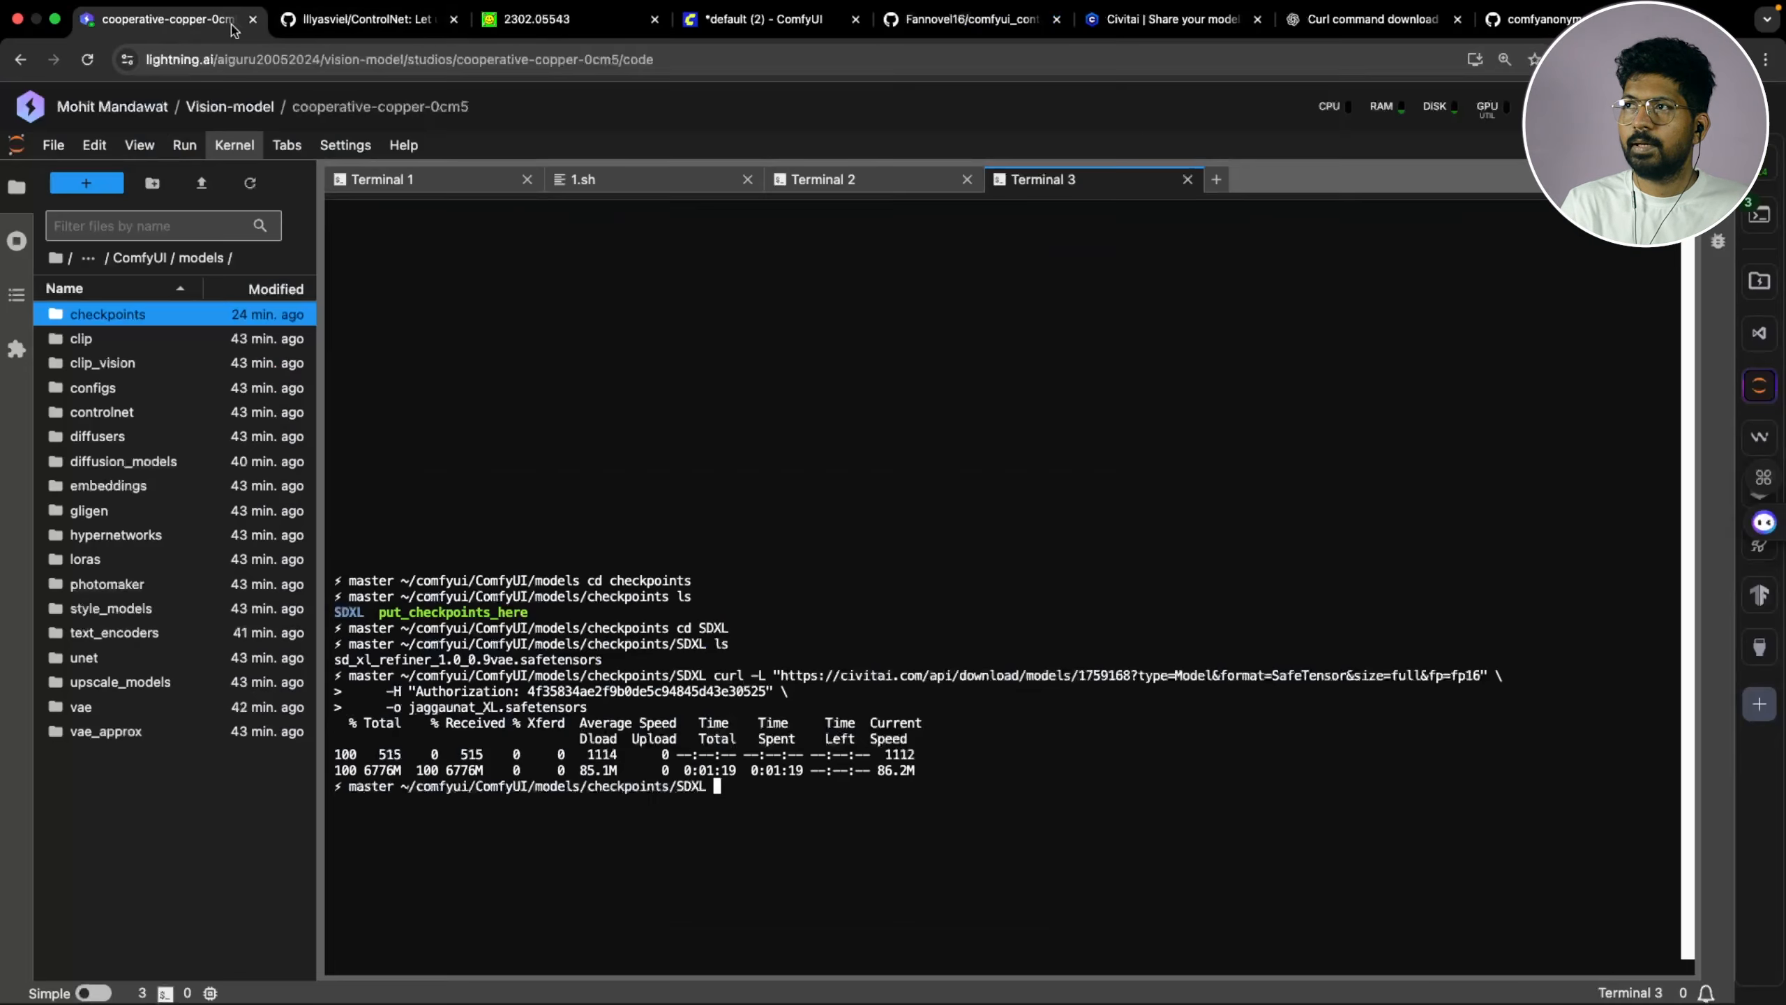
Restart the ComfyUI server from the custom nodes list to apply the comfyui_controlnet_aux installation
click(760, 20)
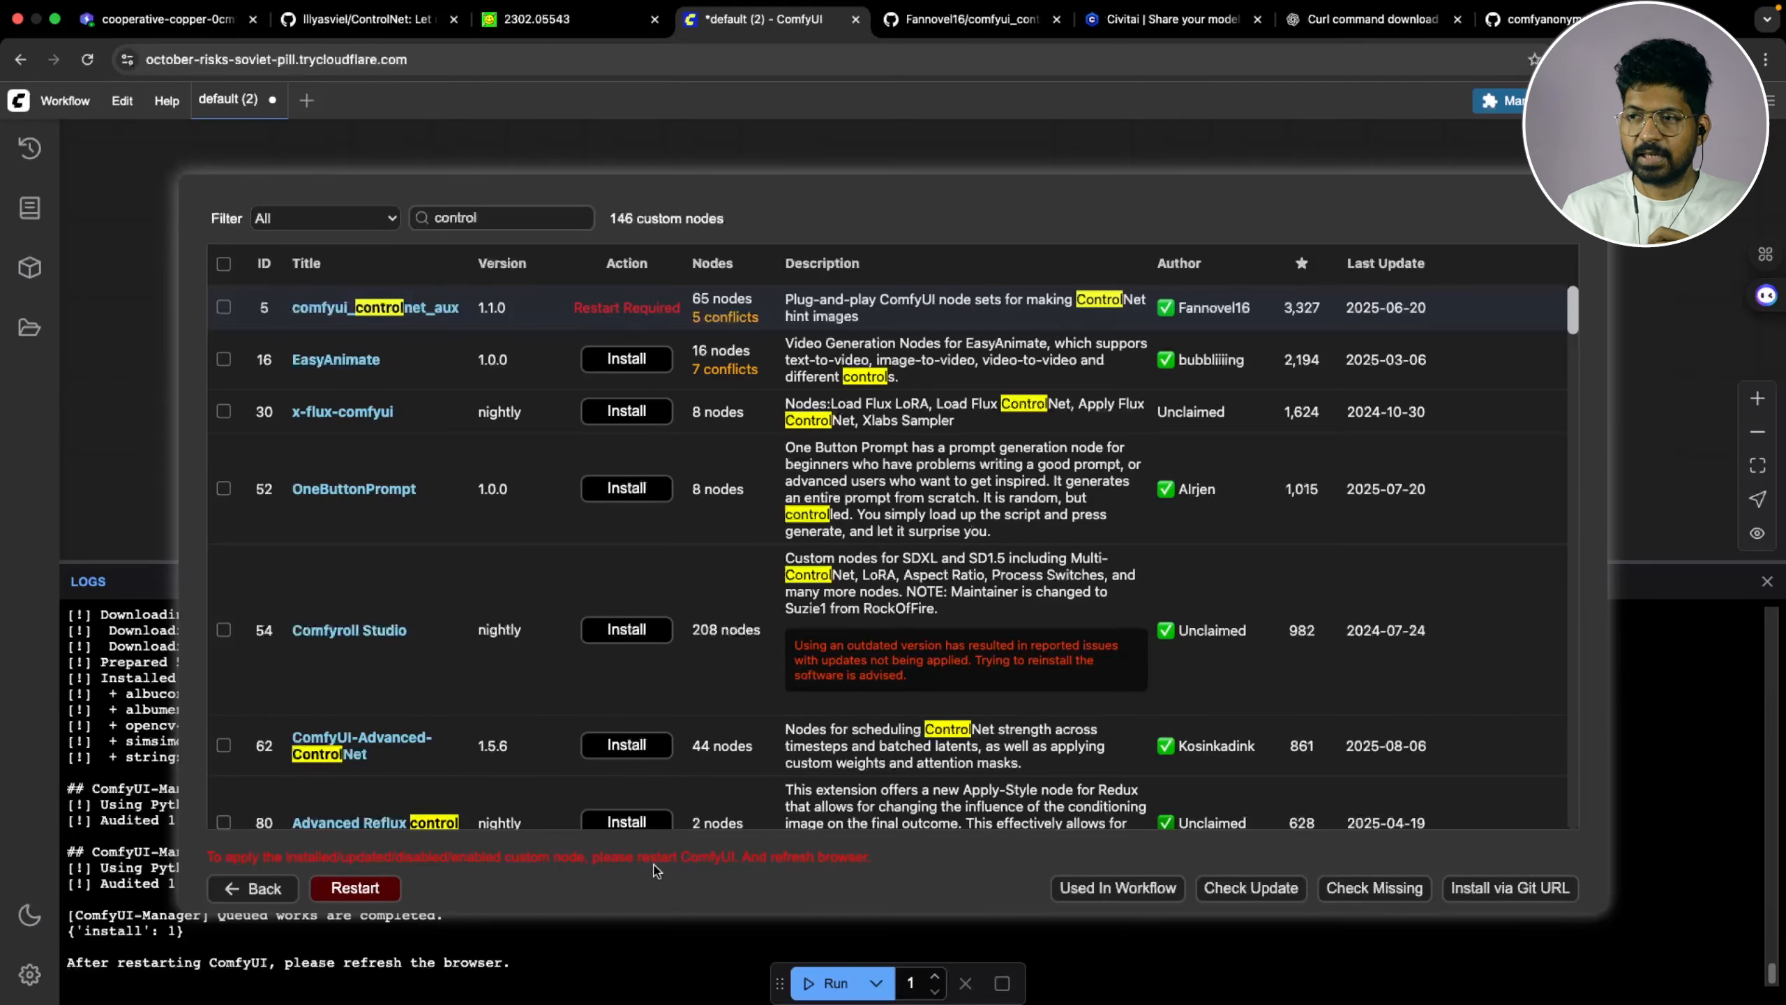
click(357, 889)
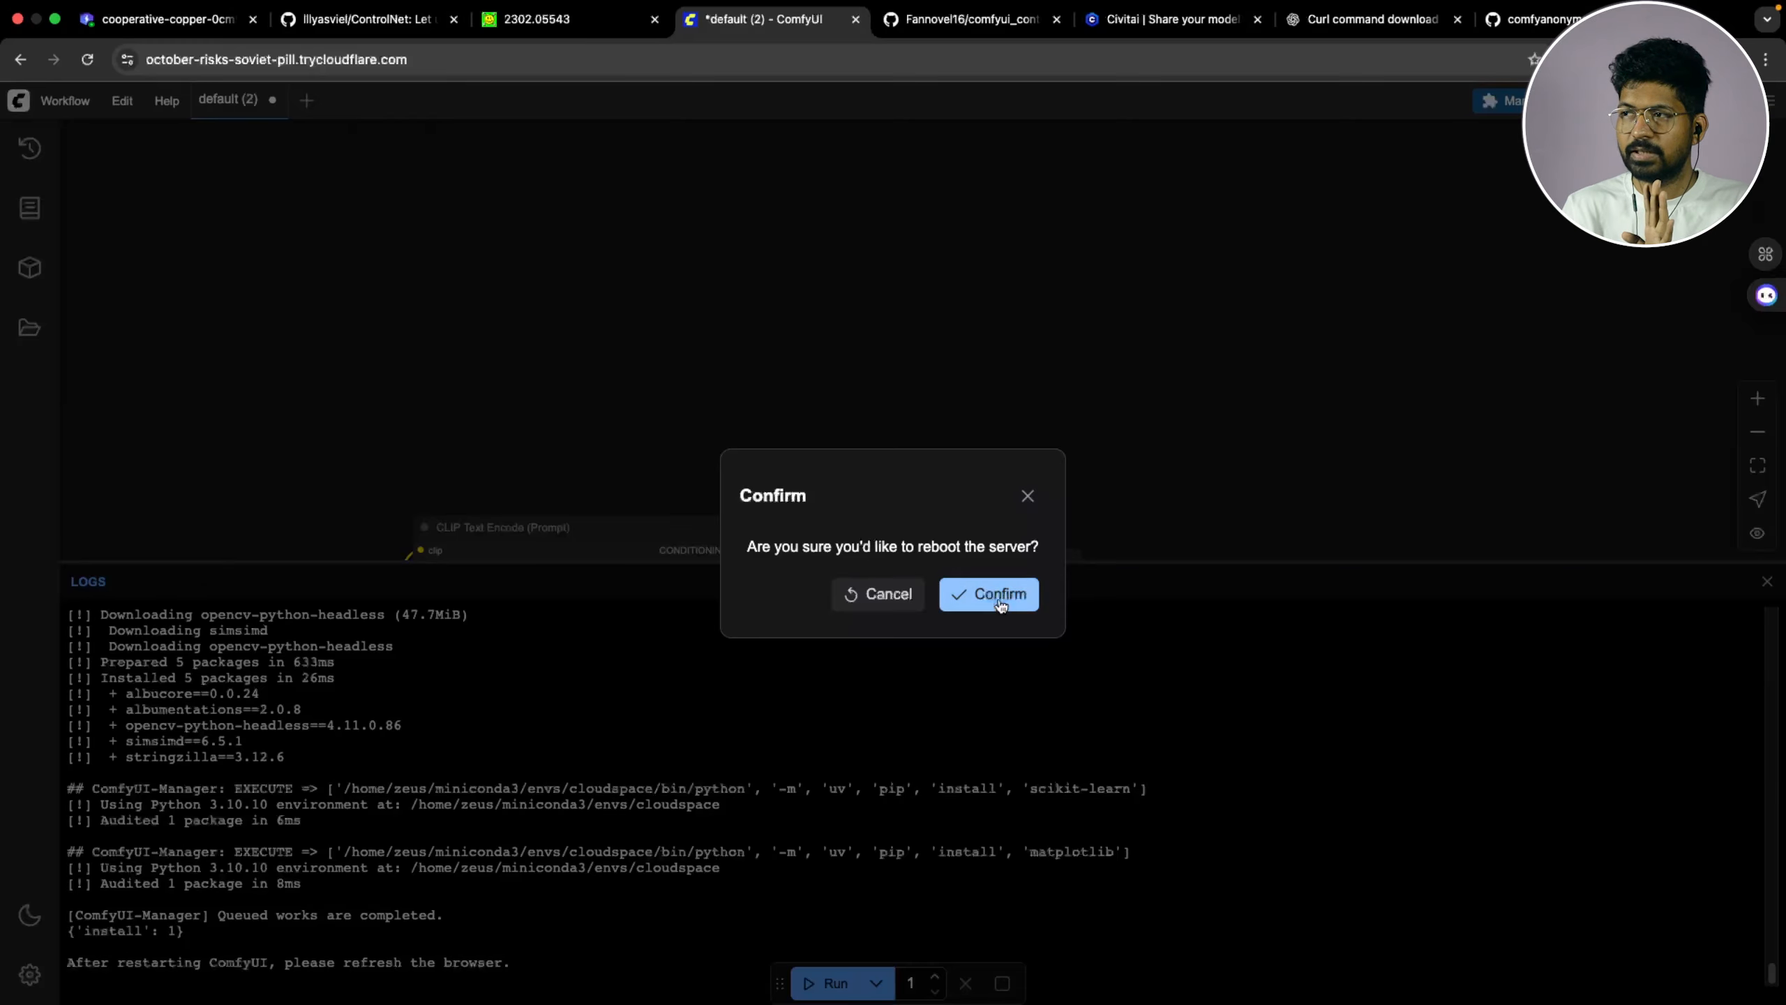
click(1001, 604)
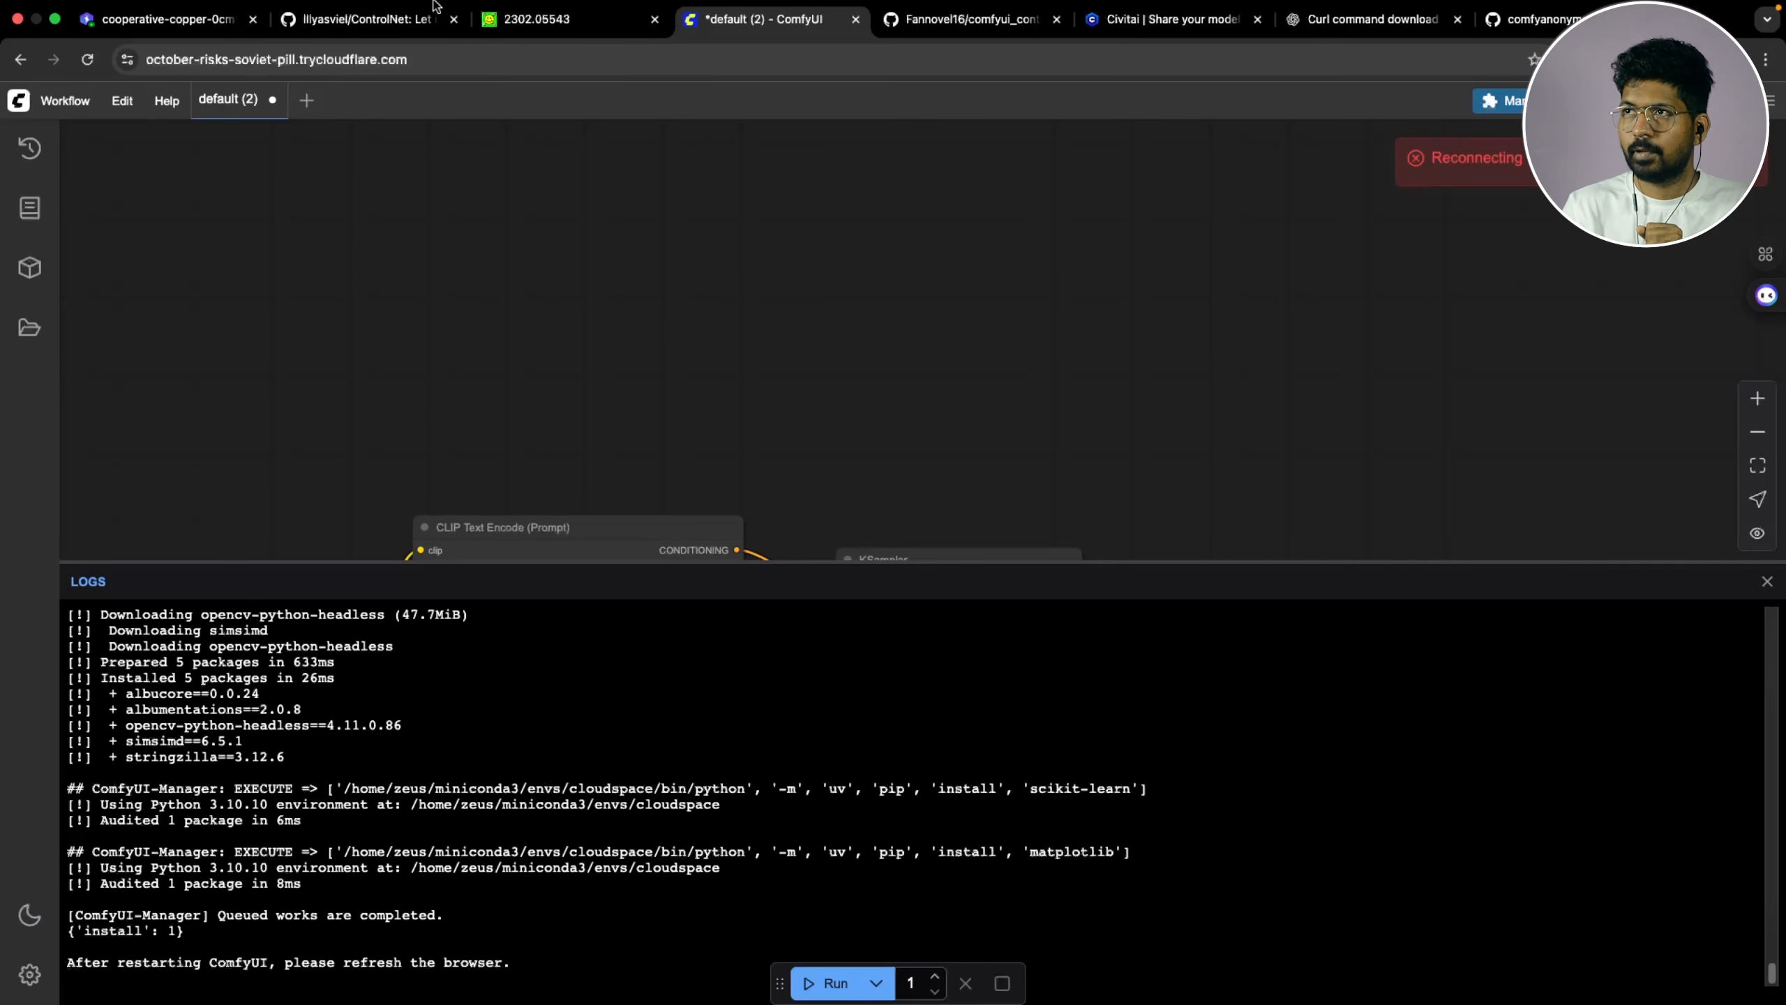
Examine the ComfyUI startup log in Terminal 1 of the Lightning AI studio, especially the import times for custom nodes
click(167, 21)
click(377, 178)
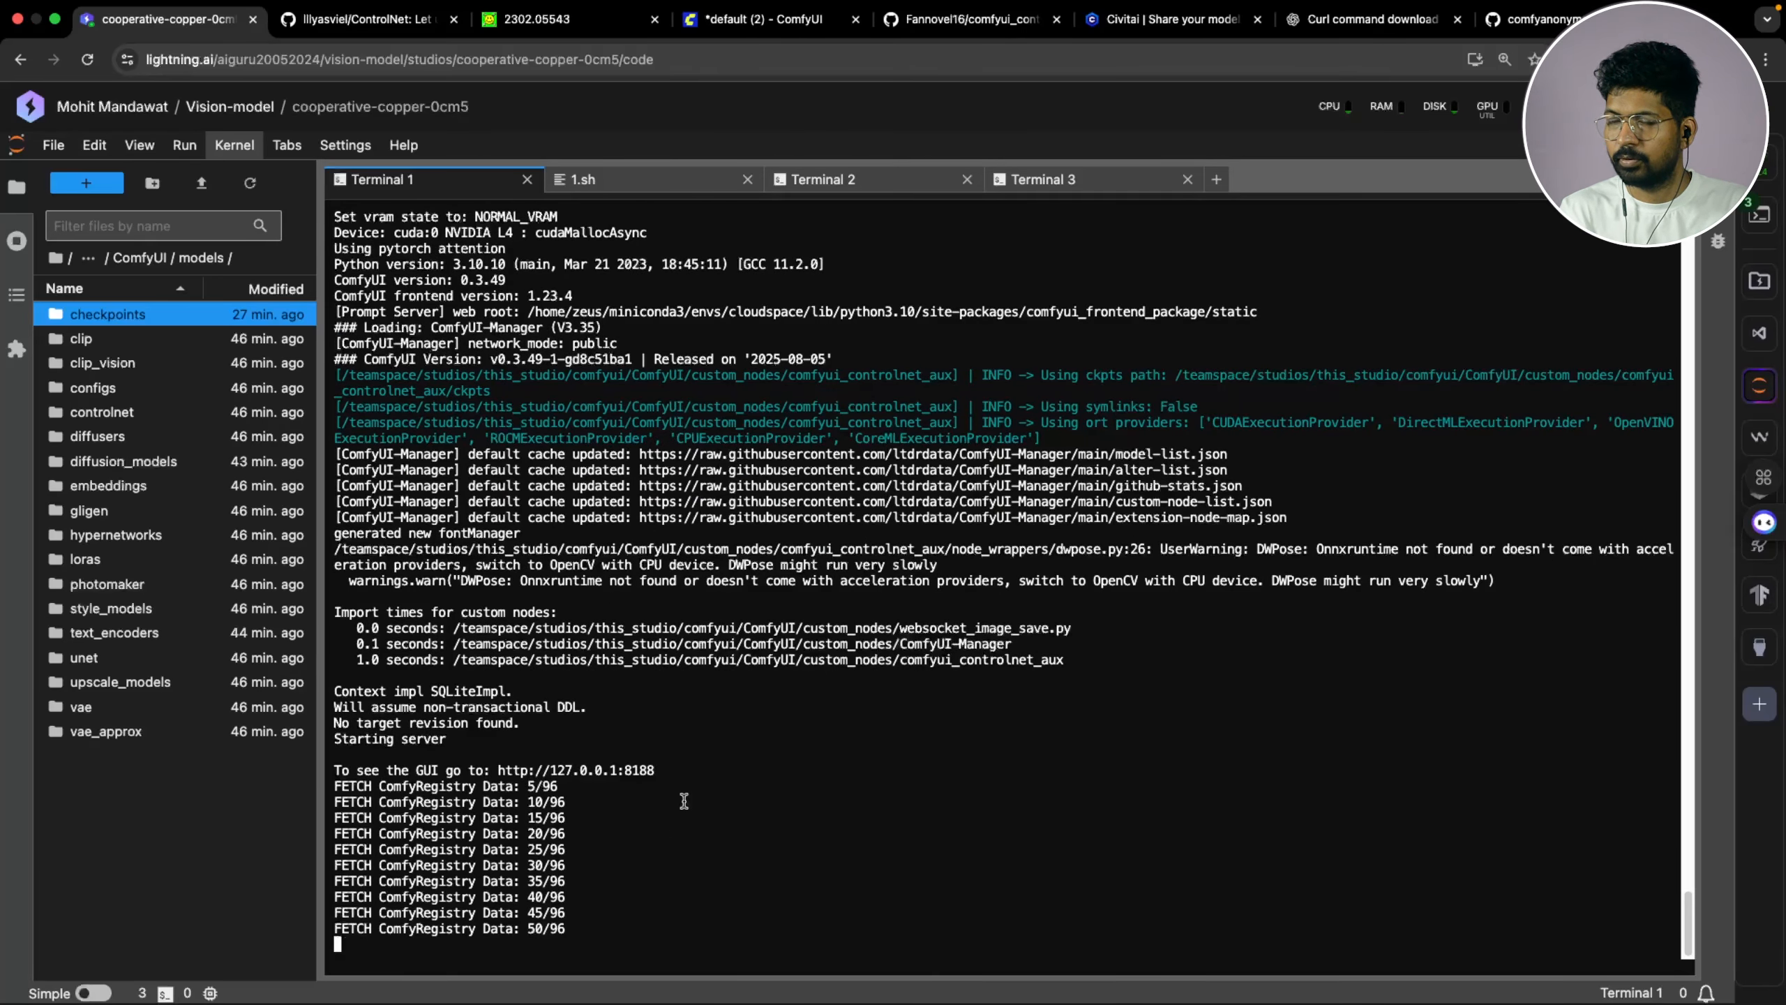
scroll(689, 774, up, 10)
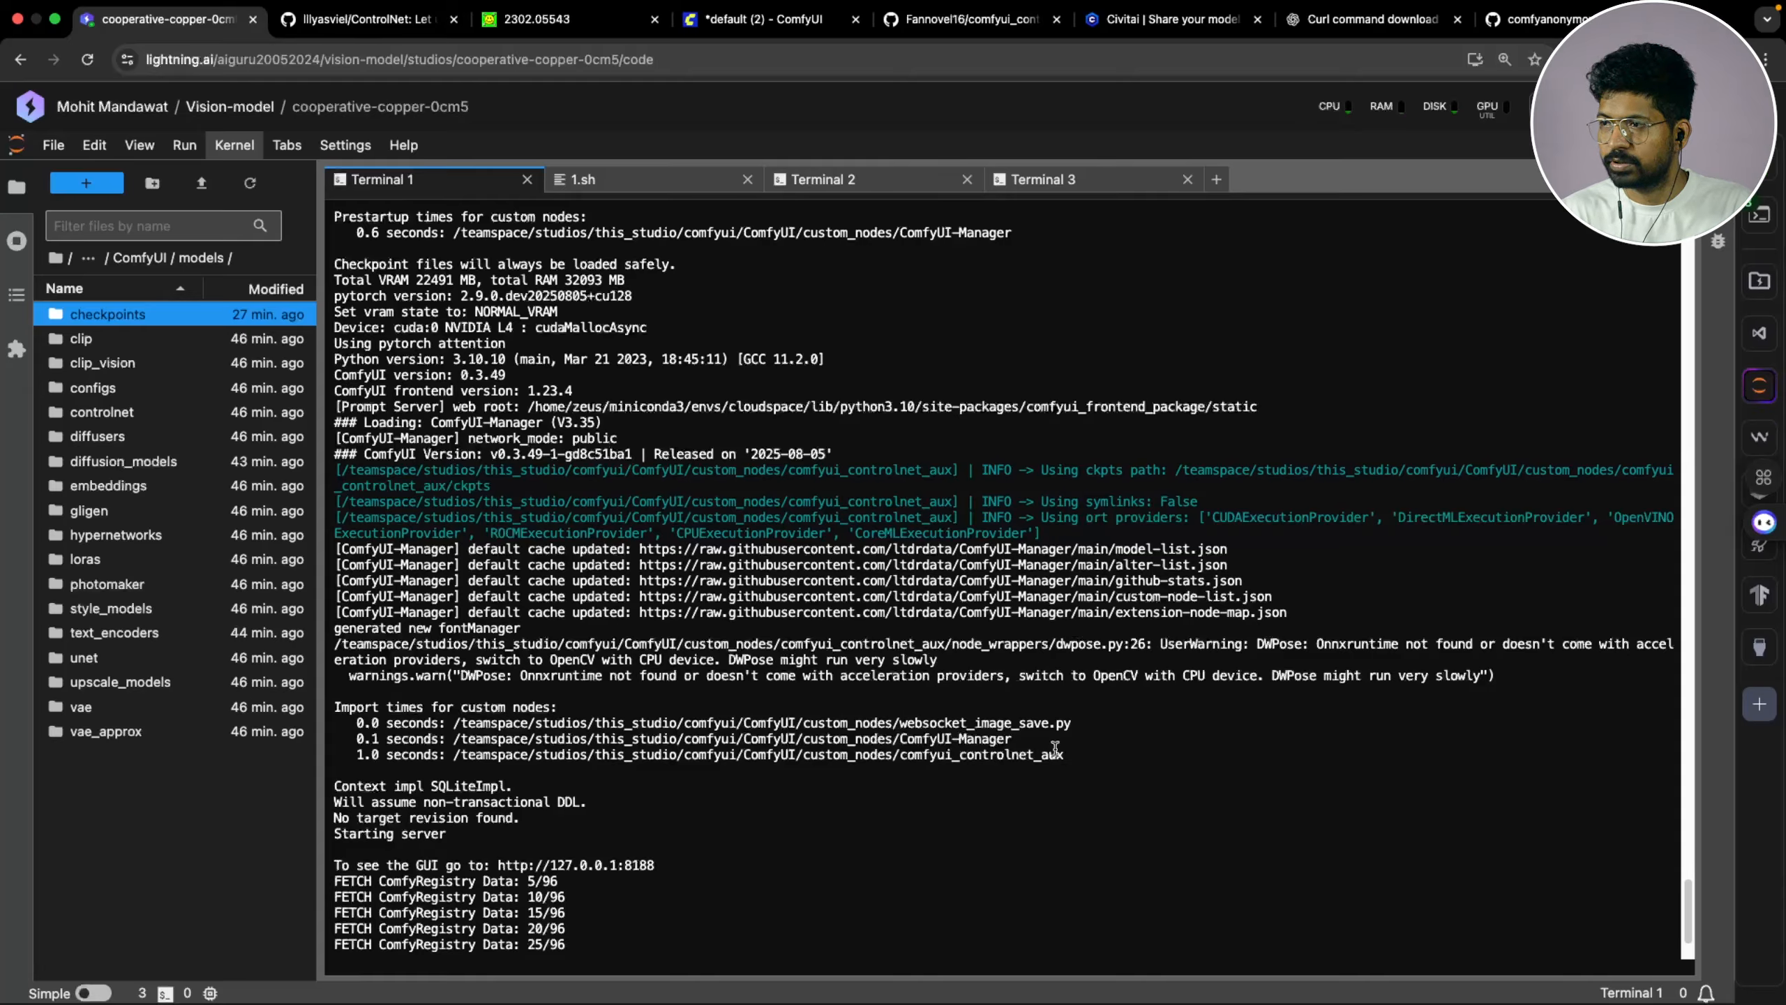
drag(1068, 754, 332, 723)
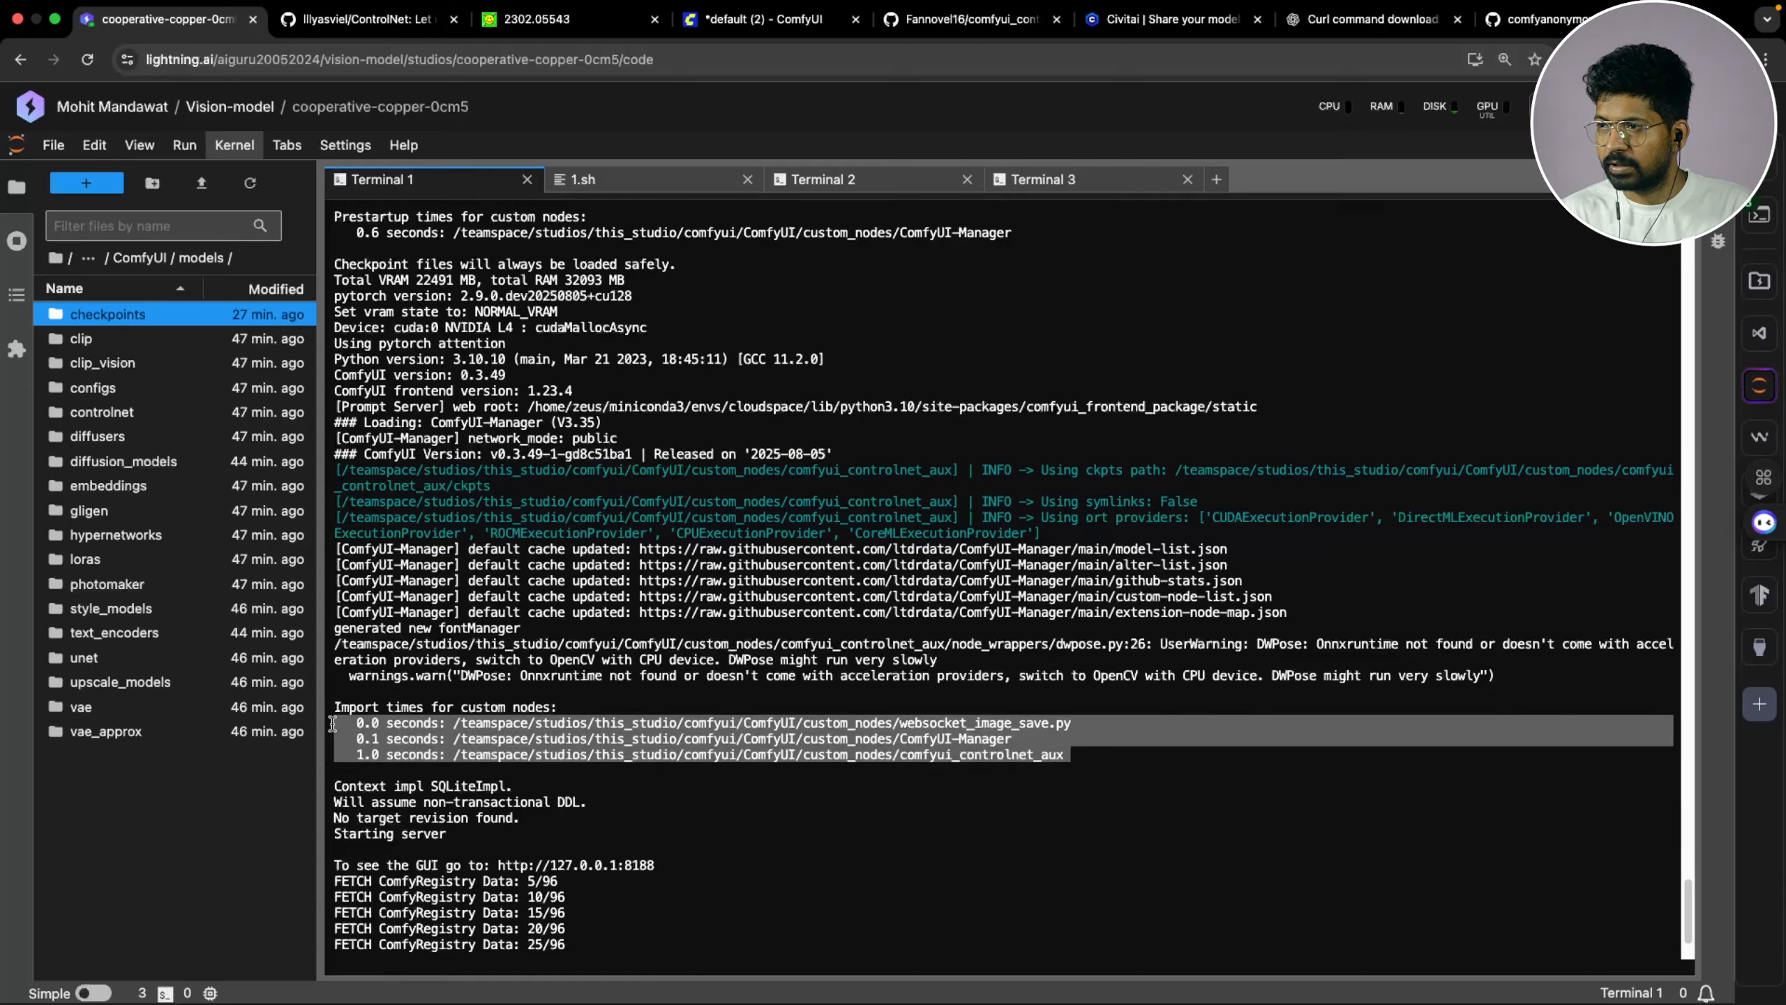
drag(1013, 740, 340, 725)
drag(1074, 757, 343, 741)
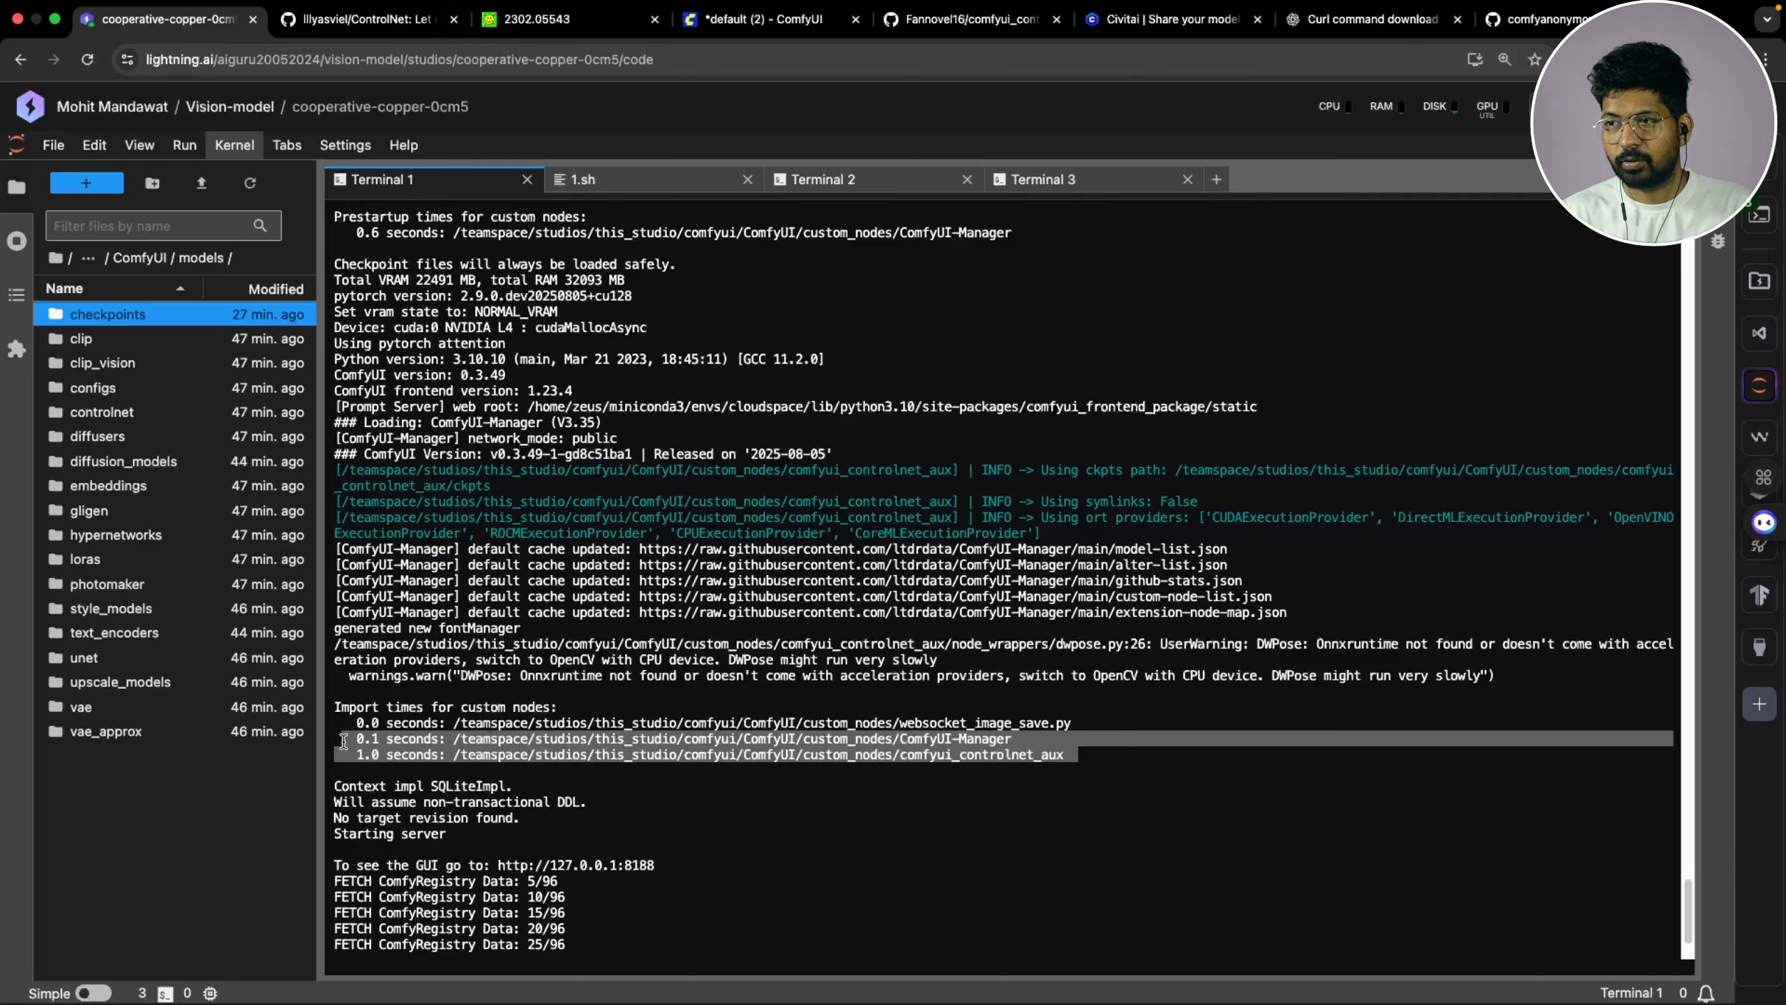
click(1085, 759)
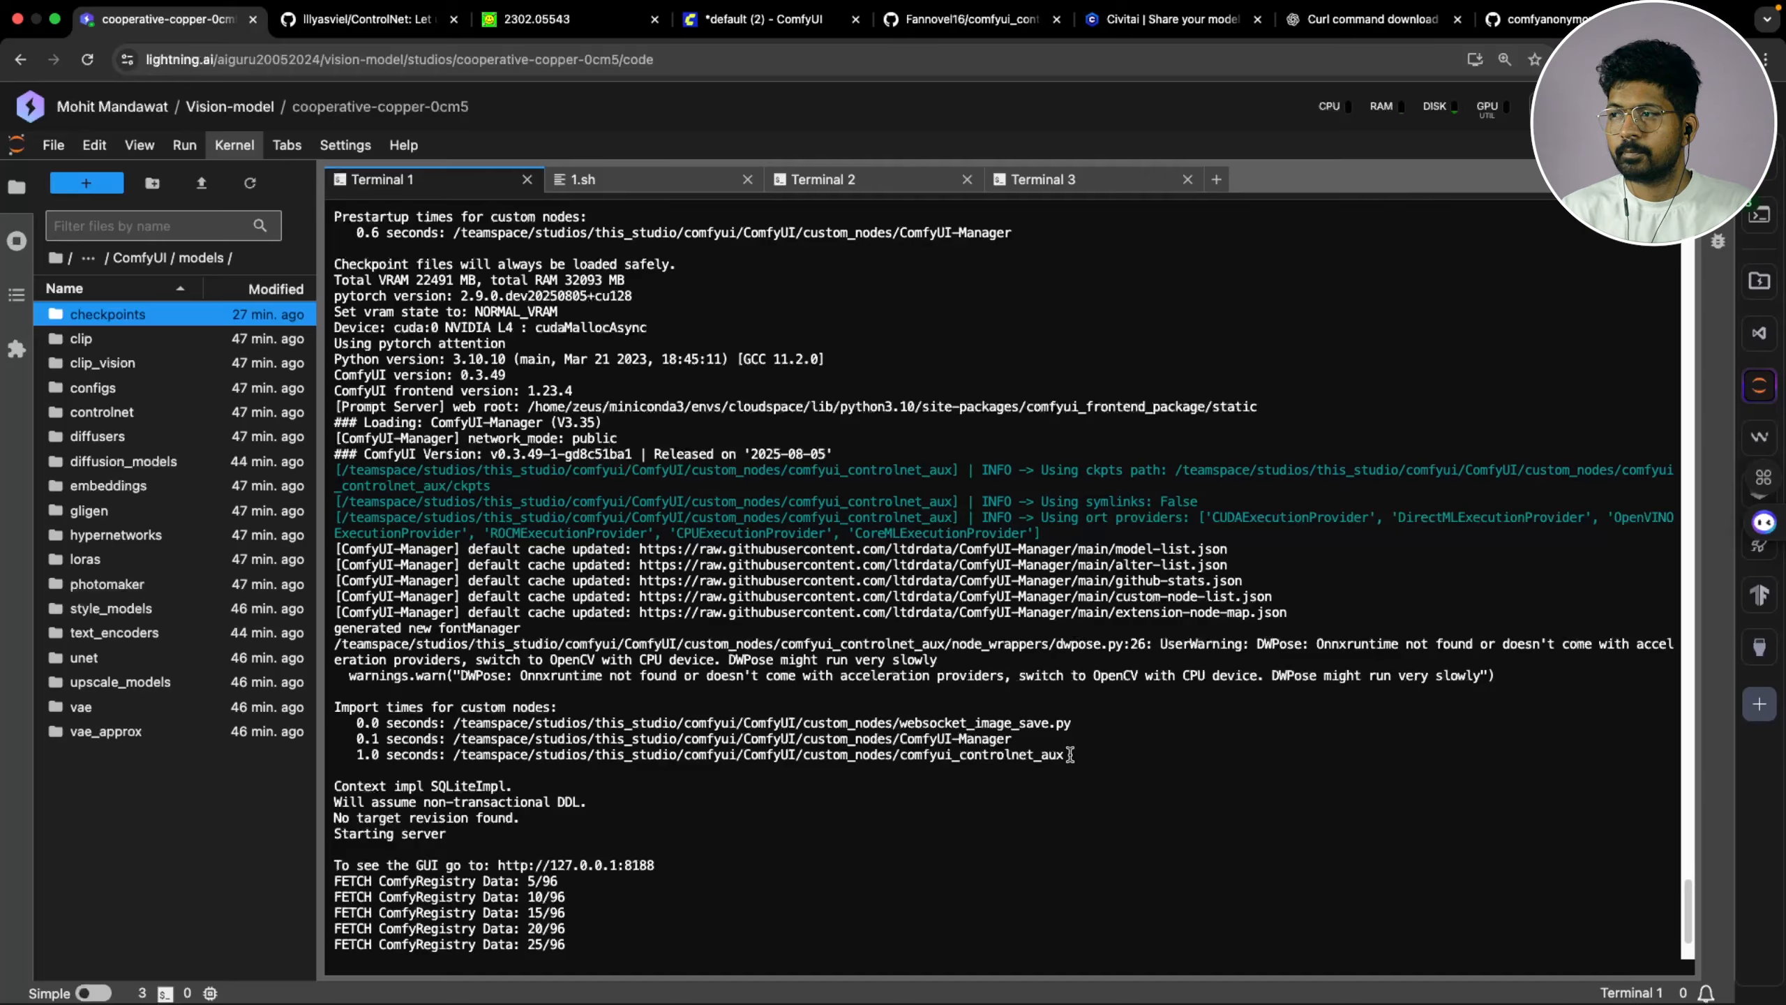
drag(1069, 754, 348, 719)
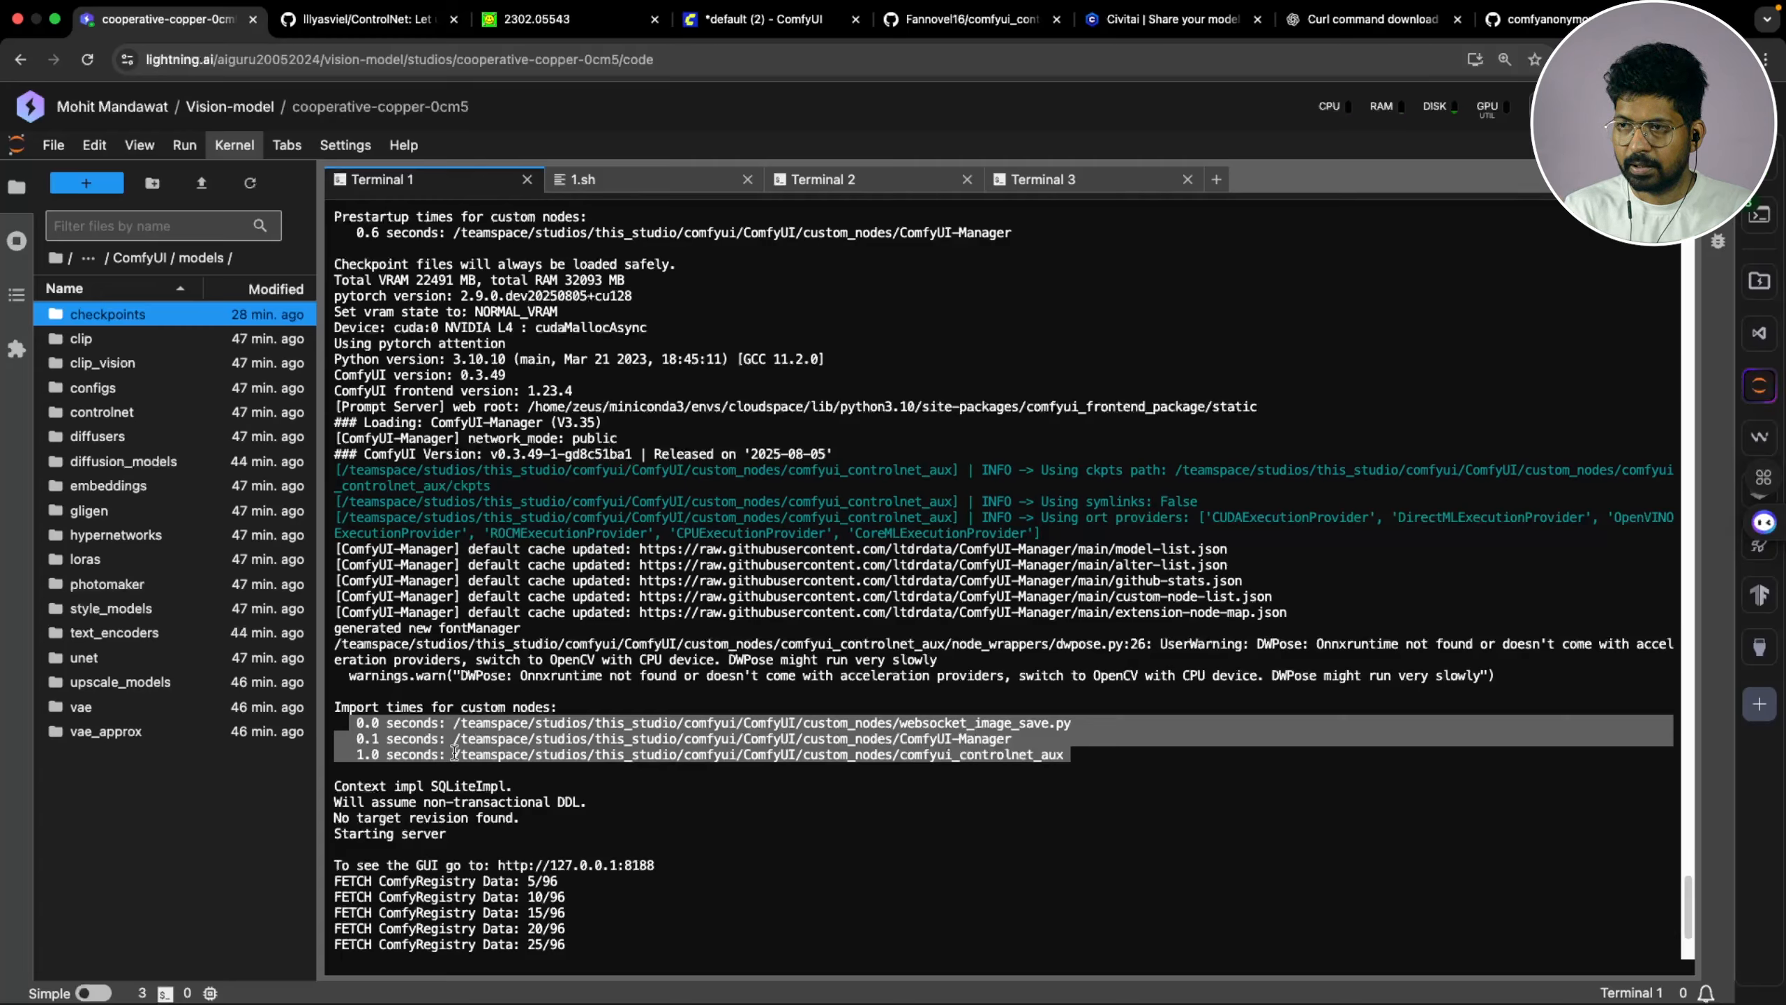
click(1092, 739)
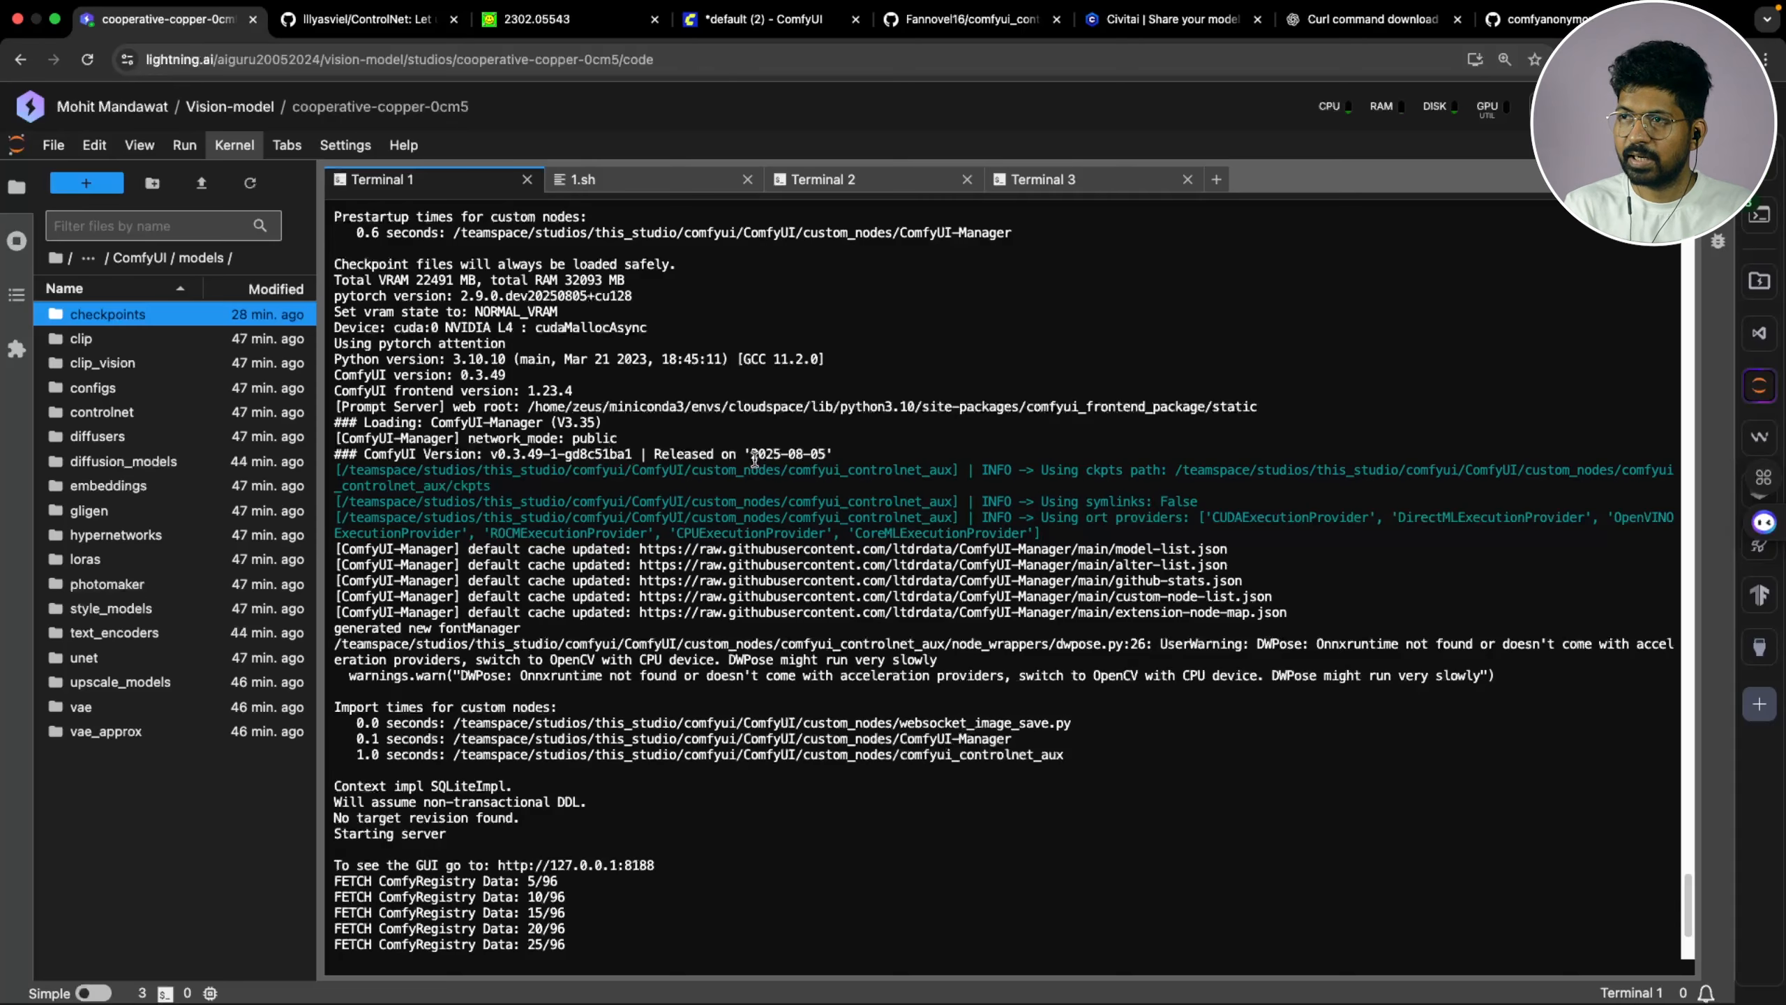
scroll(738, 486, up, 3)
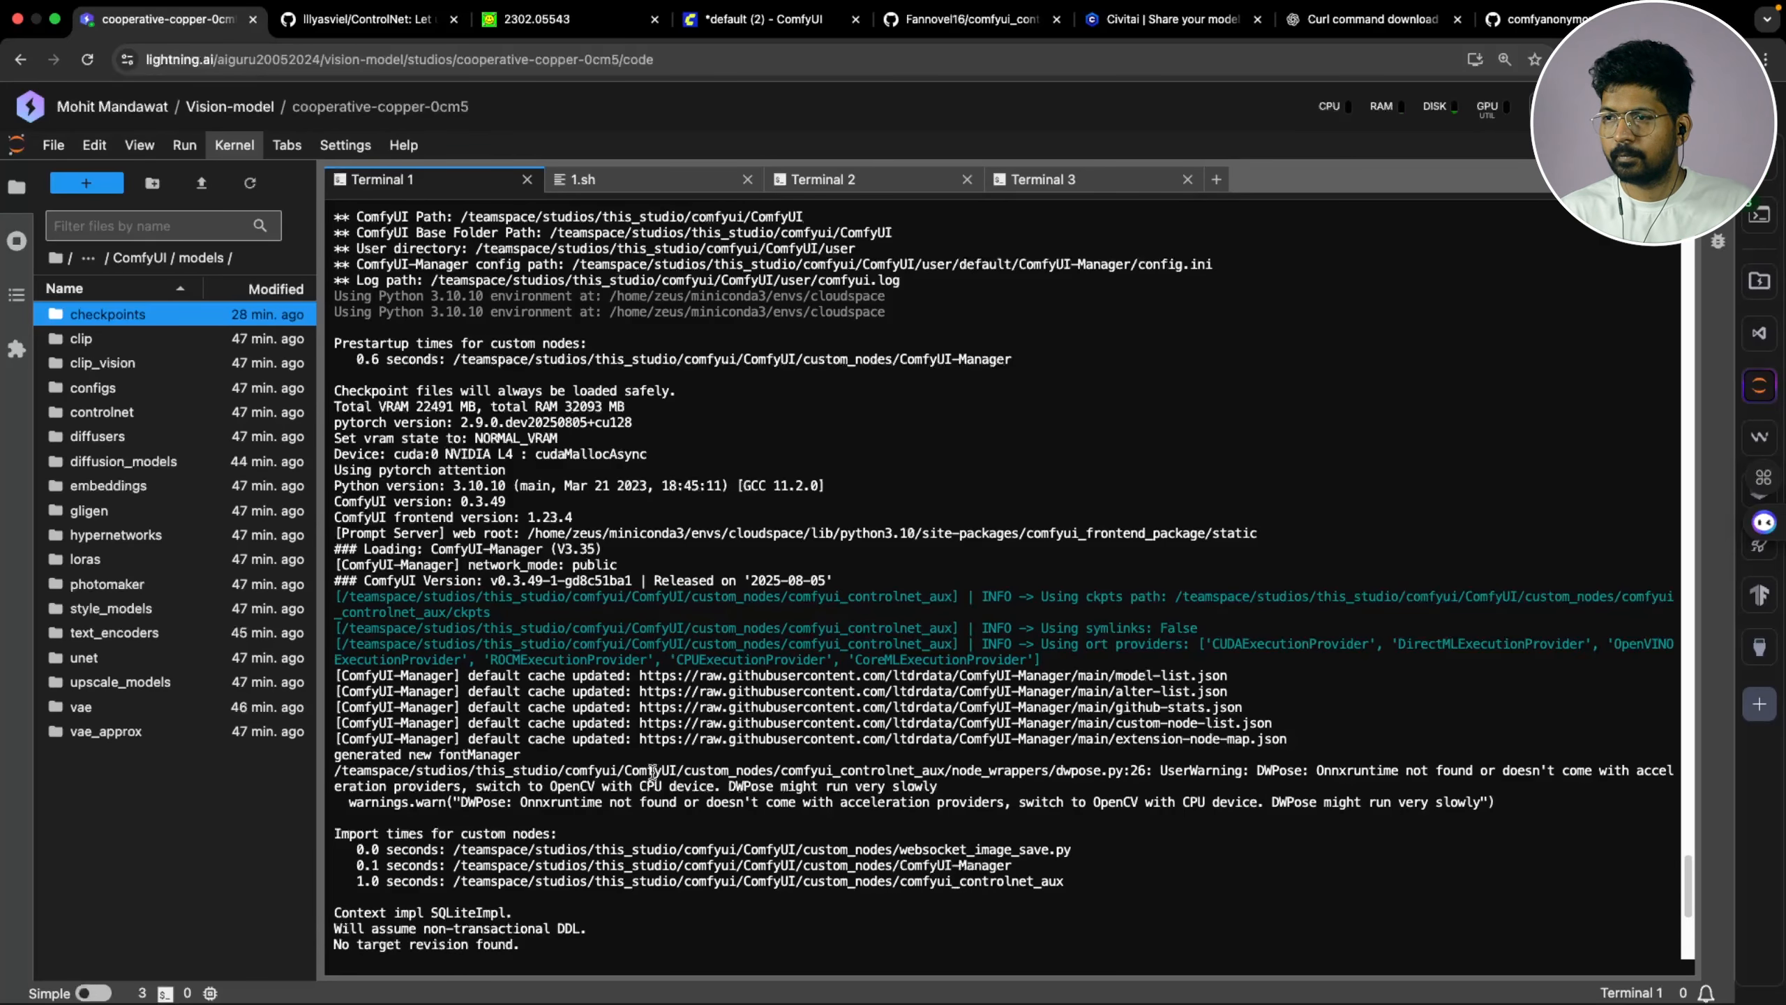
Return to ComfyUI and reload the page to apply the node pack changes
click(746, 19)
click(1236, 596)
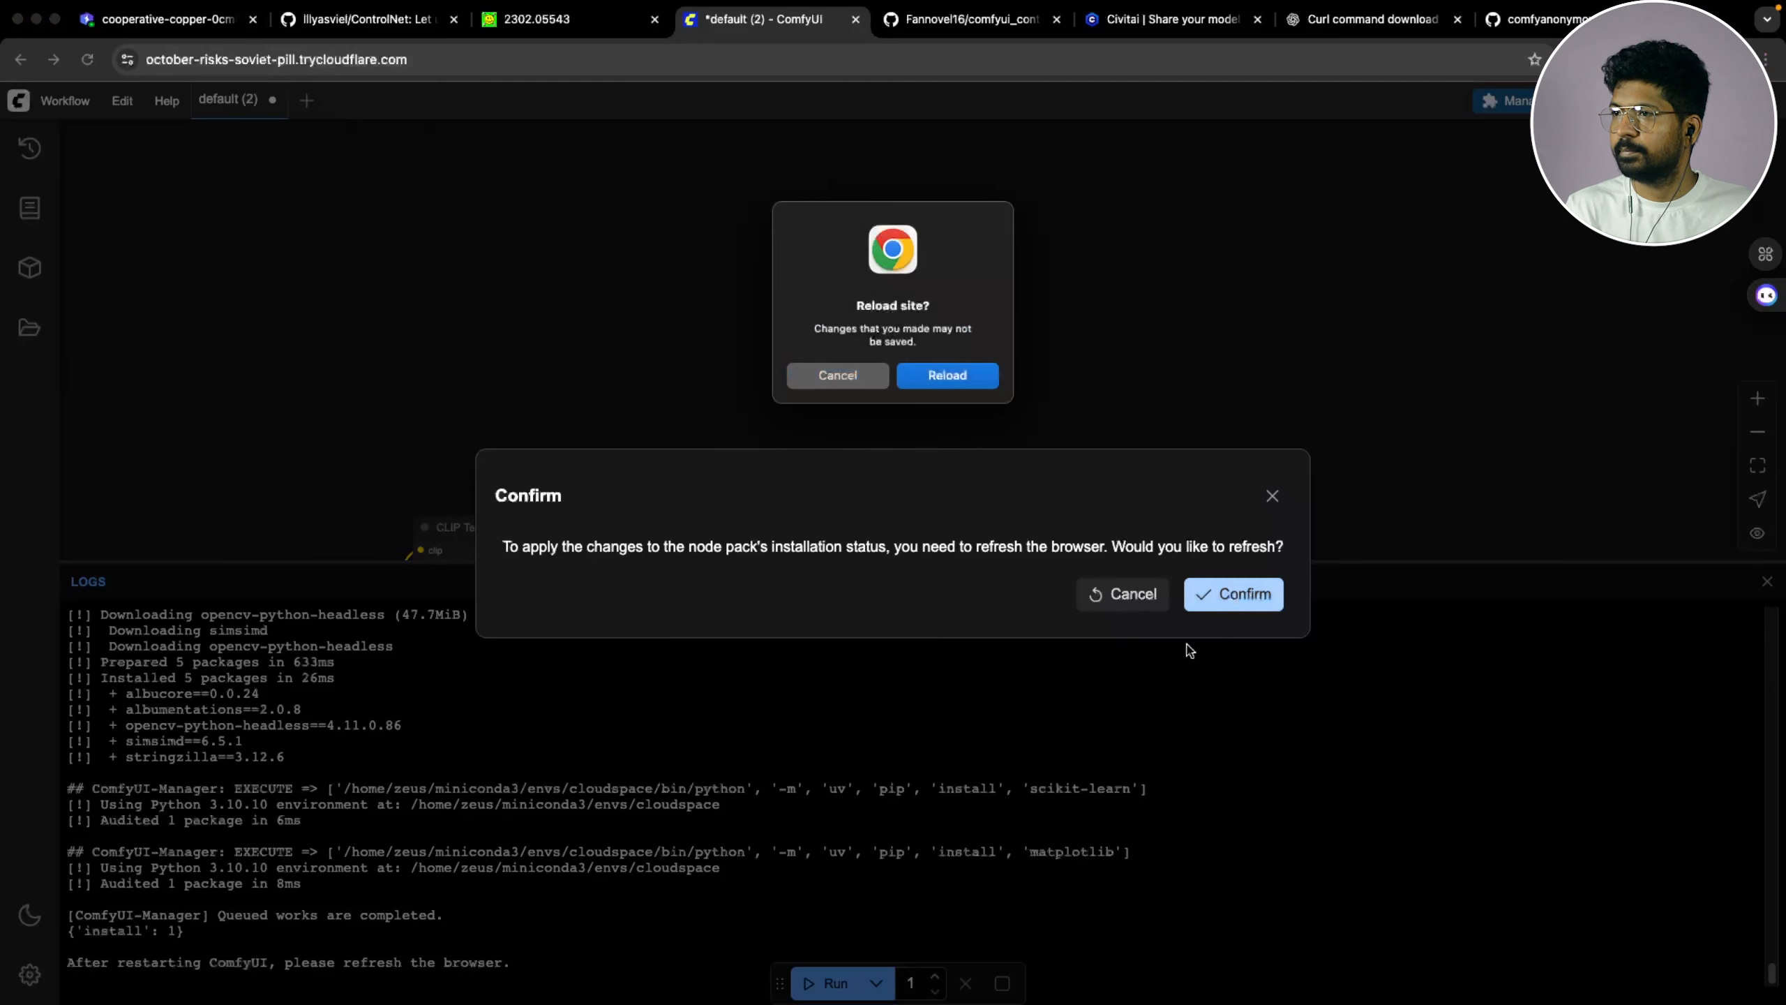
click(958, 381)
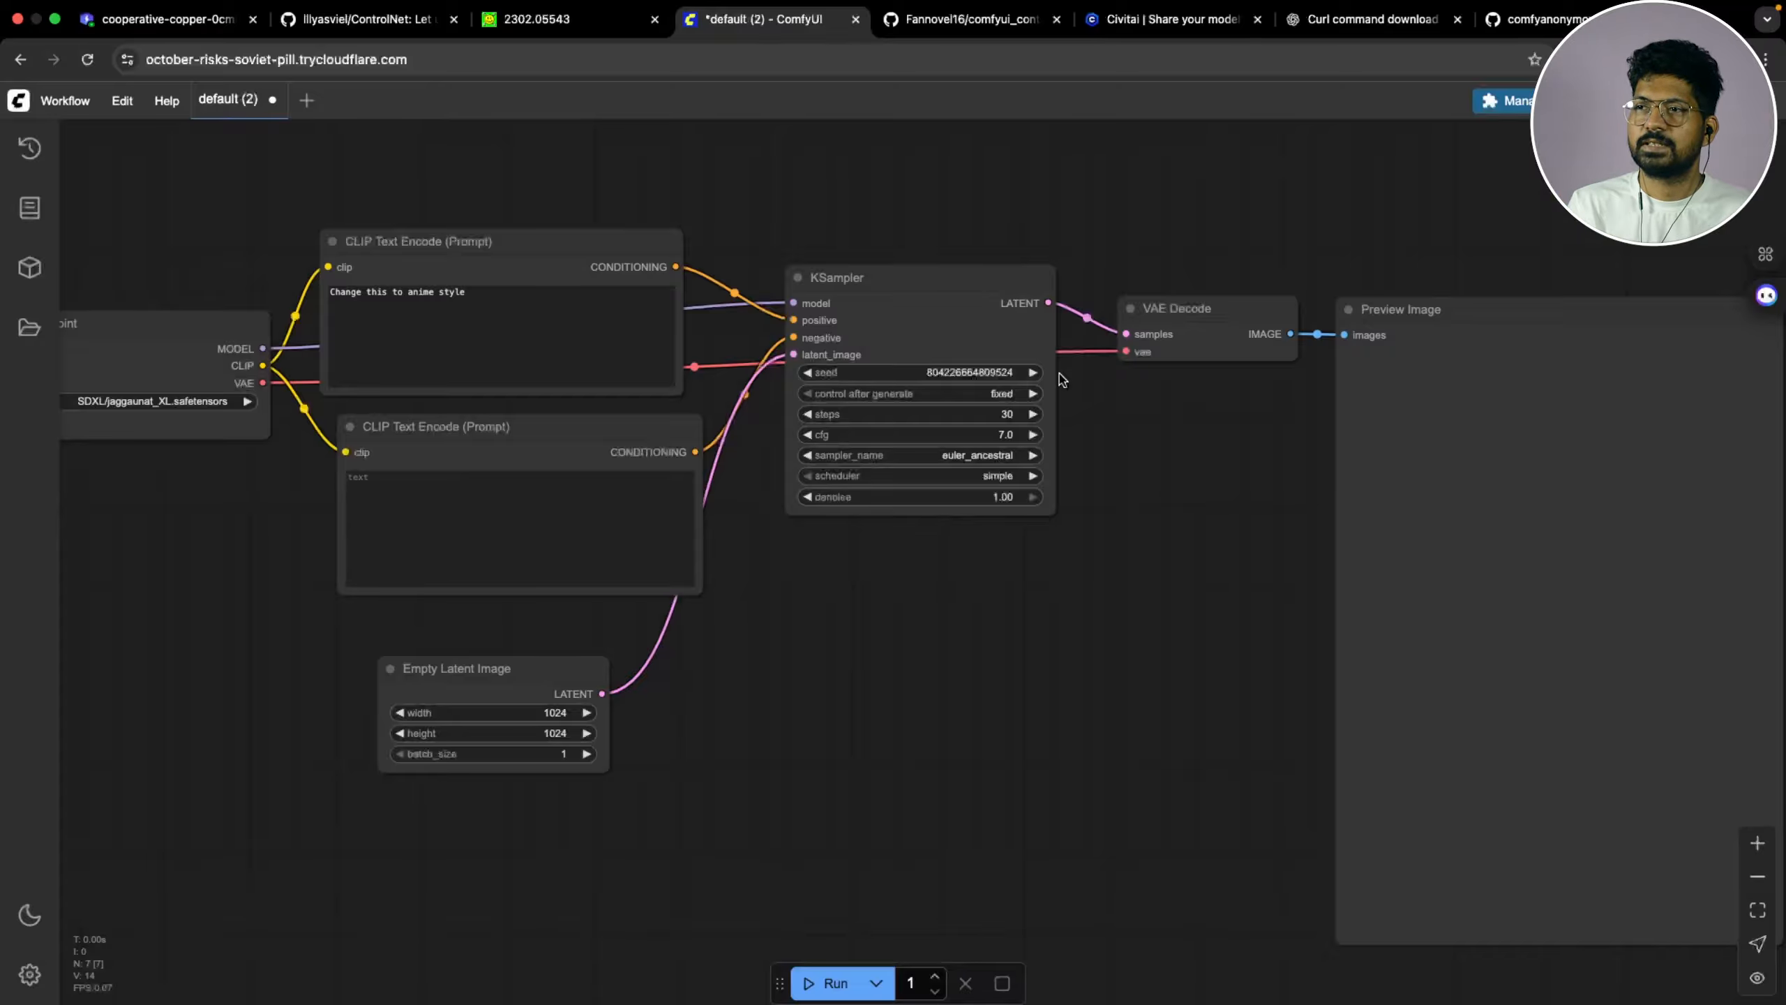
Search the available nodes for "cont", look through the ControlNet entries, and close the search without adding a node
scroll(845, 583, down, 5)
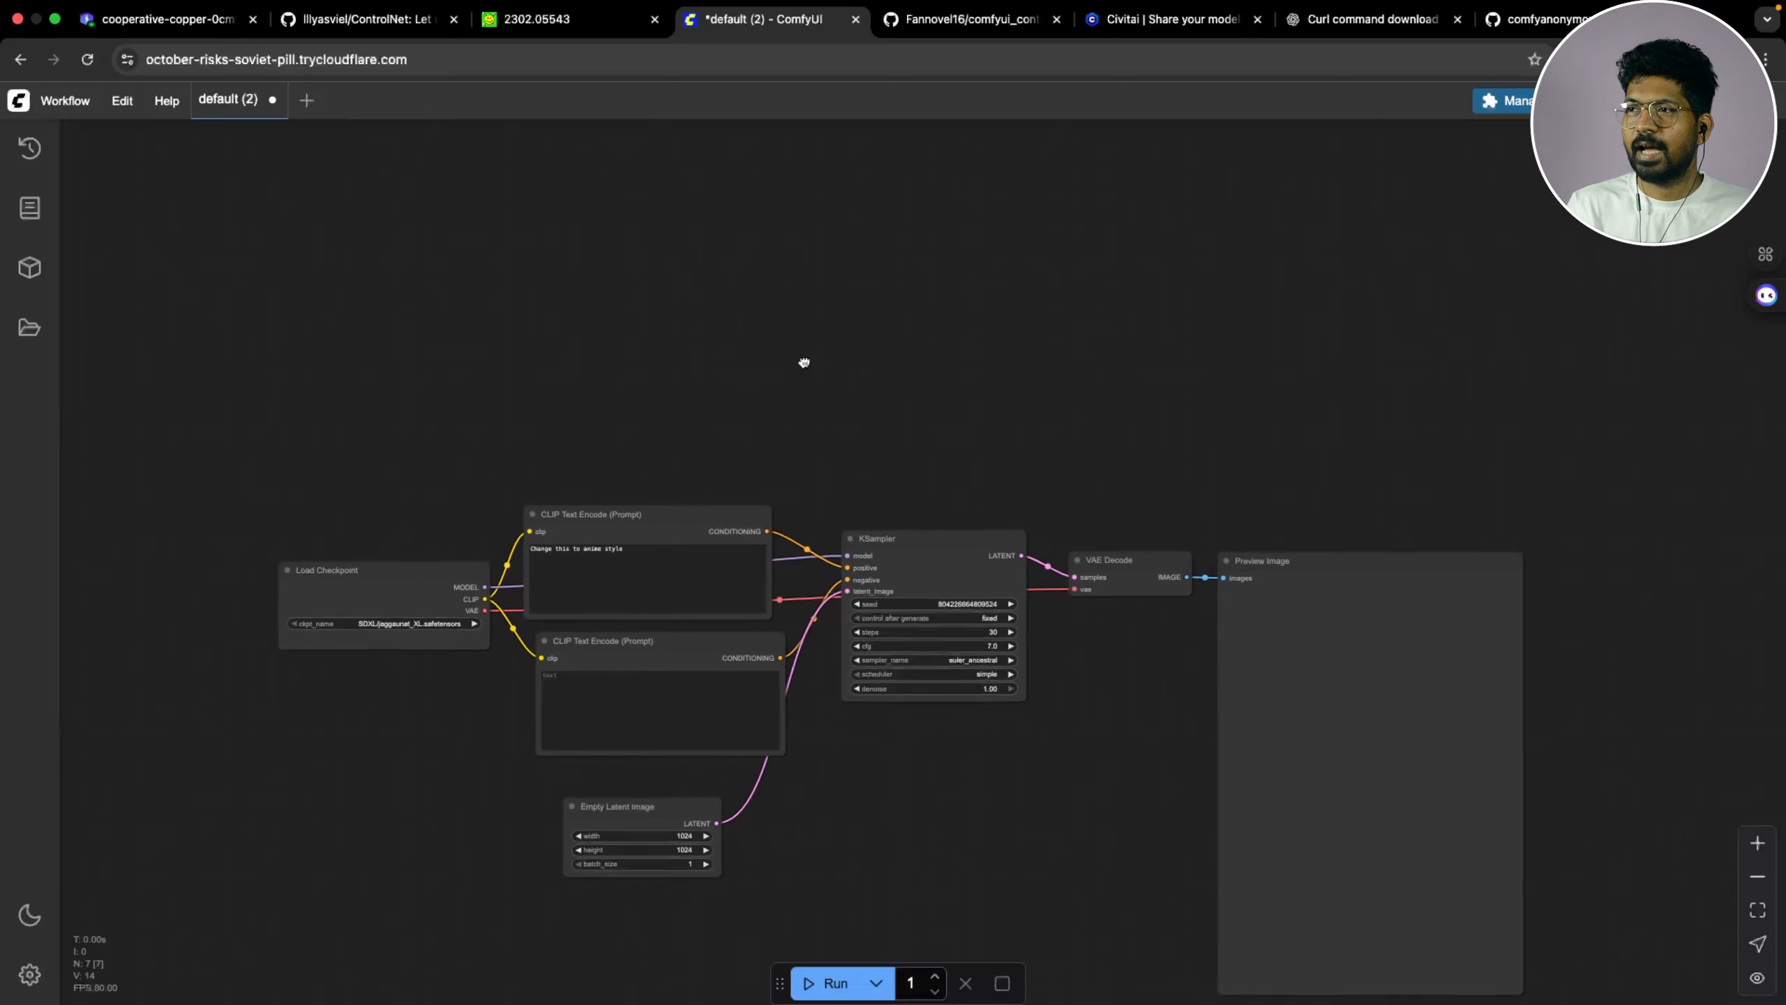
double_click(747, 341)
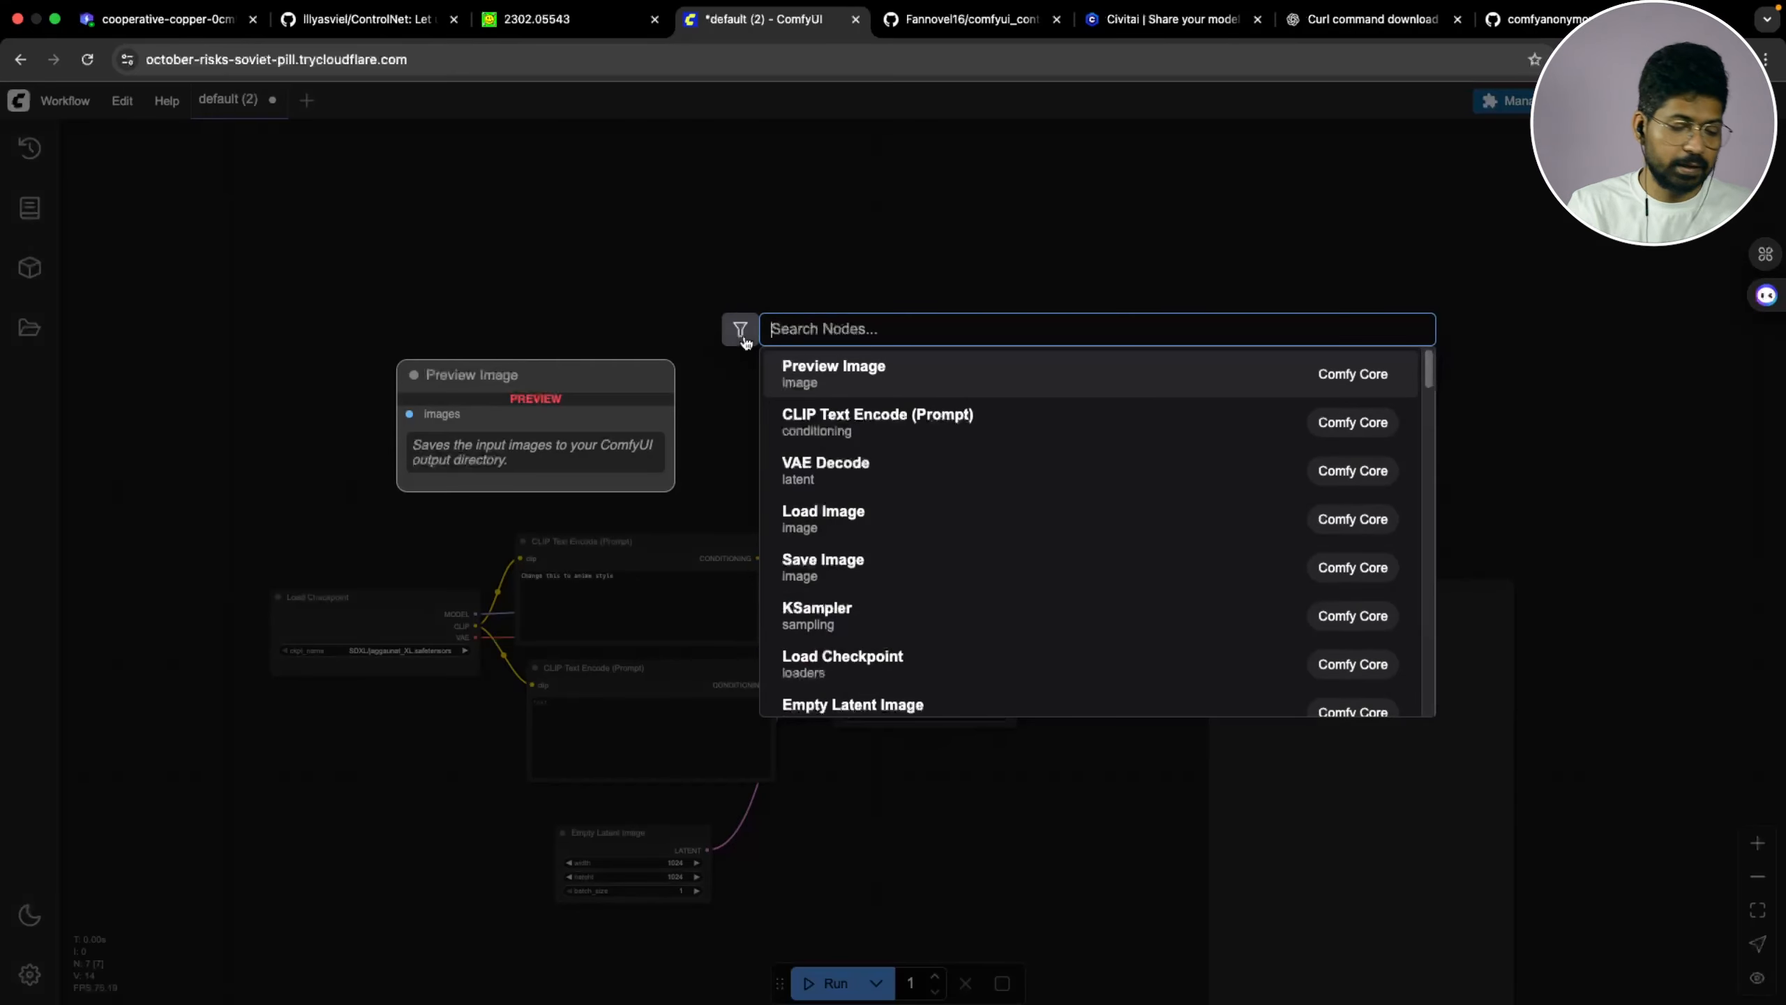
text(cont)
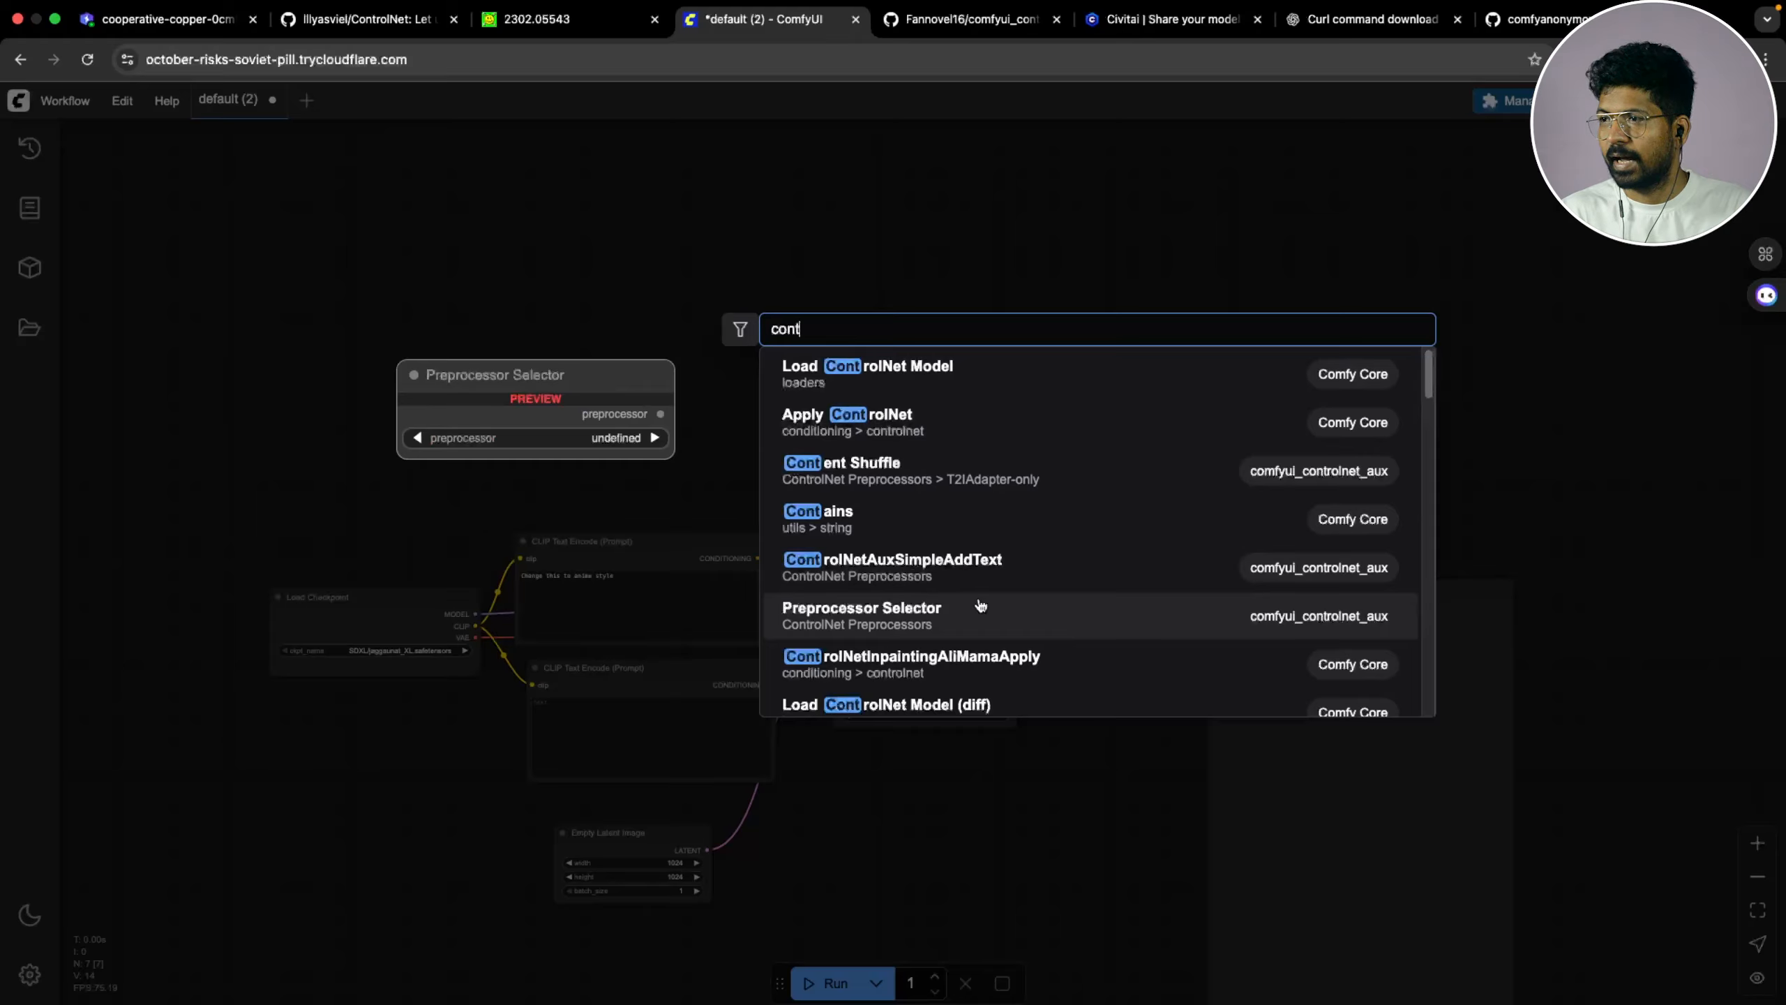
scroll(1053, 540, down, 3)
scroll(1053, 540, down, 3)
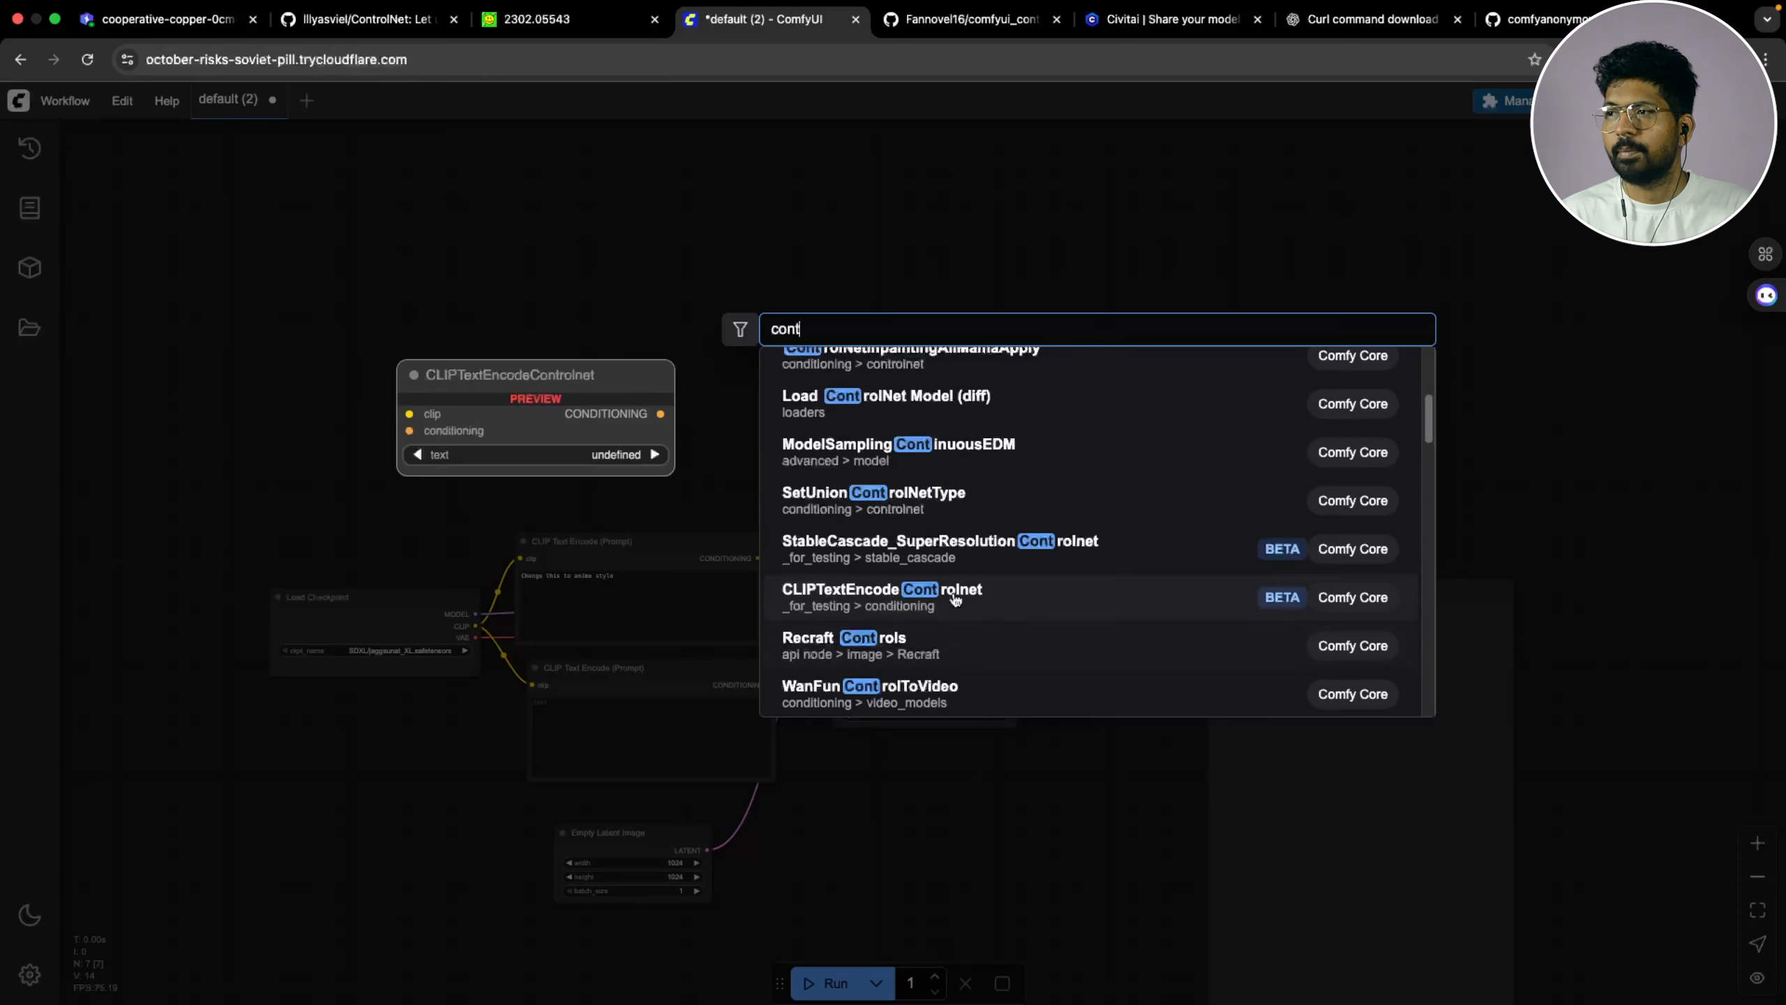
click(664, 299)
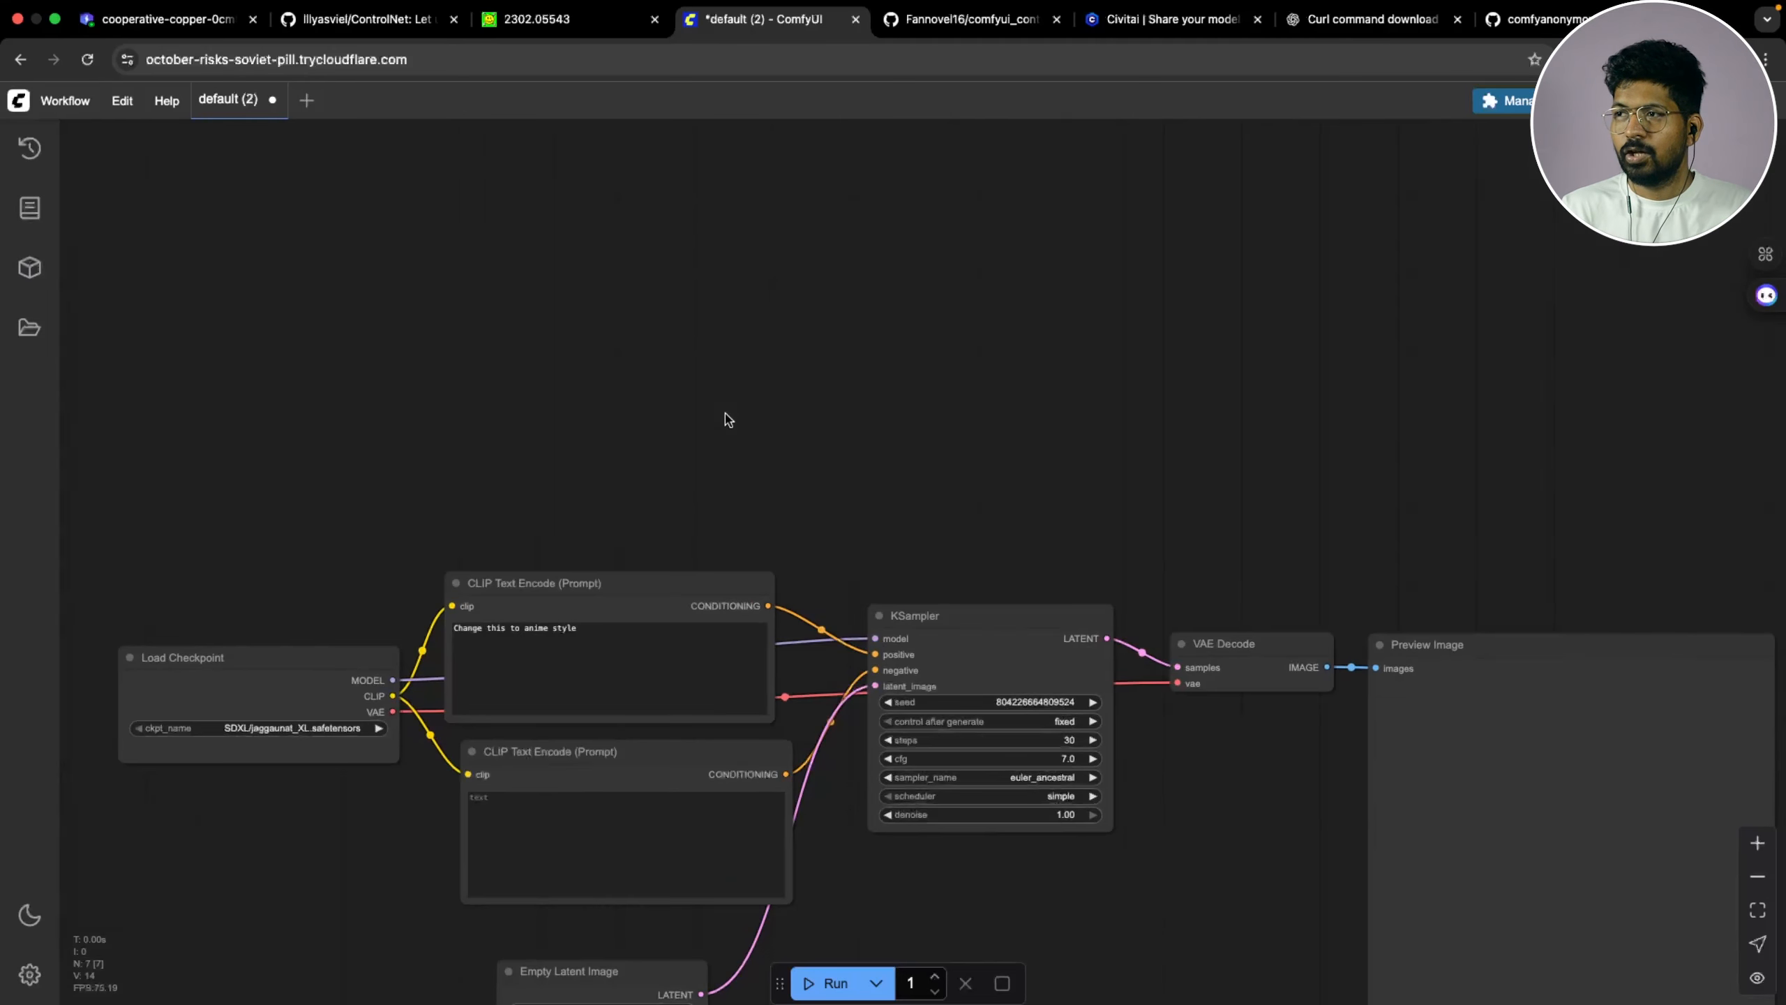
Add an Apply ControlNet node in the empty area above the workflow, widen it, and position it above the KSampler
scroll(786, 391, down, 2)
scroll(793, 391, up, 5)
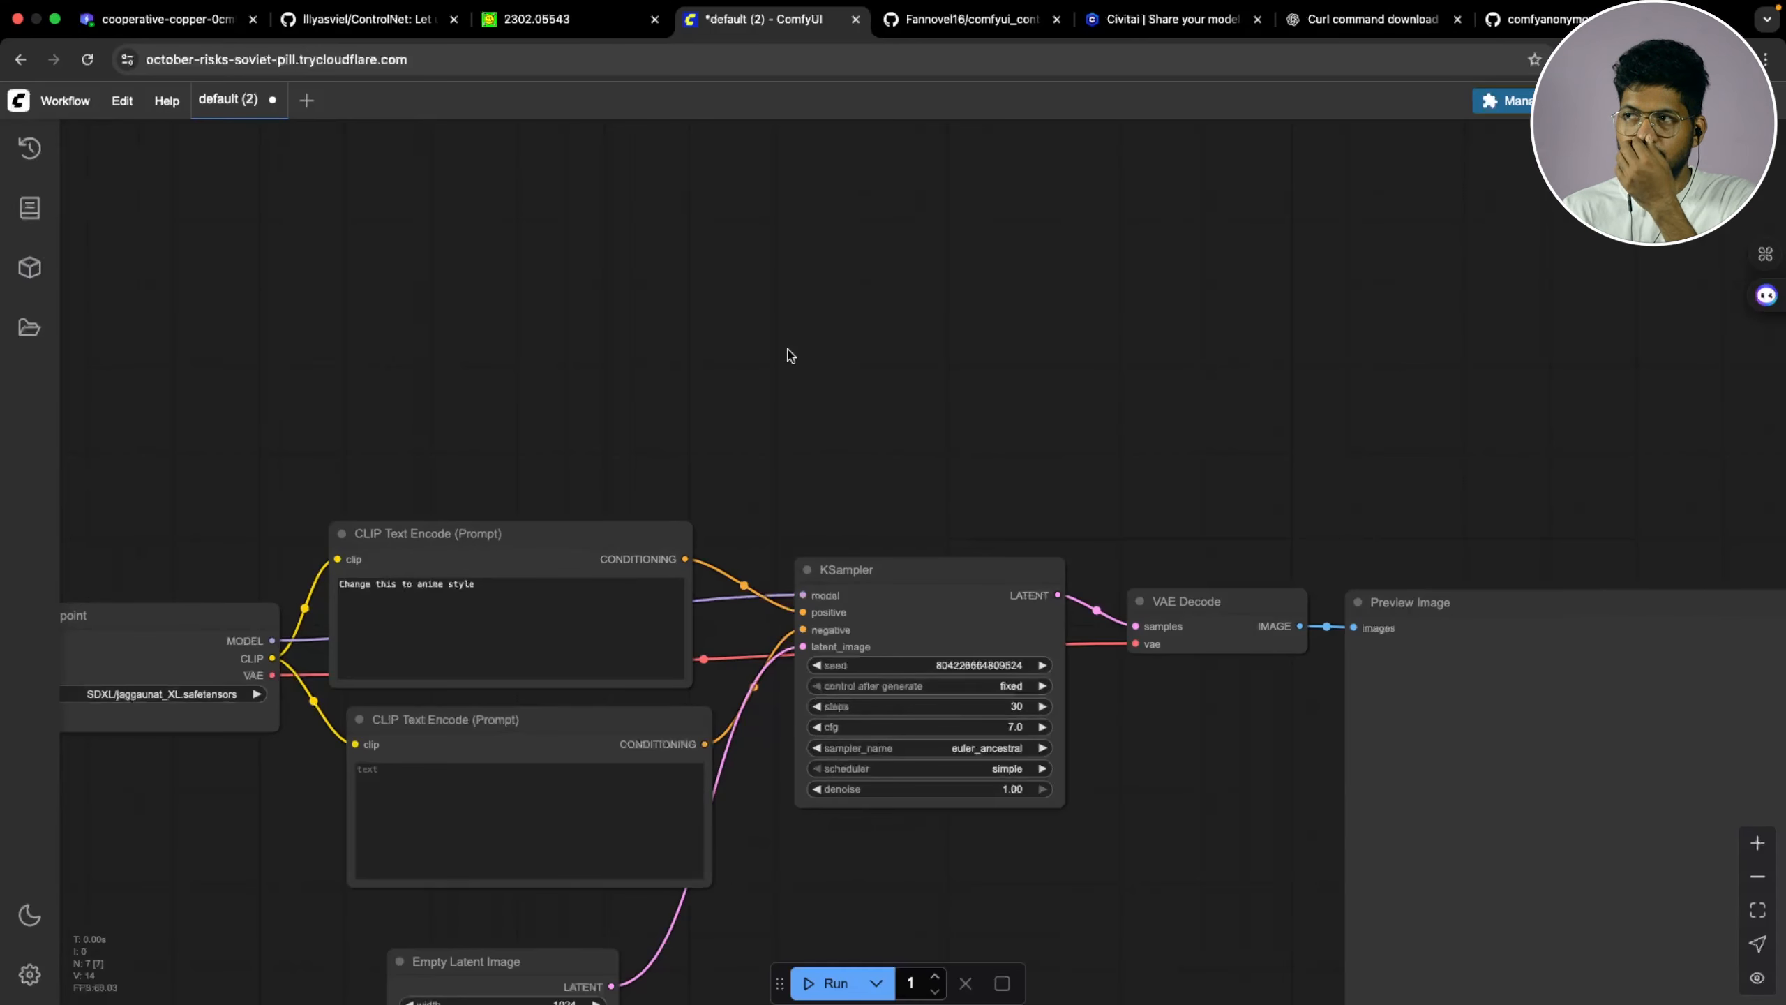
double_click(723, 493)
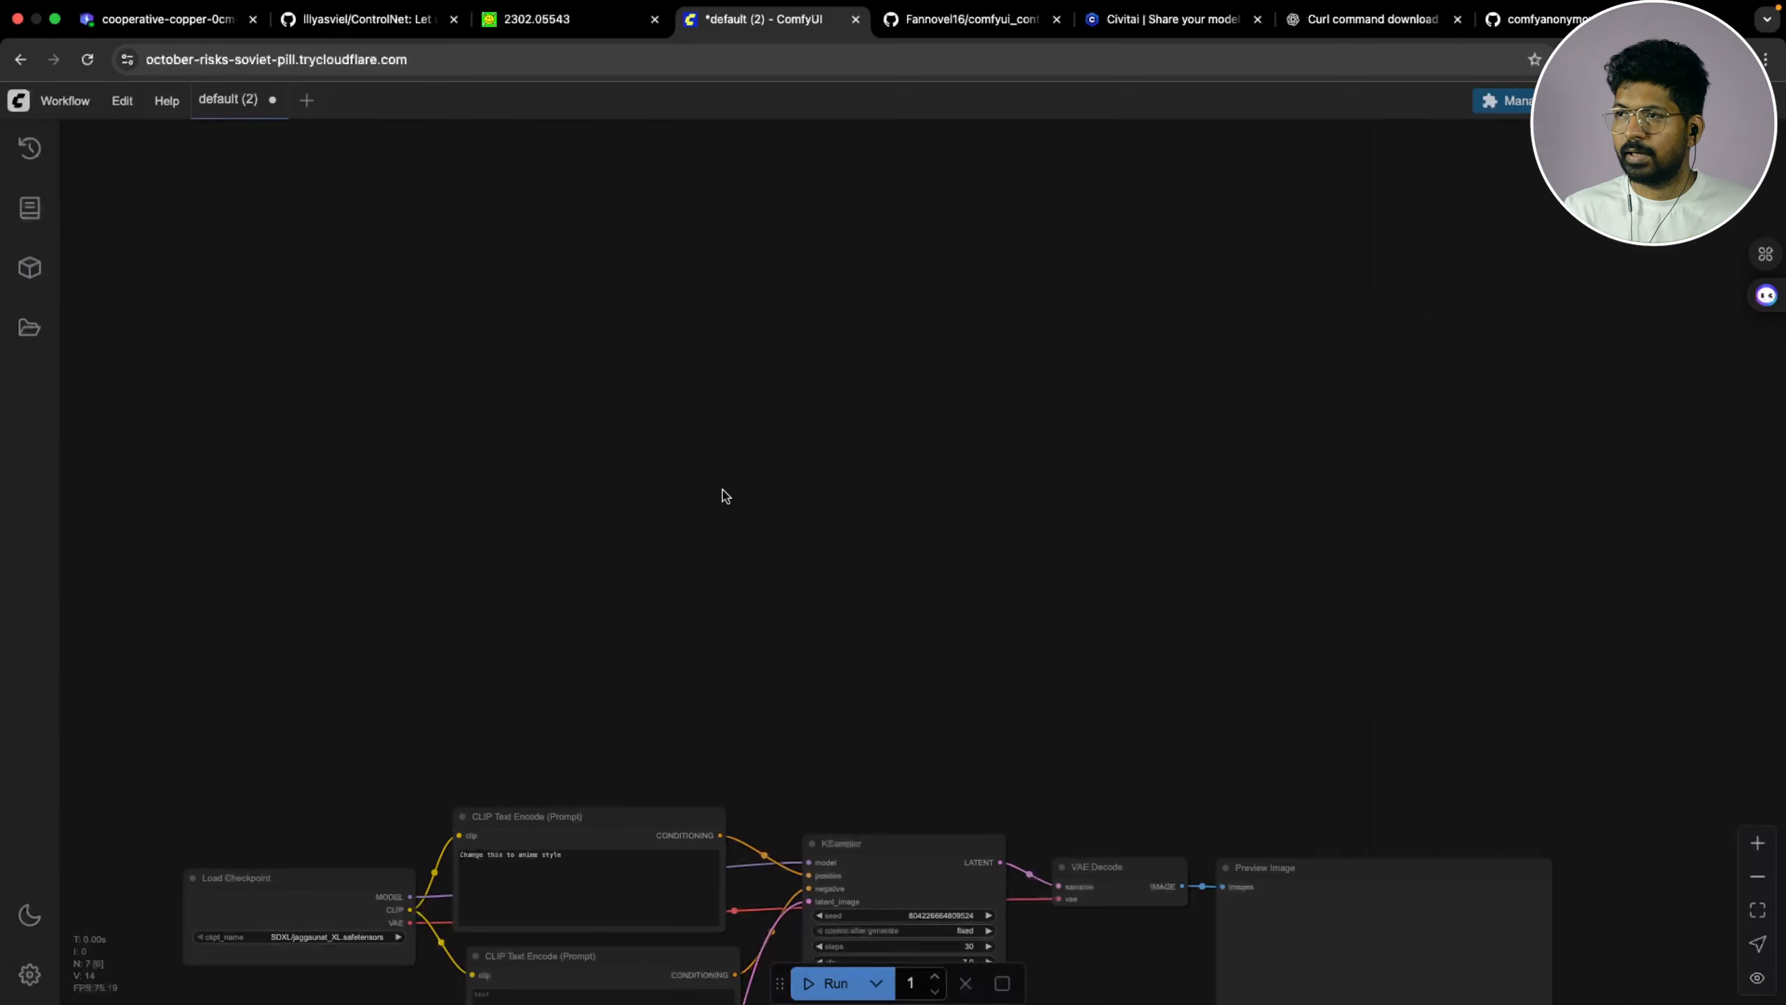
text(control)
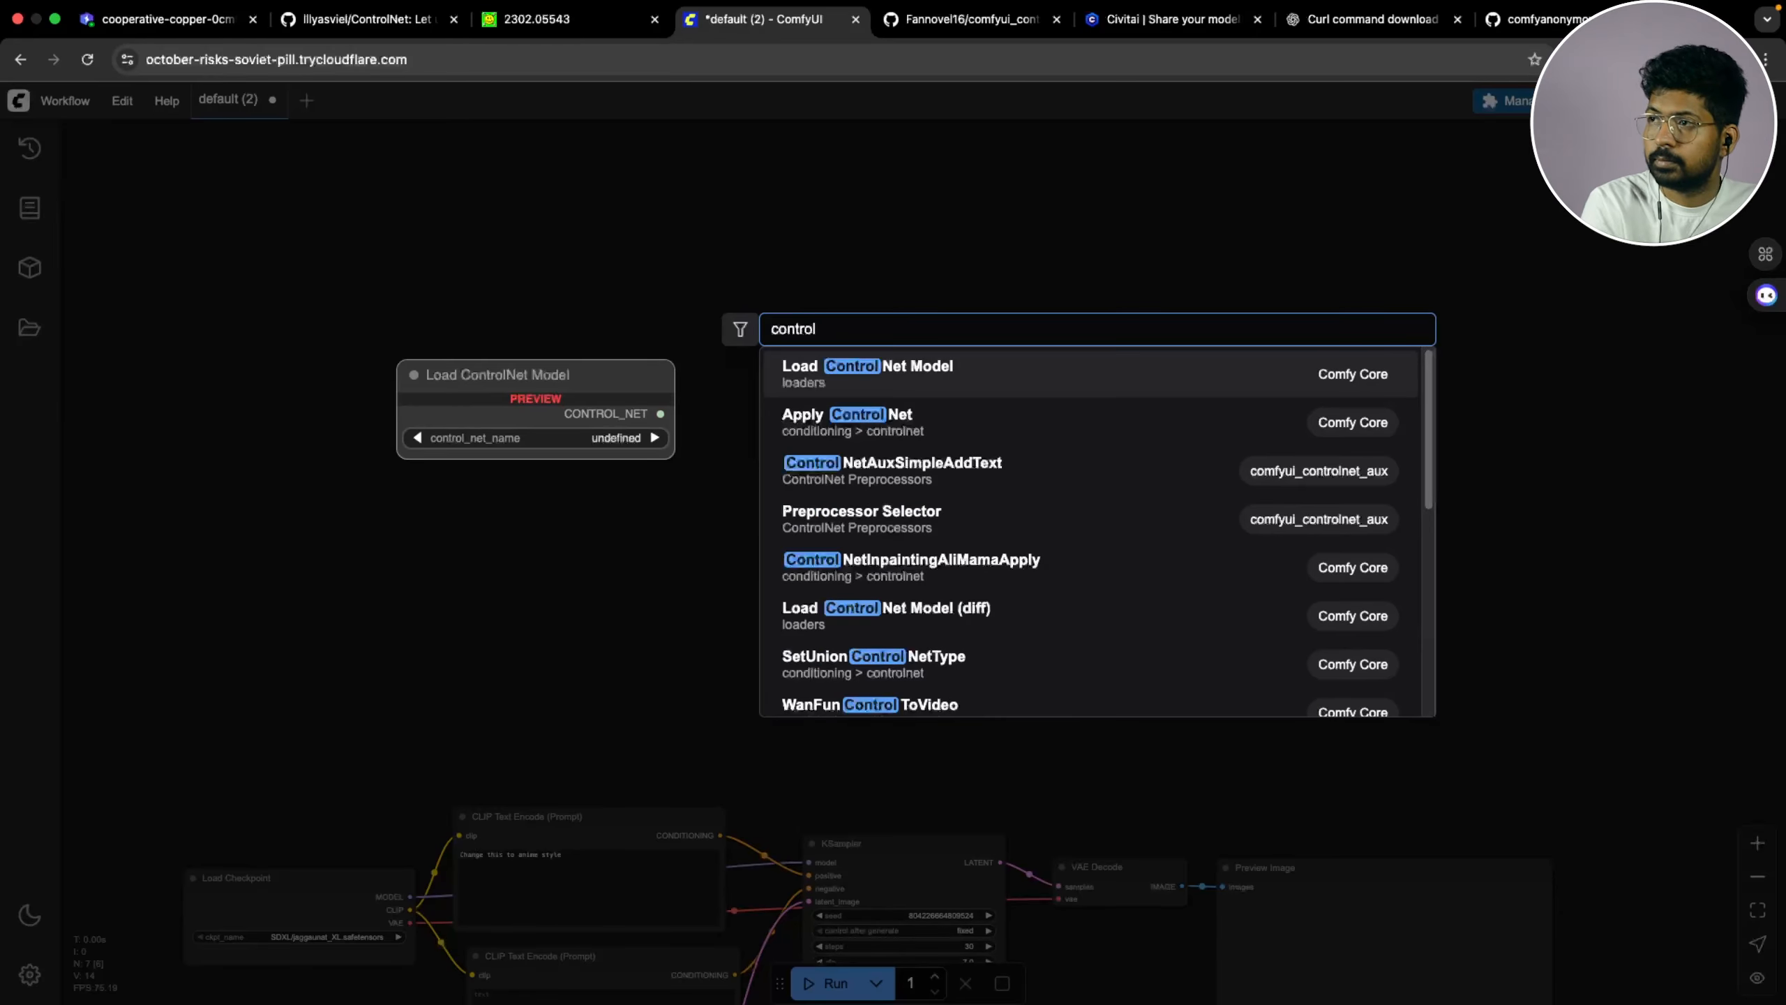
click(937, 420)
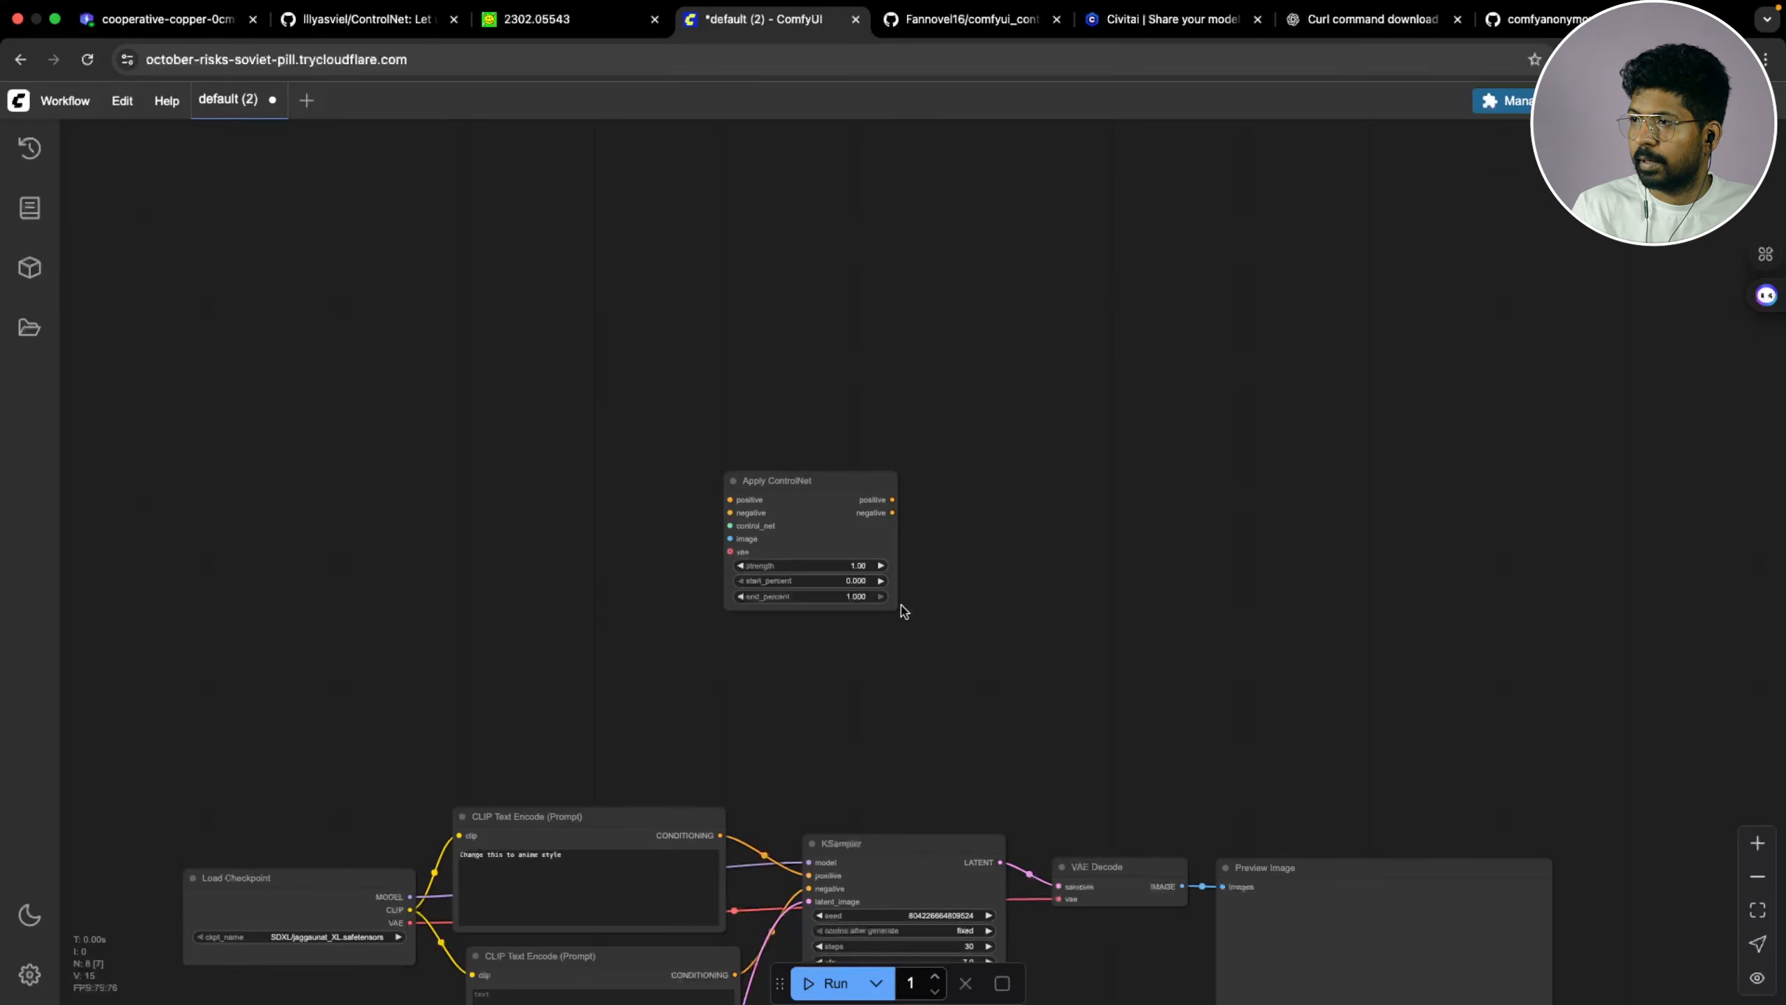
drag(896, 605, 1018, 624)
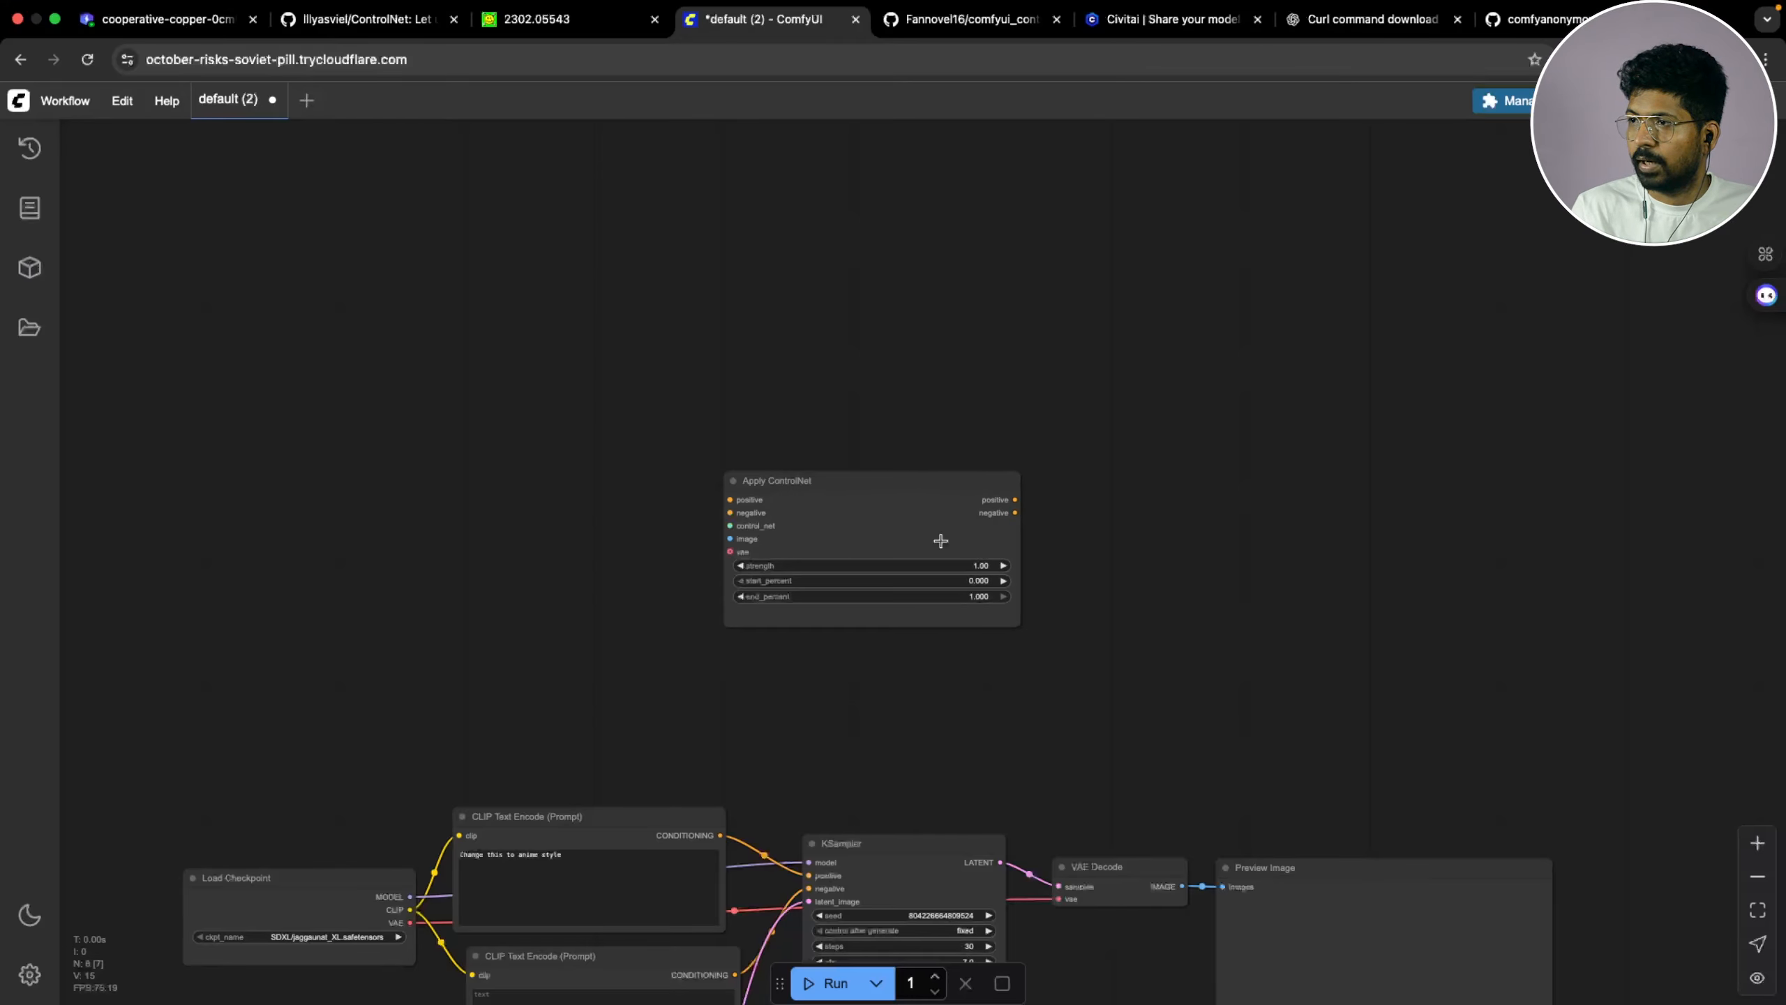
drag(916, 497, 958, 567)
scroll(885, 446, up, 3)
drag(712, 430, 794, 440)
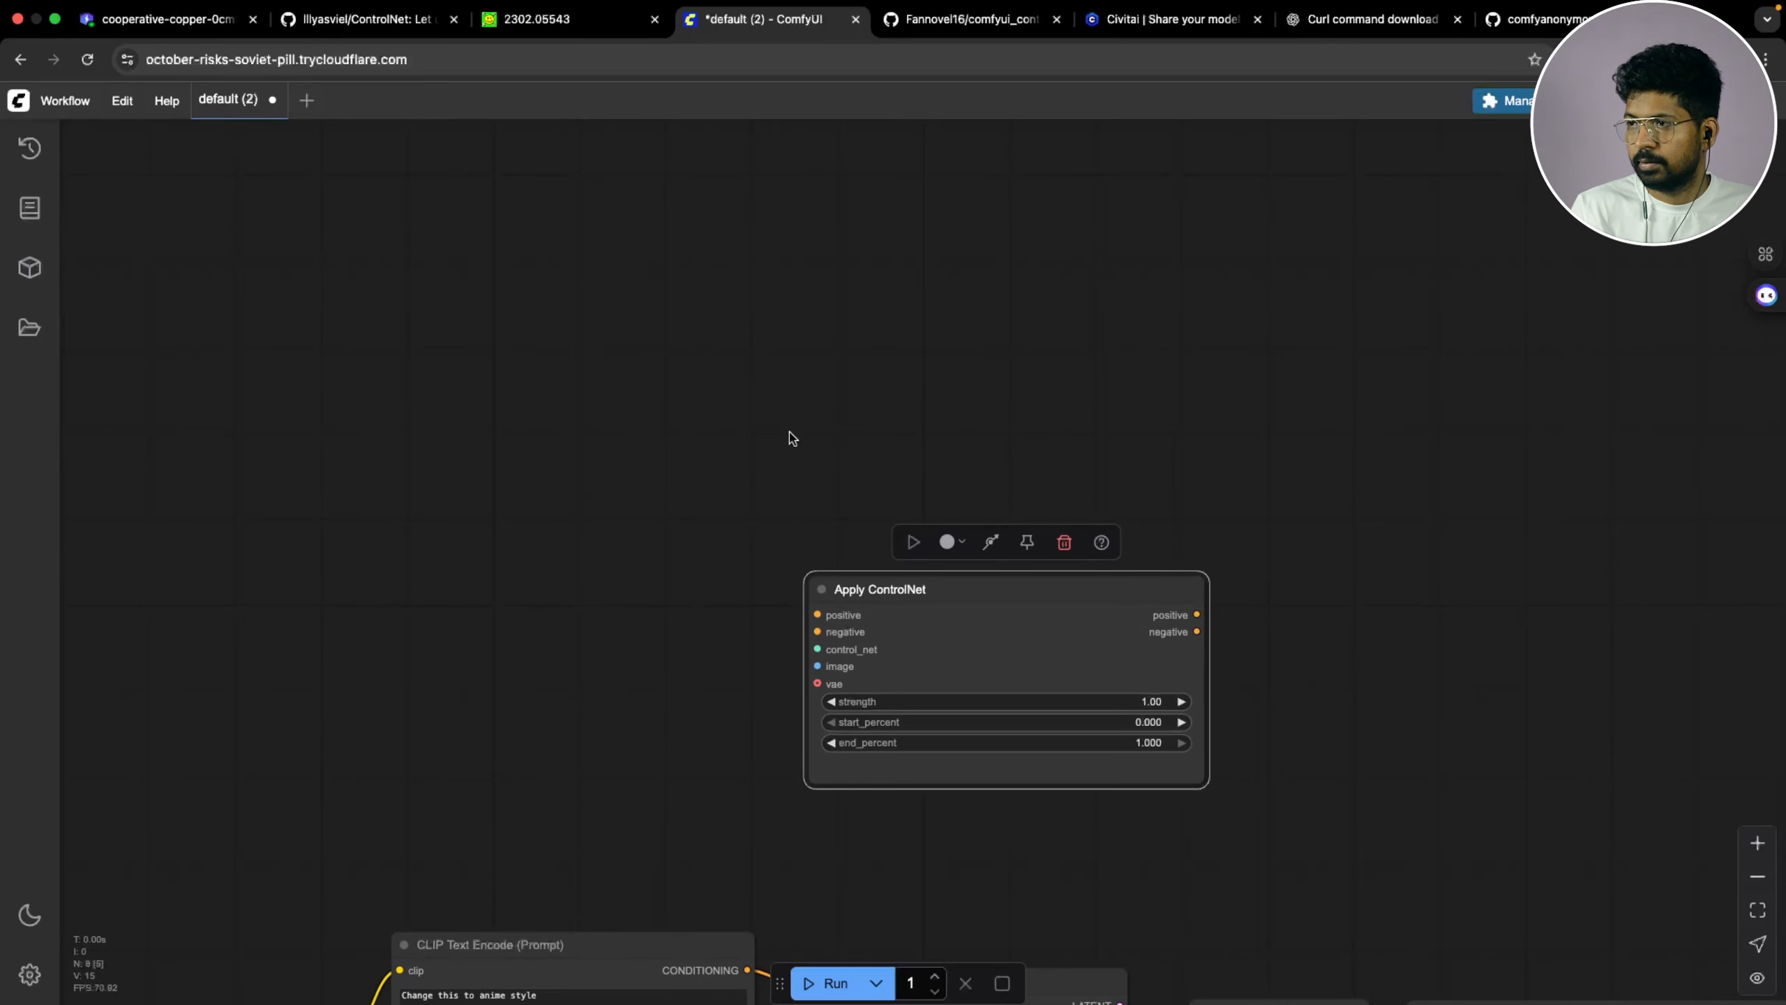
click(796, 441)
scroll(993, 454, up, 2)
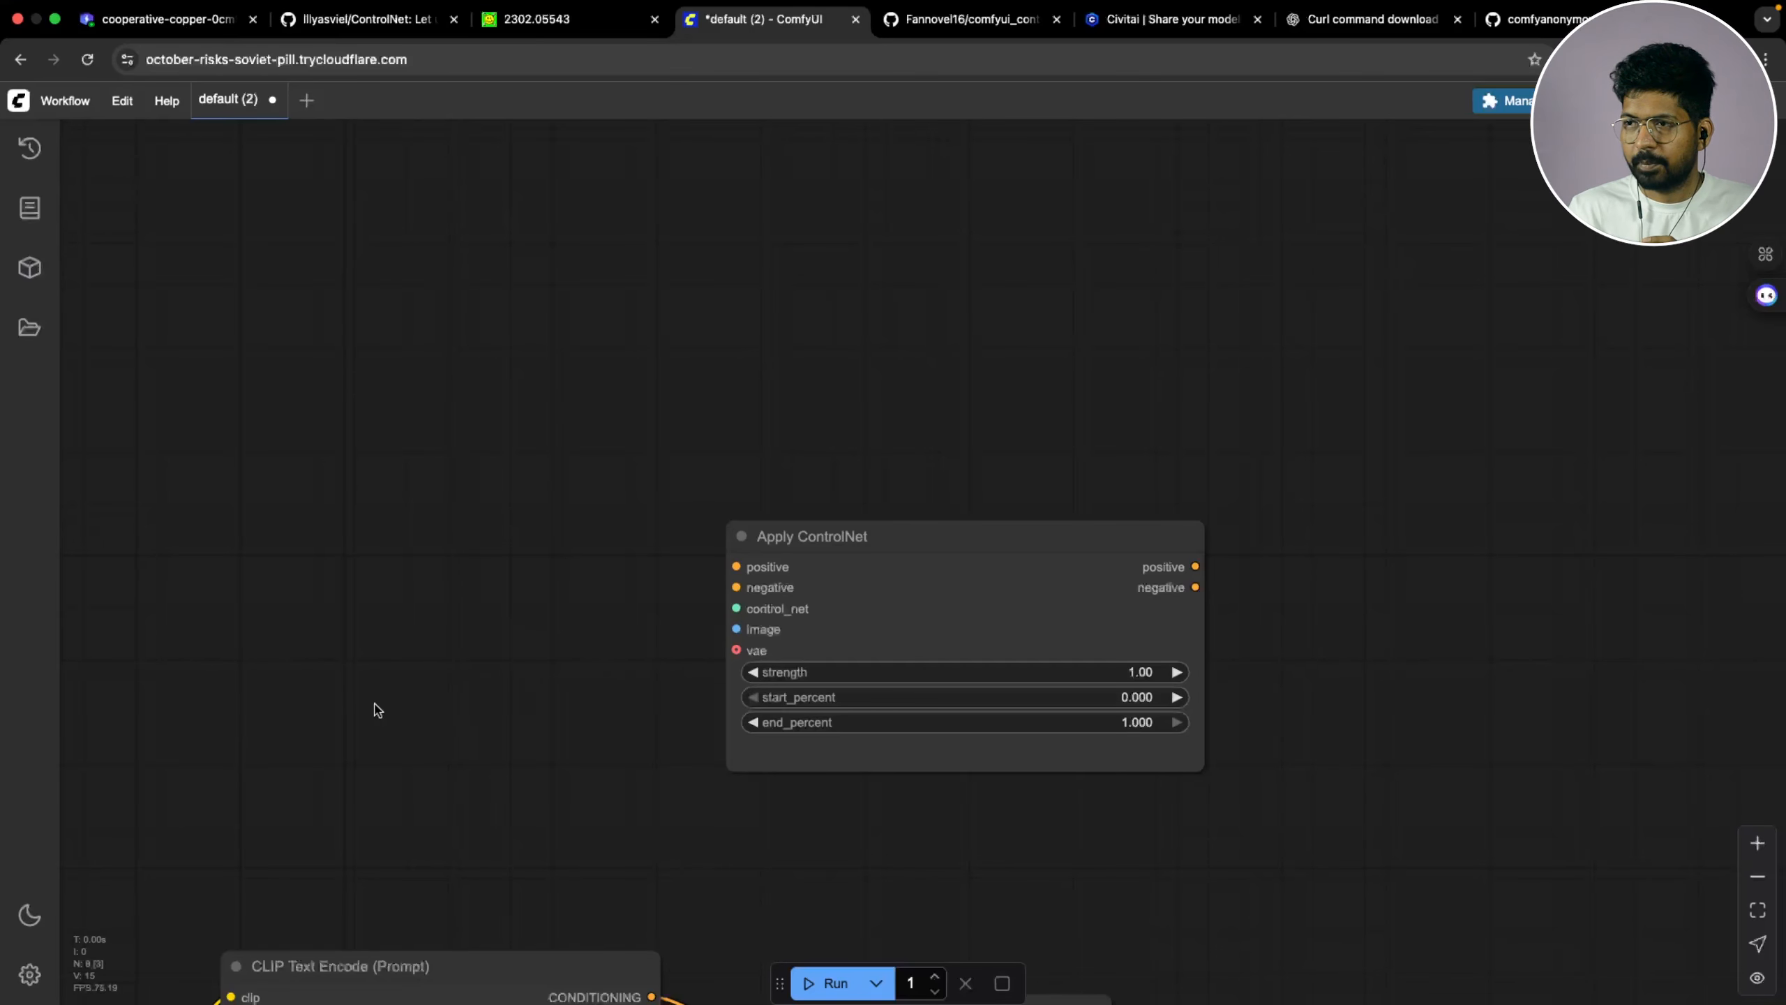
Connect both CLIP Text Encode outputs to Apply ControlNet's positive and negative inputs, and its positive and negative outputs to the KSampler
scroll(542, 698, down, 5)
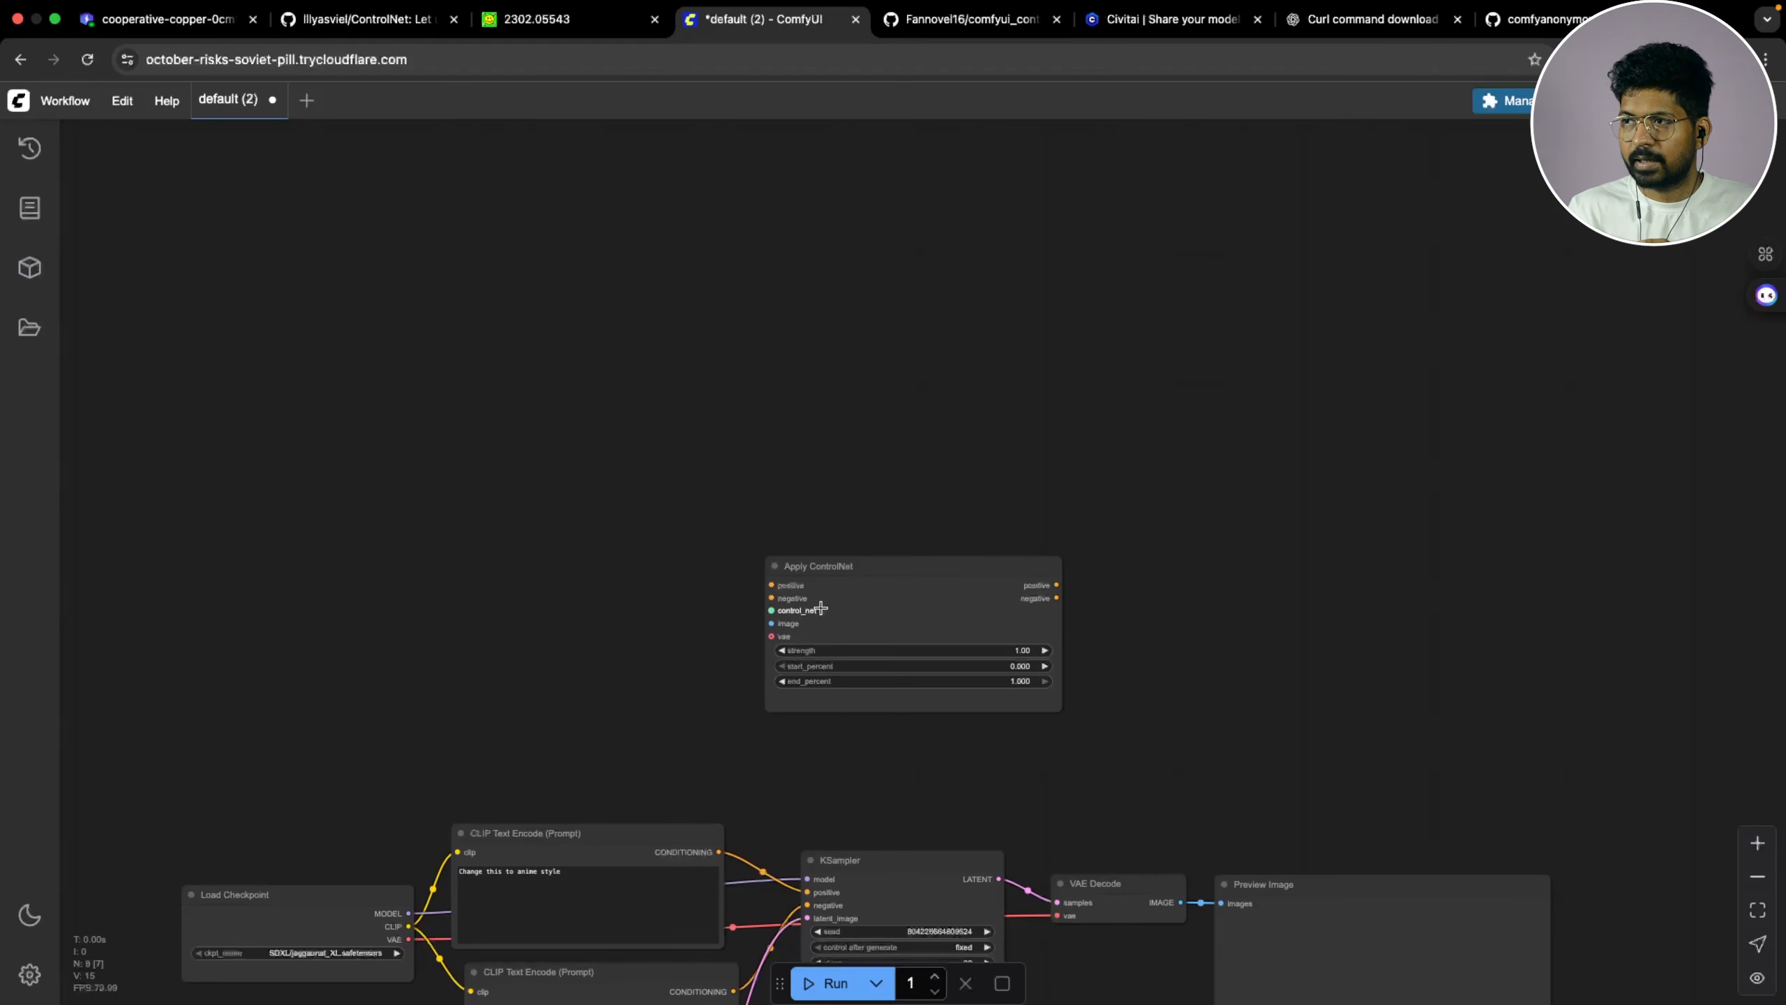
scroll(728, 636, up, 3)
scroll(728, 636, up, 2)
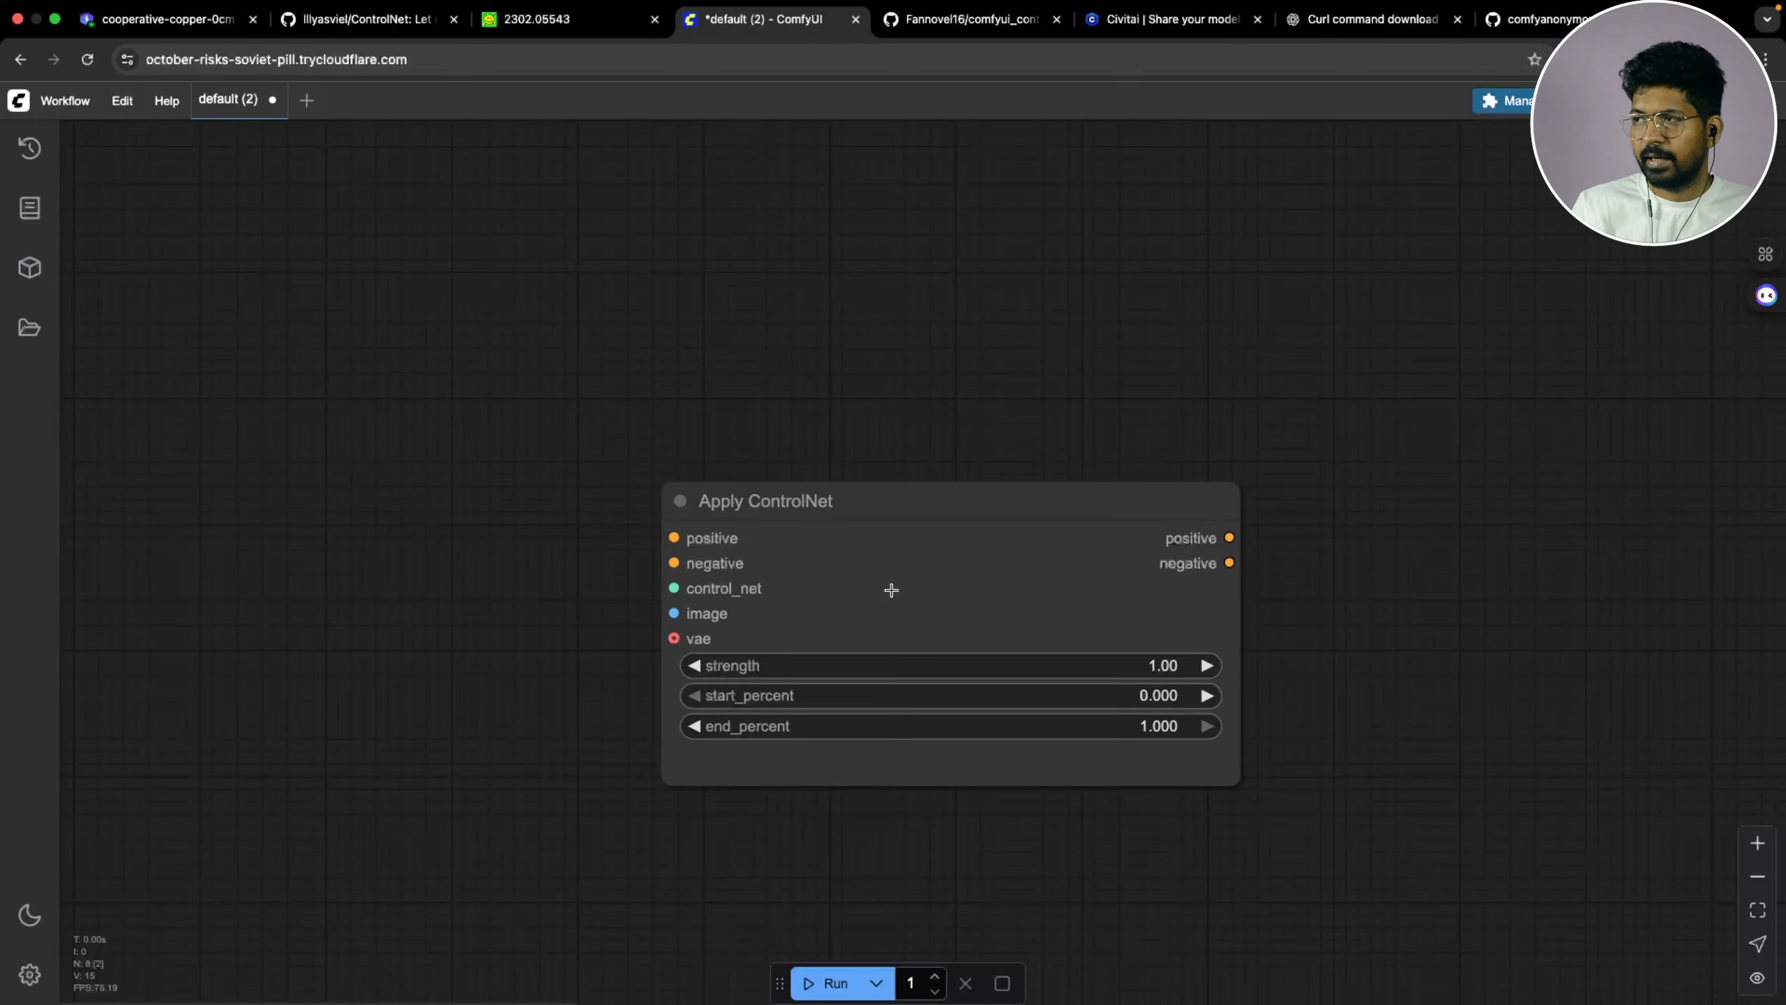
scroll(977, 803, down, 5)
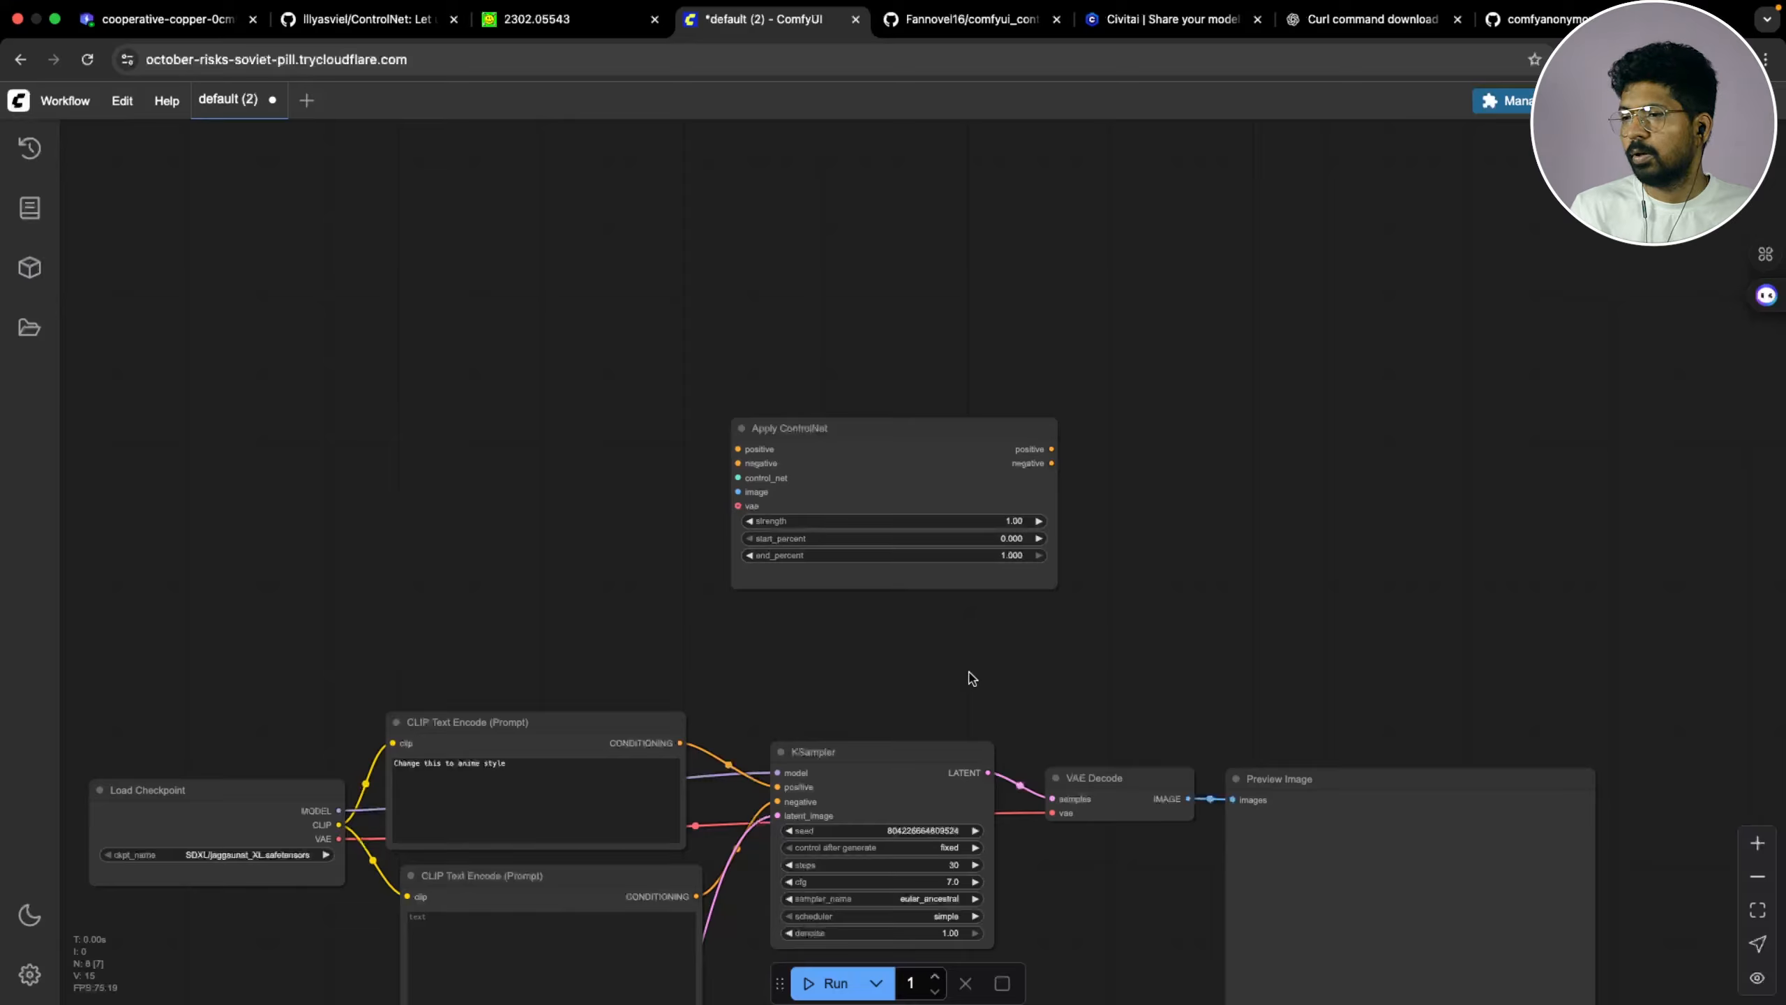
drag(972, 677, 1030, 641)
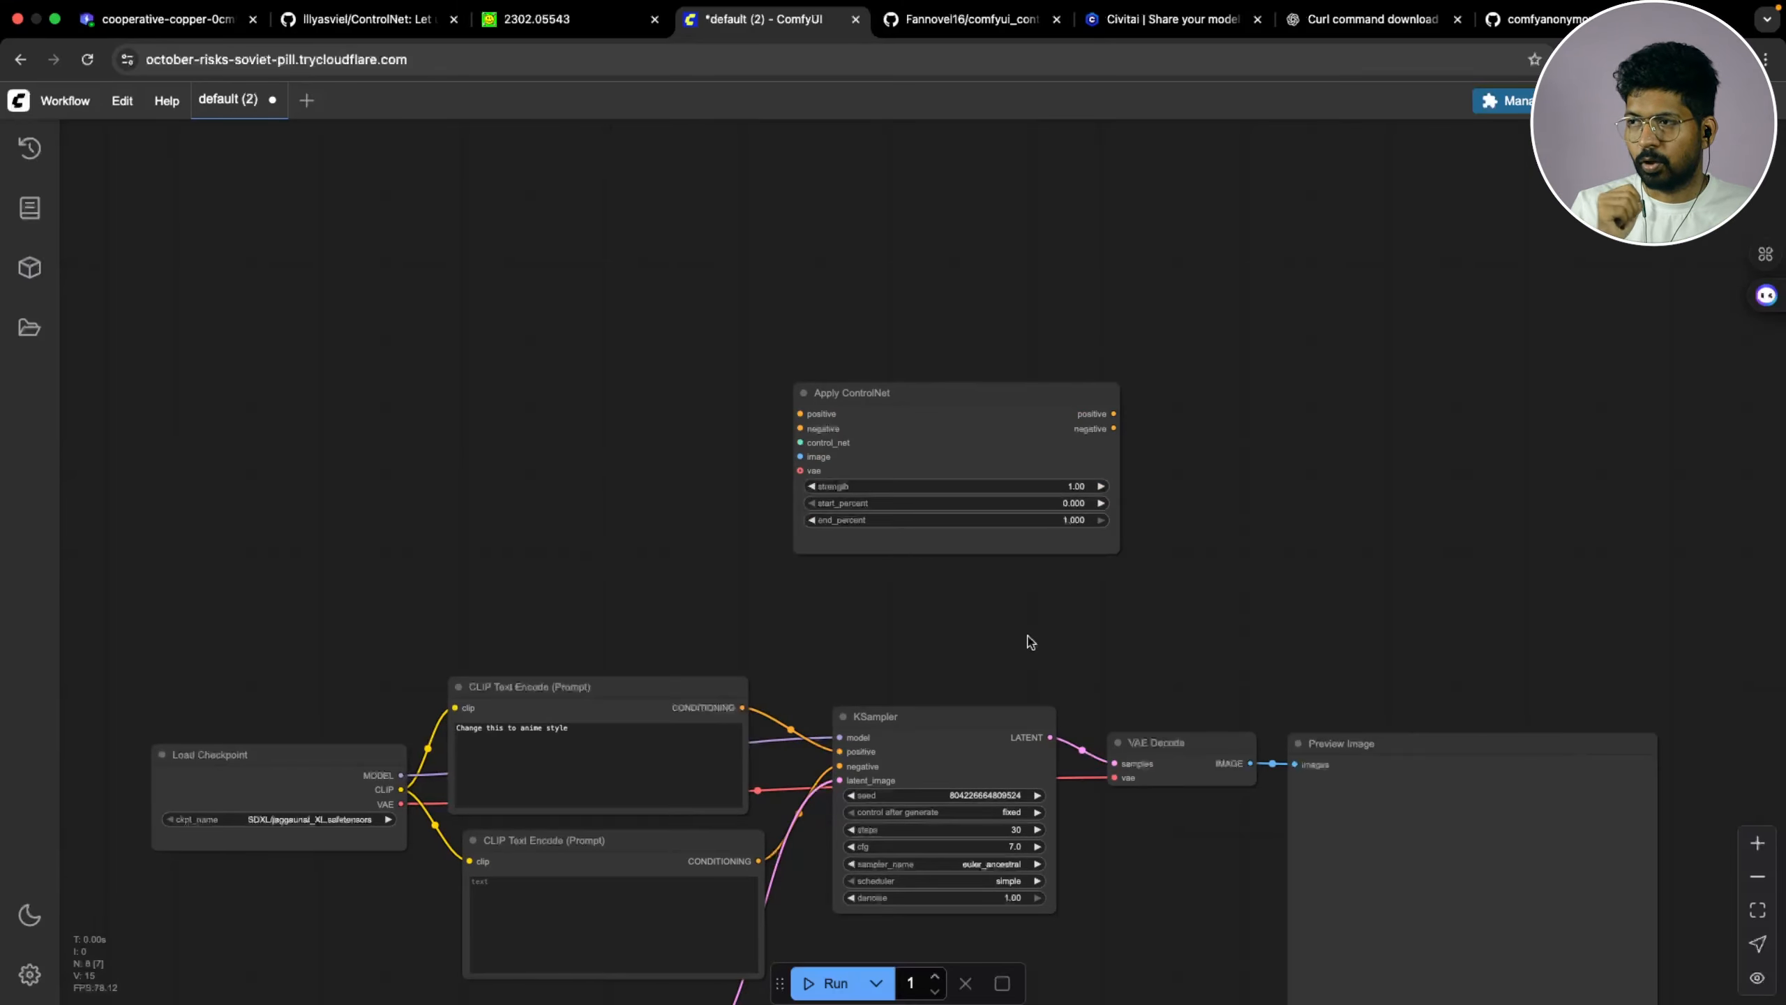
scroll(1031, 642, up, 2)
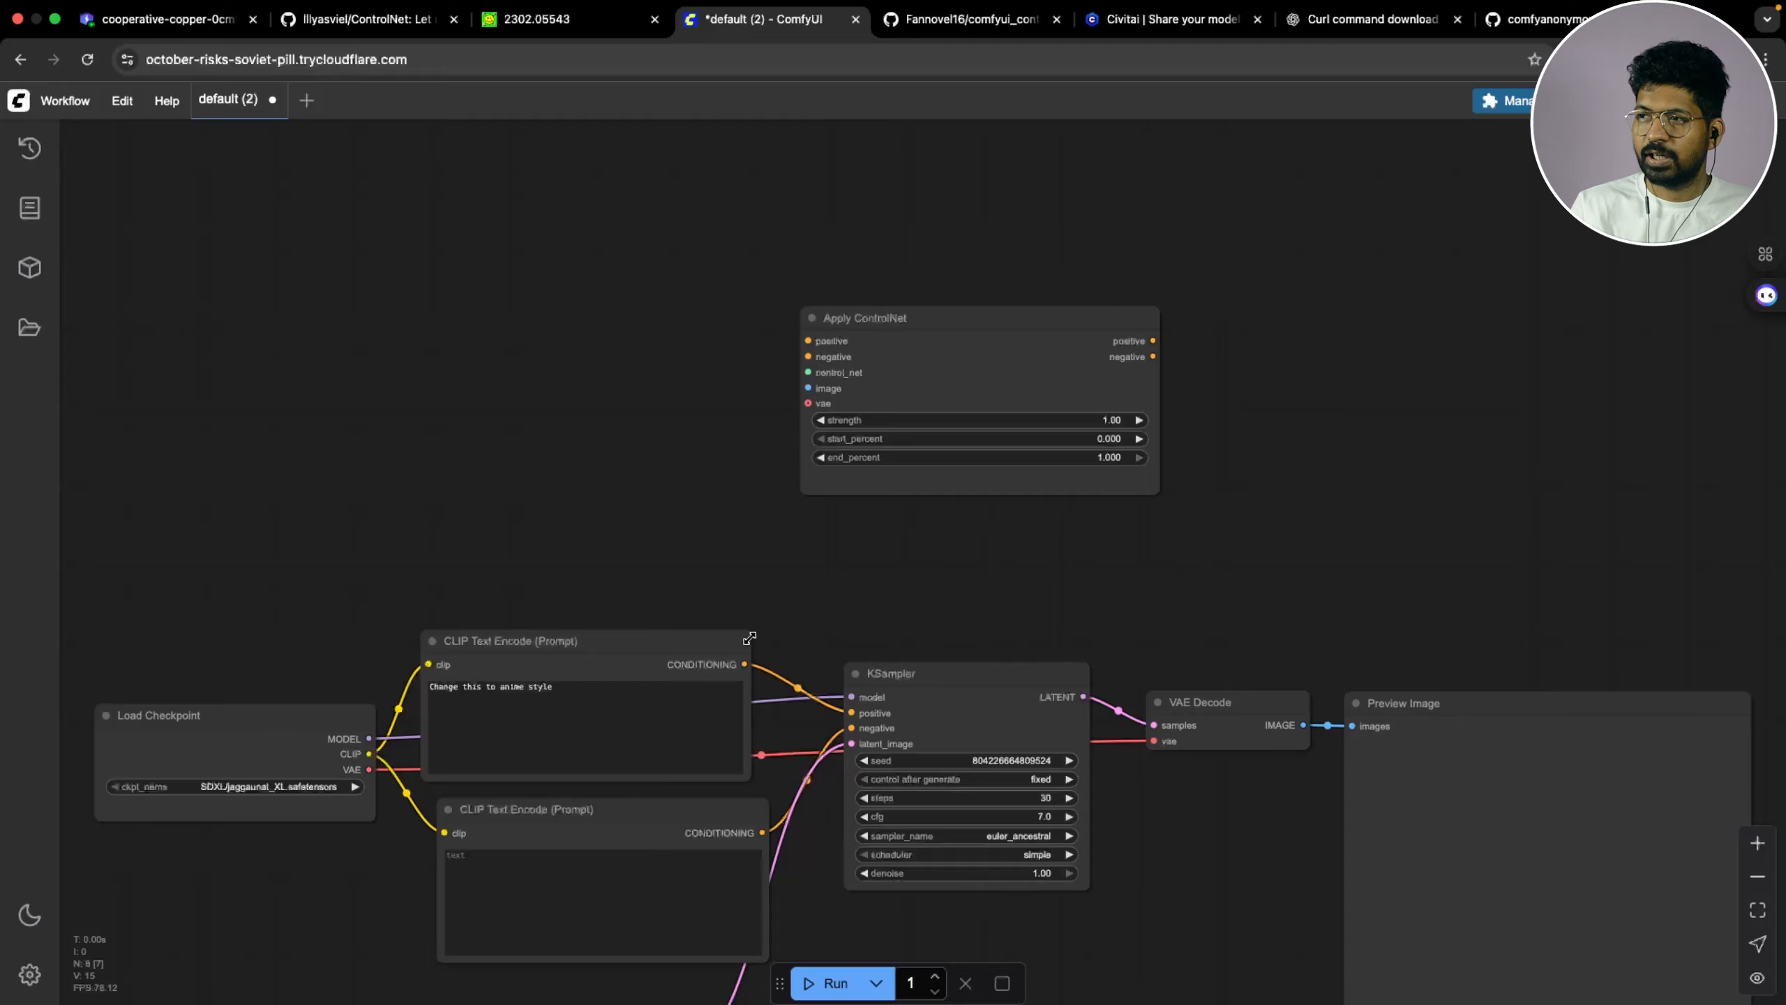
drag(744, 662, 808, 341)
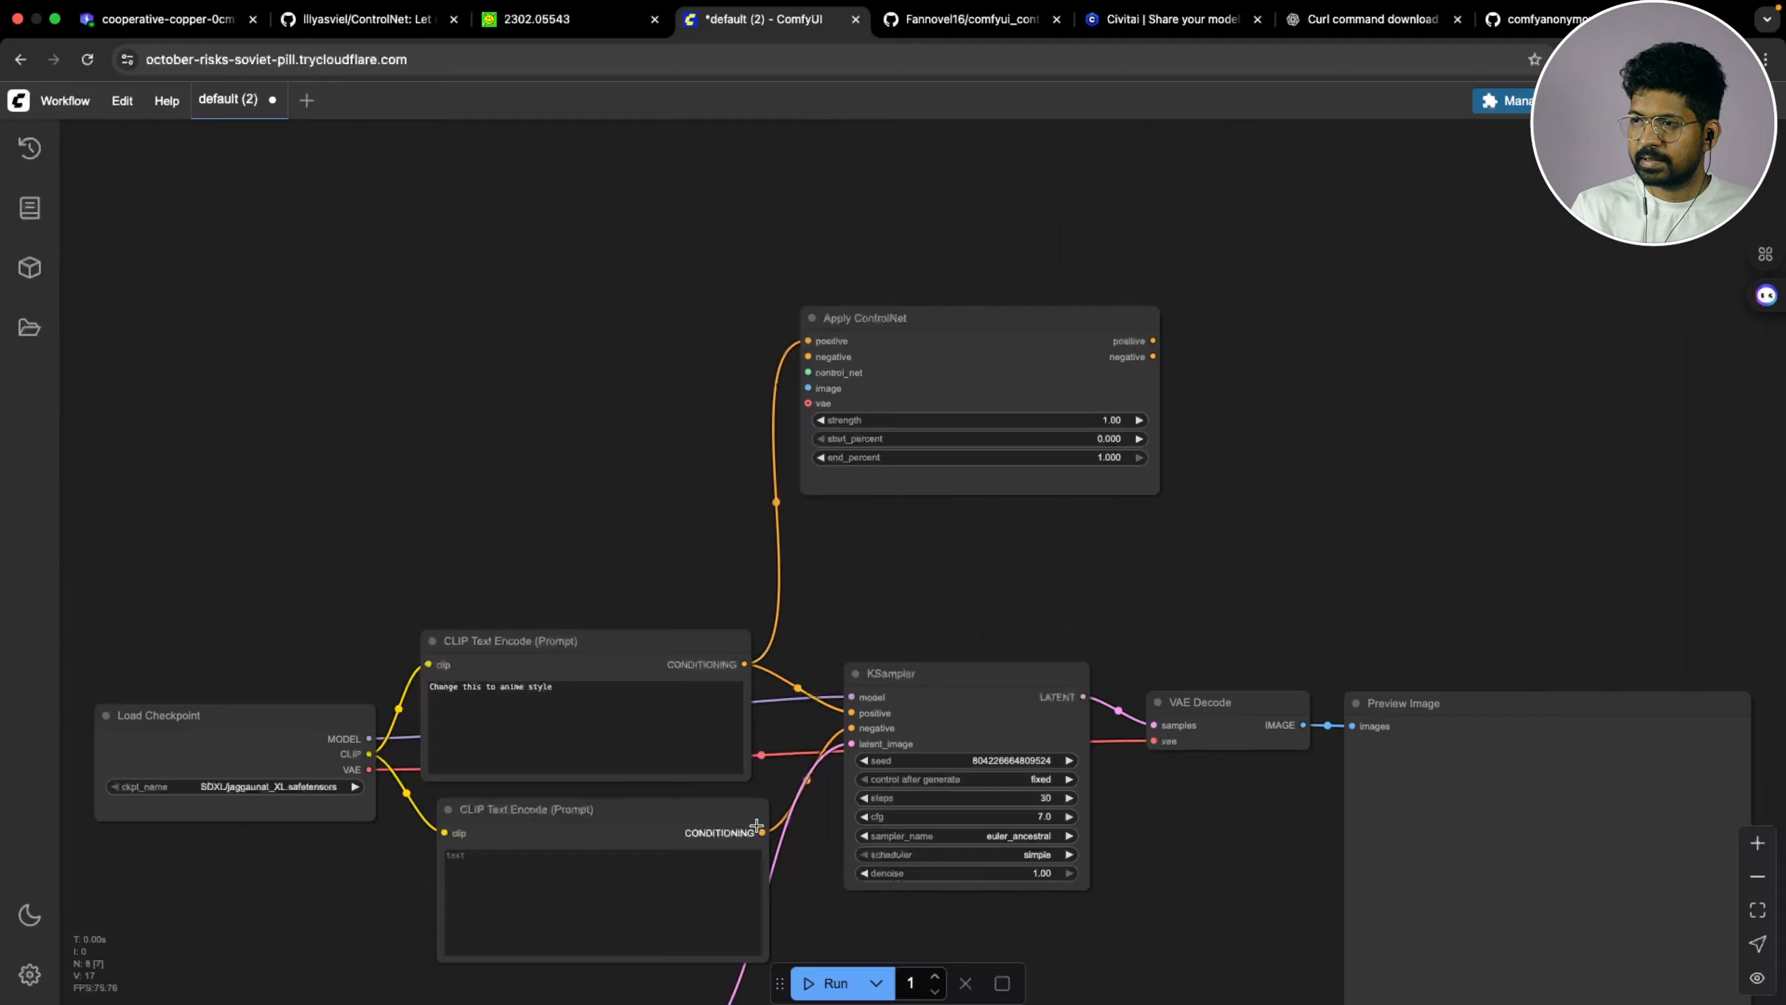
drag(762, 832, 809, 357)
drag(1153, 340, 854, 712)
drag(1153, 365, 854, 727)
Move Load Checkpoint and both CLIP Text Encode nodes farther from the KSampler, and shift the KSampler slightly down
scroll(1139, 612, left, 5)
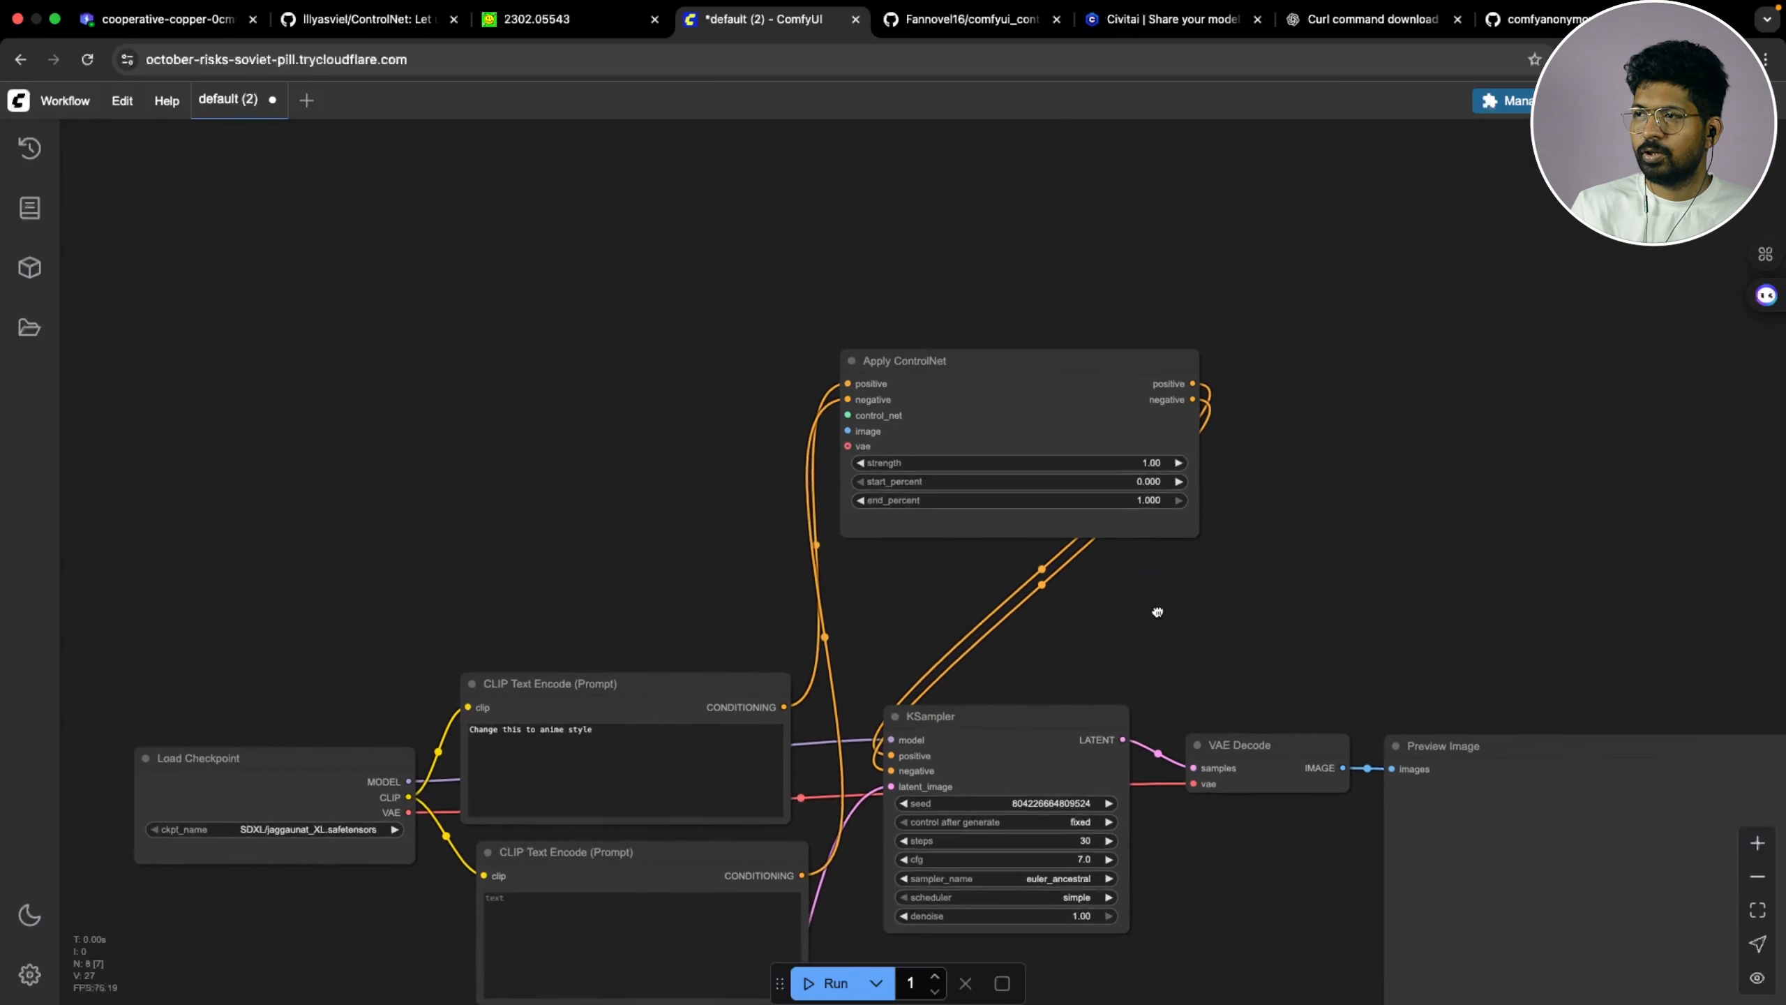
drag(351, 717, 286, 703)
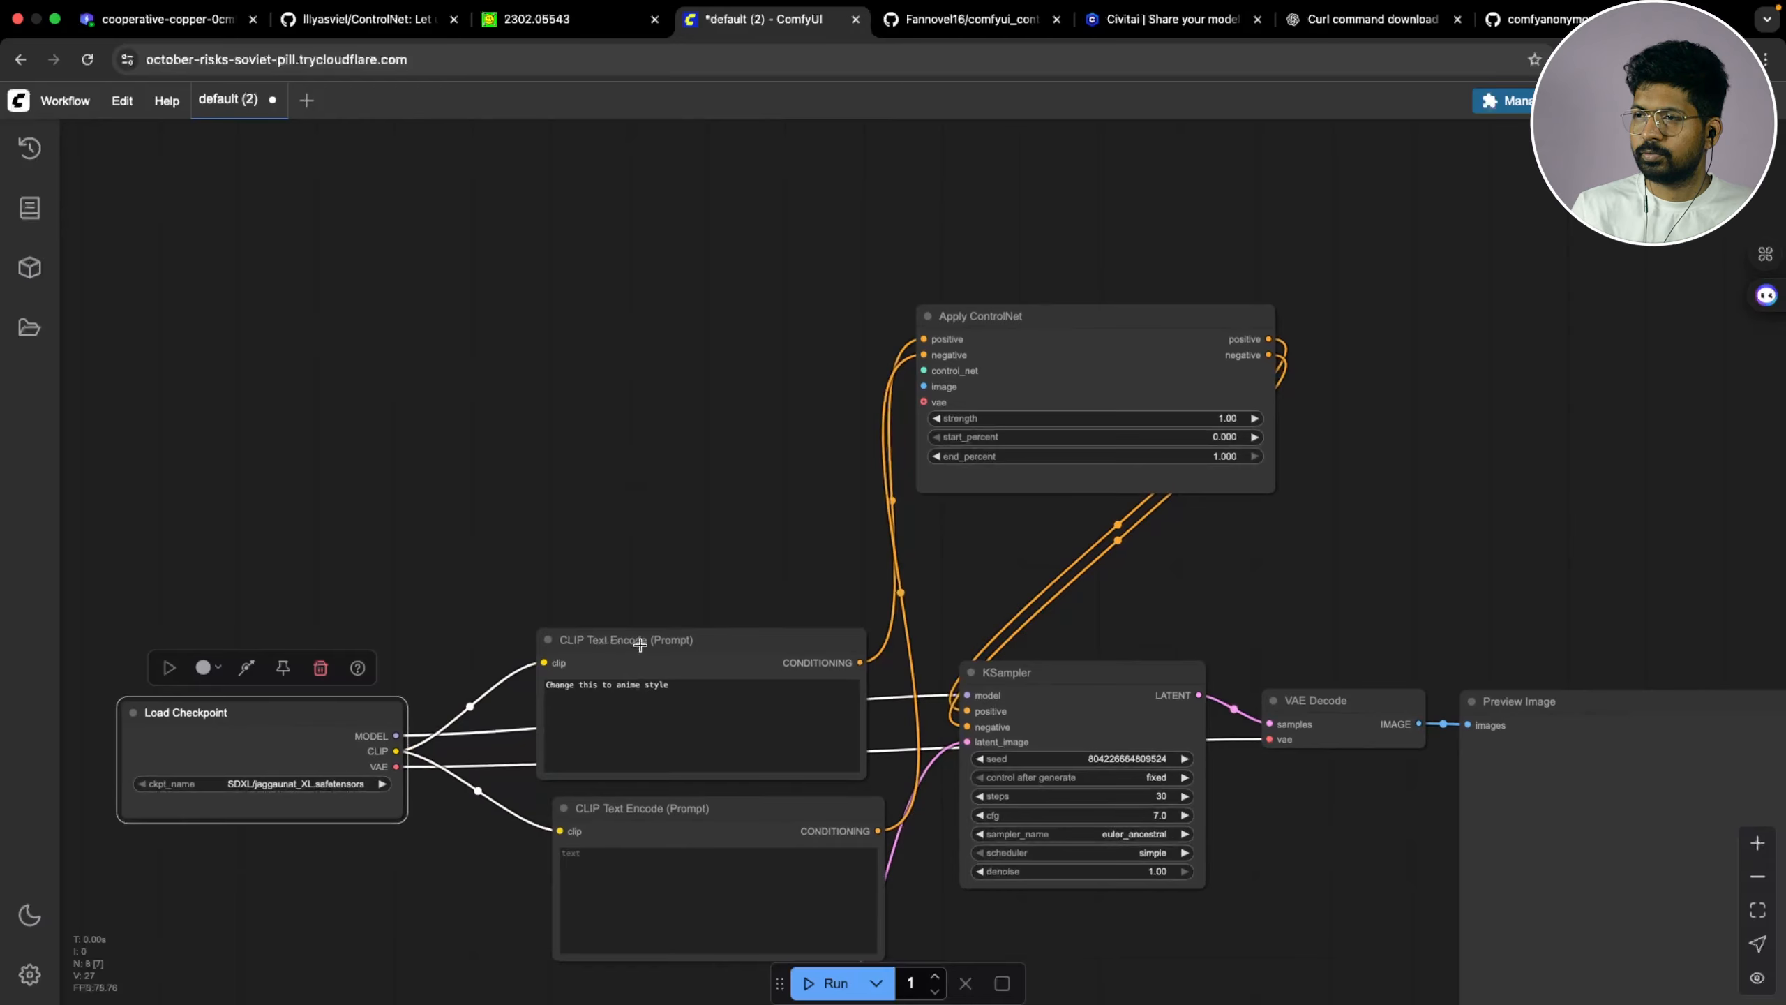
drag(640, 645, 544, 601)
drag(664, 815, 544, 798)
drag(1009, 676, 1009, 690)
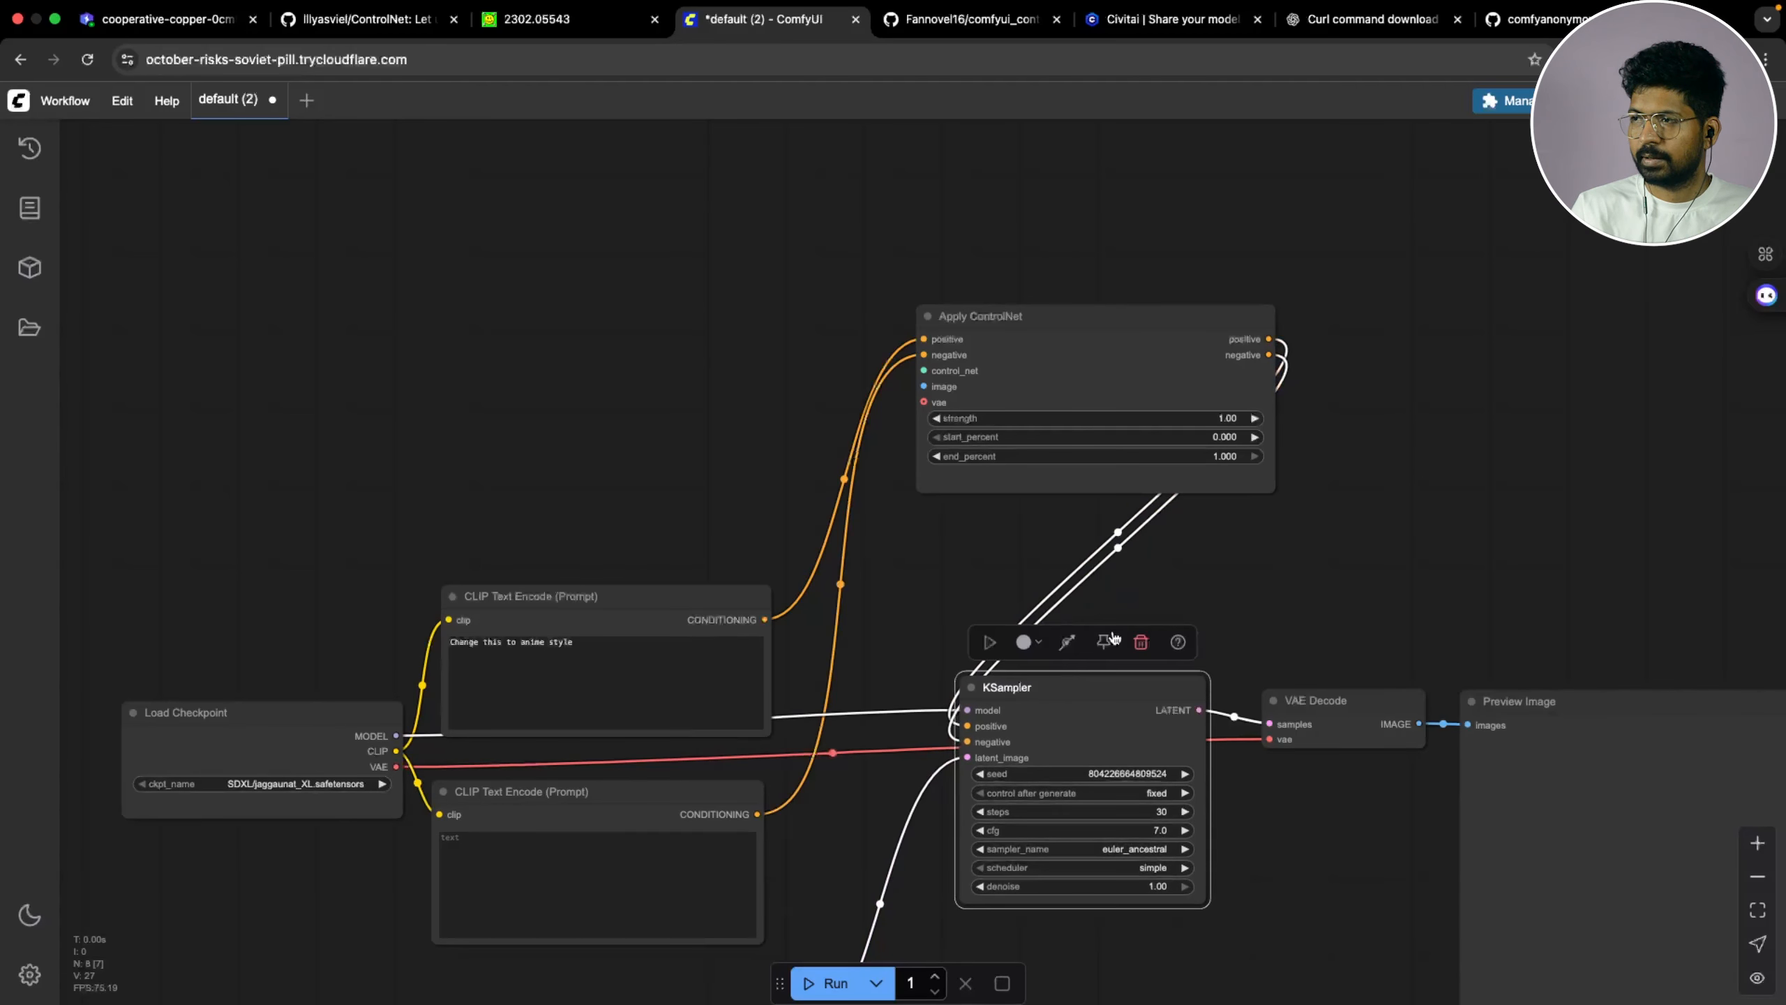
Add a Load Image node and place it above the checkpoint and prompt nodes, well to the left of Apply ControlNet
drag(1244, 601, 1186, 617)
scroll(1197, 592, up, 5)
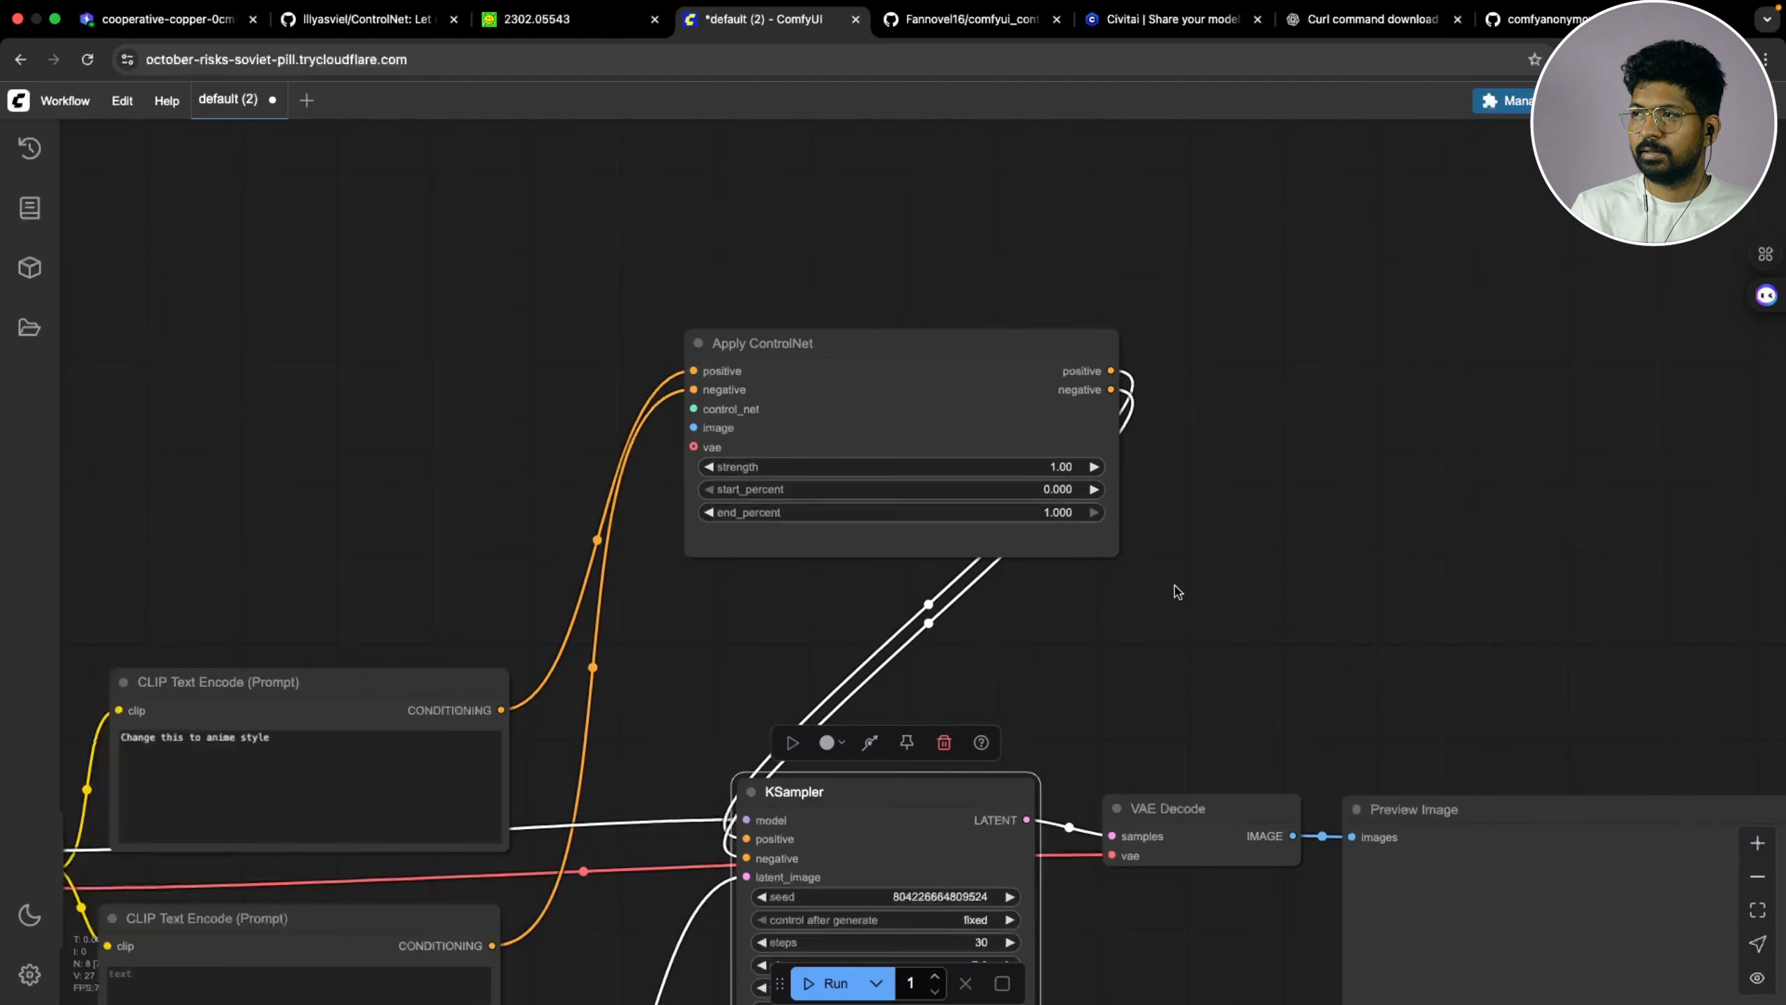
drag(566, 600, 1074, 668)
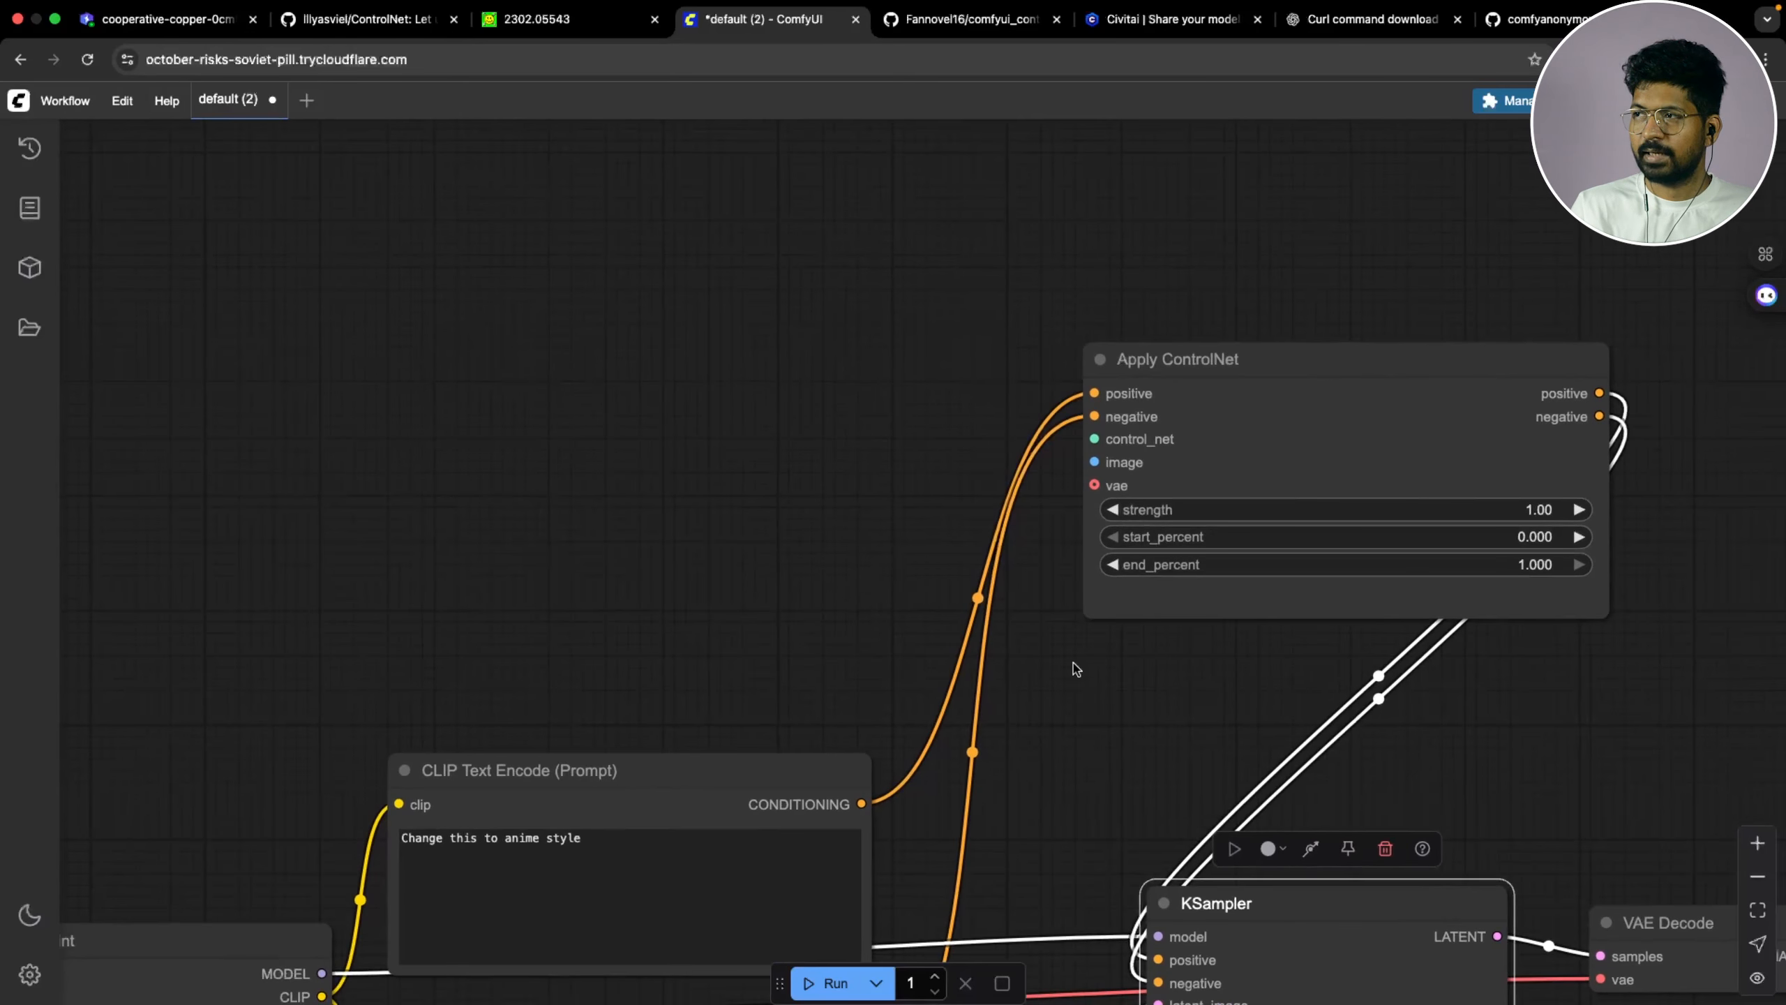
scroll(742, 533, down, 8)
scroll(737, 522, up, 6)
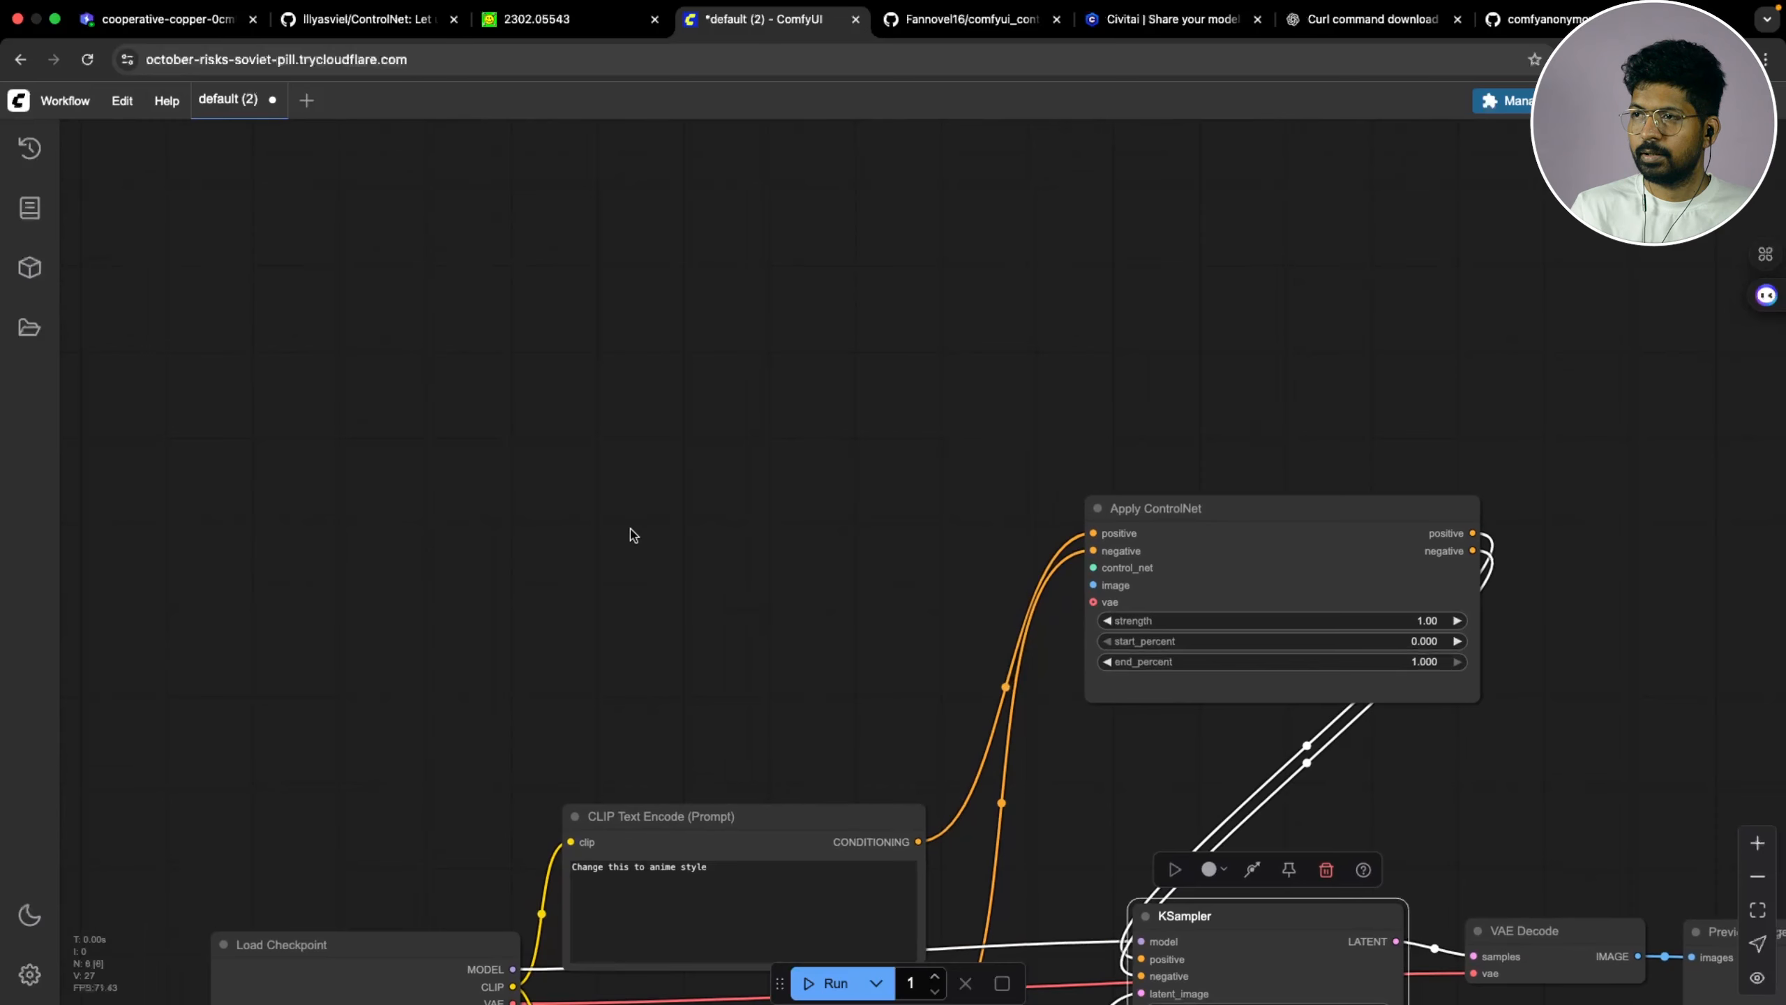
double_click(630, 534)
text(lo)
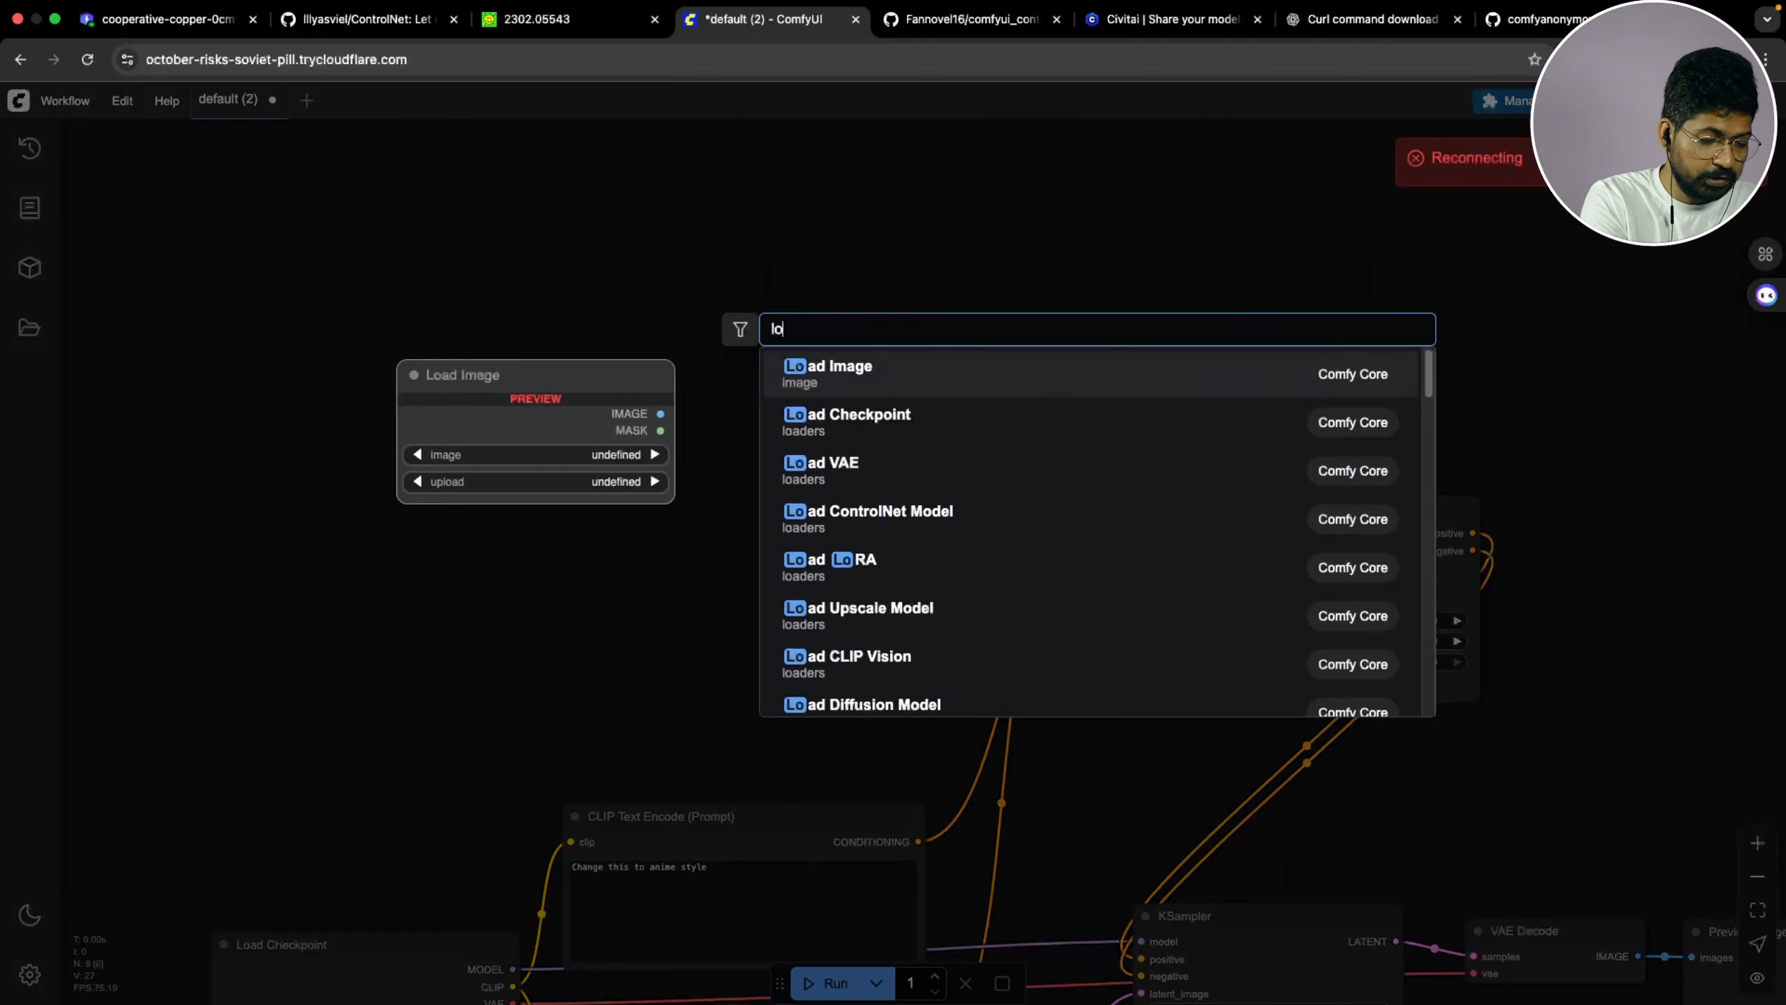
text(ad)
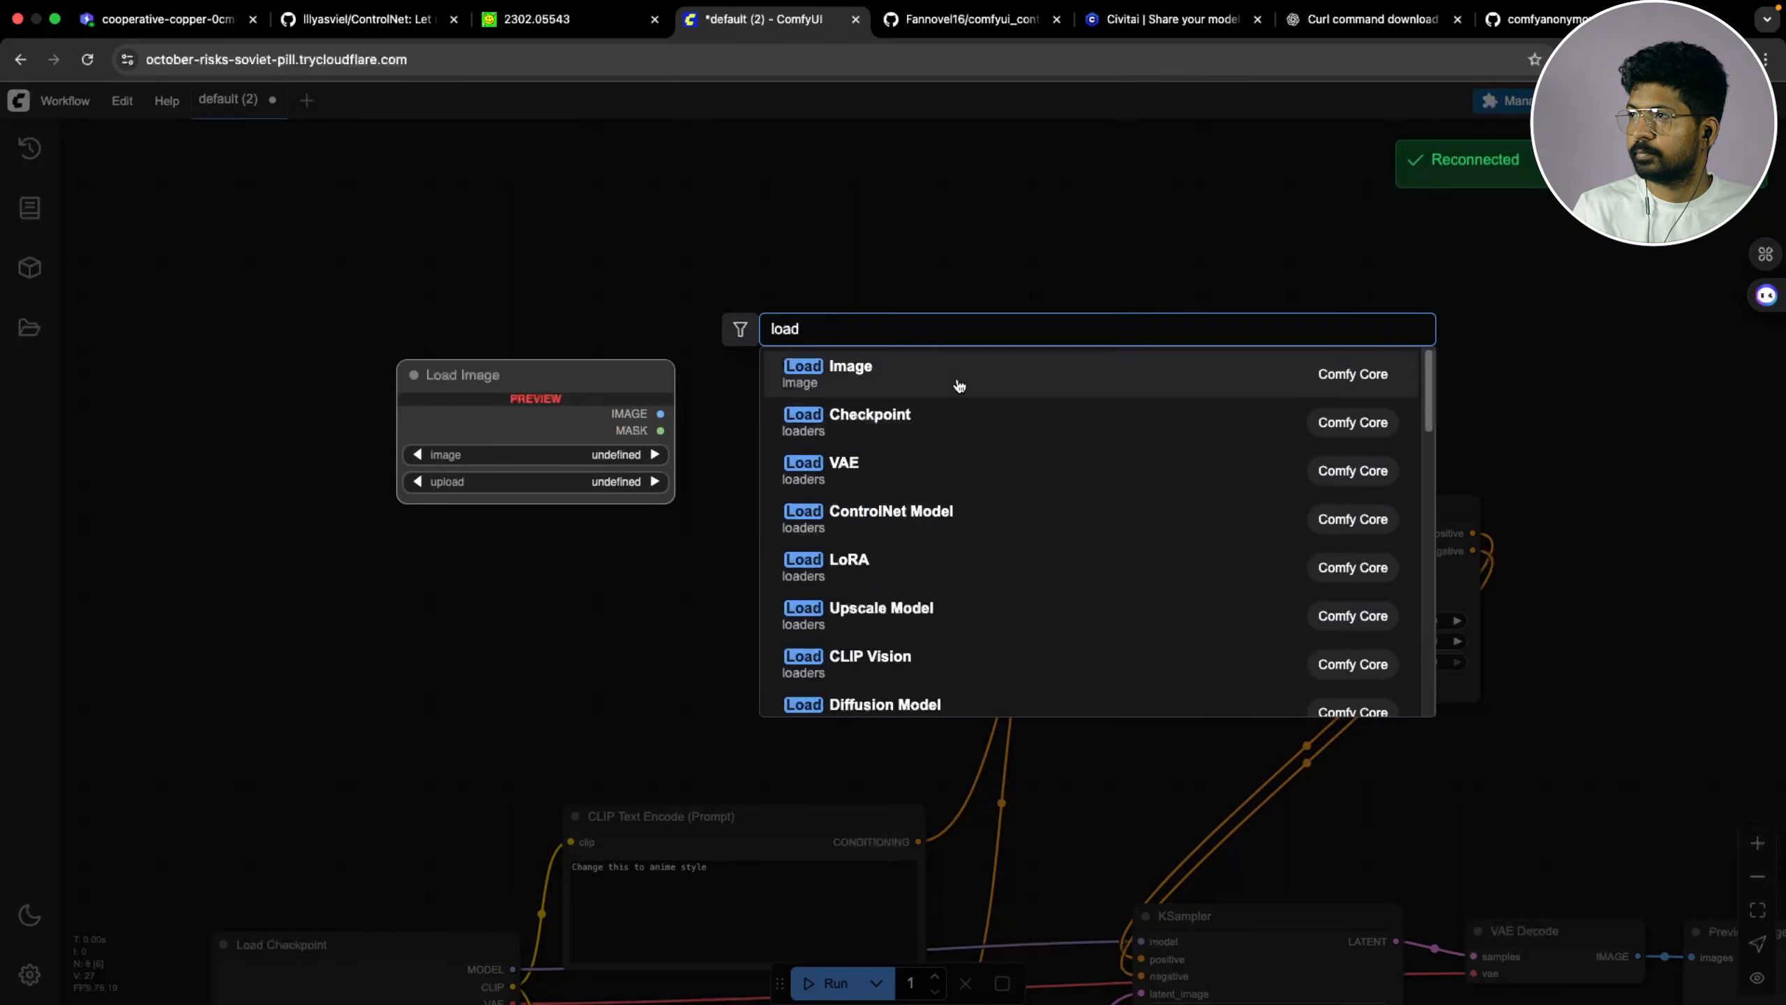
click(960, 385)
drag(735, 542, 513, 486)
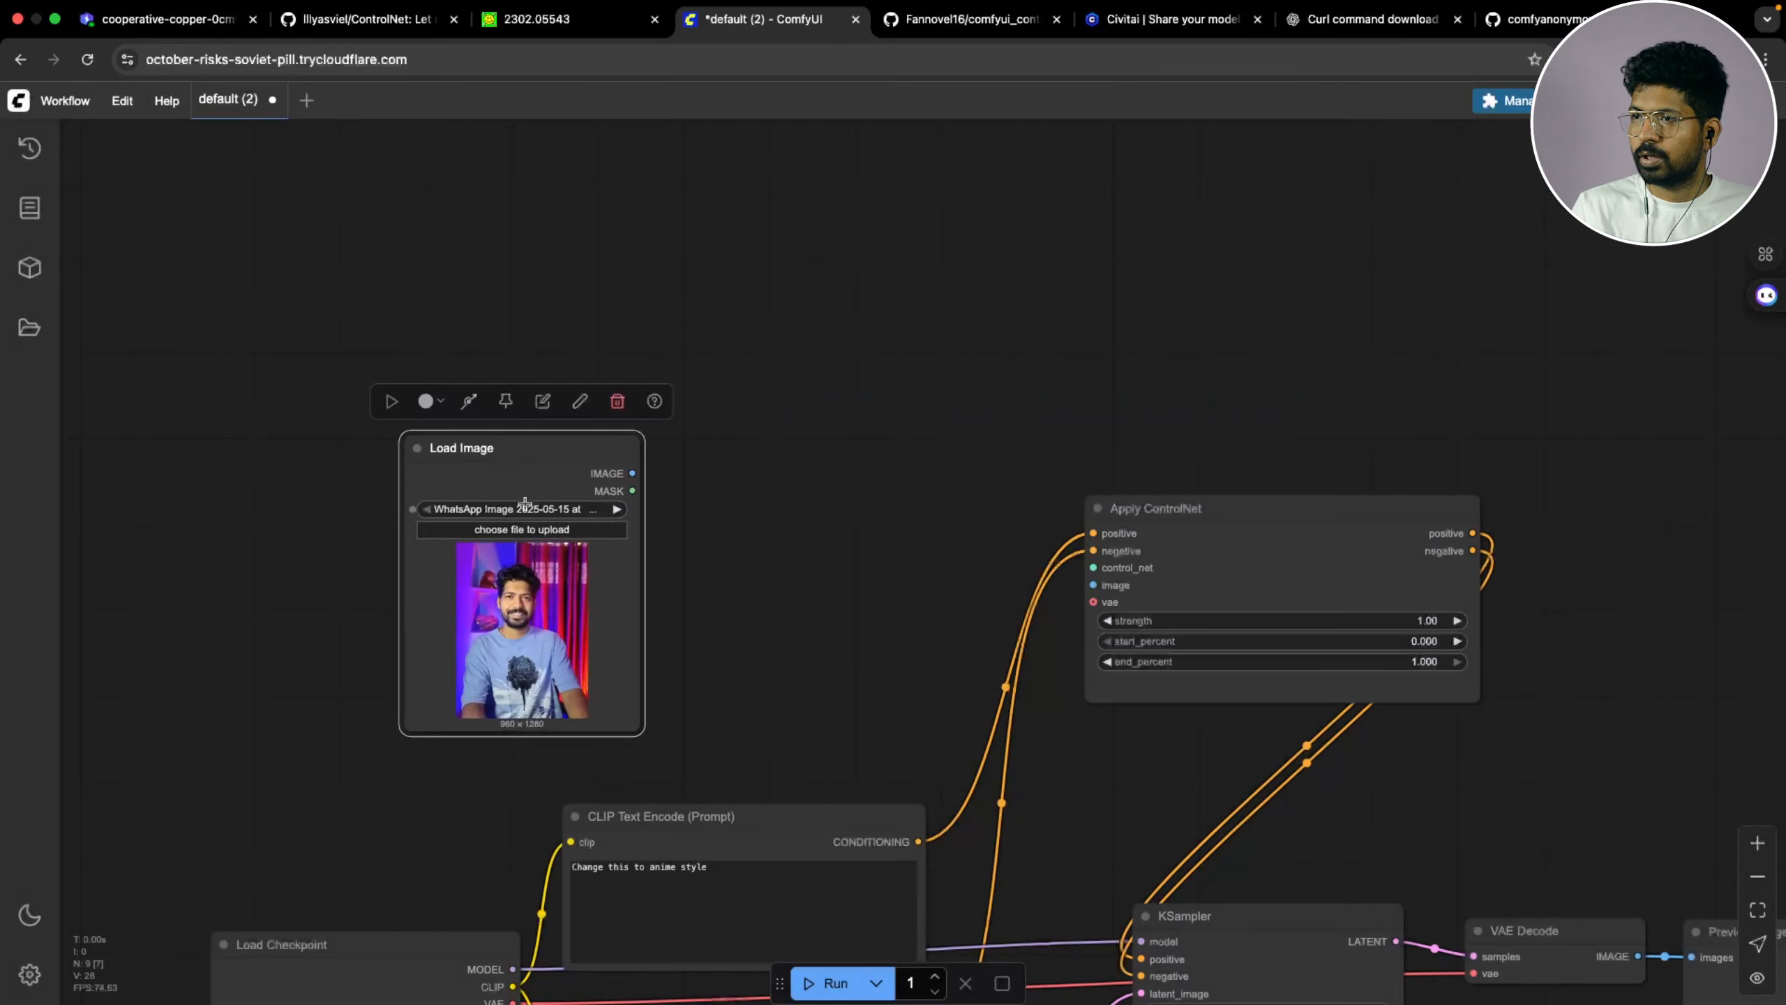
scroll(711, 549, up, 3)
scroll(621, 521, down, 2)
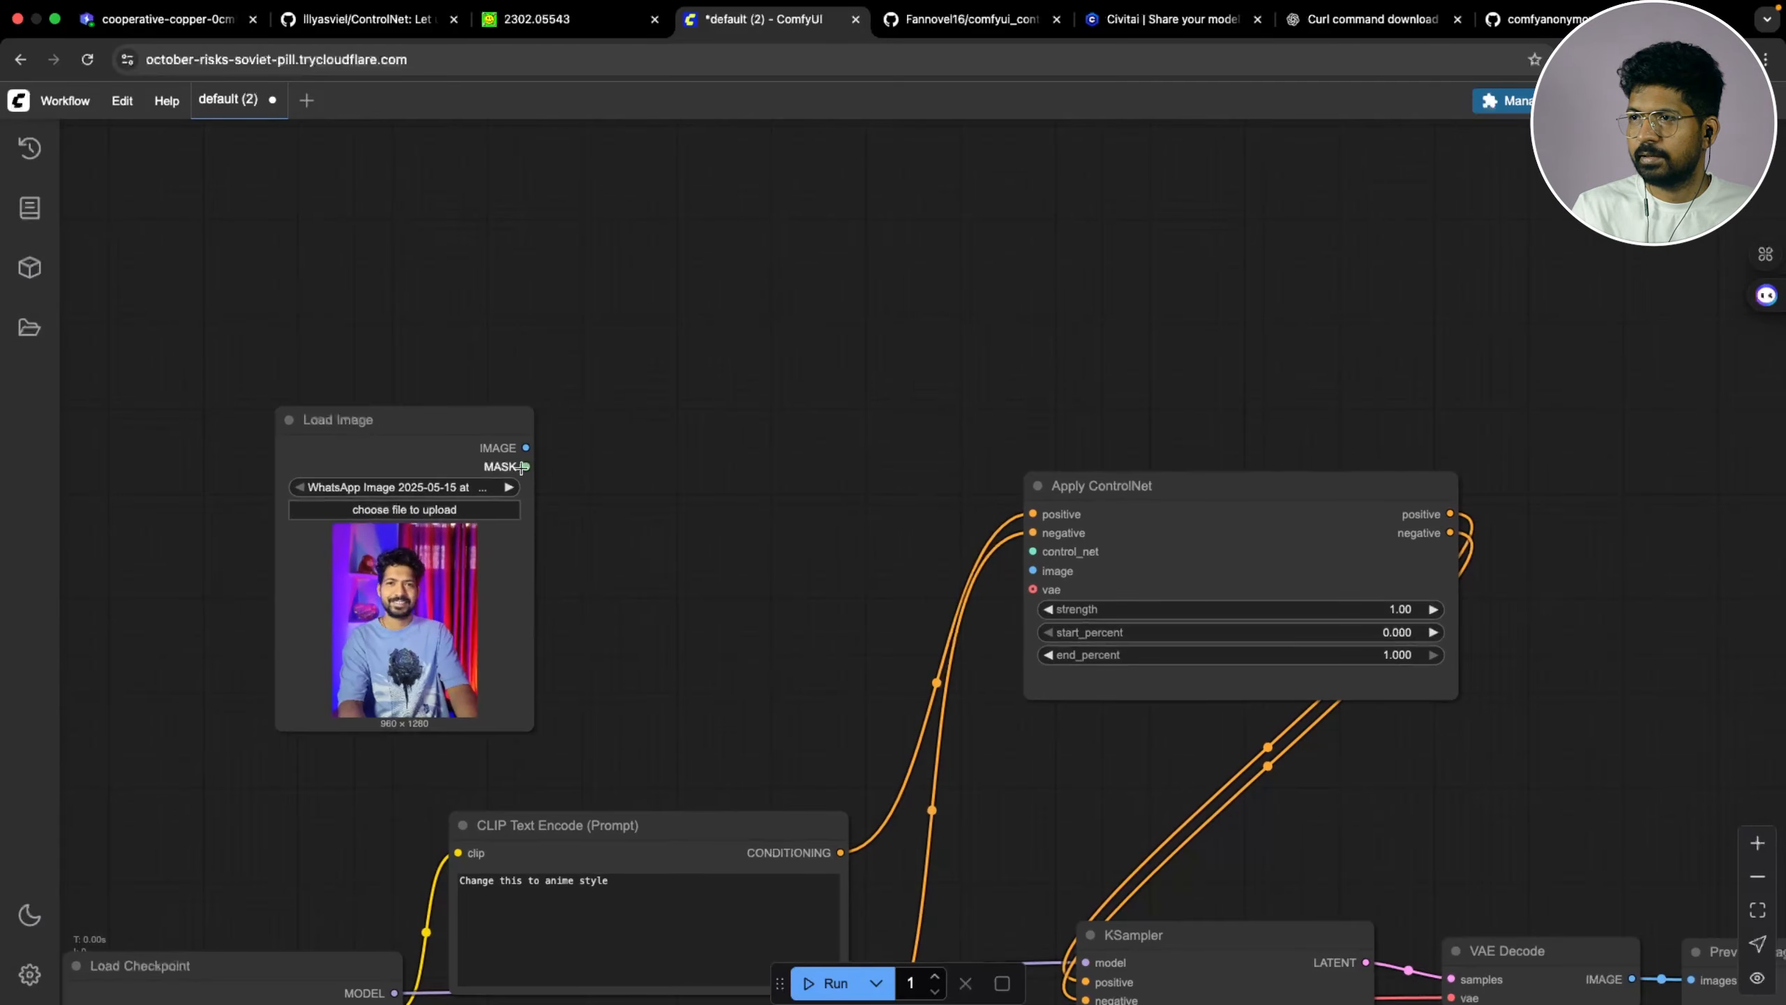
drag(626, 489, 739, 501)
drag(538, 441, 400, 305)
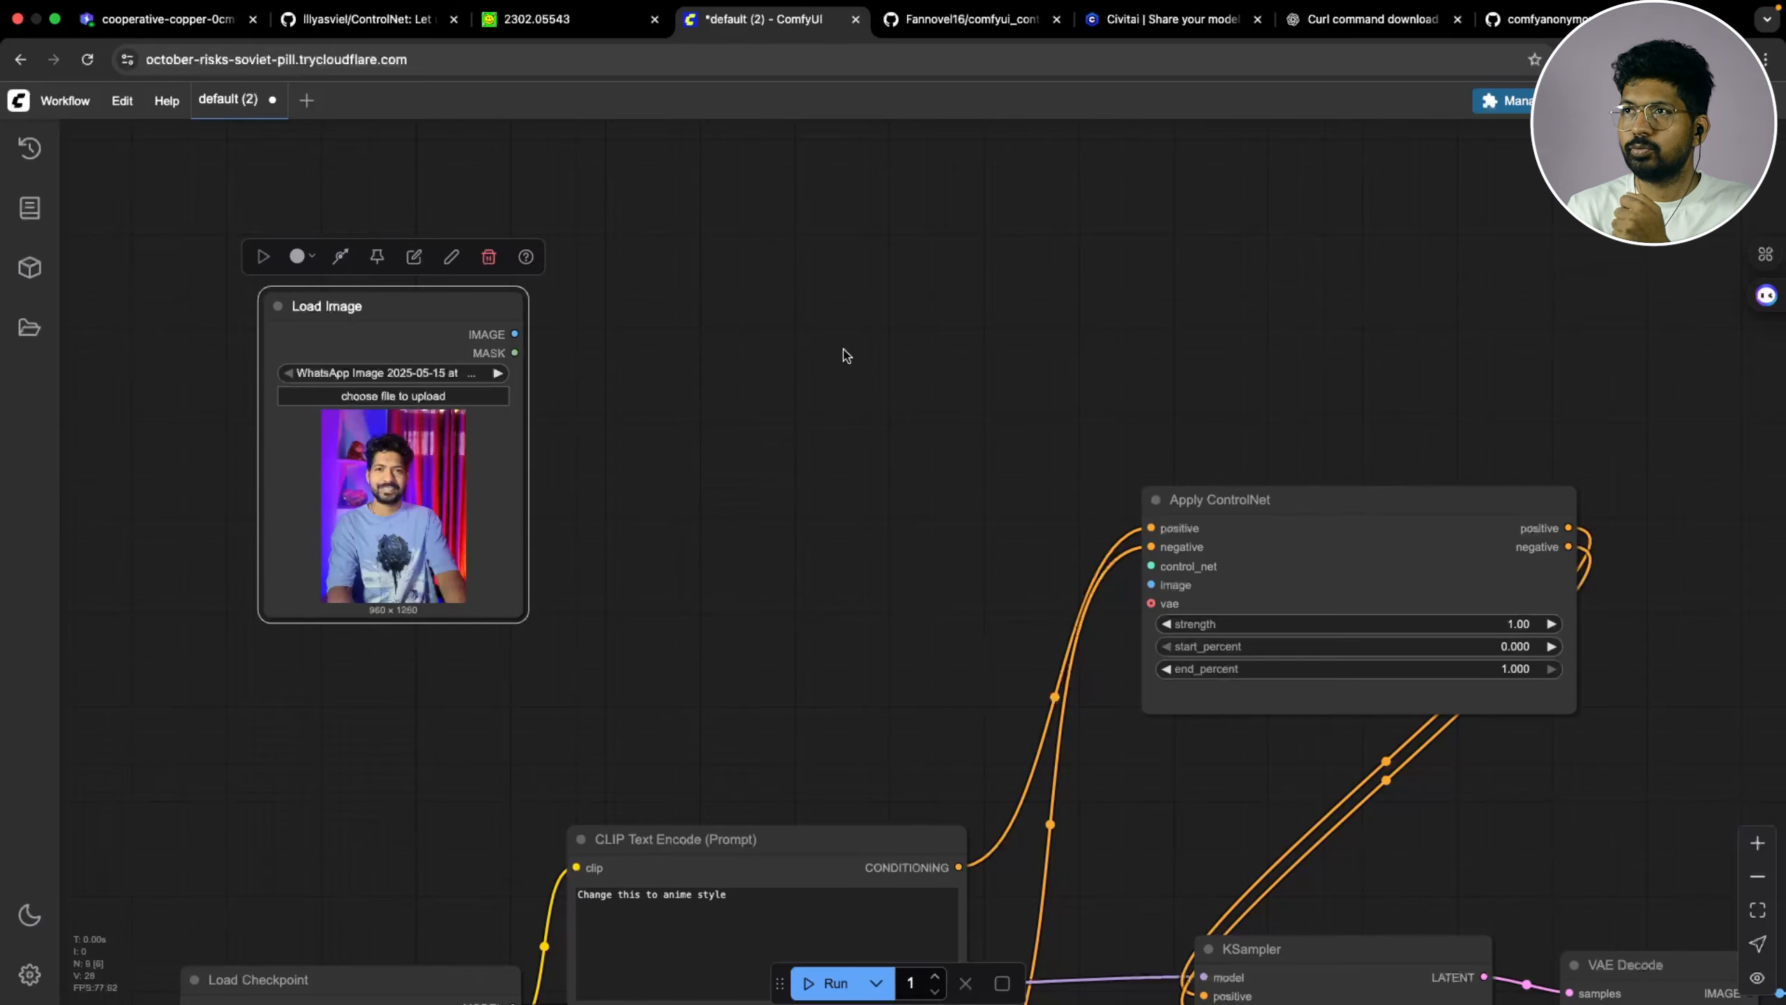
Look up "controlnet hugging" in a new browser tab and open the lllyasviel/ControlNet page on Hugging Face
mouse_move(1752, 7)
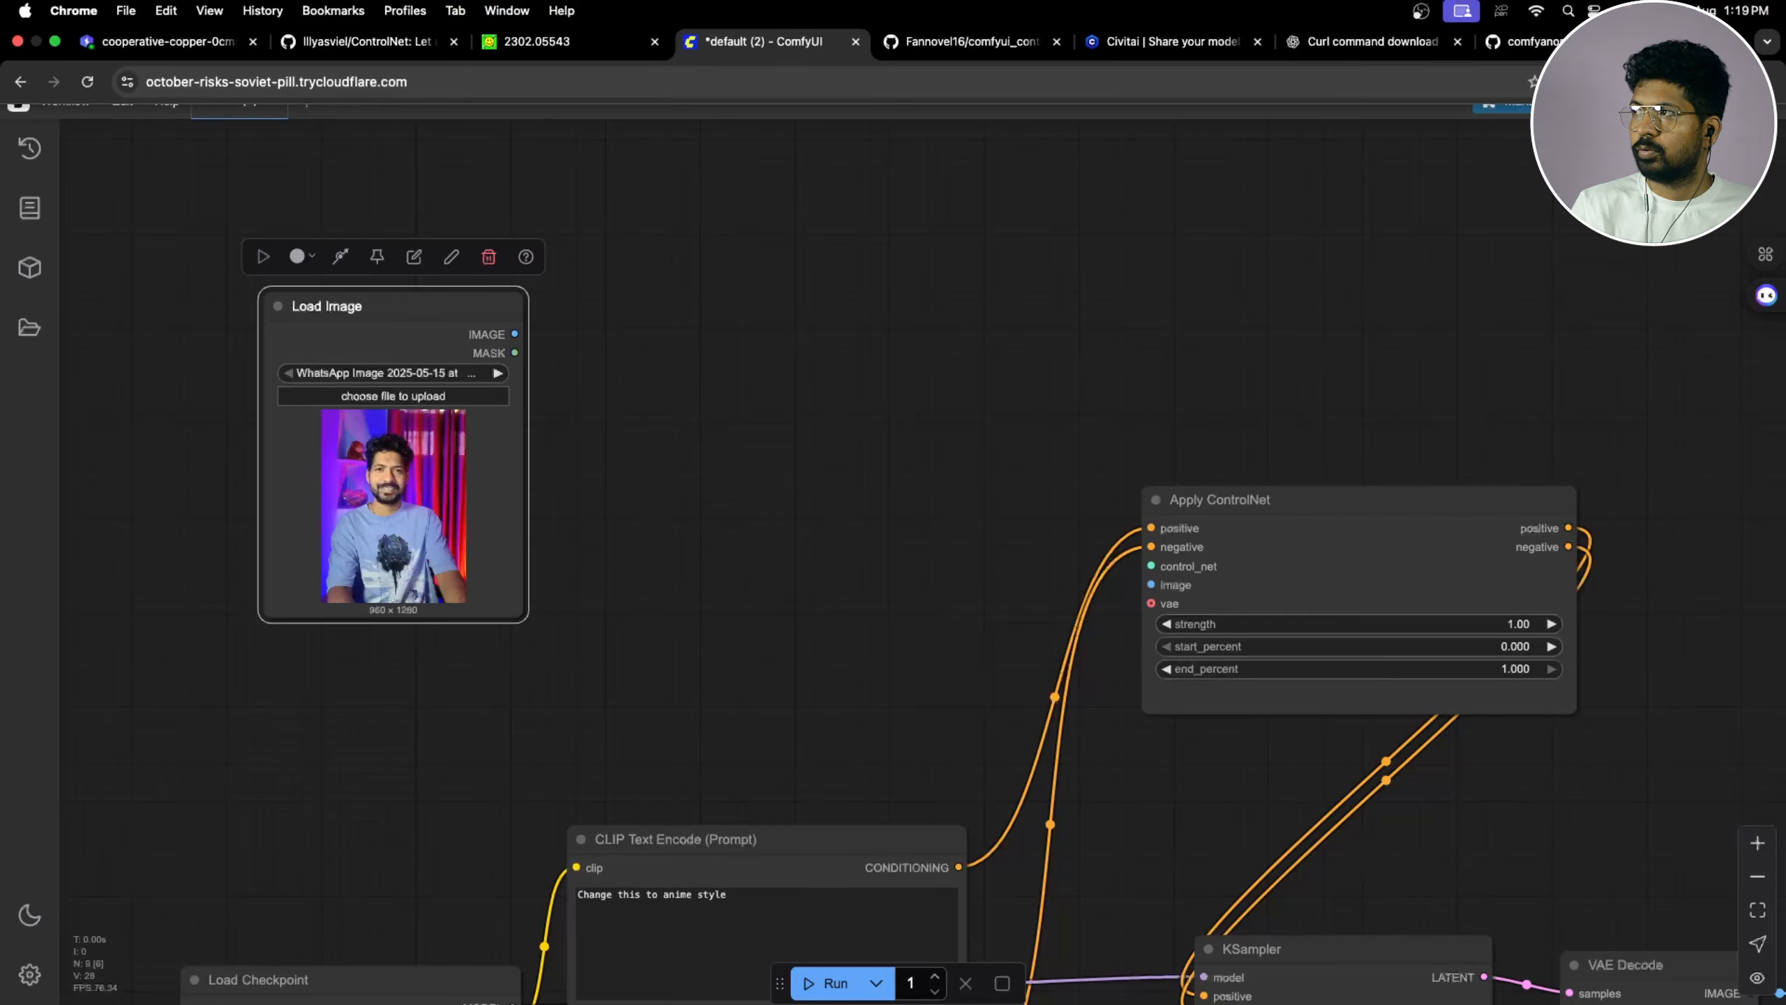
key(super+t)
text(contro)
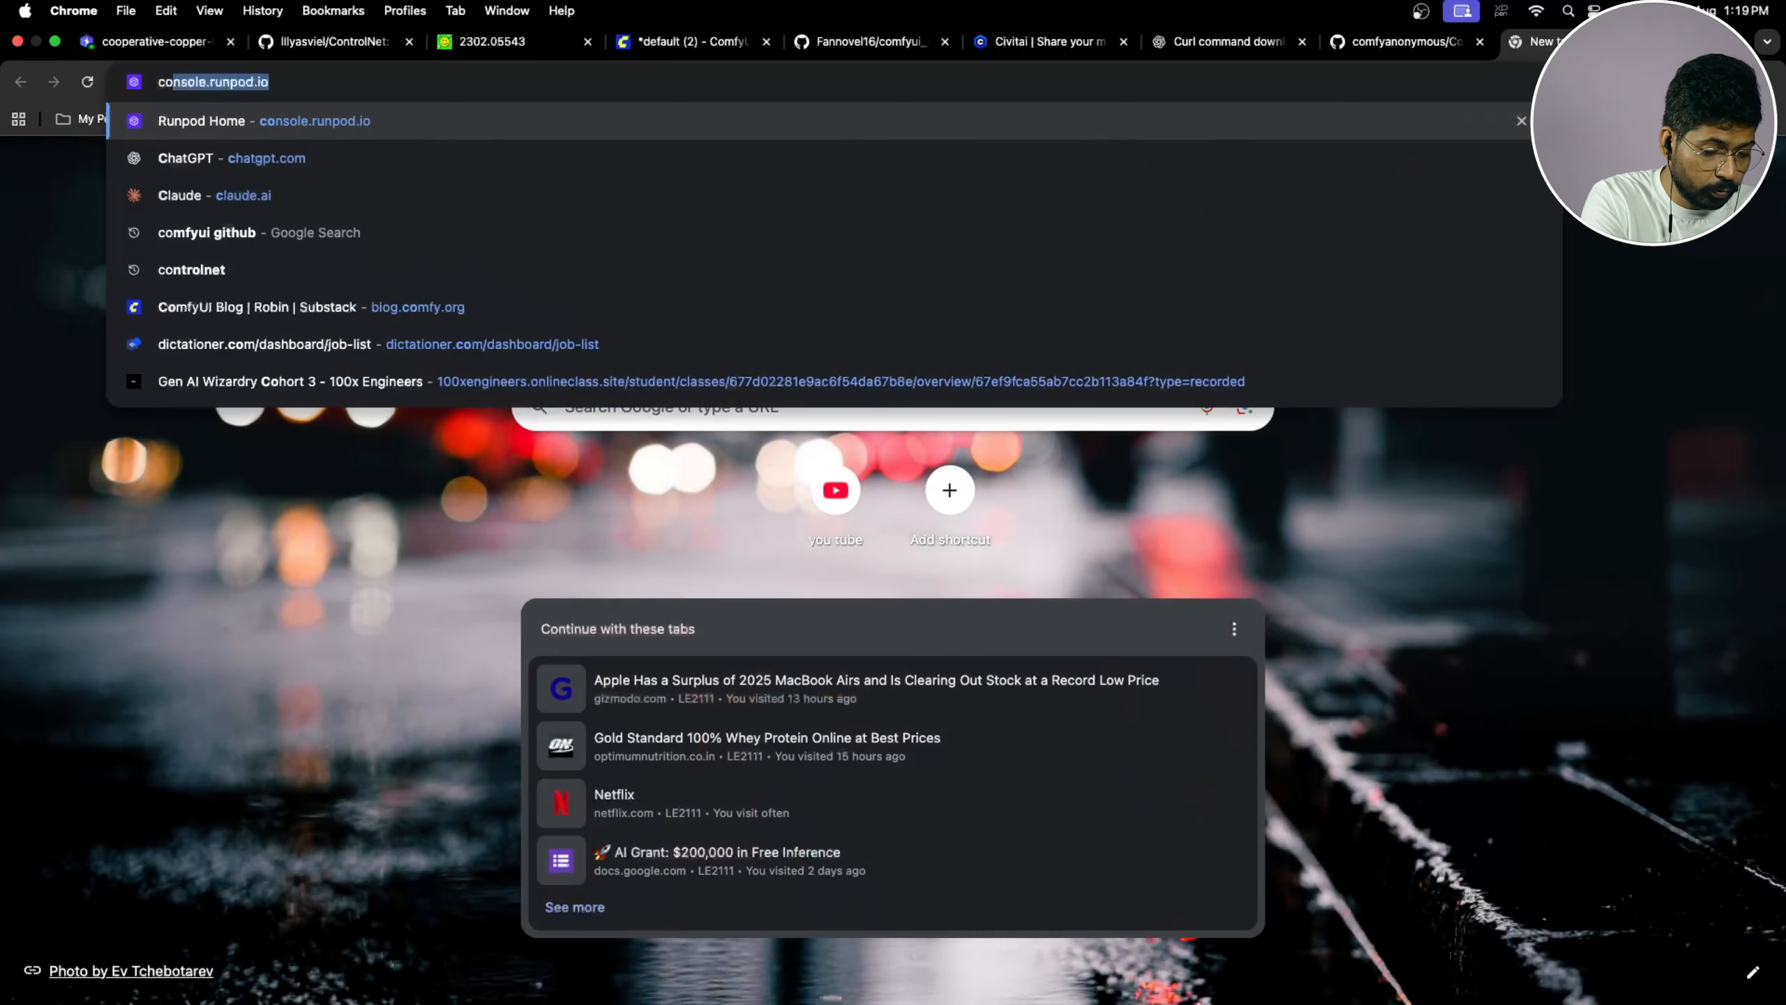
text(l)
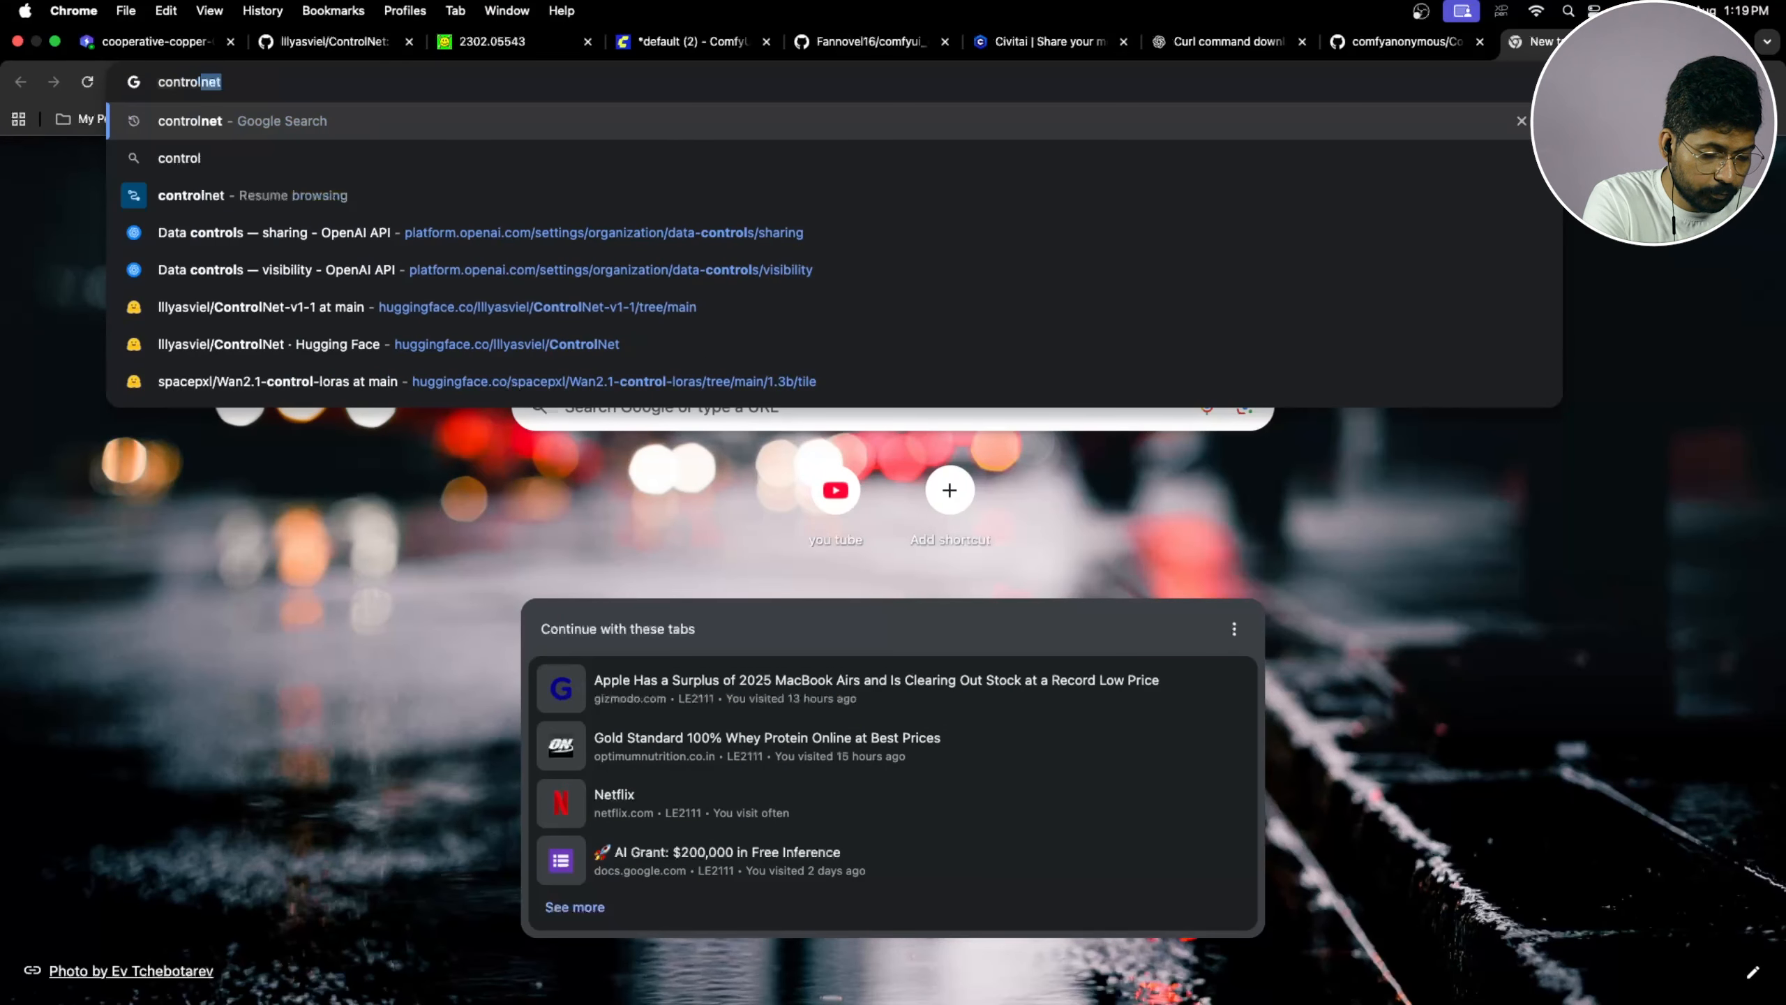
text(net)
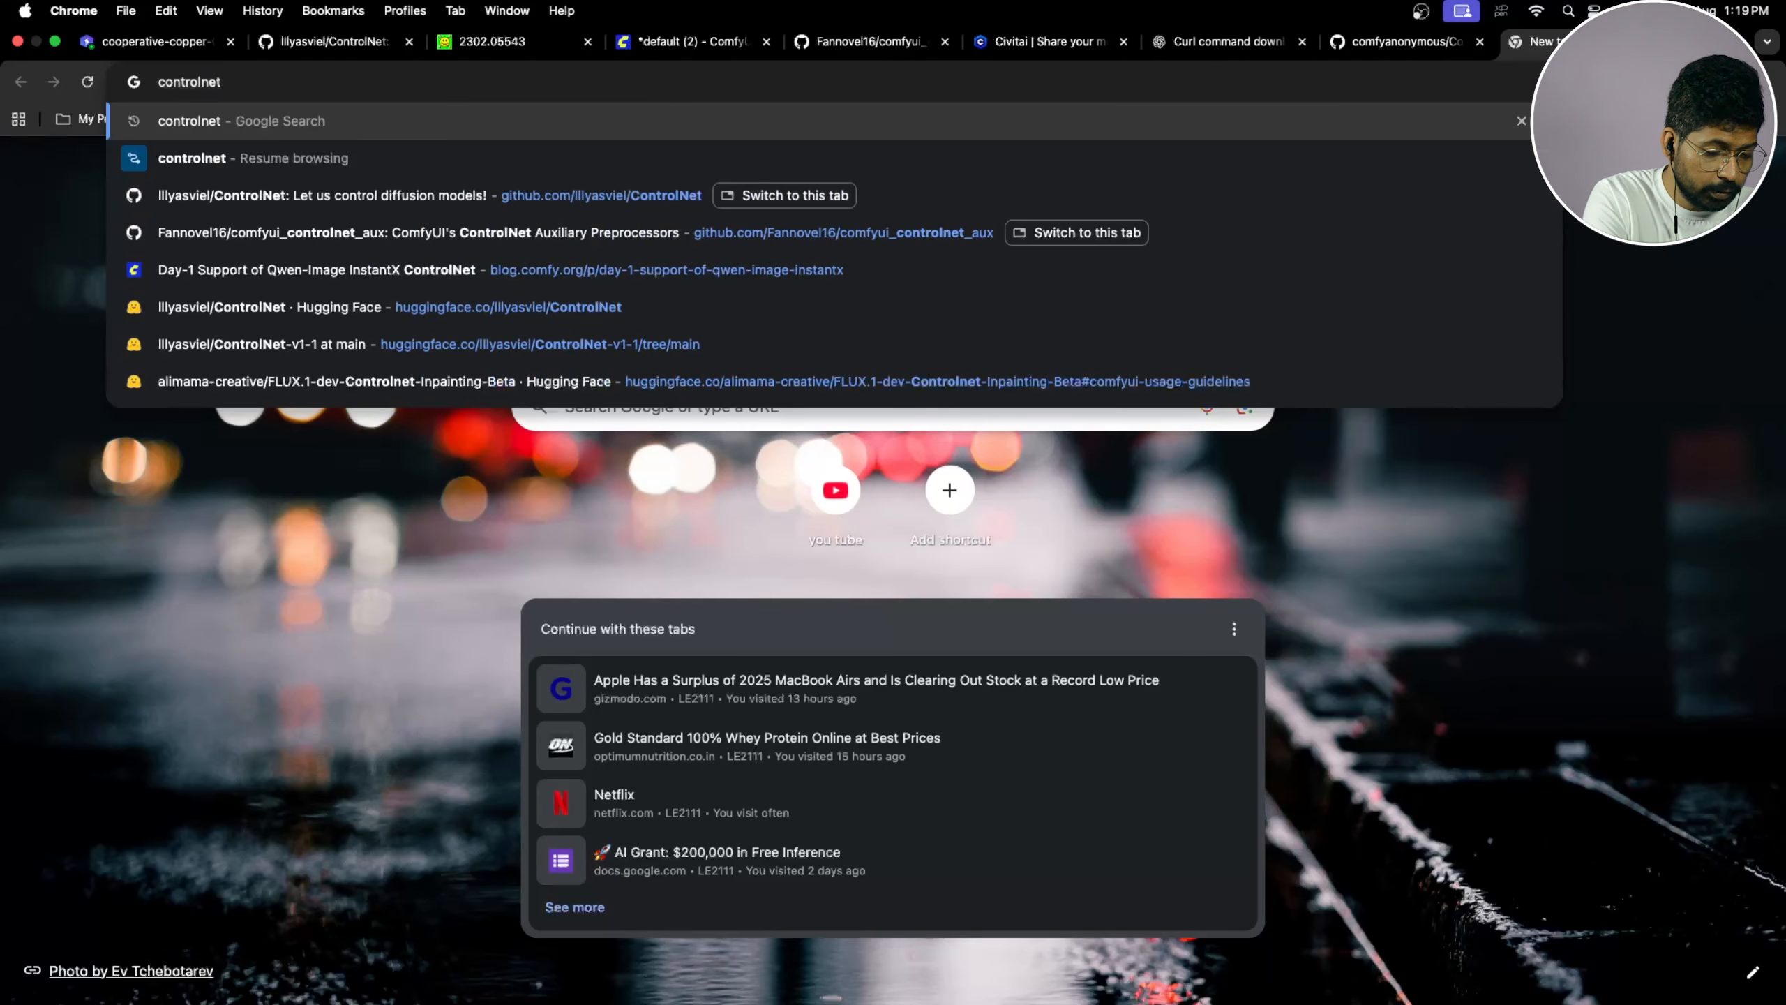
text( hugging)
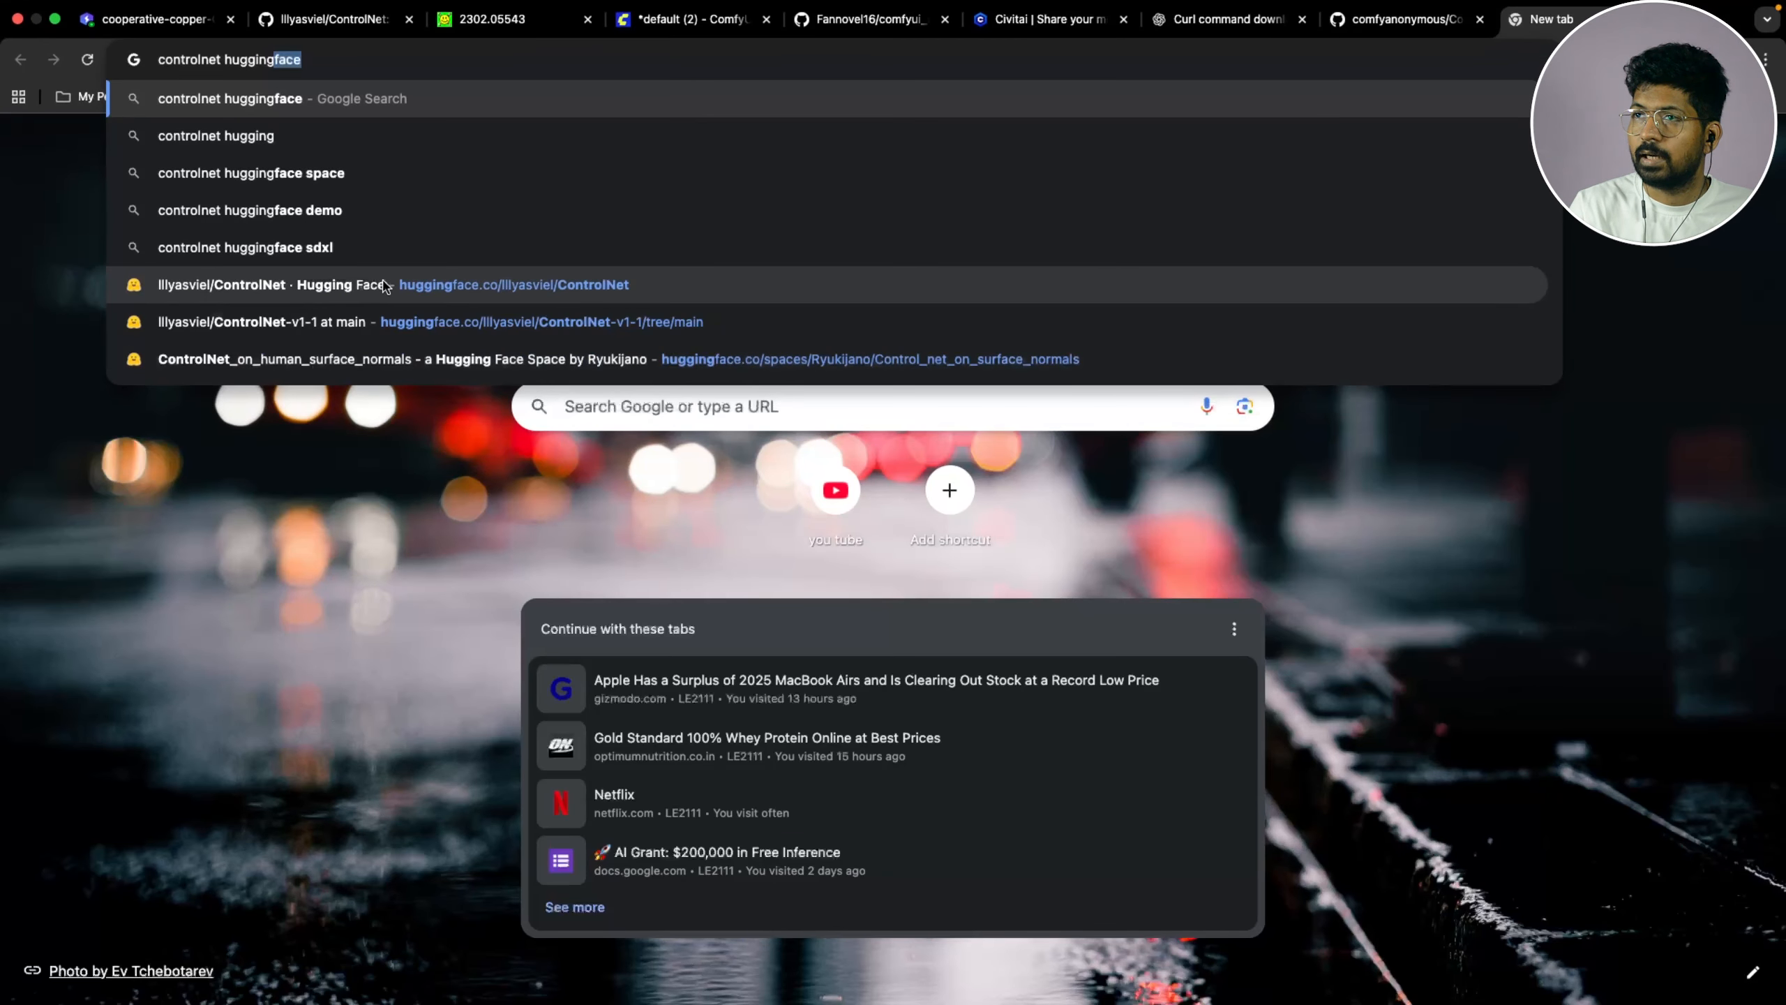
click(355, 297)
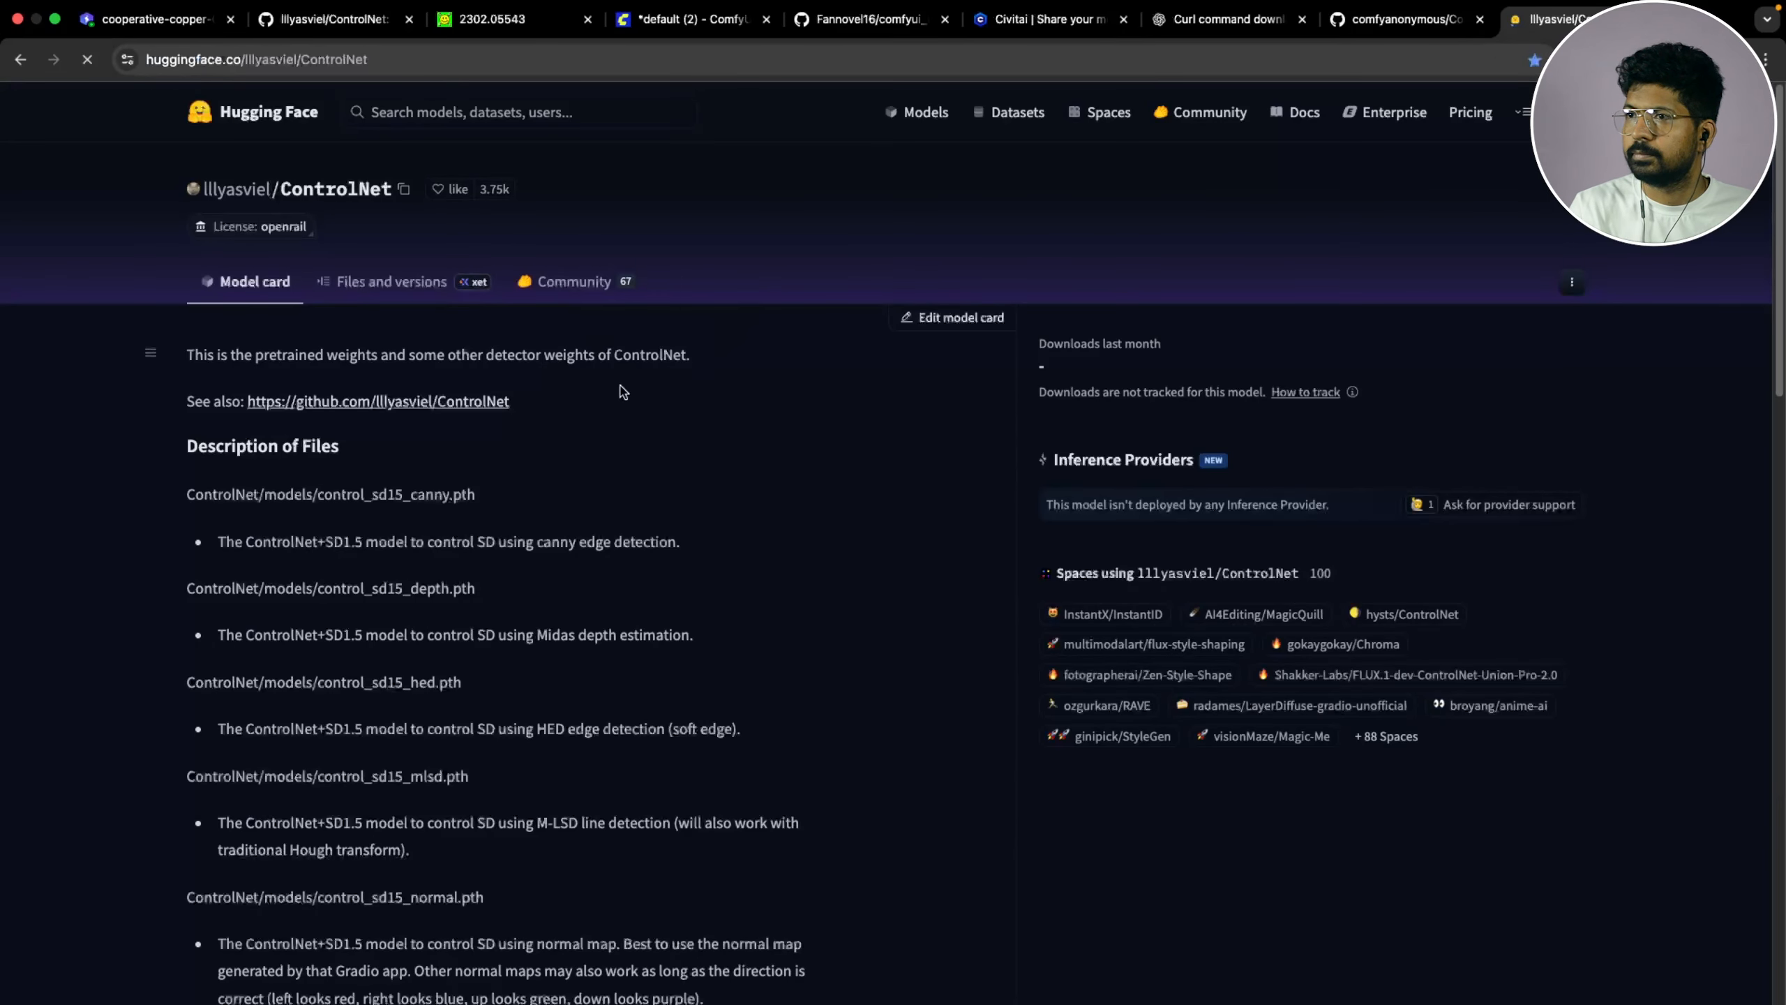
Examine the ControlNet model card and the weight files in the repository's models folder, then return to the model card
scroll(470, 465, down, 20)
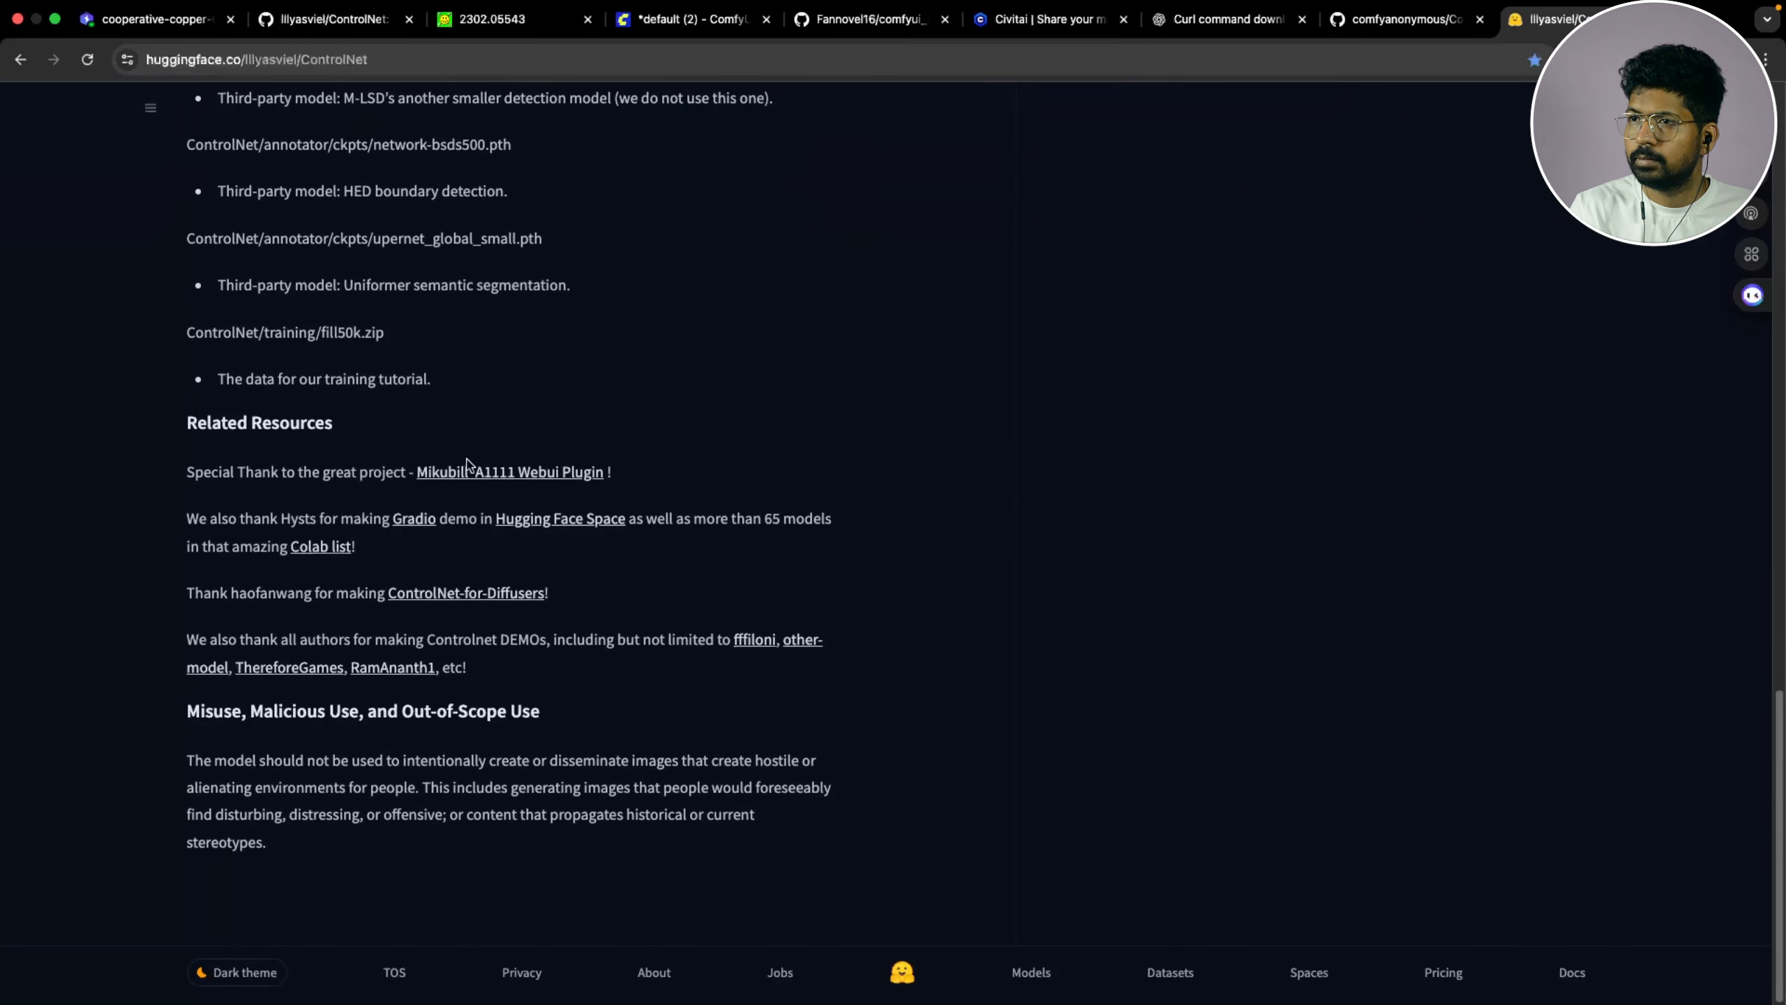
scroll(469, 452, up, 20)
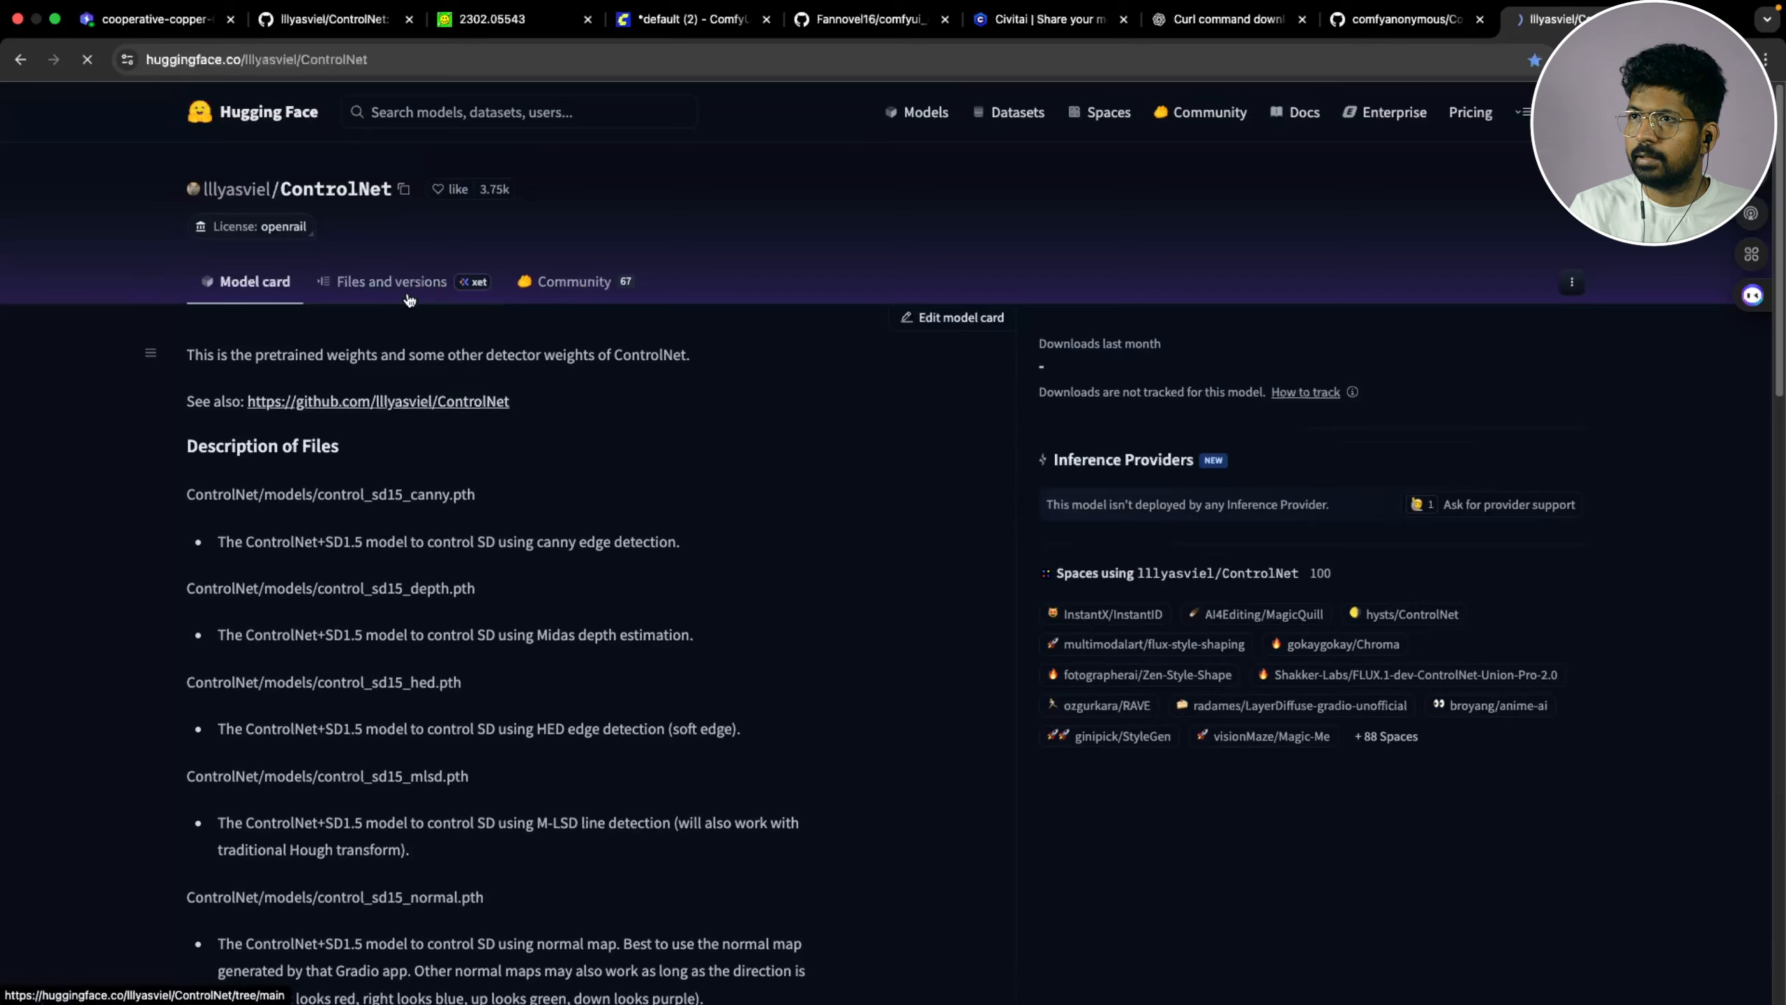
click(411, 299)
click(264, 477)
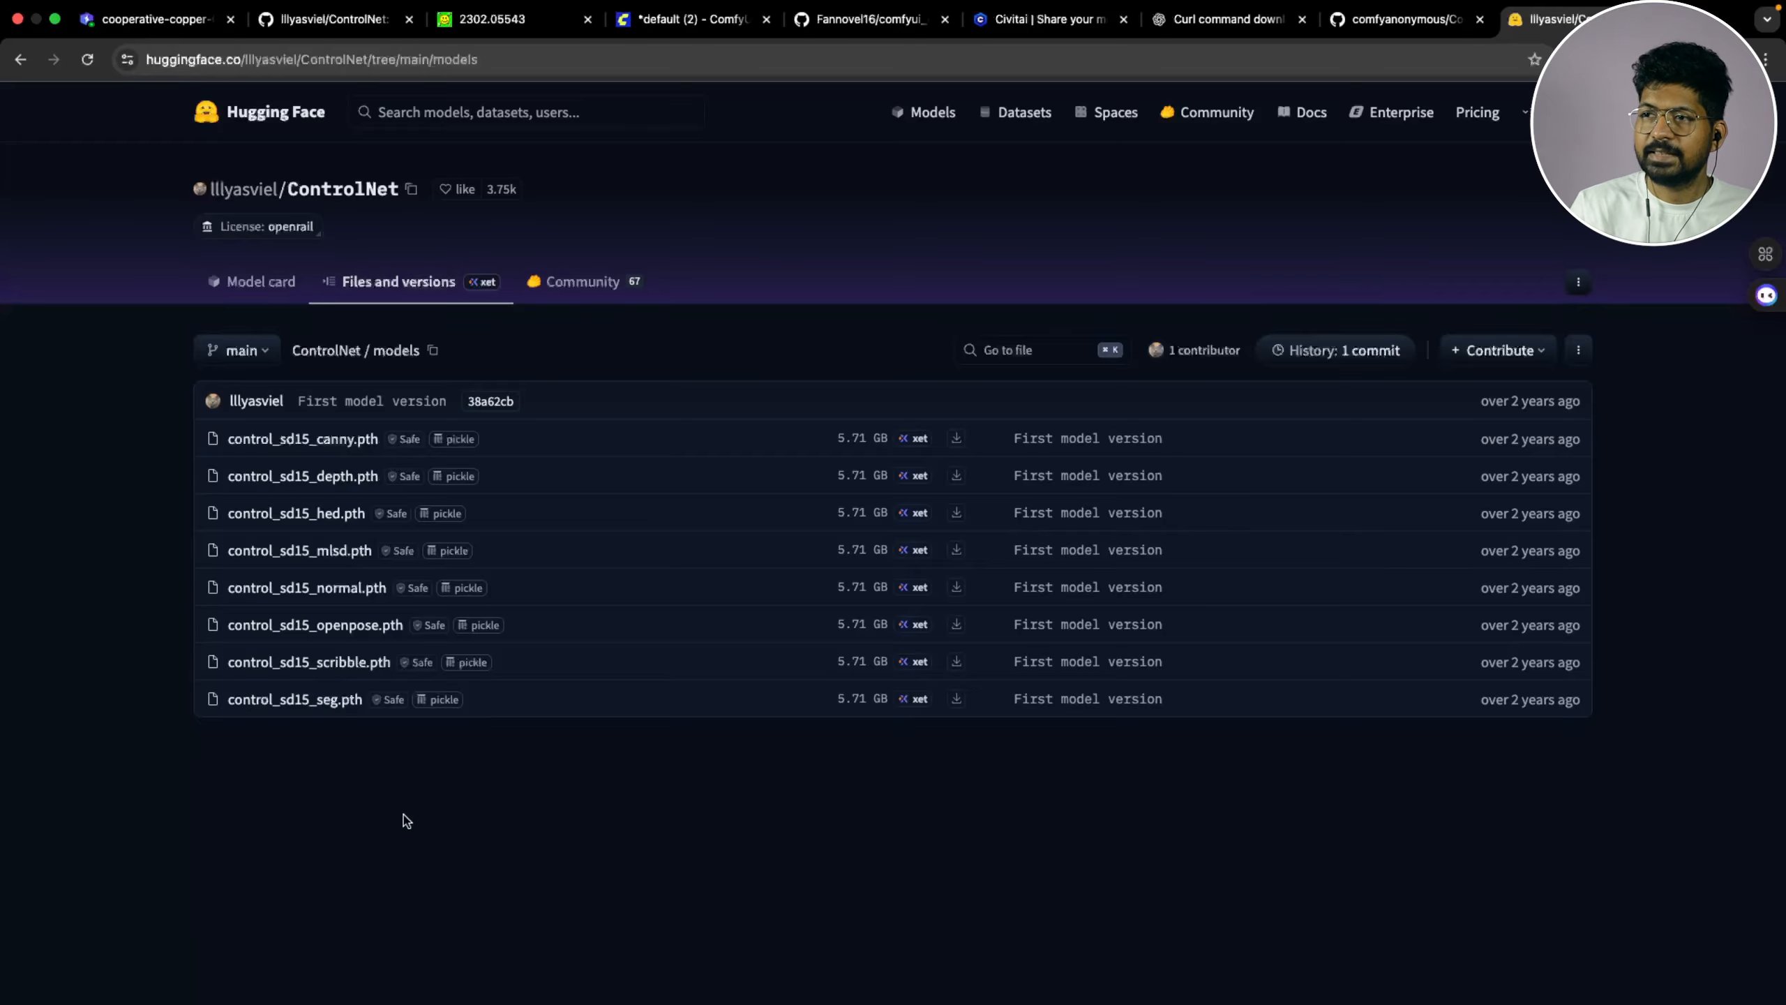
click(20, 62)
click(21, 62)
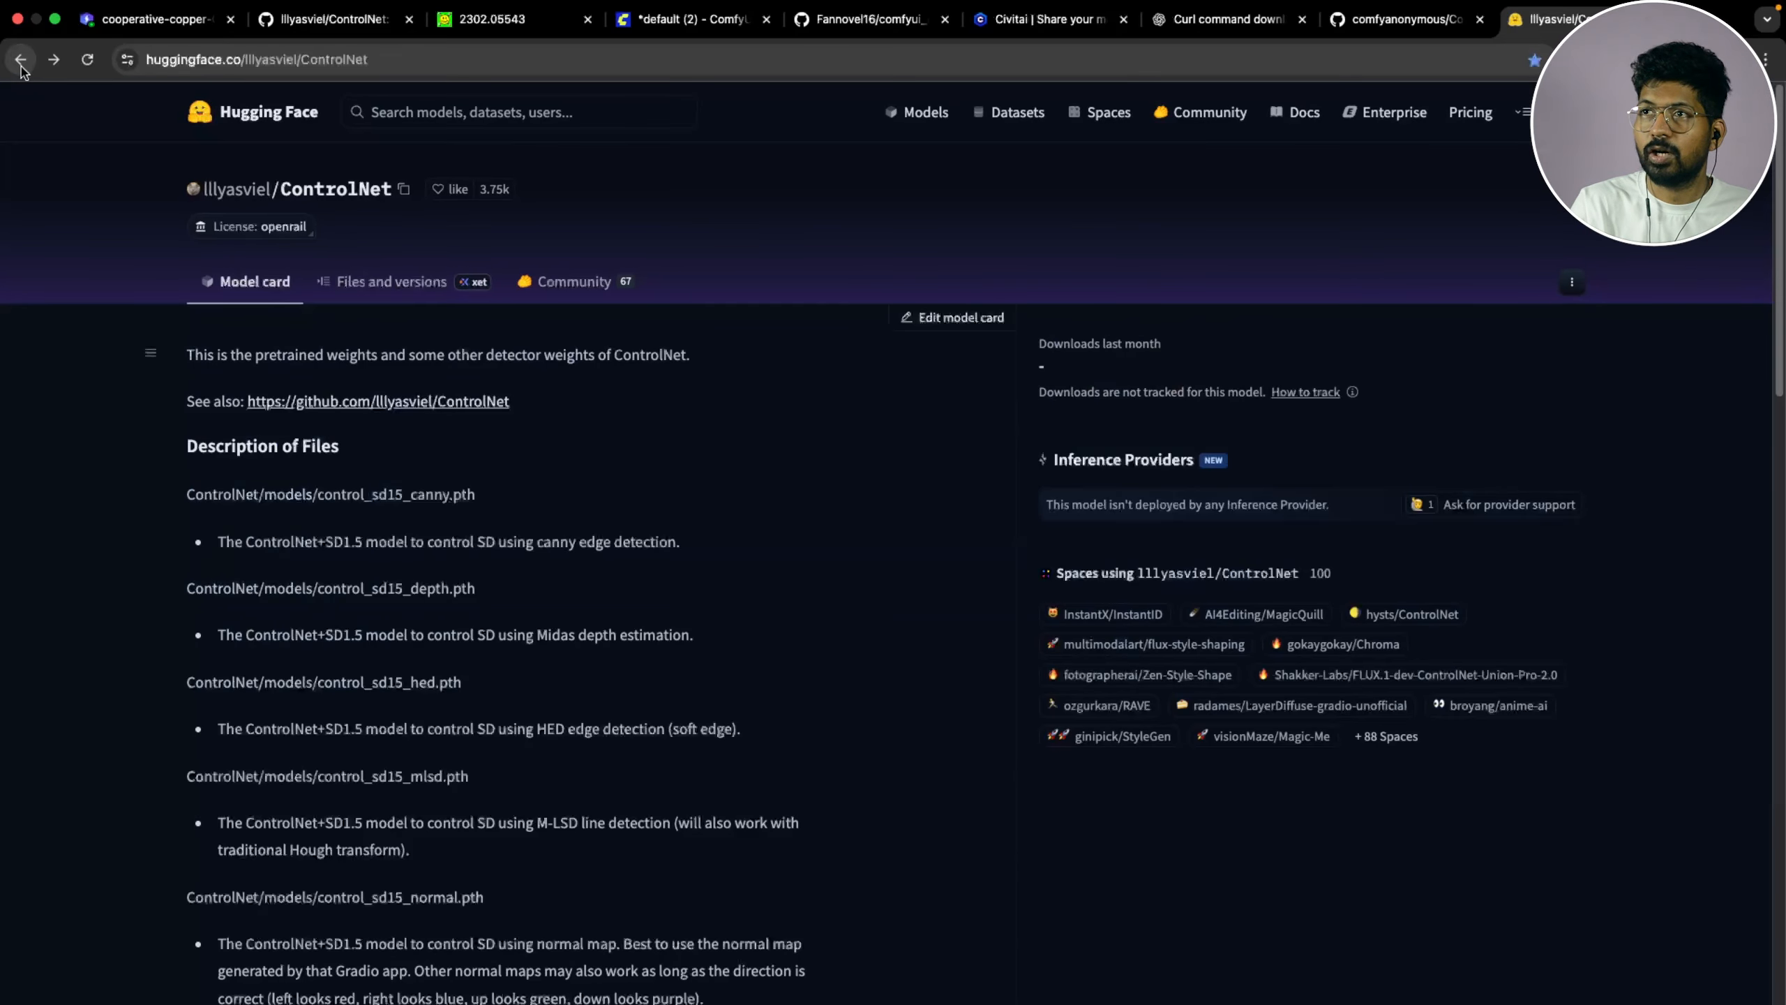
Switch to Civitai, open the Real Dream checkpoint from the models listing, and check its base model in the details
click(1059, 25)
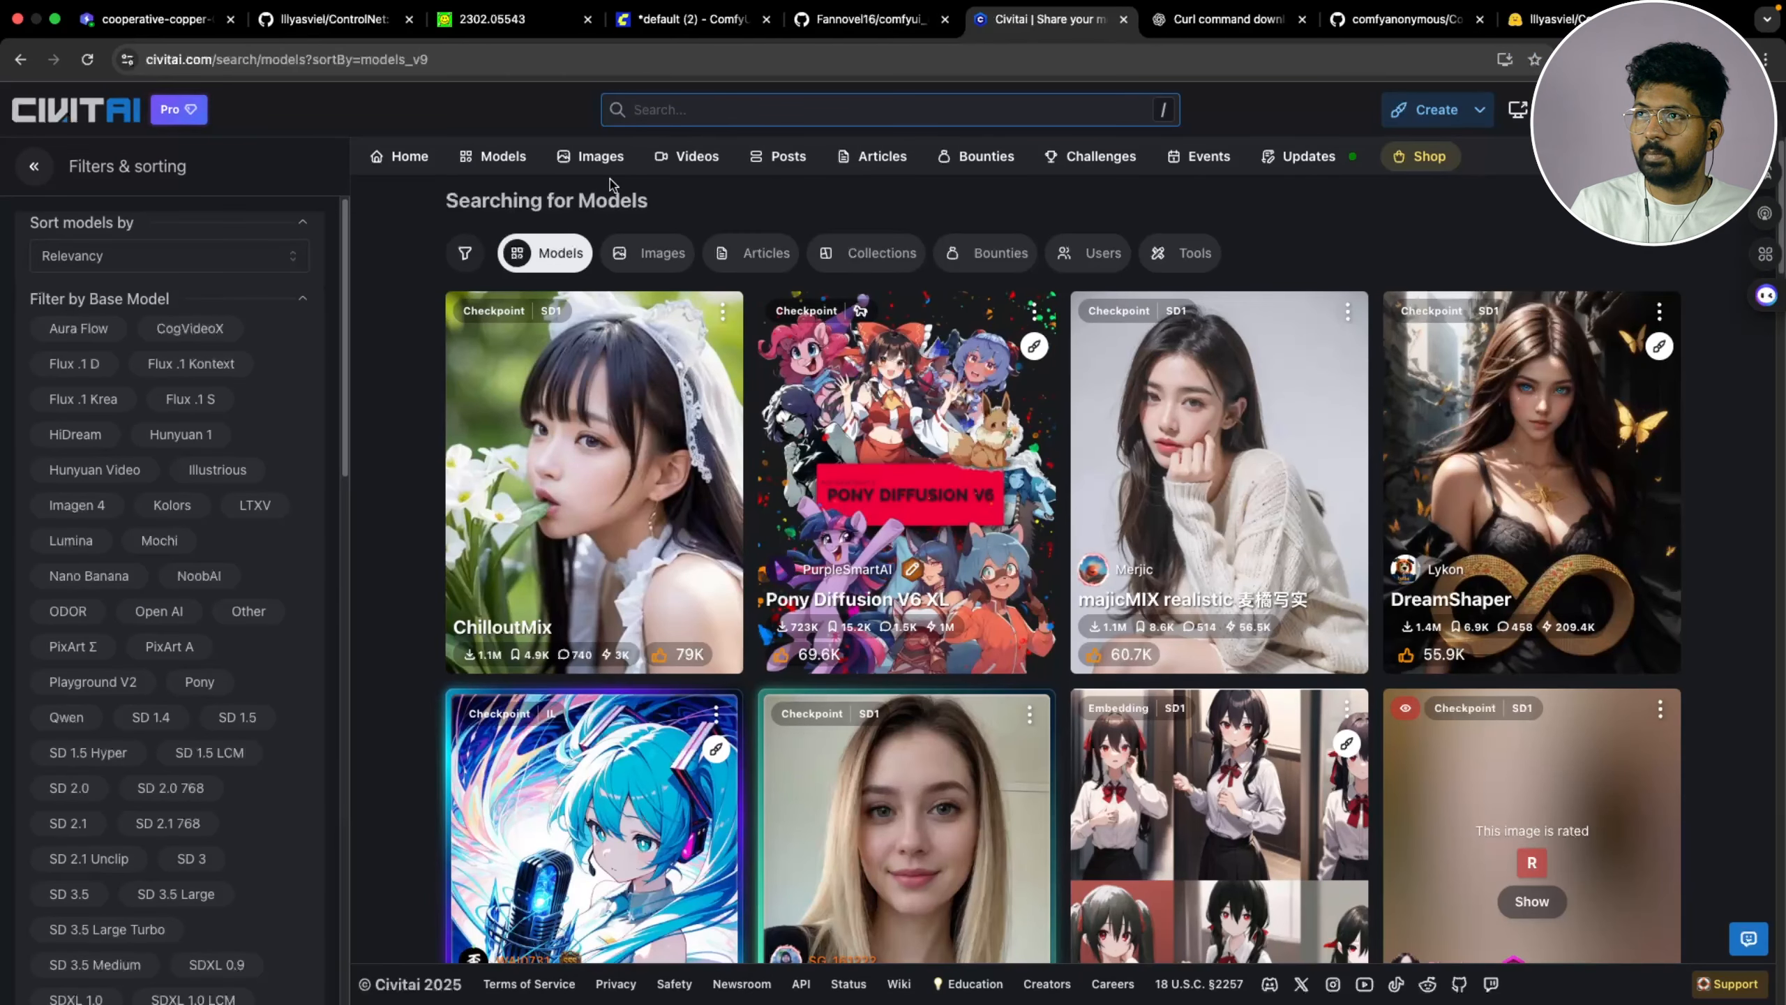
click(501, 159)
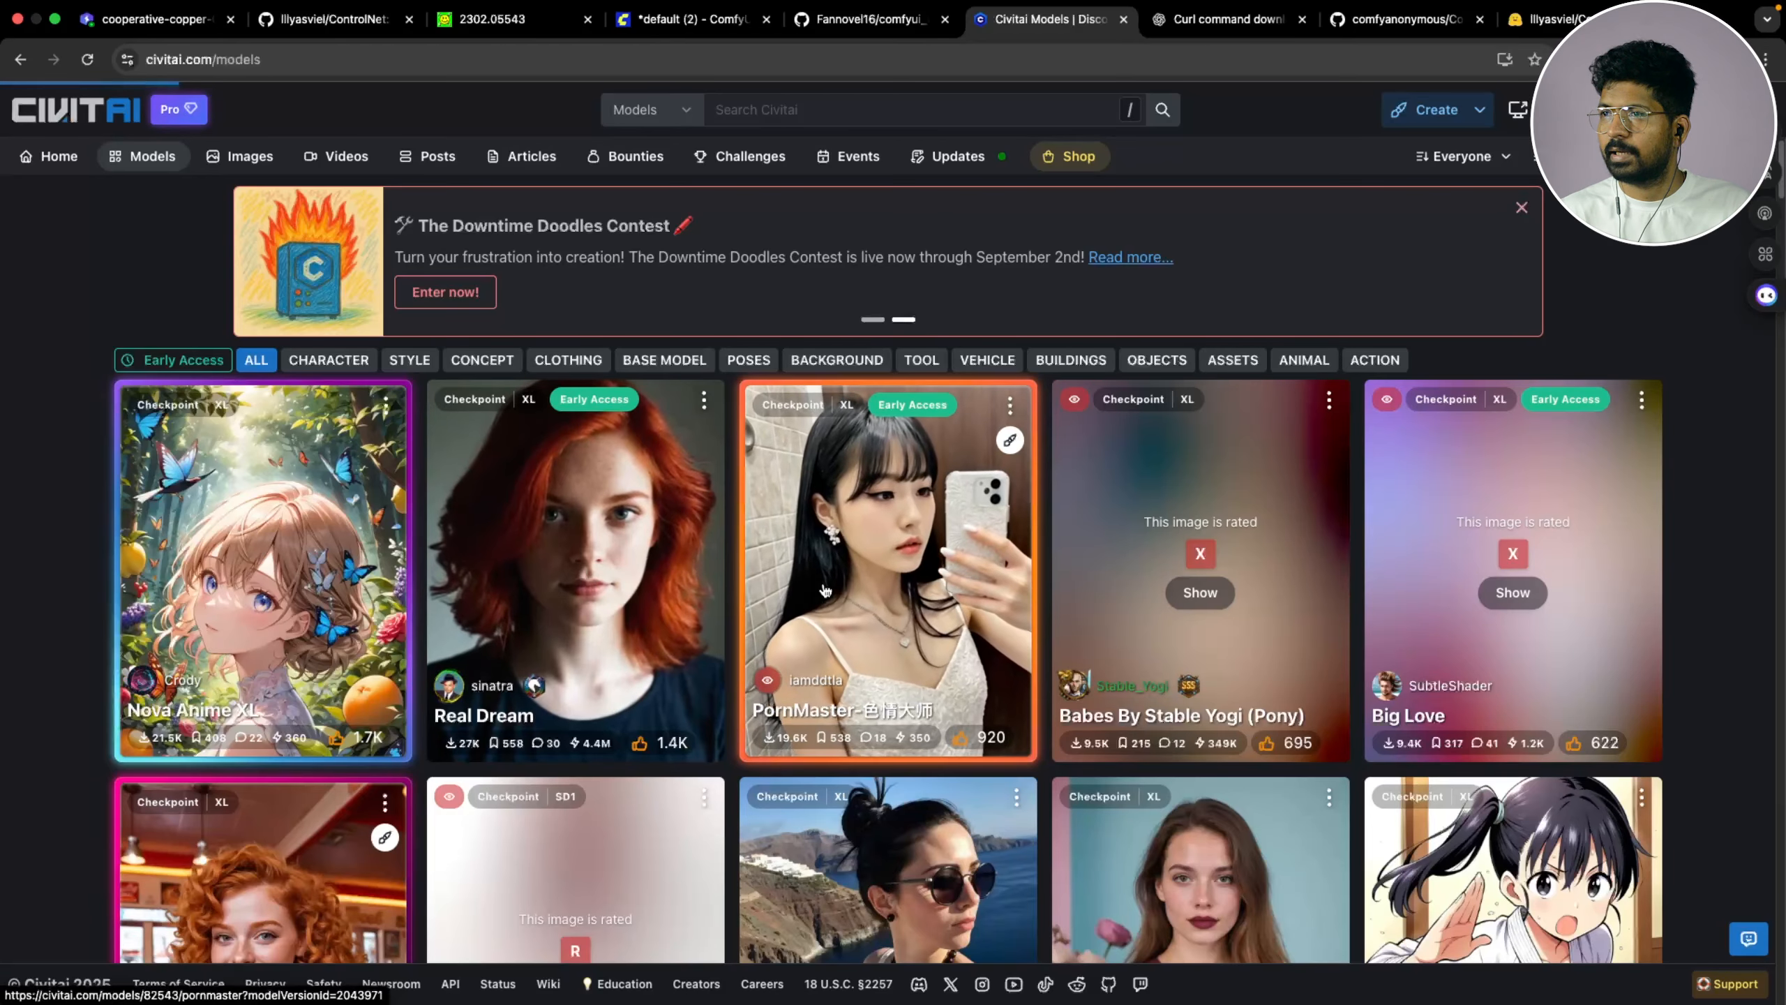
click(611, 542)
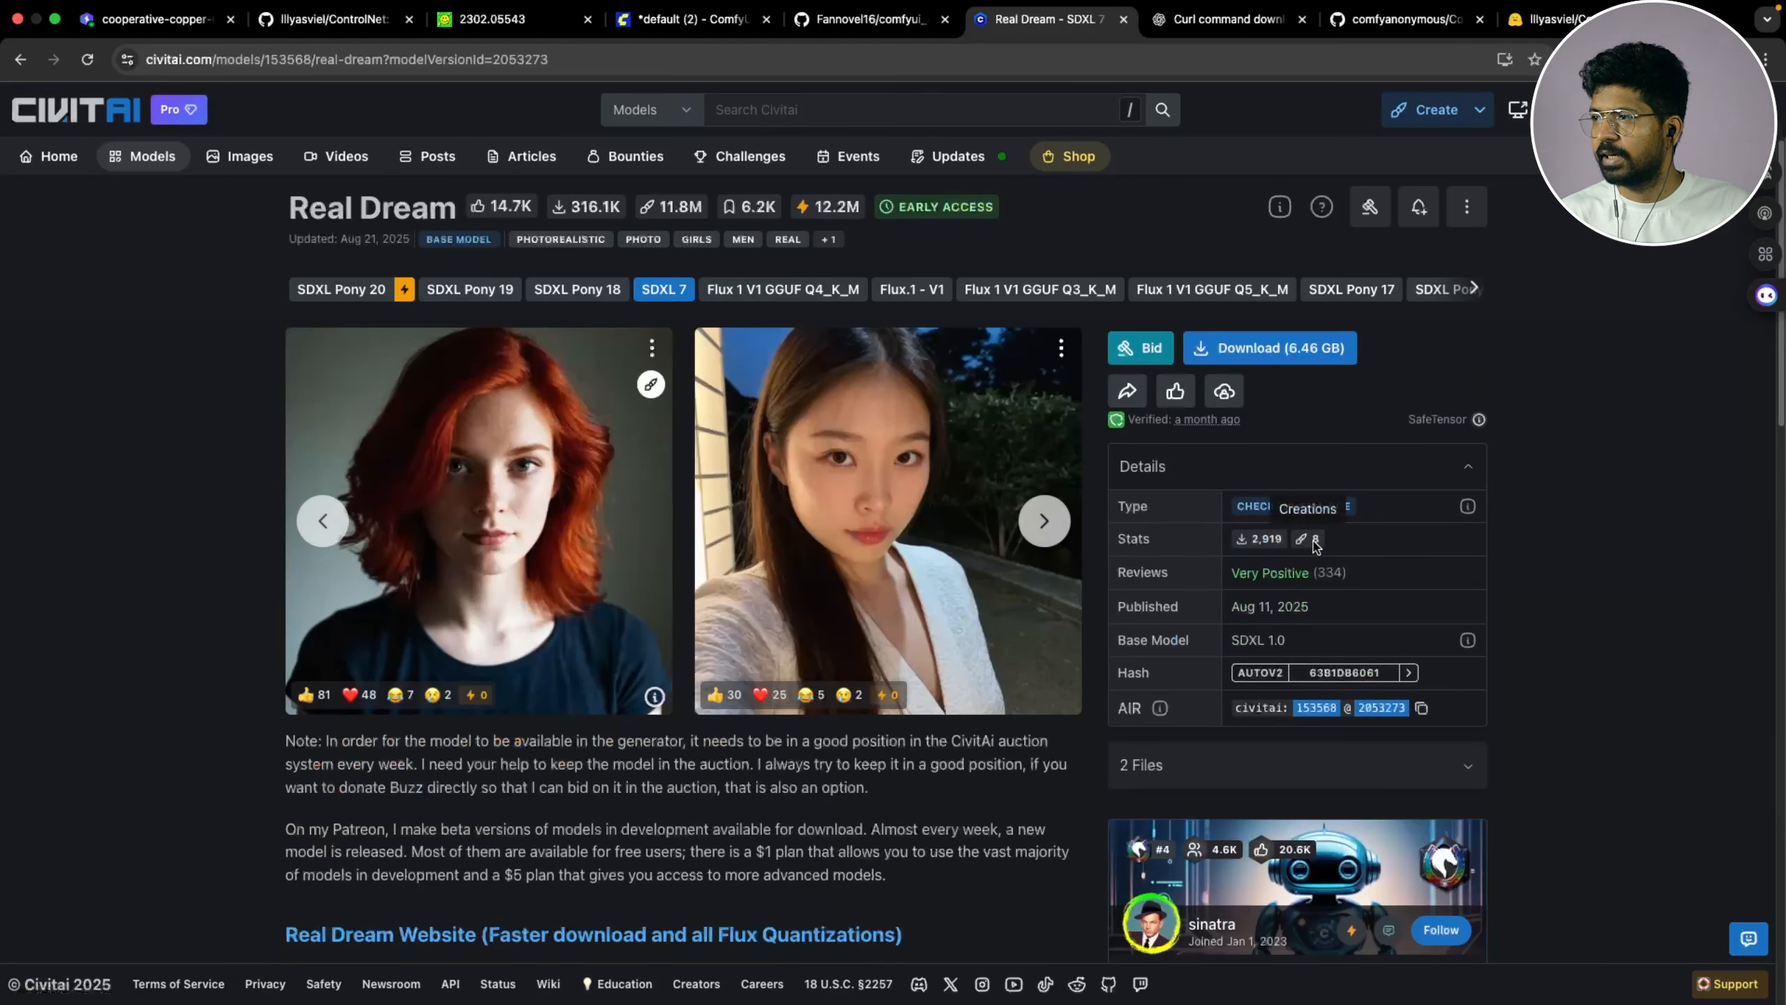
drag(1287, 637, 1229, 637)
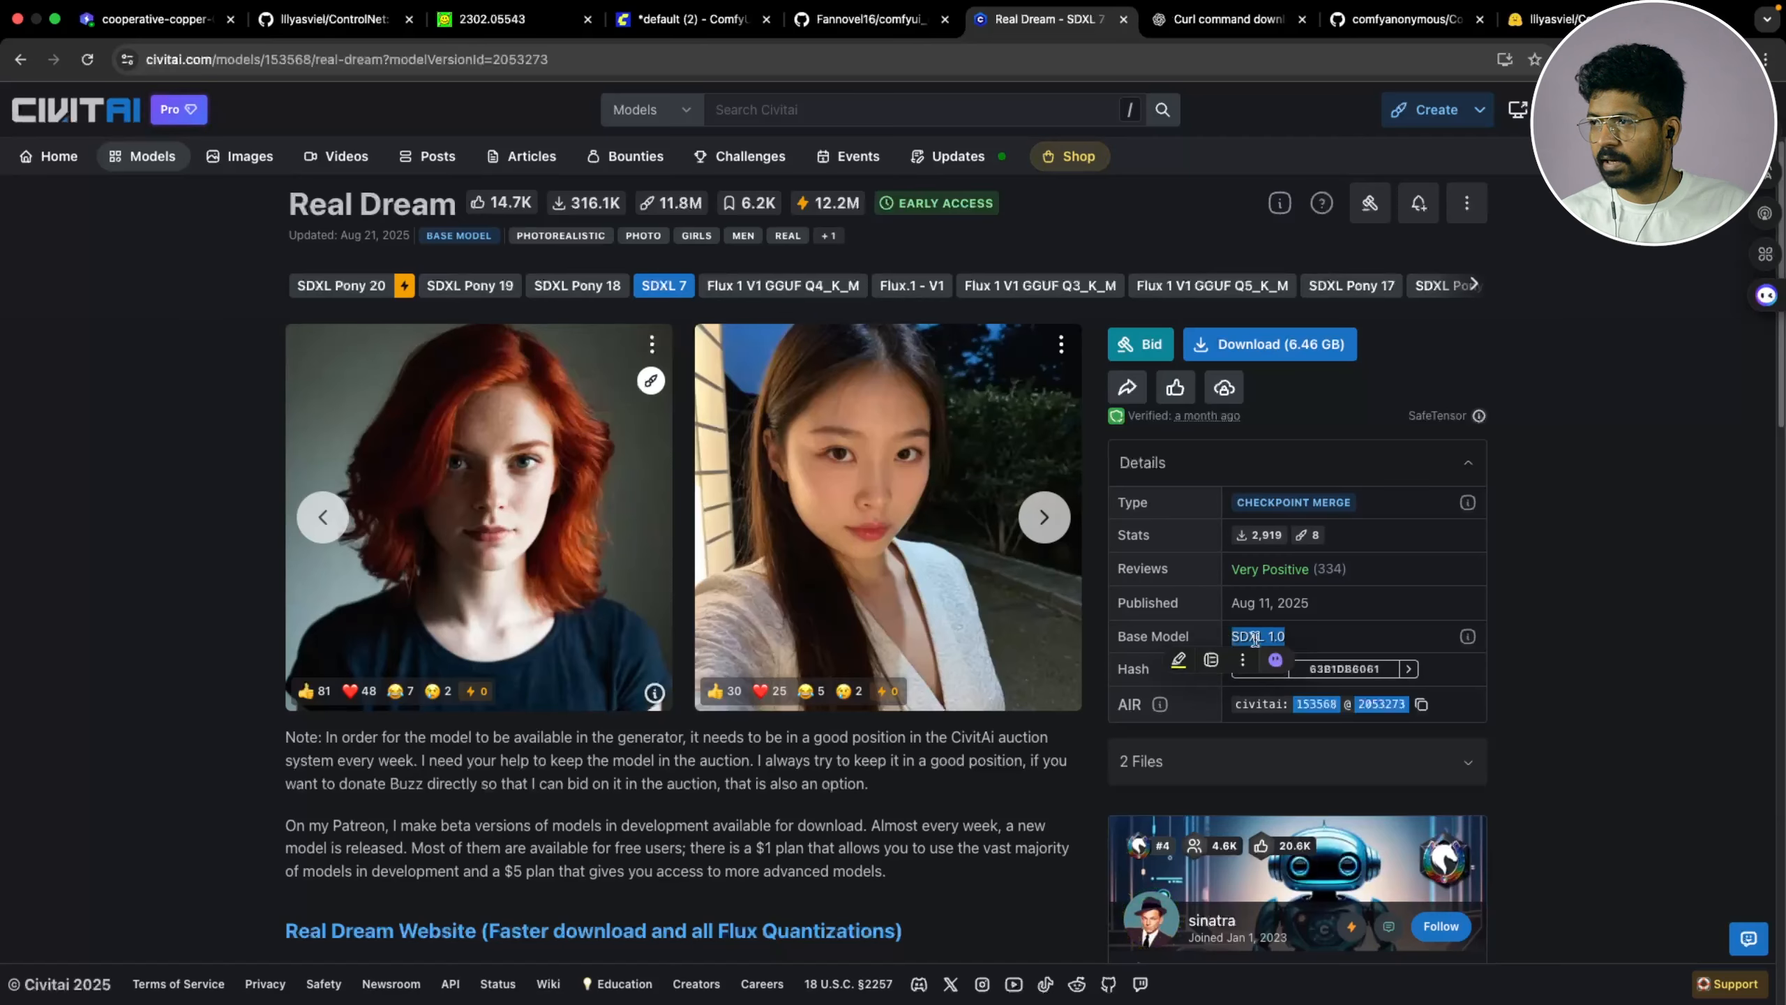
click(1336, 642)
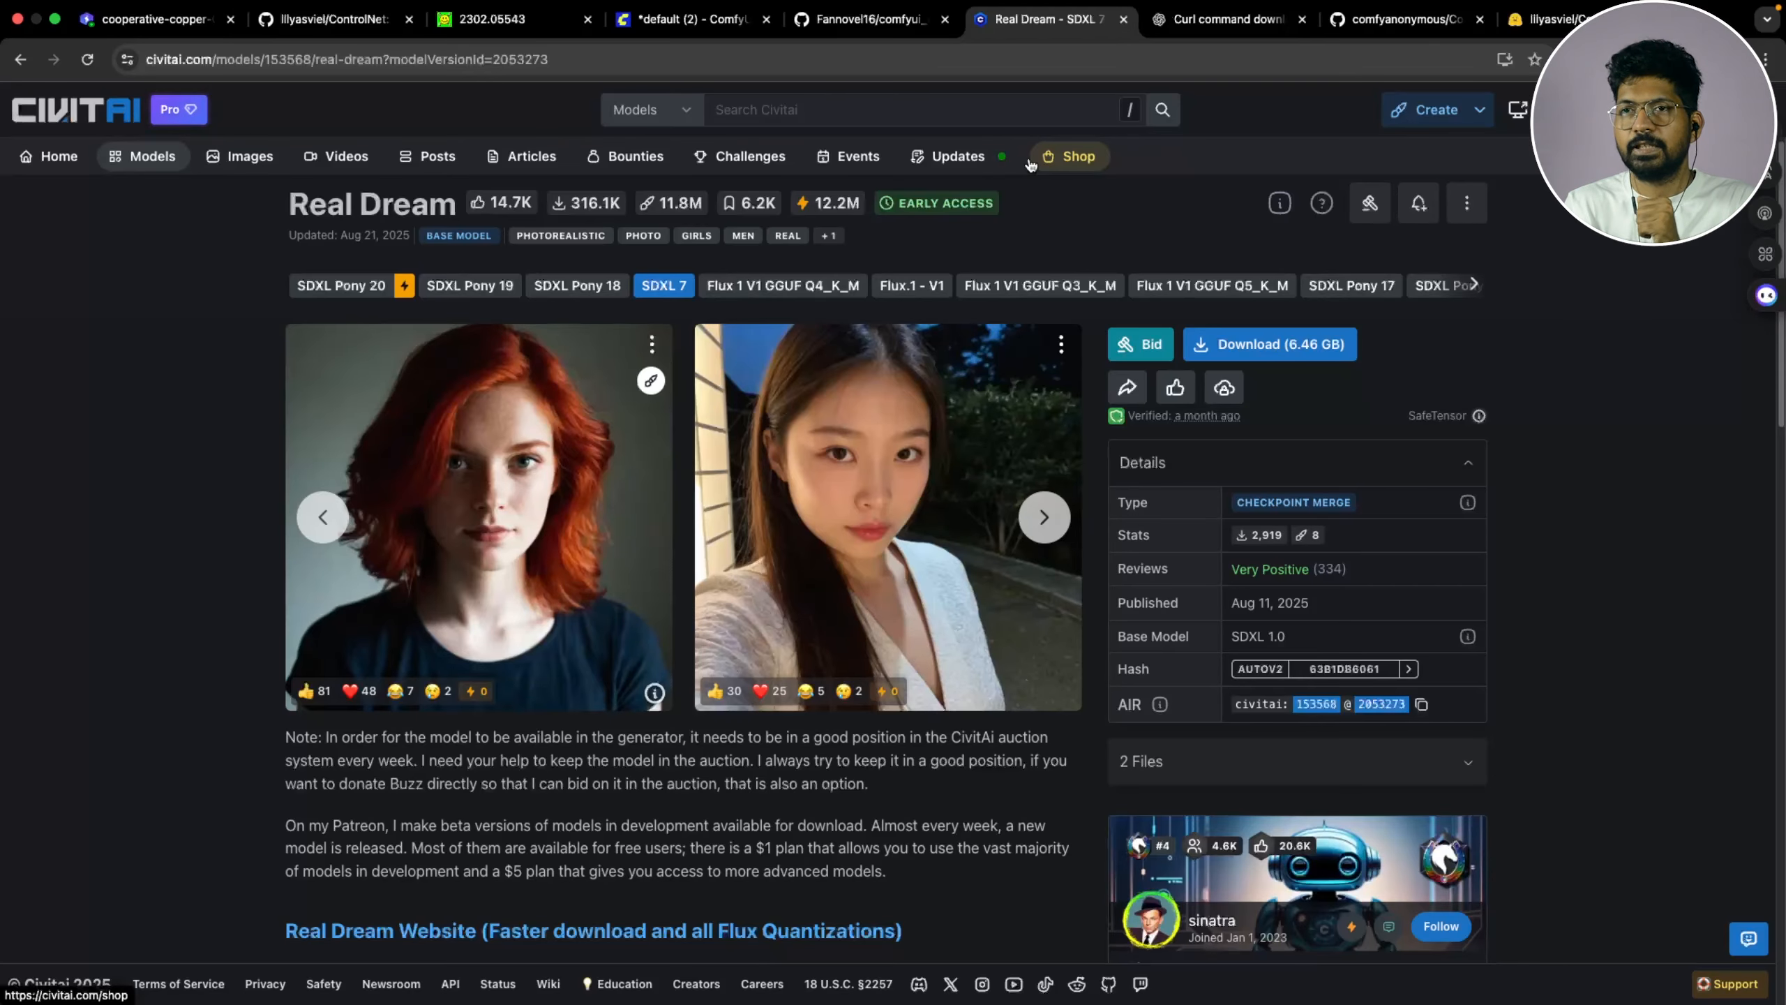
Back in ComfyUI, add a ControlNetLoader feeding Apply ControlNet's control_net input, widen it, and place it above and between Load Image and Apply ControlNet
click(846, 21)
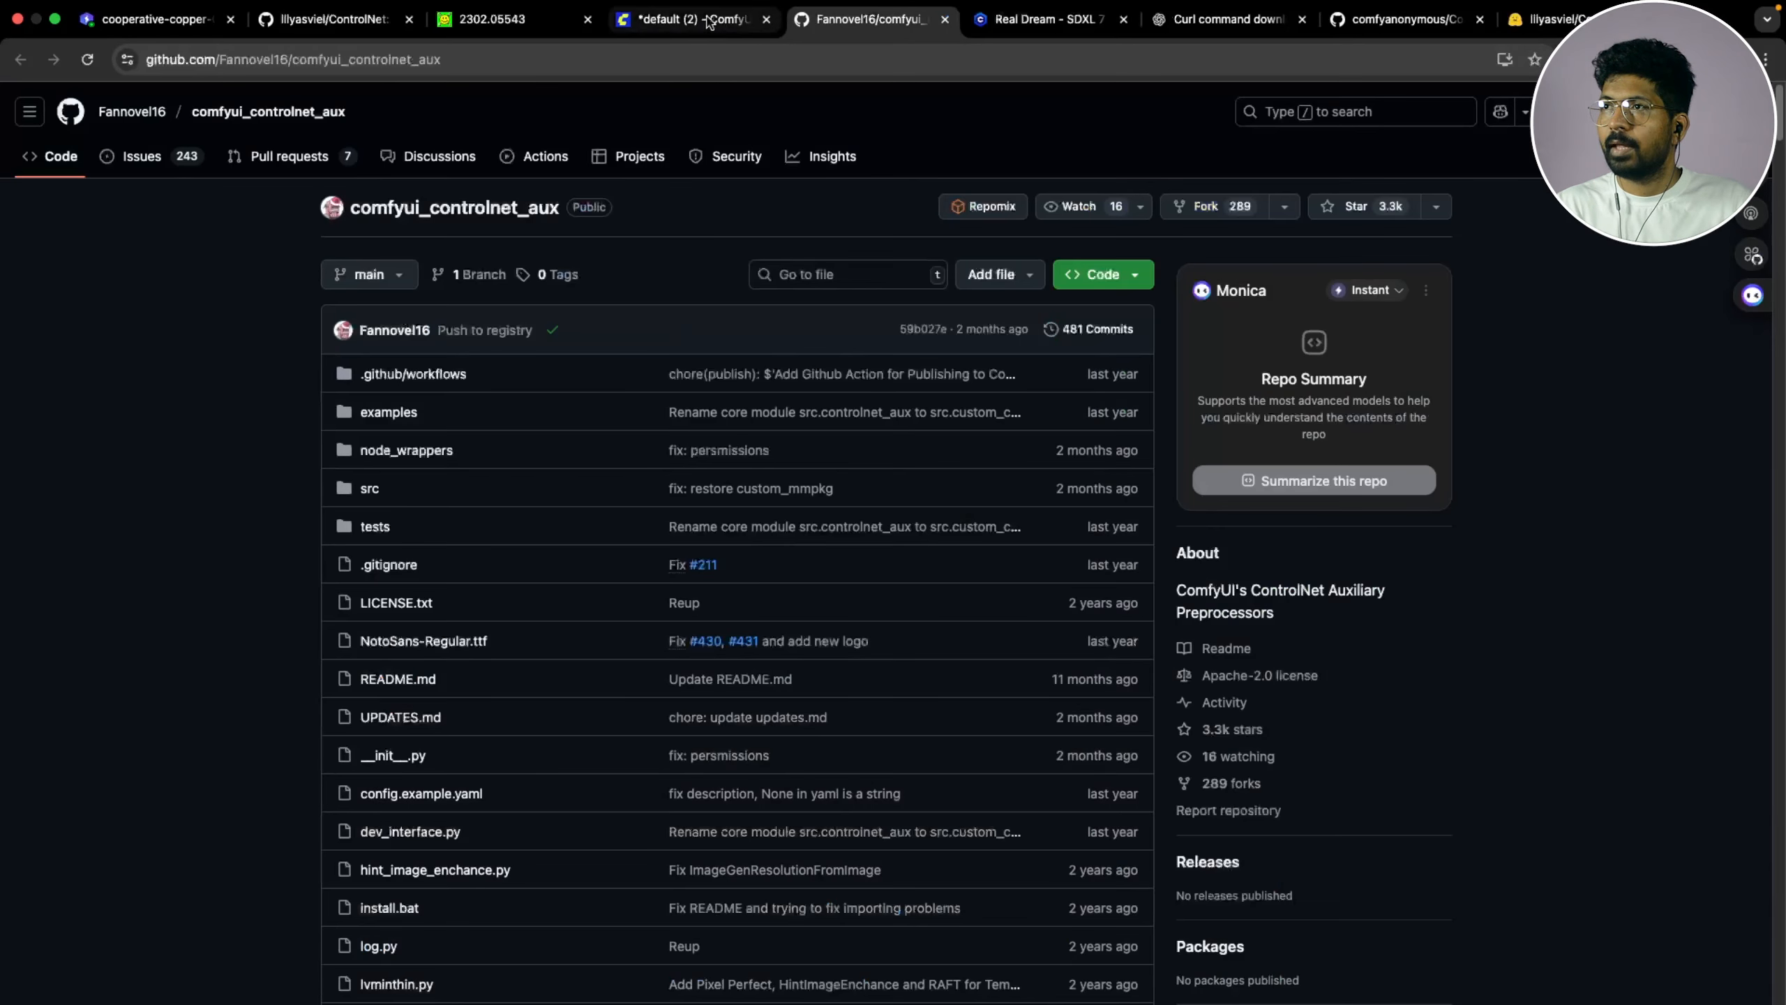
click(689, 19)
scroll(784, 415, up, 3)
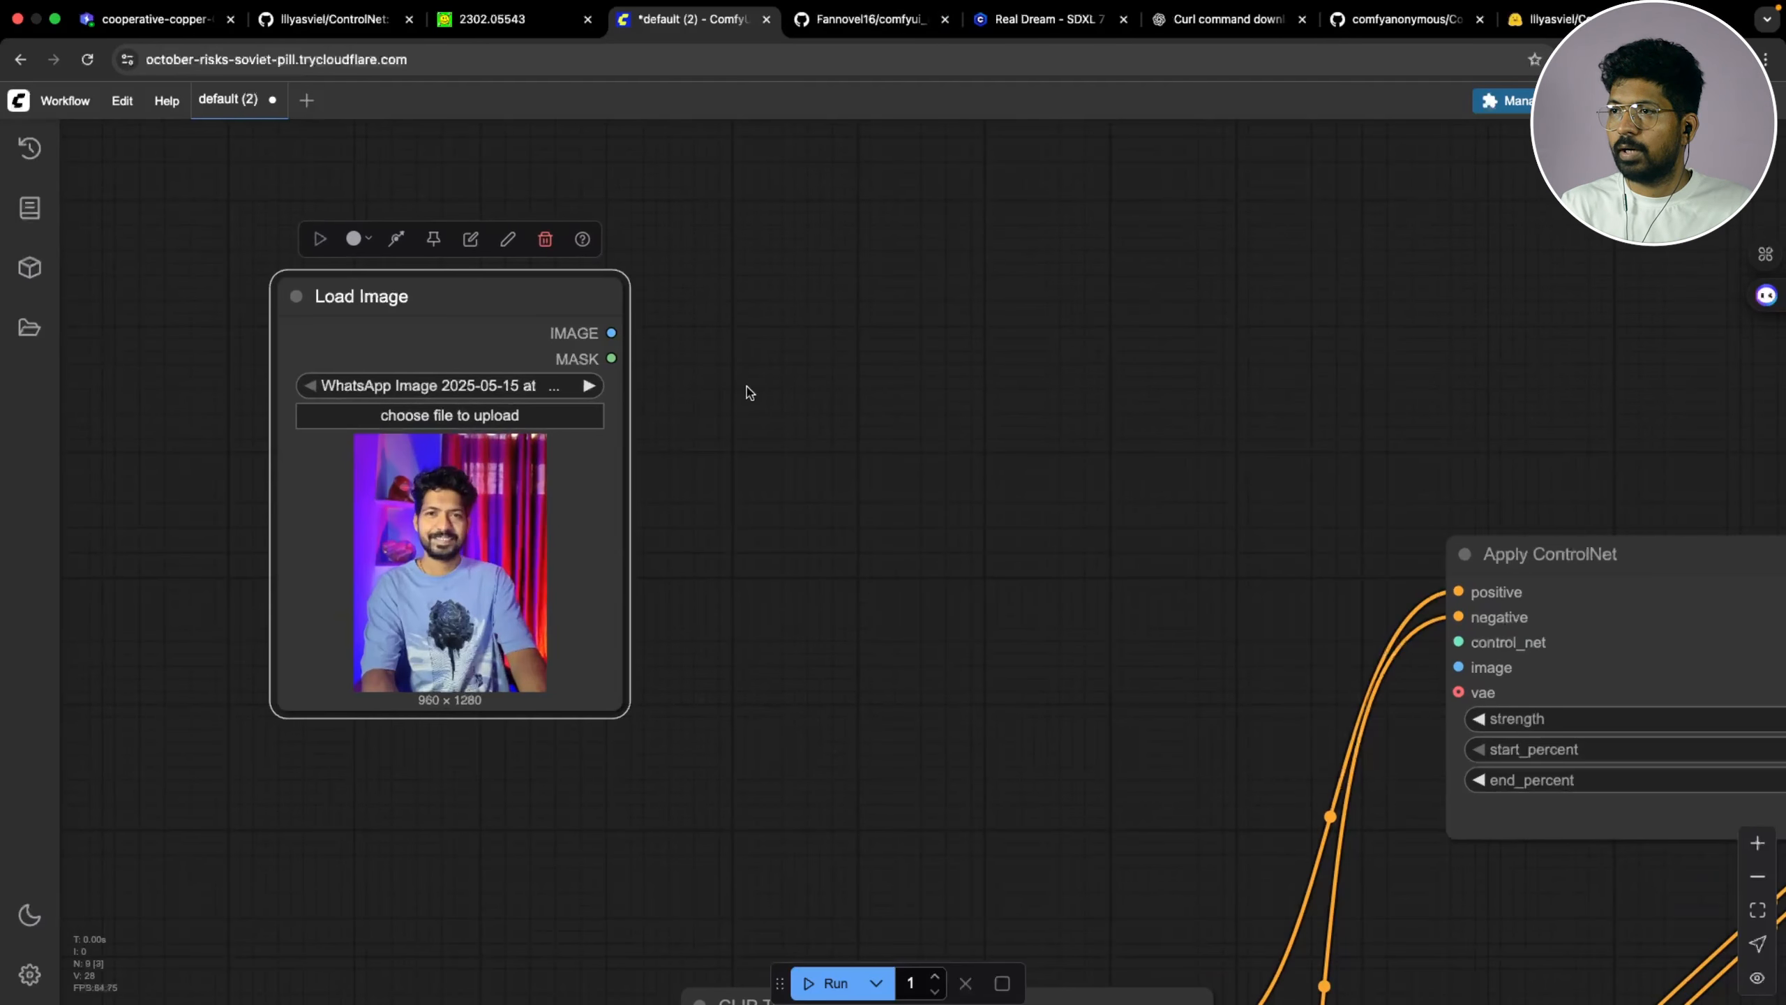
scroll(909, 439, down, 3)
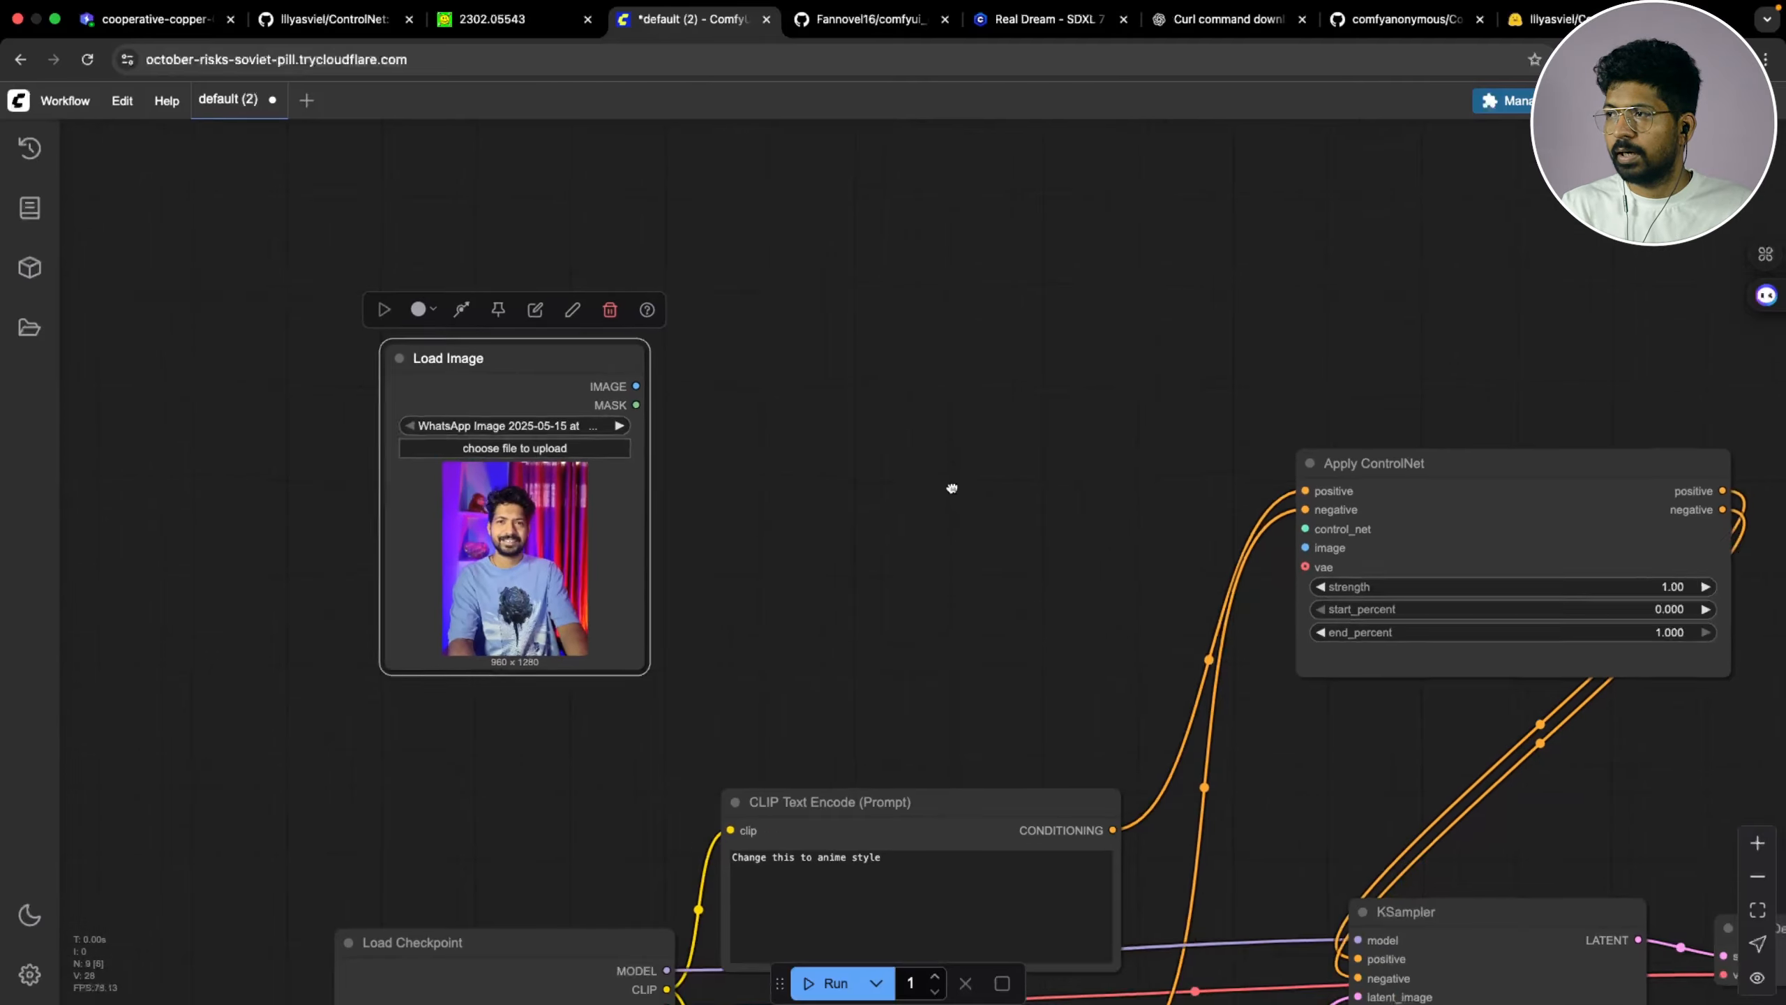
drag(1255, 616, 980, 498)
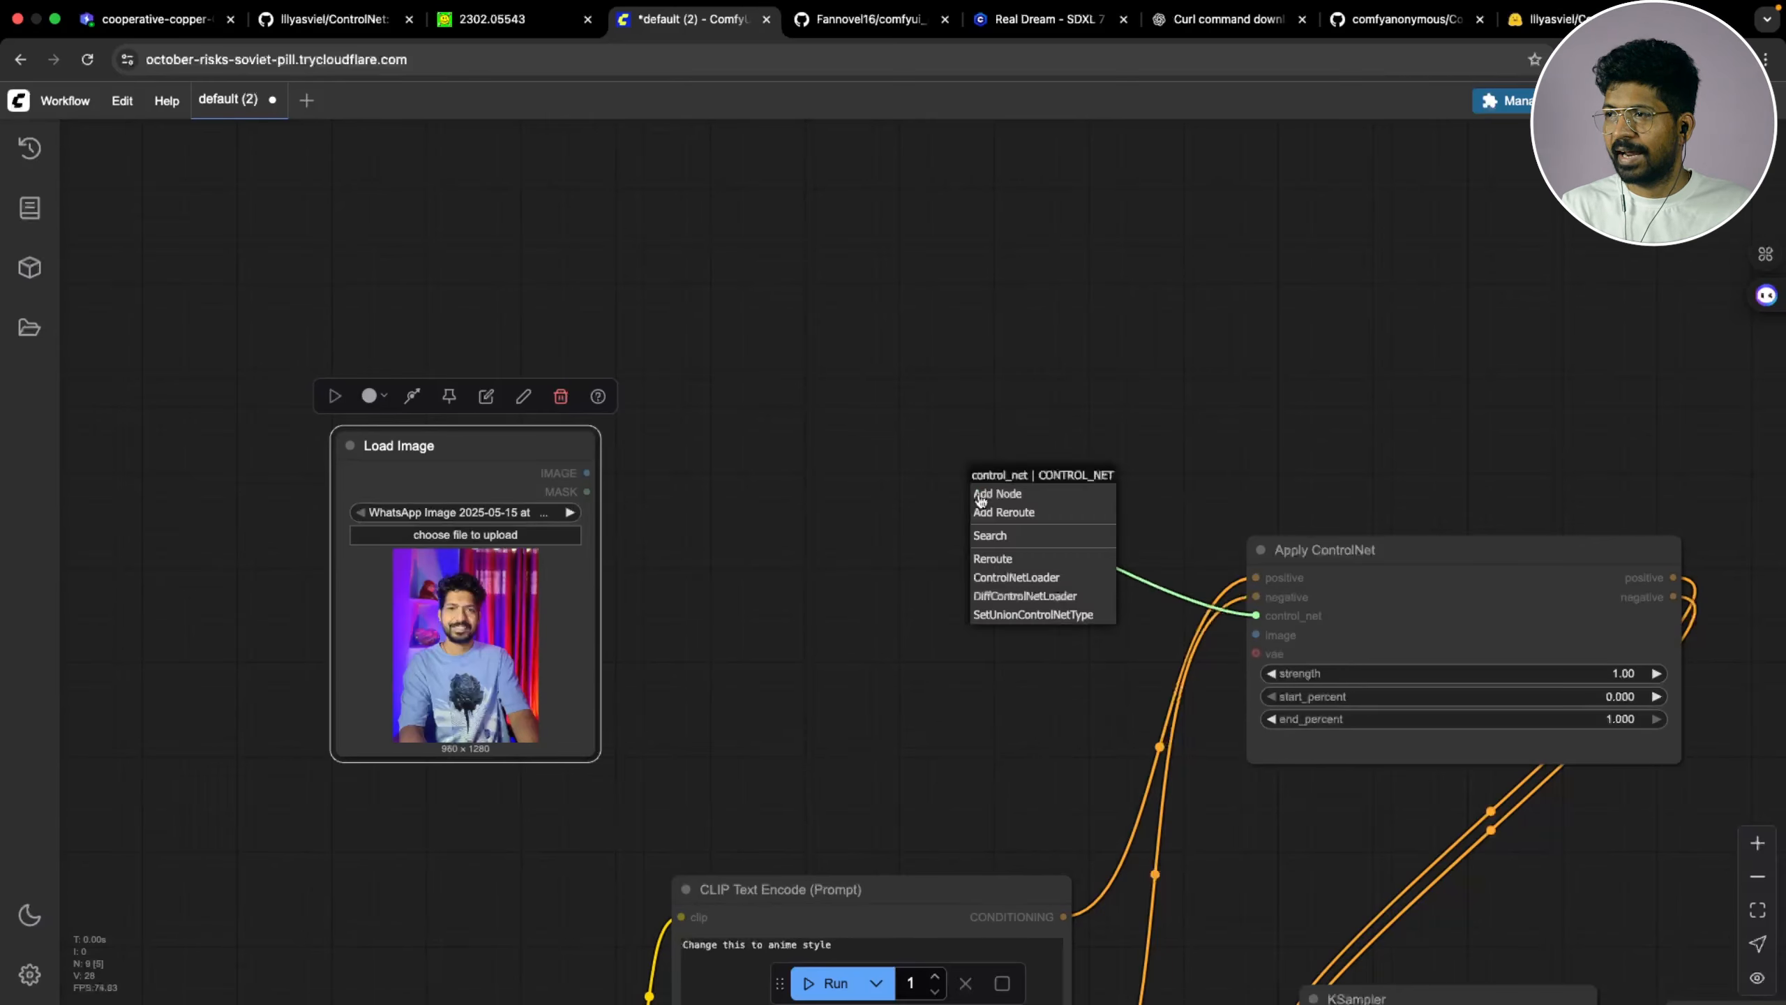
click(1021, 578)
drag(1052, 491, 873, 373)
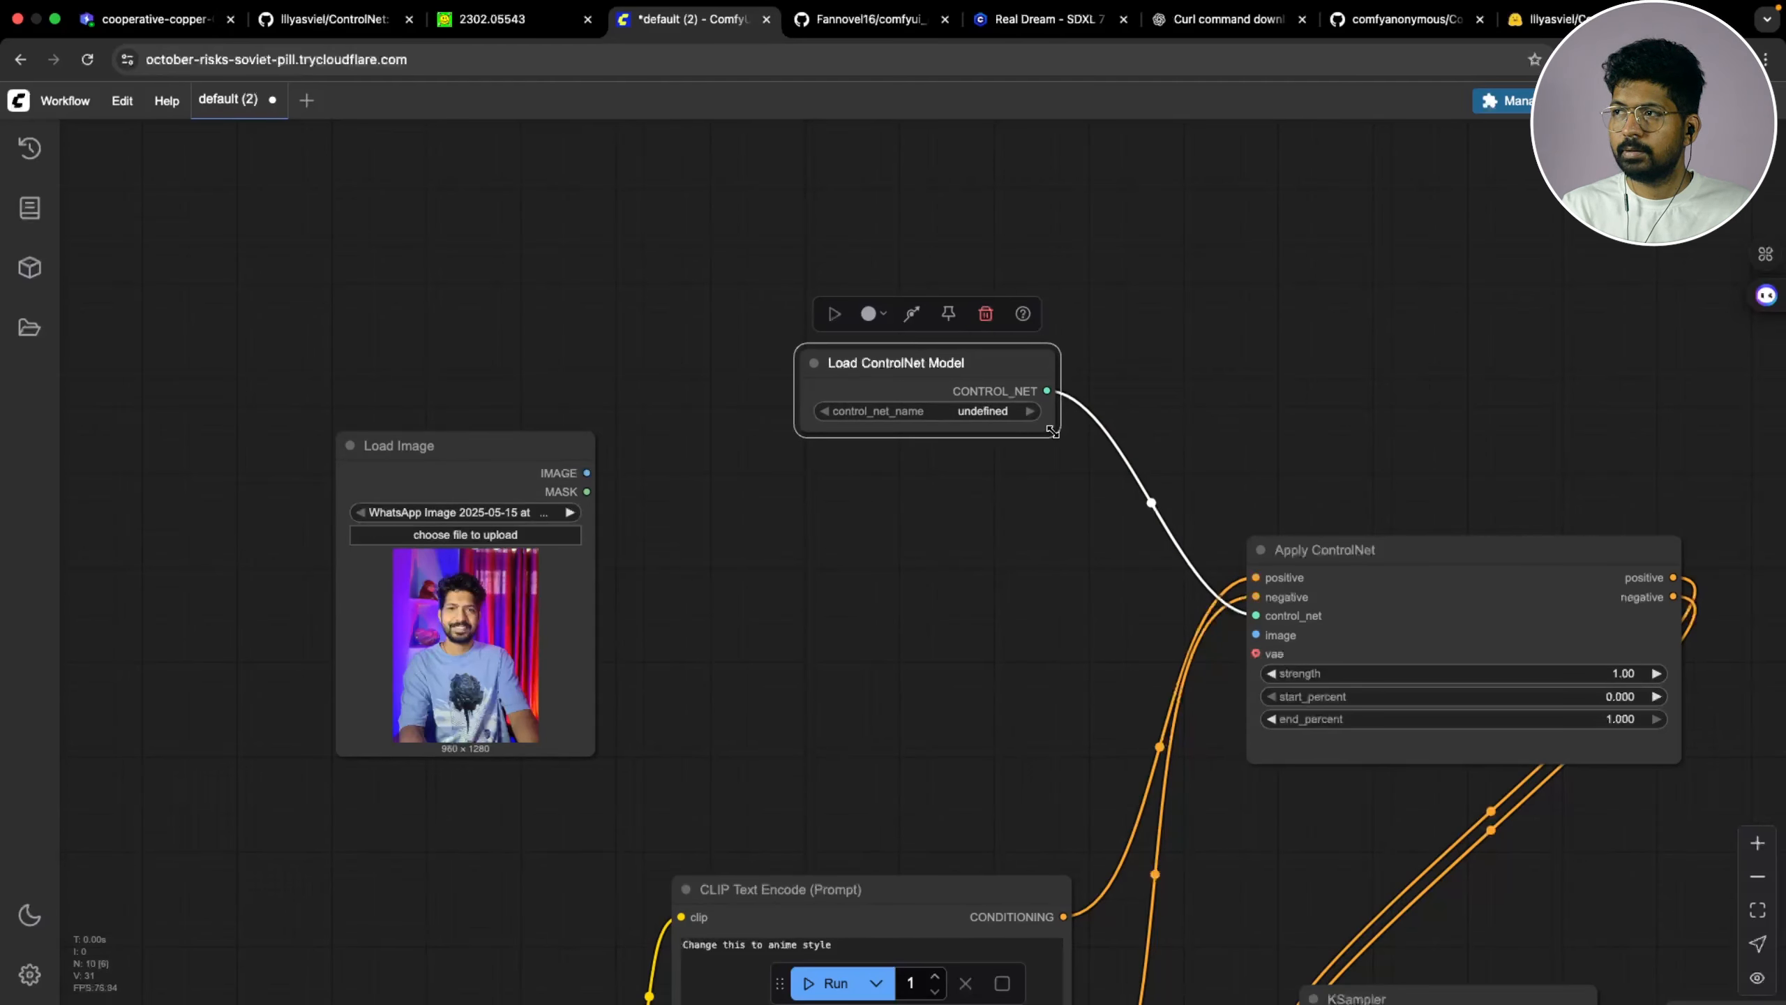
drag(1053, 431, 1122, 449)
drag(993, 369, 958, 370)
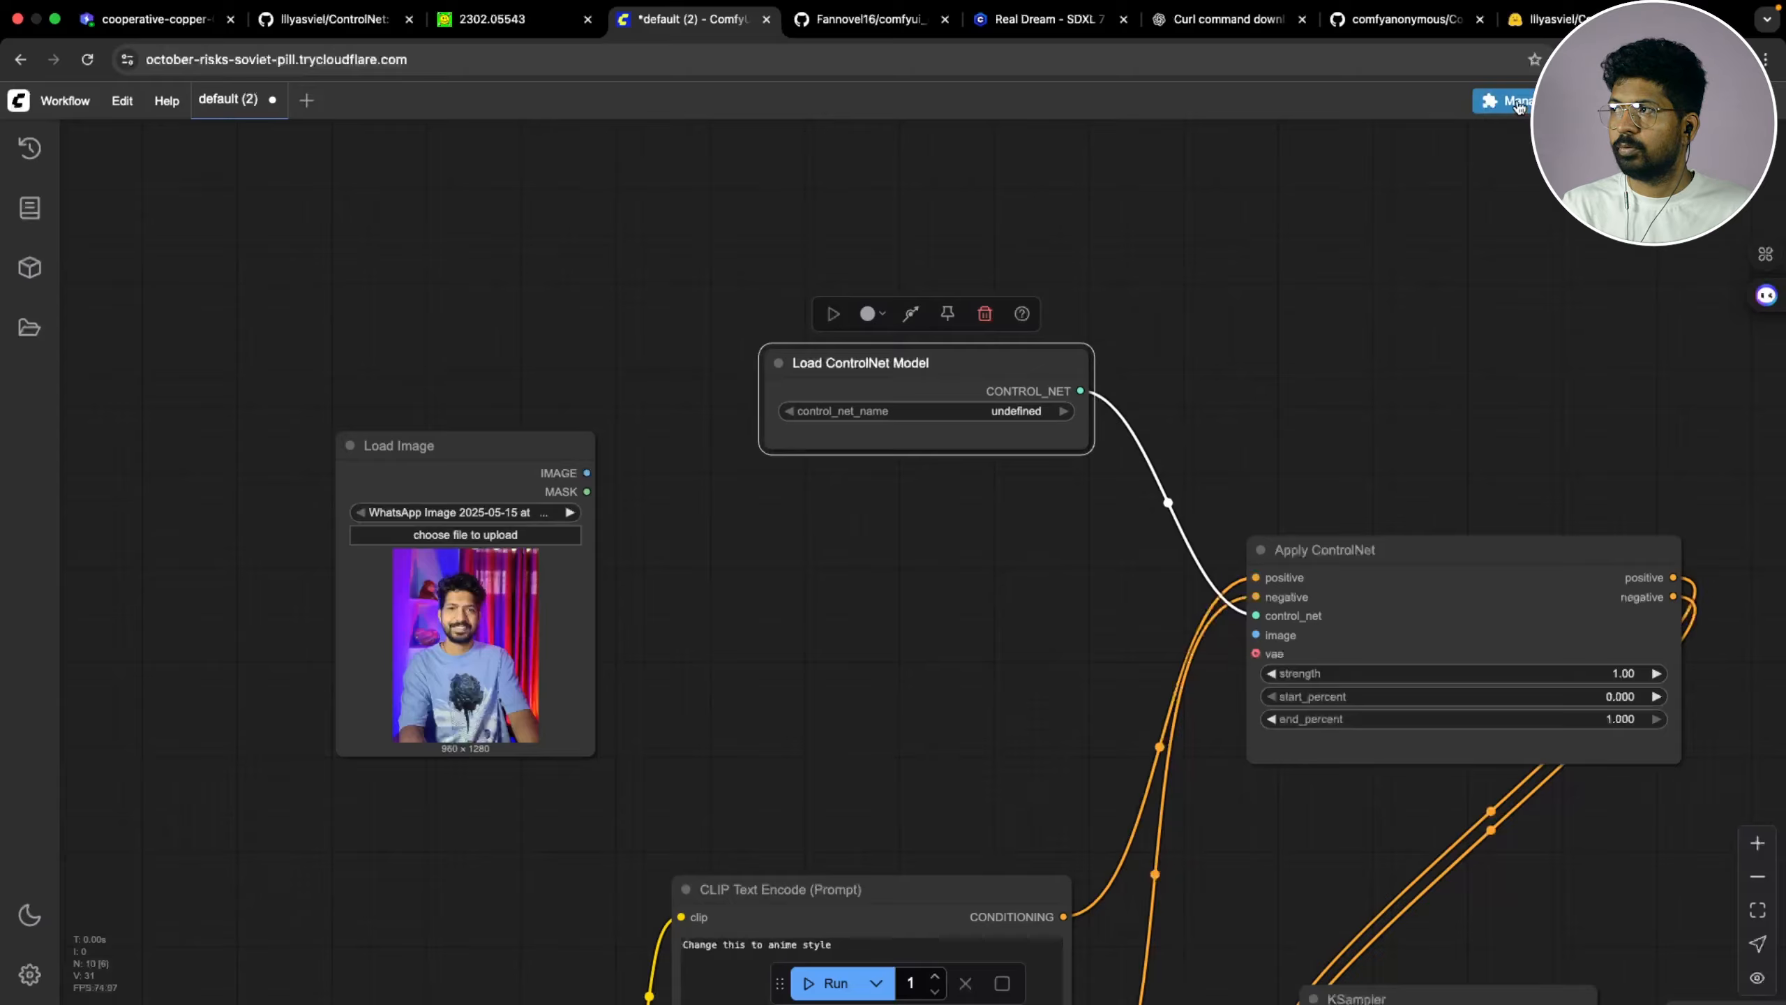
Open the Model Manager of ComfyUI Manager and search the external models for "controlnet"
click(1516, 102)
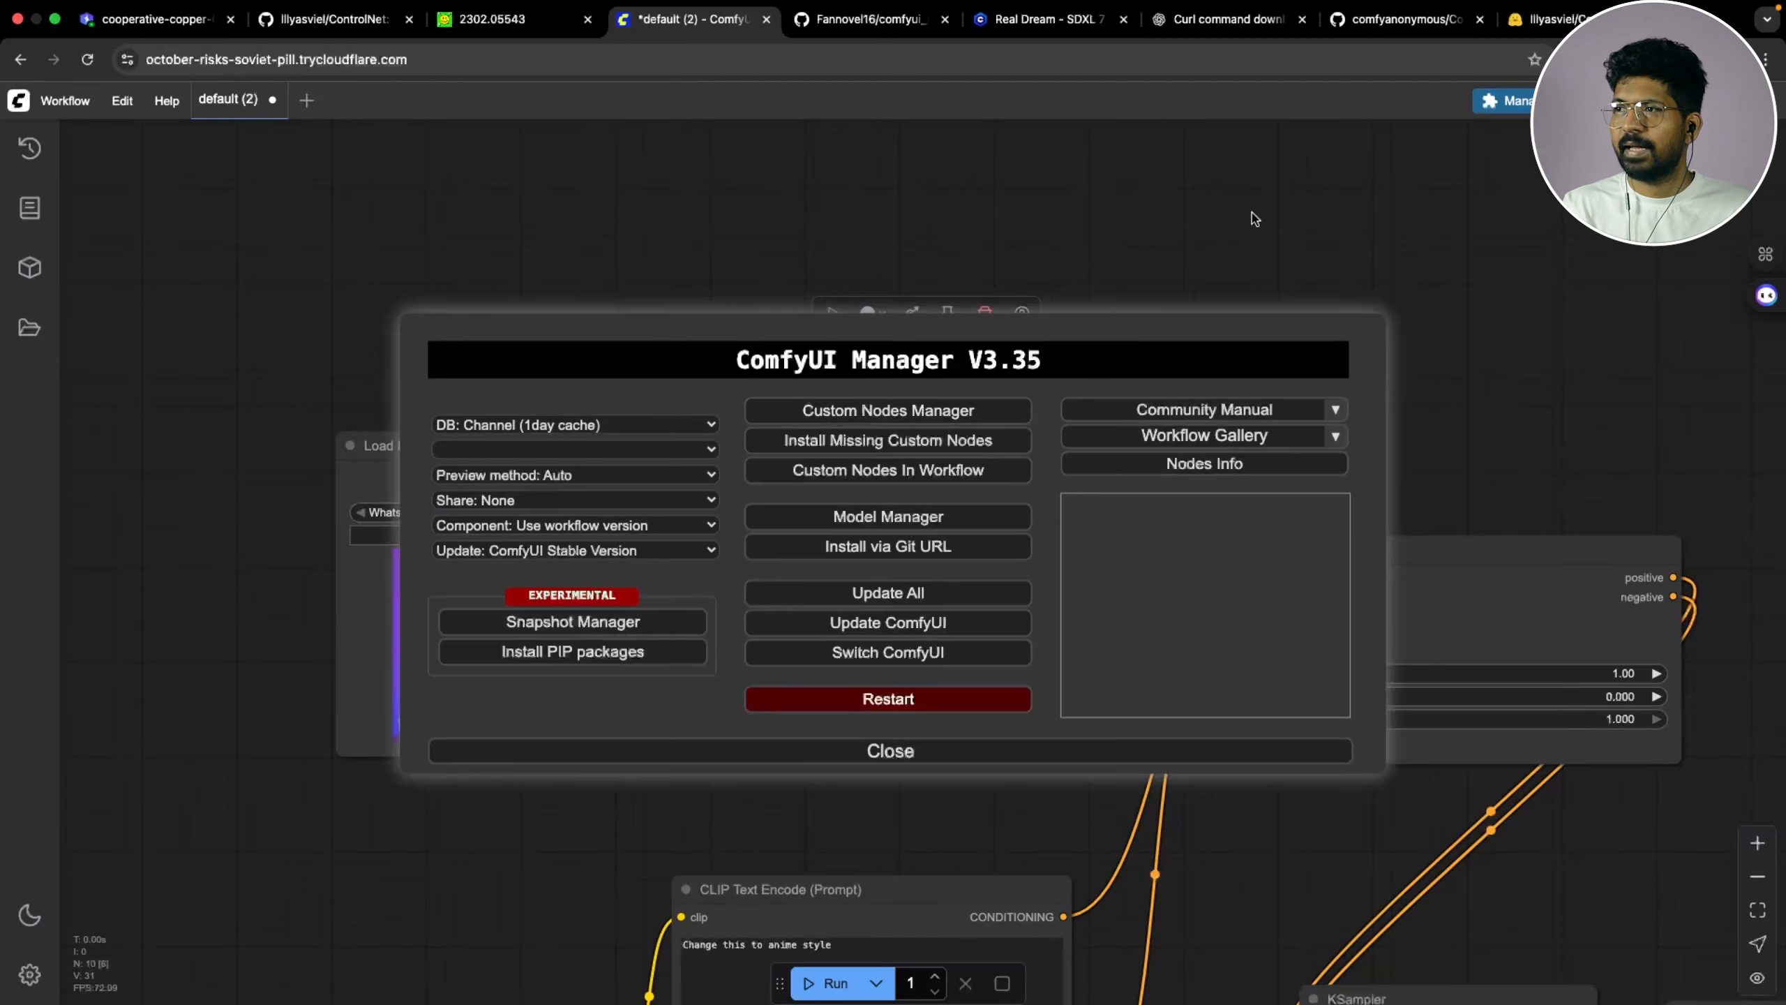
click(888, 517)
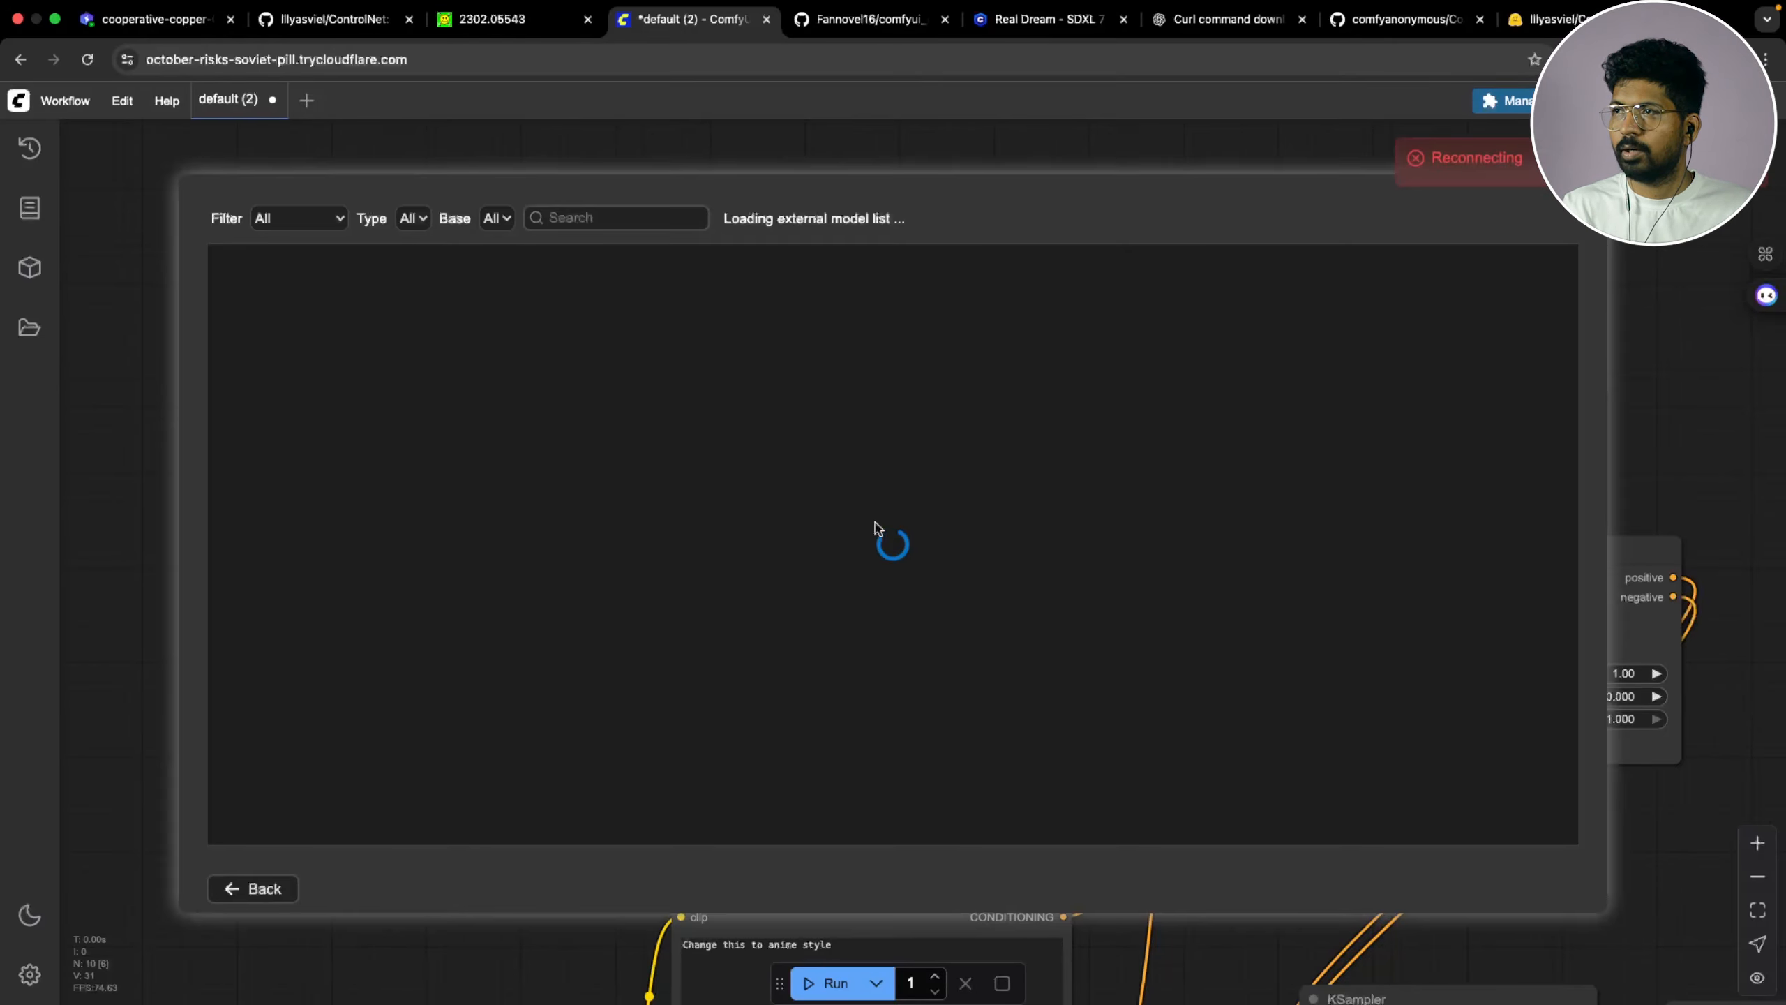
click(768, 213)
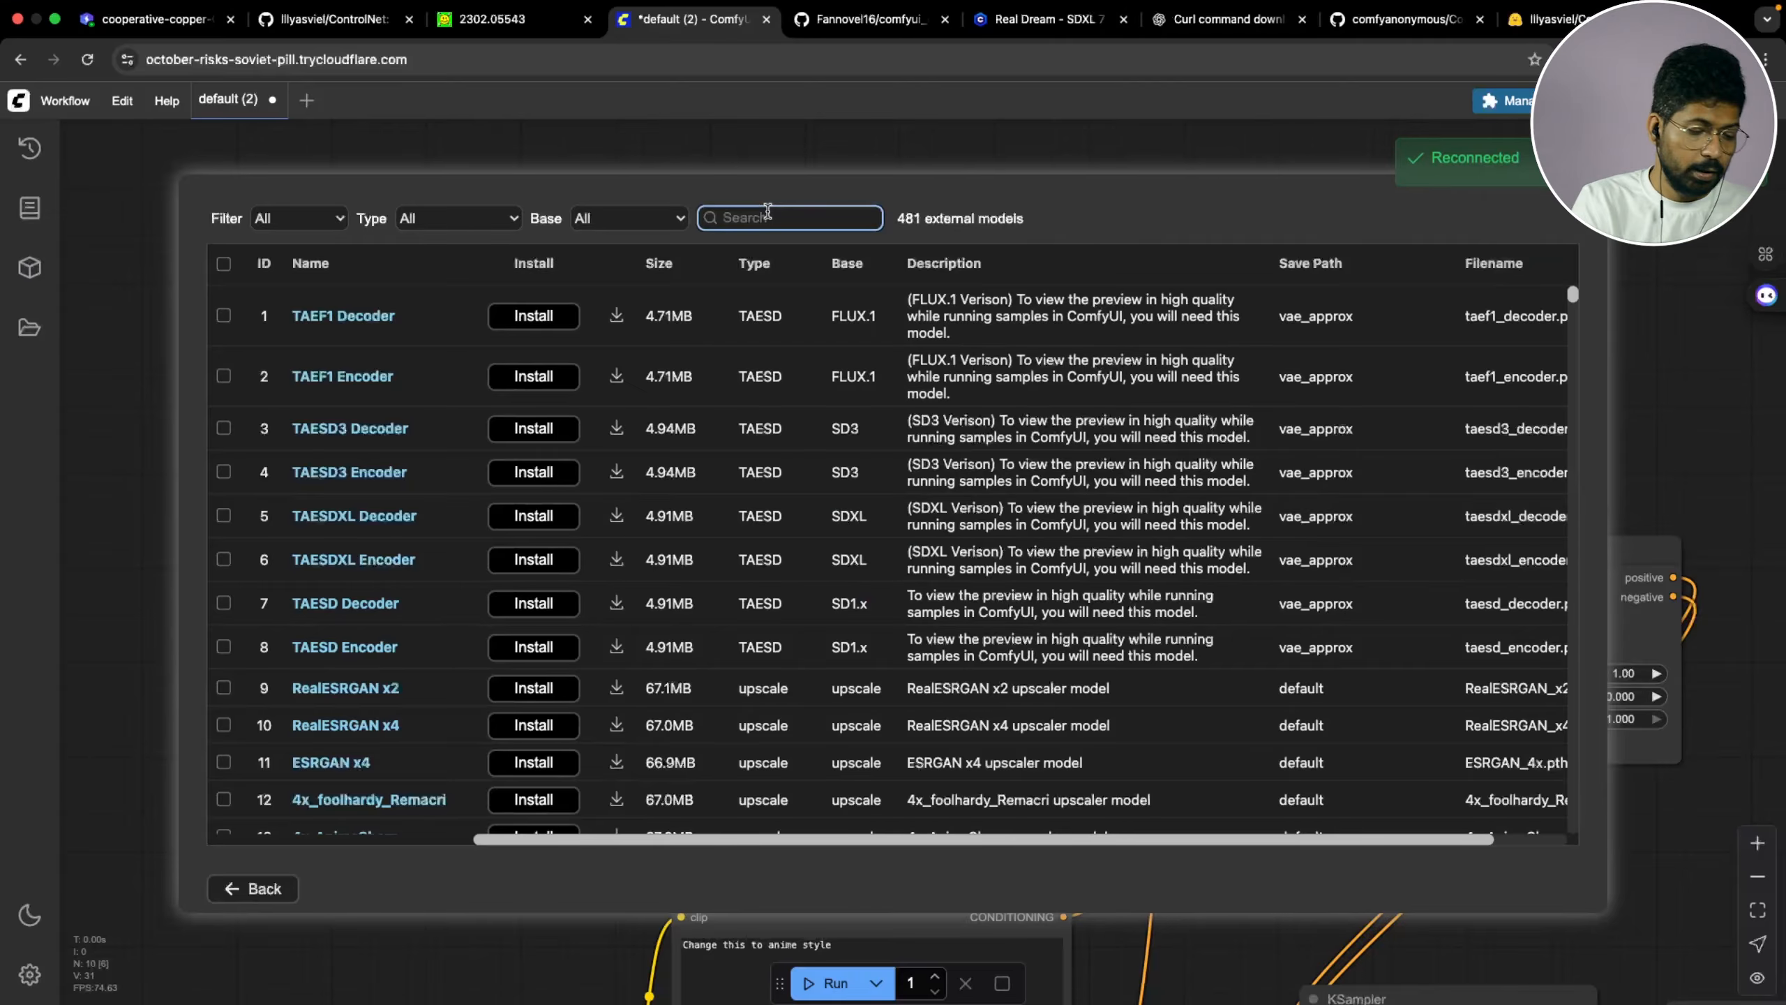
text(con)
text(tr)
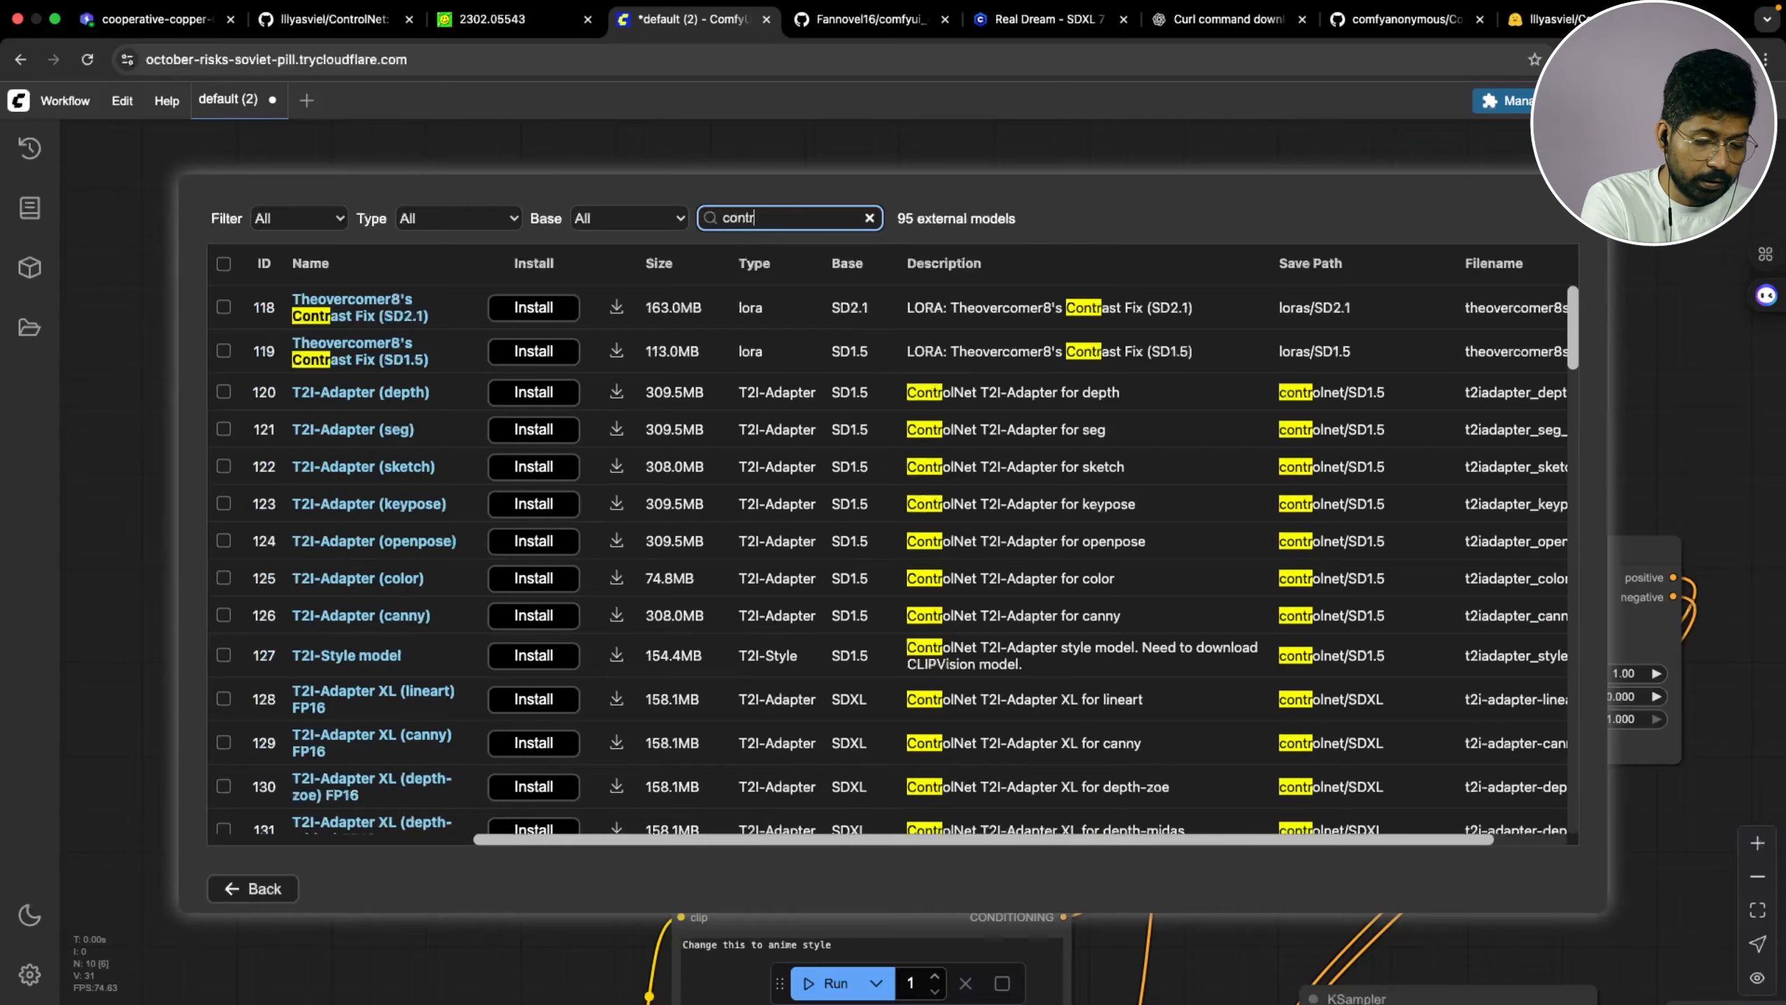
text(olnet)
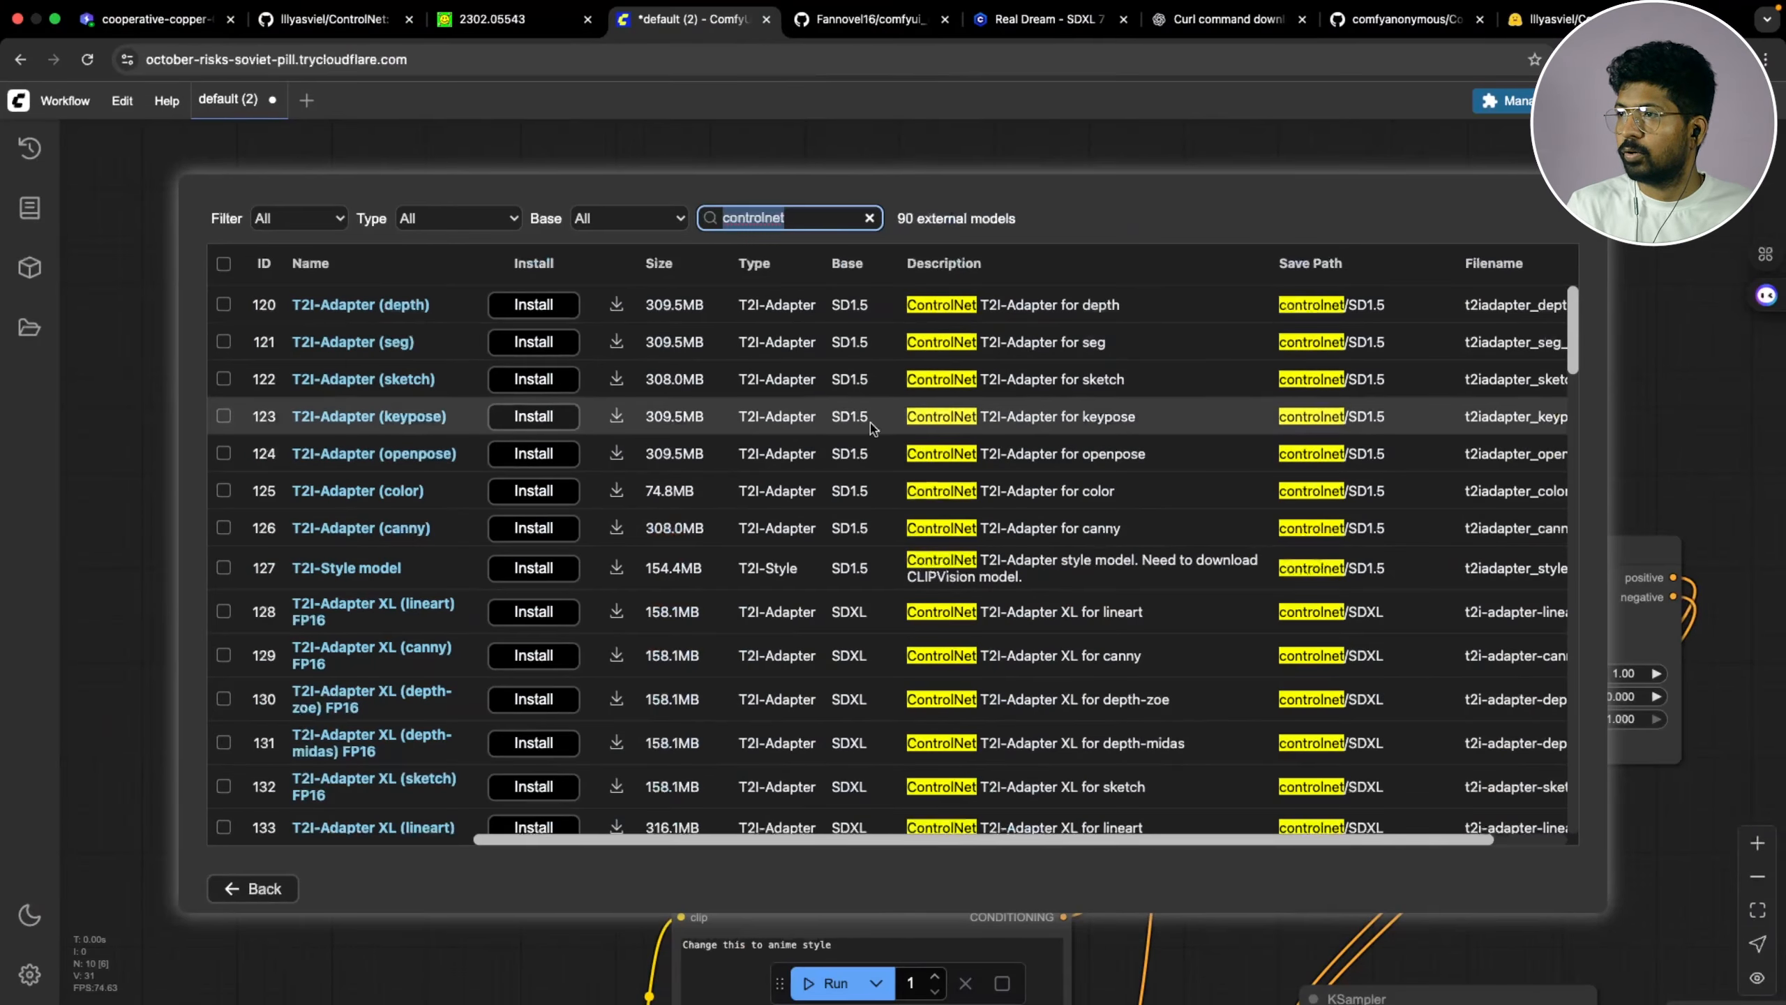
Look through the SD1.5 and SDXL ControlNet models and install SDXL-controlnet: OpenPose (v2)
scroll(985, 434, down, 3)
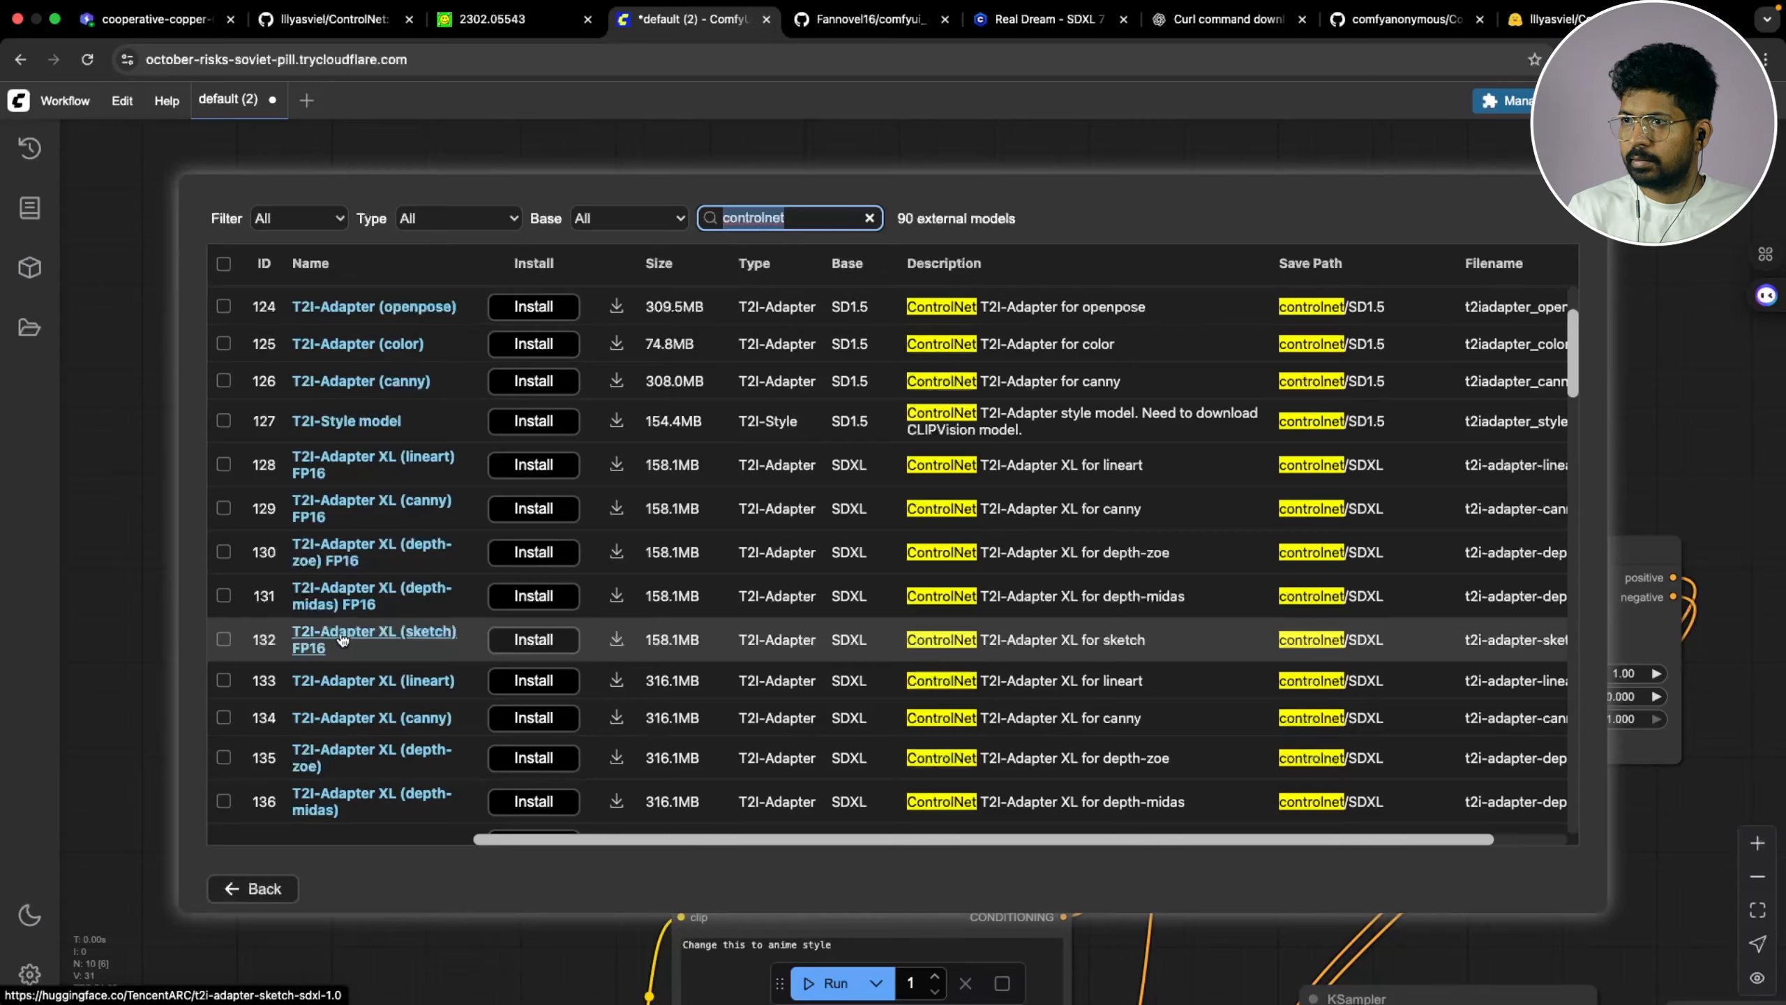
scroll(419, 619, down, 1)
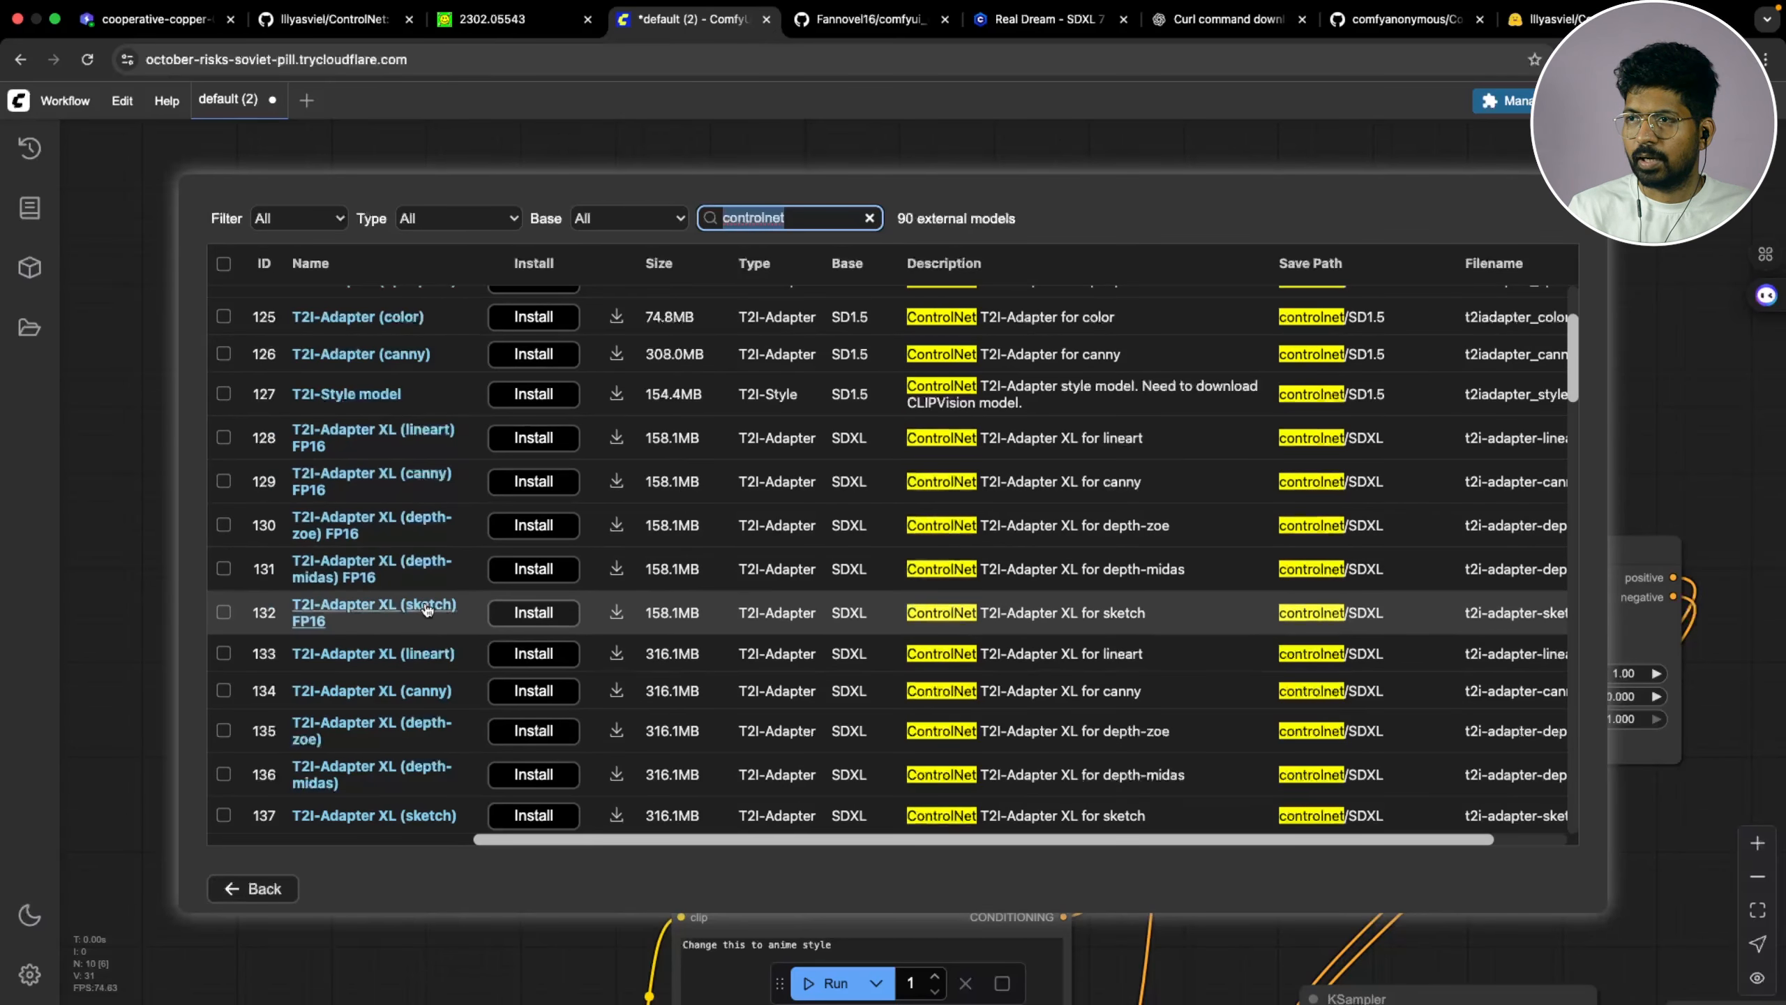
scroll(432, 665, down, 6)
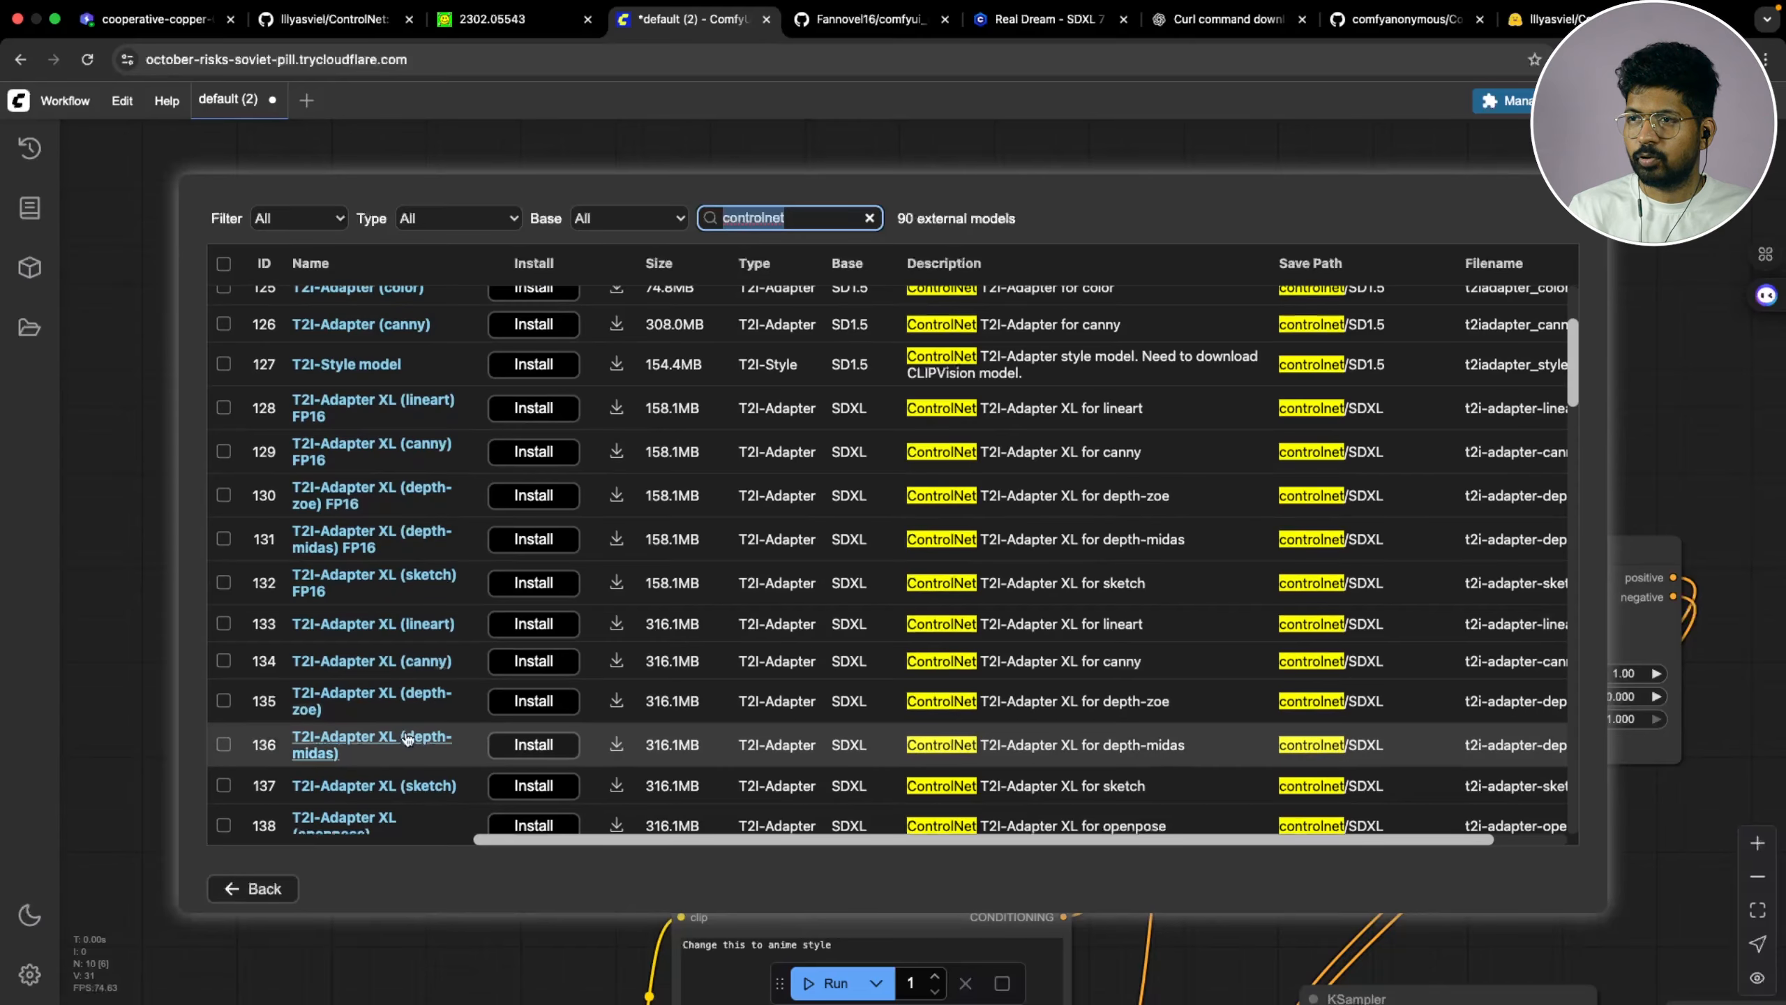
scroll(703, 669, down, 5)
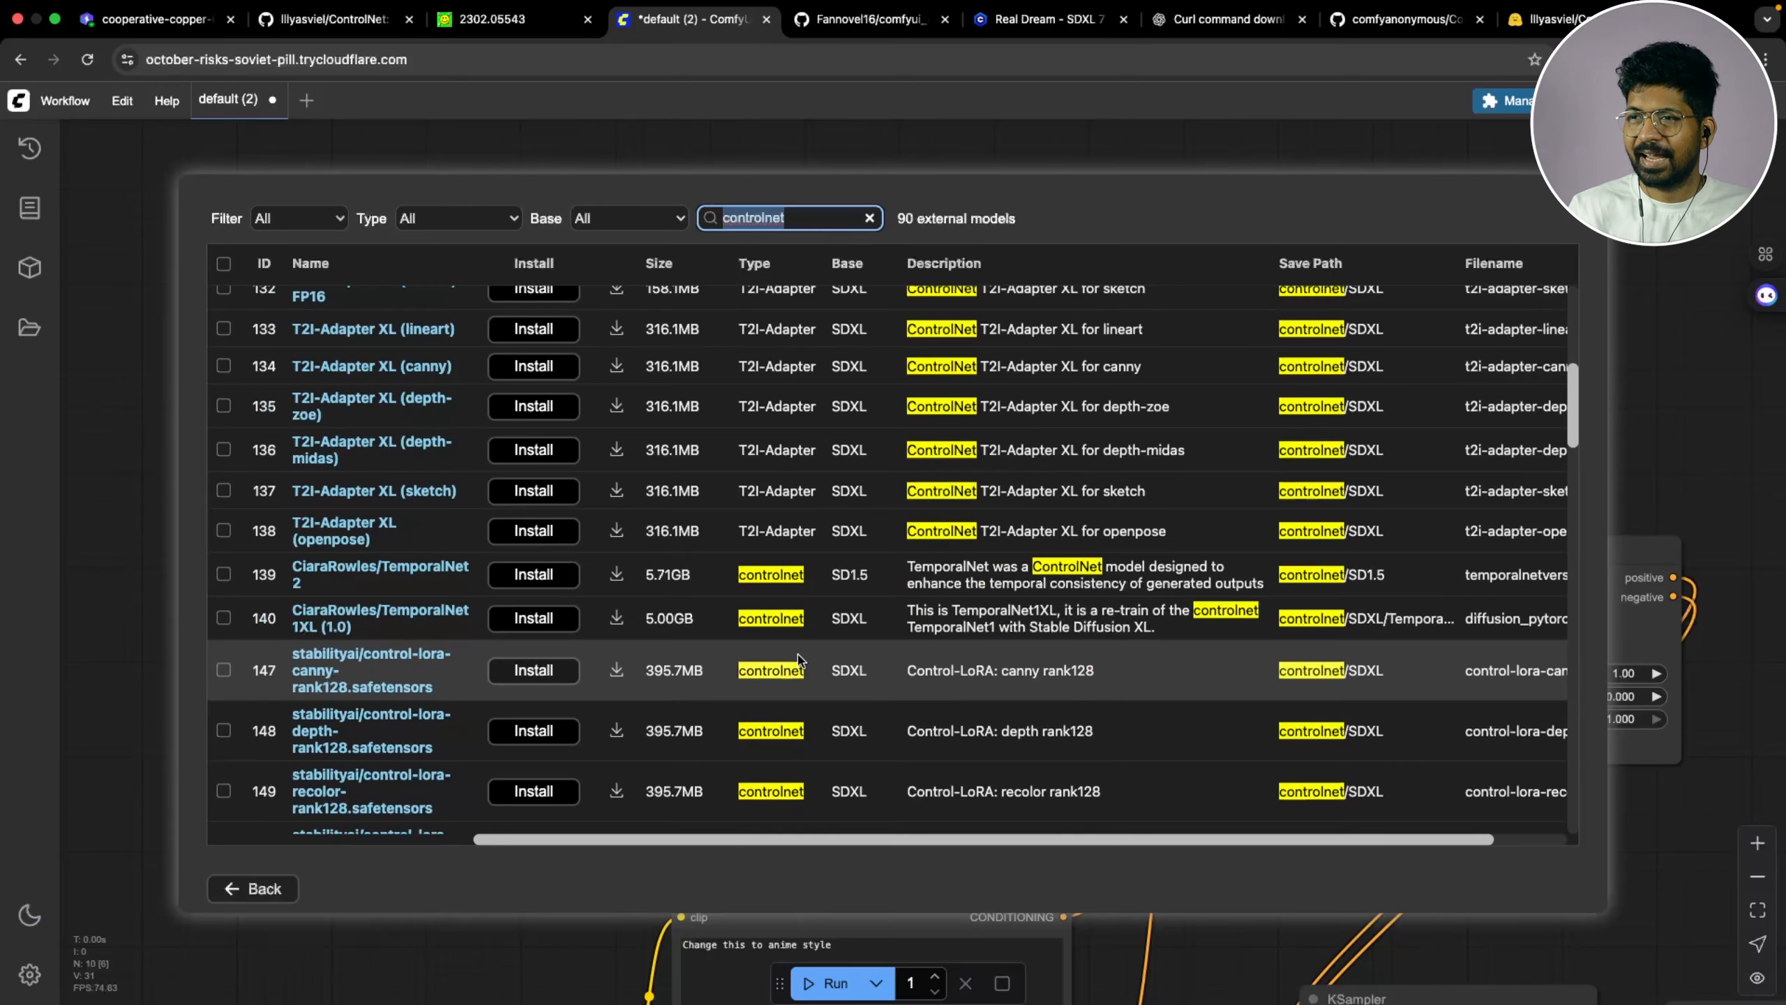
scroll(497, 693, down, 13)
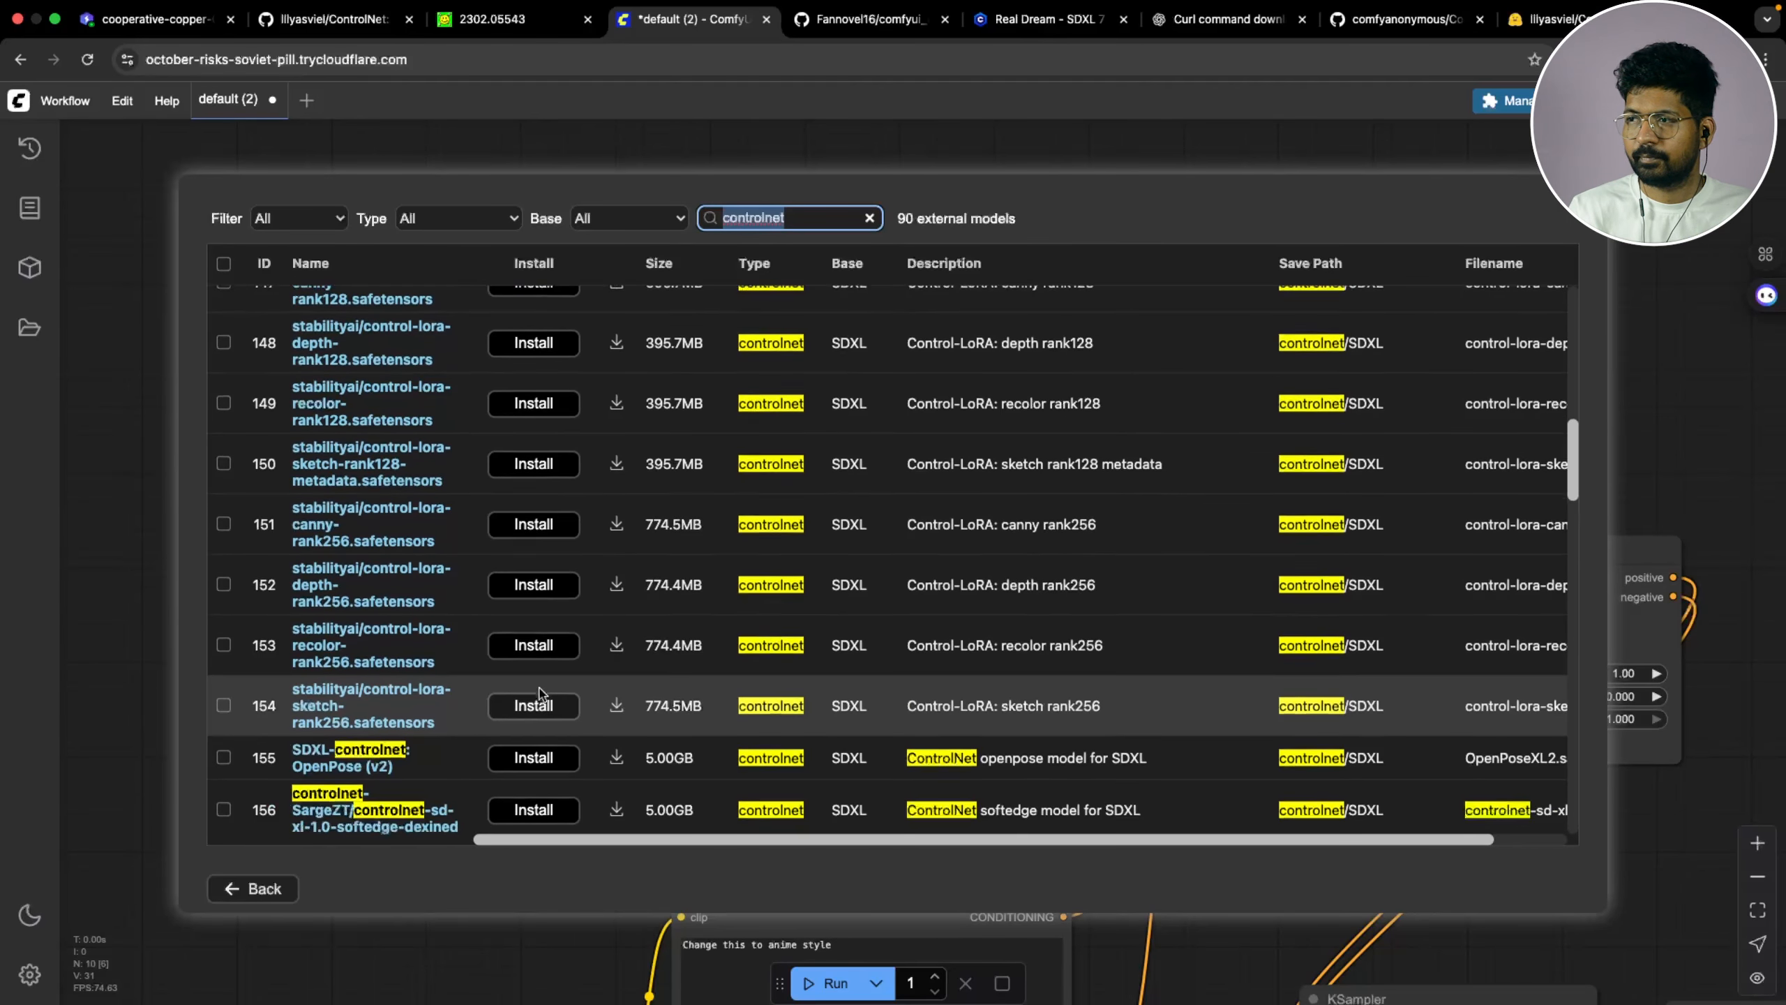
scroll(534, 697, down, 1)
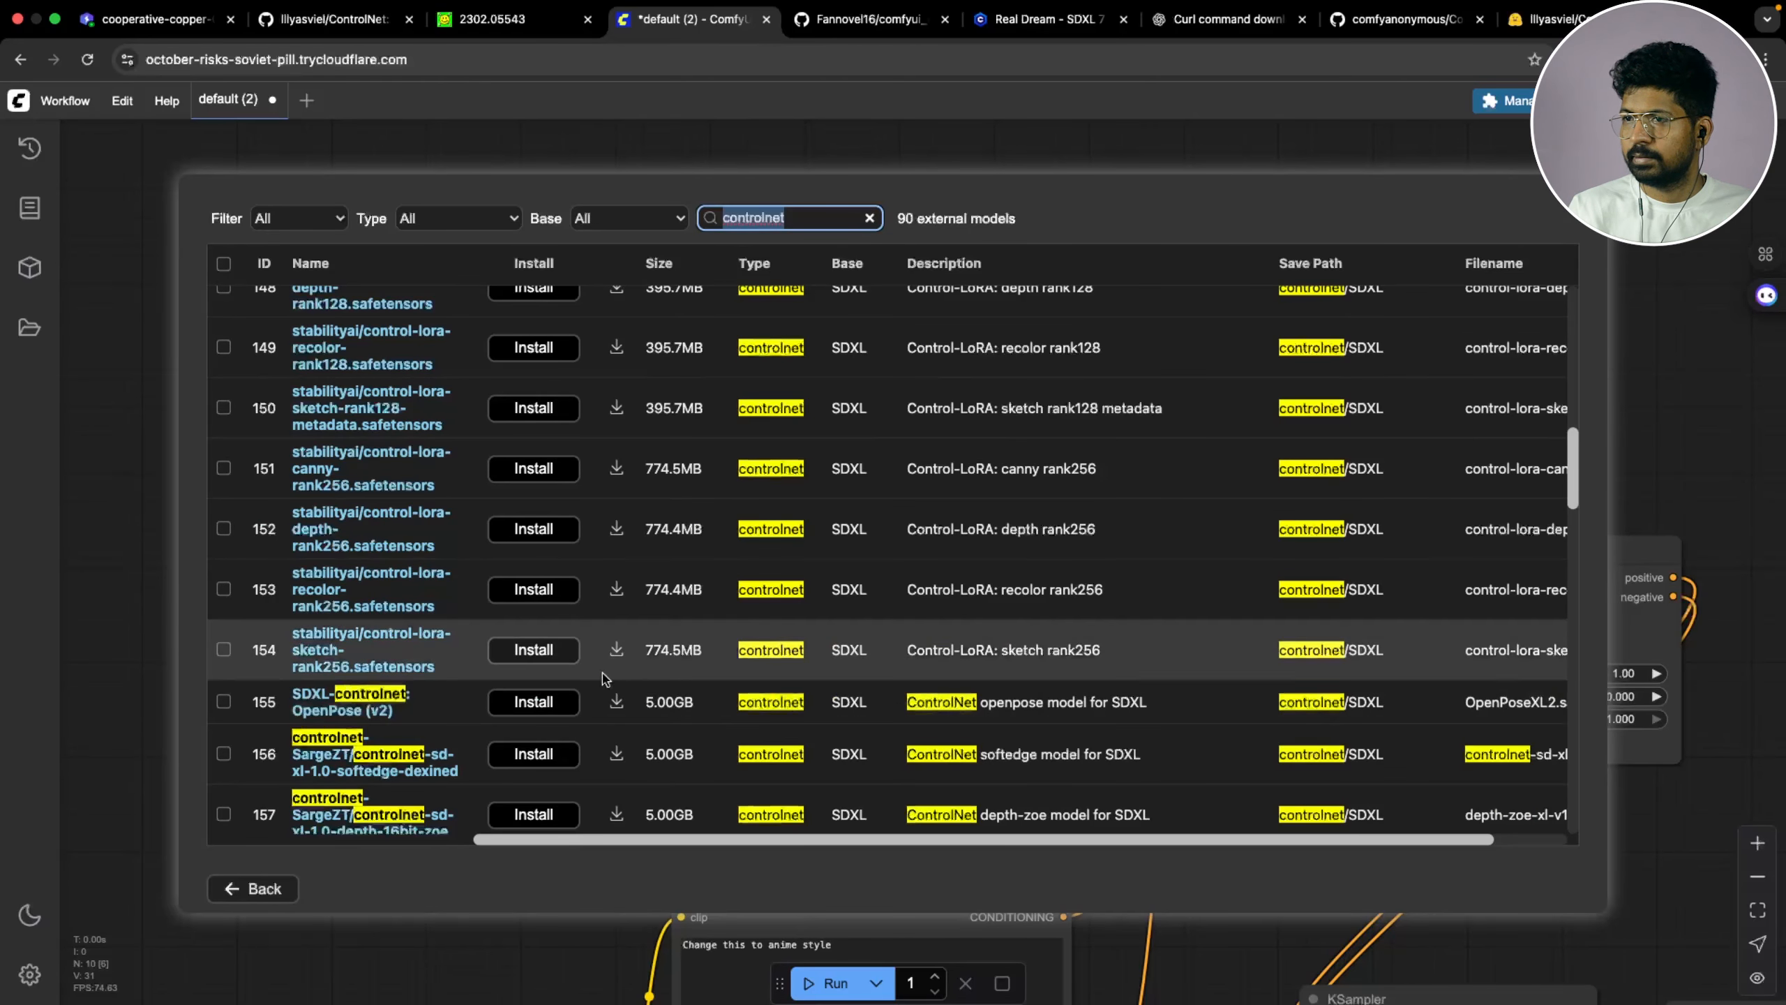
scroll(617, 661, up, 10)
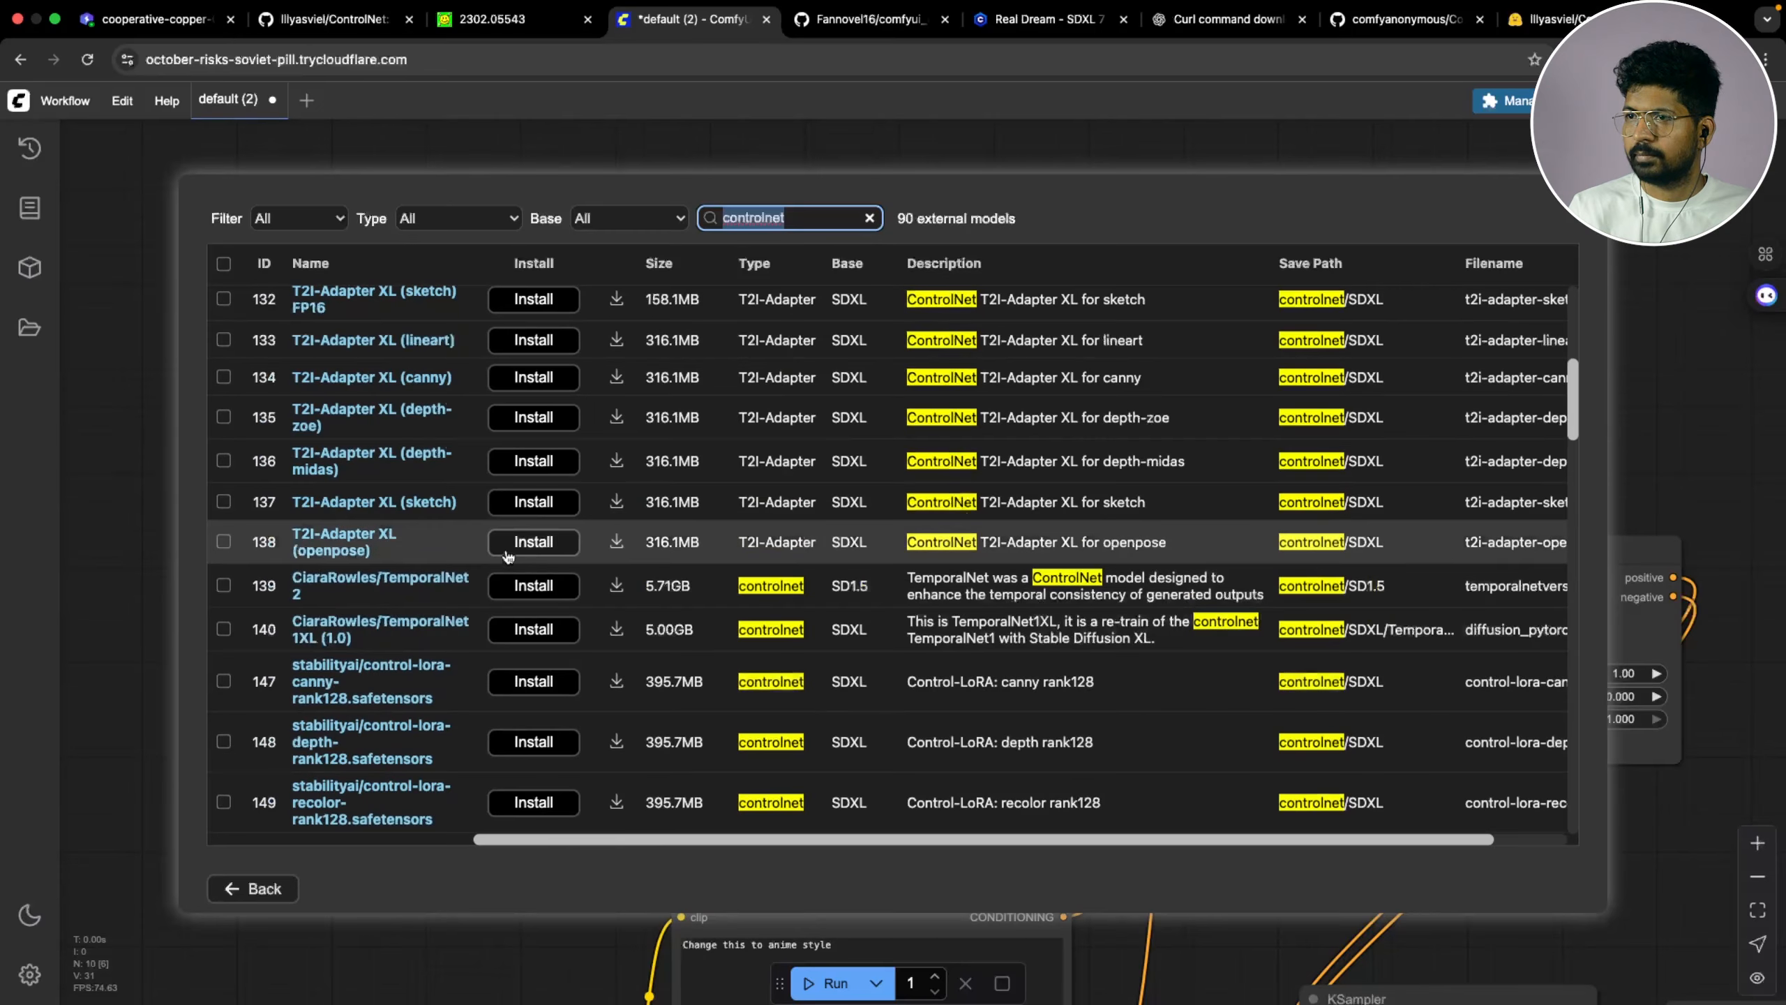
scroll(609, 538, down, 15)
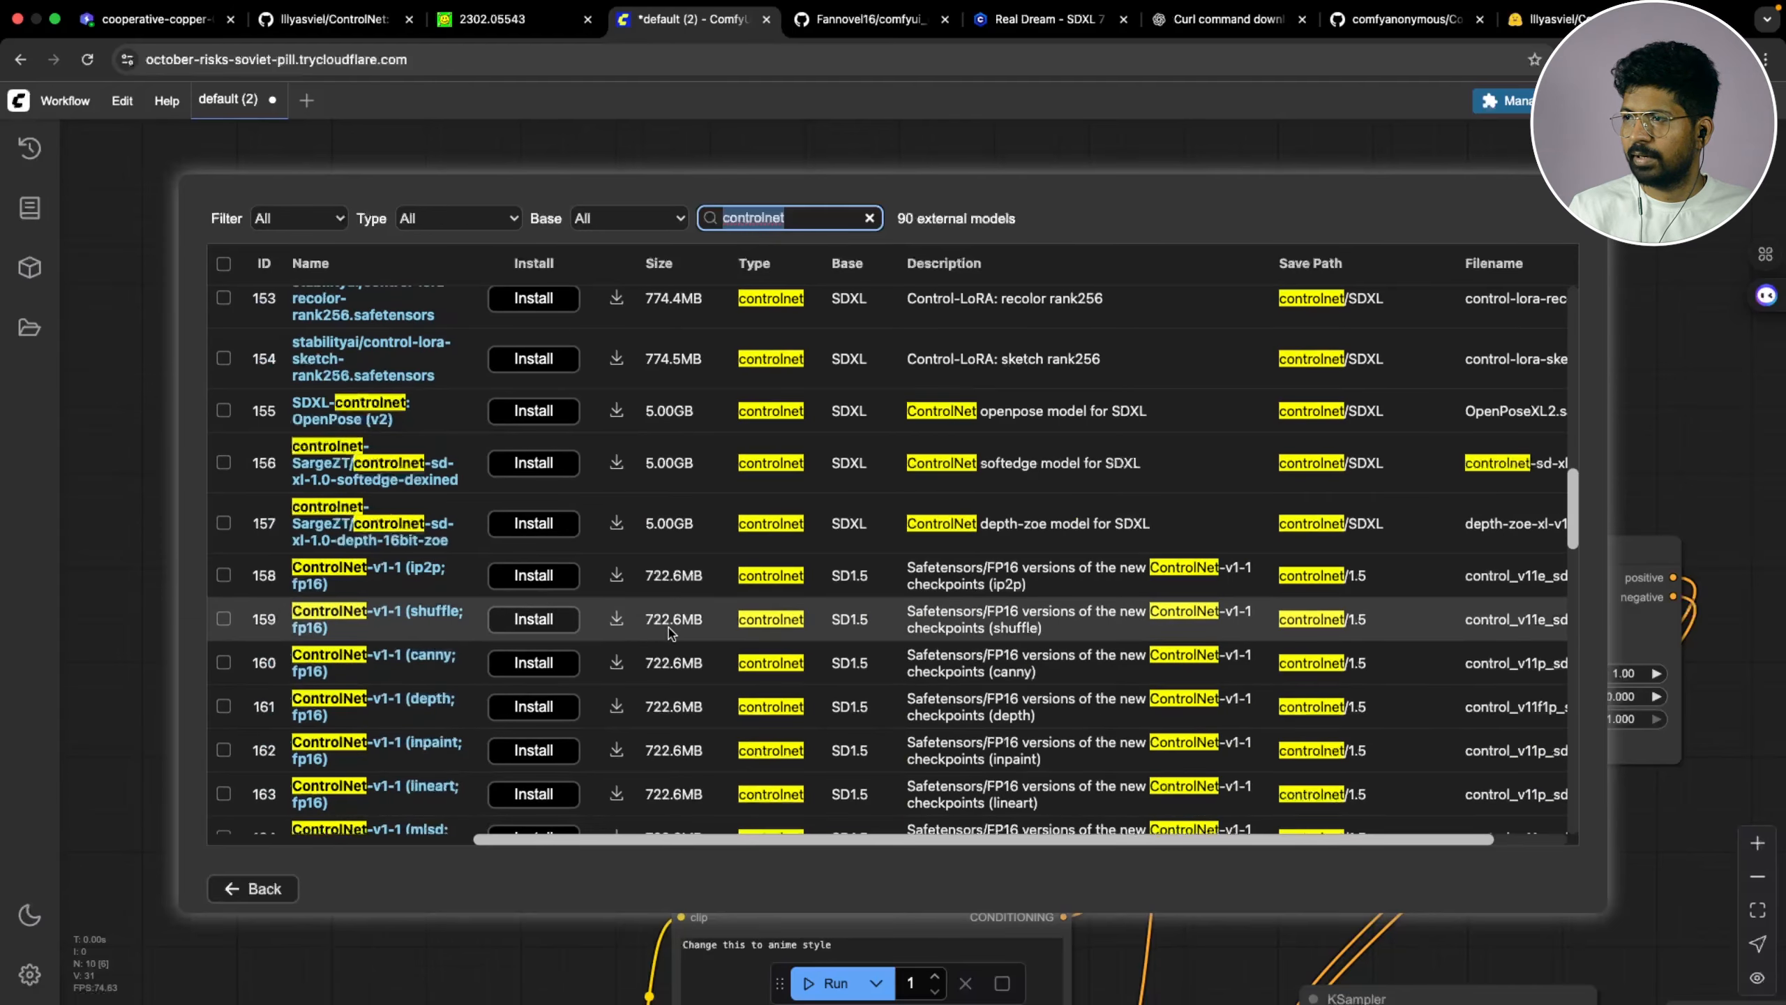
scroll(672, 631, down, 12)
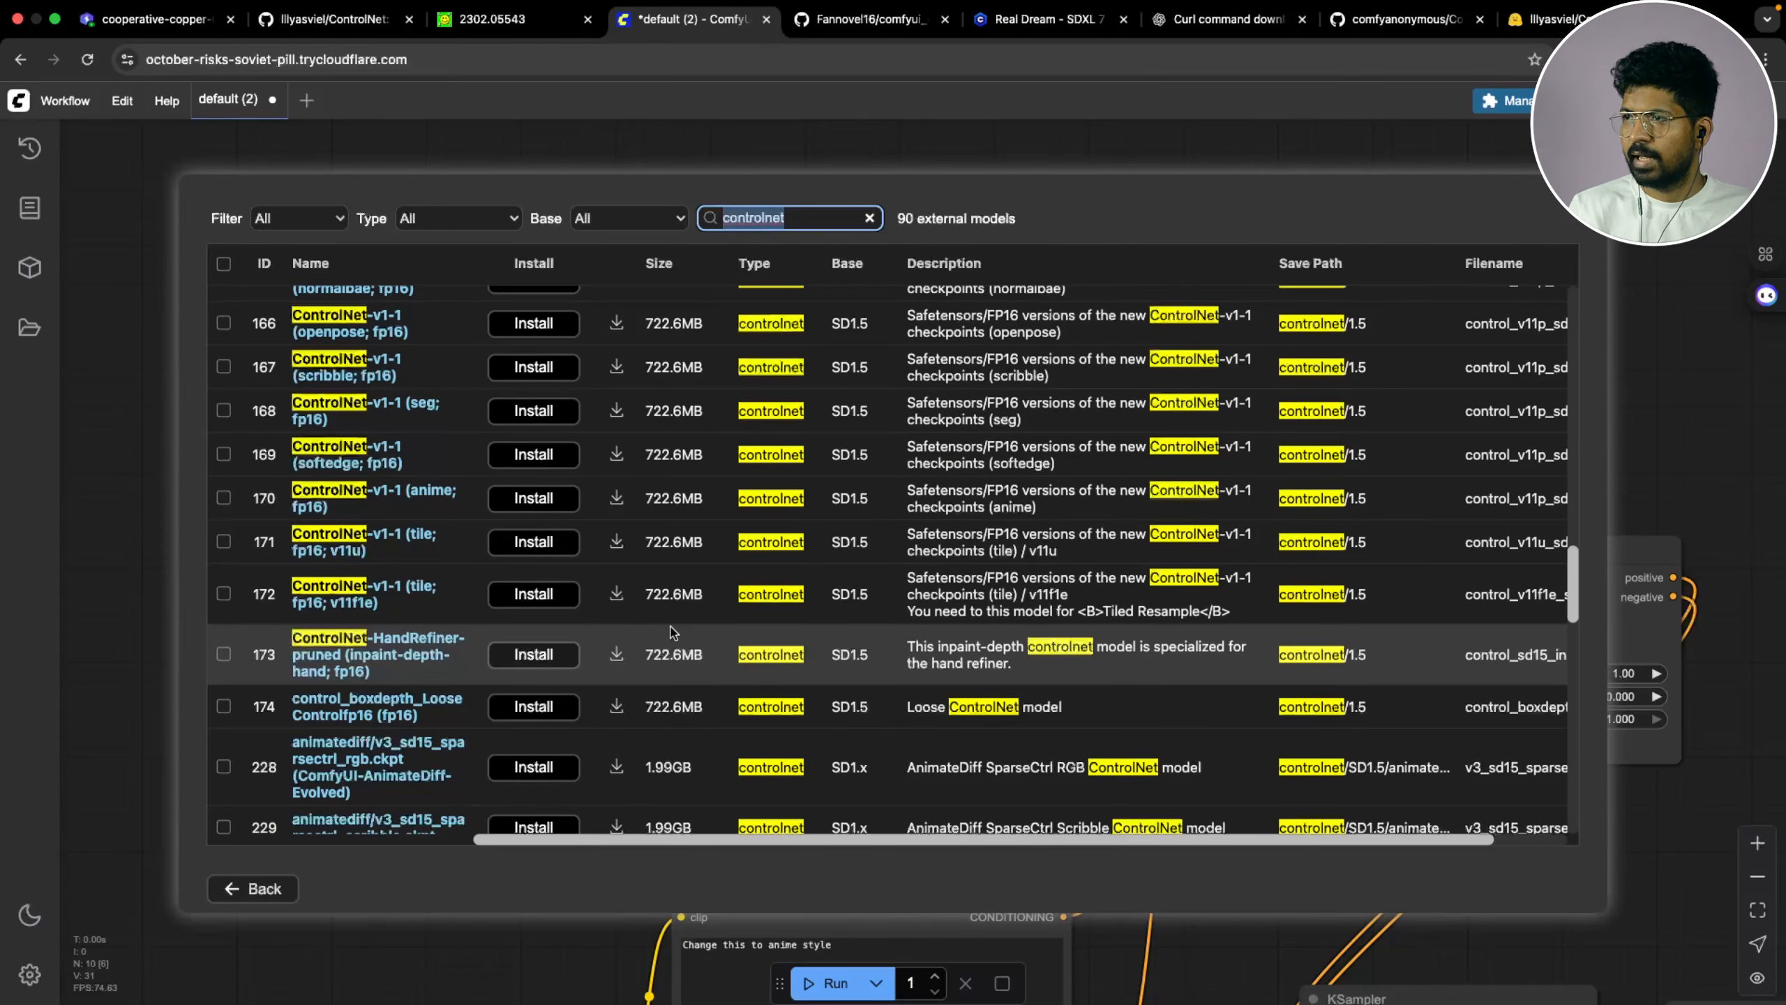
scroll(673, 632, up, 10)
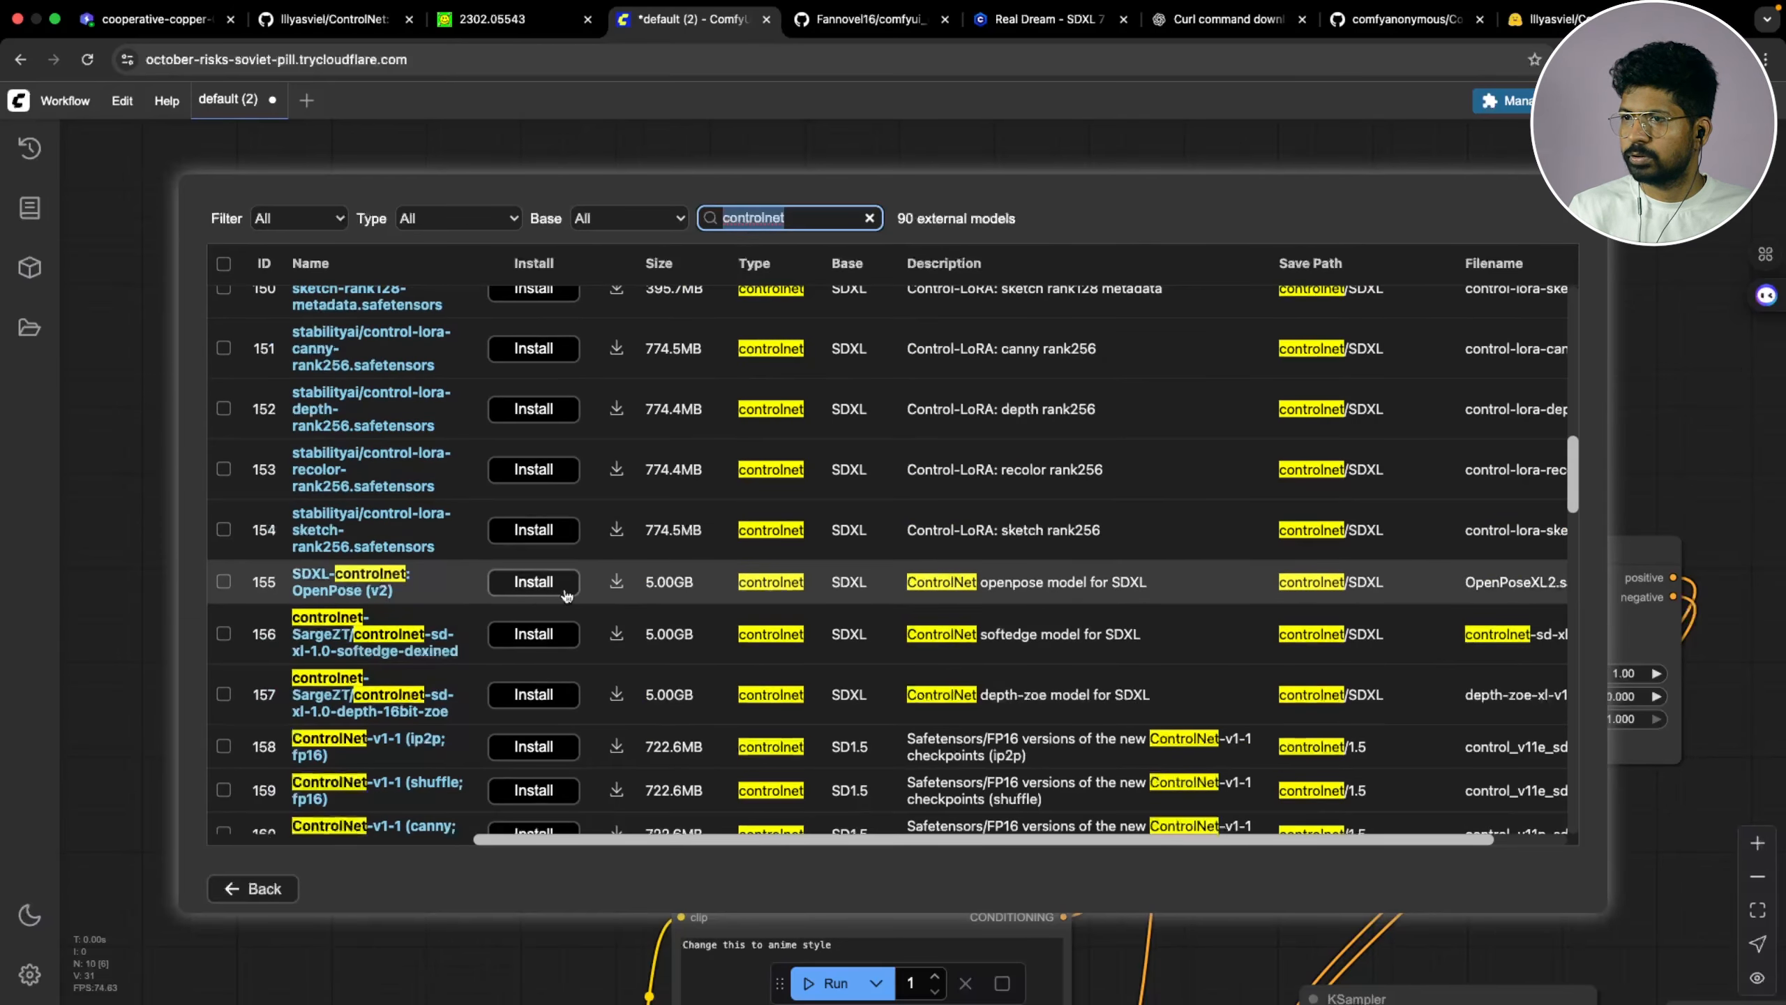
click(550, 592)
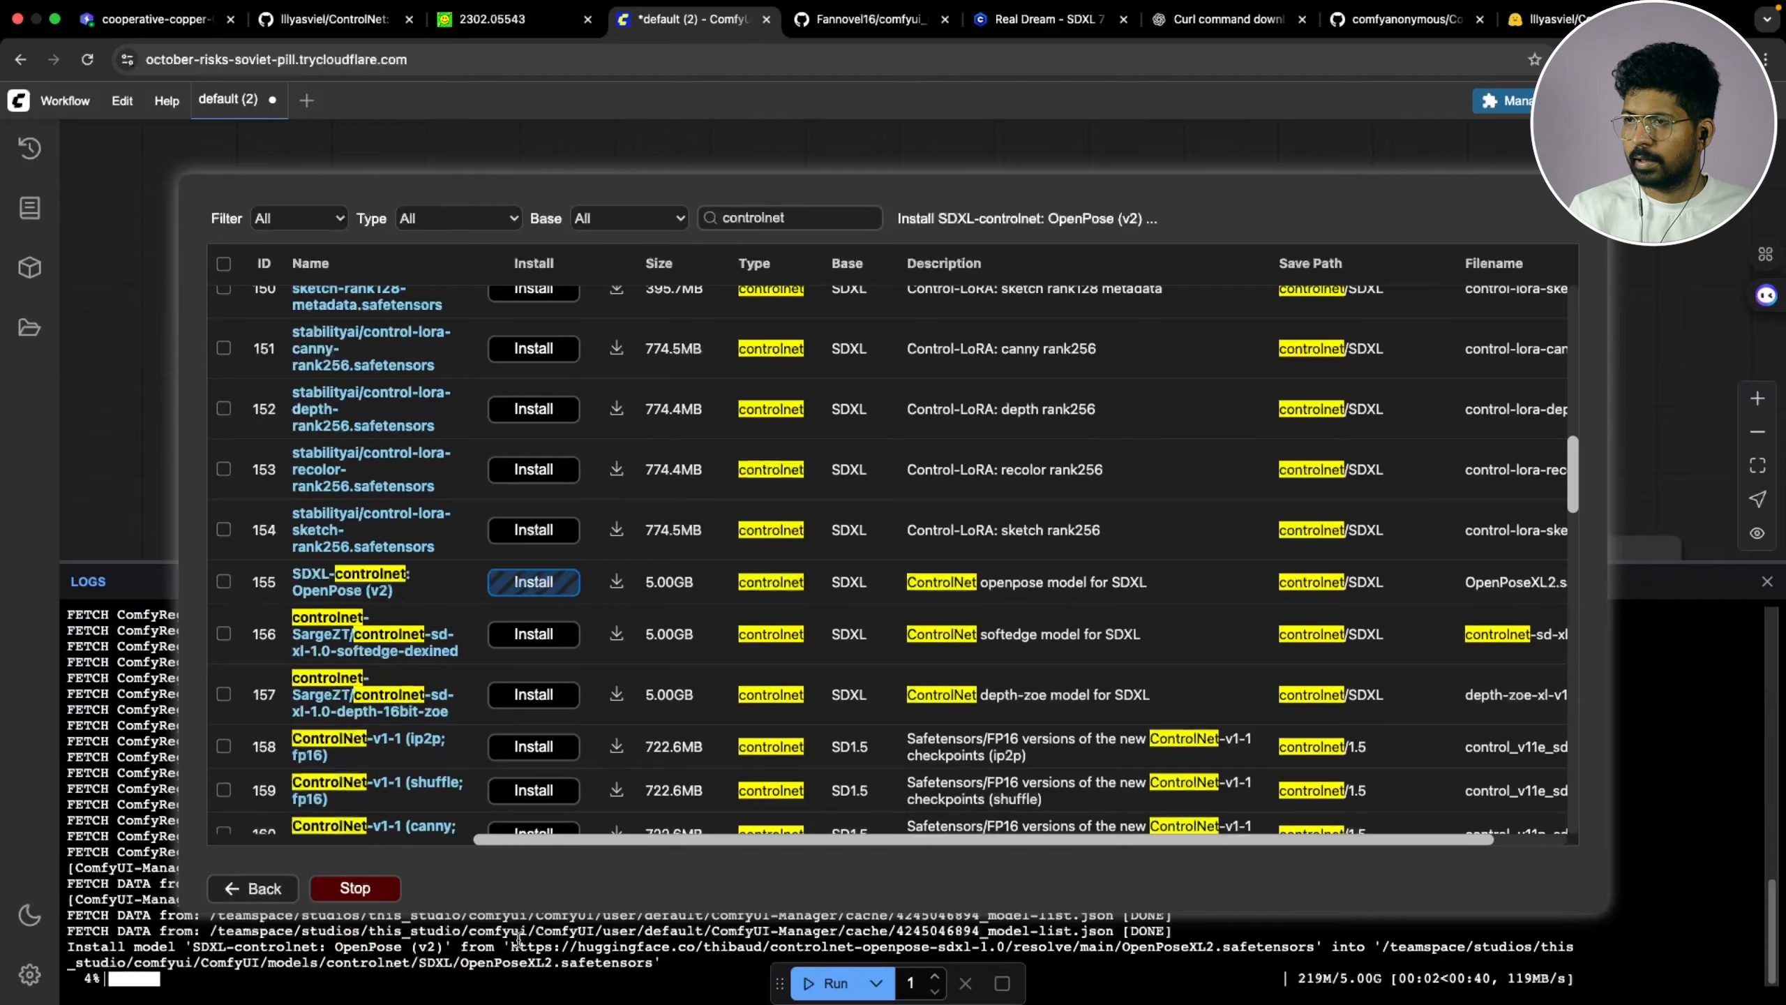
Install the SDXL models ControlNet++: All-in-one ControlNet (ProMax model) and Controlnet-Canny-Sdxl-1.0 (V2)
scroll(731, 624, down, 2)
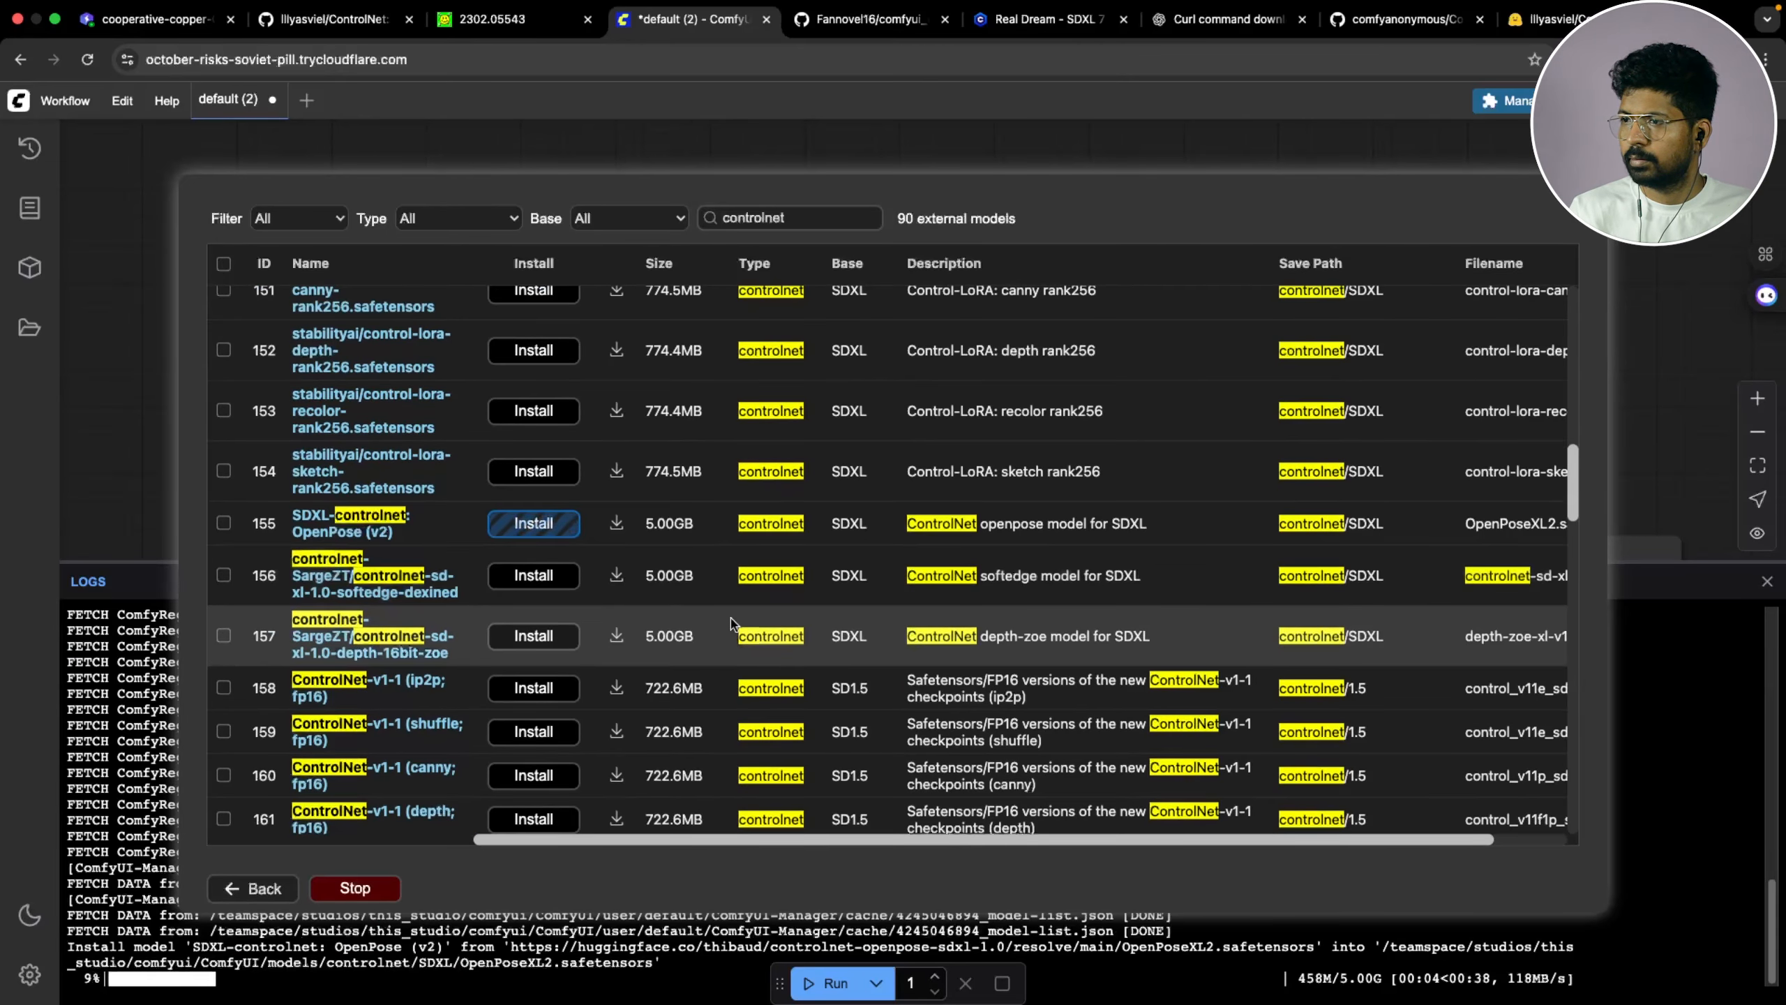
scroll(731, 624, down, 8)
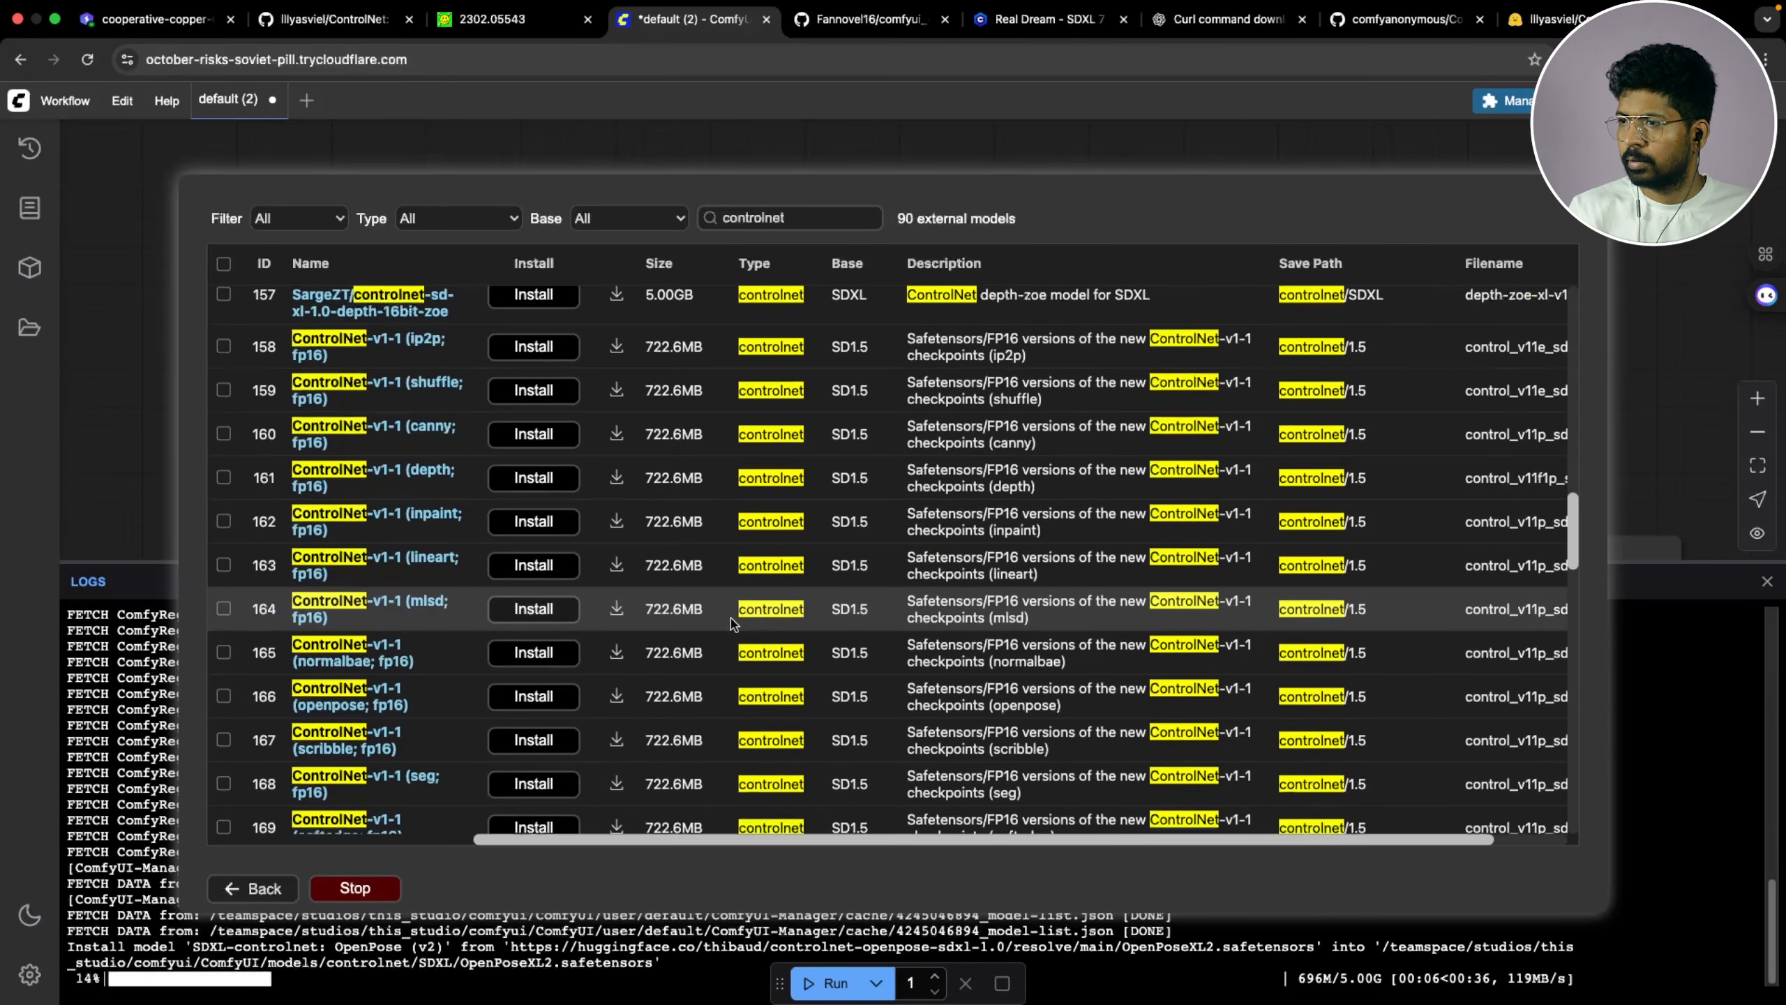
scroll(732, 623, down, 12)
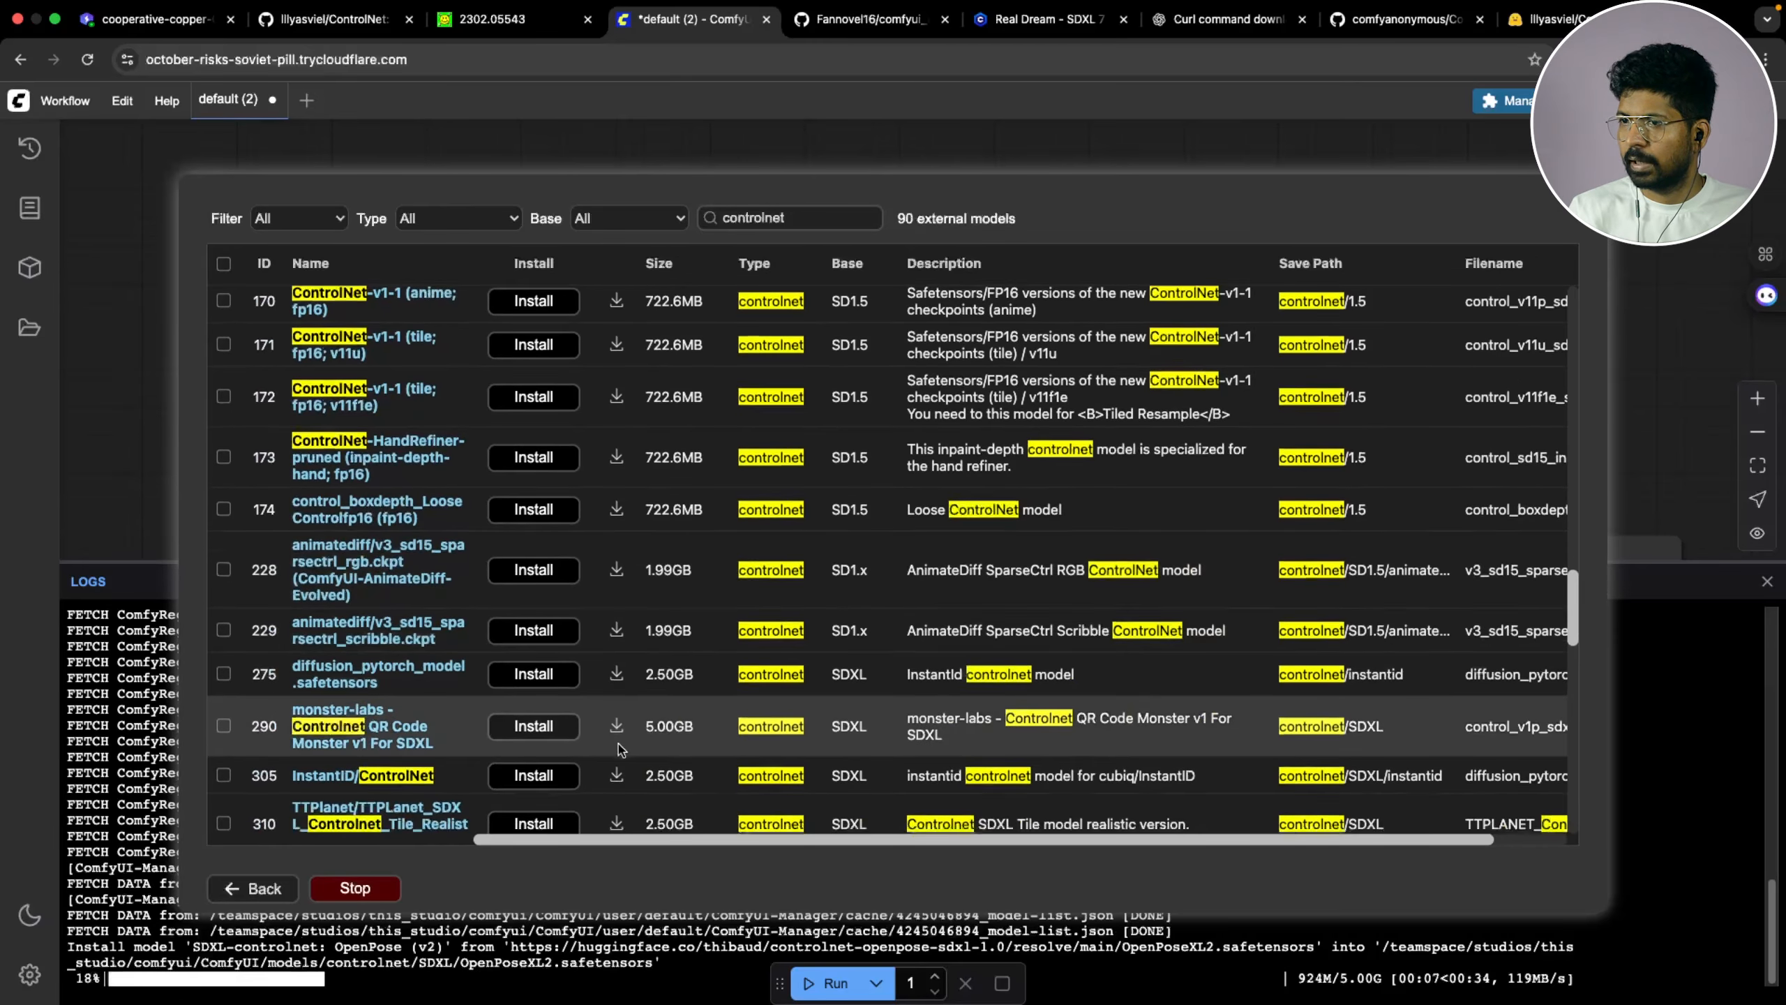
scroll(413, 697, down, 3)
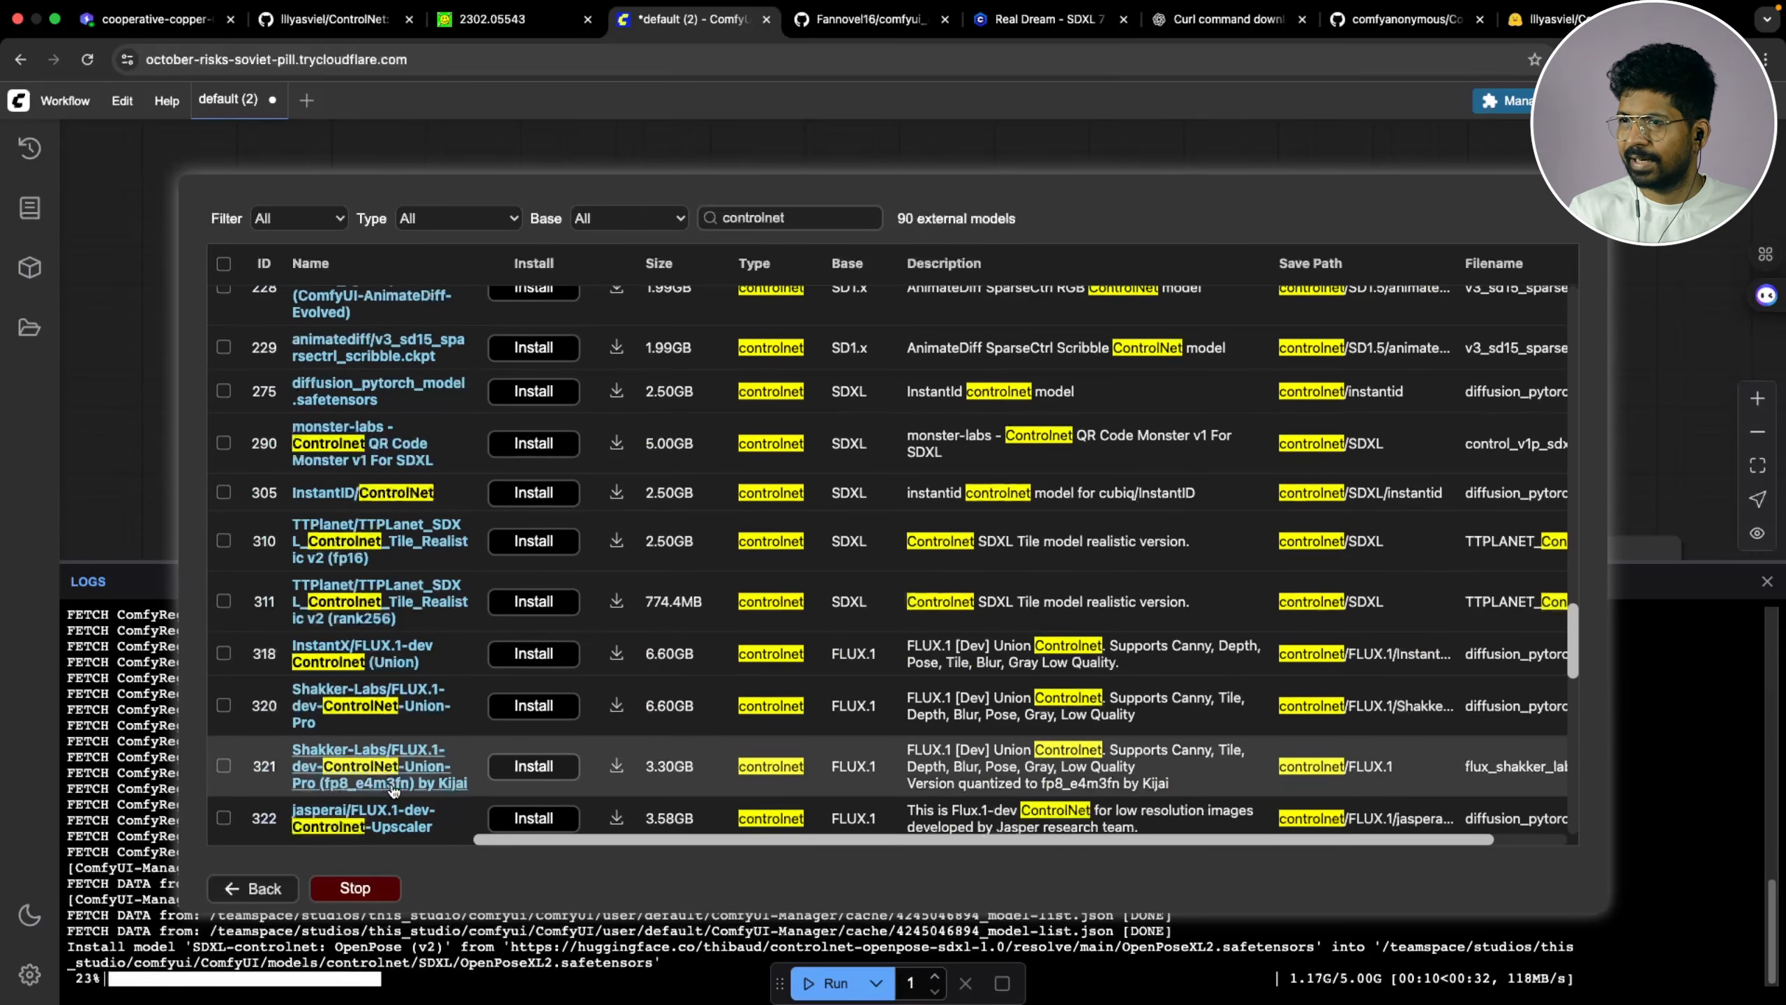
scroll(369, 781, down, 8)
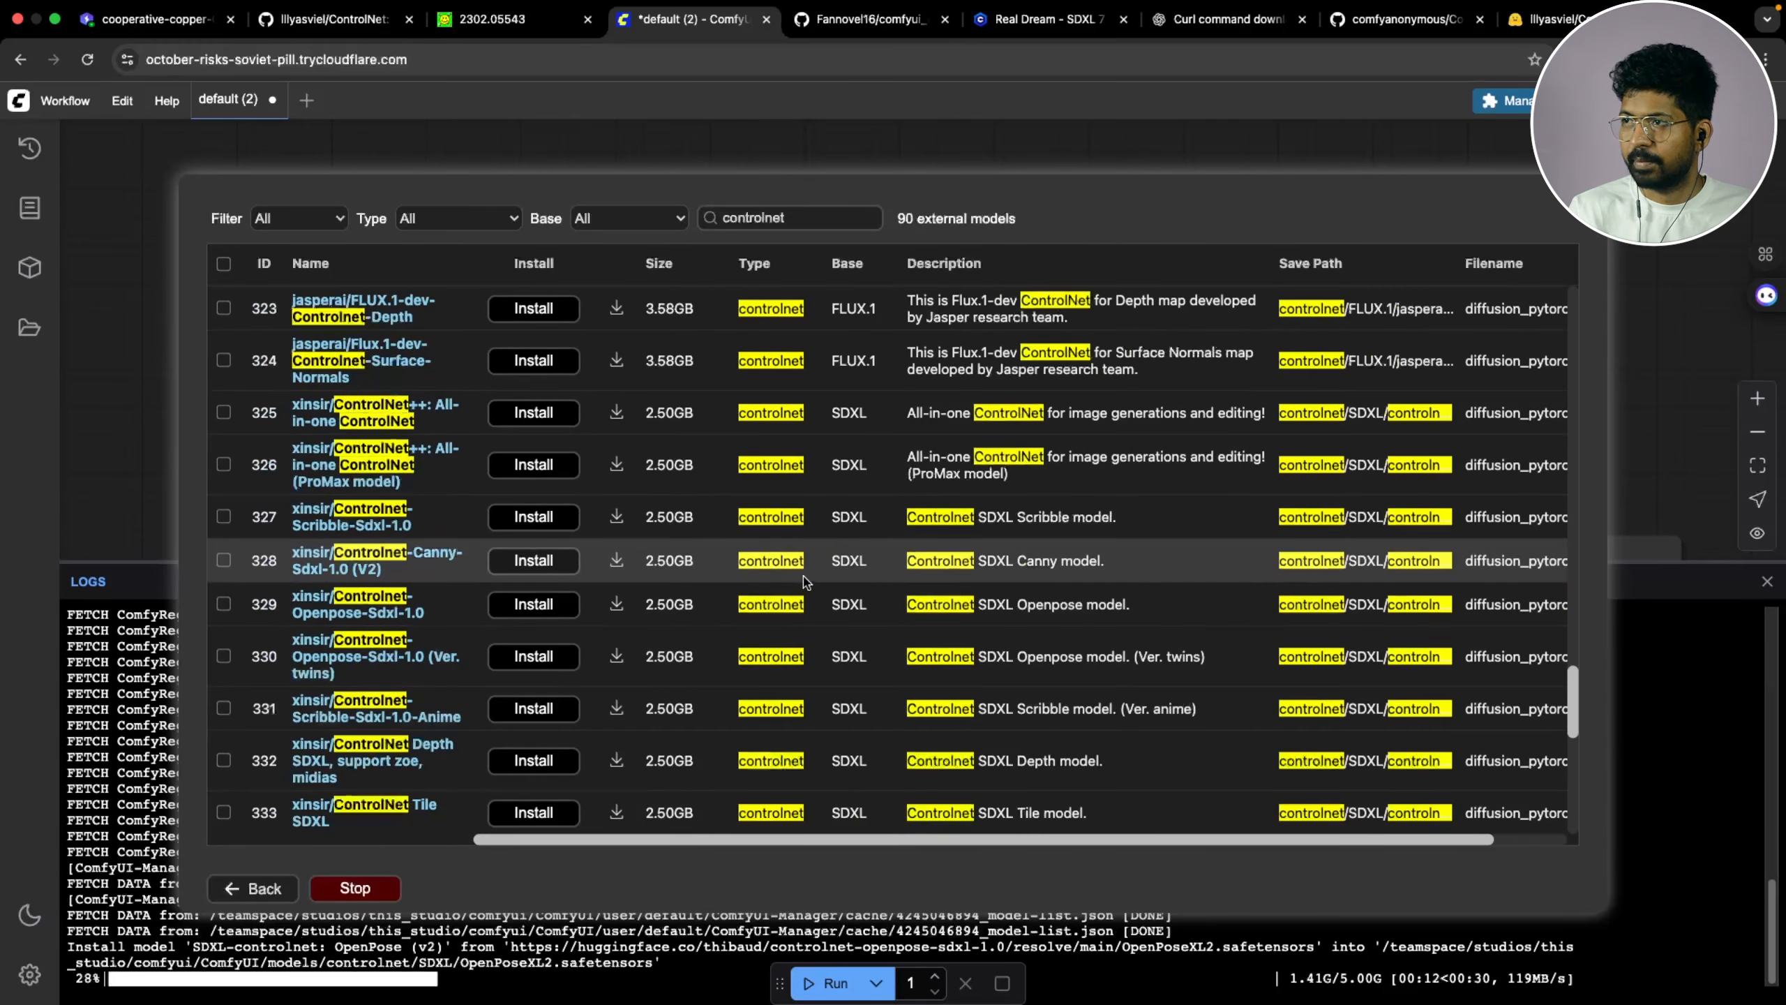
scroll(785, 598, down, 2)
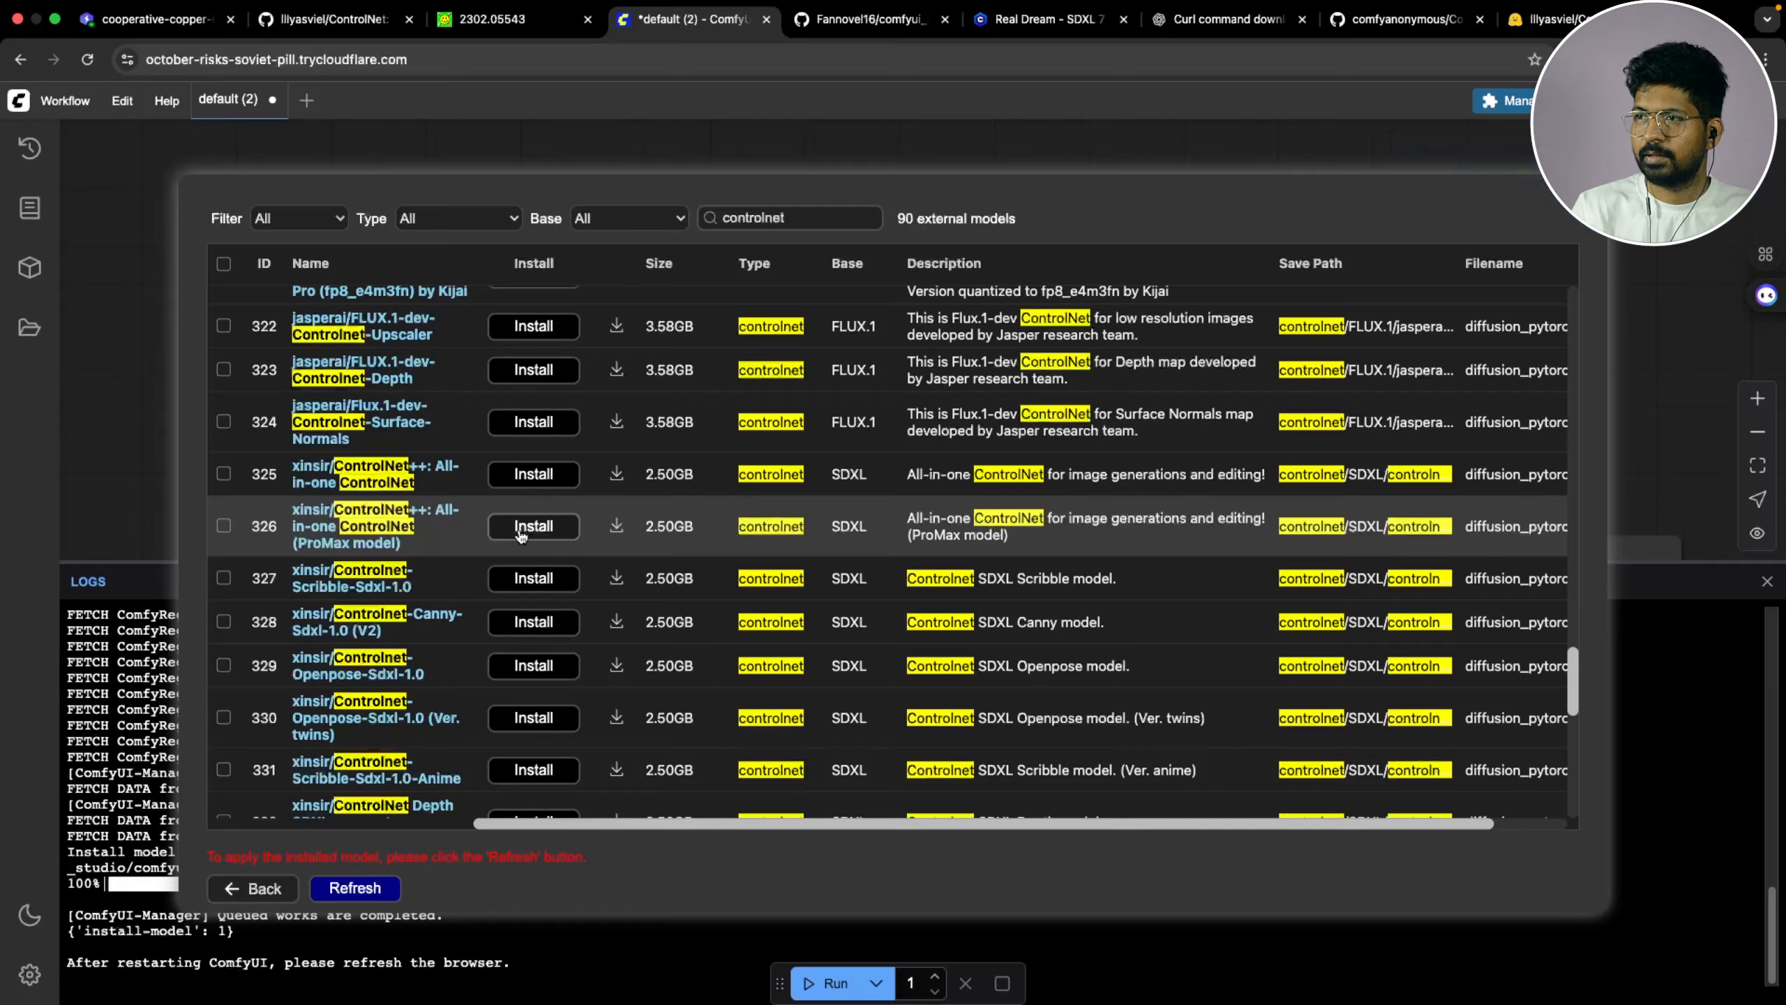
click(543, 533)
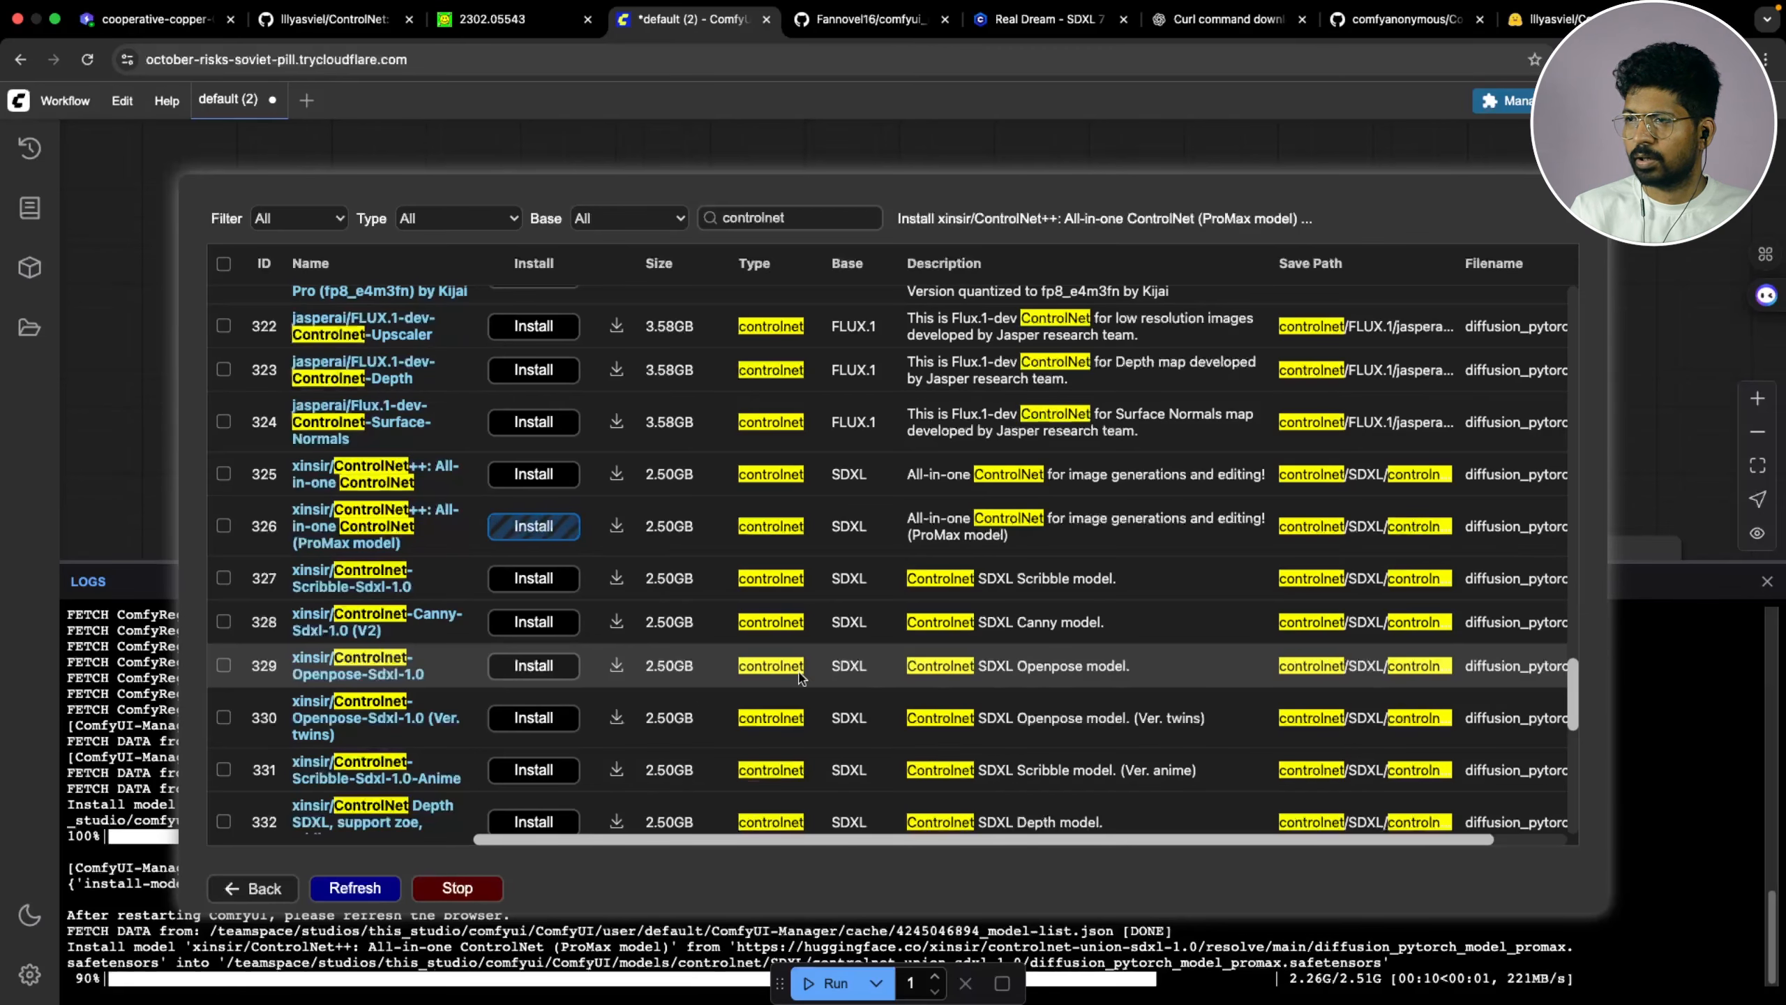
click(550, 624)
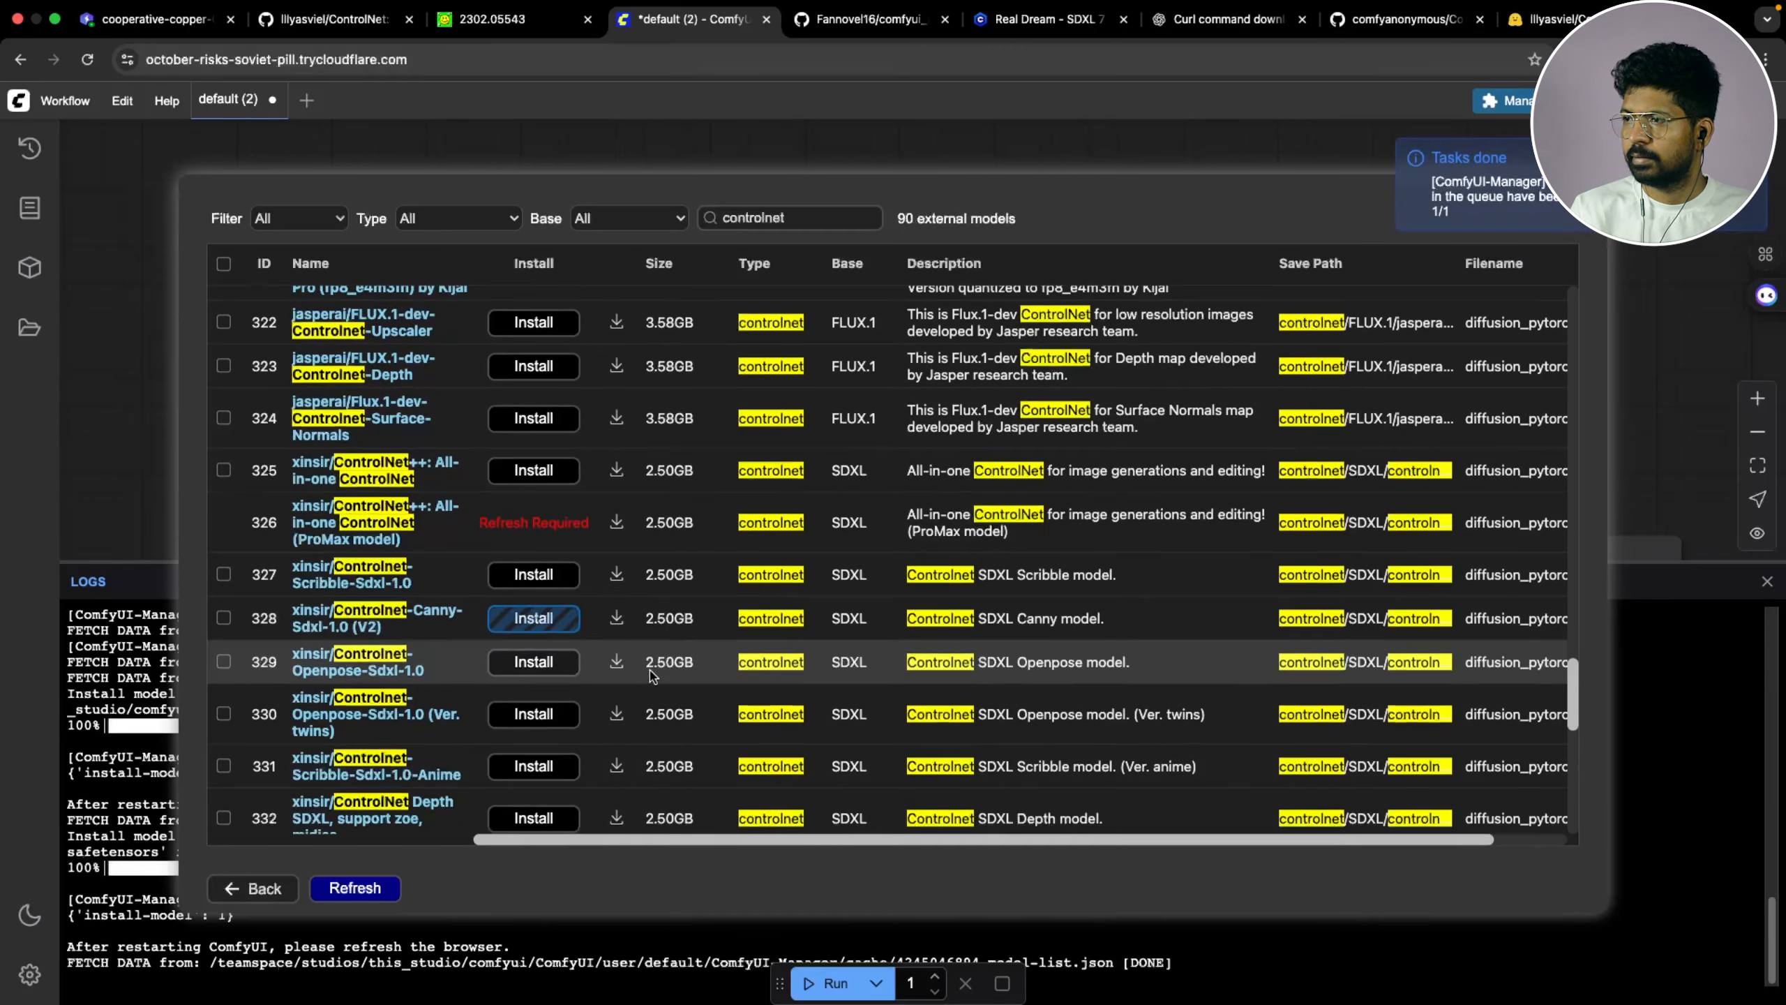
Install the SDXL model xinsir/ControlNet Depth SDXL, support zoe, midias, and look through the rest of the ControlNet model list
scroll(651, 675, down, 1)
scroll(651, 675, down, 2)
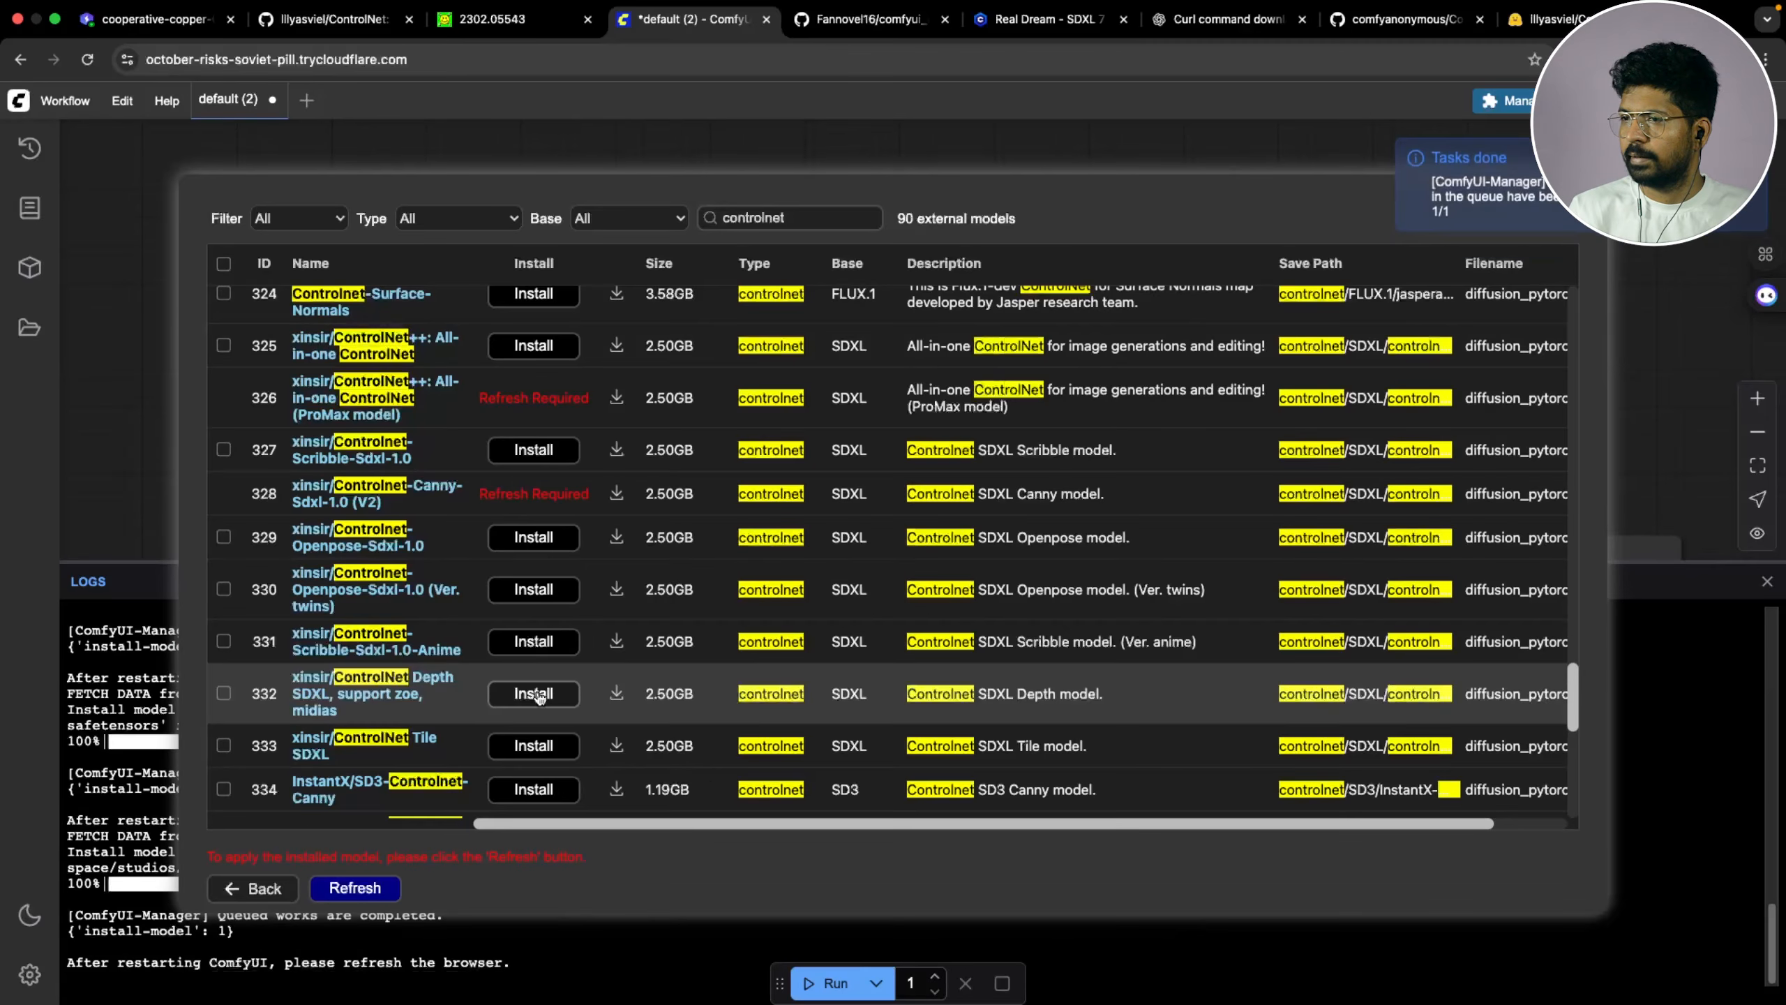
click(554, 695)
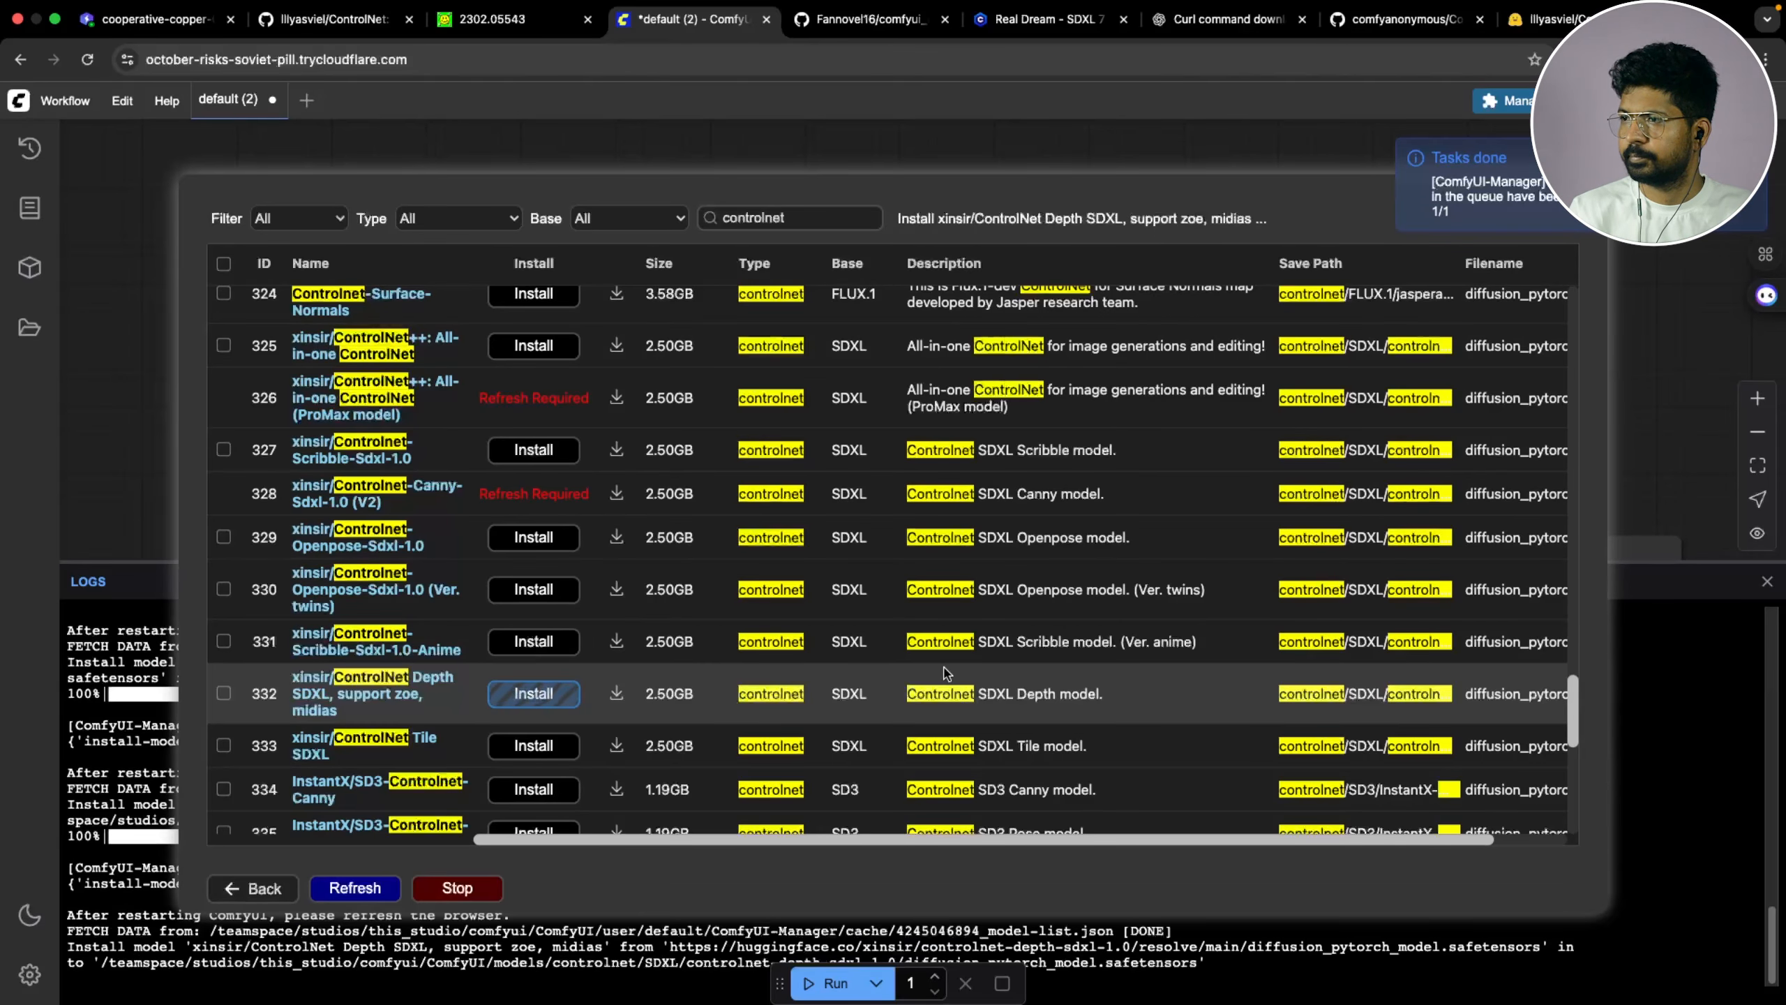
scroll(946, 674, down, 1)
scroll(946, 674, down, 3)
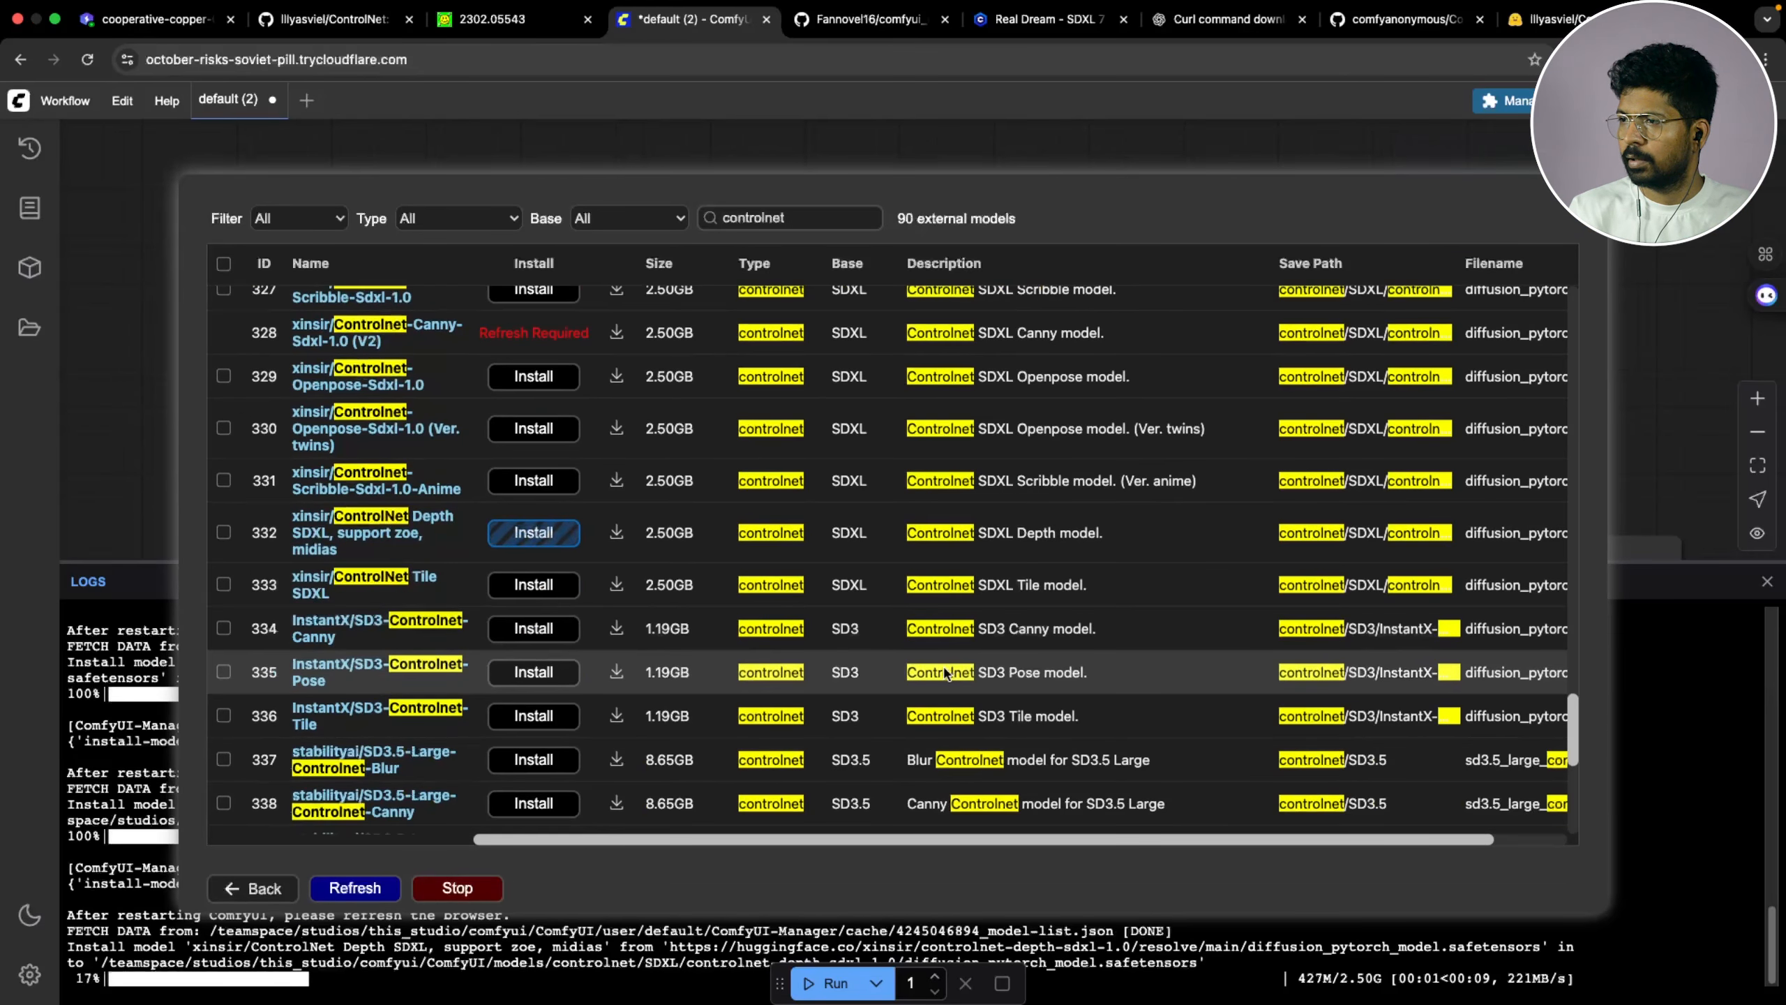
scroll(946, 673, down, 3)
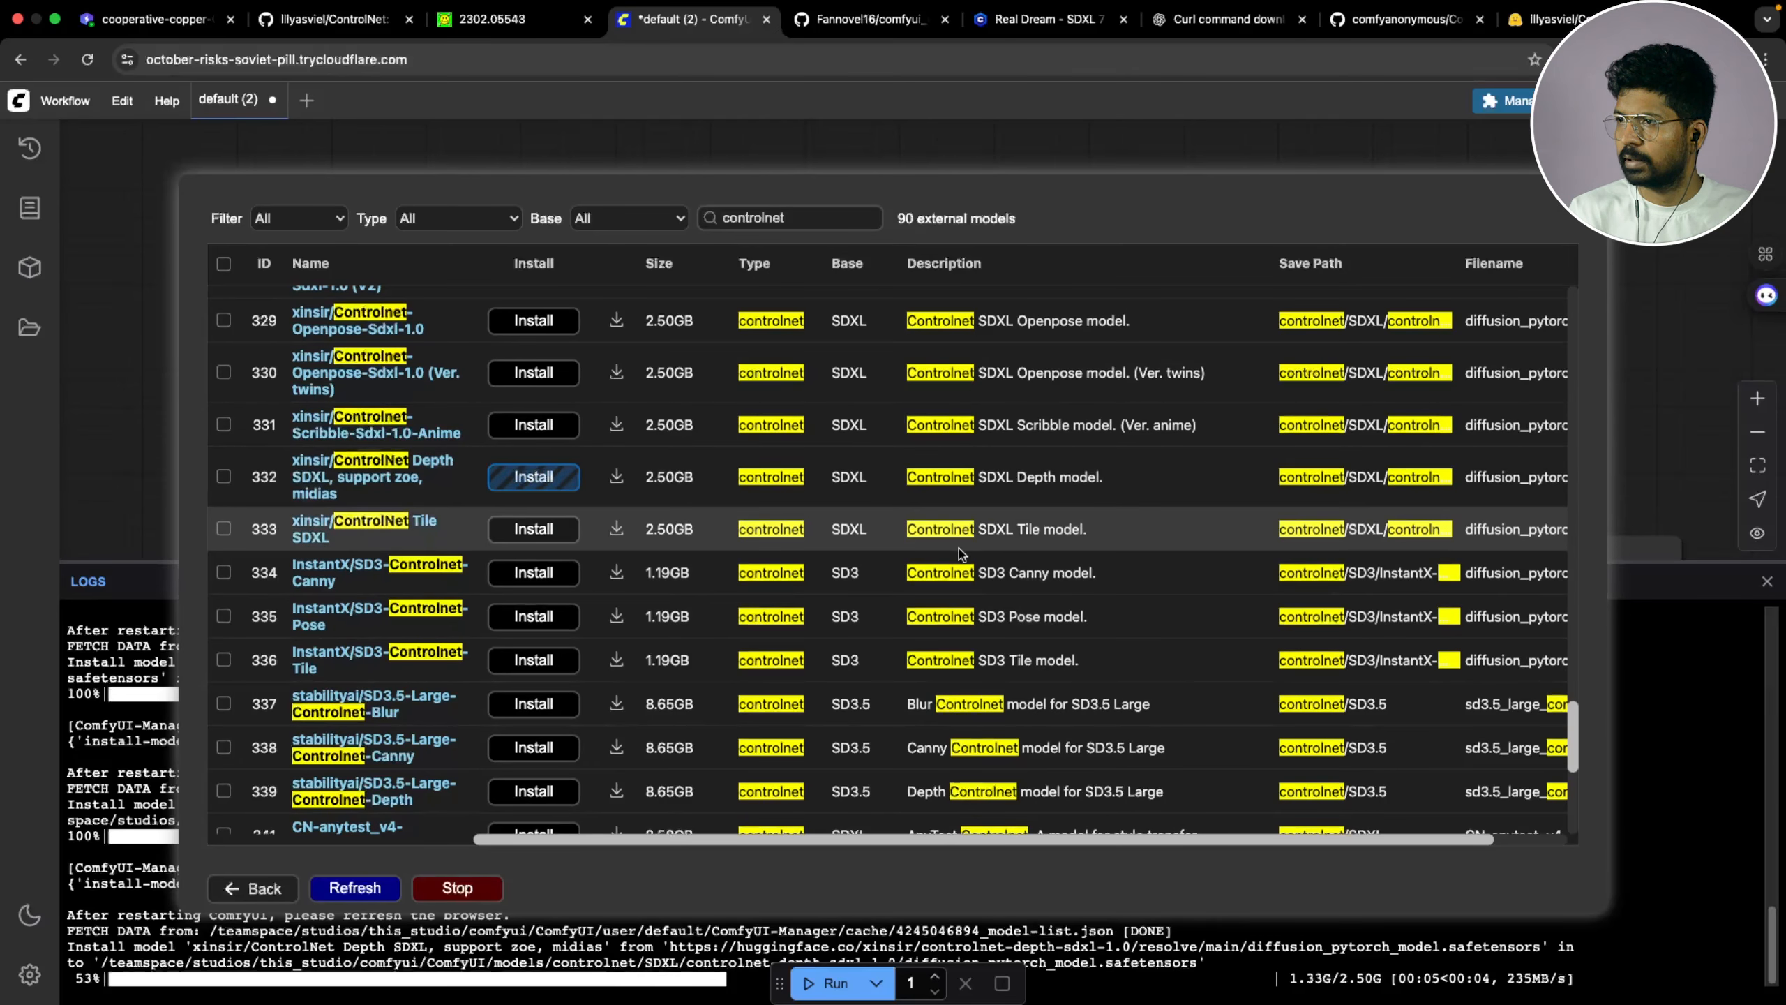
scroll(960, 553, down, 10)
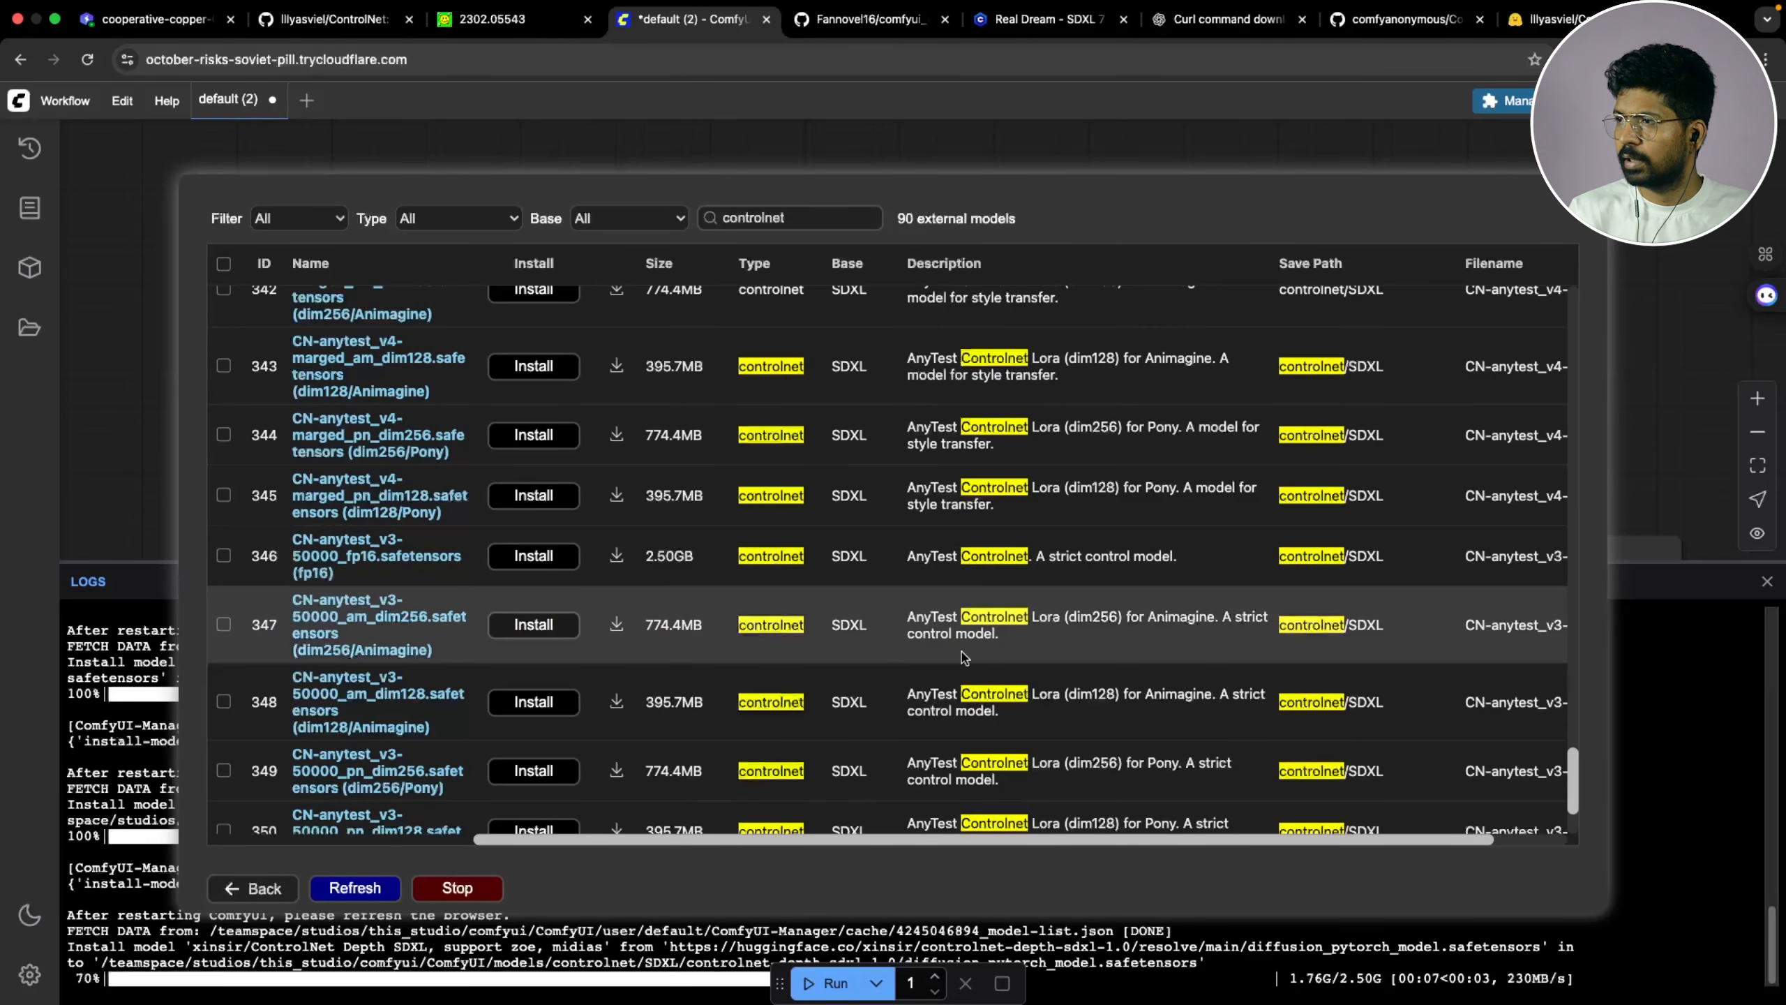
scroll(964, 654, down, 3)
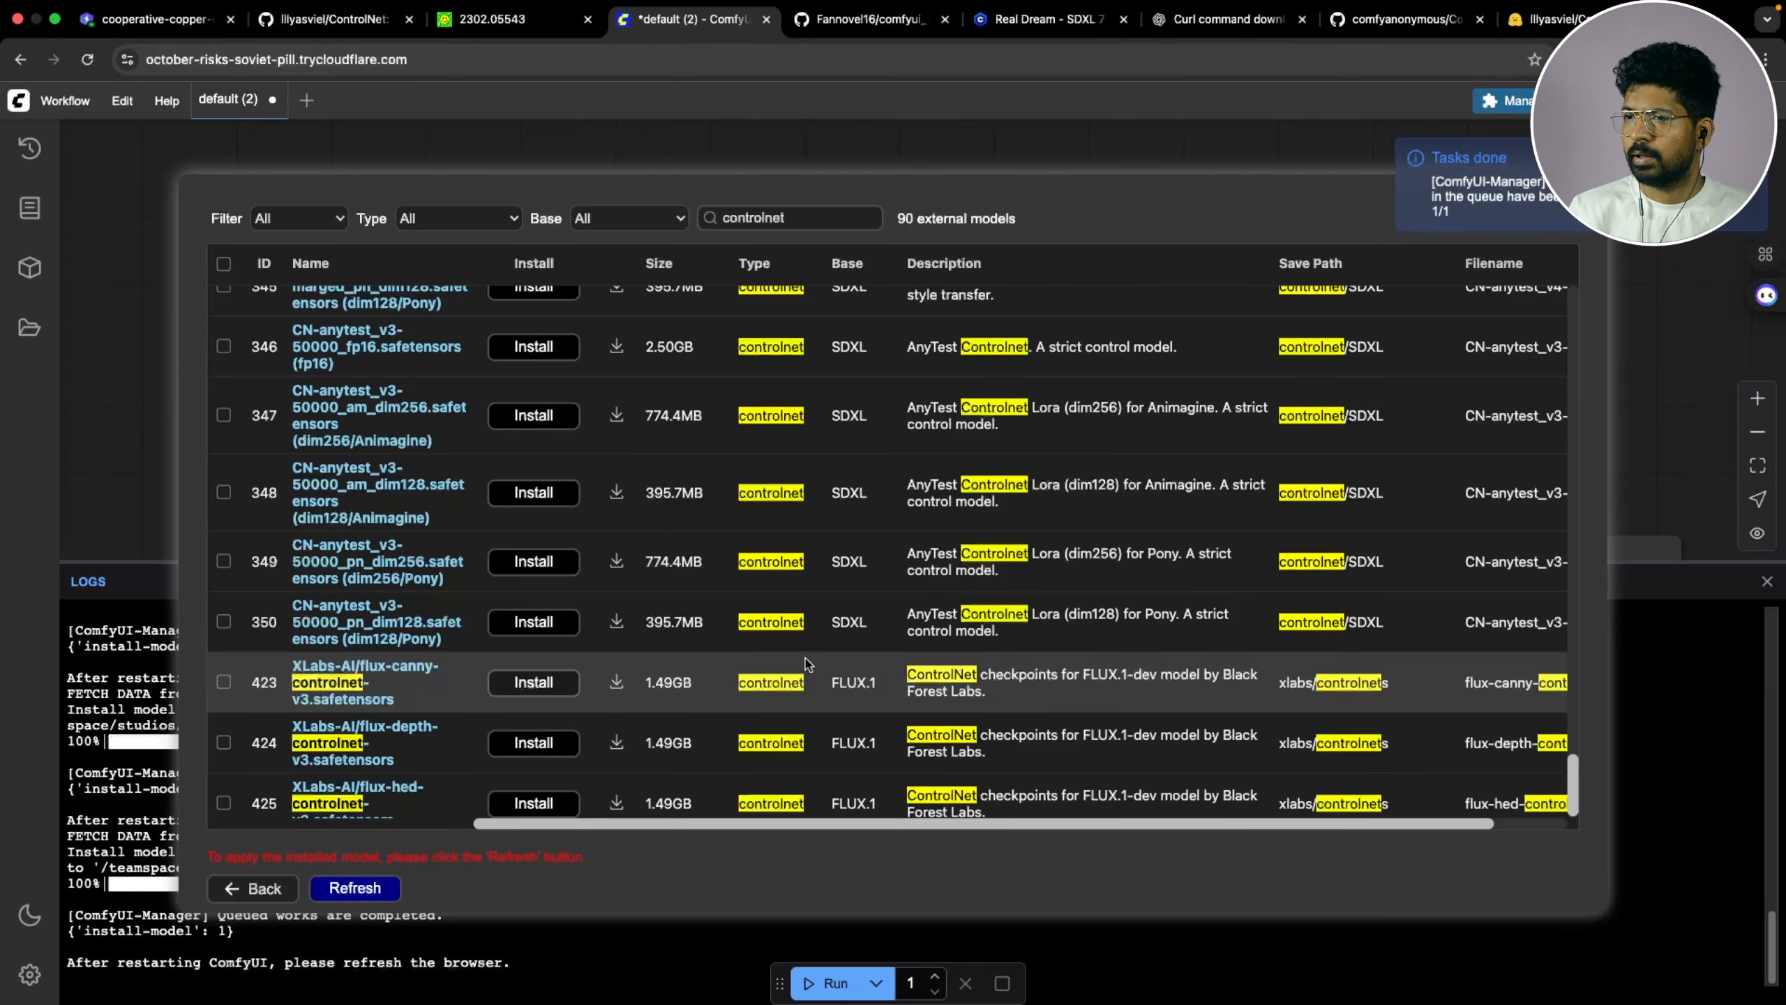
Close ComfyUI Manager and the logs, and refresh the node definitions
click(260, 889)
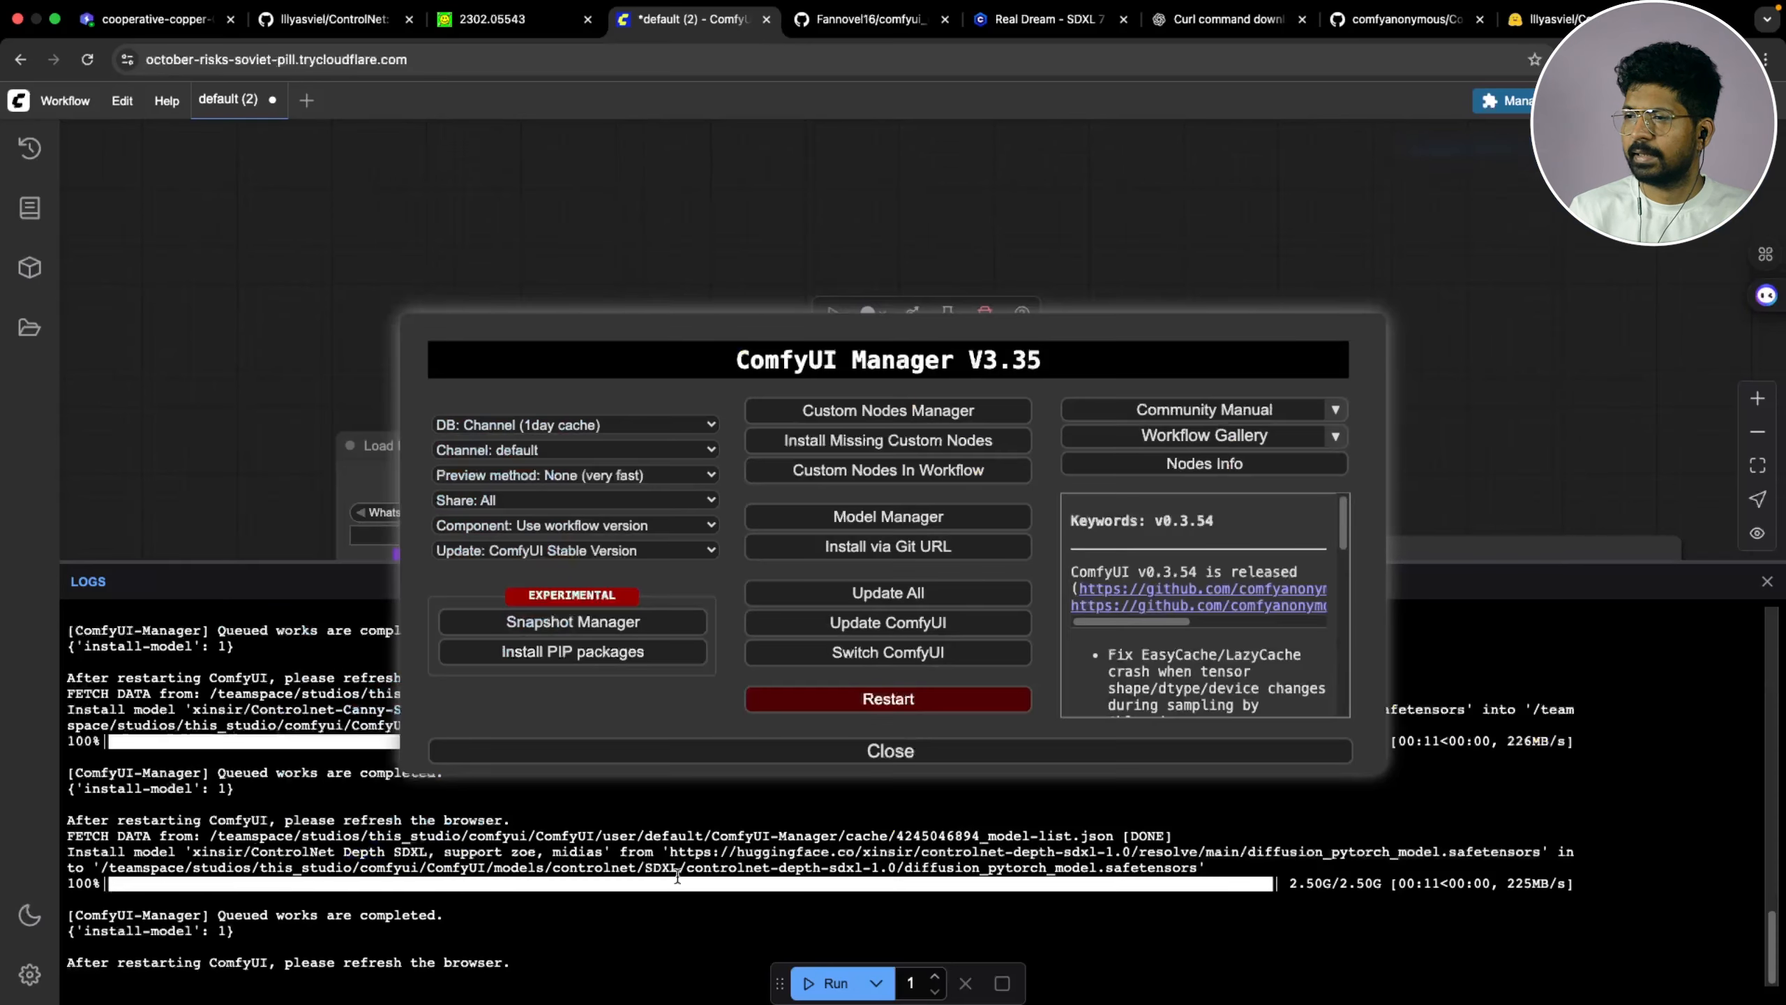
click(1020, 757)
click(1767, 582)
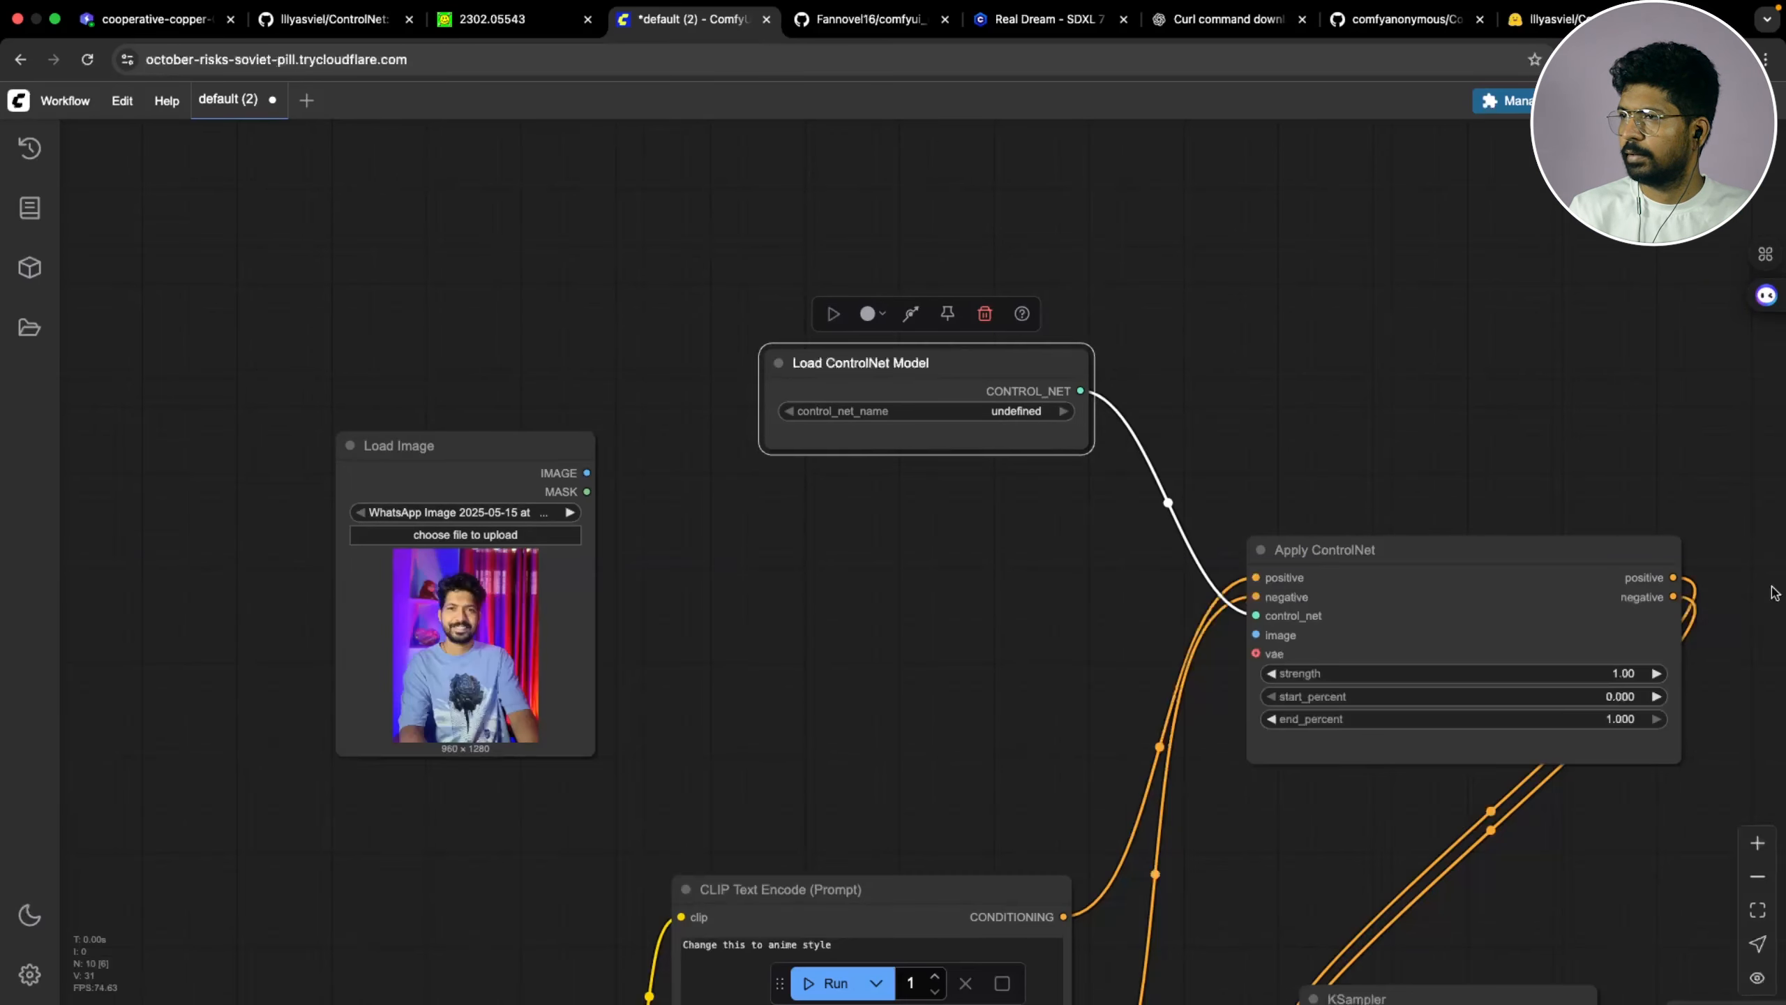
click(95, 101)
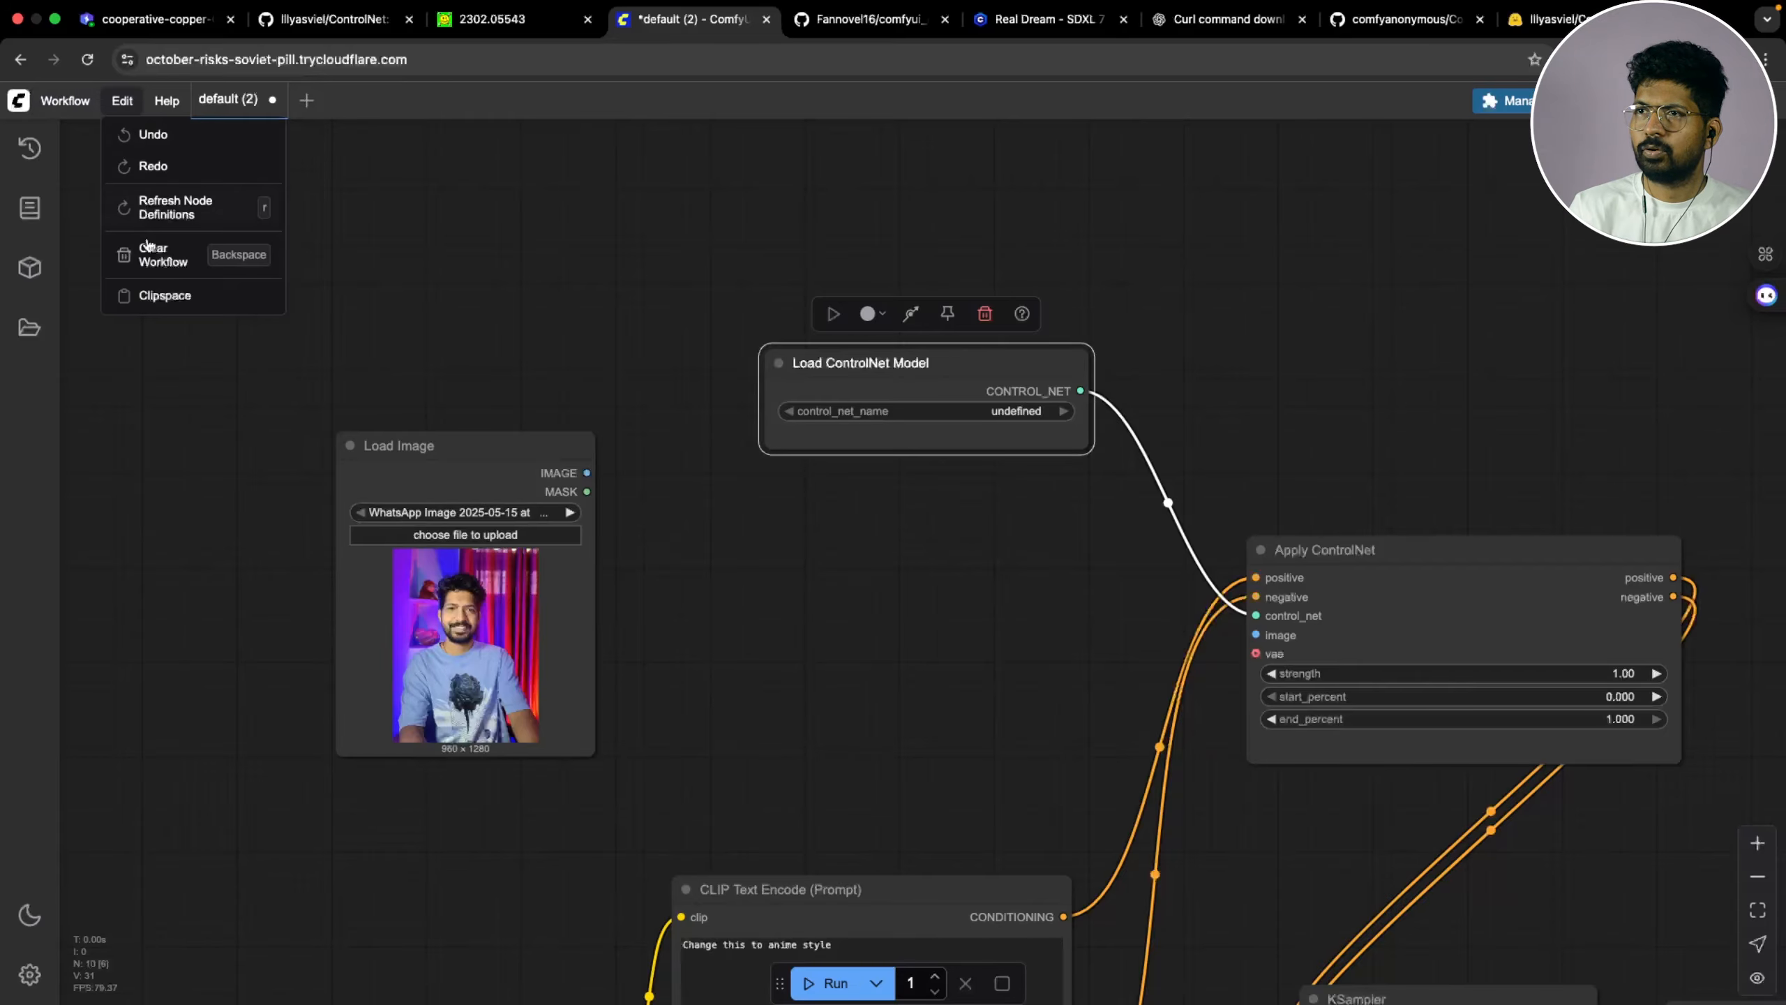
click(169, 215)
scroll(997, 542, up, 3)
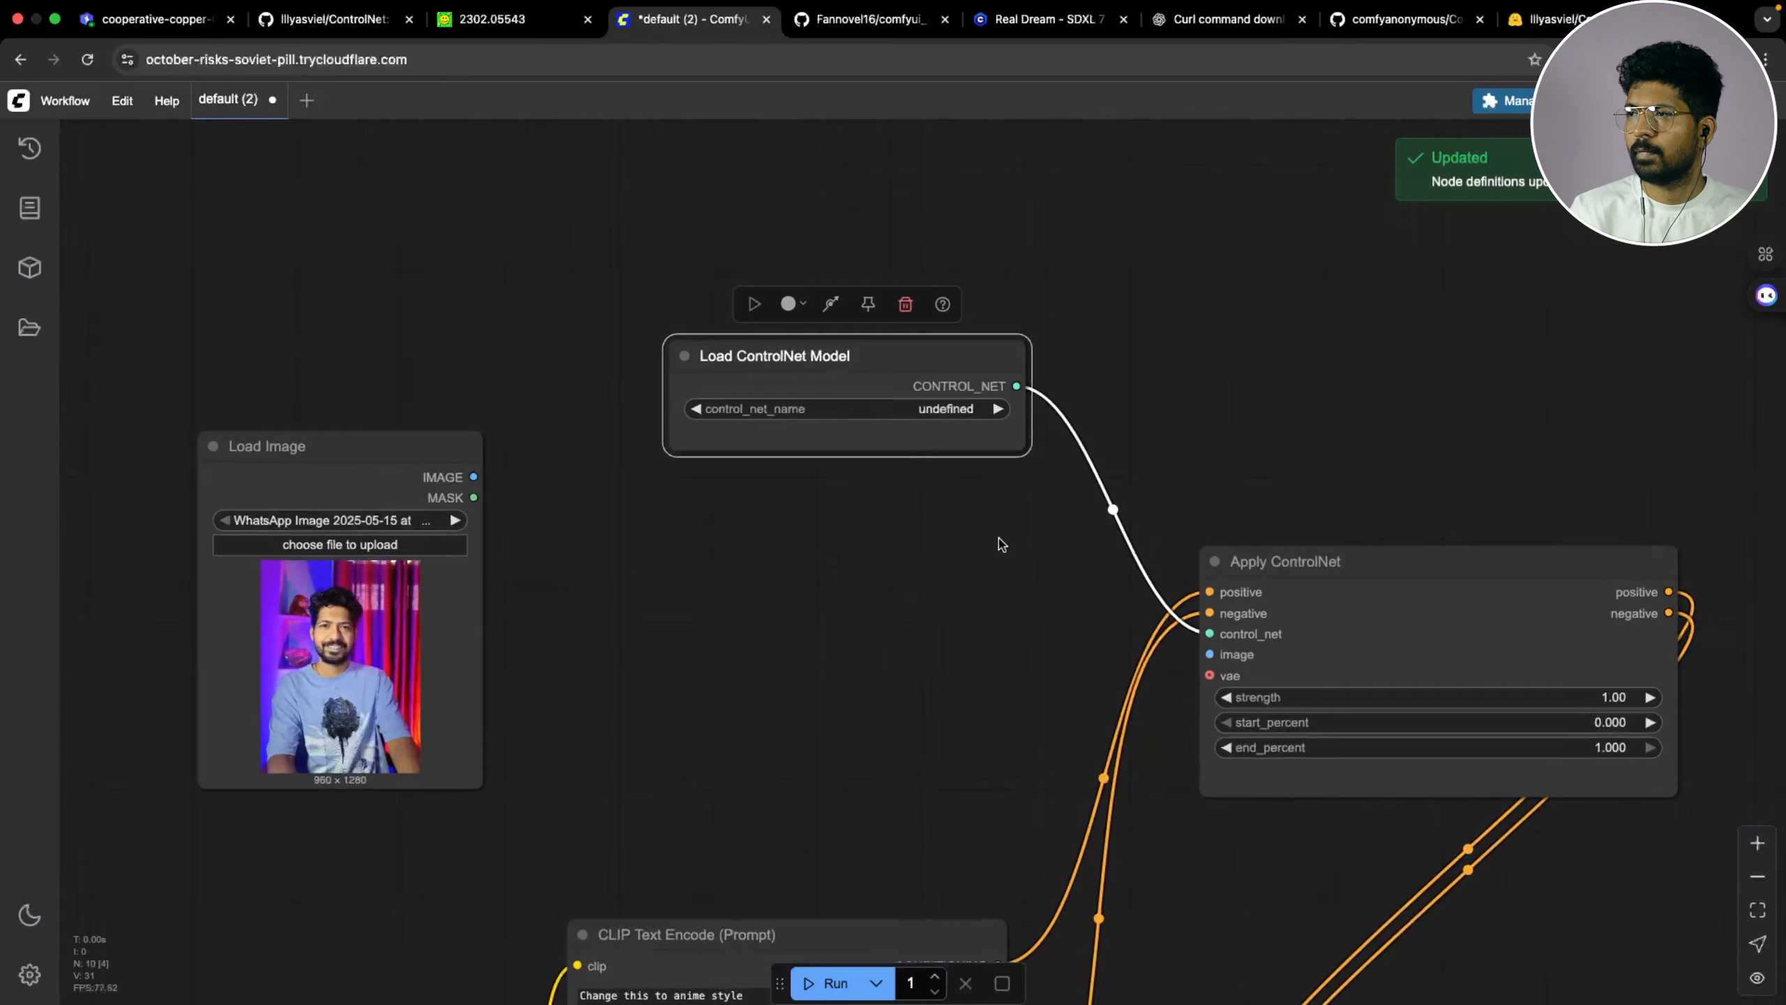
Set Load ControlNet Model to SDXL/controlnet-canny-sdxl-1.0/diffusion_pytorch_model_V2.safetensors, widen the node to fit the name, and move Load Image slightly away from it
scroll(965, 507, down, 3)
click(944, 426)
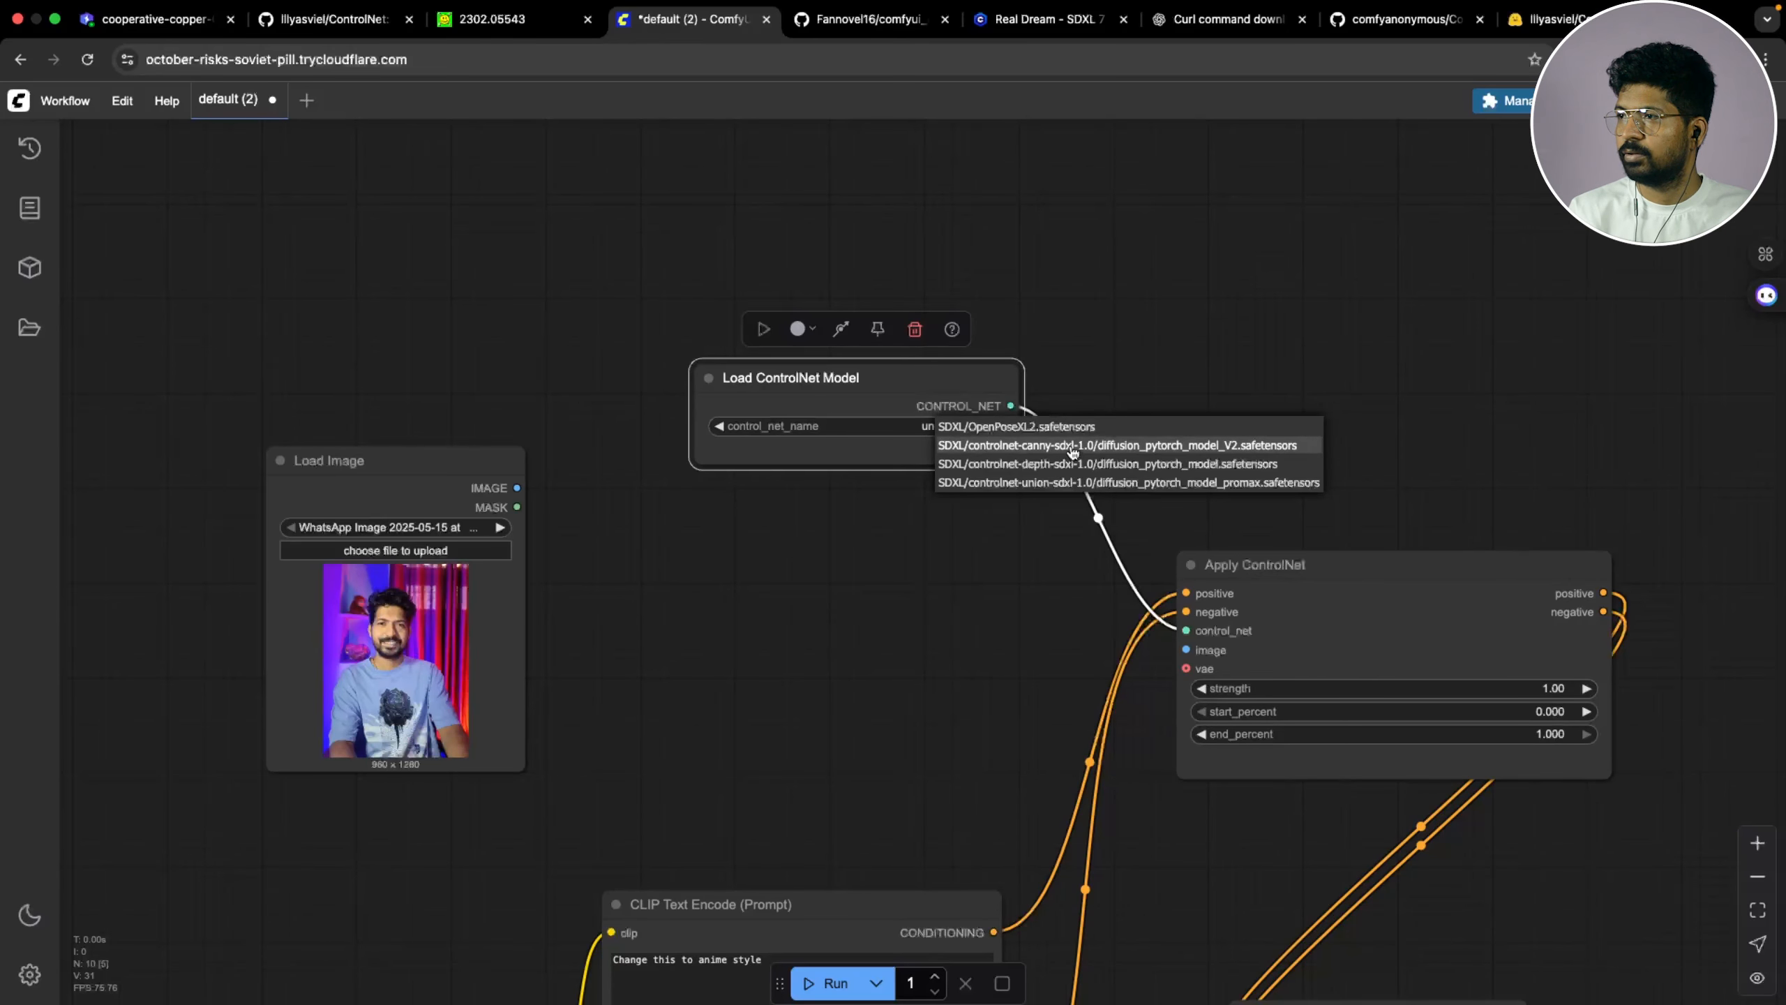
click(1072, 452)
drag(865, 570, 1029, 542)
drag(982, 364, 1012, 325)
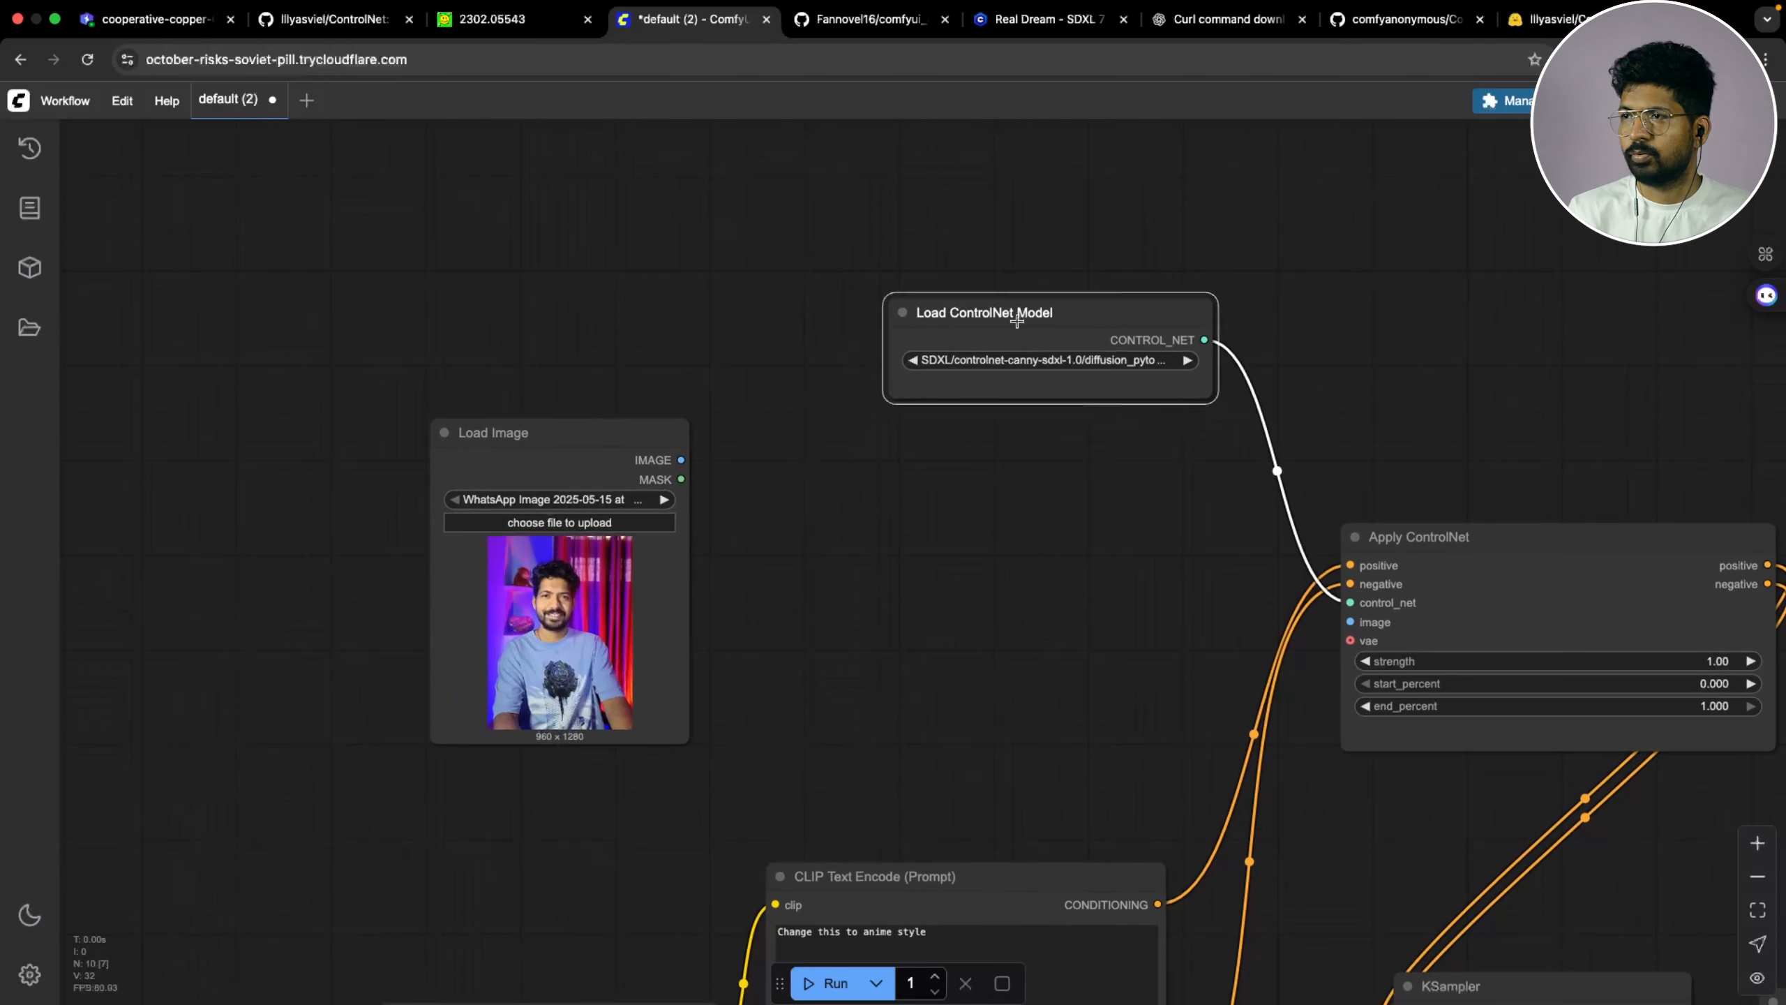
scroll(935, 534, up, 2)
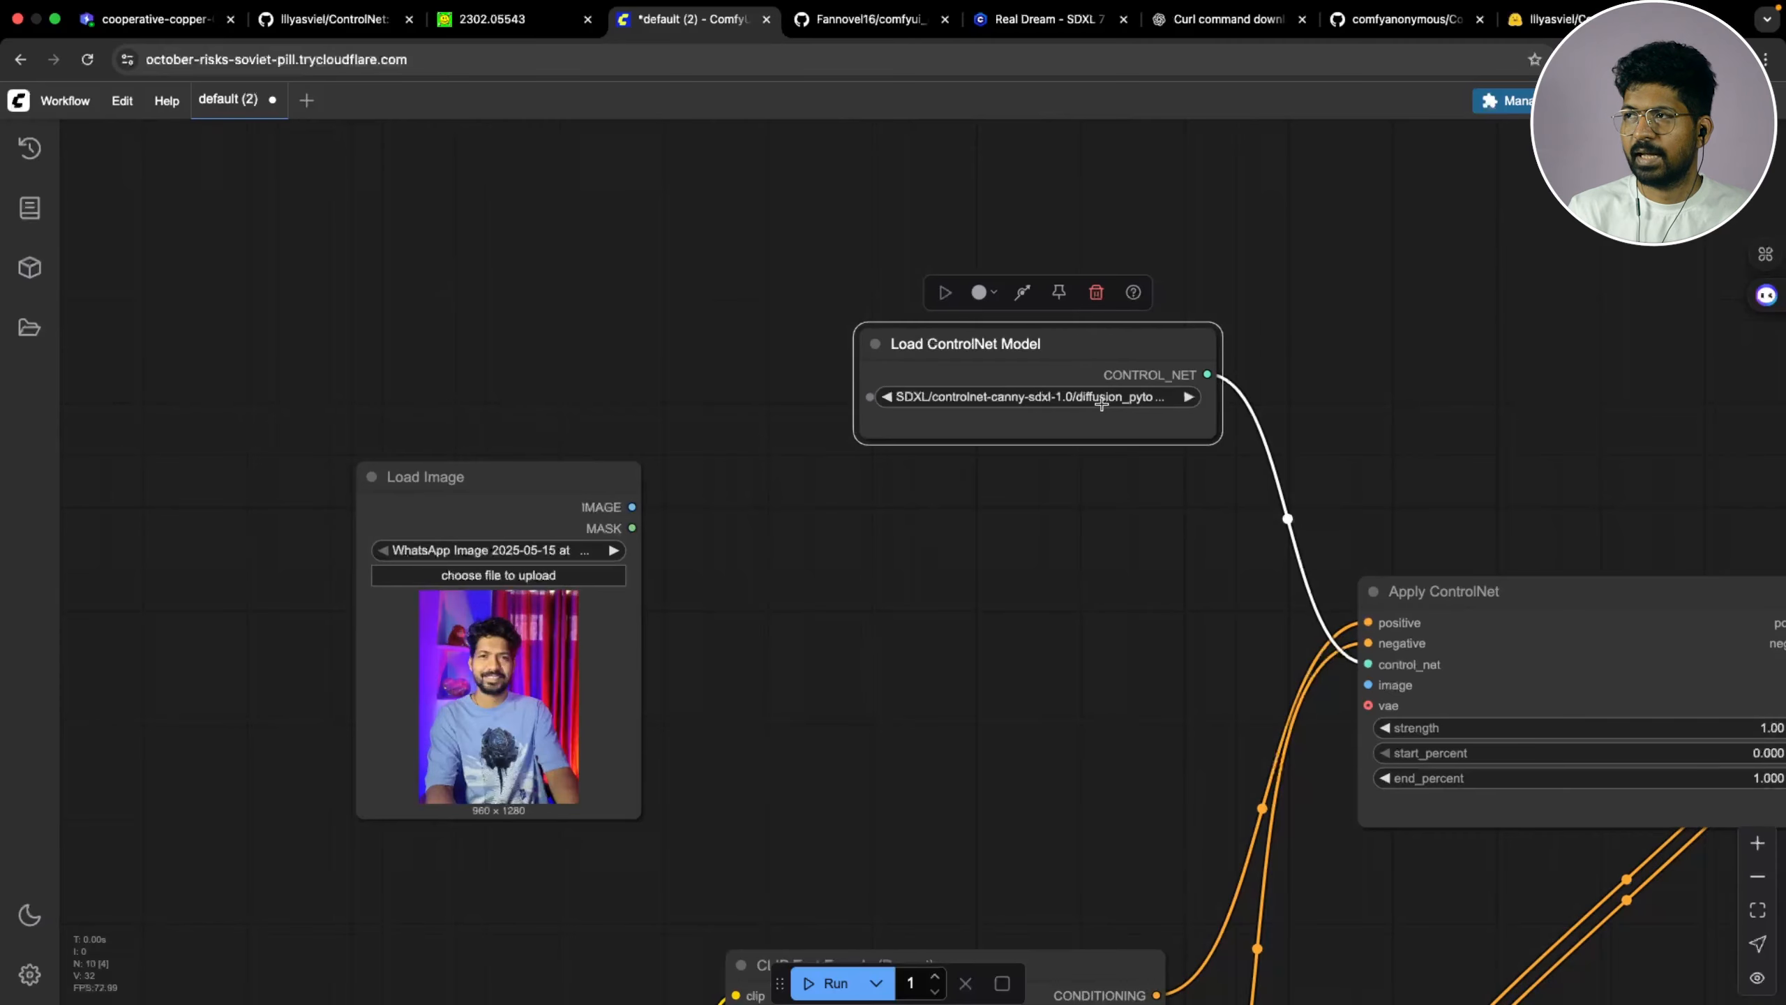
drag(1216, 437, 1349, 426)
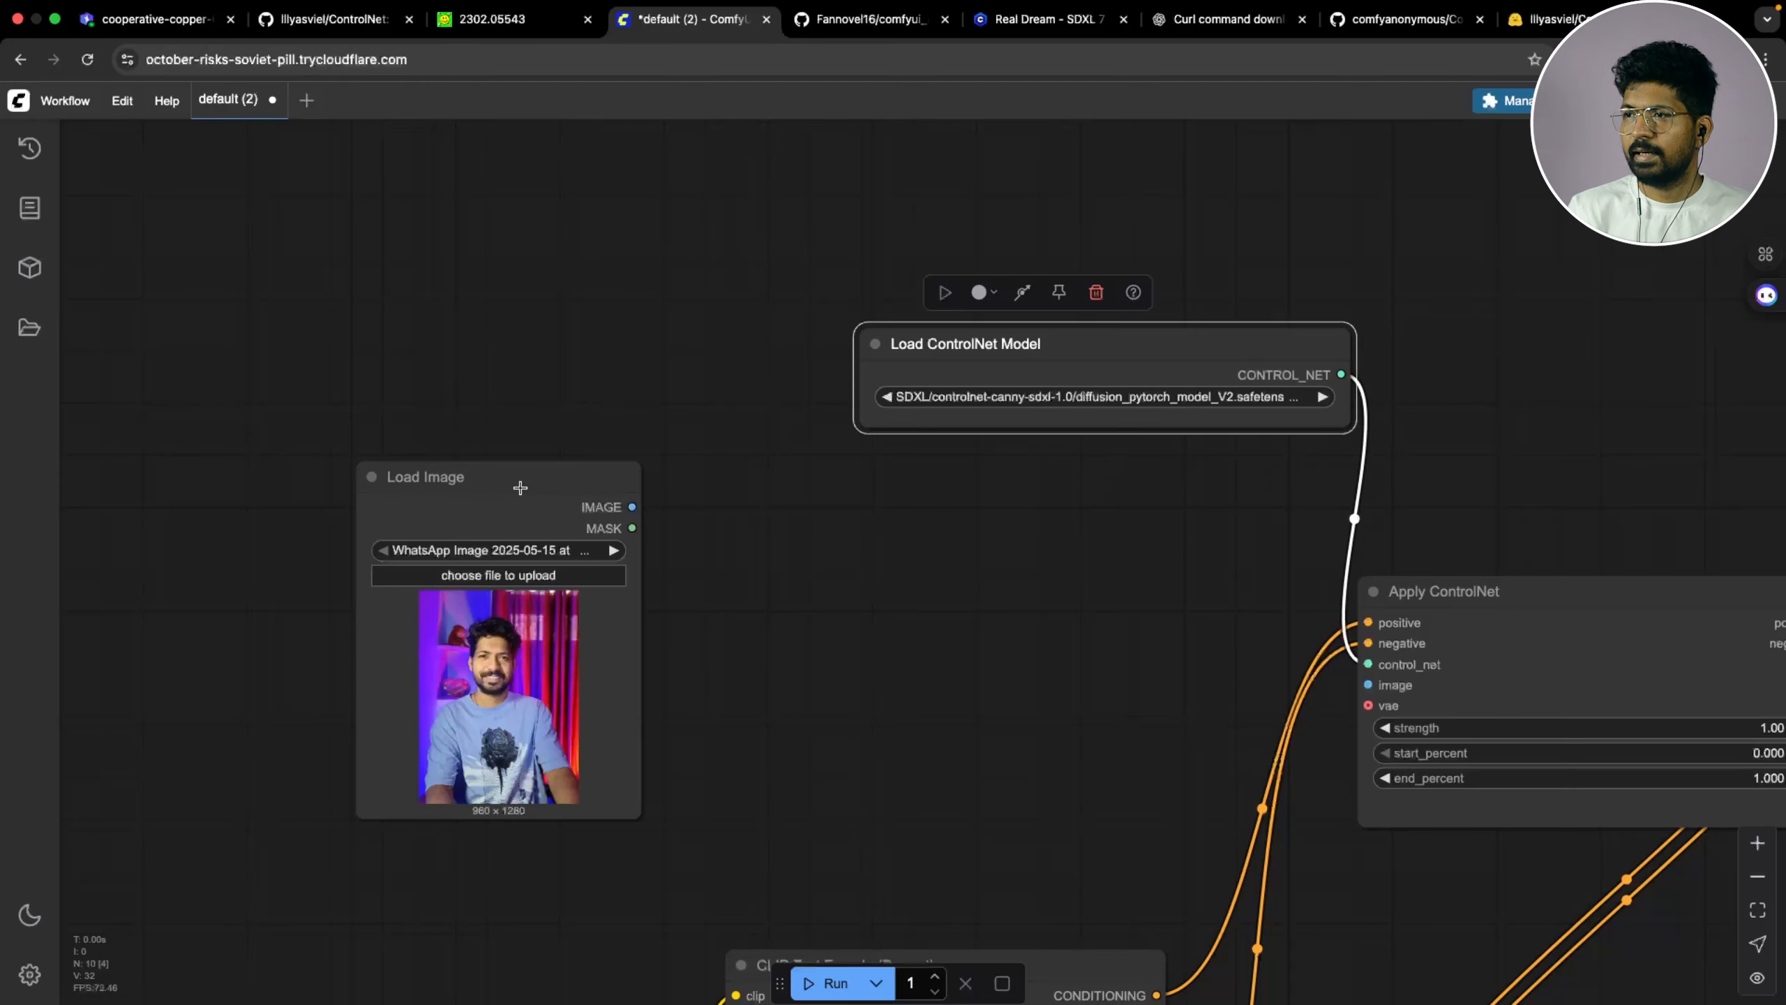
drag(521, 488, 492, 493)
scroll(766, 524, down, 3)
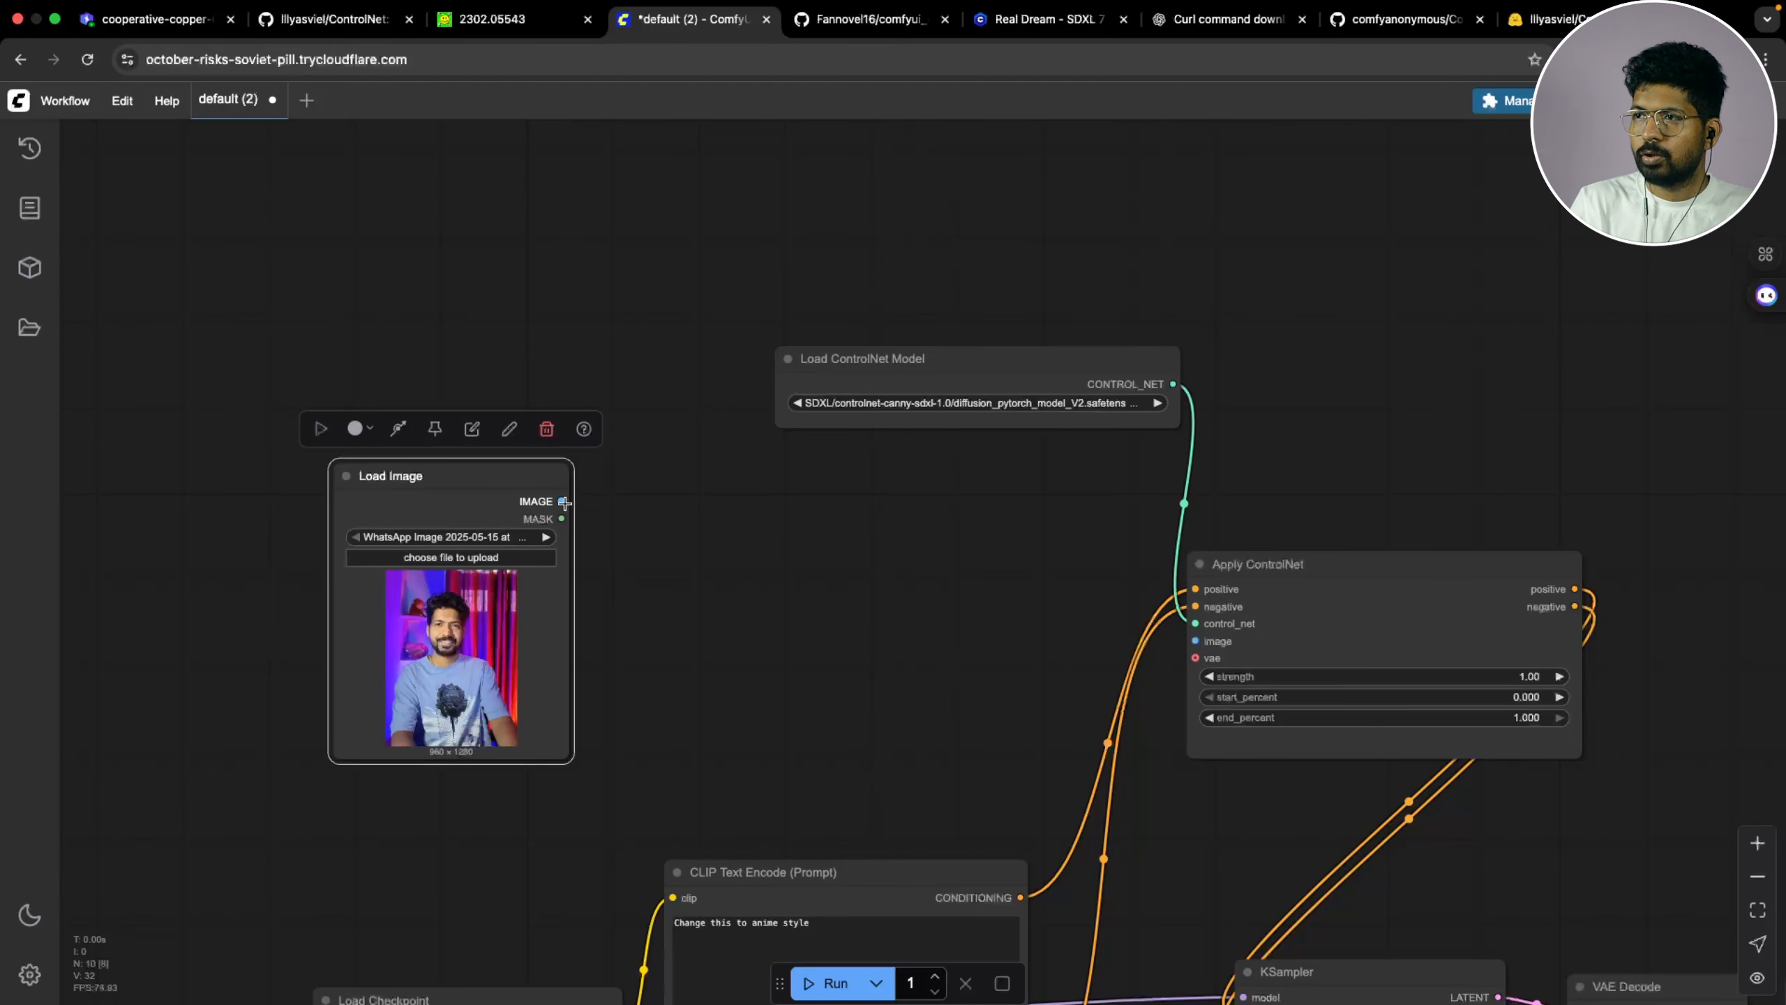
drag(560, 501, 757, 539)
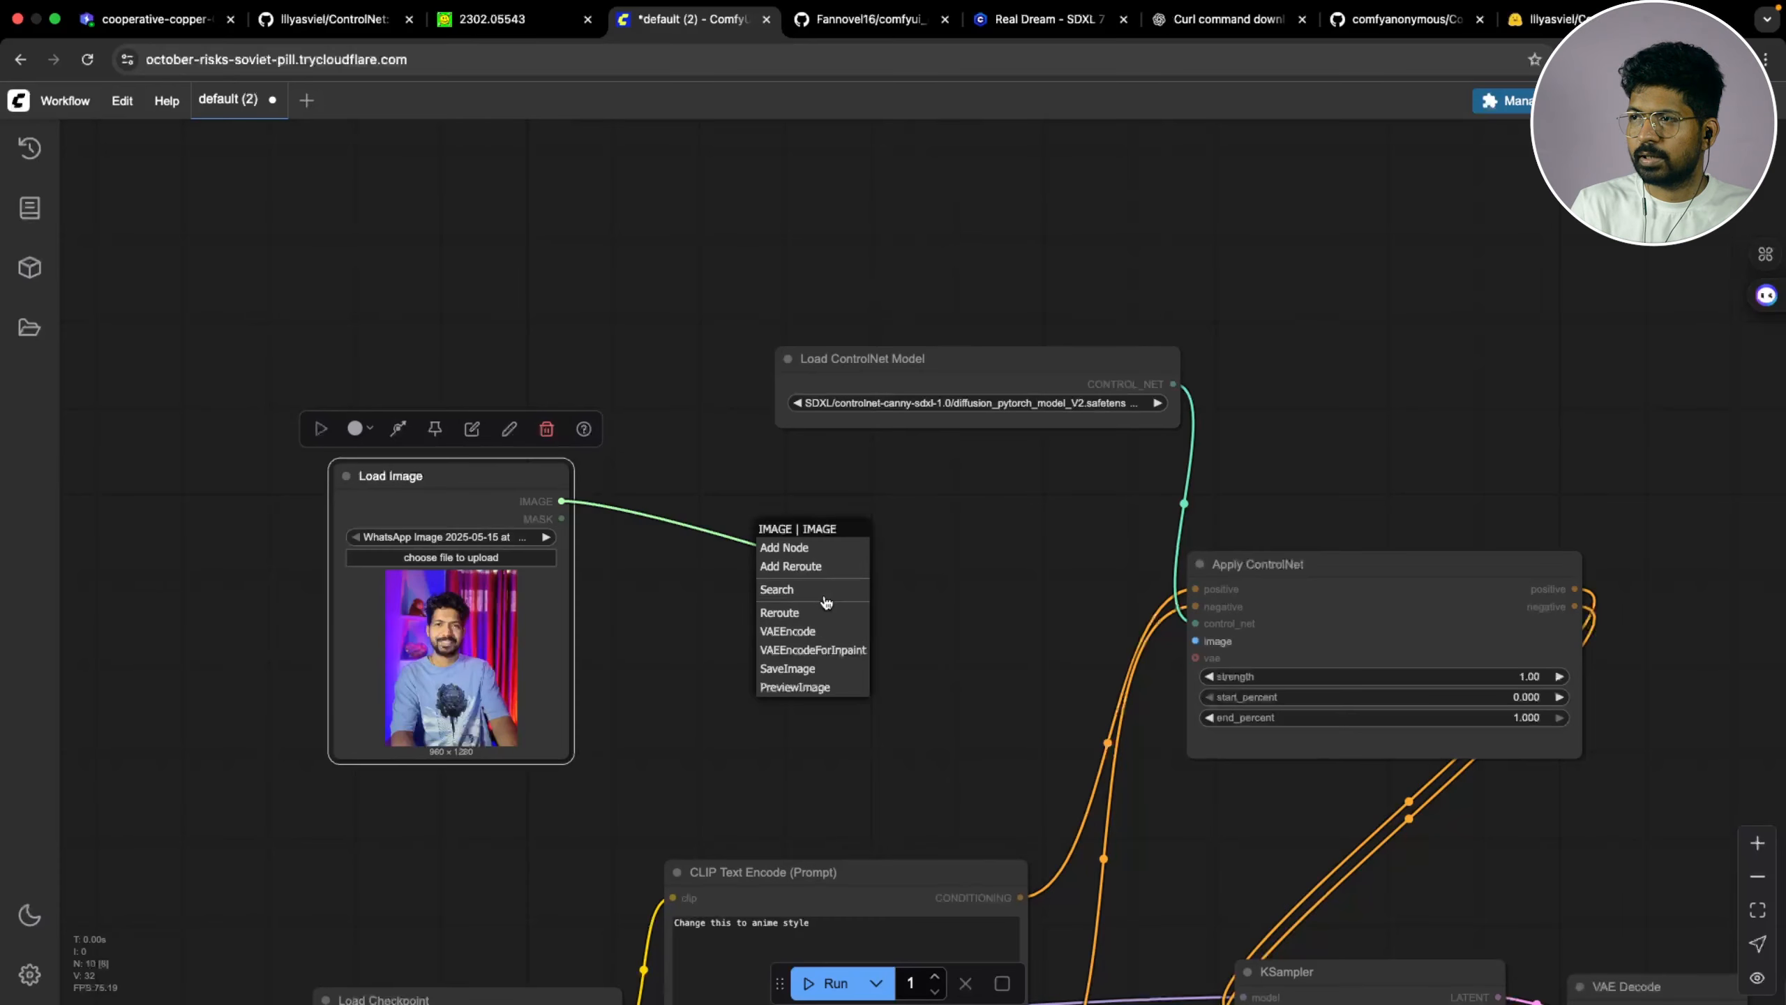
click(970, 560)
drag(561, 501, 694, 519)
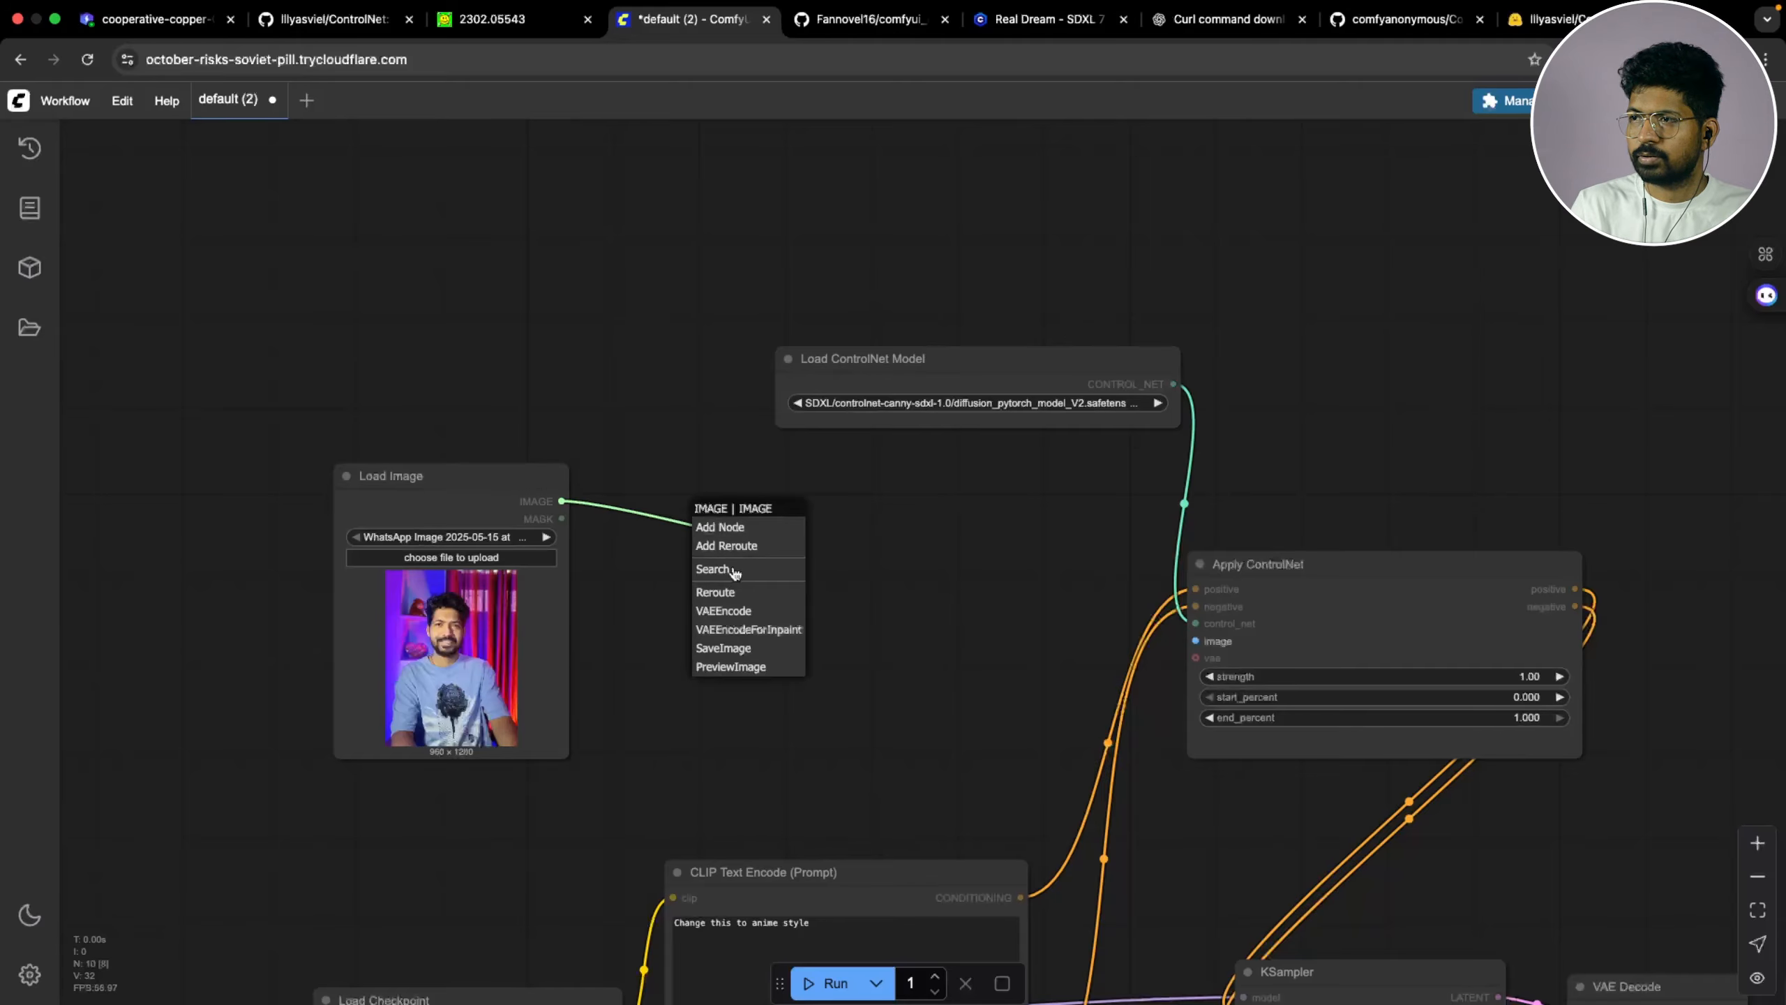
click(788, 587)
Add an AIO Aux Preprocessor node between Load Image and Apply ControlNet and look through its preprocessor options
double_click(761, 563)
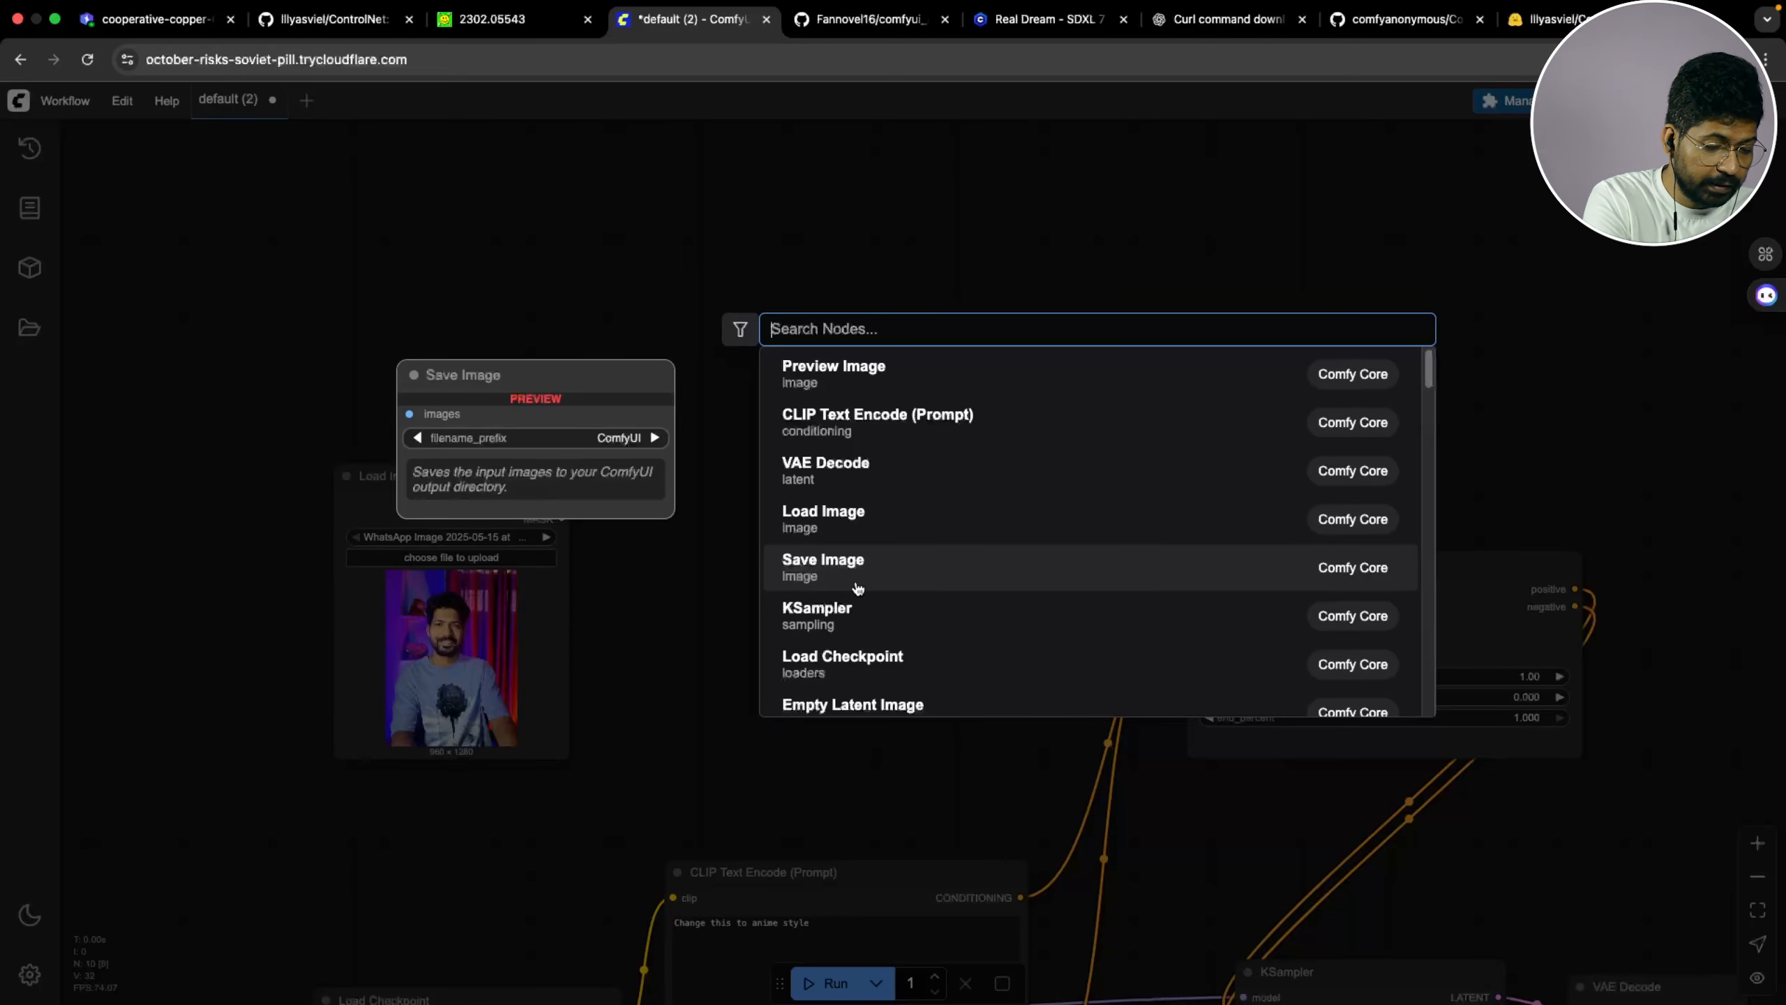
text(dw)
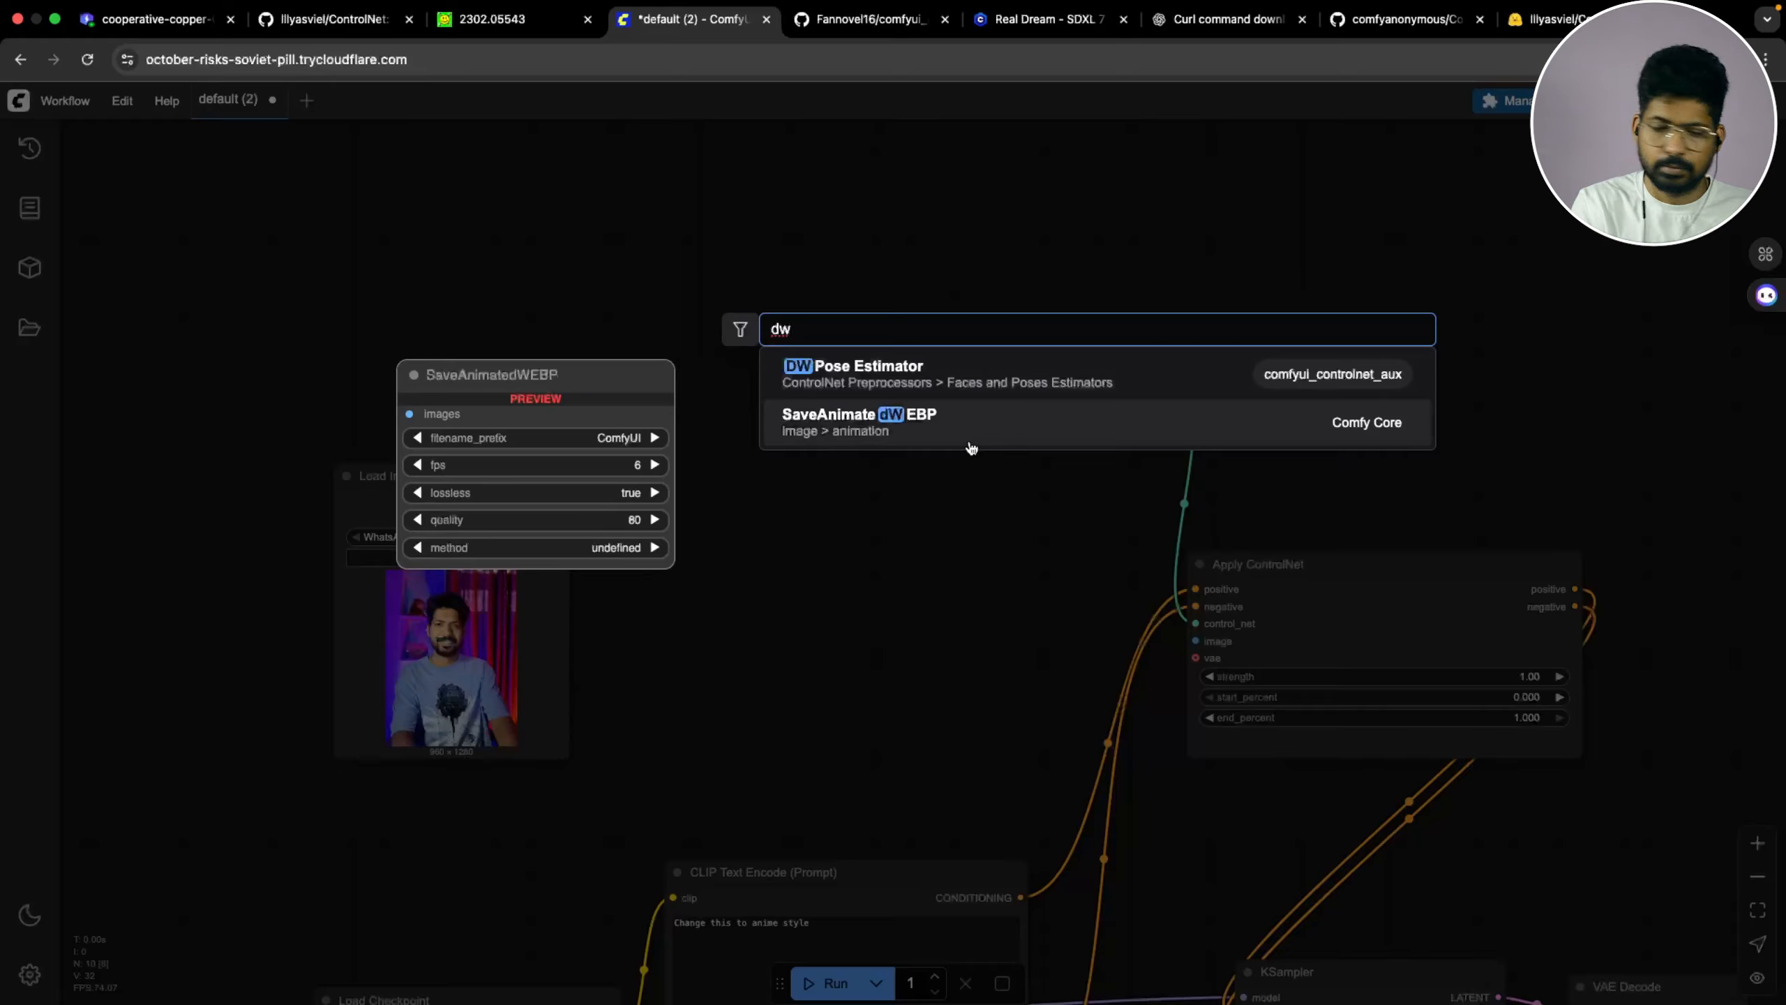
key(BackSpace)
key(BackSpace)
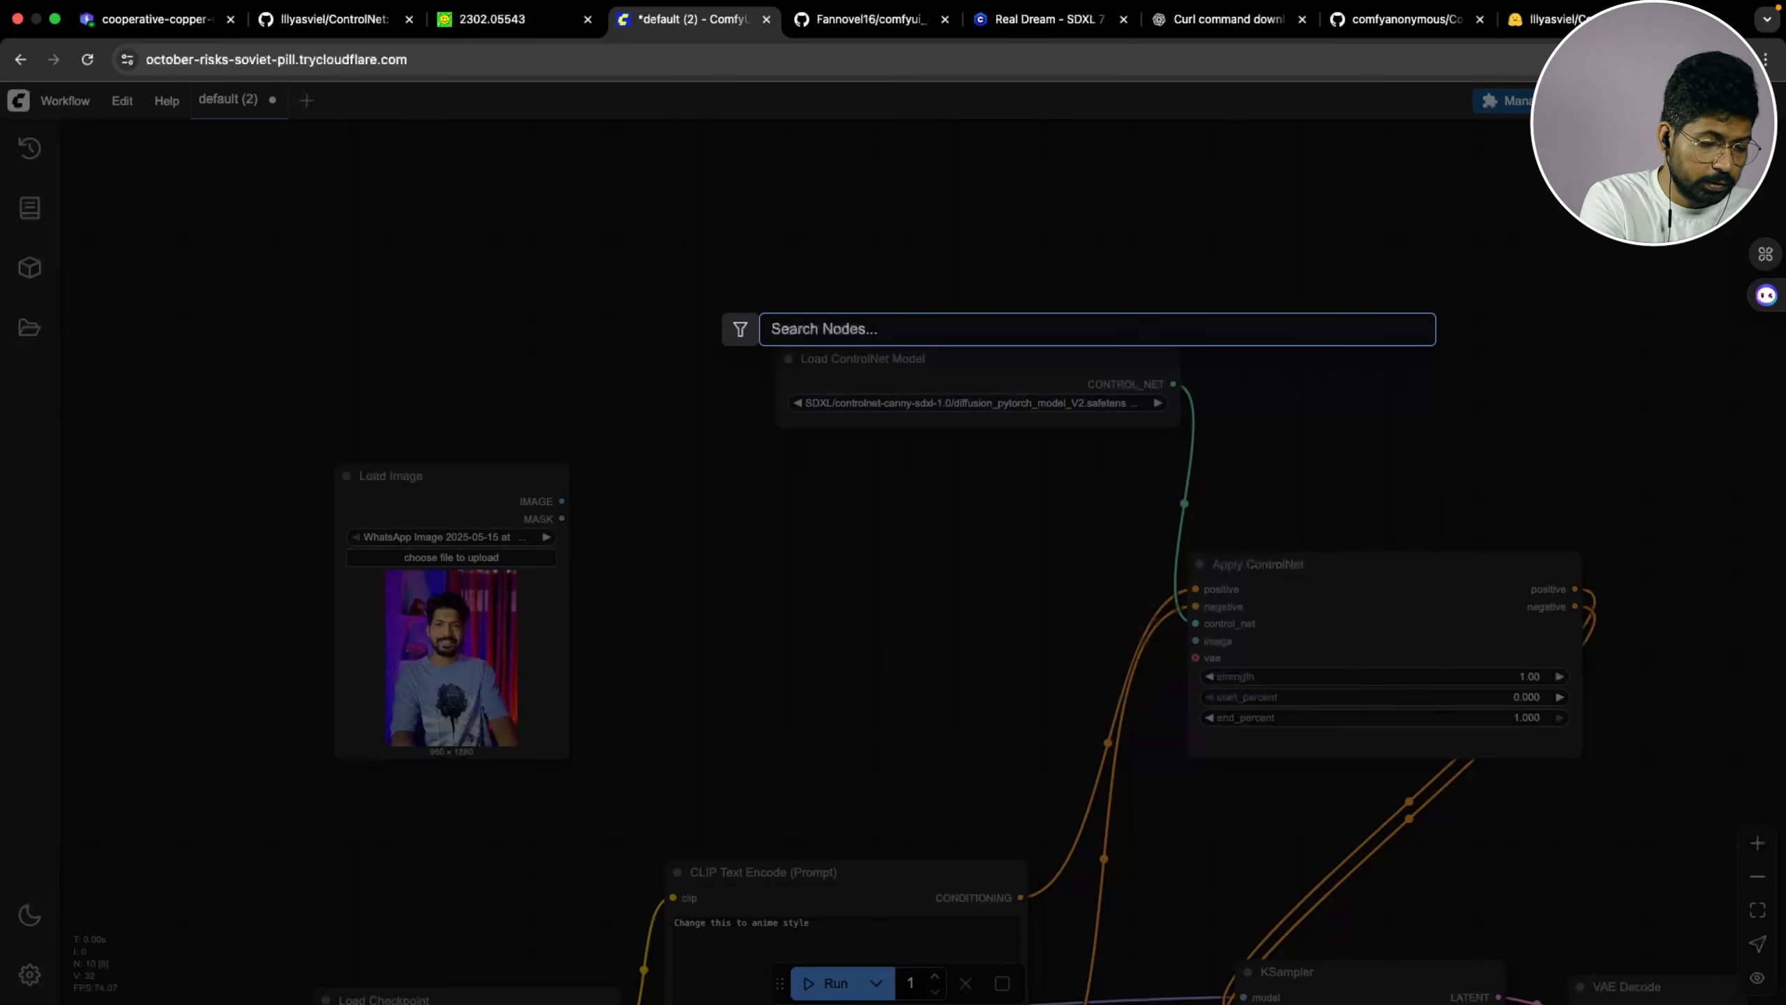
text(pre)
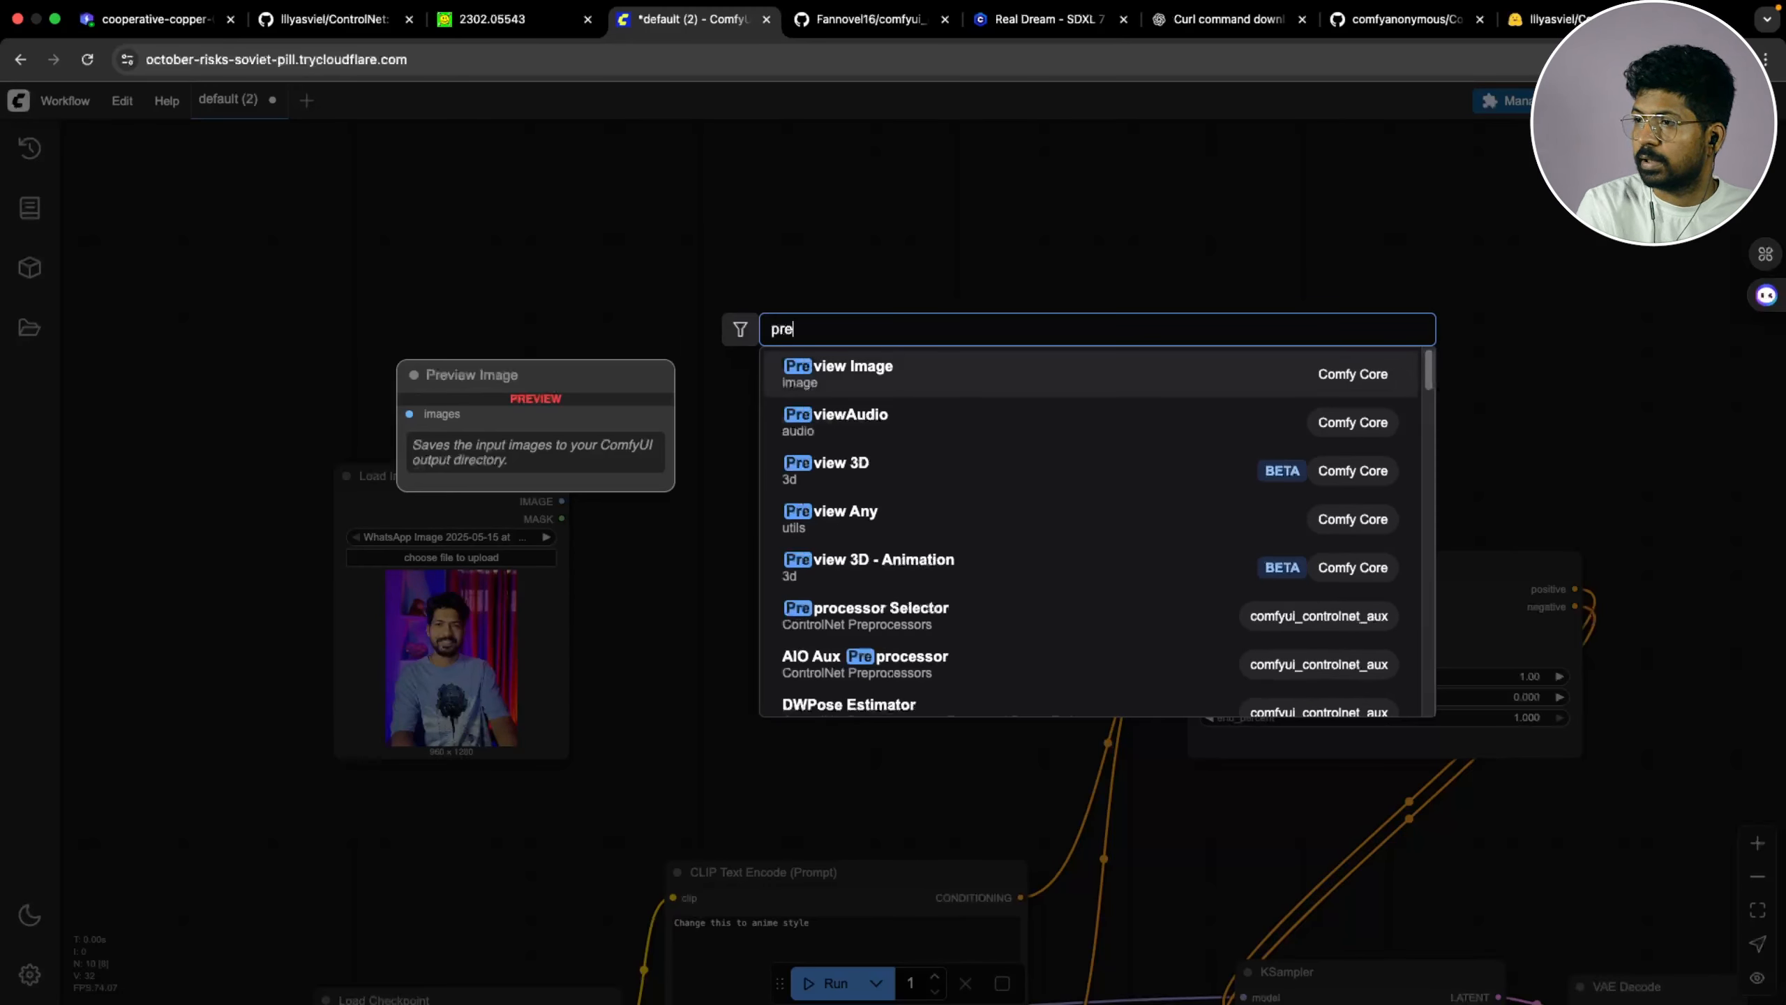
scroll(903, 653, down, 1)
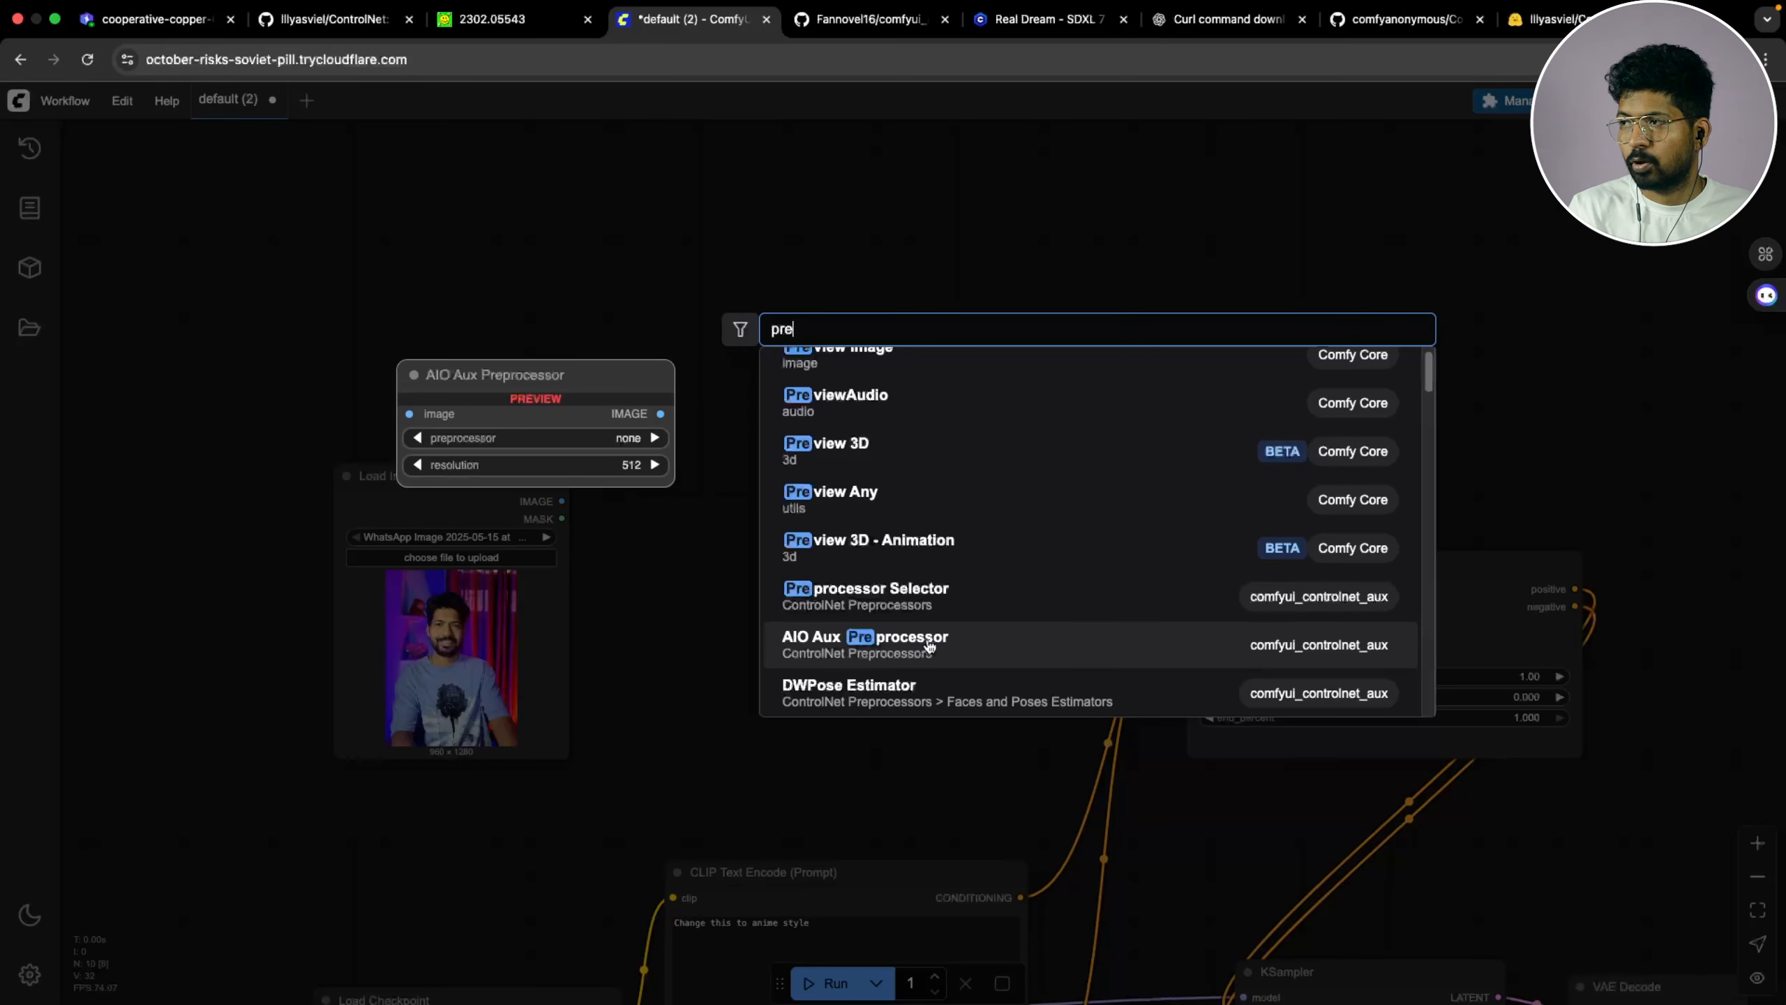
click(929, 646)
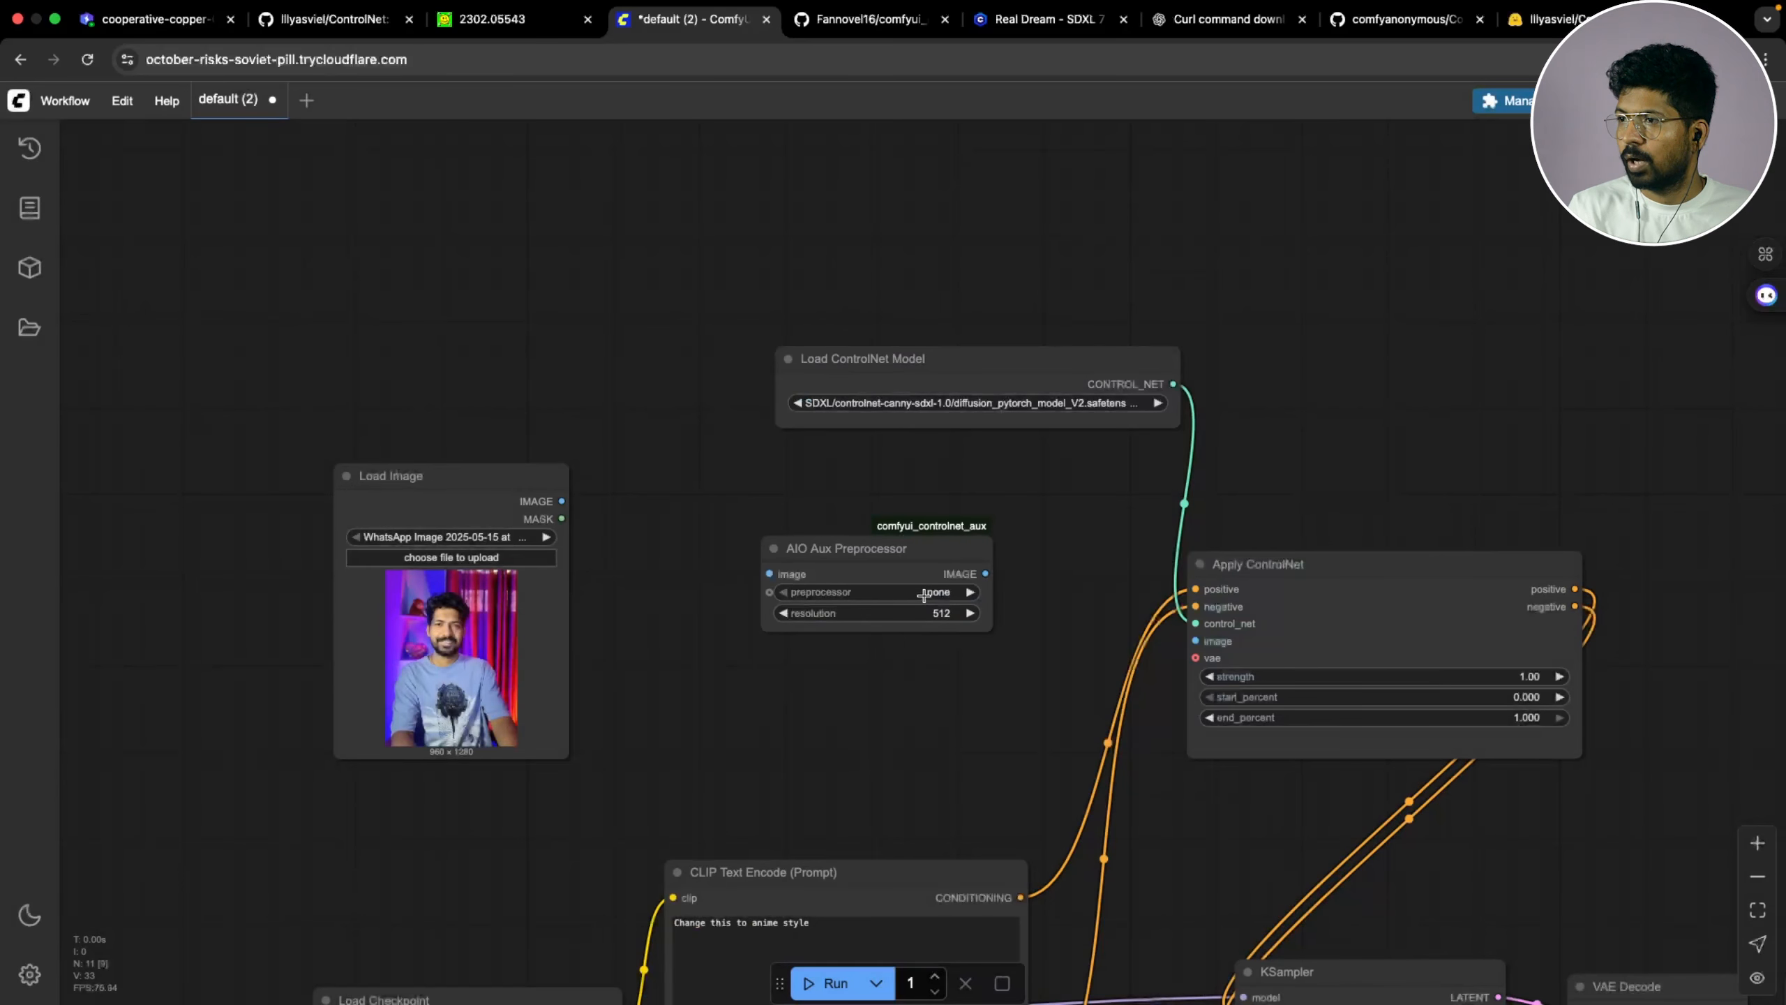
click(923, 595)
scroll(974, 535, down, 2)
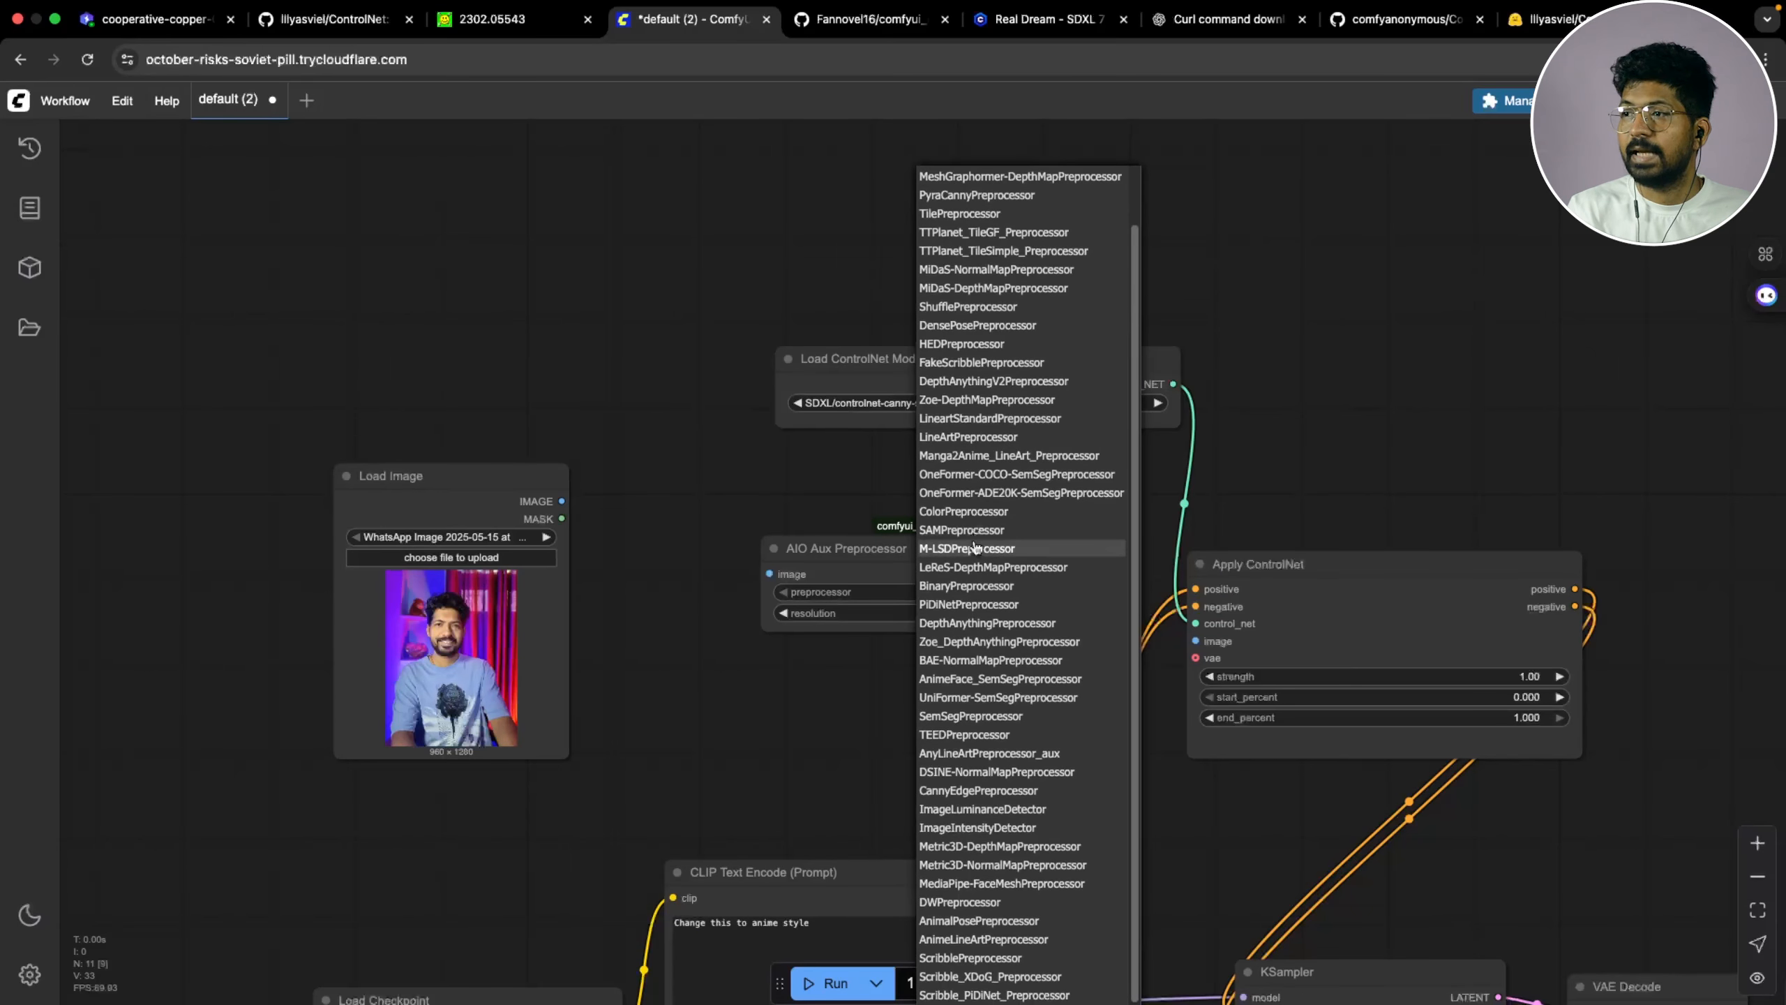
scroll(991, 648, up, 2)
click(808, 716)
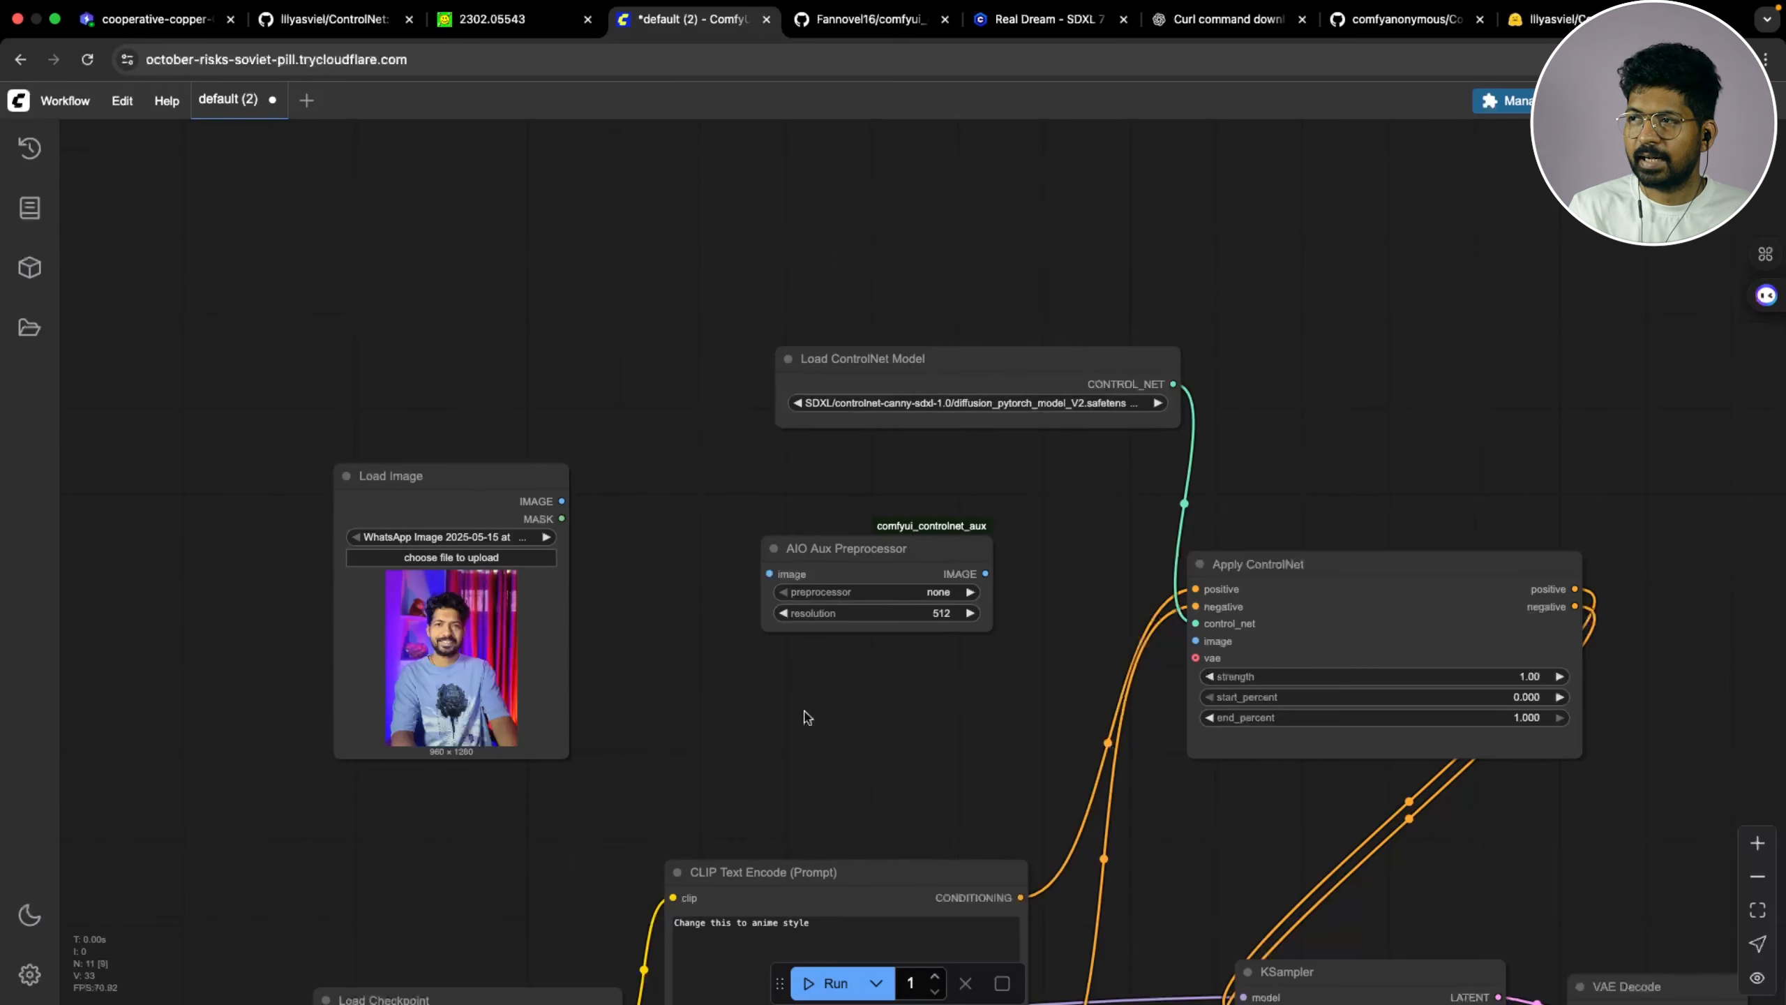
Add a Canny Edge node and arrange it directly below the AIO Aux Preprocessor
double_click(829, 667)
text(canny)
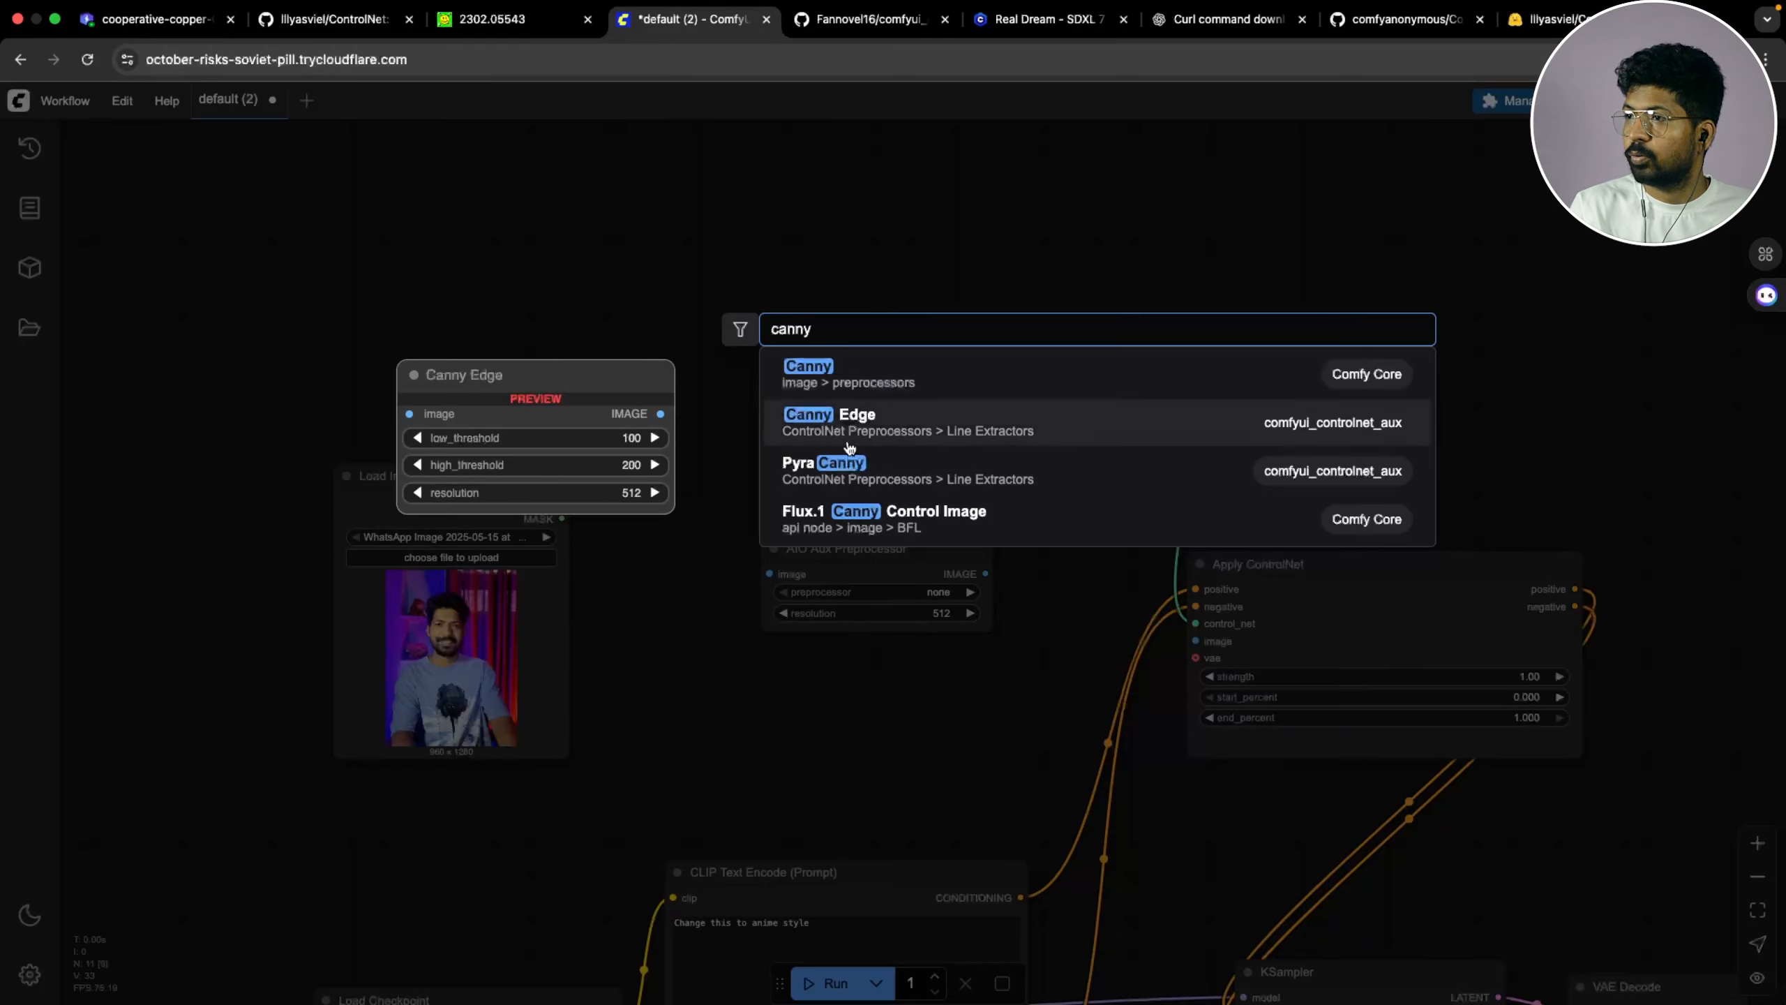
click(903, 450)
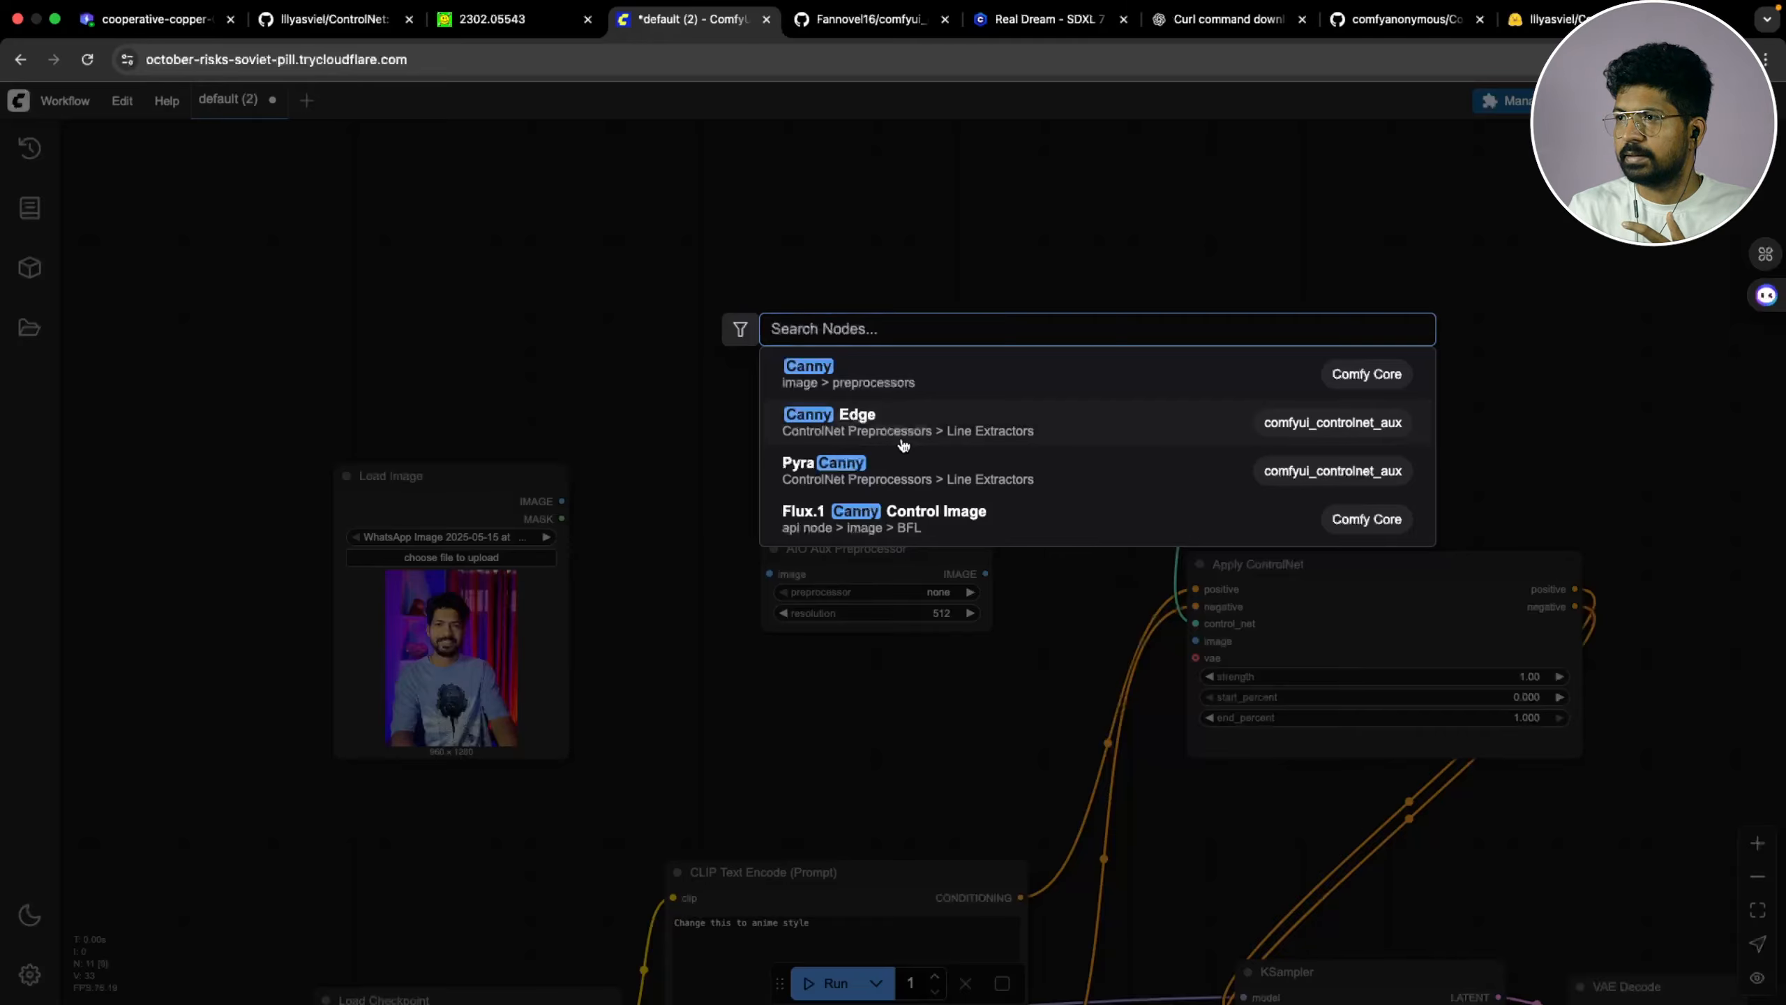
drag(850, 557, 913, 520)
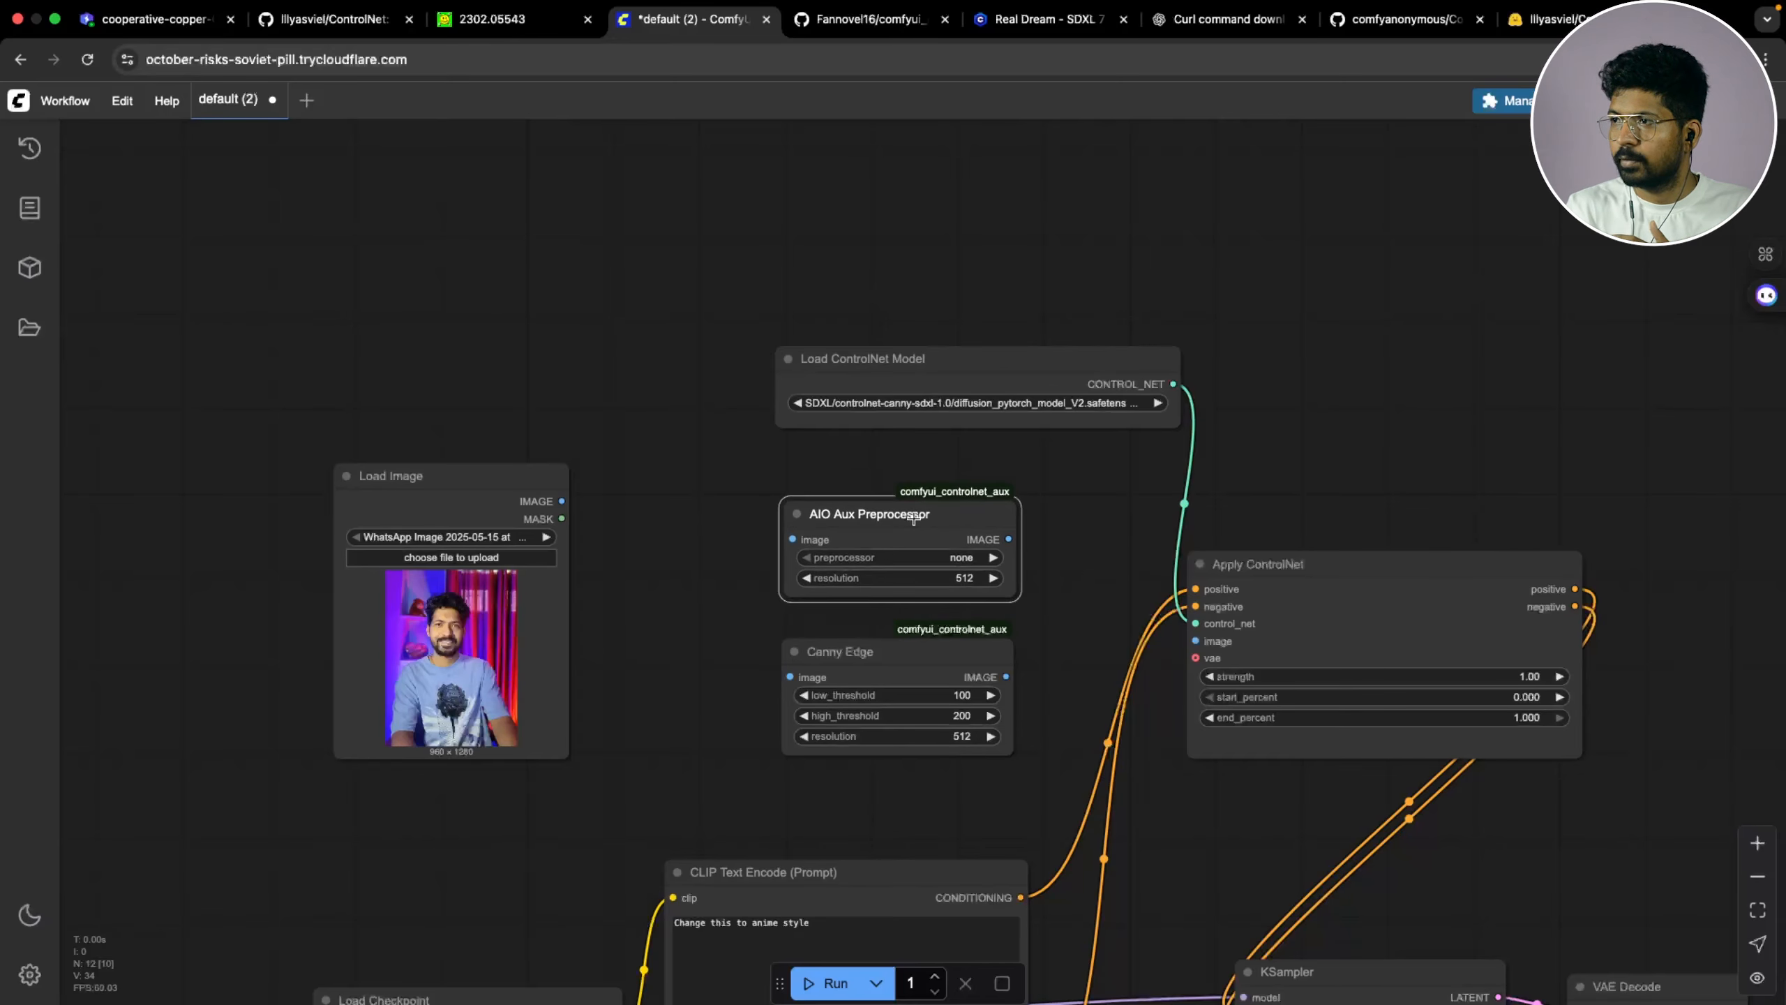
Connect Load Image's IMAGE output to both AIO Aux Preprocessor and Canny Edge, and shift Load Image and AIO Aux Preprocessor away from Apply ControlNet
drag(560, 501, 793, 539)
drag(564, 503, 791, 677)
drag(457, 494, 256, 487)
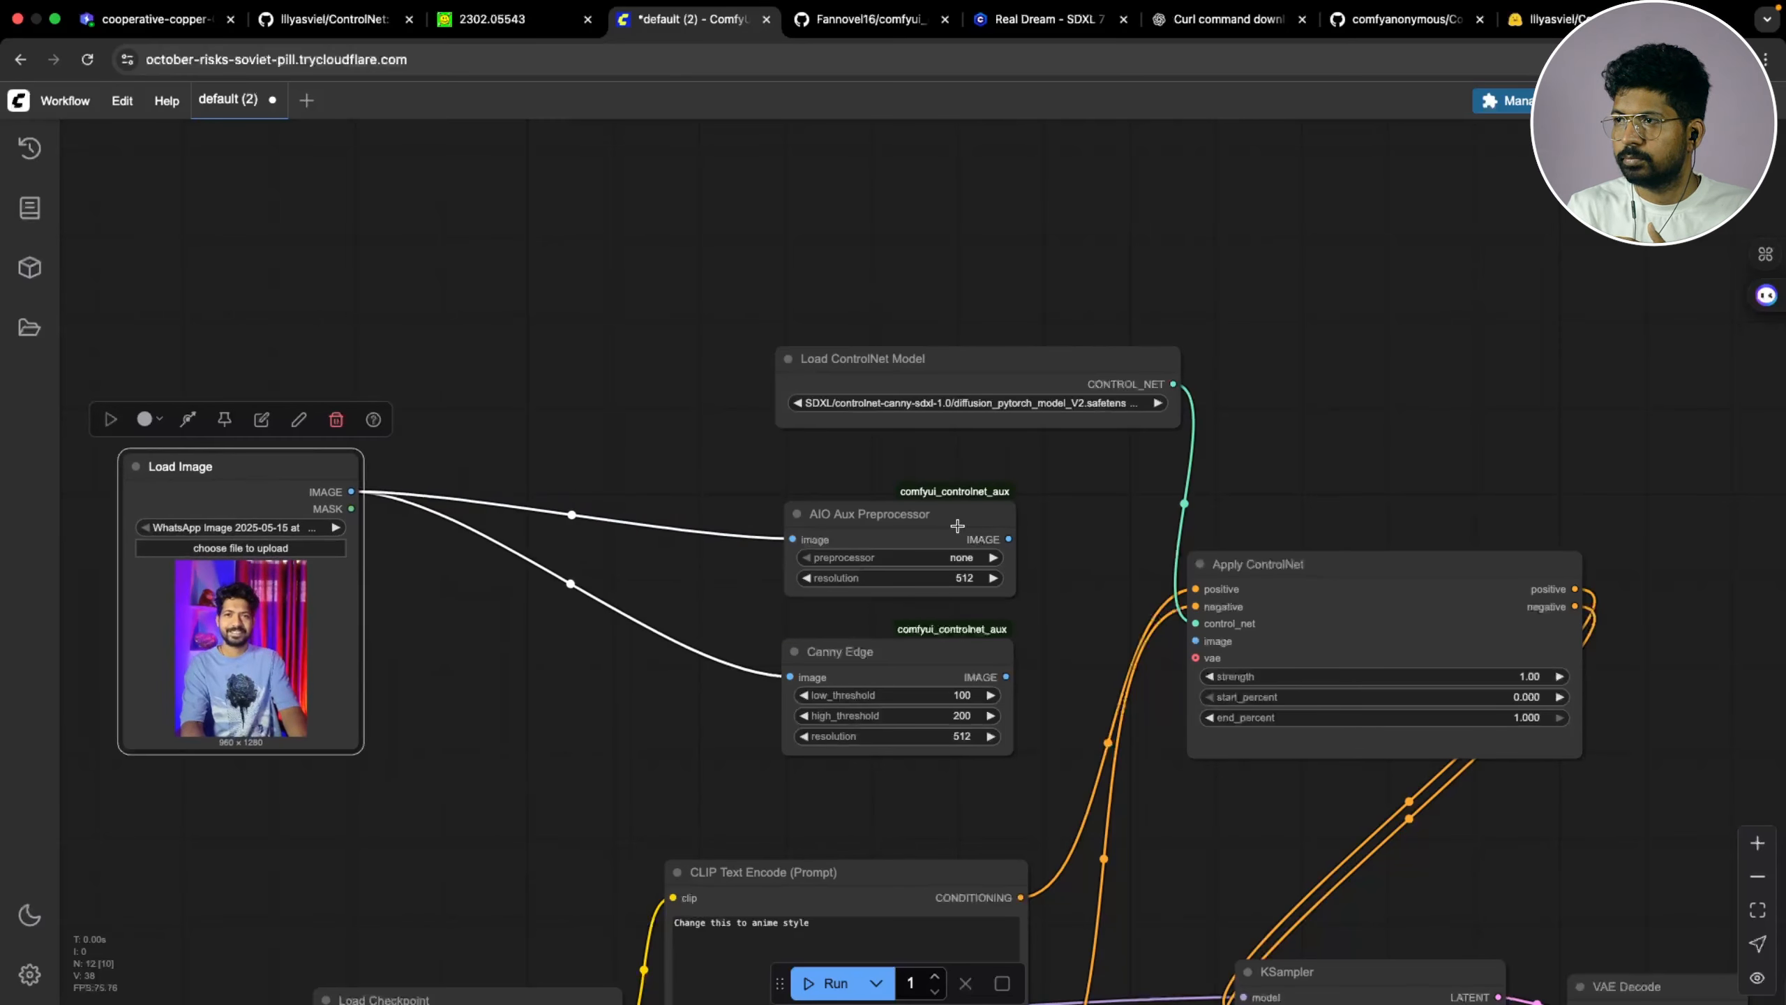
drag(957, 527, 636, 371)
Attach a Preview Image node to the outputs of Canny Edge and AIO Aux Preprocessor, moving Load ControlNet Model above Apply ControlNet for space
drag(861, 657, 790, 562)
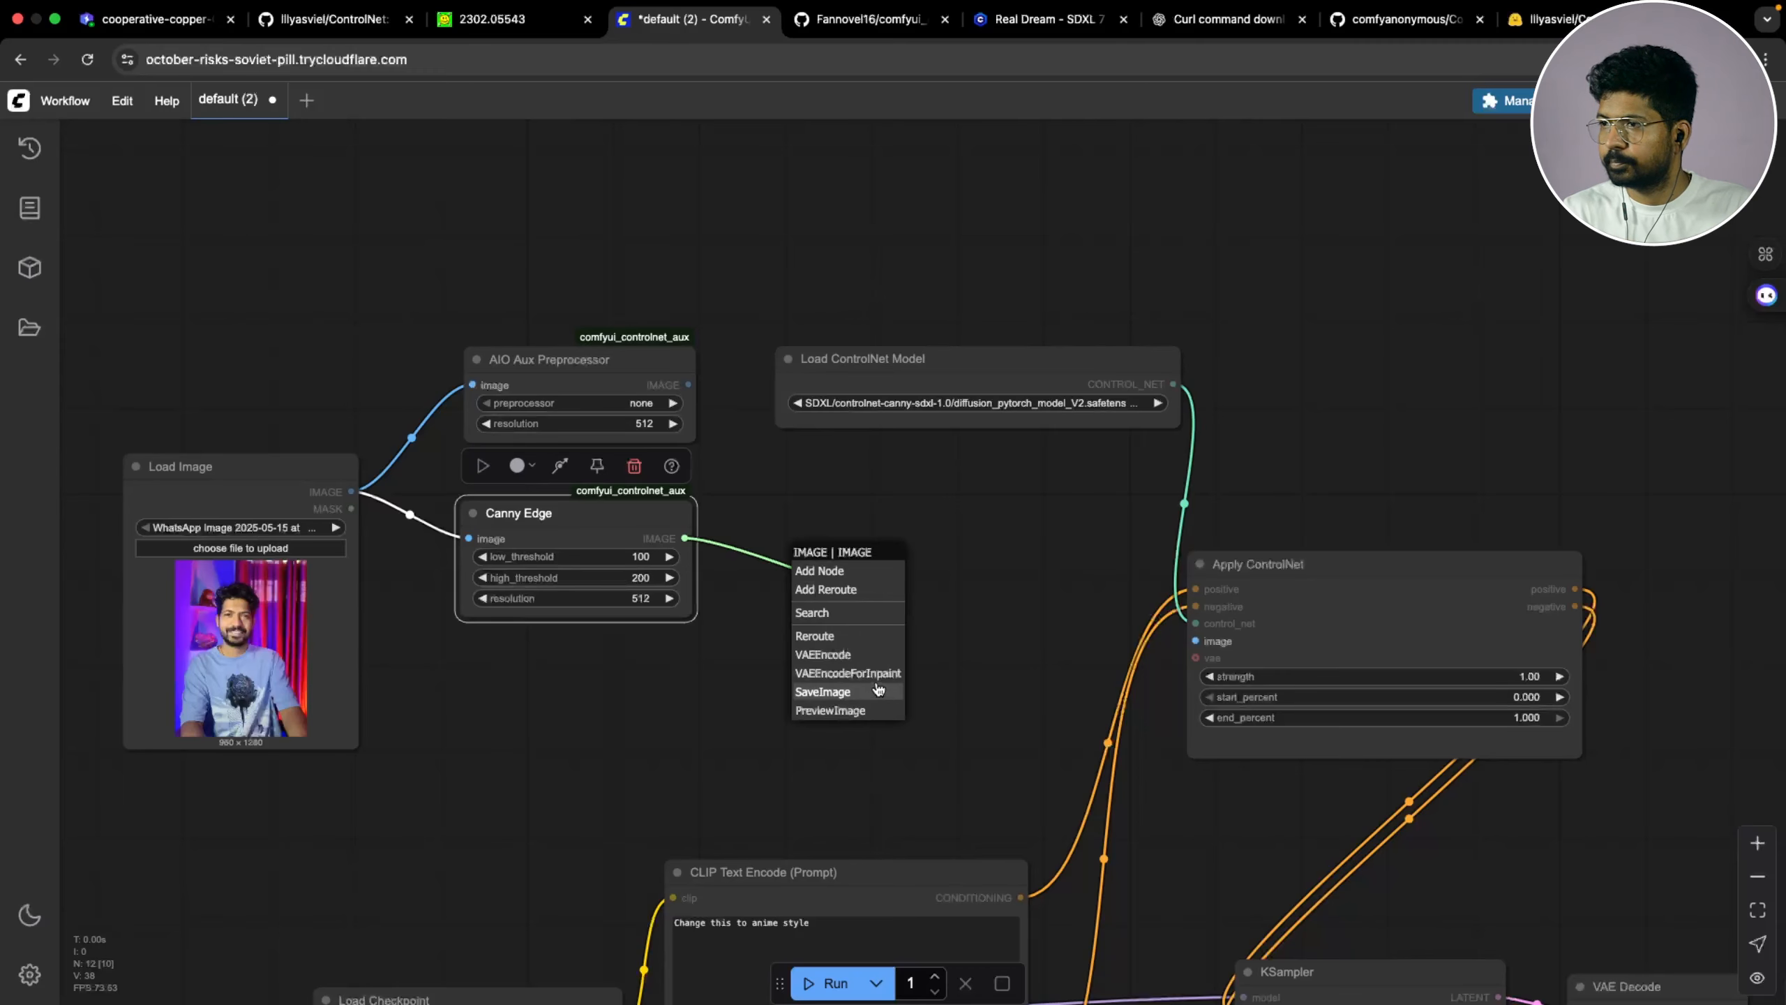
click(854, 710)
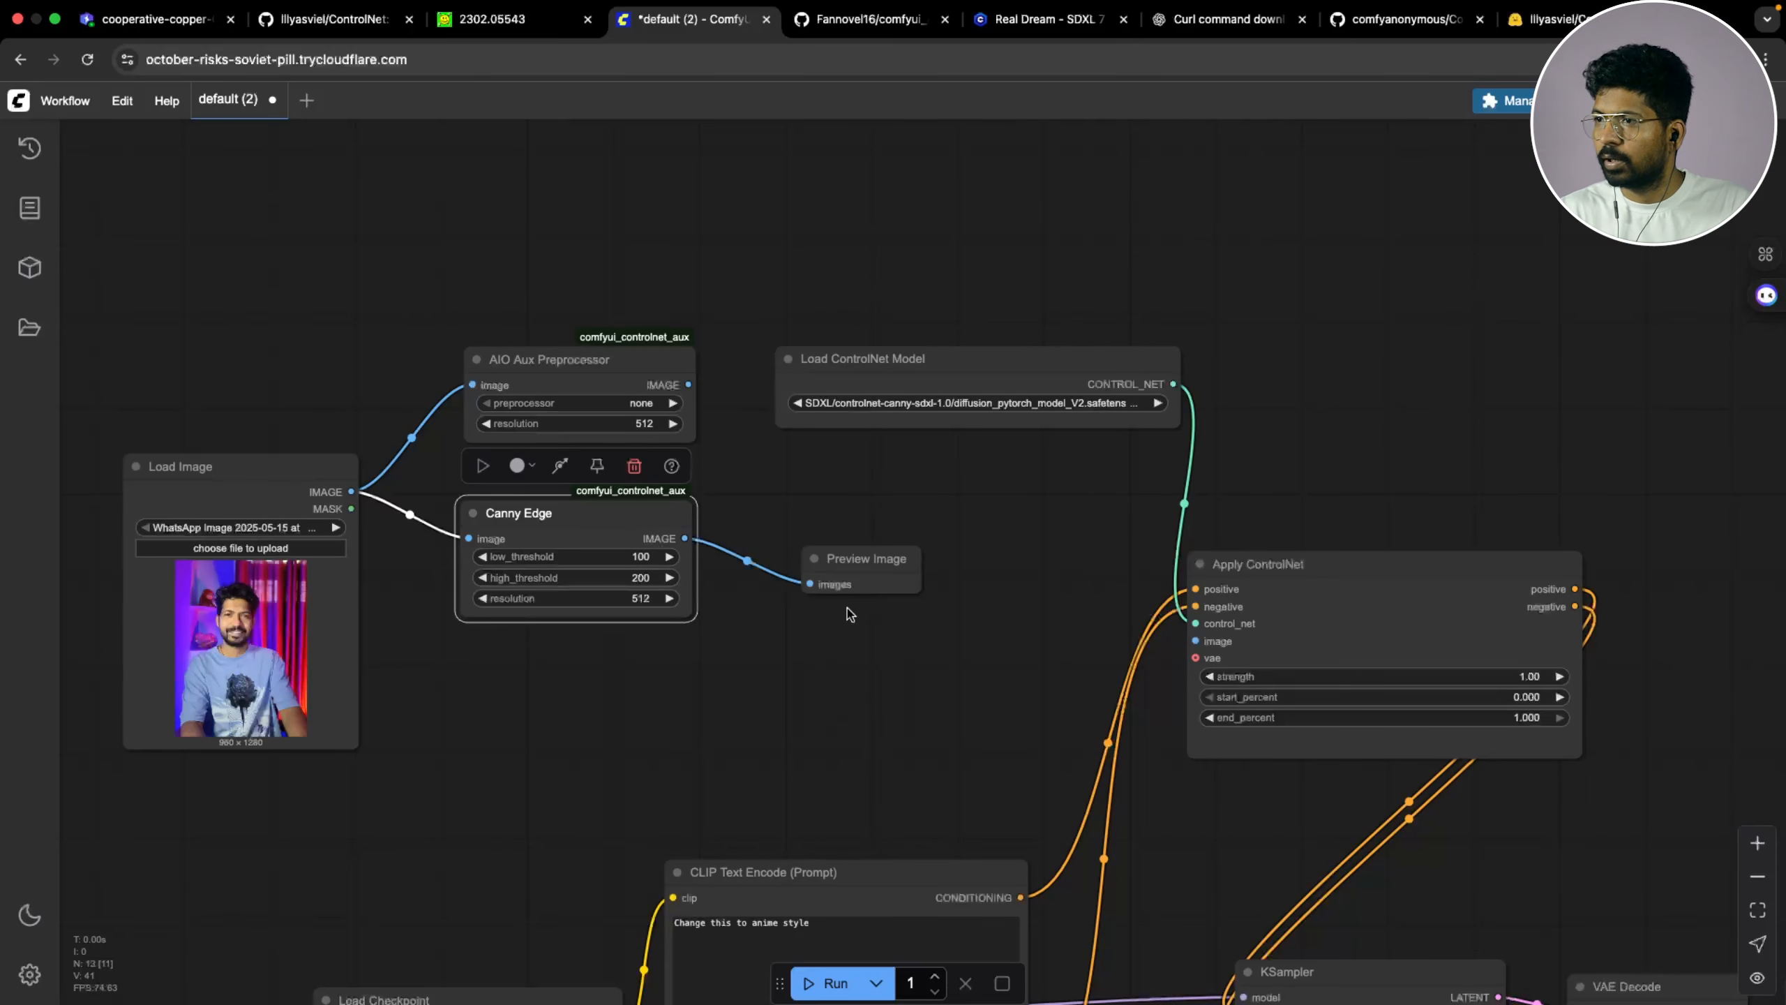
drag(758, 577, 868, 645)
drag(1018, 443, 1534, 485)
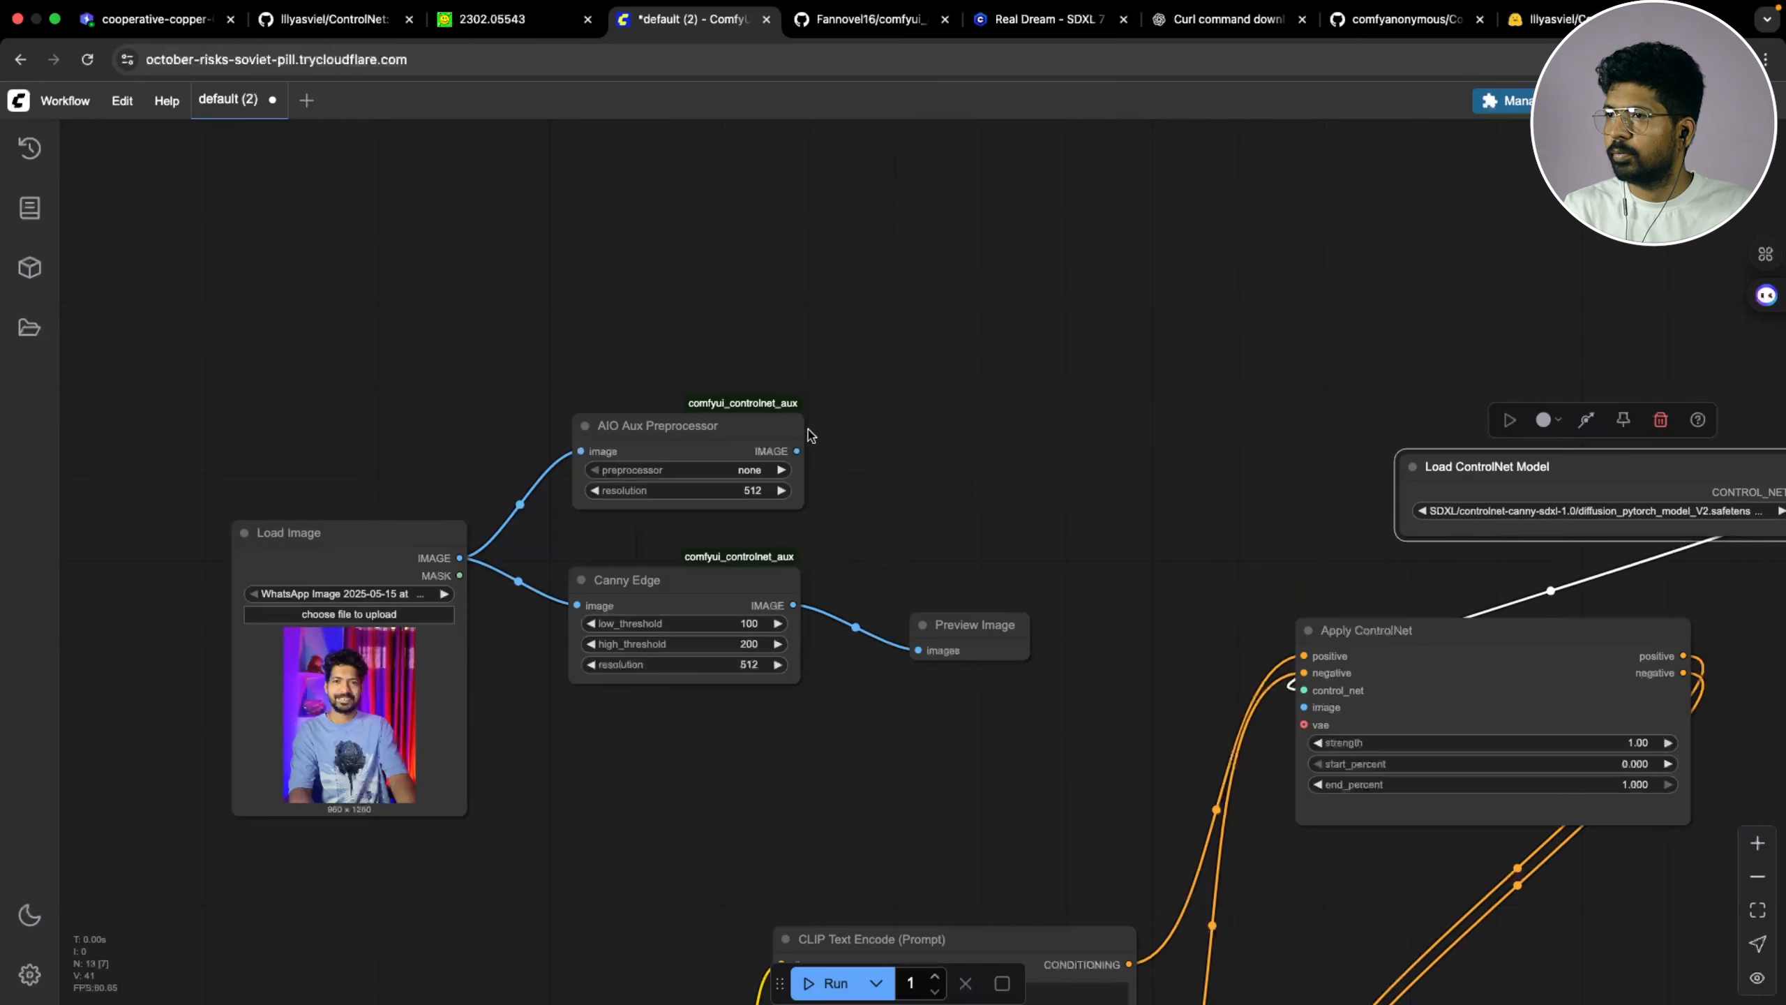
drag(796, 450, 977, 440)
click(981, 596)
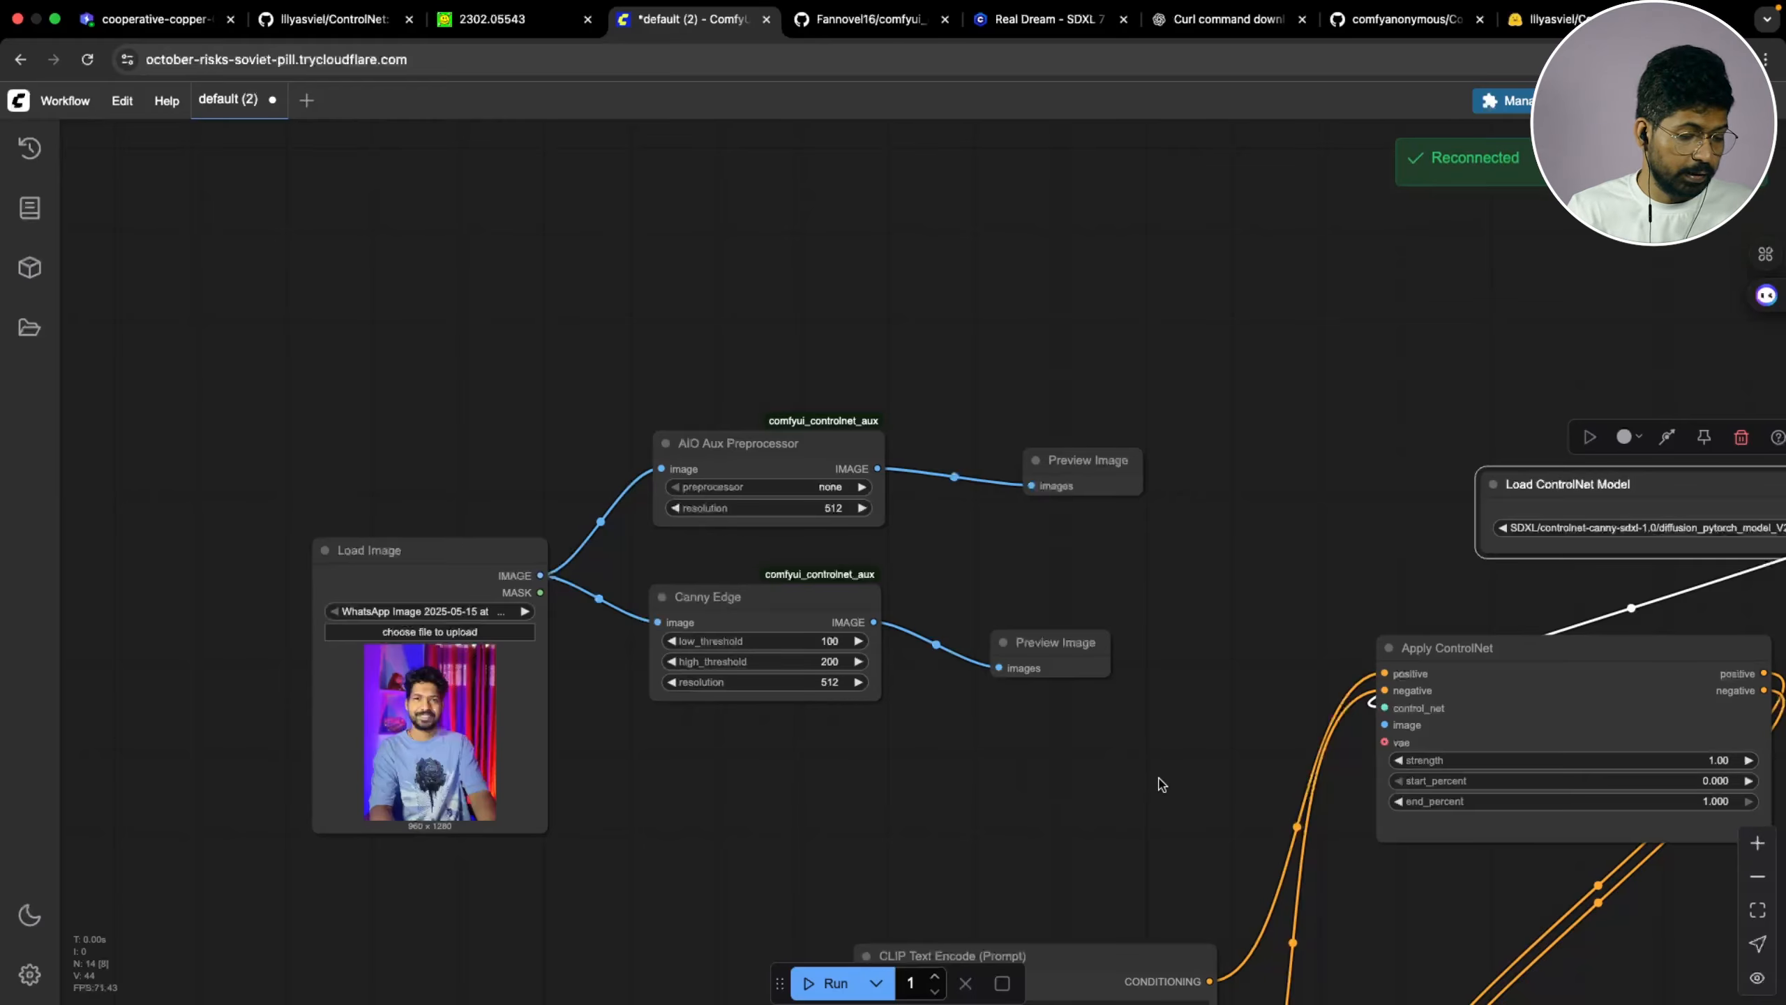
Copy the Load Image, AIO Aux Preprocessor, Canny Edge and two connected Preview Image nodes into a new blank workflow
drag(1182, 813, 279, 404)
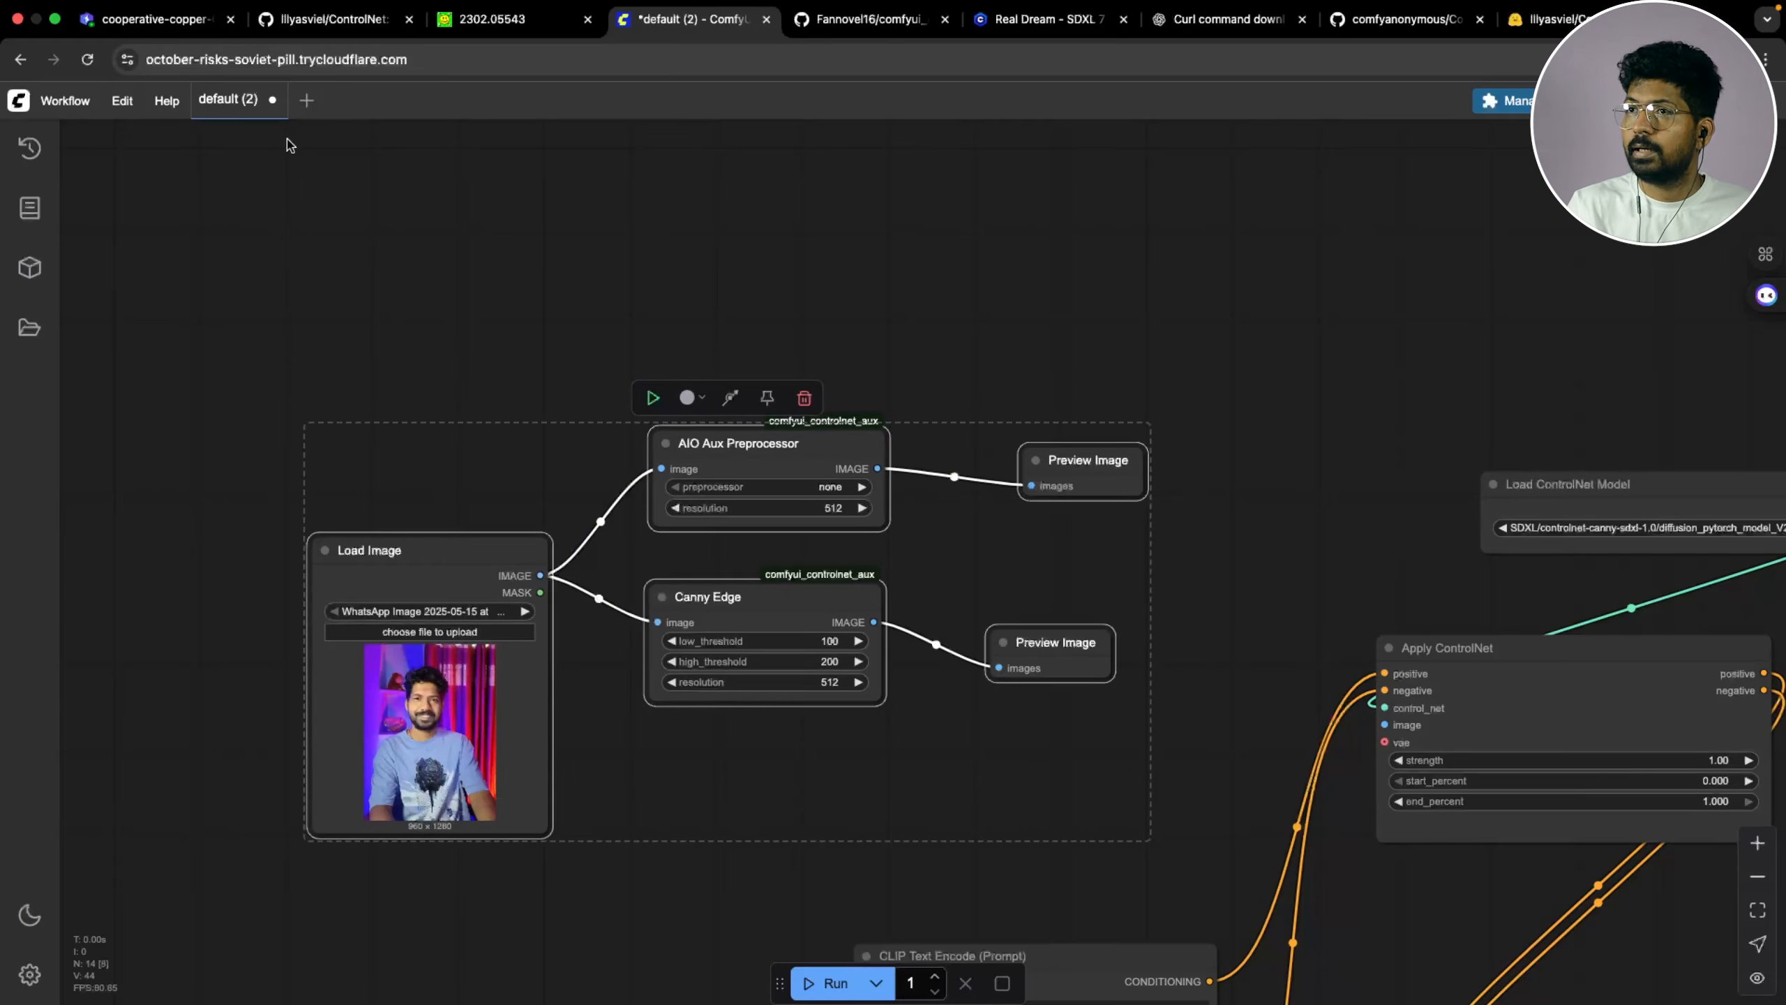
click(305, 100)
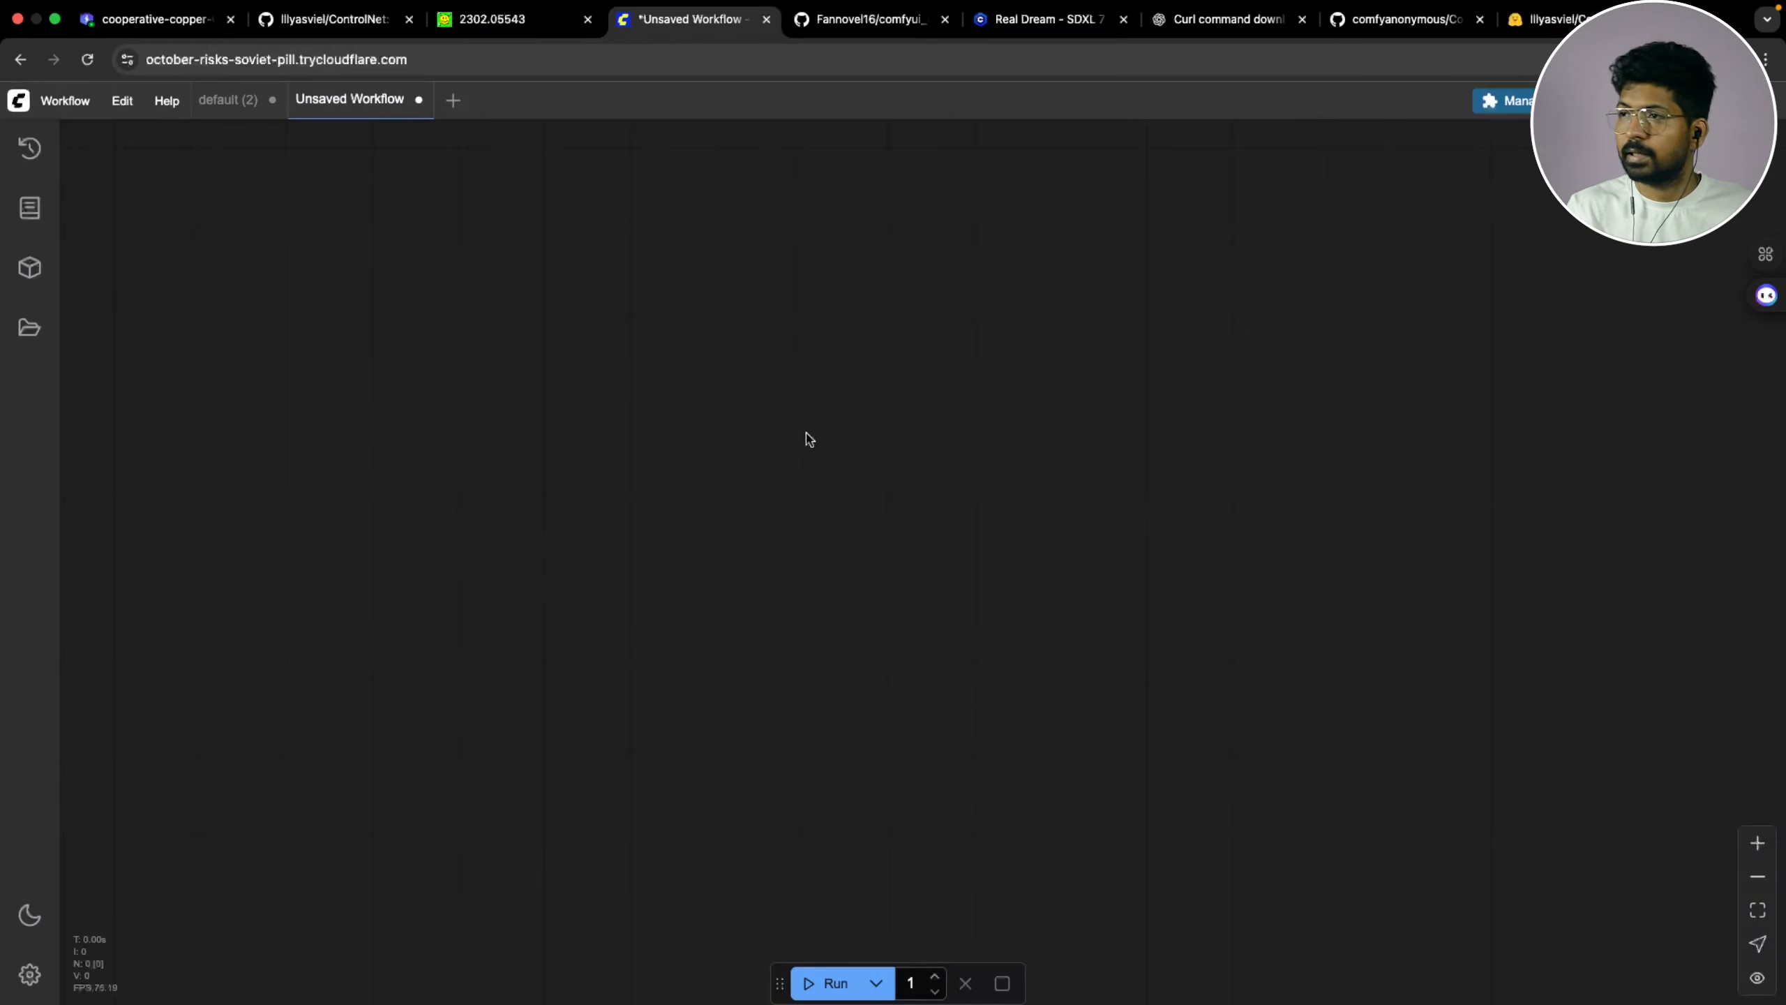
key(ctrl+v)
drag(621, 523, 382, 567)
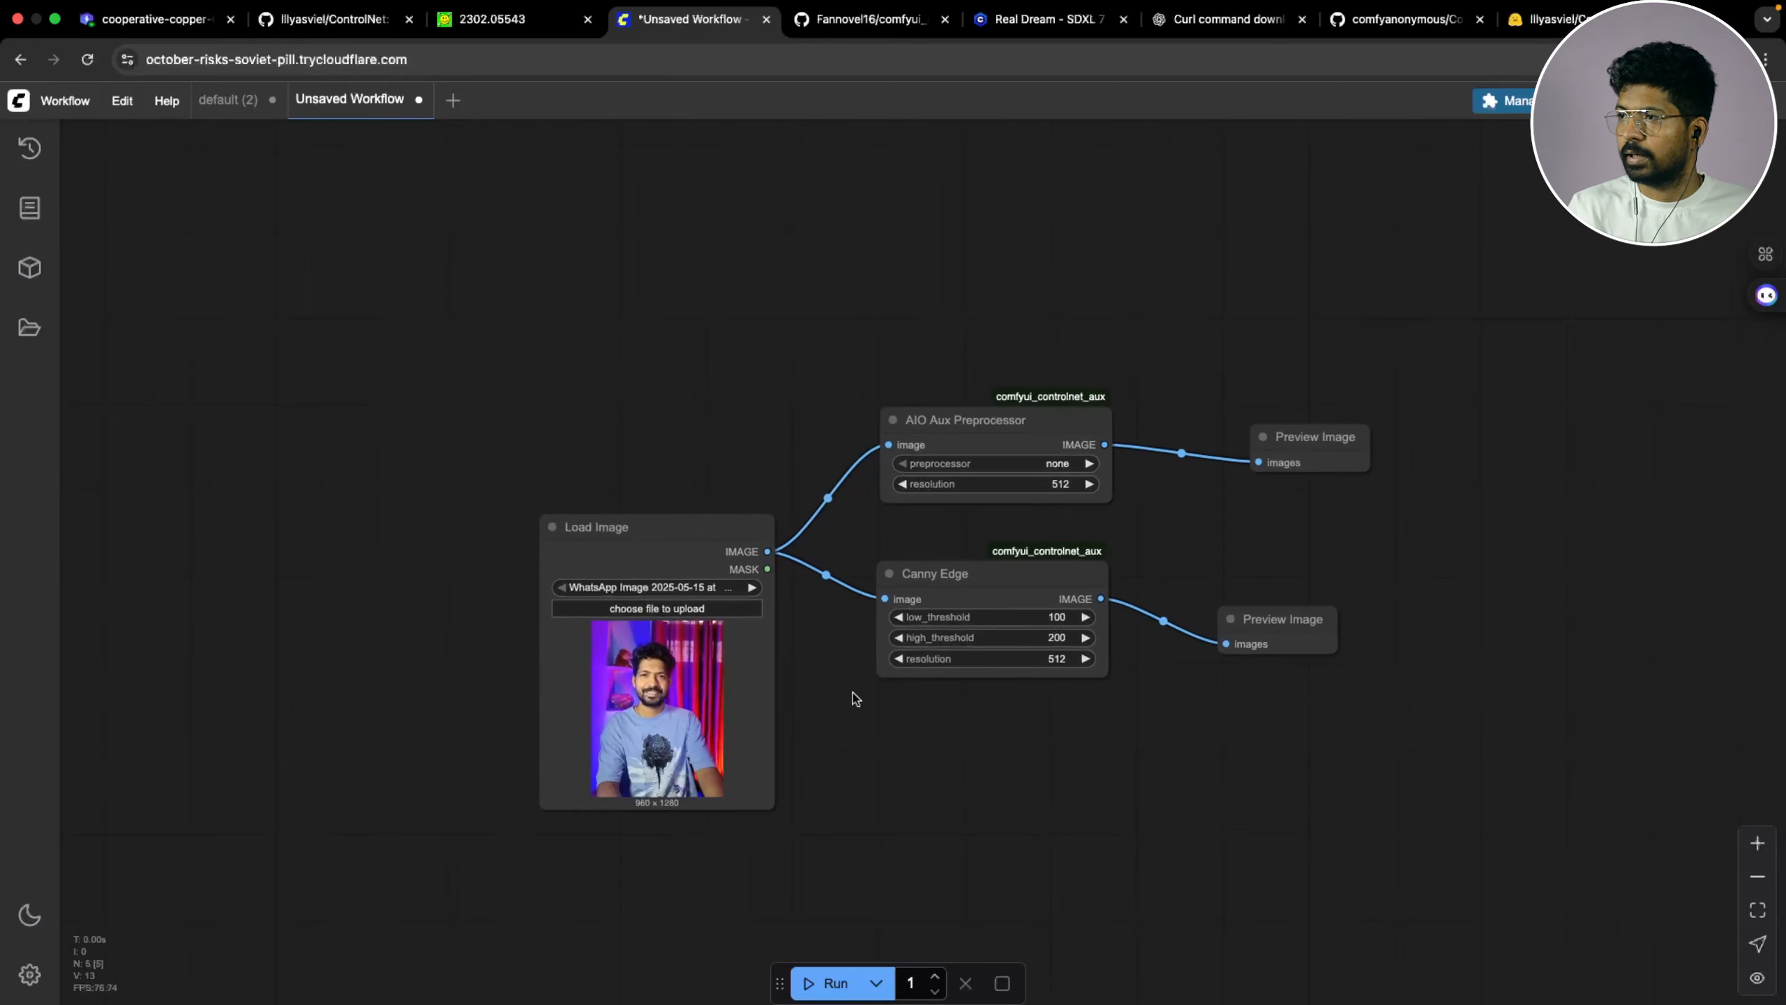
Run the new workflow and move Canny Edge's Preview Image below the AIO Aux Preprocessor's preview
scroll(1068, 718, up, 2)
click(948, 597)
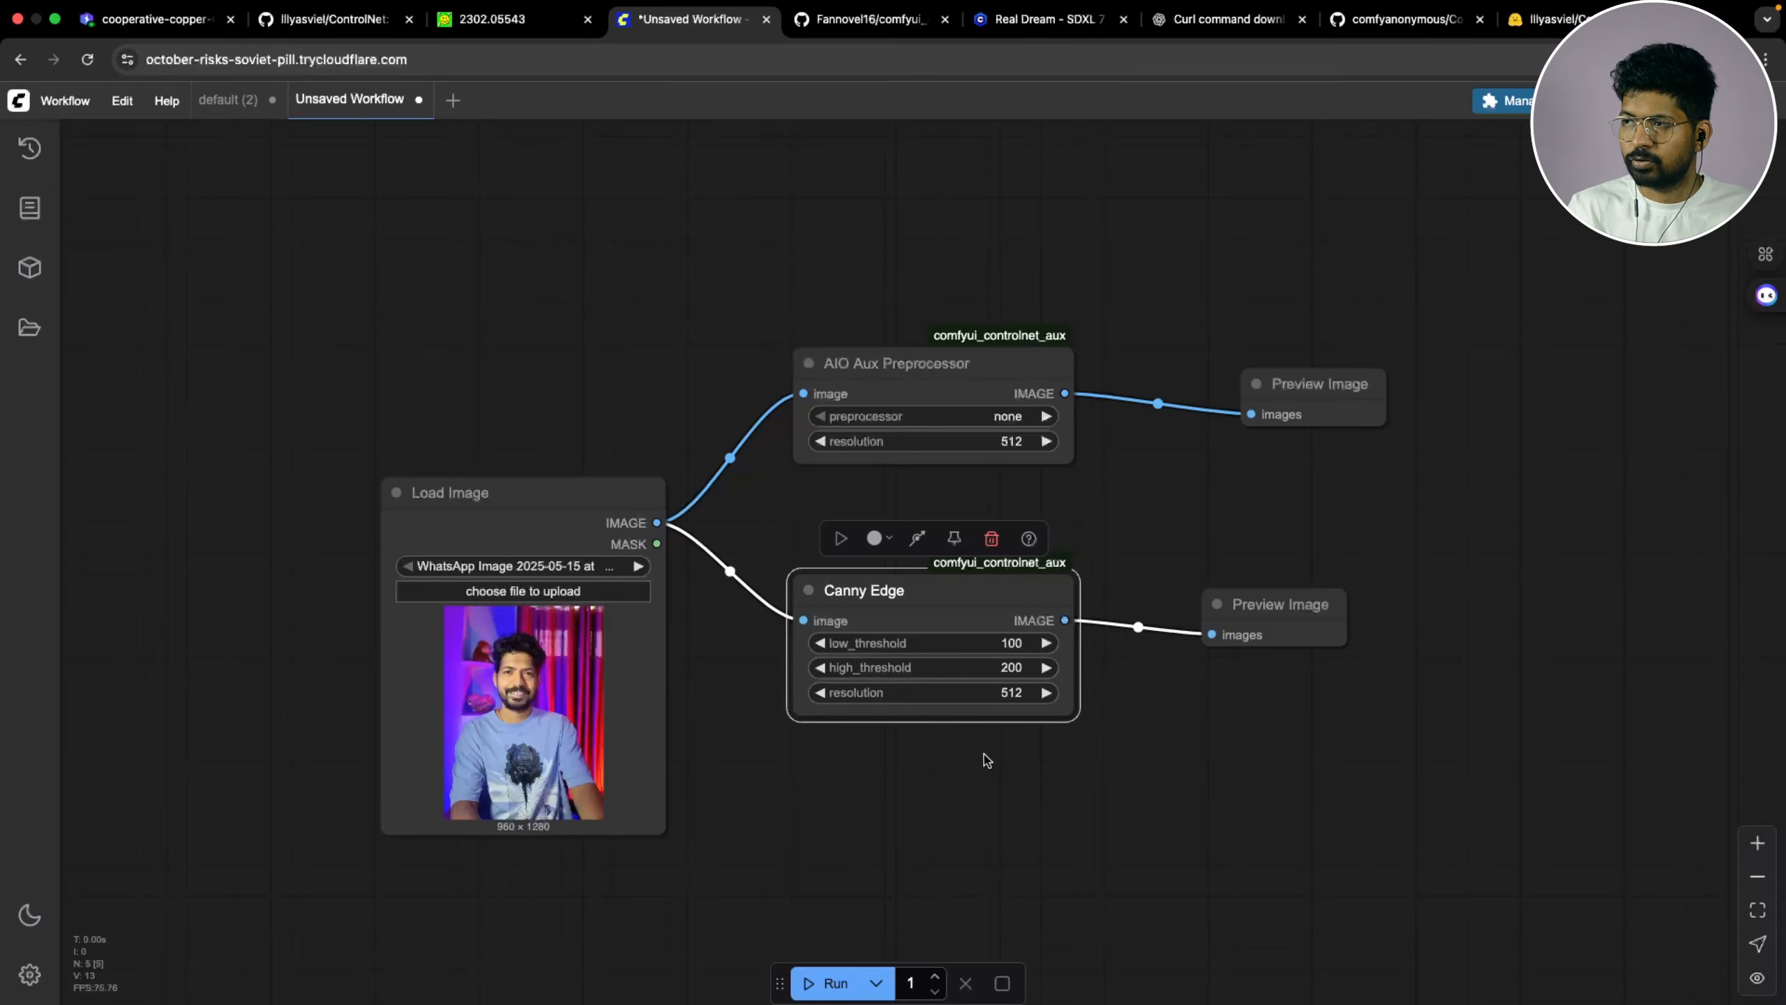
click(830, 983)
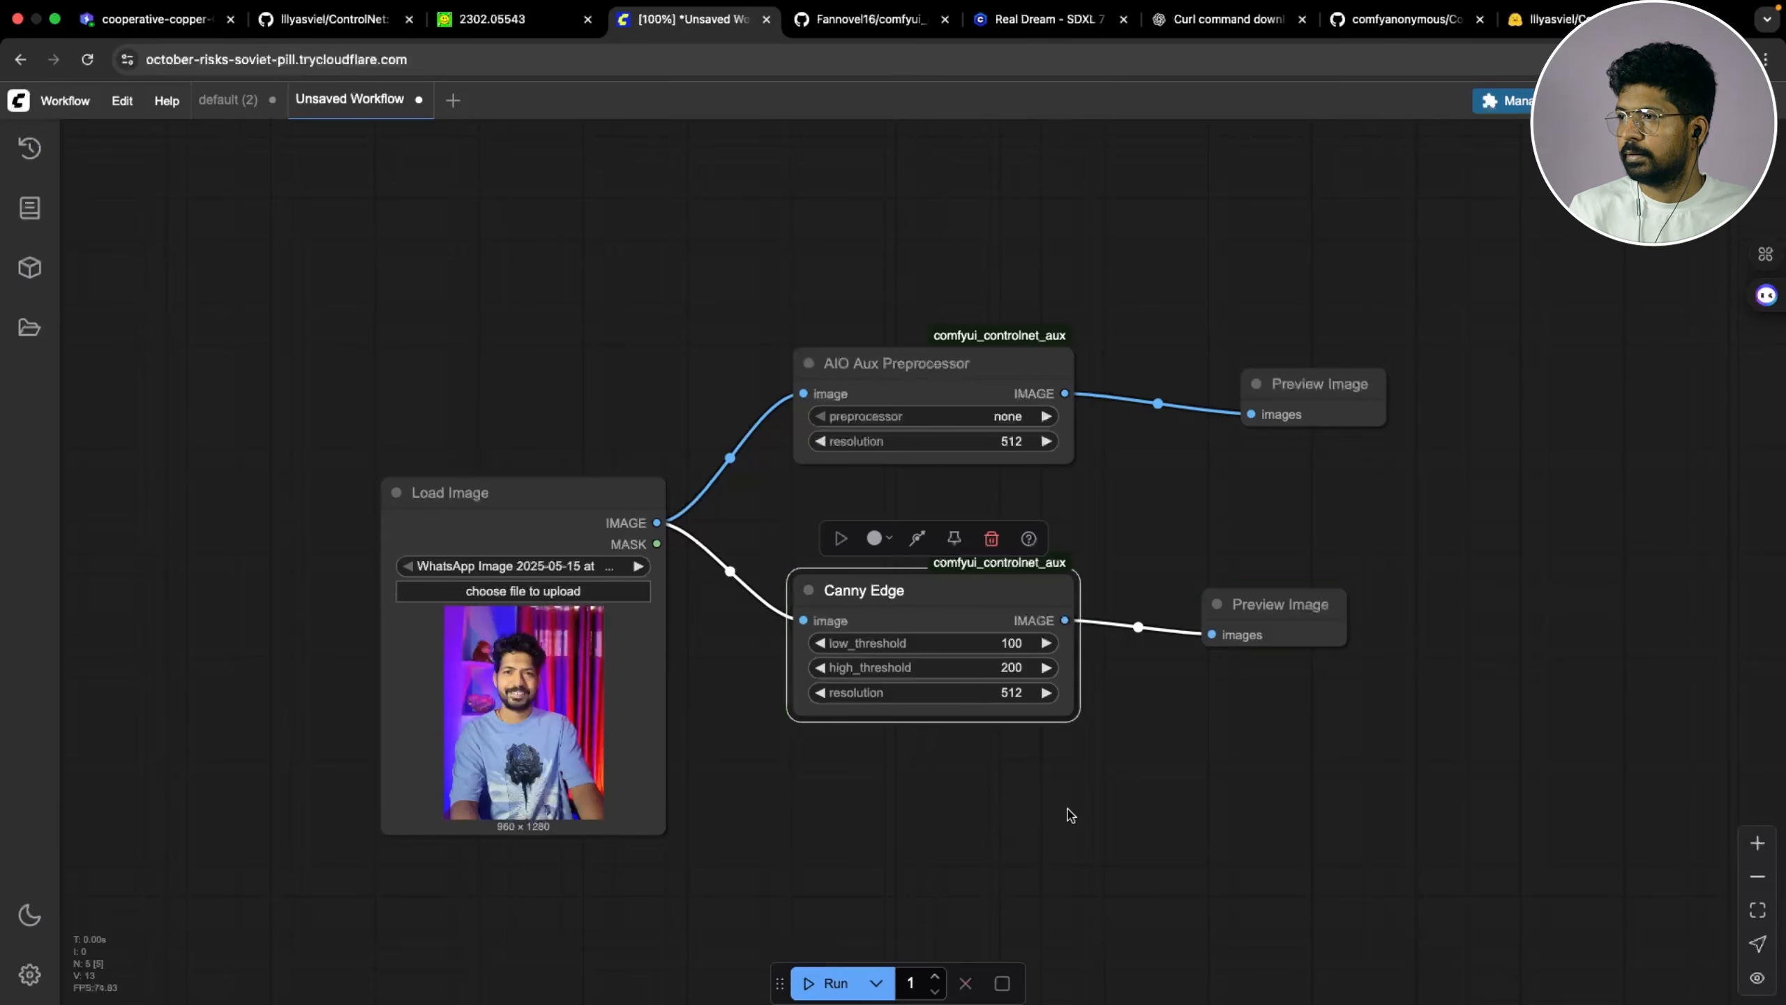
drag(1227, 803, 1231, 891)
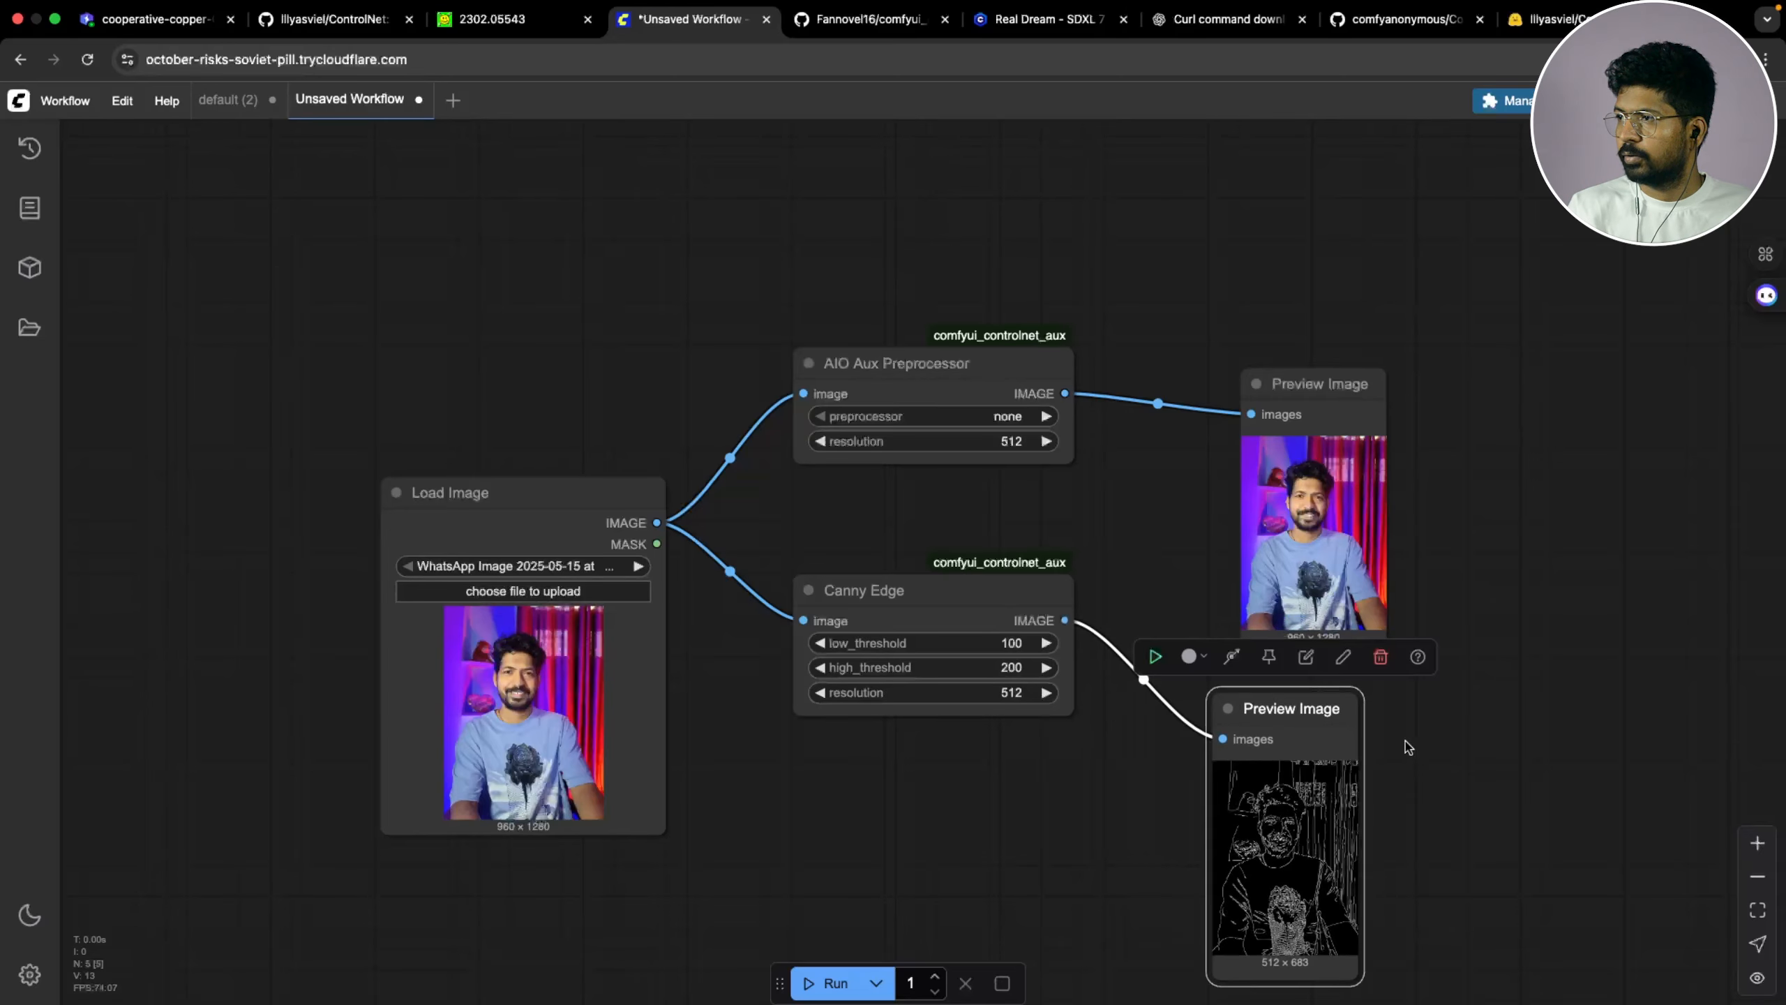
Switch the AIO Aux Preprocessor to PyraCannyPreprocessor and run the workflow again
drag(1409, 747, 1216, 697)
click(824, 371)
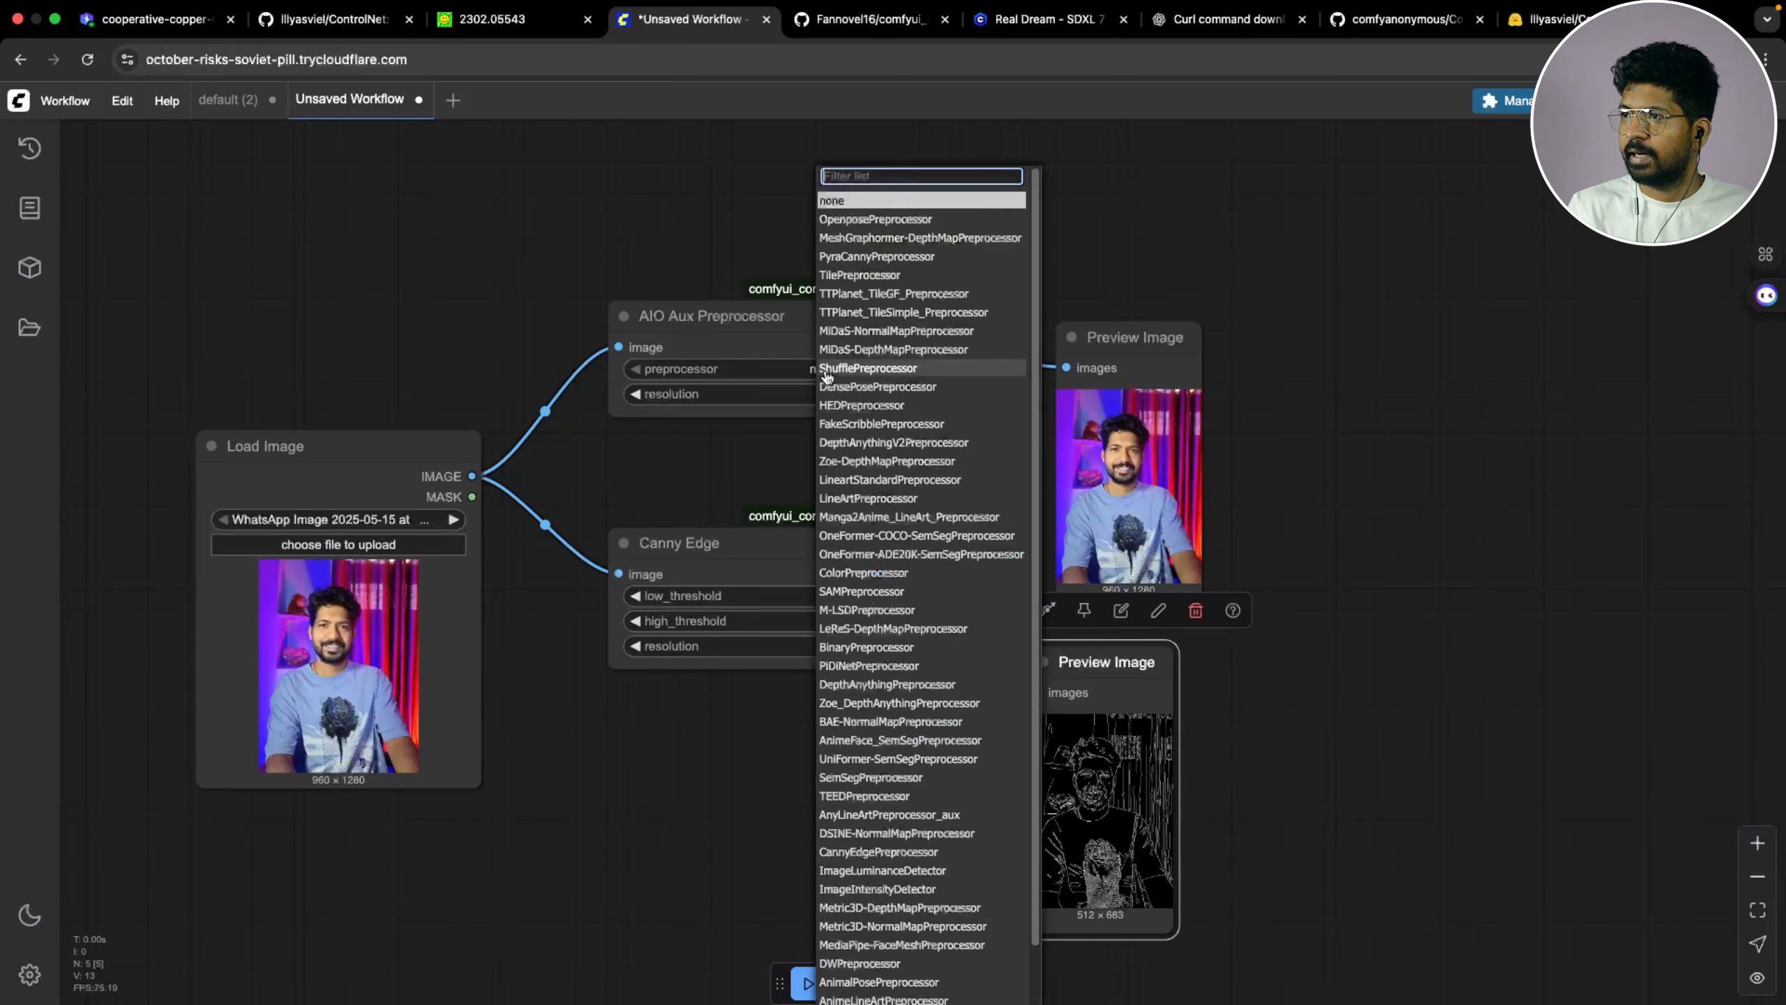
click(885, 256)
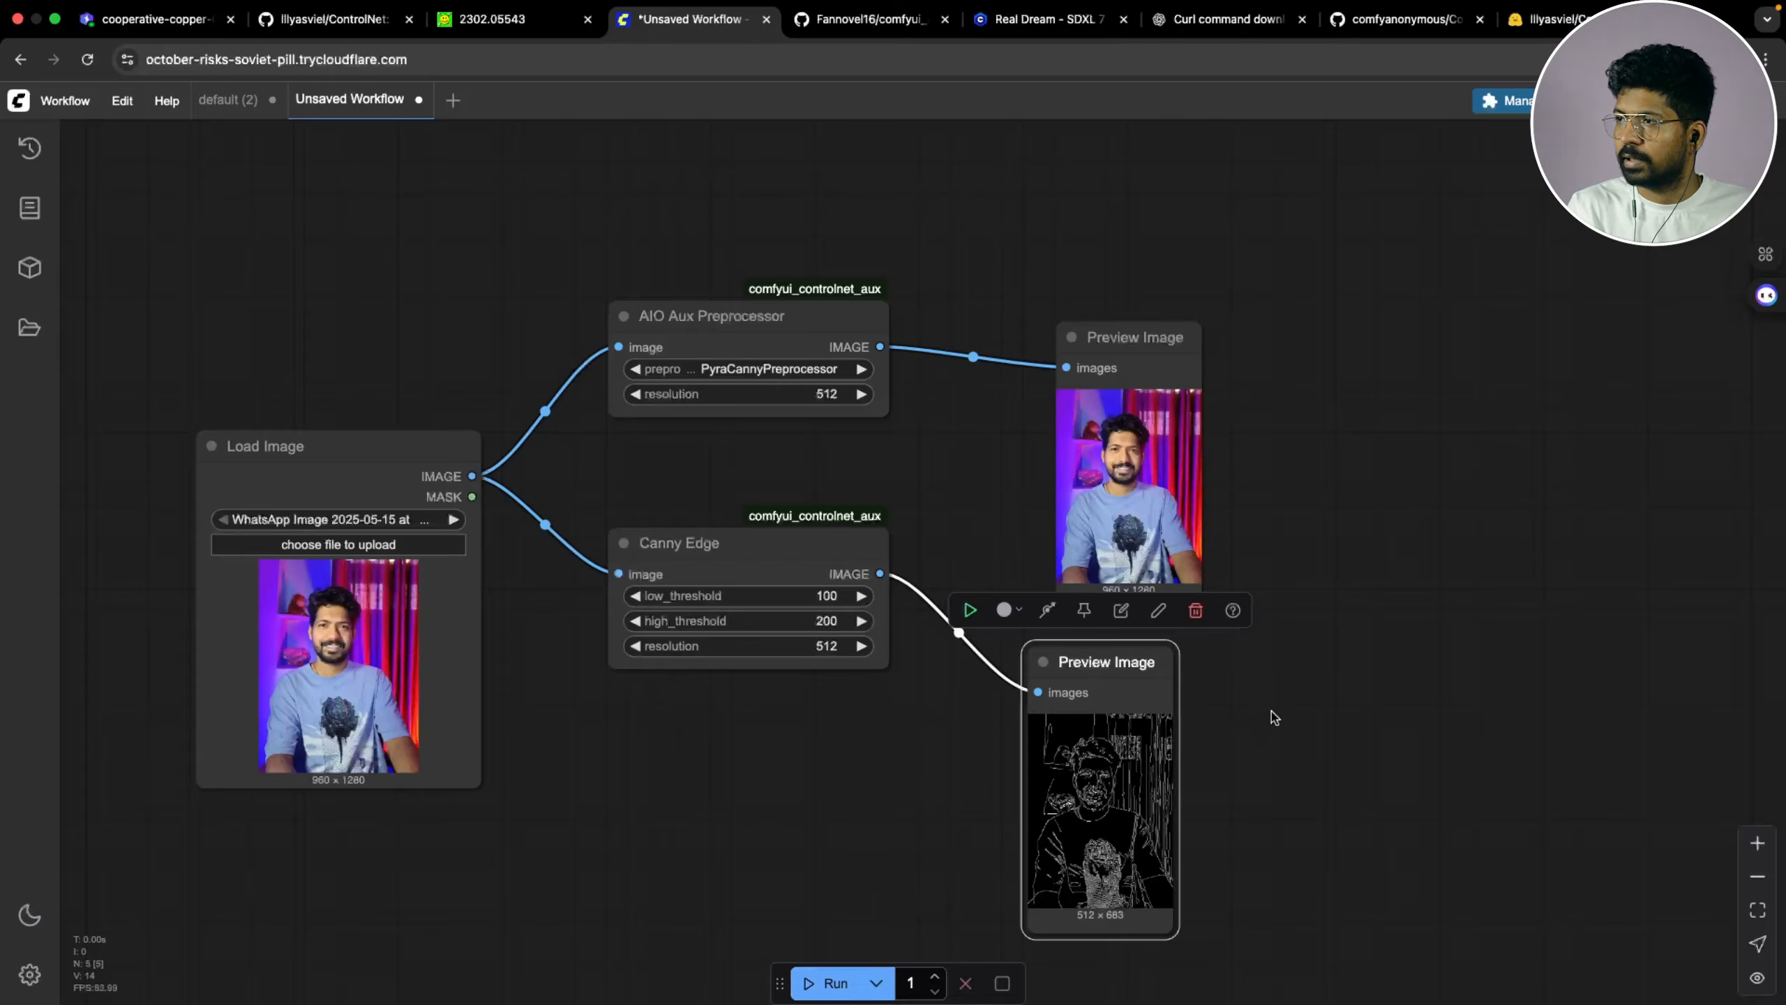
drag(1306, 758, 1125, 659)
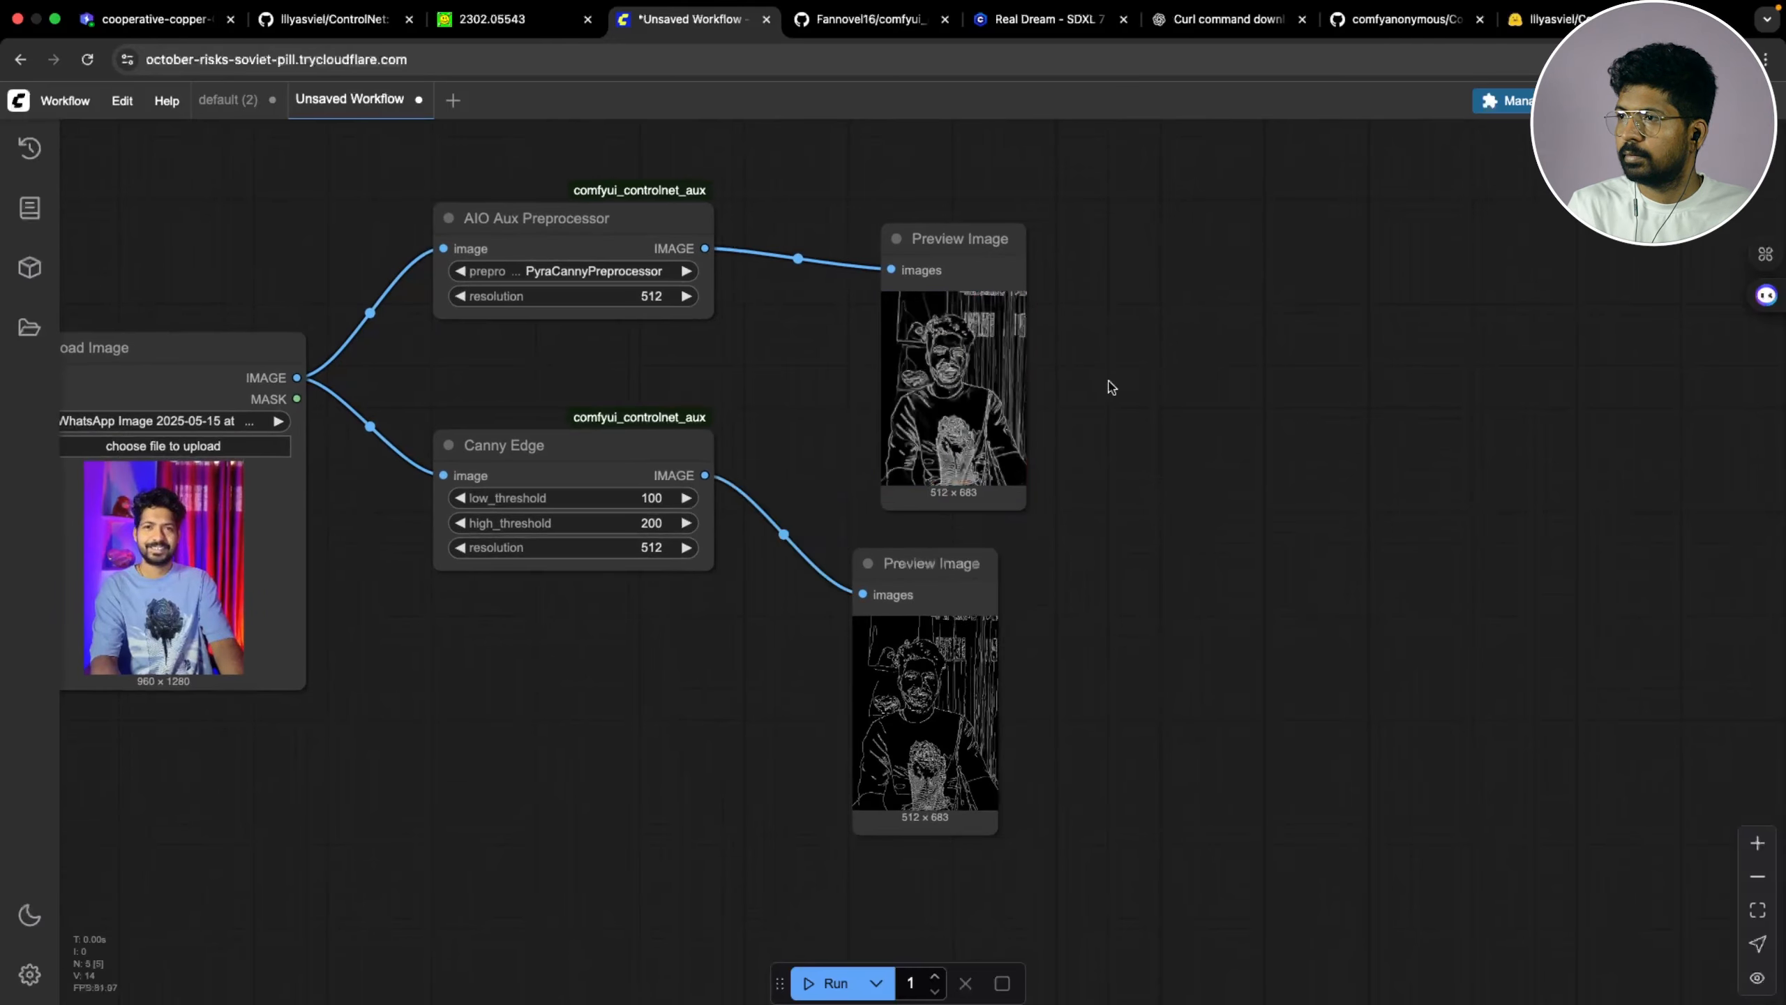
Enlarge both Preview Image nodes and space them apart so their edge maps can be compared without overlapping
drag(1020, 501, 1233, 708)
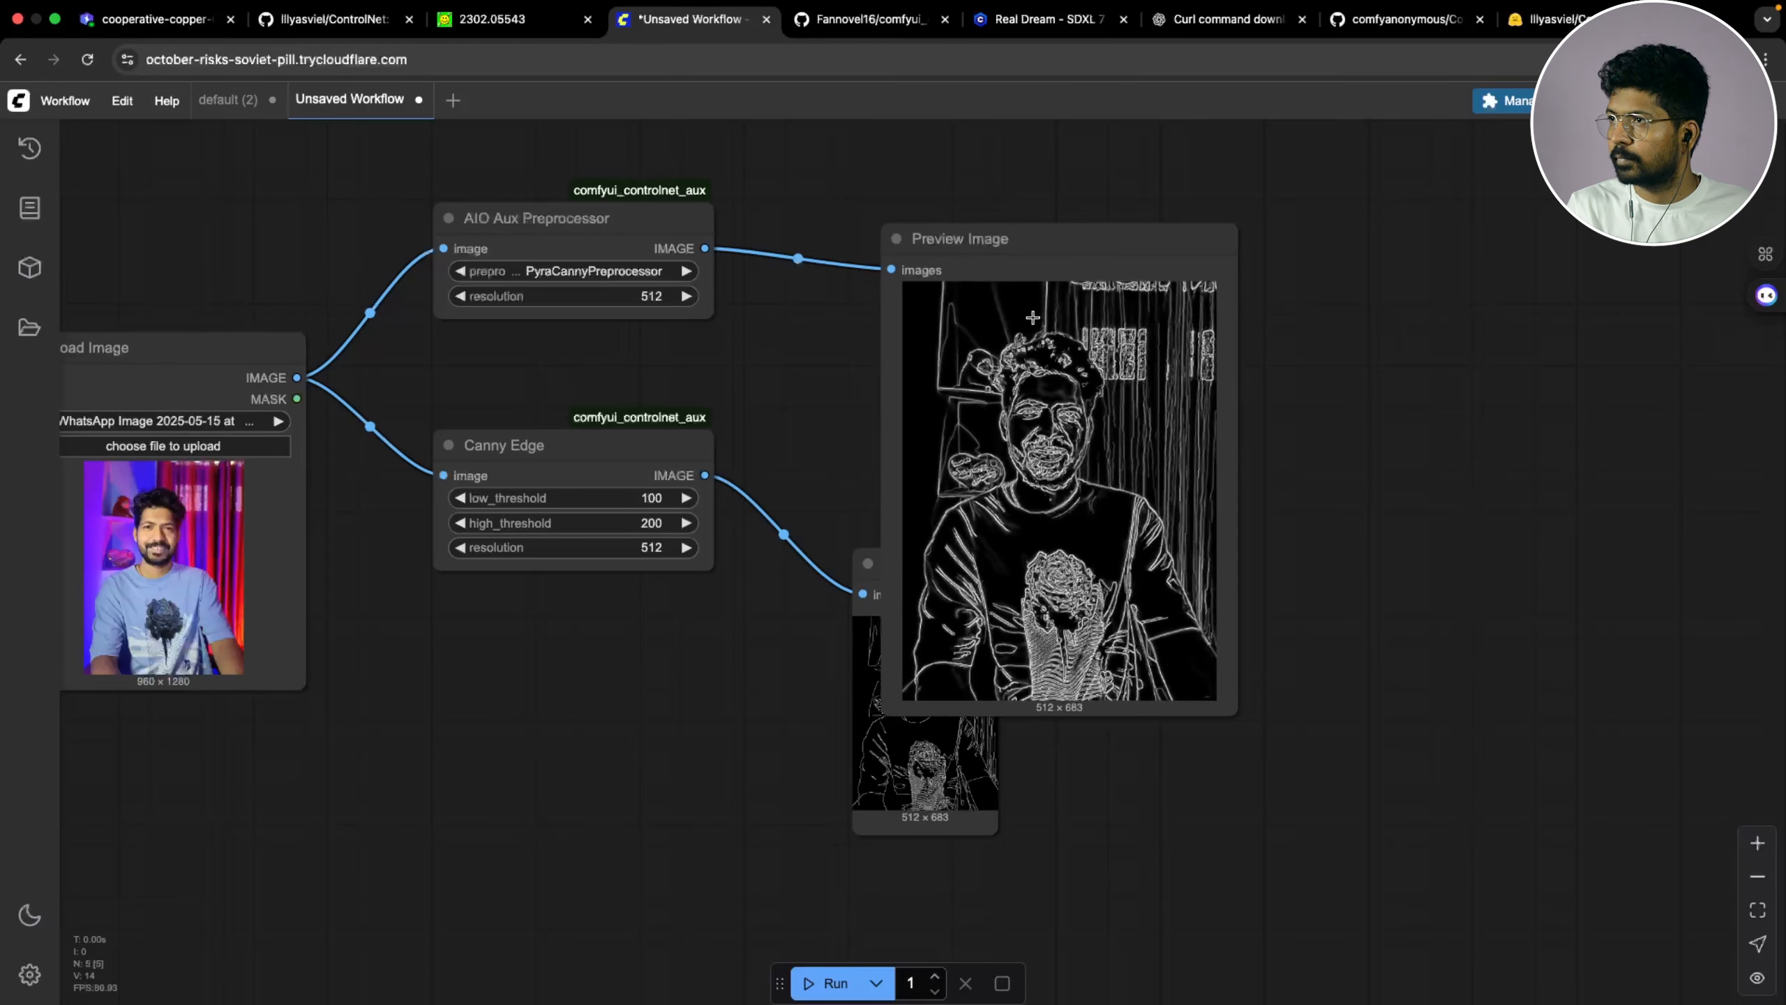
drag(1032, 318, 1245, 322)
drag(944, 567, 857, 447)
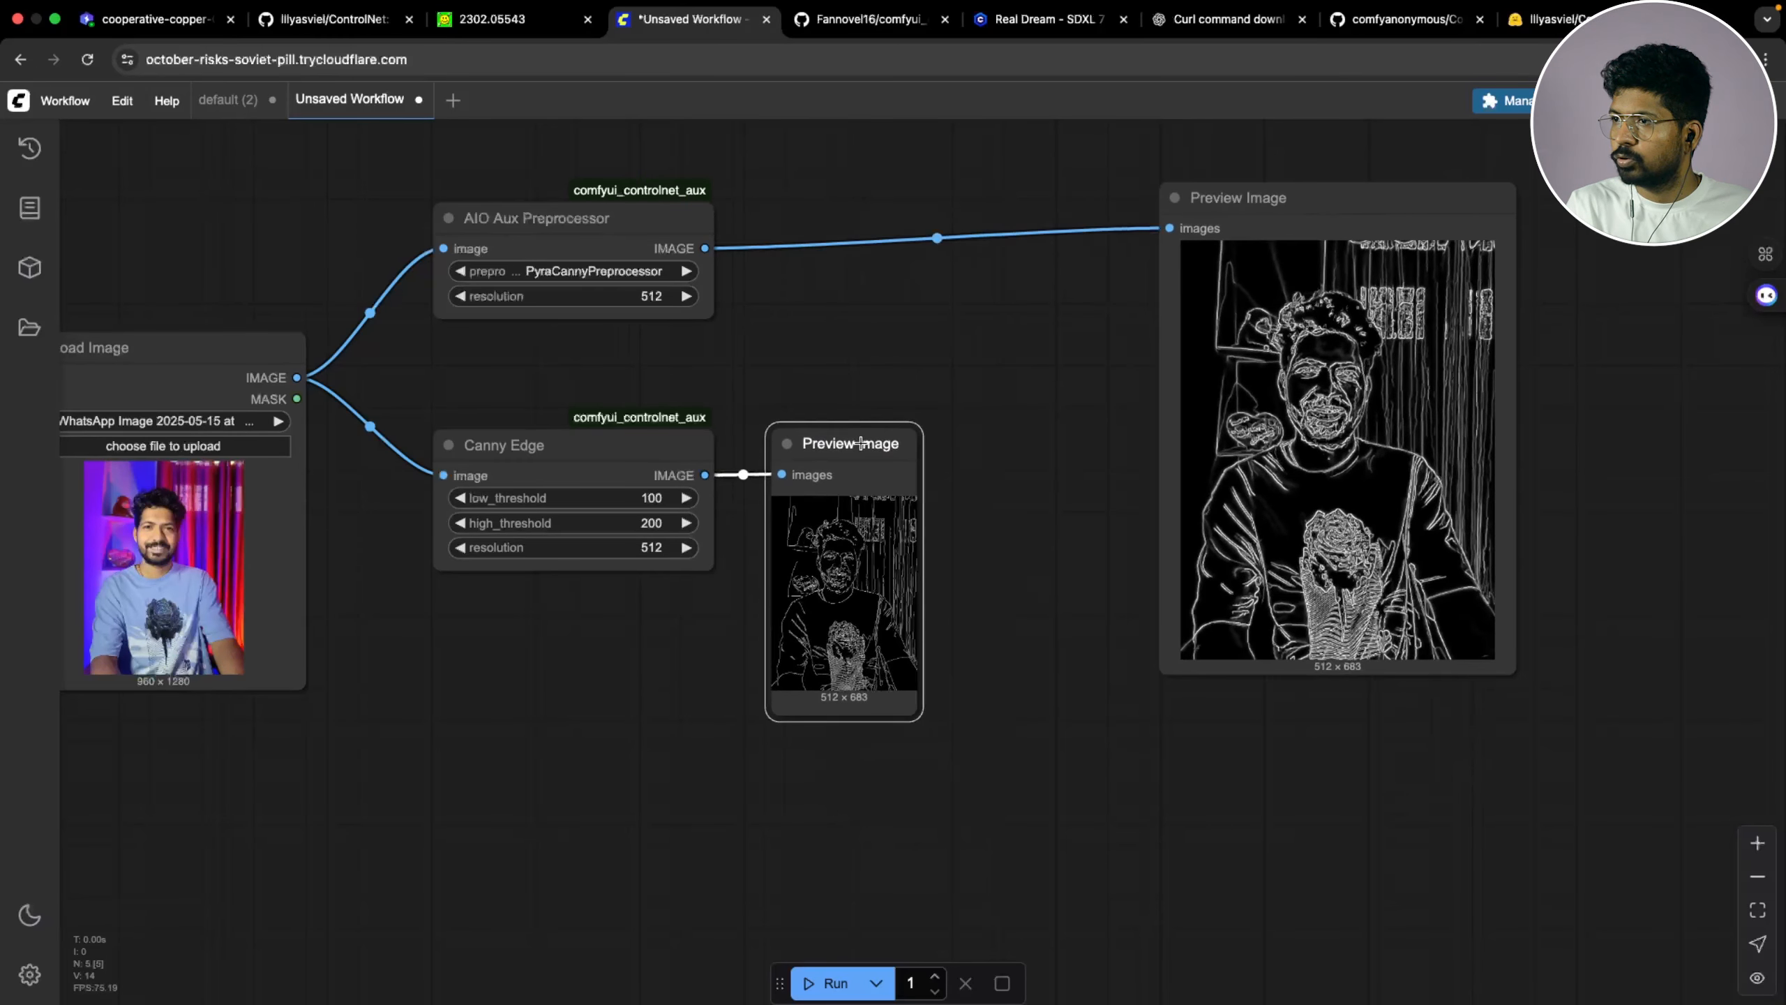
drag(921, 720, 1098, 941)
drag(1194, 868, 1225, 837)
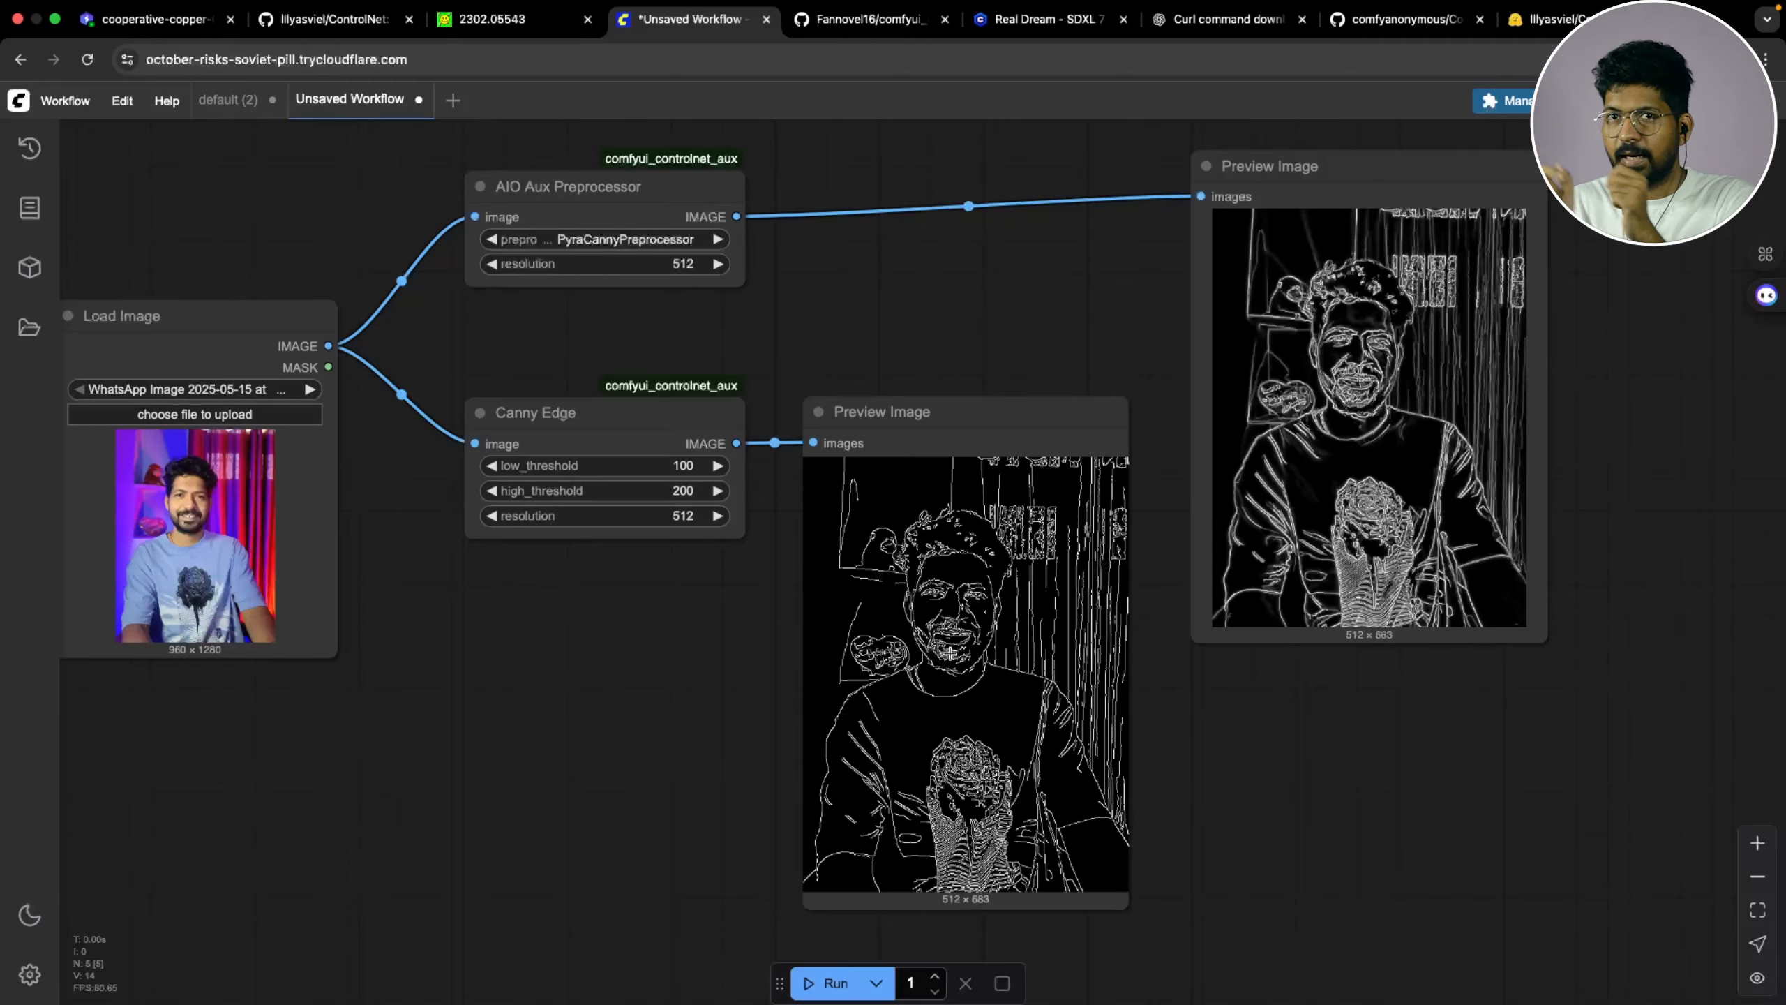
drag(1196, 697, 1364, 658)
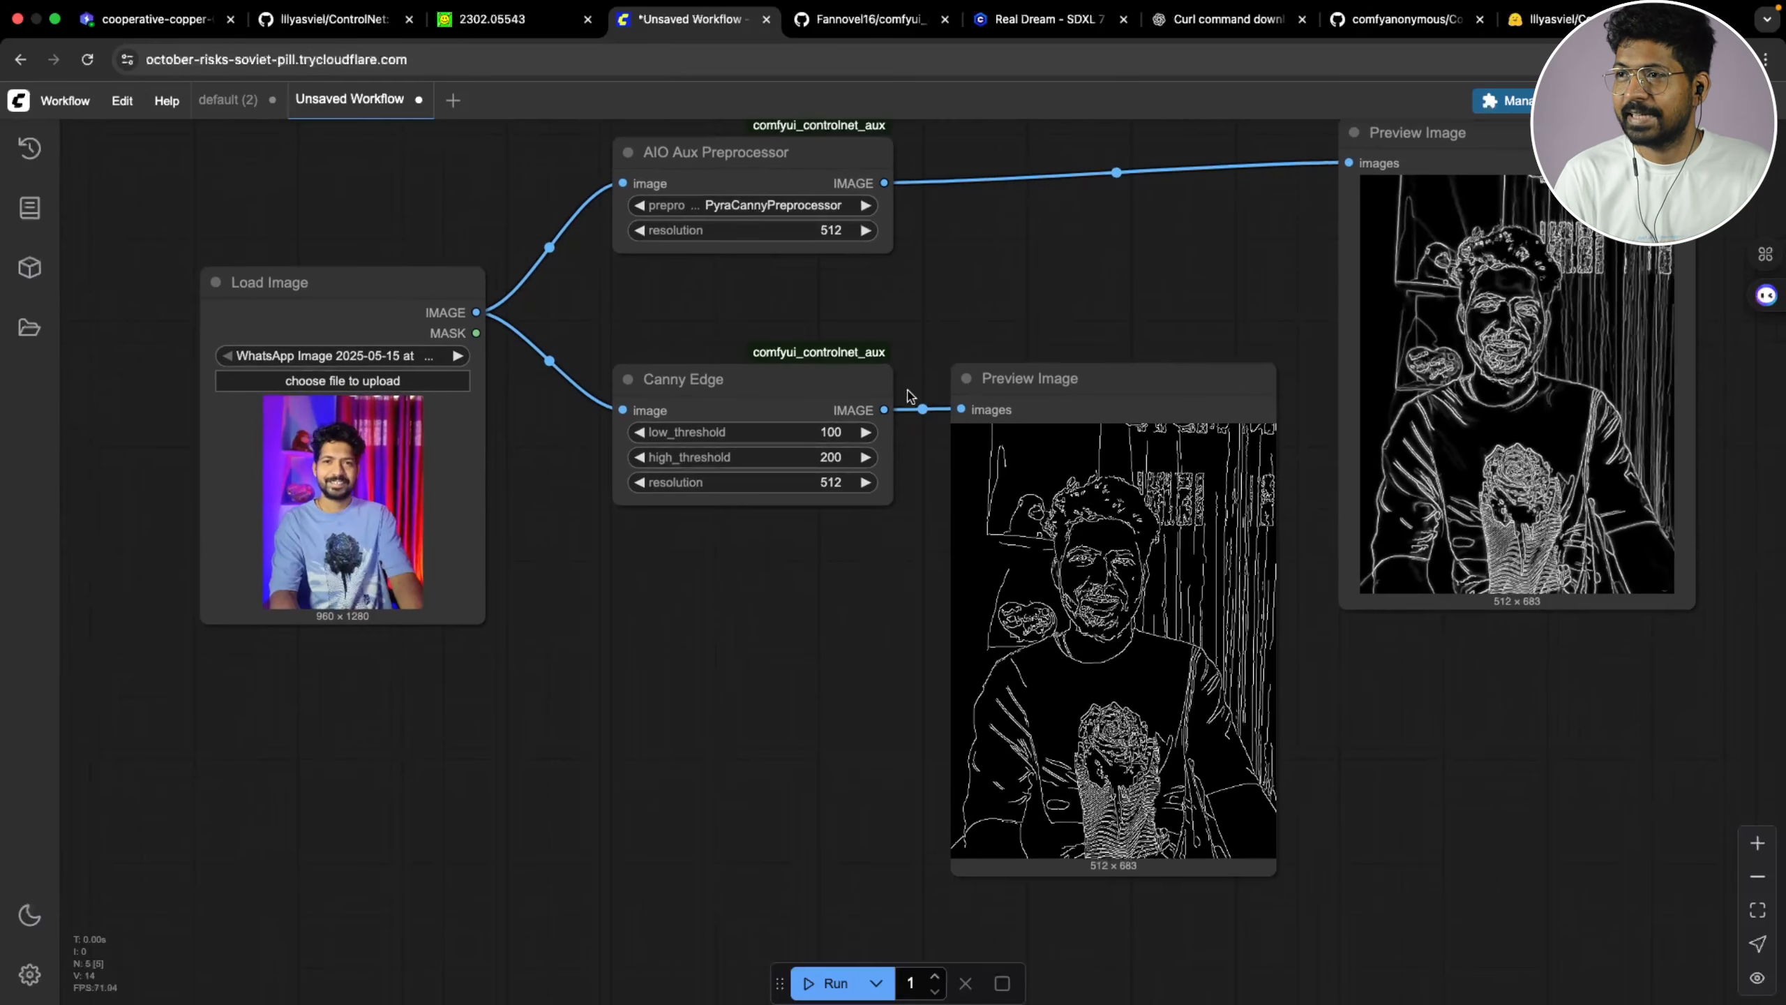
drag(1007, 409, 1003, 449)
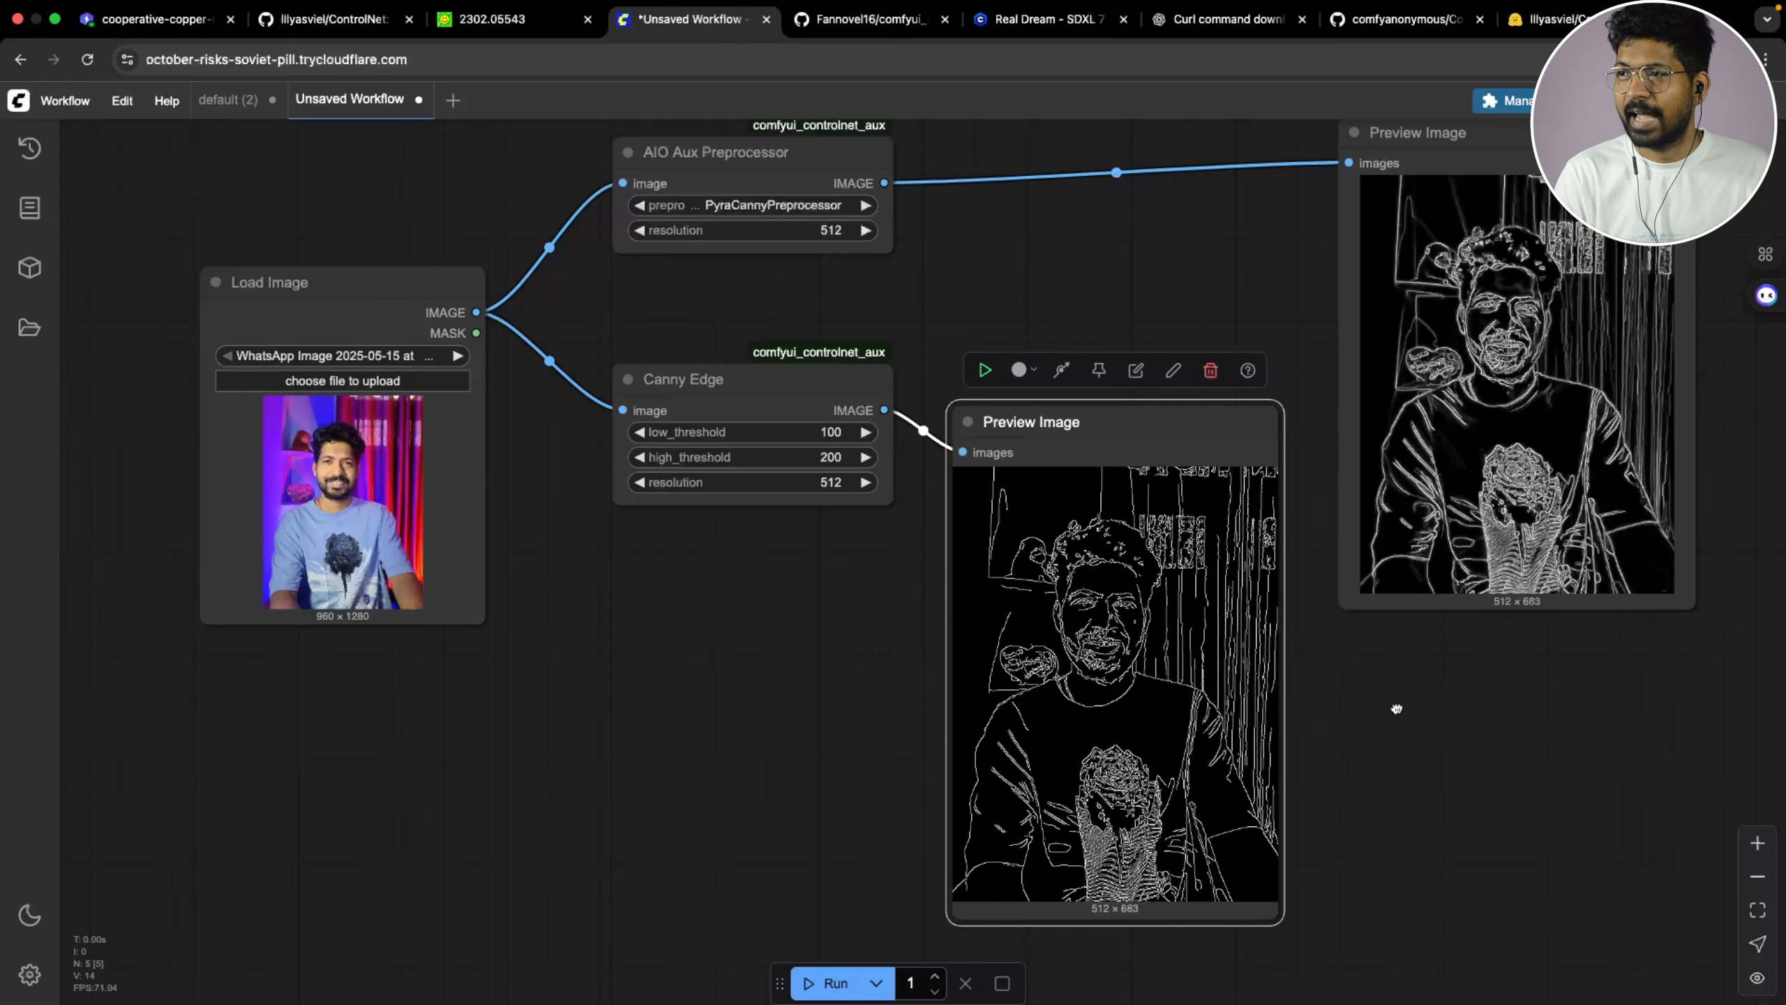
drag(1397, 707, 1299, 711)
Set the AIO Aux Preprocessor's preprocessor to MiDaS-DepthMapPreprocessor
drag(851, 224, 666, 486)
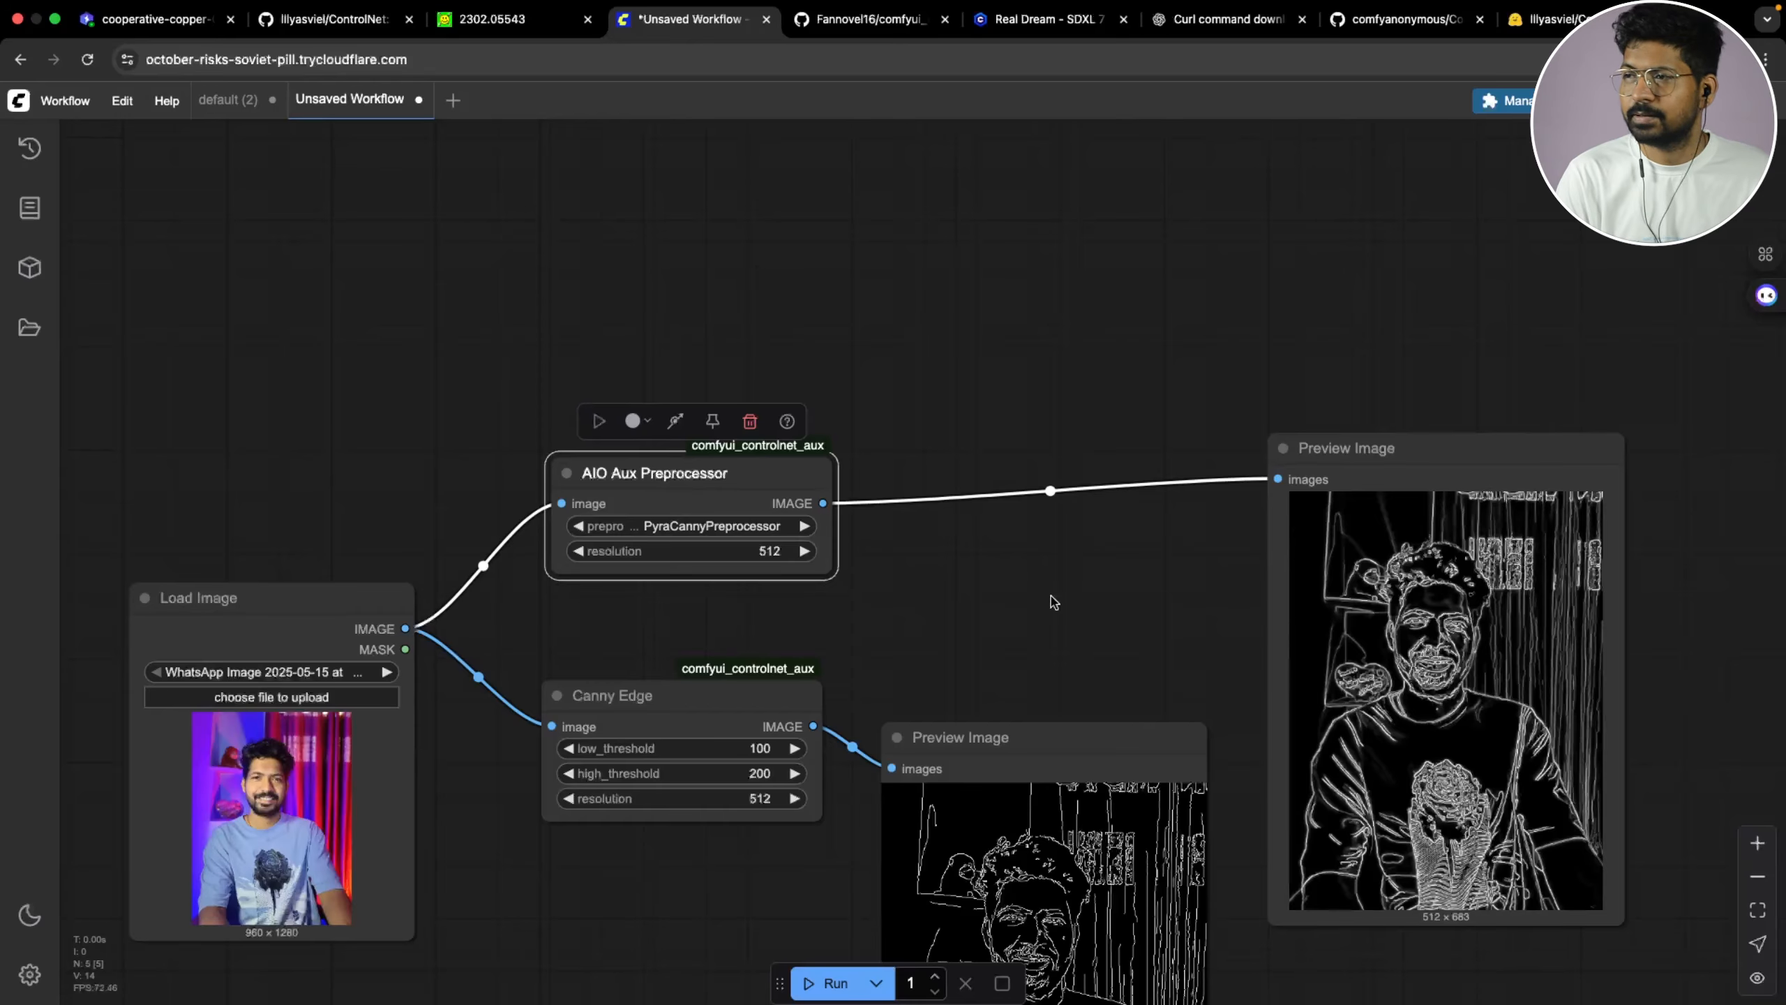
drag(1057, 595, 1072, 557)
click(751, 495)
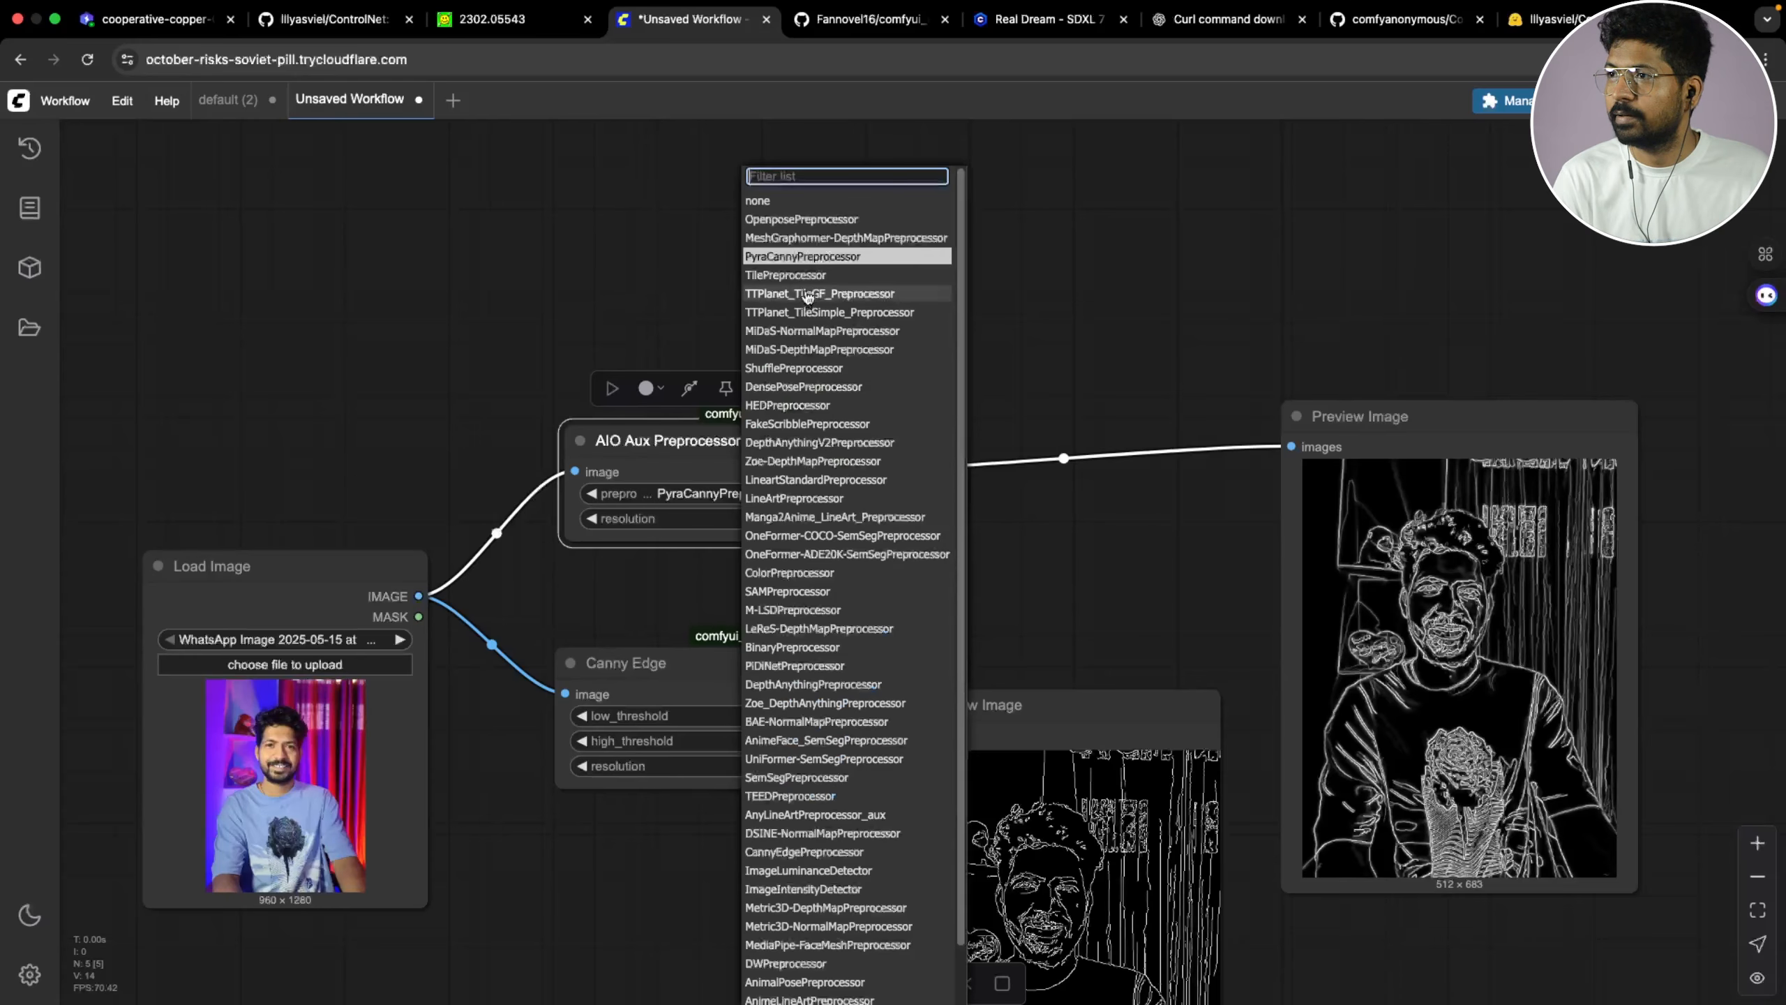
click(817, 349)
scroll(880, 557, down, 5)
scroll(837, 617, left, 5)
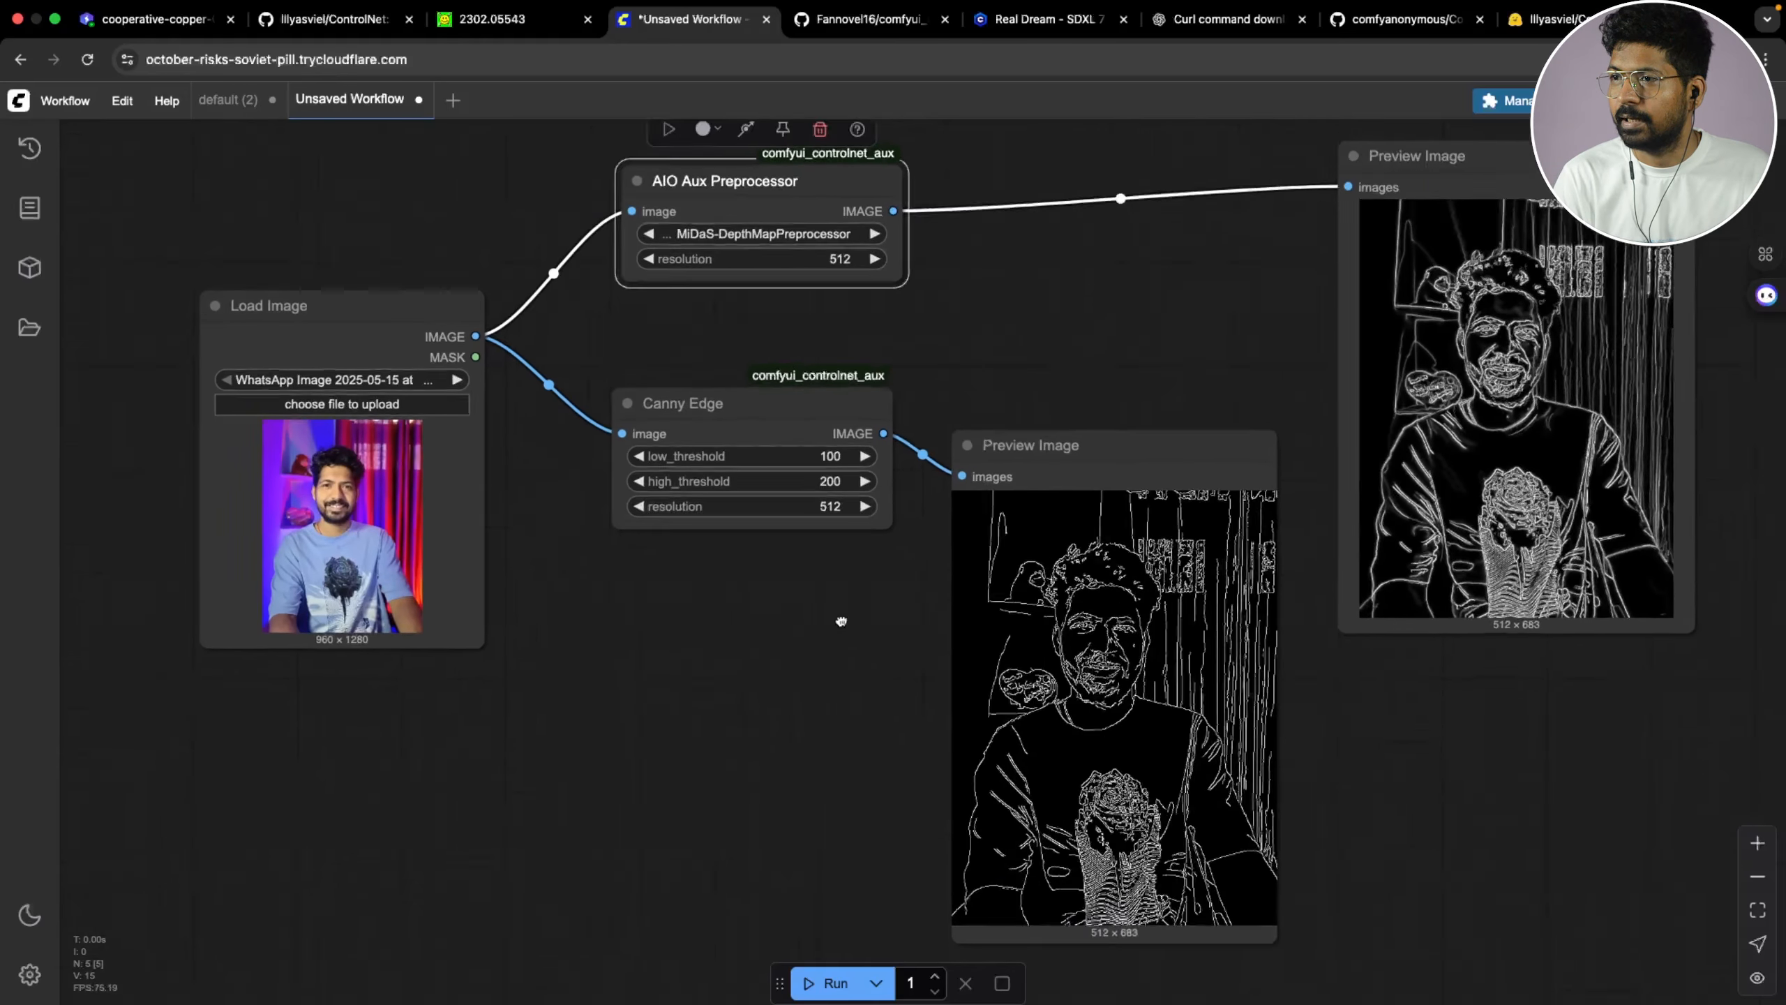
Search the nodes for "depth" and add a Depth Anything node below Canny Edge
double_click(771, 548)
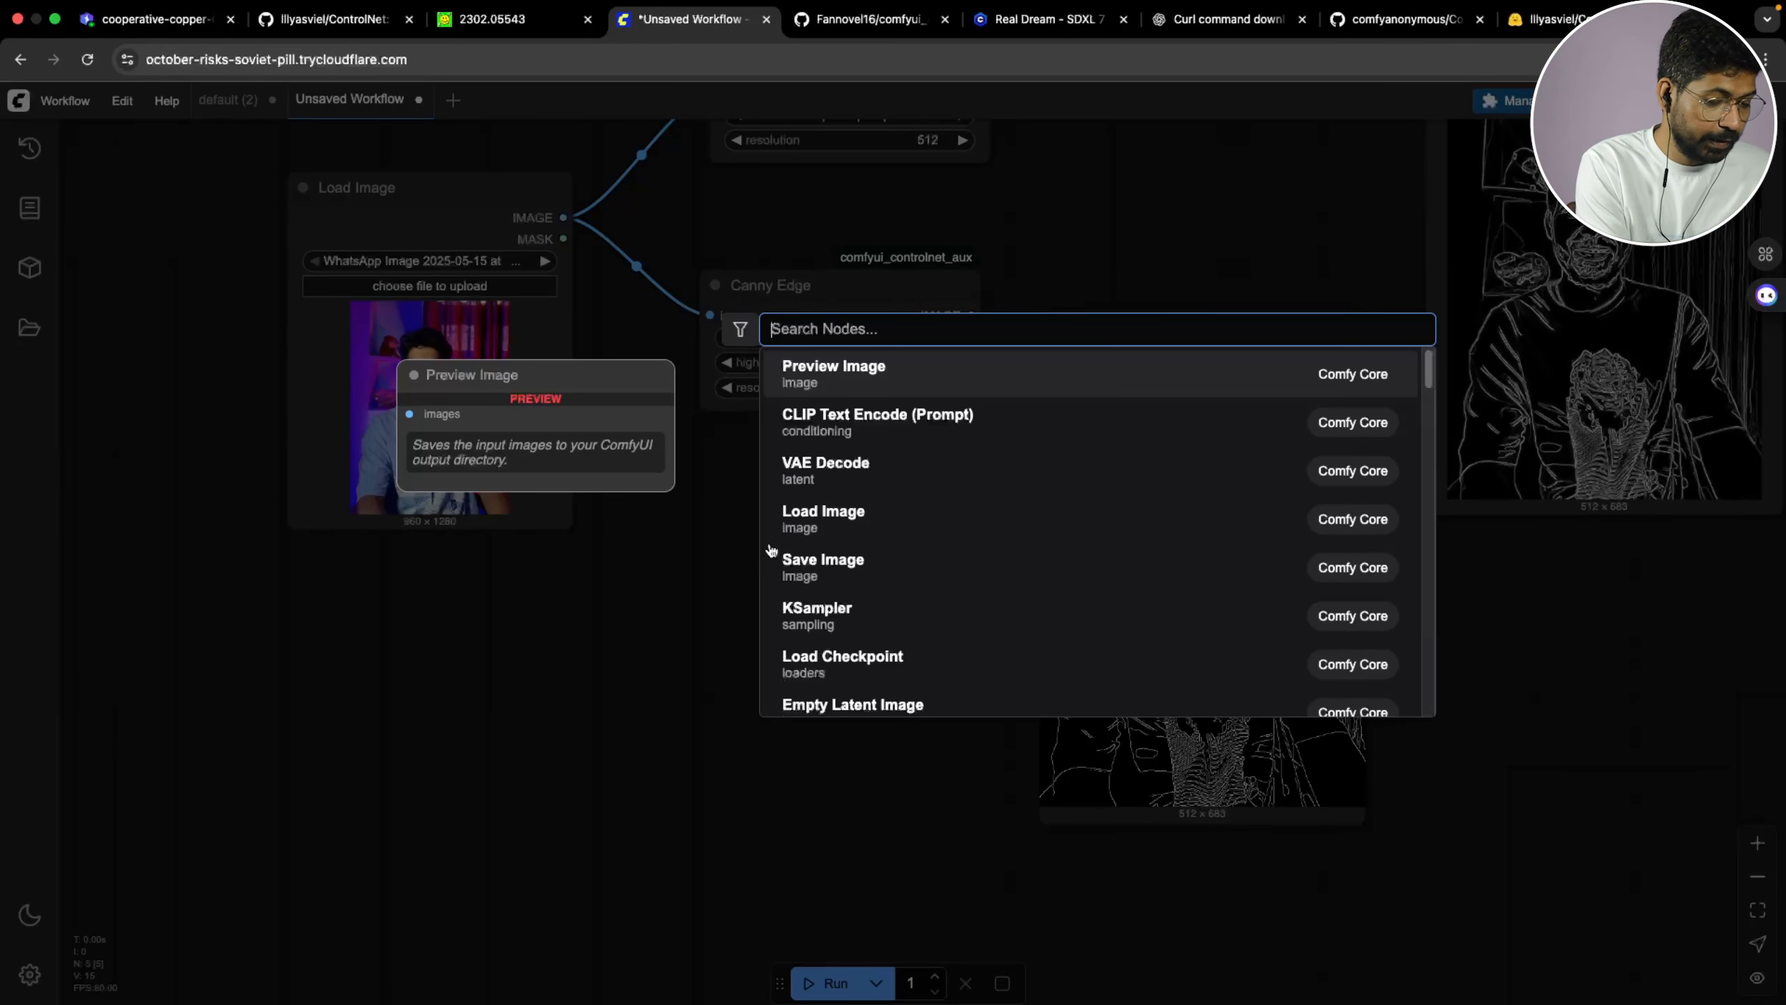
text(depth)
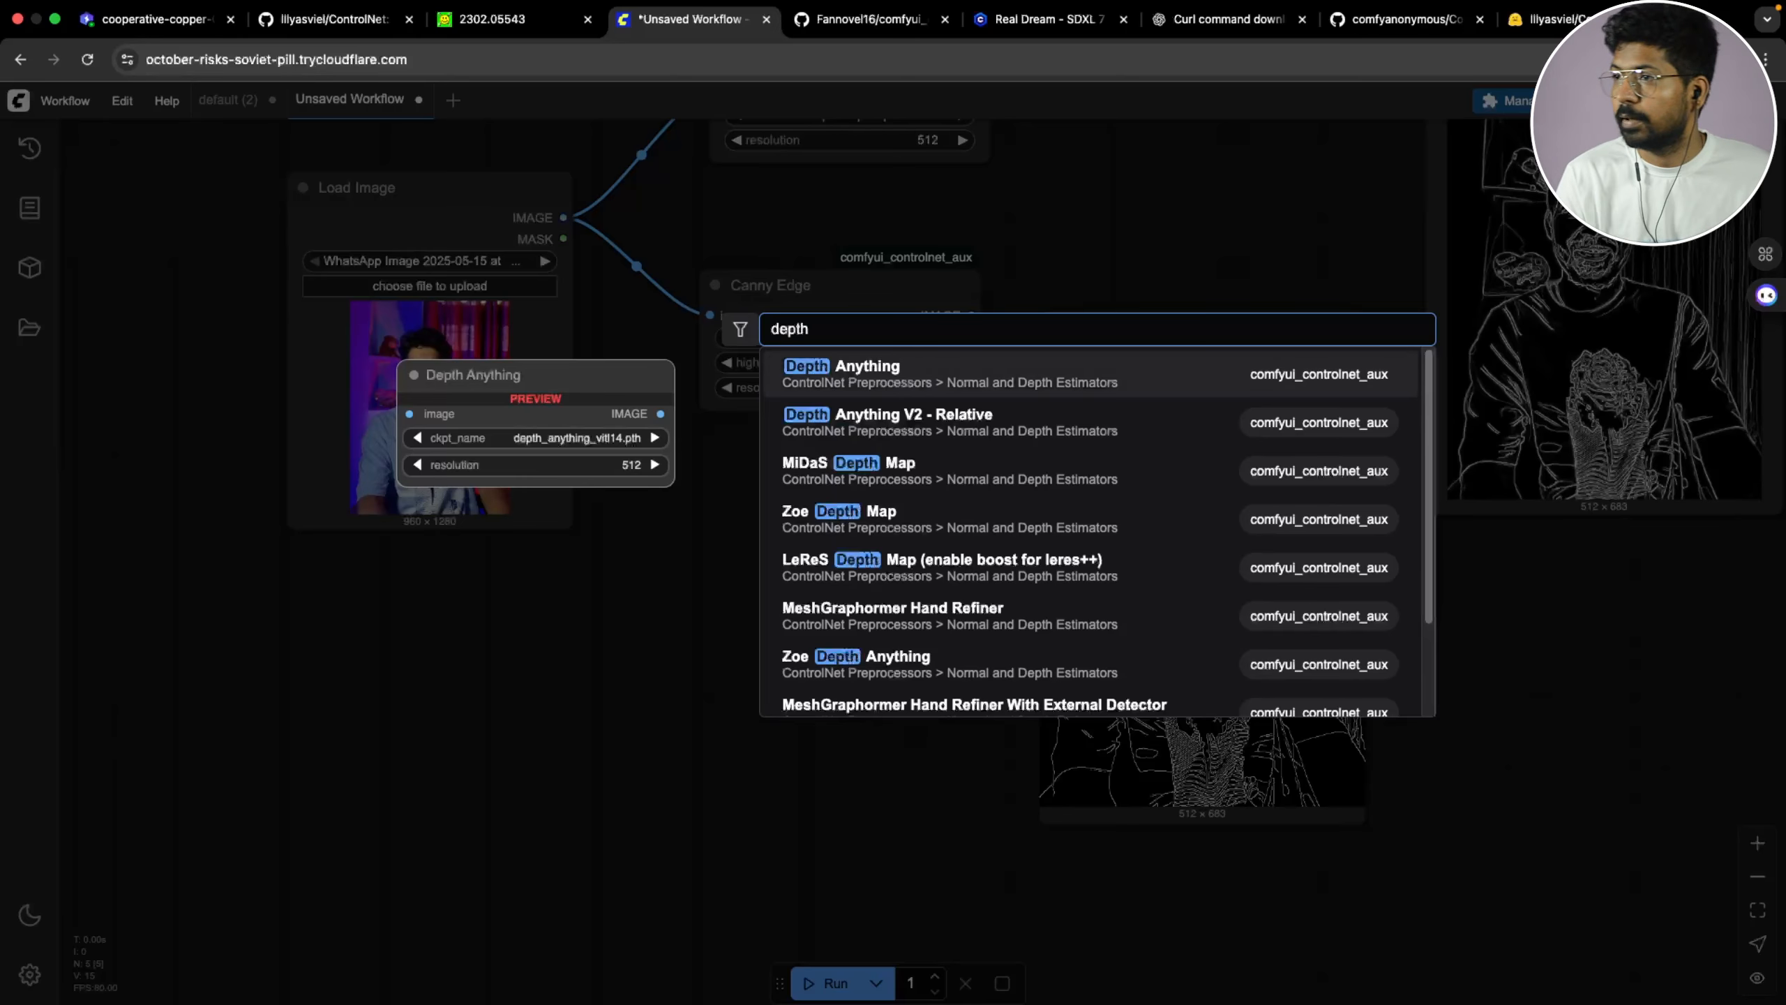
click(981, 371)
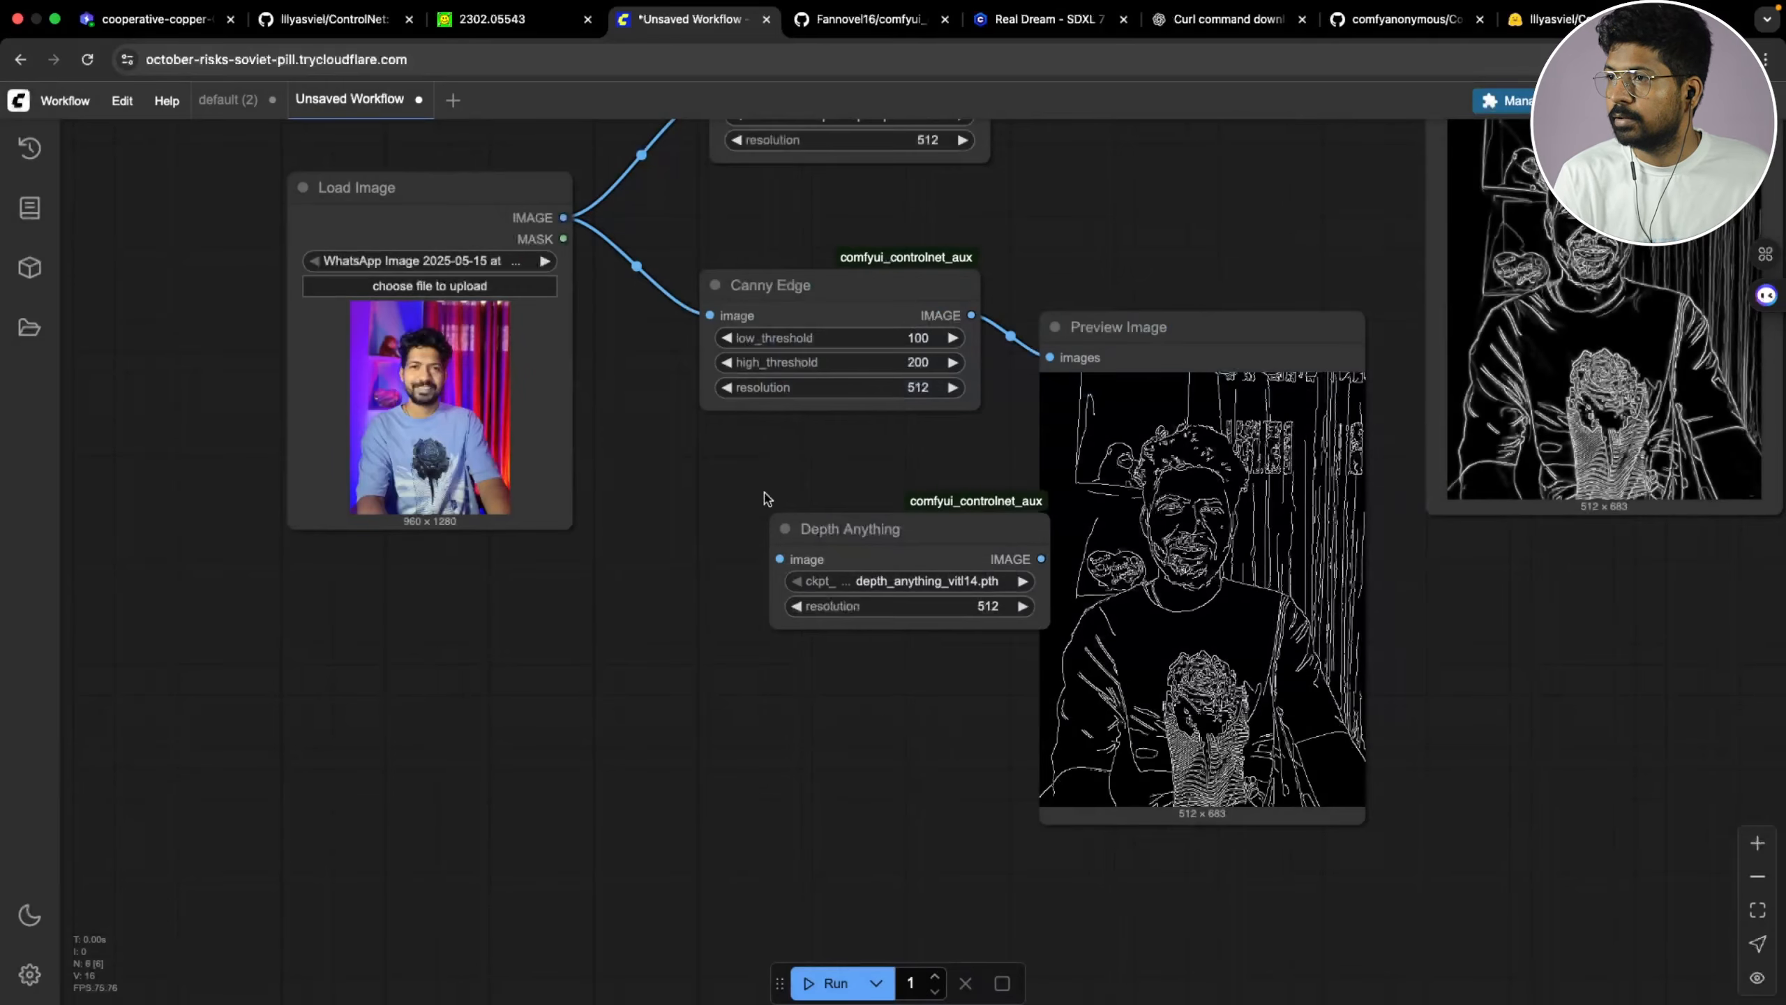
click(915, 539)
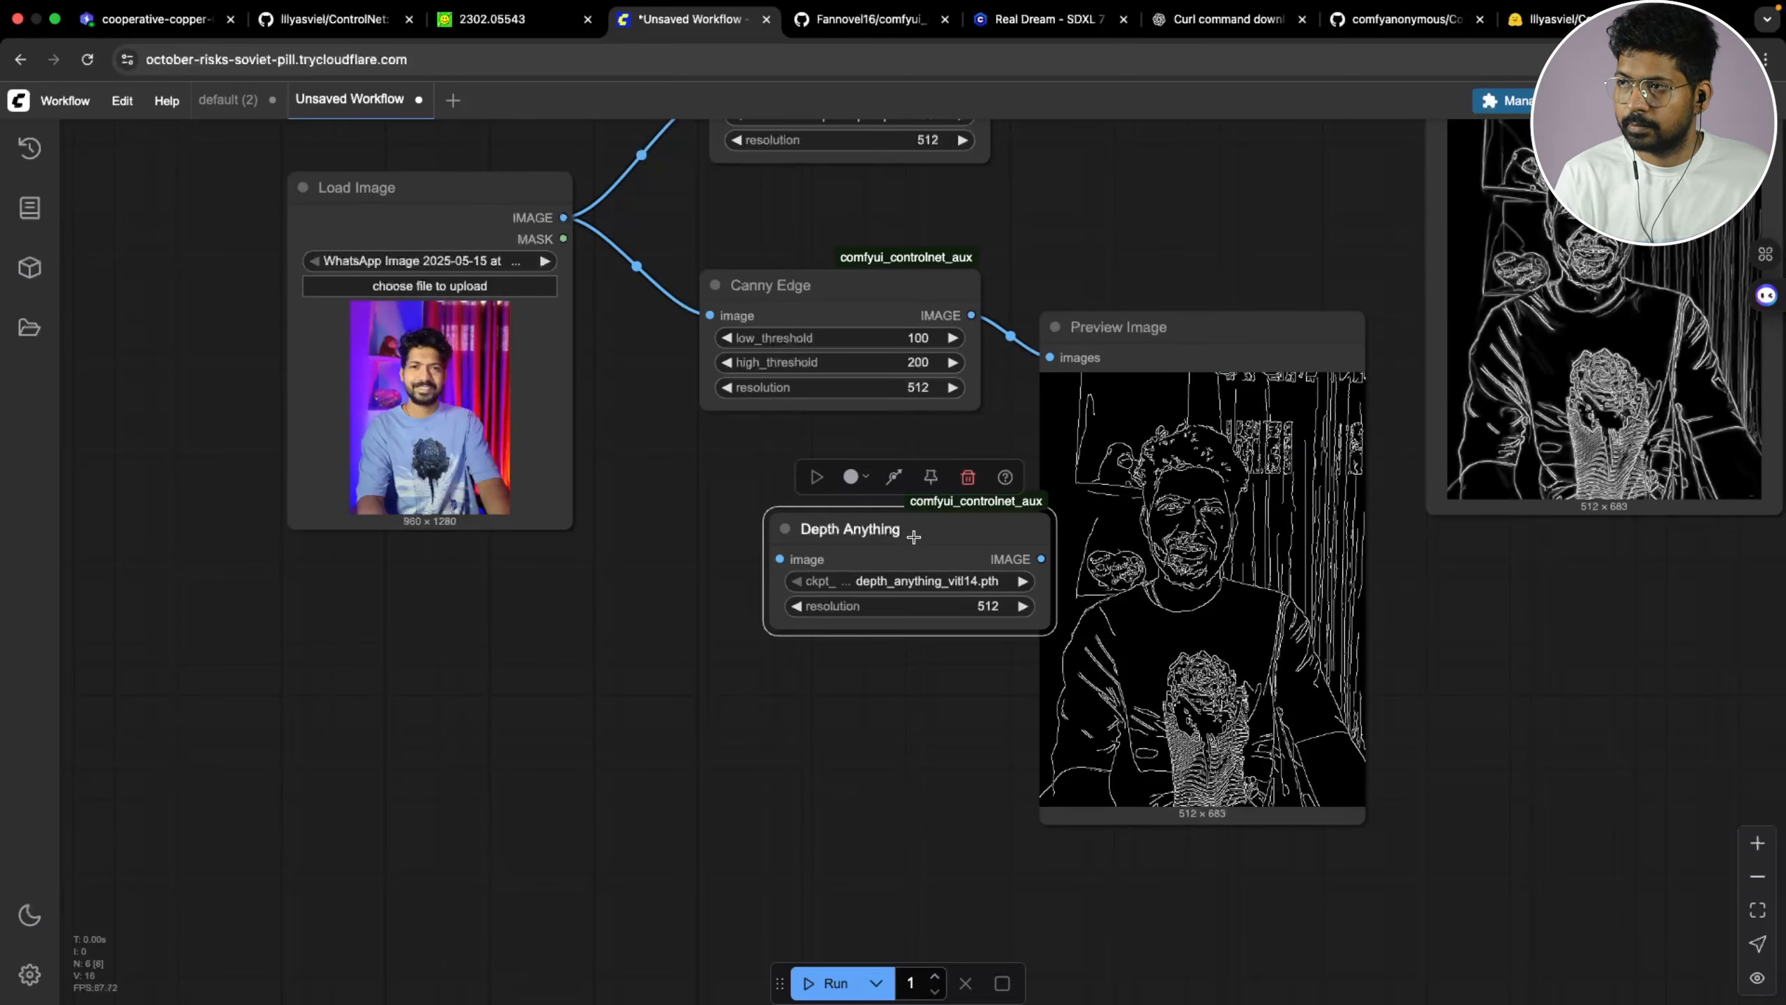
drag(915, 538, 818, 544)
Shift Load Image away from the preprocessors, connect its IMAGE output to Depth Anything and place that node closer to it
scroll(812, 716, down, 2)
drag(813, 717, 1050, 701)
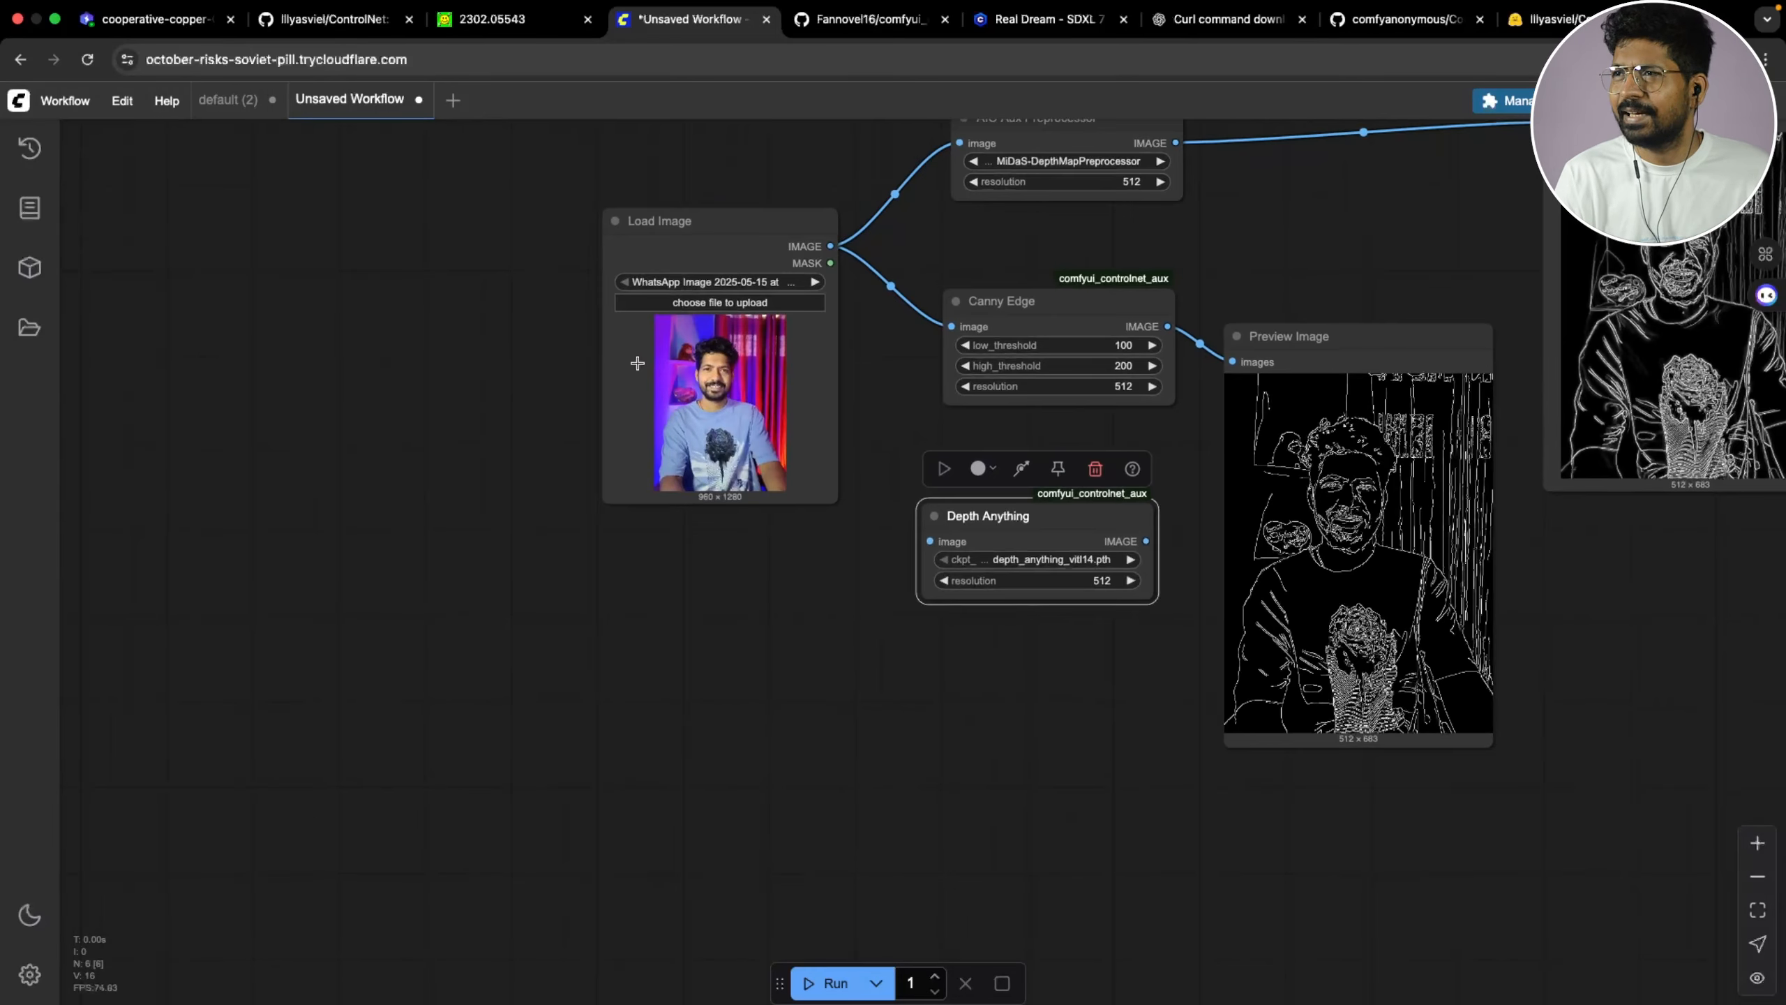
drag(686, 243, 383, 238)
drag(517, 245, 679, 542)
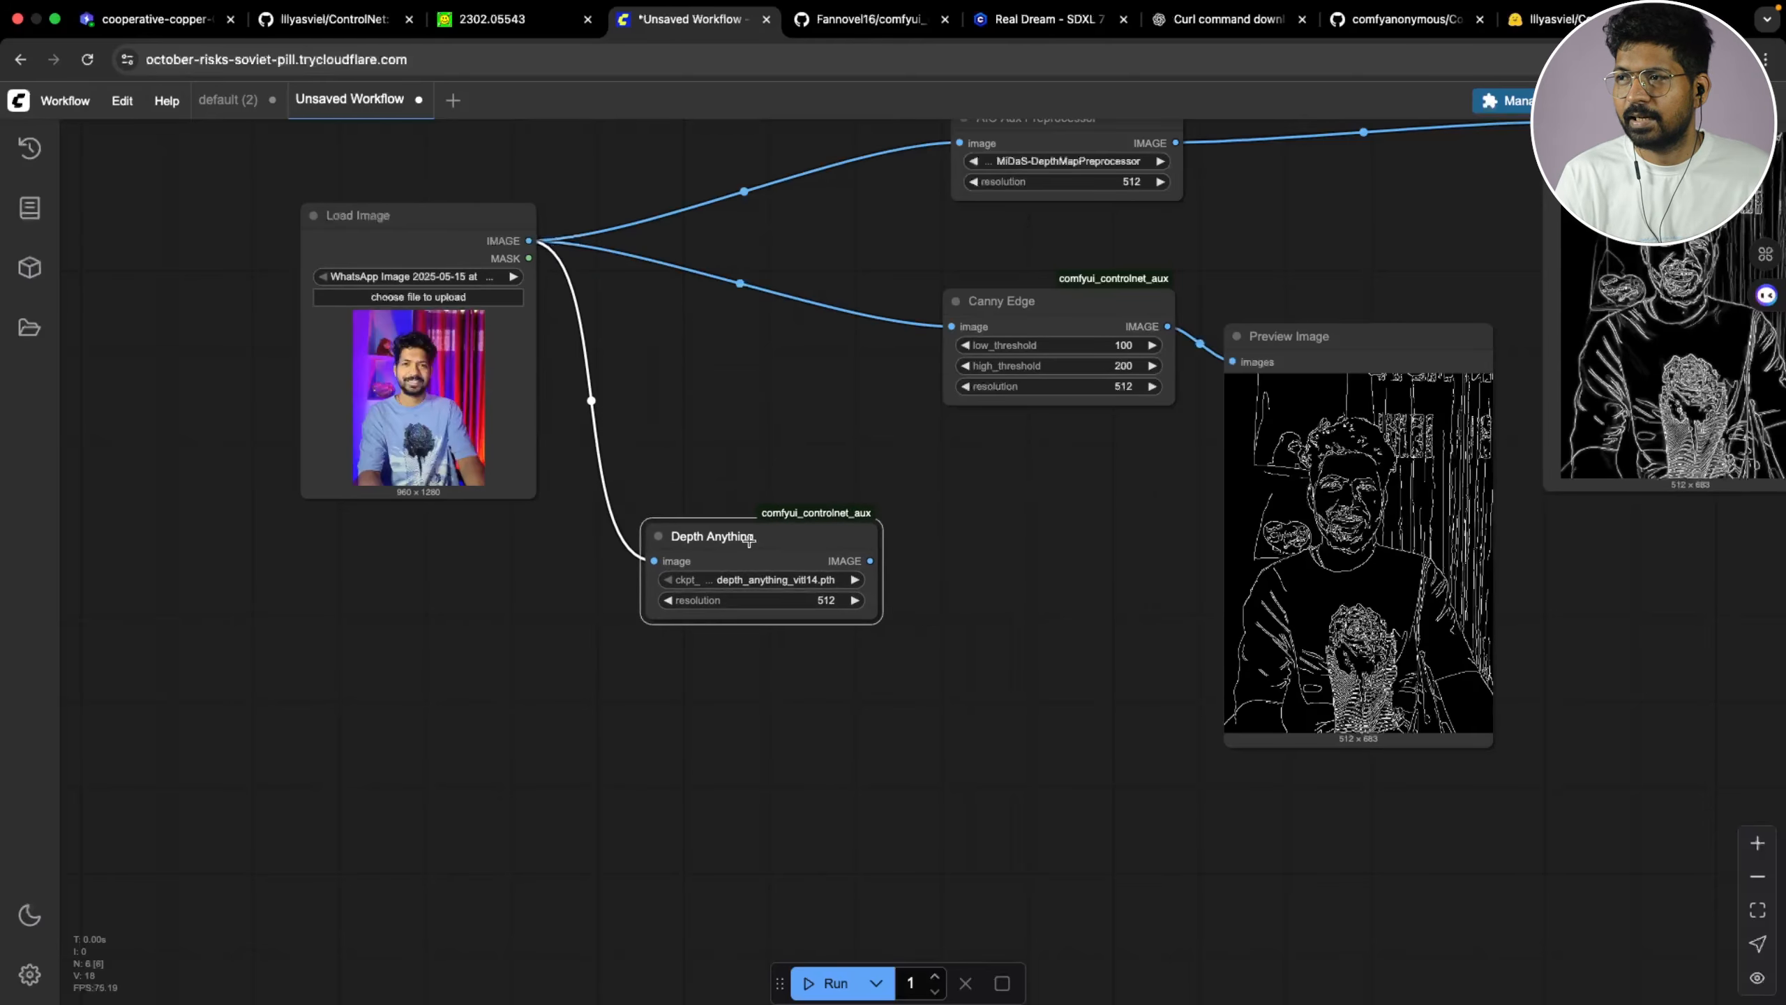
Attach a Preview Image node to Depth Anything's IMAGE output and run the workflow
drag(870, 561, 967, 690)
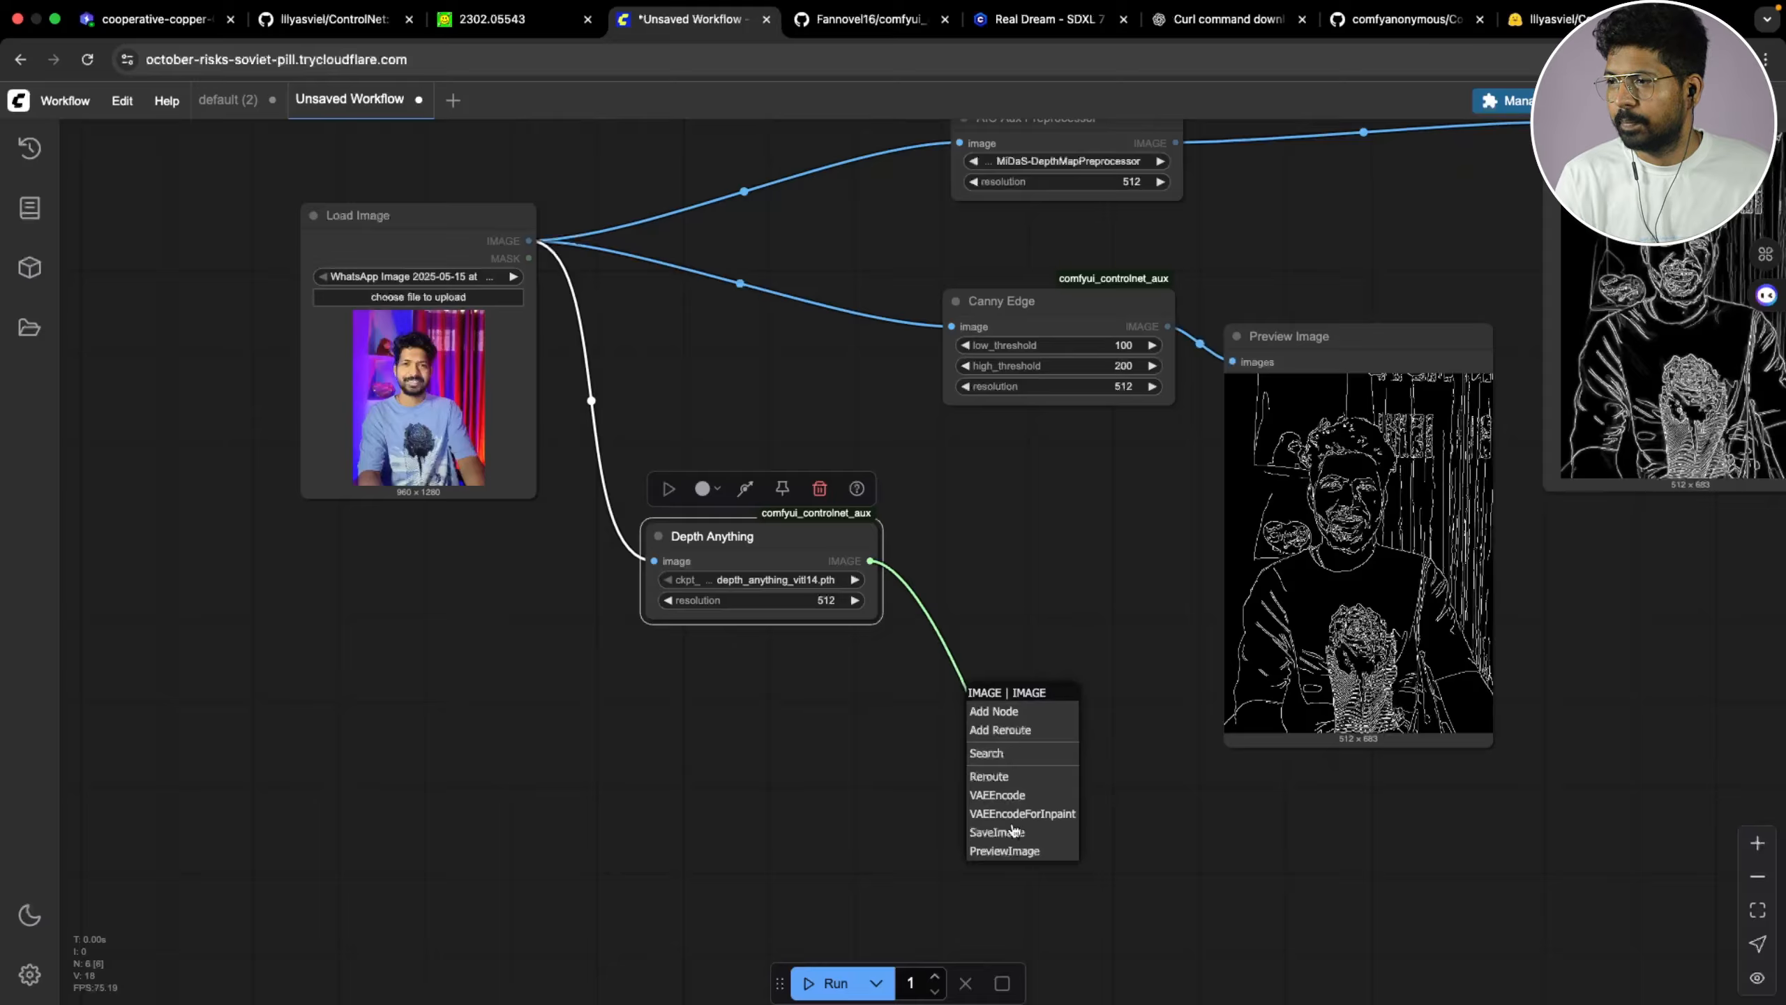
click(1007, 851)
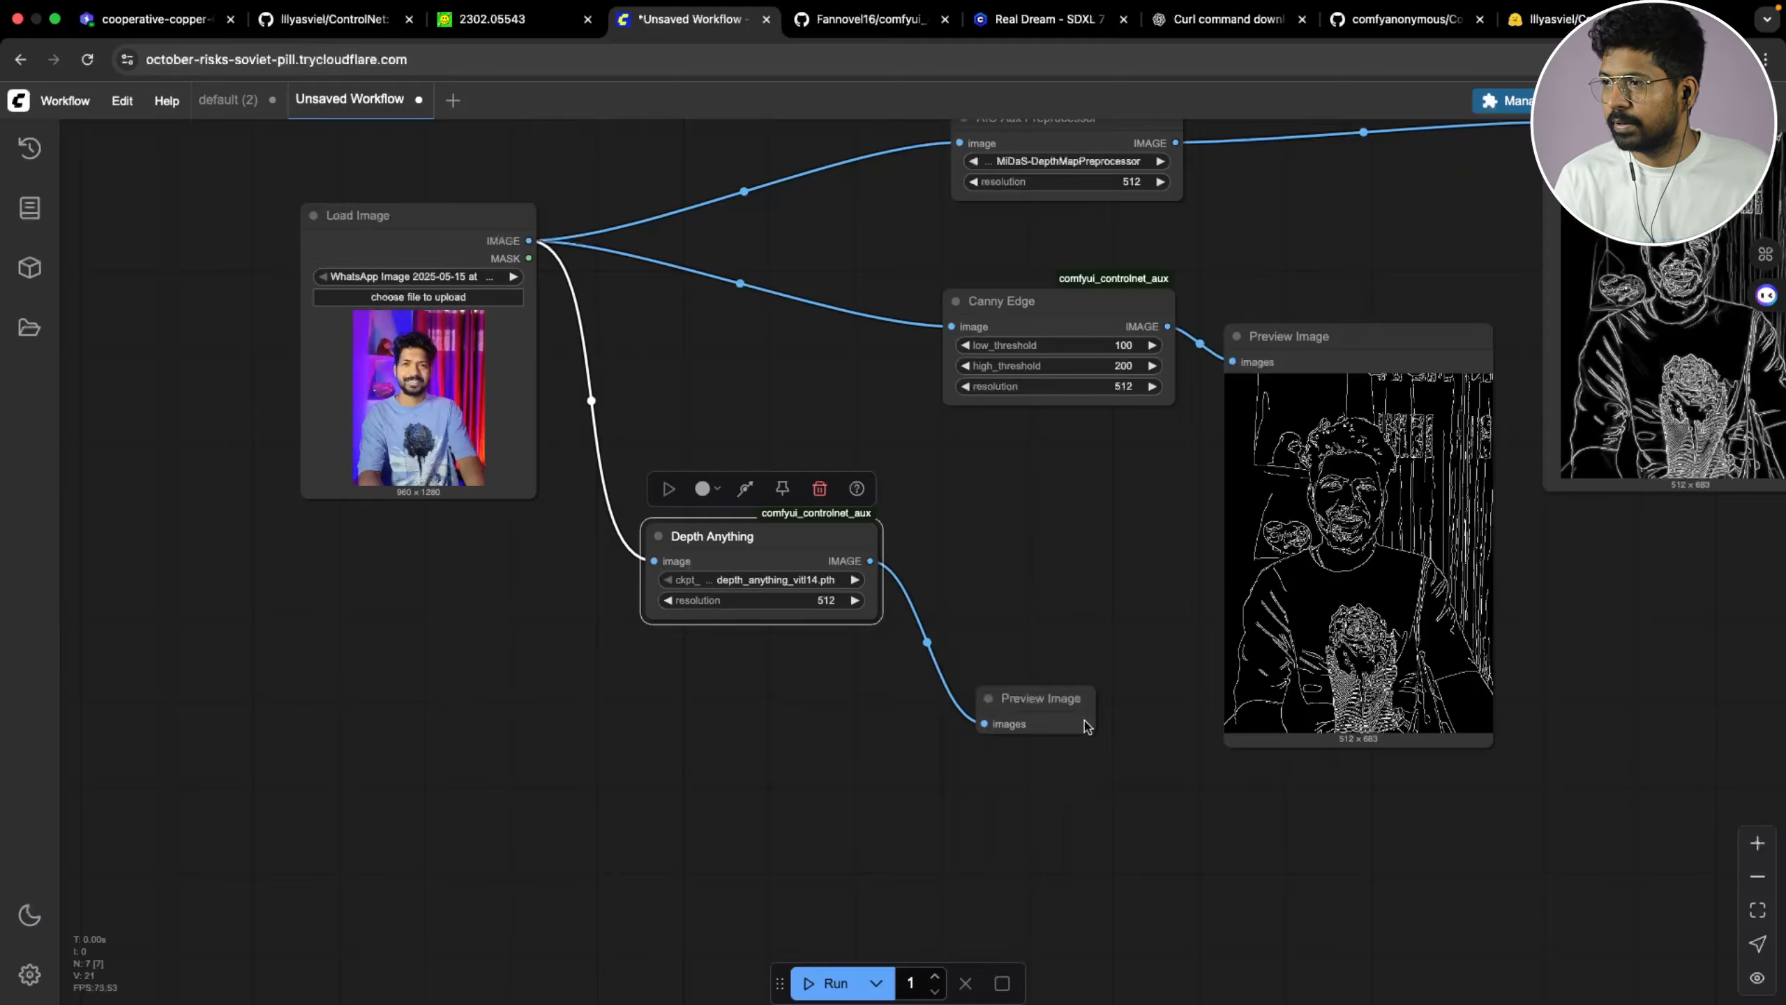
scroll(816, 637, down, 5)
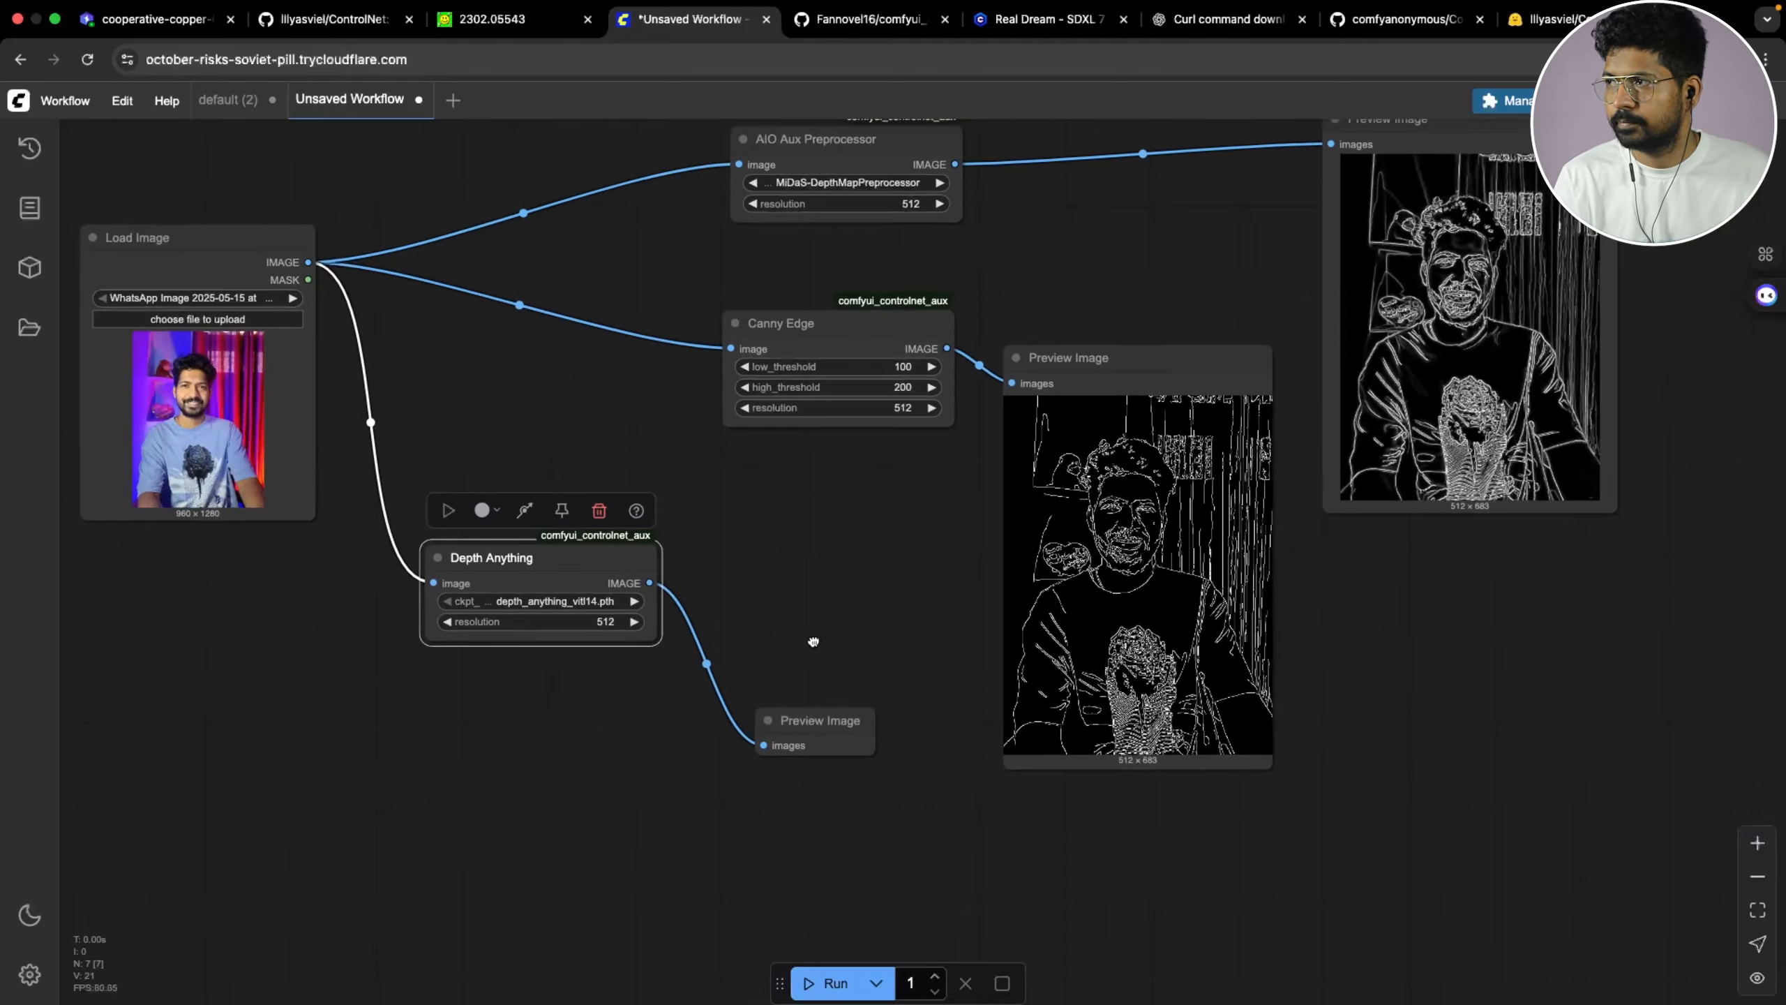
key(ctrl+Return)
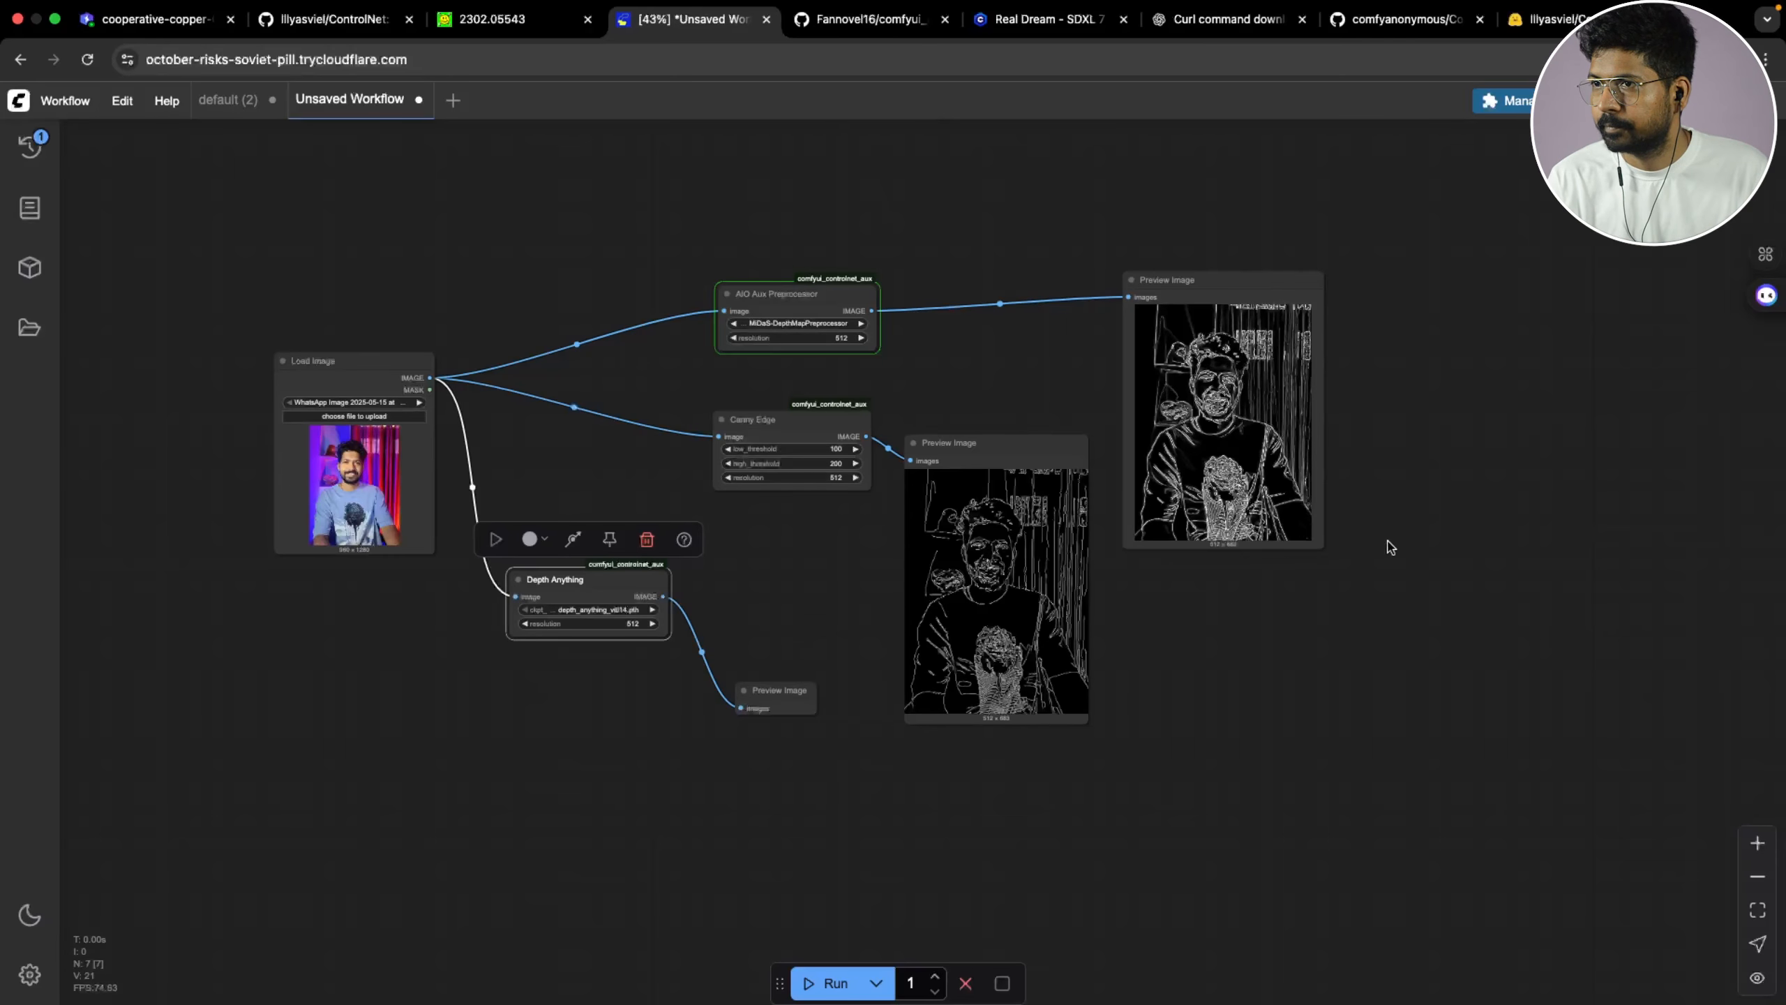
Enlarge the Preview Image nodes of AIO Aux Preprocessor and Depth Anything and compare their depth maps
scroll(1351, 557, up, 4)
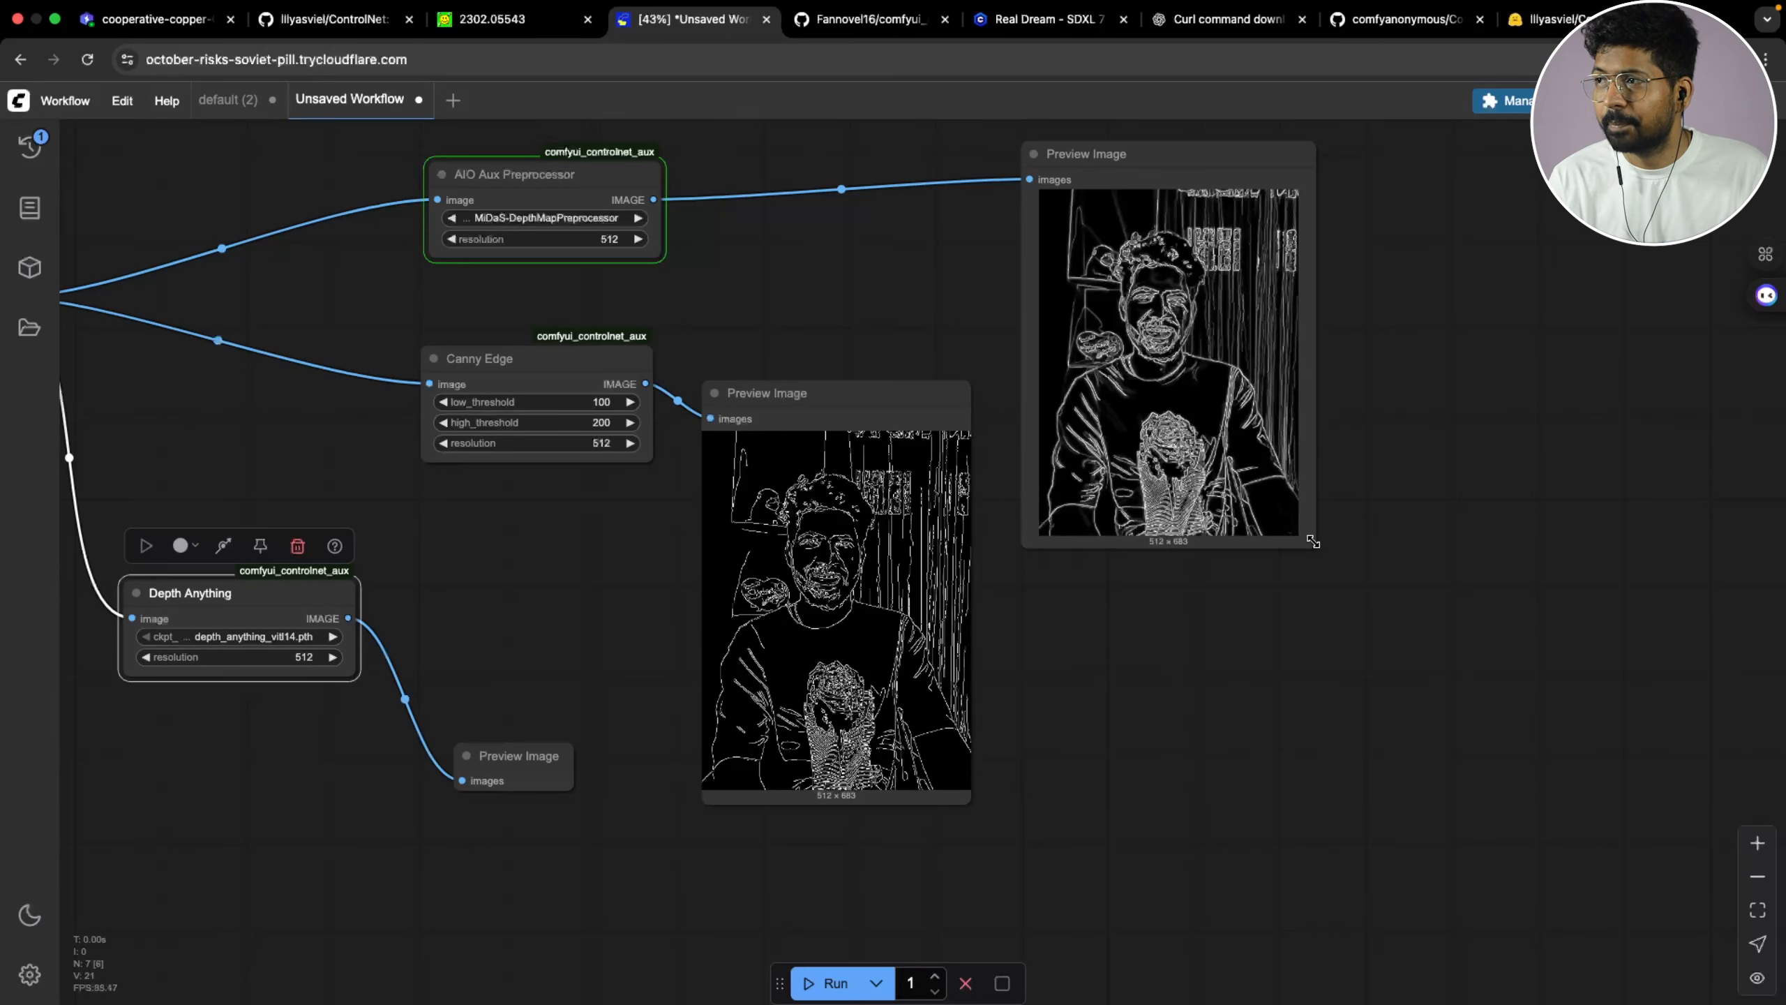
drag(1313, 540, 1482, 819)
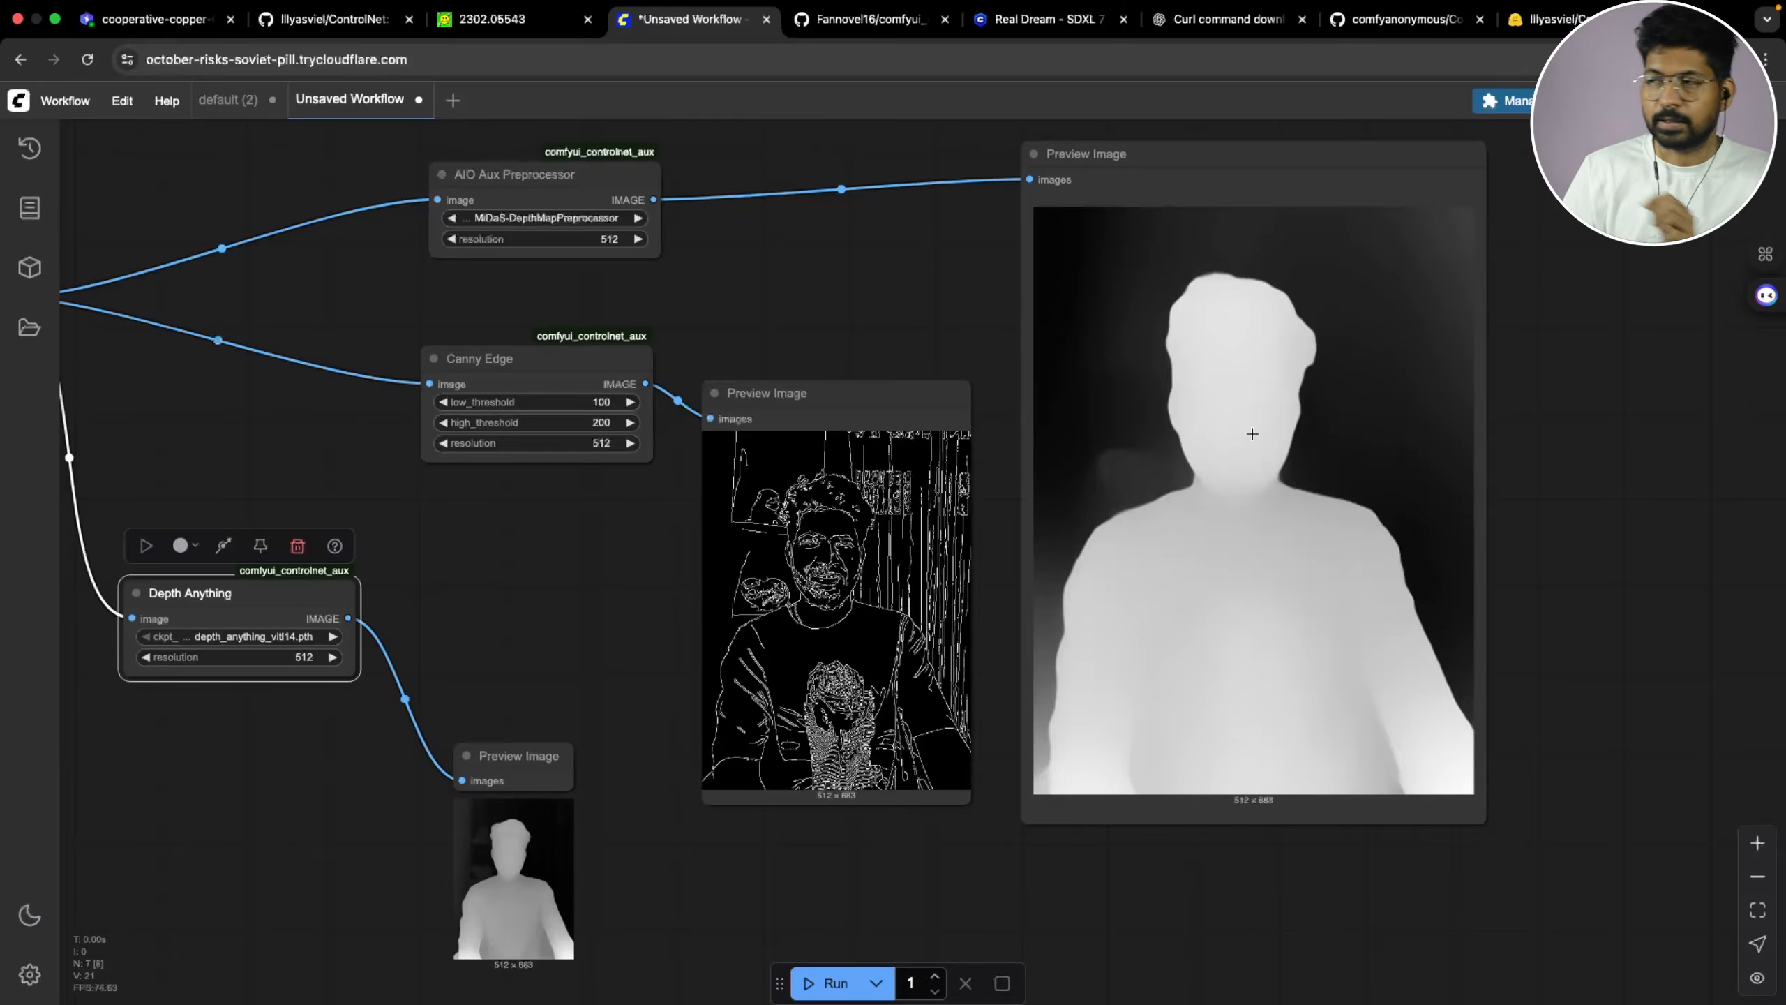
scroll(1567, 466, down, 5)
scroll(941, 690, right, 2)
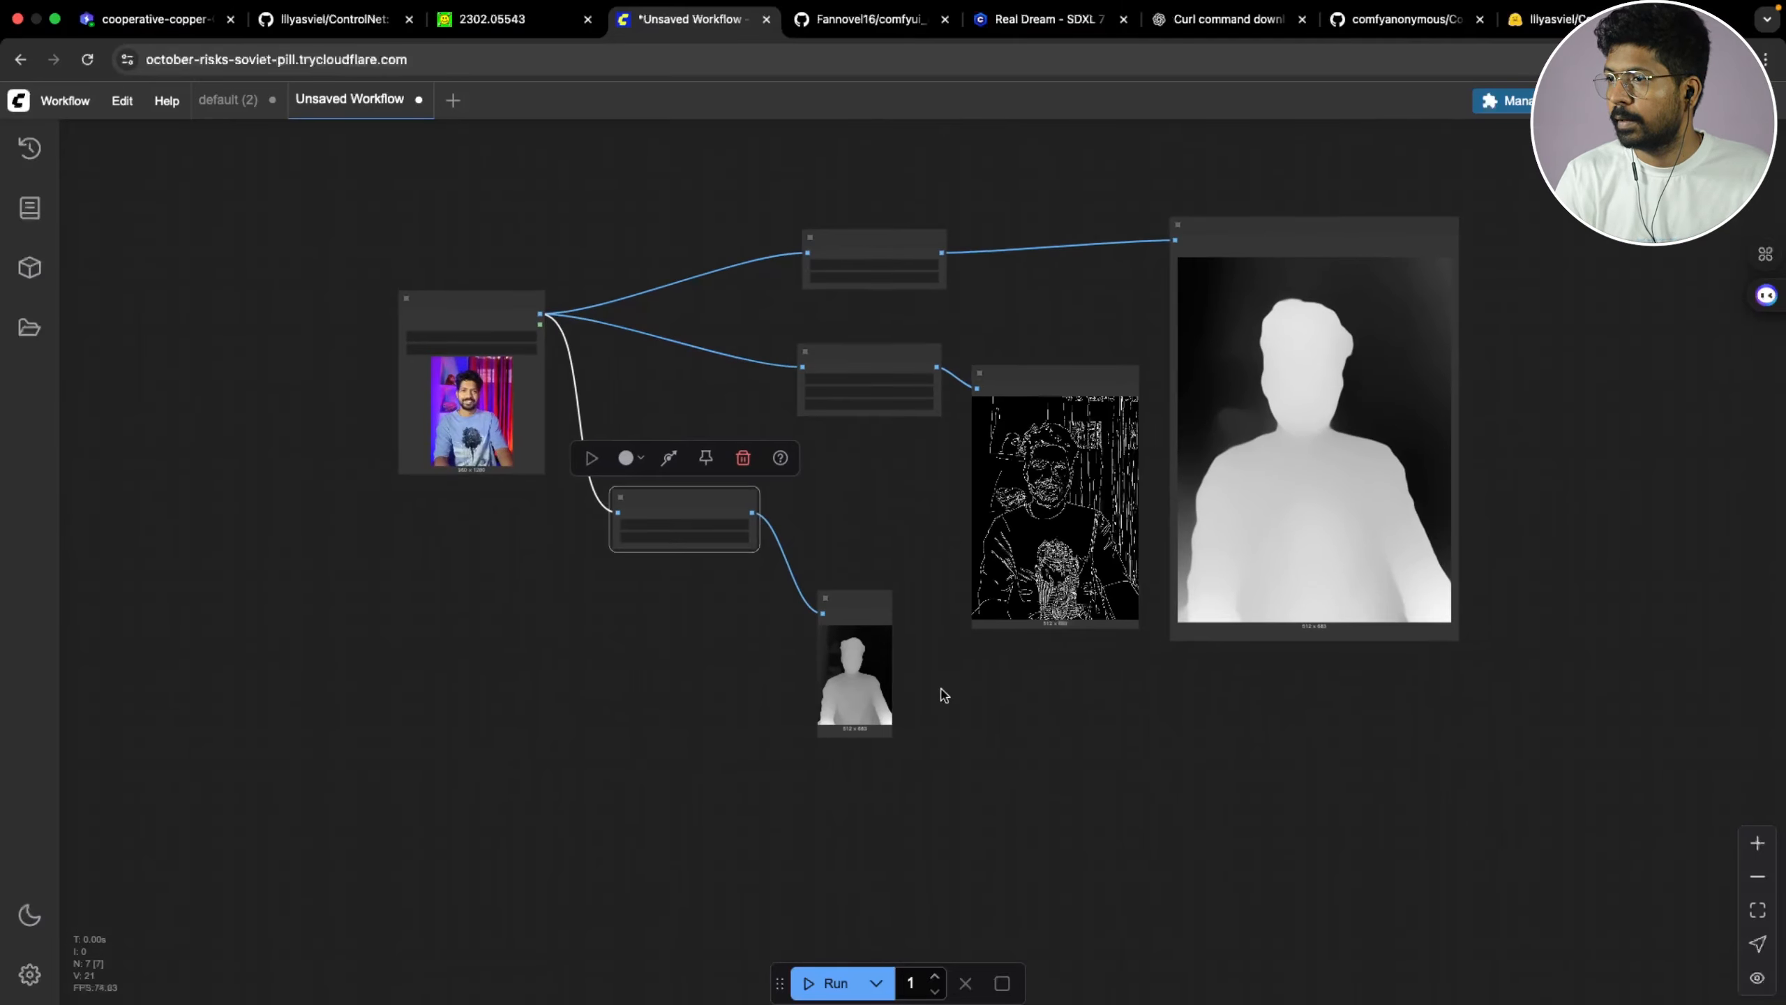
scroll(870, 779, up, 6)
drag(871, 779, 1048, 955)
scroll(1130, 874, right, 2)
scroll(1131, 875, up, 2)
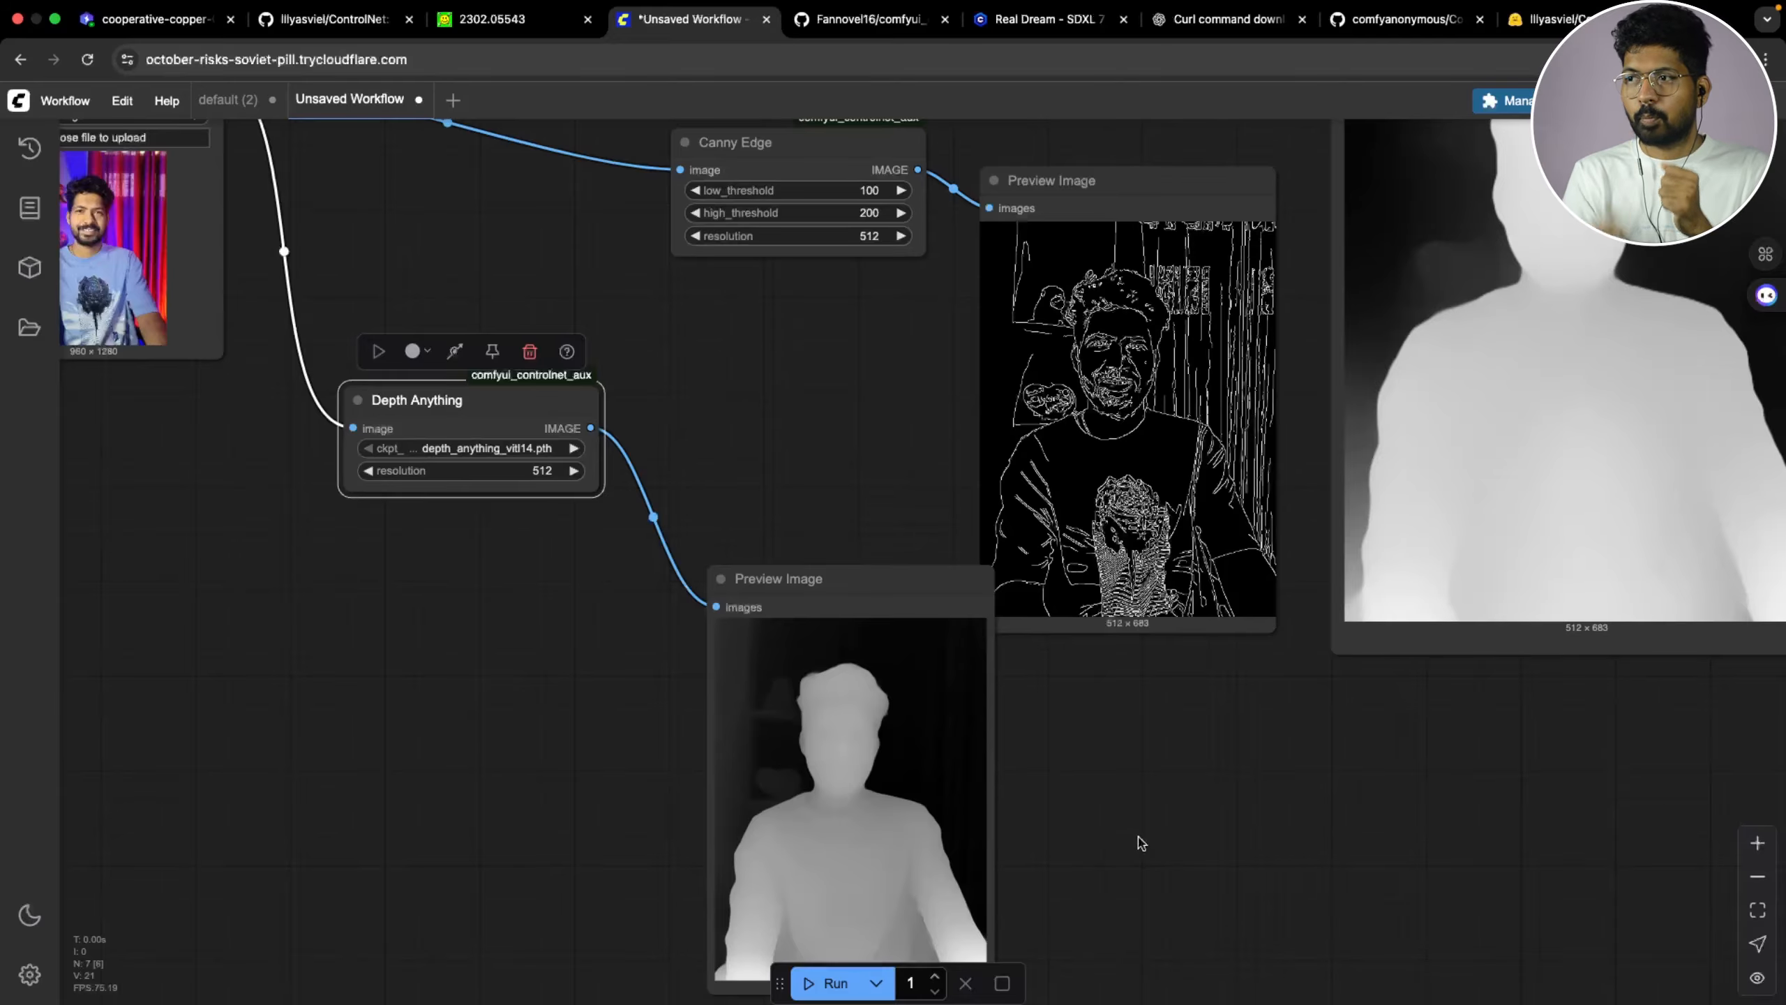
scroll(977, 787, up, 5)
scroll(896, 749, down, 5)
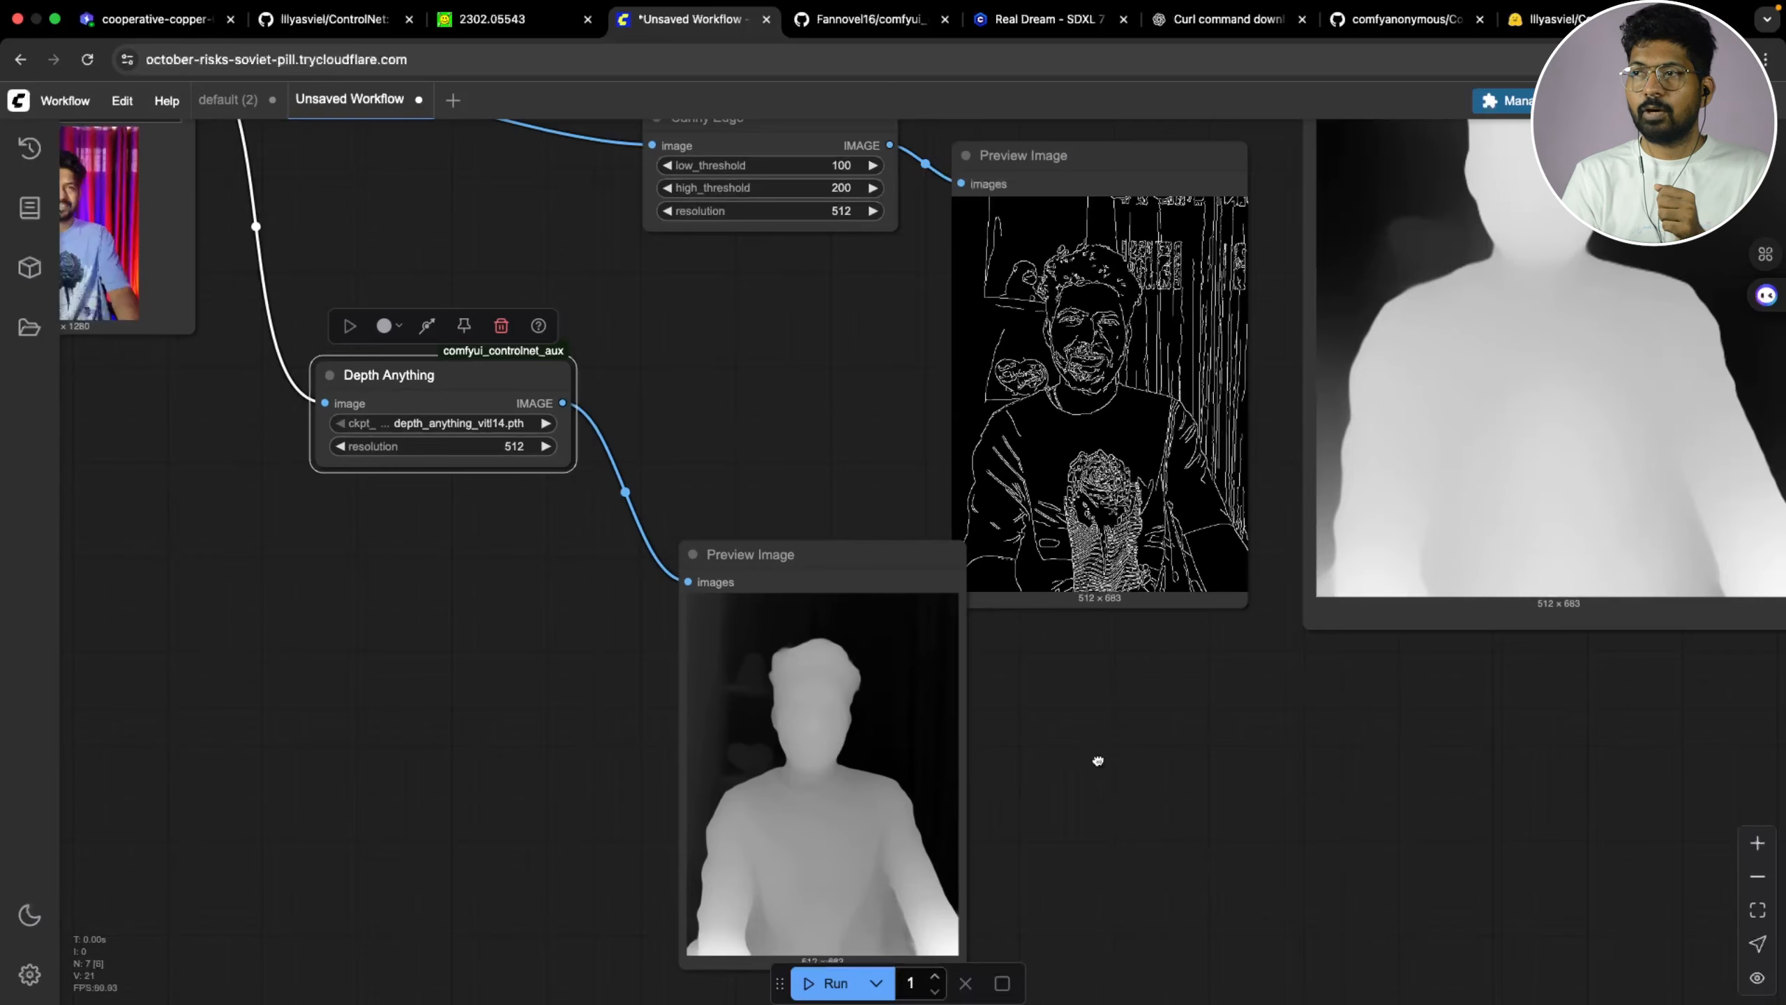
drag(1098, 761, 1089, 766)
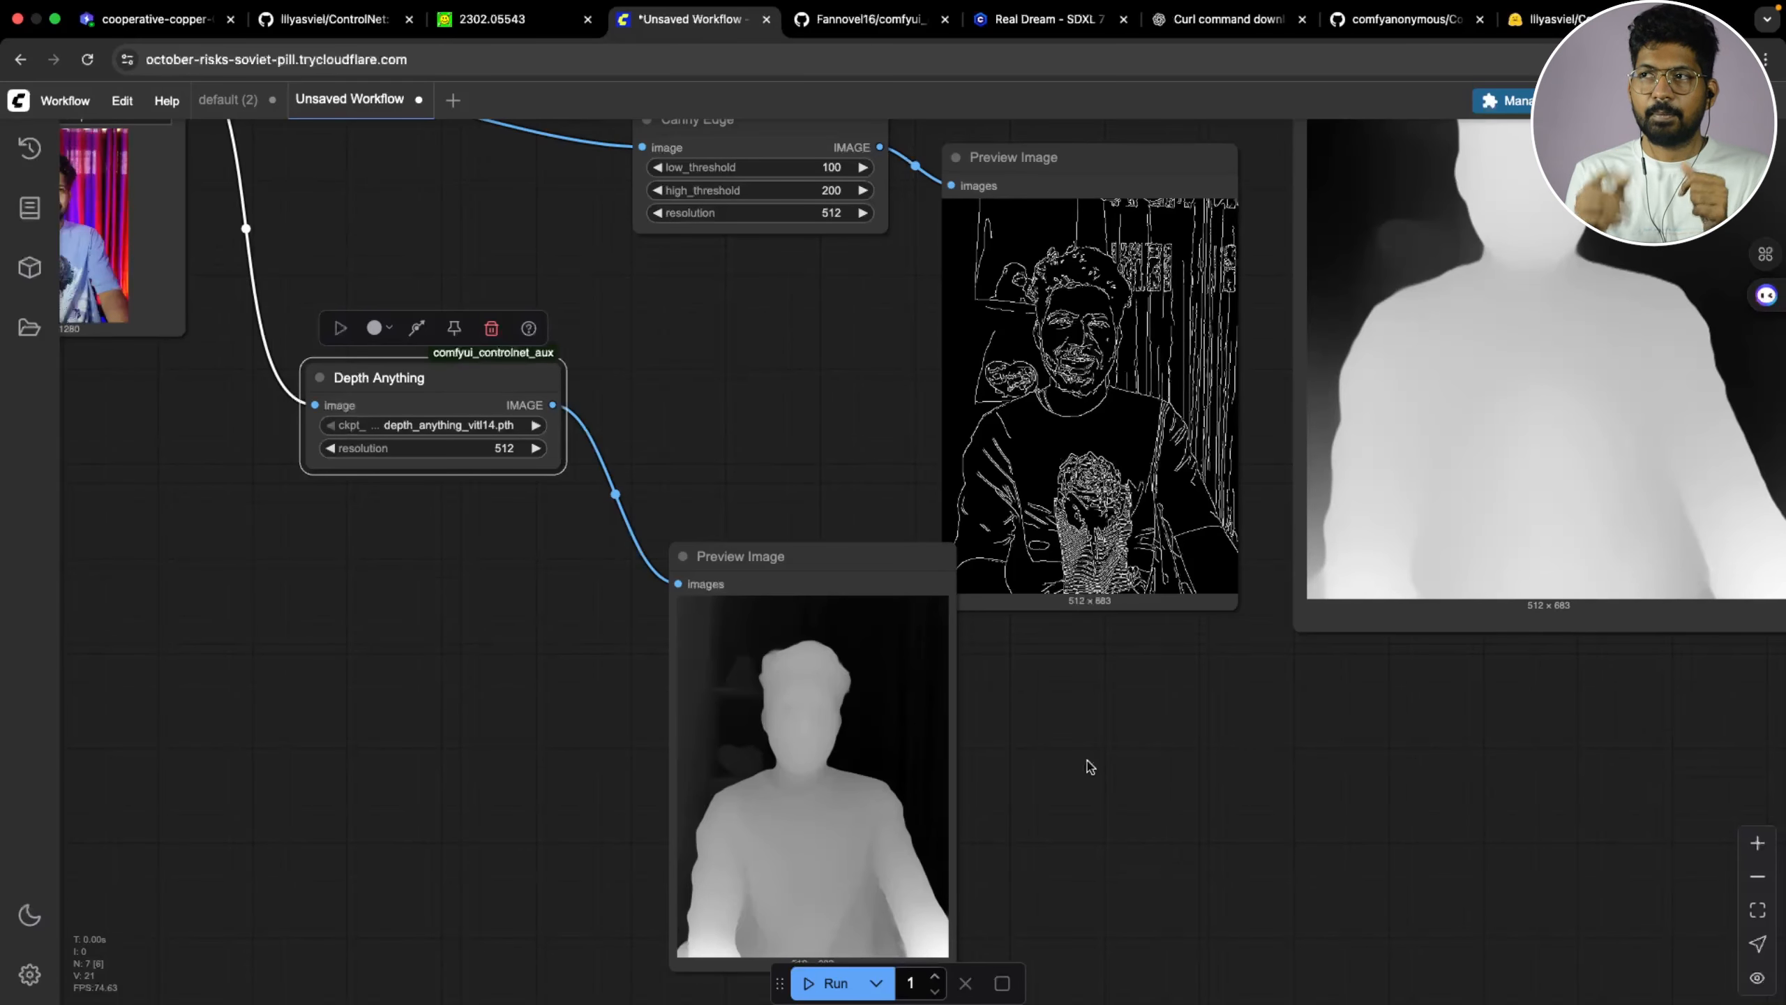
Look through AIO Aux Preprocessor's preprocessor options and set it to DWPreprocessor
scroll(577, 618, left, 10)
scroll(793, 590, up, 6)
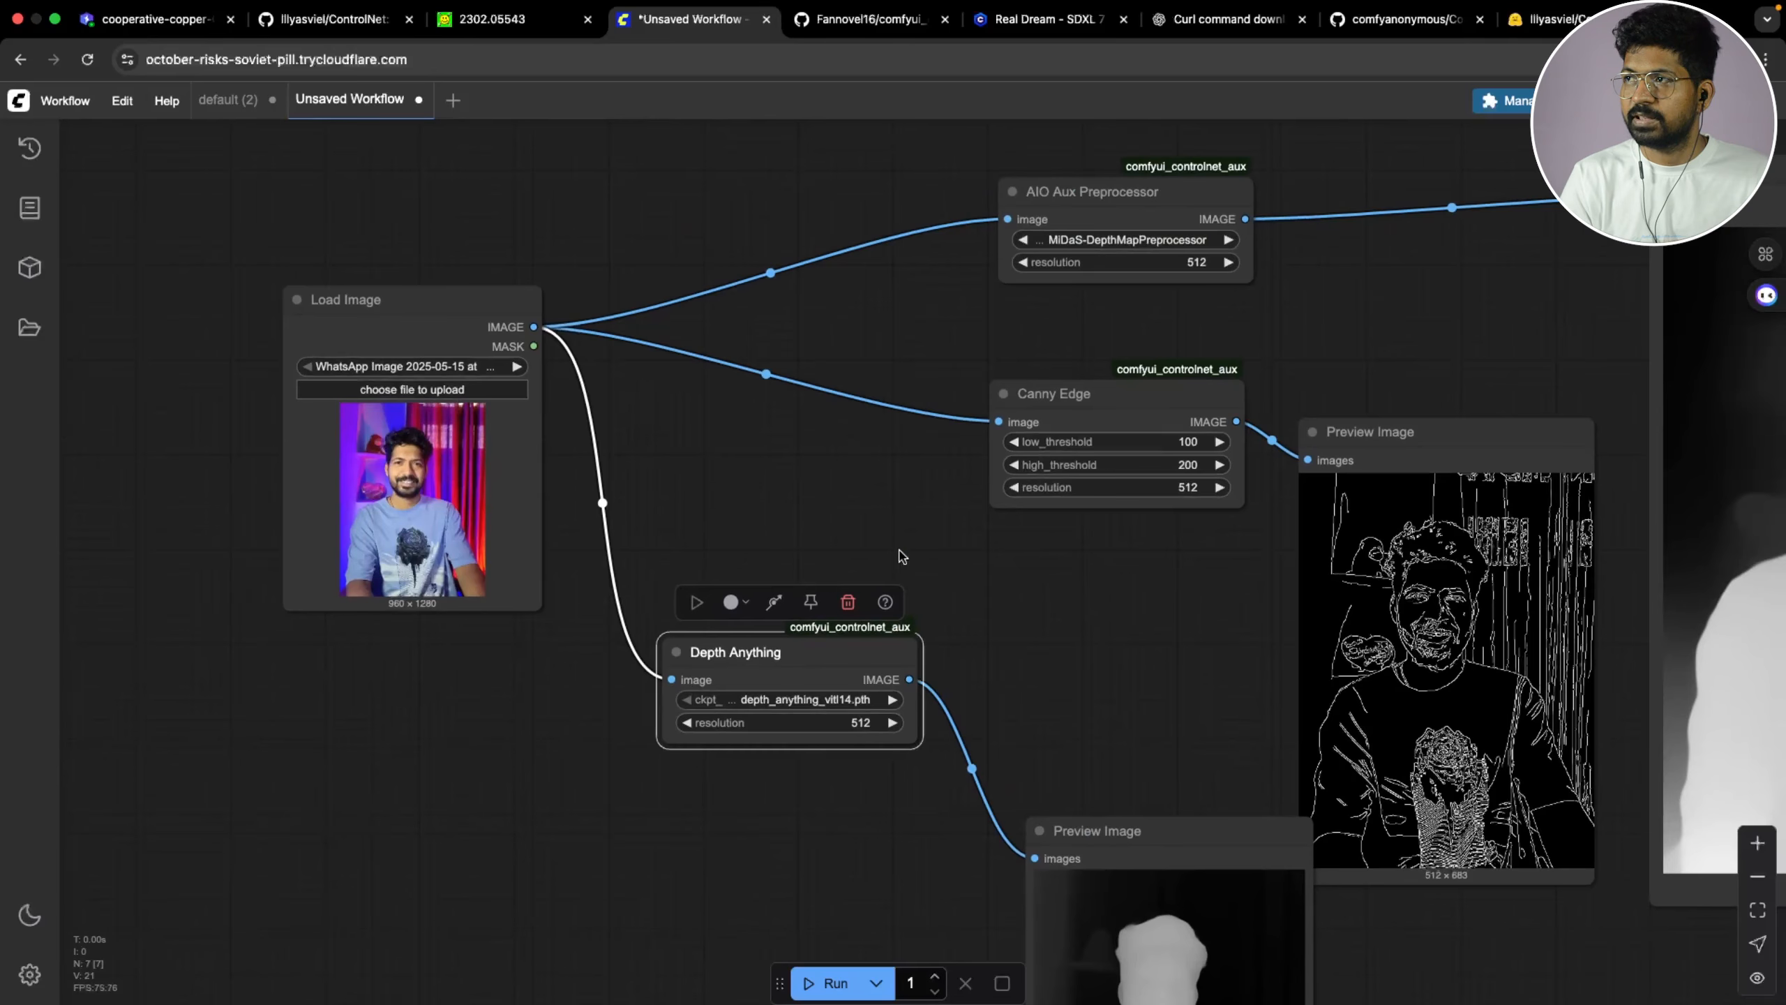
scroll(902, 556, right, 10)
scroll(902, 556, up, 5)
click(855, 428)
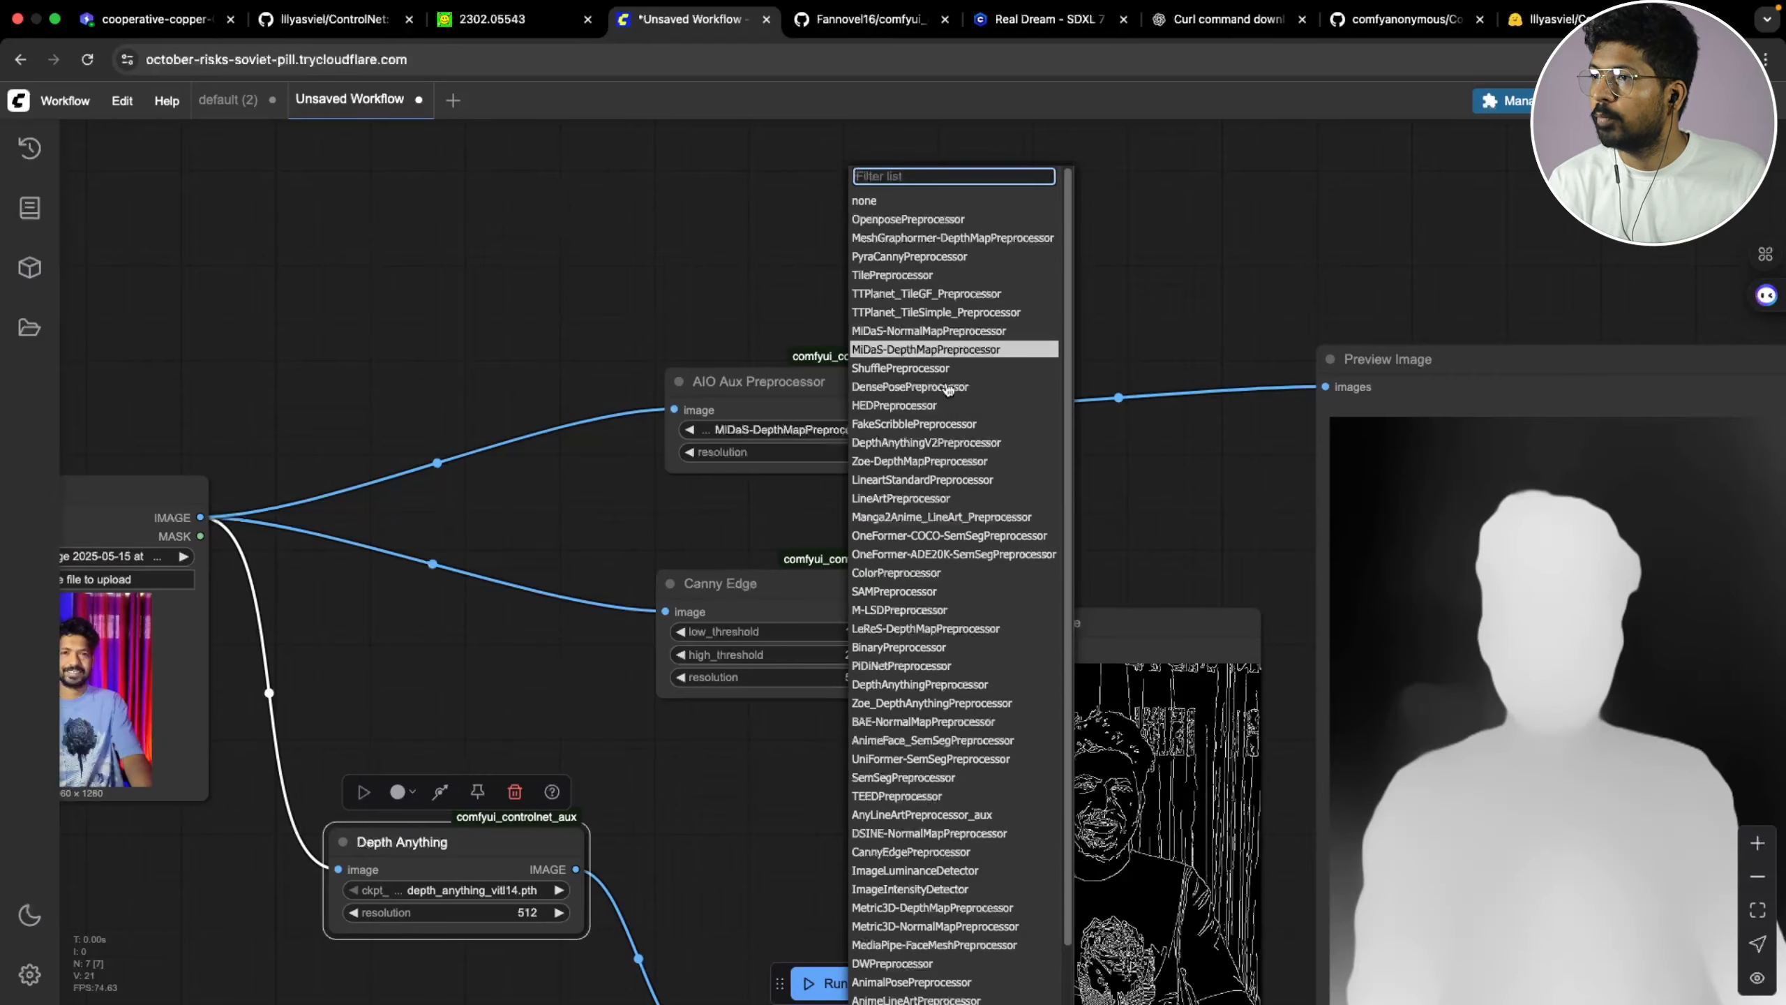
scroll(933, 463, down, 2)
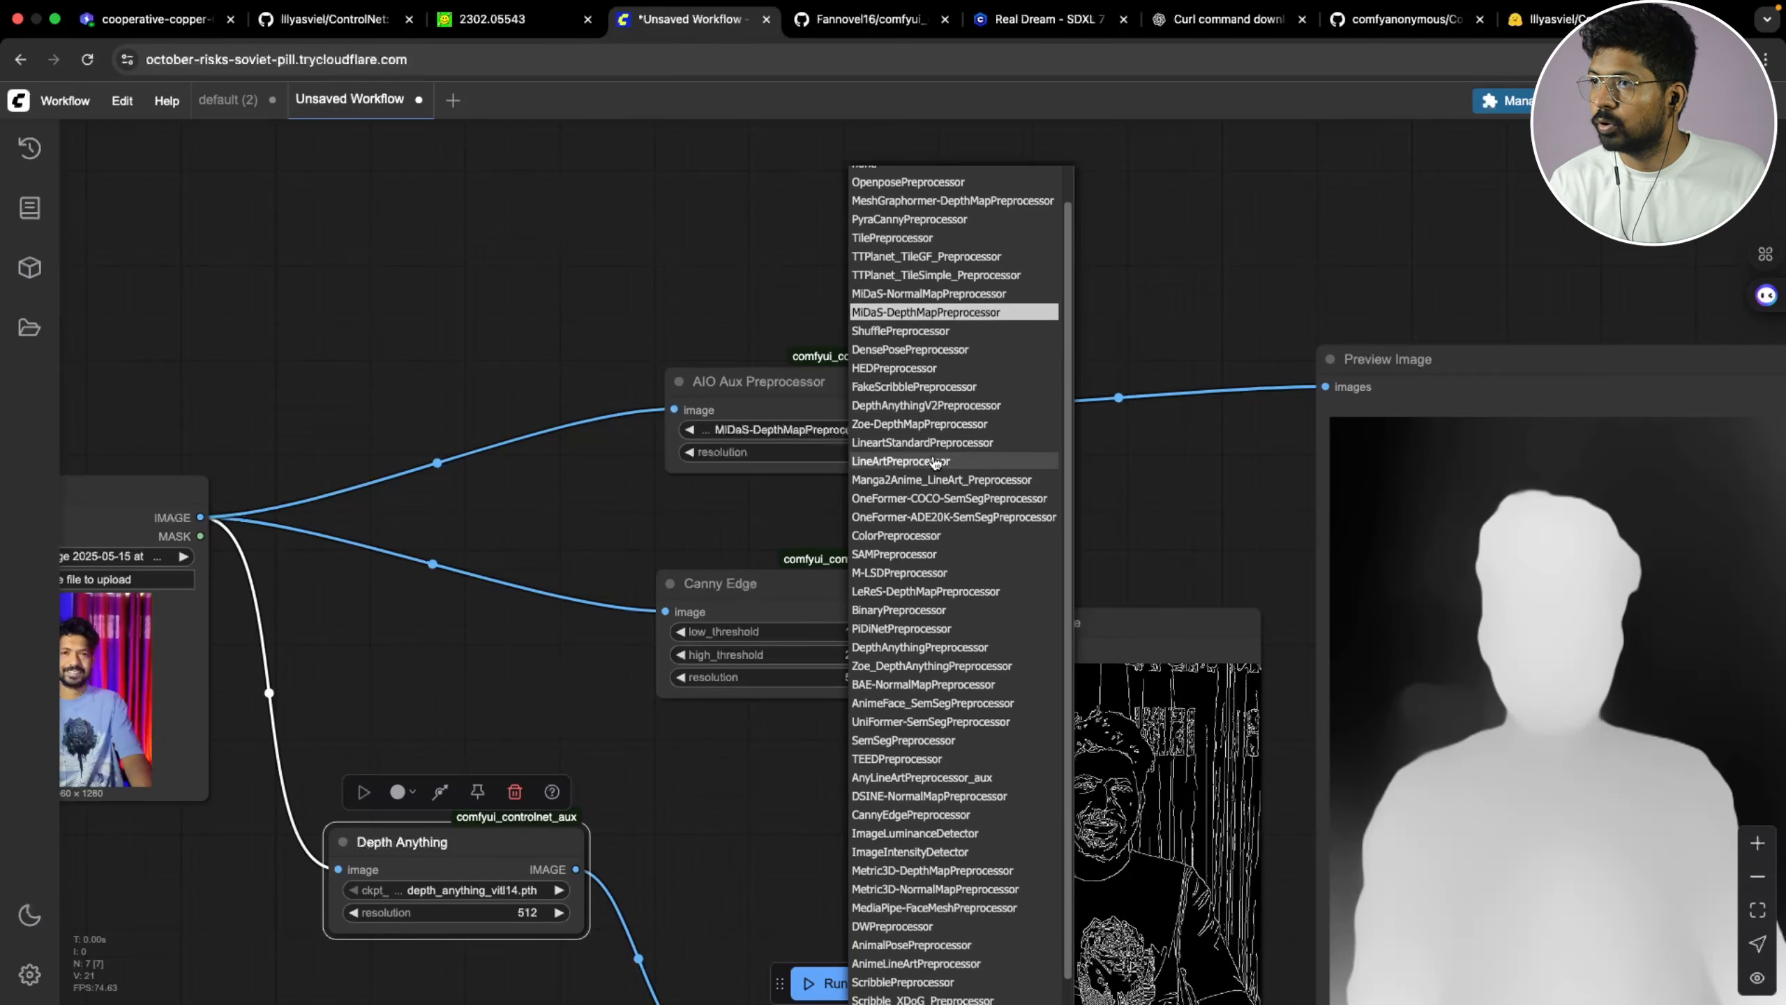
click(756, 812)
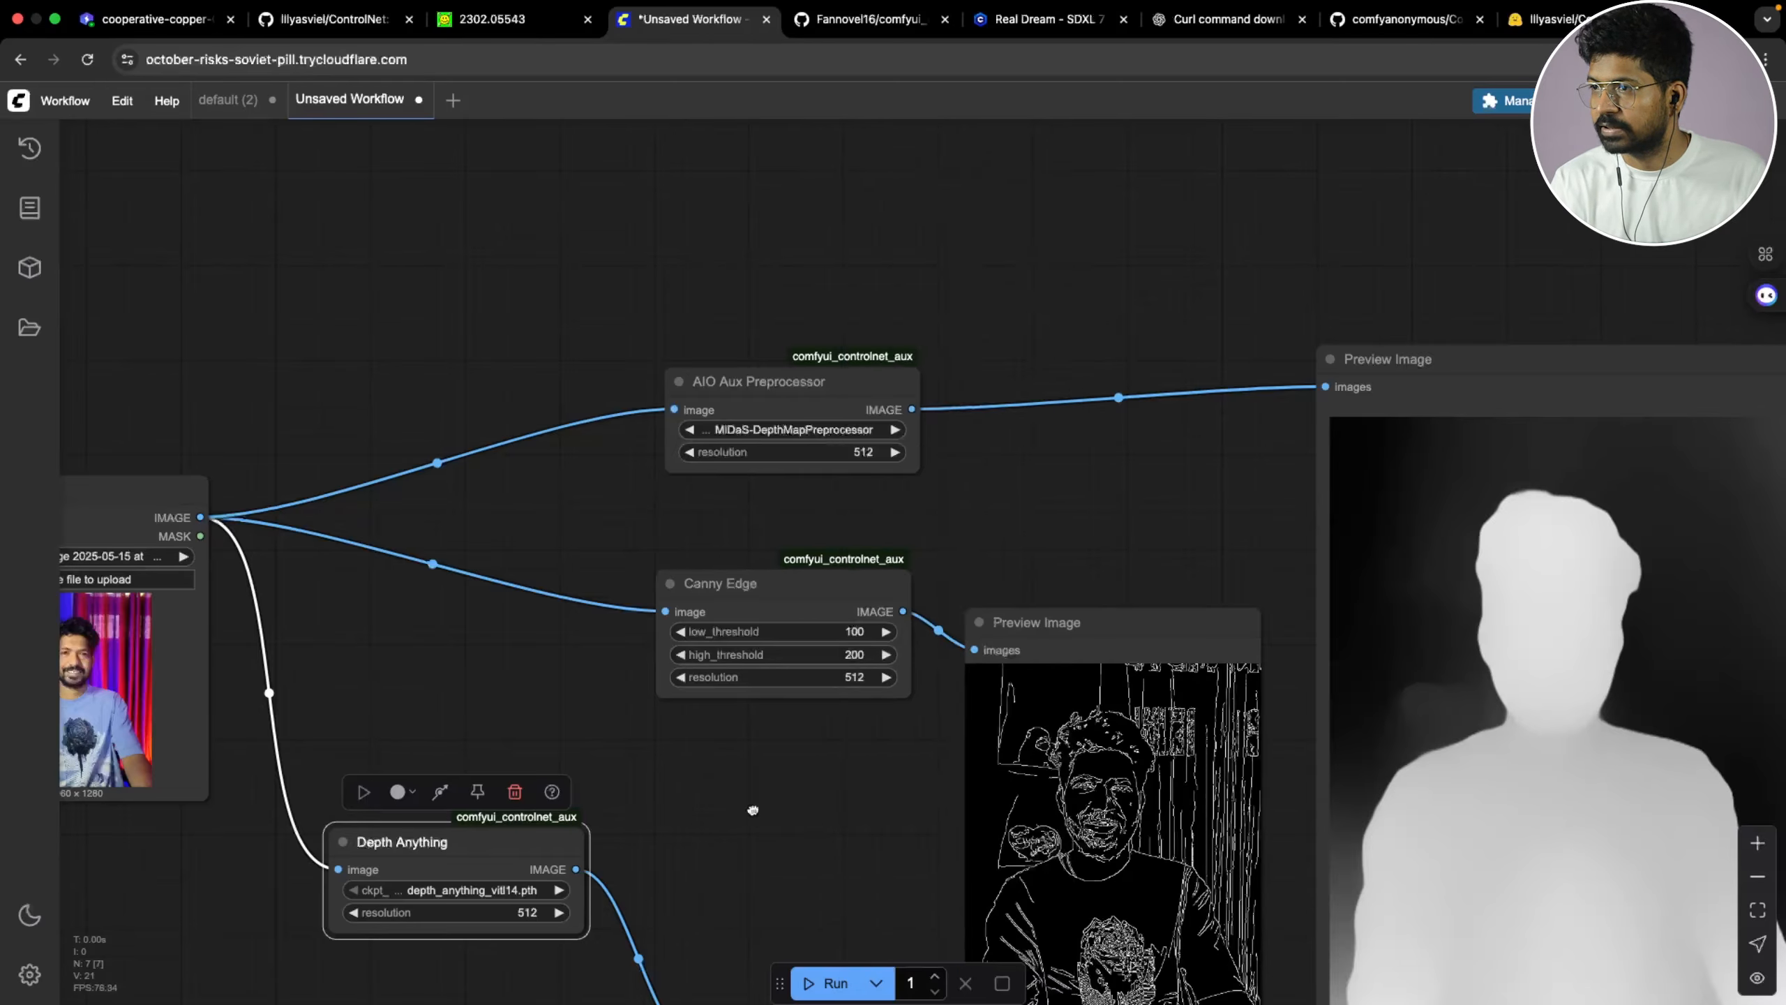
drag(756, 813, 778, 638)
click(834, 263)
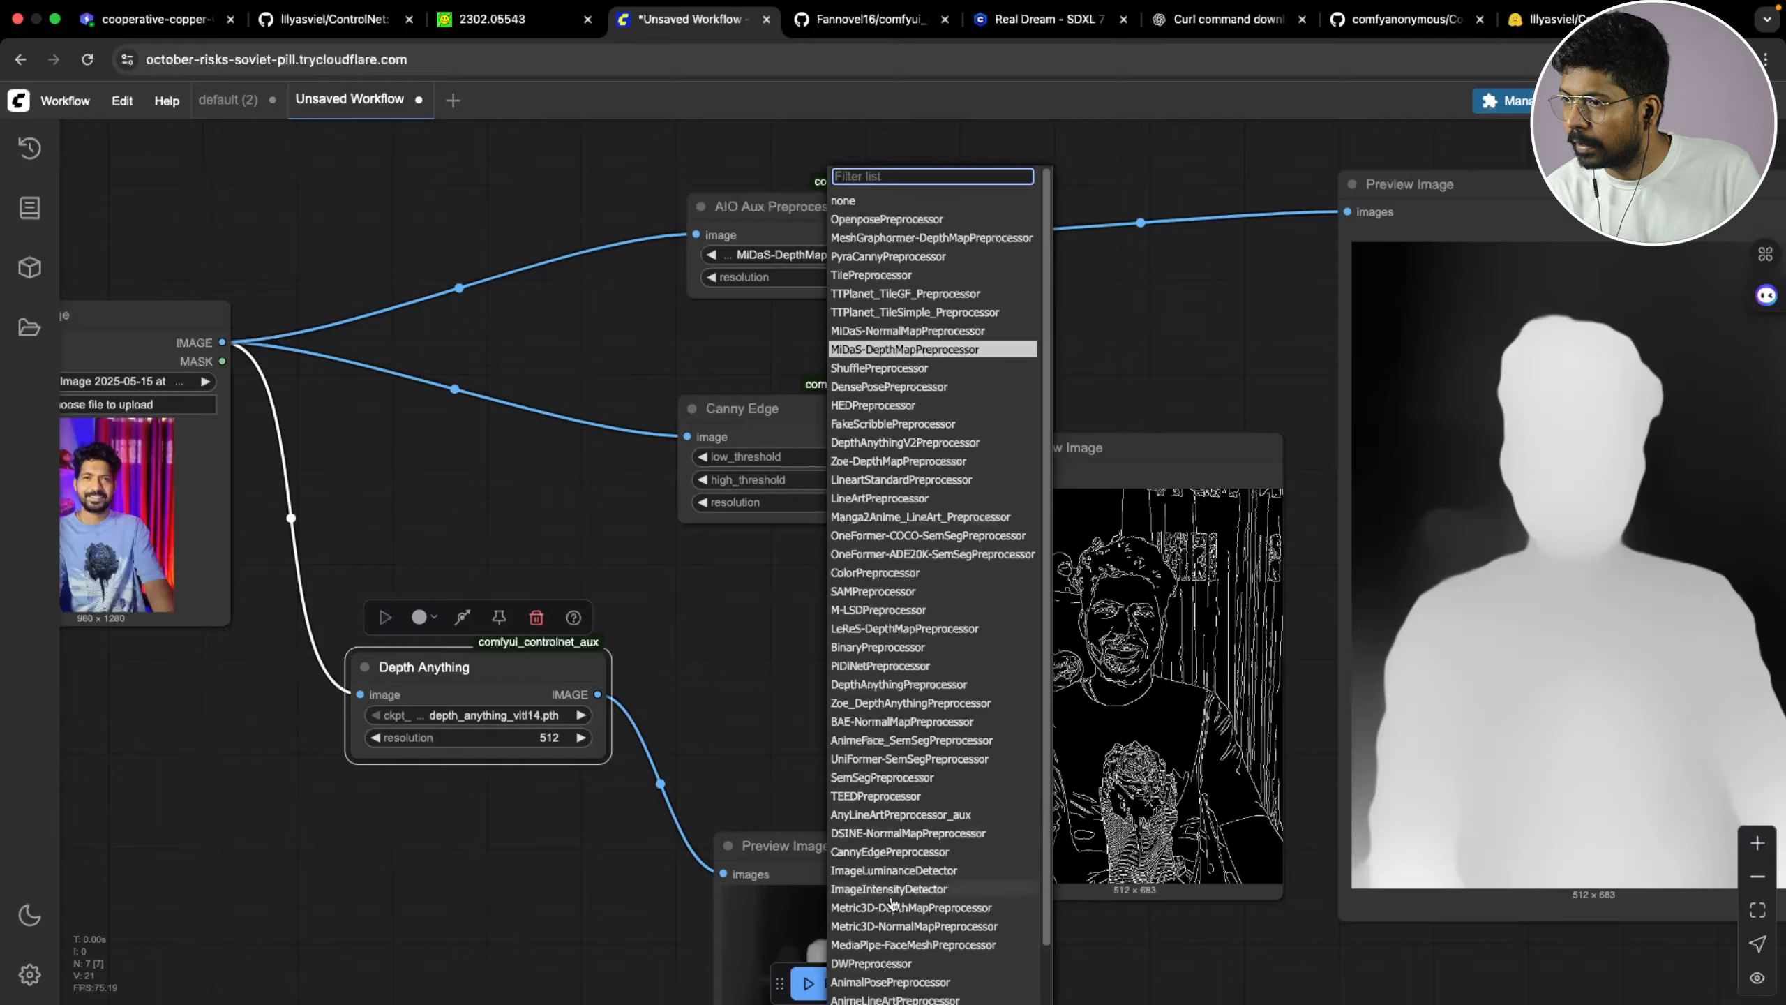
mouse_move(874, 1000)
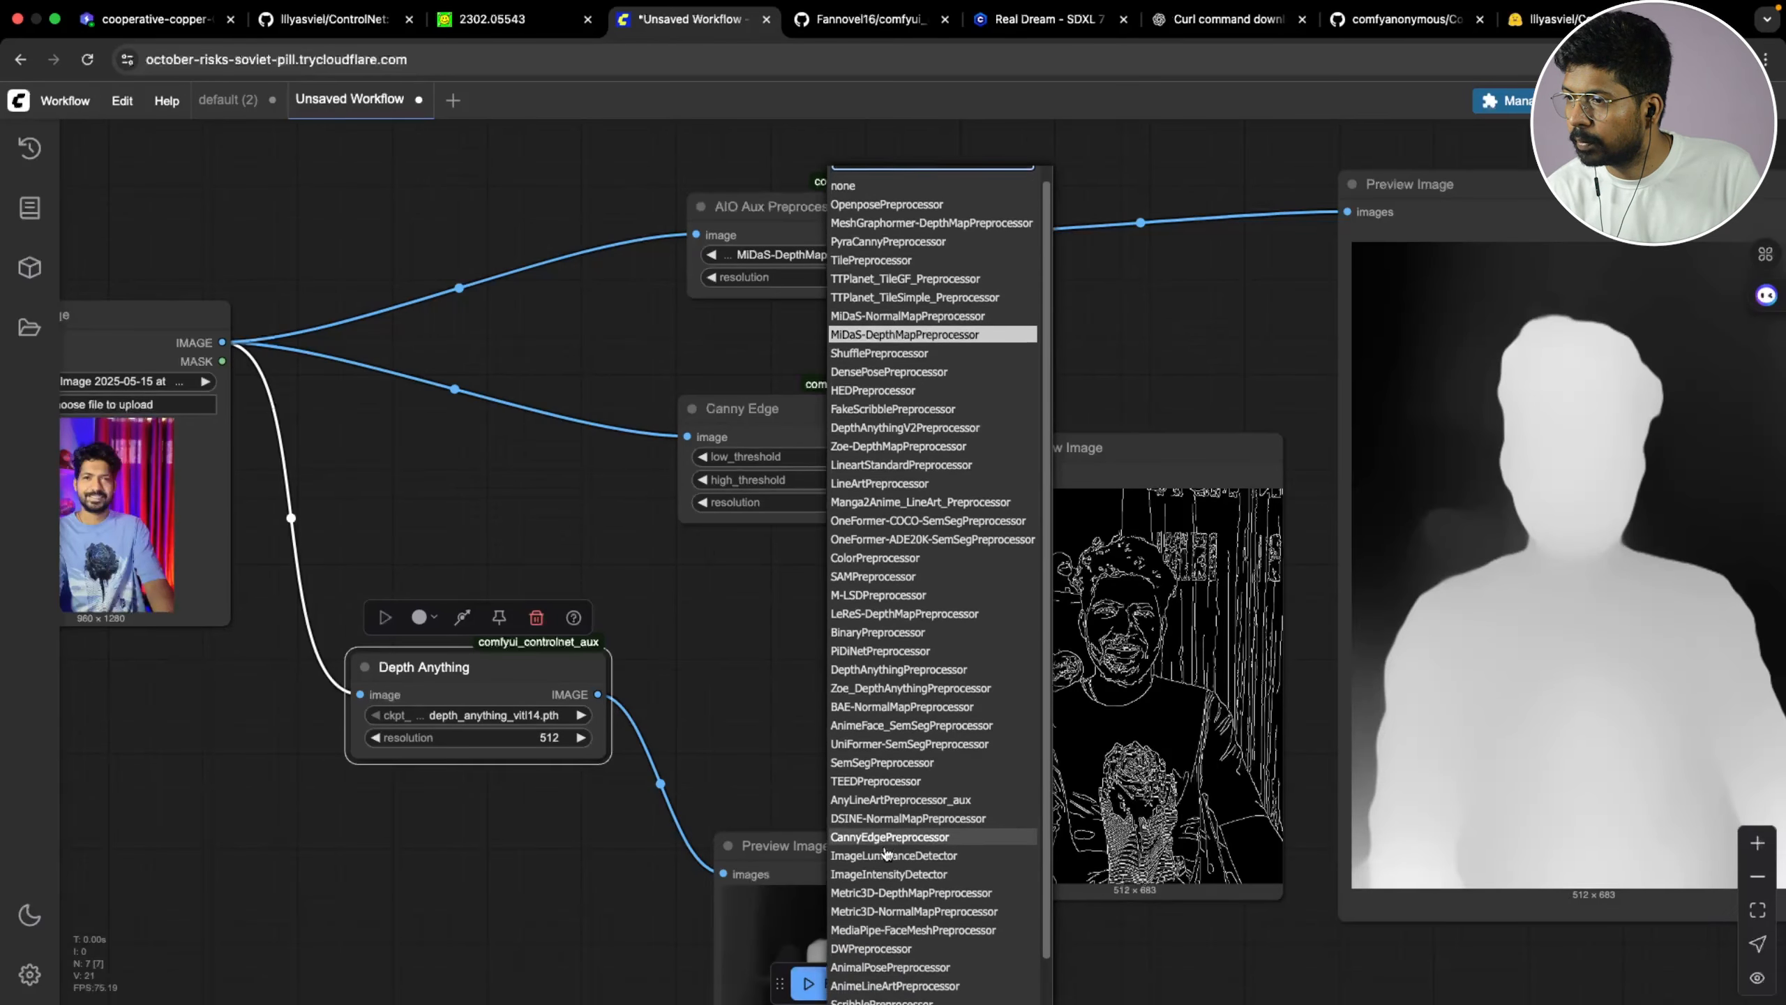
scroll(875, 880, down, 2)
click(874, 902)
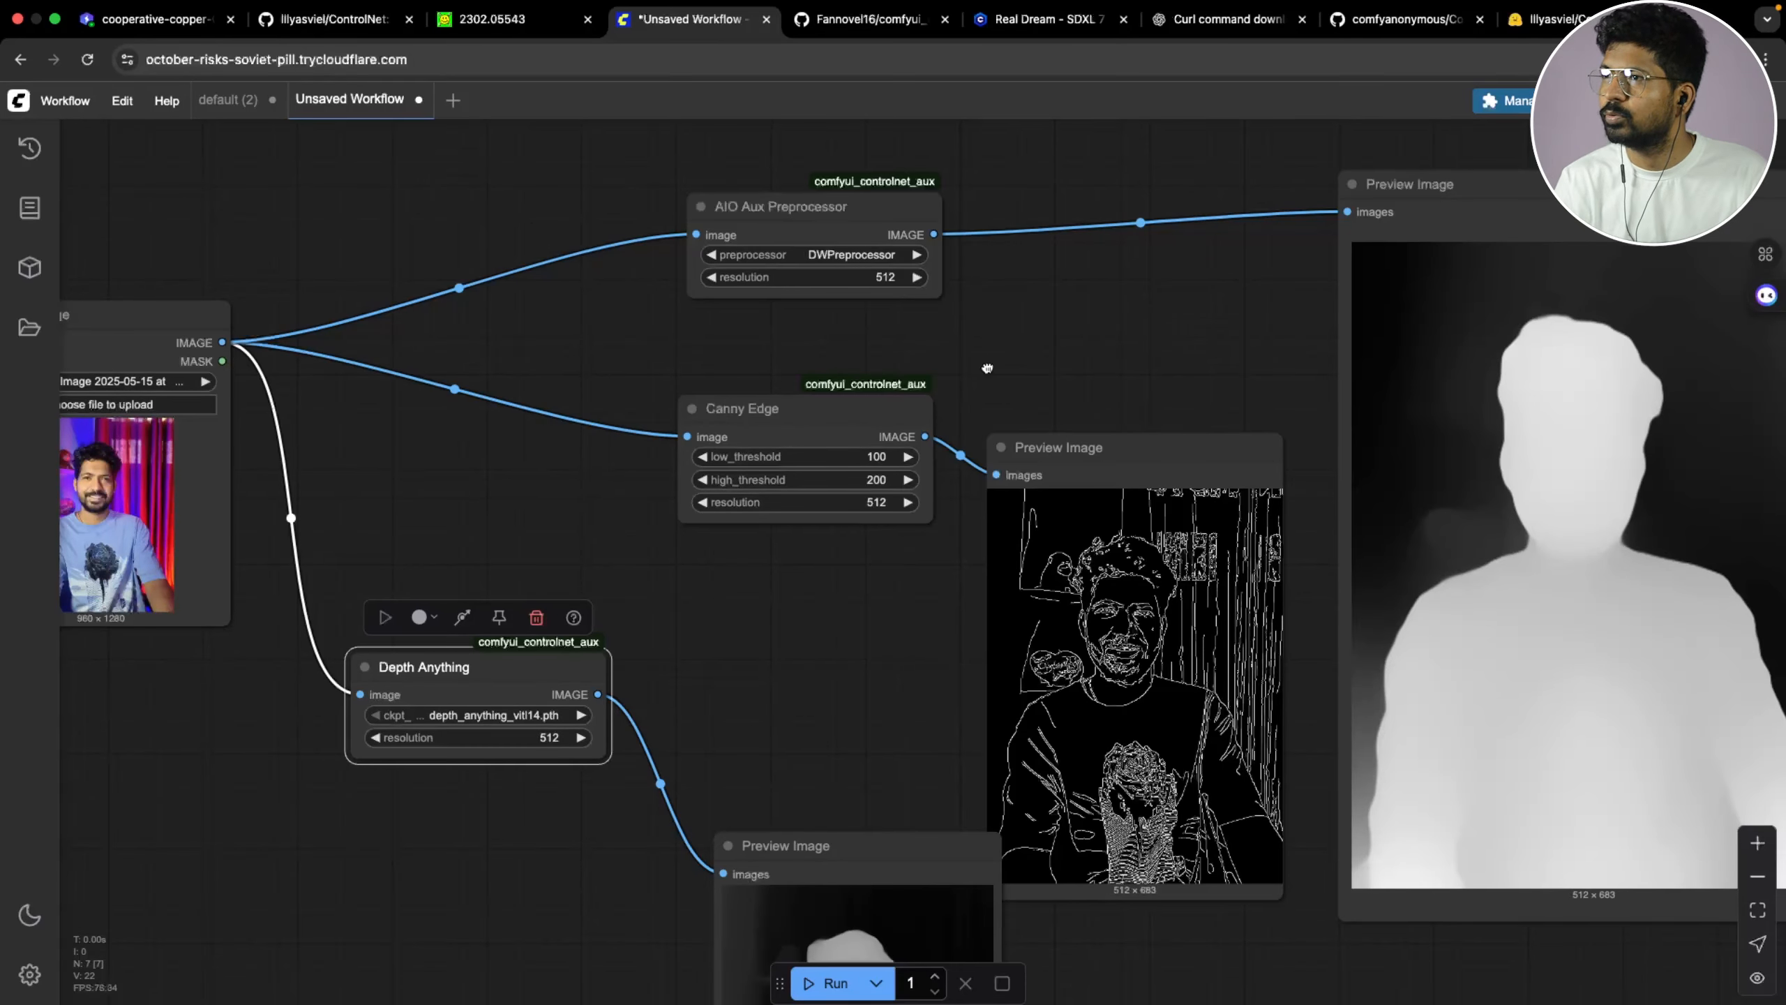
Run the workflow and view AIO Aux Preprocessor's pose output in its Preview Image node
scroll(843, 915, up, 2)
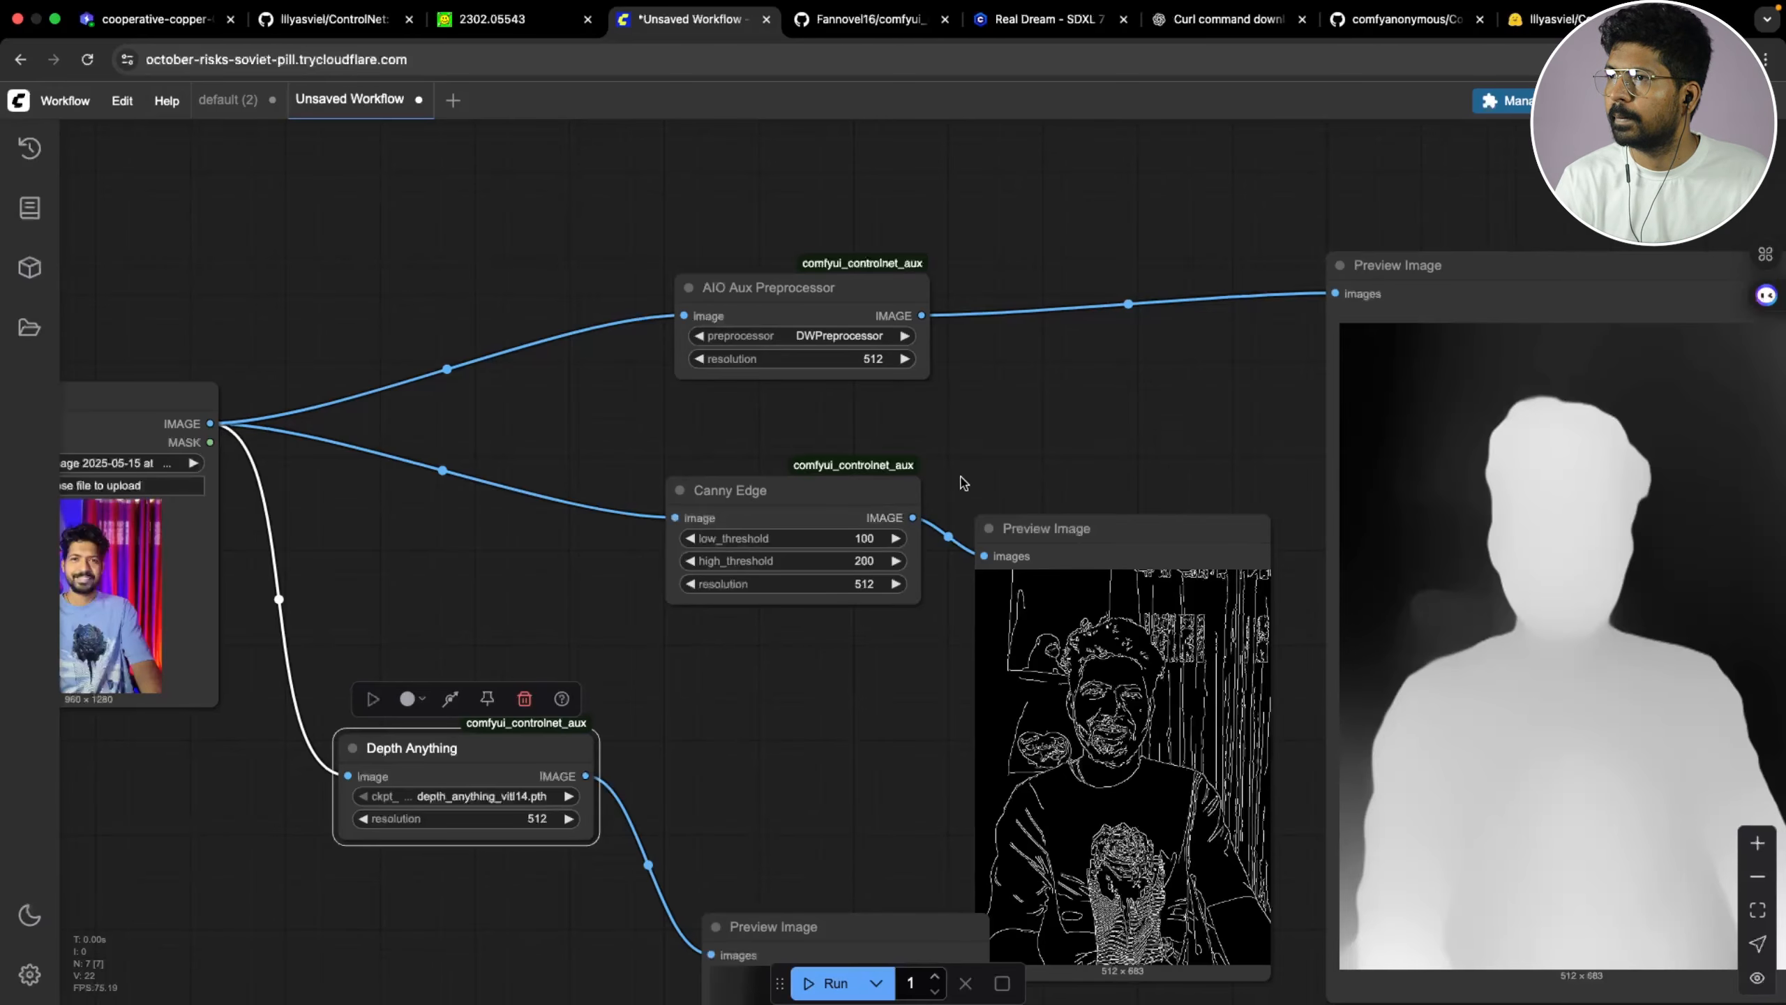
scroll(1007, 468, down, 3)
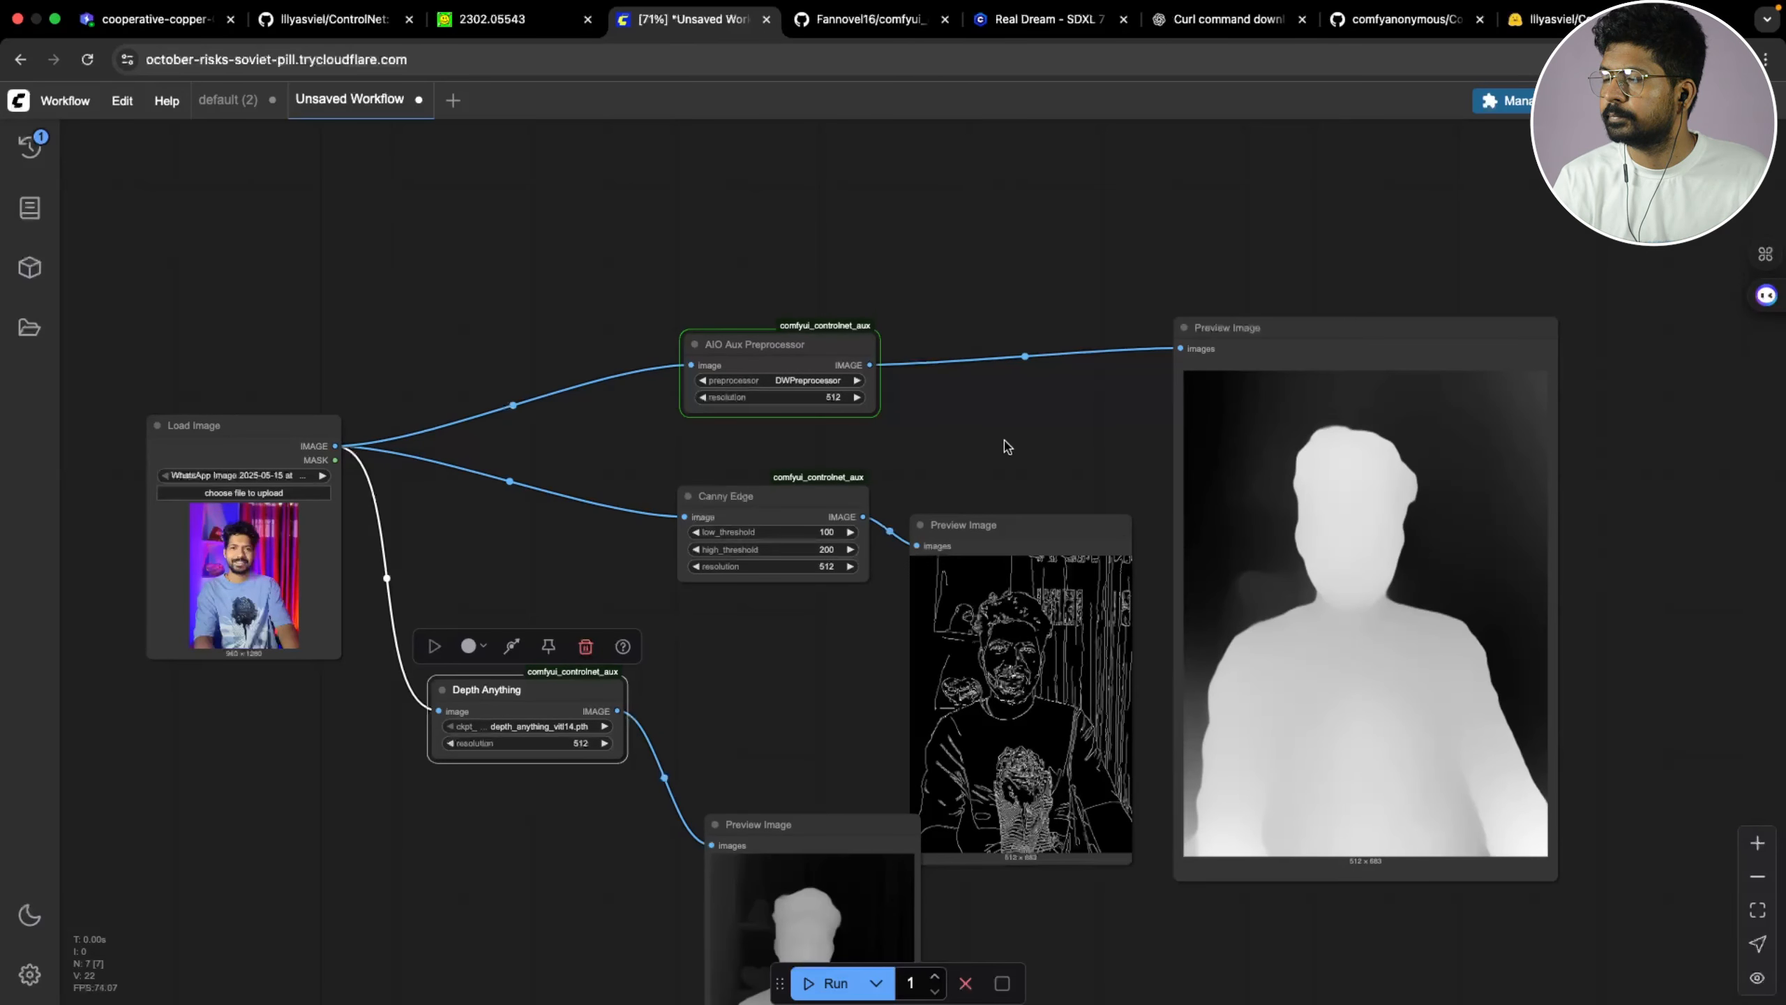
drag(1006, 446, 934, 443)
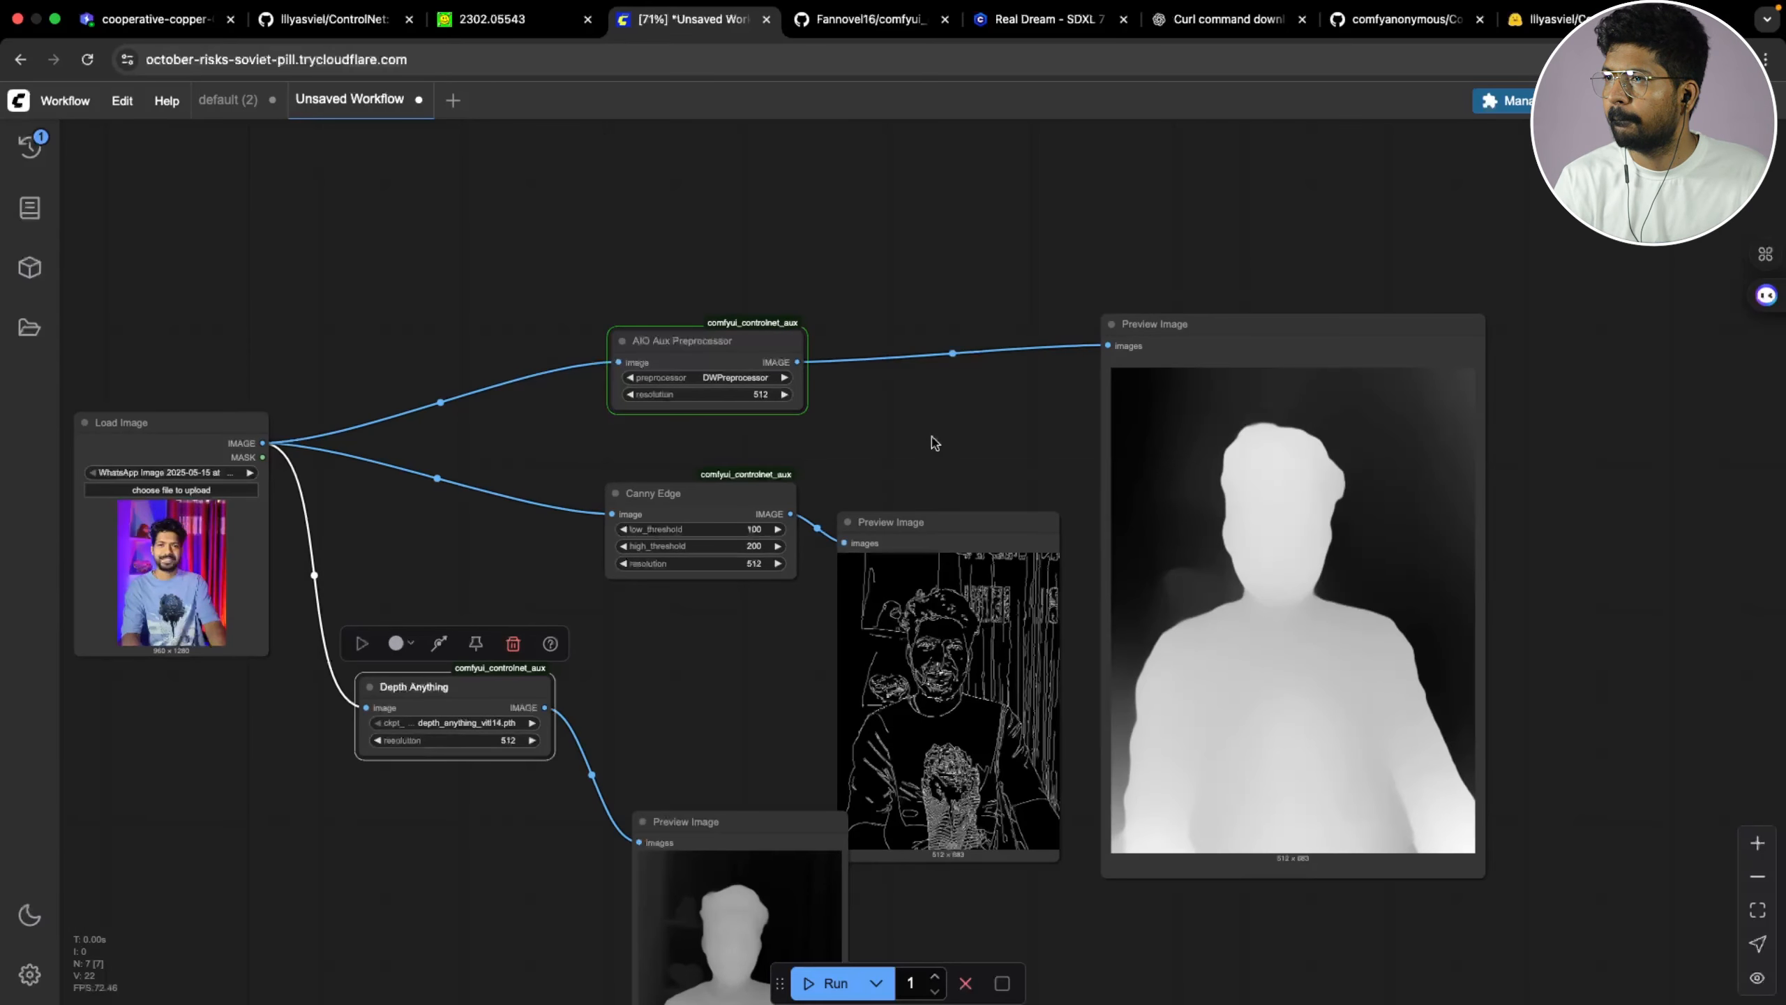
drag(933, 443, 1174, 641)
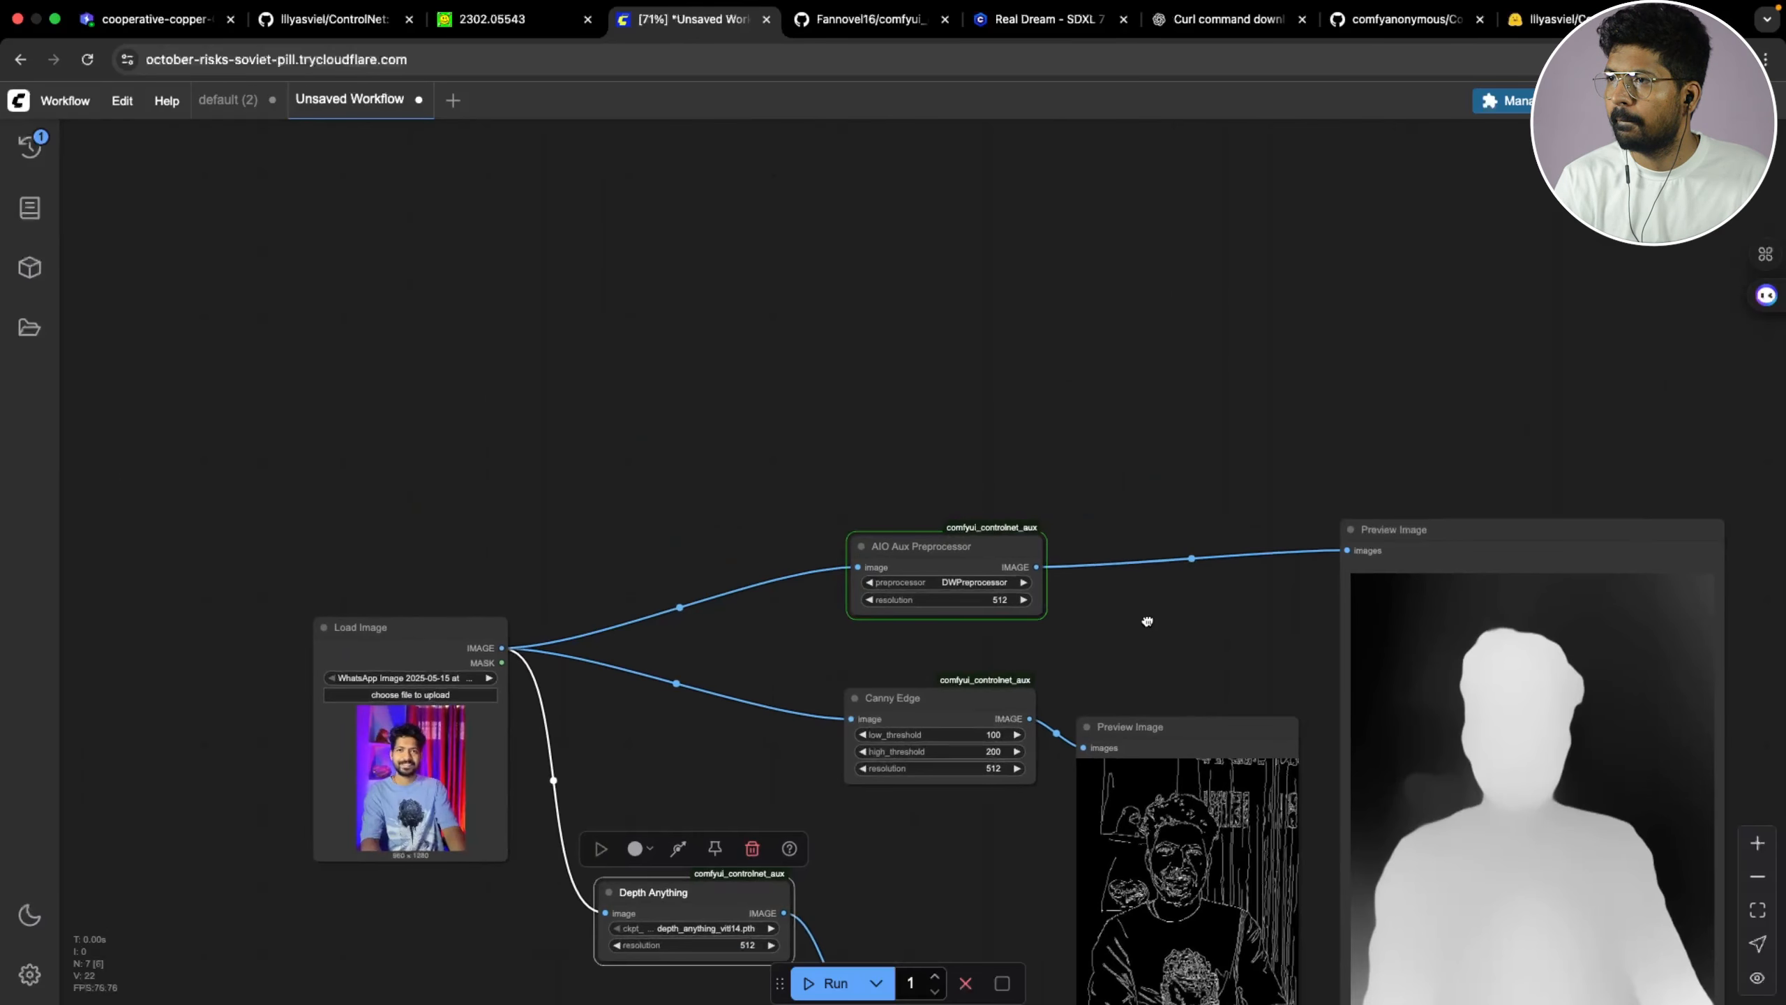
double_click(716, 366)
key(Escape)
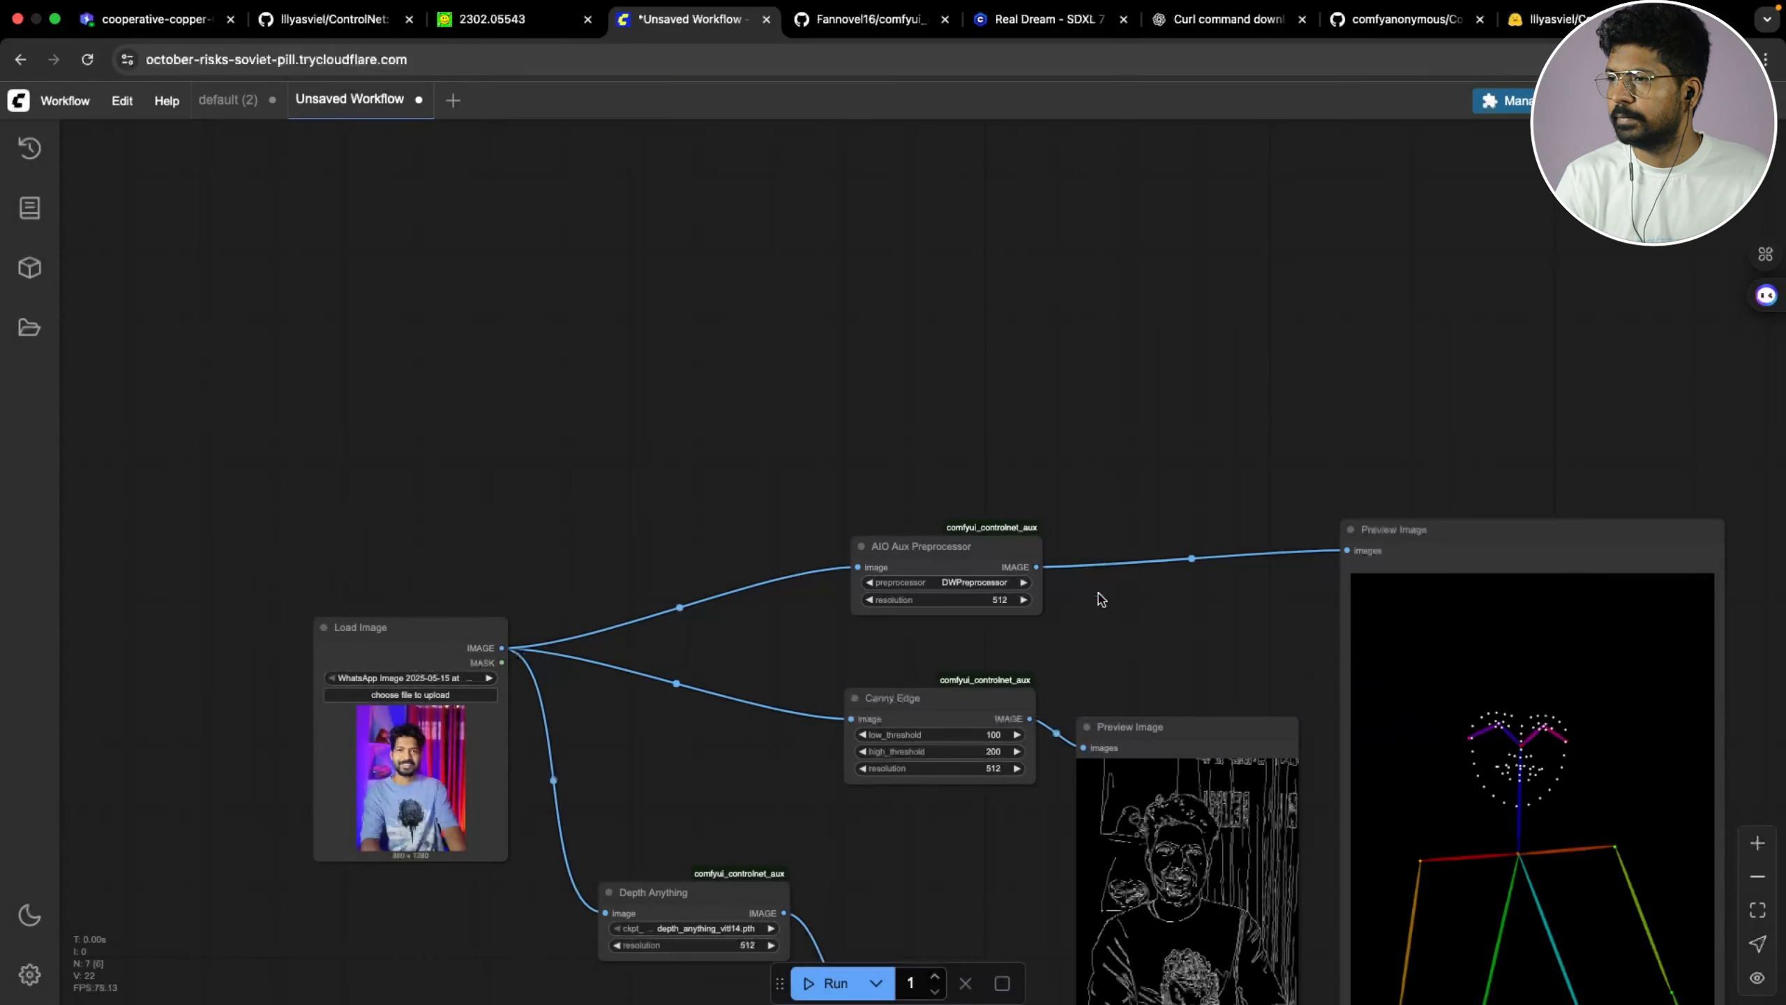
drag(1210, 639, 961, 408)
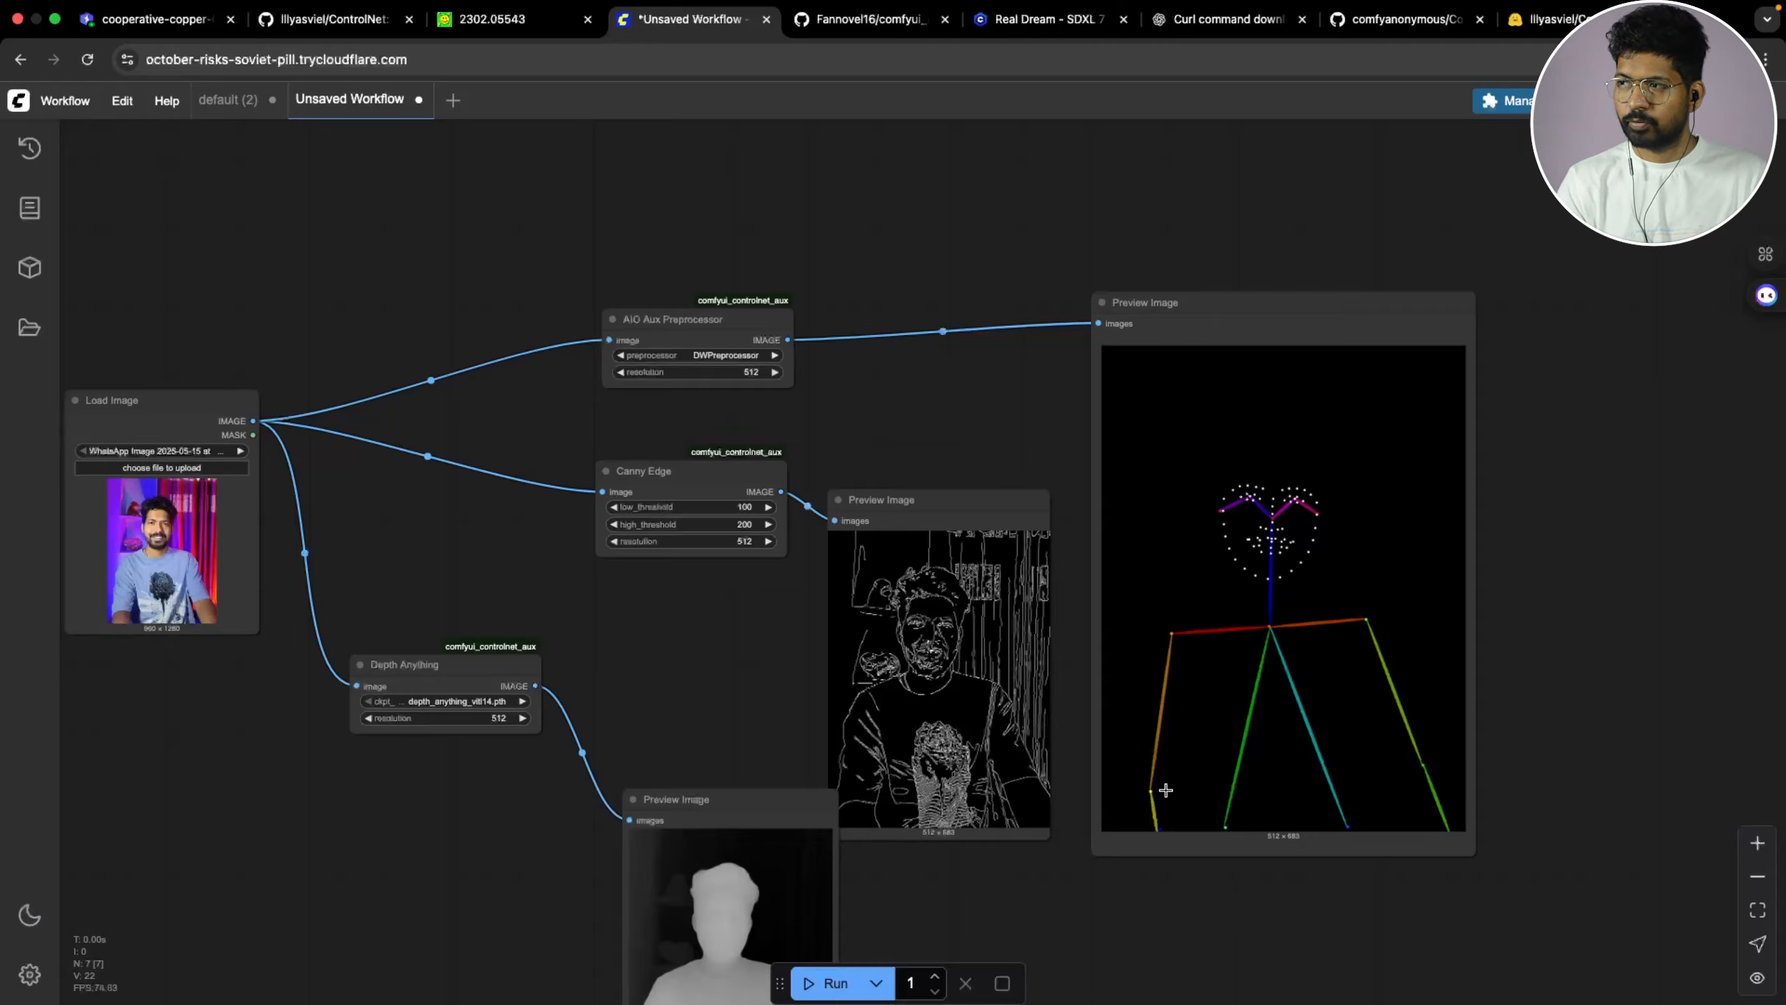
scroll(1576, 836, up, 3)
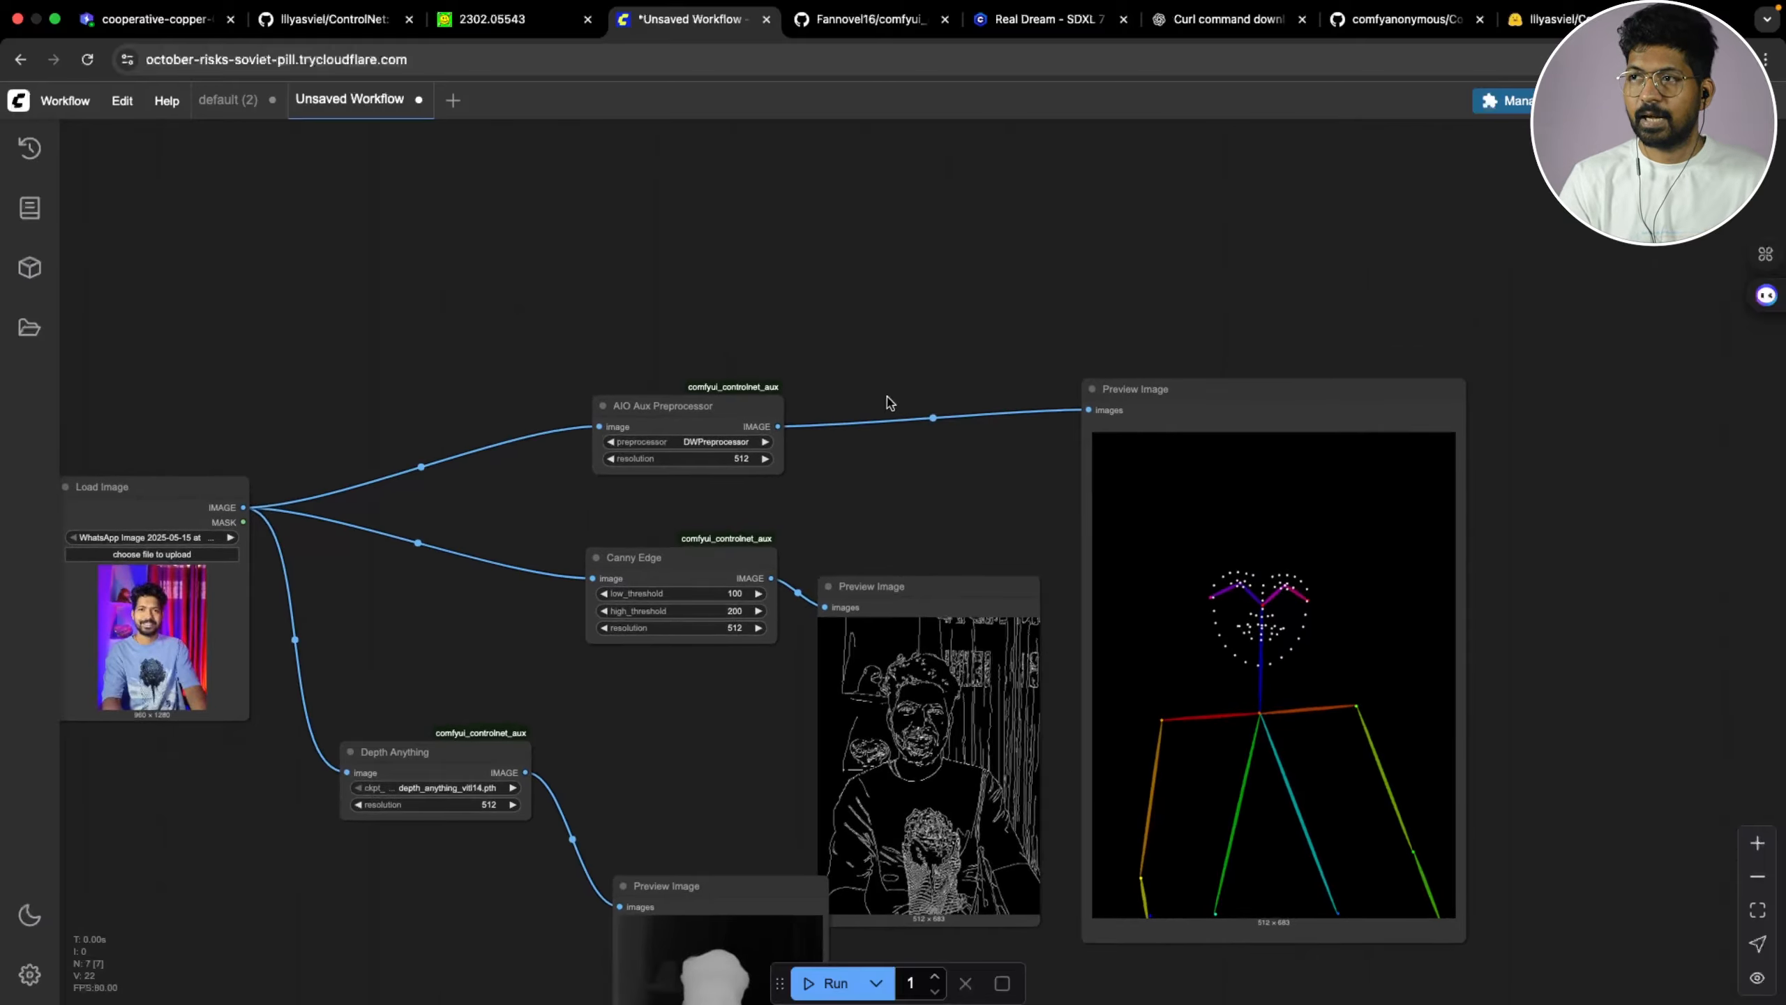
Shift AIO Aux Preprocessor upward, search the nodes for "open" and place an OpenPose Pose node above it
scroll(872, 378, left, 5)
scroll(873, 378, up, 2)
drag(844, 455, 884, 413)
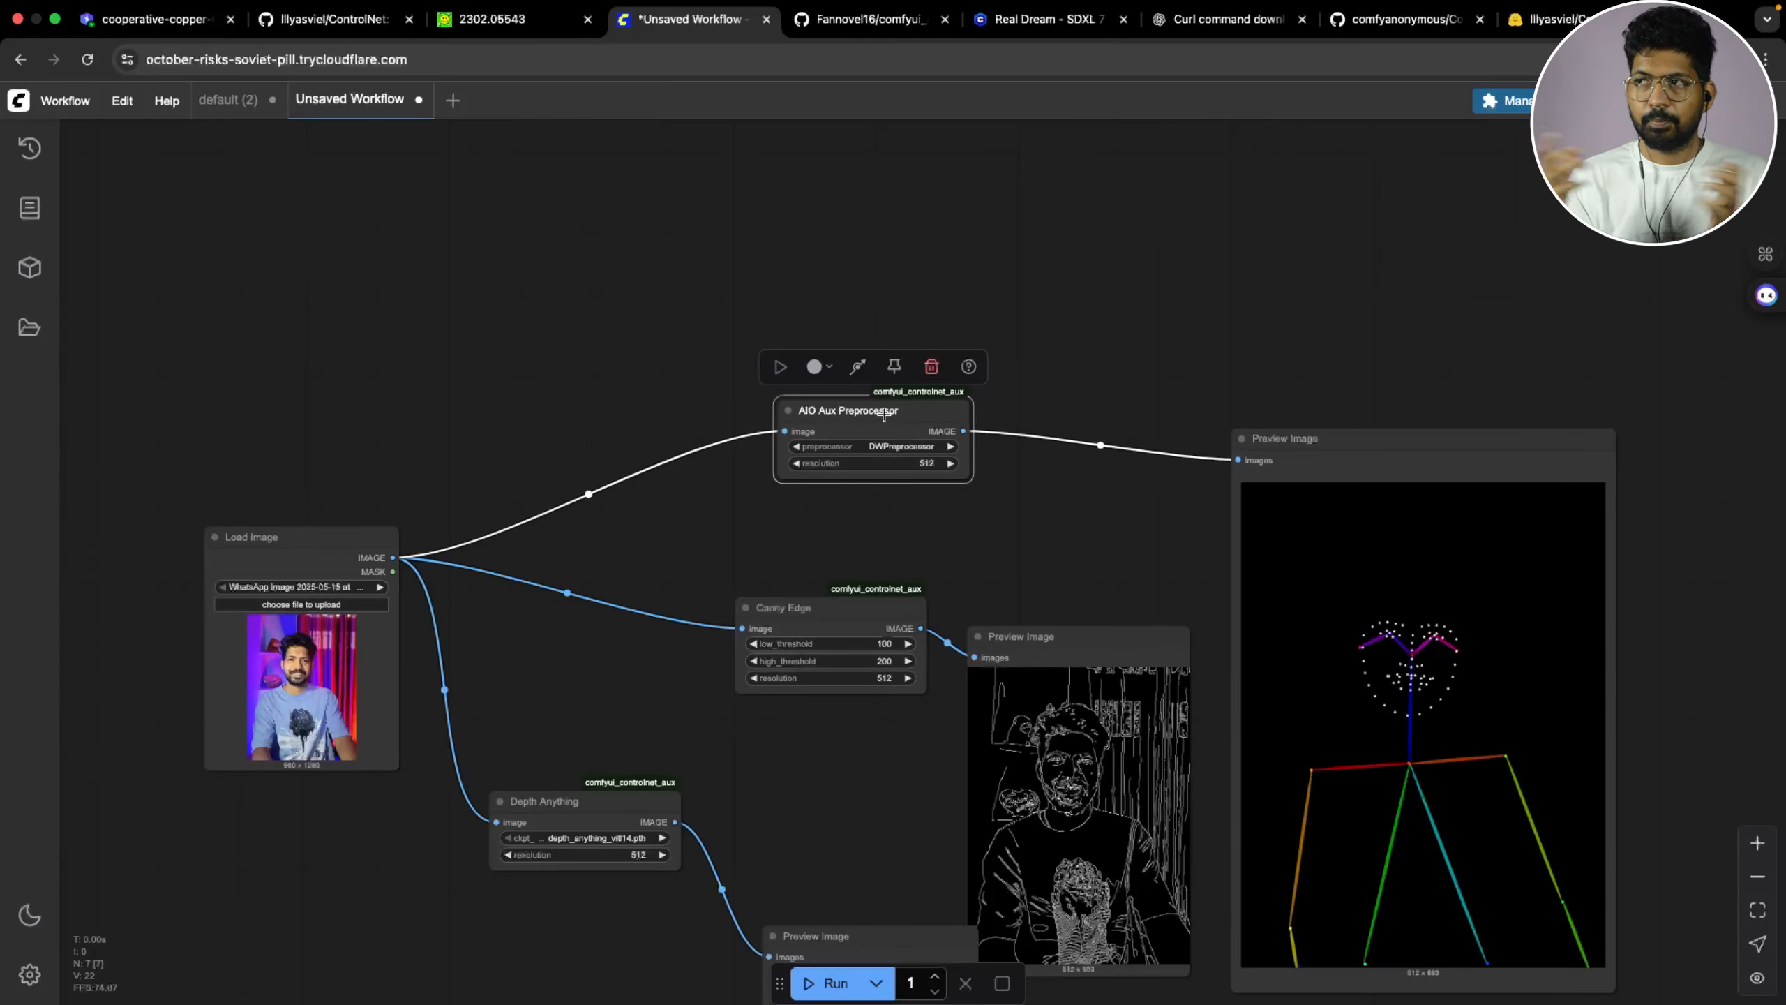
double_click(652, 363)
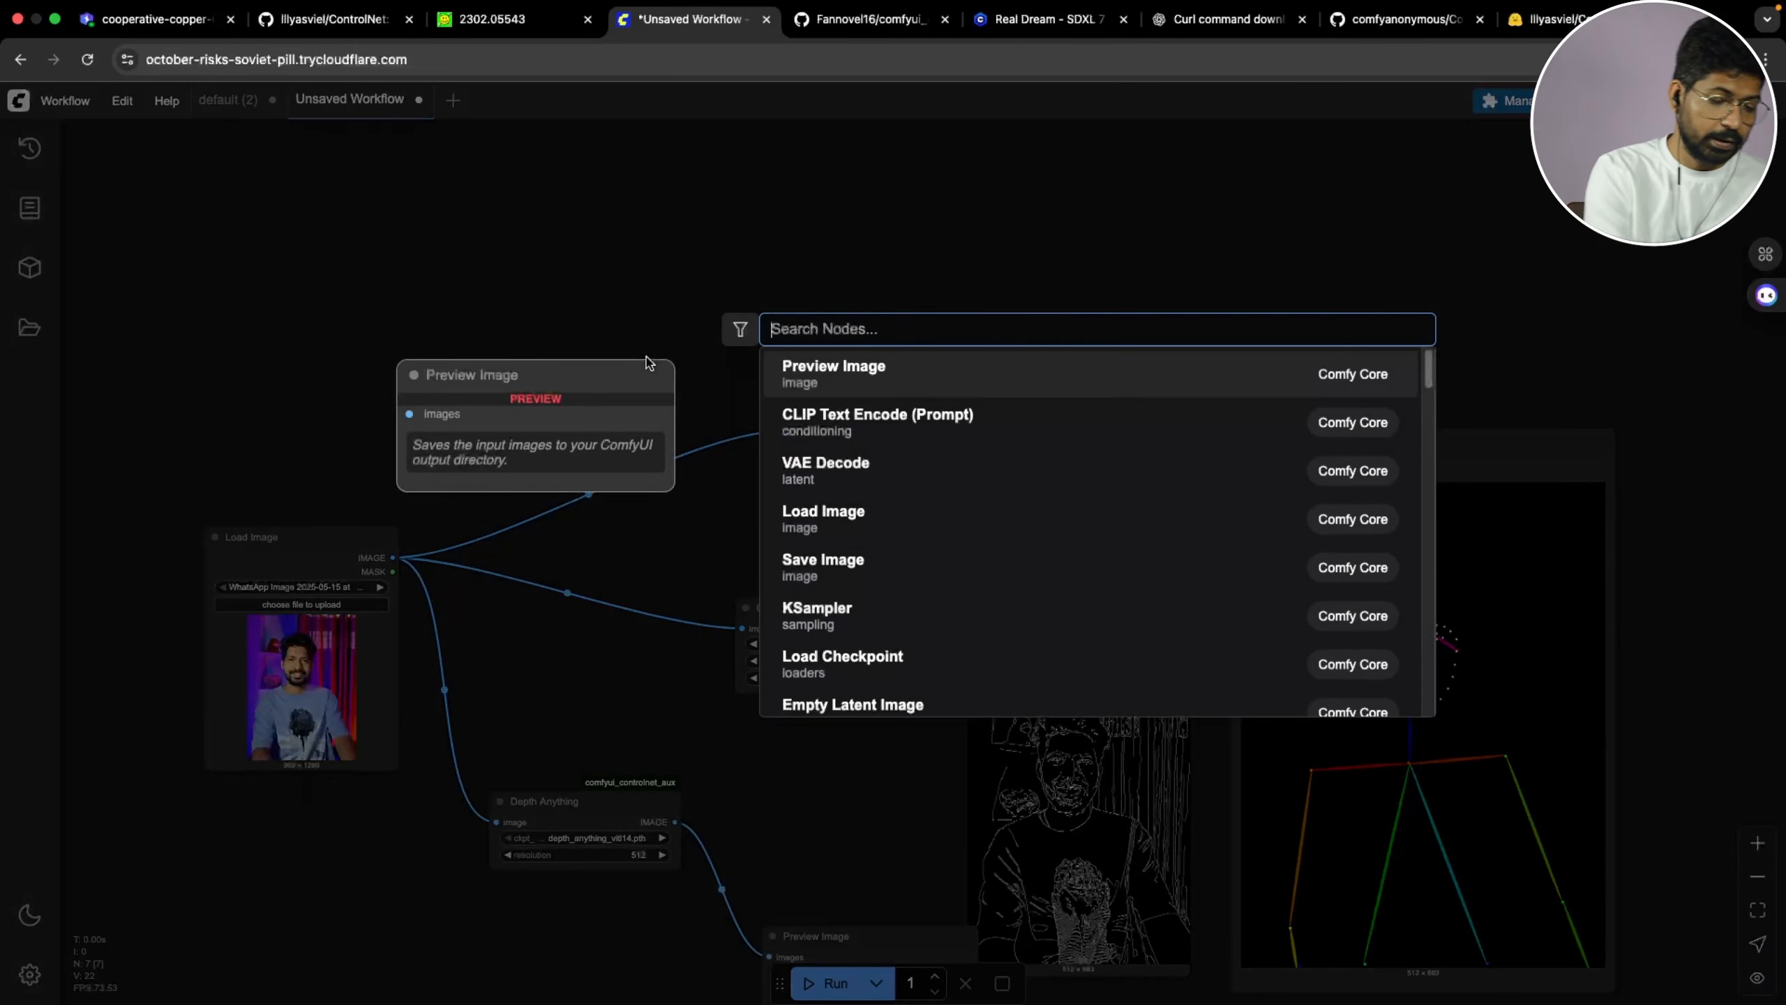
text(open)
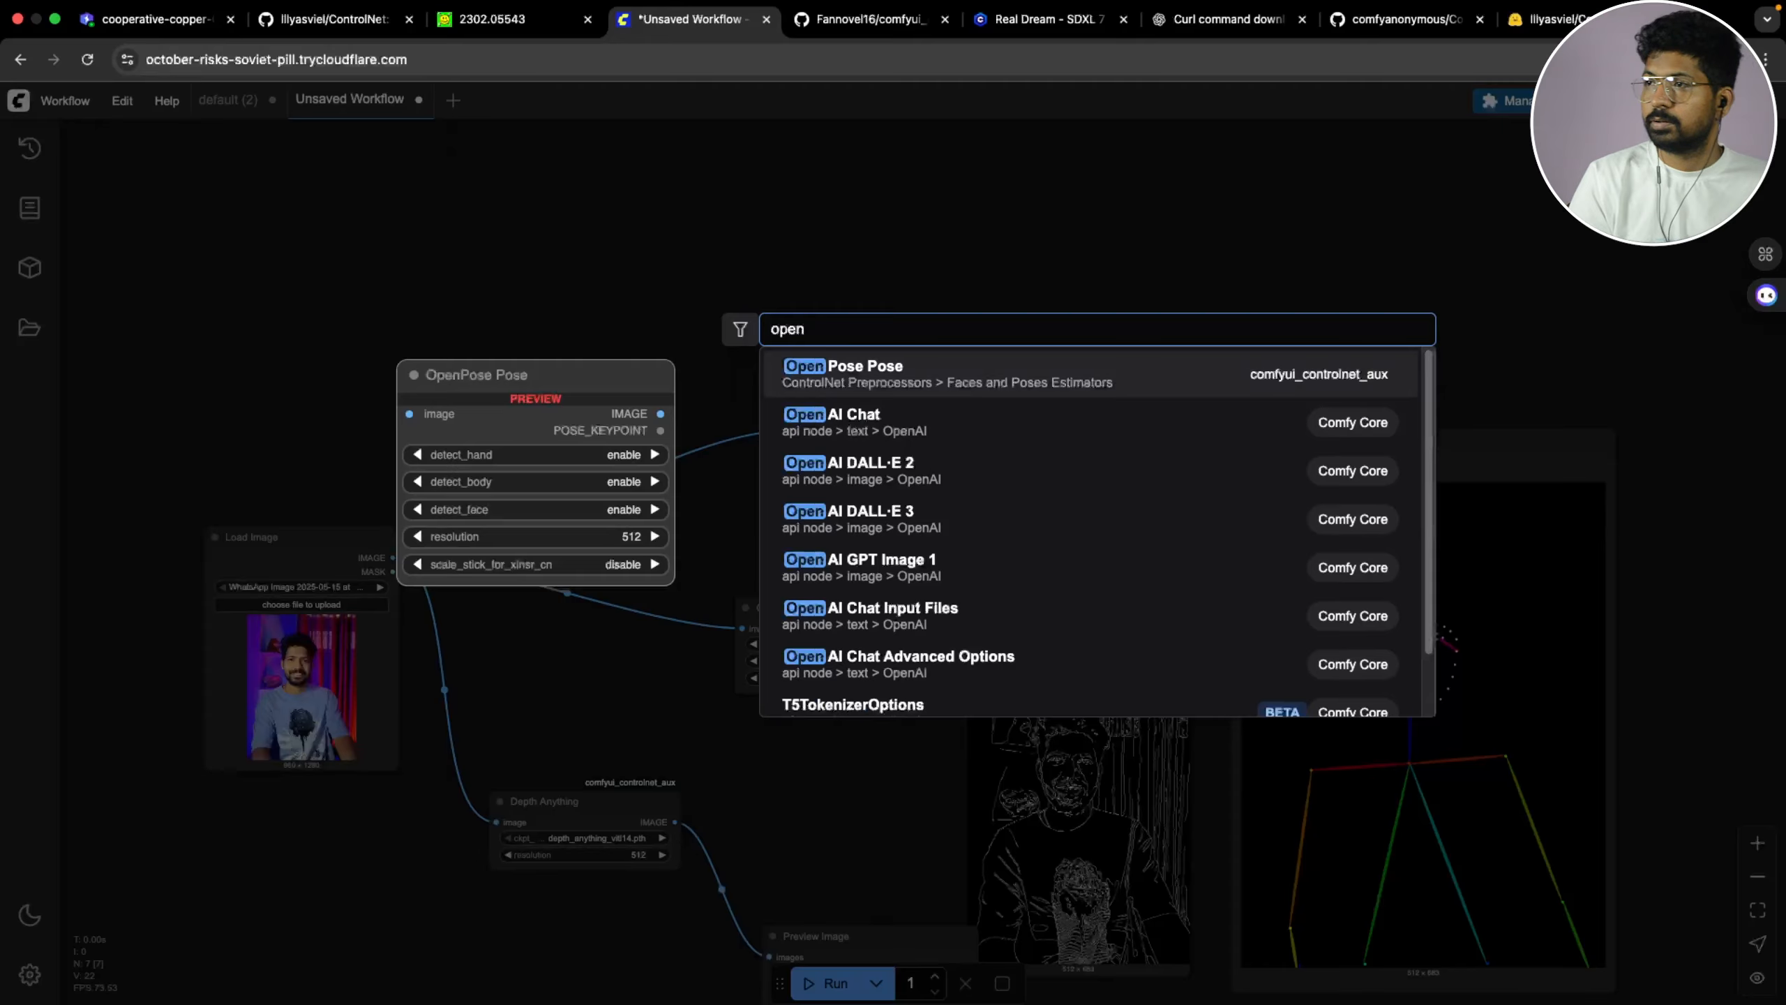
click(921, 386)
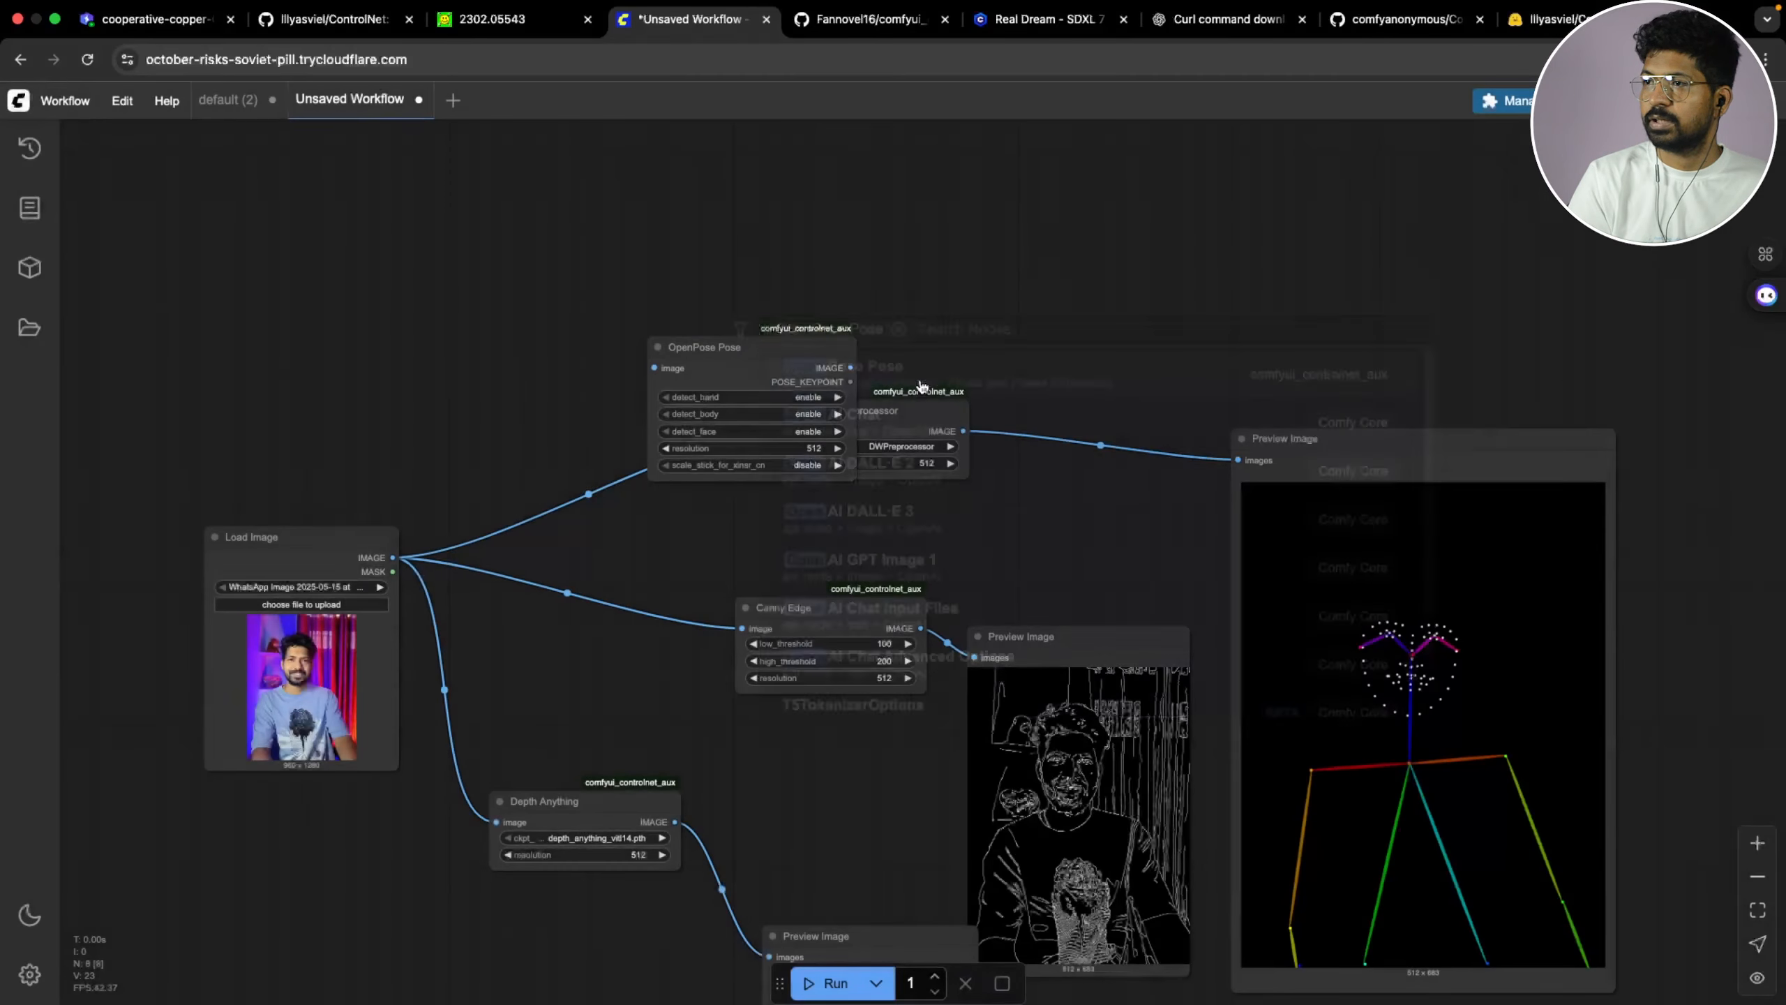
drag(720, 352, 678, 226)
Wire OpenPose Pose between Load Image's IMAGE output and a new Preview Image node, and run the workflow
drag(392, 558, 613, 241)
drag(809, 241, 1039, 212)
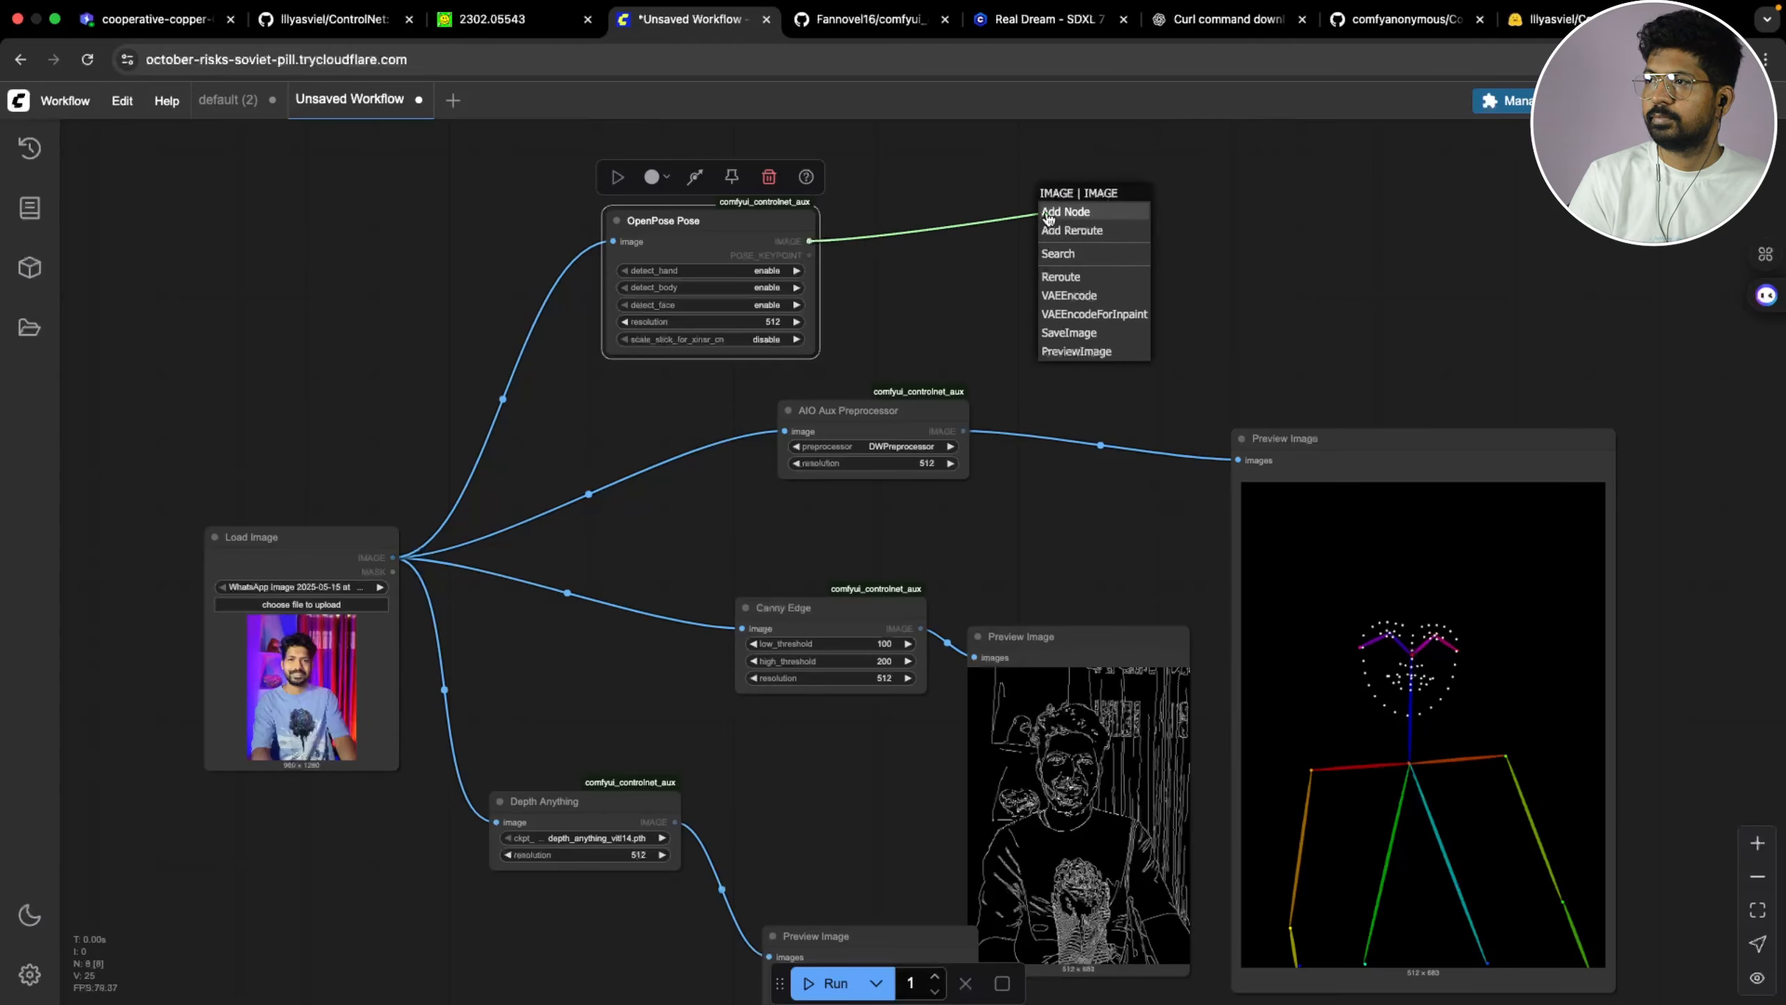
click(1091, 351)
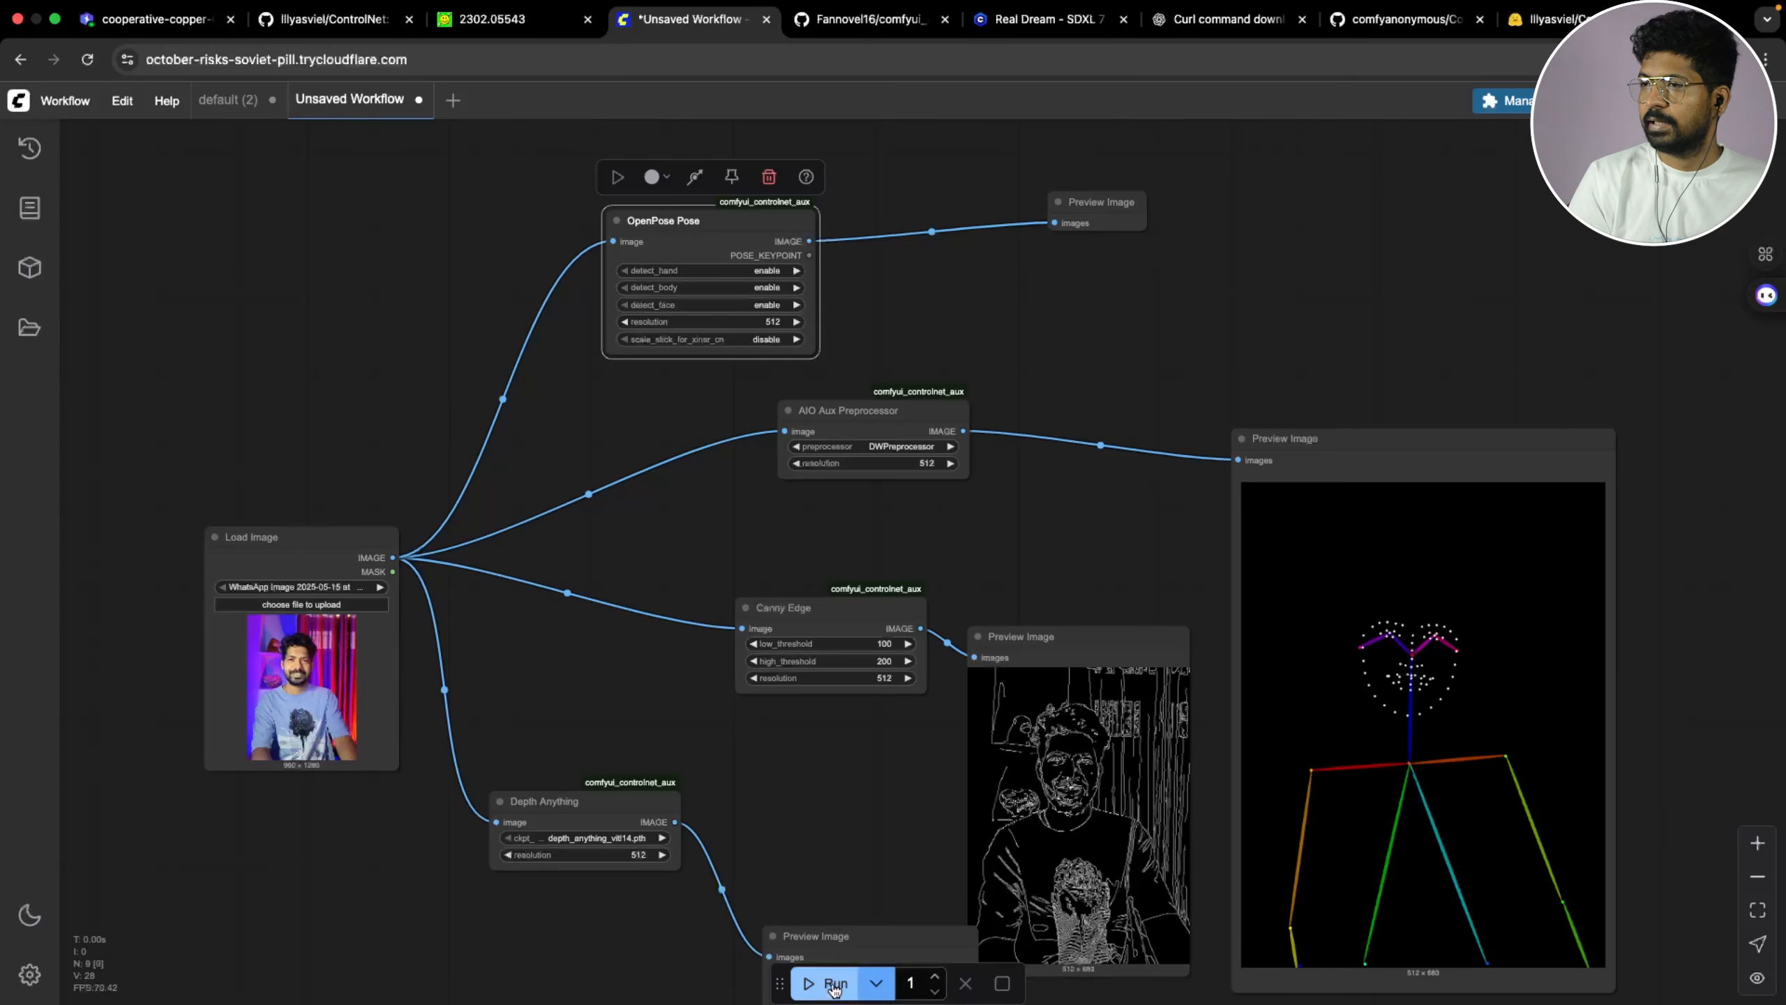
scroll(1065, 531, up, 5)
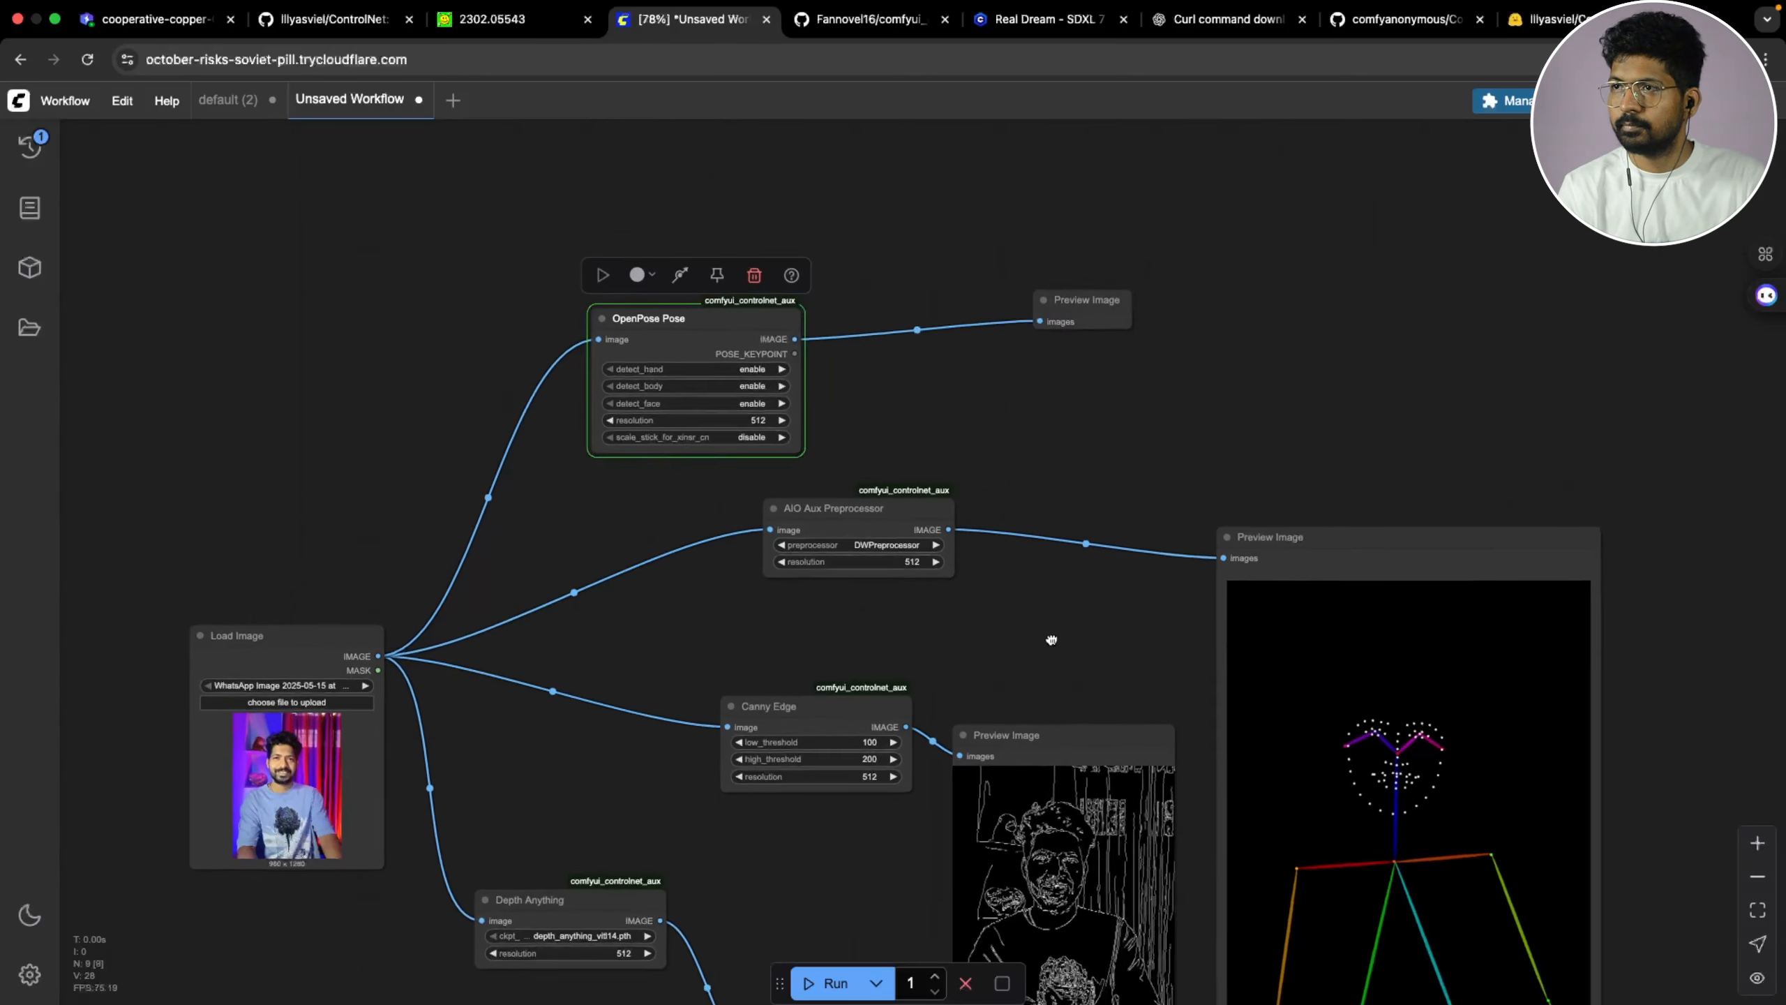
Enlarge OpenPose Pose's Preview Image node and move both nodes up, clear of the AIO Aux Preprocessor branch
drag(695, 454, 701, 413)
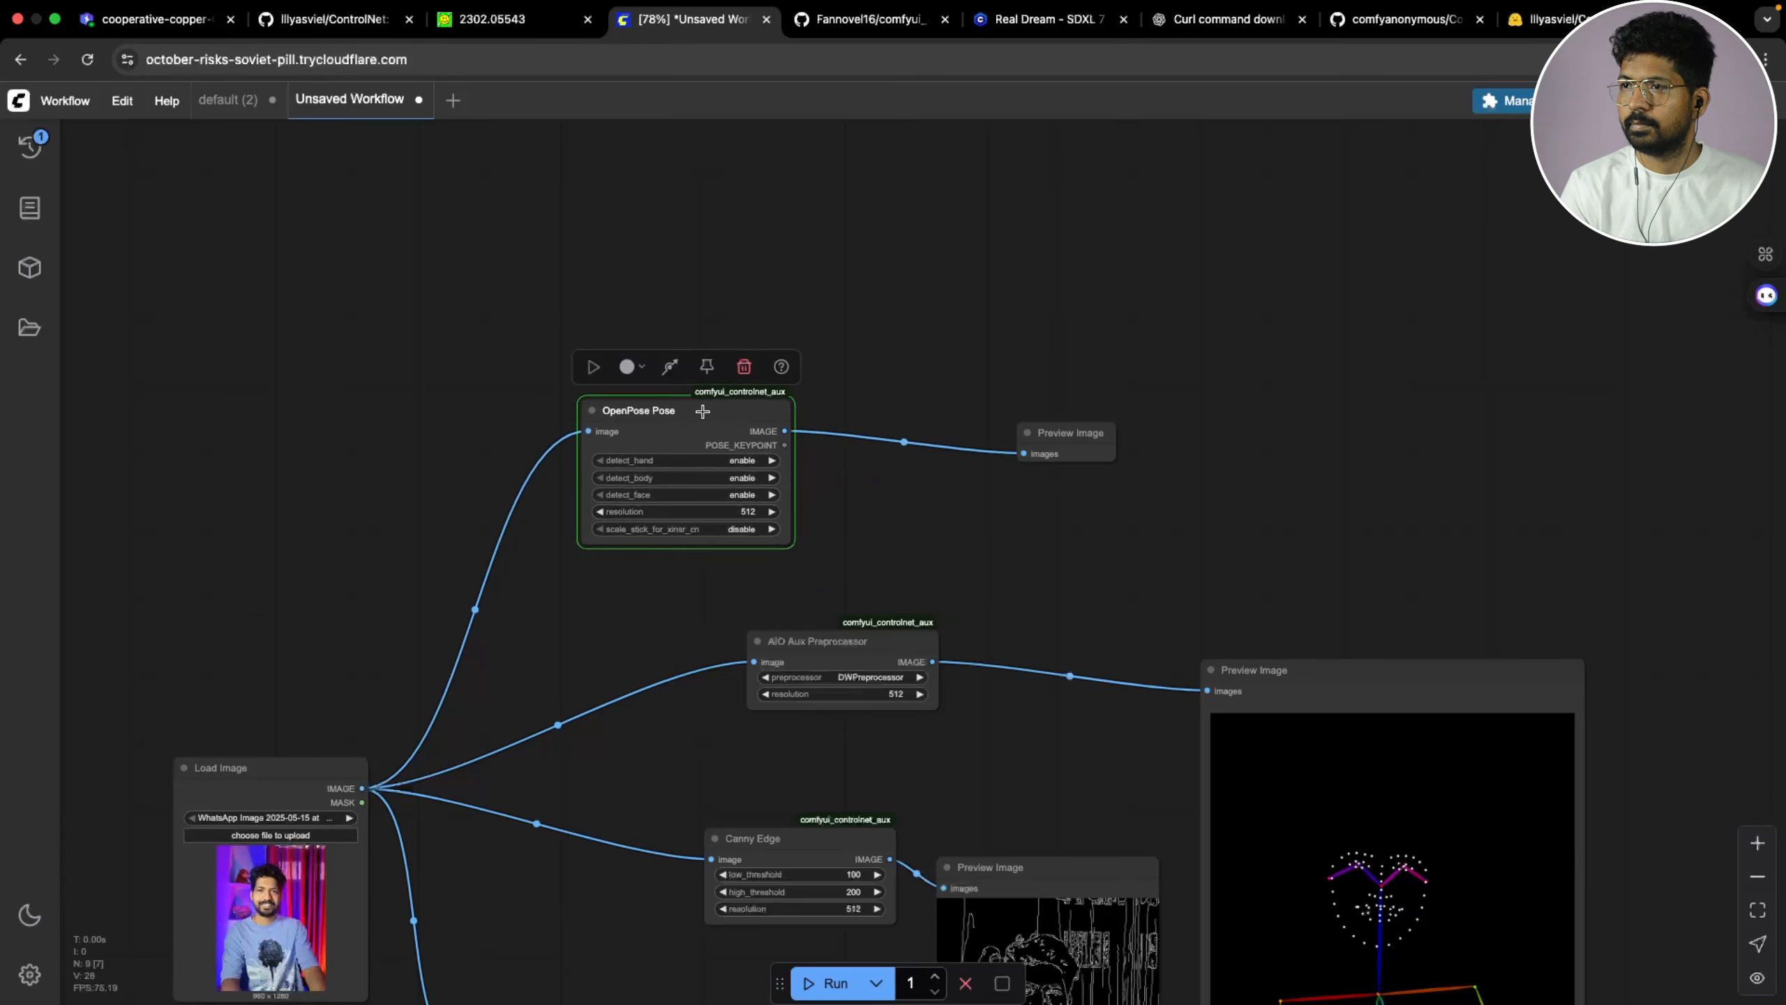
drag(1067, 431, 1073, 396)
scroll(1048, 471, right, 2)
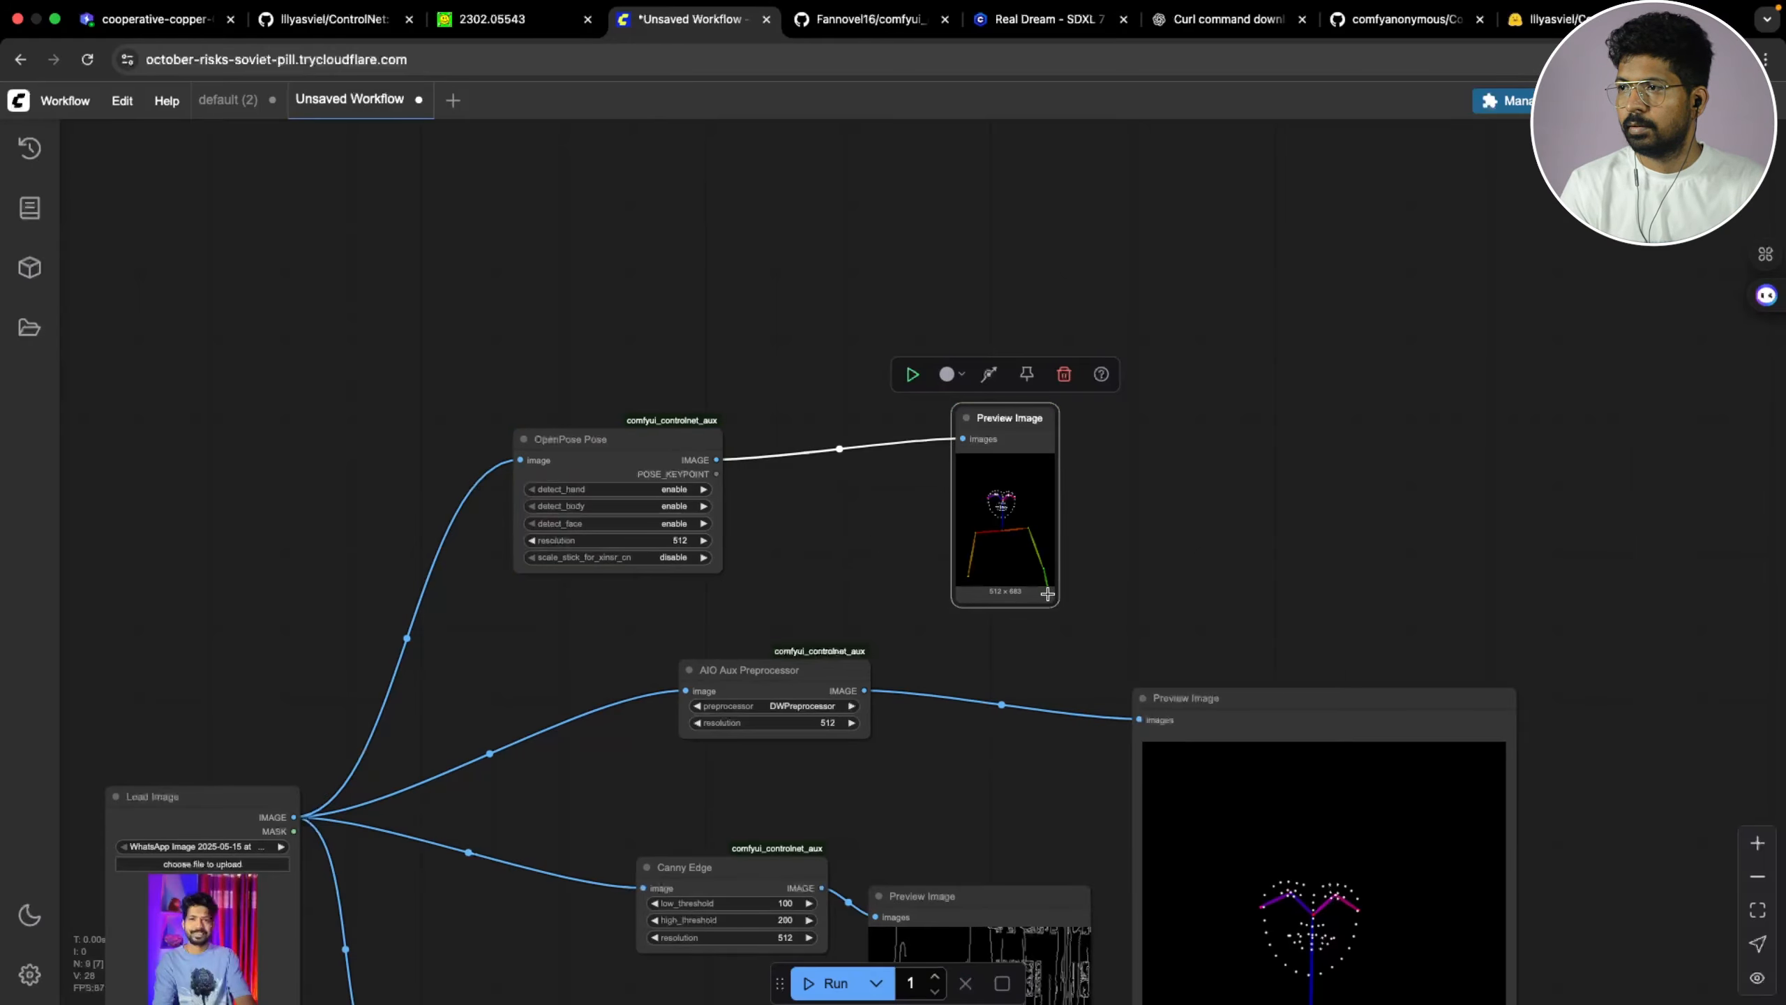
drag(1053, 599, 1195, 725)
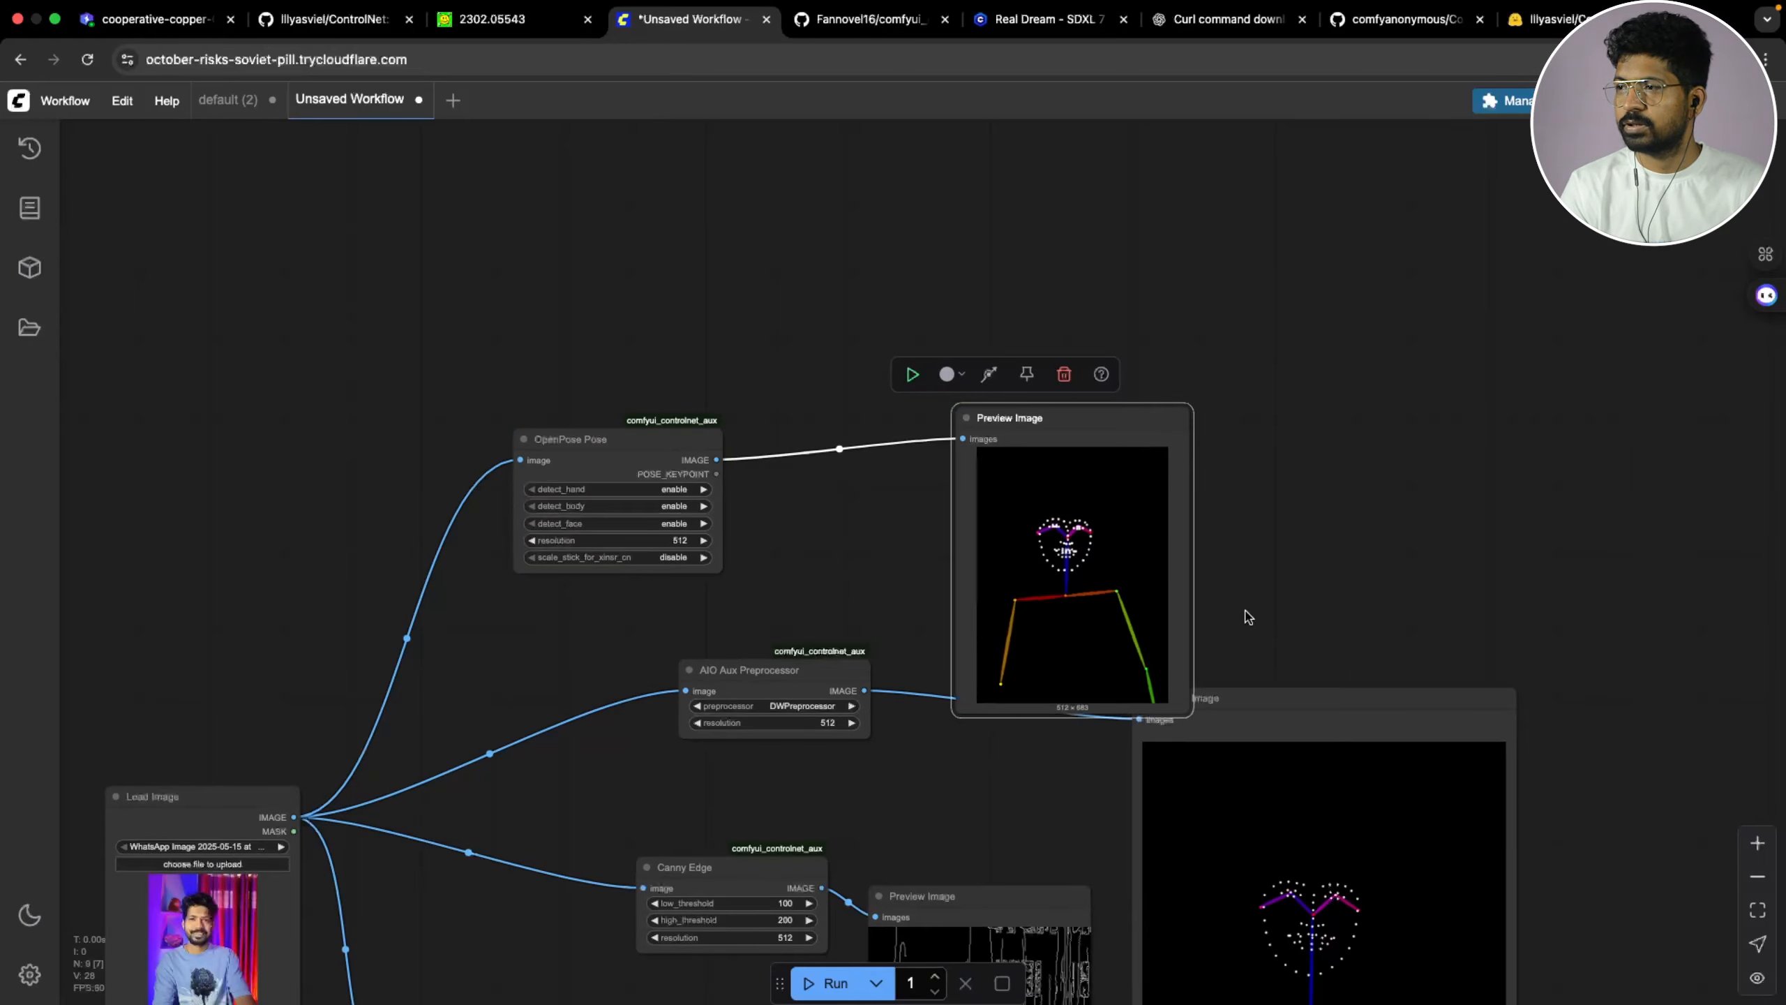
scroll(1276, 406, down, 3)
scroll(1118, 551, up, 3)
drag(1010, 427, 1022, 321)
scroll(1284, 510, down, 3)
drag(610, 370, 616, 305)
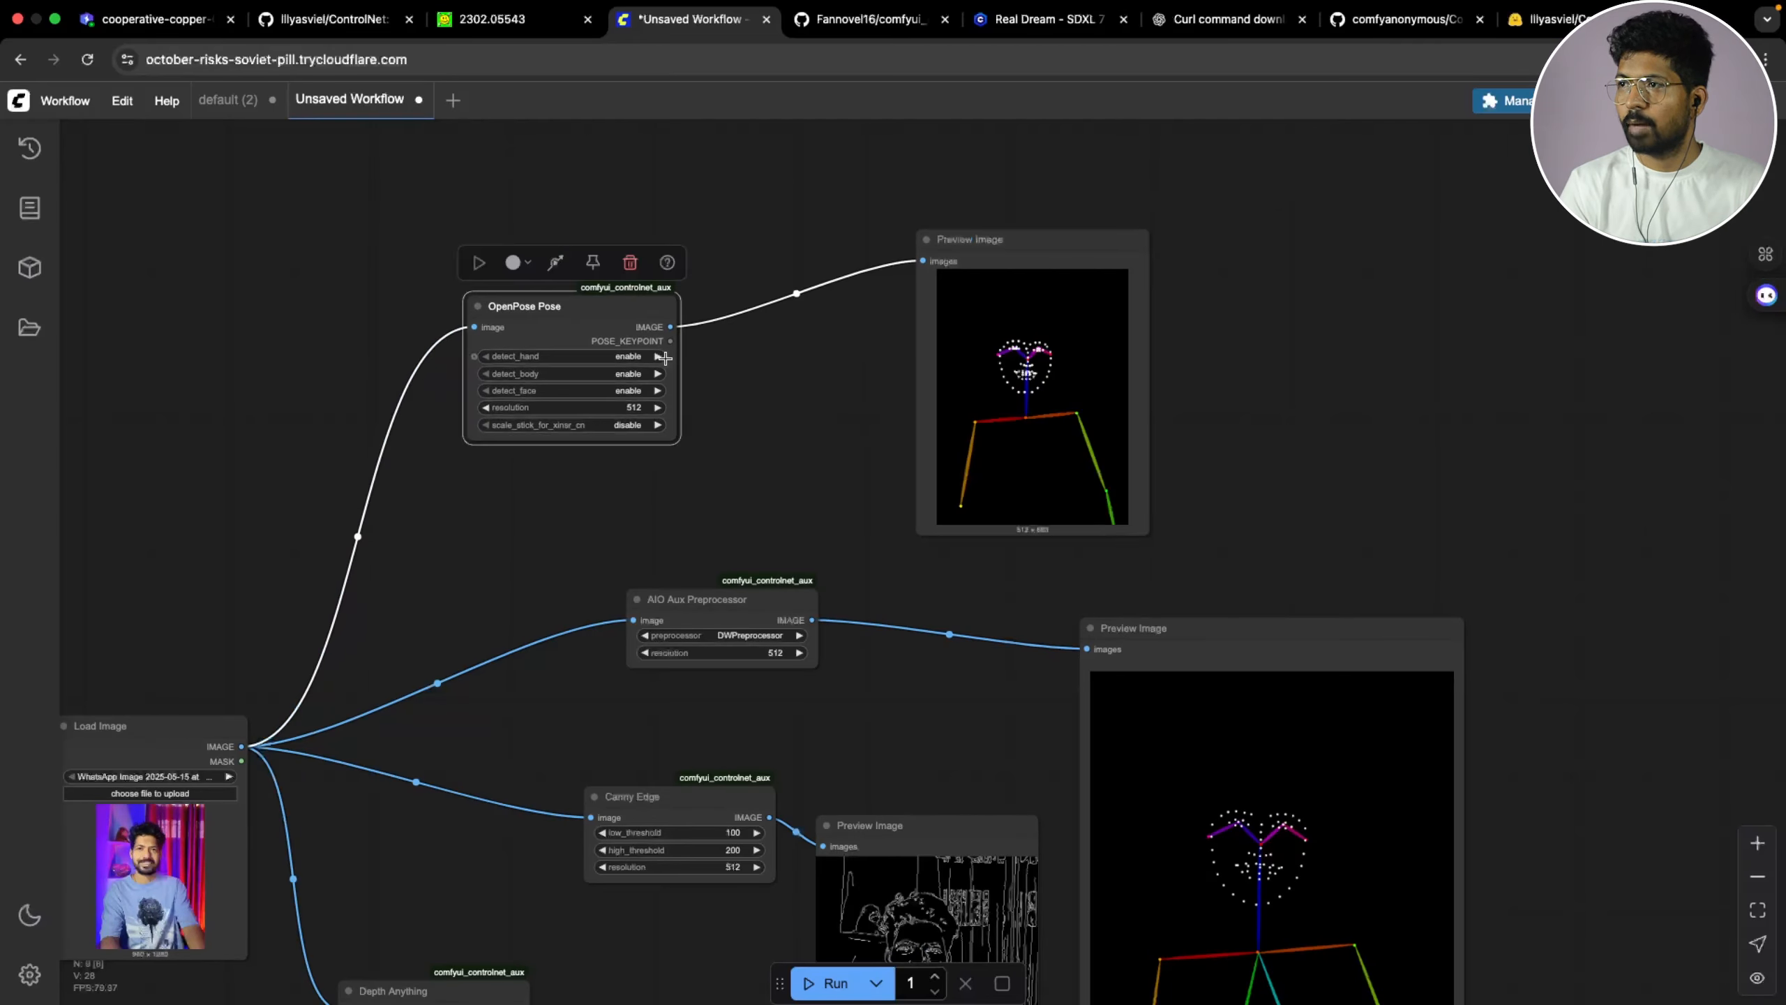
Compare the OpenPose Pose skeleton with the DWPreprocessor skeleton in their Preview Image nodes
scroll(819, 506, up, 3)
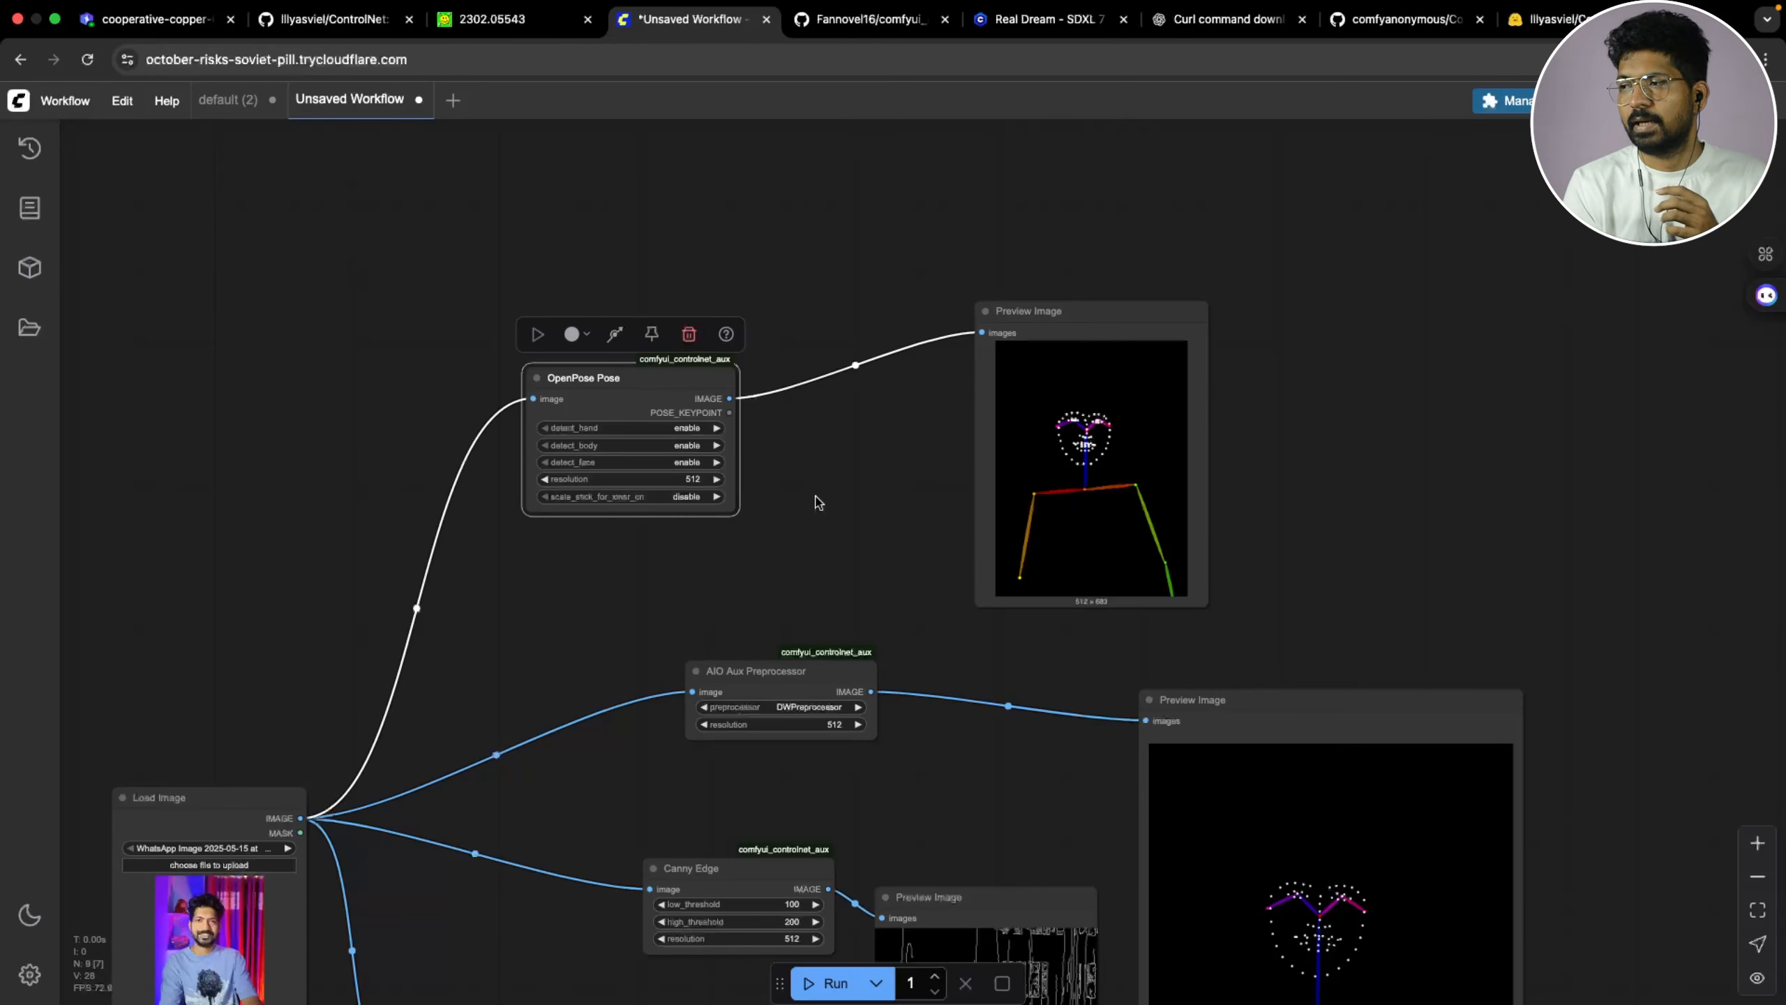
scroll(1679, 902, down, 3)
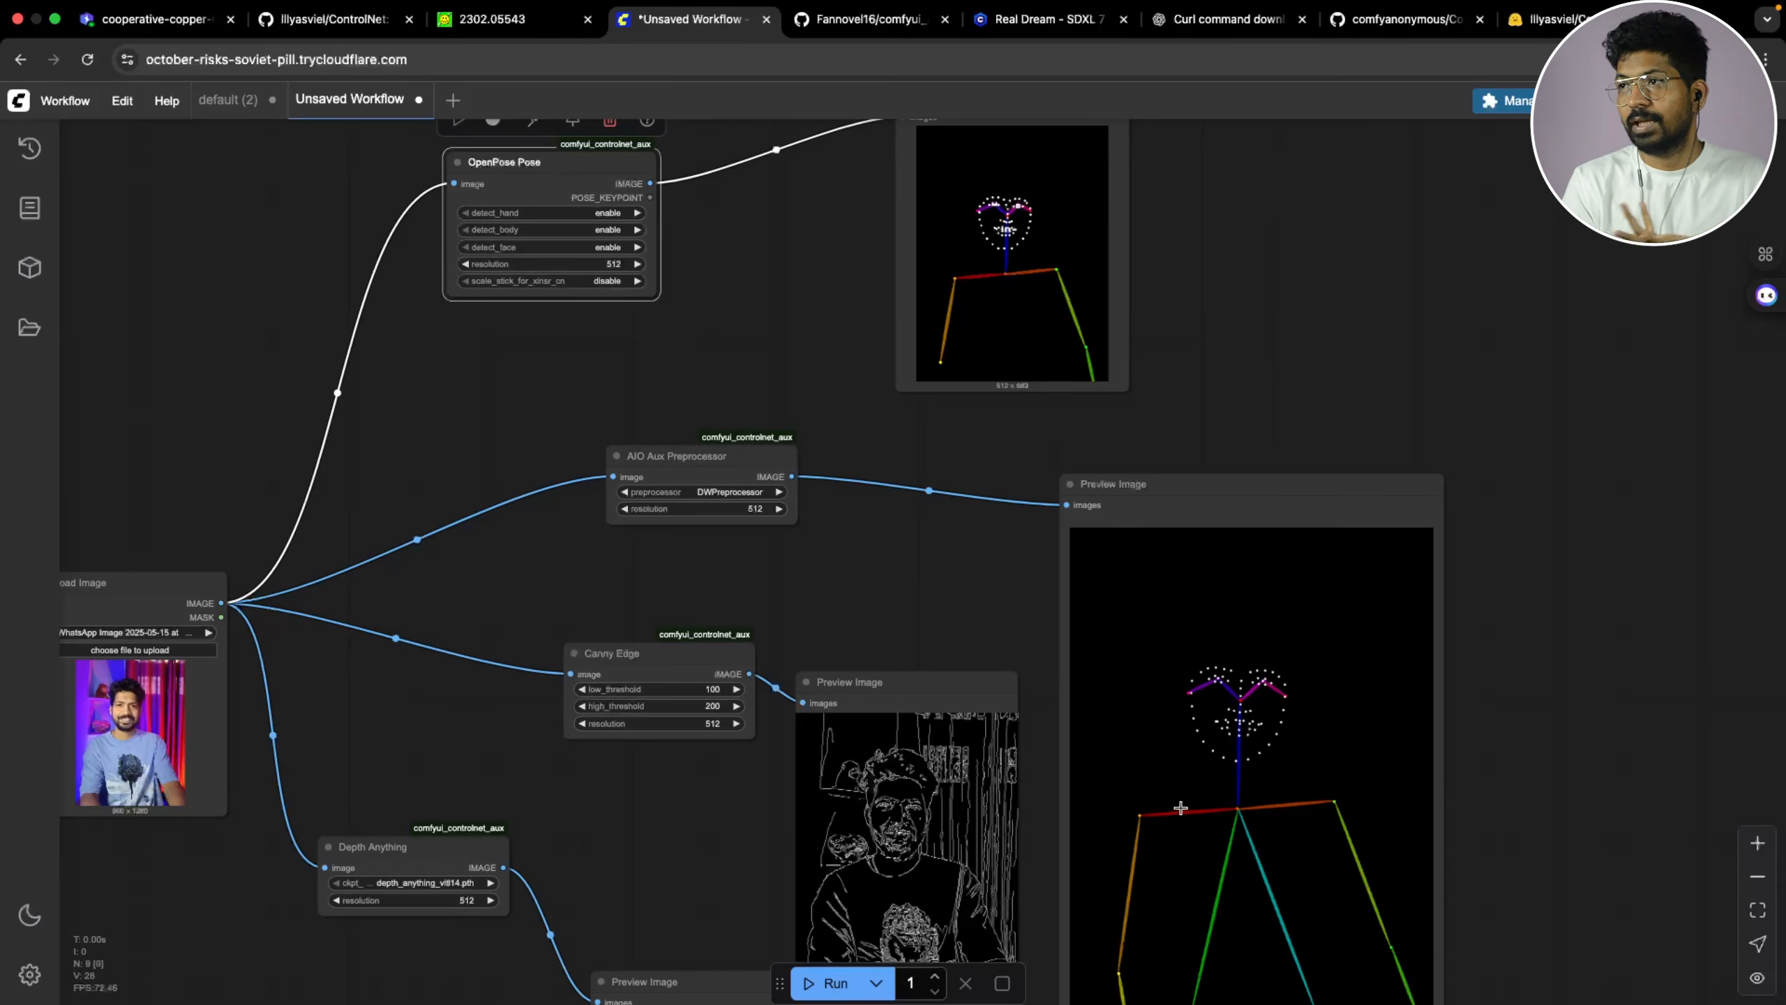
scroll(1129, 622, up, 2)
scroll(825, 523, up, 5)
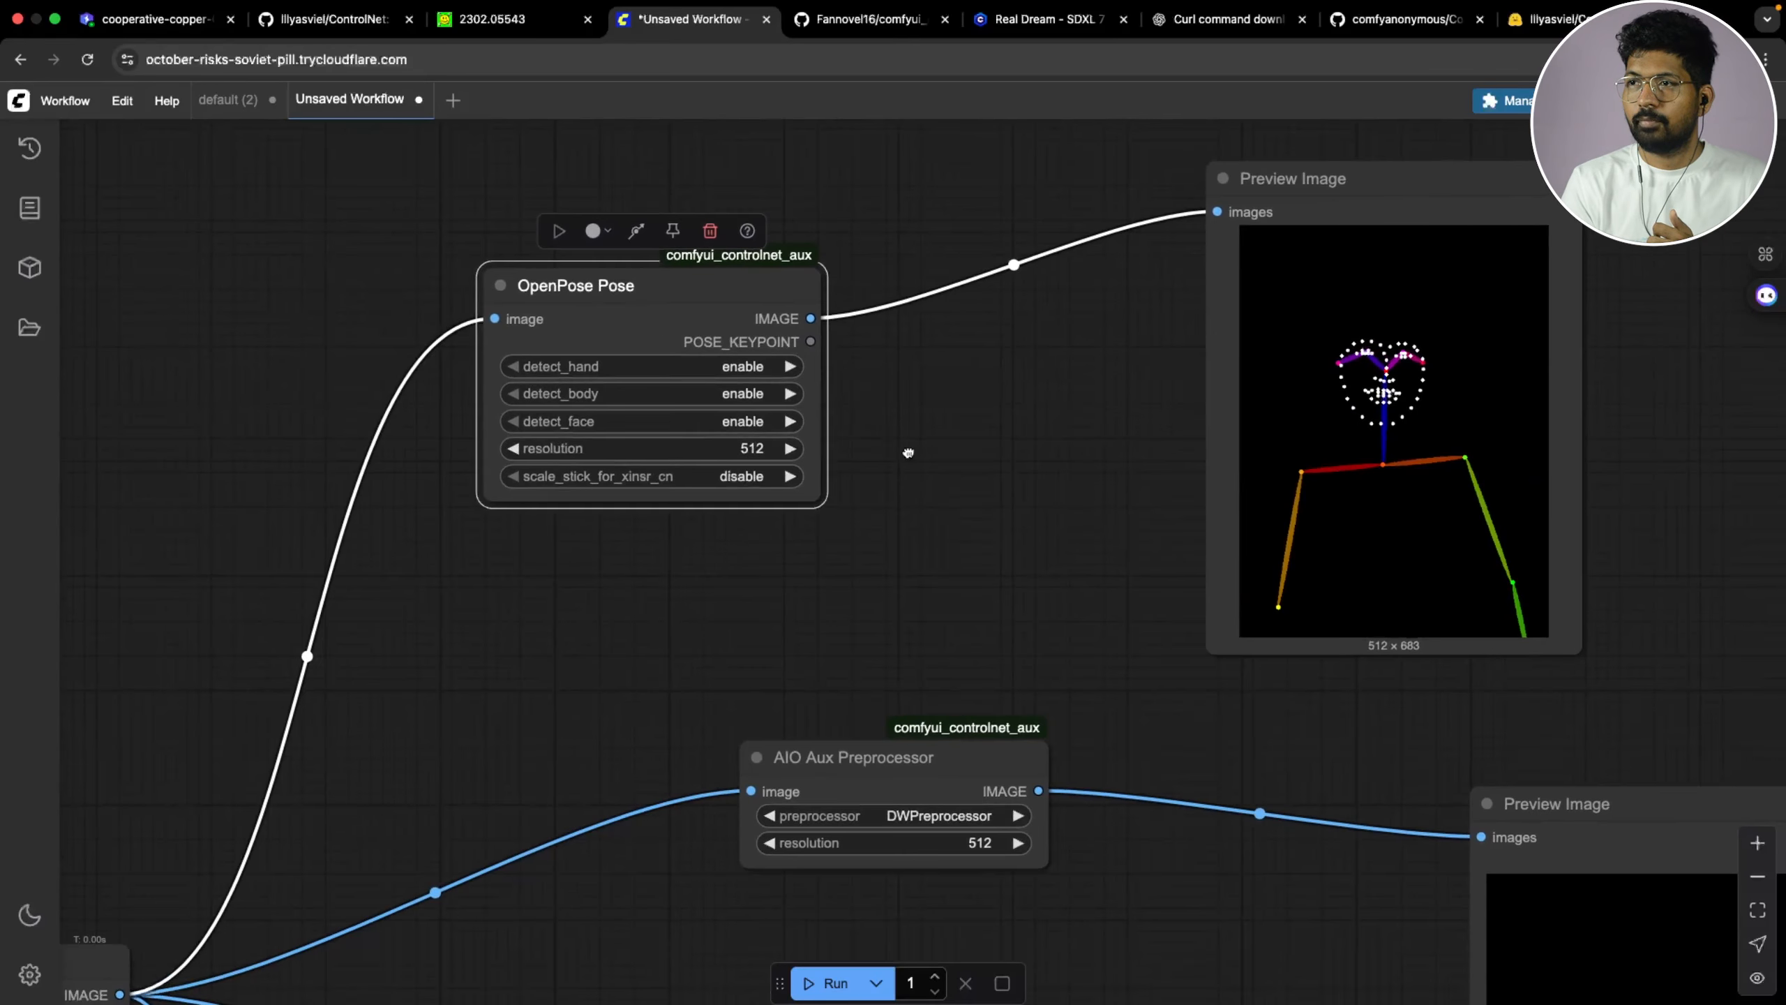
scroll(908, 453, down, 3)
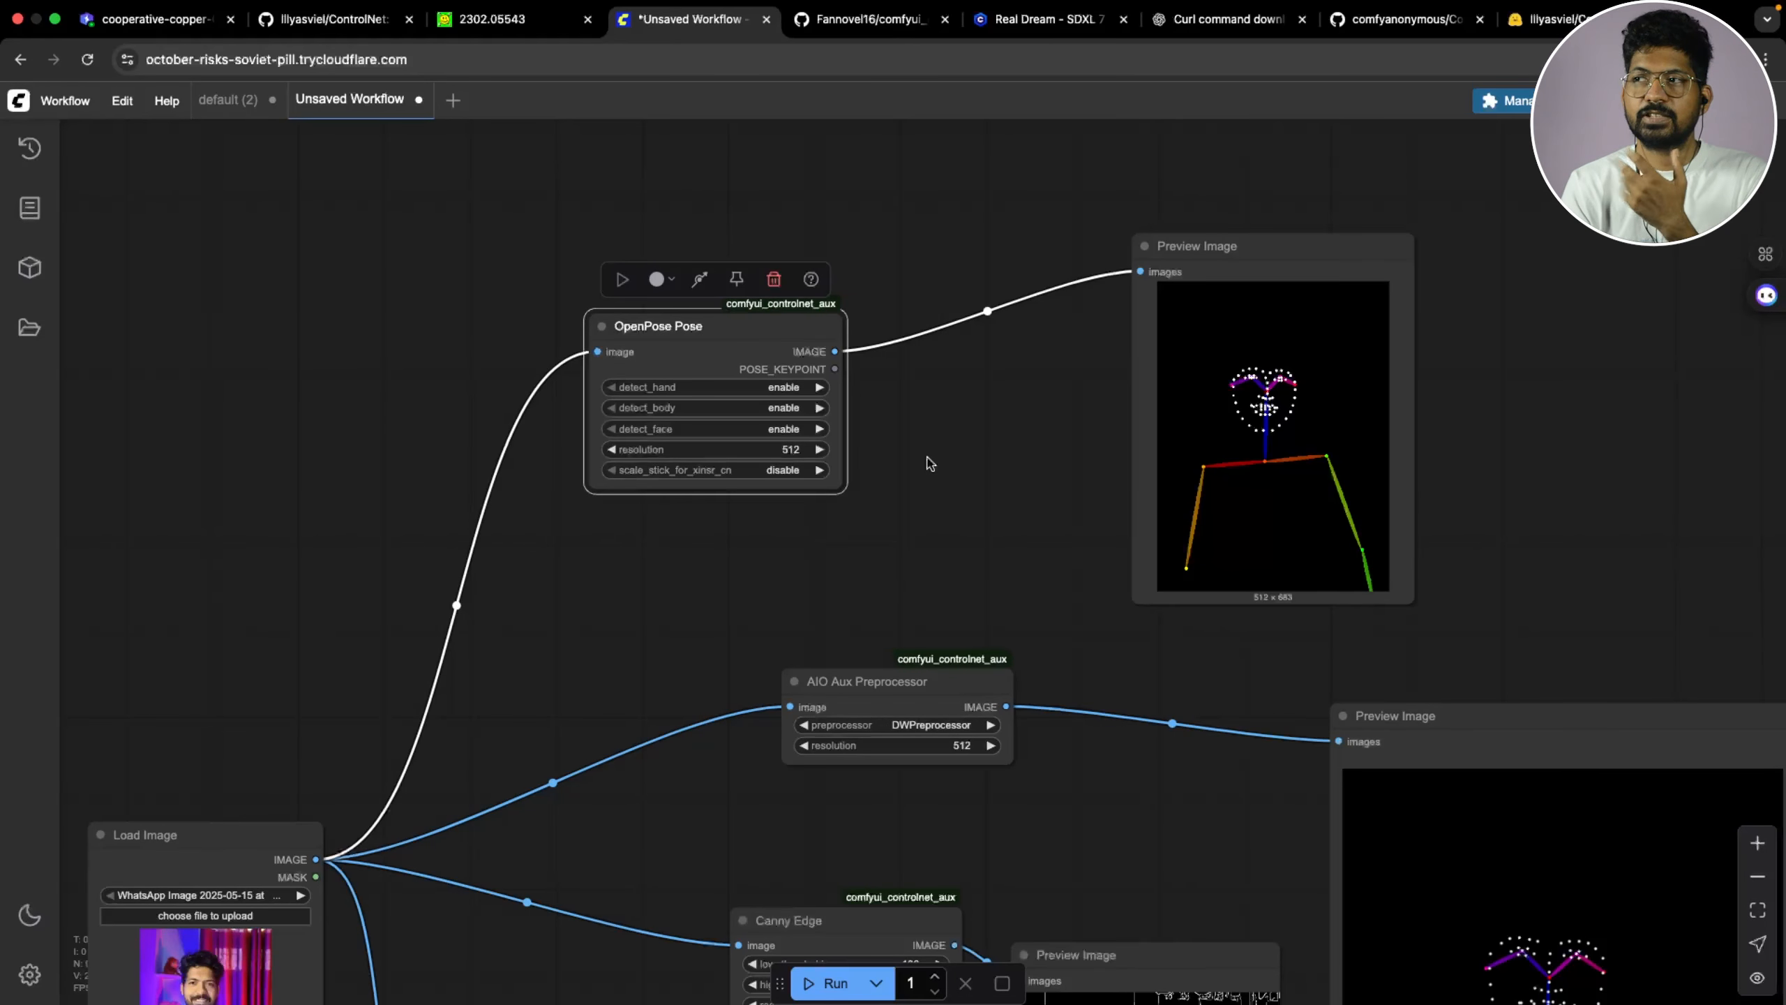
Disable hand and body detection in the OpenPose Pose node, leaving only face detection enabled
click(789, 390)
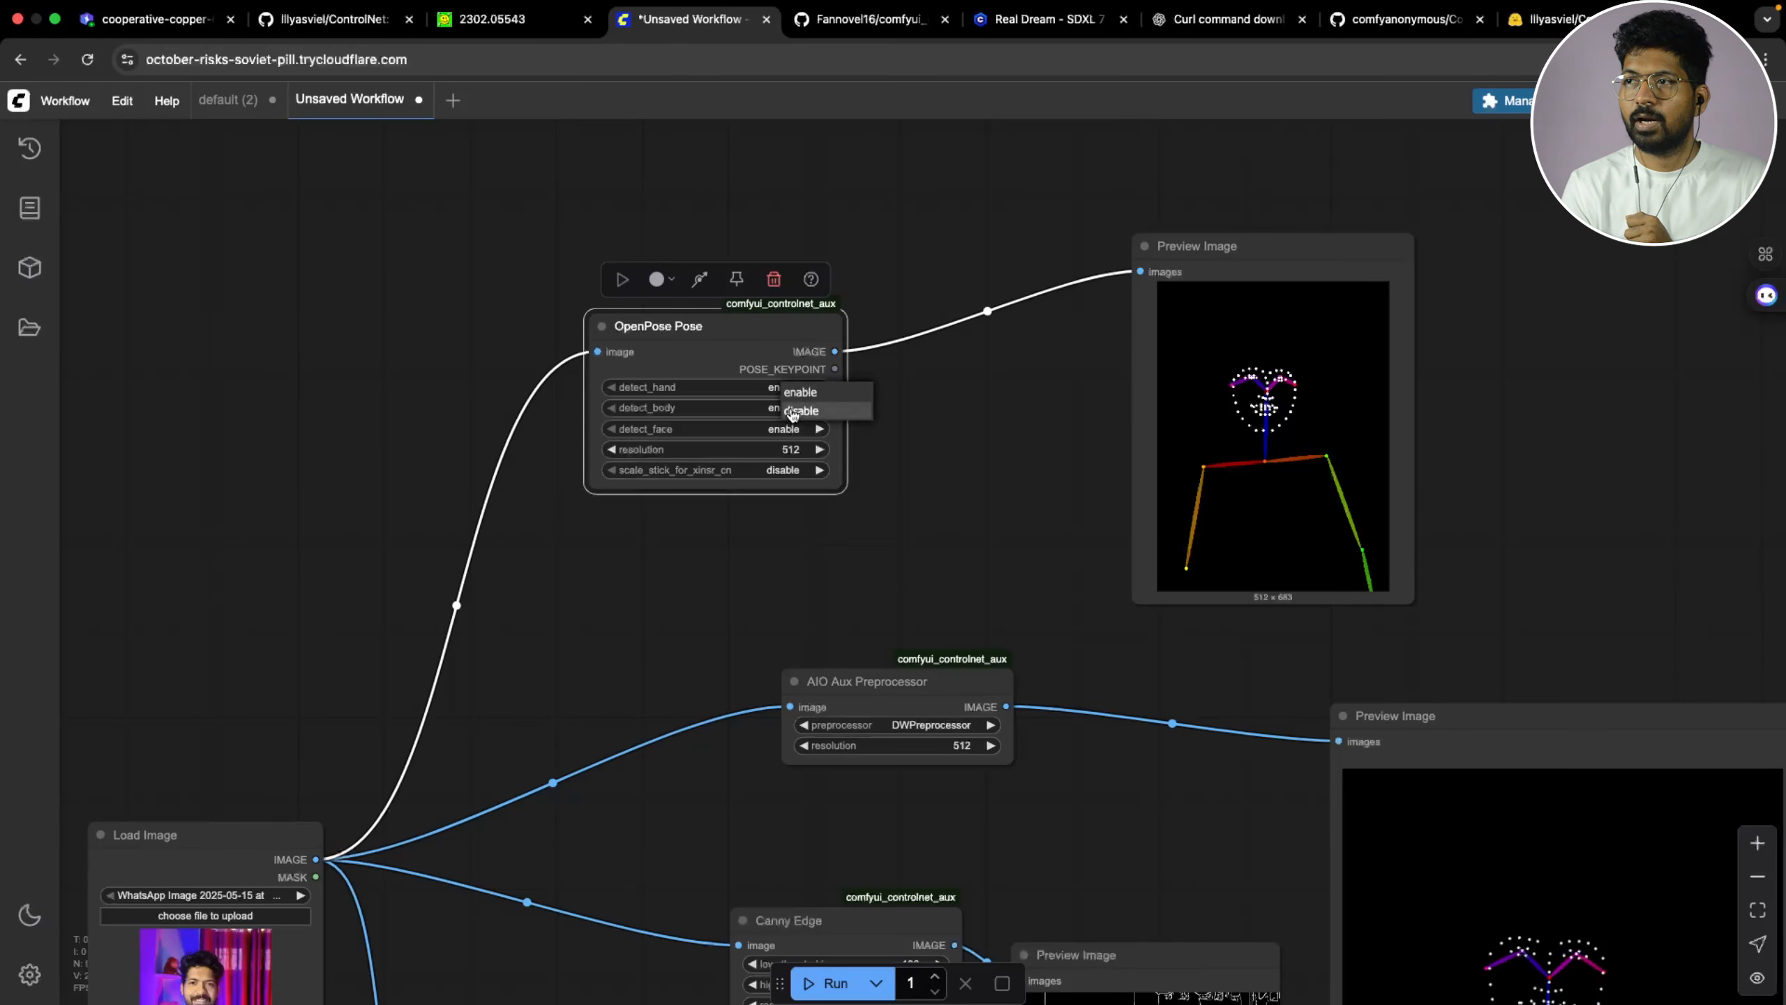
click(795, 389)
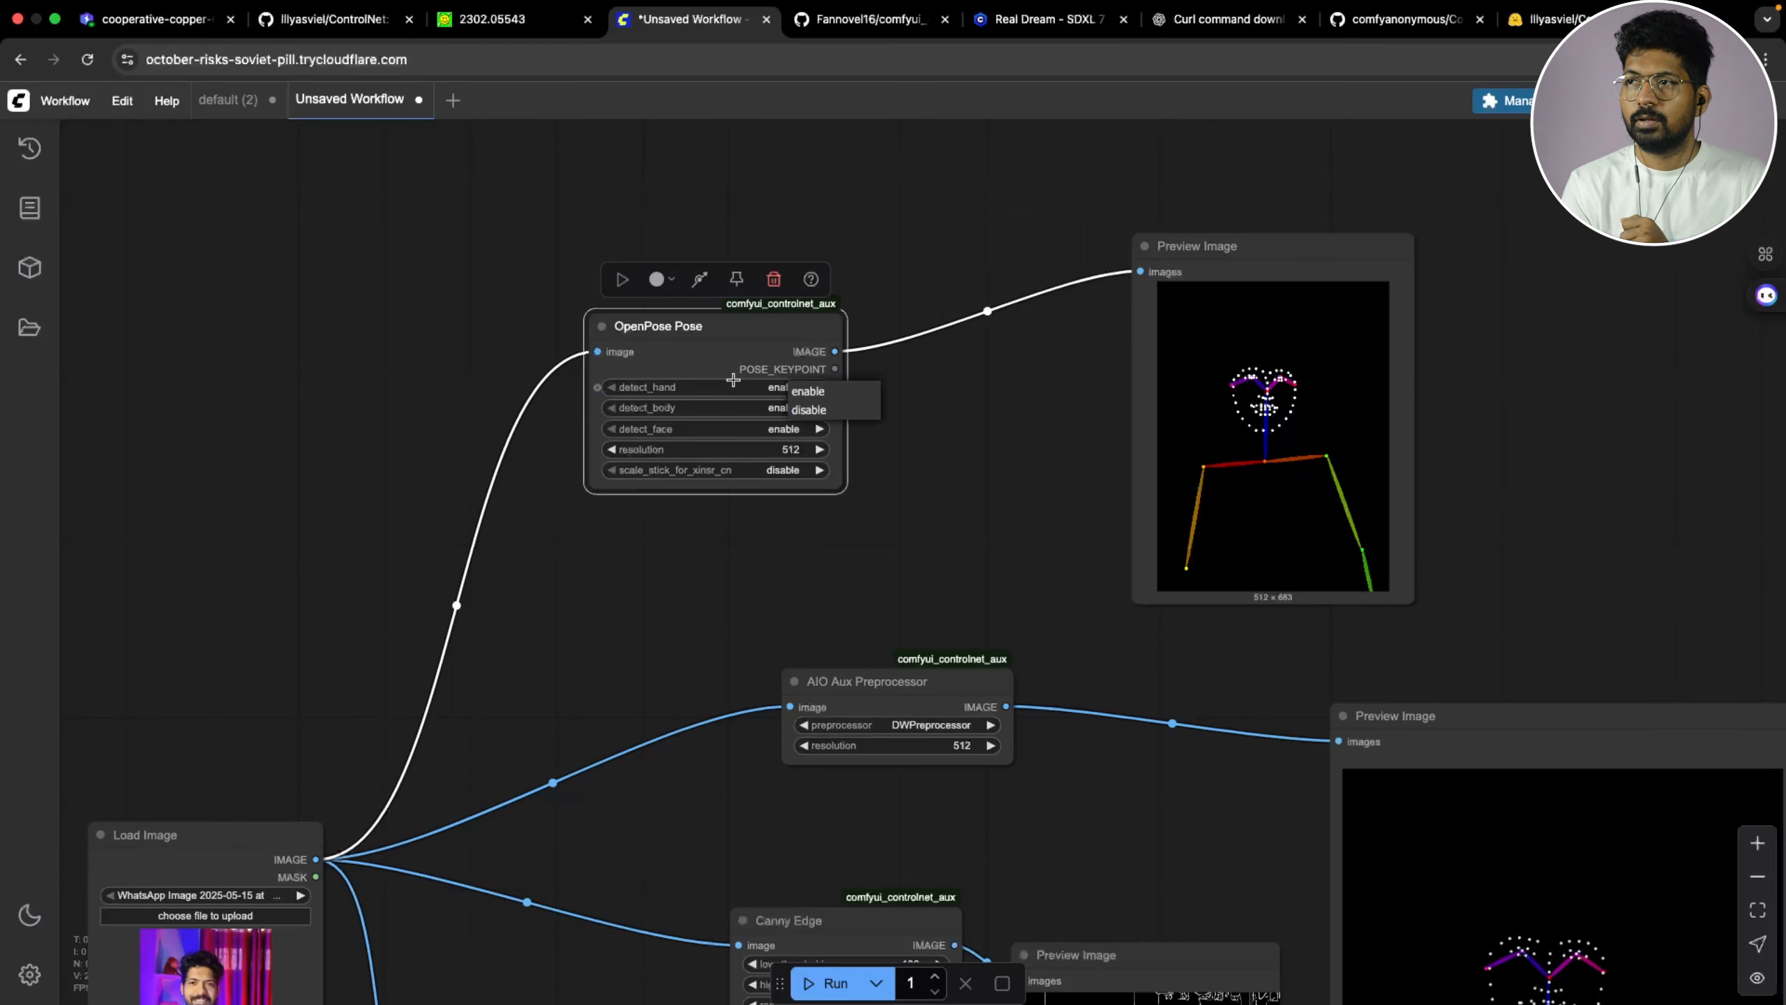
click(855, 390)
click(820, 388)
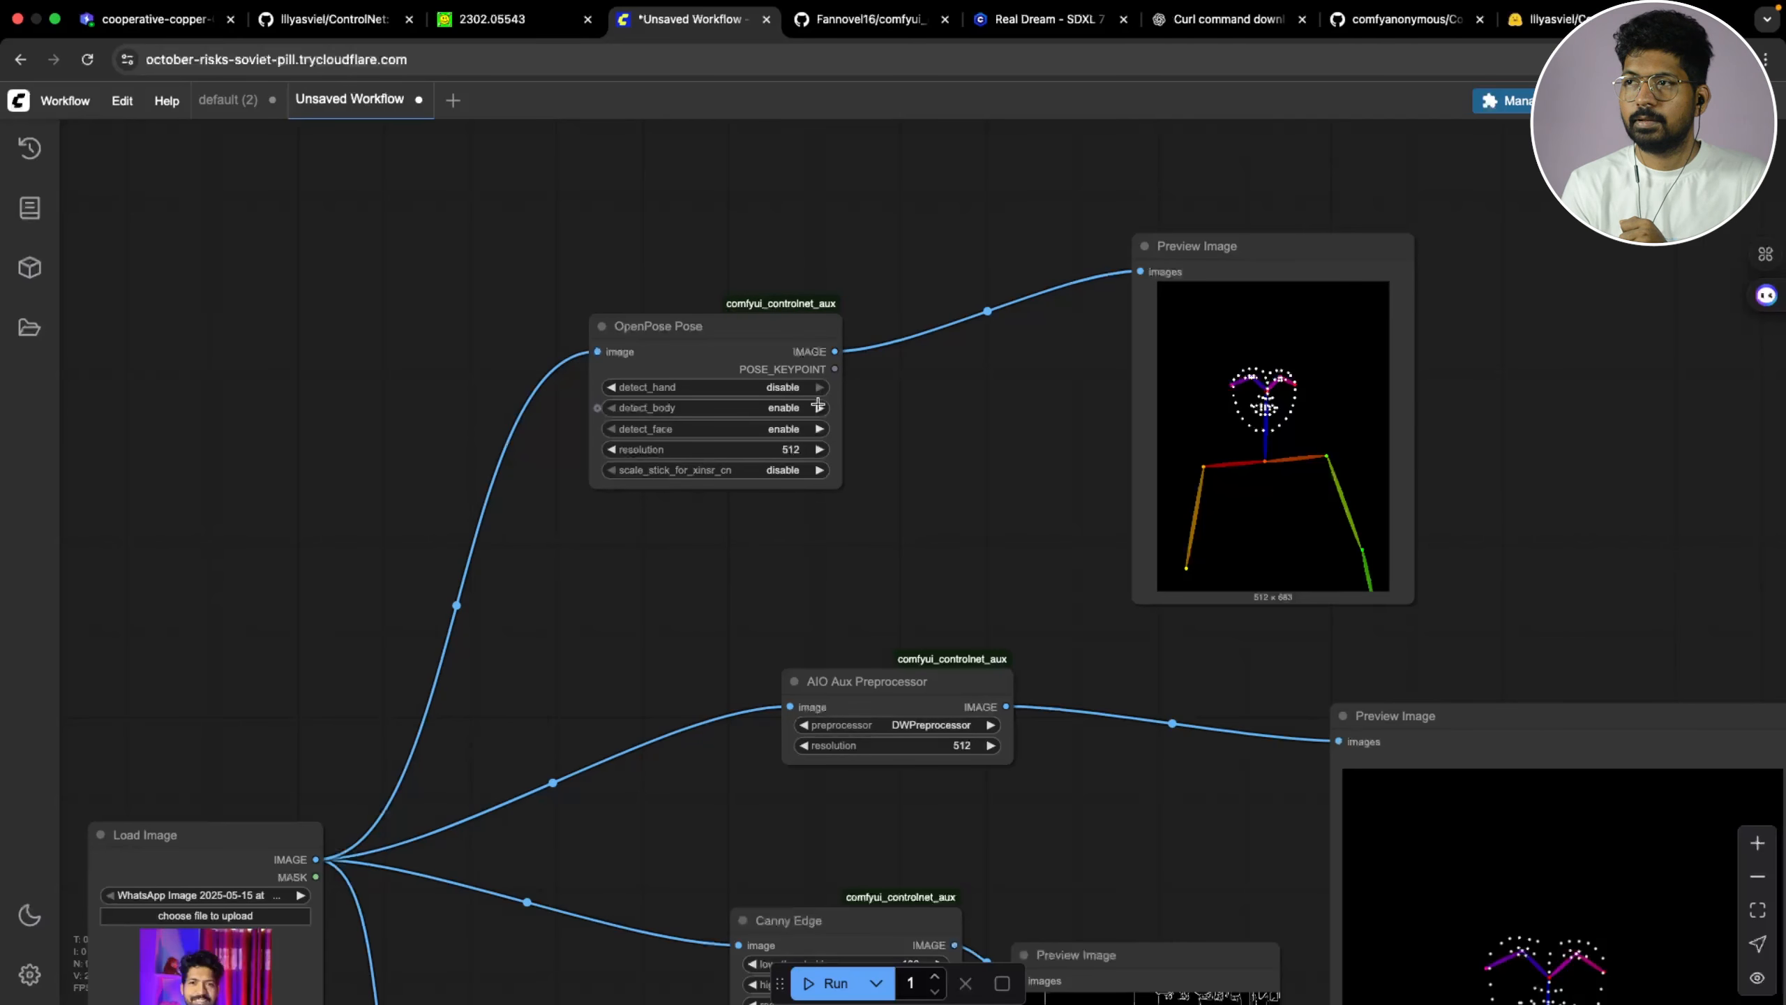
click(817, 407)
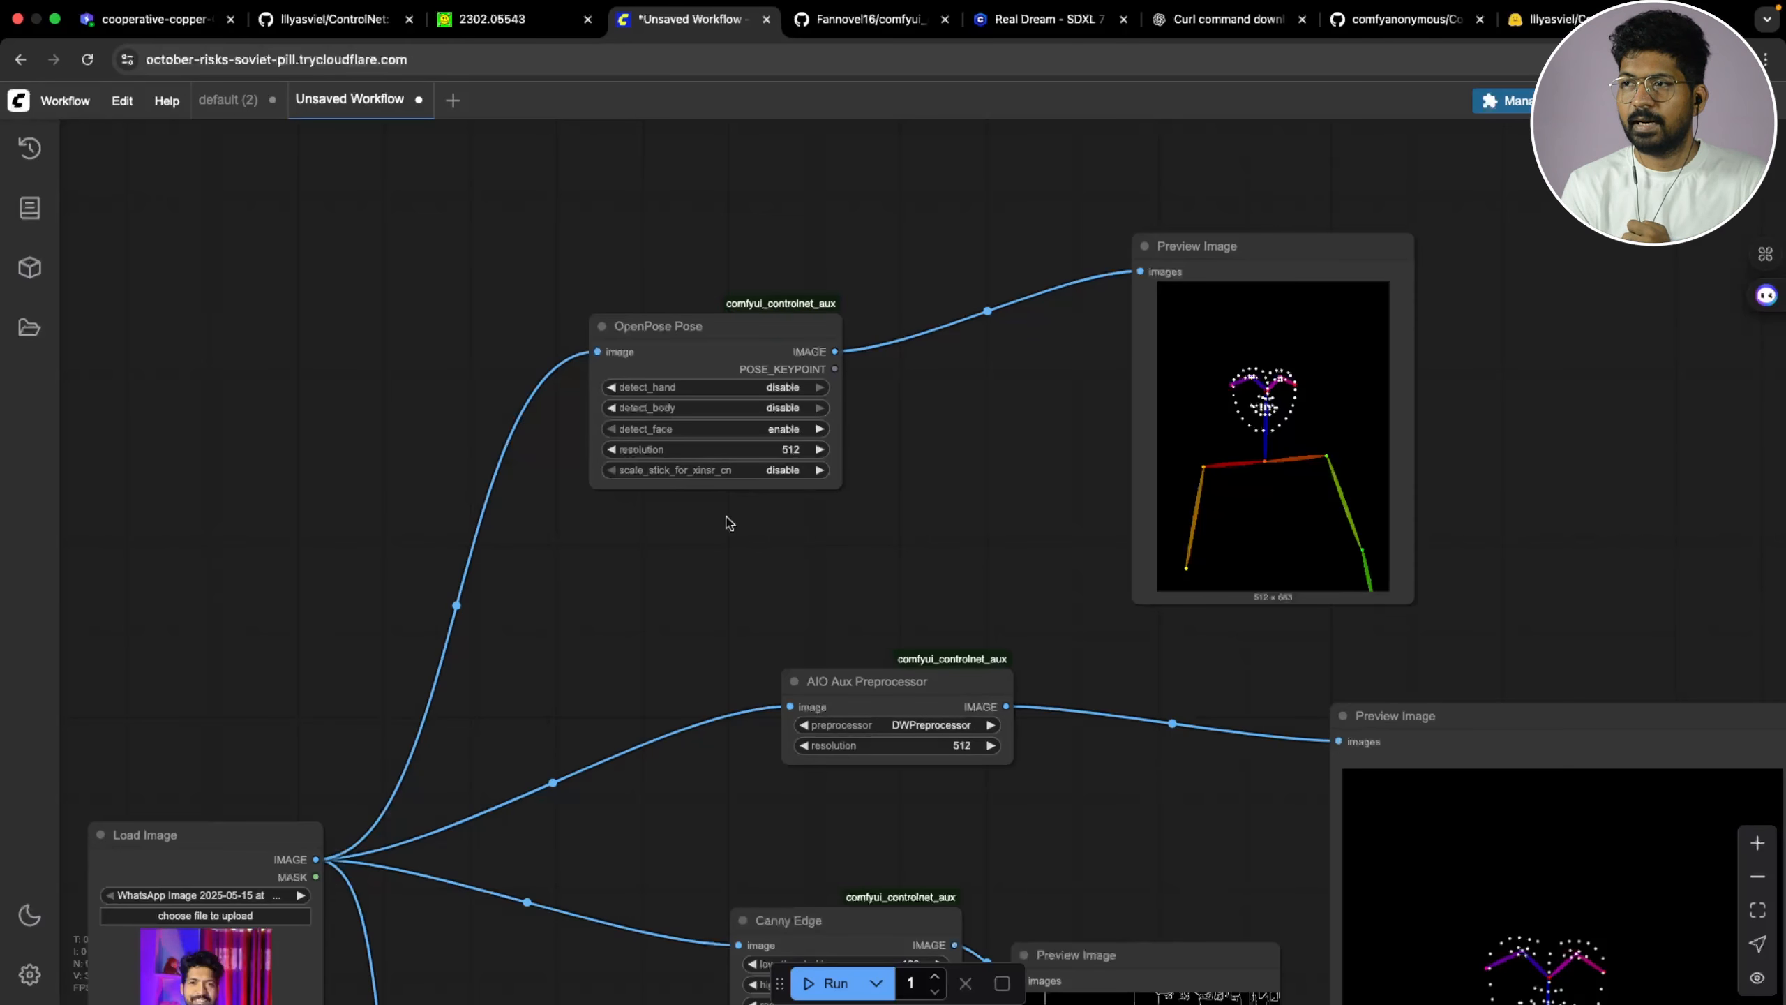
Run the workflow and inspect the face landmarks in the OpenPose preview image
scroll(829, 490, right, 1)
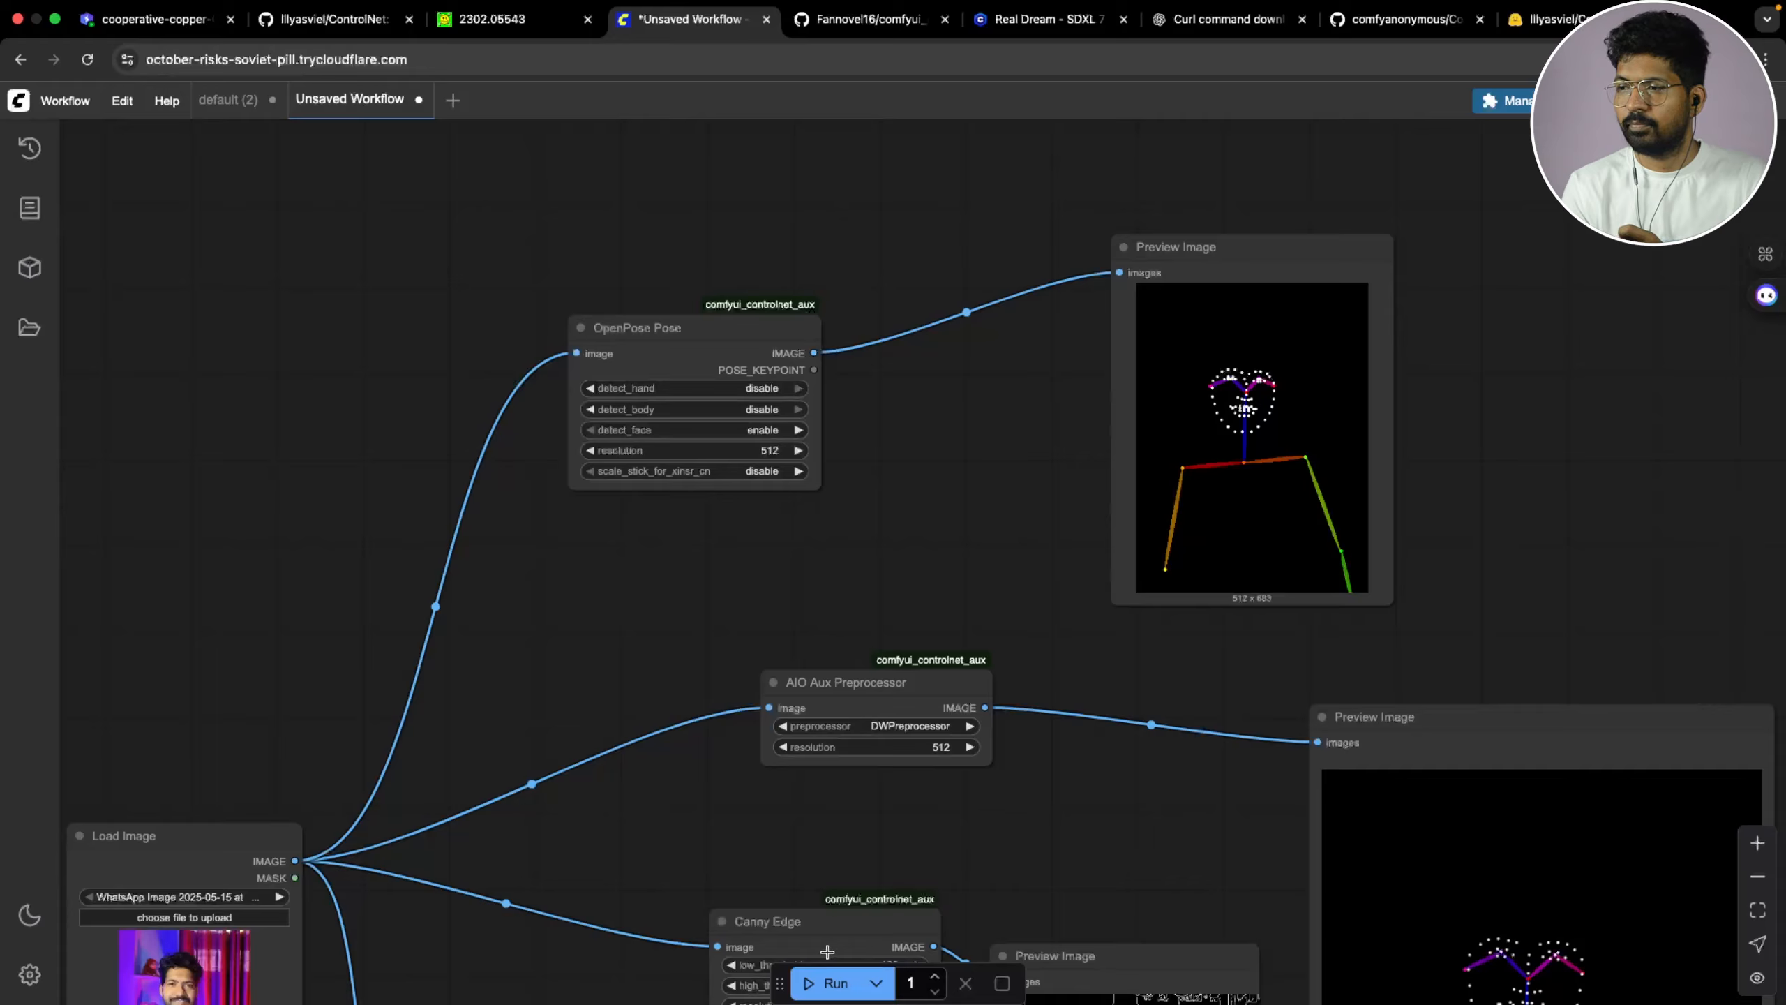
click(831, 983)
drag(901, 550, 836, 591)
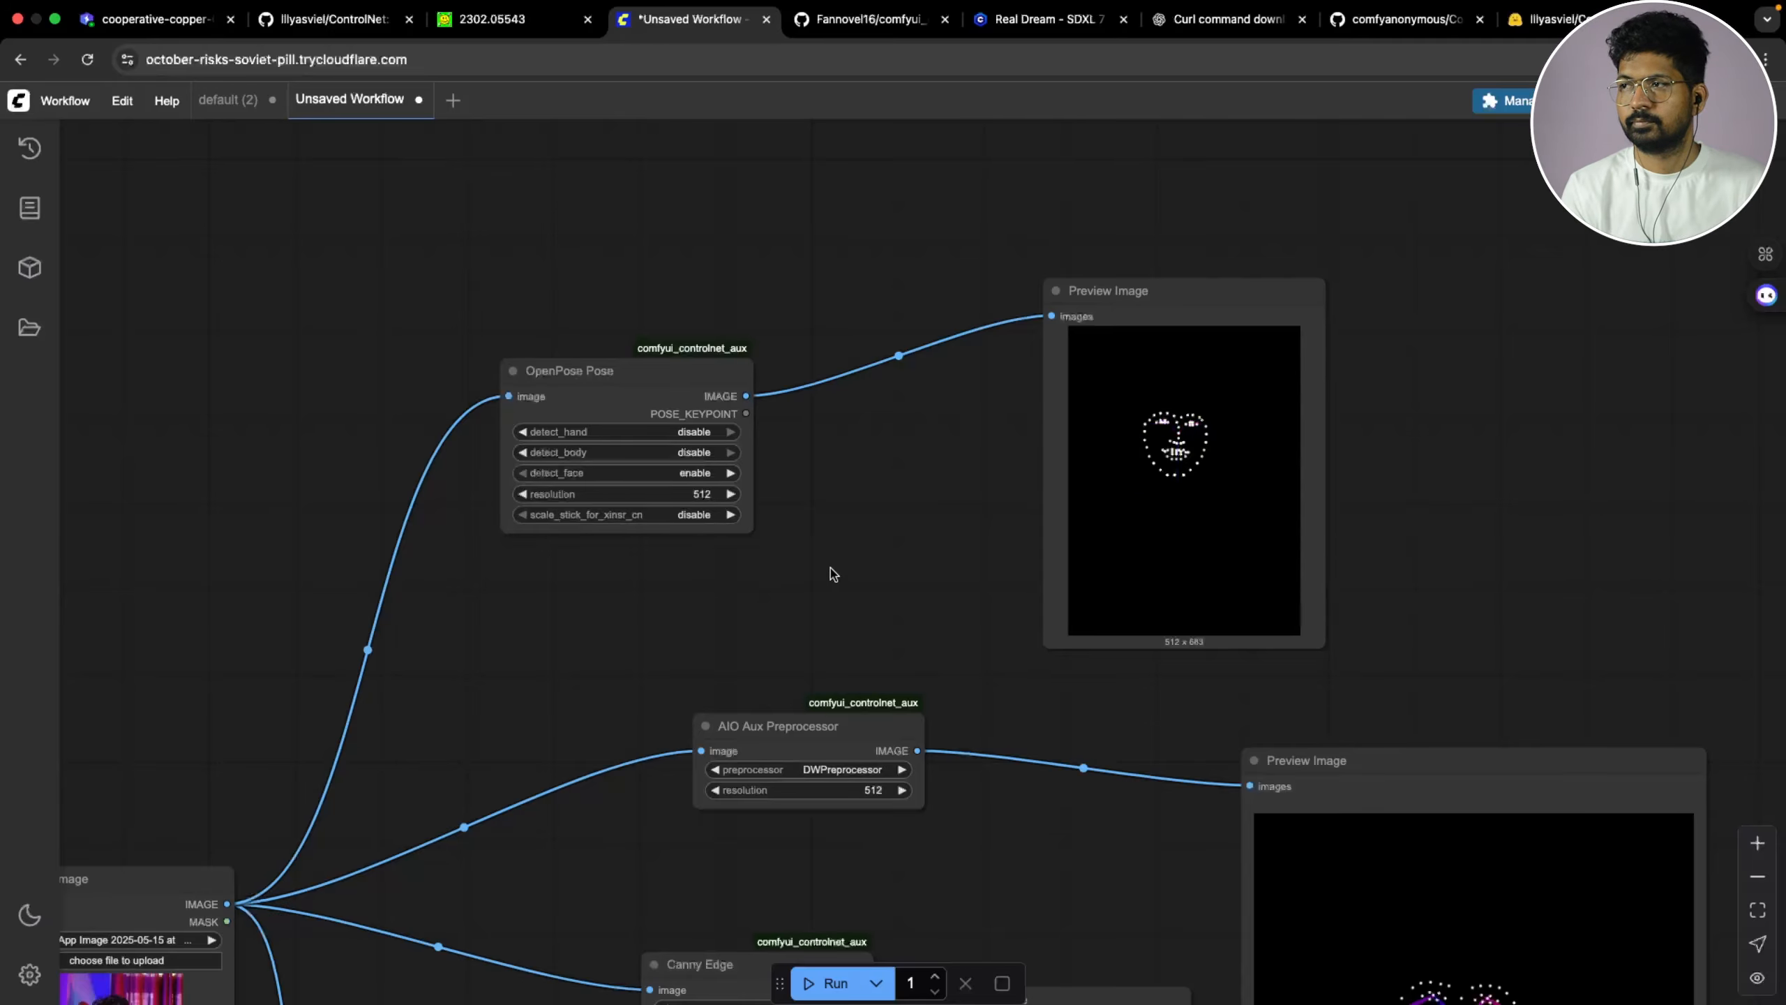
scroll(1204, 422, up, 5)
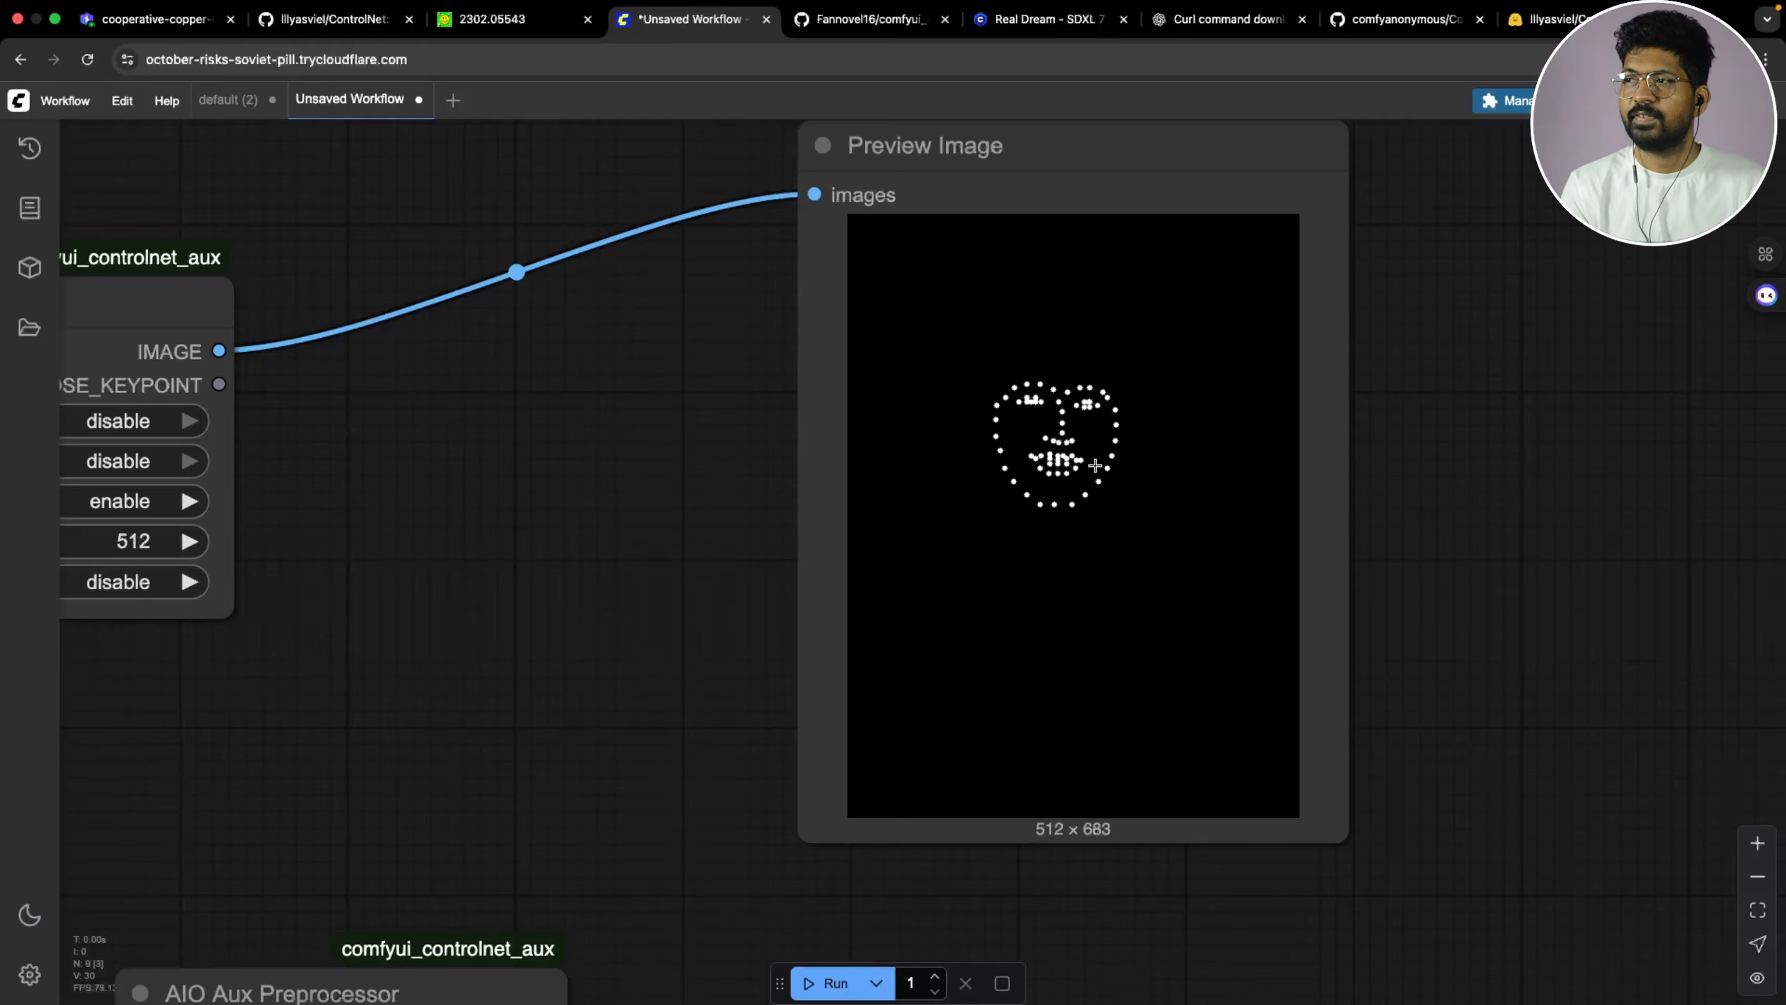
scroll(1076, 422, down, 5)
drag(769, 508, 790, 596)
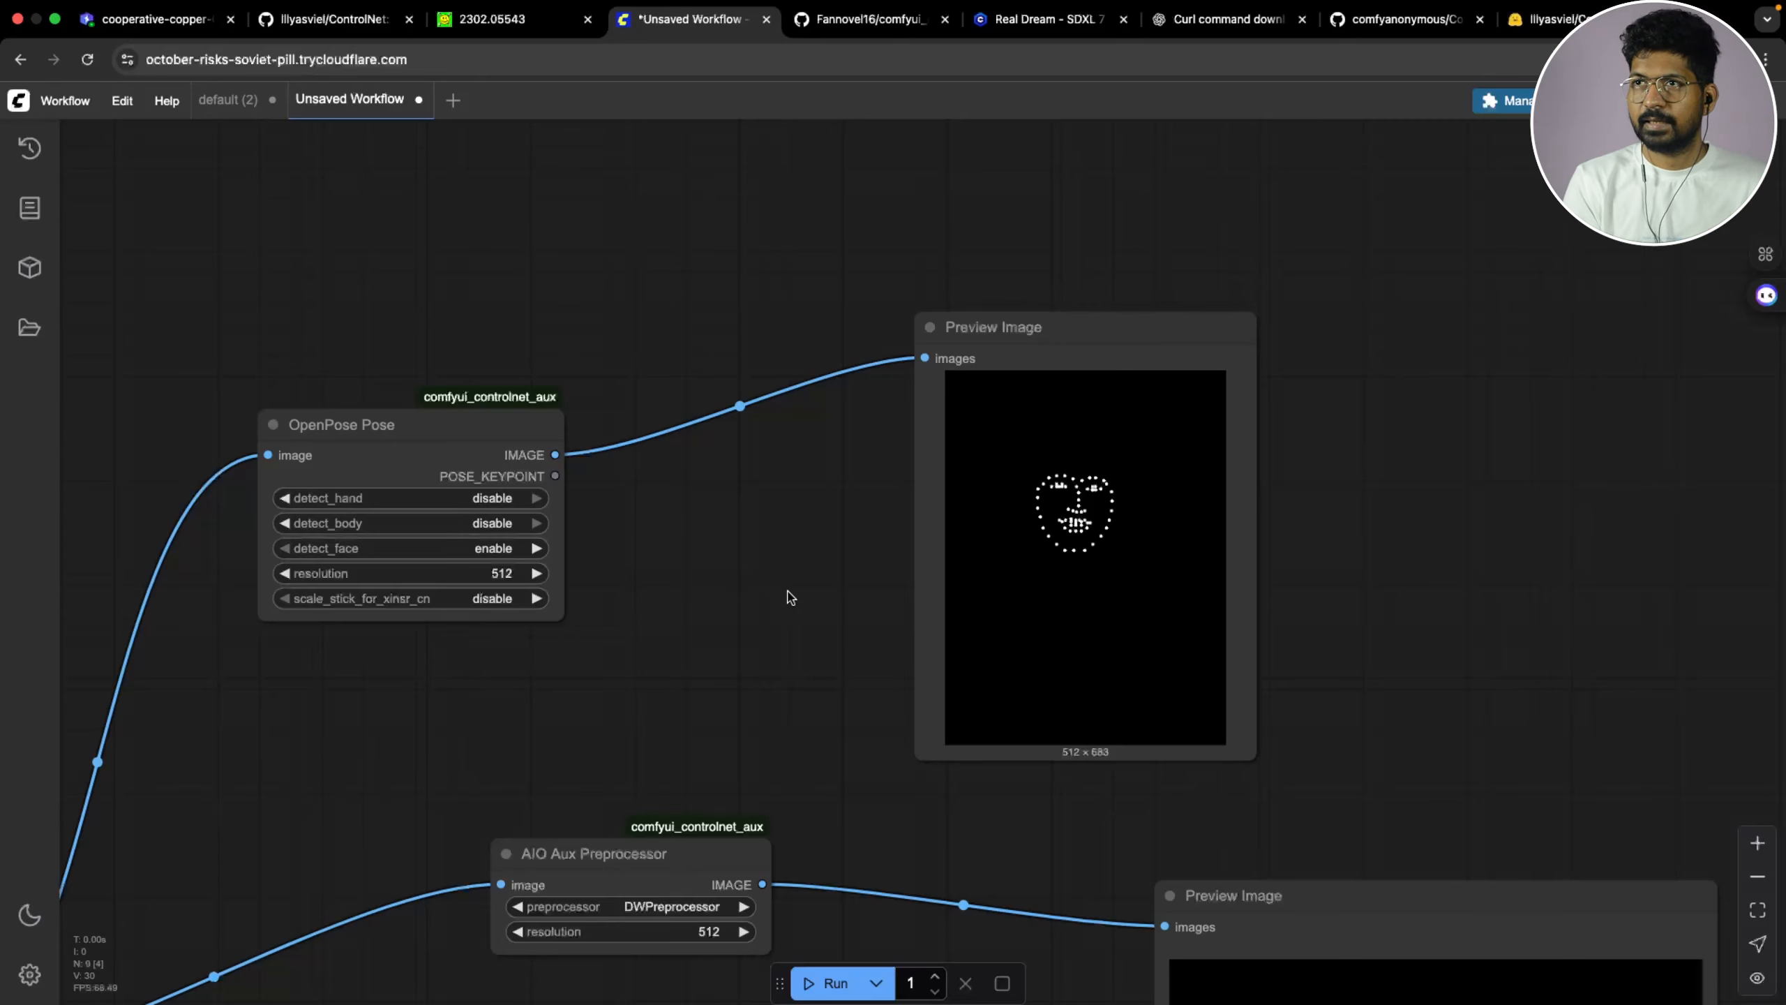
Switch to the default (2) workflow and move the Load ControlNet Model node above the preprocessor nodes
click(211, 111)
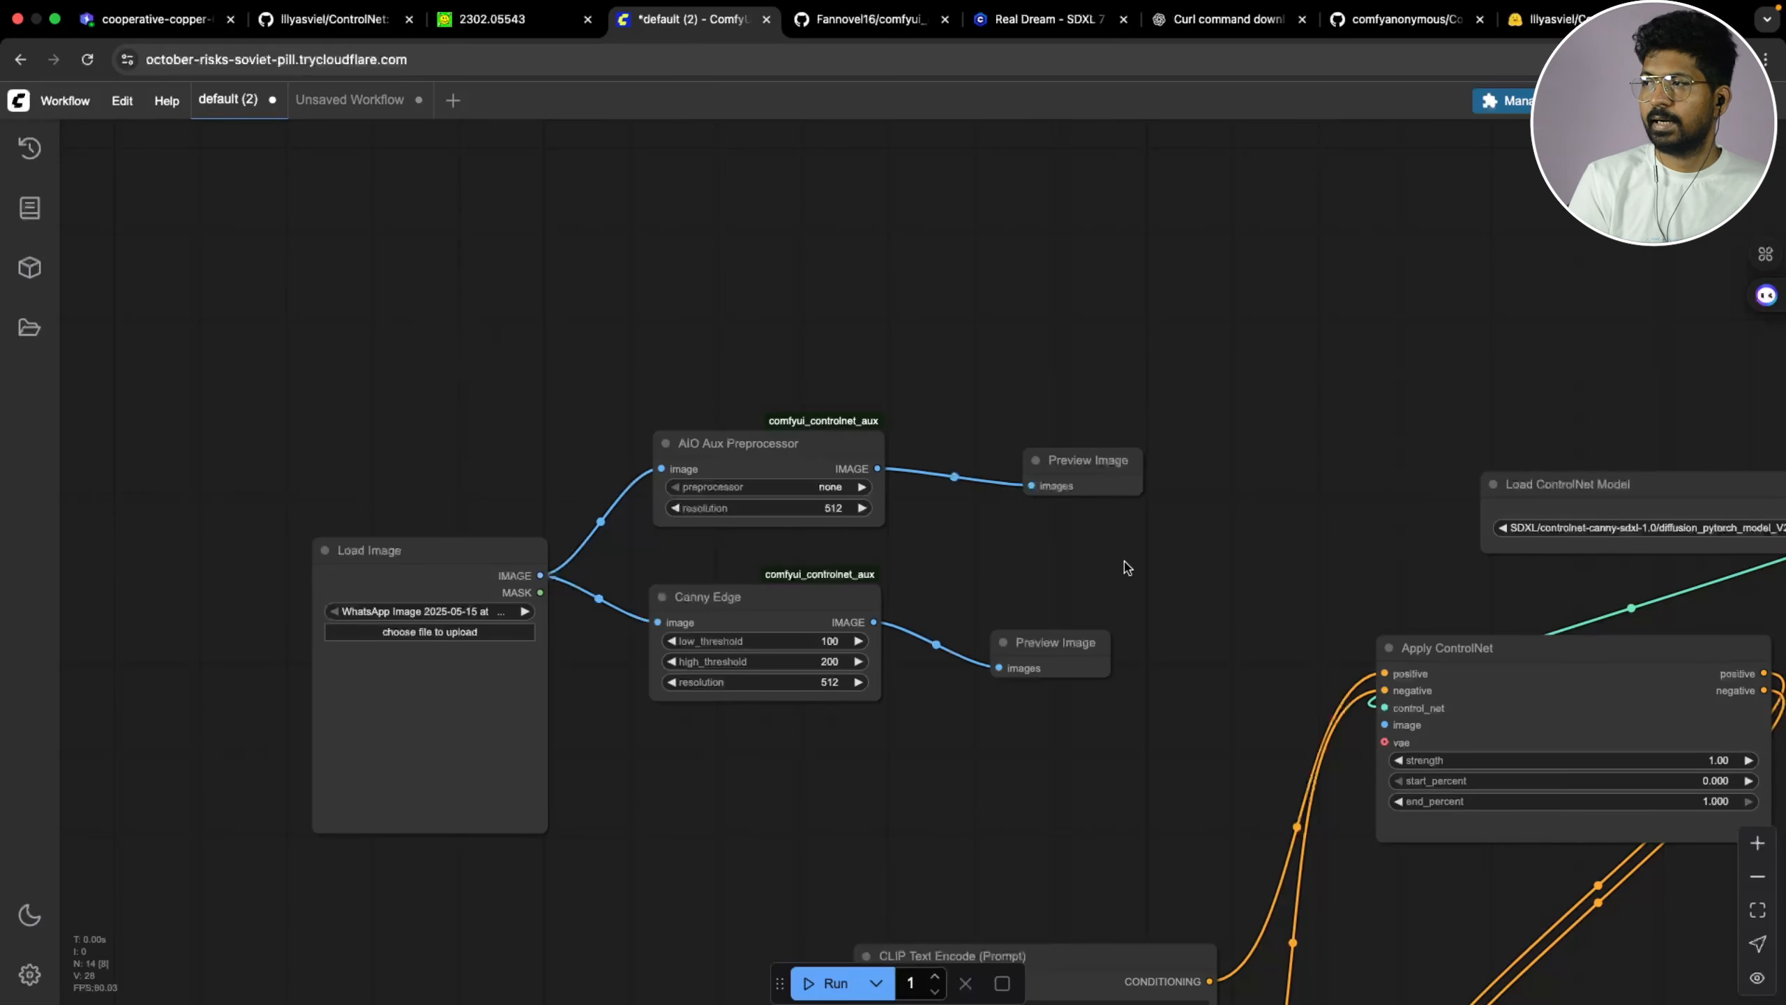
scroll(696, 496, down, 3)
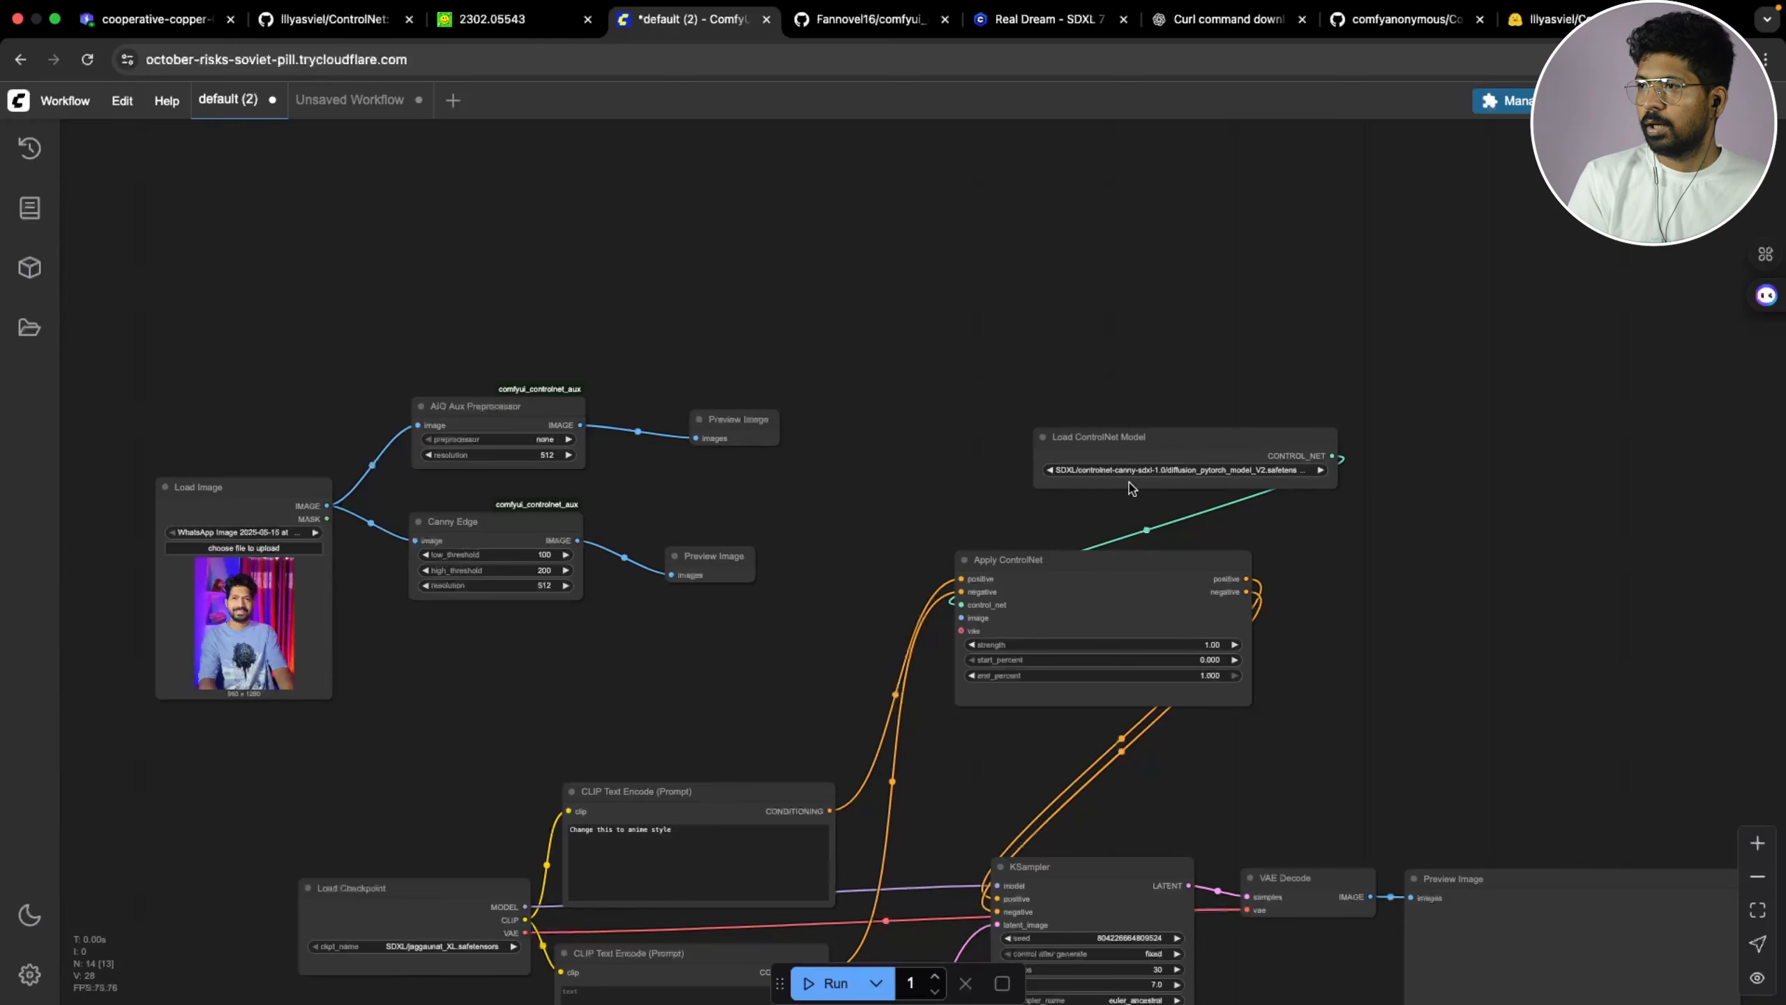
drag(1145, 454, 699, 290)
Delete the Canny Edge node and the Preview Image node attached to it
scroll(789, 479, up, 5)
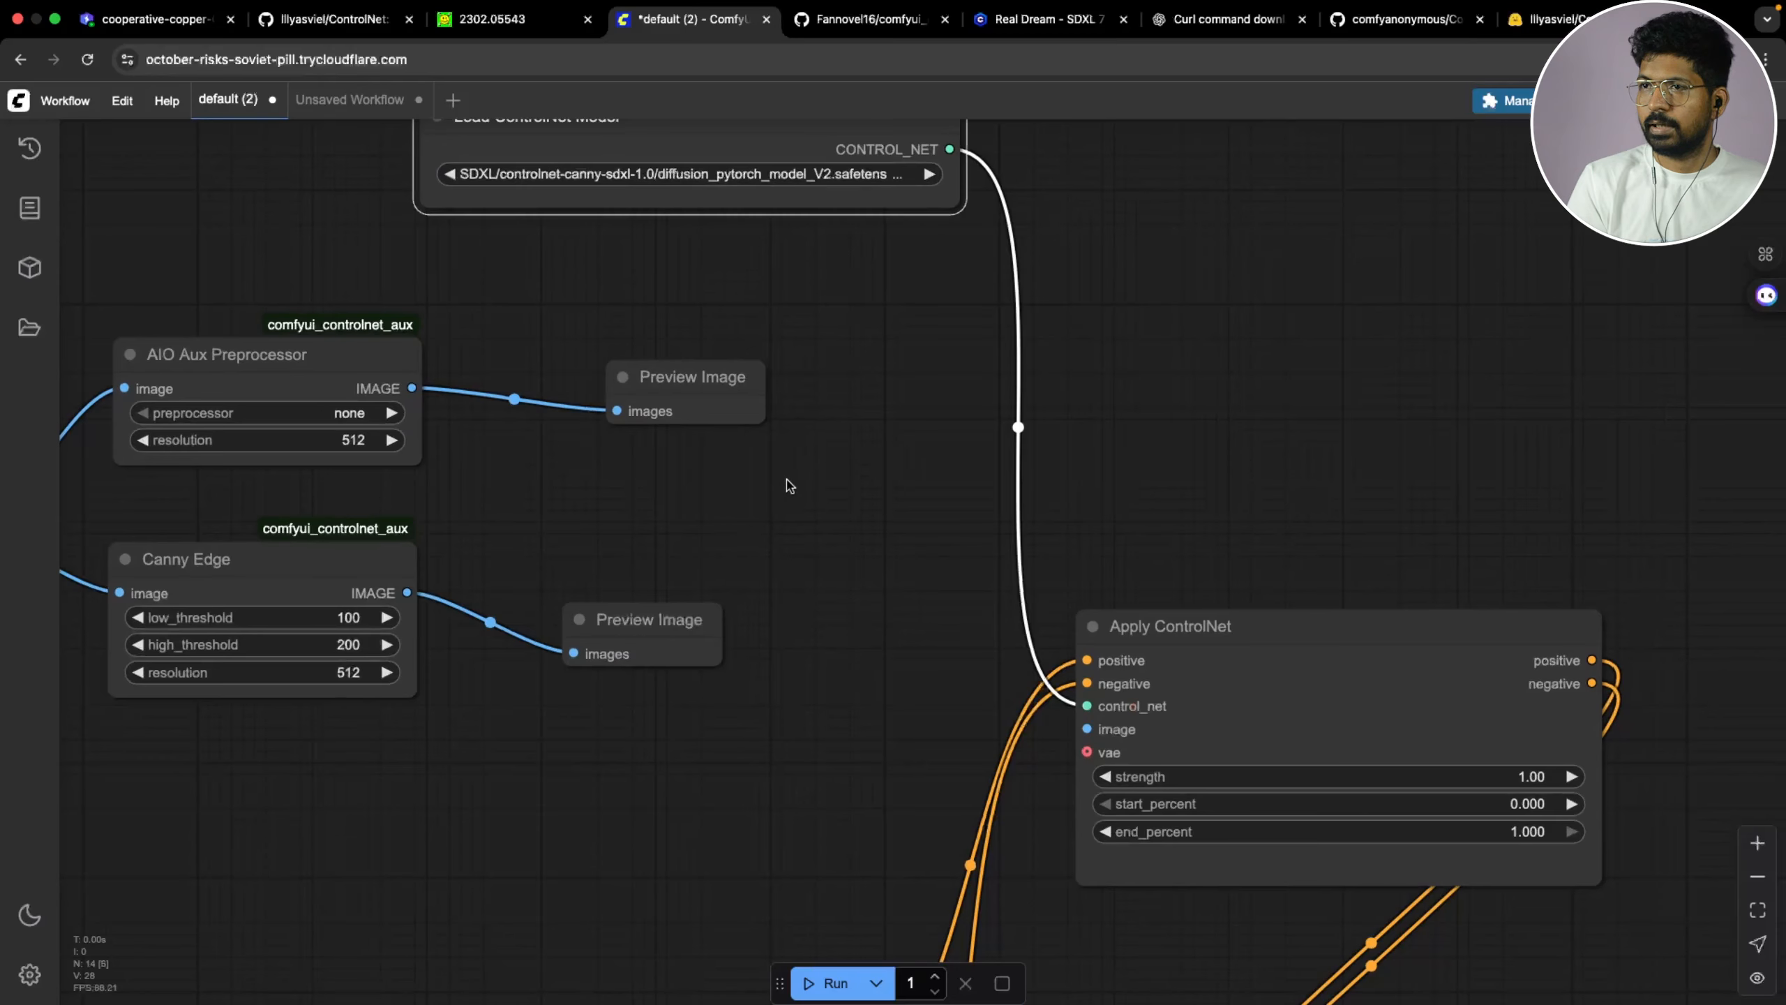
scroll(570, 556, left, 5)
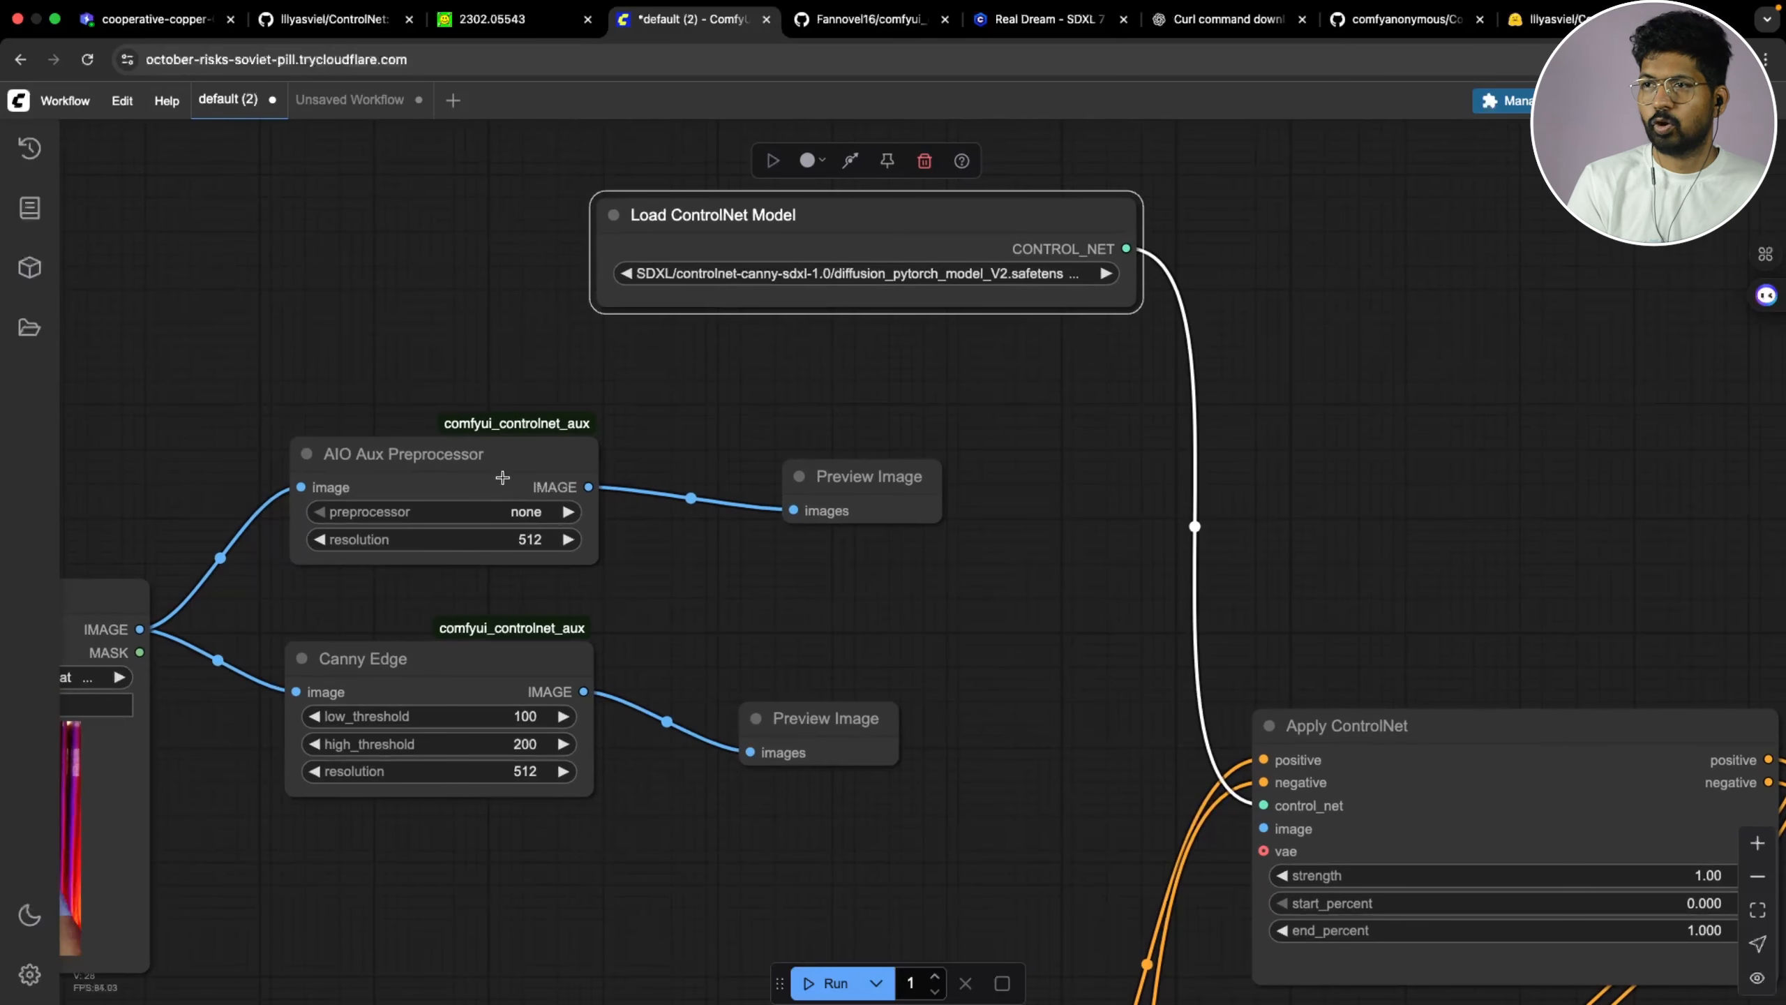
click(461, 655)
key(Delete)
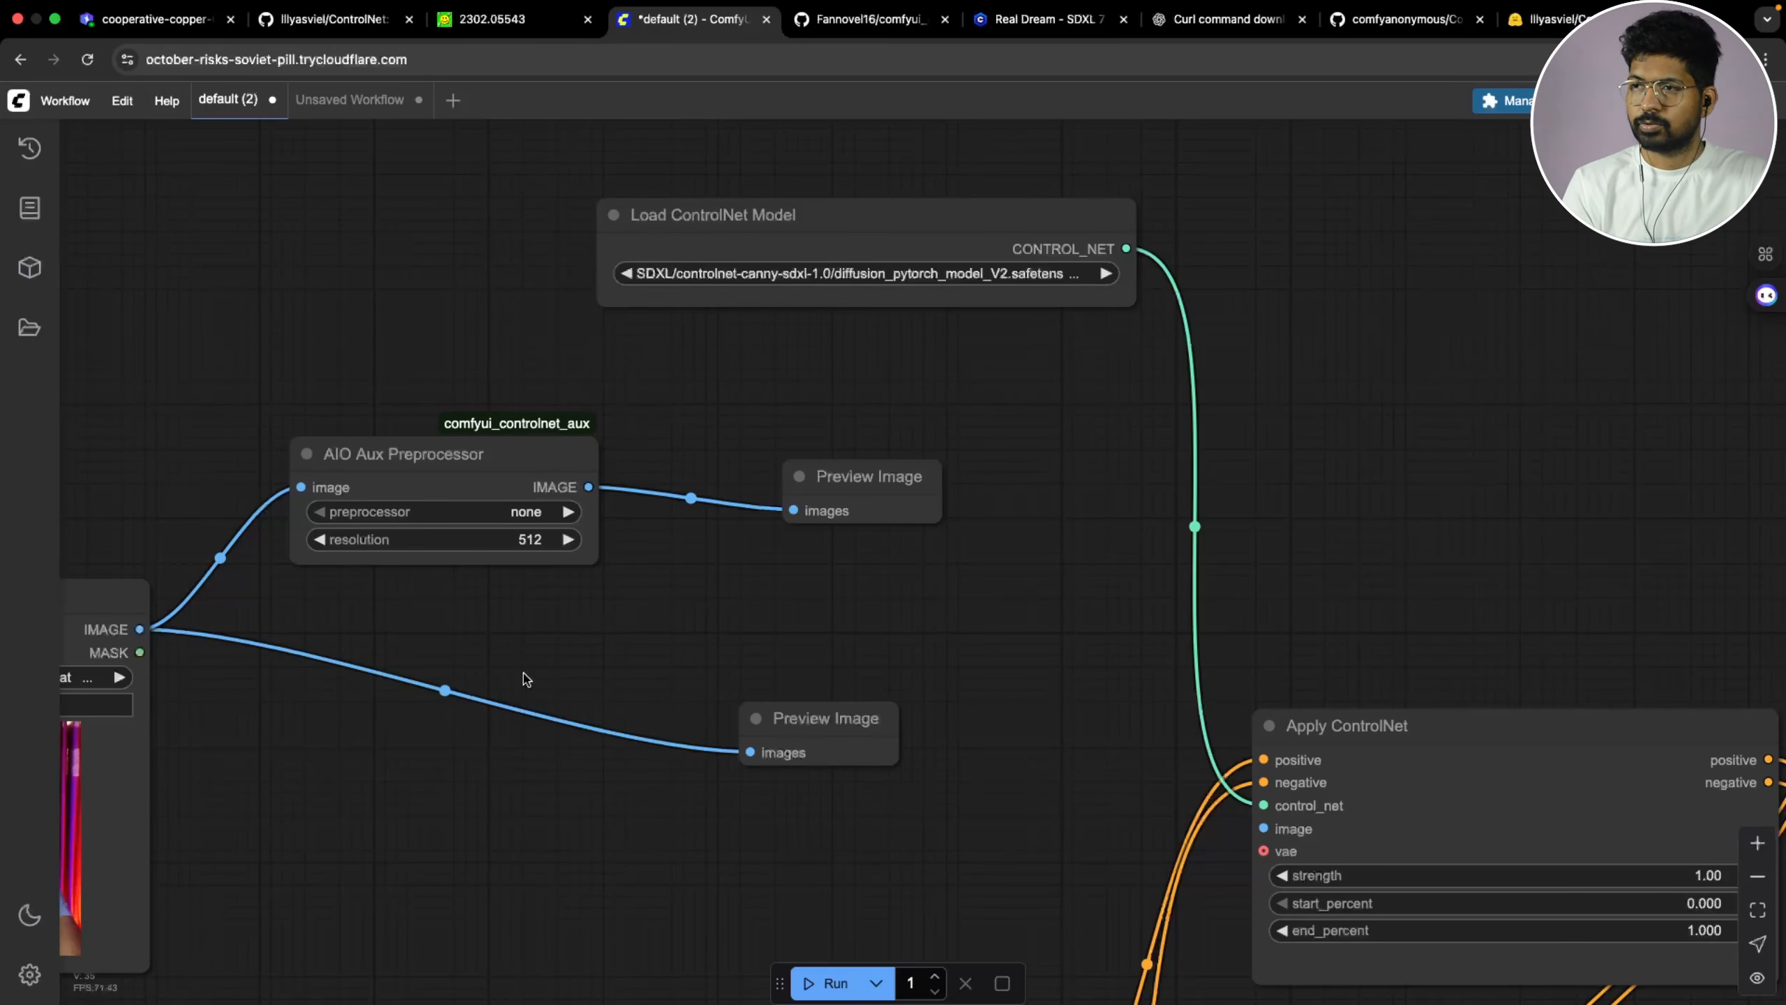
click(792, 732)
key(Delete)
Connect the AIO Aux Preprocessor's IMAGE output and the Load Checkpoint's VAE output to the matching Apply ControlNet inputs
scroll(795, 675, down, 3)
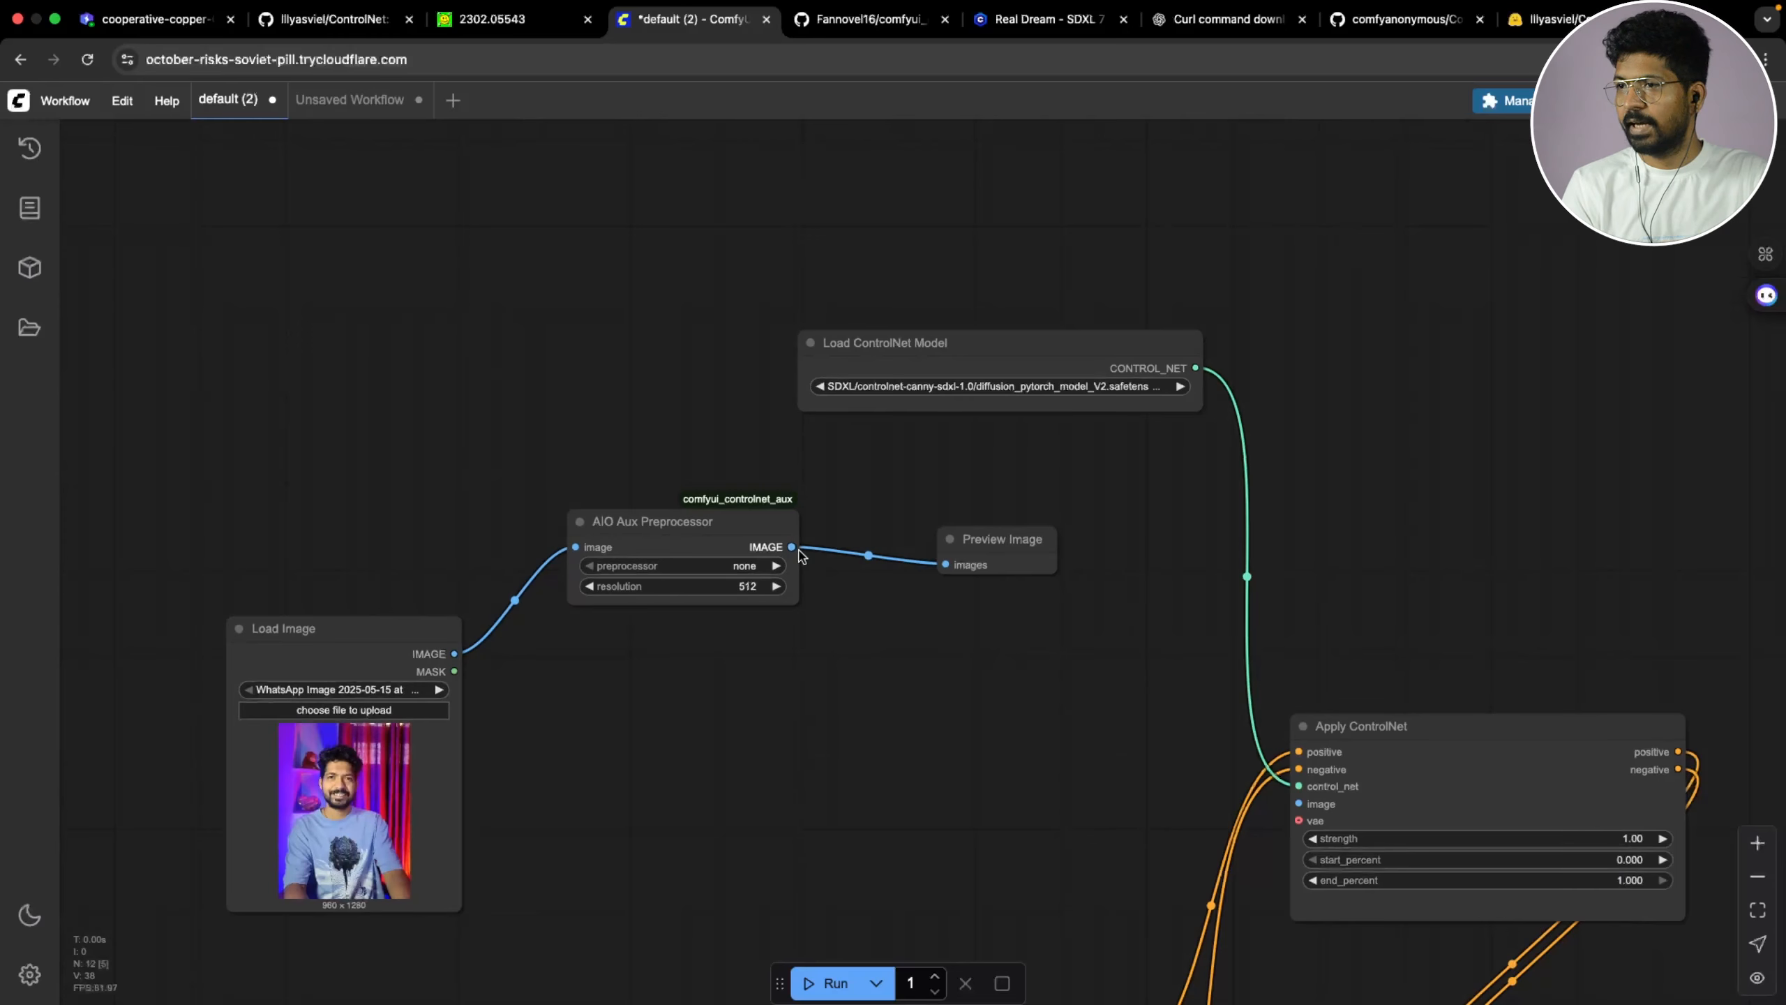
drag(789, 547, 1299, 804)
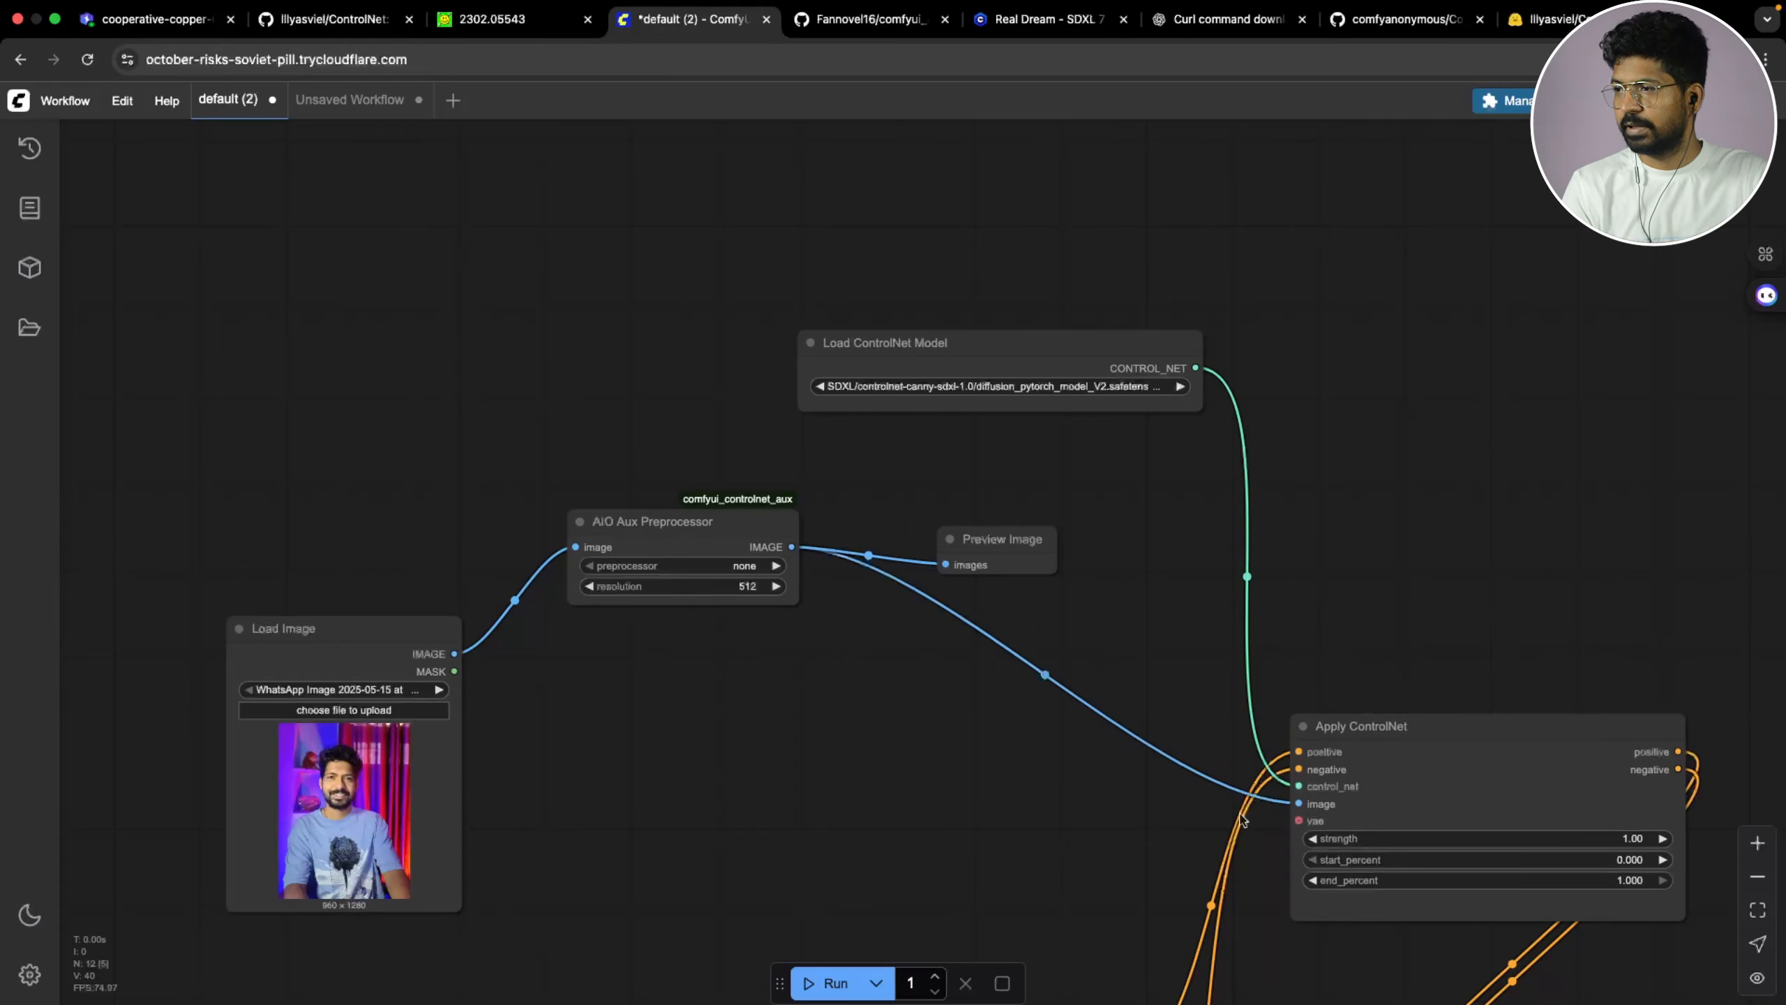
drag(1083, 828, 927, 548)
drag(563, 942, 1142, 540)
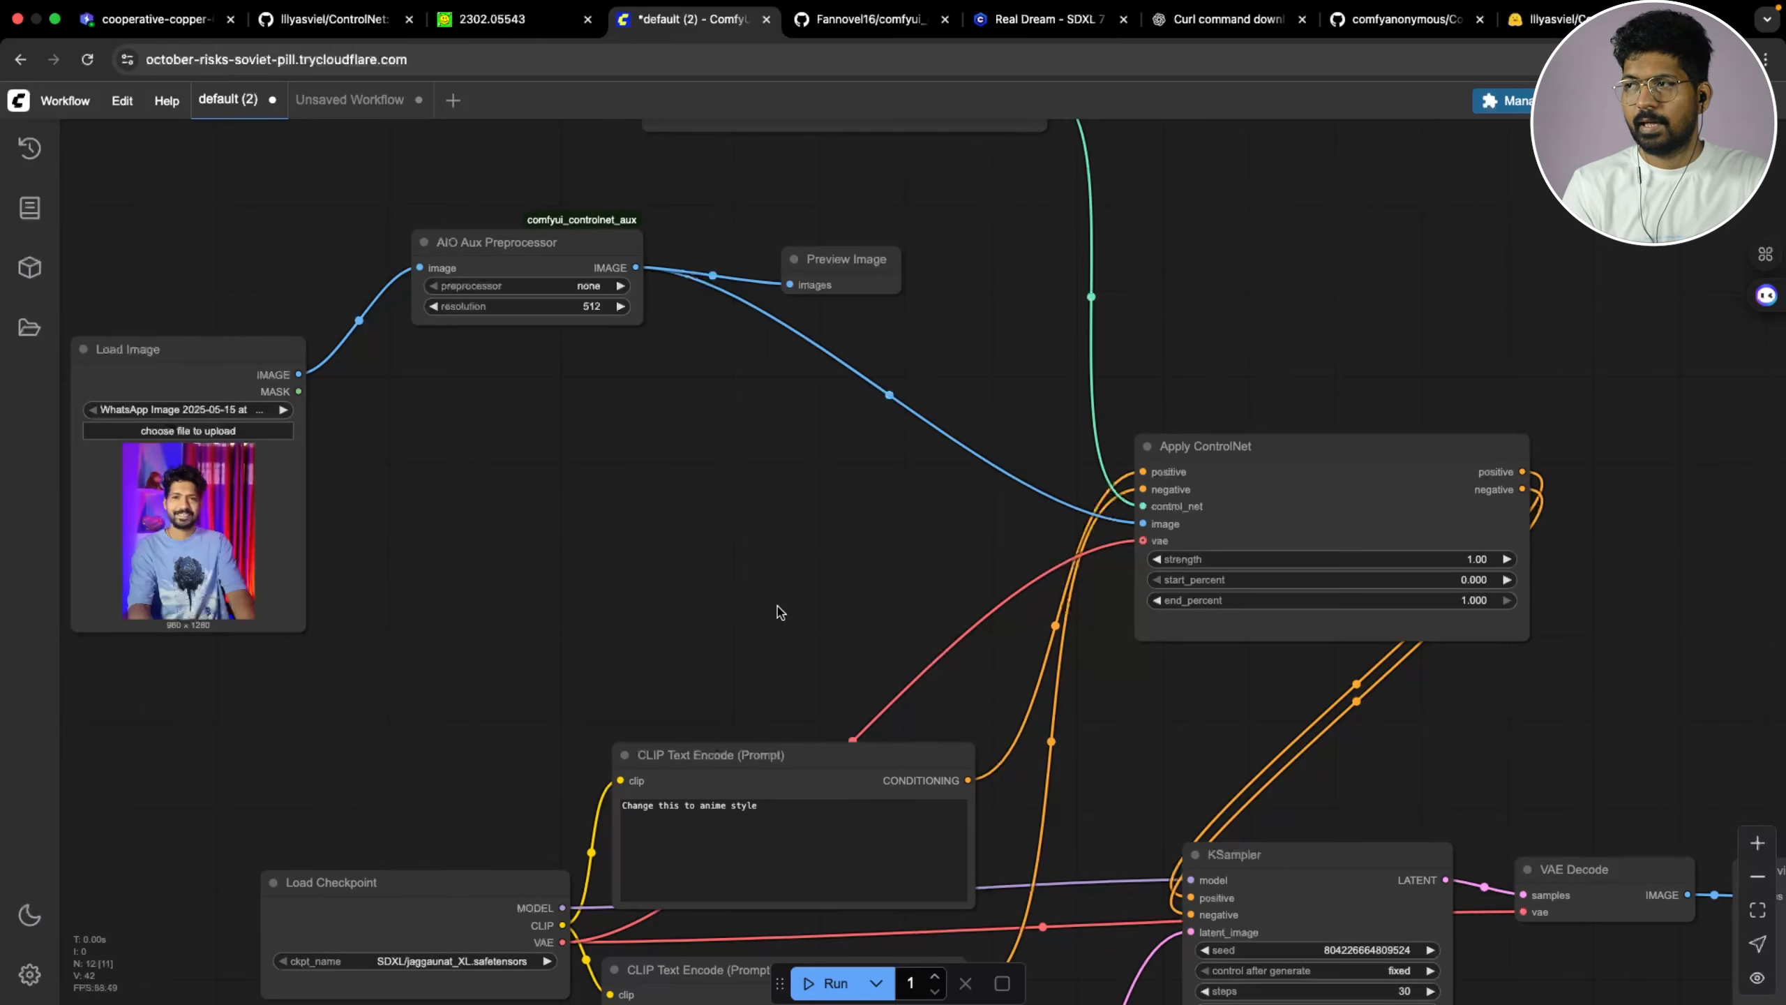
Move the AIO Aux Preprocessor and Load Image nodes closer to Apply ControlNet and set the preprocessor to PyraCannyPreprocessor
scroll(774, 606, down, 5)
scroll(802, 718, up, 10)
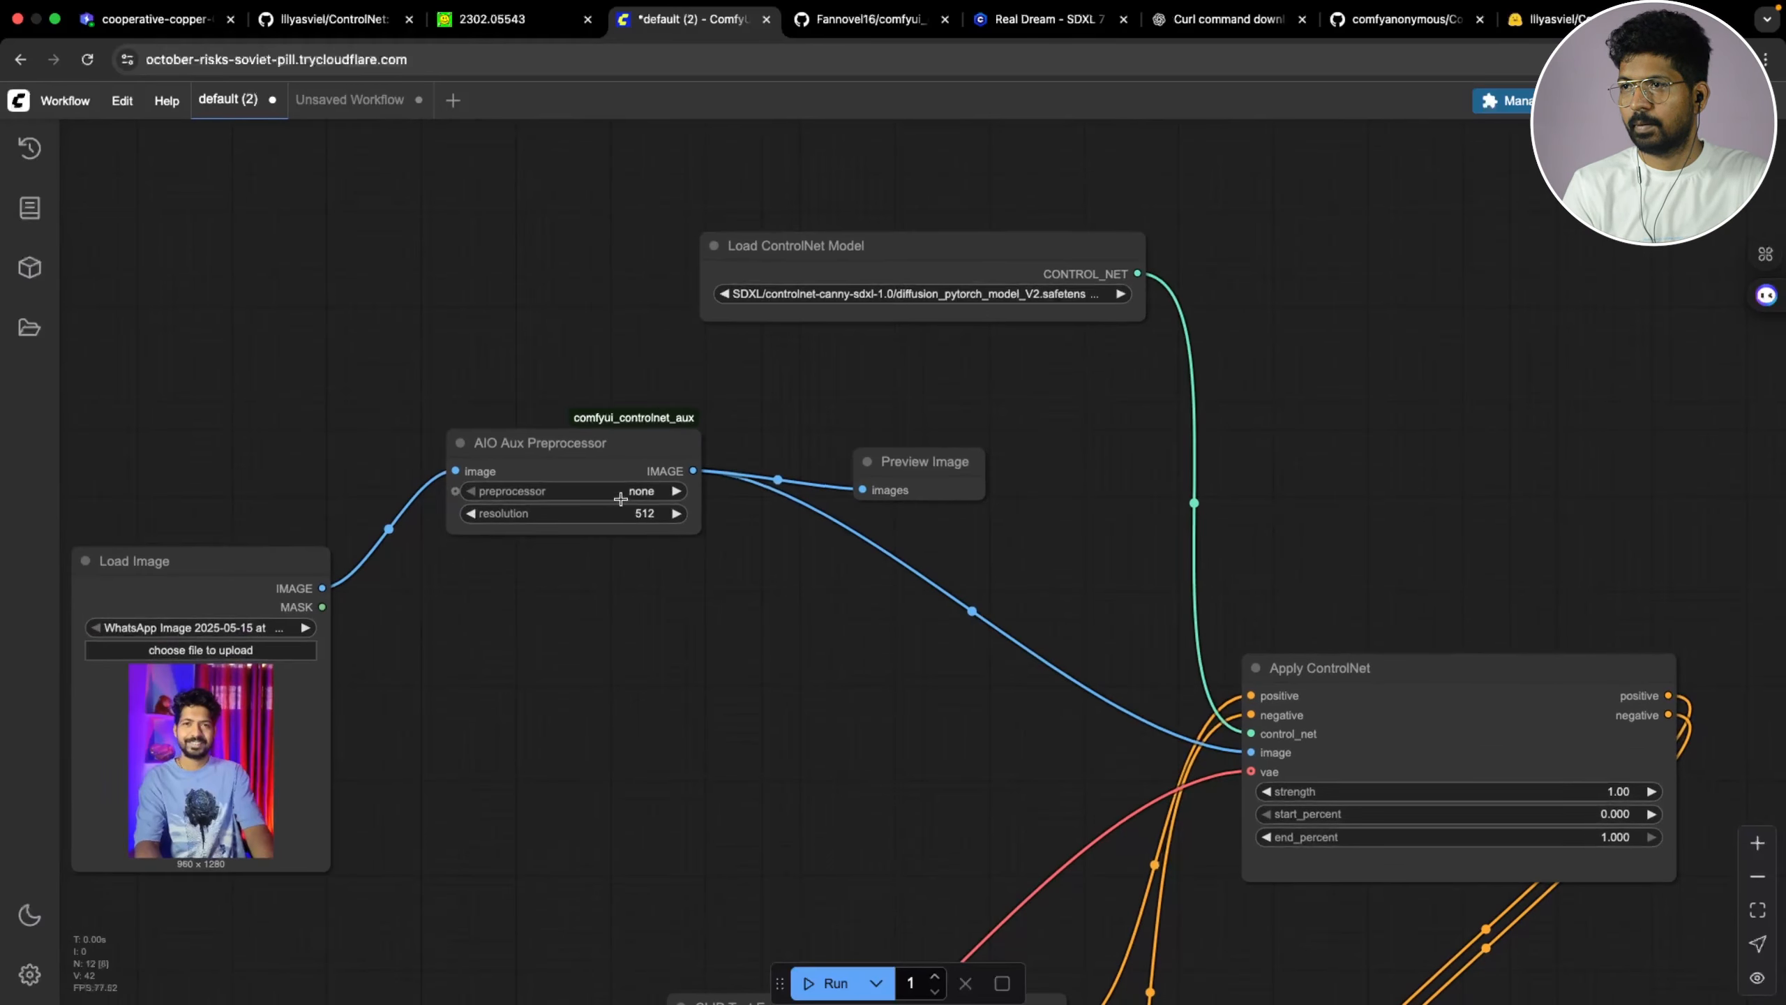
drag(594, 461, 682, 699)
drag(262, 567, 406, 621)
click(721, 729)
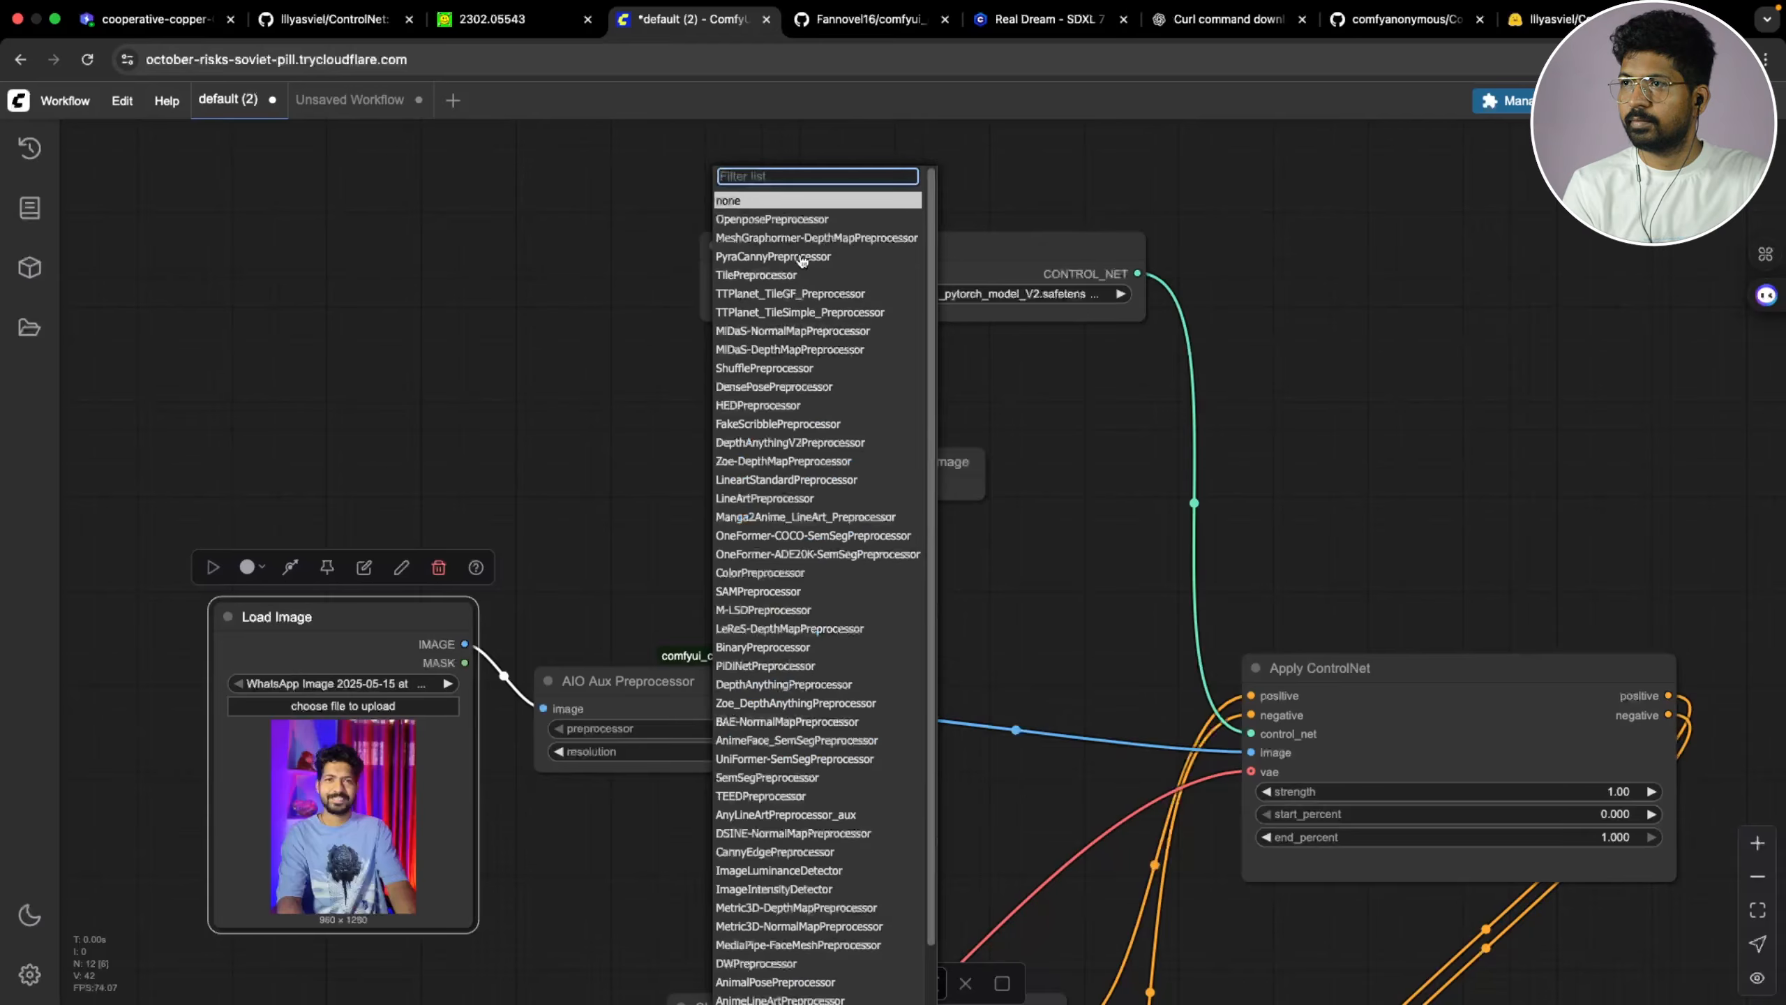
click(802, 258)
Align the AIO Aux Preprocessor node with Load Image and shift its Preview Image node slightly up and right
scroll(936, 586, down, 2)
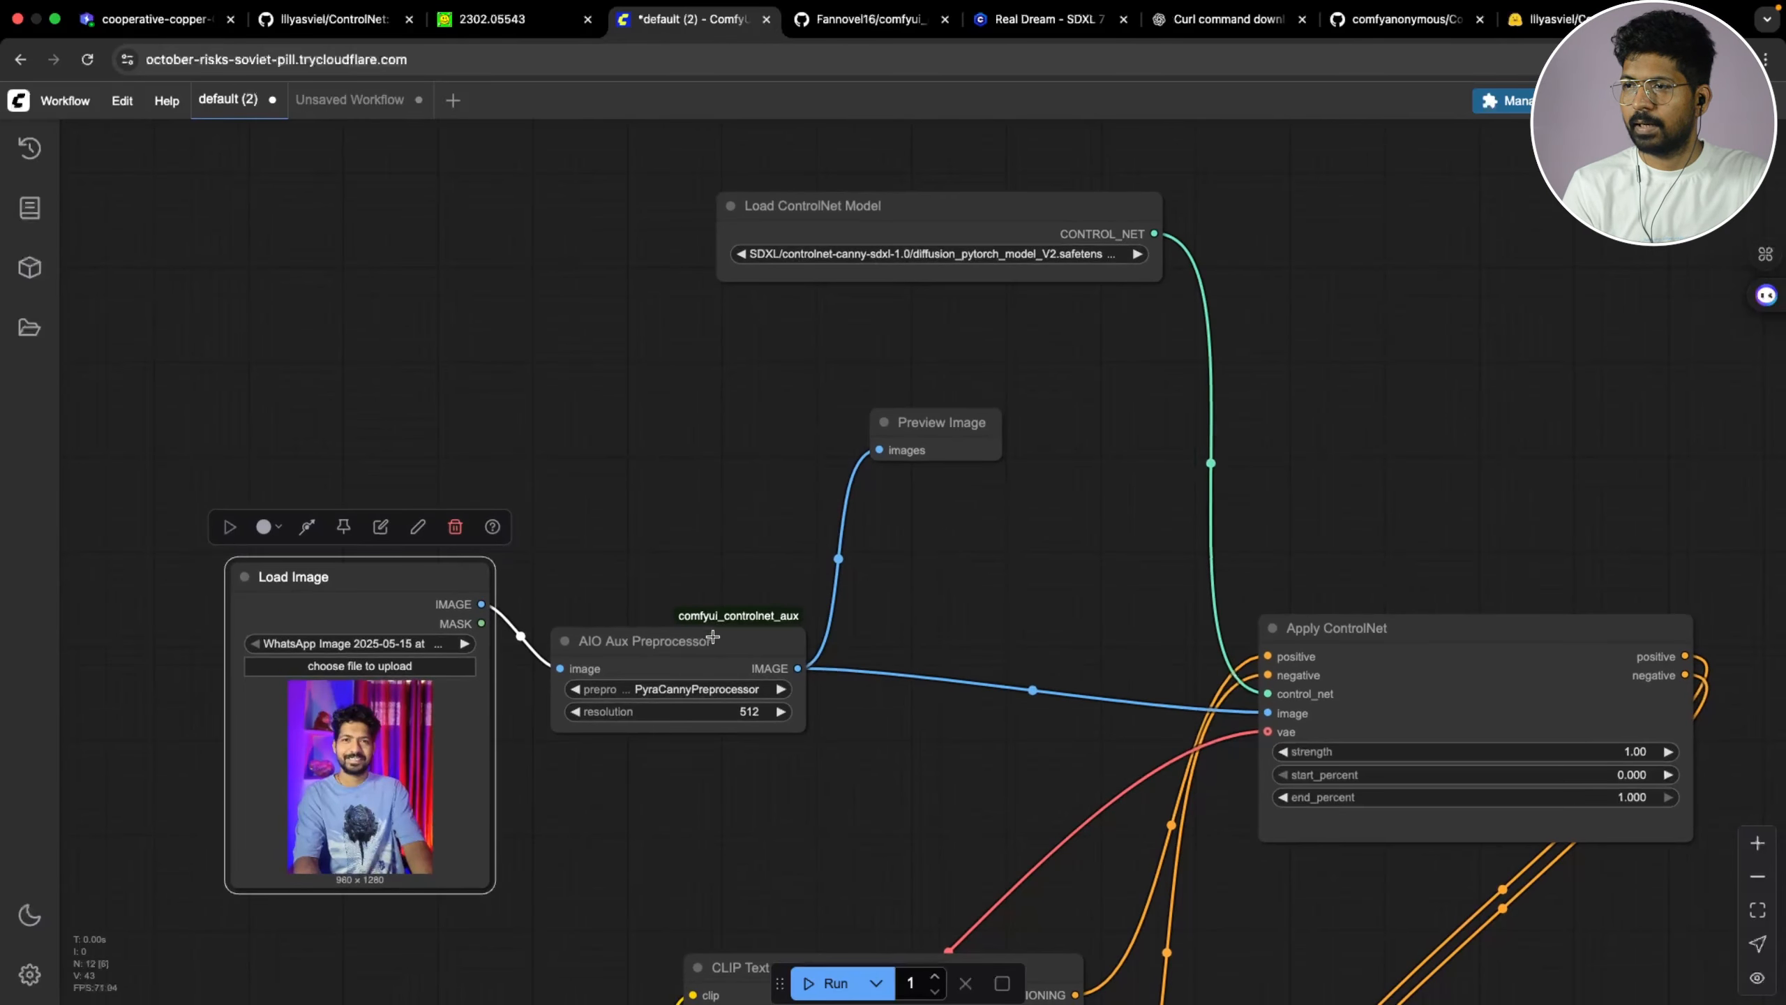
click(713, 637)
drag(949, 734, 797, 634)
scroll(808, 732, down, 2)
drag(855, 434, 896, 408)
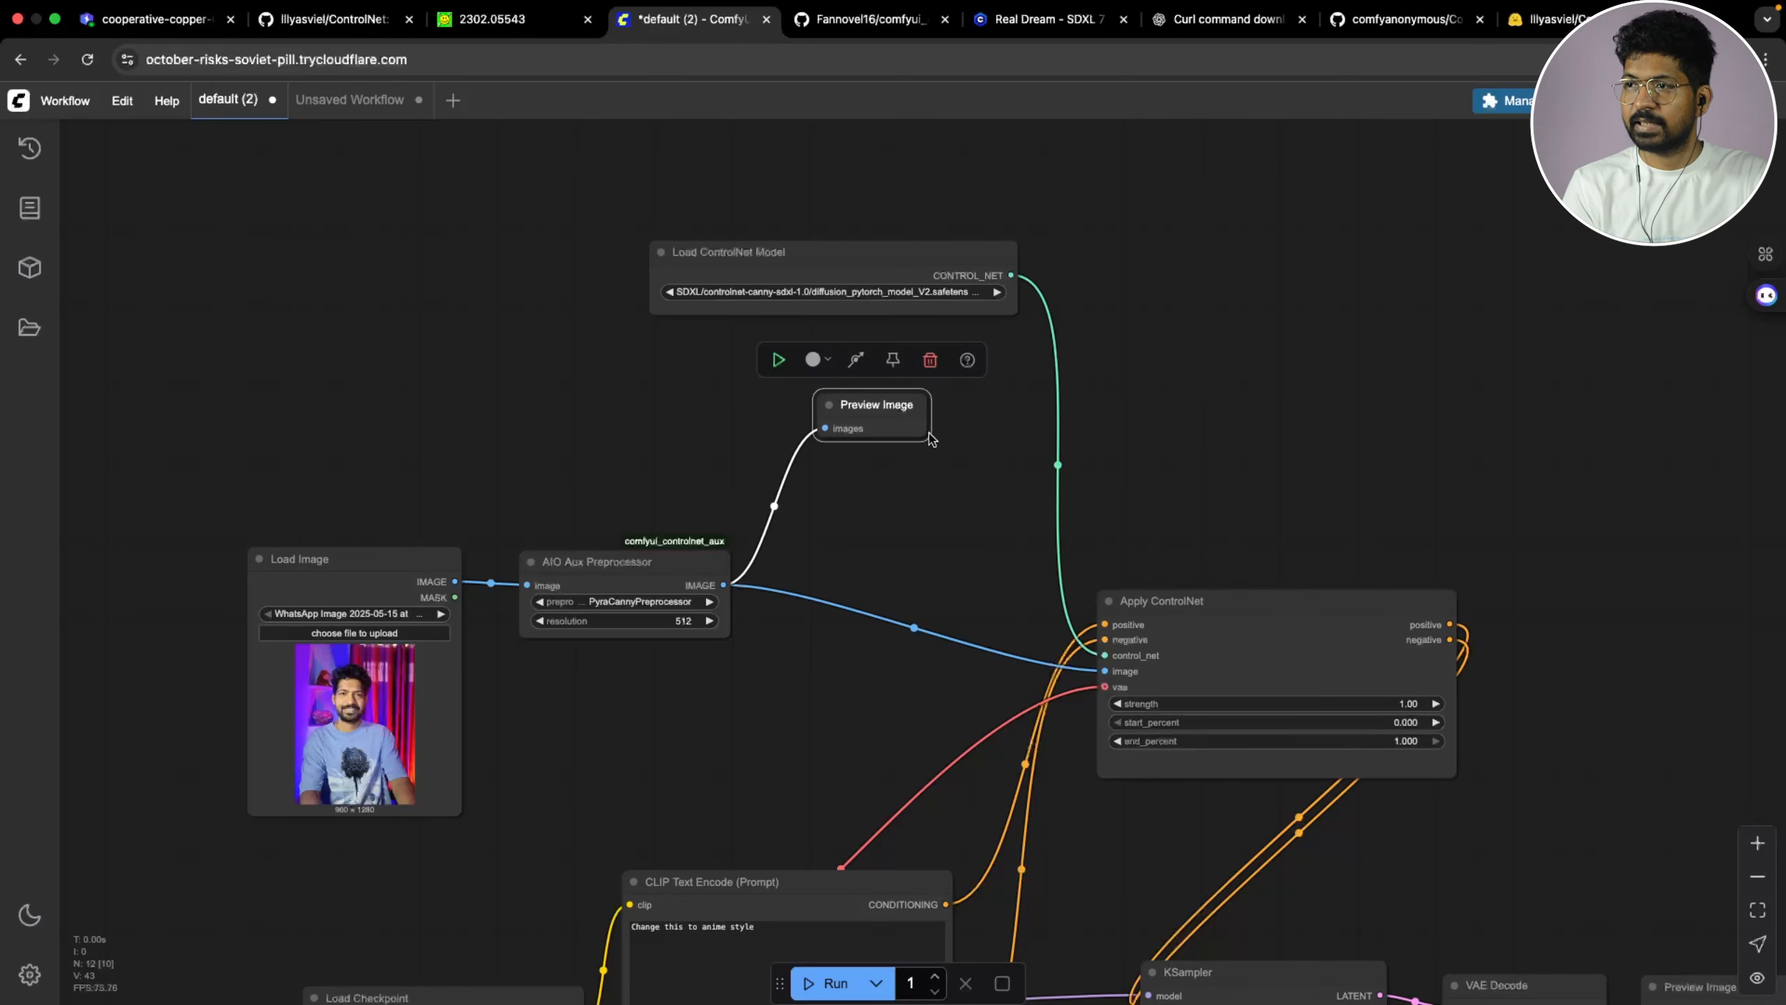
Move the Apply ControlNet node left, closer to the AIO Aux Preprocessor
scroll(744, 626, up, 3)
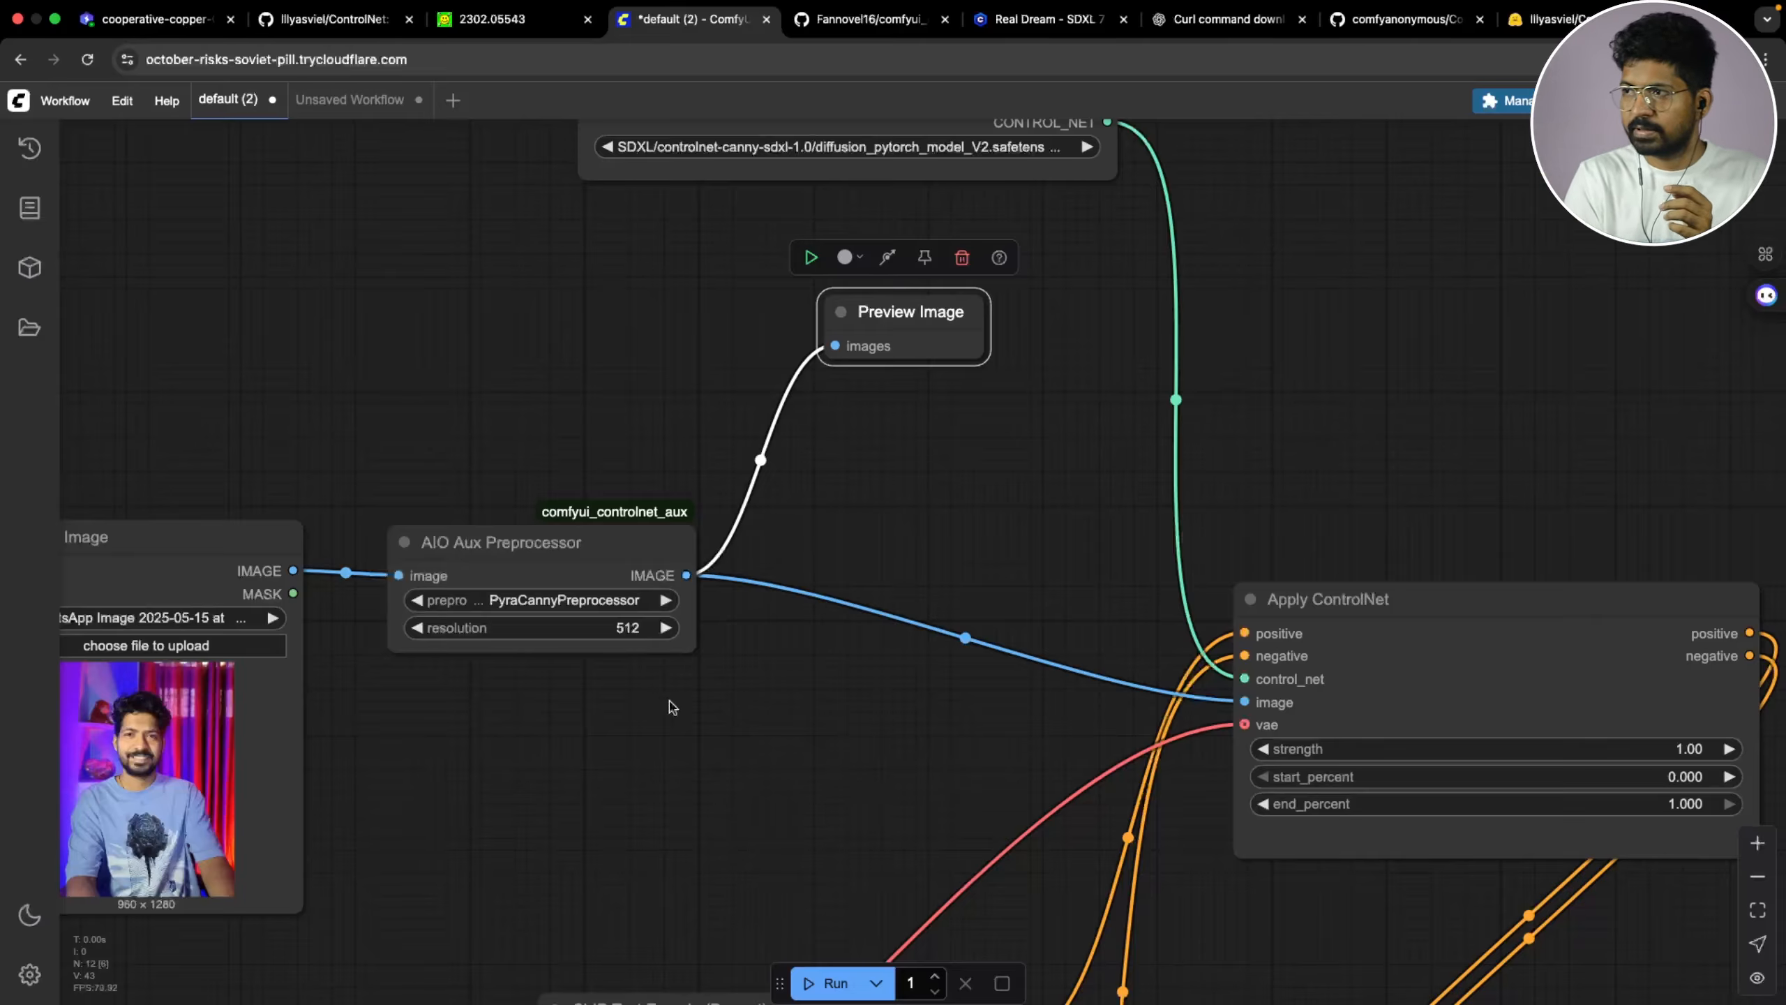
scroll(1248, 406, down, 3)
scroll(1092, 834, down, 3)
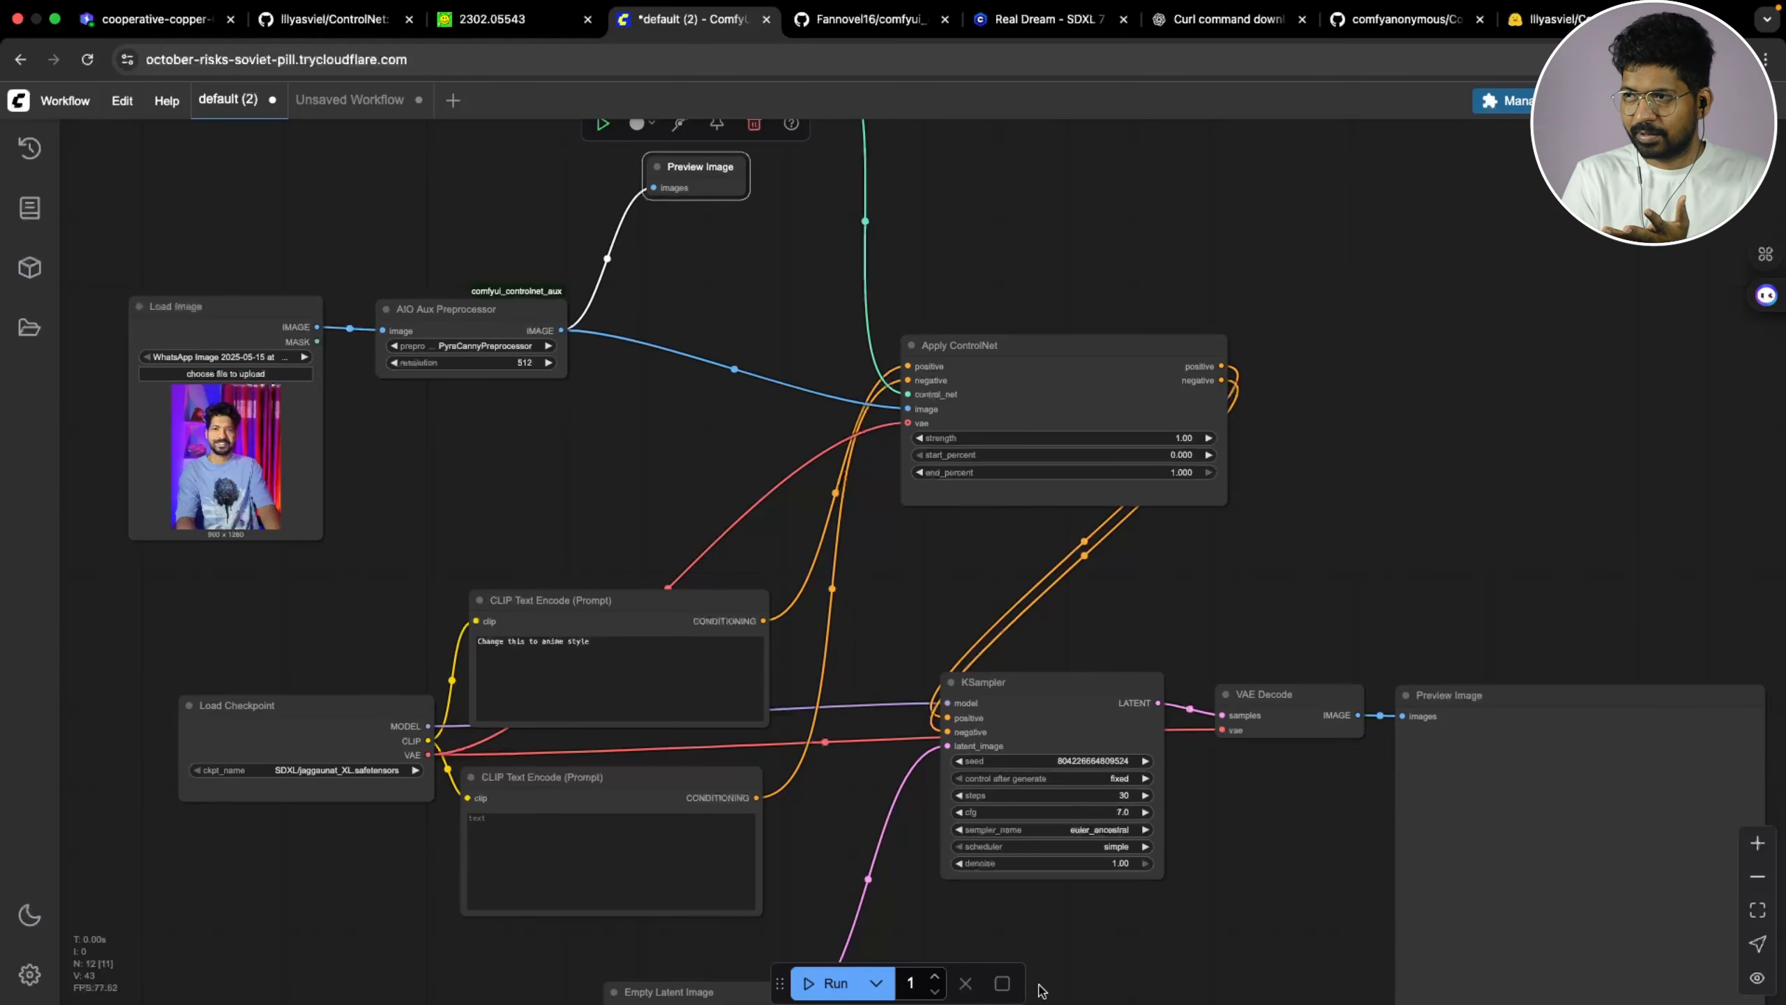
scroll(1124, 746, down, 5)
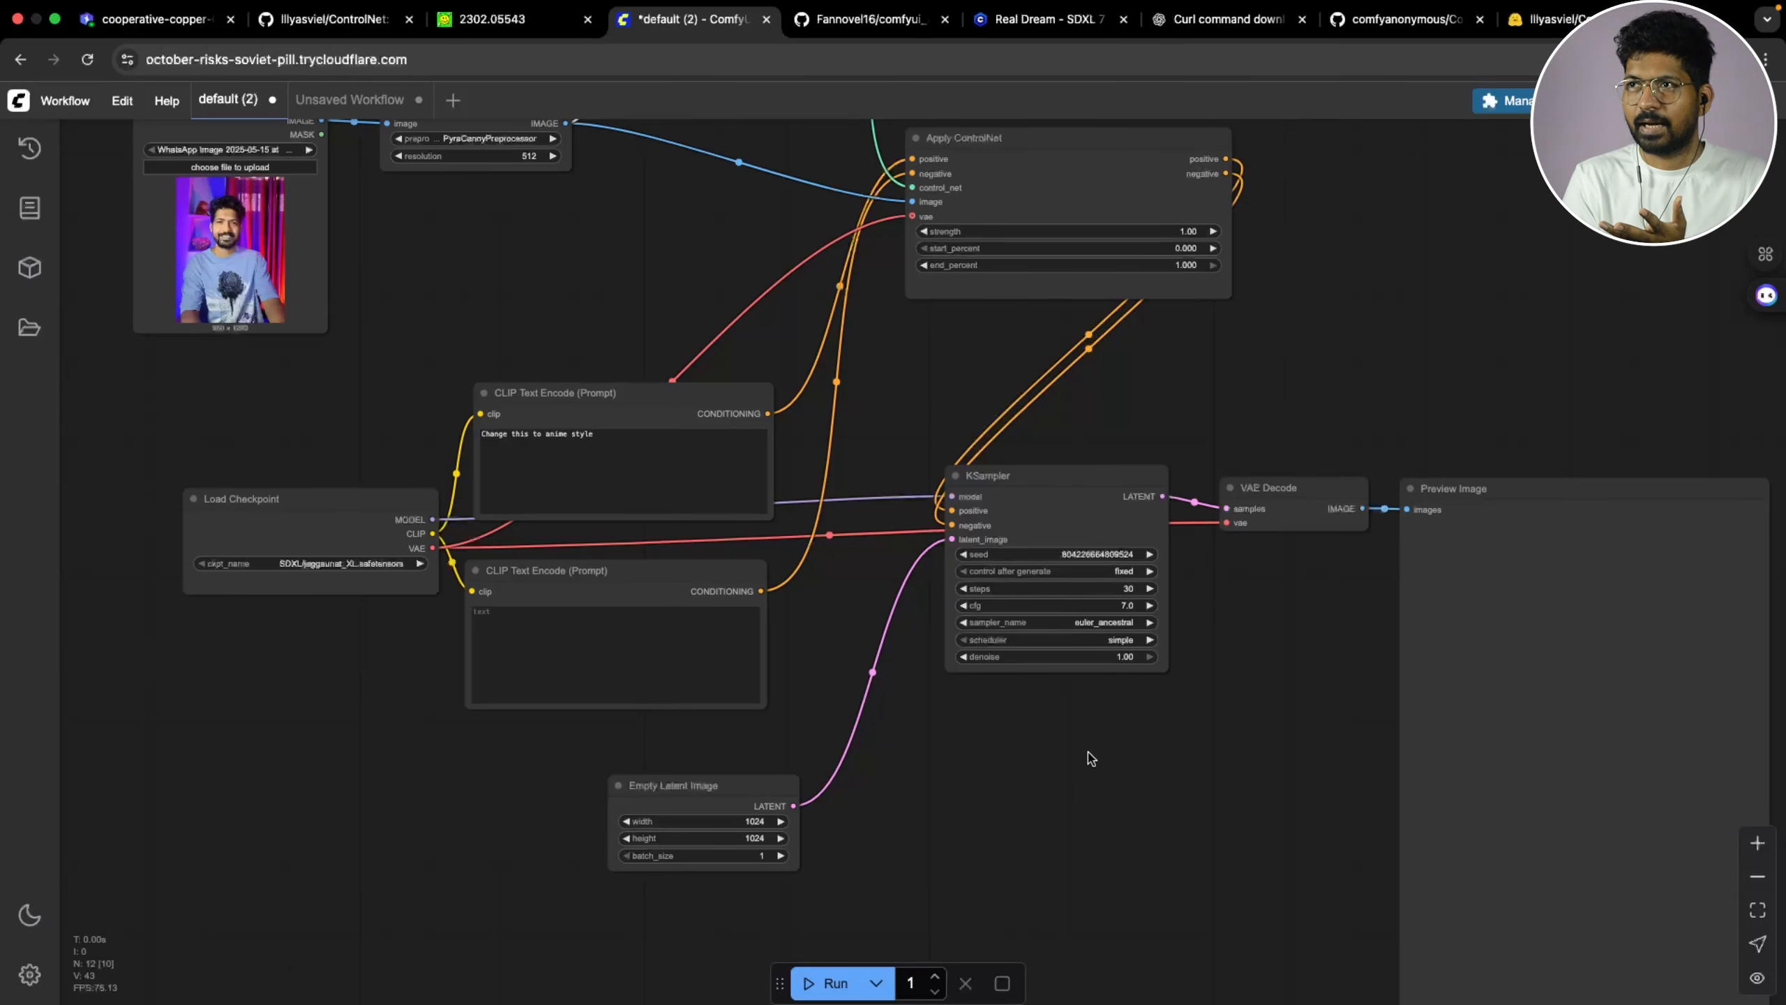
drag(1091, 758, 1083, 891)
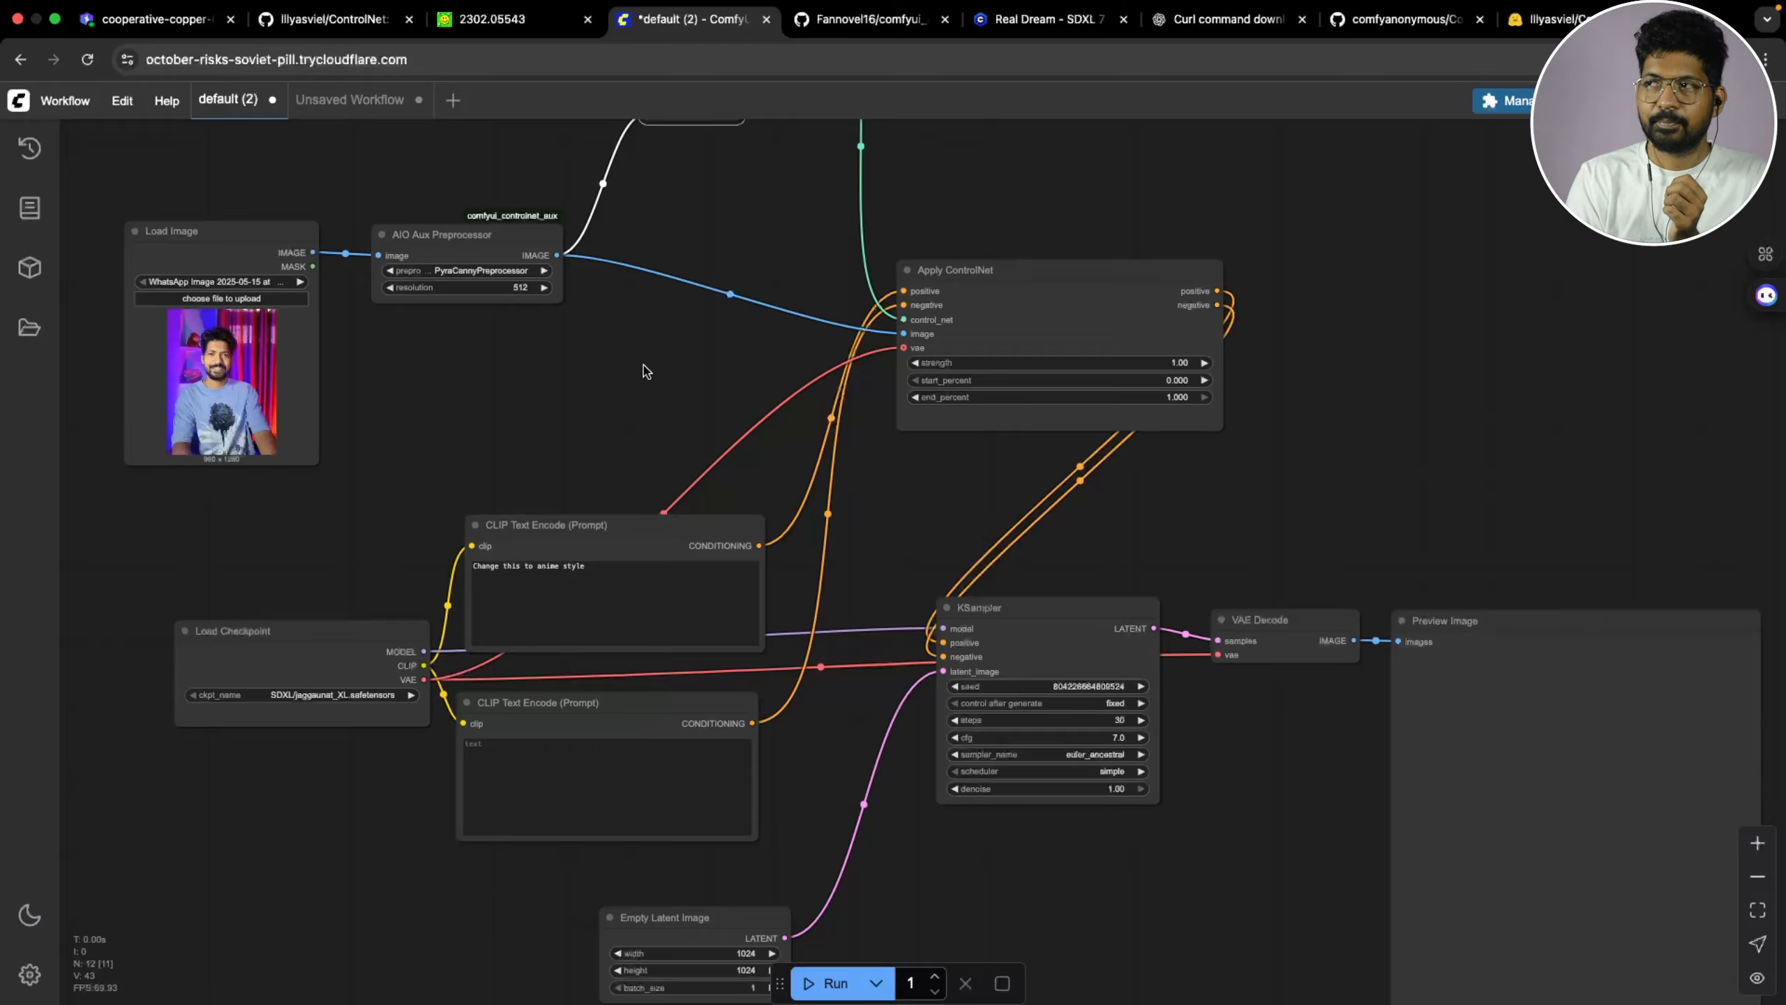
scroll(1026, 499, right, 3)
drag(1028, 501, 1023, 526)
click(937, 308)
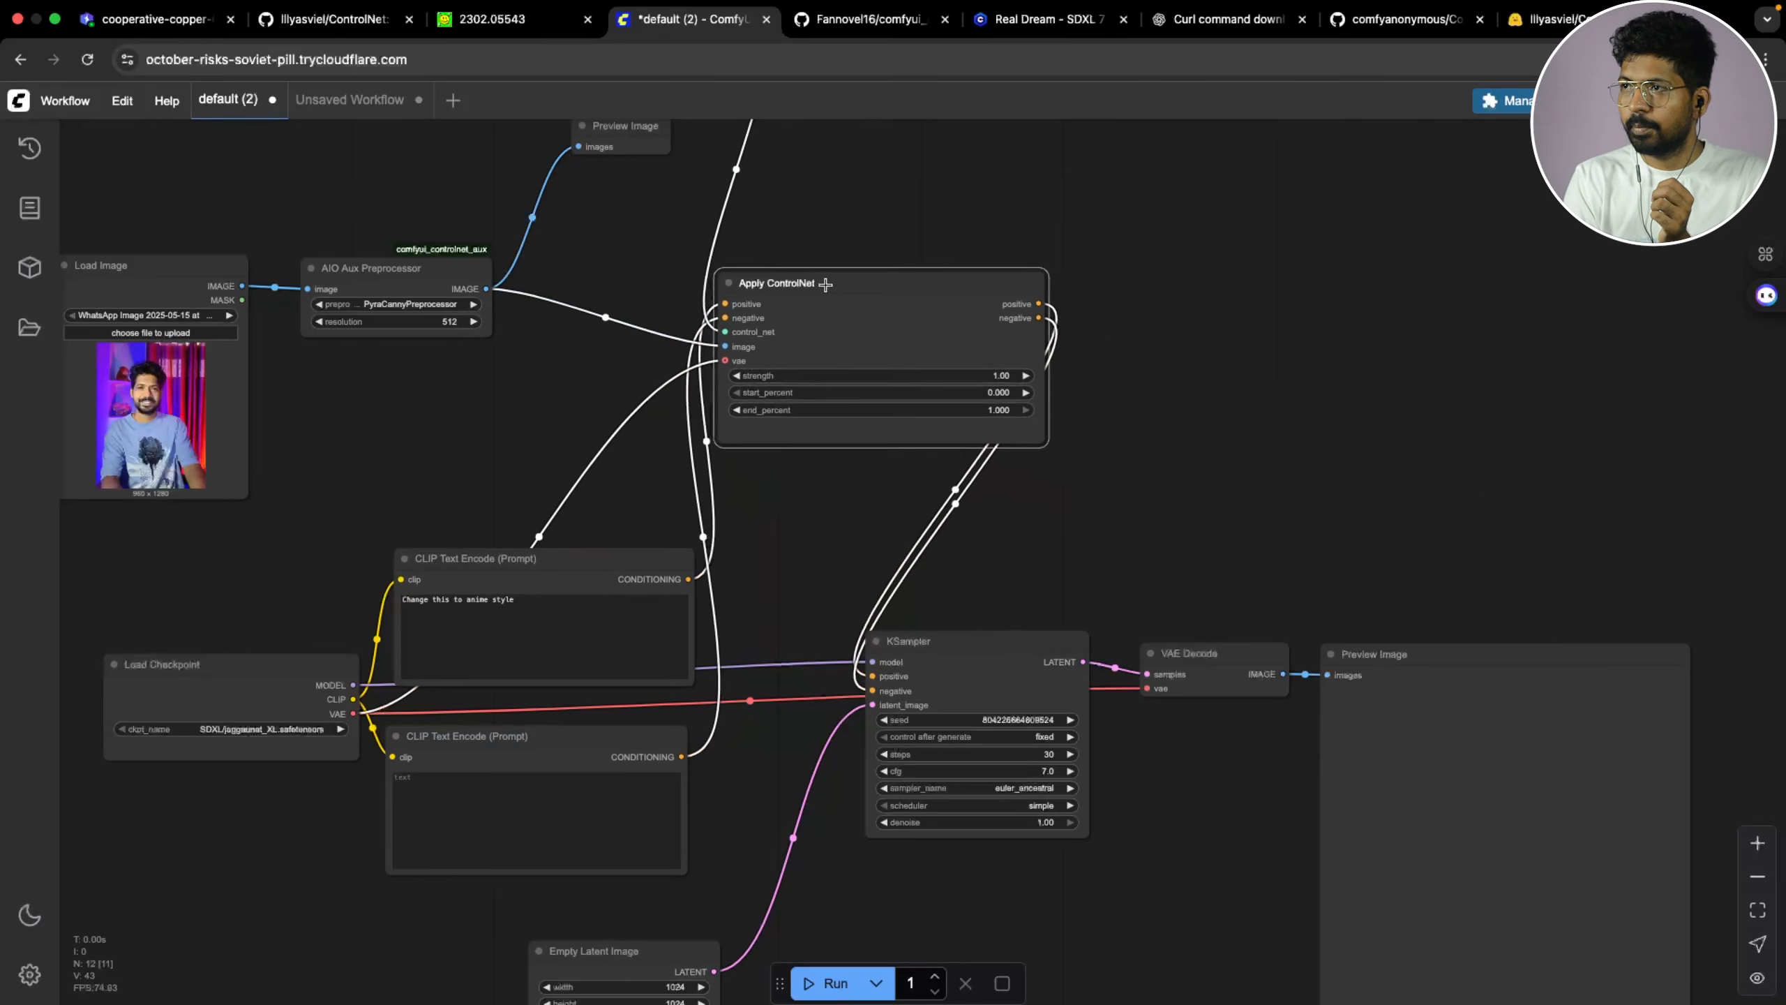
Place the Load ControlNet Model node directly above the Apply ControlNet node
scroll(1096, 431, up, 4)
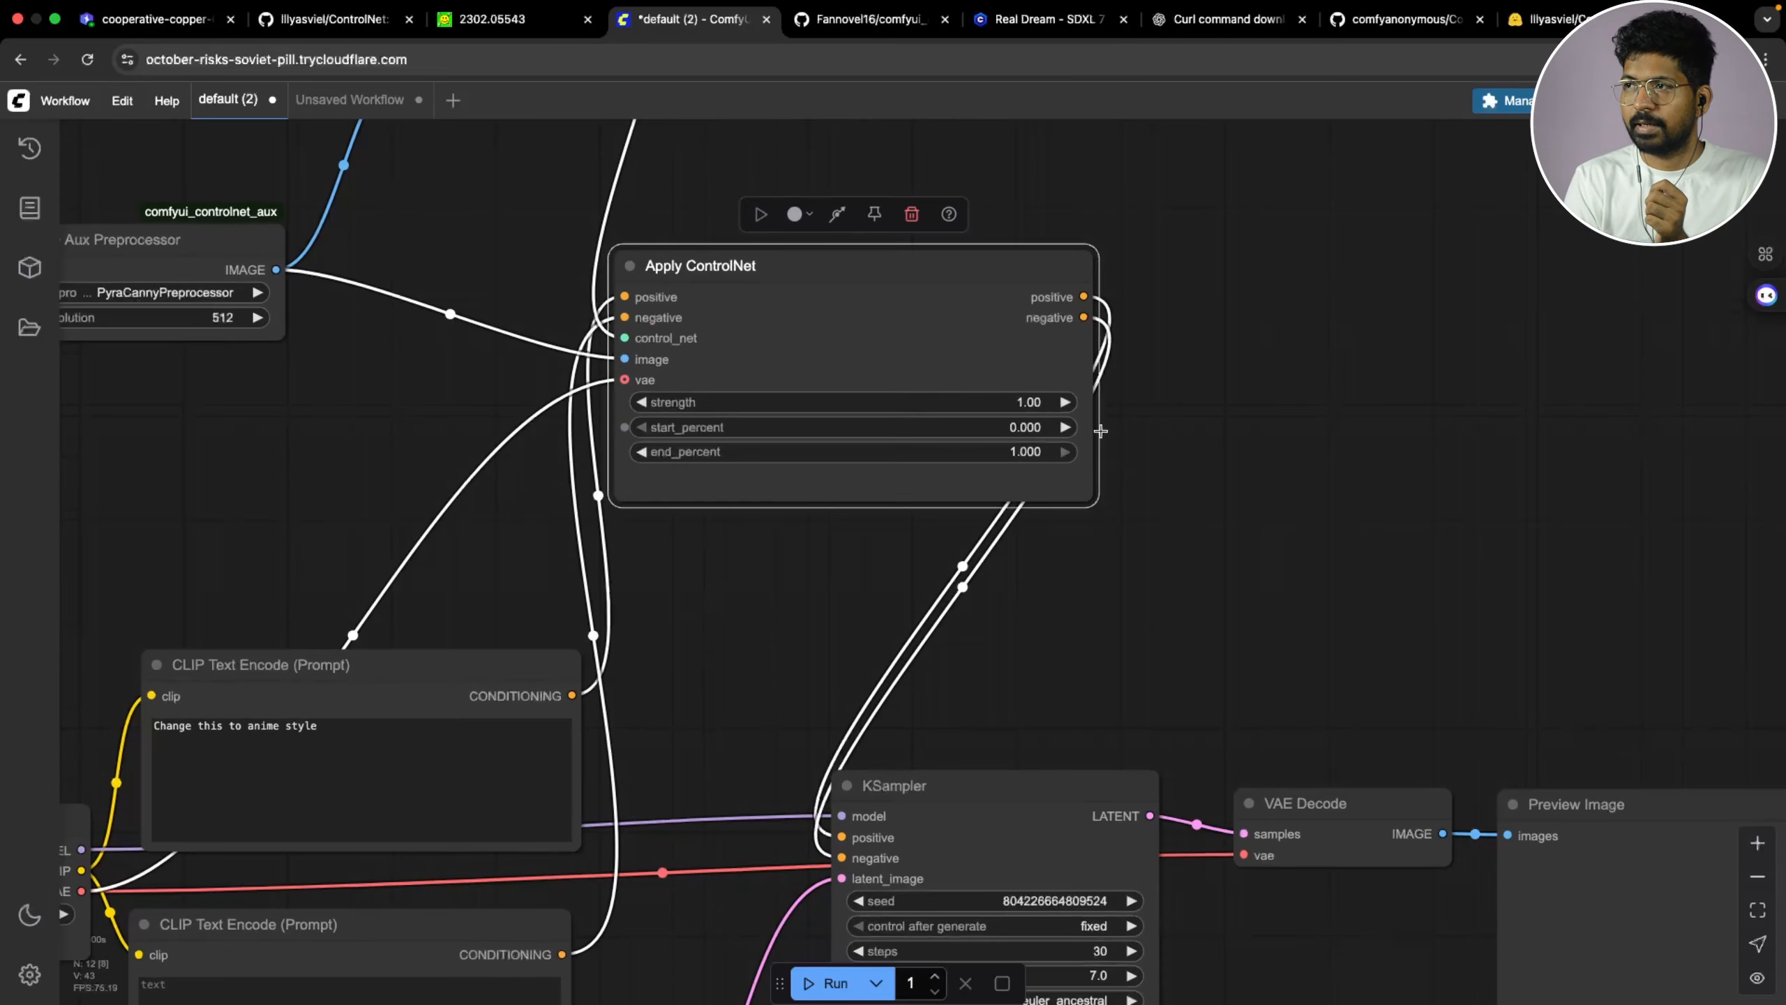
scroll(1100, 430, up, 2)
scroll(1258, 457, up, 2)
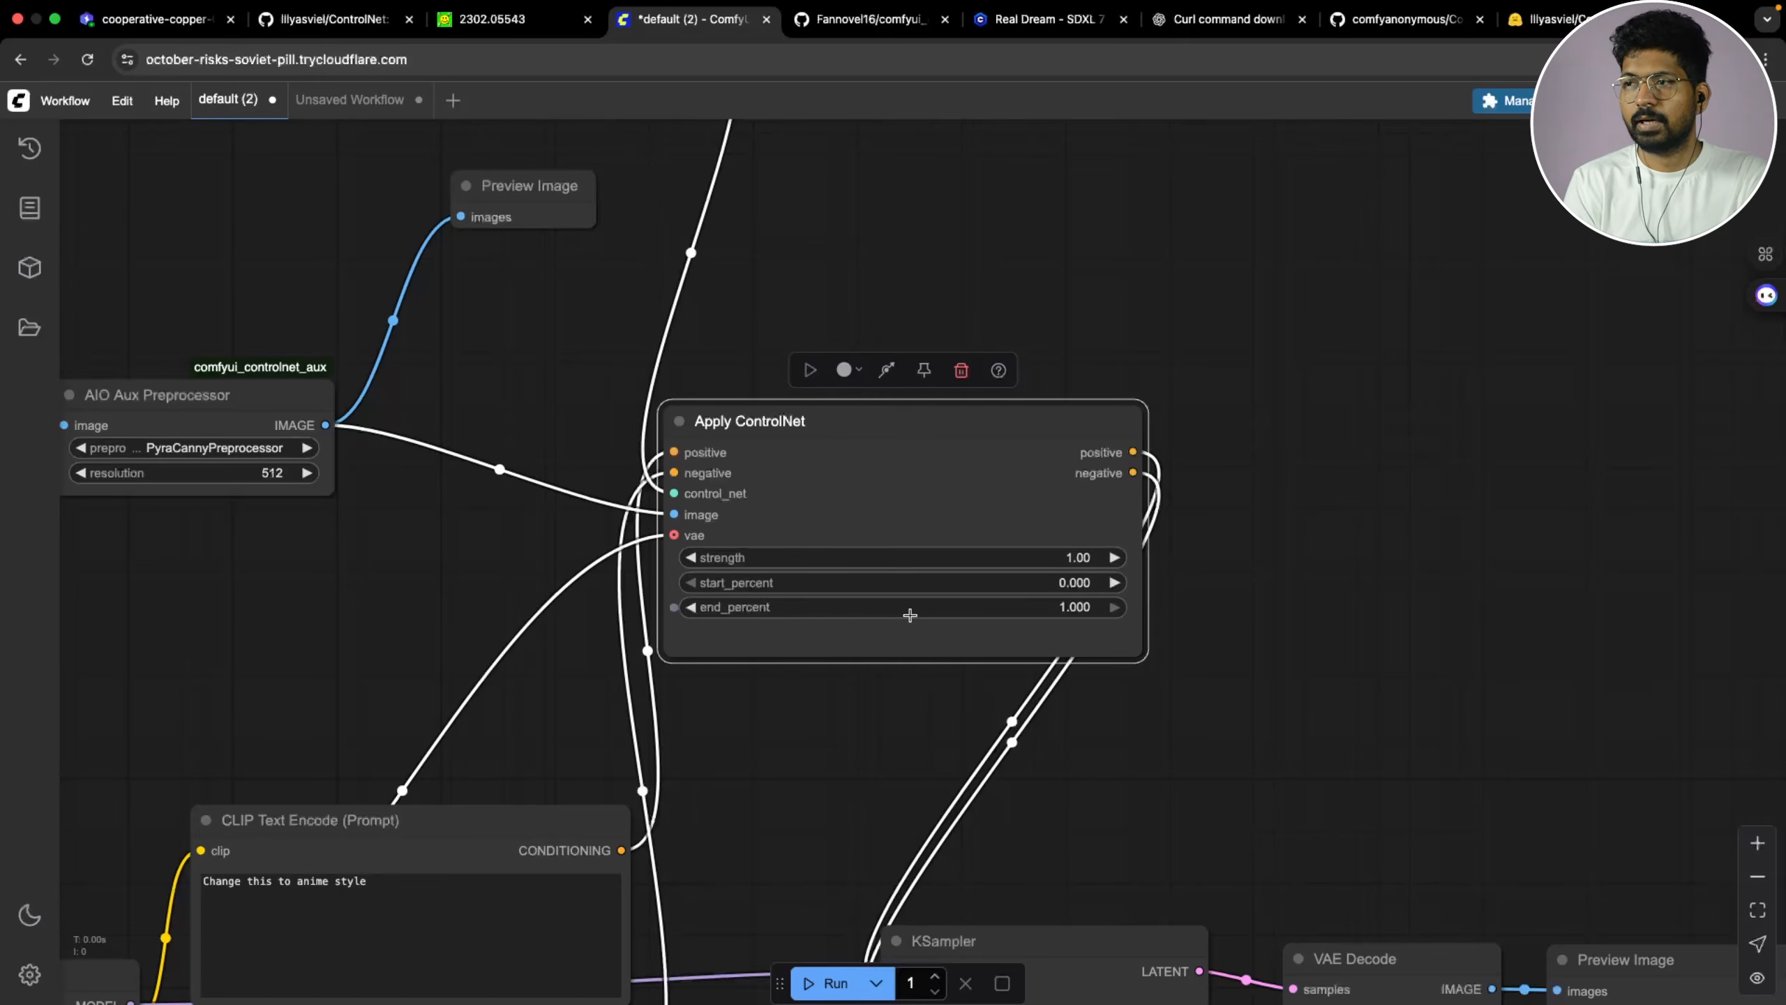
scroll(817, 766, up, 2)
scroll(1306, 592, up, 3)
scroll(1306, 591, down, 3)
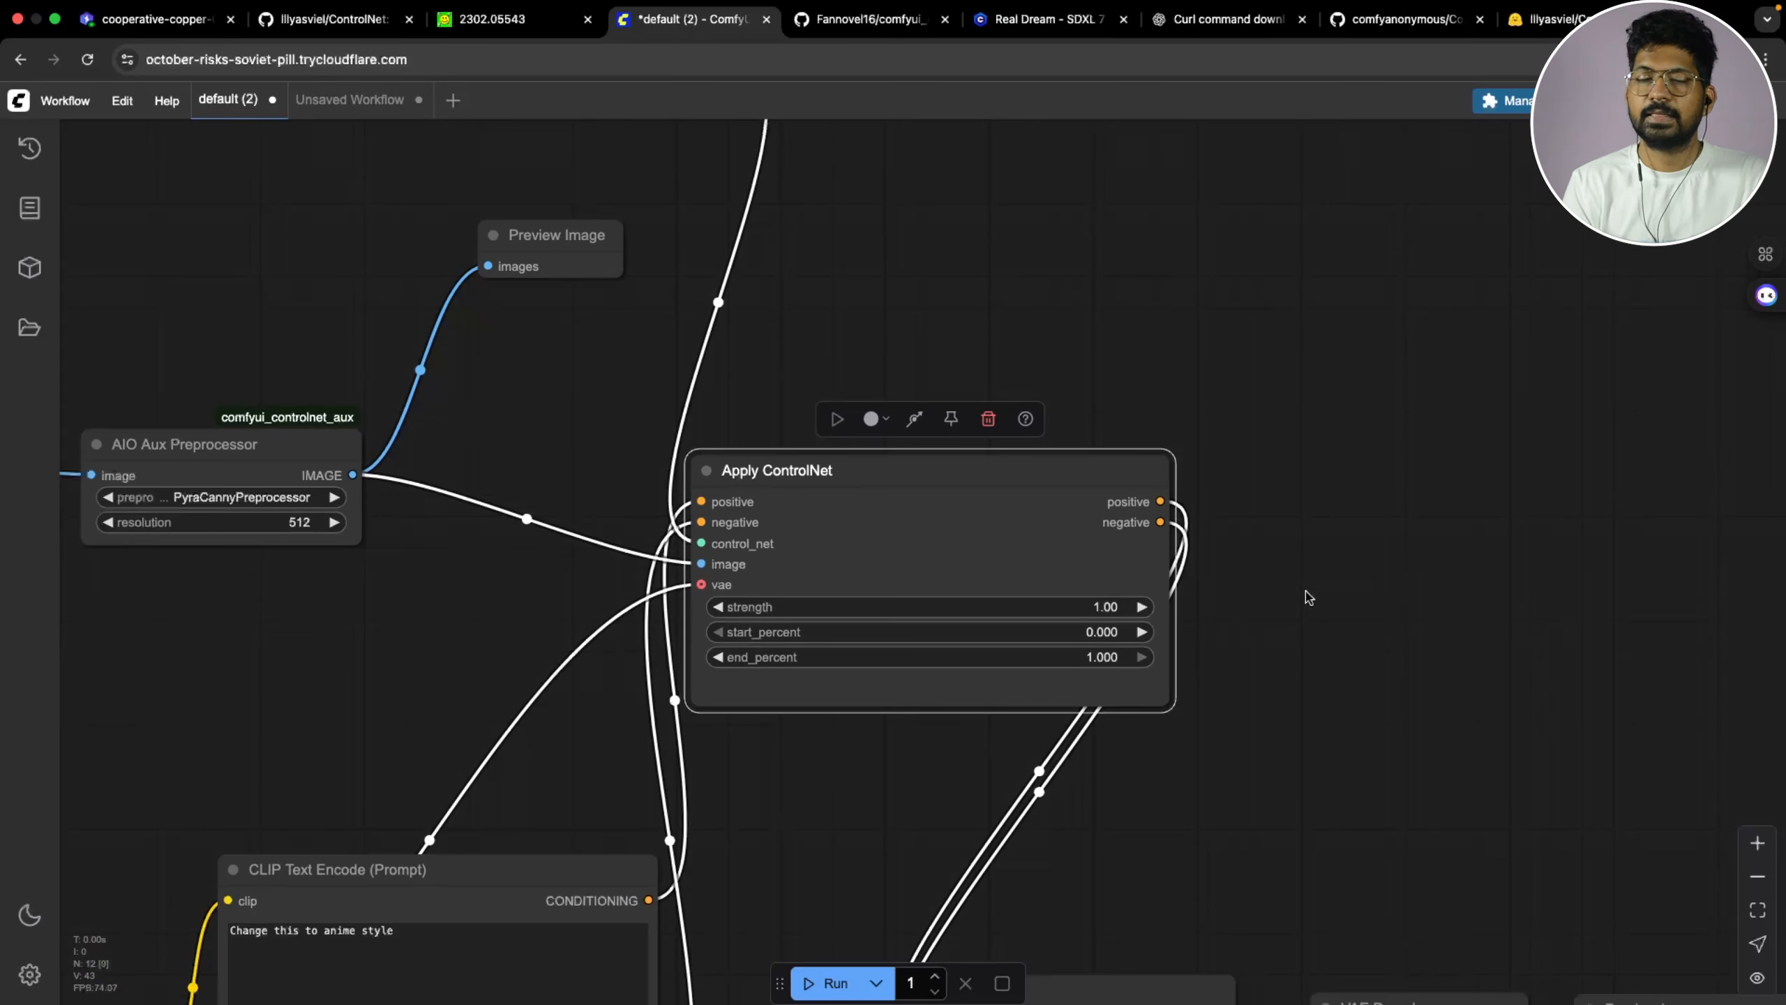
drag(964, 237, 1032, 500)
drag(656, 310, 1038, 605)
Replace the upper CLIP Text Encode prompt with "generate an image of boy in anime style"
scroll(1078, 574, down, 3)
scroll(1077, 573, down, 3)
drag(1294, 827, 1255, 647)
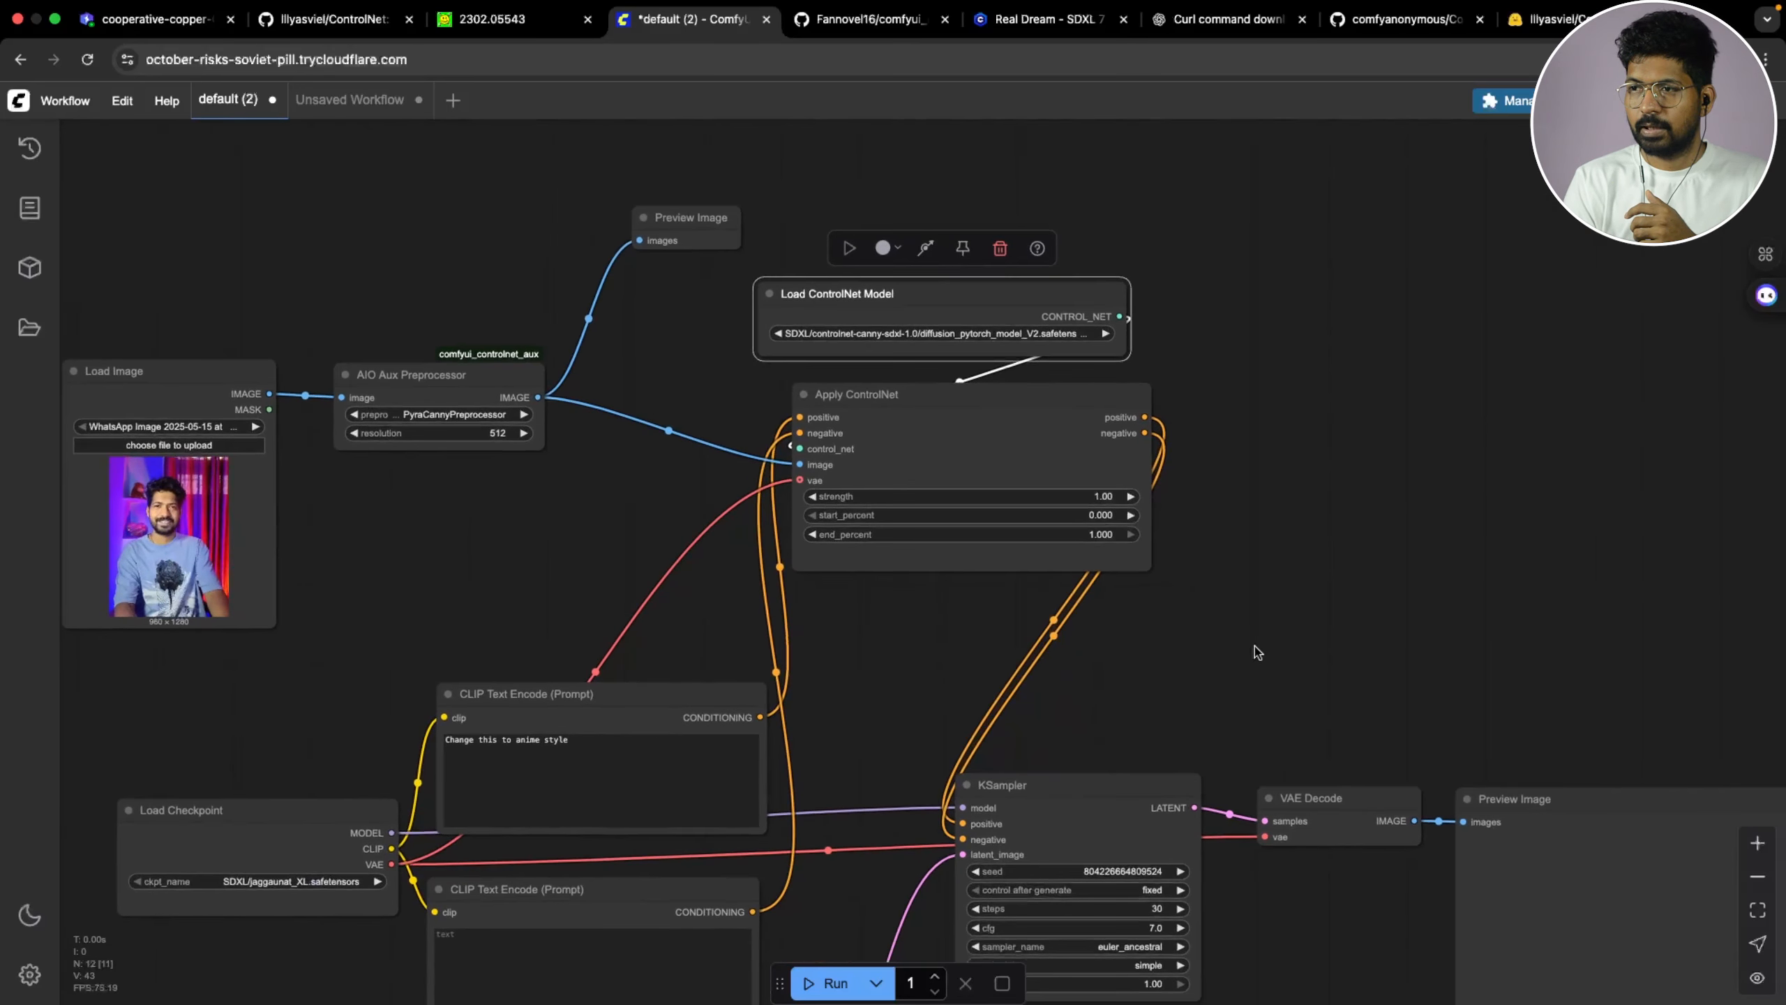
scroll(684, 624, up, 4)
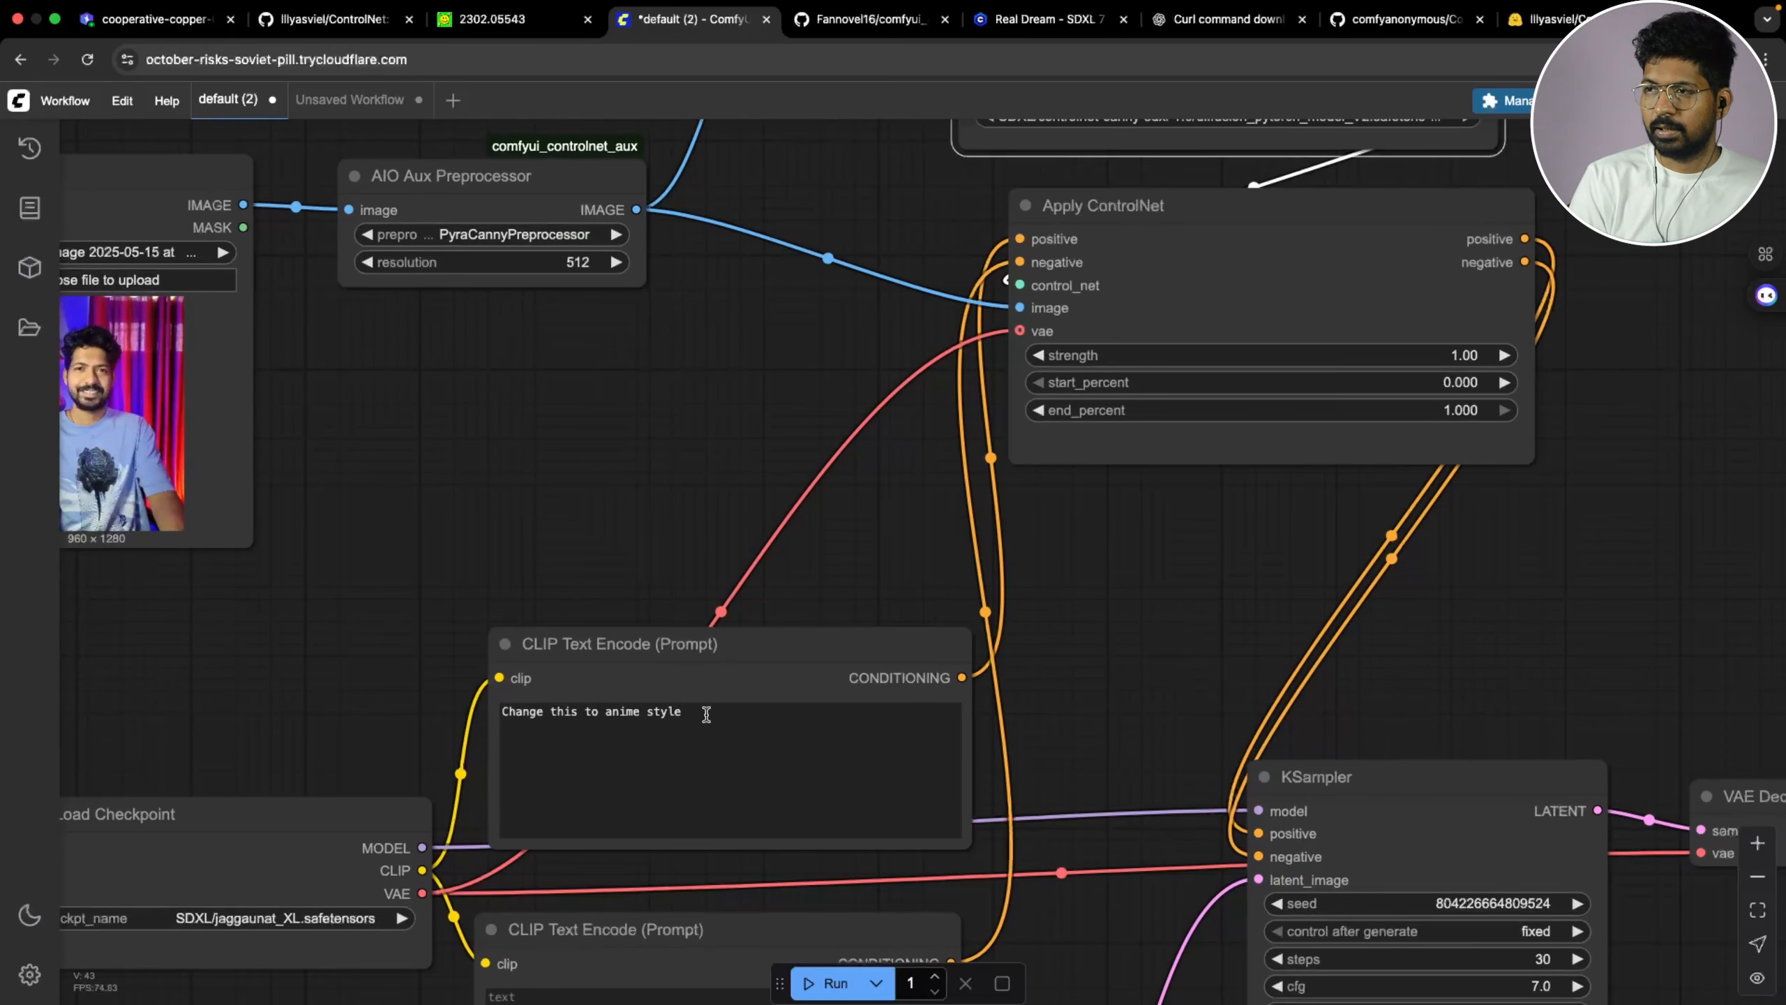
drag(706, 715, 506, 714)
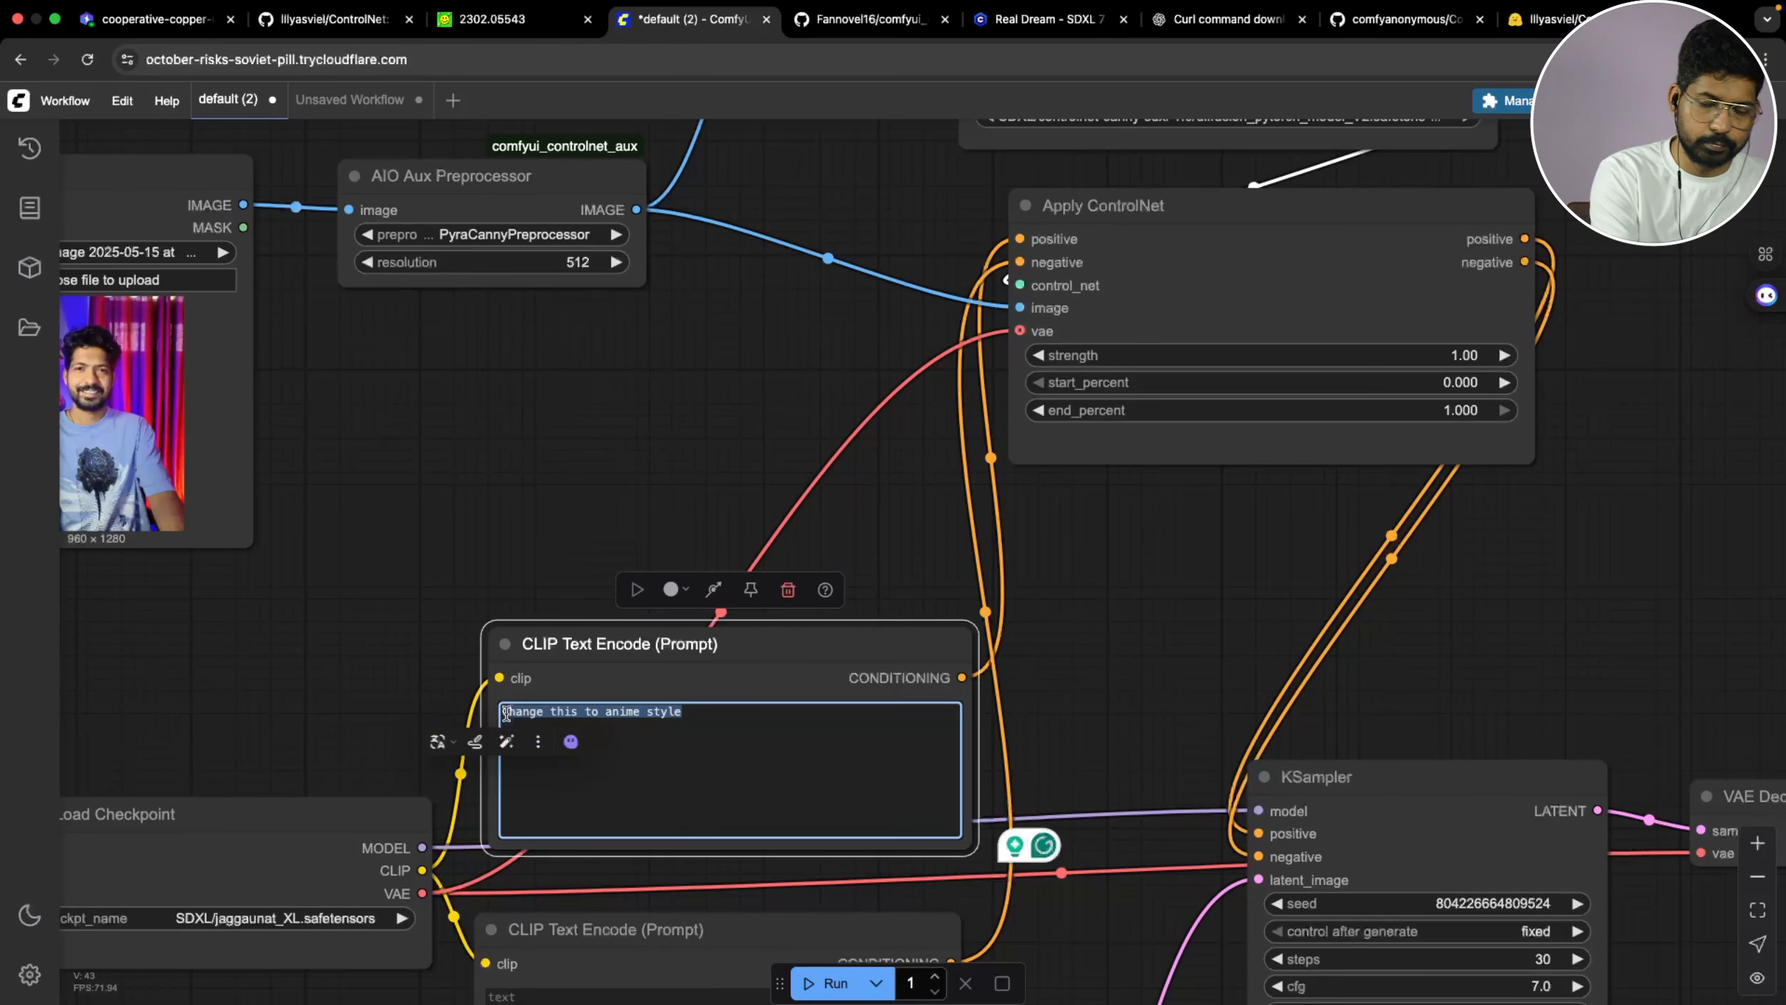
text(c)
key(BackSpace)
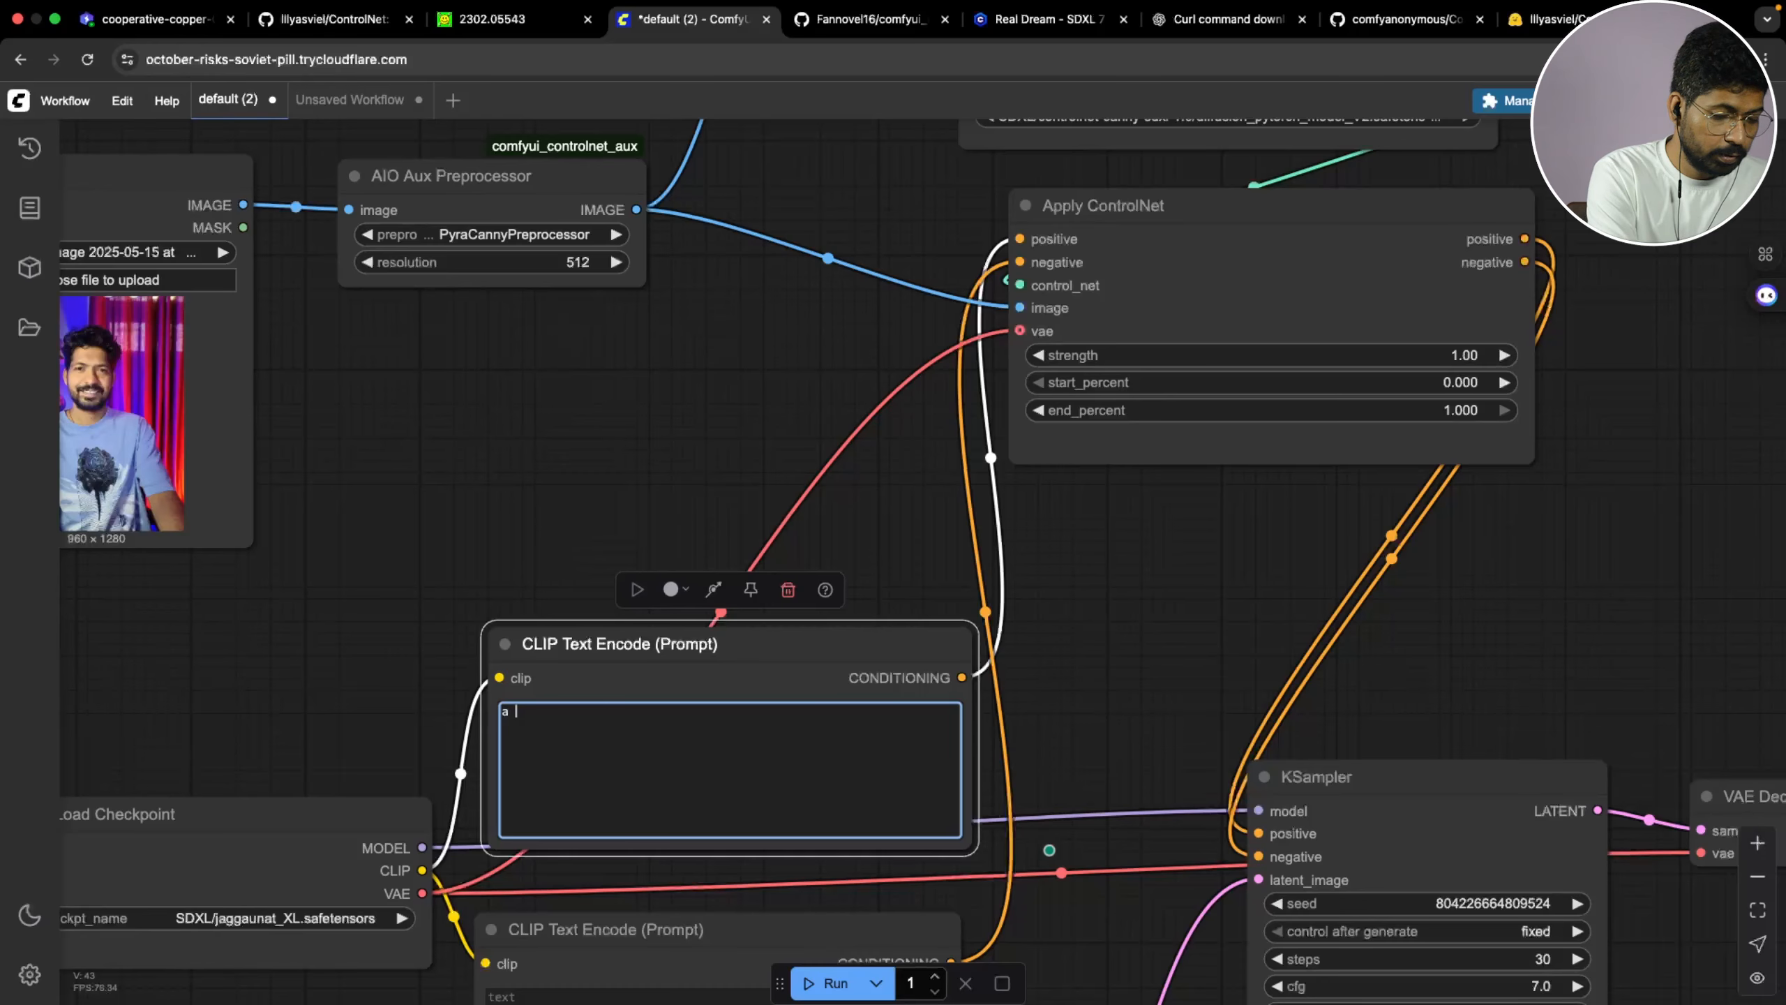
text(a girl)
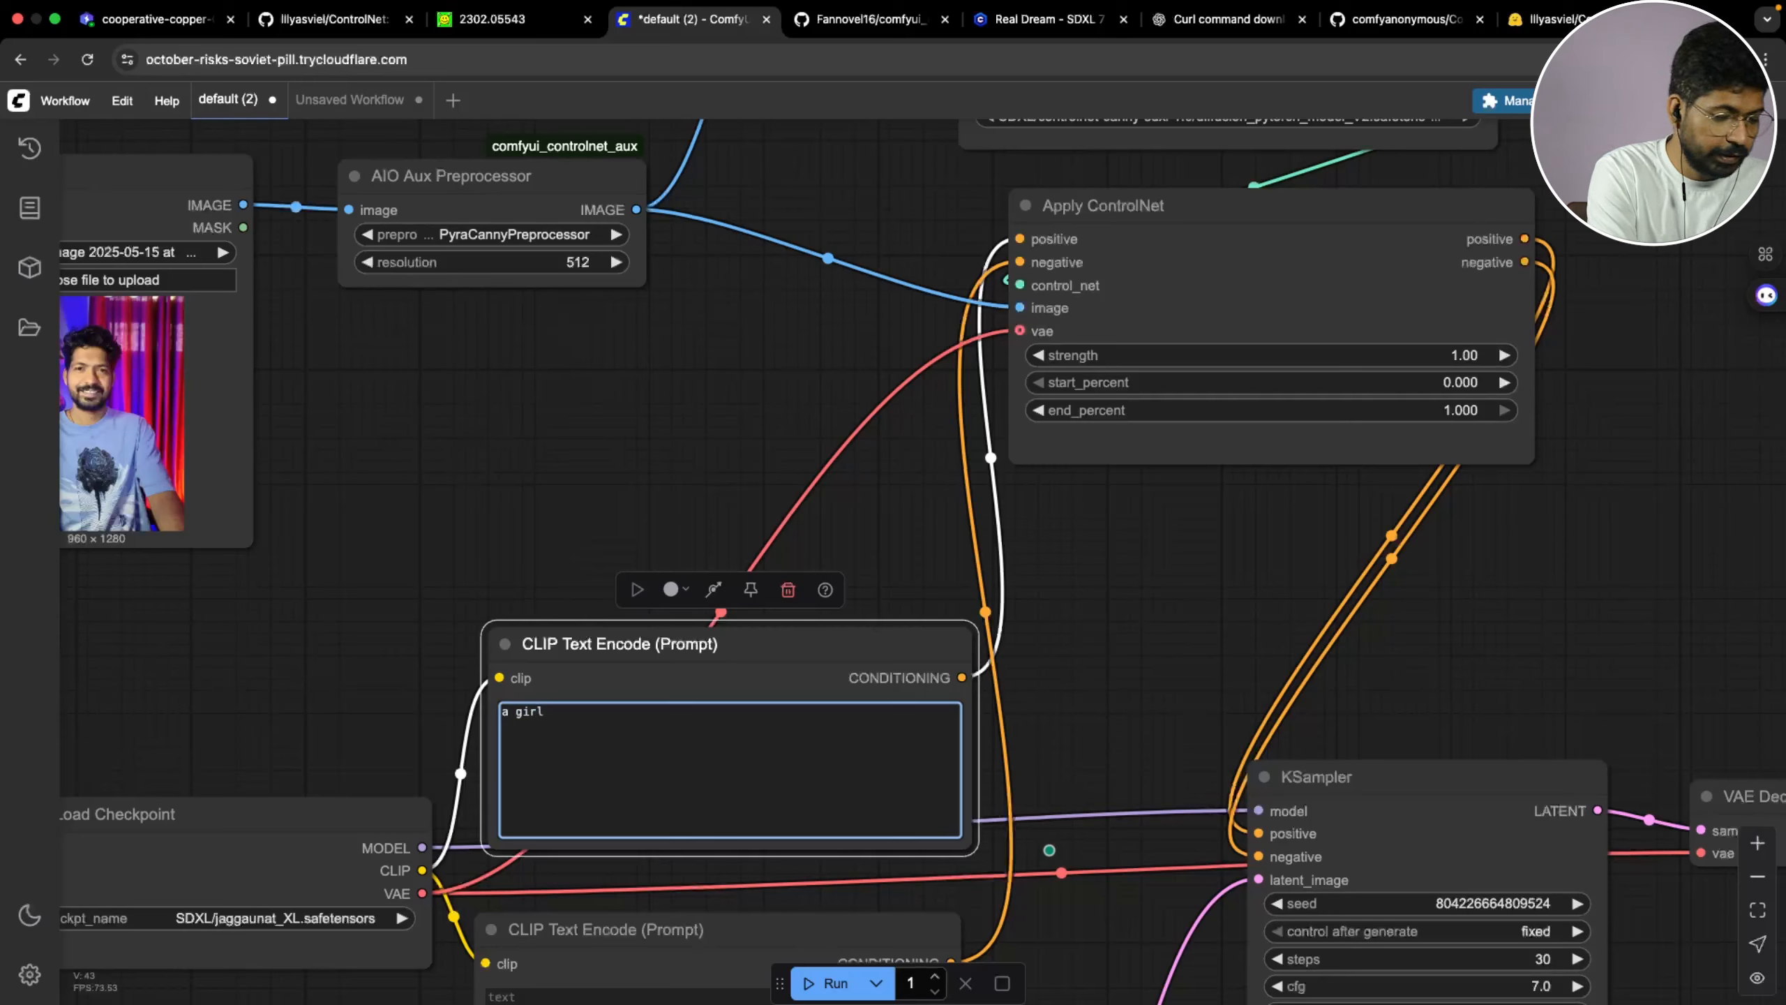
key(ctrl+a)
text(generat)
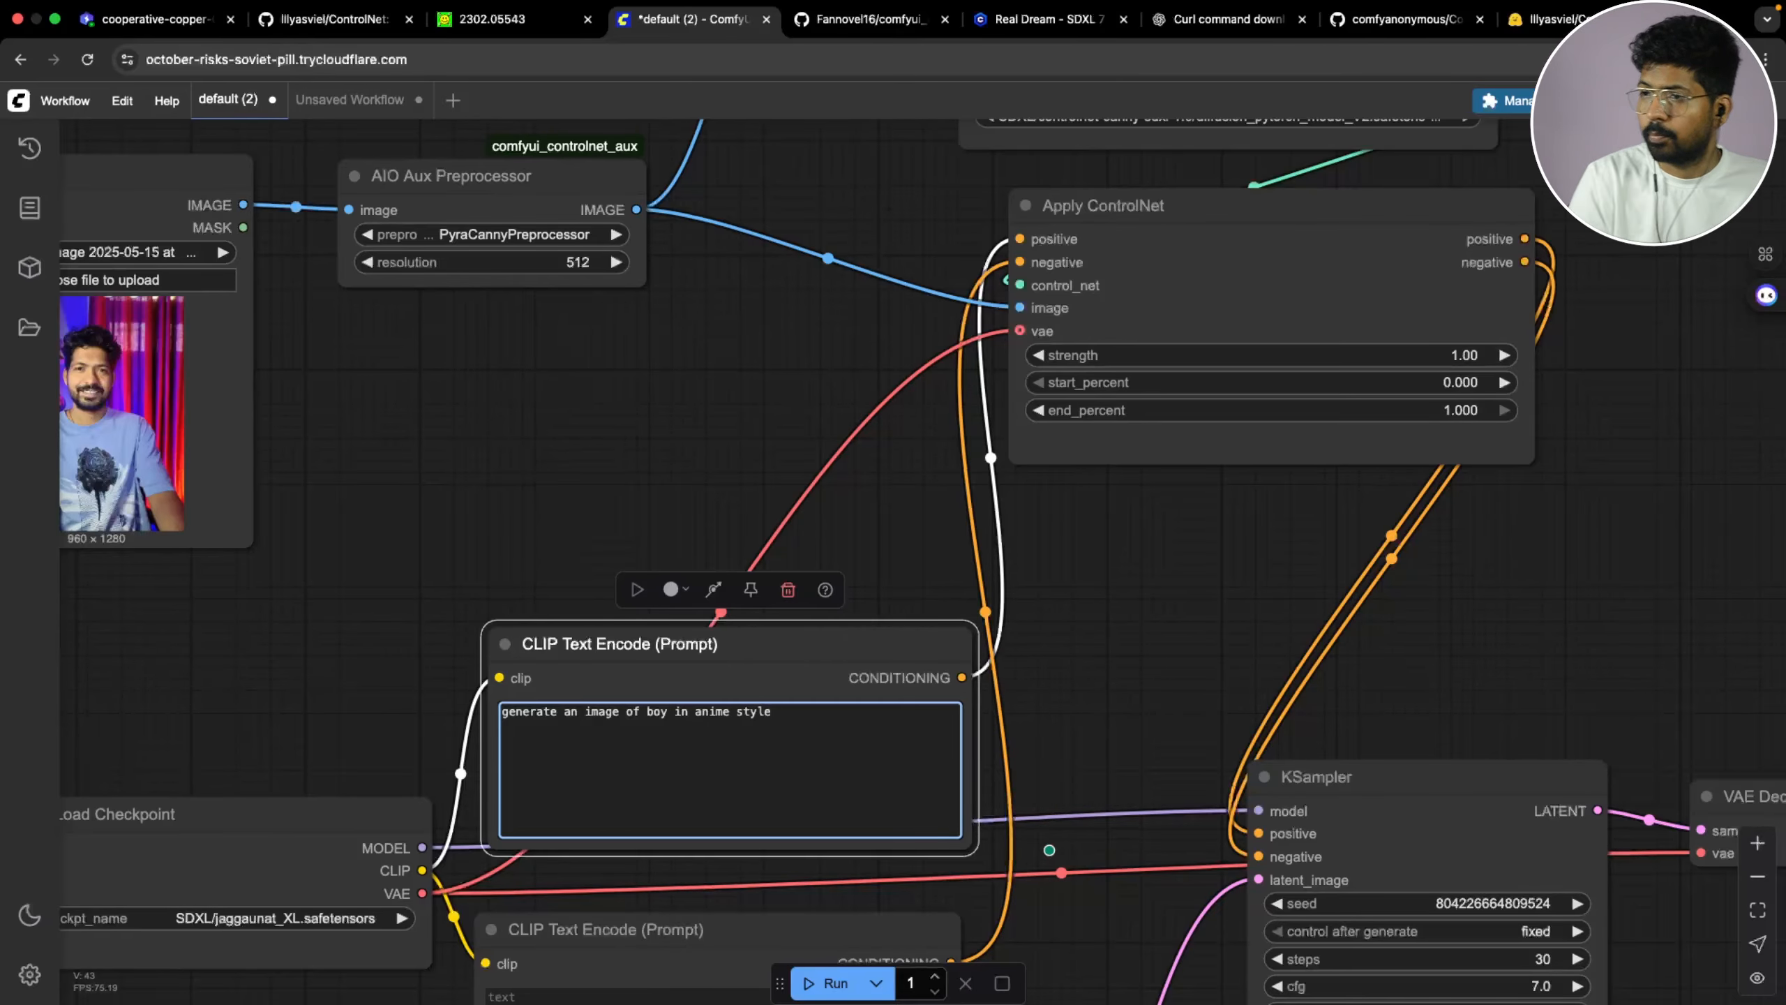
scroll(1240, 634, down, 5)
scroll(956, 773, right, 5)
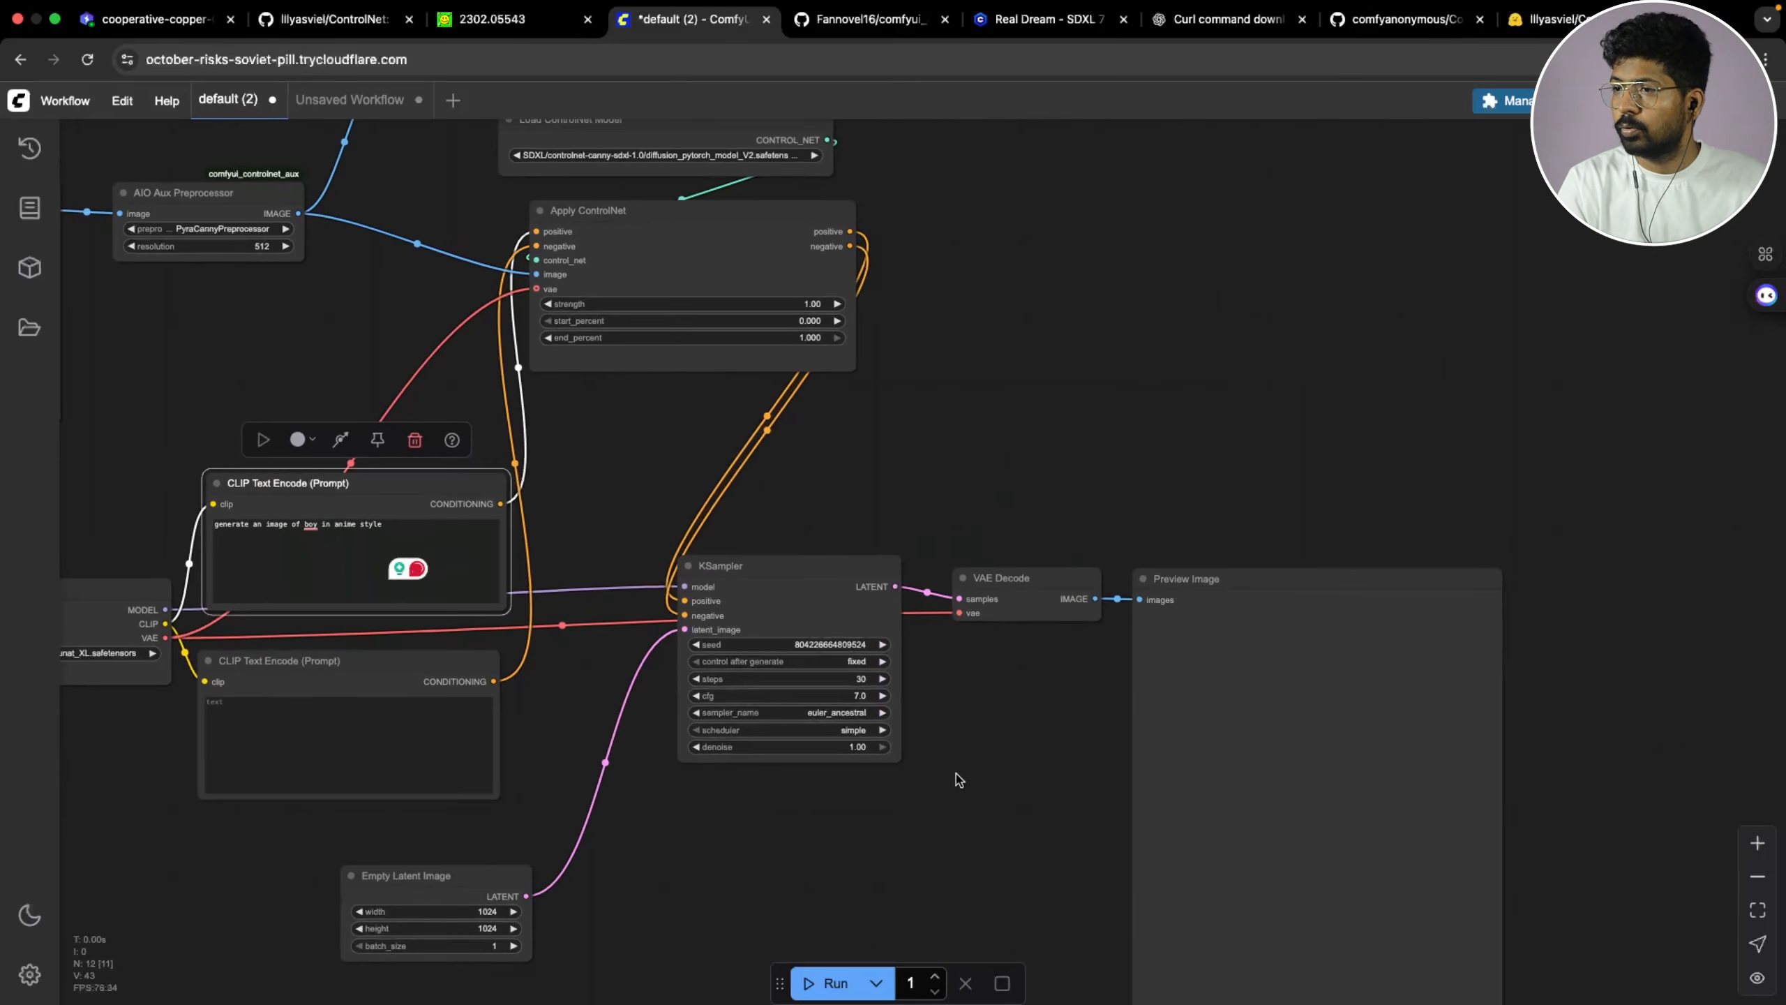
scroll(956, 773, left, 2)
scroll(956, 773, down, 1)
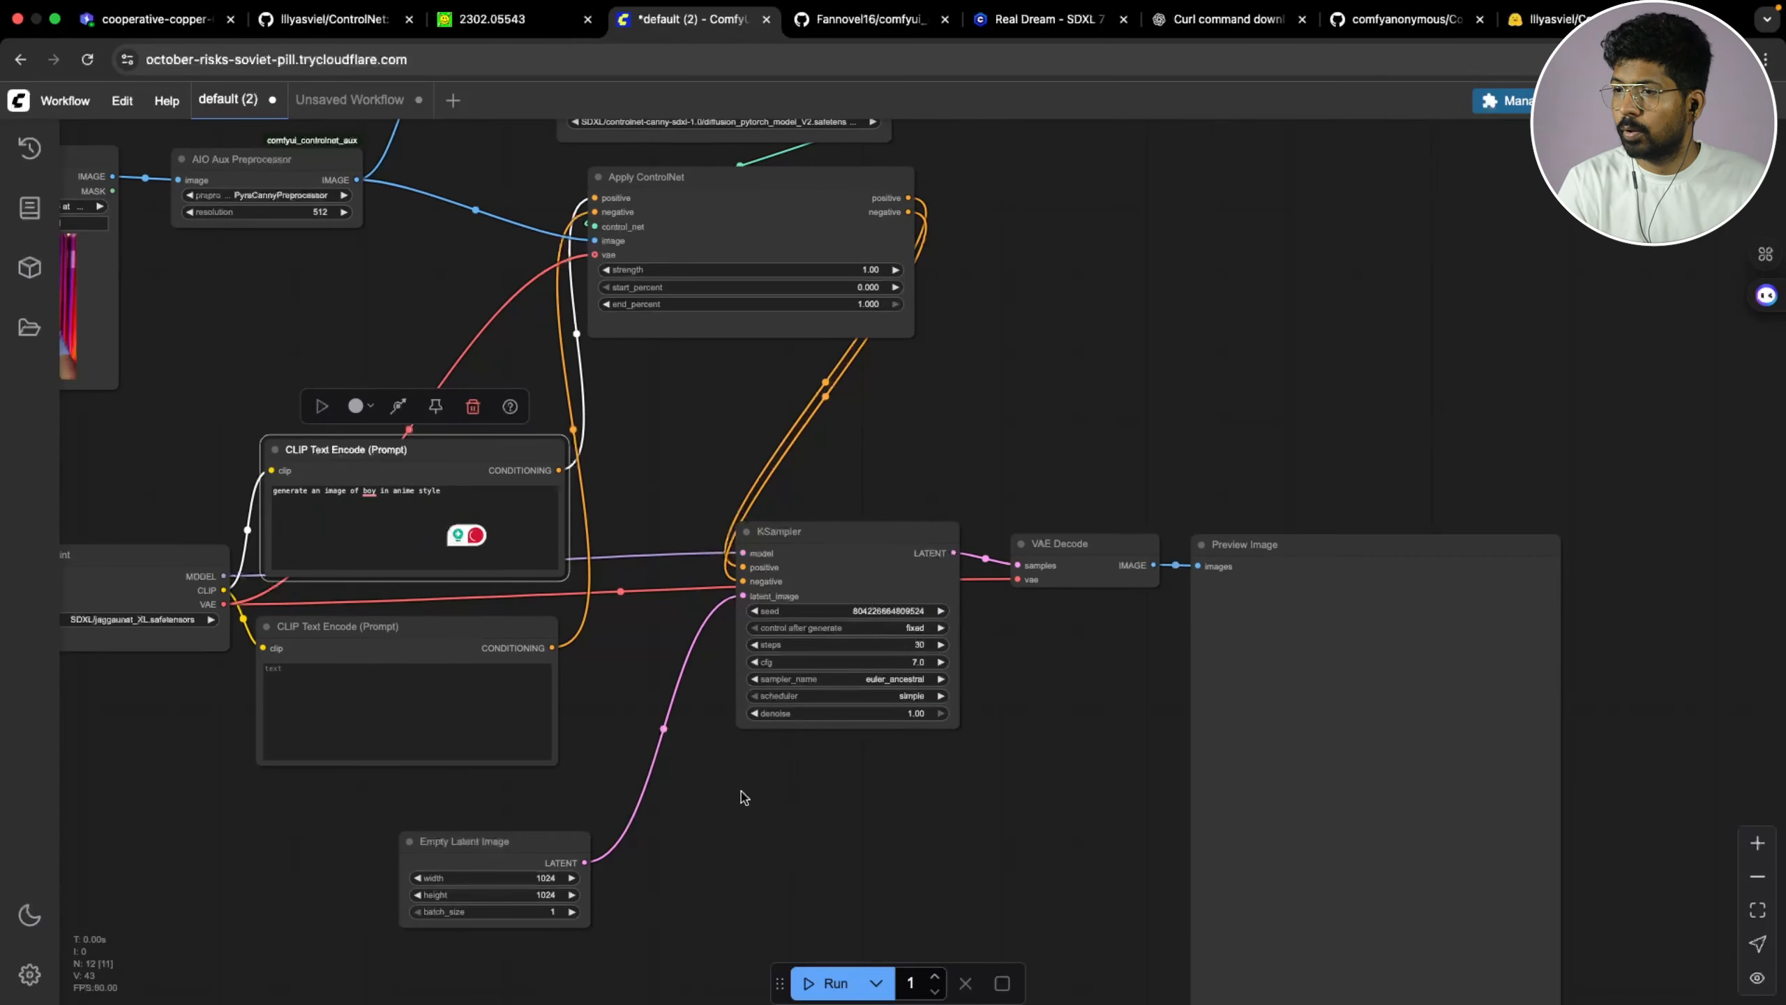
click(940, 626)
scroll(998, 651, up, 5)
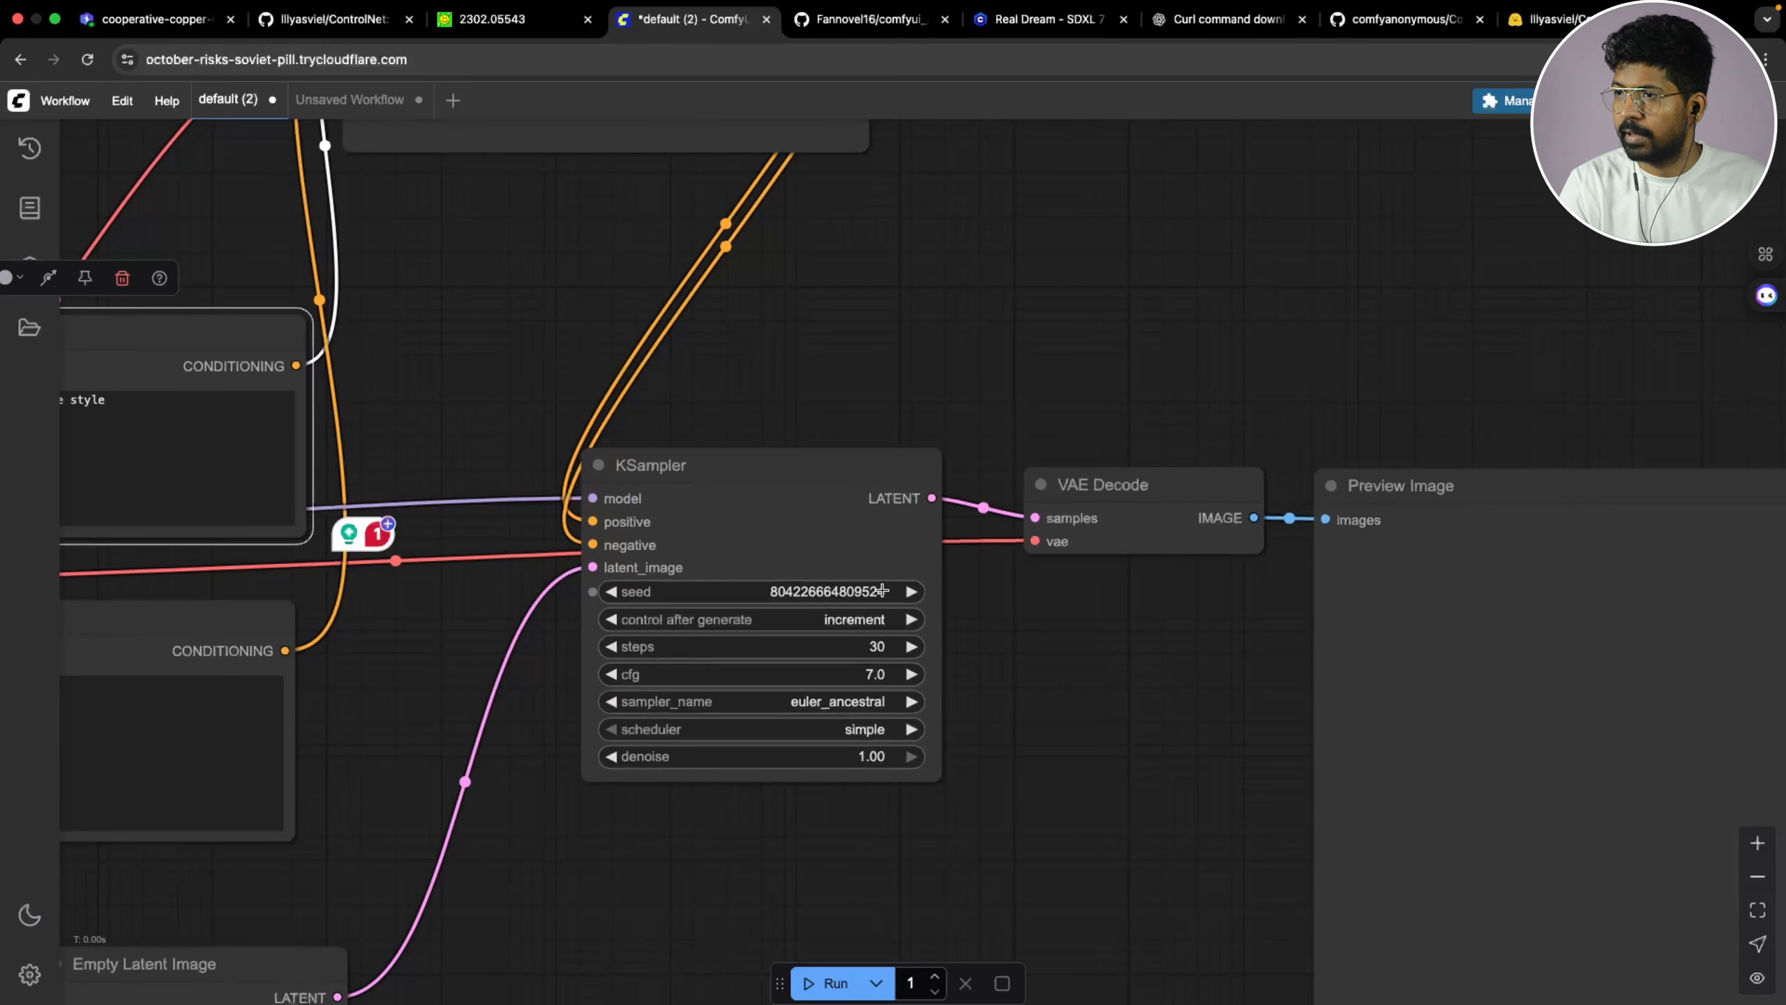
click(908, 592)
scroll(1029, 730, down, 1)
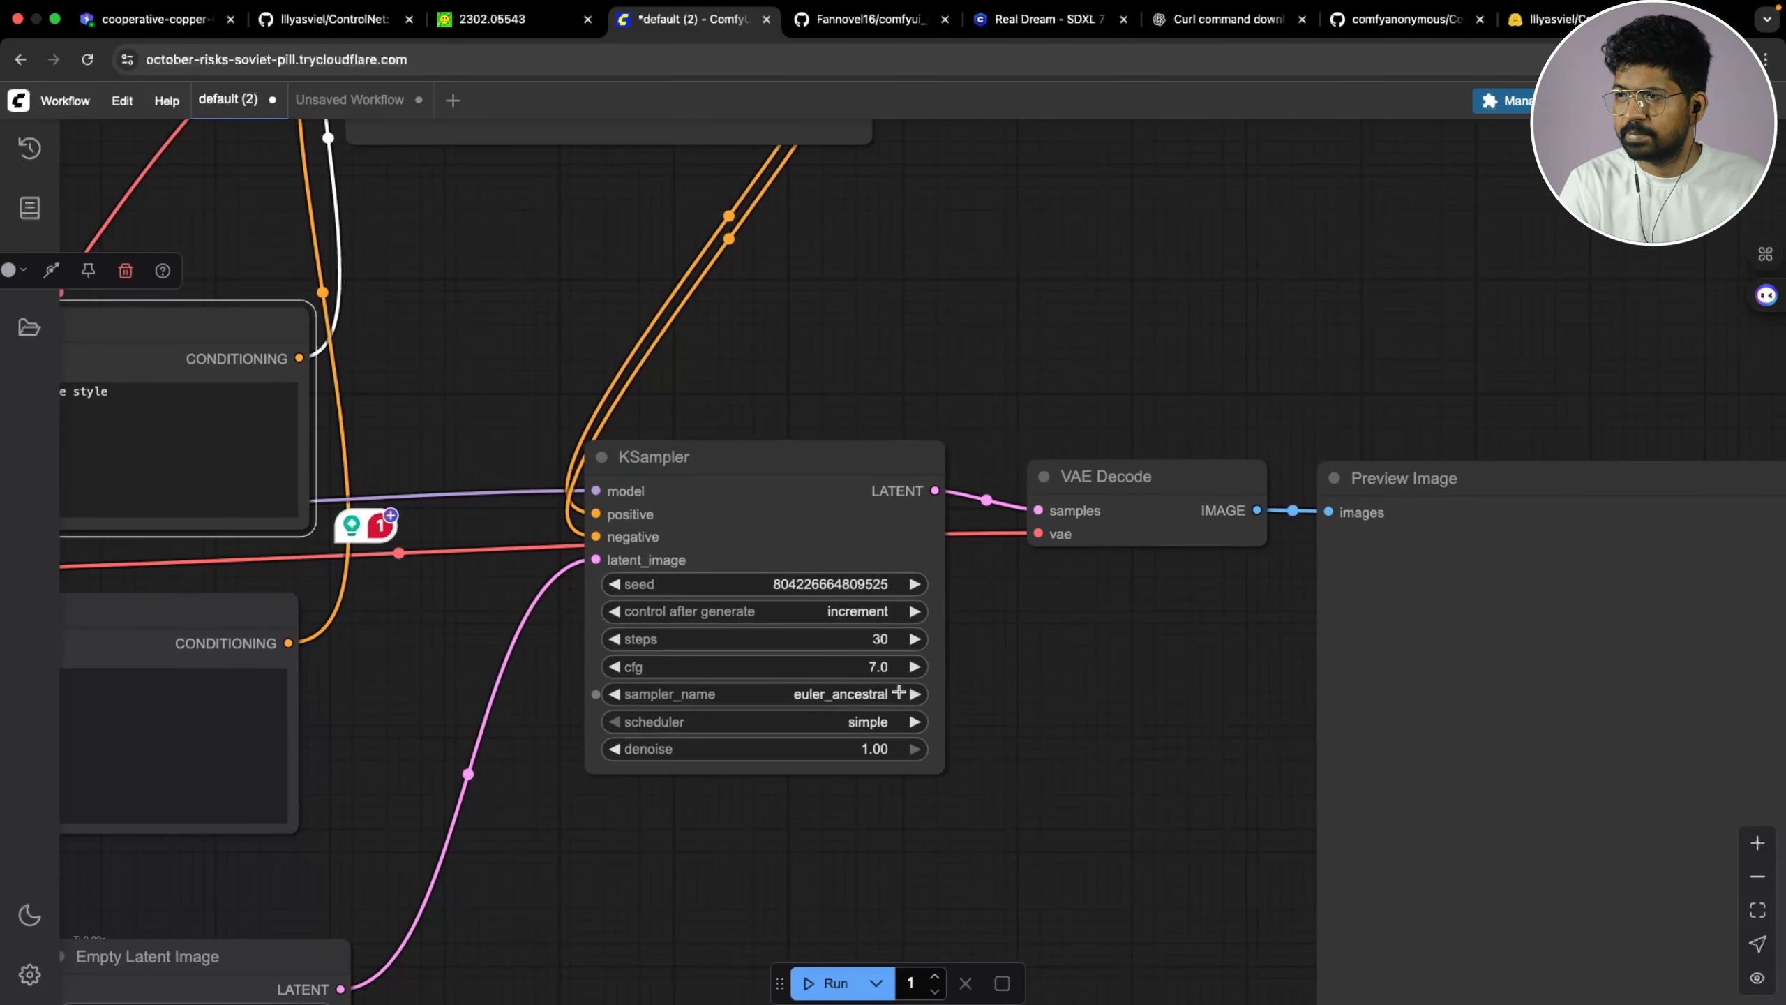
scroll(1076, 870, down, 2)
scroll(905, 886, down, 3)
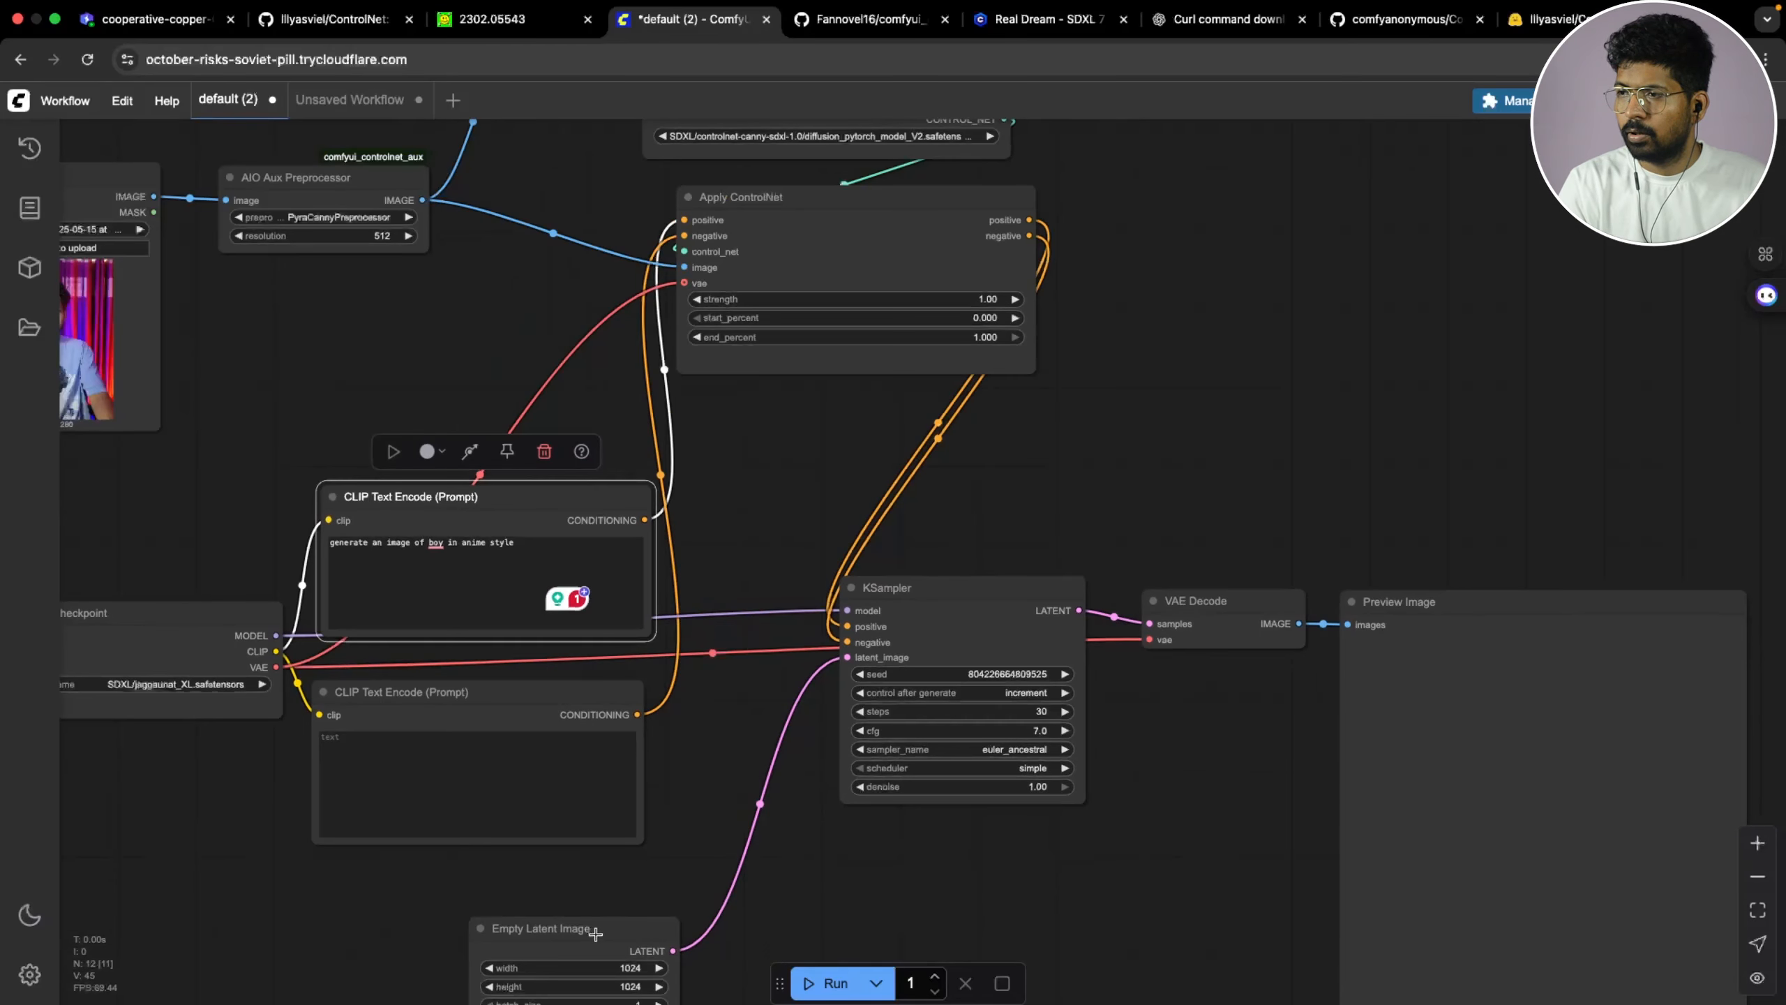
Move the Empty Latent Image node up and left, closer beneath the lower CLIP Text Encode node
click(543, 890)
scroll(819, 868, left, 3)
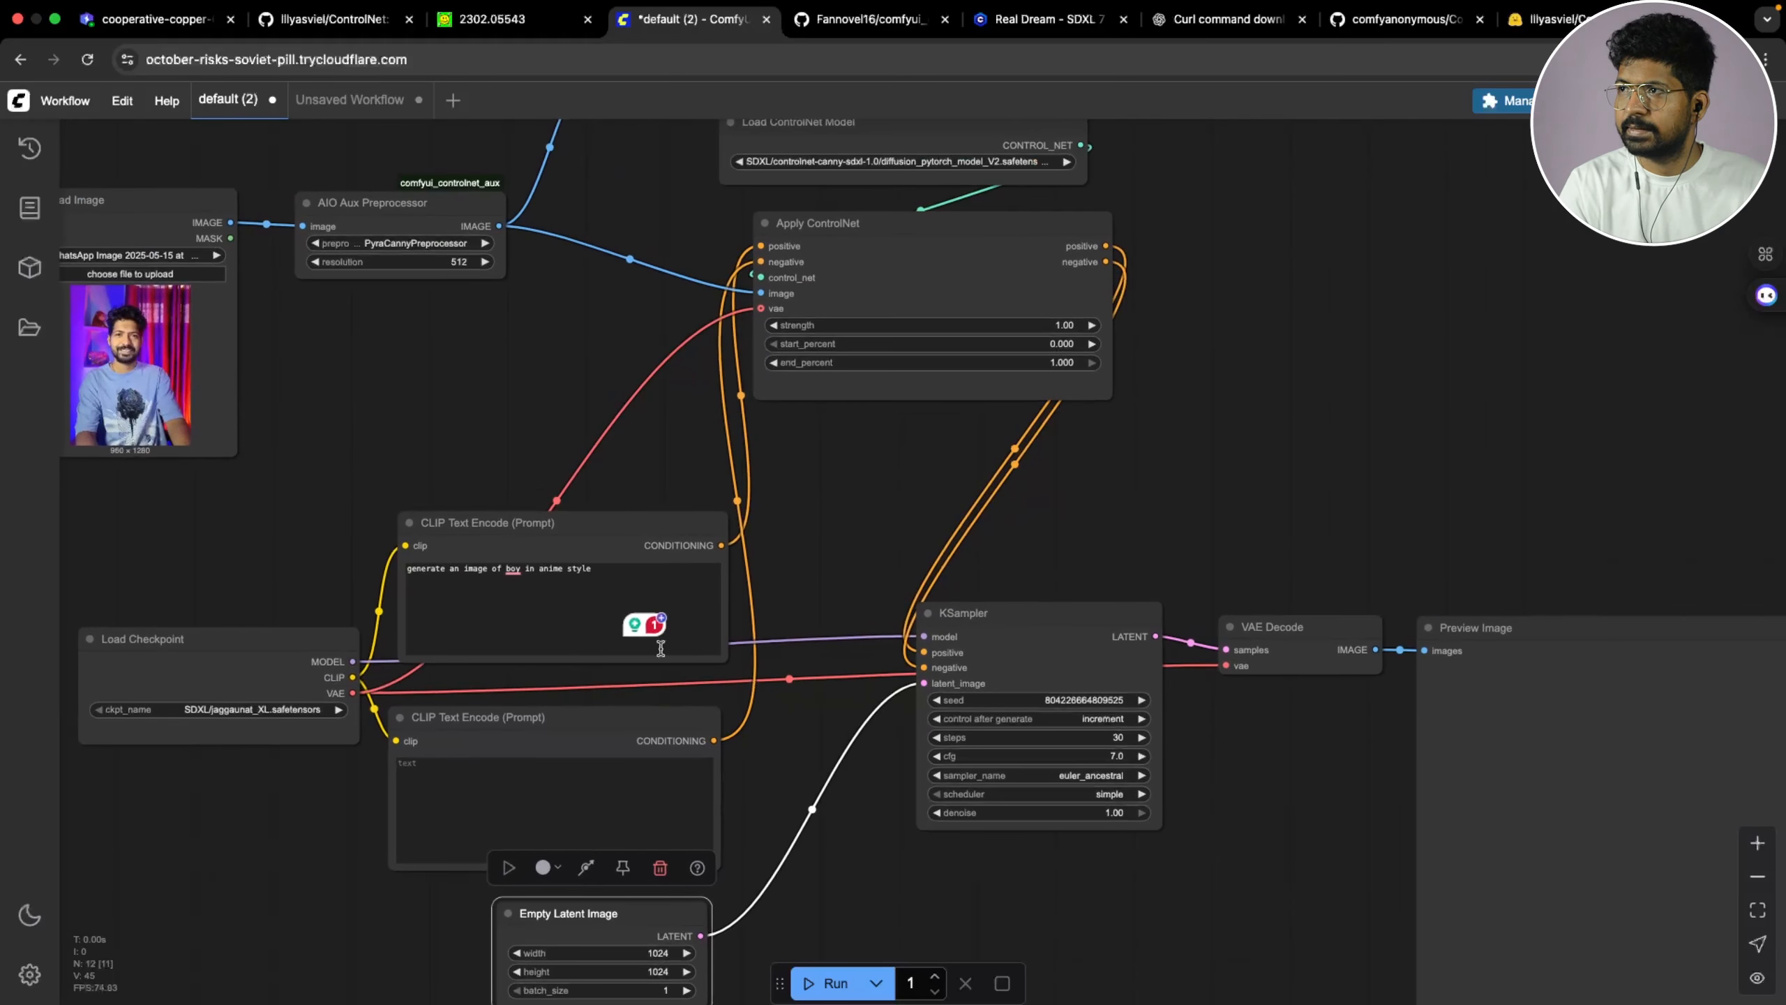
Run the workflow at the current ControlNet strength and view the generated image alongside the Canny preview
scroll(1152, 519, down, 2)
scroll(1160, 510, up, 4)
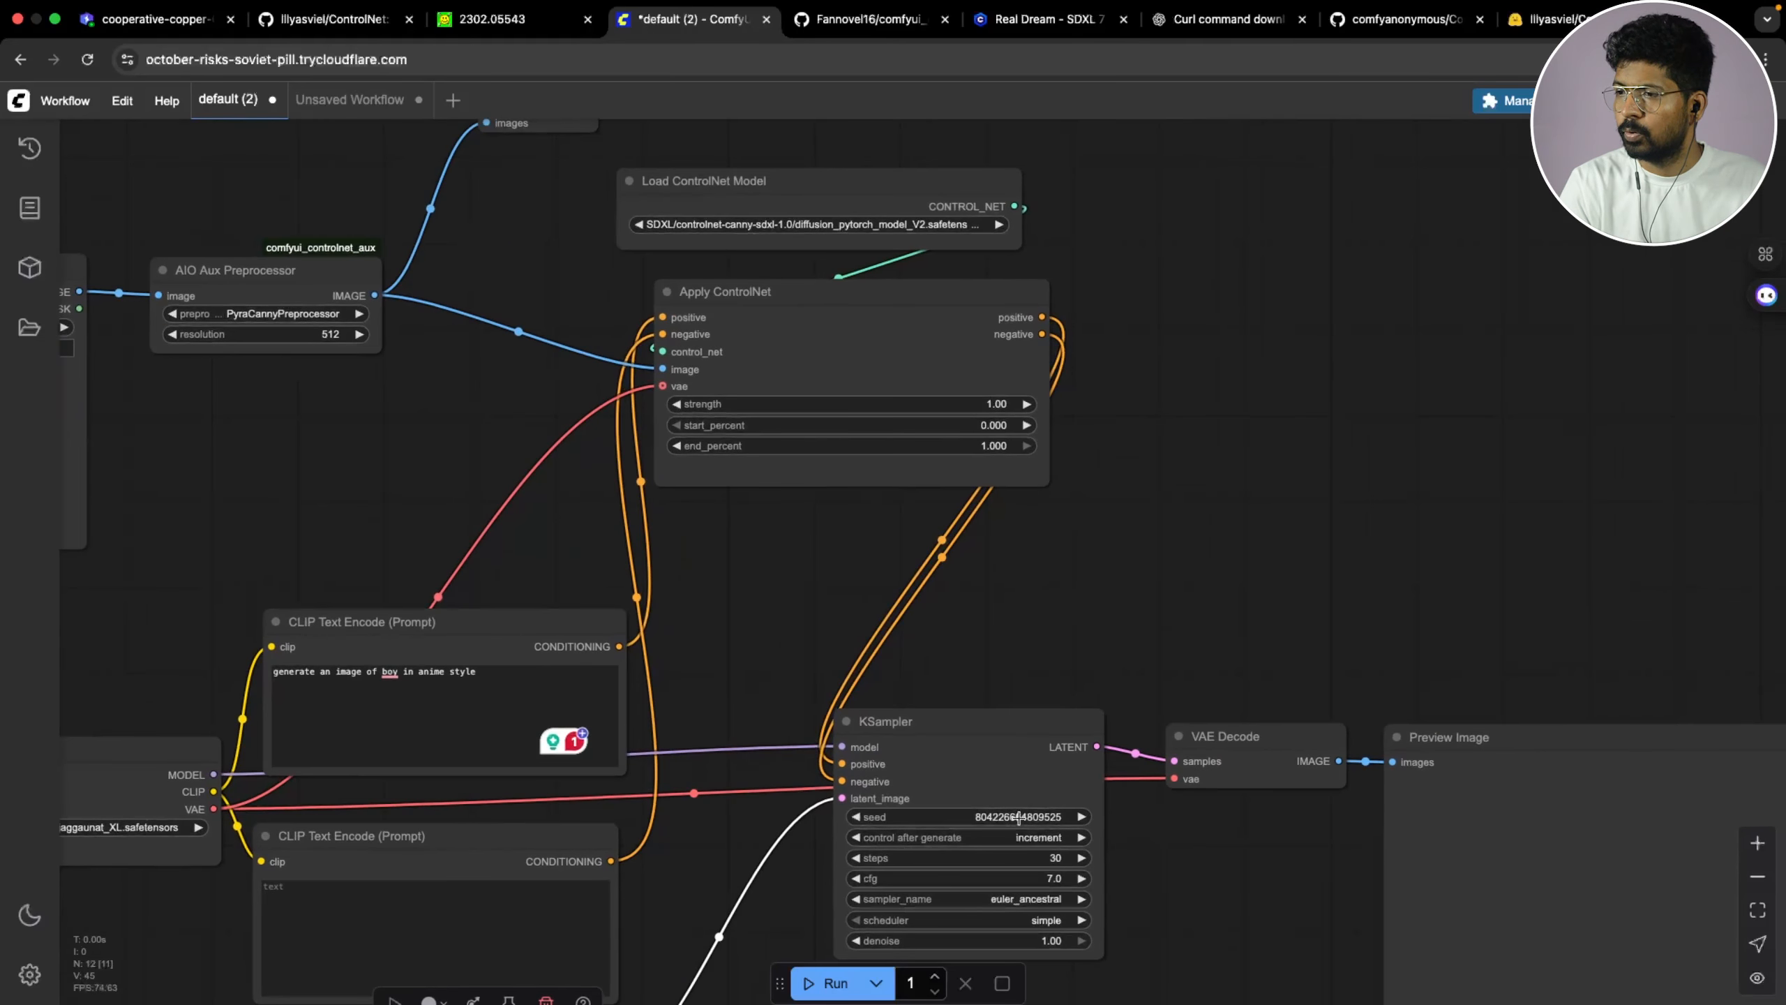
click(824, 985)
scroll(1291, 502, down, 3)
scroll(1248, 523, left, 1)
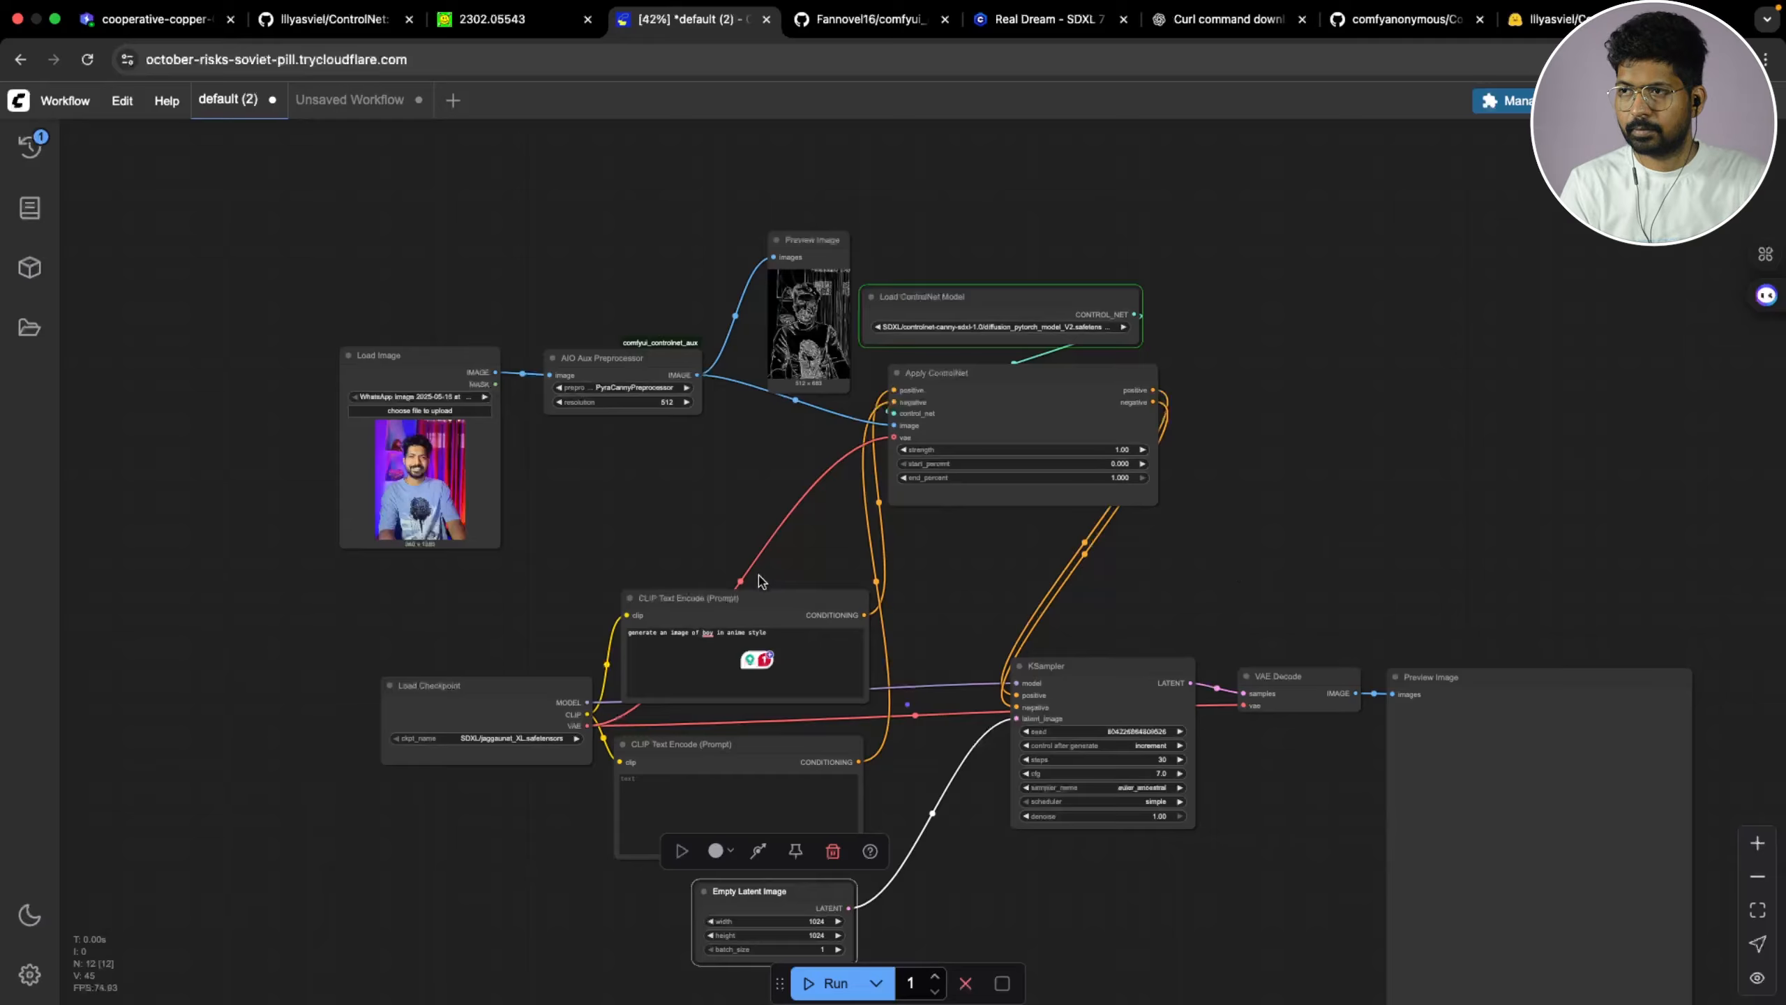
scroll(728, 594, up, 4)
scroll(1009, 619, down, 3)
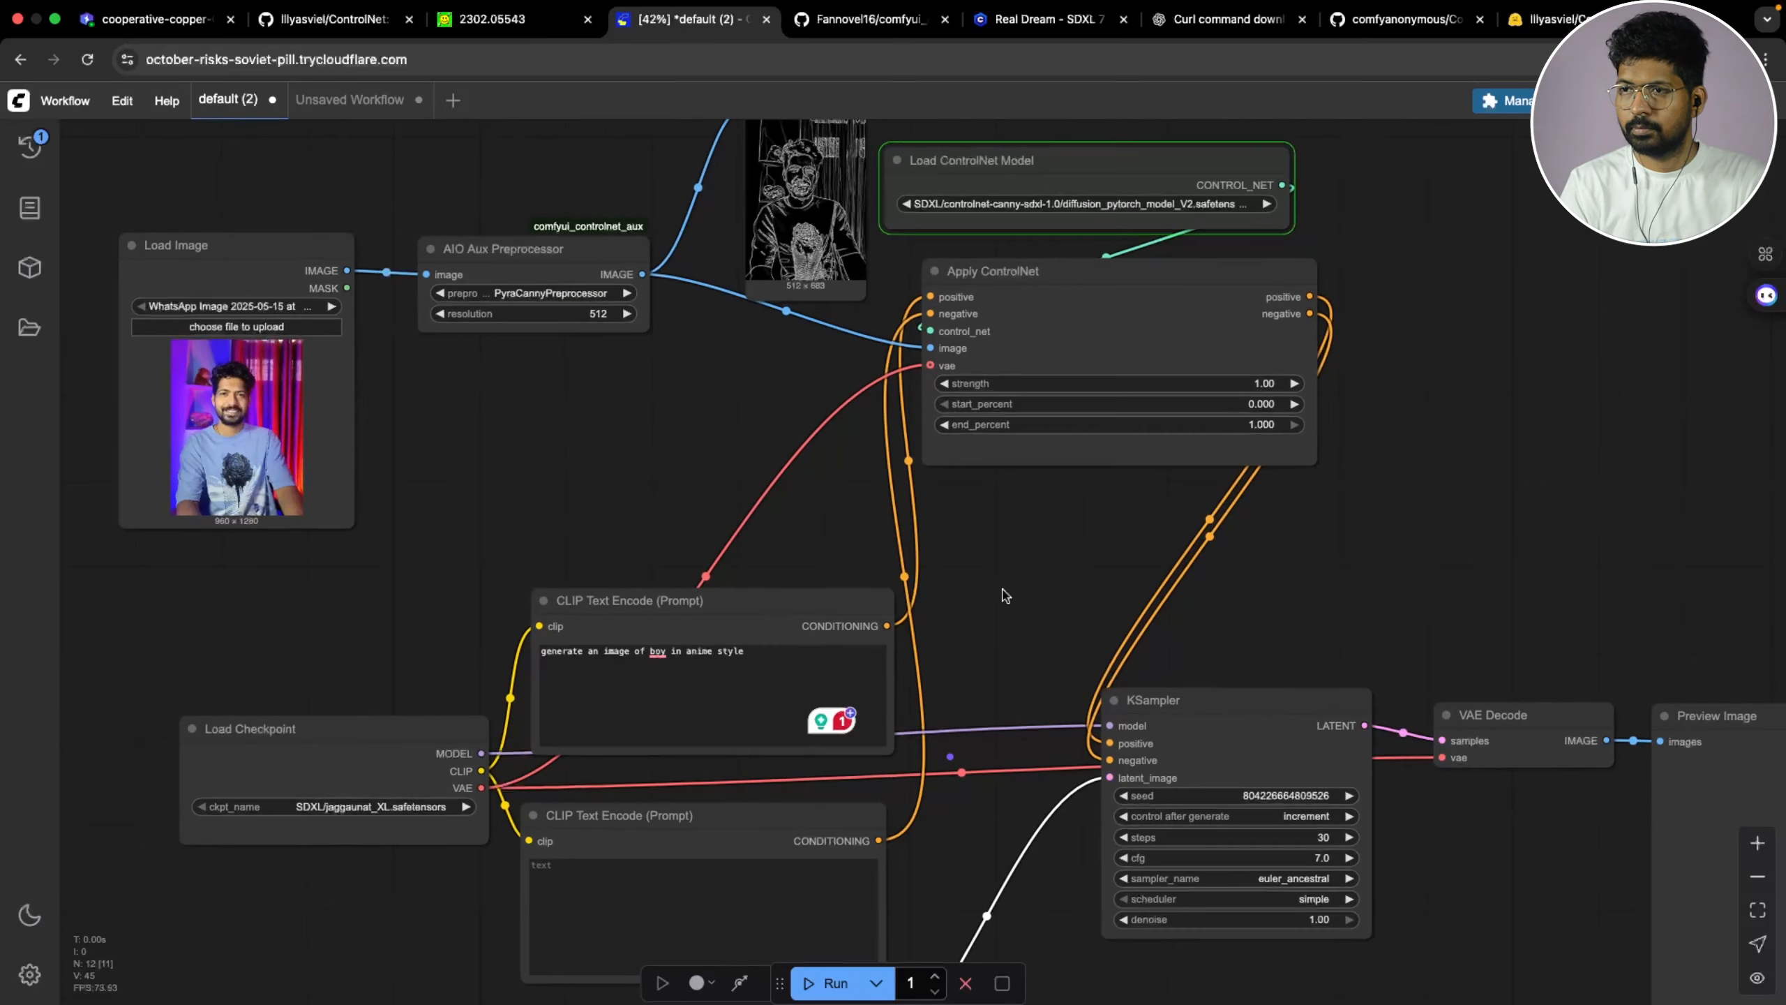
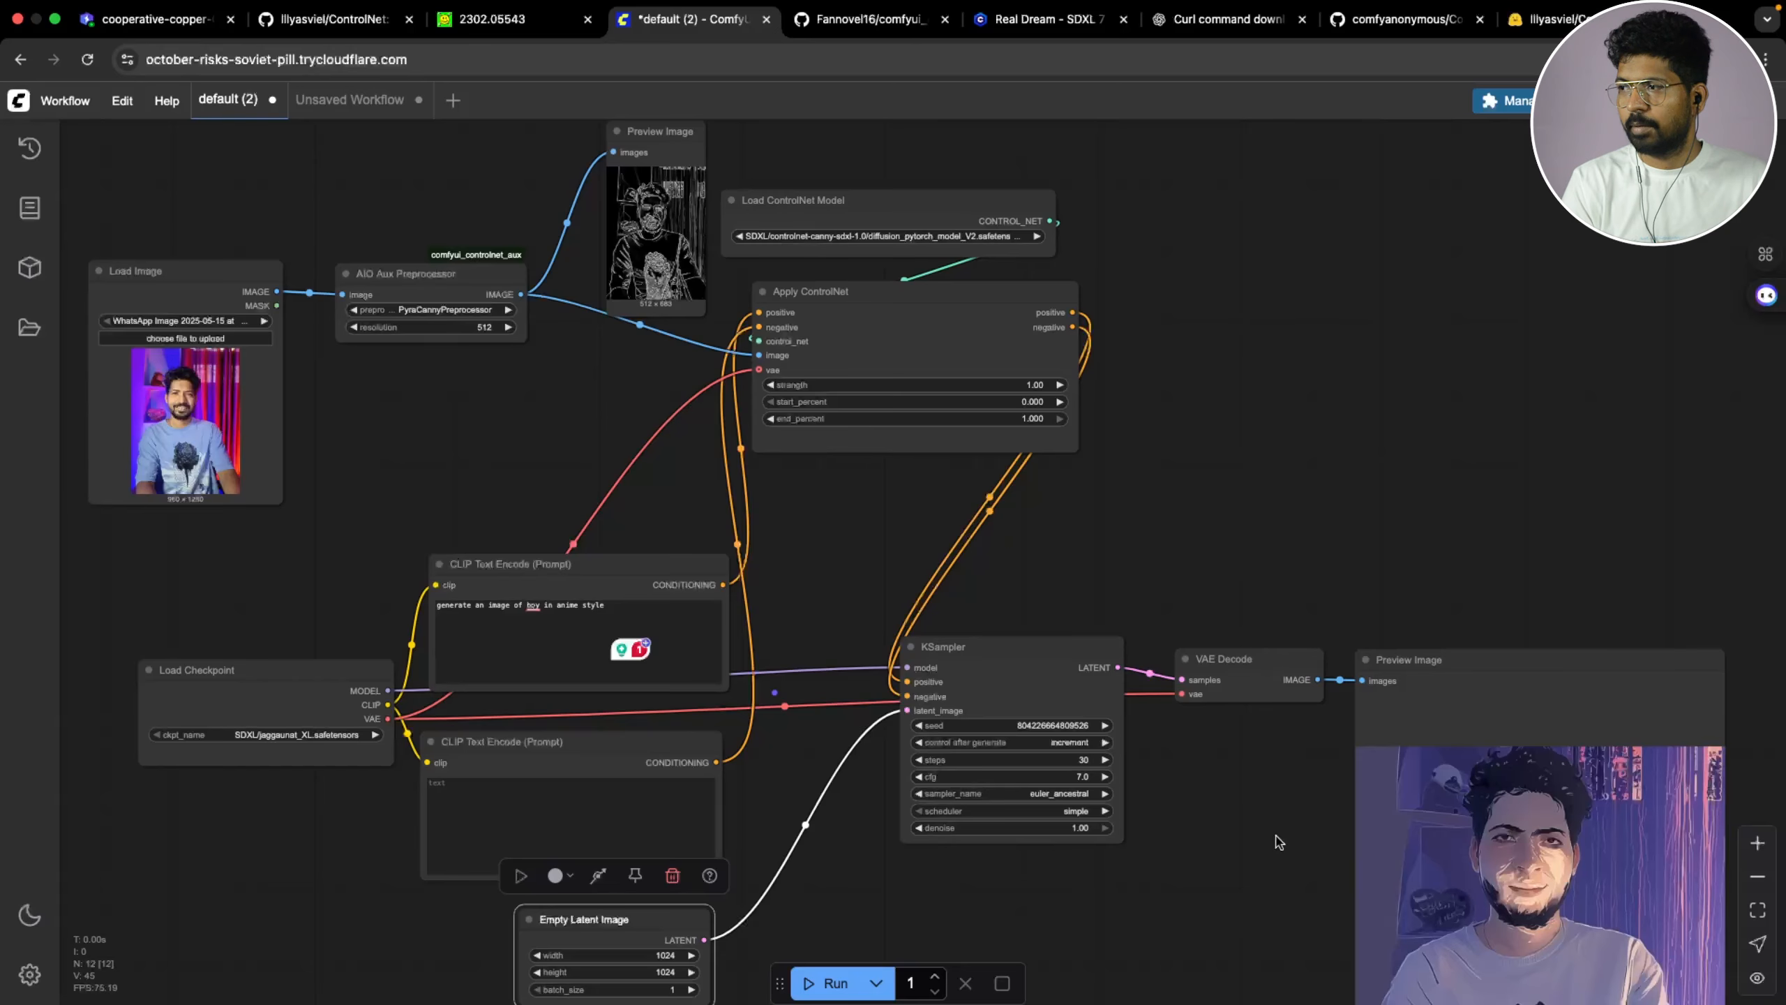
drag(1279, 842, 1091, 546)
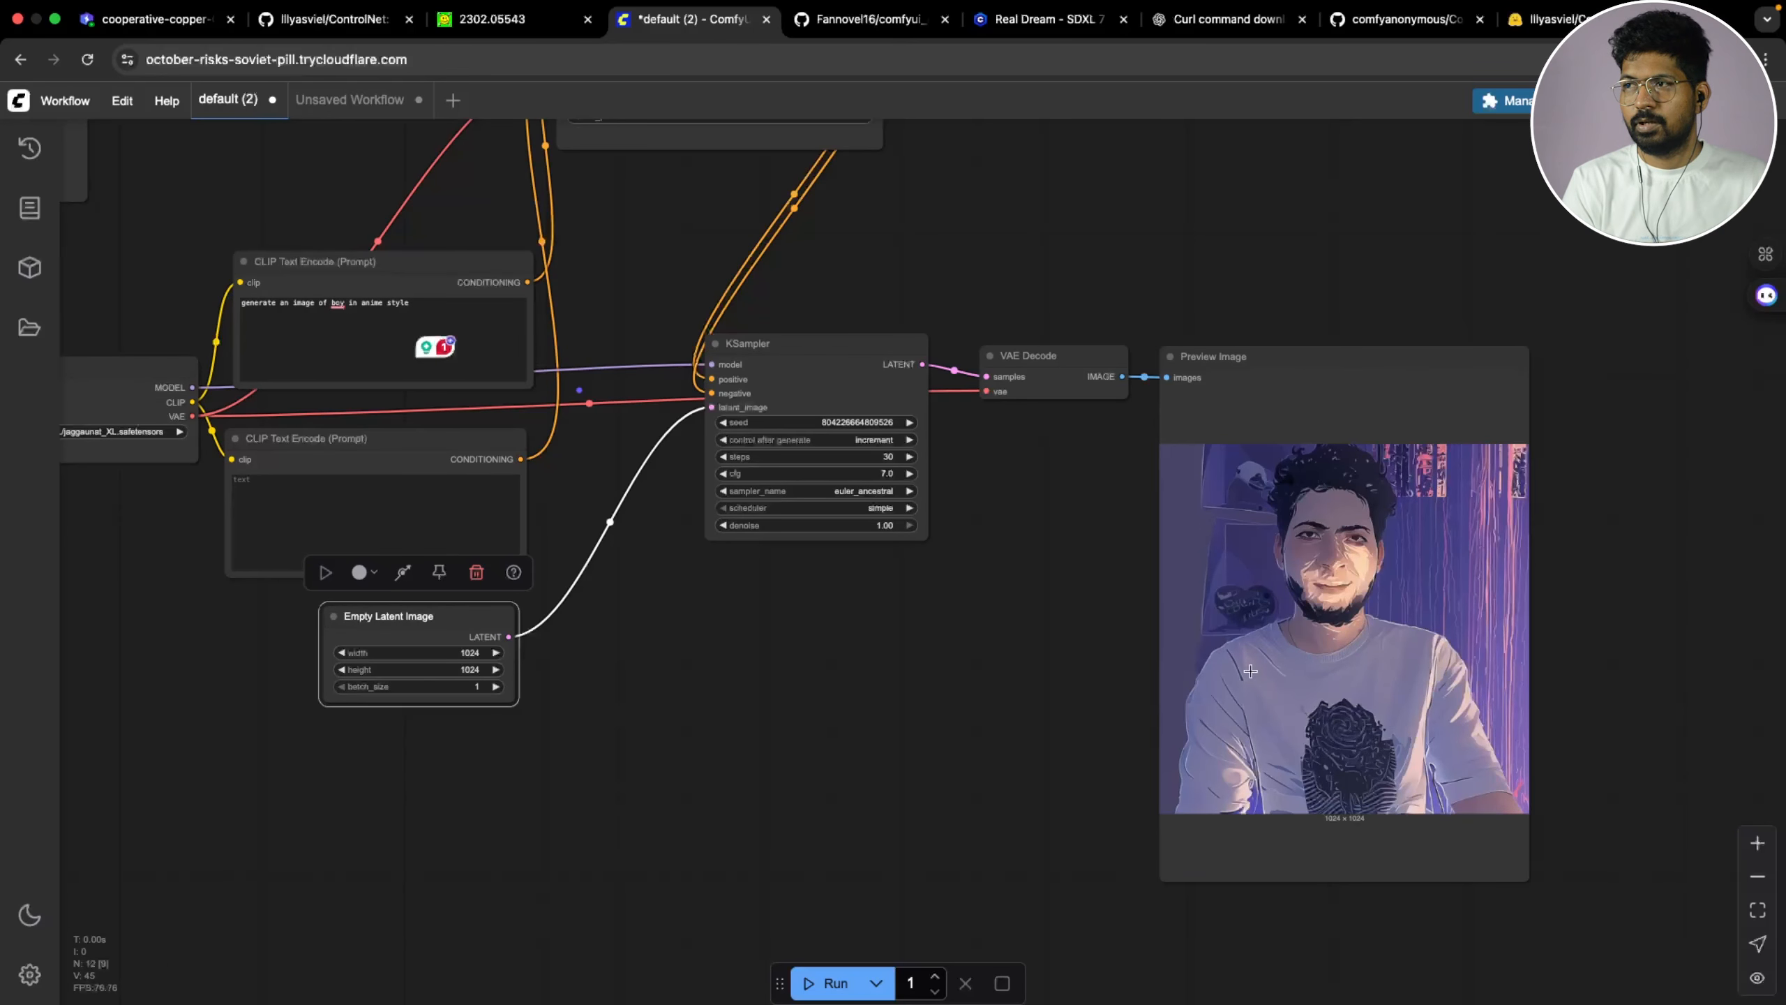
scroll(1056, 702, up, 3)
scroll(1140, 353, up, 5)
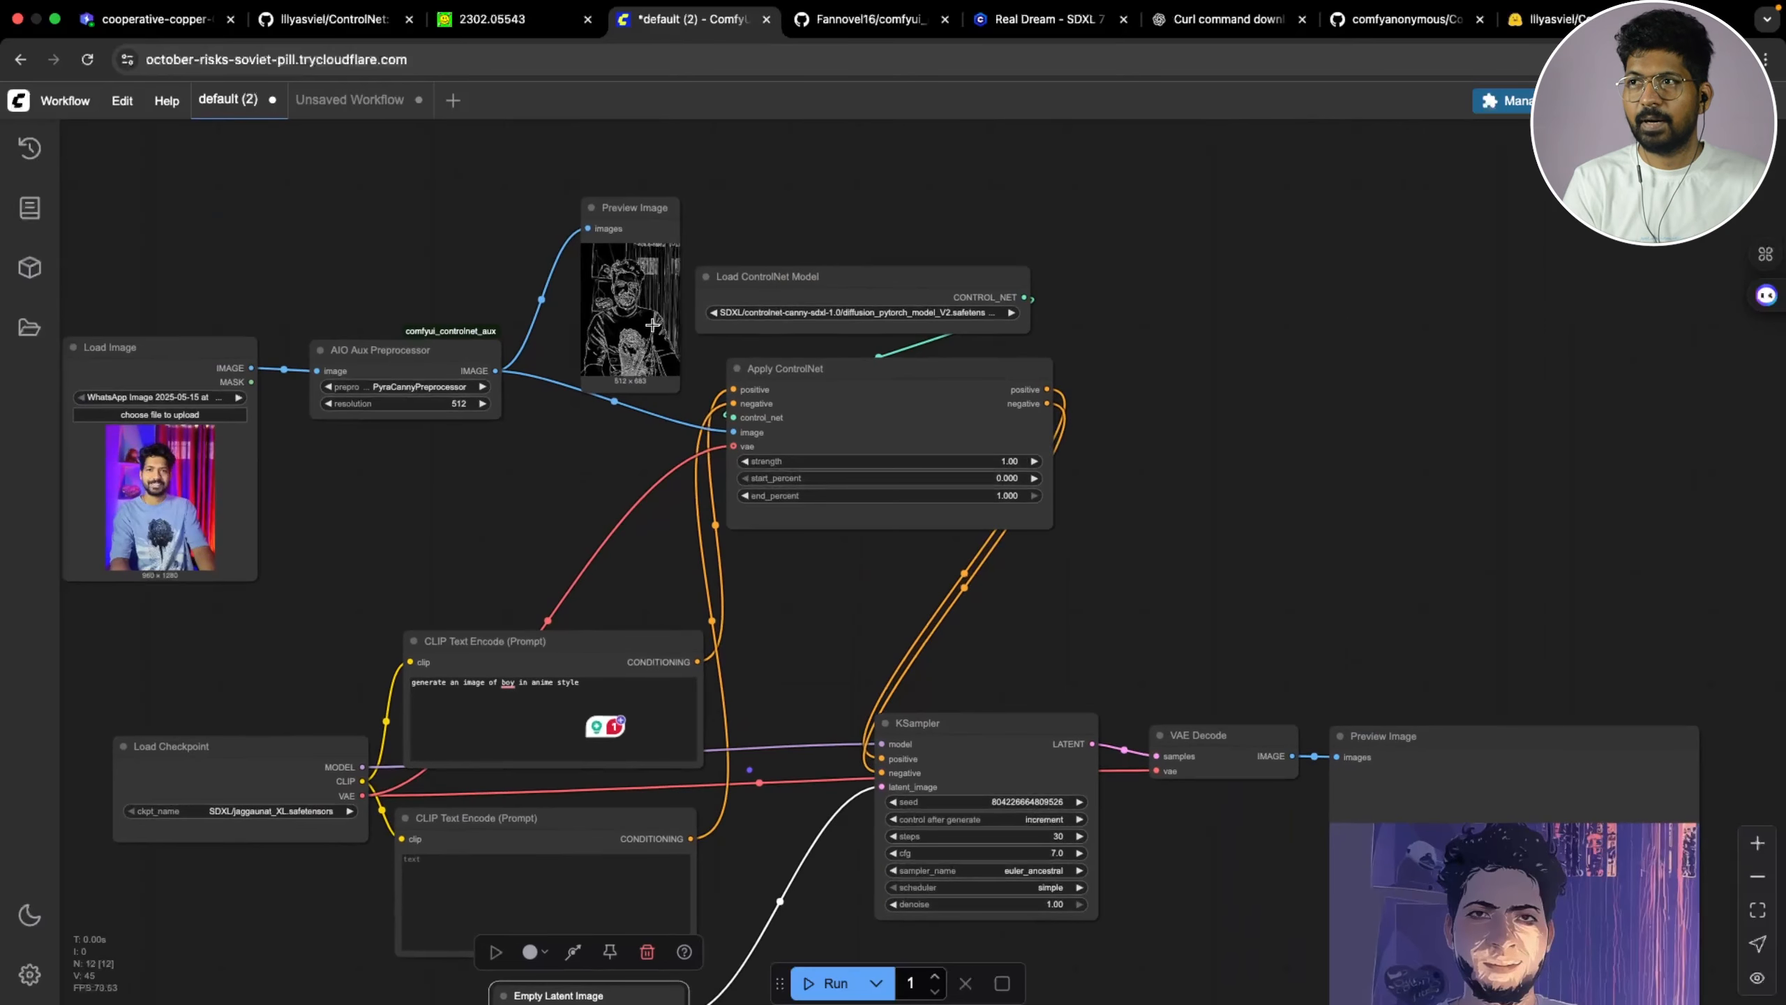
drag(527, 551, 540, 570)
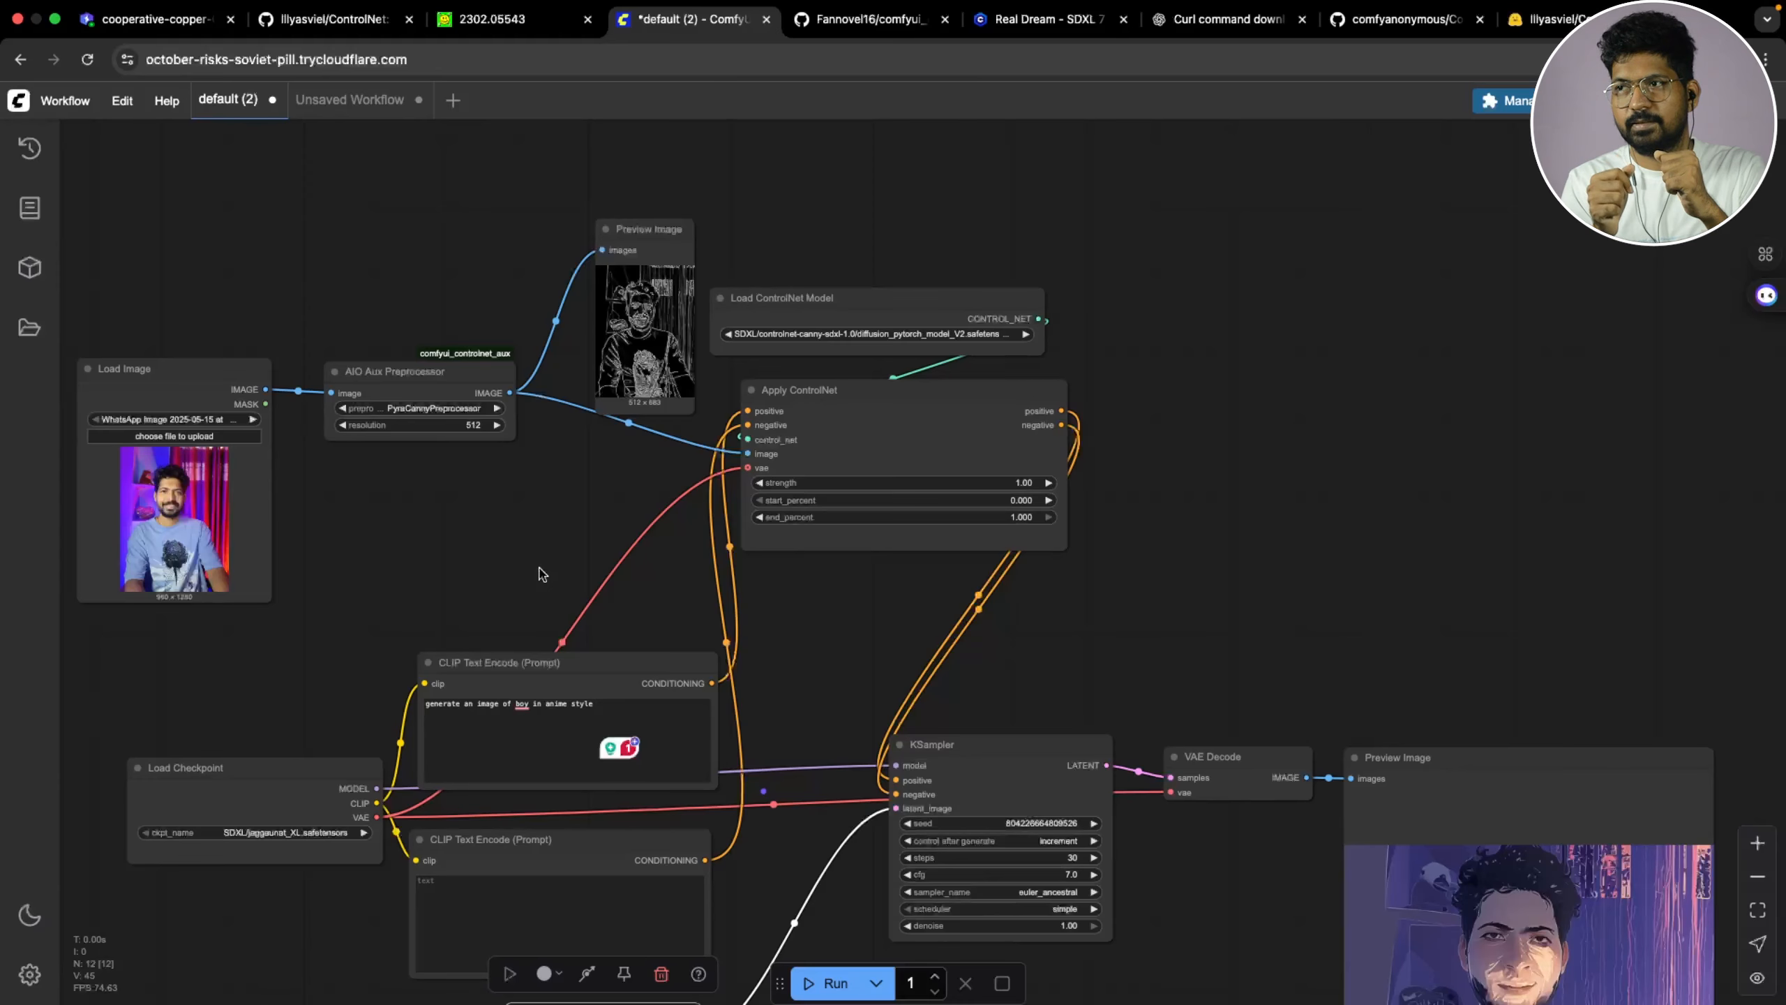
Set the Apply ControlNet strength to 0.50 and run the workflow again
scroll(1453, 470, up, 3)
scroll(914, 513, left, 3)
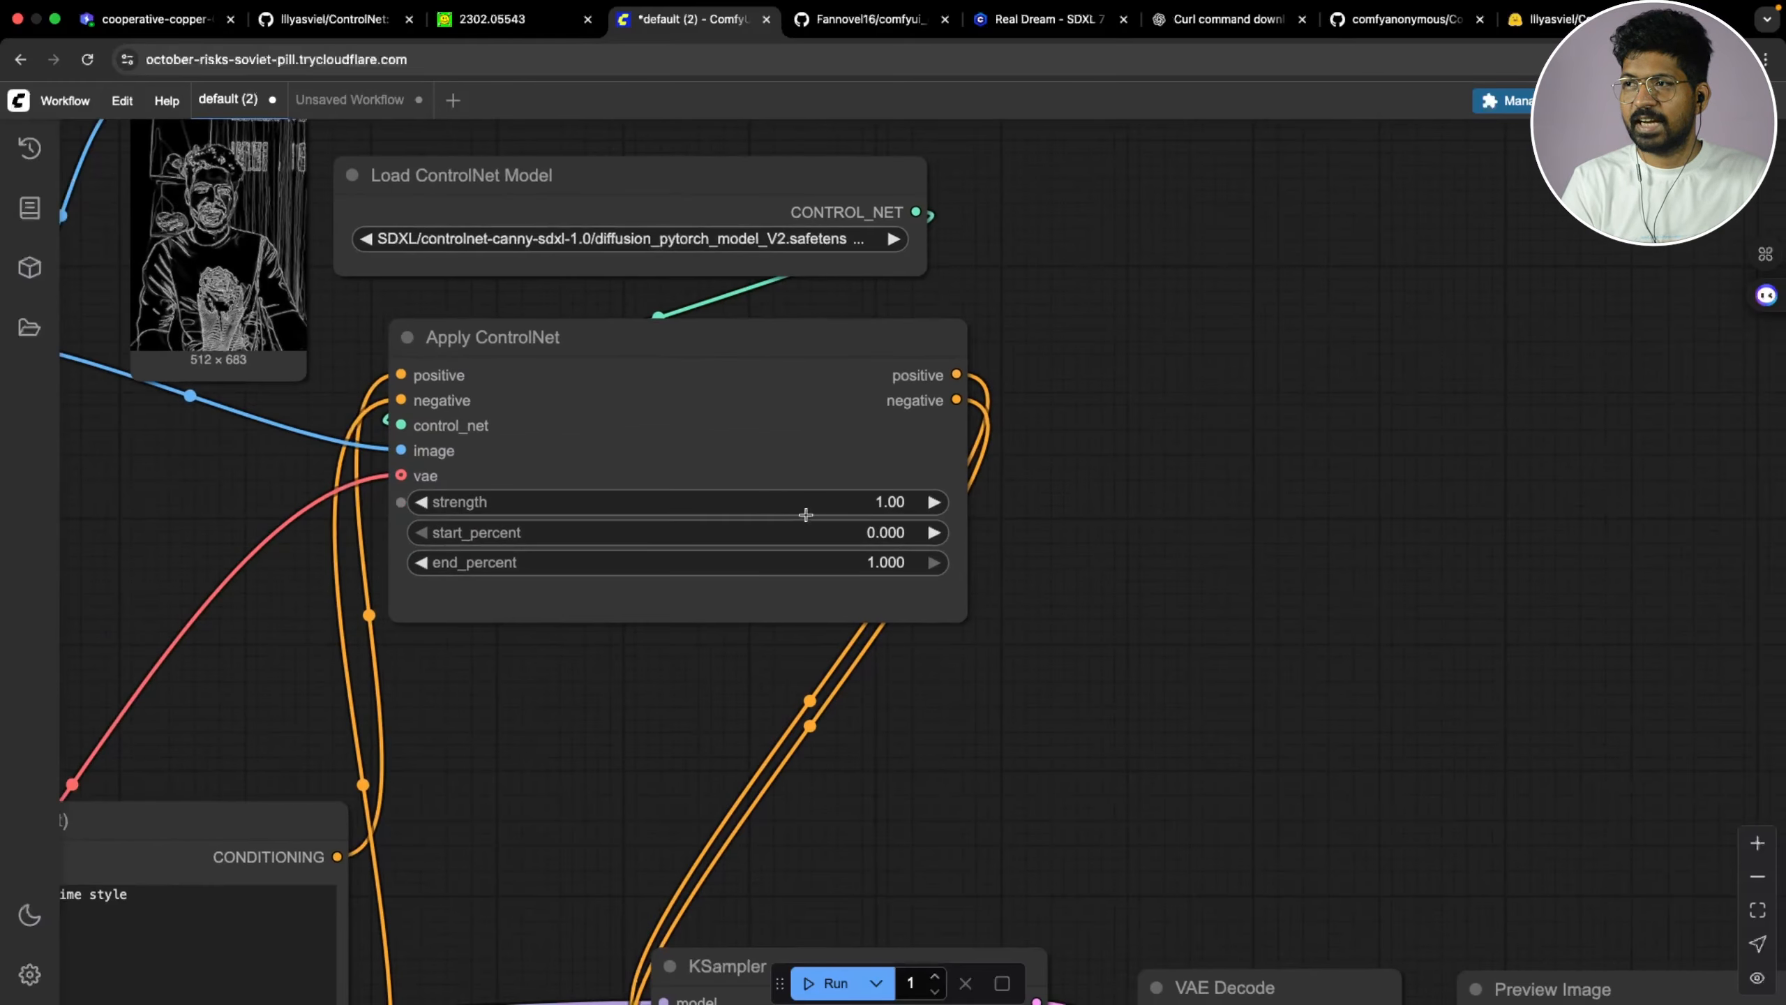
click(880, 504)
text(0.50)
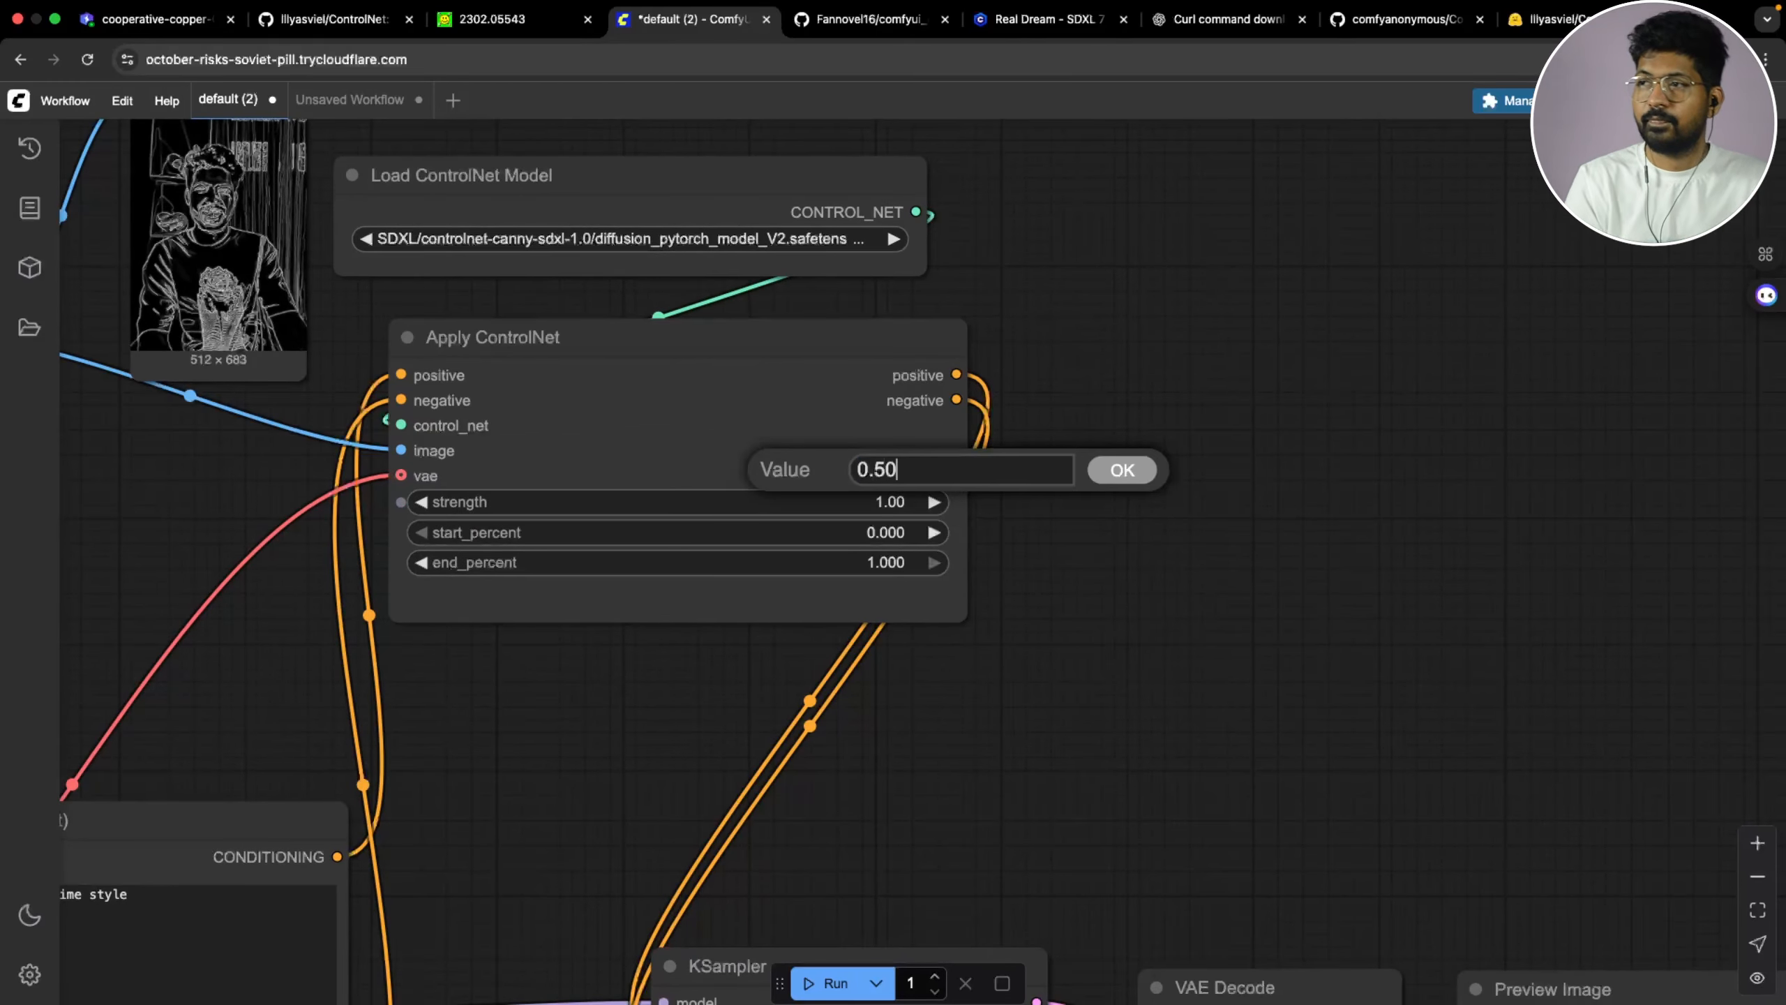
click(1123, 470)
scroll(1131, 478, down, 6)
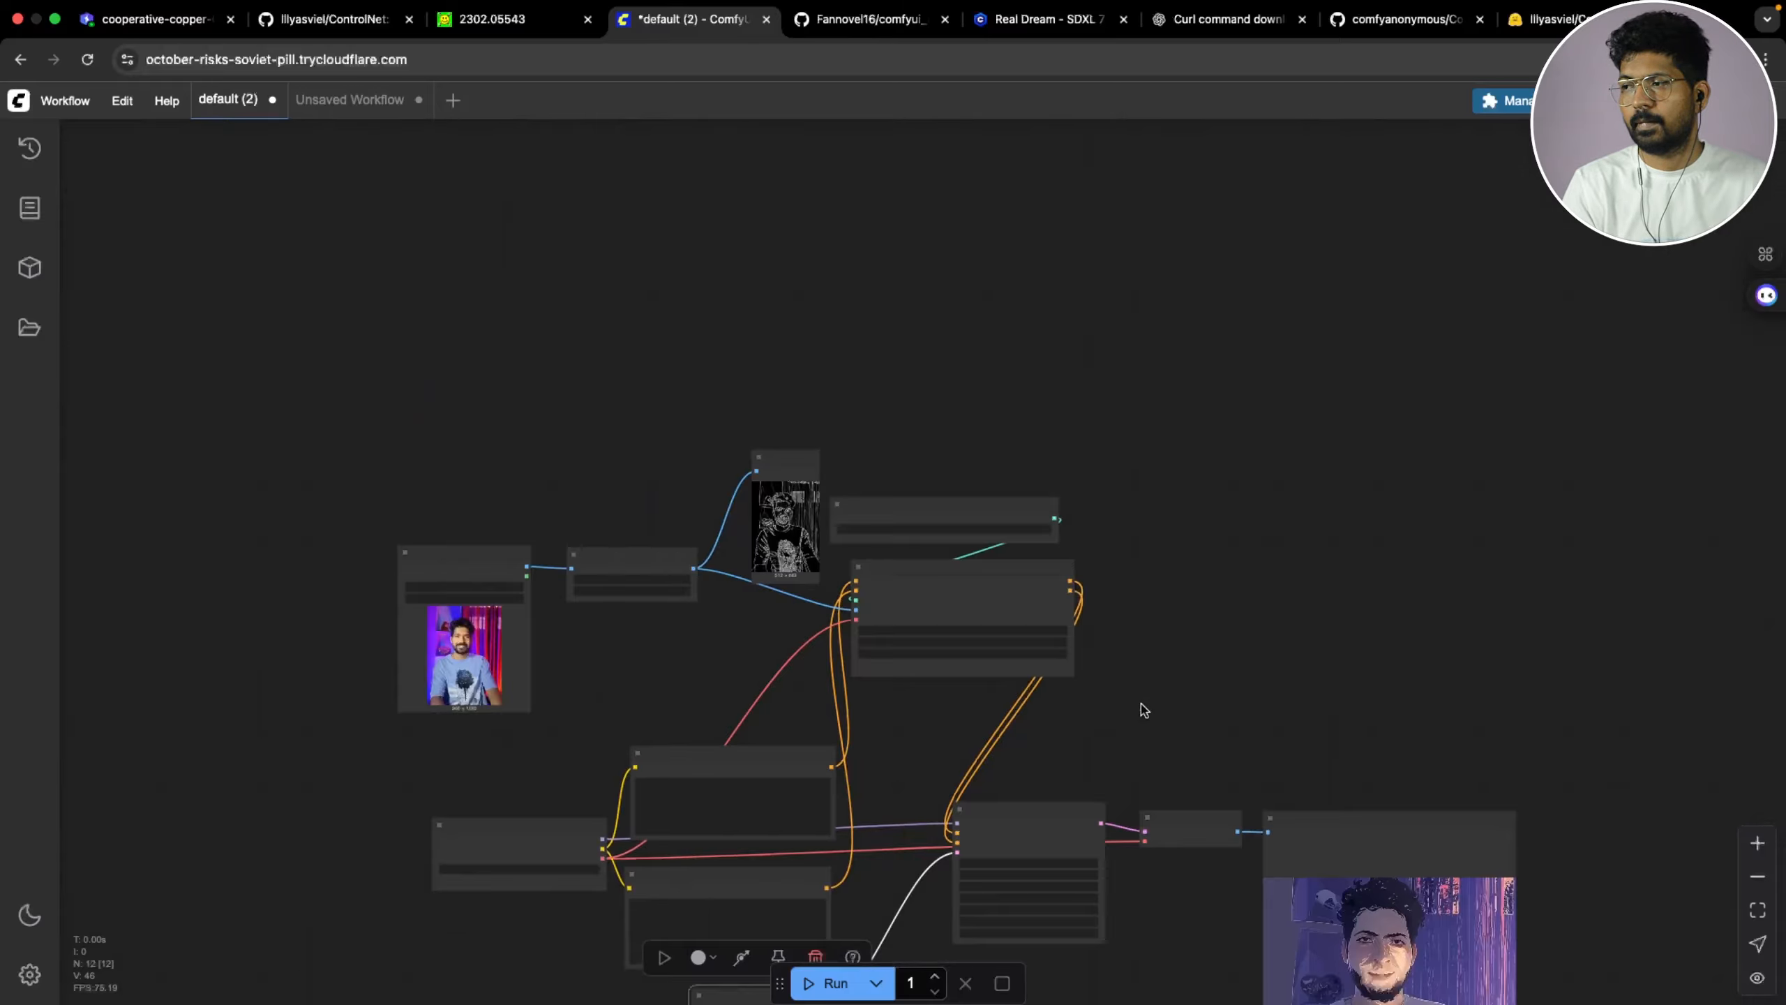
scroll(1144, 710, up, 3)
click(830, 983)
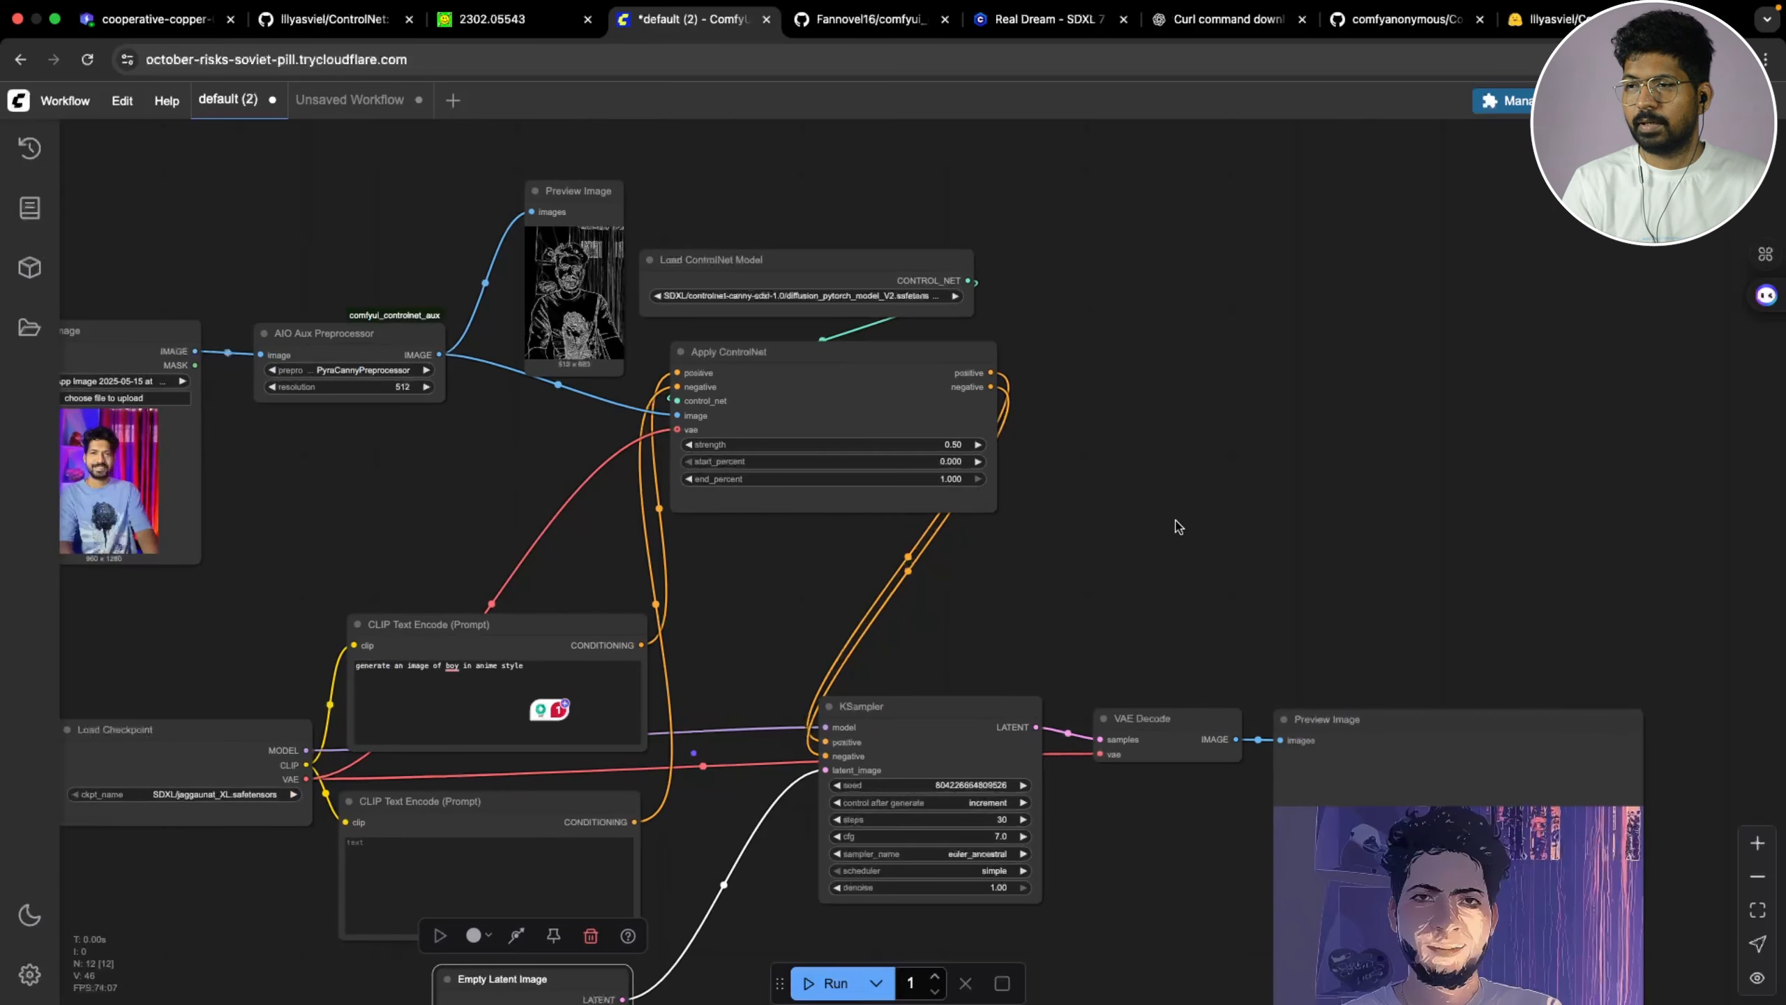
Move the final Preview Image node straight up so it sits above the level of the VAE Decode node
scroll(1189, 457, down, 3)
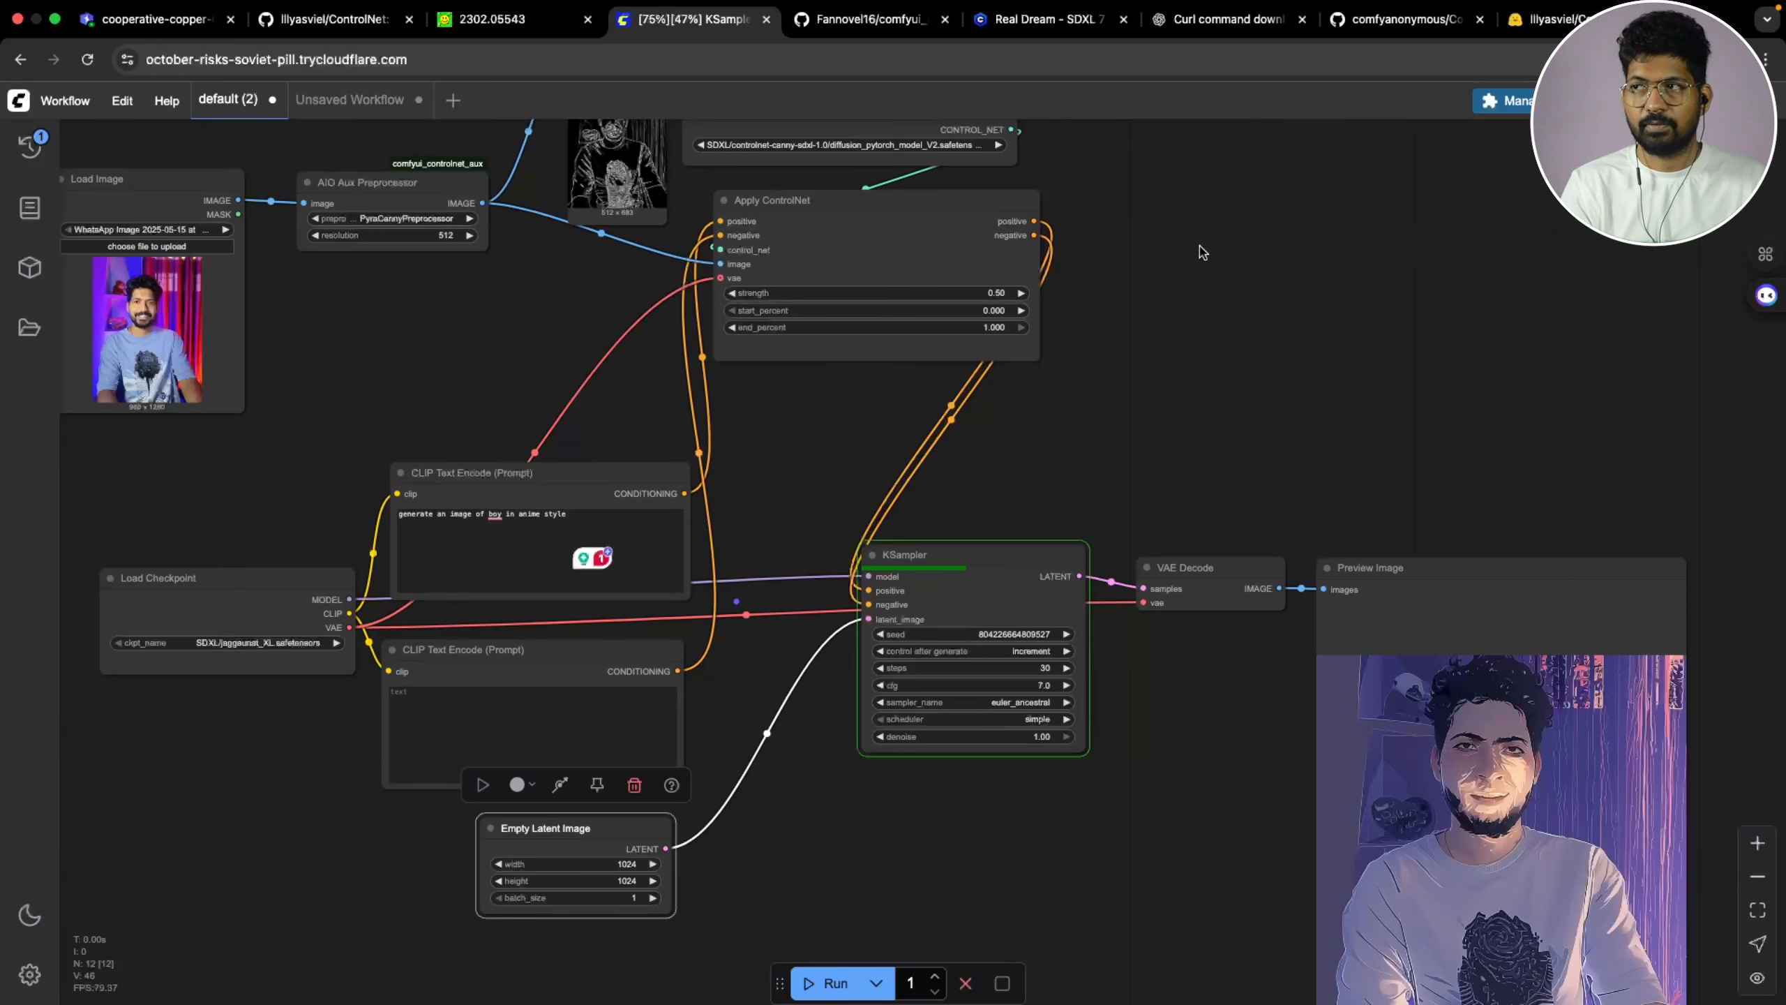
scroll(1202, 252, down, 5)
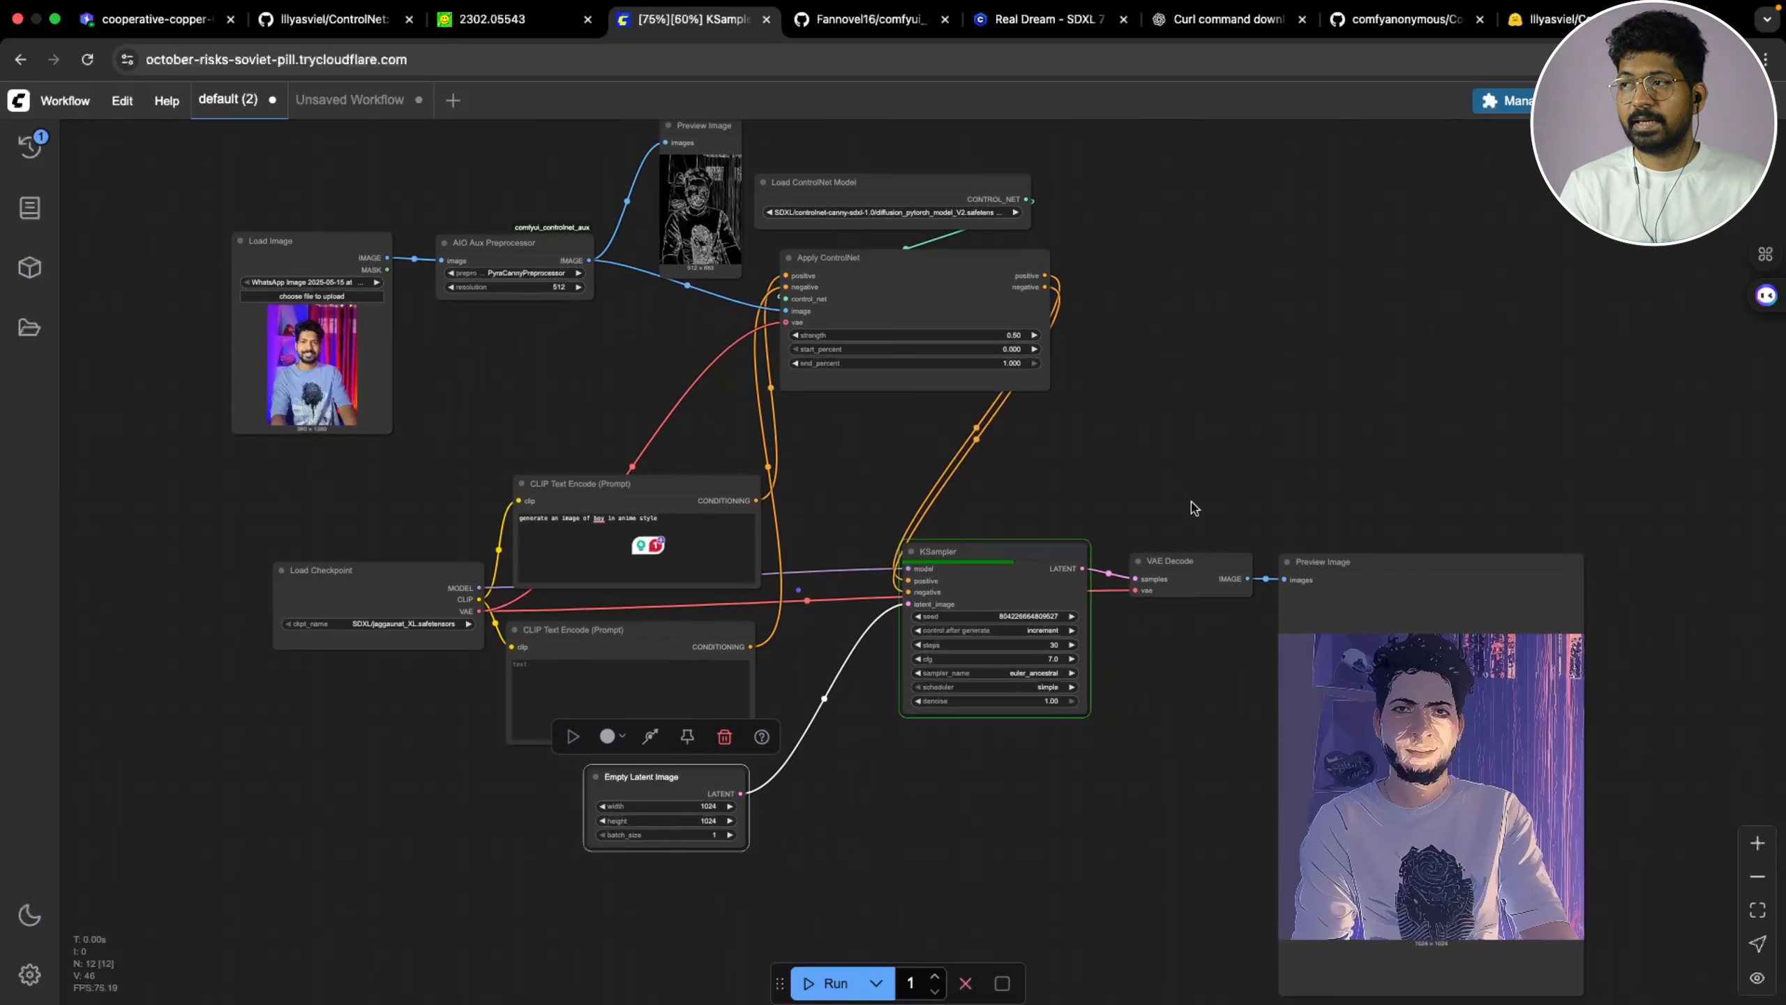
drag(1340, 562, 1345, 319)
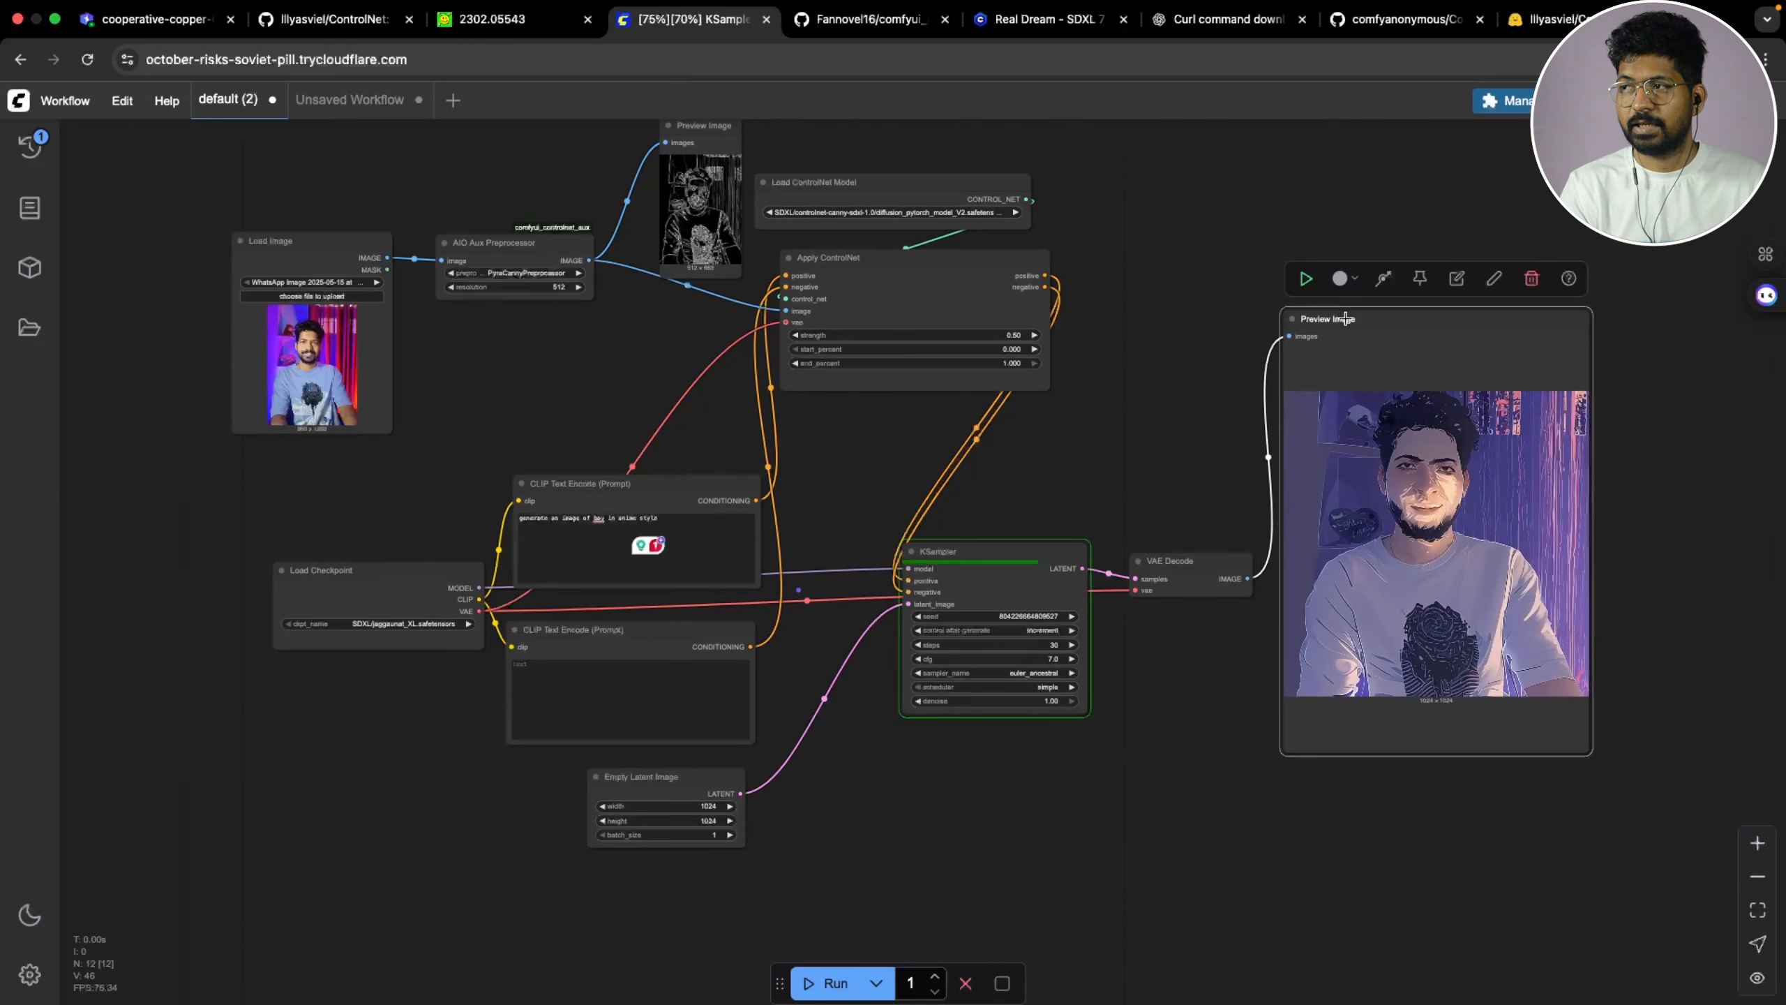
Examine the newly generated anime image against the source photo, Canny preview and ControlNet settings
scroll(1138, 462, up, 3)
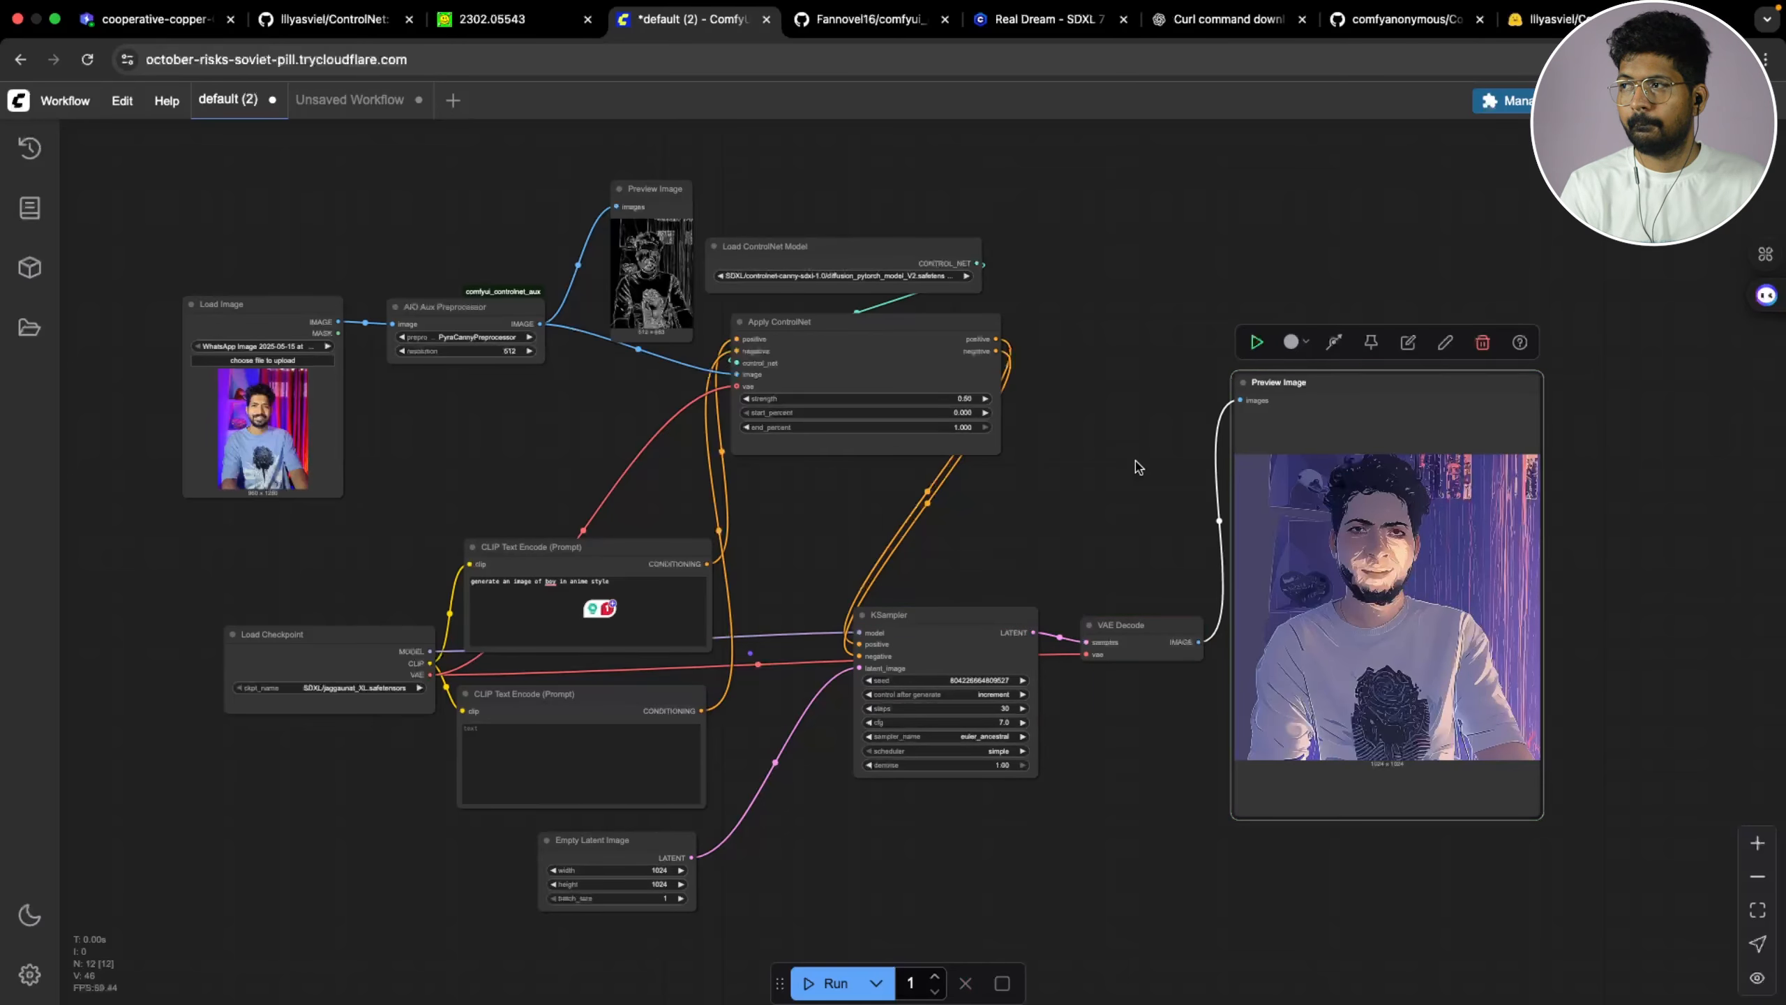
scroll(1647, 556, up, 2)
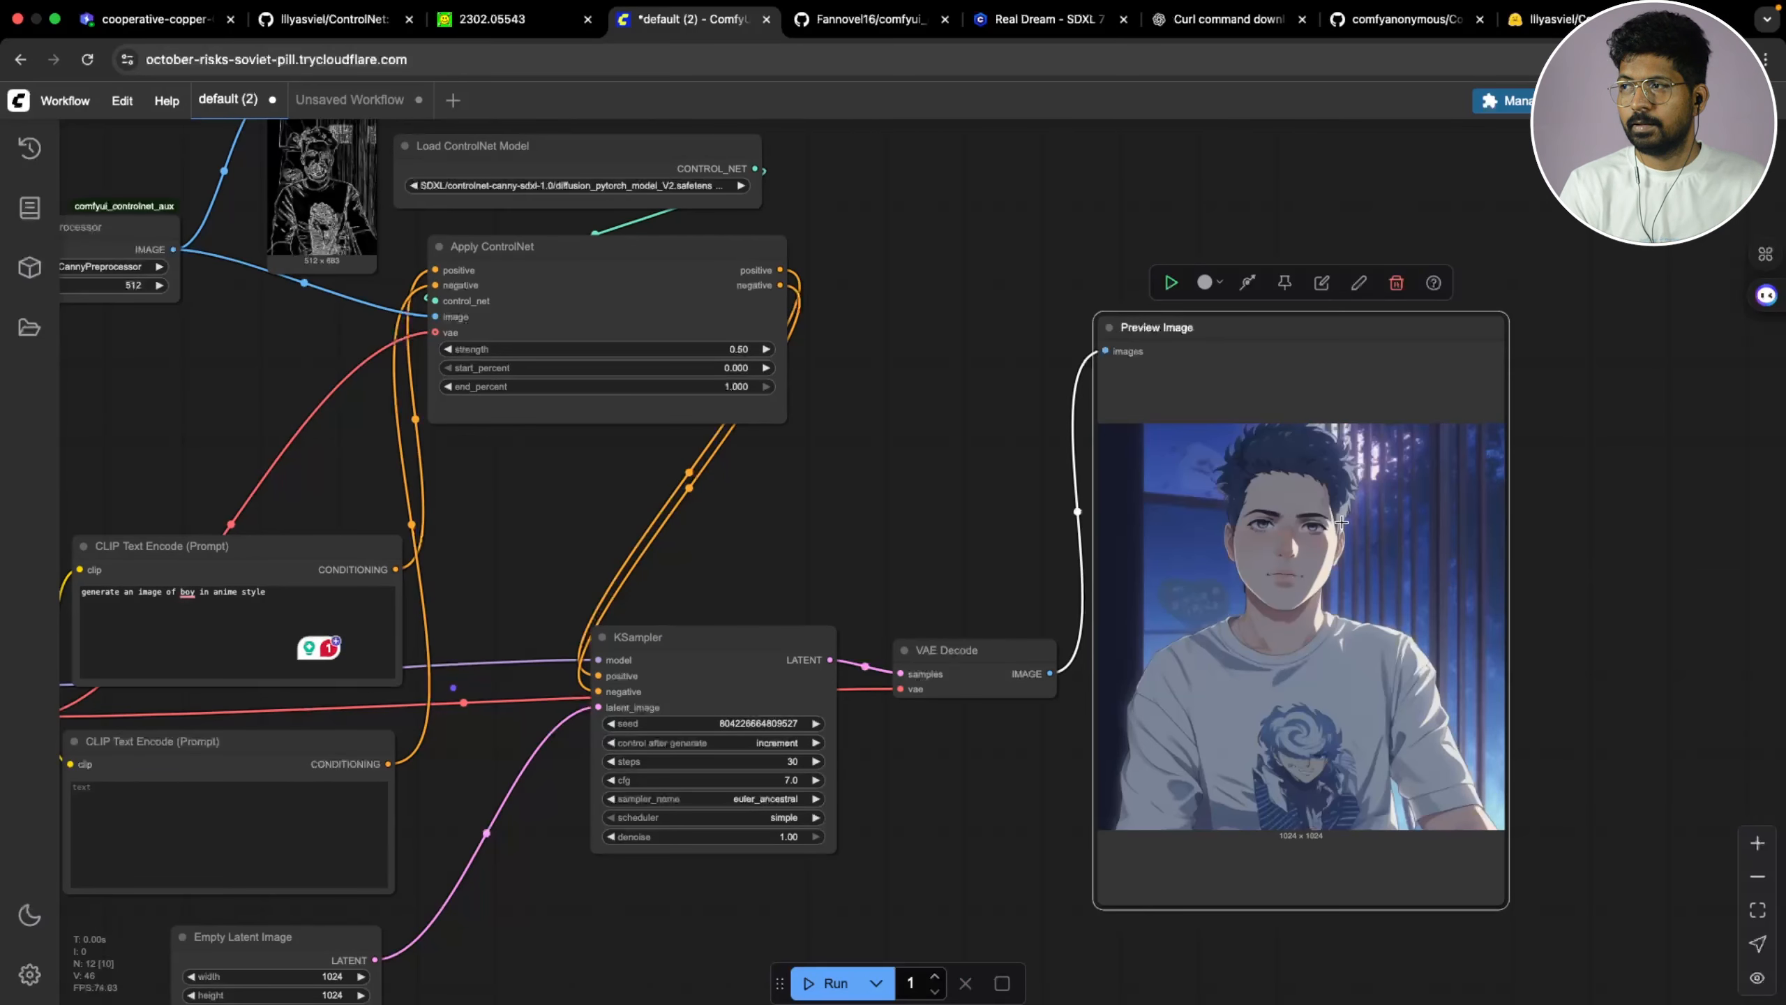
scroll(1339, 524, up, 3)
scroll(760, 519, down, 5)
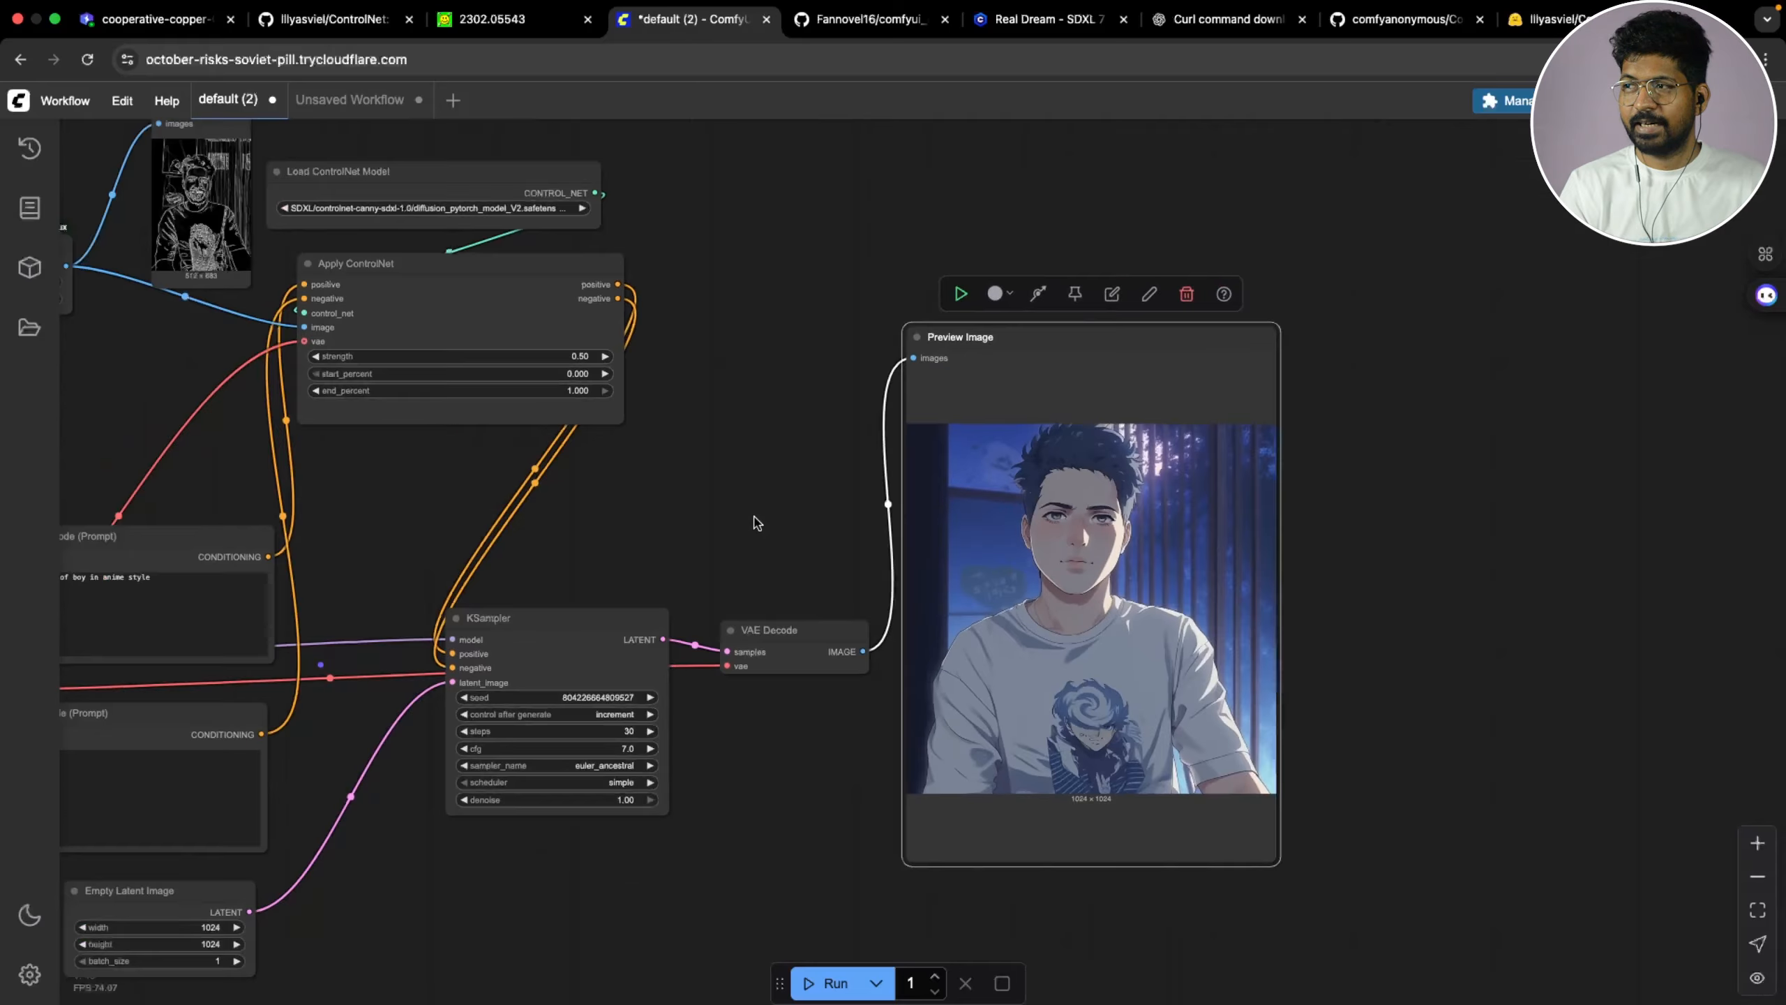
scroll(275, 477, left, 3)
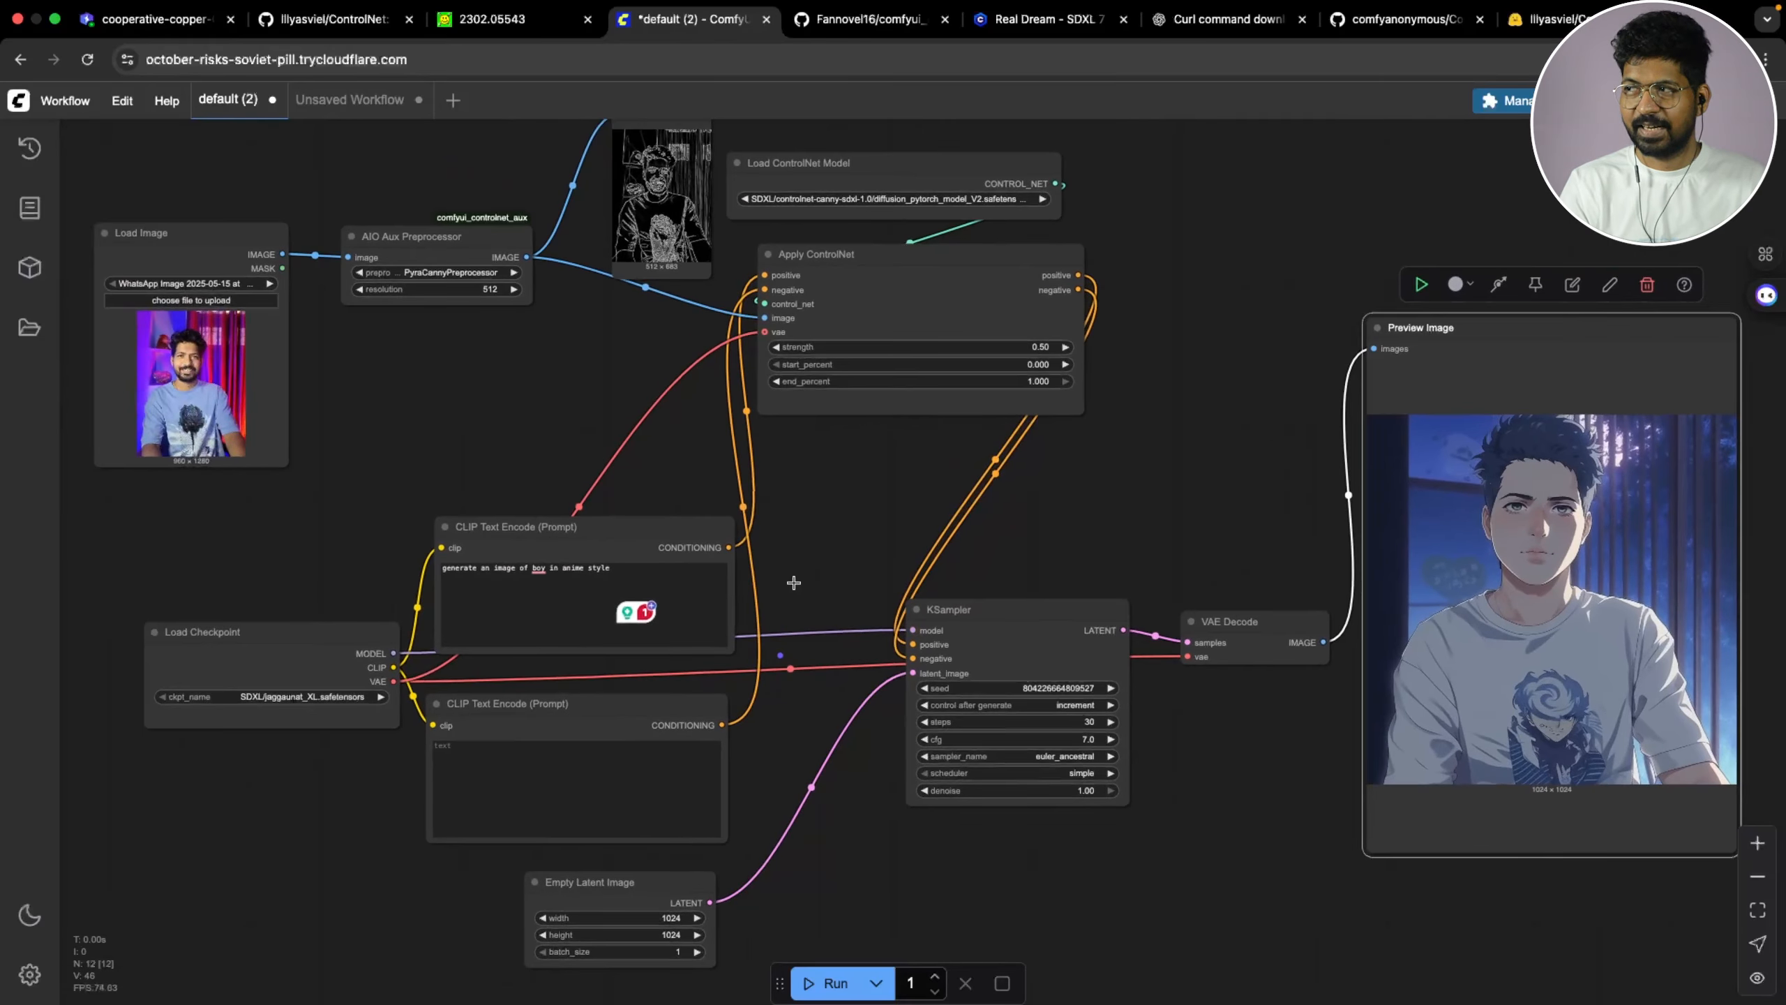
scroll(1068, 536, right, 2)
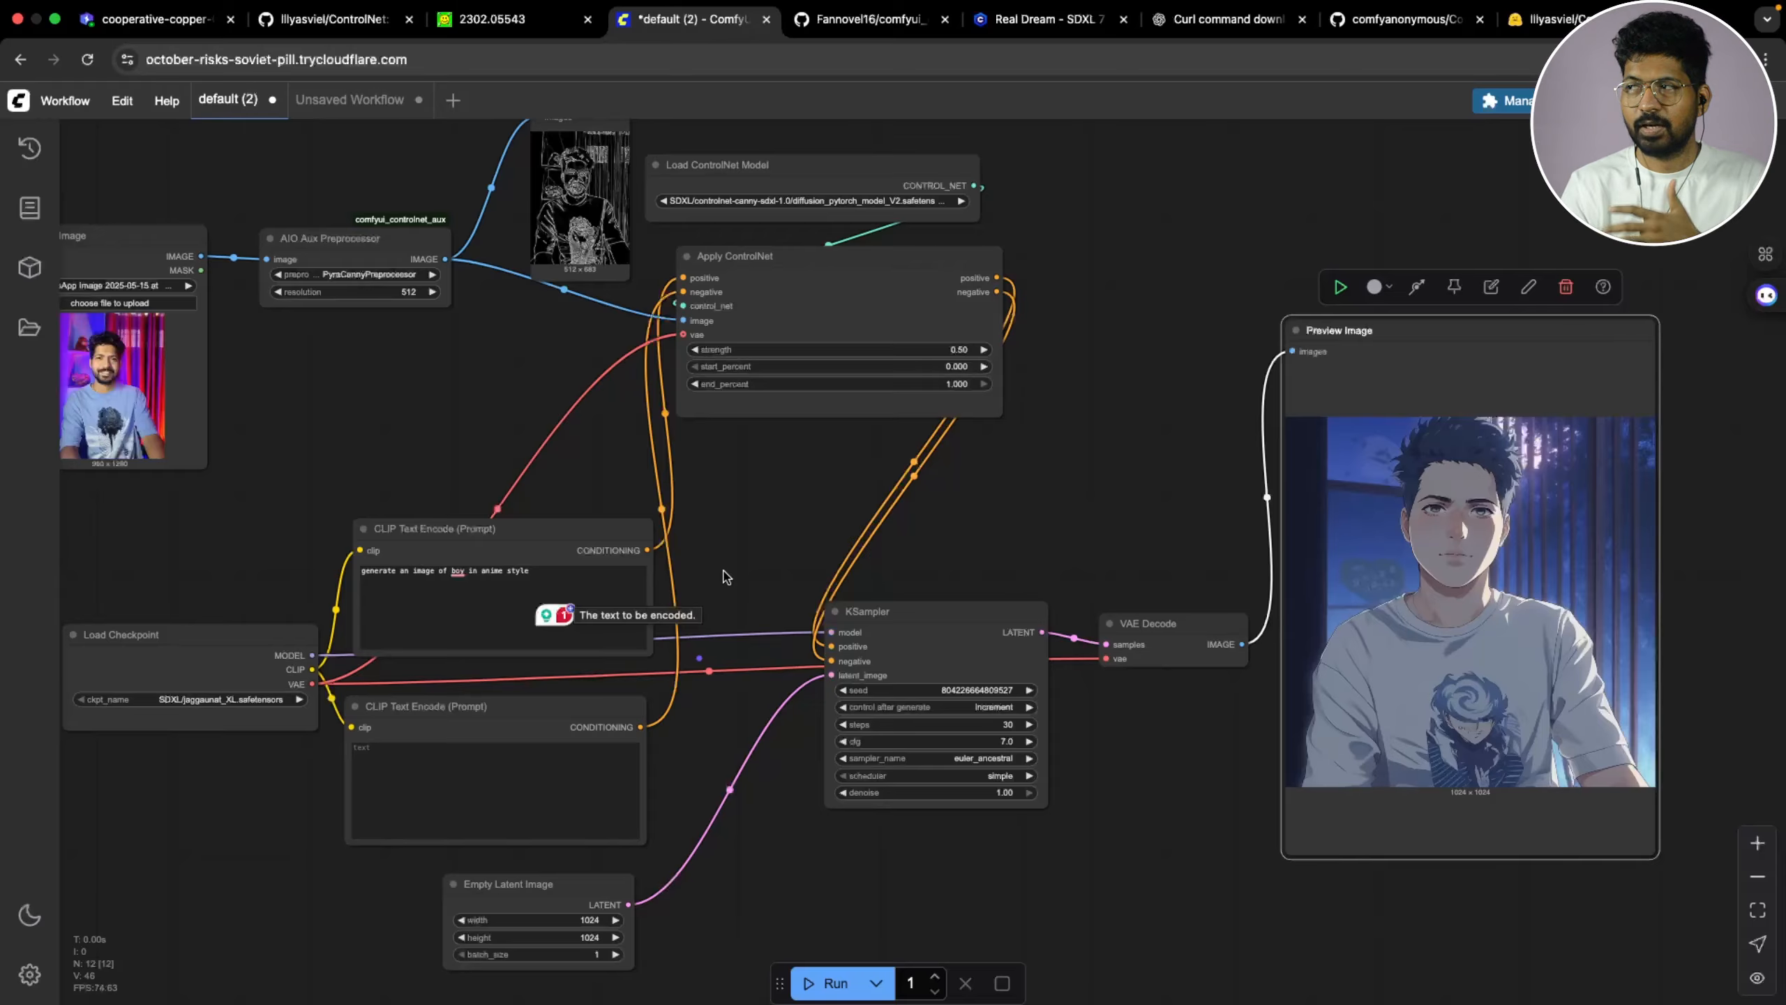
scroll(969, 496, right, 3)
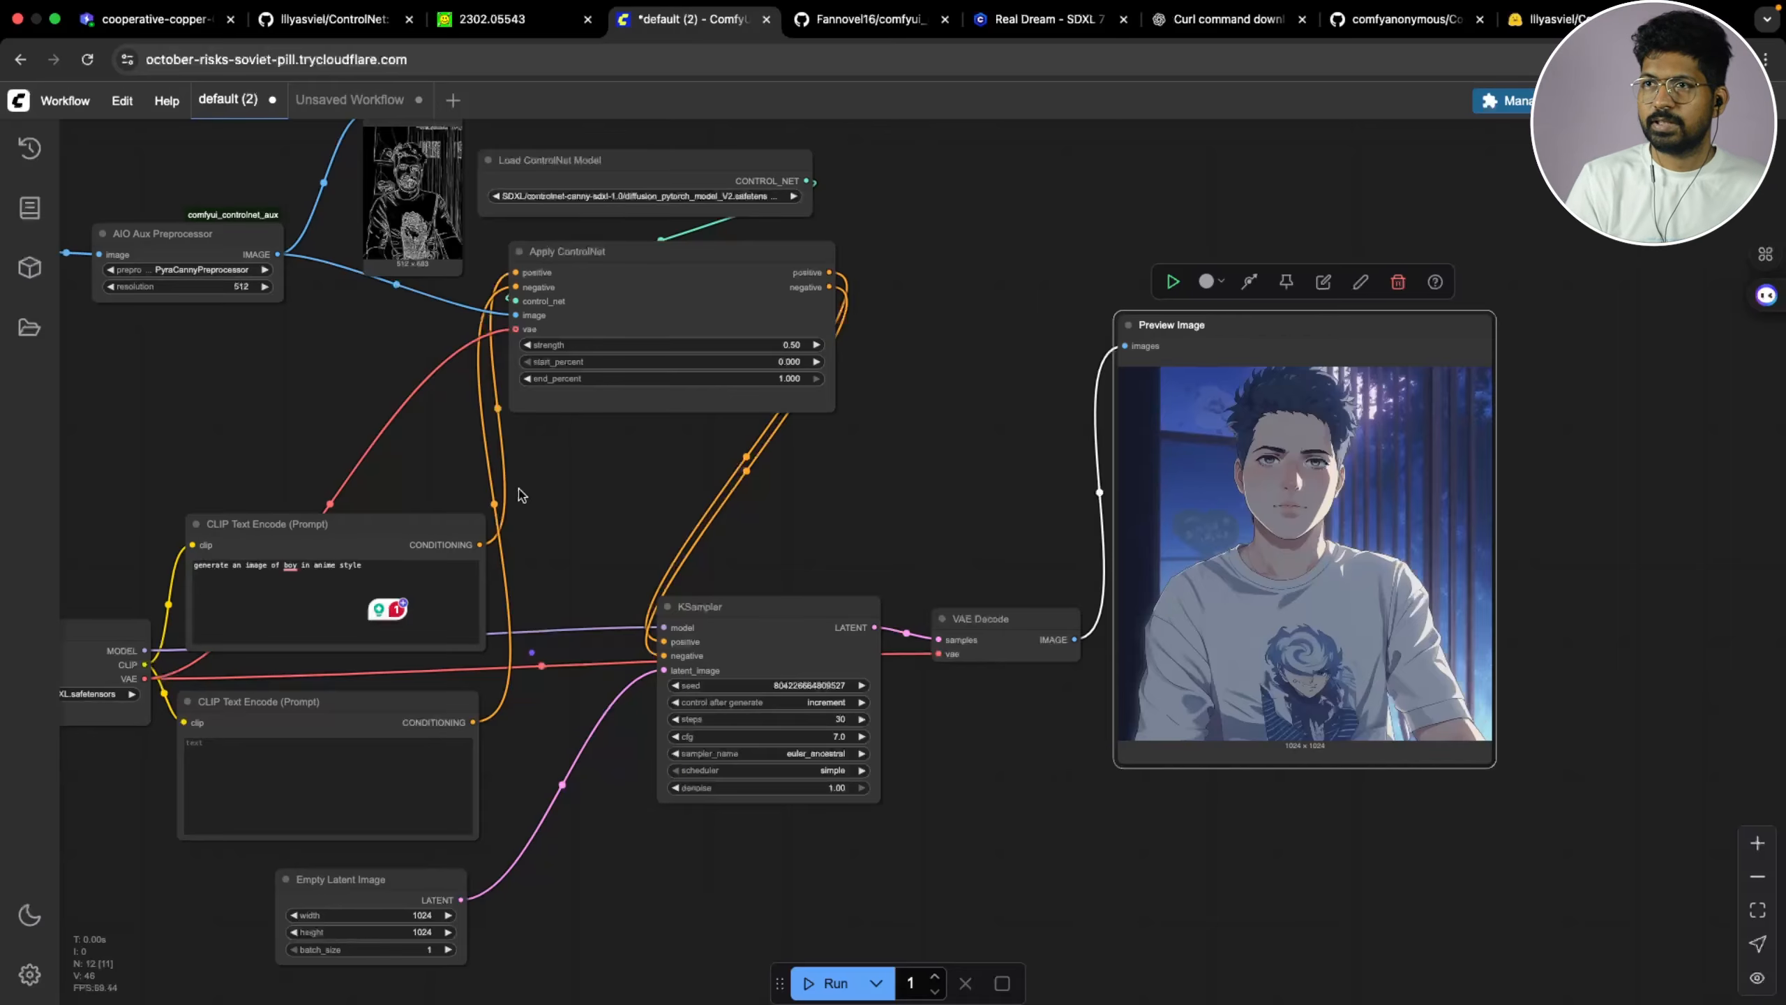
Change the AIO Aux Preprocessor's preprocessor to MiDaS-DepthMapPreprocessor
scroll(521, 494, left, 5)
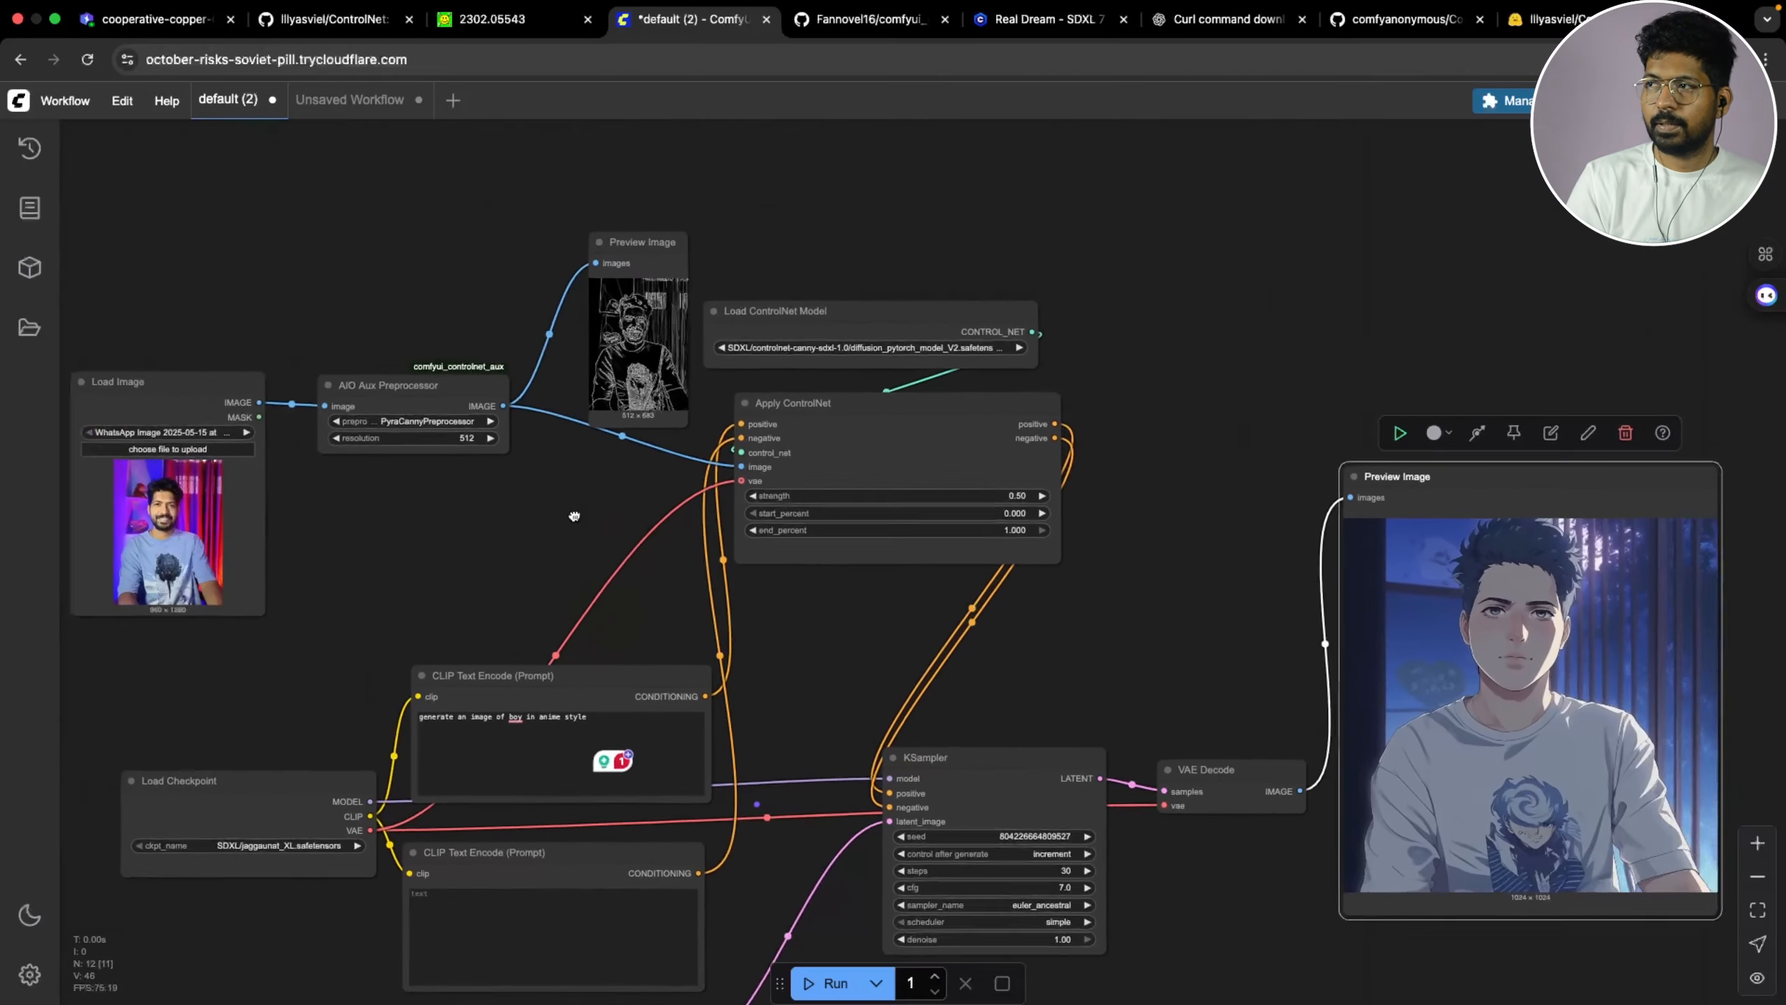
scroll(573, 511, up, 5)
click(539, 476)
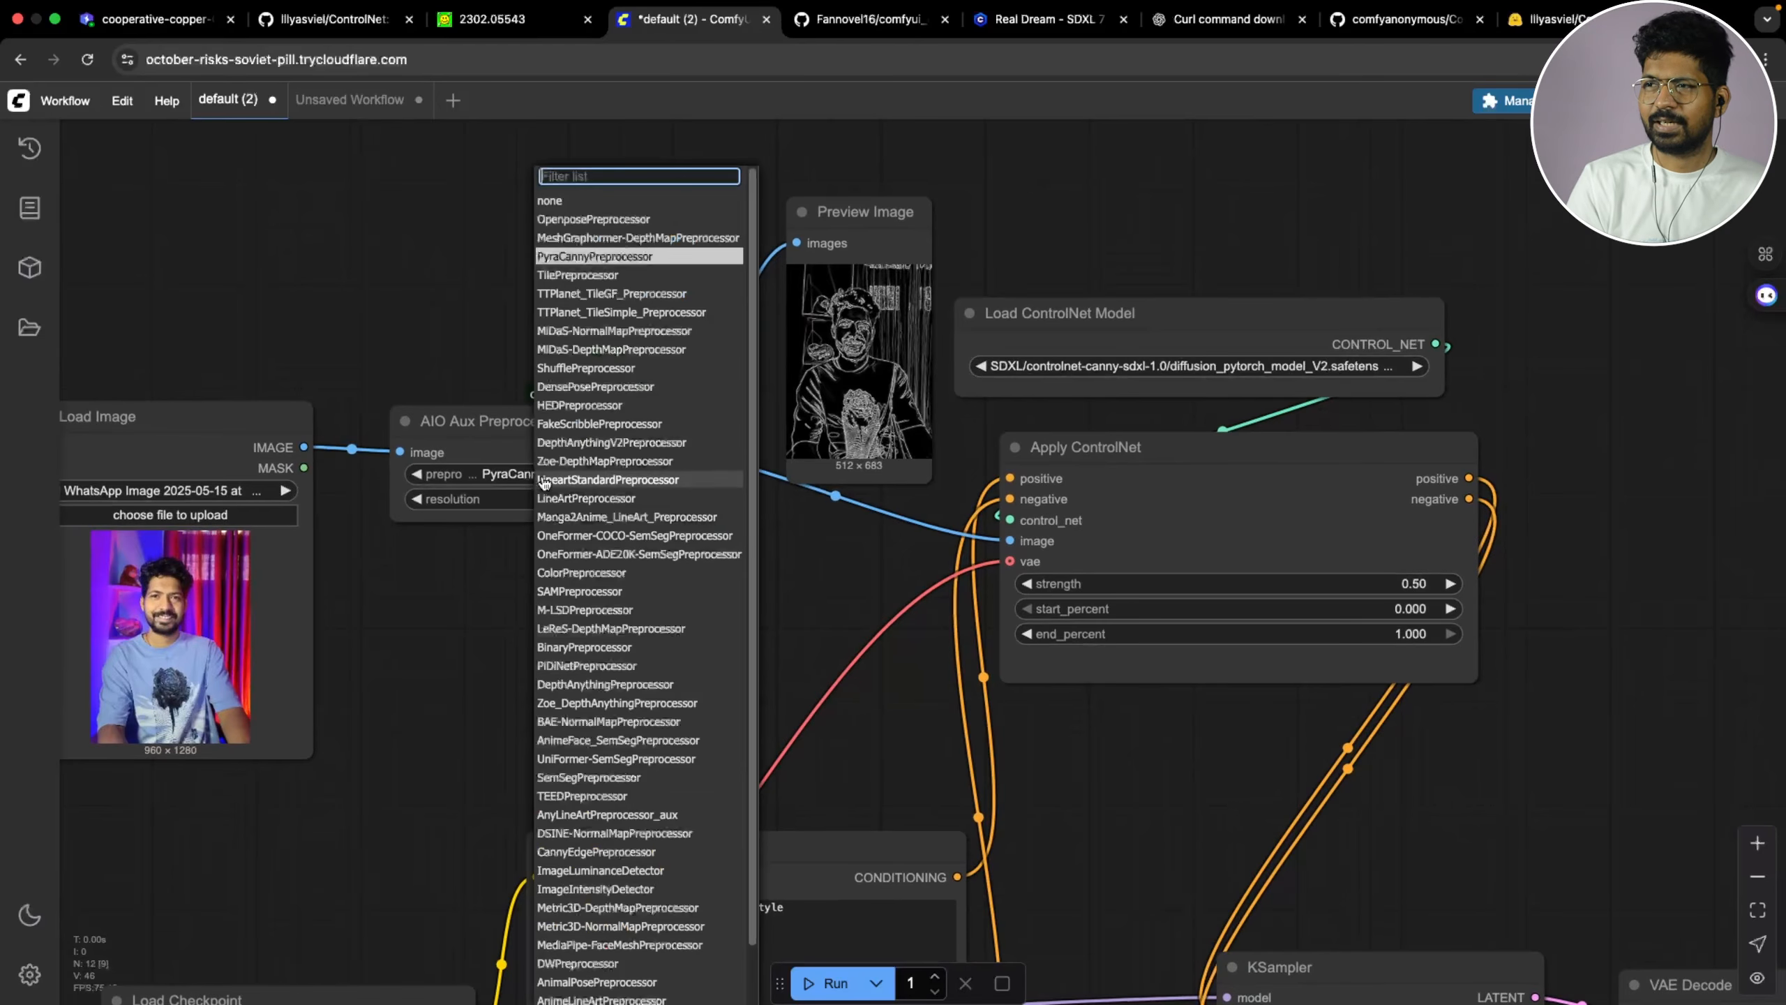
click(598, 350)
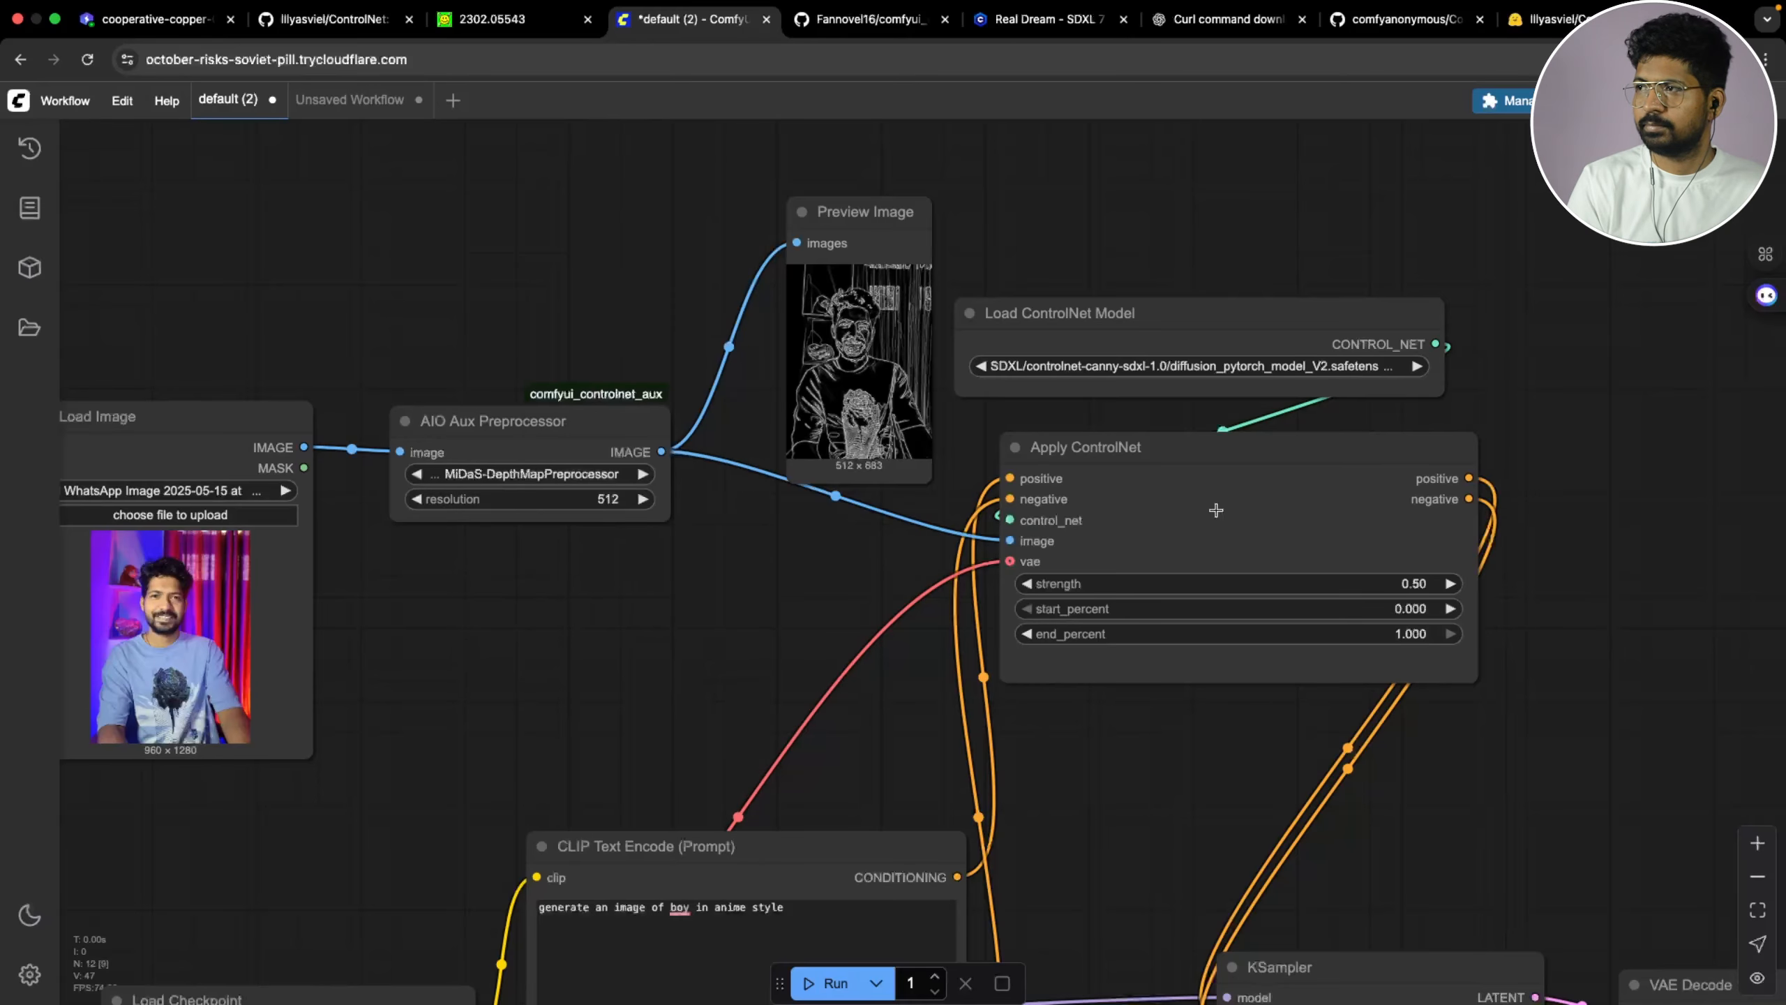
Load the ControlNet model SDXL/controlnet-depth-sdxl-1.0/diffusion_pytorch_model.safetensors in the Load ControlNet Model node
click(1275, 366)
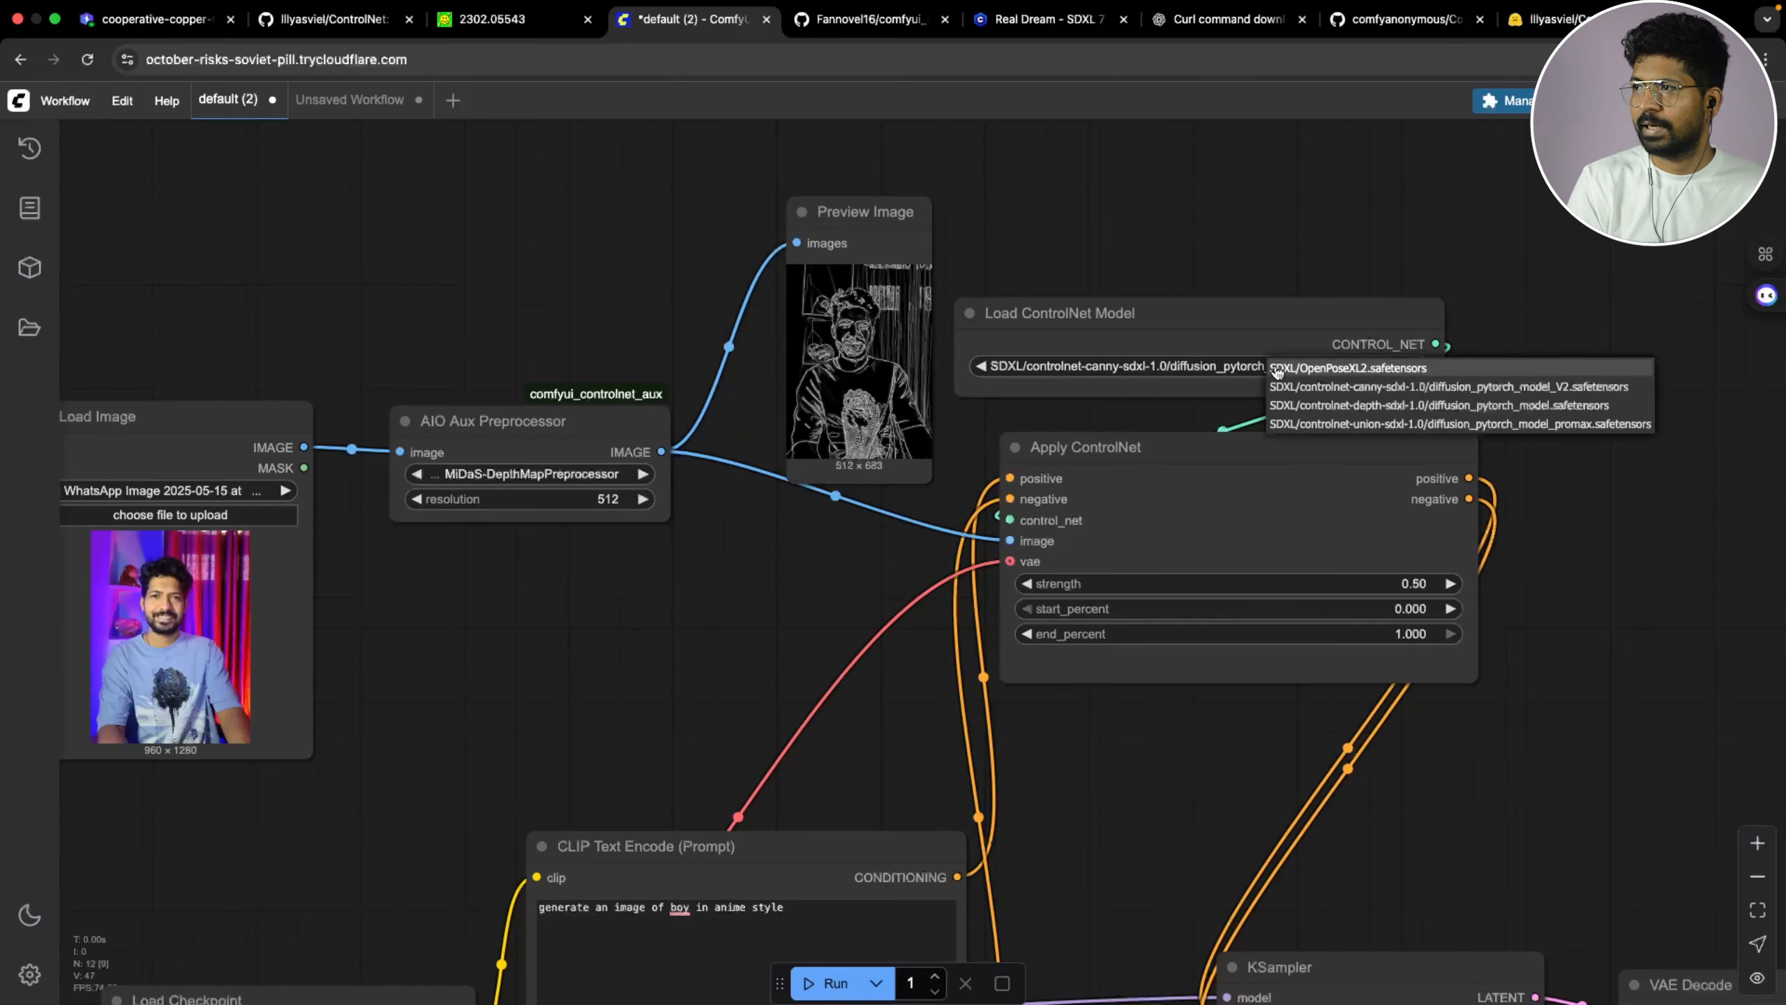
click(1356, 405)
scroll(1622, 603, down, 4)
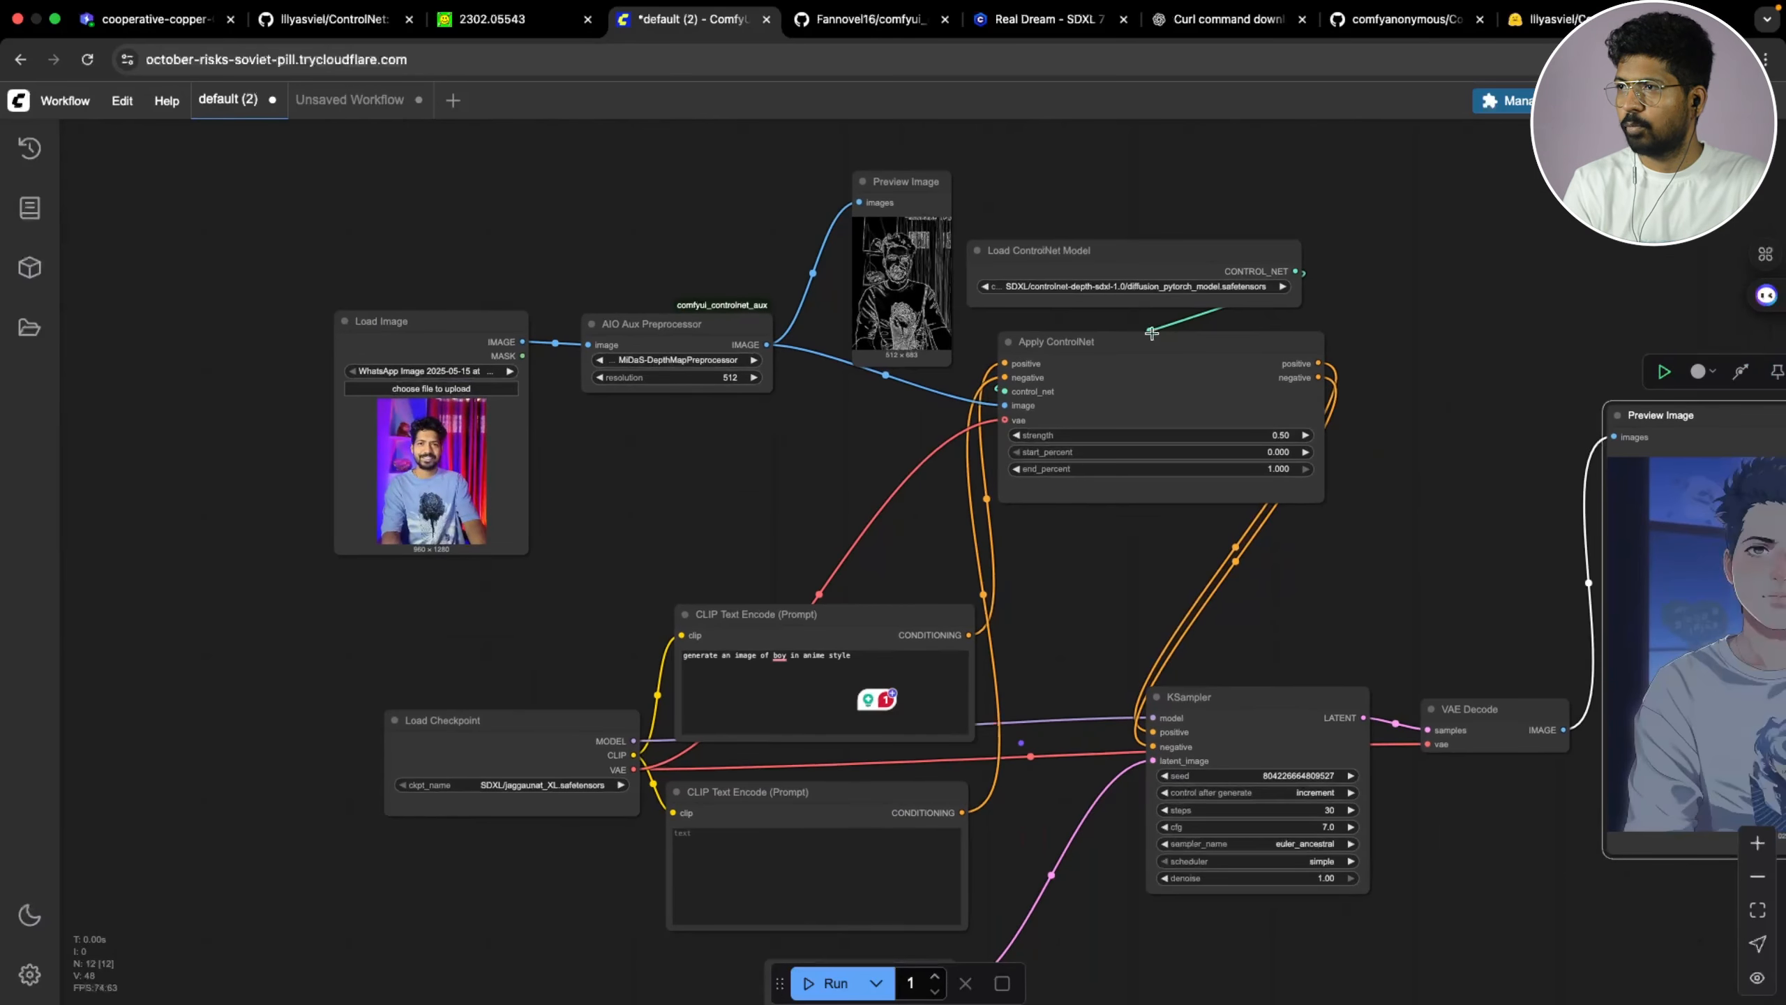
Run the workflow with the depth preprocessor and depth model, and inspect the generated image and depth map preview
scroll(809, 533, right, 3)
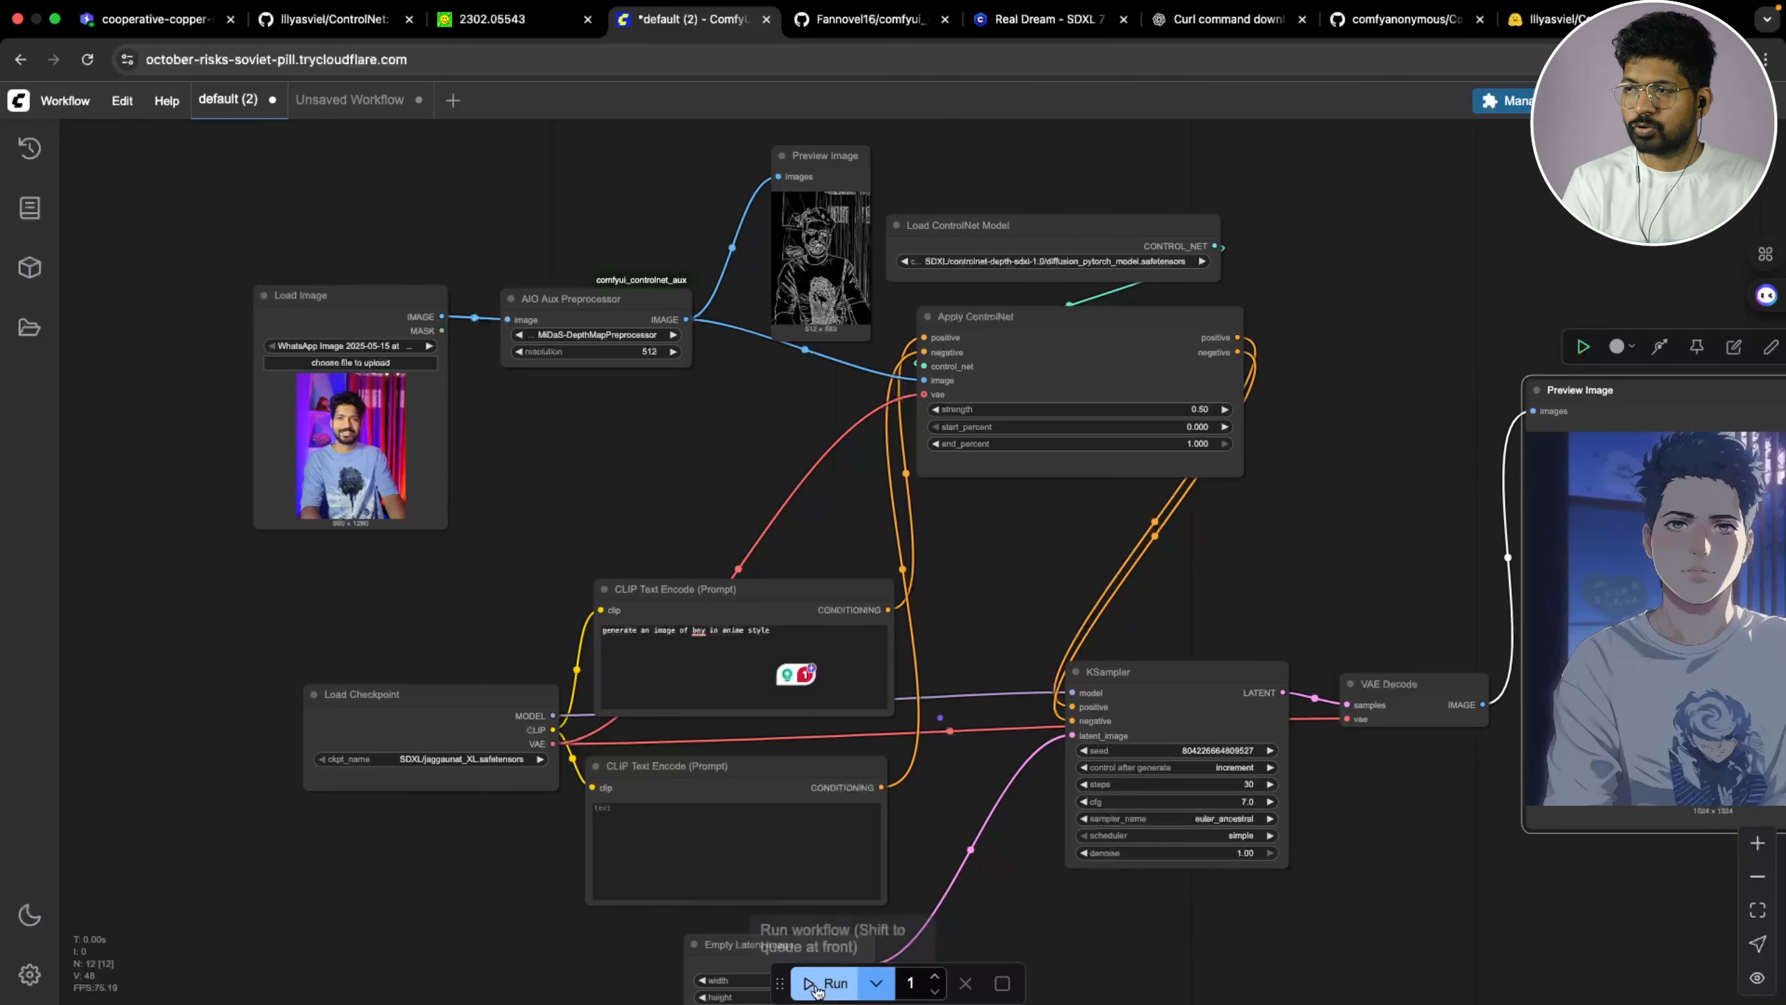
drag(1213, 958, 1092, 902)
key(ctrl+Return)
scroll(671, 262, up, 2)
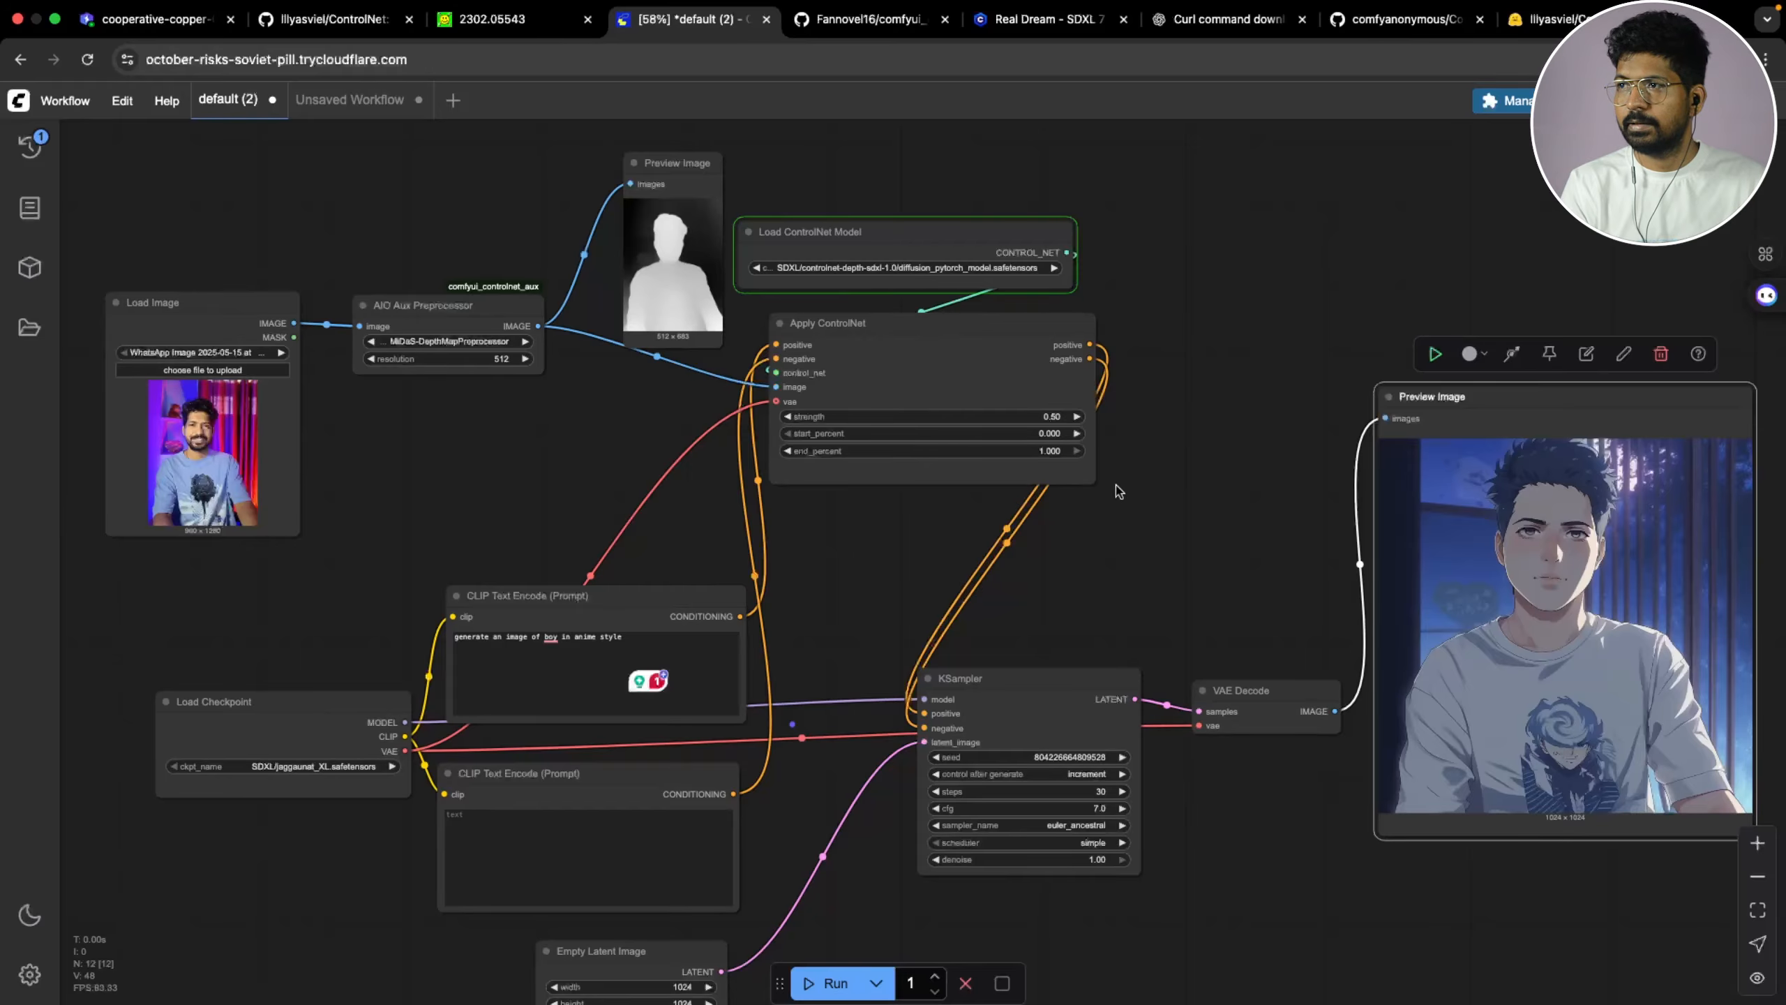
scroll(1119, 491, down, 2)
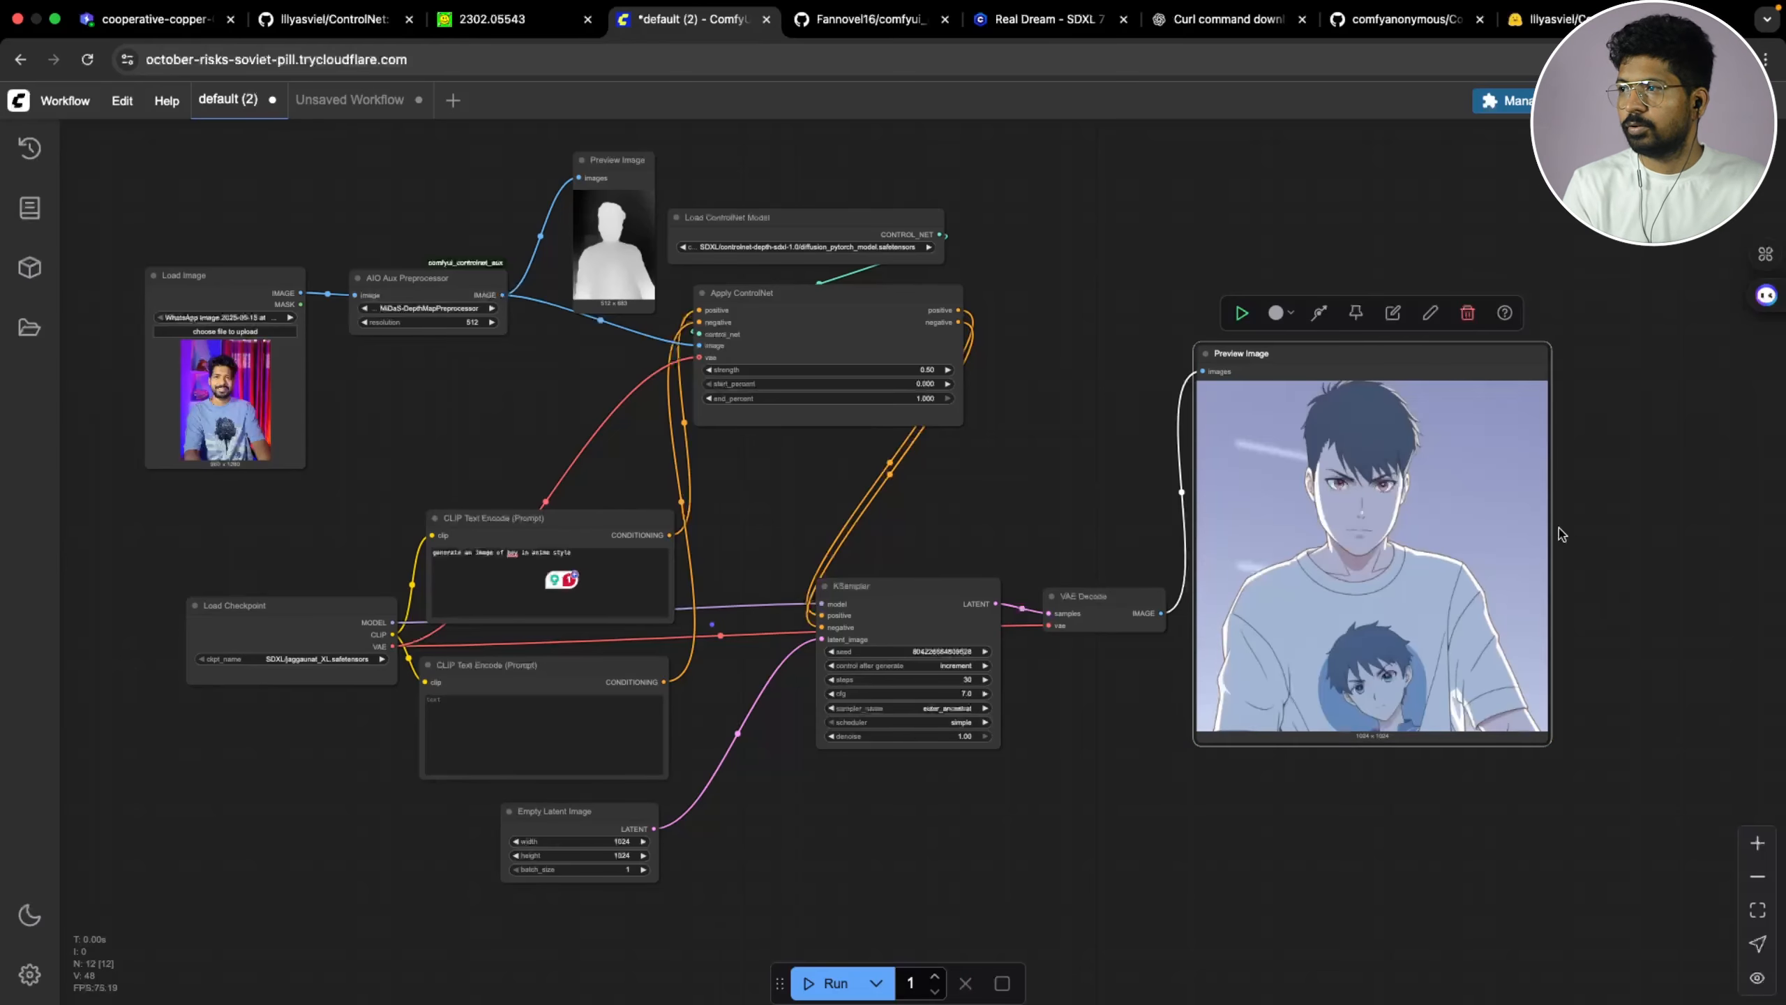
scroll(1526, 497, up, 3)
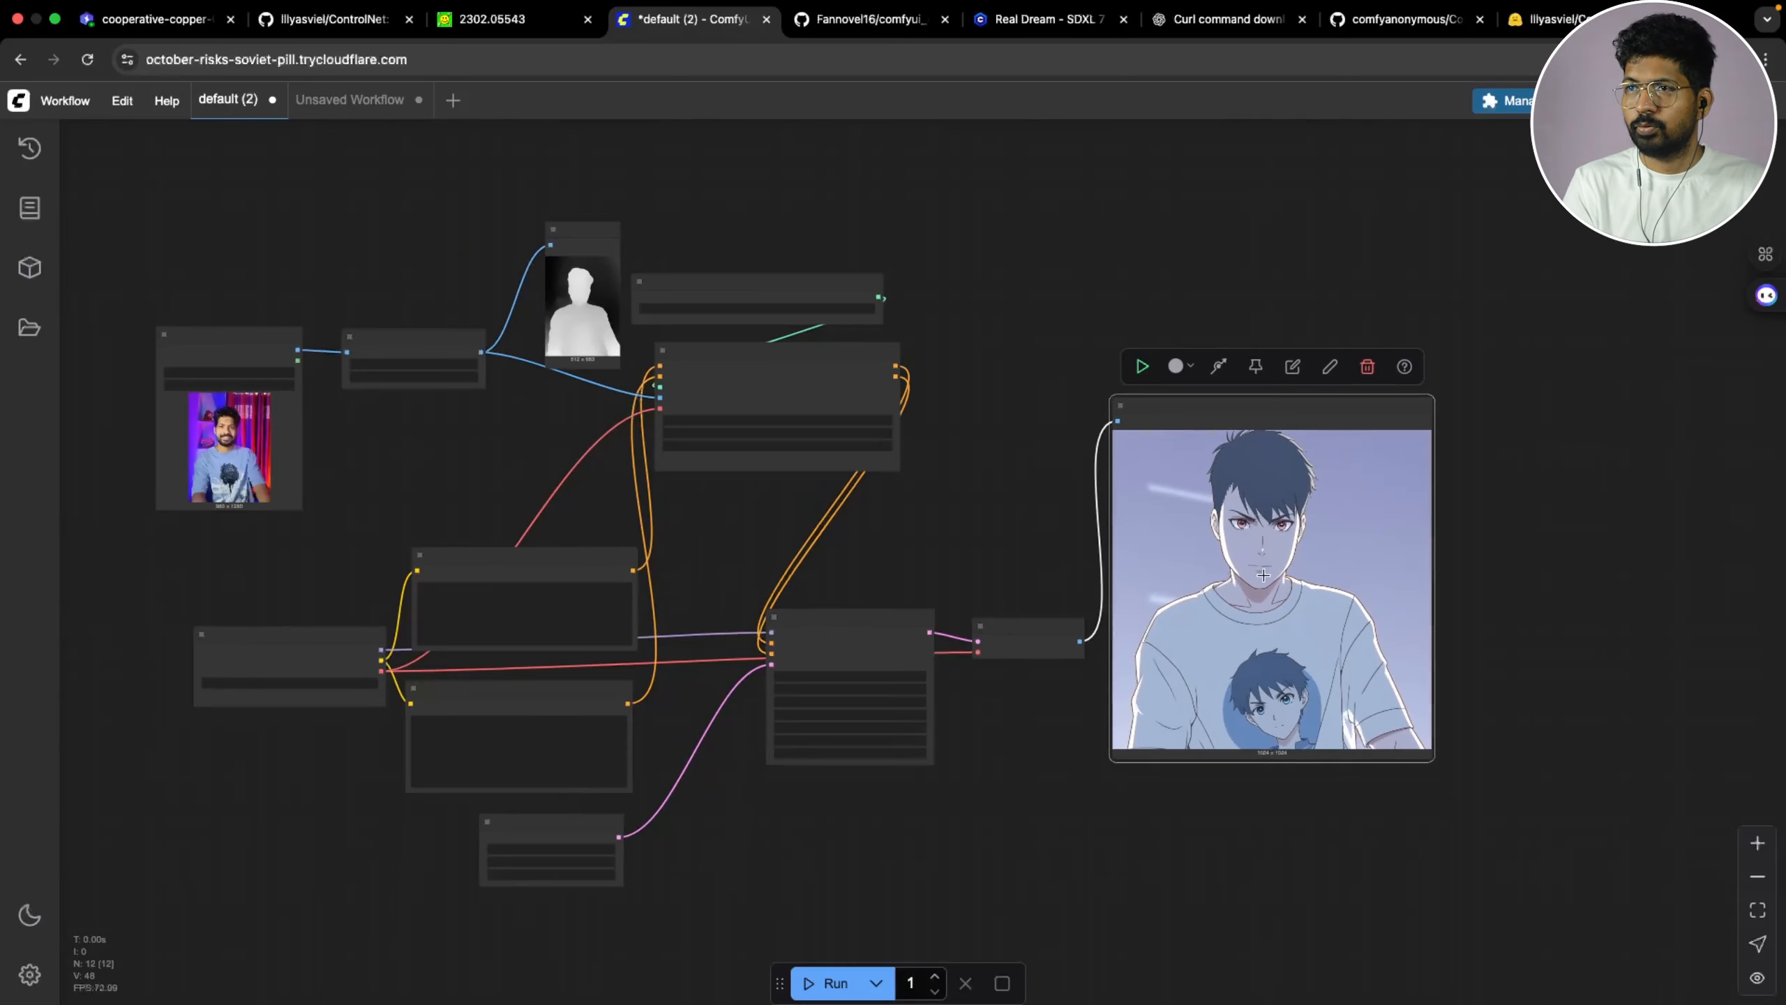
scroll(1308, 565, down, 5)
scroll(506, 281, up, 4)
scroll(511, 269, up, 2)
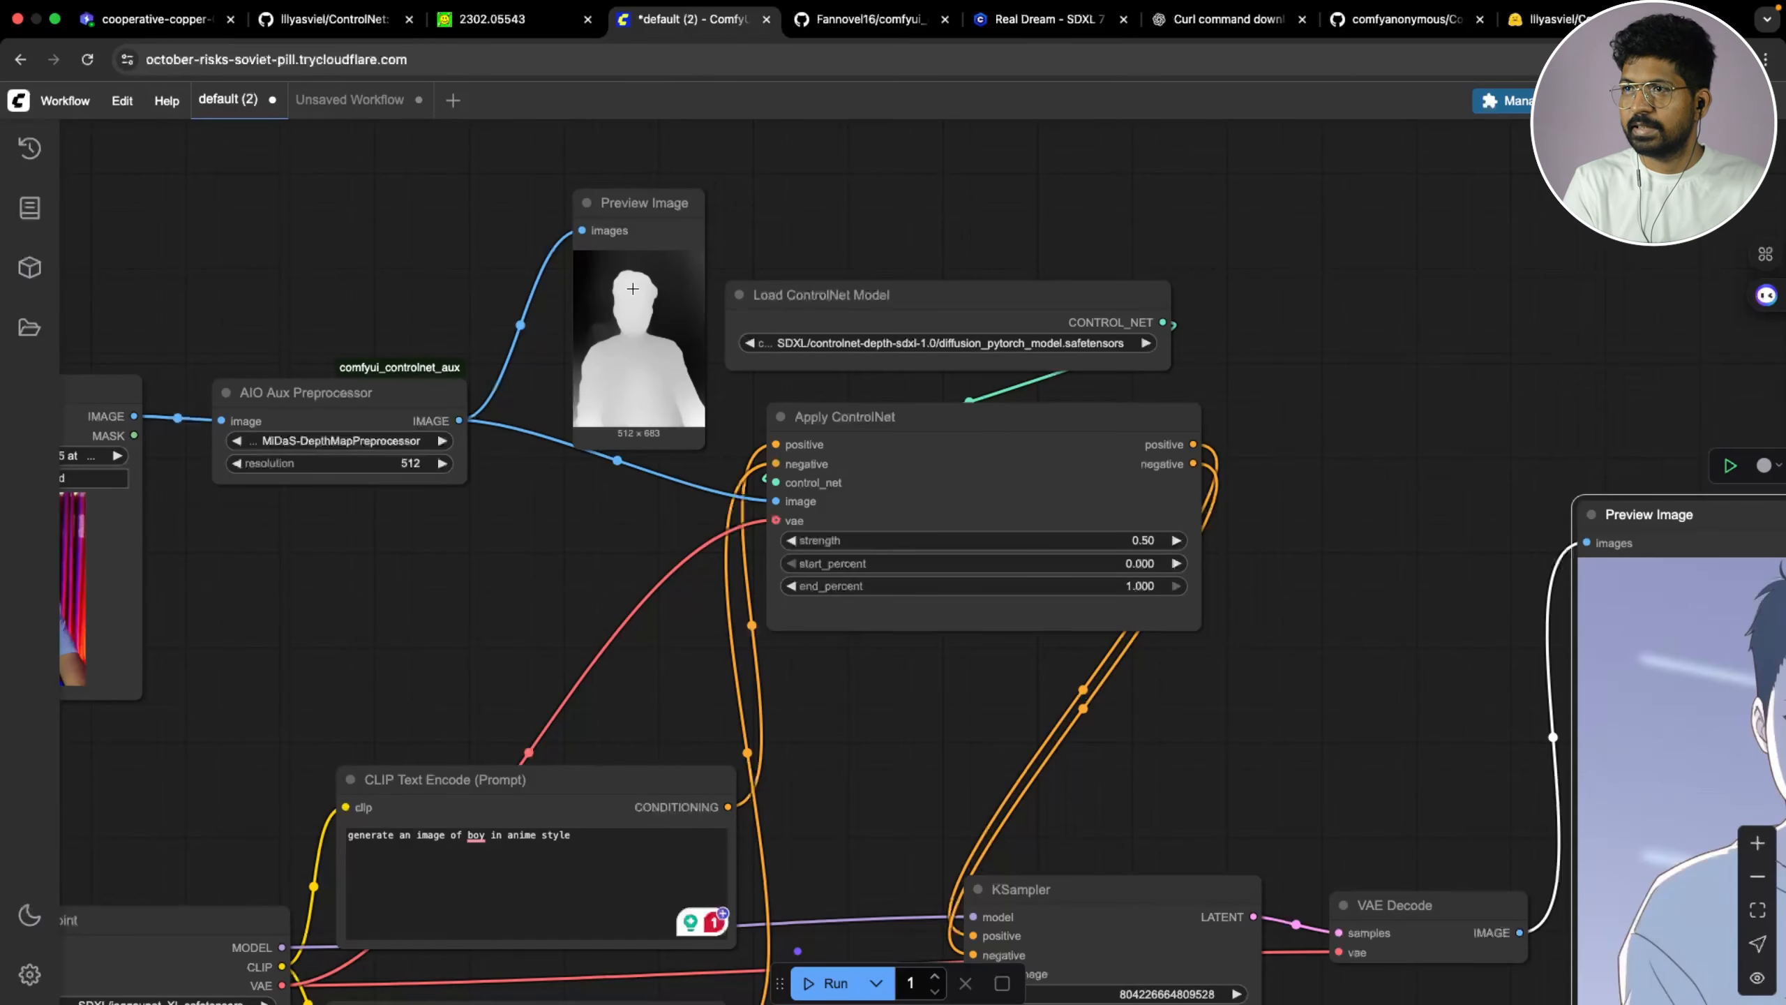
Inspect the depth-guided anime image, and move the VAE Decode node up beside the upper-right corner of the KSampler node
scroll(1121, 638, down, 3)
click(1385, 642)
scroll(1385, 643, up, 5)
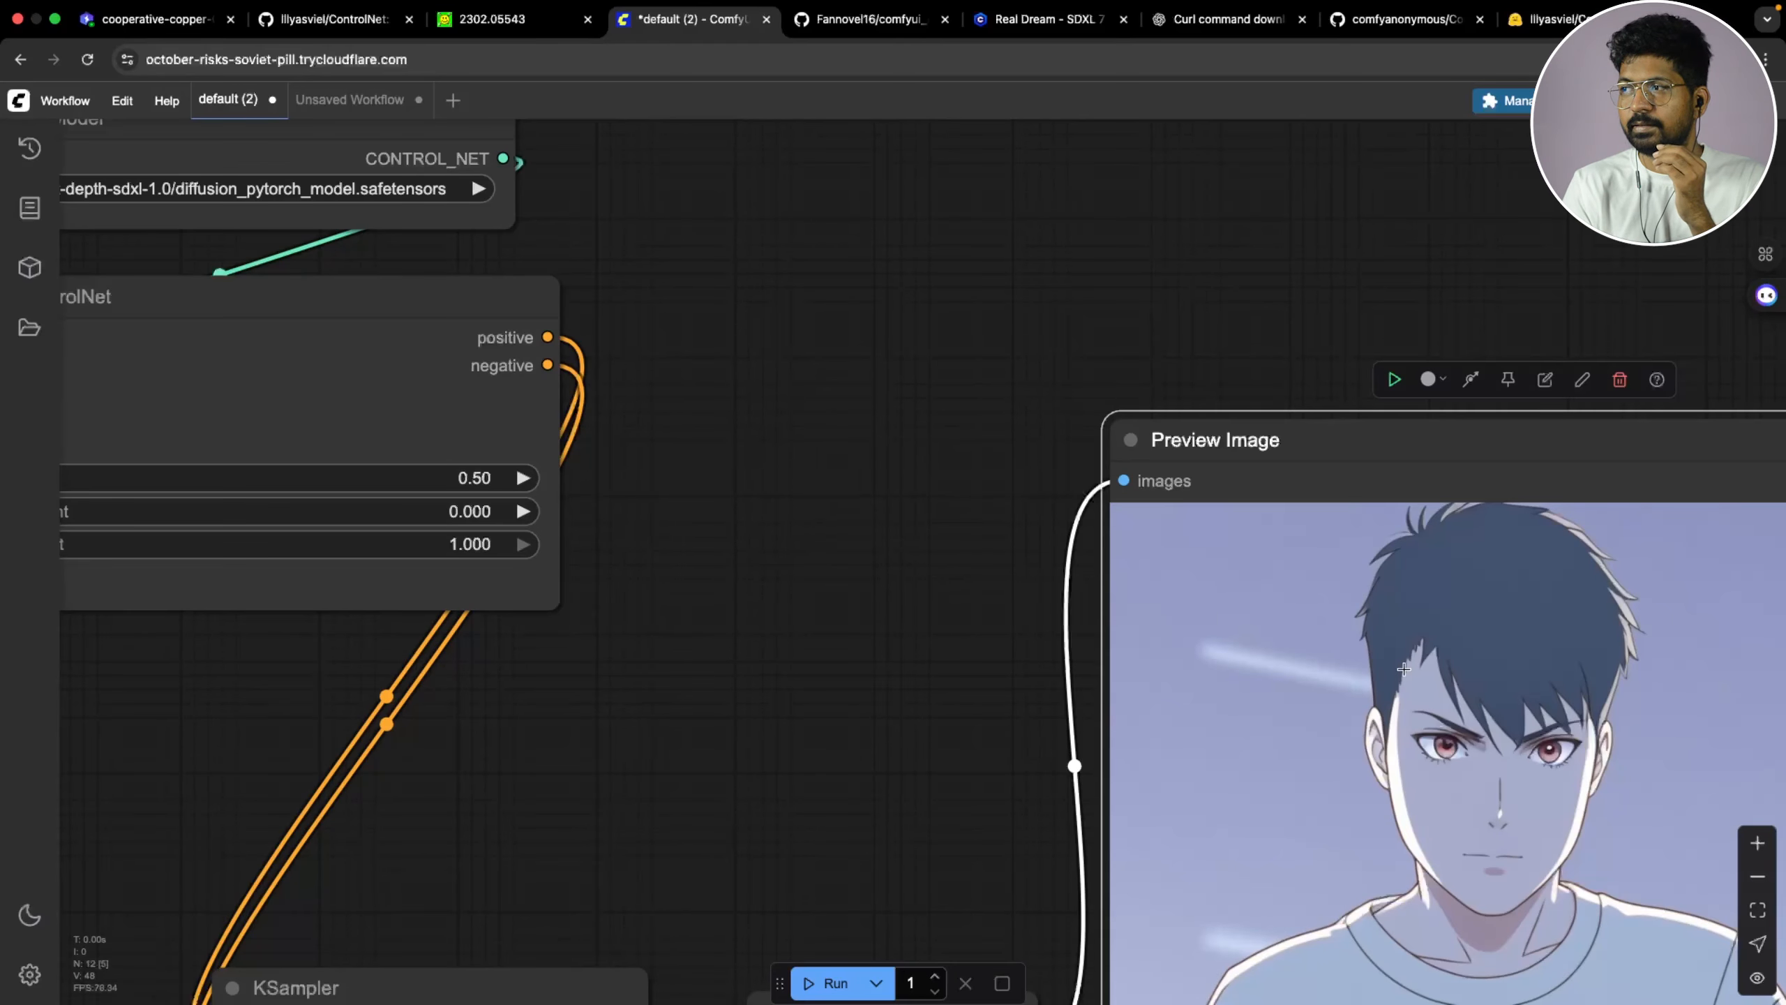
scroll(1403, 669, down, 3)
drag(1103, 700, 951, 630)
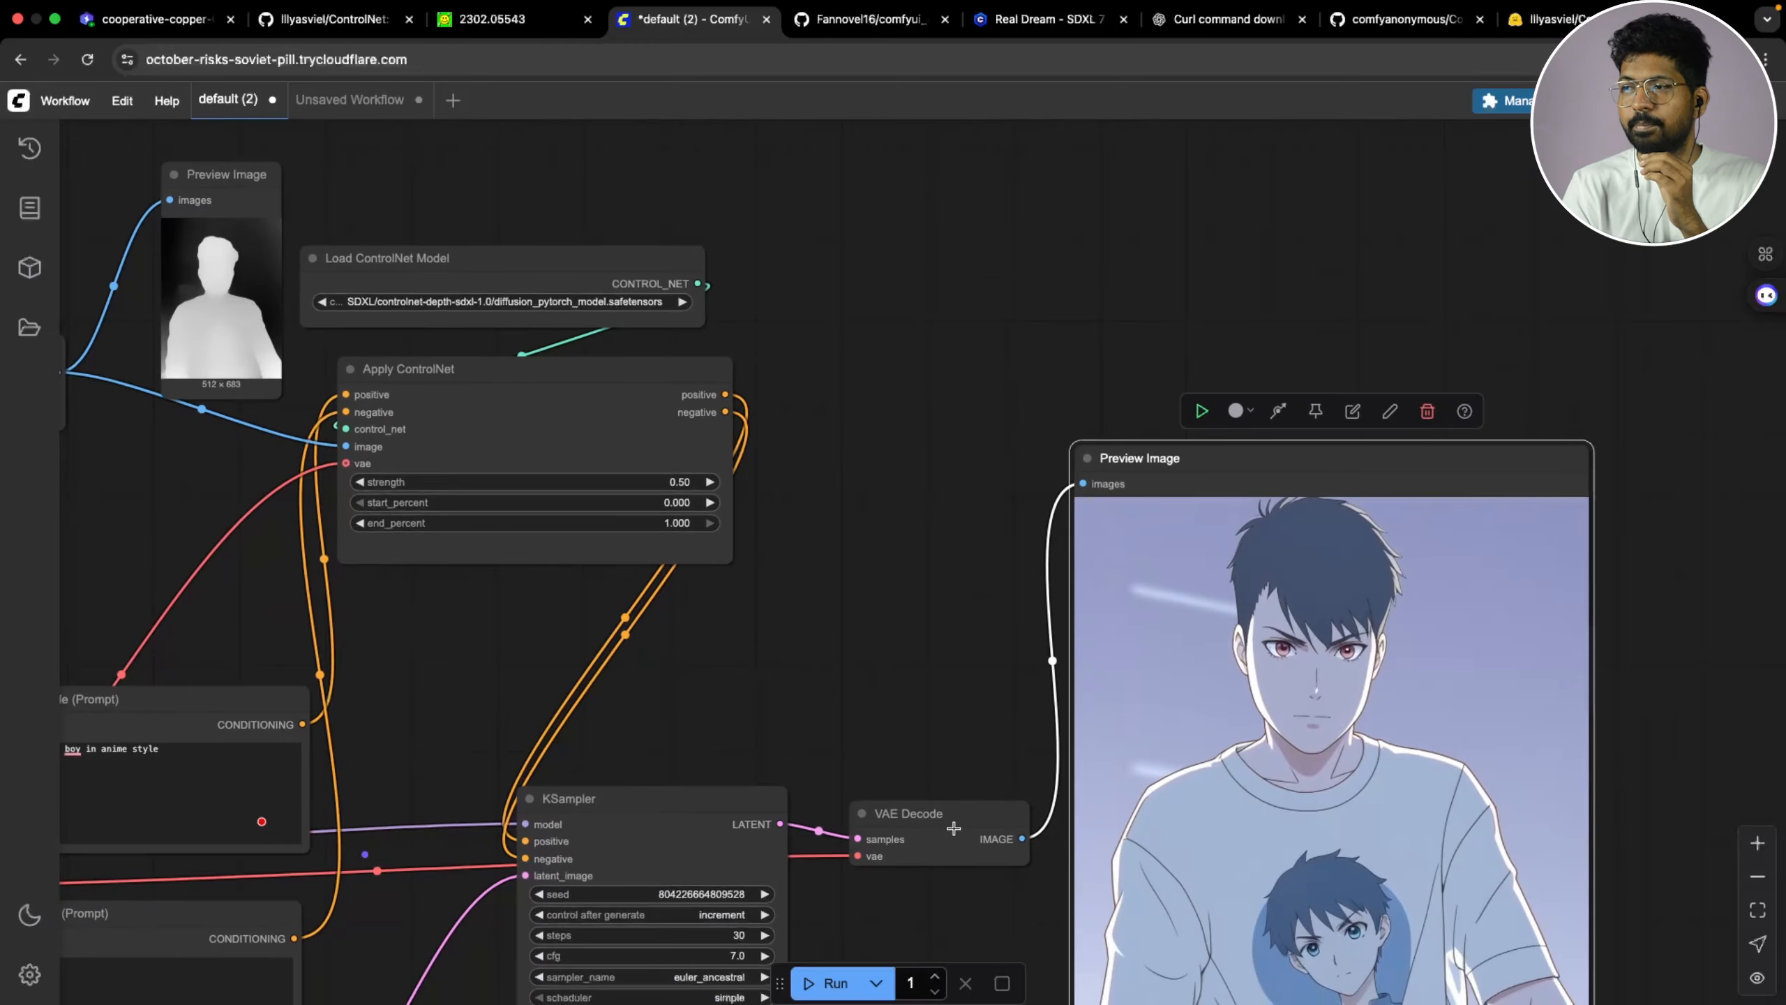
drag(953, 831, 902, 755)
mouse_move(946, 888)
mouse_down()
mouse_move(863, 799)
mouse_move(950, 889)
mouse_up()
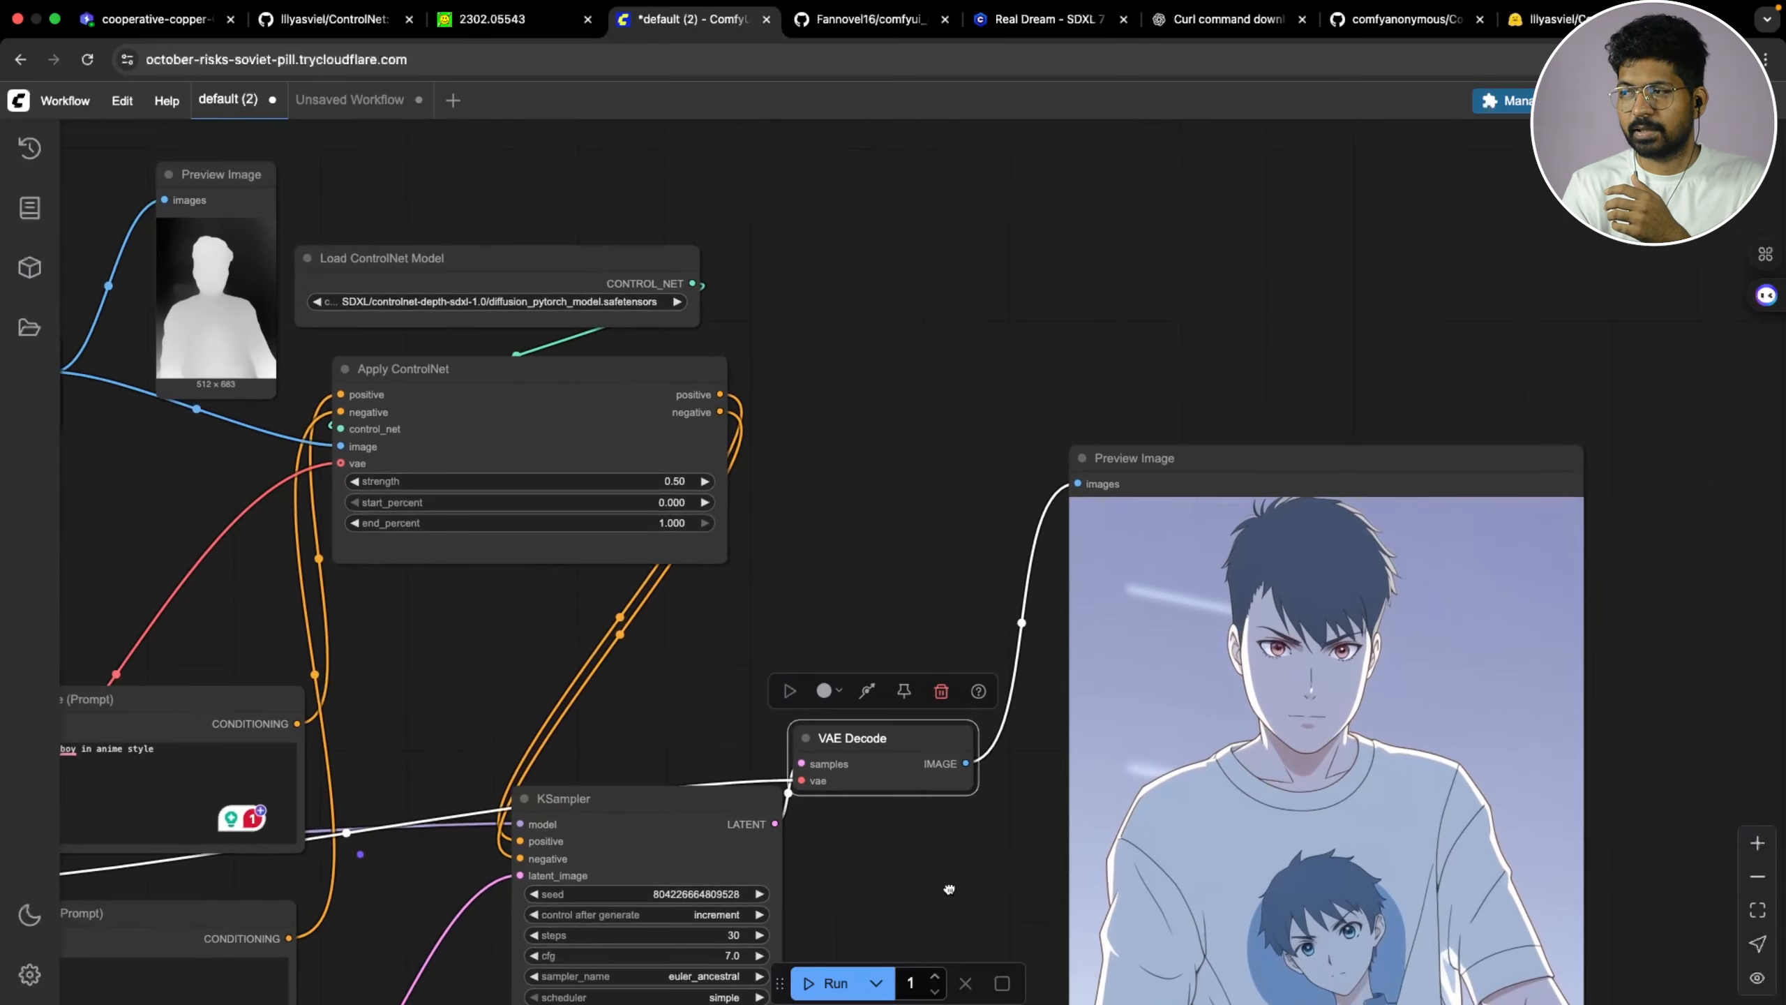
Review the depth map preview up close, and change the AIO Aux Preprocessor's preprocessor to DWPreprocessor
scroll(907, 601, up, 4)
drag(837, 571, 1260, 746)
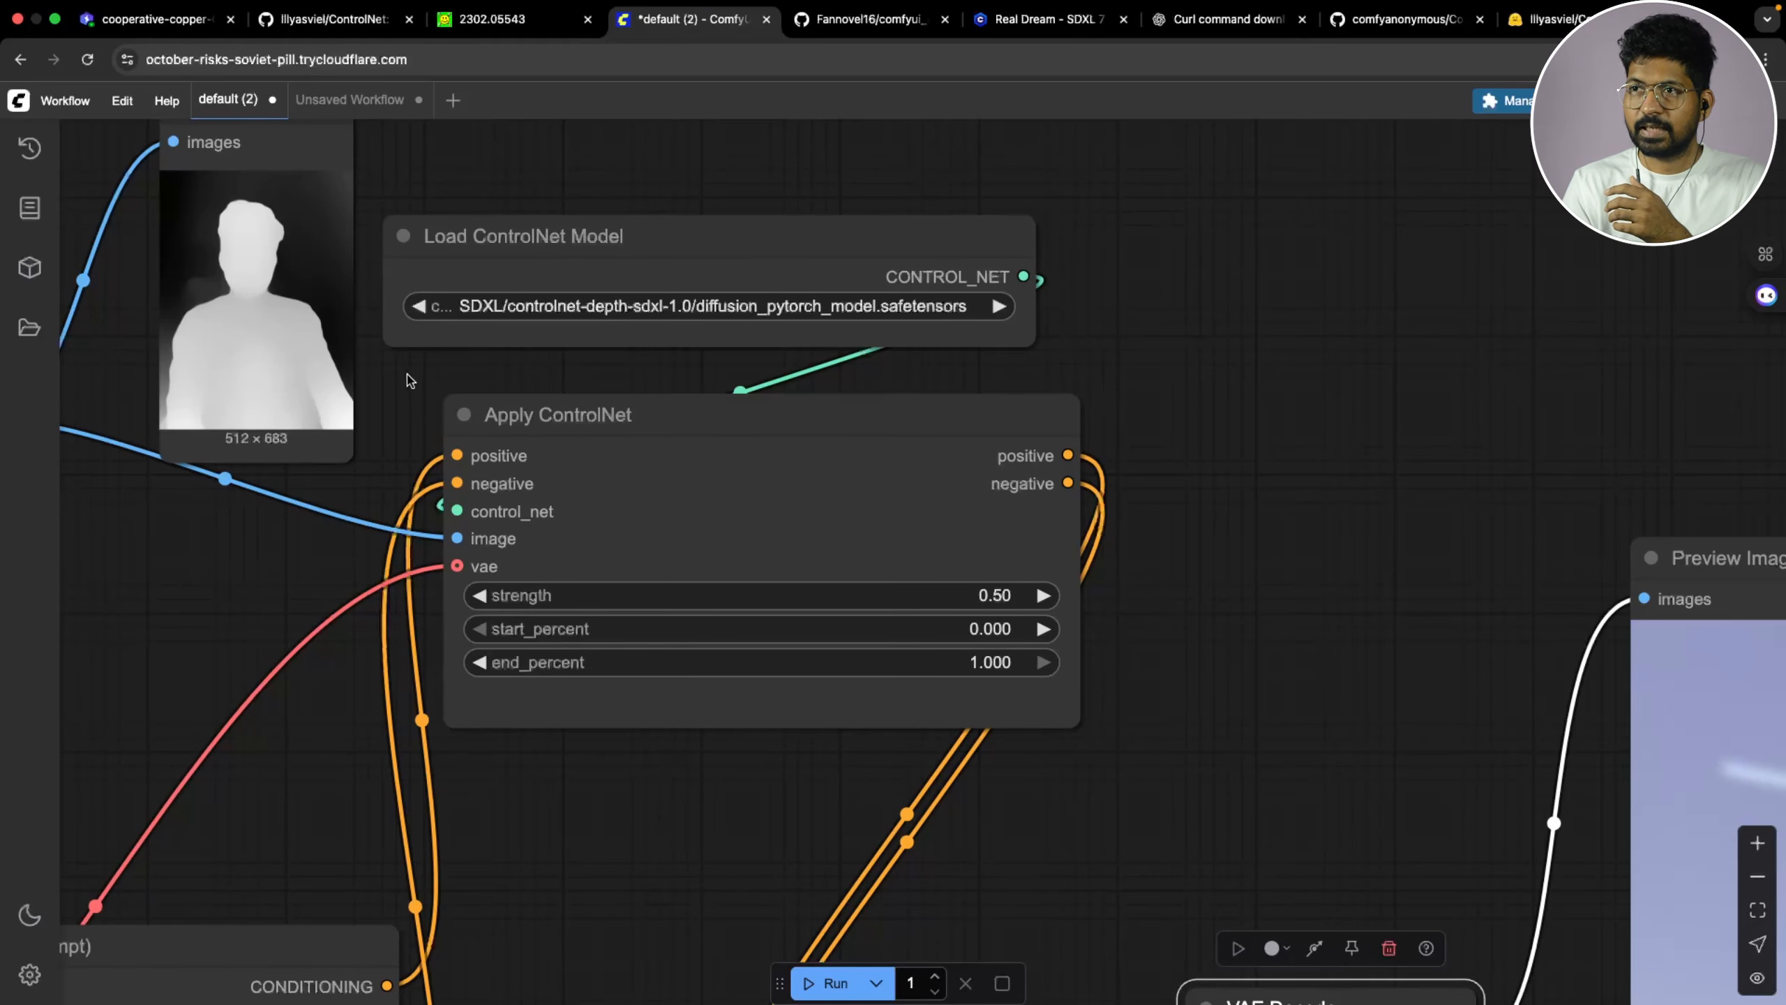
drag(410, 381, 646, 533)
scroll(511, 462, up, 5)
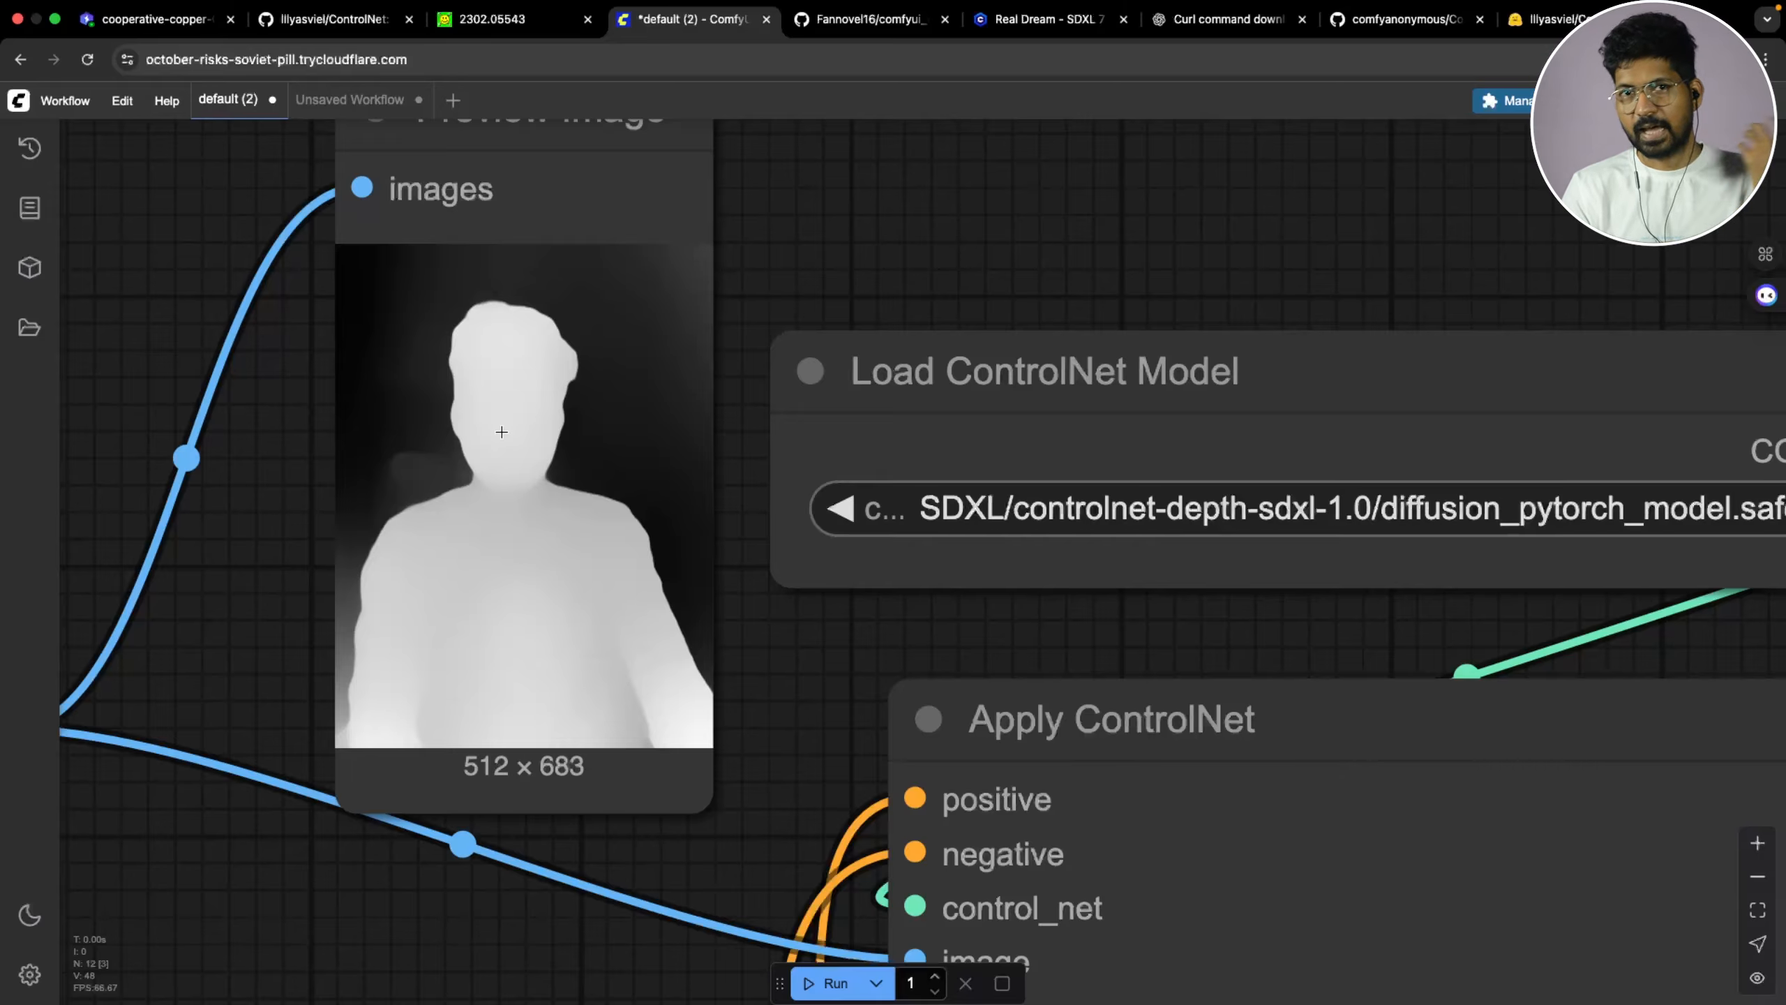
scroll(747, 668, down, 5)
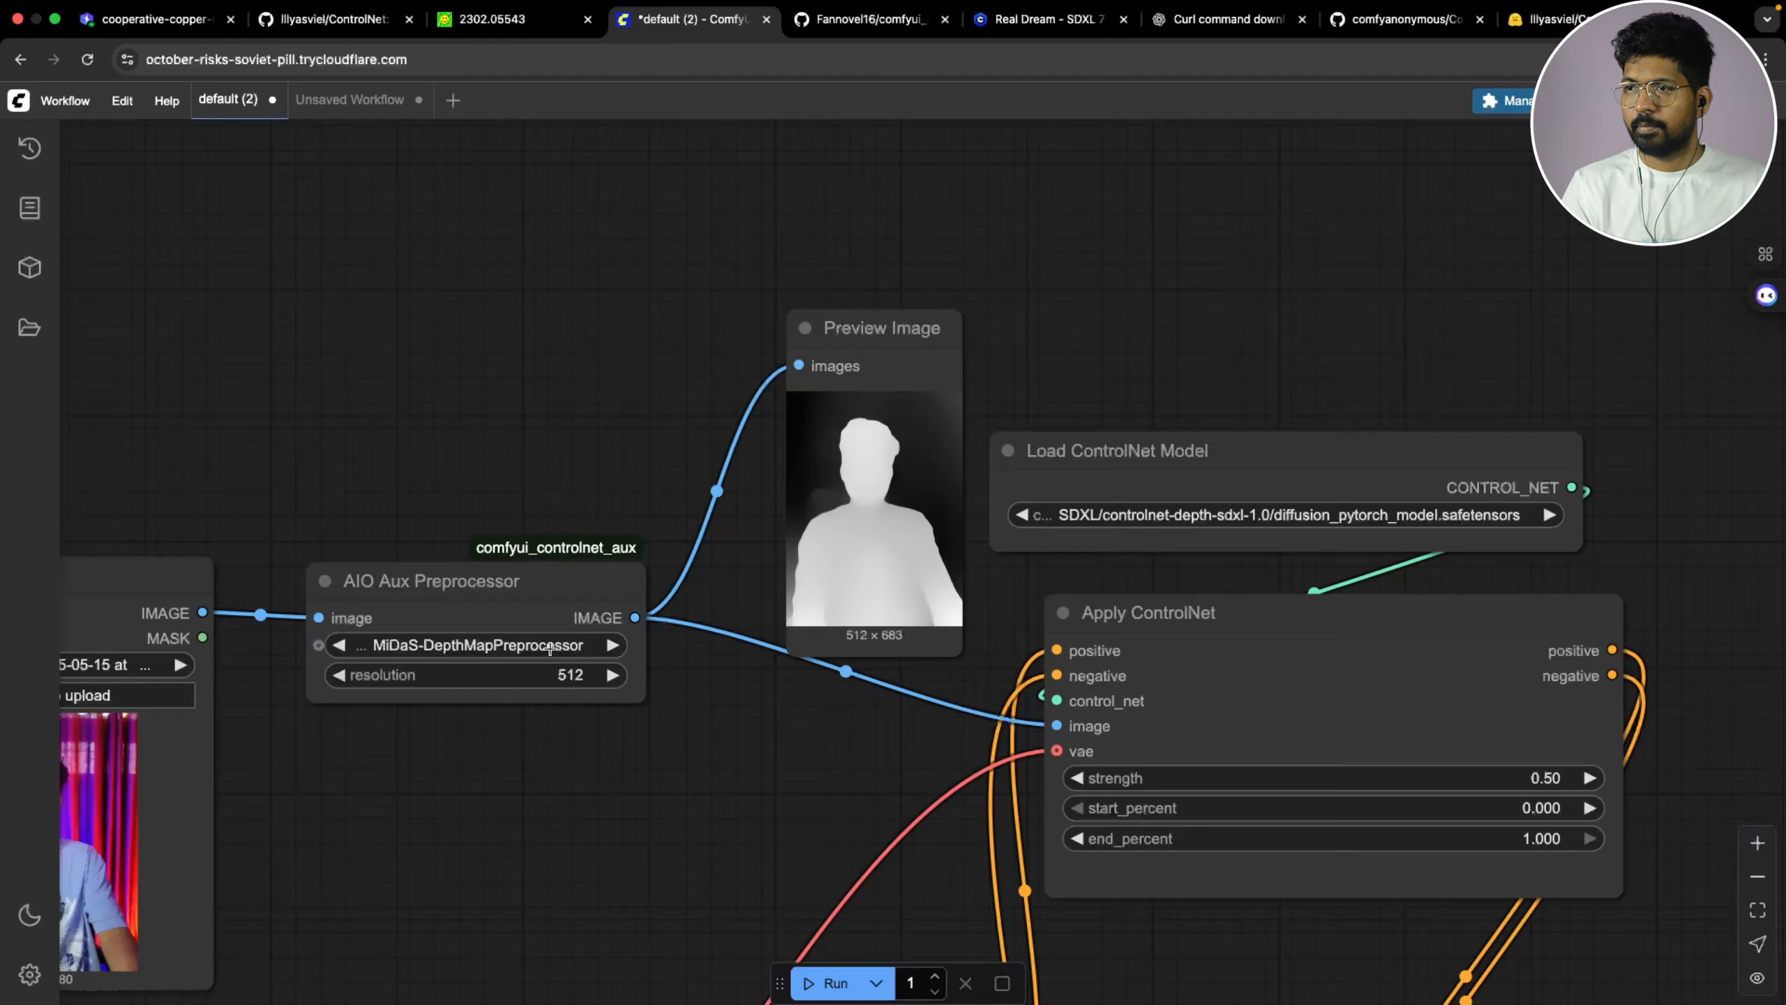
click(549, 646)
scroll(598, 849, down, 1)
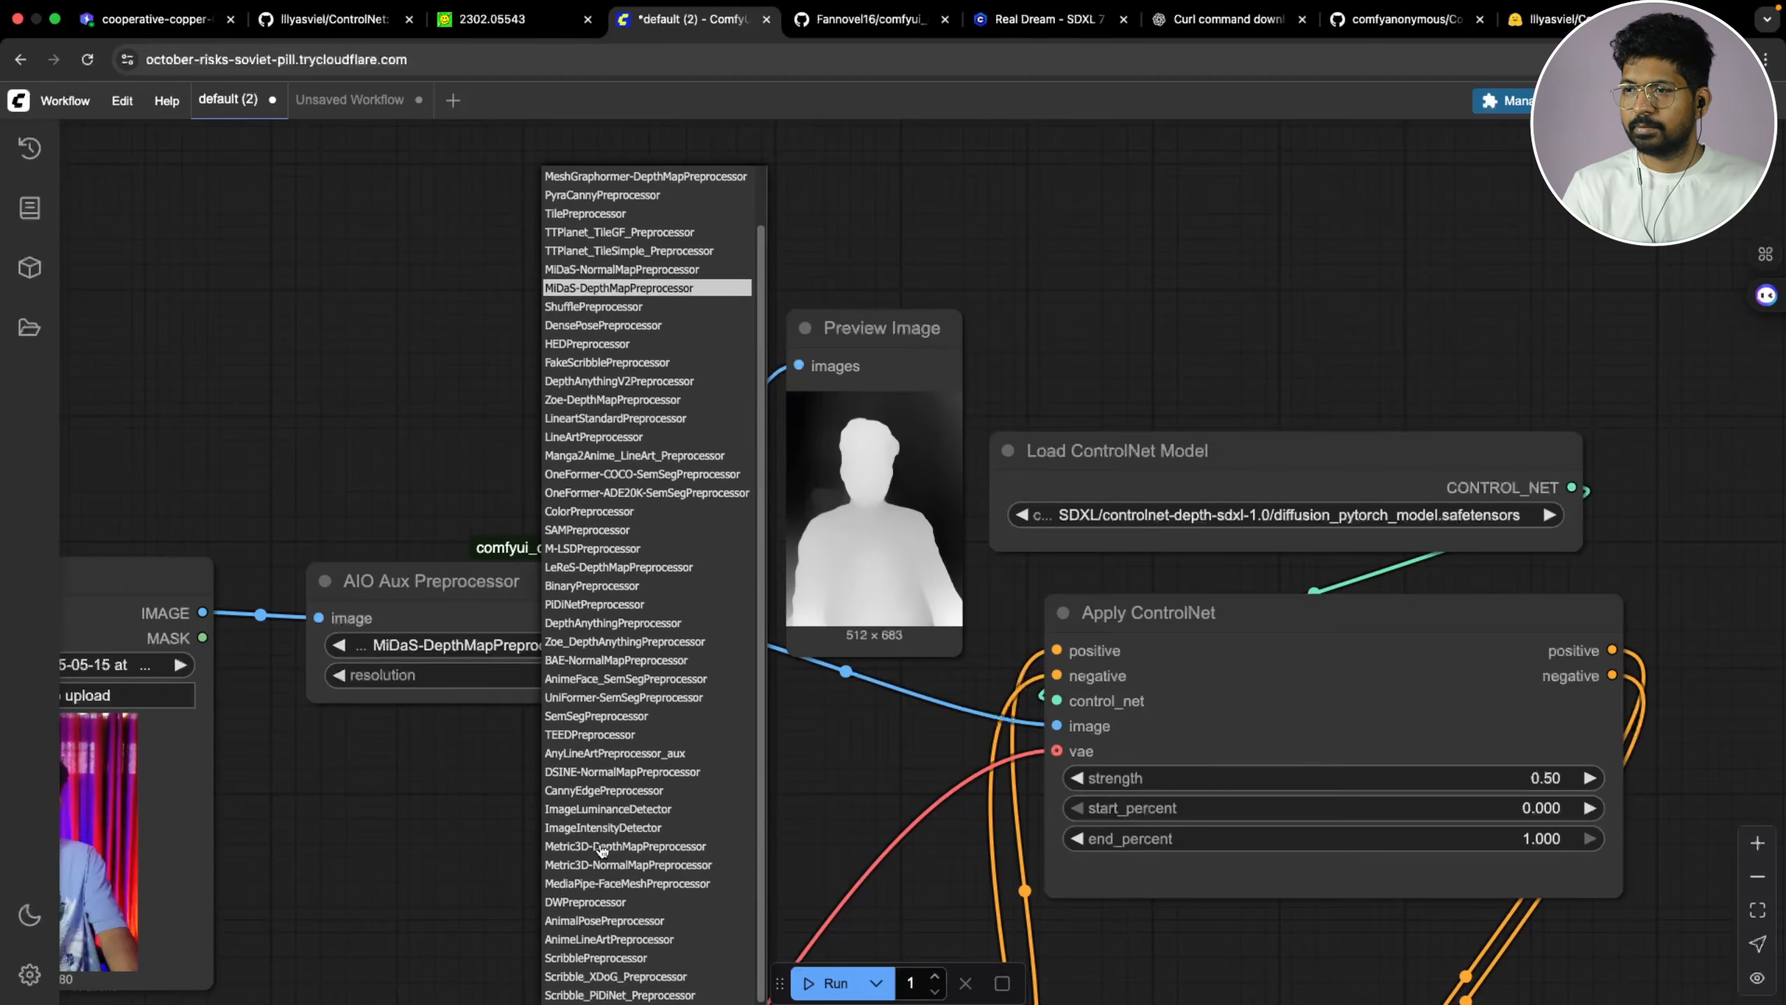
click(600, 903)
scroll(1026, 591, down, 3)
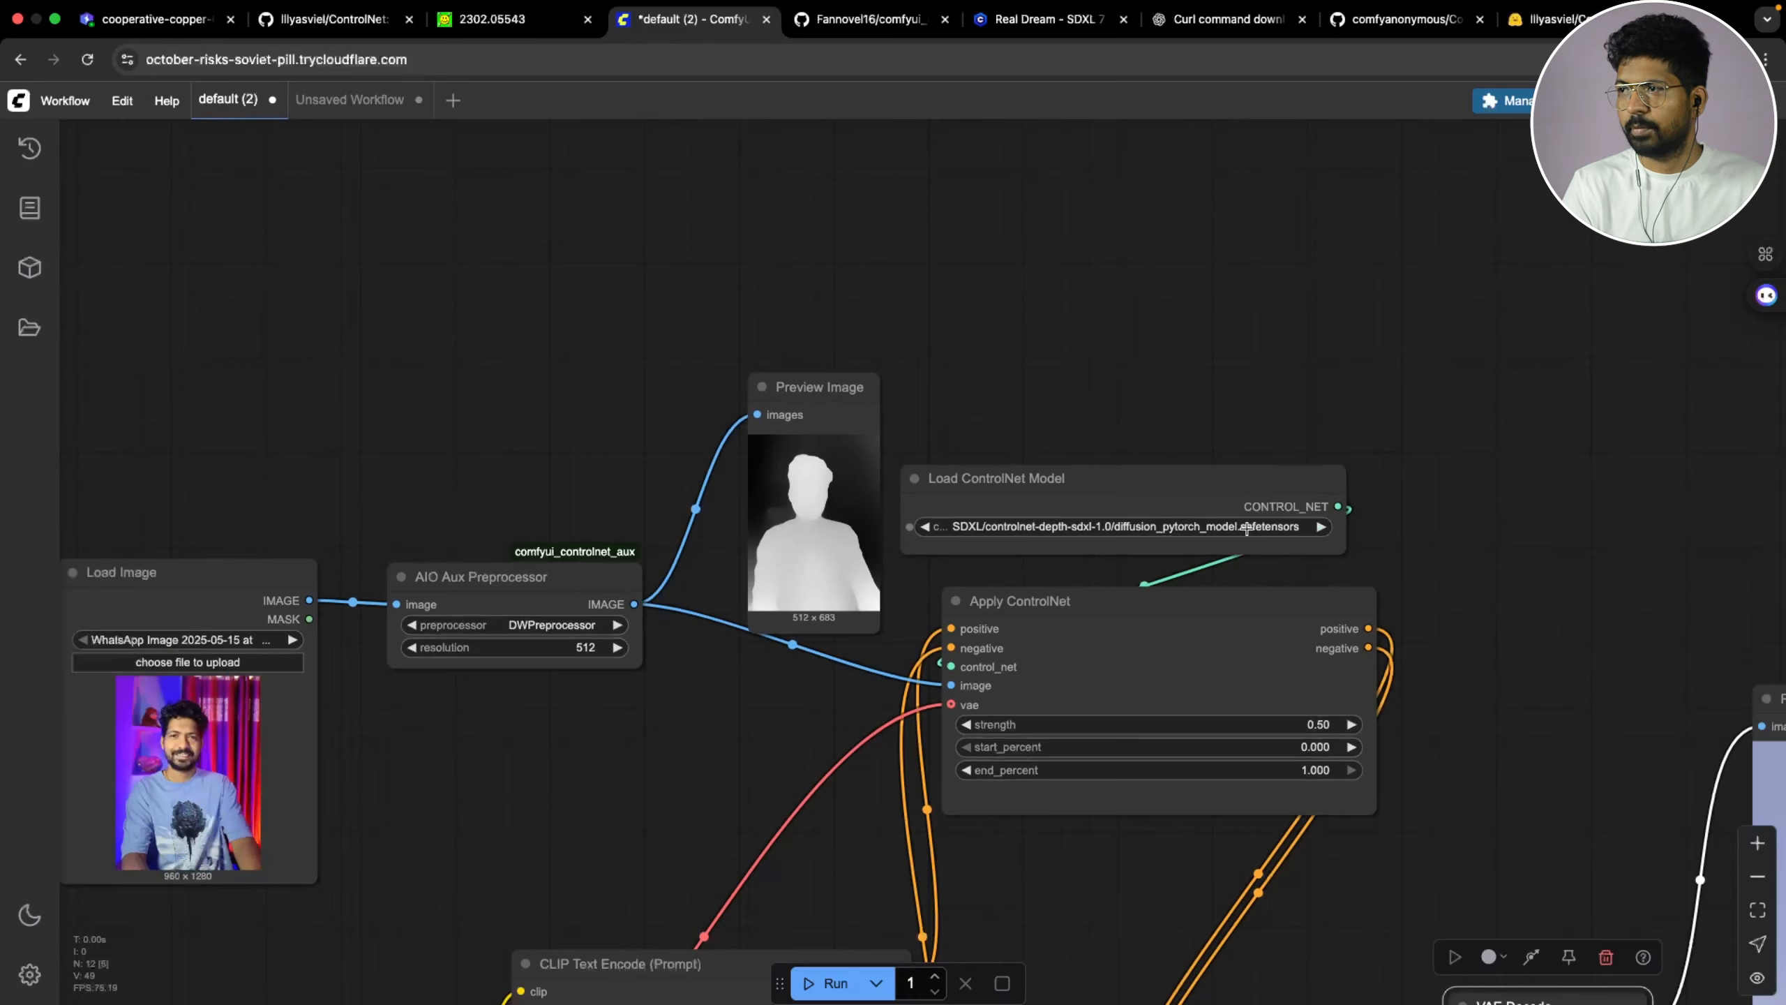
Load the ControlNet model SDXL/controlnet-union-sdxl-1.0/diffusion_pytorch_model_promax.safetensors in the Load ControlNet Model node
click(1246, 529)
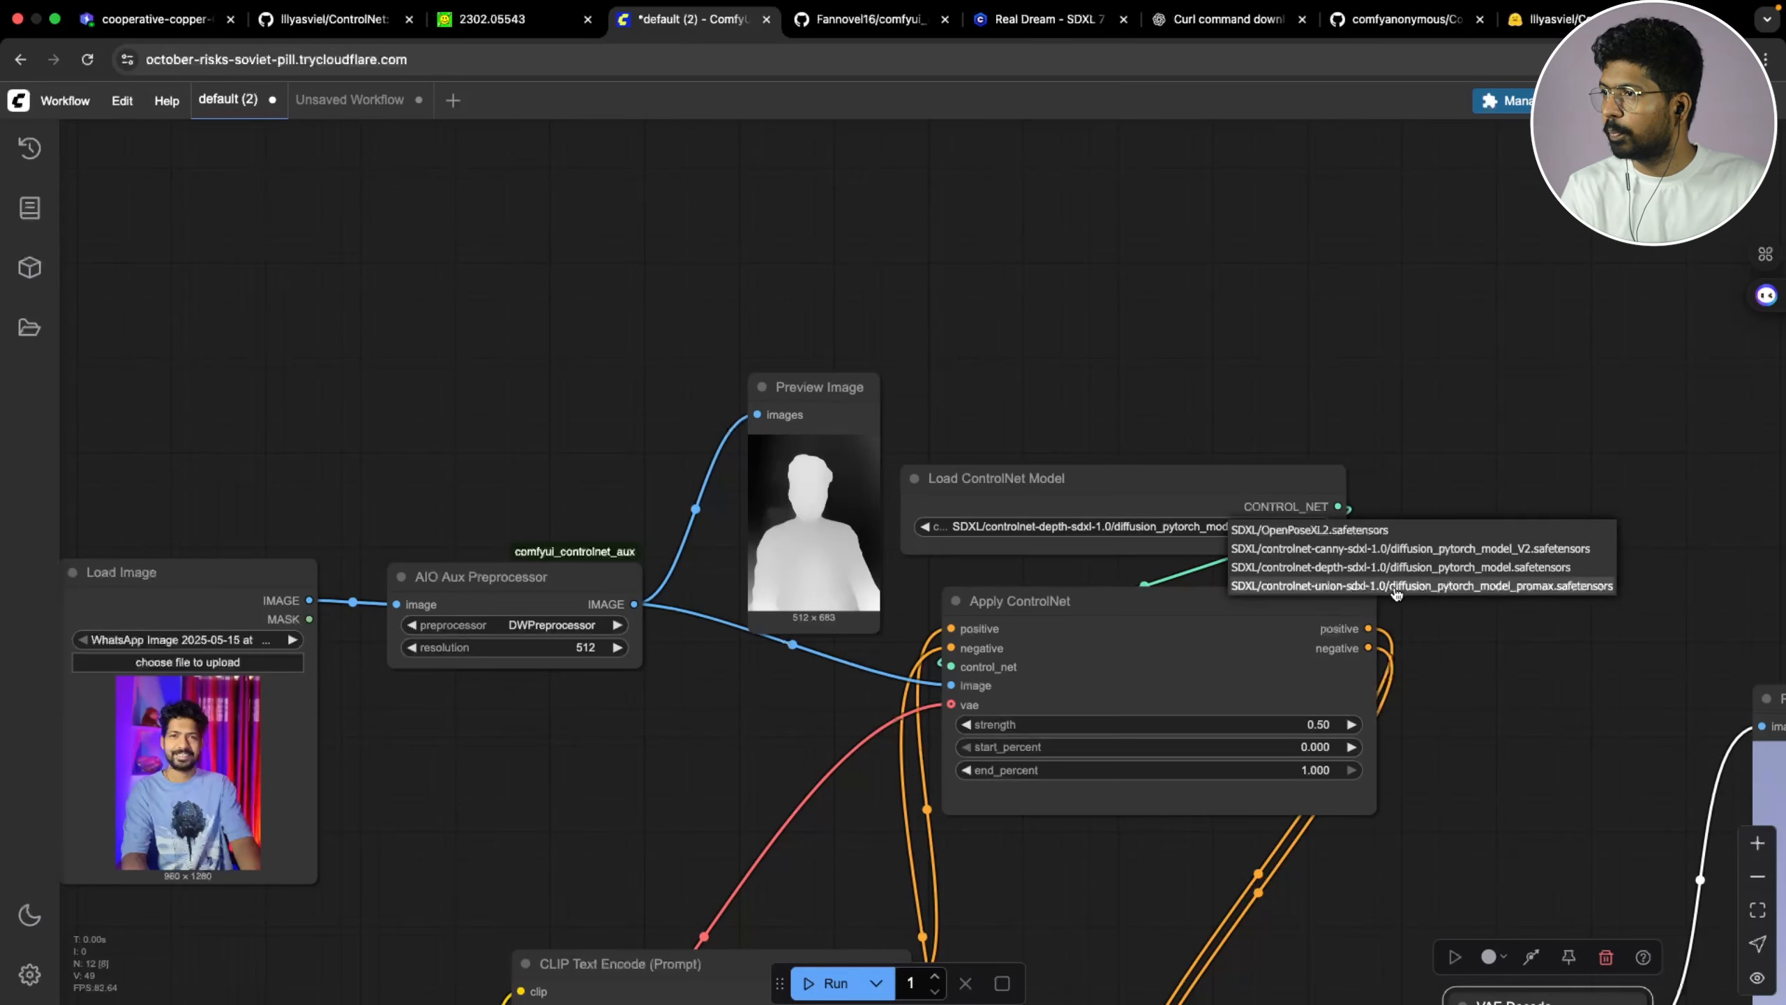
click(1349, 588)
drag(1507, 742, 1337, 710)
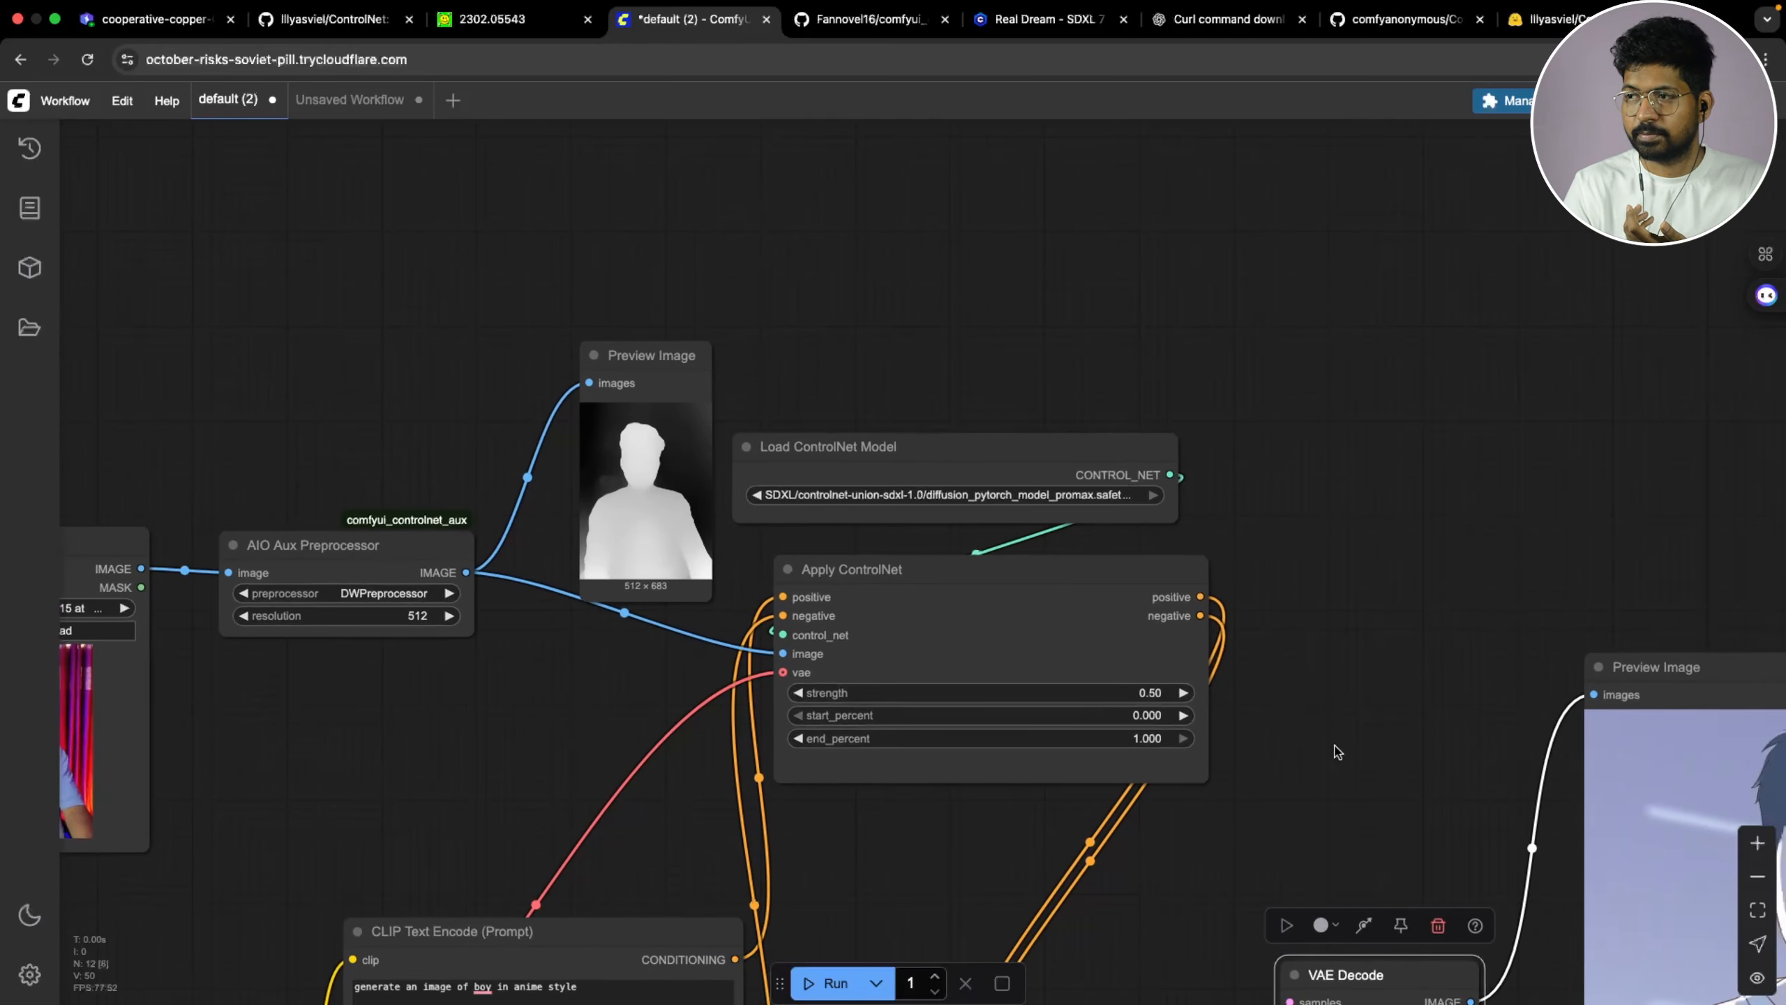
Run the workflow with DWPreprocessor and the union ControlNet model, following its progress across the nodes
click(832, 983)
scroll(1341, 635, down, 5)
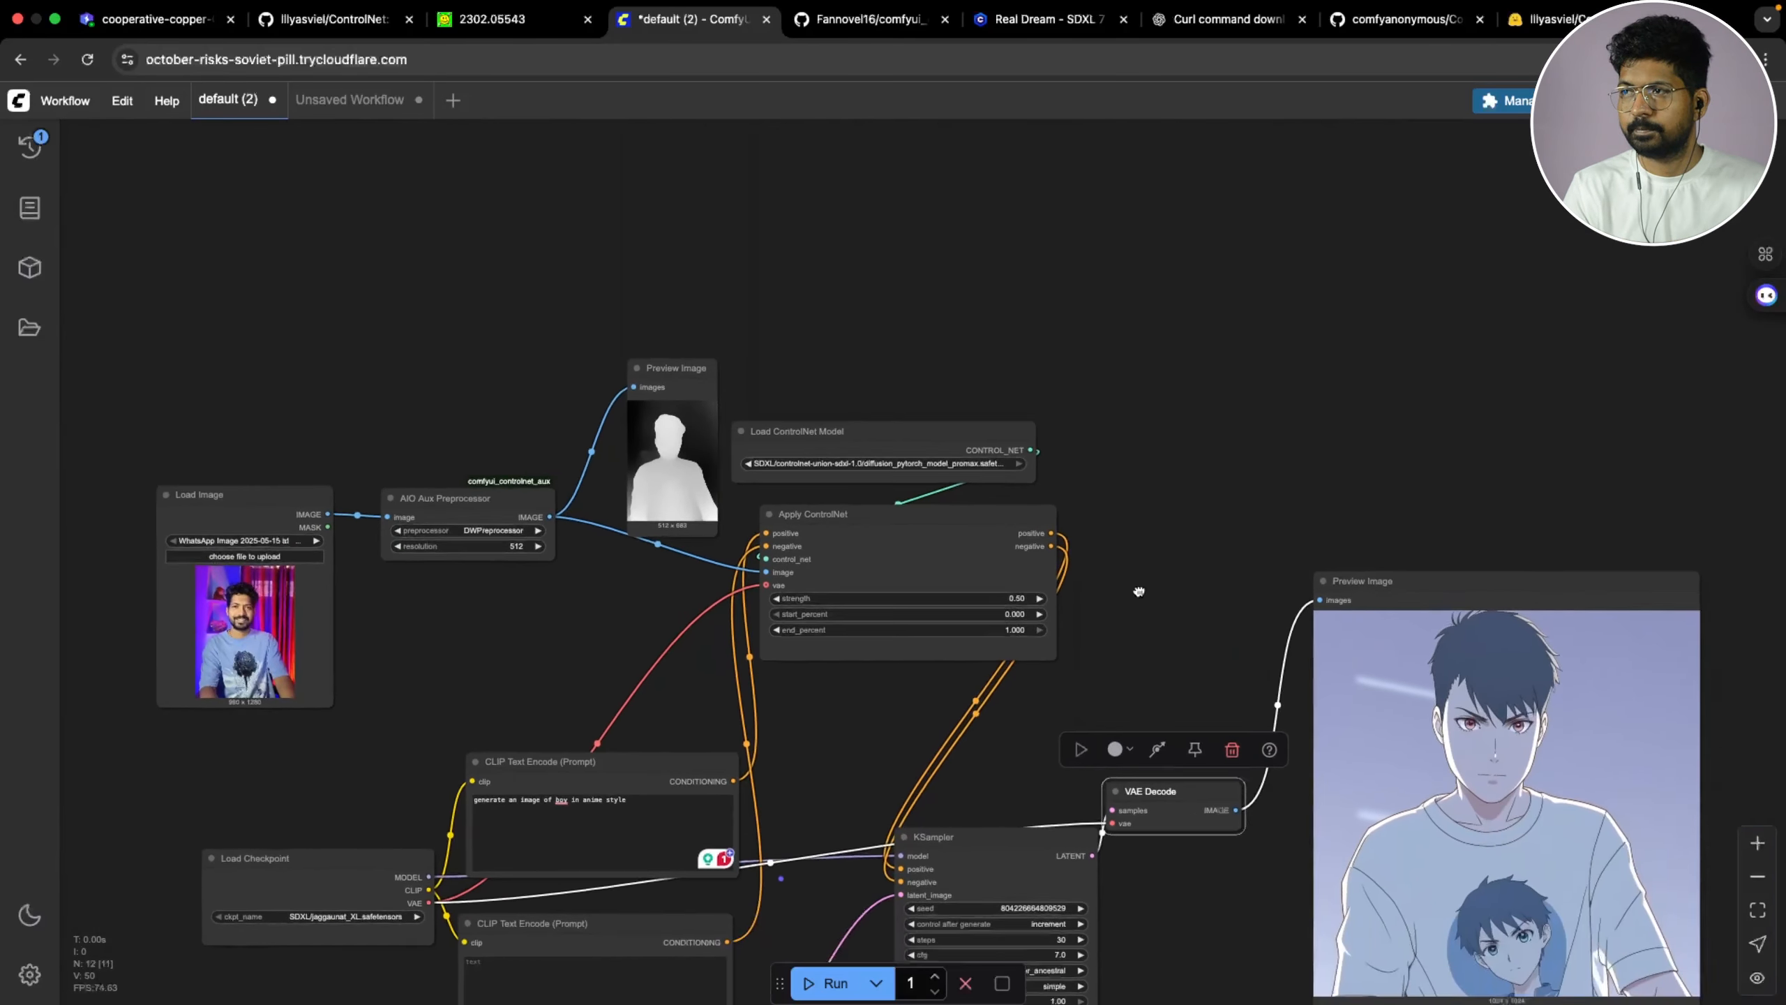
scroll(1083, 485, up, 3)
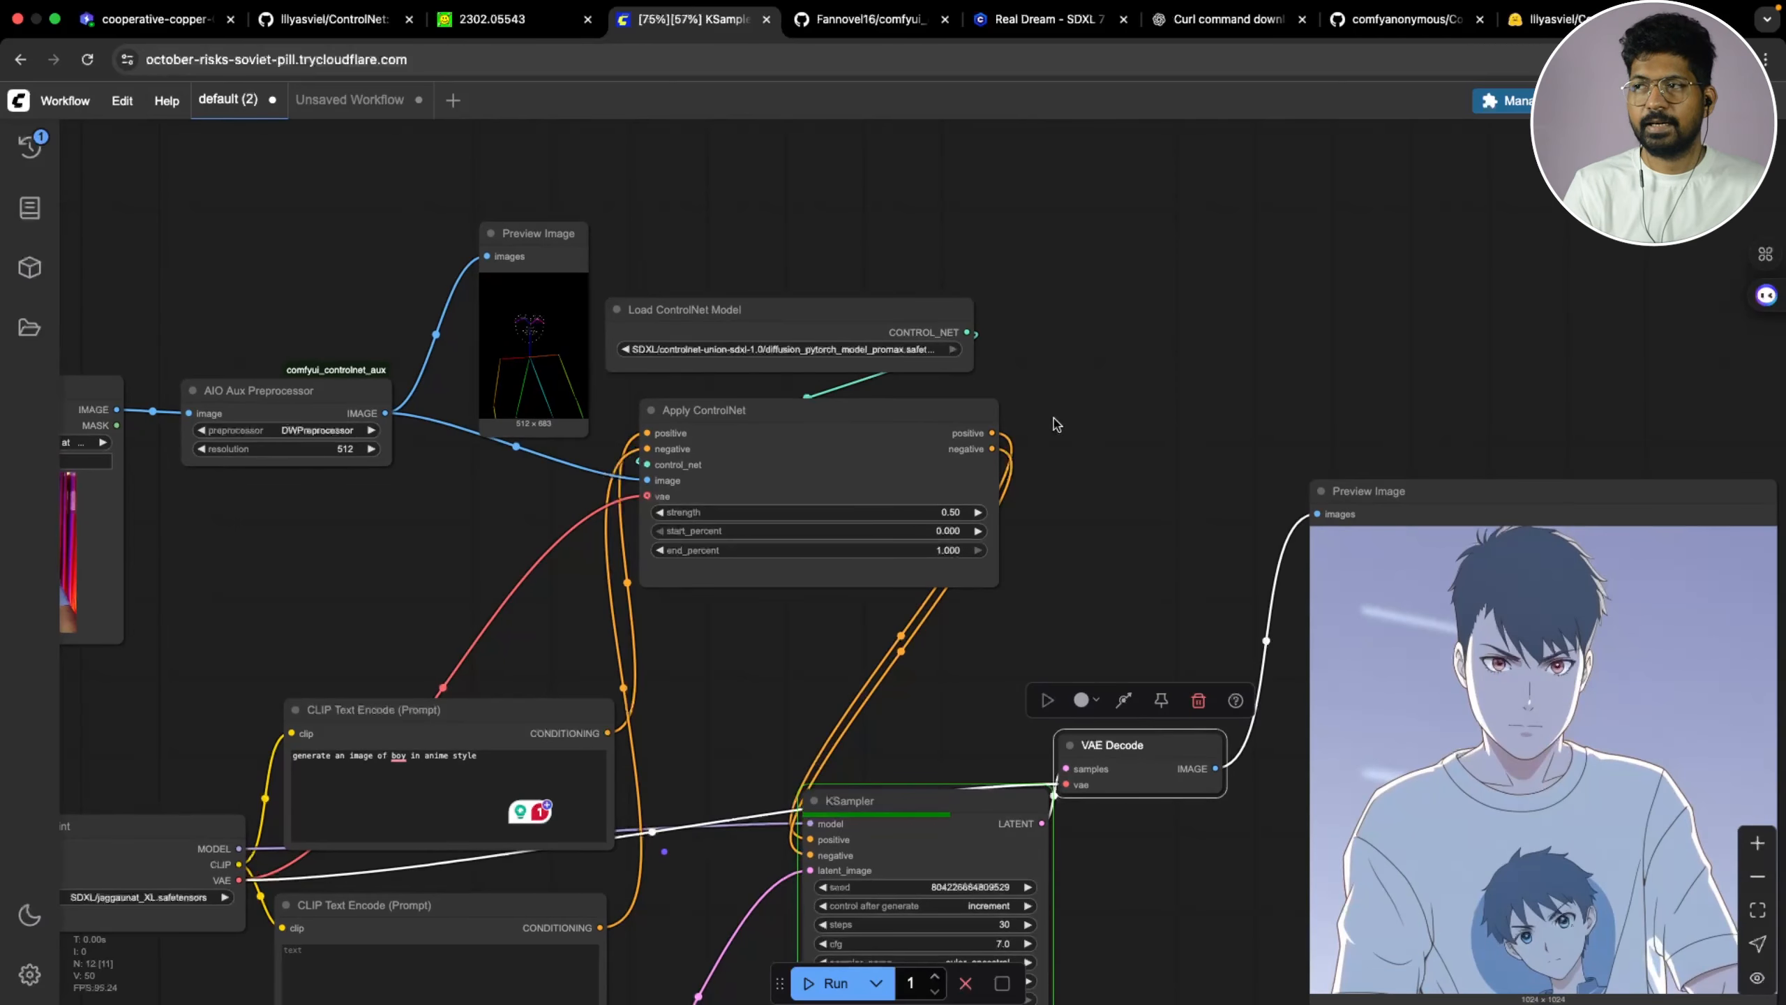
scroll(1062, 433, down, 3)
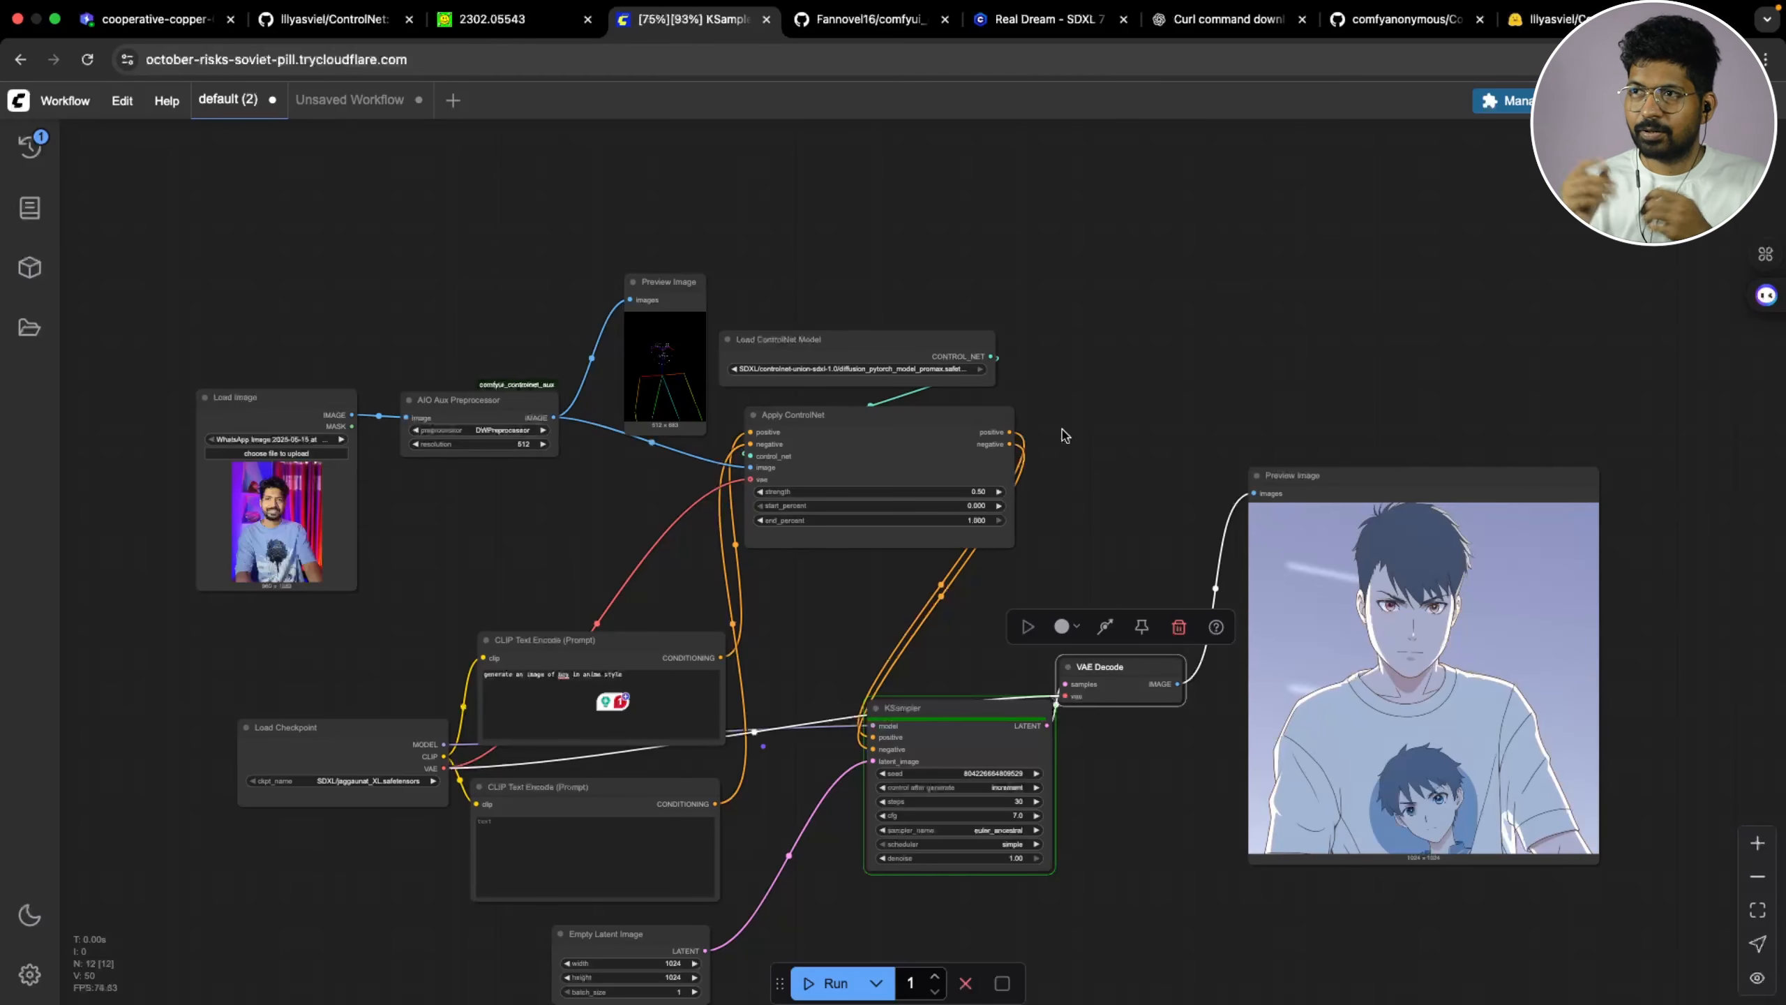
scroll(534, 465, up, 3)
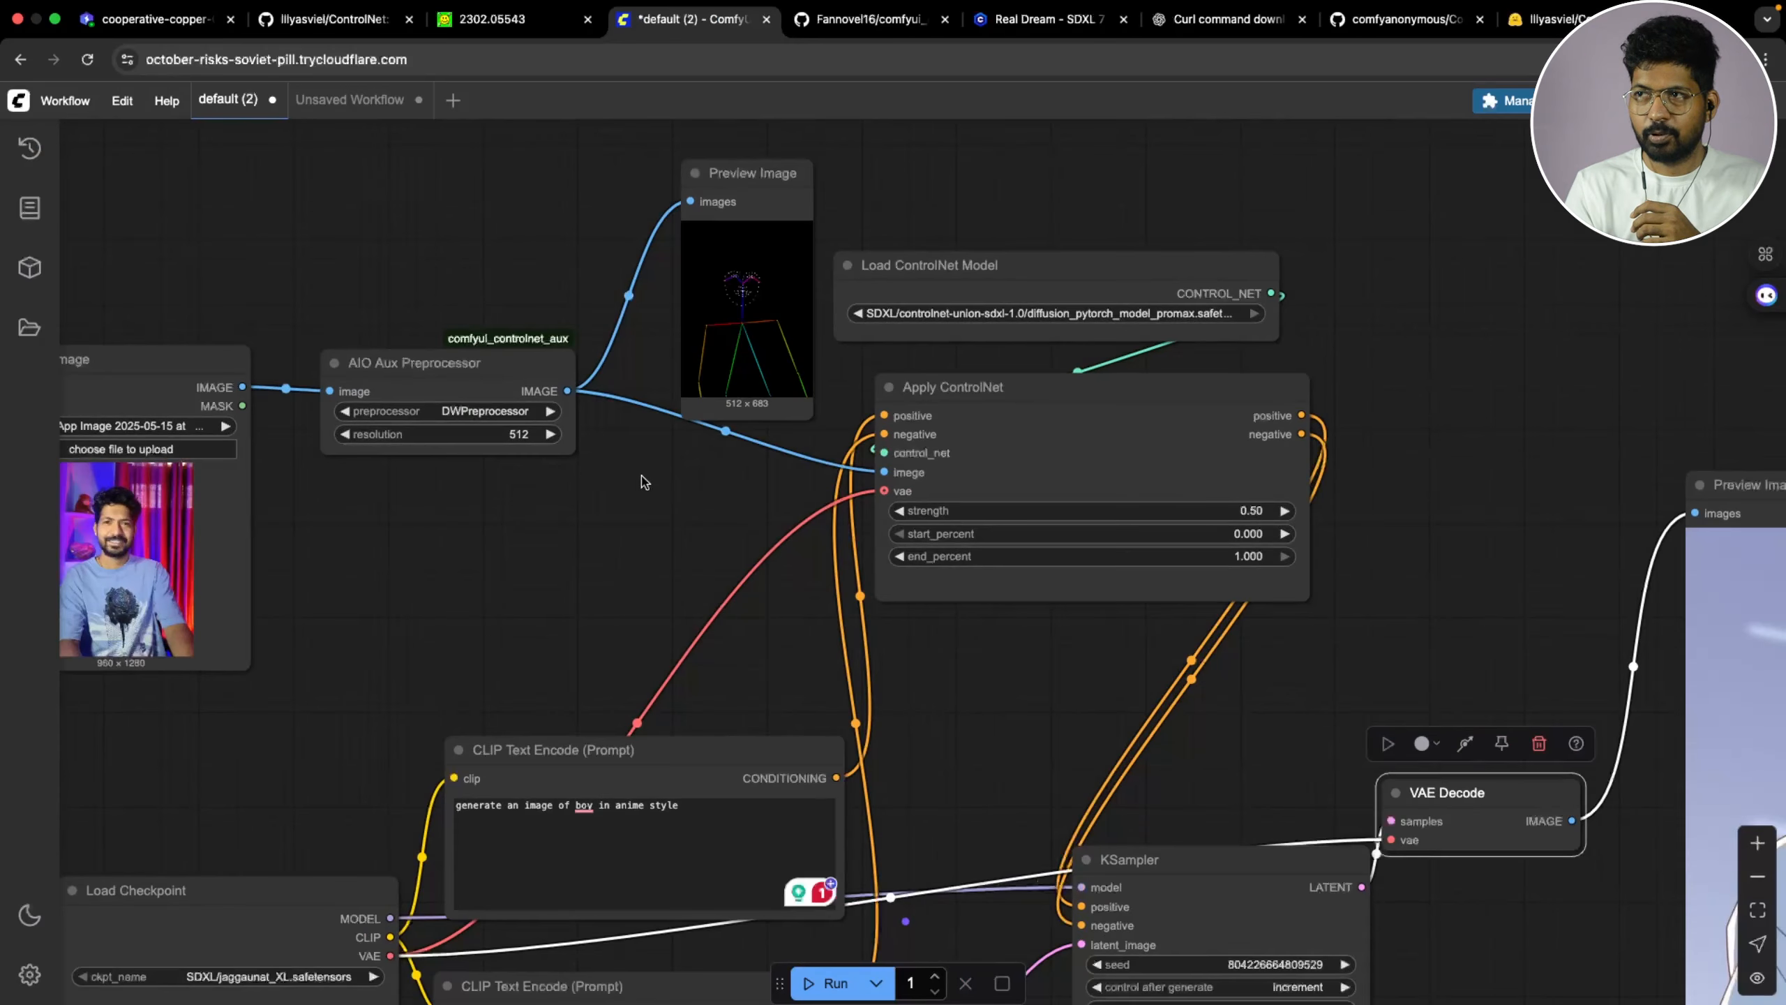
Compare the generated anime image with the source photo and the pose skeleton preview, and review the ControlNet nodes
scroll(642, 483, right, 3)
scroll(641, 483, up, 2)
scroll(1306, 588, down, 5)
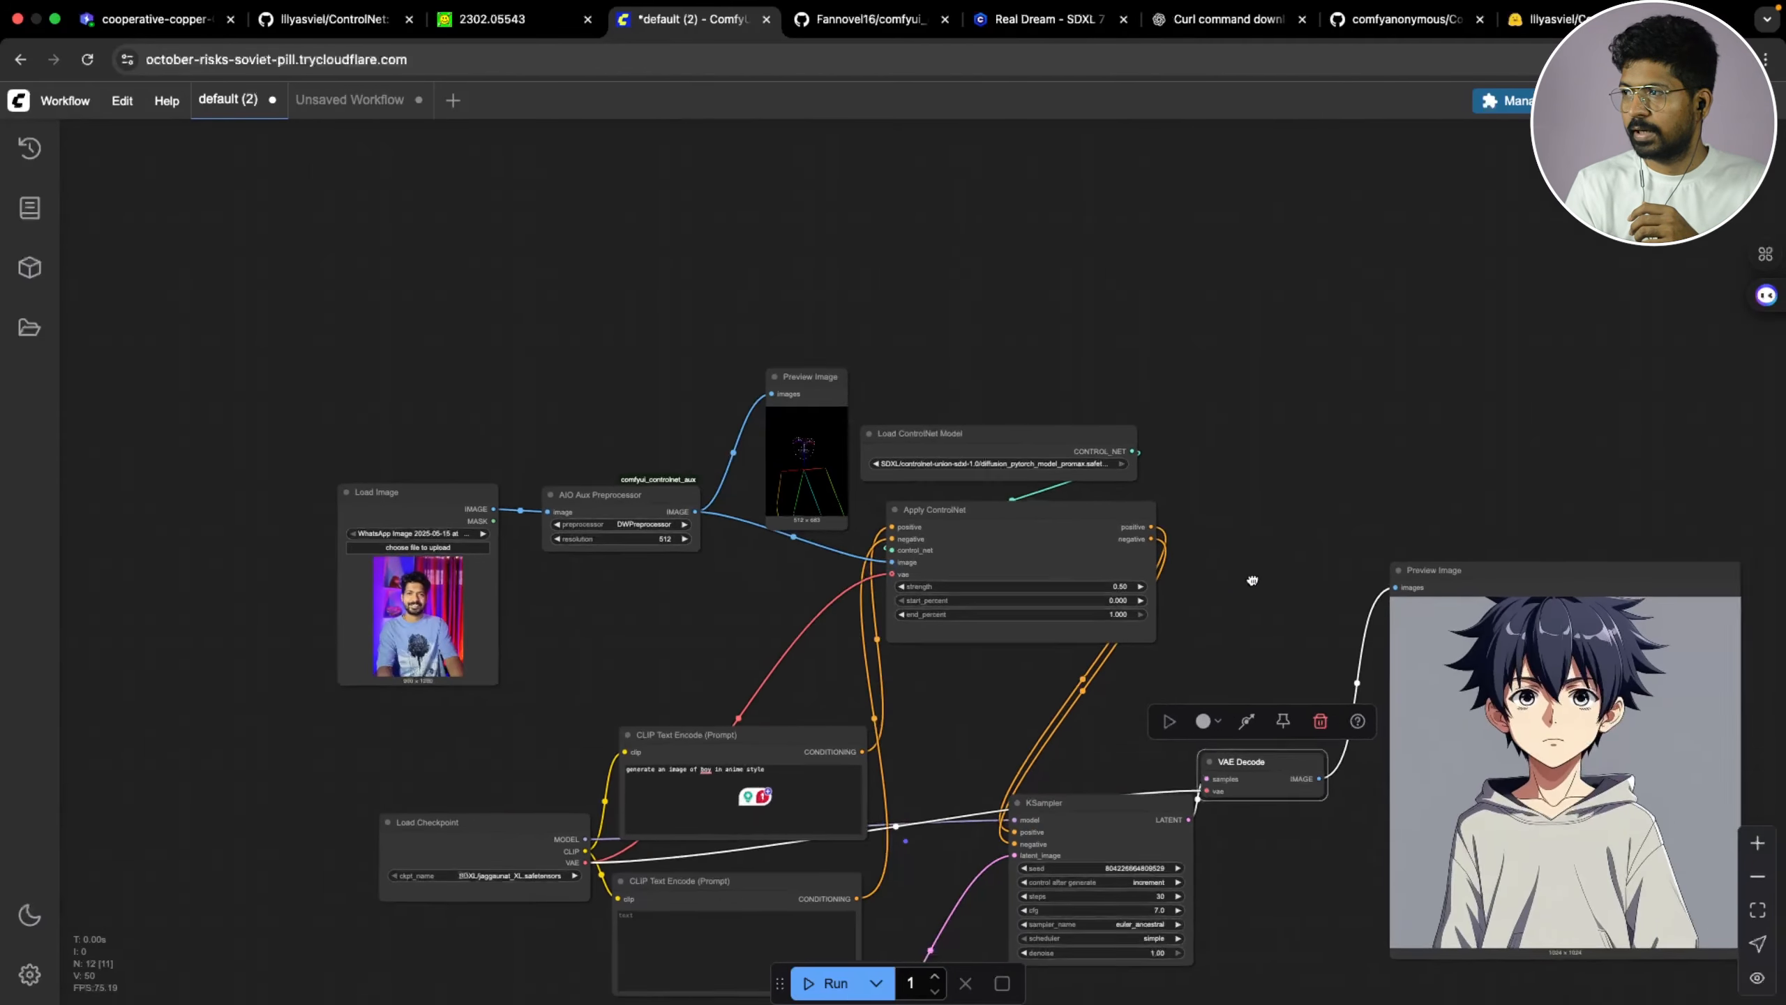
scroll(1249, 574, right, 3)
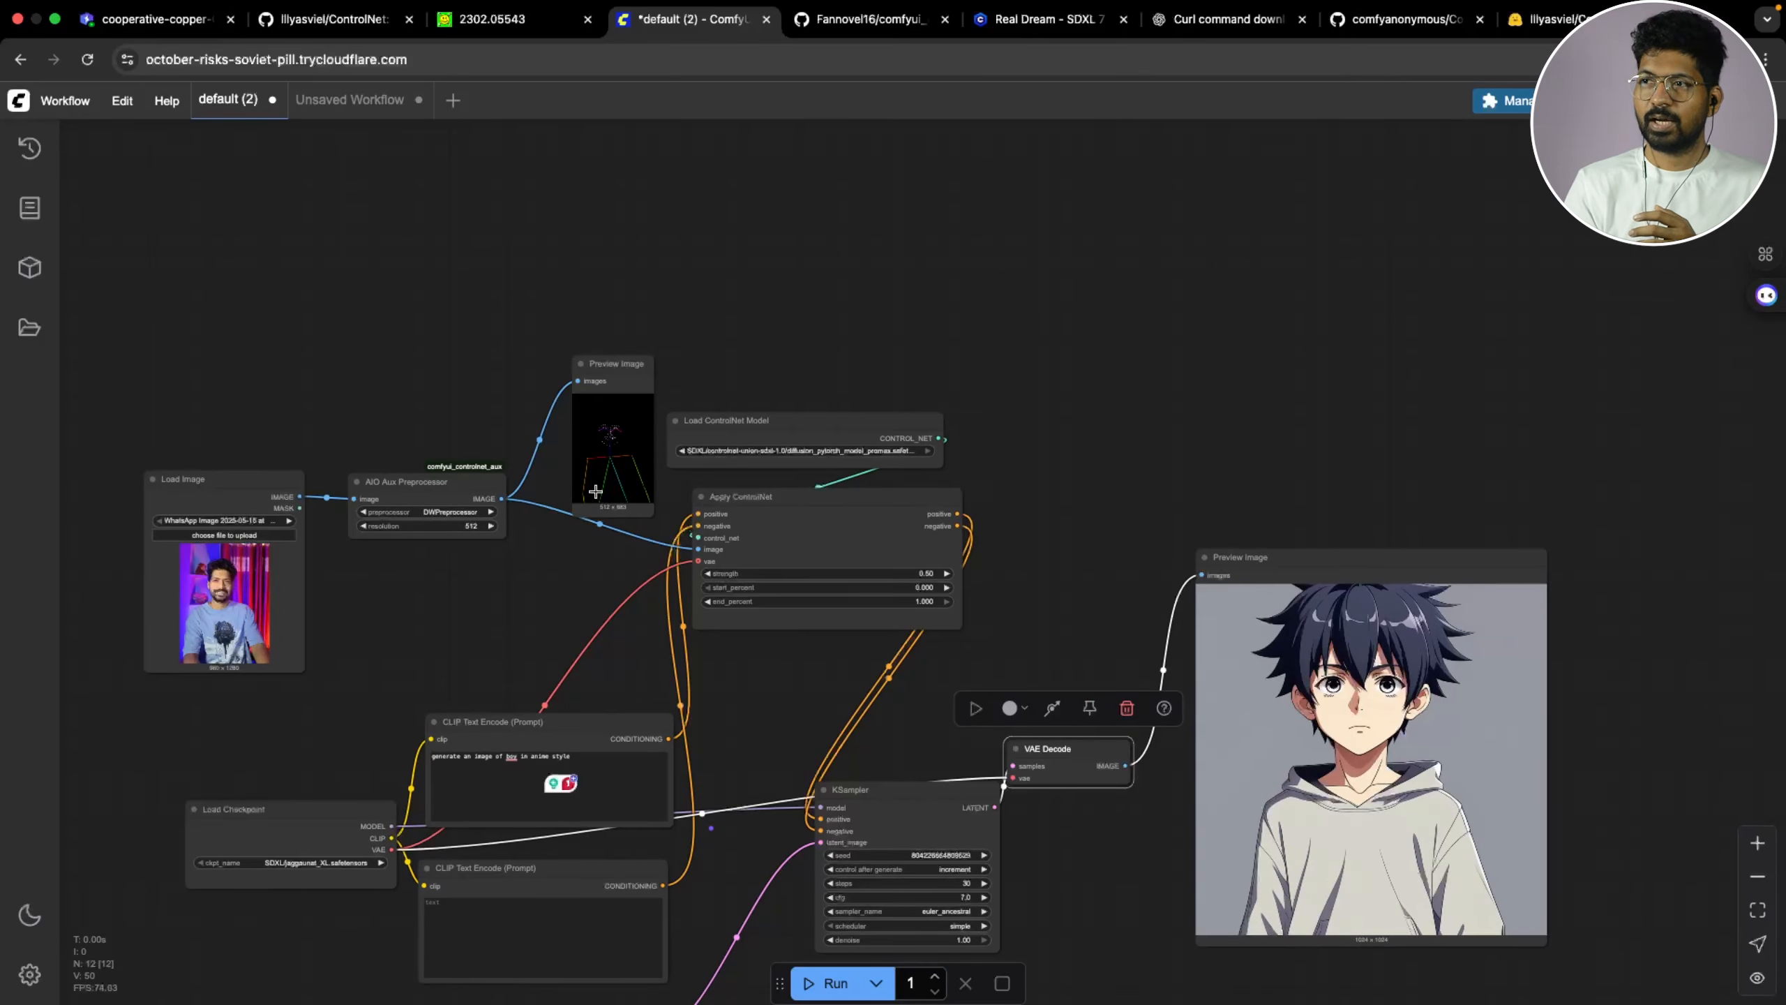
scroll(955, 498, up, 2)
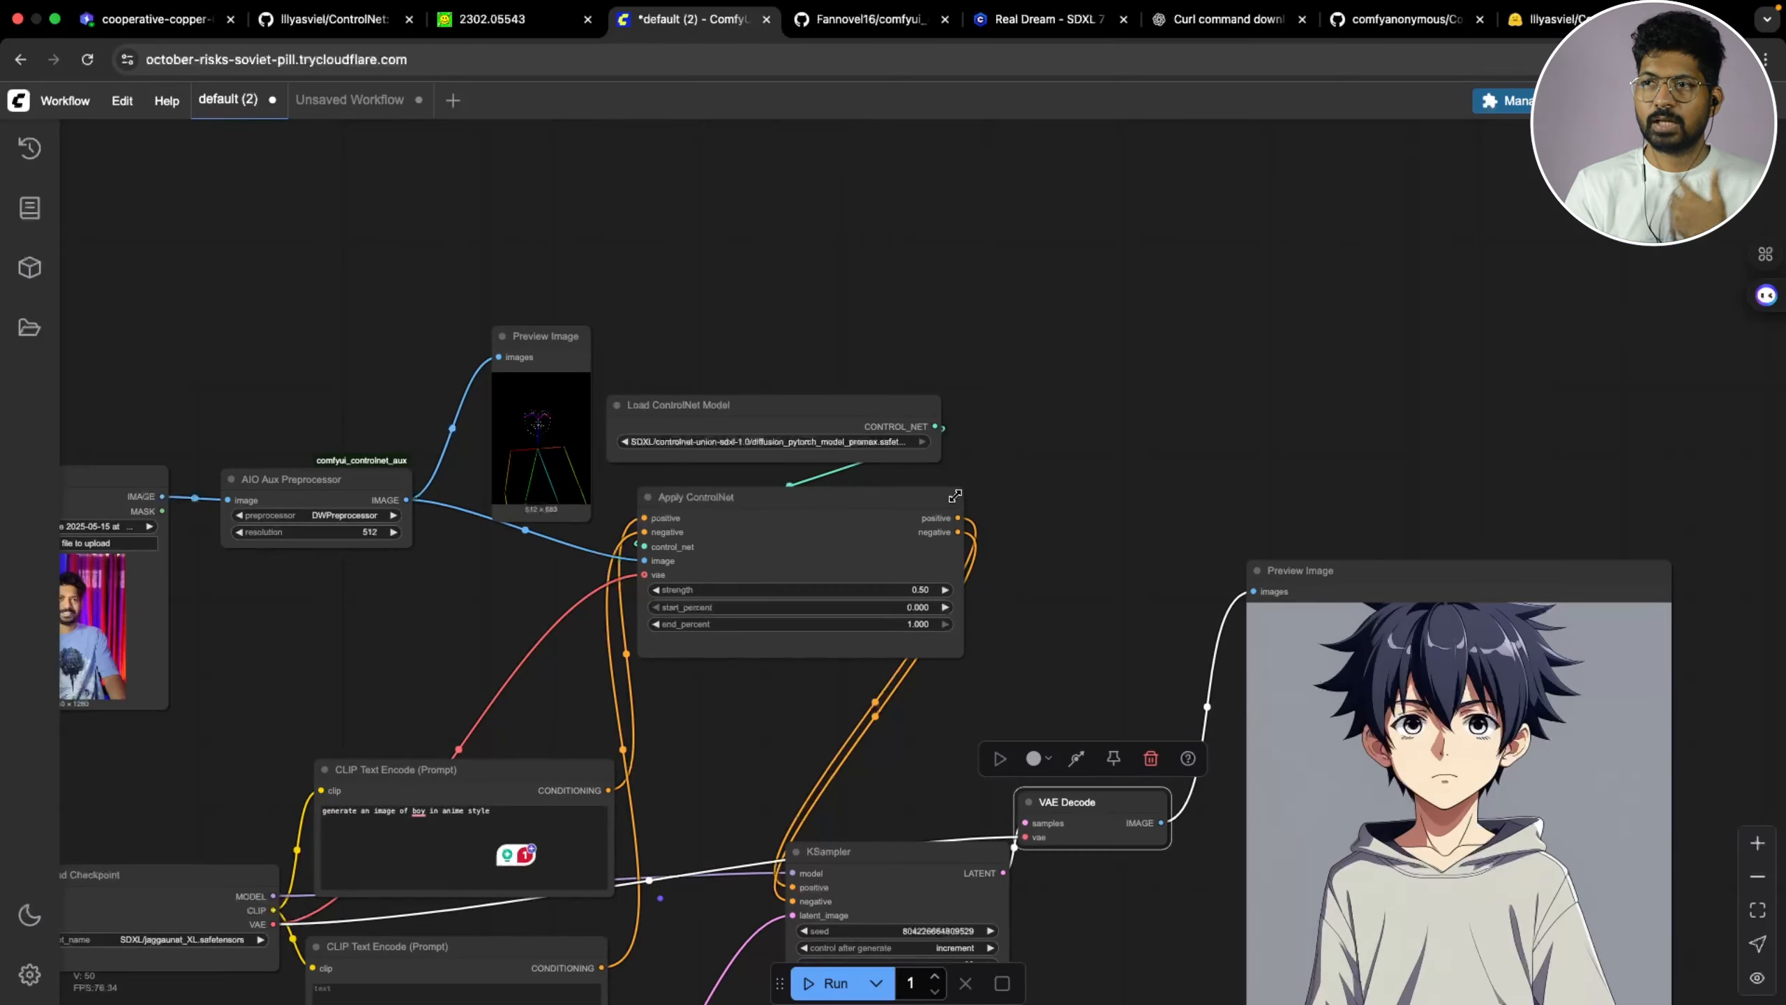
scroll(988, 559, up, 5)
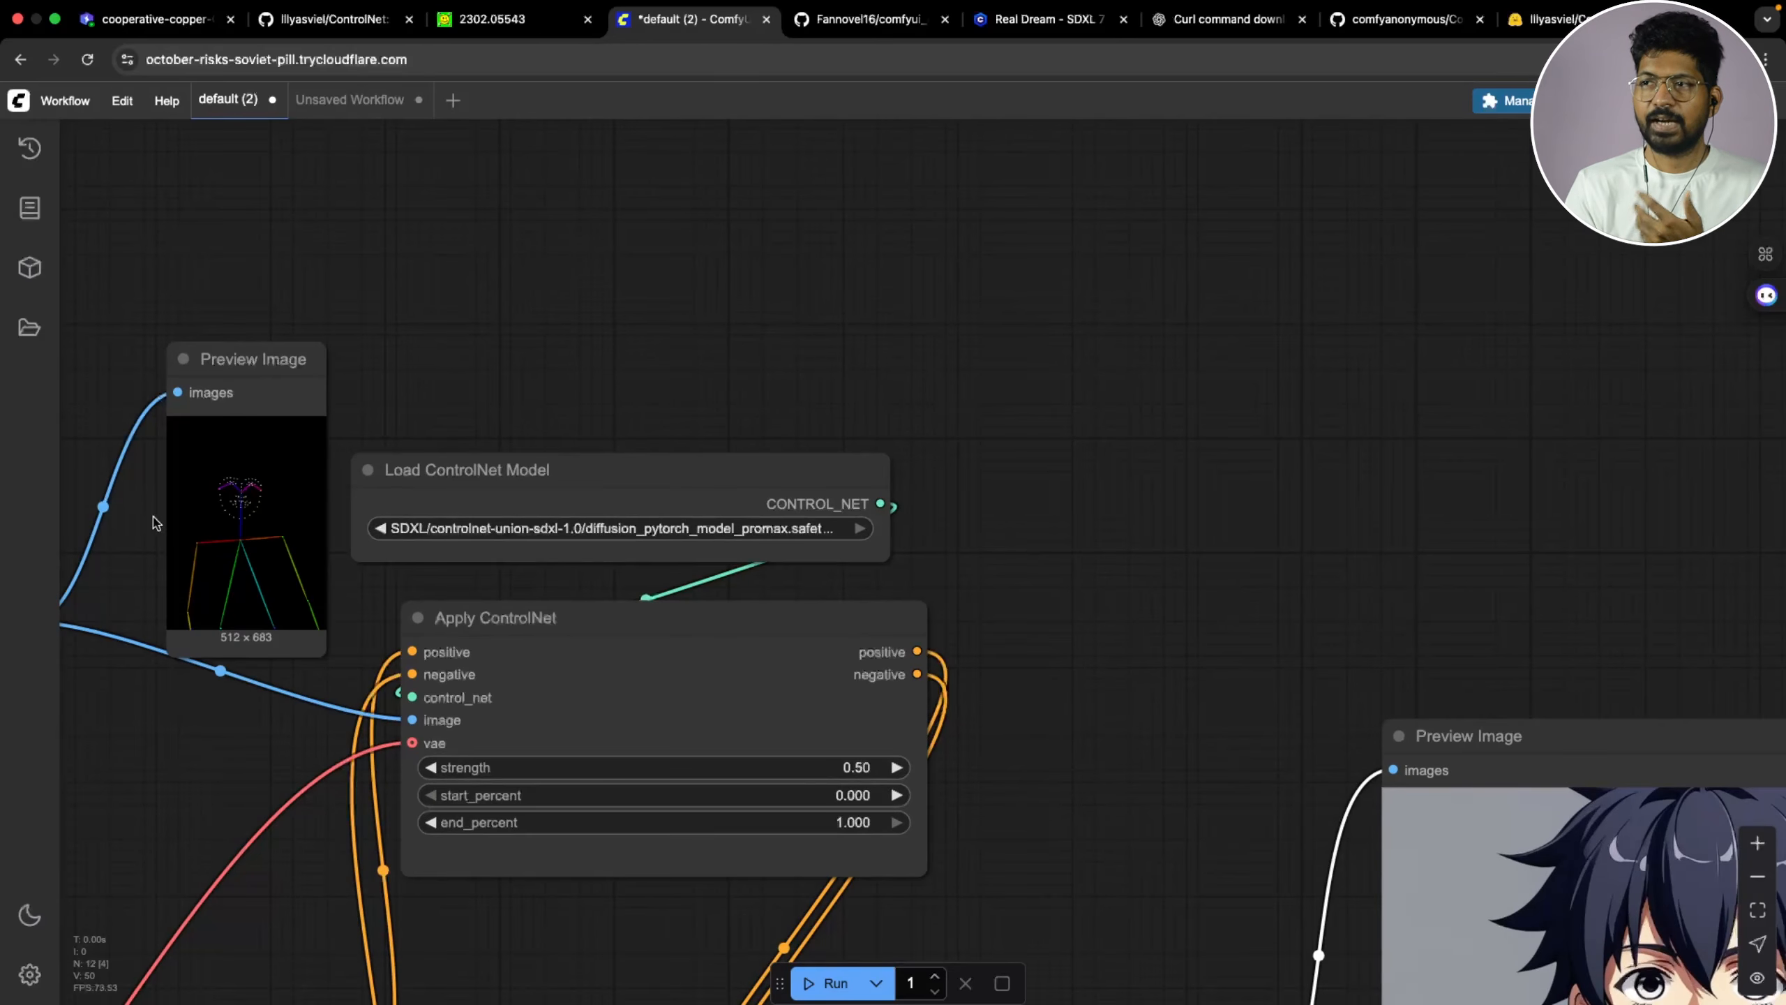
scroll(1062, 599, left, 5)
scroll(1168, 427, up, 2)
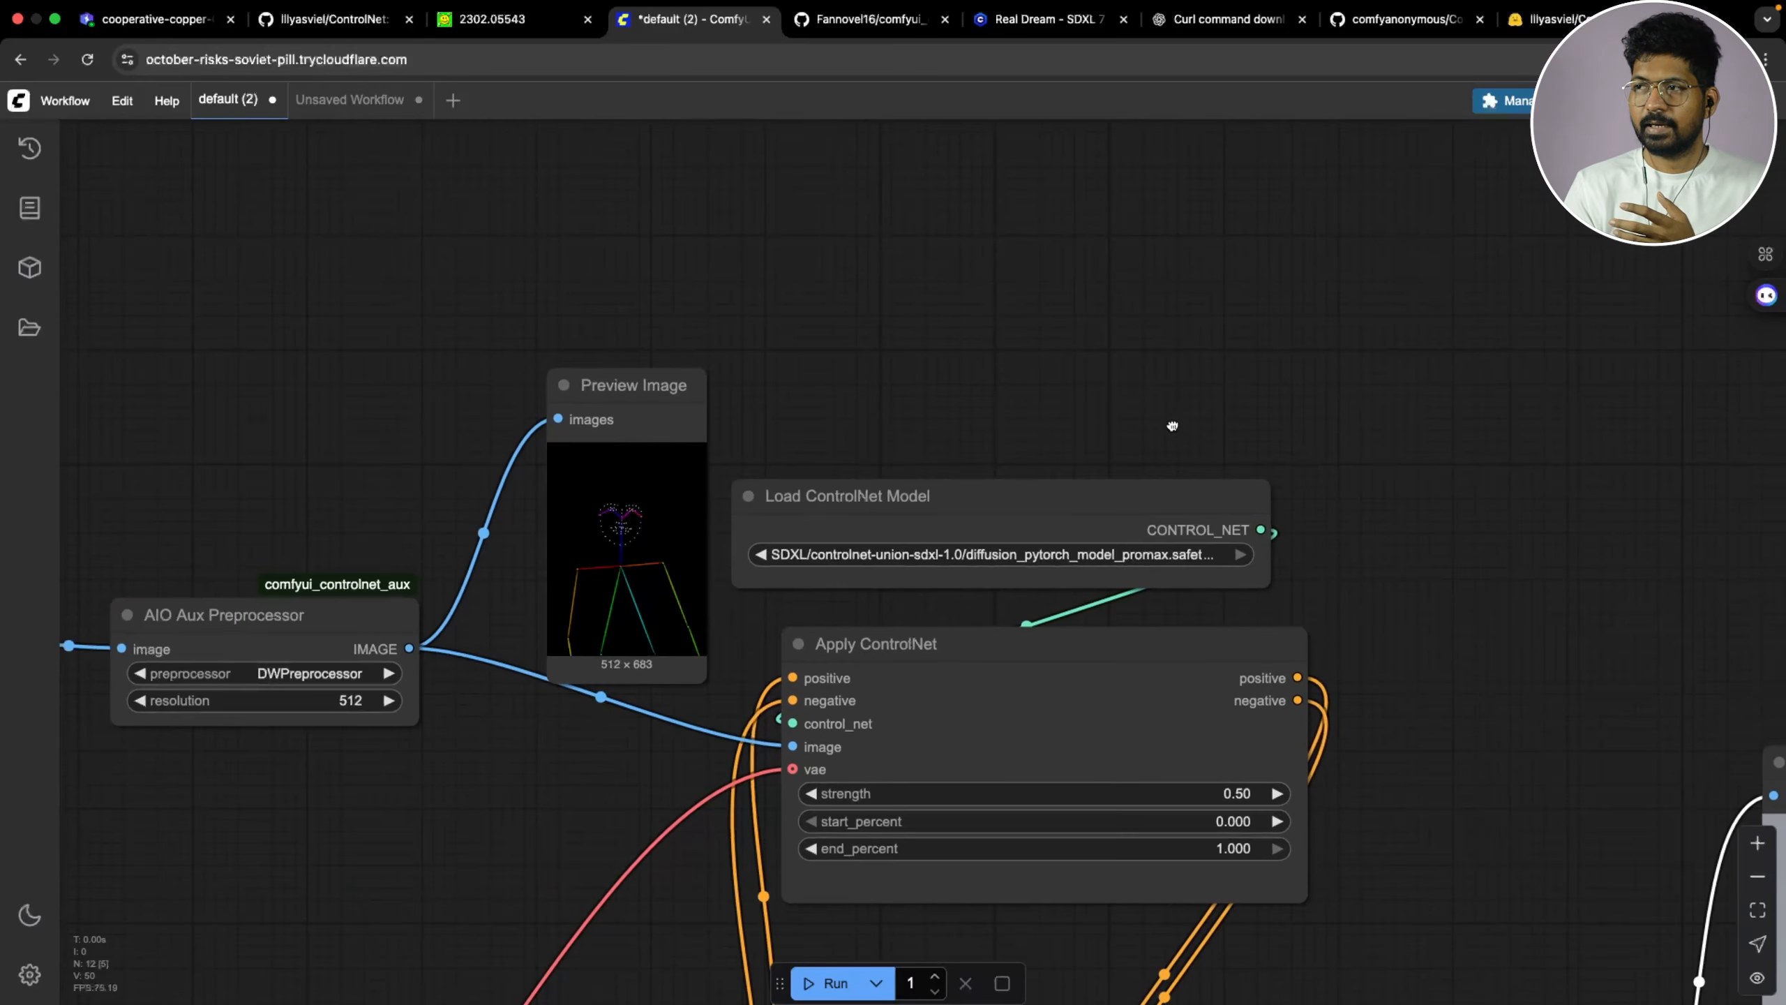
Switch the Load ControlNet Model node to SDXL/controlnet-canny-sdxl-1.0/diffusion_pytorch_model_V2.safetensors
click(1041, 547)
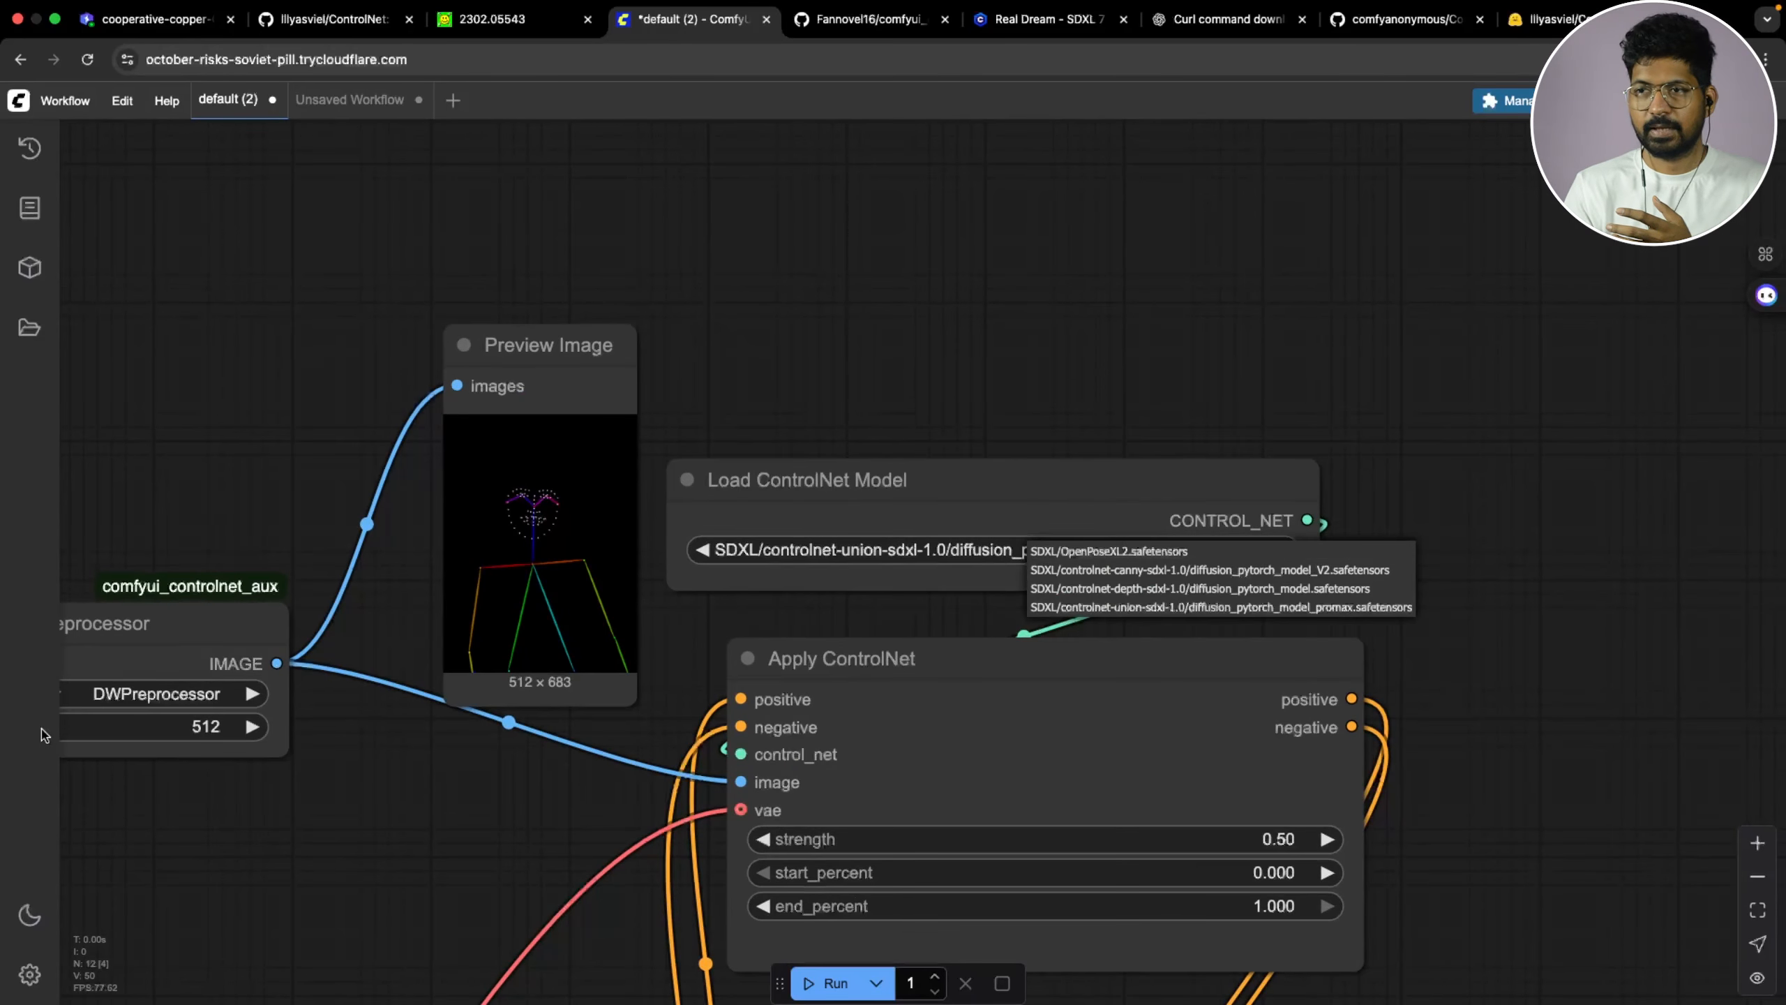
scroll(330, 693, left, 3)
click(1004, 538)
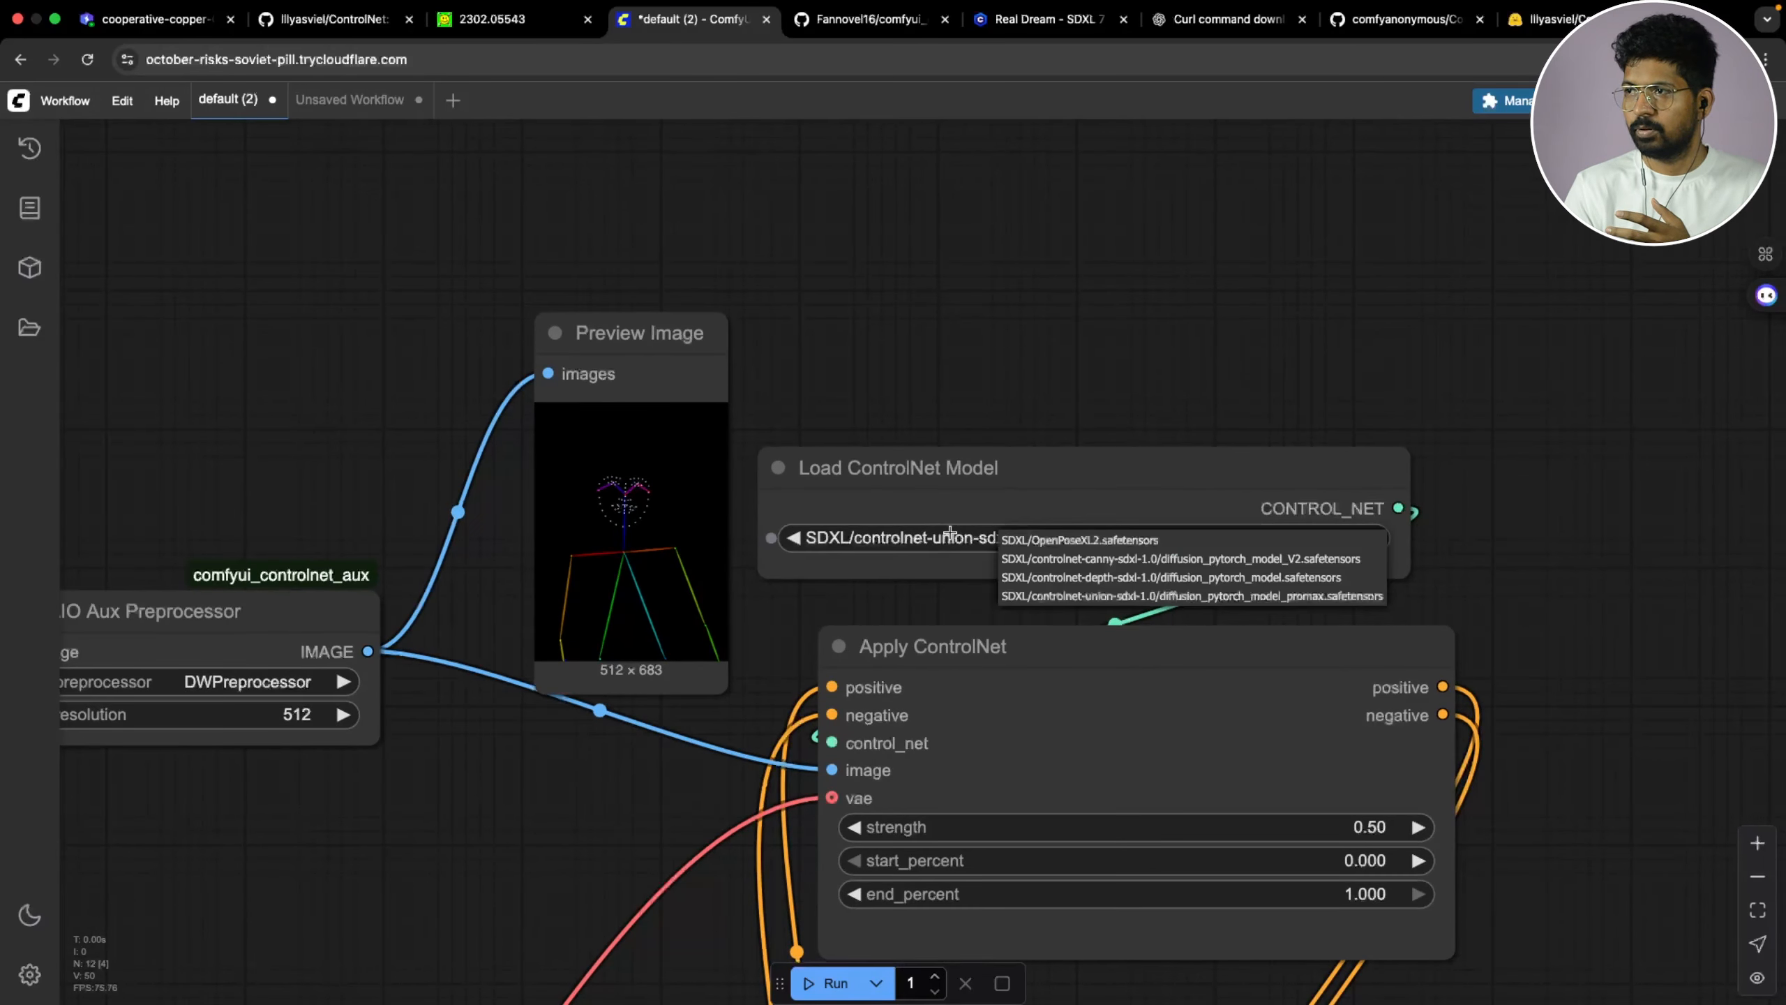
click(1119, 559)
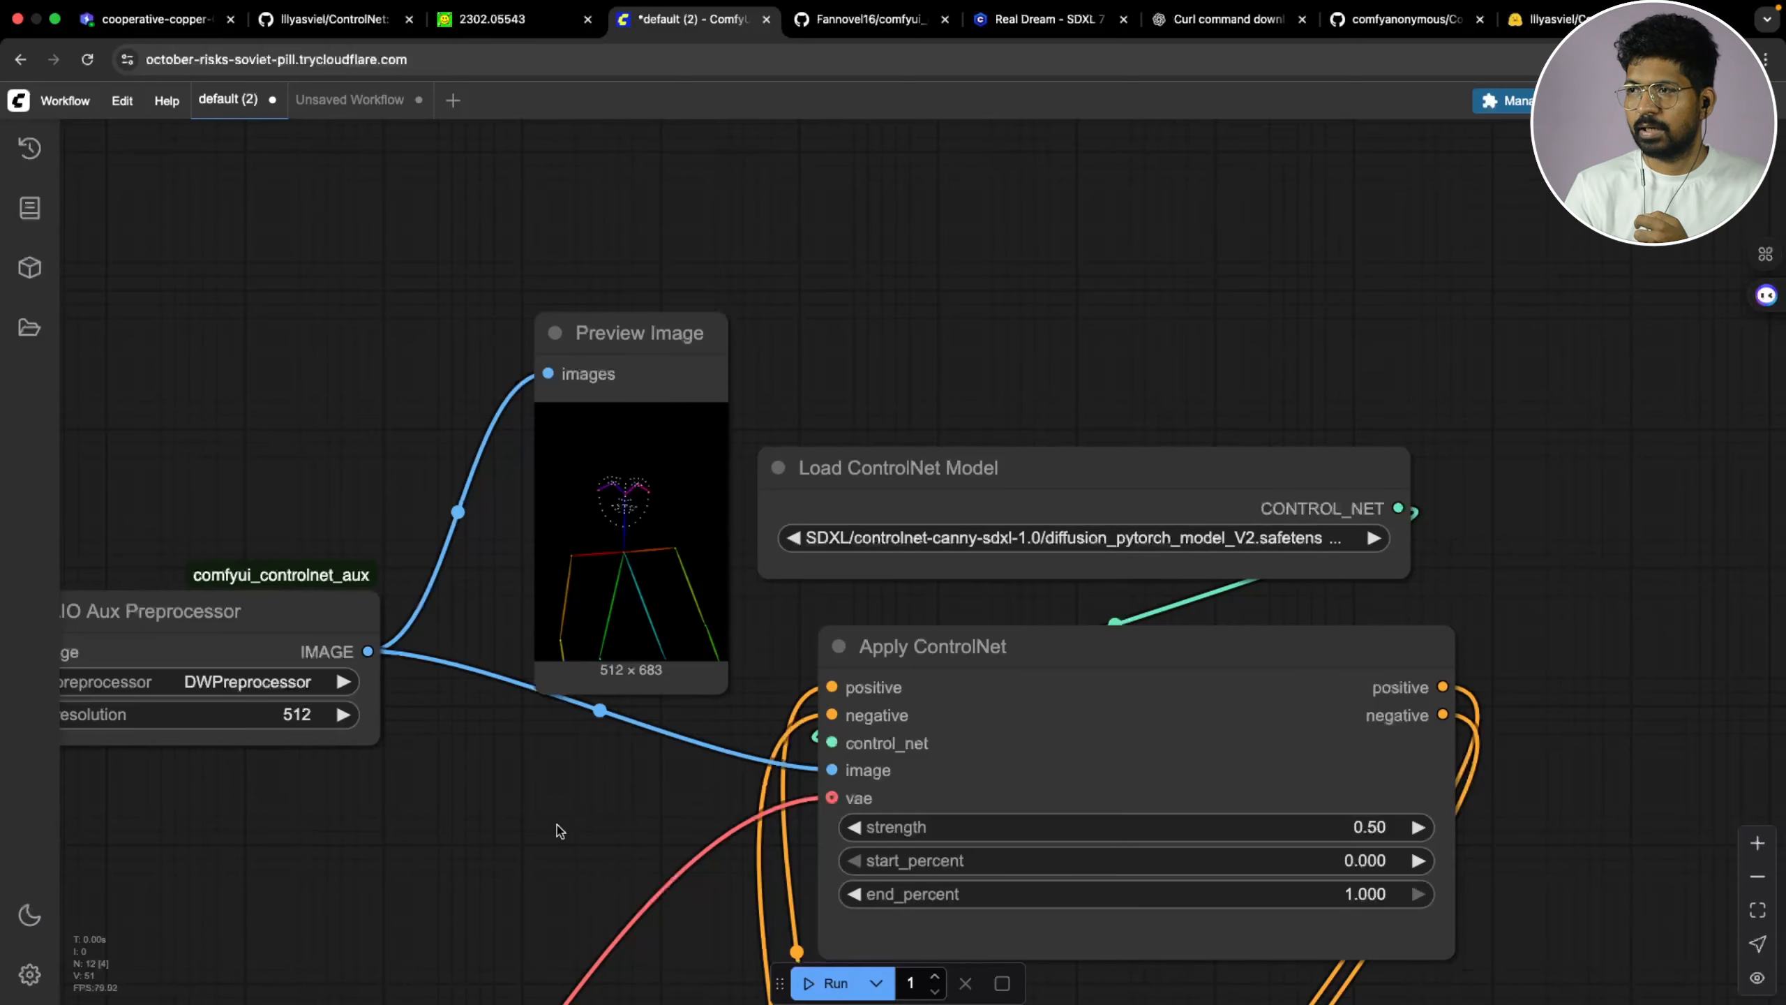
Run the workflow with DWPreprocessor and the Canny ControlNet model, and inspect the generated image against the pose preview
scroll(556, 825, down, 3)
scroll(1391, 553, down, 2)
click(810, 985)
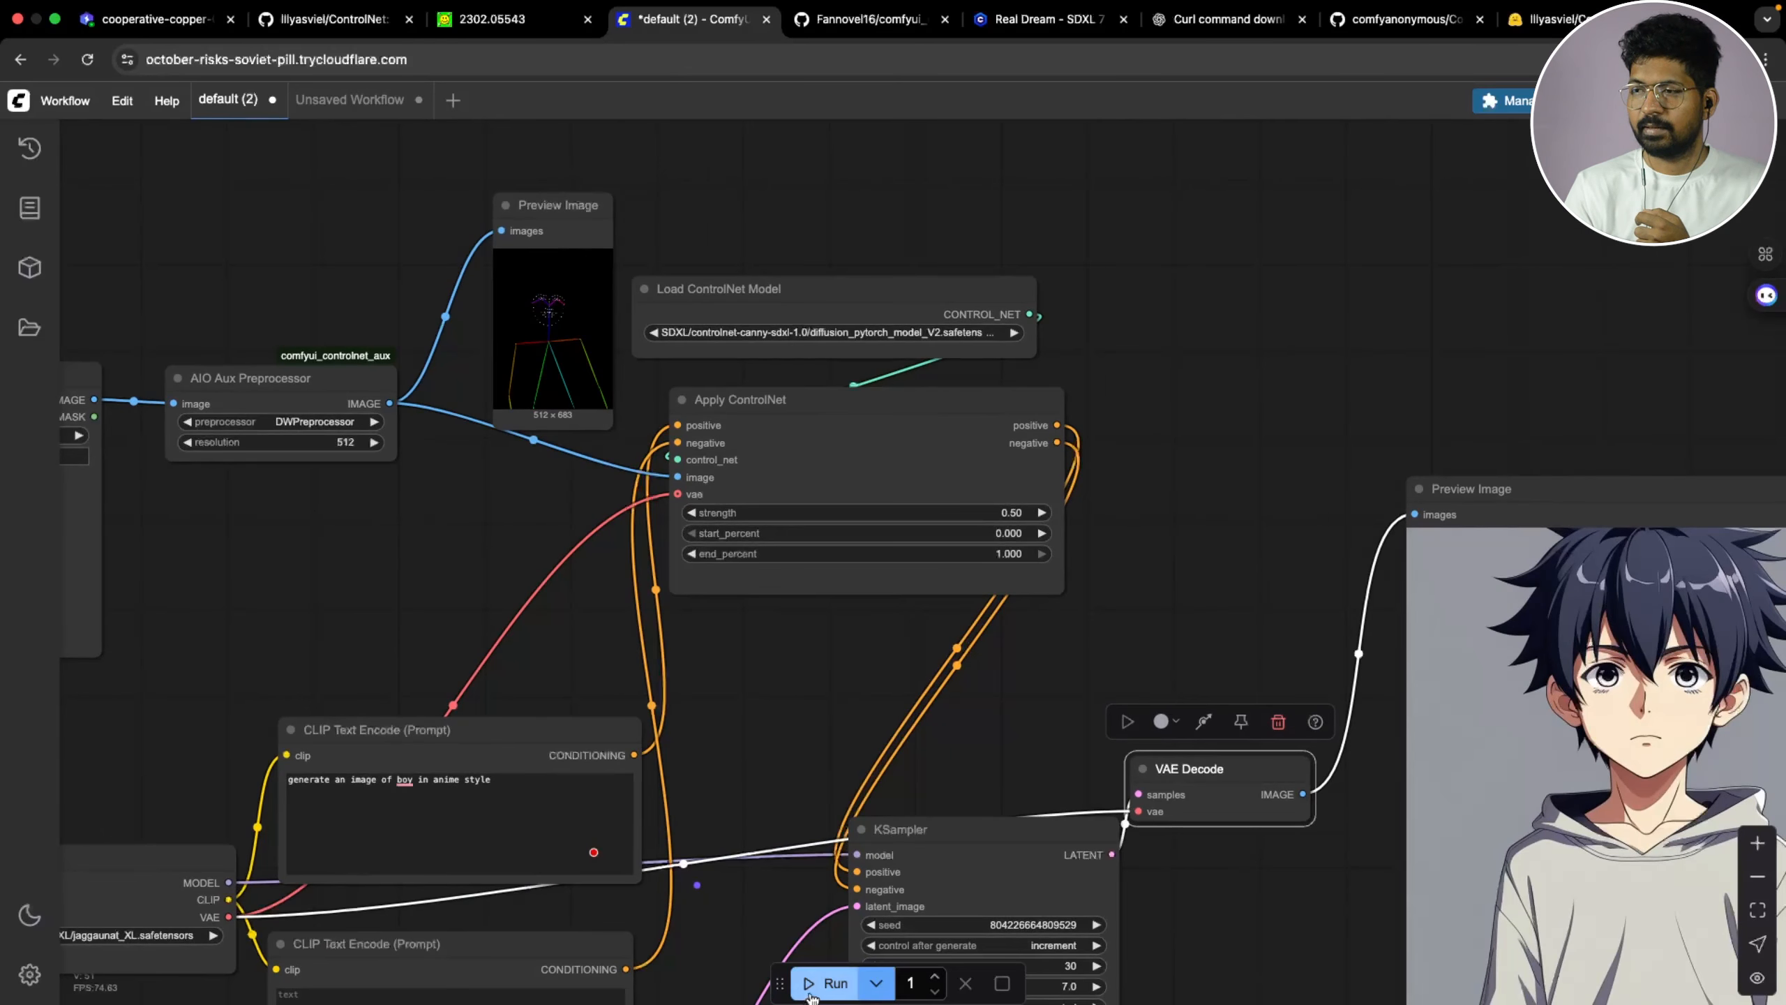
scroll(1062, 561, down, 5)
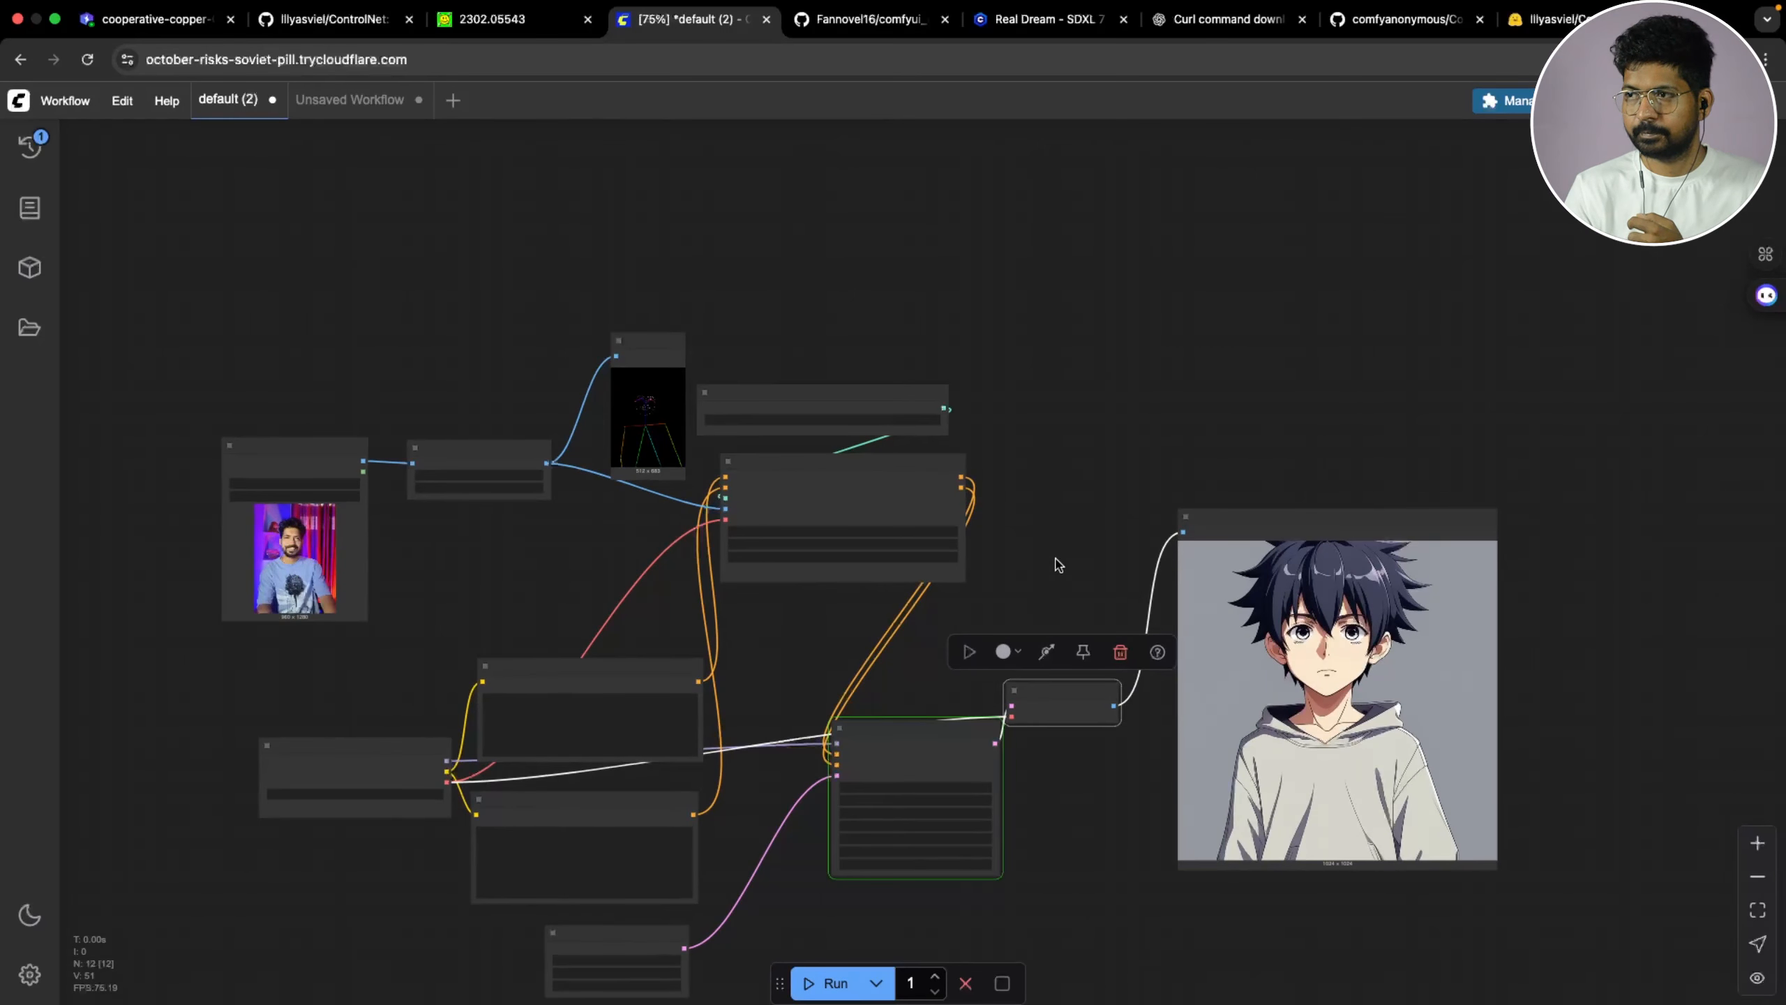
scroll(1059, 565, up, 3)
click(1512, 105)
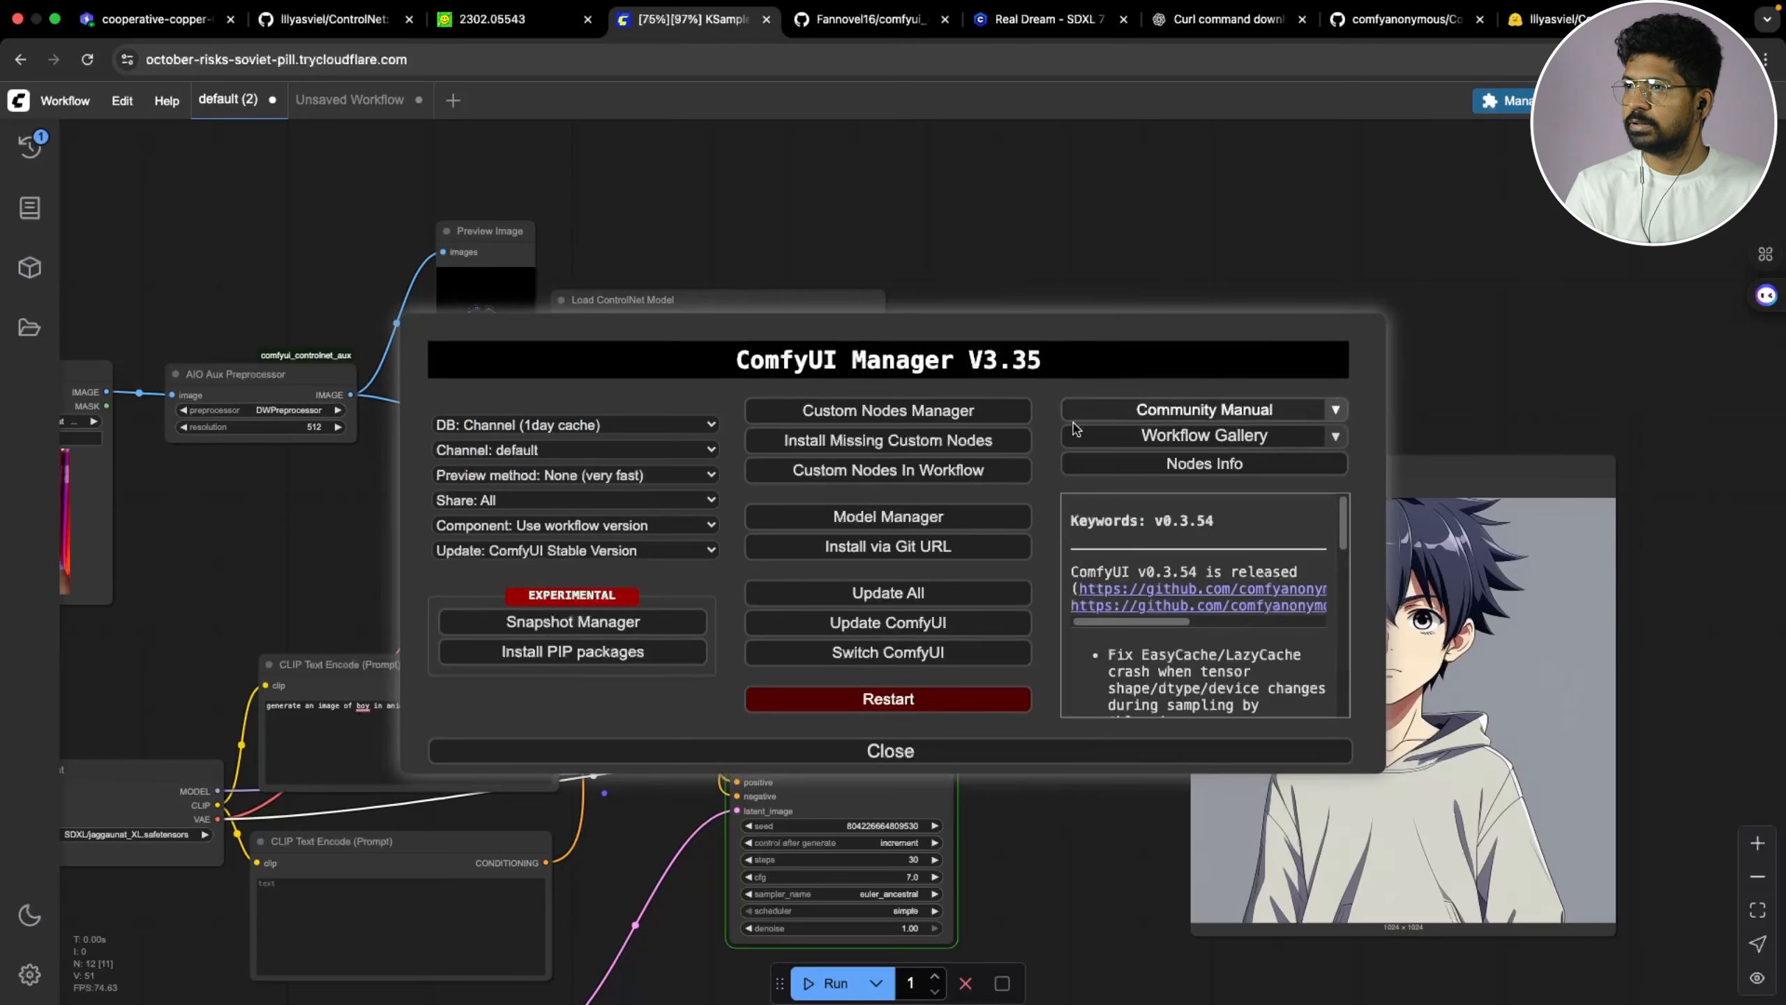
click(996, 750)
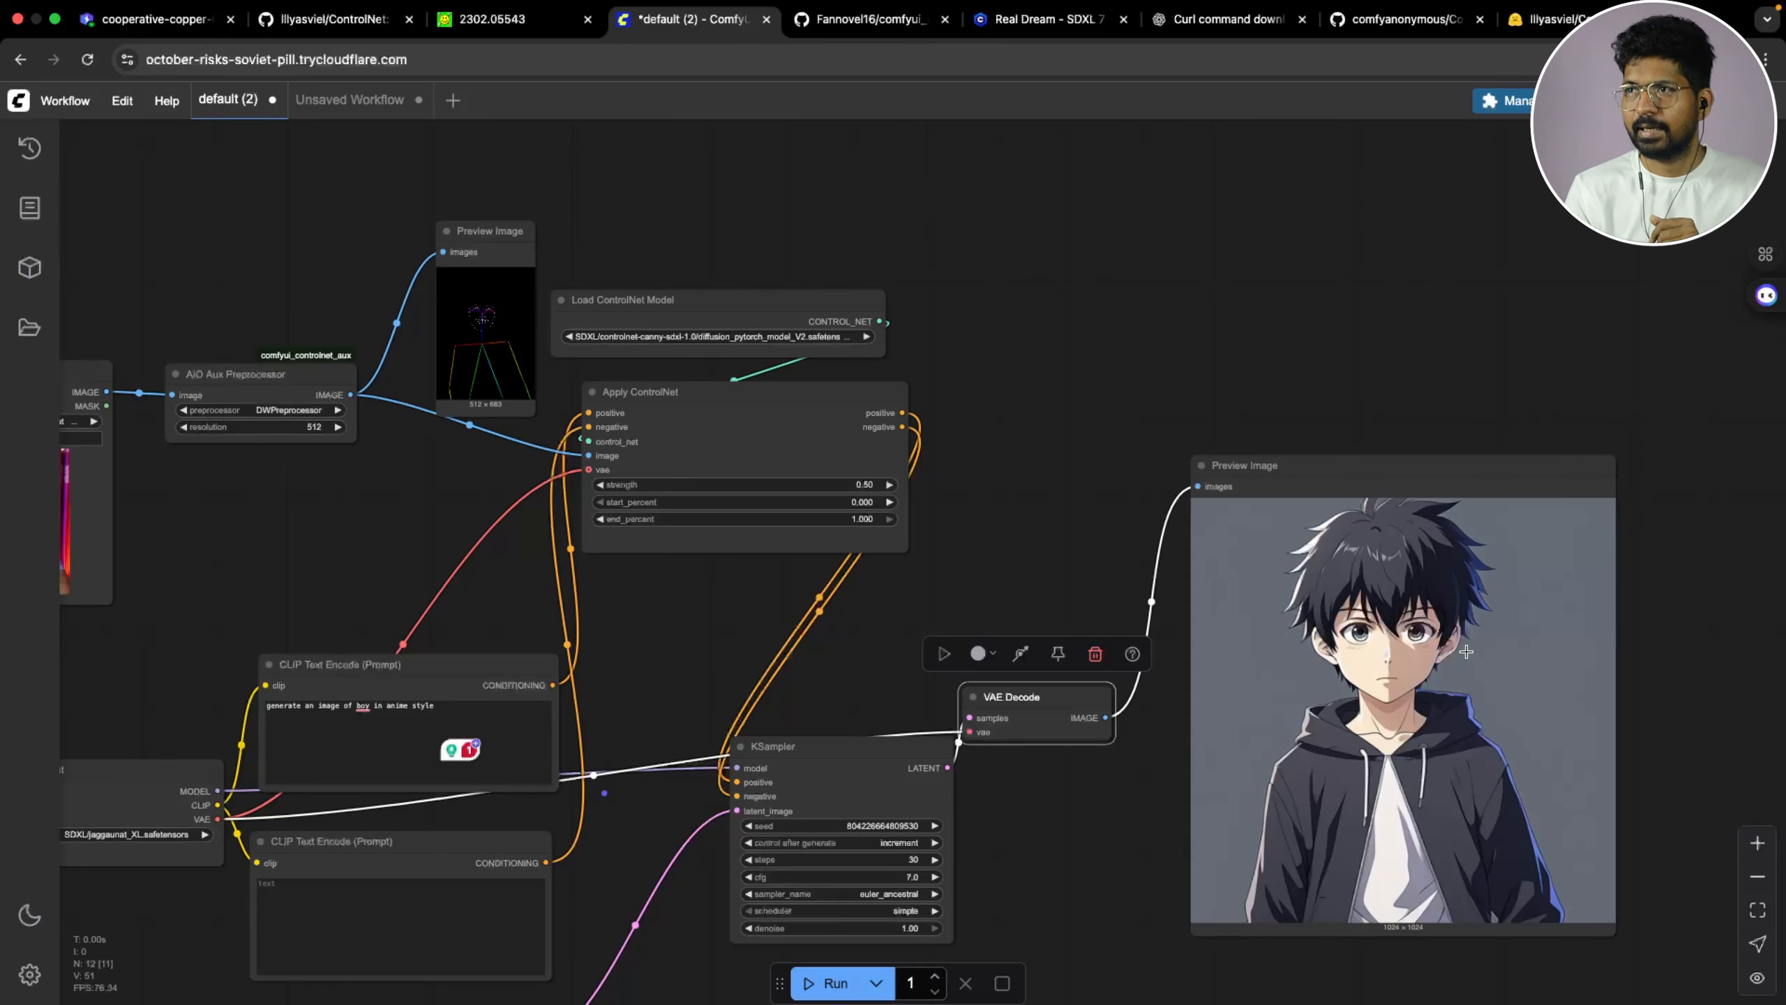
drag(1034, 456, 1111, 432)
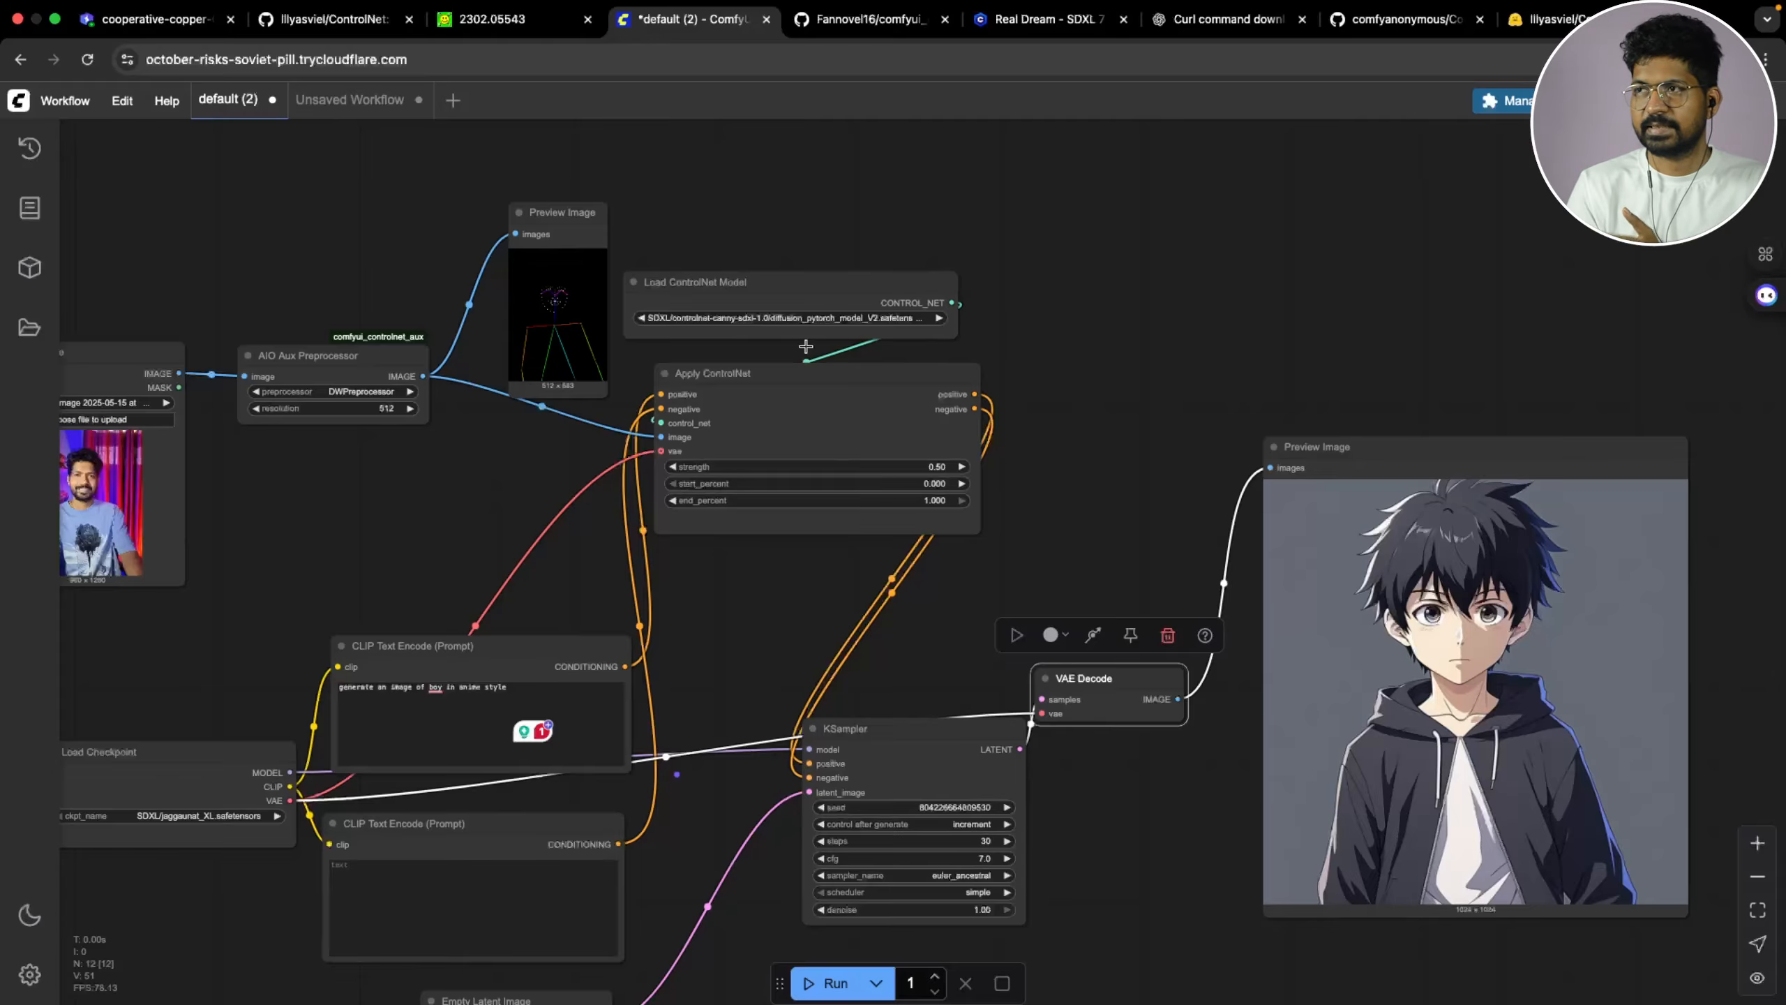
scroll(1065, 395, right, 3)
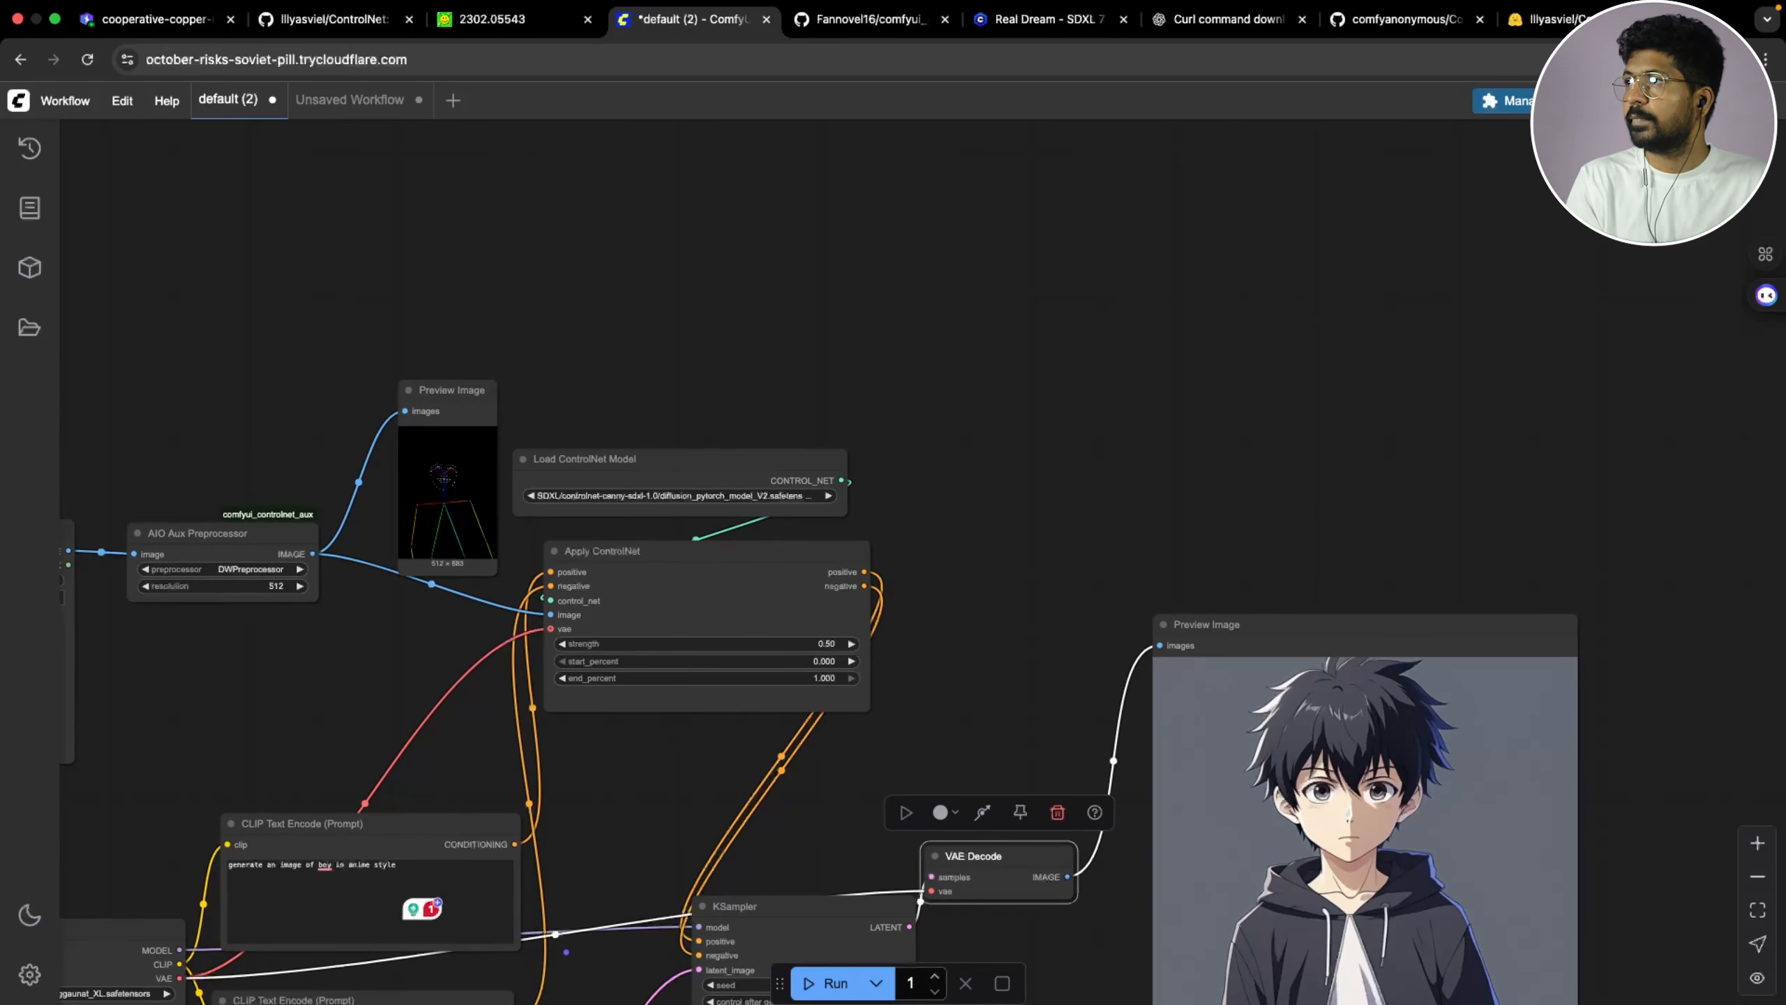
Search the Model Manager for "control" and browse the ControlNet models available to install
scroll(1242, 329, down, 3)
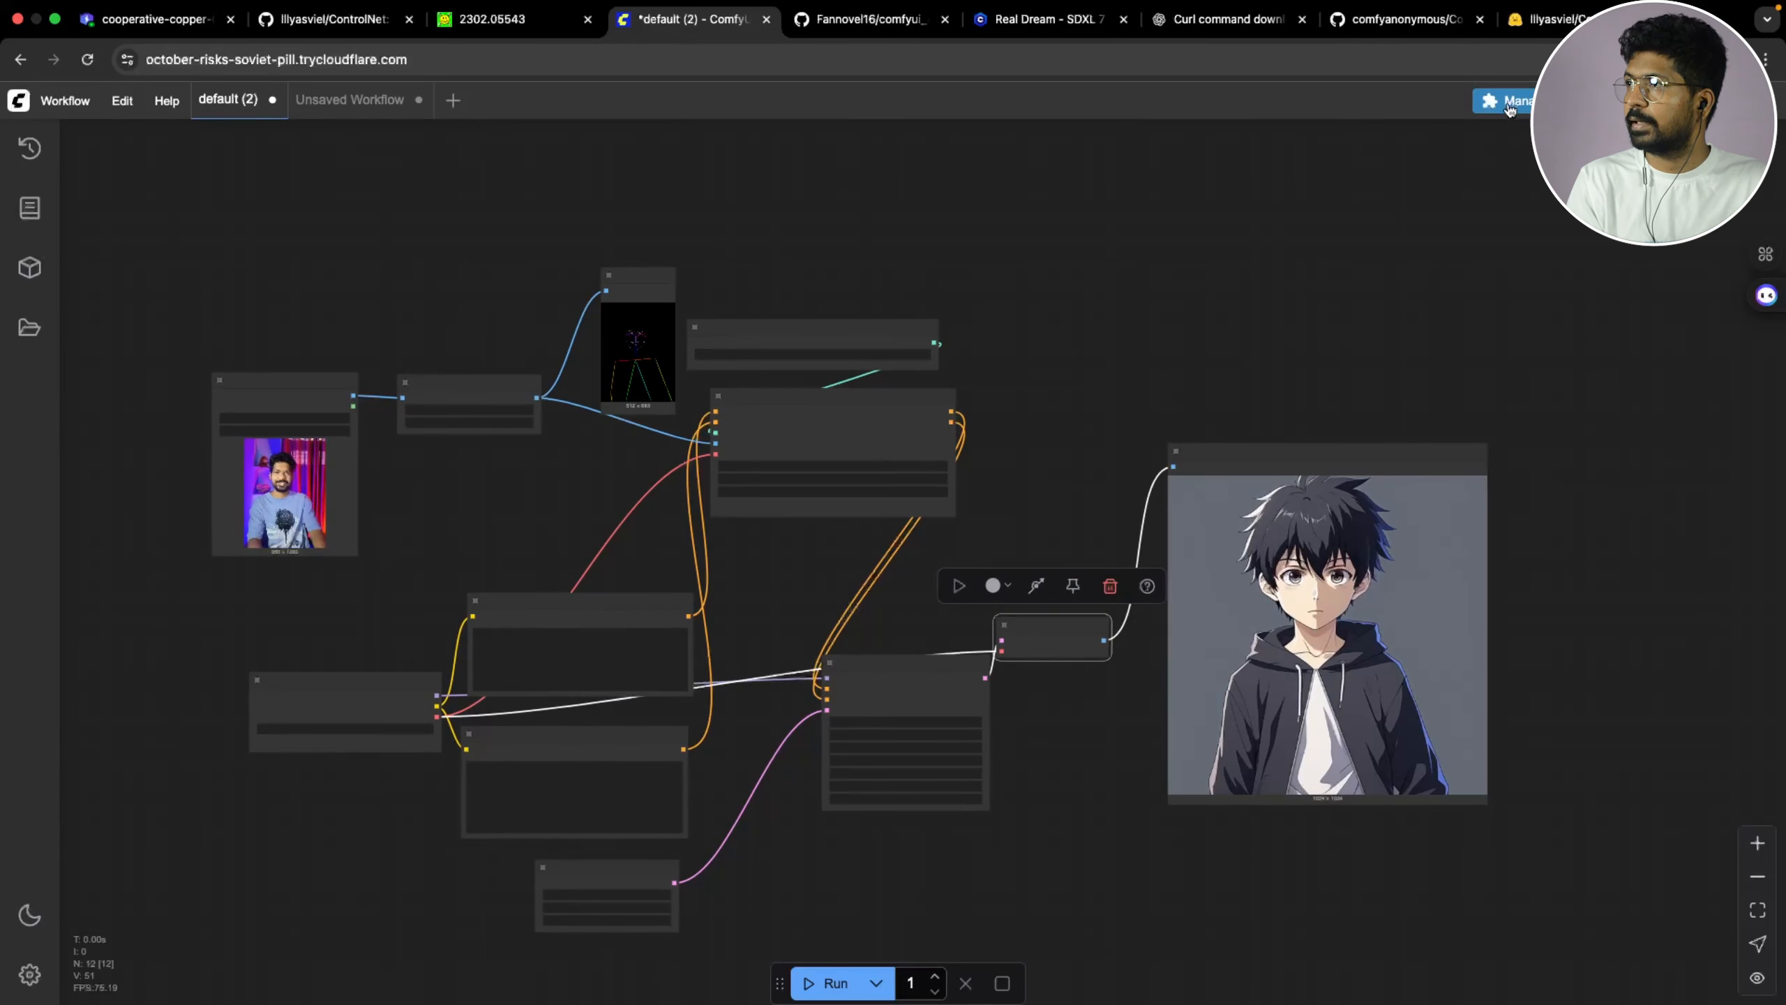
click(1505, 100)
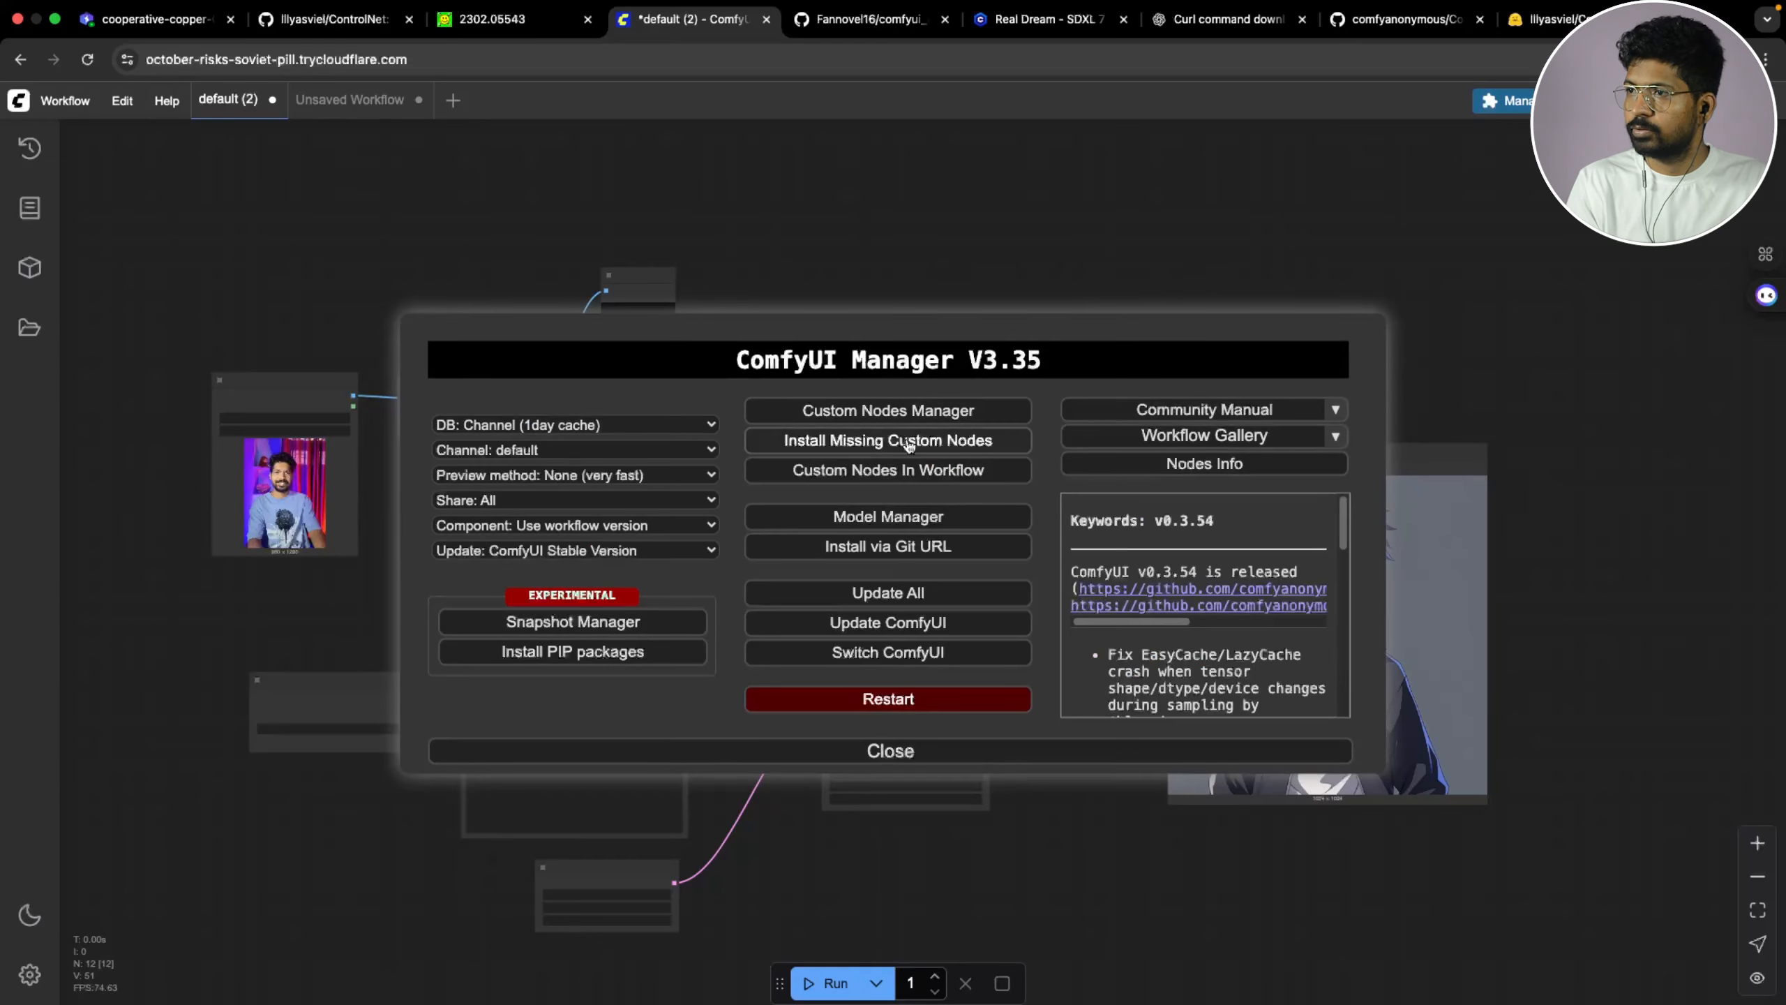
click(895, 520)
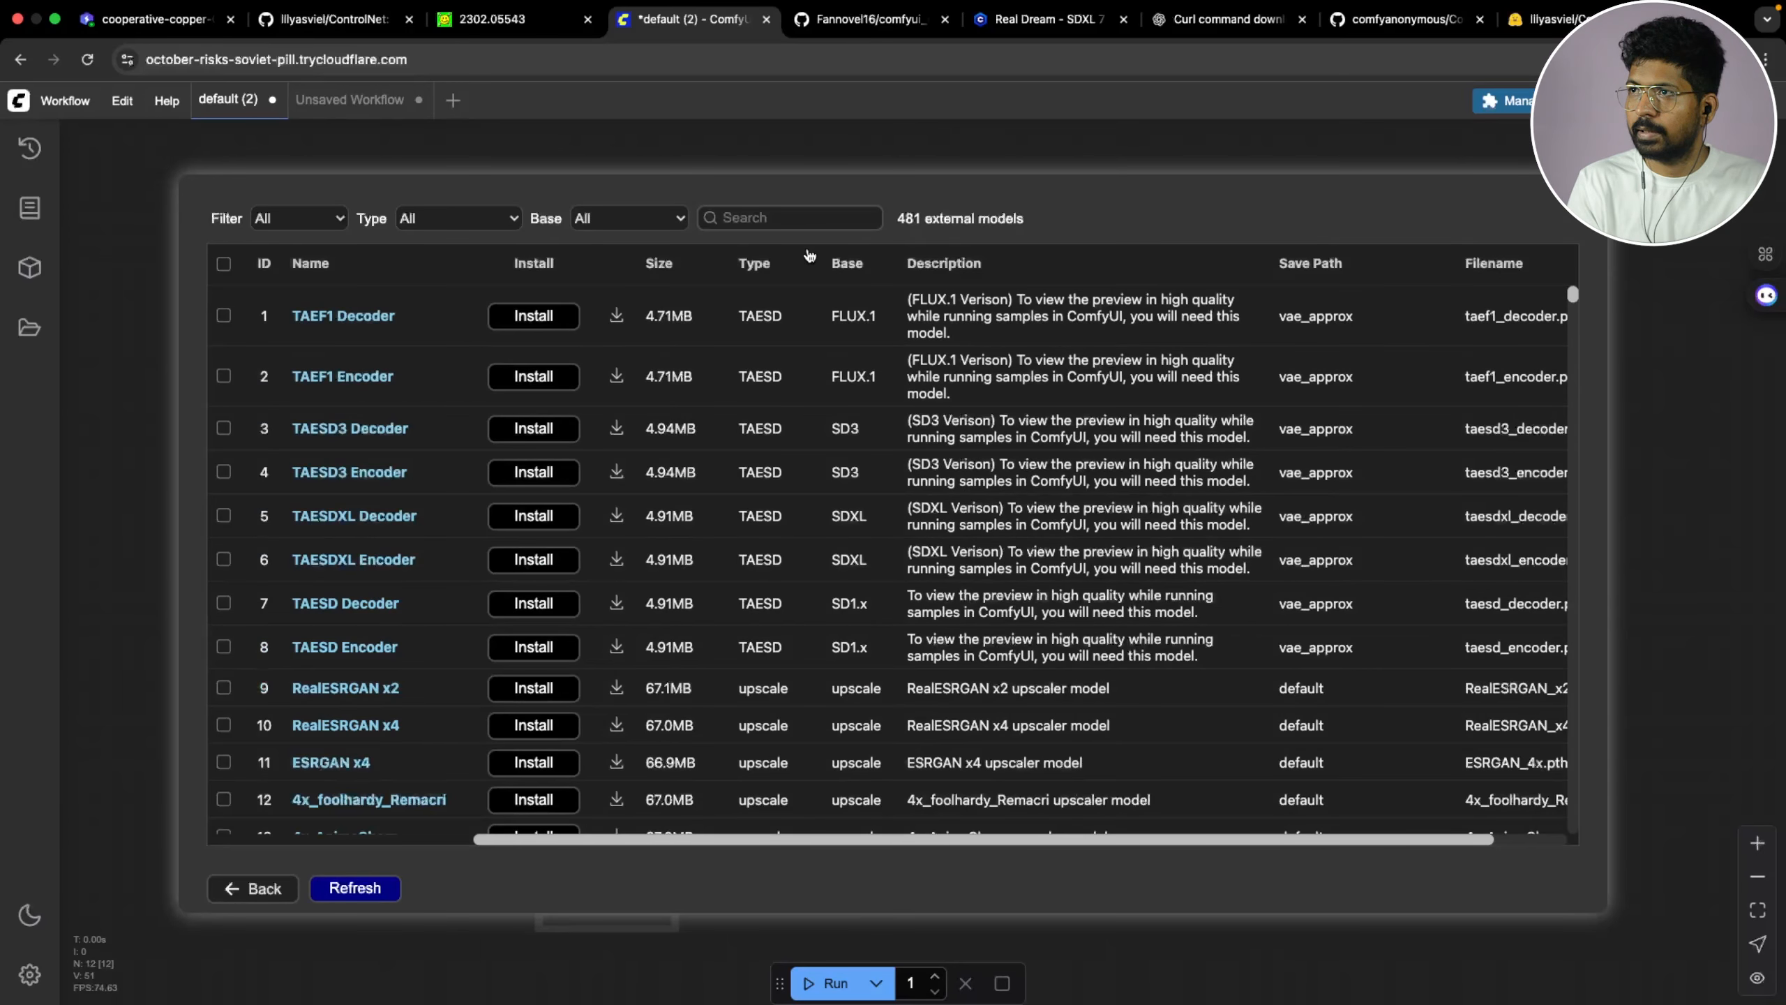
click(802, 224)
text(contr)
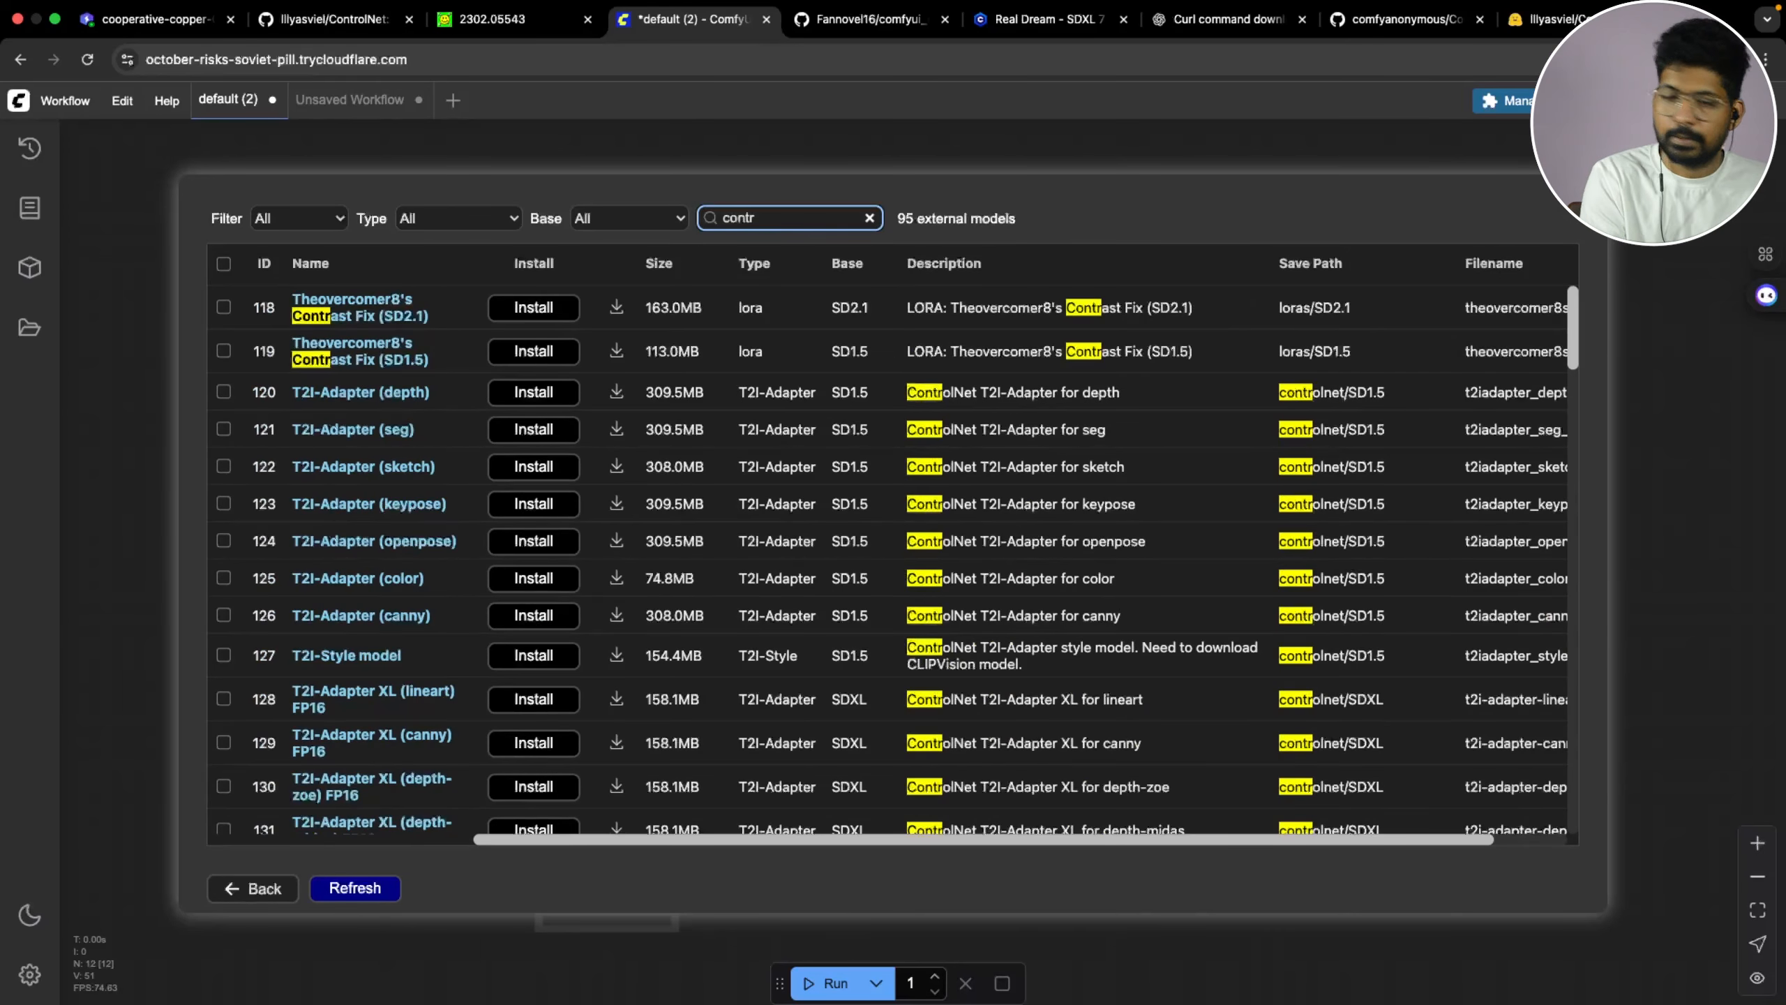
text(o)
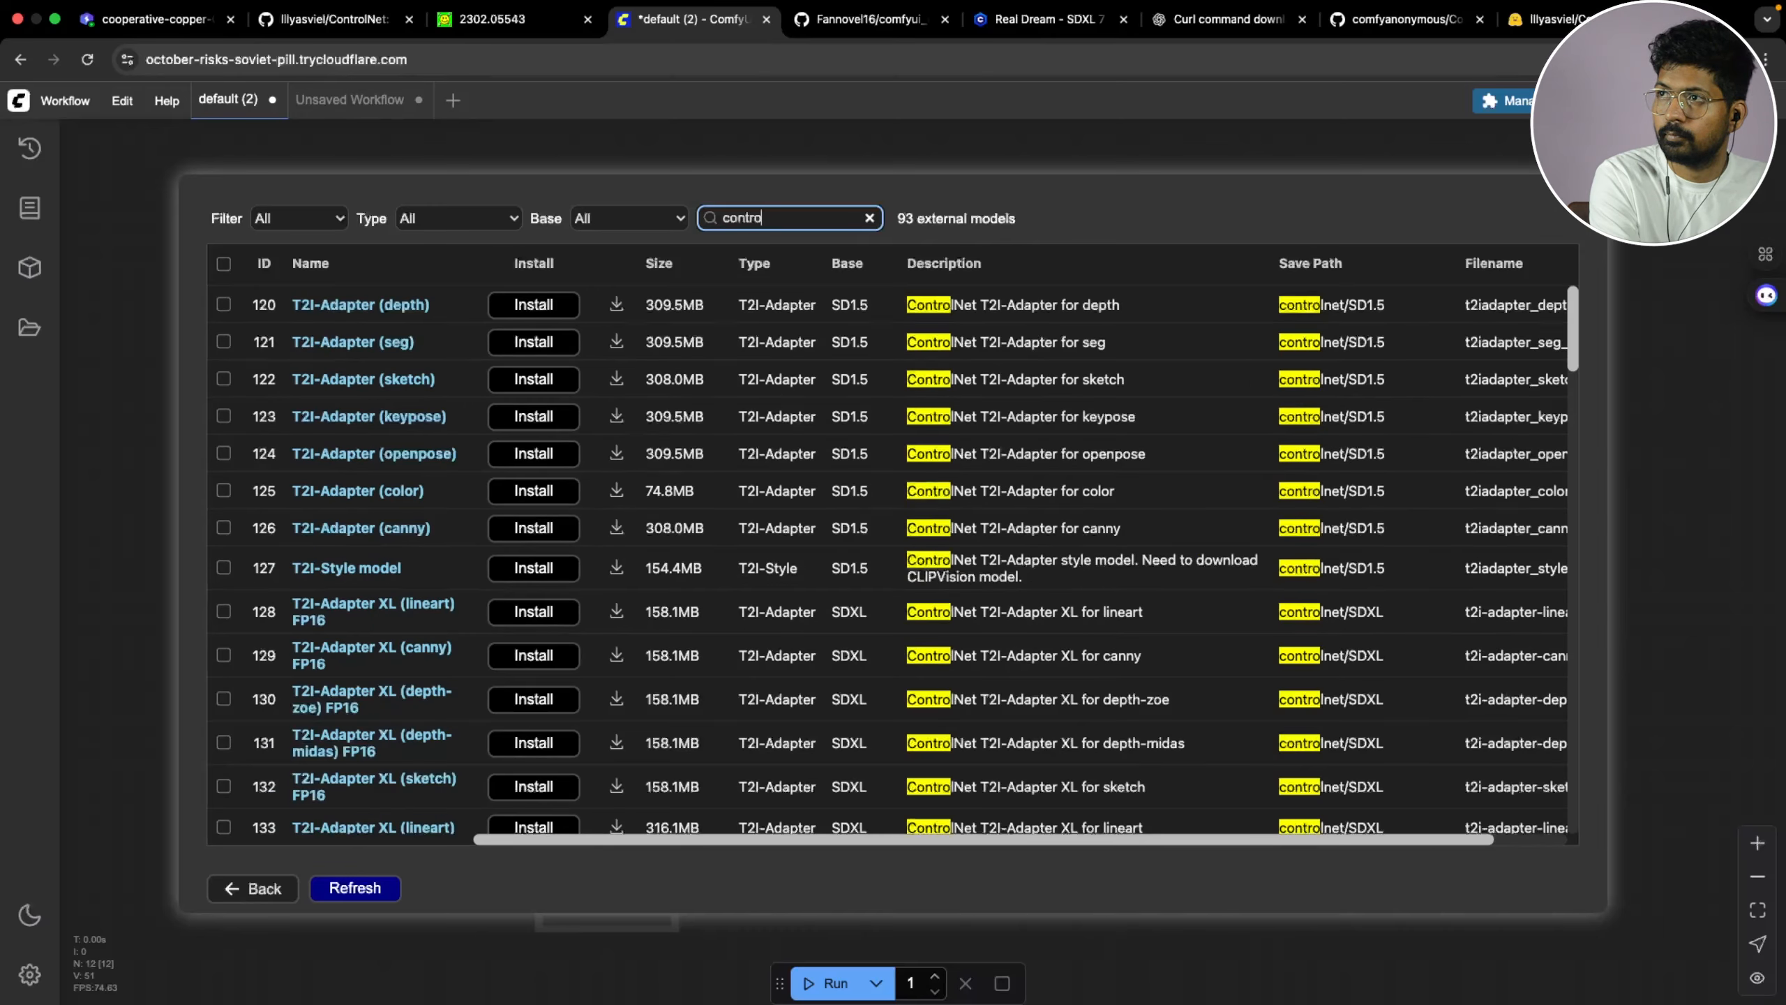
text(l)
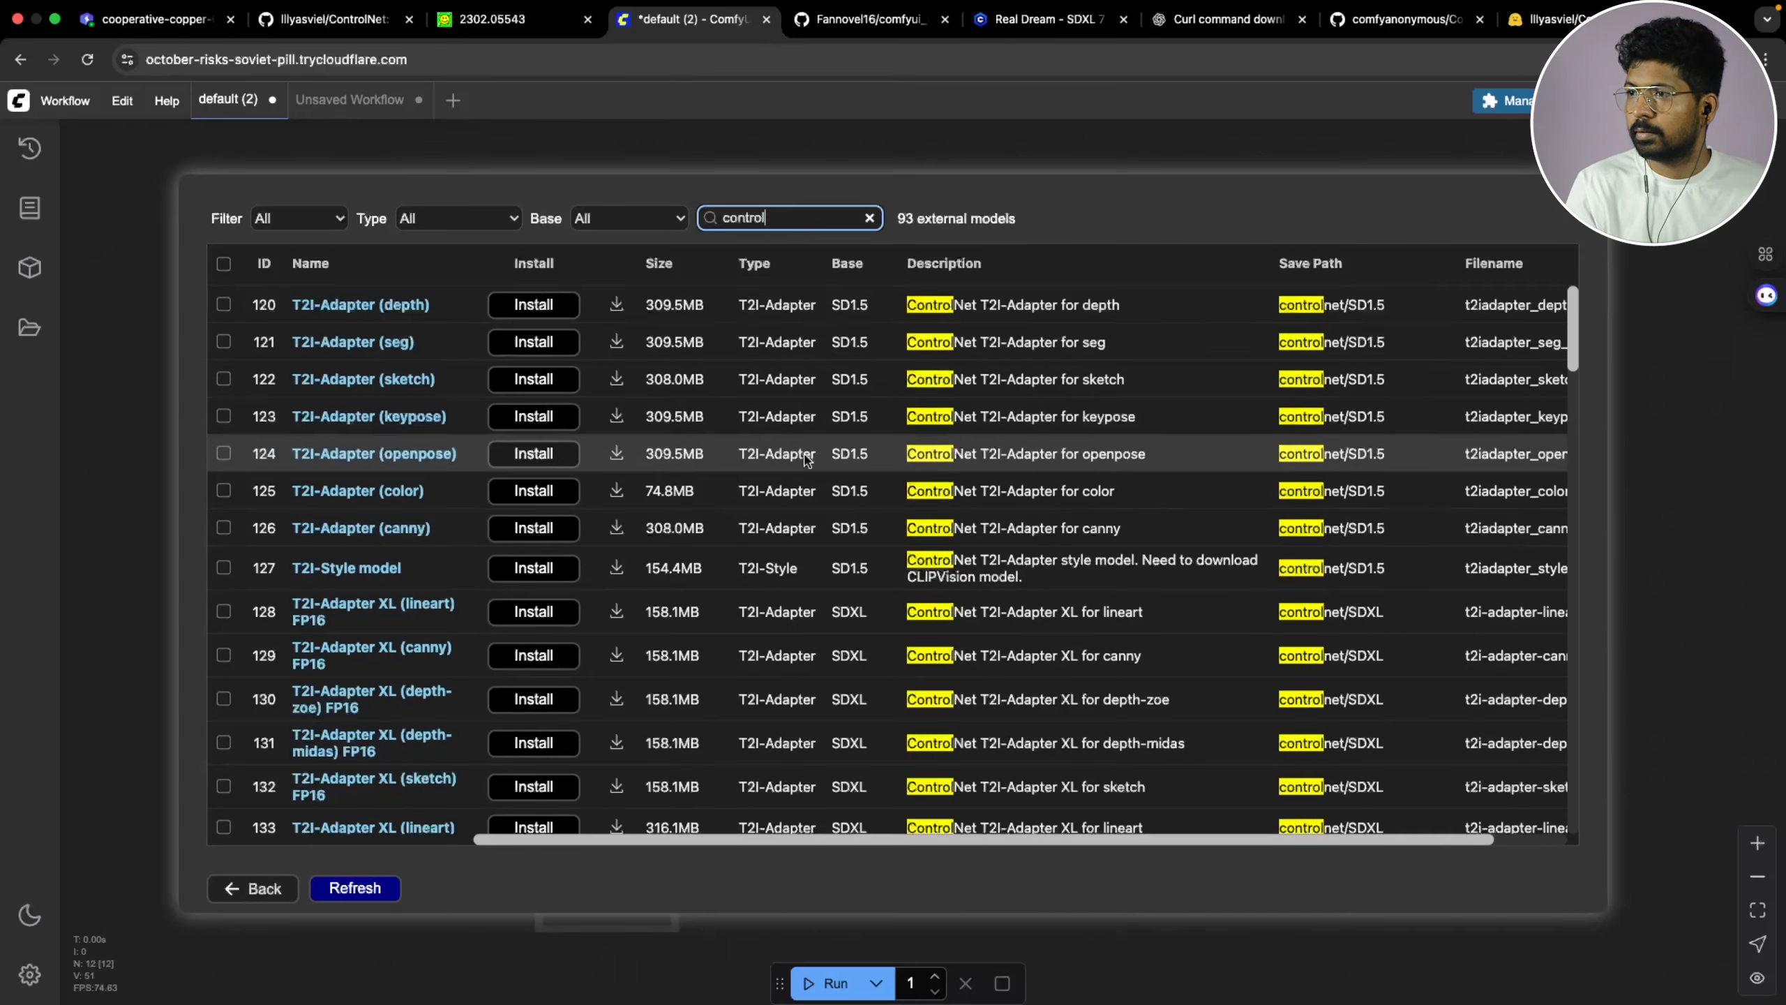
scroll(445, 492, down, 15)
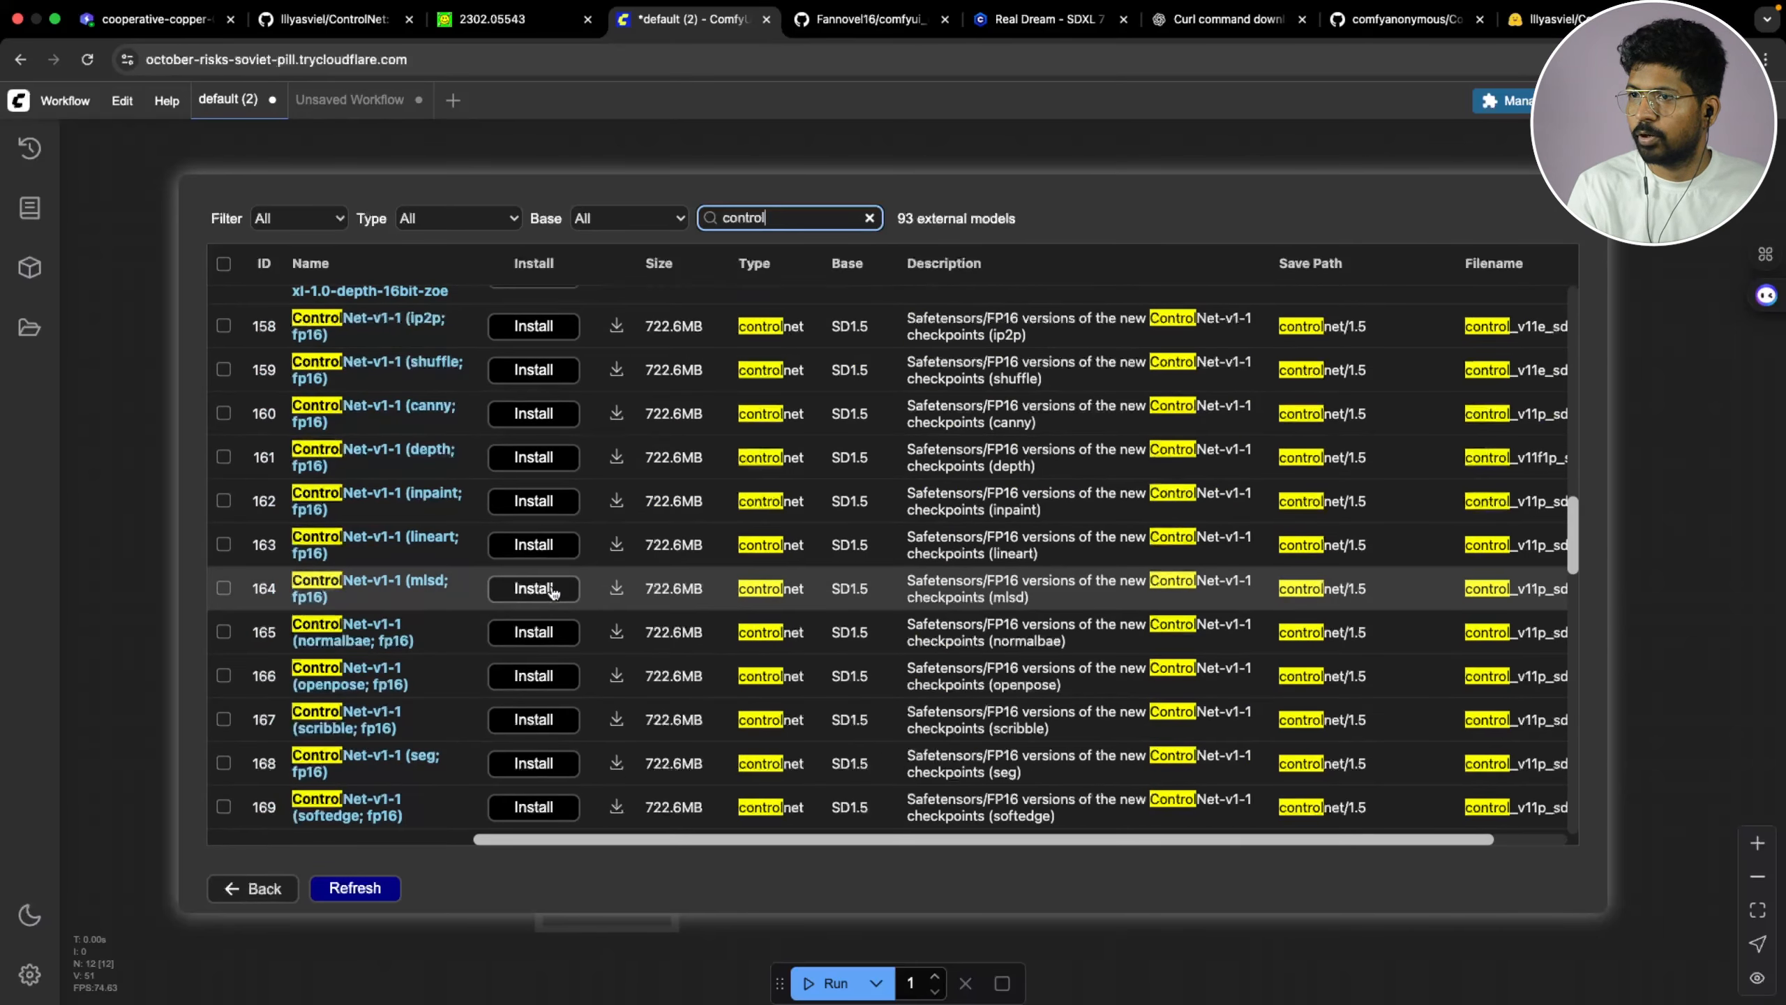
Install the ControlNet-v1-1 (lineart; fp16) model from the Model Manager and refresh the node definitions
click(542, 549)
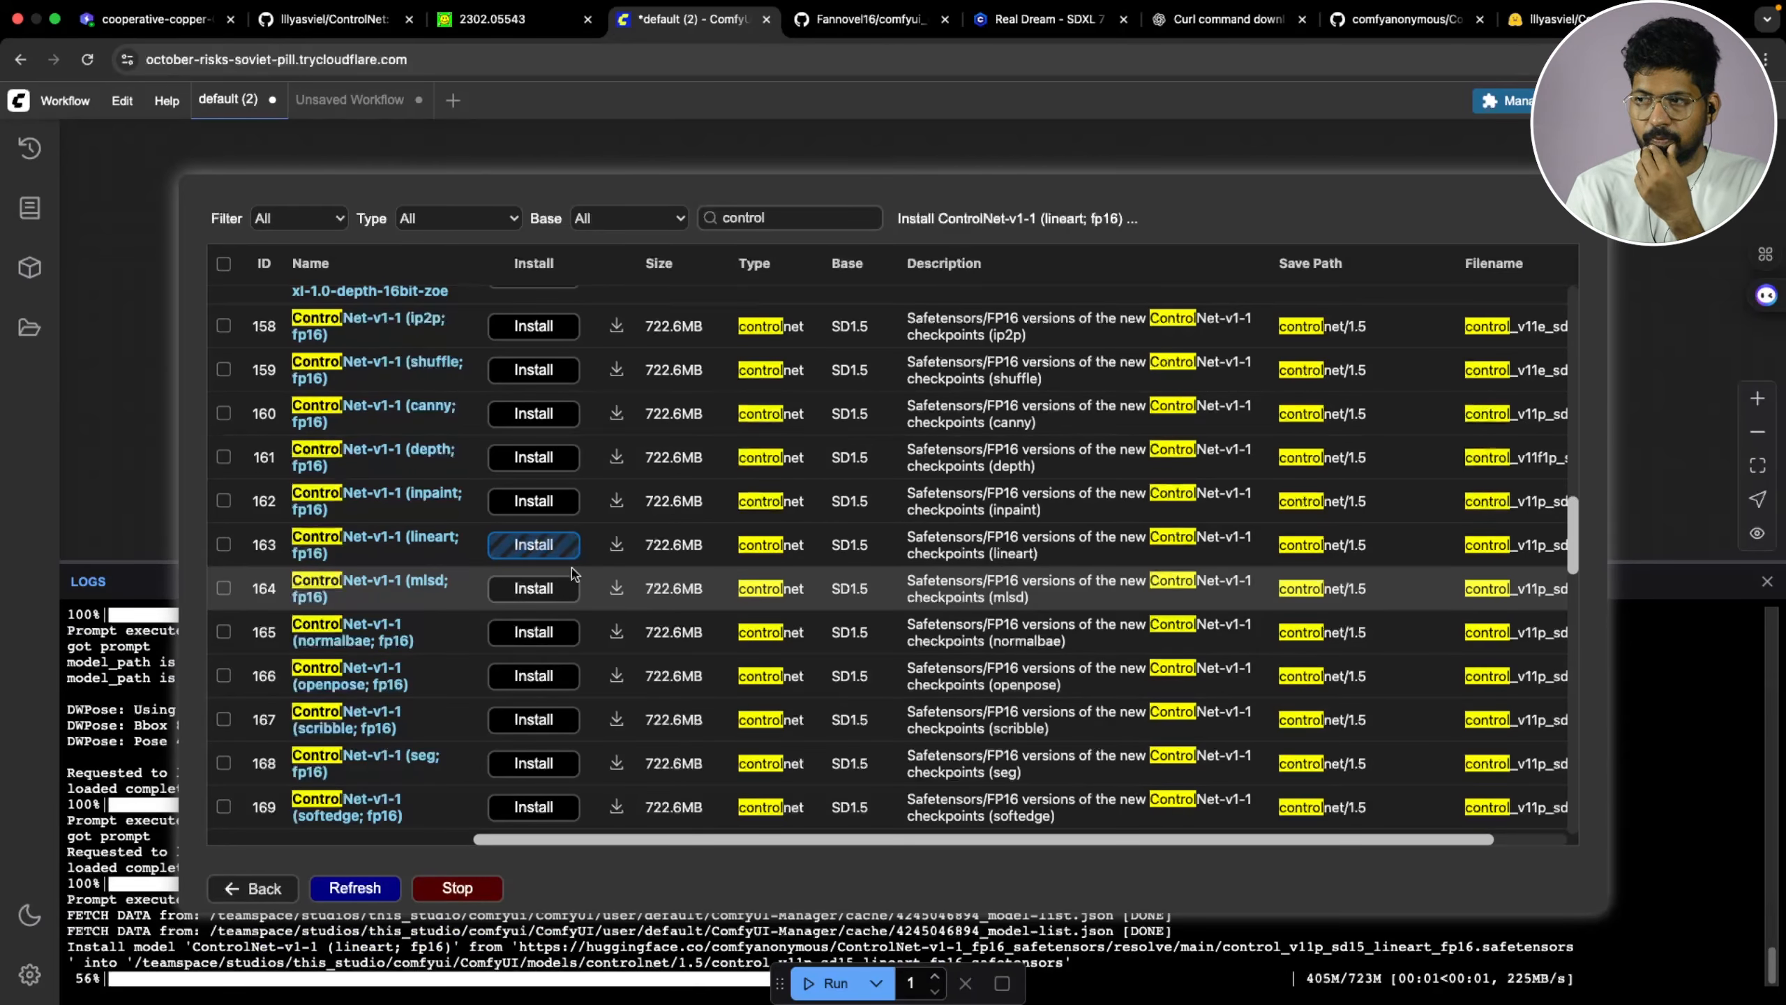
click(265, 888)
click(983, 754)
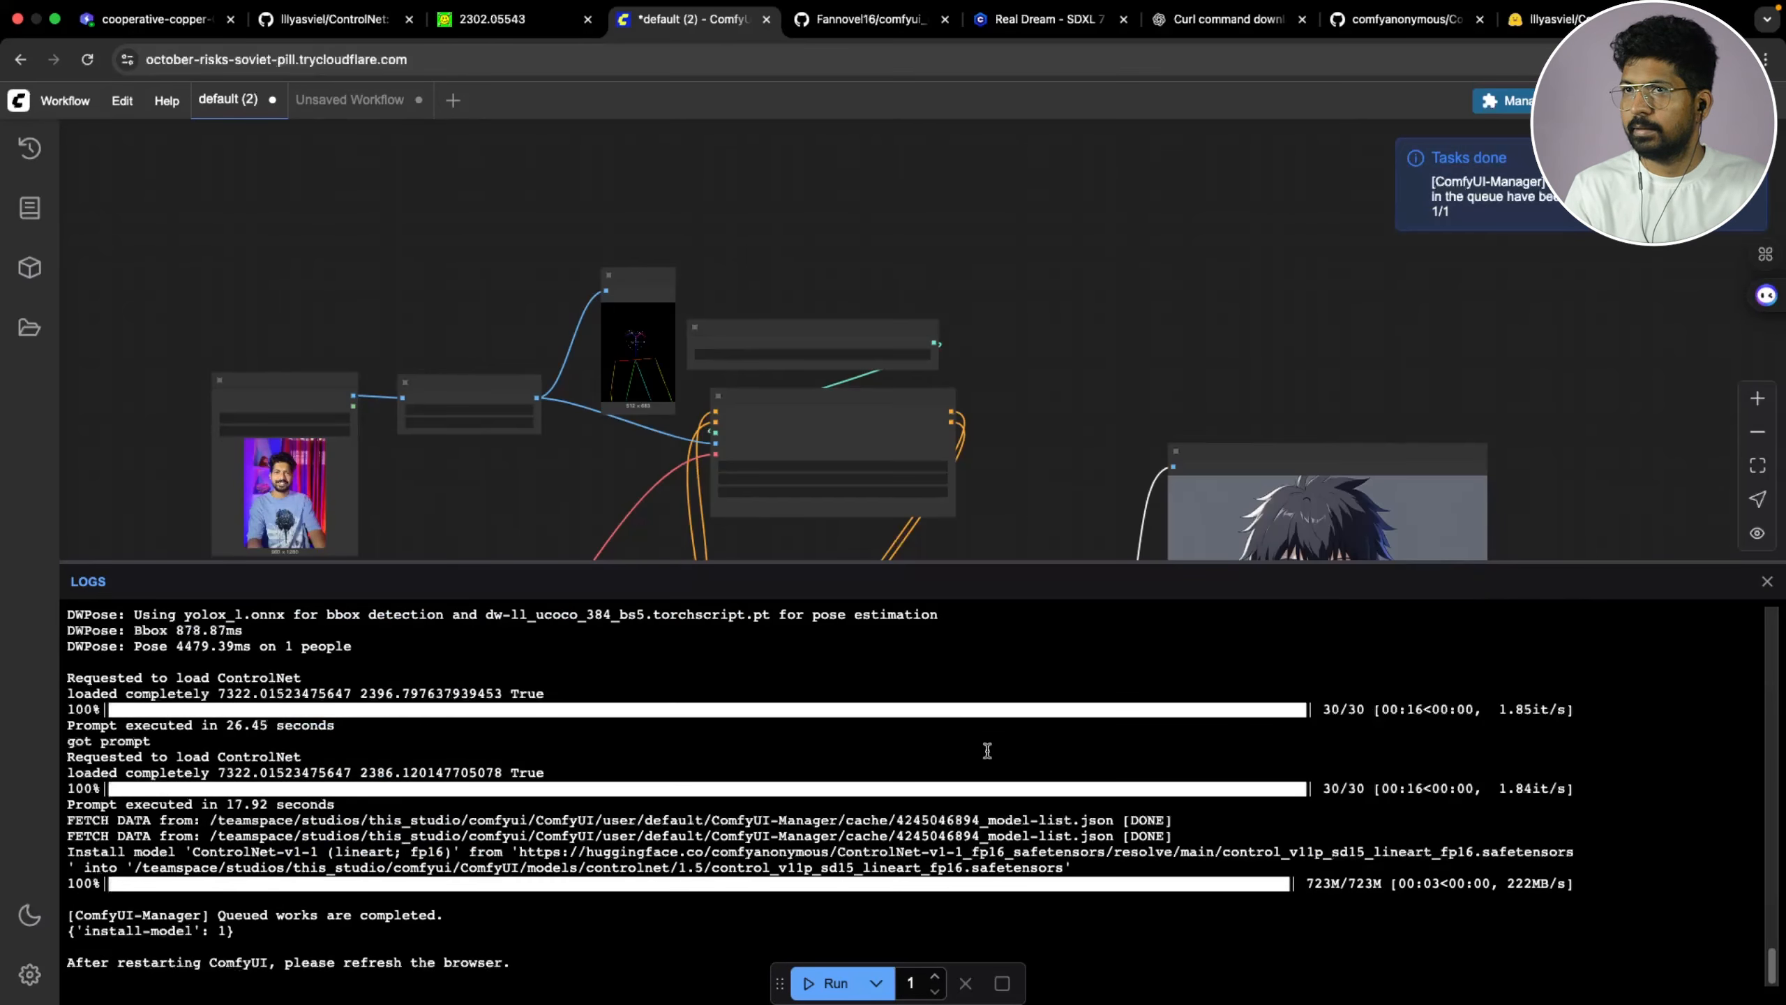
click(122, 101)
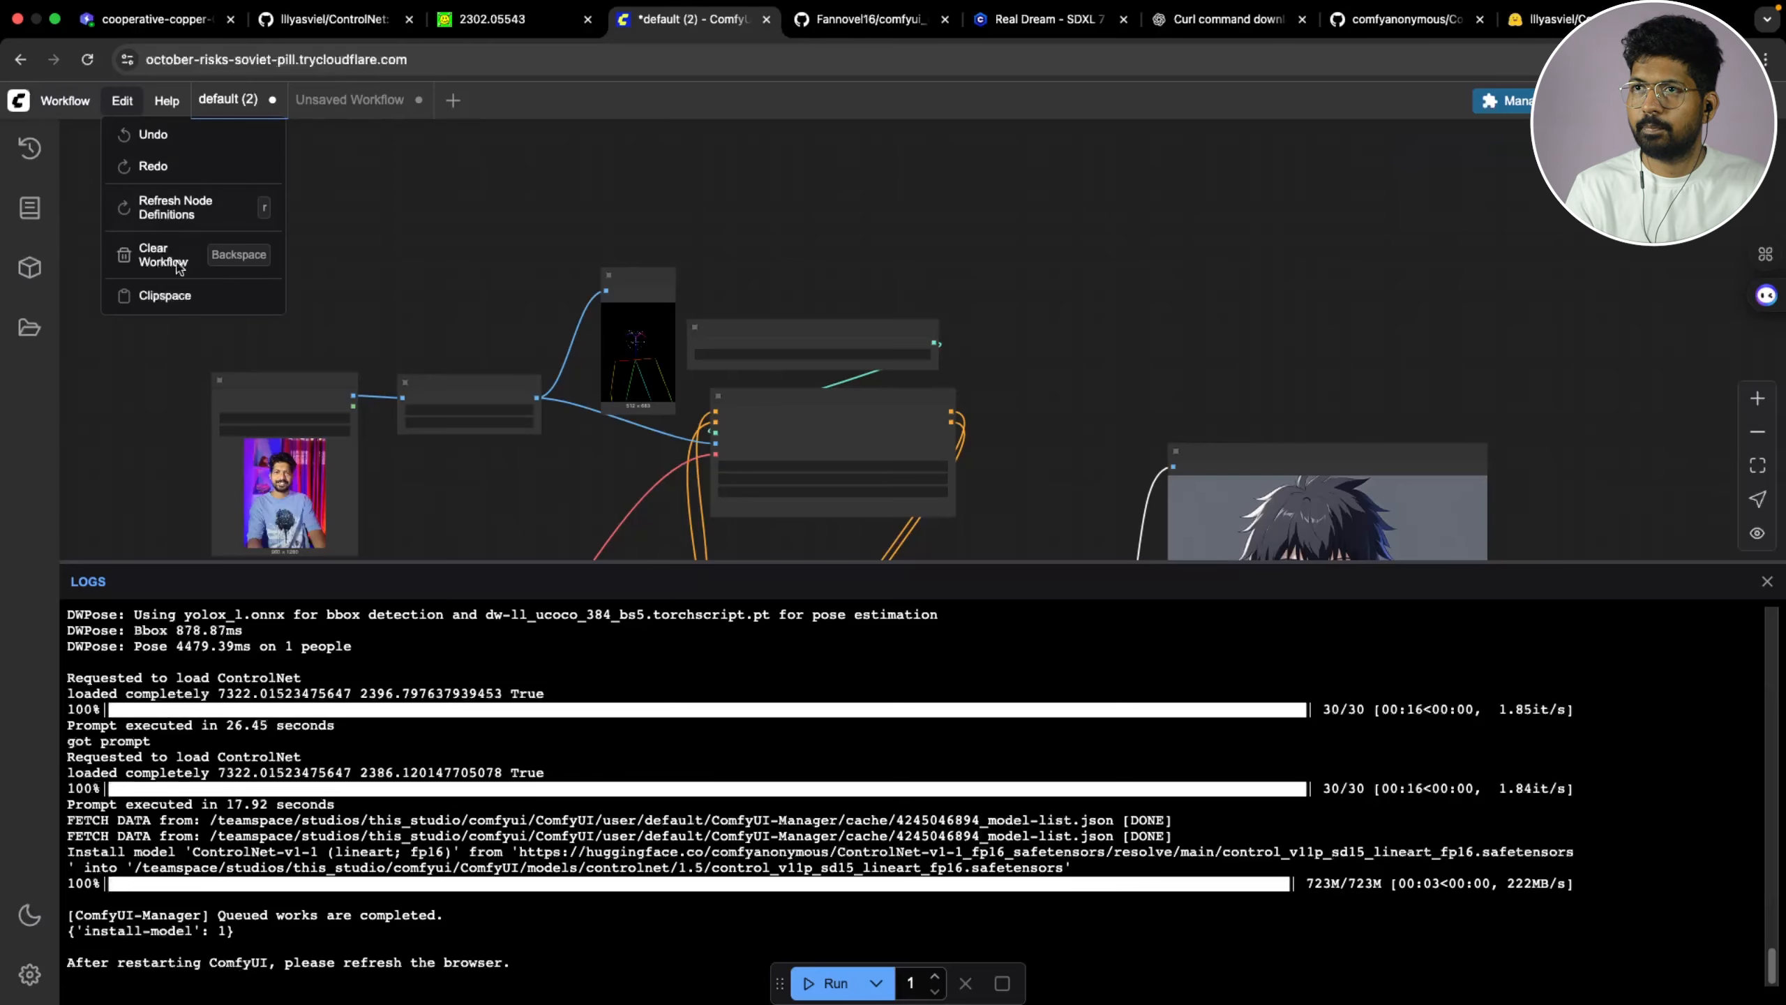
click(176, 207)
click(1767, 581)
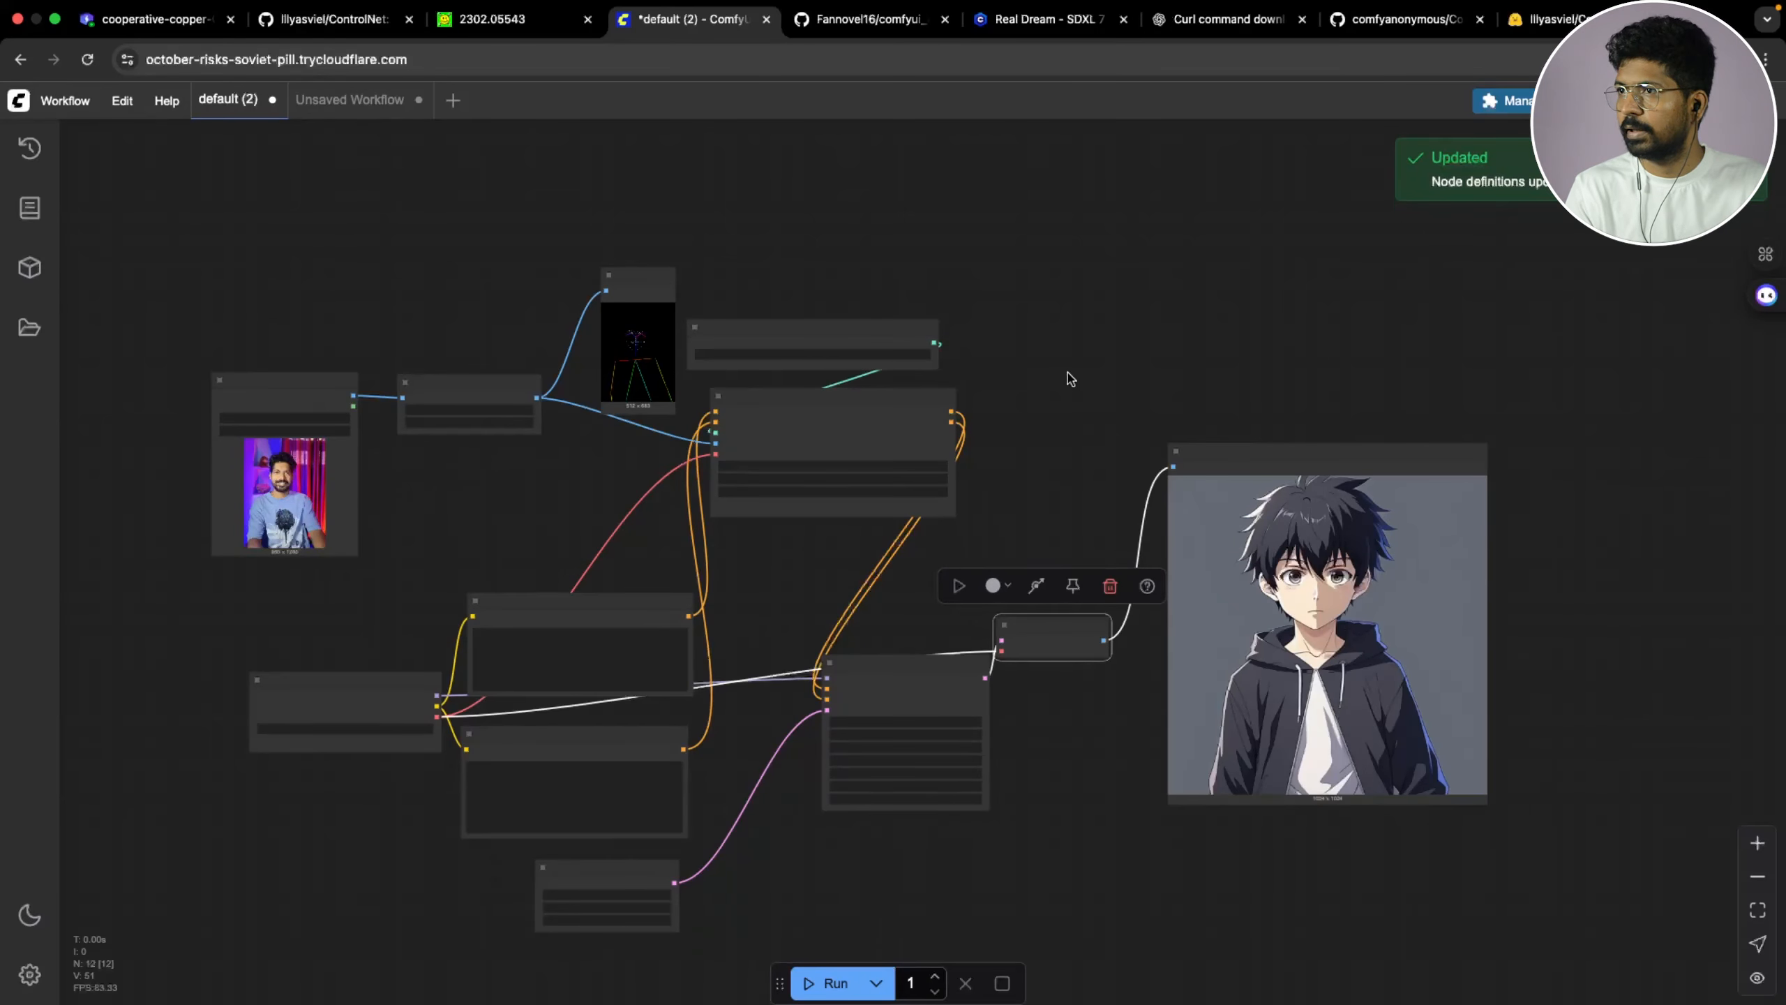
Try to run the workflow with Load ControlNet Model set to 1.5/control_v11p_sd15_lineart_fp16.safetensors
scroll(1068, 378, up, 5)
click(847, 363)
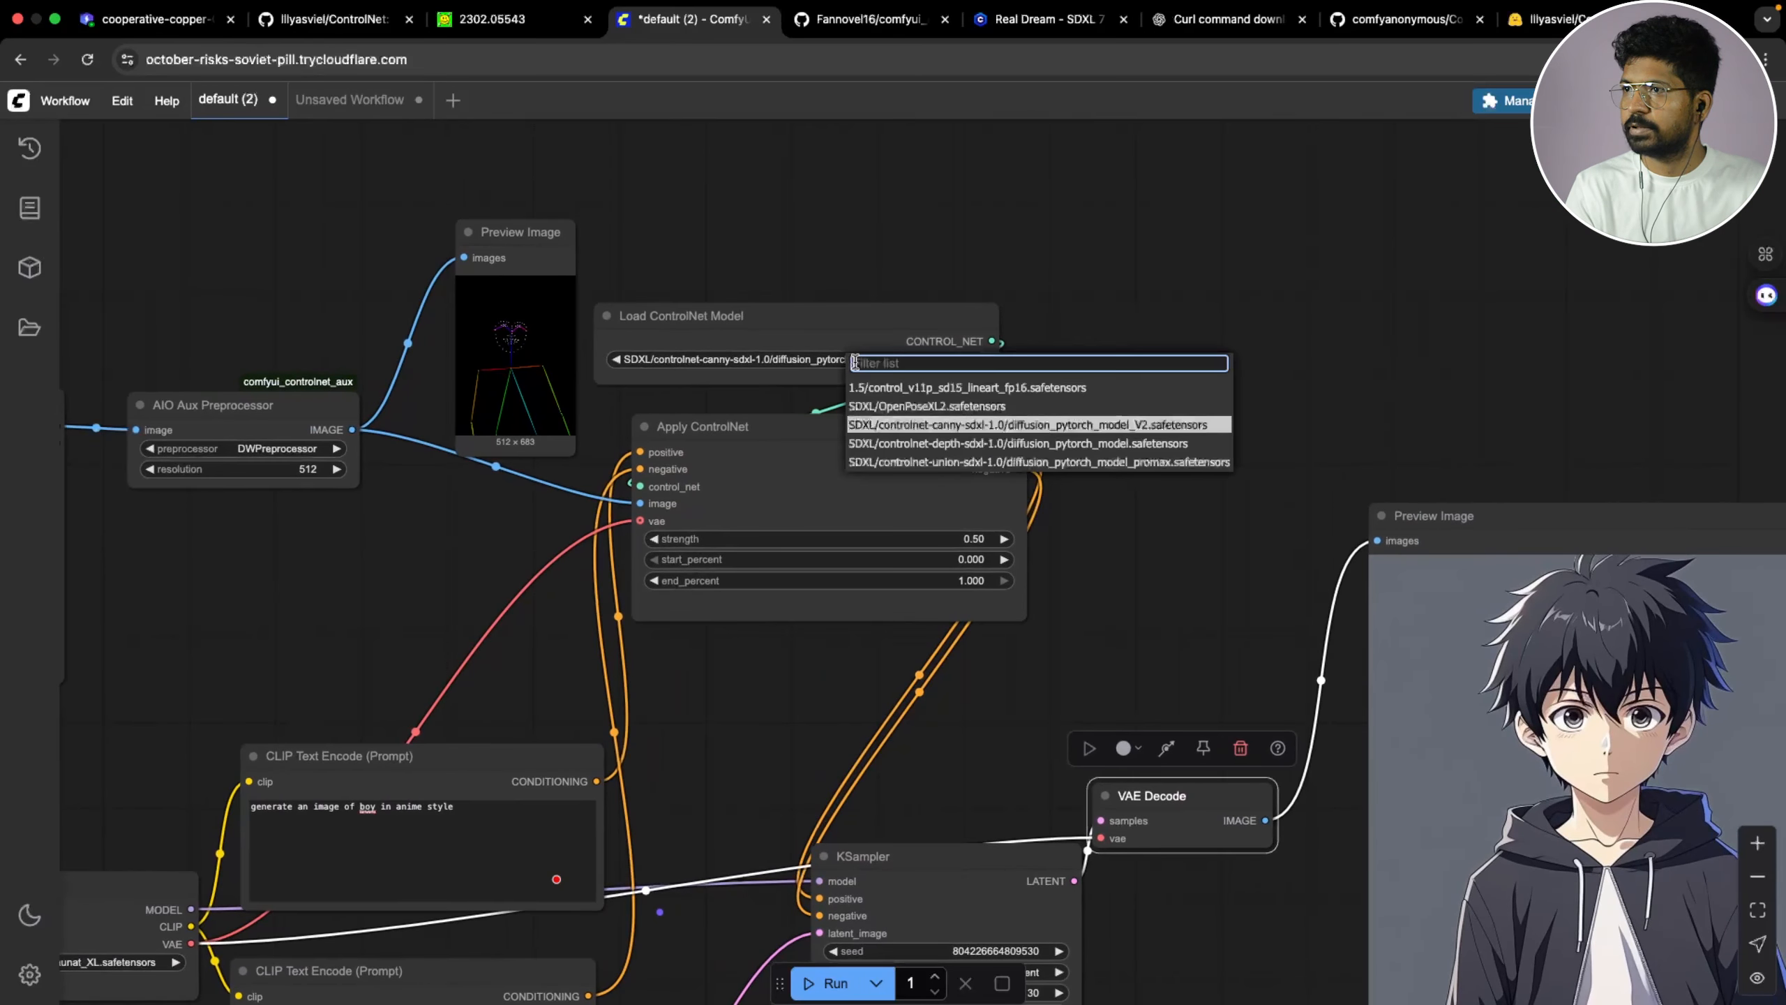
click(897, 398)
scroll(1134, 548, down, 3)
scroll(1133, 548, down, 2)
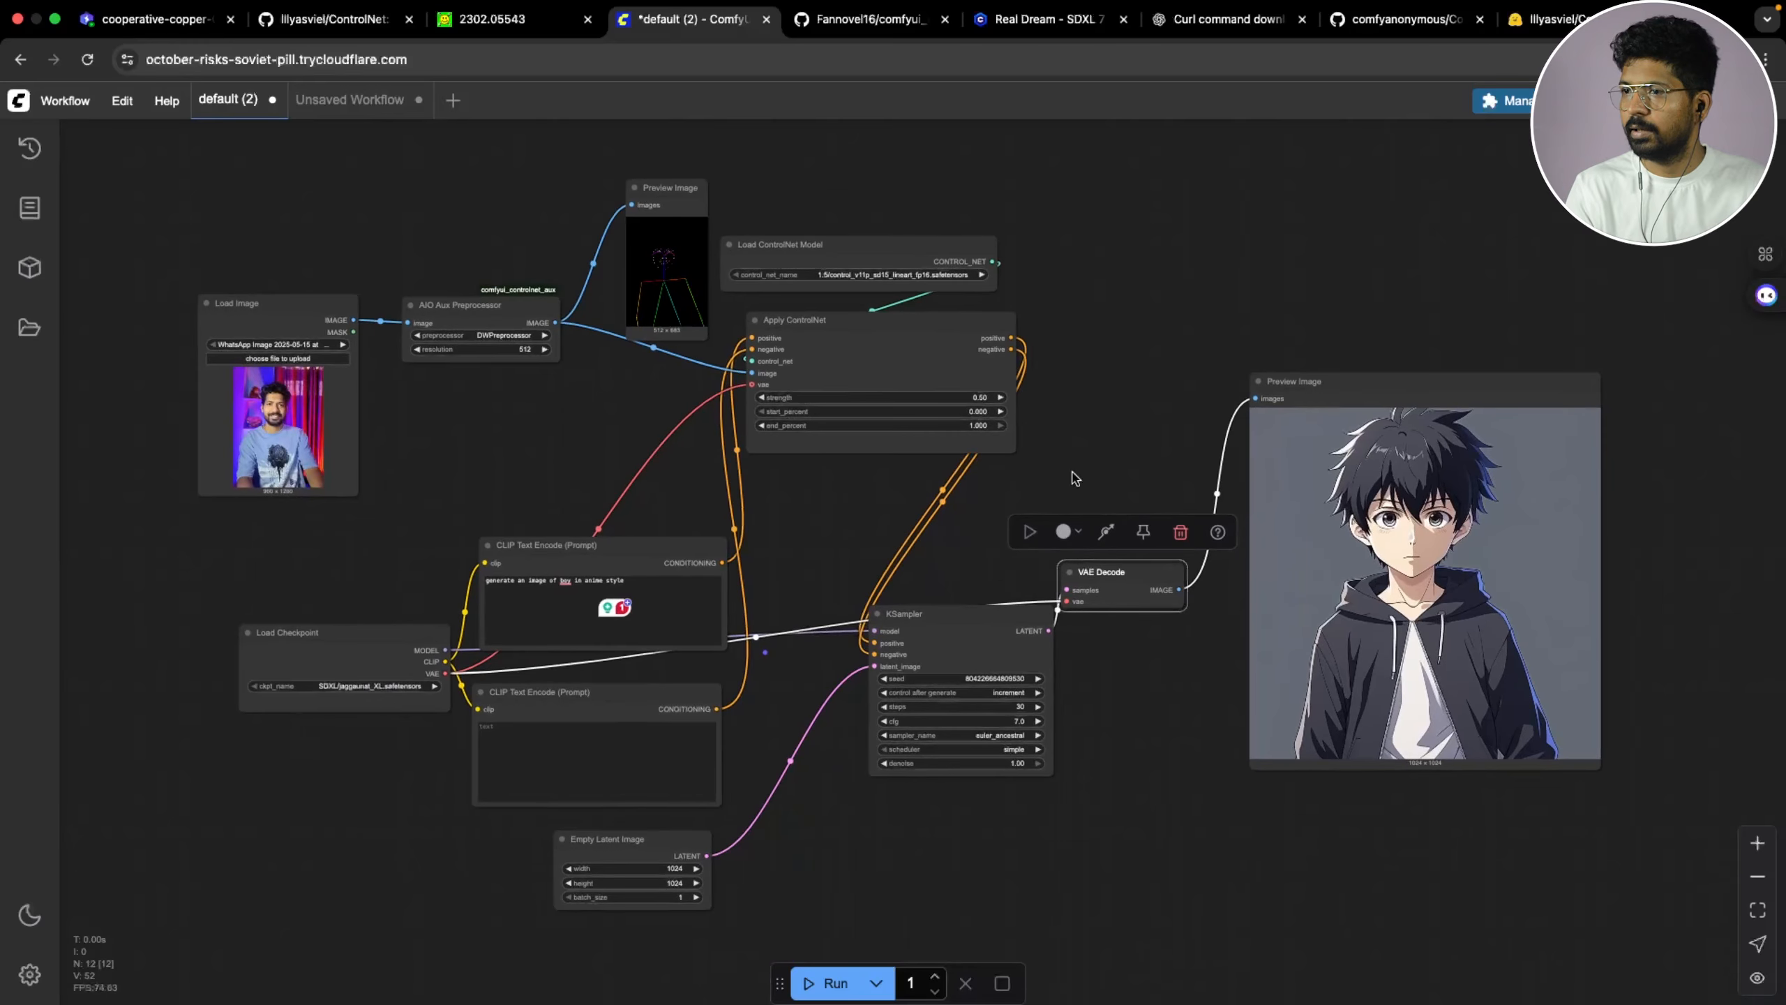
click(830, 983)
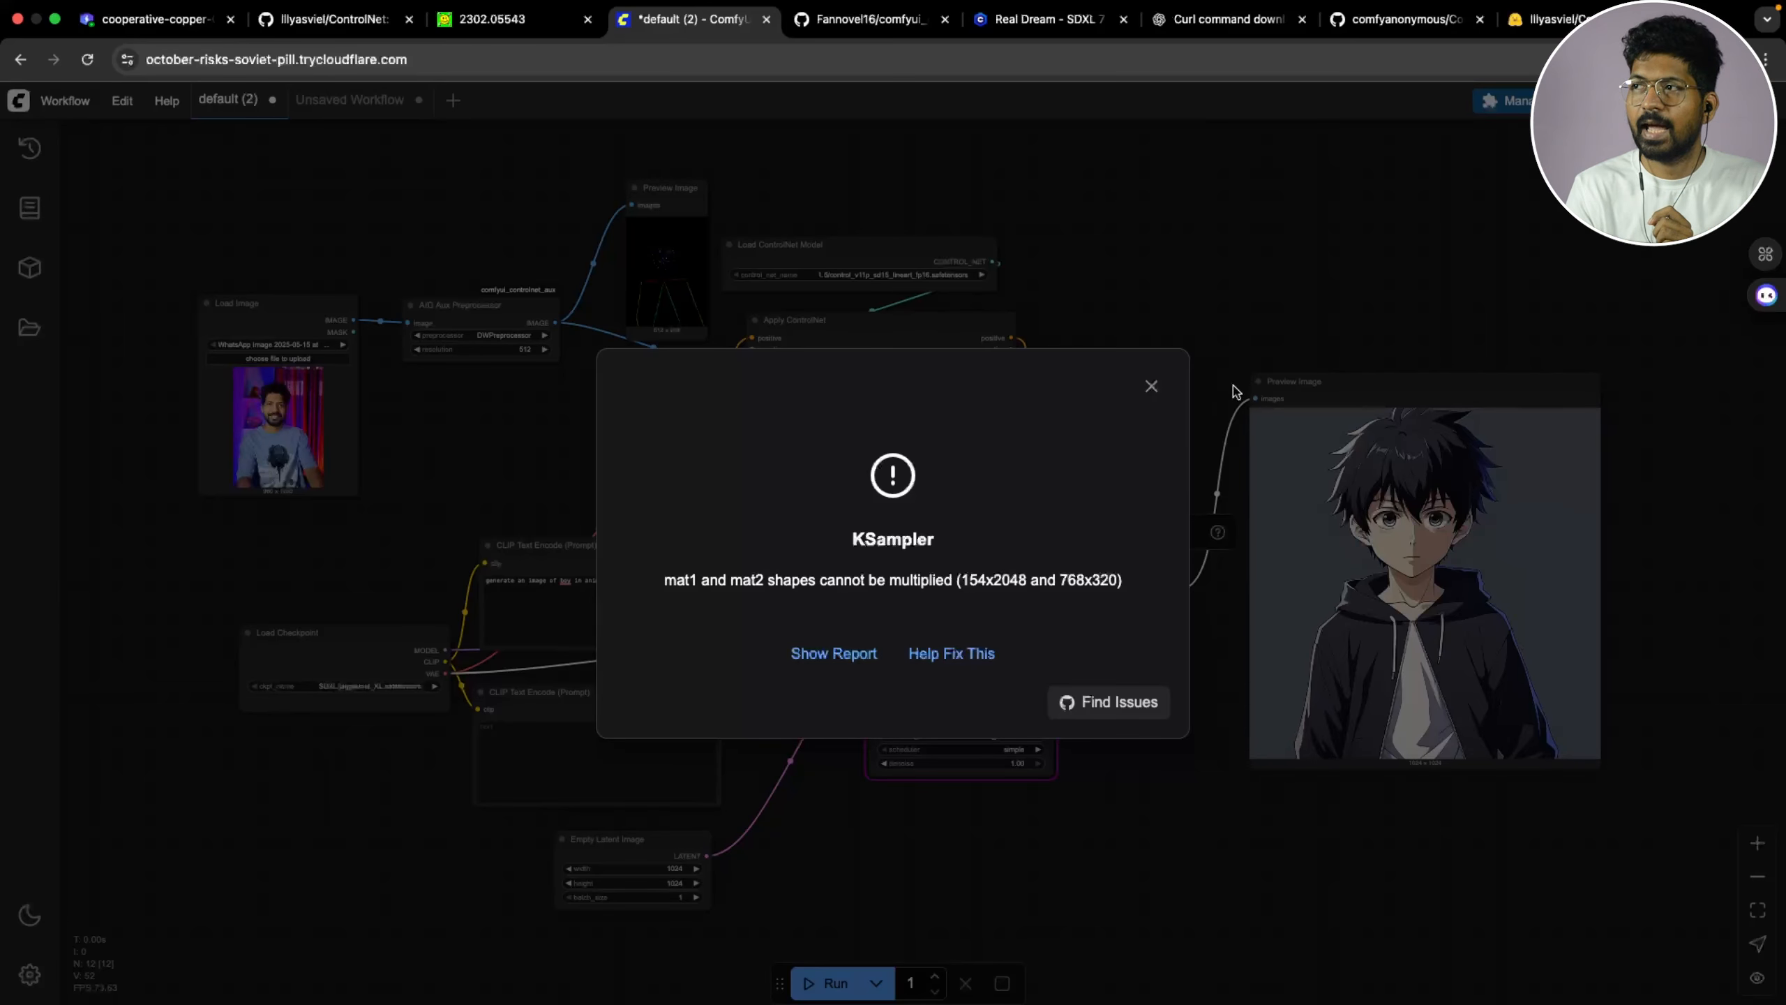
click(1151, 386)
drag(1064, 301, 1021, 471)
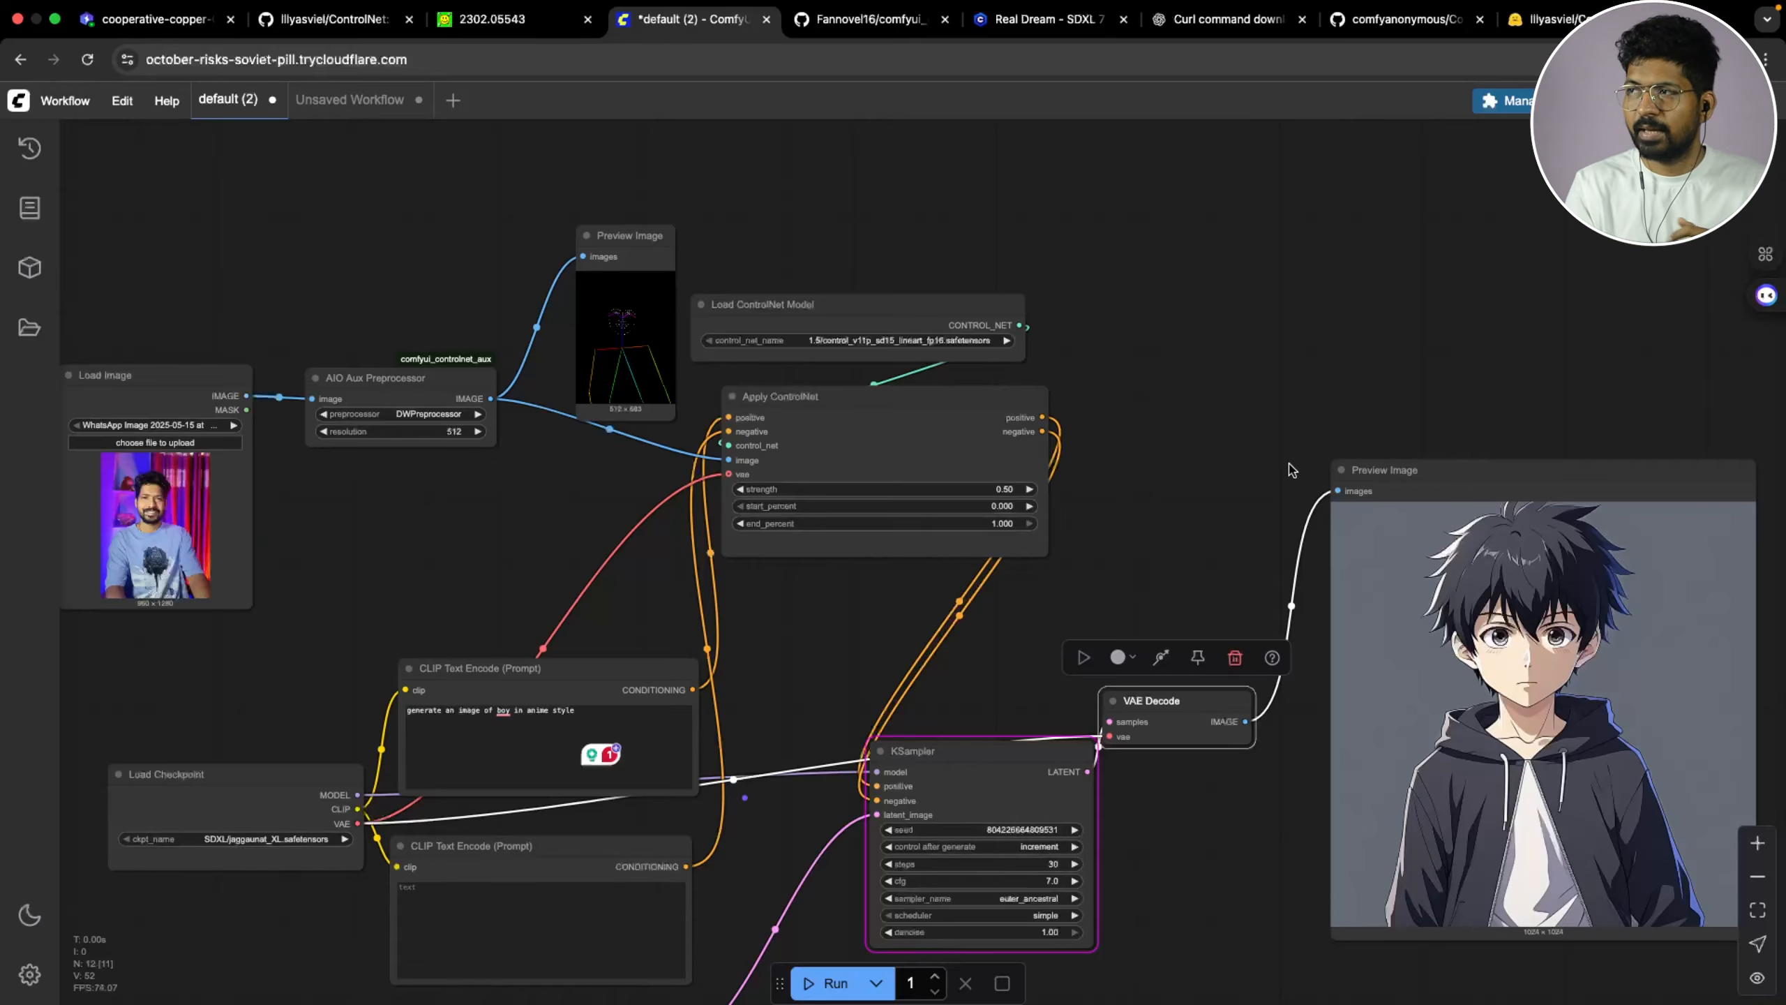
scroll(1188, 440, down, 3)
scroll(1180, 431, up, 3)
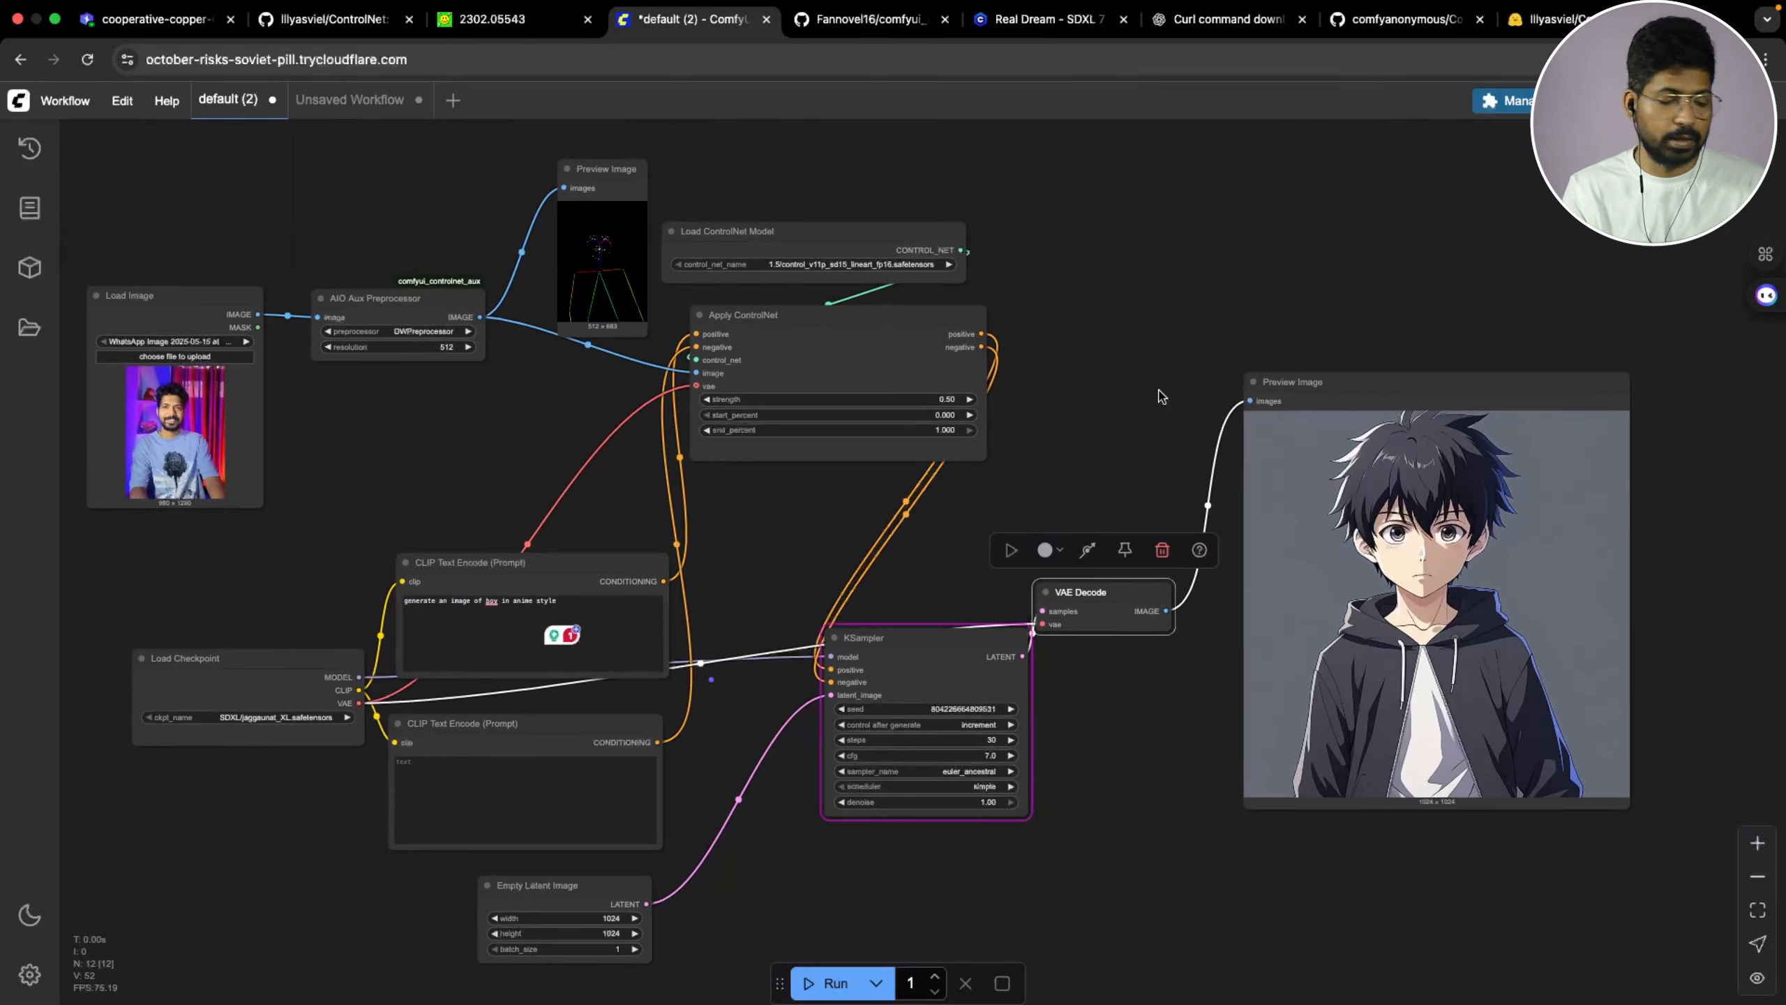
key(ctrl+Left)
key(ctrl+Right)
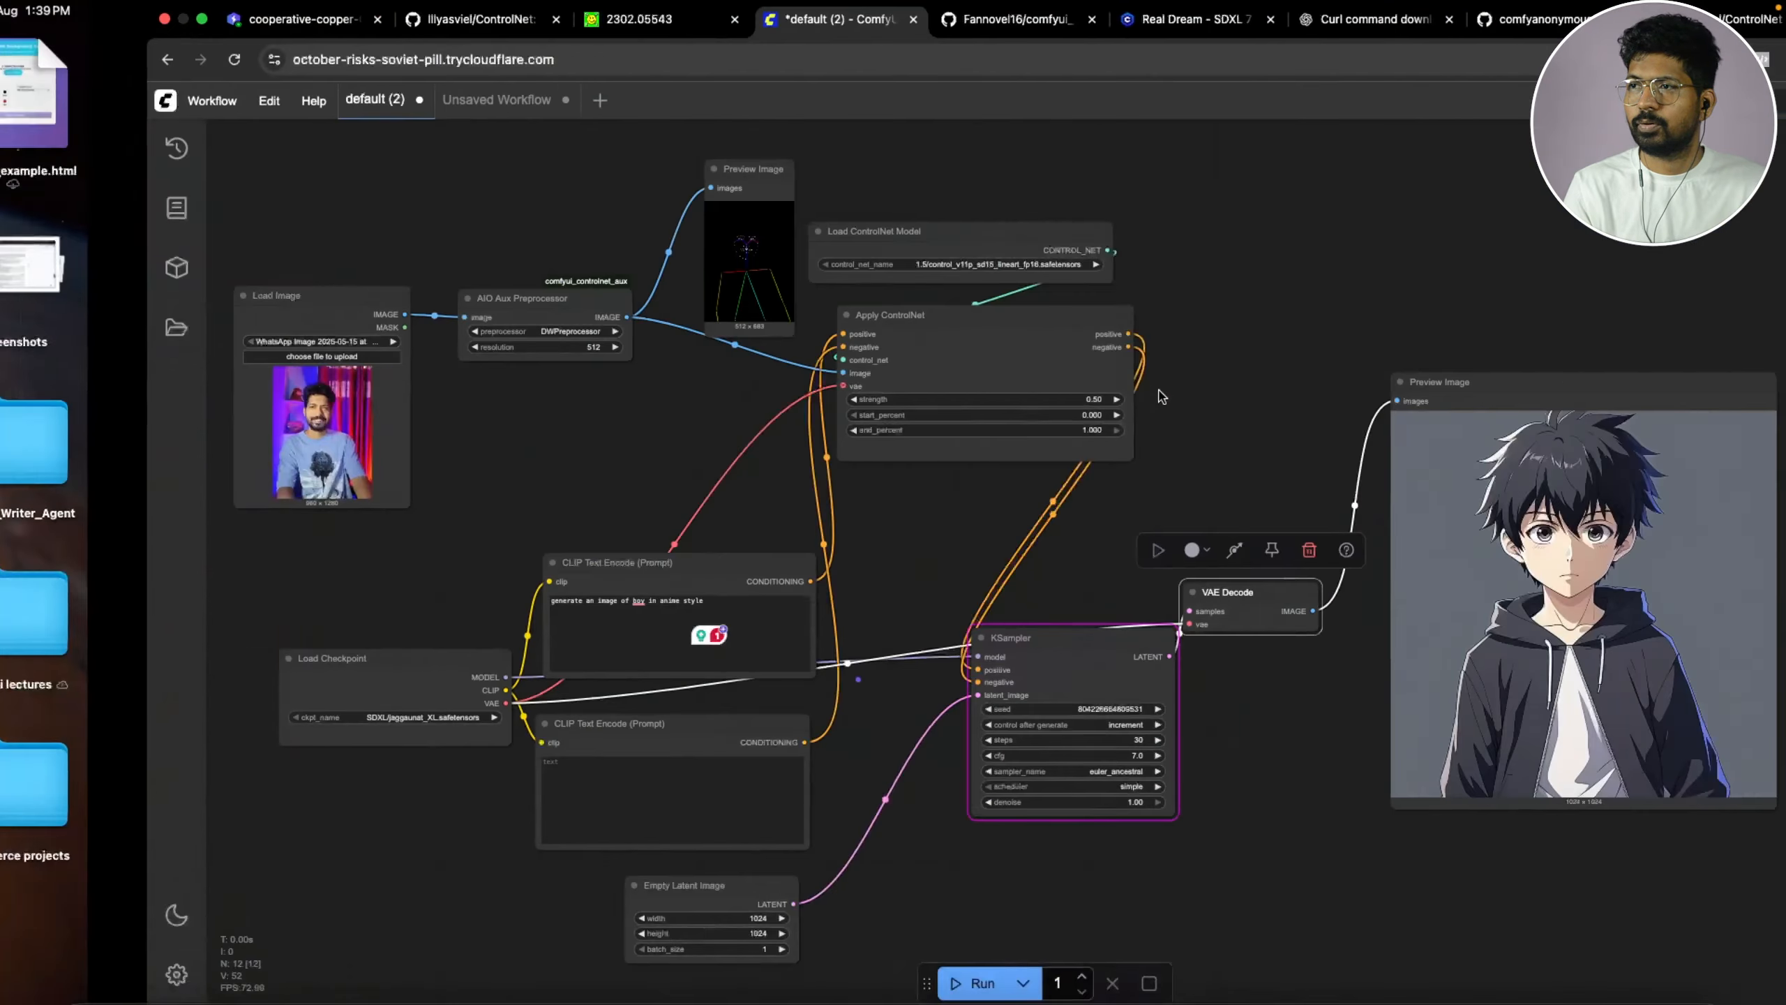
key(super+Tab)
key(super+Tab)
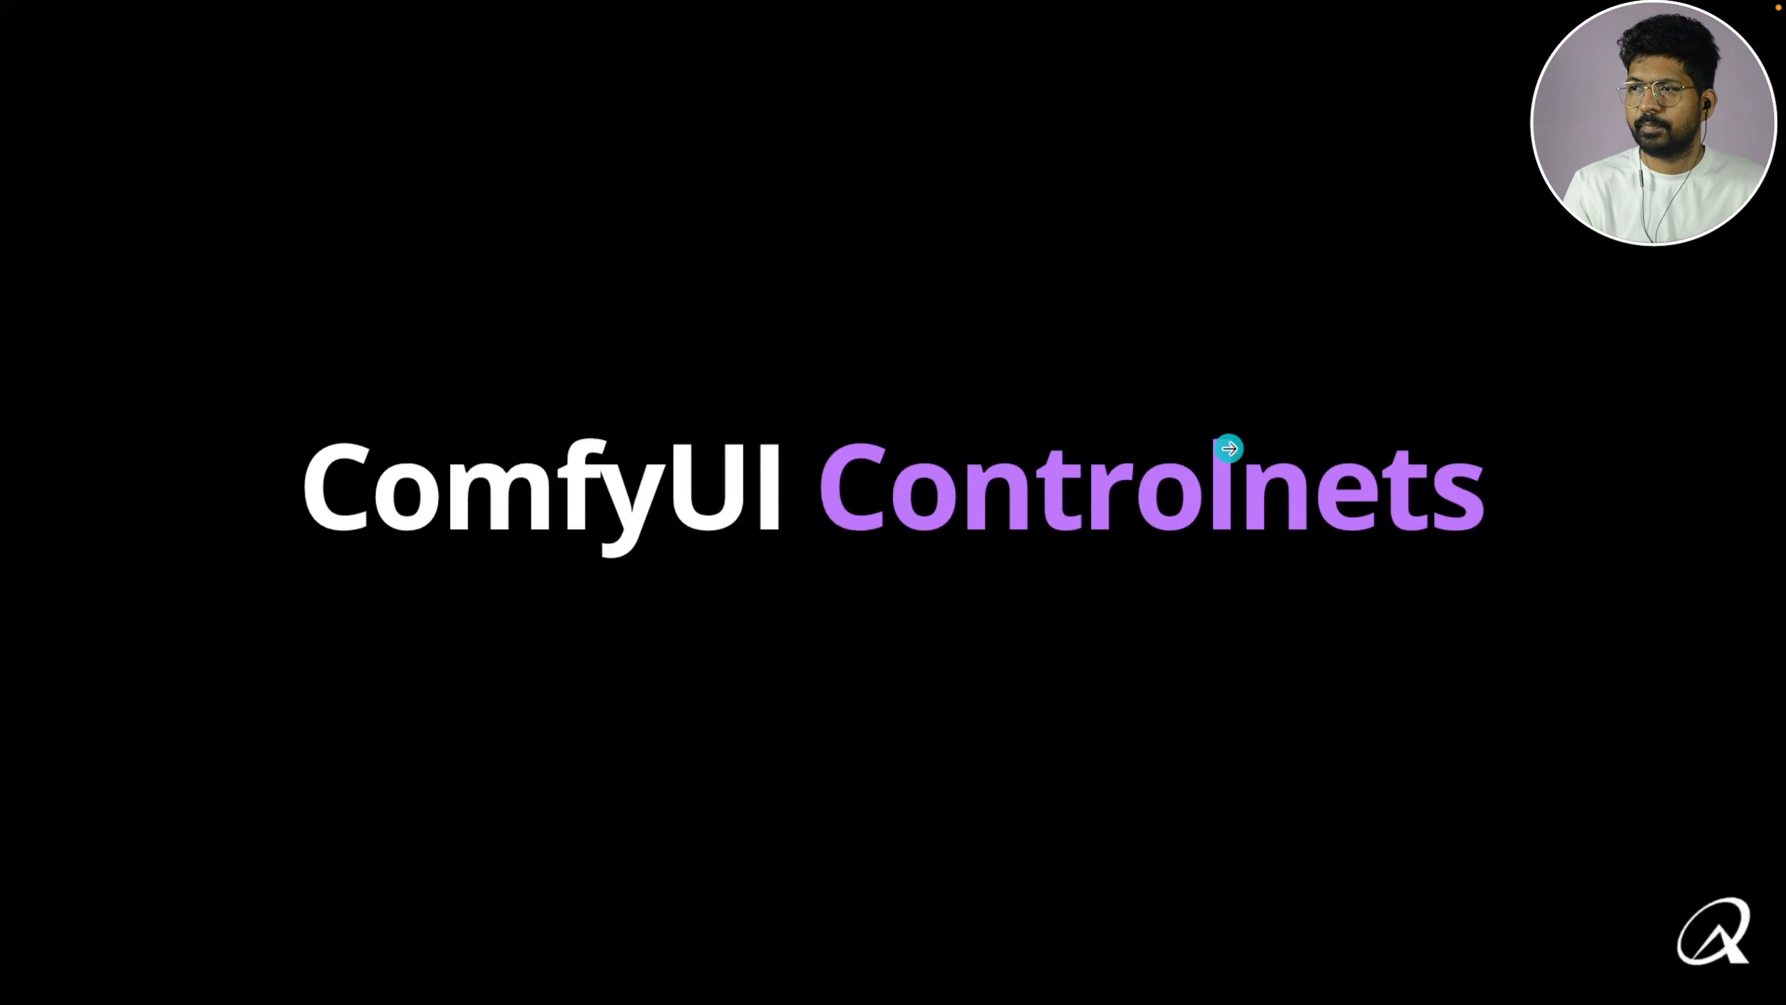
key(Right)
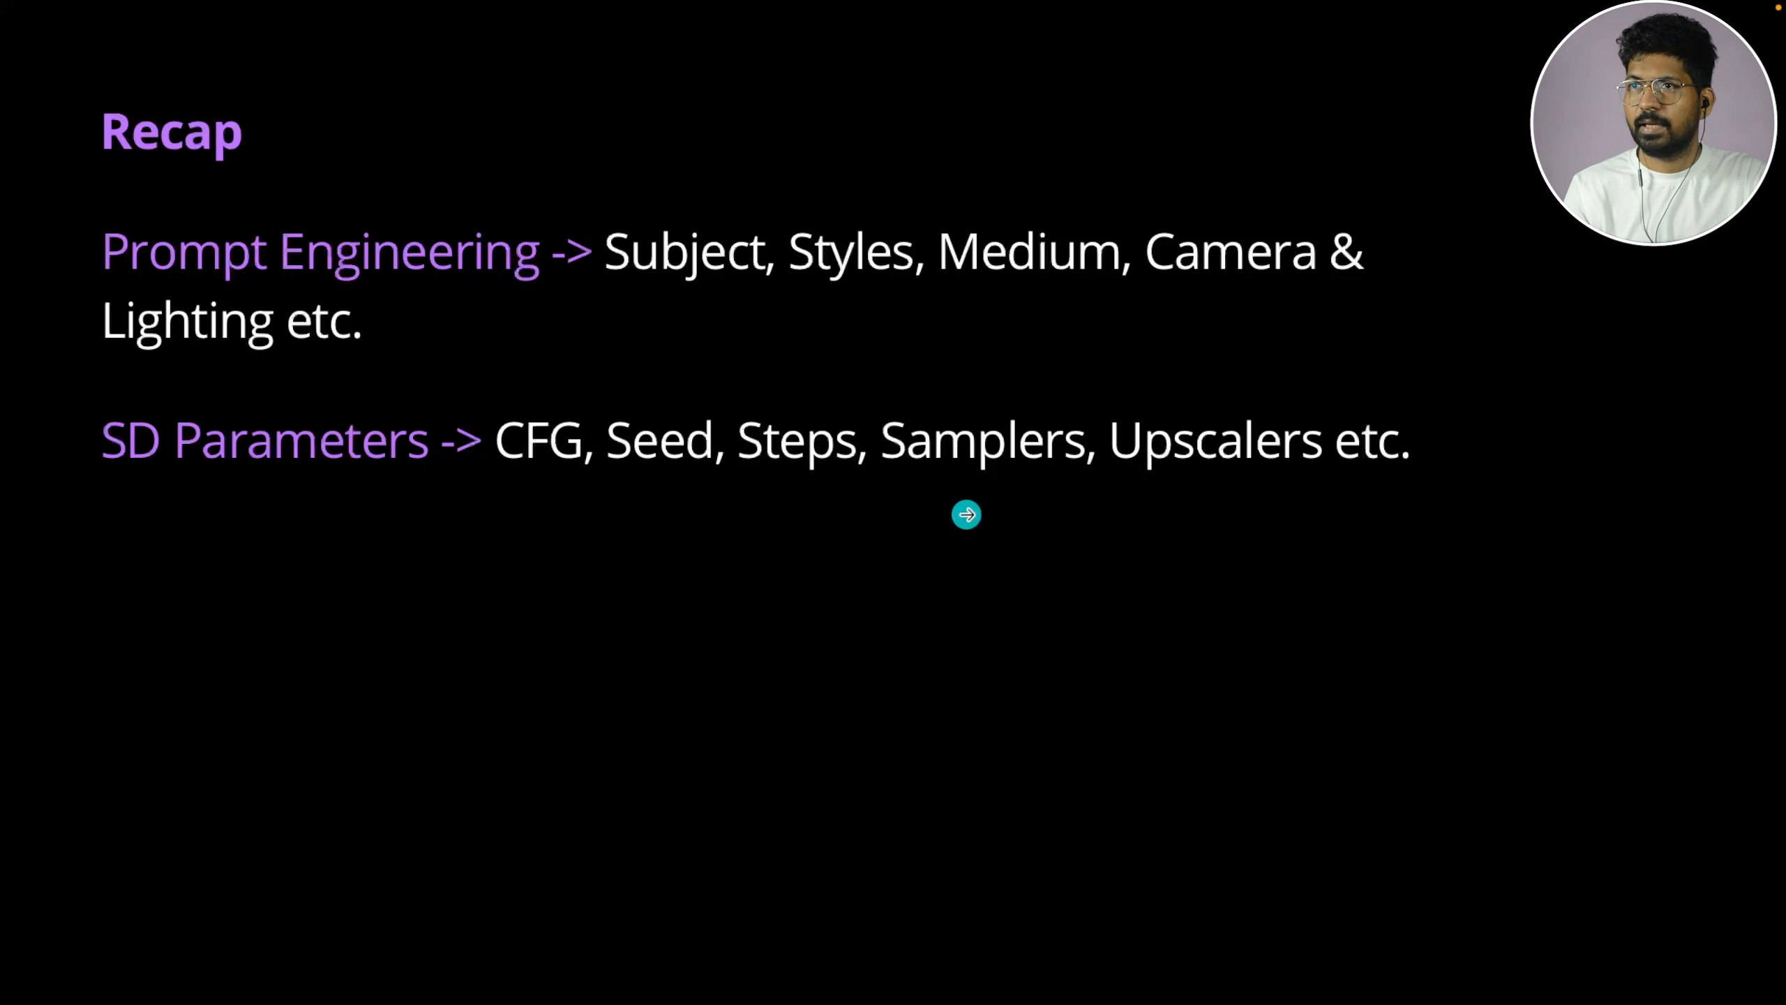
key(Right)
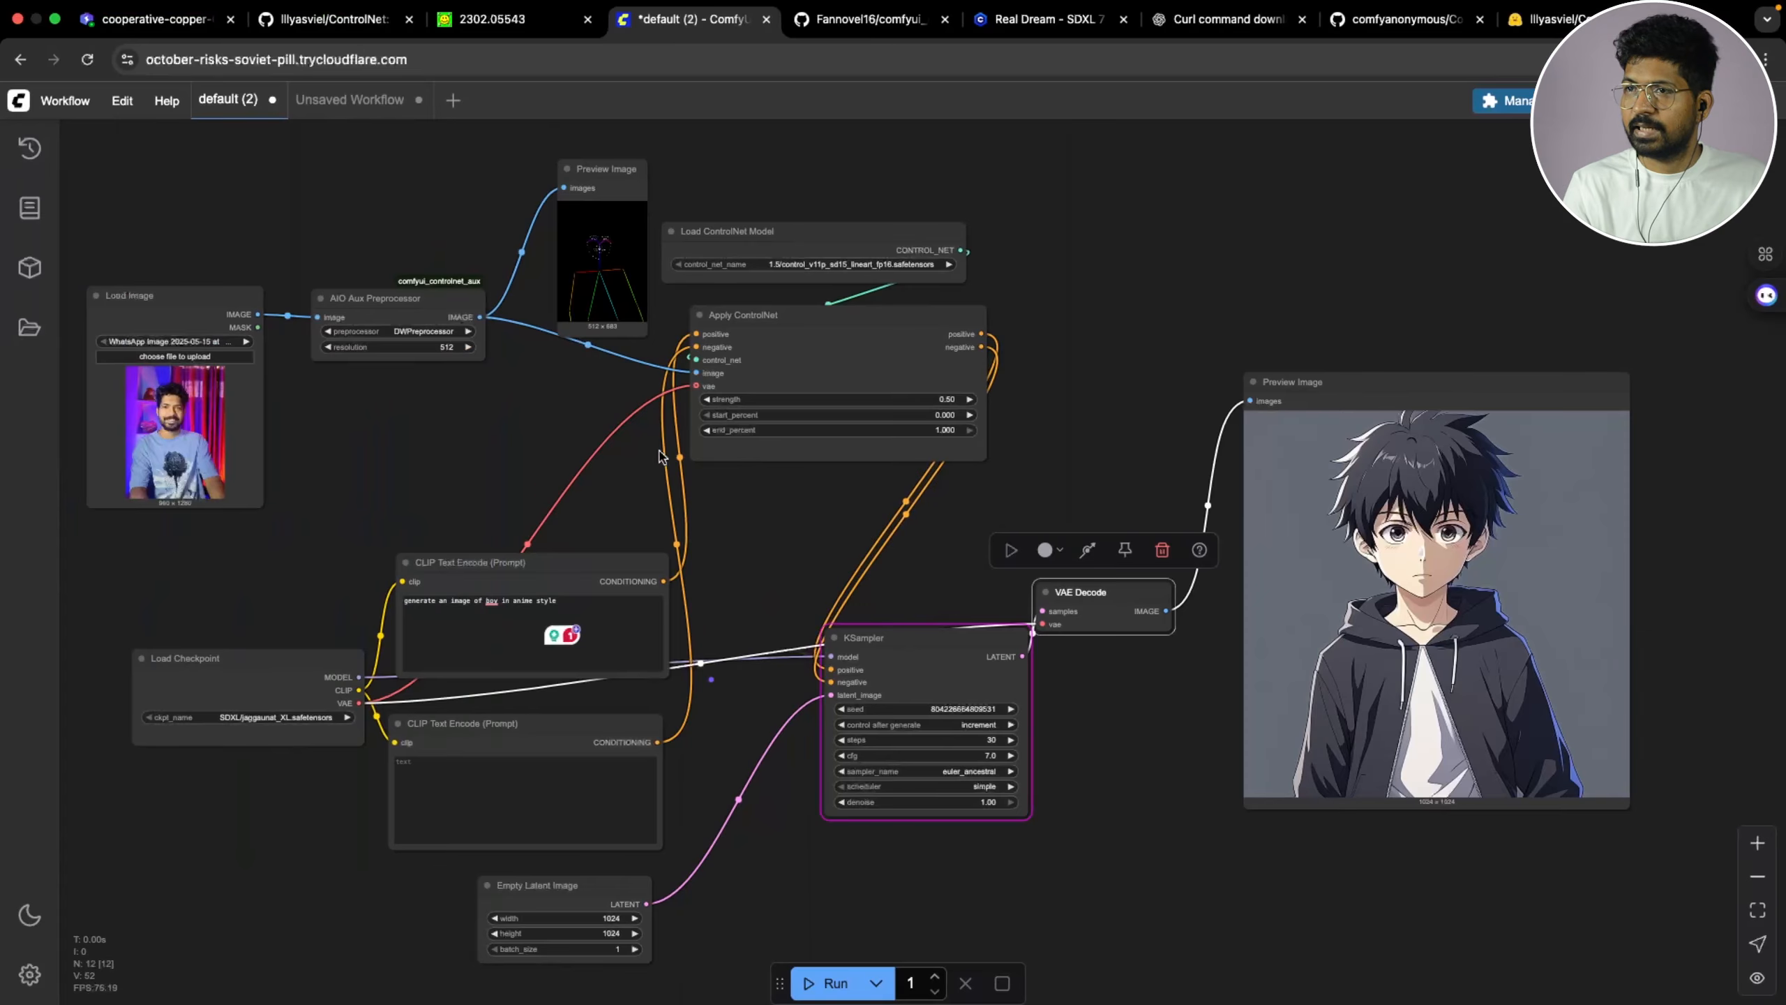
Save the pose skeleton preview as an image file and load it into the Load Image node in place of the photo
scroll(490, 450, up, 3)
drag(686, 268, 433, 463)
right_click(454, 492)
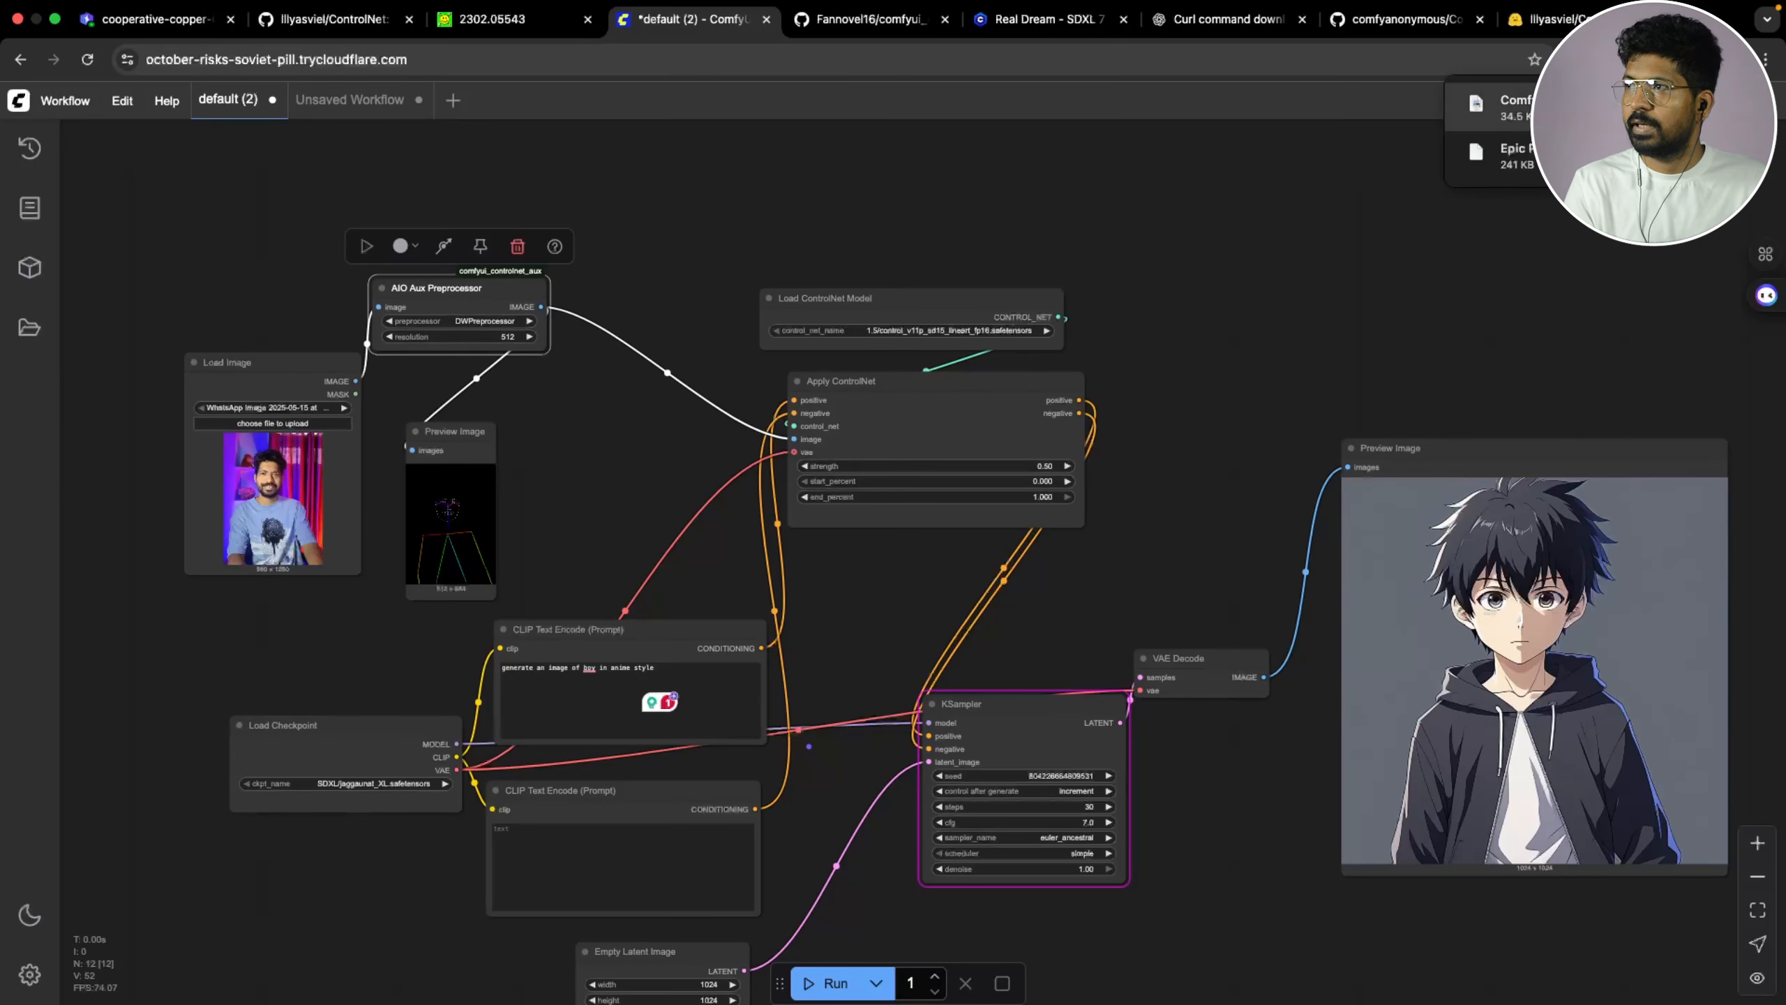
drag(1498, 105, 355, 491)
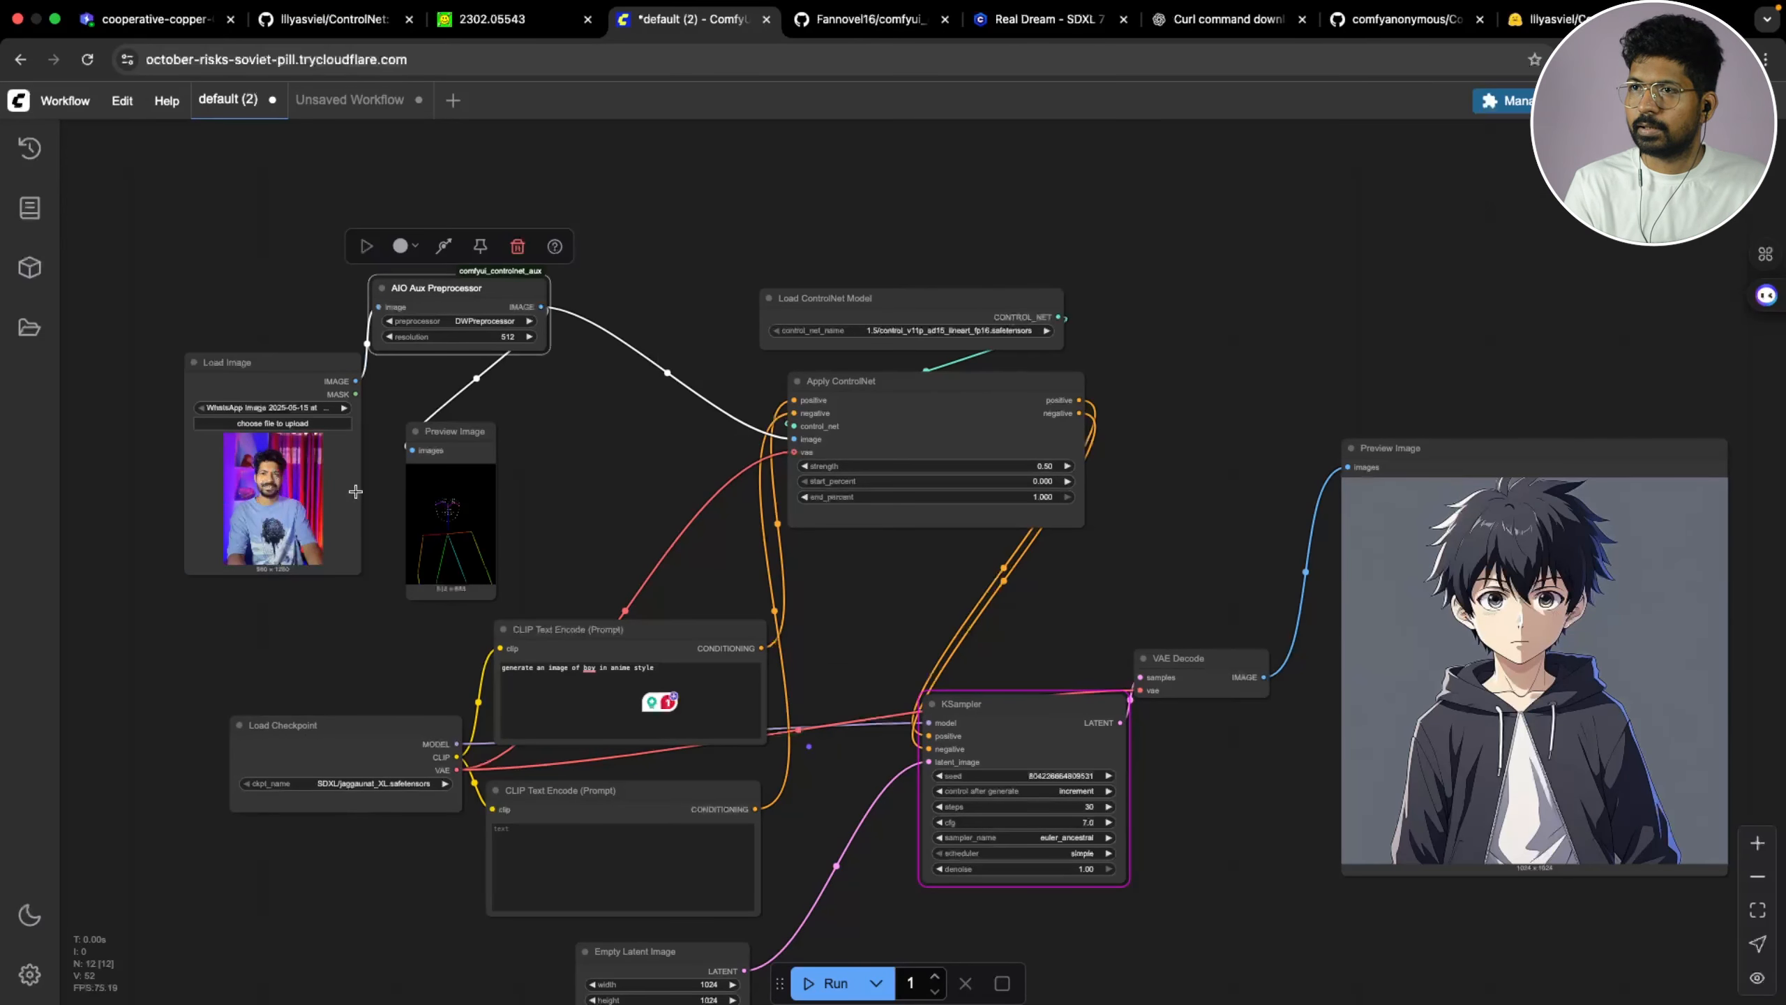
Delete the pose Preview Image and AIO Aux Preprocessor nodes, and move the Load Image node beside Apply ControlNet
click(466, 442)
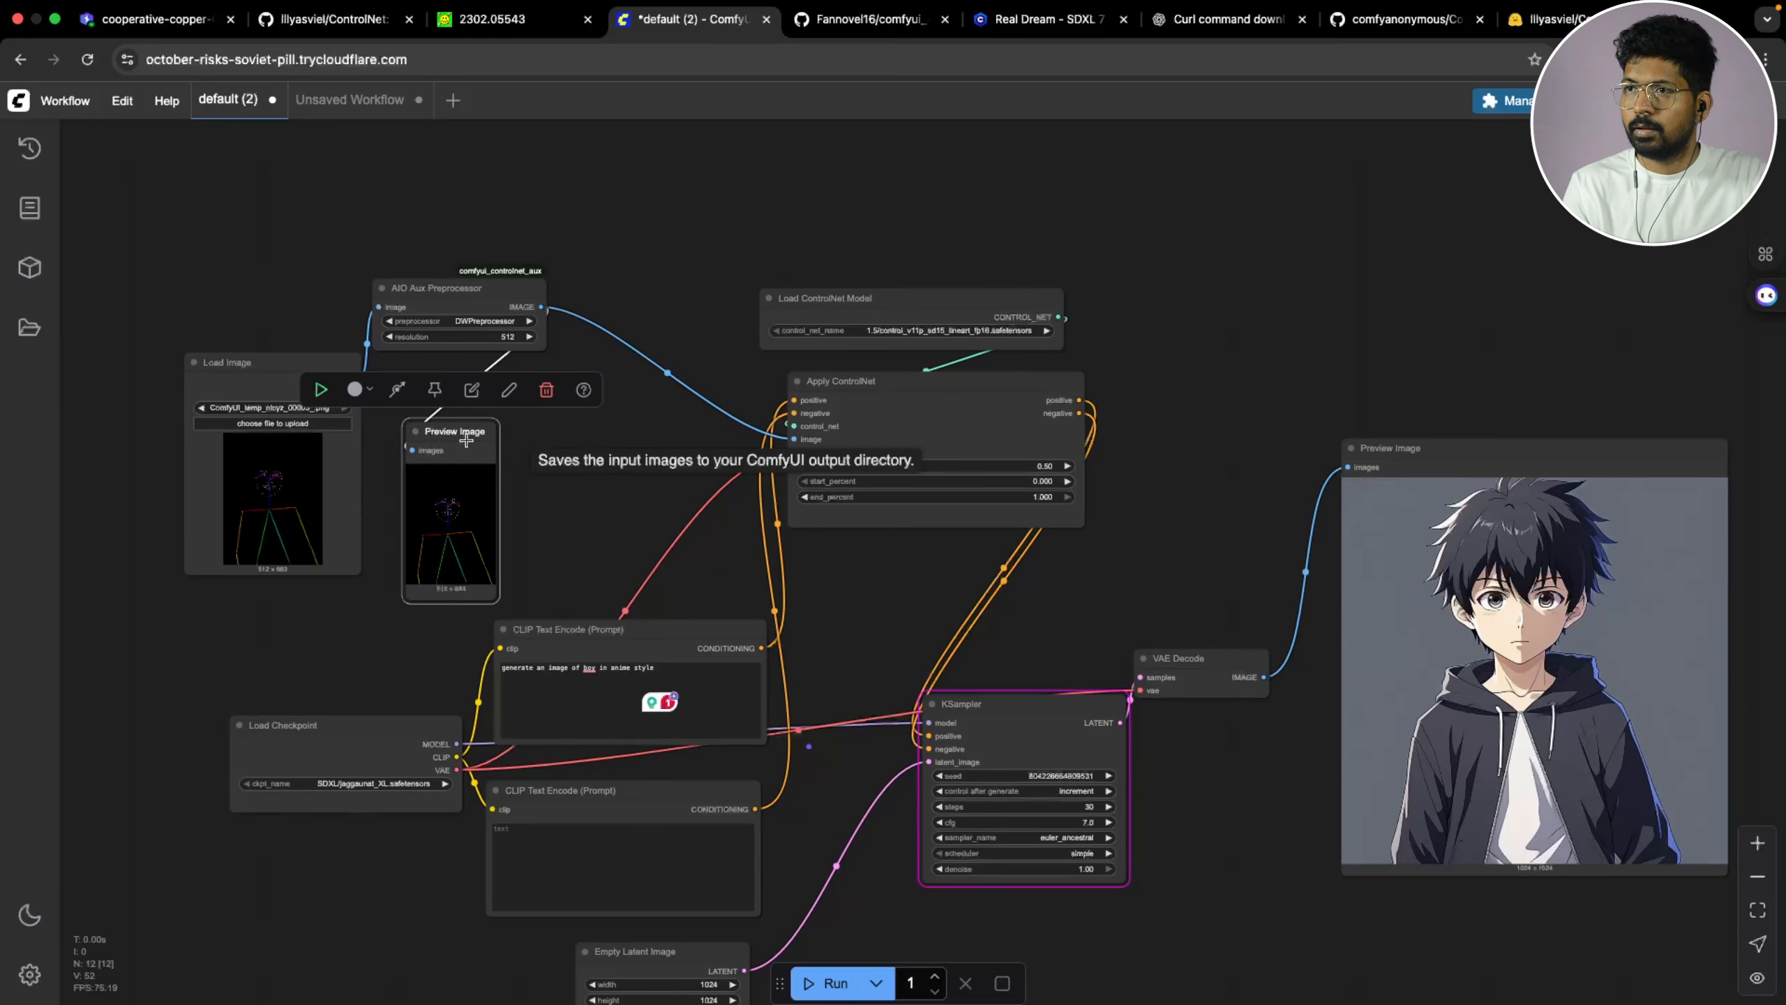
key(Delete)
click(421, 340)
key(Delete)
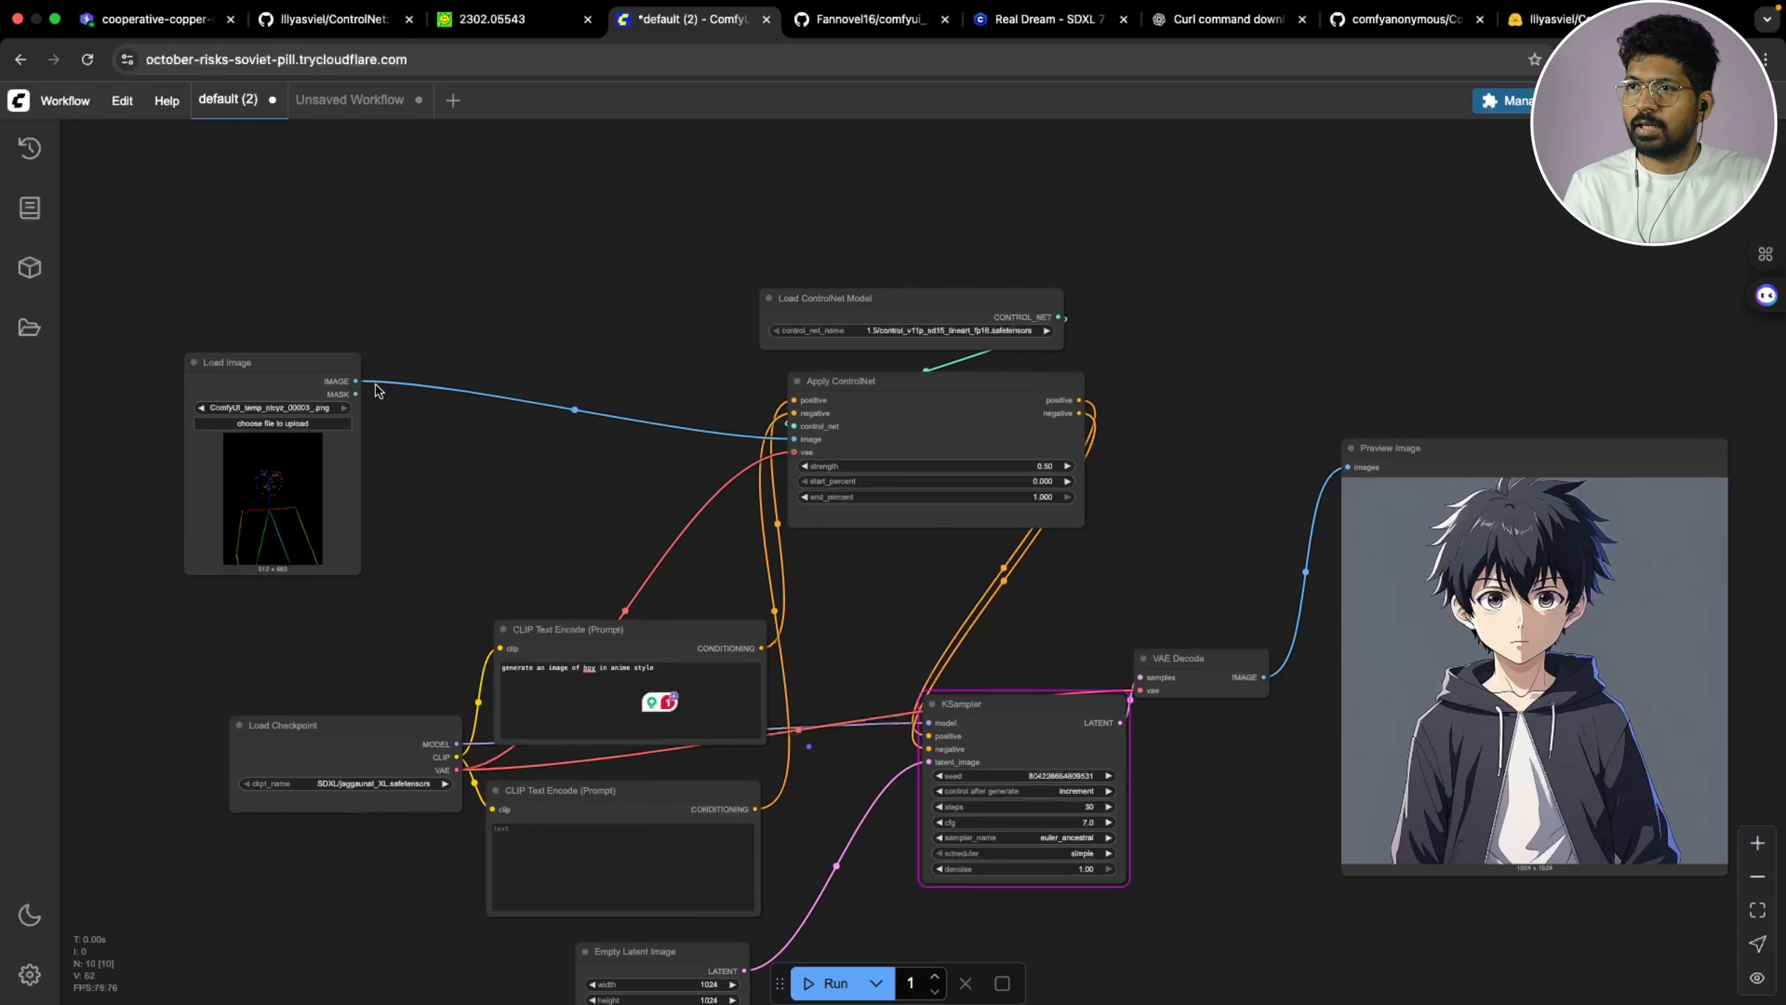
drag(303, 372, 606, 367)
scroll(890, 573, down, 3)
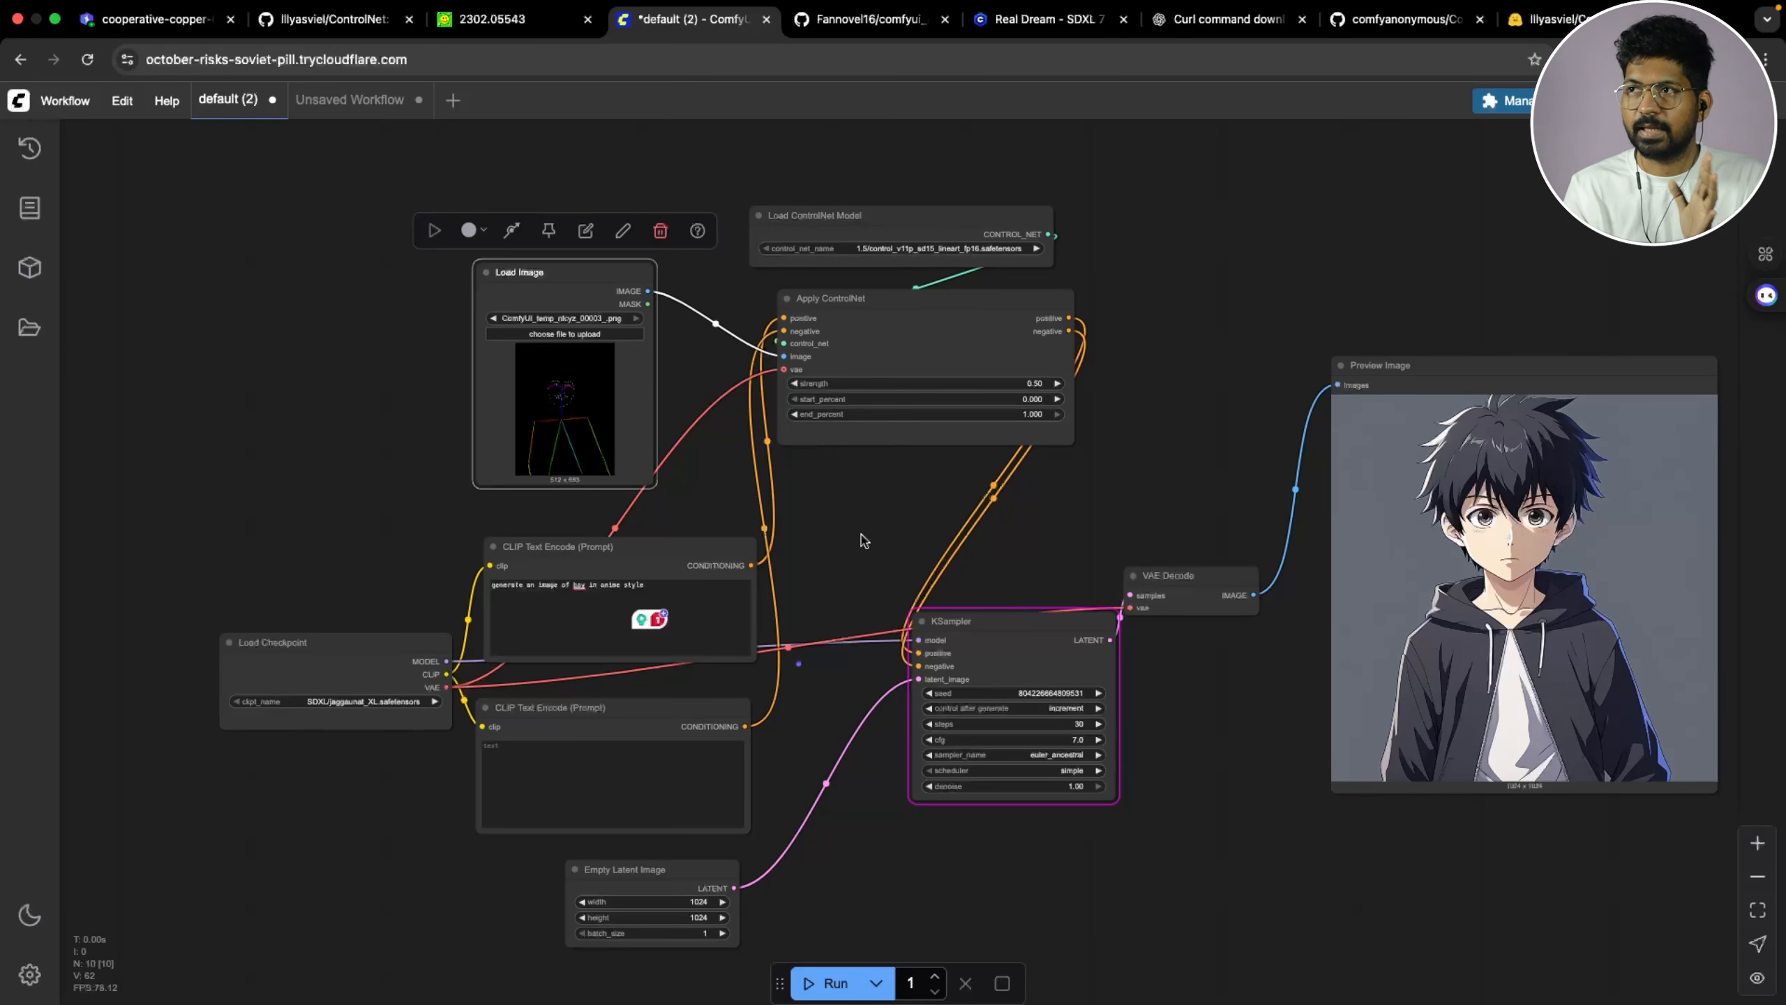
drag(587, 375, 539, 372)
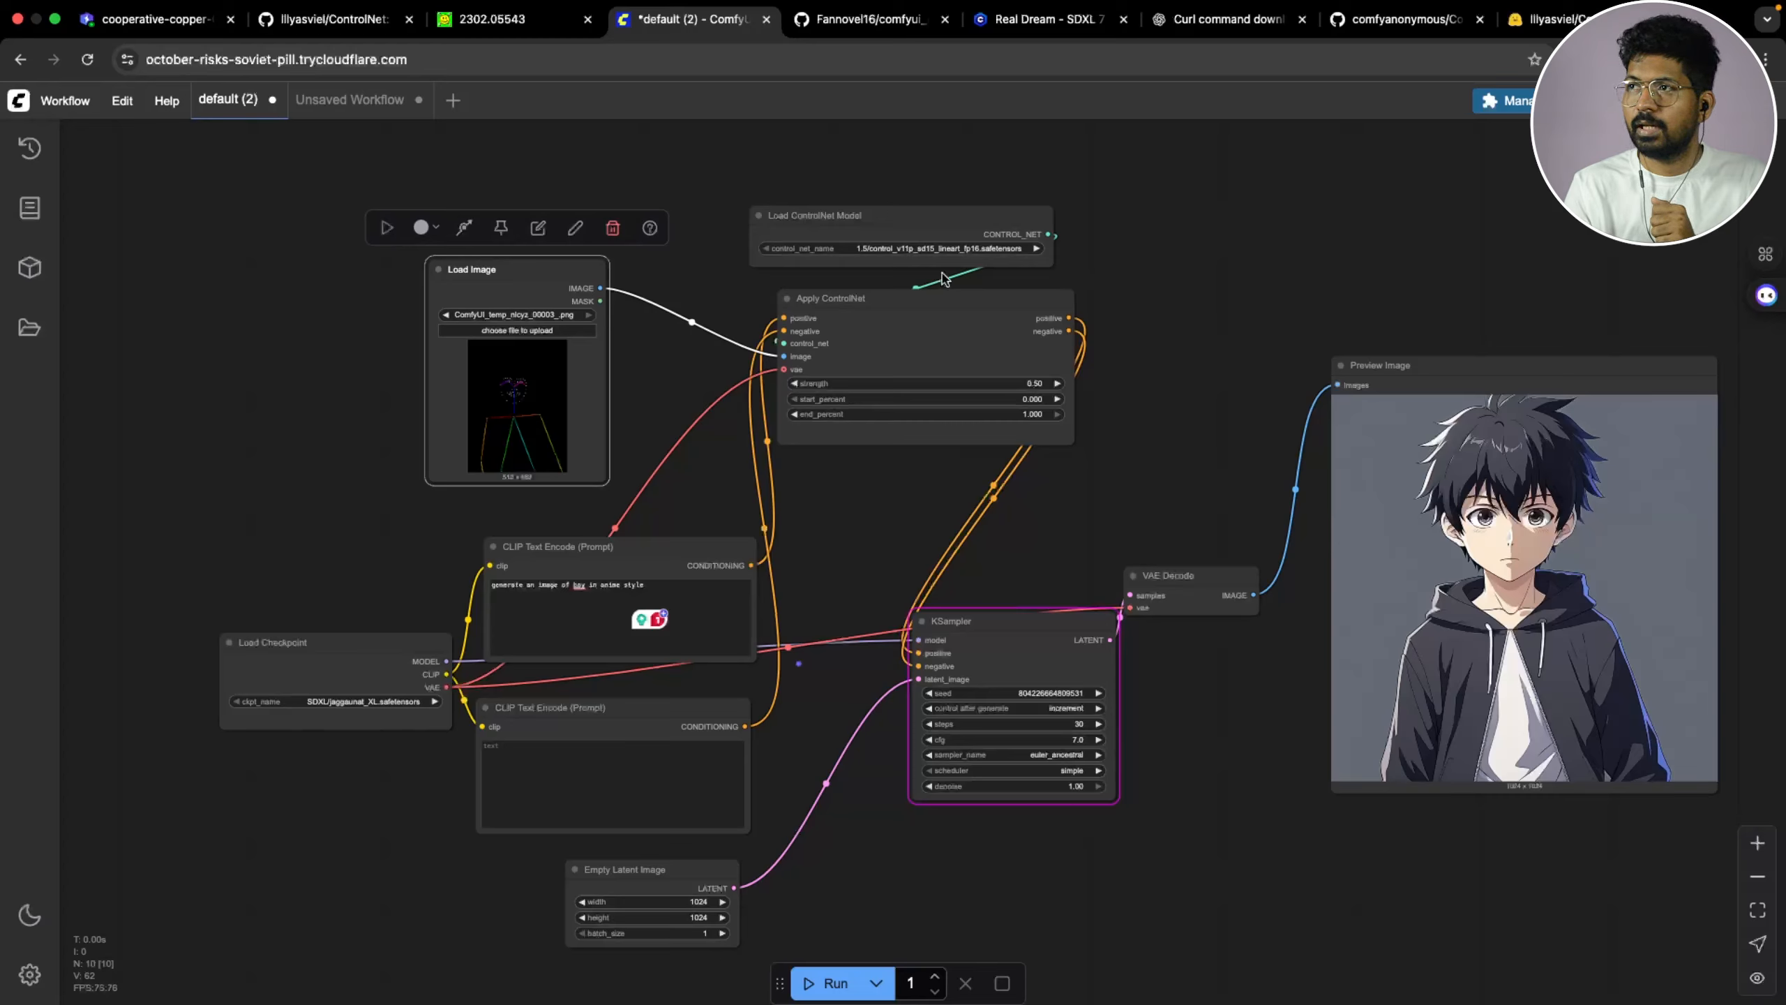
Switch the Load ControlNet Model node to SDXL/OpenPoseXL2.safetensors and run the workflow with the pose skeleton image
click(932, 248)
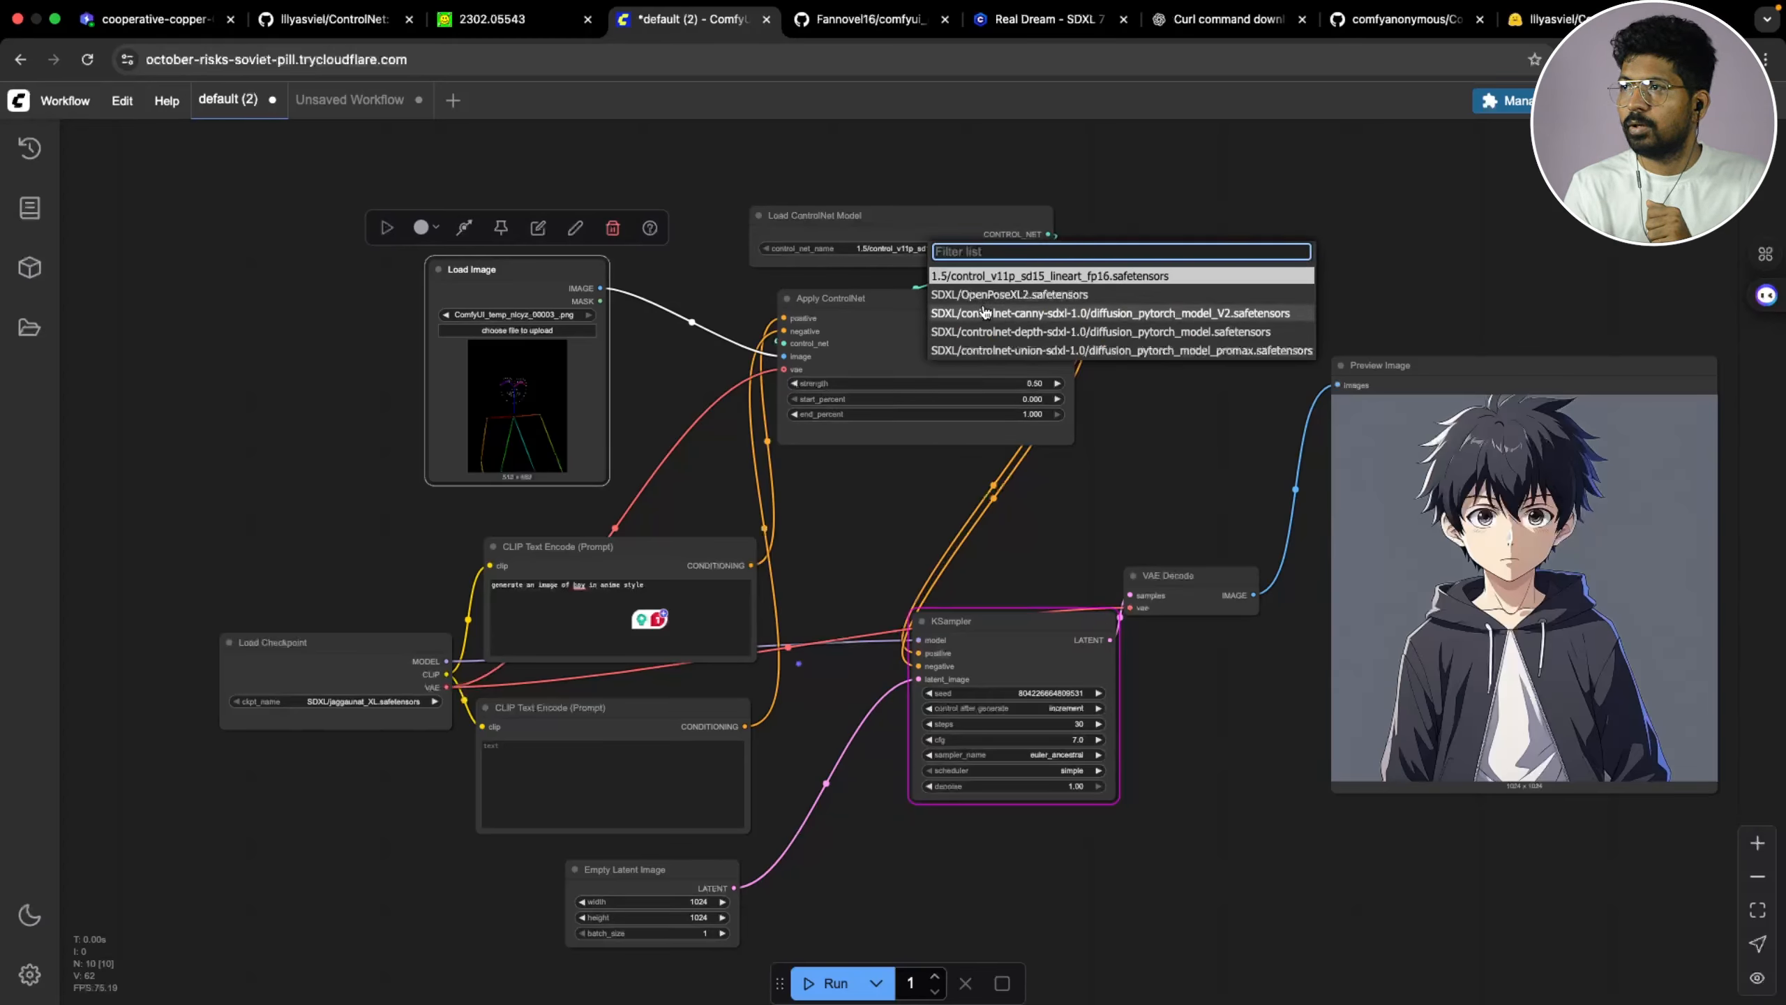
click(1029, 350)
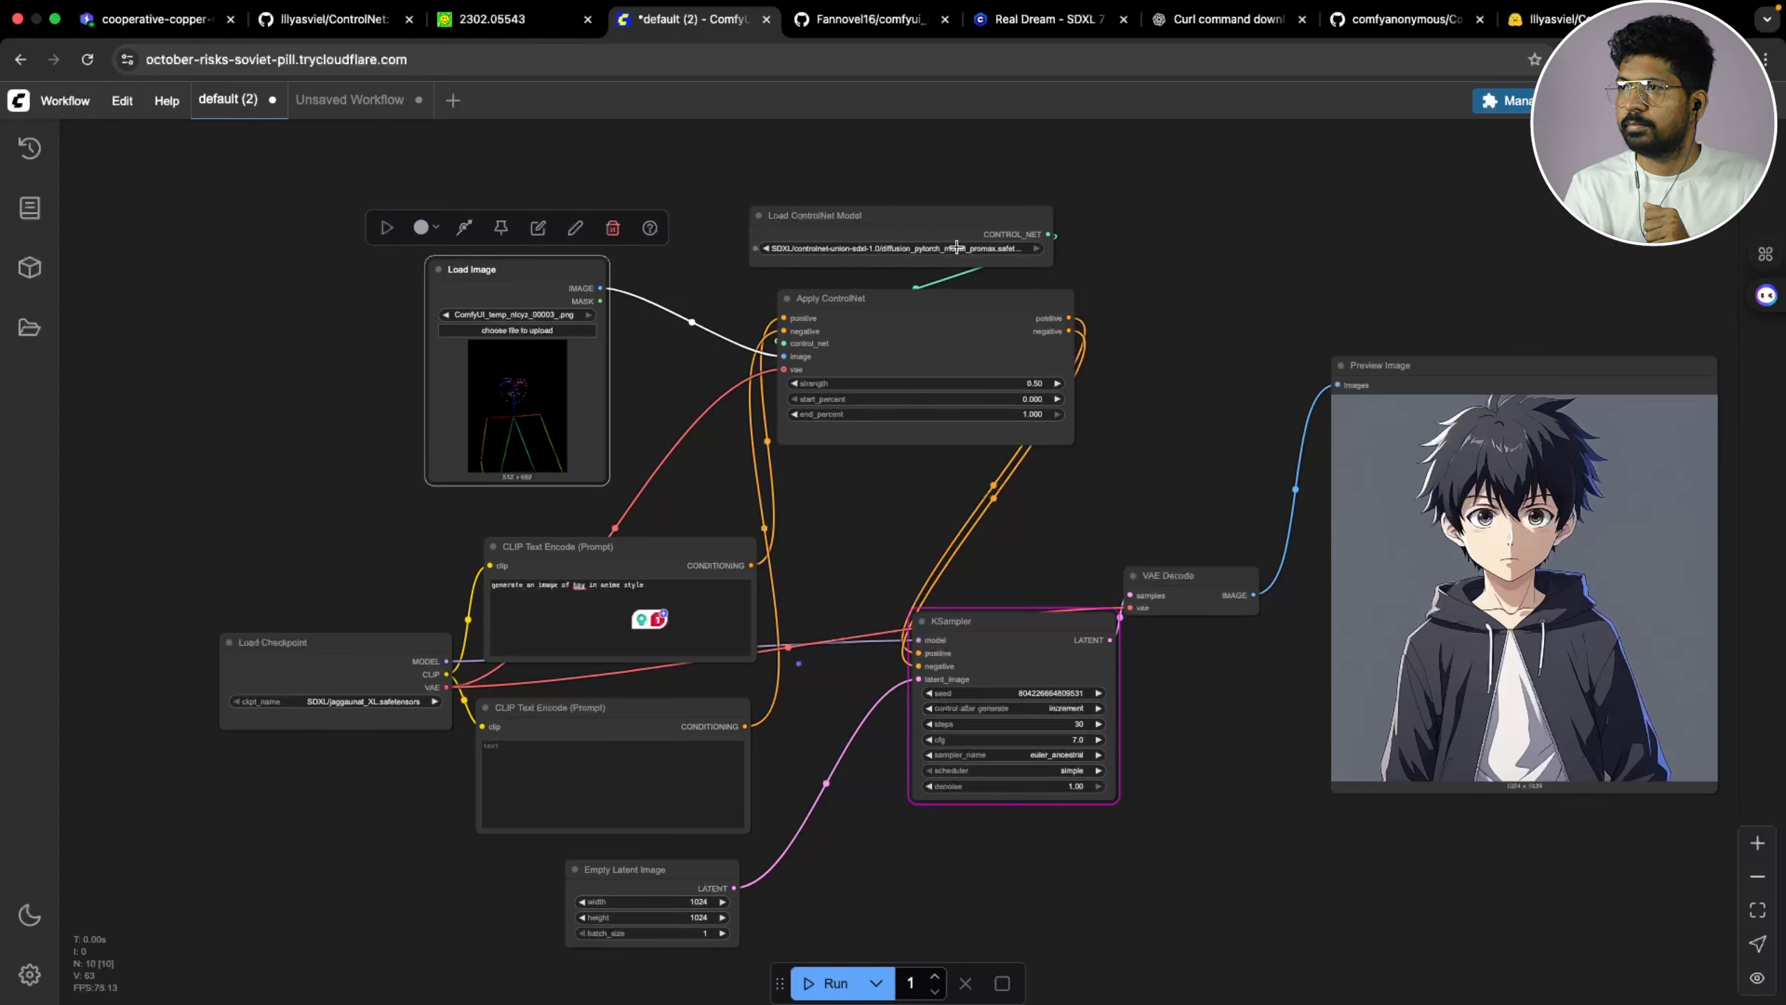
click(957, 248)
click(988, 290)
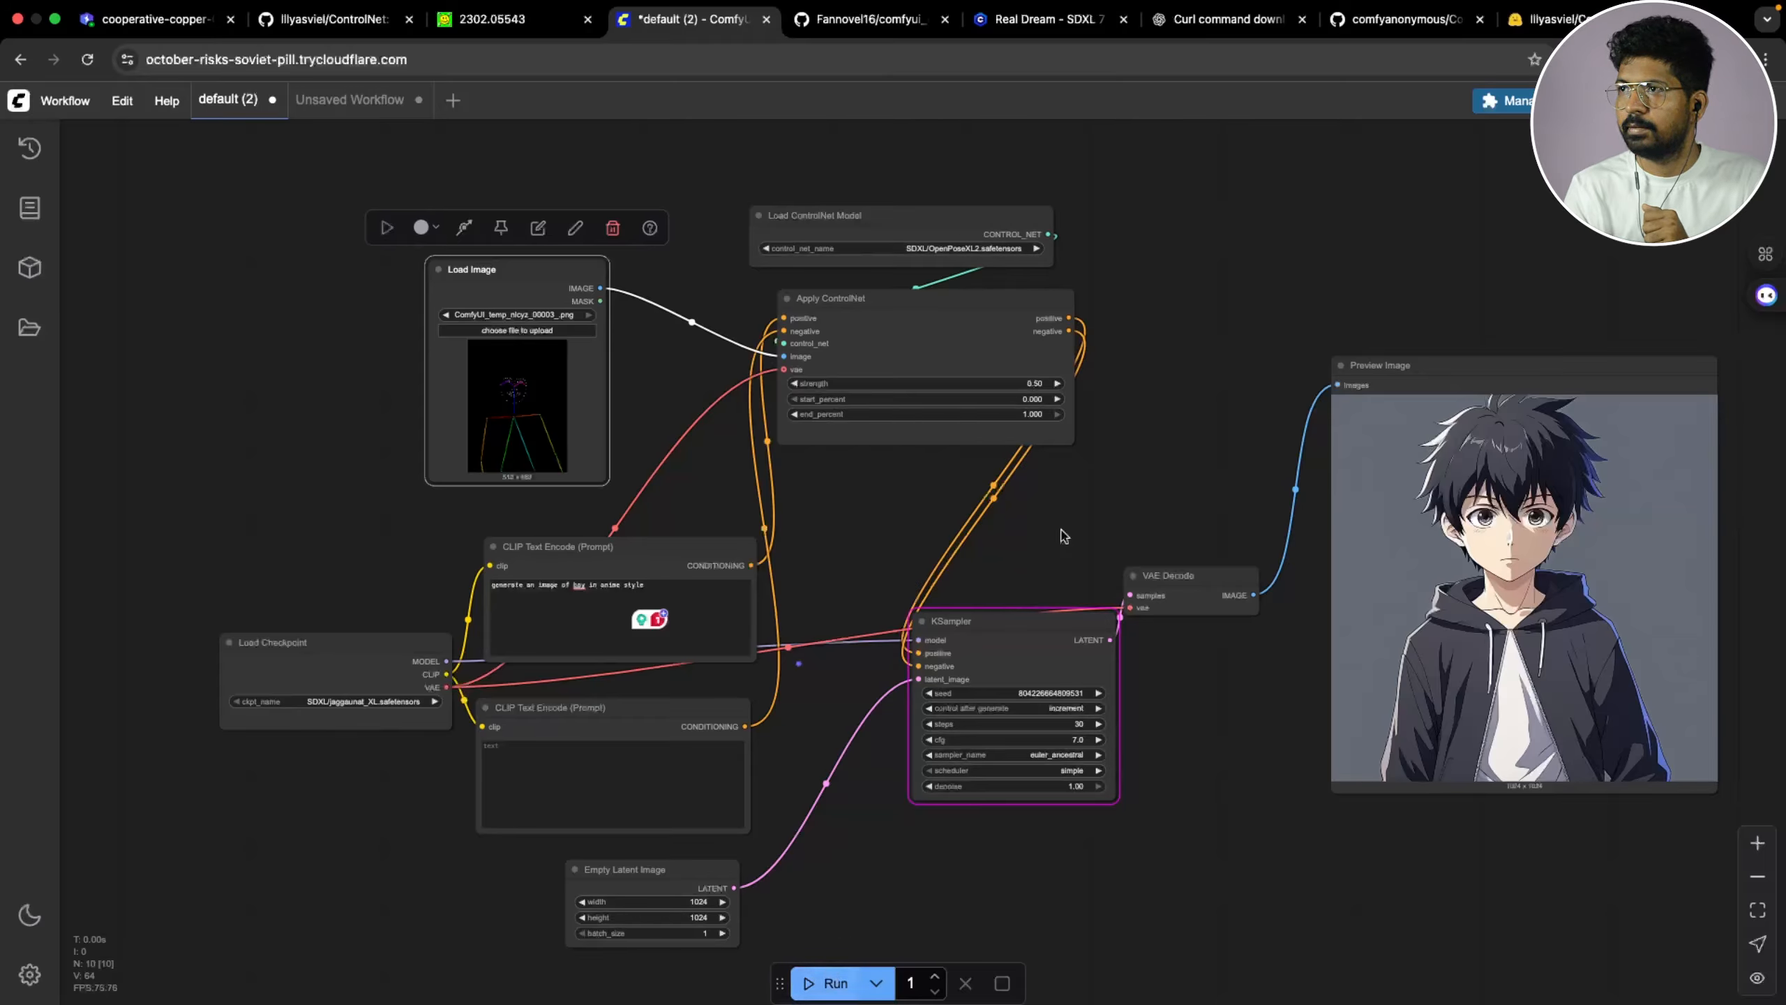
key(ctrl+Return)
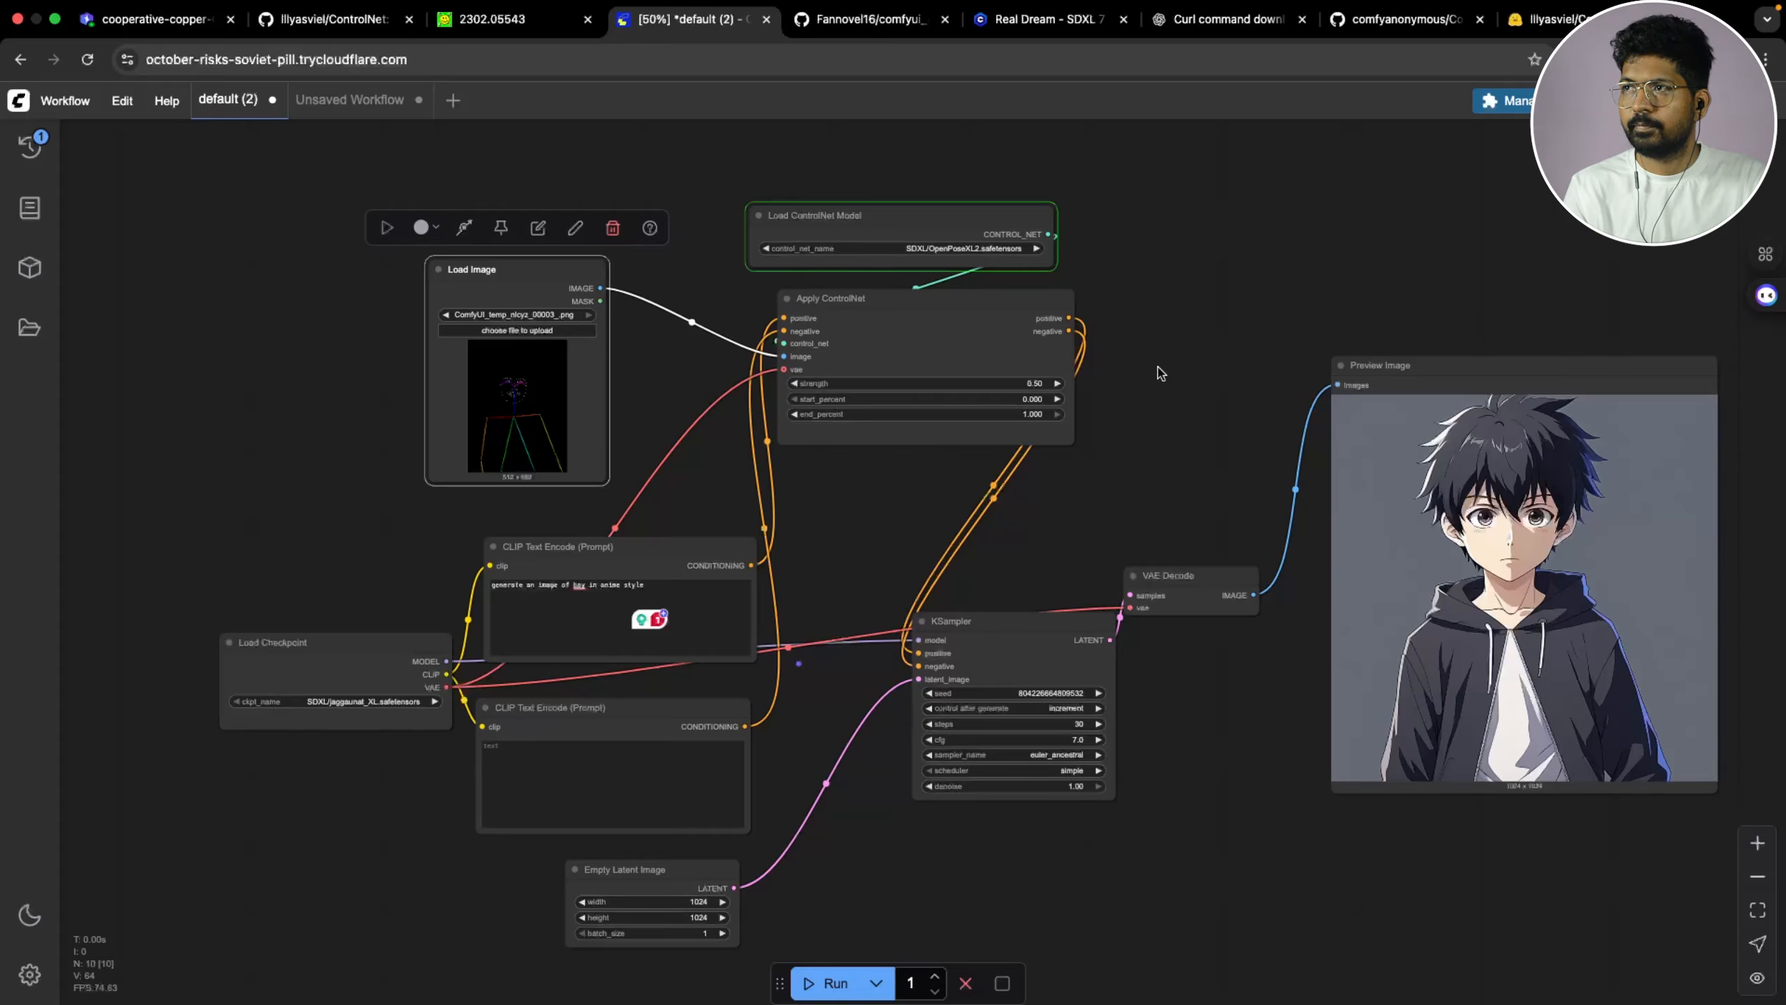
scroll(1160, 299, down, 3)
drag(1196, 351, 1100, 359)
key(.)
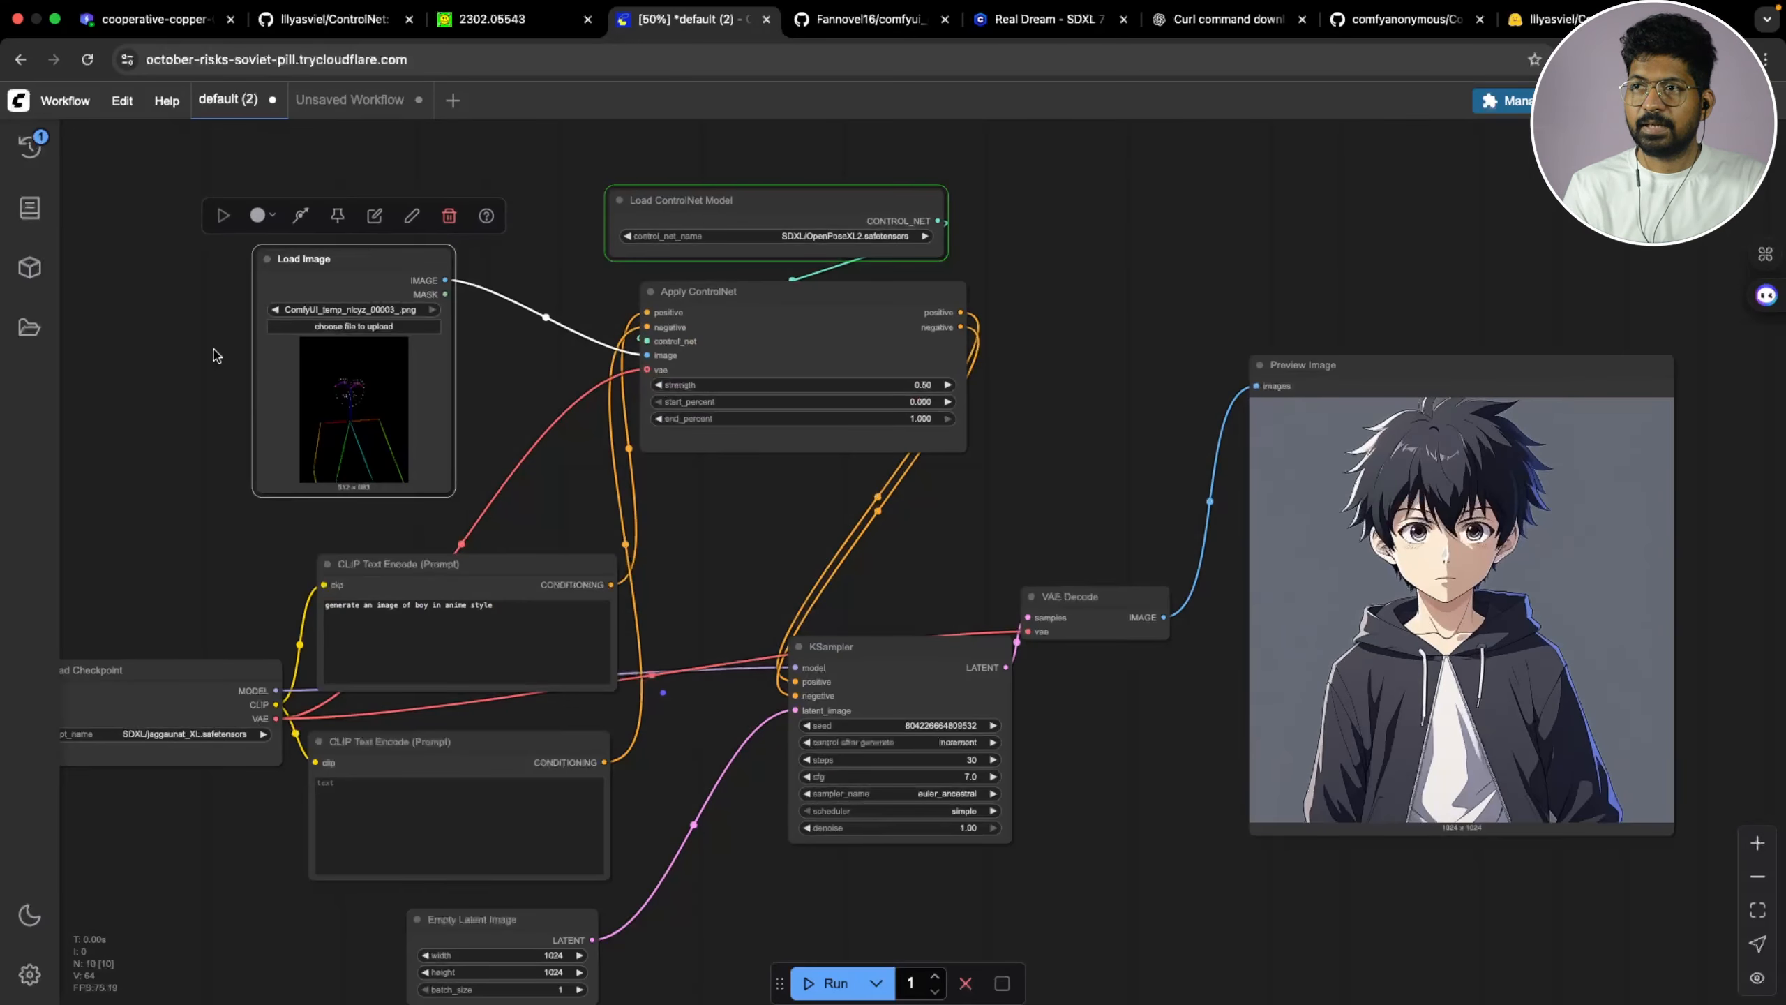
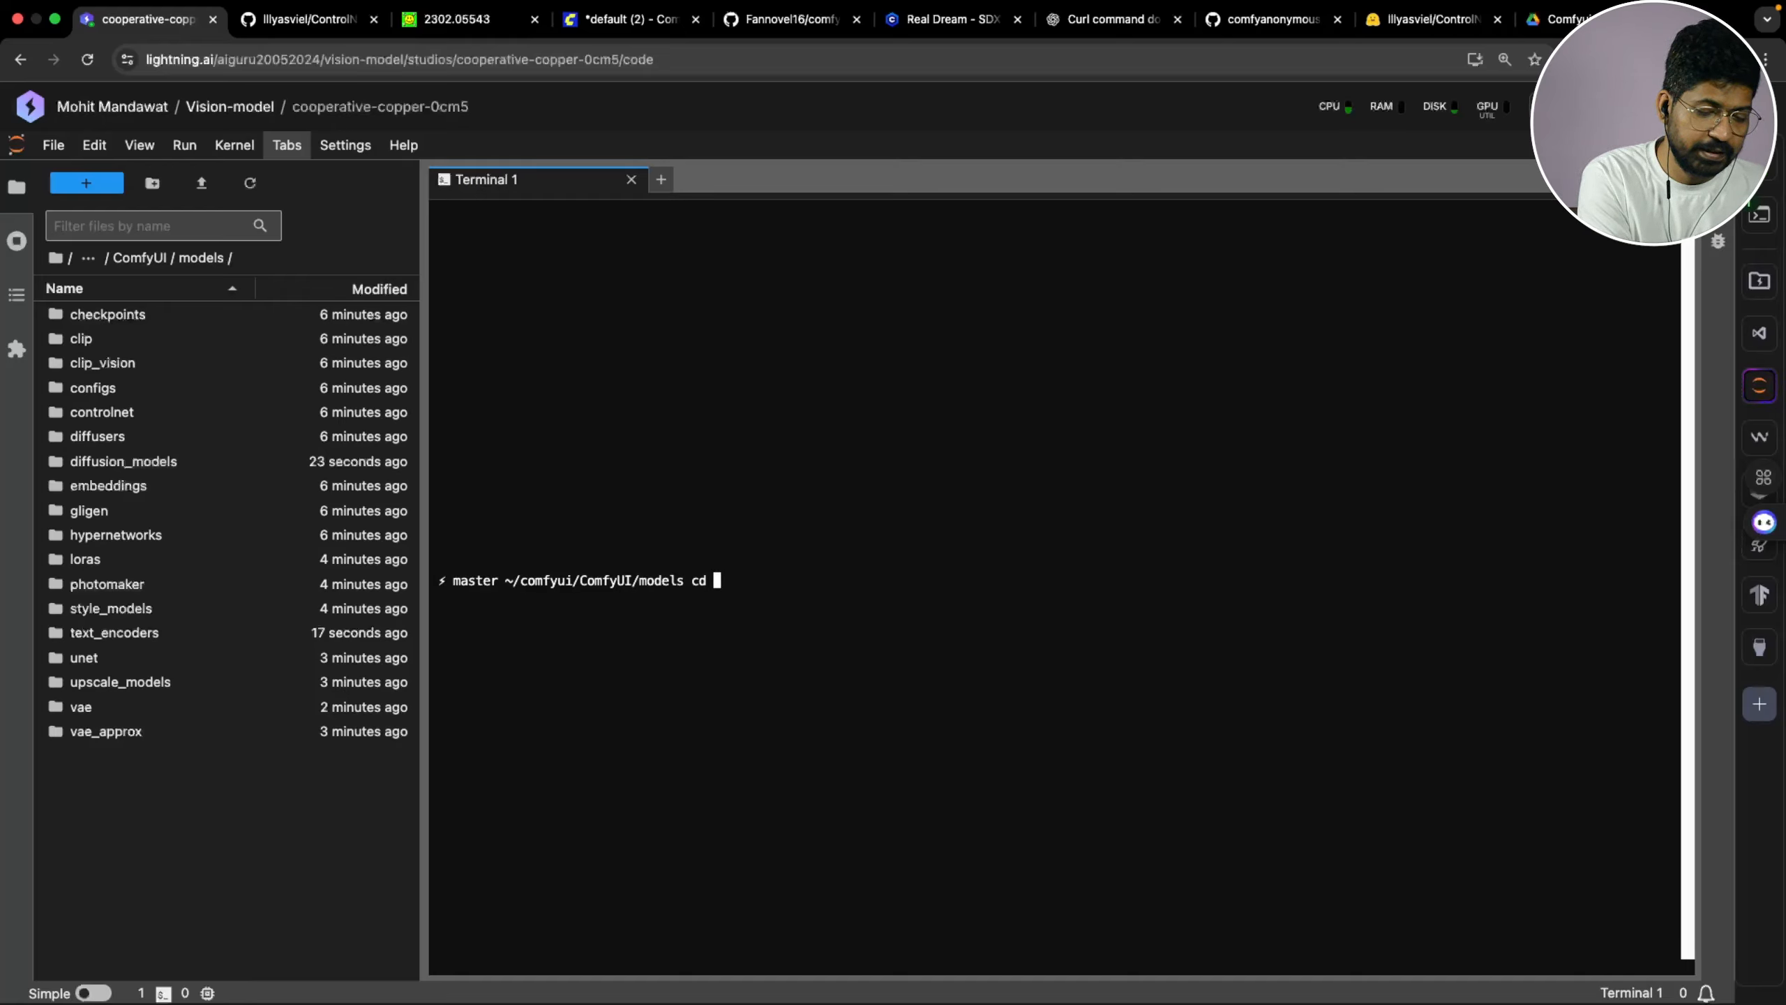
In the Lightning AI terminal, move up from the models folder to the ComfyUI folder with cd .
text(,,)
key(Return)
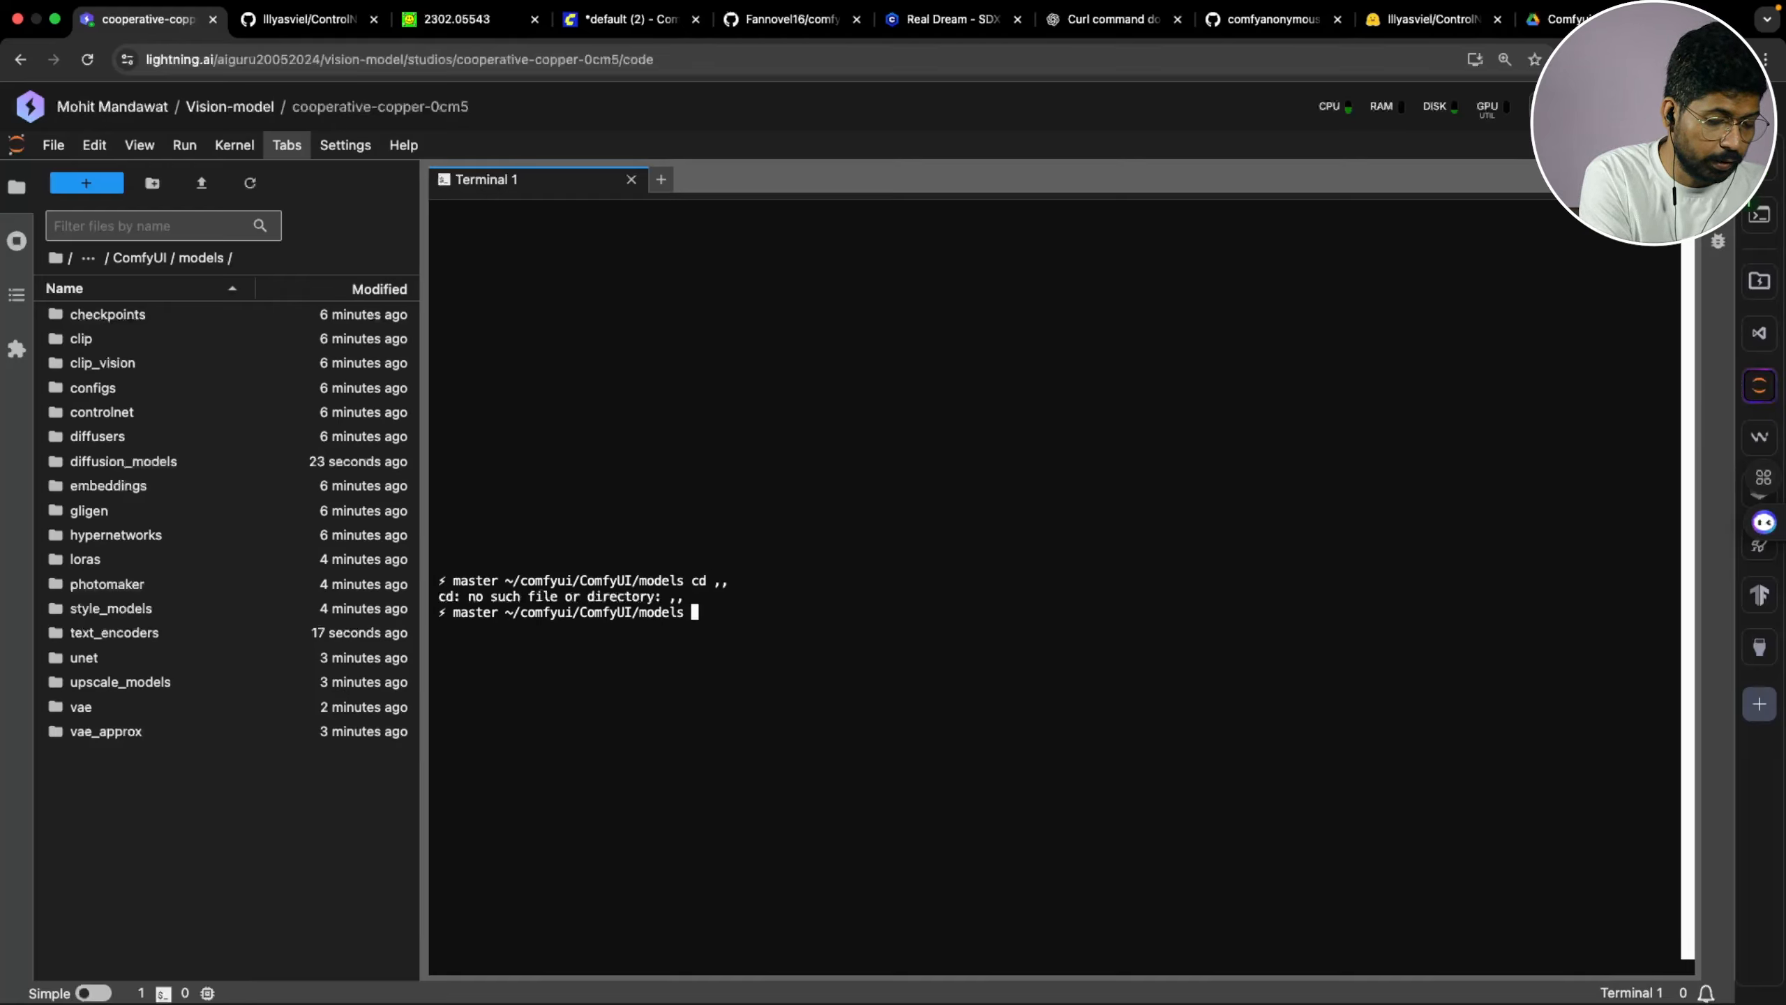
text(cd..)
key(Return)
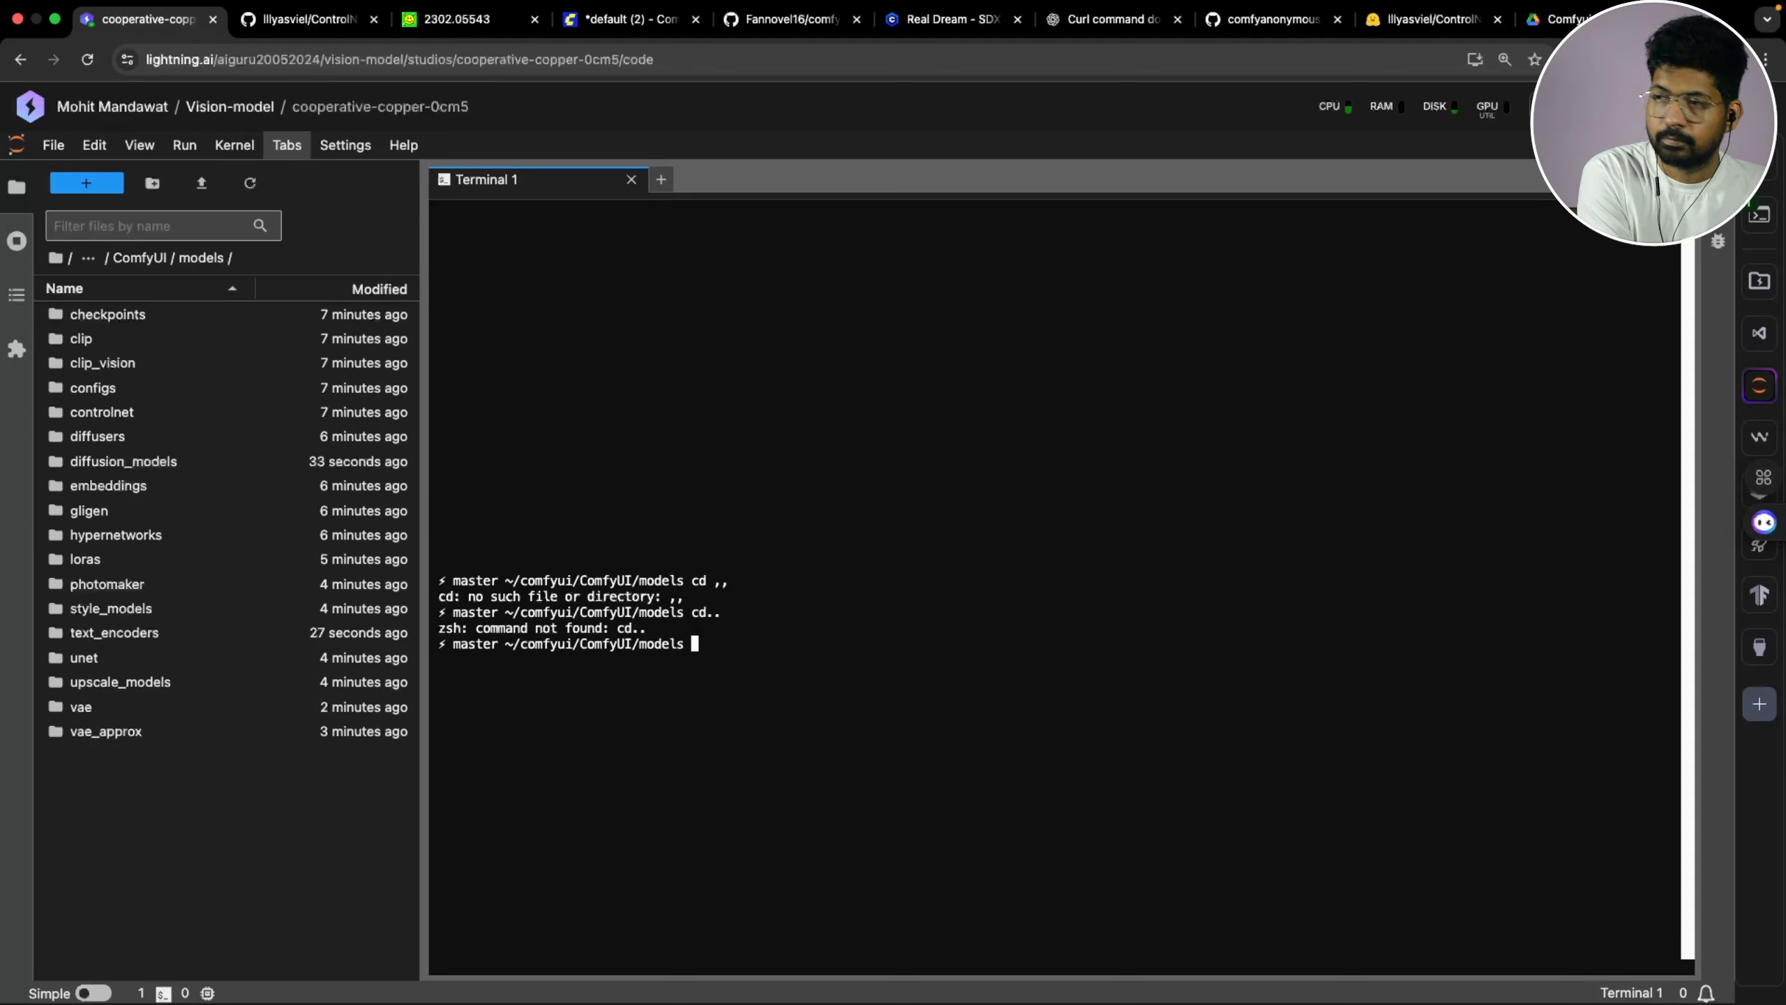
text(cd ..)
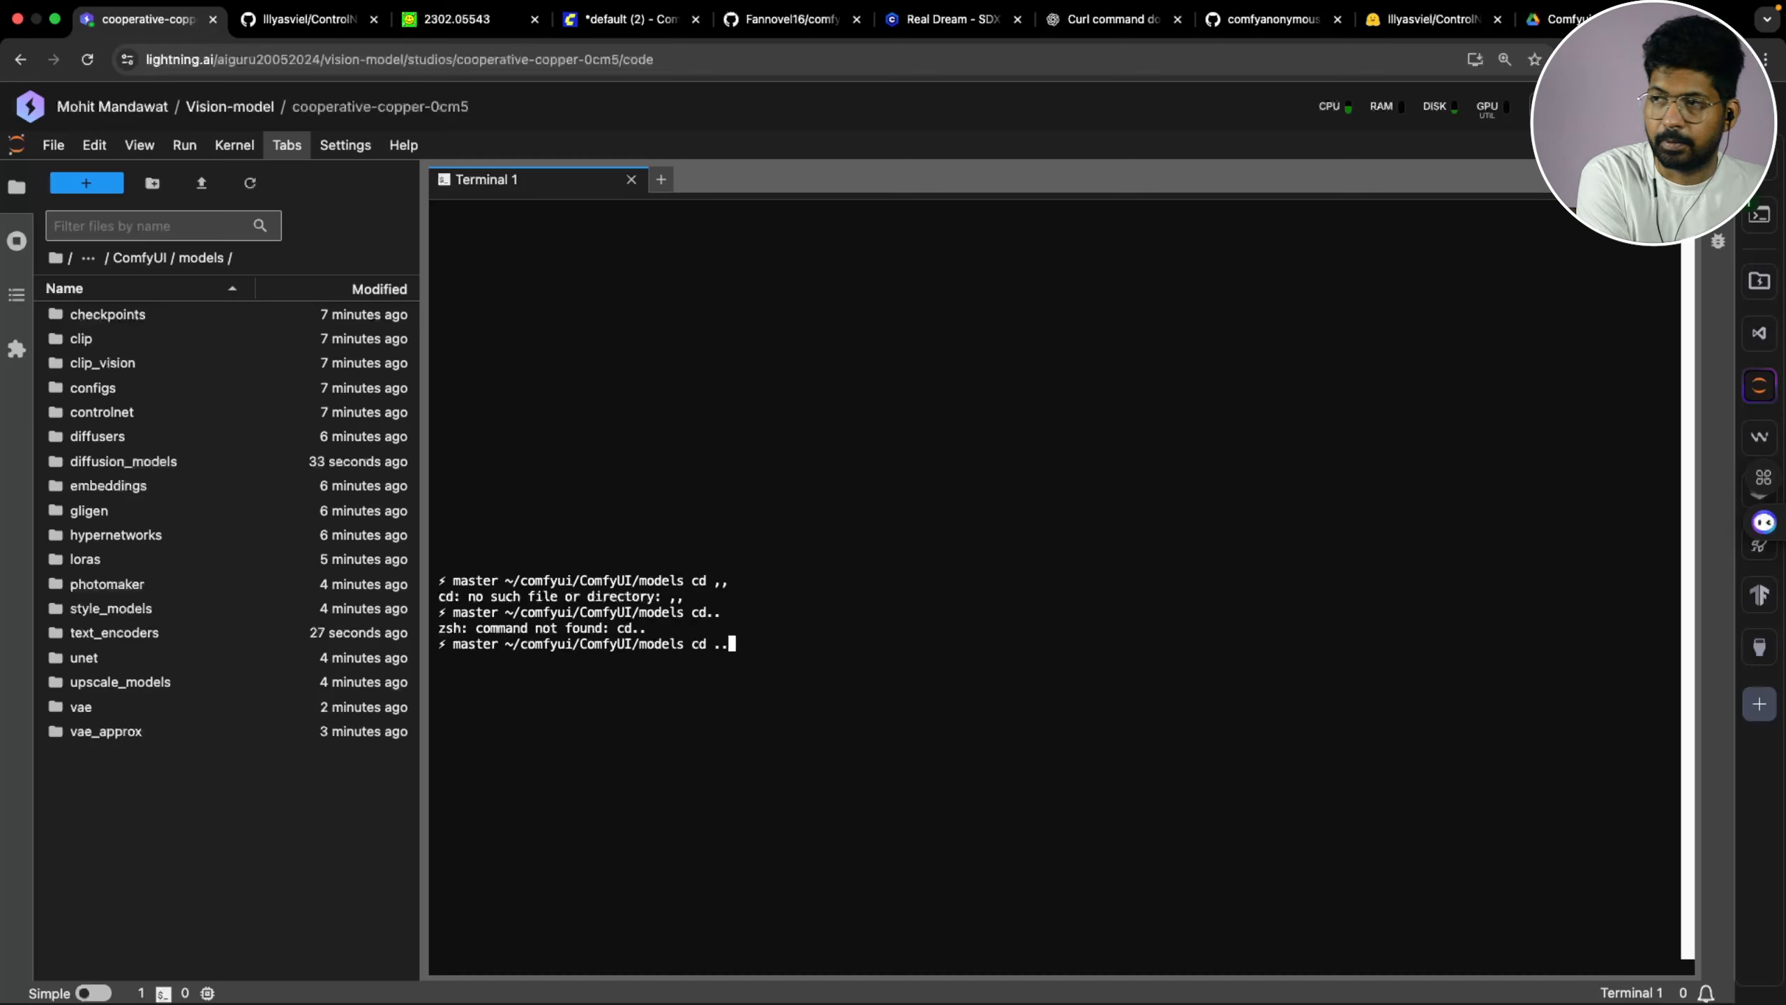
key(Return)
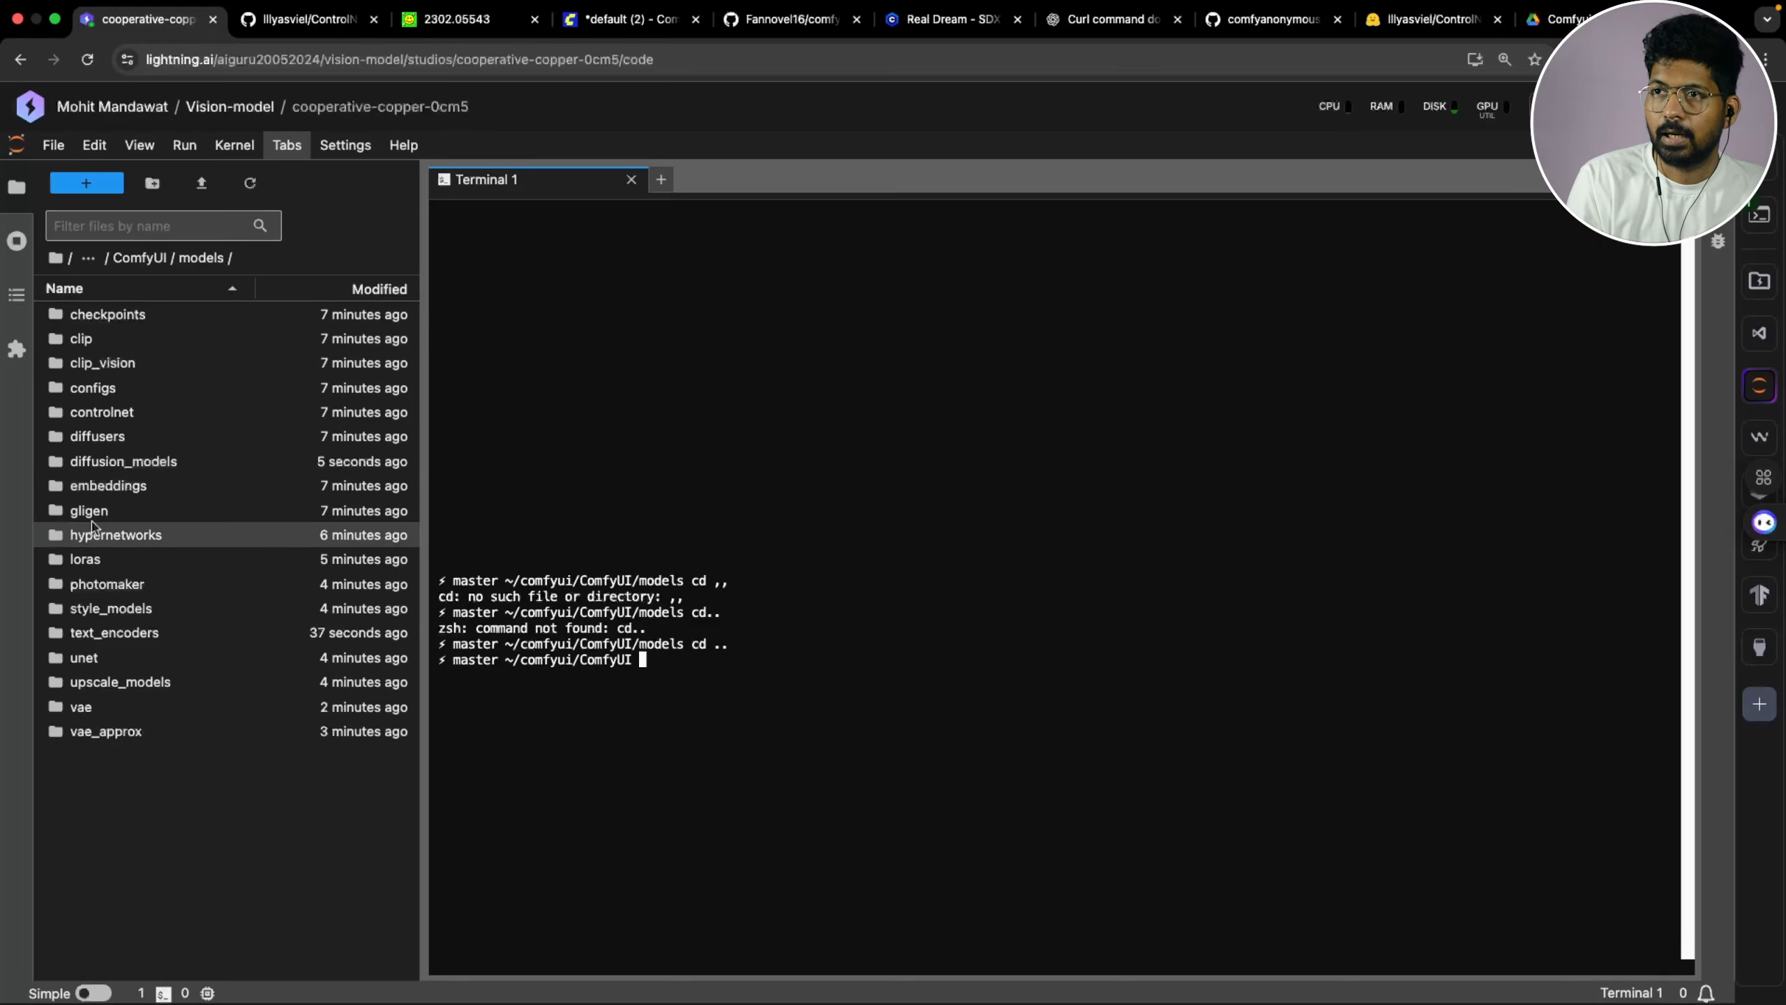
Show the ComfyUI folder in the file browser and start the ComfyUI server with python main.py
click(147, 260)
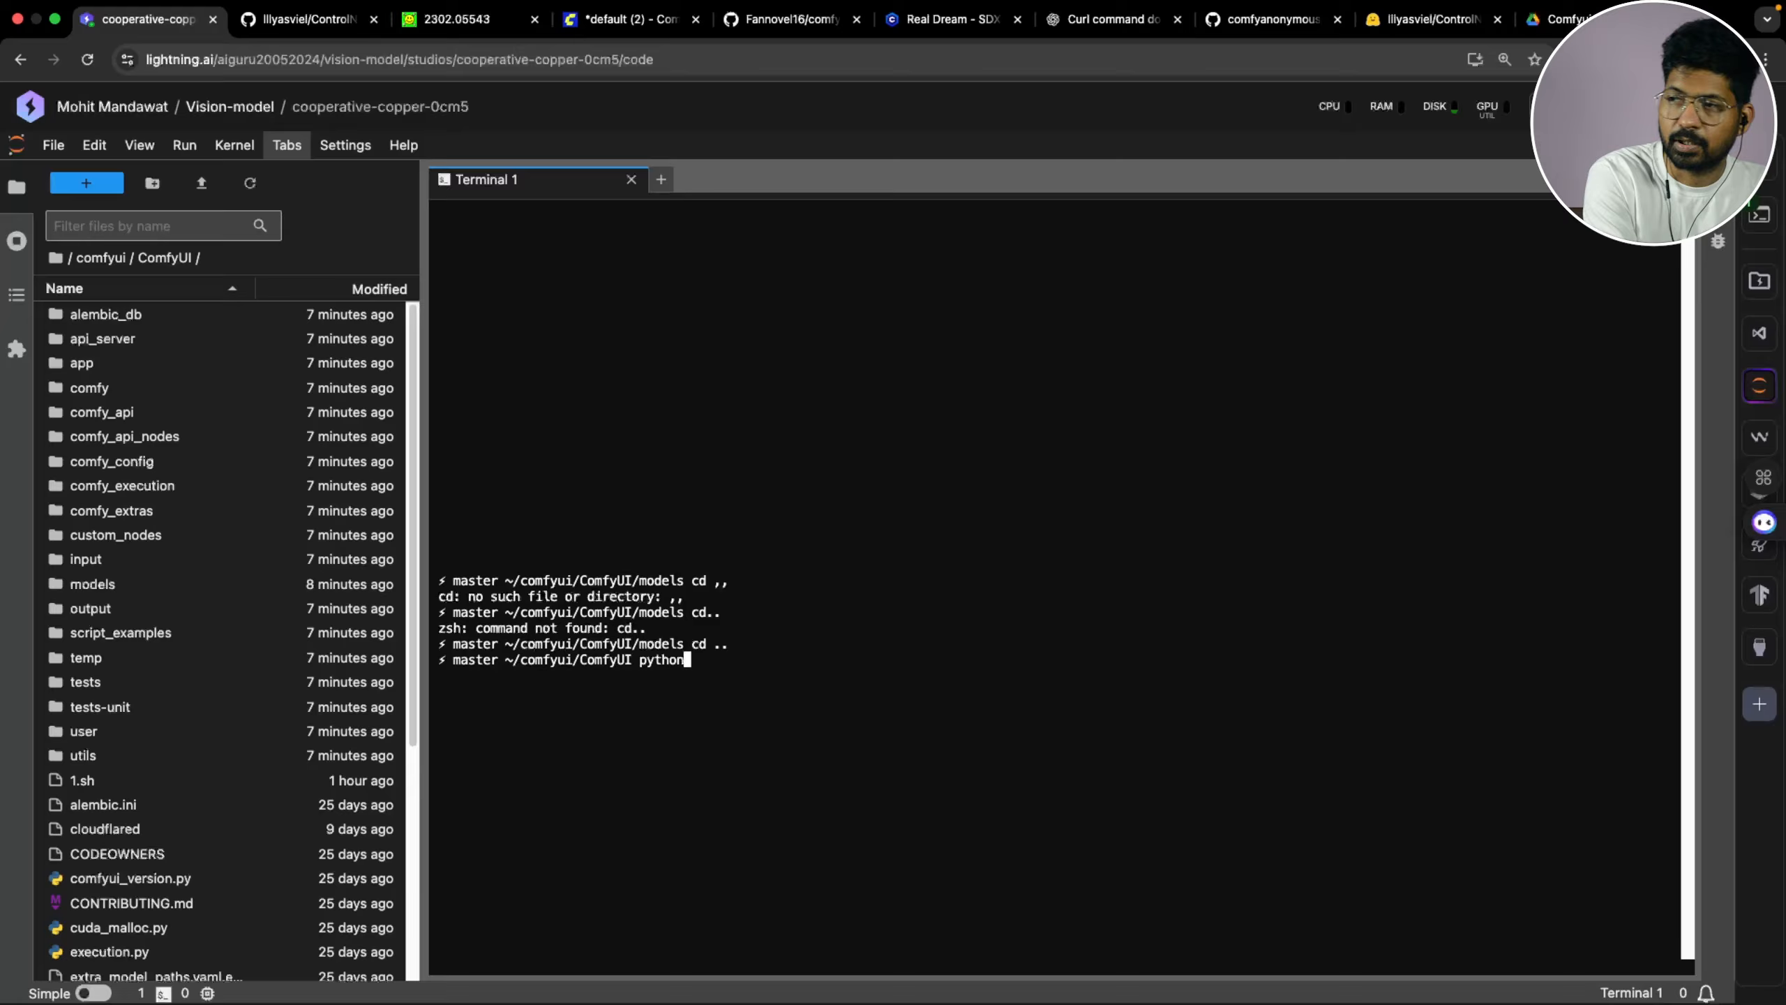
text(ain.py)
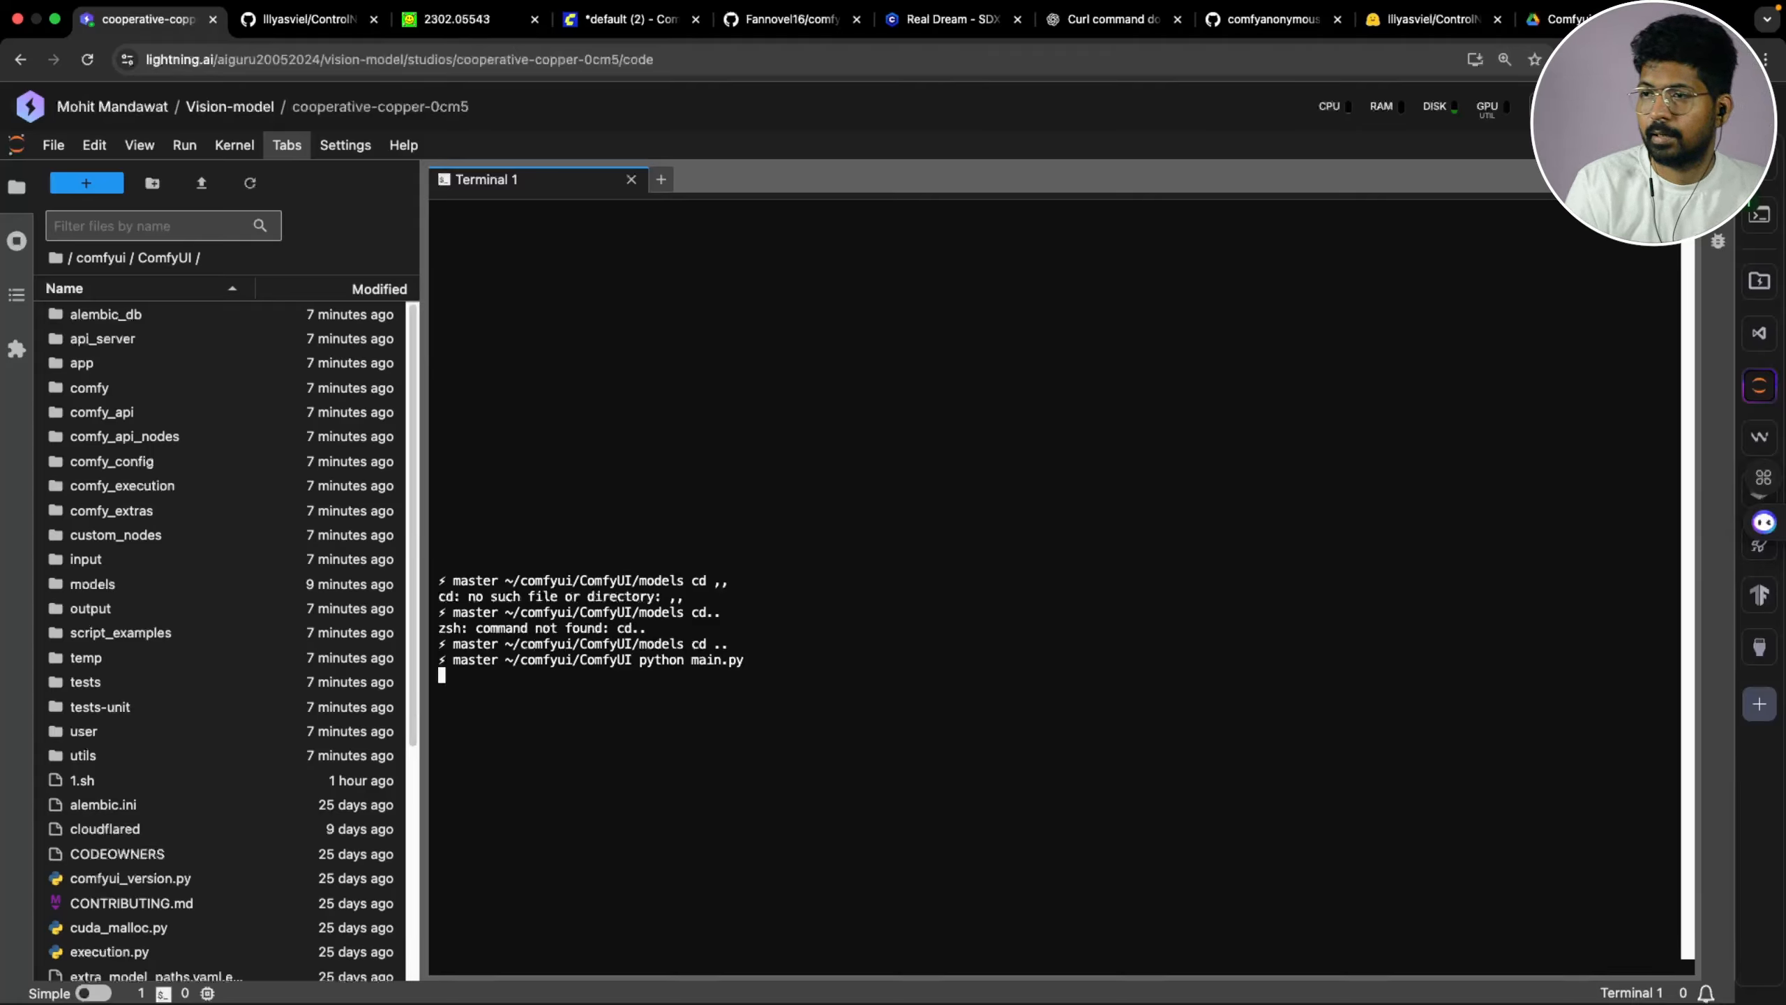
key(Return)
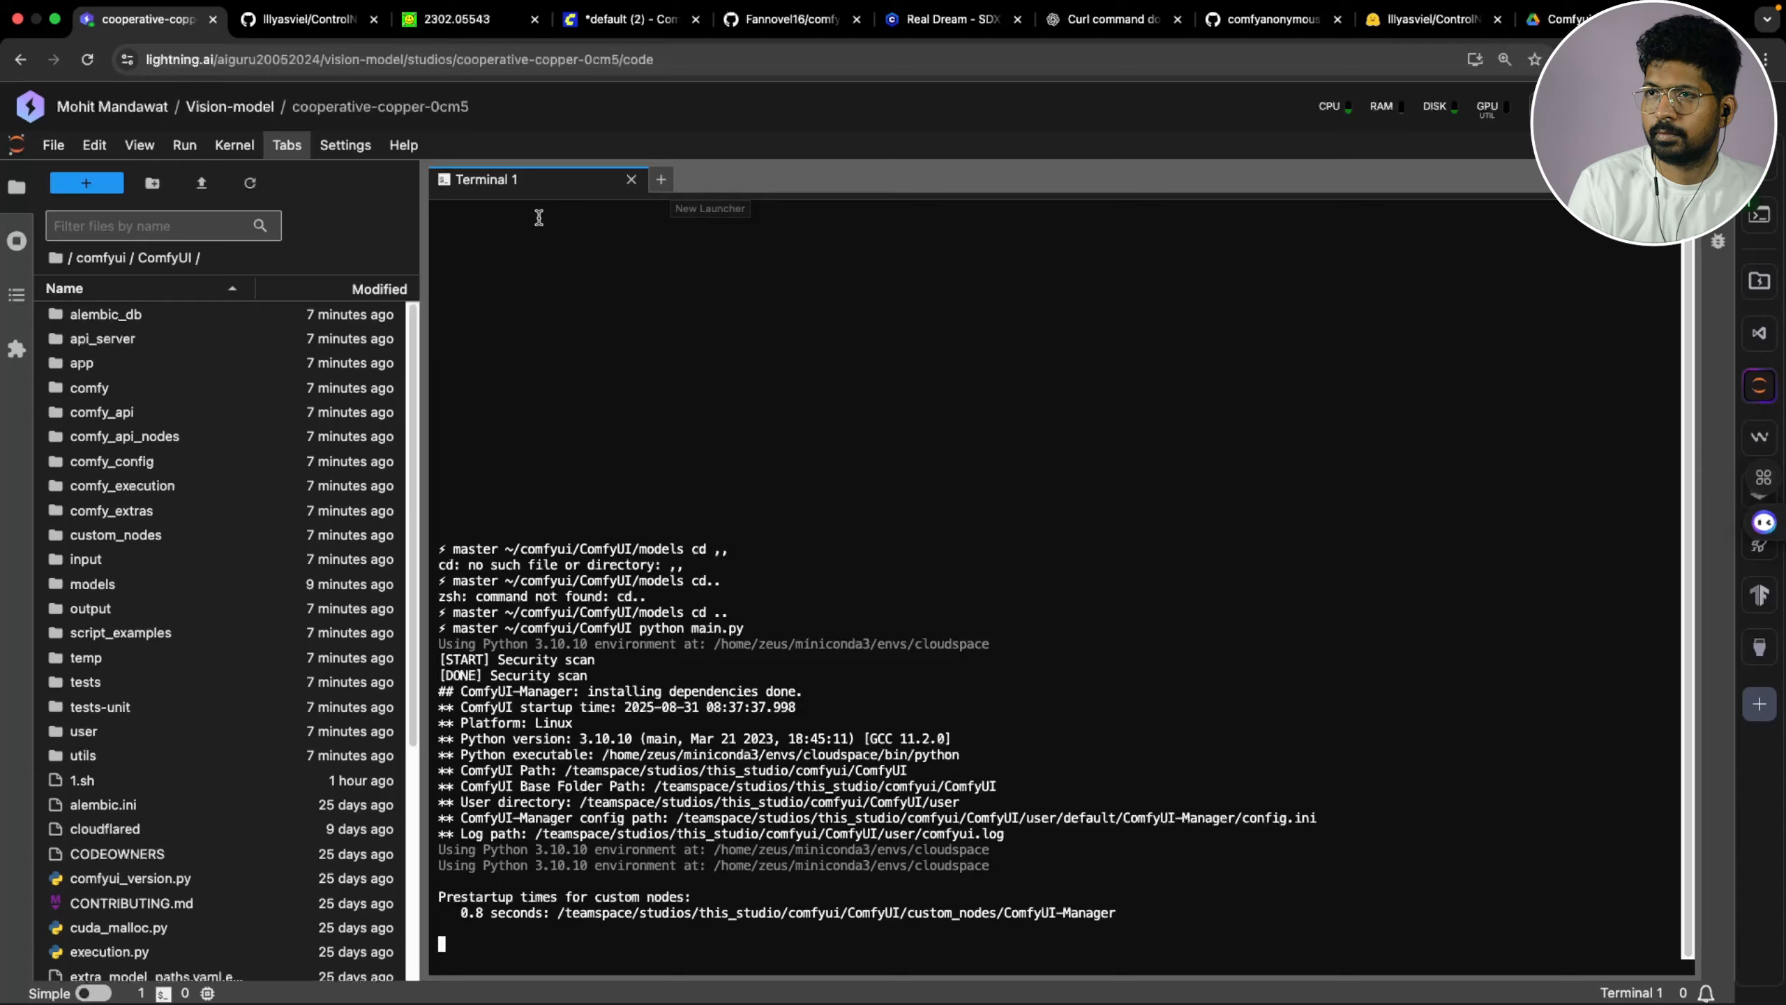
Open a second terminal and move up to the comfyui folder with cd .
click(661, 179)
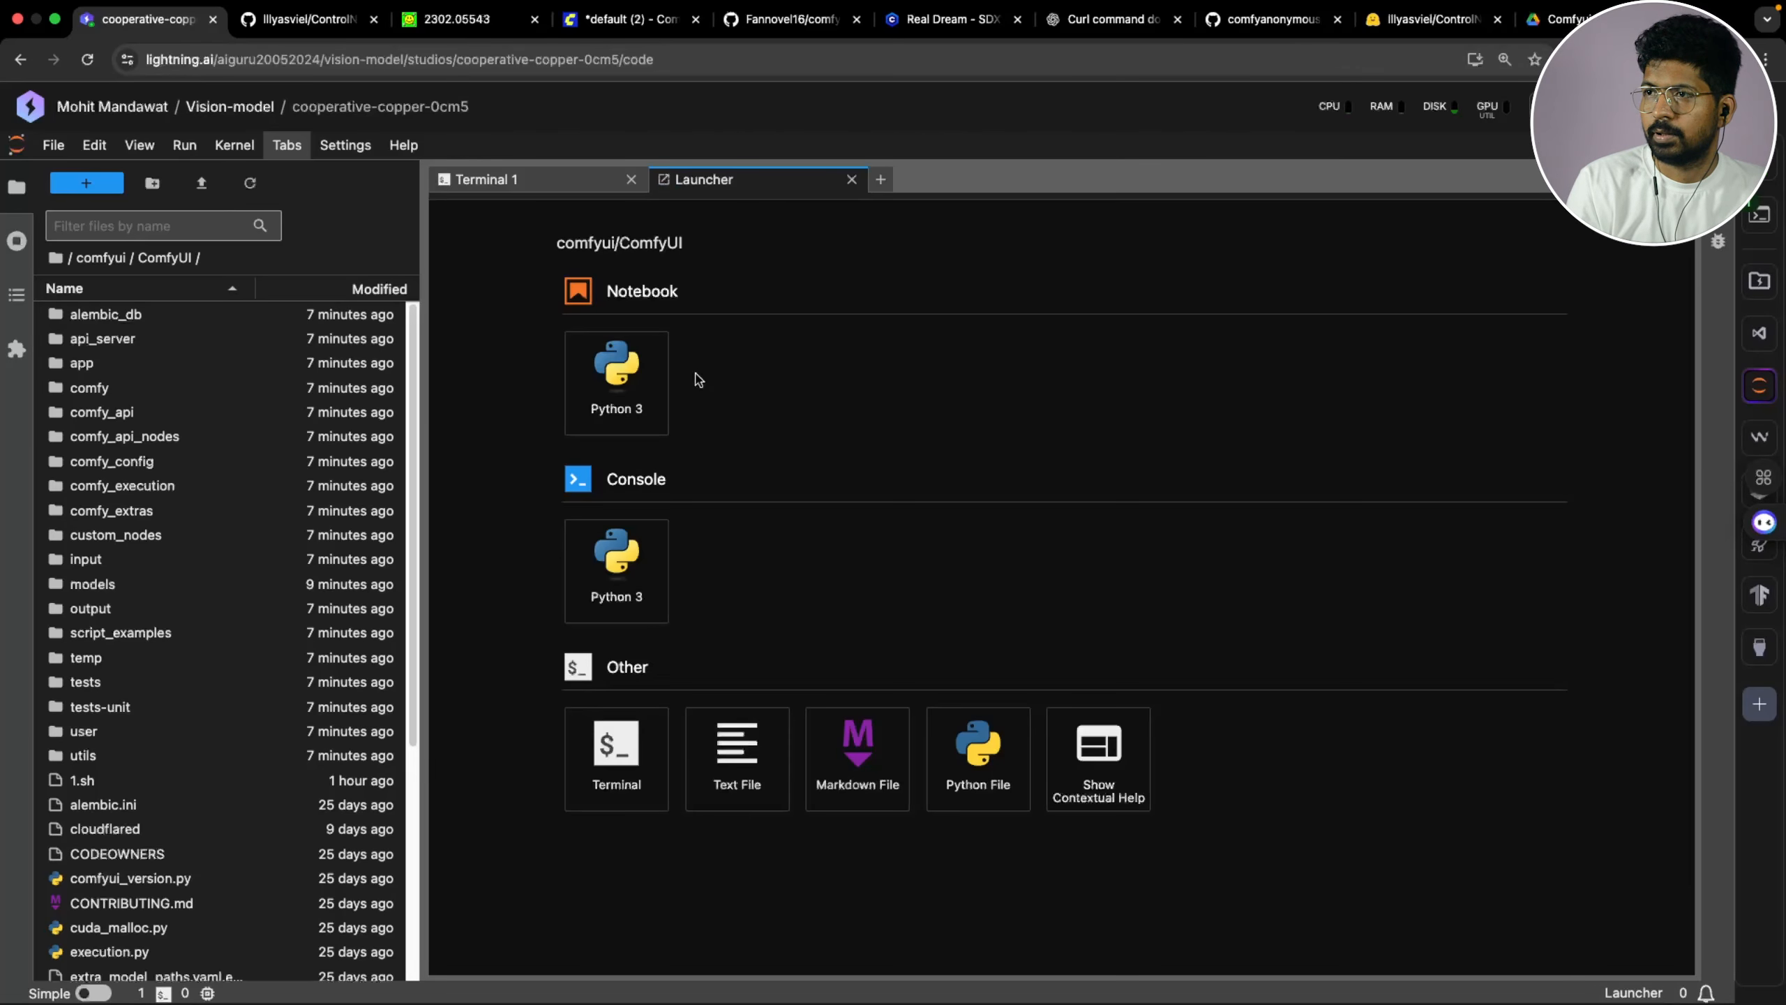
click(640, 755)
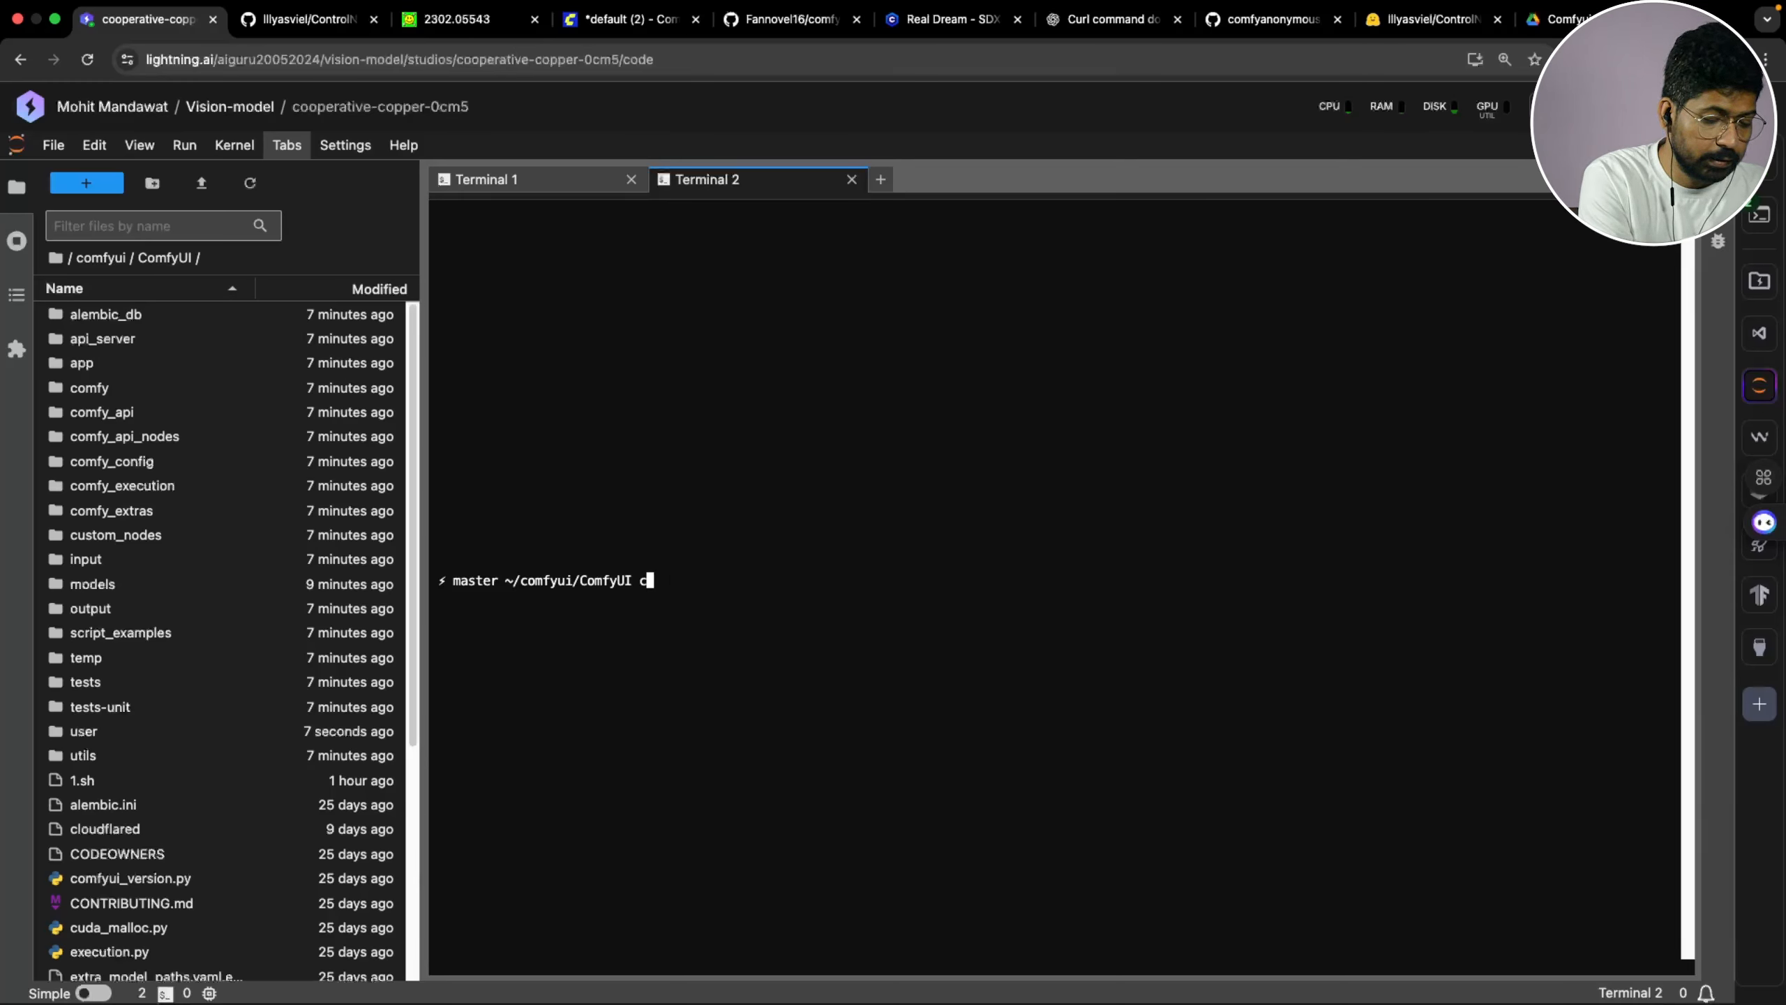
key(Return)
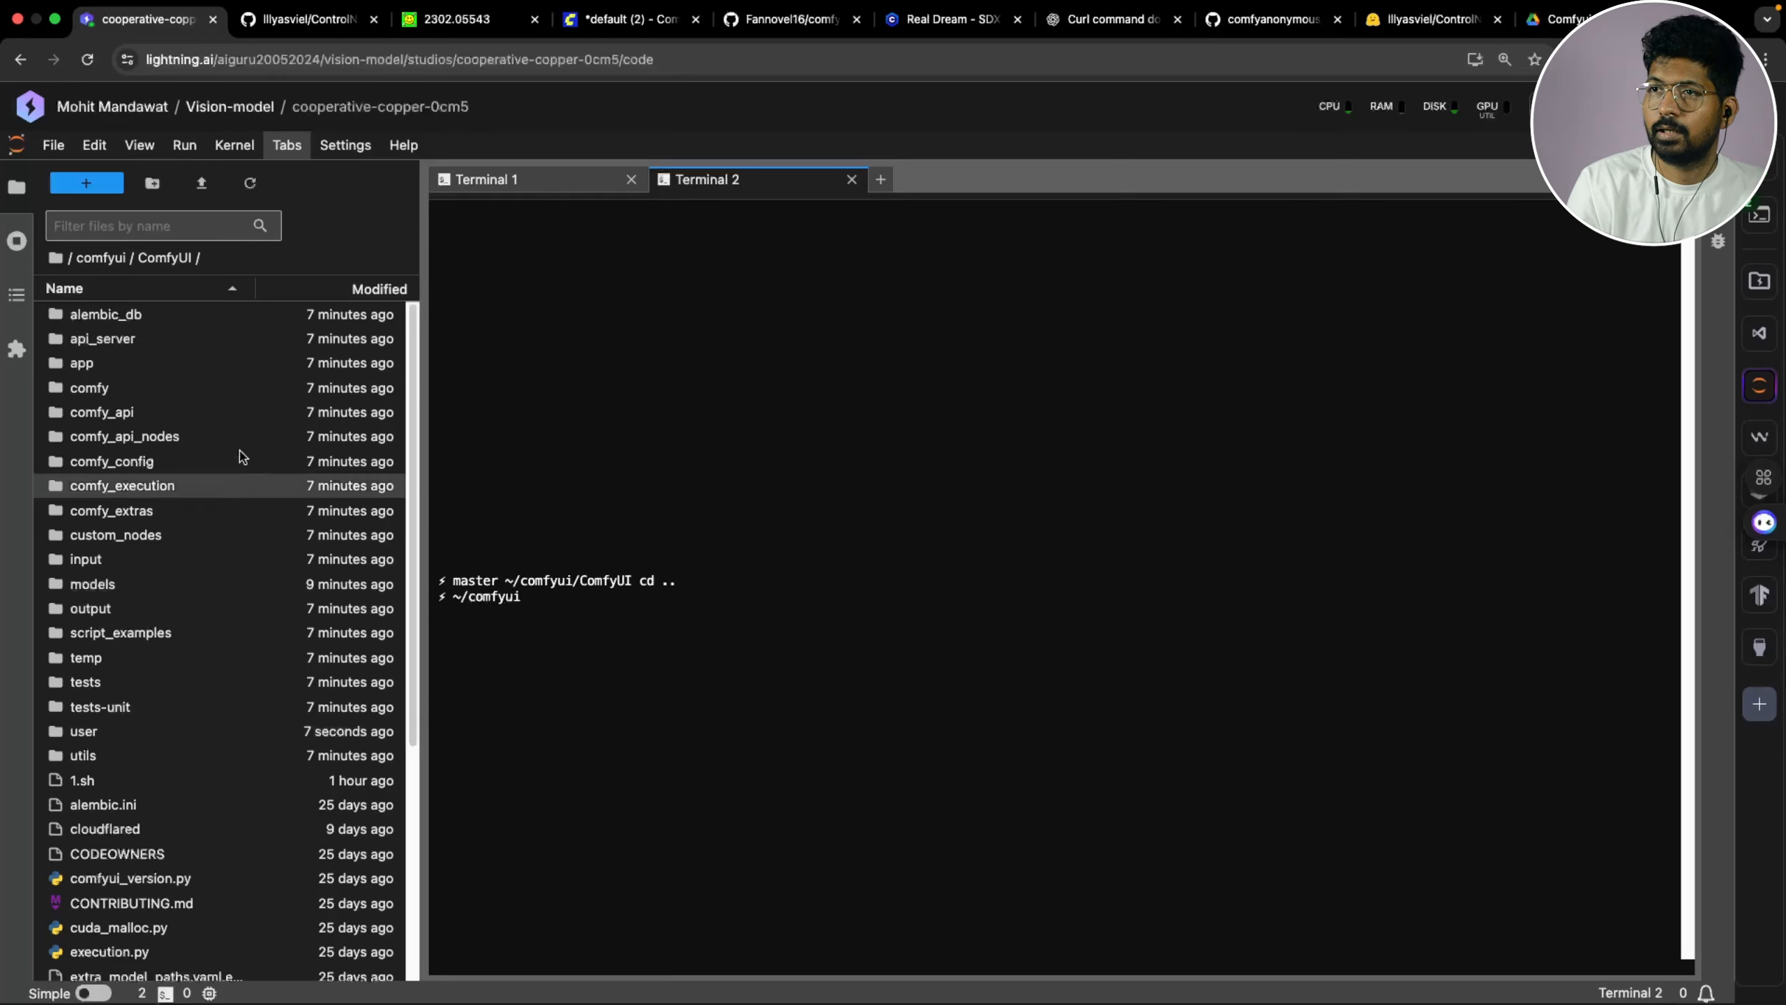
Open the 1.sh script from the ComfyUI folder and copy all of its commands
click(105, 259)
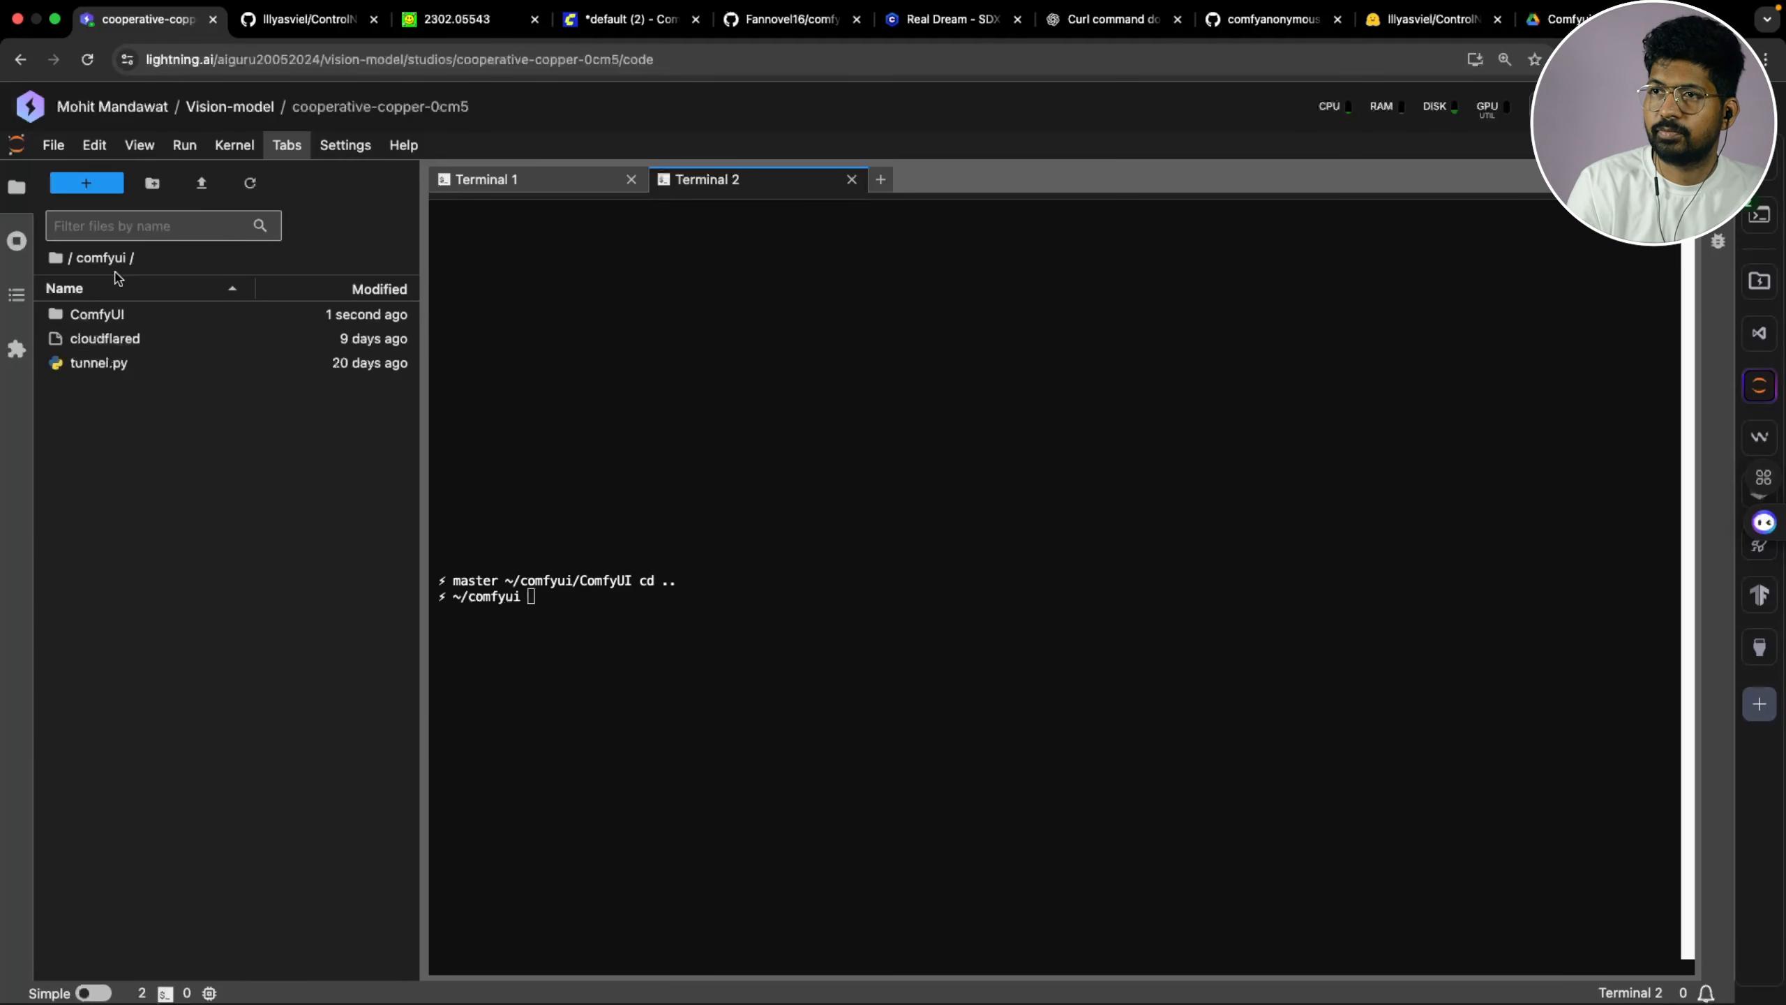
click(121, 323)
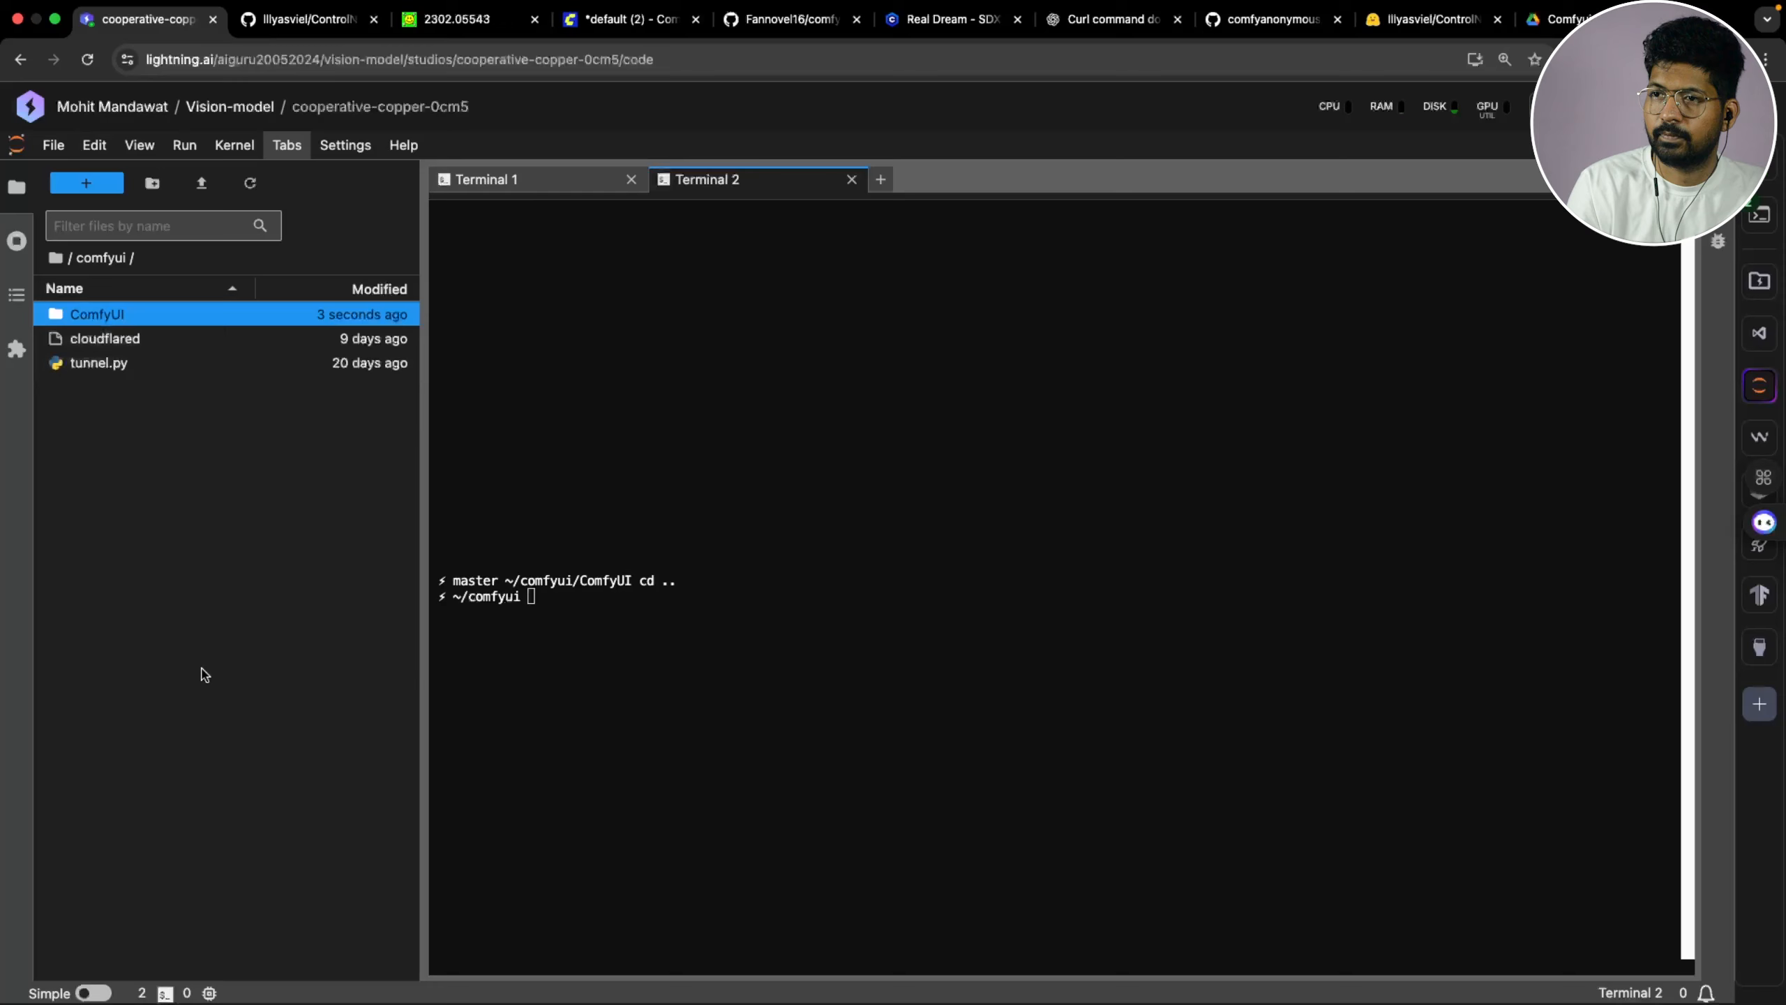
scroll(176, 732, down, 3)
double_click(109, 651)
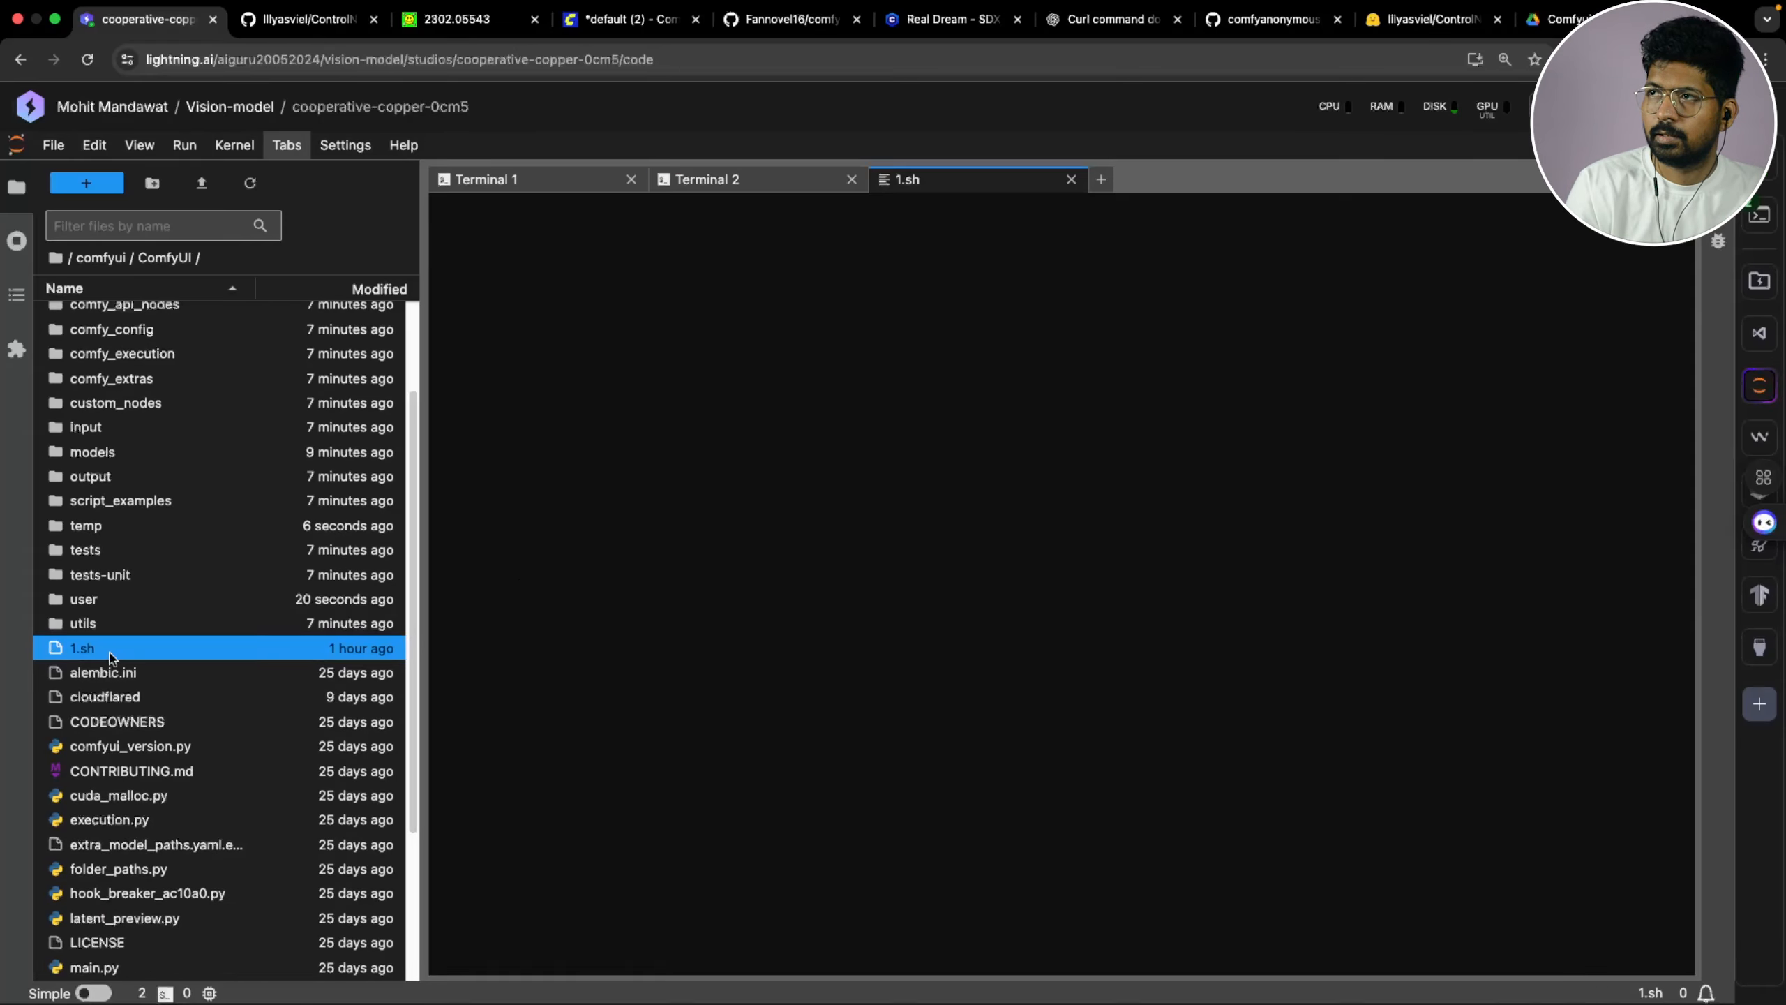
drag(887, 389, 345, 184)
key(super+c)
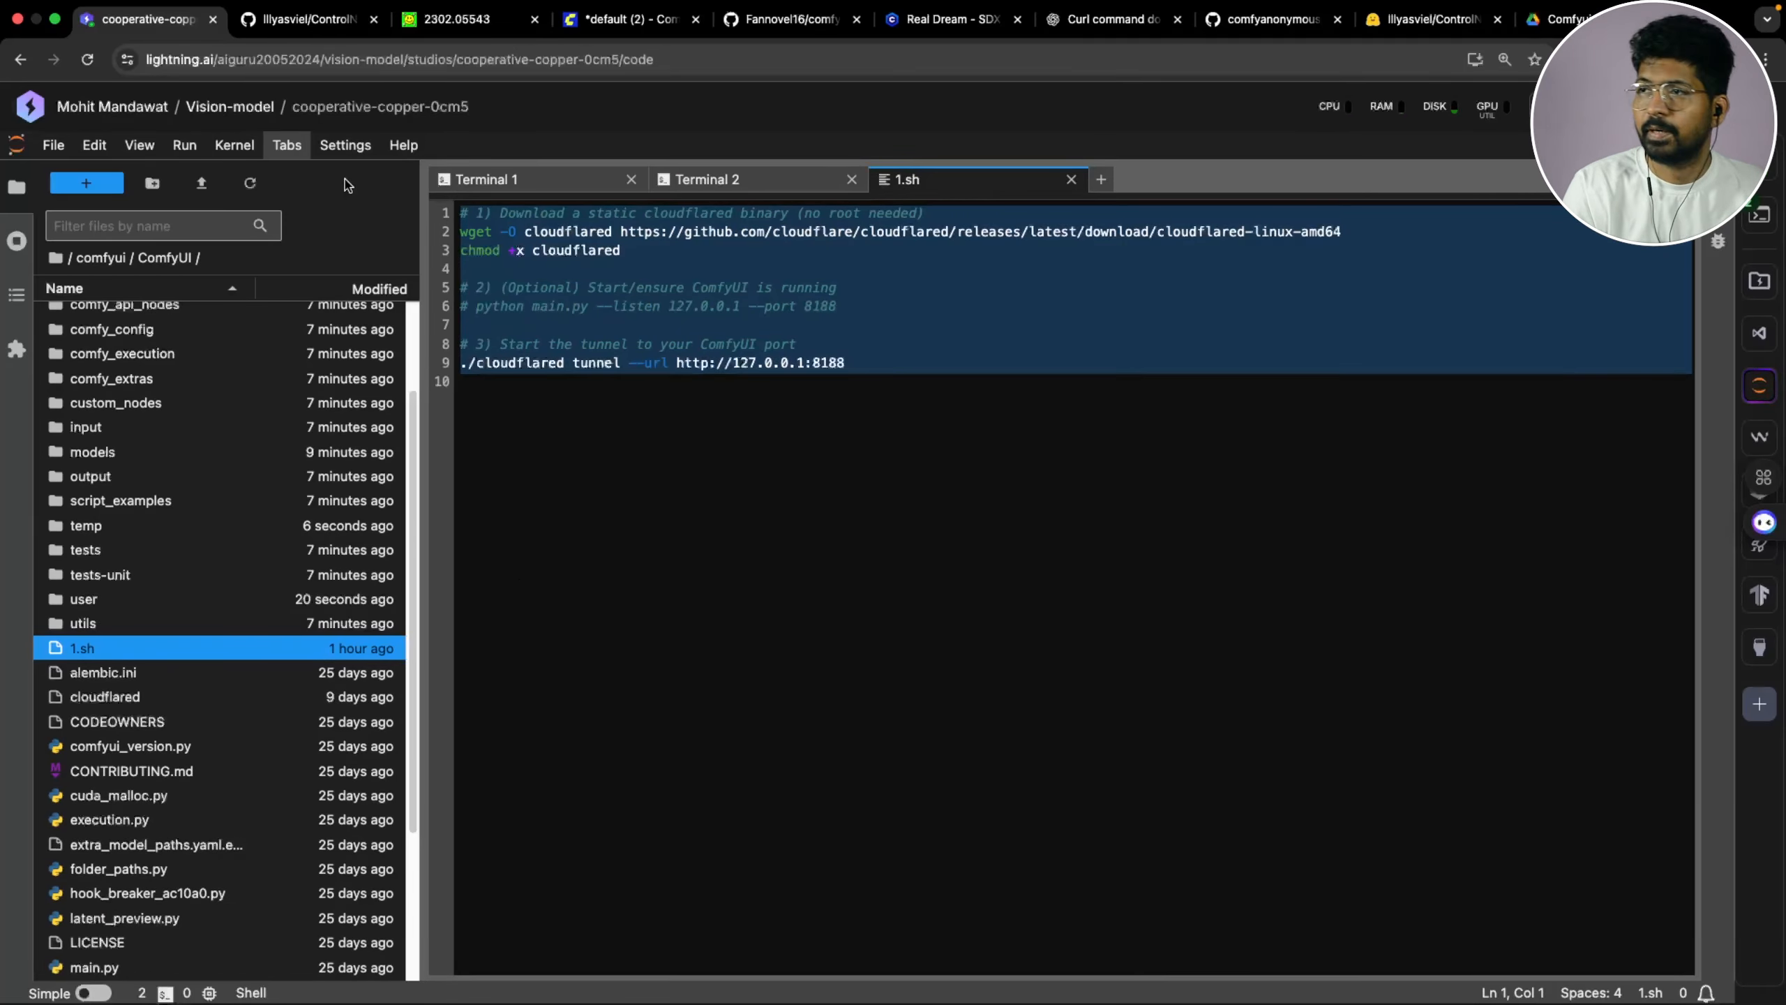
click(711, 180)
click(524, 180)
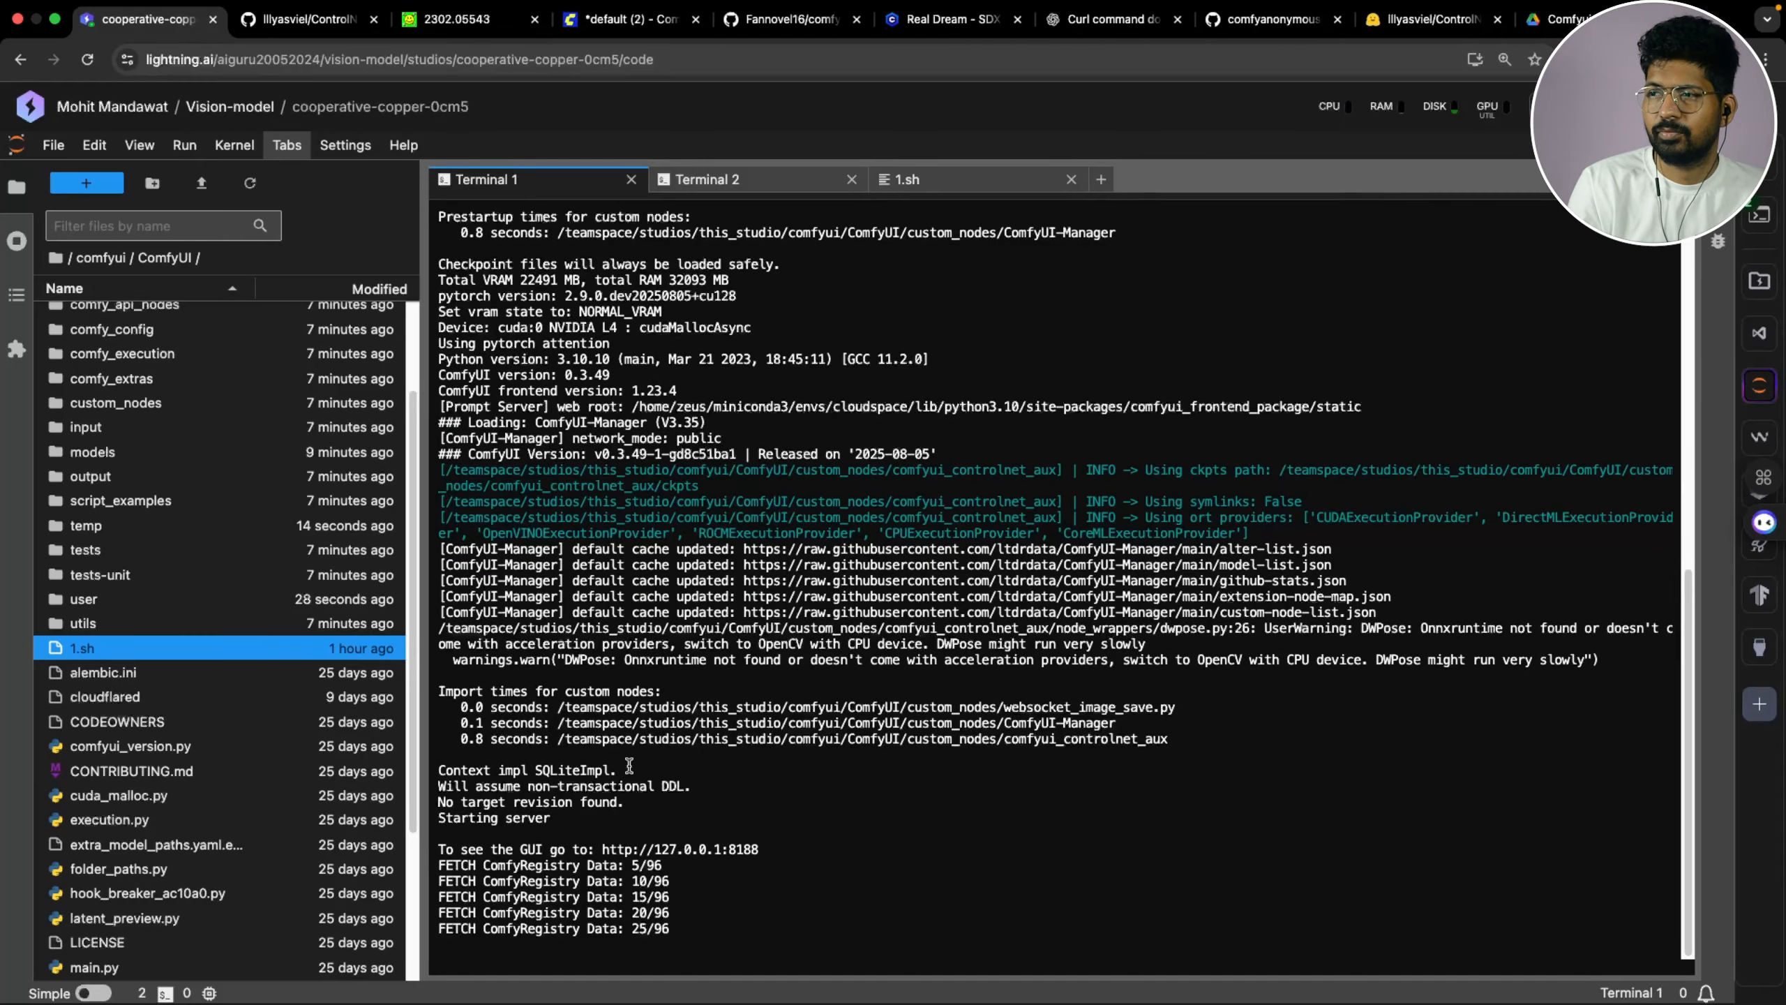
click(911, 184)
click(793, 187)
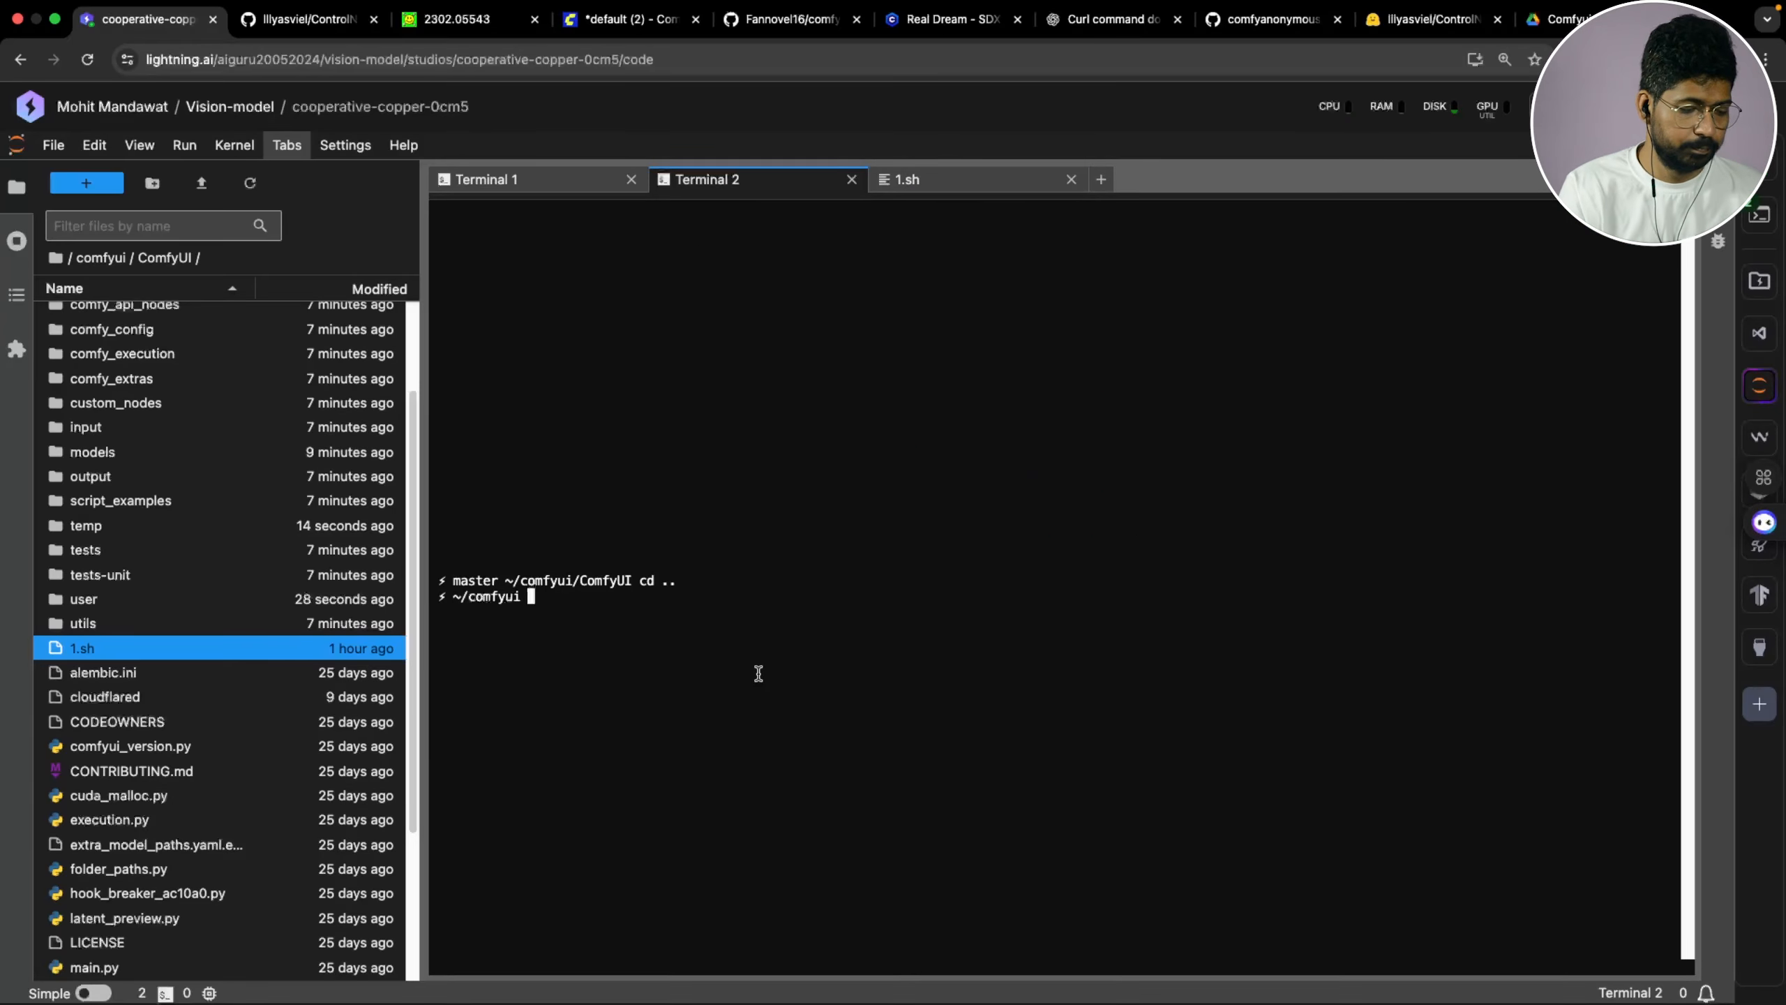
key(super+v)
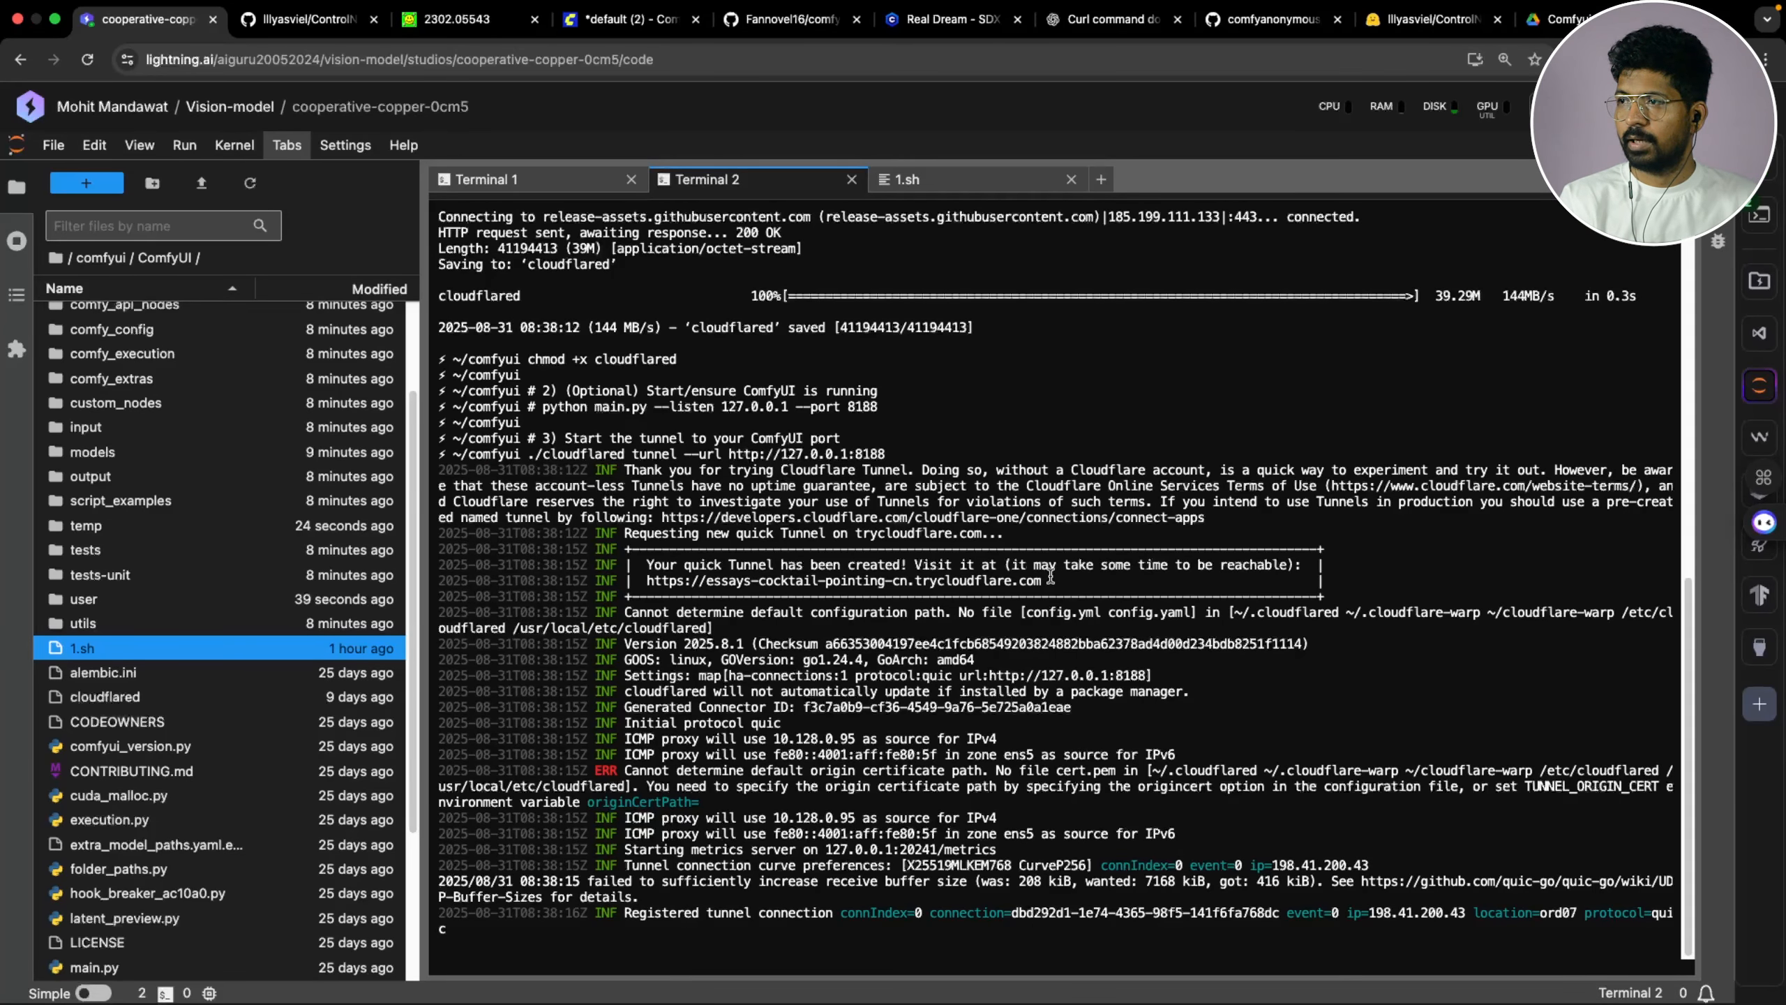
Copy the new trycloudflare.com tunnel address and load it in the existing ComfyUI browser tab, leaving the old page without saving
double_click(665, 584)
key(super+c)
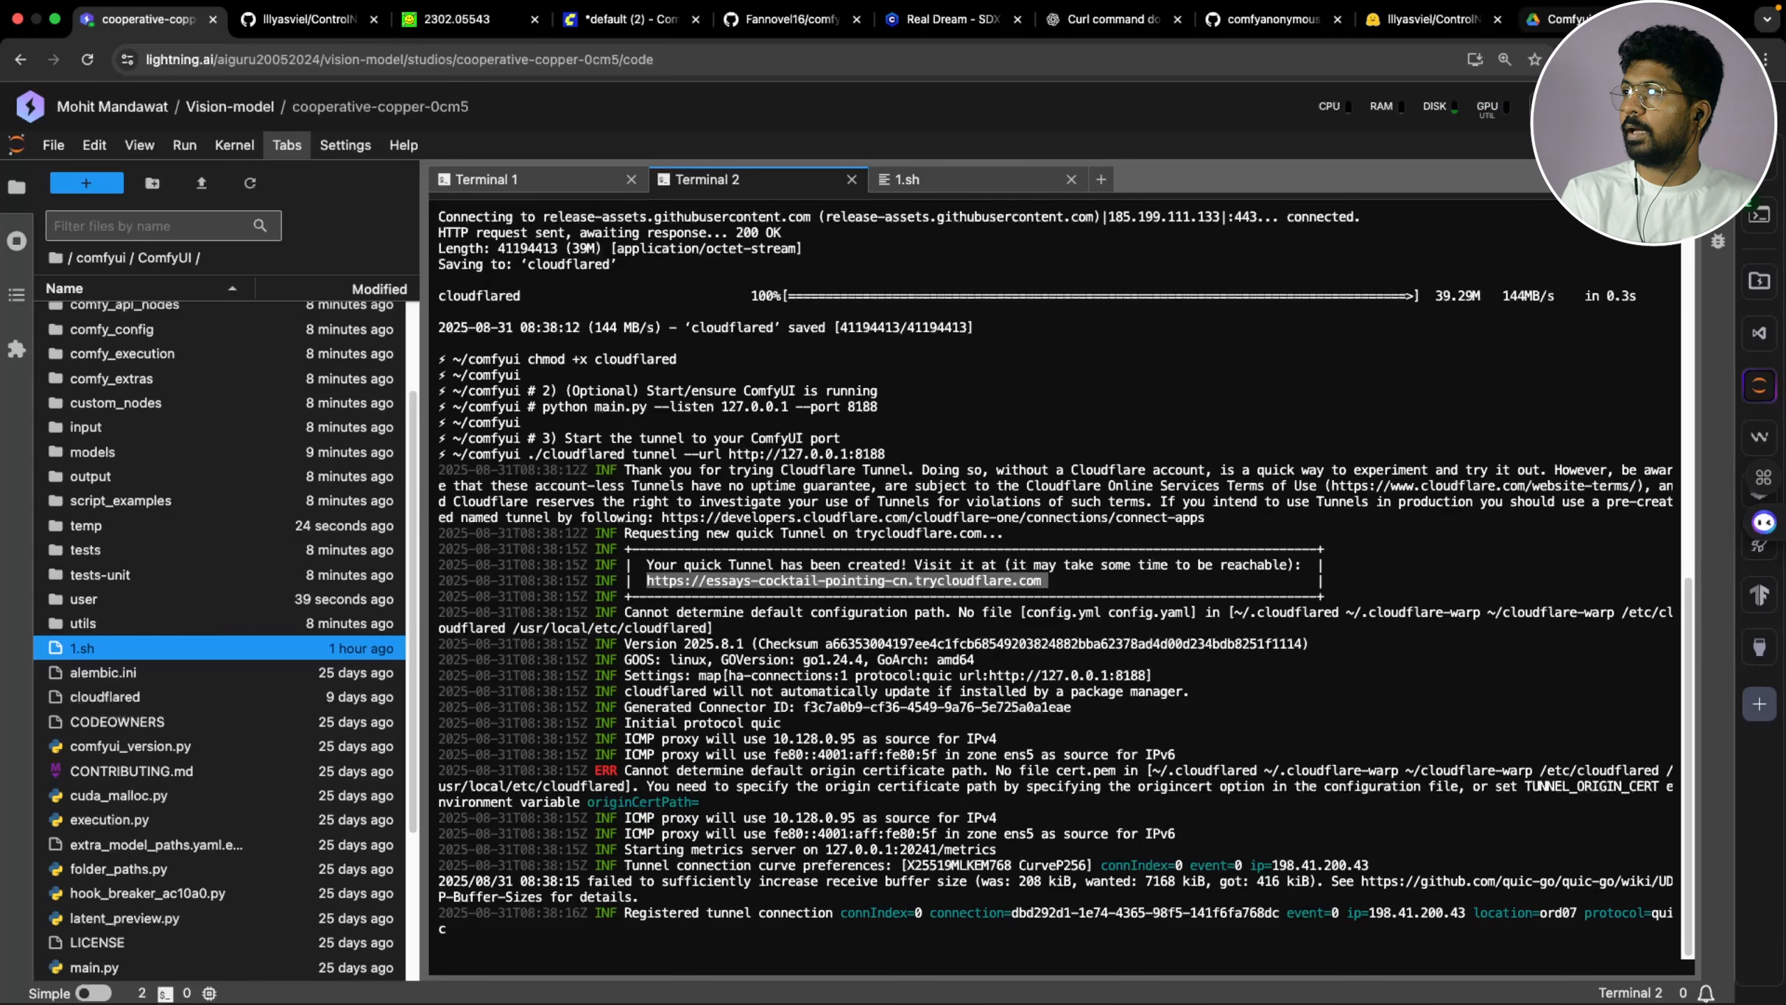
click(629, 19)
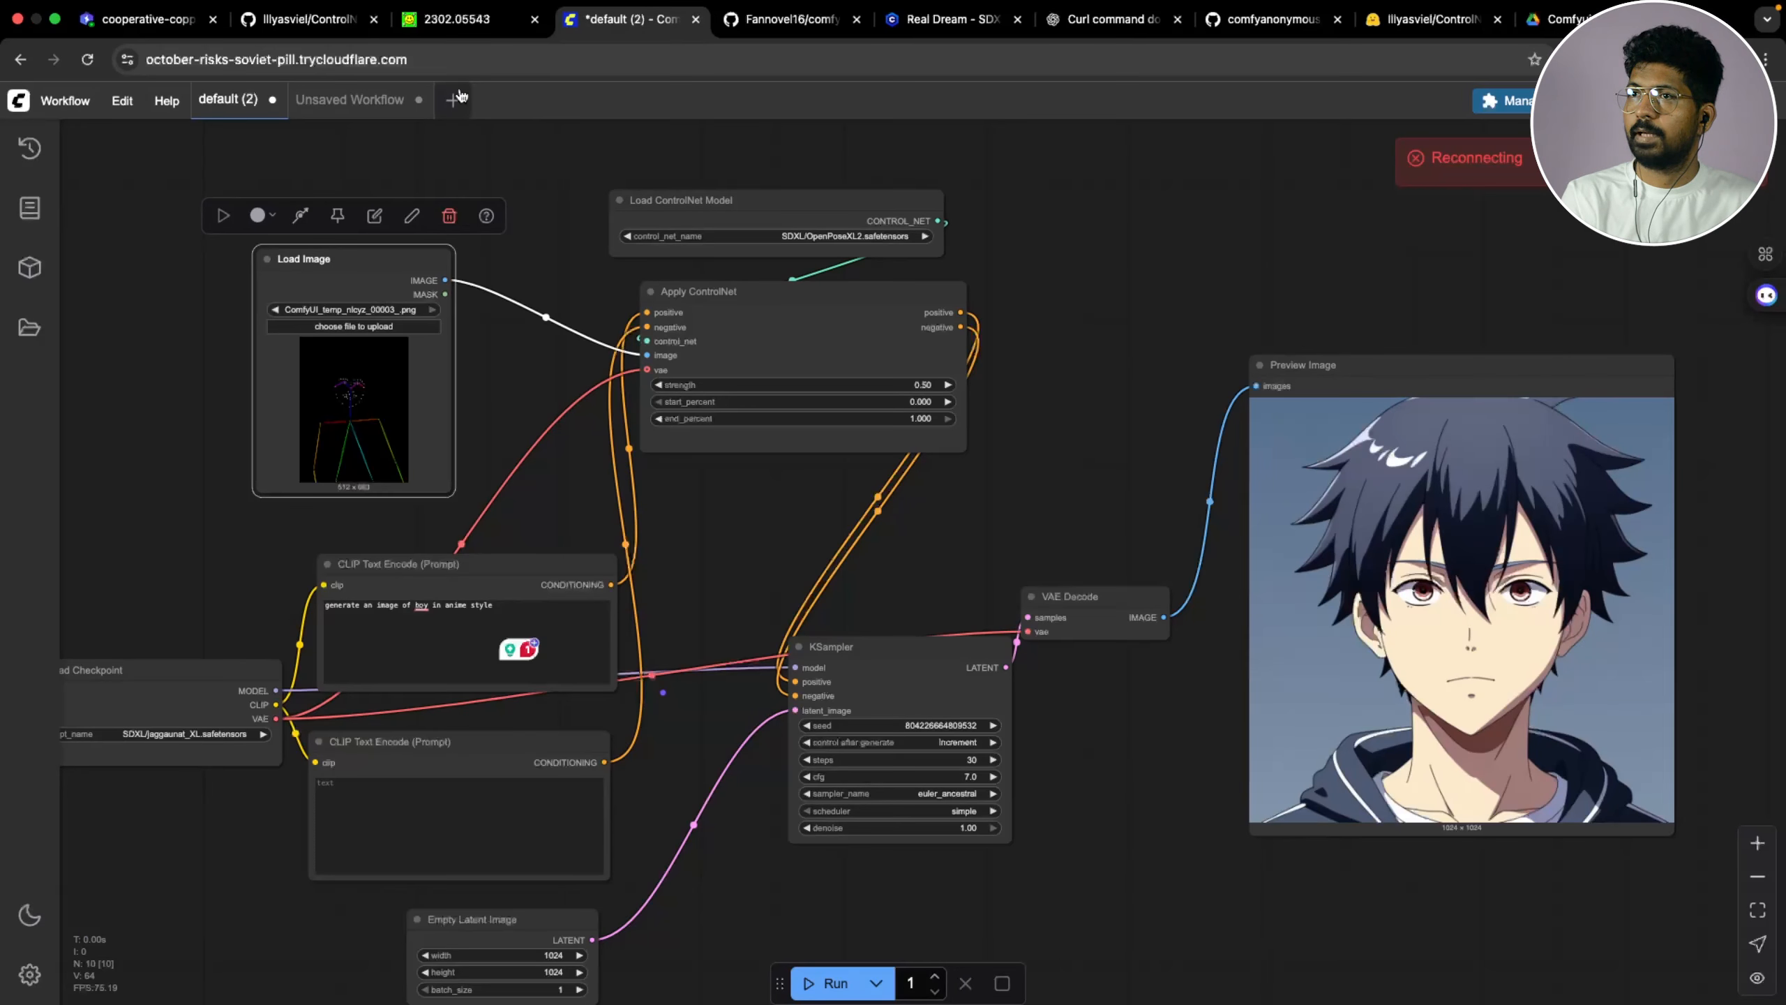
drag(430, 59, 101, 62)
key(super+v)
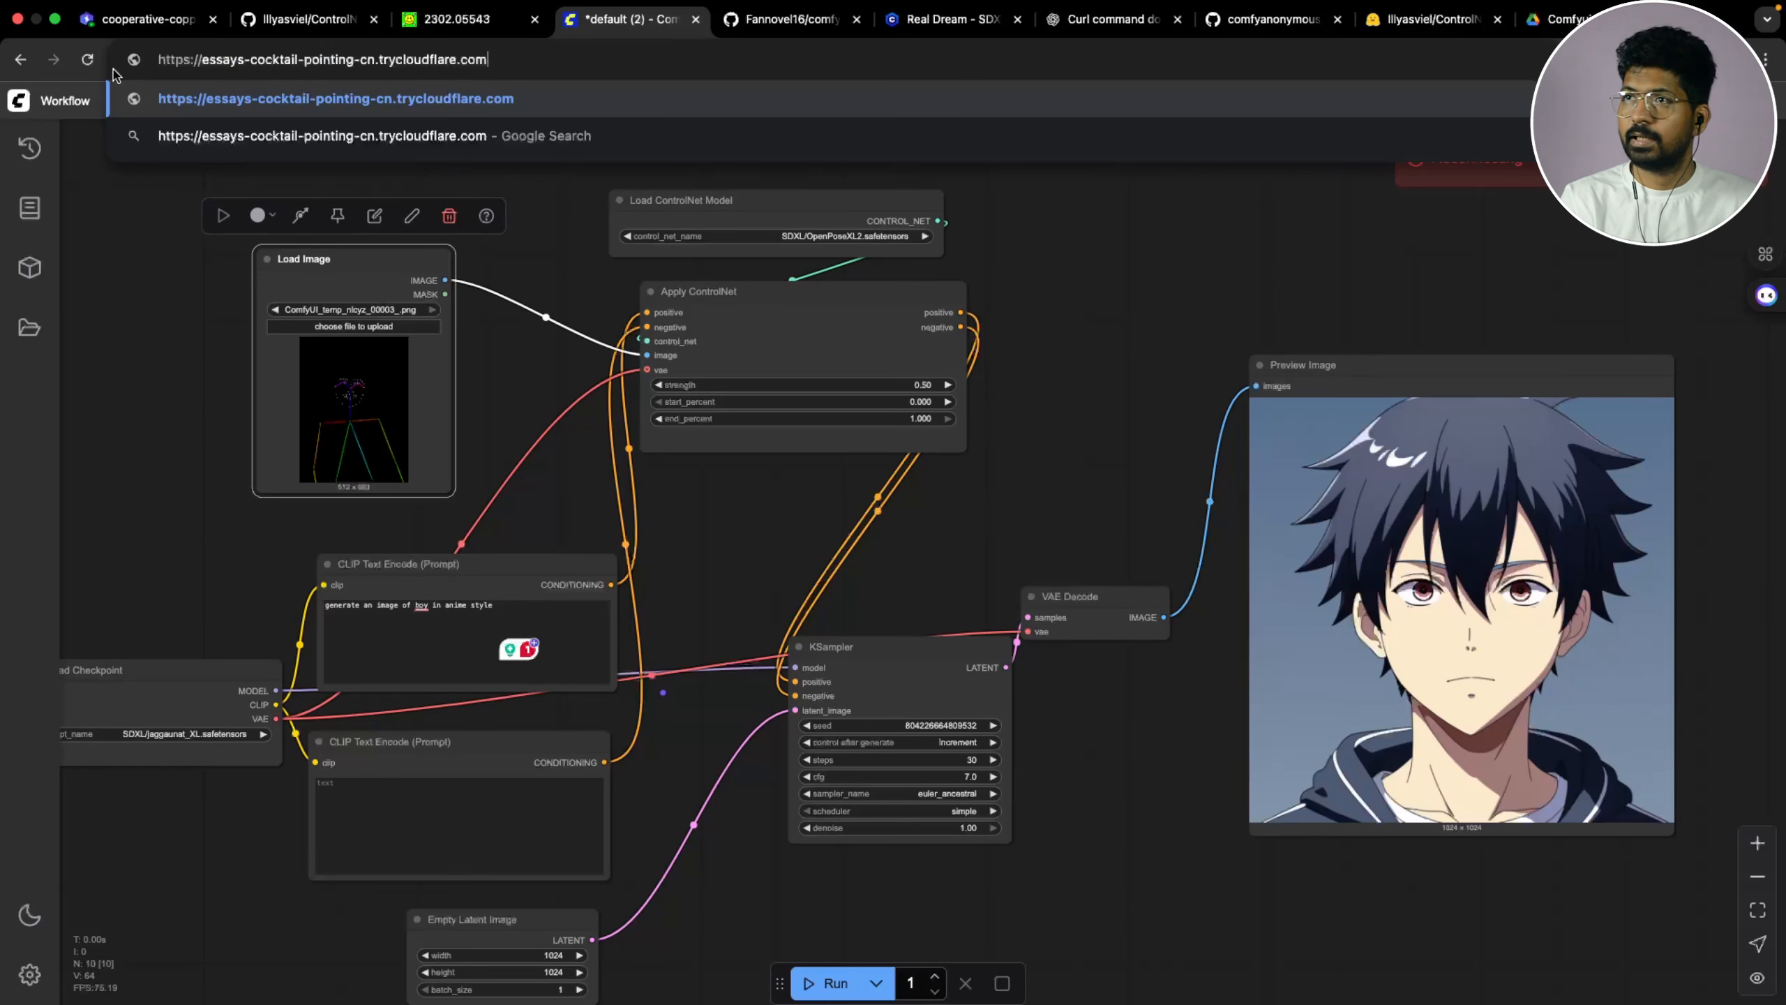
key(Return)
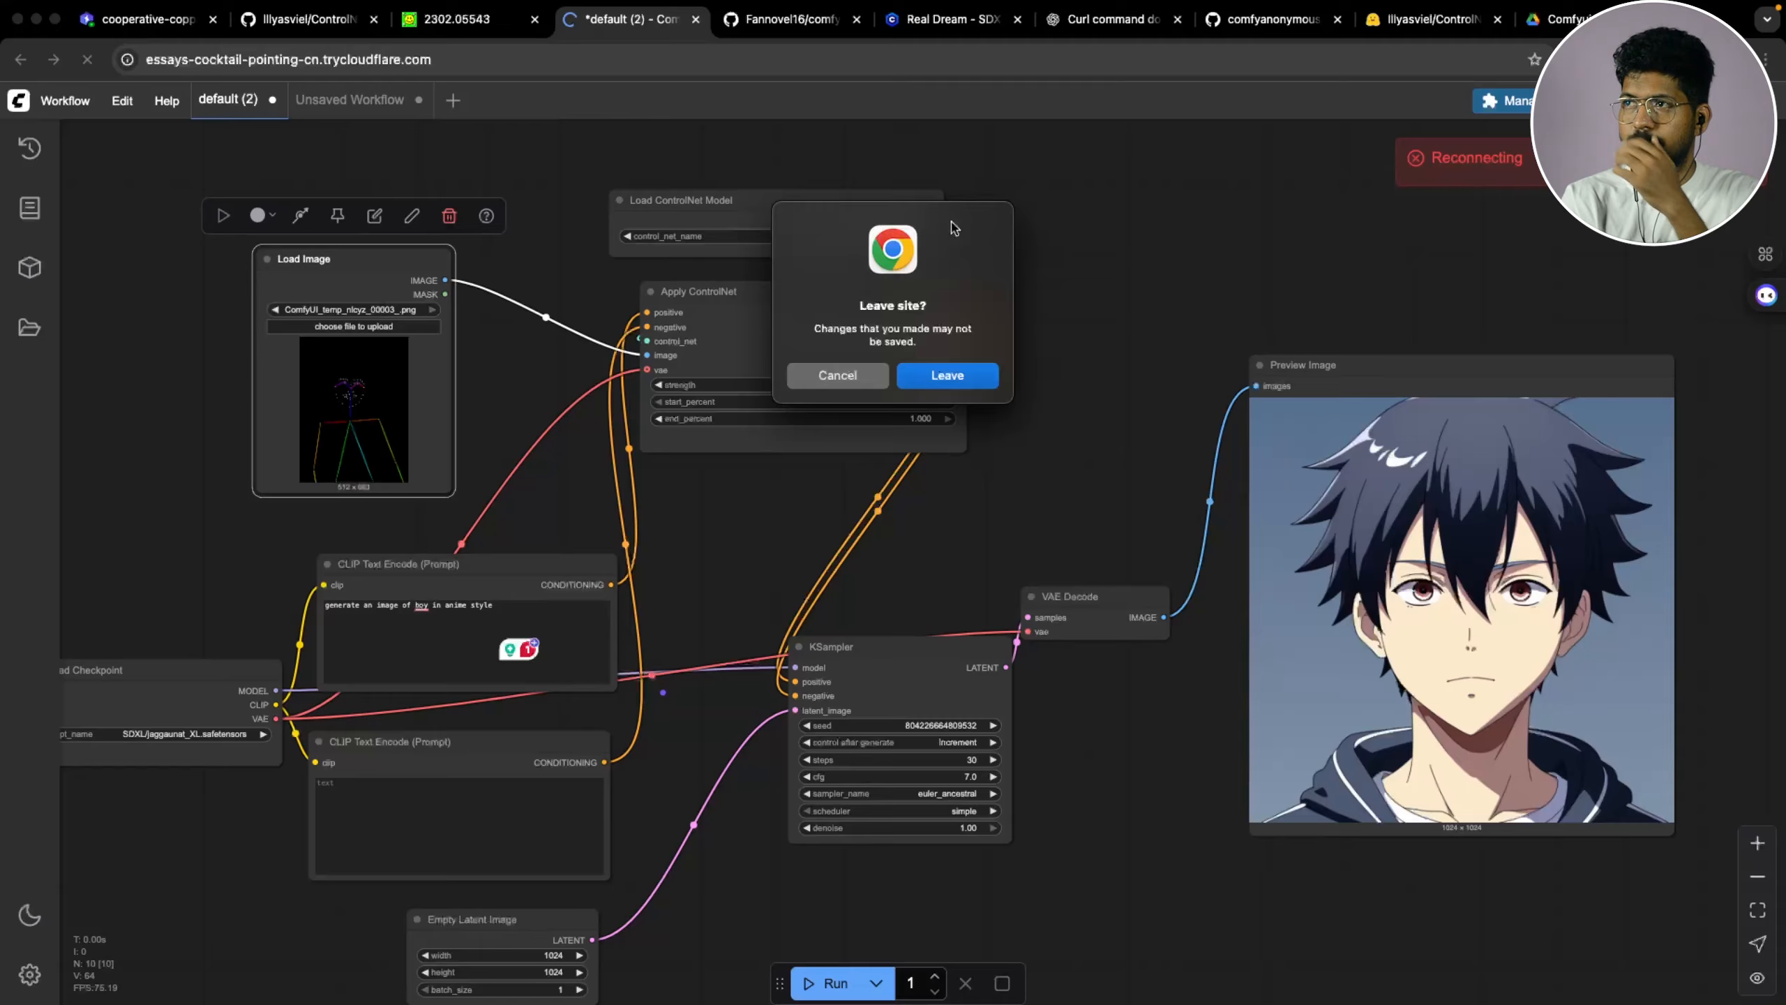
click(961, 385)
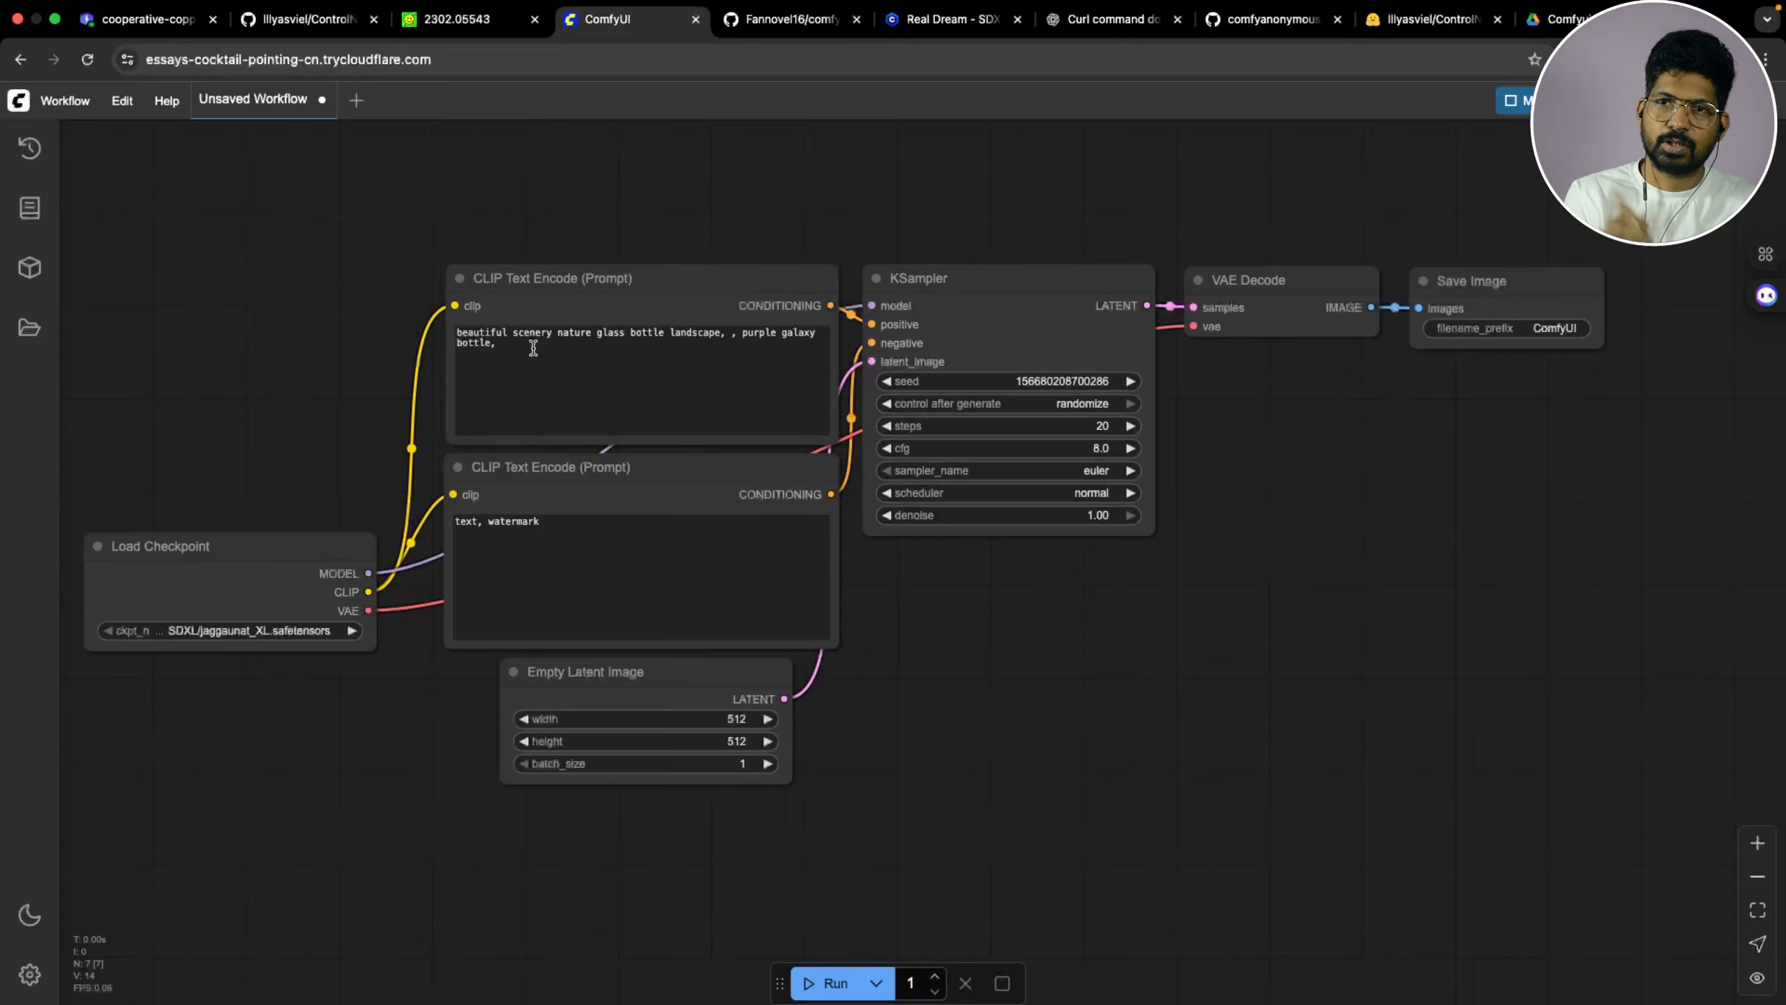
Delete the Save Image node and connect a Preview Image node to the VAE Decode IMAGE output
scroll(949, 681, down, 2)
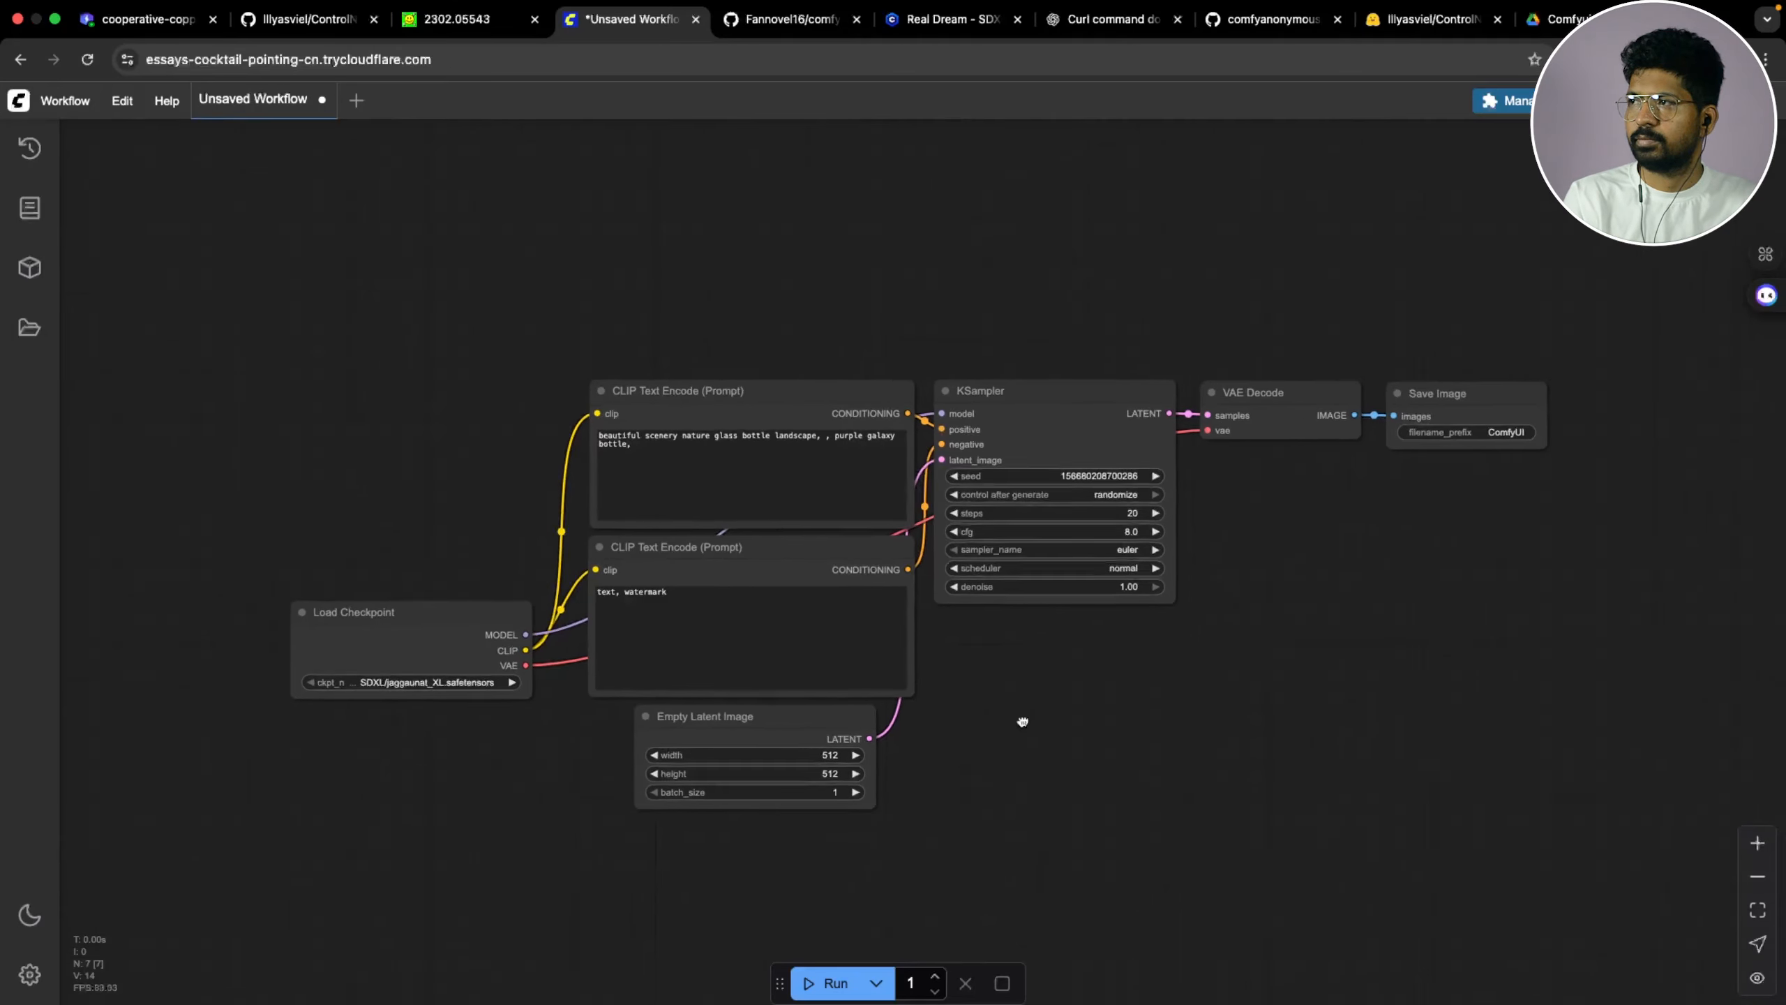
click(1508, 441)
key(Delete)
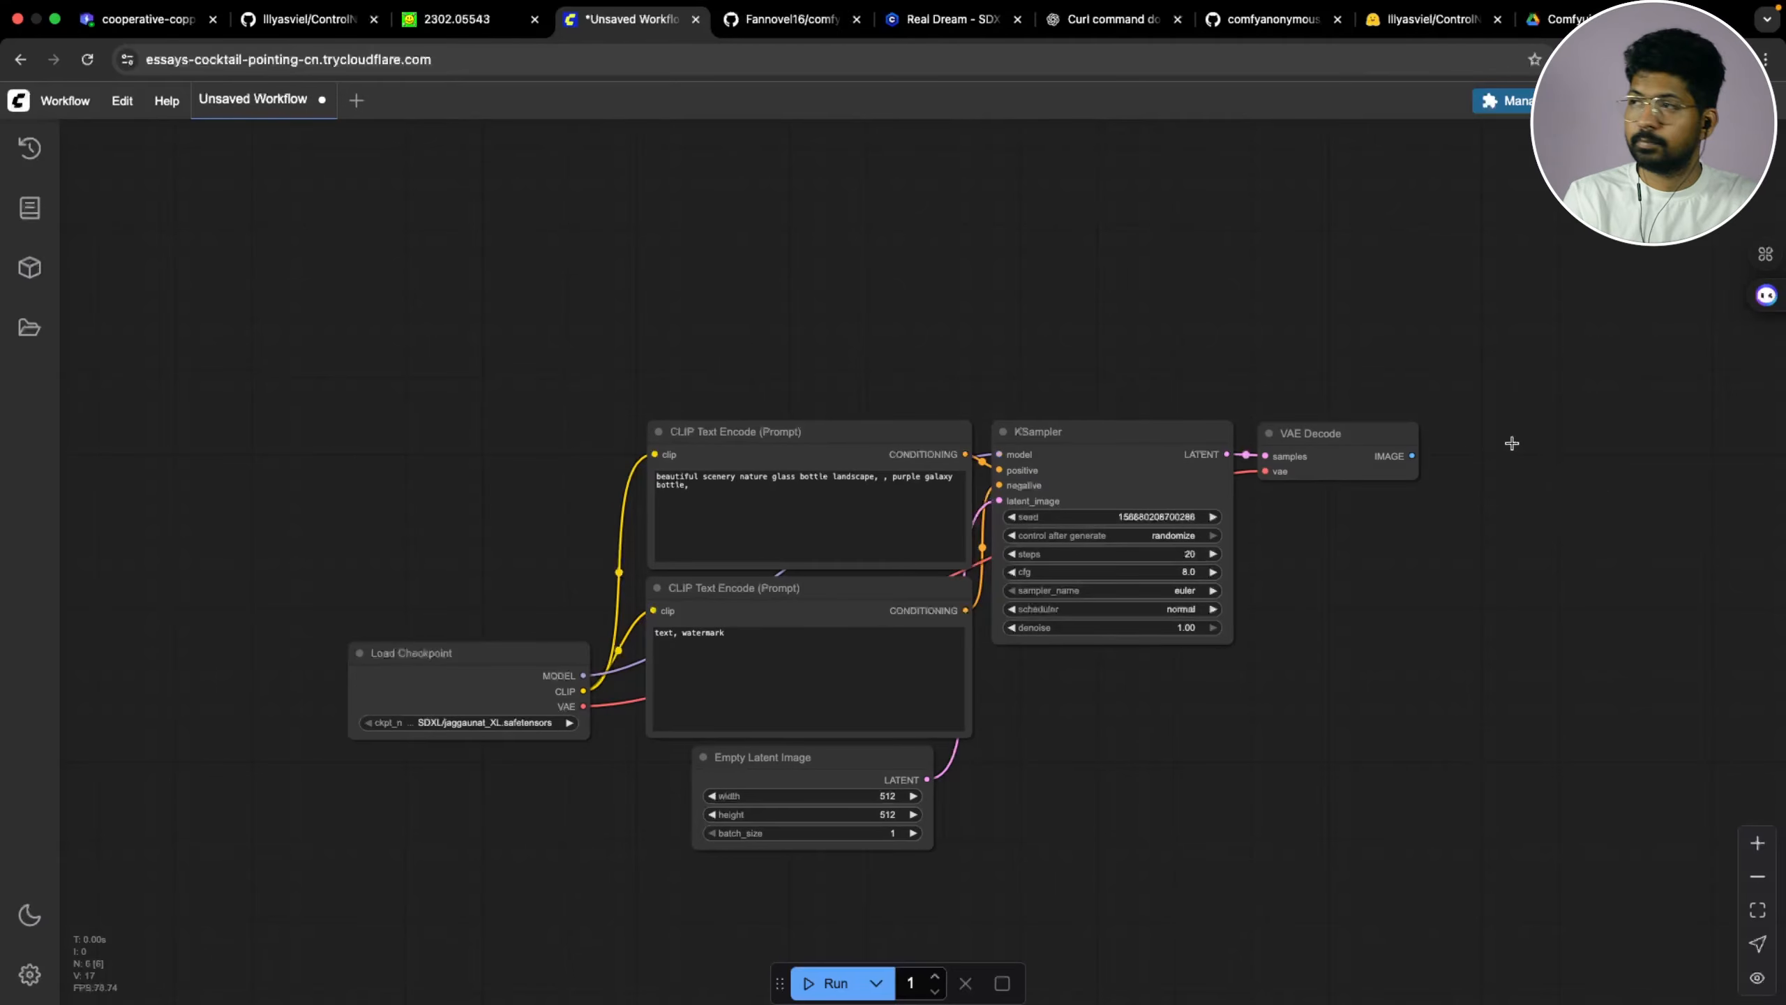
drag(1412, 456, 1470, 491)
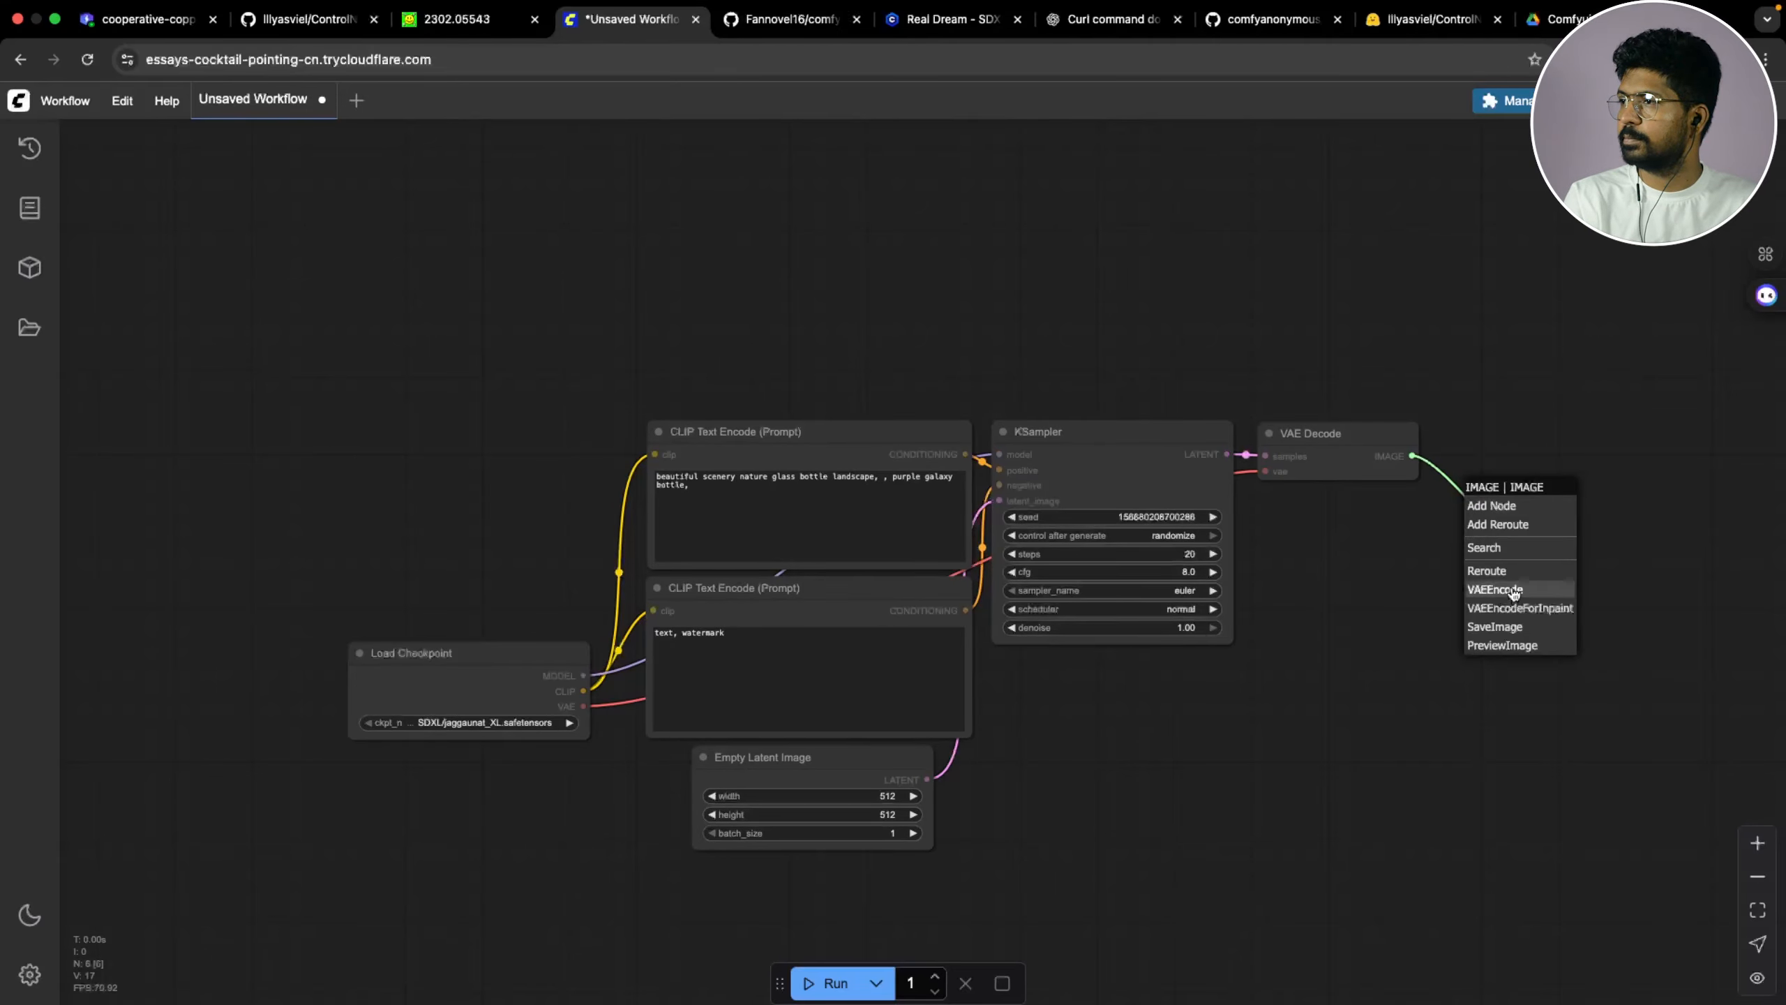
click(1496, 646)
Browse the workflow templates, looking through the full list and the Image category
click(65, 101)
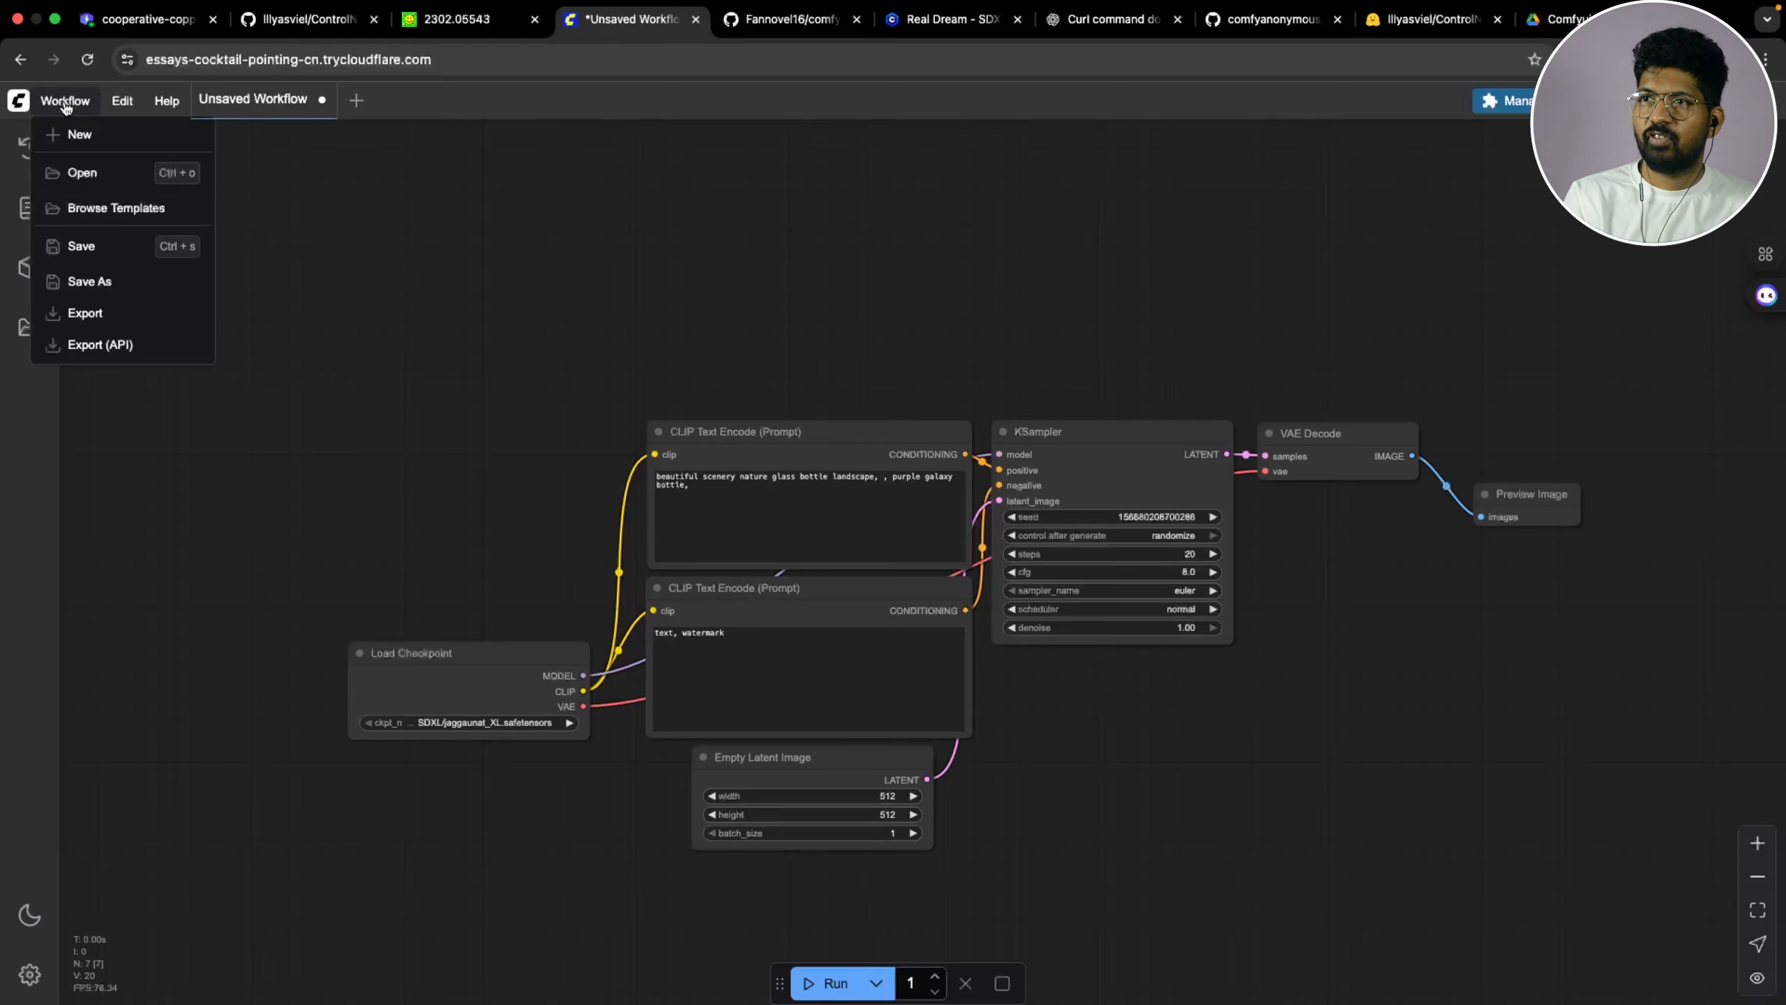
click(117, 208)
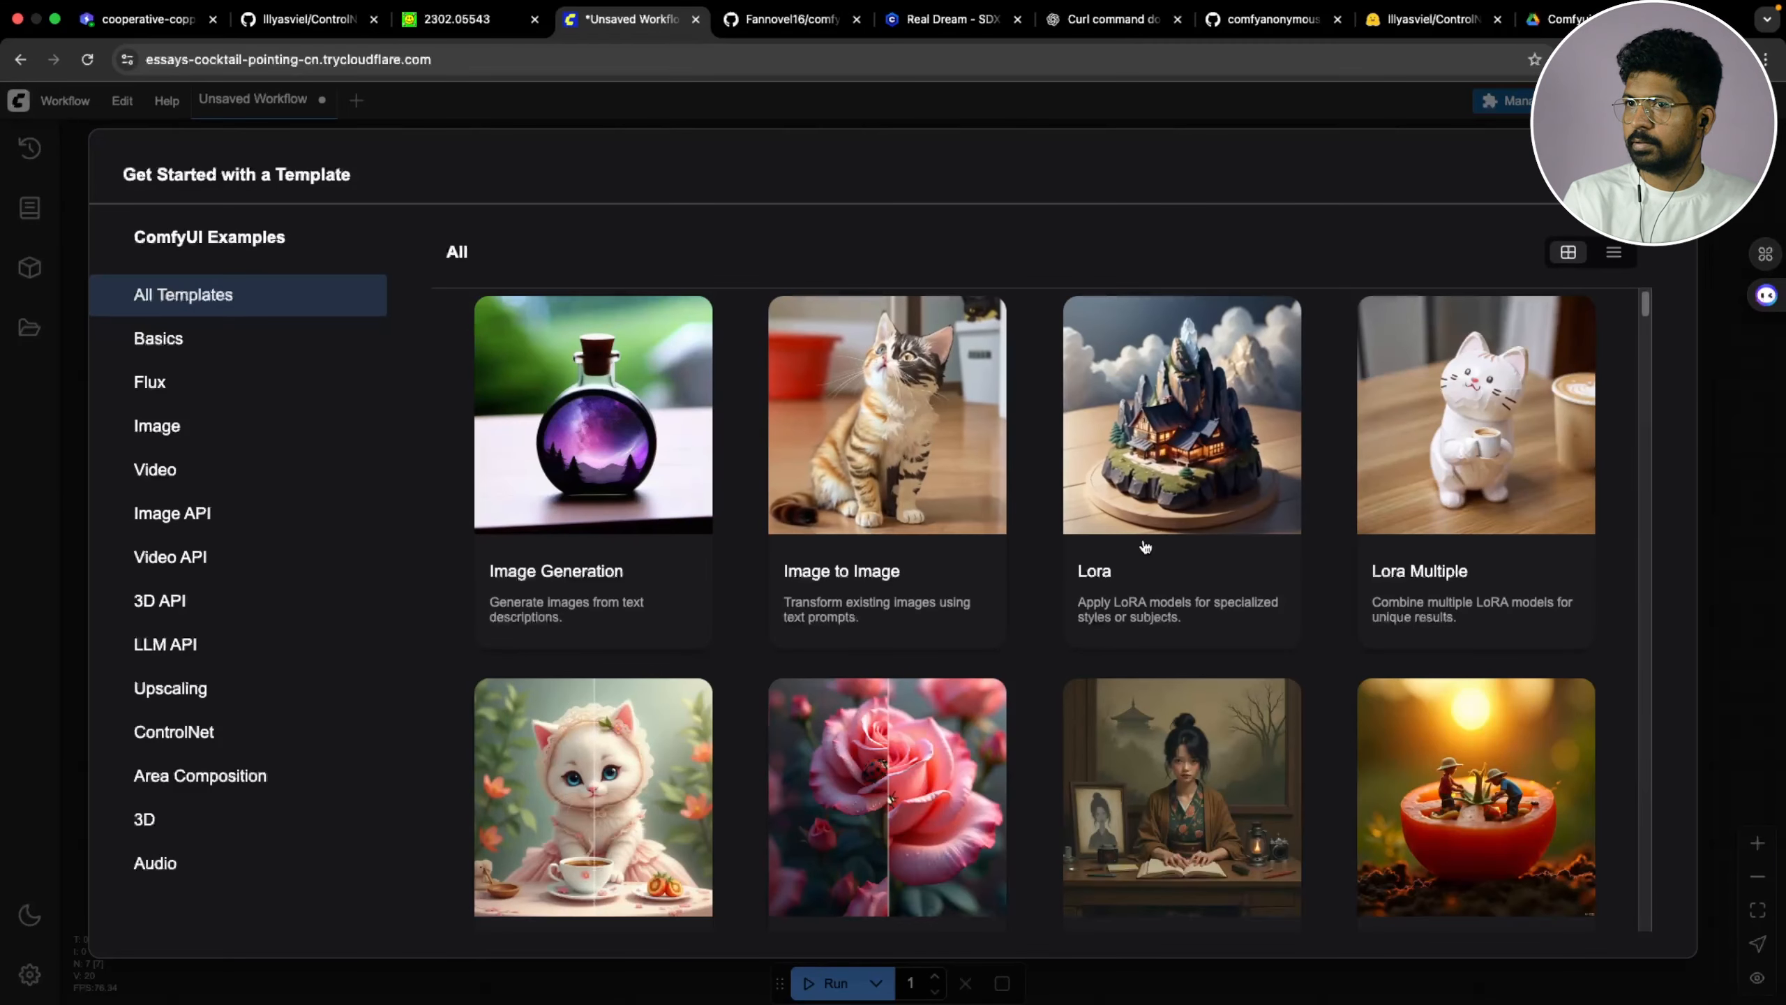
scroll(1145, 547, down, 10)
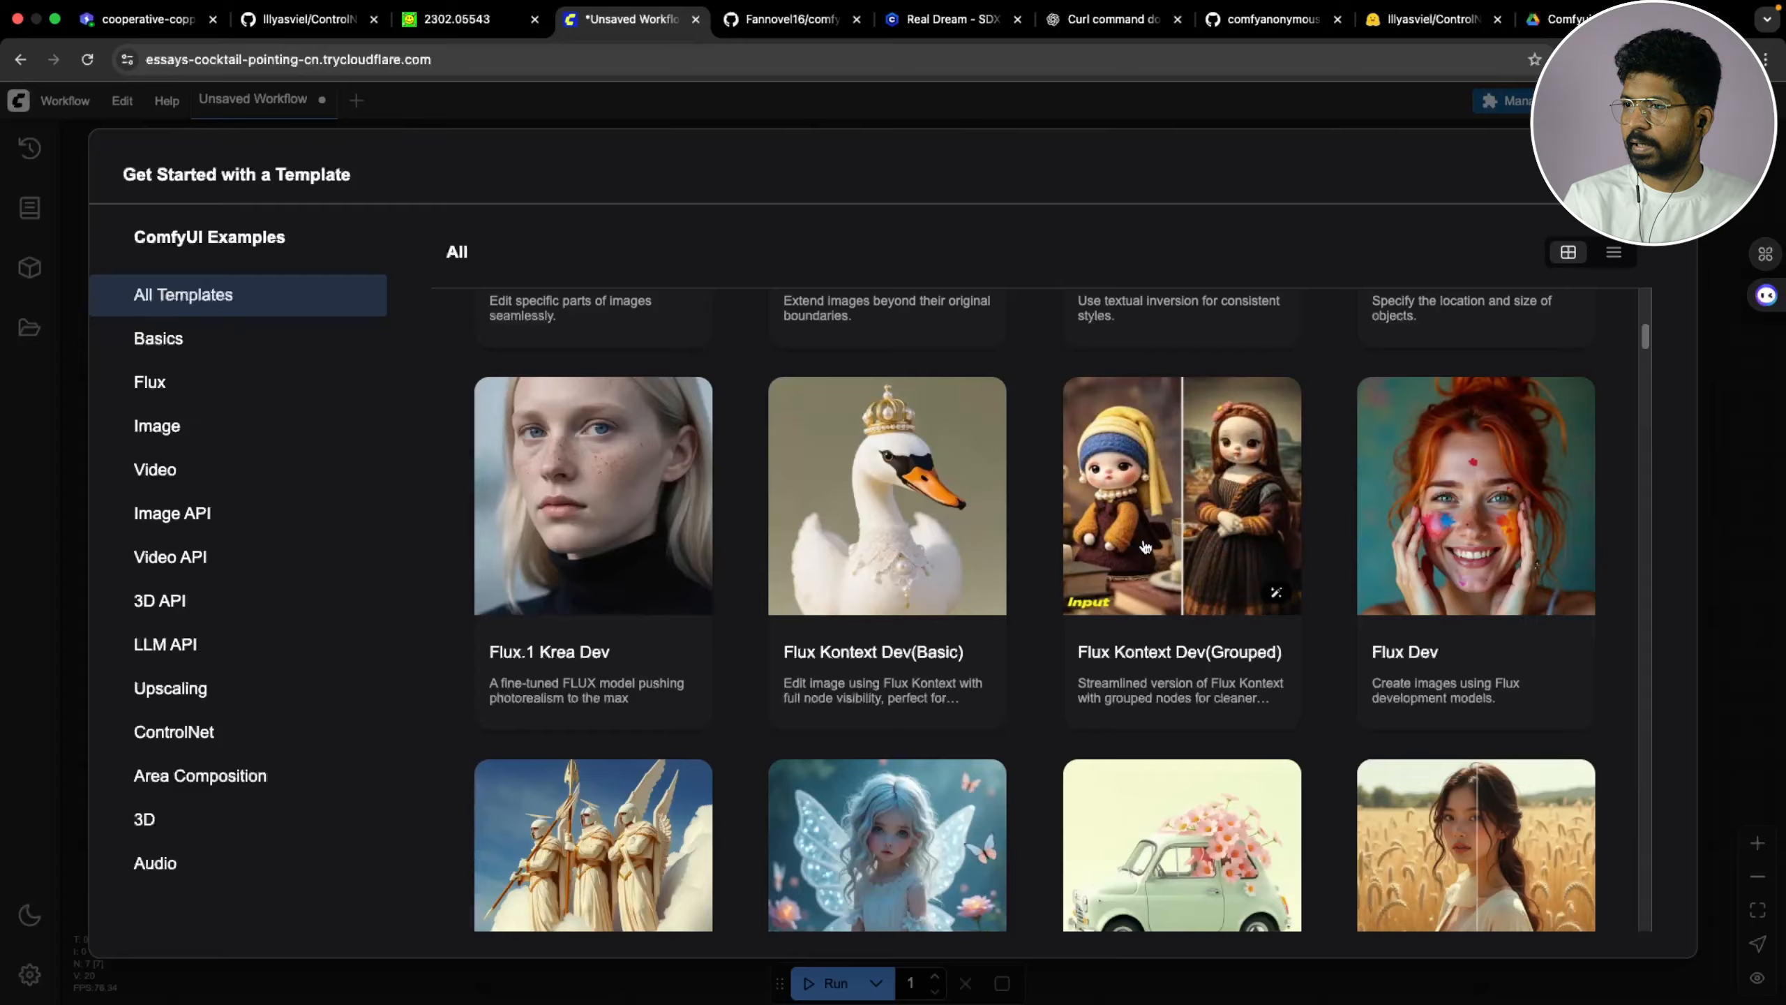
scroll(1145, 547, down, 9)
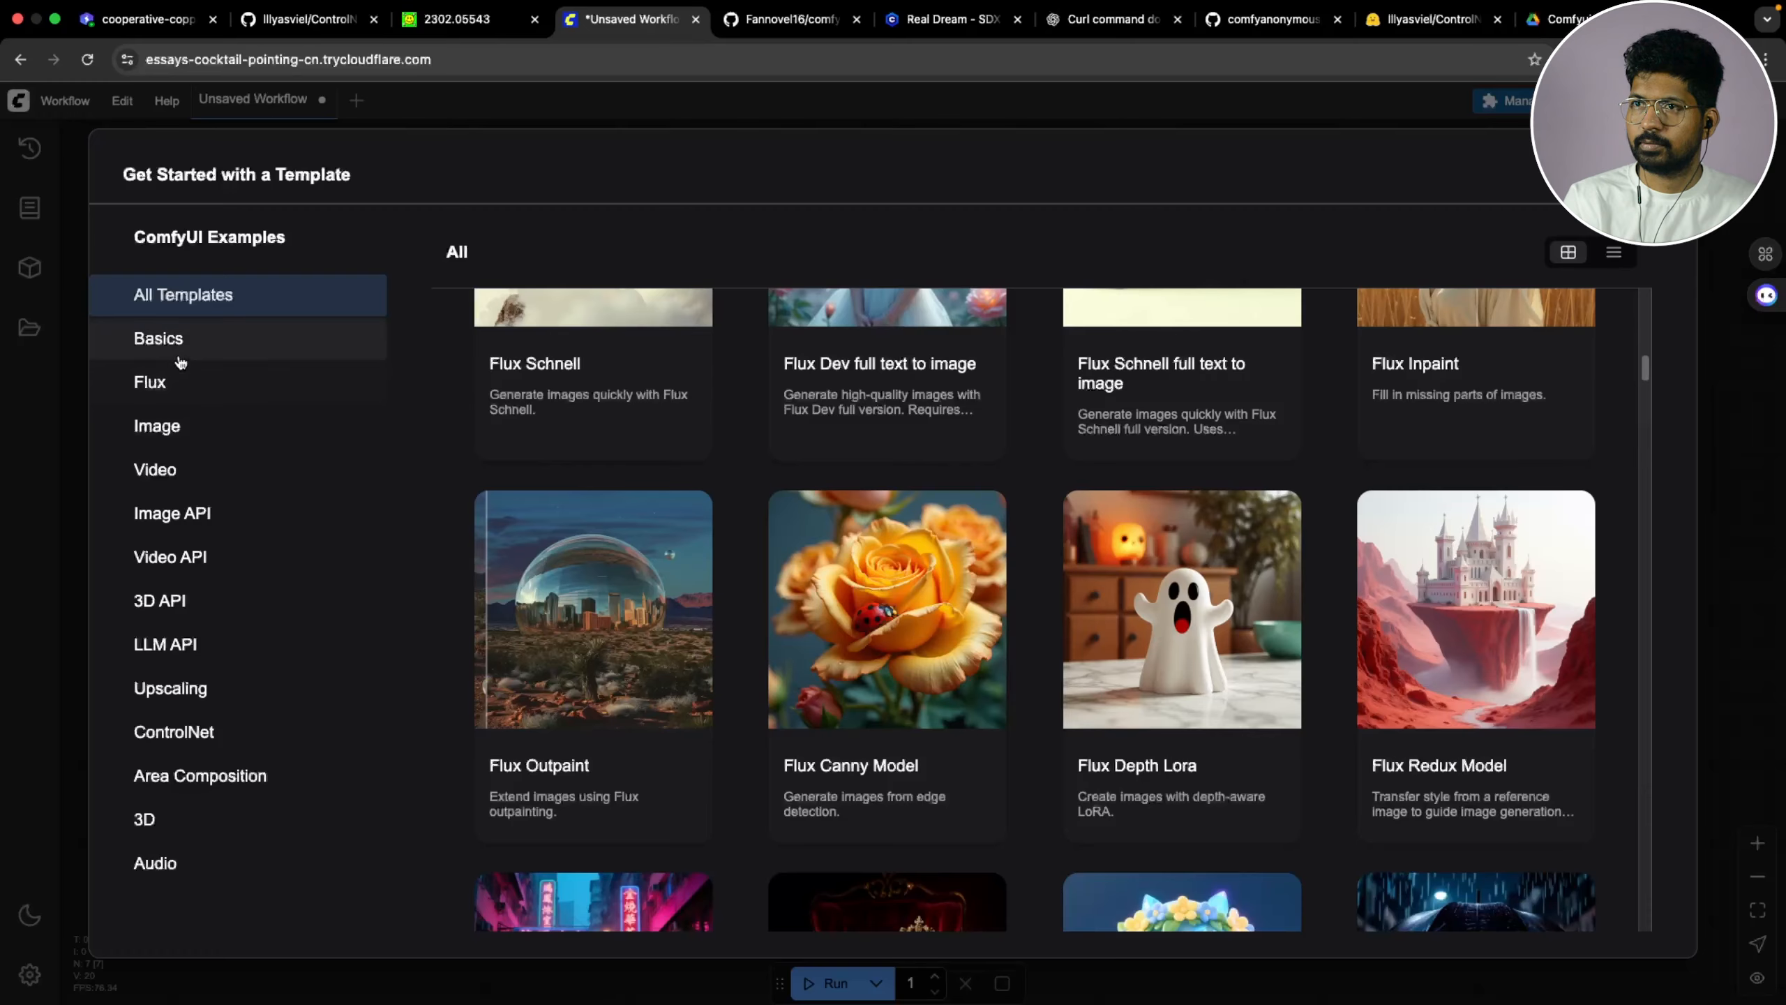
click(193, 442)
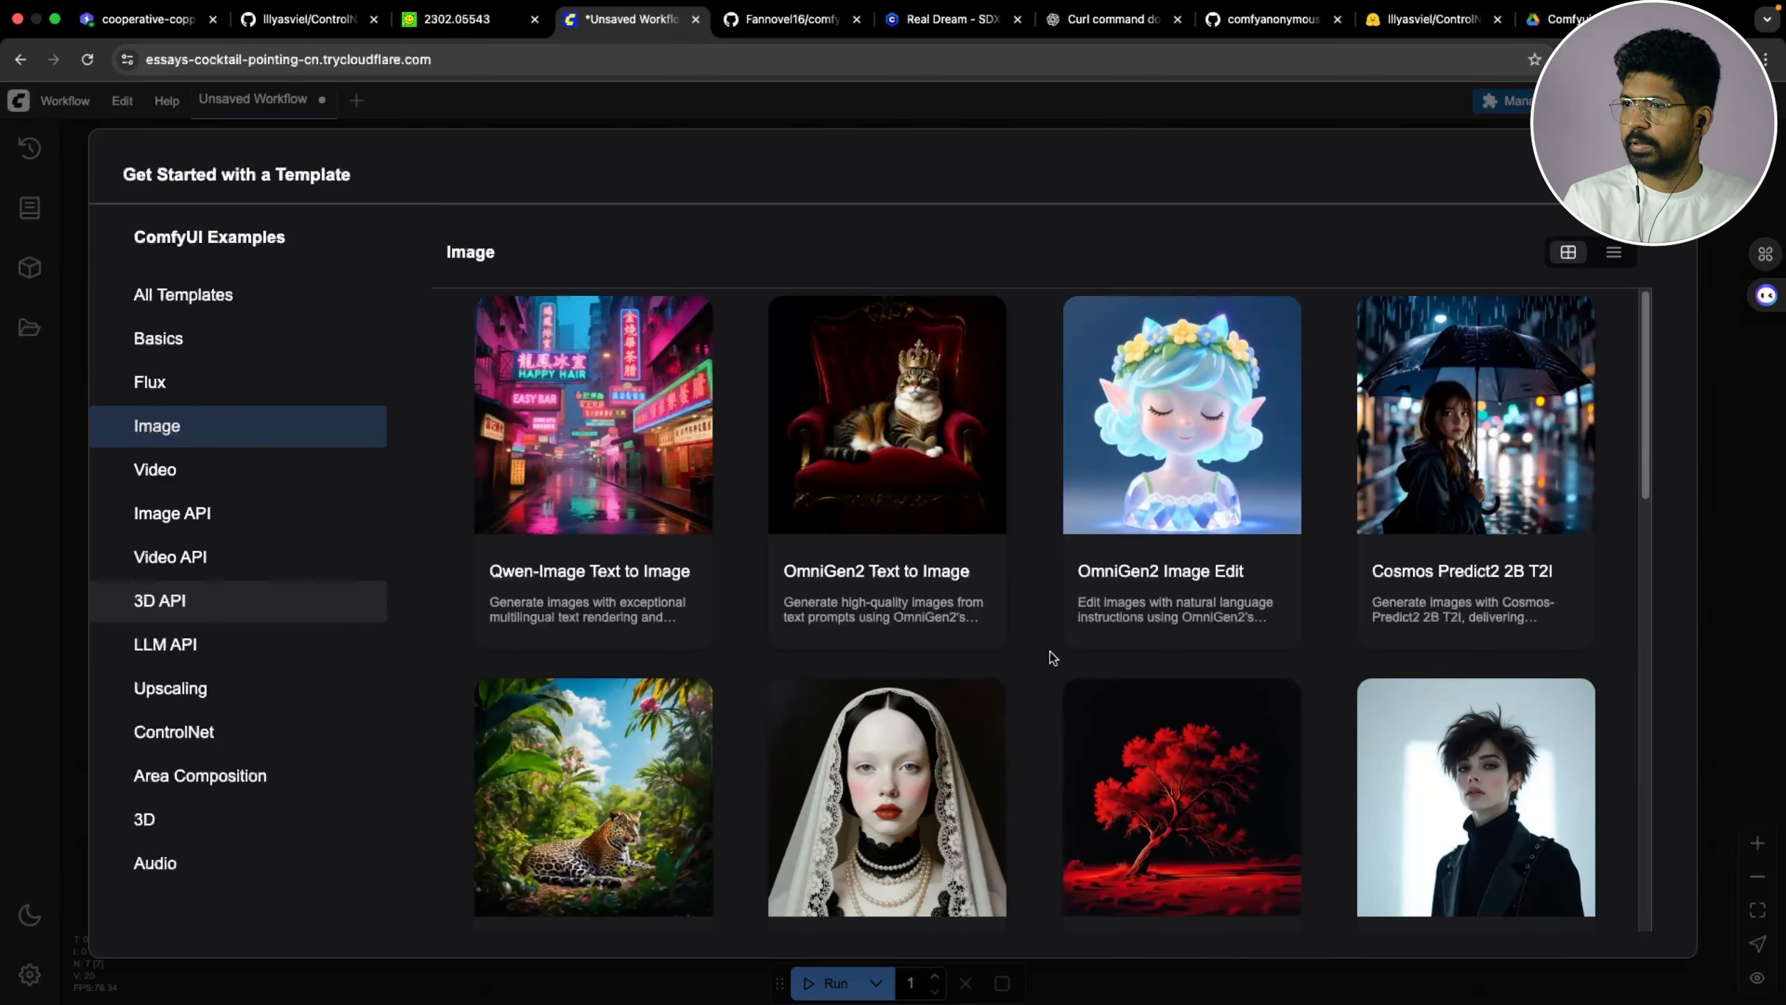
scroll(1143, 611, down, 4)
scroll(1153, 602, down, 10)
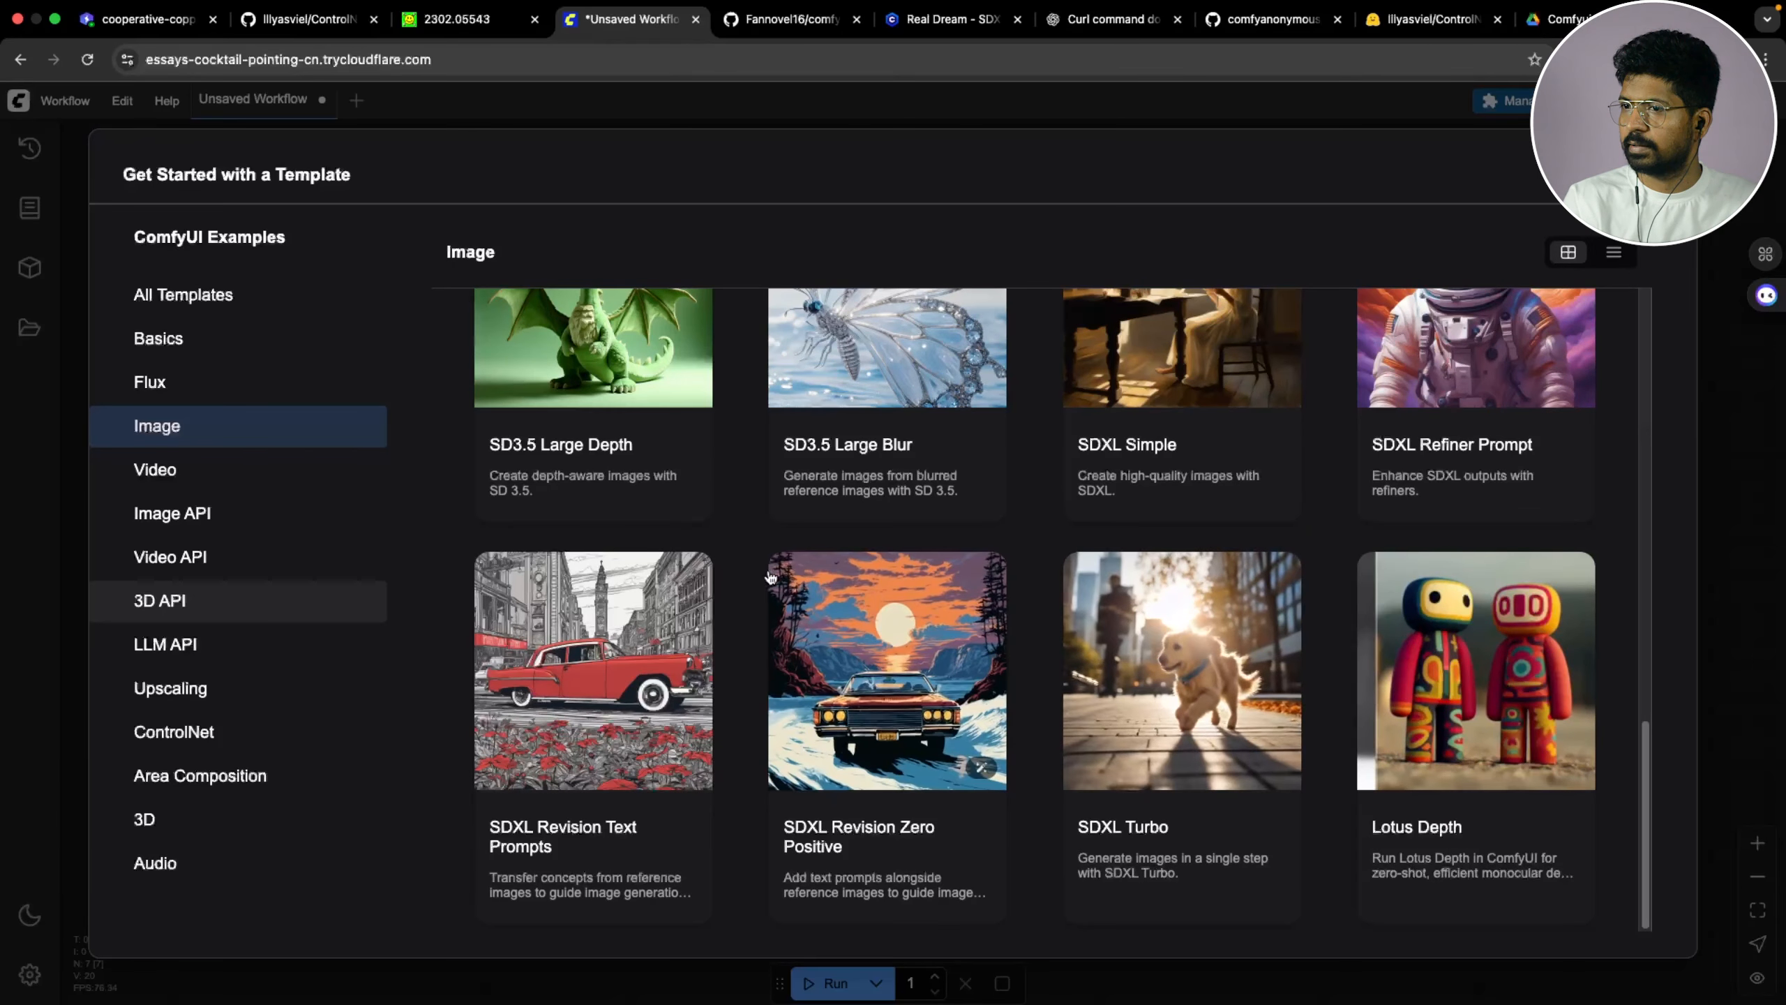
scroll(1120, 638, up, 4)
scroll(1120, 639, up, 3)
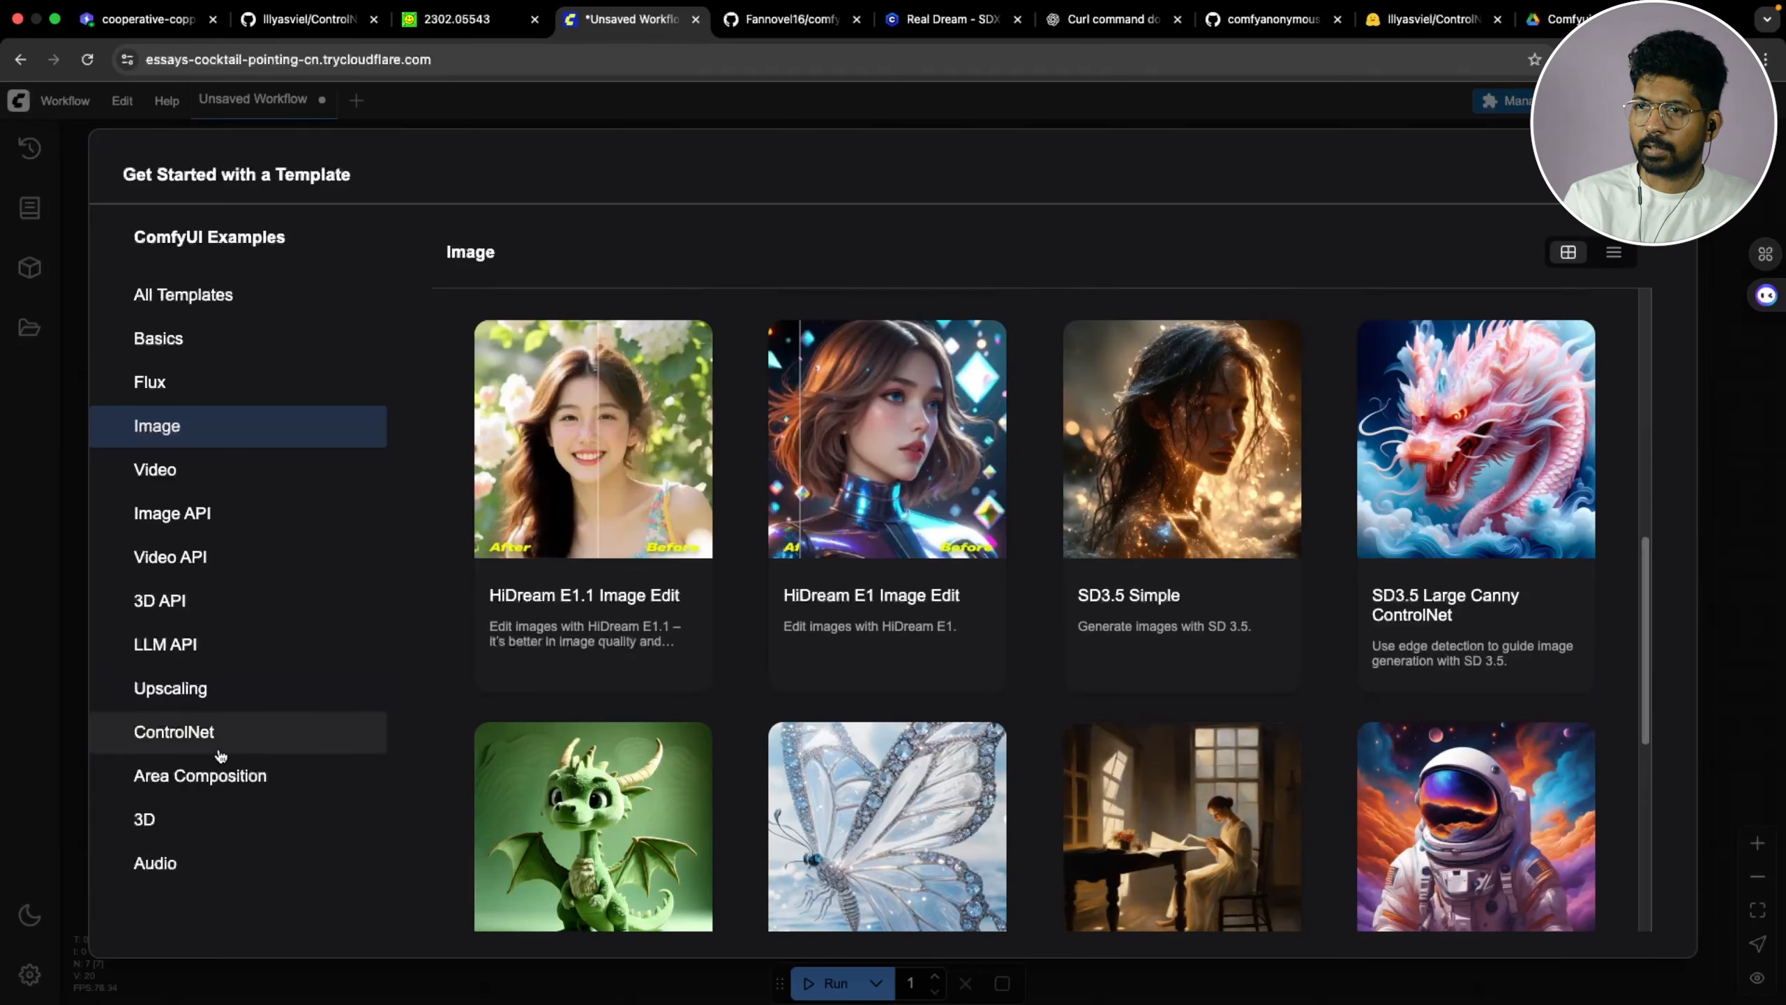
Load the Mixing ControlNets template from the ControlNet category and dismiss the missing models notice
click(217, 748)
scroll(757, 621, up, 2)
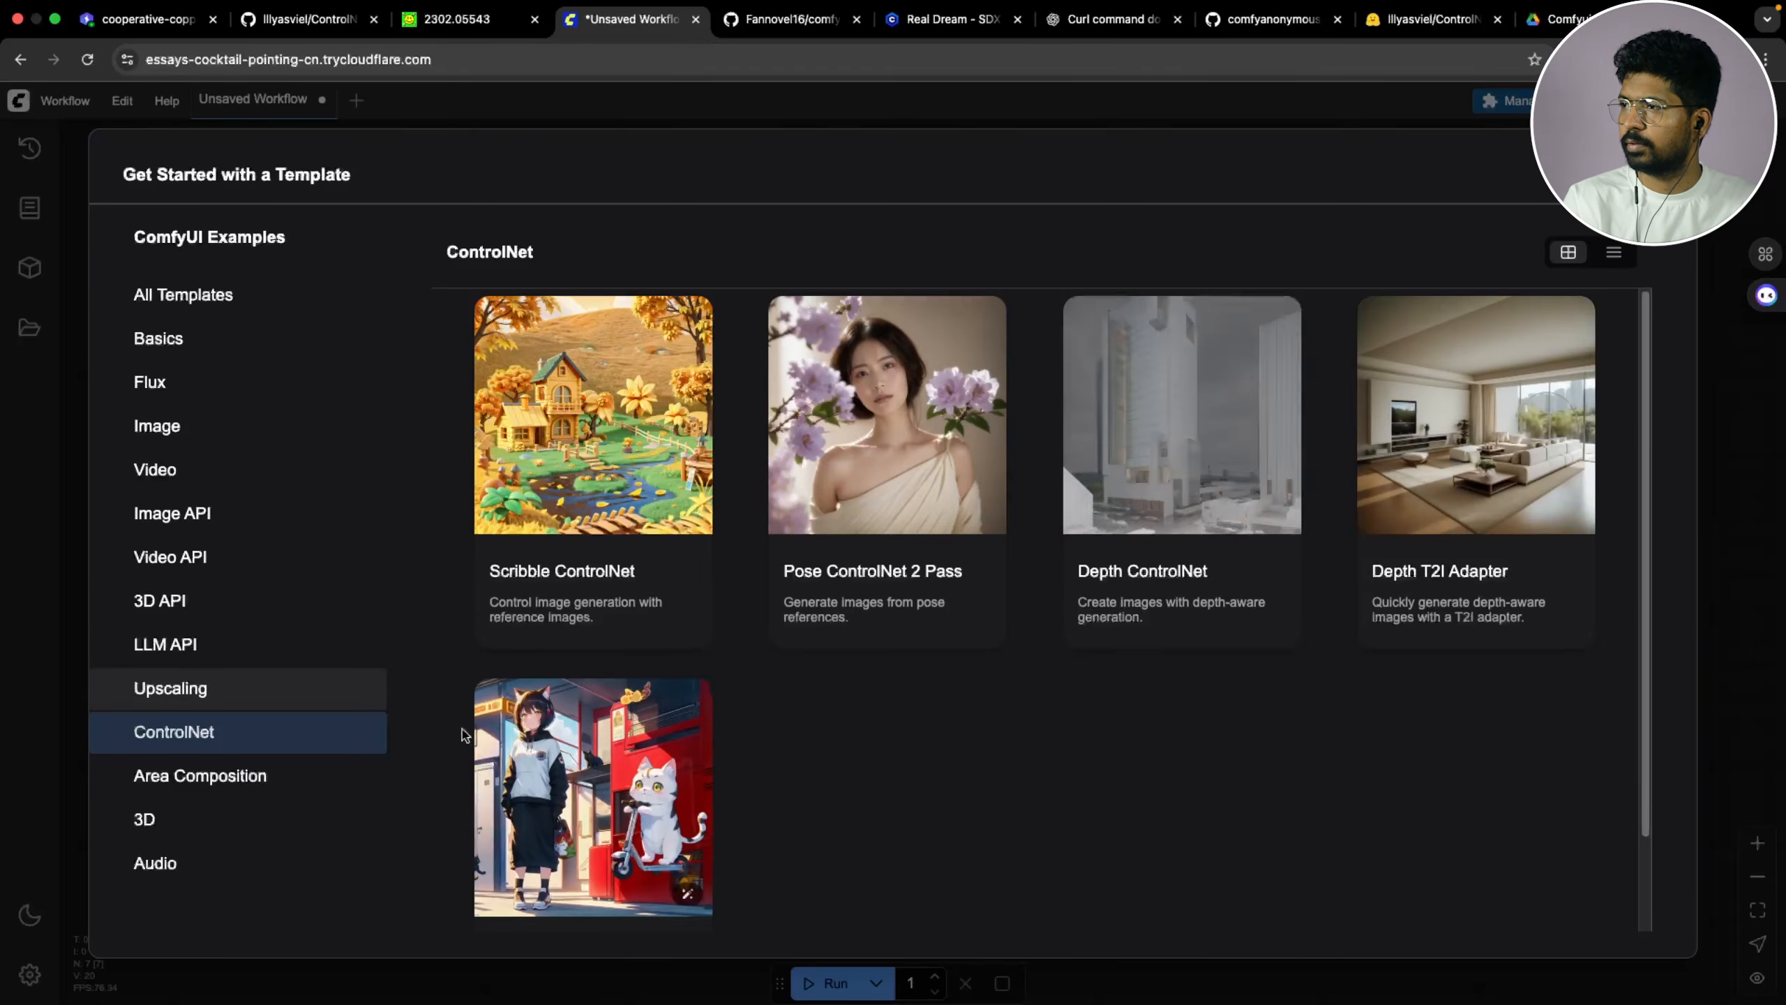
scroll(866, 718, down, 2)
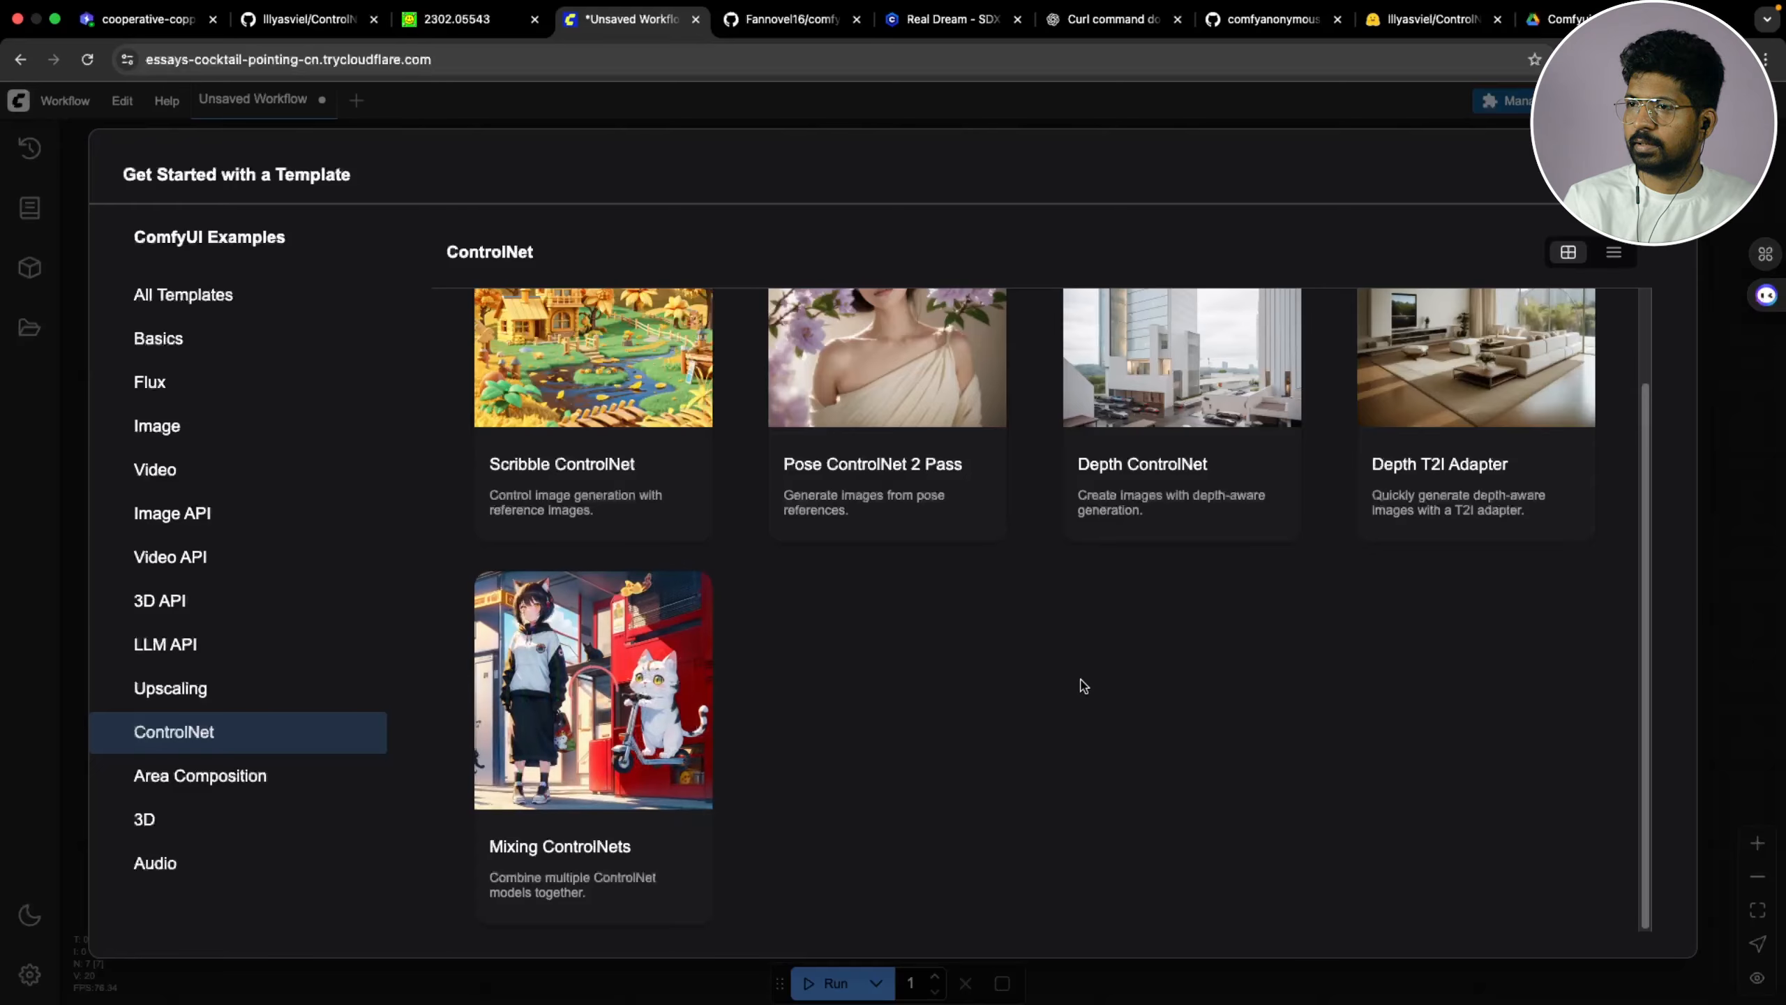
key(Escape)
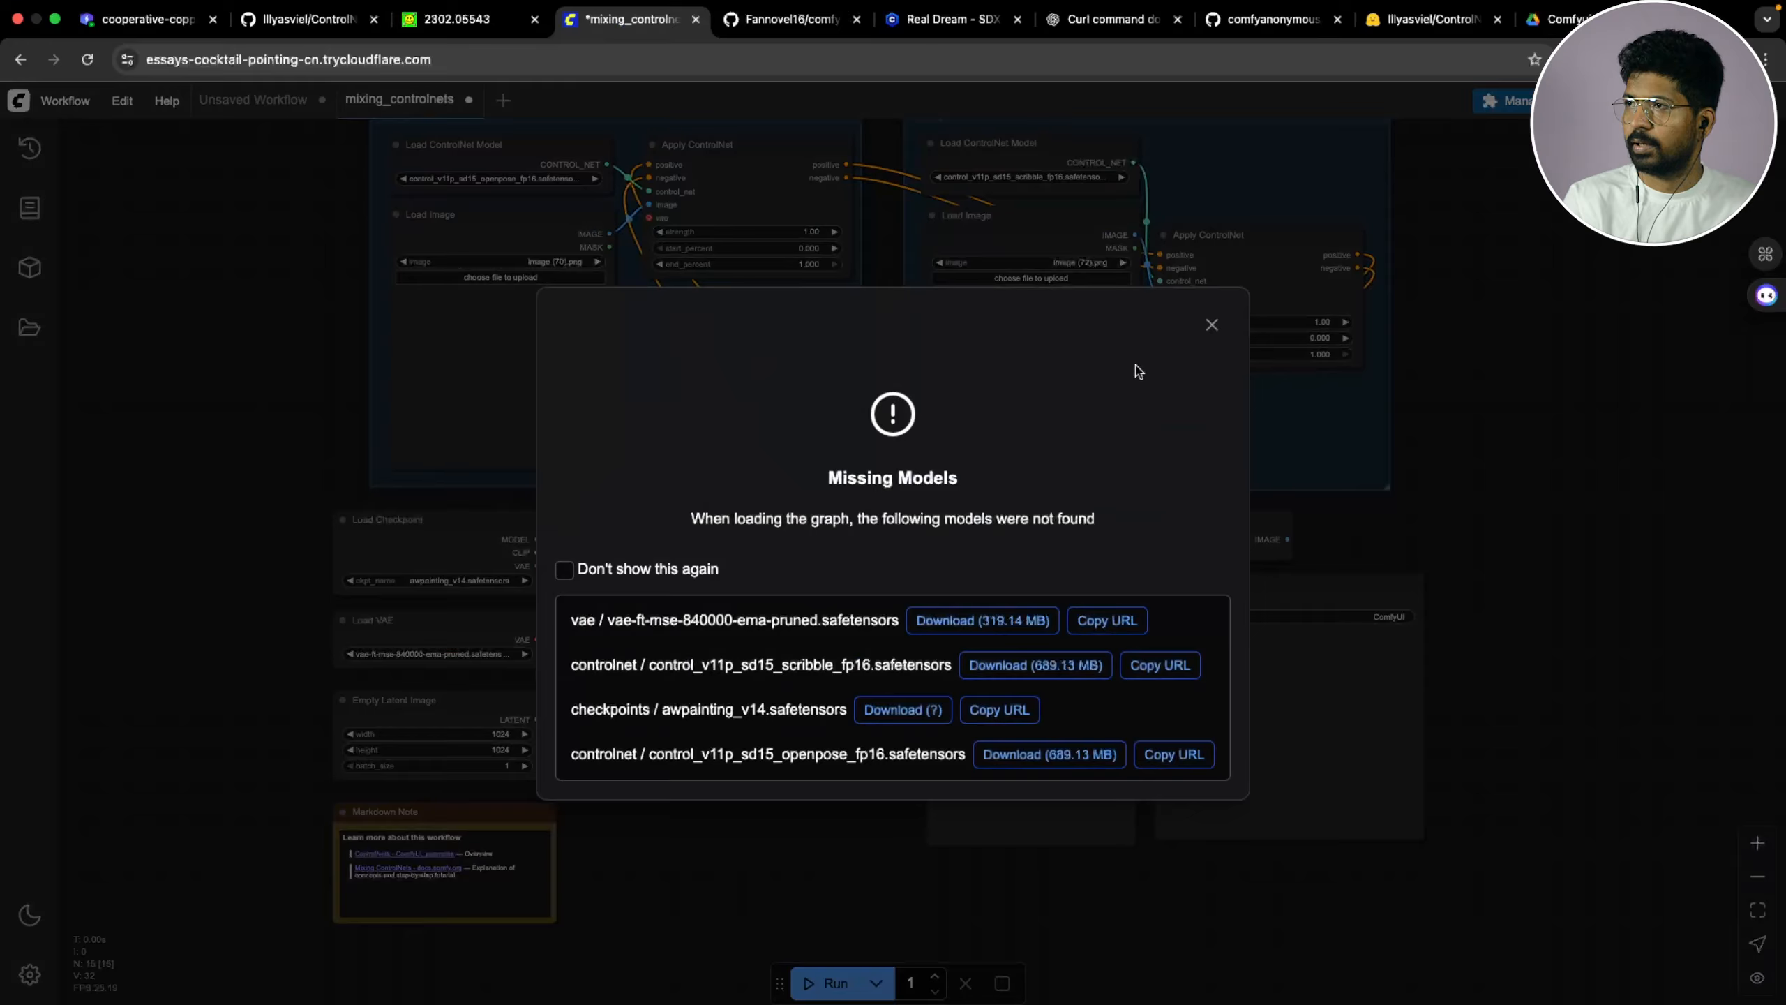
click(1212, 324)
Set the checkpoint of the Load Checkpoint node to SDXL/jaggaunat_XL.safetensors
scroll(393, 643, up, 5)
scroll(394, 653, left, 2)
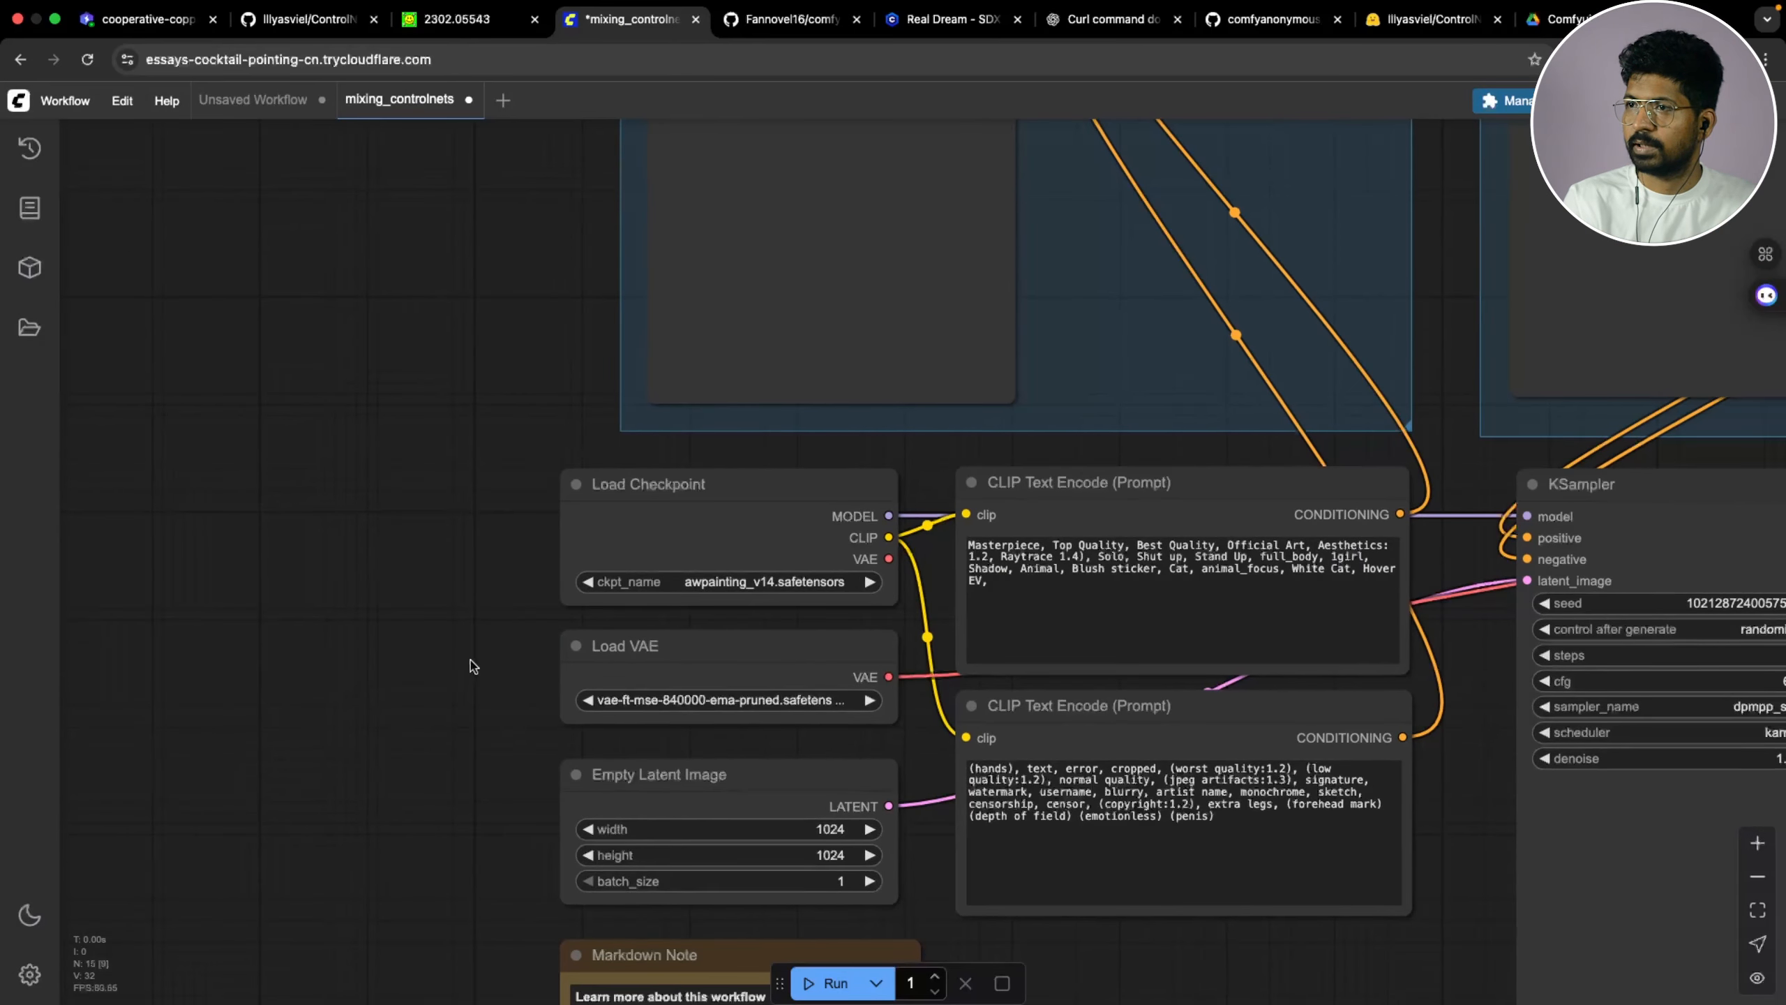
scroll(471, 665, right, 4)
scroll(309, 689, down, 2)
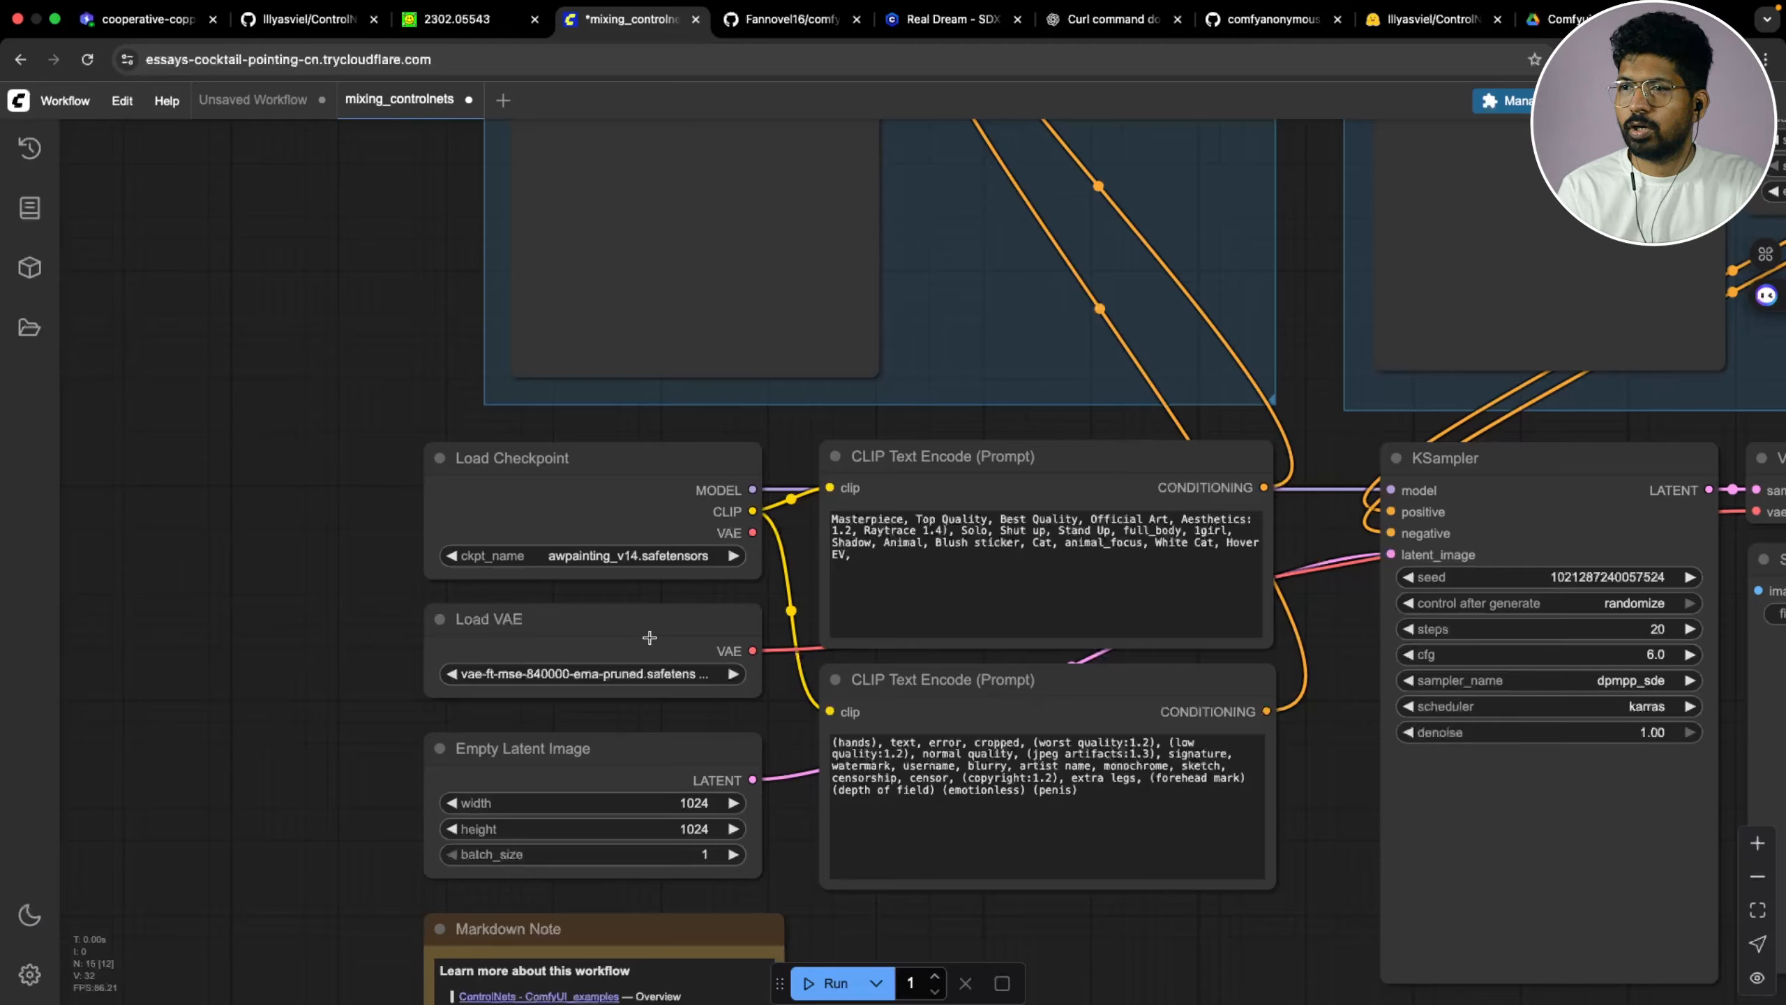
click(576, 559)
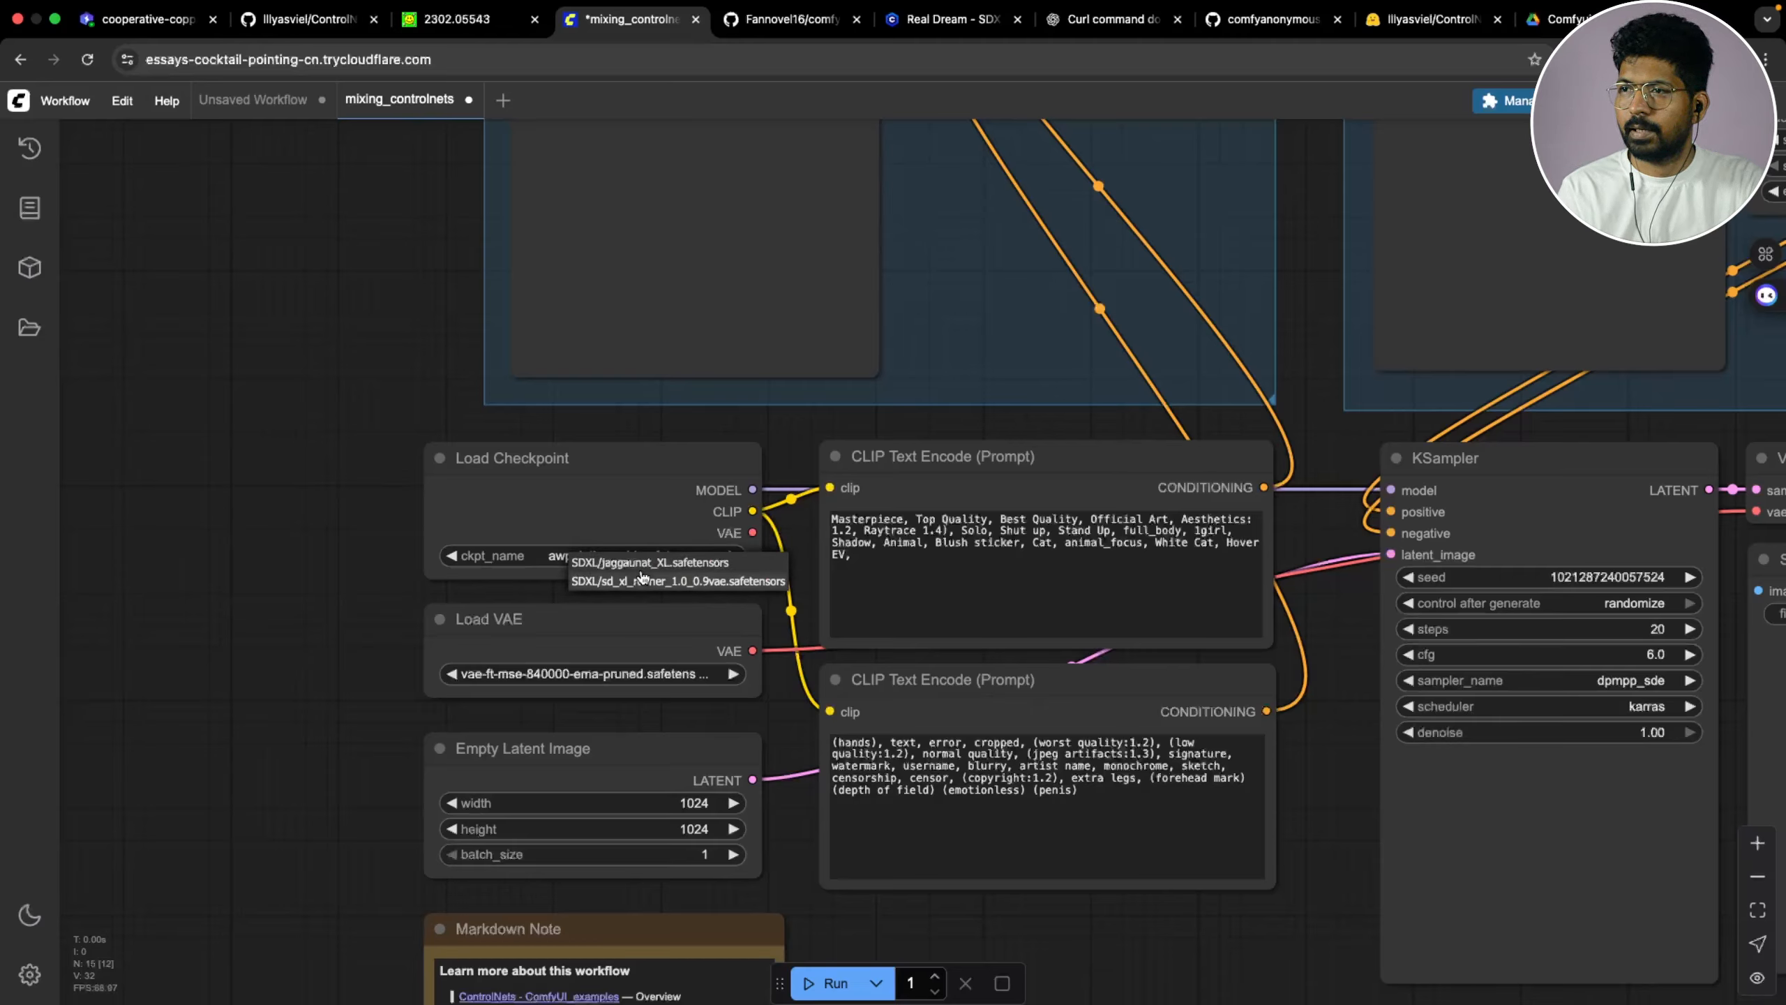
click(633, 568)
Open the Model Manager in ComfyUI Manager and search the external models for "vae"
scroll(295, 600, right, 1)
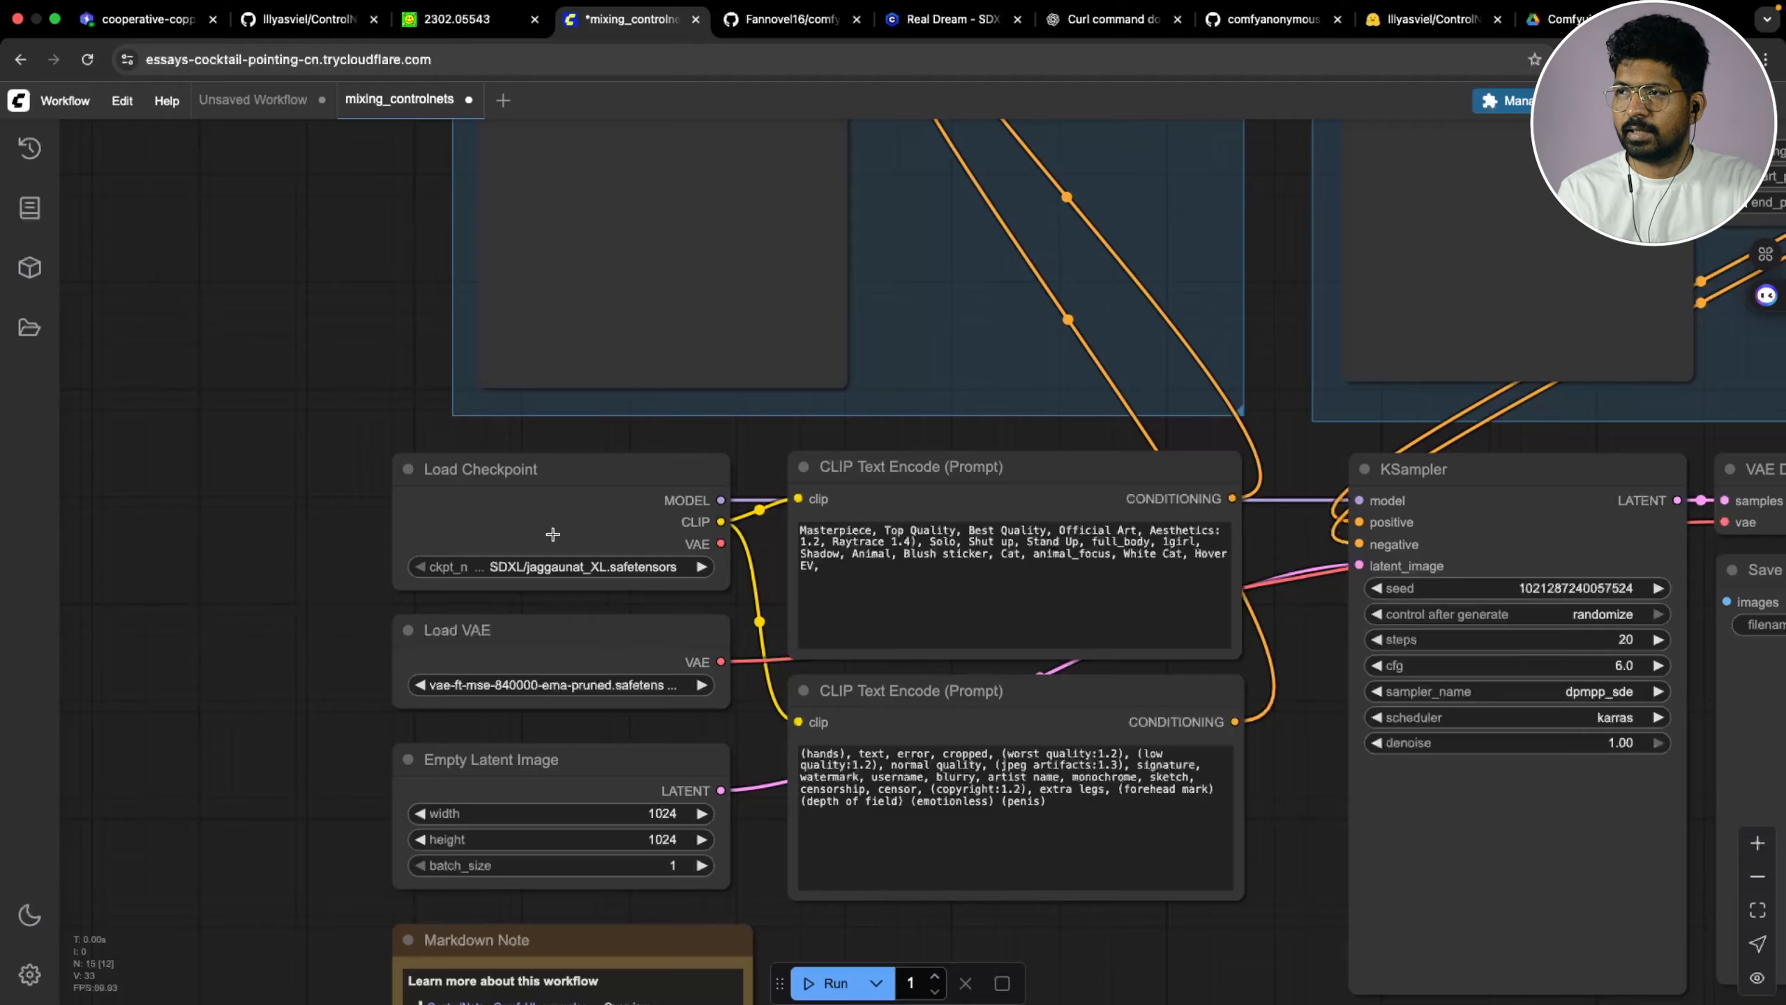
scroll(302, 671, down, 1)
scroll(804, 930, down, 3)
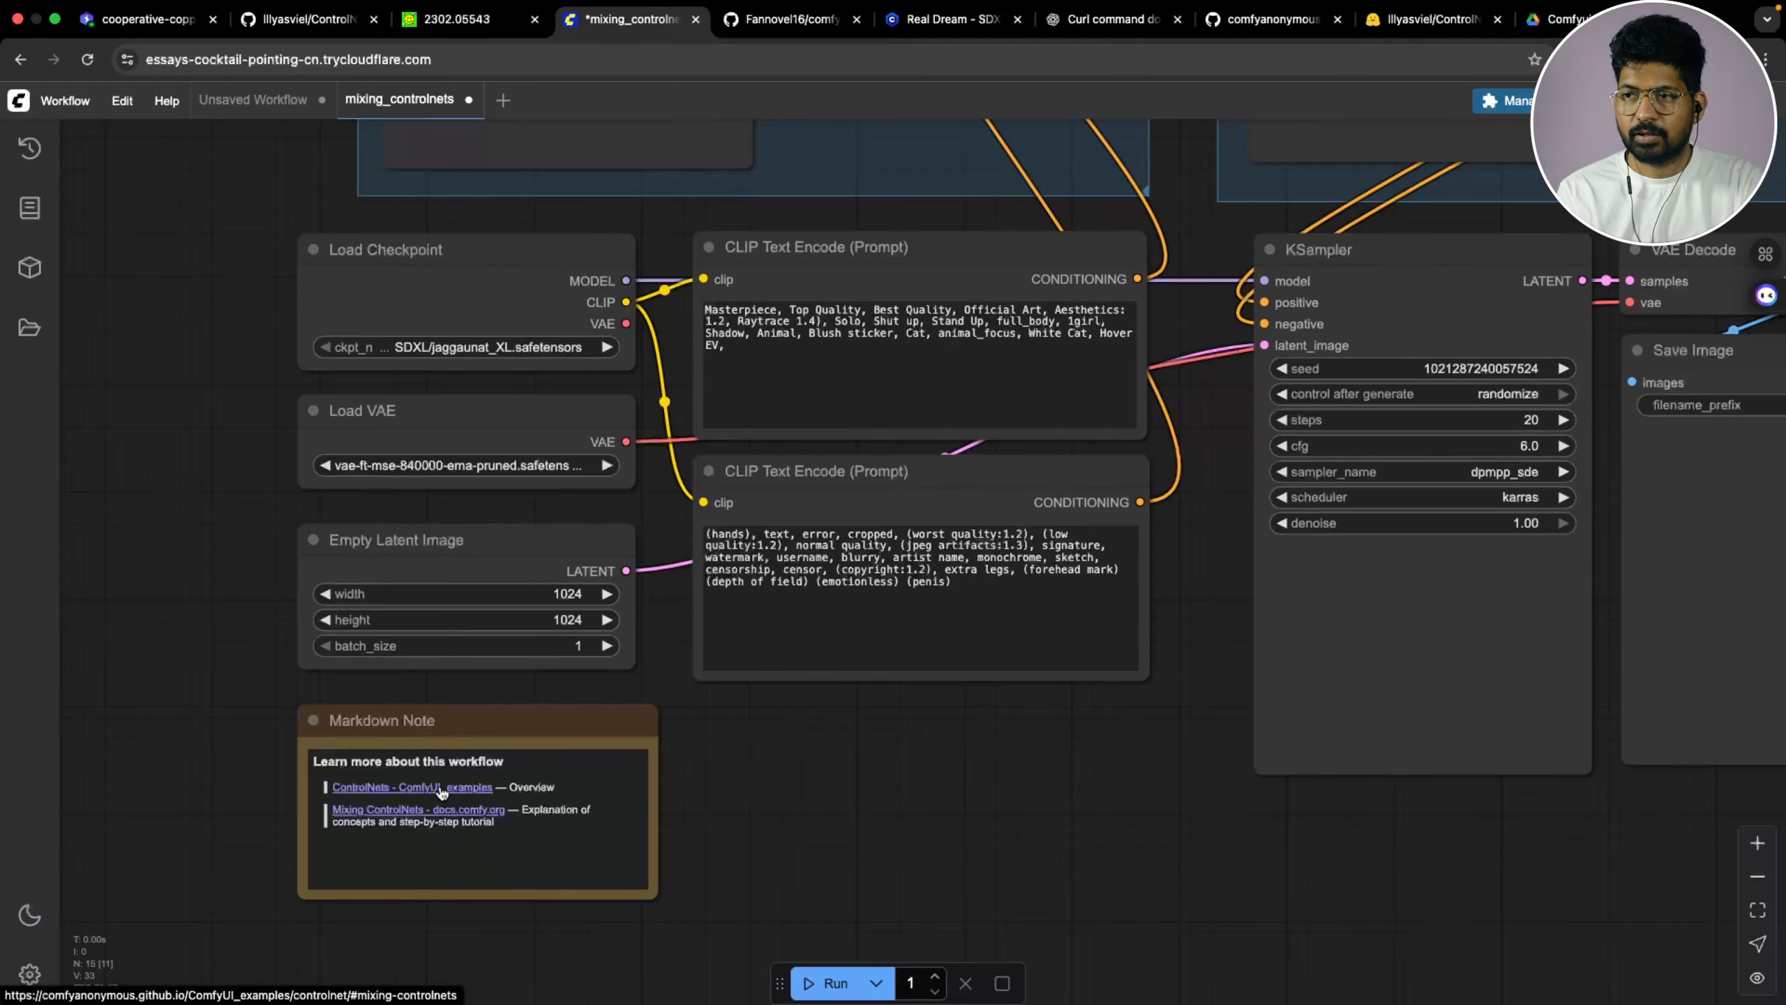
scroll(809, 787, up, 3)
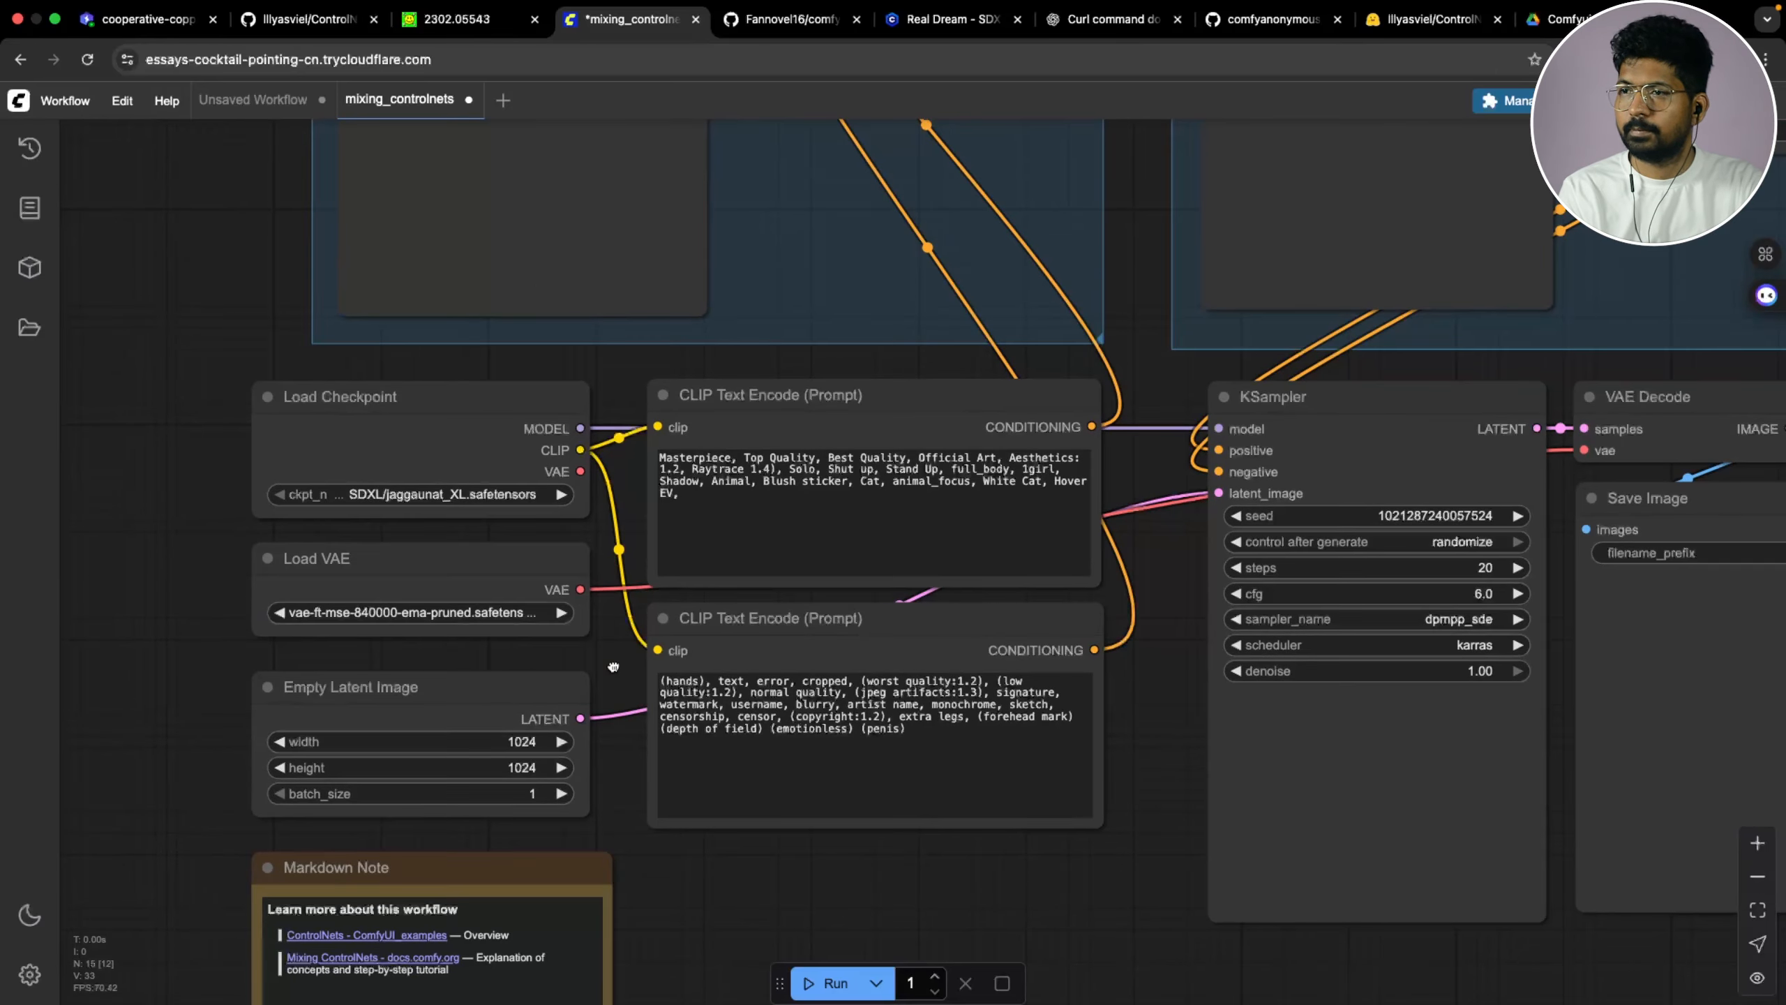
click(1513, 104)
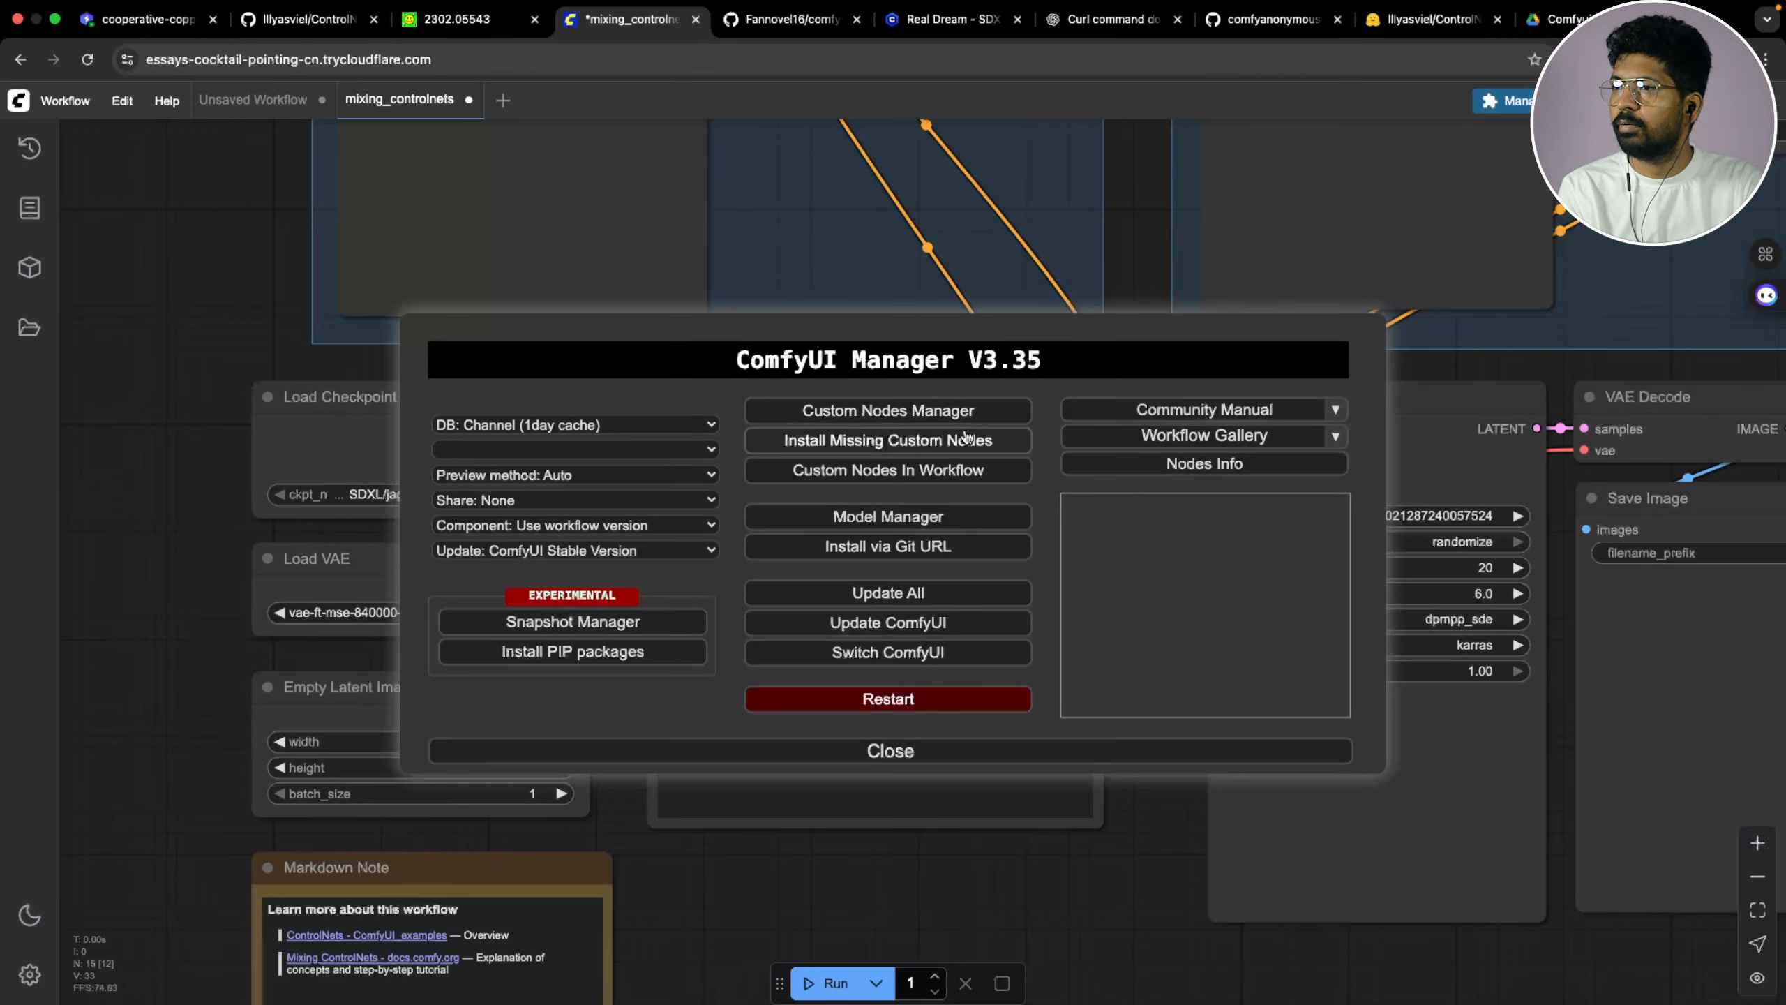
click(862, 516)
click(638, 218)
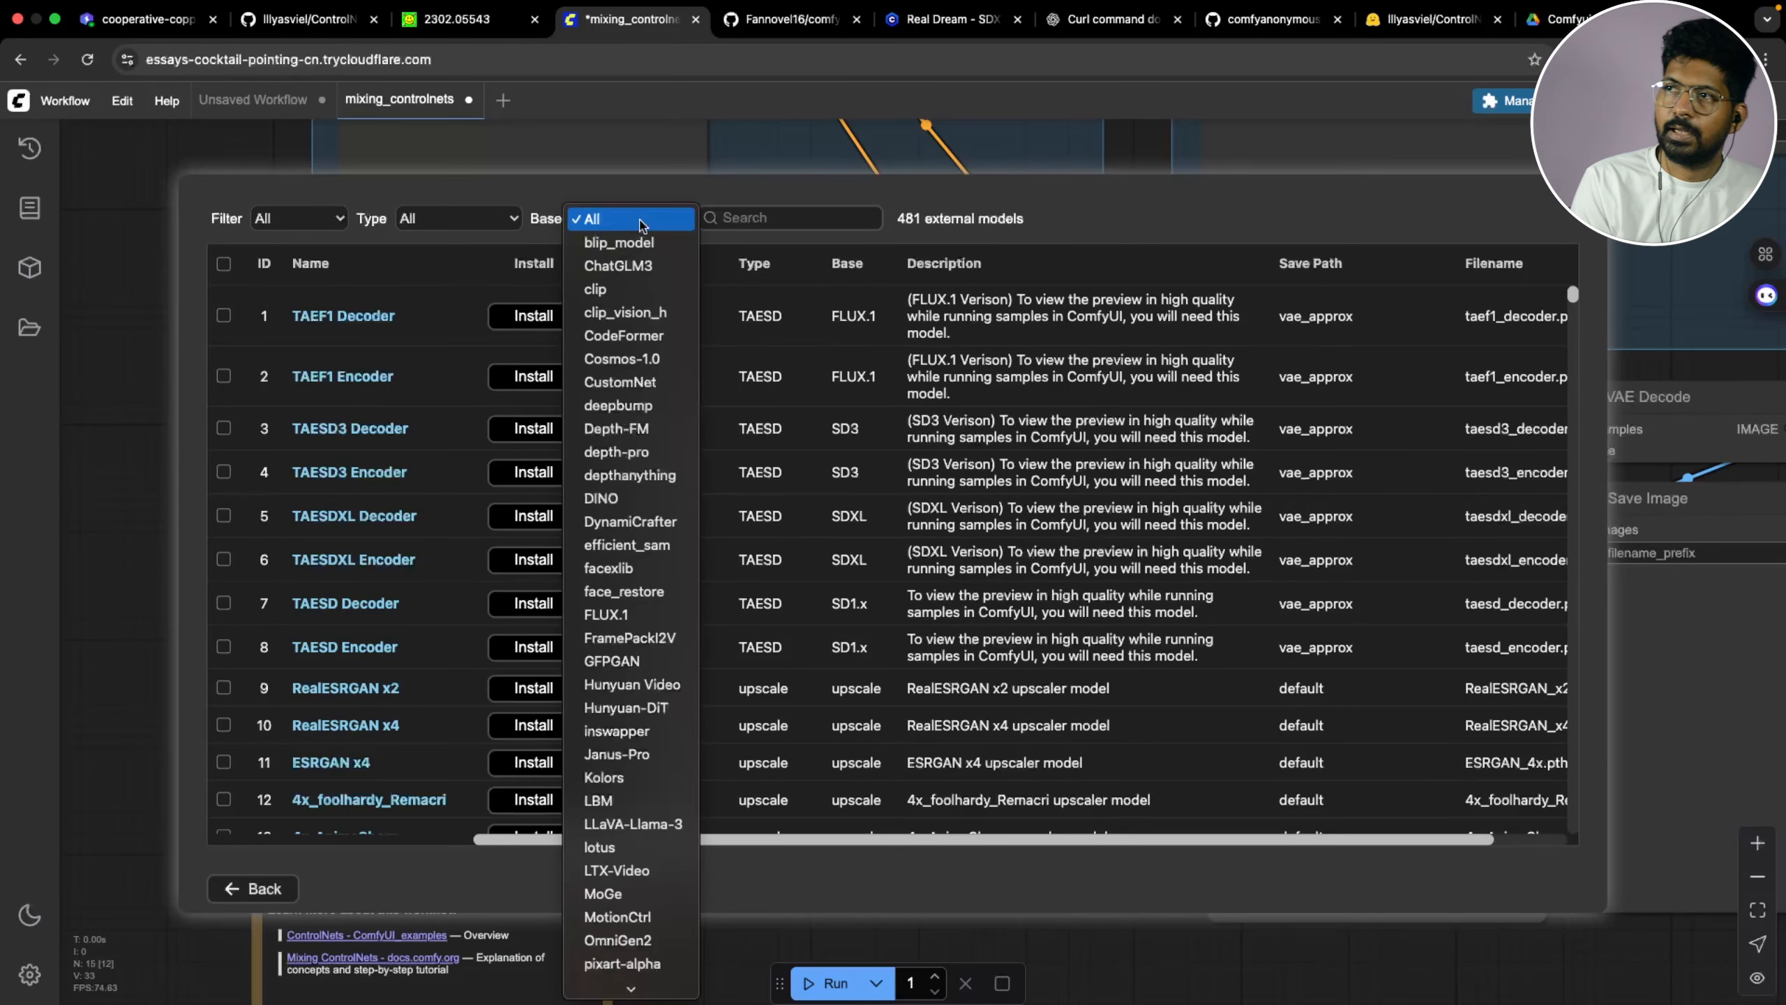
click(751, 217)
click(751, 217)
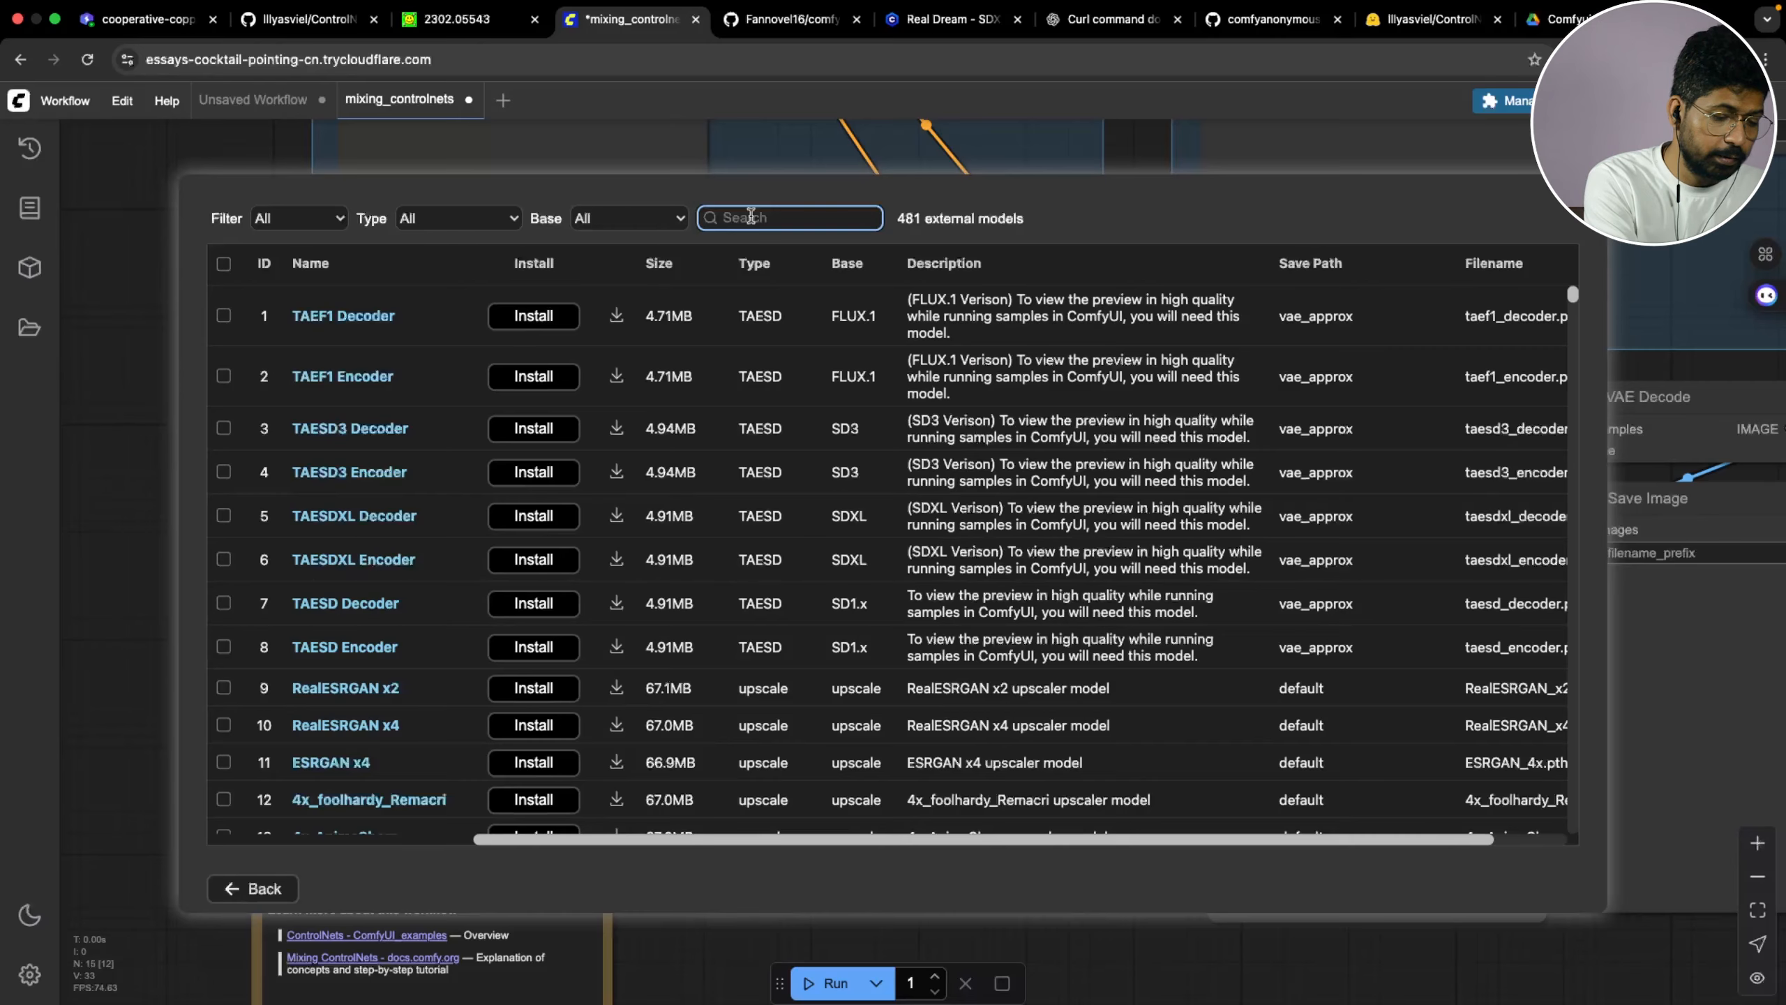
text(vae)
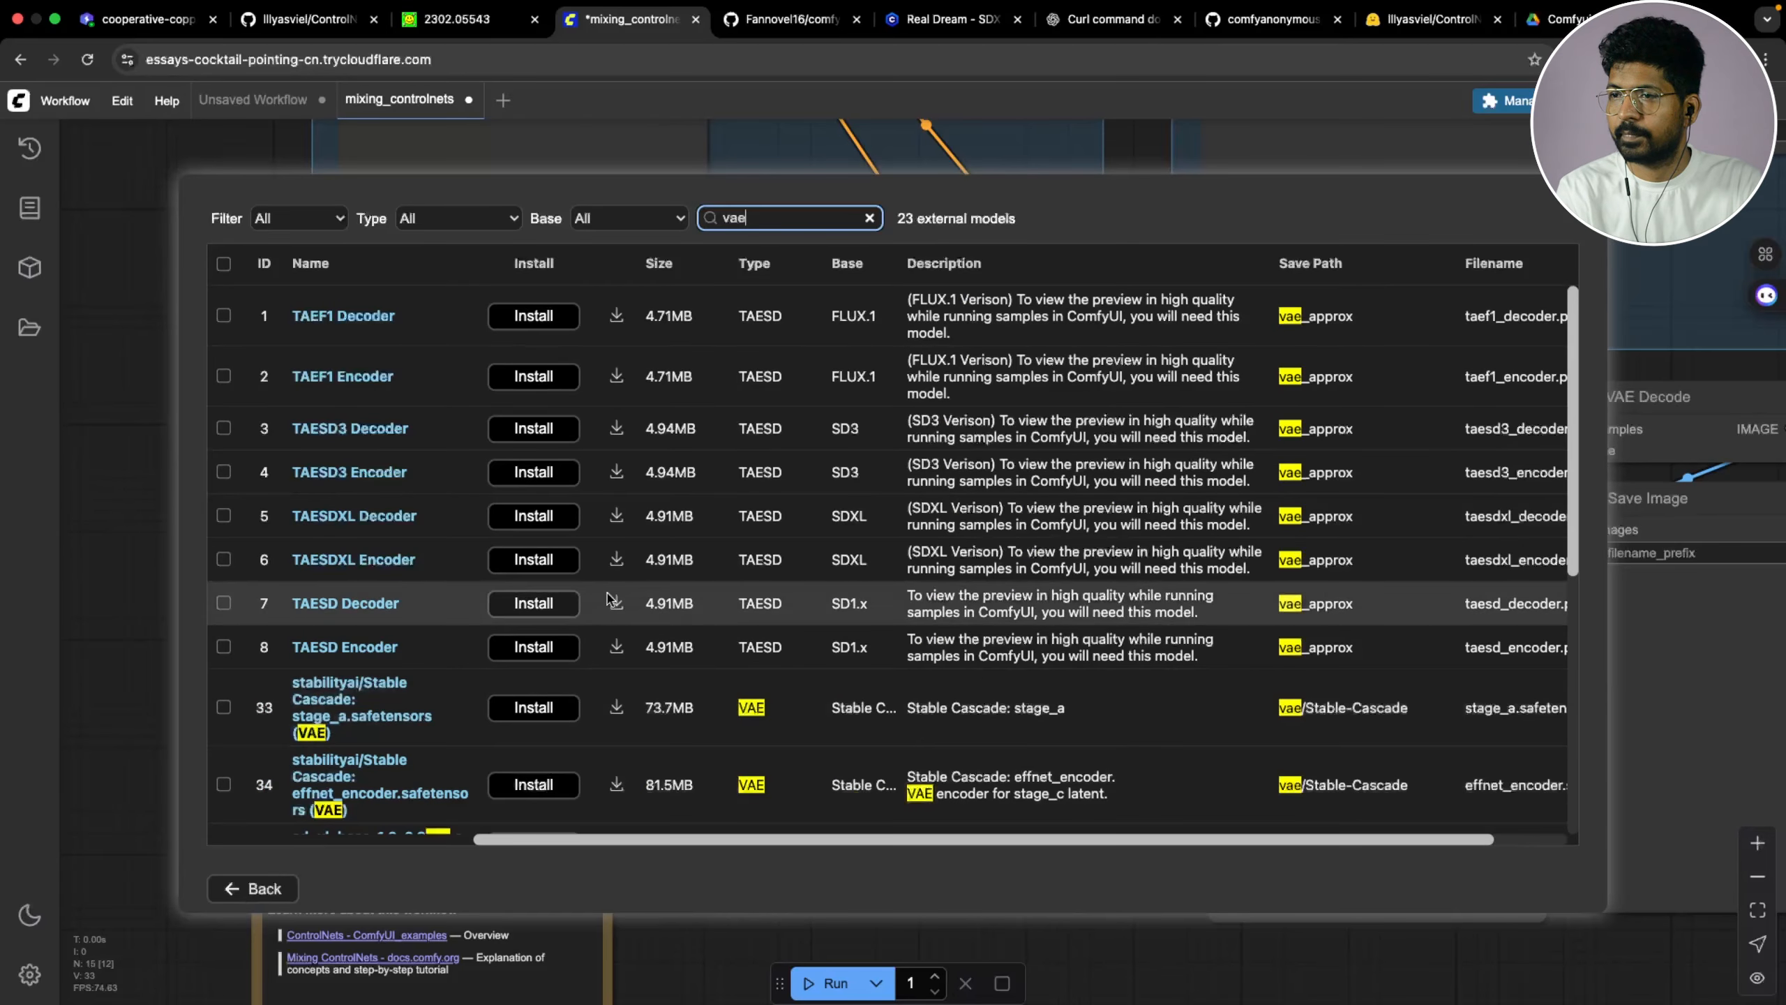
Look through the "vae" search results and restrict the model list to the VAE type
scroll(614, 582, down, 3)
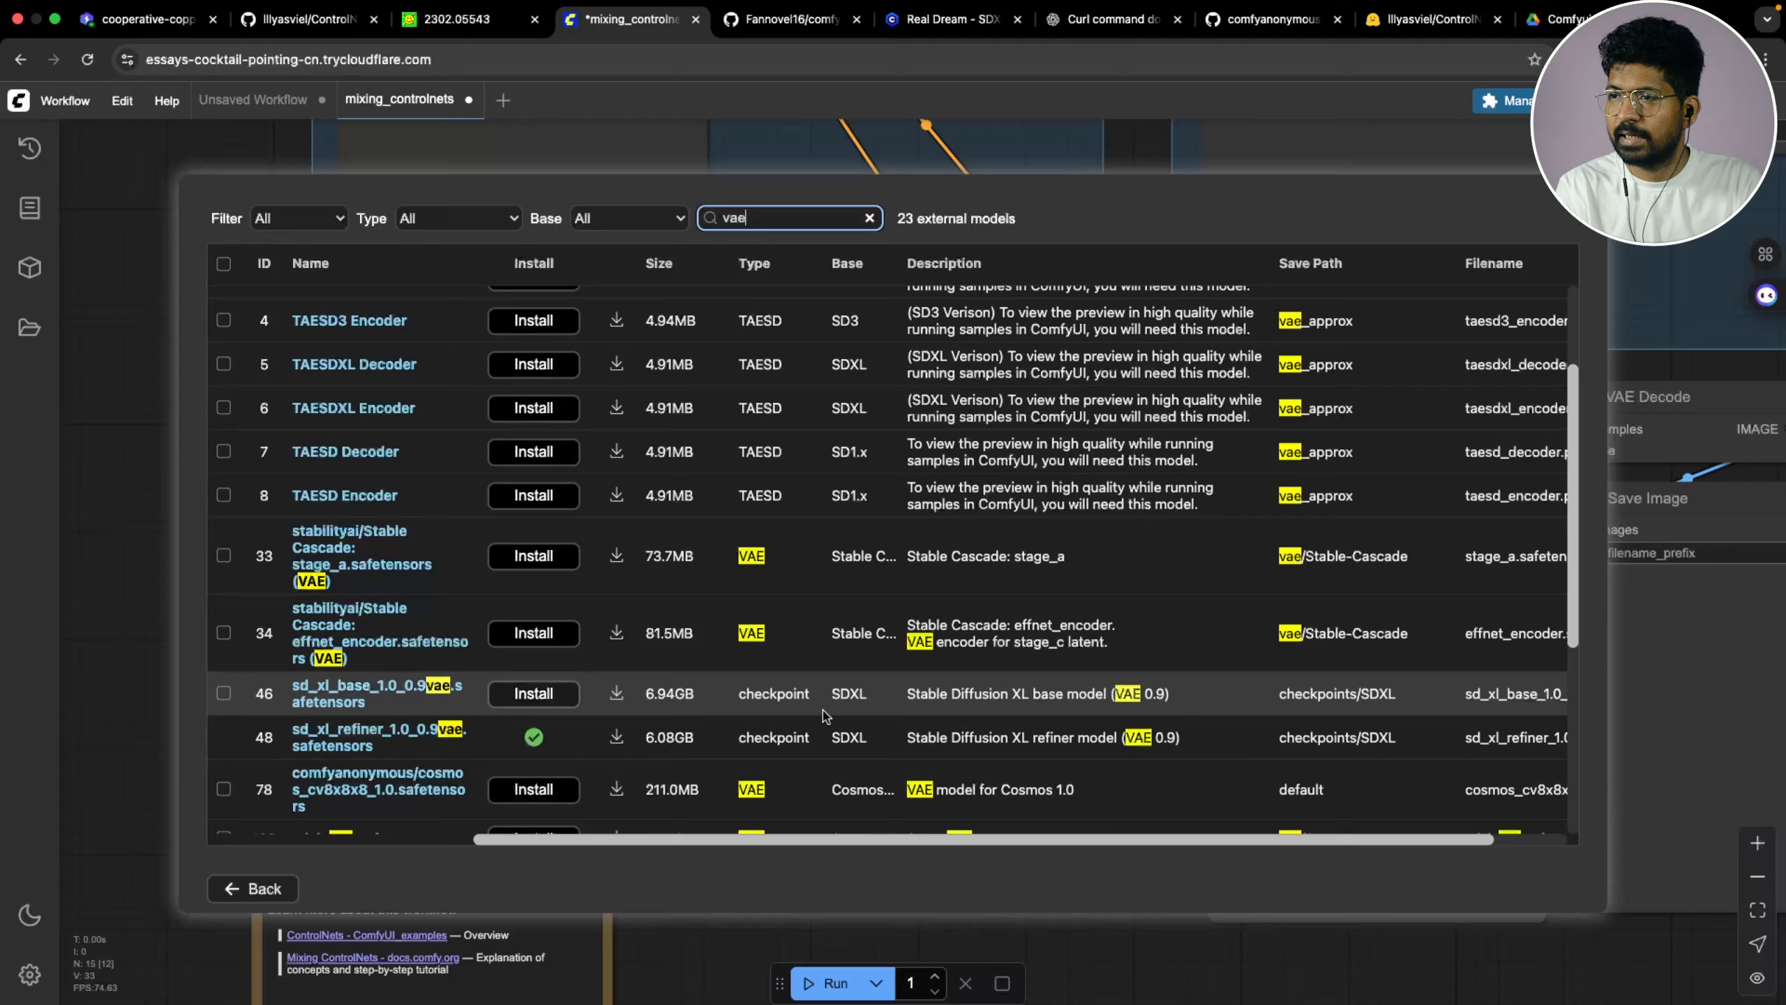
scroll(824, 715, down, 9)
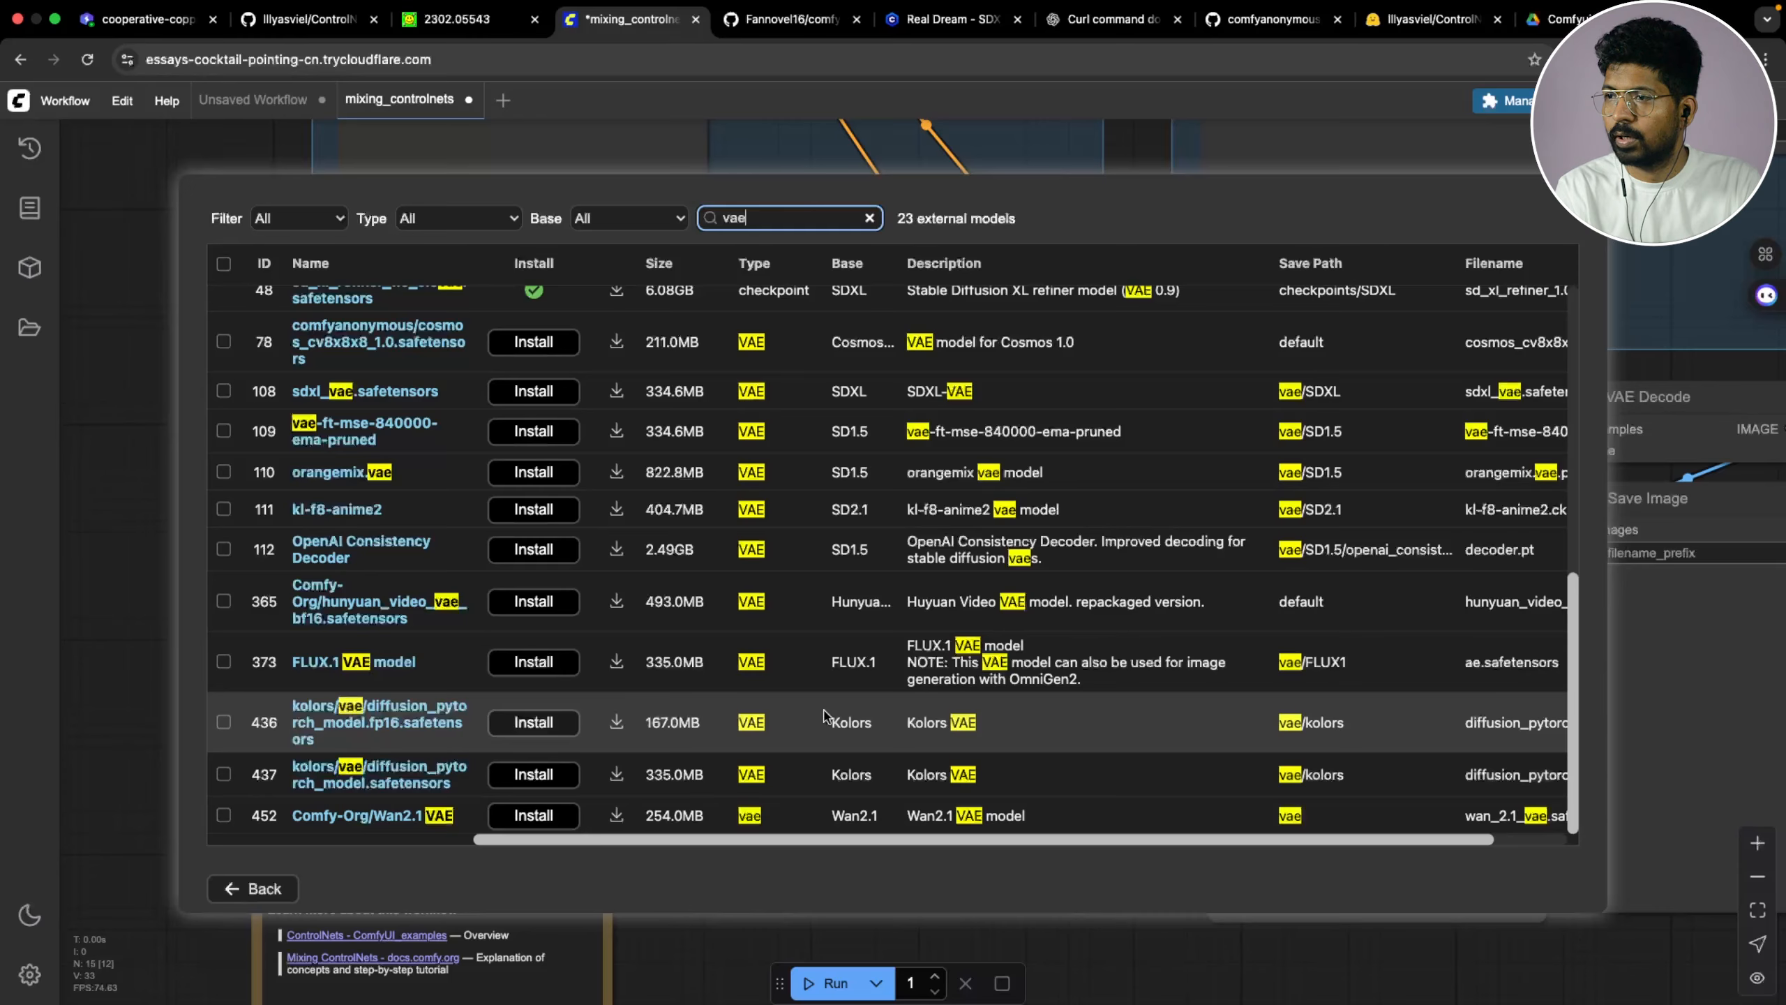
scroll(826, 712, up, 12)
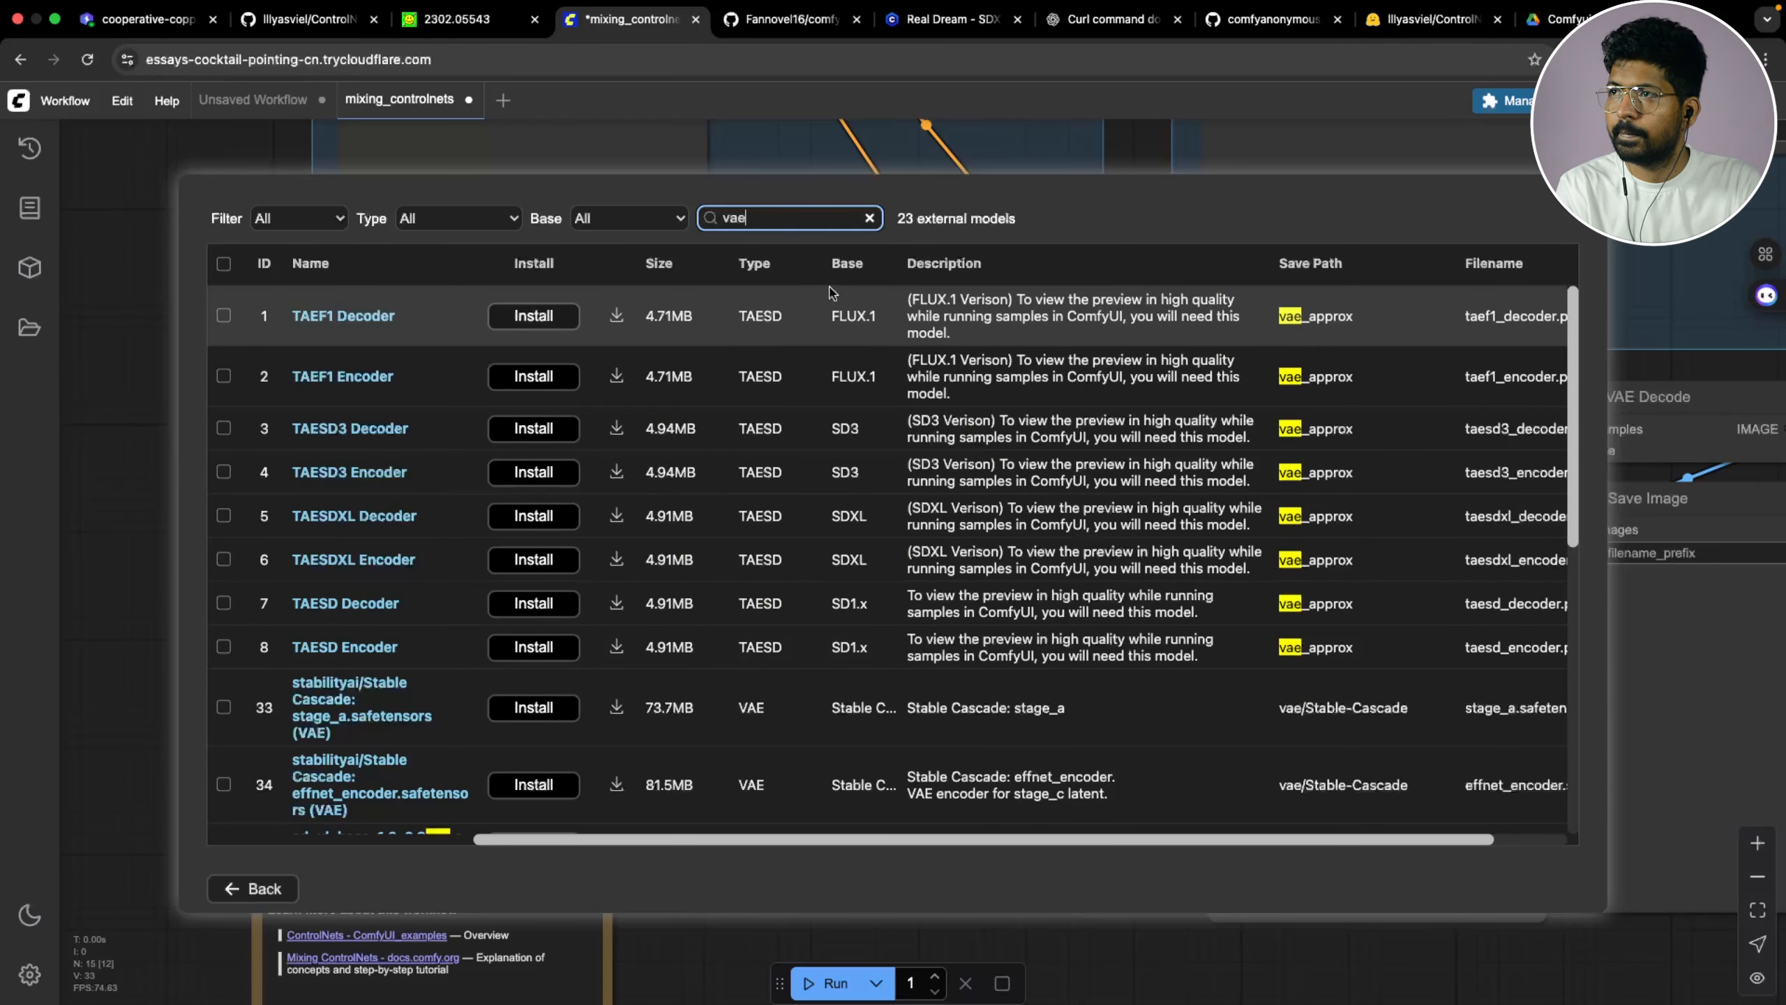
click(628, 219)
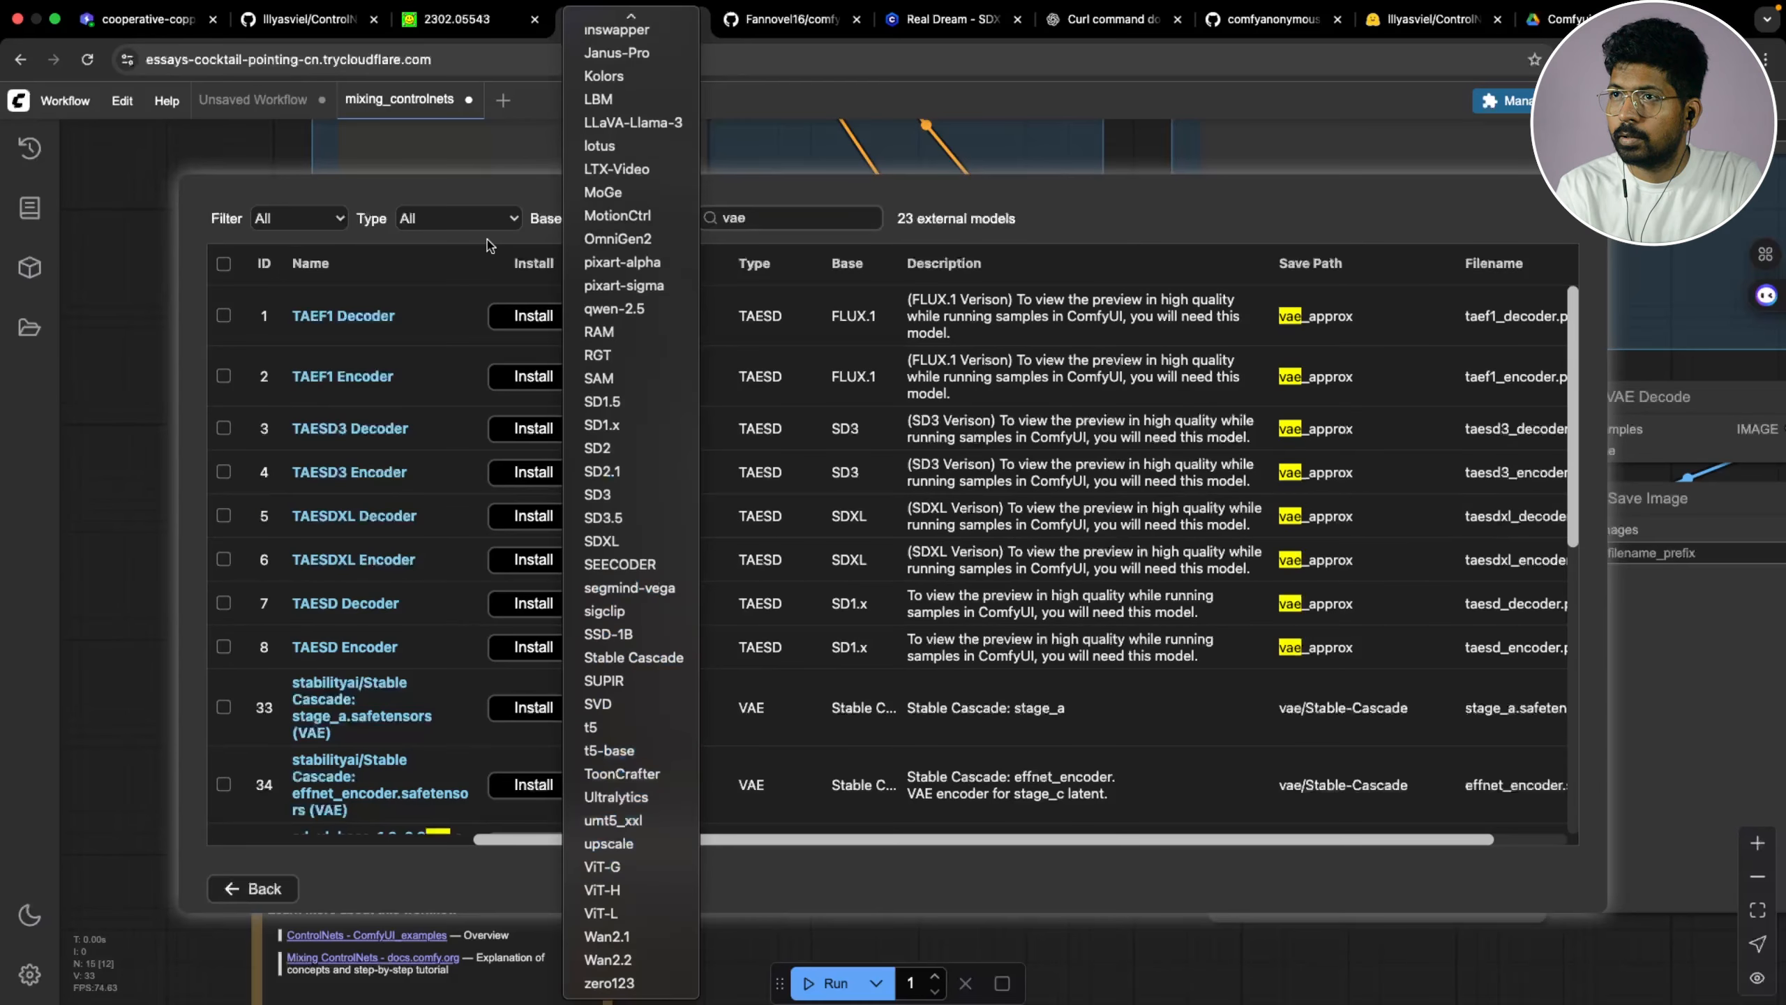
click(485, 224)
click(485, 222)
scroll(457, 648, down, 5)
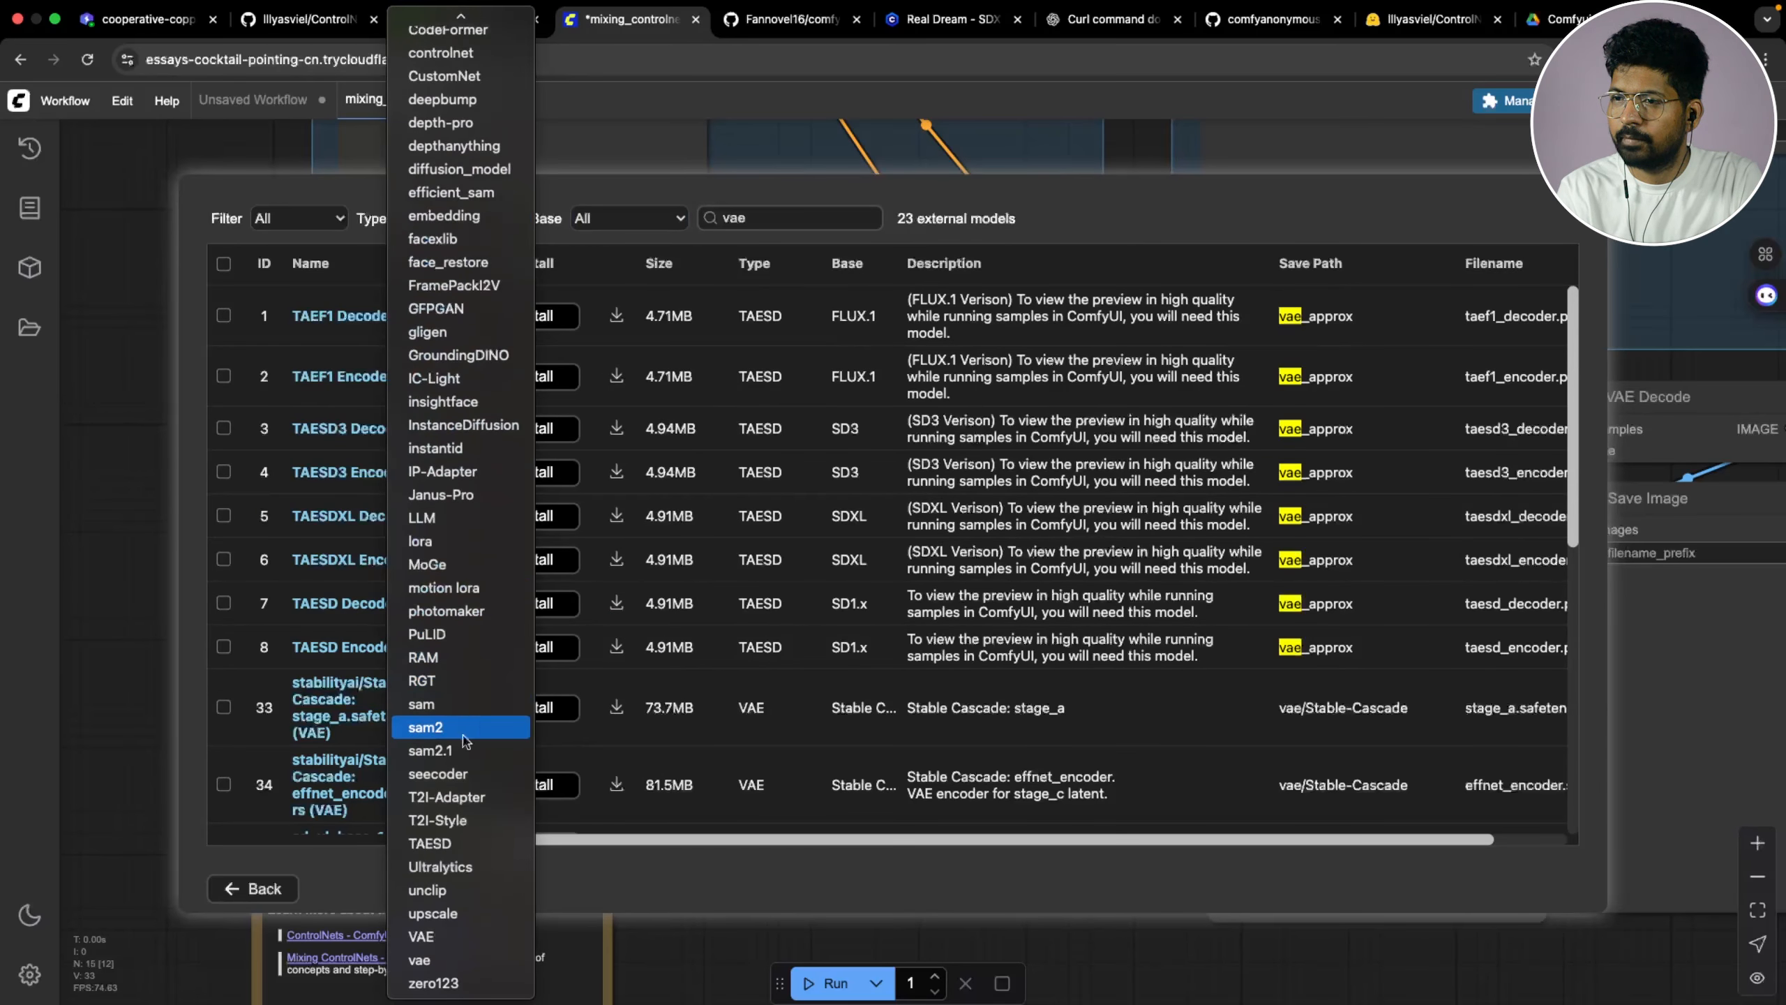
click(426, 936)
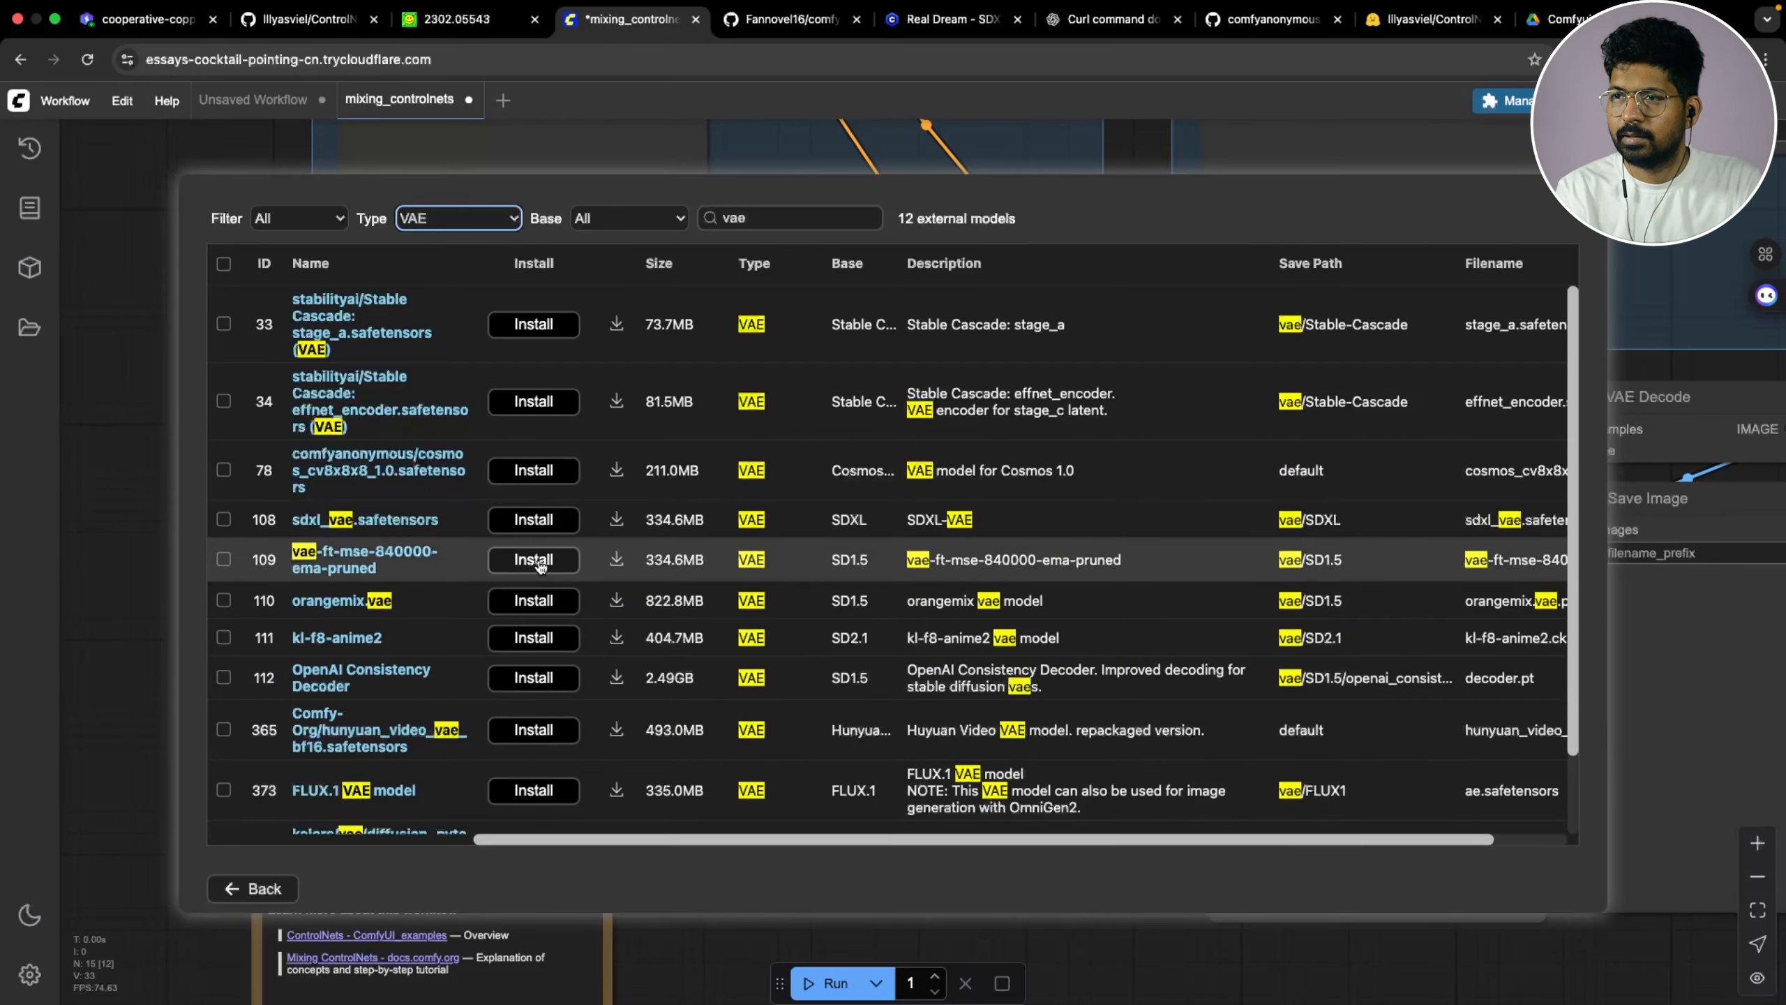
Install the sdxl_vae.safetensors model for SDXL and close ComfyUI Manager
scroll(428, 649, down, 1)
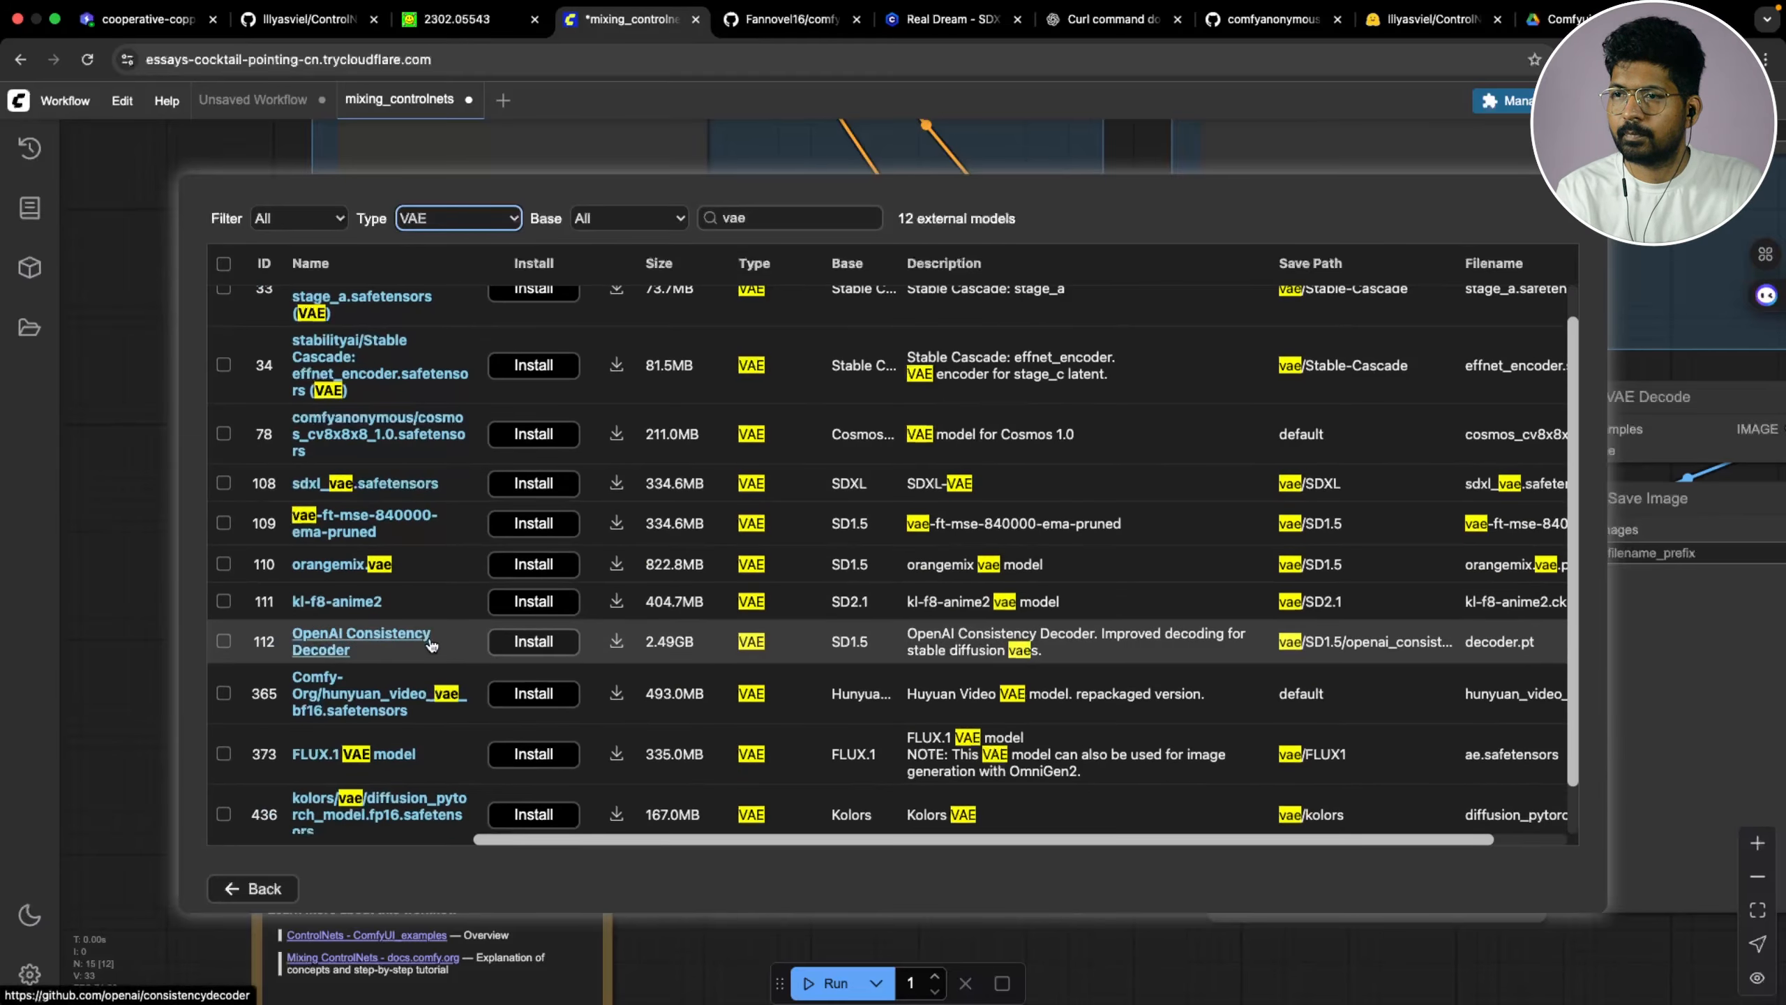
scroll(431, 646, down, 1)
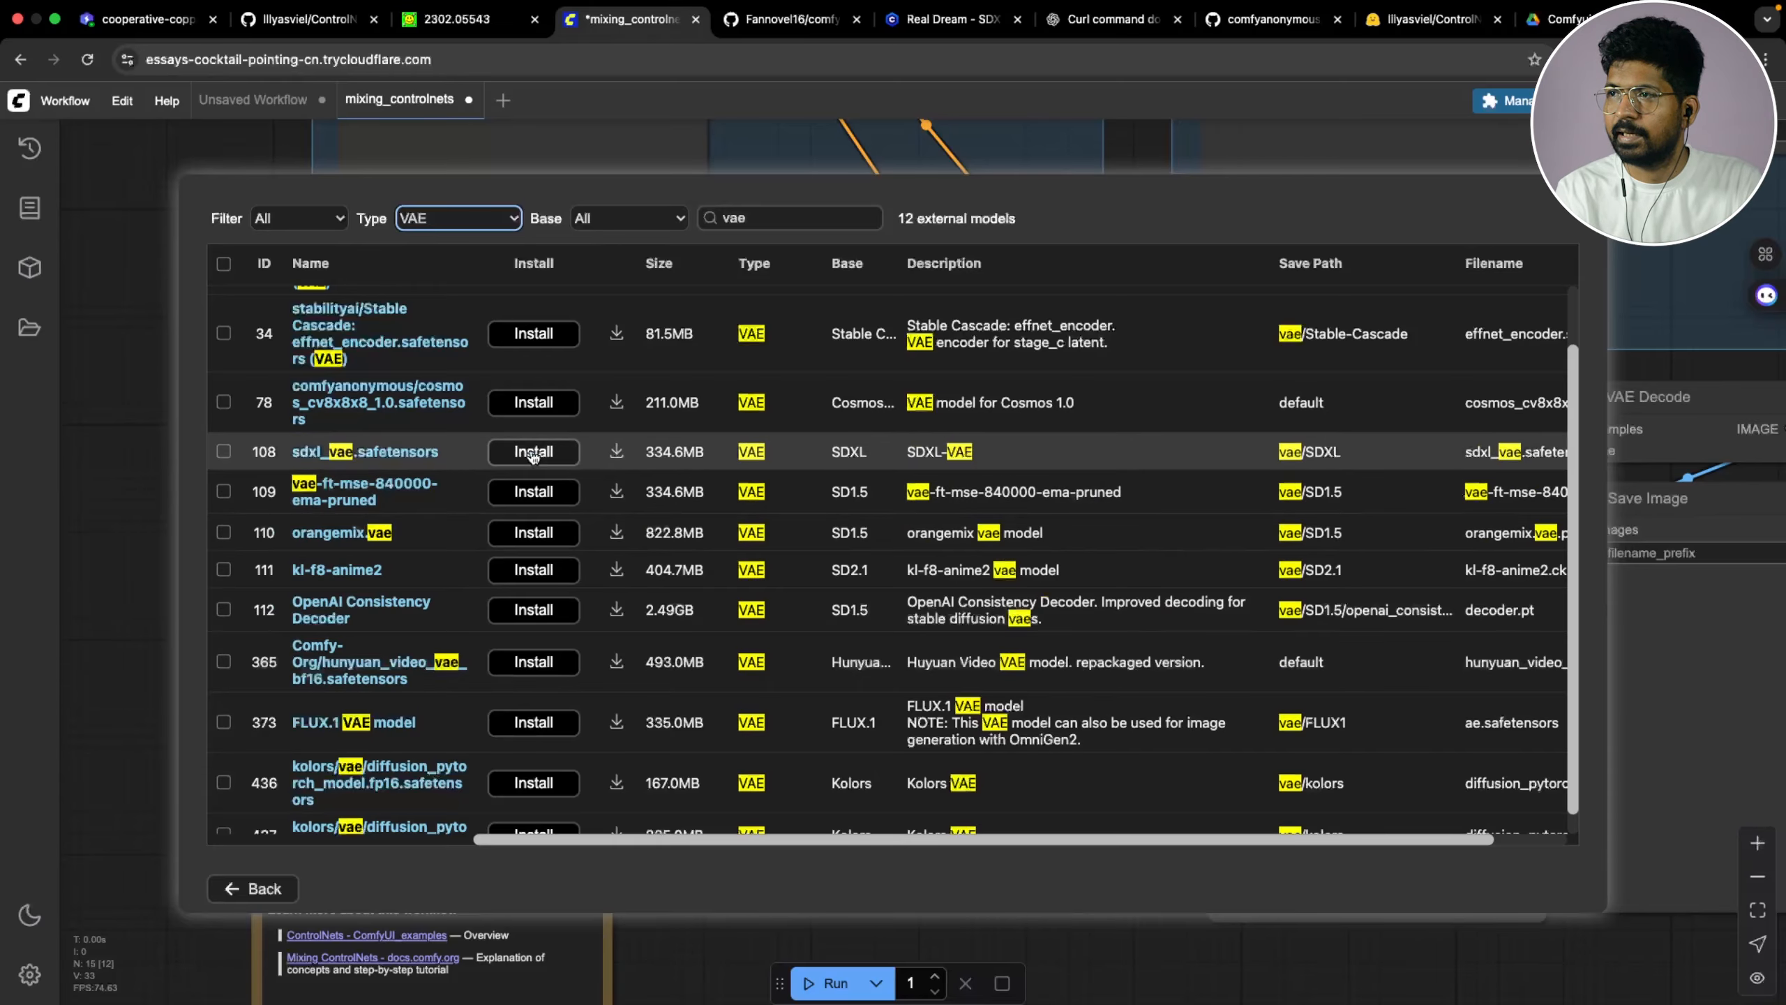
click(533, 451)
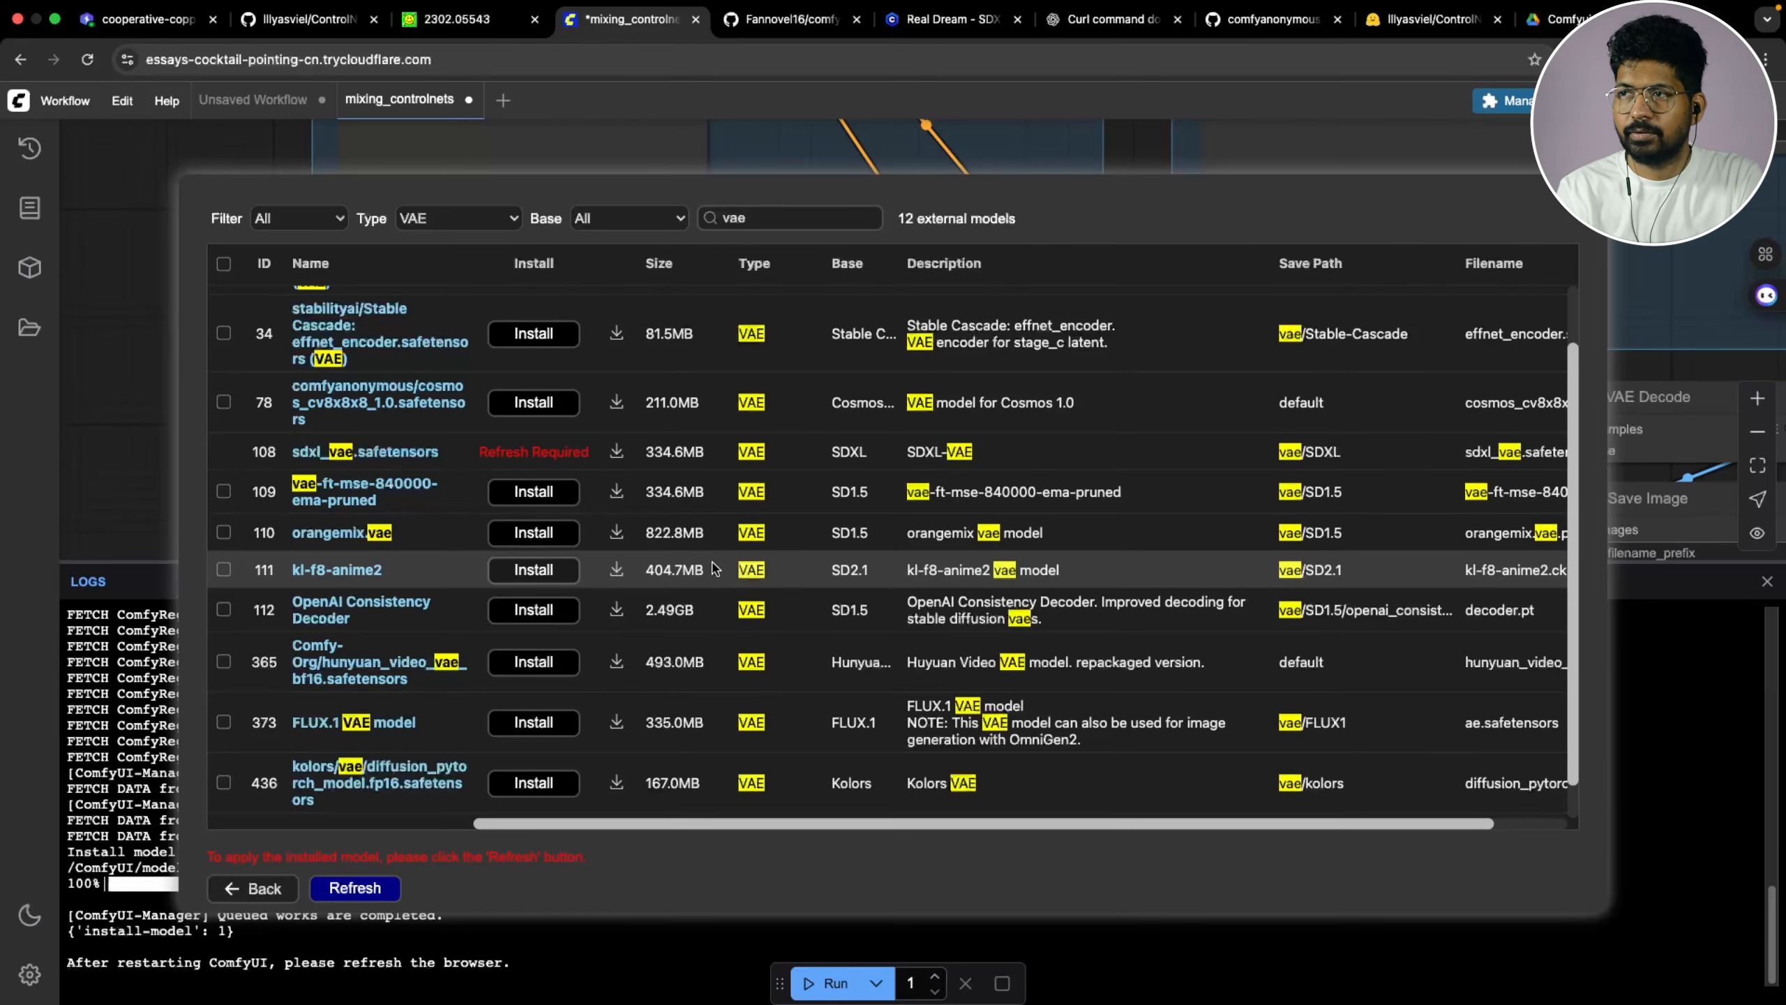
click(256, 892)
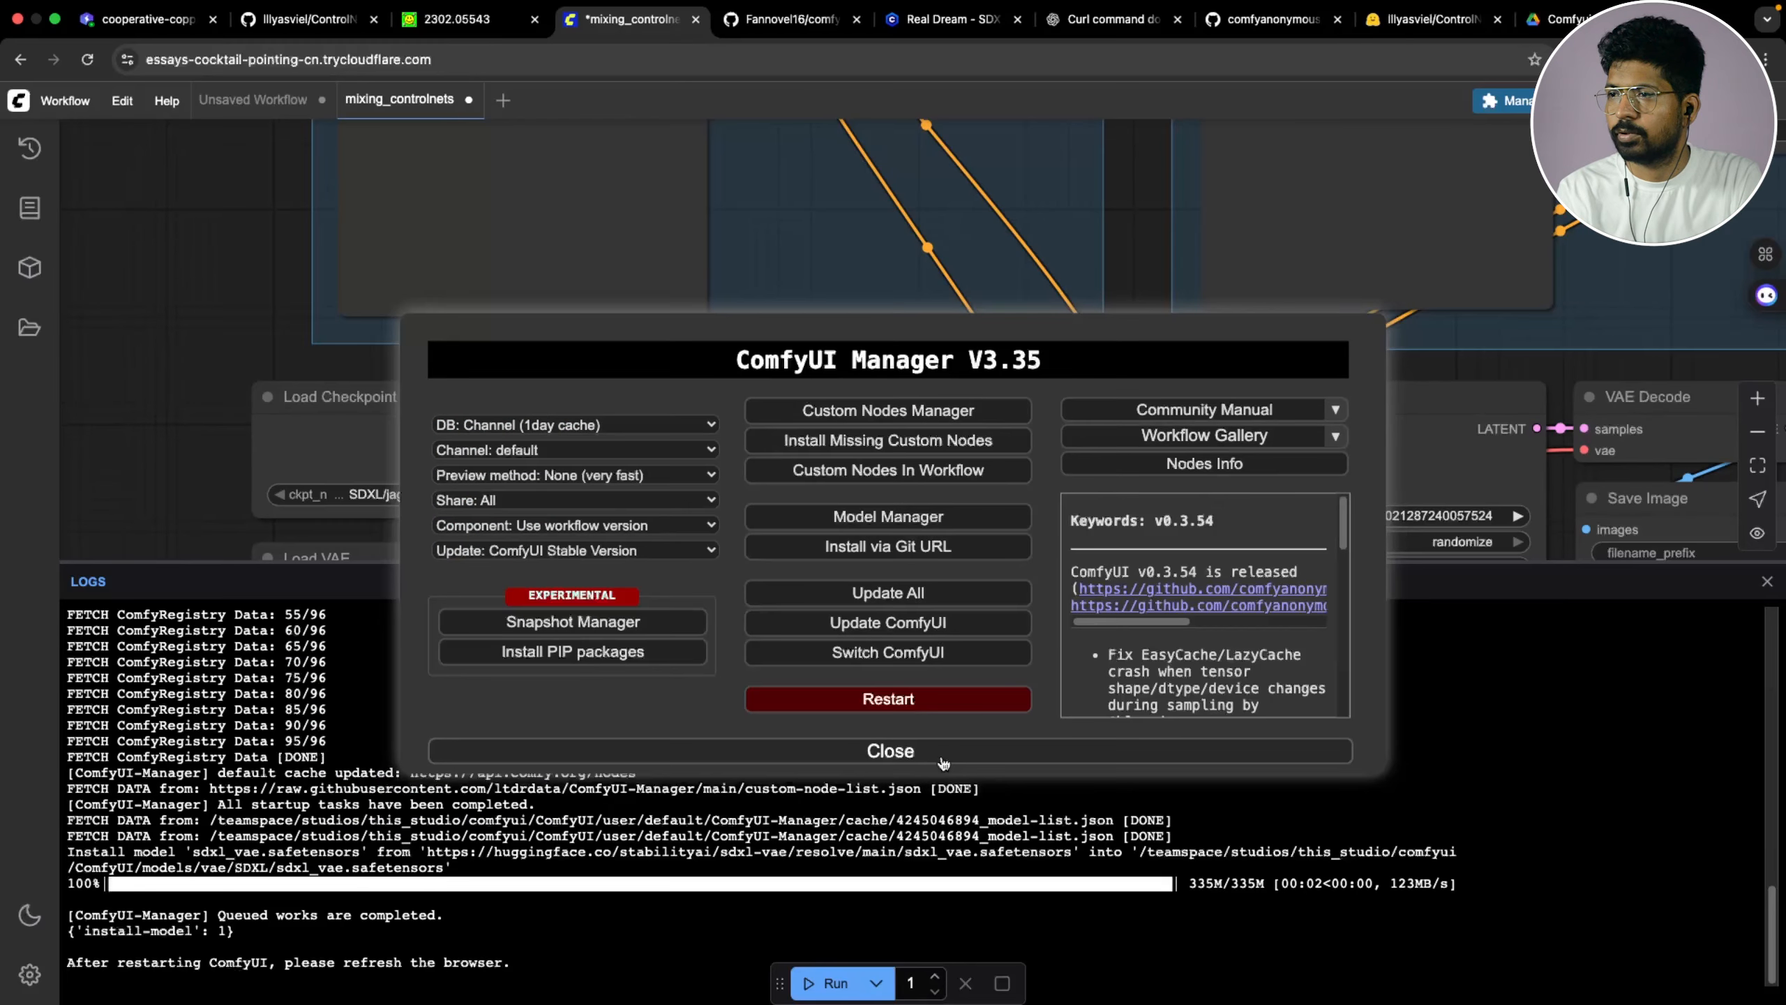
click(944, 763)
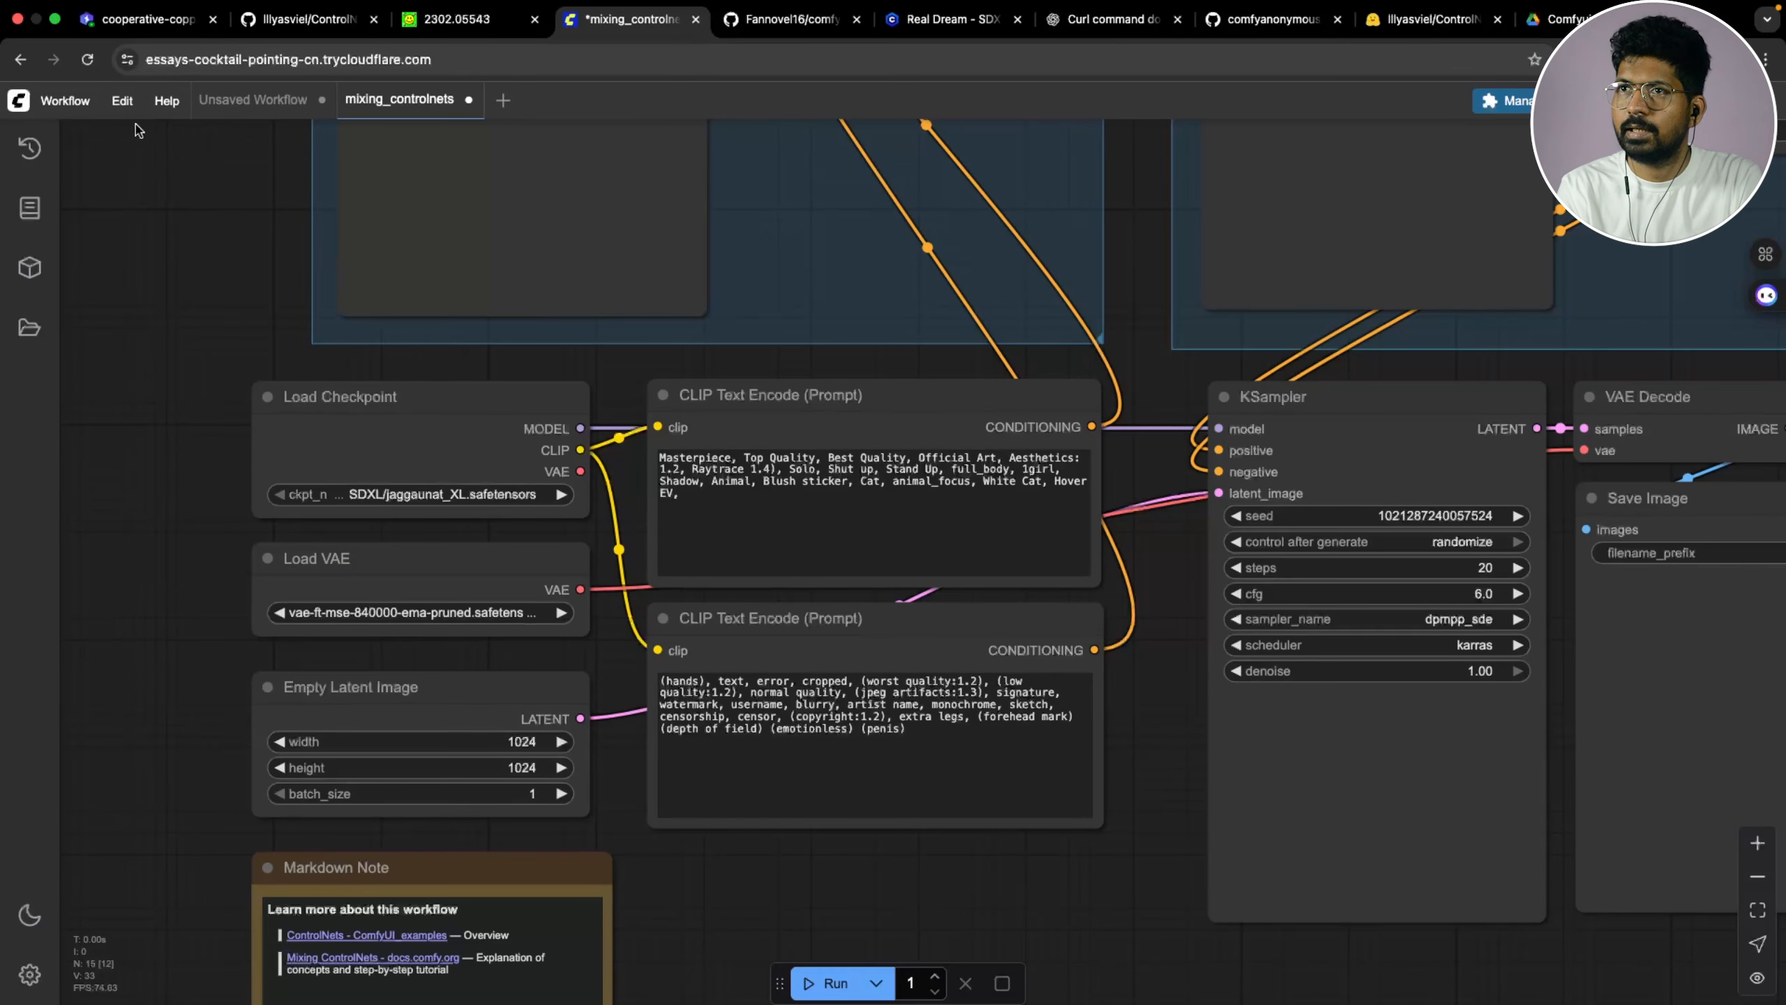
Refresh the node definitions and set the Load VAE node's model to SDXL/sdxl_vae.safetensors
click(65, 101)
click(120, 105)
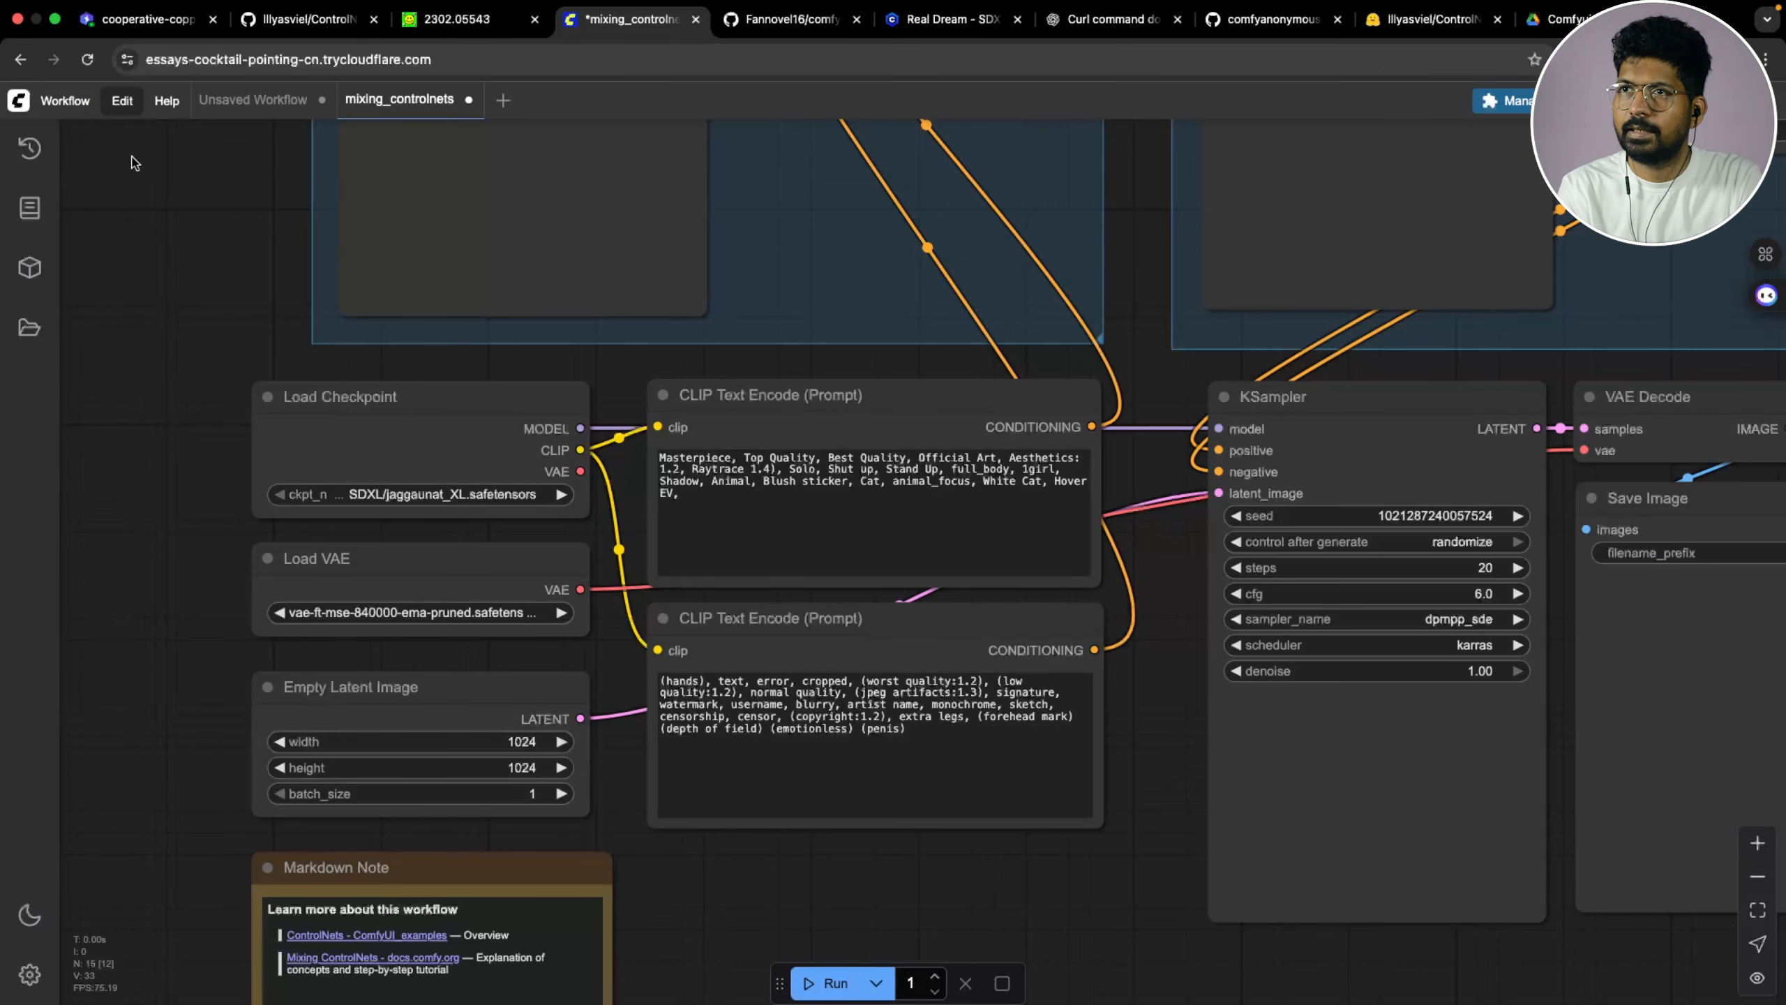
click(176, 206)
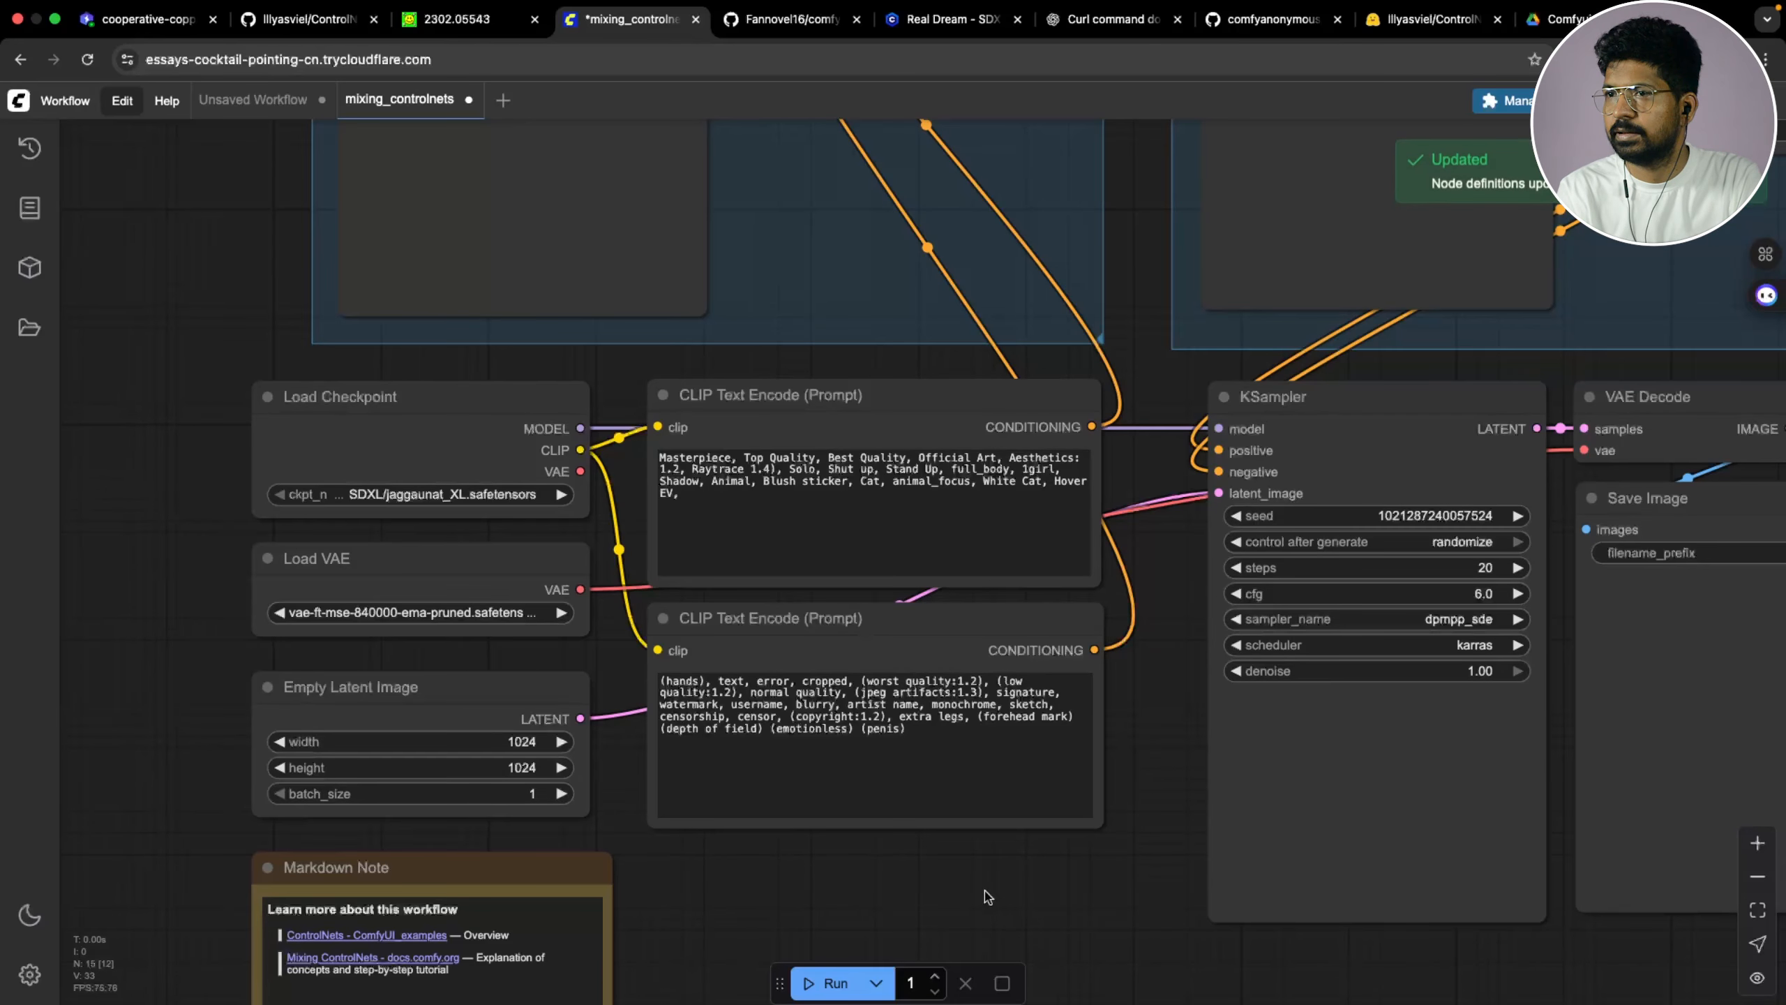
click(452, 618)
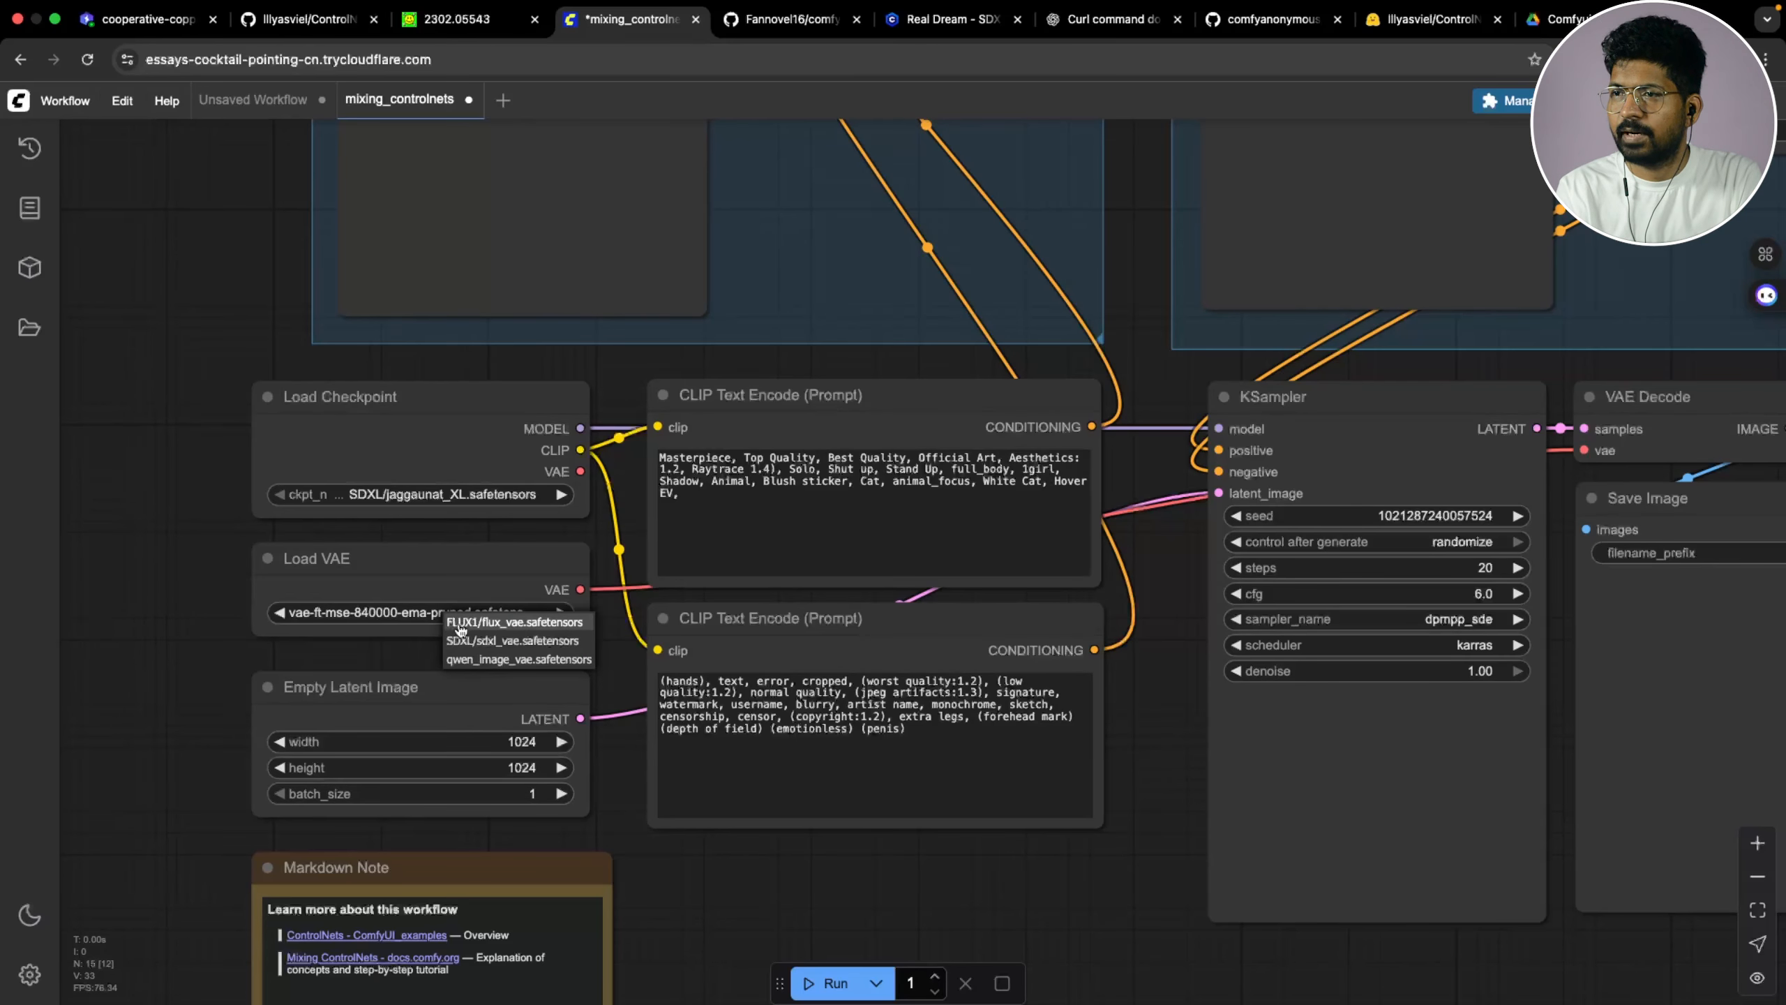
click(510, 642)
Move the Apply Pose ControlNet and Apply Scribble ControlNet groups upward, farther from the checkpoint, prompt and KSampler nodes
scroll(939, 834, down, 5)
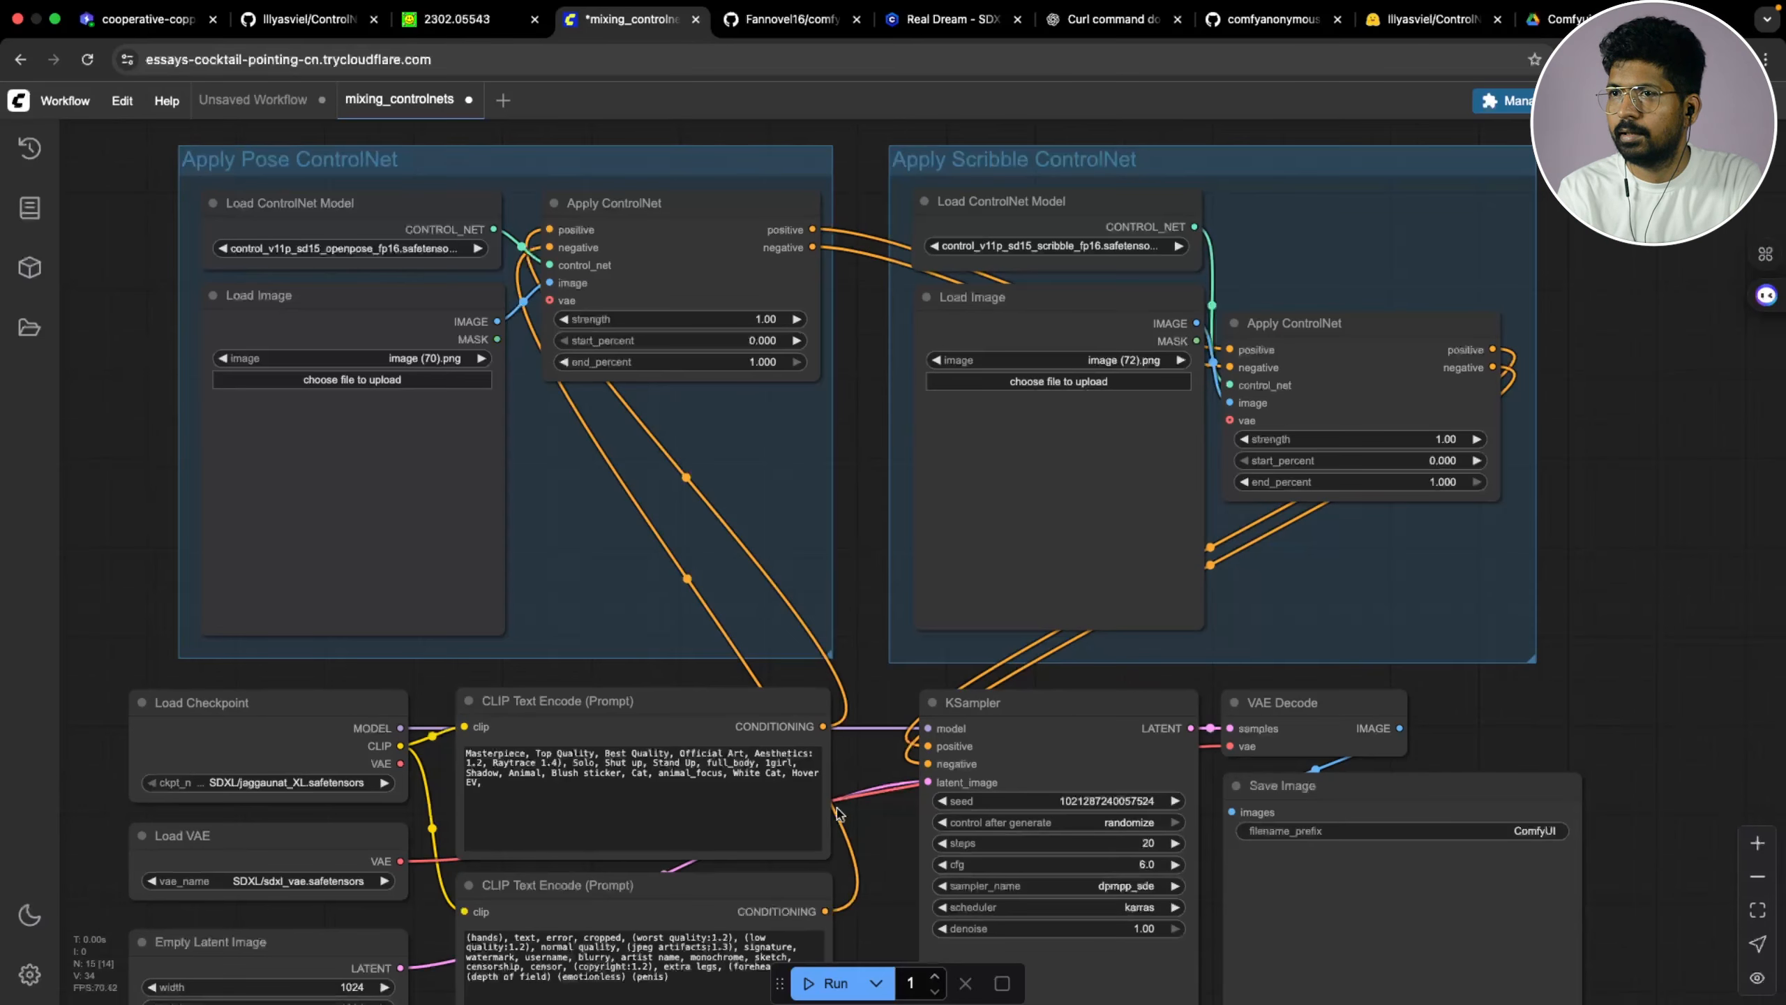
scroll(612, 676, left, 5)
scroll(613, 675, down, 3)
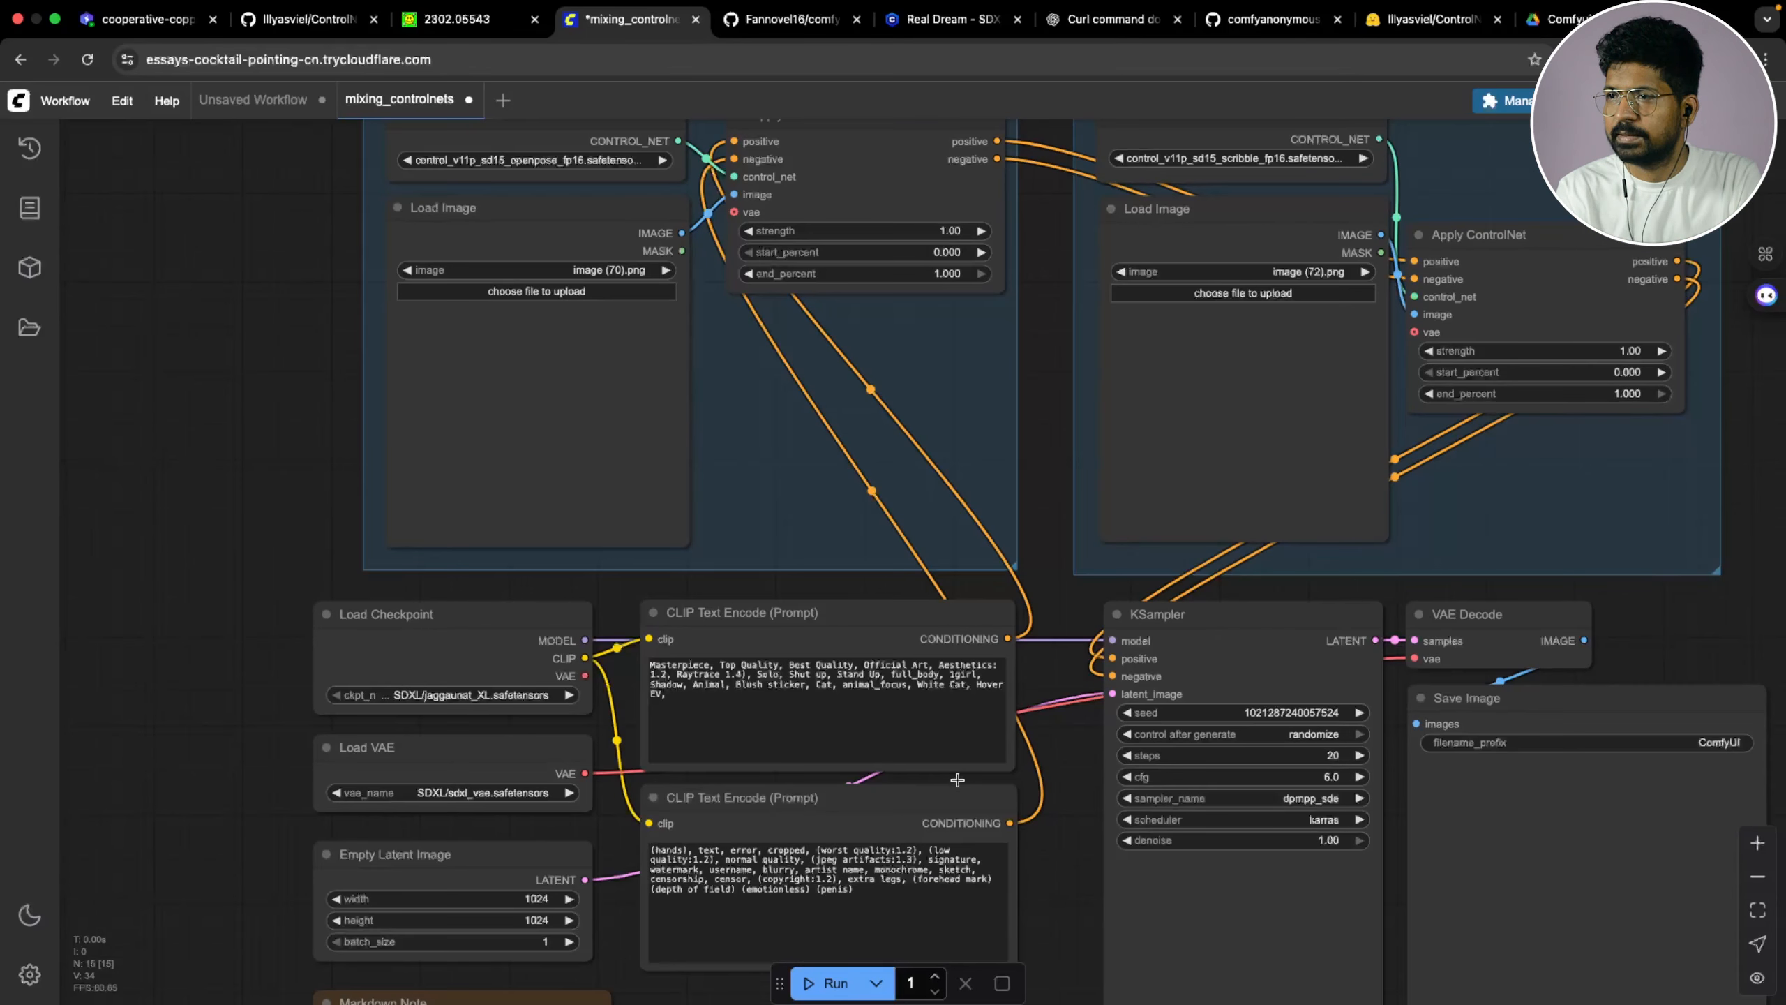
scroll(1062, 684, up, 3)
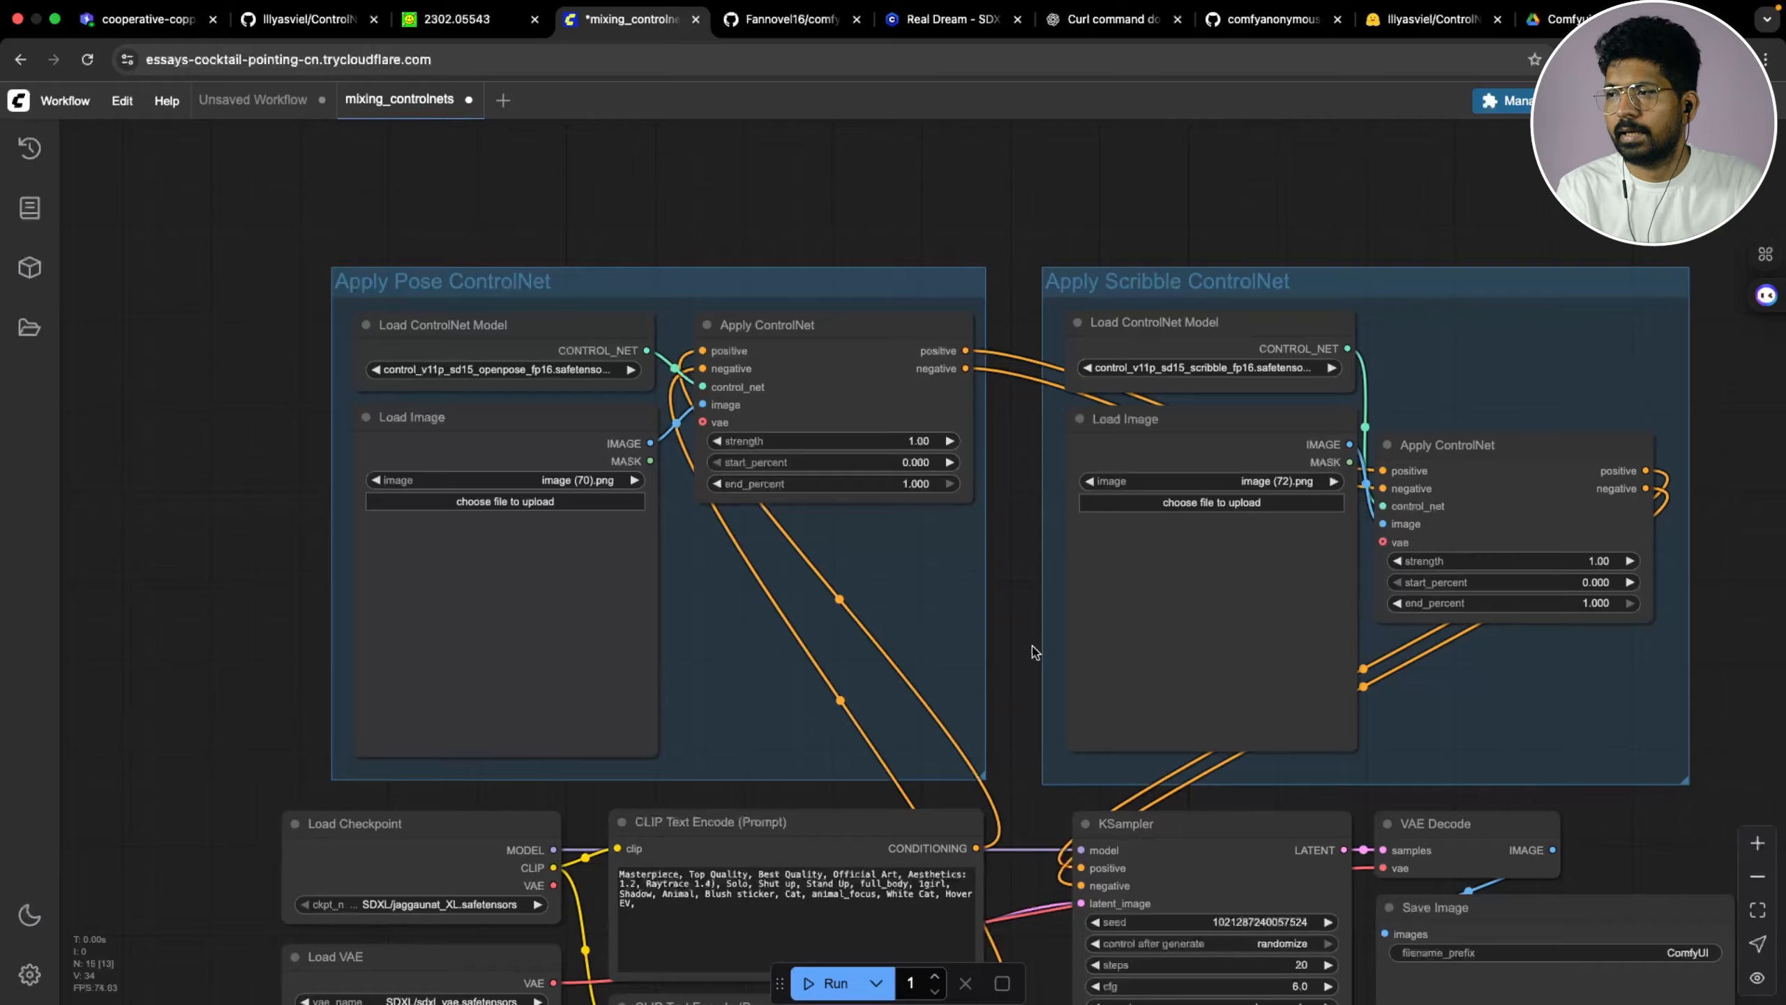
drag(1032, 650, 890, 588)
scroll(844, 634, down, 4)
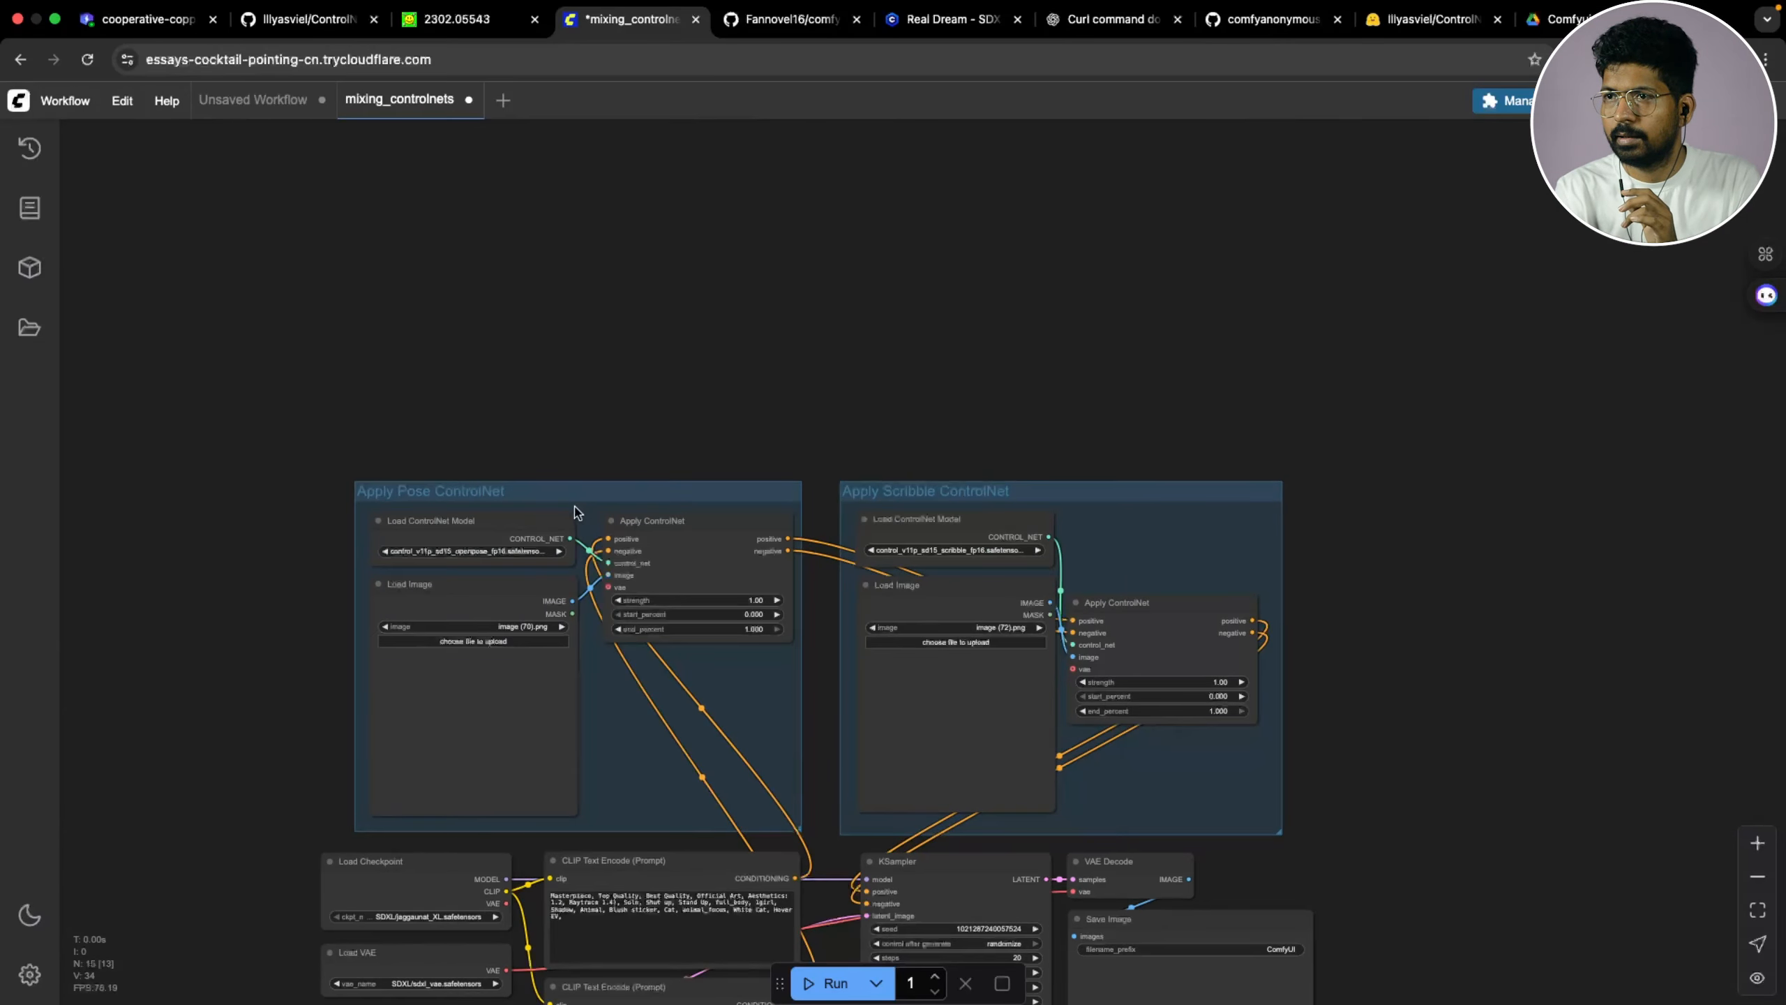
drag(570, 494, 491, 372)
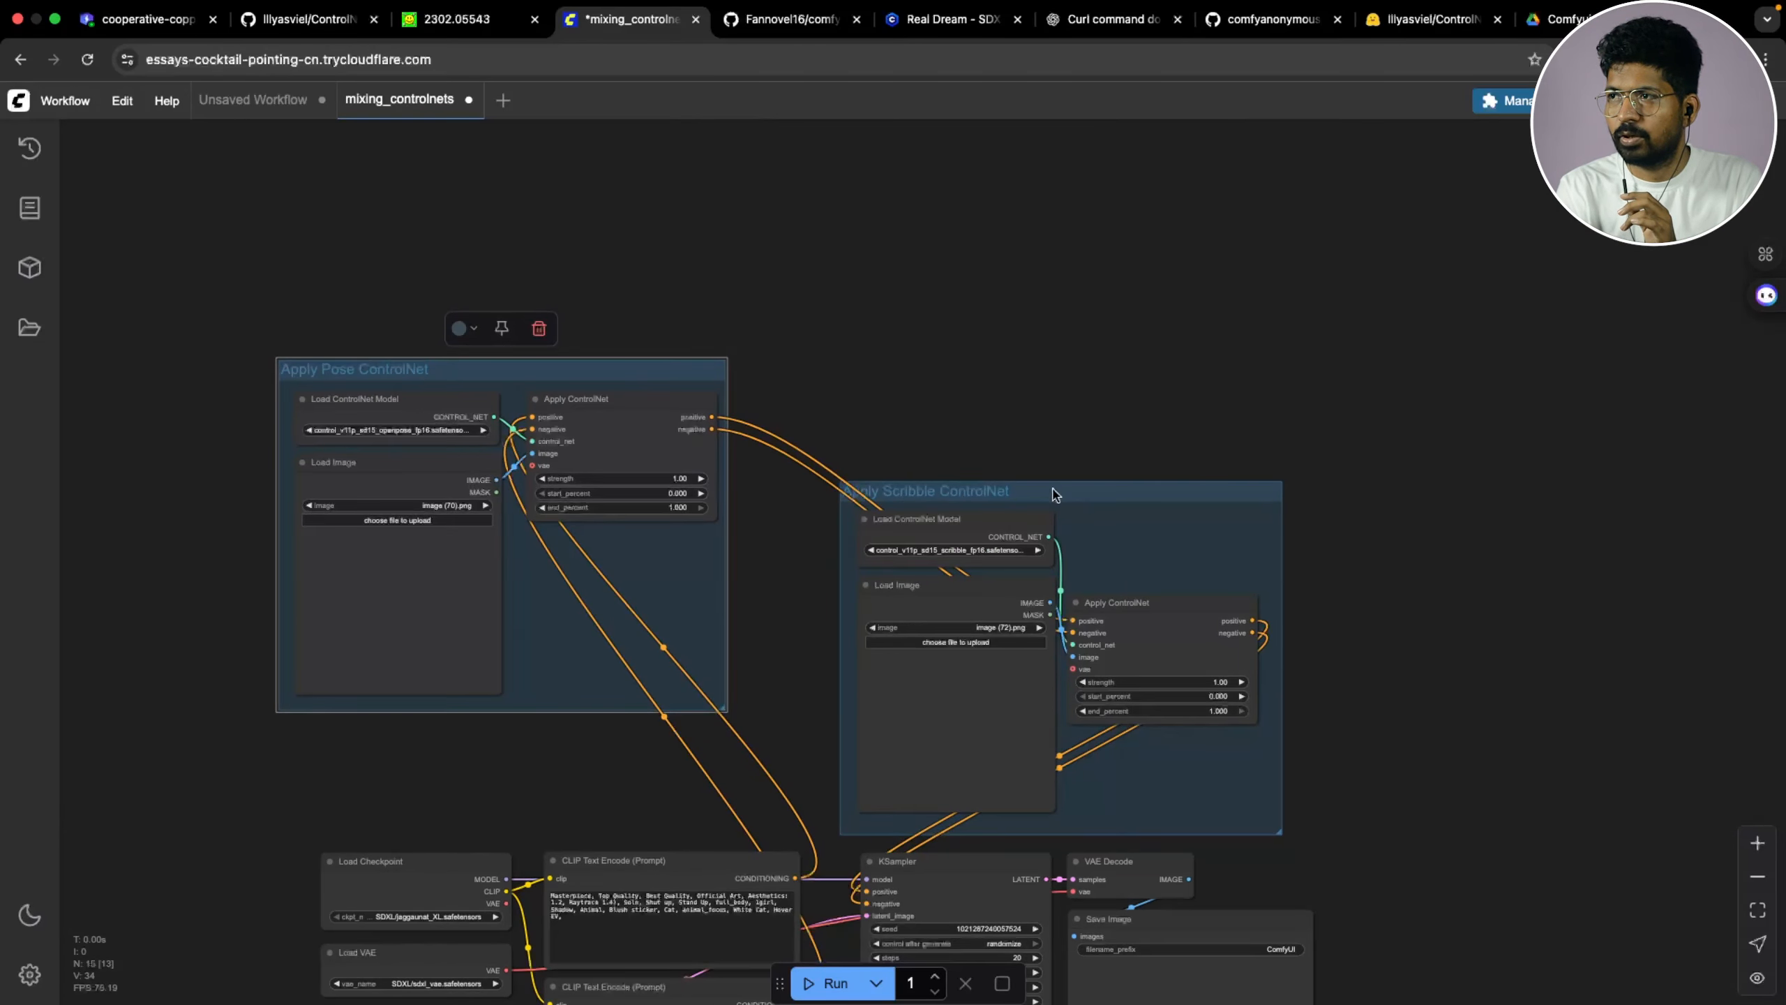
mouse_move(1053, 490)
mouse_down()
mouse_move(1081, 370)
mouse_move(1065, 360)
mouse_up()
scroll(786, 586, up, 5)
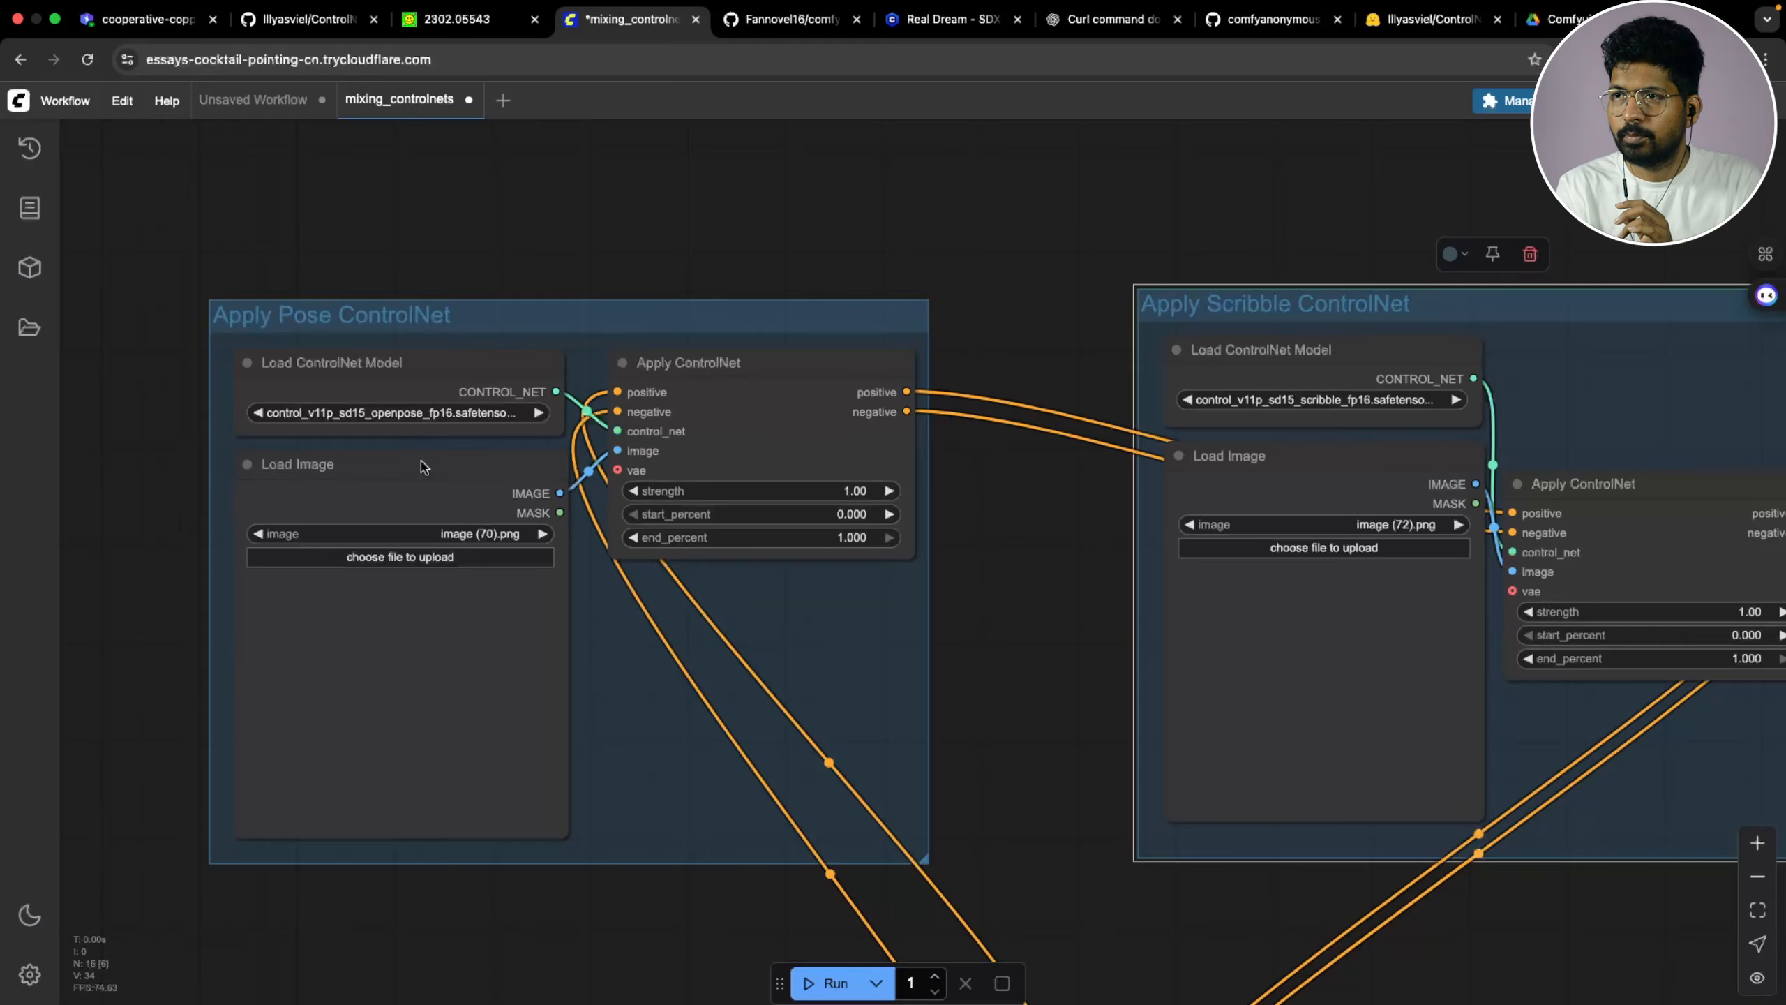
mouse_move(425, 467)
mouse_down()
mouse_move(380, 476)
mouse_move(428, 473)
mouse_up()
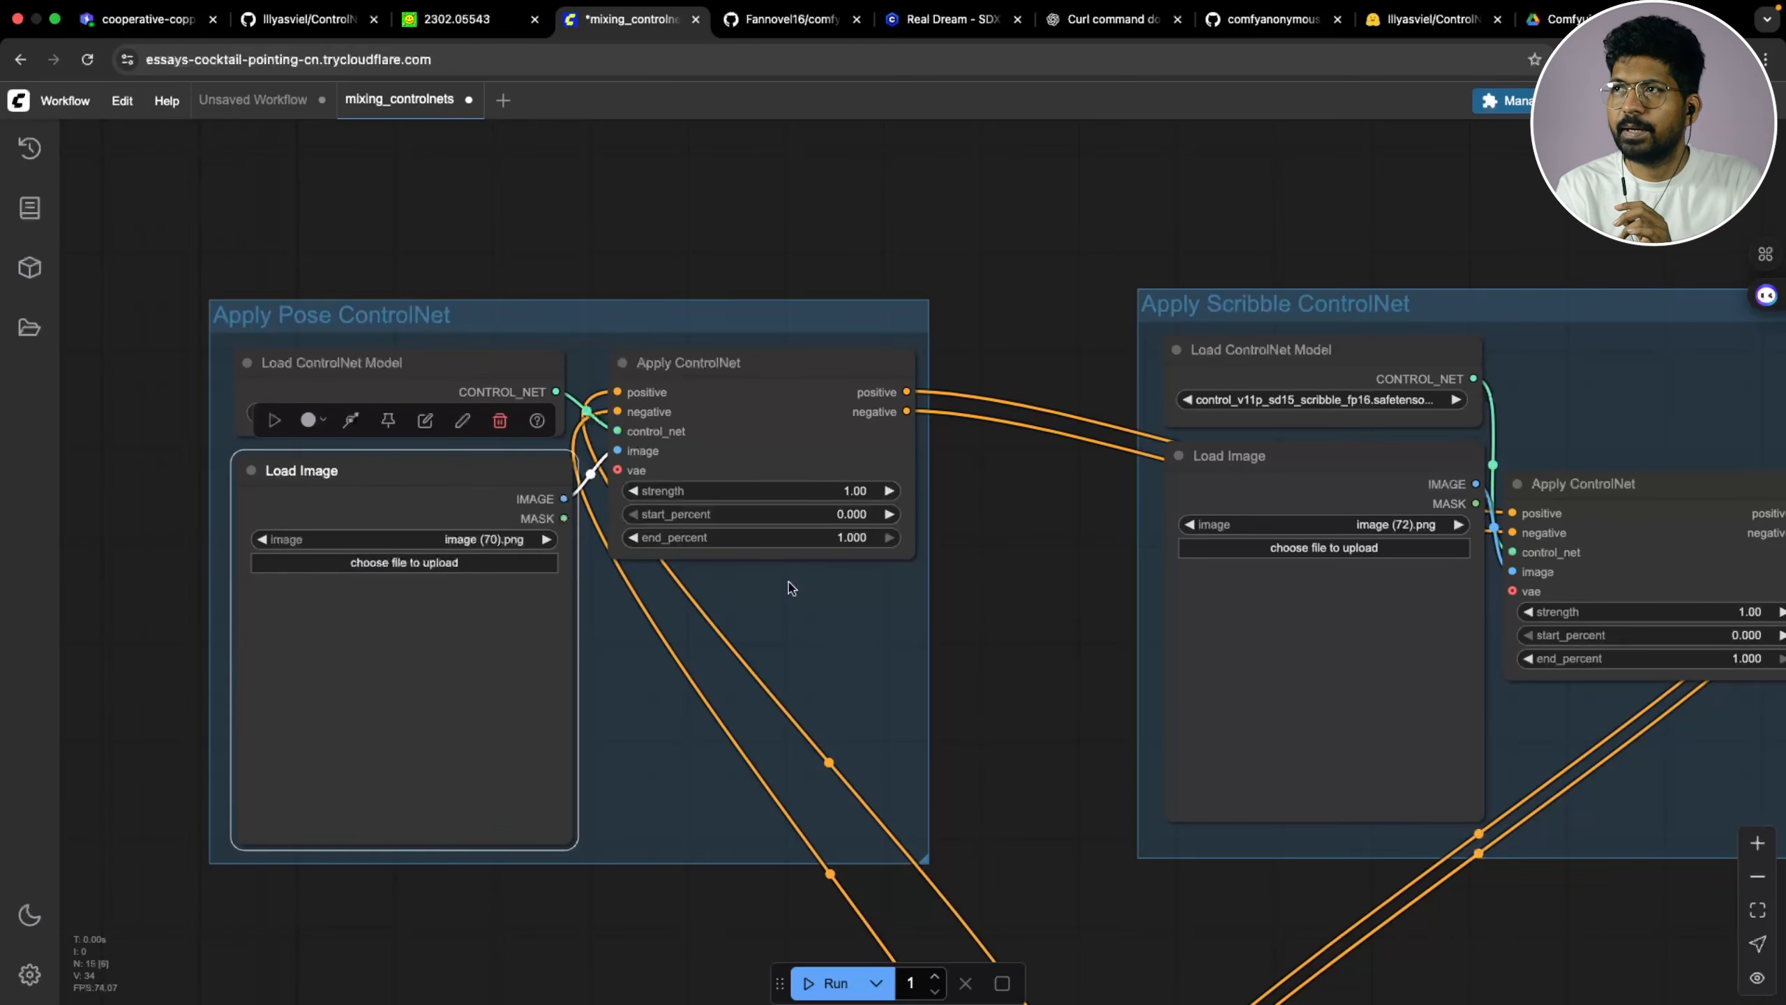
Set the ControlNet model in the Apply Pose ControlNet group to SDXL/OpenPoseXL2.safetensors
drag(976, 554, 1148, 537)
scroll(1124, 571, down, 3)
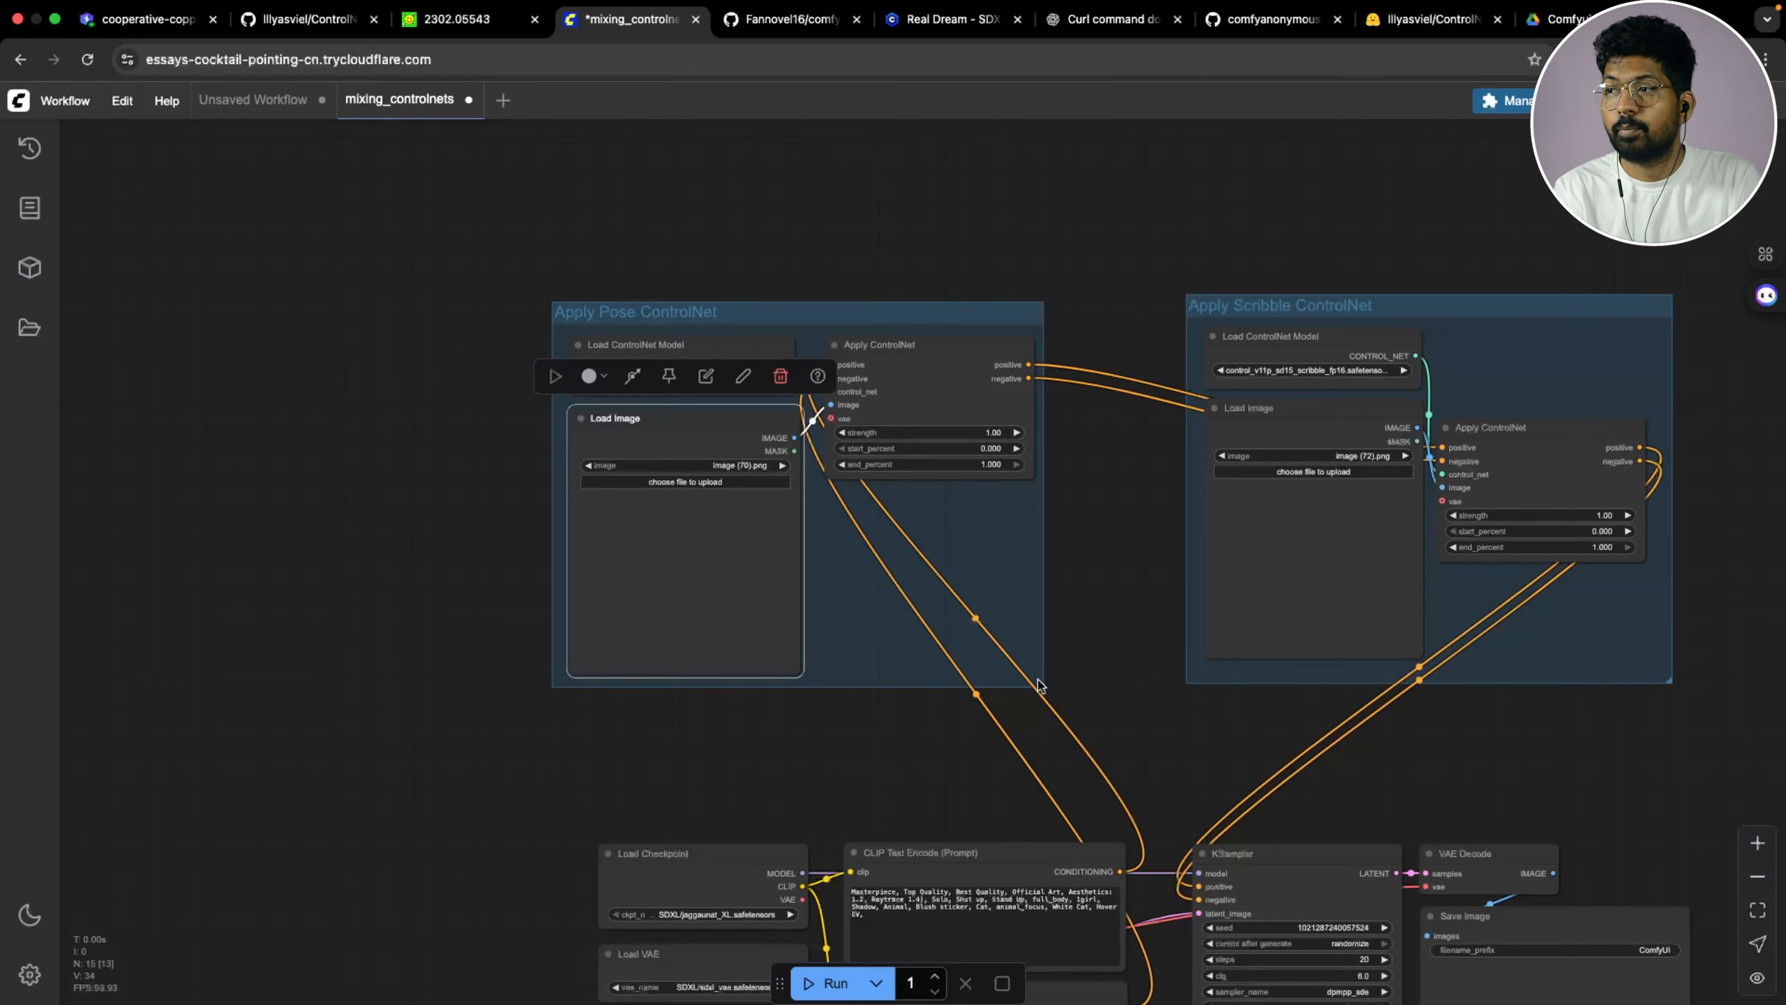
drag(1044, 686, 1122, 717)
scroll(1144, 563, up, 3)
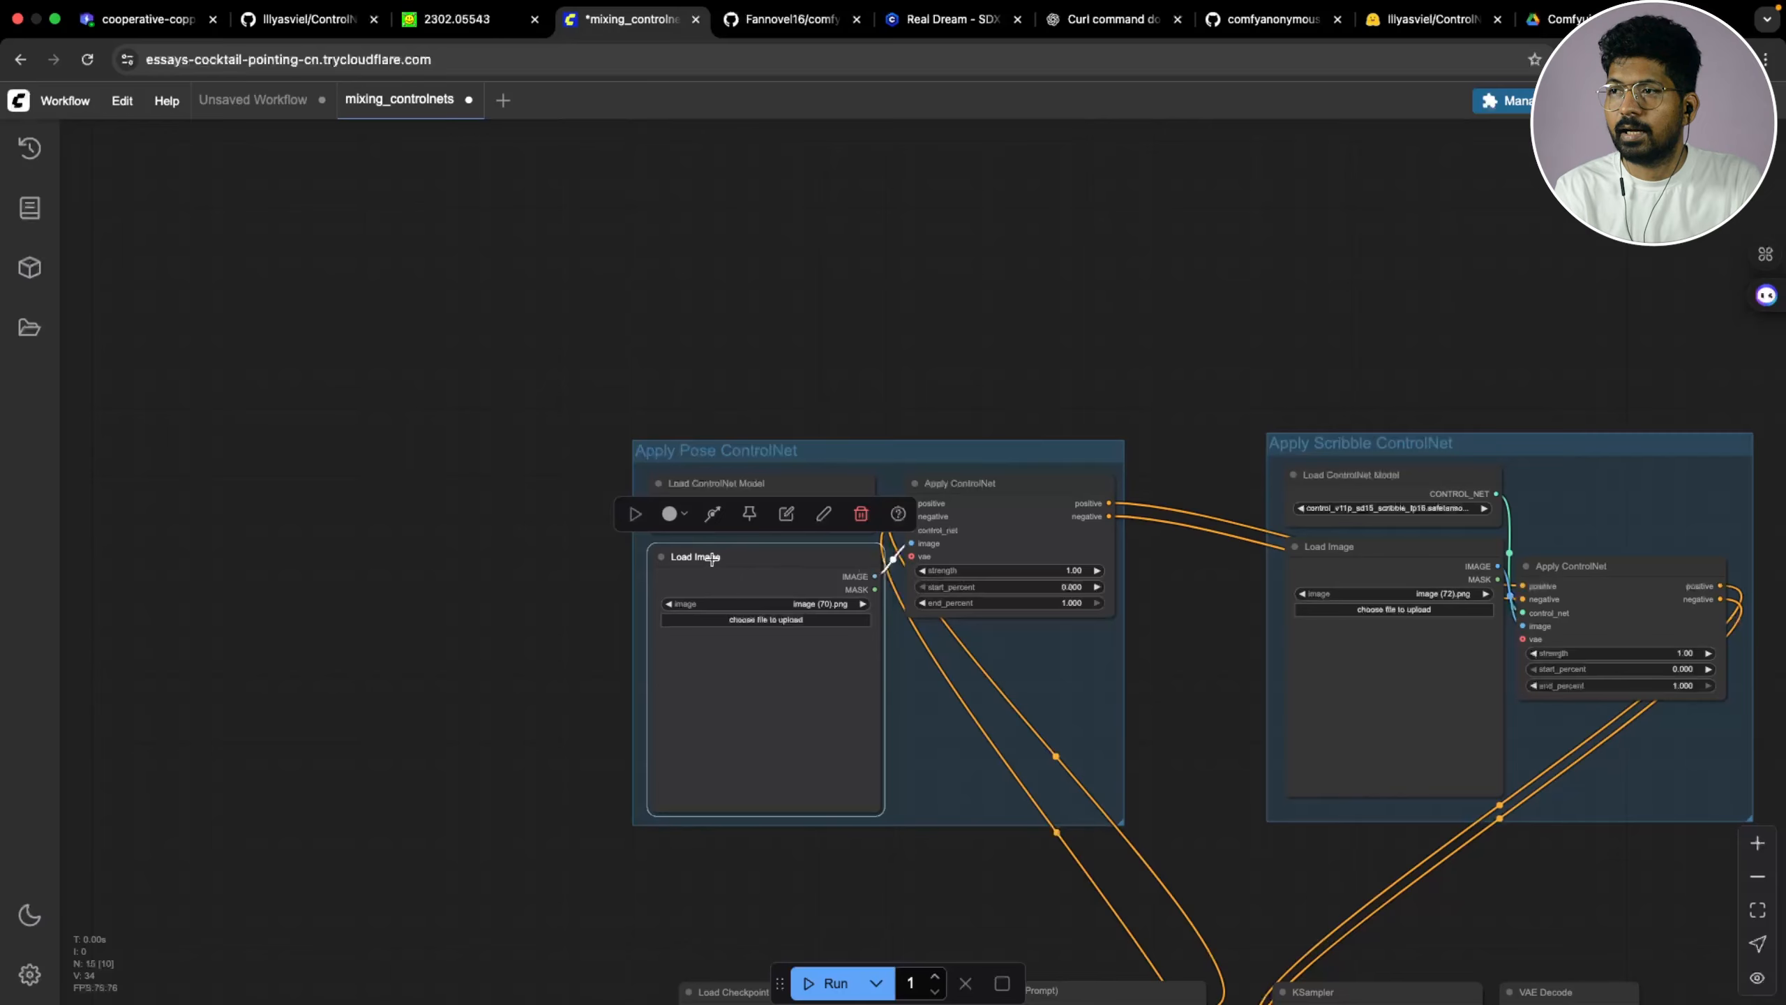
click(749, 356)
scroll(875, 361, up, 2)
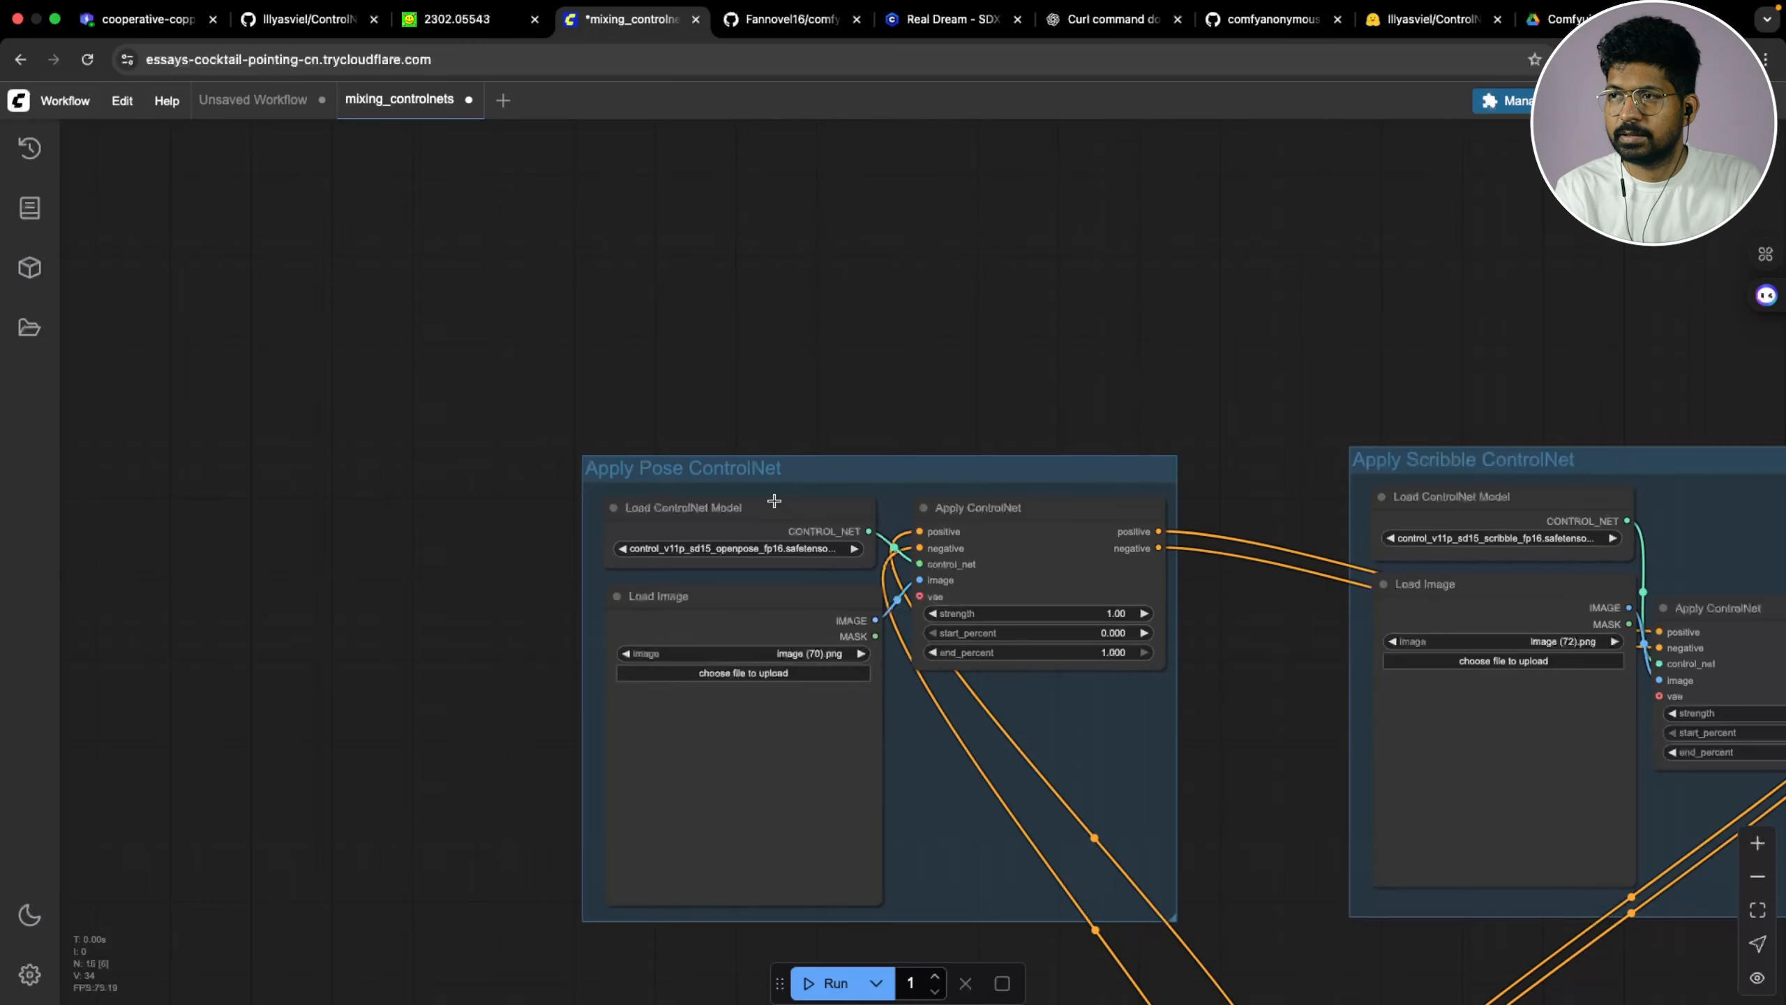
click(759, 553)
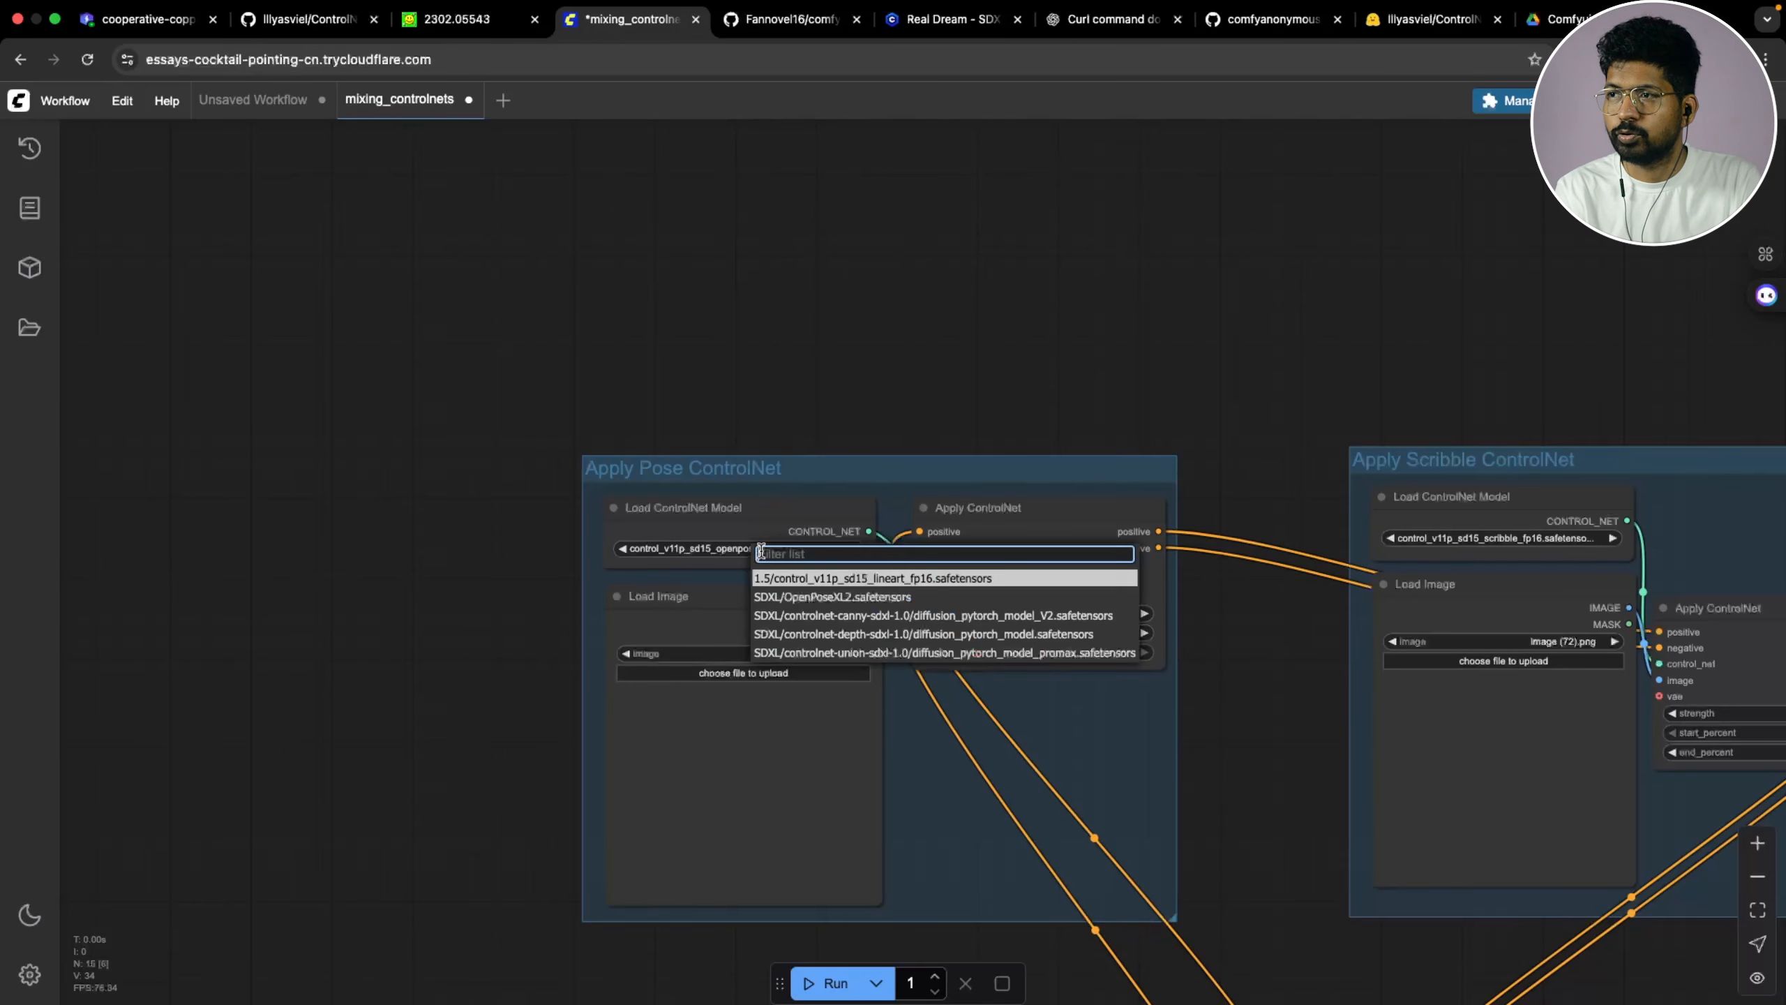
click(859, 598)
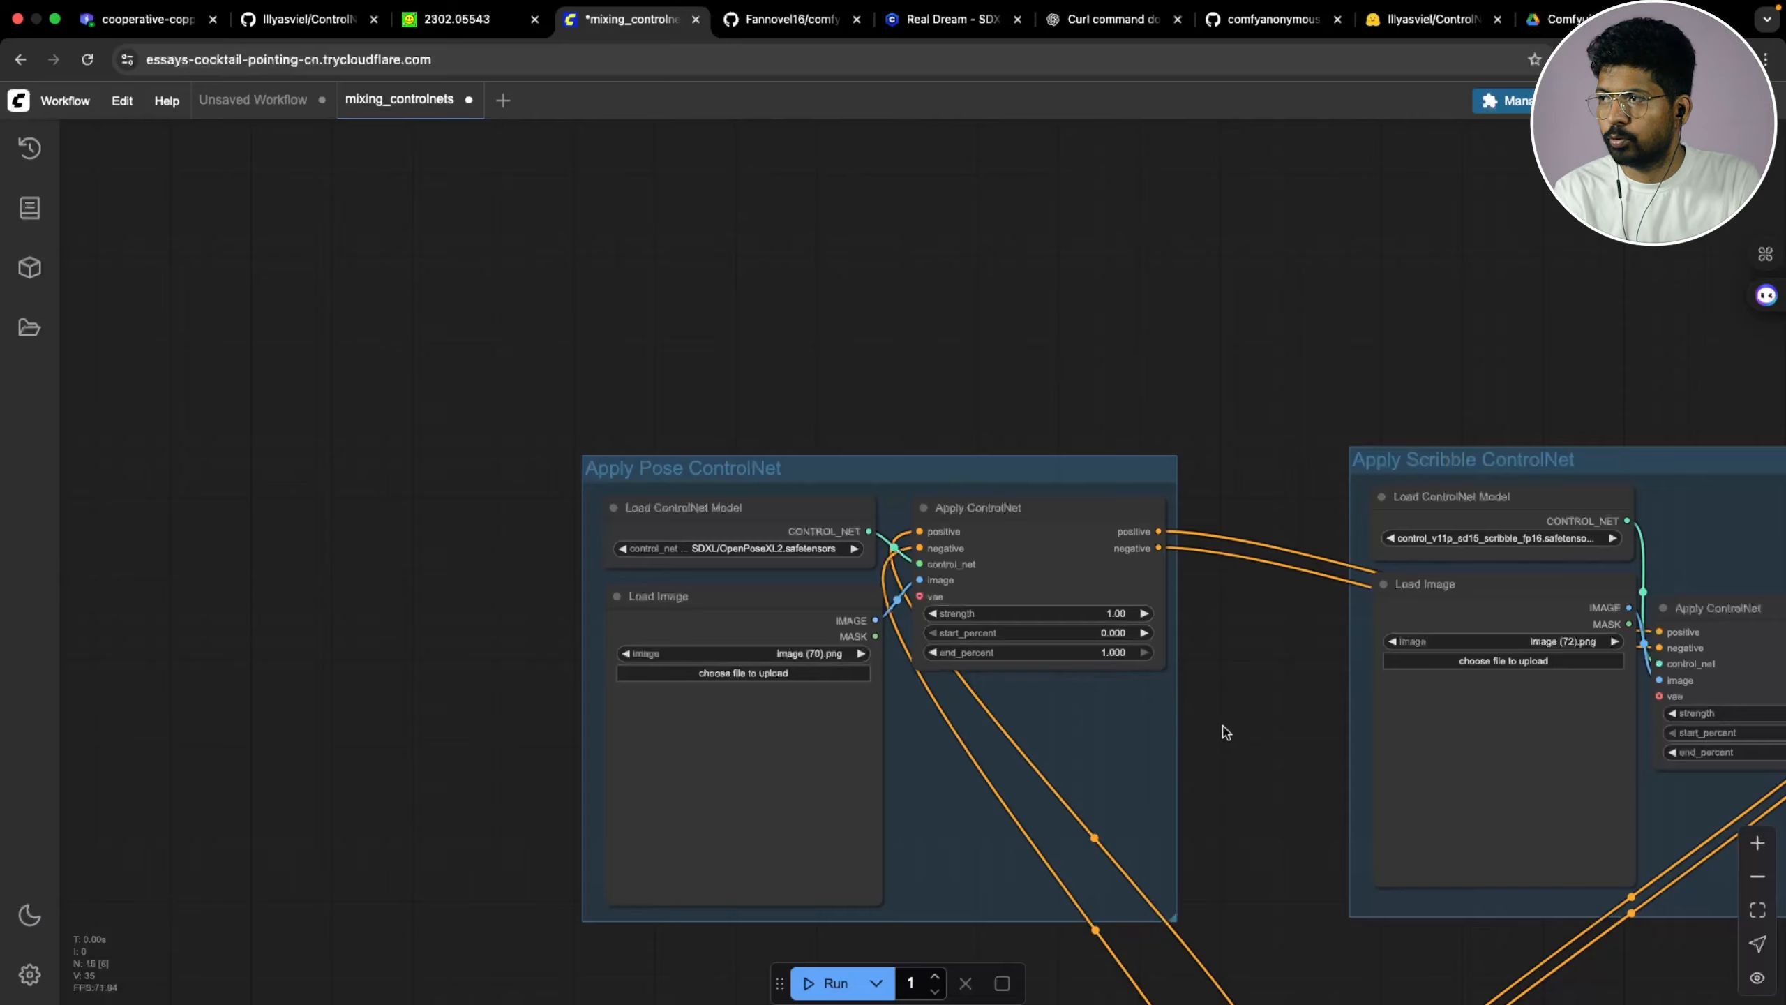
Set the ControlNet model in the Apply Scribble ControlNet group to SDXL/controlnet-canny-sdxl-1.0/diffusion_pytorch_model_V2.safetensors
drag(1225, 732, 500, 745)
click(755, 552)
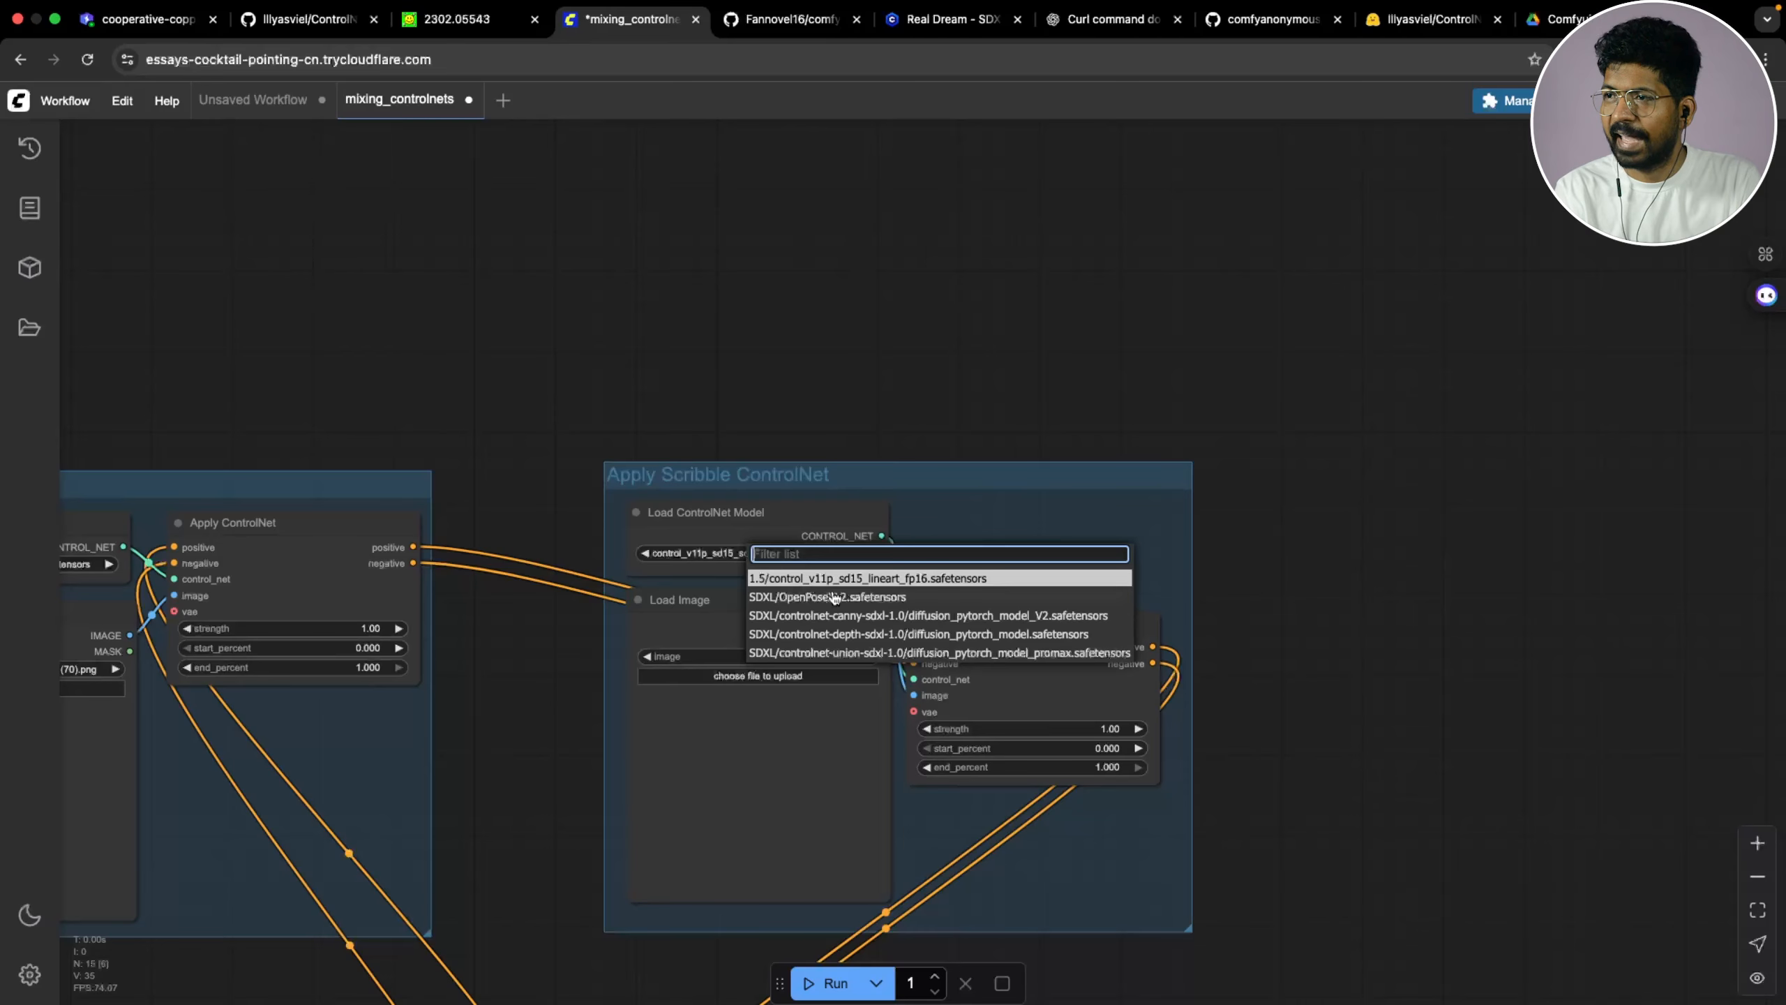
click(811, 614)
Delete the Load Image node from the Apply Scribble ControlNet group
drag(553, 679, 776, 556)
drag(655, 636, 991, 583)
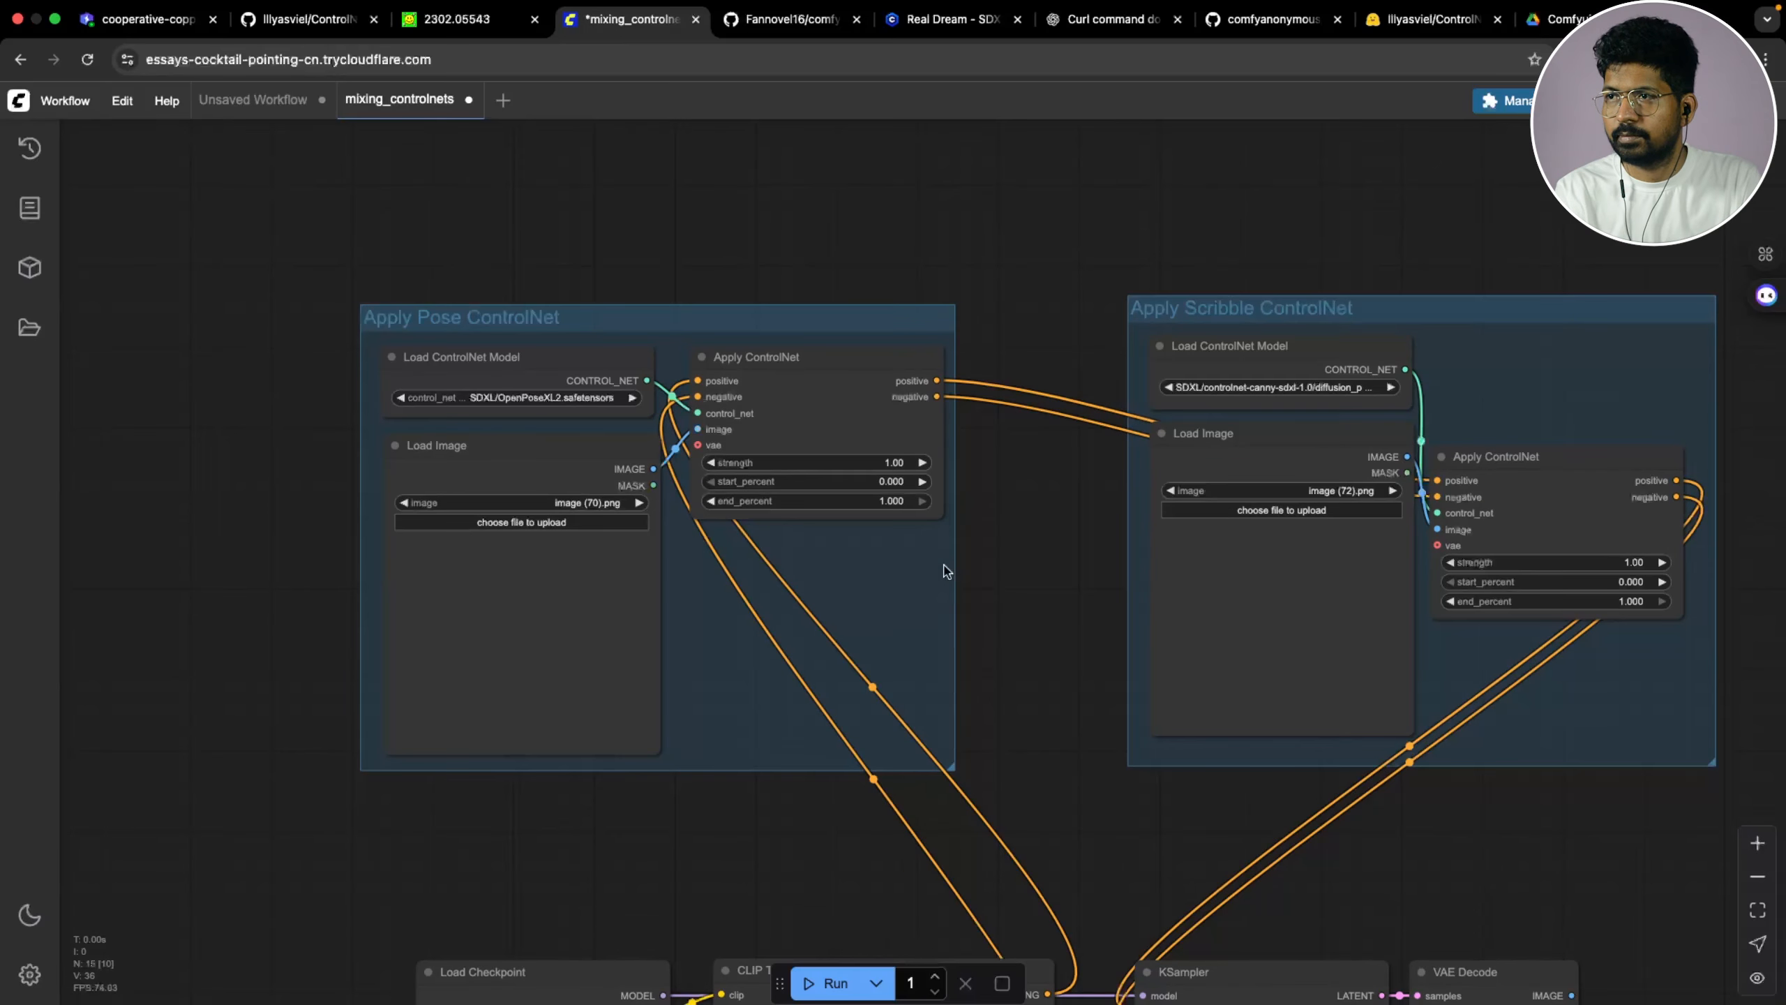
mouse_move(1247, 472)
mouse_down()
mouse_move(1161, 479)
mouse_move(1242, 468)
mouse_up()
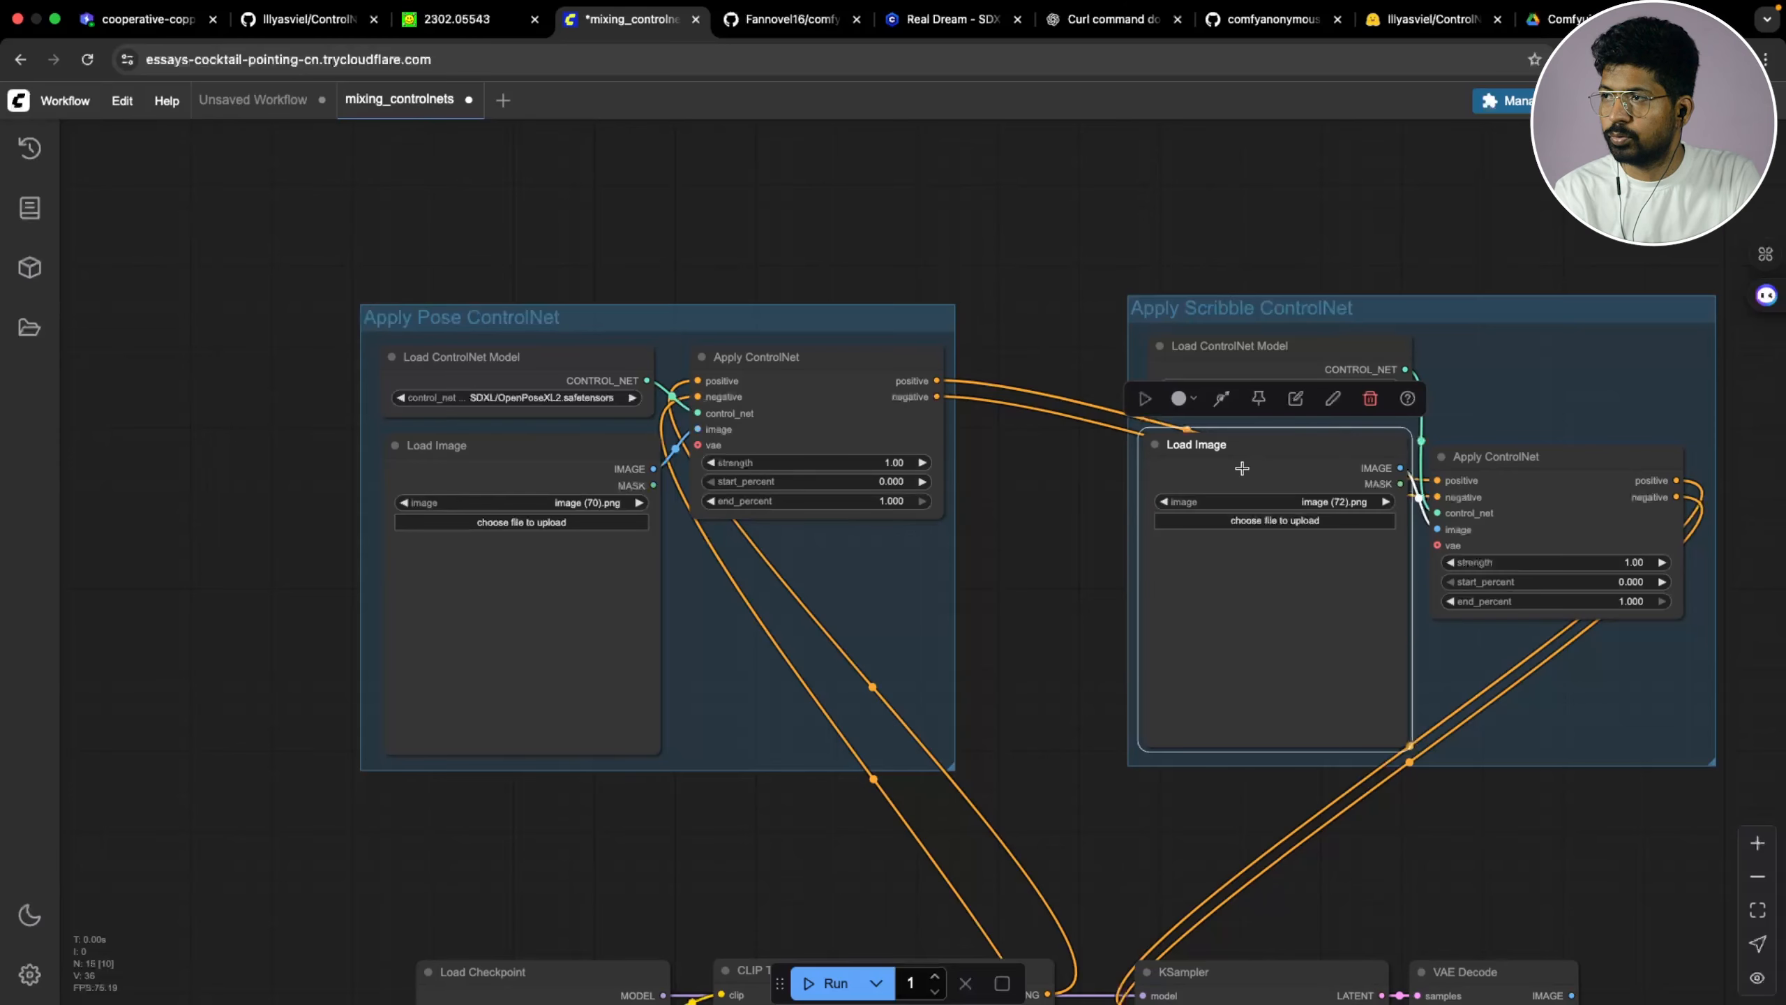
key(Delete)
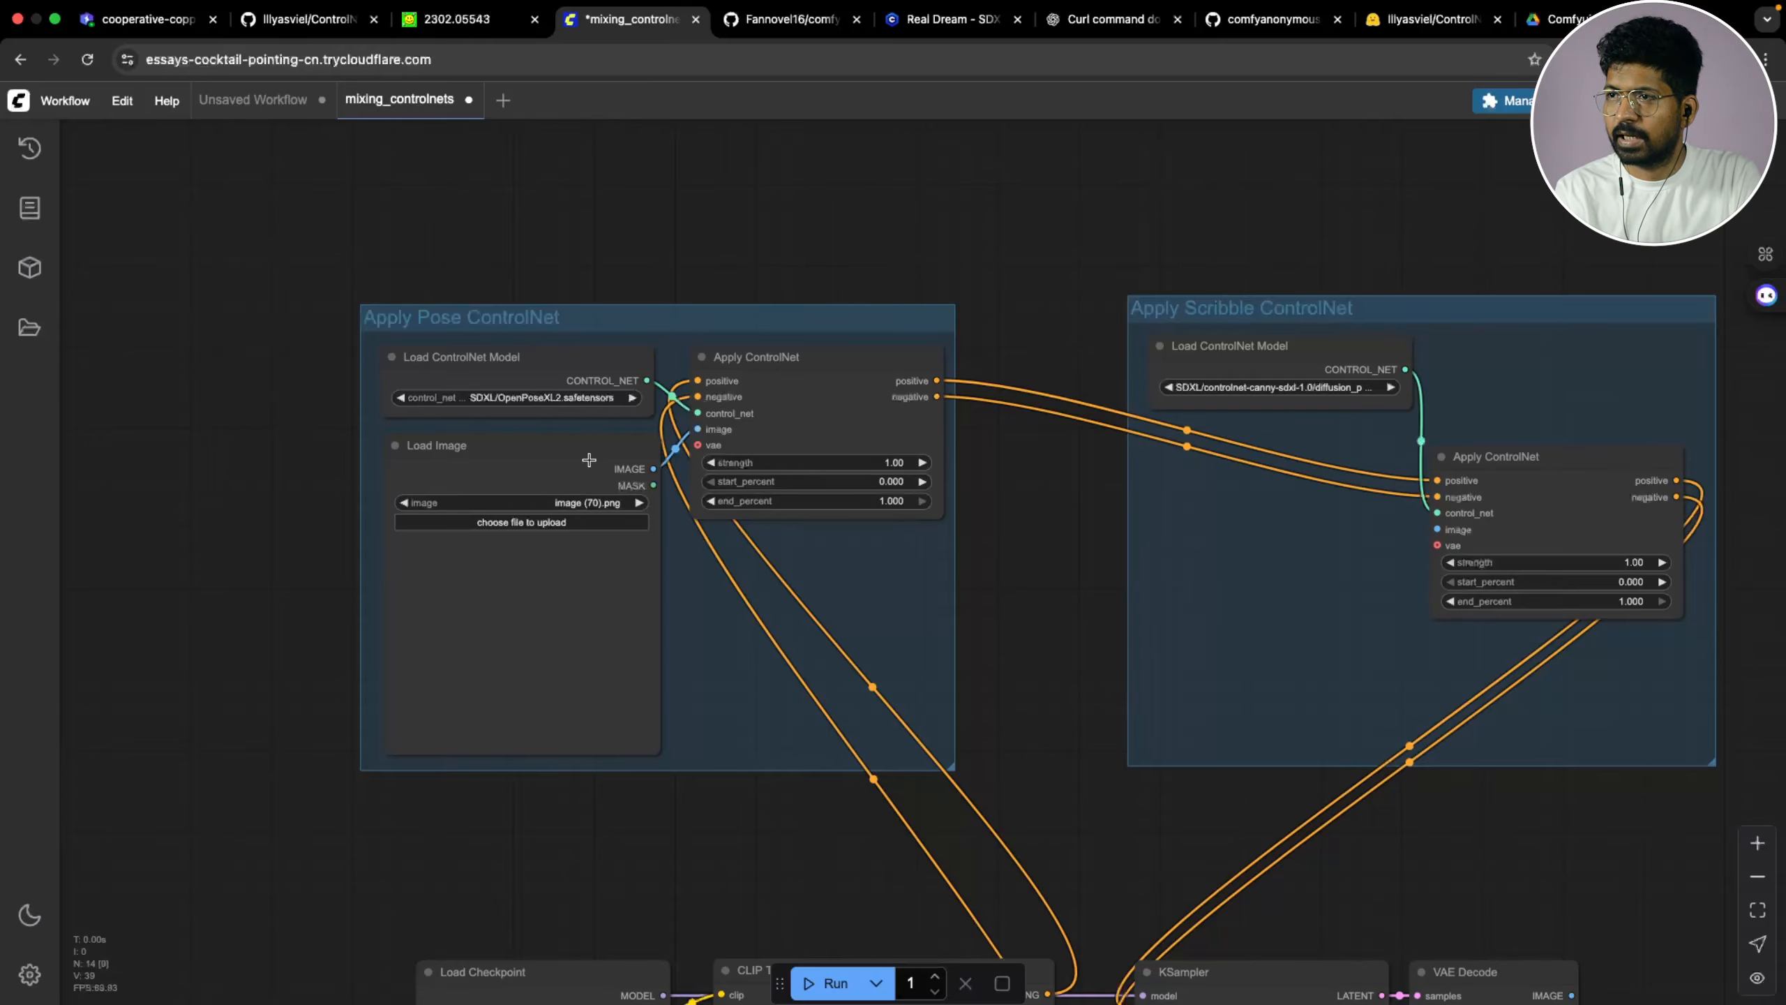
Add an AIO Aux Preprocessor node inside the Apply Scribble ControlNet group
double_click(1246, 579)
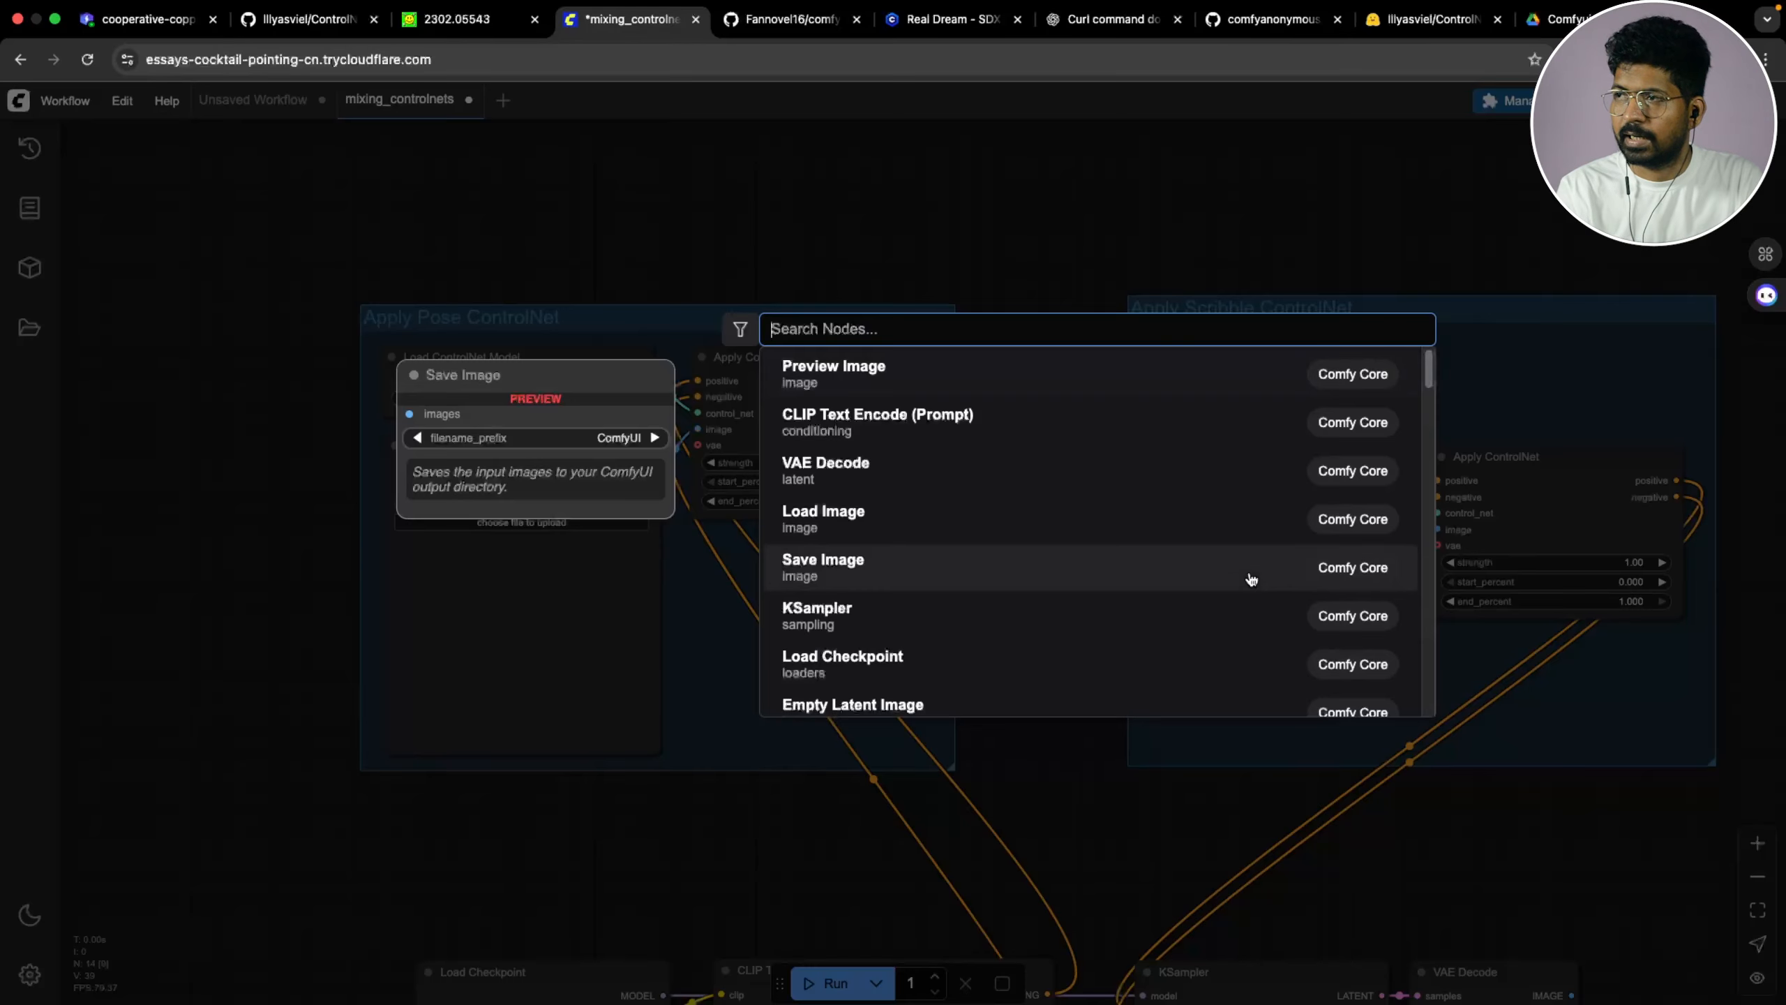
click(1121, 284)
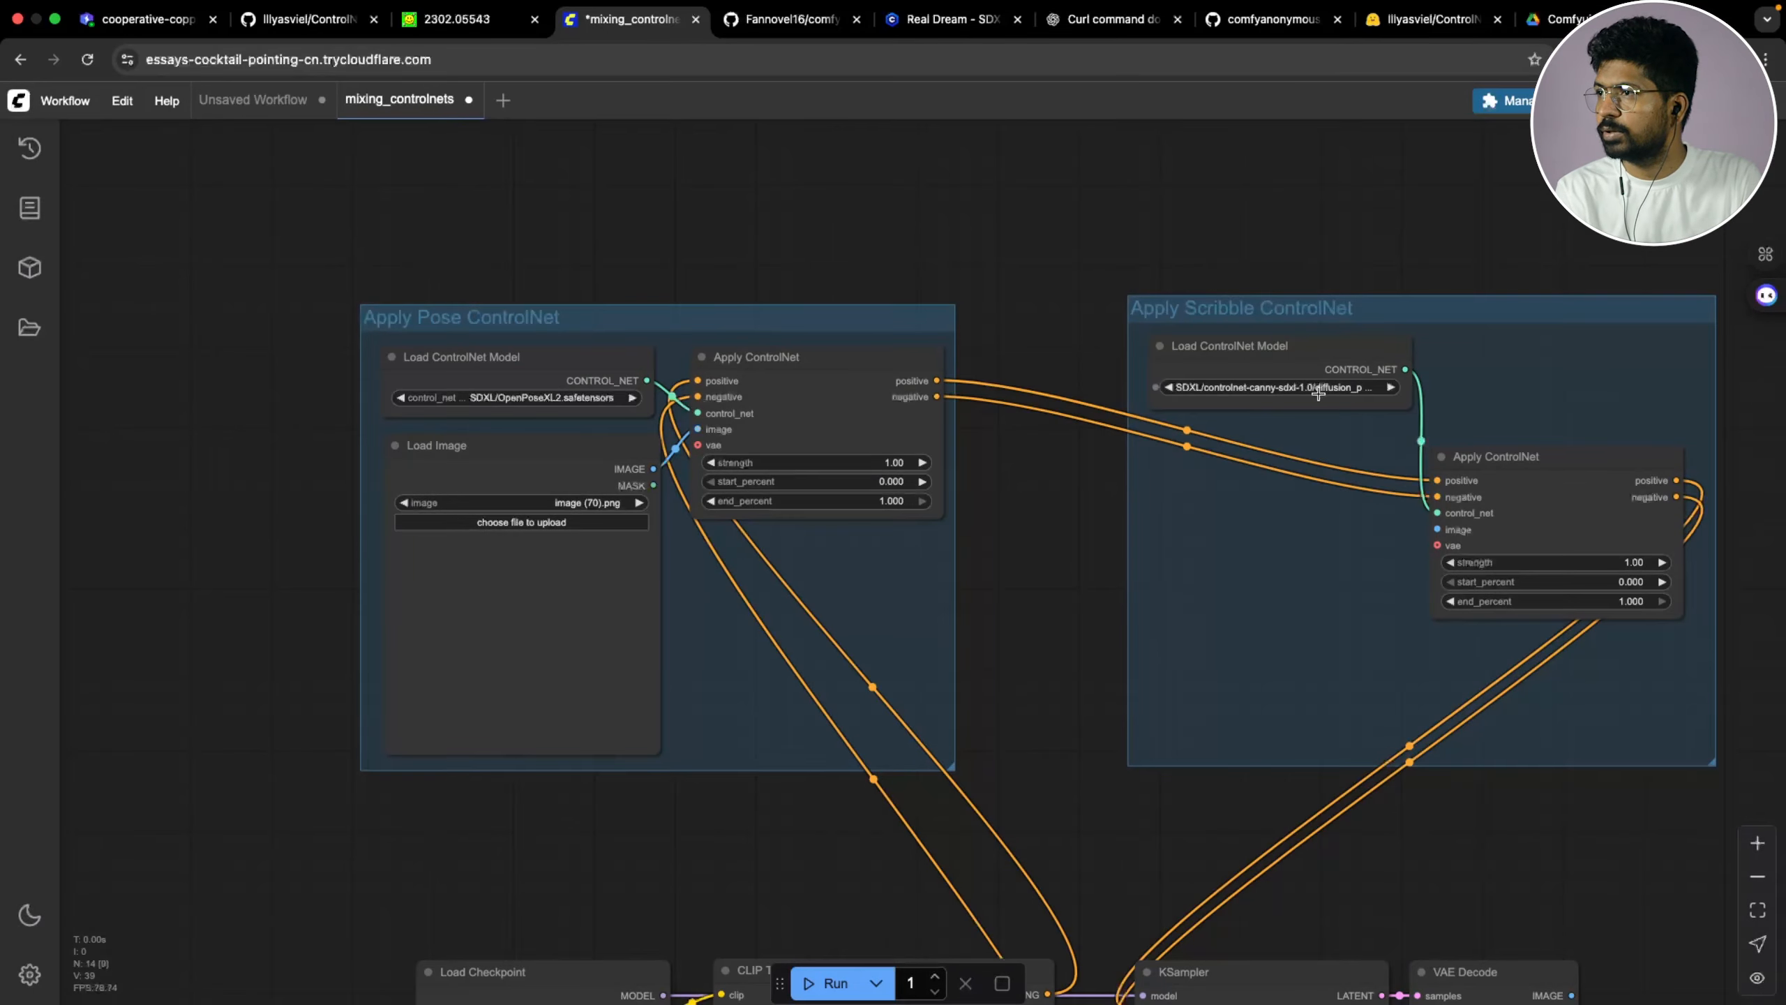
drag(1269, 550, 1269, 556)
double_click(1220, 558)
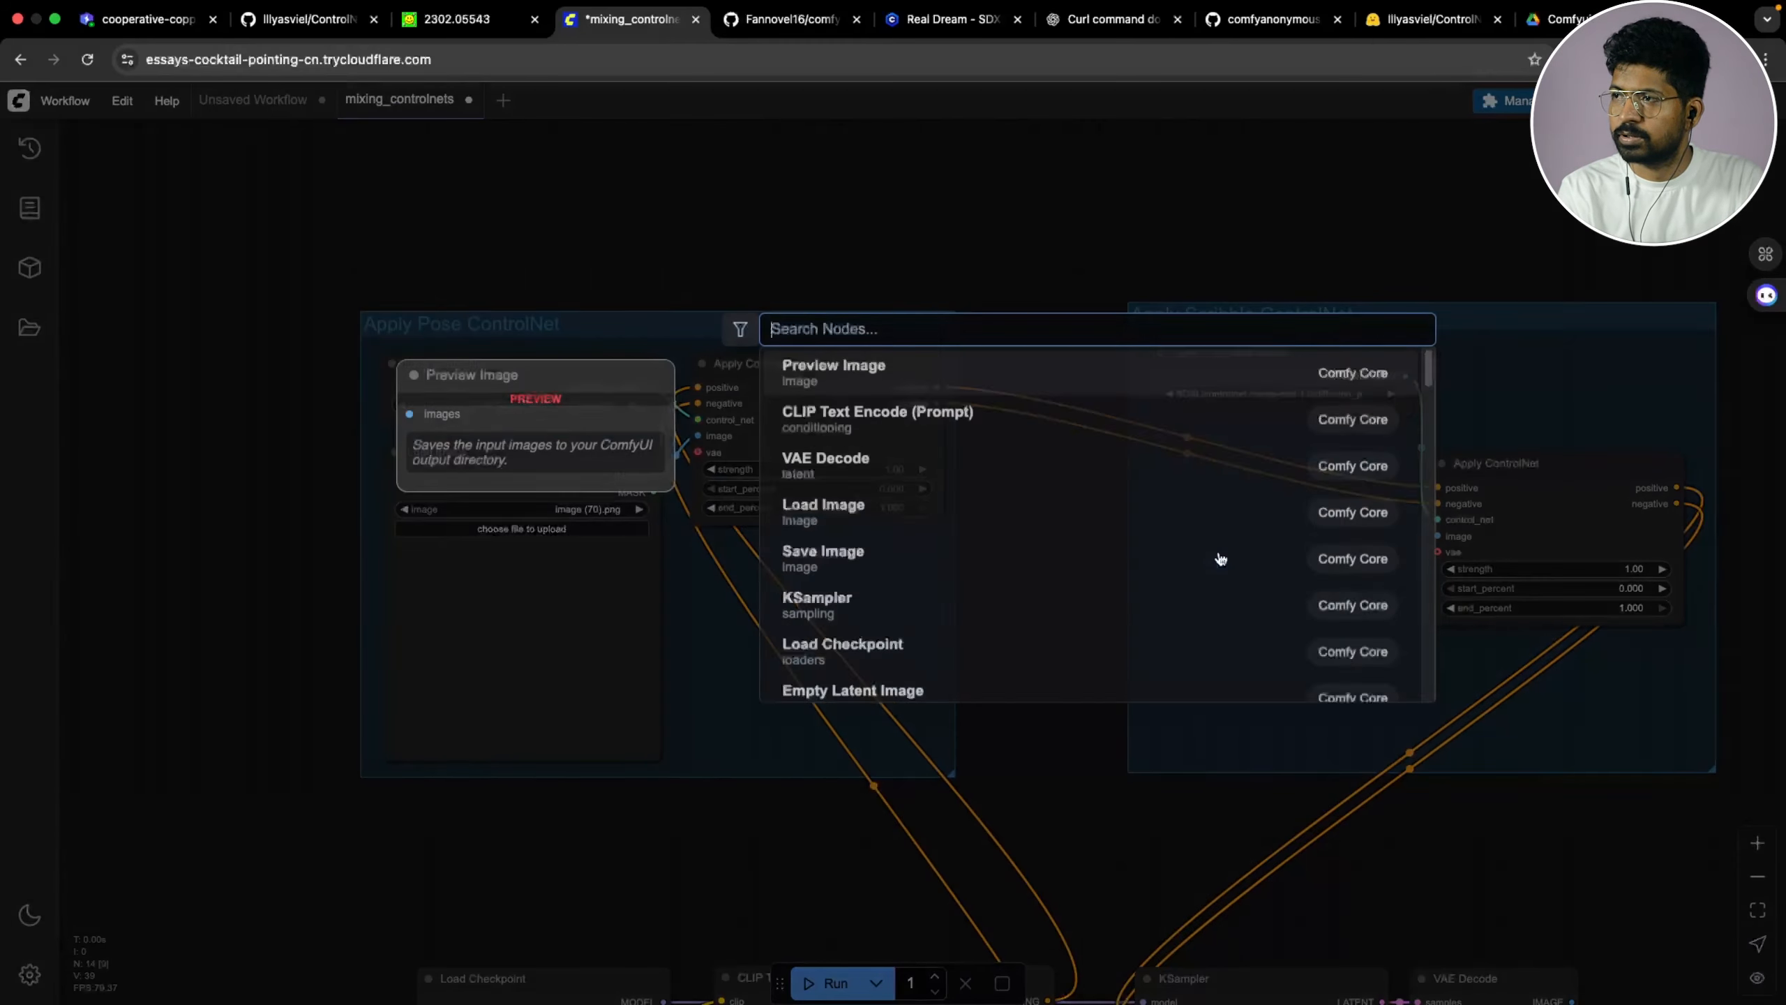
text(ca)
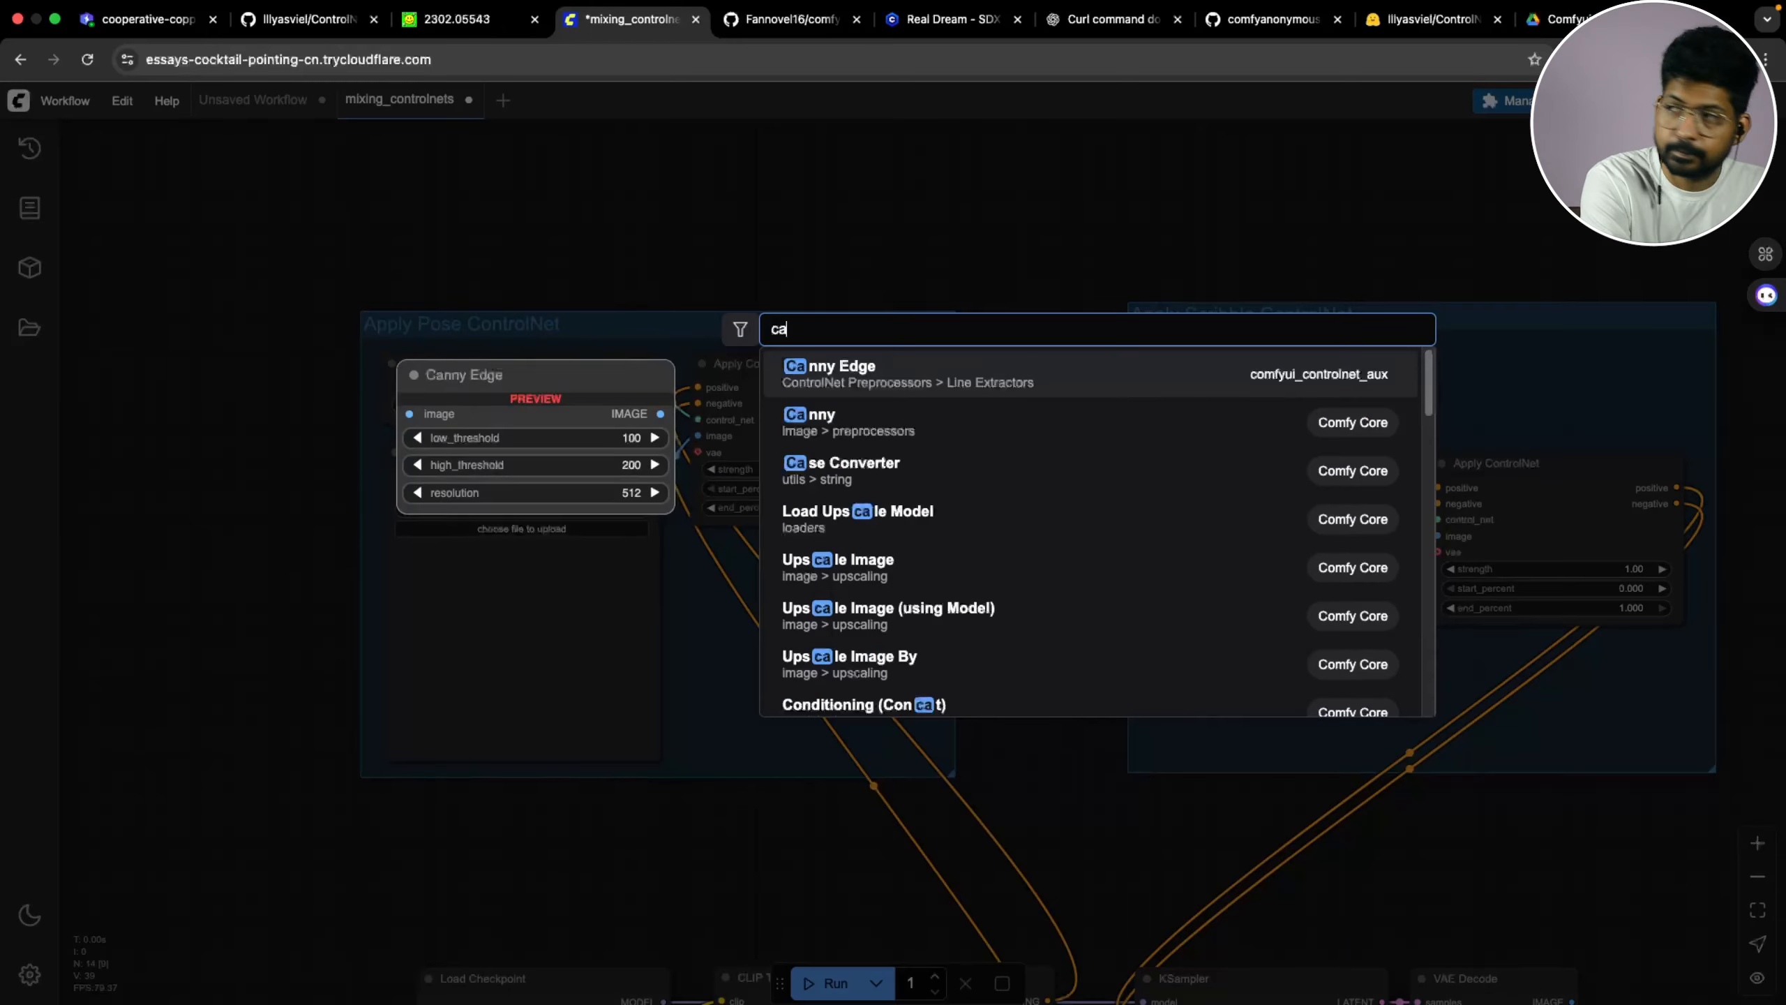
key(BackSpace)
key(BackSpace)
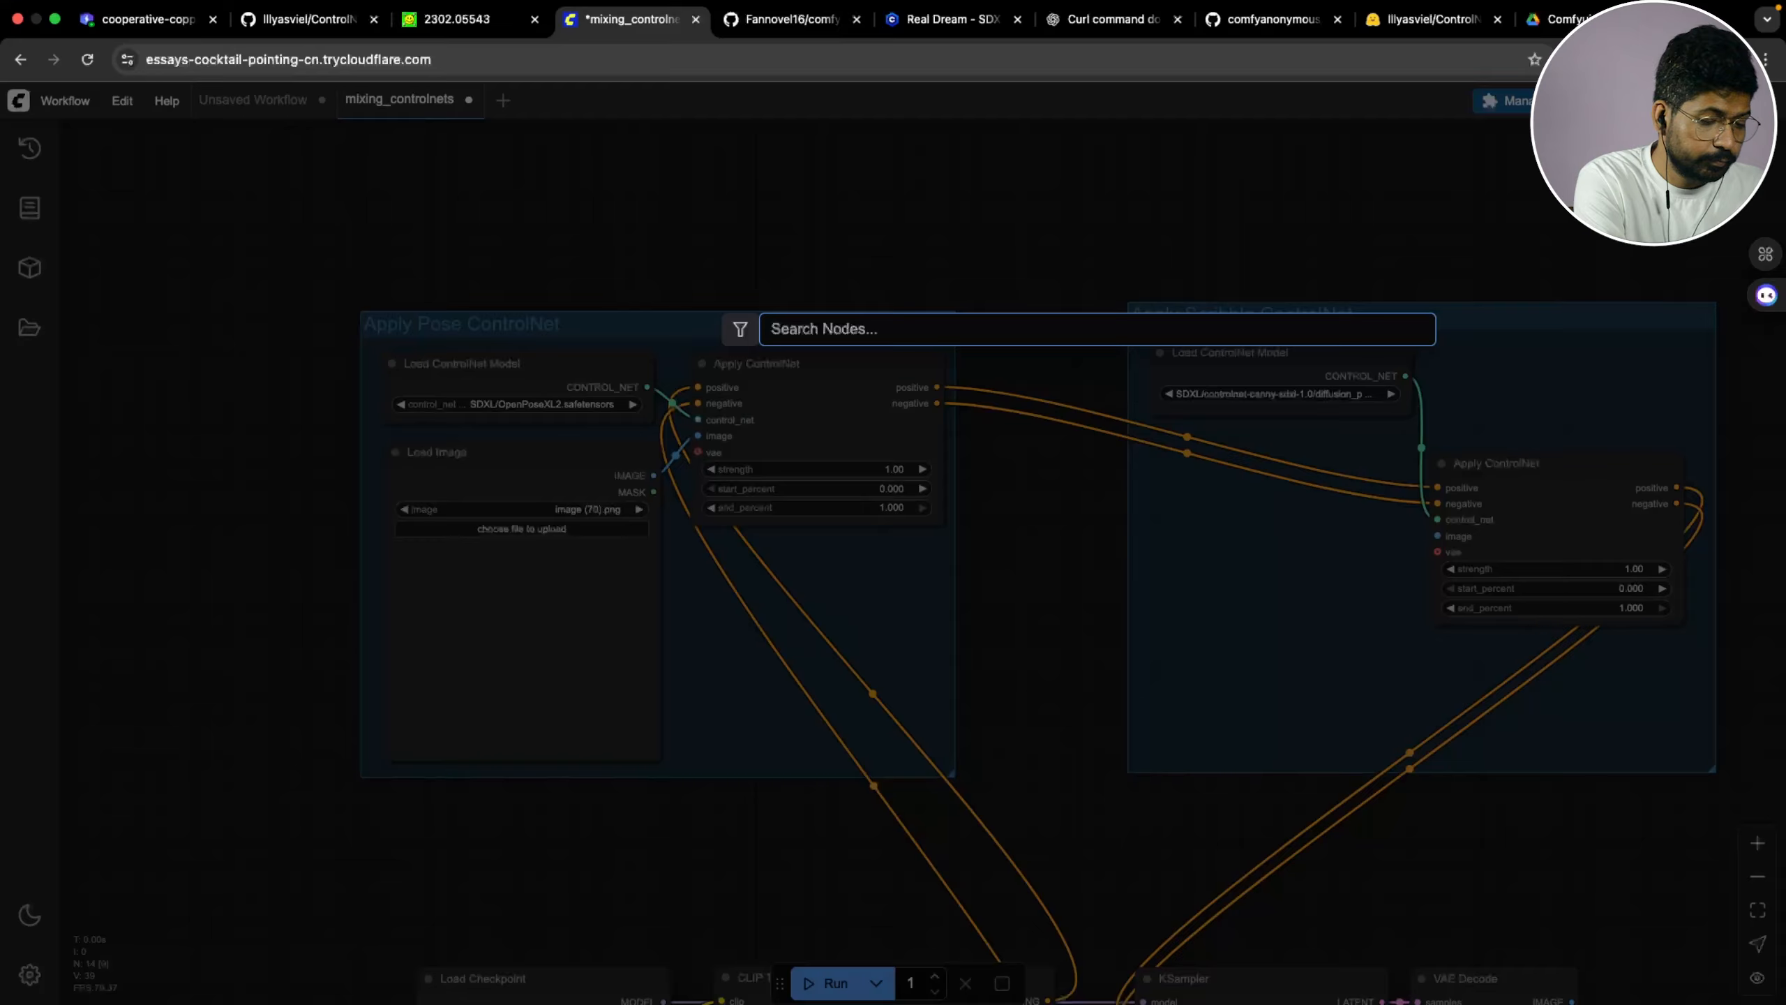
text(au)
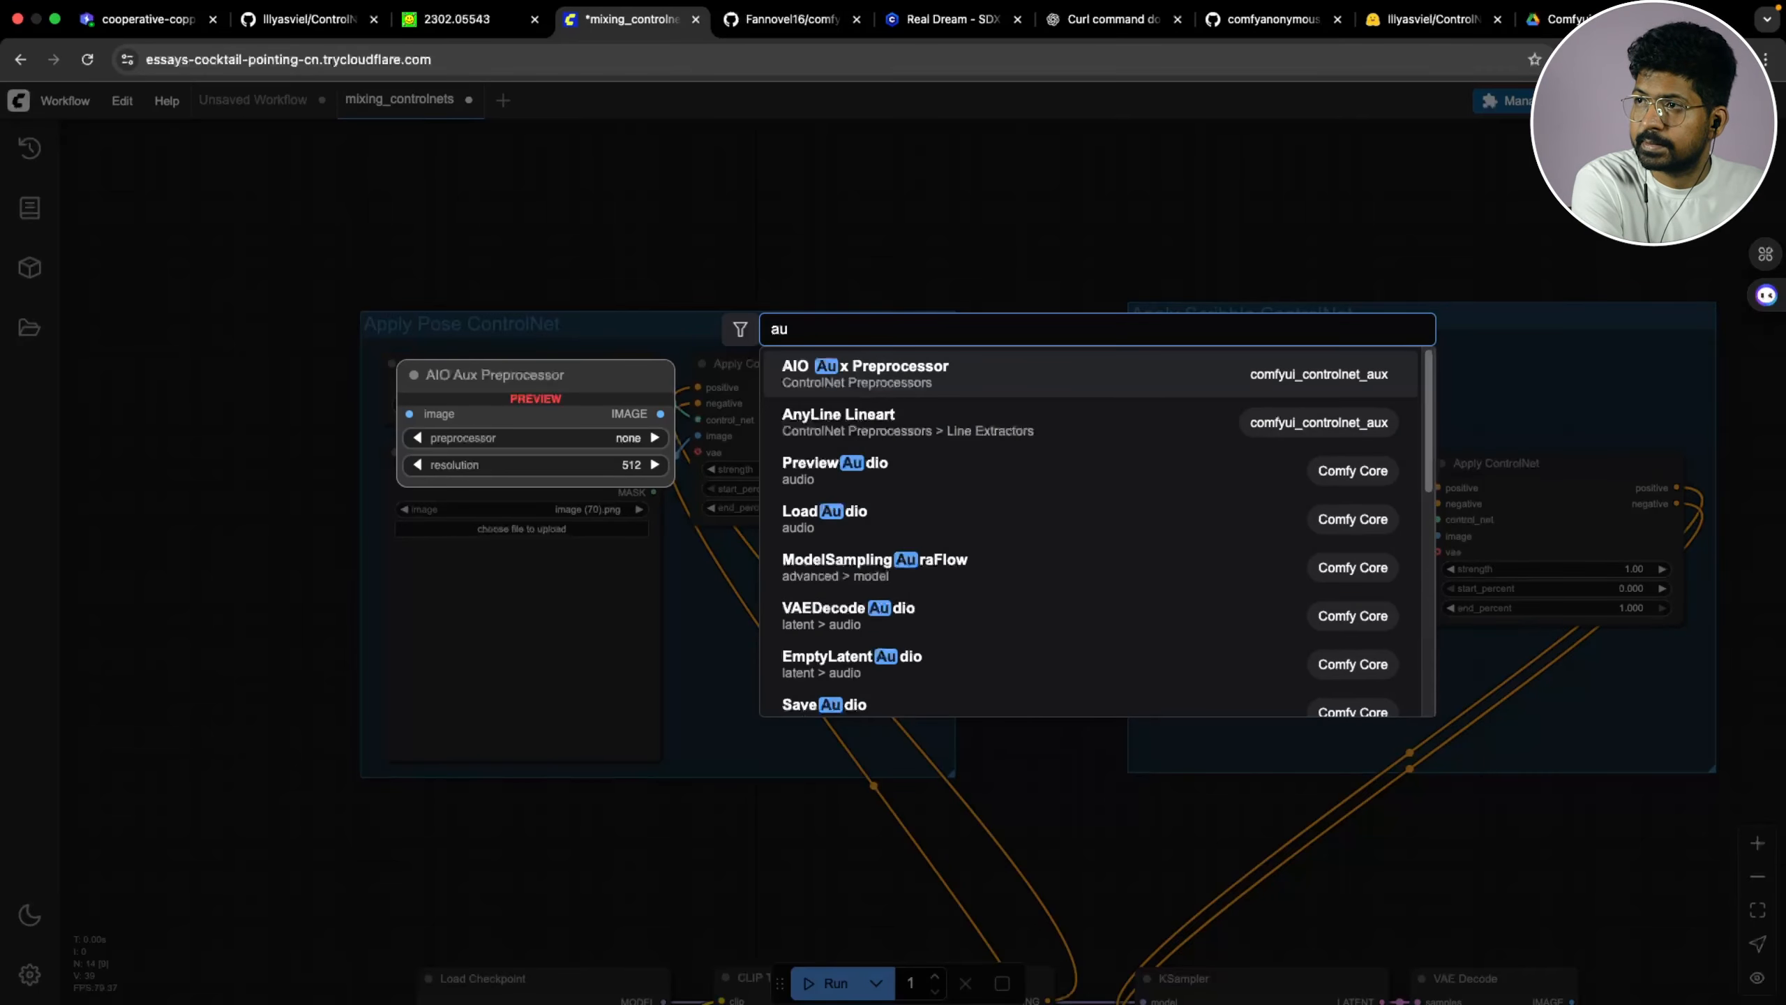
key(Return)
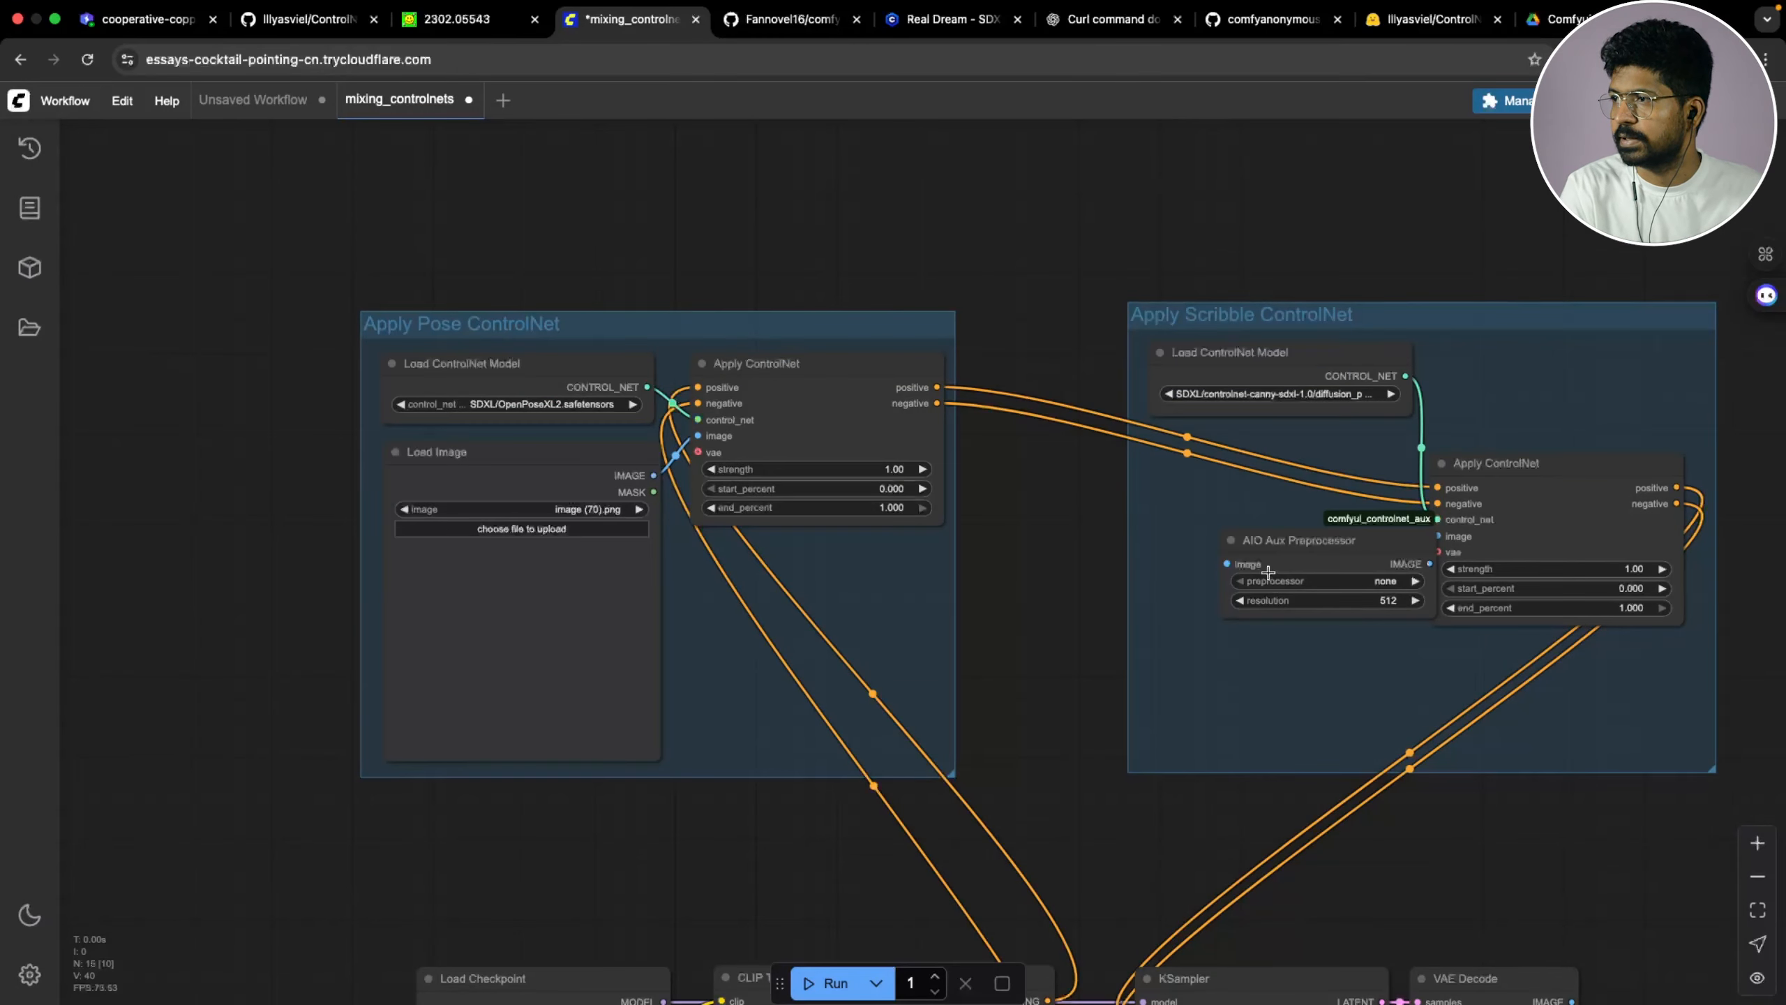
Duplicate the AIO Aux Preprocessor into the Apply Pose ControlNet group and wire it between Load Image and the Apply ControlNet image input
click(1237, 554)
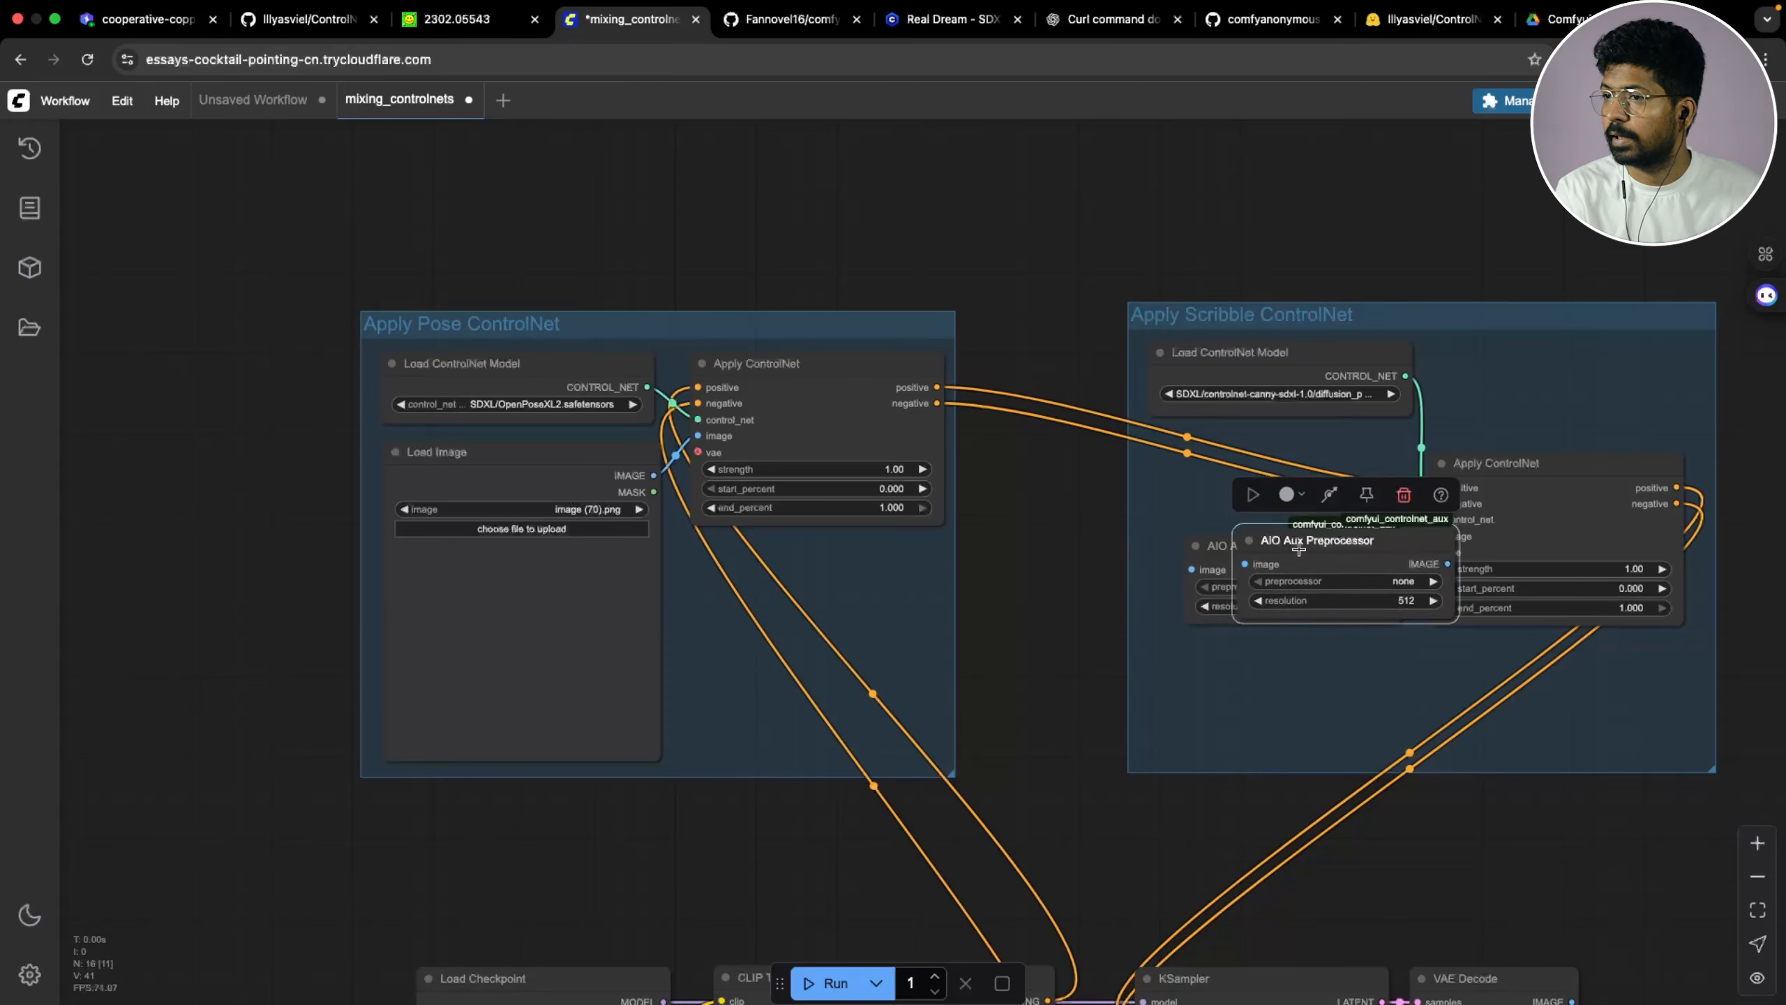
drag(1237, 554, 783, 590)
drag(642, 471, 734, 626)
drag(653, 476, 731, 623)
drag(931, 623, 698, 436)
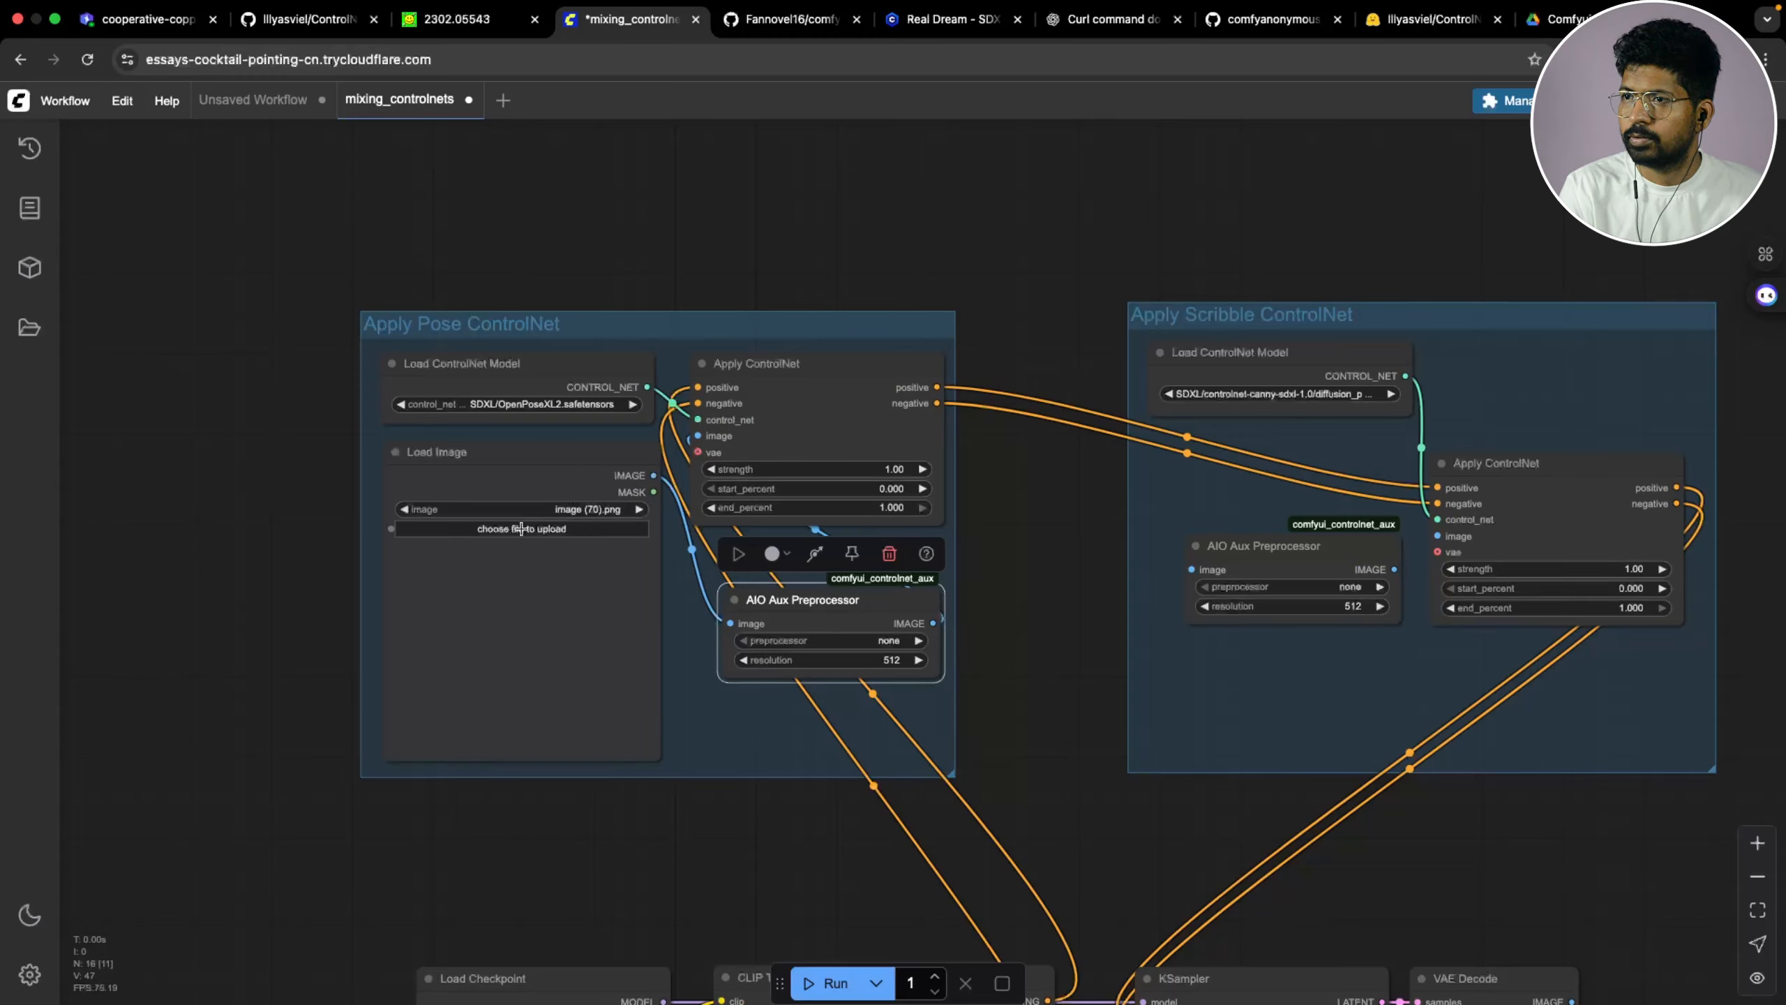
Load ChatGPT Image Aug 12, 2025, 09_02_32 PM.png from Downloads into the Load Image node
click(521, 529)
scroll(774, 541, down, 5)
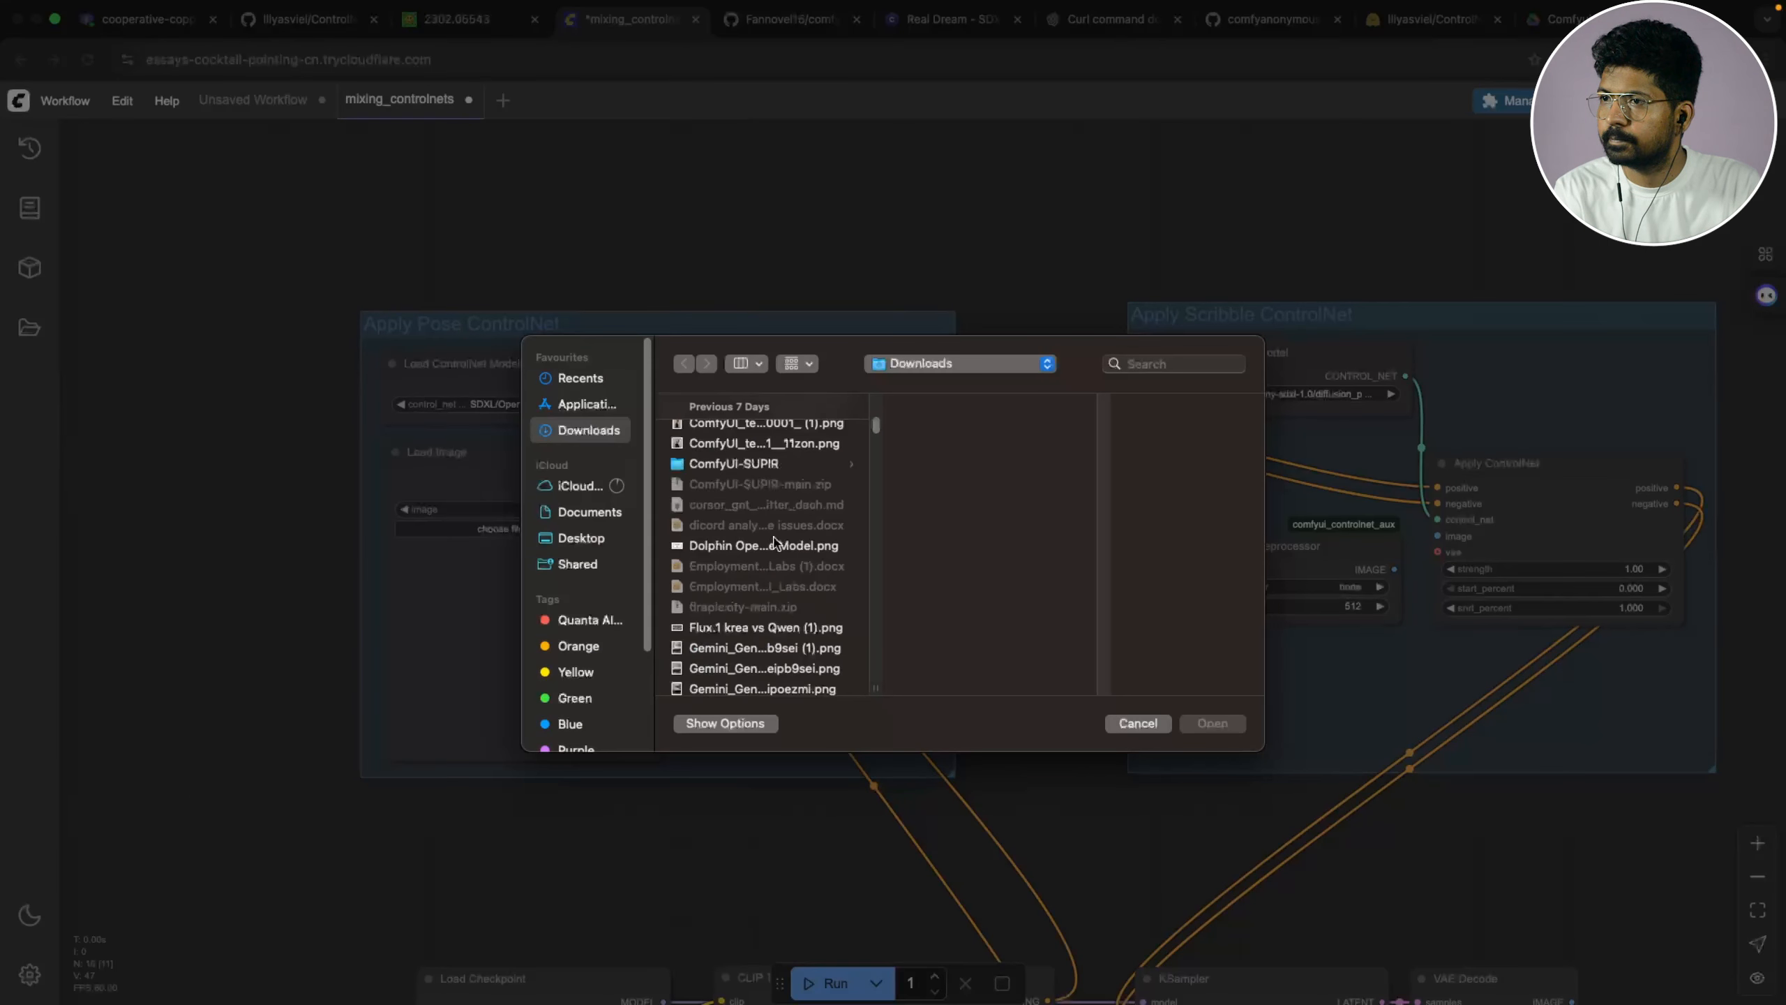
scroll(775, 541, down, 10)
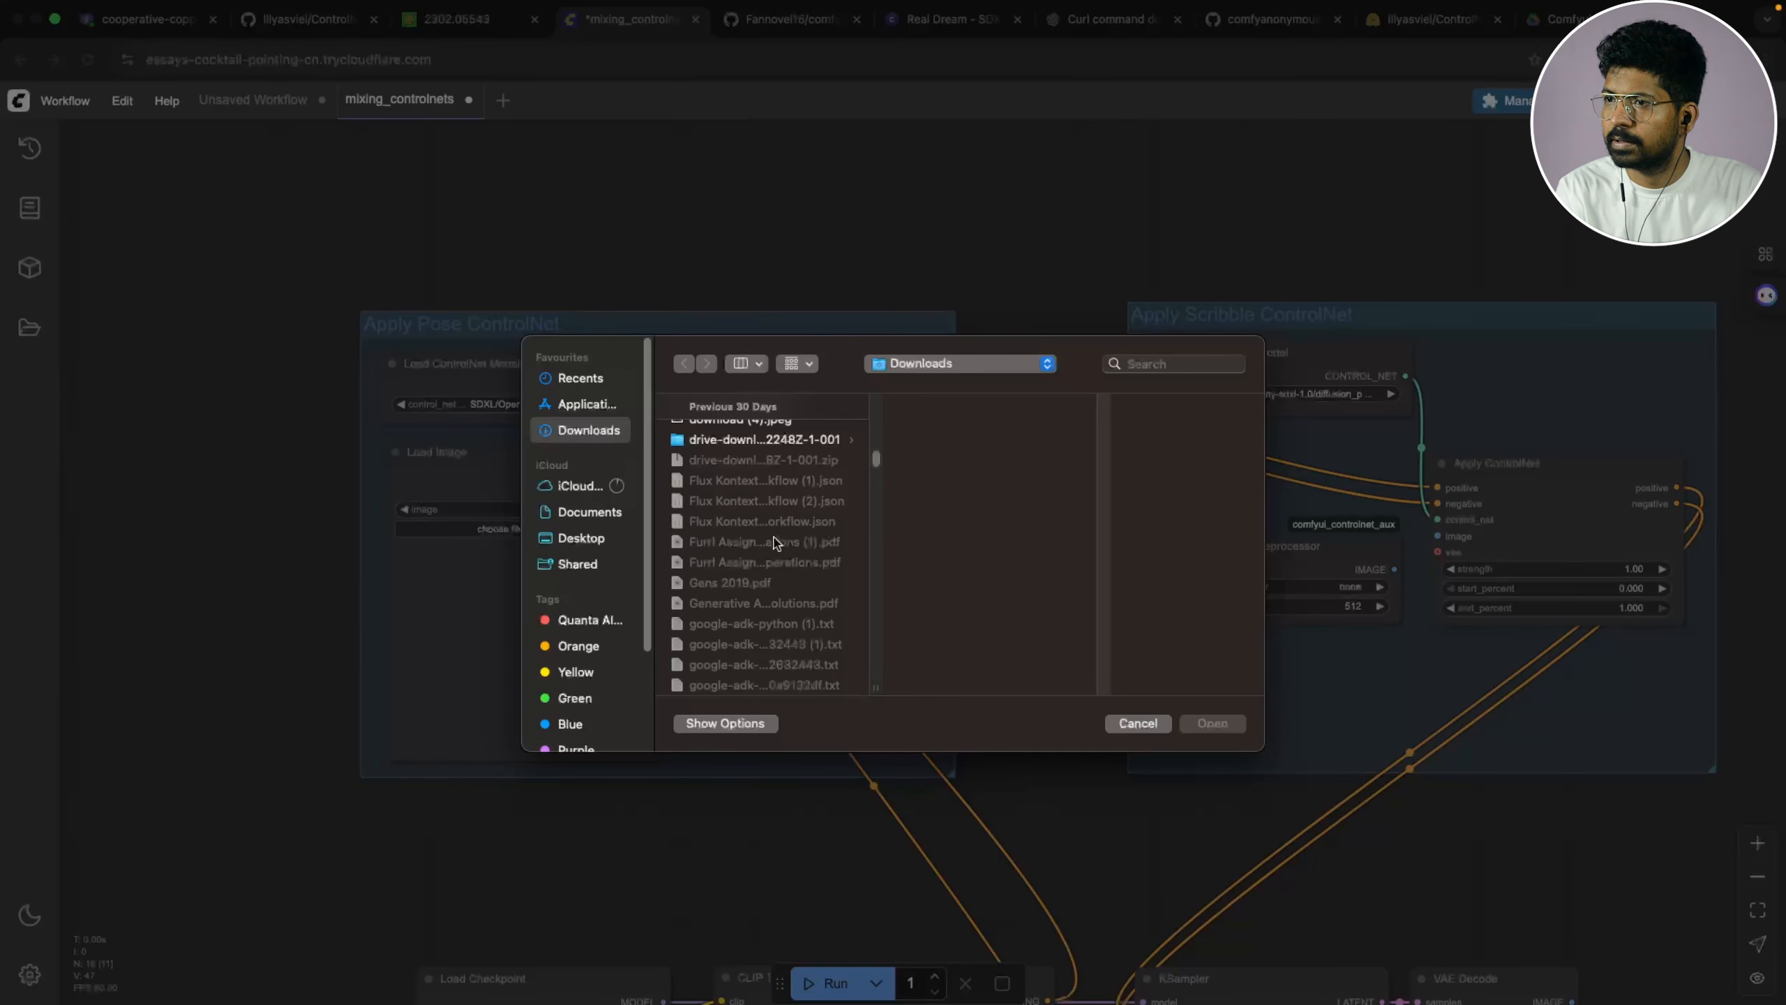
scroll(774, 541, up, 5)
scroll(727, 600, up, 5)
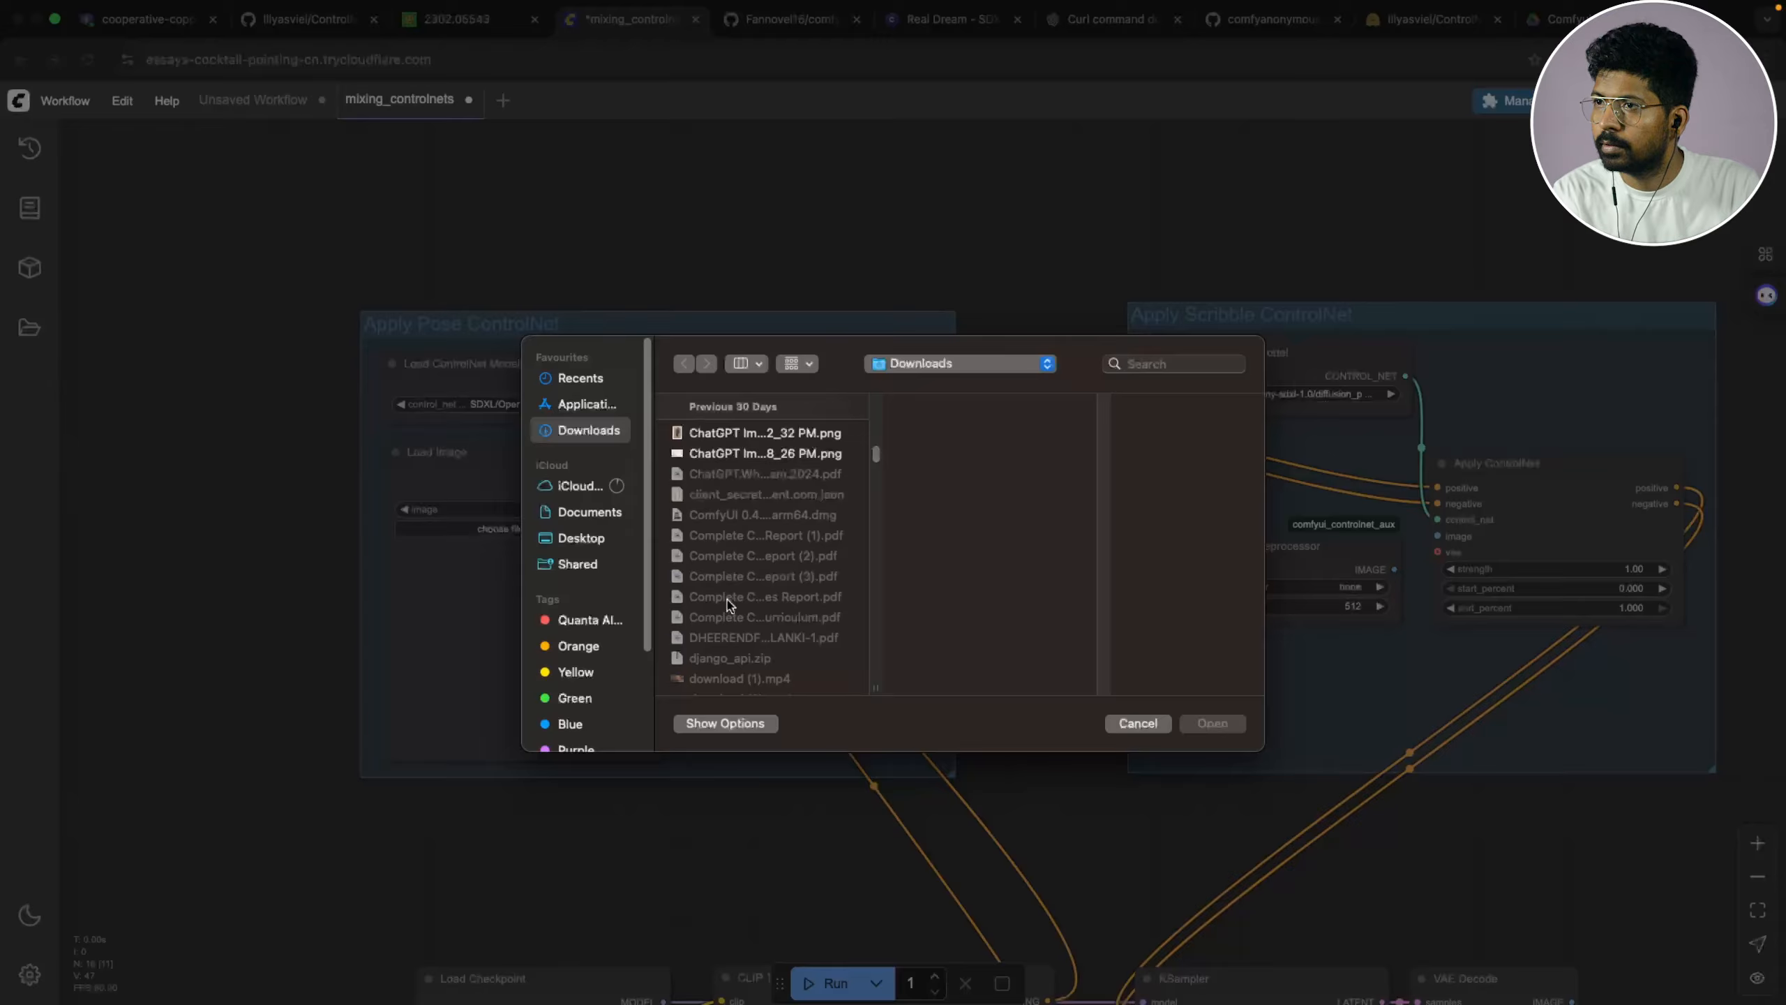
click(738, 526)
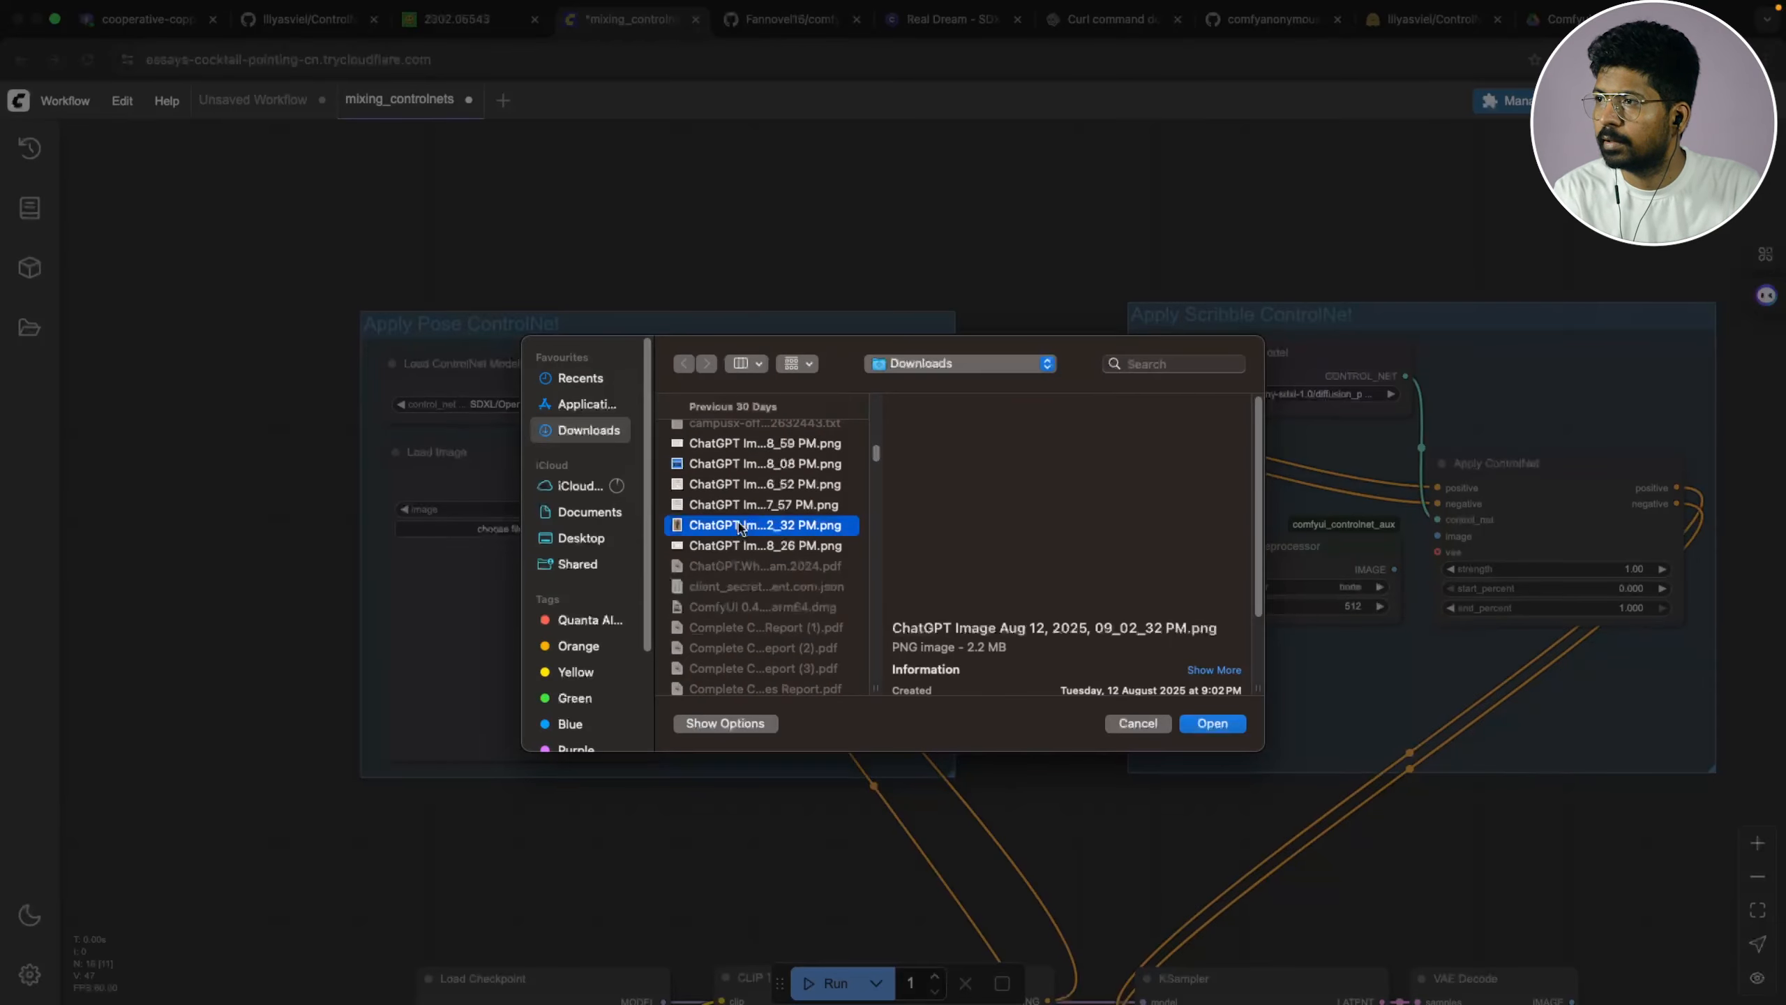
click(1235, 725)
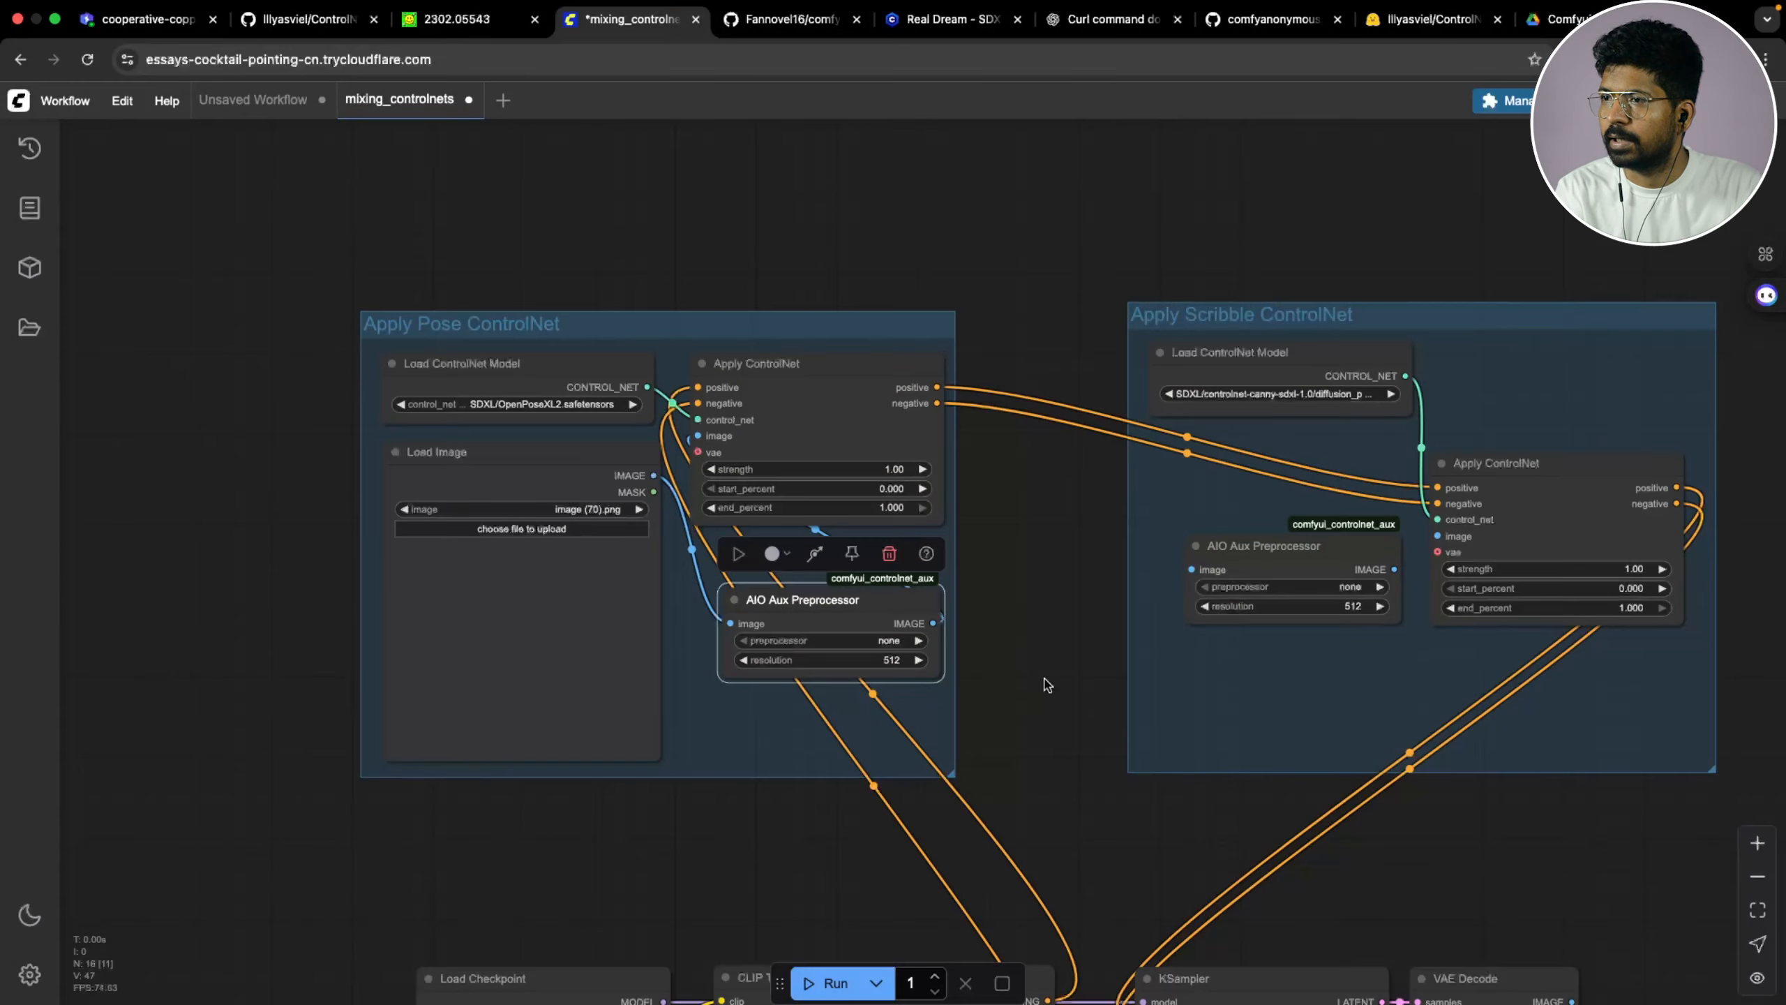
Set the preprocessor of the AIO Aux Preprocessor in the Apply Pose ControlNet group to OpenposePreprocessor
scroll(1034, 697, up, 5)
click(745, 693)
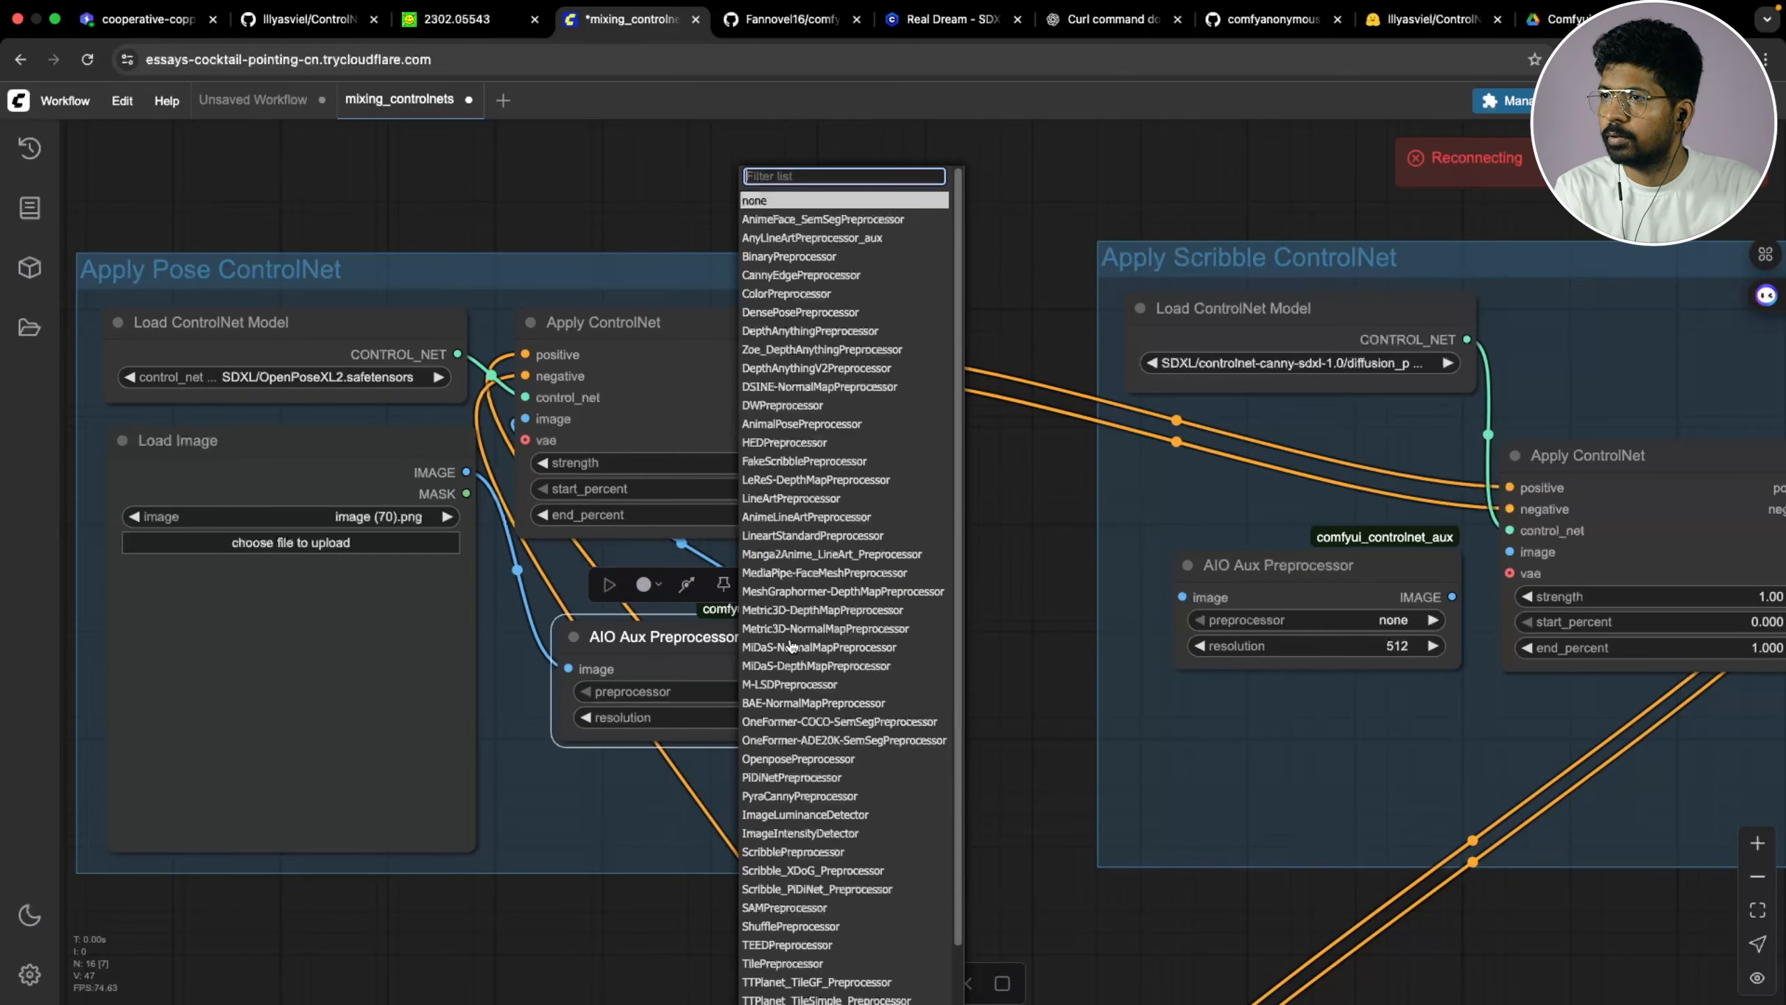
scroll(835, 316, down, 1)
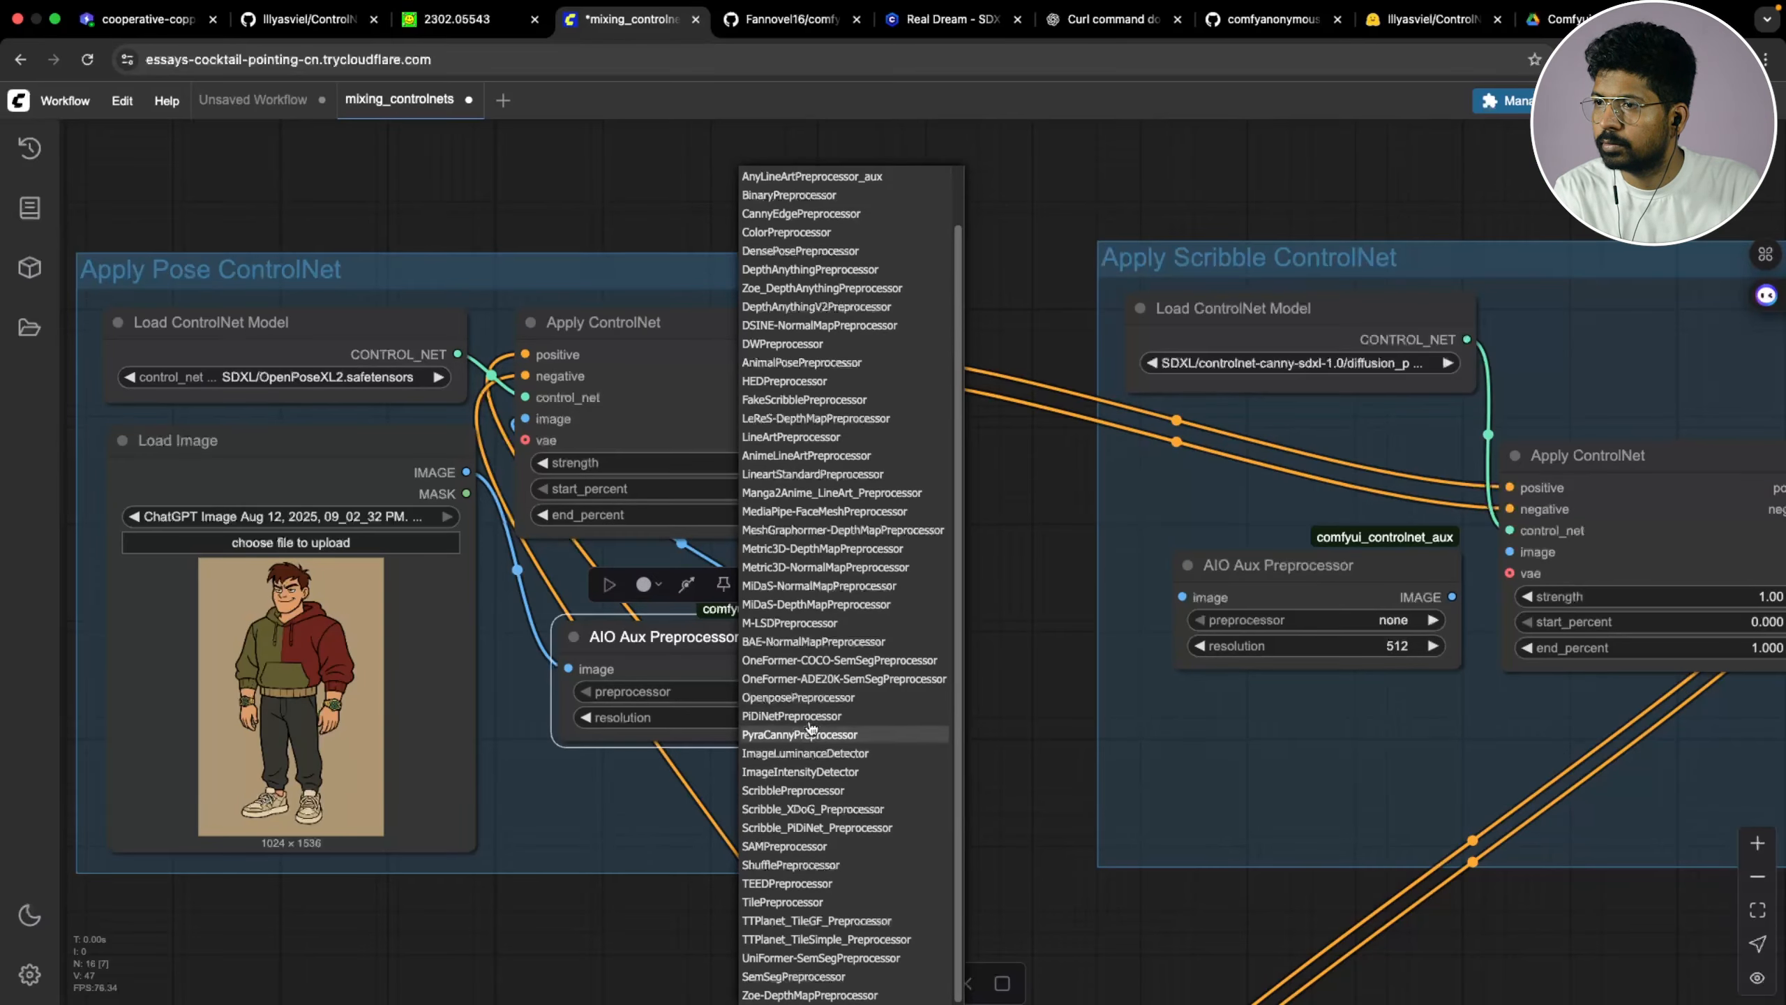
click(815, 697)
scroll(1002, 735, up, 2)
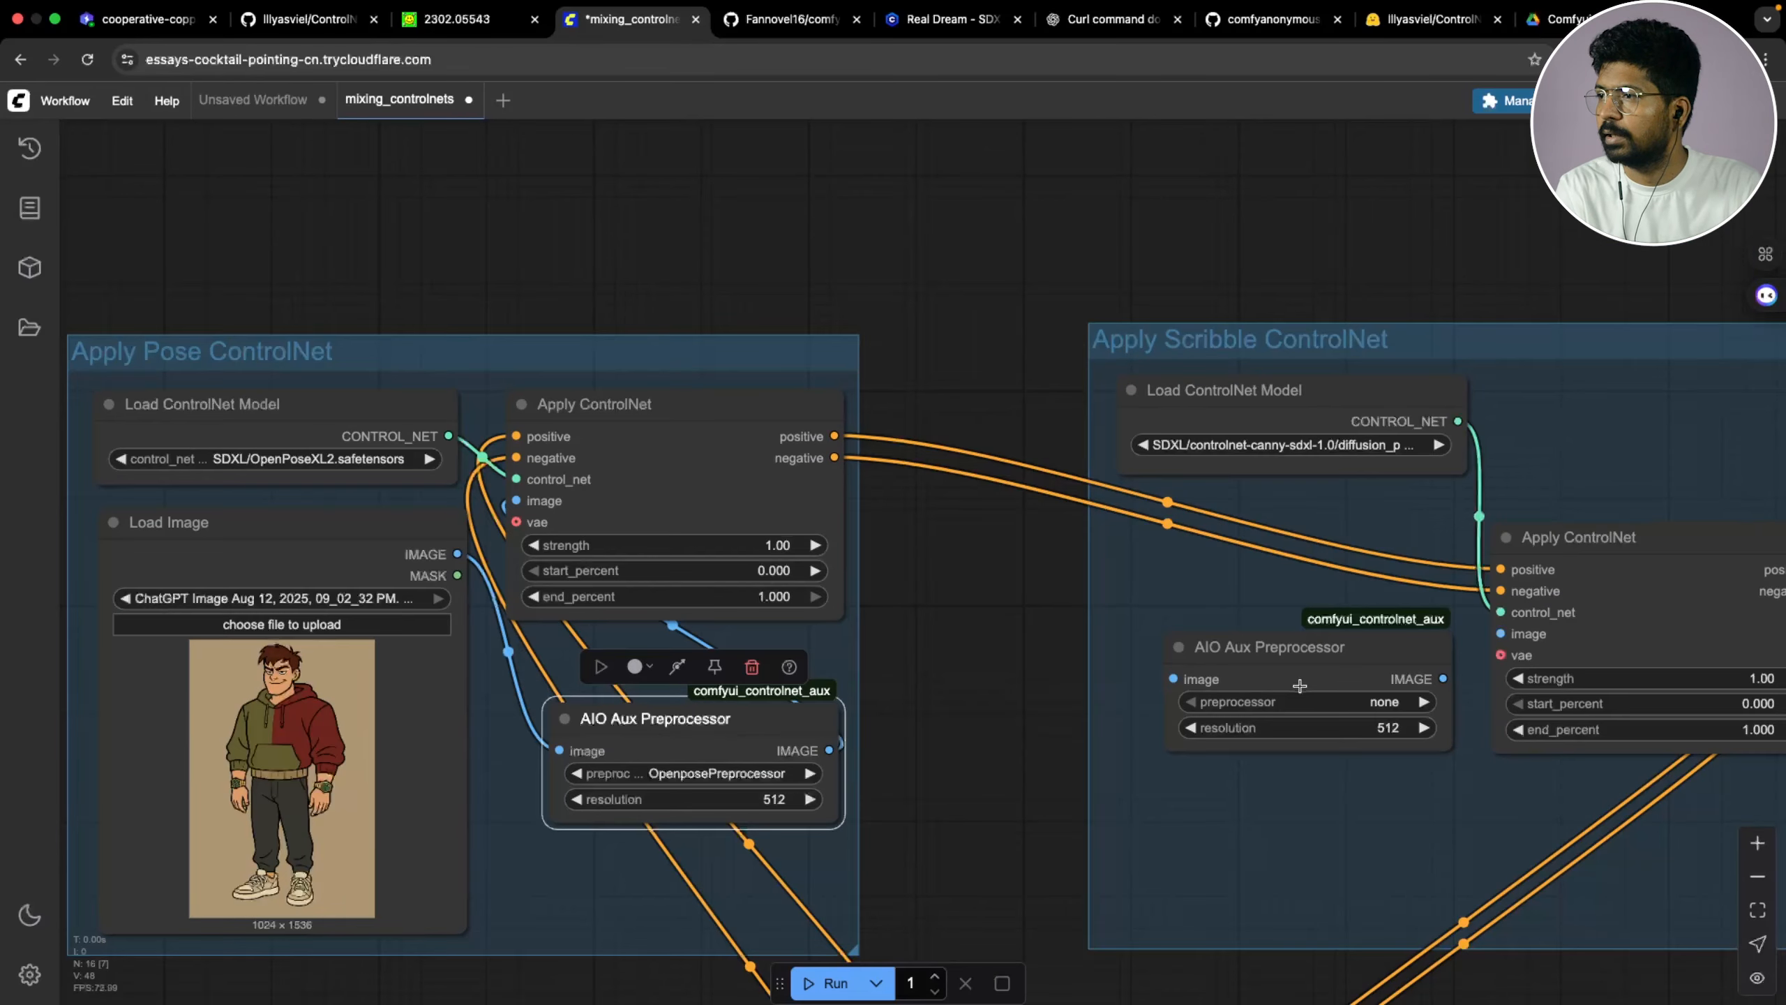
Set the scribble group's preprocessor to CannyEdgePreprocessor and wire it between Load Image and that group's Apply ControlNet image input
click(1383, 703)
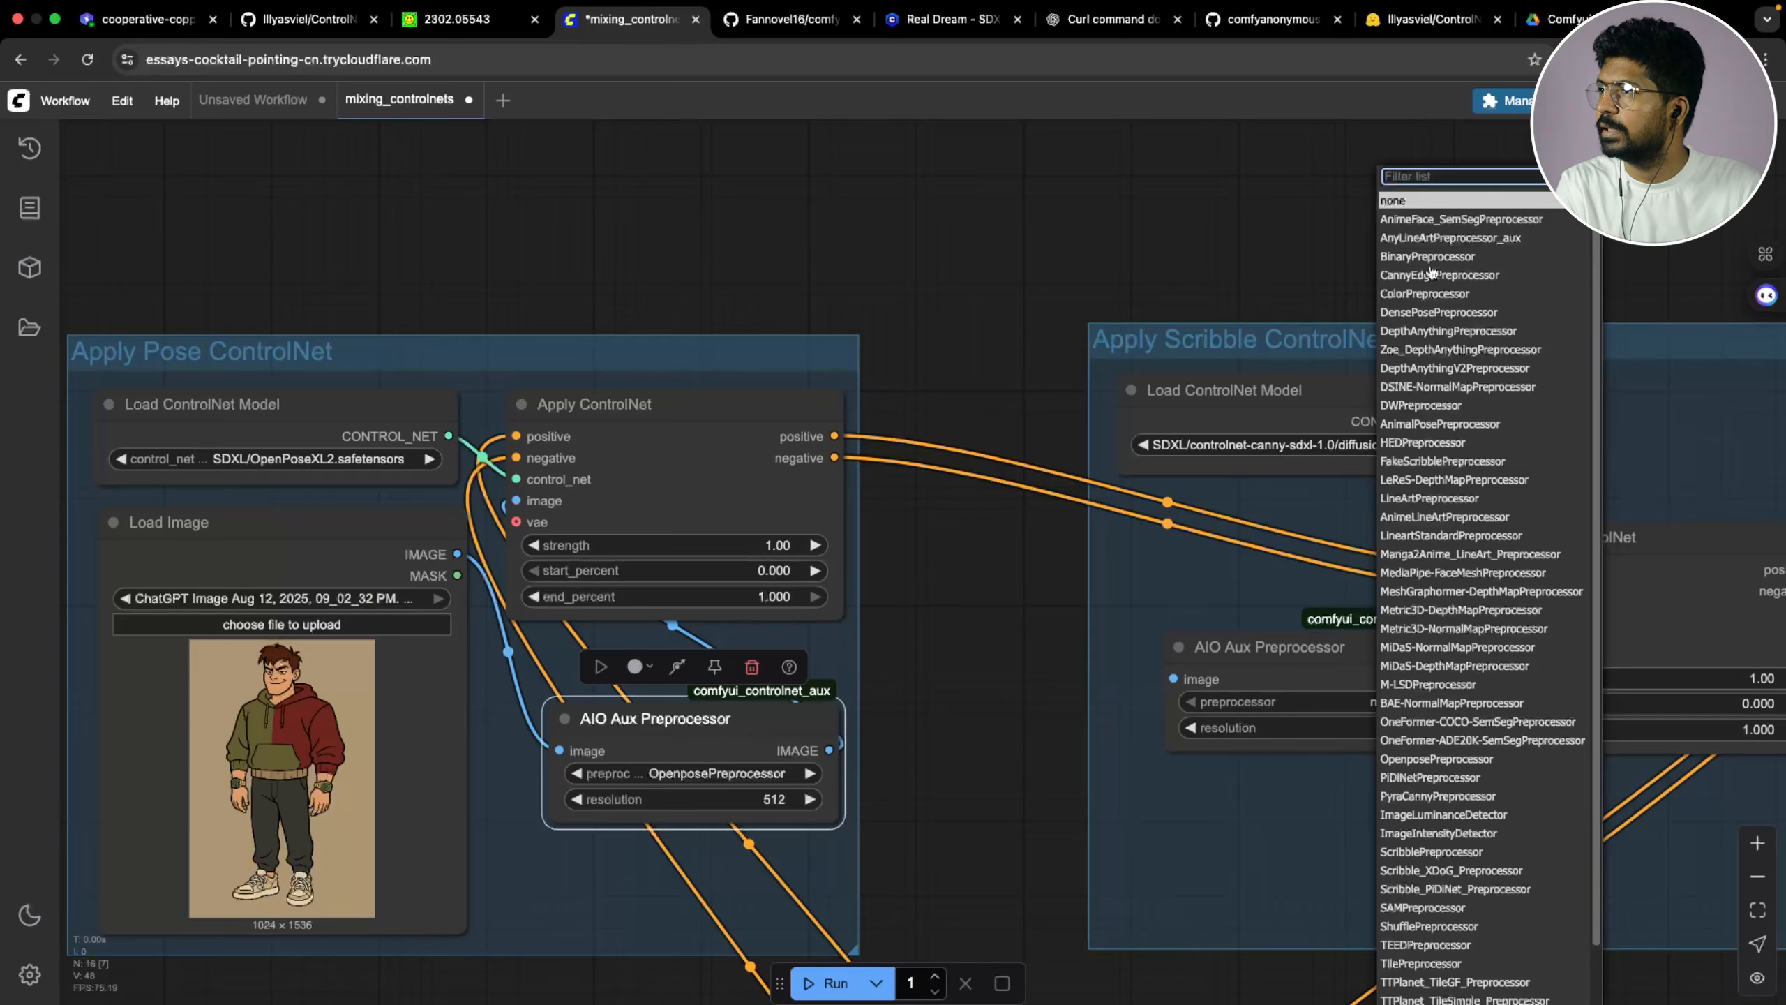
click(1410, 278)
mouse_move(457, 554)
mouse_down()
mouse_move(724, 647)
mouse_move(1189, 679)
mouse_move(1173, 679)
mouse_move(1323, 639)
mouse_up()
scroll(963, 777, right, 3)
scroll(944, 847, down, 3)
scroll(945, 847, left, 3)
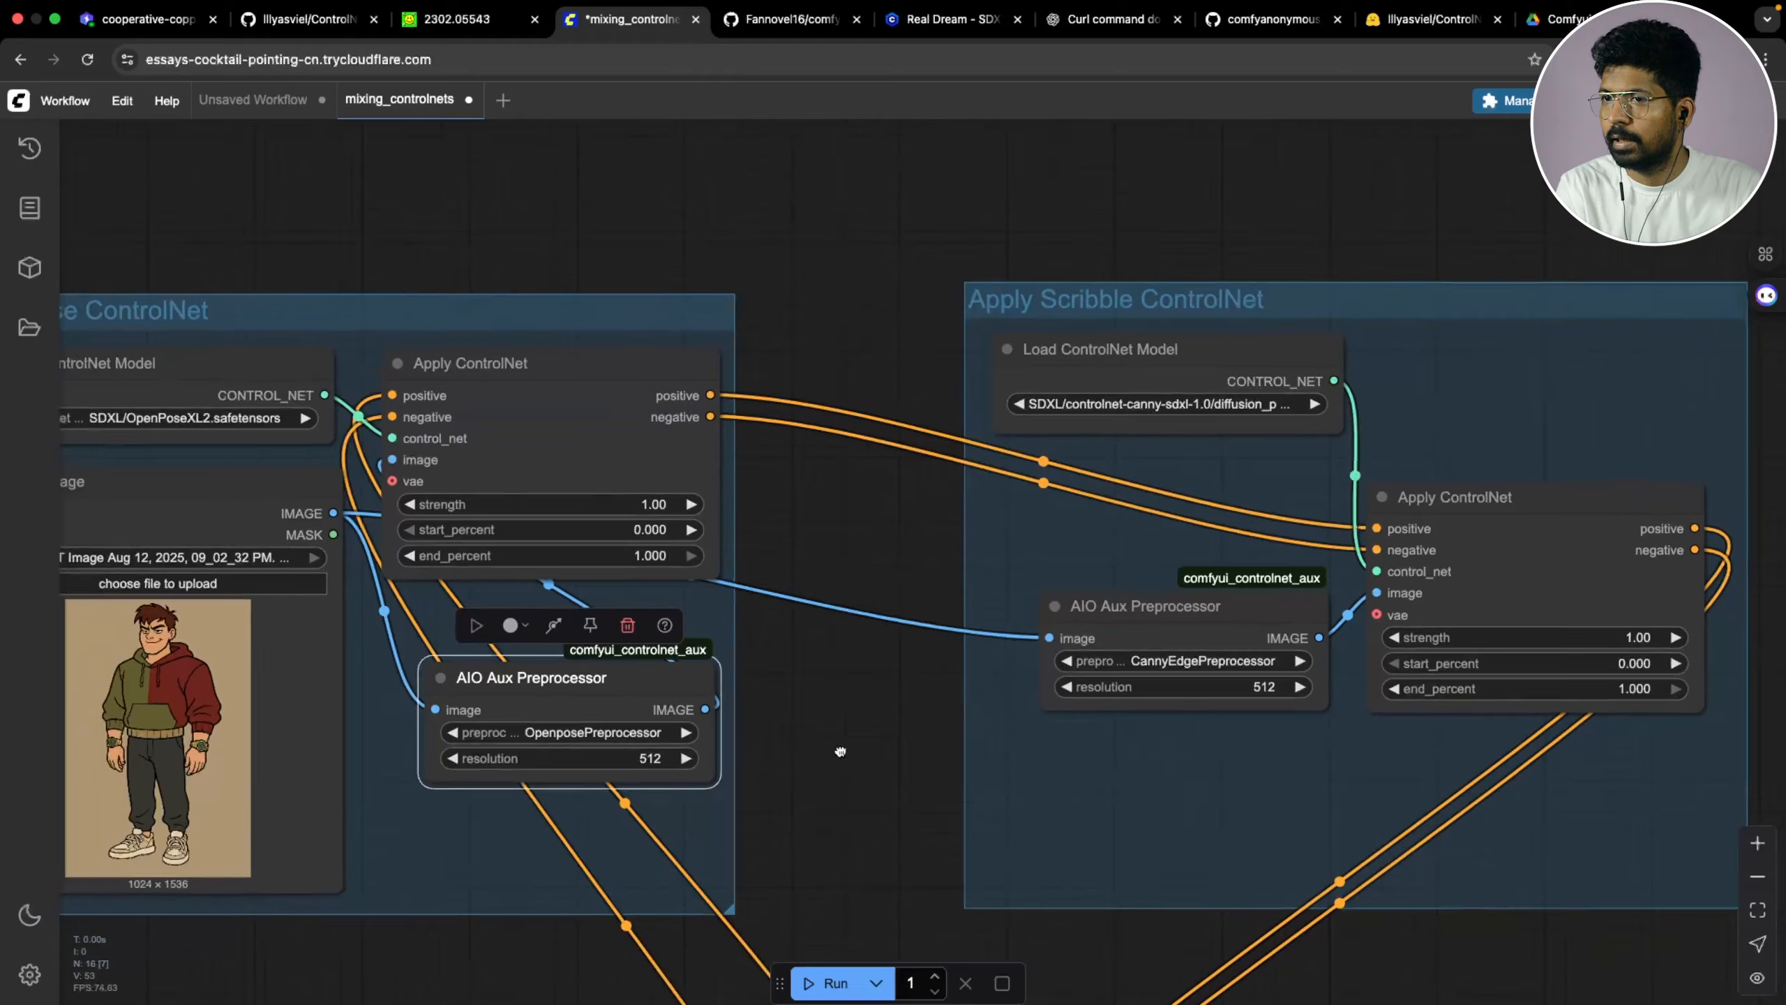
scroll(899, 697, down, 2)
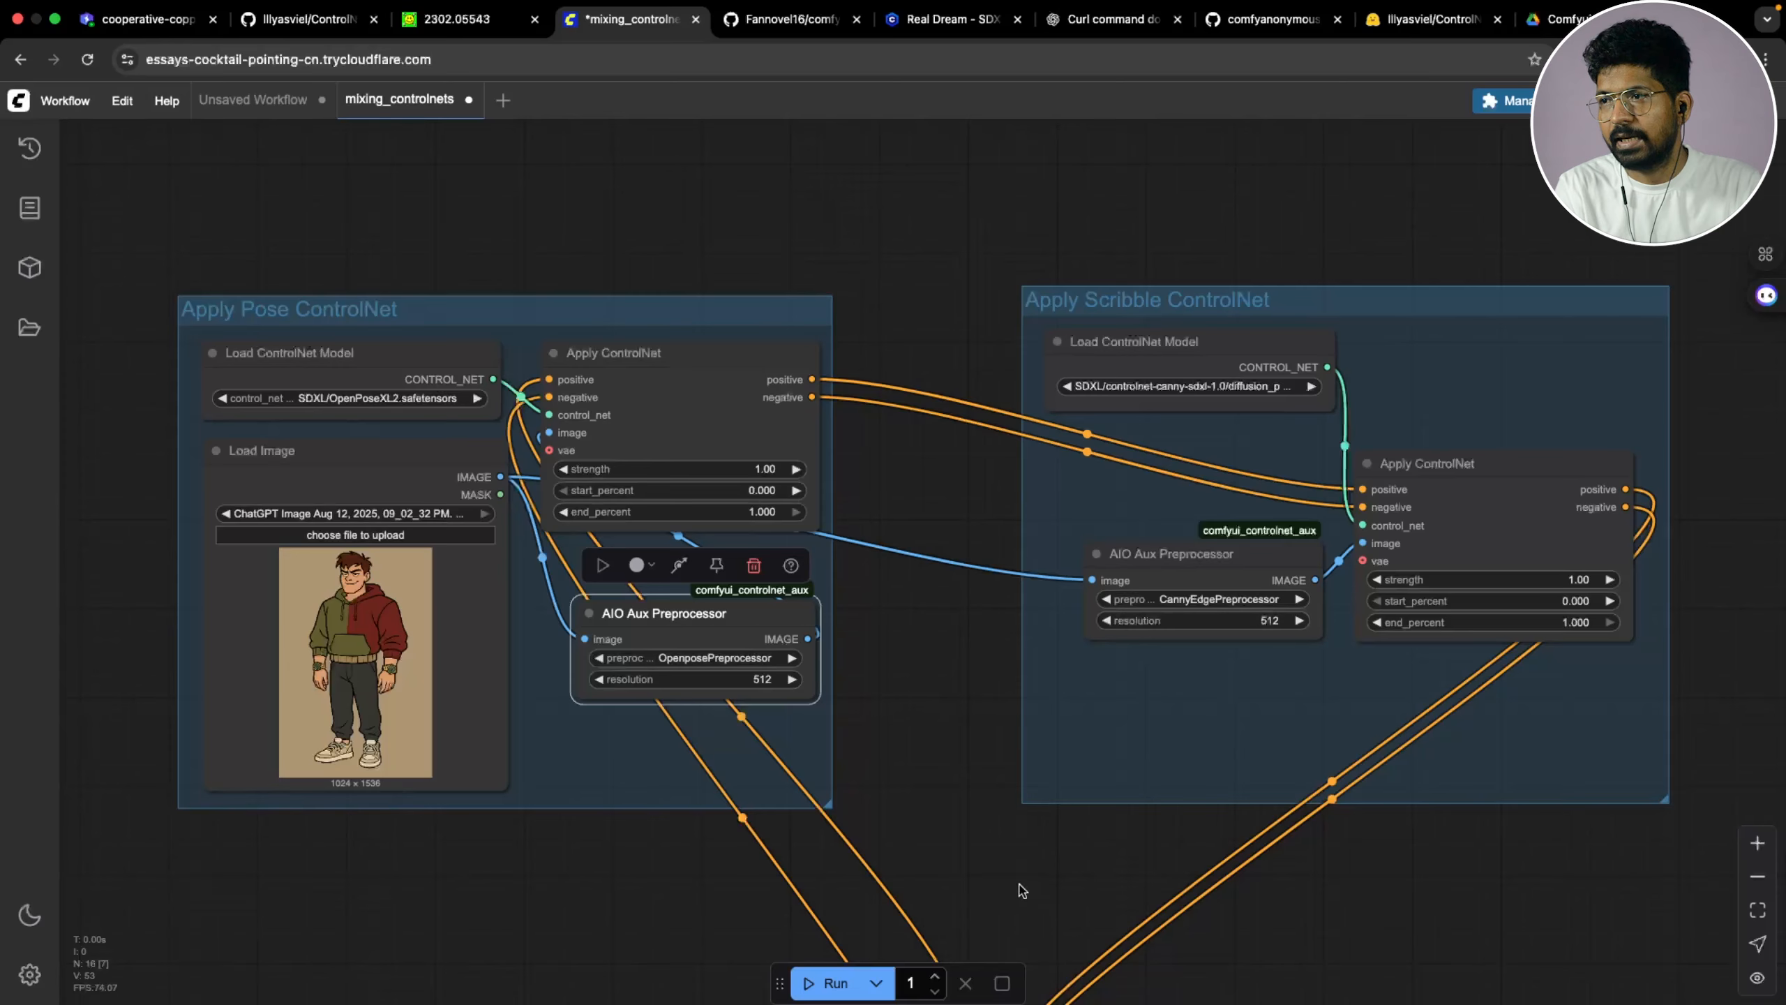
Connect the Load VAE output to the vae inputs of both Apply ControlNet nodes
drag(1029, 833, 971, 633)
scroll(1277, 518, down, 1)
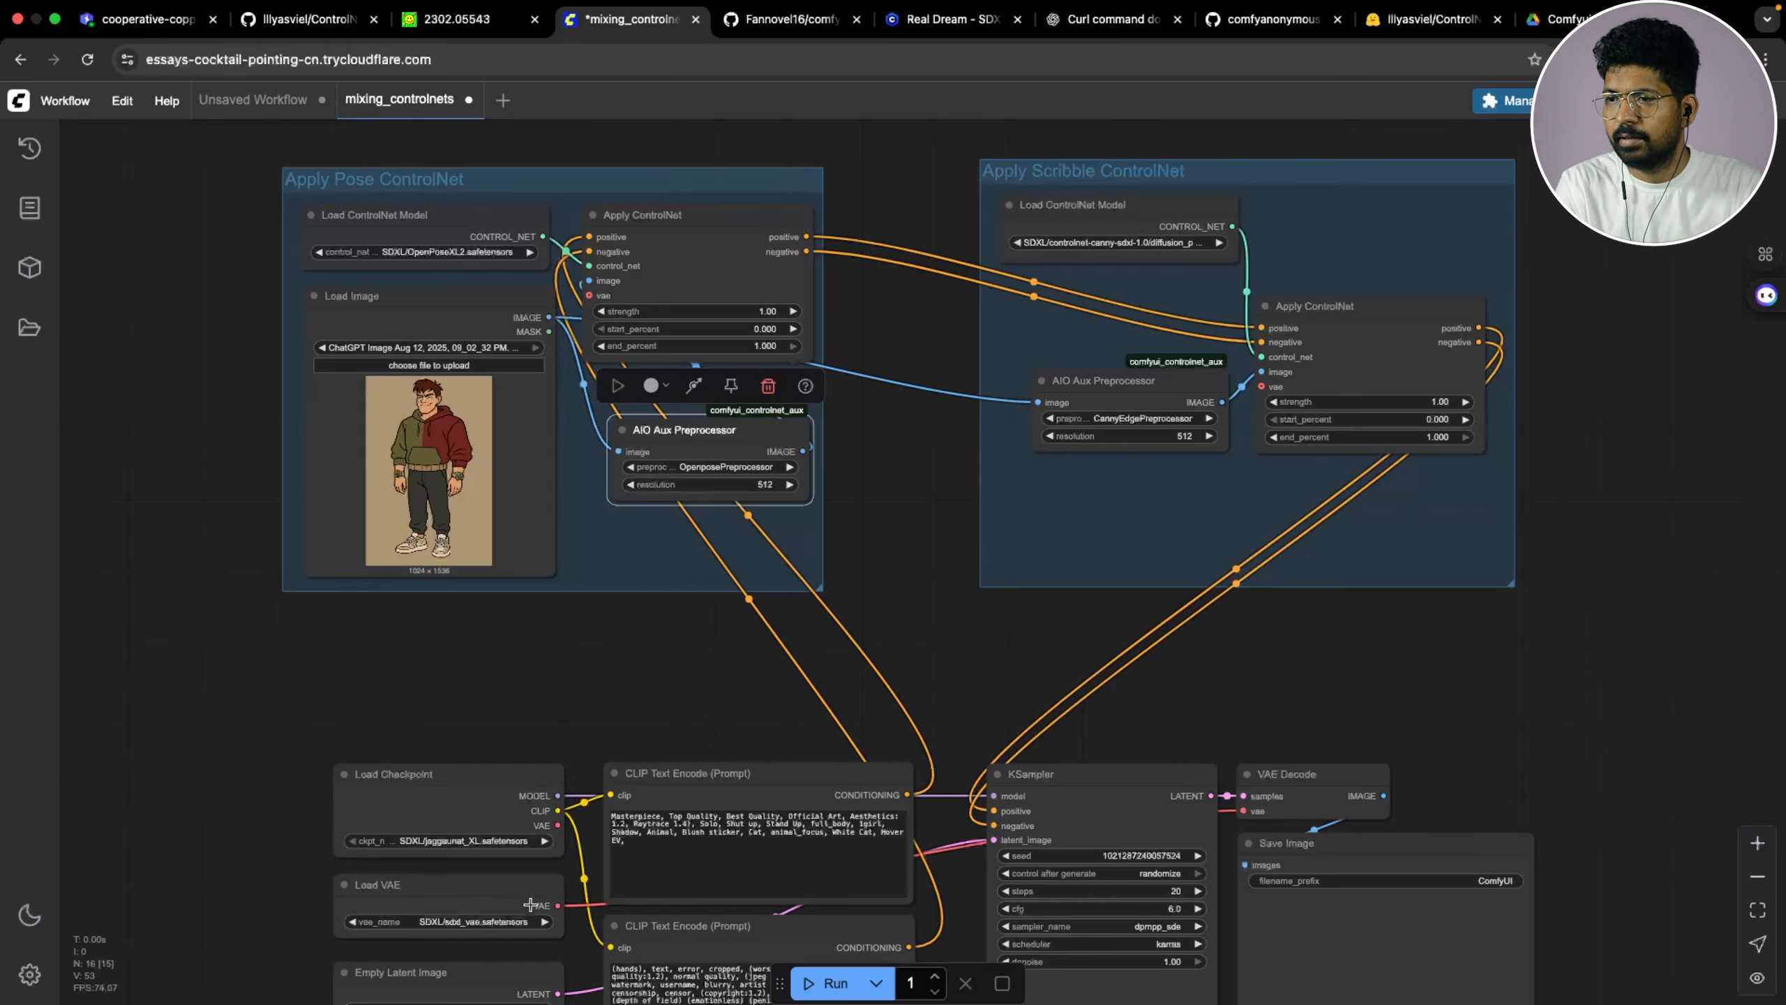
drag(558, 905, 588, 329)
mouse_move(557, 906)
mouse_down()
mouse_move(968, 551)
mouse_move(1259, 388)
mouse_up()
Change the subject tag in the positive prompt, after full_body, to 1boy
mouse_move(1035, 677)
mouse_down()
mouse_move(1064, 585)
mouse_move(1250, 537)
mouse_up()
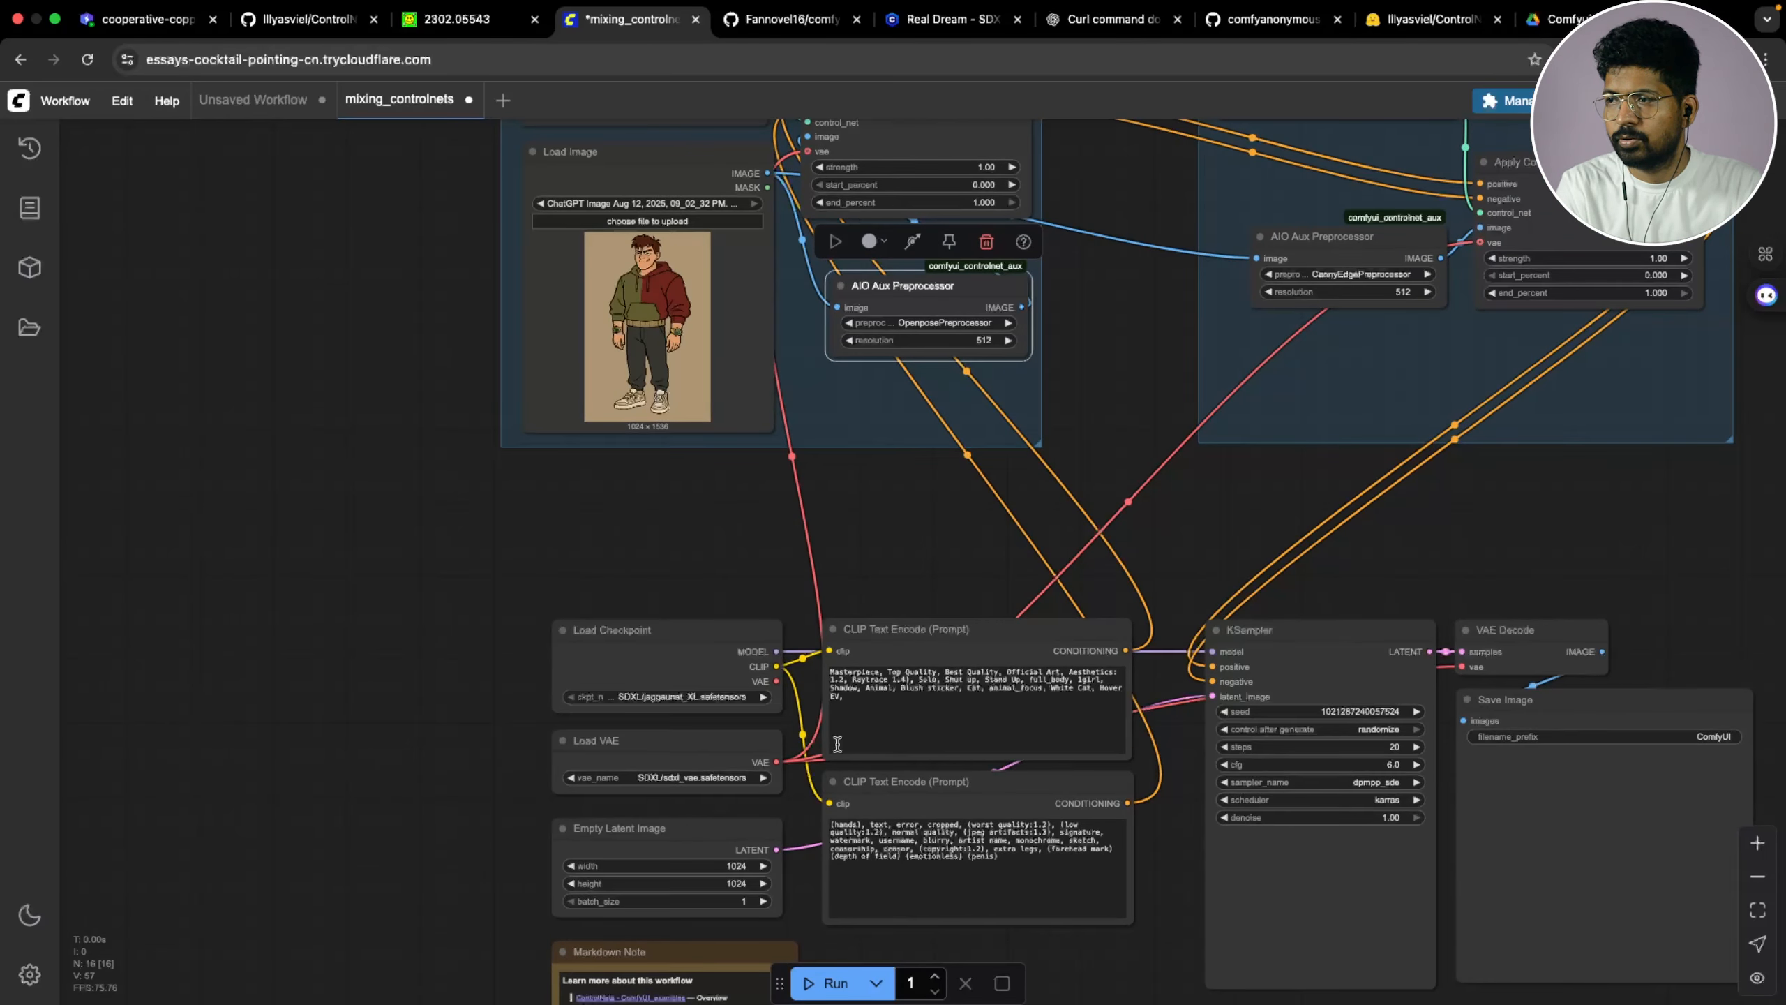
scroll(1171, 853, up, 5)
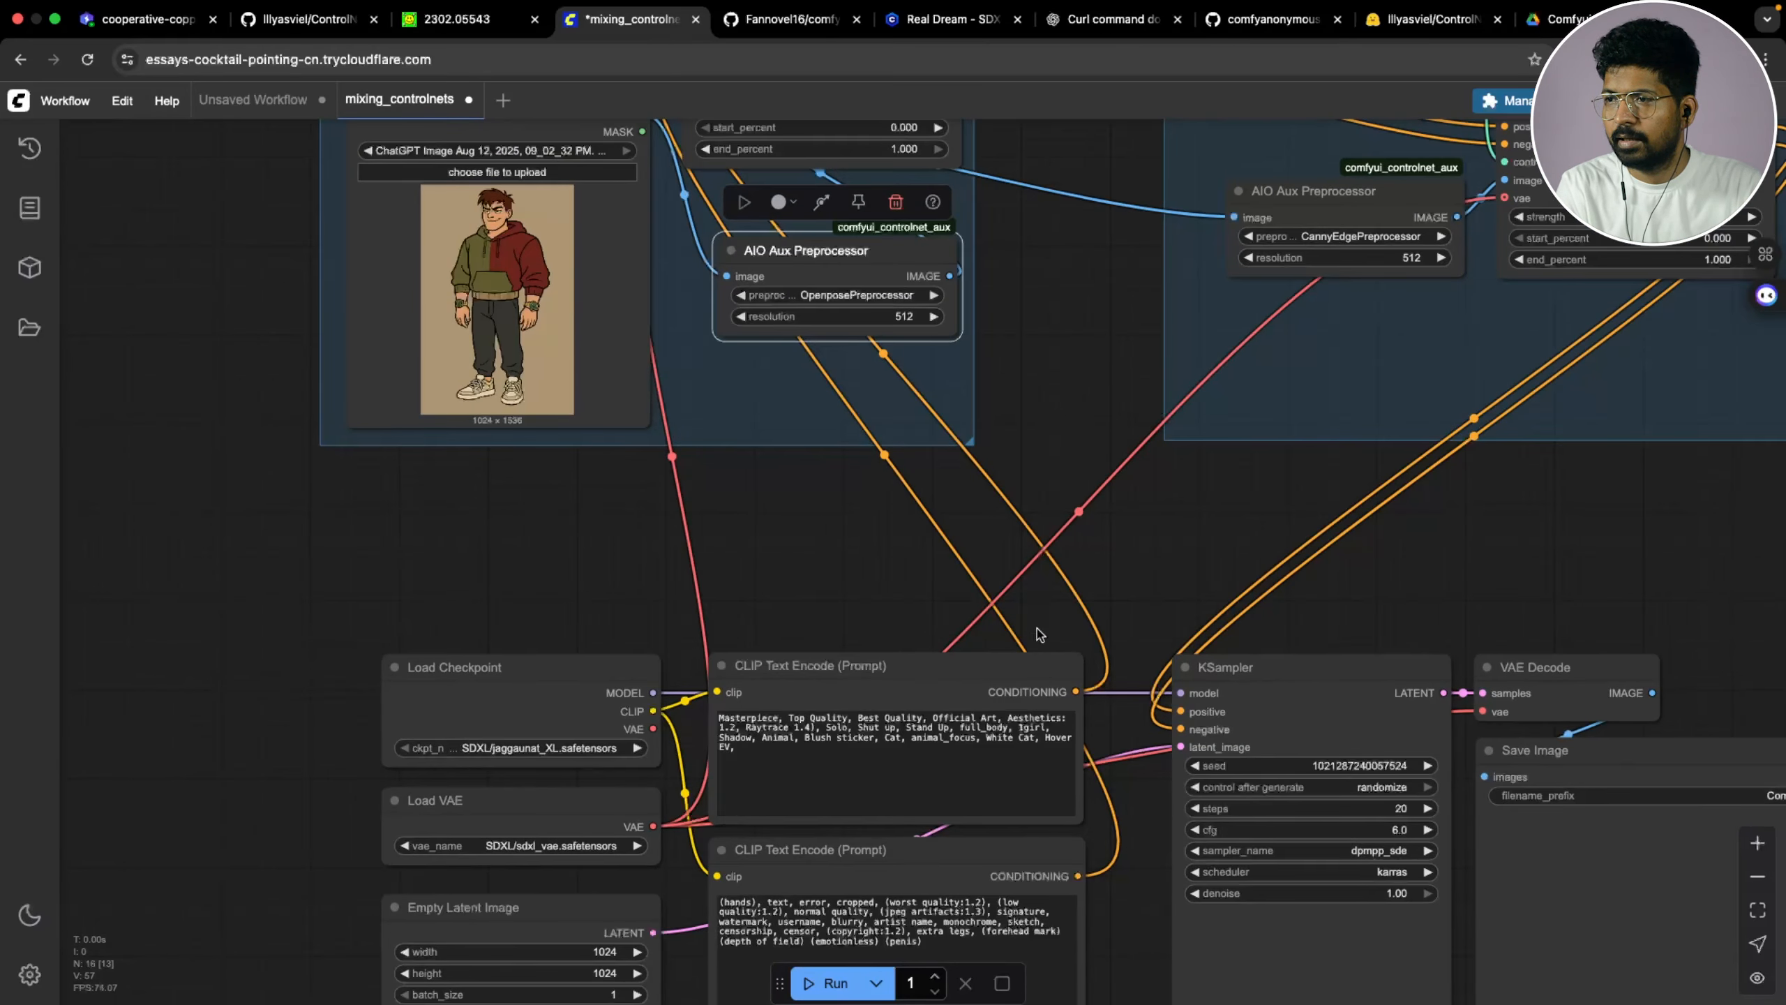
scroll(1200, 591, up, 3)
scroll(1188, 782, up, 2)
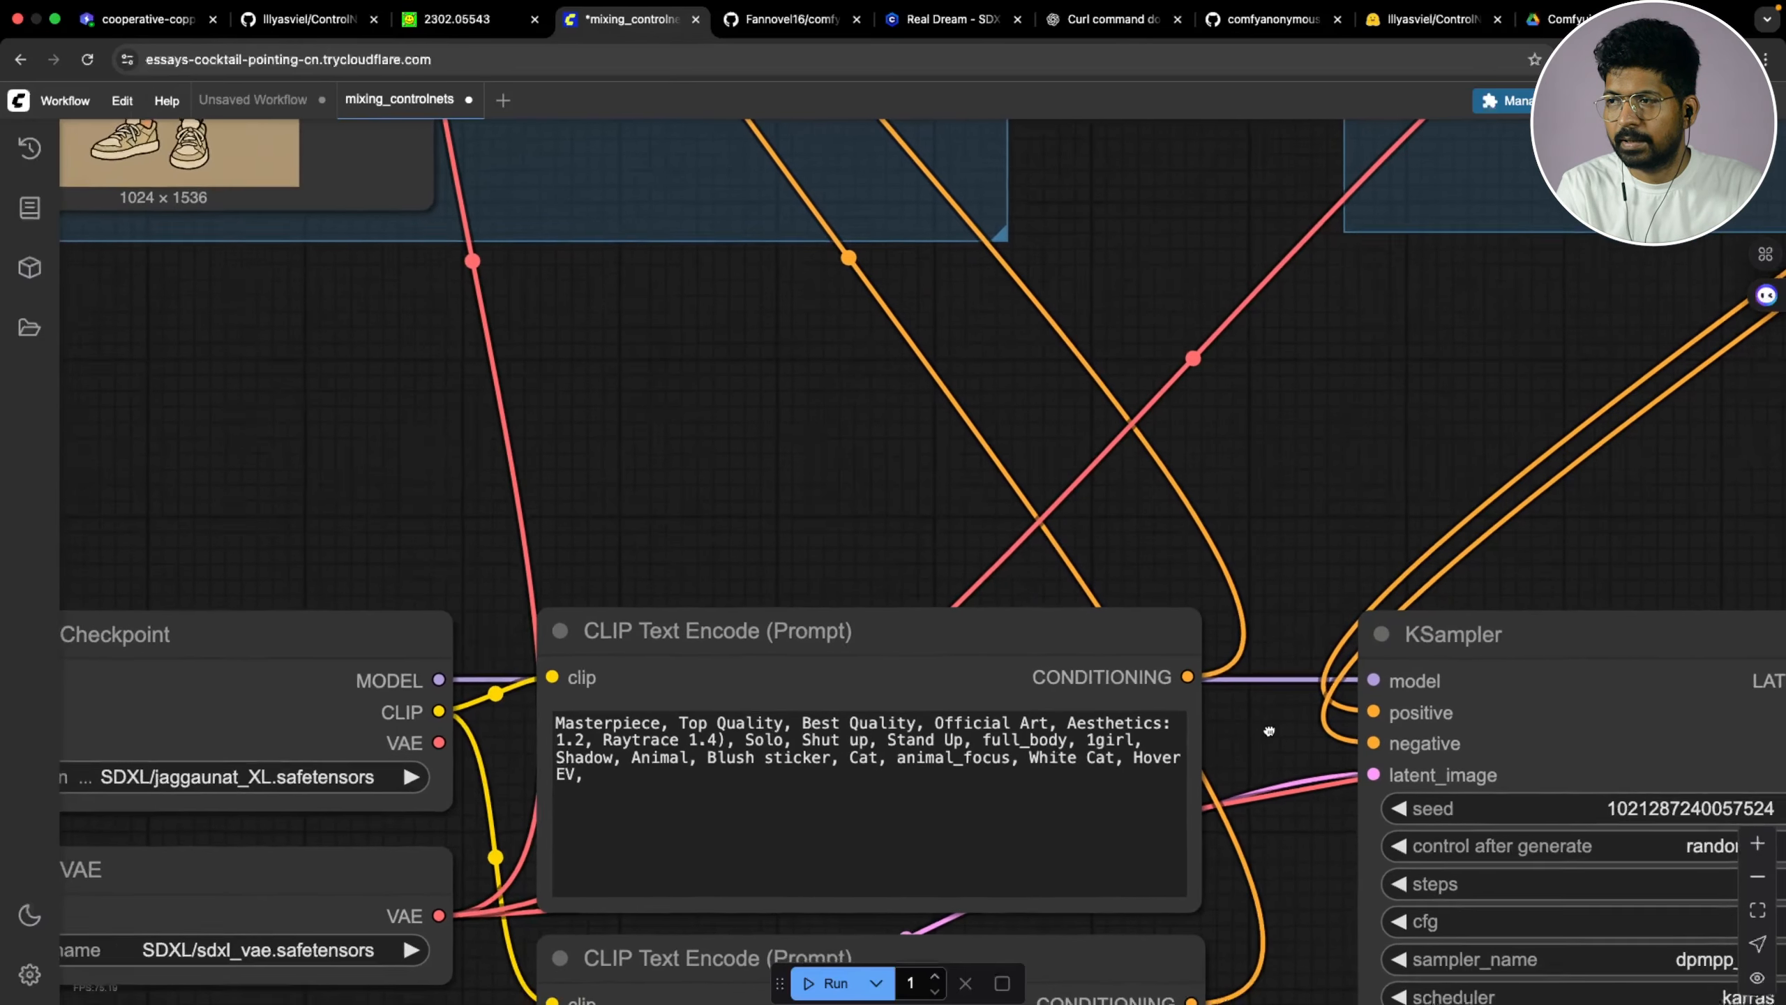
click(1138, 739)
key(BackSpace)
key(BackSpace)
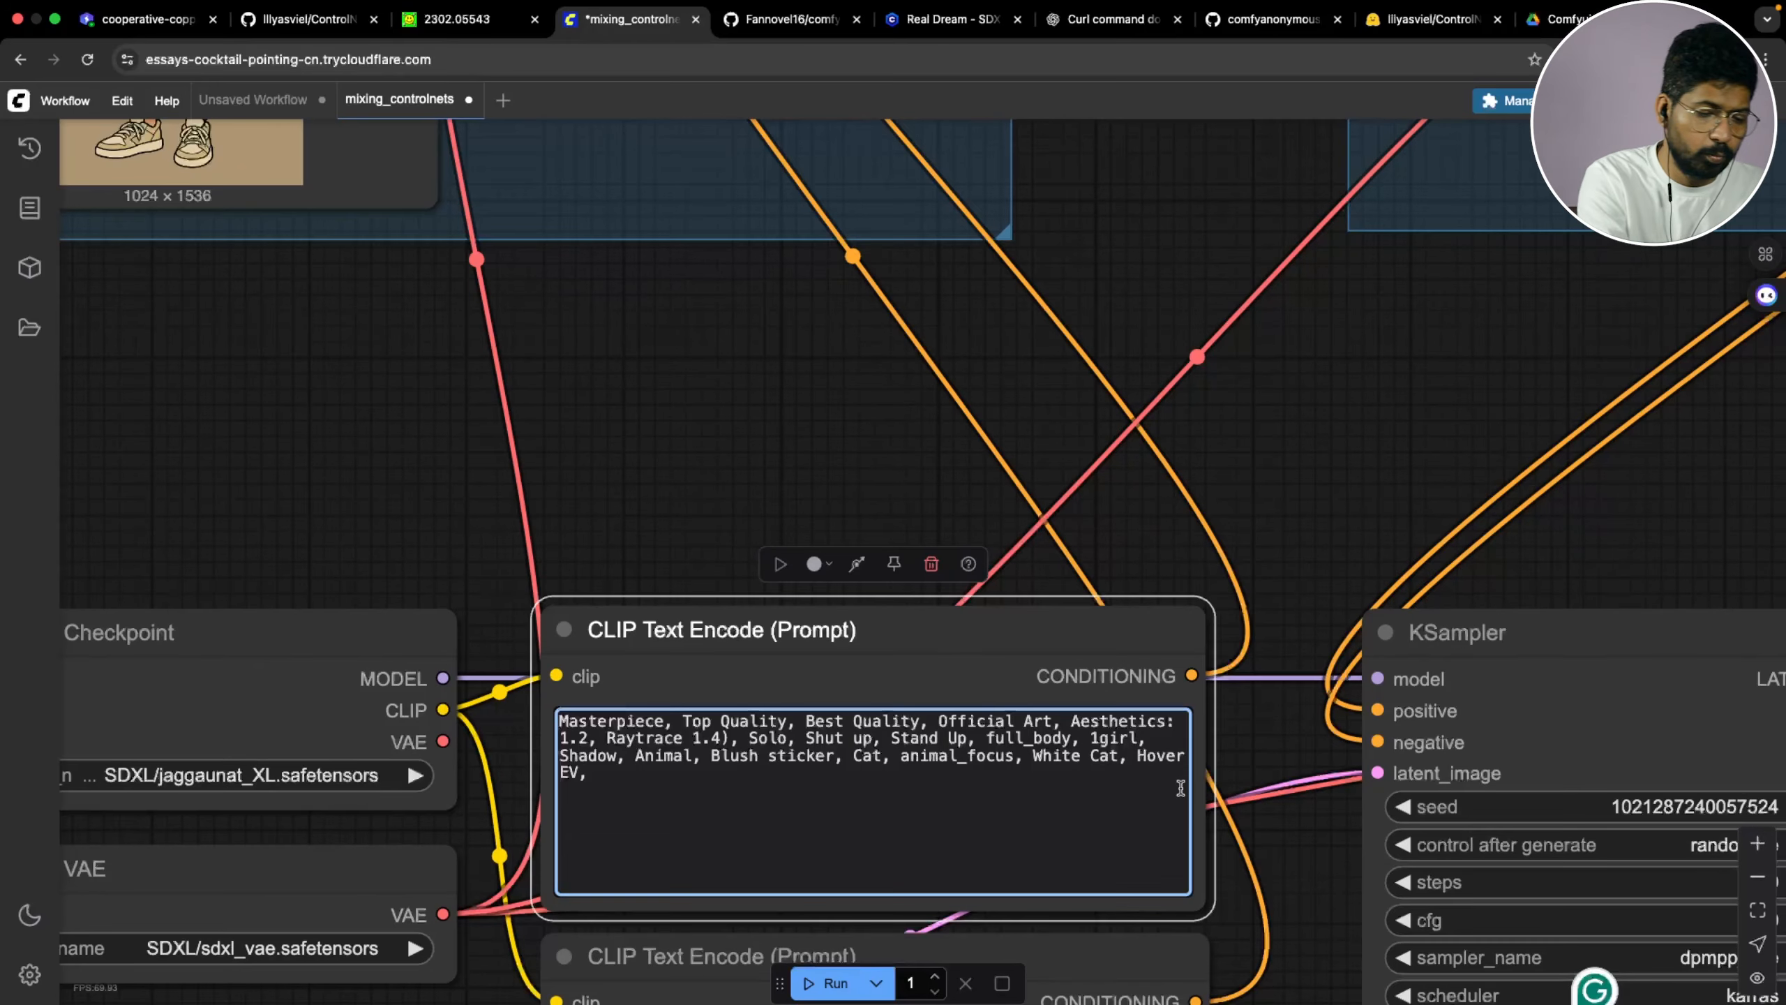
key(BackSpace)
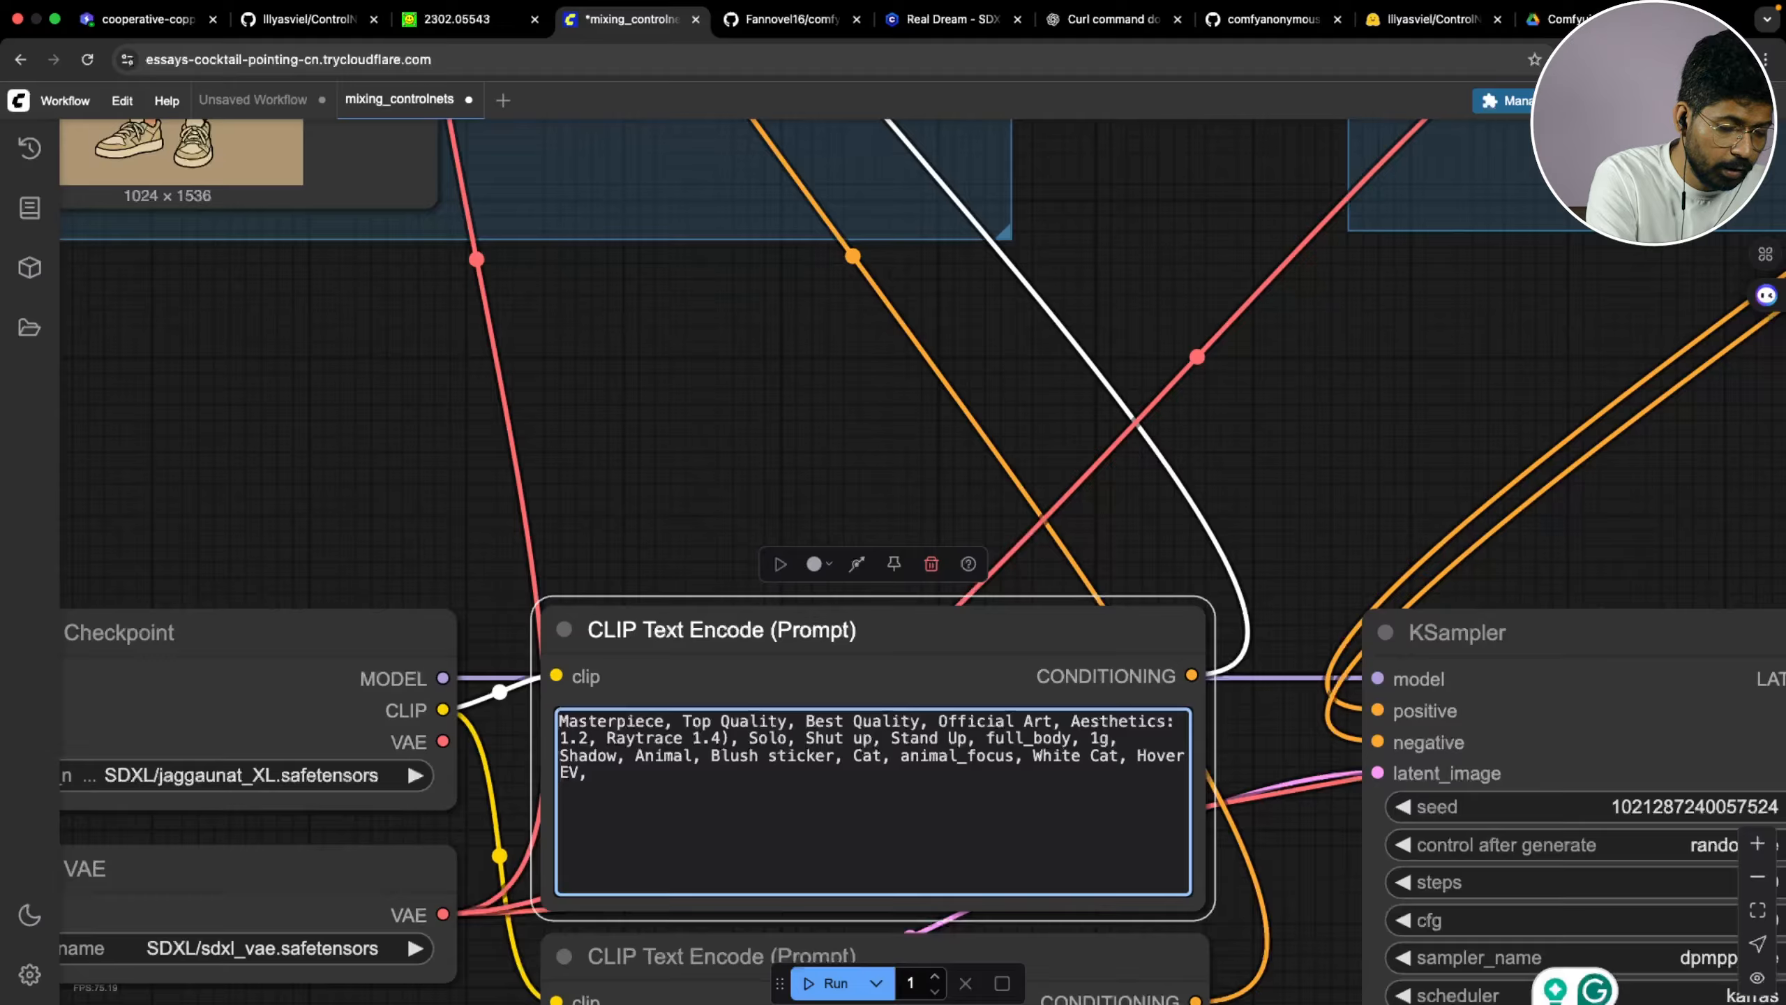
text(b)
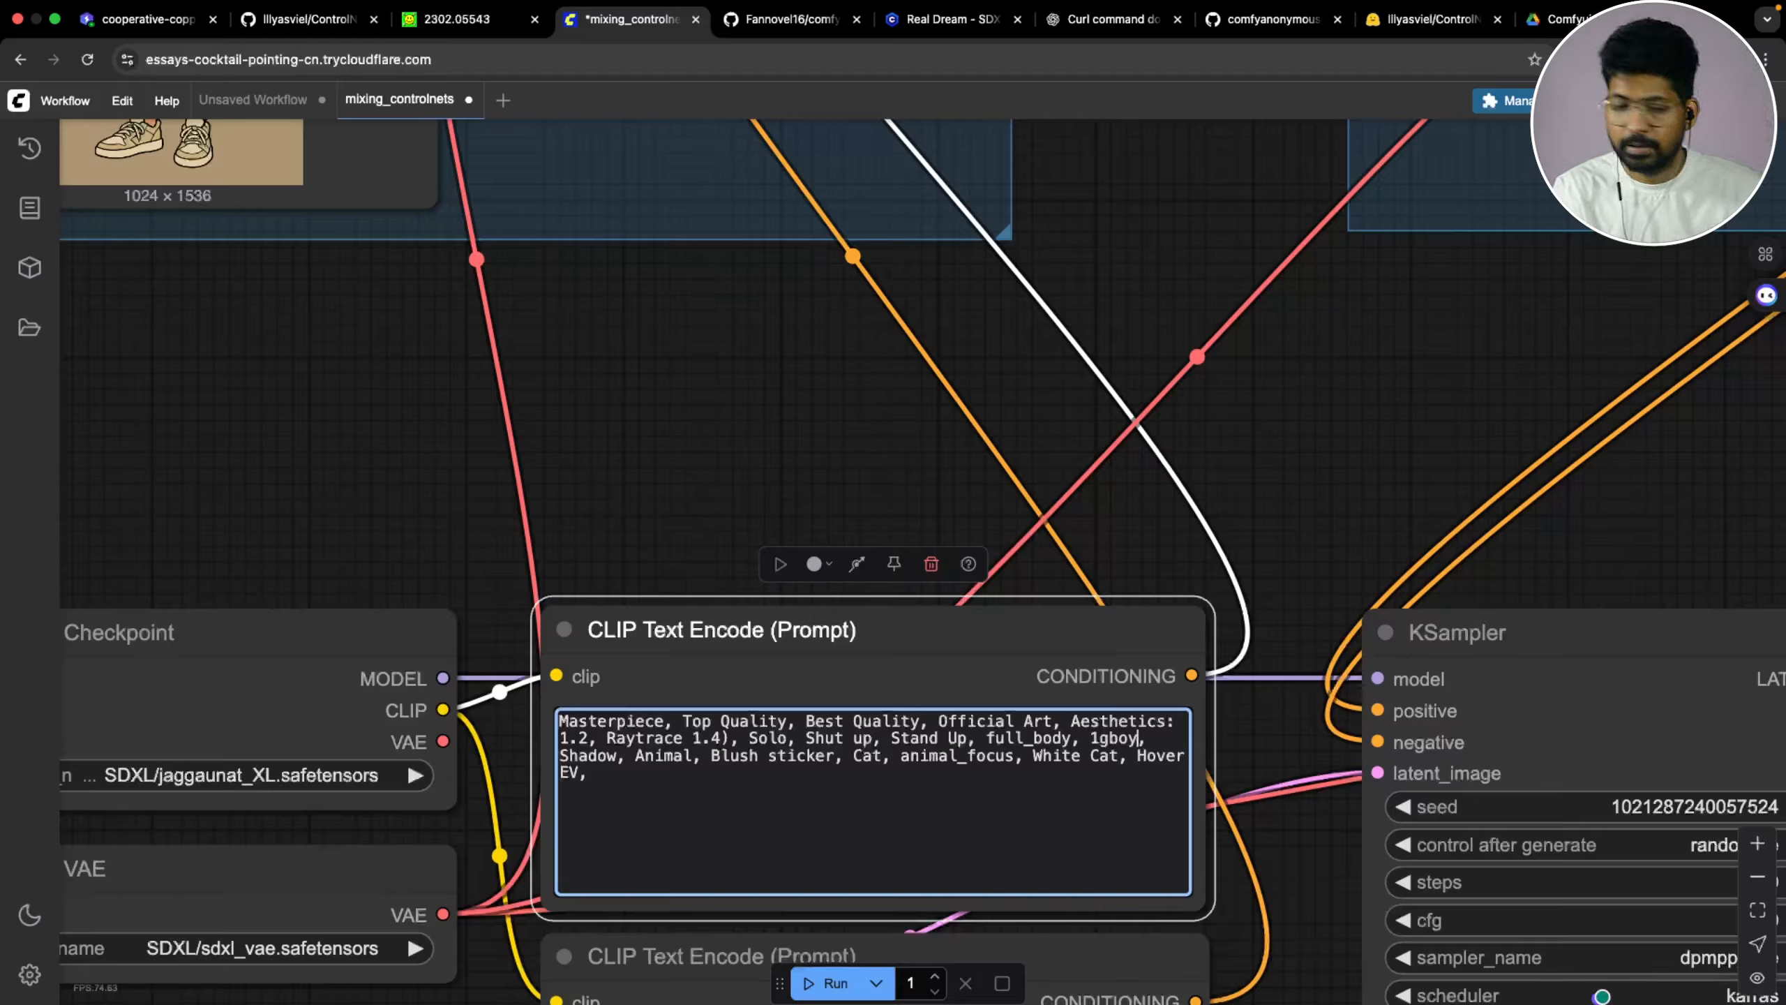
text(oy)
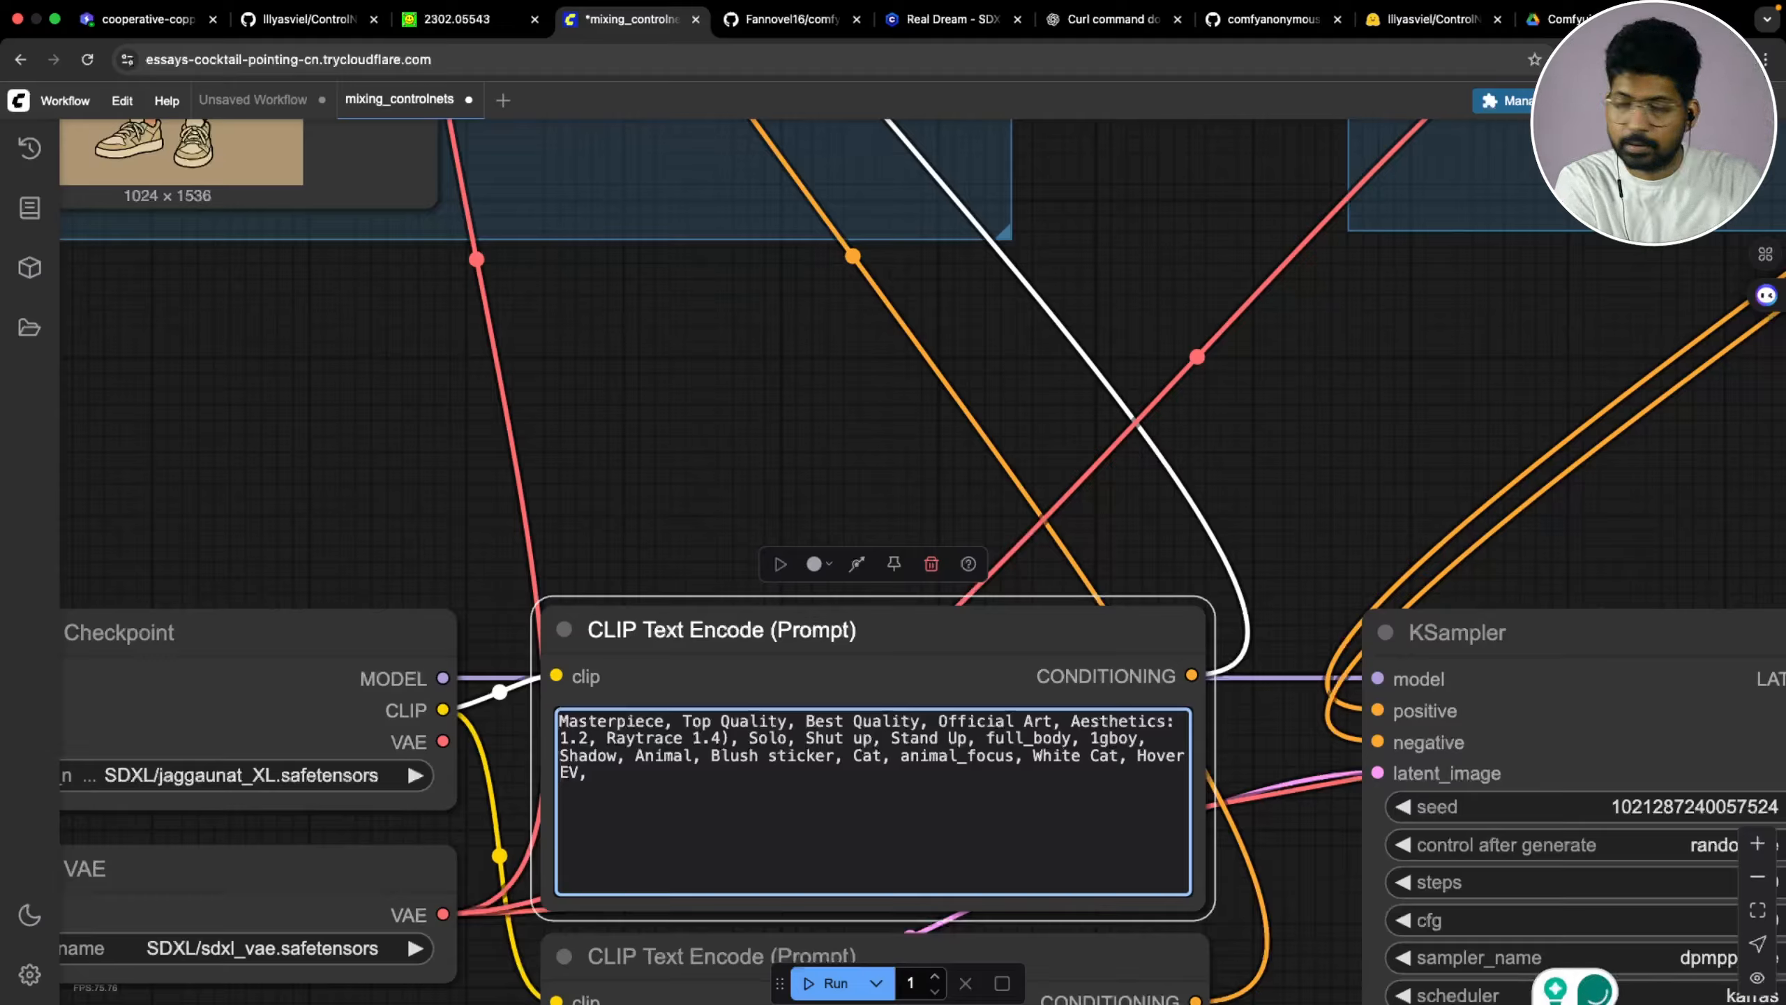
click(1113, 738)
key(BackSpace)
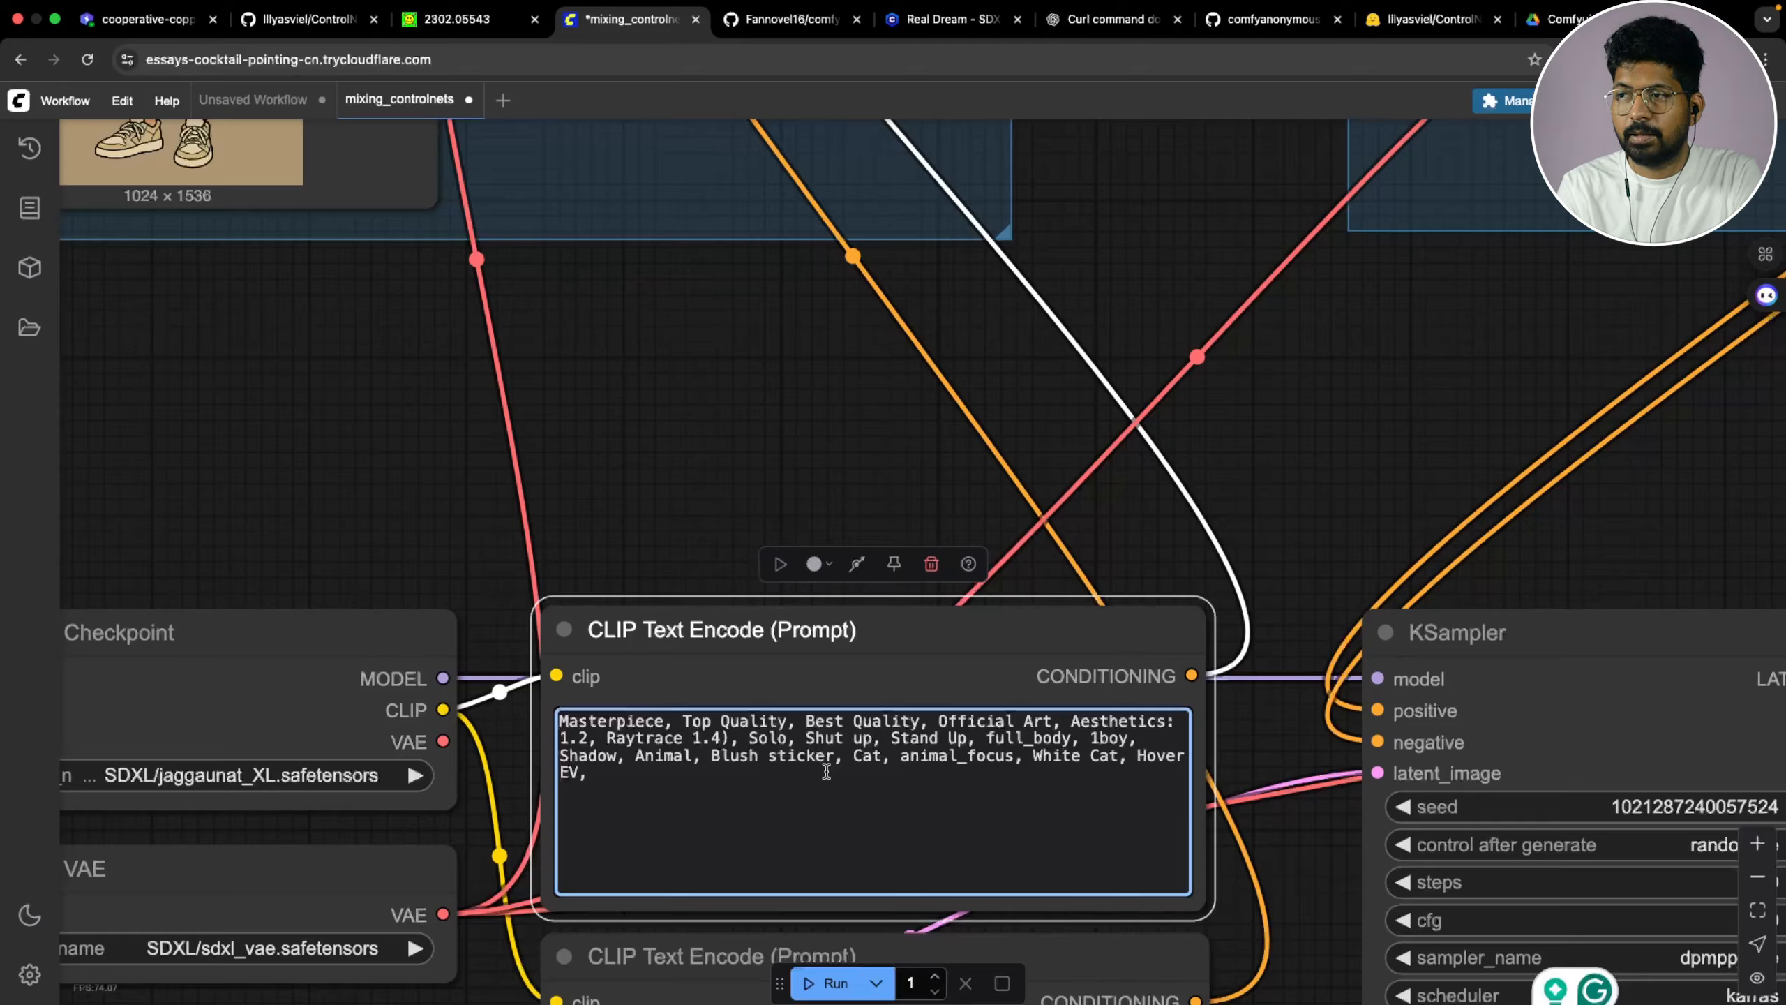
Check the negative prompt and run the combined OpenPose and Canny workflow
scroll(914, 774, down, 5)
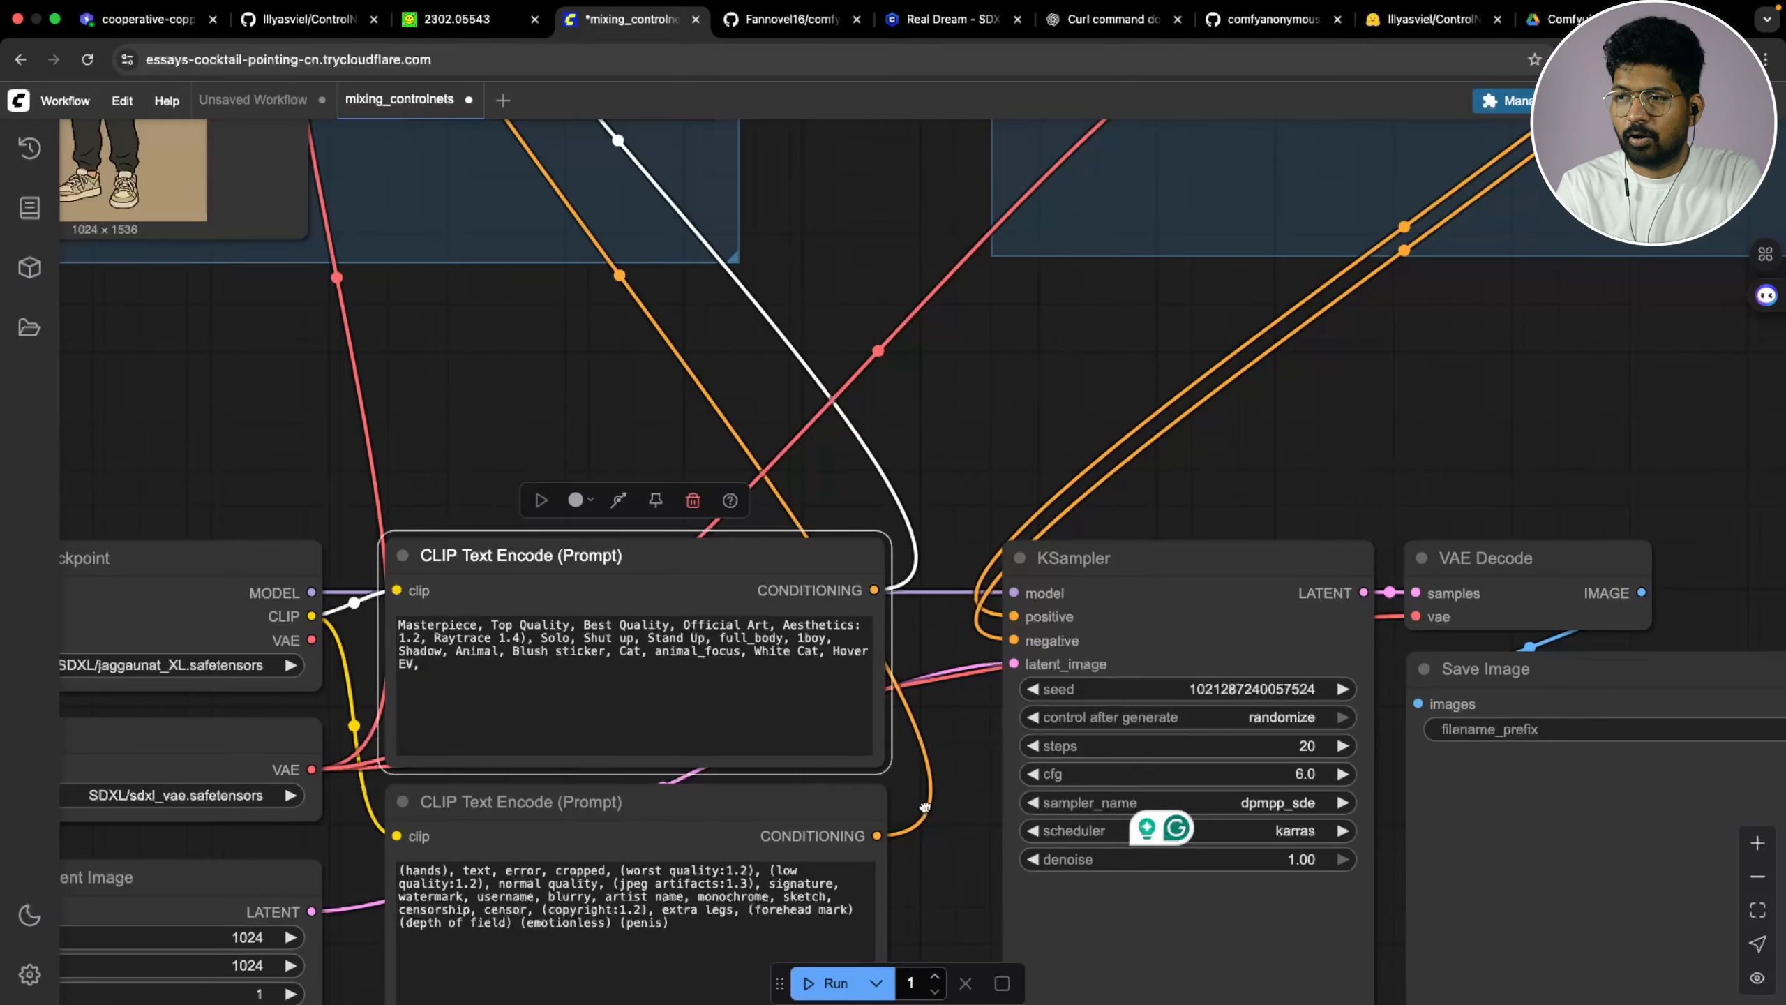
scroll(924, 808, up, 3)
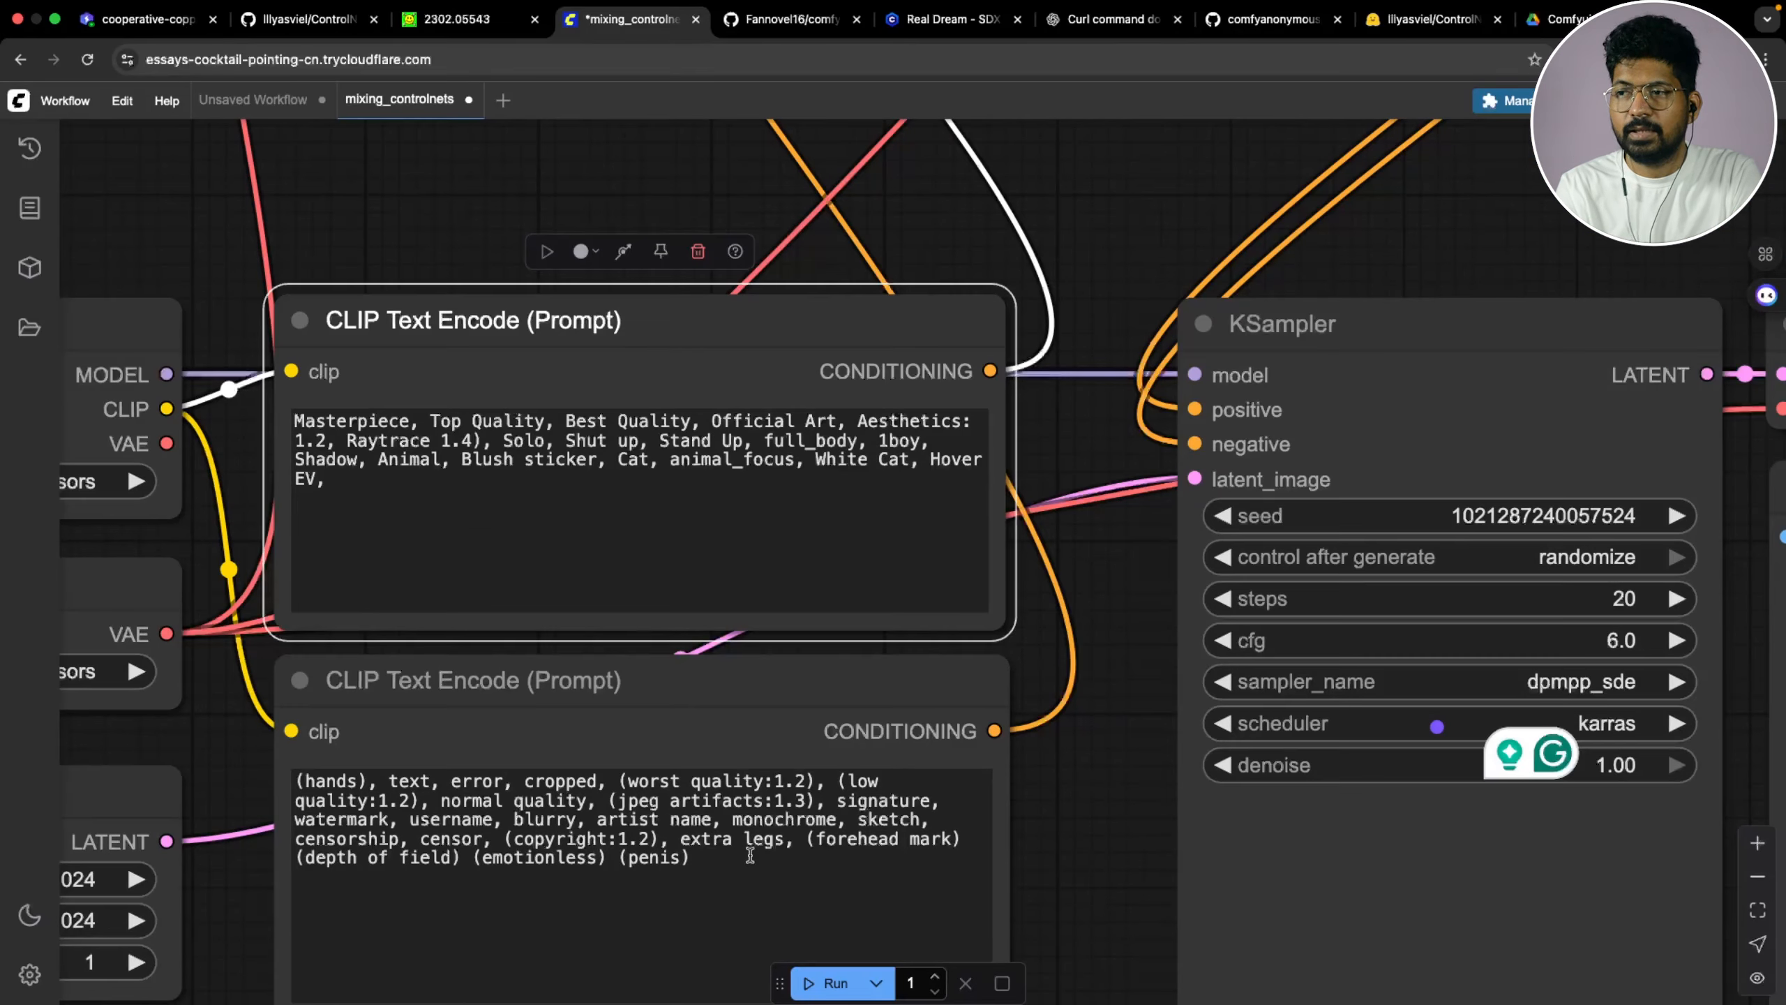
scroll(1036, 838, down, 3)
drag(1037, 839, 775, 797)
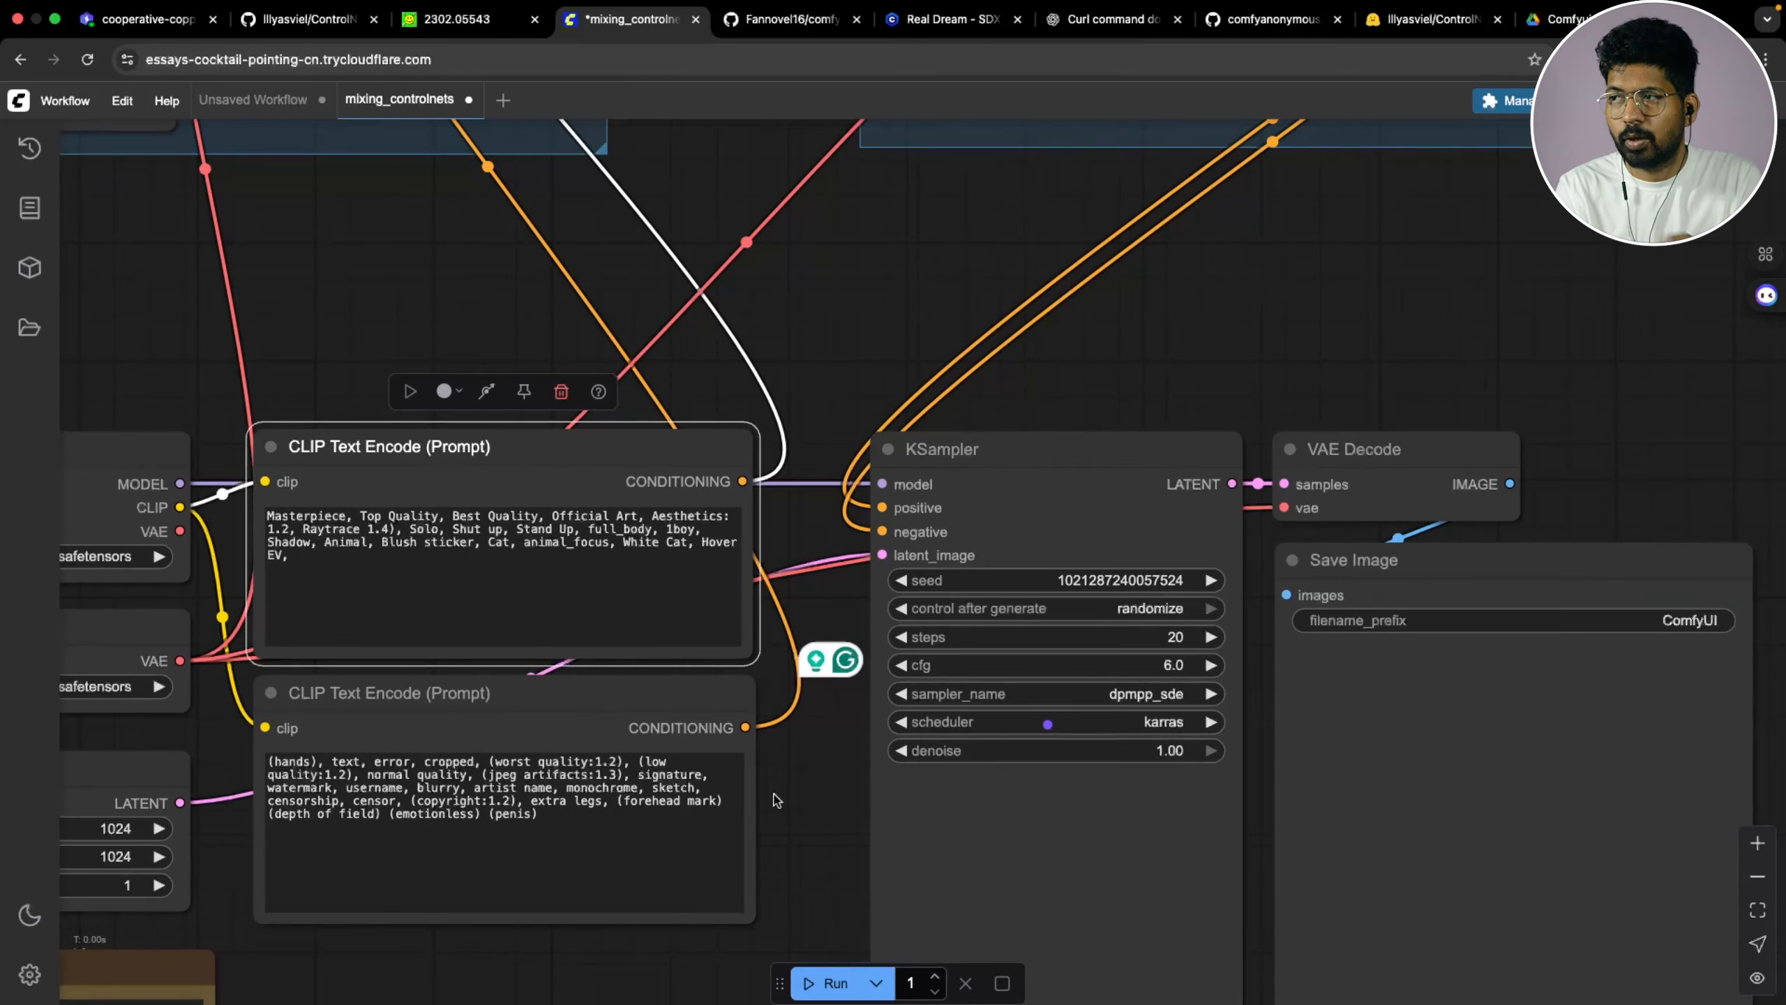
scroll(775, 801, down, 1)
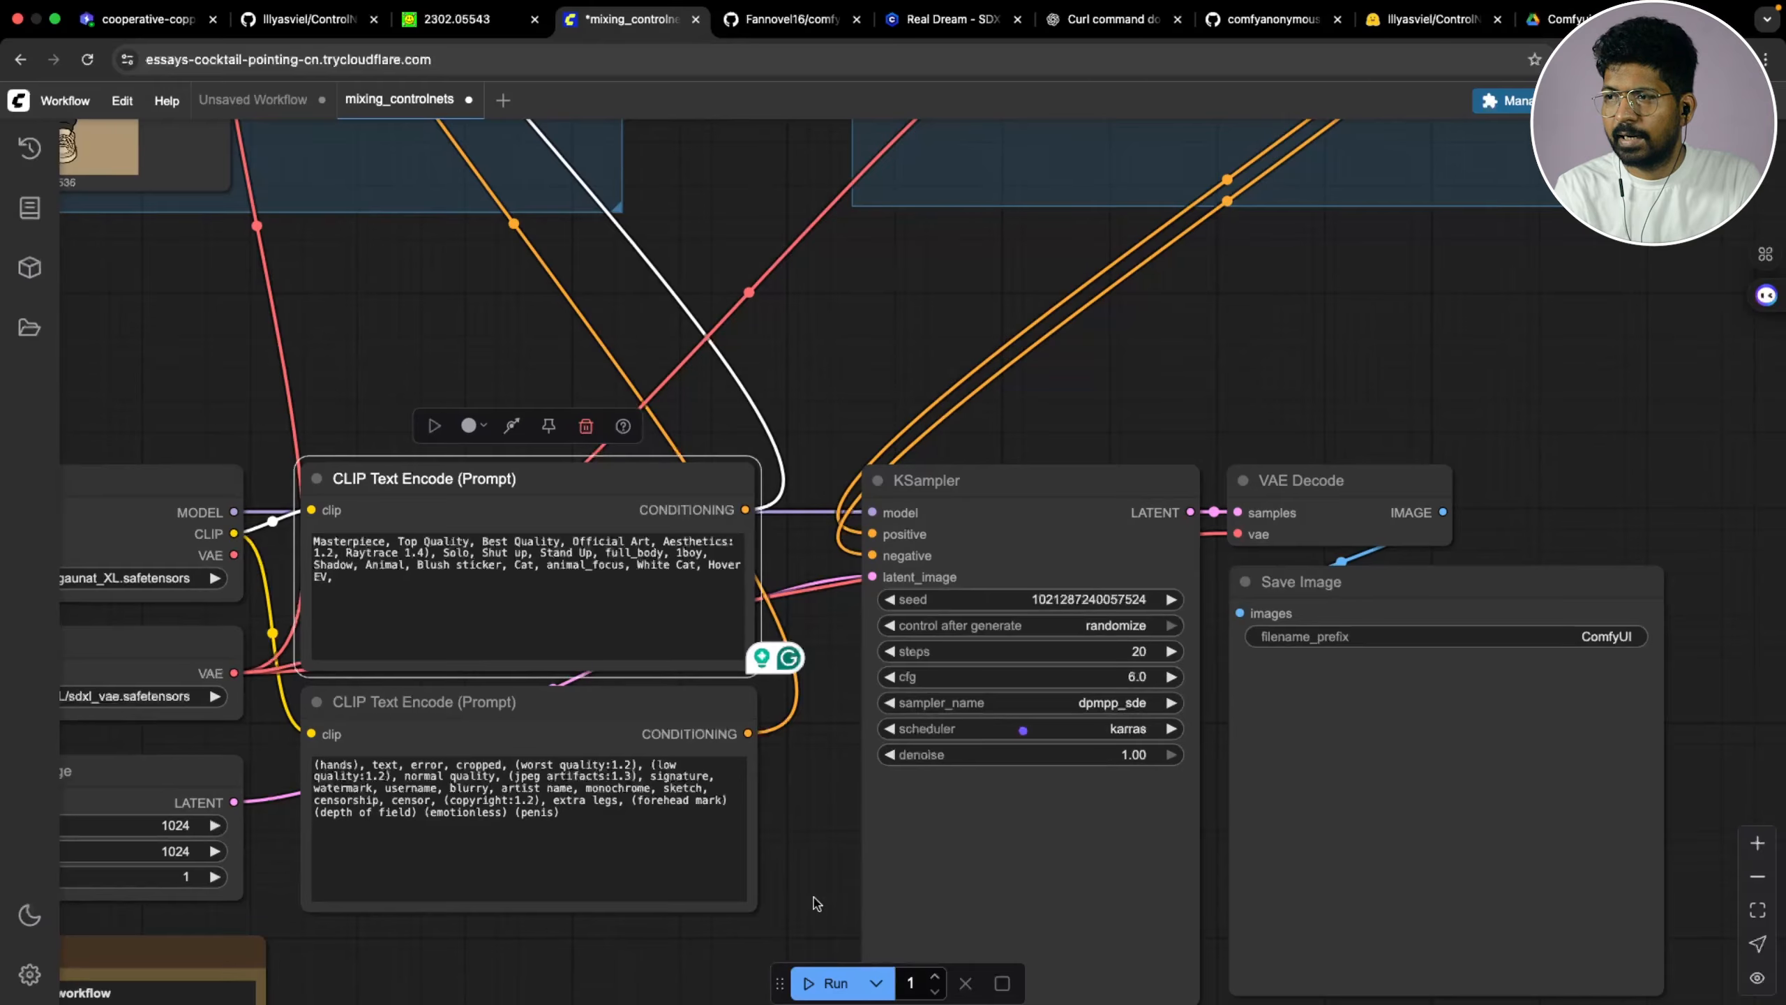
scroll(788, 864, down, 3)
scroll(1013, 321, down, 1)
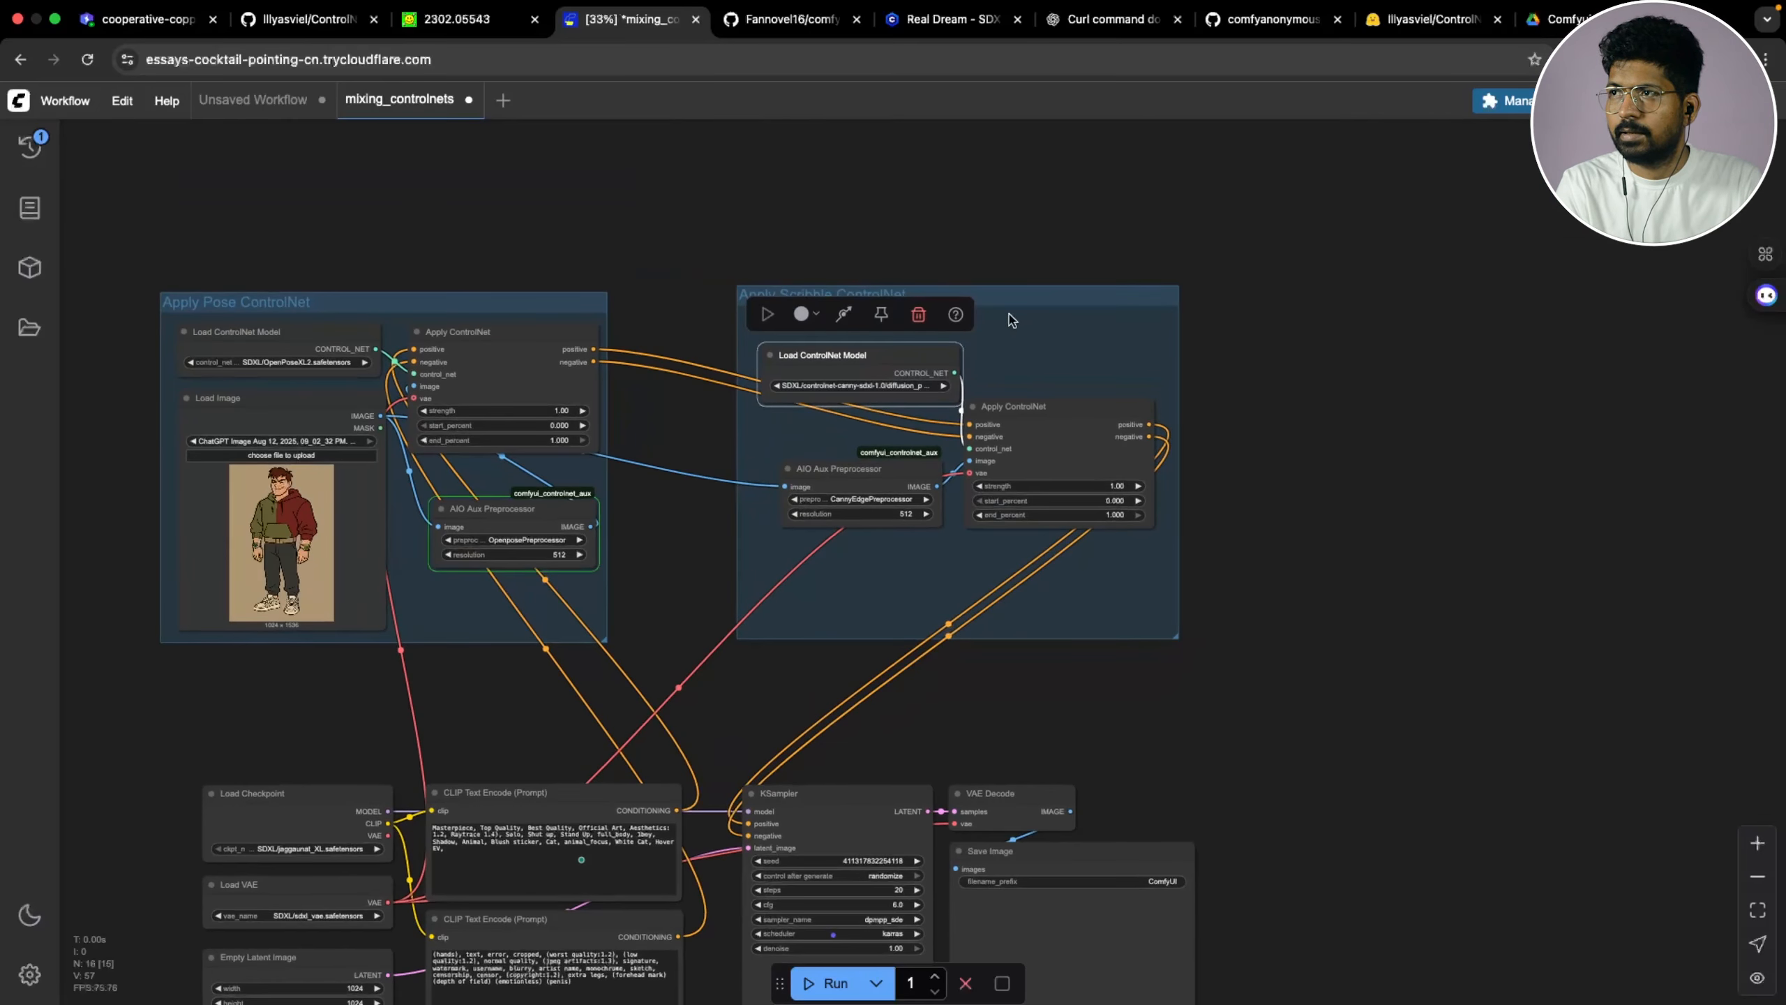
Rename the Apply Scribble ControlNet group to Apply Canny ControlNet
right_click(1008, 299)
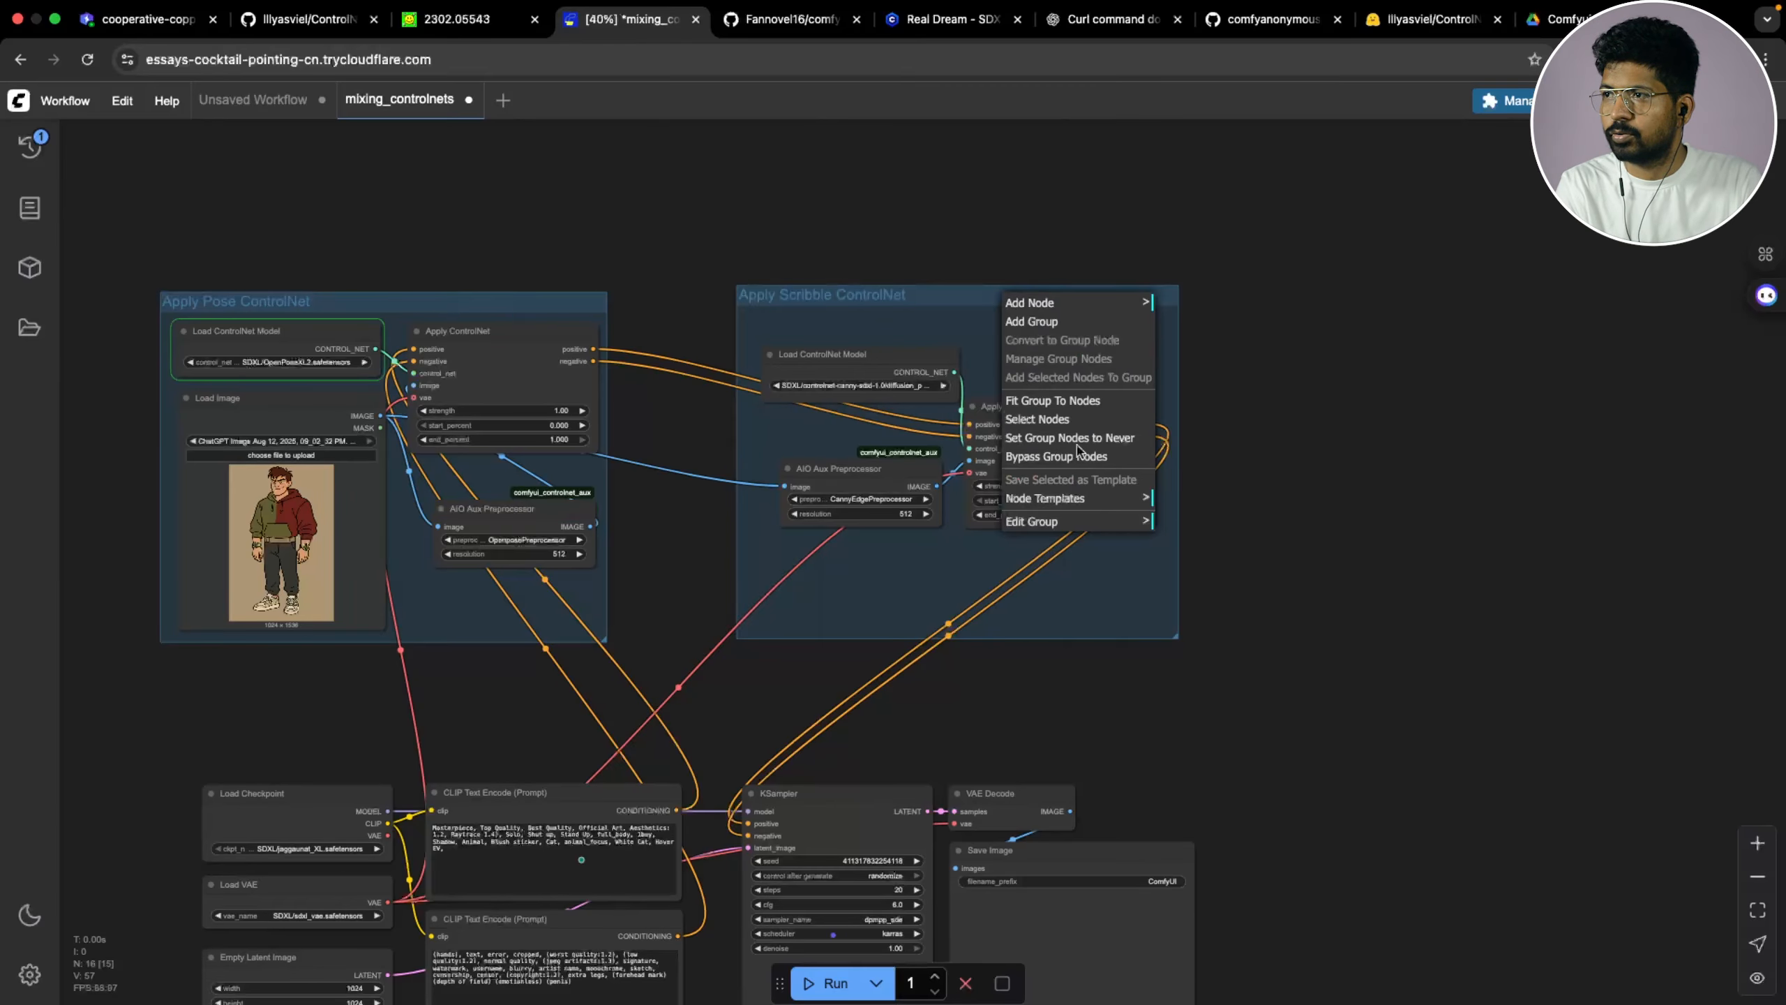
click(1055, 522)
click(1193, 546)
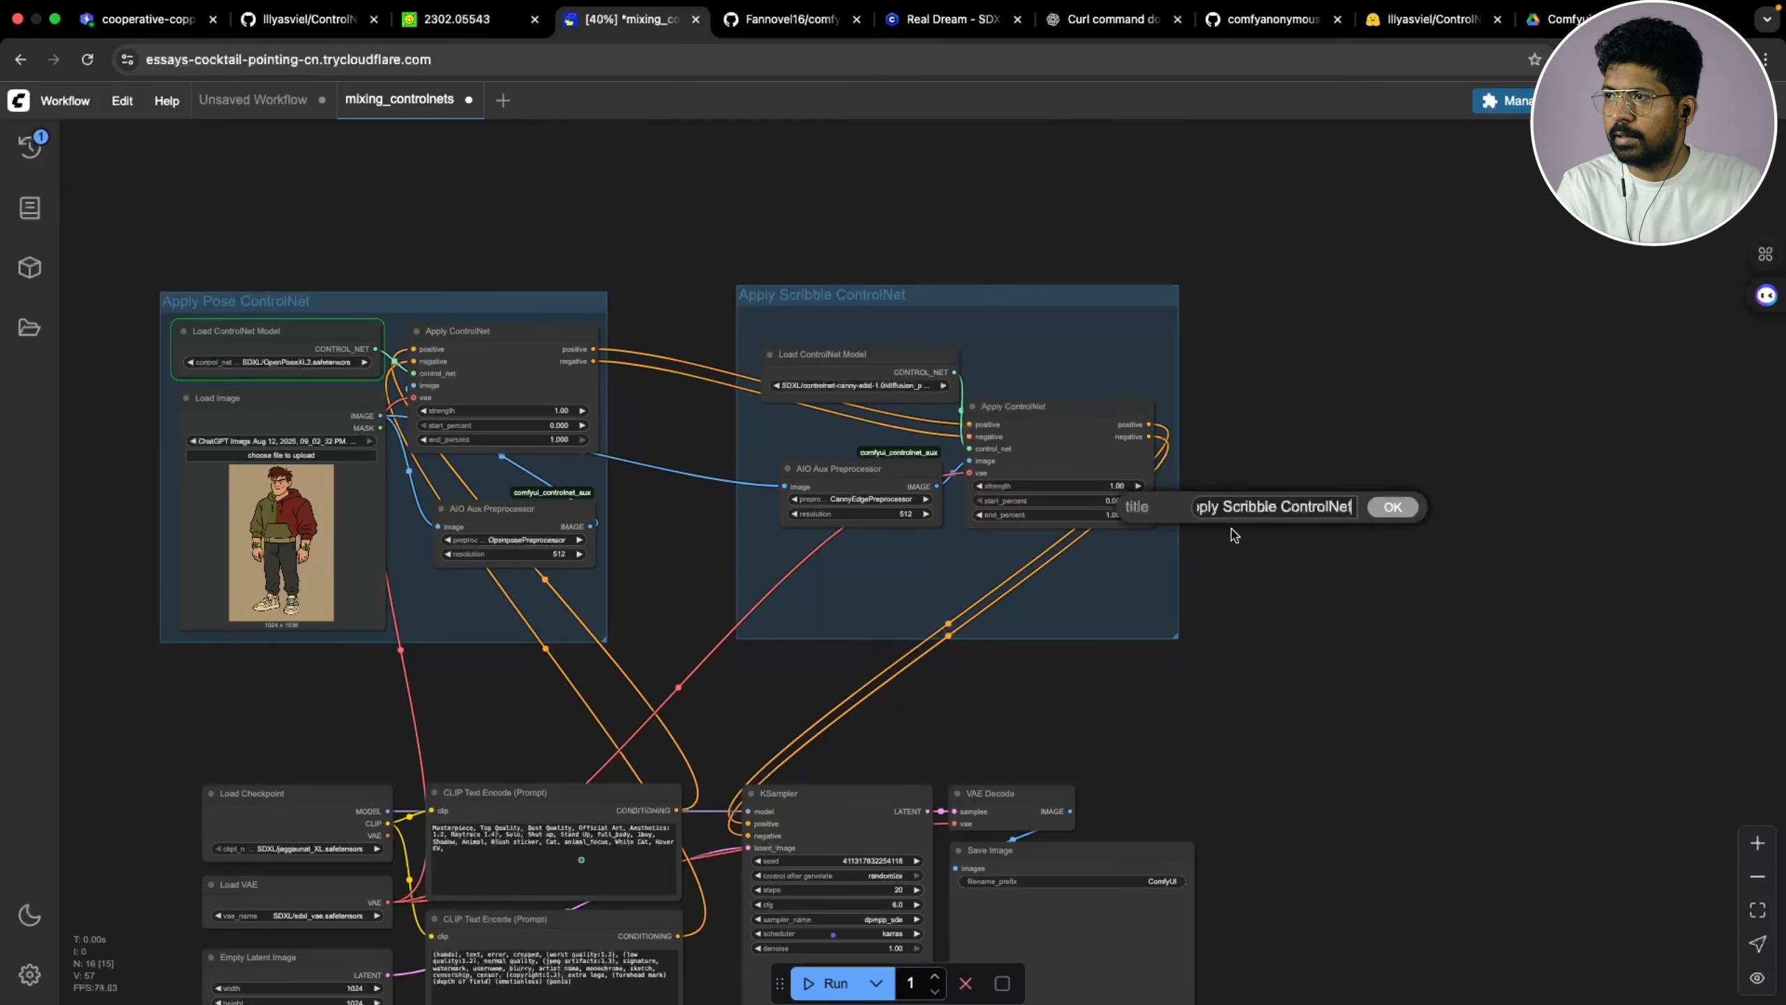
key(BackSpace)
key(BackSpace)
key(BackSpace)
key(BackSpace)
key(BackSpace)
key(BackSpace)
key(BackSpace)
key(BackSpace)
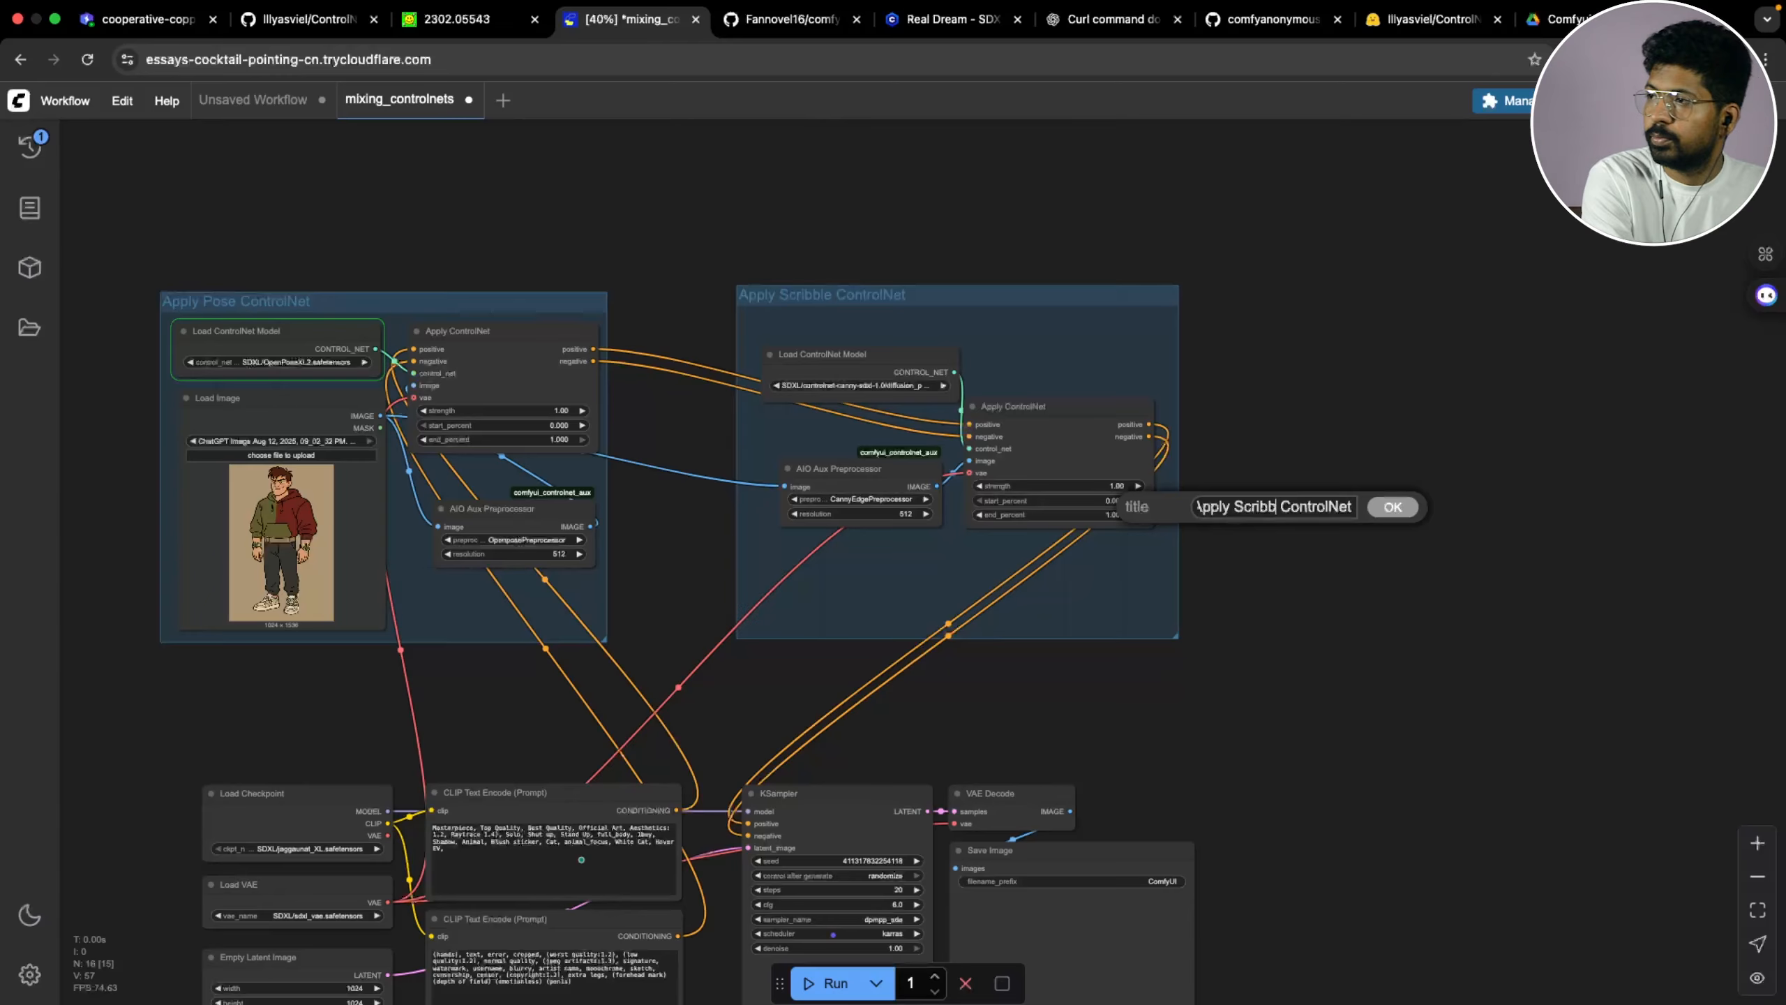
text(Canny)
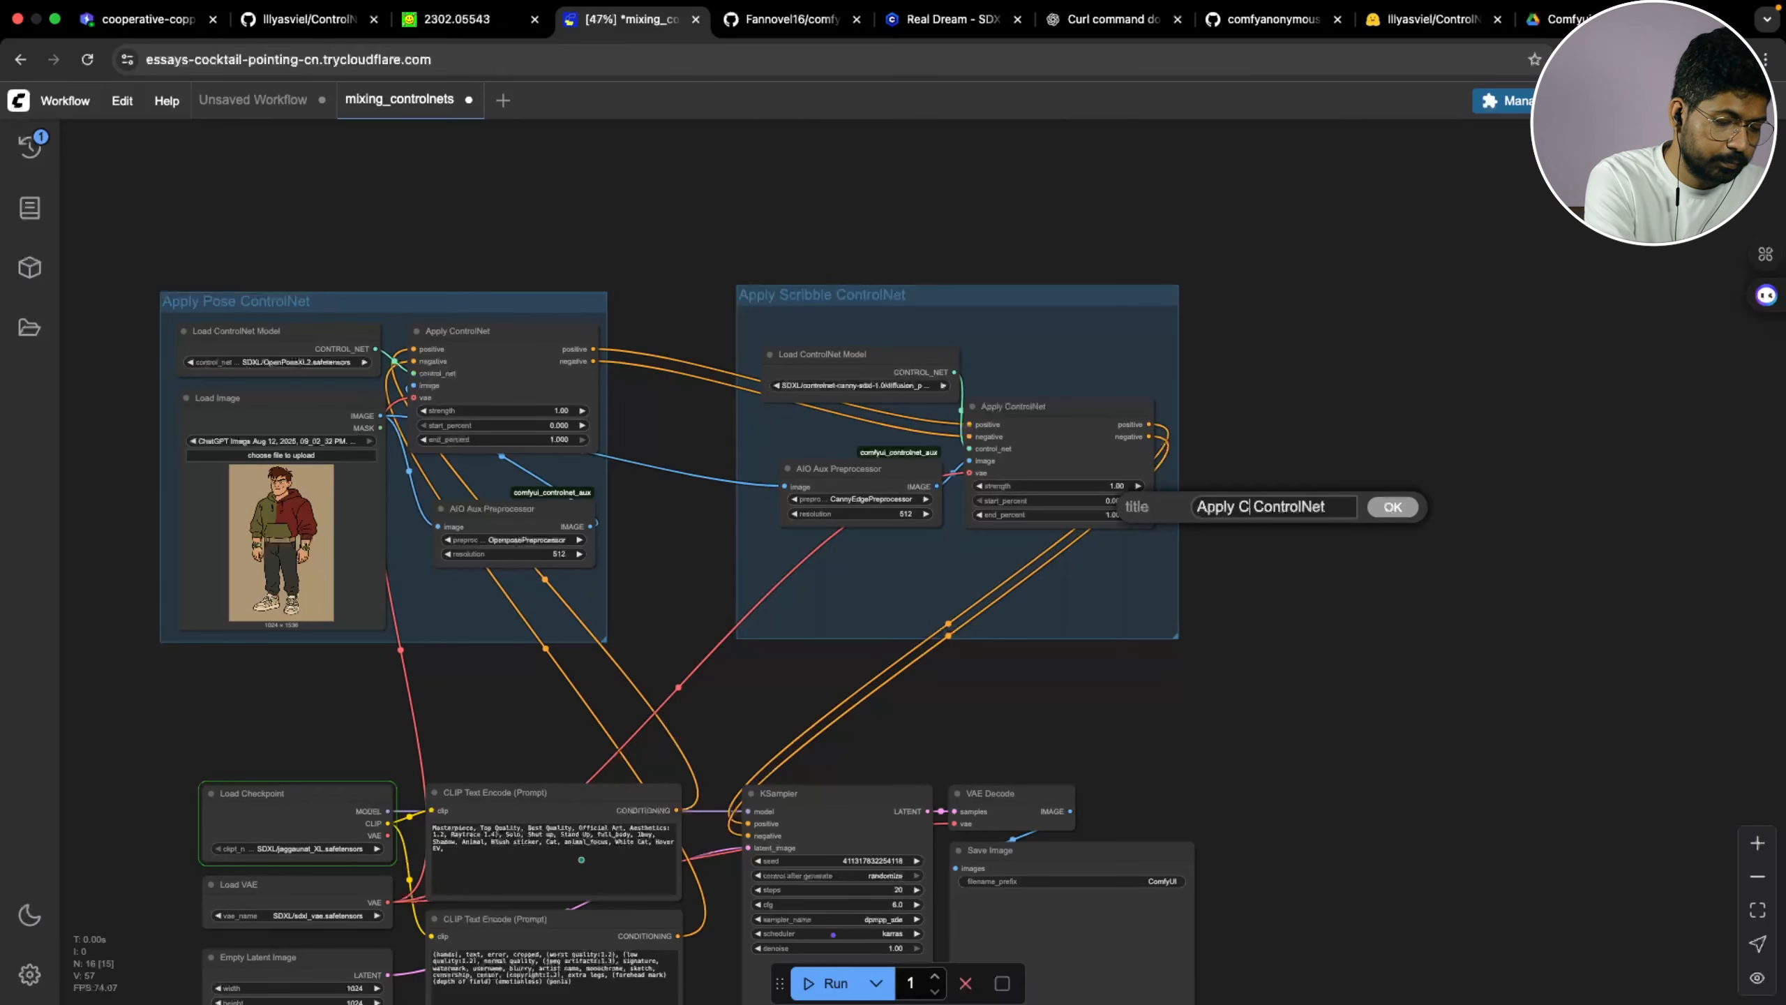
click(1391, 520)
Look over the Pose and Canny ControlNet groups and their connections to the KSampler while the workflow runs
scroll(1309, 525, down, 5)
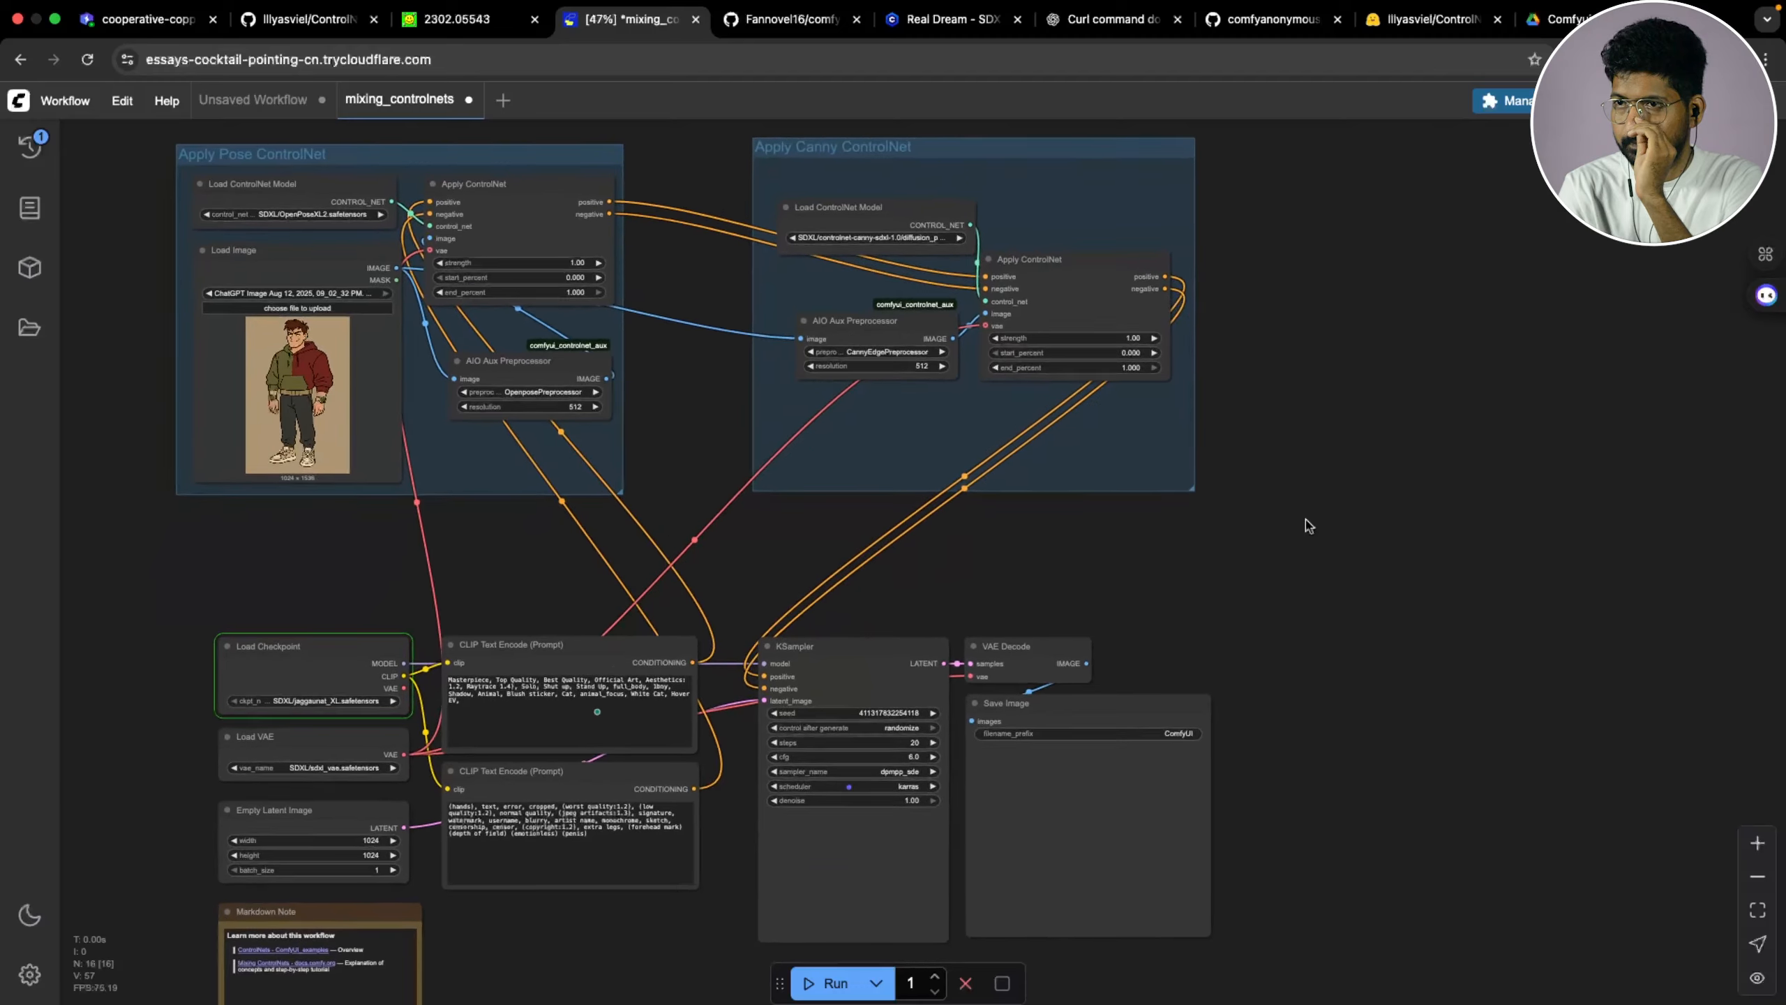
scroll(1298, 528, left, 5)
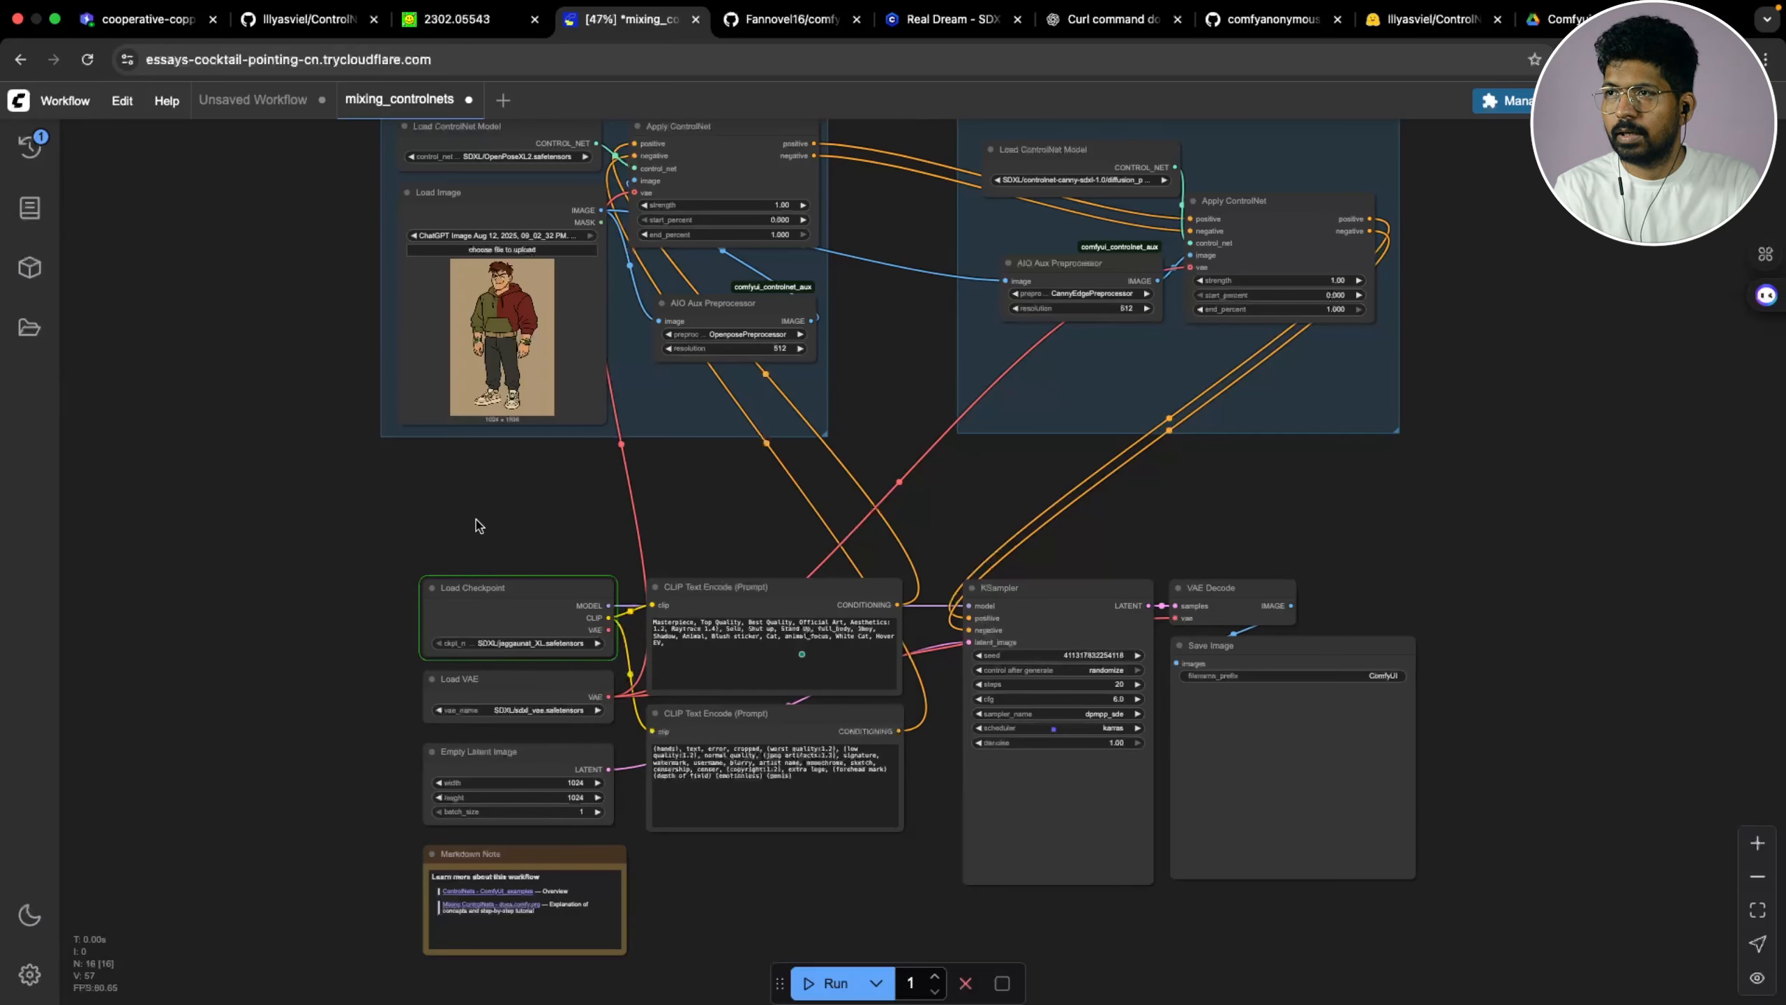
scroll(481, 528, up, 2)
scroll(1104, 425, up, 3)
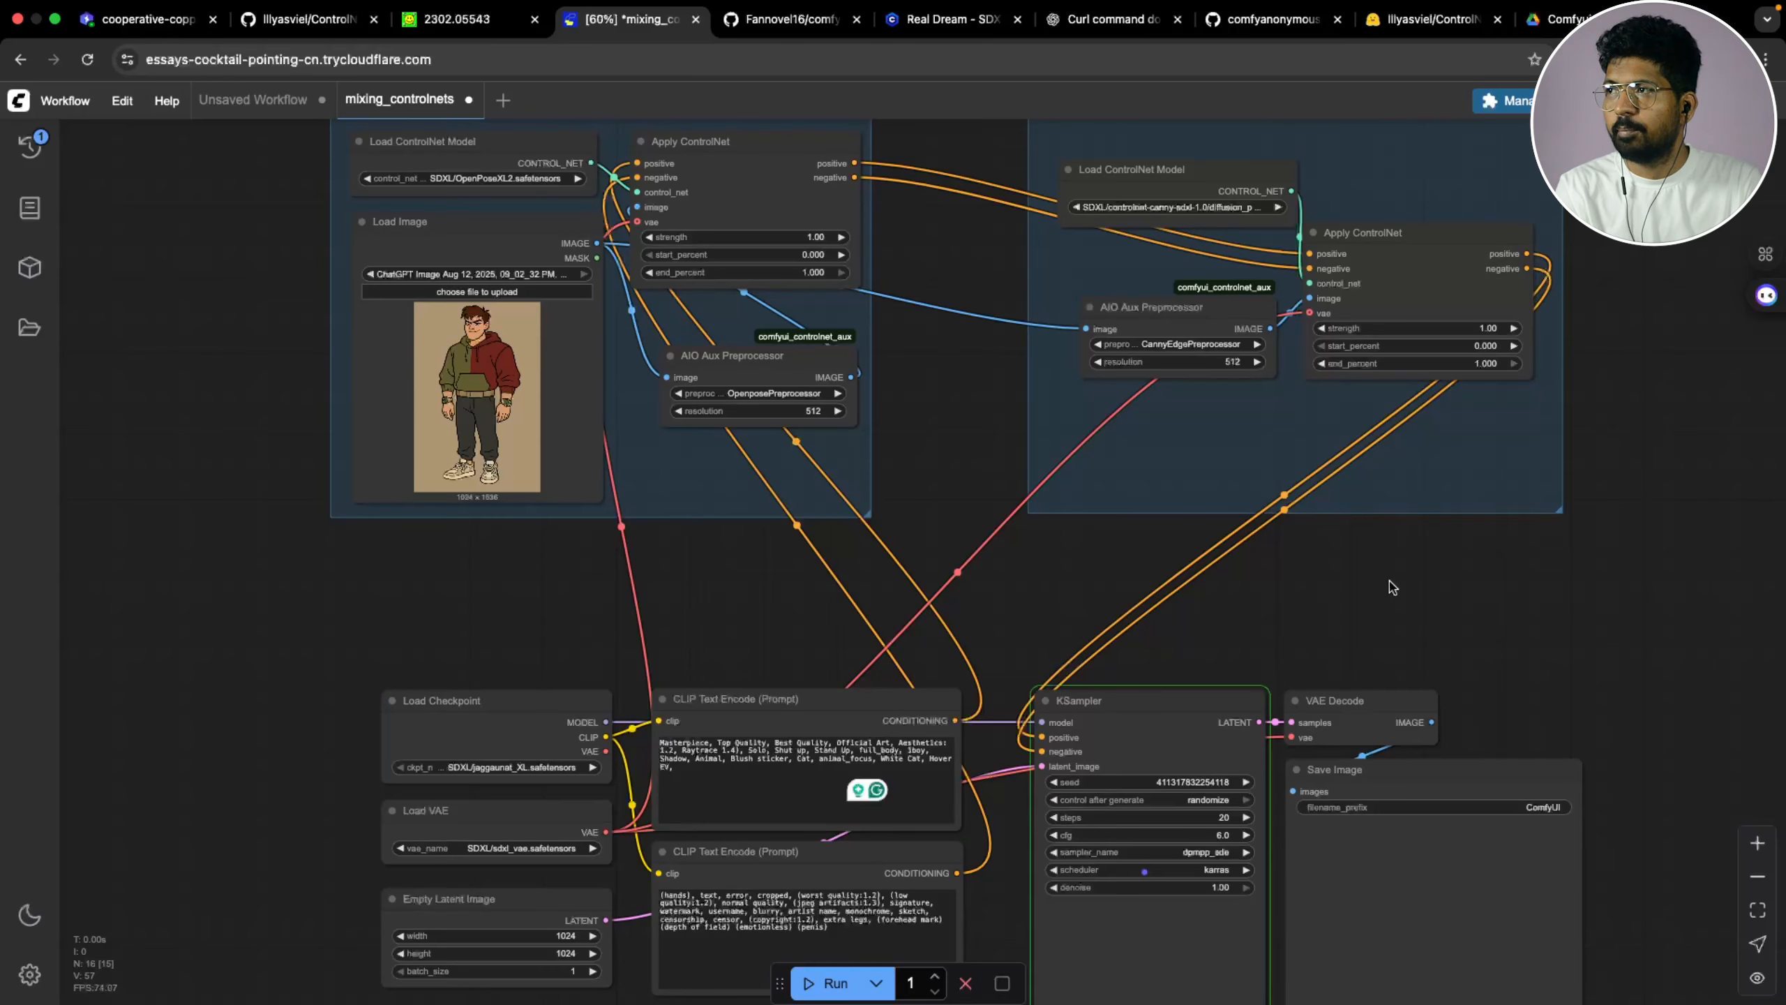
scroll(792, 342, up, 4)
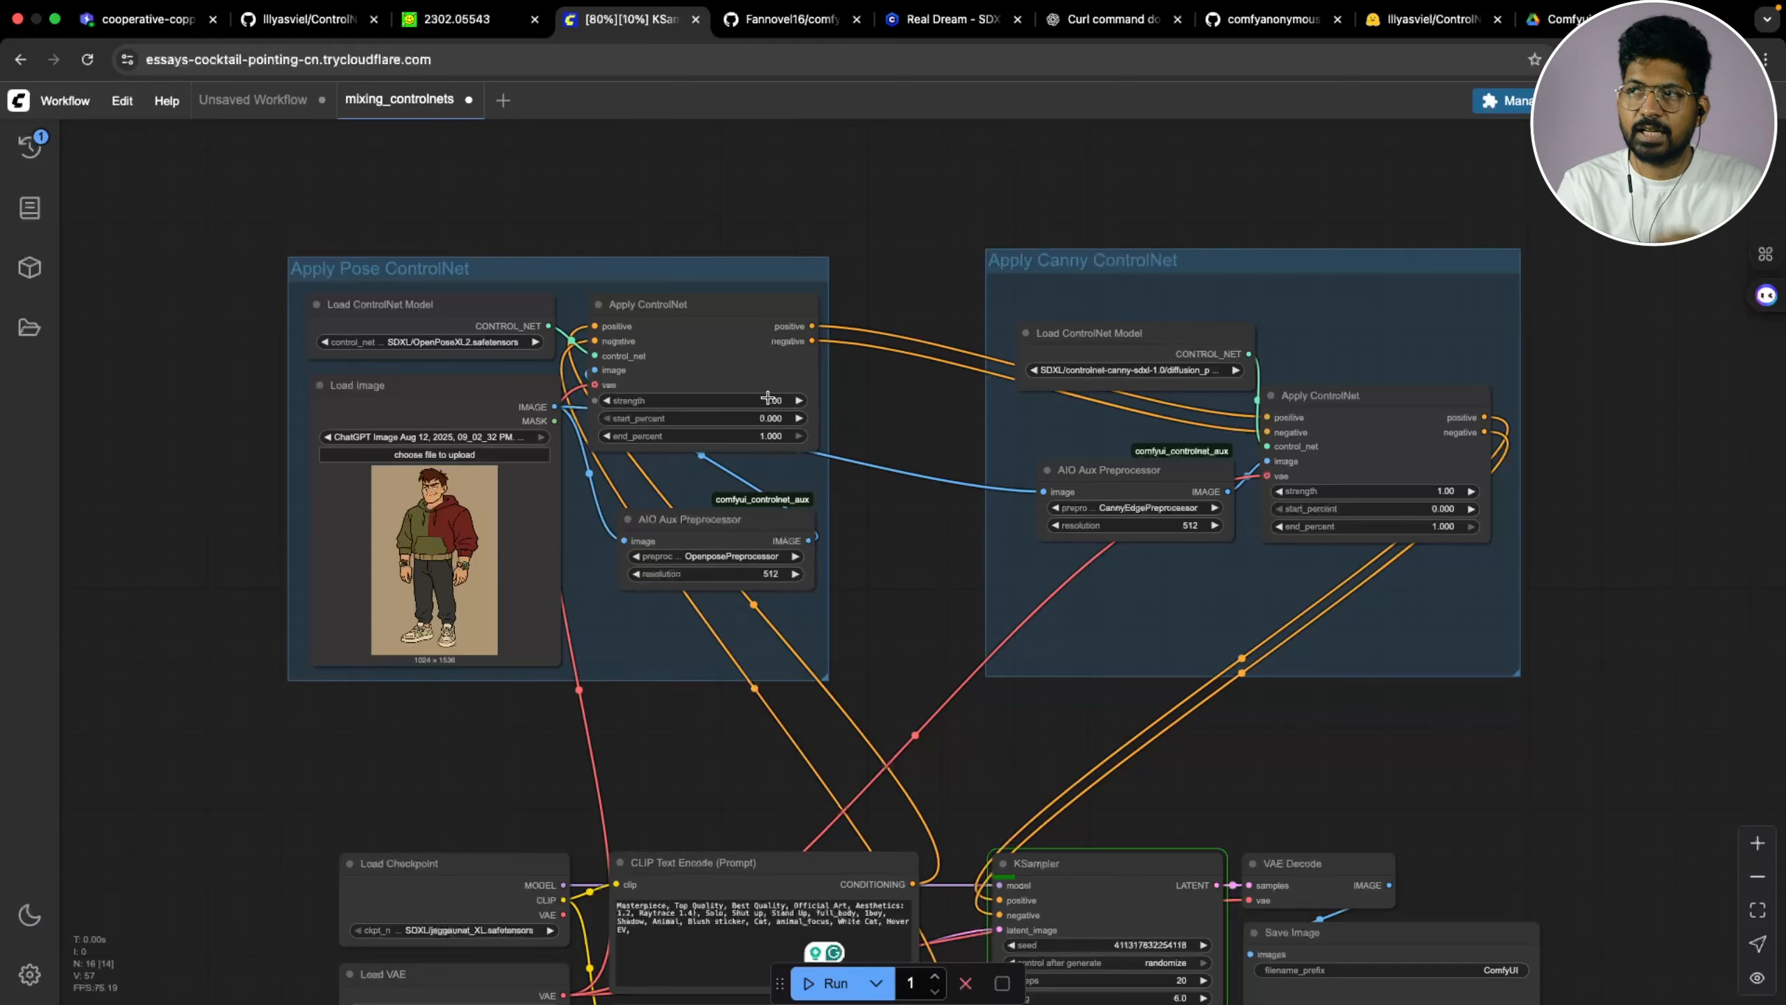
drag(1546, 501, 1360, 481)
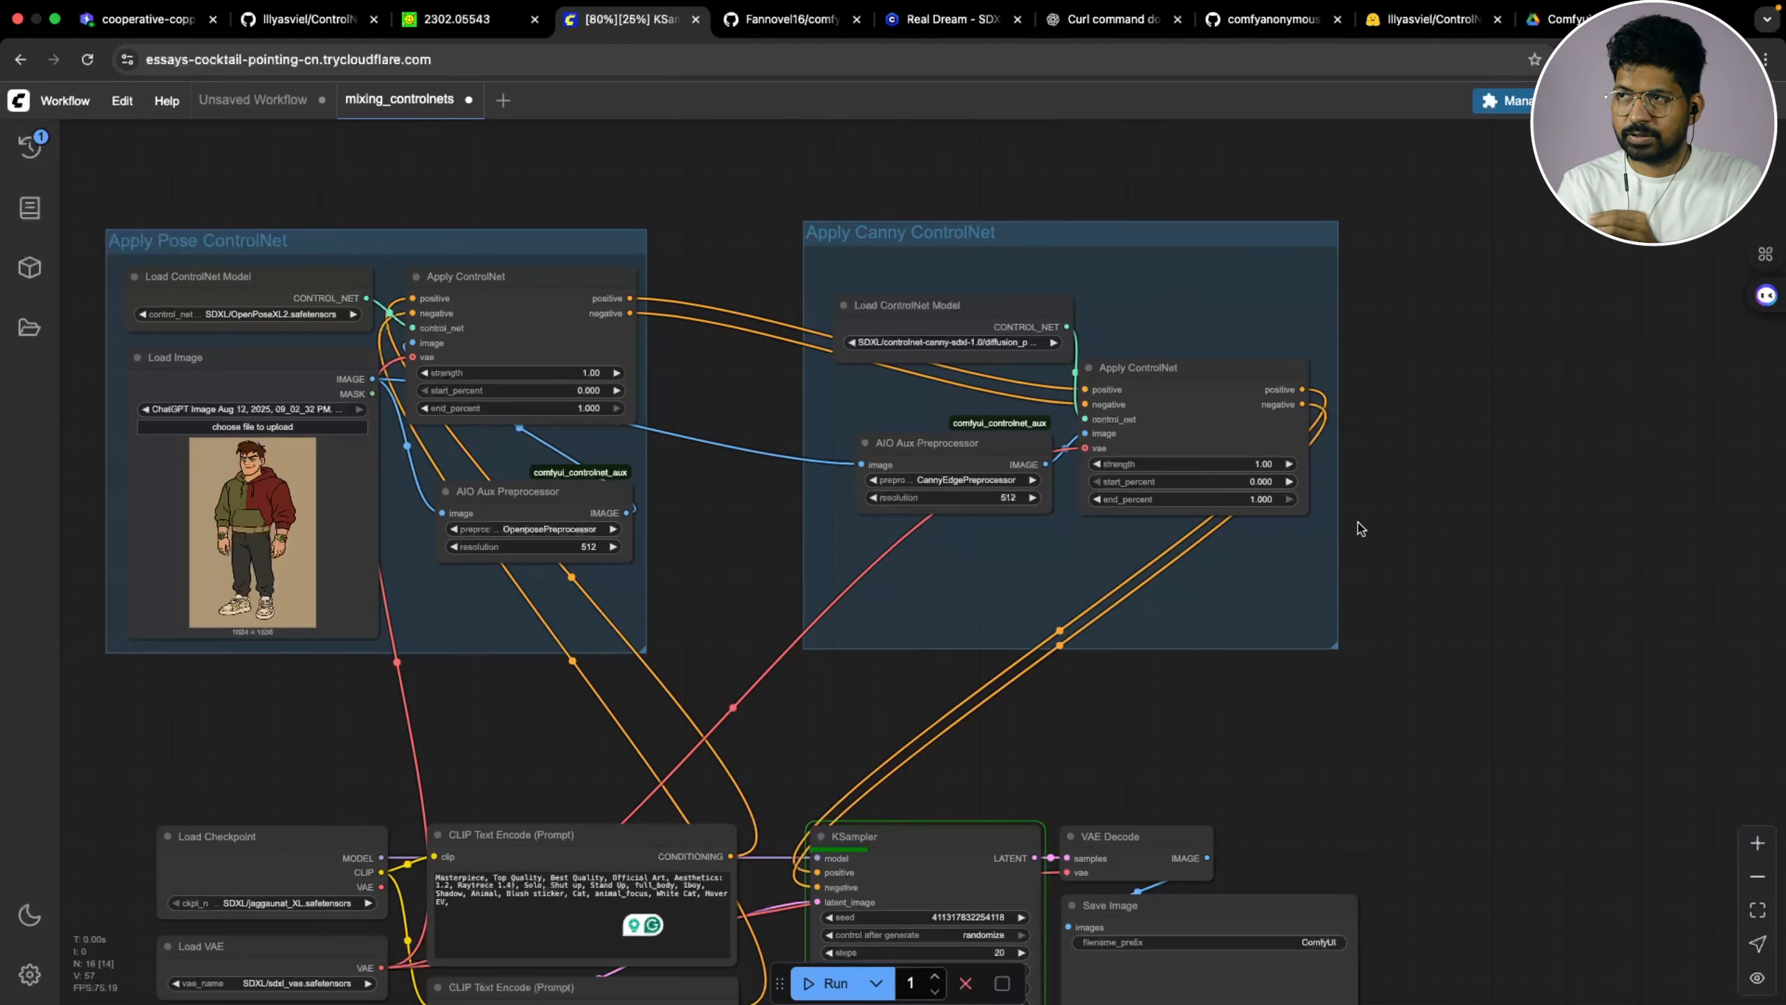
scroll(1515, 478, down, 2)
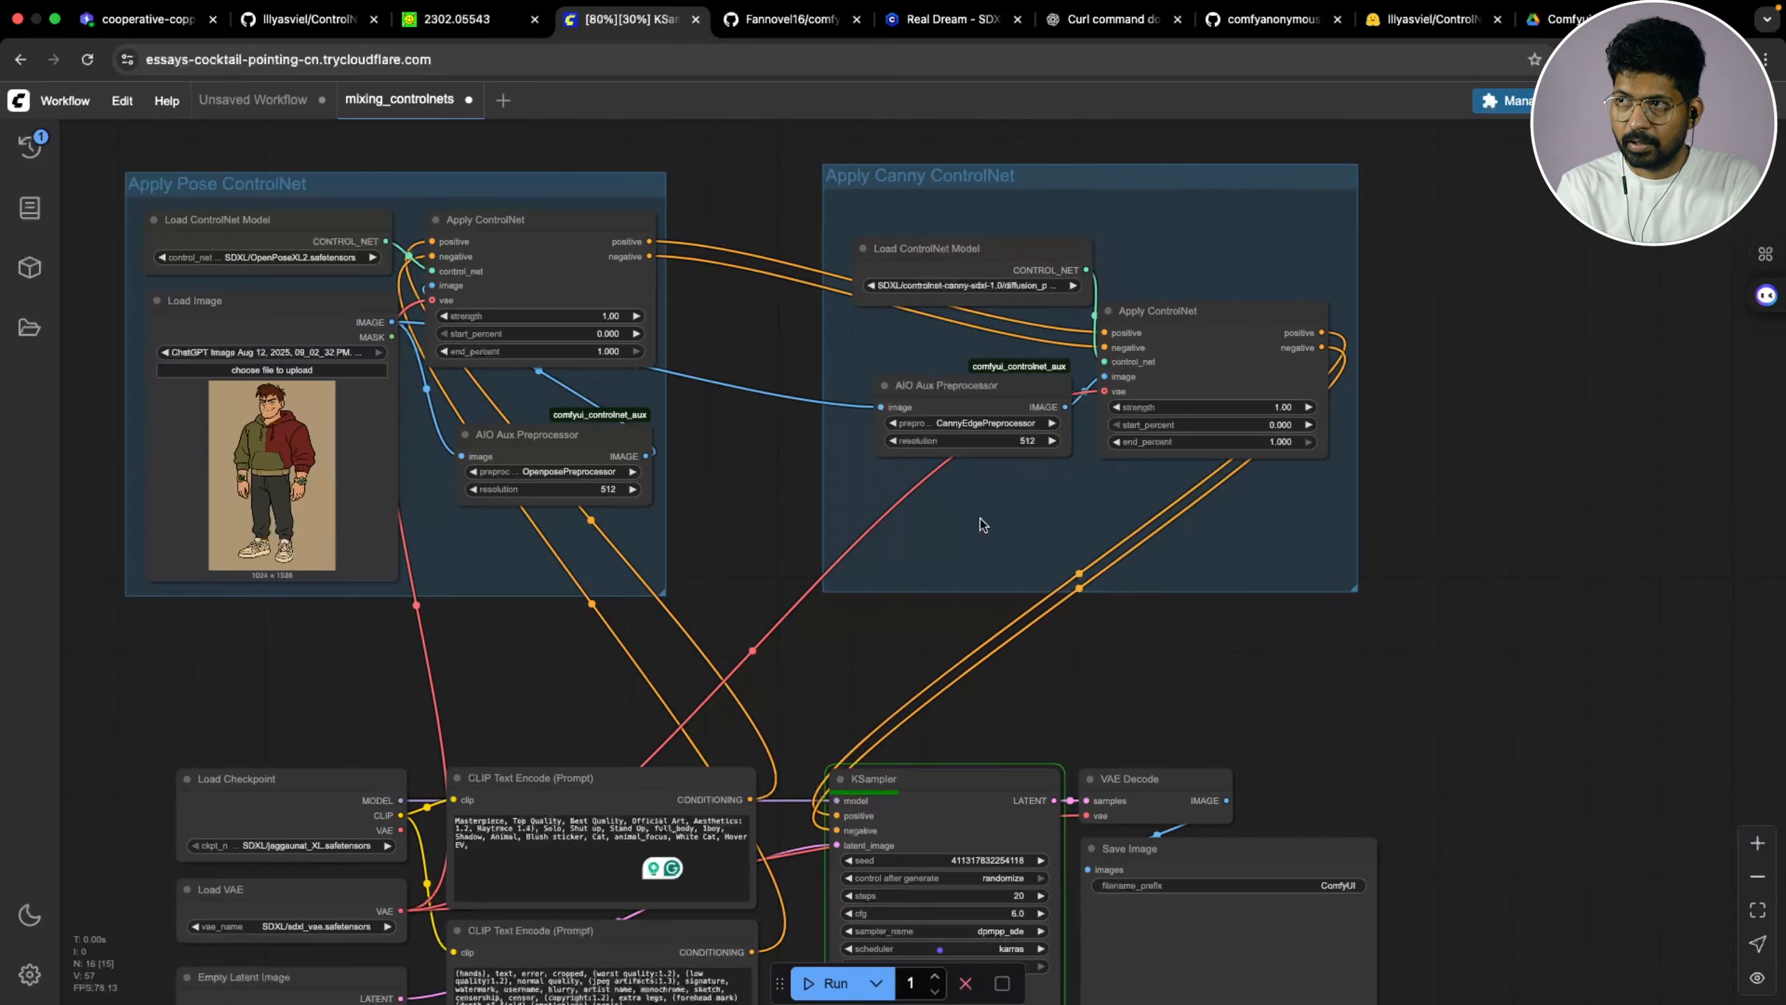
drag(1253, 652, 1246, 654)
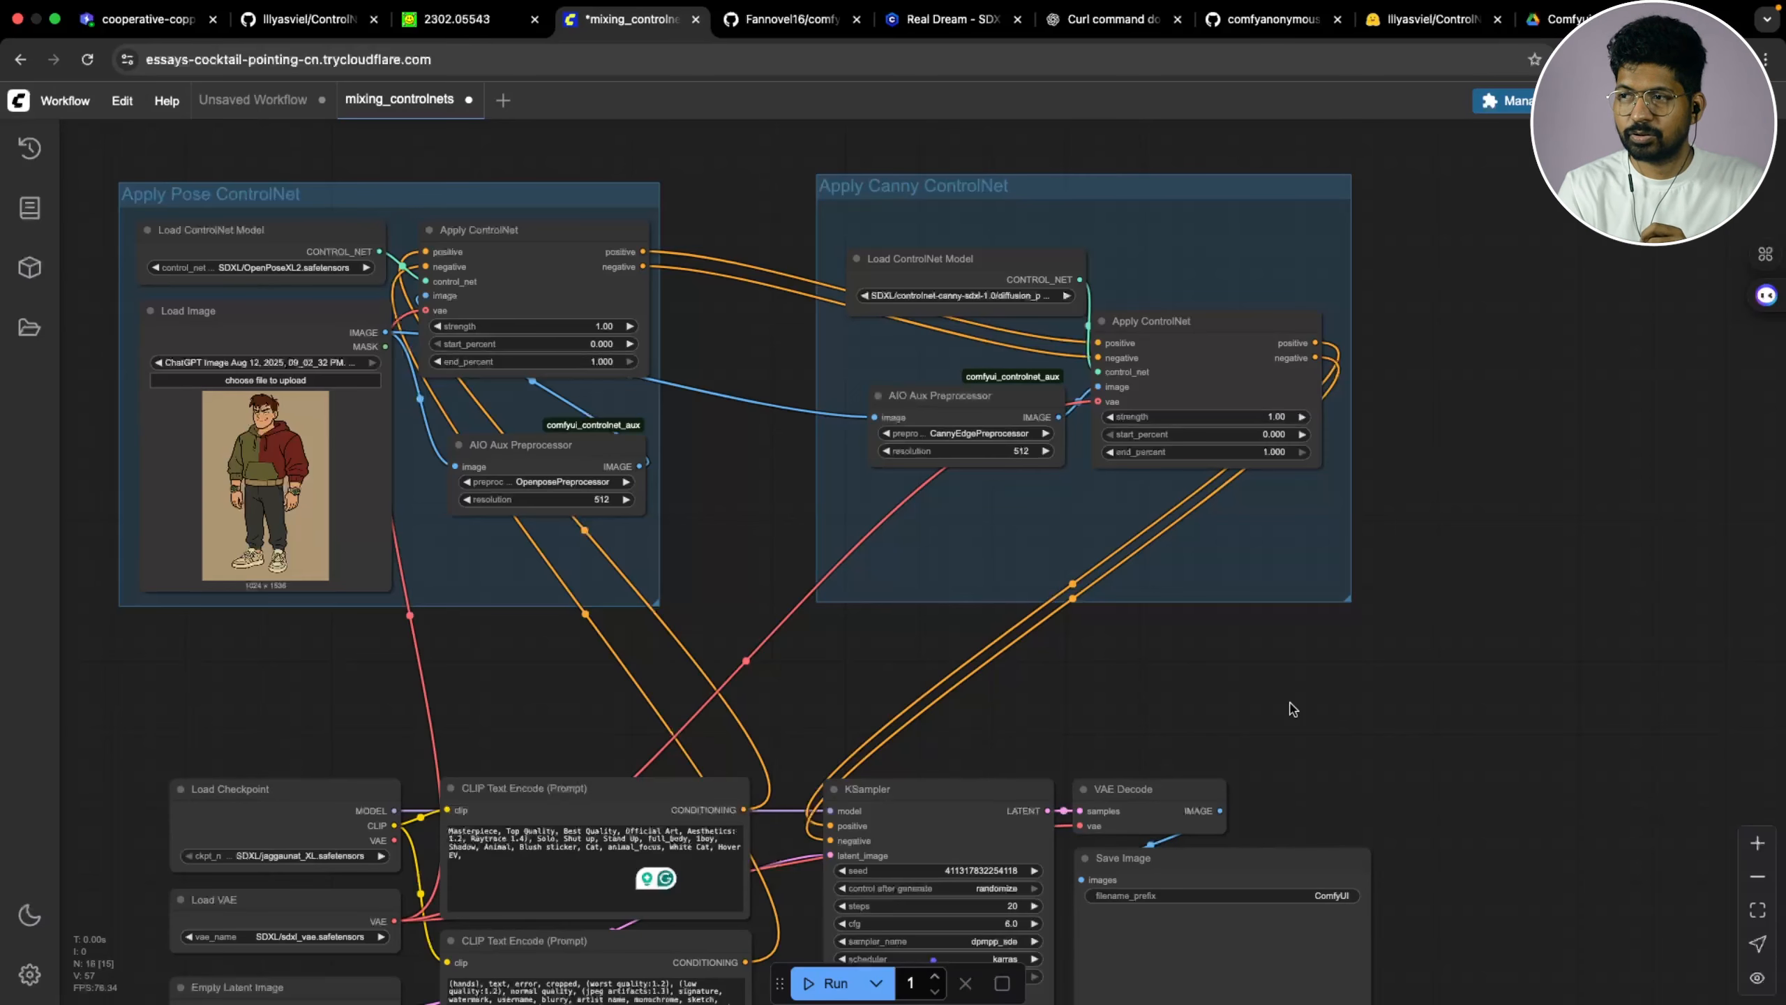
Enlarge the Save Image node to show the generated image at a bigger size
scroll(1251, 549, up, 5)
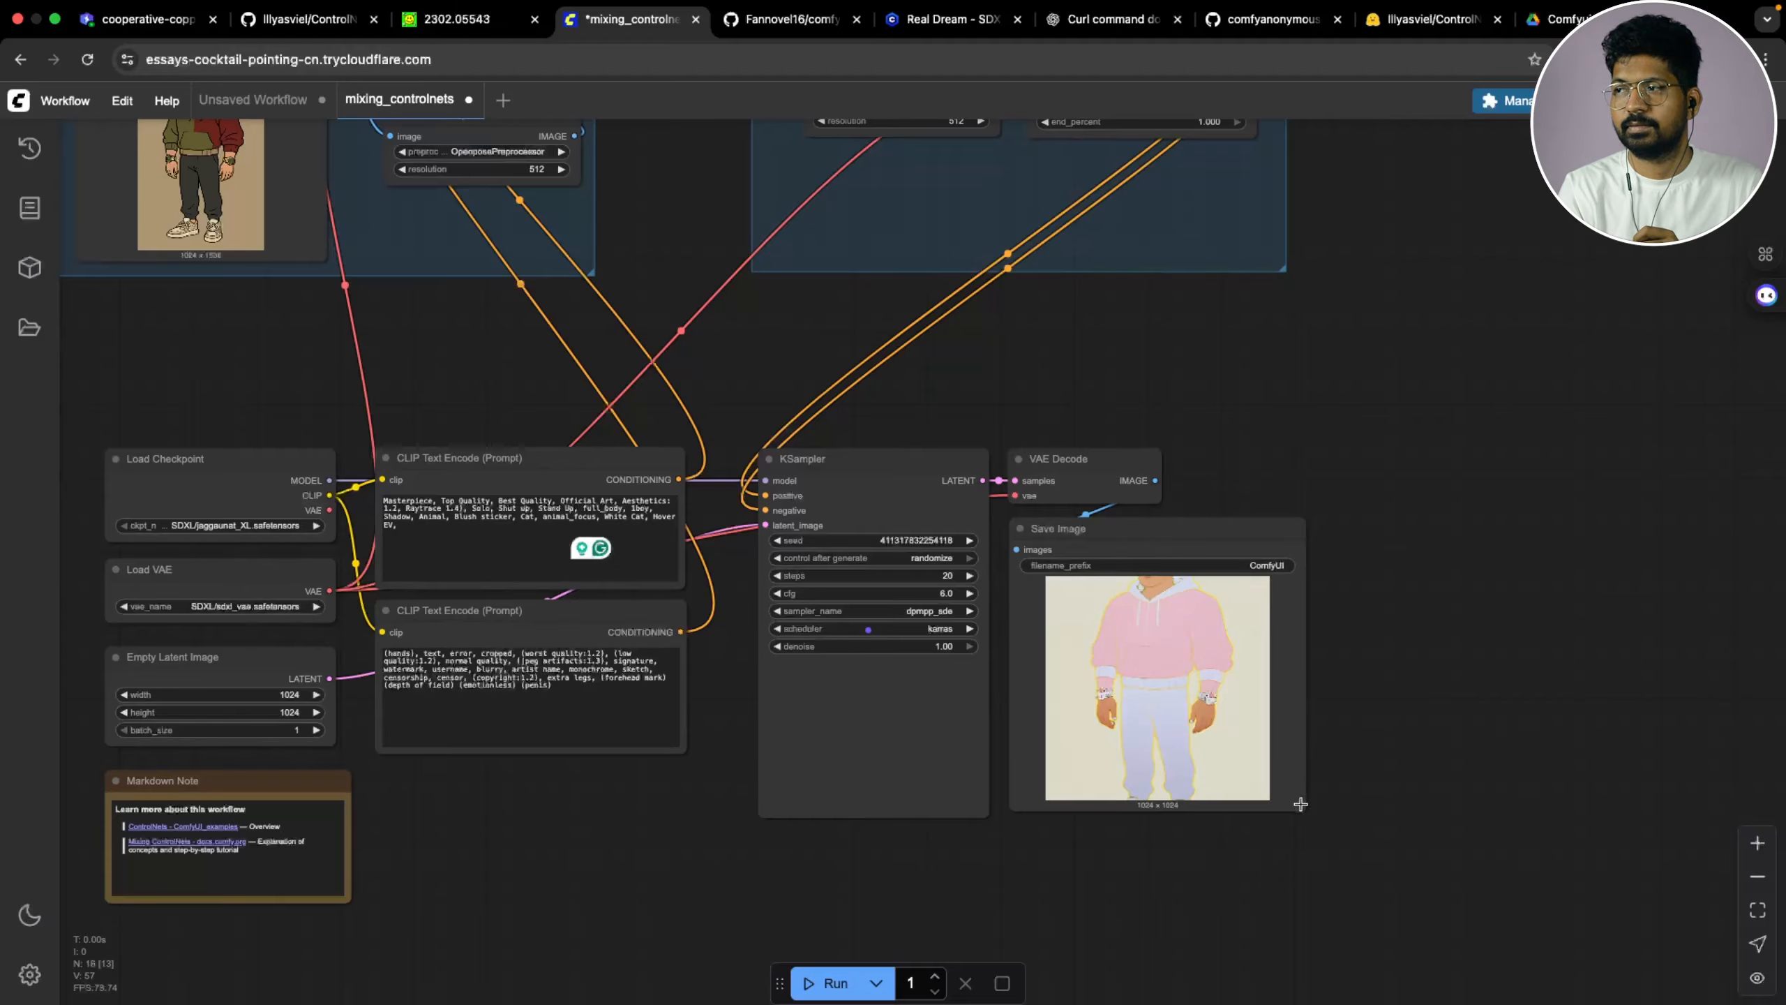
drag(1307, 811, 1428, 929)
scroll(1407, 528, left, 3)
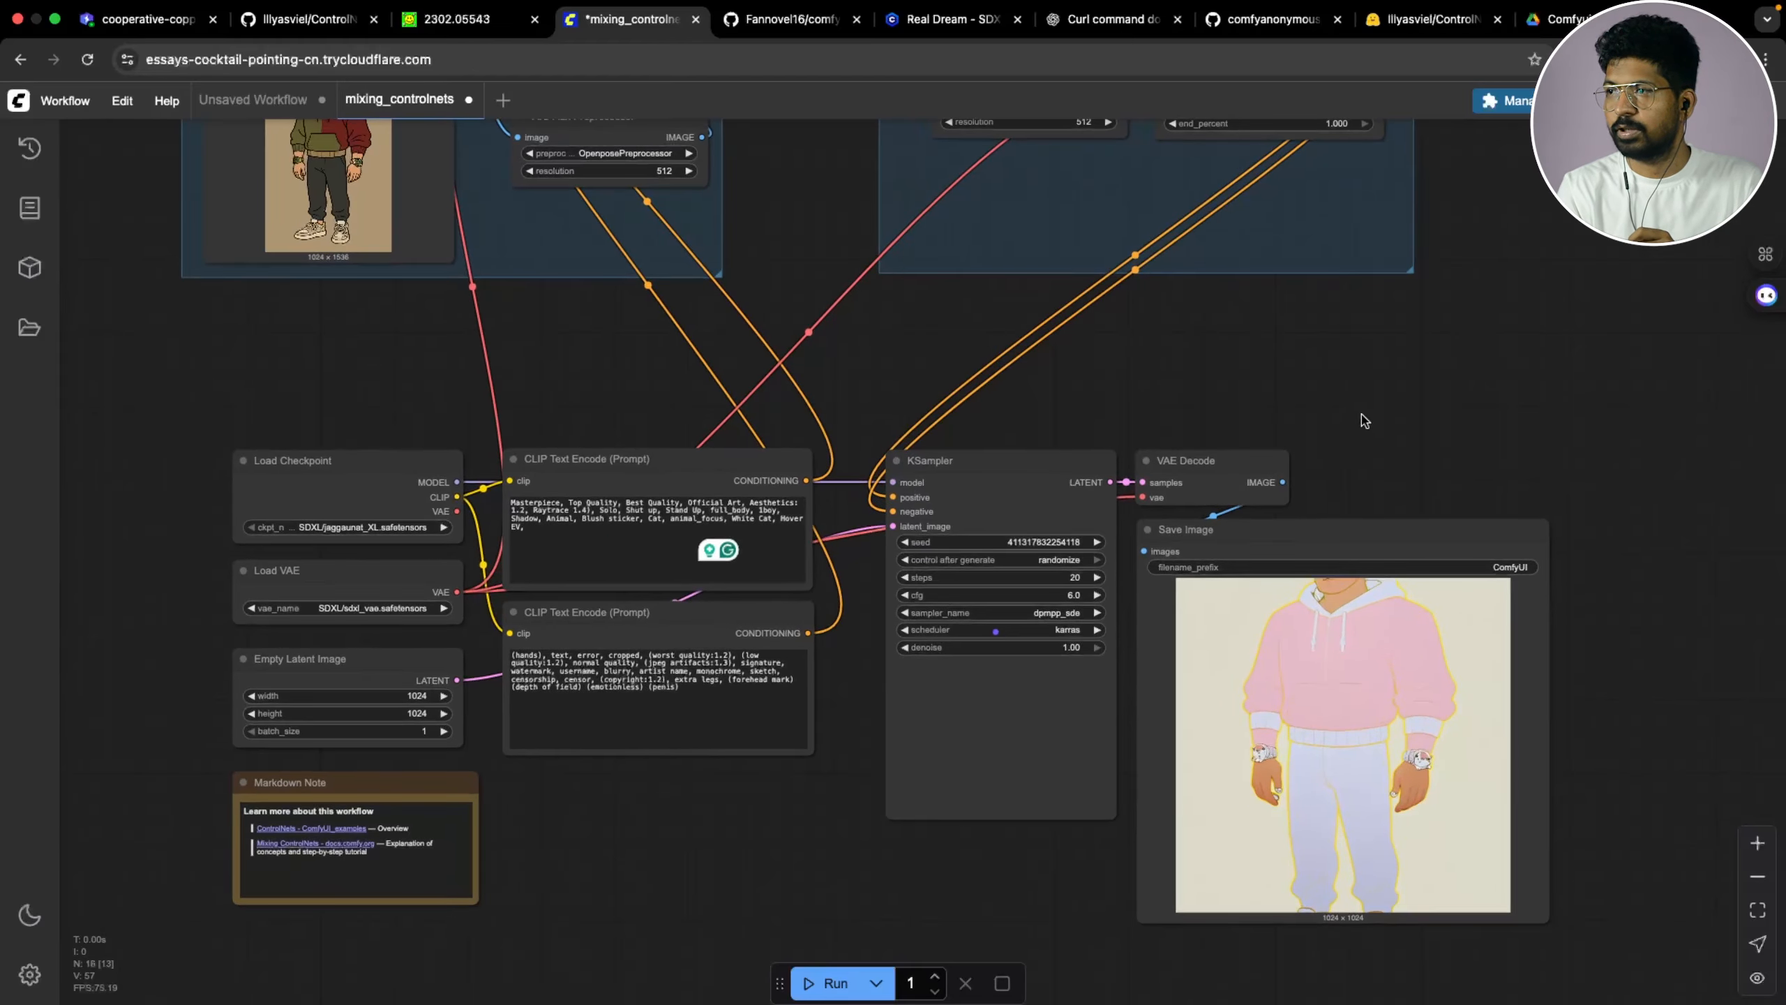
Set the Empty Latent Image width to 720 and height to 1080, and run the workflow again
drag(826, 739, 786, 976)
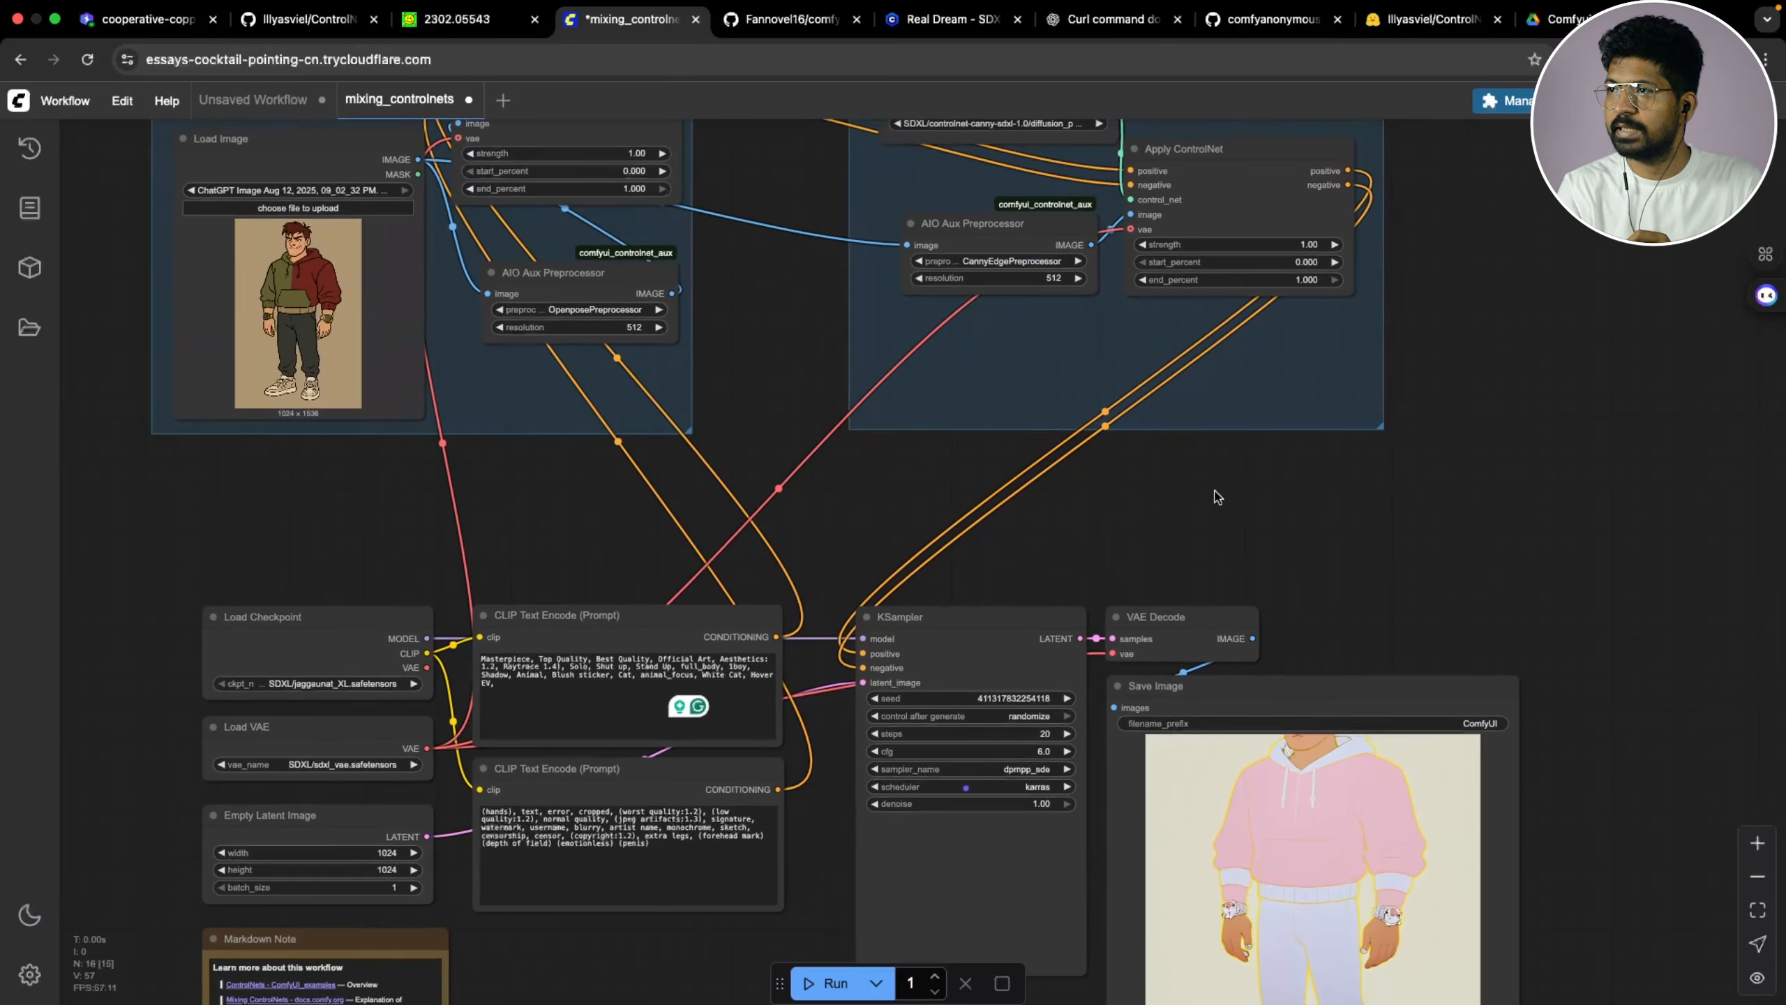
drag(1212, 494, 1238, 353)
drag(512, 810, 690, 874)
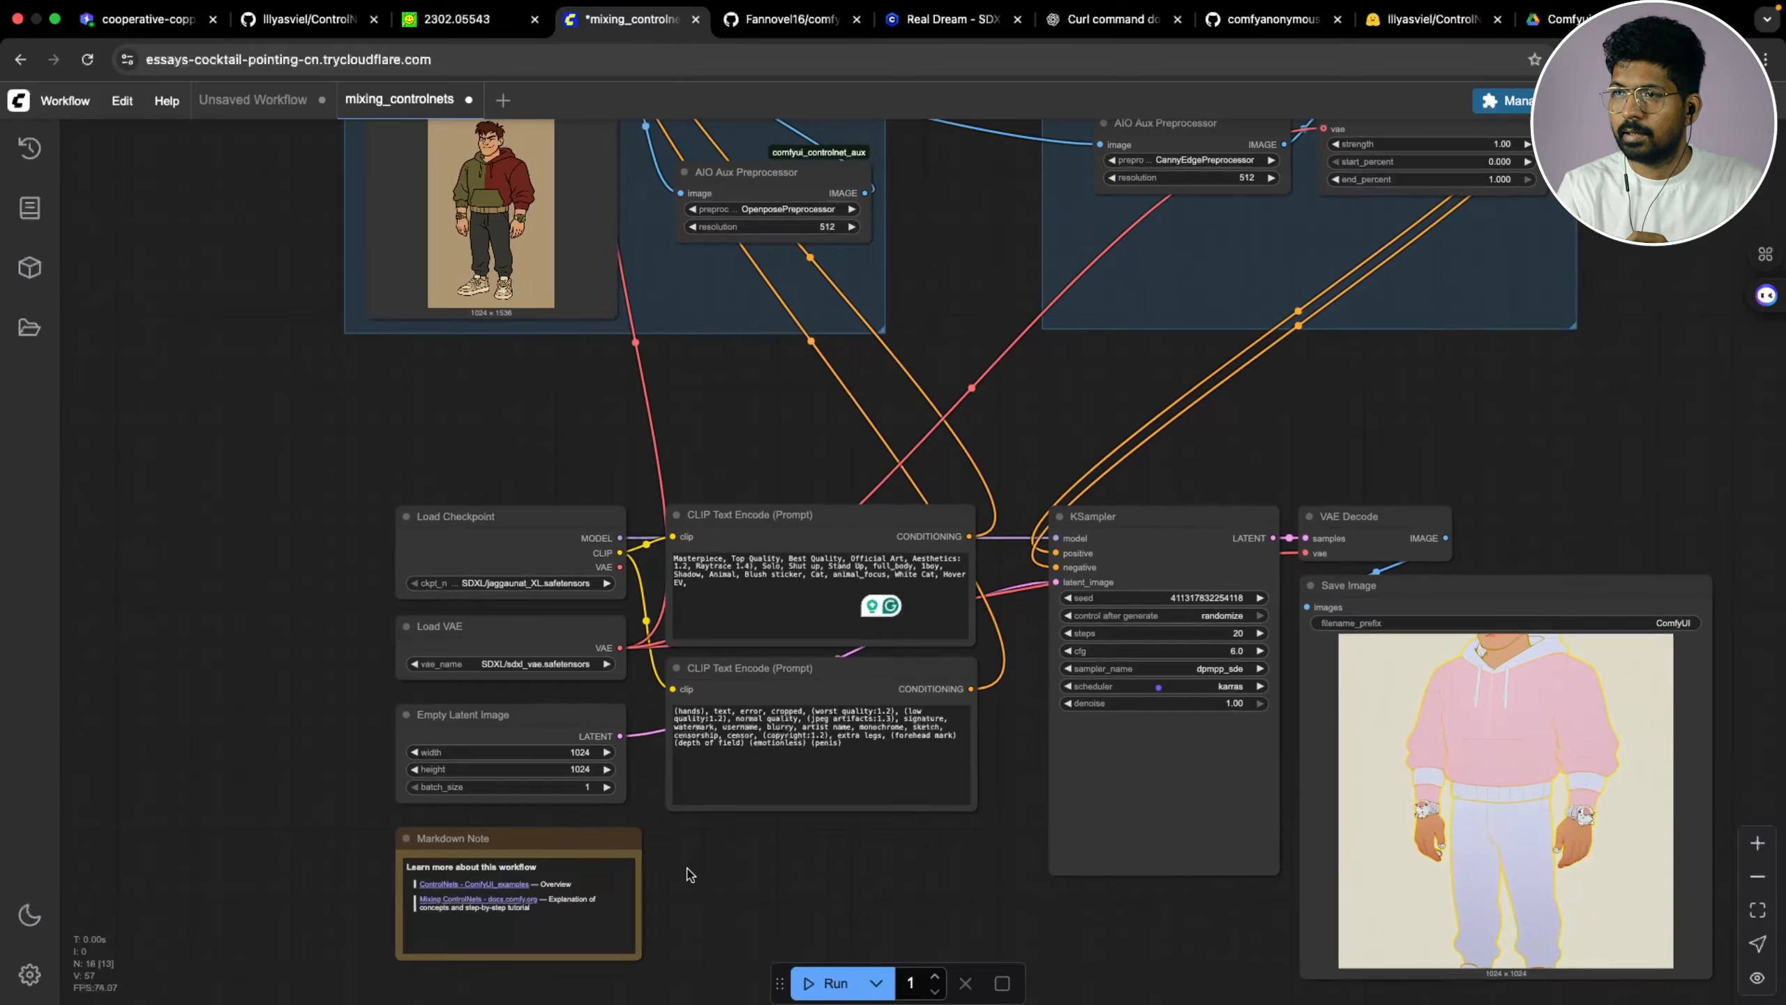
scroll(457, 470, up, 2)
drag(607, 488, 742, 359)
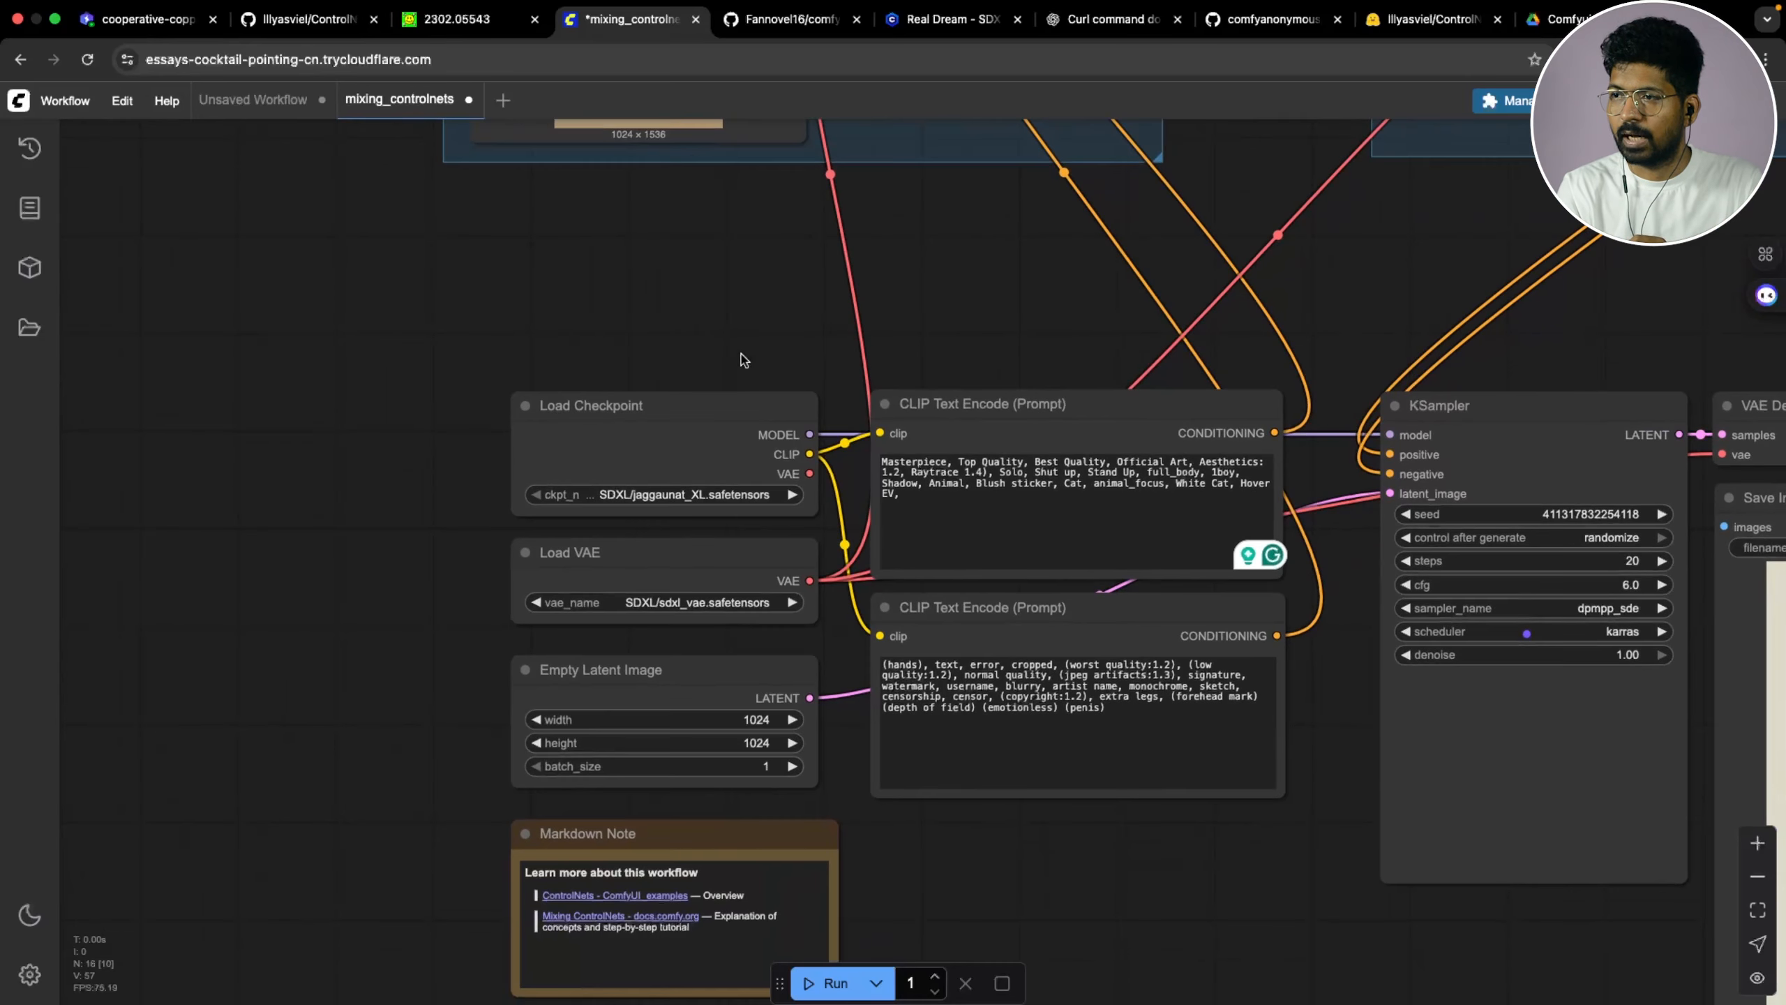
click(753, 720)
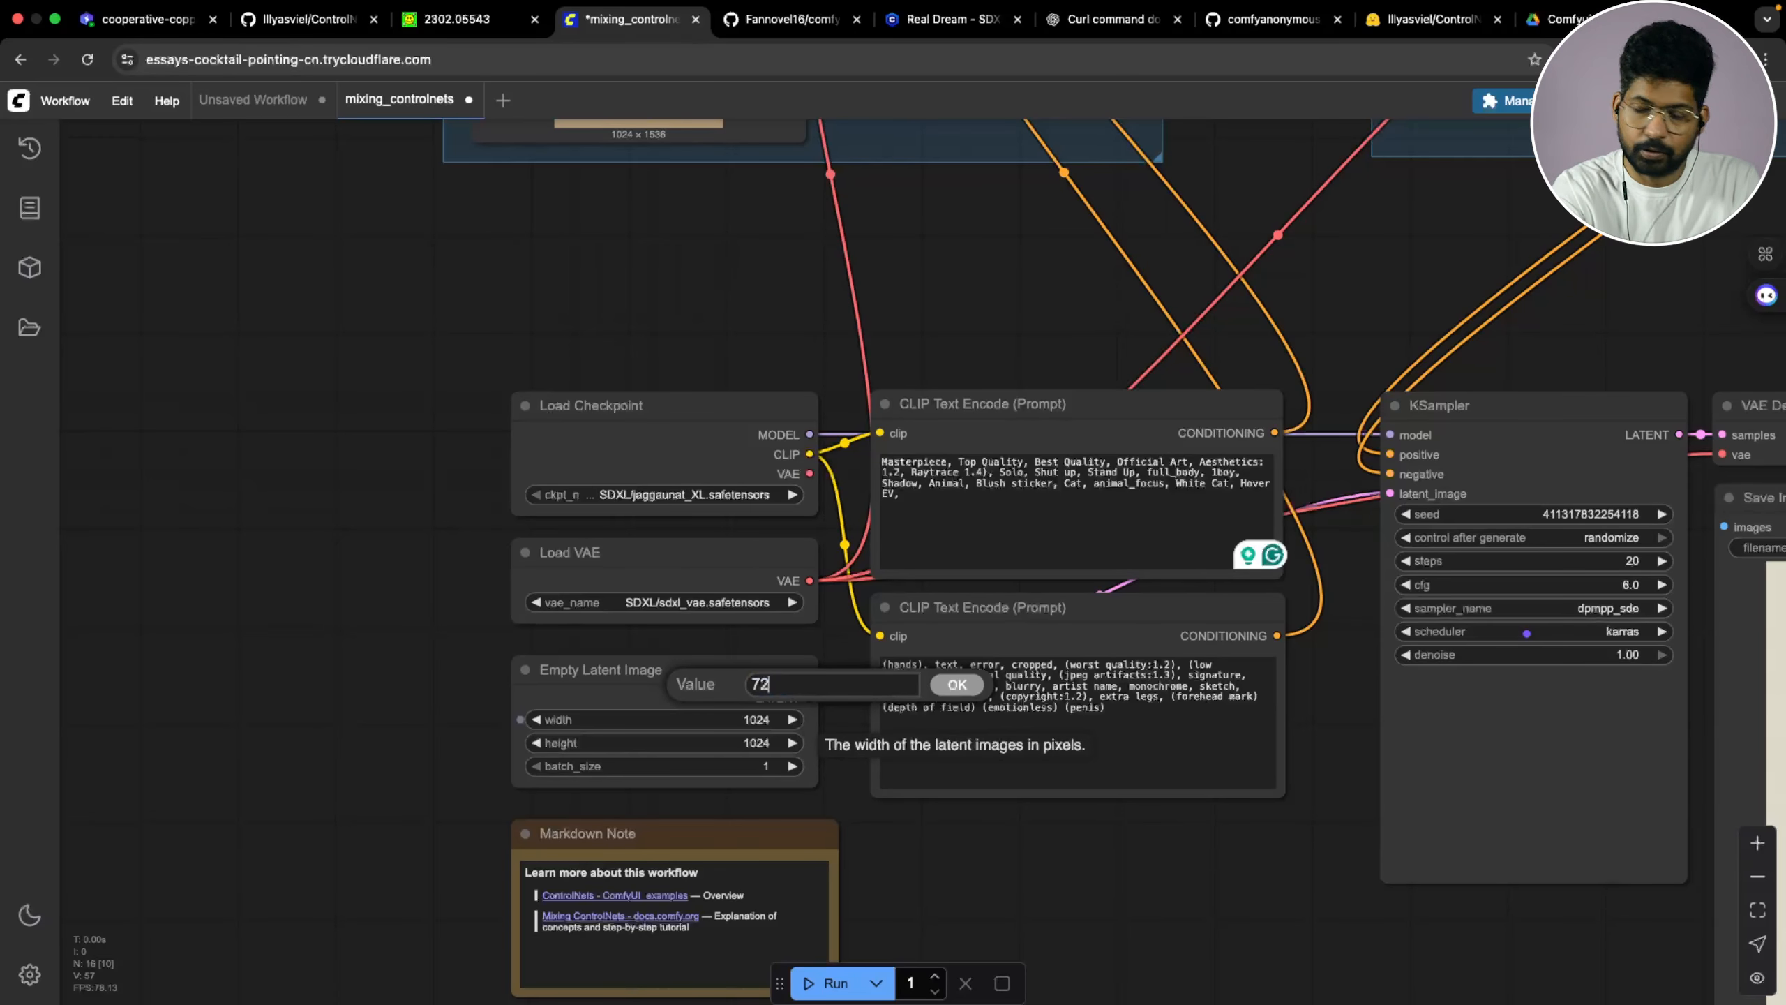
click(965, 693)
click(747, 744)
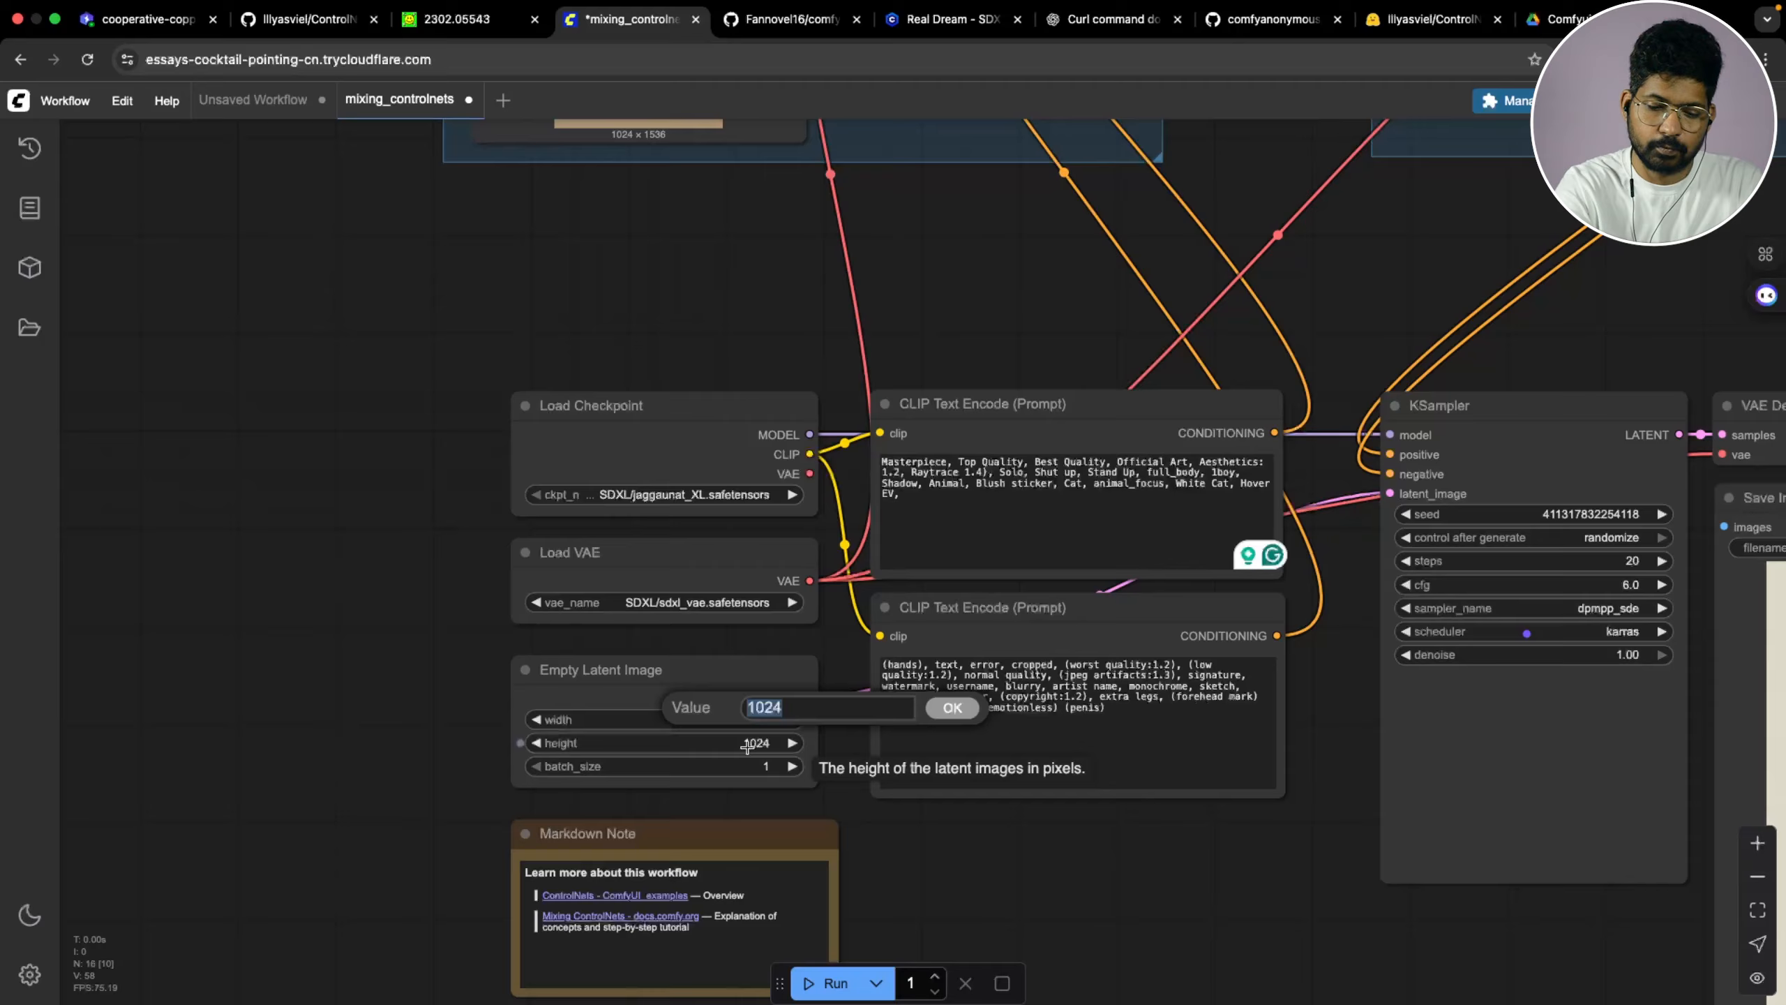
click(953, 707)
Compare the generated full-body image with the reference character, the prompts and the combined ControlNet setup
scroll(1059, 866, down, 5)
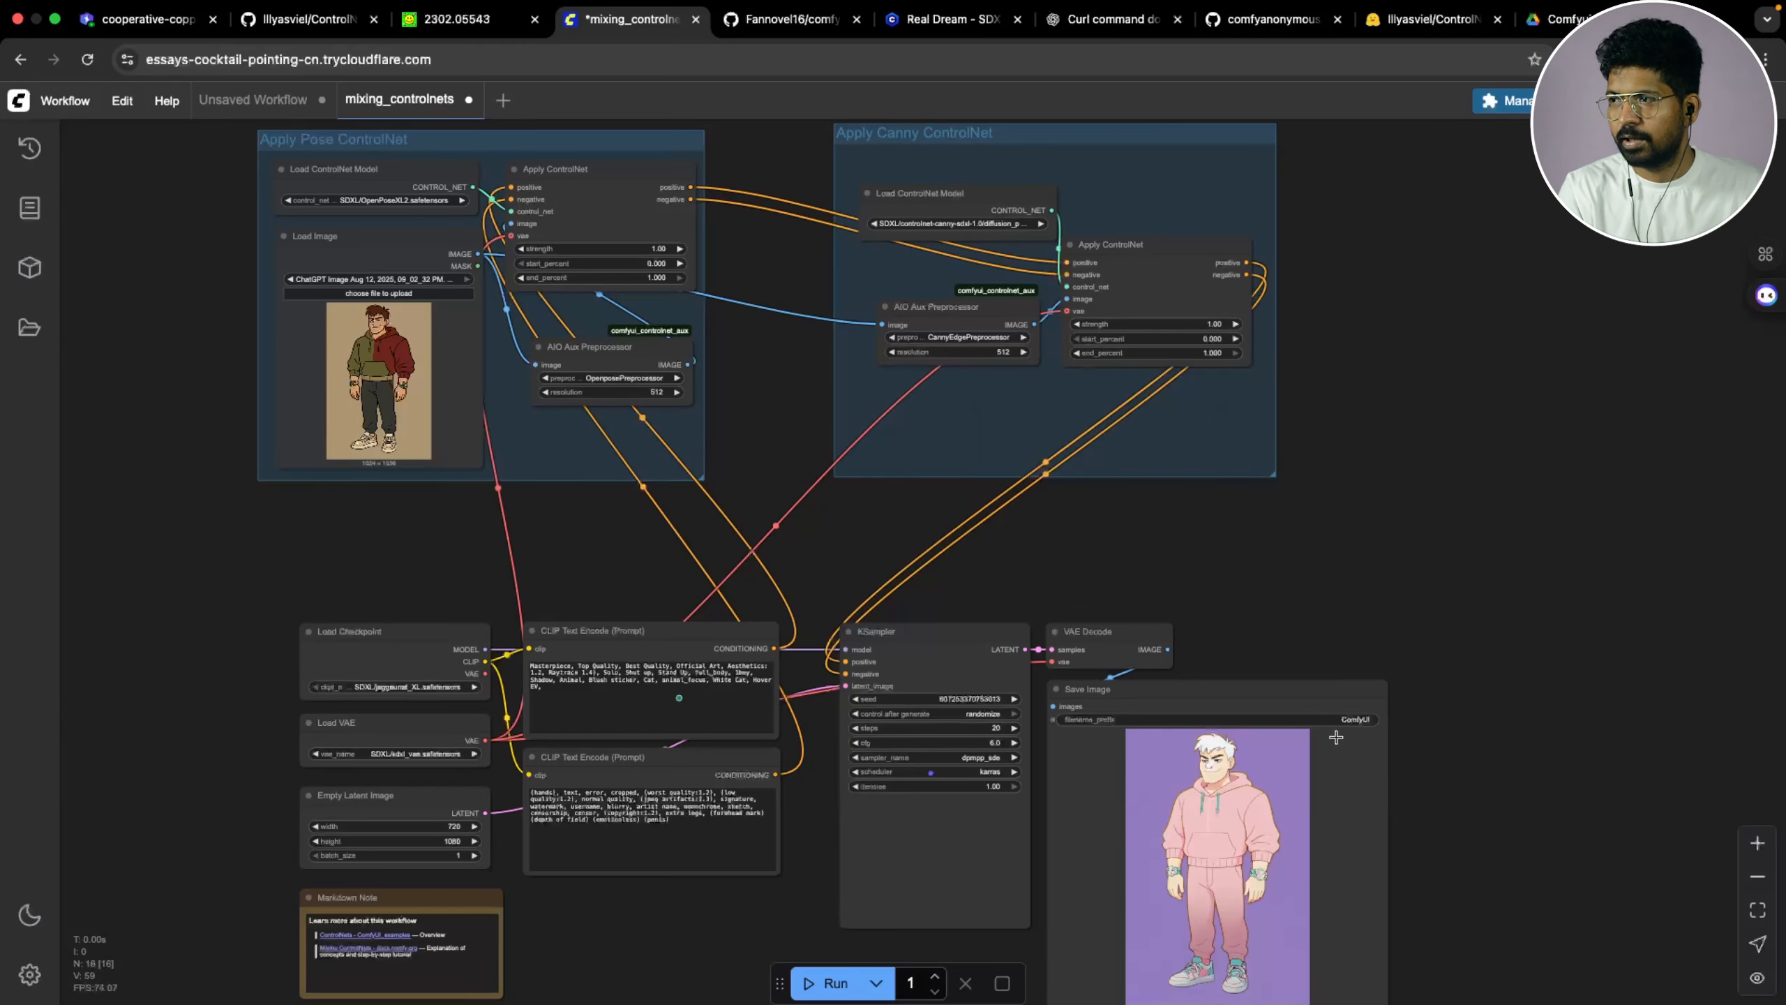
drag(1456, 829, 1383, 626)
scroll(1237, 630, up, 3)
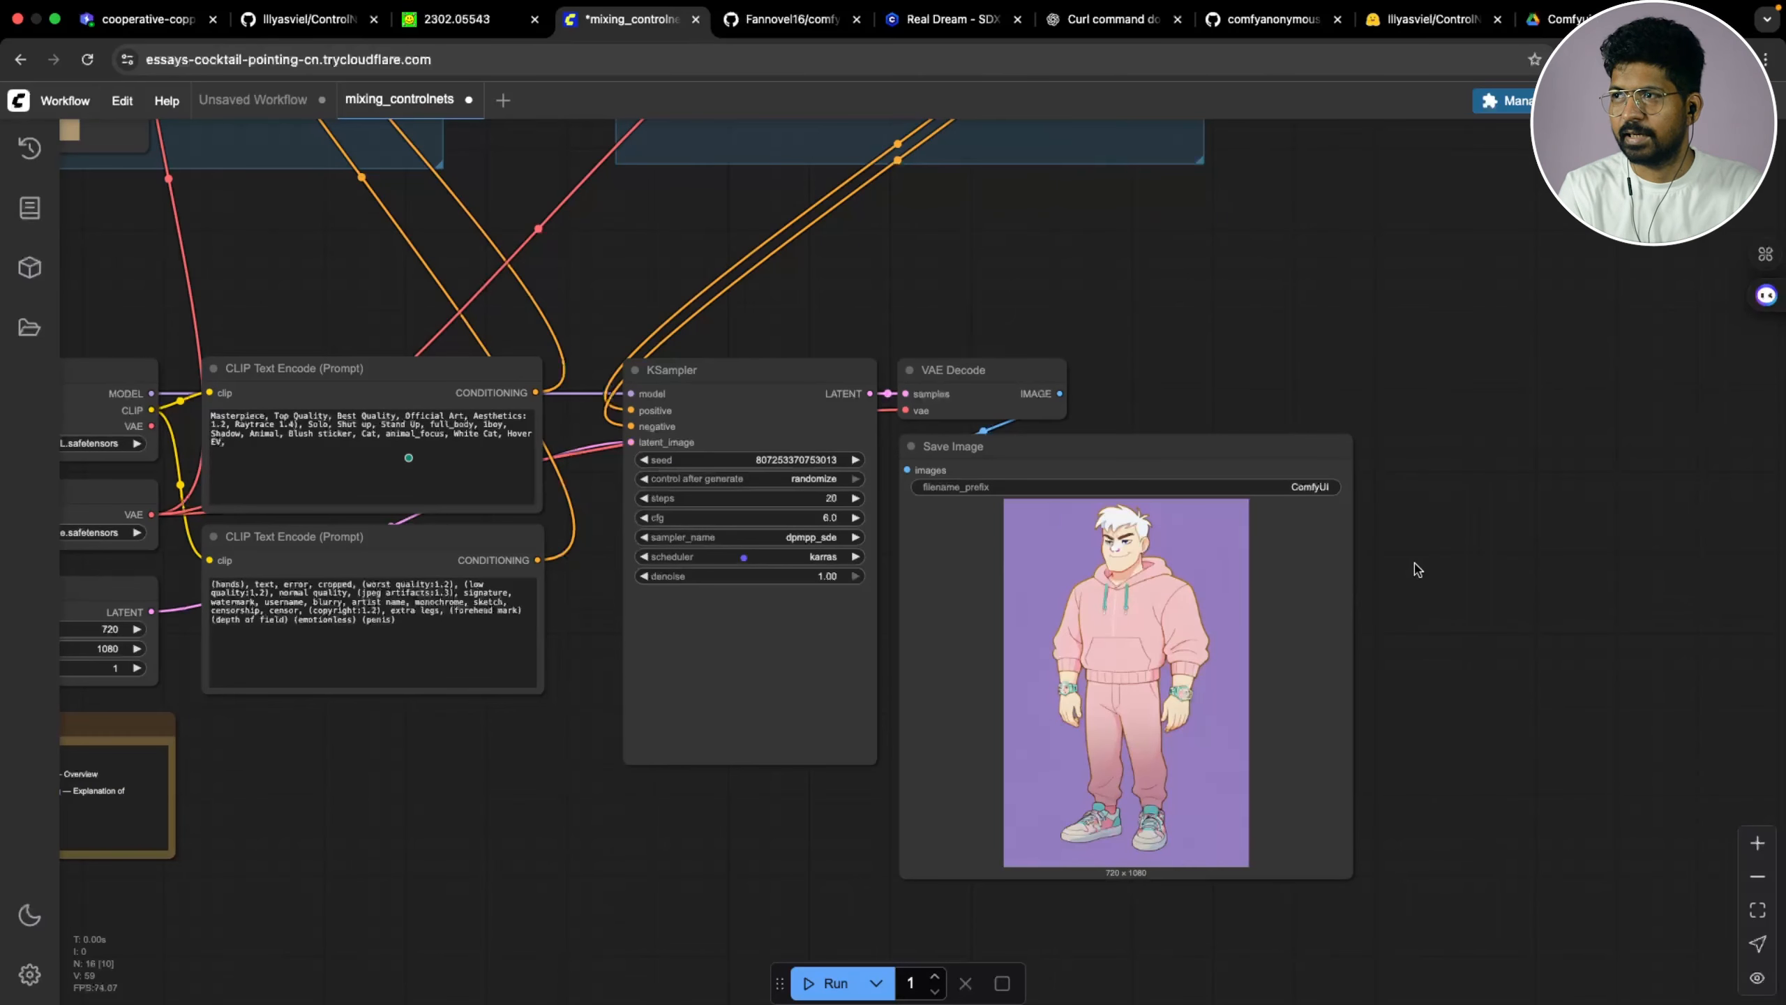
scroll(1417, 570, down, 2)
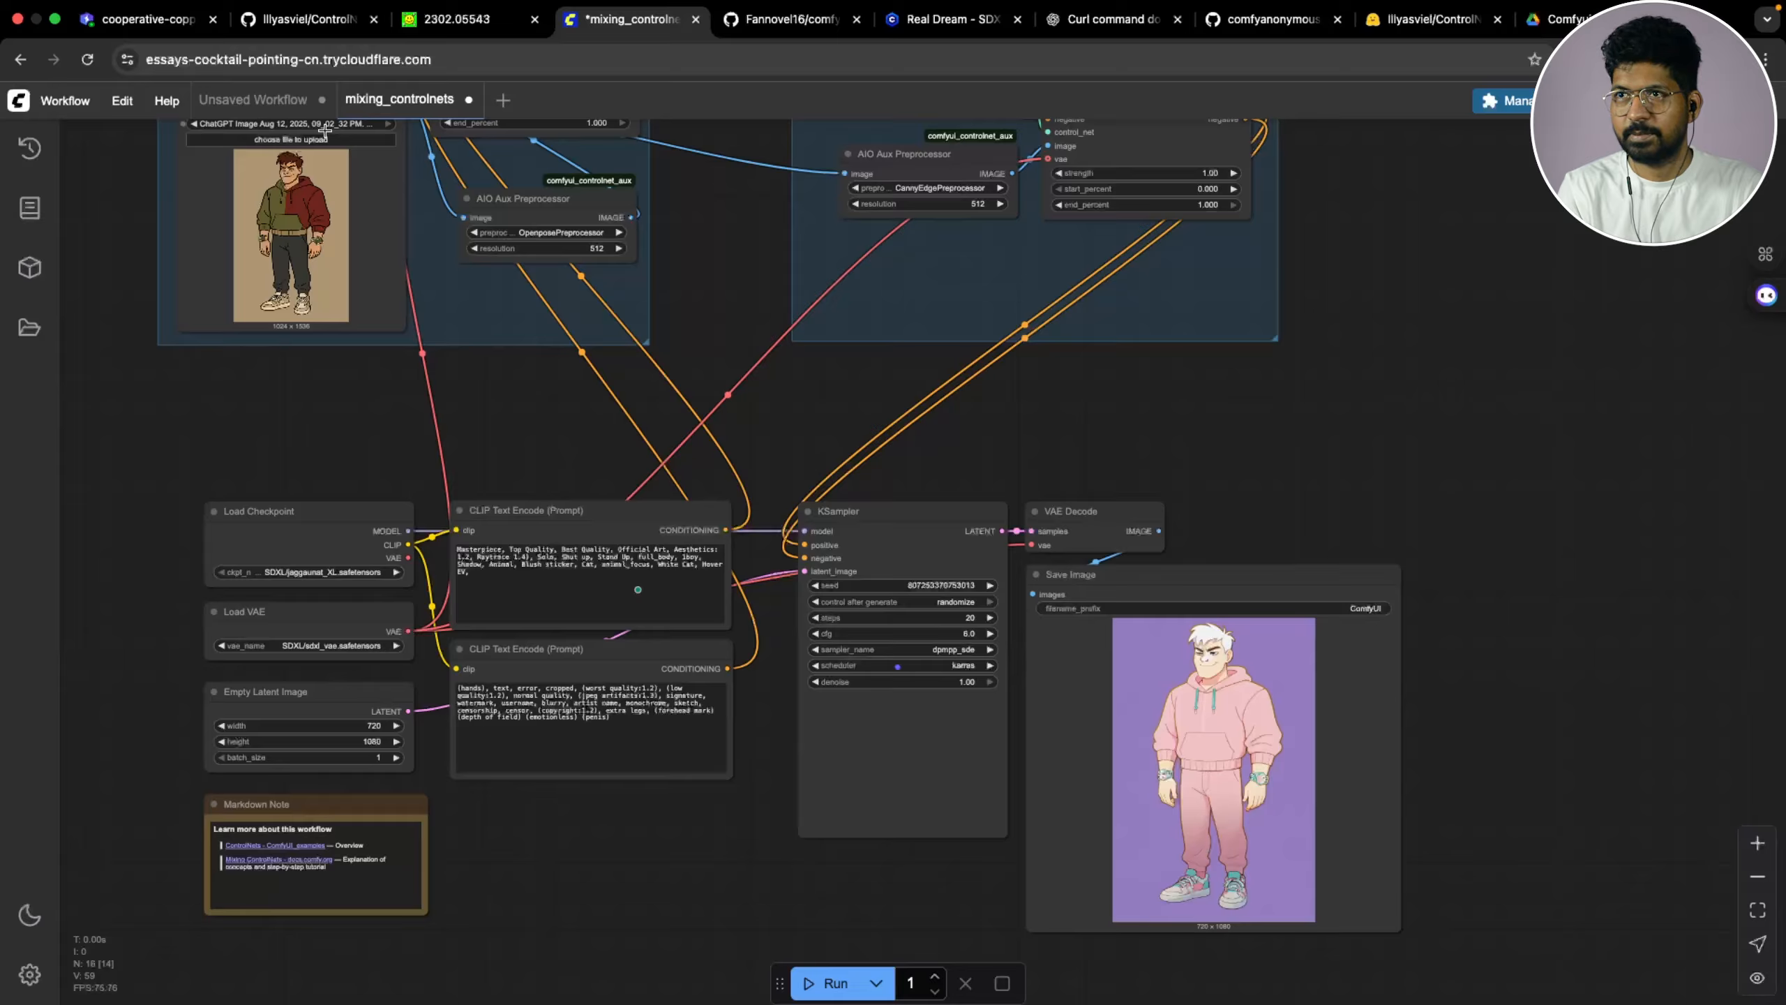
scroll(1266, 457, up, 3)
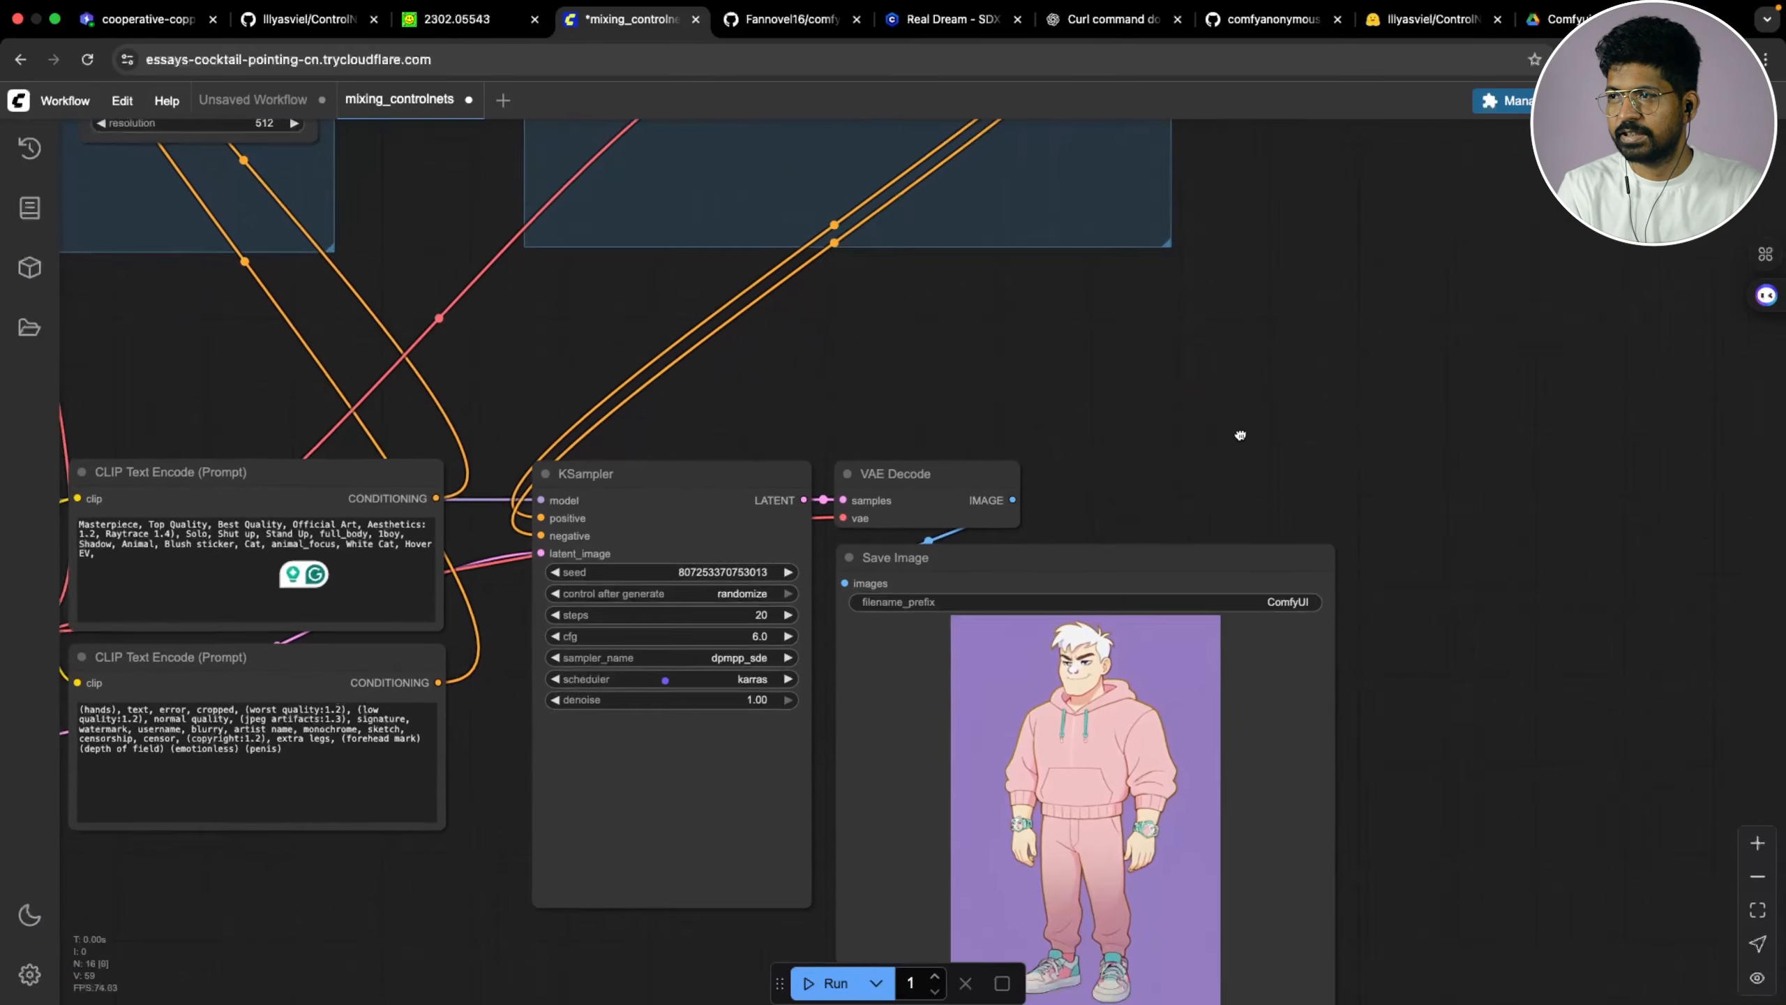
drag(1165, 499, 1477, 693)
scroll(1477, 693, down, 3)
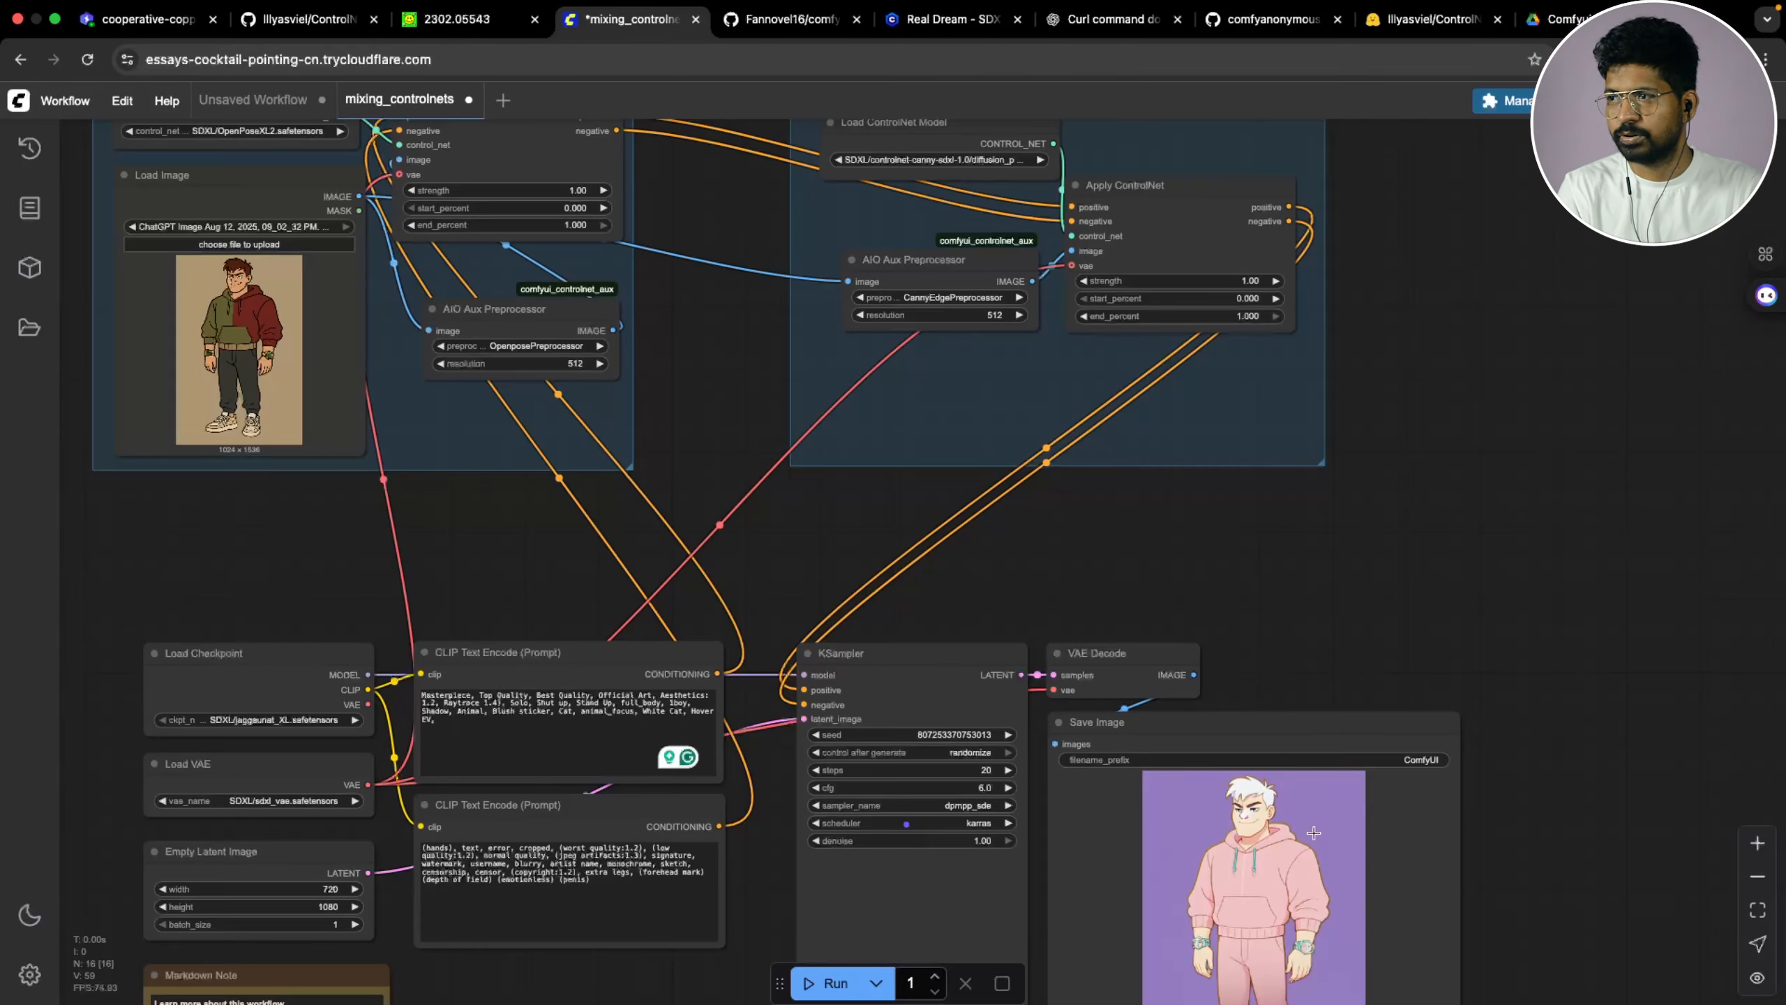
scroll(1304, 586, up, 2)
drag(1287, 813, 1138, 491)
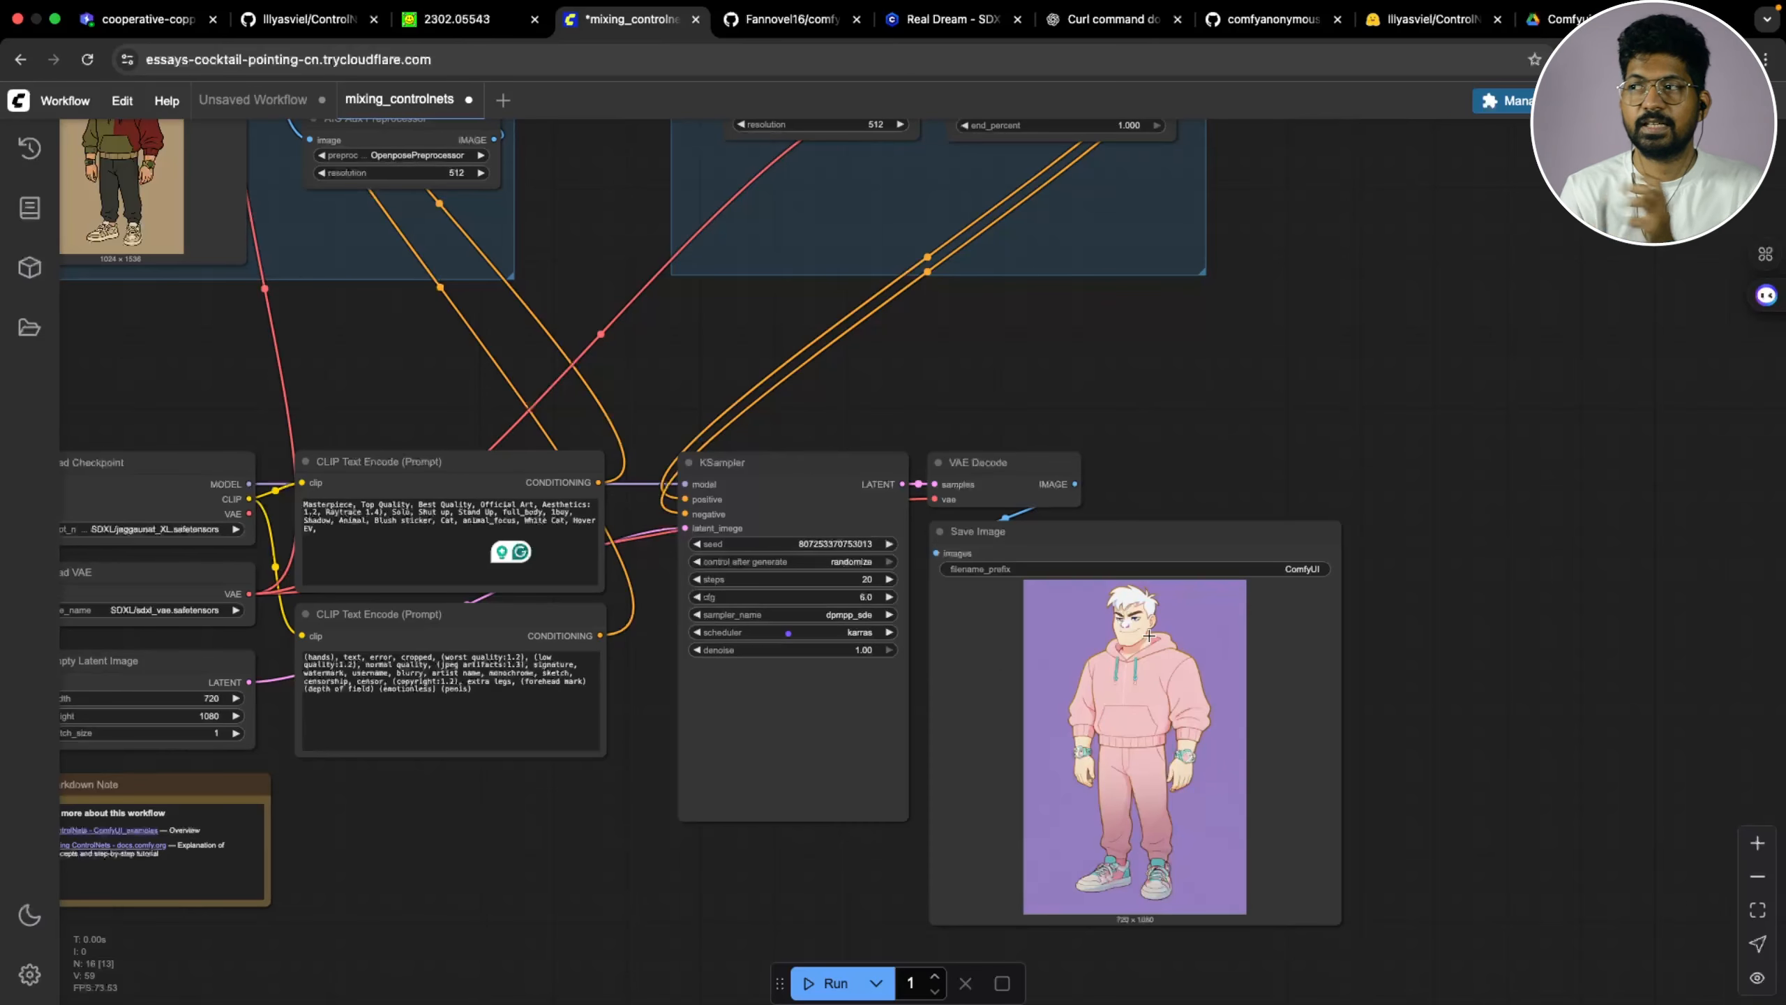
scroll(531, 589, up, 5)
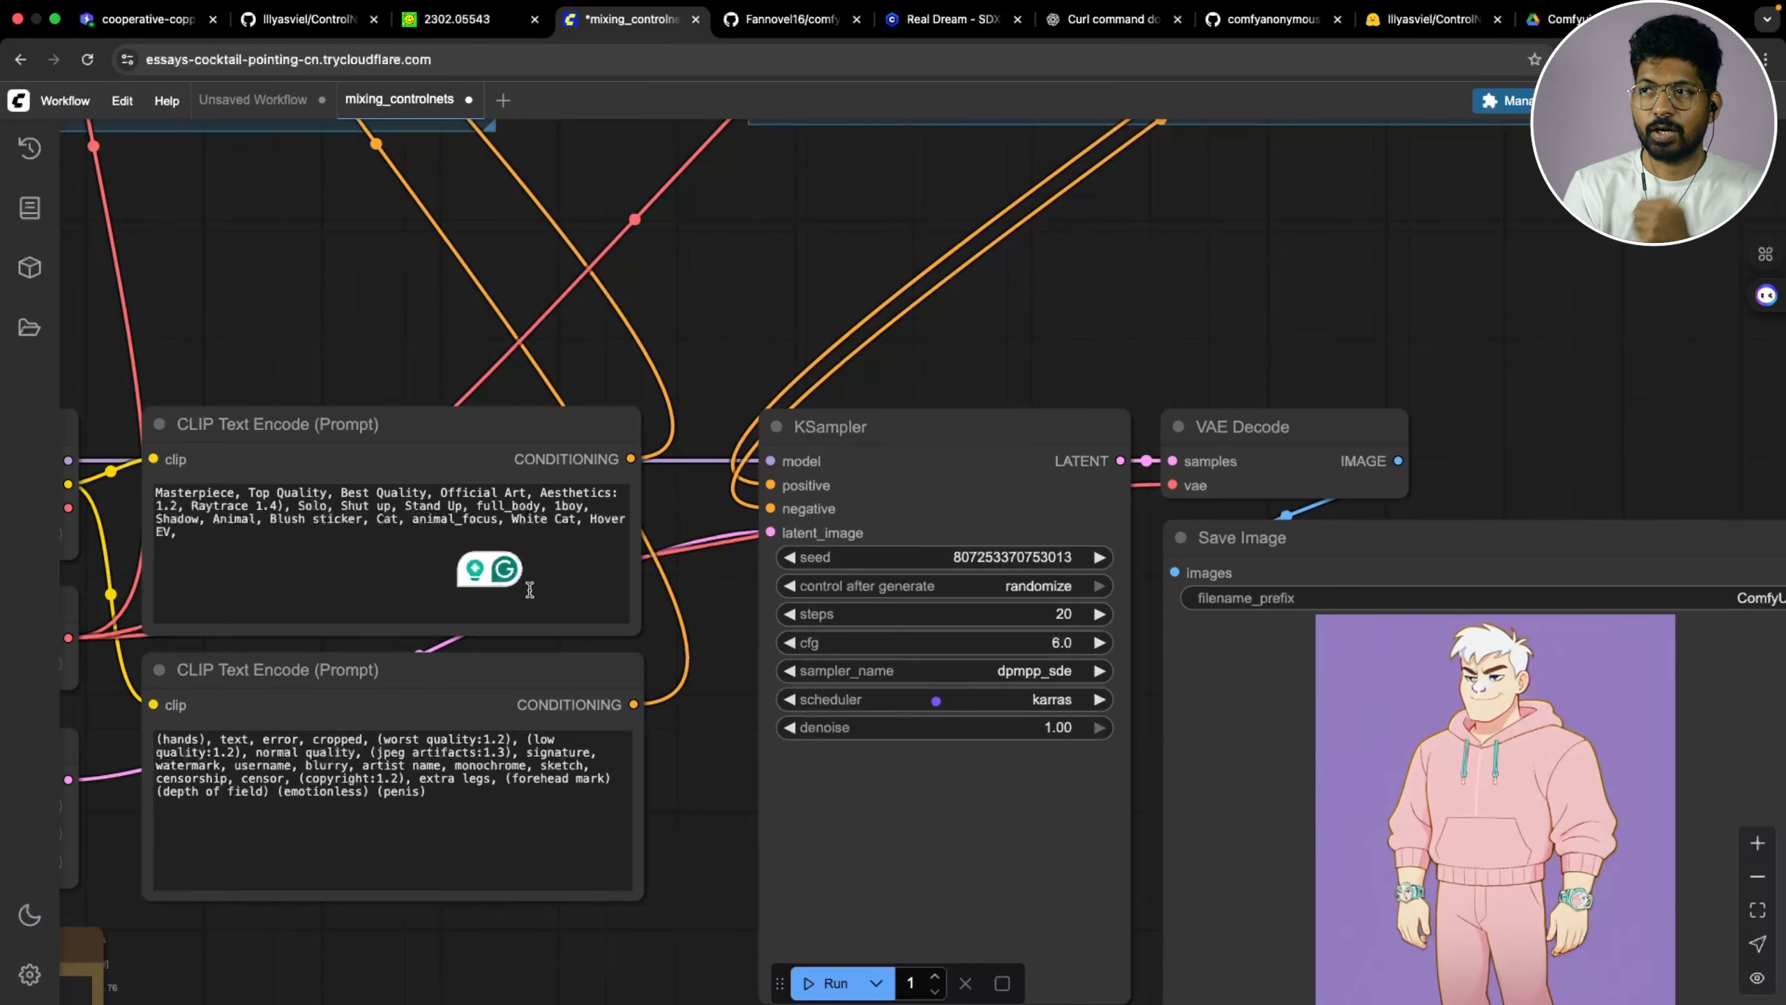
scroll(650, 639, down, 3)
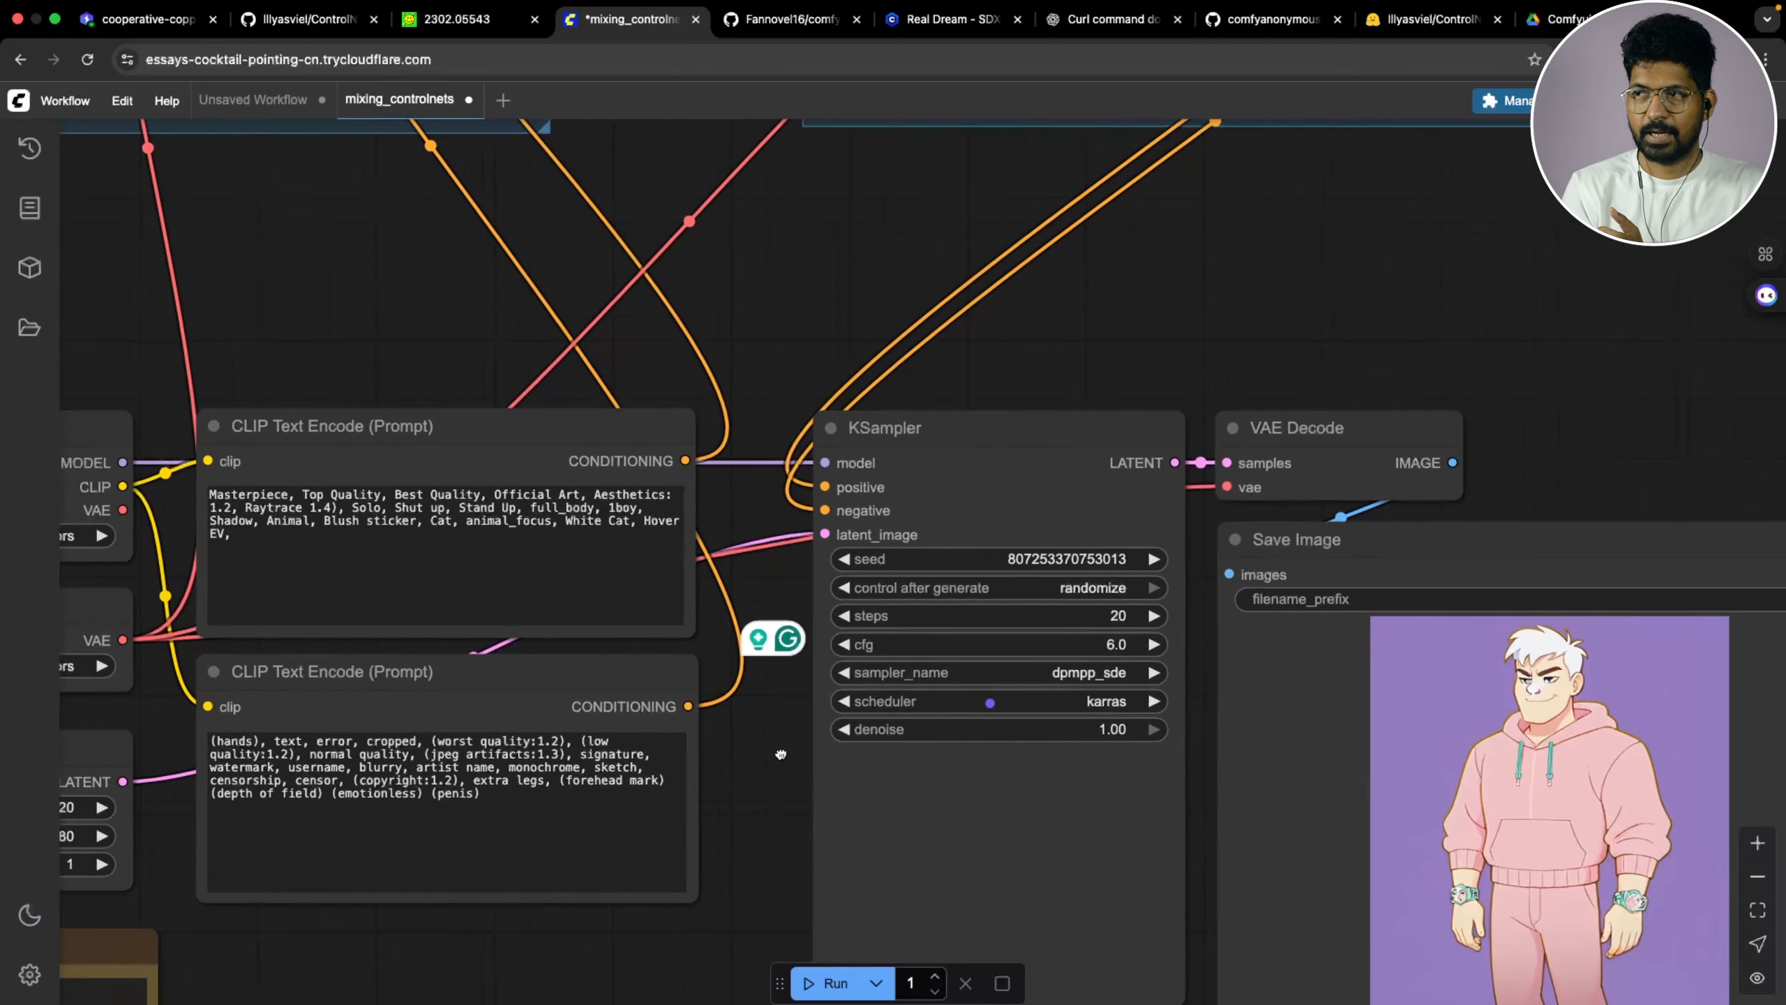
scroll(1249, 610, down, 4)
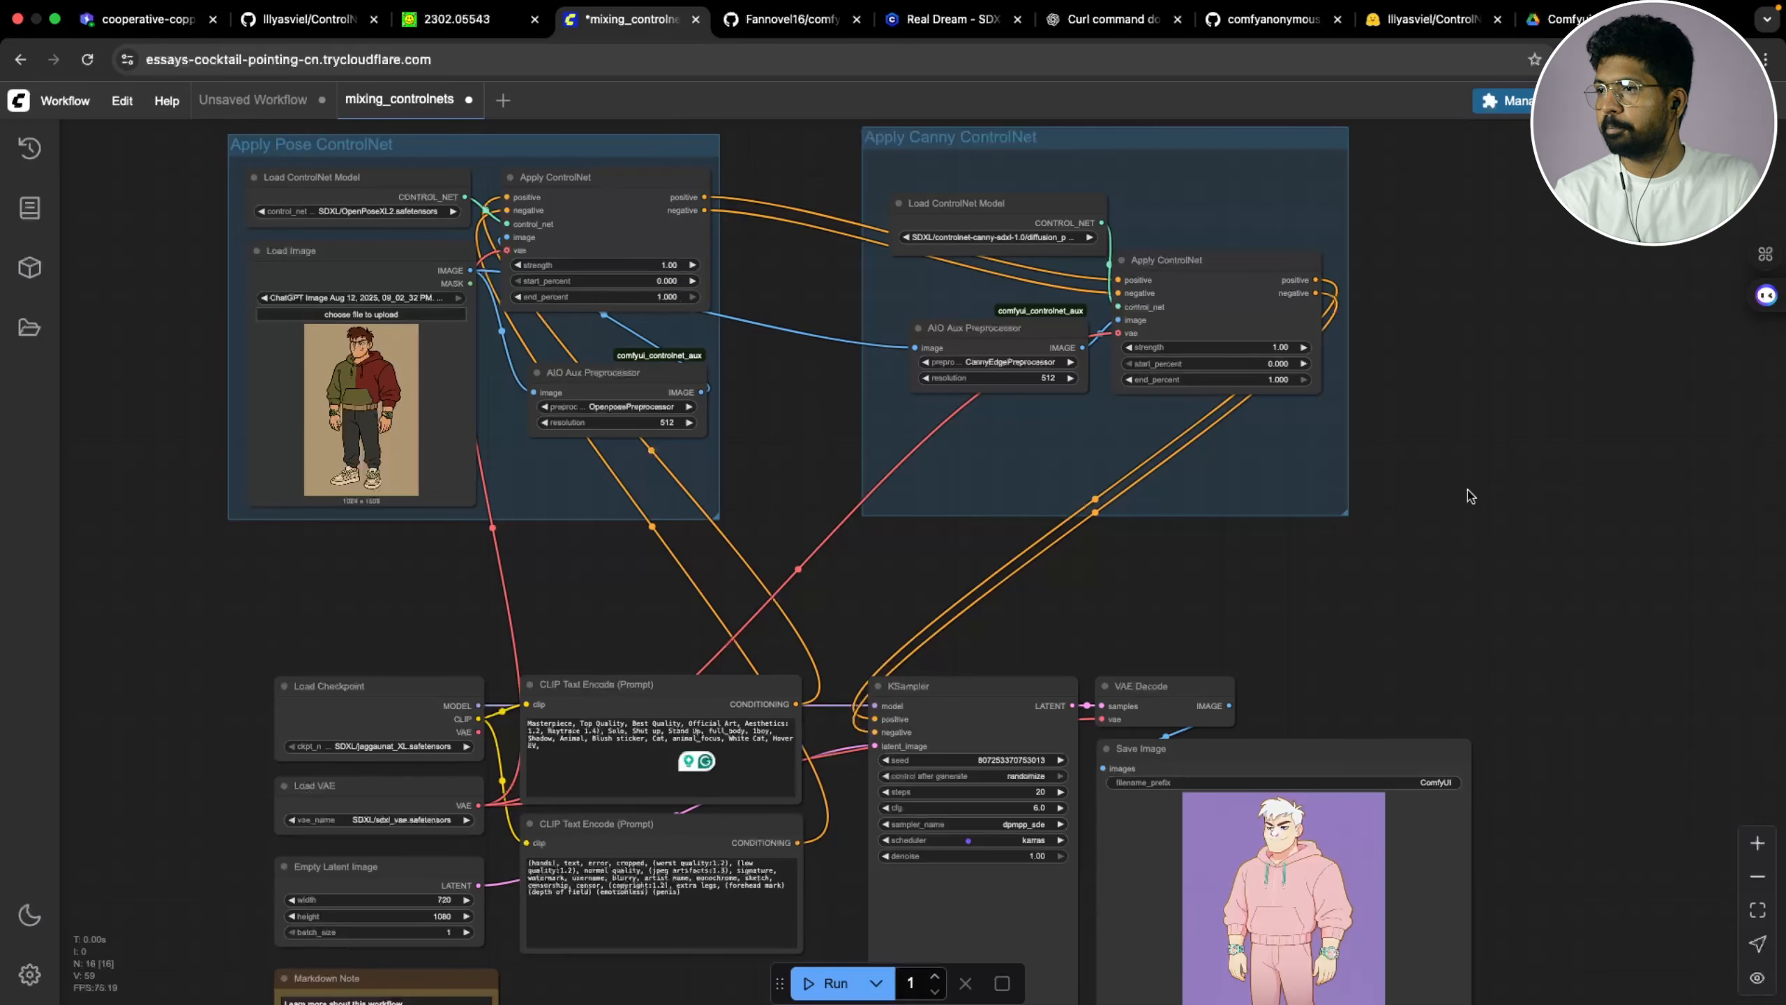
scroll(1473, 507, down, 5)
drag(1475, 518, 1240, 508)
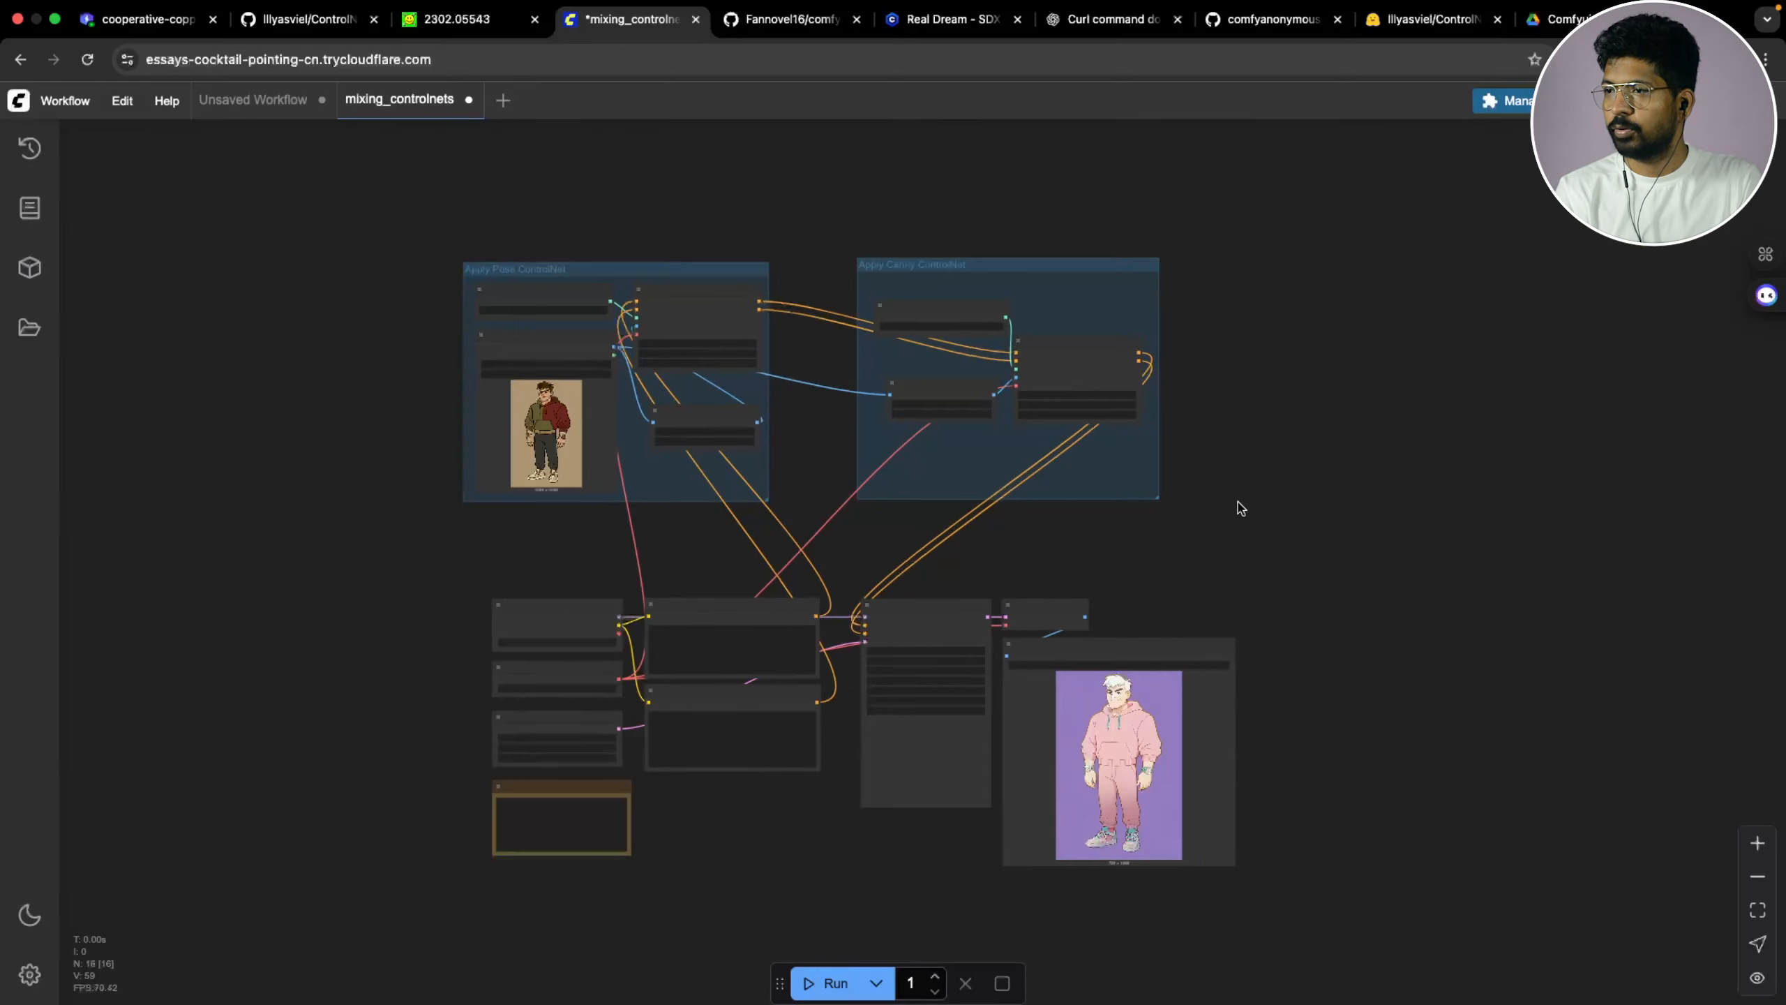
scroll(1240, 508, up, 5)
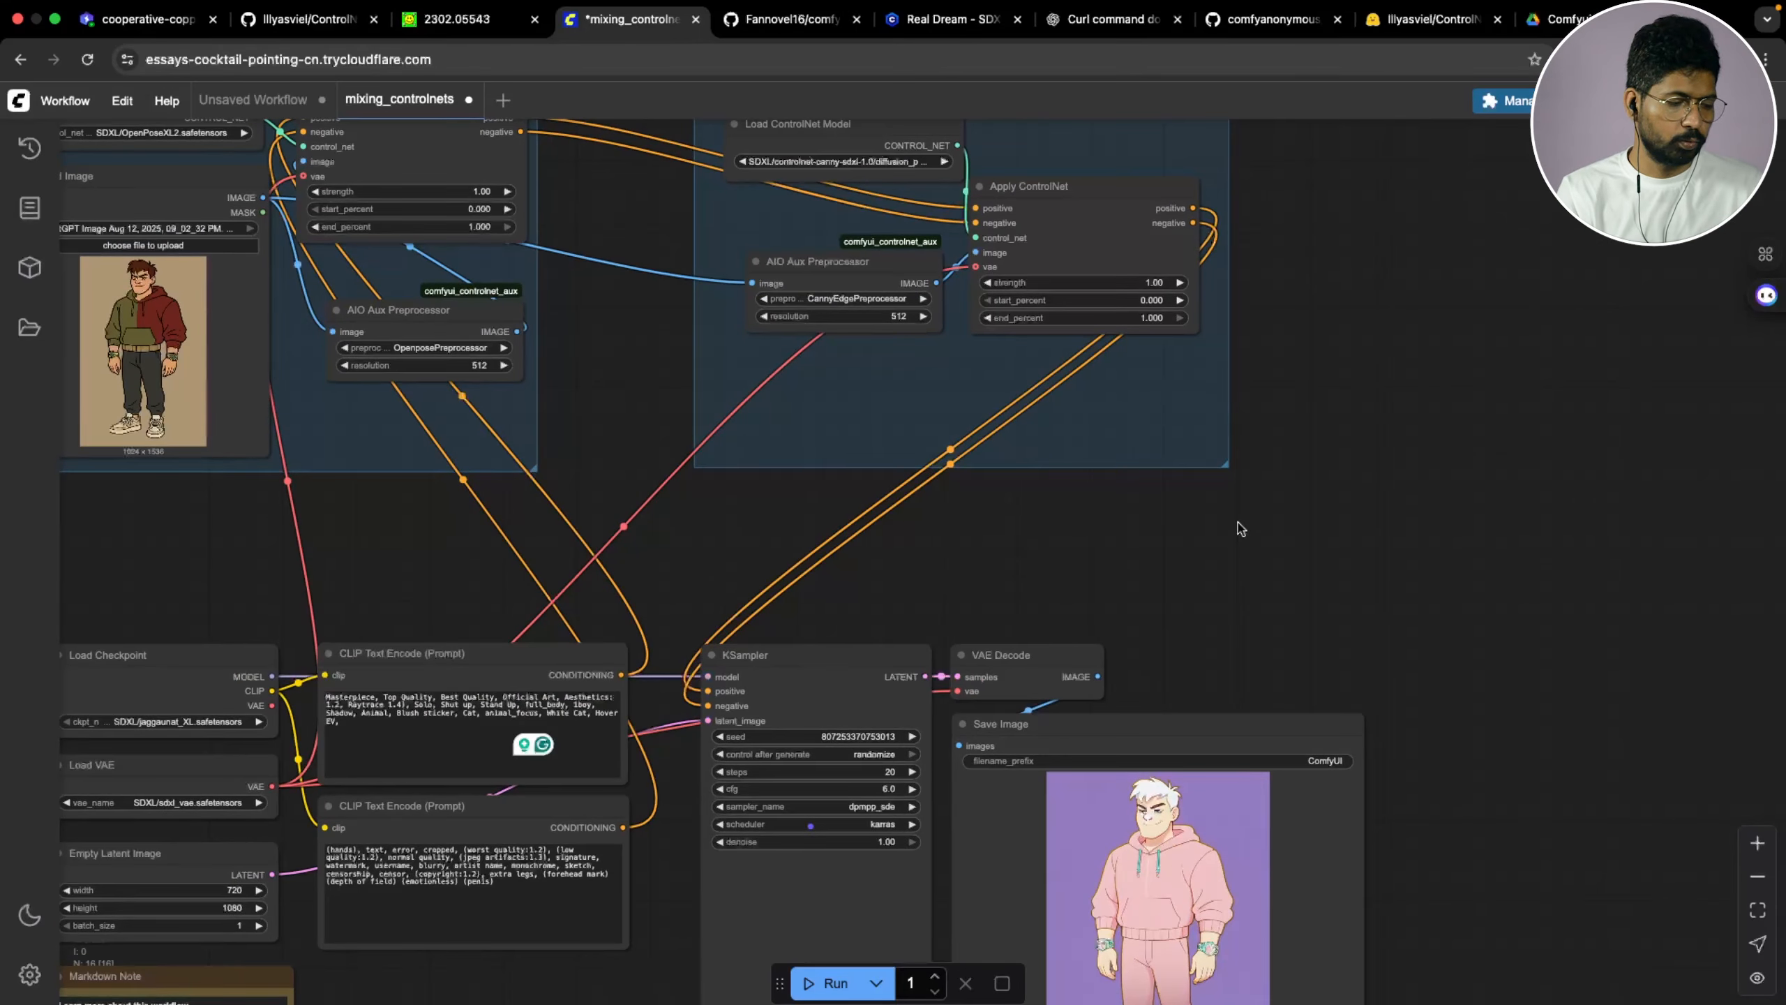